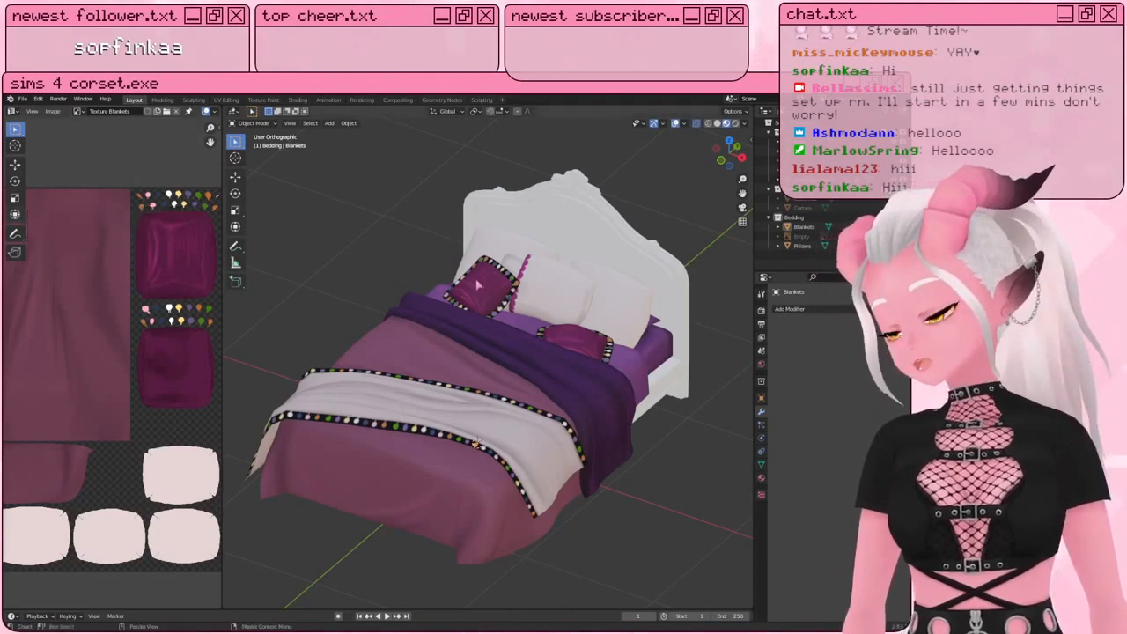
Step: Unhide the bed's curtain, view it from around the bed, and hide it again
{"action": "mouse_move", "coordinate": [363, 220]}
{"action": "middle_mouse_down"}
{"action": "mouse_move", "coordinate": [344, 213]}
{"action": "mouse_move", "coordinate": [363, 217]}
{"action": "middle_mouse_up"}
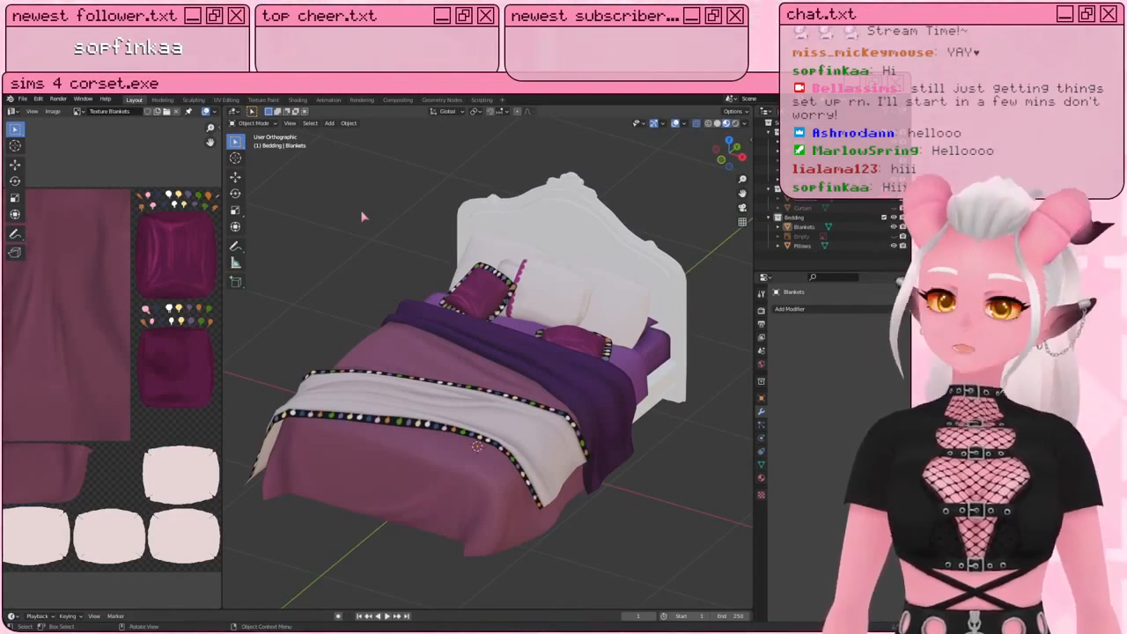
{"action": "scroll", "coordinate": [363, 216], "scroll_direction": "down", "scroll_amount": 3}
{"action": "scroll", "coordinate": [358, 251], "scroll_direction": "up", "scroll_amount": 1}
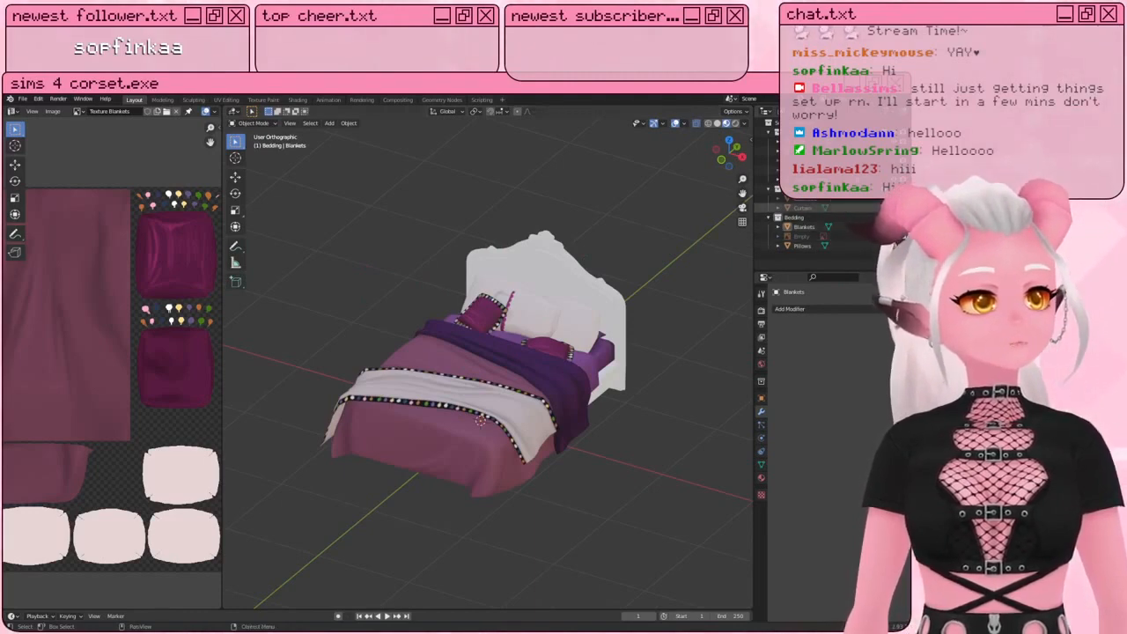
{"action": "left_click", "coordinate": [893, 208]}
{"action": "scroll", "coordinate": [497, 260], "scroll_direction": "up", "scroll_amount": 2}
{"action": "middle_click_drag", "start_coordinate": [498, 261], "coordinate": [475, 273]}
{"action": "scroll", "coordinate": [533, 257], "scroll_direction": "down", "scroll_amount": 2}
{"action": "left_click", "coordinate": [517, 226]}
{"action": "middle_click_drag", "start_coordinate": [517, 226], "coordinate": [602, 241]}
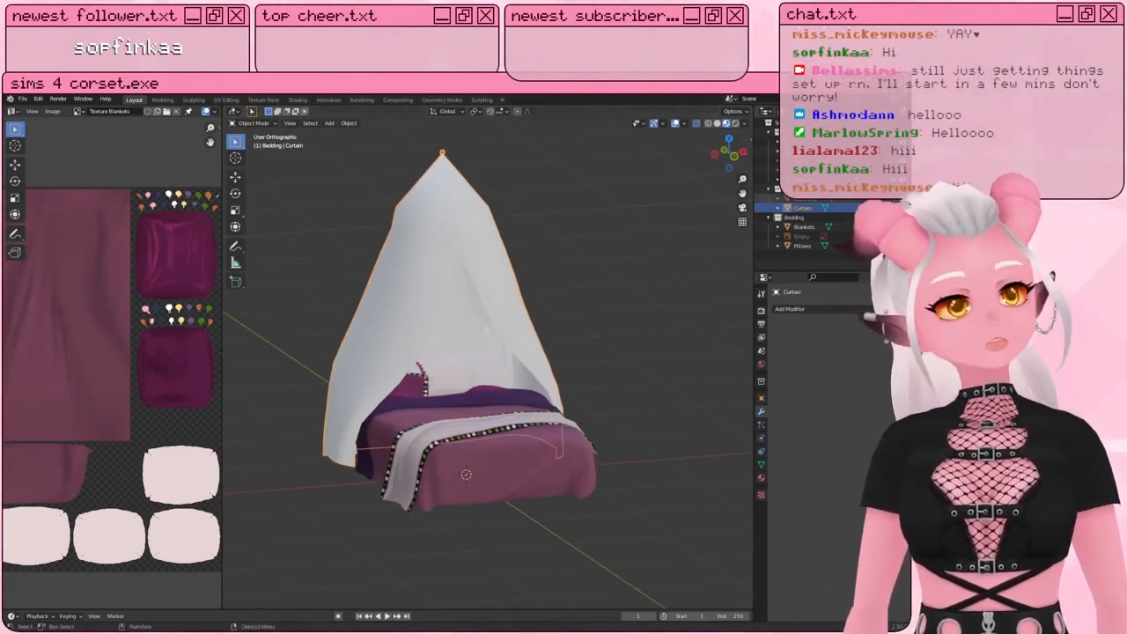
{"action": "left_click", "coordinate": [891, 208]}
{"action": "middle_click_drag", "start_coordinate": [604, 347], "coordinate": [542, 359]}
{"action": "scroll", "coordinate": [564, 397], "scroll_direction": "up", "scroll_amount": 1}
{"action": "middle_click_drag", "start_coordinate": [579, 435], "coordinate": [614, 413], "text": "shift"}
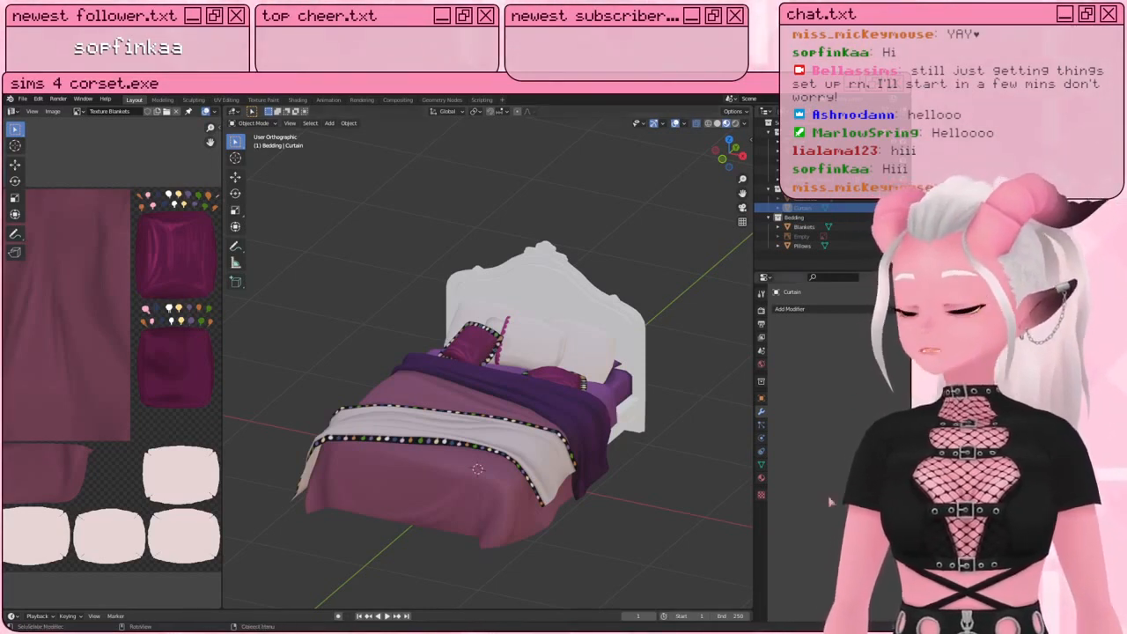
{"action": "left_click", "coordinate": [501, 528]}
{"action": "middle_click_drag", "start_coordinate": [497, 528], "coordinate": [413, 390]}
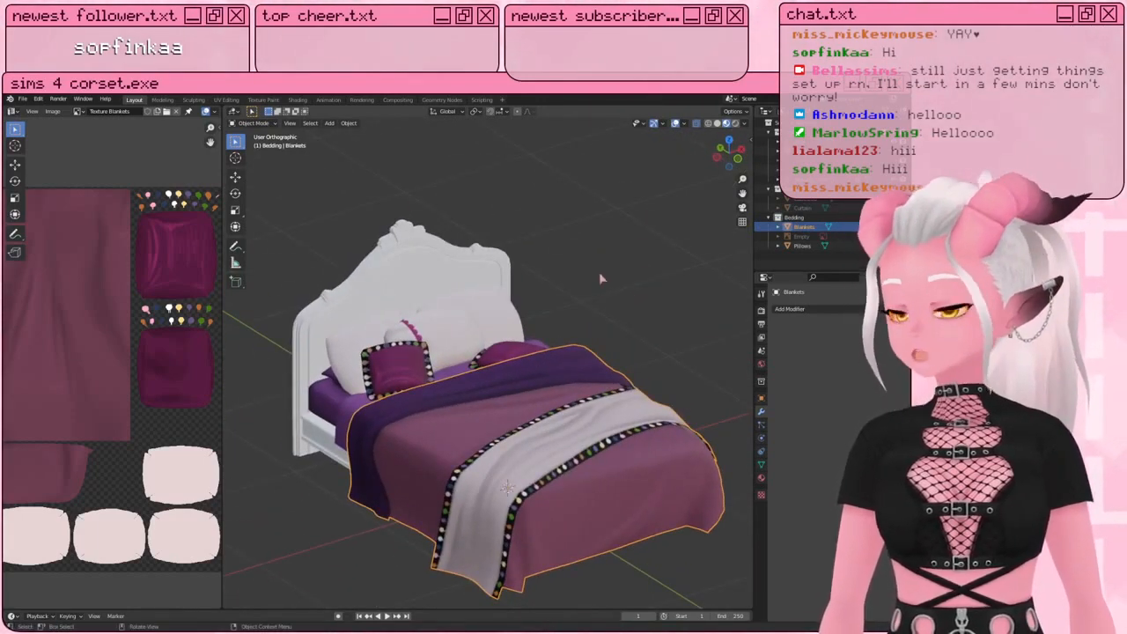
{"action": "left_click", "coordinate": [599, 279]}
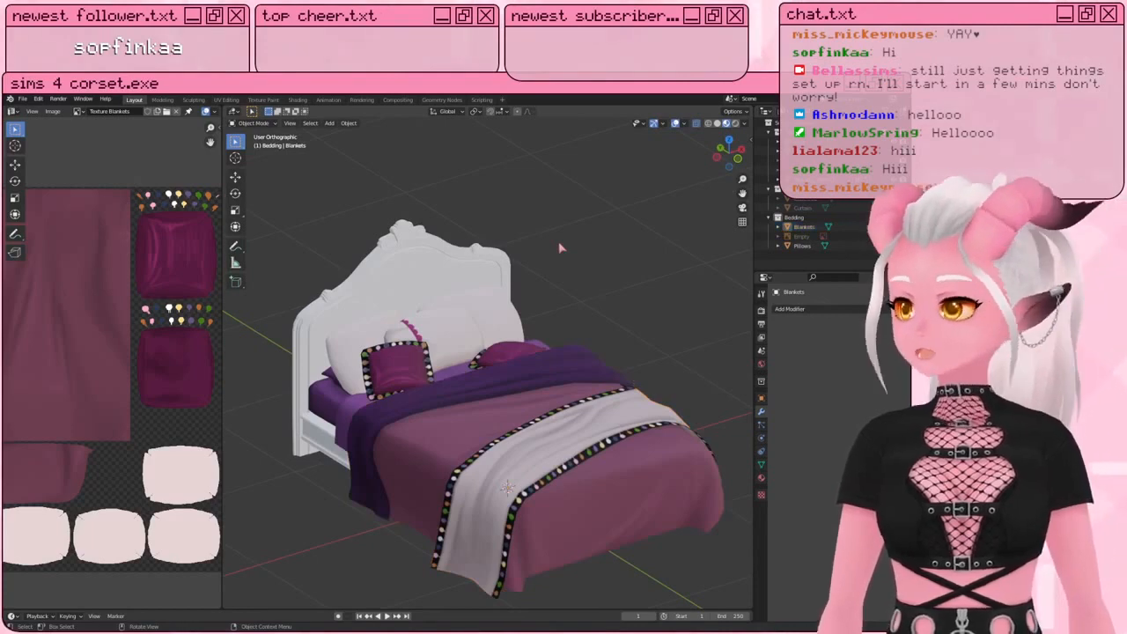
{"action": "scroll", "coordinate": [496, 305], "scroll_direction": "up", "scroll_amount": 4}
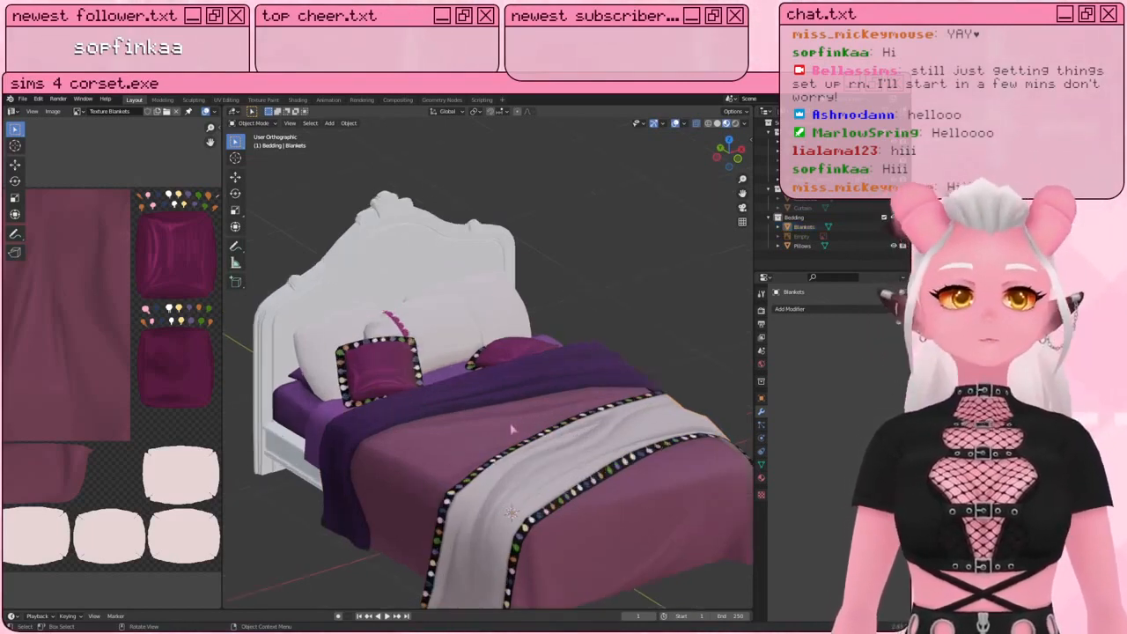
{"action": "middle_click_drag", "start_coordinate": [493, 403], "coordinate": [473, 411]}
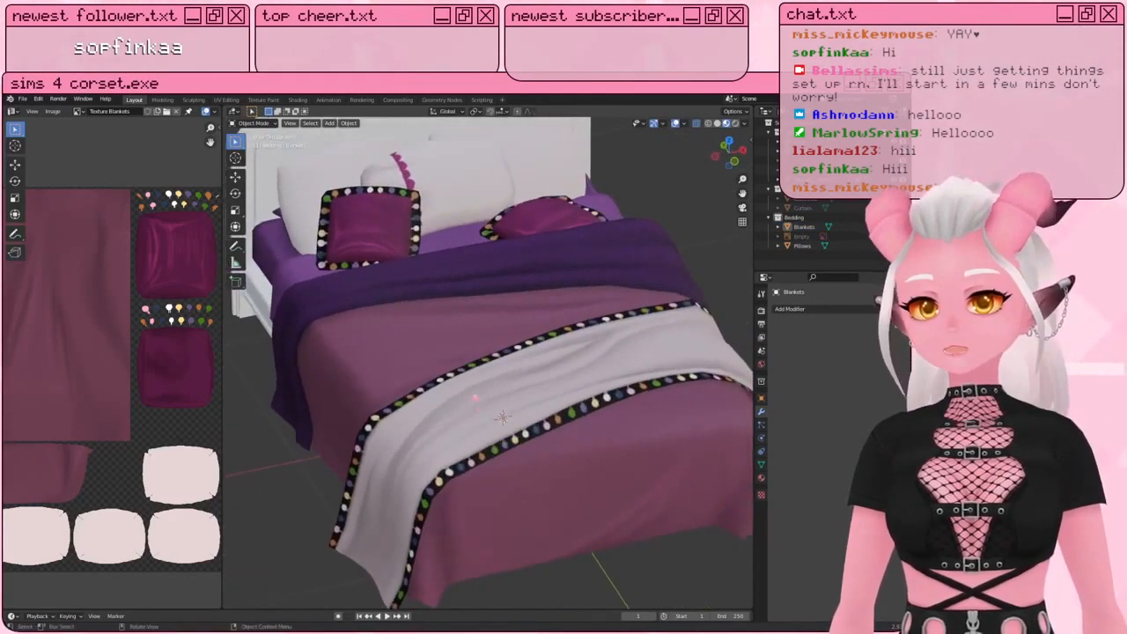
Step: Split the image editor into two stacked areas and select the blankets on the bed
{"action": "scroll", "coordinate": [474, 410], "scroll_direction": "down", "scroll_amount": 2}
{"action": "left_click_drag", "start_coordinate": [5, 608], "coordinate": [106, 412]}
{"action": "left_click", "coordinate": [473, 447]}
{"action": "scroll", "coordinate": [473, 447], "scroll_direction": "up", "scroll_amount": 1}
{"action": "middle_click_drag", "start_coordinate": [473, 450], "coordinate": [444, 438], "text": "shift"}
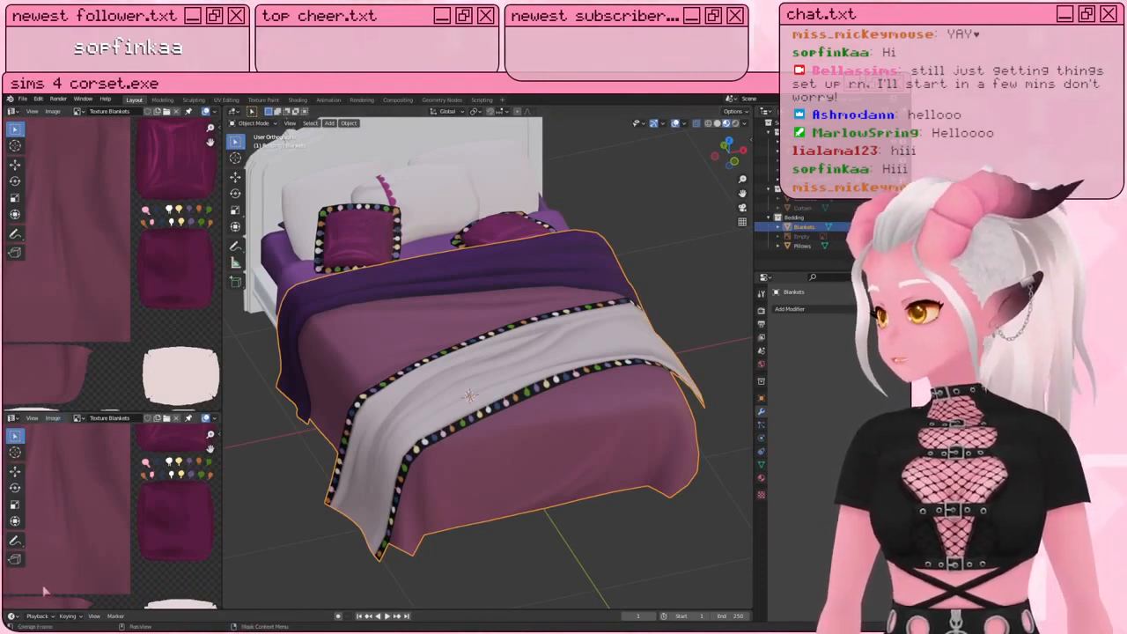
Step: Turn the lower of the two stacked areas into a Shader Editor and hide its sidebar
{"action": "left_click", "coordinate": [17, 423]}
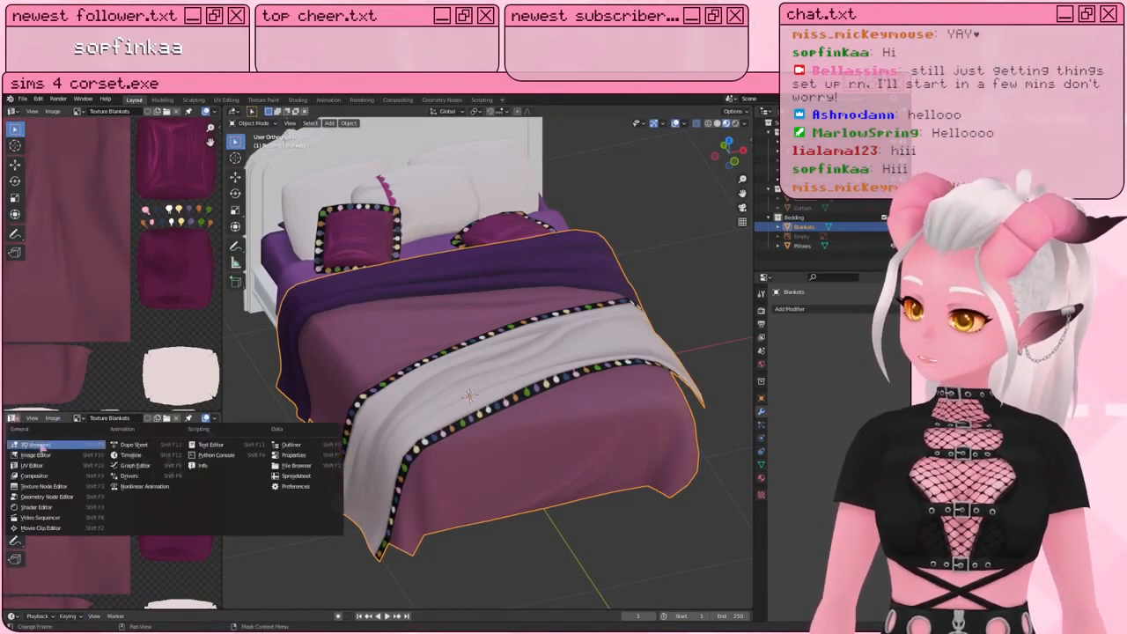
{"action": "left_click", "coordinate": [43, 503]}
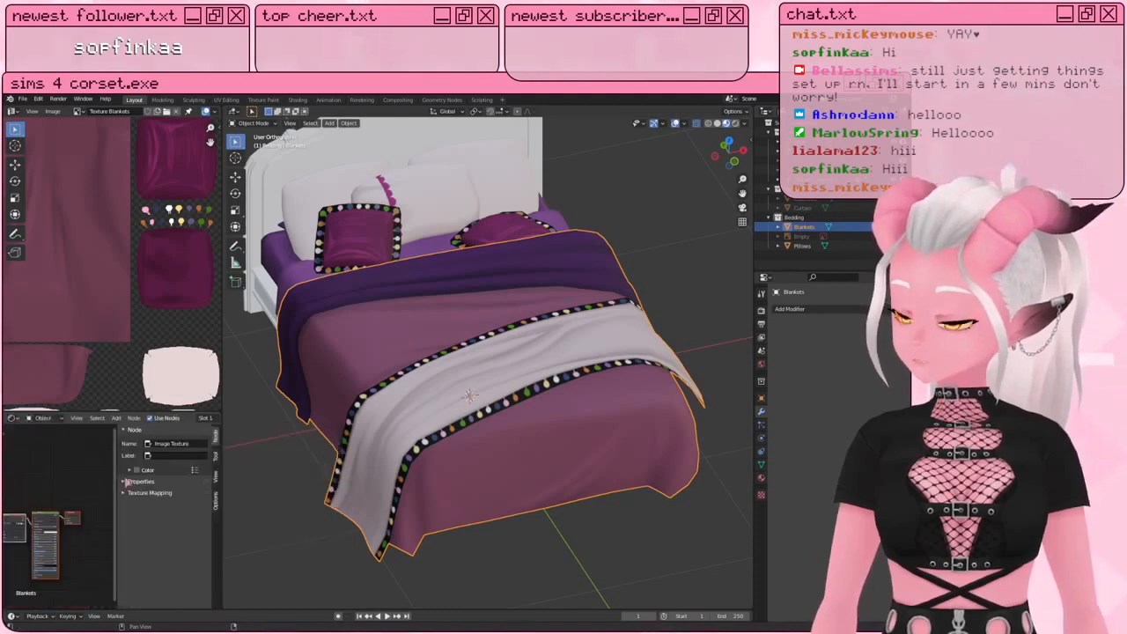
{"action": "key", "text": "n"}
{"action": "scroll", "coordinate": [155, 517], "scroll_direction": "up", "scroll_amount": 2}
{"action": "scroll", "coordinate": [154, 518], "scroll_direction": "up", "scroll_amount": 5}
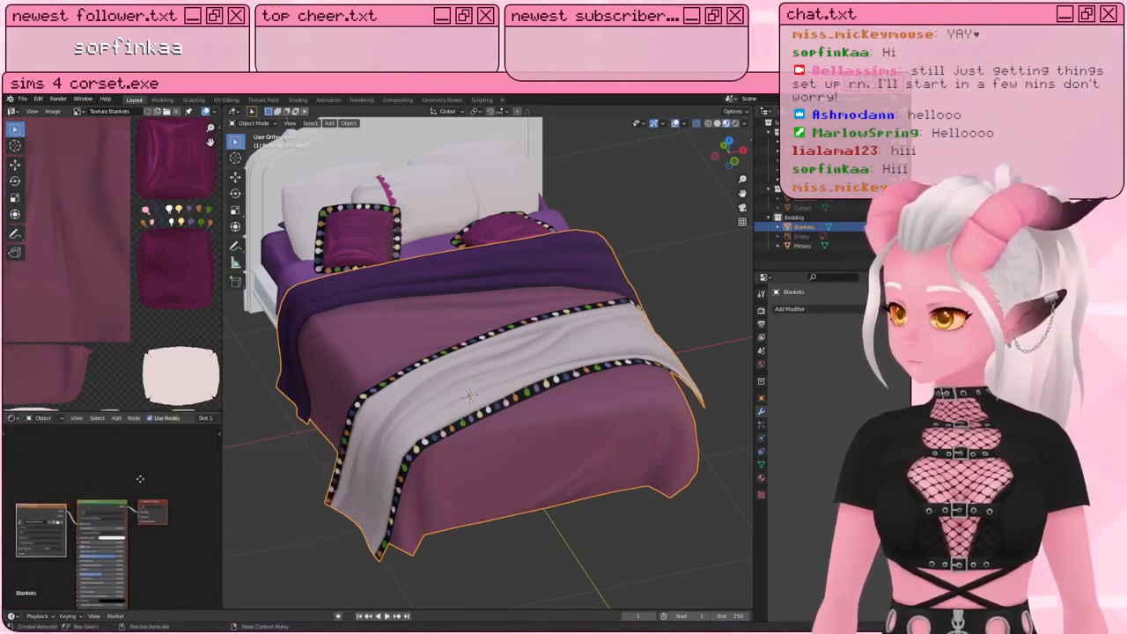
{"action": "middle_click_drag", "start_coordinate": [180, 522], "coordinate": [171, 523], "text": "ctrl"}
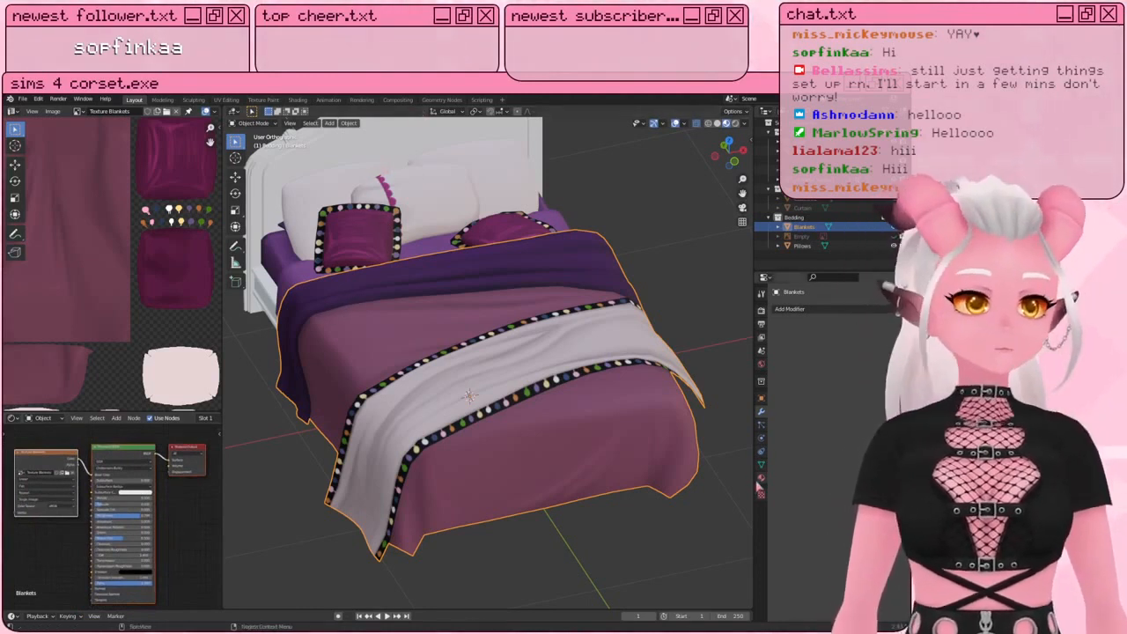
Step: Show the blankets' material settings and add a Transparent BSDF node above the image texture node
{"action": "left_click", "coordinate": [761, 478]}
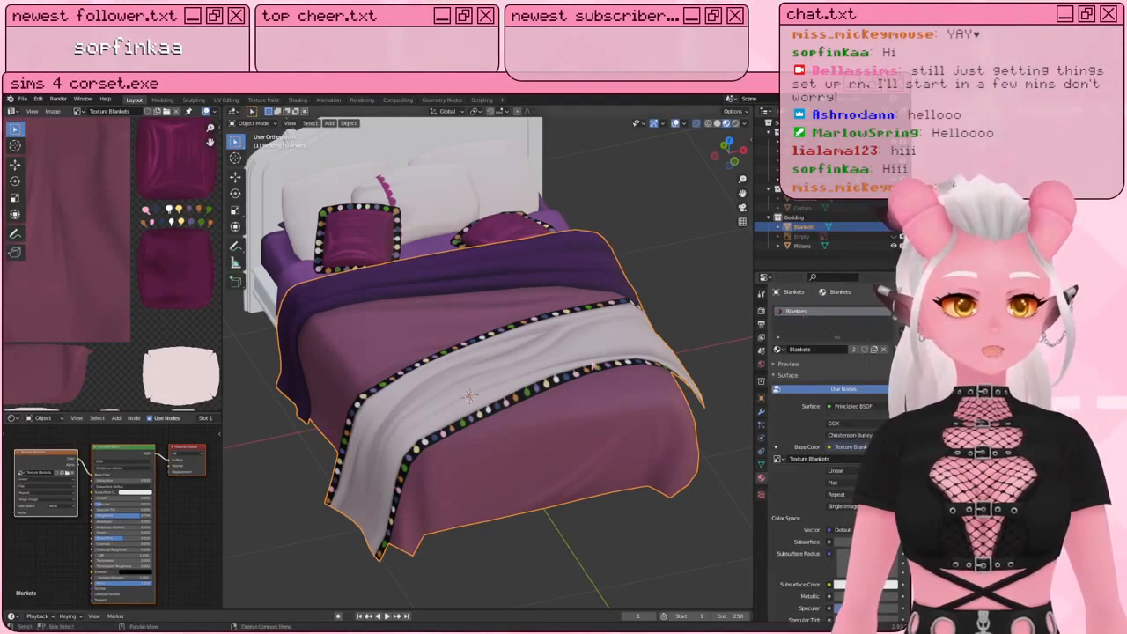
{"action": "left_click", "coordinate": [593, 366]}
{"action": "left_click", "coordinate": [362, 500]}
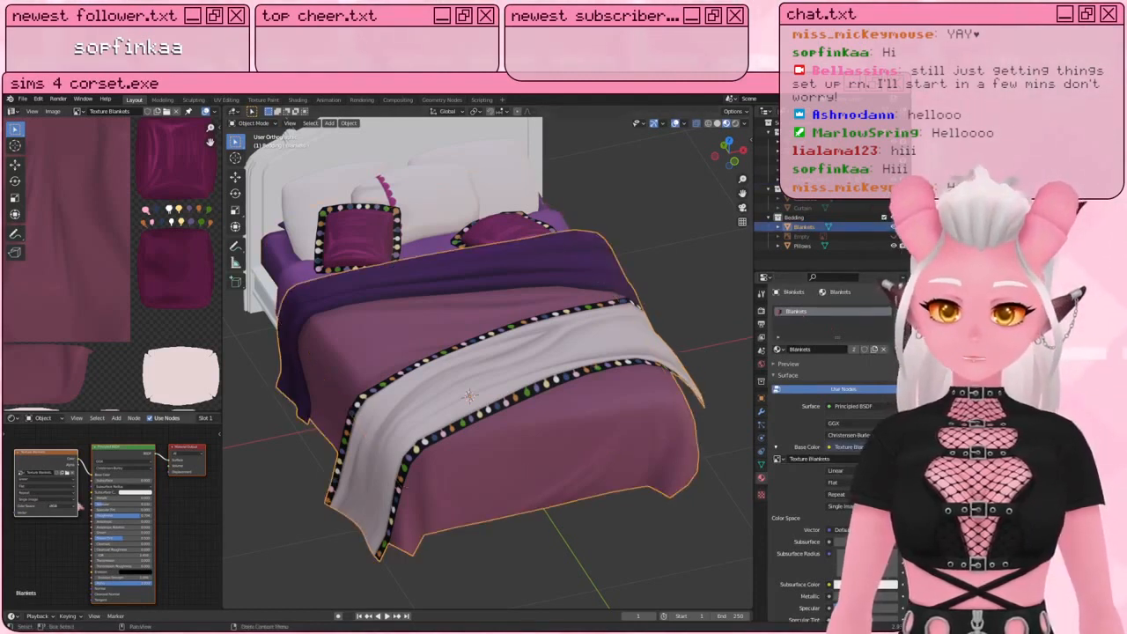
{"action": "left_click", "coordinate": [117, 417]}
{"action": "mouse_move", "coordinate": [133, 461]}
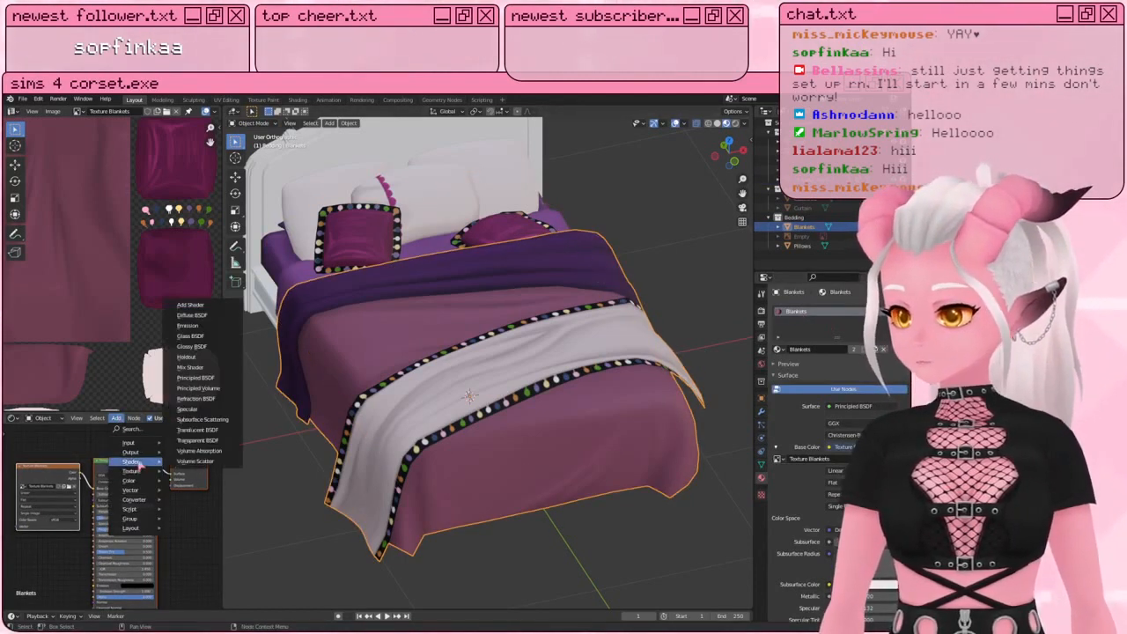
{"action": "left_click", "coordinate": [209, 442]}
{"action": "left_click", "coordinate": [58, 442]}
Step: Widen the node editor and insert a Mix Shader node between the Principled BSDF and the Material Output
{"action": "left_click", "coordinate": [117, 417]}
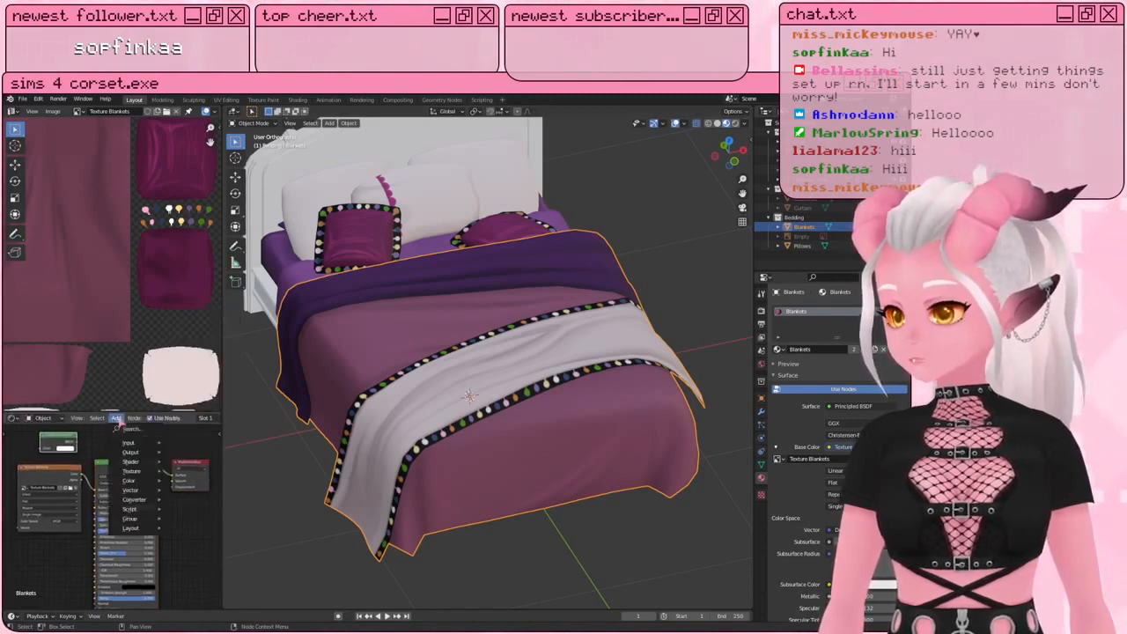
{"action": "mouse_move", "coordinate": [132, 461]}
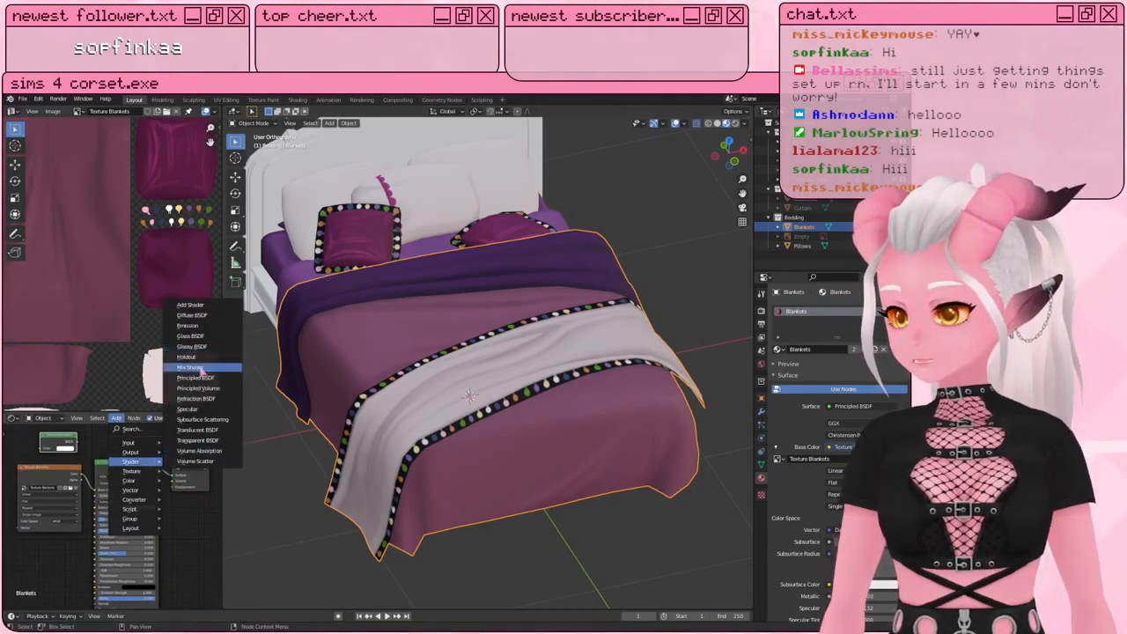
{"action": "left_click", "coordinate": [202, 368]}
{"action": "left_click", "coordinate": [126, 451]}
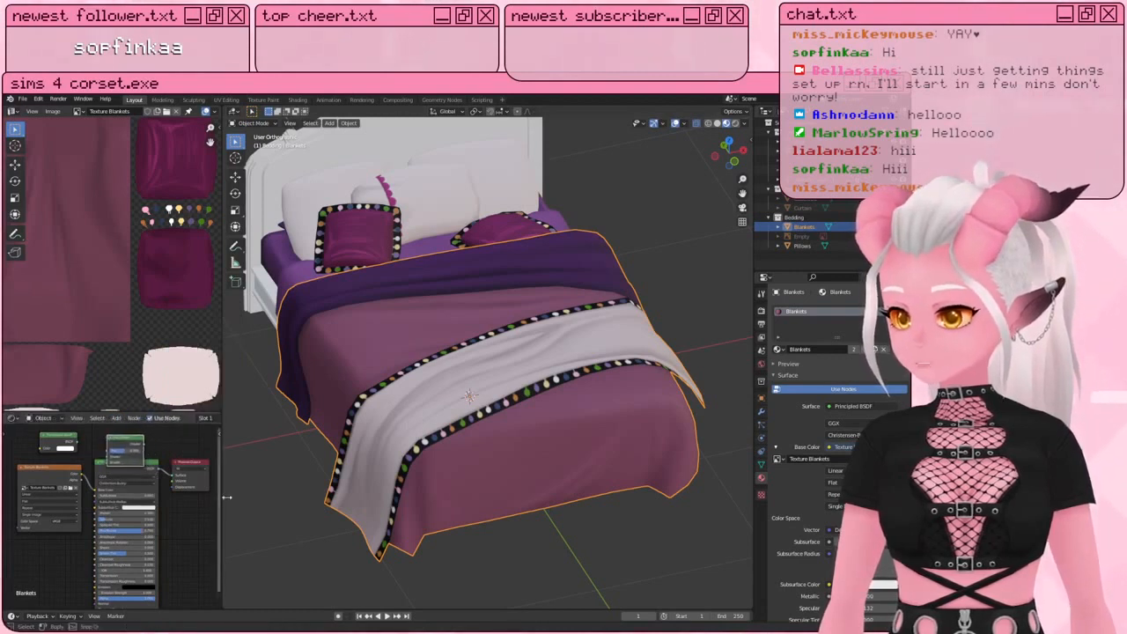
{"action": "left_click_drag", "start_coordinate": [226, 497], "coordinate": [285, 497]}
{"action": "left_click_drag", "start_coordinate": [88, 468], "coordinate": [57, 467]}
{"action": "left_click_drag", "start_coordinate": [154, 441], "coordinate": [223, 480]}
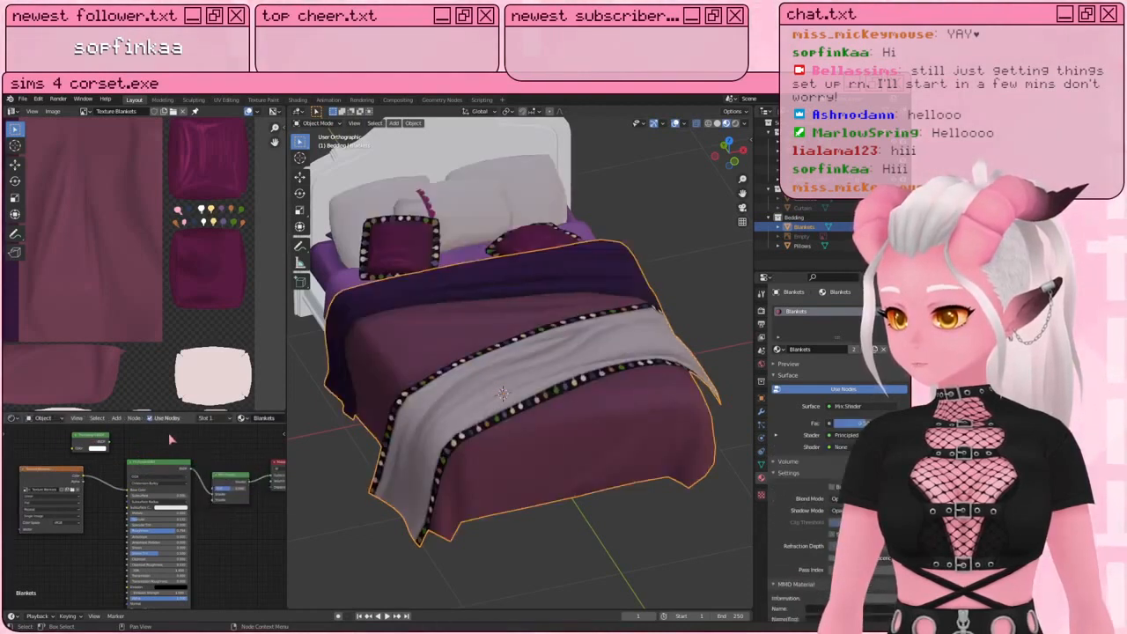
Step: Connect the Transparent BSDF and the texture's Alpha (as Fac) to the Mix Shader, and save the file
{"action": "left_click_drag", "start_coordinate": [92, 438], "coordinate": [219, 499]}
{"action": "scroll", "coordinate": [217, 509], "scroll_direction": "up", "scroll_amount": 1}
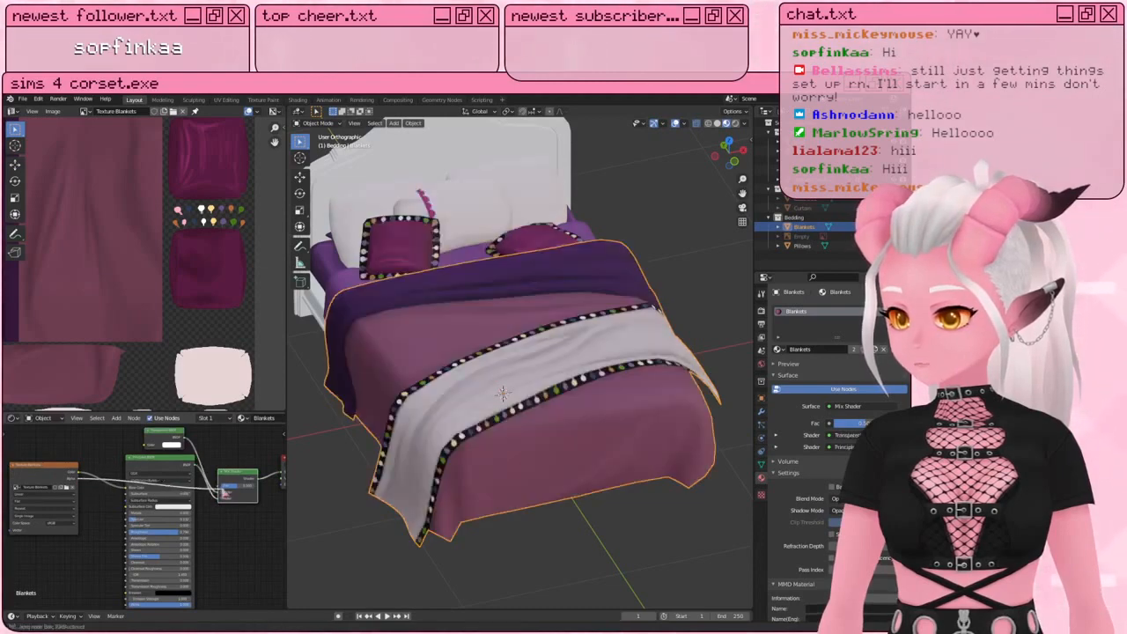
{"action": "left_click_drag", "start_coordinate": [218, 490], "coordinate": [218, 487]}
{"action": "scroll", "coordinate": [535, 410], "scroll_direction": "up", "scroll_amount": 1}
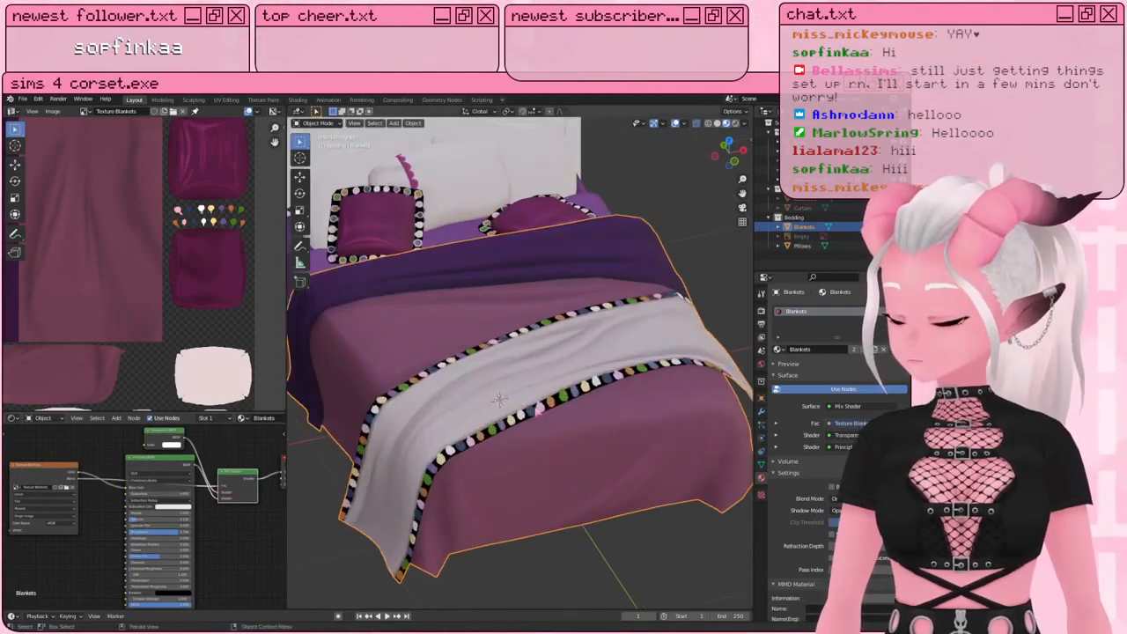
{"action": "scroll", "coordinate": [535, 410], "scroll_direction": "down", "scroll_amount": 1}
{"action": "key", "text": "ctrl+s"}
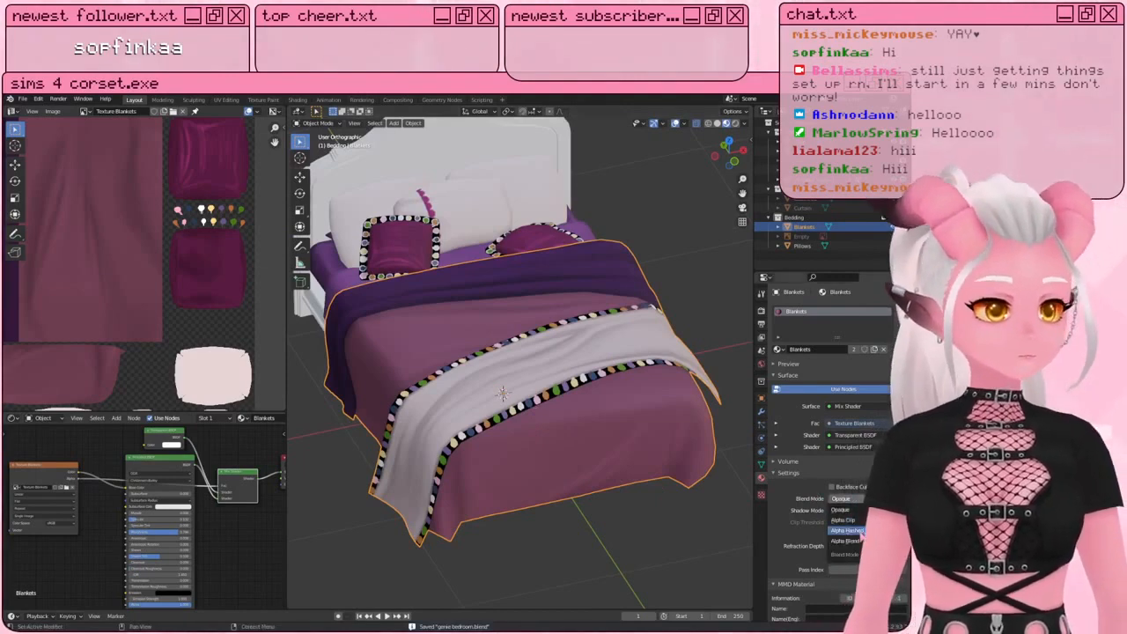
Step: Try Alpha Hashed on the Blankets material and set its Blend Mode to Alpha Clip
{"action": "left_click", "coordinate": [858, 530]}
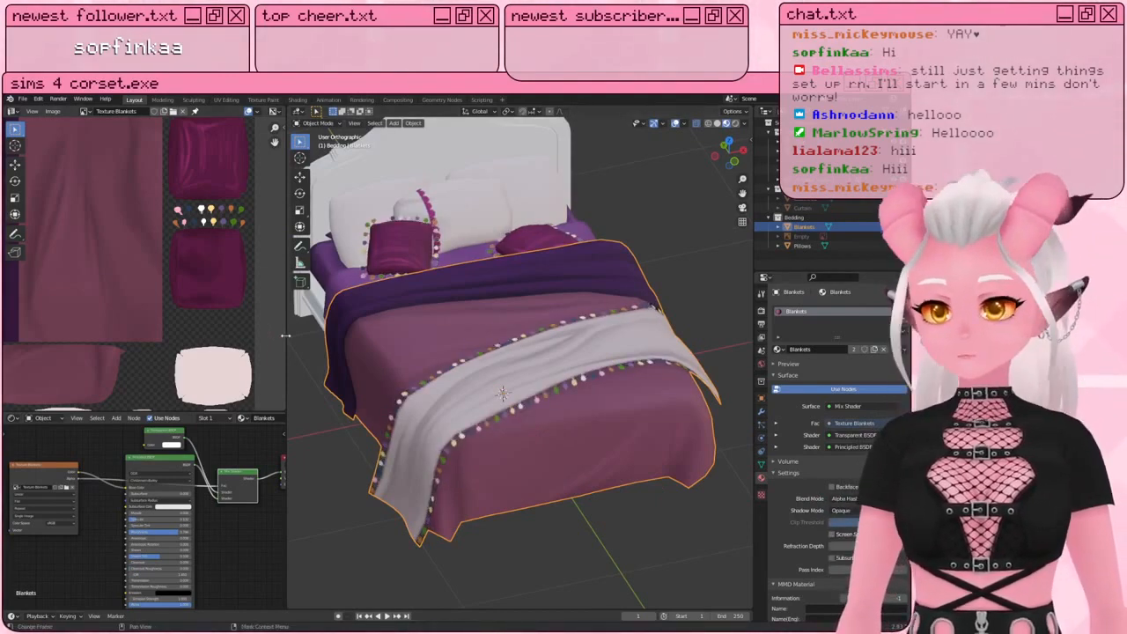
{"action": "left_click_drag", "start_coordinate": [285, 335], "coordinate": [208, 334]}
{"action": "left_click", "coordinate": [855, 499]}
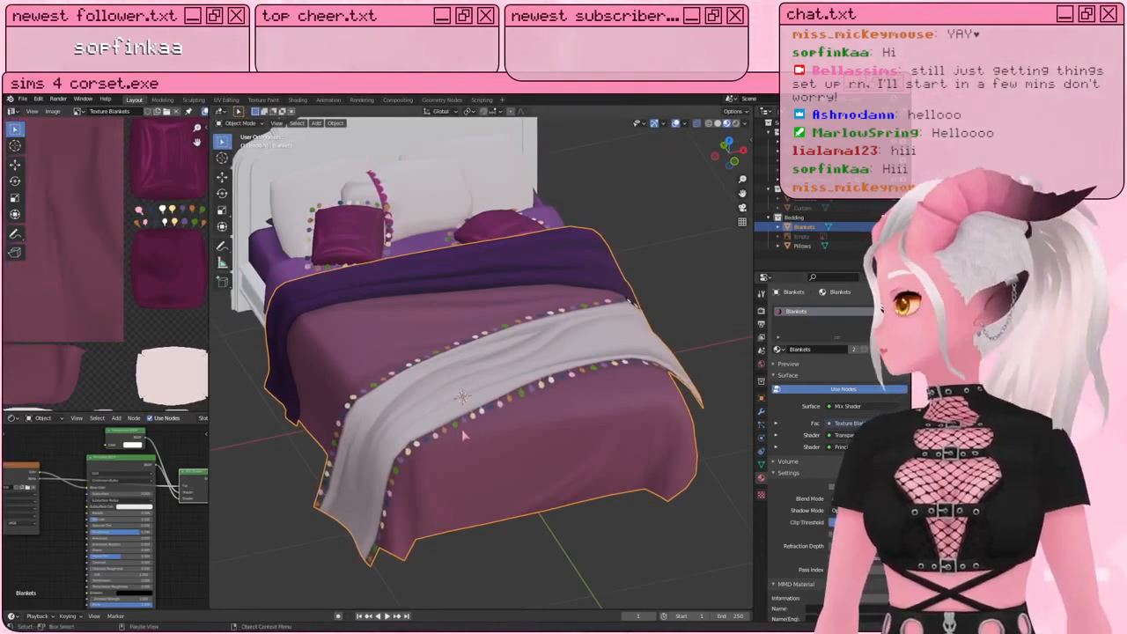
Step: Select the pillows and enlarge the image editor in height and width to show more of the texture
{"action": "scroll", "coordinate": [465, 432], "scroll_direction": "up", "scroll_amount": 2}
{"action": "scroll", "coordinate": [465, 435], "scroll_direction": "up", "scroll_amount": 1}
{"action": "middle_click_drag", "start_coordinate": [337, 405], "coordinate": [441, 321]}
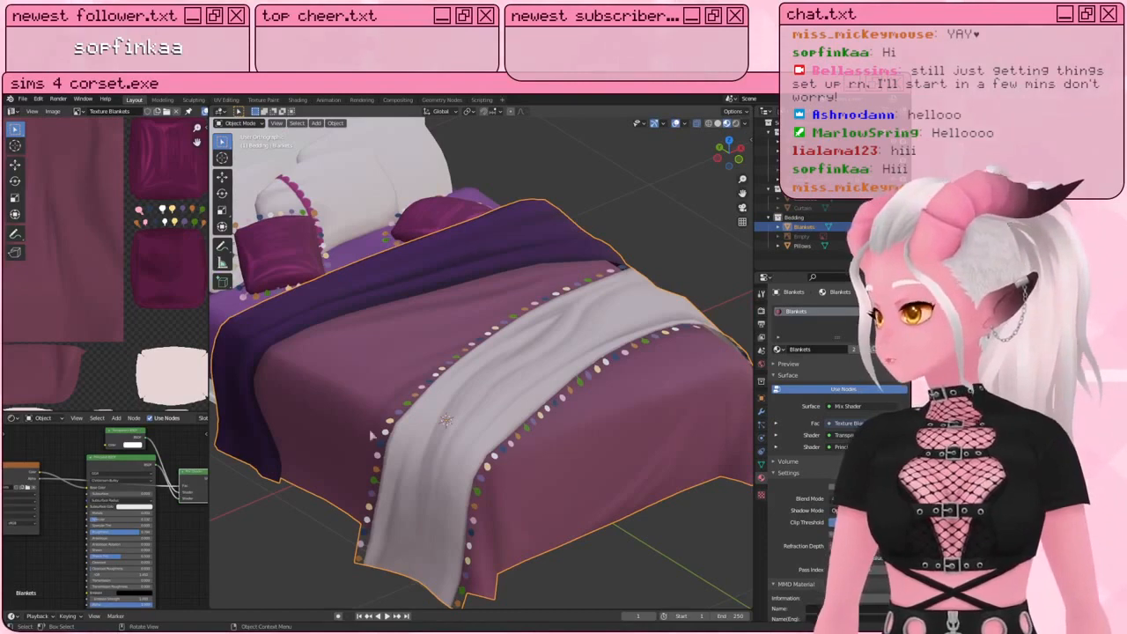
{"action": "middle_click_drag", "start_coordinate": [432, 339], "coordinate": [434, 401]}
{"action": "scroll", "coordinate": [440, 380], "scroll_direction": "up", "scroll_amount": 4}
{"action": "left_click", "coordinate": [439, 380]}
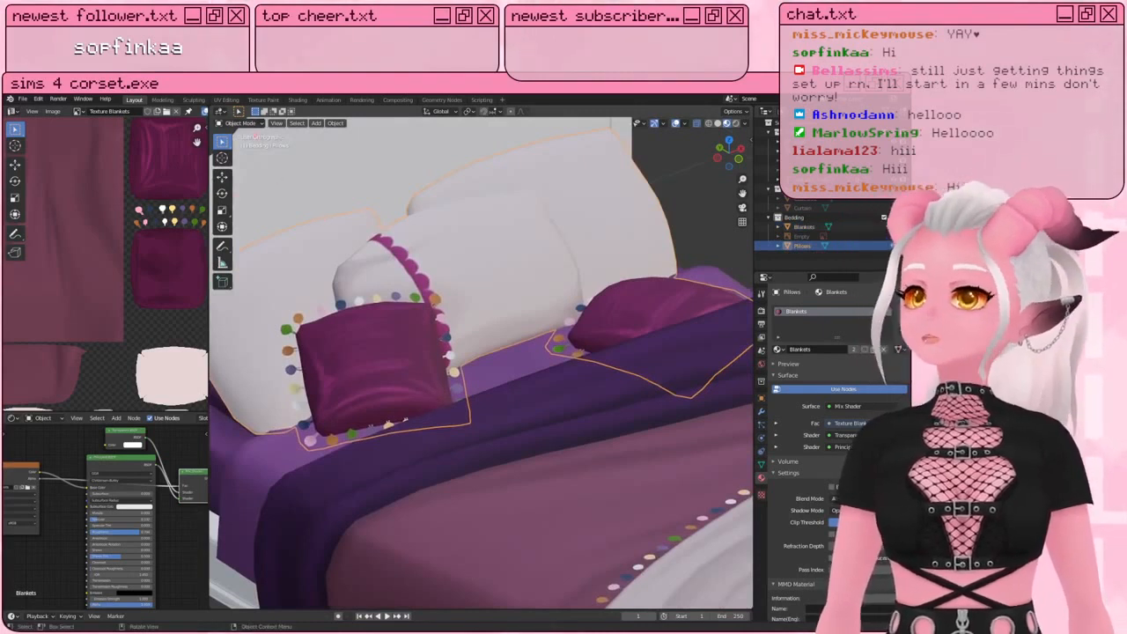
{"action": "left_click_drag", "start_coordinate": [174, 411], "coordinate": [181, 592]}
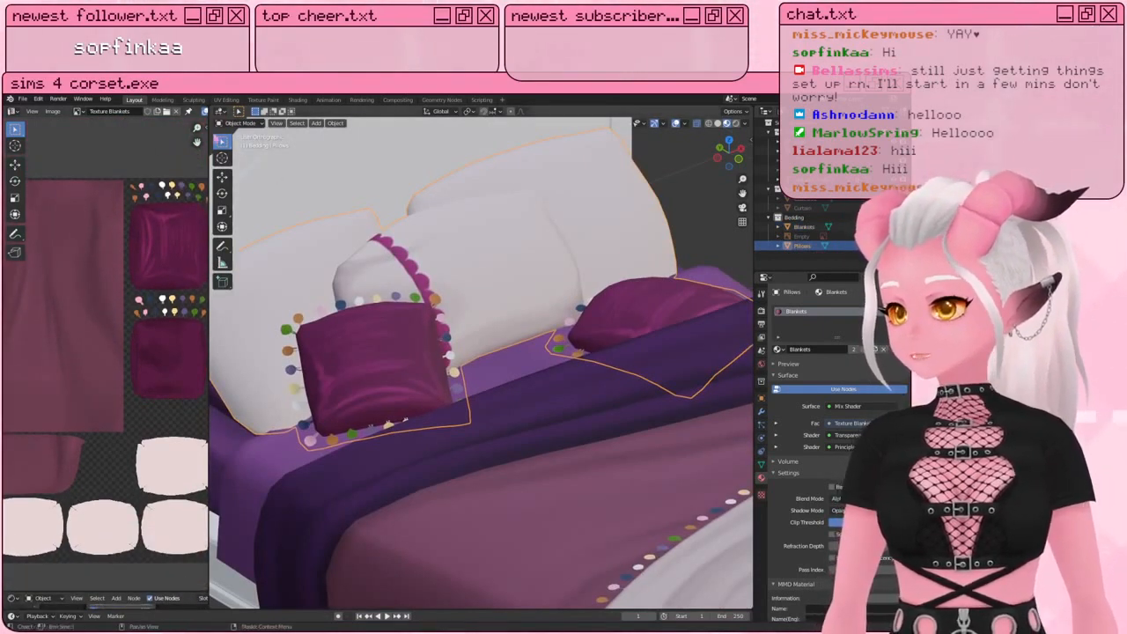
{"action": "left_click_drag", "start_coordinate": [210, 153], "coordinate": [273, 152]}
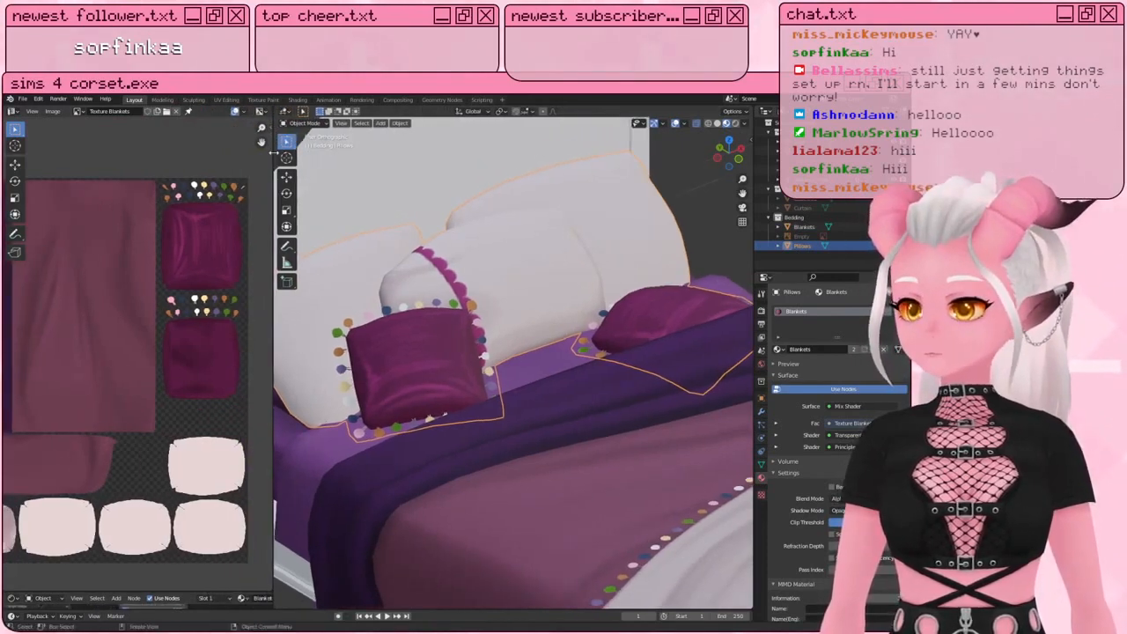
Step: Switch the pillows object to Texture Paint mode
{"action": "left_click", "coordinate": [302, 123]}
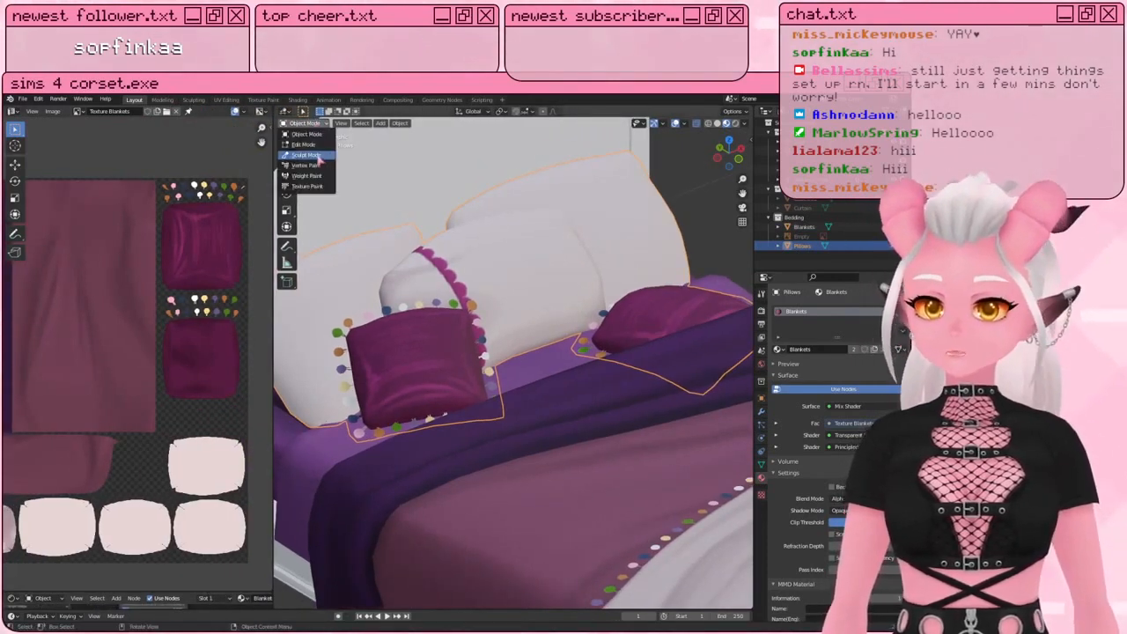
{"action": "left_click", "coordinate": [306, 186]}
{"action": "scroll", "coordinate": [430, 353], "scroll_direction": "up", "scroll_amount": 3}
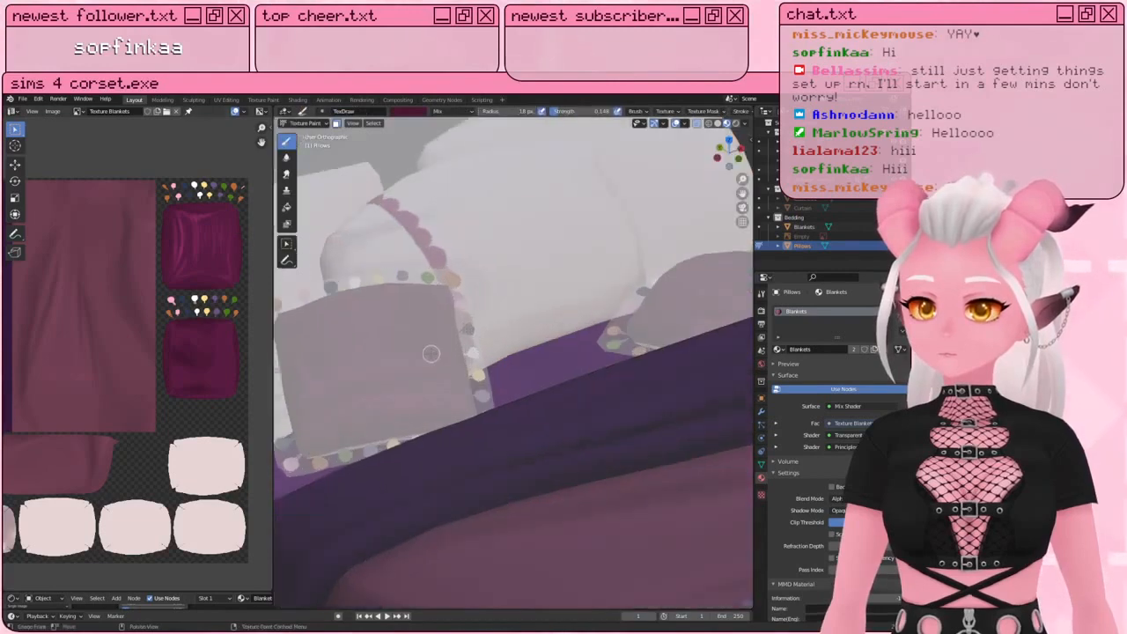
{"action": "scroll", "coordinate": [431, 353], "scroll_direction": "down", "scroll_amount": 6}
Step: Switch the pillows to Edit Mode and select the linked geometry of the two purple accent pillows
{"action": "key", "text": "Tab"}
{"action": "key", "text": "grave"}
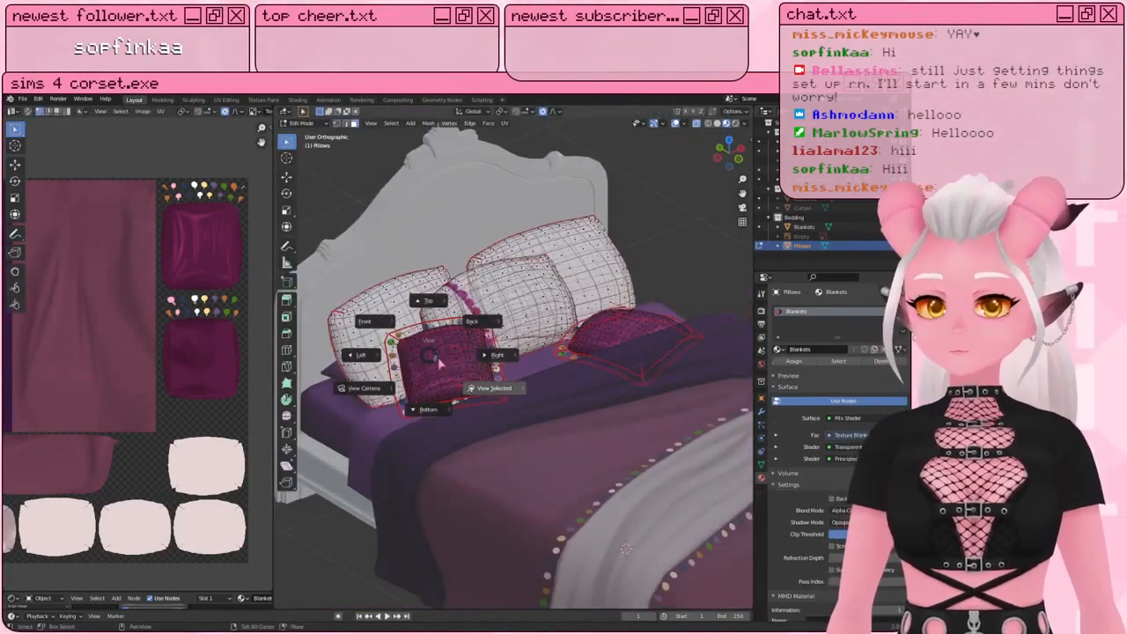
{"action": "left_click", "coordinate": [434, 350]}
{"action": "middle_click_drag", "start_coordinate": [429, 356], "coordinate": [275, 367]}
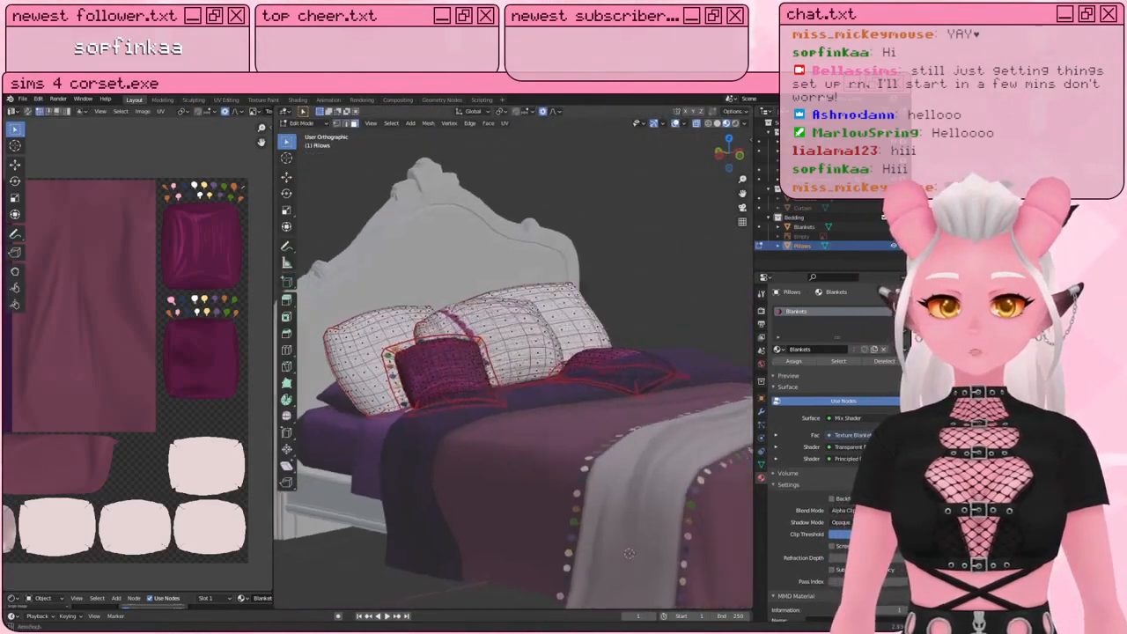
{"action": "scroll", "coordinate": [444, 396], "scroll_direction": "up", "scroll_amount": 3}
{"action": "middle_click_drag", "start_coordinate": [451, 403], "coordinate": [397, 419]}
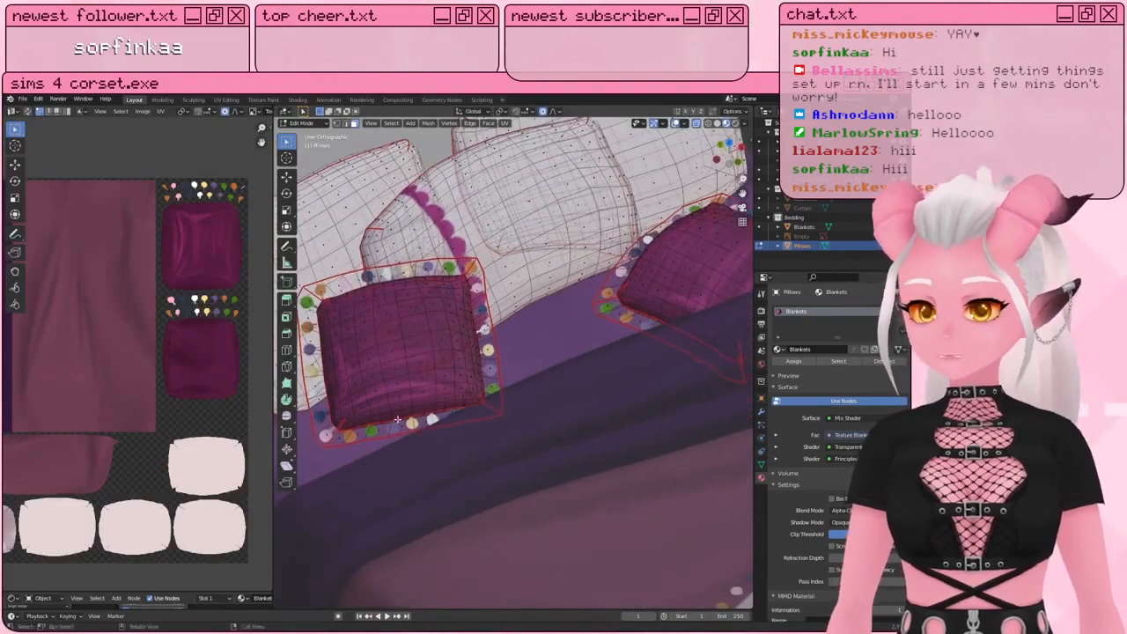
{"action": "key", "text": "l"}
{"action": "key", "text": "l"}
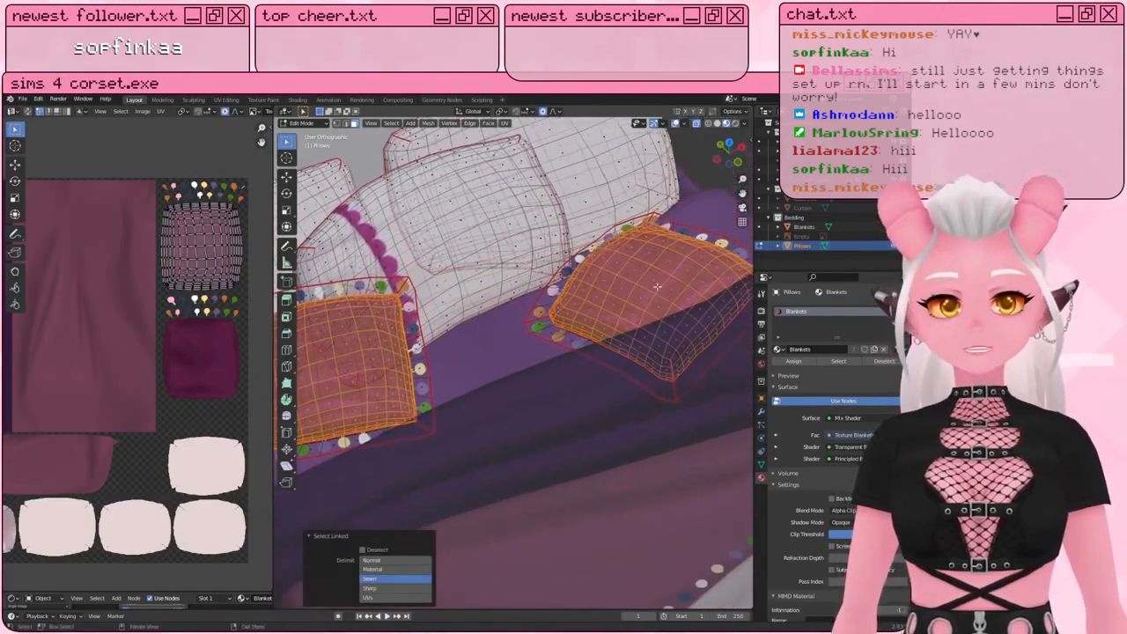
Step: Switch the pillows to Texture Paint mode, show the brush settings and choose the Smear brush
{"action": "middle_click_drag", "start_coordinate": [630, 303], "coordinate": [396, 350]}
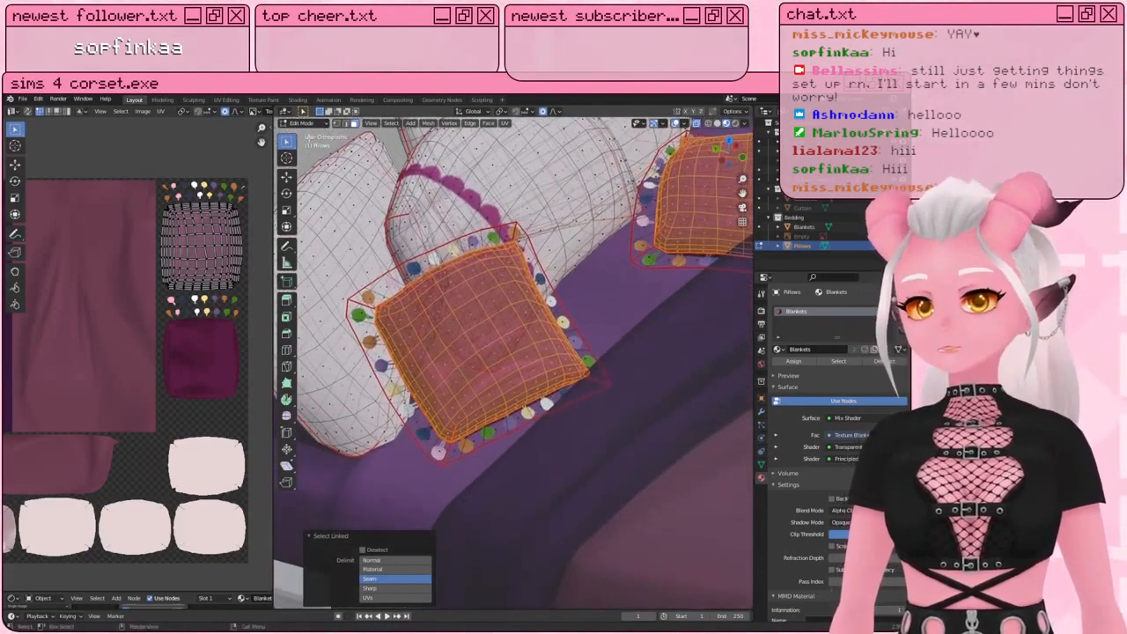
{"action": "left_click", "coordinate": [302, 122]}
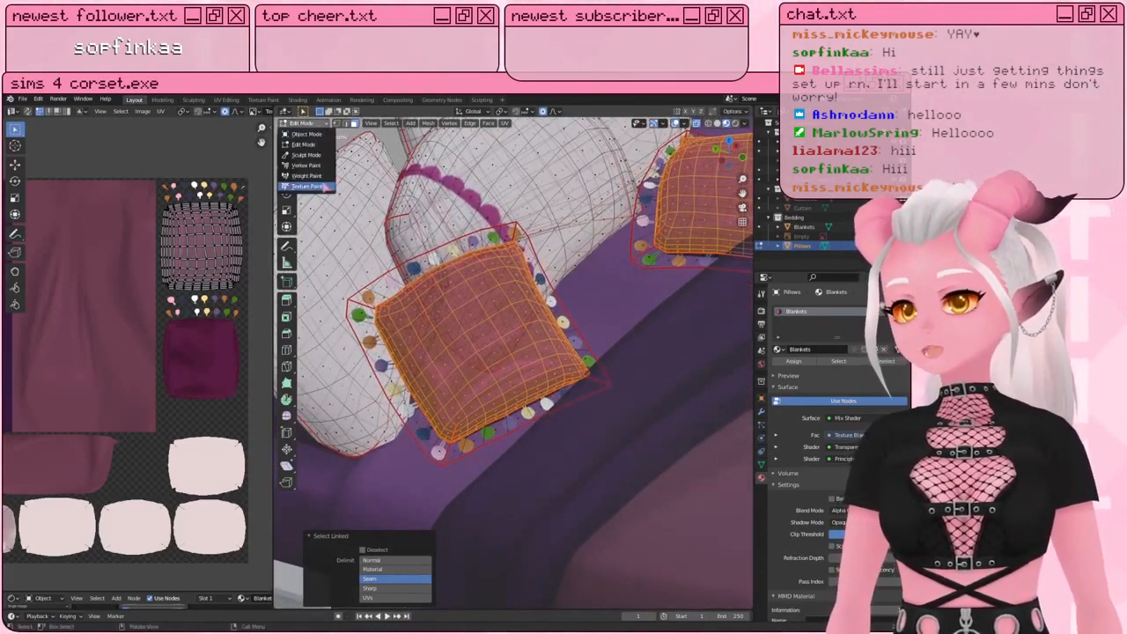
{"action": "left_click", "coordinate": [308, 185]}
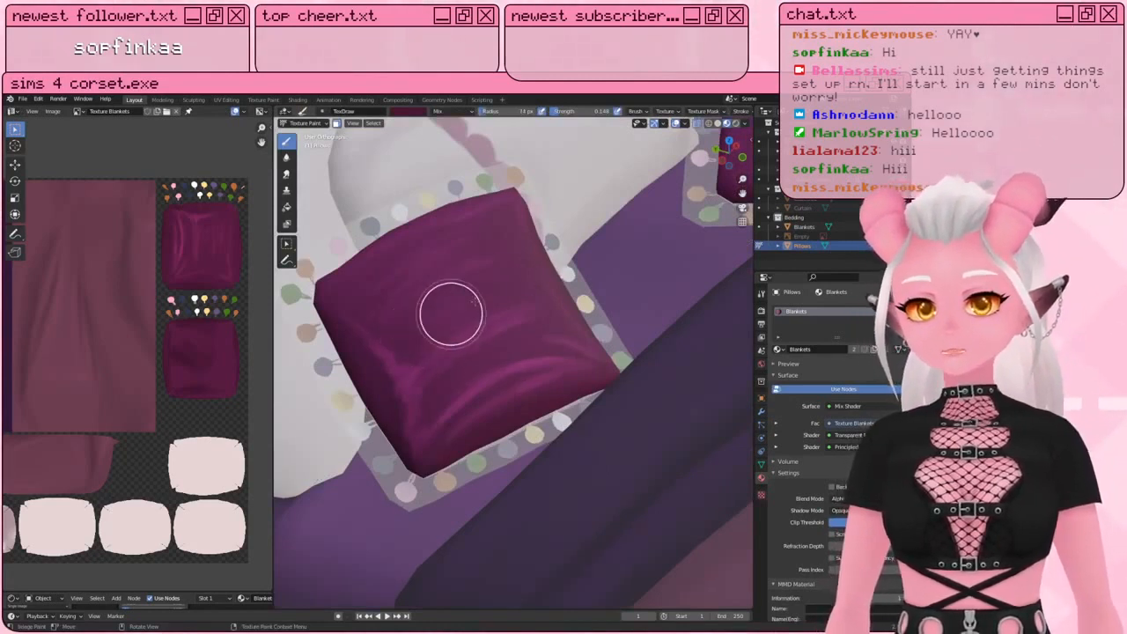
{"action": "middle_click_drag", "start_coordinate": [529, 306], "coordinate": [504, 326], "text": "shift"}
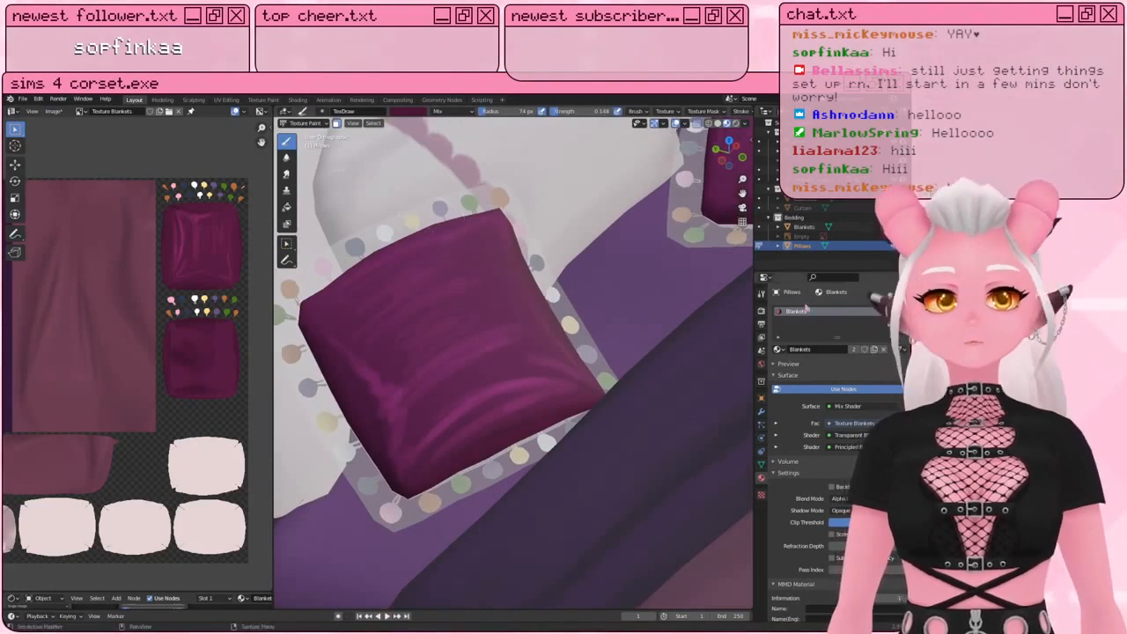
{"action": "left_click", "coordinate": [762, 292]}
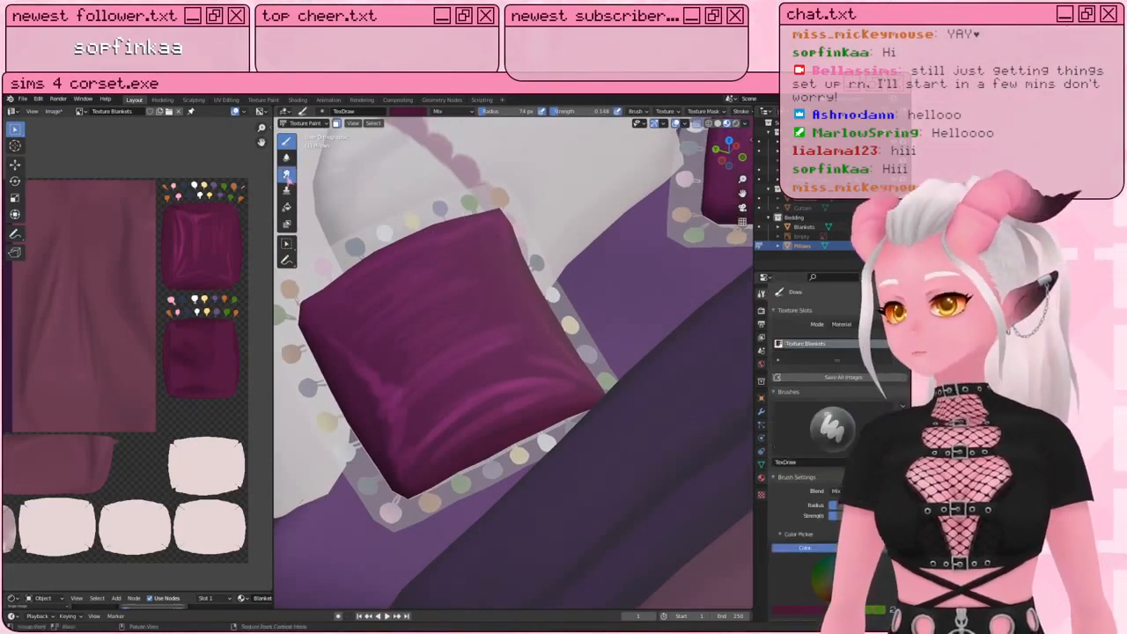
{"action": "left_click", "coordinate": [287, 174]}
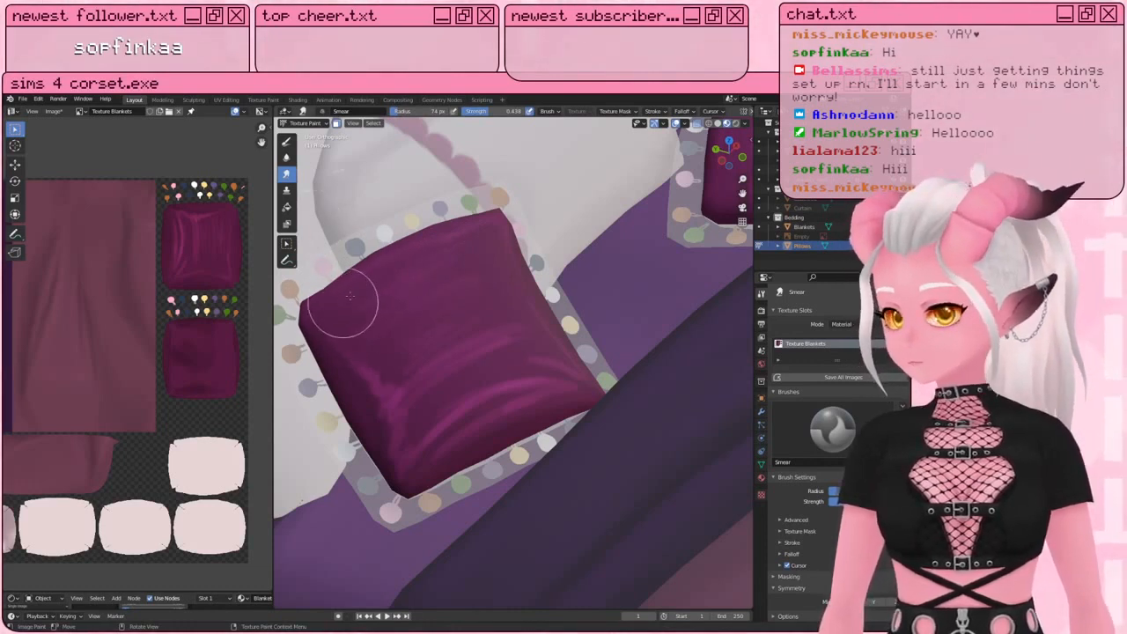
Step: Smear the highlights and creases across the near purple accent pillow to soften its shading, adjusting the brush radius for different areas
{"action": "middle_click_drag", "start_coordinate": [335, 289], "coordinate": [354, 308]}
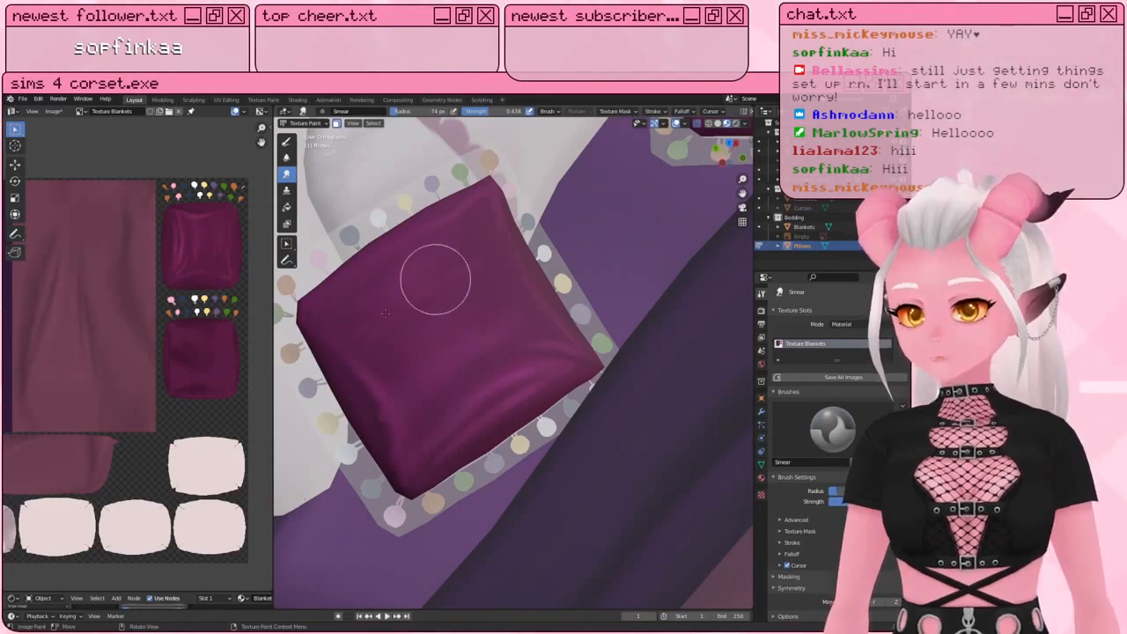
{"action": "middle_click_drag", "start_coordinate": [396, 251], "coordinate": [432, 269]}
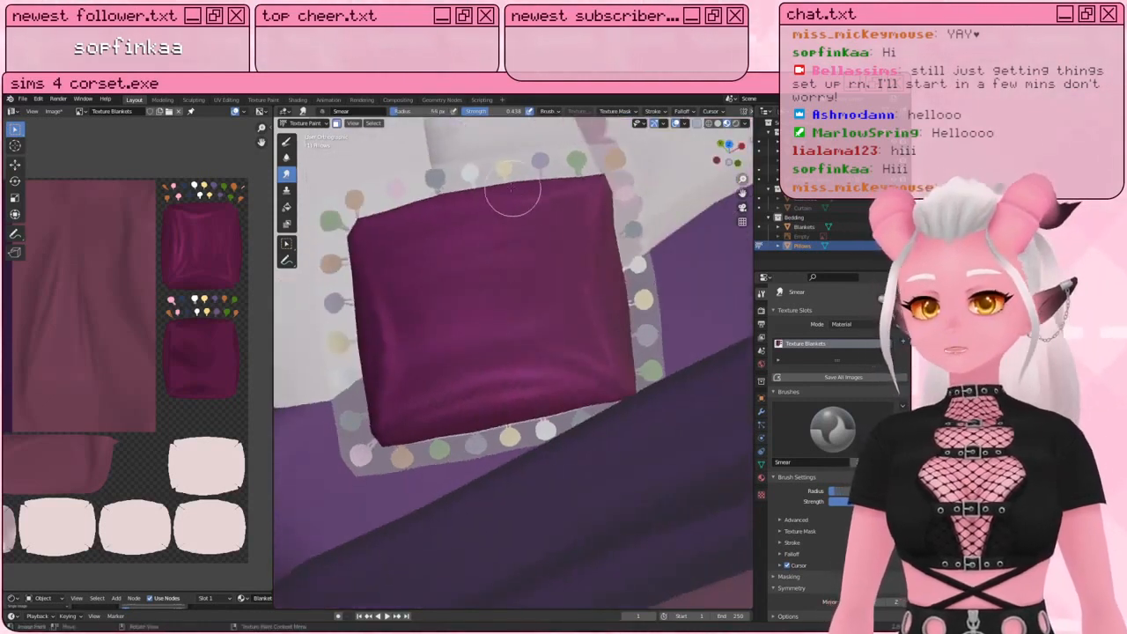
{"action": "middle_click_drag", "start_coordinate": [520, 205], "coordinate": [511, 192]}
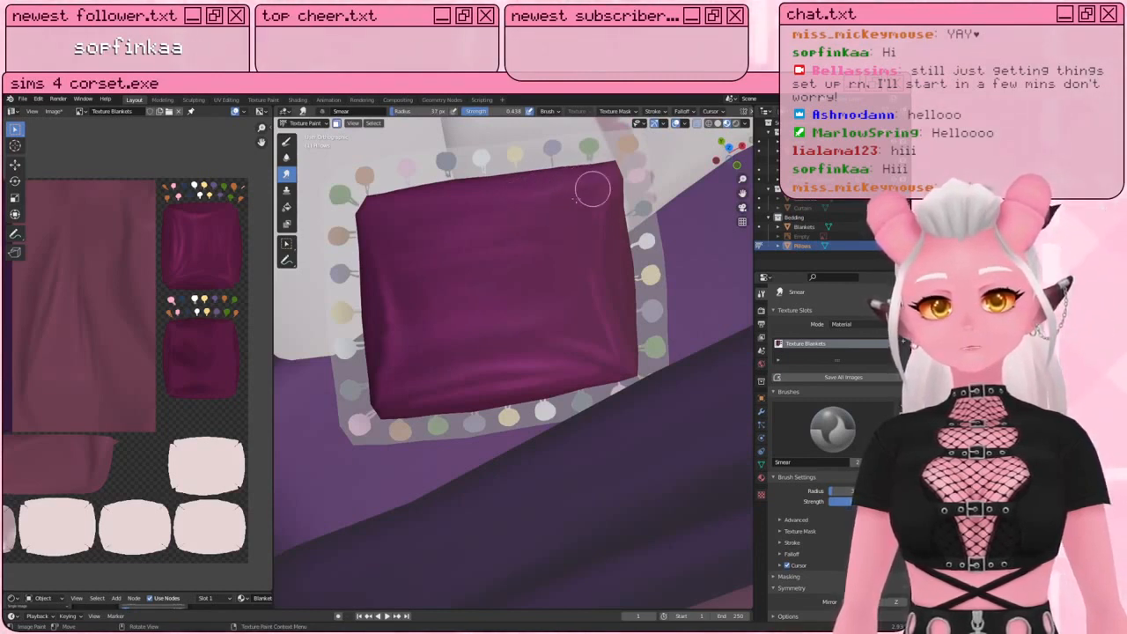
{"action": "middle_click_drag", "start_coordinate": [593, 231], "coordinate": [658, 265]}
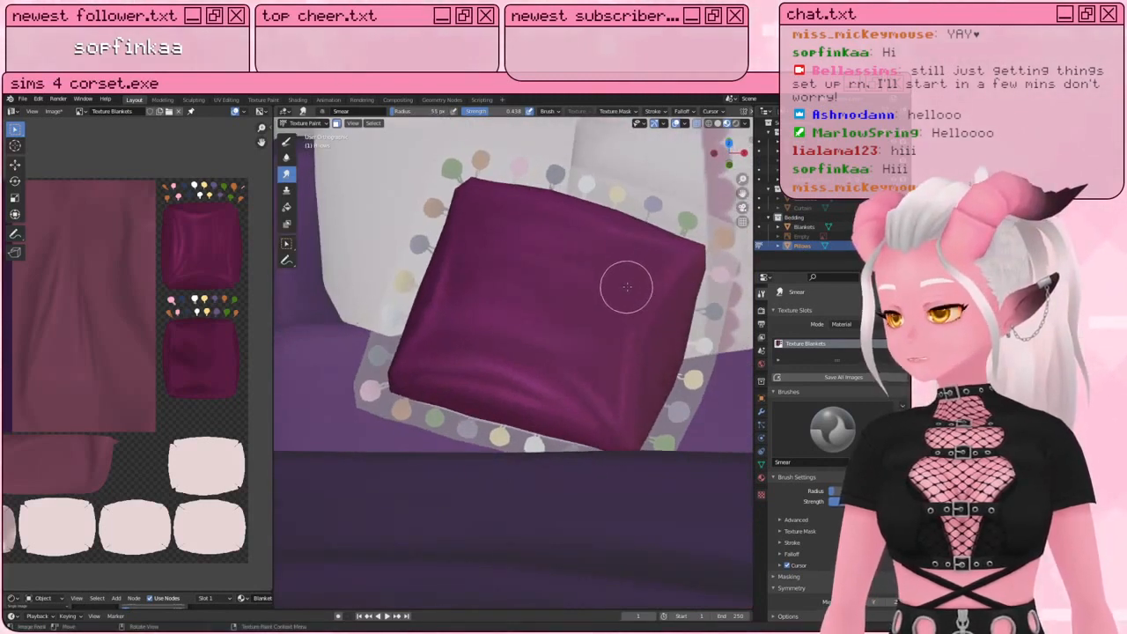
{"action": "key", "text": "bracketright"}
{"action": "left_click_drag", "start_coordinate": [622, 339], "coordinate": [623, 387]}
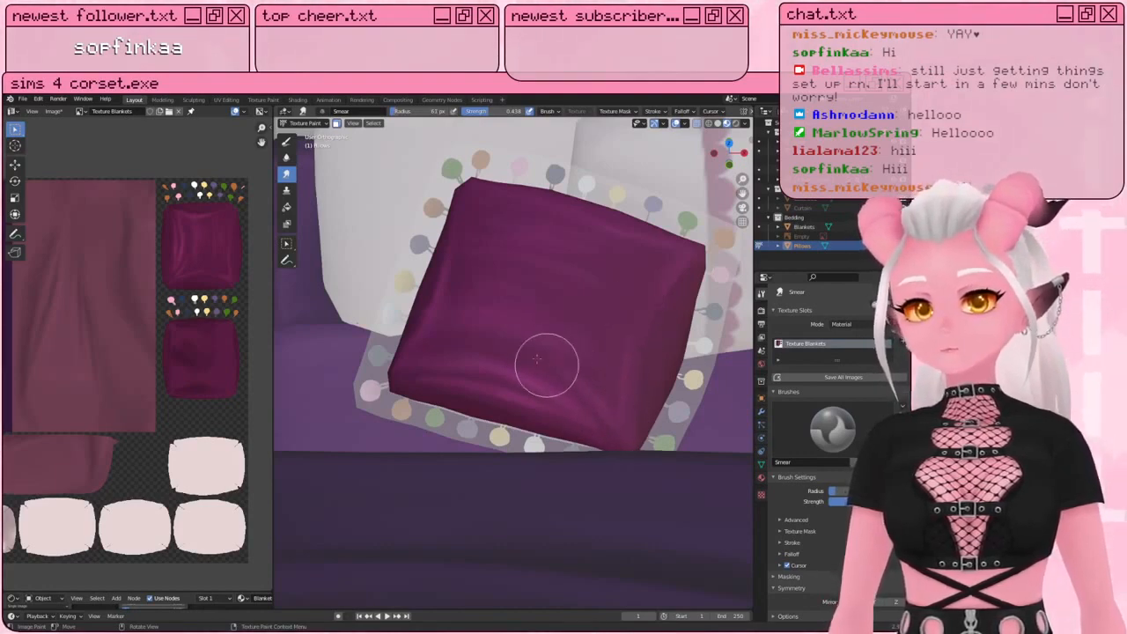
{"action": "middle_click_drag", "start_coordinate": [493, 382], "coordinate": [435, 338]}
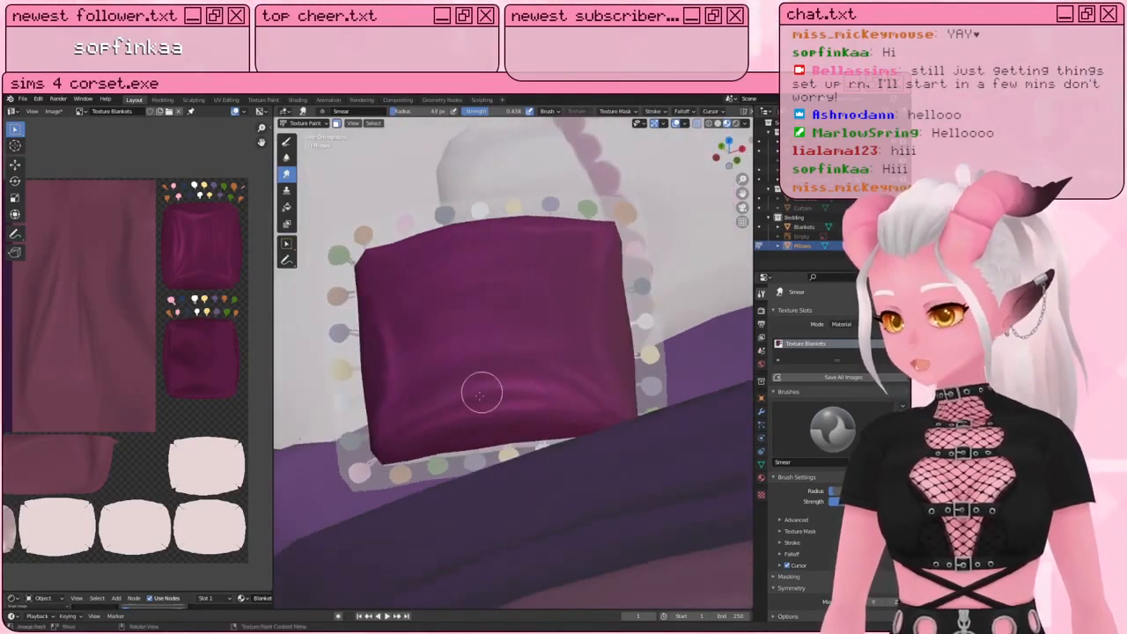
{"action": "middle_click_drag", "start_coordinate": [438, 427], "coordinate": [384, 407]}
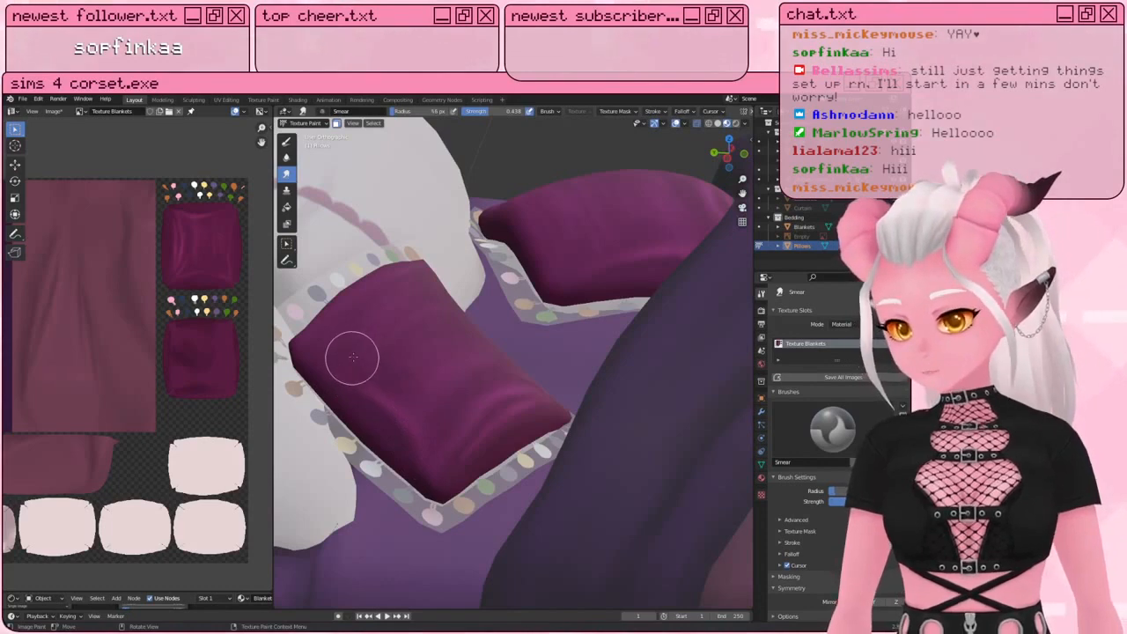
{"action": "middle_click_drag", "start_coordinate": [343, 329], "coordinate": [344, 344]}
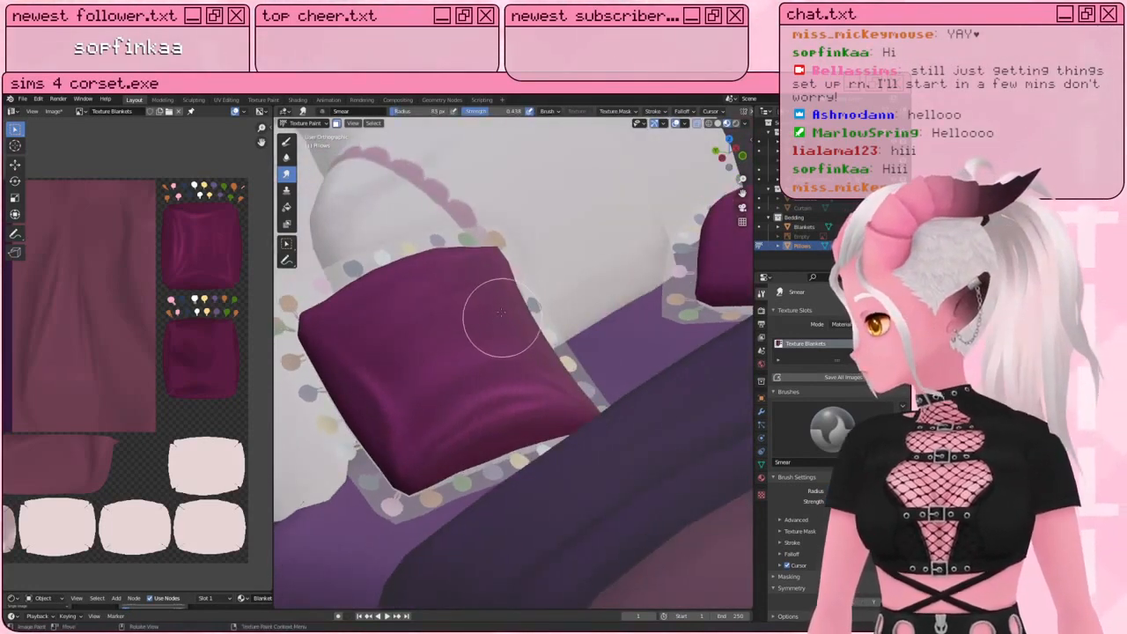
Step: Return the pillows to Object Mode and keep the pillows object selected
{"action": "scroll", "coordinate": [374, 234], "scroll_direction": "down", "scroll_amount": 9}
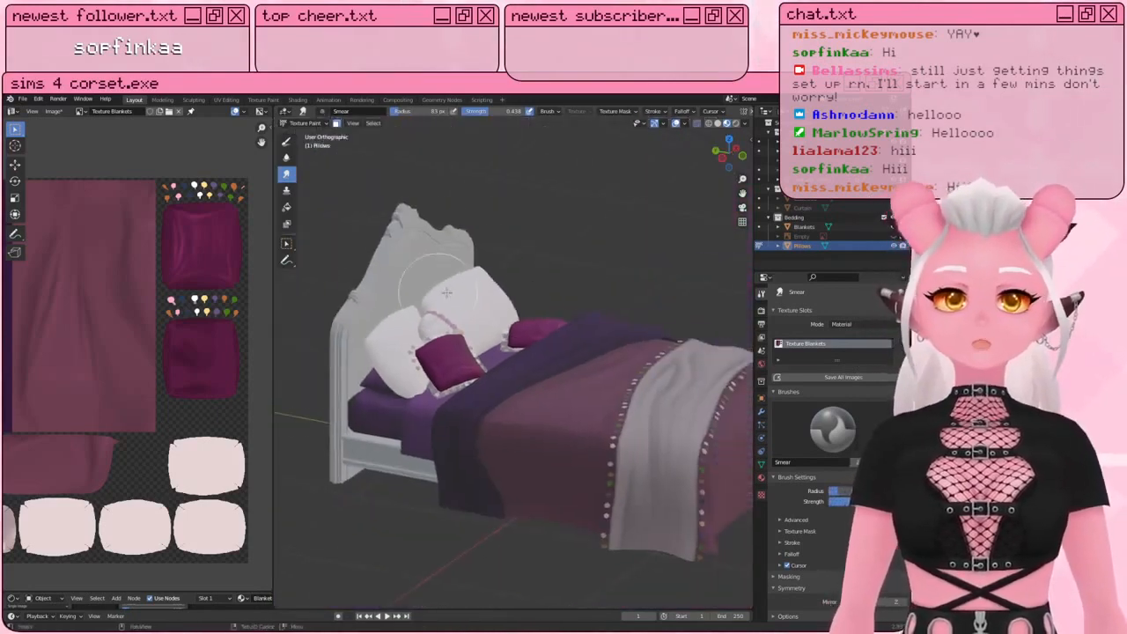
{"action": "middle_click_drag", "start_coordinate": [526, 286], "coordinate": [576, 365]}
{"action": "scroll", "coordinate": [516, 347], "scroll_direction": "up", "scroll_amount": 2}
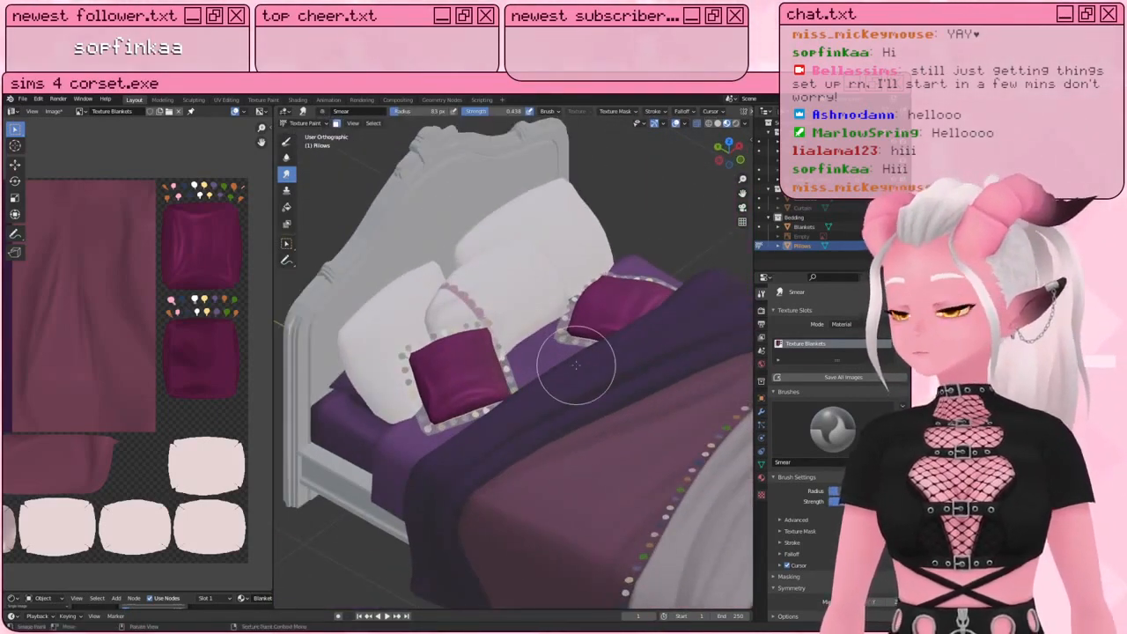
{"action": "scroll", "coordinate": [571, 368], "scroll_direction": "down", "scroll_amount": 3}
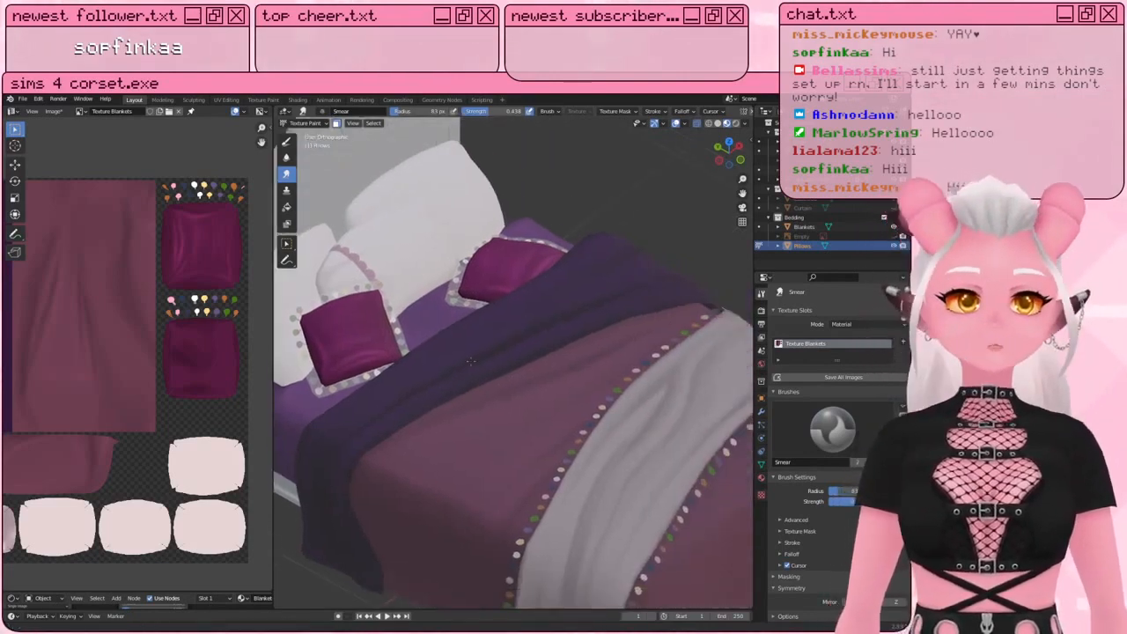
{"action": "scroll", "coordinate": [432, 339], "scroll_direction": "up", "scroll_amount": 4}
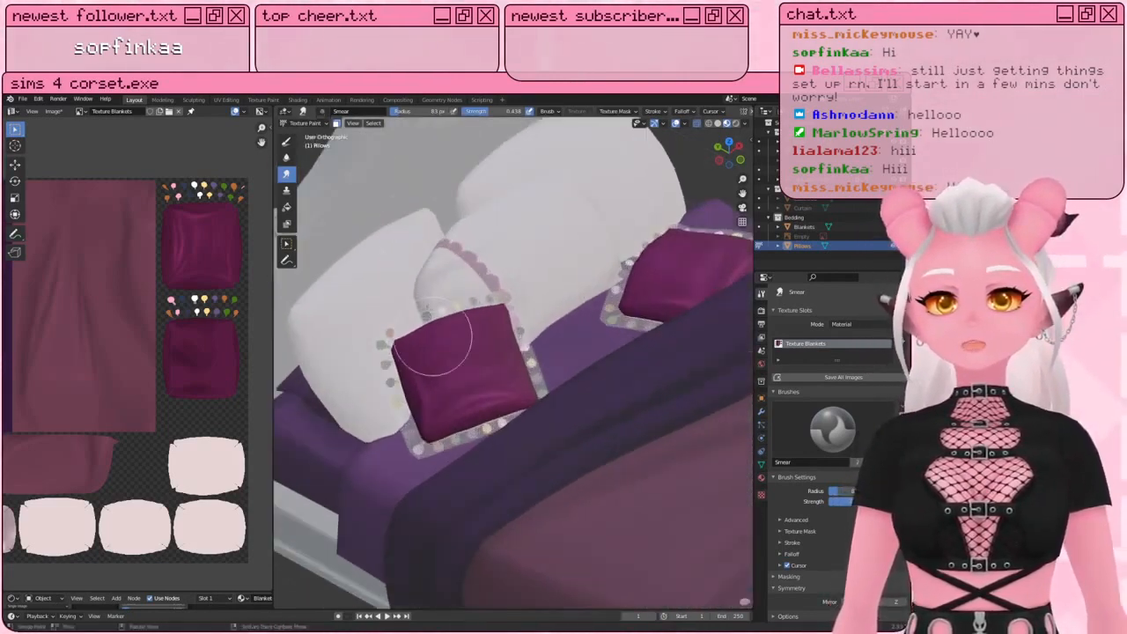
{"action": "left_click", "coordinate": [307, 123]}
{"action": "left_click", "coordinate": [309, 136]}
{"action": "left_click", "coordinate": [370, 176]}
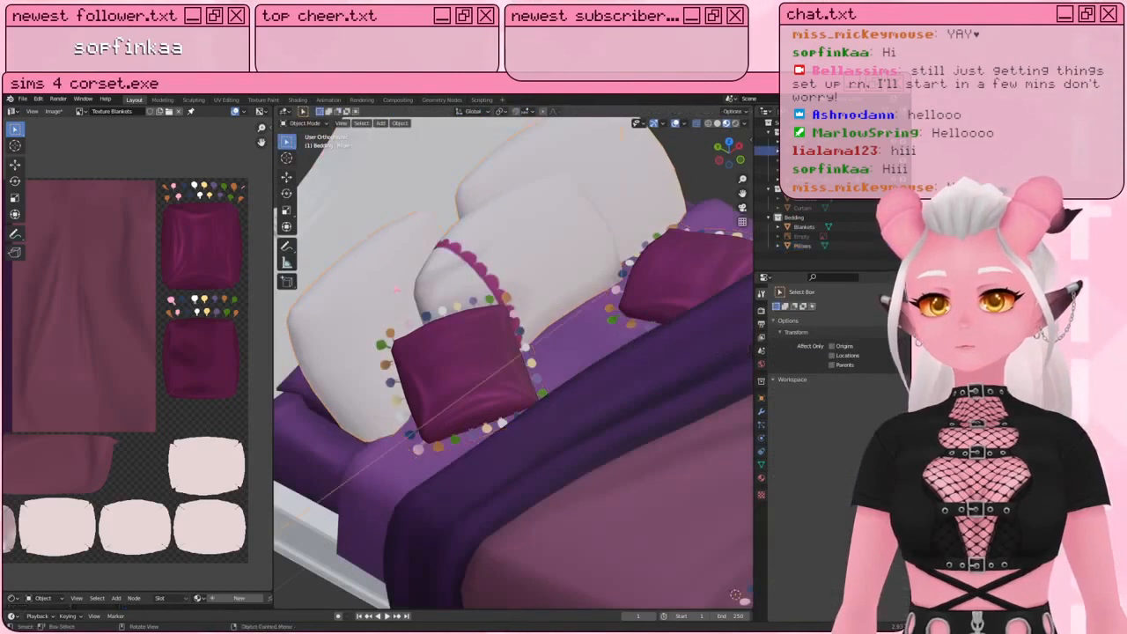
{"action": "scroll", "coordinate": [370, 176], "scroll_direction": "down", "scroll_amount": 4}
{"action": "left_click", "coordinate": [424, 349]}
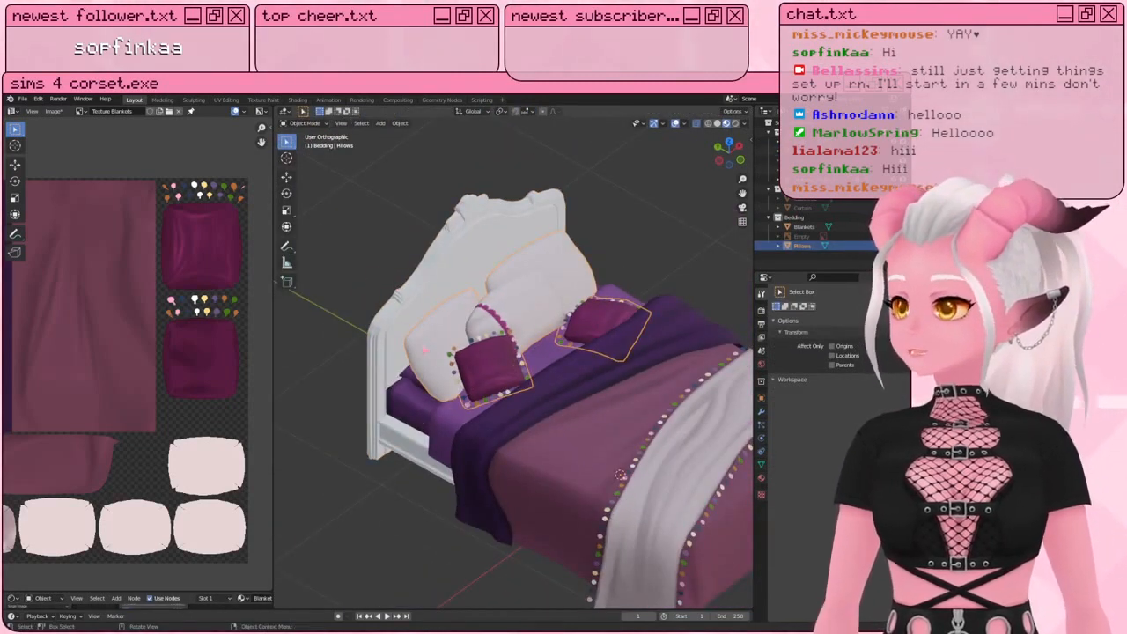
Step: Examine the smeared accent pillow, the rest of the bedding and the full Blankets texture
{"action": "scroll", "coordinate": [513, 369], "scroll_direction": "up", "scroll_amount": 2}
{"action": "middle_click_drag", "start_coordinate": [511, 364], "coordinate": [438, 309]}
{"action": "scroll", "coordinate": [423, 307], "scroll_direction": "up", "scroll_amount": 2}
{"action": "middle_click_drag", "start_coordinate": [357, 296], "coordinate": [453, 321], "text": "shift"}
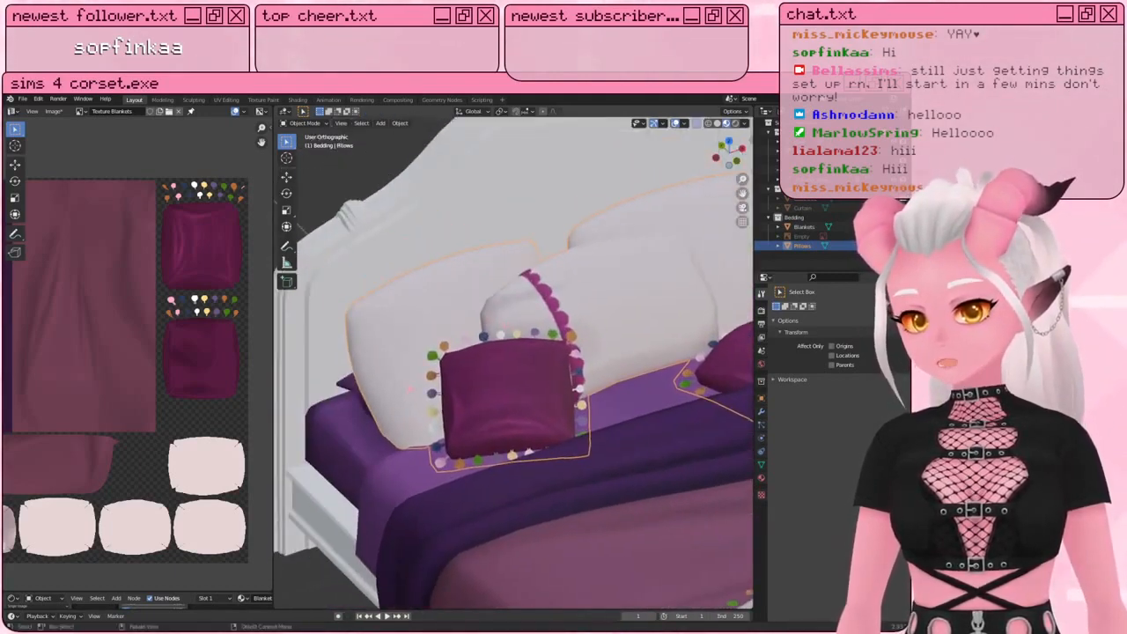
{"action": "scroll", "coordinate": [105, 353], "scroll_direction": "down", "scroll_amount": 4}
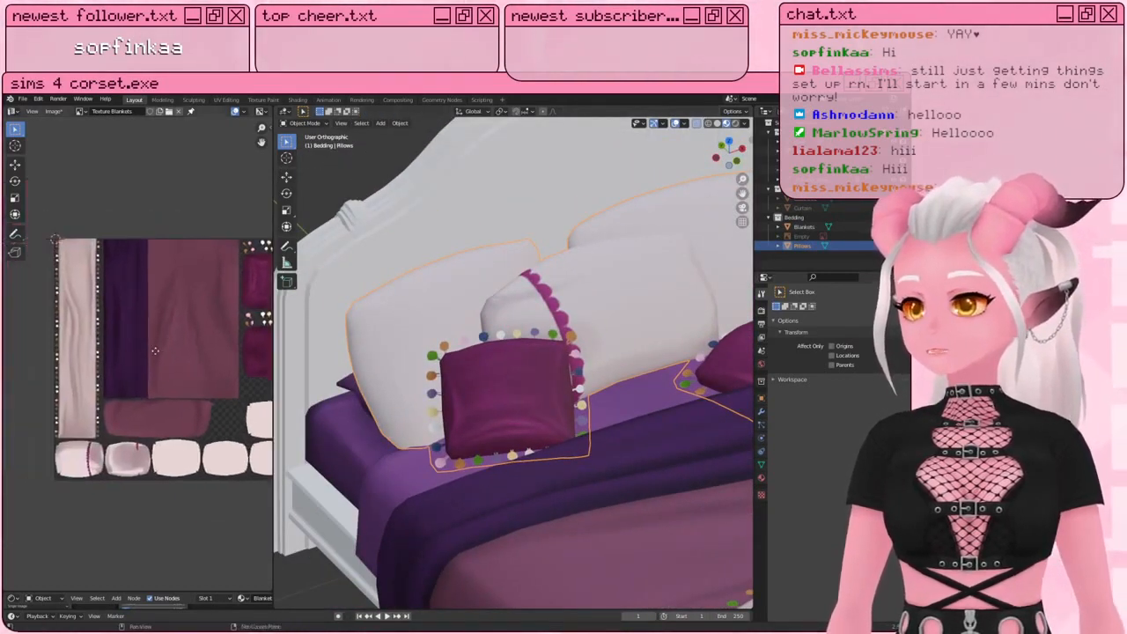
{"action": "middle_click_drag", "start_coordinate": [123, 351], "coordinate": [116, 352]}
{"action": "scroll", "coordinate": [564, 458], "scroll_direction": "down", "scroll_amount": 2}
{"action": "middle_click_drag", "start_coordinate": [566, 460], "coordinate": [428, 385], "text": "shift"}
{"action": "scroll", "coordinate": [444, 368], "scroll_direction": "down", "scroll_amount": 2}
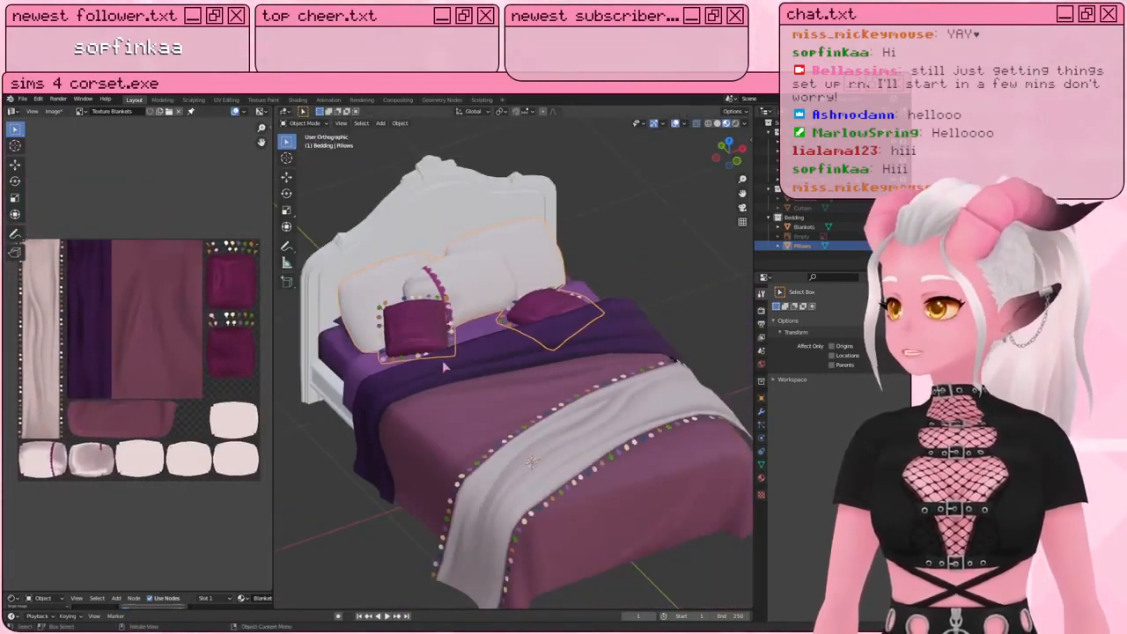
{"action": "scroll", "coordinate": [442, 360], "scroll_direction": "up", "scroll_amount": 5}
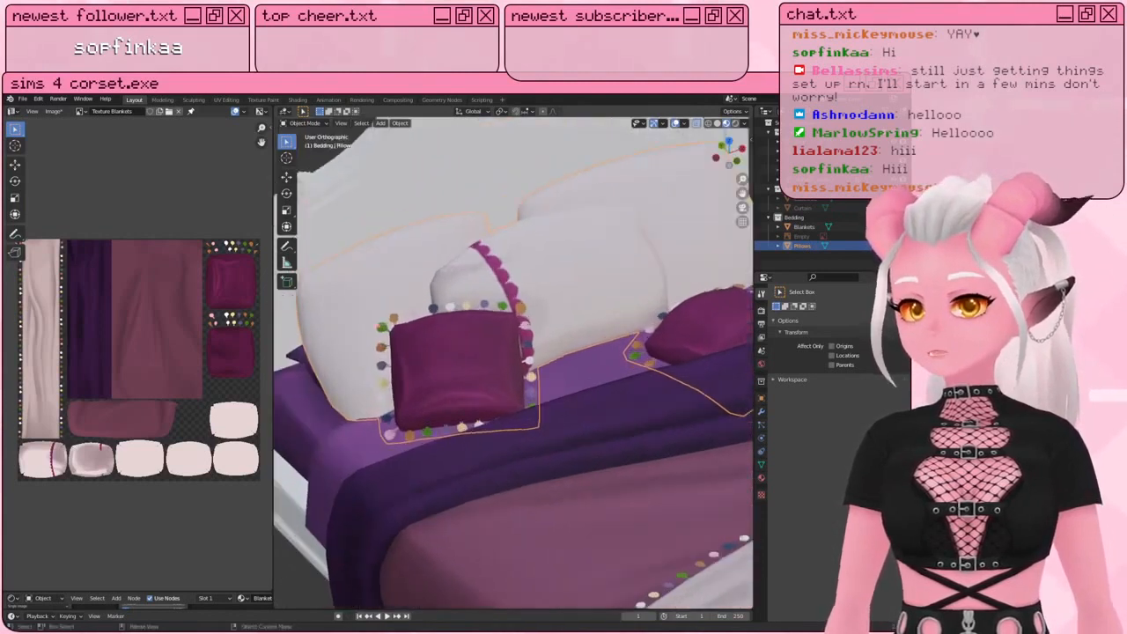
Step: Select the near large white pillow's linked geometry in Edit Mode to check its UV islands, and return to Object Mode
{"action": "left_click", "coordinate": [313, 124]}
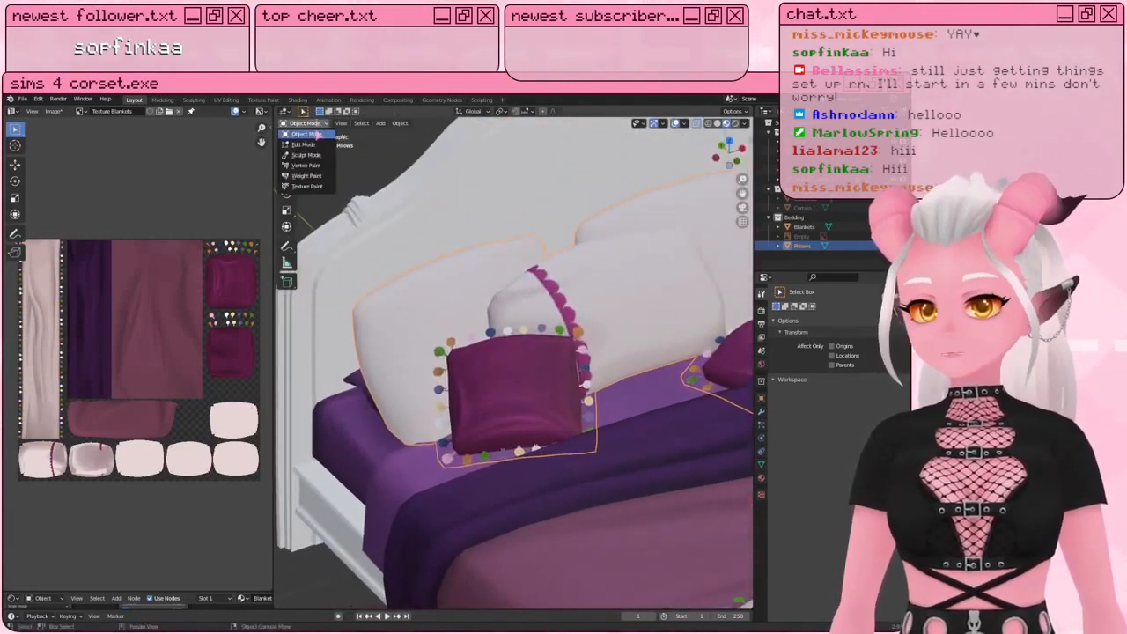
{"action": "left_click", "coordinate": [310, 186]}
{"action": "mouse_move", "coordinate": [525, 319]}
{"action": "middle_mouse_down"}
{"action": "mouse_move", "coordinate": [514, 377]}
{"action": "mouse_move", "coordinate": [498, 385]}
{"action": "mouse_move", "coordinate": [547, 422]}
{"action": "mouse_move", "coordinate": [493, 374]}
{"action": "mouse_move", "coordinate": [449, 295]}
{"action": "mouse_move", "coordinate": [583, 288]}
{"action": "mouse_move", "coordinate": [719, 512]}
{"action": "middle_mouse_up"}
{"action": "key", "text": "Tab"}
{"action": "key", "text": "a"}
{"action": "key", "text": "alt+a"}
{"action": "key", "text": "l"}
{"action": "key", "text": "l"}
{"action": "scroll", "coordinate": [393, 313], "scroll_direction": "down", "scroll_amount": 3}
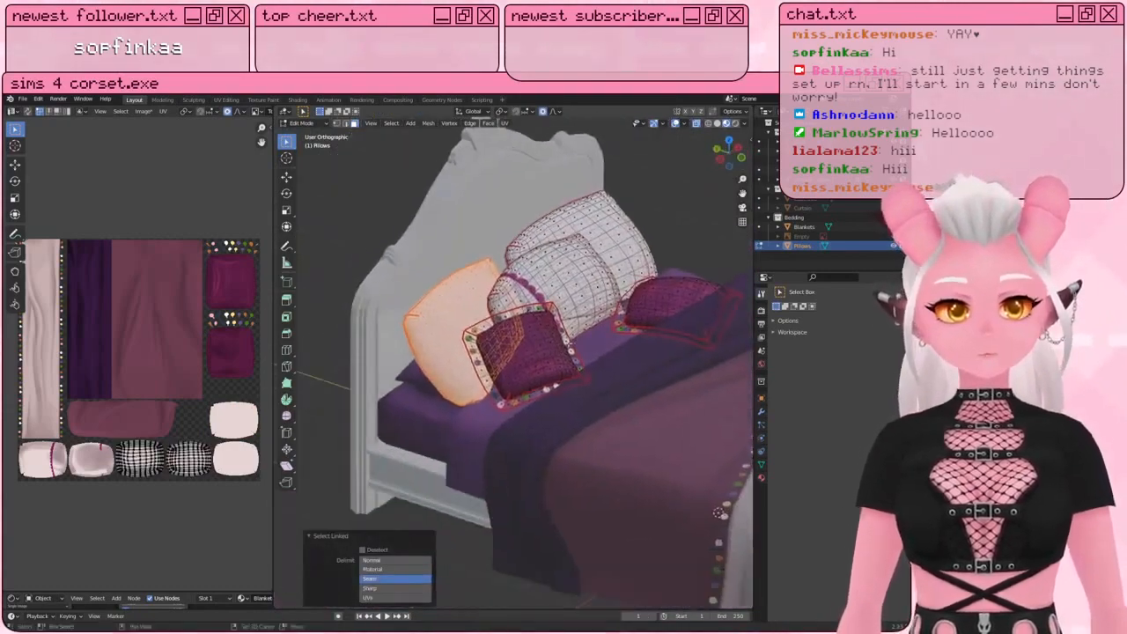
{"action": "scroll", "coordinate": [528, 352], "scroll_direction": "up", "scroll_amount": 2}
{"action": "scroll", "coordinate": [528, 352], "scroll_direction": "down", "scroll_amount": 2}
{"action": "middle_click_drag", "start_coordinate": [528, 353], "coordinate": [453, 359], "text": "shift"}
{"action": "left_click", "coordinate": [303, 124]}
{"action": "left_click", "coordinate": [306, 134]}
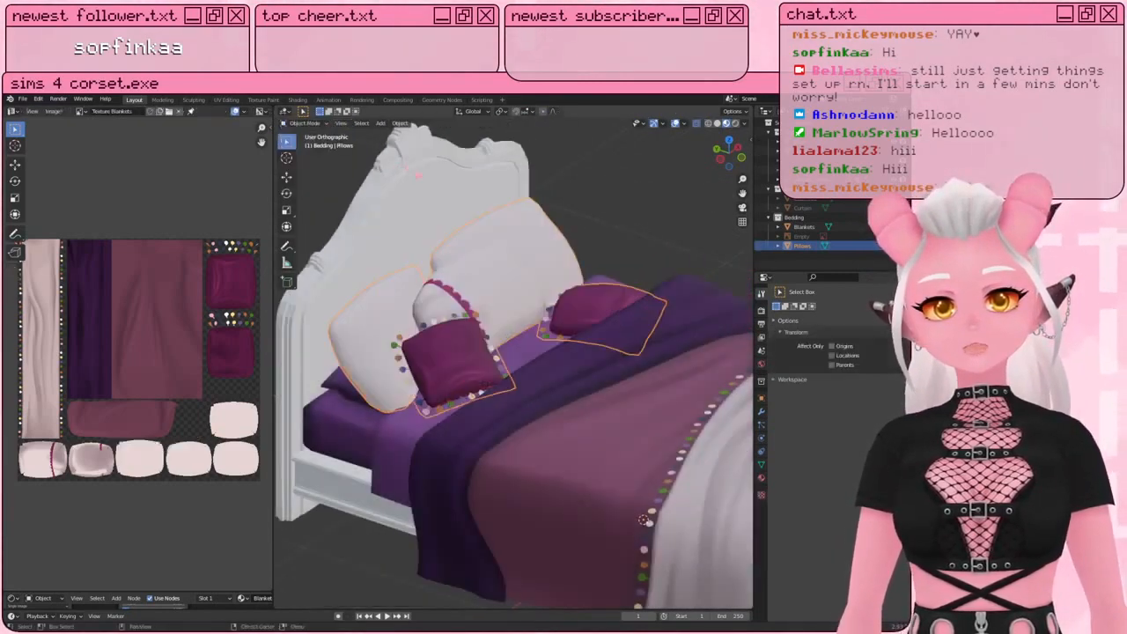
Step: Hide the pillows object and the blankets to expose the purple sheets
{"action": "middle_click_drag", "start_coordinate": [584, 267], "coordinate": [607, 284], "text": "shift"}
{"action": "scroll", "coordinate": [607, 287], "scroll_direction": "down", "scroll_amount": 4}
{"action": "middle_click_drag", "start_coordinate": [674, 304], "coordinate": [626, 302], "text": "shift"}
{"action": "scroll", "coordinate": [608, 321], "scroll_direction": "up", "scroll_amount": 1}
{"action": "key", "text": "h"}
{"action": "left_click", "coordinate": [571, 424]}
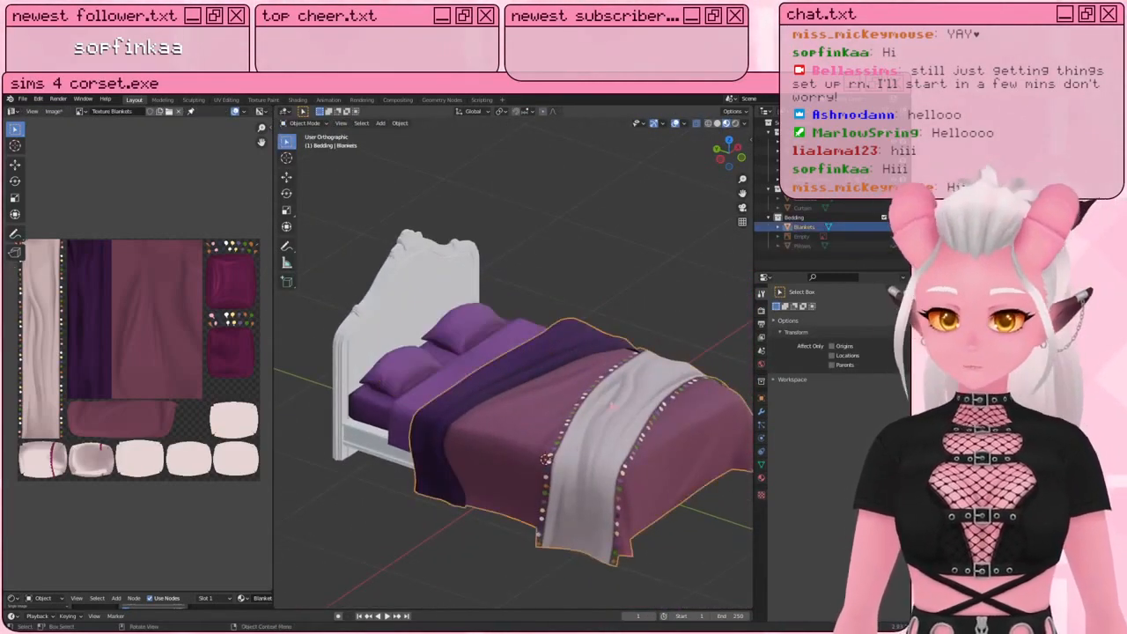
{"action": "key", "text": "h"}
Step: Examine the bed frame, headboard, purple sheets and sleeping pillows without the bedding on top
{"action": "scroll", "coordinate": [537, 422], "scroll_direction": "up", "scroll_amount": 3}
{"action": "scroll", "coordinate": [536, 395], "scroll_direction": "down", "scroll_amount": 1}
{"action": "scroll", "coordinate": [498, 372], "scroll_direction": "down", "scroll_amount": 1}
{"action": "middle_click_drag", "start_coordinate": [536, 395], "coordinate": [510, 388], "text": "shift"}
{"action": "scroll", "coordinate": [498, 372], "scroll_direction": "down", "scroll_amount": 1}
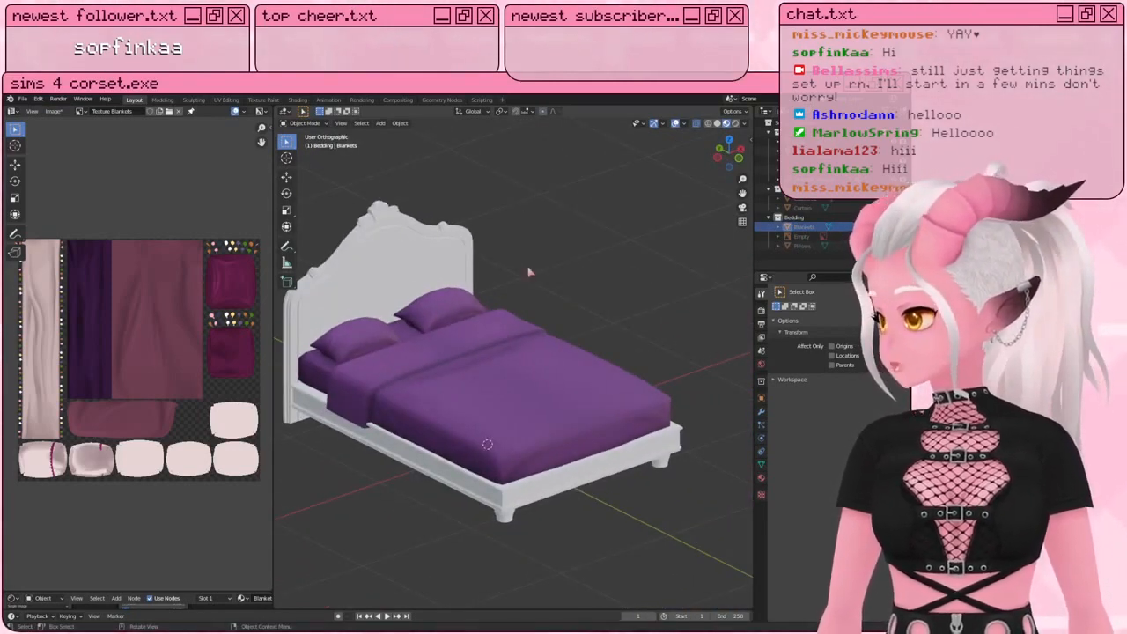
{"action": "middle_click_drag", "start_coordinate": [631, 338], "coordinate": [682, 351], "text": "shift"}
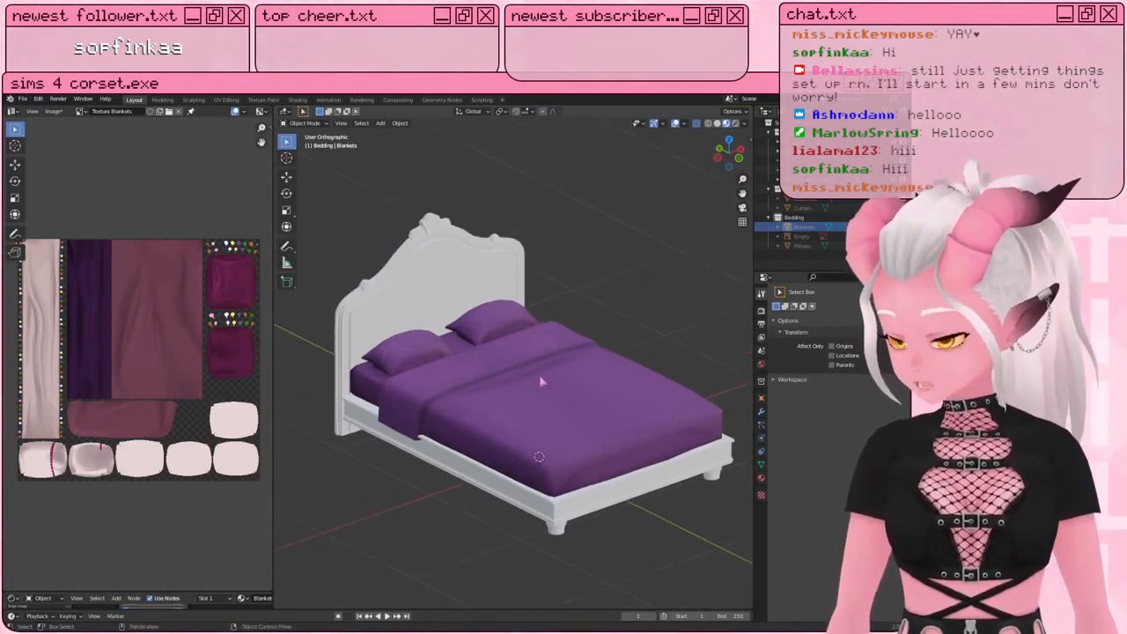
{"action": "scroll", "coordinate": [370, 277], "scroll_direction": "up", "scroll_amount": 2}
{"action": "middle_click_drag", "start_coordinate": [371, 277], "coordinate": [456, 325], "text": "shift"}
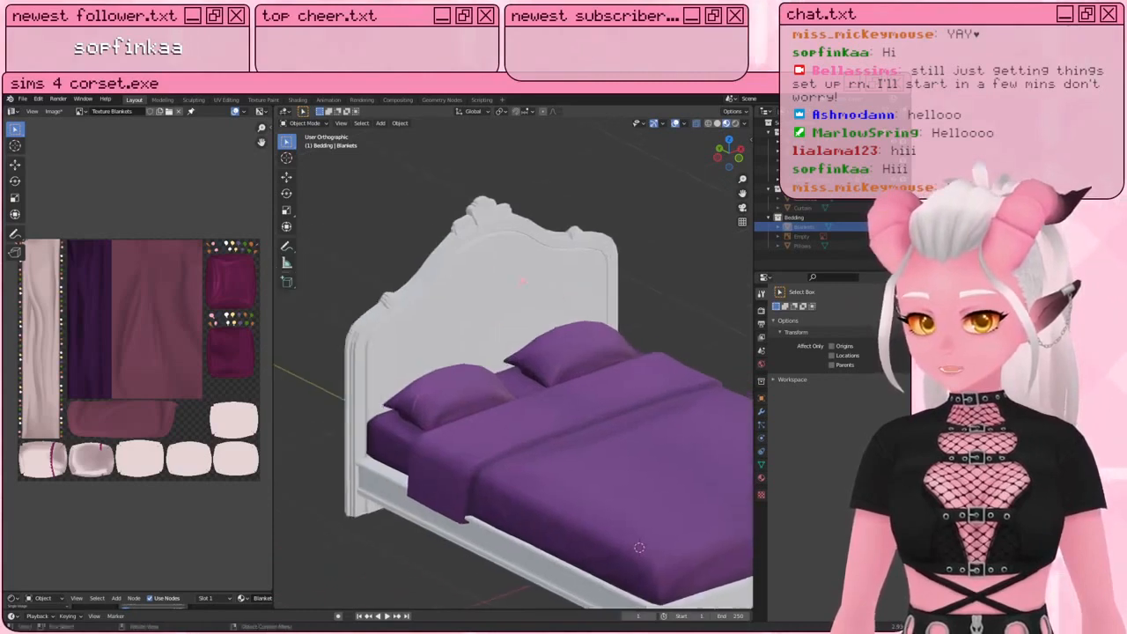
{"action": "middle_click_drag", "start_coordinate": [528, 286], "coordinate": [482, 261]}
{"action": "middle_click_drag", "start_coordinate": [561, 315], "coordinate": [606, 293], "text": "shift"}
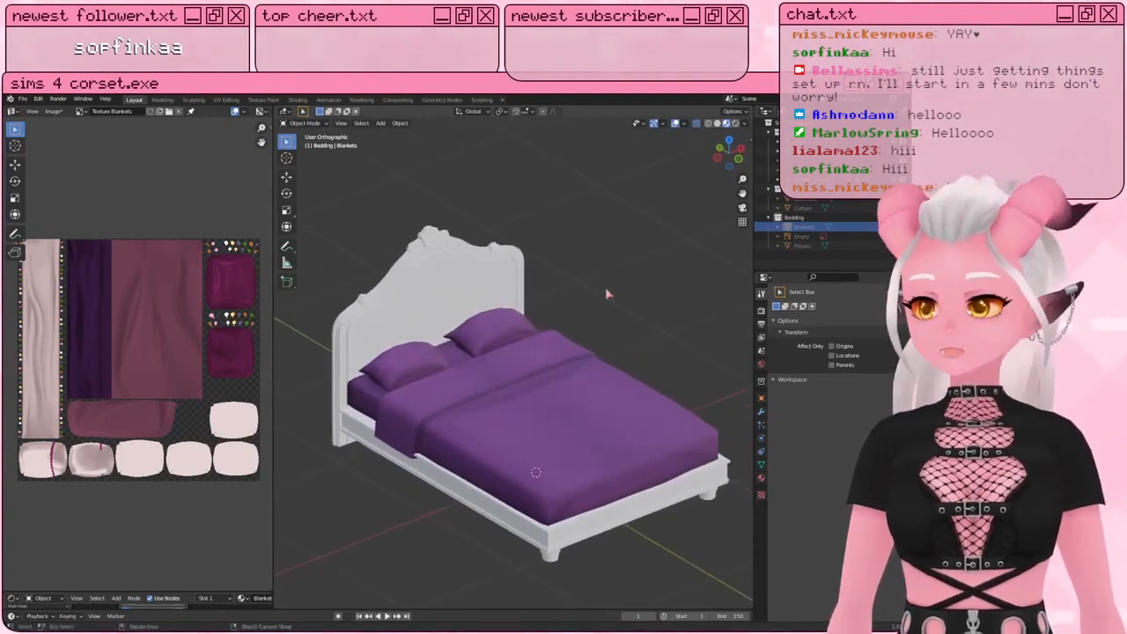
Step: Unhide the blankets, the pillows and the curtain around the headboard
{"action": "left_click", "coordinate": [894, 227]}
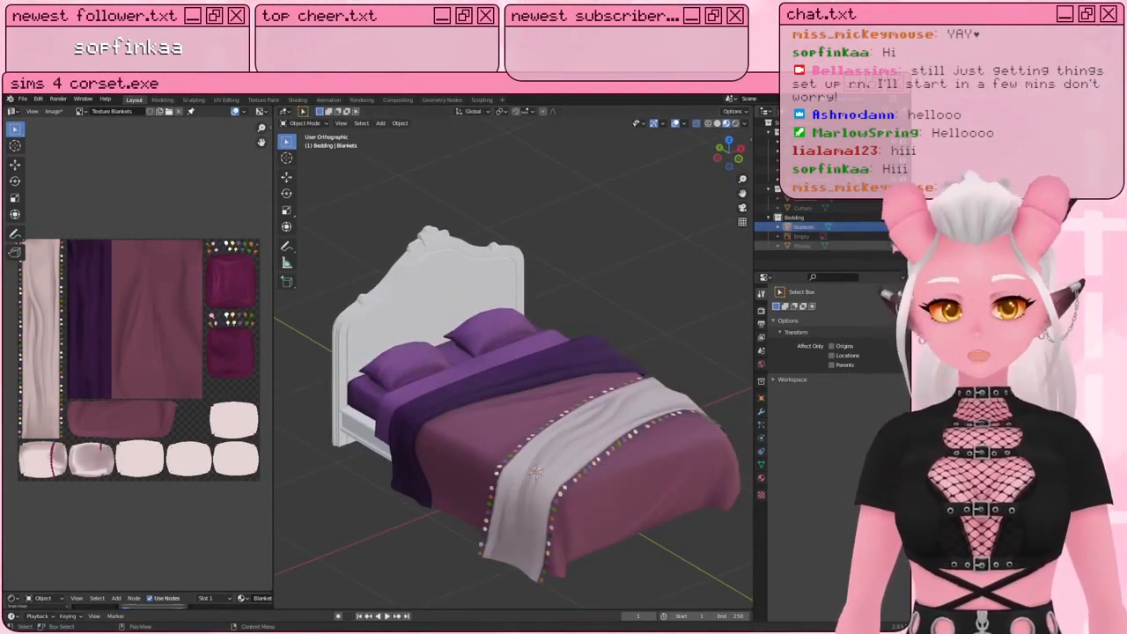
{"action": "left_click", "coordinate": [894, 245]}
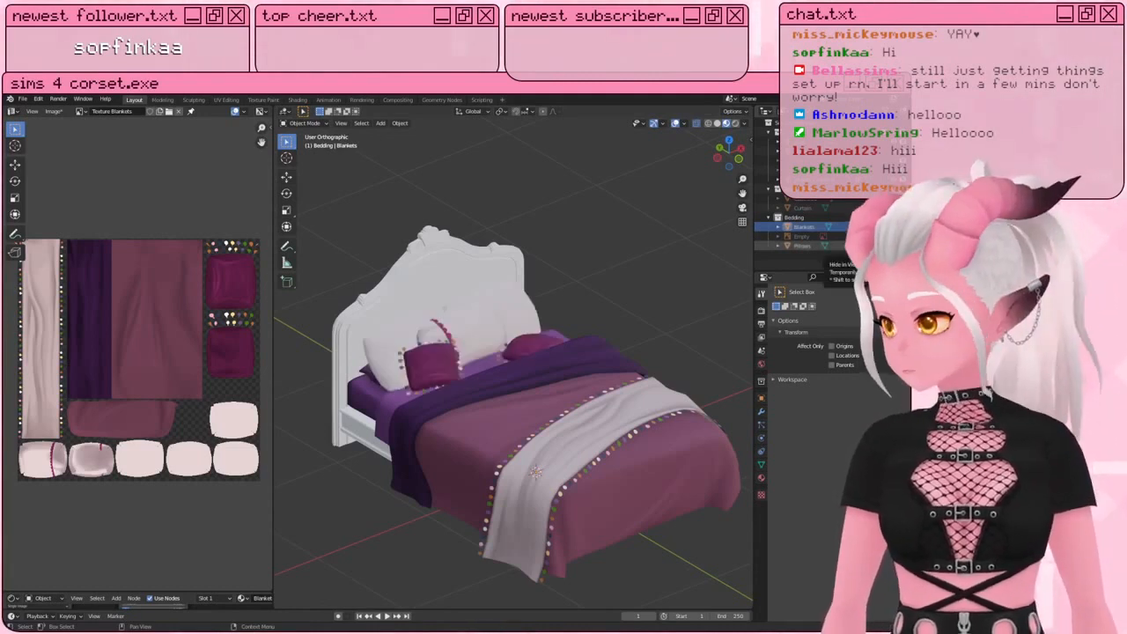
{"action": "left_click", "coordinate": [894, 207]}
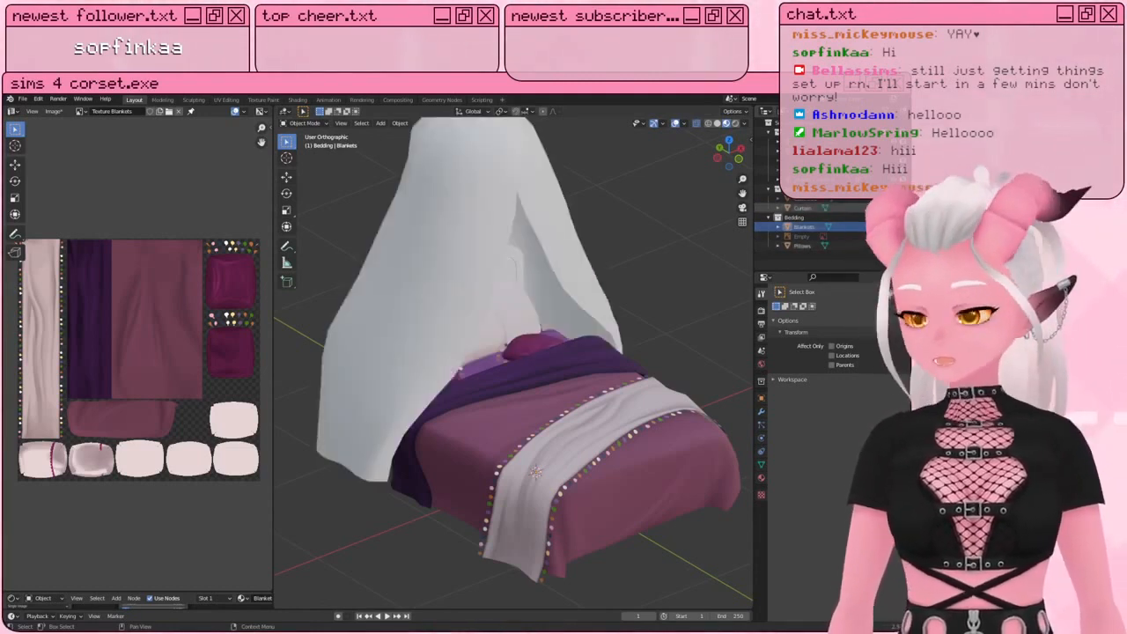
Step: Hide the curtain around the headboard and select the pillows object
{"action": "left_click", "coordinate": [895, 207]}
{"action": "left_click", "coordinate": [500, 370]}
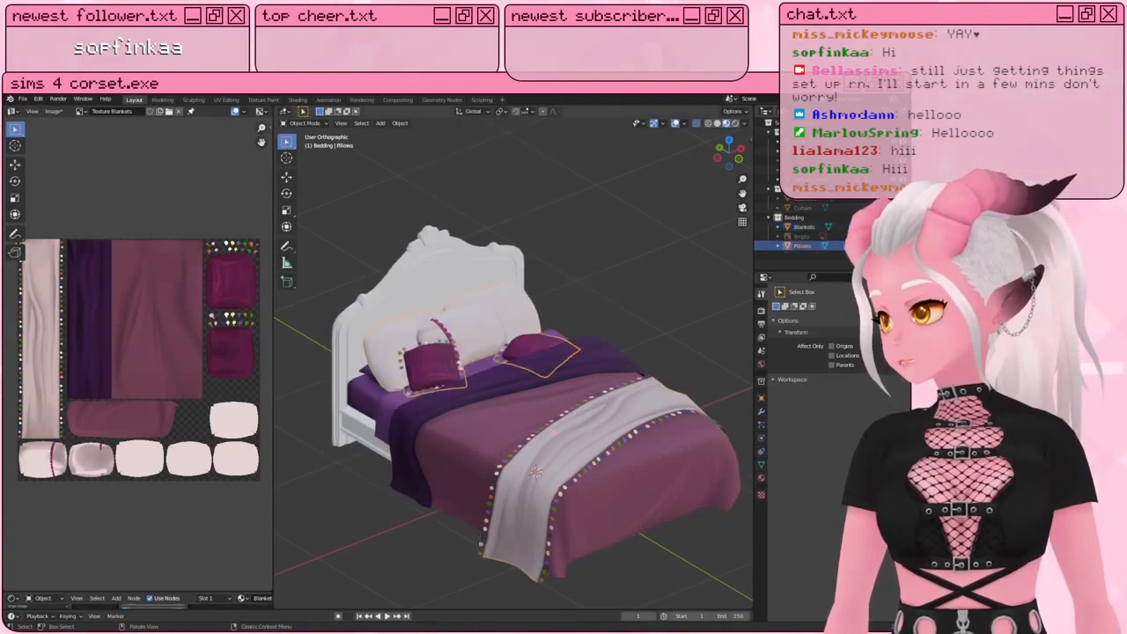
{"action": "left_click", "coordinate": [499, 367]}
{"action": "left_click", "coordinate": [473, 344]}
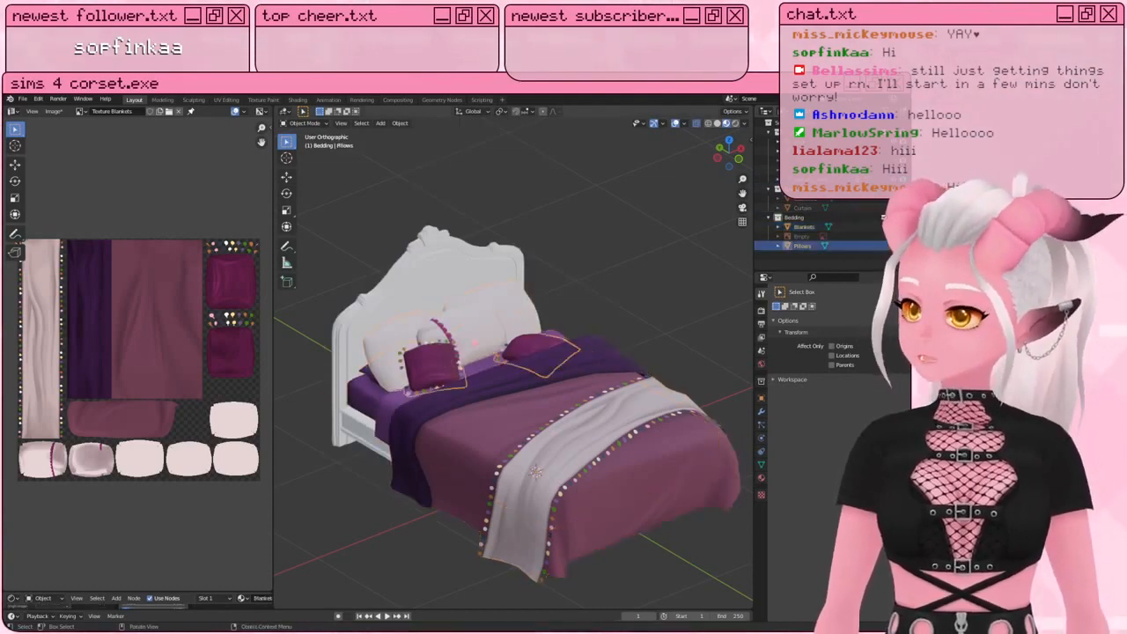
{"action": "left_click", "coordinate": [651, 262]}
{"action": "scroll", "coordinate": [559, 413], "scroll_direction": "up", "scroll_amount": 3}
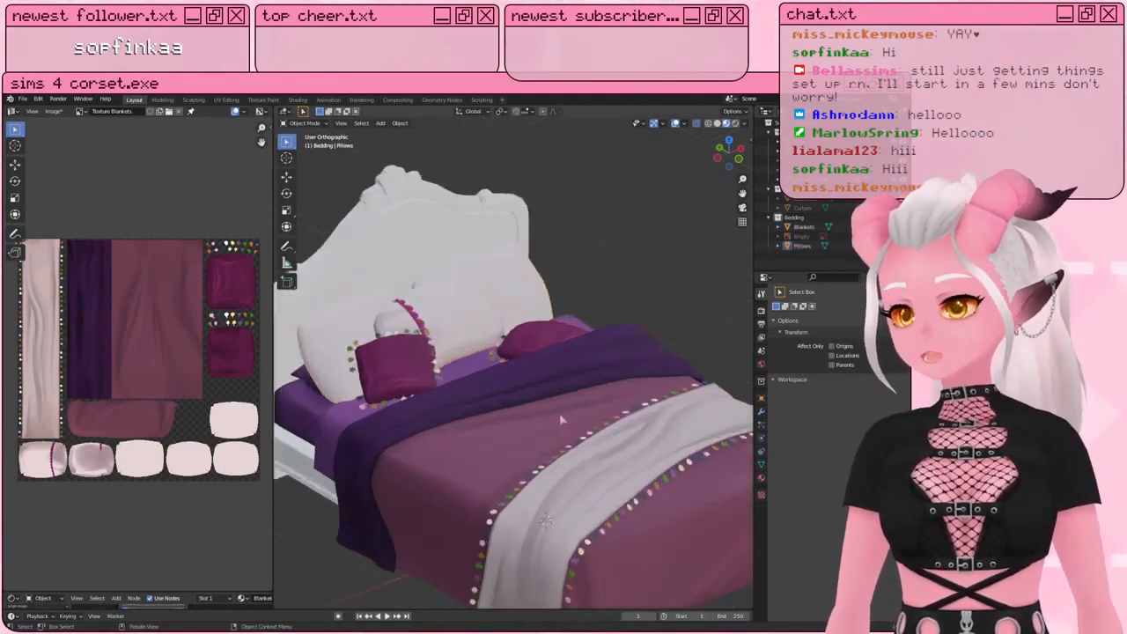
{"action": "middle_click_drag", "start_coordinate": [559, 412], "coordinate": [672, 412], "text": "shift"}
{"action": "scroll", "coordinate": [470, 285], "scroll_direction": "up", "scroll_amount": 2}
{"action": "left_click", "coordinate": [470, 285]}
{"action": "scroll", "coordinate": [480, 344], "scroll_direction": "down", "scroll_amount": 4}
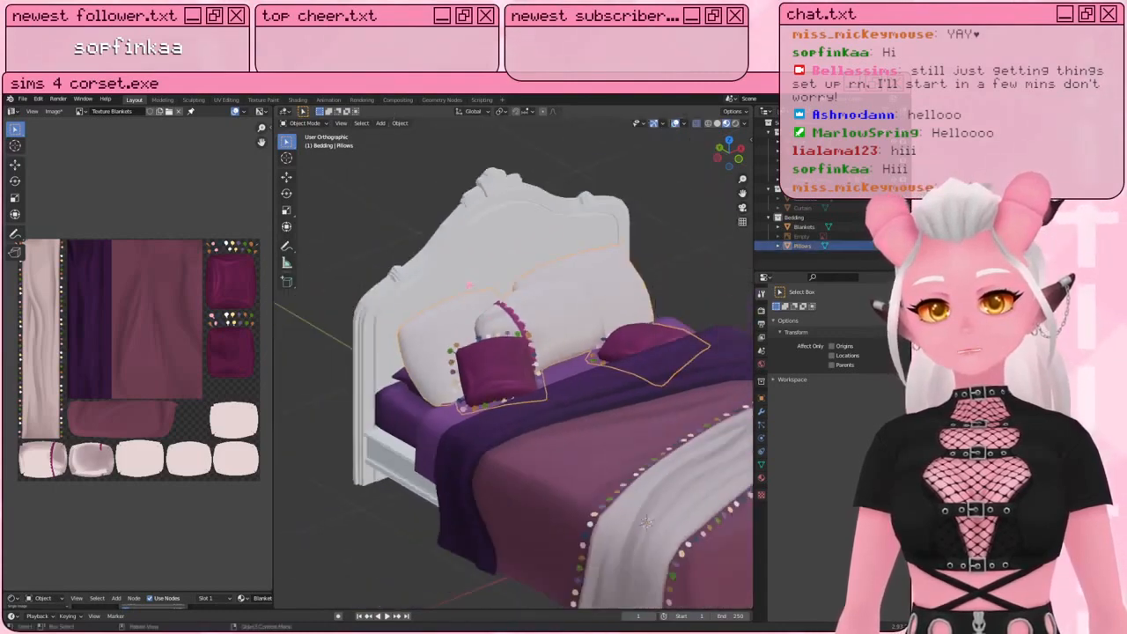
Step: Select only the near large white pillow's linked geometry in Edit Mode and switch the pillows object to Texture Paint mode
{"action": "scroll", "coordinate": [480, 352], "scroll_direction": "up", "scroll_amount": 6}
{"action": "key", "text": "Tab"}
{"action": "mouse_move", "coordinate": [475, 343]}
{"action": "middle_mouse_down"}
{"action": "mouse_move", "coordinate": [453, 374]}
{"action": "mouse_move", "coordinate": [479, 351]}
{"action": "middle_mouse_up"}
{"action": "key", "text": "alt+a"}
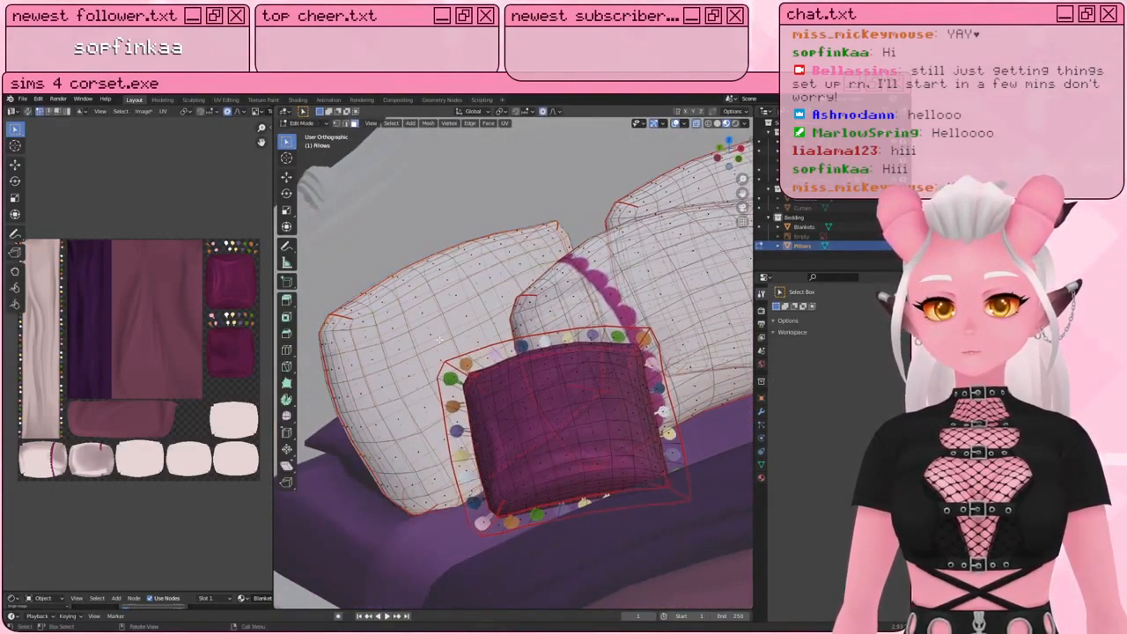
{"action": "key", "text": "l"}
{"action": "key", "text": "l"}
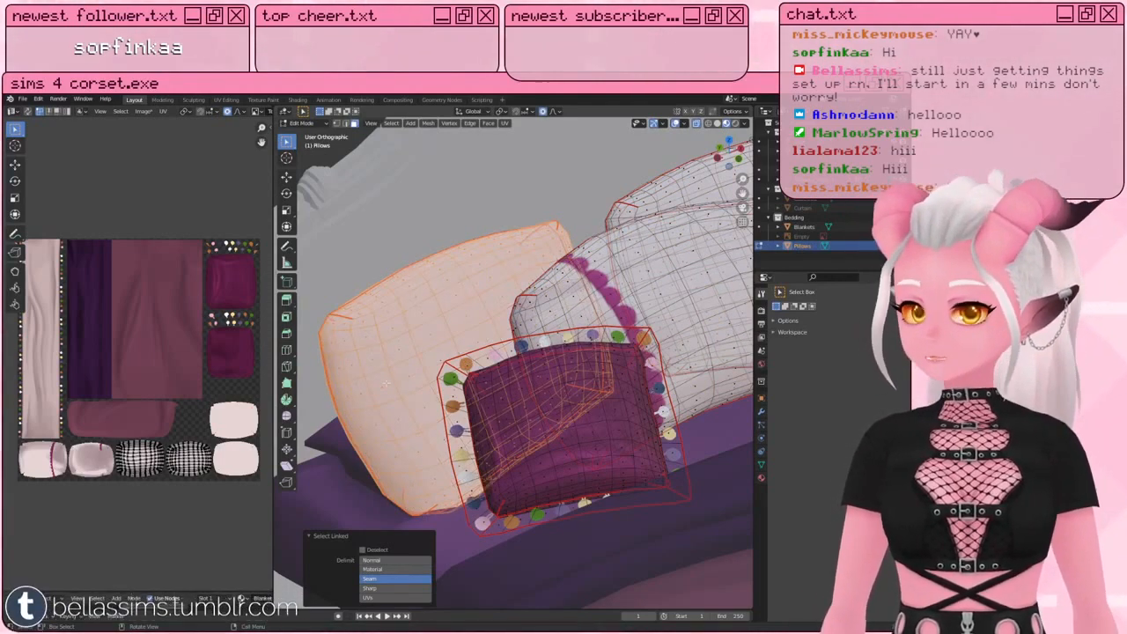
{"action": "middle_click_drag", "start_coordinate": [385, 349], "coordinate": [374, 326]}
{"action": "left_click", "coordinate": [299, 123]}
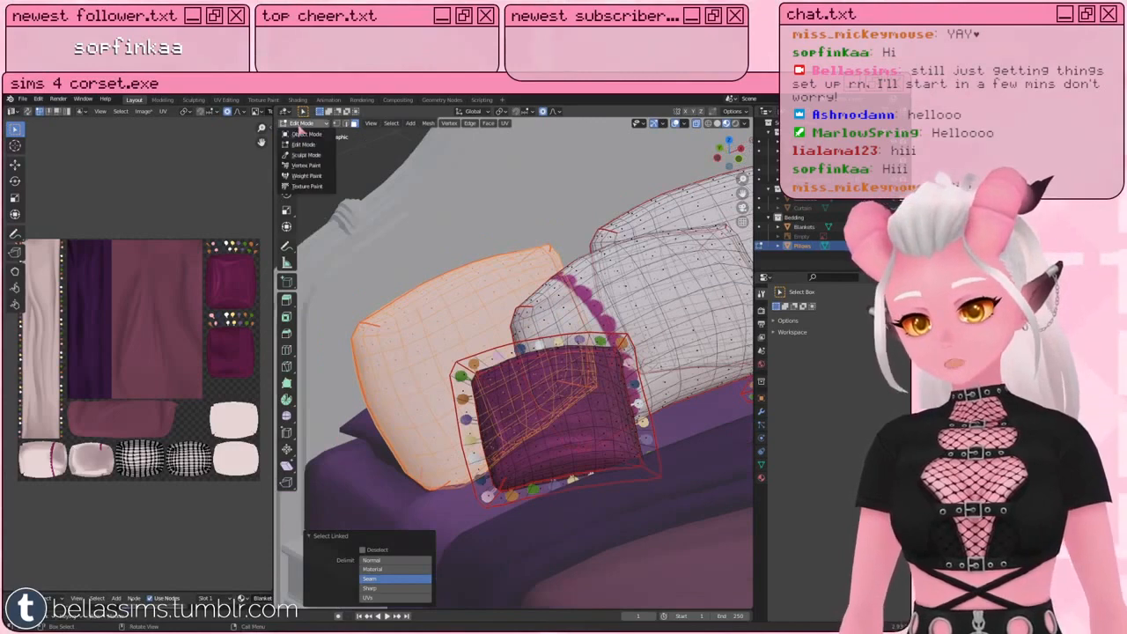
{"action": "left_click", "coordinate": [306, 186]}
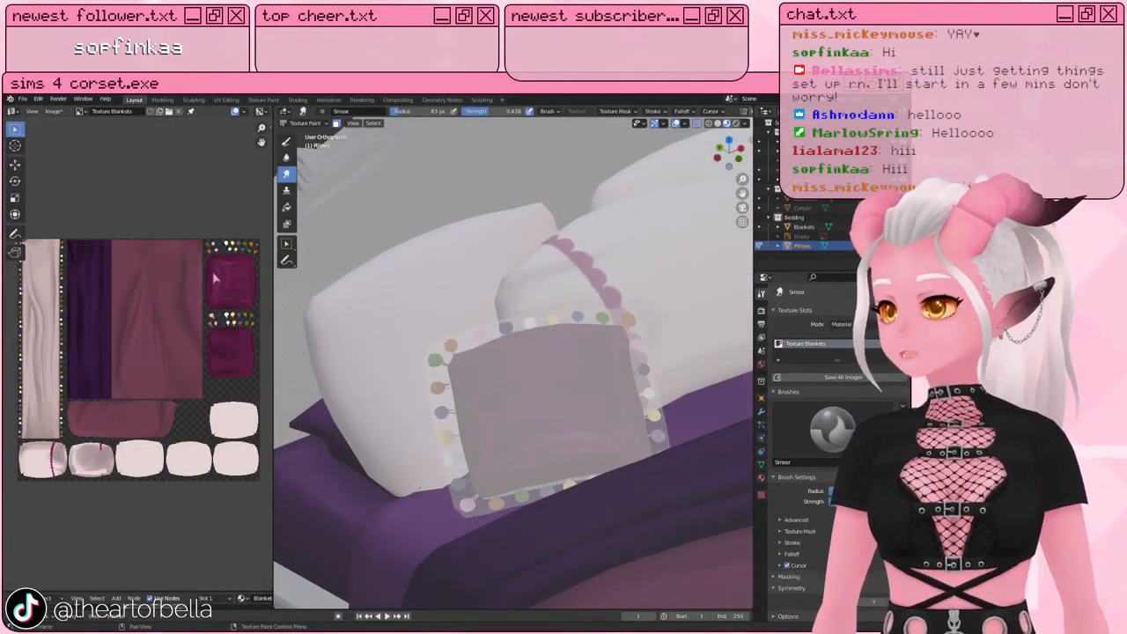
Step: Activate the Draw brush and sample a muted mauve-pink shadow colour for the white pillow
{"action": "scroll", "coordinate": [166, 314], "scroll_direction": "up", "scroll_amount": 3}
{"action": "scroll", "coordinate": [166, 314], "scroll_direction": "up", "scroll_amount": 3}
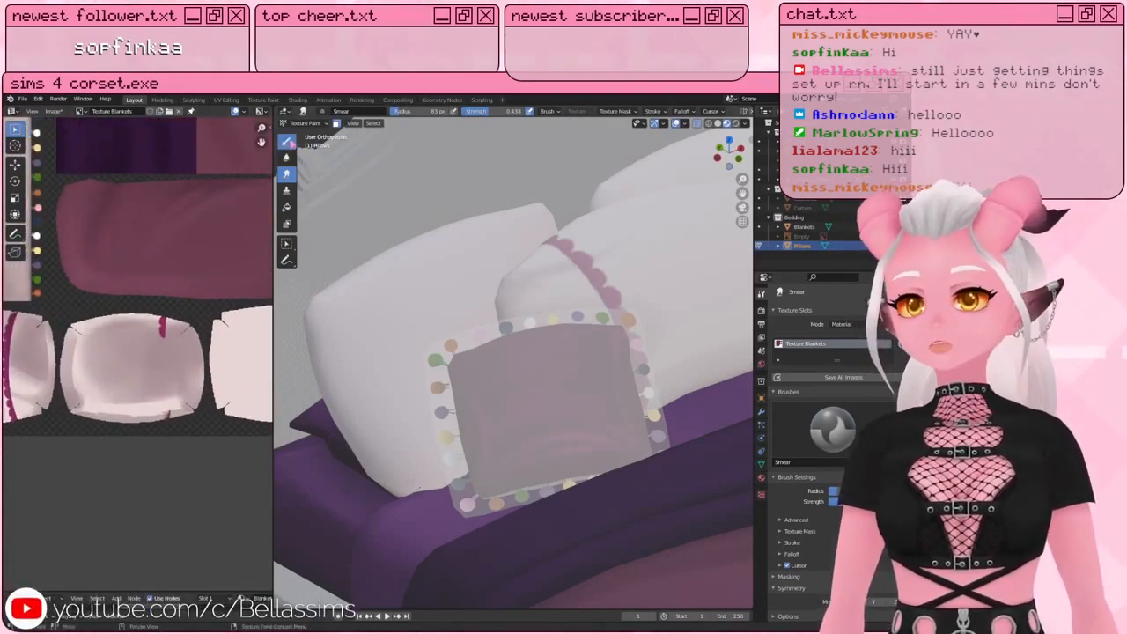
{"action": "left_click", "coordinate": [289, 143]}
{"action": "scroll", "coordinate": [814, 559], "scroll_direction": "down", "scroll_amount": 2}
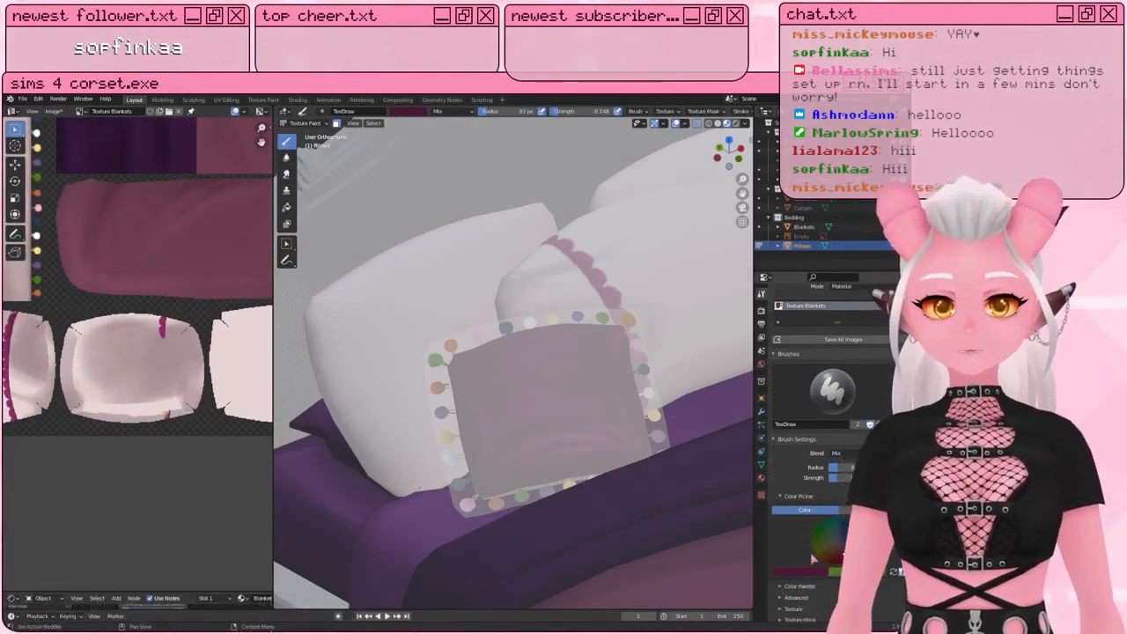
{"action": "left_click", "coordinate": [803, 568]}
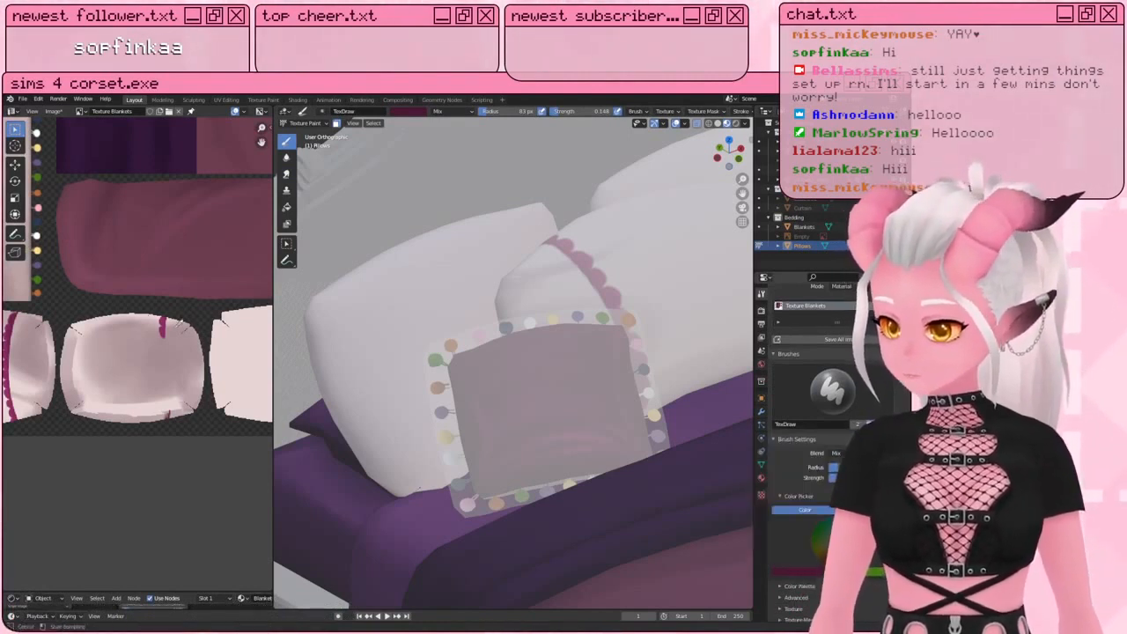
{"action": "left_click", "coordinate": [483, 398]}
Step: Paint light shading along the near white pillow's lower edge and outer side
{"action": "middle_click_drag", "start_coordinate": [480, 401], "coordinate": [425, 402]}
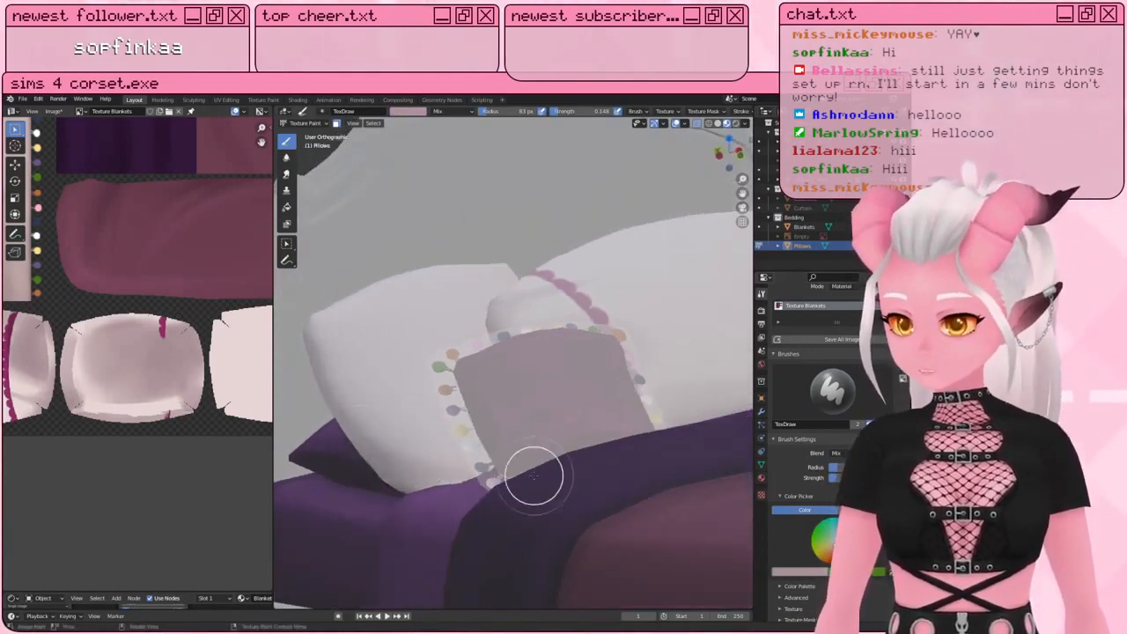
{"action": "middle_click_drag", "start_coordinate": [528, 473], "coordinate": [439, 374]}
{"action": "middle_click_drag", "start_coordinate": [423, 431], "coordinate": [447, 398]}
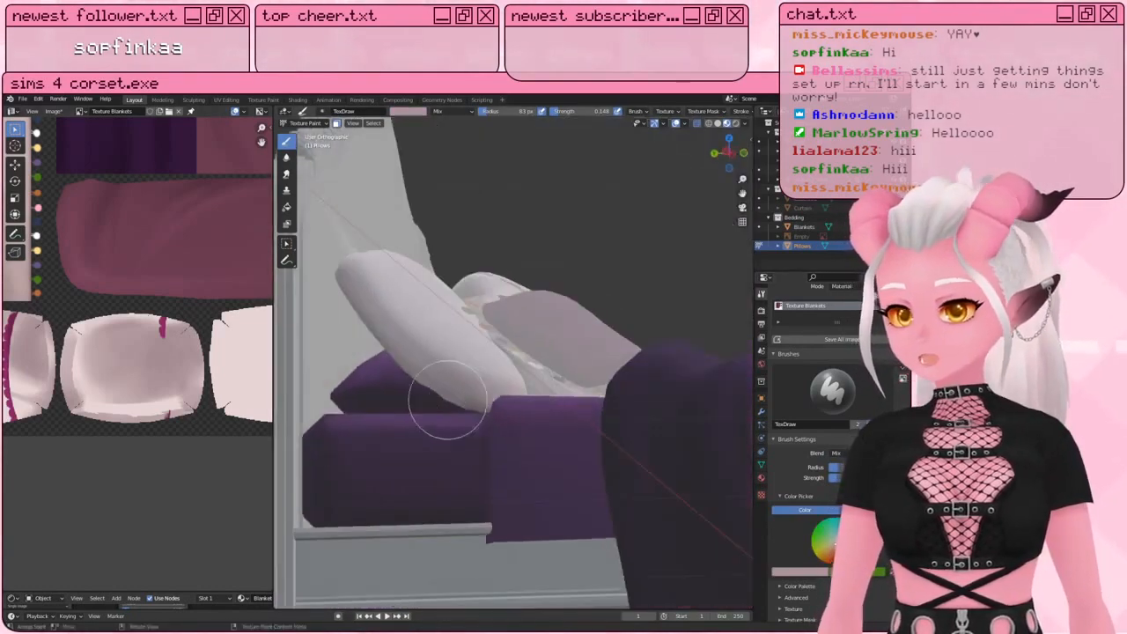
{"action": "scroll", "coordinate": [480, 409], "scroll_direction": "up", "scroll_amount": 2}
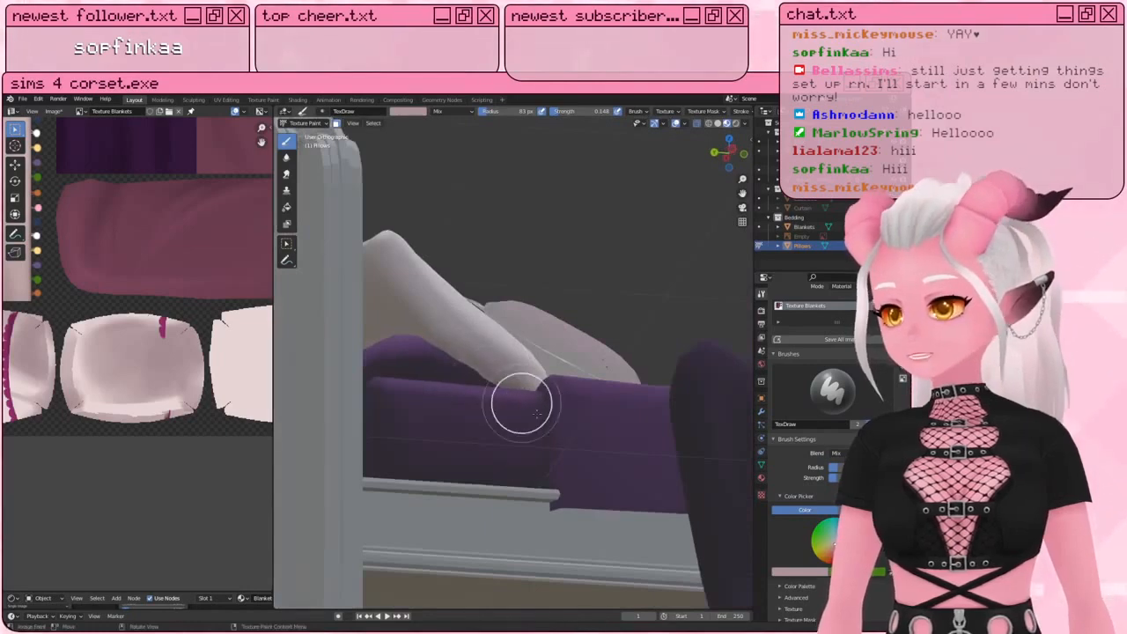
{"action": "middle_click_drag", "start_coordinate": [519, 403], "coordinate": [411, 425]}
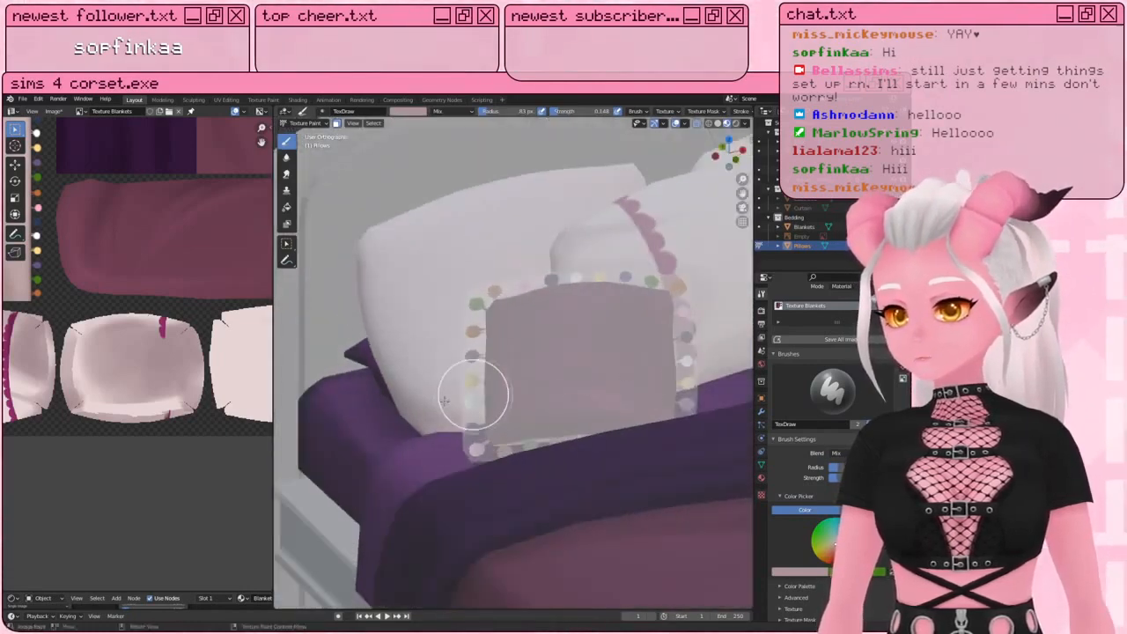
{"action": "middle_click_drag", "start_coordinate": [470, 385], "coordinate": [465, 402]}
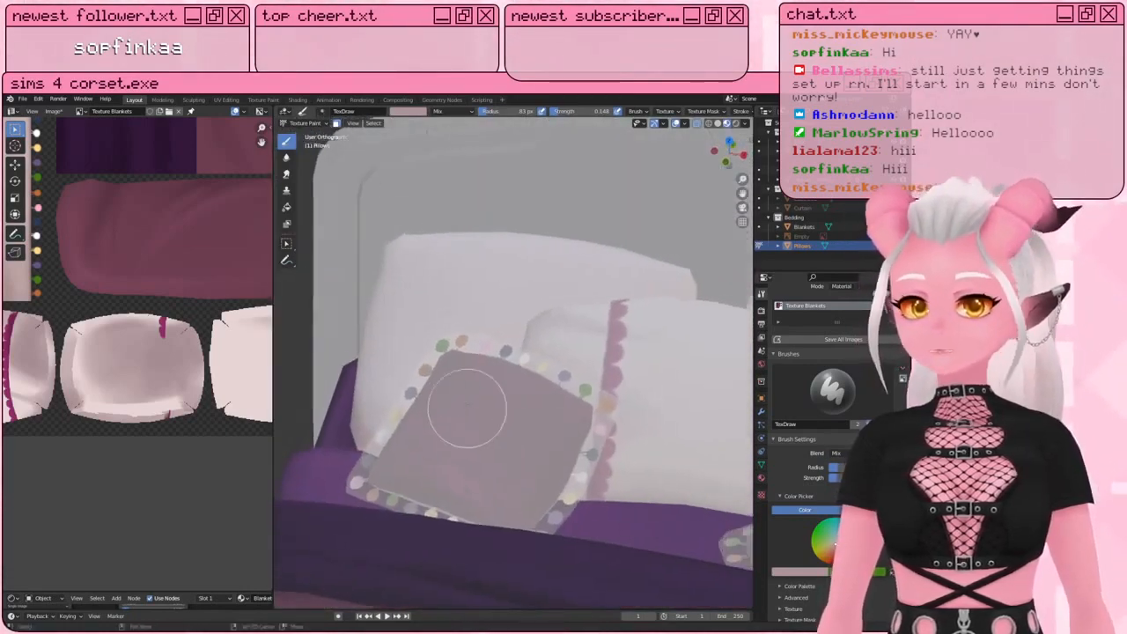
Step: Set the brush strength to 0.477 and shade the near white pillow where it meets the neighbouring pillow with the scalloped trim
{"action": "middle_click_drag", "start_coordinate": [448, 463], "coordinate": [433, 514]}
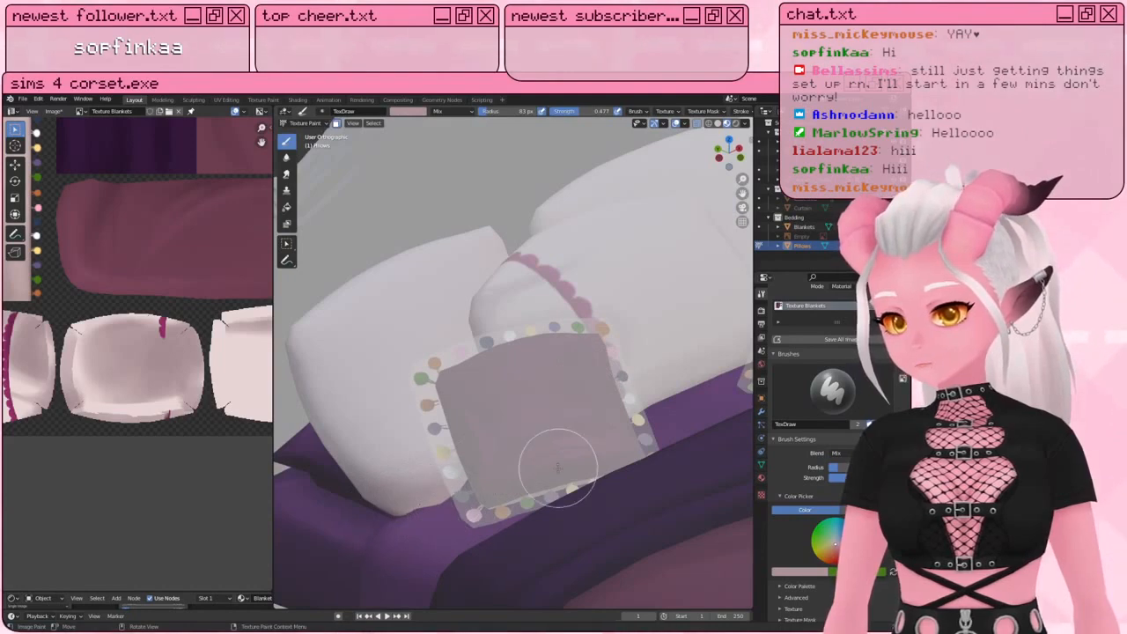
{"action": "mouse_move", "coordinate": [502, 352]}
{"action": "middle_mouse_down"}
{"action": "mouse_move", "coordinate": [498, 368]}
{"action": "mouse_move", "coordinate": [473, 347]}
{"action": "middle_mouse_up"}
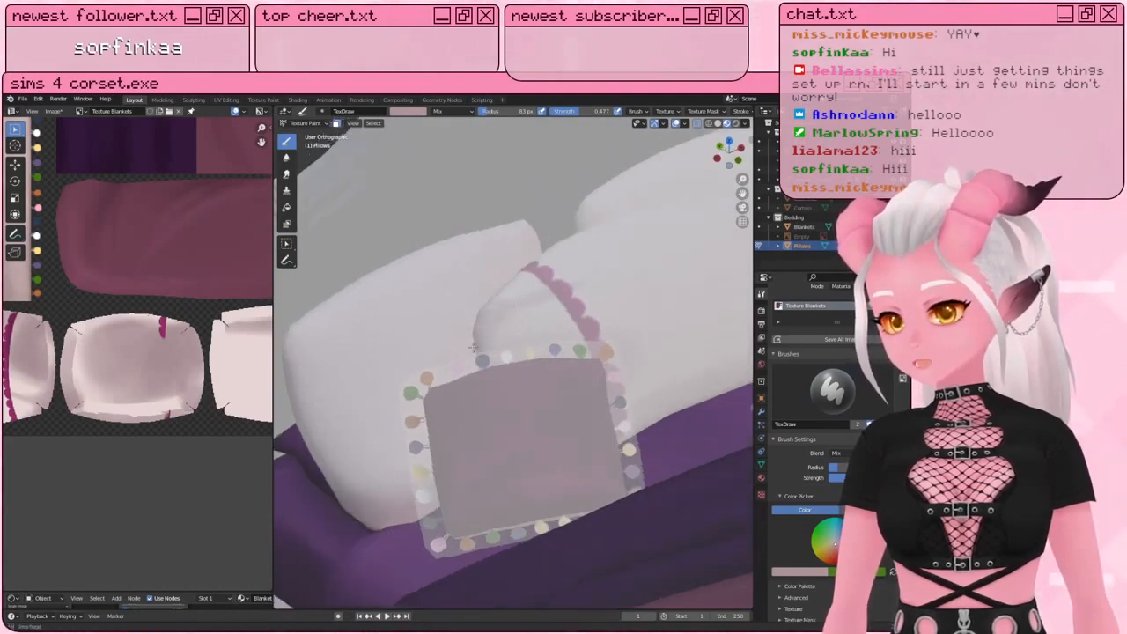
{"action": "middle_click_drag", "start_coordinate": [533, 288], "coordinate": [537, 459]}
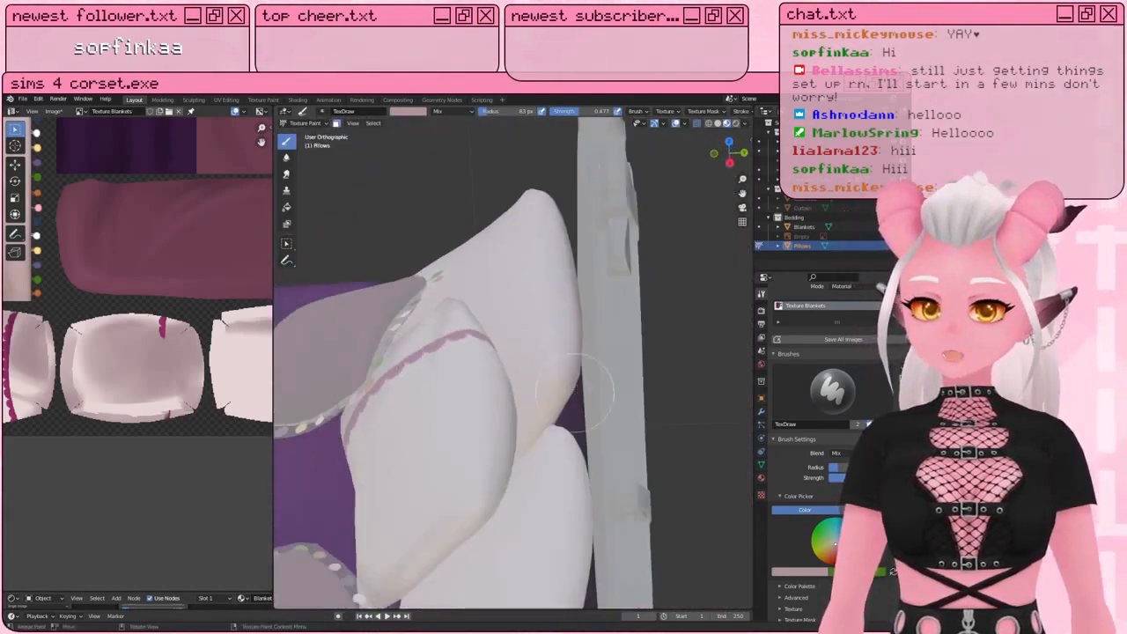
{"action": "mouse_move", "coordinate": [581, 385]}
{"action": "middle_mouse_down"}
{"action": "mouse_move", "coordinate": [473, 365]}
{"action": "mouse_move", "coordinate": [491, 461]}
{"action": "middle_mouse_up"}
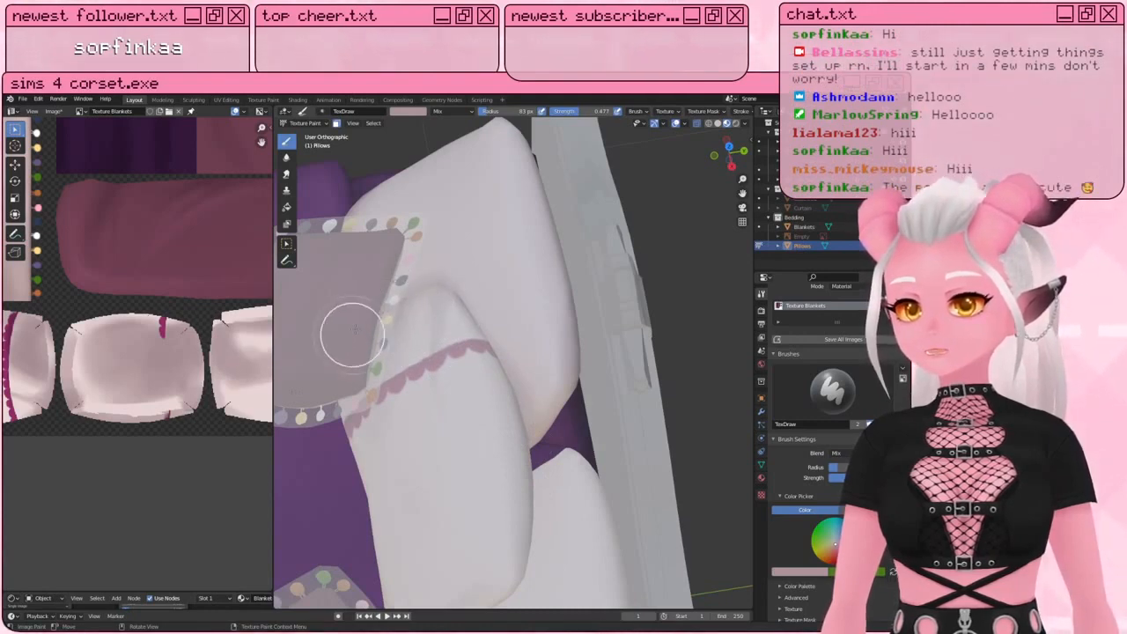
{"action": "middle_click_drag", "start_coordinate": [348, 304], "coordinate": [399, 334]}
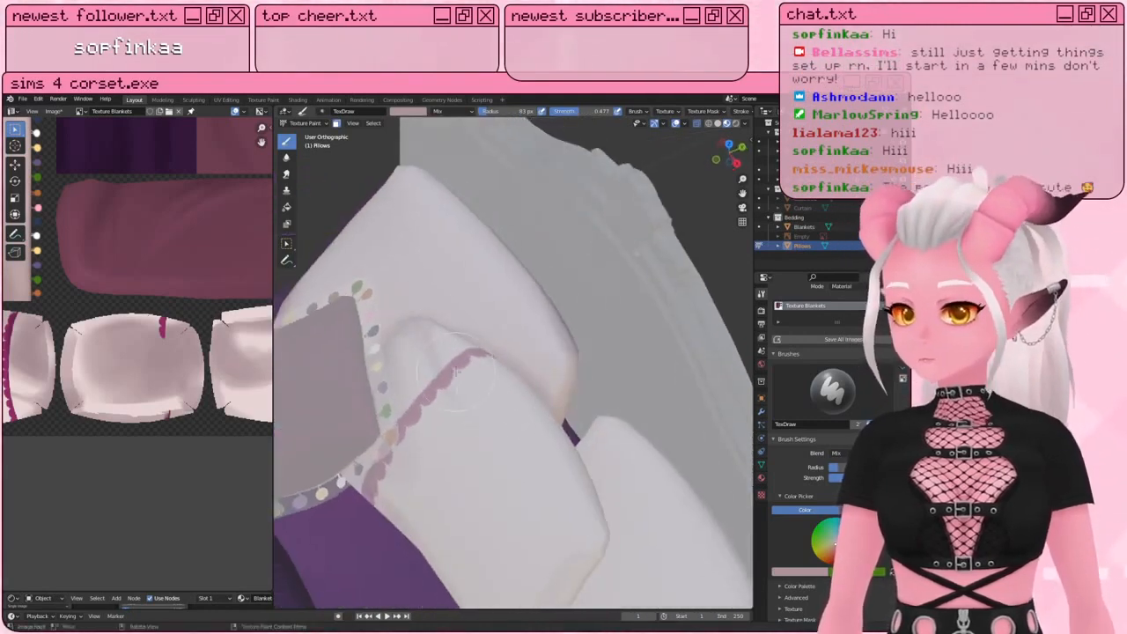
{"action": "middle_click_drag", "start_coordinate": [522, 487], "coordinate": [528, 473]}
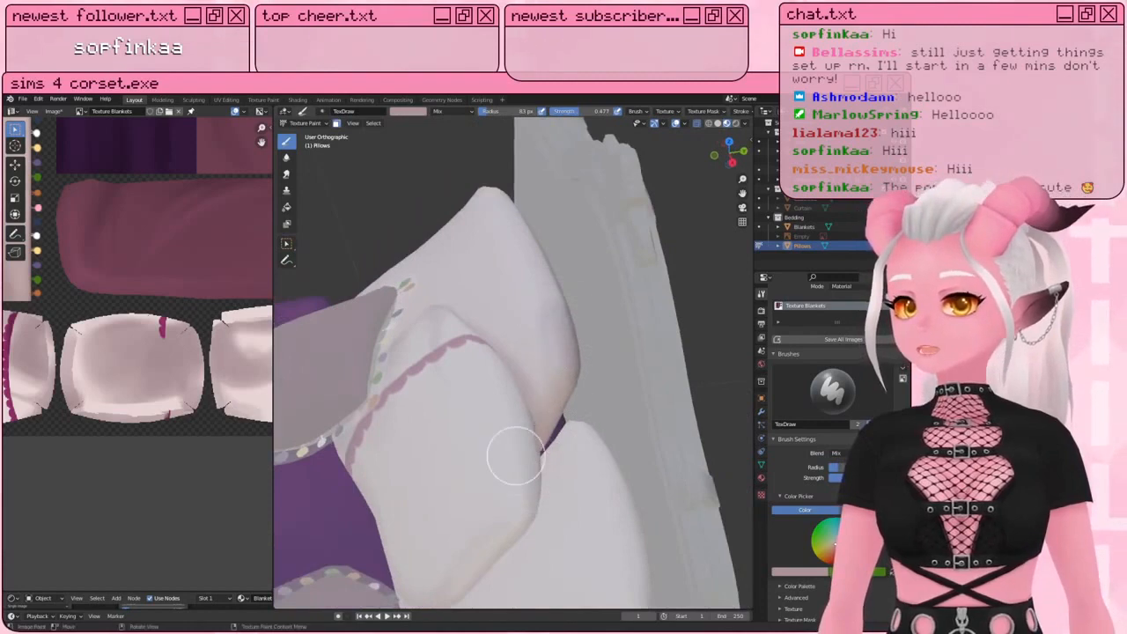
{"action": "middle_click_drag", "start_coordinate": [546, 233], "coordinate": [604, 220]}
{"action": "middle_click_drag", "start_coordinate": [591, 358], "coordinate": [572, 396]}
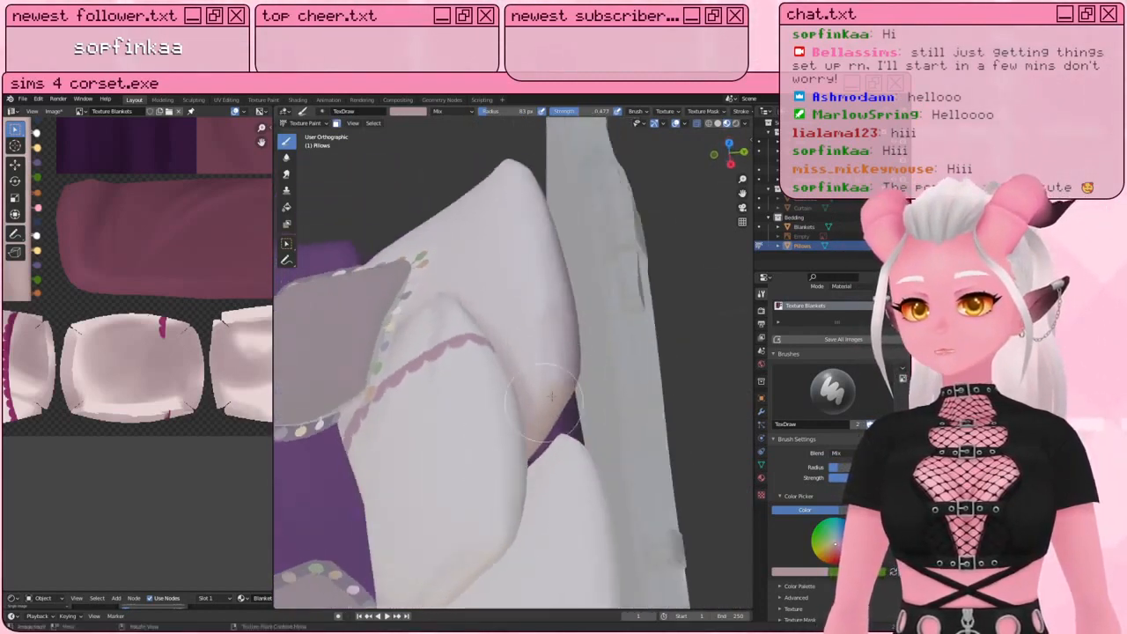
Step: Shade the near white pillow's outer side and underside towards the headboard and sheets, checking it against the whole bed
{"action": "mouse_move", "coordinate": [496, 452]}
{"action": "middle_mouse_down"}
{"action": "mouse_move", "coordinate": [537, 356]}
{"action": "mouse_move", "coordinate": [475, 348]}
{"action": "mouse_move", "coordinate": [524, 307]}
{"action": "mouse_move", "coordinate": [511, 402]}
{"action": "mouse_move", "coordinate": [360, 335]}
{"action": "middle_mouse_up"}
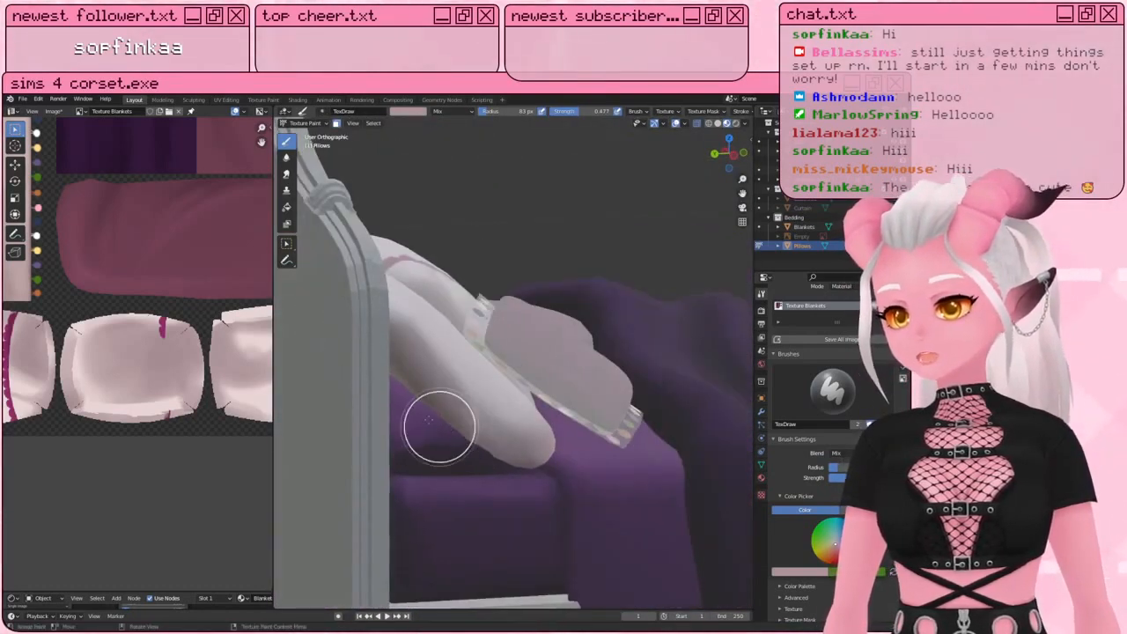
{"action": "middle_click_drag", "start_coordinate": [440, 428], "coordinate": [321, 273]}
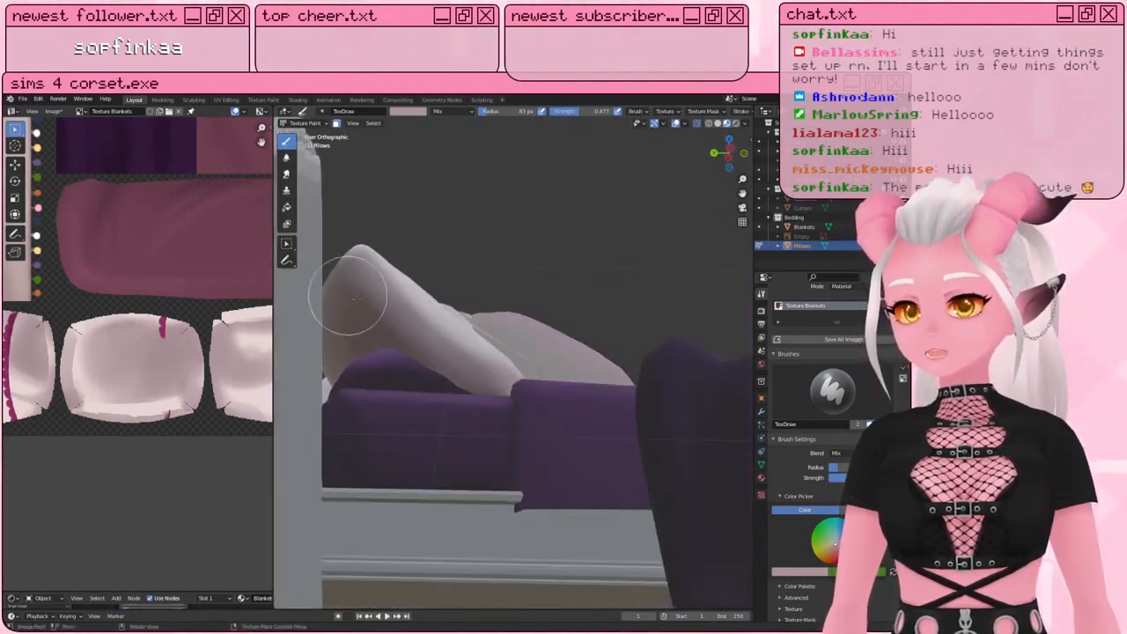
{"action": "middle_click_drag", "start_coordinate": [348, 301], "coordinate": [343, 335]}
{"action": "middle_click_drag", "start_coordinate": [390, 398], "coordinate": [385, 428]}
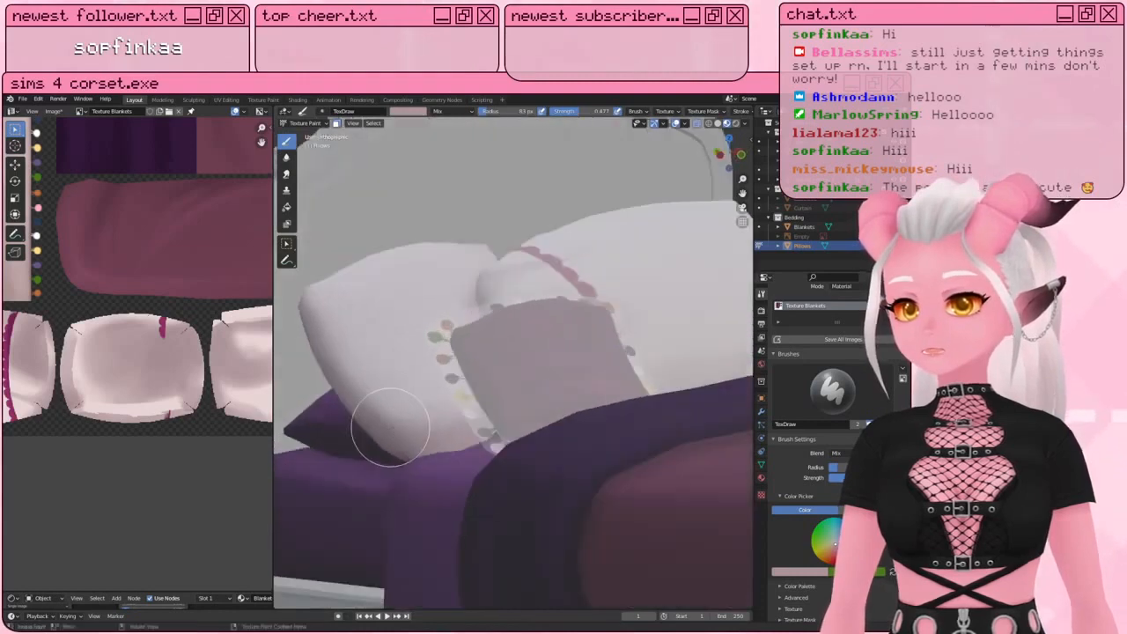
{"action": "scroll", "coordinate": [617, 238], "scroll_direction": "down", "scroll_amount": 5}
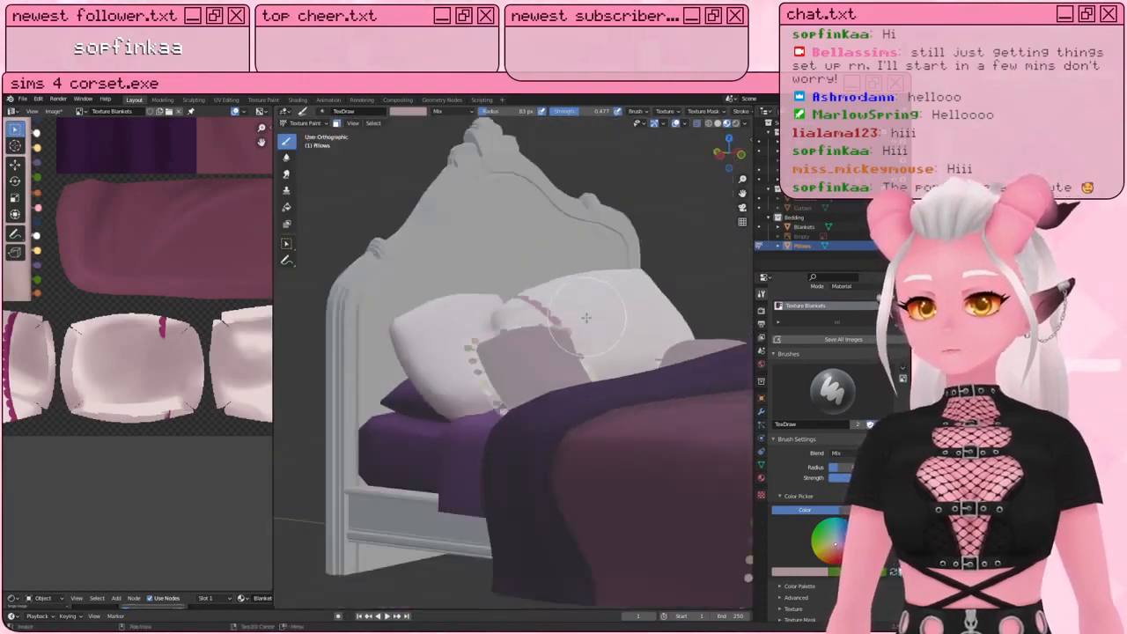
{"action": "mouse_move", "coordinate": [473, 340]}
{"action": "middle_mouse_down"}
{"action": "mouse_move", "coordinate": [432, 336]}
{"action": "mouse_move", "coordinate": [530, 366]}
{"action": "mouse_move", "coordinate": [453, 362]}
{"action": "mouse_move", "coordinate": [536, 371]}
{"action": "middle_mouse_up"}
{"action": "scroll", "coordinate": [546, 365], "scroll_direction": "up", "scroll_amount": 1}
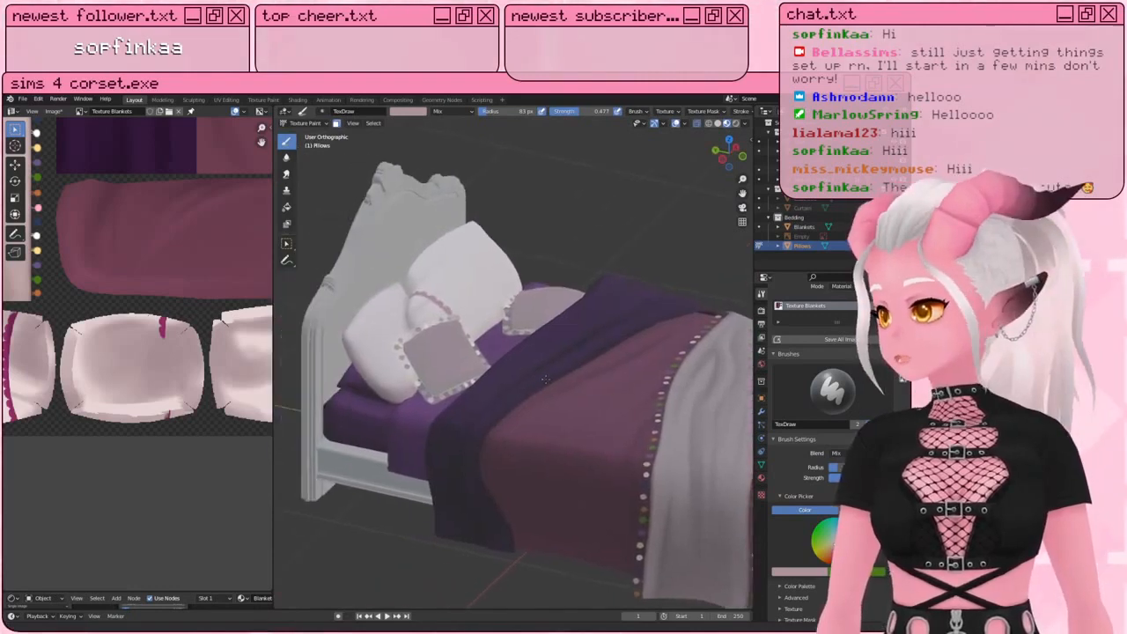
Step: Refine the near white pillow's contact shading around the small accent pillow and the scalloped pillow
{"action": "scroll", "coordinate": [493, 392], "scroll_direction": "up", "scroll_amount": 4}
{"action": "middle_click_drag", "start_coordinate": [479, 343], "coordinate": [561, 389], "text": "shift"}
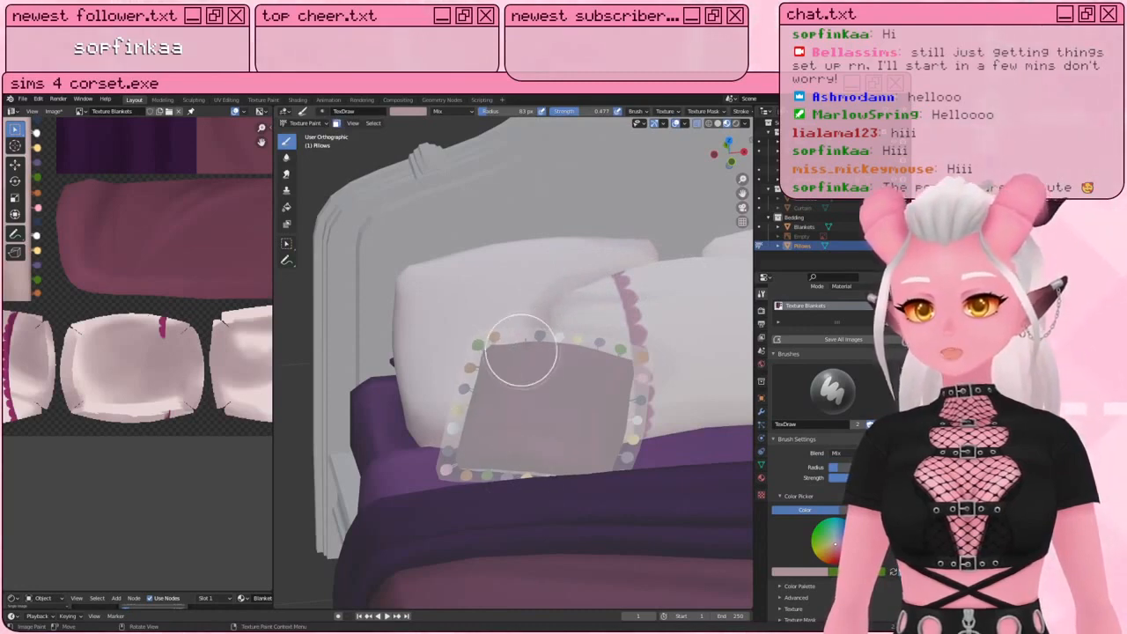
{"action": "middle_click_drag", "start_coordinate": [498, 376], "coordinate": [566, 400]}
{"action": "middle_click_drag", "start_coordinate": [497, 373], "coordinate": [524, 467]}
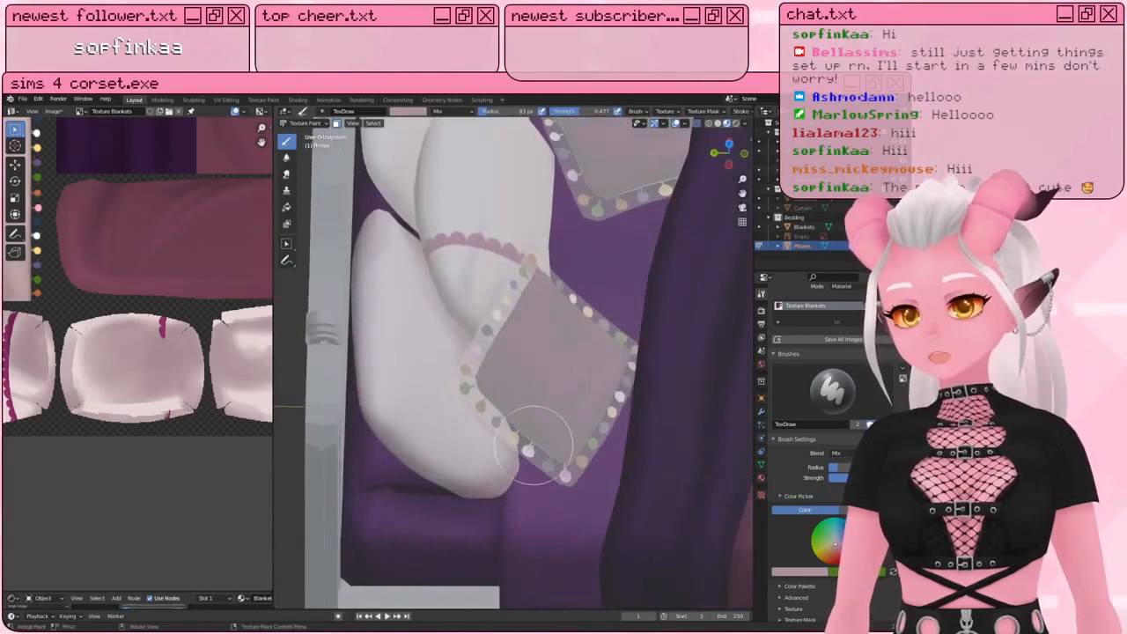
{"action": "middle_click_drag", "start_coordinate": [478, 398], "coordinate": [436, 282]}
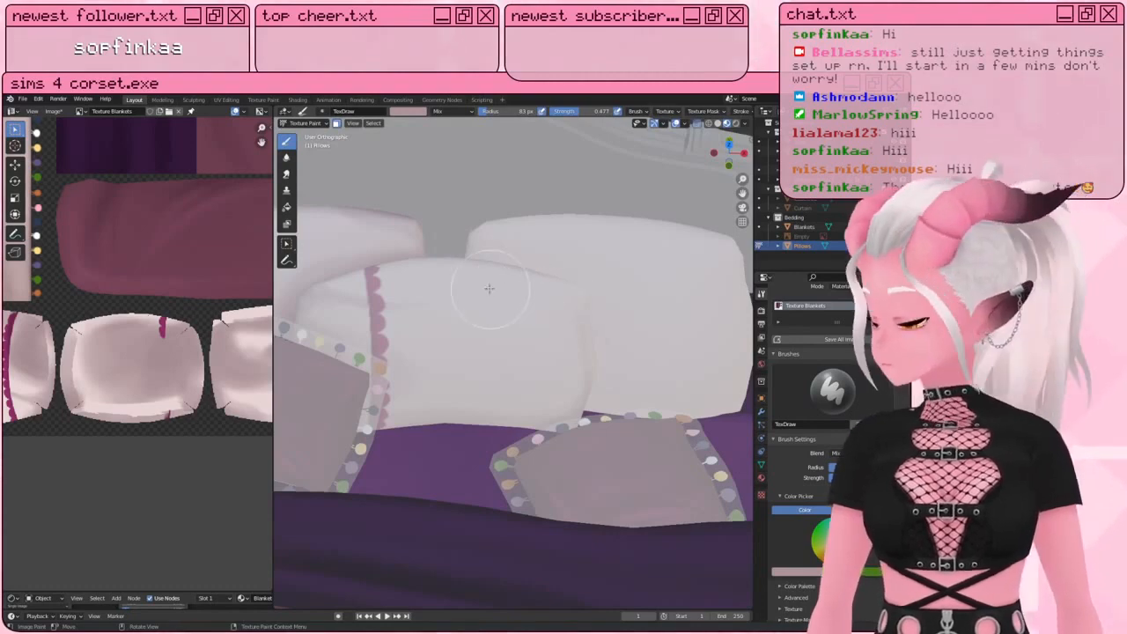
Step: Select only the far large white pillow's linked geometry in Edit Mode, delimited by Normal, and return to Texture Paint mode
{"action": "mouse_move", "coordinate": [488, 288]}
{"action": "middle_mouse_down"}
{"action": "mouse_move", "coordinate": [461, 308]}
{"action": "mouse_move", "coordinate": [478, 220]}
{"action": "mouse_move", "coordinate": [519, 330]}
{"action": "mouse_move", "coordinate": [541, 299]}
{"action": "middle_mouse_up"}
{"action": "key", "text": "Tab"}
{"action": "key", "text": "a"}
{"action": "key", "text": "a"}
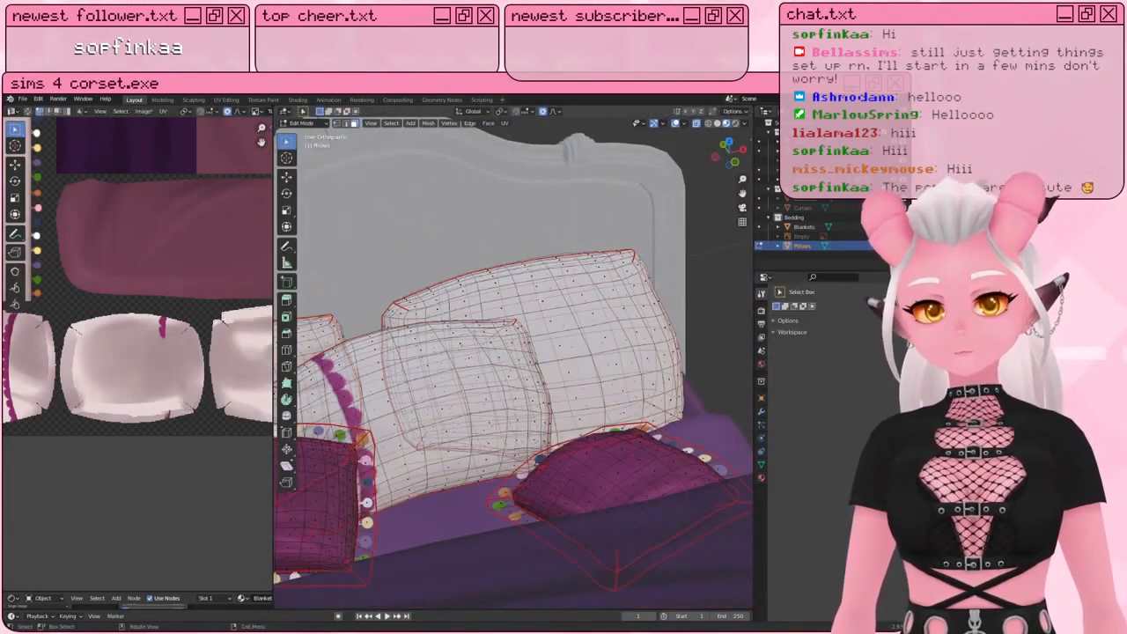
{"action": "key", "text": "Tab"}
{"action": "key", "text": "Tab"}
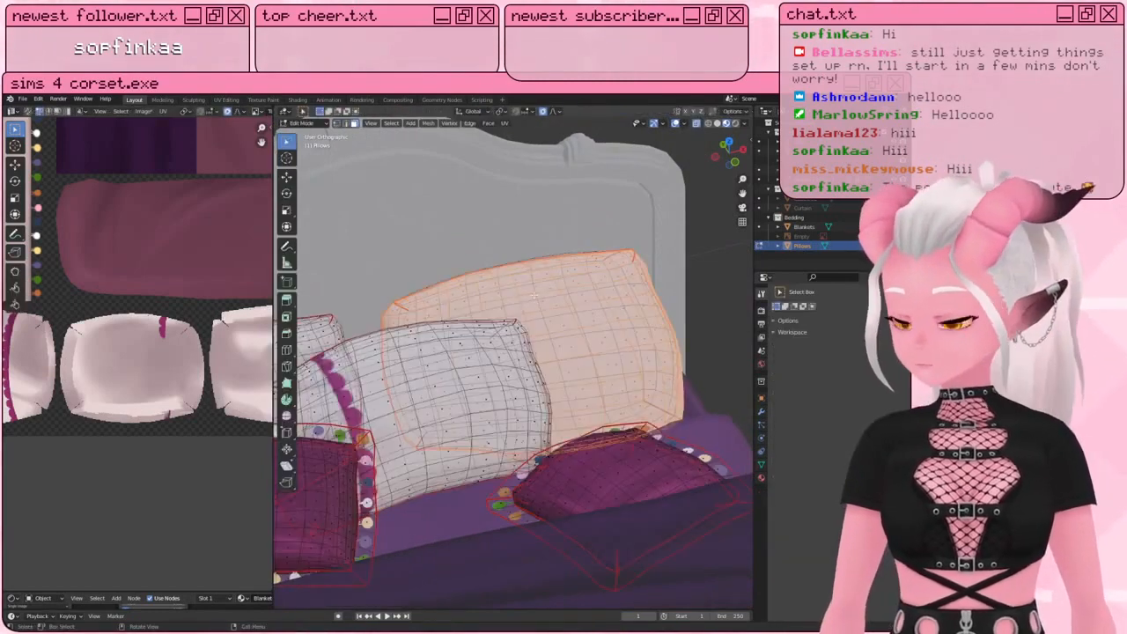
{"action": "key", "text": "l"}
{"action": "left_click", "coordinate": [378, 561]}
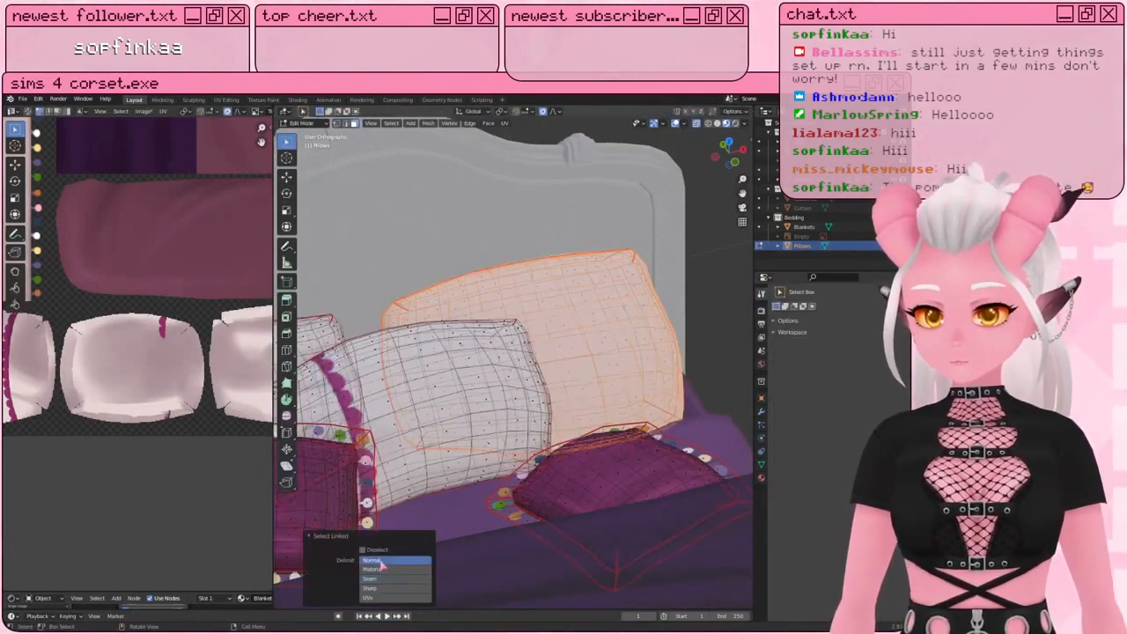
{"action": "key", "text": "Tab"}
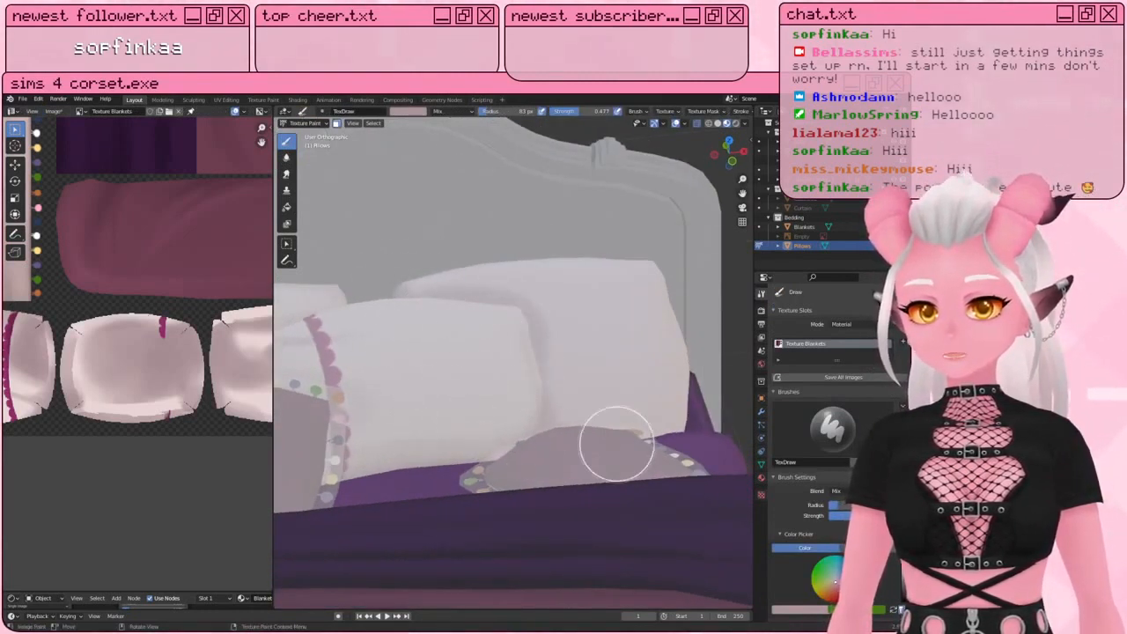
Step: Shade the far white pillow's outer side and underside towards the headboard with an 83 px brush
{"action": "mouse_move", "coordinate": [569, 435]}
{"action": "middle_mouse_down"}
{"action": "mouse_move", "coordinate": [556, 424]}
{"action": "mouse_move", "coordinate": [573, 453]}
{"action": "mouse_move", "coordinate": [344, 373]}
{"action": "mouse_move", "coordinate": [530, 271]}
{"action": "middle_mouse_up"}
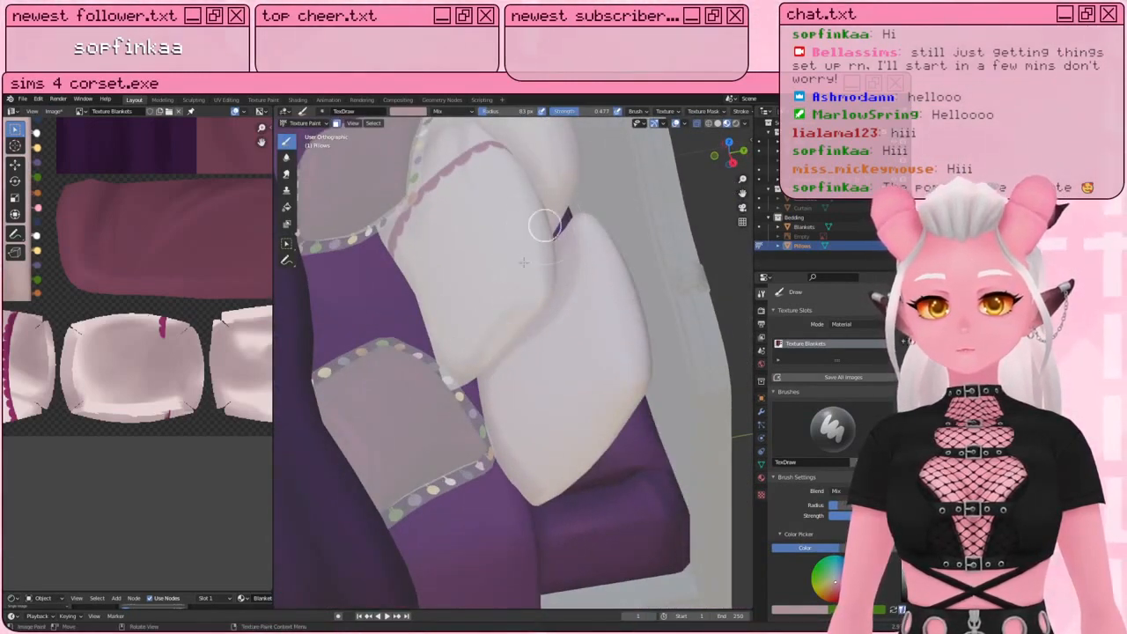
{"action": "mouse_move", "coordinate": [525, 523]}
{"action": "middle_mouse_down"}
{"action": "mouse_move", "coordinate": [538, 533]}
{"action": "mouse_move", "coordinate": [453, 491]}
{"action": "middle_mouse_up"}
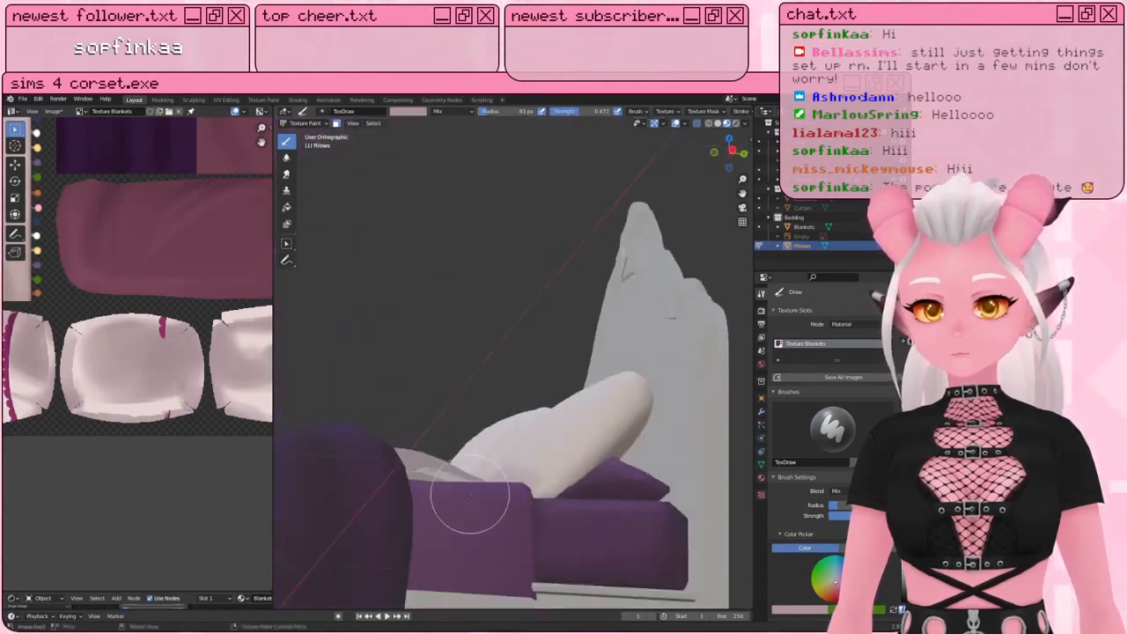
{"action": "middle_click_drag", "start_coordinate": [639, 397], "coordinate": [546, 422]}
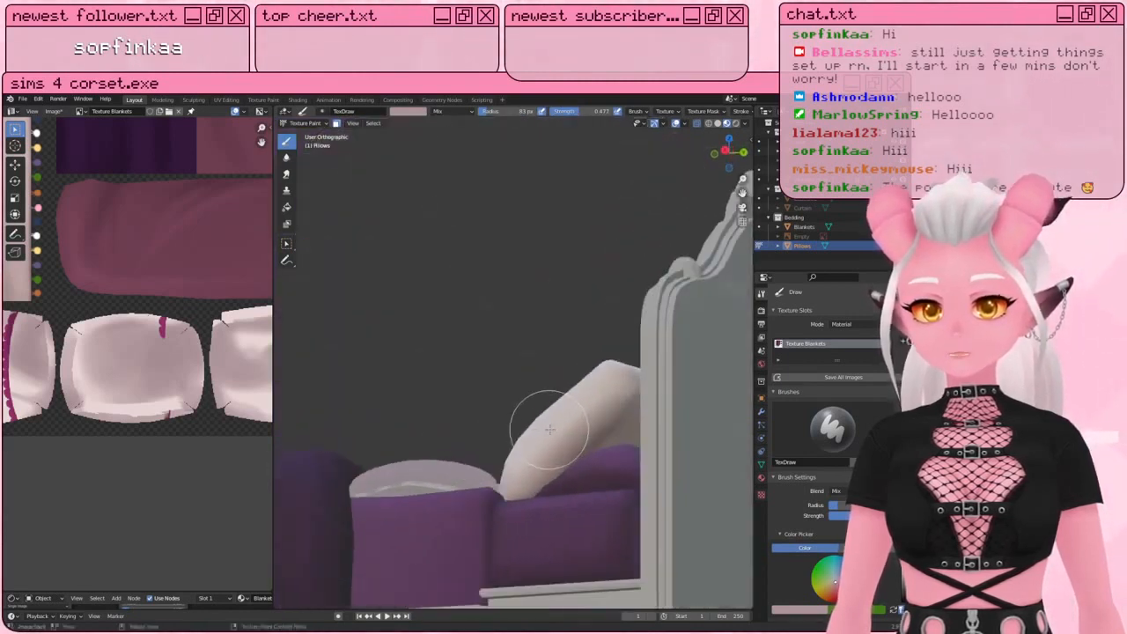
{"action": "middle_click_drag", "start_coordinate": [642, 440], "coordinate": [600, 433]}
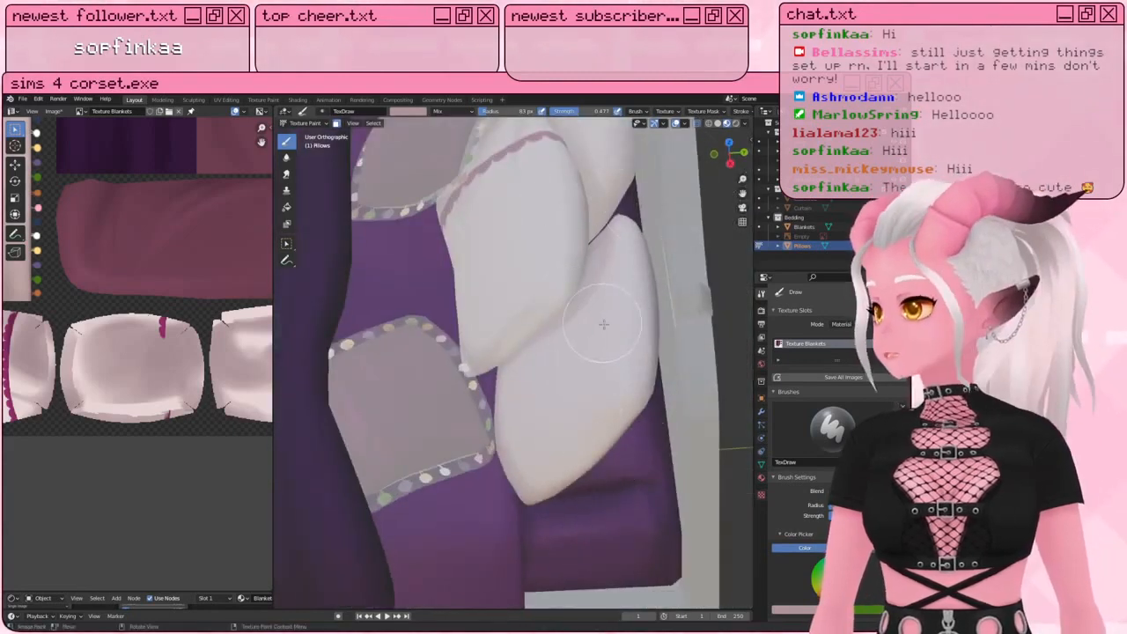
{"action": "mouse_move", "coordinate": [649, 313]}
{"action": "middle_mouse_down"}
{"action": "mouse_move", "coordinate": [599, 176]}
{"action": "mouse_move", "coordinate": [503, 411]}
{"action": "mouse_move", "coordinate": [507, 360]}
{"action": "middle_mouse_up"}
{"action": "middle_click_drag", "start_coordinate": [537, 431], "coordinate": [475, 489]}
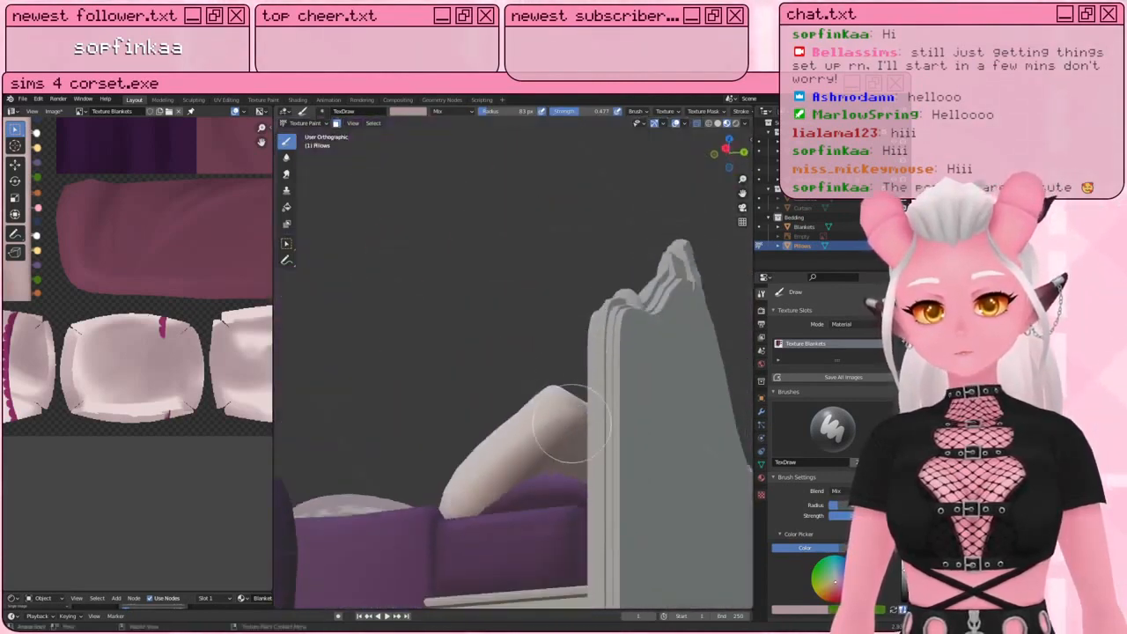
{"action": "mouse_move", "coordinate": [573, 526]}
{"action": "middle_mouse_down"}
{"action": "mouse_move", "coordinate": [608, 528]}
{"action": "mouse_move", "coordinate": [583, 520]}
{"action": "mouse_move", "coordinate": [592, 460]}
{"action": "mouse_move", "coordinate": [608, 458]}
{"action": "middle_mouse_up"}
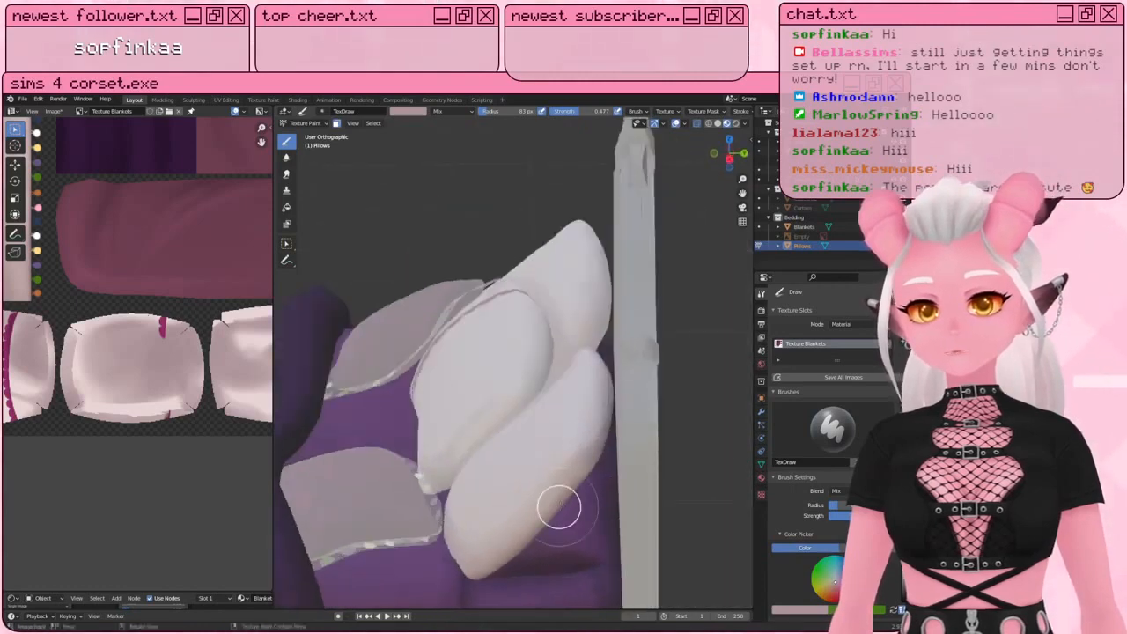
{"action": "middle_click_drag", "start_coordinate": [573, 509], "coordinate": [560, 429]}
Step: Paint fine fold creases into the far white pillow's lower outer corner and side with a smaller brush
{"action": "middle_click_drag", "start_coordinate": [443, 406], "coordinate": [466, 372]}
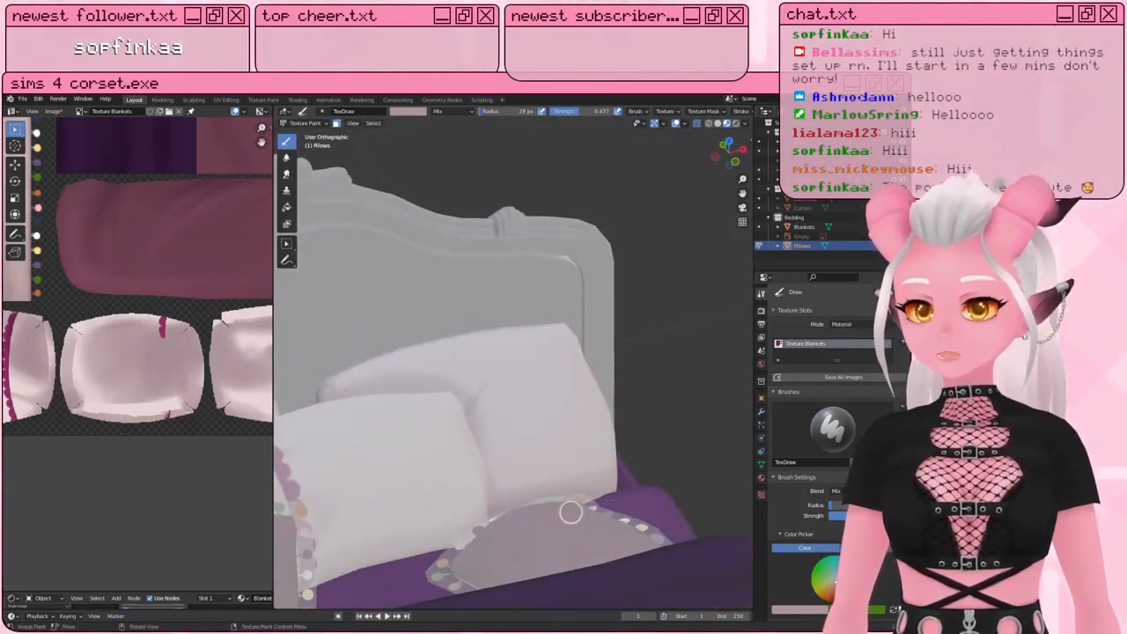
{"action": "mouse_move", "coordinate": [571, 512]}
{"action": "middle_mouse_down"}
{"action": "mouse_move", "coordinate": [575, 564]}
{"action": "mouse_move", "coordinate": [485, 515]}
{"action": "middle_mouse_up"}
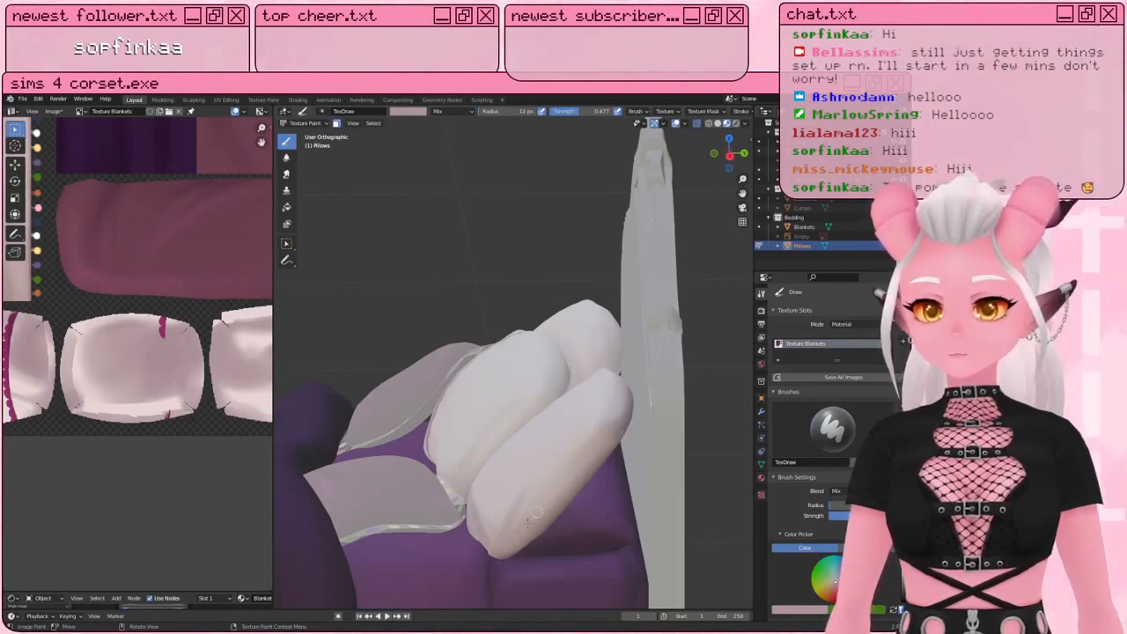
{"action": "middle_click_drag", "start_coordinate": [560, 480], "coordinate": [597, 550]}
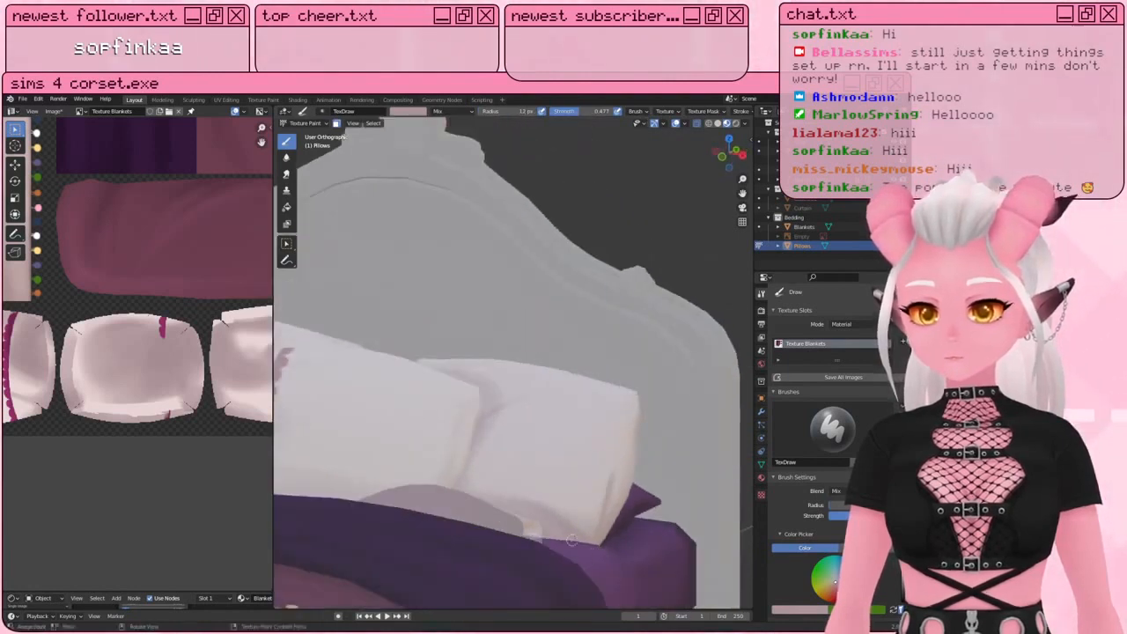
{"action": "middle_click_drag", "start_coordinate": [602, 549], "coordinate": [455, 466]}
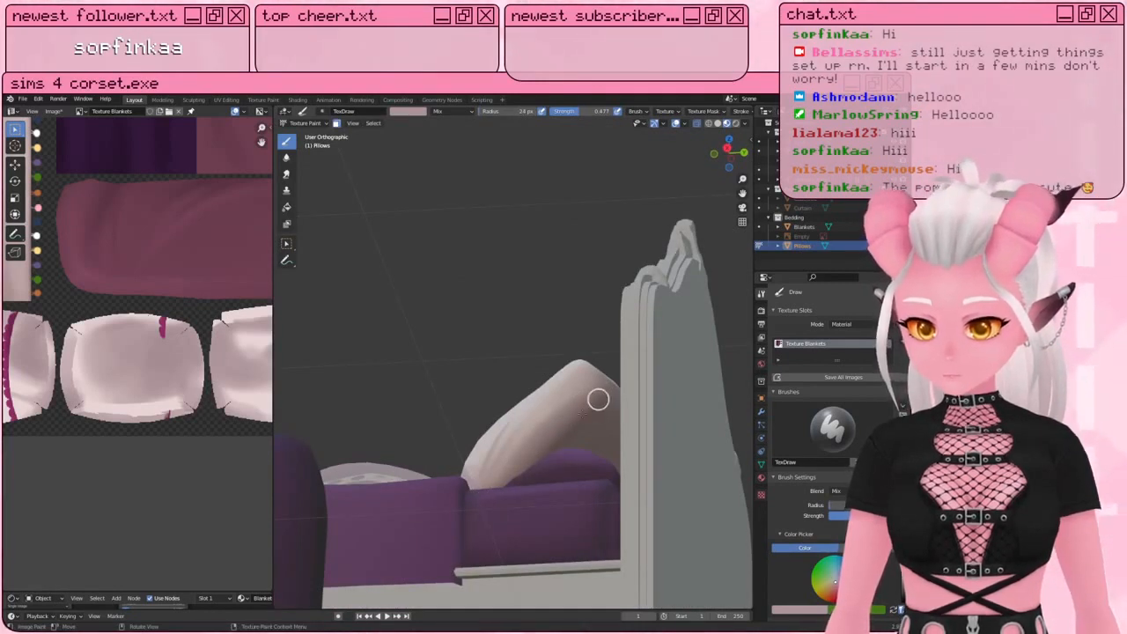
Step: Compare the near white pillow's outer side and front with the creased outer side of the far white pillow
{"action": "mouse_move", "coordinate": [571, 396]}
{"action": "middle_mouse_down"}
{"action": "mouse_move", "coordinate": [558, 435]}
{"action": "mouse_move", "coordinate": [571, 466]}
{"action": "mouse_move", "coordinate": [540, 474]}
{"action": "middle_mouse_up"}
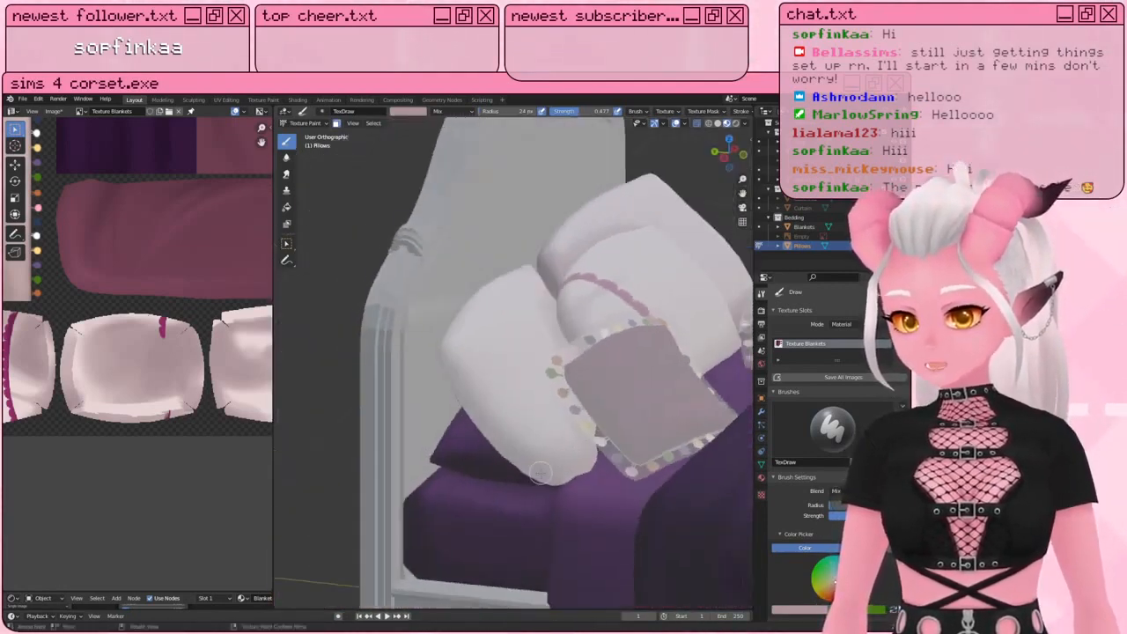
{"action": "middle_click_drag", "start_coordinate": [534, 416], "coordinate": [460, 374]}
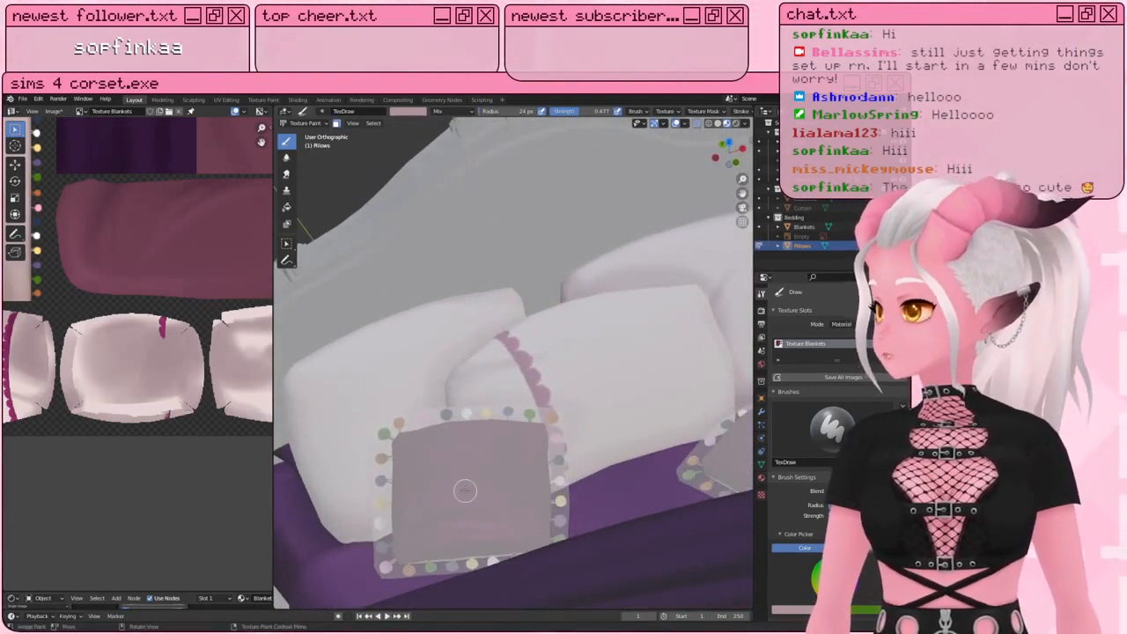
{"action": "middle_click_drag", "start_coordinate": [399, 442], "coordinate": [424, 391]}
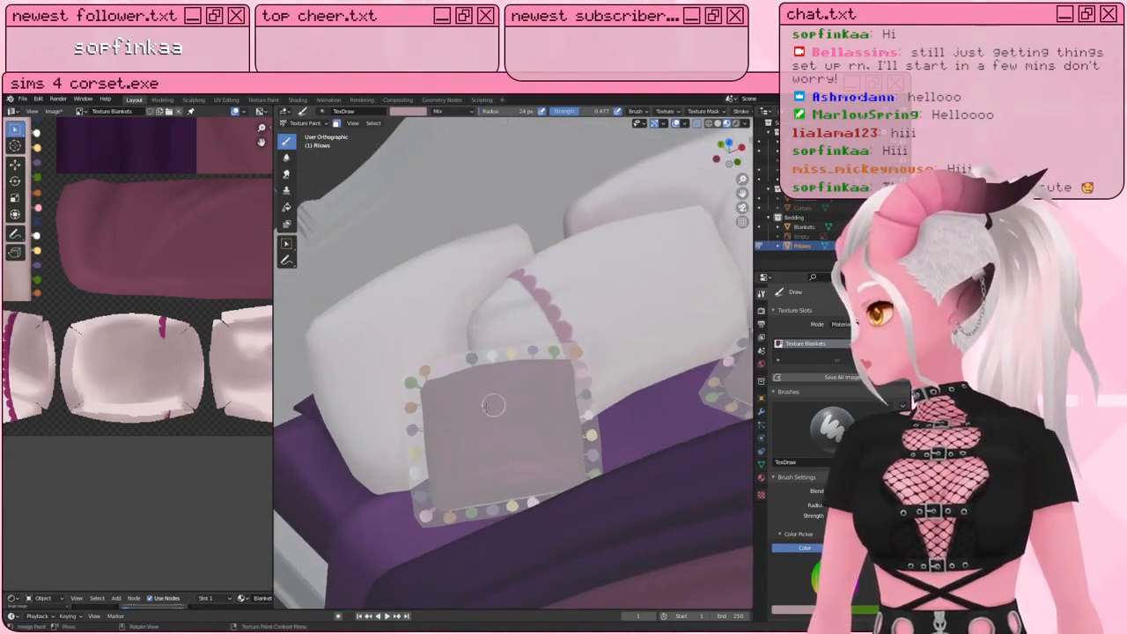
{"action": "mouse_move", "coordinate": [492, 405]}
{"action": "middle_mouse_down"}
{"action": "mouse_move", "coordinate": [379, 435]}
{"action": "mouse_move", "coordinate": [432, 499]}
{"action": "middle_mouse_up"}
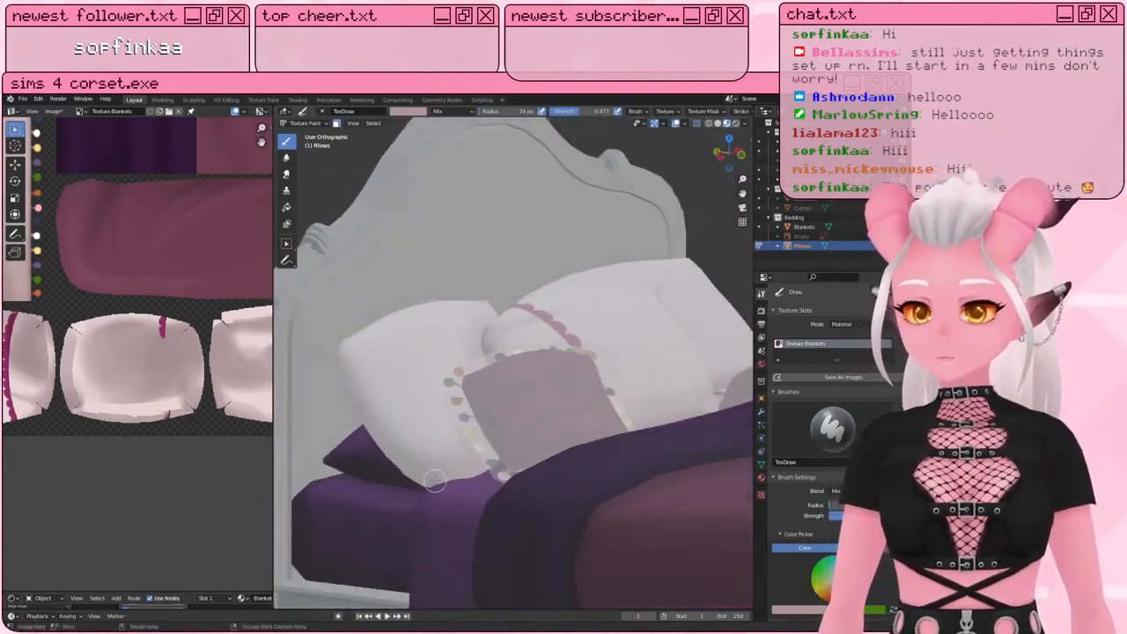
{"action": "middle_click_drag", "start_coordinate": [504, 374], "coordinate": [534, 318]}
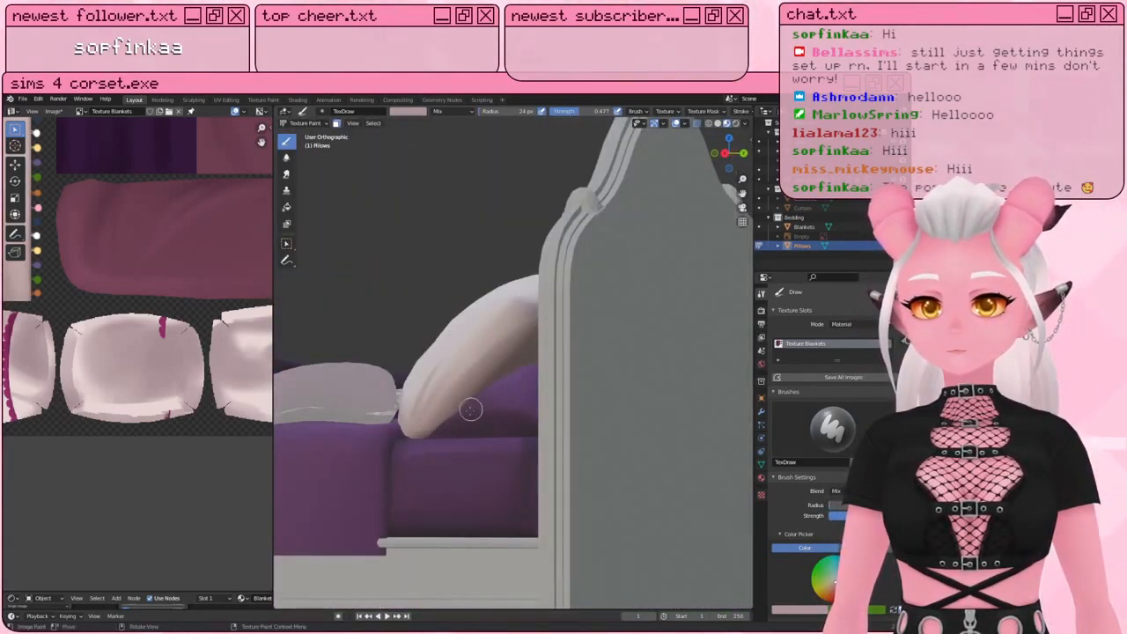
{"action": "middle_click_drag", "start_coordinate": [470, 409], "coordinate": [496, 380]}
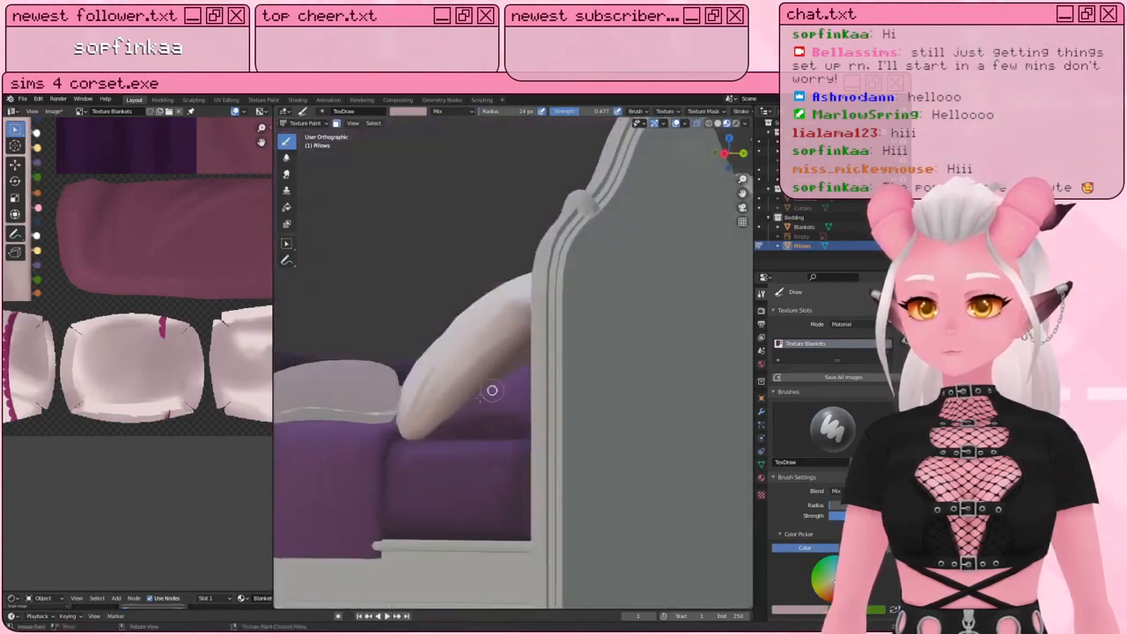
Step: Change the brush colour to white and paint highlights on the far white pillow's front and around its folds
{"action": "middle_click_drag", "start_coordinate": [526, 455], "coordinate": [529, 466]}
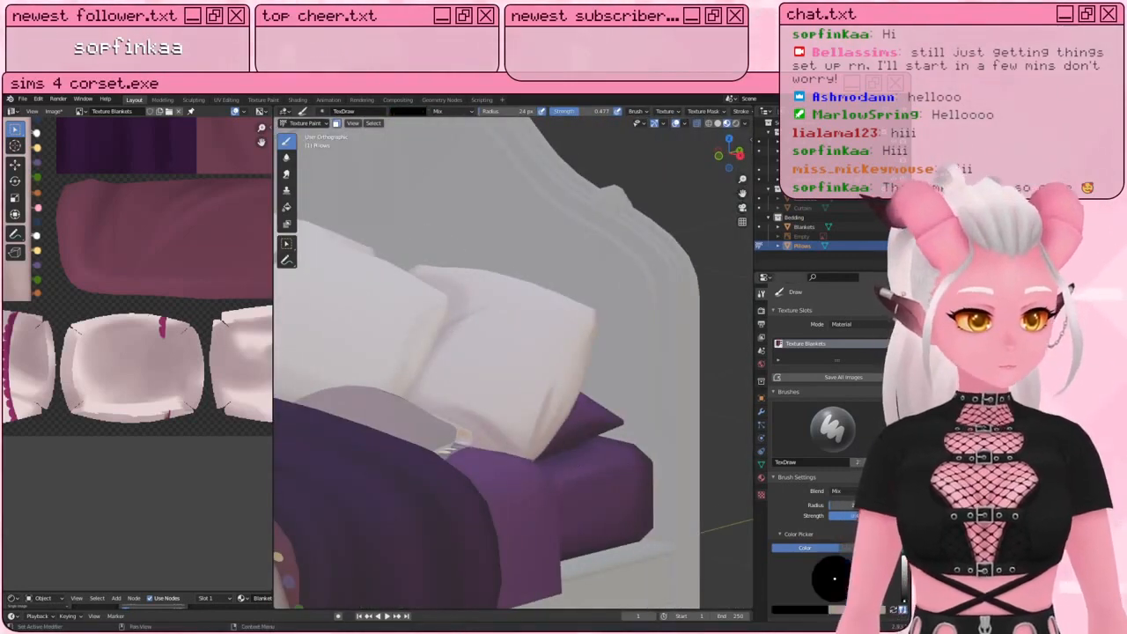
{"action": "middle_click_drag", "start_coordinate": [436, 353], "coordinate": [501, 411]}
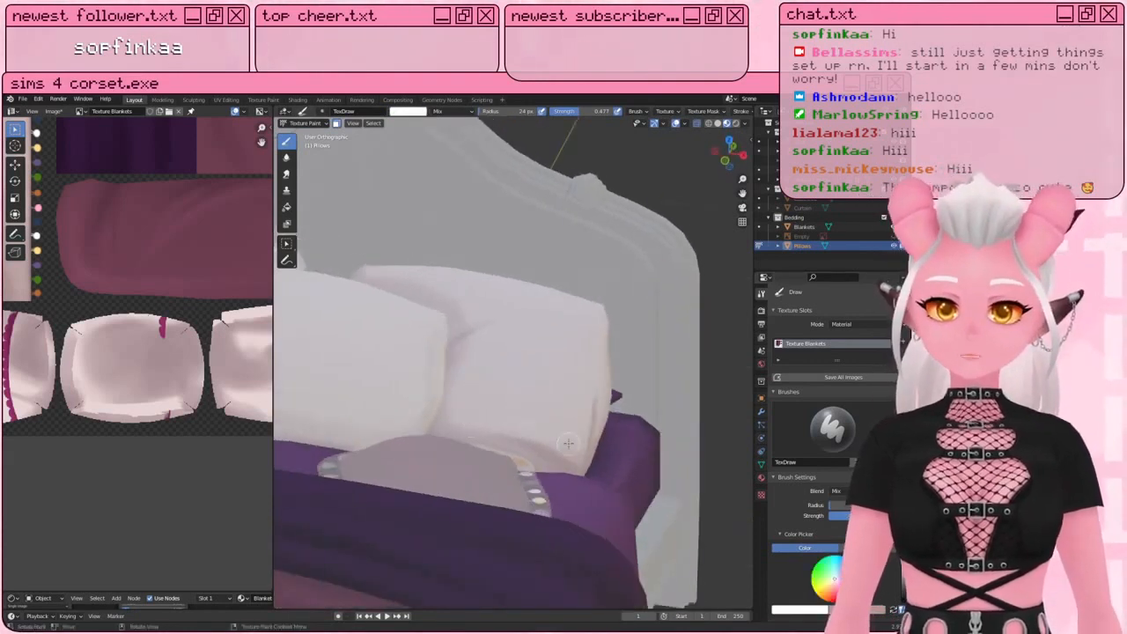
{"action": "middle_click_drag", "start_coordinate": [572, 449], "coordinate": [564, 343]}
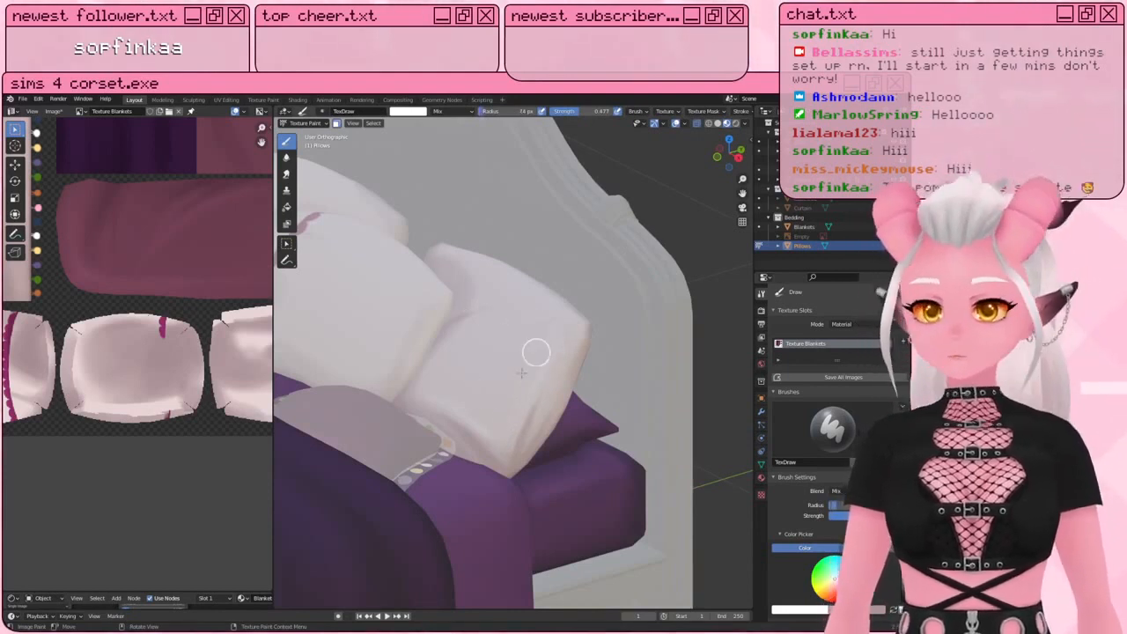
{"action": "middle_click_drag", "start_coordinate": [566, 326], "coordinate": [503, 248]}
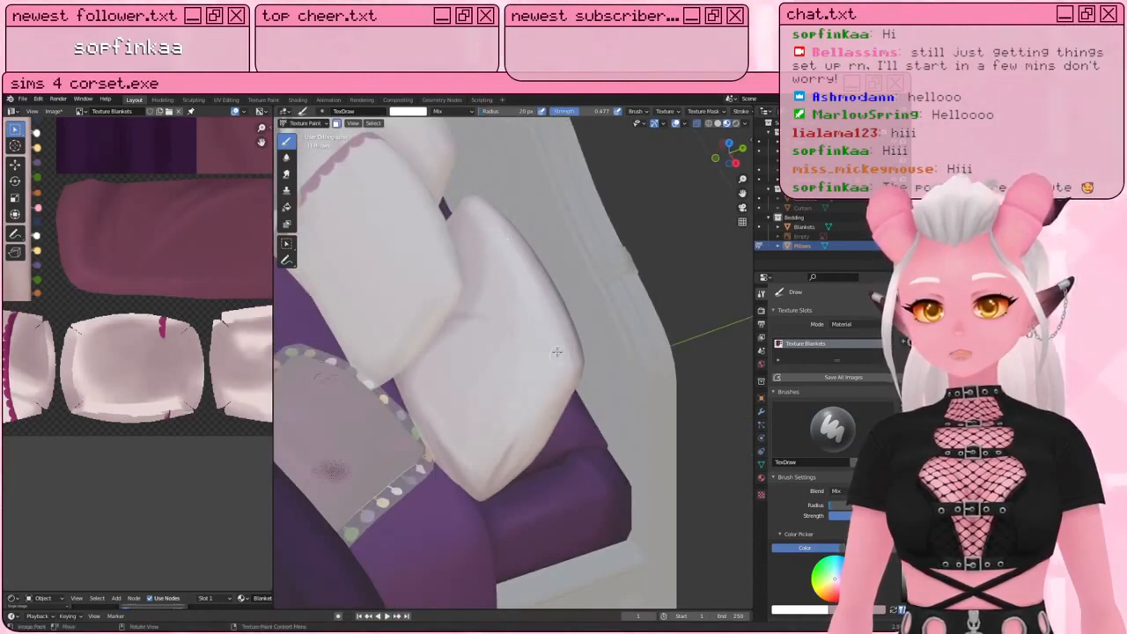
{"action": "middle_click_drag", "start_coordinate": [437, 417], "coordinate": [484, 498]}
Step: Select the near white pillow's linked geometry in Edit Mode and return to Texture Paint mode
{"action": "key", "text": "Tab"}
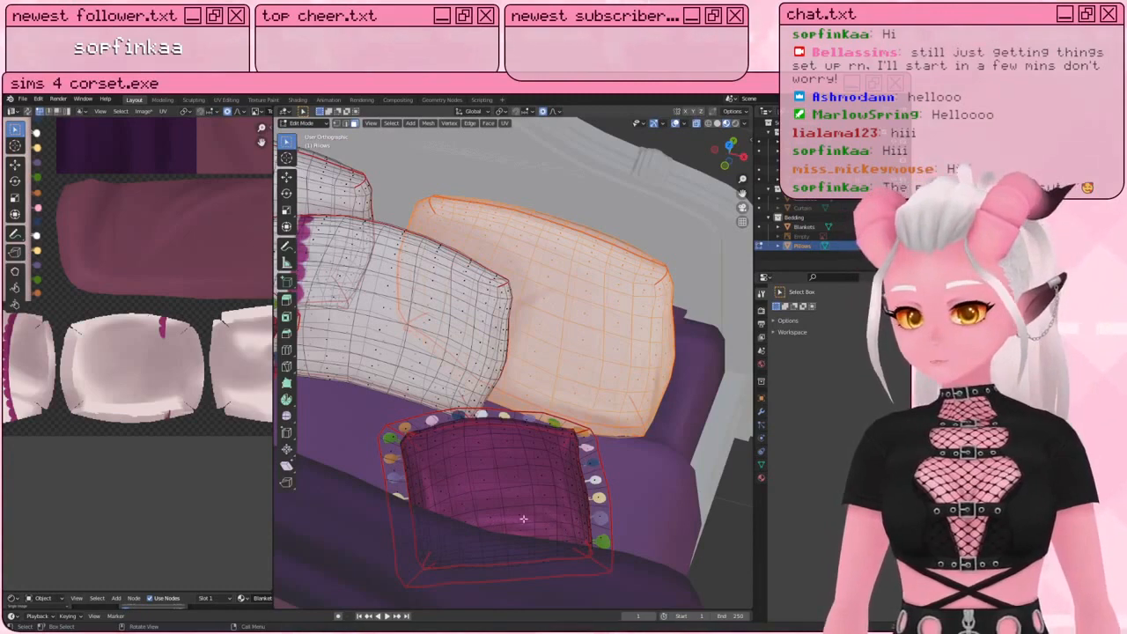
{"action": "key", "text": "Tab"}
{"action": "middle_click_drag", "start_coordinate": [521, 510], "coordinate": [491, 487]}
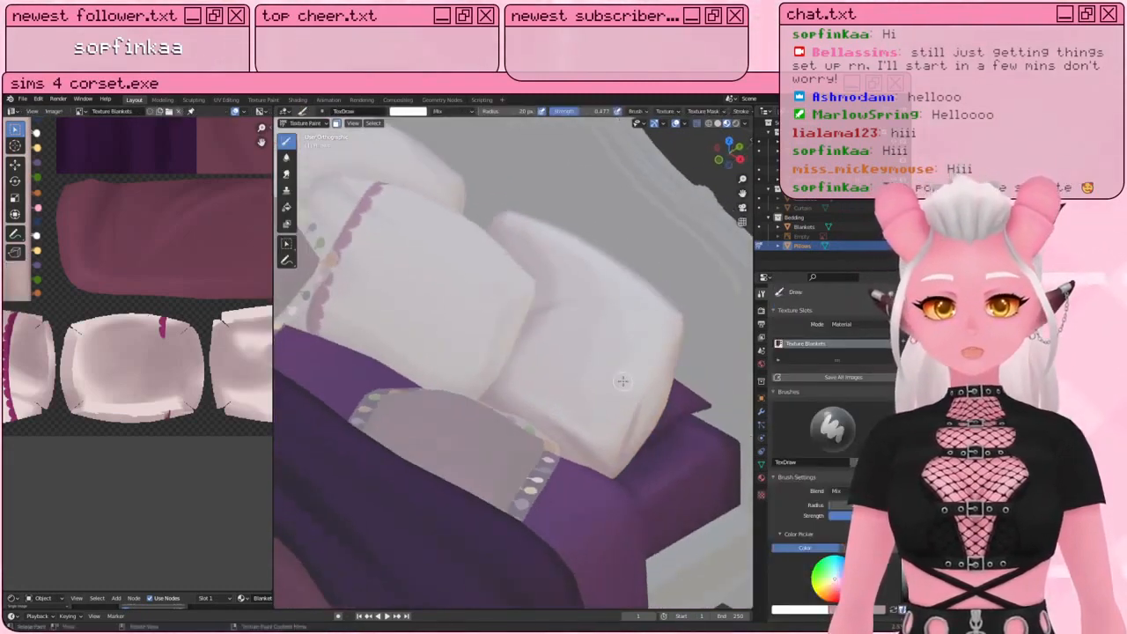
{"action": "mouse_move", "coordinate": [622, 381]}
{"action": "middle_mouse_down"}
{"action": "mouse_move", "coordinate": [571, 403]}
{"action": "mouse_move", "coordinate": [585, 451]}
{"action": "mouse_move", "coordinate": [568, 420]}
{"action": "mouse_move", "coordinate": [522, 425]}
{"action": "middle_mouse_up"}
{"action": "key", "text": "Tab"}
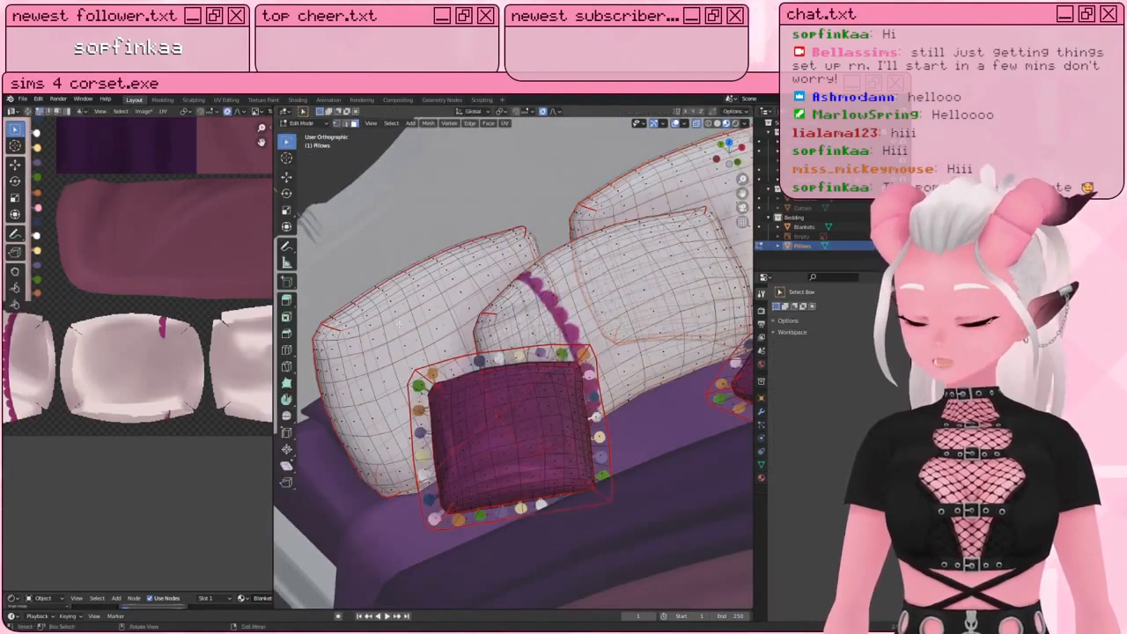
{"action": "key", "text": "l"}
{"action": "key", "text": "Tab"}
Step: Paint muted-pink fold creases on the near white pillow's outer side and lower corner with a small brush
{"action": "middle_click_drag", "start_coordinate": [379, 356], "coordinate": [387, 335]}
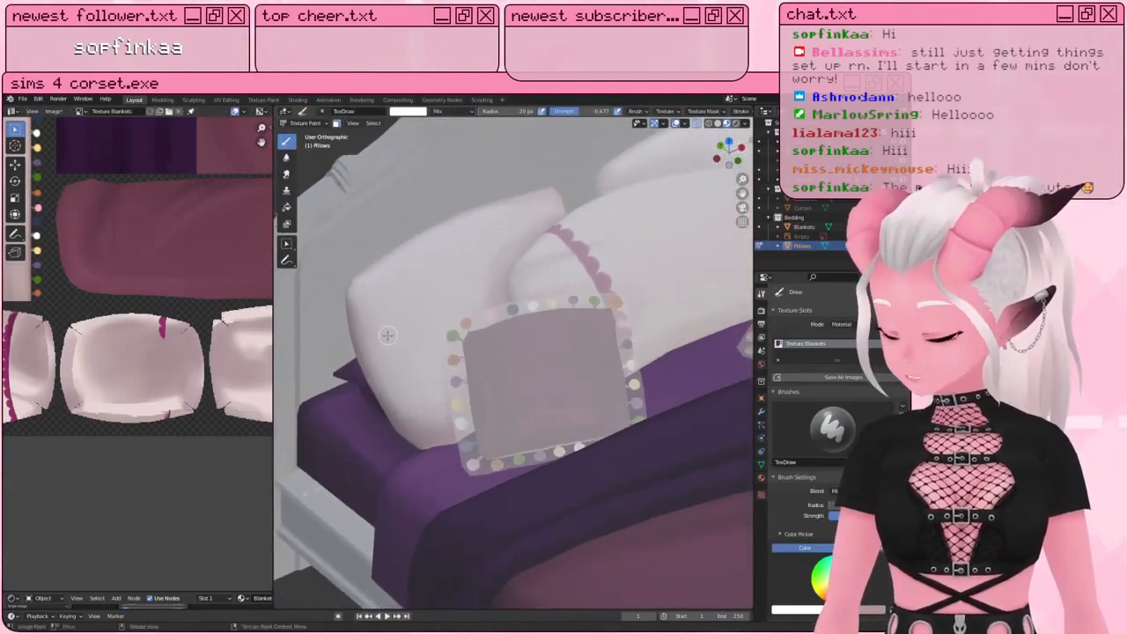
{"action": "middle_click_drag", "start_coordinate": [467, 400], "coordinate": [402, 282]}
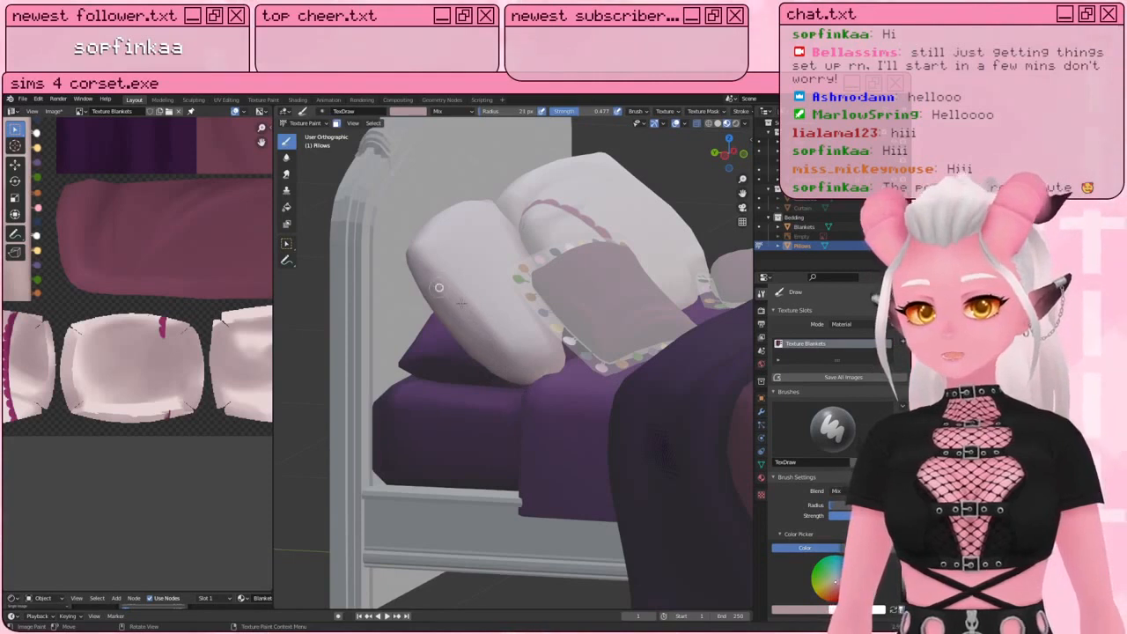
{"action": "middle_click_drag", "start_coordinate": [516, 382], "coordinate": [430, 377]}
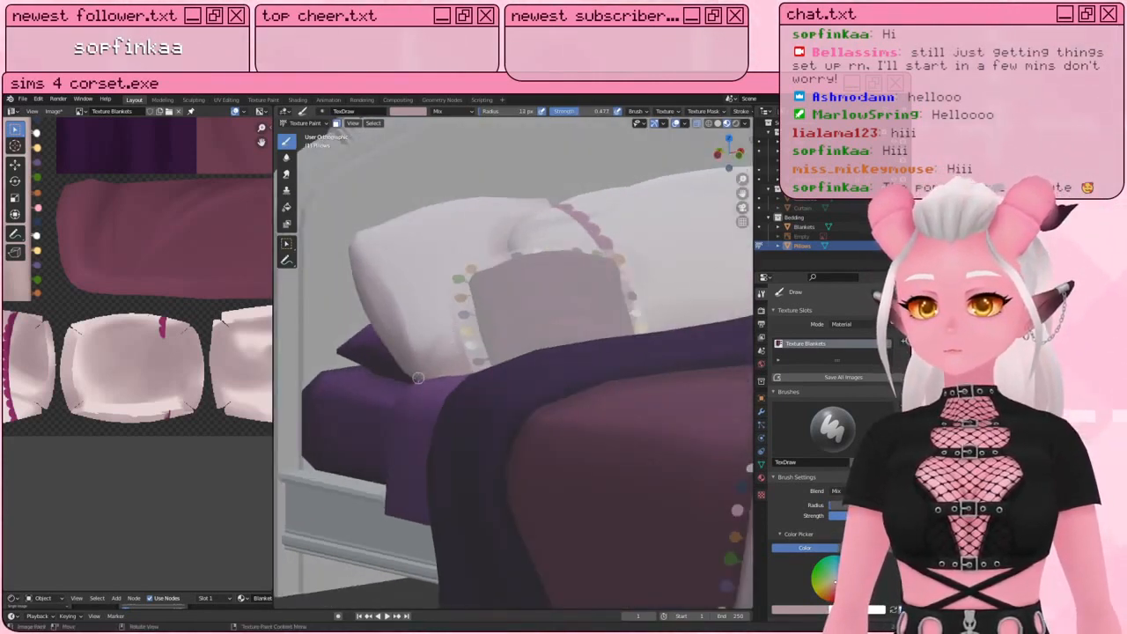
{"action": "middle_click_drag", "start_coordinate": [438, 346], "coordinate": [449, 390]}
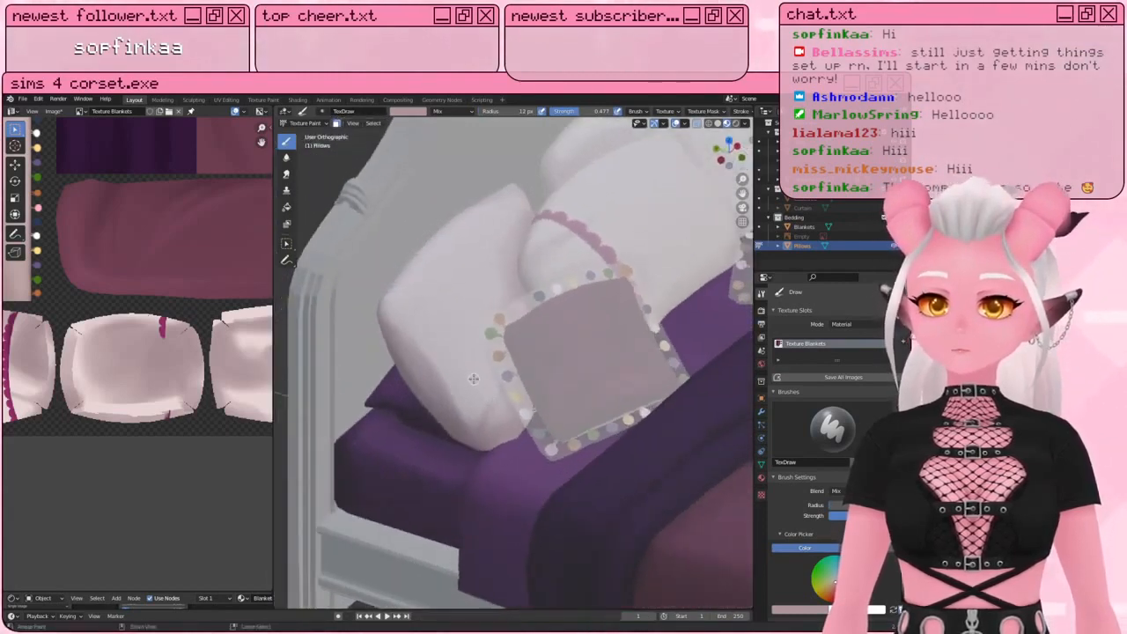
{"action": "middle_click_drag", "start_coordinate": [483, 381], "coordinate": [417, 377]}
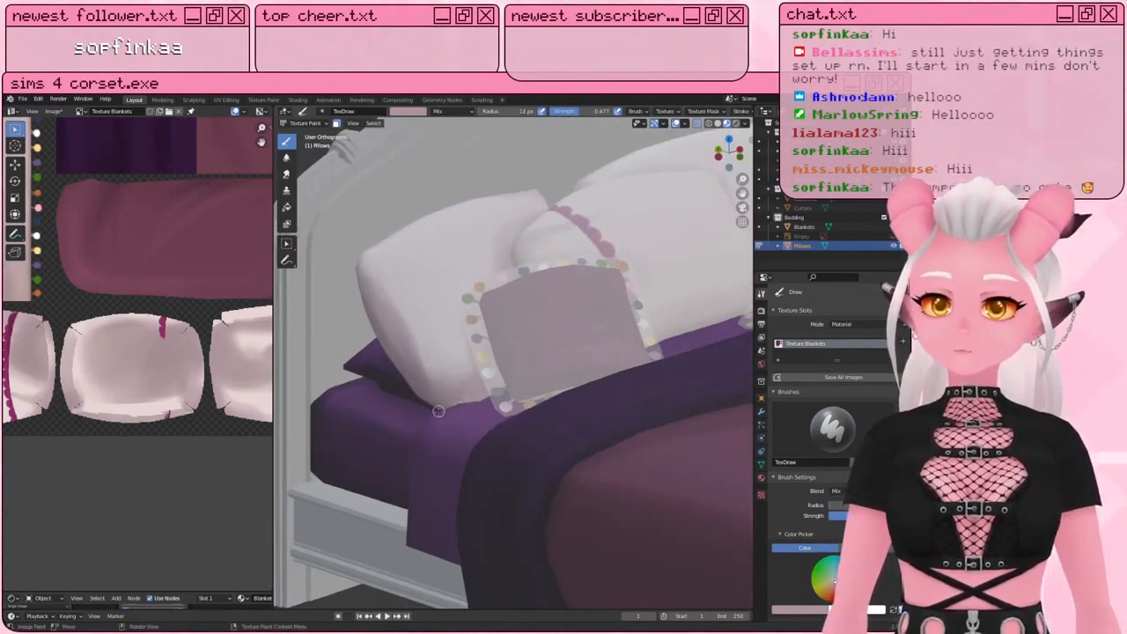
Step: Paint soft folds on the near white pillow where it meets the scalloped pillow, using an 18 px brush
{"action": "middle_click_drag", "start_coordinate": [450, 394], "coordinate": [309, 434]}
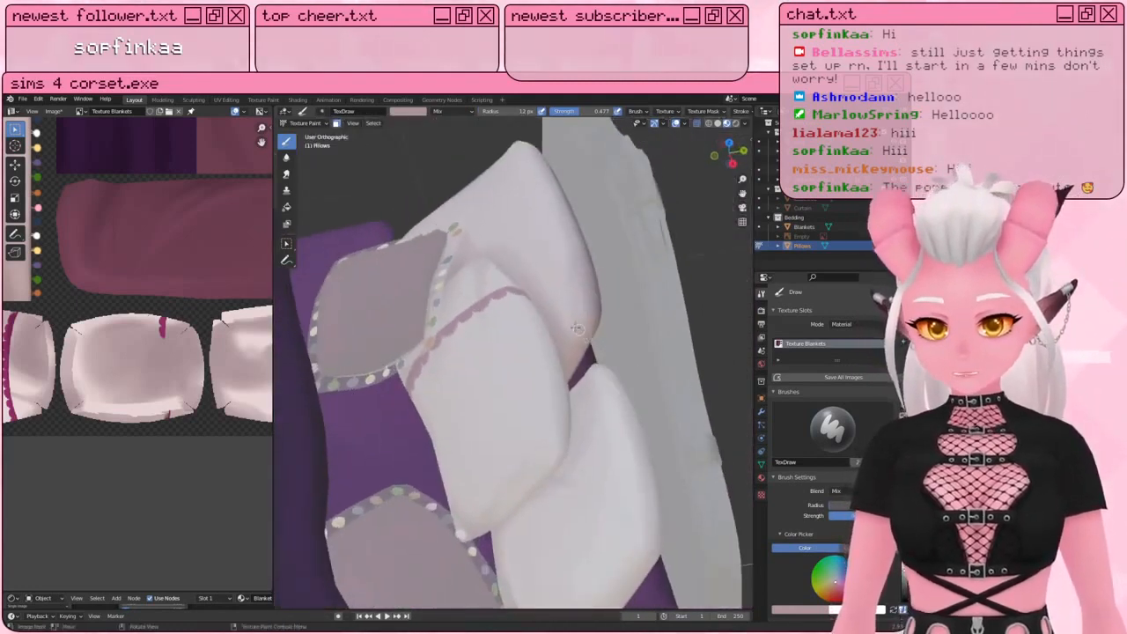
{"action": "middle_click_drag", "start_coordinate": [578, 328], "coordinate": [547, 354]}
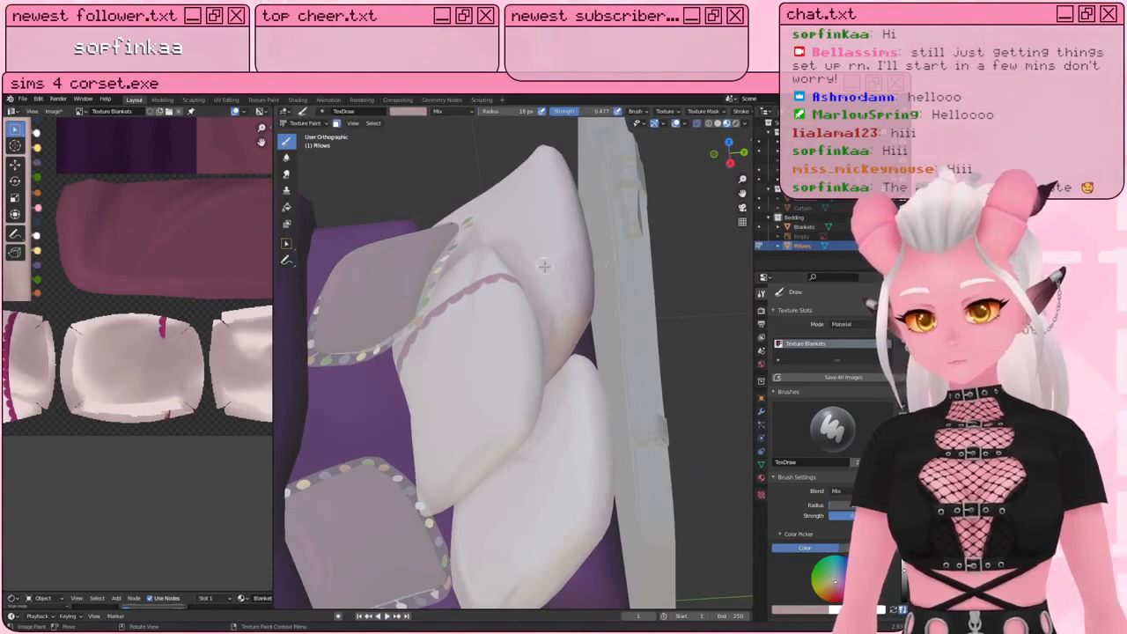
{"action": "middle_click_drag", "start_coordinate": [538, 374], "coordinate": [430, 354]}
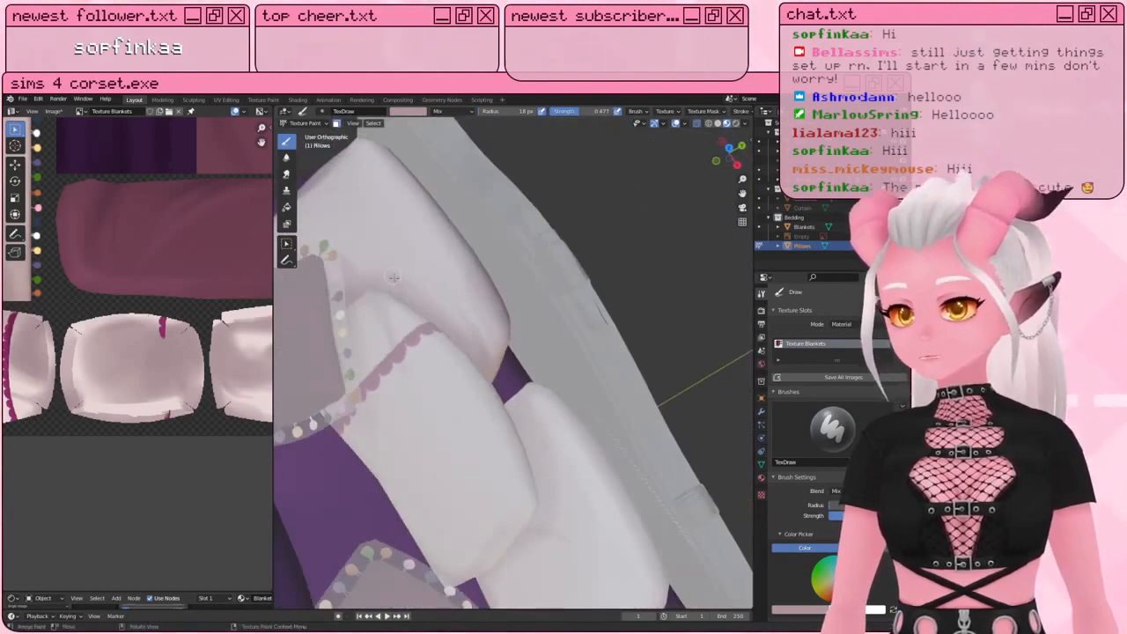
{"action": "middle_click_drag", "start_coordinate": [440, 335], "coordinate": [495, 383]}
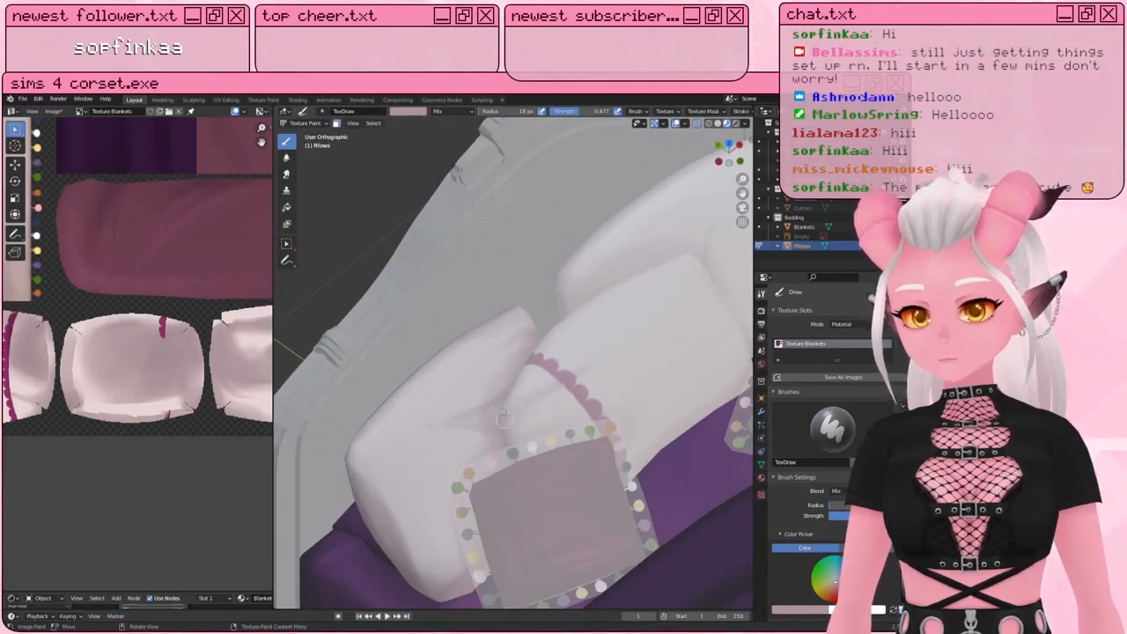
{"action": "middle_click_drag", "start_coordinate": [509, 420], "coordinate": [537, 372], "text": "shift"}
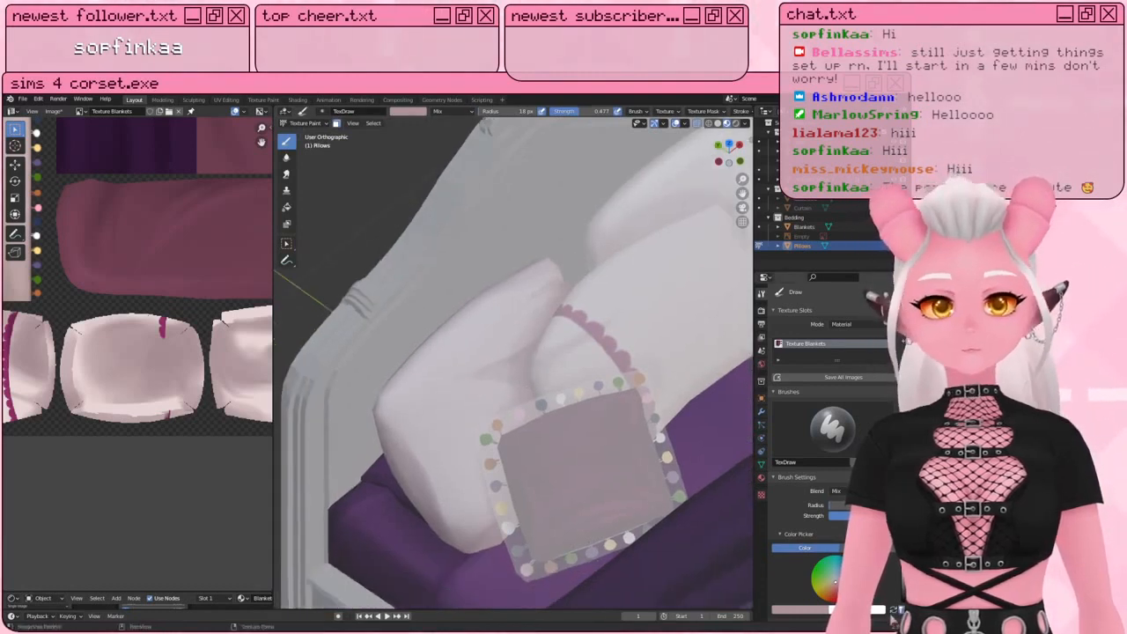
Step: Switch the brush colour to white and paint highlights on the near white pillow's front and around its folds, resizing the brush as needed
{"action": "left_click", "coordinate": [893, 609]}
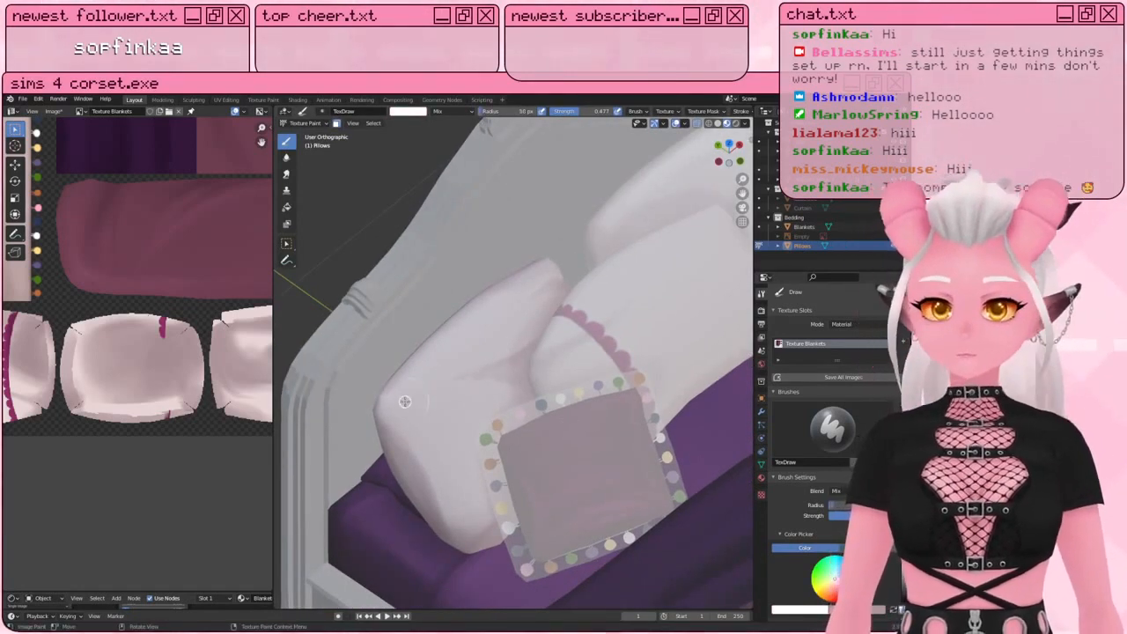
{"action": "key", "text": "bracketright"}
{"action": "key", "text": "bracketright"}
{"action": "key", "text": "bracketright"}
{"action": "key", "text": "bracketright"}
{"action": "key", "text": "bracketright"}
{"action": "key", "text": "bracketright"}
{"action": "key", "text": "bracketright"}
{"action": "key", "text": "bracketright"}
{"action": "key", "text": "bracketright"}
{"action": "key", "text": "bracketright"}
{"action": "middle_click_drag", "start_coordinate": [490, 341], "coordinate": [379, 329]}
{"action": "key", "text": "bracketleft"}
{"action": "key", "text": "bracketleft"}
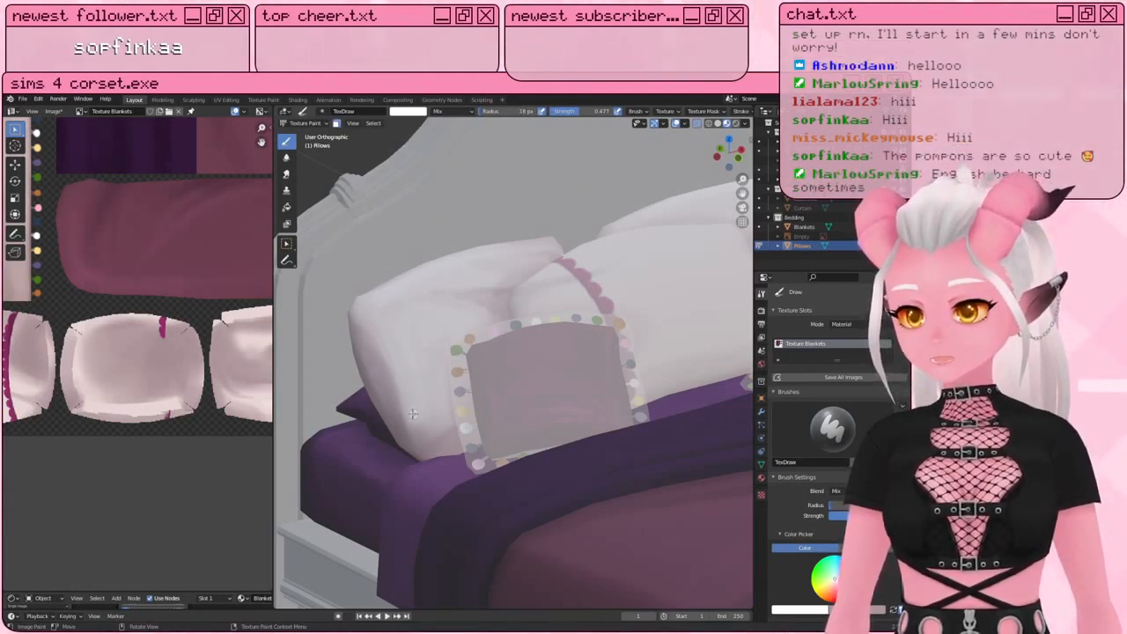
Step: Select only the scalloped pillow's linked geometry in Edit Mode and return to Texture Paint mode
{"action": "middle_click_drag", "start_coordinate": [406, 416], "coordinate": [361, 422]}
{"action": "mouse_move", "coordinate": [456, 418]}
{"action": "middle_mouse_down"}
{"action": "mouse_move", "coordinate": [437, 412]}
{"action": "mouse_move", "coordinate": [414, 377]}
{"action": "mouse_move", "coordinate": [432, 402]}
{"action": "mouse_move", "coordinate": [411, 423]}
{"action": "middle_mouse_up"}
{"action": "scroll", "coordinate": [432, 374], "scroll_direction": "down", "scroll_amount": 2}
{"action": "scroll", "coordinate": [432, 402], "scroll_direction": "up", "scroll_amount": 3}
{"action": "key", "text": "Tab"}
{"action": "key", "text": "a"}
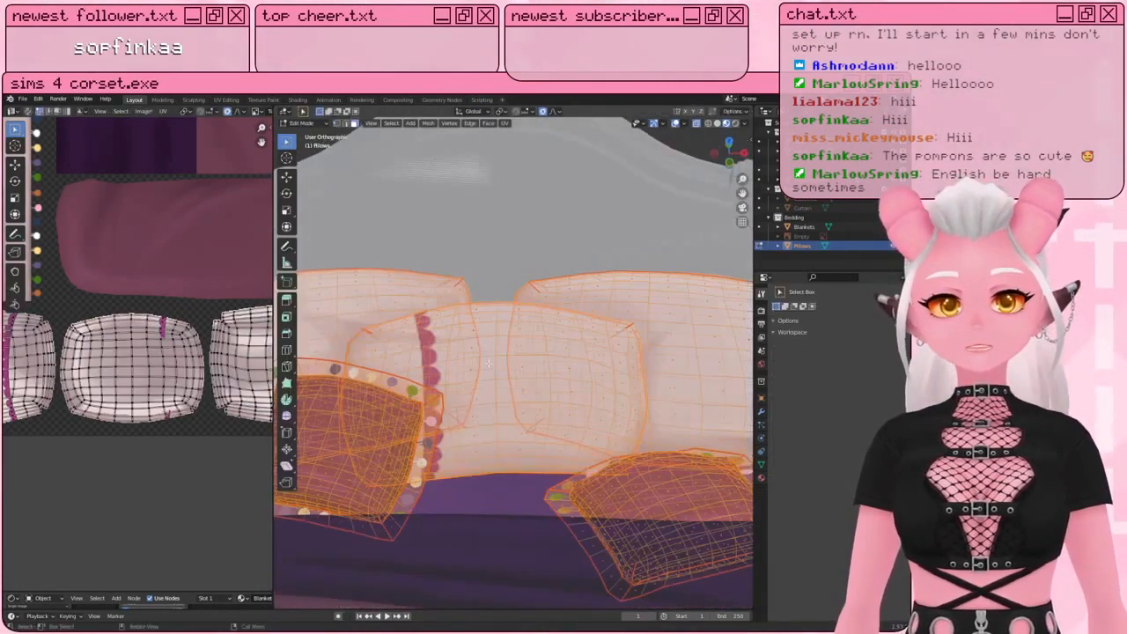
{"action": "key", "text": "a"}
{"action": "middle_click_drag", "start_coordinate": [480, 441], "coordinate": [497, 442]}
{"action": "key", "text": "l"}
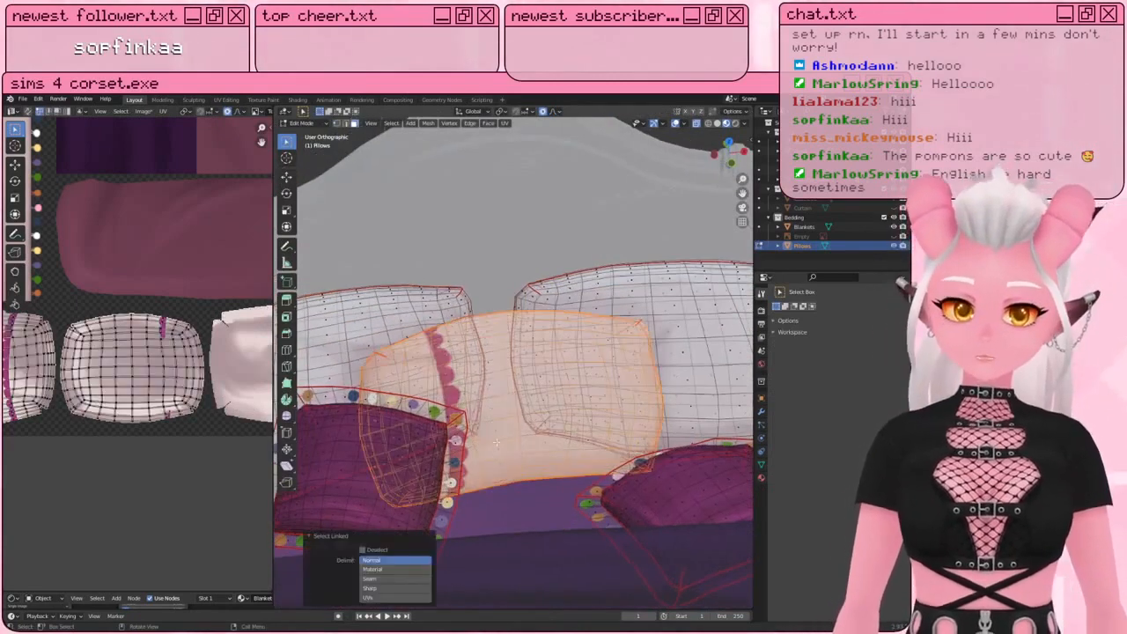
{"action": "key", "text": "Tab"}
Step: Paint white highlights on the scalloped pillow's front and muted-pink creases around its outer side and corner with a small brush
{"action": "middle_click_drag", "start_coordinate": [431, 329], "coordinate": [397, 371]}
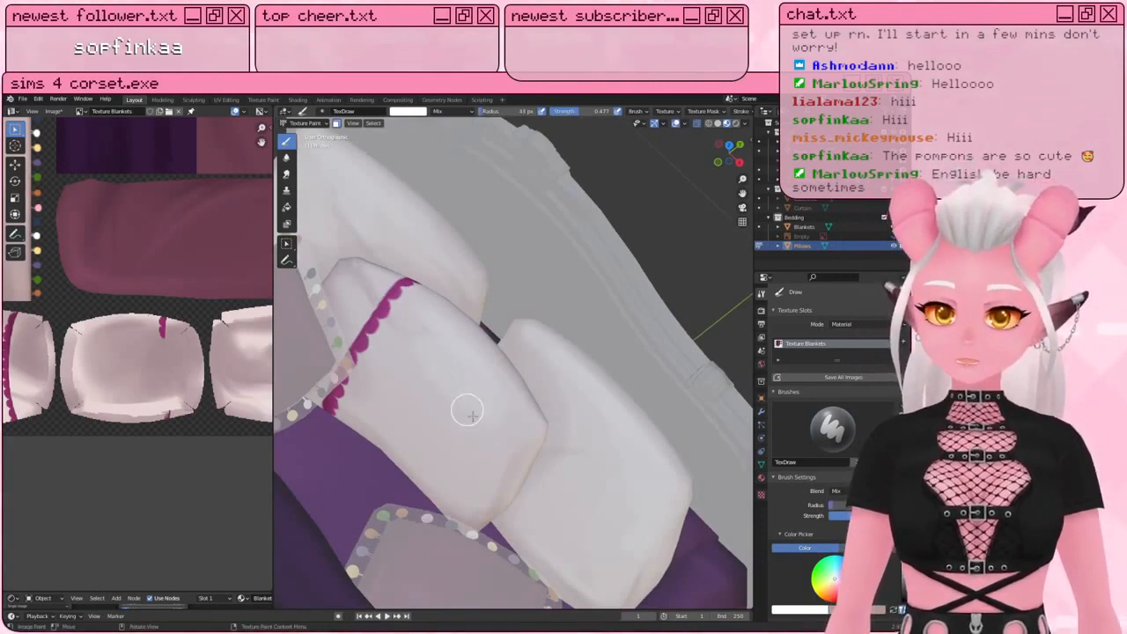
{"action": "middle_click_drag", "start_coordinate": [448, 396], "coordinate": [412, 379]}
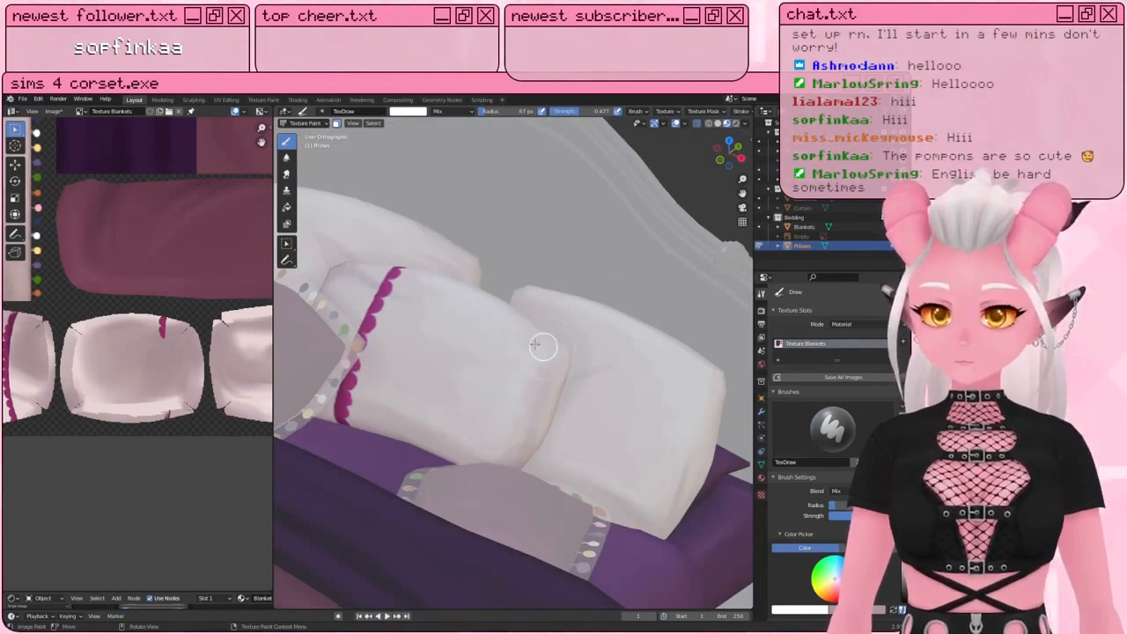
{"action": "left_click", "coordinate": [894, 610]}
{"action": "mouse_move", "coordinate": [714, 542]}
{"action": "middle_mouse_down"}
{"action": "mouse_move", "coordinate": [564, 476]}
{"action": "mouse_move", "coordinate": [512, 401]}
{"action": "middle_mouse_up"}
{"action": "key", "text": "f"}
{"action": "left_click", "coordinate": [468, 343]}
{"action": "middle_click_drag", "start_coordinate": [434, 300], "coordinate": [456, 348]}
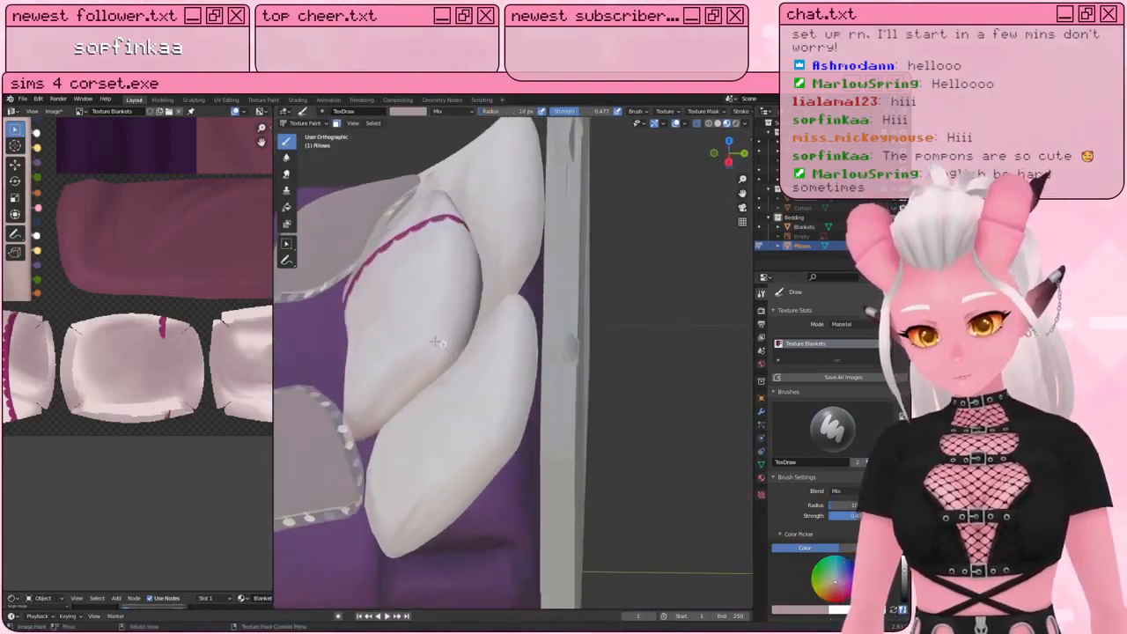
{"action": "middle_click_drag", "start_coordinate": [434, 341], "coordinate": [465, 354]}
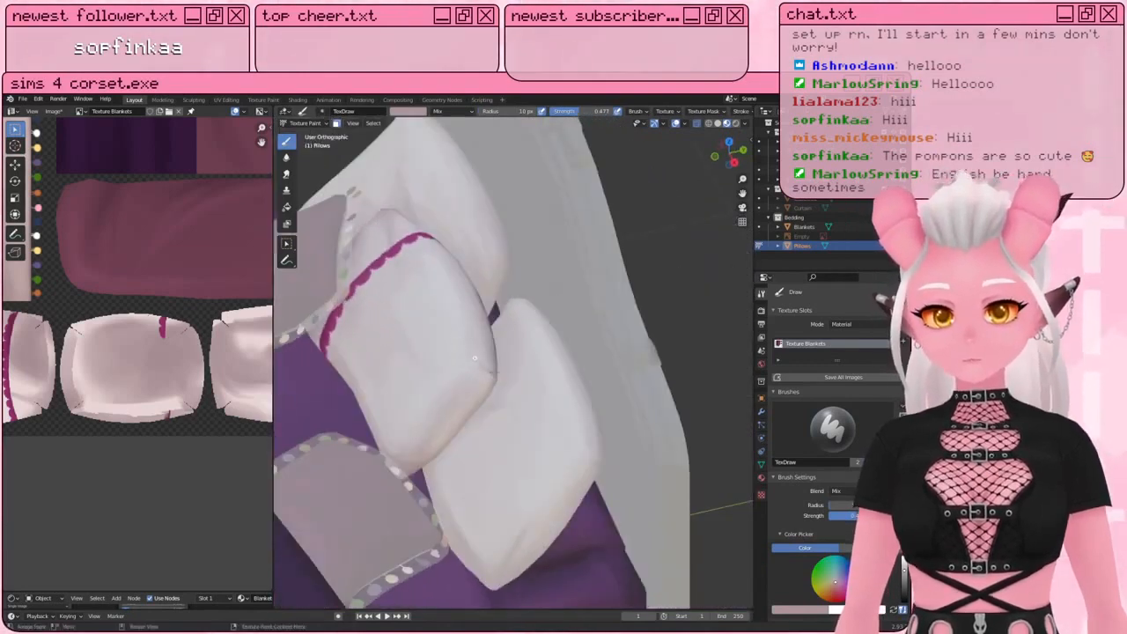
{"action": "middle_click_drag", "start_coordinate": [491, 378], "coordinate": [545, 344]}
Step: Paint soft muted-pink folds on the scalloped pillow around the trimmed end, using a 17 px brush
{"action": "scroll", "coordinate": [518, 331], "scroll_direction": "up", "scroll_amount": 3}
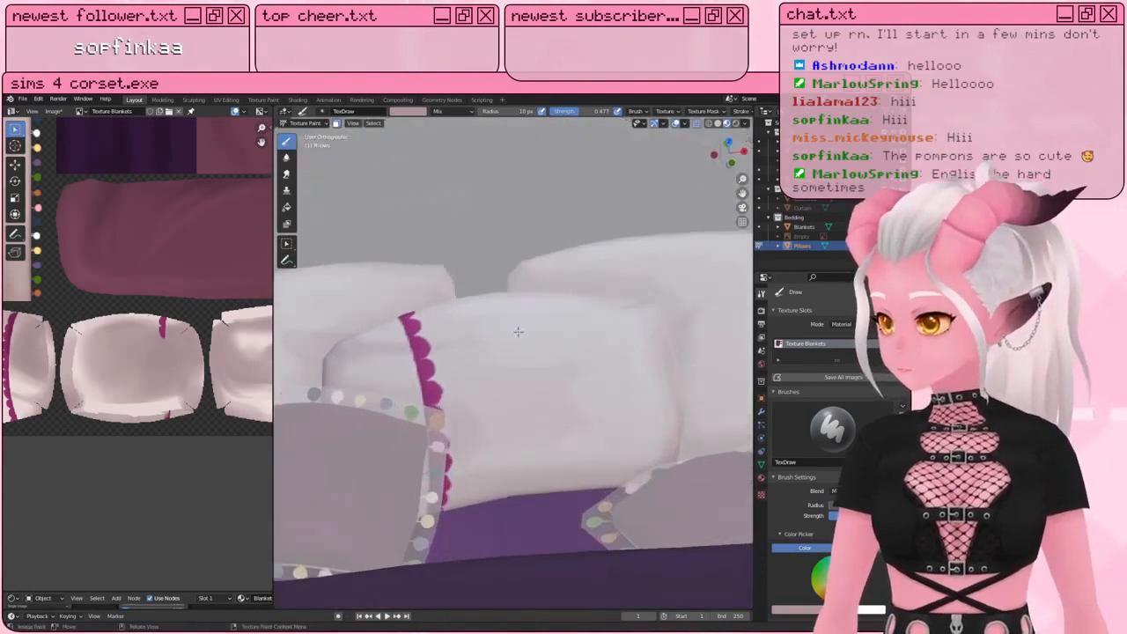
{"action": "middle_click_drag", "start_coordinate": [383, 334], "coordinate": [451, 328]}
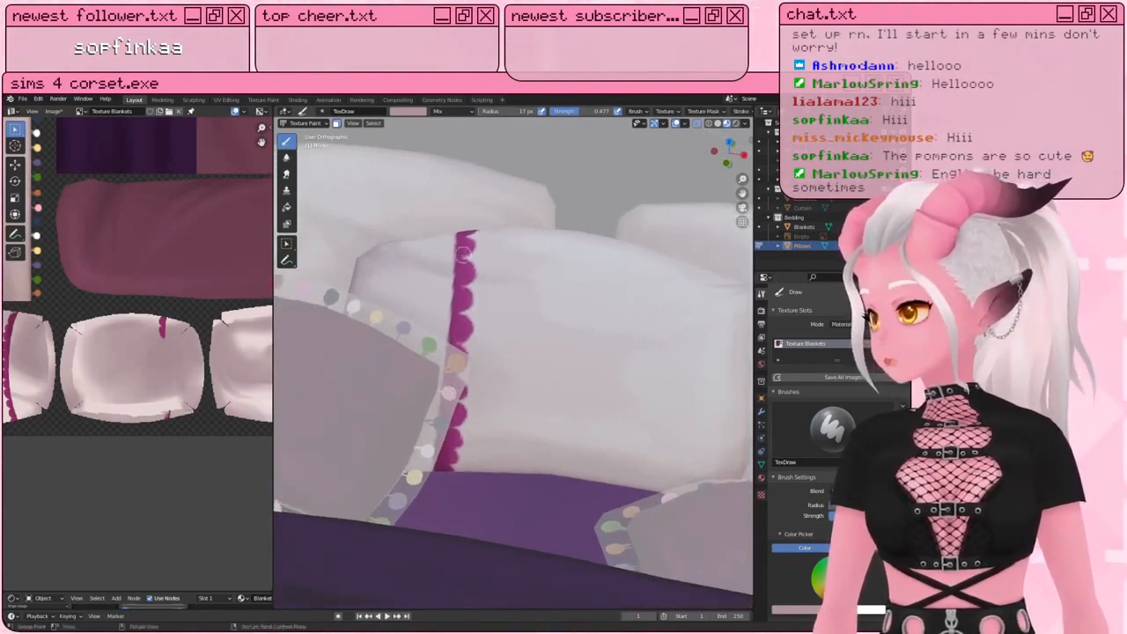
{"action": "middle_click_drag", "start_coordinate": [464, 252], "coordinate": [463, 351]}
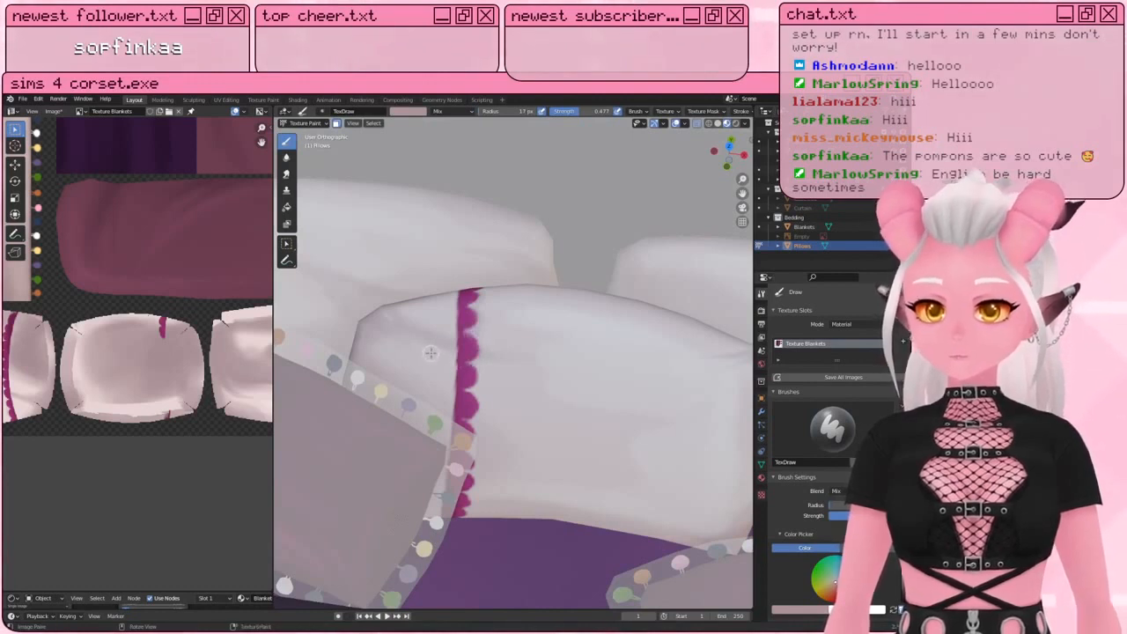
{"action": "middle_click_drag", "start_coordinate": [434, 349], "coordinate": [436, 370]}
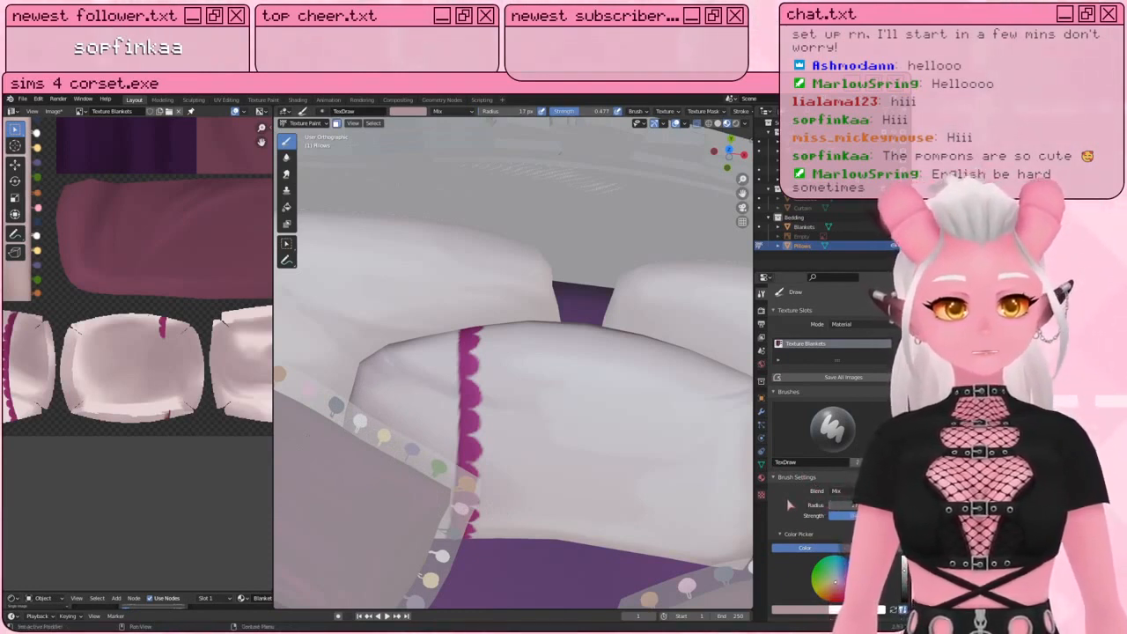
Step: Set the brush blend mode to Multiply and paint a soft shadow along the magenta scalloped trim
{"action": "left_click", "coordinate": [835, 491]}
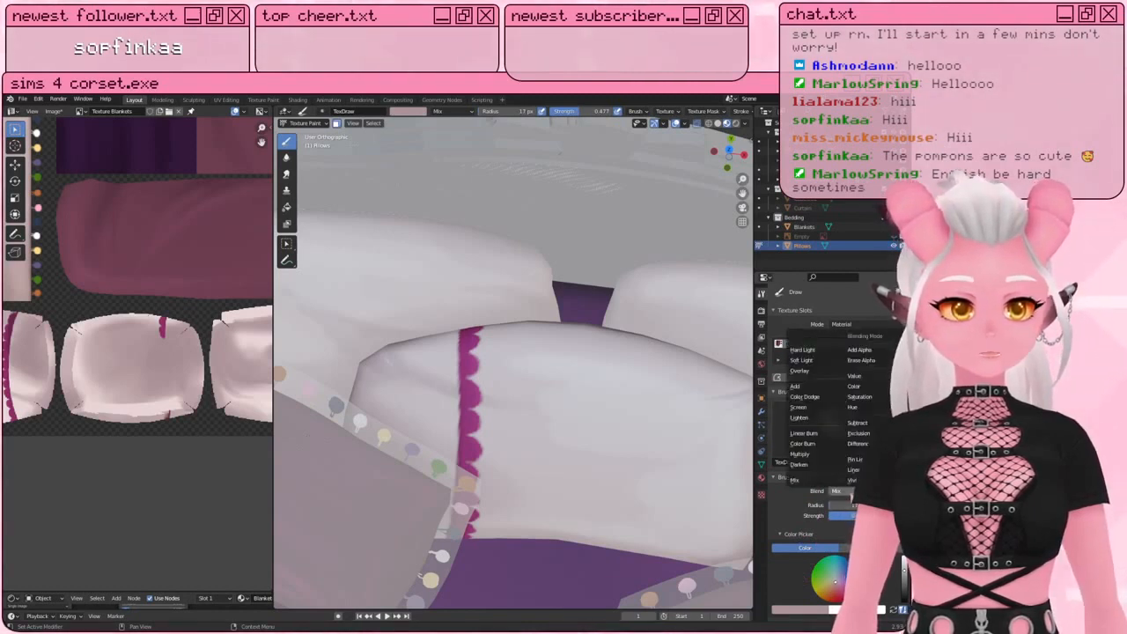
{"action": "left_click", "coordinate": [817, 455]}
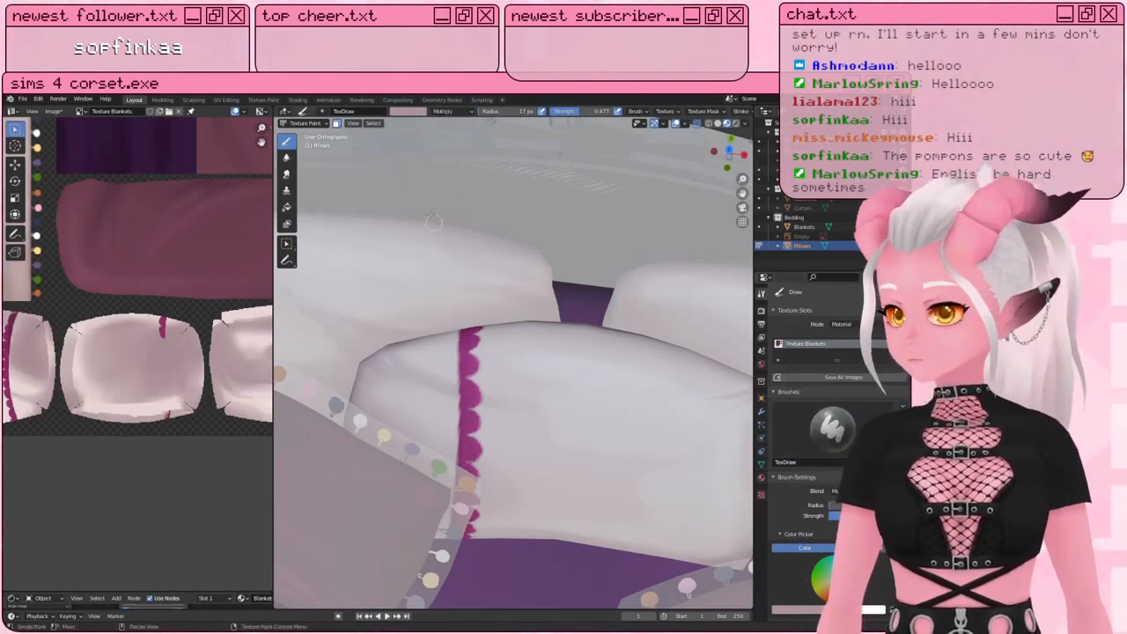
{"action": "mouse_move", "coordinate": [388, 204]}
{"action": "middle_mouse_down"}
{"action": "mouse_move", "coordinate": [480, 393]}
{"action": "mouse_move", "coordinate": [474, 305]}
{"action": "middle_mouse_up"}
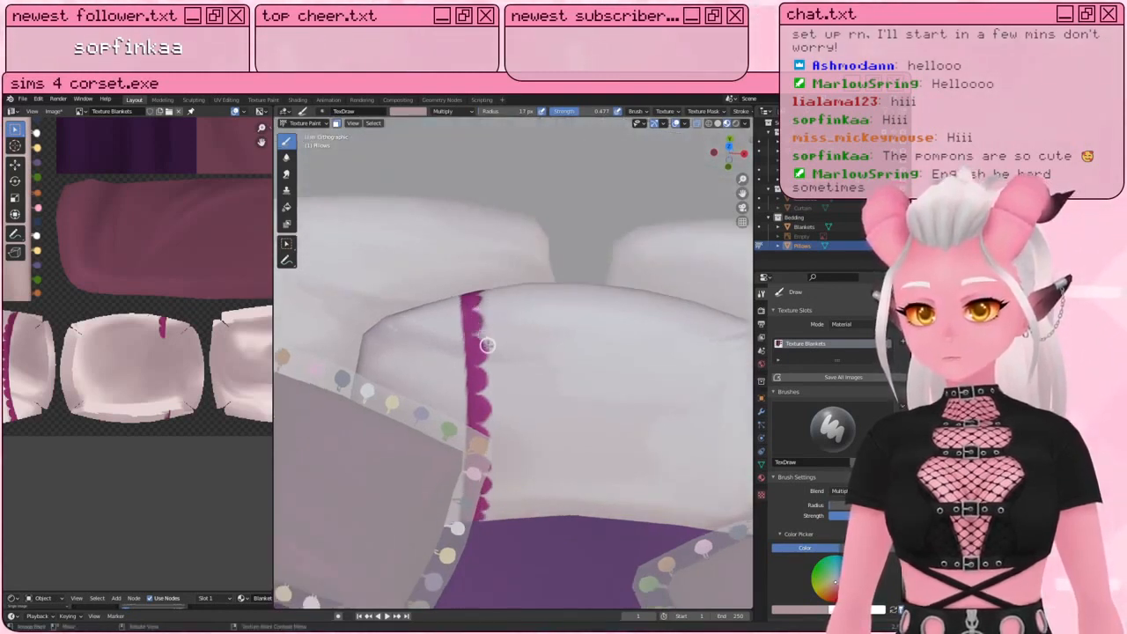
{"action": "middle_click_drag", "start_coordinate": [473, 363], "coordinate": [478, 288]}
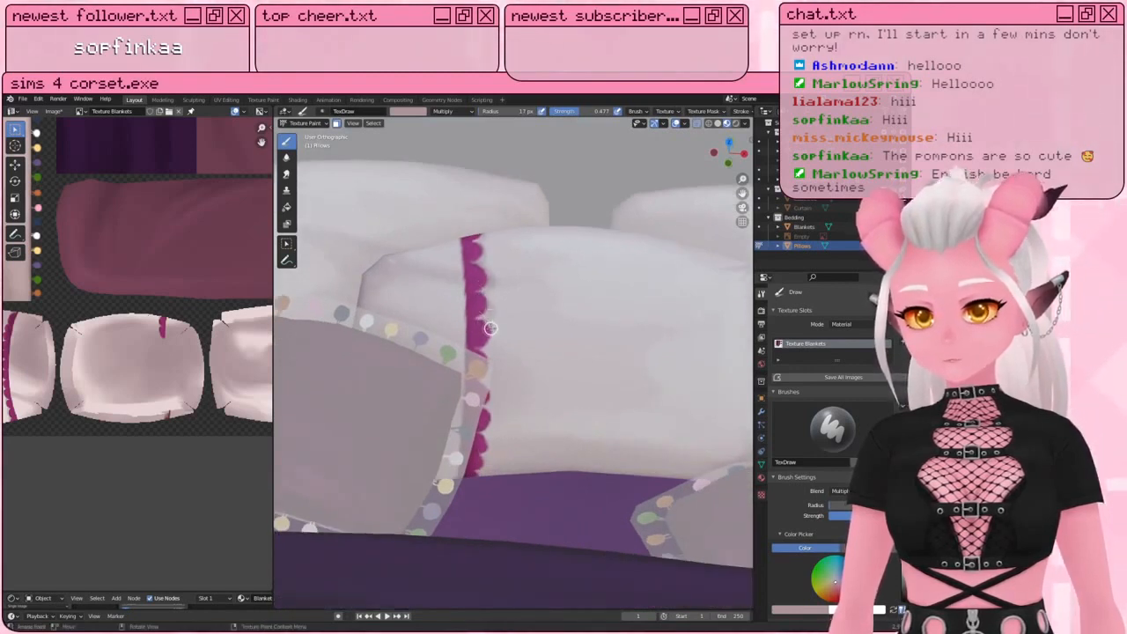
{"action": "middle_click_drag", "start_coordinate": [486, 346], "coordinate": [479, 303]}
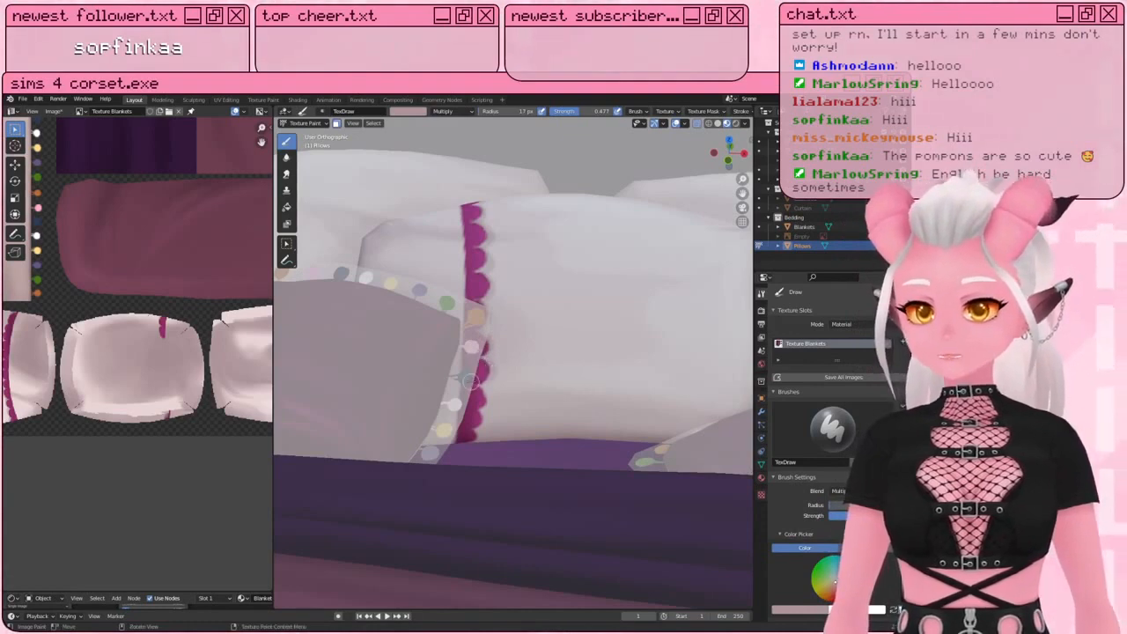
{"action": "mouse_move", "coordinate": [482, 406]}
{"action": "middle_mouse_down"}
{"action": "mouse_move", "coordinate": [478, 349]}
{"action": "mouse_move", "coordinate": [487, 367]}
{"action": "mouse_move", "coordinate": [473, 425]}
{"action": "middle_mouse_up"}
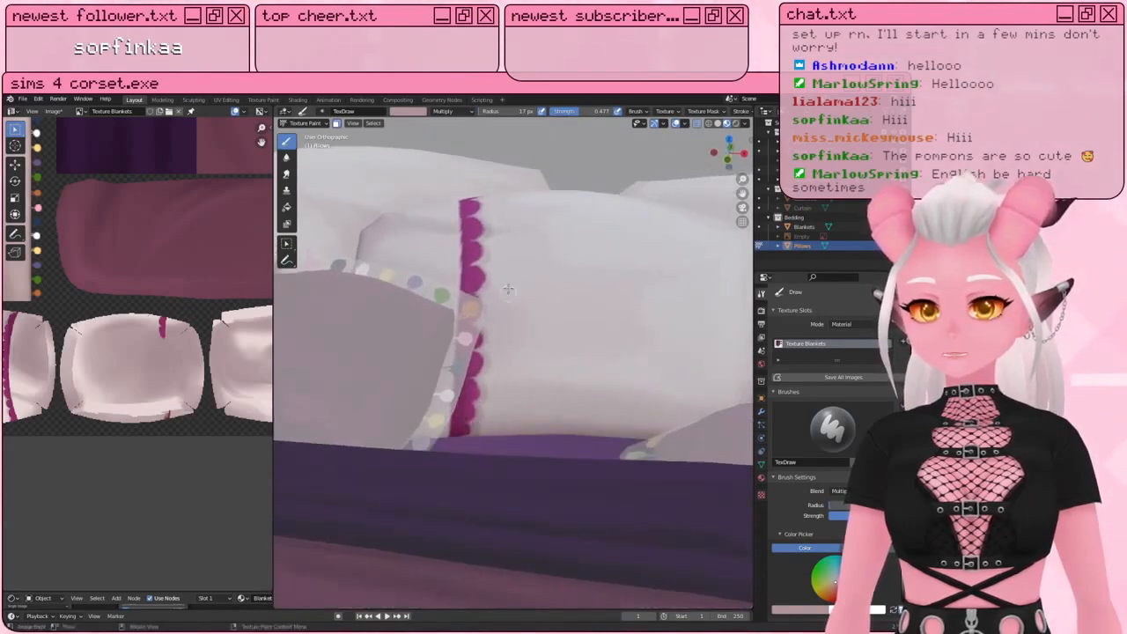
{"action": "mouse_move", "coordinate": [508, 289]}
{"action": "middle_mouse_down"}
{"action": "mouse_move", "coordinate": [512, 334]}
{"action": "mouse_move", "coordinate": [493, 300]}
{"action": "mouse_move", "coordinate": [504, 285]}
{"action": "middle_mouse_up"}
Step: Refine the multiplied shadow around the individual scallops along the length of the pillow's trim
{"action": "scroll", "coordinate": [496, 301], "scroll_direction": "down", "scroll_amount": 3}
{"action": "scroll", "coordinate": [504, 284], "scroll_direction": "down", "scroll_amount": 4}
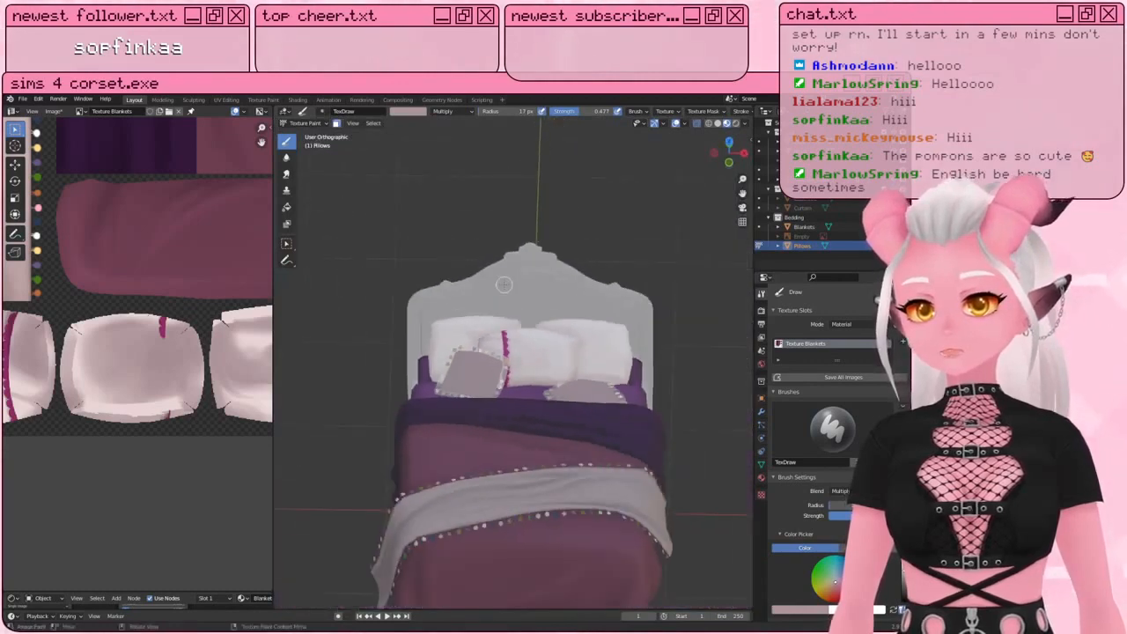
{"action": "scroll", "coordinate": [548, 307], "scroll_direction": "up", "scroll_amount": 5}
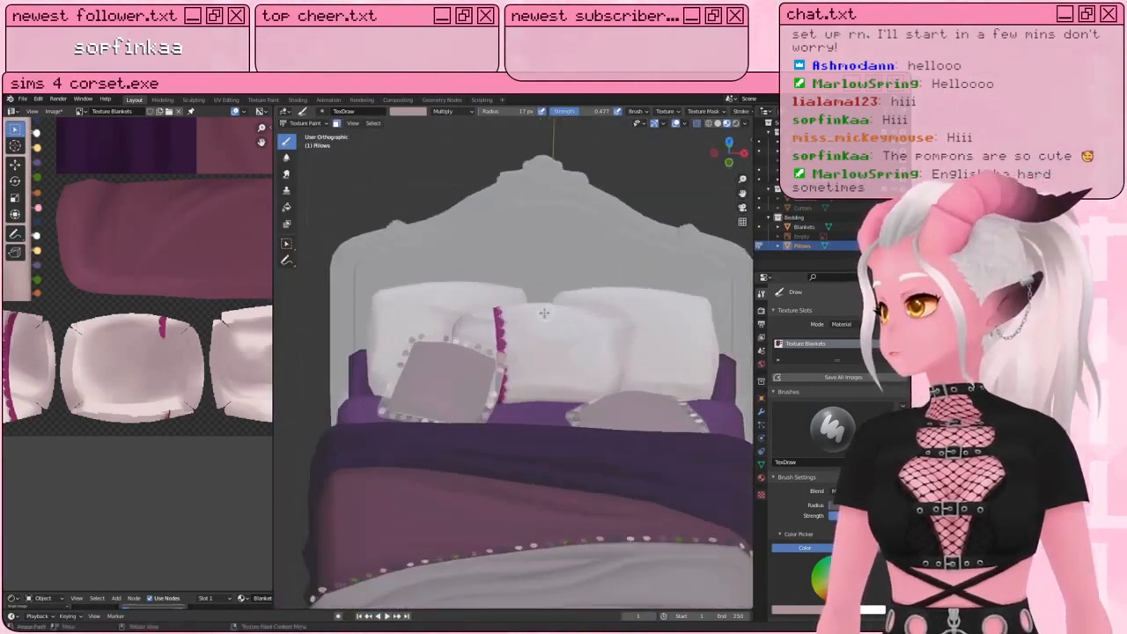
{"action": "middle_click_drag", "start_coordinate": [627, 224], "coordinate": [603, 250]}
{"action": "scroll", "coordinate": [603, 250], "scroll_direction": "up", "scroll_amount": 2}
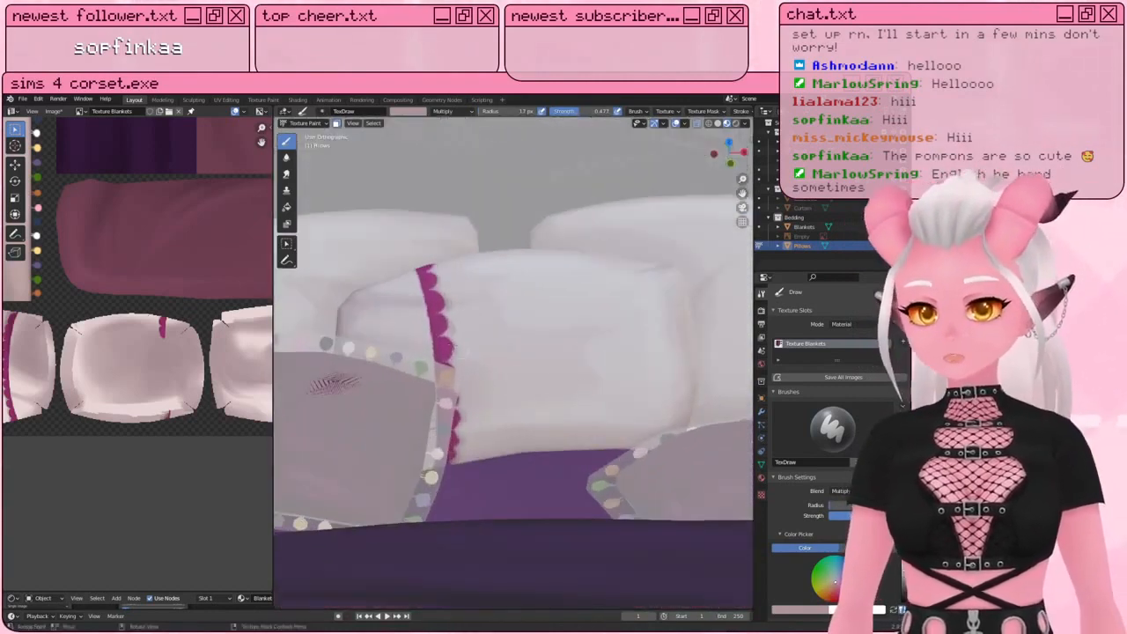
{"action": "middle_click_drag", "start_coordinate": [443, 352], "coordinate": [442, 322]}
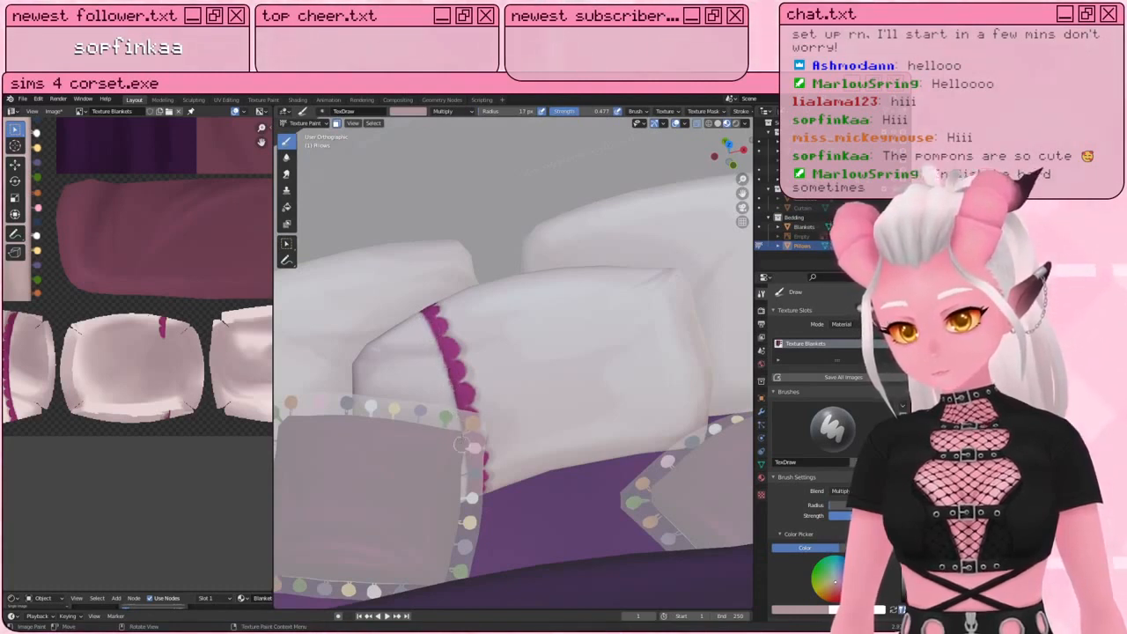
{"action": "middle_click_drag", "start_coordinate": [462, 445], "coordinate": [450, 354]}
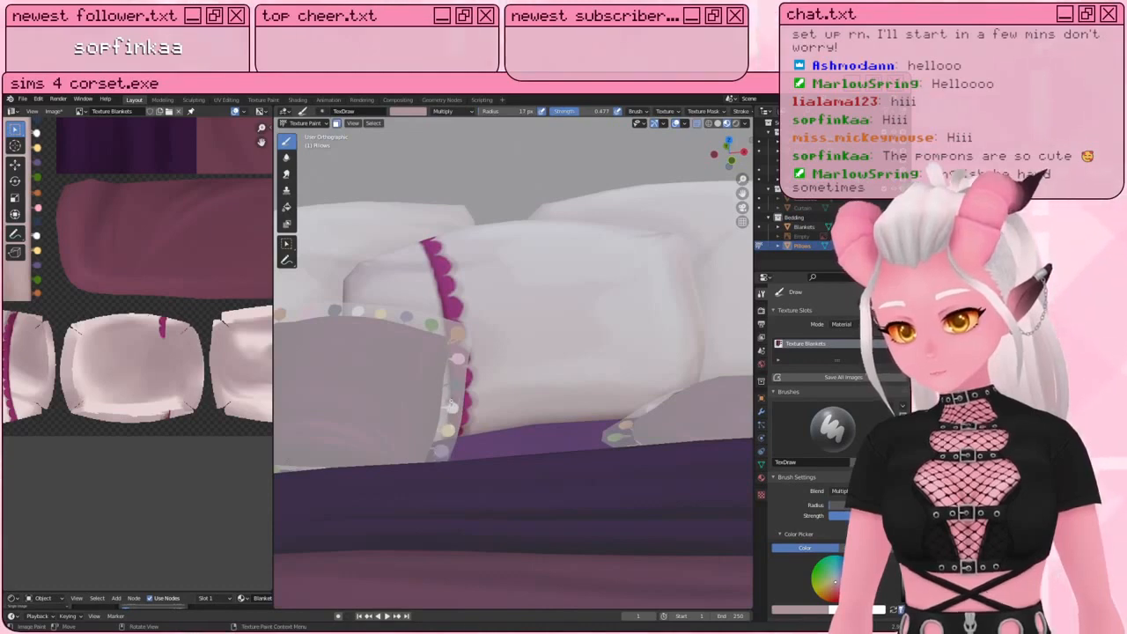
{"action": "mouse_move", "coordinate": [443, 312]}
{"action": "middle_mouse_down"}
{"action": "mouse_move", "coordinate": [390, 344]}
{"action": "mouse_move", "coordinate": [404, 304]}
{"action": "mouse_move", "coordinate": [447, 317]}
{"action": "middle_mouse_up"}
{"action": "mouse_move", "coordinate": [446, 317]}
{"action": "middle_mouse_down", "text": "ctrl"}
{"action": "mouse_move", "coordinate": [468, 307]}
{"action": "mouse_move", "coordinate": [450, 295]}
{"action": "middle_mouse_up", "text": "ctrl"}
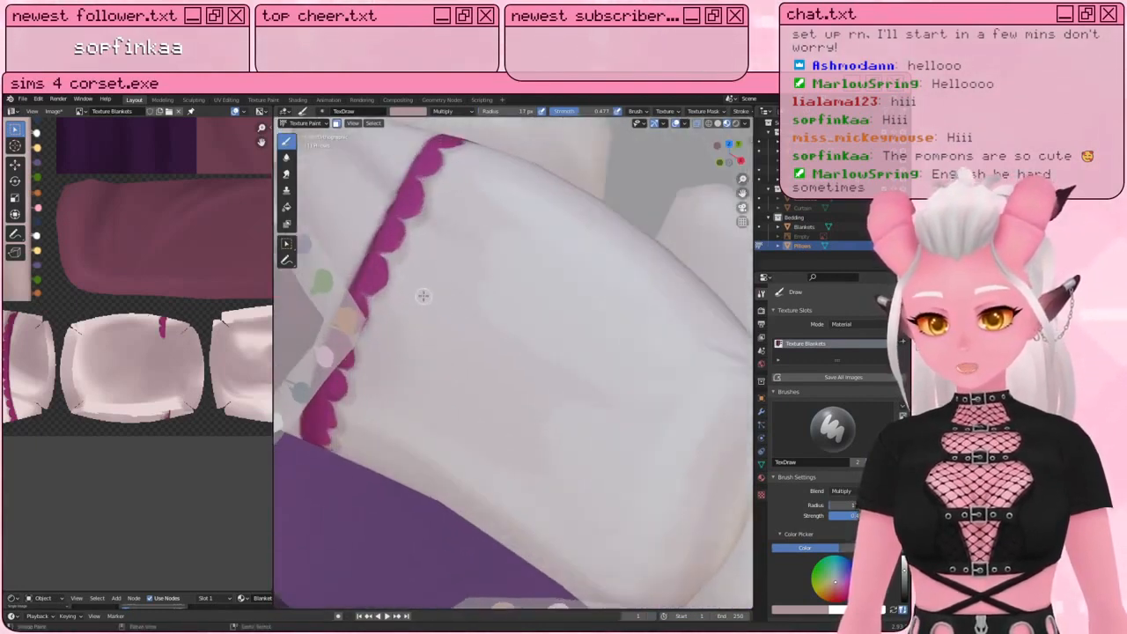
{"action": "scroll", "coordinate": [413, 282], "scroll_direction": "down", "scroll_amount": 2}
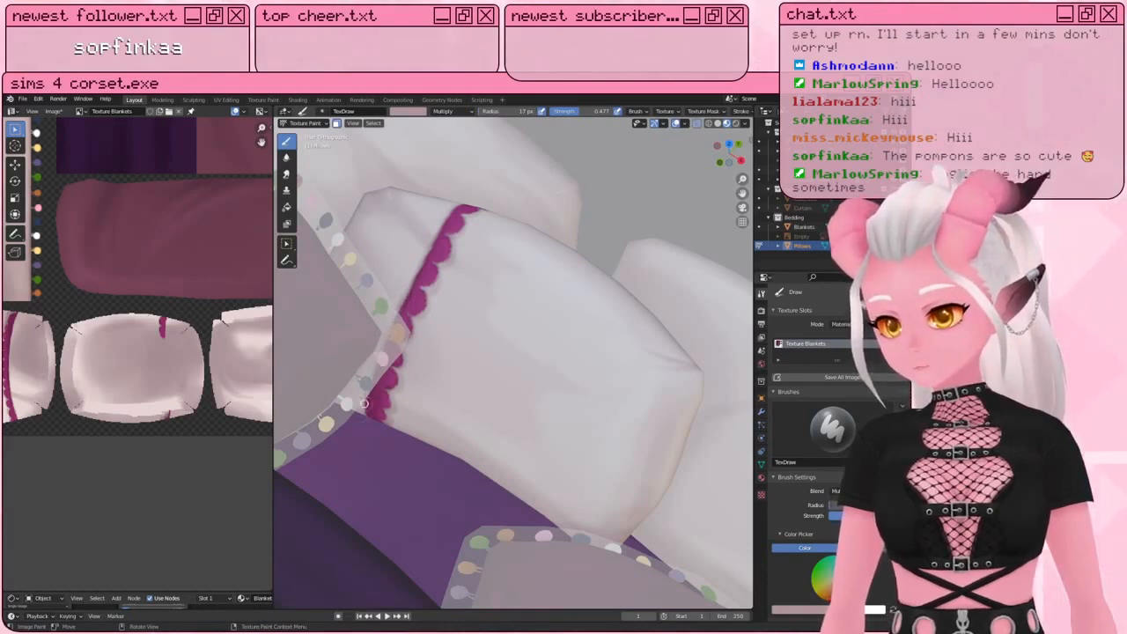
Step: Switch from Texture Paint to Object Mode, deselect the pillows and review the whole bed
{"action": "scroll", "coordinate": [379, 452], "scroll_direction": "down", "scroll_amount": 4}
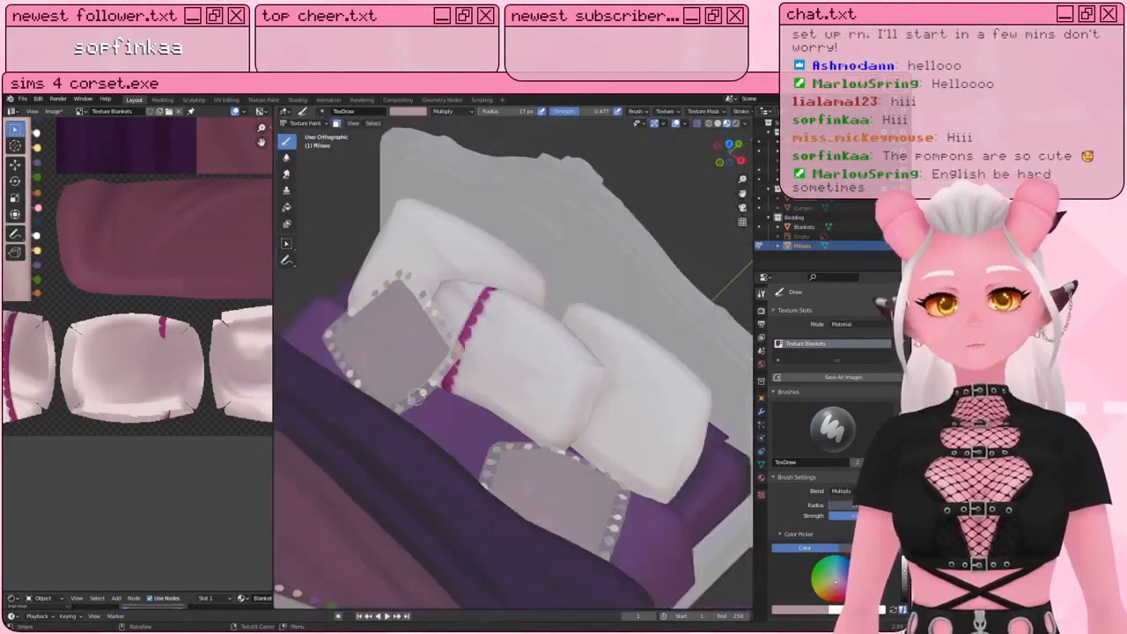
{"action": "middle_click_drag", "start_coordinate": [379, 451], "coordinate": [481, 332]}
{"action": "scroll", "coordinate": [444, 394], "scroll_direction": "down", "scroll_amount": 3}
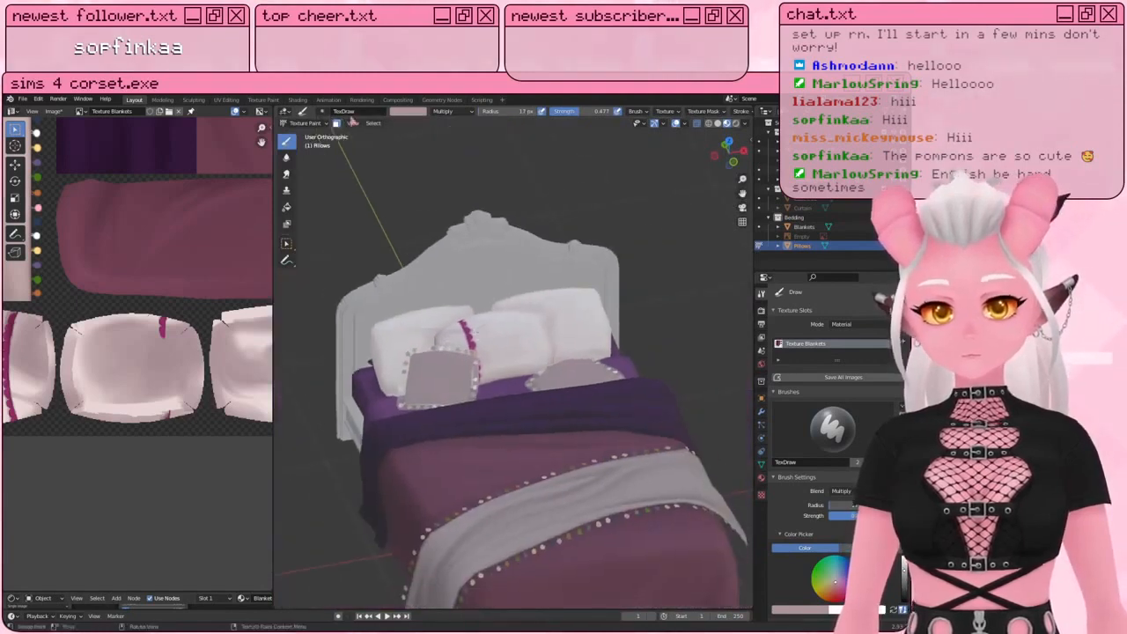
{"action": "left_click", "coordinate": [313, 111]}
{"action": "left_click", "coordinate": [304, 133]}
{"action": "scroll", "coordinate": [435, 264], "scroll_direction": "down", "scroll_amount": 3}
{"action": "left_click", "coordinate": [586, 255]}
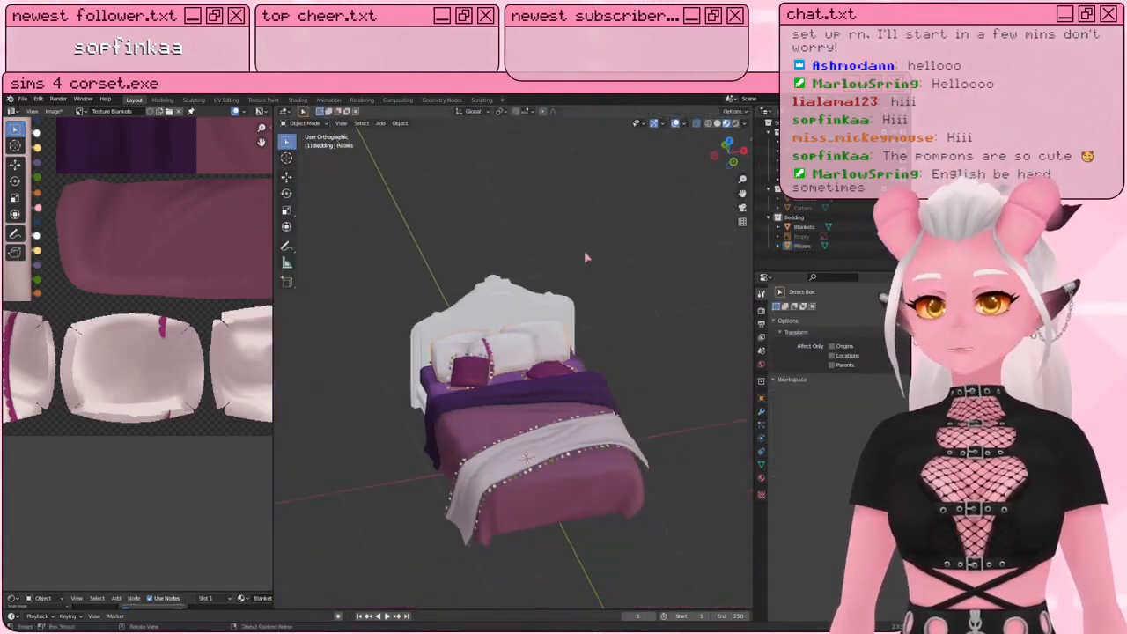
{"action": "scroll", "coordinate": [546, 317], "scroll_direction": "up", "scroll_amount": 3}
{"action": "mouse_move", "coordinate": [490, 375]}
{"action": "middle_mouse_down"}
{"action": "mouse_move", "coordinate": [511, 354]}
{"action": "mouse_move", "coordinate": [534, 378]}
{"action": "mouse_move", "coordinate": [581, 373]}
{"action": "mouse_move", "coordinate": [476, 385]}
{"action": "mouse_move", "coordinate": [493, 370]}
{"action": "middle_mouse_up"}
{"action": "scroll", "coordinate": [489, 360], "scroll_direction": "up", "scroll_amount": 3}
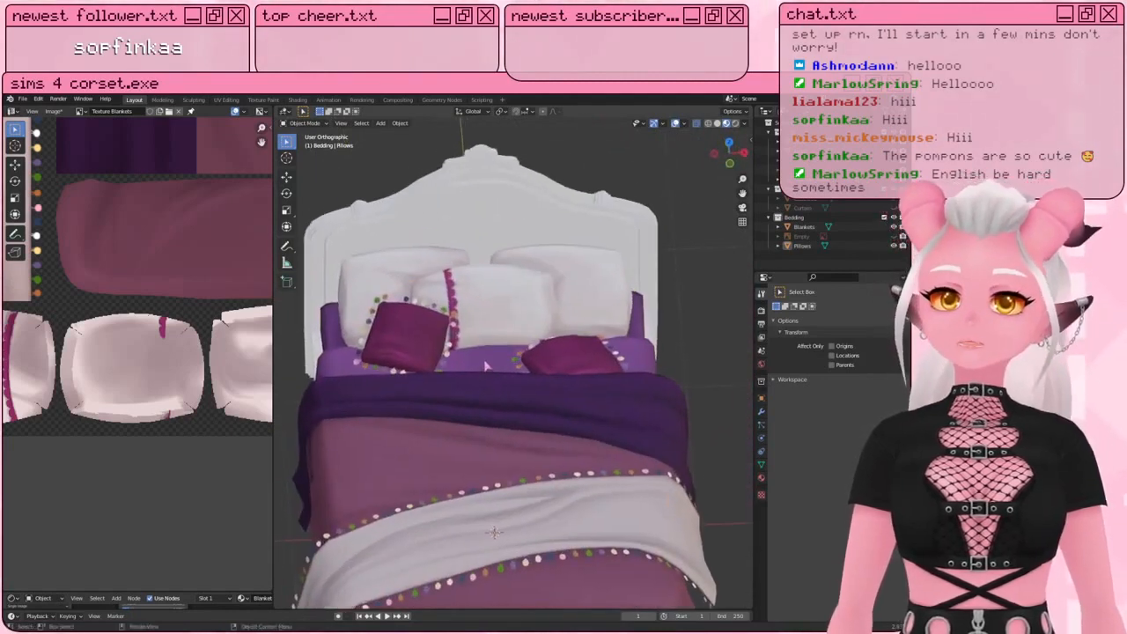
Step: Hide the Pillows object to check the purple bedding behind it, reveal it again and clear the selection
{"action": "left_click", "coordinate": [487, 359]}
{"action": "middle_click_drag", "start_coordinate": [451, 295], "coordinate": [510, 245]}
{"action": "left_click", "coordinate": [513, 244]}
{"action": "key", "text": "h"}
{"action": "key", "text": "ctrl+z"}
{"action": "middle_click_drag", "start_coordinate": [533, 304], "coordinate": [505, 321]}
{"action": "key", "text": "h"}
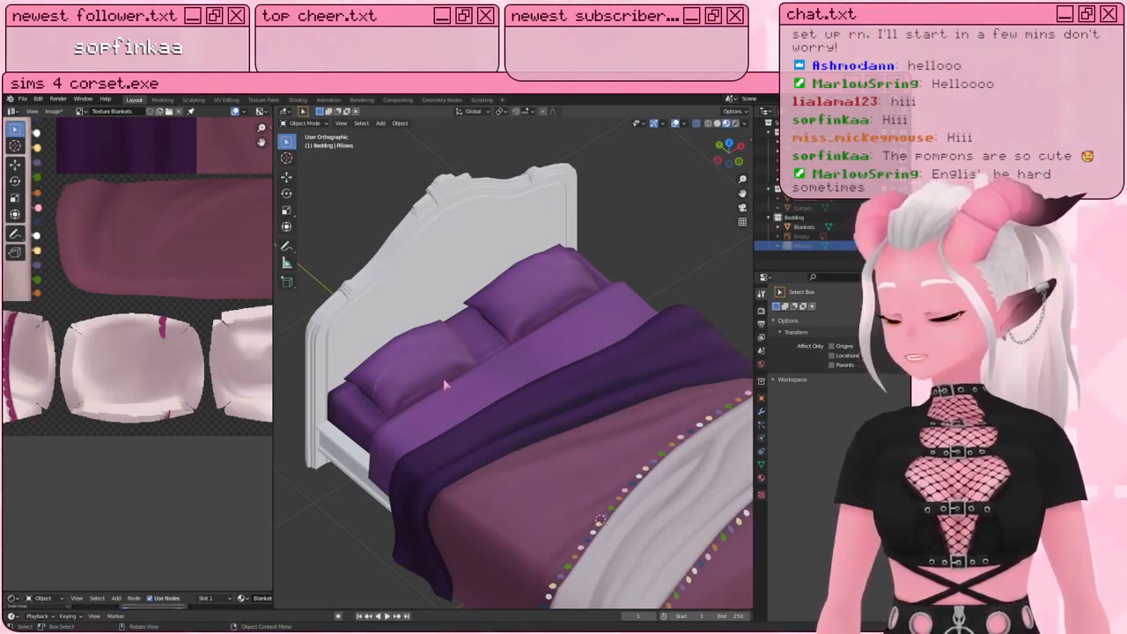
{"action": "key", "text": "alt+h"}
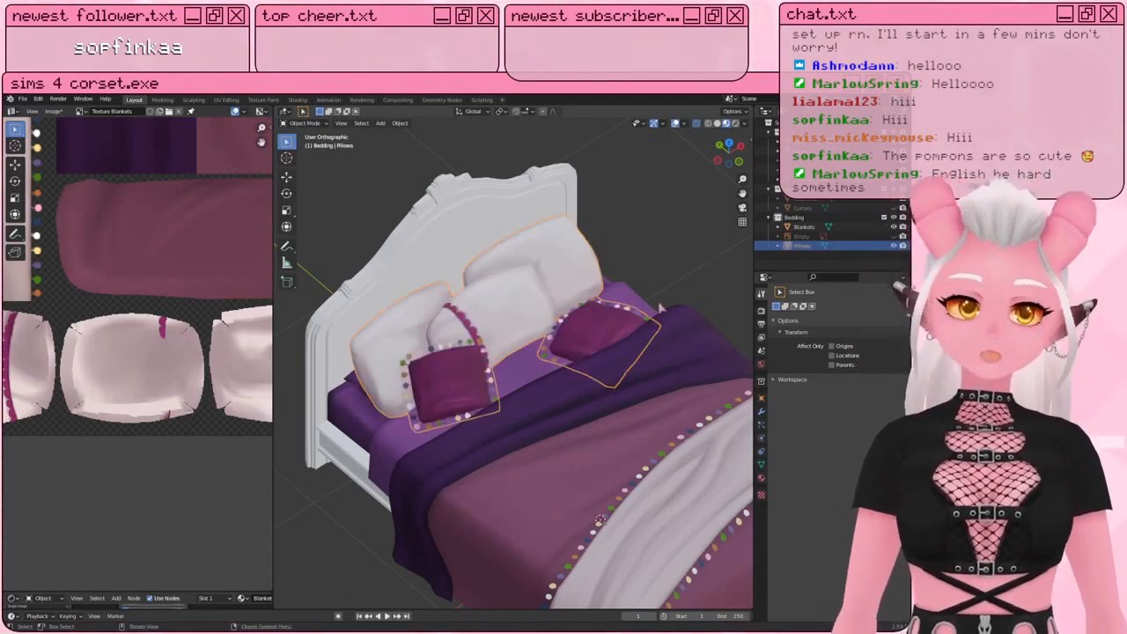
{"action": "left_click", "coordinate": [638, 223]}
Step: Save the painted Texture Blankets image
{"action": "scroll", "coordinate": [637, 220], "scroll_direction": "down", "scroll_amount": 2}
{"action": "mouse_move", "coordinate": [573, 473]}
{"action": "middle_mouse_down"}
{"action": "mouse_move", "coordinate": [548, 314]}
{"action": "mouse_move", "coordinate": [490, 308]}
{"action": "mouse_move", "coordinate": [563, 462]}
{"action": "middle_mouse_up"}
{"action": "left_click", "coordinate": [52, 111]}
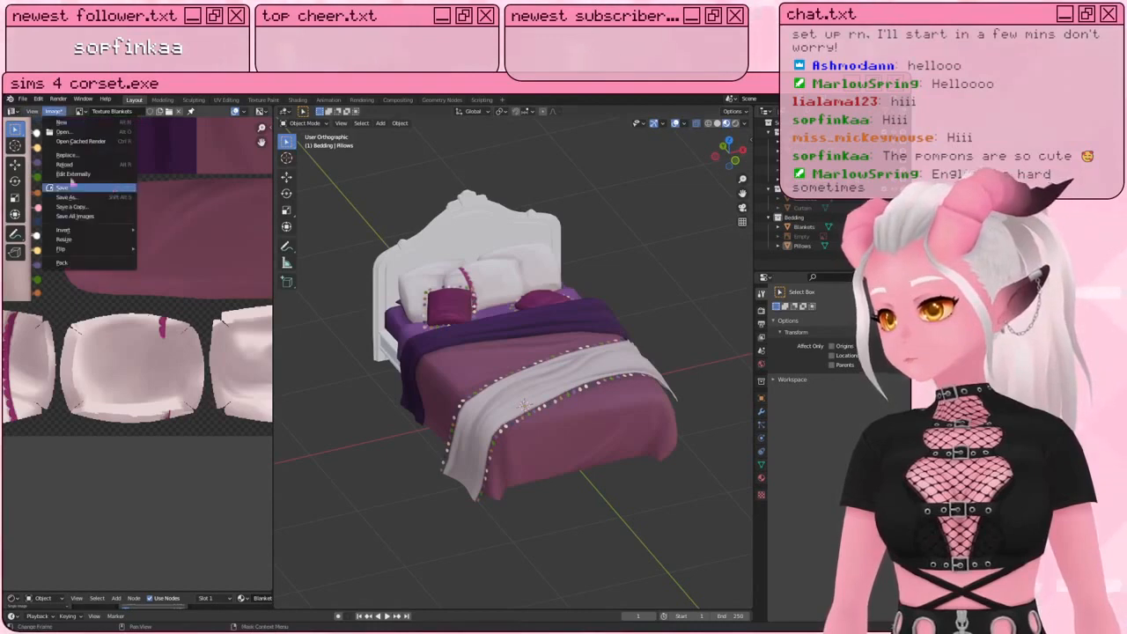
{"action": "left_click", "coordinate": [70, 187]}
{"action": "scroll", "coordinate": [49, 200], "scroll_direction": "down", "scroll_amount": 2}
{"action": "scroll", "coordinate": [48, 200], "scroll_direction": "up", "scroll_amount": 2}
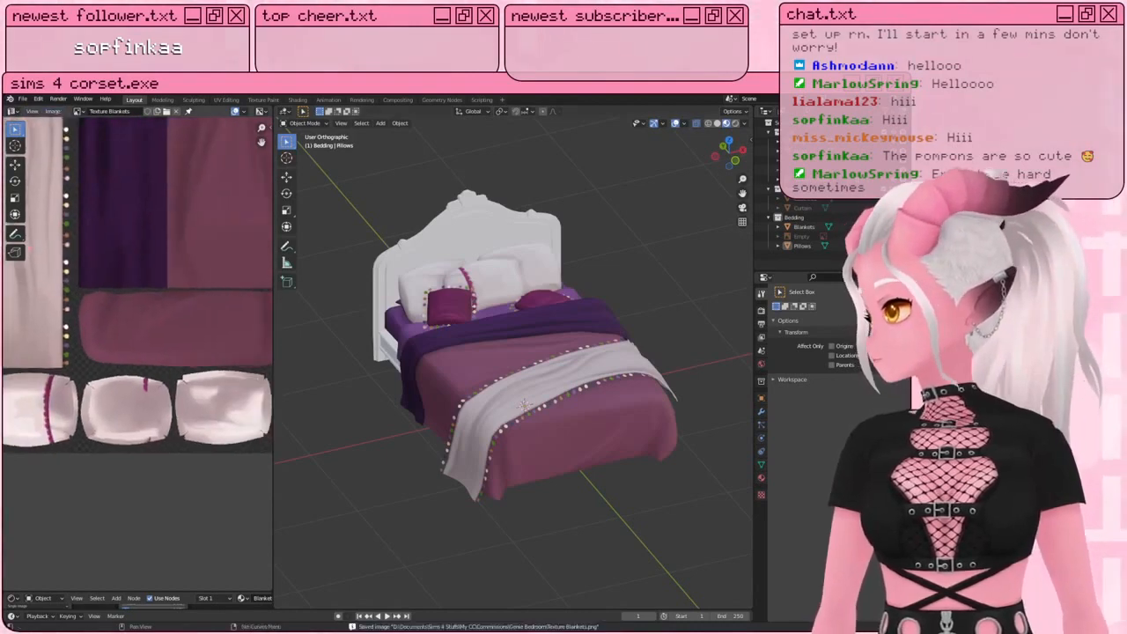
{"action": "scroll", "coordinate": [569, 286], "scroll_direction": "up", "scroll_amount": 3}
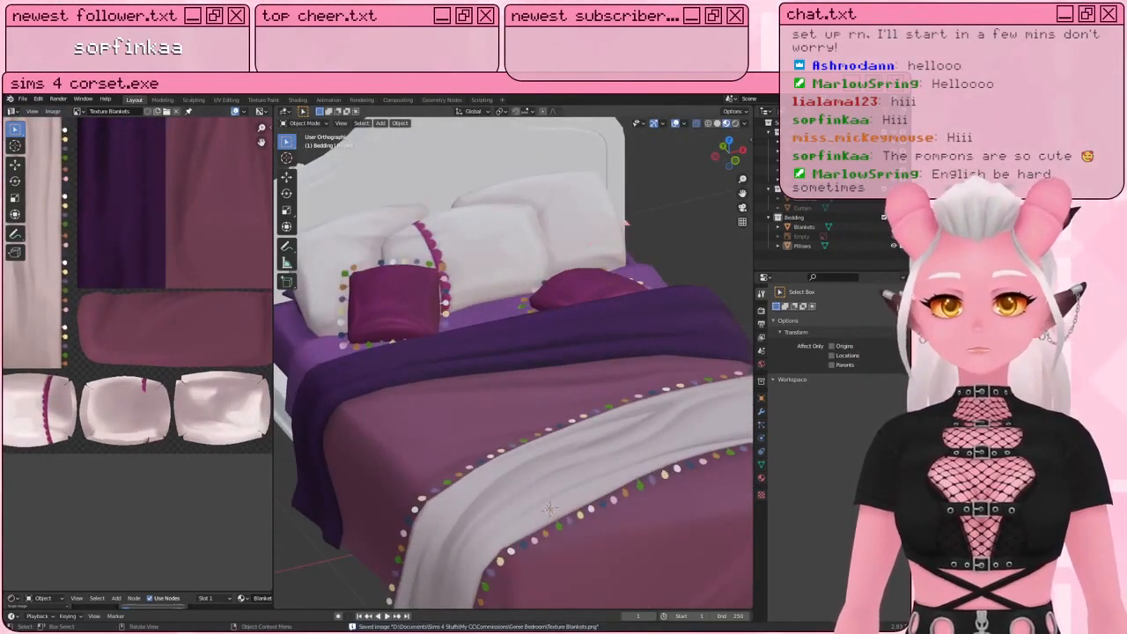
{"action": "middle_click_drag", "start_coordinate": [549, 509], "coordinate": [499, 534]}
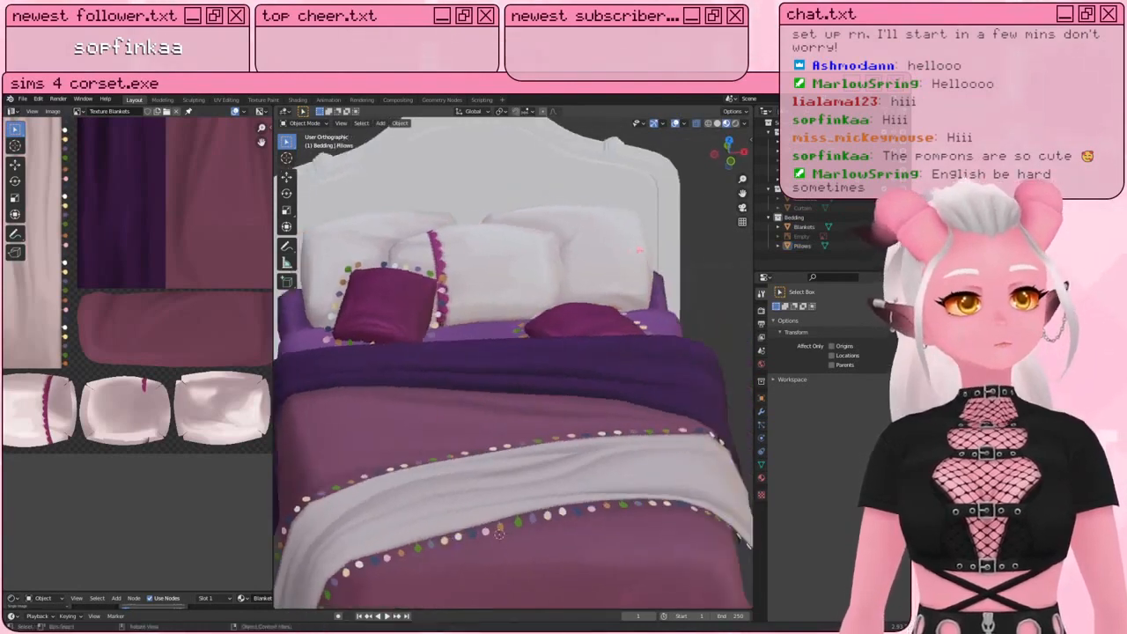
Step: Unhide the Curtain object, select it and open its mesh for editing in edge select mode
{"action": "scroll", "coordinate": [640, 250], "scroll_direction": "down", "scroll_amount": 3}
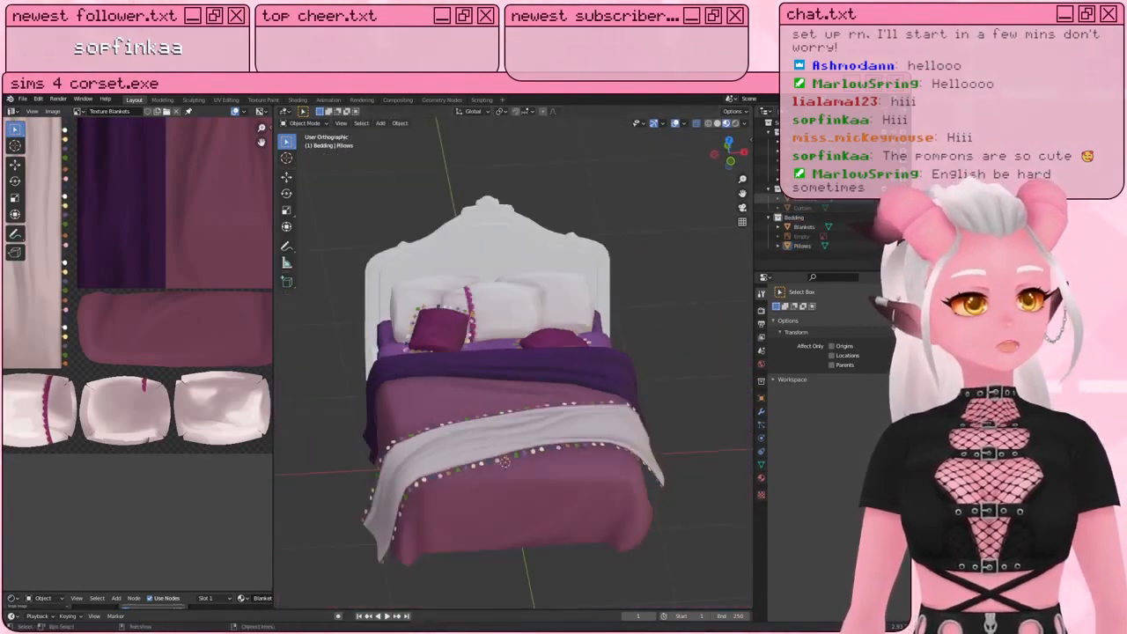
{"action": "left_click", "coordinate": [891, 207]}
{"action": "middle_click_drag", "start_coordinate": [563, 150], "coordinate": [465, 350], "text": "shift"}
{"action": "left_click", "coordinate": [566, 258]}
{"action": "key", "text": "Tab"}
{"action": "scroll", "coordinate": [583, 241], "scroll_direction": "up", "scroll_amount": 2}
{"action": "left_click", "coordinate": [345, 124]}
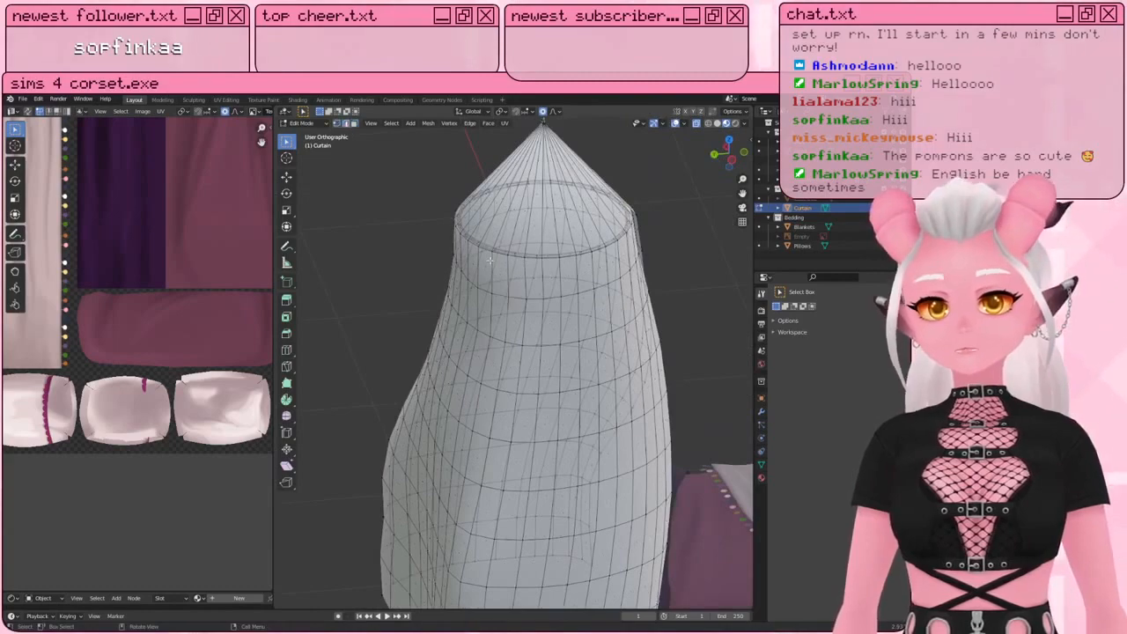
Step: Mark a seam on the curtain's rim, where the cone-shaped top meets the hanging drape
{"action": "key", "text": "a"}
{"action": "key", "text": "a"}
{"action": "middle_click_drag", "start_coordinate": [519, 257], "coordinate": [522, 134]}
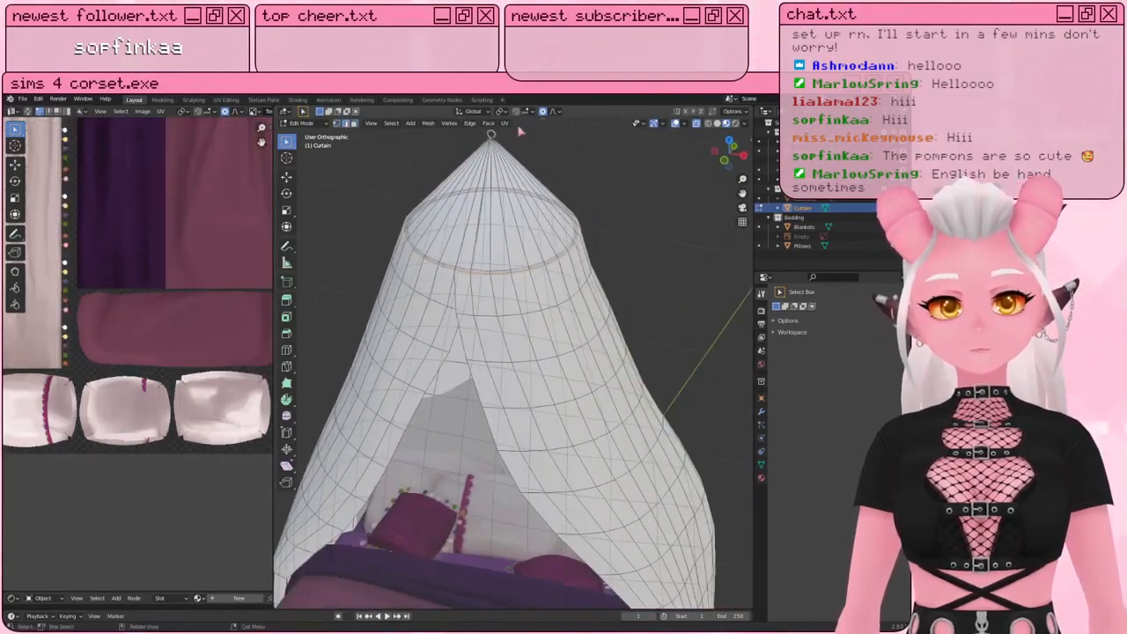
{"action": "left_click", "coordinate": [505, 123]}
{"action": "left_click", "coordinate": [520, 237]}
{"action": "middle_click_drag", "start_coordinate": [520, 238], "coordinate": [521, 417]}
Step: Select the remaining edges around the curtain's rim and mark them as a seam
{"action": "key", "text": "a"}
{"action": "key", "text": "alt+a"}
{"action": "scroll", "coordinate": [379, 356], "scroll_direction": "up", "scroll_amount": 4}
{"action": "middle_click_drag", "start_coordinate": [370, 356], "coordinate": [395, 355], "text": "shift"}
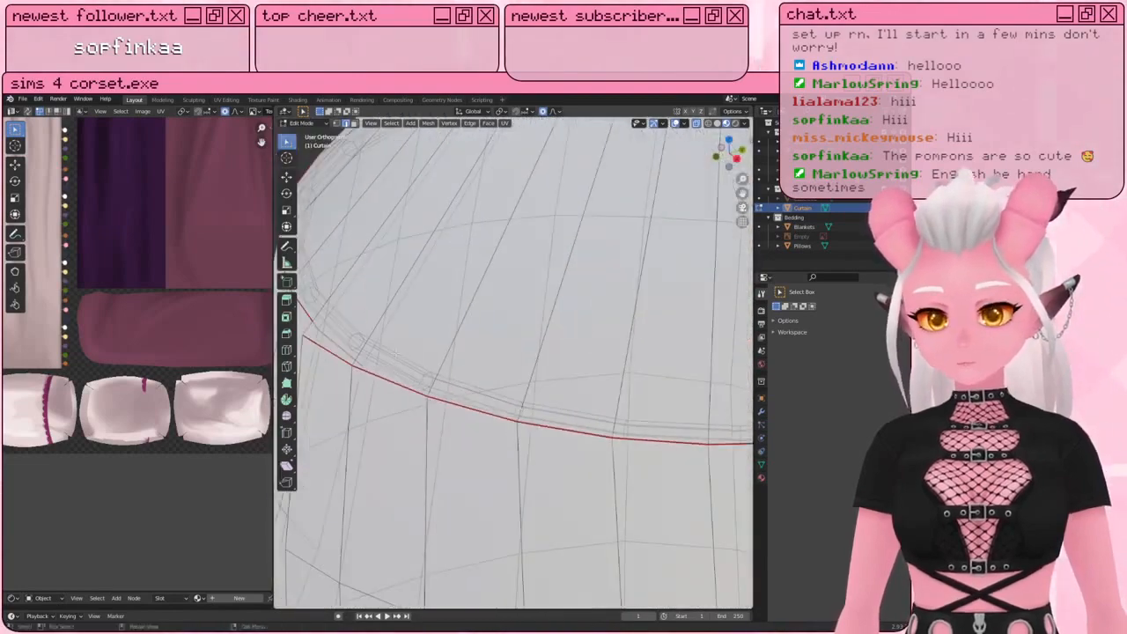
{"action": "scroll", "coordinate": [366, 350], "scroll_direction": "down", "scroll_amount": 3}
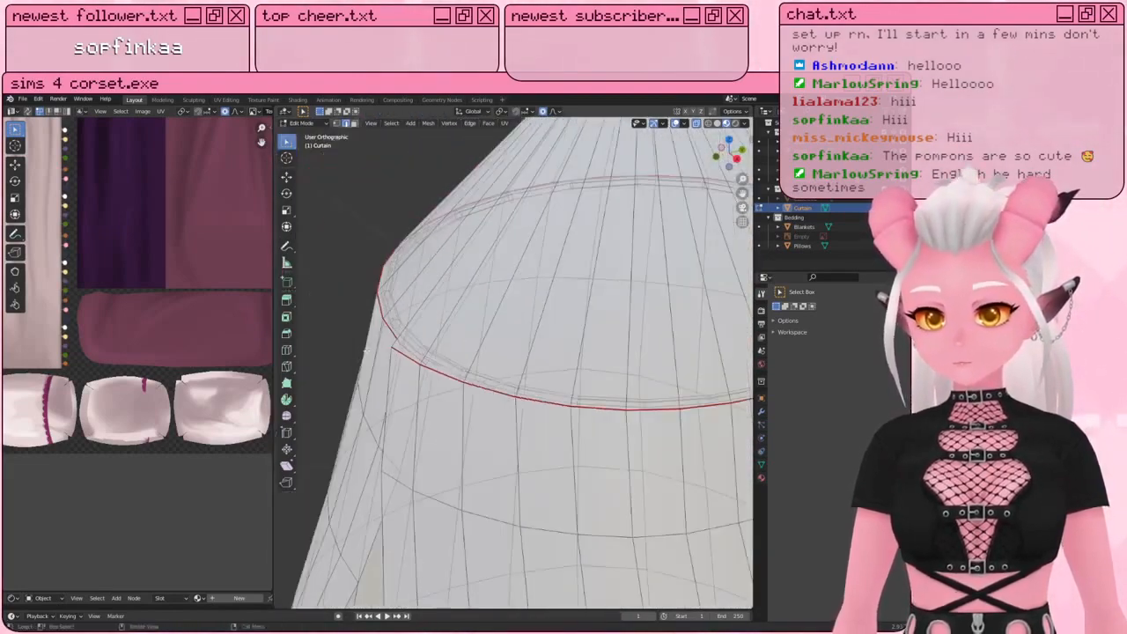
{"action": "middle_click_drag", "start_coordinate": [692, 216], "coordinate": [625, 266], "text": "shift"}
{"action": "mouse_move", "coordinate": [510, 370]}
{"action": "middle_mouse_down"}
{"action": "mouse_move", "coordinate": [480, 386]}
{"action": "mouse_move", "coordinate": [497, 379]}
{"action": "middle_mouse_up"}
{"action": "scroll", "coordinate": [497, 379], "scroll_direction": "up", "scroll_amount": 3}
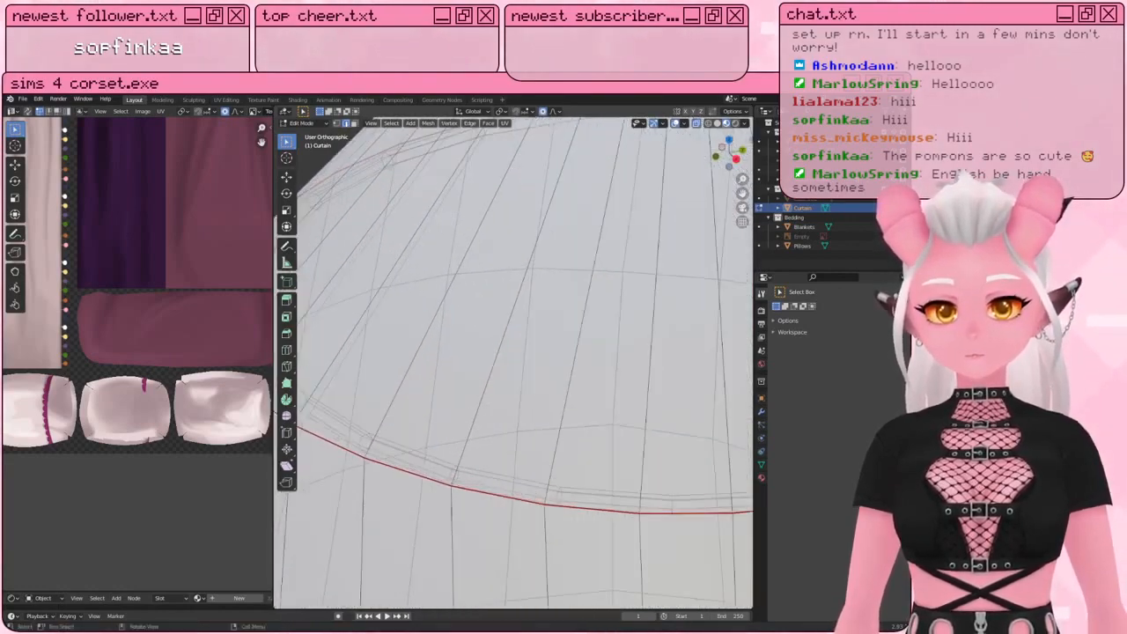
{"action": "key", "text": "alt+shift"}
{"action": "middle_click_drag", "start_coordinate": [587, 218], "coordinate": [500, 332], "text": "shift"}
{"action": "scroll", "coordinate": [550, 229], "scroll_direction": "down", "scroll_amount": 5}
{"action": "scroll", "coordinate": [500, 332], "scroll_direction": "up", "scroll_amount": 6}
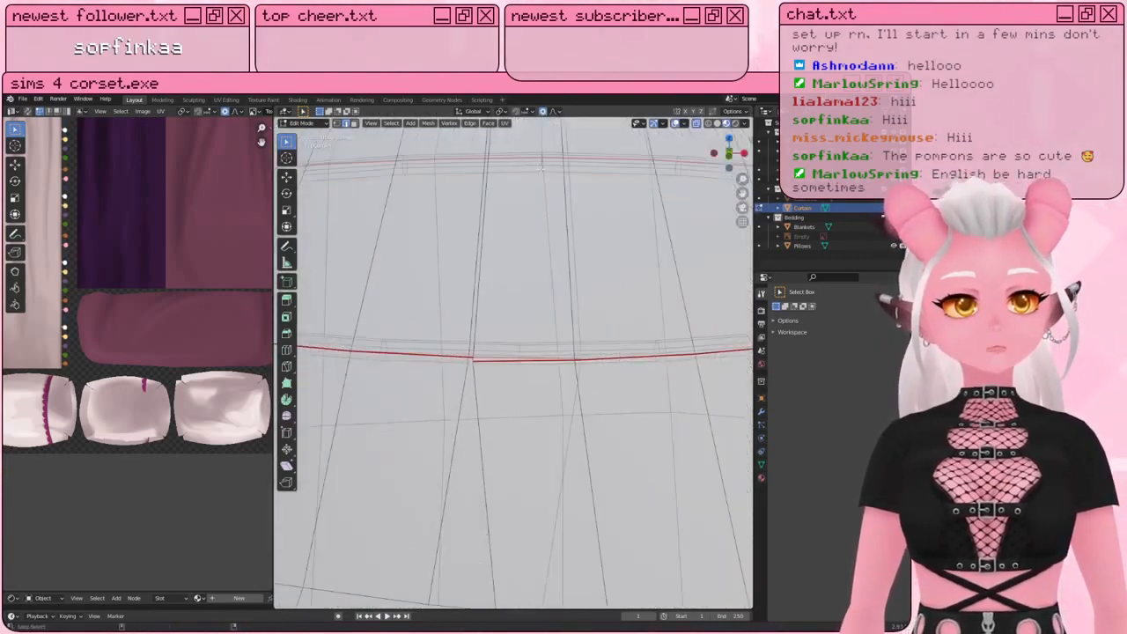
{"action": "scroll", "coordinate": [535, 301], "scroll_direction": "down", "scroll_amount": 6}
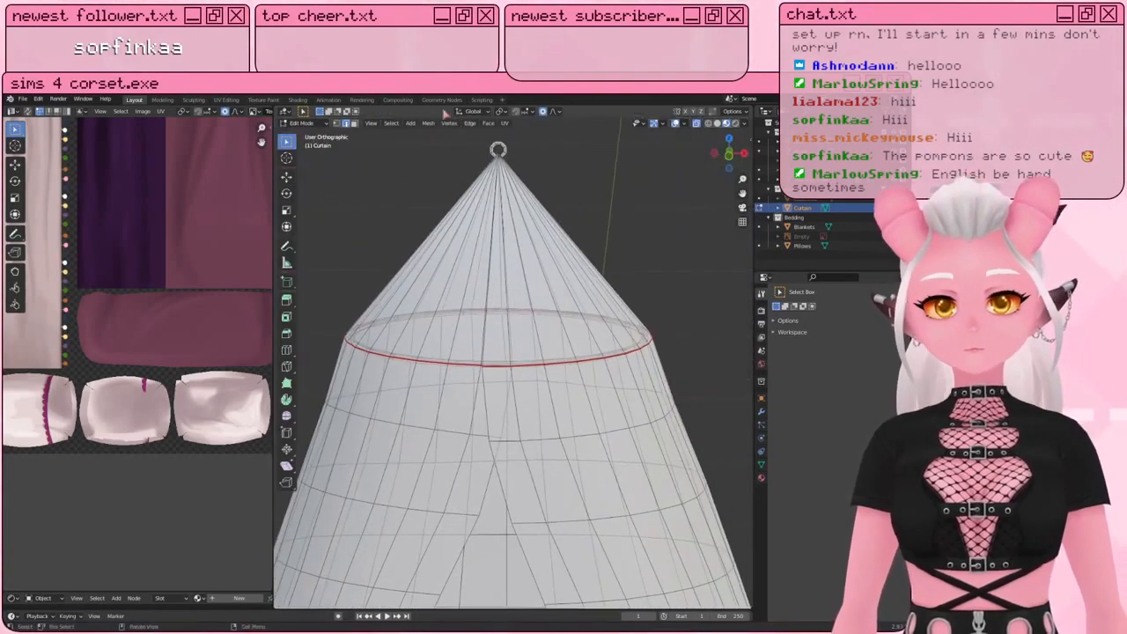
{"action": "left_click", "coordinate": [506, 124]}
{"action": "left_click", "coordinate": [526, 237]}
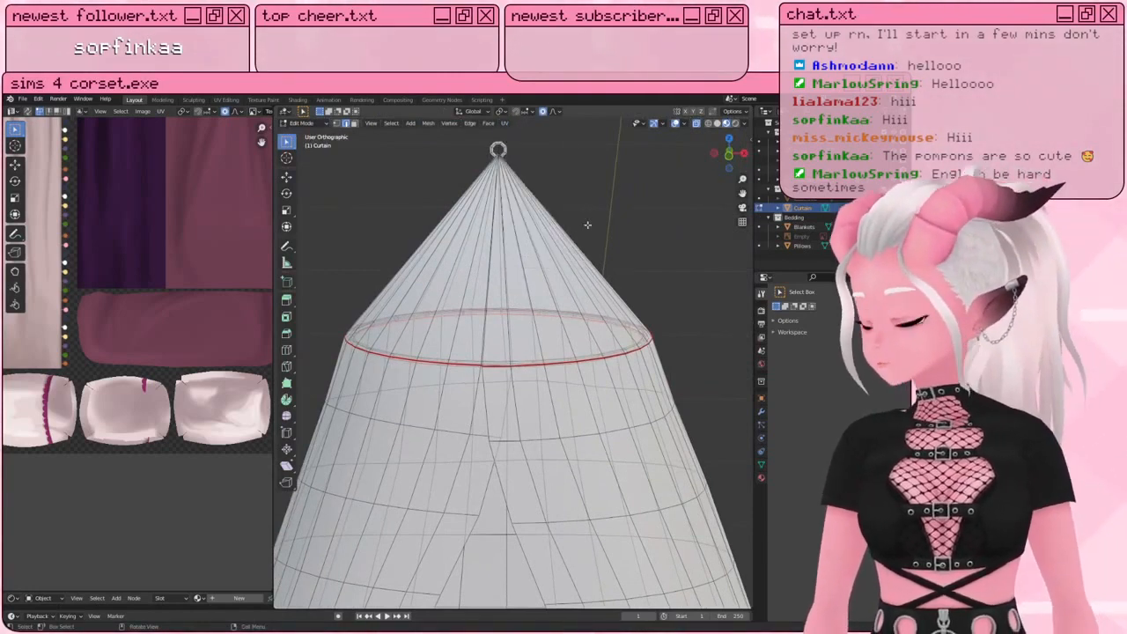
Step: Examine the seam around the rim and the curtain's front opening, and clear the selection
{"action": "scroll", "coordinate": [509, 500], "scroll_direction": "down", "scroll_amount": 4}
{"action": "middle_click_drag", "start_coordinate": [510, 500], "coordinate": [491, 405], "text": "shift"}
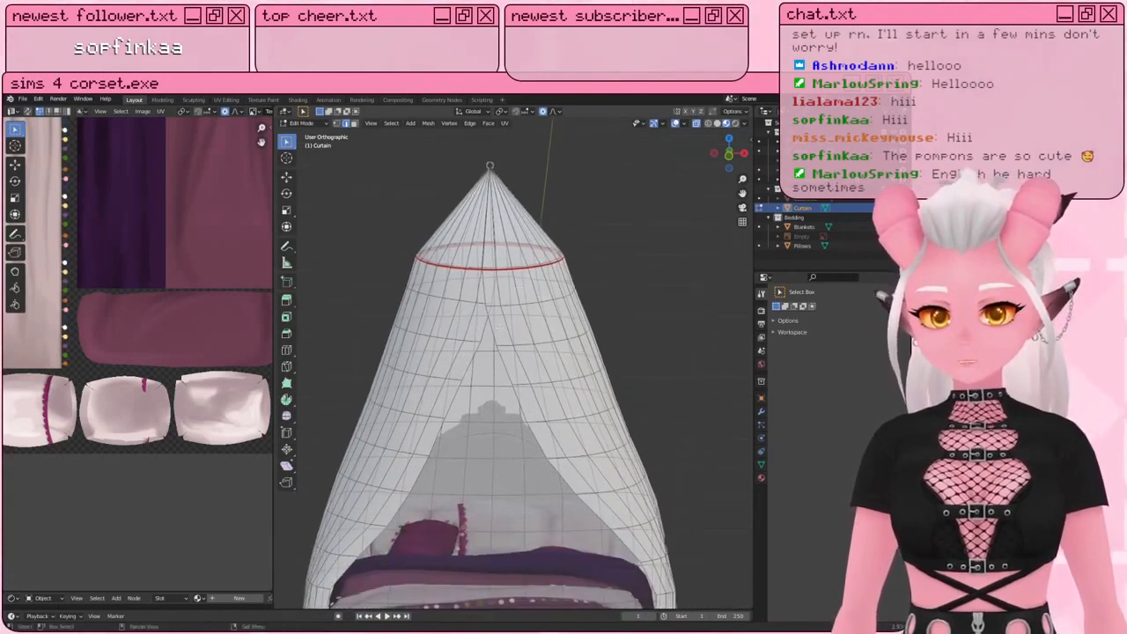
{"action": "scroll", "coordinate": [467, 311], "scroll_direction": "up", "scroll_amount": 2}
{"action": "middle_click_drag", "start_coordinate": [385, 173], "coordinate": [390, 255], "text": "shift"}
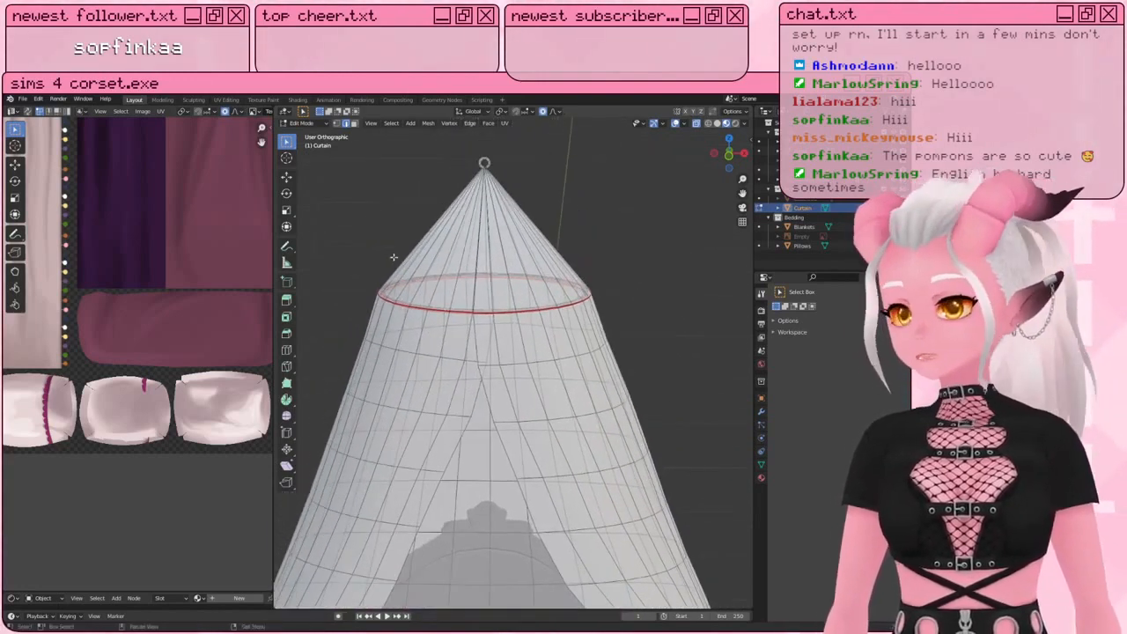
{"action": "scroll", "coordinate": [390, 255], "scroll_direction": "down", "scroll_amount": 5}
{"action": "middle_click_drag", "start_coordinate": [608, 473], "coordinate": [594, 440]}
{"action": "scroll", "coordinate": [501, 248], "scroll_direction": "up", "scroll_amount": 3}
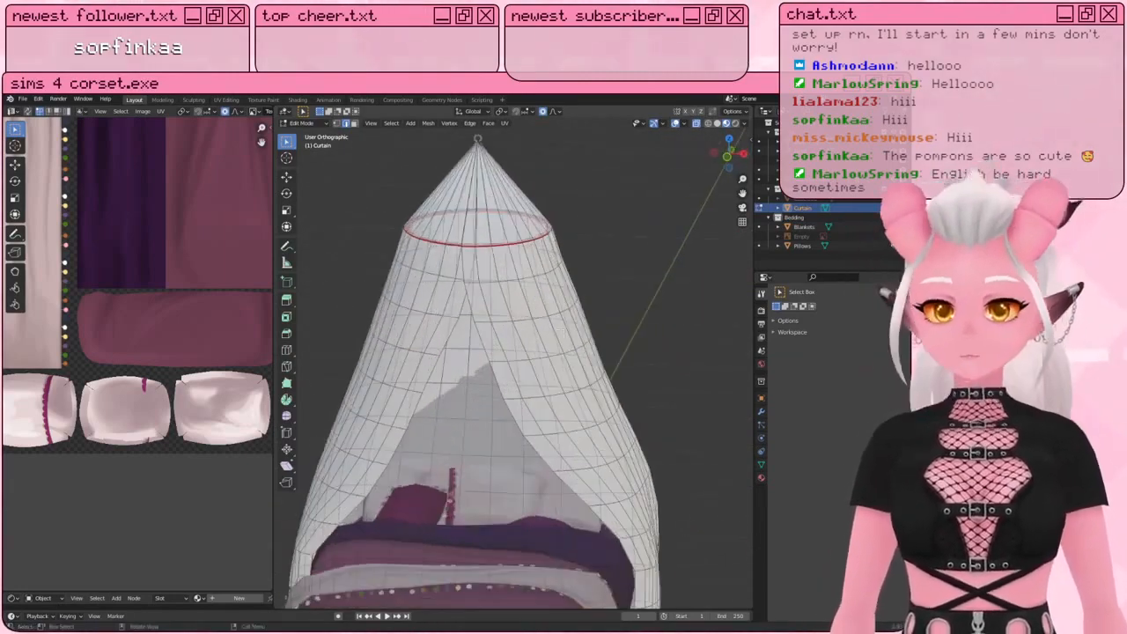
{"action": "middle_click_drag", "start_coordinate": [501, 247], "coordinate": [501, 274], "text": "shift"}
{"action": "key", "text": "a"}
{"action": "key", "text": "alt+a"}
{"action": "scroll", "coordinate": [496, 264], "scroll_direction": "up", "scroll_amount": 3}
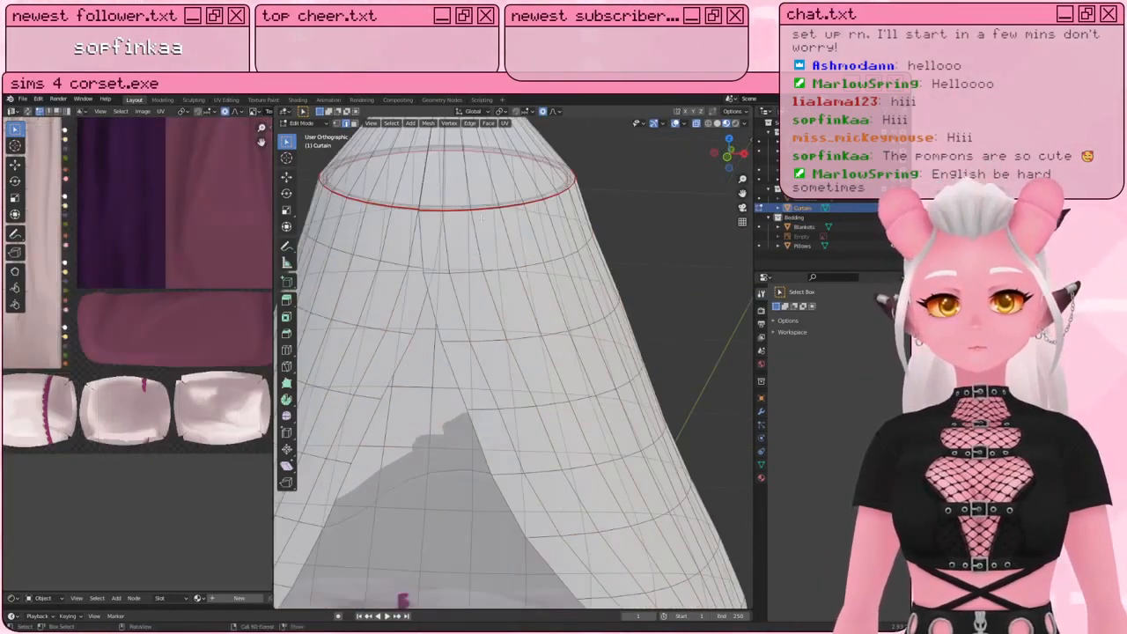
{"action": "middle_click_drag", "start_coordinate": [444, 156], "coordinate": [478, 330], "text": "shift"}
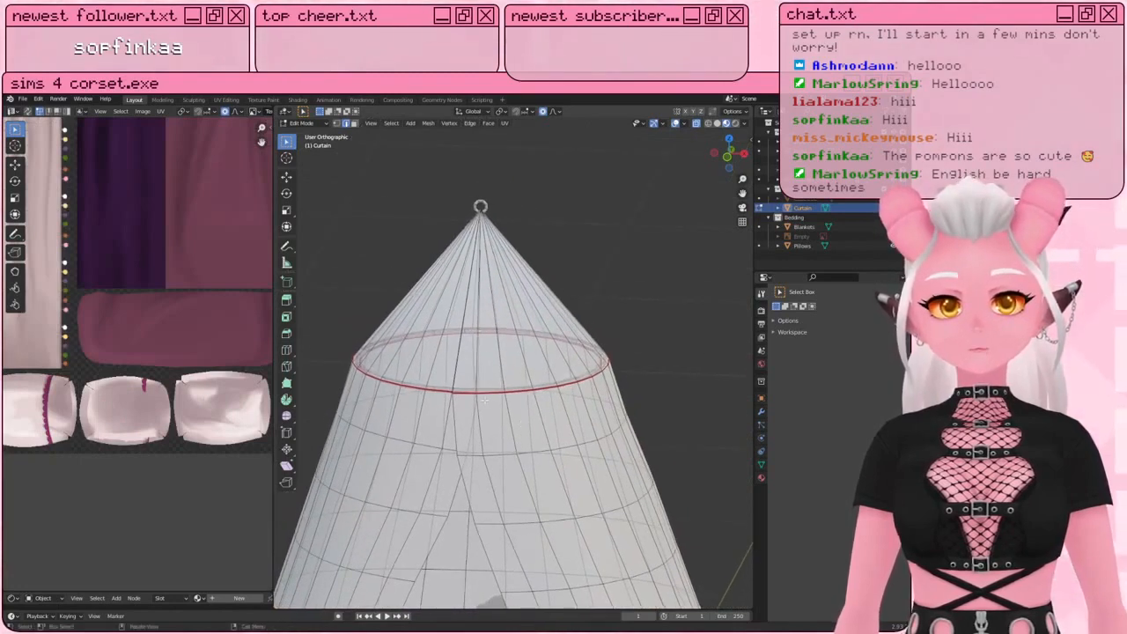
Step: Mark seams on the small hanging ring at the curtain's peak
{"action": "scroll", "coordinate": [484, 401], "scroll_direction": "up", "scroll_amount": 2}
{"action": "middle_click_drag", "start_coordinate": [466, 176], "coordinate": [496, 285], "text": "shift"}
{"action": "scroll", "coordinate": [493, 283], "scroll_direction": "up", "scroll_amount": 4}
{"action": "middle_click_drag", "start_coordinate": [453, 145], "coordinate": [452, 312], "text": "shift"}
{"action": "scroll", "coordinate": [452, 247], "scroll_direction": "up", "scroll_amount": 4}
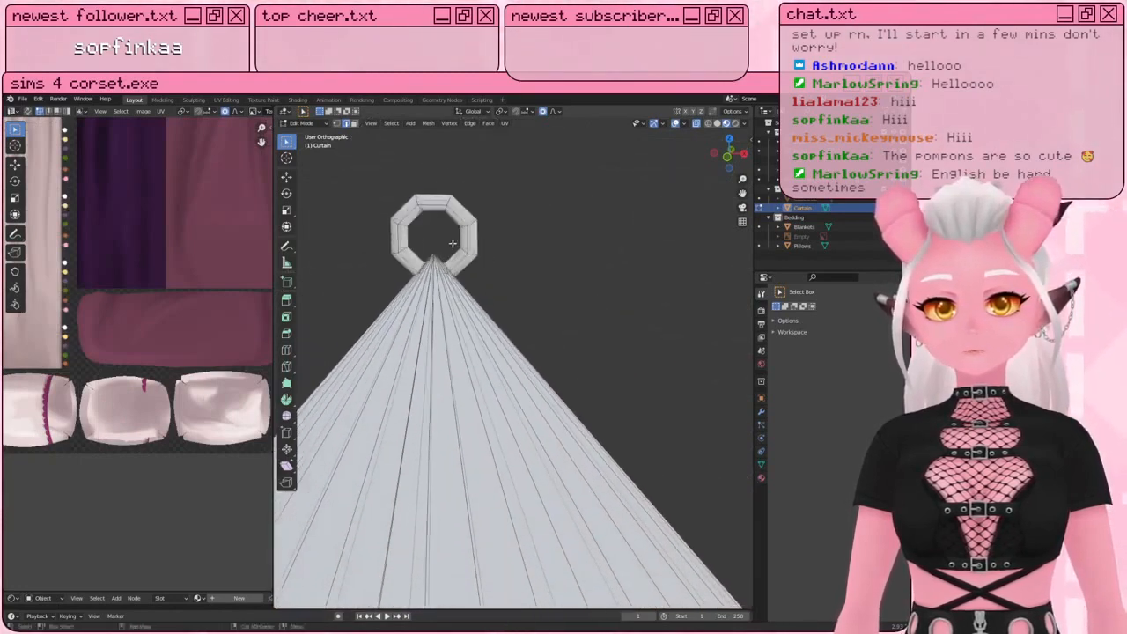
{"action": "scroll", "coordinate": [452, 242], "scroll_direction": "up", "scroll_amount": 2}
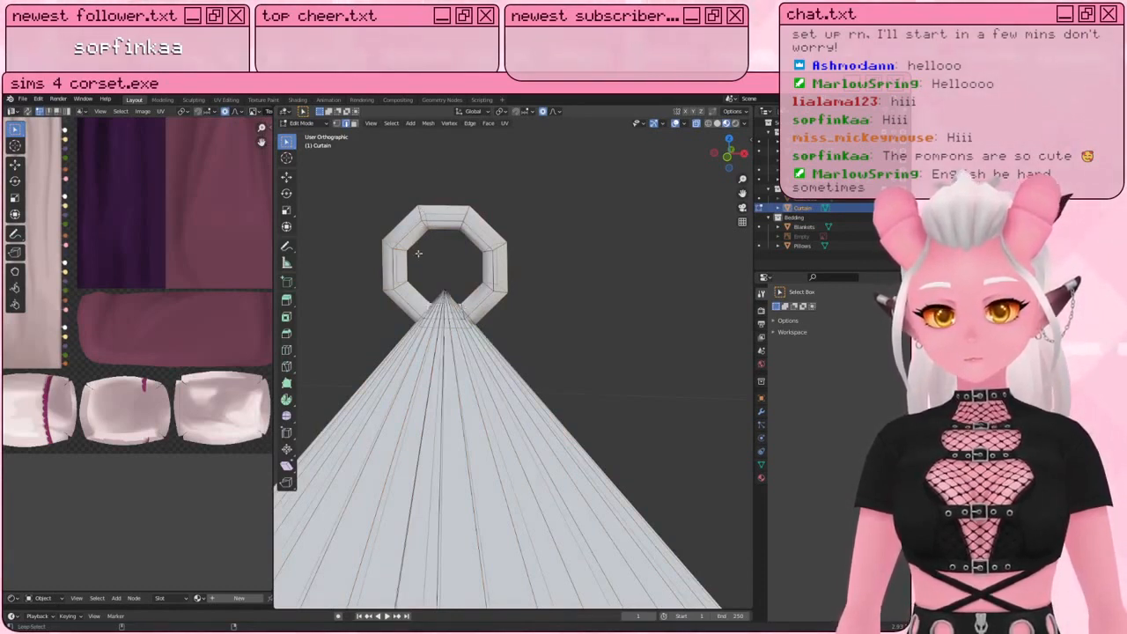
{"action": "left_click", "coordinate": [504, 122]}
{"action": "left_click", "coordinate": [525, 236]}
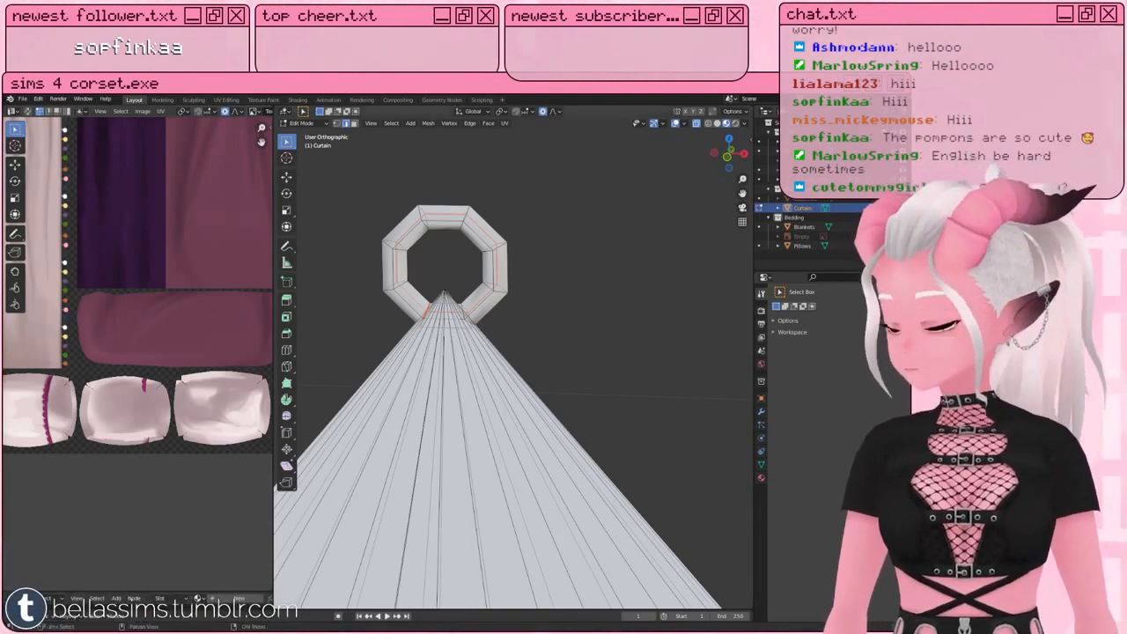
Step: Widen the UV editor and select the whole curtain mesh to display its UV layout
{"action": "scroll", "coordinate": [510, 370], "scroll_direction": "down", "scroll_amount": 4}
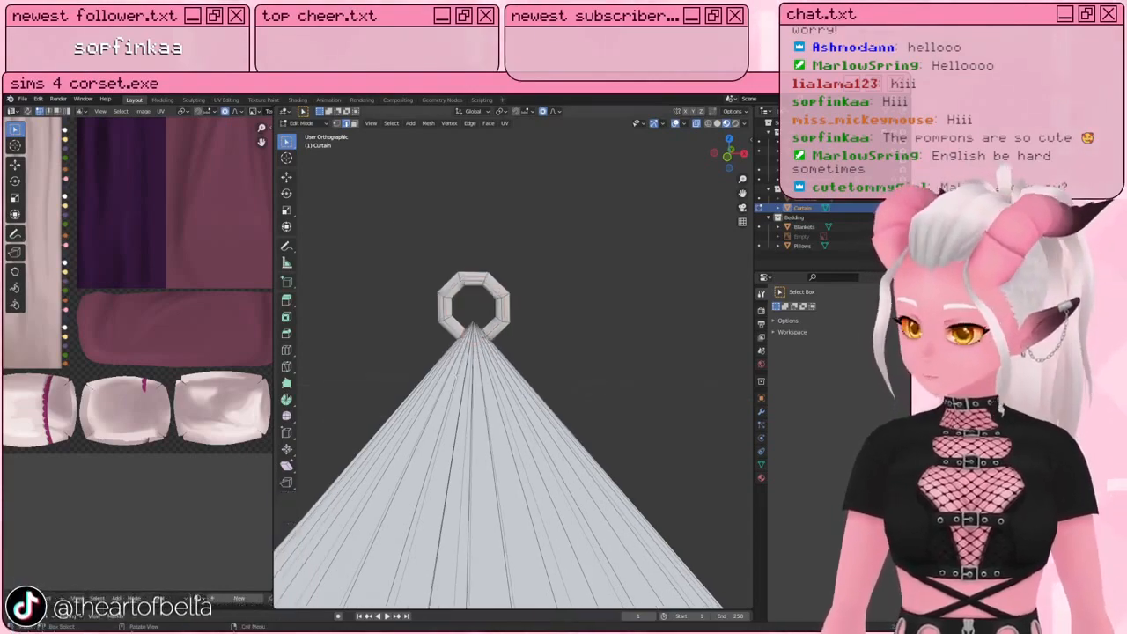
{"action": "scroll", "coordinate": [504, 332], "scroll_direction": "down", "scroll_amount": 2}
{"action": "middle_click_drag", "start_coordinate": [541, 365], "coordinate": [502, 157], "text": "shift"}
{"action": "scroll", "coordinate": [503, 345], "scroll_direction": "down", "scroll_amount": 4}
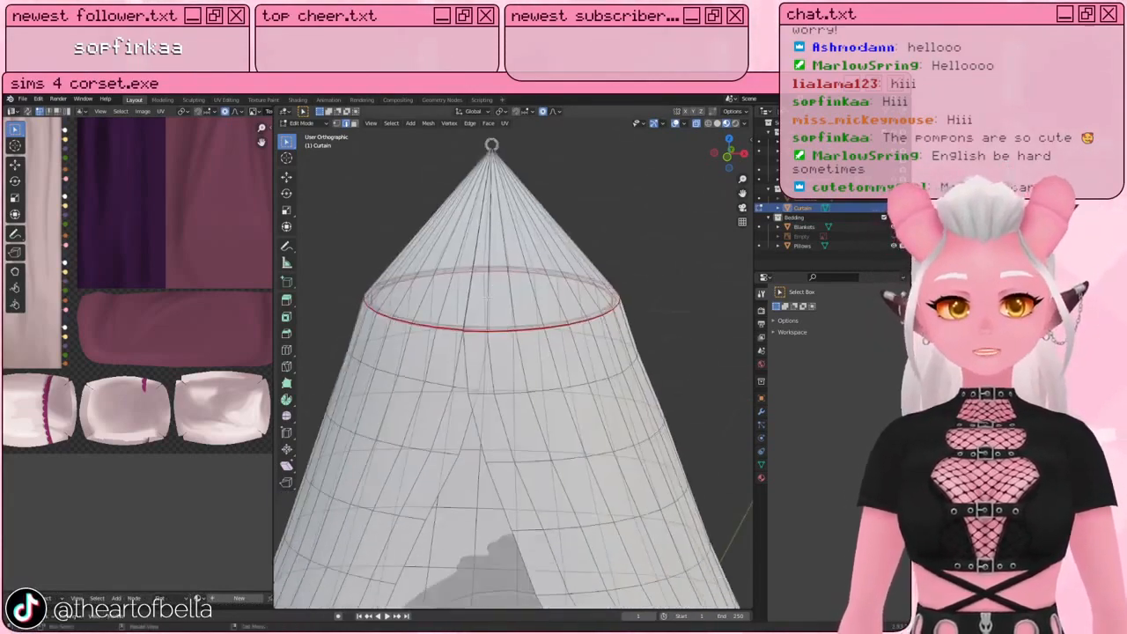
{"action": "scroll", "coordinate": [489, 441], "scroll_direction": "down", "scroll_amount": 4}
{"action": "middle_click_drag", "start_coordinate": [490, 440], "coordinate": [526, 483], "text": "shift"}
{"action": "scroll", "coordinate": [506, 348], "scroll_direction": "down", "scroll_amount": 2}
{"action": "scroll", "coordinate": [508, 419], "scroll_direction": "up", "scroll_amount": 7}
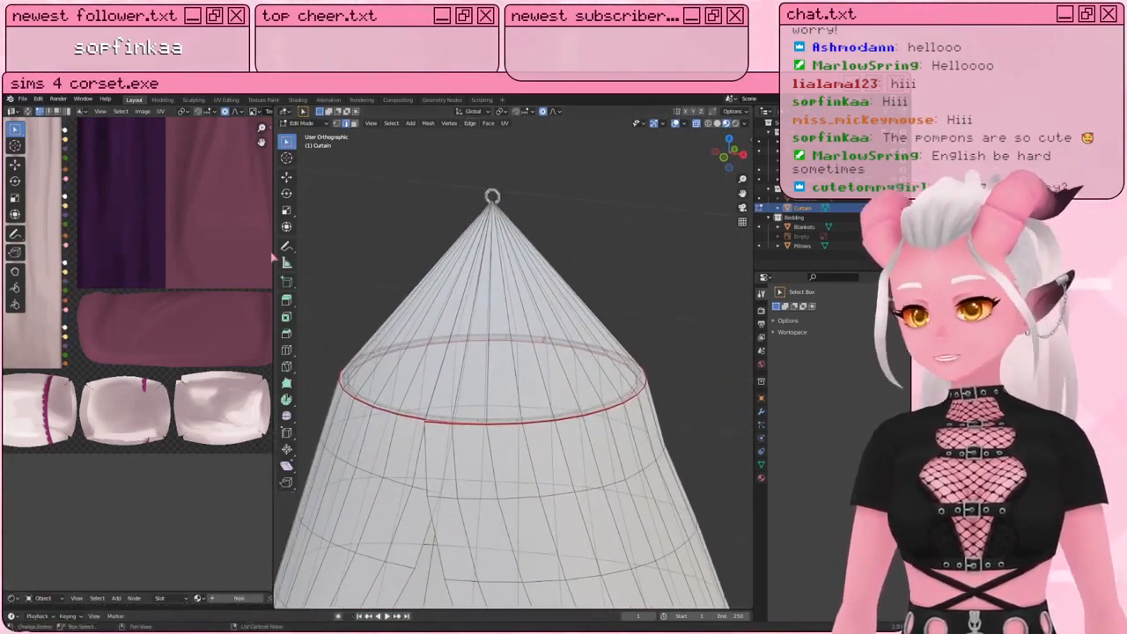
{"action": "left_click_drag", "start_coordinate": [273, 253], "coordinate": [370, 253]}
{"action": "scroll", "coordinate": [236, 369], "scroll_direction": "down", "scroll_amount": 2}
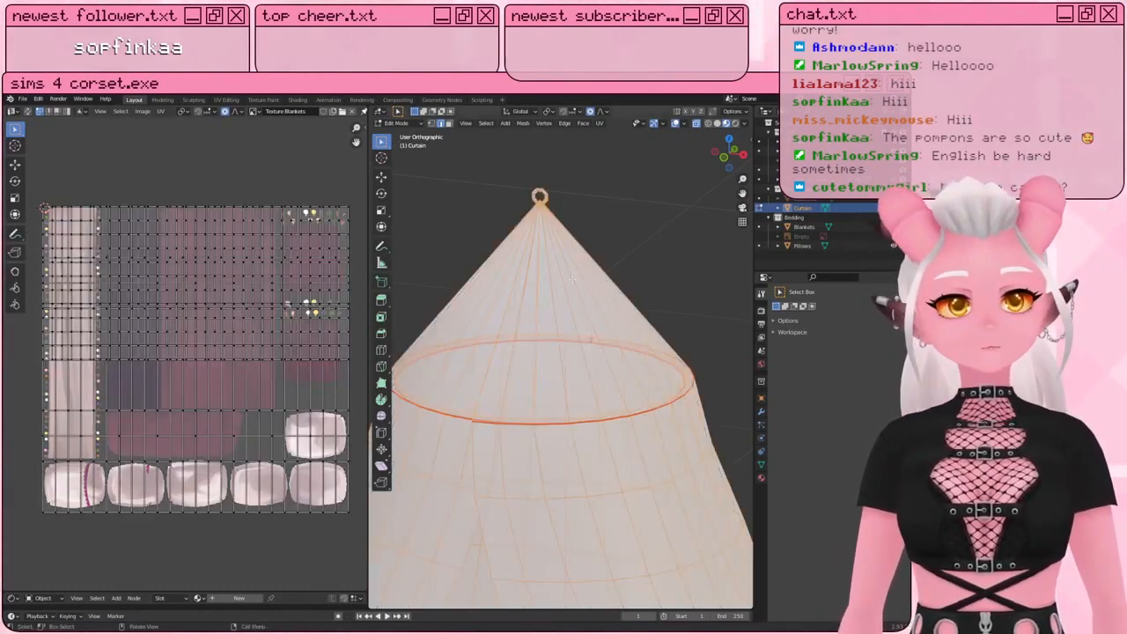
{"action": "key", "text": "a"}
Step: Return to Object Mode and give the curtain a new material named Texture Curtain
{"action": "left_click", "coordinate": [761, 480]}
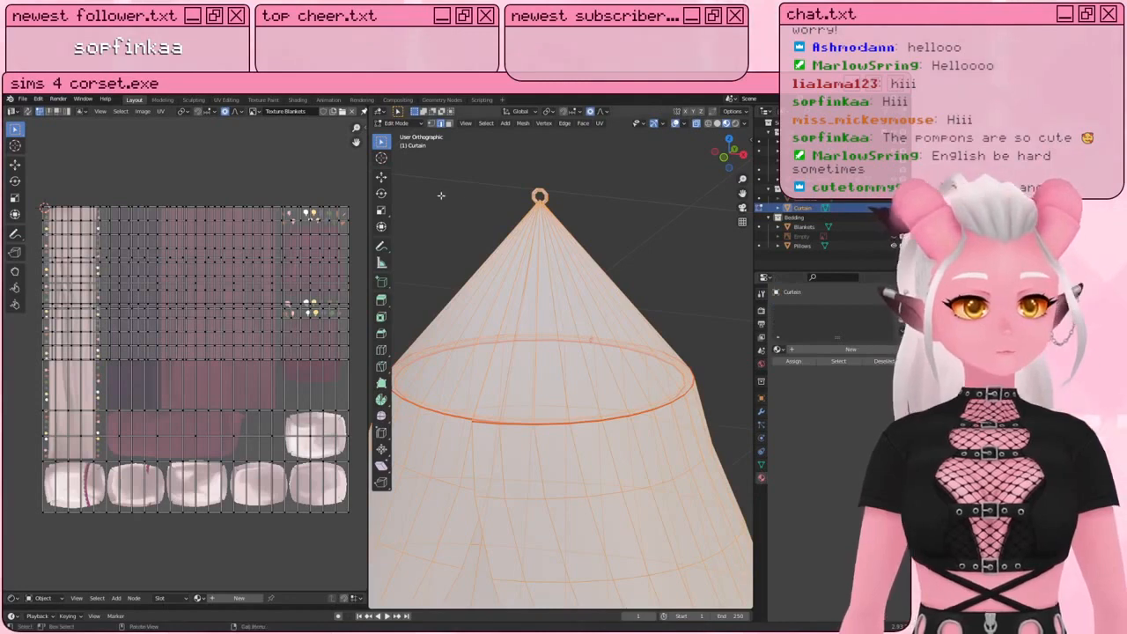
{"action": "key", "text": "Tab"}
{"action": "left_click", "coordinate": [850, 349]}
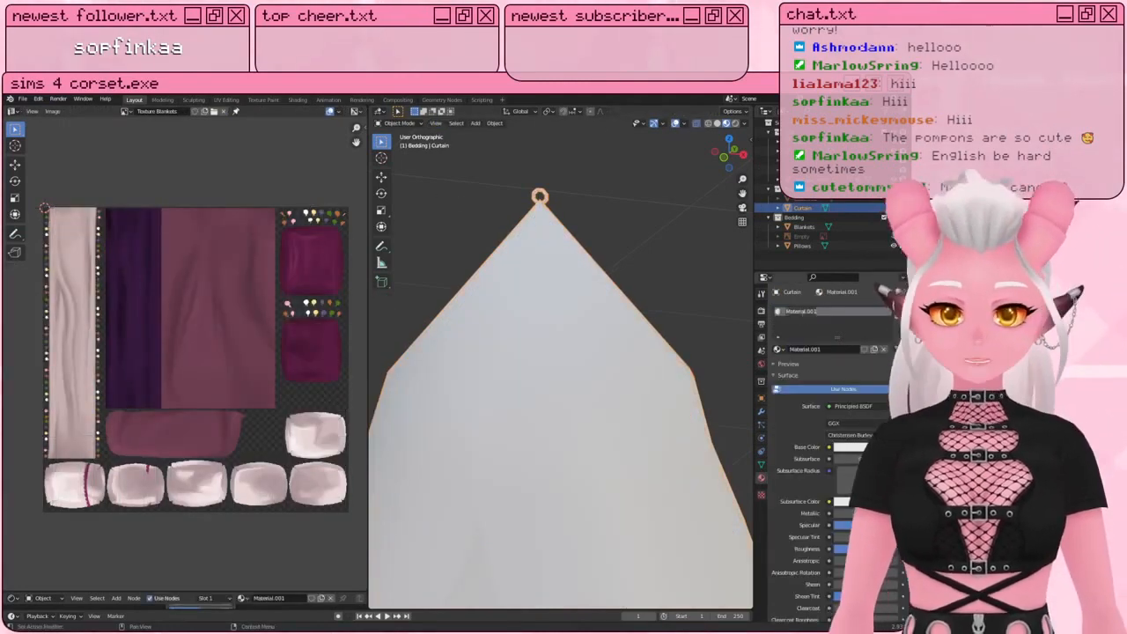
{"action": "type", "text": "Text"}
{"action": "key", "text": "Return"}
{"action": "type", "text": "ure"}
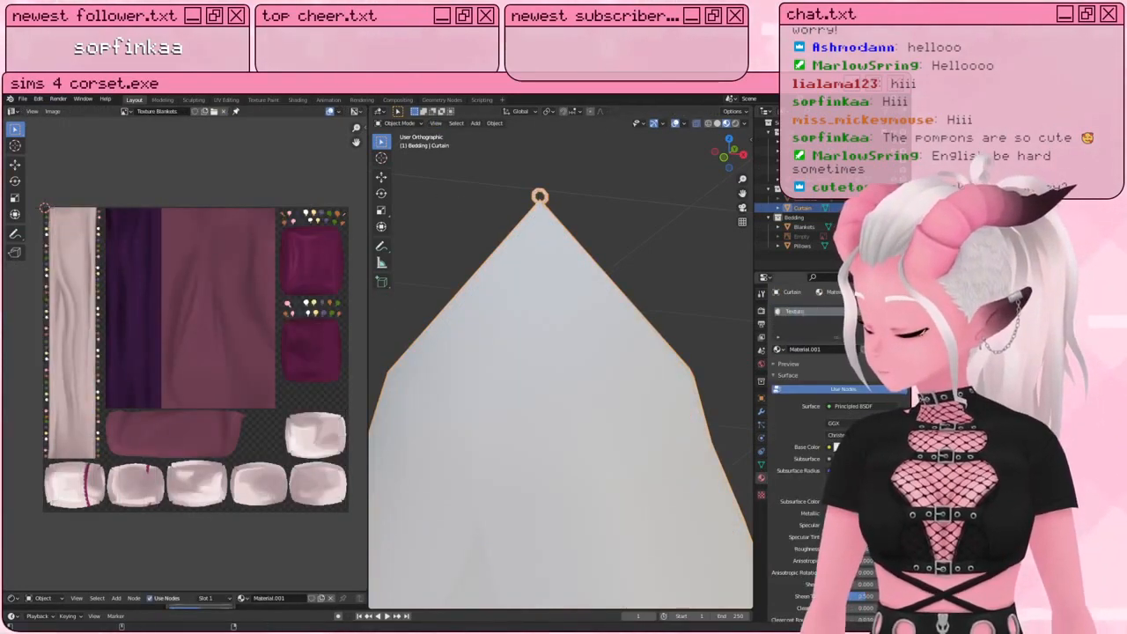
{"action": "type", "text": " Curtain"}
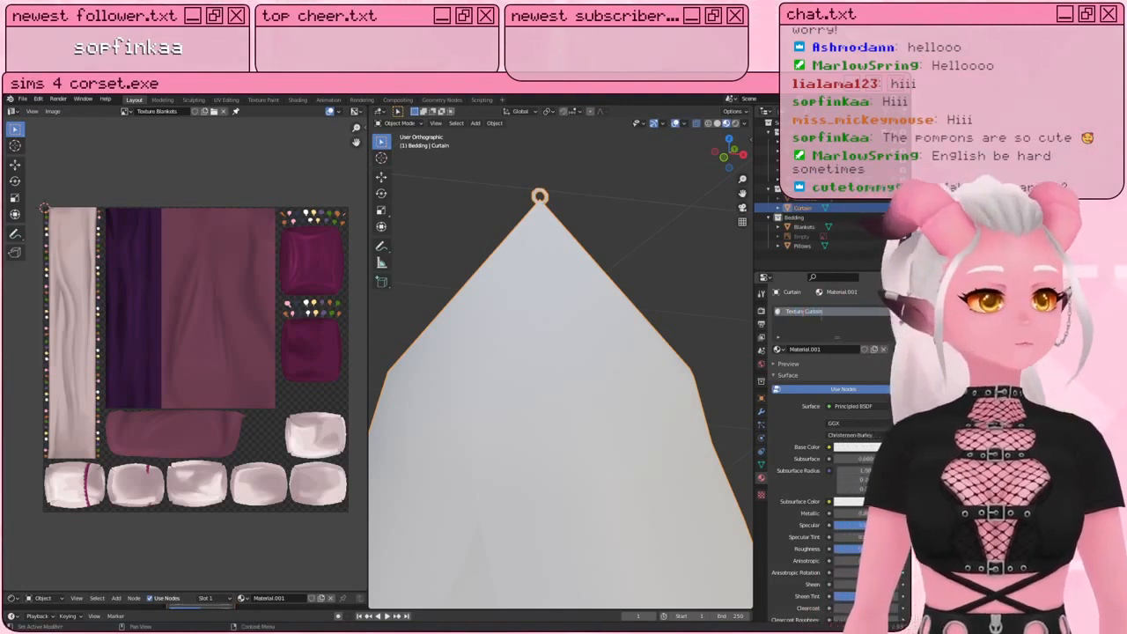
Step: Assign an Image Texture to the material's Base Color using a new blank transparent image named Texture Curtain
{"action": "left_click", "coordinate": [829, 447]}
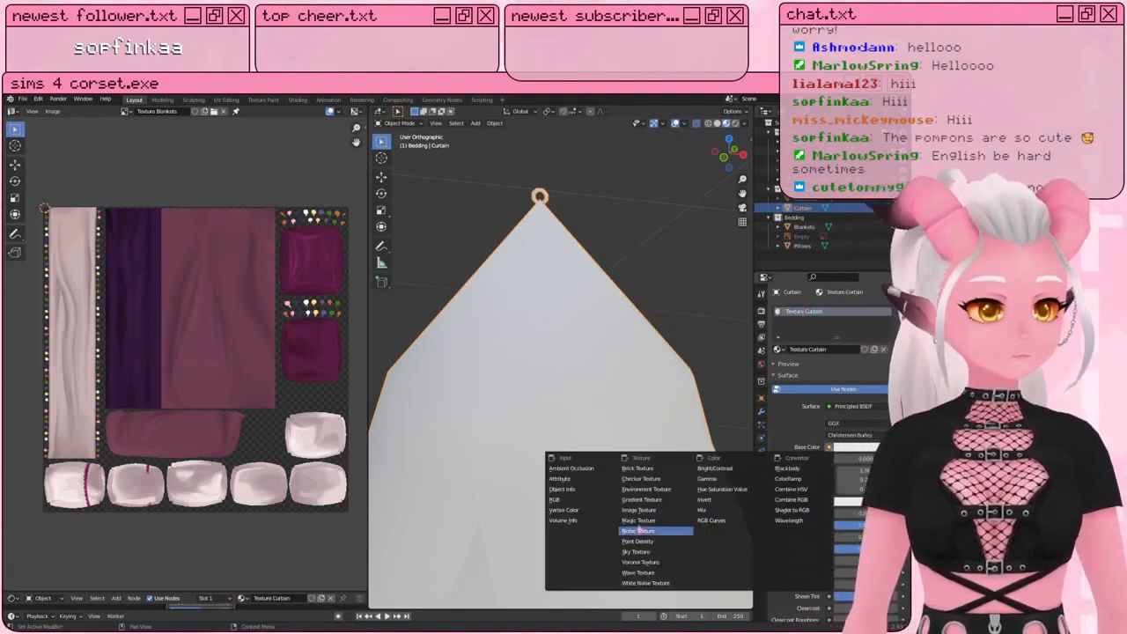
{"action": "left_click", "coordinate": [656, 515]}
{"action": "left_click", "coordinate": [824, 459]}
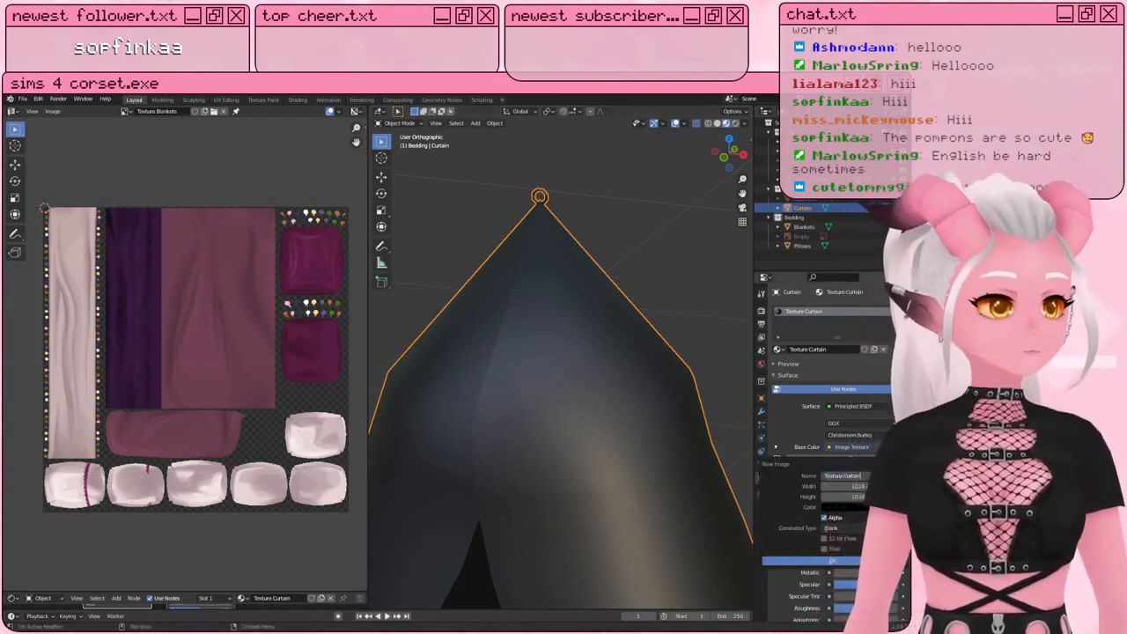
{"action": "left_click", "coordinate": [843, 507]}
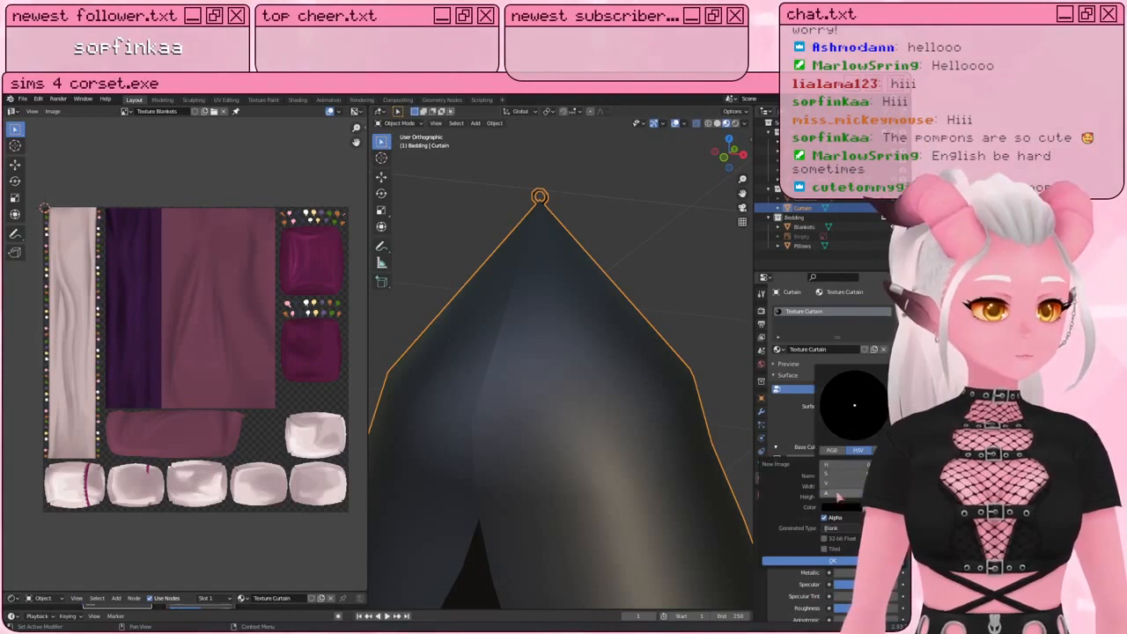
{"action": "left_click", "coordinate": [832, 560]}
Step: Return the curtain to Edit Mode and display the Texture Curtain image behind its UVs
{"action": "scroll", "coordinate": [564, 370], "scroll_direction": "down", "scroll_amount": 3}
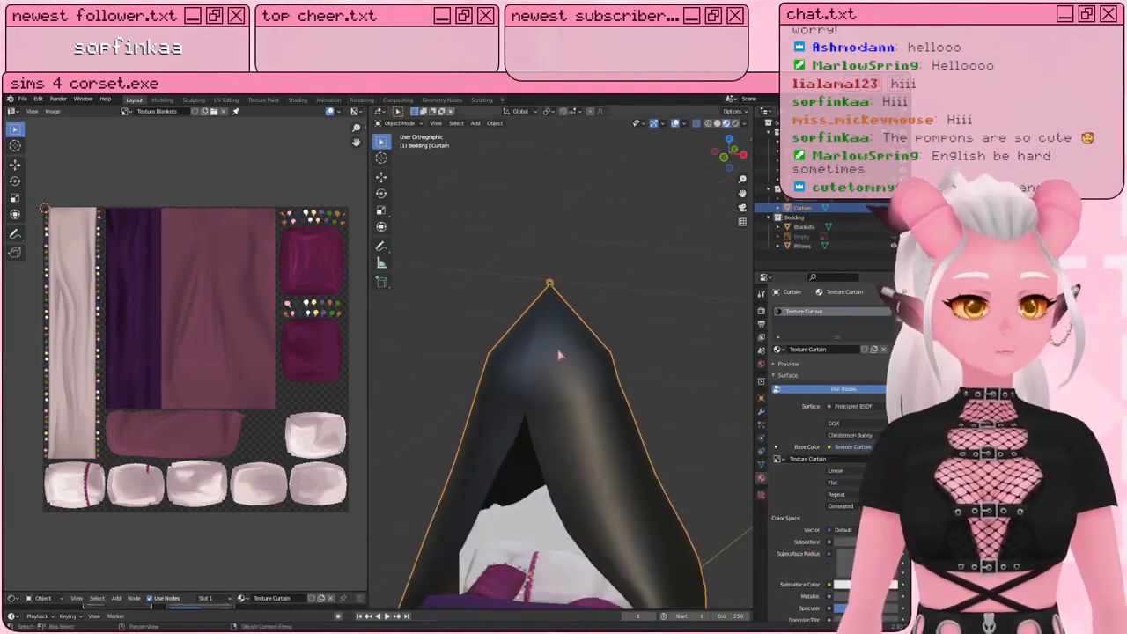
{"action": "key", "text": "Tab"}
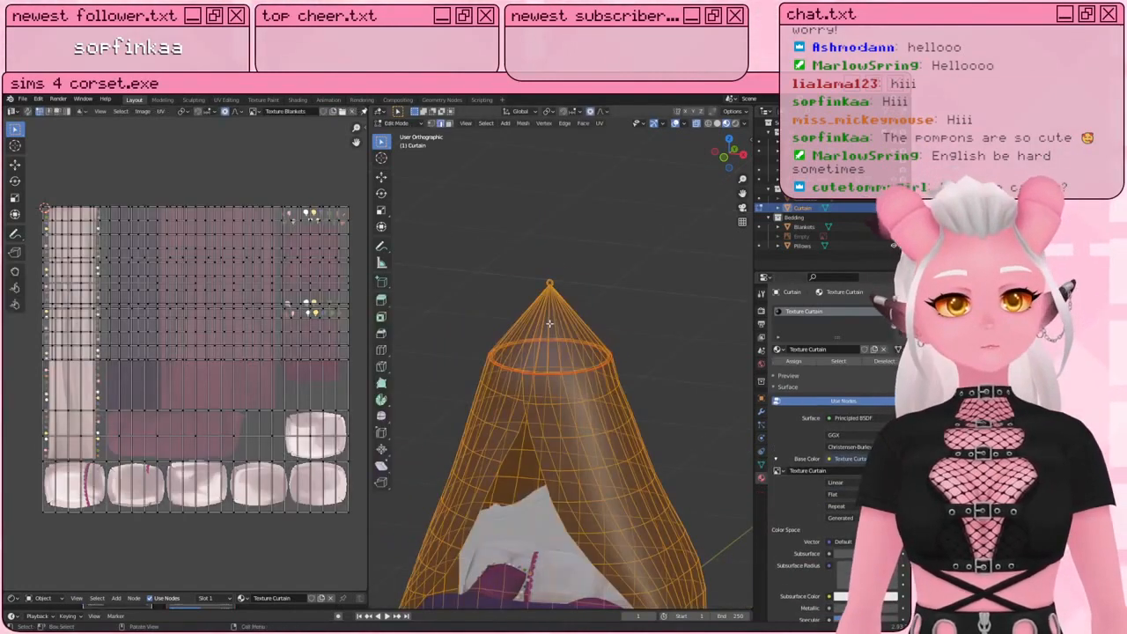
{"action": "left_click", "coordinate": [254, 111]}
{"action": "left_click", "coordinate": [282, 159]}
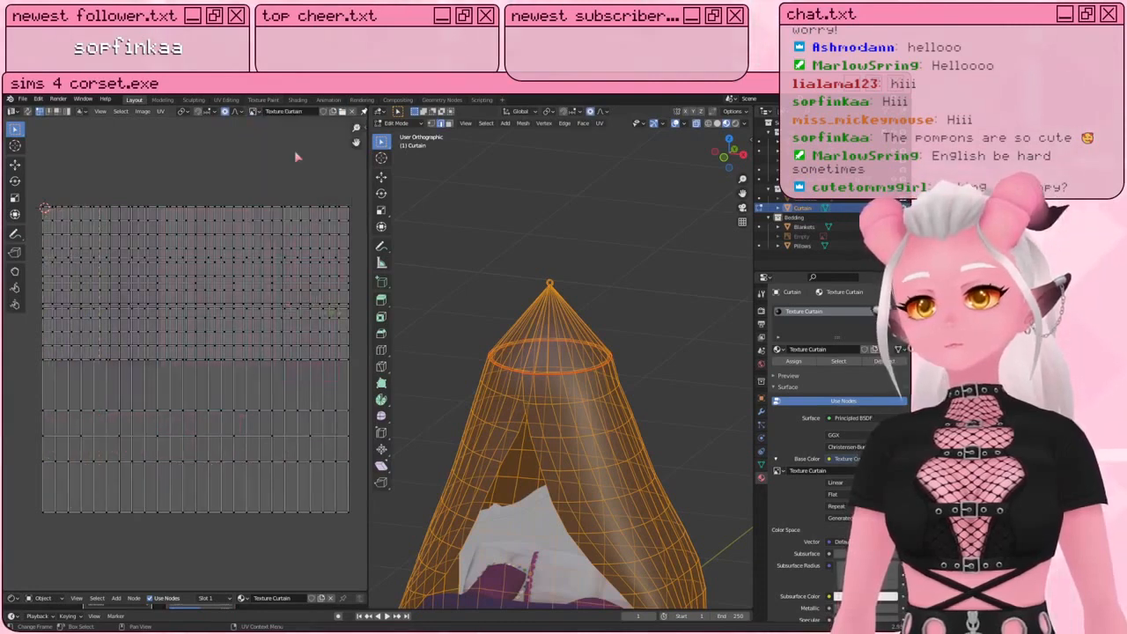
Step: Clear the selection, select the linked curtain fabric without the hanging ring and unwrap it along its seams
{"action": "middle_click_drag", "start_coordinate": [582, 325], "coordinate": [573, 352]}
{"action": "key", "text": "alt+a"}
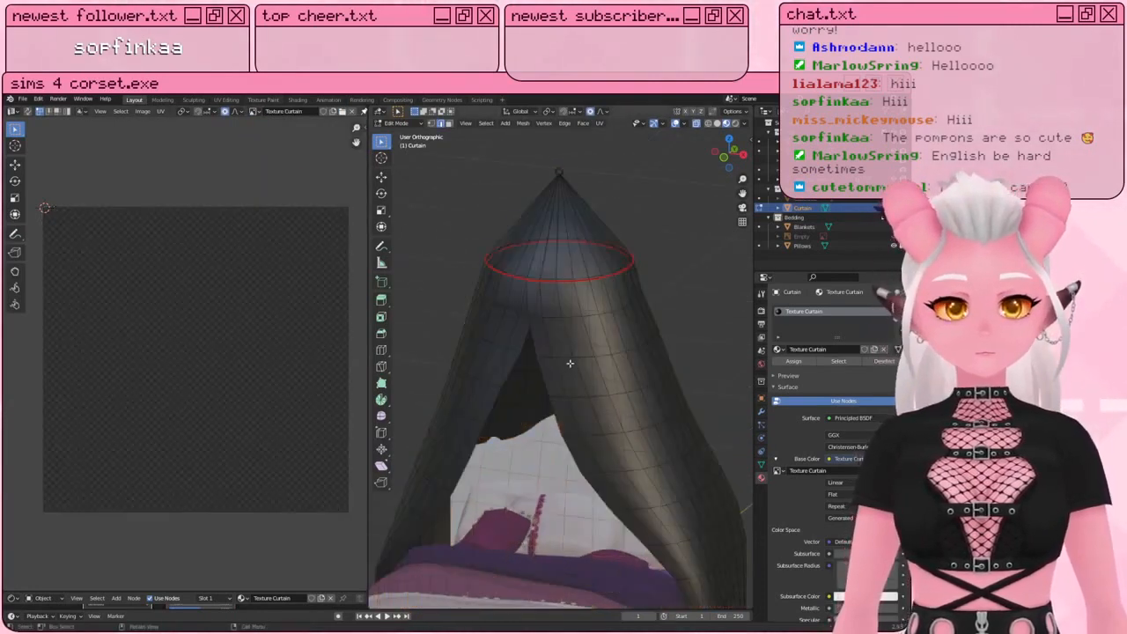
{"action": "key", "text": "l"}
{"action": "left_click", "coordinate": [600, 124]}
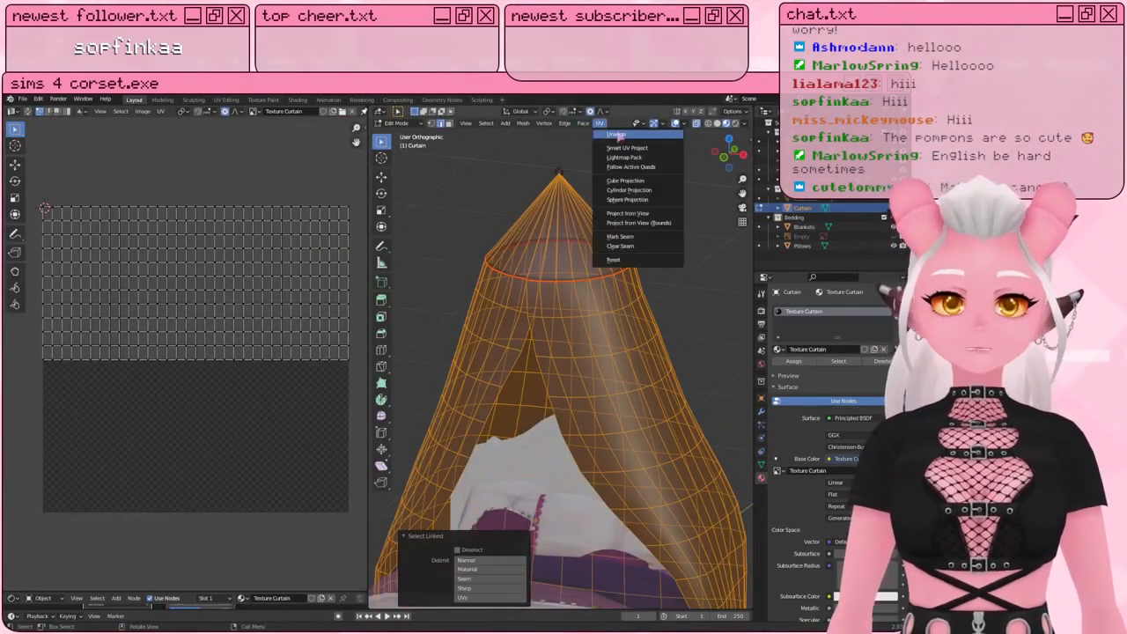
{"action": "left_click", "coordinate": [616, 147]}
Step: Select only the large curtain fabric UV island and straighten it with UV Squares' To Grid By Shape
{"action": "key", "text": "a"}
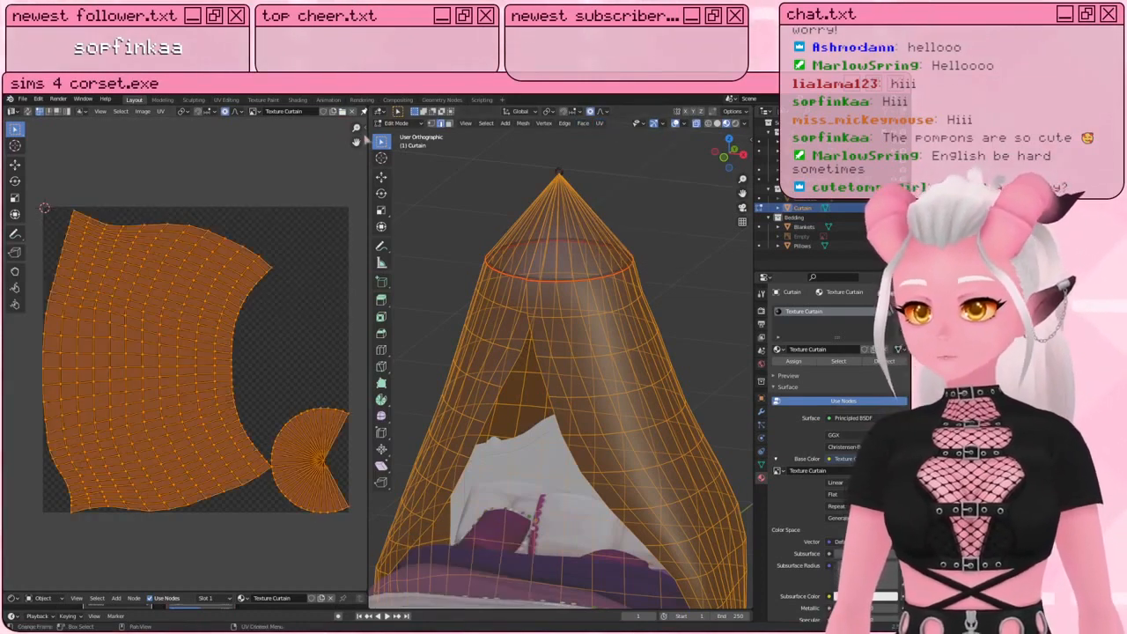
{"action": "left_click_drag", "start_coordinate": [369, 352], "coordinate": [402, 352]}
{"action": "key", "text": "n"}
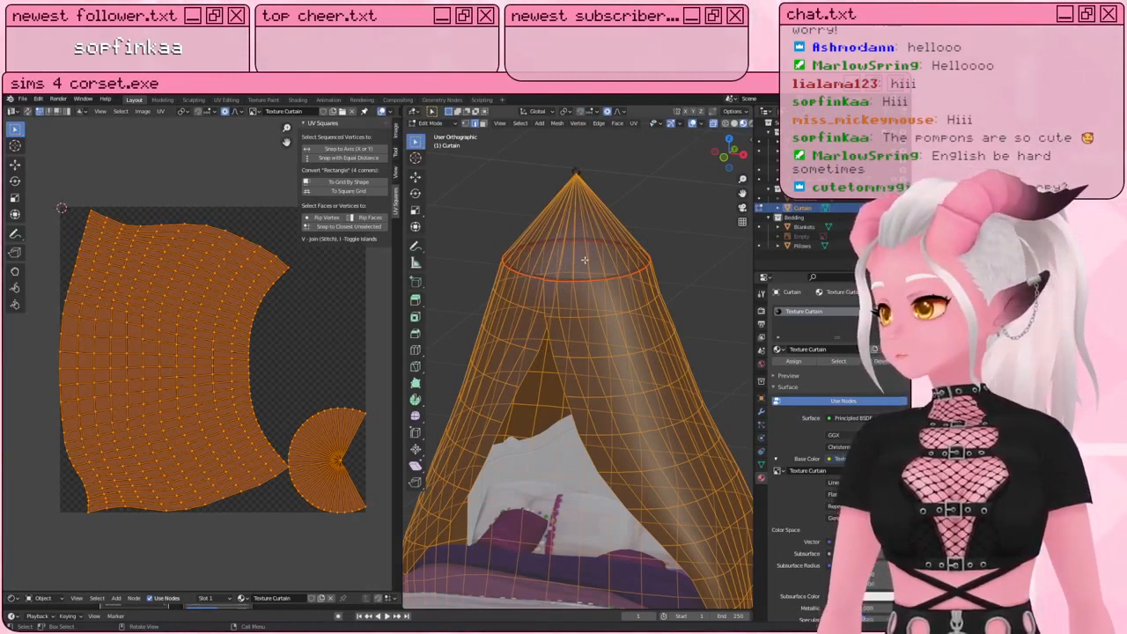
{"action": "key", "text": "alt+a"}
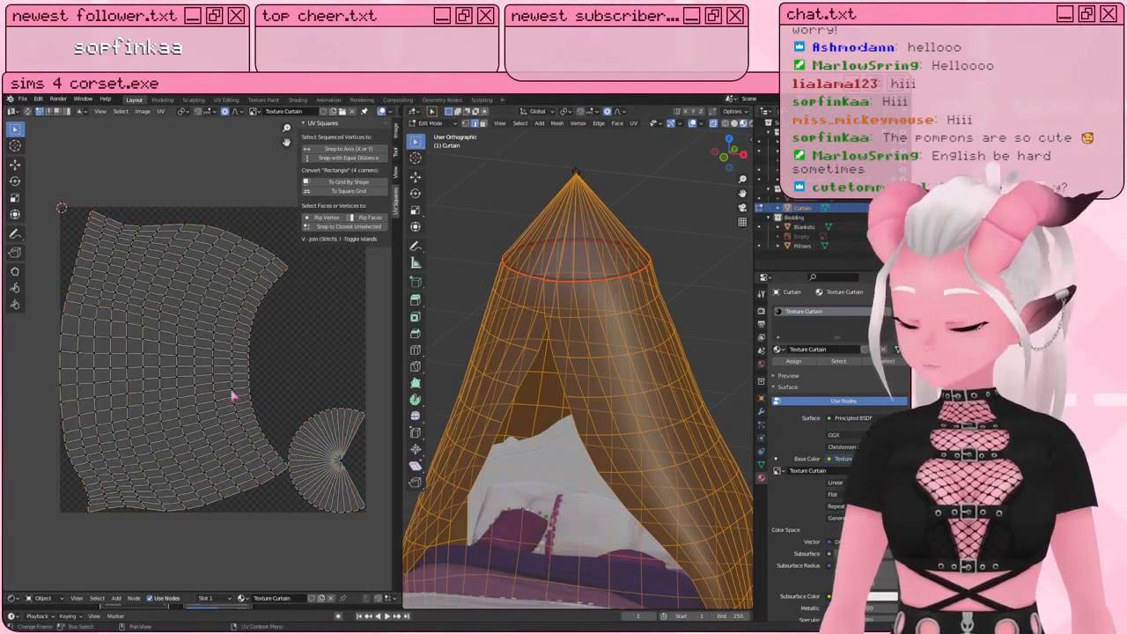
{"action": "key", "text": "l"}
{"action": "left_click", "coordinate": [349, 181]}
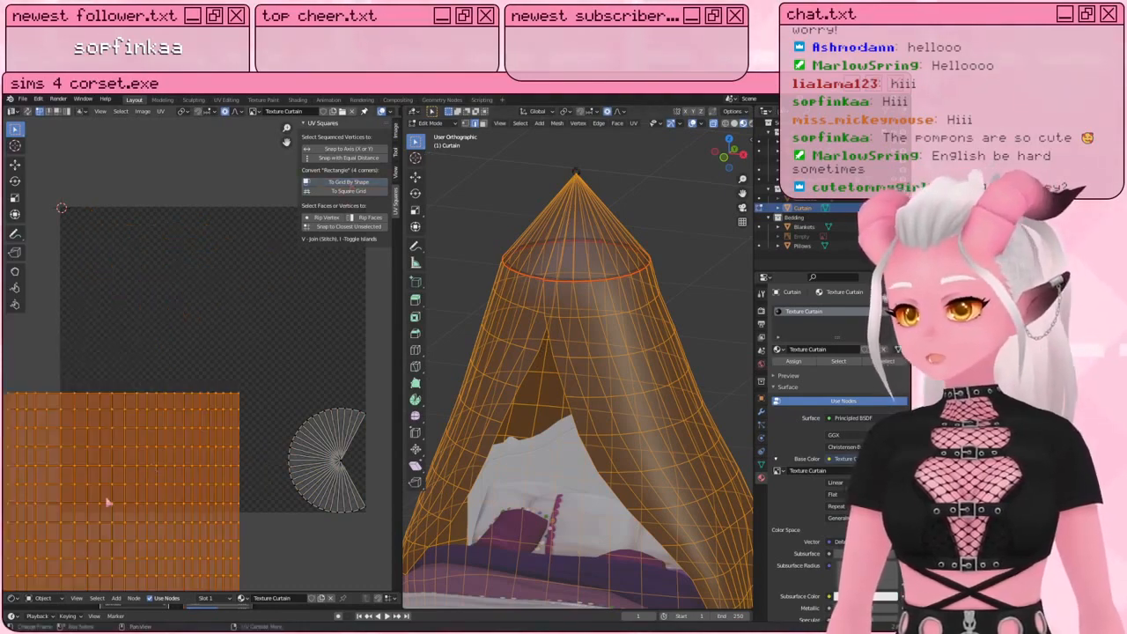
Step: Move the straightened fabric grid into the upper part of the image and scale it slightly to fit the image width
{"action": "scroll", "coordinate": [137, 447], "scroll_direction": "down", "scroll_amount": 2}
{"action": "middle_click_drag", "start_coordinate": [136, 447], "coordinate": [192, 389]}
{"action": "key", "text": "g"}
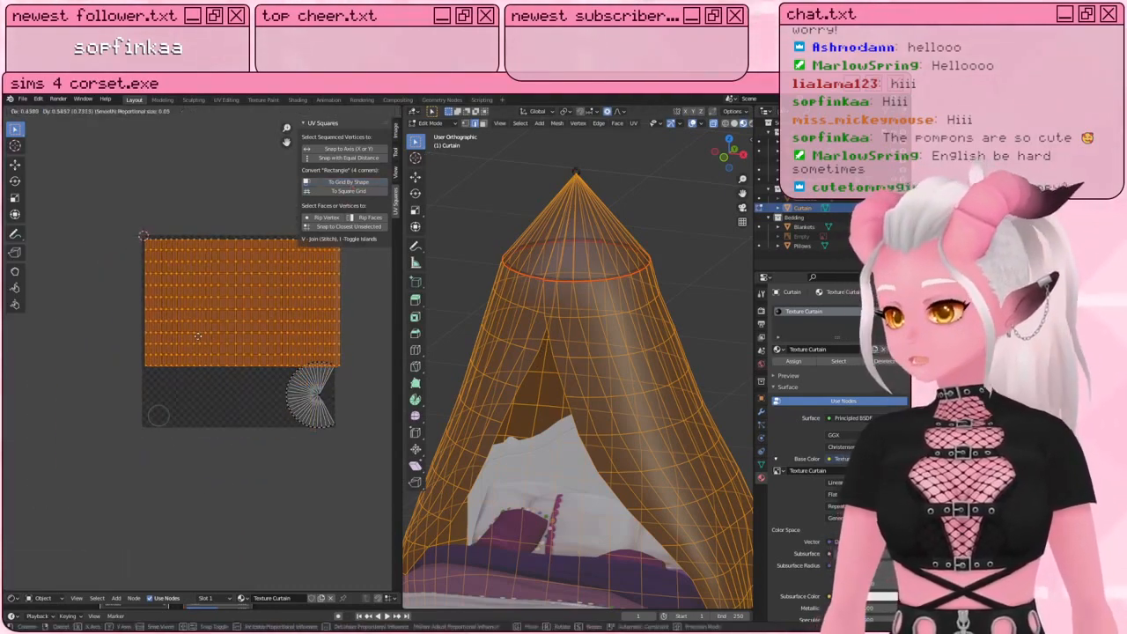
{"action": "left_click", "coordinate": [184, 311]}
{"action": "scroll", "coordinate": [322, 392], "scroll_direction": "up", "scroll_amount": 2}
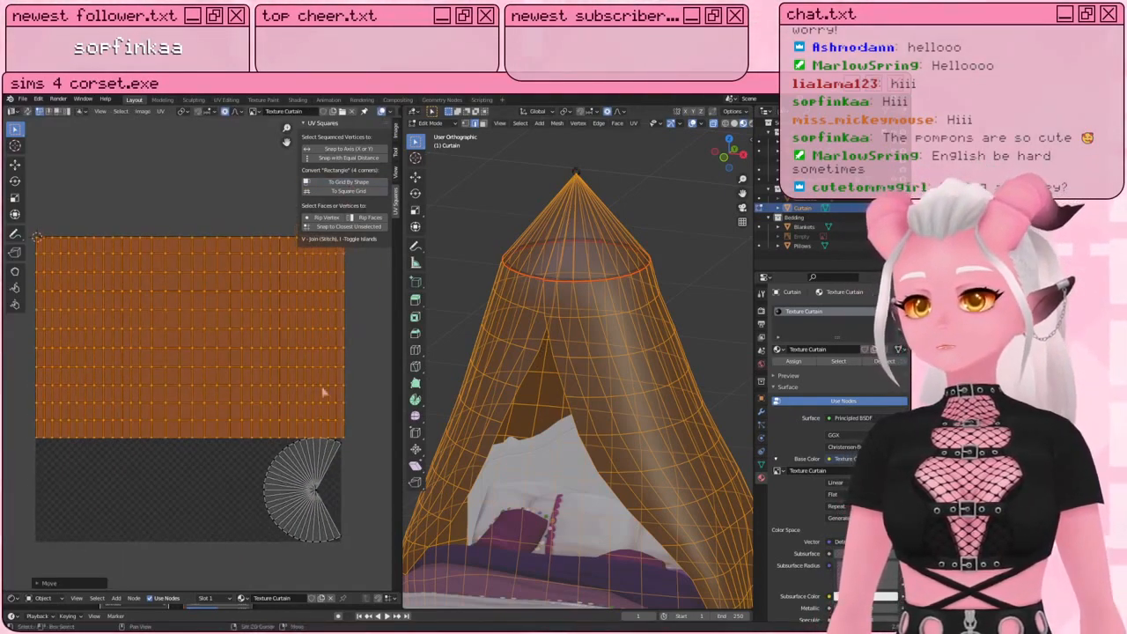
{"action": "key", "text": "s"}
{"action": "left_click", "coordinate": [362, 412]}
{"action": "key", "text": "g"}
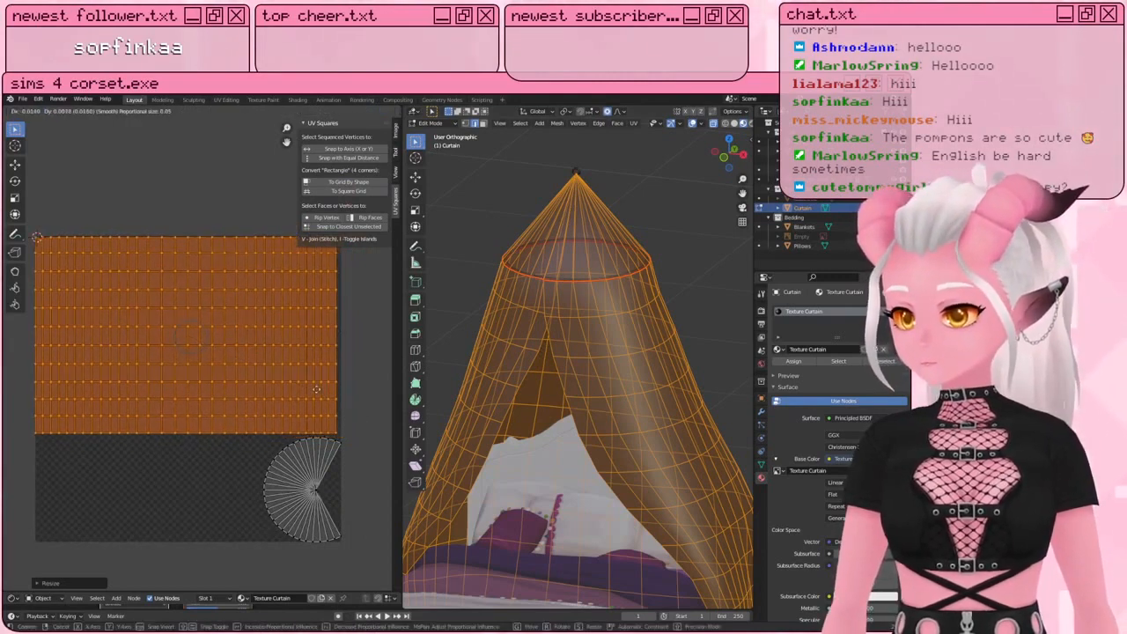
{"action": "left_click", "coordinate": [336, 398]}
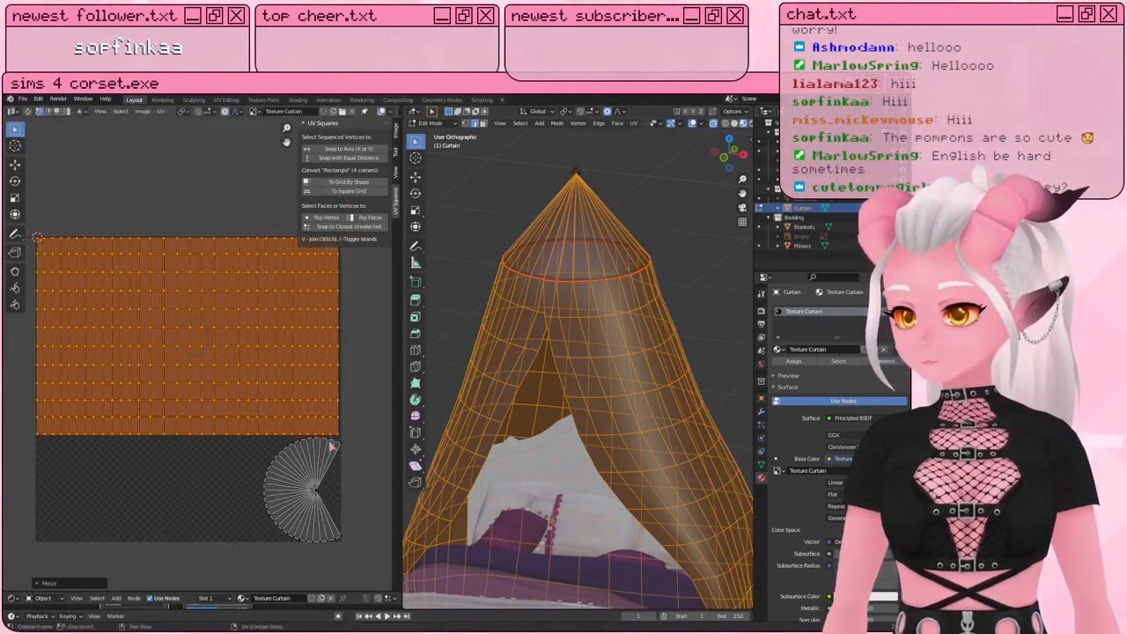
Step: Select the fan-shaped cone-top UV island, shrink it slightly and place it inside the image's lower right corner
{"action": "left_click", "coordinate": [319, 487]}
{"action": "key", "text": "l"}
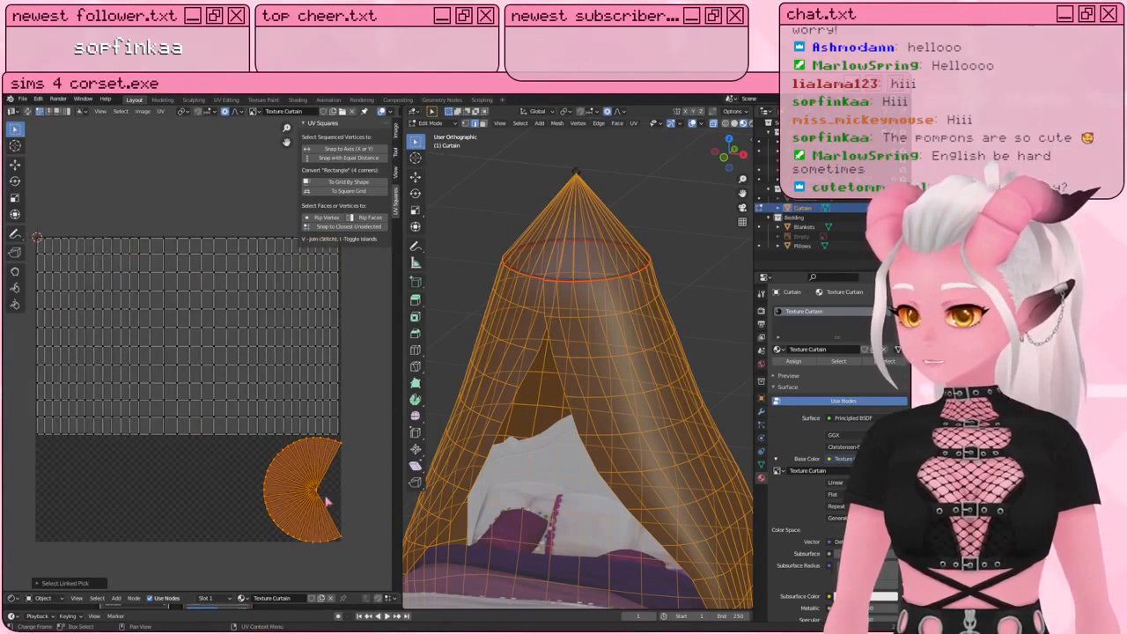
{"action": "middle_click_drag", "start_coordinate": [326, 501], "coordinate": [290, 447]}
{"action": "scroll", "coordinate": [292, 470], "scroll_direction": "up", "scroll_amount": 2}
{"action": "key", "text": "s"}
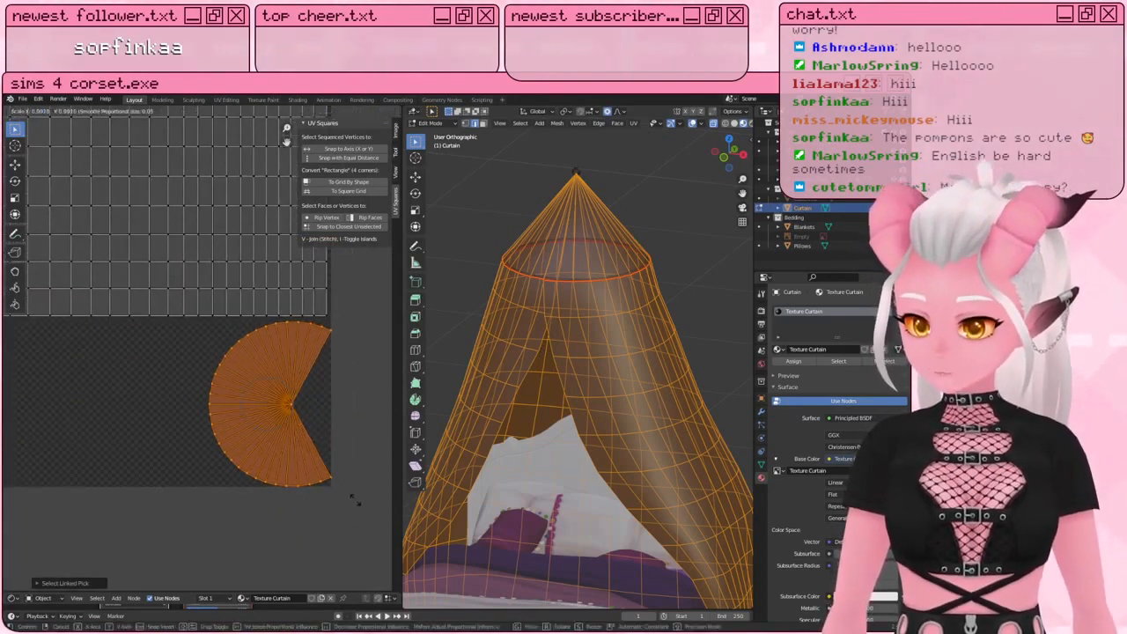
{"action": "left_click", "coordinate": [354, 500]}
{"action": "key", "text": "g"}
{"action": "left_click", "coordinate": [307, 455]}
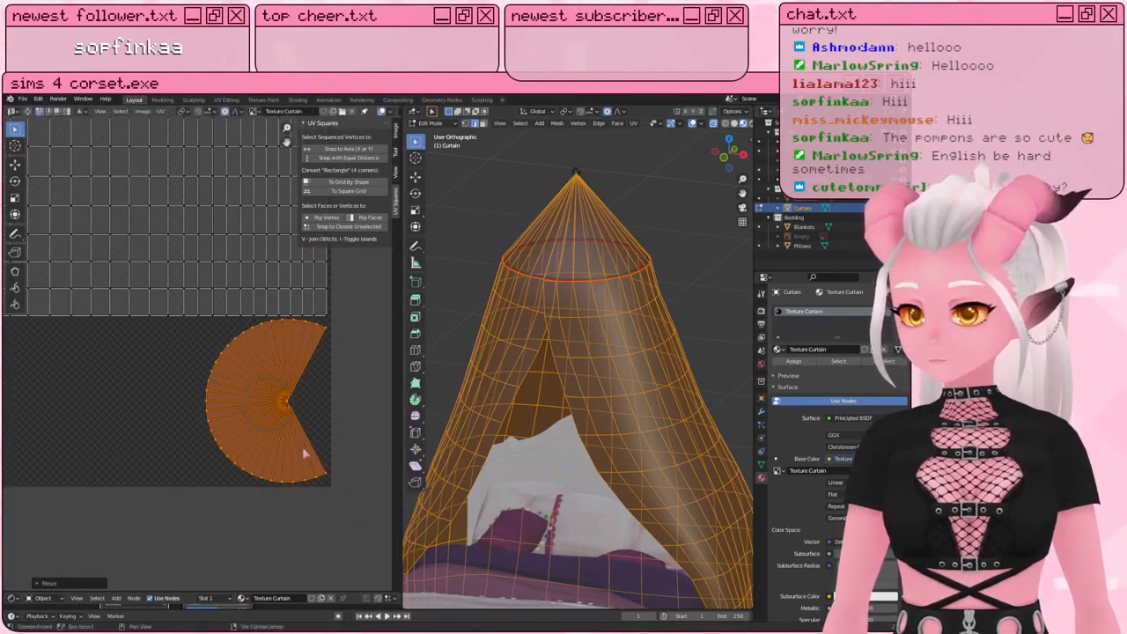
{"action": "scroll", "coordinate": [204, 381], "scroll_direction": "down", "scroll_amount": 3}
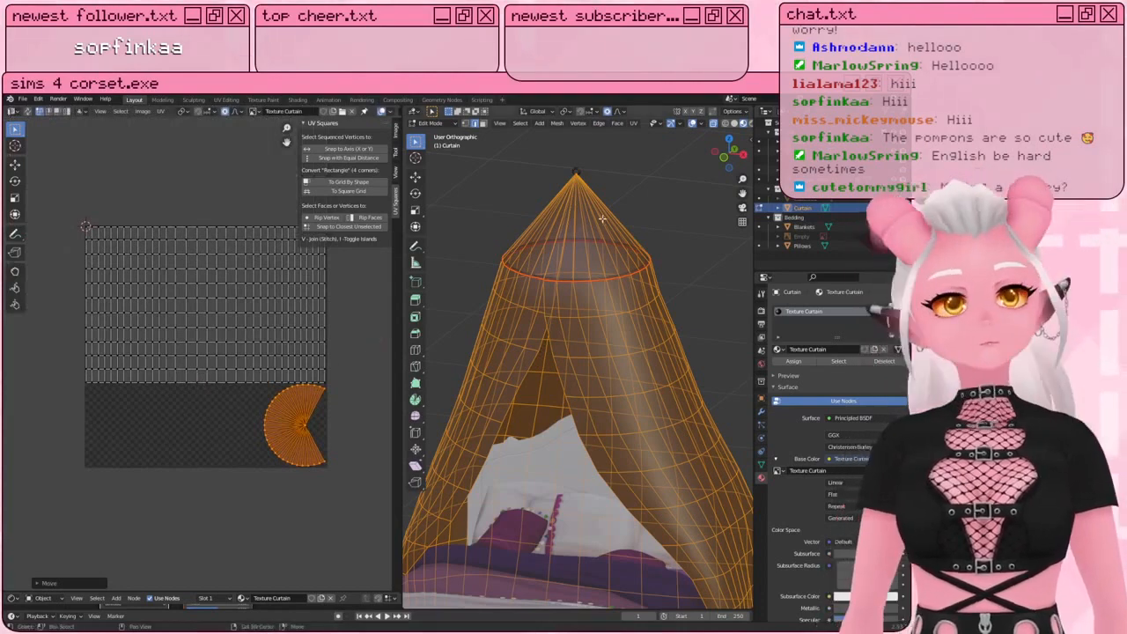
Step: Select only the linked hoop around the base of the curtain's cone and unwrap it
{"action": "scroll", "coordinate": [581, 251], "scroll_direction": "up", "scroll_amount": 4}
{"action": "scroll", "coordinate": [583, 243], "scroll_direction": "down", "scroll_amount": 1}
{"action": "key", "text": "a"}
{"action": "key", "text": "a"}
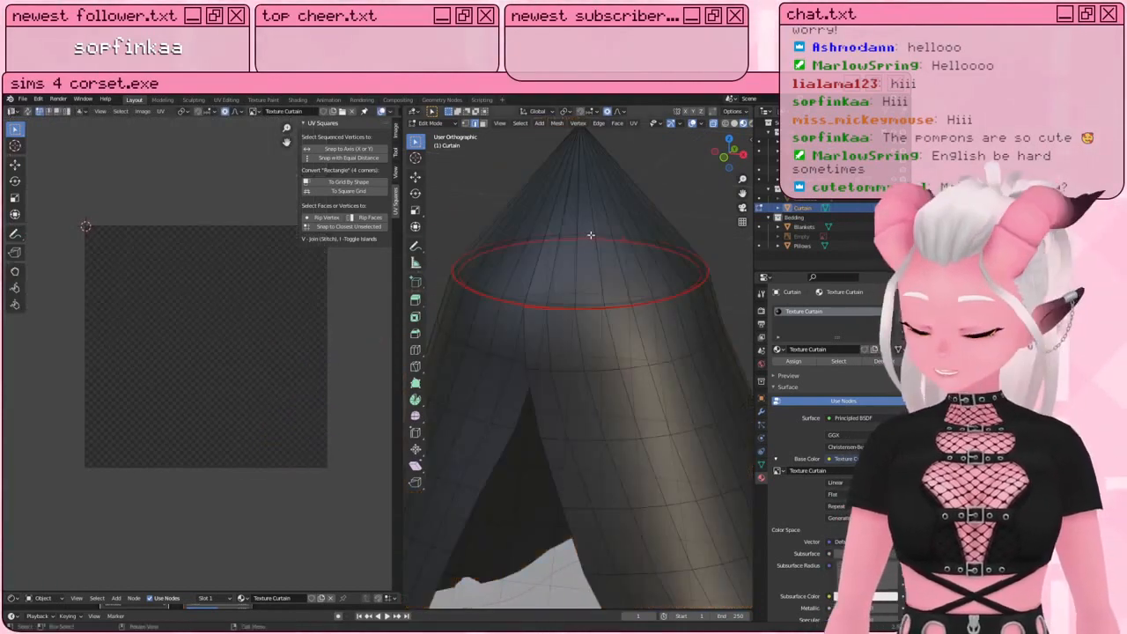
{"action": "key", "text": "l"}
{"action": "key", "text": "u"}
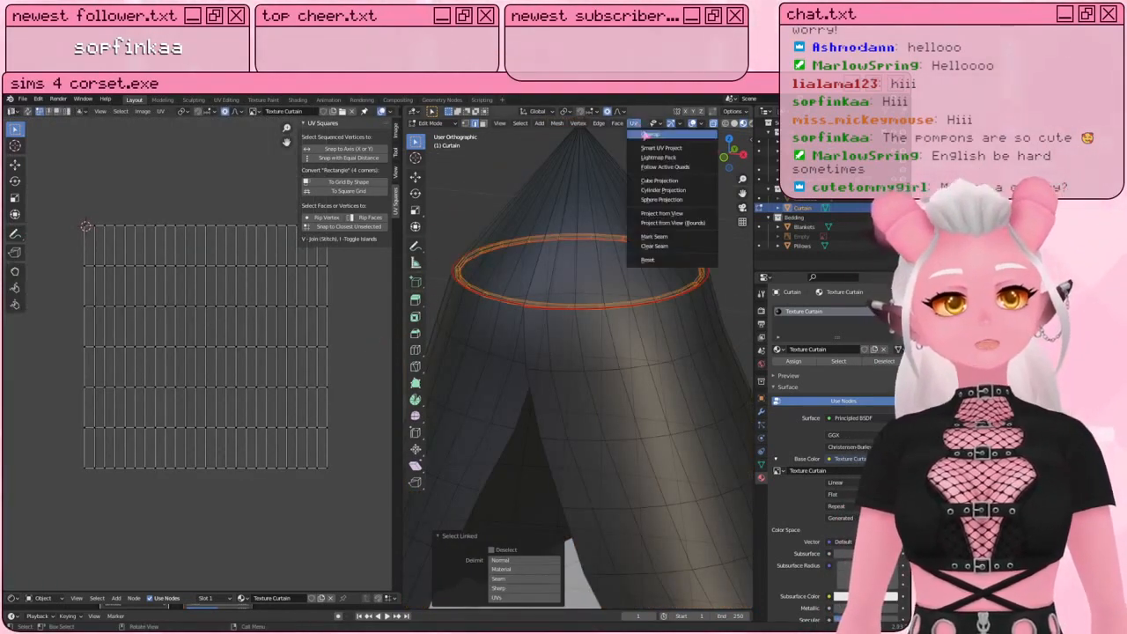
{"action": "left_click", "coordinate": [656, 139]}
Step: Rotate the hoop's UV strip by 90 degrees and move it to the bottom edge of the image
{"action": "scroll", "coordinate": [66, 303], "scroll_direction": "up", "scroll_amount": 1}
{"action": "scroll", "coordinate": [64, 305], "scroll_direction": "down", "scroll_amount": 2}
{"action": "middle_click_drag", "start_coordinate": [59, 312], "coordinate": [107, 323]}
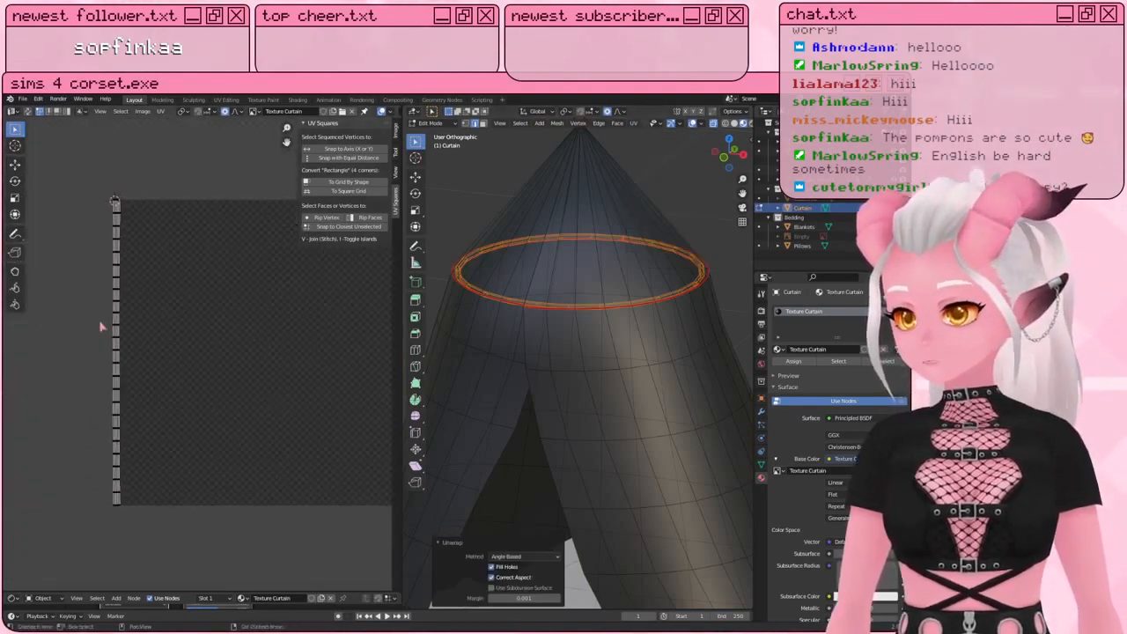
{"action": "scroll", "coordinate": [88, 323], "scroll_direction": "up", "scroll_amount": 3}
{"action": "scroll", "coordinate": [54, 367], "scroll_direction": "down", "scroll_amount": 4}
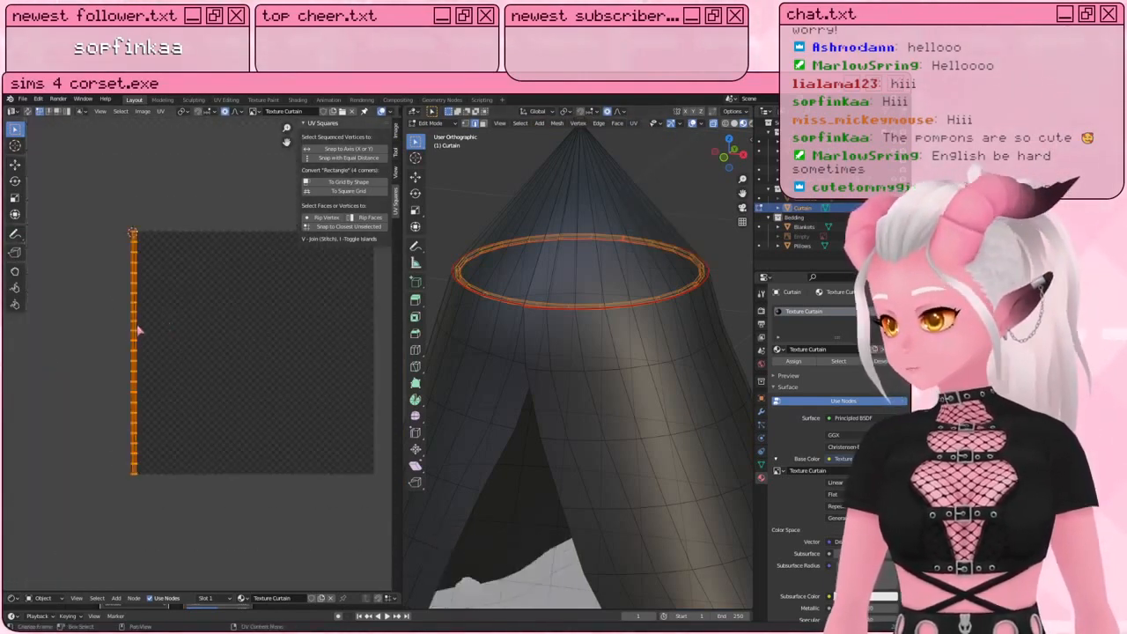
{"action": "type", "text": "r90"}
{"action": "key", "text": "Return"}
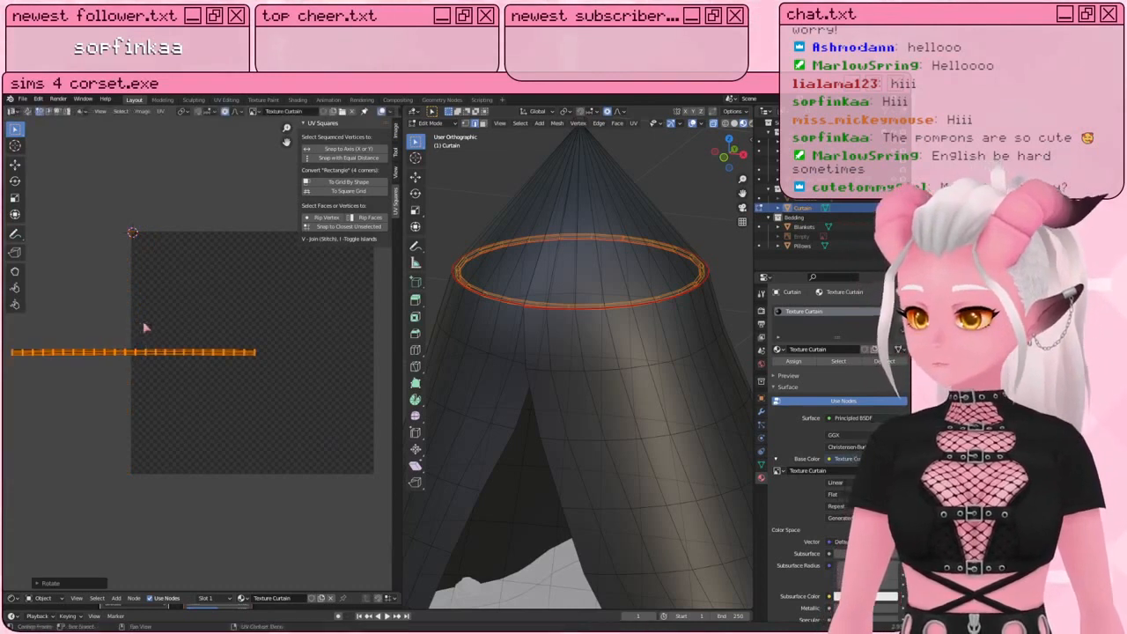
{"action": "middle_click_drag", "start_coordinate": [146, 351], "coordinate": [122, 342]}
{"action": "key", "text": "g"}
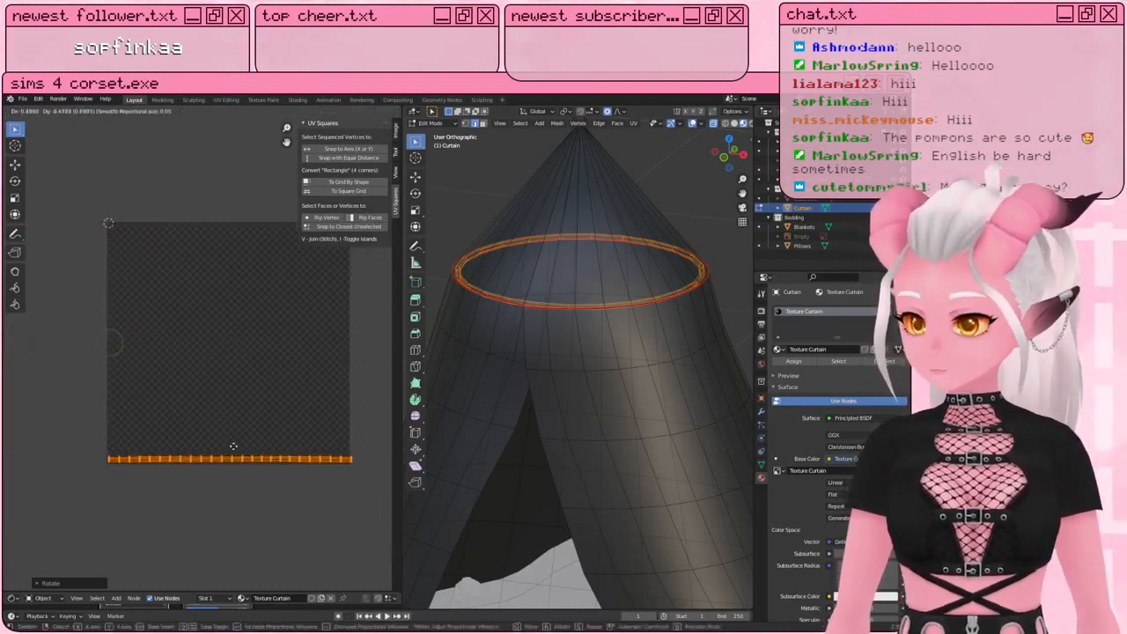
{"action": "left_click", "coordinate": [248, 460]}
Step: Scale the hoop's UV strip down slightly and align it within the image's bottom edge
{"action": "scroll", "coordinate": [256, 461], "scroll_direction": "up", "scroll_amount": 1}
{"action": "middle_click_drag", "start_coordinate": [303, 470], "coordinate": [241, 443]}
{"action": "key", "text": "s"}
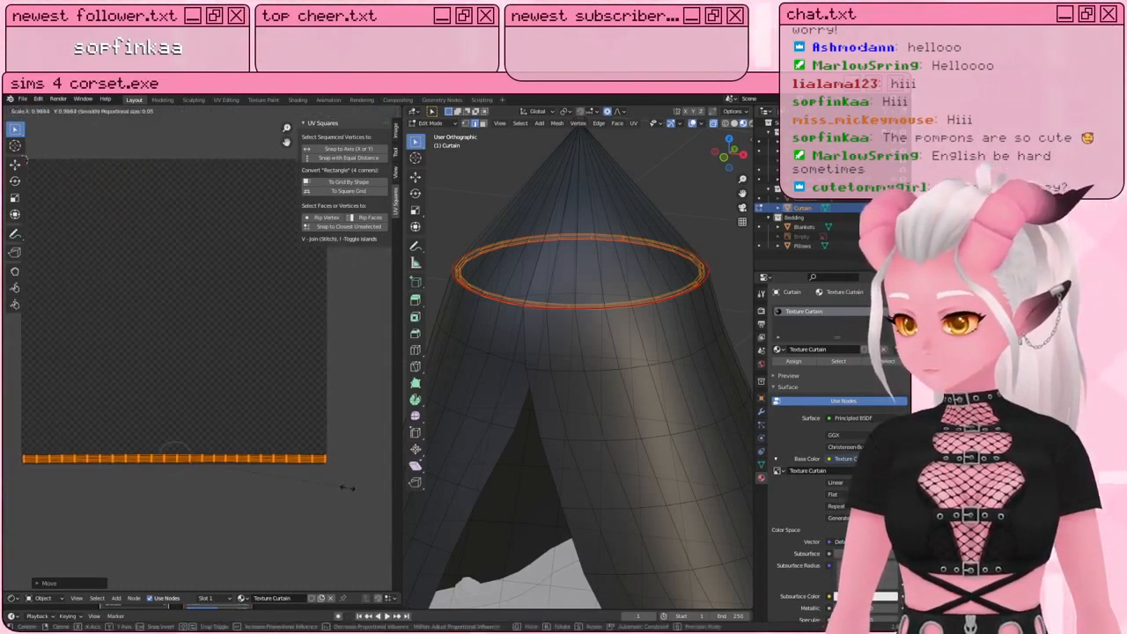
{"action": "left_click", "coordinate": [347, 490]}
{"action": "key", "text": "g"}
{"action": "left_click", "coordinate": [334, 485]}
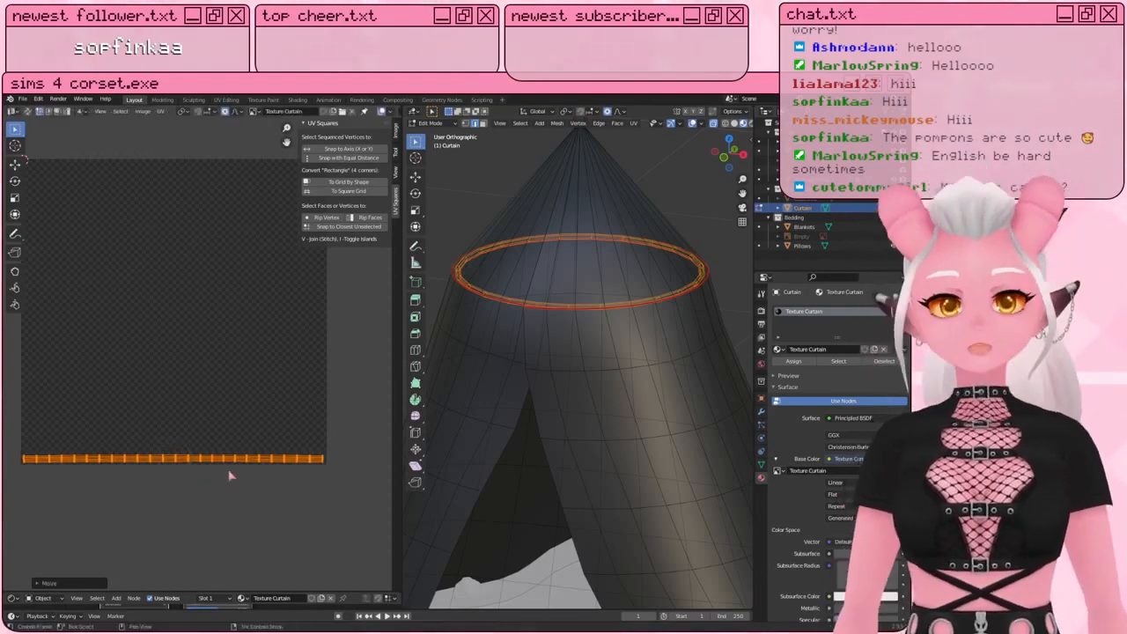
Step: Select the whole curtain mesh to show all its UVs, then rotate the fan-shaped cone-top island by 90 degrees
{"action": "key", "text": "Tab"}
{"action": "scroll", "coordinate": [528, 335], "scroll_direction": "up", "scroll_amount": 3}
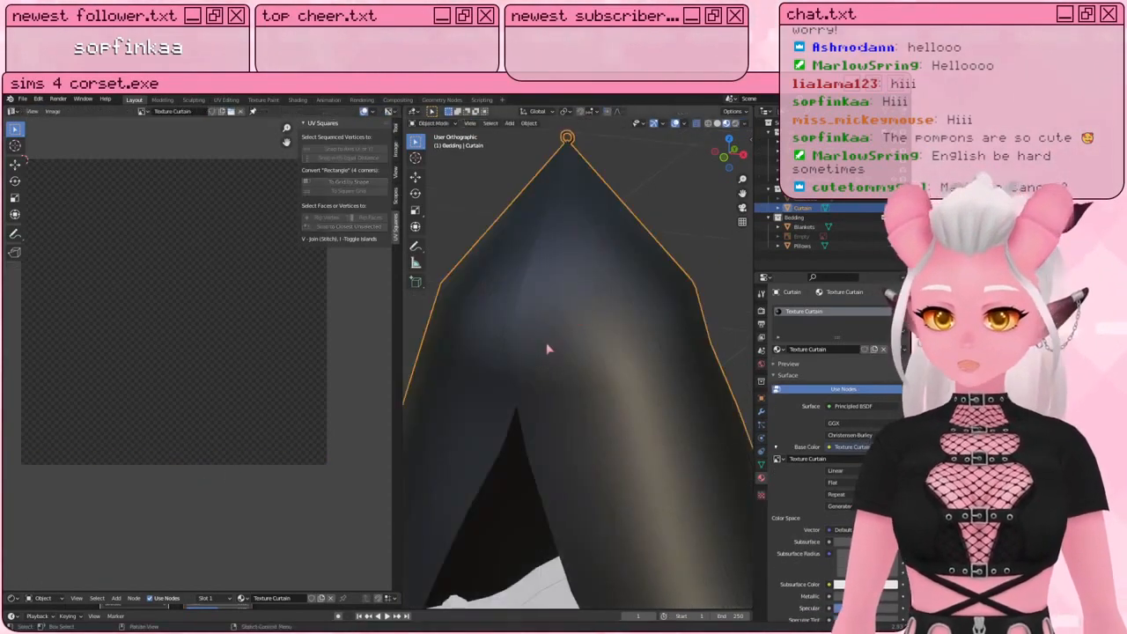
{"action": "key", "text": "Tab"}
{"action": "key", "text": "a"}
{"action": "key", "text": "a"}
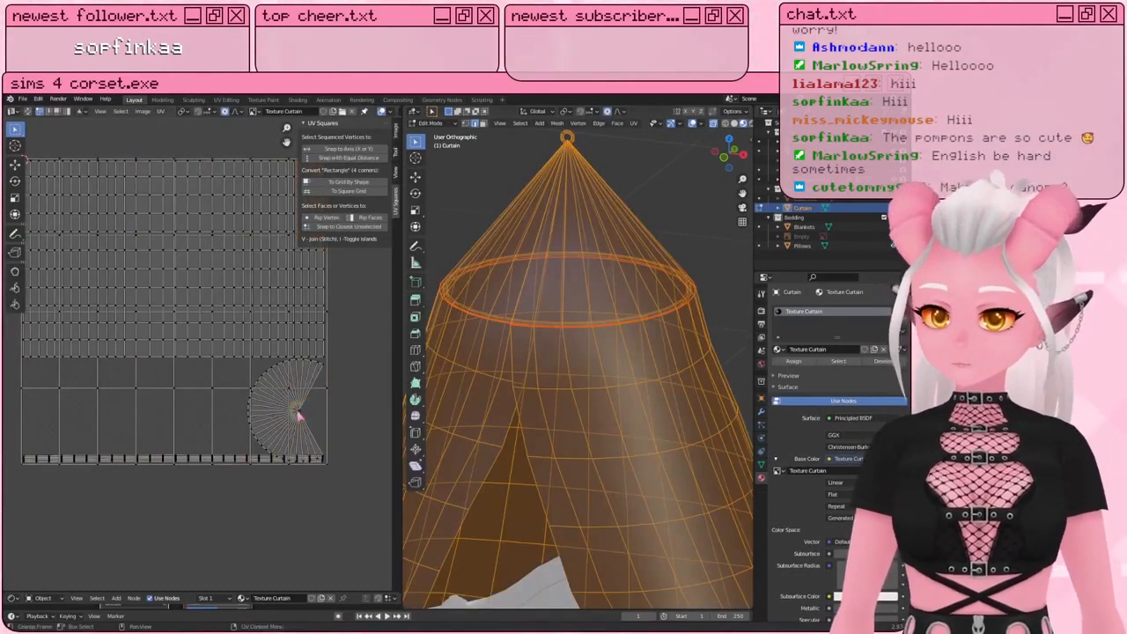
{"action": "key", "text": "l"}
{"action": "middle_click_drag", "start_coordinate": [323, 421], "coordinate": [302, 421]}
{"action": "type", "text": "r90"}
{"action": "key", "text": "Return"}
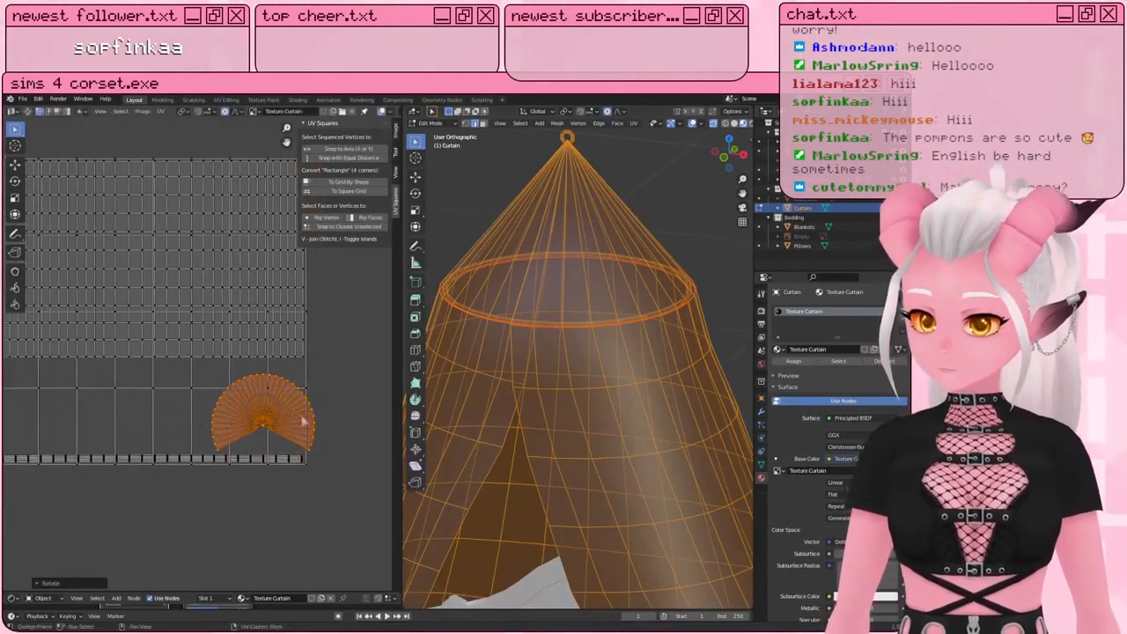
Step: Enlarge the rotated fan island and fit it between the fabric grid and the hoop strip near the right edge
{"action": "key", "text": "g"}
{"action": "left_click", "coordinate": [274, 417]}
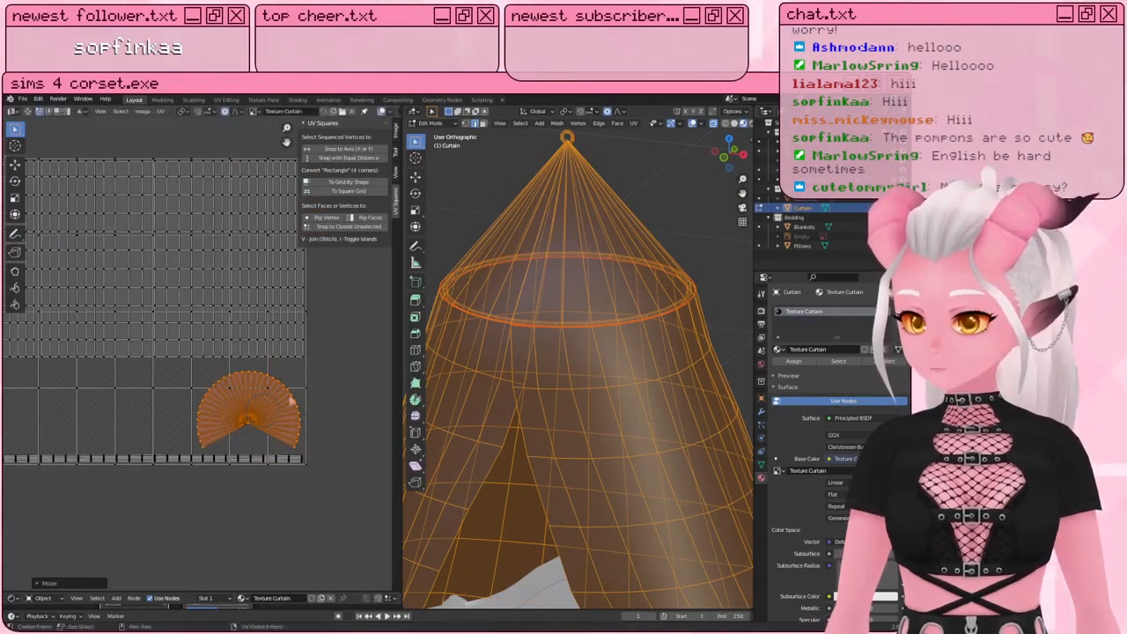
{"action": "key", "text": "s"}
{"action": "left_click", "coordinate": [358, 385]}
{"action": "key", "text": "g"}
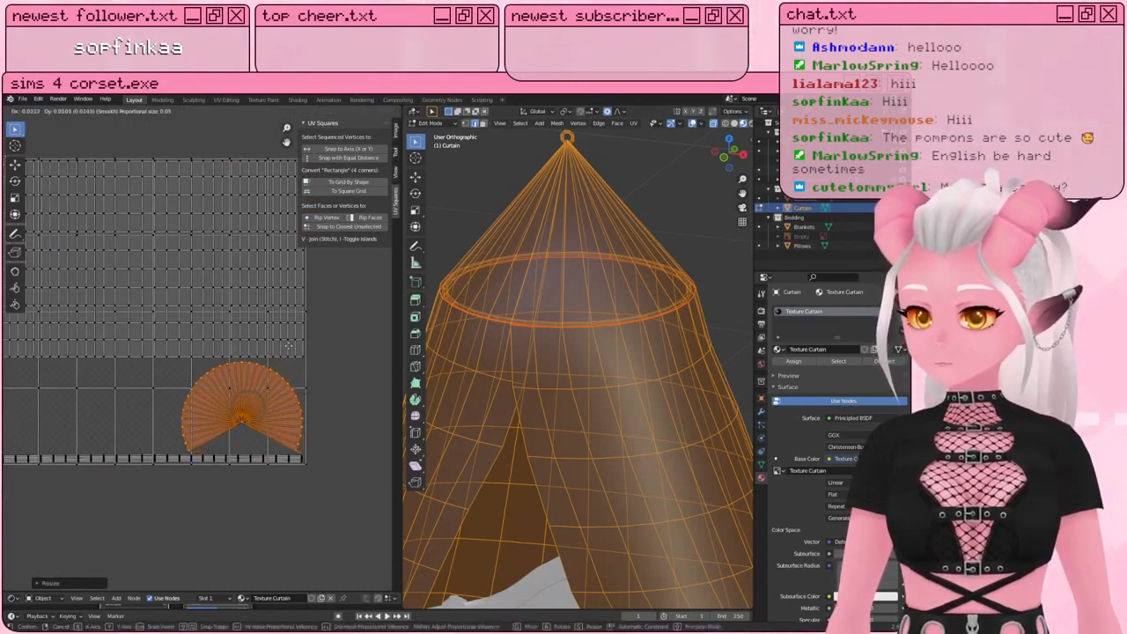
{"action": "left_click", "coordinate": [296, 340]}
Step: Clear the selection, select the linked hanging ring at the curtain's tip and unwrap it
{"action": "middle_click_drag", "start_coordinate": [546, 212], "coordinate": [553, 249], "text": "shift"}
{"action": "key", "text": "alt+a"}
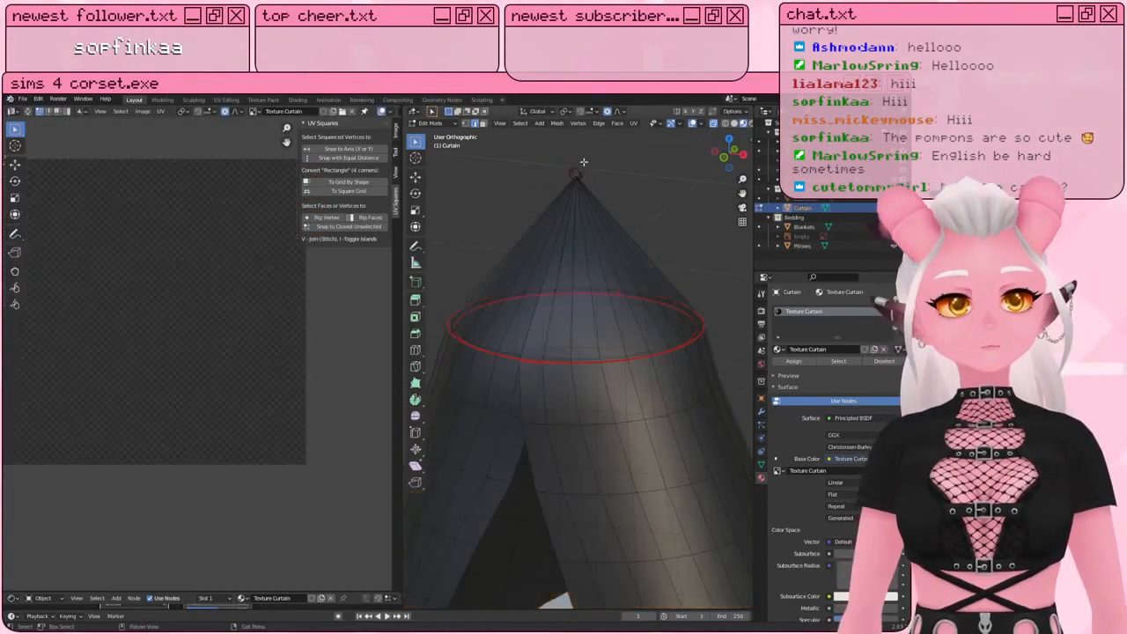
{"action": "left_click", "coordinate": [574, 171]}
{"action": "key", "text": "ctrl+l"}
{"action": "left_click", "coordinate": [633, 123]}
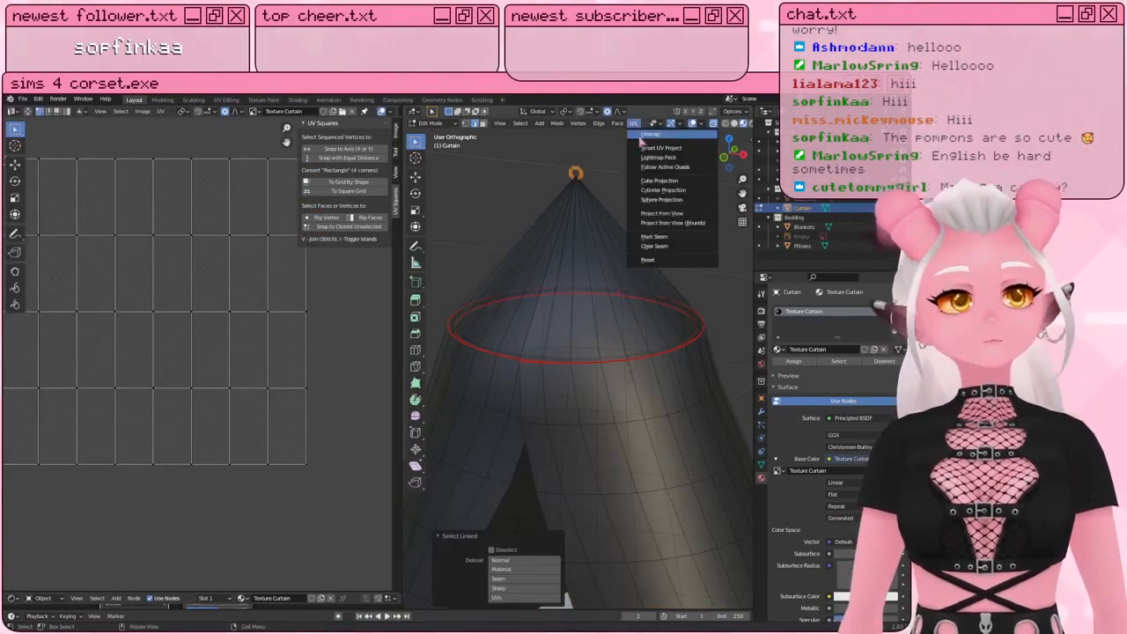
{"action": "left_click", "coordinate": [642, 140]}
Step: Shrink the hanging ring's UV island, rotate it by 90 degrees and move it into the empty lower left area
{"action": "key", "text": "a"}
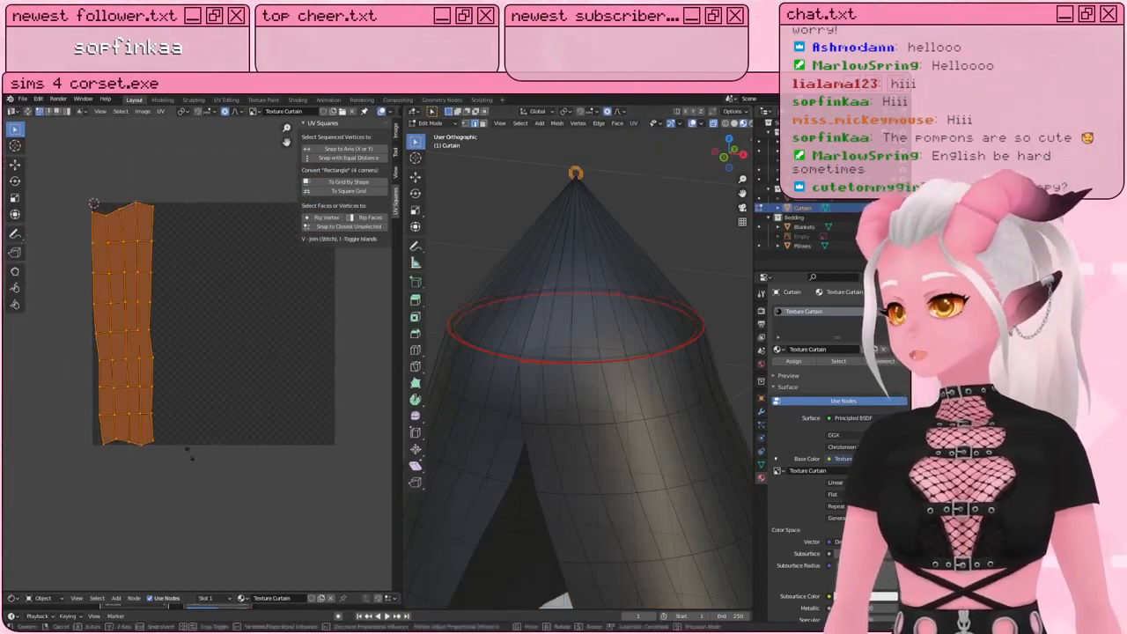
{"action": "type", "text": "sr90"}
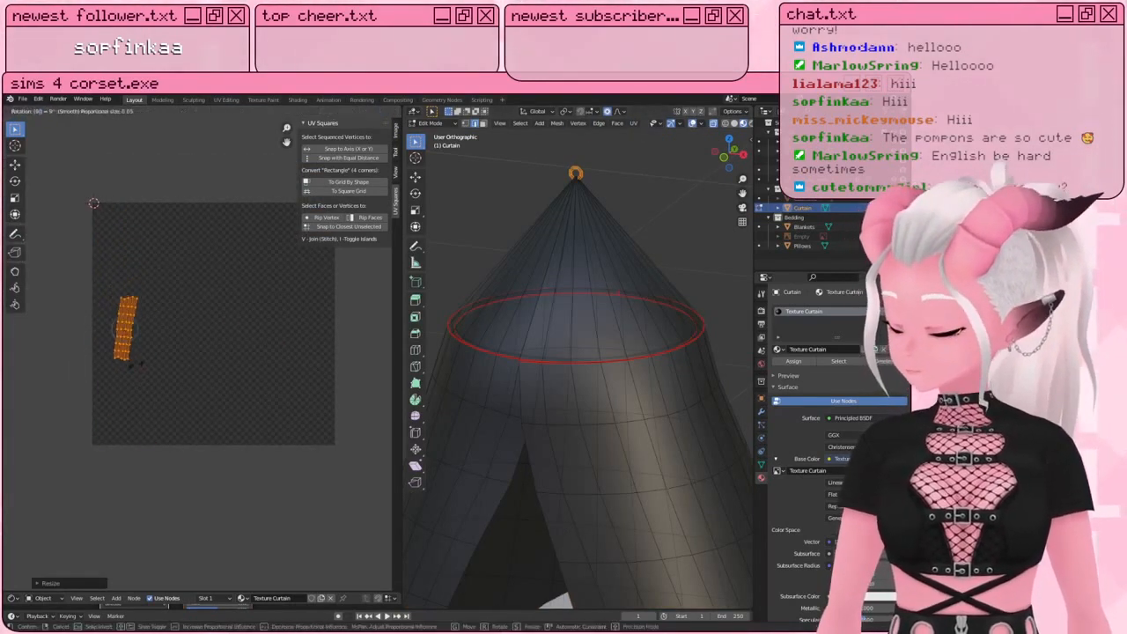
{"action": "key", "text": "Return"}
{"action": "key", "text": "g"}
{"action": "left_click", "coordinate": [204, 393]}
Step: With all curtain UVs displayed, shrink the hanging ring's island further and place it beside the fan, just above the hoop strip
{"action": "key", "text": "a"}
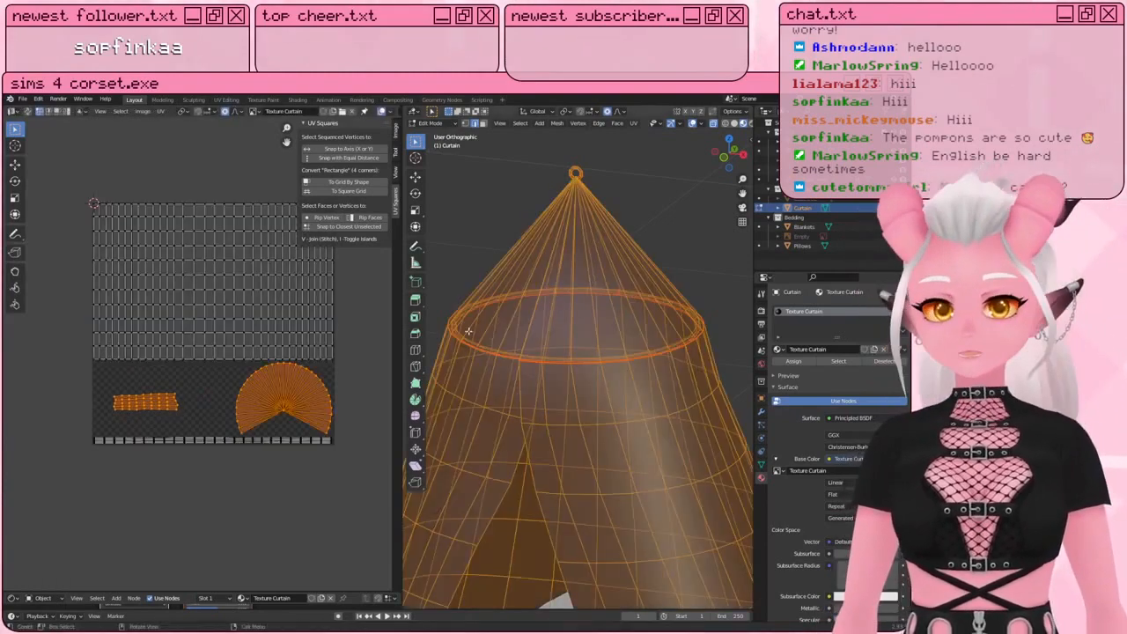
{"action": "key", "text": "l"}
{"action": "scroll", "coordinate": [180, 410], "scroll_direction": "up", "scroll_amount": 2}
{"action": "middle_click_drag", "start_coordinate": [212, 446], "coordinate": [194, 418]}
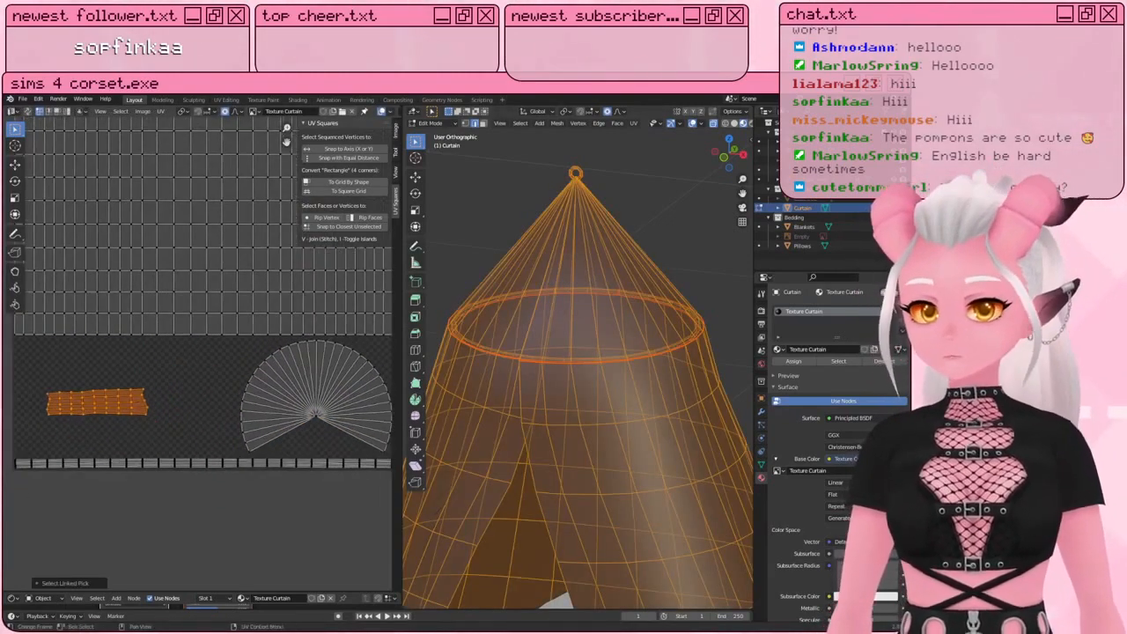
{"action": "key", "text": "s"}
{"action": "left_click", "coordinate": [209, 414]}
{"action": "key", "text": "g"}
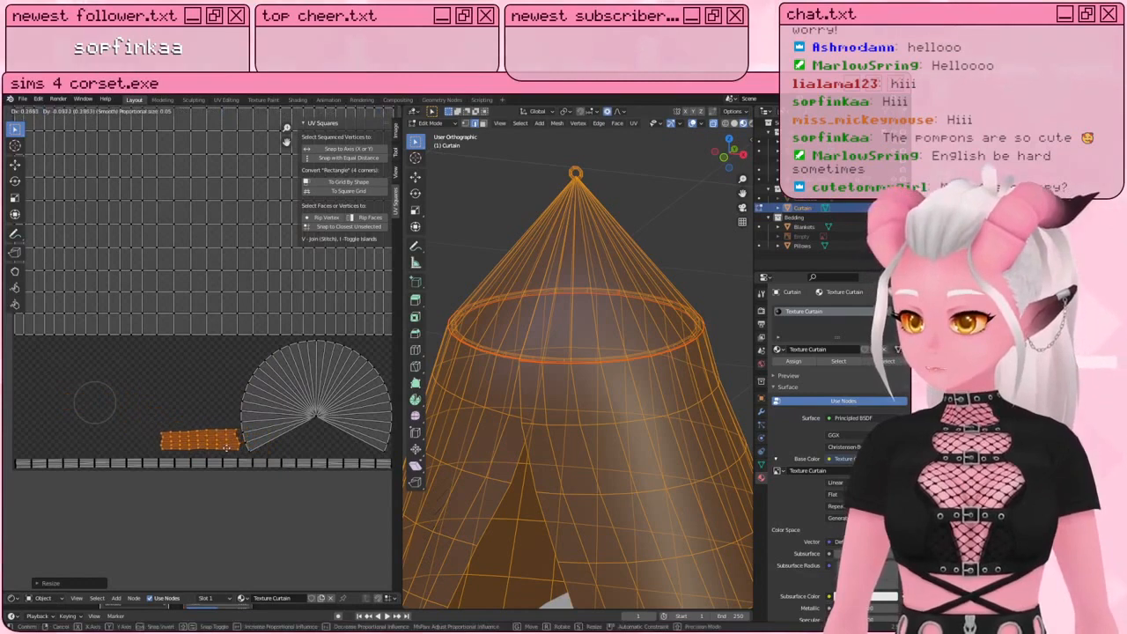
{"action": "left_click", "coordinate": [226, 450]}
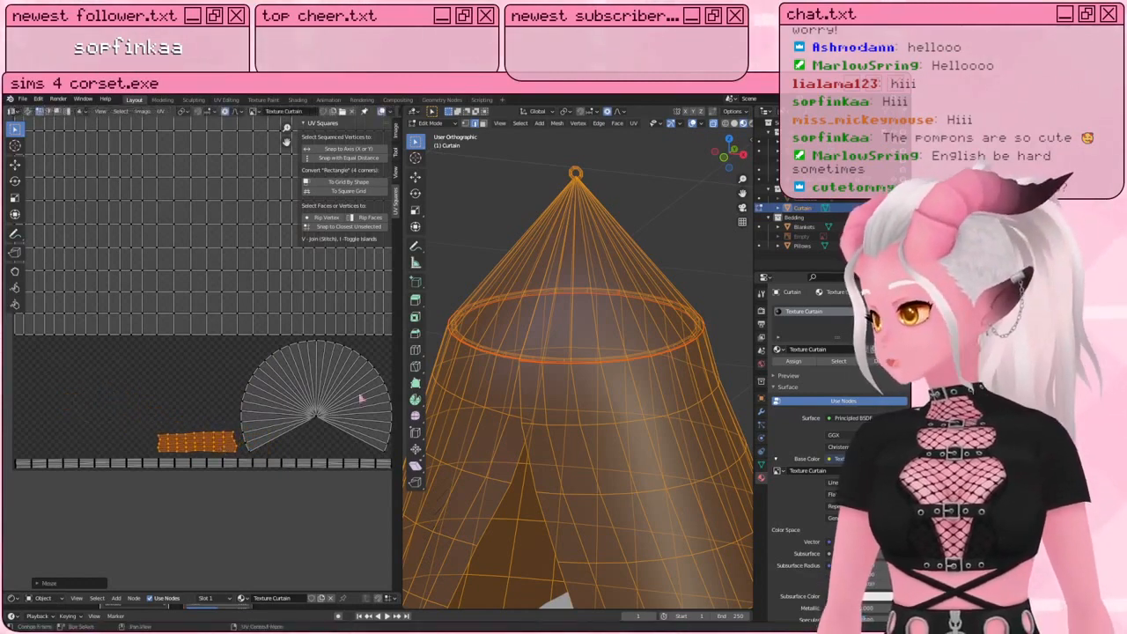
{"action": "scroll", "coordinate": [549, 307], "scroll_direction": "down", "scroll_amount": 7}
{"action": "middle_click_drag", "start_coordinate": [548, 307], "coordinate": [536, 186], "text": "shift"}
{"action": "scroll", "coordinate": [612, 310], "scroll_direction": "up", "scroll_amount": 2}
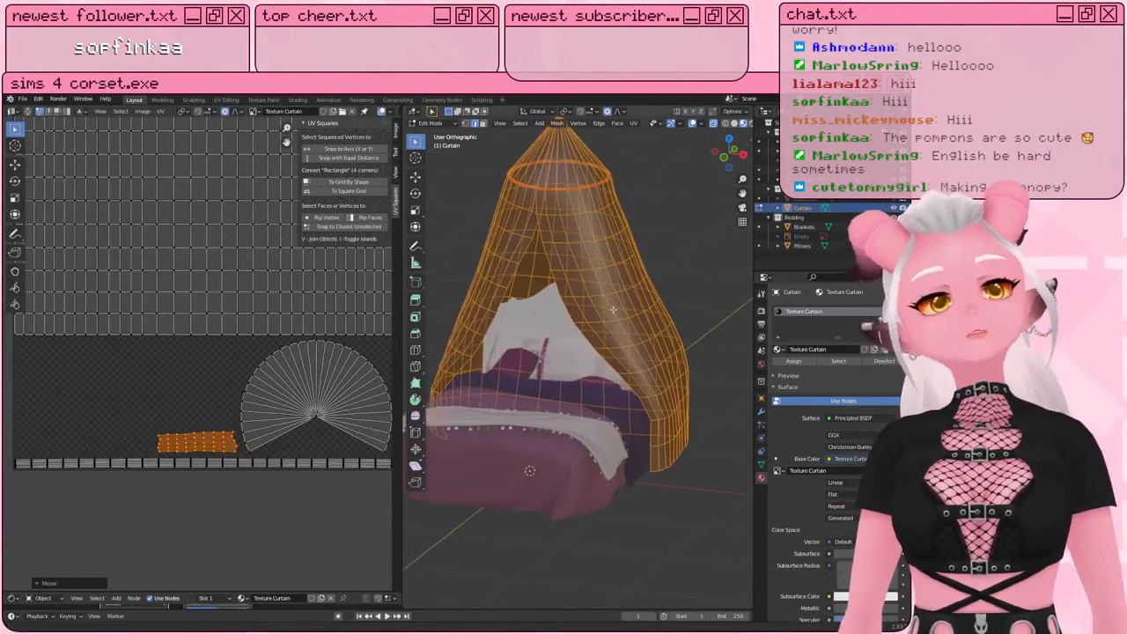
{"action": "middle_click_drag", "start_coordinate": [613, 310], "coordinate": [597, 354], "text": "shift"}
{"action": "scroll", "coordinate": [573, 256], "scroll_direction": "up", "scroll_amount": 3}
{"action": "middle_click_drag", "start_coordinate": [523, 231], "coordinate": [607, 339], "text": "shift"}
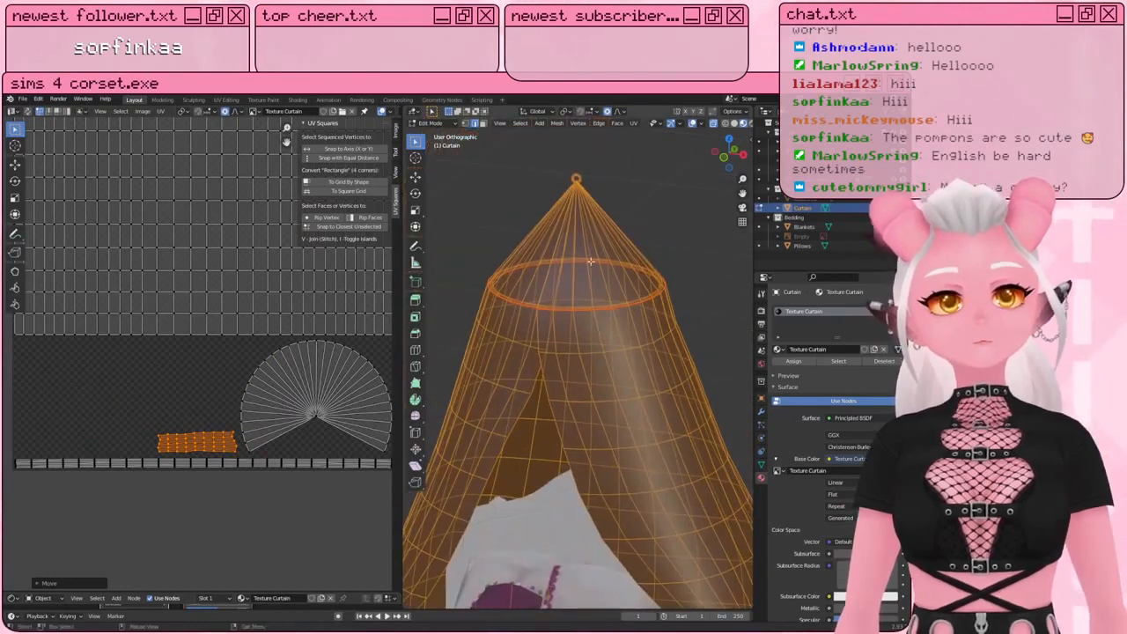
Step: Select the linked curtain fabric and hide it, and select the linked hoop
{"action": "key", "text": "alt+a"}
{"action": "key", "text": "l"}
{"action": "key", "text": "h"}
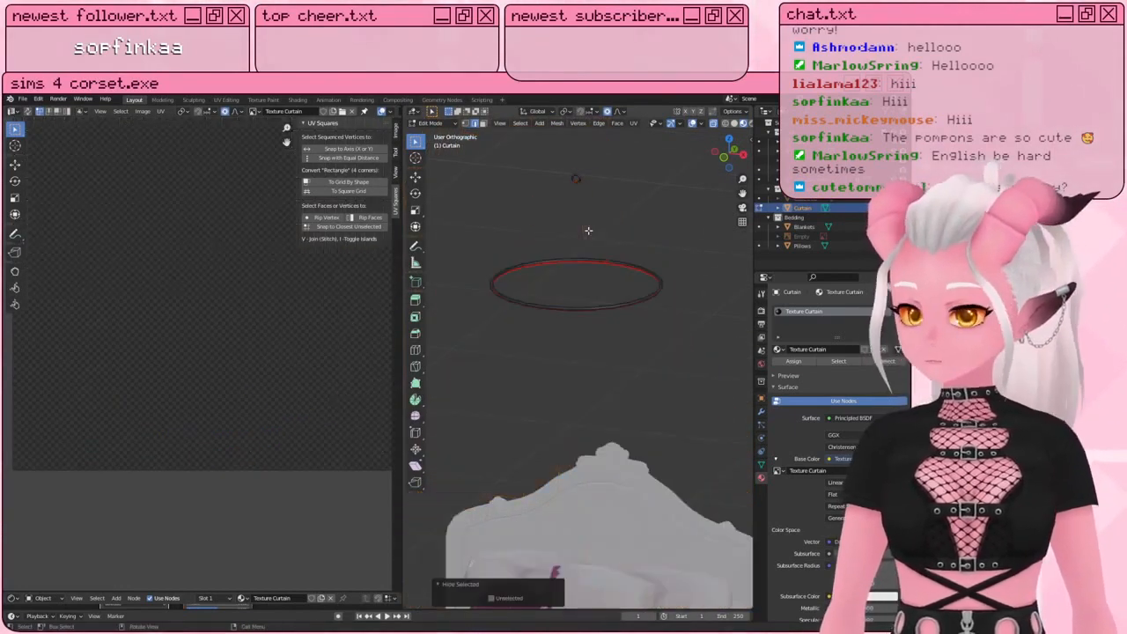
{"action": "scroll", "coordinate": [588, 230], "scroll_direction": "up", "scroll_amount": 3}
{"action": "left_click", "coordinate": [608, 279]}
{"action": "key", "text": "l"}
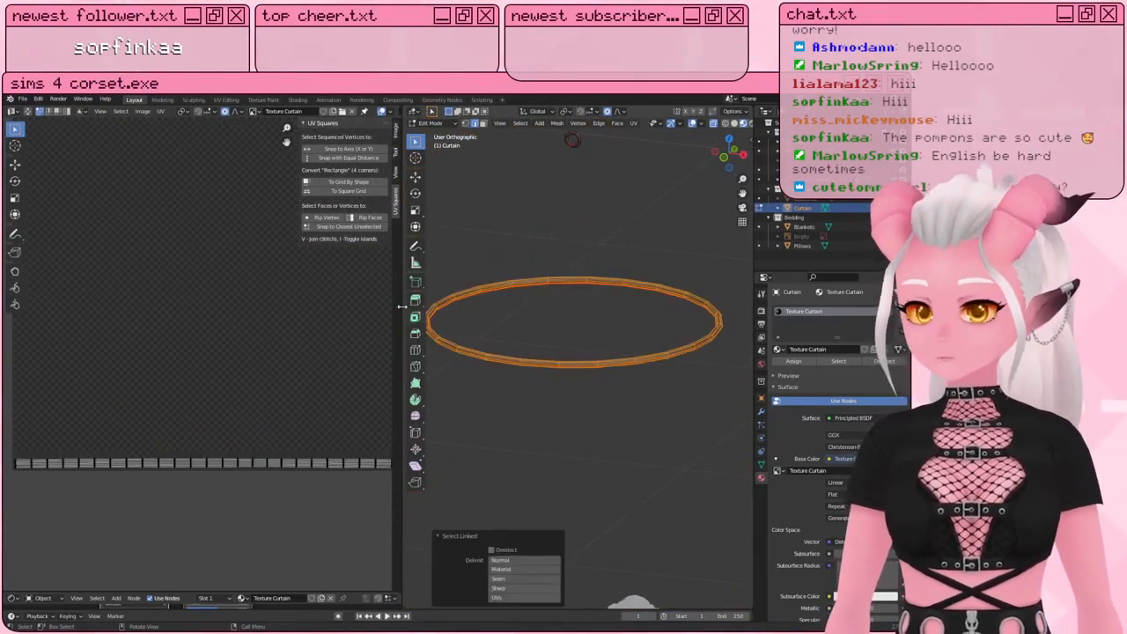
Step: Widen the 3D viewport at the expense of the UV editor and collapse the UV Squares sidebar
{"action": "left_click_drag", "start_coordinate": [397, 205], "coordinate": [251, 204]}
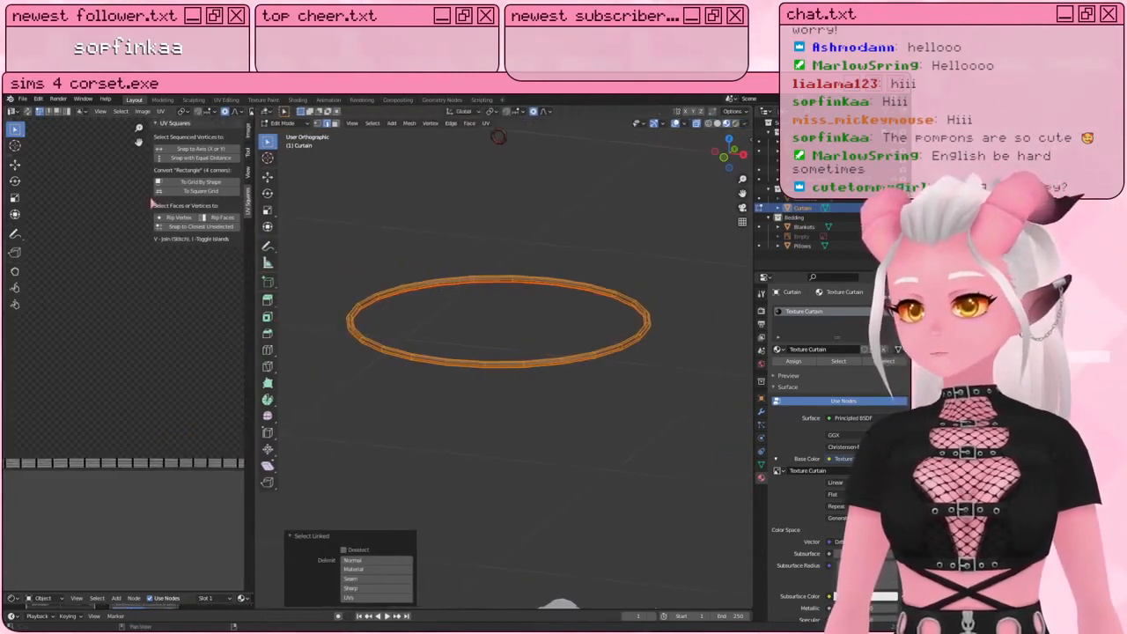
{"action": "left_click_drag", "start_coordinate": [153, 202], "coordinate": [236, 204]}
{"action": "scroll", "coordinate": [398, 227], "scroll_direction": "down", "scroll_amount": 2}
{"action": "middle_click_drag", "start_coordinate": [400, 229], "coordinate": [419, 245], "text": "shift"}
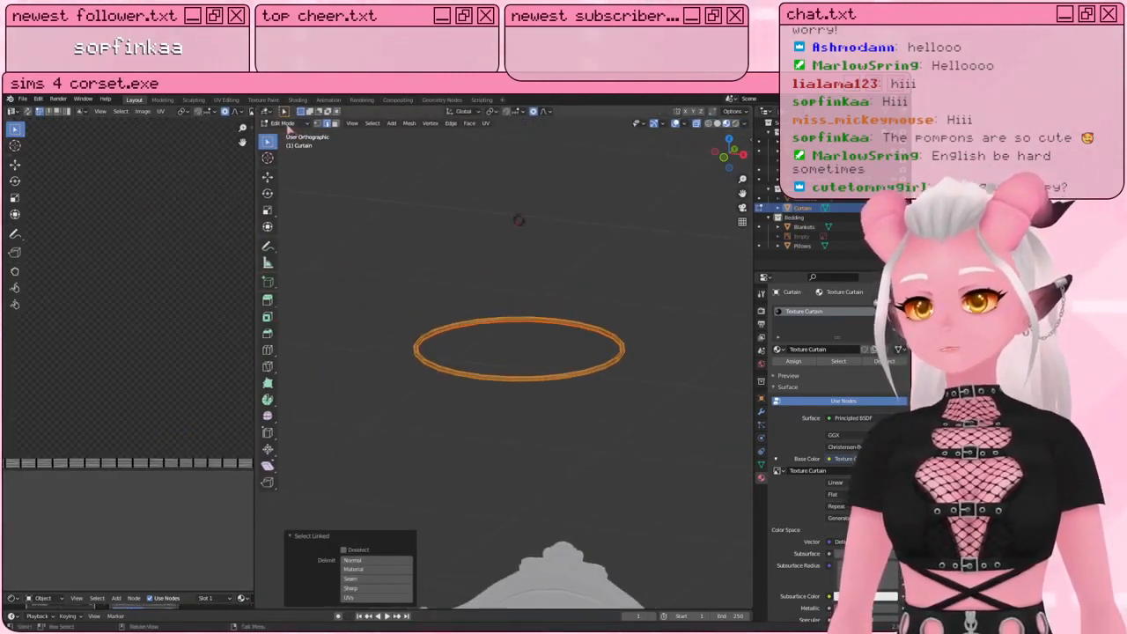
Step: Switch the curtain object to Texture Paint mode with face selection masking enabled and choose the Fill tool
{"action": "left_click", "coordinate": [285, 125]}
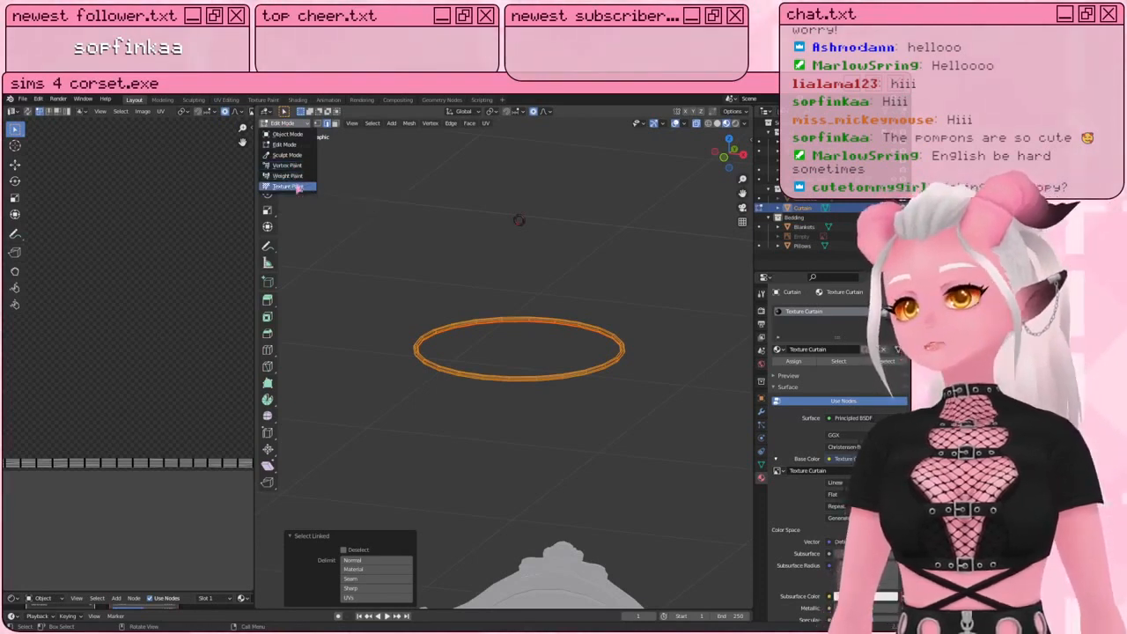
{"action": "left_click", "coordinate": [287, 186]}
{"action": "scroll", "coordinate": [394, 300], "scroll_direction": "up", "scroll_amount": 2}
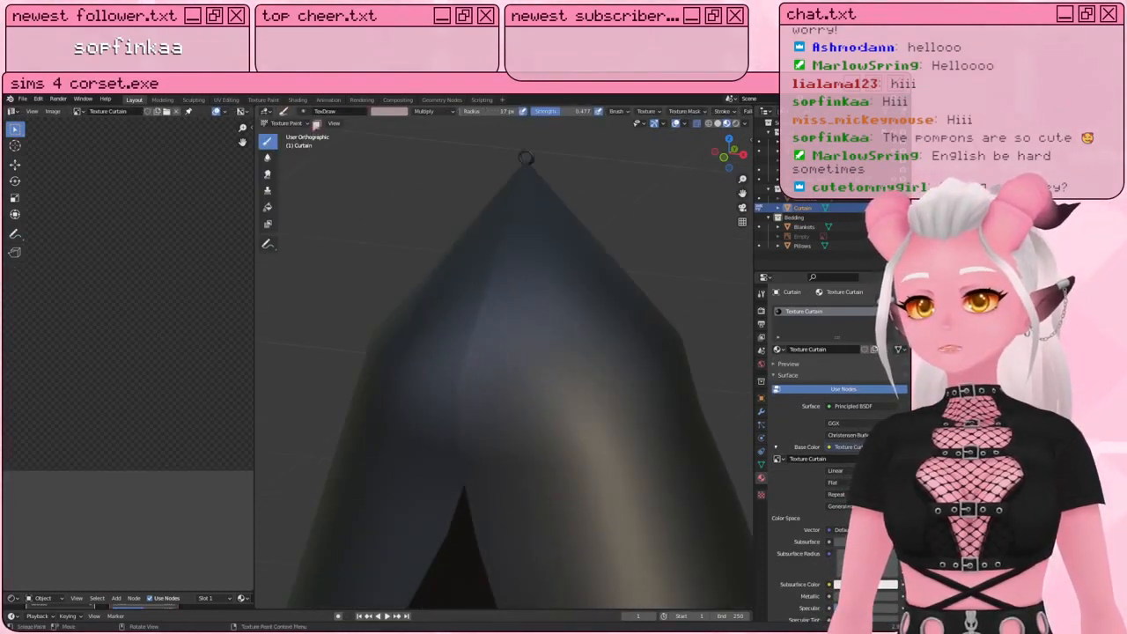
{"action": "left_click", "coordinate": [317, 125]}
{"action": "left_click", "coordinate": [269, 208]}
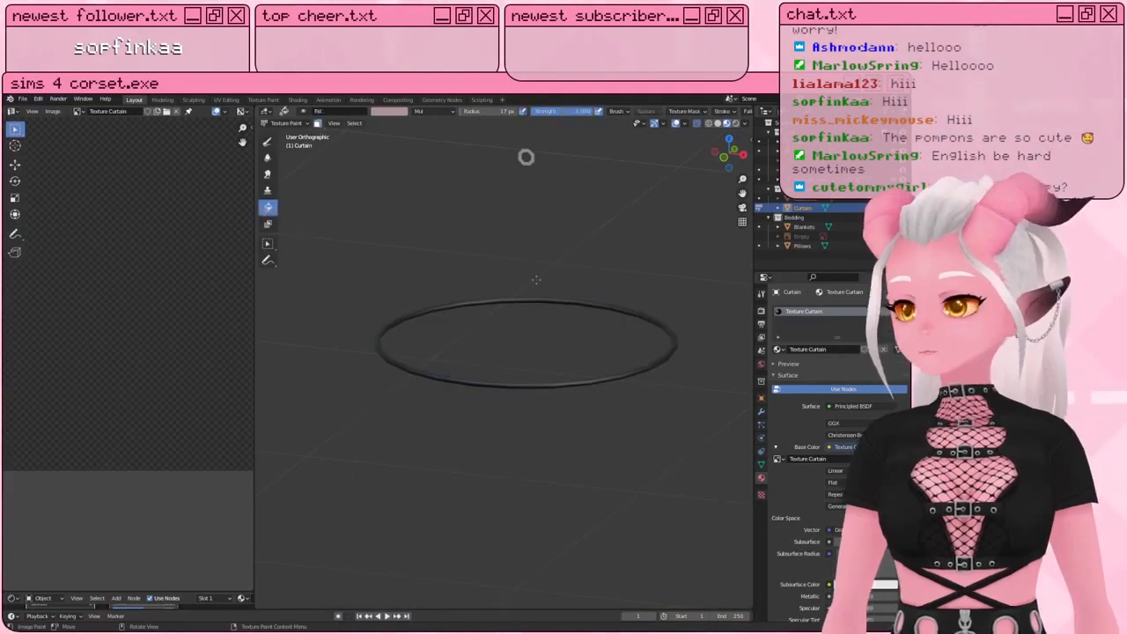
Step: Set the Fill brush to a light tan colour and fill the hoop with it
{"action": "left_click", "coordinate": [763, 294]}
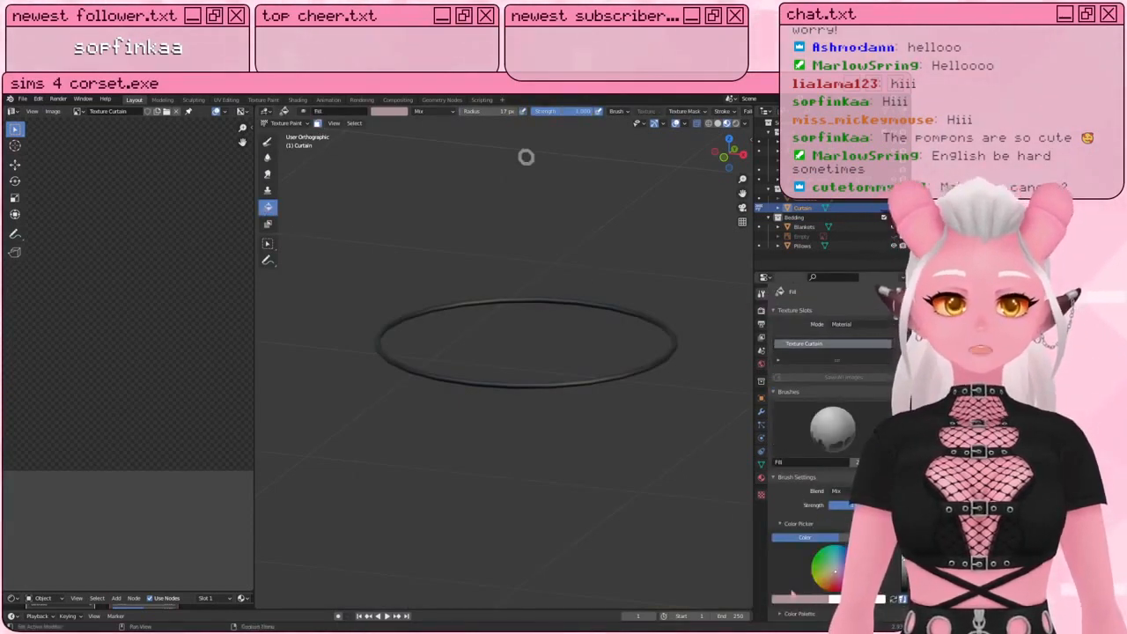
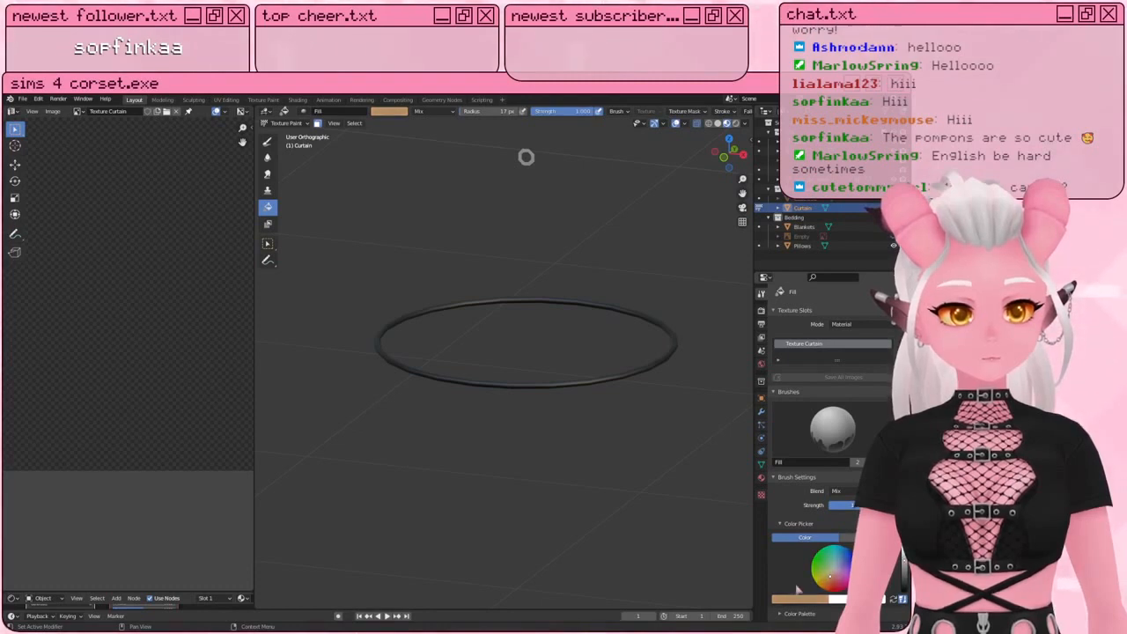
{"action": "left_click", "coordinate": [526, 157]}
{"action": "scroll", "coordinate": [519, 219], "scroll_direction": "down", "scroll_amount": 5}
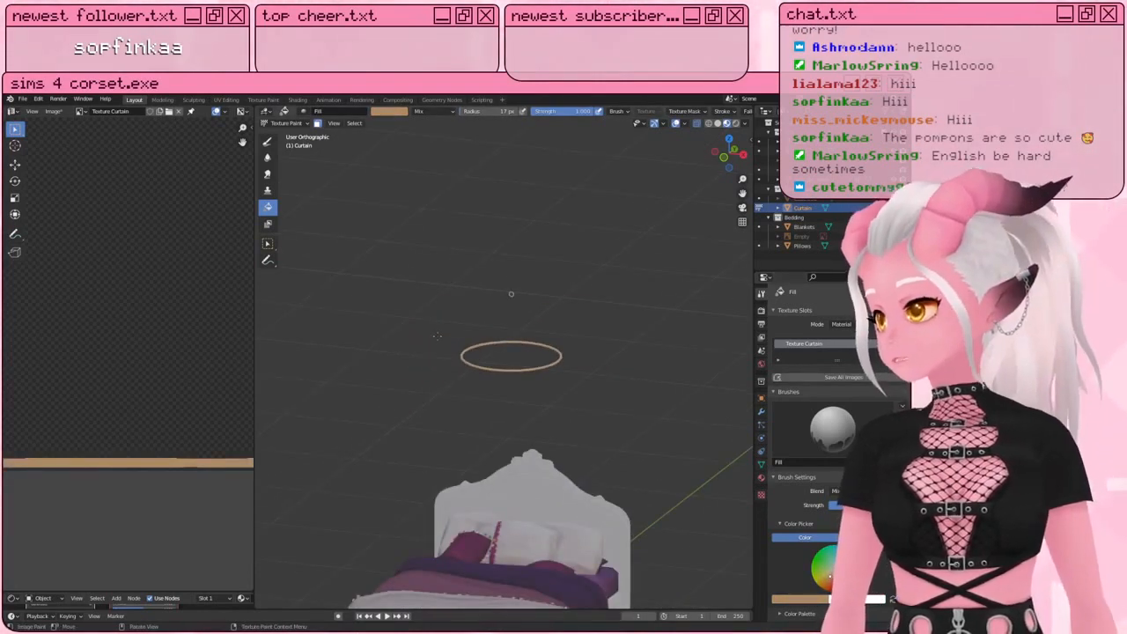
Step: Select only the hanging ring's faces in Edit Mode and fill them with a golden brown in Texture Paint mode
{"action": "scroll", "coordinate": [511, 293], "scroll_direction": "up", "scroll_amount": 8}
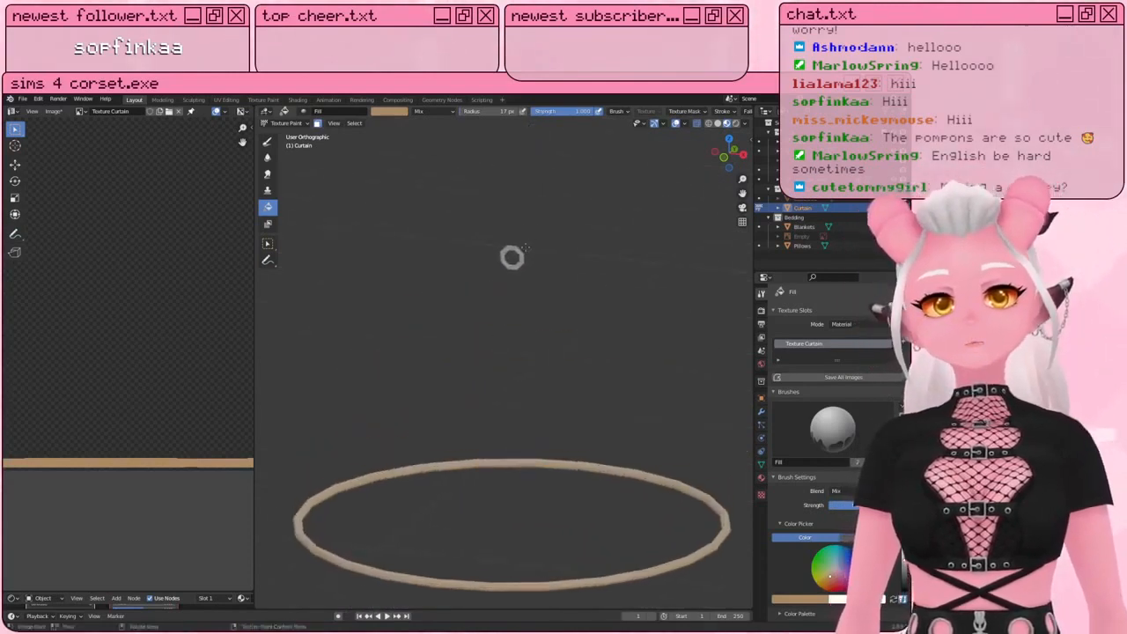
{"action": "scroll", "coordinate": [525, 247], "scroll_direction": "up", "scroll_amount": 1}
{"action": "key", "text": "Tab"}
{"action": "key", "text": "a"}
{"action": "key", "text": "a"}
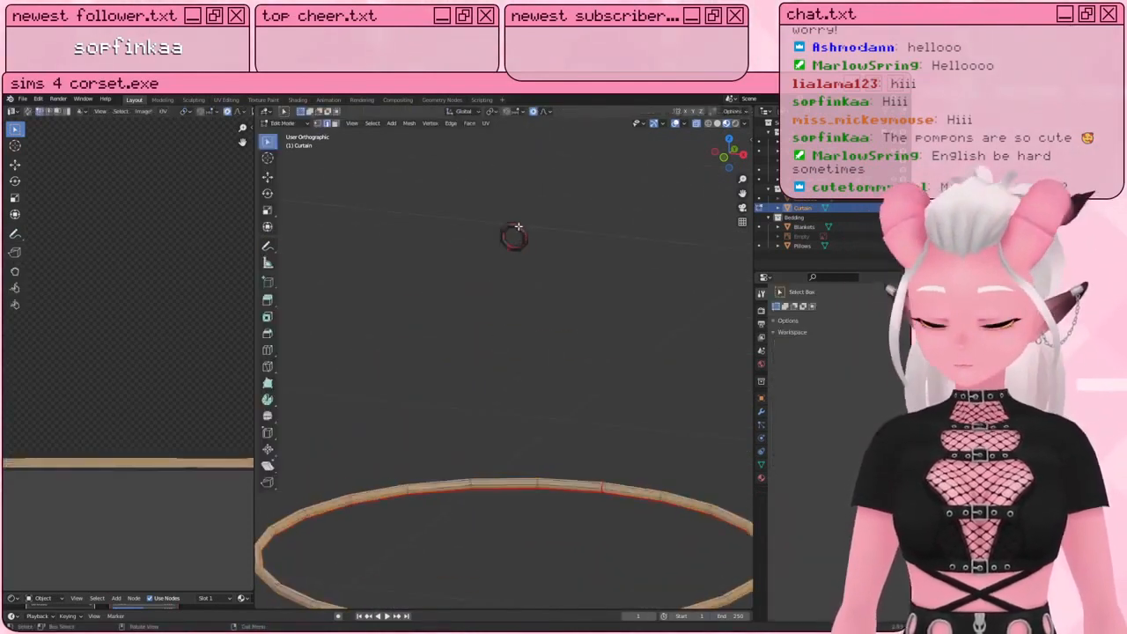
{"action": "key", "text": "Tab"}
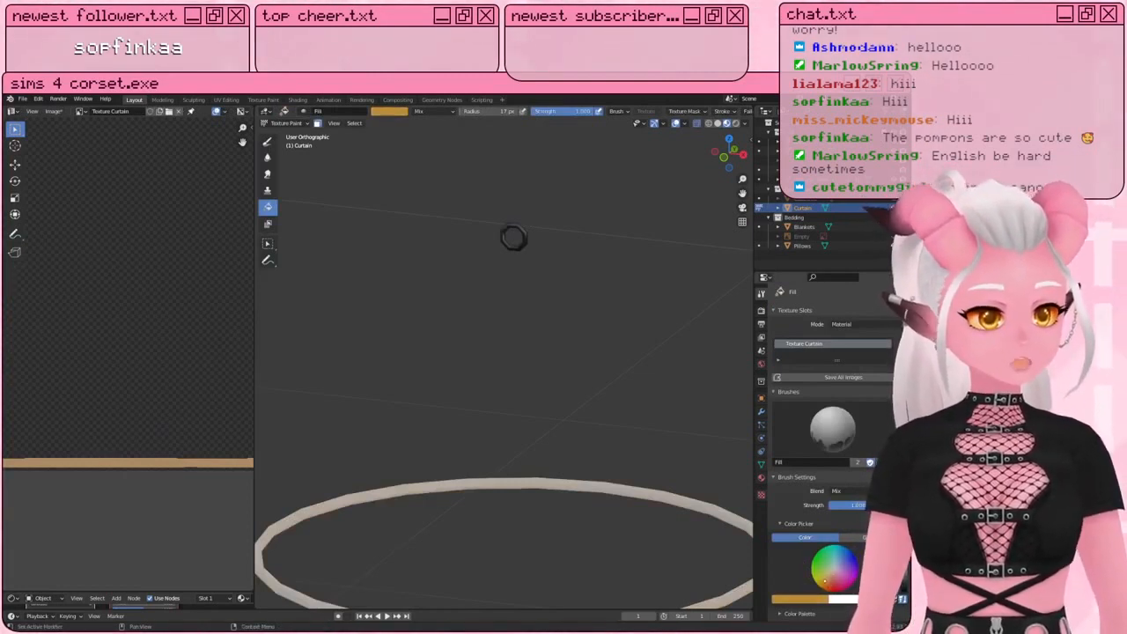
{"action": "left_click", "coordinate": [513, 238]}
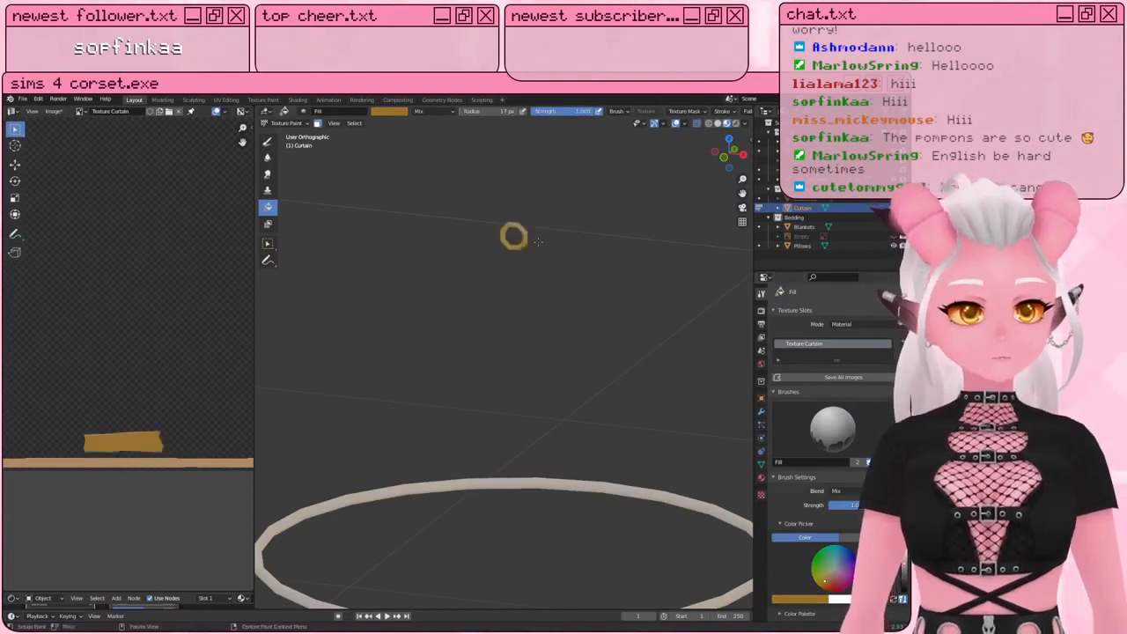
{"action": "scroll", "coordinate": [502, 280], "scroll_direction": "up", "scroll_amount": 3}
{"action": "scroll", "coordinate": [819, 557], "scroll_direction": "down", "scroll_amount": 4}
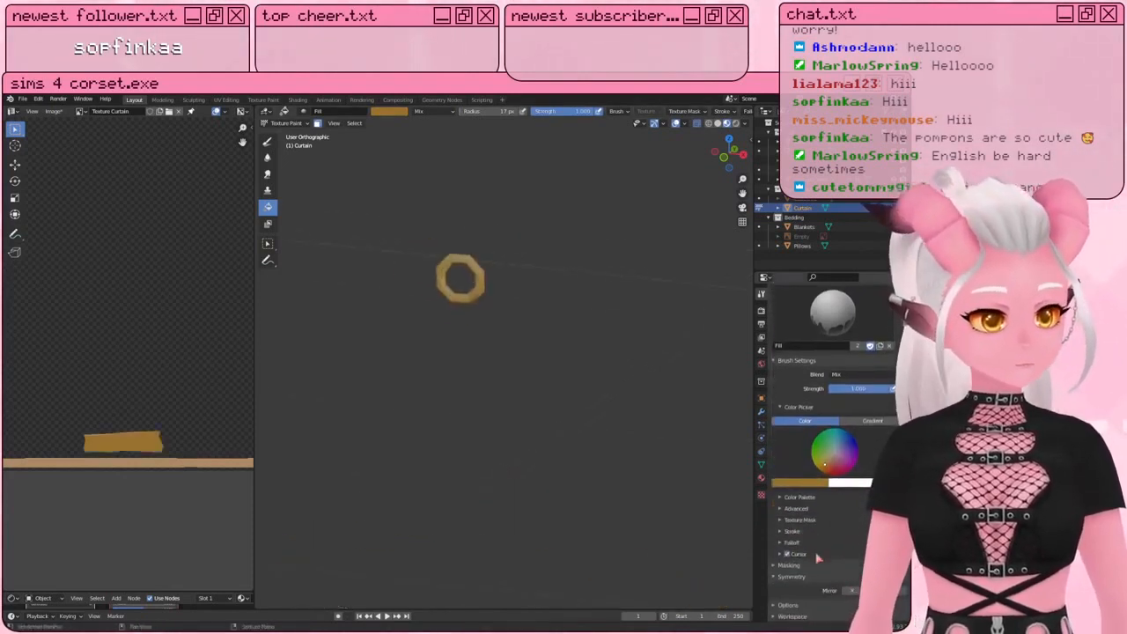
{"action": "left_click", "coordinate": [763, 477]}
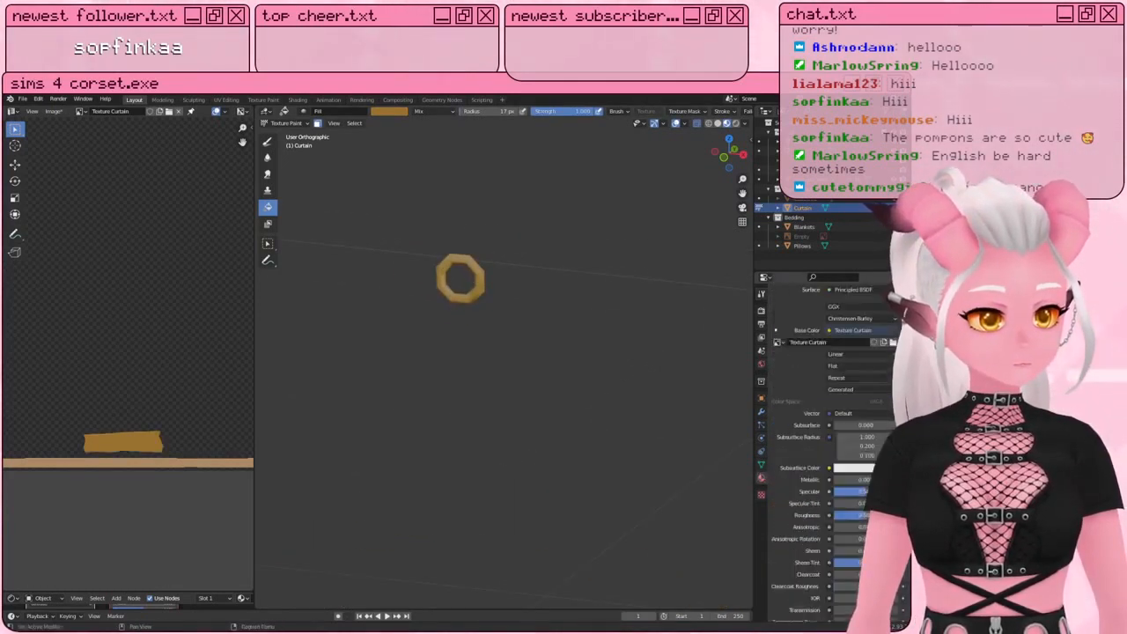
{"action": "left_click", "coordinate": [762, 294]}
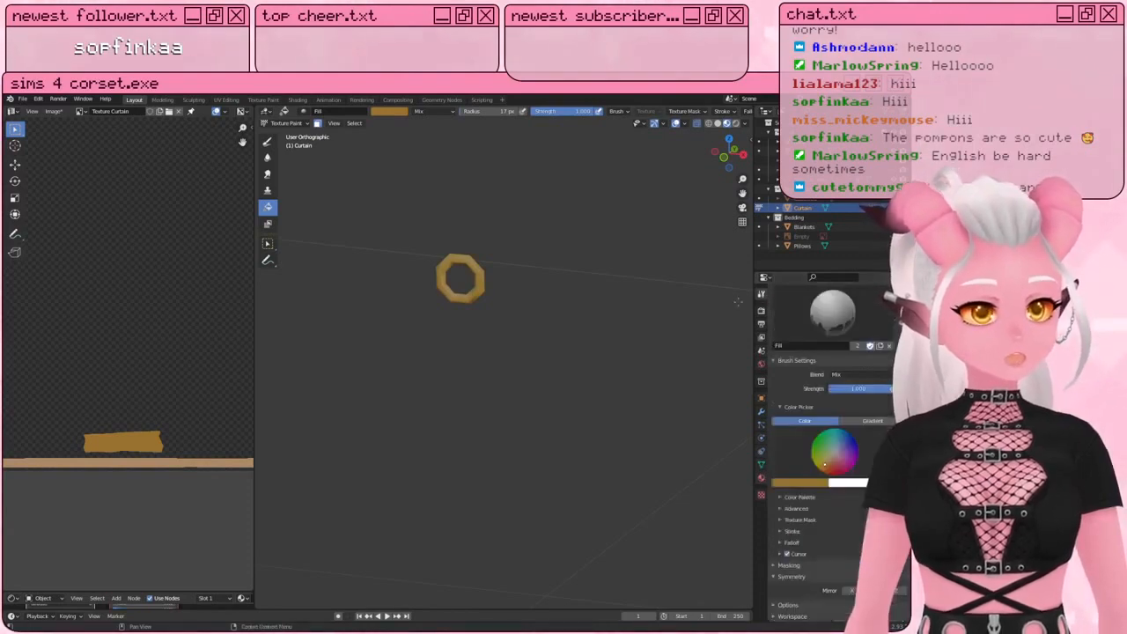
Step: Reveal the hidden curtain, select only its linked fabric in Edit Mode and return to Texture Paint mode
{"action": "scroll", "coordinate": [489, 388], "scroll_direction": "down", "scroll_amount": 9}
{"action": "middle_click_drag", "start_coordinate": [481, 425], "coordinate": [511, 364], "text": "shift"}
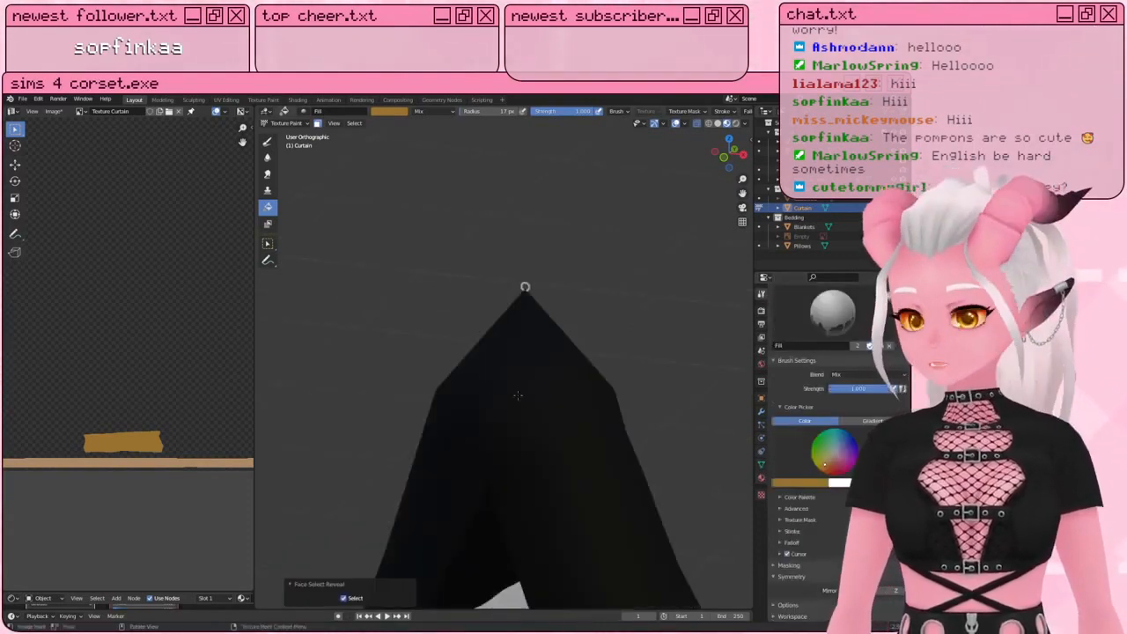
{"action": "key", "text": "Tab"}
{"action": "key", "text": "alt+a"}
{"action": "key", "text": "a"}
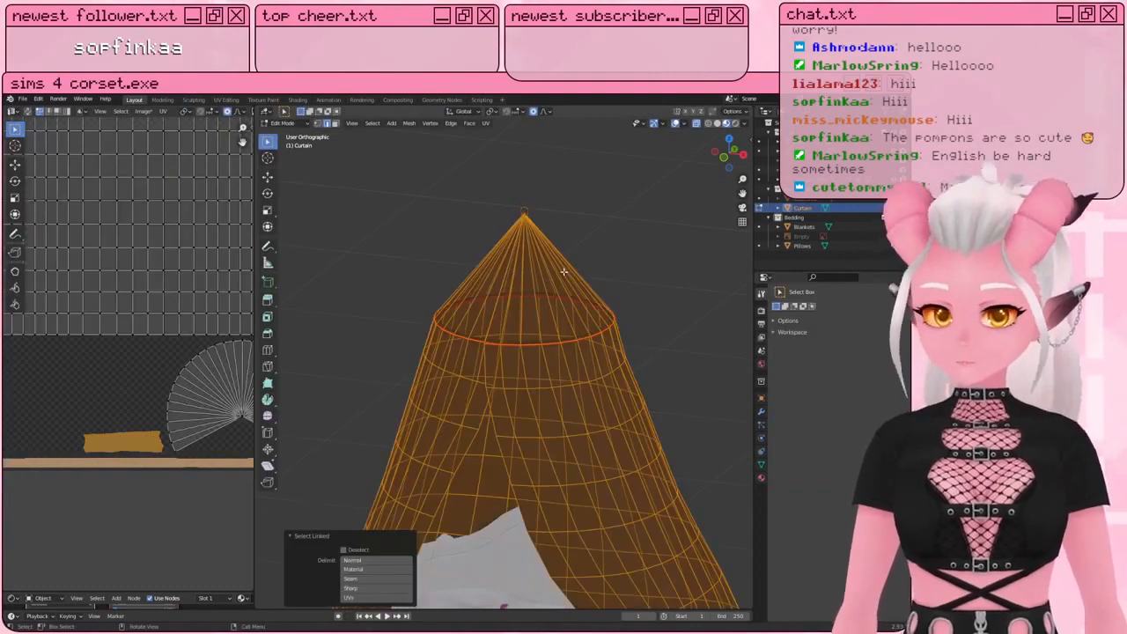
{"action": "scroll", "coordinate": [601, 416], "scroll_direction": "down", "scroll_amount": 2}
{"action": "middle_click_drag", "start_coordinate": [602, 419], "coordinate": [599, 395], "text": "shift"}
{"action": "key", "text": "Tab"}
{"action": "scroll", "coordinate": [538, 423], "scroll_direction": "down", "scroll_amount": 2}
{"action": "mouse_move", "coordinate": [538, 420]}
{"action": "middle_mouse_down", "text": "shift"}
{"action": "mouse_move", "coordinate": [522, 403]}
{"action": "mouse_move", "coordinate": [646, 474]}
{"action": "middle_mouse_up", "text": "shift"}
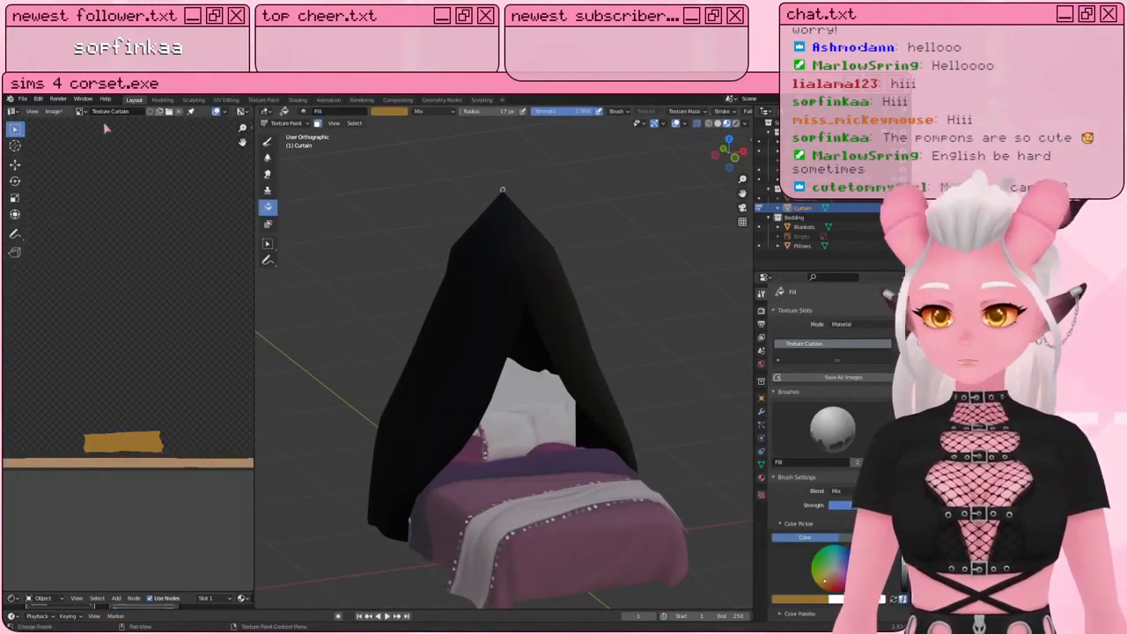
Step: Display Texture mattress.png in the image editor, sample its purple and fill the curtain fabric with it
{"action": "left_click", "coordinate": [80, 112]}
{"action": "left_click", "coordinate": [100, 163]}
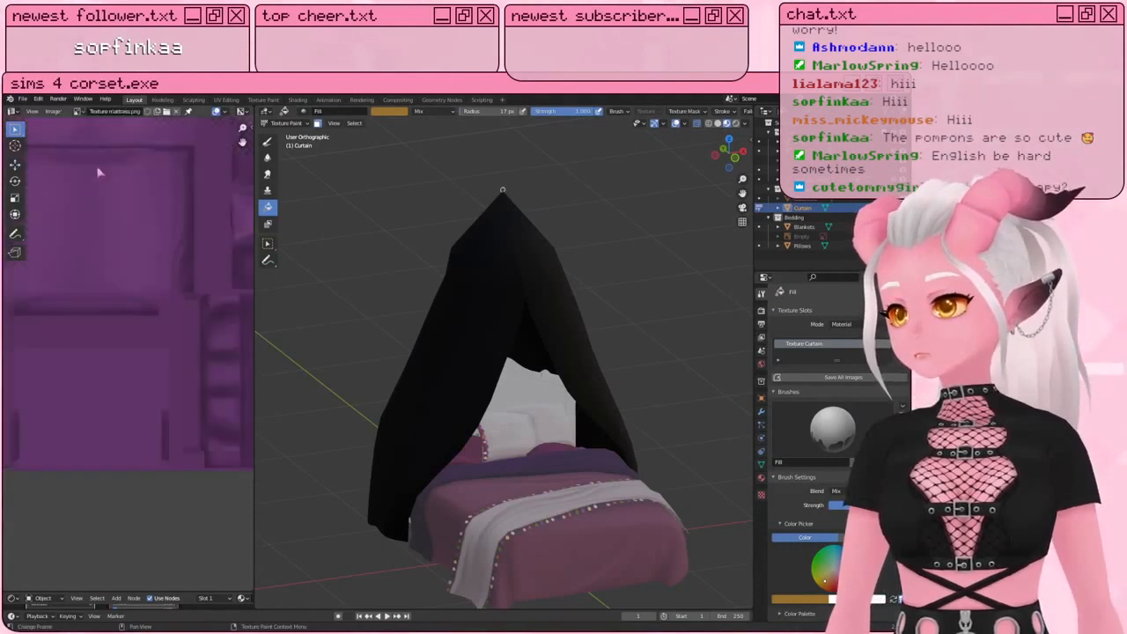
{"action": "left_click", "coordinate": [800, 601]}
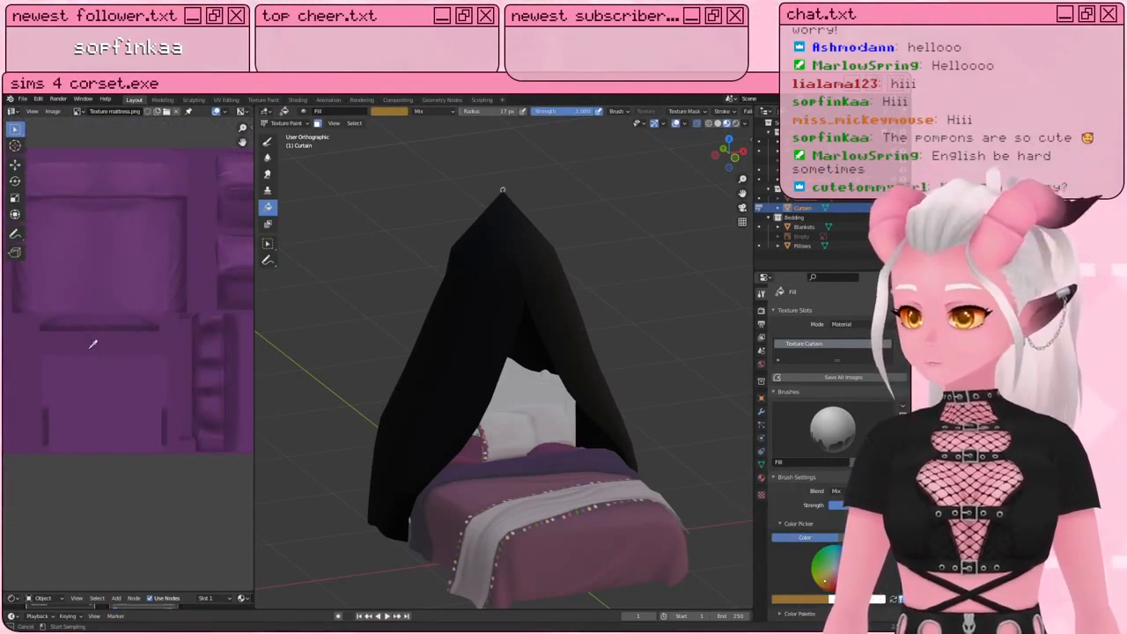
{"action": "left_click", "coordinate": [108, 377]}
{"action": "mouse_move", "coordinate": [430, 333]}
{"action": "middle_mouse_down"}
{"action": "mouse_move", "coordinate": [439, 358]}
{"action": "mouse_move", "coordinate": [436, 347]}
{"action": "mouse_move", "coordinate": [389, 340]}
{"action": "mouse_move", "coordinate": [469, 335]}
{"action": "middle_mouse_up"}
{"action": "left_click", "coordinate": [357, 250]}
{"action": "scroll", "coordinate": [493, 352], "scroll_direction": "down", "scroll_amount": 1}
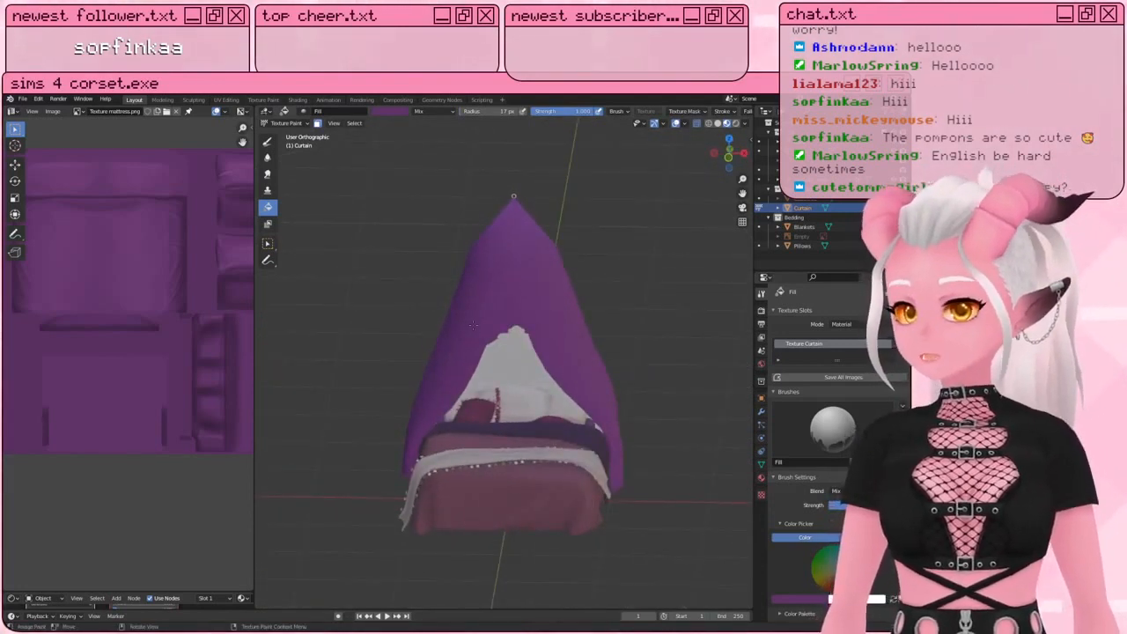
Step: Select the linked hanging ring in Edit Mode and display the Texture Curtain image behind its UVs
{"action": "scroll", "coordinate": [473, 324], "scroll_direction": "up", "scroll_amount": 3}
{"action": "middle_click_drag", "start_coordinate": [551, 287], "coordinate": [603, 308]}
{"action": "scroll", "coordinate": [531, 284], "scroll_direction": "down", "scroll_amount": 1}
{"action": "middle_click_drag", "start_coordinate": [578, 412], "coordinate": [559, 452]}
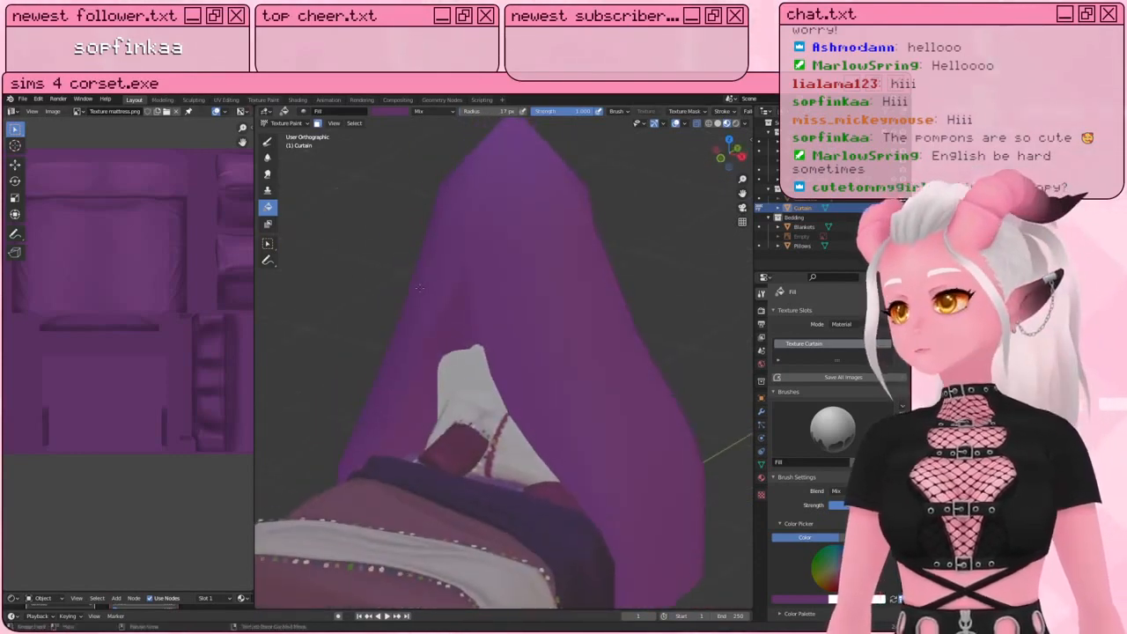
{"action": "mouse_move", "coordinate": [419, 287]}
{"action": "middle_mouse_down"}
{"action": "mouse_move", "coordinate": [498, 268]}
{"action": "mouse_move", "coordinate": [485, 185]}
{"action": "mouse_move", "coordinate": [502, 287]}
{"action": "middle_mouse_up"}
{"action": "key", "text": "Tab"}
{"action": "key", "text": "l"}
{"action": "scroll", "coordinate": [501, 286], "scroll_direction": "up", "scroll_amount": 4}
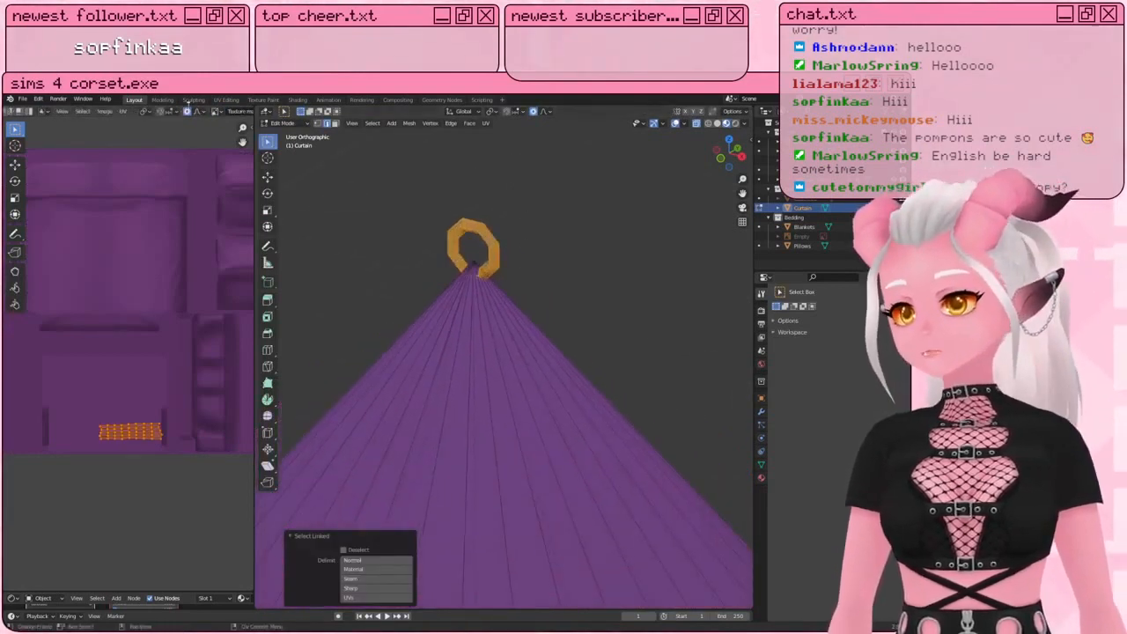
{"action": "left_click", "coordinate": [160, 112]}
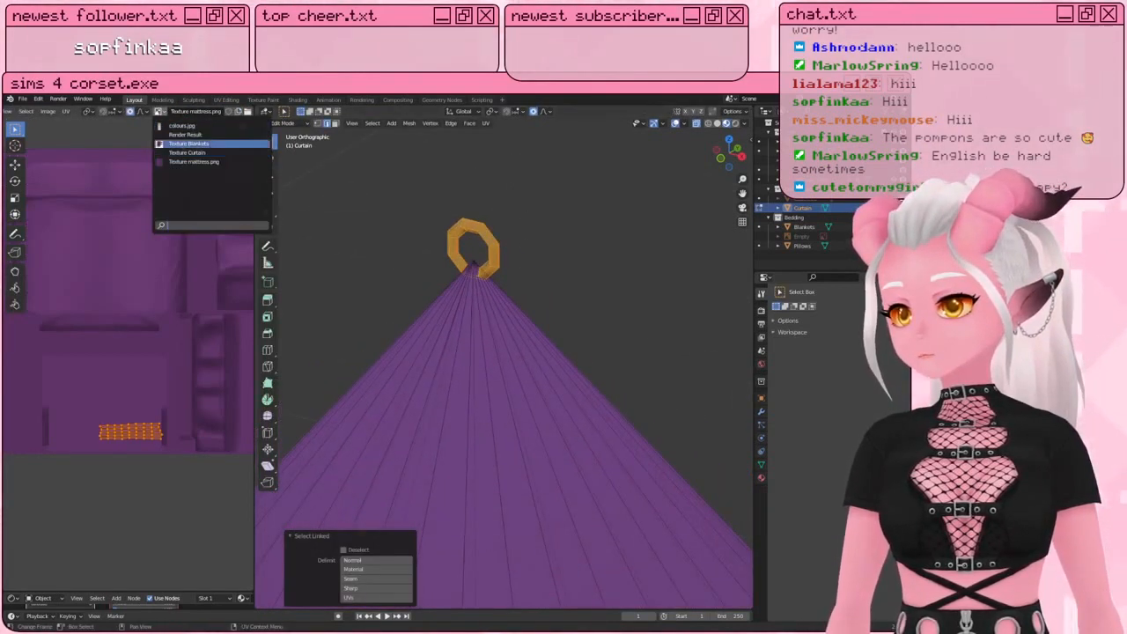
{"action": "left_click", "coordinate": [187, 152]}
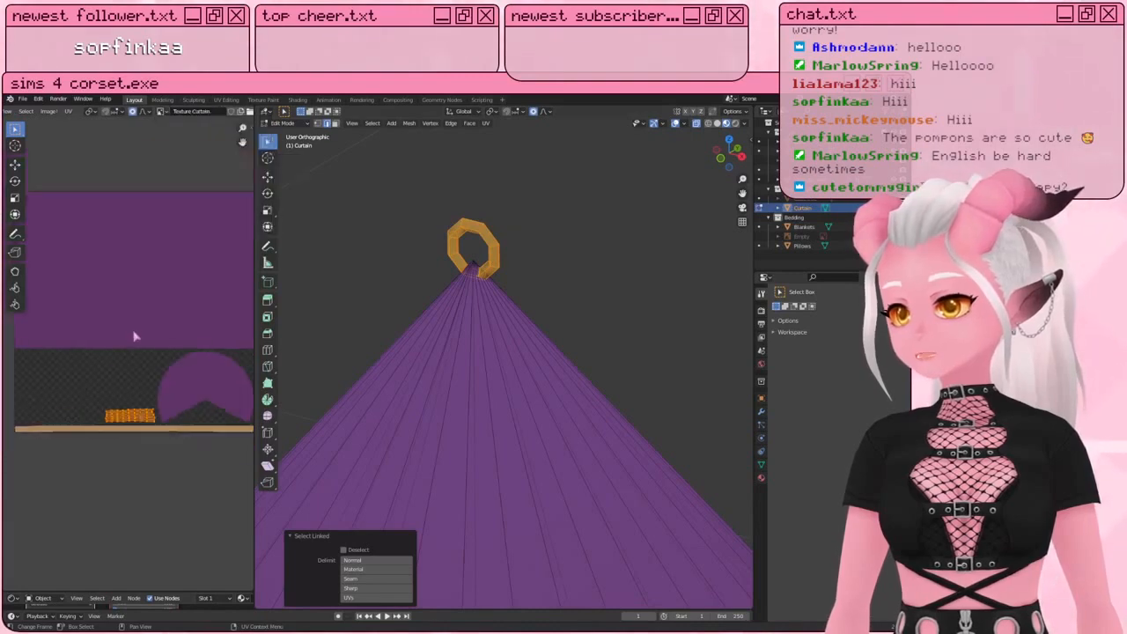
Step: Examine the hanging ring and the curtain's tip from the front, the right side and at an angle
{"action": "scroll", "coordinate": [490, 332], "scroll_direction": "up", "scroll_amount": 10}
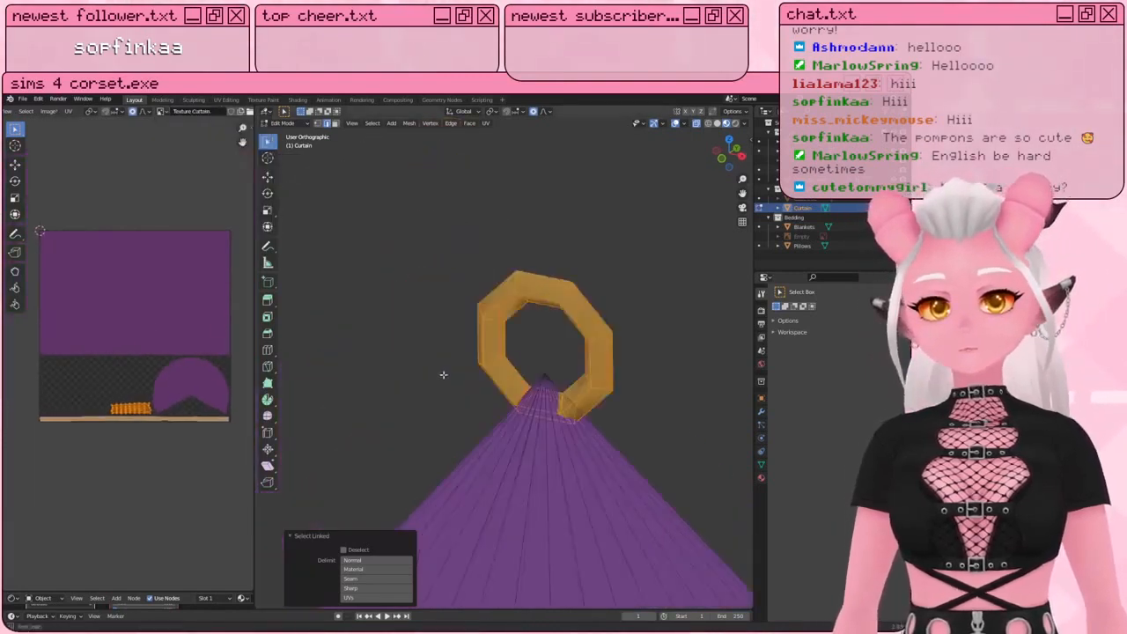
{"action": "middle_click_drag", "start_coordinate": [580, 327], "coordinate": [735, 506], "text": "shift"}
{"action": "key", "text": "KP_1"}
{"action": "scroll", "coordinate": [478, 345], "scroll_direction": "down", "scroll_amount": 4}
{"action": "scroll", "coordinate": [619, 343], "scroll_direction": "up", "scroll_amount": 3}
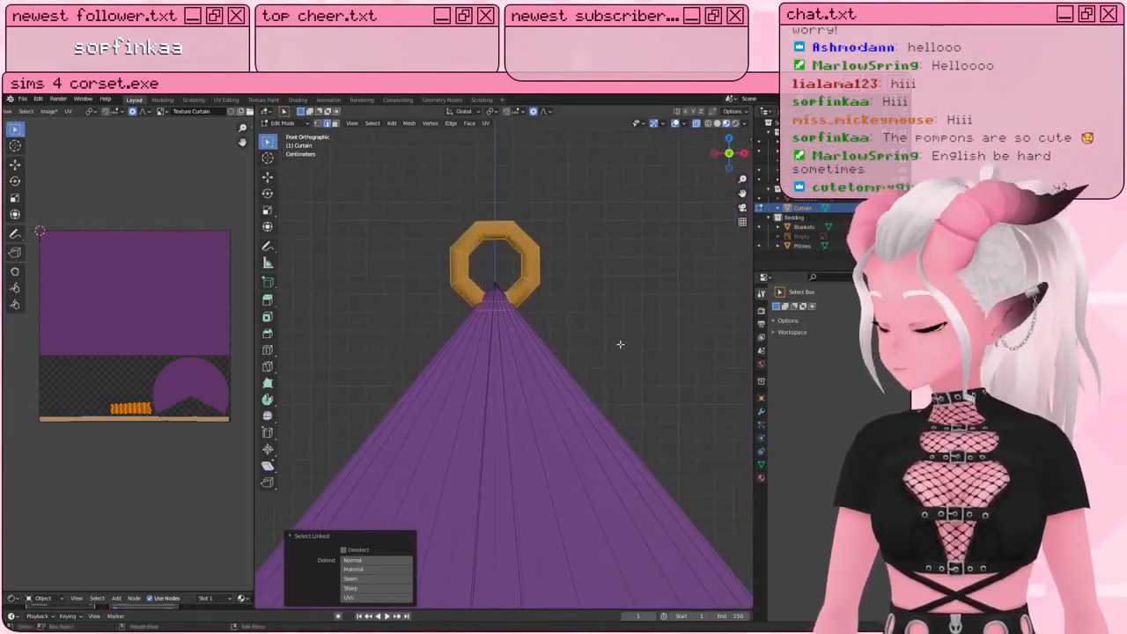
{"action": "key", "text": "KP_3"}
{"action": "middle_click_drag", "start_coordinate": [269, 338], "coordinate": [431, 344], "text": "shift"}
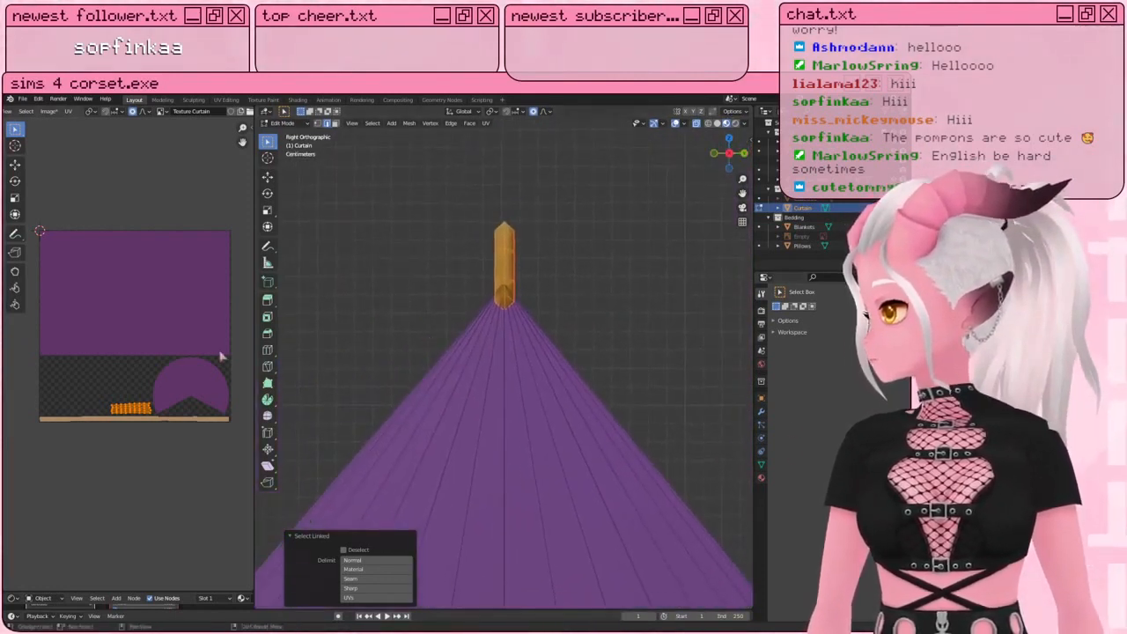
{"action": "mouse_move", "coordinate": [665, 287]}
{"action": "middle_mouse_down"}
{"action": "mouse_move", "coordinate": [352, 304]}
{"action": "mouse_move", "coordinate": [712, 302]}
{"action": "mouse_move", "coordinate": [669, 309]}
{"action": "middle_mouse_up"}
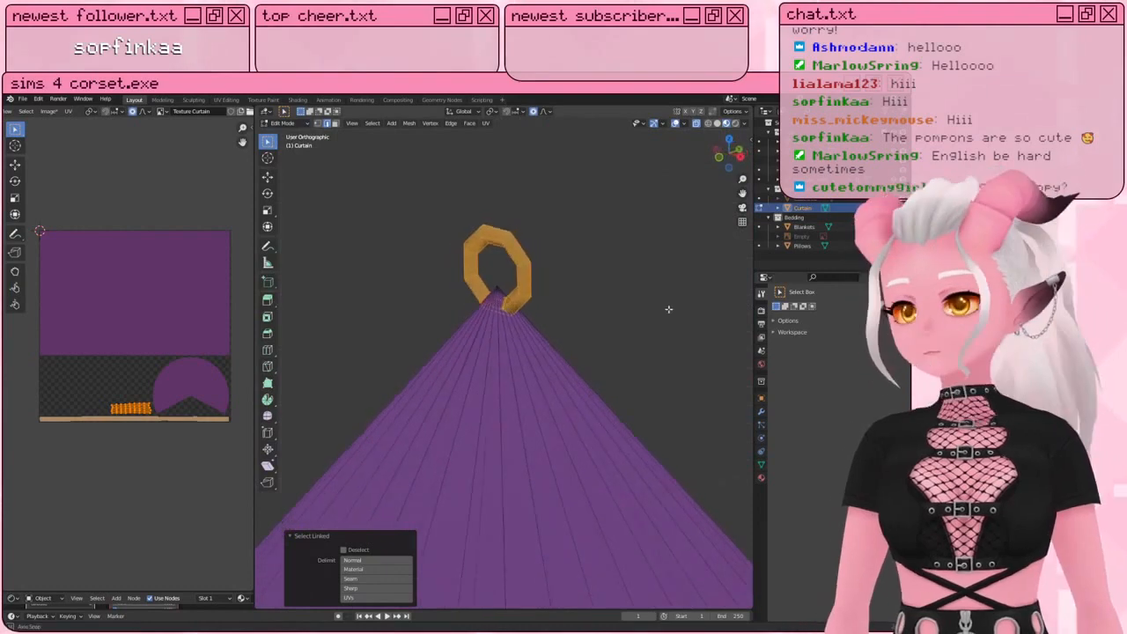
{"action": "scroll", "coordinate": [572, 297], "scroll_direction": "up", "scroll_amount": 2}
{"action": "middle_click_drag", "start_coordinate": [571, 297], "coordinate": [557, 341], "text": "shift"}
Step: Switch the curtain to Texture Paint and set the Draw brush to Multiply, using the ring's sampled gold darkened to deep brown
{"action": "left_click", "coordinate": [281, 124]}
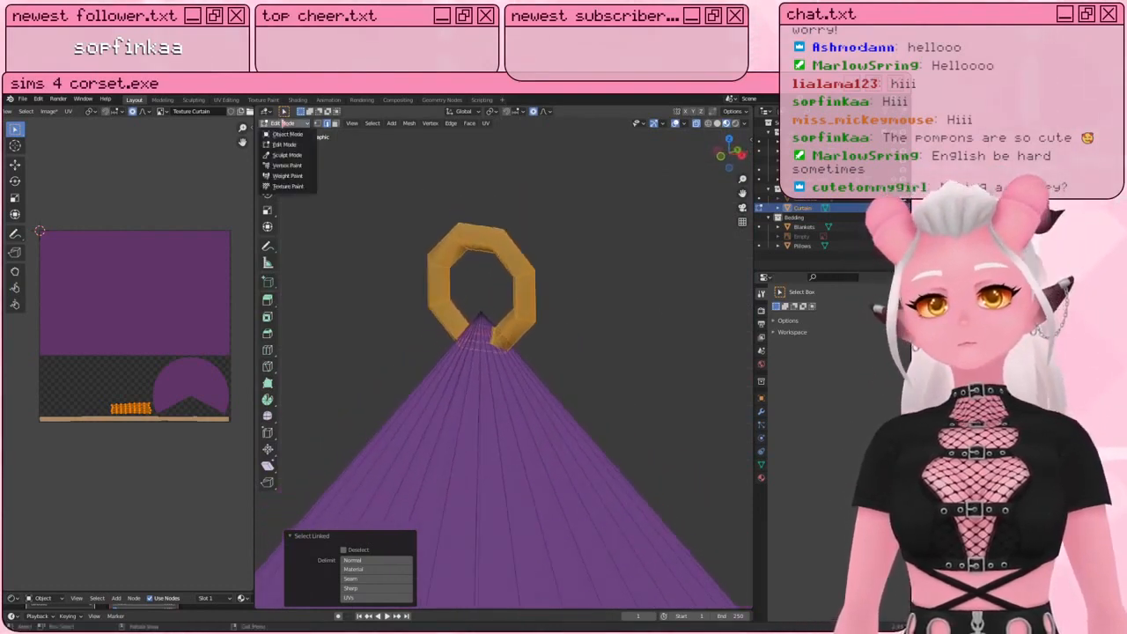
{"action": "left_click", "coordinate": [291, 187]}
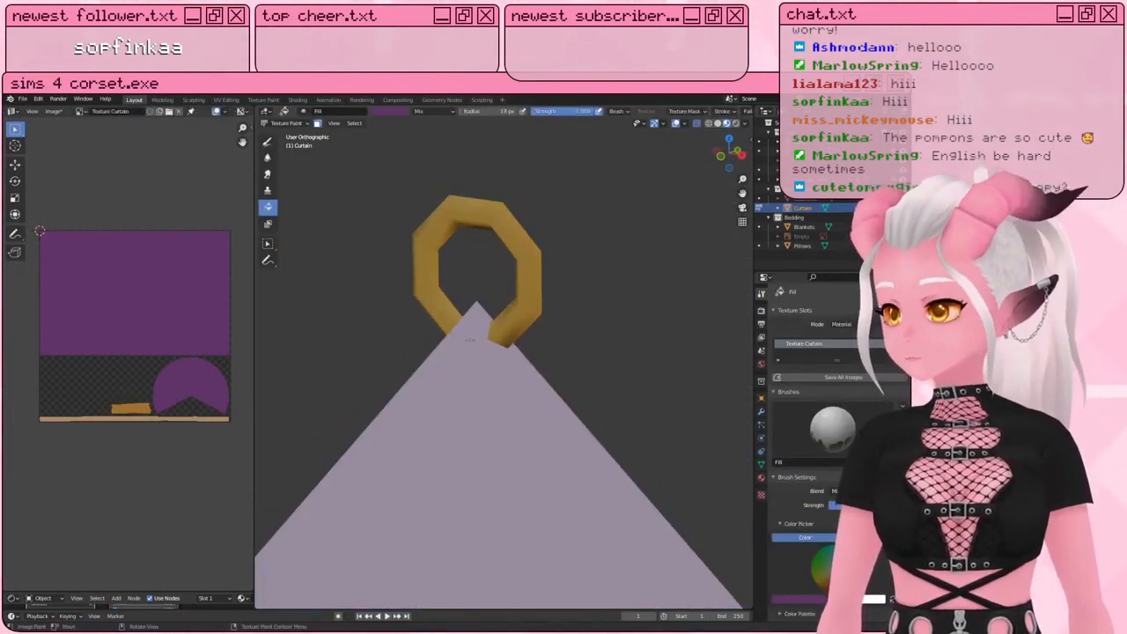
{"action": "left_click", "coordinate": [268, 142]}
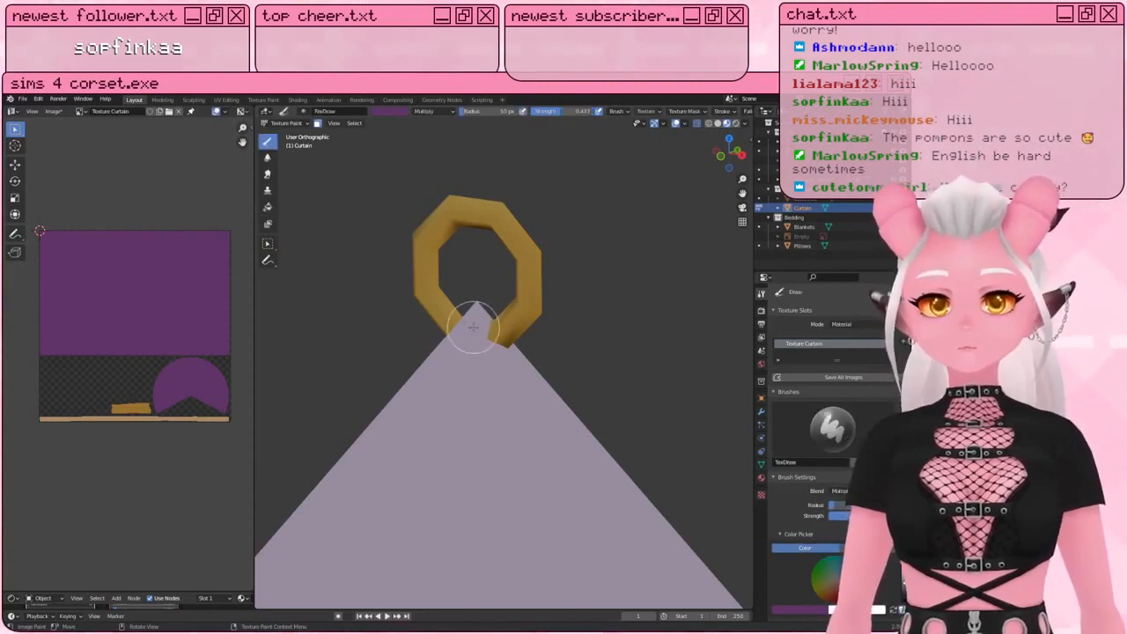
{"action": "left_click", "coordinate": [816, 610]}
{"action": "left_click", "coordinate": [817, 578]}
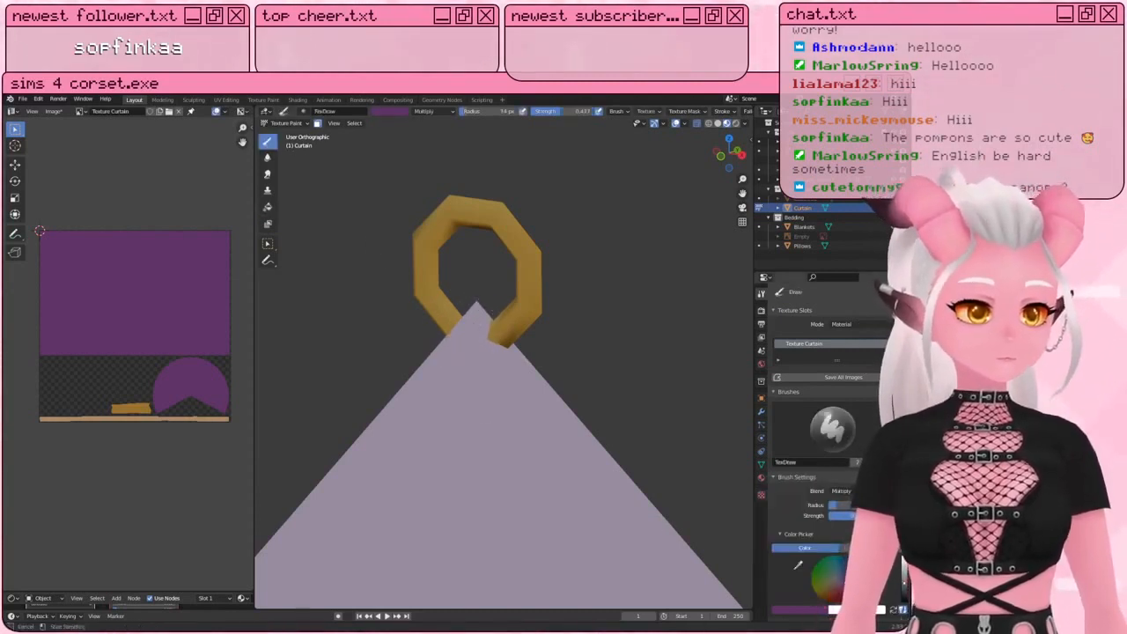
{"action": "left_click", "coordinate": [142, 405]}
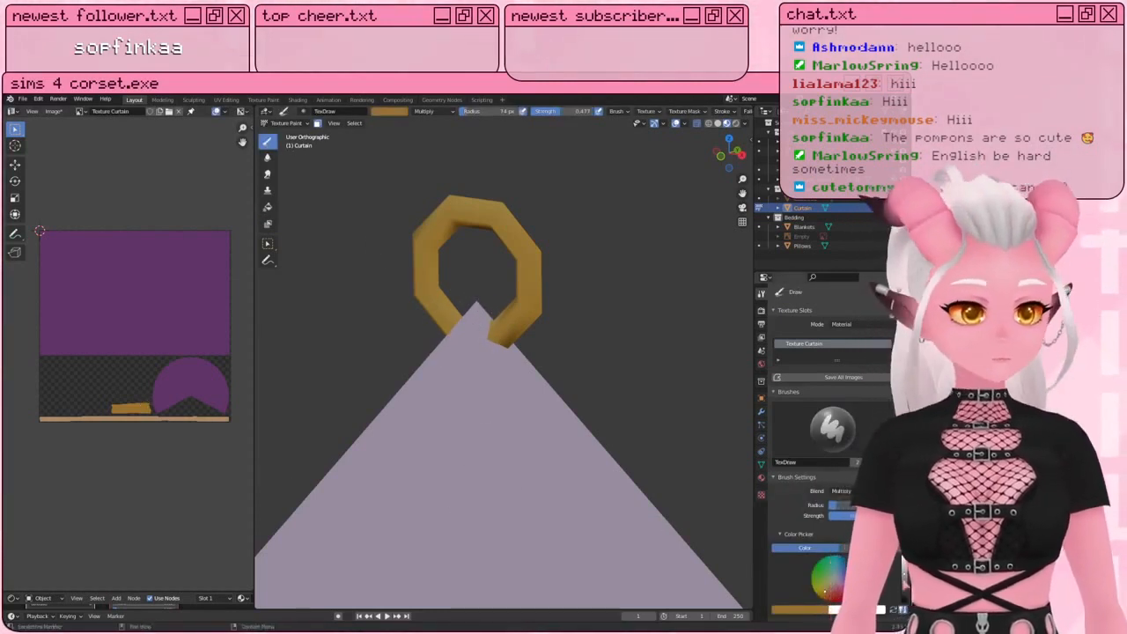
{"action": "left_click_drag", "start_coordinate": [905, 574], "coordinate": [905, 591]}
{"action": "left_click", "coordinate": [825, 595]}
Step: Darken the ring's ends where they meet the curtain's tip, using a 74 px brush at strength 0.727
{"action": "middle_click_drag", "start_coordinate": [636, 413], "coordinate": [654, 418]}
{"action": "left_click_drag", "start_coordinate": [495, 329], "coordinate": [526, 382]}
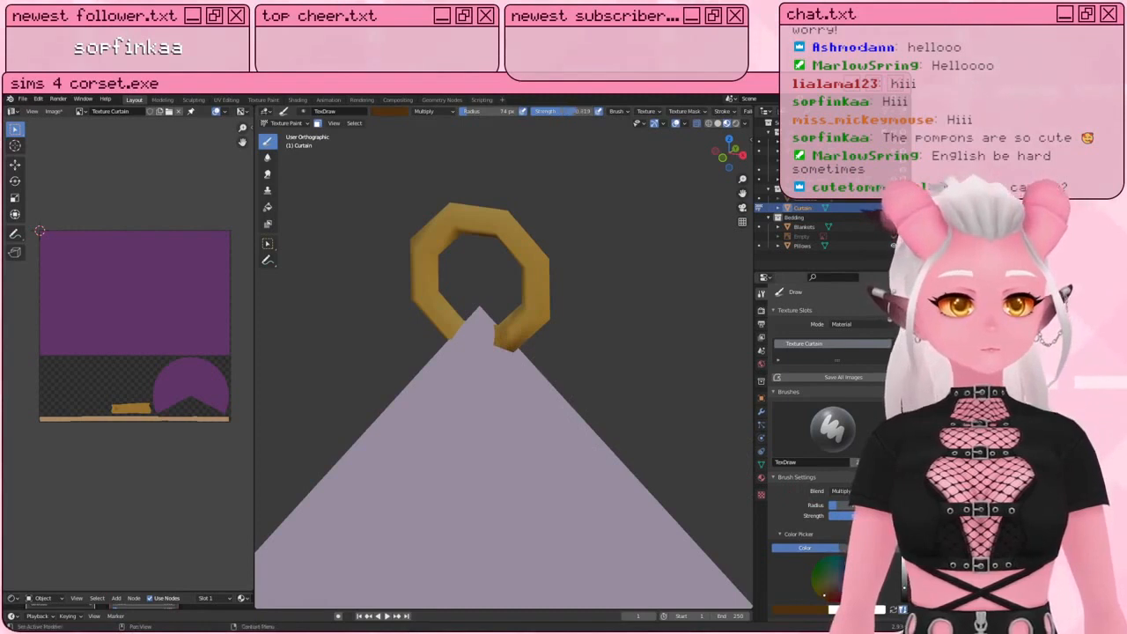
{"action": "scroll", "coordinate": [830, 544], "scroll_direction": "down", "scroll_amount": 4}
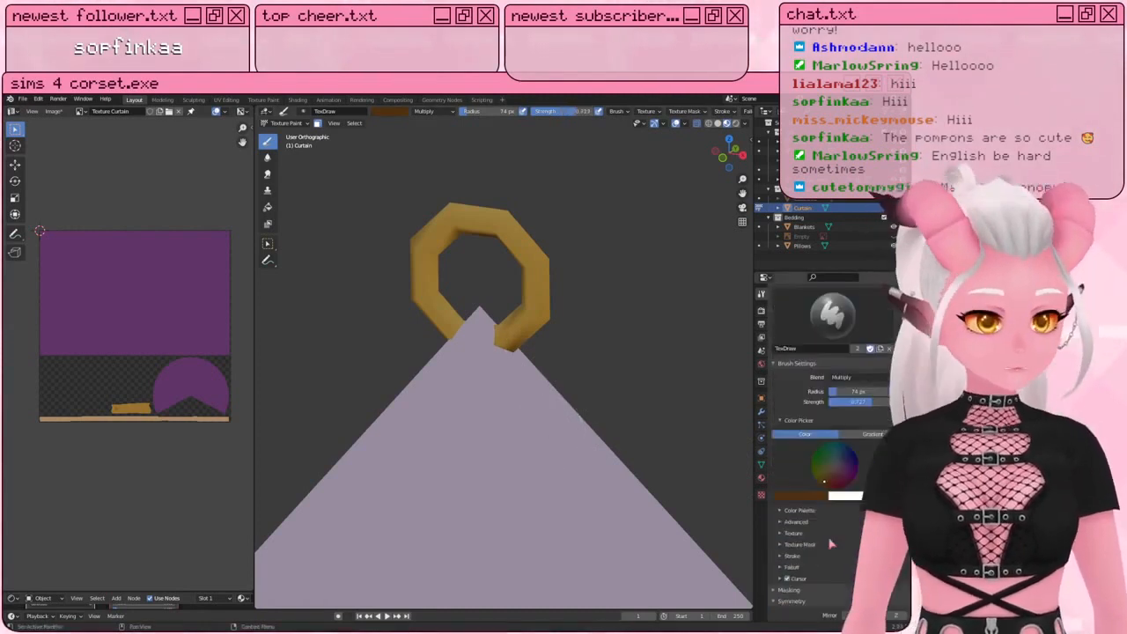
{"action": "scroll", "coordinate": [830, 543], "scroll_direction": "down", "scroll_amount": 1}
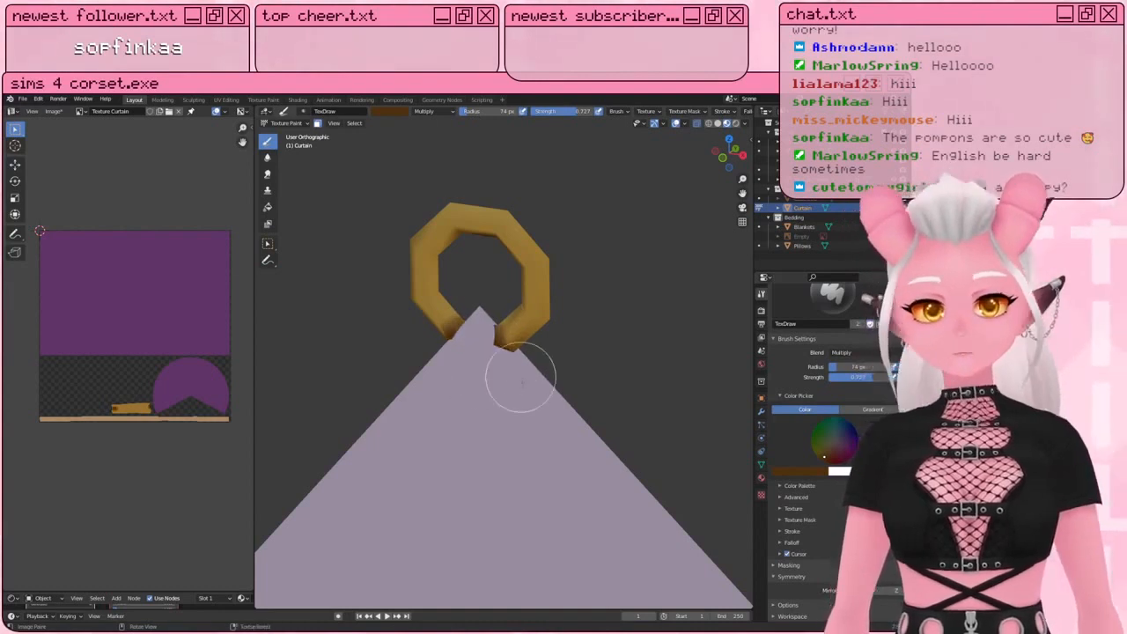
Step: Shade the hanging ring softly from all sides with the dark brown, using a 47 px brush at strength 0.164
{"action": "middle_click_drag", "start_coordinate": [514, 389], "coordinate": [535, 413]}
{"action": "left_click_drag", "start_coordinate": [850, 383], "coordinate": [816, 381]}
{"action": "middle_click_drag", "start_coordinate": [466, 374], "coordinate": [406, 356]}
{"action": "mouse_move", "coordinate": [503, 332]}
{"action": "middle_mouse_down"}
{"action": "mouse_move", "coordinate": [459, 317]}
{"action": "mouse_move", "coordinate": [486, 342]}
{"action": "mouse_move", "coordinate": [464, 355]}
{"action": "mouse_move", "coordinate": [469, 323]}
{"action": "mouse_move", "coordinate": [596, 296]}
{"action": "mouse_move", "coordinate": [493, 344]}
{"action": "mouse_move", "coordinate": [544, 306]}
{"action": "mouse_move", "coordinate": [429, 302]}
{"action": "middle_mouse_up"}
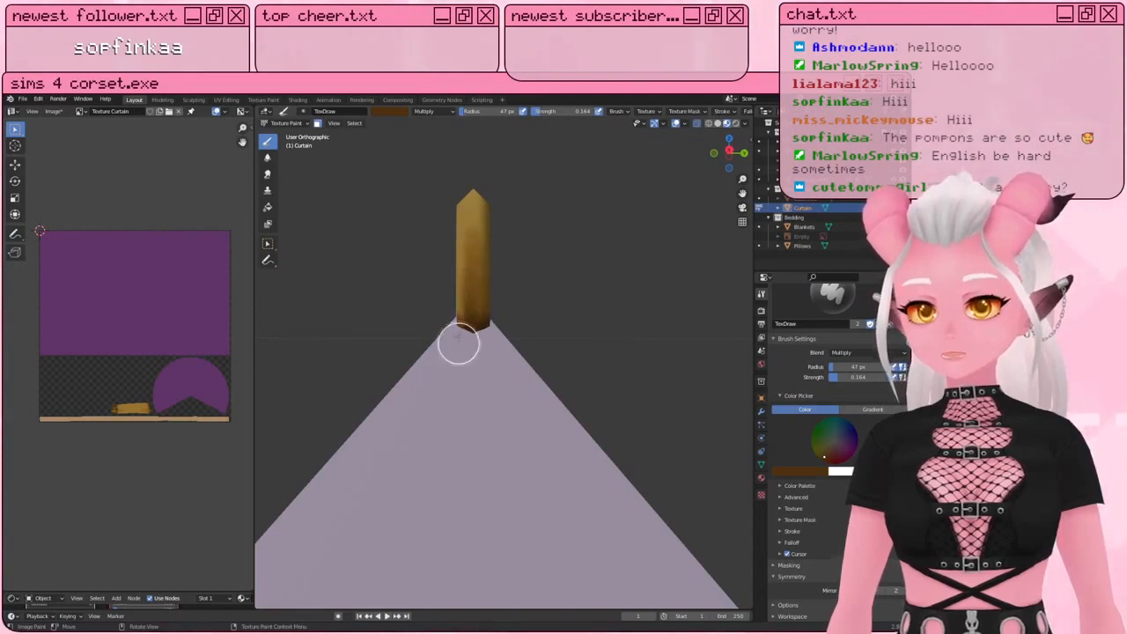
{"action": "middle_click_drag", "start_coordinate": [481, 368], "coordinate": [459, 258]}
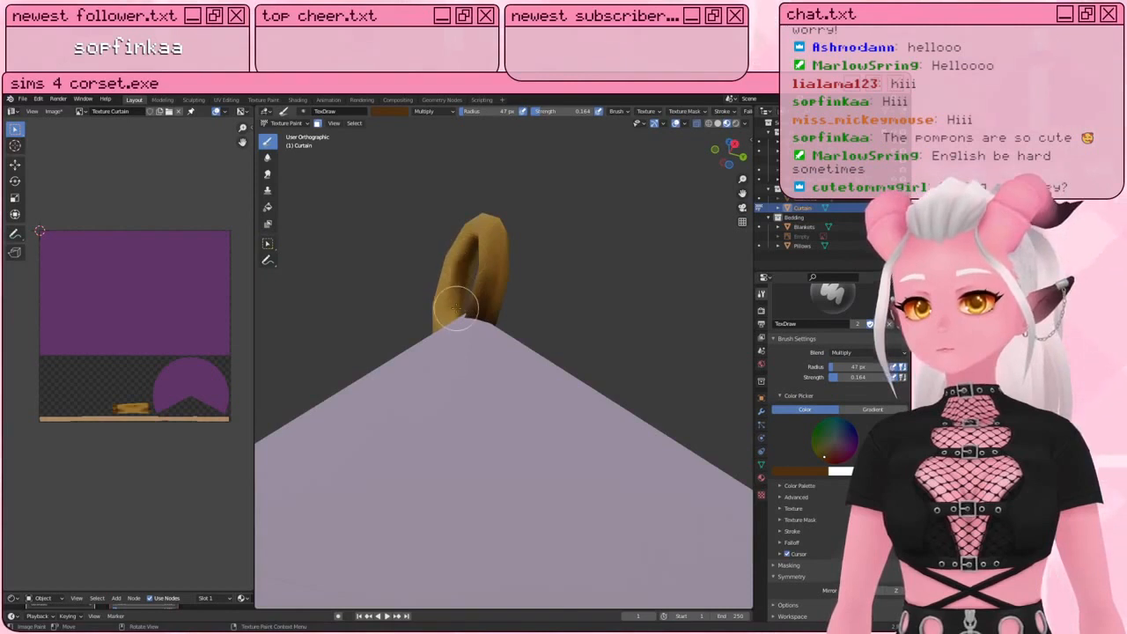
{"action": "middle_click_drag", "start_coordinate": [455, 307], "coordinate": [442, 268]}
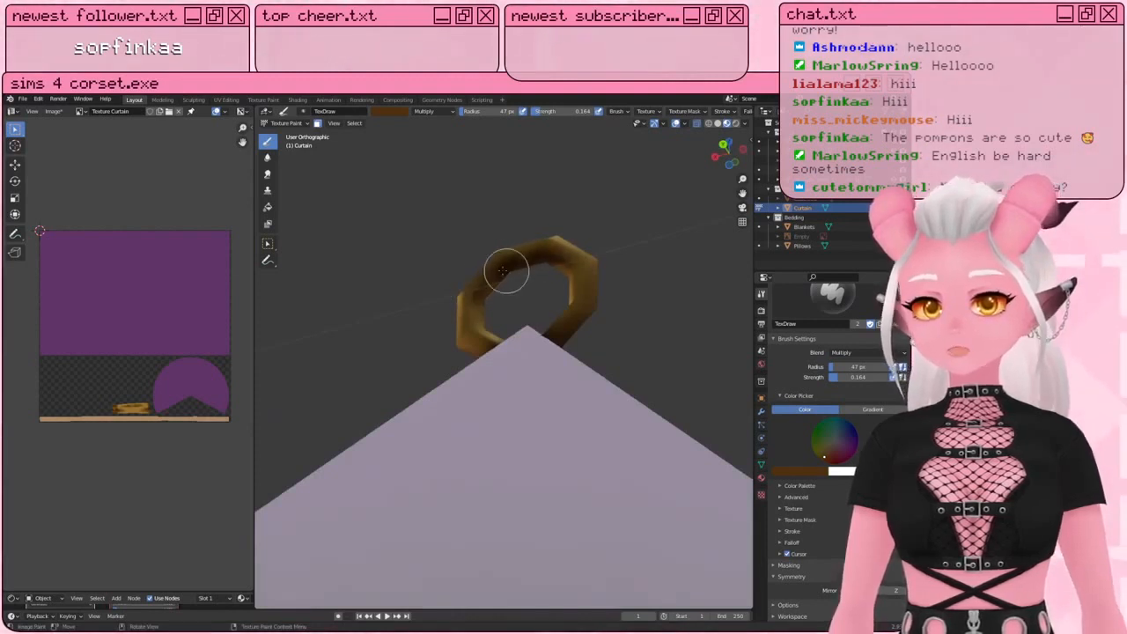
{"action": "middle_click_drag", "start_coordinate": [503, 270], "coordinate": [463, 259]}
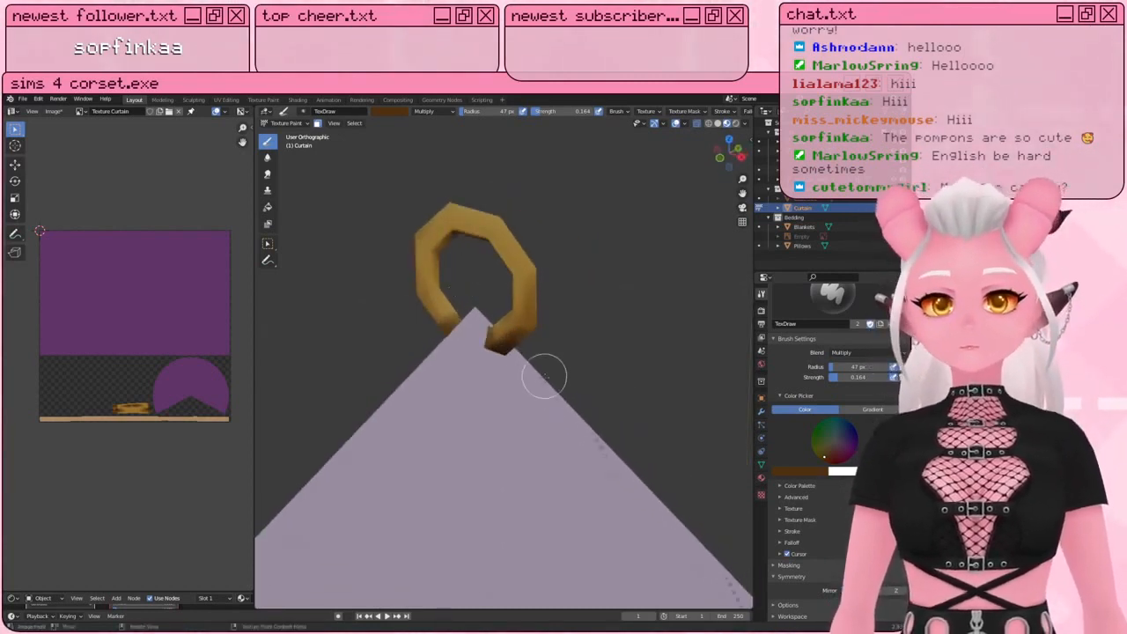
{"action": "mouse_move", "coordinate": [486, 393]}
{"action": "middle_mouse_down"}
{"action": "mouse_move", "coordinate": [491, 383]}
{"action": "mouse_move", "coordinate": [496, 403]}
{"action": "middle_mouse_up"}
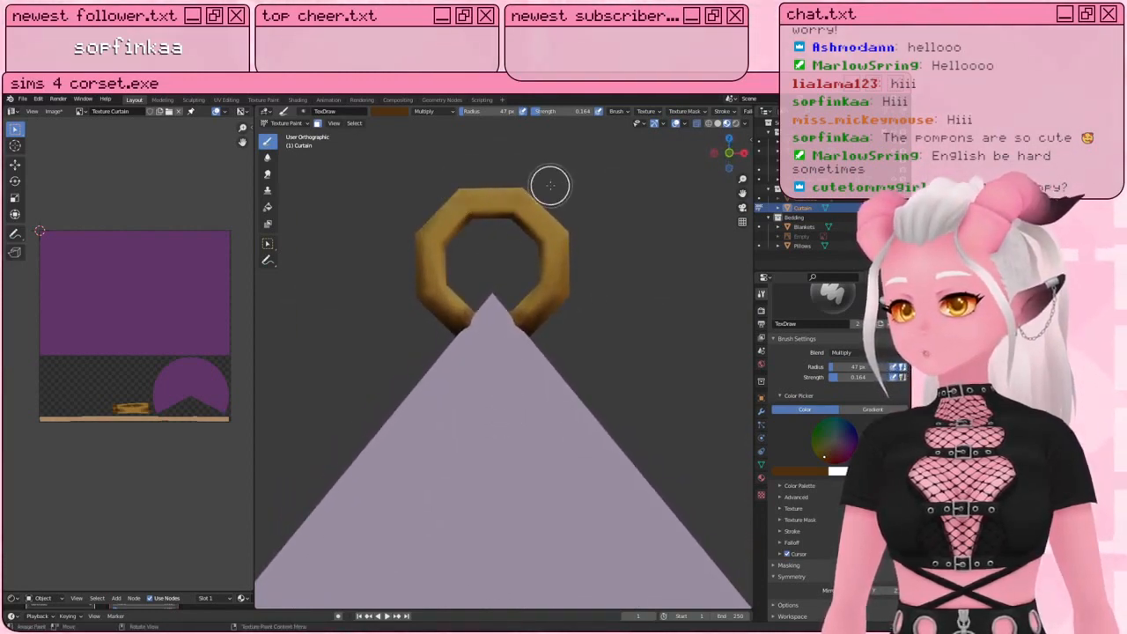
{"action": "mouse_move", "coordinate": [526, 179]}
{"action": "middle_mouse_down"}
{"action": "mouse_move", "coordinate": [468, 206]}
{"action": "mouse_move", "coordinate": [573, 383]}
{"action": "mouse_move", "coordinate": [563, 384]}
{"action": "middle_mouse_up"}
{"action": "scroll", "coordinate": [468, 206], "scroll_direction": "down", "scroll_amount": 3}
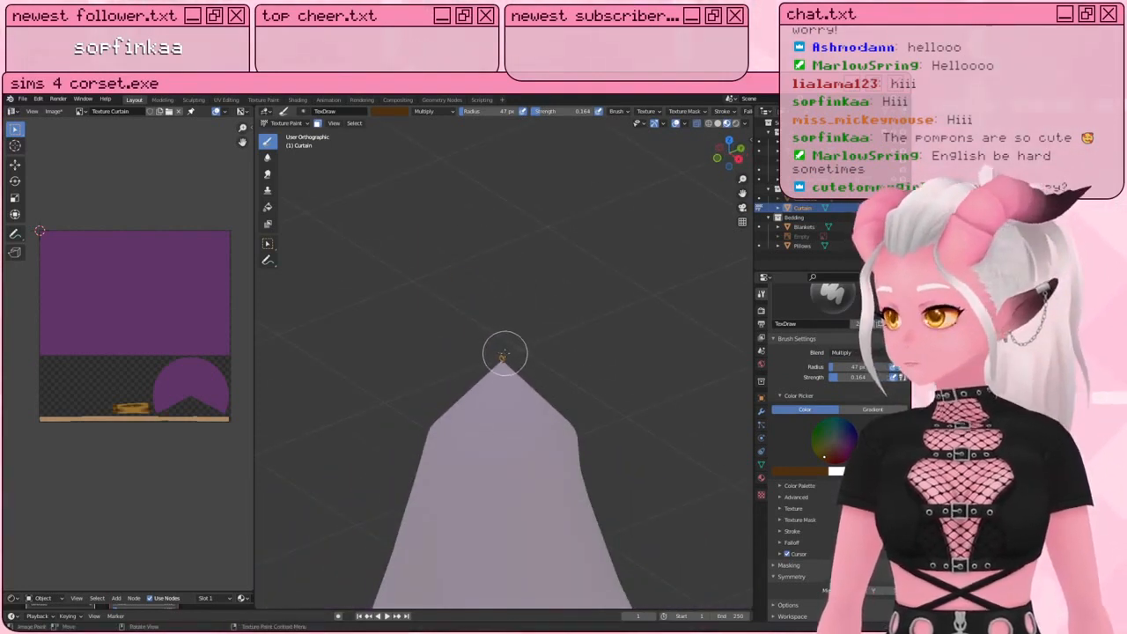
{"action": "middle_click_drag", "start_coordinate": [504, 355], "coordinate": [472, 290]}
{"action": "scroll", "coordinate": [497, 331], "scroll_direction": "up", "scroll_amount": 5}
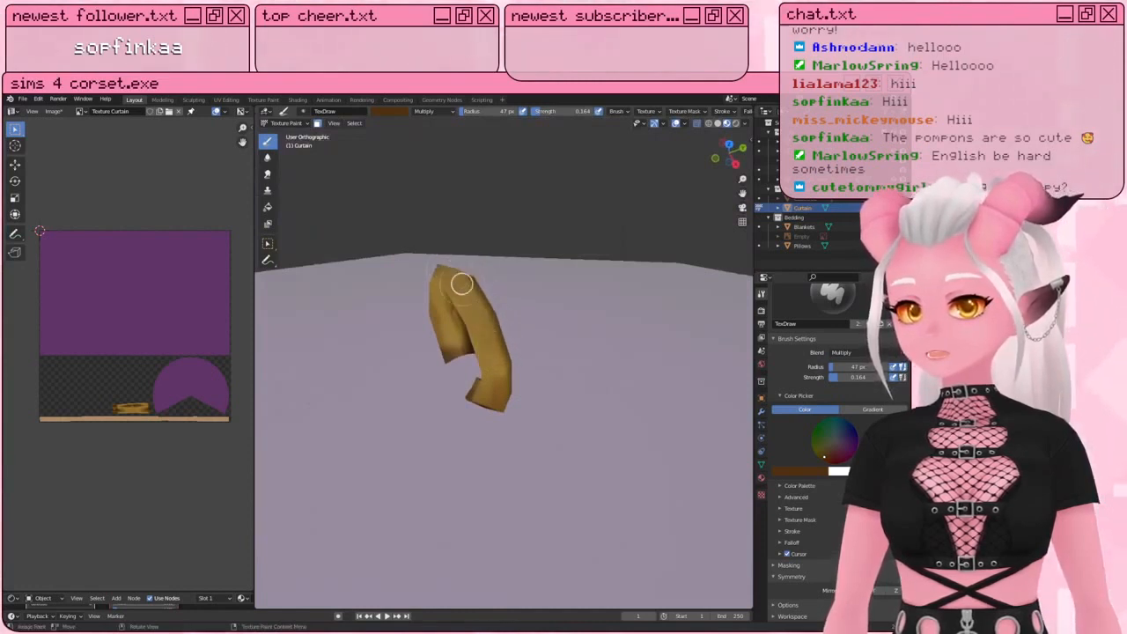
{"action": "mouse_move", "coordinate": [460, 291]}
{"action": "middle_mouse_down"}
{"action": "mouse_move", "coordinate": [493, 303]}
{"action": "mouse_move", "coordinate": [493, 355]}
{"action": "middle_mouse_up"}
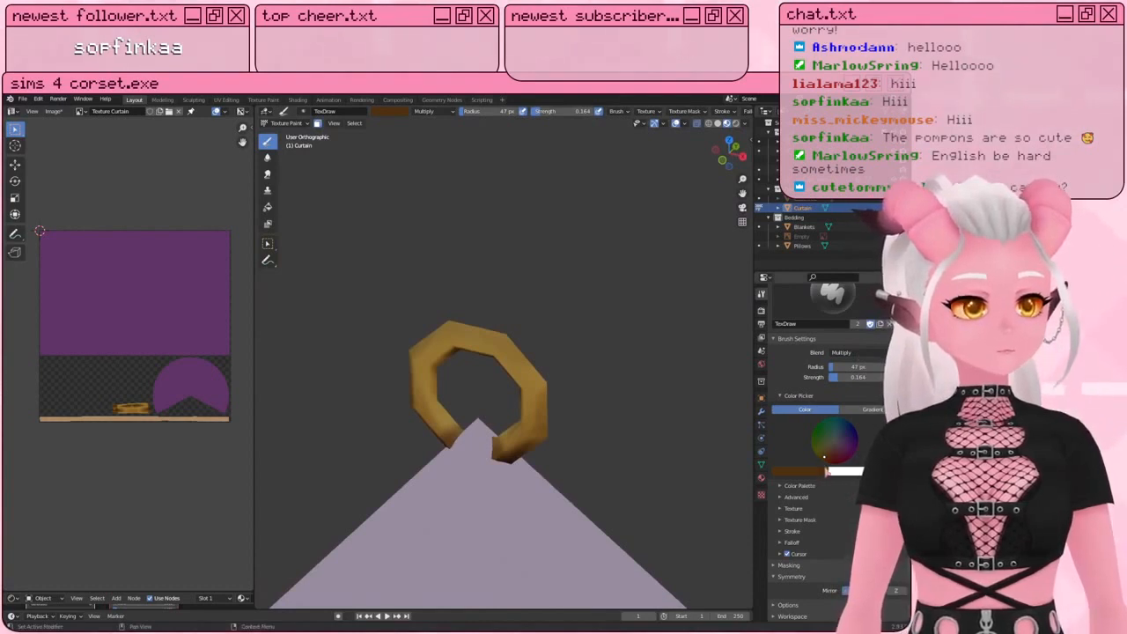
Step: Change the brush colour to light yellow, reduce its radius to 26 px and stroke along the ring's upper edge
{"action": "left_click", "coordinate": [827, 451]}
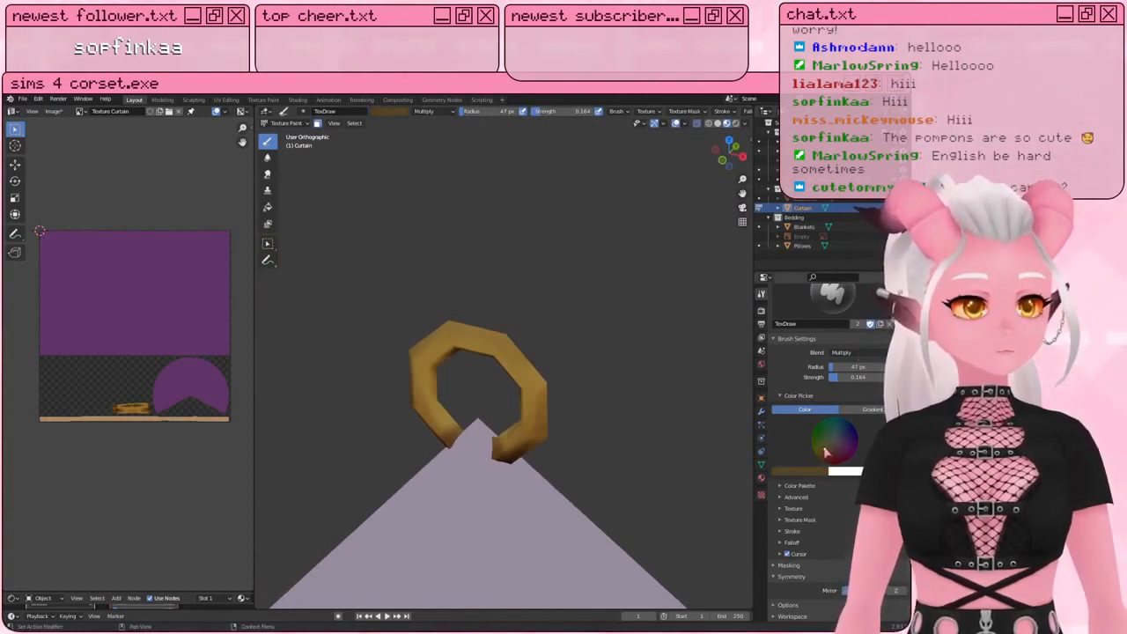
{"action": "left_click_drag", "start_coordinate": [897, 450], "coordinate": [897, 420]}
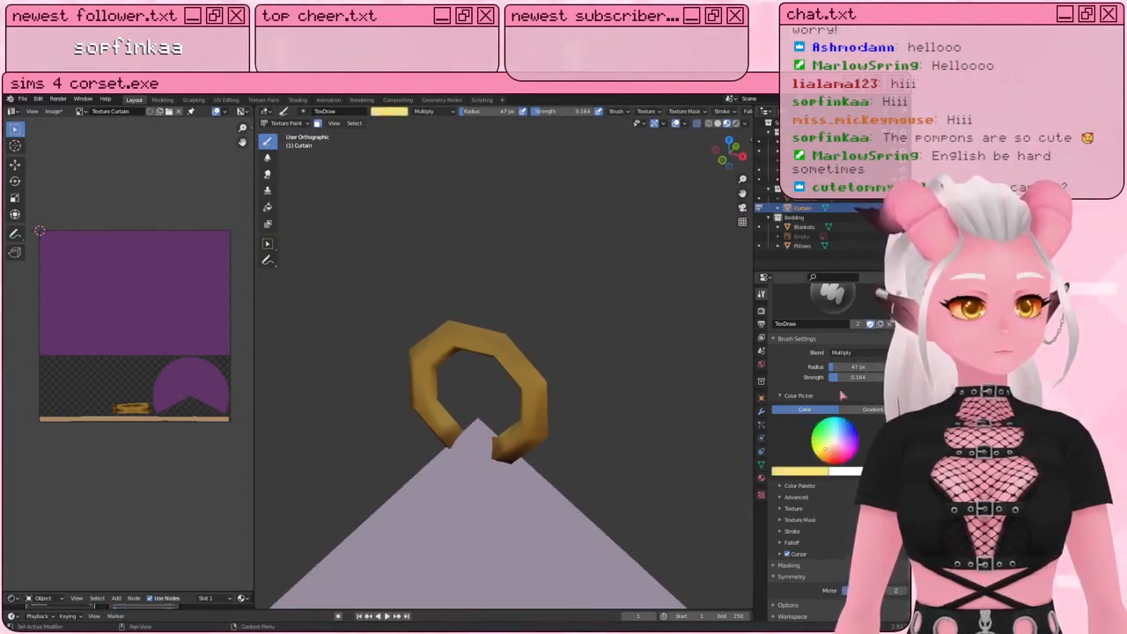
{"action": "mouse_move", "coordinate": [448, 308]}
{"action": "middle_mouse_down"}
{"action": "mouse_move", "coordinate": [420, 300]}
{"action": "mouse_move", "coordinate": [450, 256]}
{"action": "middle_mouse_up"}
{"action": "key", "text": "bracketleft"}
{"action": "key", "text": "bracketleft"}
{"action": "key", "text": "bracketleft"}
{"action": "key", "text": "bracketleft"}
{"action": "key", "text": "bracketleft"}
{"action": "mouse_move", "coordinate": [467, 308]}
{"action": "left_mouse_down"}
{"action": "mouse_move", "coordinate": [446, 336]}
{"action": "mouse_move", "coordinate": [499, 293]}
{"action": "left_mouse_up"}
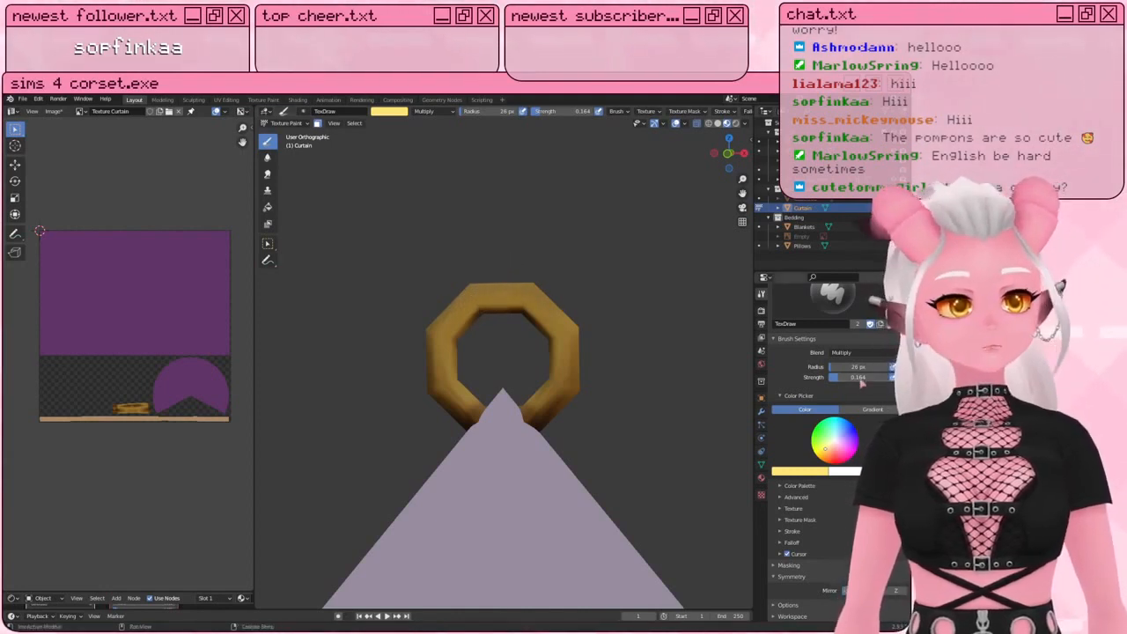
Step: Set the brush blend to Mix and paint light yellow highlights around the ring
{"action": "left_click", "coordinate": [841, 352]}
{"action": "left_click", "coordinate": [796, 363]}
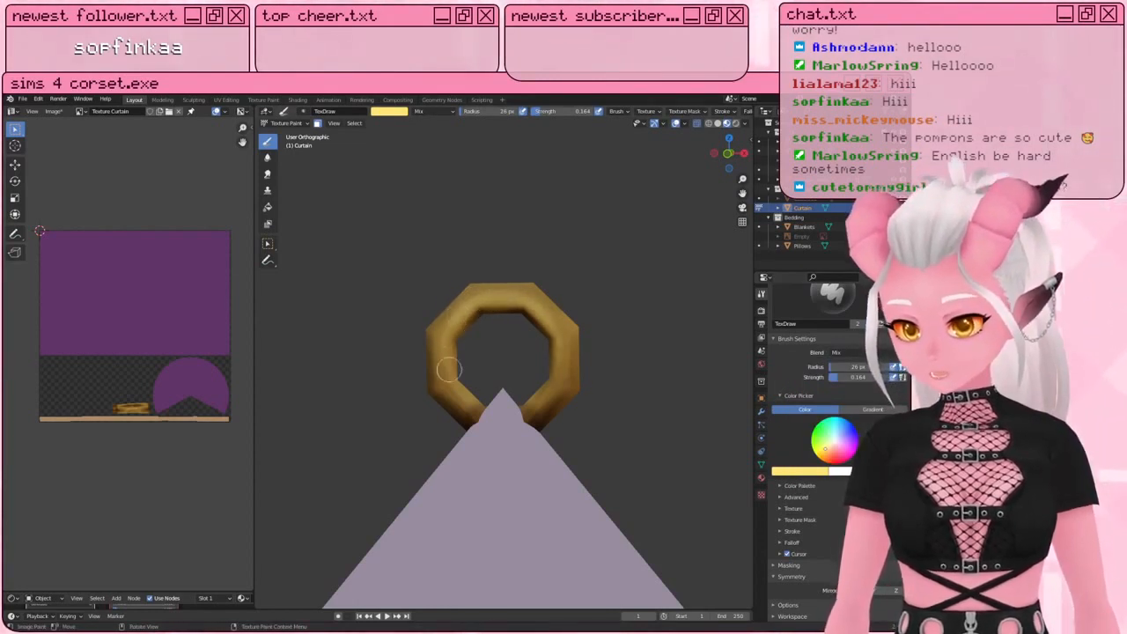
{"action": "mouse_move", "coordinate": [446, 351]}
{"action": "middle_mouse_down"}
{"action": "mouse_move", "coordinate": [398, 332]}
{"action": "mouse_move", "coordinate": [412, 343]}
{"action": "middle_mouse_up"}
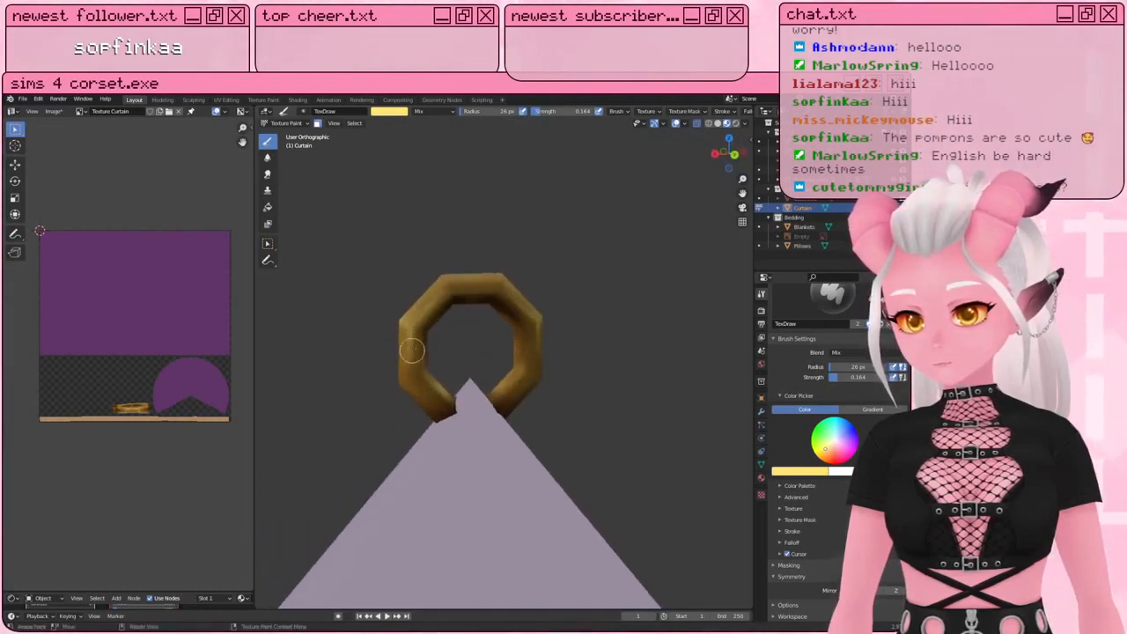
{"action": "middle_click_drag", "start_coordinate": [437, 305], "coordinate": [534, 312]}
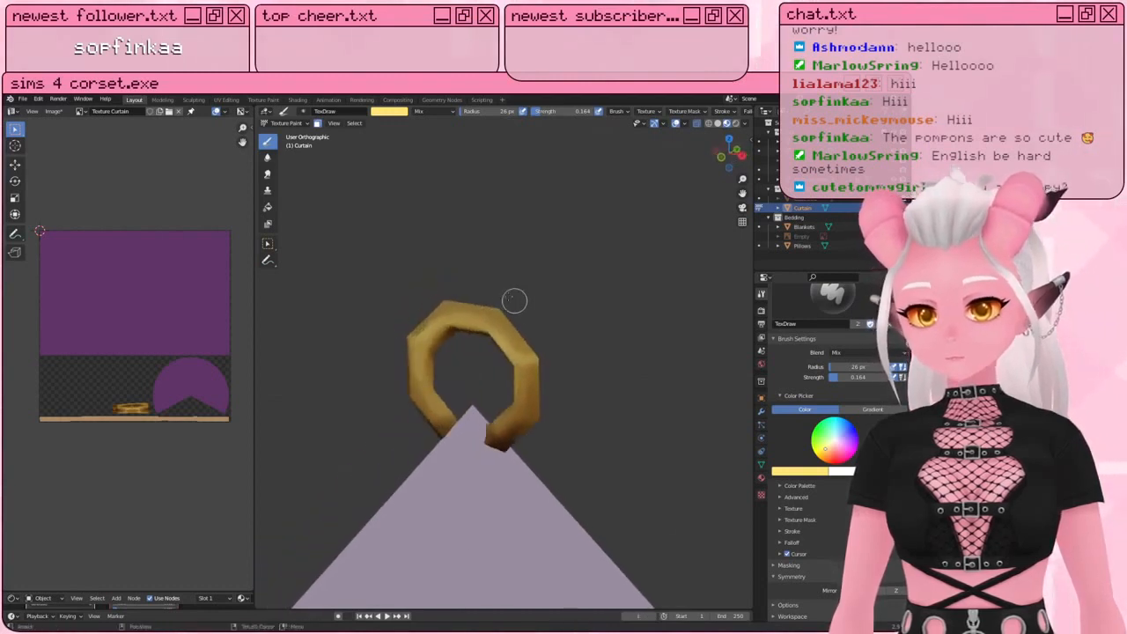
Step: Add small near-white highlights on the ring's upper corners with a 14 px brush
{"action": "left_click", "coordinate": [833, 442]}
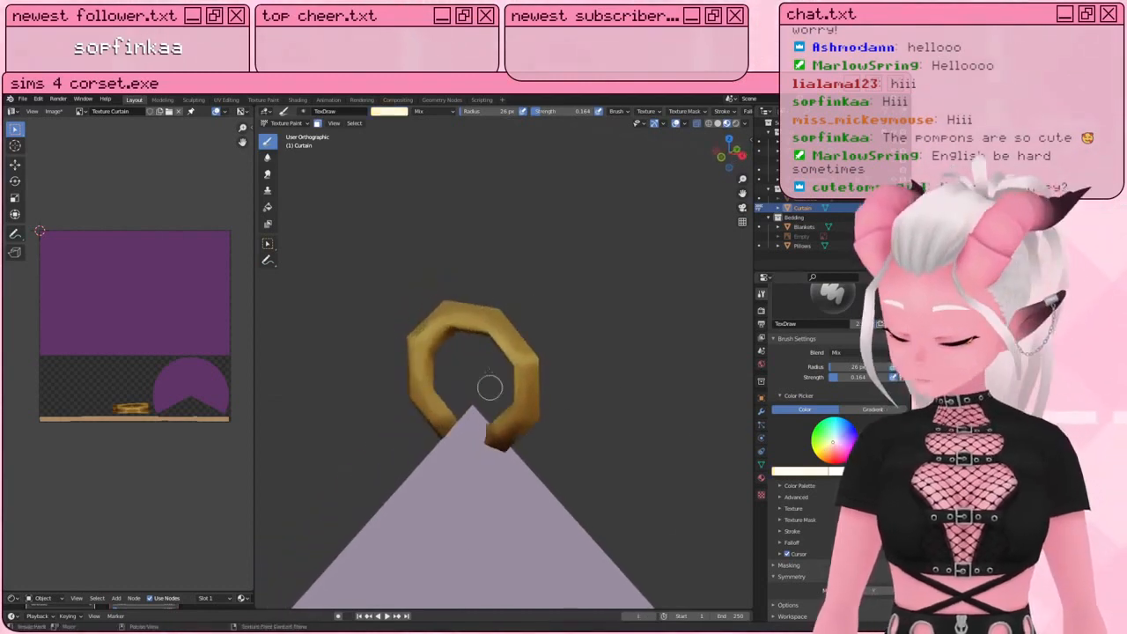
{"action": "middle_click_drag", "start_coordinate": [505, 324], "coordinate": [559, 342]}
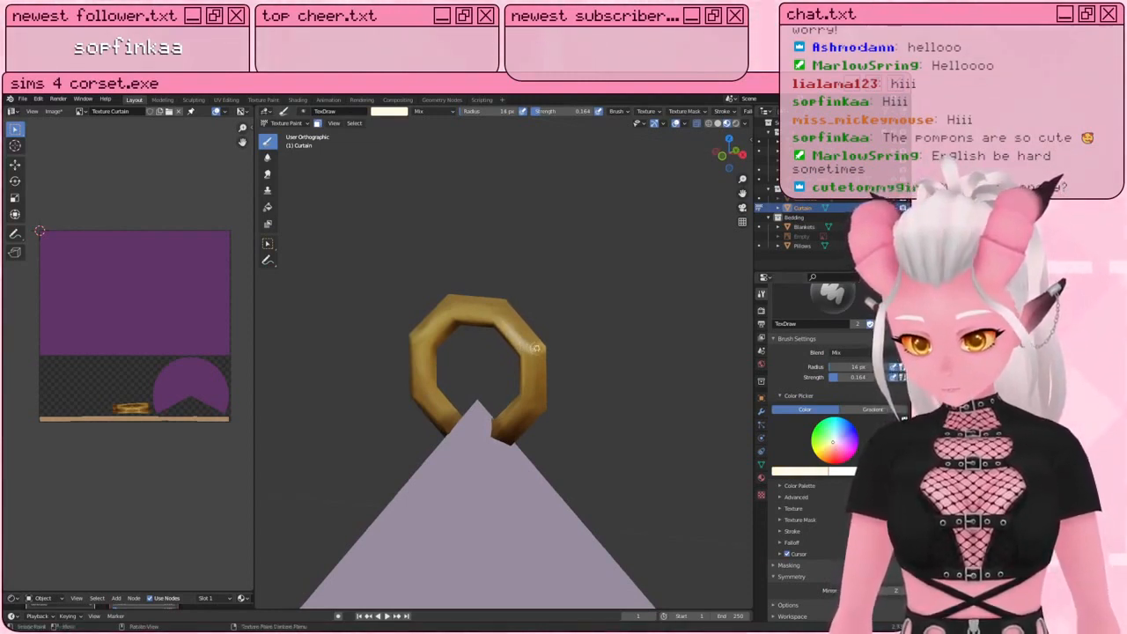
{"action": "middle_click_drag", "start_coordinate": [546, 342], "coordinate": [484, 337]}
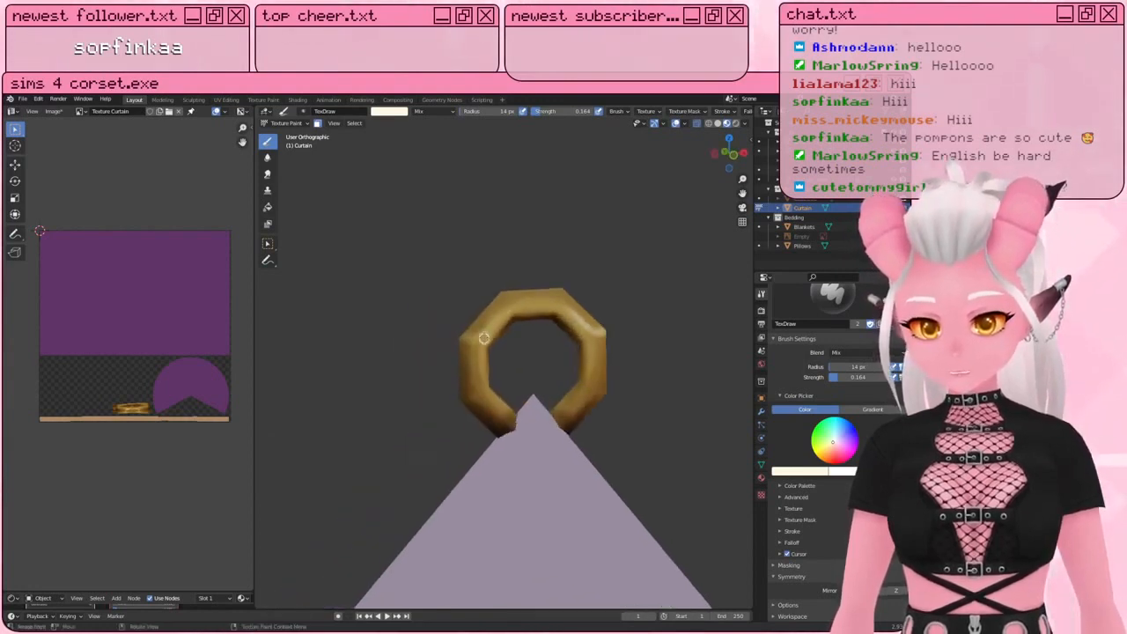
{"action": "middle_click_drag", "start_coordinate": [476, 341], "coordinate": [456, 251]}
Step: Blend the highlights and shading on the ring's front with the Smear brush at 26 px and strength 0.438
{"action": "left_click", "coordinate": [268, 173]}
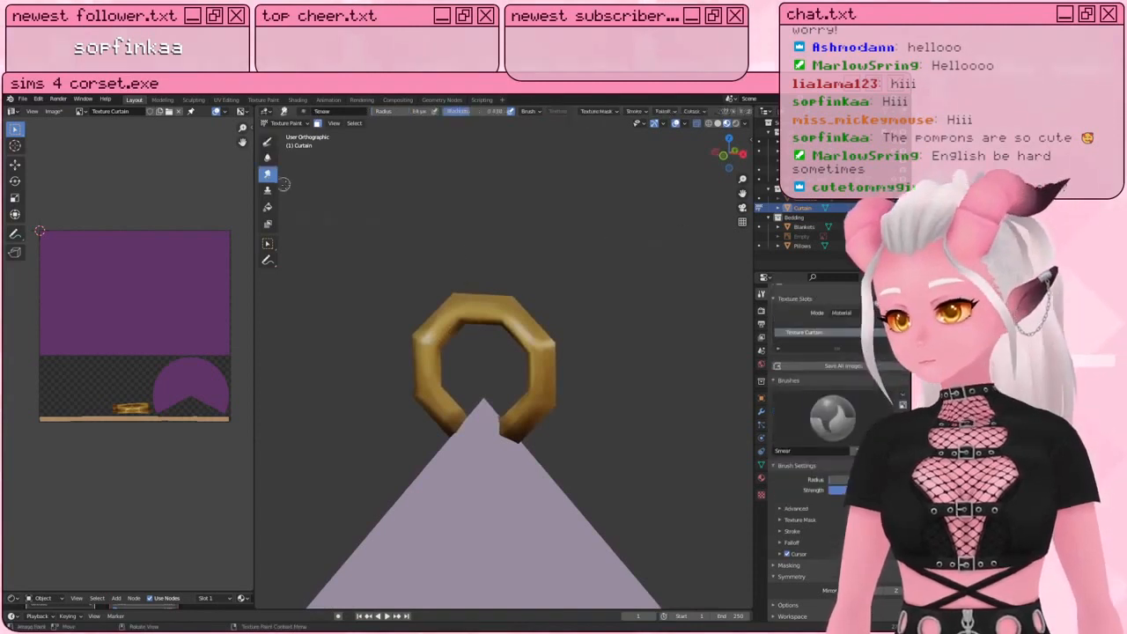
{"action": "middle_click_drag", "start_coordinate": [487, 319], "coordinate": [496, 319]}
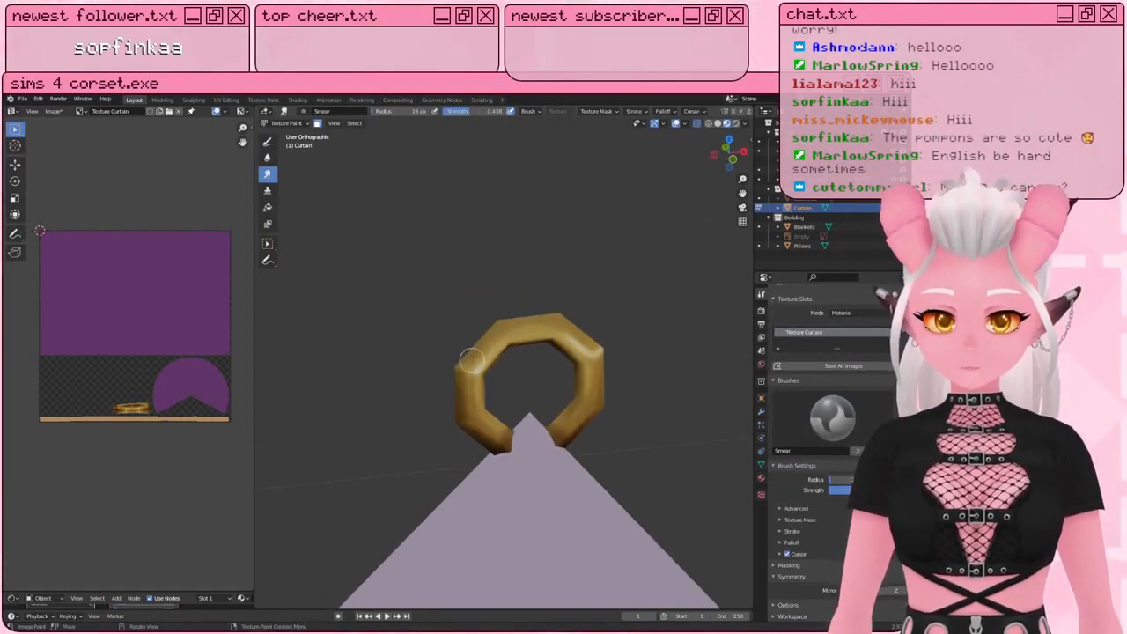
{"action": "middle_click_drag", "start_coordinate": [471, 359], "coordinate": [449, 329]}
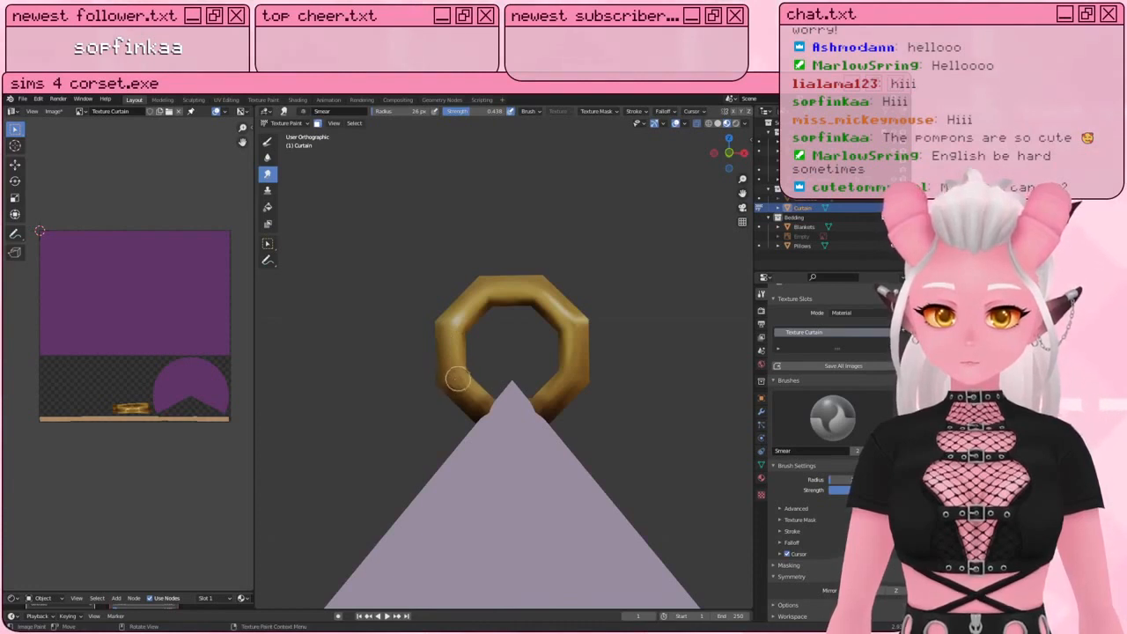
{"action": "middle_click_drag", "start_coordinate": [467, 389], "coordinate": [467, 440]}
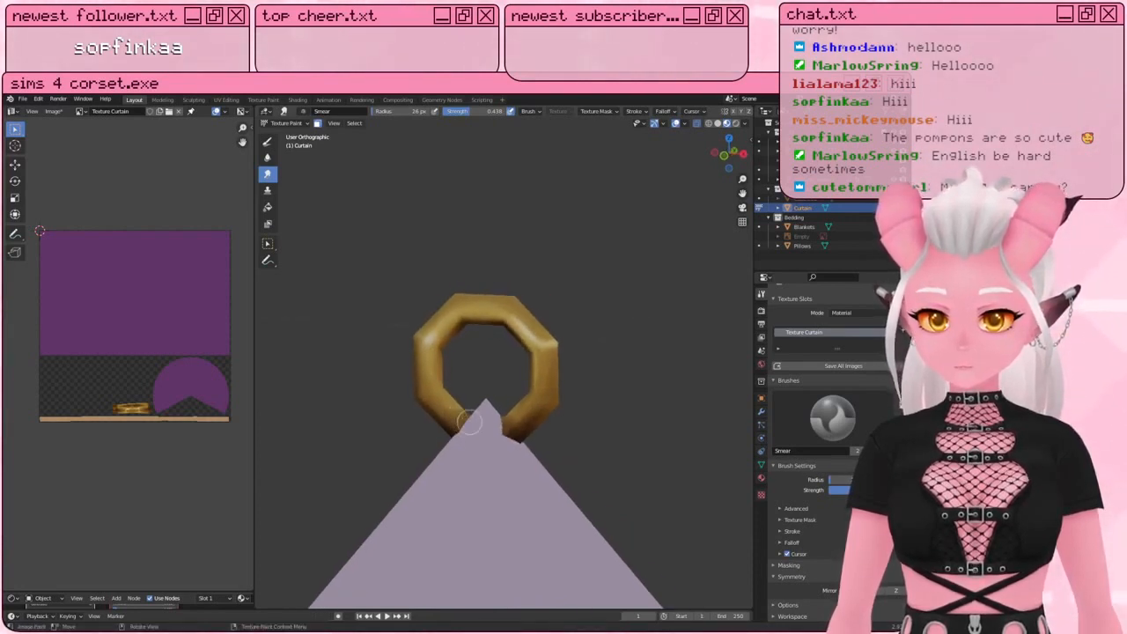
{"action": "middle_click_drag", "start_coordinate": [490, 386], "coordinate": [543, 363], "text": "shift"}
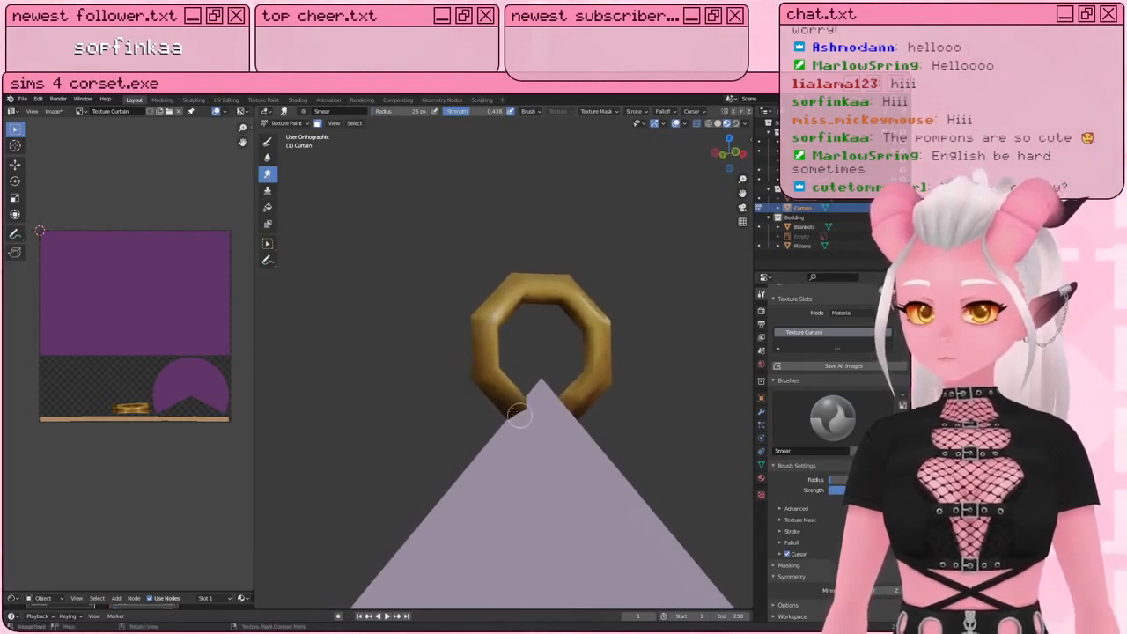
Step: Smear the shading on the hanging ring's back, inner faces and sides with the 26 px brush at strength 0.438
{"action": "mouse_move", "coordinate": [473, 322]}
{"action": "middle_mouse_down"}
{"action": "mouse_move", "coordinate": [495, 282]}
{"action": "mouse_move", "coordinate": [587, 311]}
{"action": "mouse_move", "coordinate": [576, 362]}
{"action": "middle_mouse_up"}
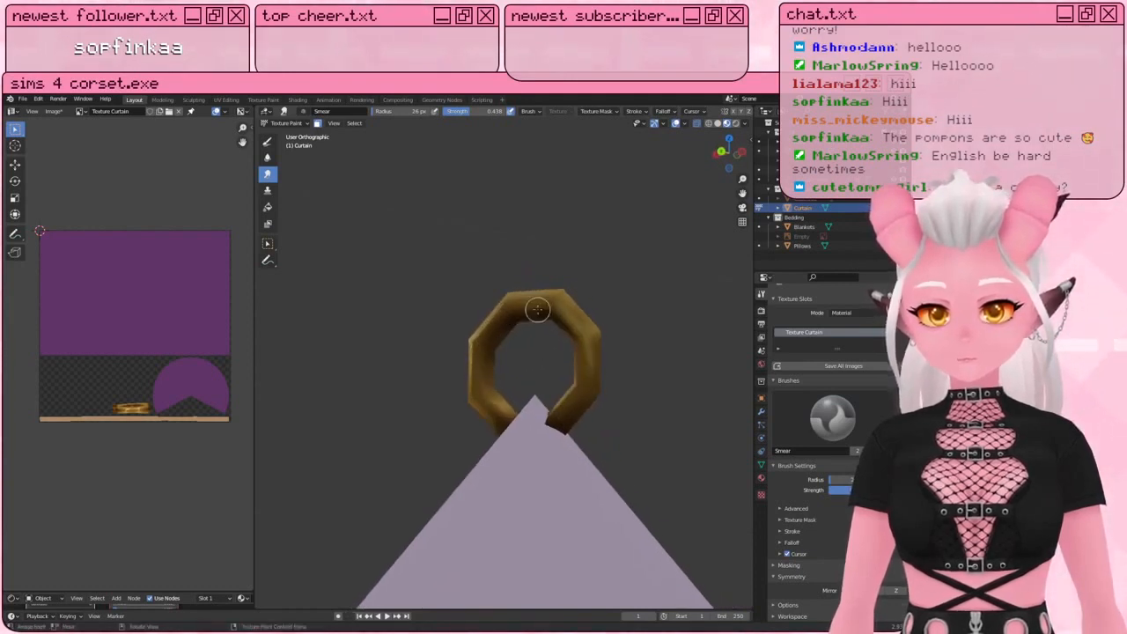
{"action": "middle_click_drag", "start_coordinate": [537, 310], "coordinate": [505, 338]}
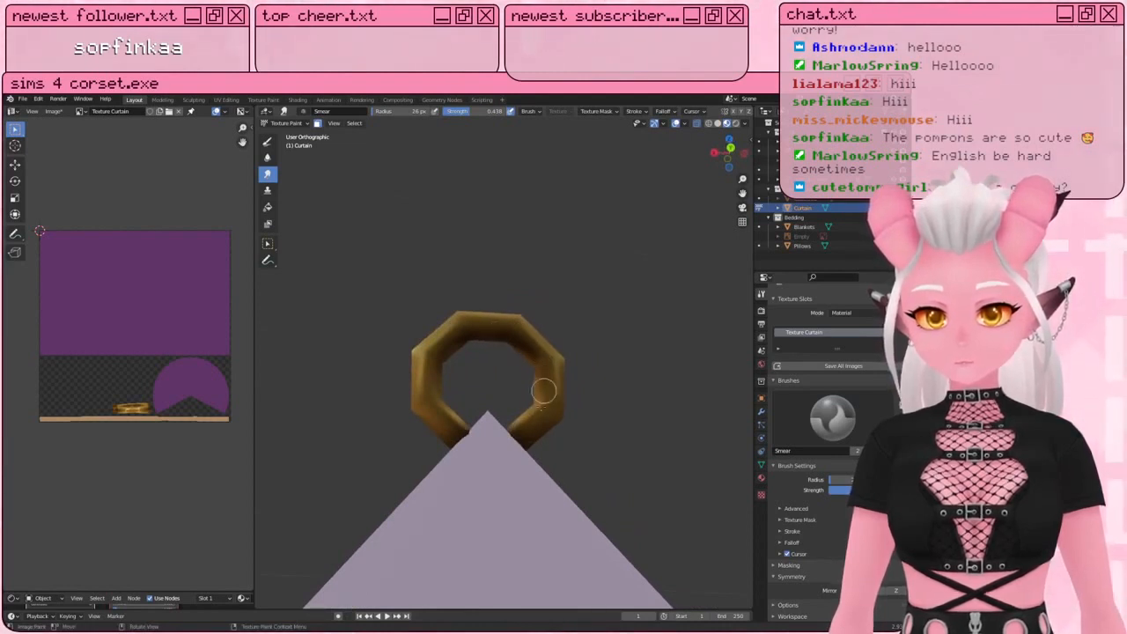
{"action": "middle_click_drag", "start_coordinate": [539, 395], "coordinate": [482, 321]}
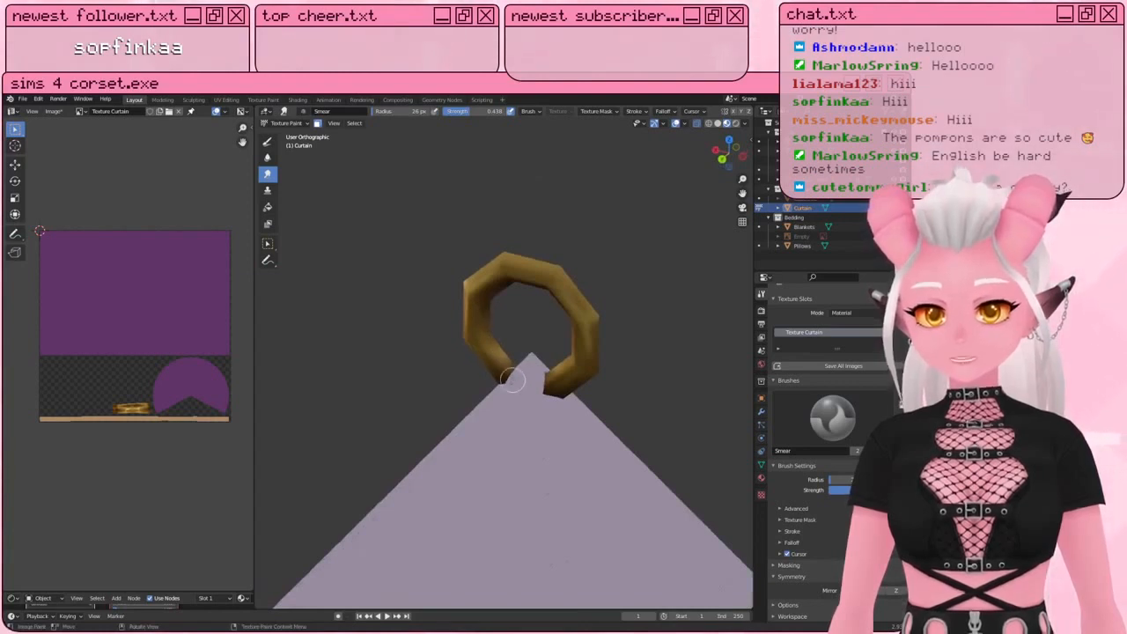
{"action": "middle_click_drag", "start_coordinate": [535, 377], "coordinate": [472, 334]}
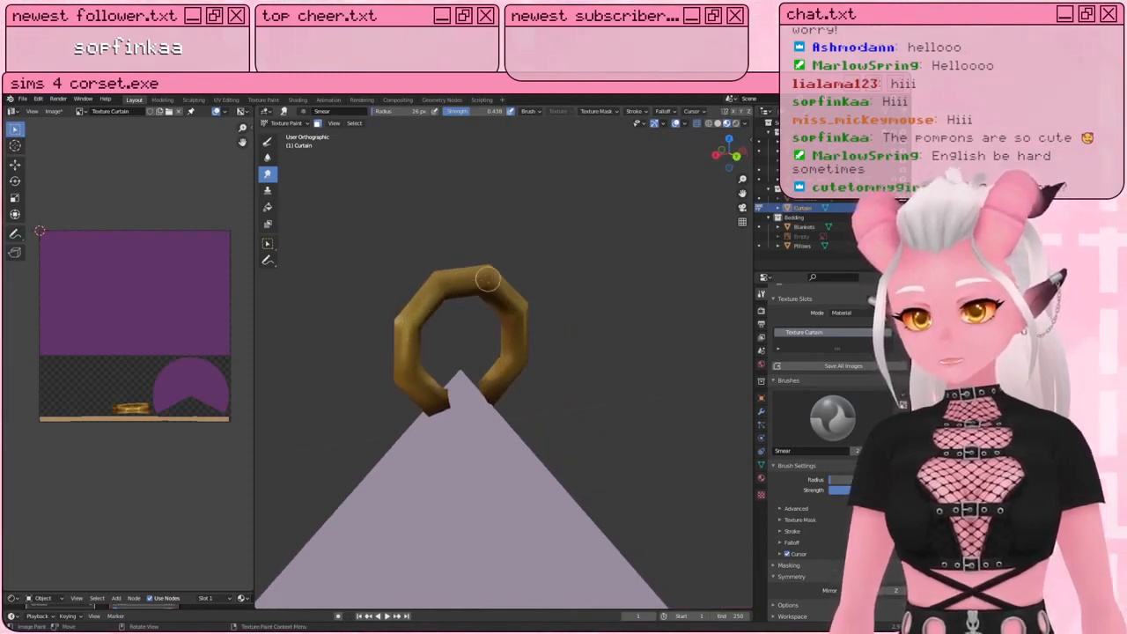
{"action": "middle_click_drag", "start_coordinate": [483, 278], "coordinate": [419, 258]}
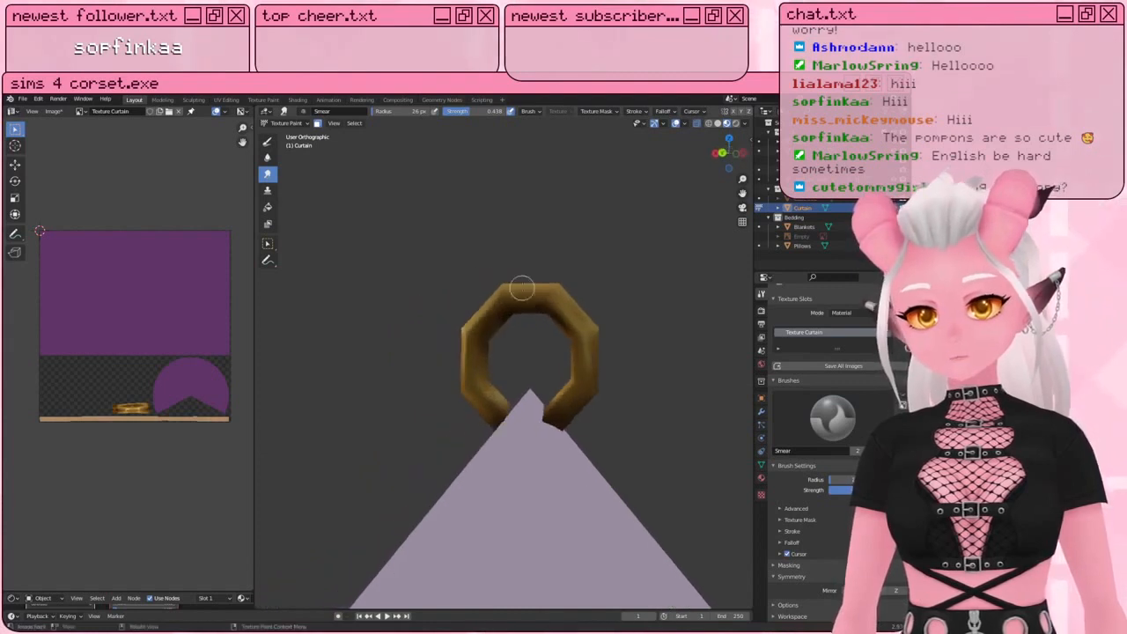
{"action": "middle_click_drag", "start_coordinate": [523, 287], "coordinate": [550, 314]}
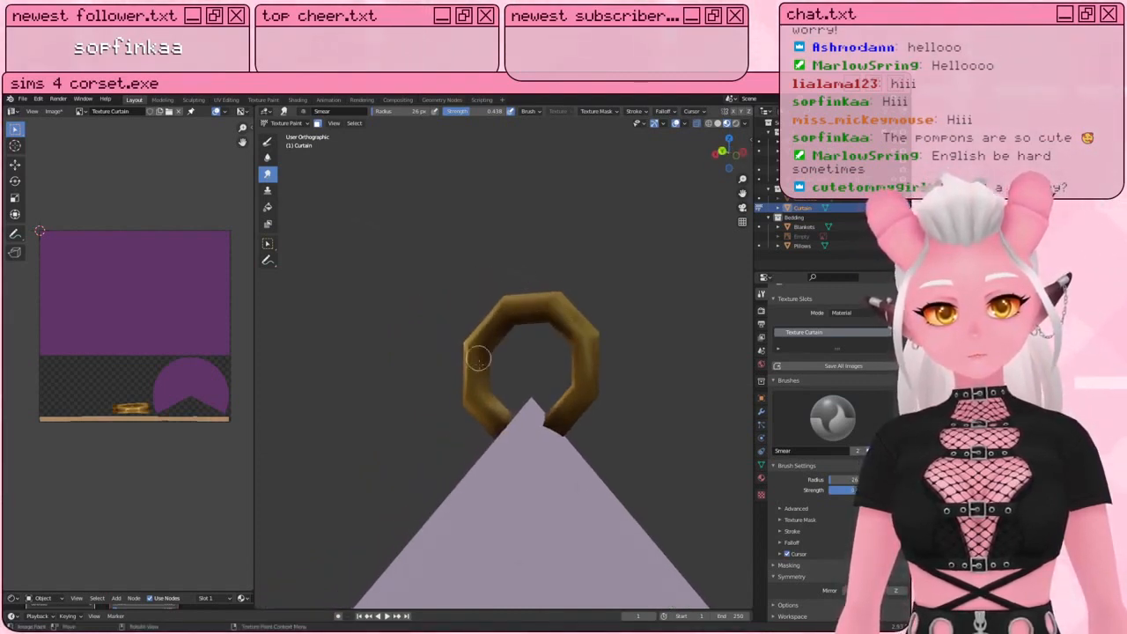
{"action": "middle_click_drag", "start_coordinate": [572, 259], "coordinate": [530, 342]}
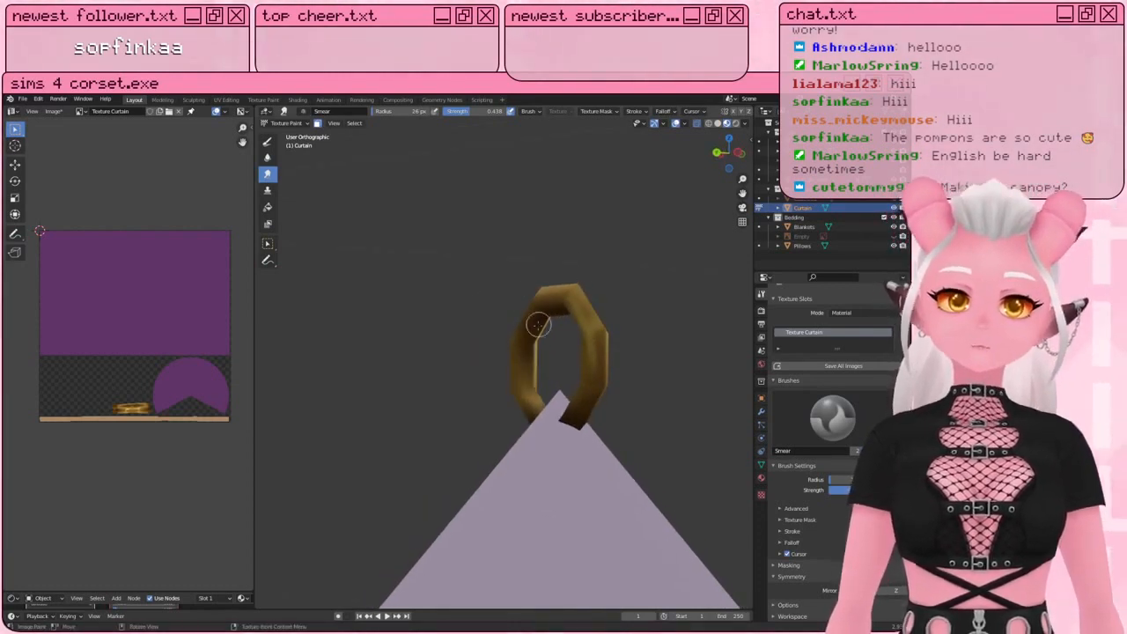
{"action": "middle_click_drag", "start_coordinate": [538, 328], "coordinate": [456, 304]}
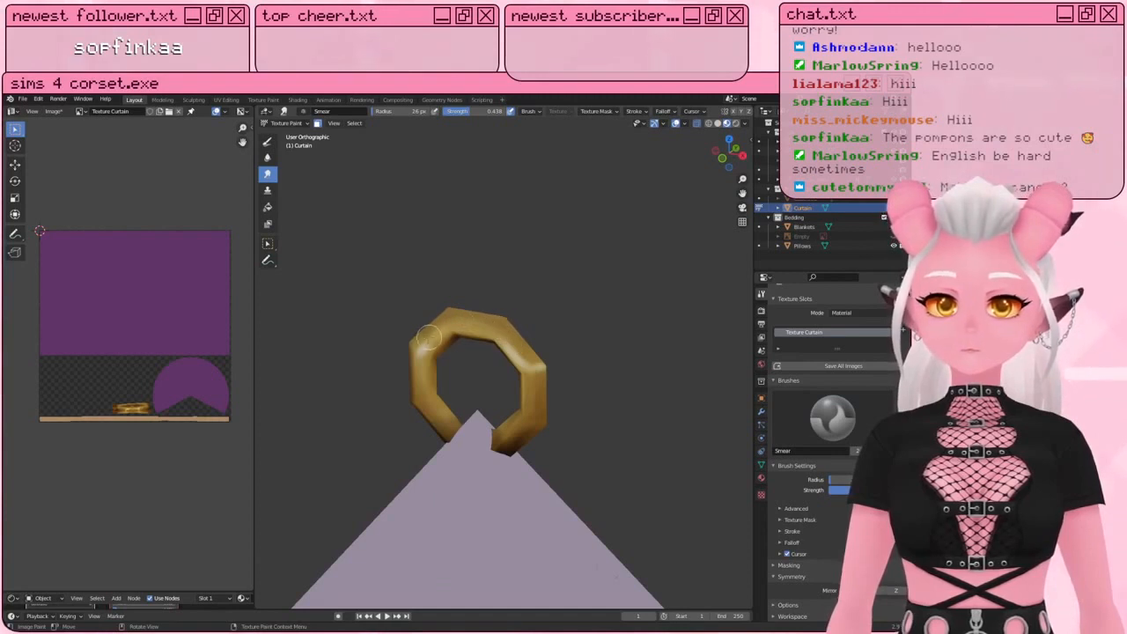
{"action": "mouse_move", "coordinate": [427, 337]}
{"action": "middle_mouse_down"}
{"action": "mouse_move", "coordinate": [478, 309]}
{"action": "mouse_move", "coordinate": [491, 360]}
{"action": "mouse_move", "coordinate": [556, 397]}
{"action": "mouse_move", "coordinate": [525, 427]}
{"action": "middle_mouse_up"}
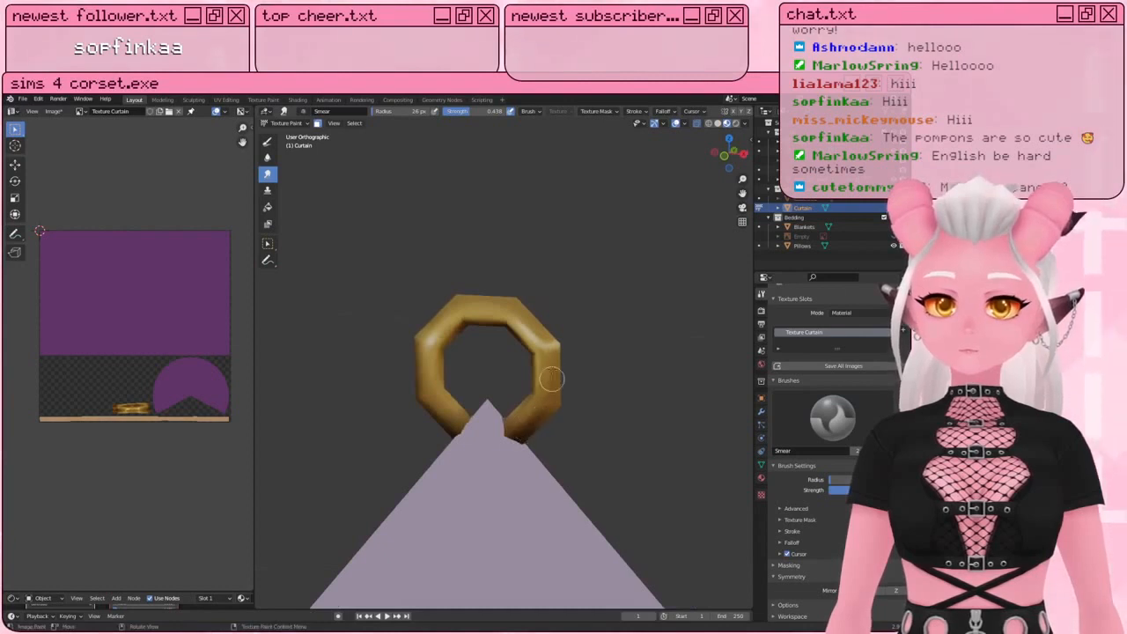
Step: Select the linked curtain fabric in Edit Mode and hide it so only the hoop and hanging ring are shown
{"action": "scroll", "coordinate": [523, 403], "scroll_direction": "down", "scroll_amount": 5}
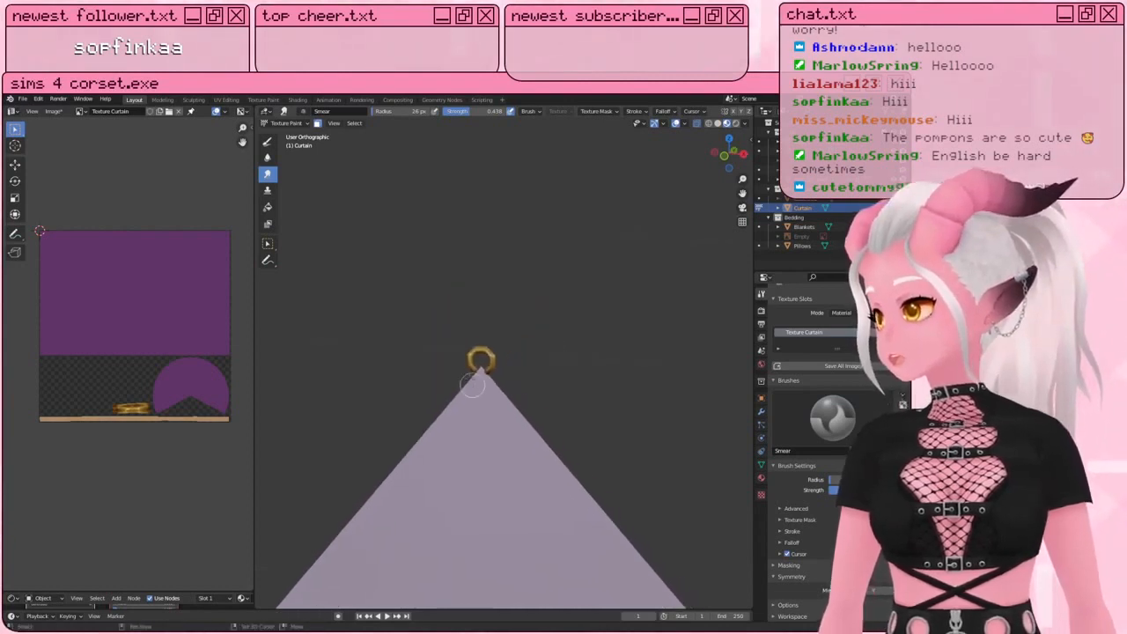
{"action": "left_click", "coordinate": [293, 122]}
{"action": "left_click", "coordinate": [286, 134]}
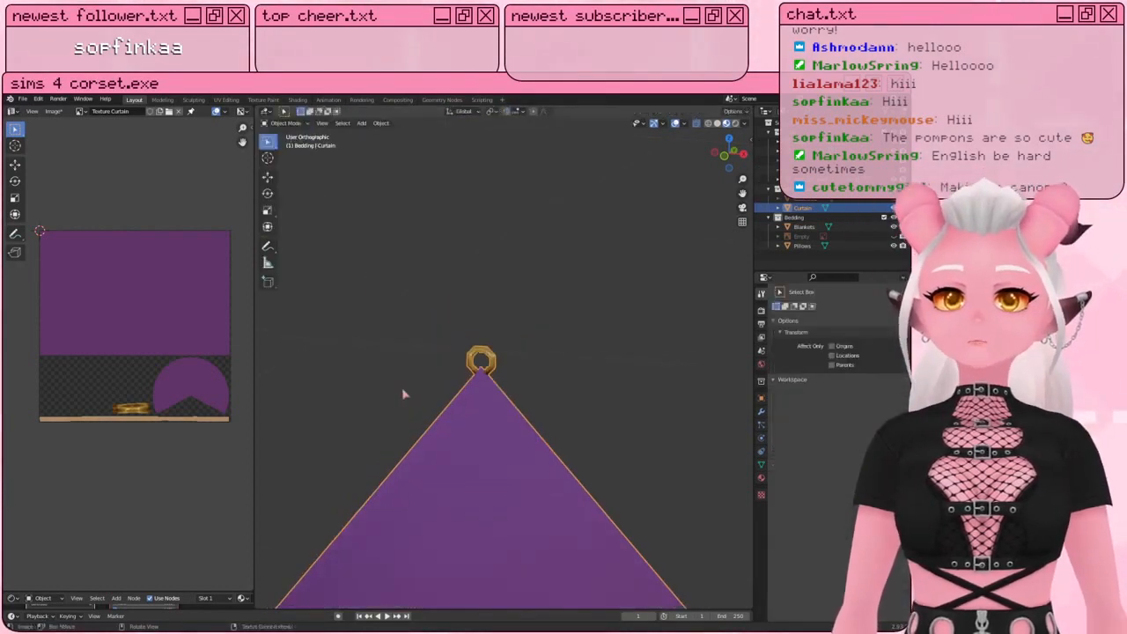
{"action": "scroll", "coordinate": [504, 282], "scroll_direction": "up", "scroll_amount": 3}
{"action": "key", "text": "Tab"}
{"action": "key", "text": "ctrl+r"}
{"action": "scroll", "coordinate": [506, 322], "scroll_direction": "up", "scroll_amount": 3}
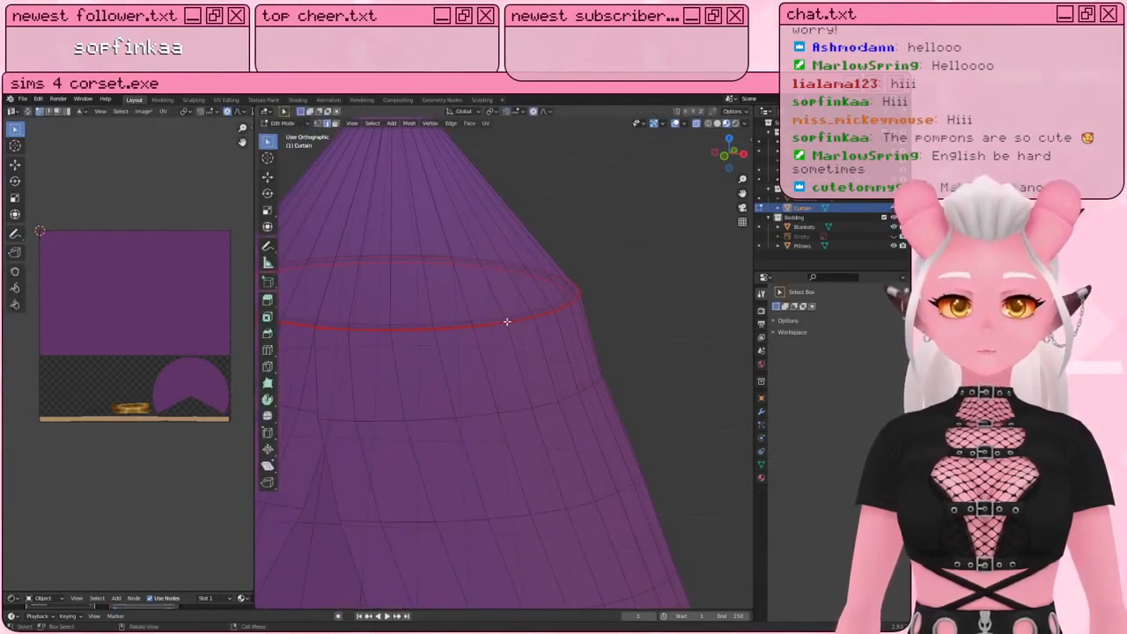
{"action": "key", "text": "ctrl+l"}
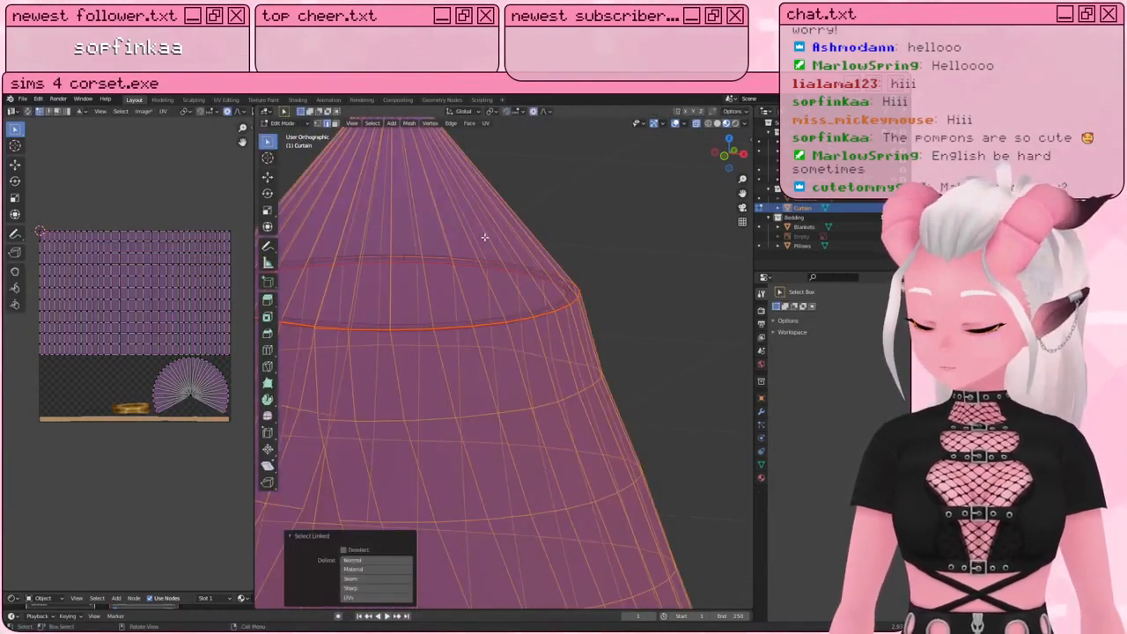
{"action": "key", "text": "h"}
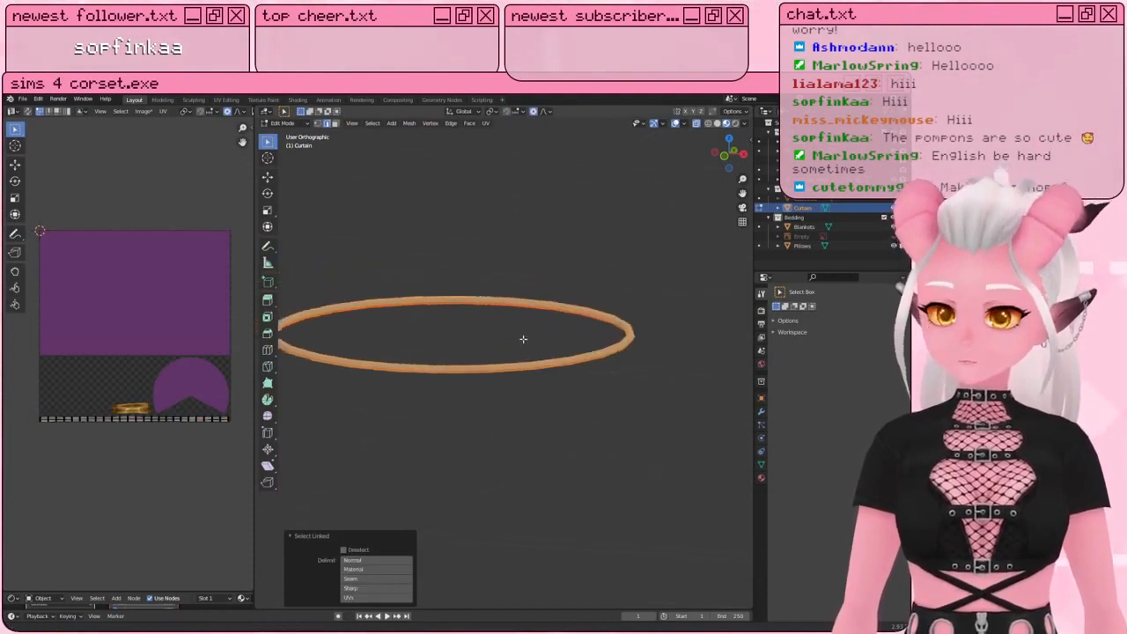
{"action": "middle_click_drag", "start_coordinate": [523, 339], "coordinate": [558, 365], "text": "shift"}
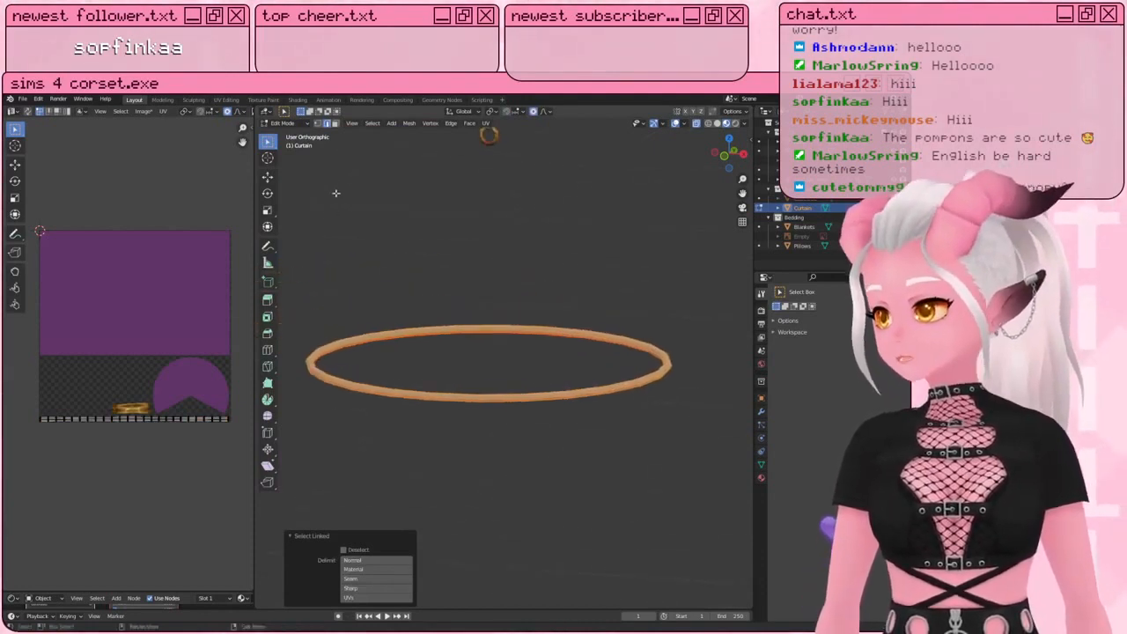
Step: Return to Texture Paint and set the Draw brush to a darker brown based on the tan sampled from the hoop's texture
{"action": "left_click", "coordinate": [280, 122]}
{"action": "left_click", "coordinate": [299, 187]}
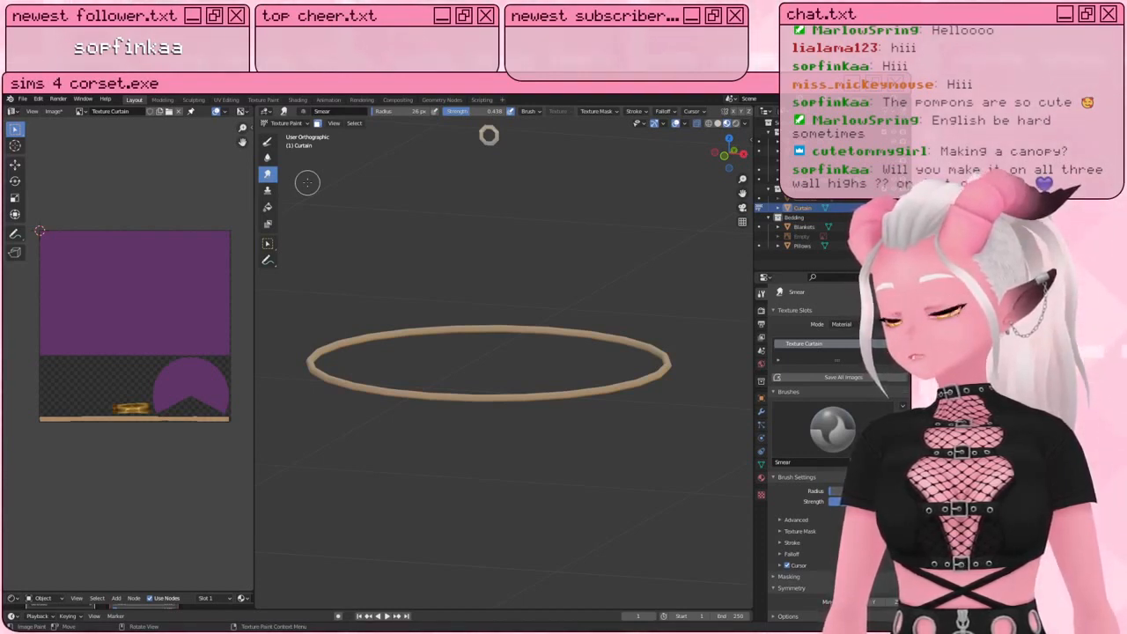
{"action": "mouse_move", "coordinate": [335, 256]}
{"action": "middle_mouse_down"}
{"action": "mouse_move", "coordinate": [347, 226]}
{"action": "mouse_move", "coordinate": [516, 176]}
{"action": "mouse_move", "coordinate": [344, 254]}
{"action": "mouse_move", "coordinate": [346, 228]}
{"action": "middle_mouse_up"}
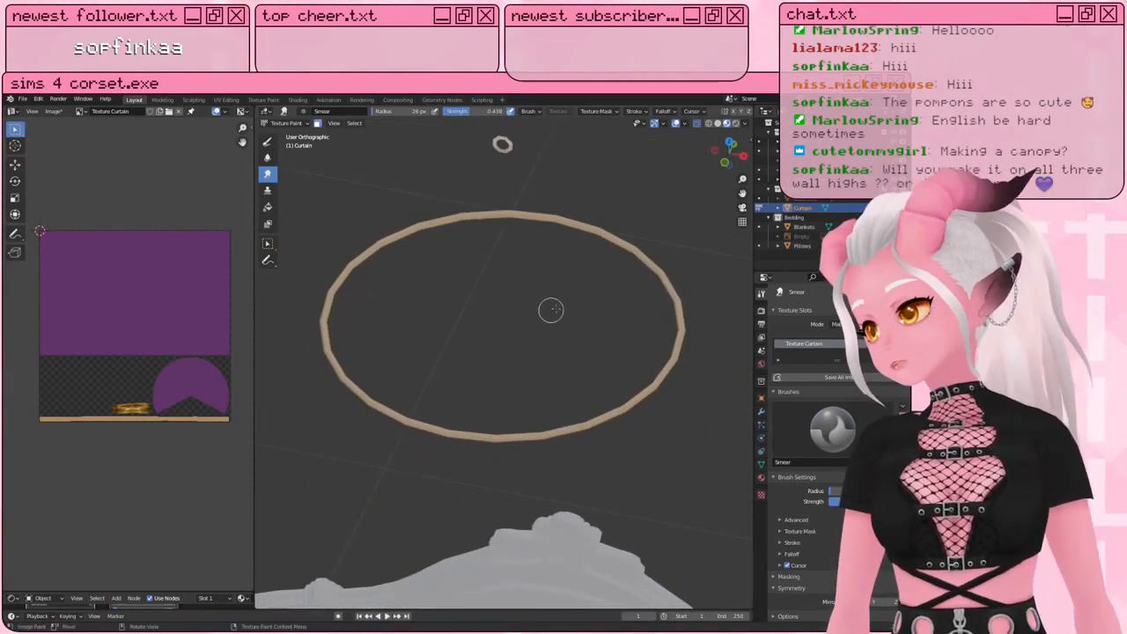
{"action": "left_click", "coordinate": [267, 140]}
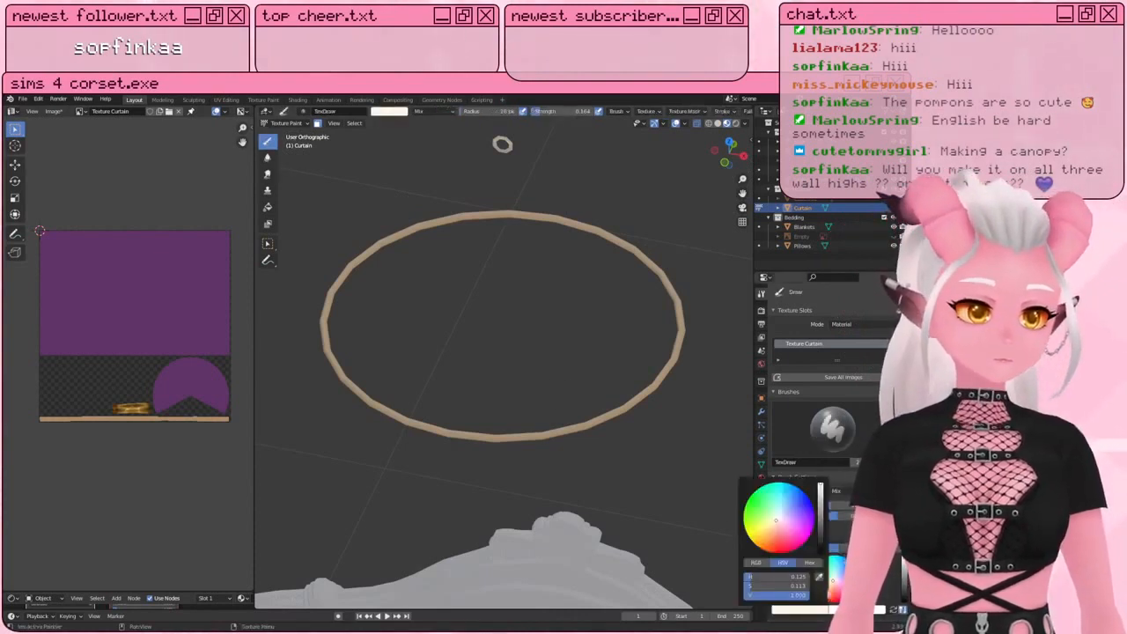
{"action": "left_click", "coordinate": [181, 419]}
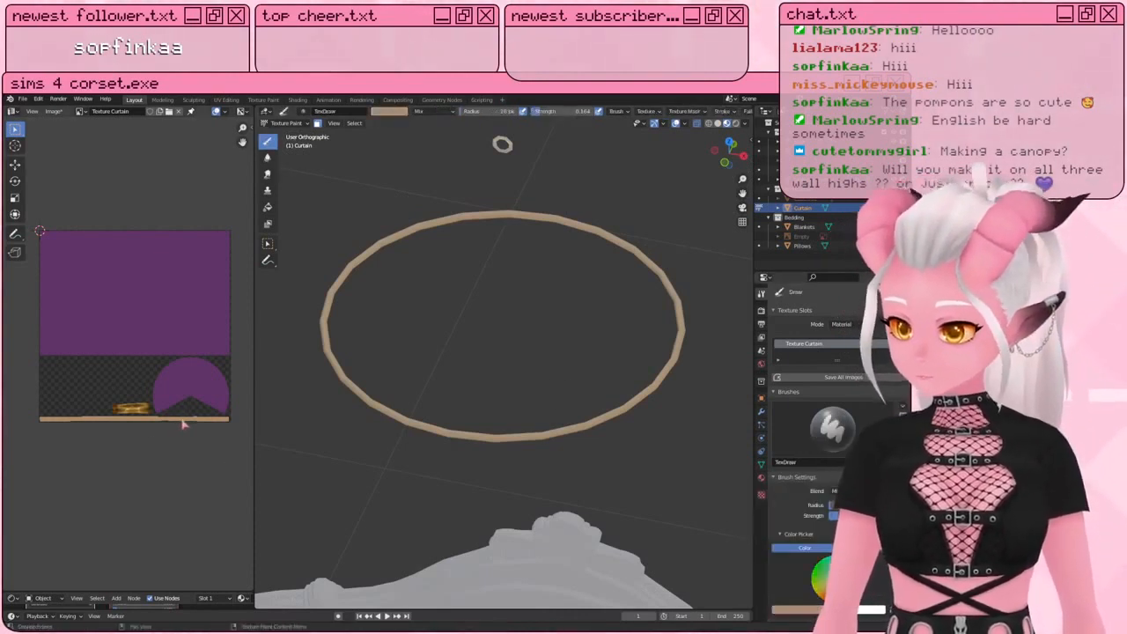
{"action": "scroll", "coordinate": [818, 441], "scroll_direction": "down", "scroll_amount": 4}
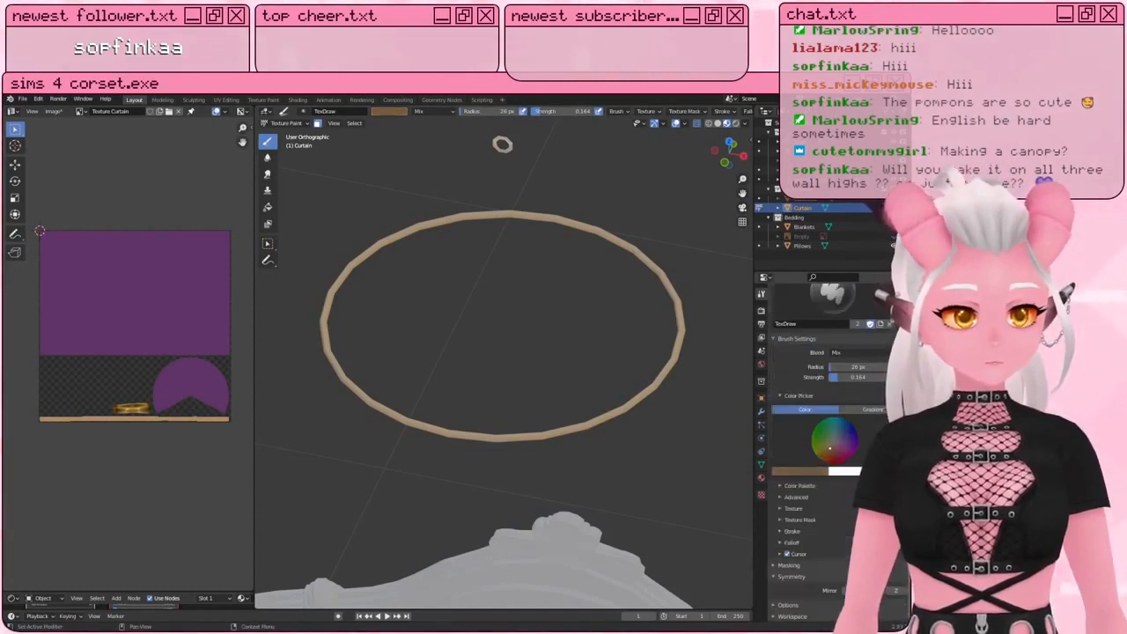
{"action": "scroll", "coordinate": [825, 560], "scroll_direction": "up", "scroll_amount": 1}
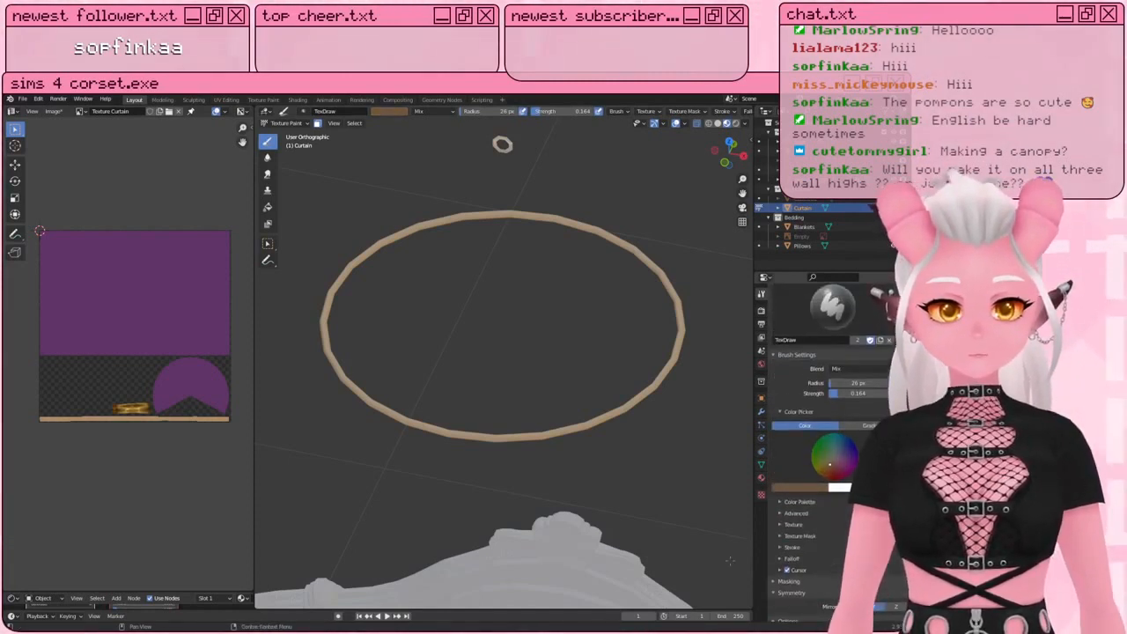
Step: Paint brown shading around the hoop with the 26 px Draw brush at strength 0.164
{"action": "middle_click_drag", "start_coordinate": [729, 560], "coordinate": [382, 315]}
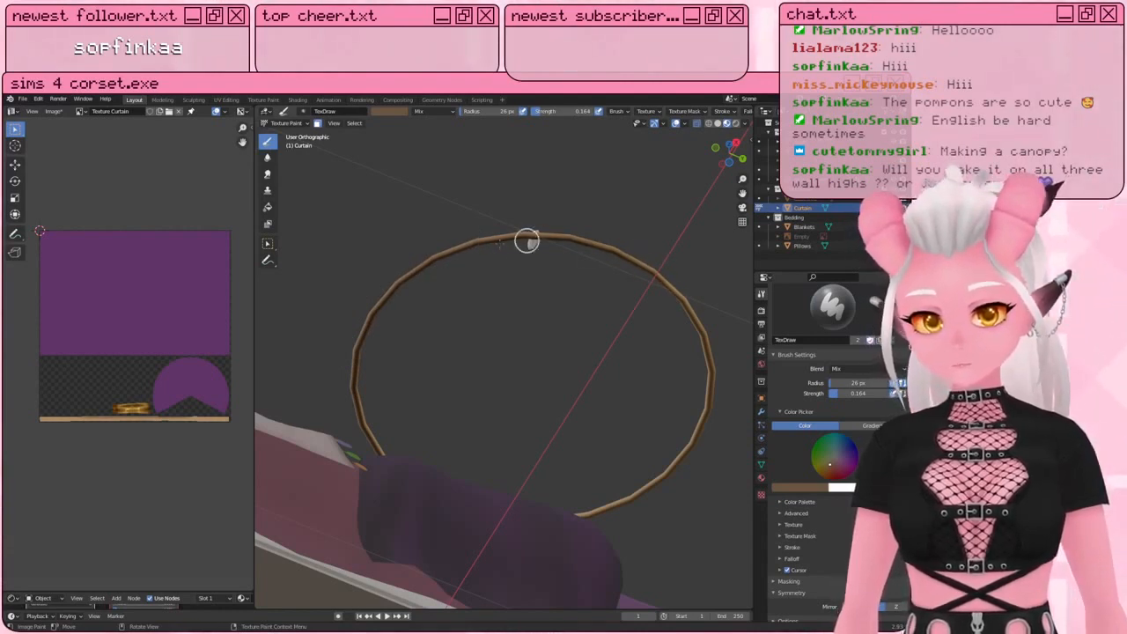
{"action": "key", "text": "KP_1"}
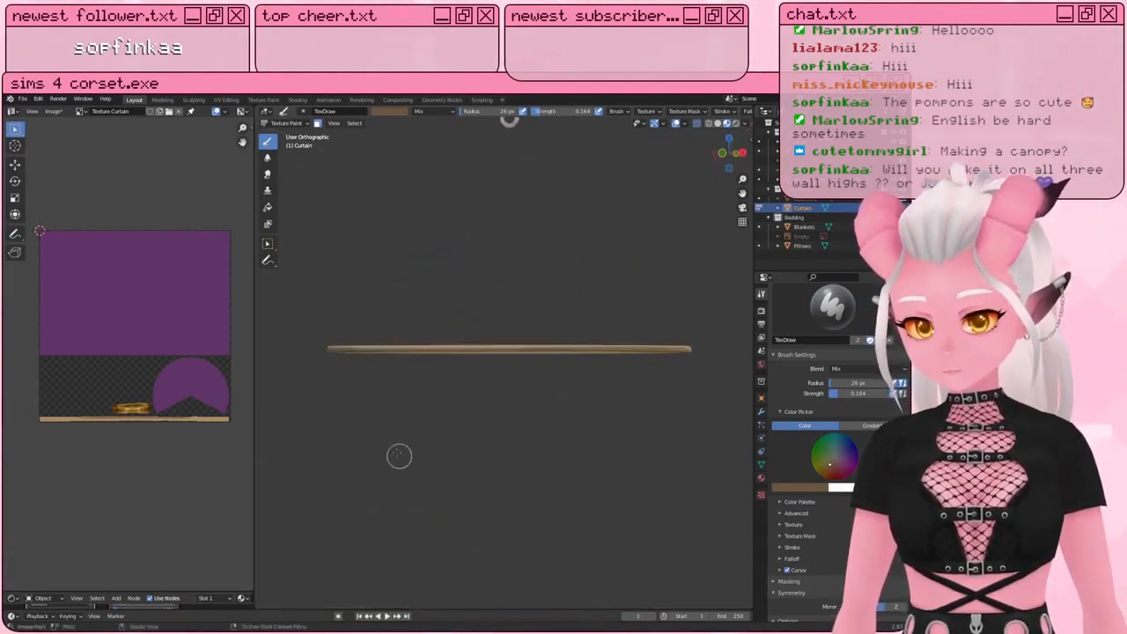
{"action": "mouse_move", "coordinate": [390, 444]}
{"action": "middle_mouse_down"}
{"action": "mouse_move", "coordinate": [393, 435]}
{"action": "mouse_move", "coordinate": [410, 453]}
{"action": "middle_mouse_up"}
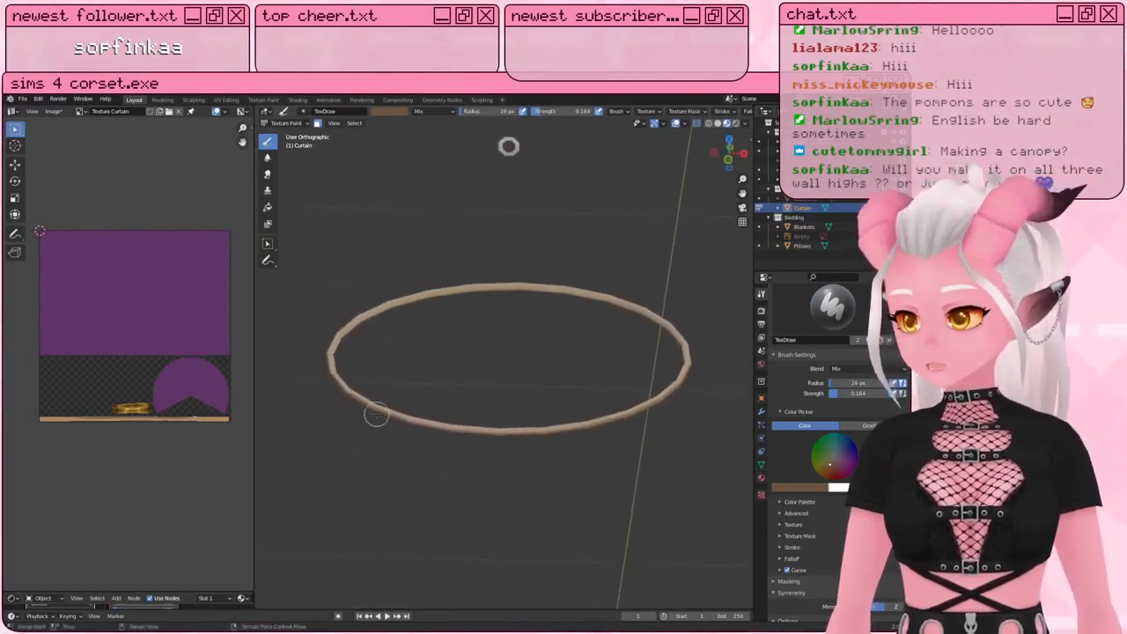
Step: Change the brush colour to light beige, reduce its radius to 7 px and paint highlights along the hoop
{"action": "scroll", "coordinate": [373, 415], "scroll_direction": "up", "scroll_amount": 2}
{"action": "middle_click_drag", "start_coordinate": [487, 475], "coordinate": [460, 478], "text": "shift"}
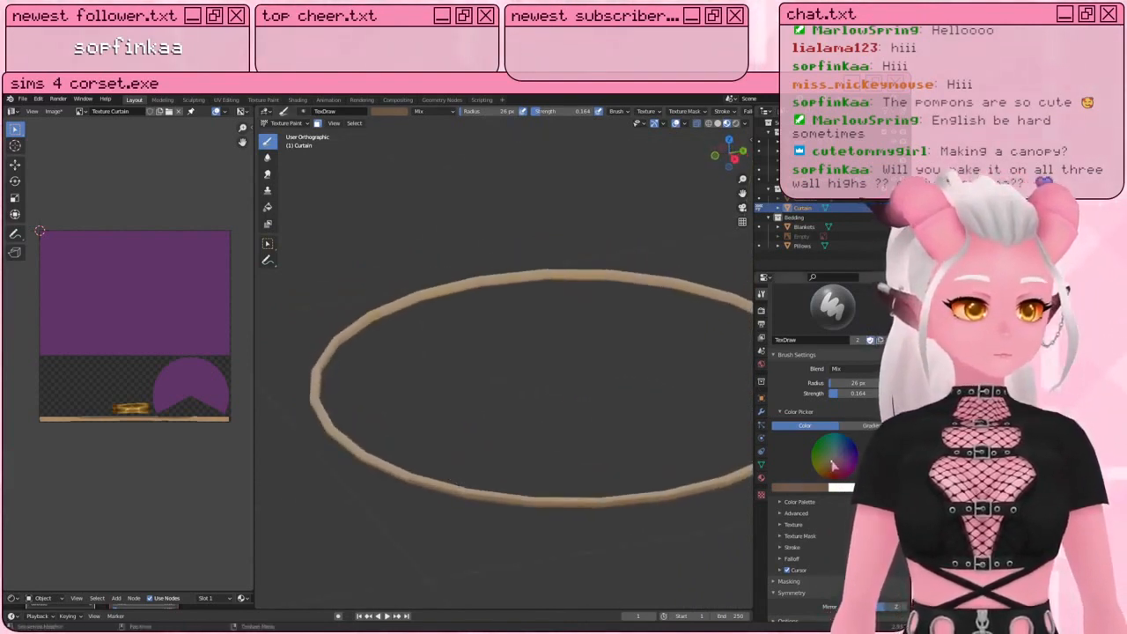
{"action": "left_click_drag", "start_coordinate": [902, 460], "coordinate": [901, 438]}
{"action": "mouse_move", "coordinate": [436, 377]}
{"action": "middle_mouse_down", "text": "shift"}
{"action": "mouse_move", "coordinate": [440, 417]}
{"action": "mouse_move", "coordinate": [383, 429]}
{"action": "middle_mouse_up", "text": "shift"}
{"action": "key", "text": "f"}
{"action": "left_click", "coordinate": [301, 389]}
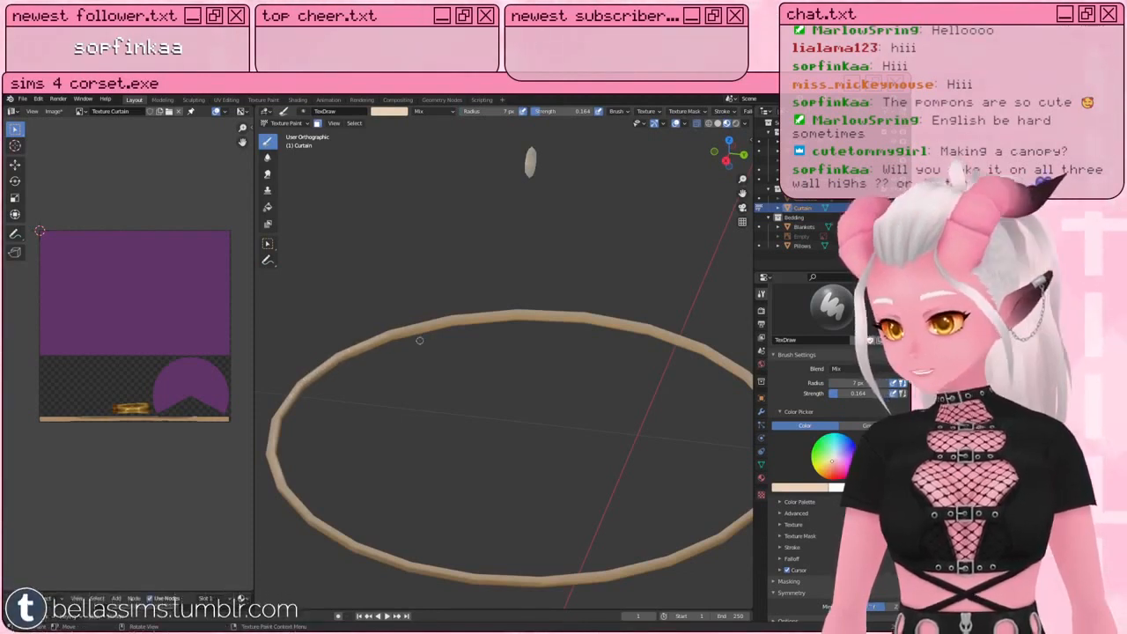
{"action": "middle_click_drag", "start_coordinate": [419, 339], "coordinate": [381, 369]}
Step: Blend the hoop's highlights and shading with the Smear brush at 18 px and strength 0.438
{"action": "left_click", "coordinate": [267, 174]}
{"action": "middle_click_drag", "start_coordinate": [268, 291], "coordinate": [266, 385]}
{"action": "middle_click_drag", "start_coordinate": [285, 456], "coordinate": [372, 437]}
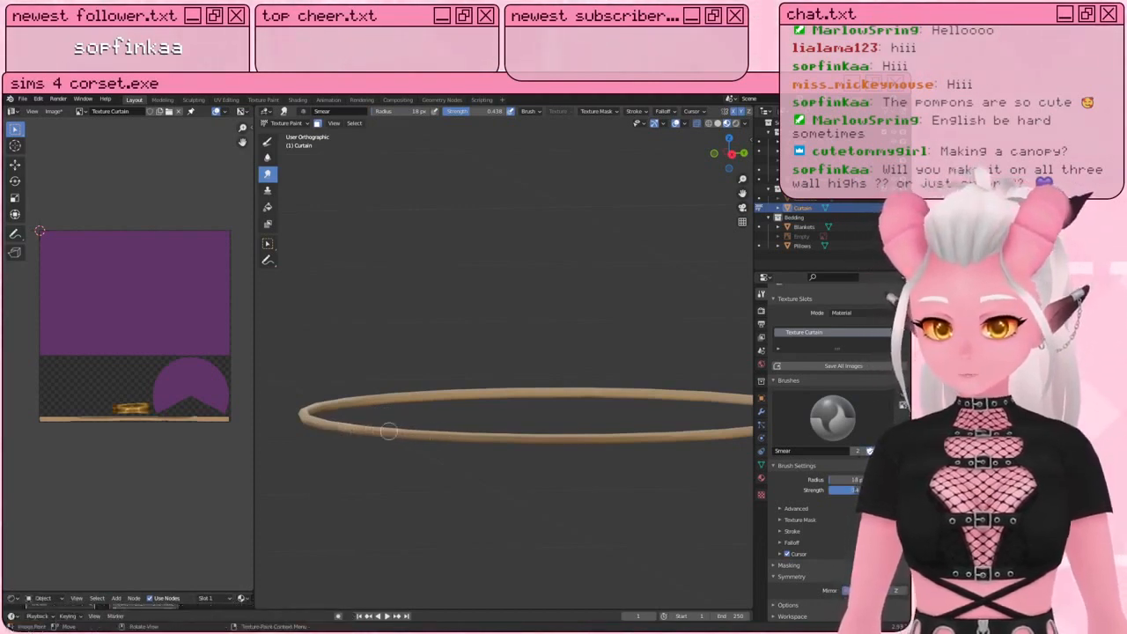
{"action": "middle_click_drag", "start_coordinate": [431, 443], "coordinate": [405, 437]}
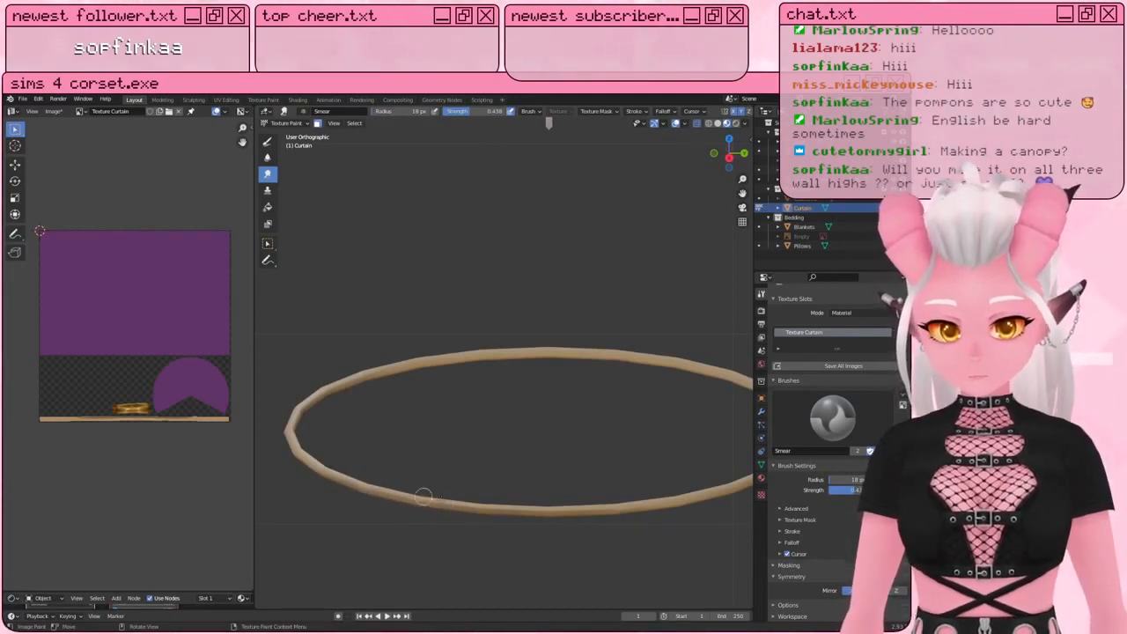
{"action": "middle_click_drag", "start_coordinate": [470, 505], "coordinate": [278, 432]}
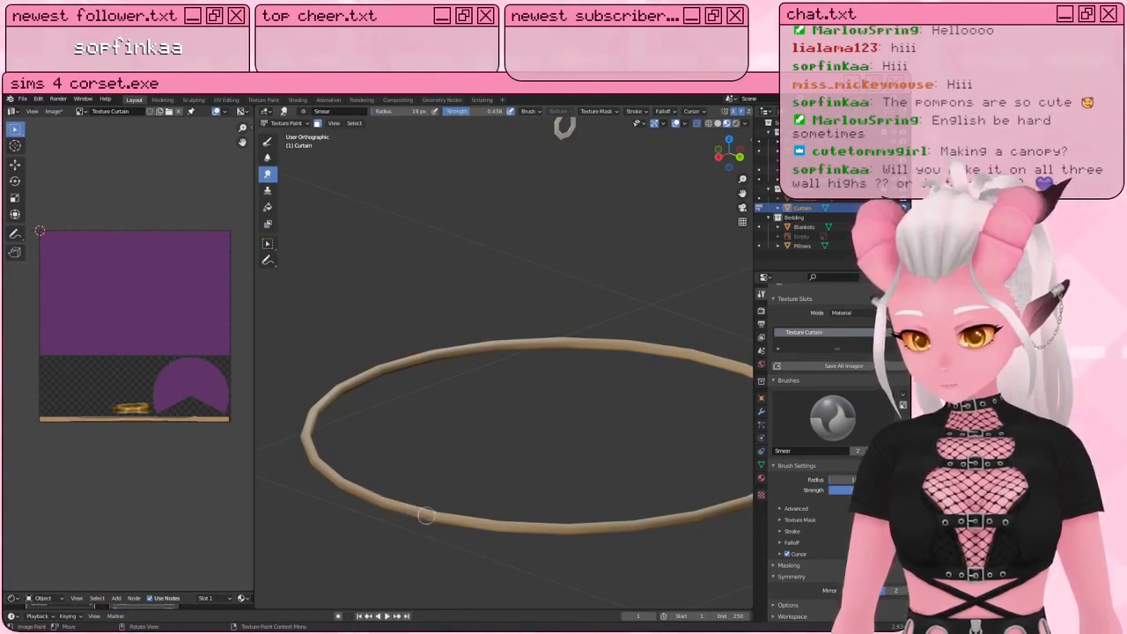
{"action": "middle_click_drag", "start_coordinate": [424, 514], "coordinate": [318, 206]}
Step: Switch to the Draw brush, darken its colour to dark brown and set its radius to 3 px for fine hoop detail
{"action": "left_click", "coordinate": [268, 141]}
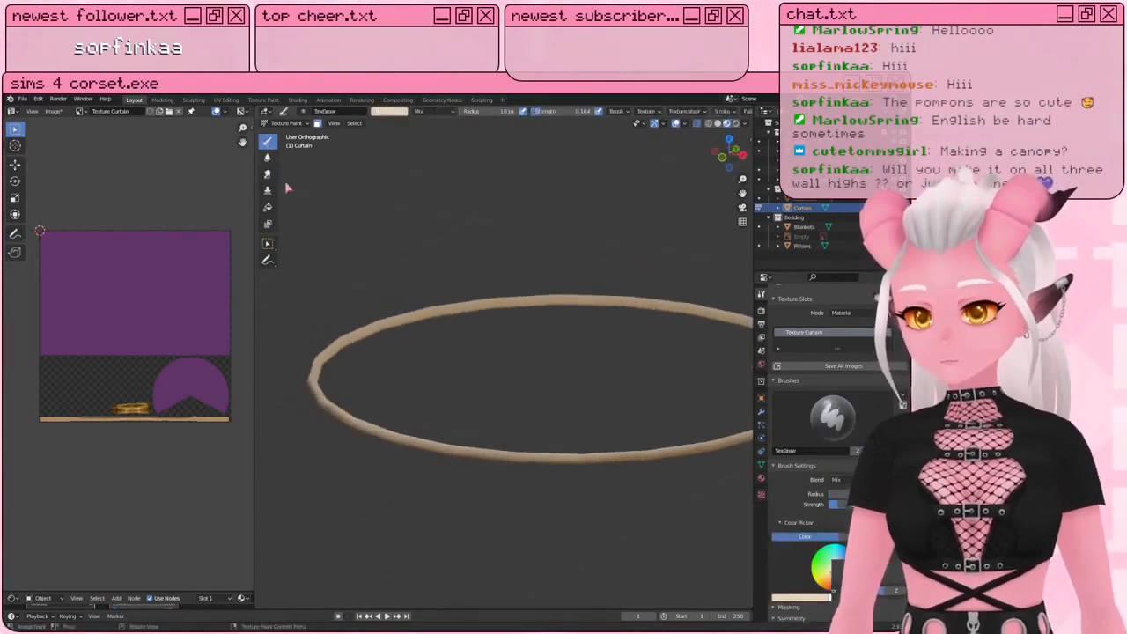
{"action": "mouse_move", "coordinate": [359, 308]}
{"action": "middle_mouse_down"}
{"action": "mouse_move", "coordinate": [373, 334]}
{"action": "mouse_move", "coordinate": [356, 354]}
{"action": "middle_mouse_up"}
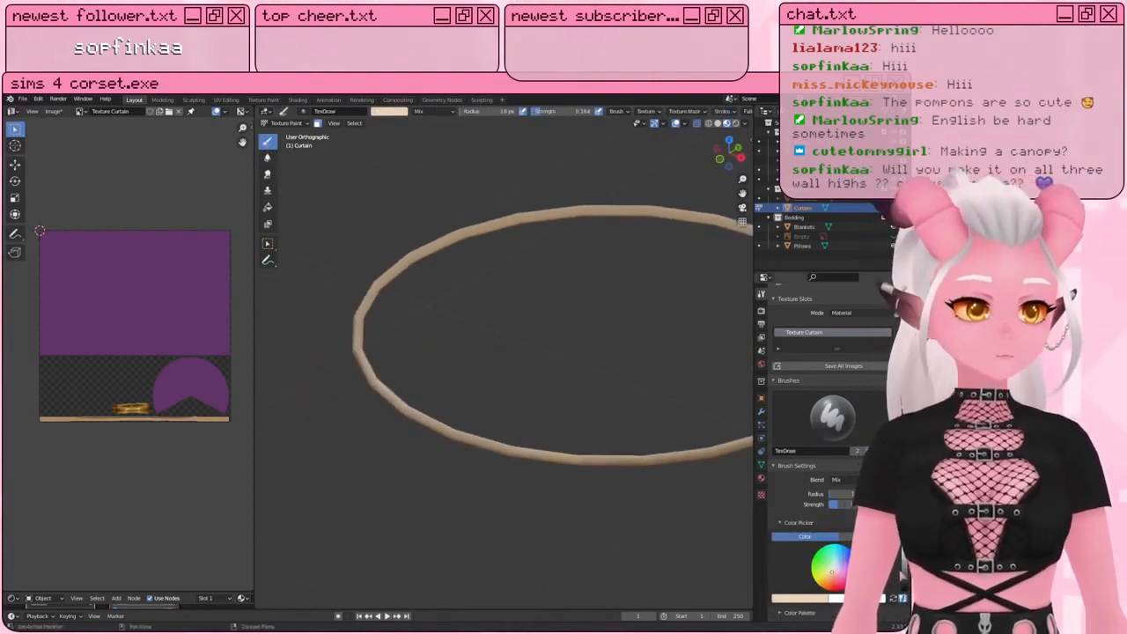
{"action": "left_click", "coordinate": [905, 577]}
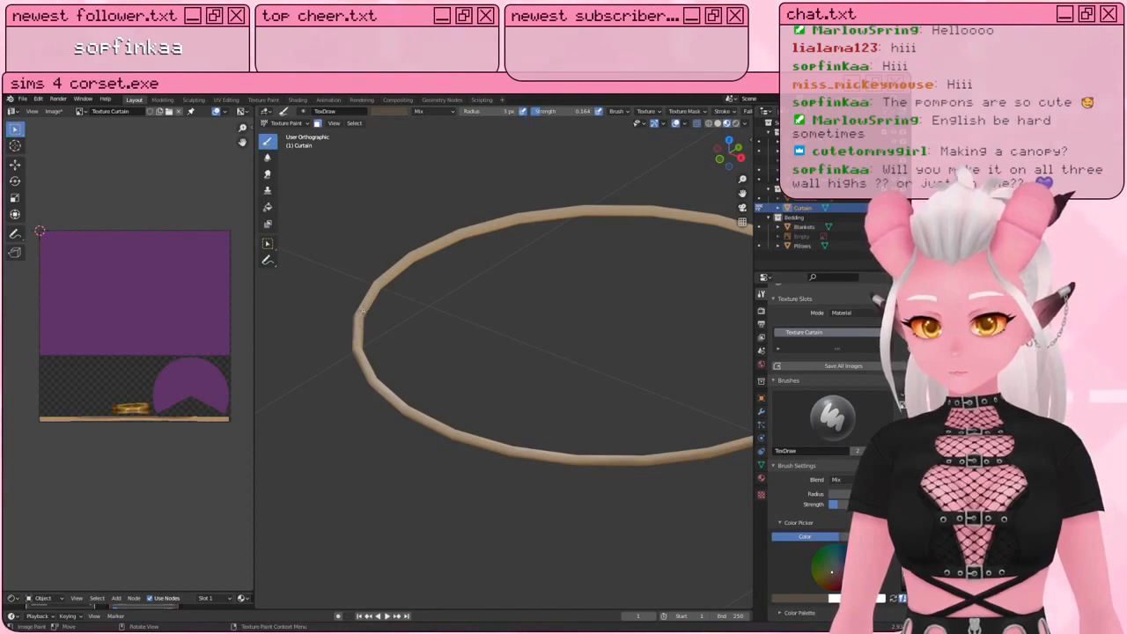
{"action": "middle_click_drag", "start_coordinate": [384, 278], "coordinate": [592, 146]}
Step: Reveal the hidden curtain fabric in Edit Mode and clear the selection
{"action": "left_click", "coordinate": [294, 125]}
{"action": "left_click", "coordinate": [291, 134]}
{"action": "scroll", "coordinate": [554, 294], "scroll_direction": "down", "scroll_amount": 4}
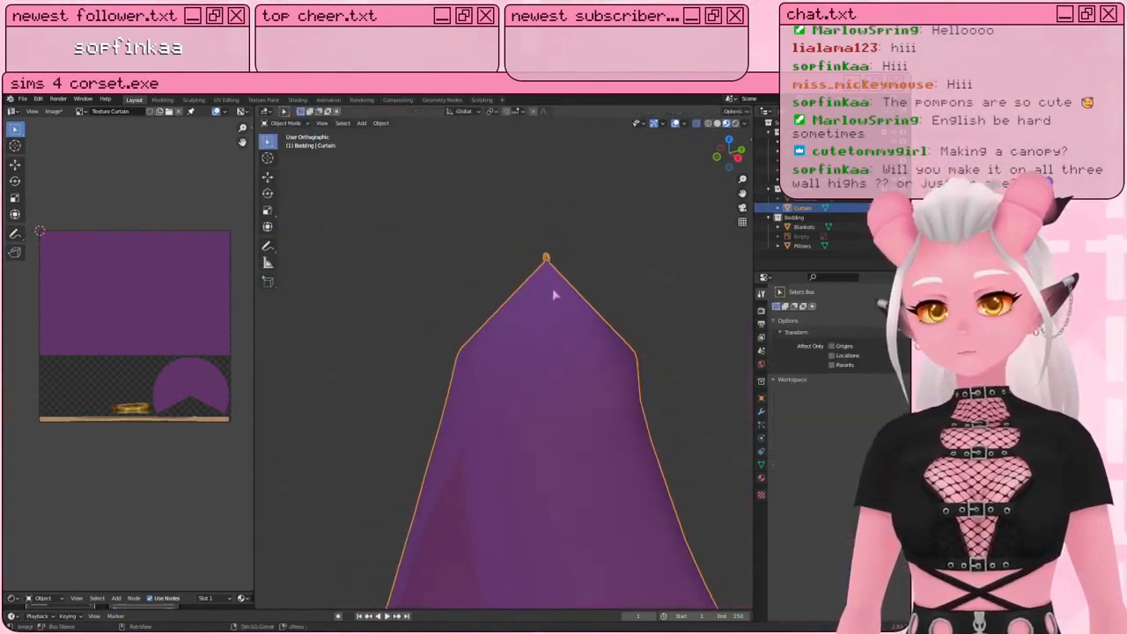
{"action": "middle_click_drag", "start_coordinate": [554, 294], "coordinate": [528, 285]}
{"action": "key", "text": "Tab"}
{"action": "key", "text": "alt+a"}
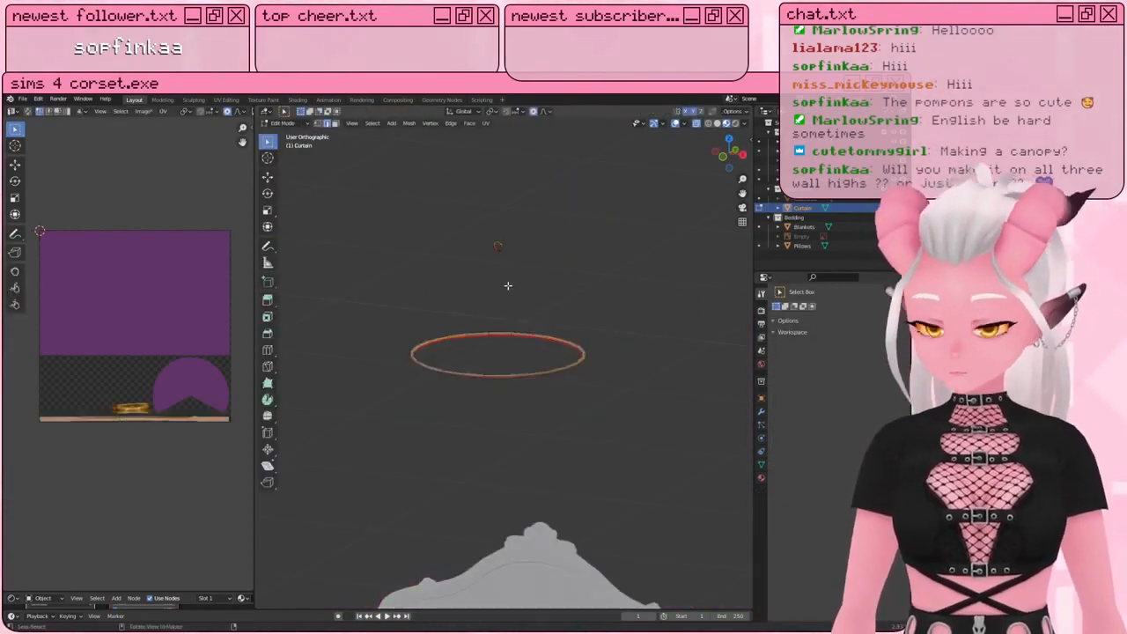
{"action": "key", "text": "alt+h"}
{"action": "key", "text": "alt+a"}
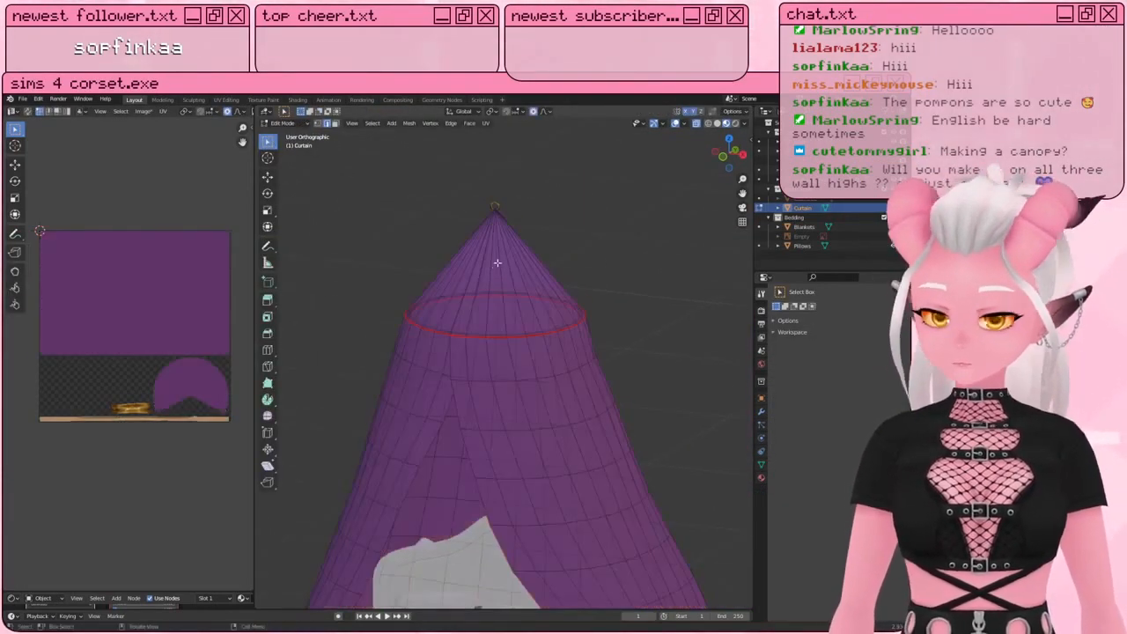
Step: Select all connected faces of the curtain fabric and switch the Curtain object to Texture Paint mode
{"action": "key", "text": "l"}
{"action": "middle_click_drag", "start_coordinate": [525, 229], "coordinate": [526, 292], "text": "shift"}
{"action": "scroll", "coordinate": [526, 291], "scroll_direction": "up", "scroll_amount": 4}
{"action": "mouse_move", "coordinate": [493, 215]}
{"action": "middle_mouse_down", "text": "shift"}
{"action": "mouse_move", "coordinate": [501, 270]}
{"action": "mouse_move", "coordinate": [490, 291]}
{"action": "middle_mouse_up", "text": "shift"}
{"action": "key", "text": "Tab"}
{"action": "scroll", "coordinate": [494, 246], "scroll_direction": "up", "scroll_amount": 3}
{"action": "key", "text": "Tab"}
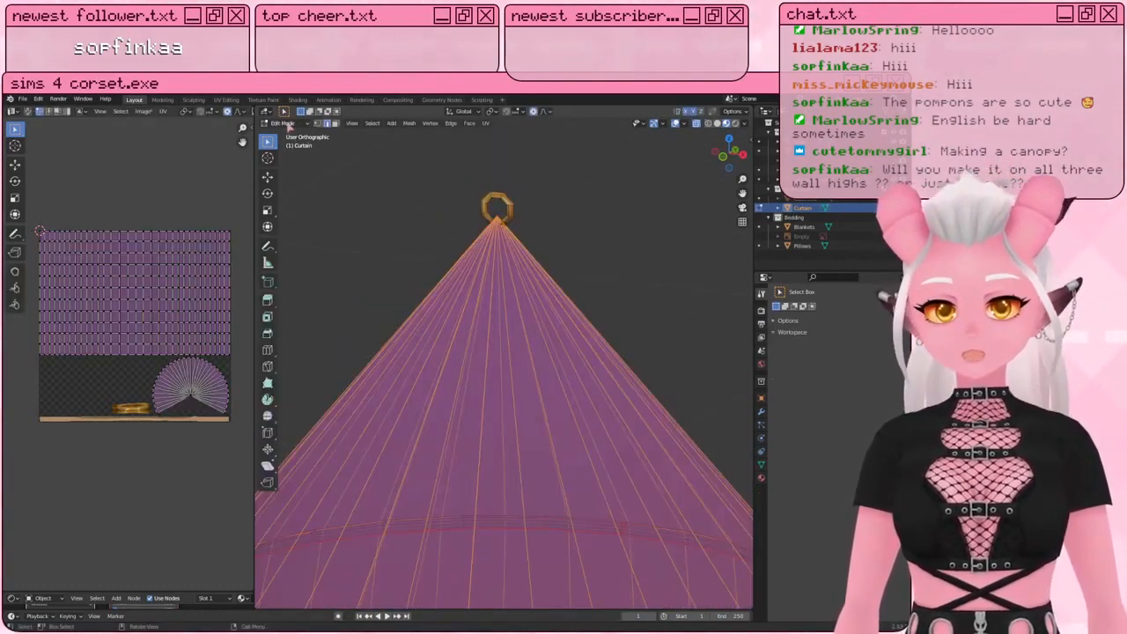
{"action": "left_click", "coordinate": [290, 125]}
{"action": "left_click", "coordinate": [287, 186]}
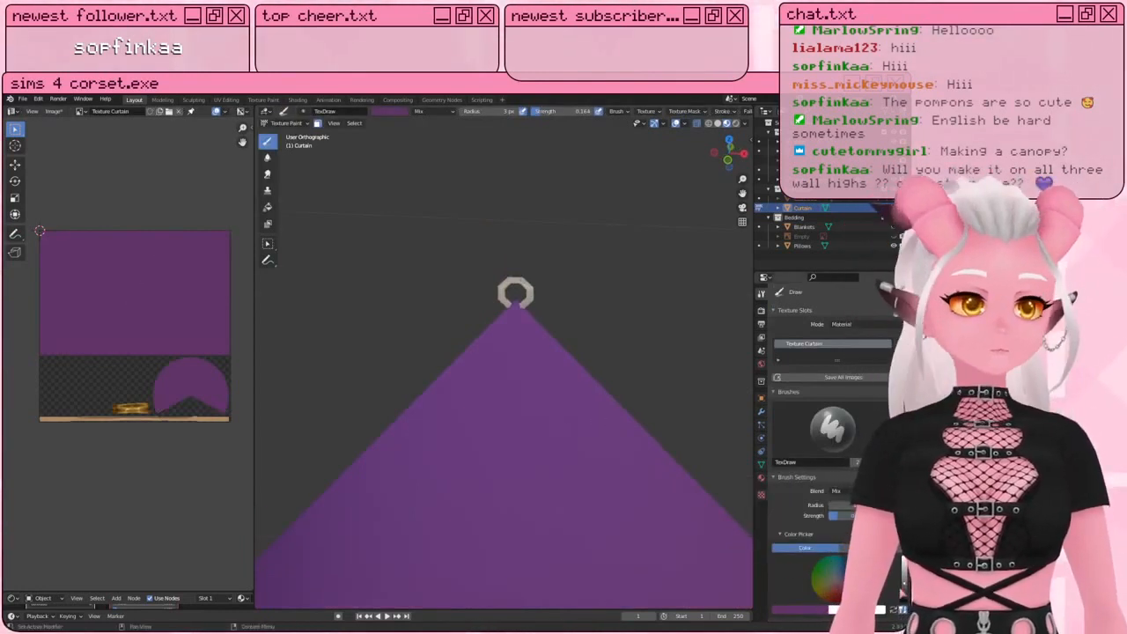
Step: Darken the purple brush colour, reduce its radius to 8 px and shade the curtain tip around the hanging ring's base
{"action": "scroll", "coordinate": [827, 397], "scroll_direction": "down", "scroll_amount": 4}
{"action": "scroll", "coordinate": [828, 423], "scroll_direction": "up", "scroll_amount": 2}
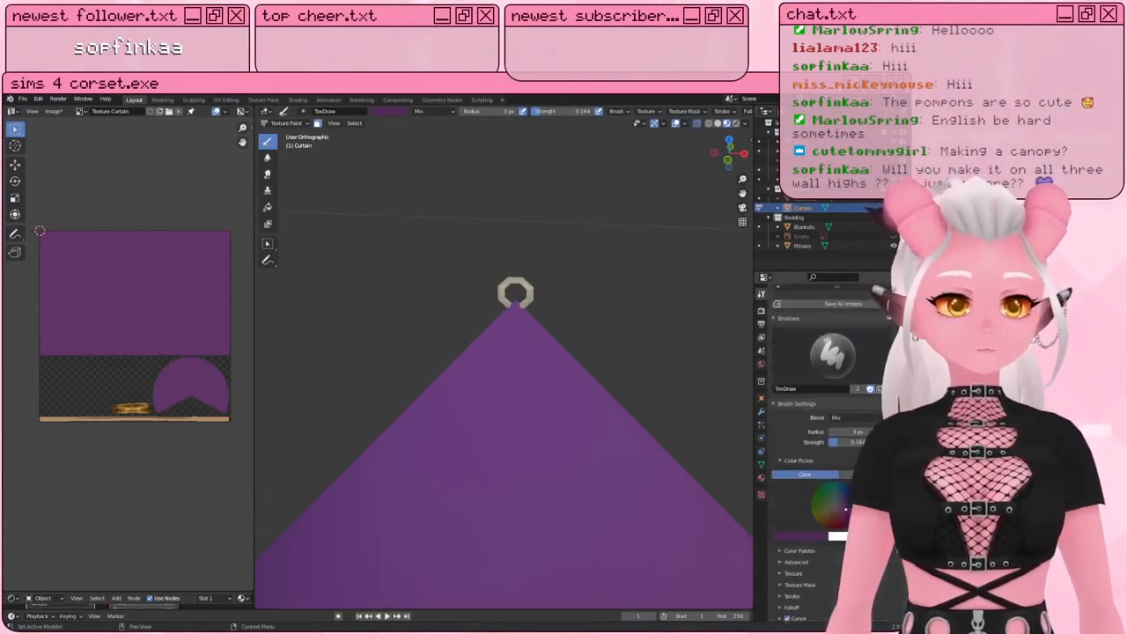
{"action": "scroll", "coordinate": [827, 396], "scroll_direction": "up", "scroll_amount": 1}
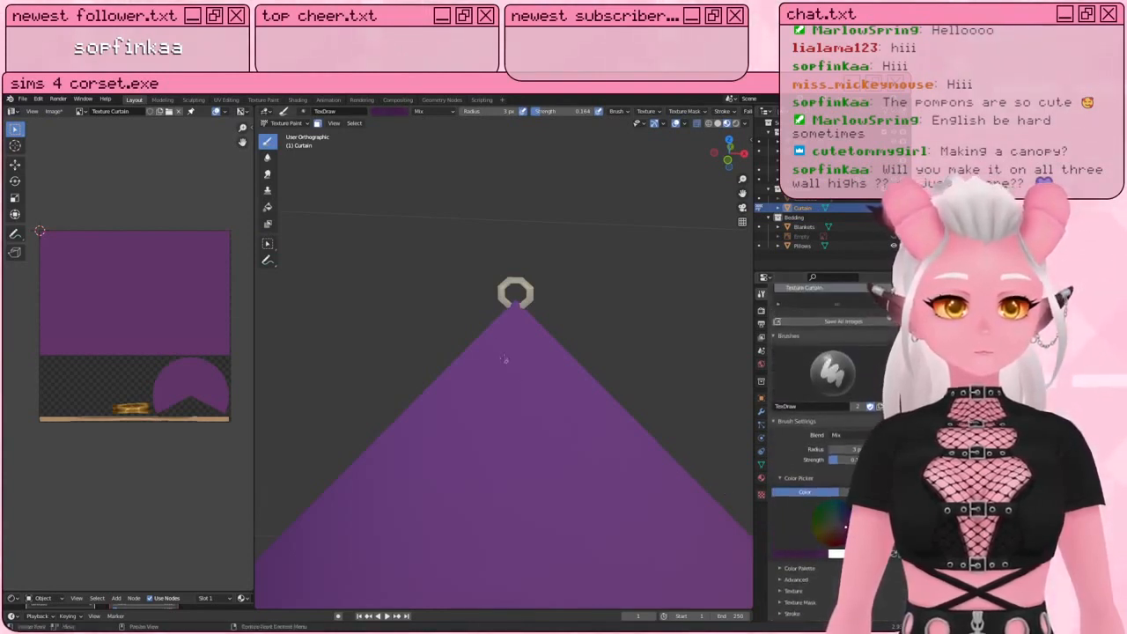
{"action": "middle_click_drag", "start_coordinate": [498, 325], "coordinate": [513, 372]}
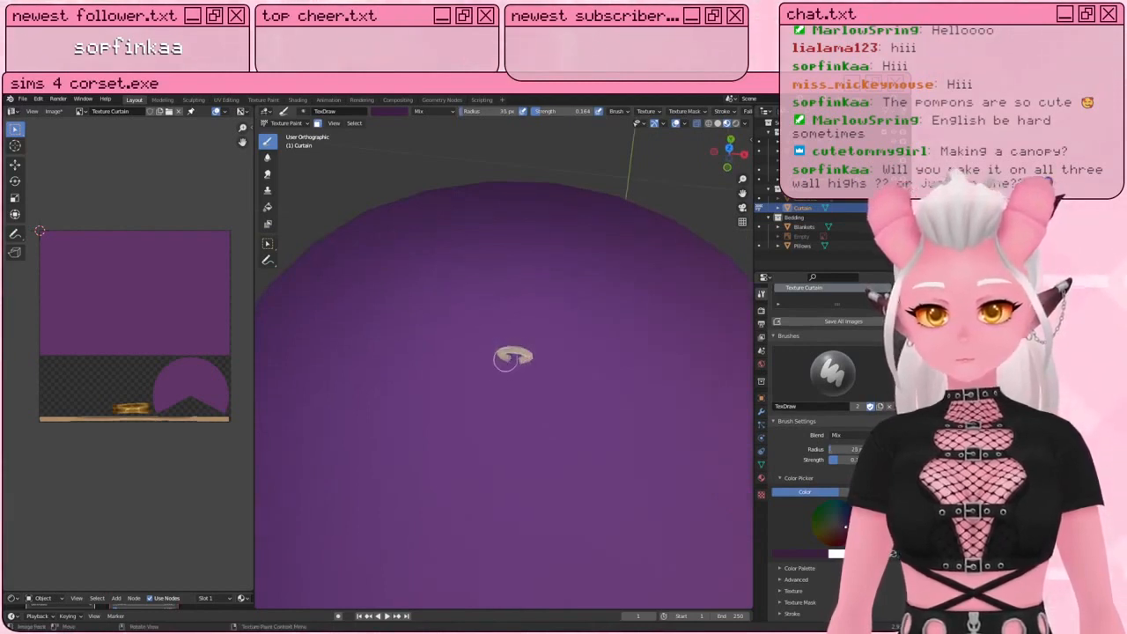
{"action": "scroll", "coordinate": [855, 511], "scroll_direction": "down", "scroll_amount": 4}
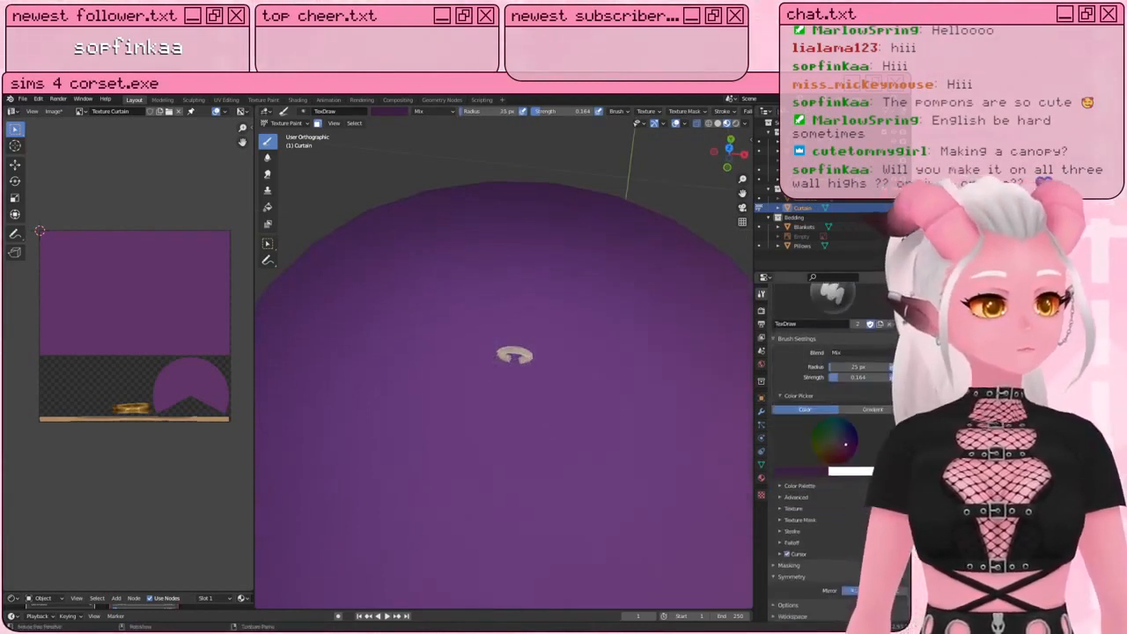
{"action": "middle_click_drag", "start_coordinate": [516, 352], "coordinate": [492, 335]}
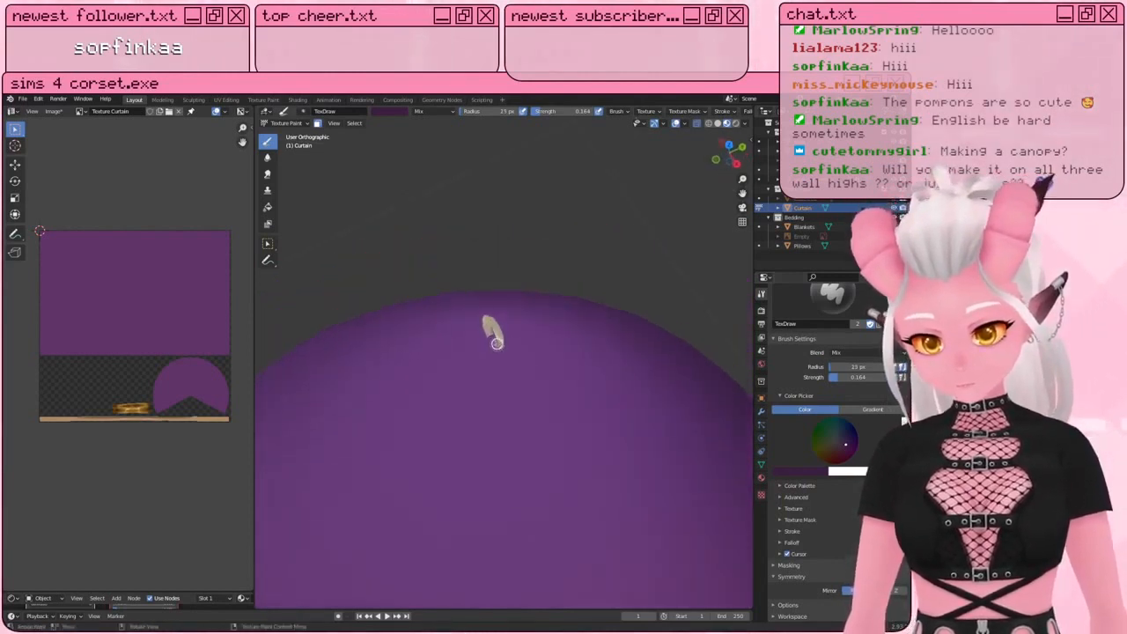
{"action": "middle_click_drag", "start_coordinate": [493, 336], "coordinate": [510, 297]}
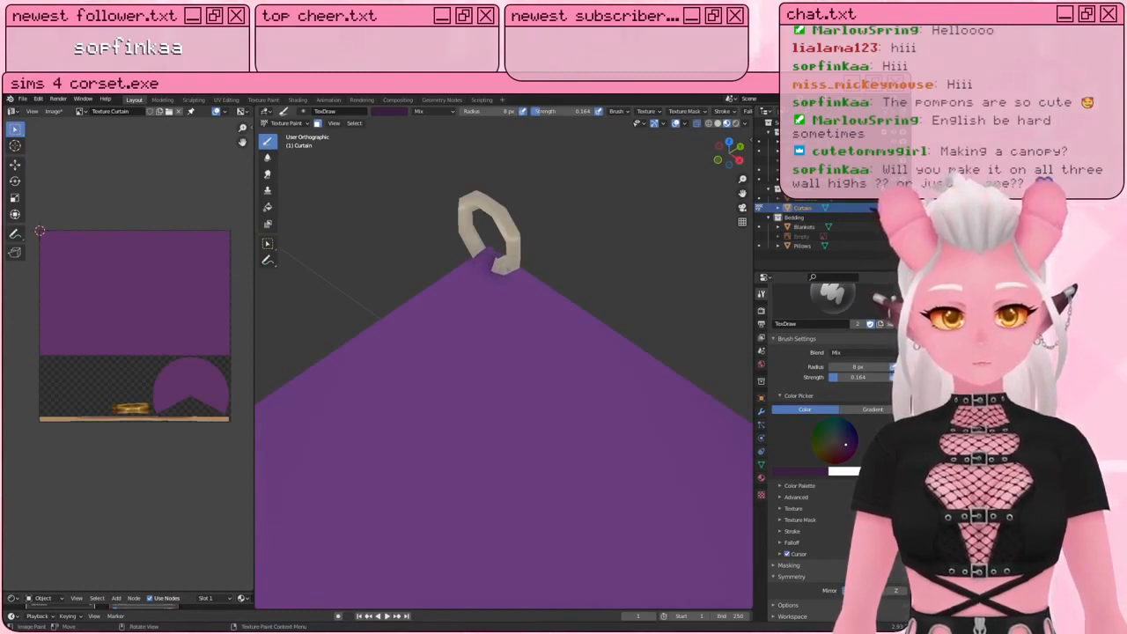
{"action": "middle_click_drag", "start_coordinate": [509, 298], "coordinate": [449, 262]}
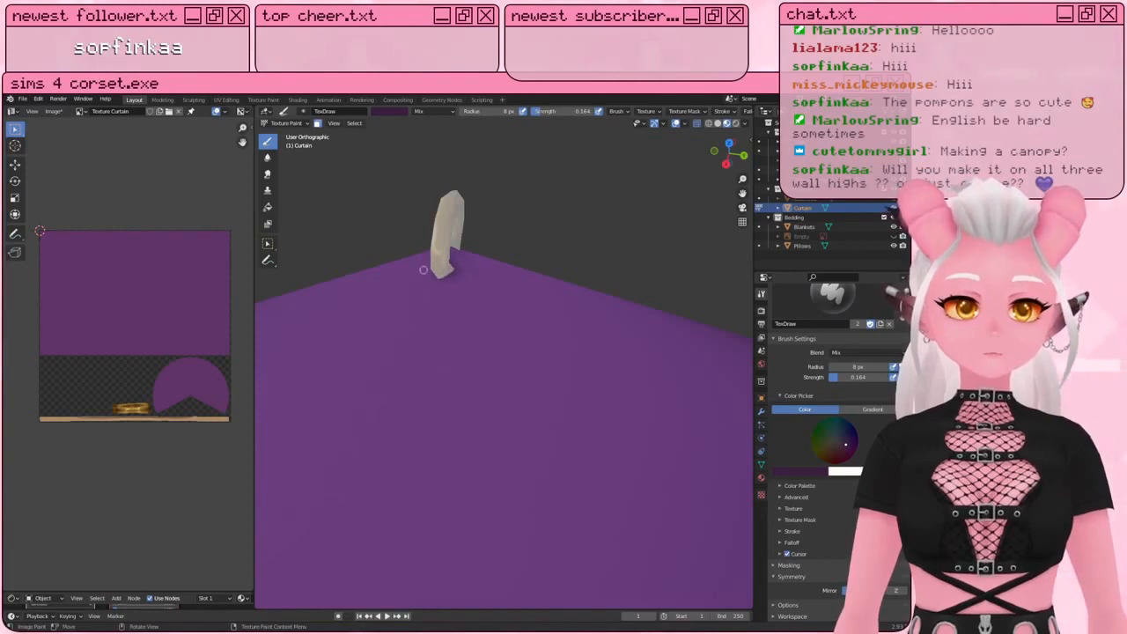
Step: Return the curtain to Edit Mode, switch to face selection and clear the selection
{"action": "scroll", "coordinate": [424, 269], "scroll_direction": "down", "scroll_amount": 12}
{"action": "middle_click_drag", "start_coordinate": [423, 271], "coordinate": [539, 260]}
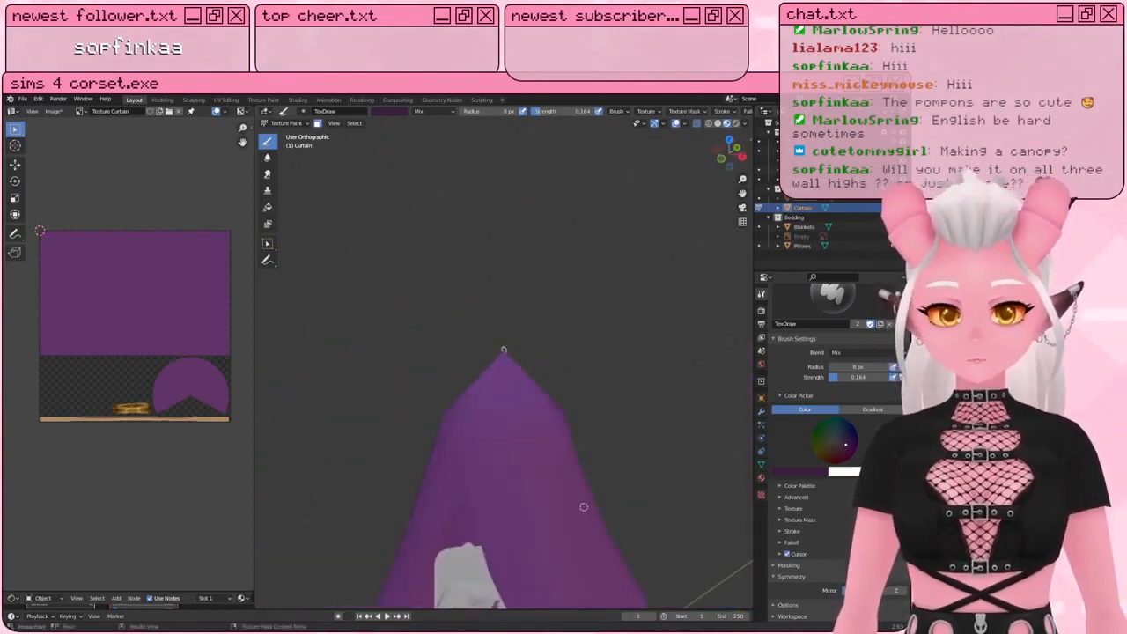
{"action": "mouse_move", "coordinate": [515, 509]}
{"action": "middle_mouse_down", "text": "shift"}
{"action": "mouse_move", "coordinate": [528, 424]}
{"action": "mouse_move", "coordinate": [494, 414]}
{"action": "middle_mouse_up", "text": "shift"}
{"action": "key", "text": "Tab"}
{"action": "scroll", "coordinate": [493, 414], "scroll_direction": "up", "scroll_amount": 5}
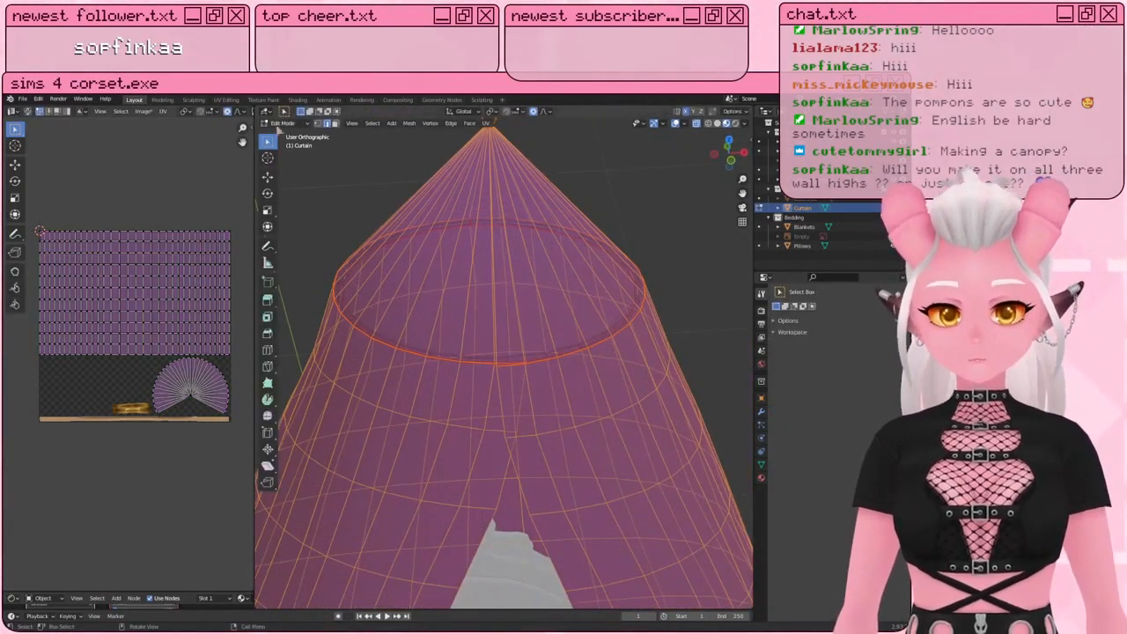
{"action": "left_click", "coordinate": [336, 125]}
{"action": "key", "text": "alt+a"}
Step: Select the adjacent vertical face strips along one side of the curtain's front opening
{"action": "scroll", "coordinate": [506, 363], "scroll_direction": "up", "scroll_amount": 3}
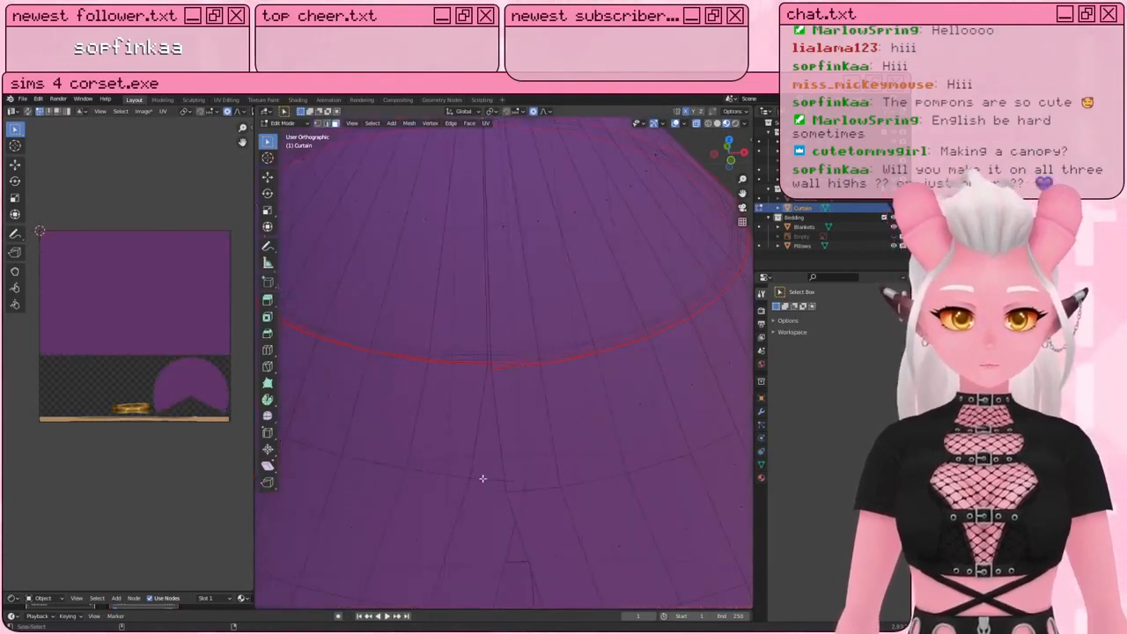
{"action": "left_click", "coordinate": [483, 478], "text": "alt"}
{"action": "scroll", "coordinate": [435, 414], "scroll_direction": "down", "scroll_amount": 4}
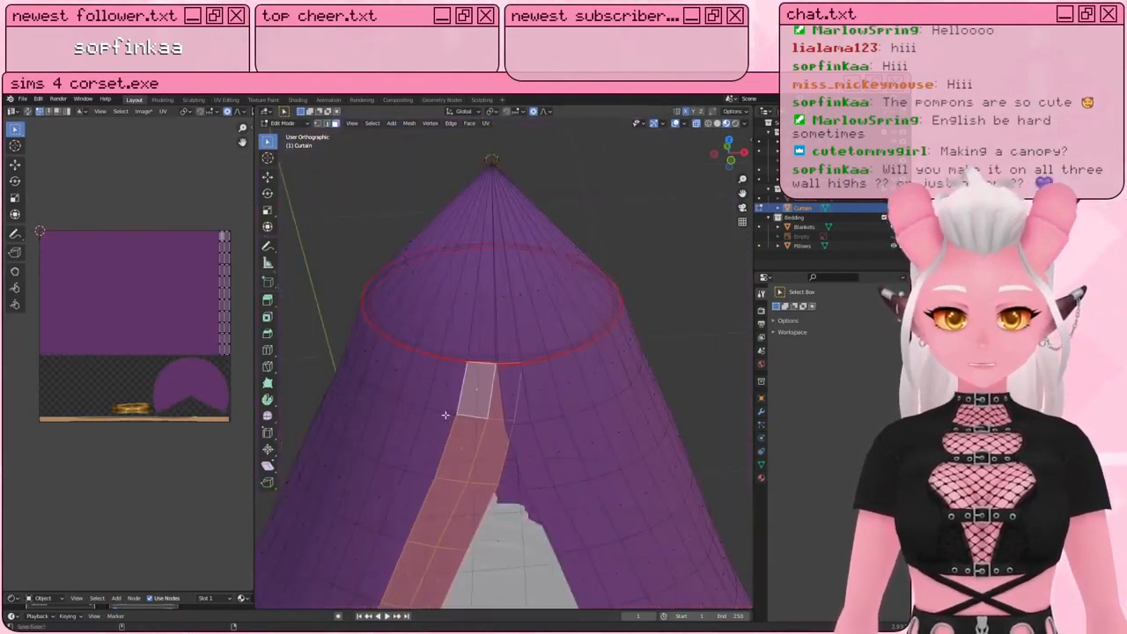
{"action": "left_click", "coordinate": [445, 415], "text": "alt+shift"}
{"action": "left_click", "coordinate": [420, 408], "text": "alt+shift"}
{"action": "scroll", "coordinate": [507, 364], "scroll_direction": "up", "scroll_amount": 4}
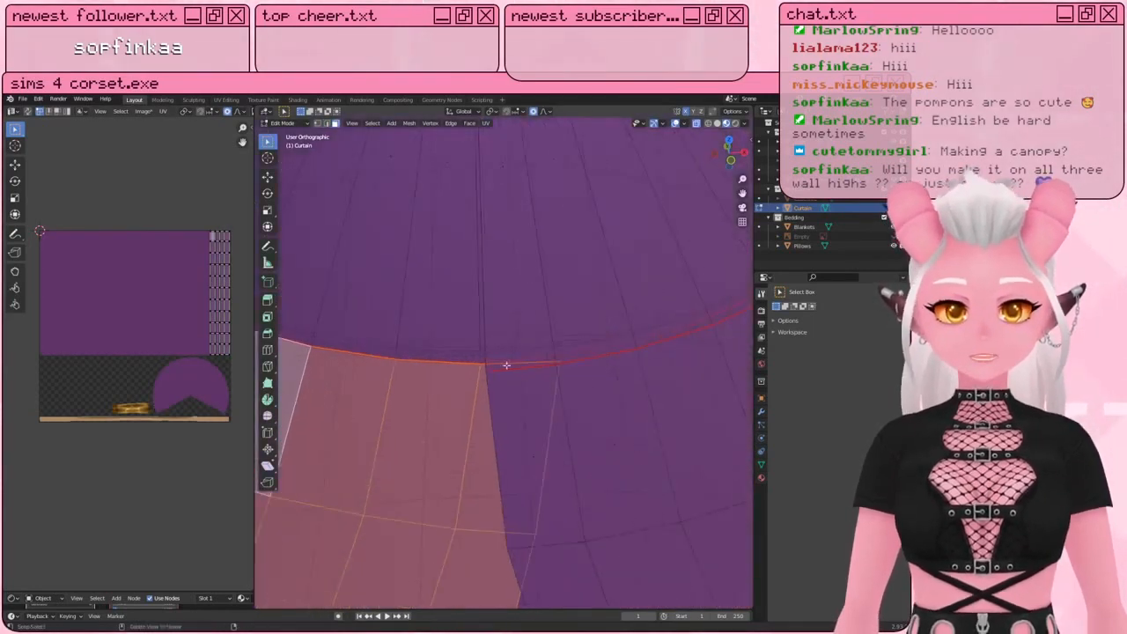
Step: Extend the curtain's selected front strip with the four adjoining triangular faces running up to the cone's tip
{"action": "scroll", "coordinate": [510, 251], "scroll_direction": "down", "scroll_amount": 1}
{"action": "middle_click_drag", "start_coordinate": [519, 257], "coordinate": [529, 300], "text": "shift"}
{"action": "left_click", "coordinate": [500, 236], "text": "shift"}
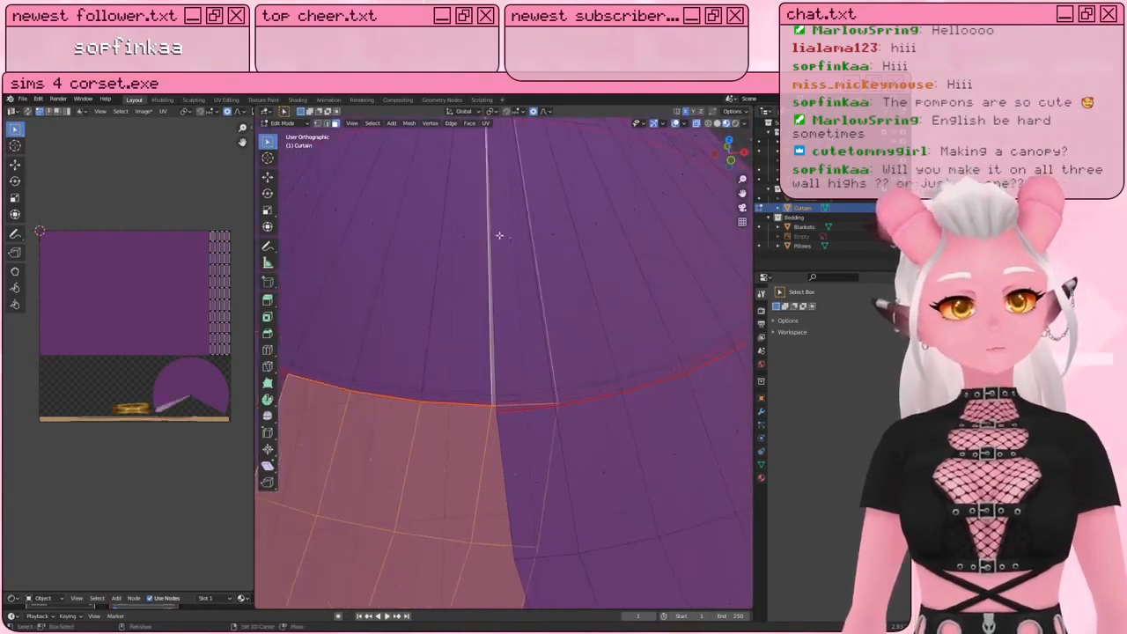
{"action": "left_click", "coordinate": [471, 234], "text": "shift"}
{"action": "left_click", "coordinate": [416, 229], "text": "shift"}
{"action": "scroll", "coordinate": [420, 242], "scroll_direction": "down", "scroll_amount": 3}
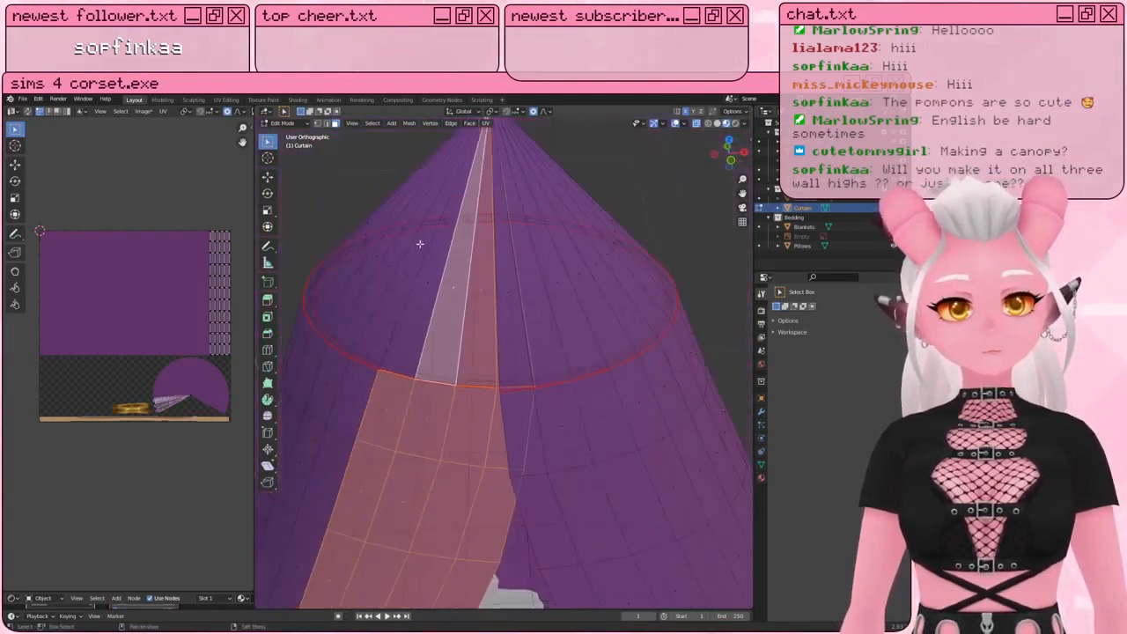
{"action": "middle_click_drag", "start_coordinate": [467, 238], "coordinate": [511, 280], "text": "shift"}
{"action": "left_click", "coordinate": [458, 353], "text": "shift"}
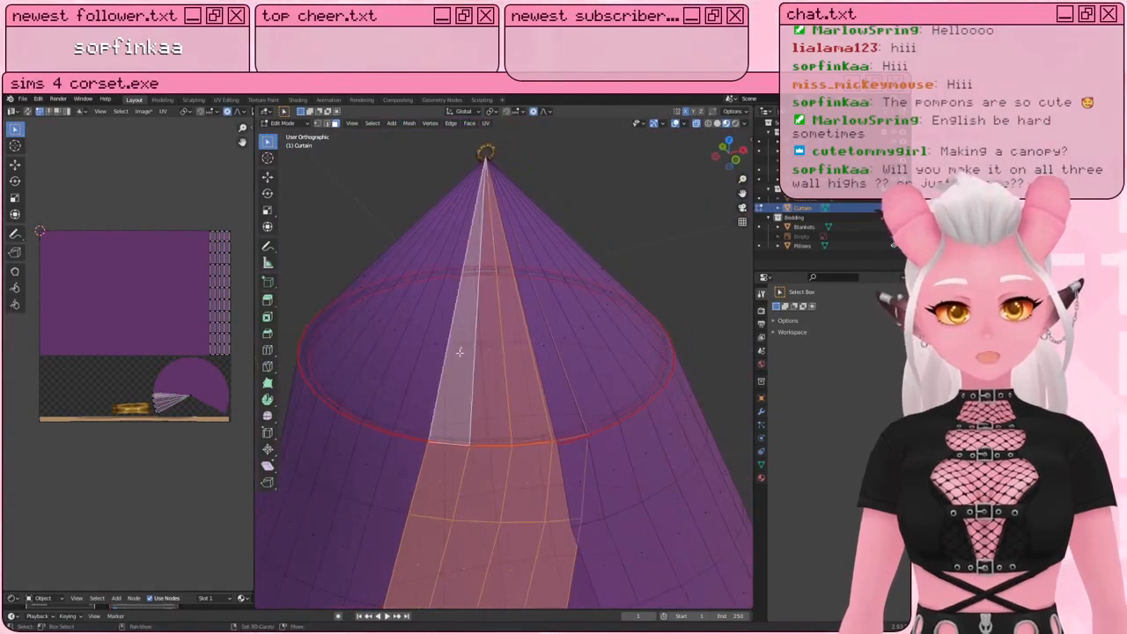
Step: Switch the curtain to Texture Paint mode and paint dark purple shading down the masked strip from the tip
{"action": "left_click", "coordinate": [280, 122]}
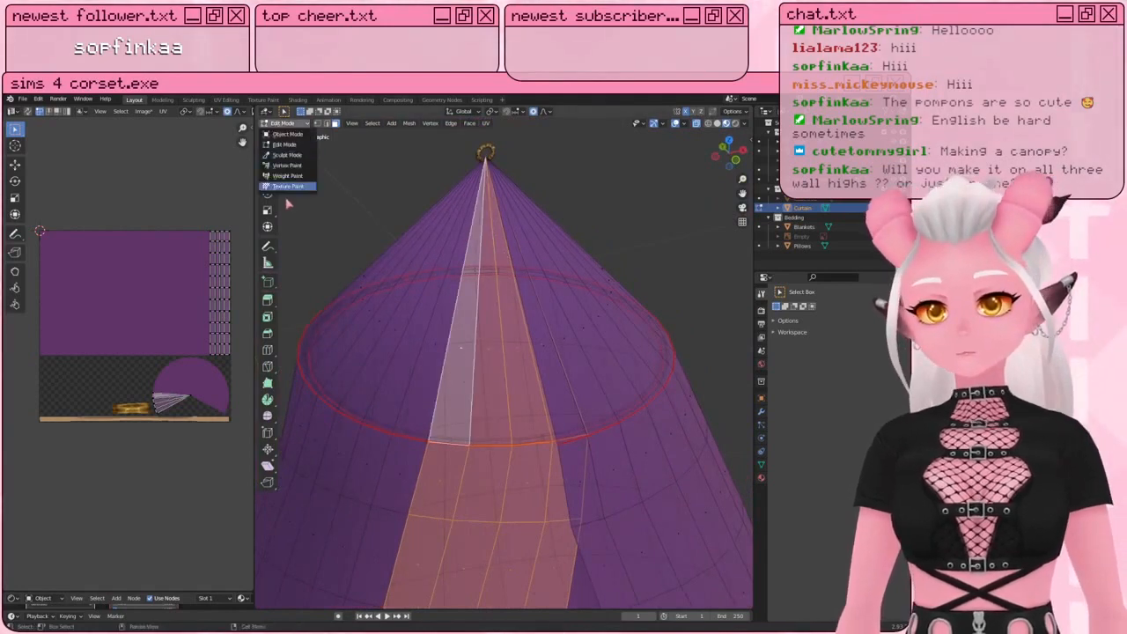
{"action": "left_click", "coordinate": [286, 185]}
{"action": "middle_click_drag", "start_coordinate": [355, 254], "coordinate": [531, 332]}
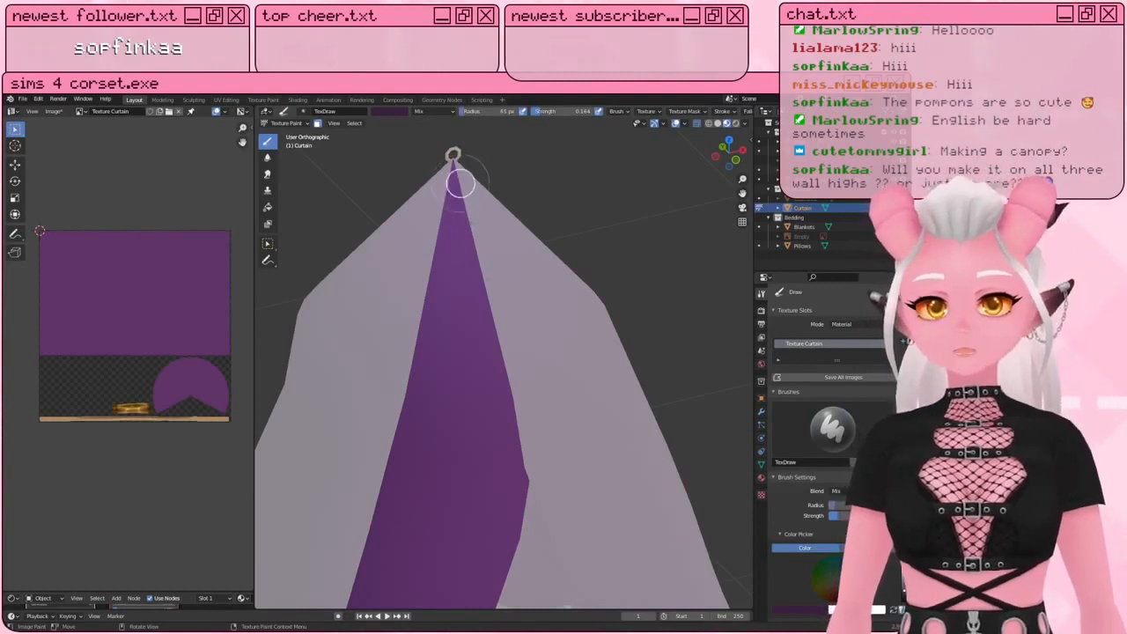
{"action": "left_click_drag", "start_coordinate": [456, 187], "coordinate": [488, 387]}
{"action": "left_click_drag", "start_coordinate": [465, 224], "coordinate": [503, 508]}
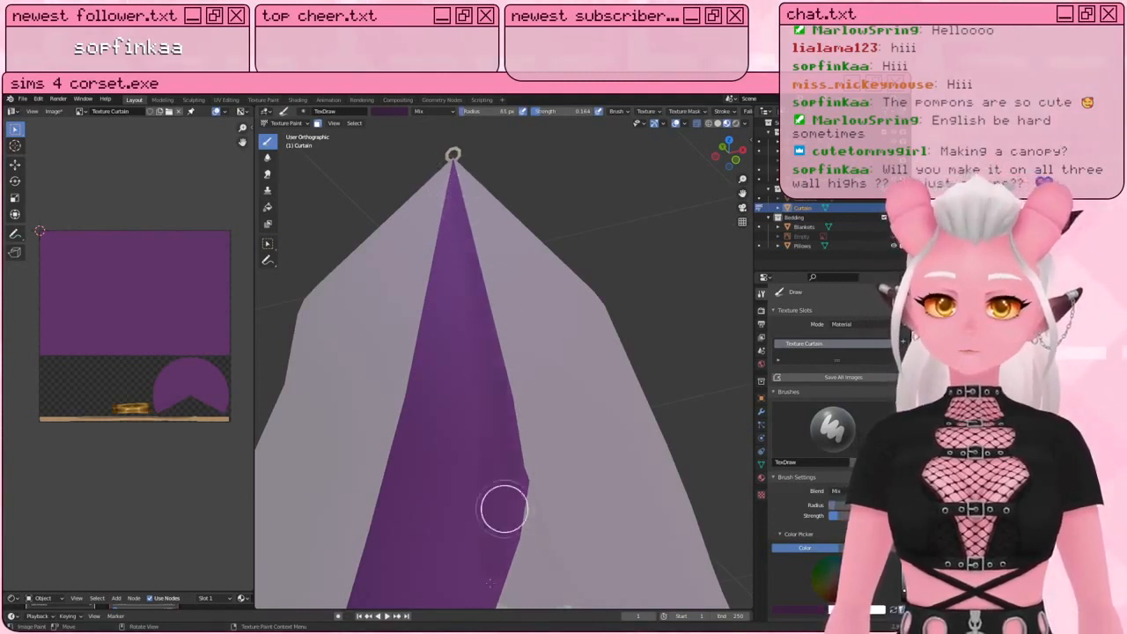
{"action": "mouse_move", "coordinate": [479, 457]}
{"action": "middle_mouse_down", "text": "shift"}
{"action": "mouse_move", "coordinate": [495, 222]}
{"action": "mouse_move", "coordinate": [474, 373]}
{"action": "middle_mouse_up", "text": "shift"}
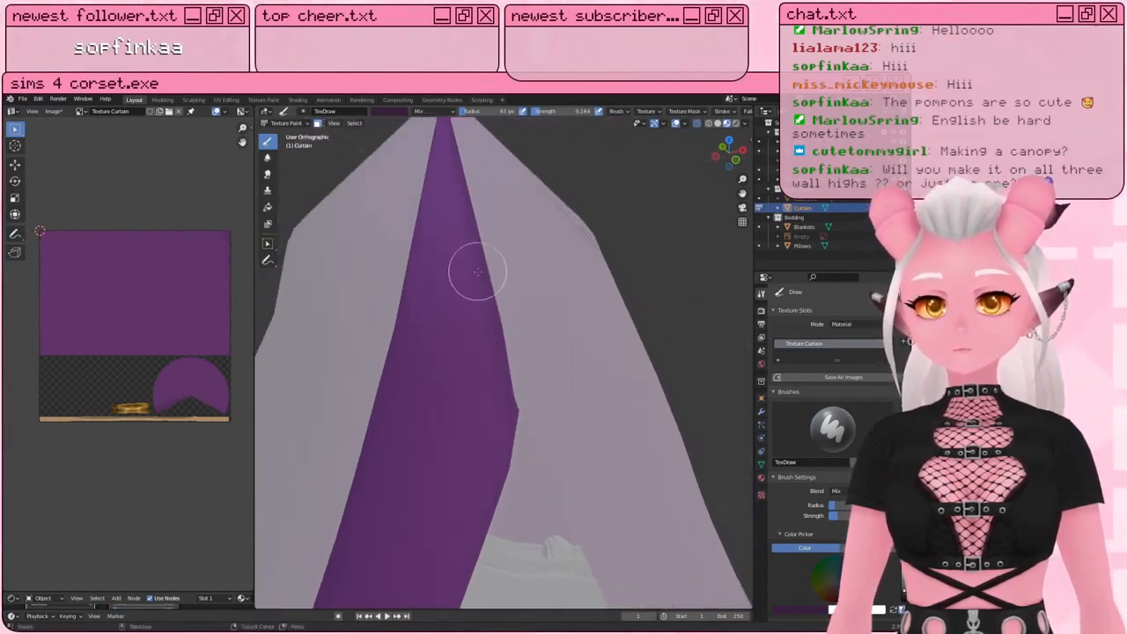
{"action": "middle_click_drag", "start_coordinate": [471, 250], "coordinate": [473, 325], "text": "shift"}
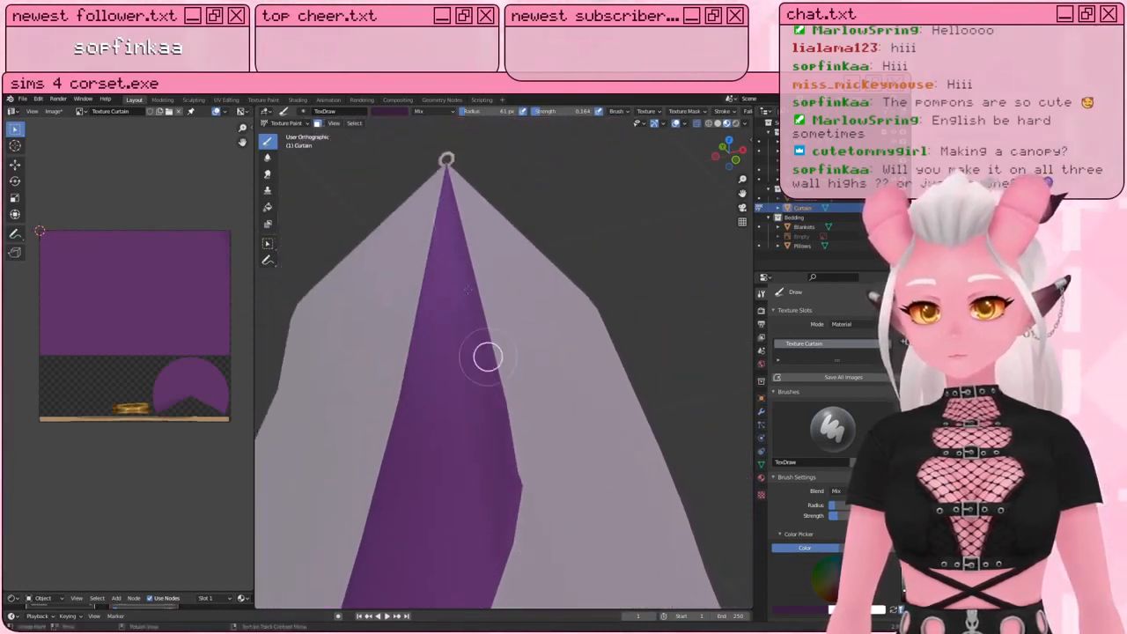
Step: Deepen the fold shadow along the masked strip's overlapping edge with more dark purple strokes
{"action": "middle_click_drag", "start_coordinate": [513, 516], "coordinate": [474, 328]}
{"action": "scroll", "coordinate": [836, 587], "scroll_direction": "down", "scroll_amount": 5}
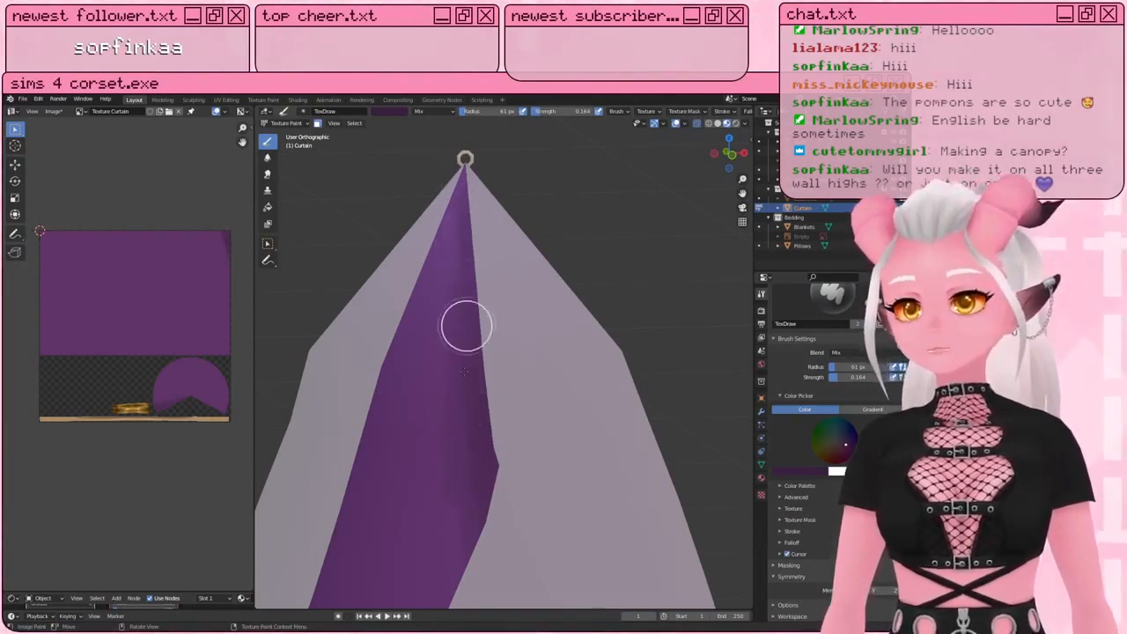
{"action": "left_click_drag", "start_coordinate": [464, 372], "coordinate": [462, 559]}
{"action": "left_click_drag", "start_coordinate": [499, 352], "coordinate": [505, 411]}
{"action": "middle_click_drag", "start_coordinate": [460, 435], "coordinate": [456, 355], "text": "shift"}
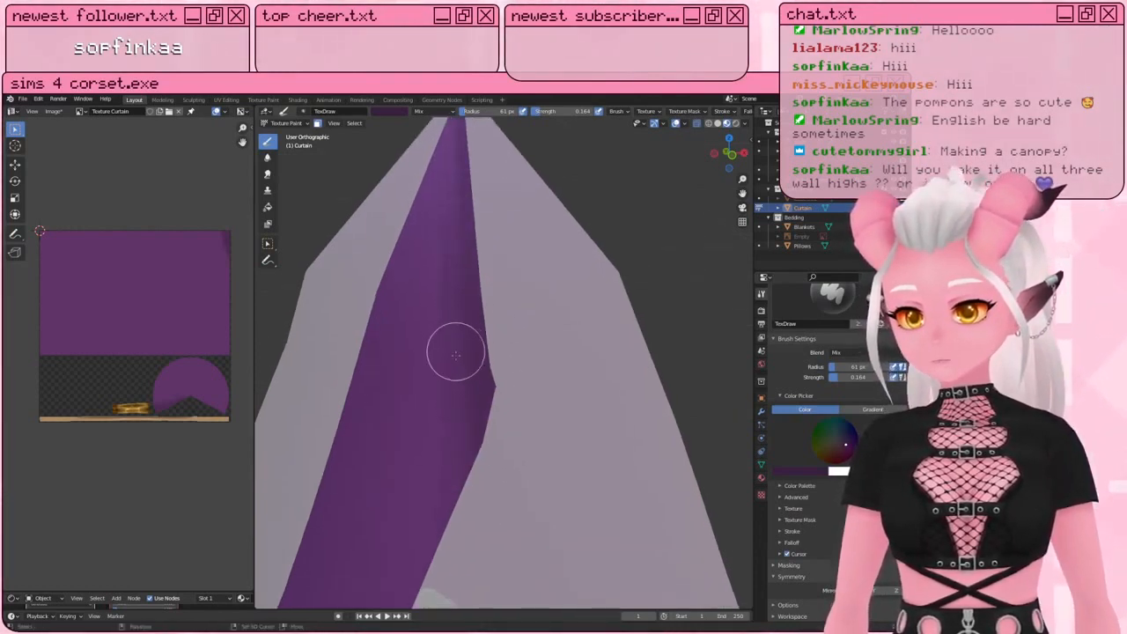
Step: With face masking off and the brush radius reduced to 48 px, darken the edges of the curtain's side
{"action": "scroll", "coordinate": [456, 354], "scroll_direction": "down", "scroll_amount": 10}
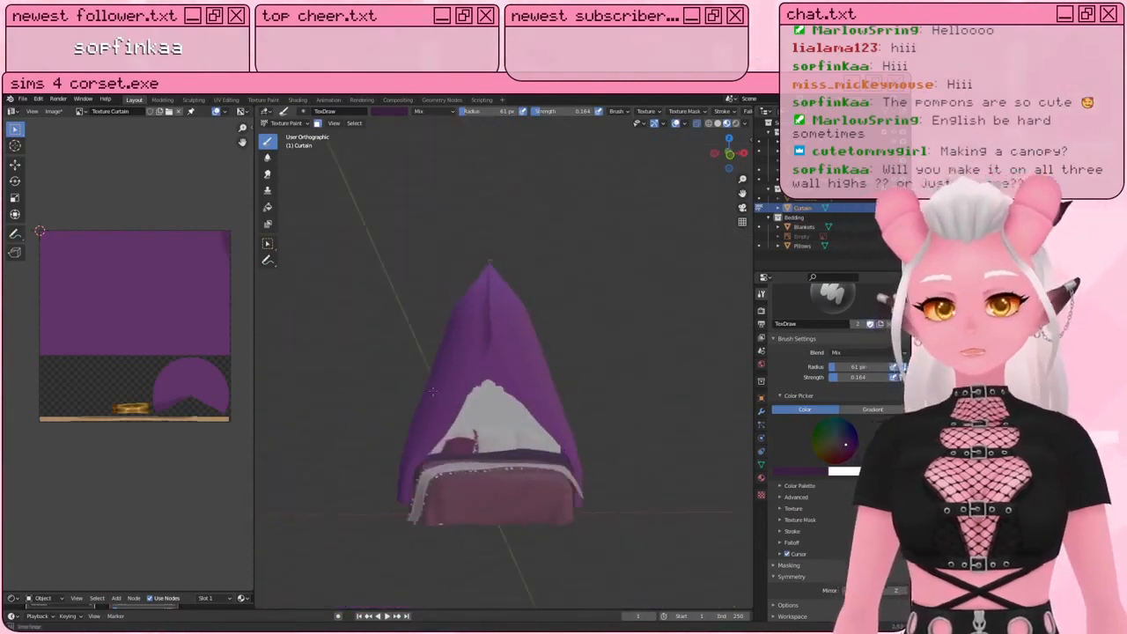
{"action": "middle_click_drag", "start_coordinate": [432, 391], "coordinate": [434, 425]}
{"action": "scroll", "coordinate": [434, 426], "scroll_direction": "up", "scroll_amount": 5}
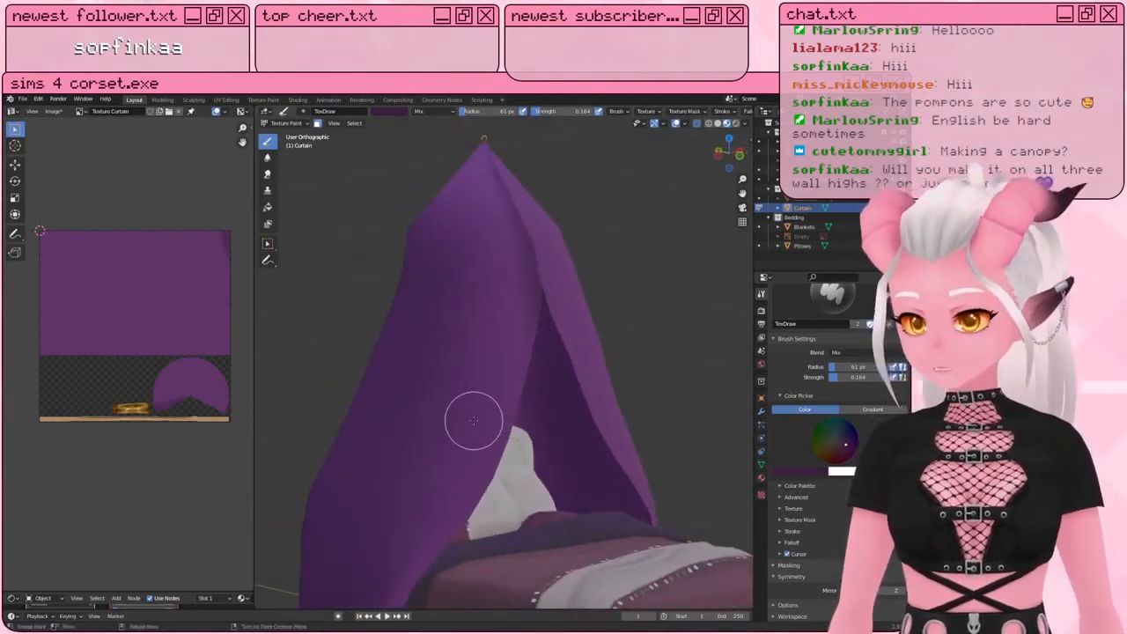
{"action": "scroll", "coordinate": [201, 214], "scroll_direction": "up", "scroll_amount": 2}
{"action": "middle_click_drag", "start_coordinate": [202, 214], "coordinate": [150, 244]}
{"action": "middle_click_drag", "start_coordinate": [484, 407], "coordinate": [617, 411]}
{"action": "middle_click_drag", "start_coordinate": [521, 462], "coordinate": [527, 356], "text": "shift"}
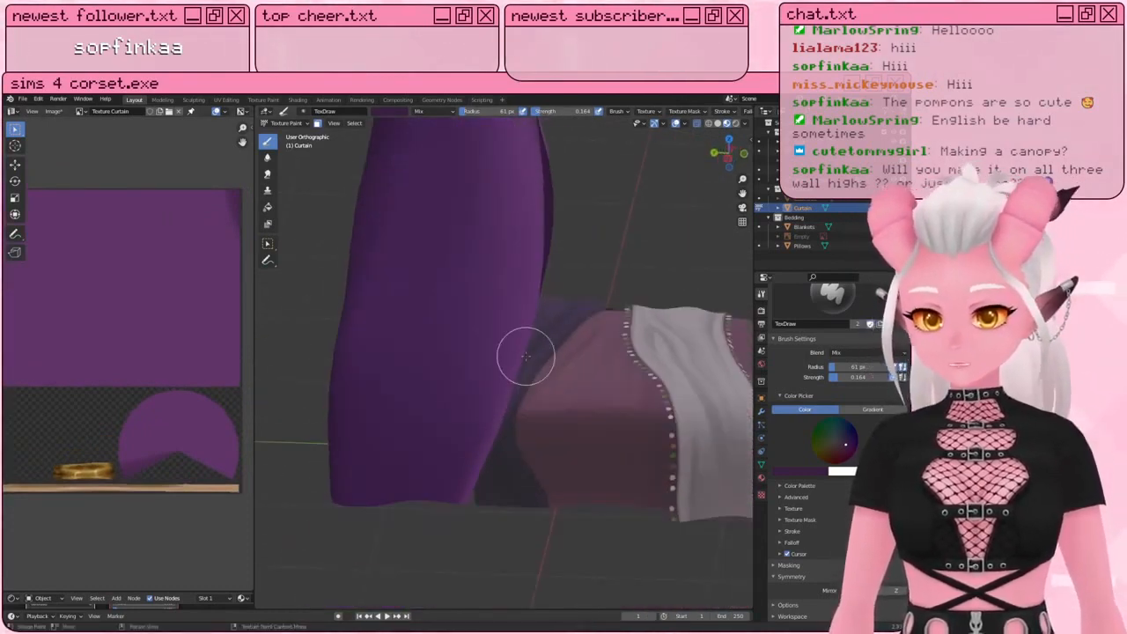
{"action": "middle_click_drag", "start_coordinate": [463, 451], "coordinate": [393, 468]}
{"action": "key", "text": "bracketleft"}
{"action": "key", "text": "bracketleft"}
{"action": "middle_click_drag", "start_coordinate": [449, 377], "coordinate": [401, 362]}
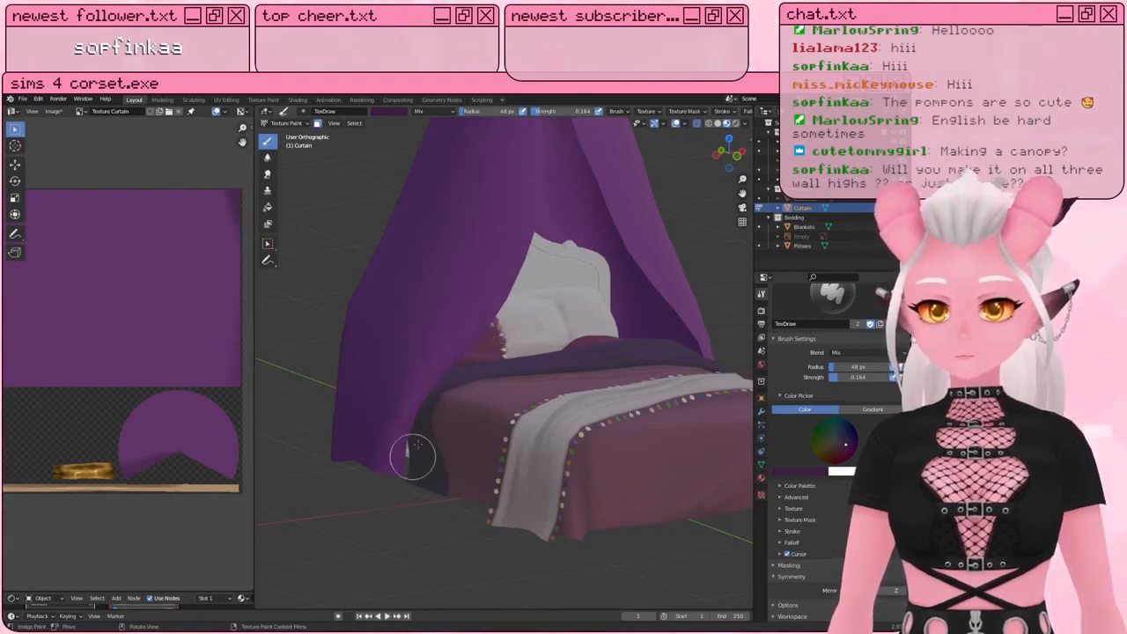
{"action": "middle_click_drag", "start_coordinate": [417, 437], "coordinate": [550, 429]}
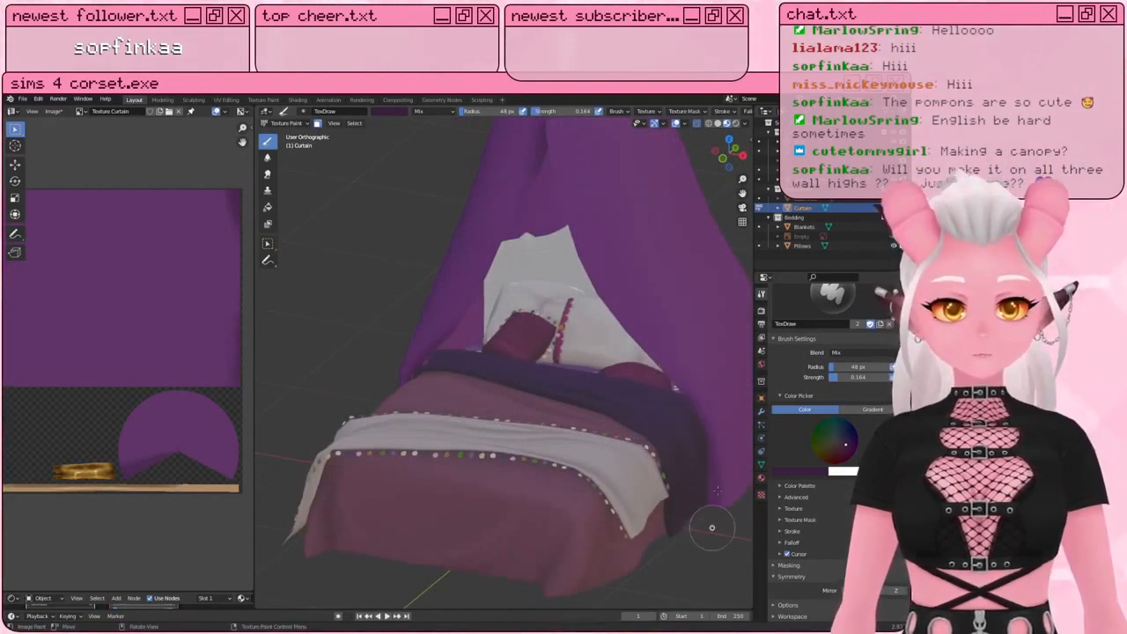
Step: Enlarge the brush beyond 105 px and paint broad dark shading over the side of the curtain down to its hem
{"action": "mouse_move", "coordinate": [463, 440]}
{"action": "middle_mouse_down"}
{"action": "mouse_move", "coordinate": [533, 445]}
{"action": "mouse_move", "coordinate": [506, 466]}
{"action": "mouse_move", "coordinate": [537, 461]}
{"action": "middle_mouse_up"}
{"action": "key", "text": "bracketright"}
{"action": "mouse_move", "coordinate": [399, 475]}
{"action": "middle_mouse_down"}
{"action": "mouse_move", "coordinate": [415, 526]}
{"action": "mouse_move", "coordinate": [426, 495]}
{"action": "middle_mouse_up"}
{"action": "key", "text": "bracketright"}
{"action": "key", "text": "bracketright"}
{"action": "key", "text": "bracketright"}
{"action": "key", "text": "bracketright"}
{"action": "key", "text": "bracketright"}
{"action": "key", "text": "bracketright"}
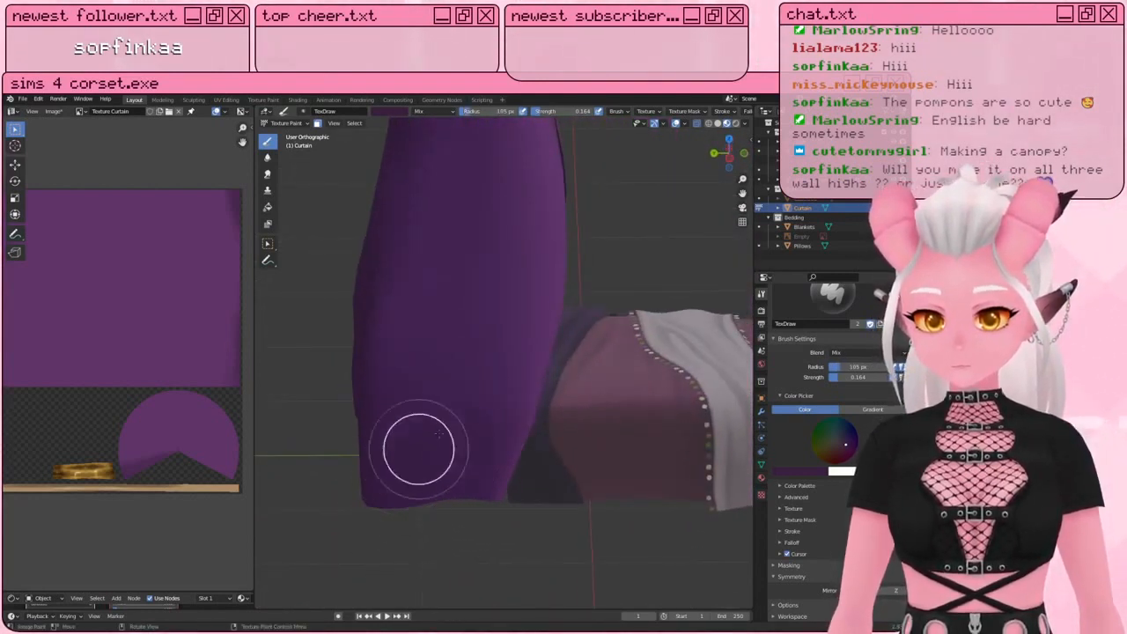
{"action": "key", "text": "bracketright"}
{"action": "key", "text": "bracketright"}
{"action": "left_click_drag", "start_coordinate": [472, 352], "coordinate": [496, 299]}
{"action": "middle_click_drag", "start_coordinate": [475, 349], "coordinate": [472, 385]}
{"action": "mouse_move", "coordinate": [389, 508]}
{"action": "left_mouse_down"}
{"action": "mouse_move", "coordinate": [396, 528]}
{"action": "mouse_move", "coordinate": [414, 519]}
{"action": "left_mouse_up"}
Step: Build up the vertical fold shadow on the curtain's side, using brush radii of 73 px and 95 px
{"action": "key", "text": "bracketleft"}
{"action": "key", "text": "bracketleft"}
{"action": "key", "text": "bracketleft"}
{"action": "key", "text": "bracketleft"}
{"action": "key", "text": "bracketleft"}
{"action": "key", "text": "bracketleft"}
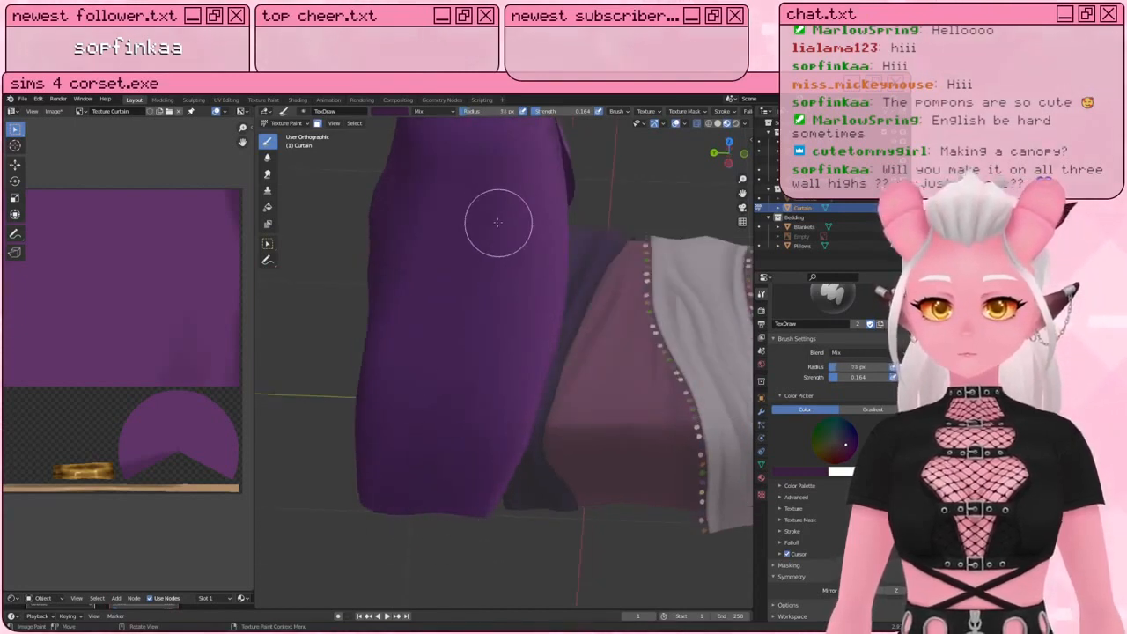
{"action": "key", "text": "bracketright"}
{"action": "key", "text": "bracketright"}
{"action": "key", "text": "bracketright"}
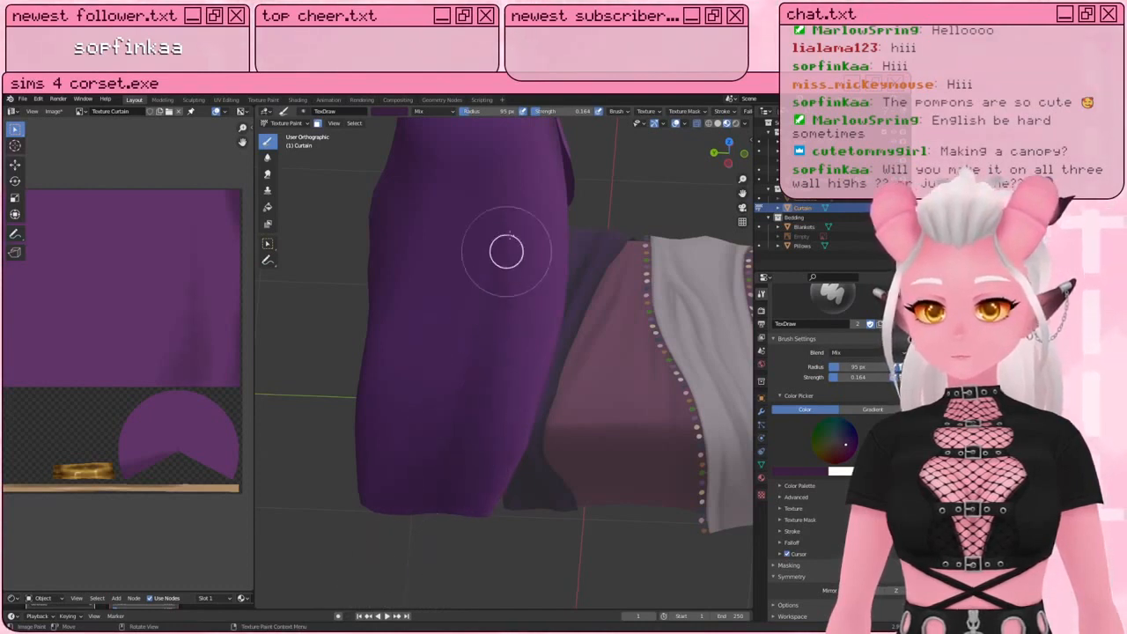
Step: Enlarge the brush to 157 px and paint wide dark shading across the back of the curtain
{"action": "middle_click_drag", "start_coordinate": [396, 539], "coordinate": [503, 472]}
{"action": "key", "text": "bracketright"}
{"action": "key", "text": "bracketright"}
{"action": "key", "text": "bracketright"}
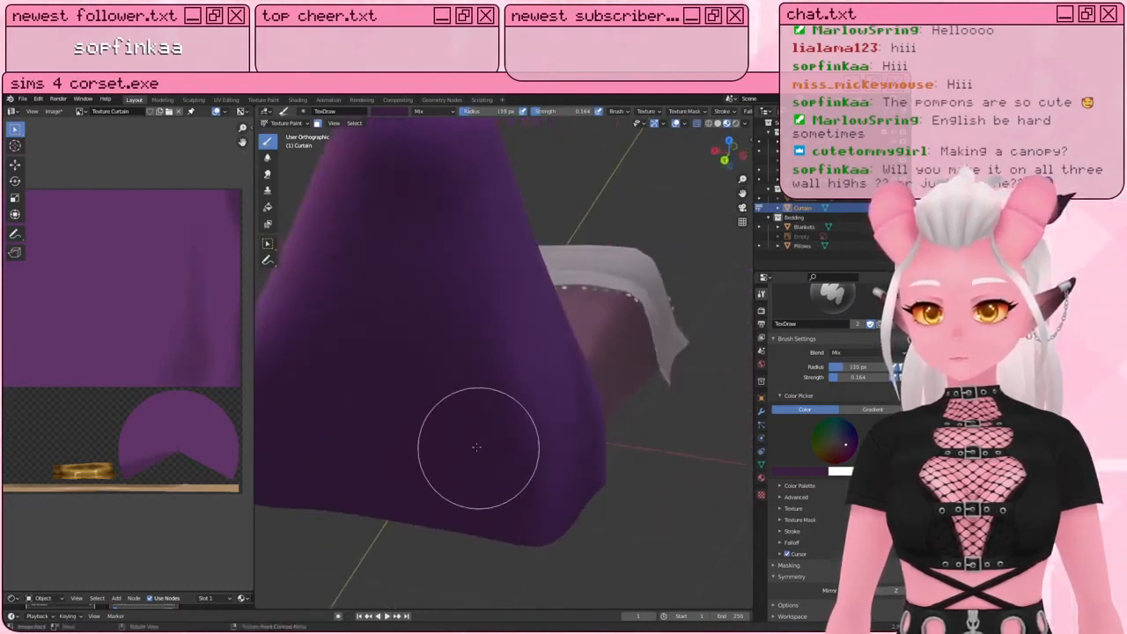
{"action": "key", "text": "bracketright"}
{"action": "key", "text": "bracketright"}
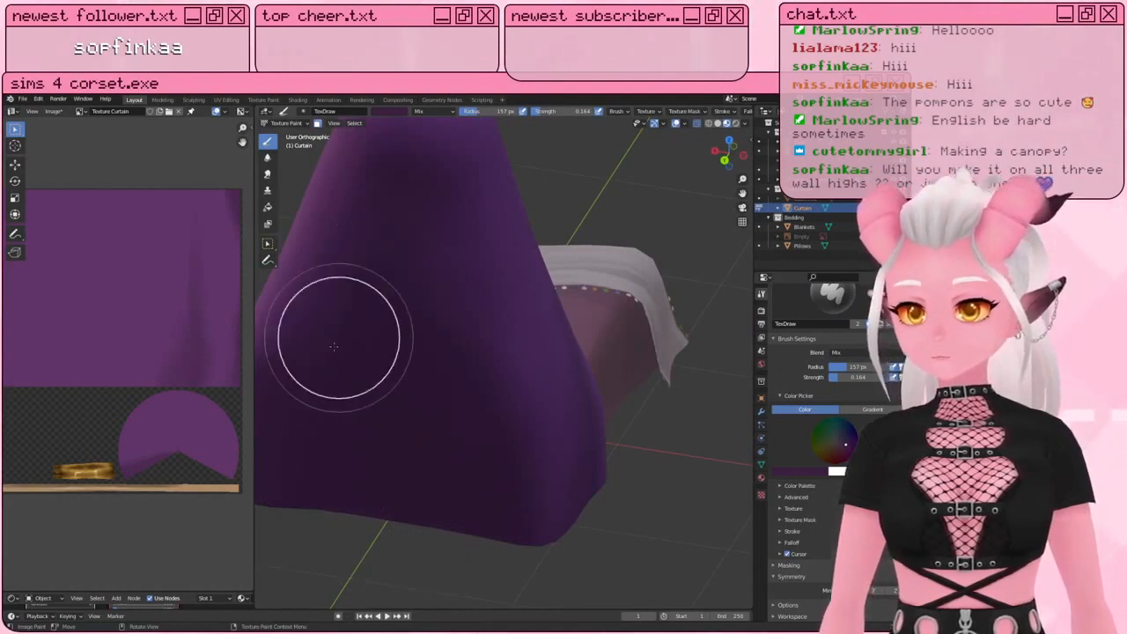
{"action": "middle_click_drag", "start_coordinate": [252, 465], "coordinate": [408, 468]}
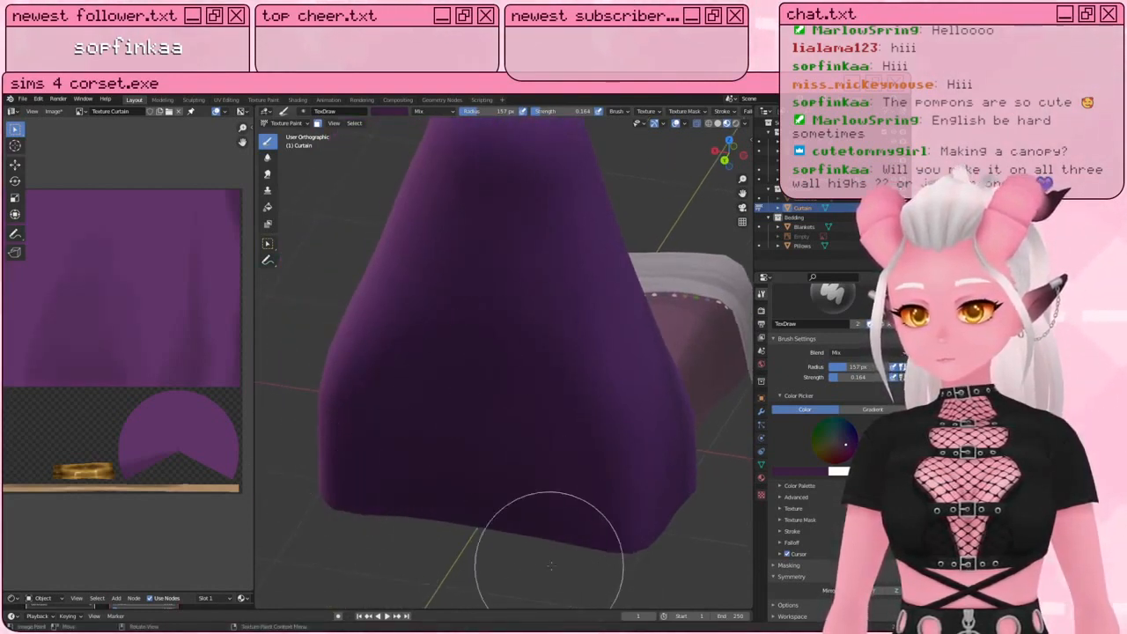
{"action": "mouse_move", "coordinate": [315, 567]}
{"action": "middle_mouse_down"}
{"action": "mouse_move", "coordinate": [502, 500]}
{"action": "mouse_move", "coordinate": [479, 493]}
{"action": "mouse_move", "coordinate": [493, 539]}
{"action": "middle_mouse_up"}
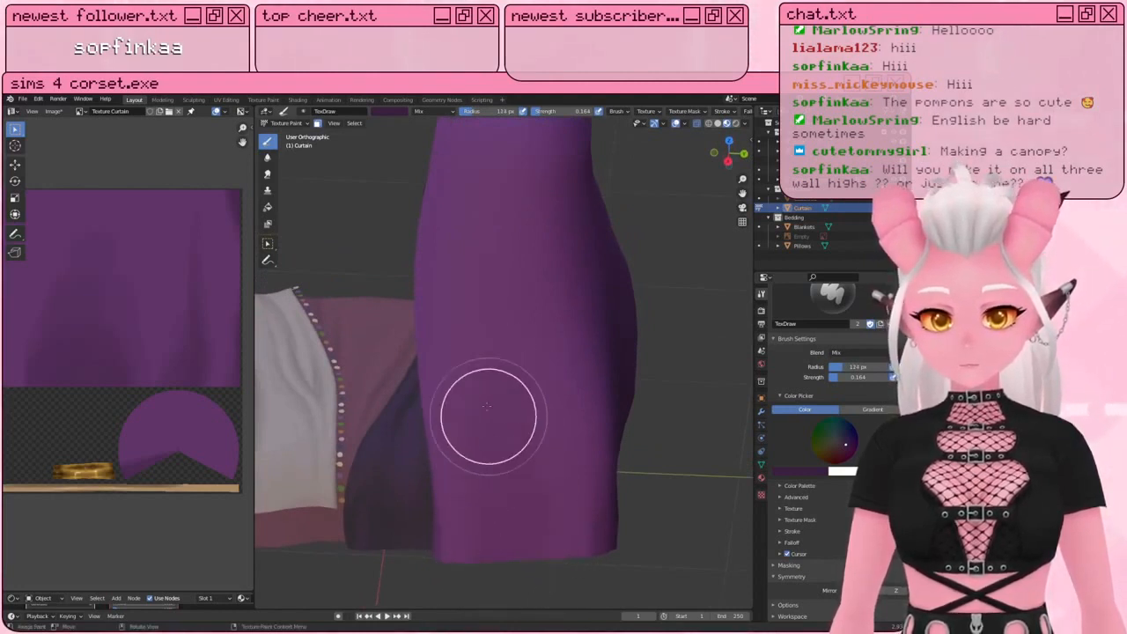
Step: Paint soft vertical fold shadows up the curtain's opposite side, starting at 134 px and shrinking the brush progressively
{"action": "left_click_drag", "start_coordinate": [488, 415], "coordinate": [470, 226]}
{"action": "key", "text": "bracketleft"}
{"action": "key", "text": "bracketleft"}
{"action": "key", "text": "bracketleft"}
{"action": "key", "text": "bracketleft"}
{"action": "key", "text": "bracketleft"}
{"action": "mouse_move", "coordinate": [501, 491]}
{"action": "left_mouse_down"}
{"action": "mouse_move", "coordinate": [486, 427]}
{"action": "mouse_move", "coordinate": [498, 345]}
{"action": "mouse_move", "coordinate": [553, 534]}
{"action": "mouse_move", "coordinate": [502, 330]}
{"action": "mouse_move", "coordinate": [481, 322]}
{"action": "mouse_move", "coordinate": [485, 208]}
{"action": "left_mouse_up"}
{"action": "key", "text": "bracketleft"}
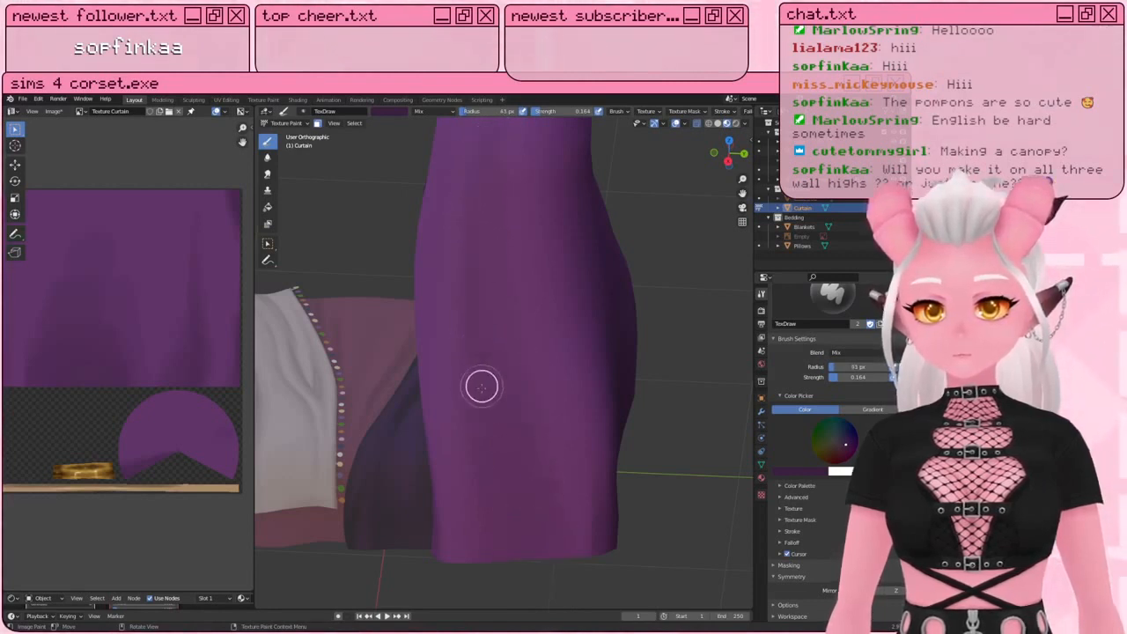
Step: Add narrow fold lines on the same side of the curtain, reducing the brush radius to 32 px
{"action": "mouse_move", "coordinate": [481, 385]}
{"action": "left_mouse_down"}
{"action": "mouse_move", "coordinate": [482, 262]}
{"action": "mouse_move", "coordinate": [515, 582]}
{"action": "left_mouse_up"}
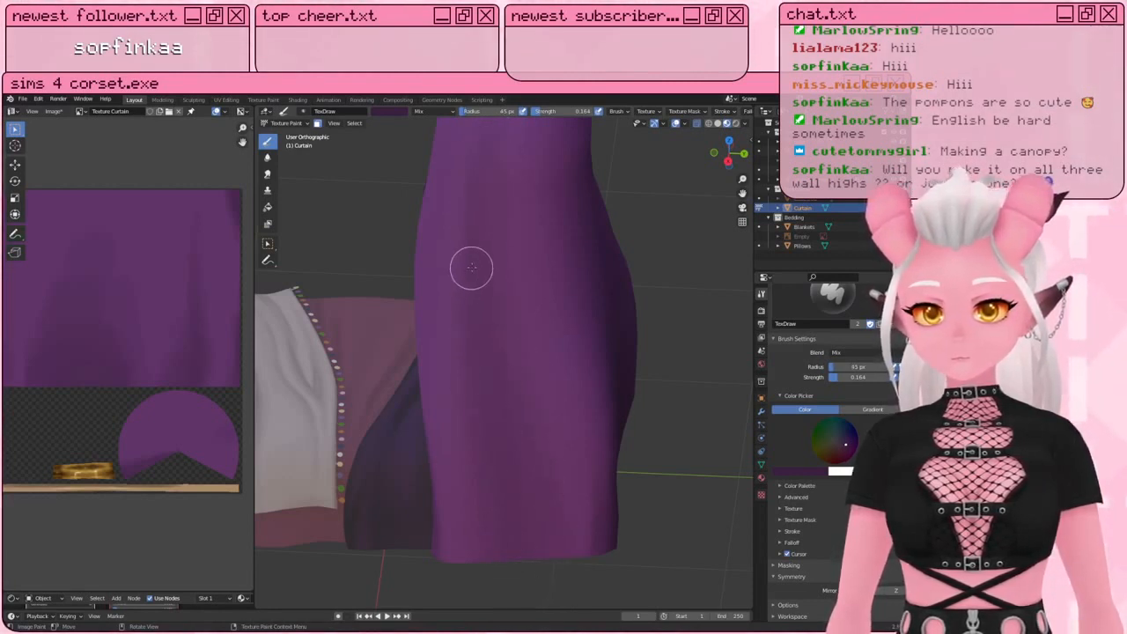
{"action": "mouse_move", "coordinate": [471, 267]}
{"action": "left_mouse_down"}
{"action": "mouse_move", "coordinate": [503, 577]}
{"action": "mouse_move", "coordinate": [476, 375]}
{"action": "mouse_move", "coordinate": [472, 166]}
{"action": "left_mouse_up"}
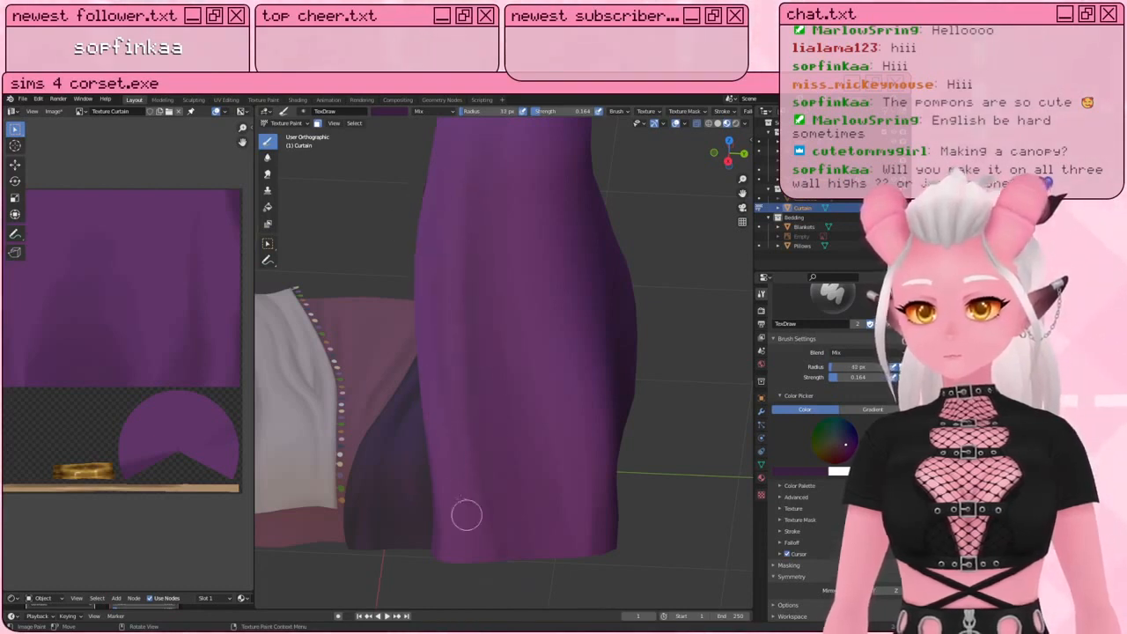
{"action": "key", "text": "bracketleft"}
{"action": "key", "text": "bracketleft"}
{"action": "key", "text": "bracketleft"}
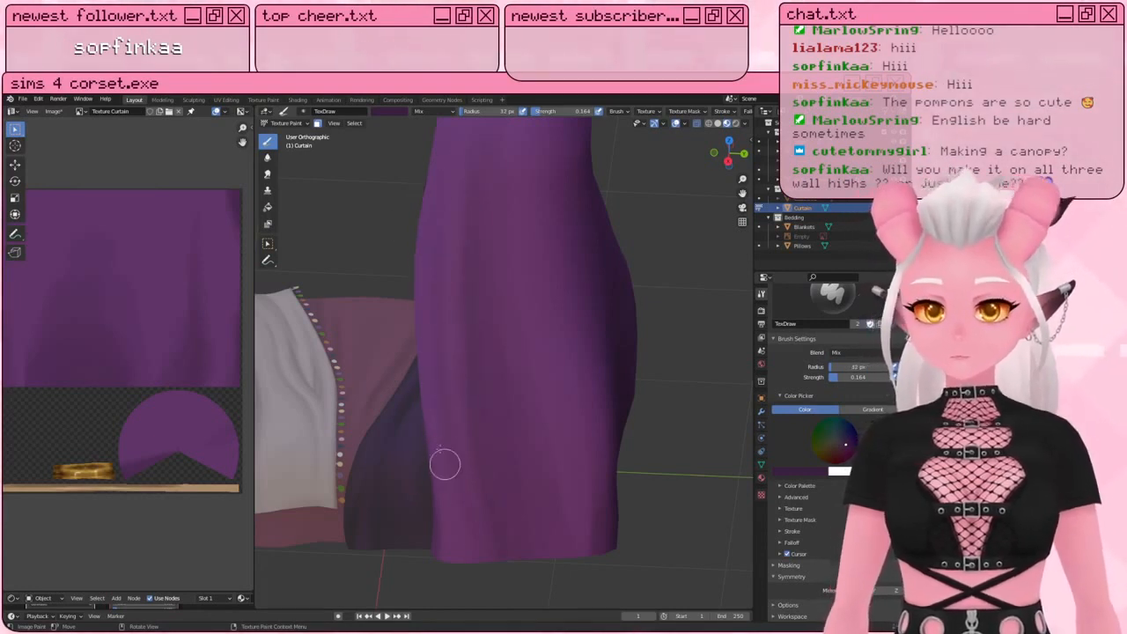
Step: Brighten the brush colour to a light pinkish purple and enlarge the brush for highlights
{"action": "middle_click_drag", "start_coordinate": [421, 416], "coordinate": [519, 386]}
{"action": "middle_click_drag", "start_coordinate": [520, 332], "coordinate": [444, 450], "text": "shift"}
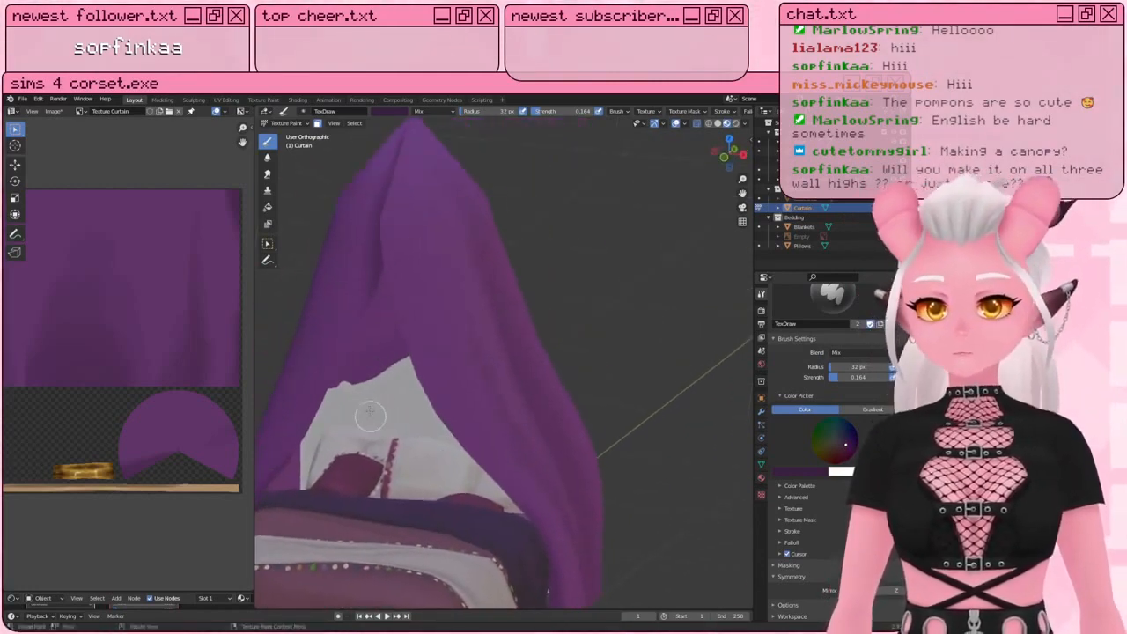
{"action": "middle_click_drag", "start_coordinate": [423, 401], "coordinate": [360, 403]}
{"action": "mouse_move", "coordinate": [425, 227]}
{"action": "middle_mouse_down"}
{"action": "mouse_move", "coordinate": [506, 210]}
{"action": "mouse_move", "coordinate": [521, 236]}
{"action": "mouse_move", "coordinate": [543, 199]}
{"action": "mouse_move", "coordinate": [518, 231]}
{"action": "middle_mouse_up"}
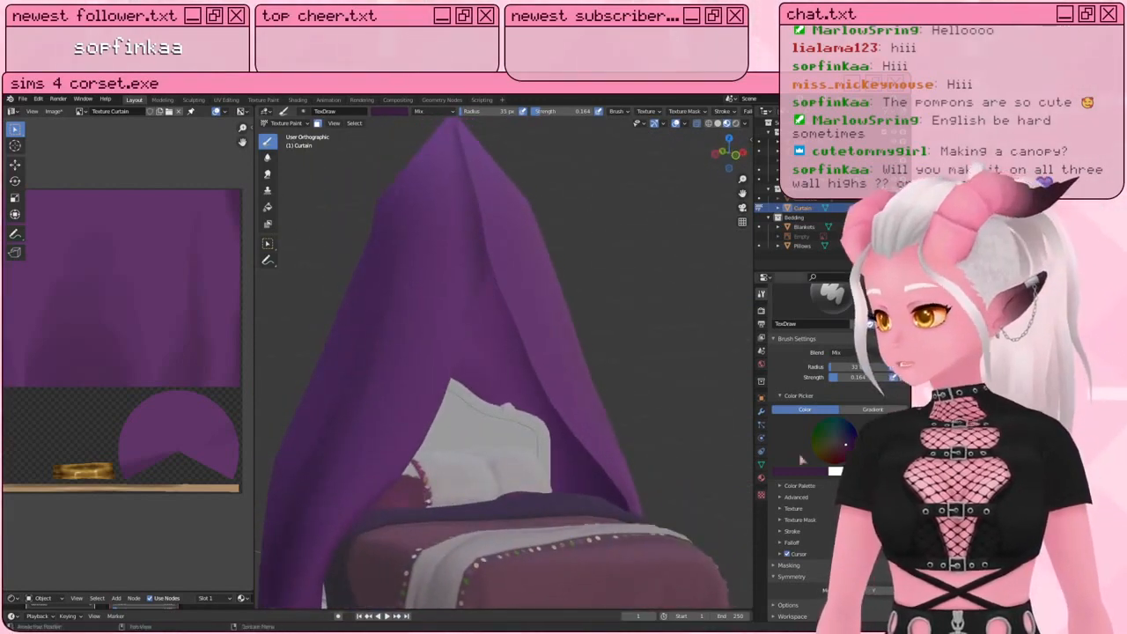
{"action": "left_click_drag", "start_coordinate": [898, 451], "coordinate": [898, 418]}
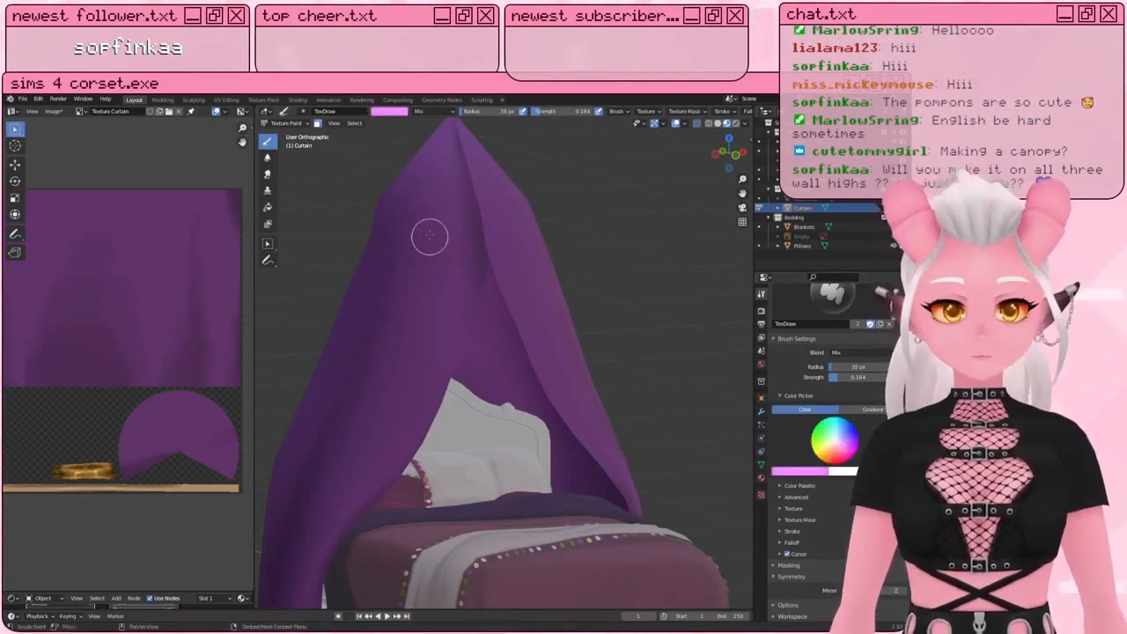
{"action": "middle_click_drag", "start_coordinate": [444, 237], "coordinate": [431, 261]}
{"action": "key", "text": "f"}
{"action": "left_click", "coordinate": [431, 270]}
Step: In Edit Mode, select the two front-edge face columns of the curtain together with the cone faces above them
{"action": "key", "text": "Tab"}
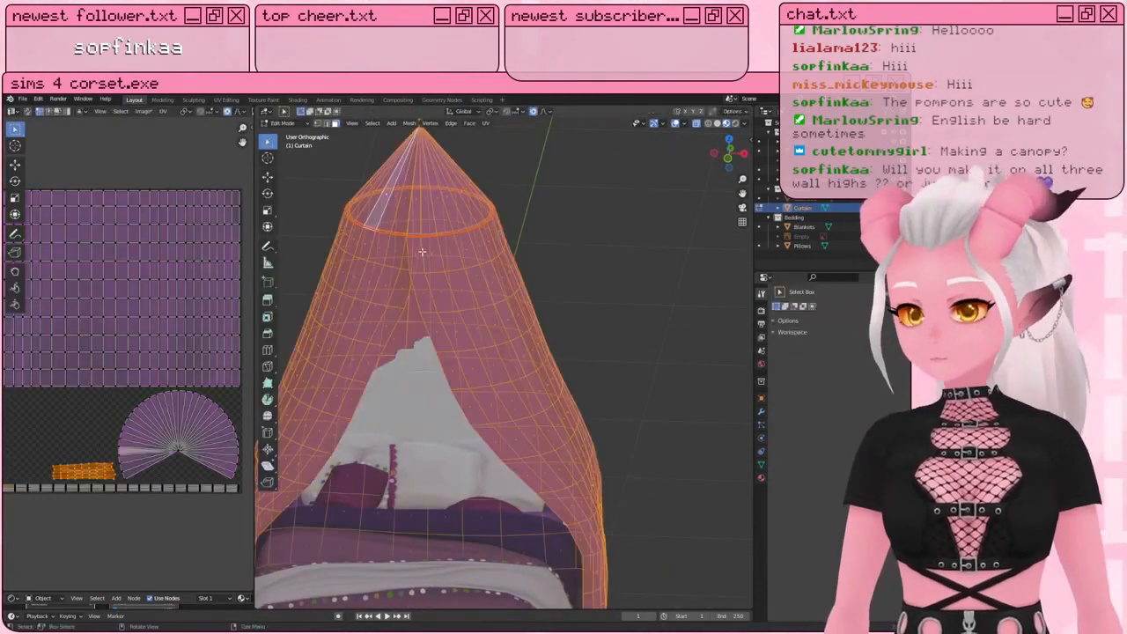
{"action": "left_click", "coordinate": [422, 272], "text": "alt"}
{"action": "left_click", "coordinate": [436, 272], "text": "alt+shift"}
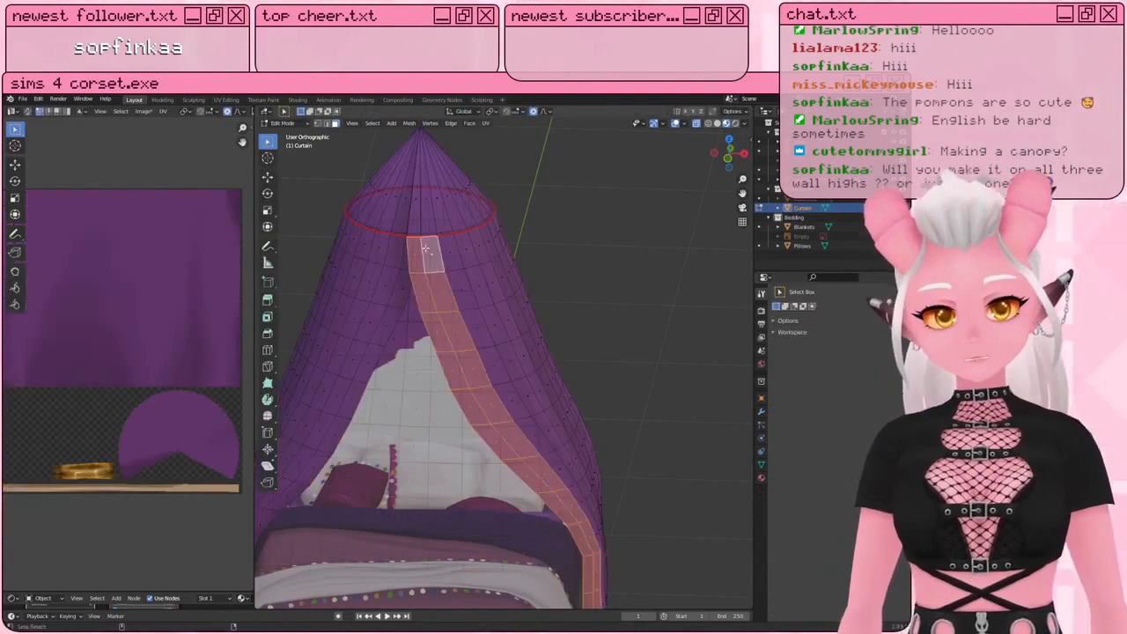
{"action": "left_click", "coordinate": [418, 203], "text": "shift"}
{"action": "scroll", "coordinate": [435, 216], "scroll_direction": "up", "scroll_amount": 4}
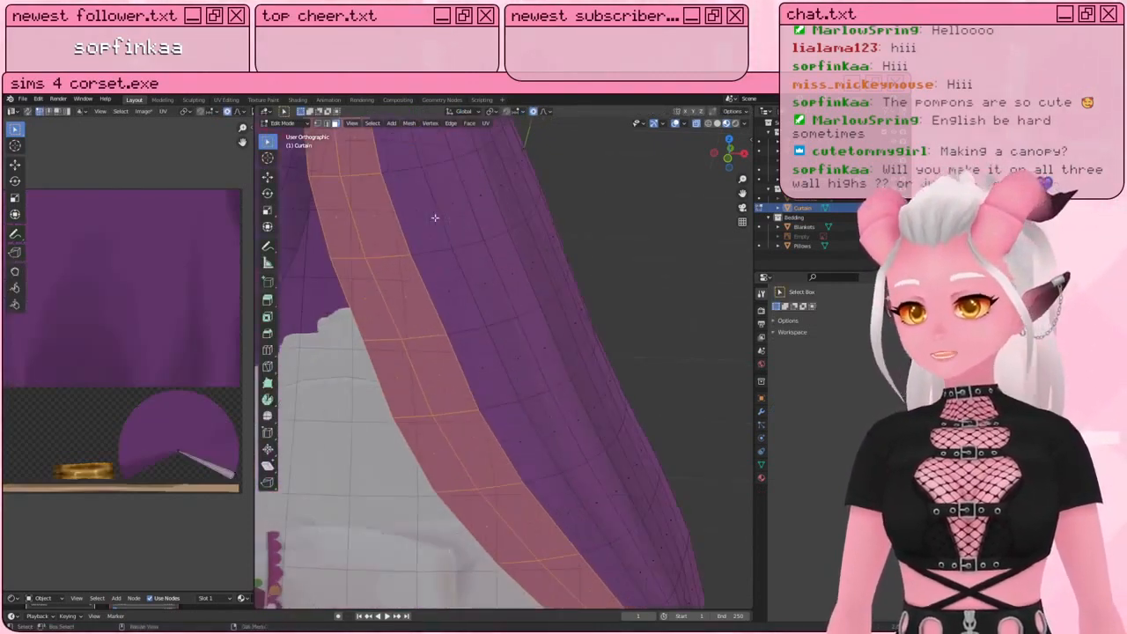
{"action": "middle_click_drag", "start_coordinate": [435, 217], "coordinate": [475, 395], "text": "shift"}
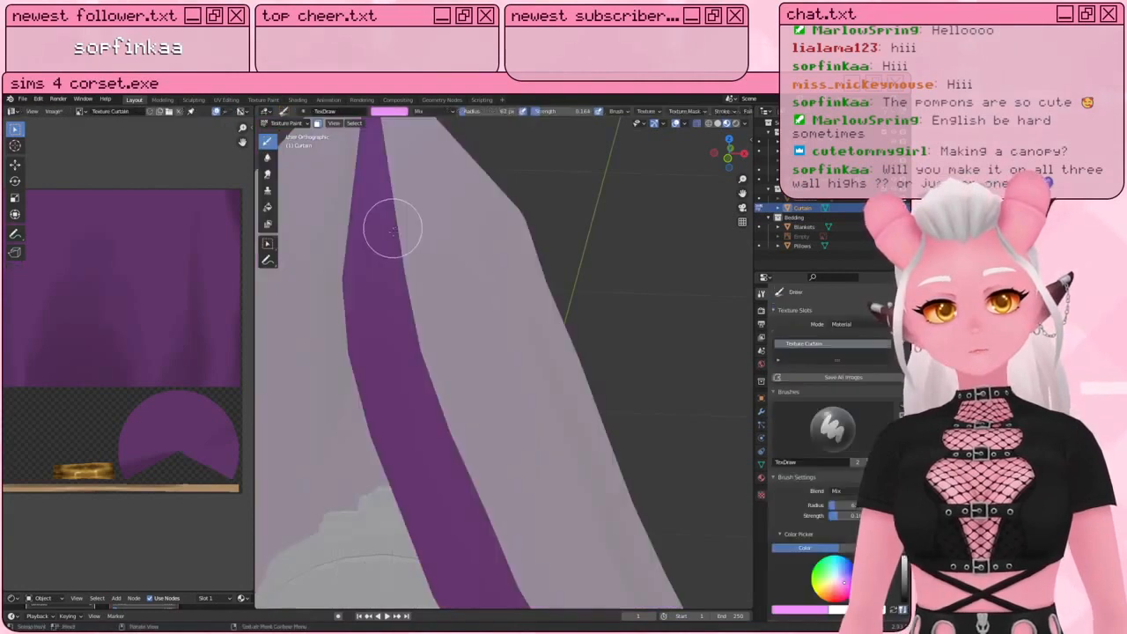
Step: Return to Texture Paint and paint a soft highlight down the selected front-edge strip of the curtain with a brush of about 93 px
{"action": "key", "text": "Tab"}
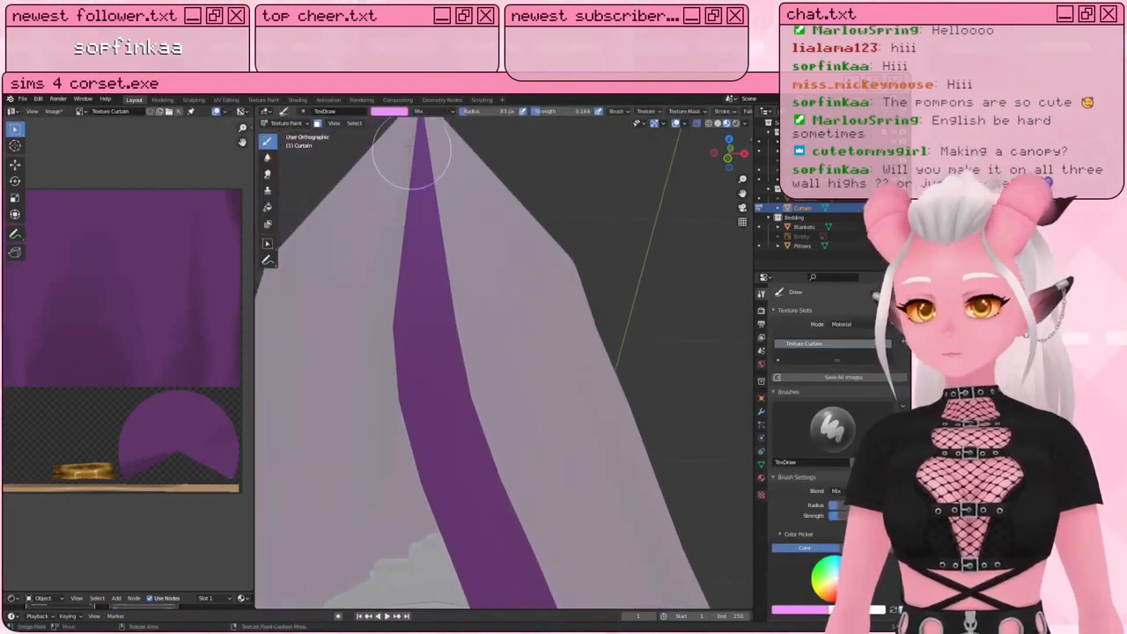
{"action": "middle_click_drag", "start_coordinate": [380, 392], "coordinate": [390, 261]}
{"action": "middle_click_drag", "start_coordinate": [452, 534], "coordinate": [414, 403]}
{"action": "middle_click_drag", "start_coordinate": [503, 560], "coordinate": [423, 395]}
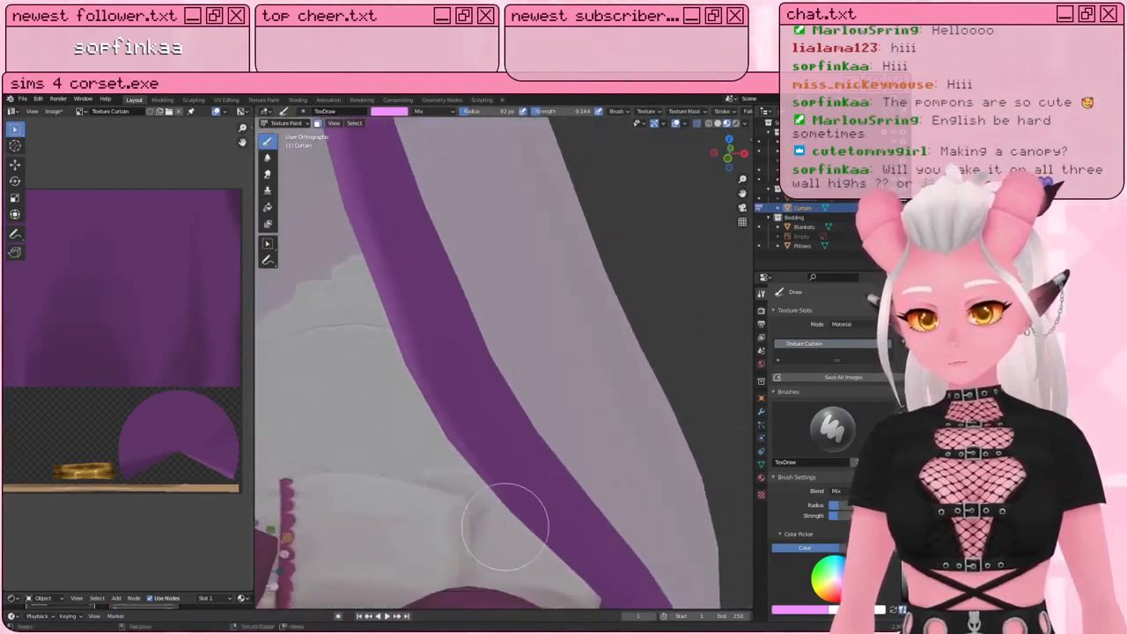
{"action": "mouse_move", "coordinate": [516, 511]}
{"action": "middle_mouse_down"}
{"action": "mouse_move", "coordinate": [368, 382]}
{"action": "mouse_move", "coordinate": [523, 421]}
{"action": "middle_mouse_up"}
{"action": "scroll", "coordinate": [522, 421], "scroll_direction": "down", "scroll_amount": 5}
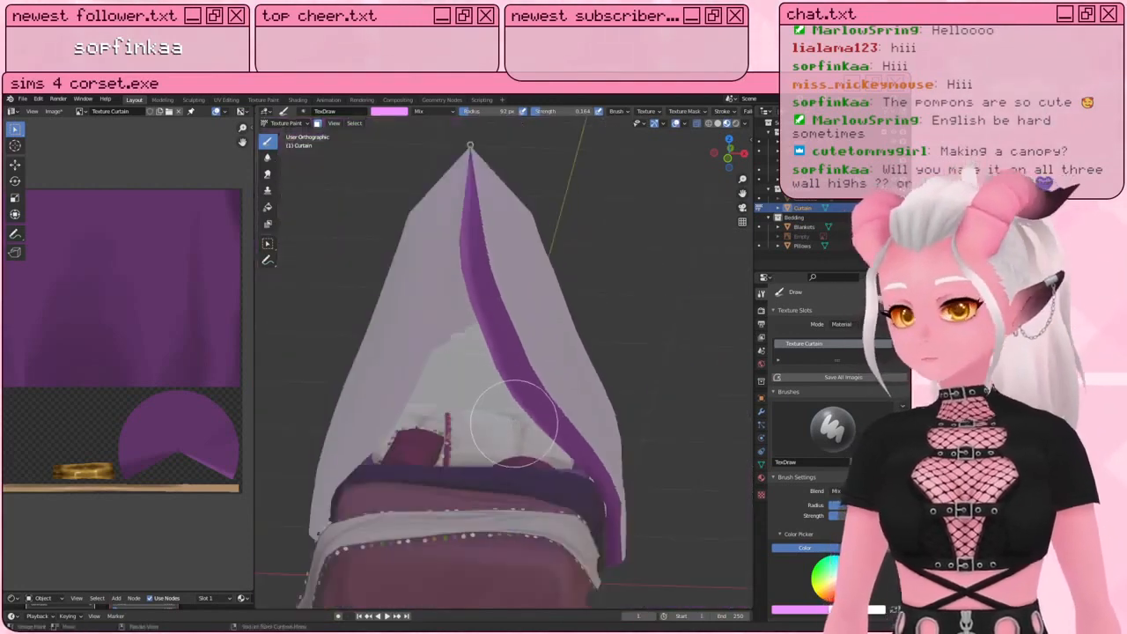
Step: In Edit Mode, replace the selection with all linked faces of the curtain, and return to Texture Paint
{"action": "key", "text": "Tab"}
{"action": "key", "text": "alt+a"}
{"action": "key", "text": "l"}
{"action": "key", "text": "Tab"}
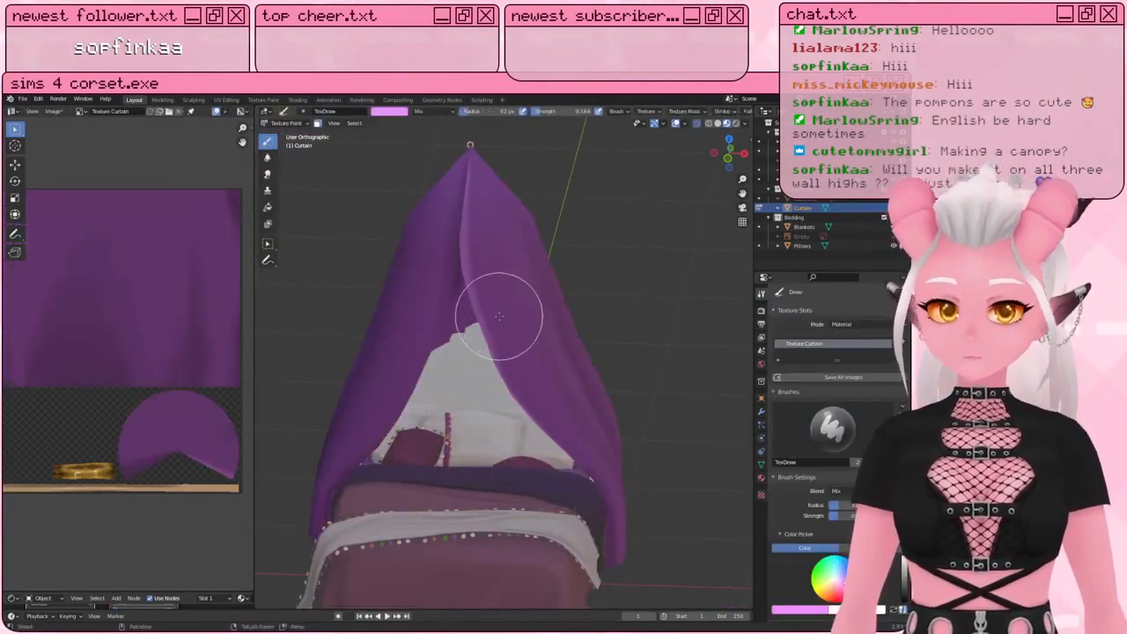
Step: Paint a soft vertical highlight down the fold beside the curtain's front opening with a 72 px brush
{"action": "mouse_move", "coordinate": [499, 302]}
{"action": "middle_mouse_down"}
{"action": "mouse_move", "coordinate": [503, 340]}
{"action": "mouse_move", "coordinate": [528, 321]}
{"action": "middle_mouse_up"}
{"action": "scroll", "coordinate": [528, 321], "scroll_direction": "up", "scroll_amount": 1}
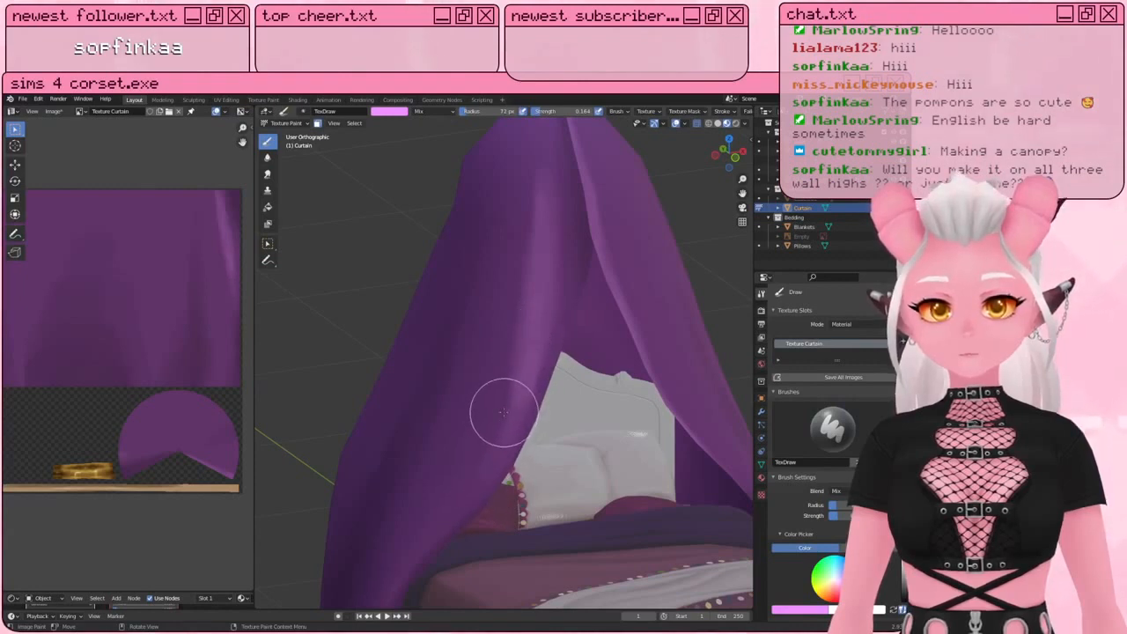
{"action": "middle_click_drag", "start_coordinate": [467, 447], "coordinate": [546, 285]}
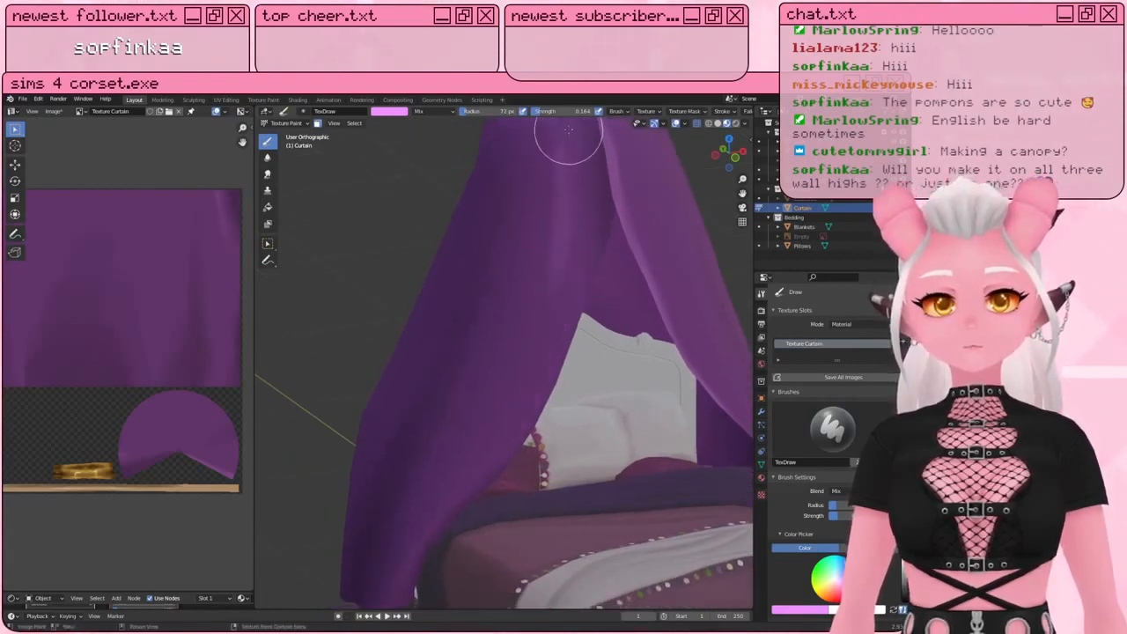
{"action": "mouse_move", "coordinate": [443, 467]}
{"action": "middle_mouse_down"}
{"action": "mouse_move", "coordinate": [493, 463]}
{"action": "mouse_move", "coordinate": [558, 488]}
{"action": "middle_mouse_up"}
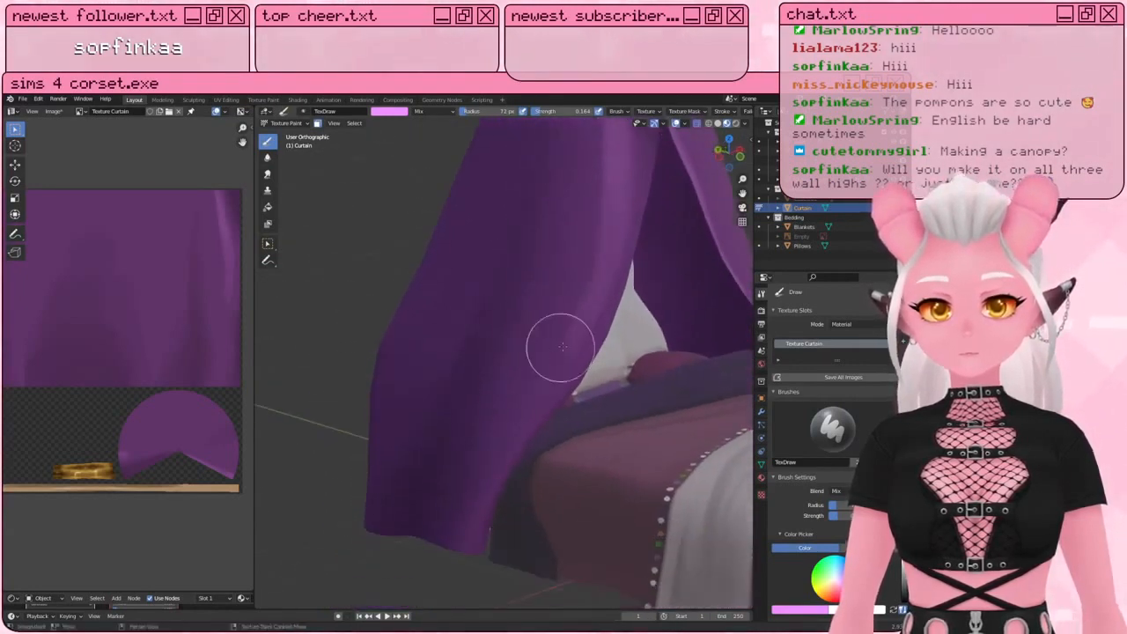
Step: Paint a narrow bright highlight along the curtain's lower front edge, shrinking the brush radius and lowering its strength
{"action": "left_click_drag", "start_coordinate": [495, 459], "coordinate": [516, 435]}
{"action": "key", "text": "bracketleft"}
{"action": "key", "text": "bracketleft"}
{"action": "key", "text": "bracketleft"}
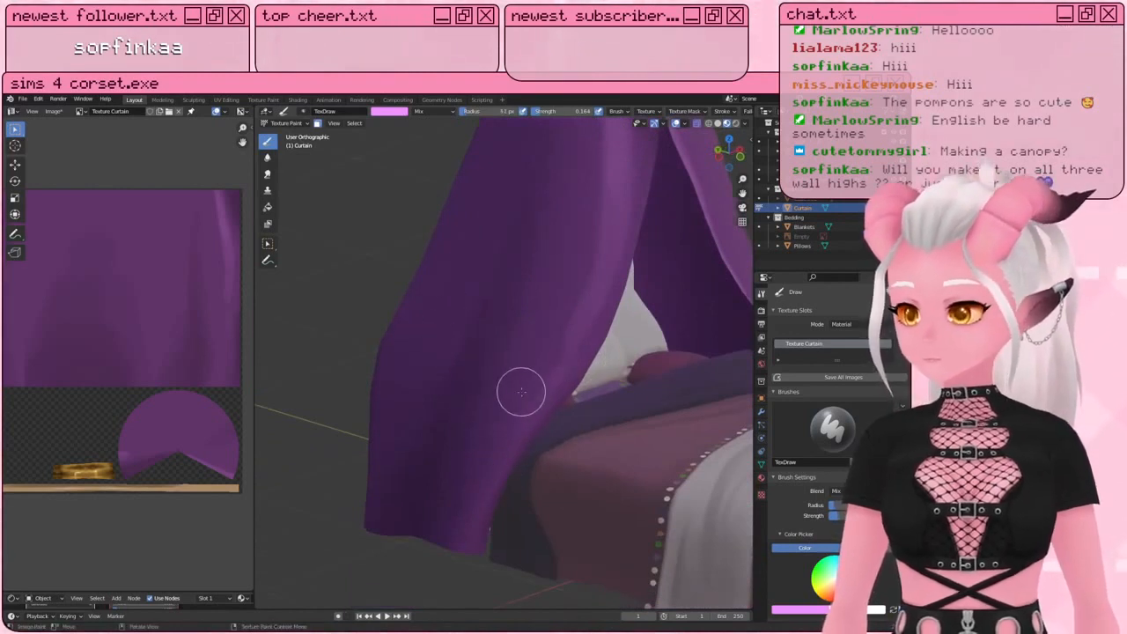
{"action": "left_click_drag", "start_coordinate": [546, 390], "coordinate": [502, 459]}
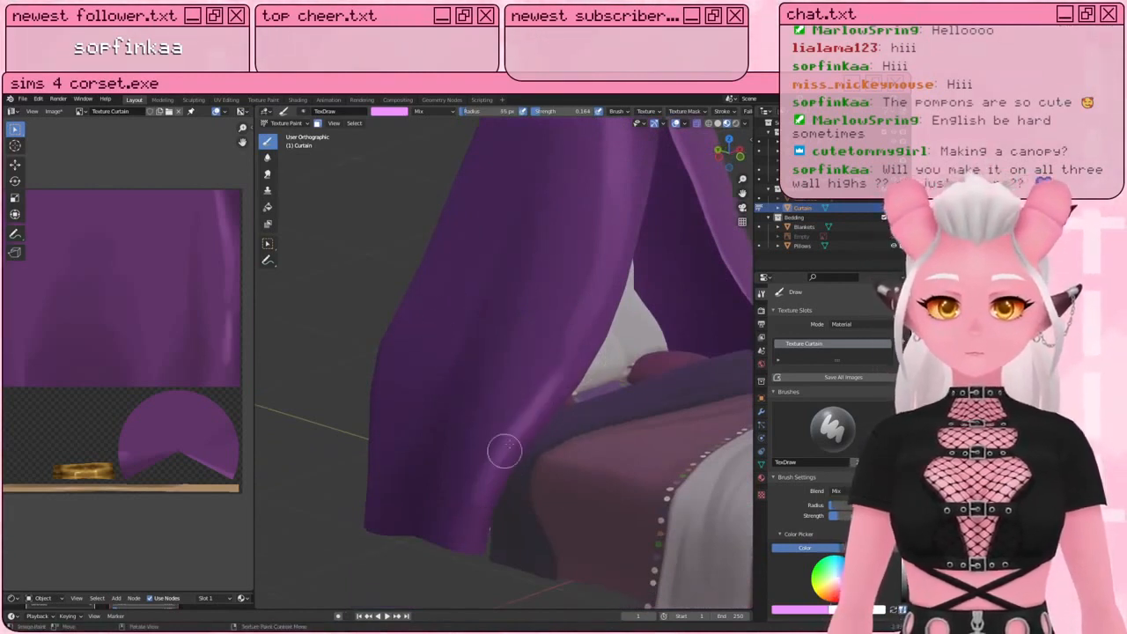
{"action": "mouse_move", "coordinate": [557, 386]}
{"action": "middle_mouse_down"}
{"action": "mouse_move", "coordinate": [572, 379]}
{"action": "mouse_move", "coordinate": [566, 393]}
{"action": "middle_mouse_up"}
{"action": "key", "text": "bracketleft"}
{"action": "key", "text": "bracketleft"}
{"action": "key", "text": "bracketleft"}
{"action": "key", "text": "bracketleft"}
{"action": "key", "text": "bracketleft"}
{"action": "key", "text": "bracketleft"}
{"action": "key", "text": "bracketleft"}
{"action": "key", "text": "bracketleft"}
{"action": "key", "text": "bracketleft"}
{"action": "key", "text": "bracketleft"}
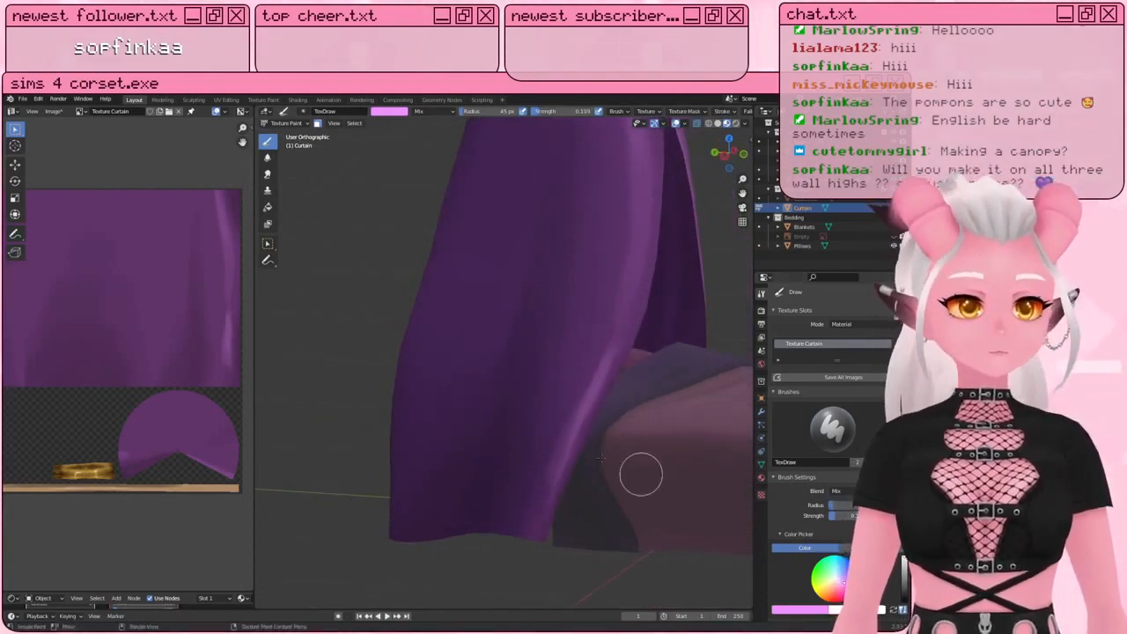
Step: Enlarge the brush to 101 px and paint broad vertical highlights along the folds on the curtain's side at strength 0.109
{"action": "mouse_move", "coordinate": [601, 458]}
{"action": "middle_mouse_down"}
{"action": "mouse_move", "coordinate": [519, 486]}
{"action": "mouse_move", "coordinate": [472, 417]}
{"action": "middle_mouse_up"}
{"action": "key", "text": "bracketright"}
{"action": "key", "text": "bracketright"}
{"action": "key", "text": "bracketright"}
{"action": "key", "text": "bracketright"}
{"action": "key", "text": "bracketright"}
{"action": "key", "text": "bracketright"}
{"action": "key", "text": "bracketright"}
{"action": "key", "text": "bracketright"}
{"action": "mouse_move", "coordinate": [464, 252]}
{"action": "left_mouse_down"}
{"action": "mouse_move", "coordinate": [443, 452]}
{"action": "mouse_move", "coordinate": [481, 134]}
{"action": "left_mouse_up"}
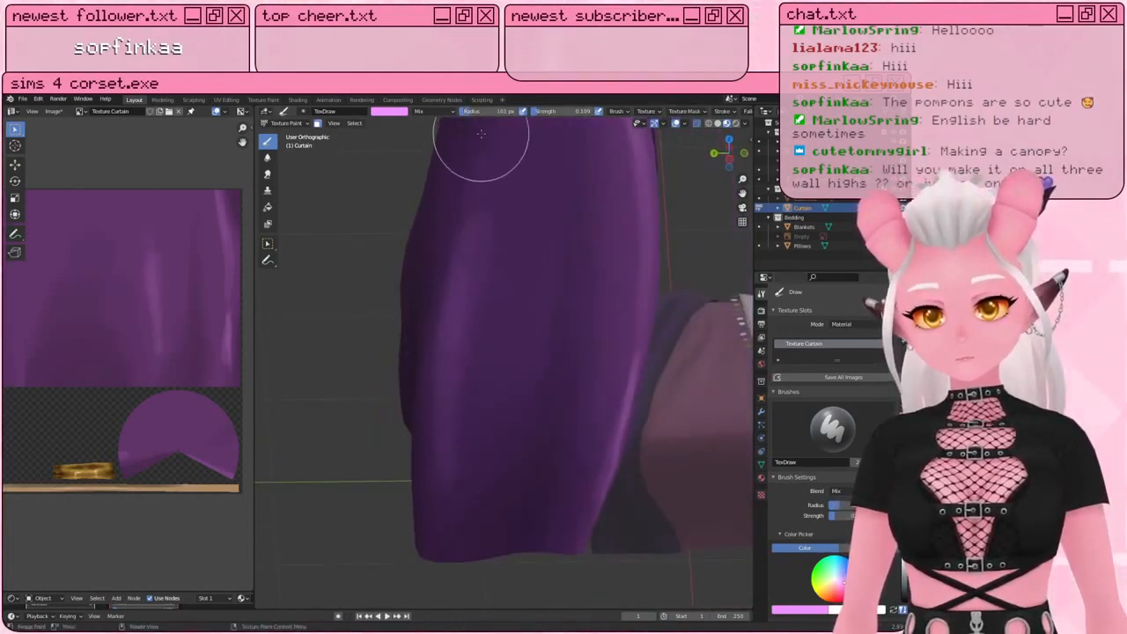
{"action": "mouse_move", "coordinate": [480, 134]}
{"action": "middle_mouse_down"}
{"action": "mouse_move", "coordinate": [493, 167]}
{"action": "mouse_move", "coordinate": [471, 190]}
{"action": "mouse_move", "coordinate": [452, 188]}
{"action": "middle_mouse_up"}
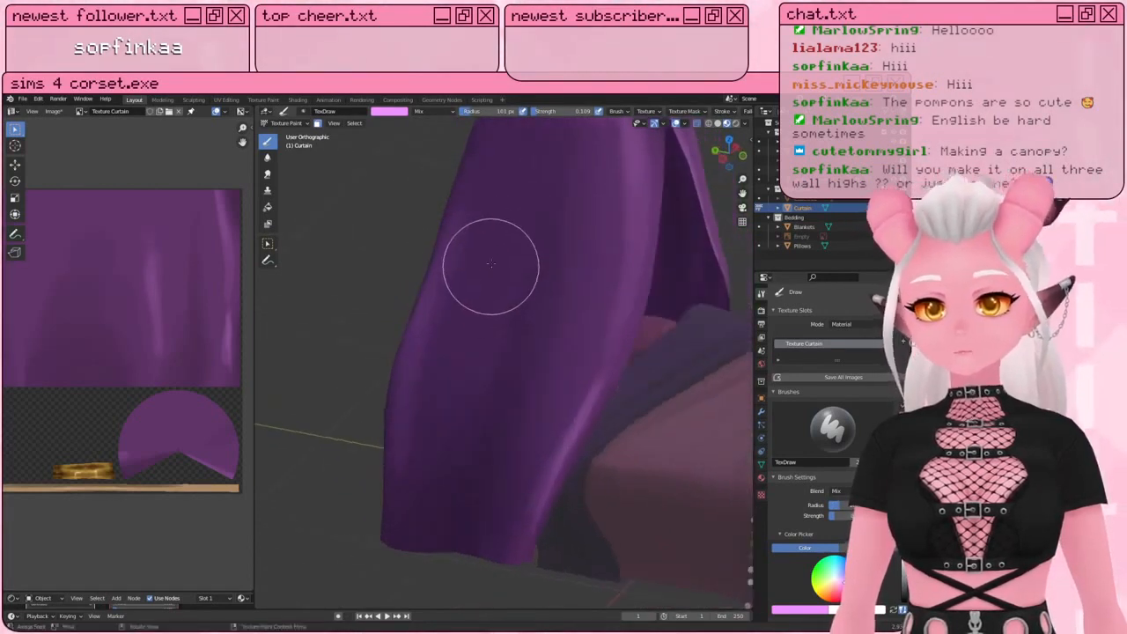
{"action": "middle_click_drag", "start_coordinate": [491, 265], "coordinate": [352, 465]}
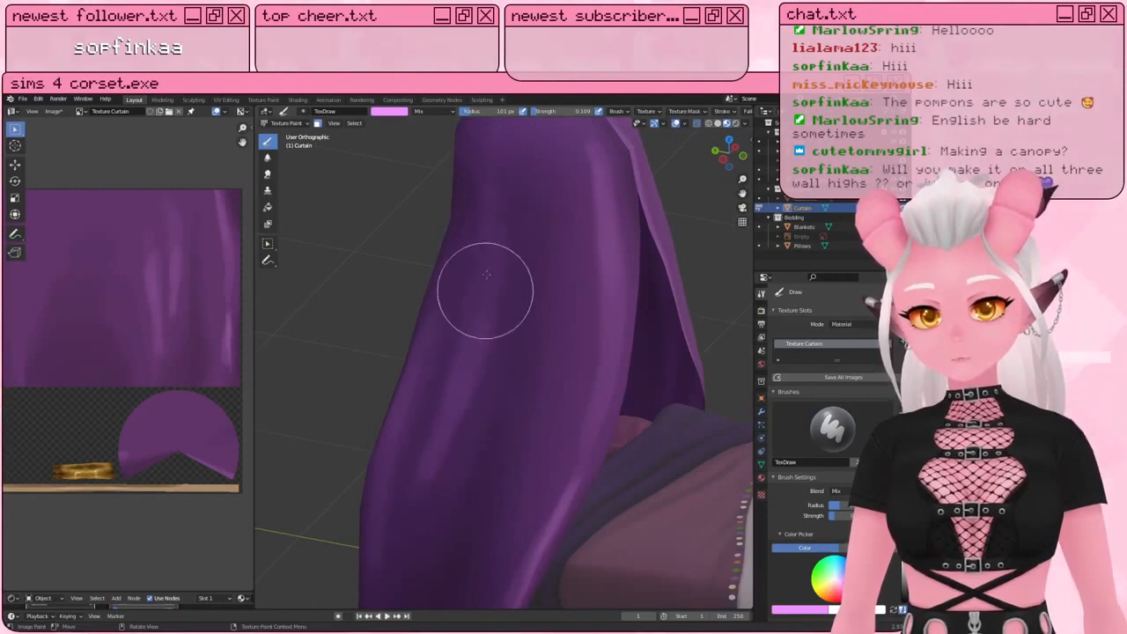
{"action": "mouse_move", "coordinate": [491, 275]}
{"action": "middle_mouse_down"}
{"action": "mouse_move", "coordinate": [473, 388]}
{"action": "mouse_move", "coordinate": [453, 420]}
{"action": "mouse_move", "coordinate": [452, 403]}
{"action": "middle_mouse_up"}
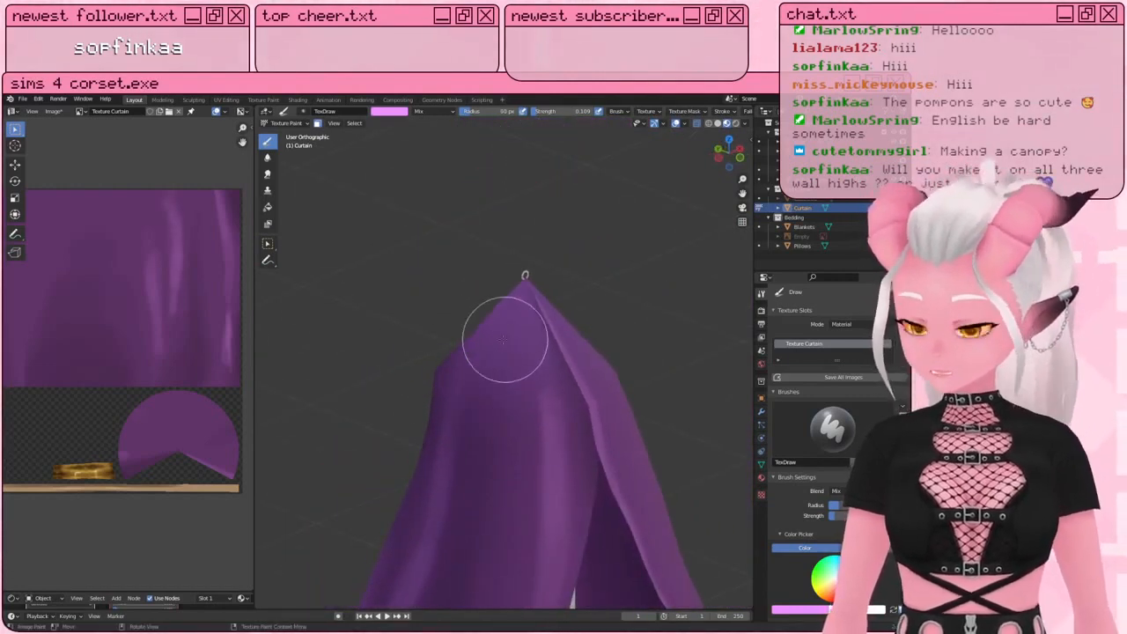
Step: Reduce the brush radius to about 22 px and paint fine highlights radiating from the peak around the curtain's cone top
{"action": "middle_click_drag", "start_coordinate": [506, 314], "coordinate": [505, 354]}
{"action": "key", "text": "bracketleft"}
{"action": "key", "text": "bracketleft"}
{"action": "key", "text": "bracketleft"}
{"action": "key", "text": "bracketleft"}
{"action": "key", "text": "bracketleft"}
{"action": "key", "text": "bracketleft"}
{"action": "key", "text": "bracketleft"}
{"action": "key", "text": "bracketleft"}
{"action": "key", "text": "bracketleft"}
{"action": "key", "text": "bracketleft"}
{"action": "key", "text": "bracketleft"}
{"action": "key", "text": "bracketleft"}
{"action": "left_click_drag", "start_coordinate": [492, 435], "coordinate": [491, 437]}
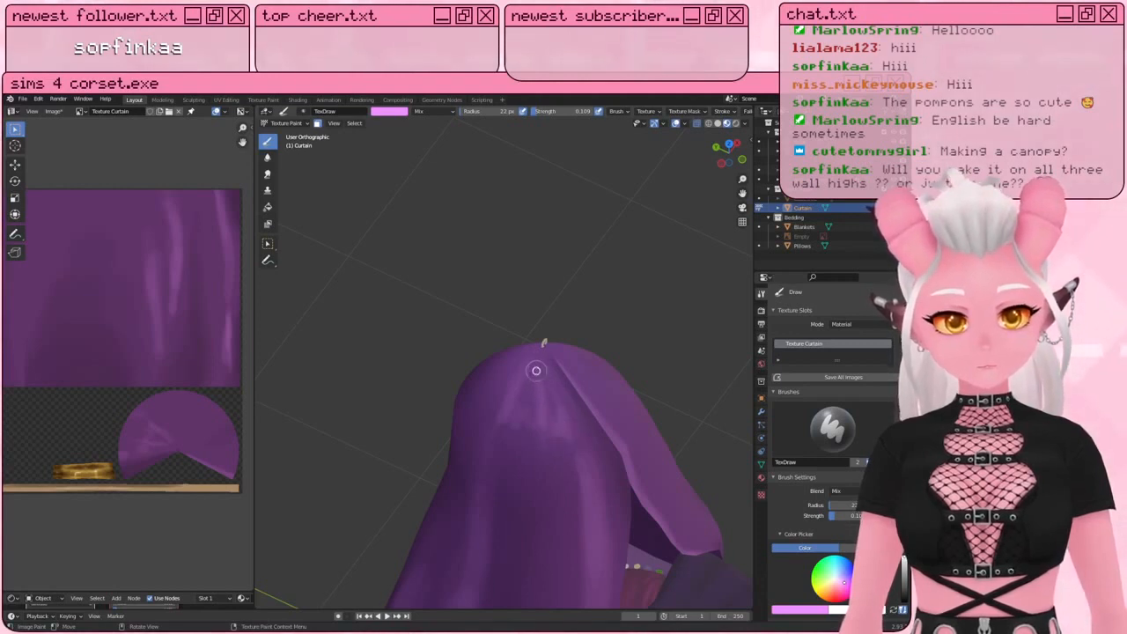
{"action": "mouse_move", "coordinate": [539, 412]}
{"action": "middle_mouse_down"}
{"action": "mouse_move", "coordinate": [604, 291]}
{"action": "mouse_move", "coordinate": [584, 276]}
{"action": "mouse_move", "coordinate": [617, 284]}
{"action": "middle_mouse_up"}
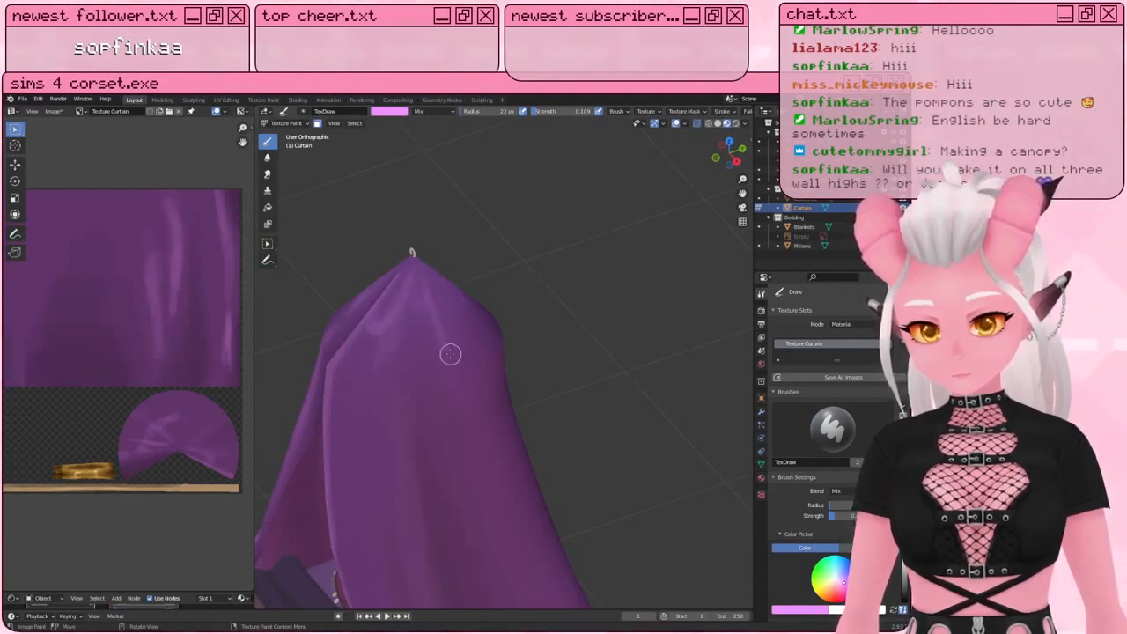
Step: Enlarge the brush and paint vertical highlights on the upper folds of the curtain's opposite side
{"action": "middle_click_drag", "start_coordinate": [452, 302], "coordinate": [452, 260]}
{"action": "key", "text": "f"}
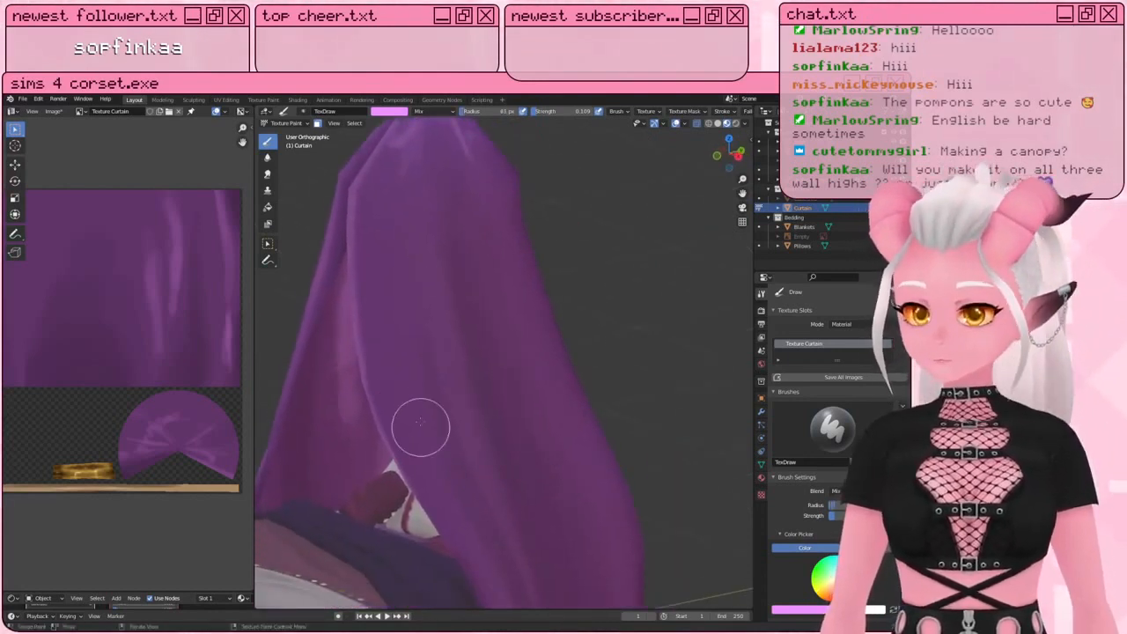
{"action": "left_click", "coordinate": [452, 429]}
{"action": "left_click_drag", "start_coordinate": [410, 384], "coordinate": [402, 361]}
{"action": "key", "text": "bracketleft"}
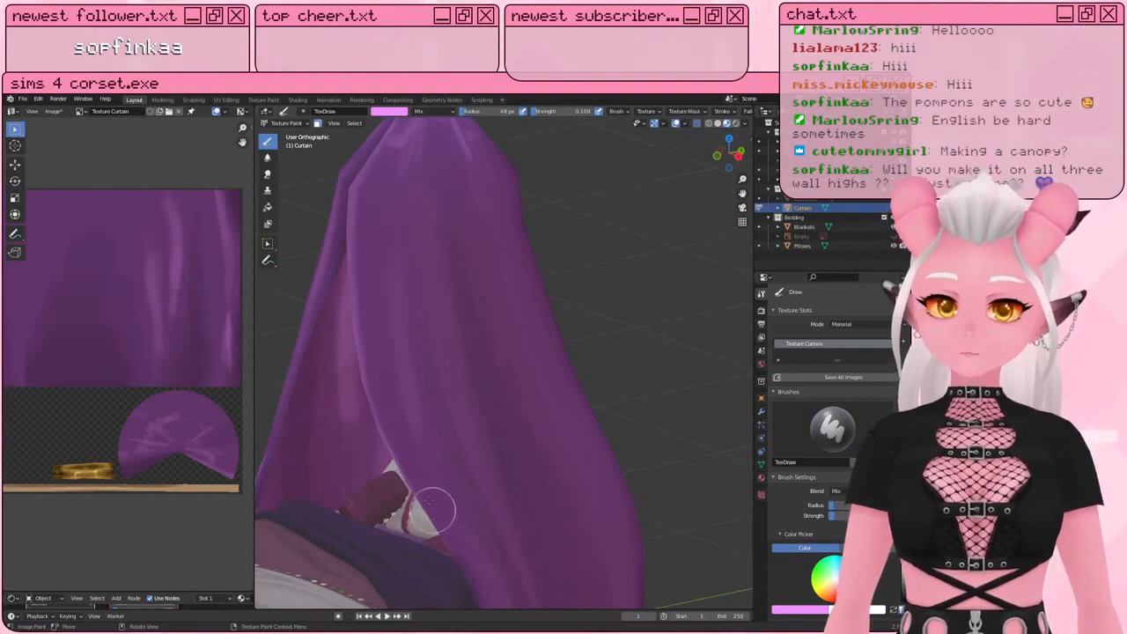
Step: Extend the opposite side's fold highlights down to the hem and around the outer panel with a 48 px brush
{"action": "middle_click_drag", "start_coordinate": [431, 508], "coordinate": [386, 352]}
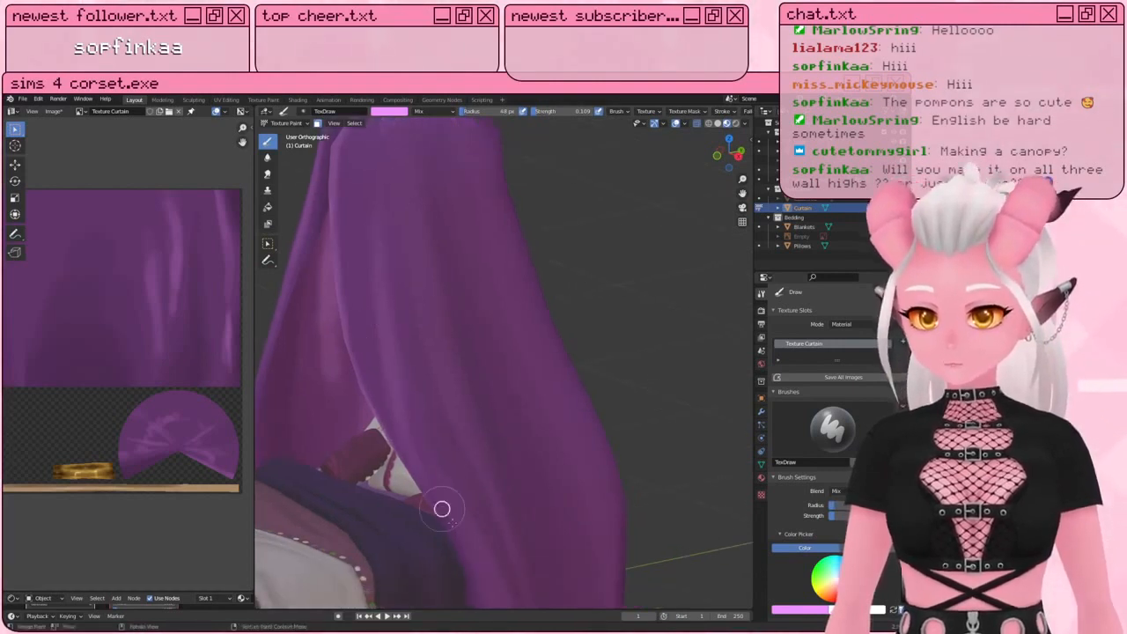
{"action": "mouse_move", "coordinate": [451, 548]}
{"action": "middle_mouse_down"}
{"action": "mouse_move", "coordinate": [372, 378]}
{"action": "mouse_move", "coordinate": [395, 323]}
{"action": "middle_mouse_up"}
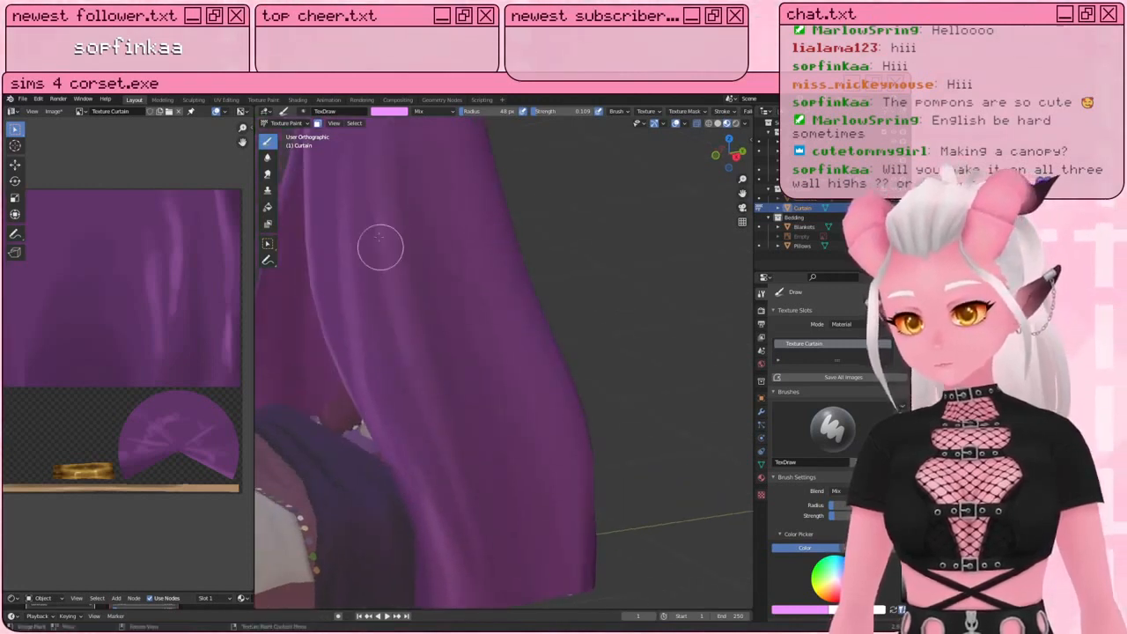
{"action": "middle_click_drag", "start_coordinate": [440, 445], "coordinate": [456, 362]}
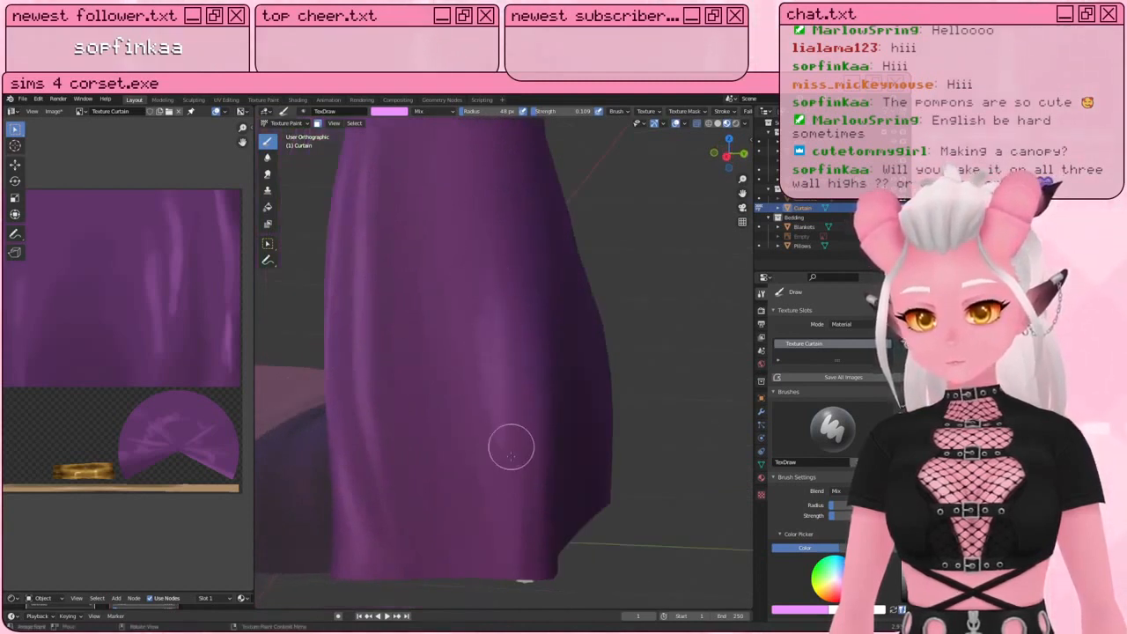
{"action": "middle_click_drag", "start_coordinate": [468, 217], "coordinate": [475, 315]}
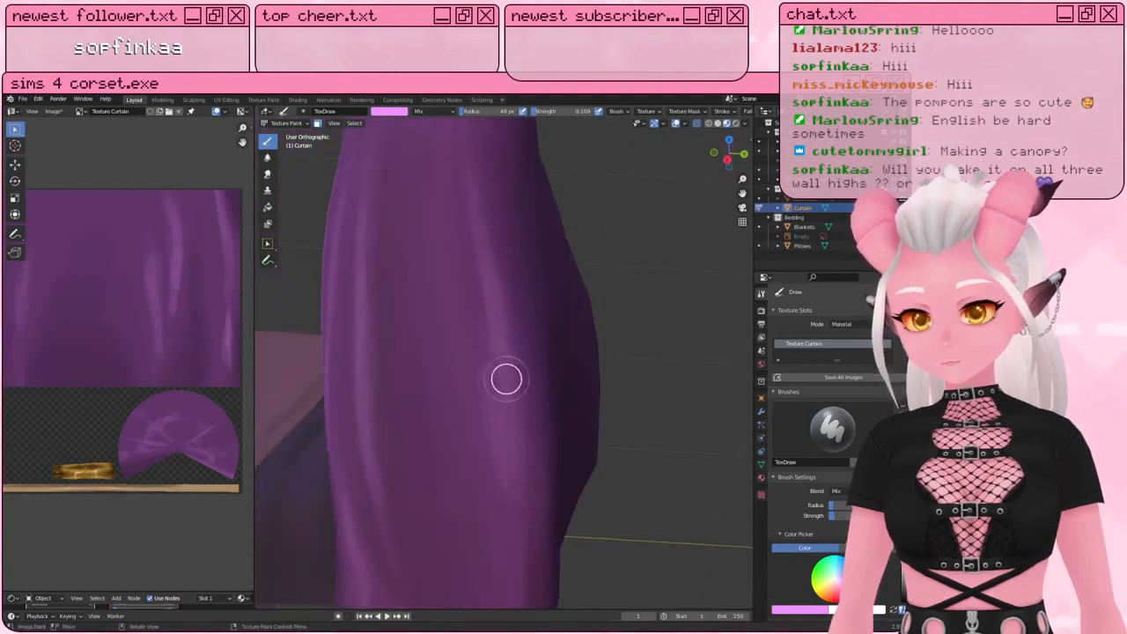
Step: Refine the highlights on the cone top and front folds of the curtain, reducing the brush radius from 37 px to 27 px
{"action": "middle_click_drag", "start_coordinate": [510, 441], "coordinate": [656, 384]}
{"action": "scroll", "coordinate": [466, 380], "scroll_direction": "down", "scroll_amount": 5}
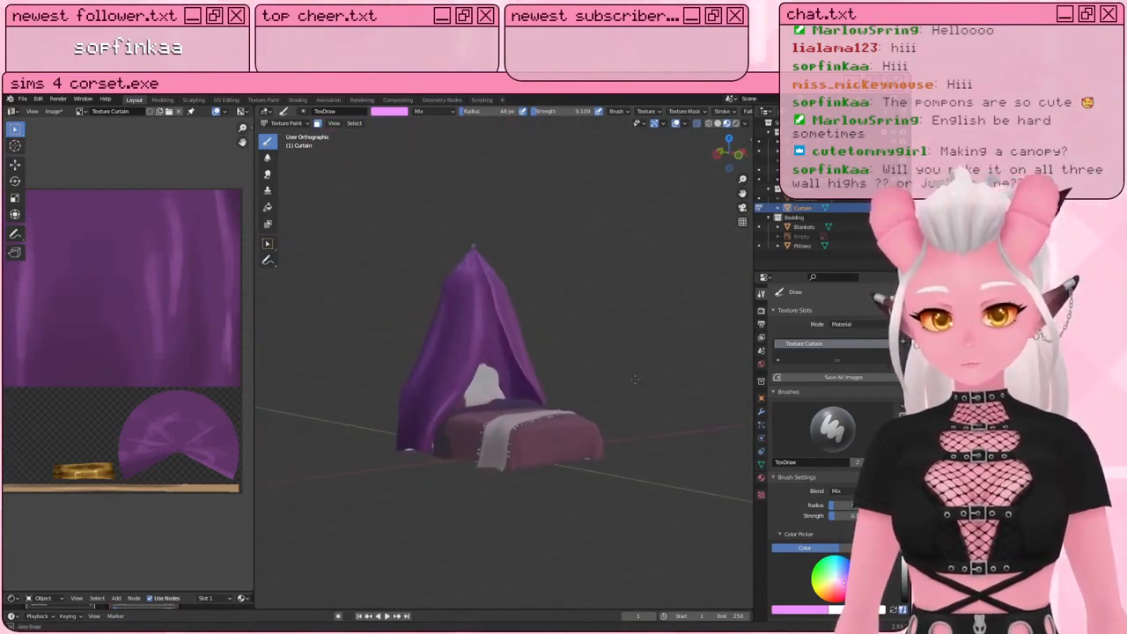
{"action": "scroll", "coordinate": [402, 434], "scroll_direction": "up", "scroll_amount": 4}
{"action": "middle_click_drag", "start_coordinate": [402, 434], "coordinate": [441, 430]}
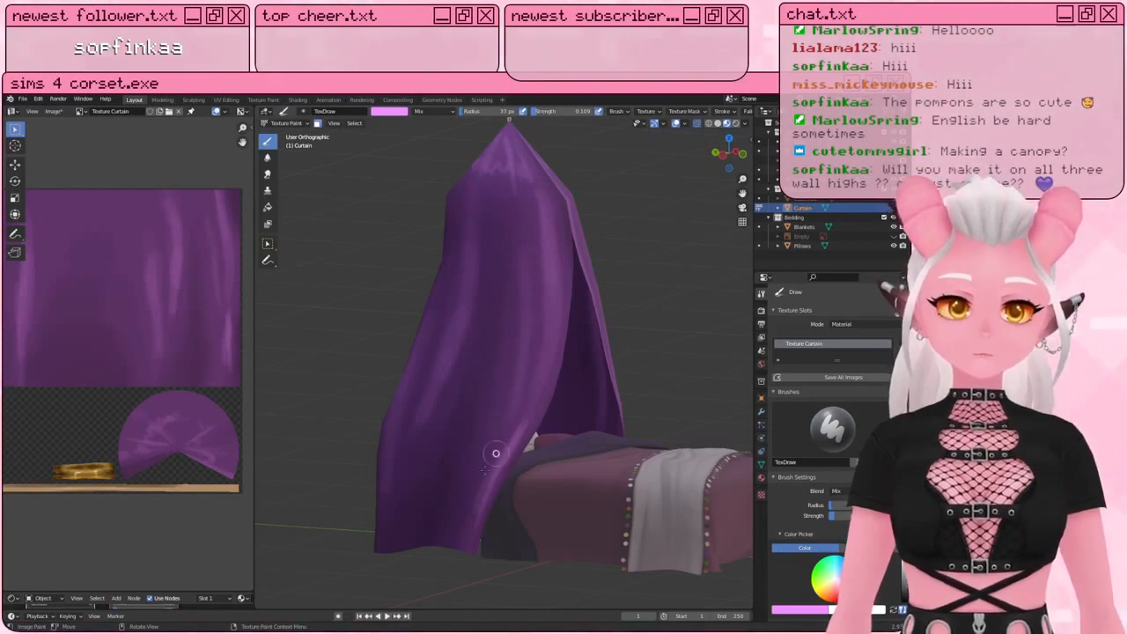
{"action": "middle_click_drag", "start_coordinate": [488, 408], "coordinate": [463, 363]}
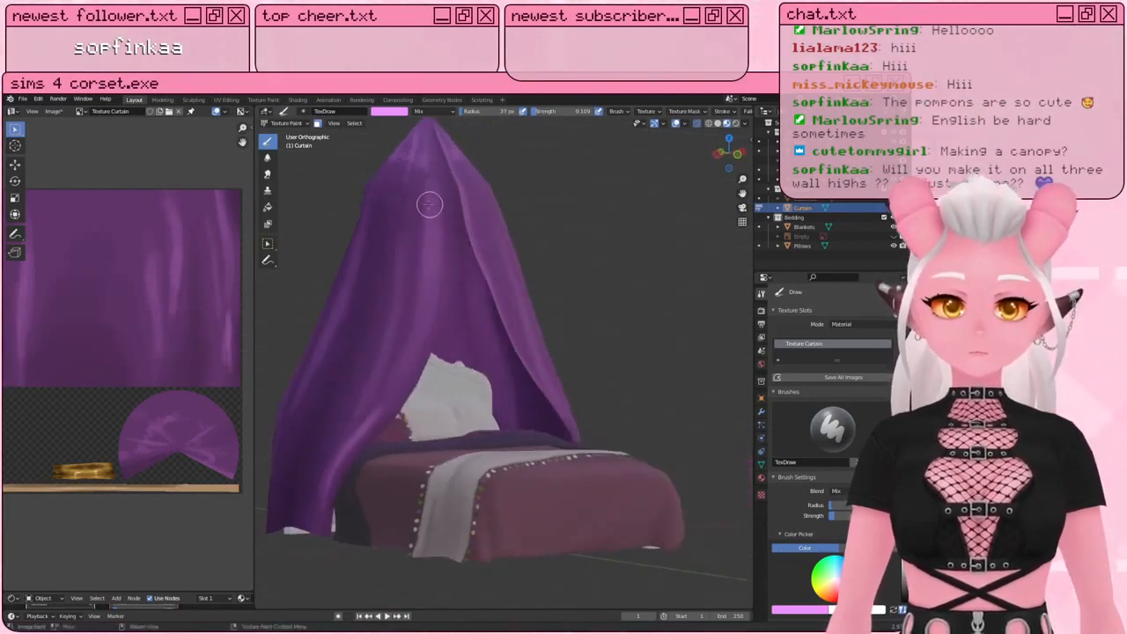
{"action": "middle_click_drag", "start_coordinate": [404, 202], "coordinate": [456, 292]}
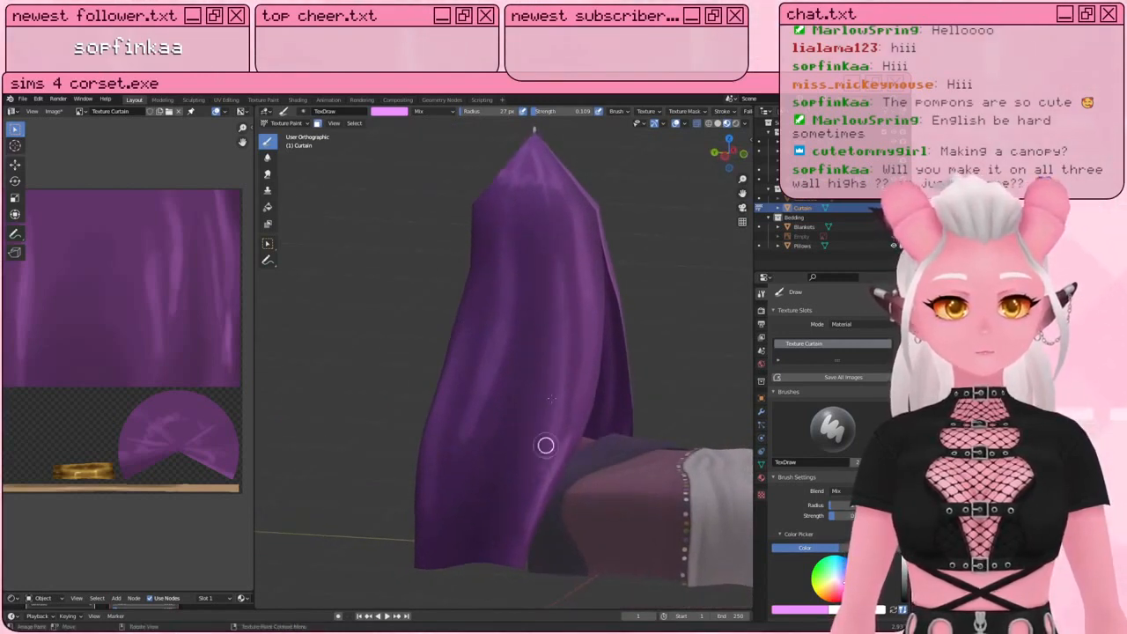
{"action": "middle_click_drag", "start_coordinate": [512, 487], "coordinate": [490, 419]}
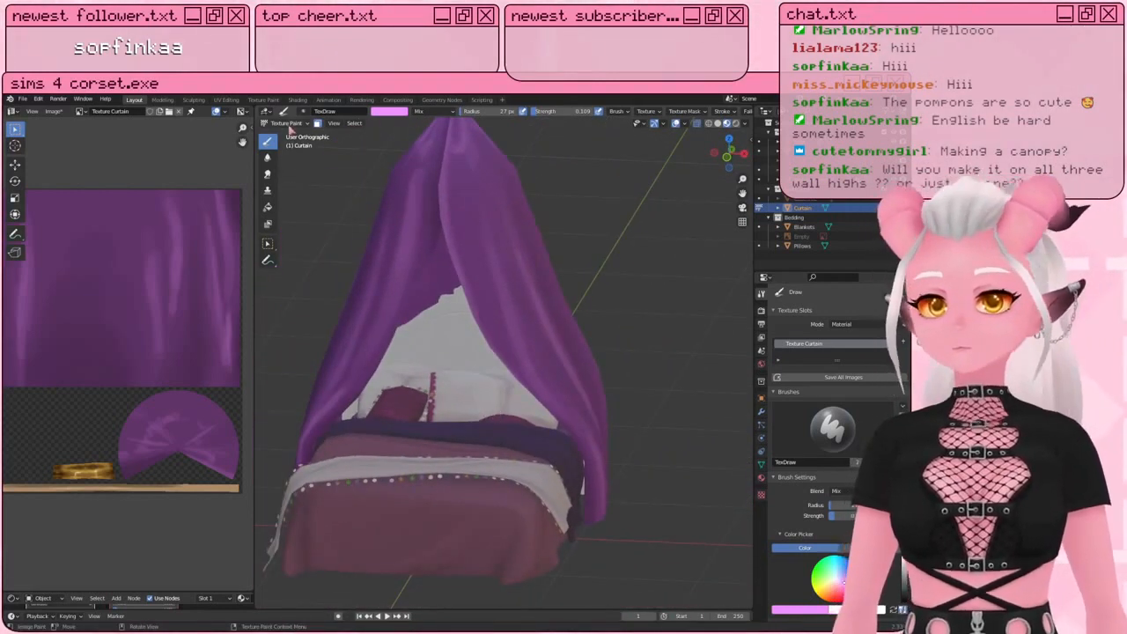
Step: Switch to Object Mode and save the painted curtain texture as Texture Curtain.png in the Genie Bedroom folder
{"action": "left_click", "coordinate": [289, 123]}
{"action": "left_click", "coordinate": [289, 132]}
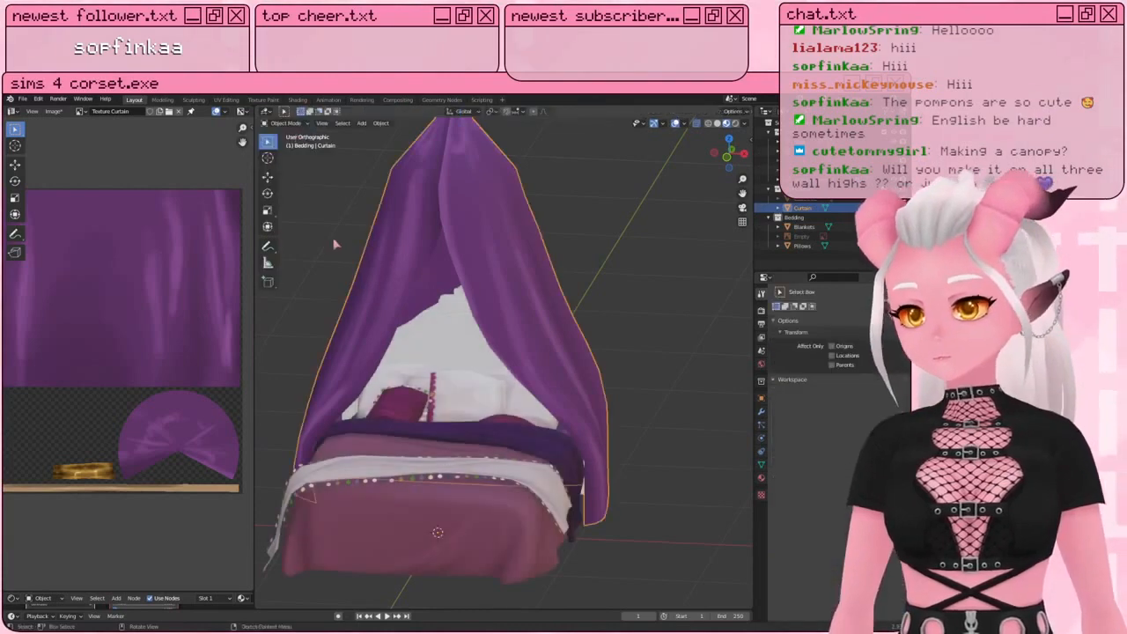
{"action": "left_click", "coordinate": [57, 110]}
{"action": "left_click", "coordinate": [71, 189]}
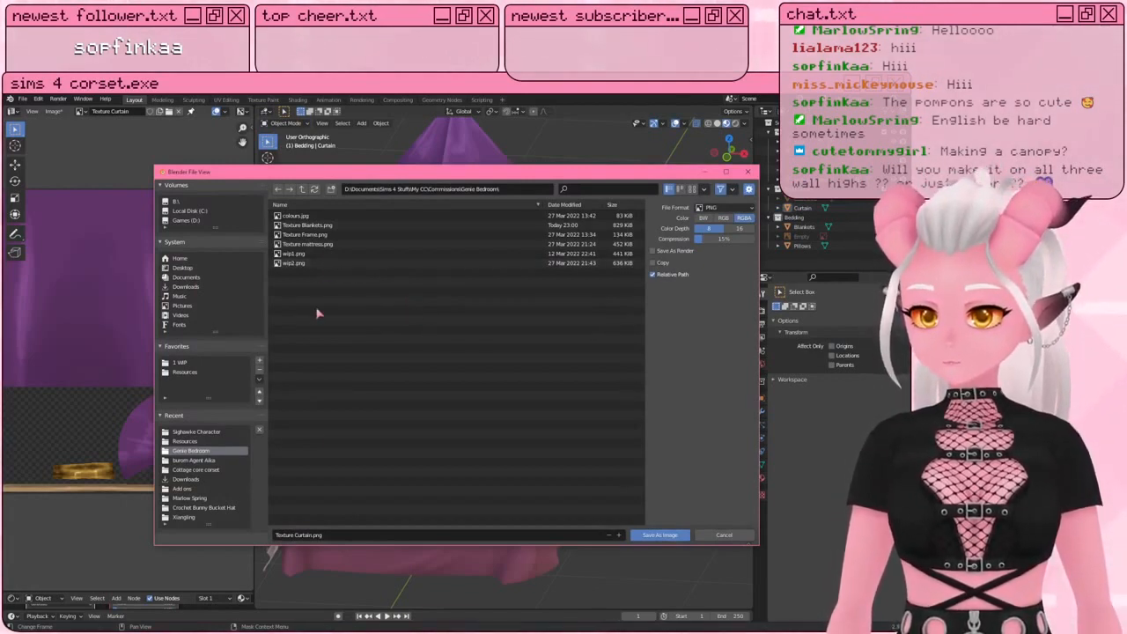
{"action": "left_click", "coordinate": [659, 534]}
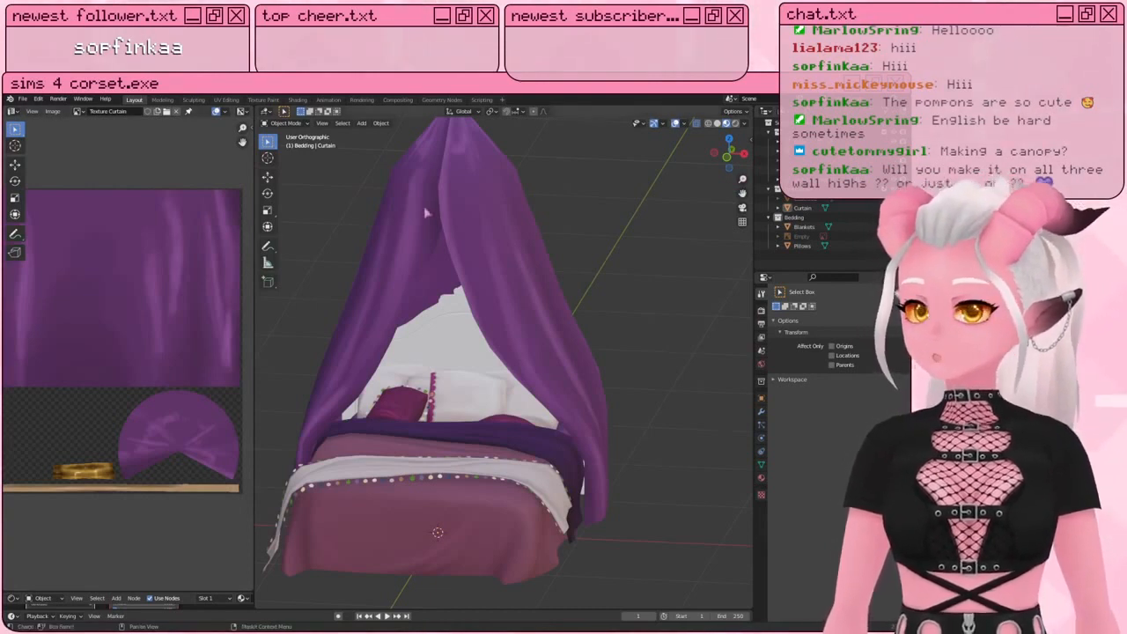
{"action": "middle_click_drag", "start_coordinate": [448, 204], "coordinate": [459, 201]}
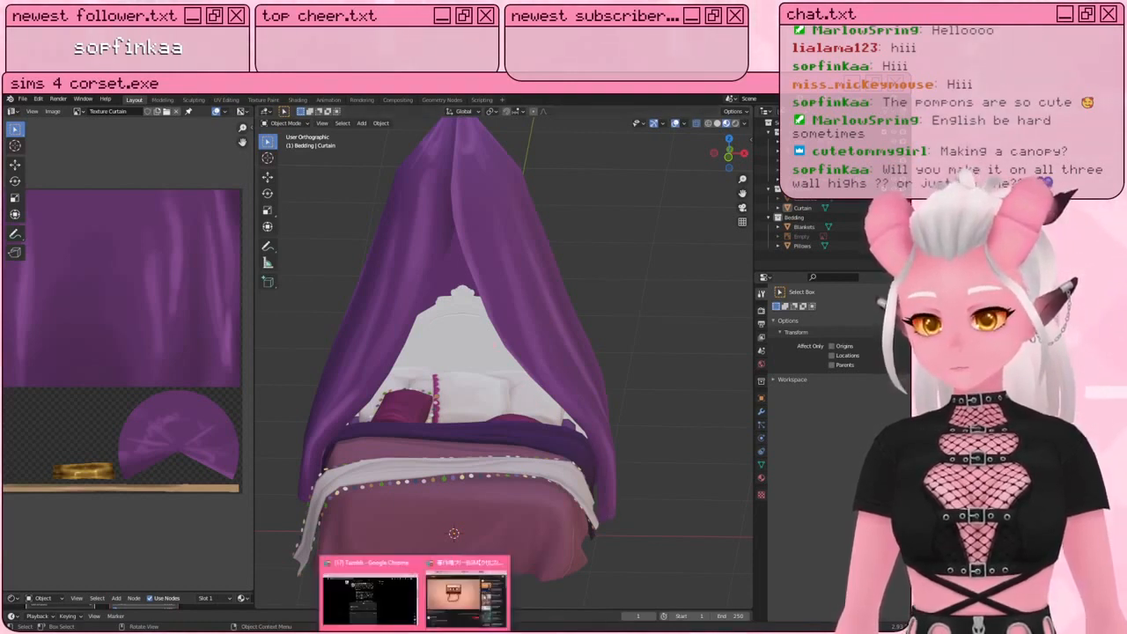
{"action": "mouse_move", "coordinate": [431, 632]}
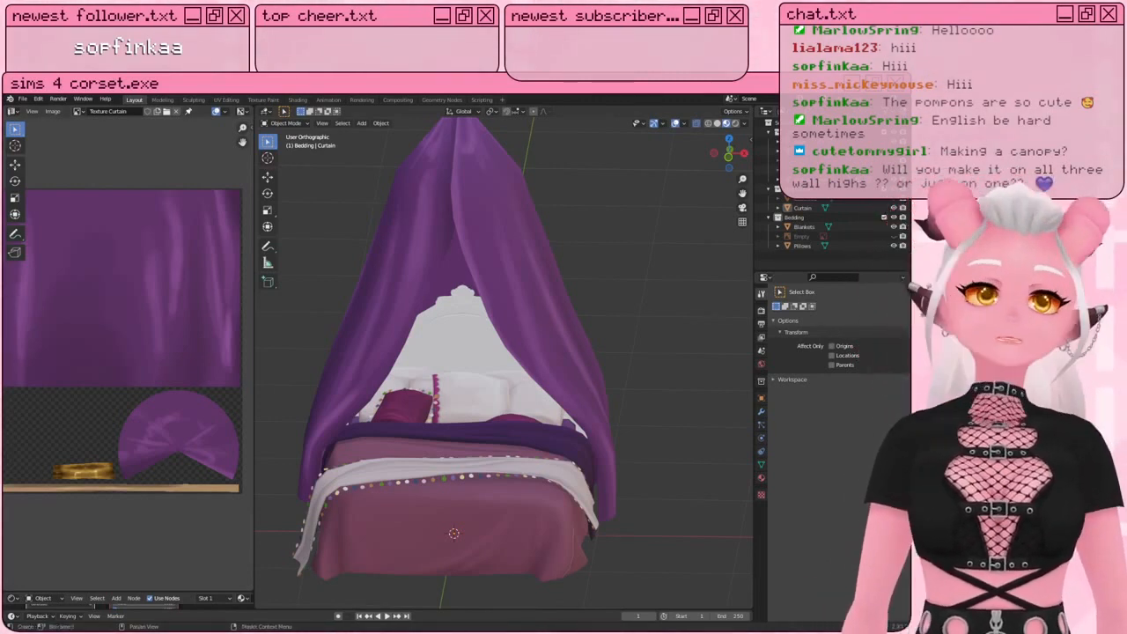
Step: From the front view, open the curtain mesh in Edit Mode and select the edges along its front opening
{"action": "key", "text": "KP_1"}
{"action": "middle_click_drag", "start_coordinate": [484, 298], "coordinate": [475, 353], "text": "shift"}
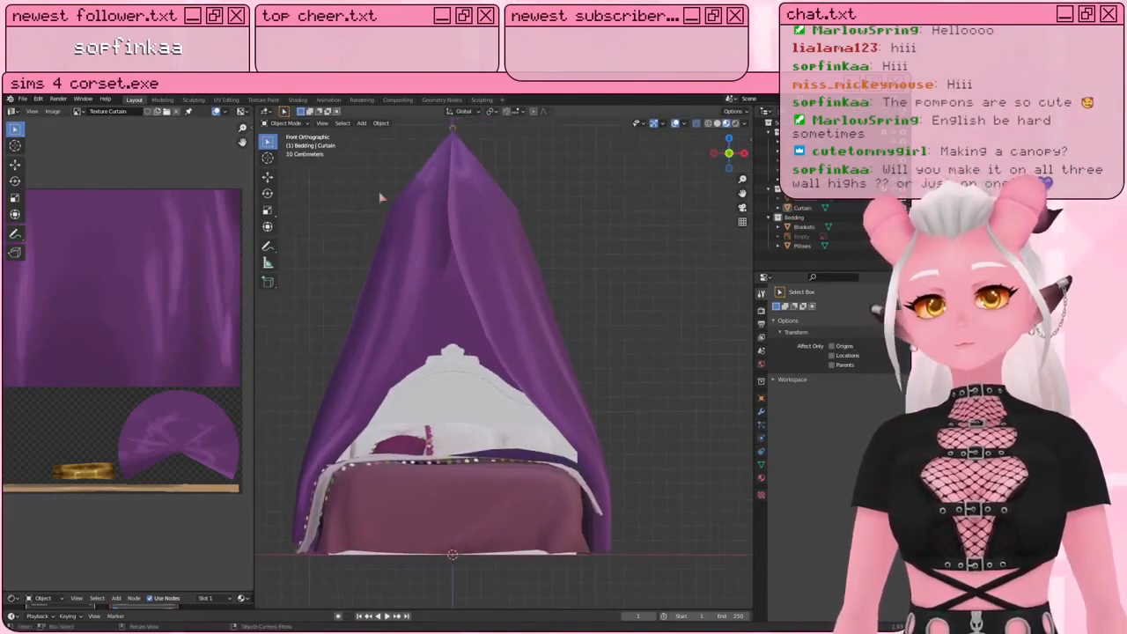
{"action": "left_click", "coordinate": [491, 219]}
{"action": "key", "text": "Tab"}
{"action": "middle_click_drag", "start_coordinate": [476, 243], "coordinate": [505, 304], "text": "shift"}
{"action": "scroll", "coordinate": [480, 262], "scroll_direction": "up", "scroll_amount": 2}
{"action": "key", "text": "a"}
{"action": "key", "text": "a"}
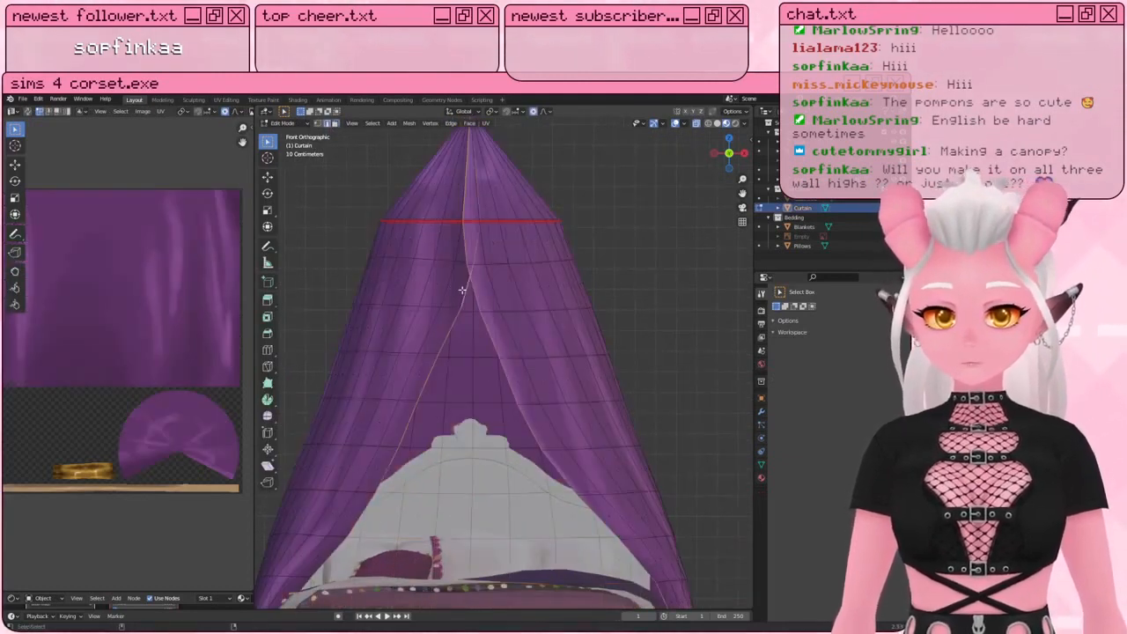
{"action": "middle_click_drag", "start_coordinate": [461, 289], "coordinate": [505, 278]}
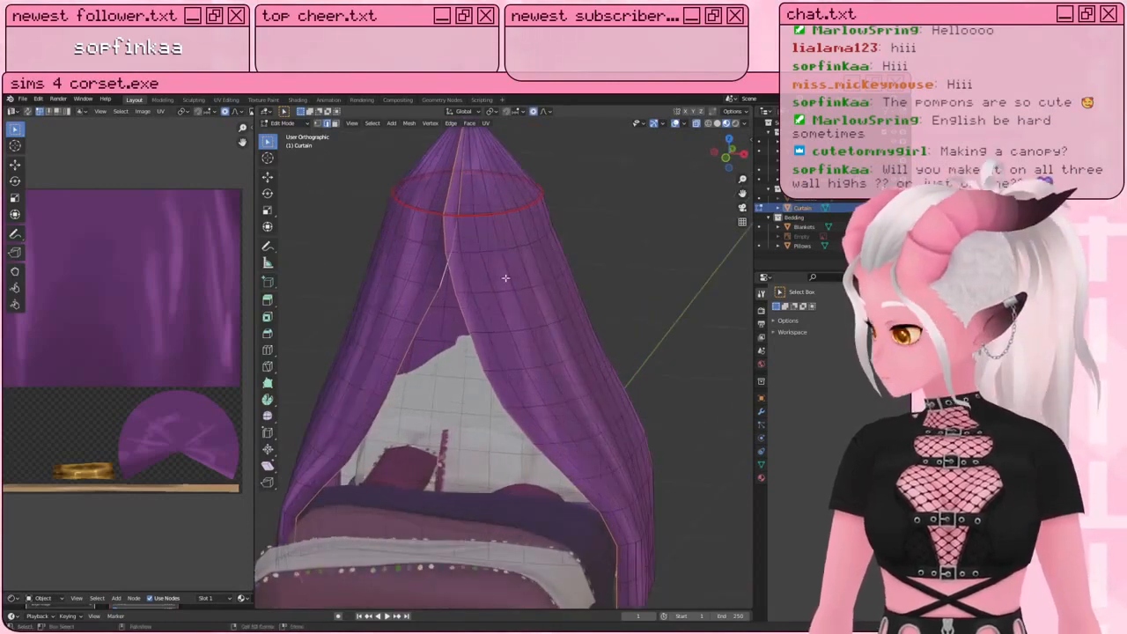
Step: Duplicate the selected front-opening edges in place, separate them into their own object and return to Object Mode
{"action": "key", "text": "shift+d"}
{"action": "right_click", "coordinate": [510, 281]}
{"action": "key", "text": "p"}
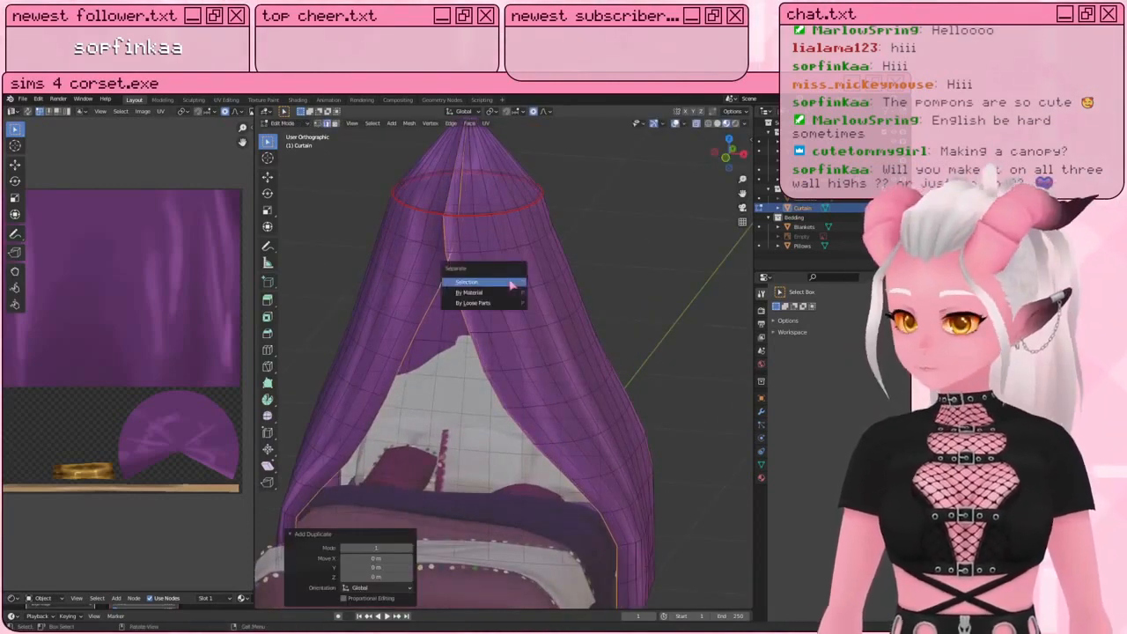
{"action": "left_click", "coordinate": [511, 282]}
{"action": "key", "text": "Tab"}
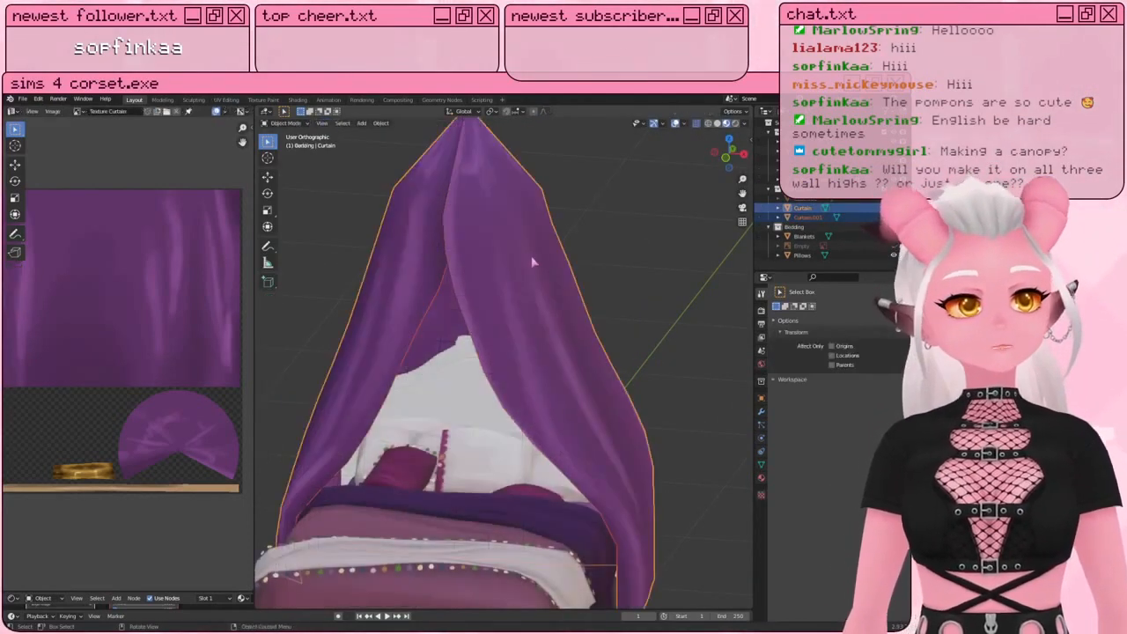
Step: Rename the separated edge object Border
{"action": "left_click", "coordinate": [808, 217]}
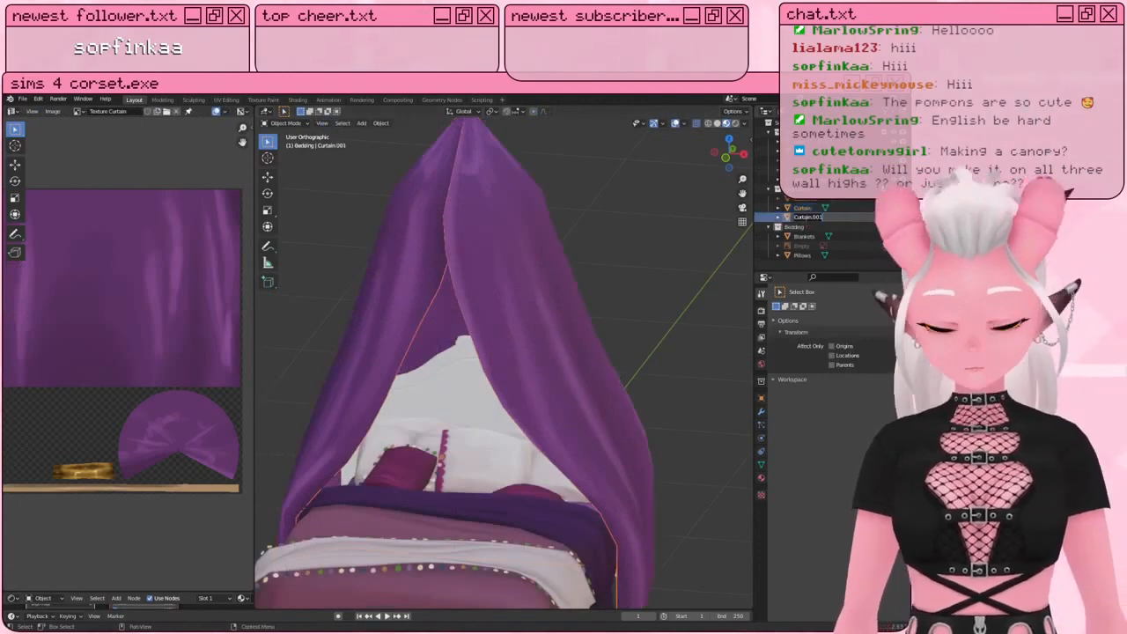
{"action": "type", "text": "Backd"}
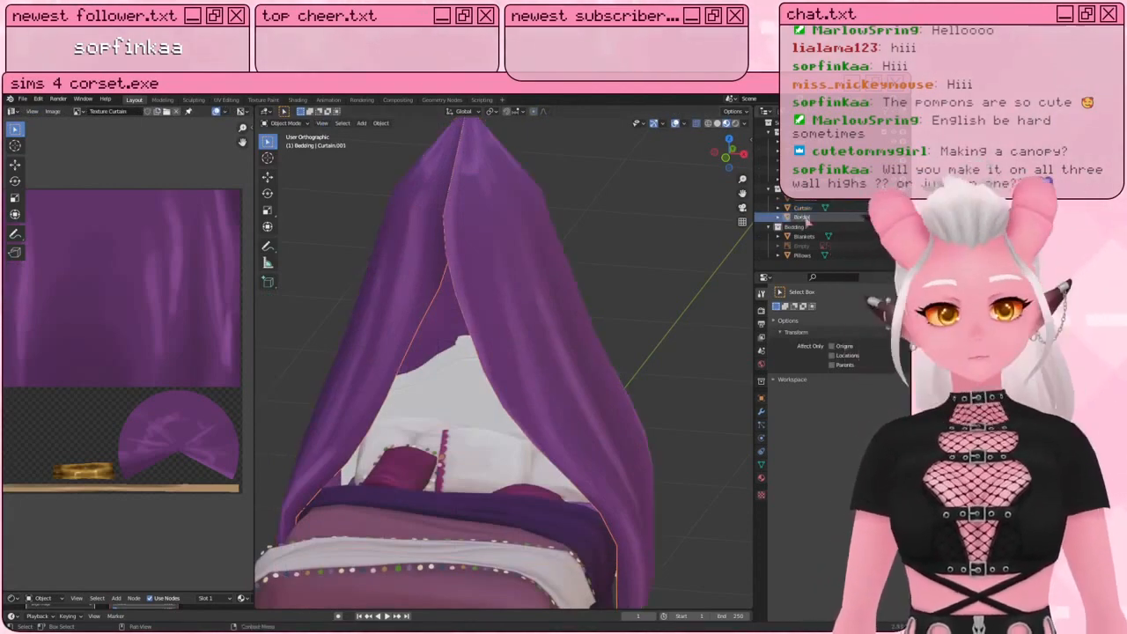
{"action": "key", "text": "Return"}
Step: Convert the Border object from a mesh to a curve
{"action": "key", "text": "Tab"}
{"action": "middle_click_drag", "start_coordinate": [637, 221], "coordinate": [493, 211]}
{"action": "key", "text": "Tab"}
{"action": "left_click", "coordinate": [380, 123]}
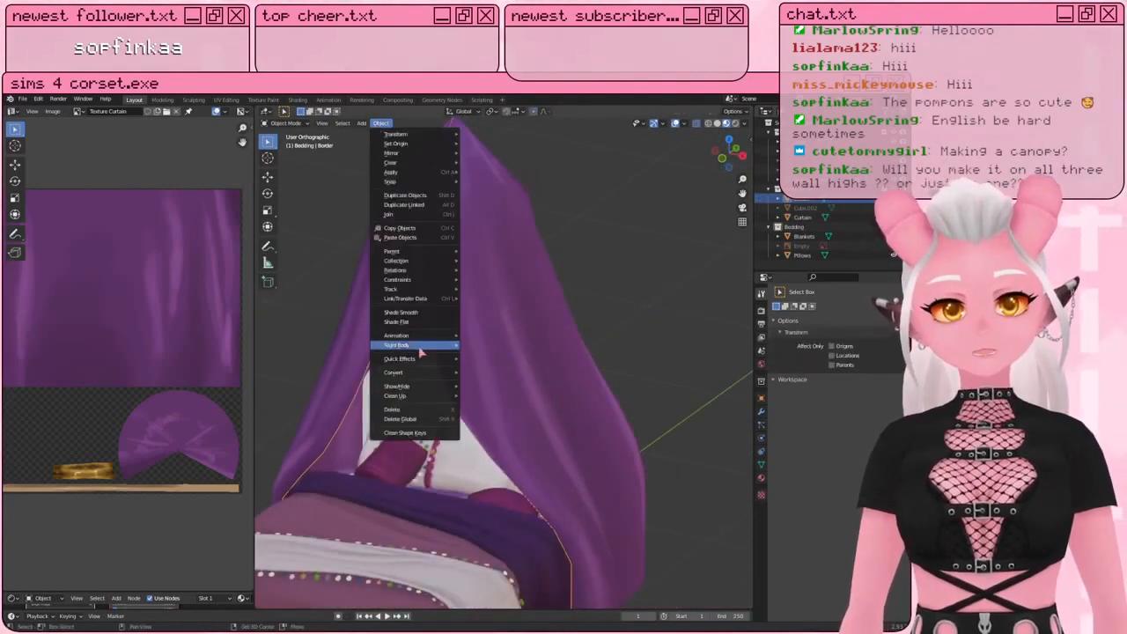
{"action": "left_click", "coordinate": [497, 377]}
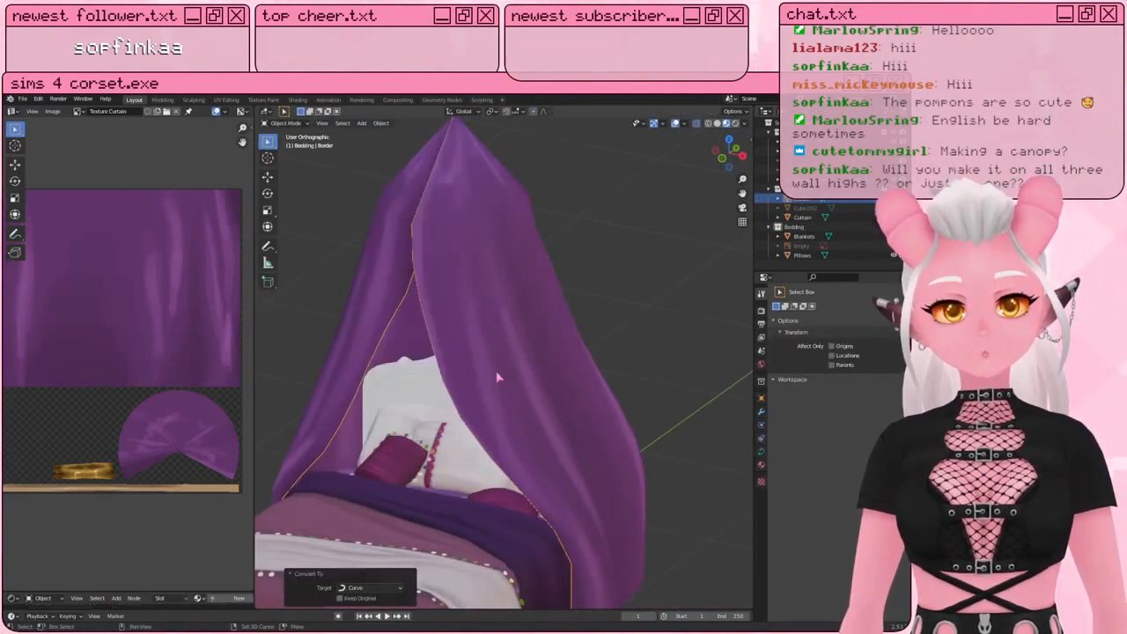
Step: Add a cube at the scene origin from the front view and scale its mesh down by about 0.112
{"action": "scroll", "coordinate": [497, 377], "scroll_direction": "down", "scroll_amount": 1}
{"action": "left_click", "coordinate": [593, 225]}
{"action": "scroll", "coordinate": [550, 304], "scroll_direction": "down", "scroll_amount": 3}
{"action": "middle_click_drag", "start_coordinate": [541, 320], "coordinate": [467, 342]}
{"action": "key", "text": "KP_1"}
{"action": "scroll", "coordinate": [566, 281], "scroll_direction": "down", "scroll_amount": 1}
{"action": "key", "text": "KP_1"}
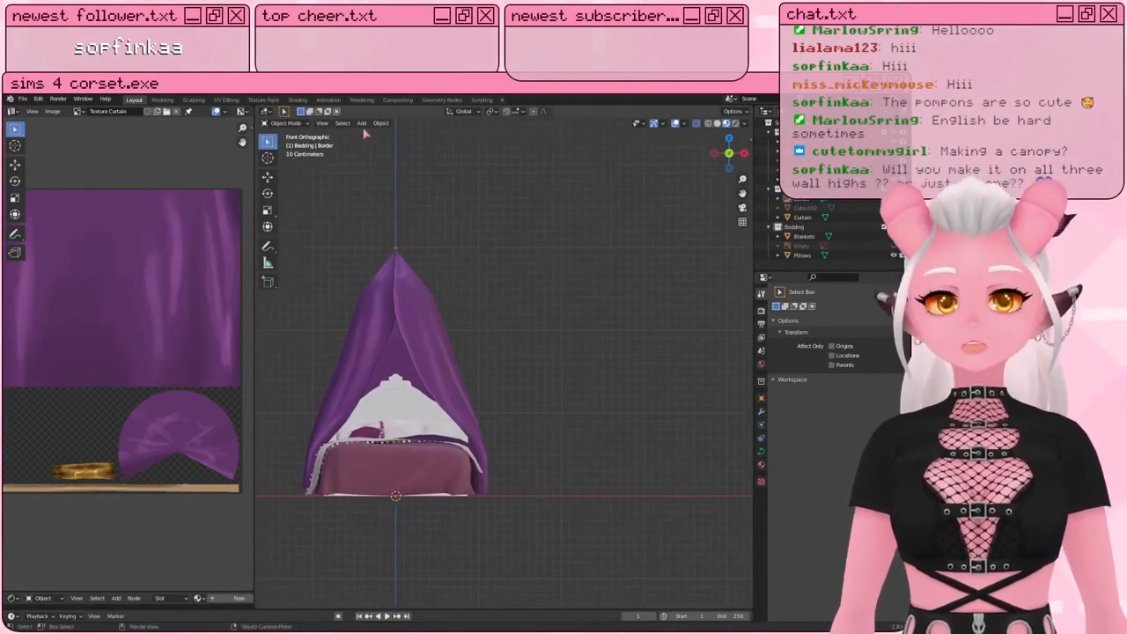
{"action": "left_click", "coordinate": [361, 123]}
{"action": "mouse_move", "coordinate": [381, 137]}
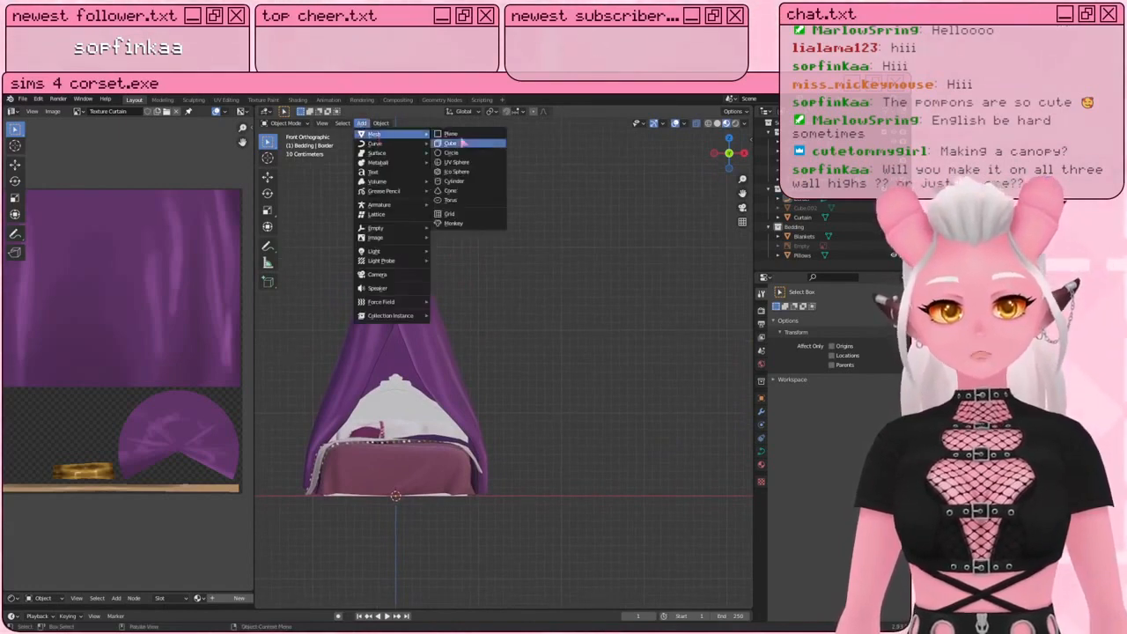
{"action": "left_click", "coordinate": [452, 142]}
{"action": "key", "text": "Tab"}
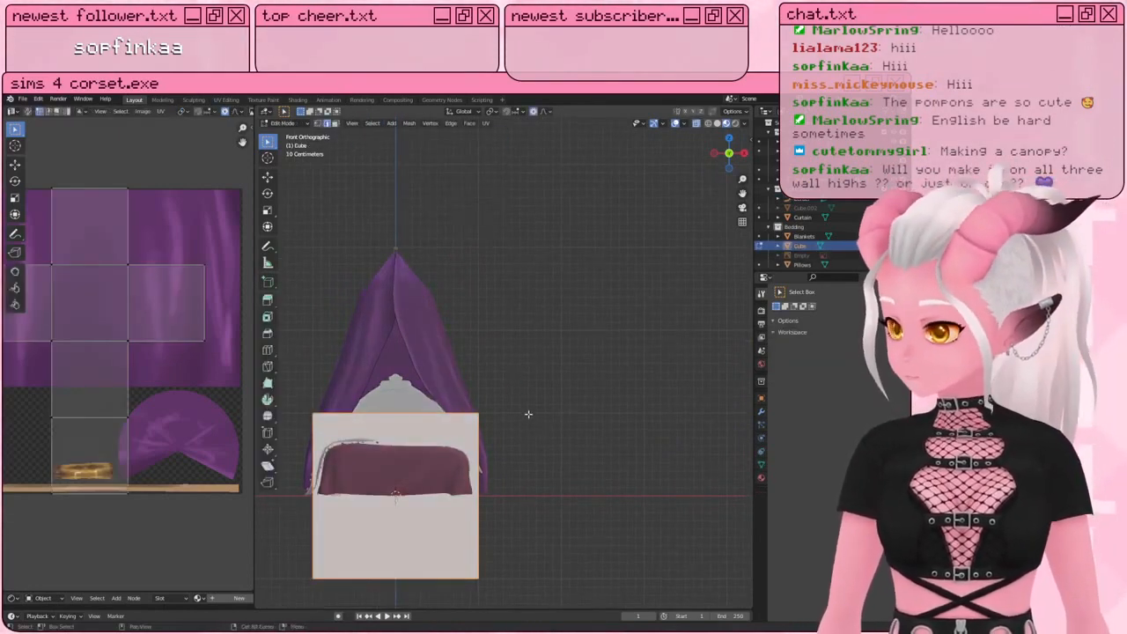
{"action": "middle_click_drag", "start_coordinate": [529, 411], "coordinate": [565, 370], "text": "shift"}
{"action": "key", "text": "s"}
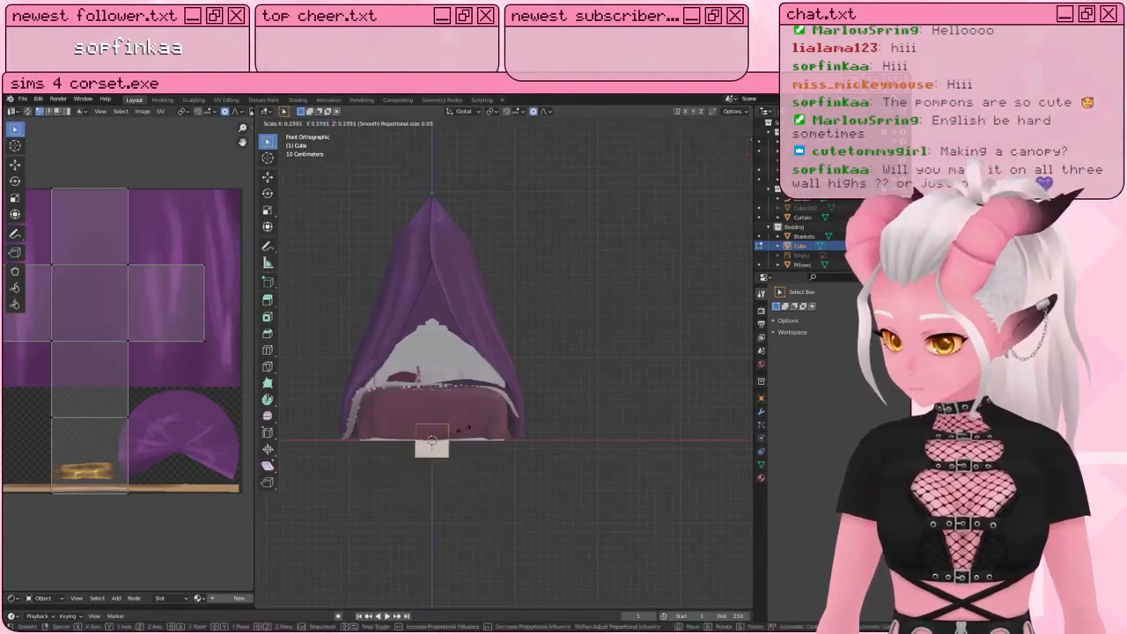
{"action": "left_click", "coordinate": [454, 431]}
Step: Shrink the cube mesh further by about 0.058 and move it about 0.006 m along X
{"action": "scroll", "coordinate": [488, 410], "scroll_direction": "up", "scroll_amount": 5}
{"action": "middle_click_drag", "start_coordinate": [488, 410], "coordinate": [570, 335], "text": "shift"}
{"action": "scroll", "coordinate": [570, 334], "scroll_direction": "up", "scroll_amount": 4}
{"action": "key", "text": "s"}
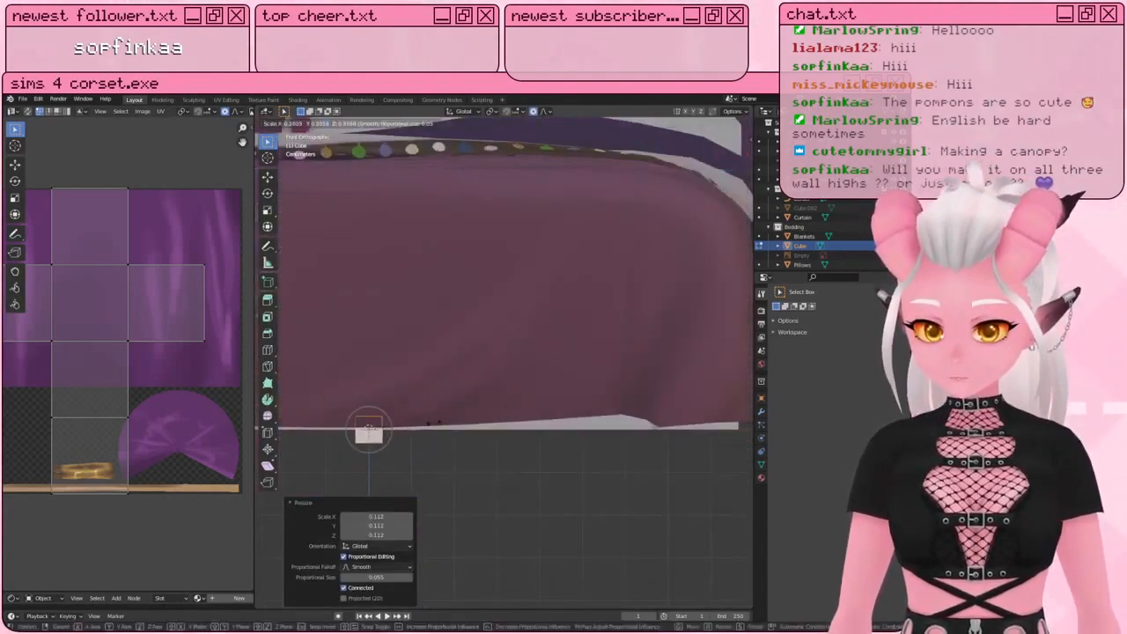
{"action": "left_click", "coordinate": [383, 431]}
{"action": "middle_click_drag", "start_coordinate": [404, 450], "coordinate": [425, 411], "text": "shift"}
{"action": "scroll", "coordinate": [425, 411], "scroll_direction": "up", "scroll_amount": 3}
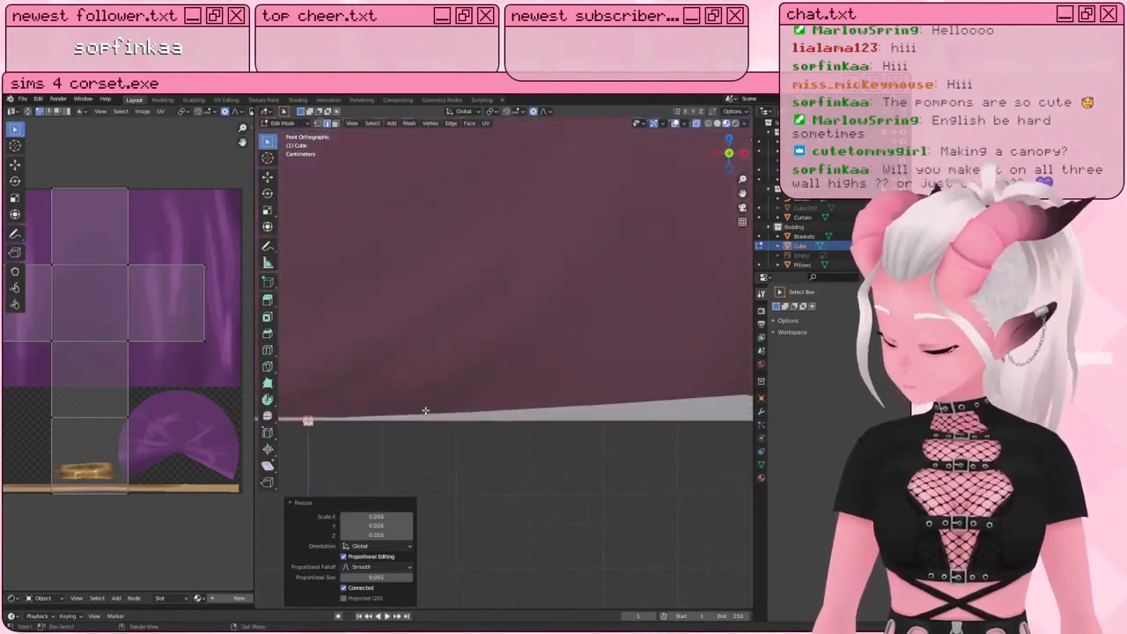
{"action": "key", "text": "g"}
{"action": "key", "text": "x"}
{"action": "left_click", "coordinate": [429, 410]}
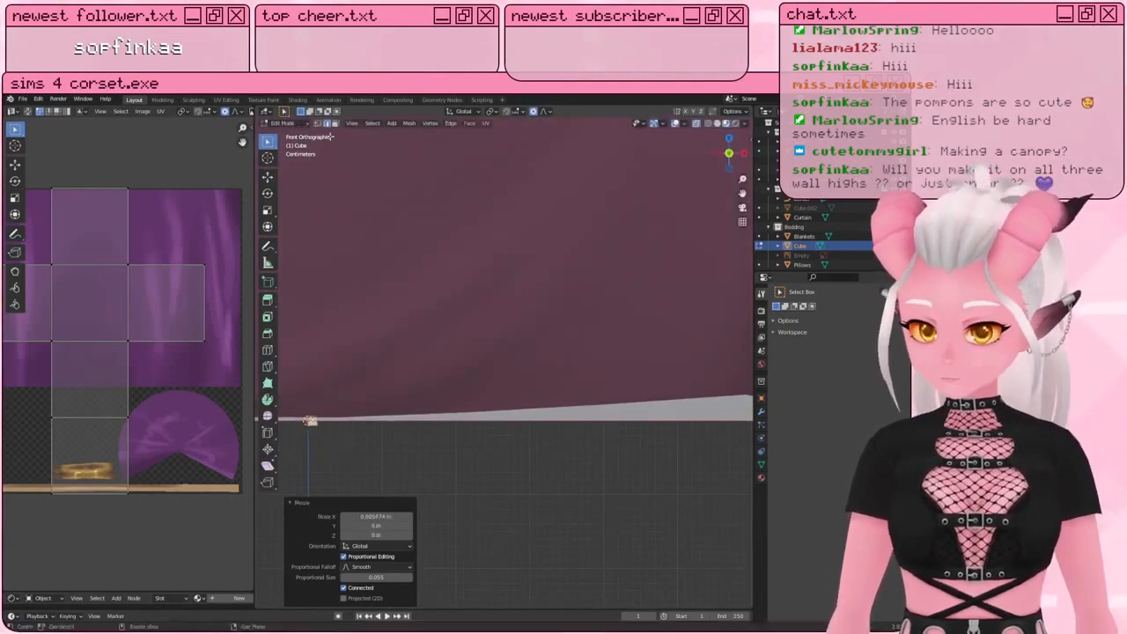
Step: Stretch the cube's side face about 0.186 m along X, then extrude a short 0.014 m segment and a long one of about 0.19 m
{"action": "left_click", "coordinate": [313, 421]}
{"action": "scroll", "coordinate": [402, 413], "scroll_direction": "down", "scroll_amount": 2}
{"action": "middle_click_drag", "start_coordinate": [403, 413], "coordinate": [390, 413]}
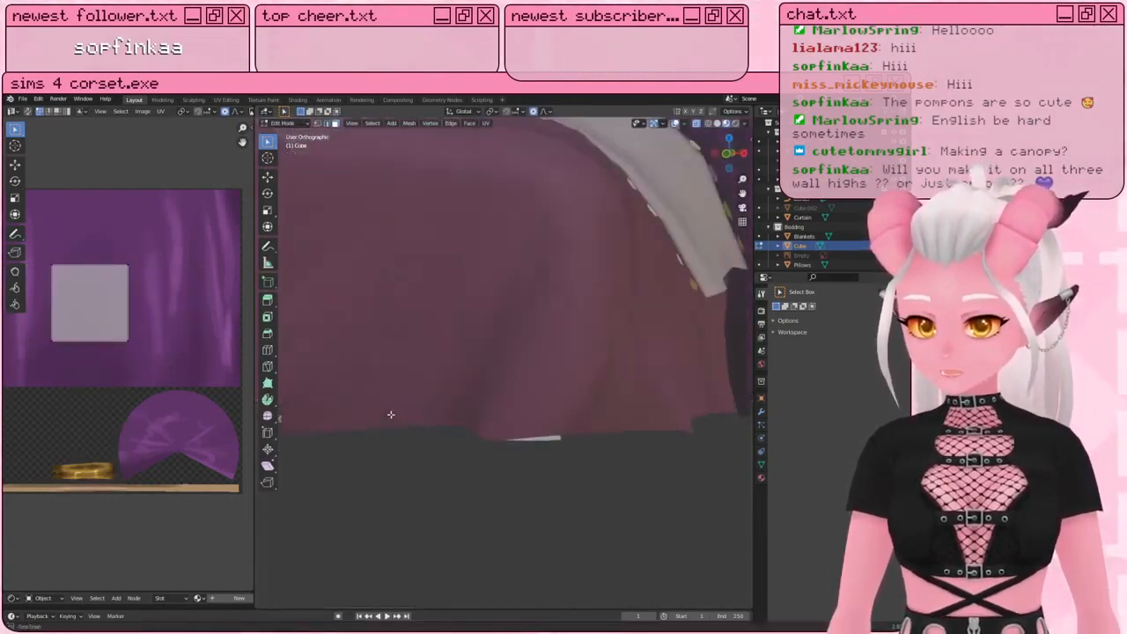
{"action": "key", "text": "KP_1"}
{"action": "key", "text": "g"}
{"action": "key", "text": "x"}
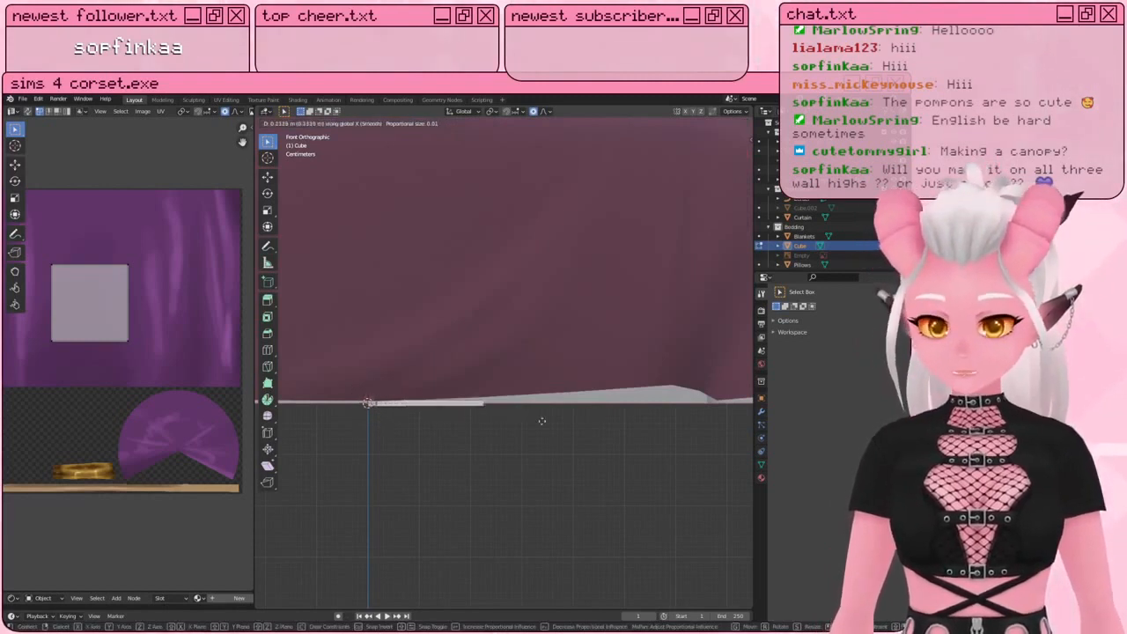
{"action": "left_click", "coordinate": [486, 423]}
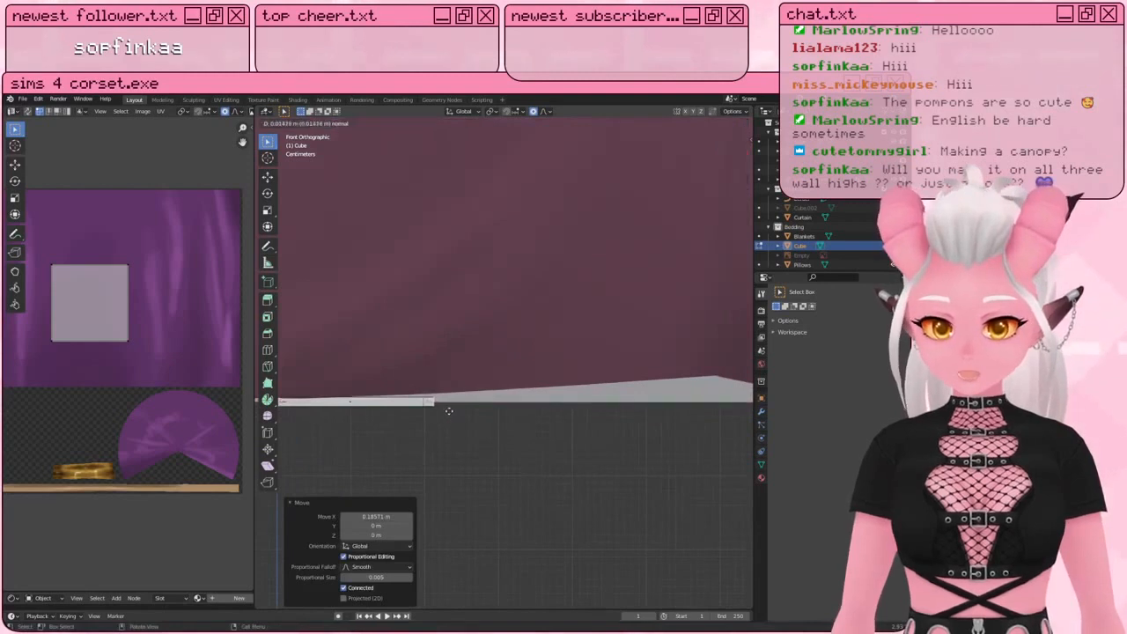
{"action": "key", "text": "e"}
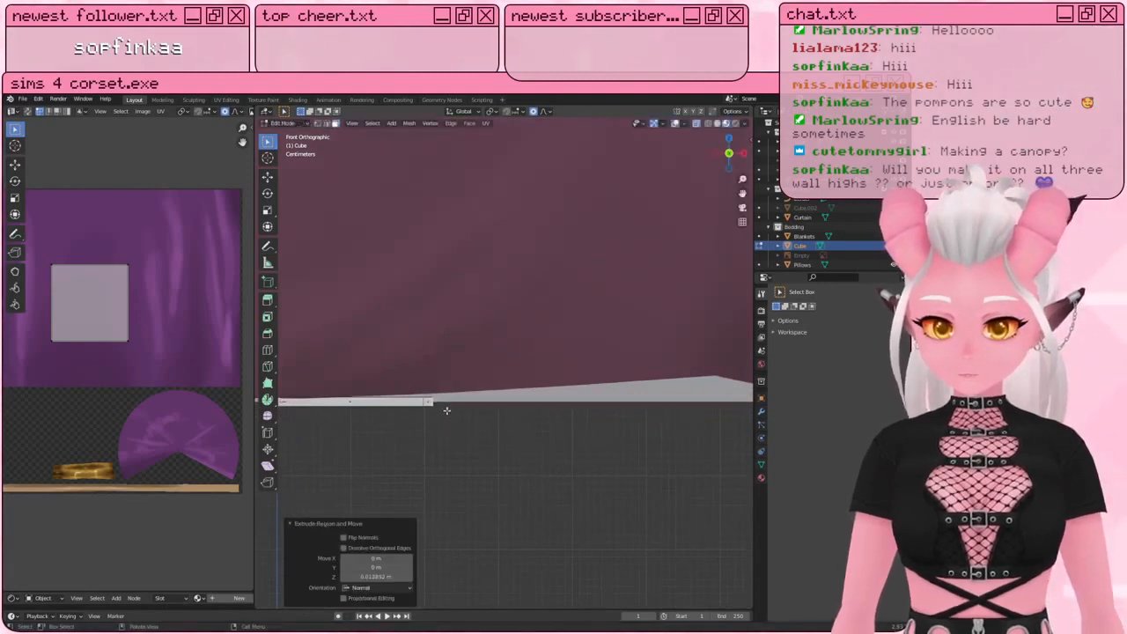
{"action": "left_click", "coordinate": [651, 416]}
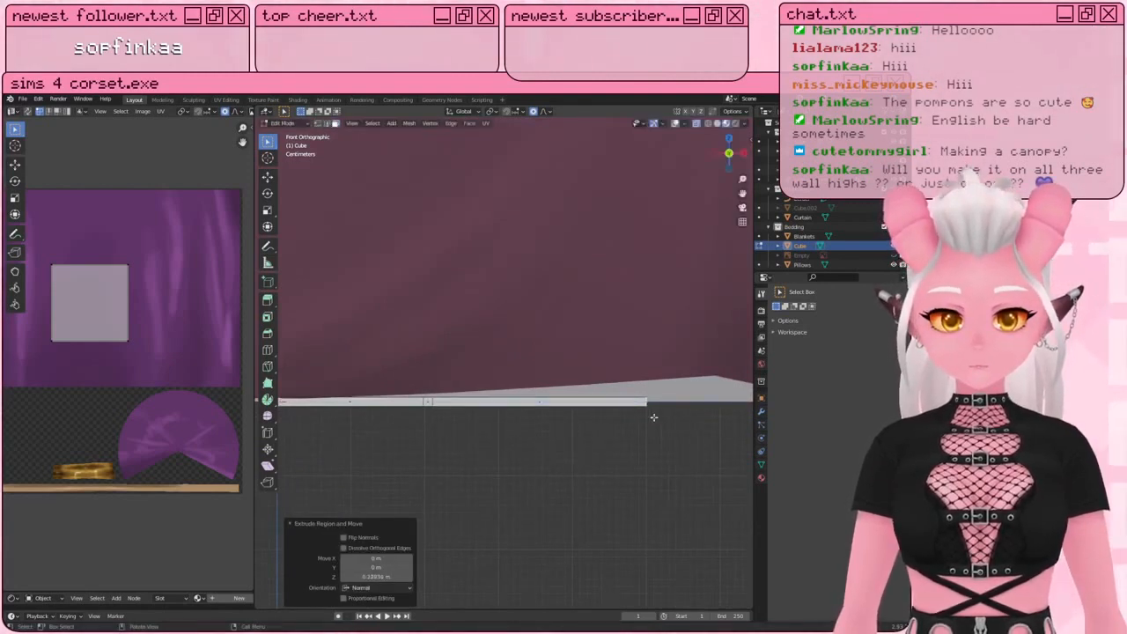
Step: Return to Object Mode and hide the blankets, mattress, bed parts and curtain, leaving only the thin strip shown
{"action": "middle_click_drag", "start_coordinate": [651, 417], "coordinate": [465, 304]}
{"action": "scroll", "coordinate": [464, 303], "scroll_direction": "up", "scroll_amount": 3}
{"action": "scroll", "coordinate": [550, 362], "scroll_direction": "down", "scroll_amount": 8}
{"action": "key", "text": "a"}
{"action": "key", "text": "Tab"}
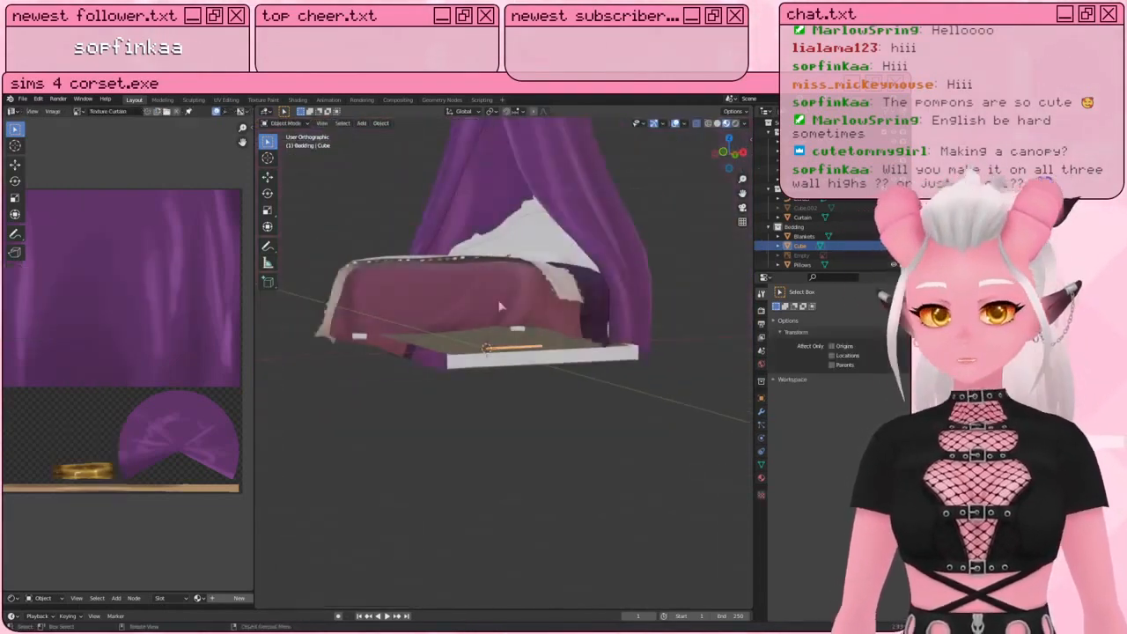
{"action": "left_click", "coordinate": [611, 361]}
{"action": "key", "text": "h"}
{"action": "left_click", "coordinate": [485, 328]}
{"action": "key", "text": "h"}
{"action": "left_click", "coordinate": [521, 320]}
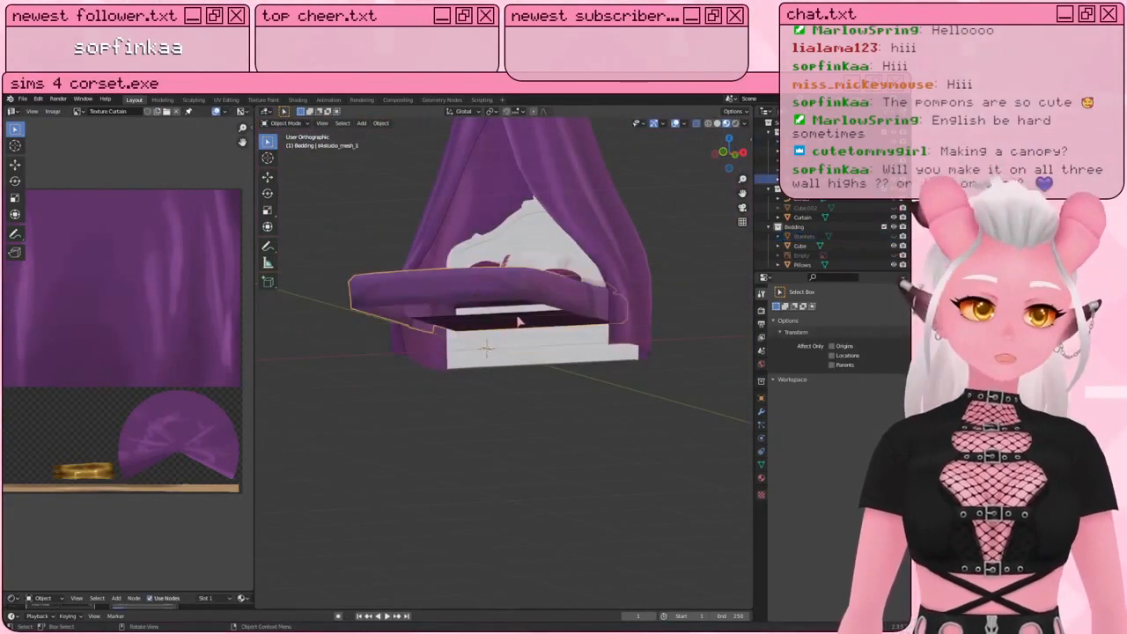
{"action": "key", "text": "h"}
{"action": "left_click", "coordinate": [527, 315]}
{"action": "key", "text": "h"}
{"action": "left_click", "coordinate": [532, 291]}
{"action": "key", "text": "h"}
{"action": "left_click", "coordinate": [573, 325]}
{"action": "key", "text": "h"}
{"action": "scroll", "coordinate": [535, 289], "scroll_direction": "up", "scroll_amount": 4}
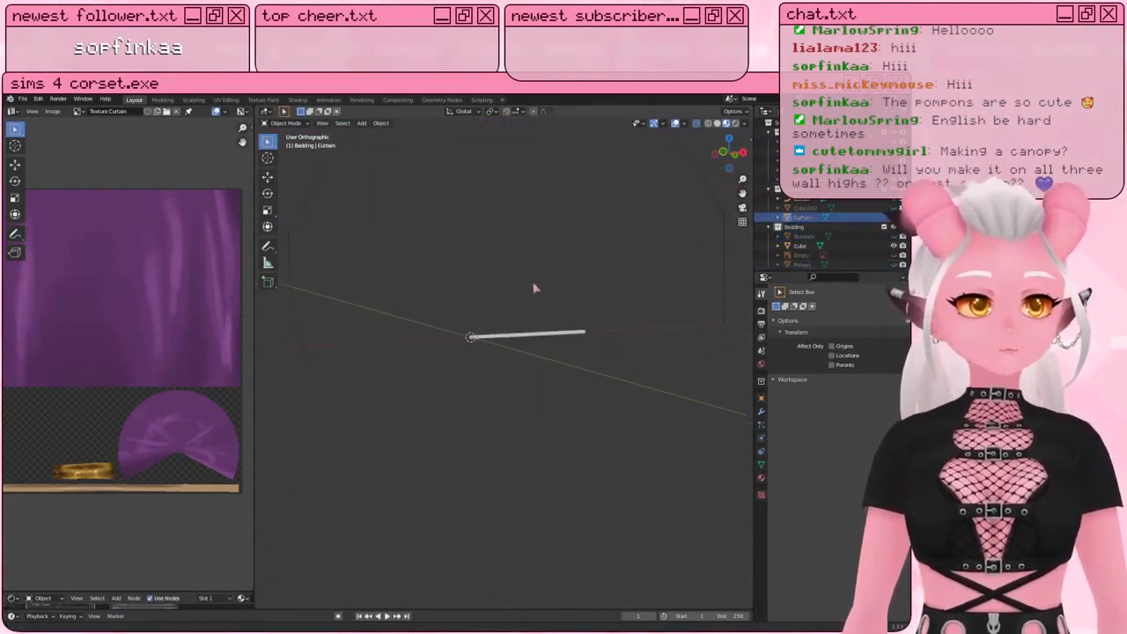
Step: Edit the strip and extrude the underside of its short middle segment downward about 0.047 m
{"action": "middle_click_drag", "start_coordinate": [533, 287], "coordinate": [537, 329], "text": "shift"}
{"action": "left_click", "coordinate": [502, 379]}
{"action": "key", "text": "KP_1"}
{"action": "key", "text": "KP_Decimal"}
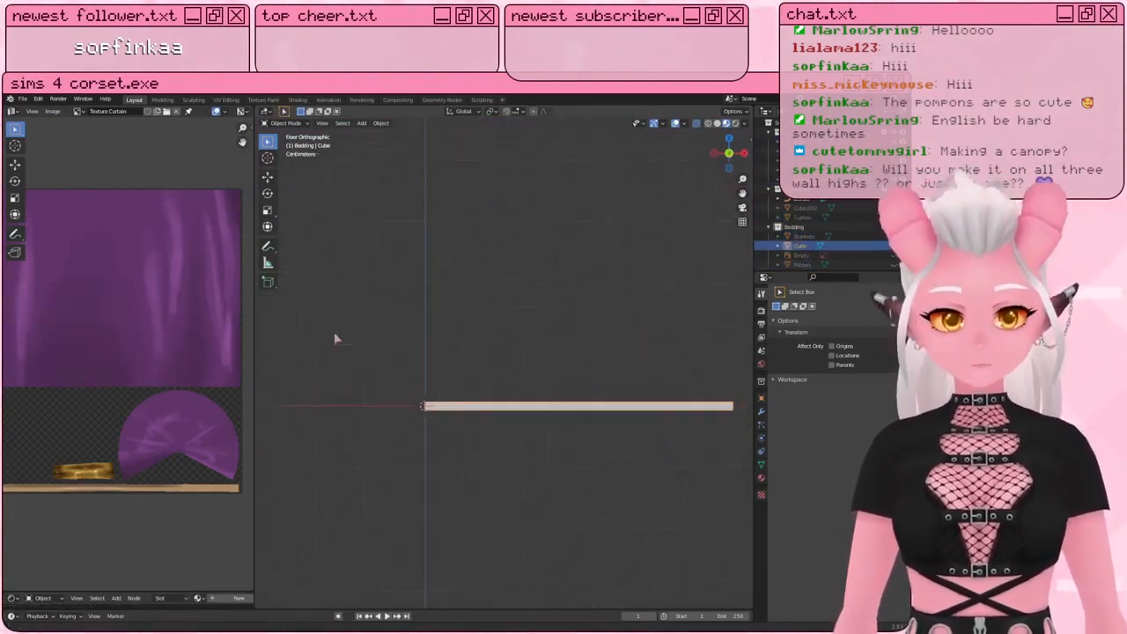
{"action": "key", "text": "Tab"}
{"action": "middle_click_drag", "start_coordinate": [531, 397], "coordinate": [518, 388], "text": "shift"}
{"action": "middle_click_drag", "start_coordinate": [518, 388], "coordinate": [467, 375]}
{"action": "middle_click_drag", "start_coordinate": [519, 379], "coordinate": [476, 302], "text": "shift"}
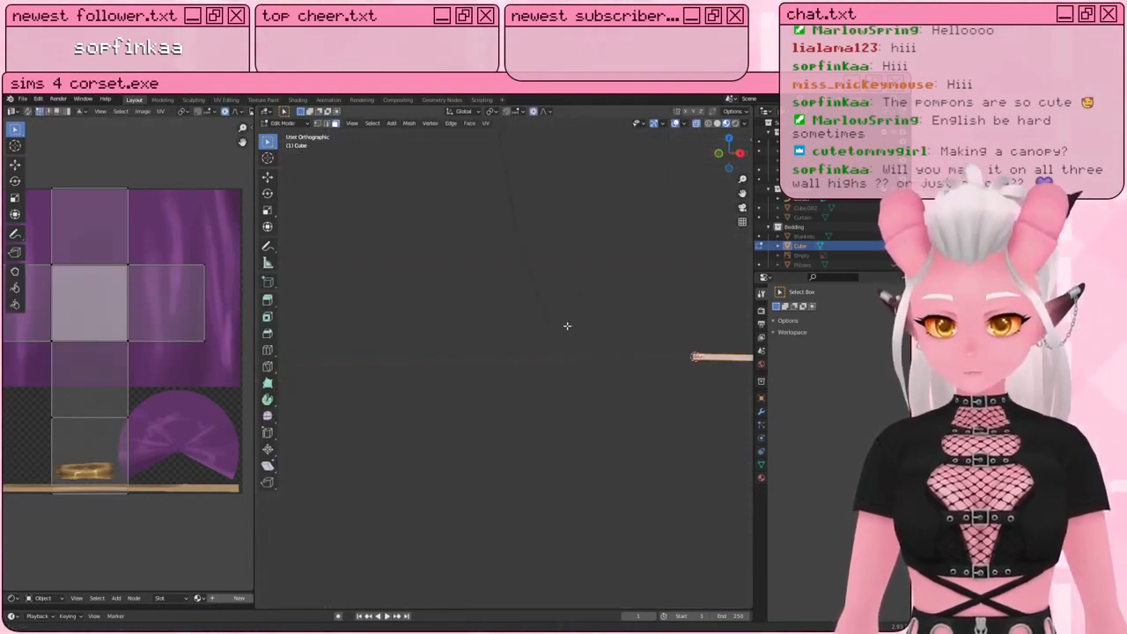
{"action": "key", "text": "KP_1"}
{"action": "scroll", "coordinate": [561, 334], "scroll_direction": "down", "scroll_amount": 3}
{"action": "middle_click_drag", "start_coordinate": [627, 360], "coordinate": [495, 299], "text": "shift"}
{"action": "scroll", "coordinate": [512, 358], "scroll_direction": "up", "scroll_amount": 6}
{"action": "key", "text": "KP_3"}
{"action": "left_click", "coordinate": [412, 369]}
{"action": "key", "text": "KP_1"}
{"action": "scroll", "coordinate": [481, 376], "scroll_direction": "up", "scroll_amount": 3}
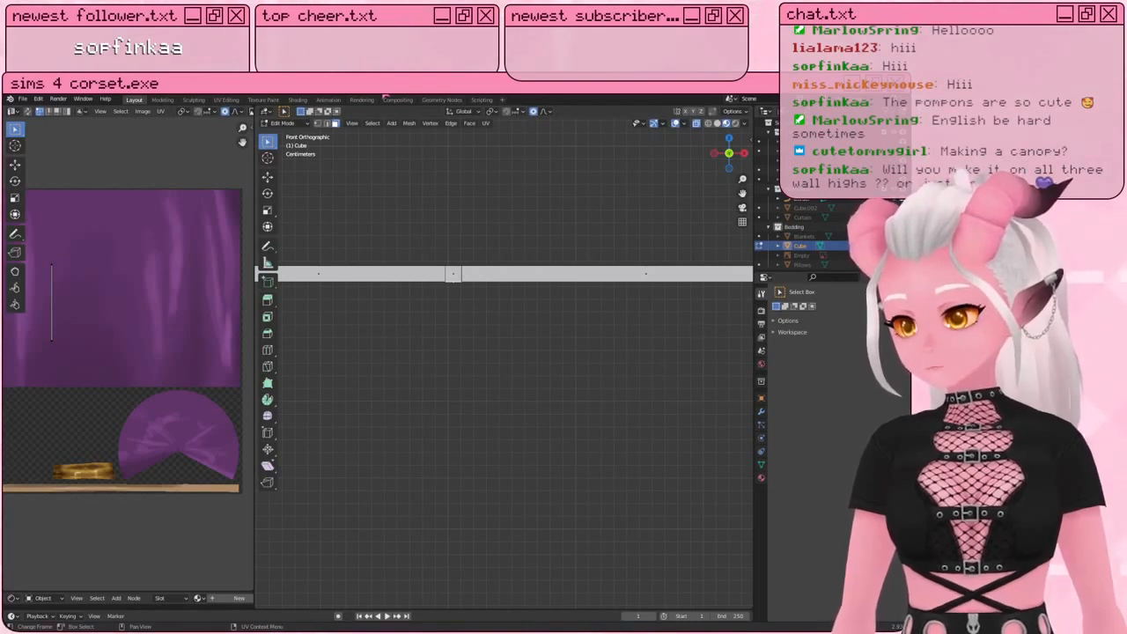
{"action": "key", "text": "e"}
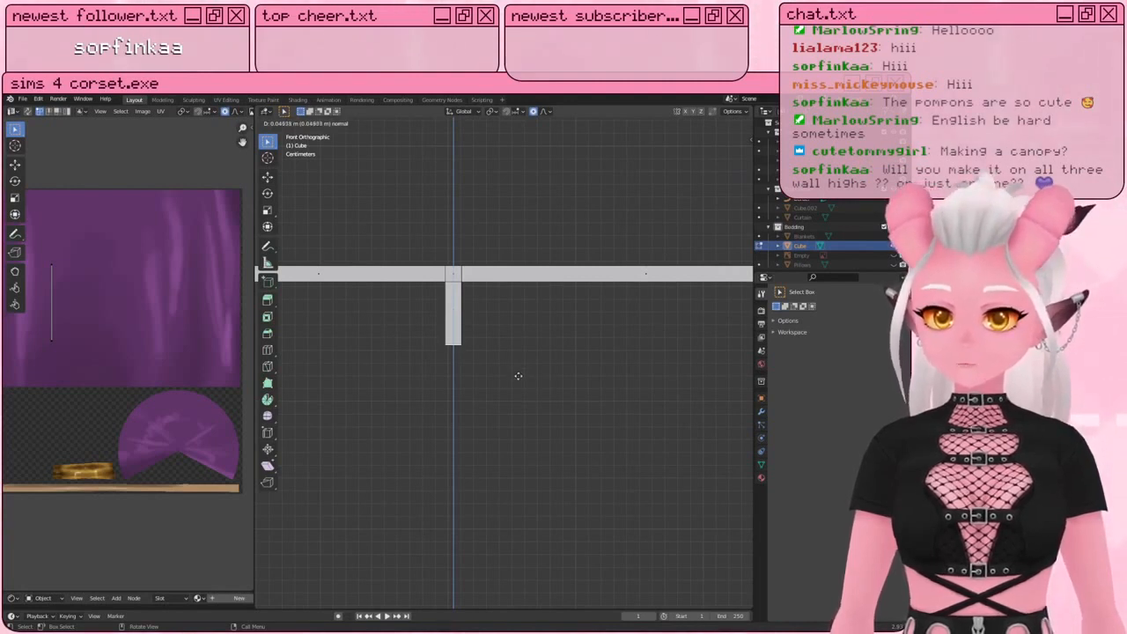
{"action": "left_click", "coordinate": [516, 374]}
Step: Extrude a short section from the hanging piece's end, scale it up by 1.203, and extrude another section about 0.01 m
{"action": "key", "text": "e"}
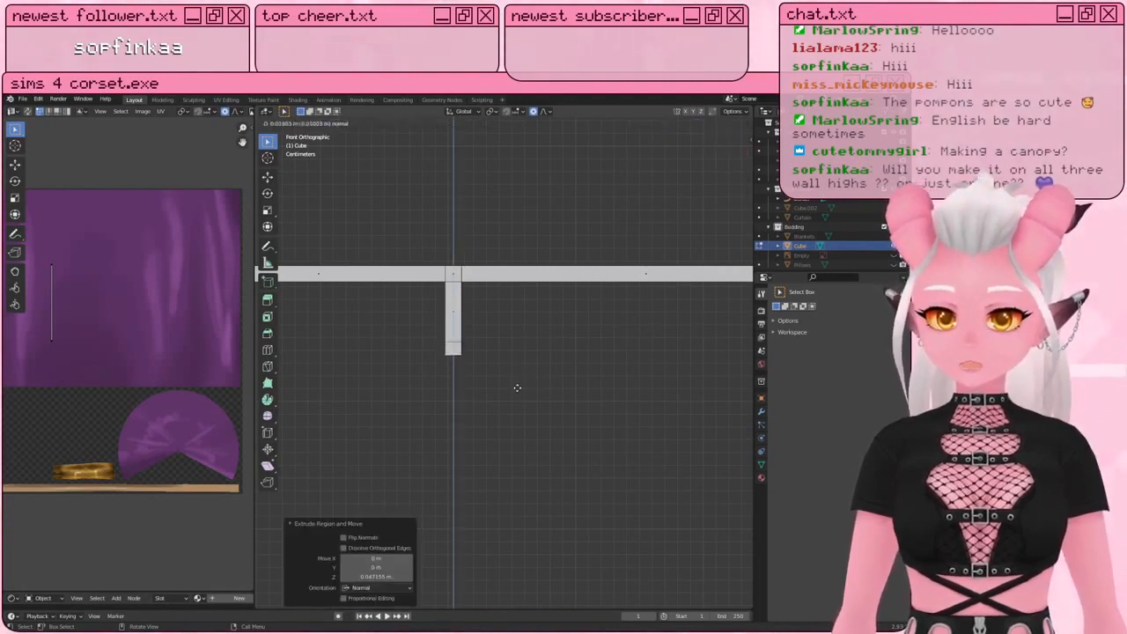
{"action": "left_click", "coordinate": [517, 387]}
{"action": "key", "text": "s"}
{"action": "left_click", "coordinate": [534, 390]}
{"action": "key", "text": "e"}
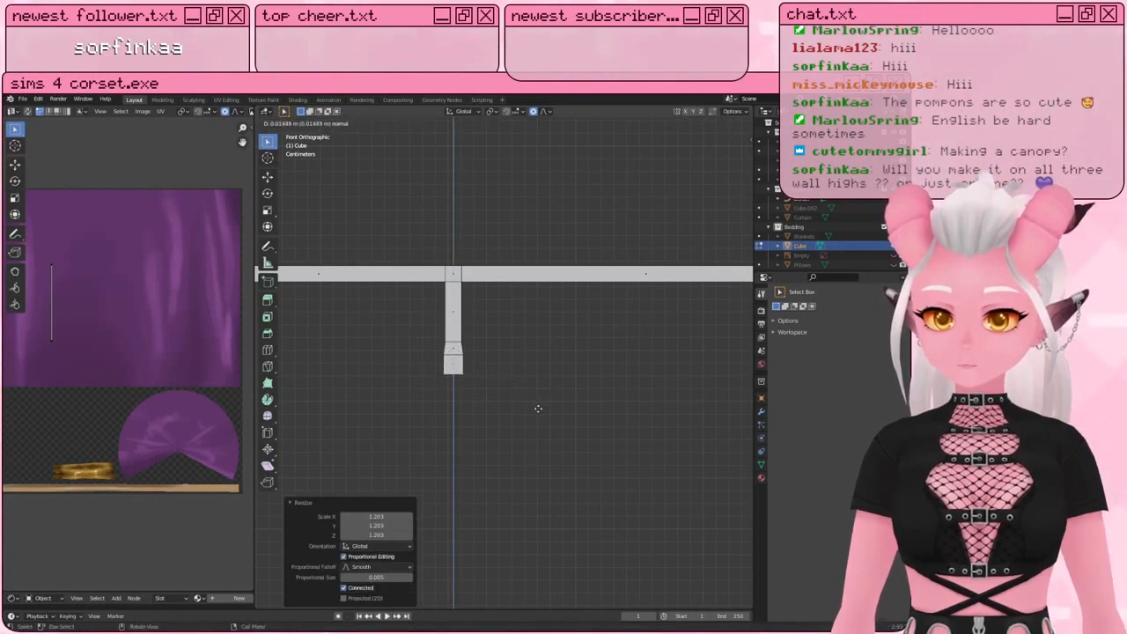
{"action": "left_click", "coordinate": [537, 405]}
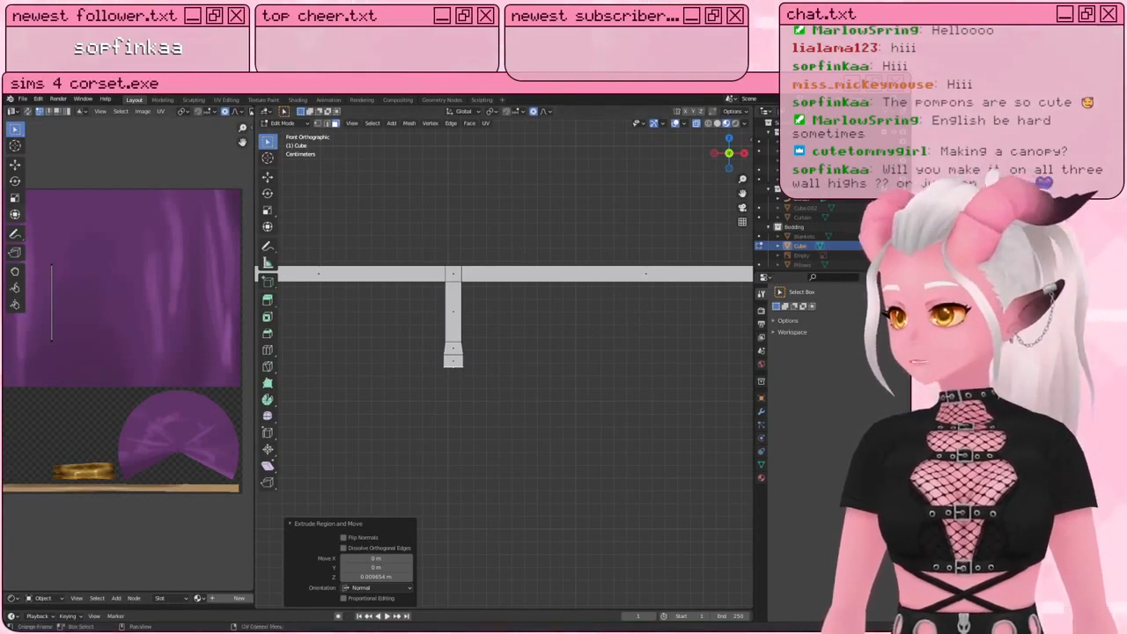
Step: Scale the hanging piece's end face down into a tapered tip and widen the edge loop above it
{"action": "scroll", "coordinate": [480, 347], "scroll_direction": "up", "scroll_amount": 4}
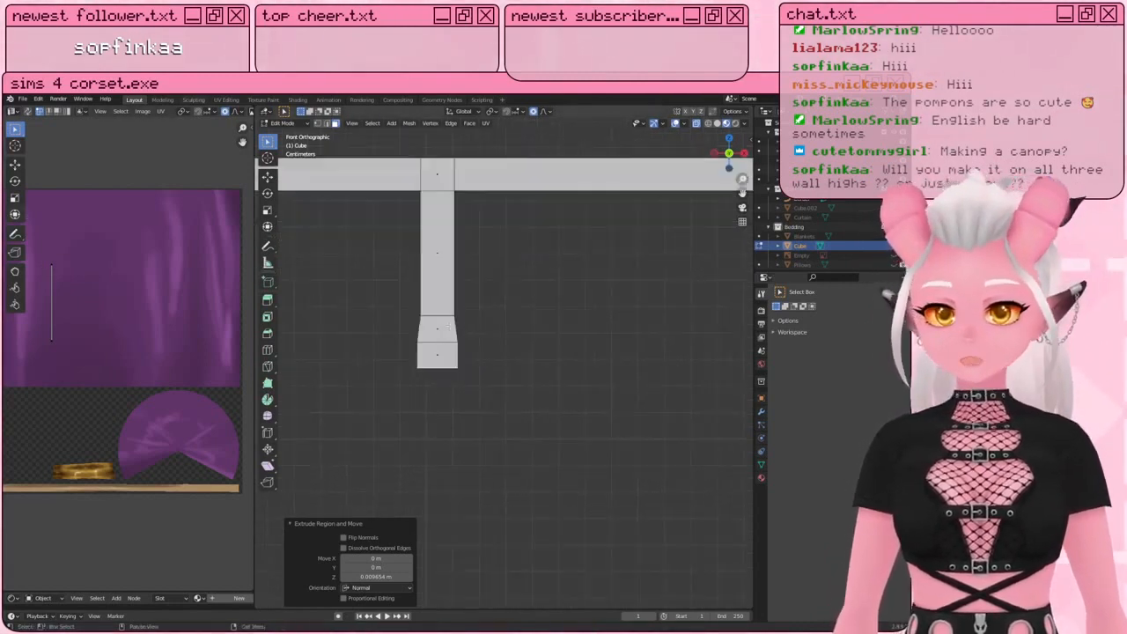
{"action": "left_click", "coordinate": [435, 329]}
{"action": "middle_click_drag", "start_coordinate": [446, 356], "coordinate": [447, 349], "text": "shift"}
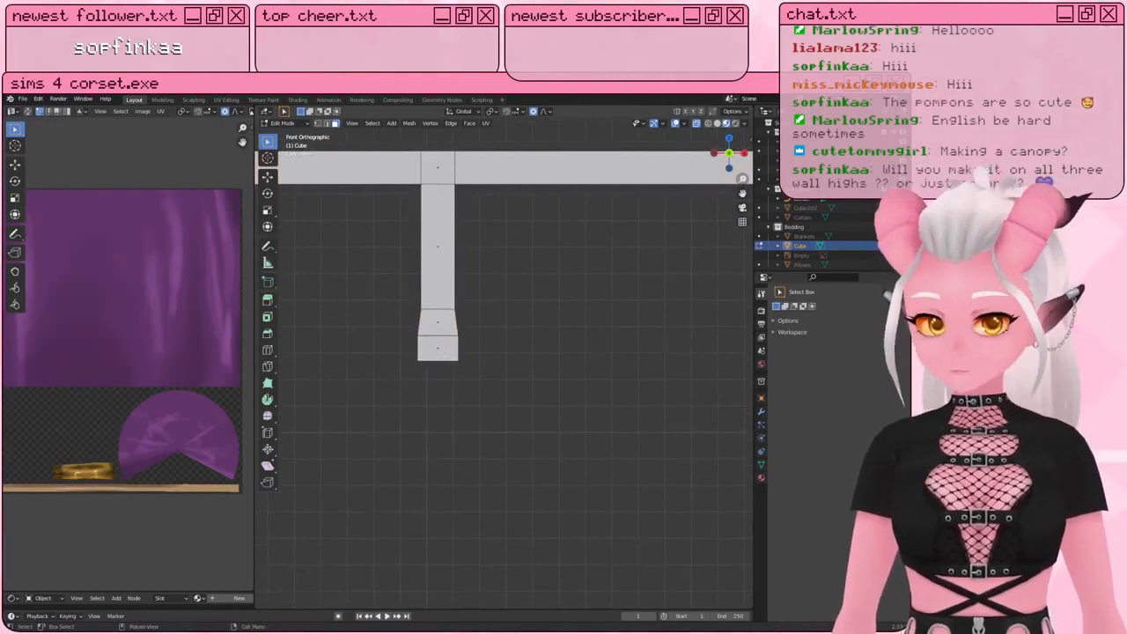
{"action": "key", "text": "s"}
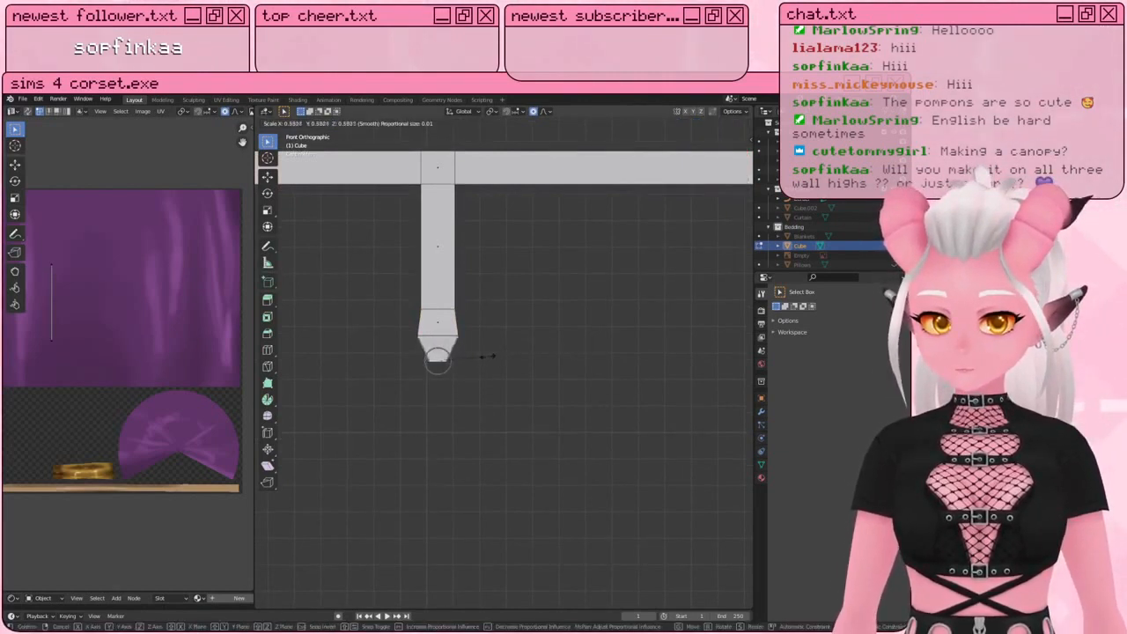
{"action": "left_click", "coordinate": [489, 356]}
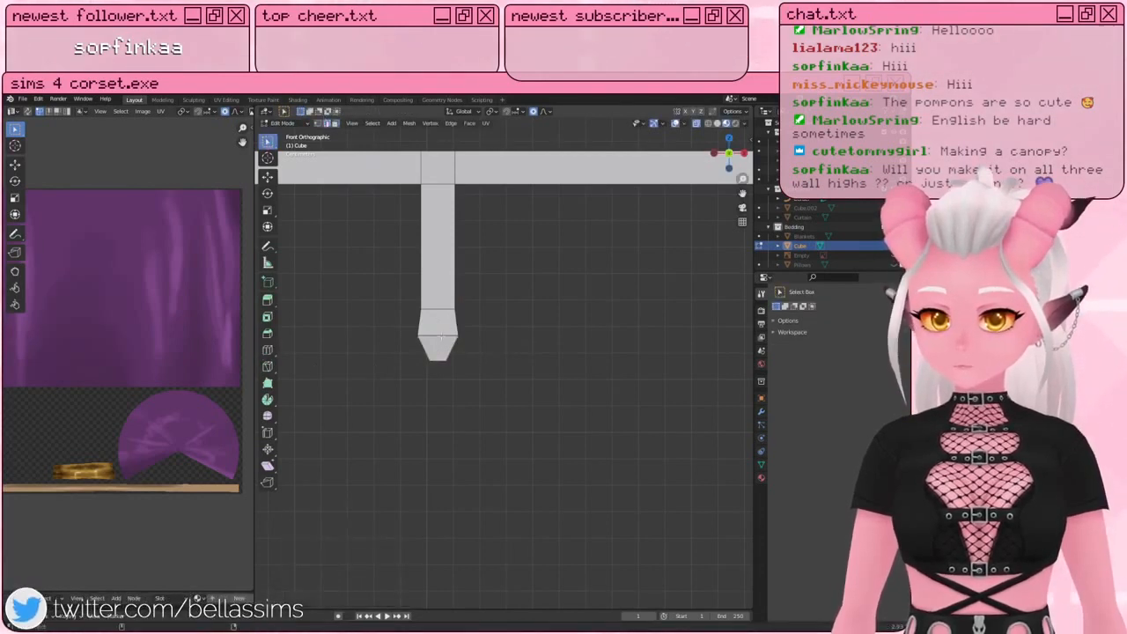
{"action": "key", "text": "a"}
{"action": "left_click", "coordinate": [577, 334]}
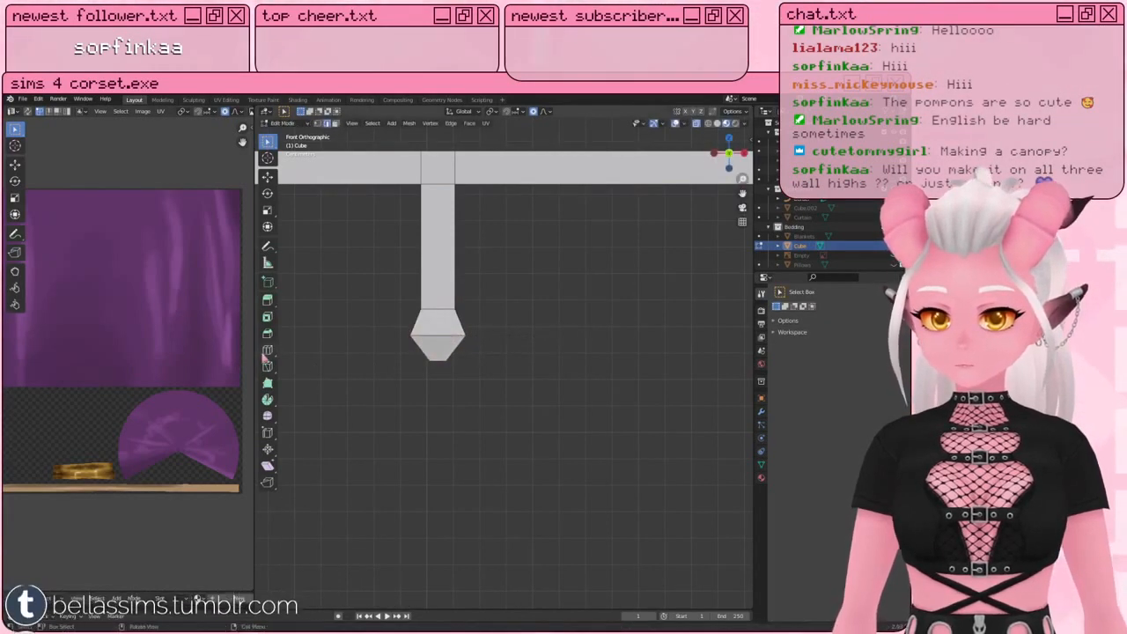
Step: Add a loop cut through the hanging piece's flared tip and save genie bedroom.blend
{"action": "left_click", "coordinate": [268, 350]}
{"action": "left_click", "coordinate": [444, 345]}
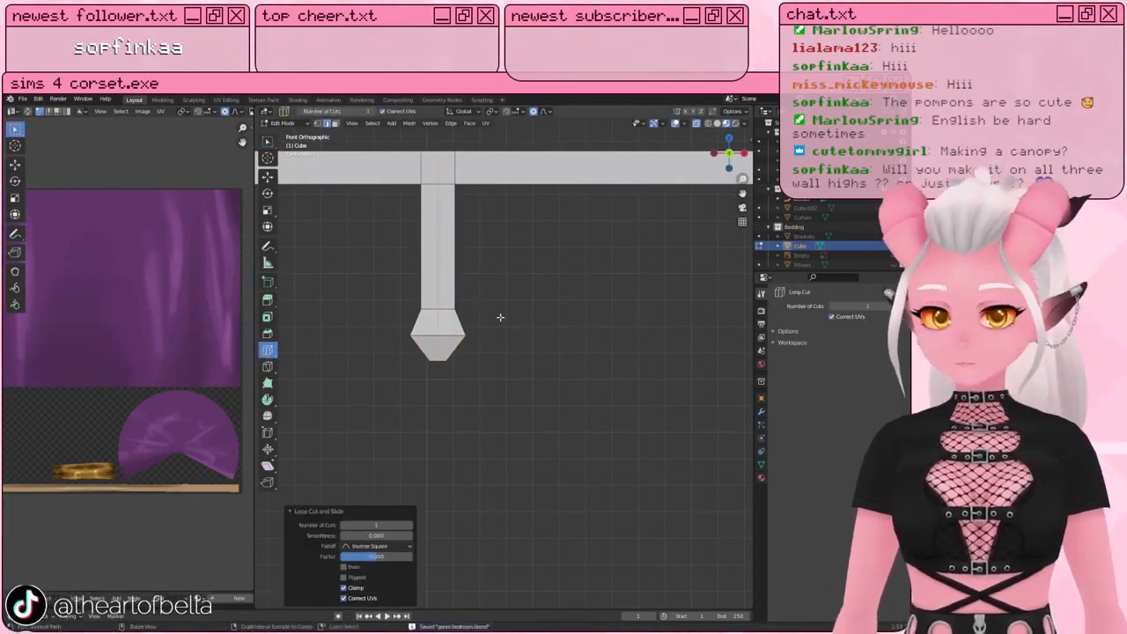
{"action": "key", "text": "a"}
{"action": "key", "text": "ctrl+s"}
{"action": "left_click", "coordinate": [438, 347]}
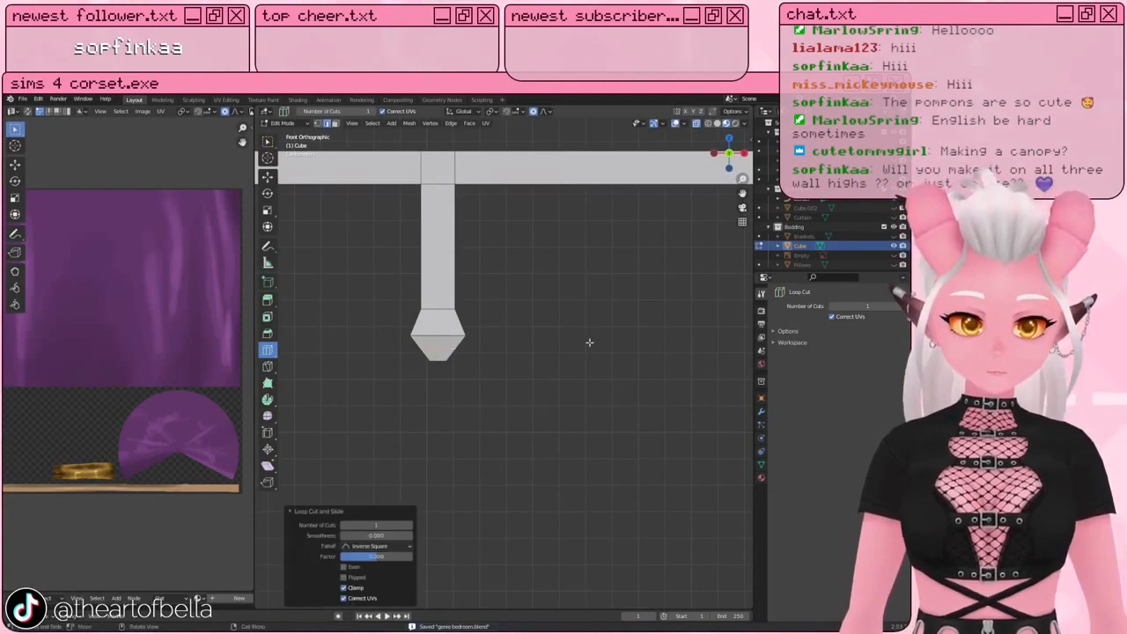
Step: Widen the new edge loops on the hanging piece's tip to round it into a bulb, scaling the last loop by 1.163
{"action": "key", "text": "s"}
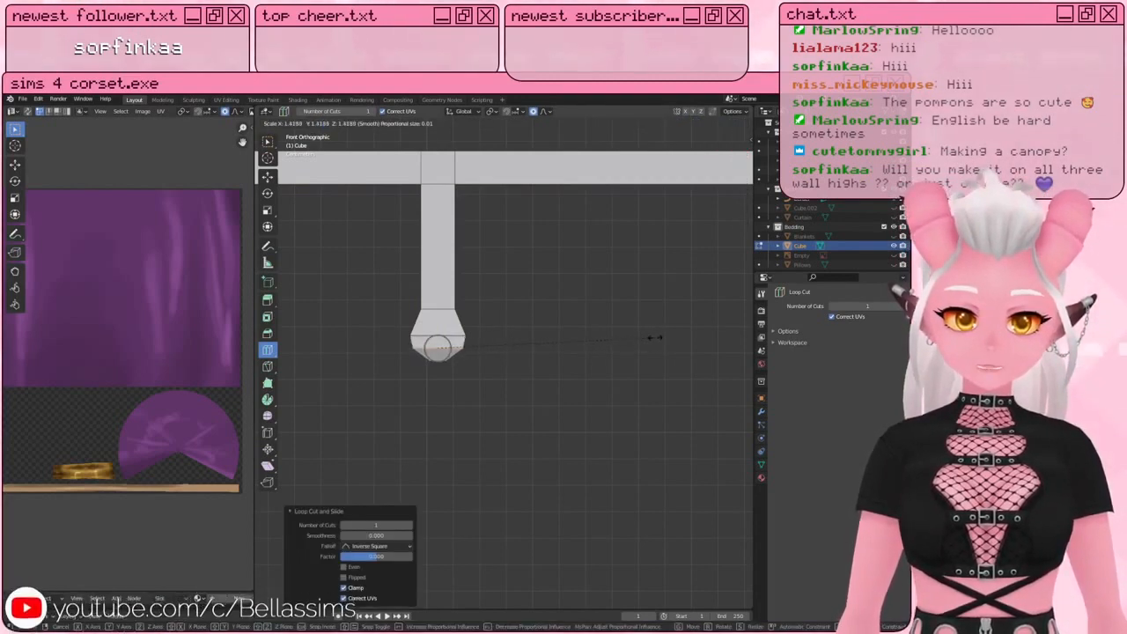
{"action": "left_click", "coordinate": [656, 336]}
{"action": "key", "text": "ctrl+z"}
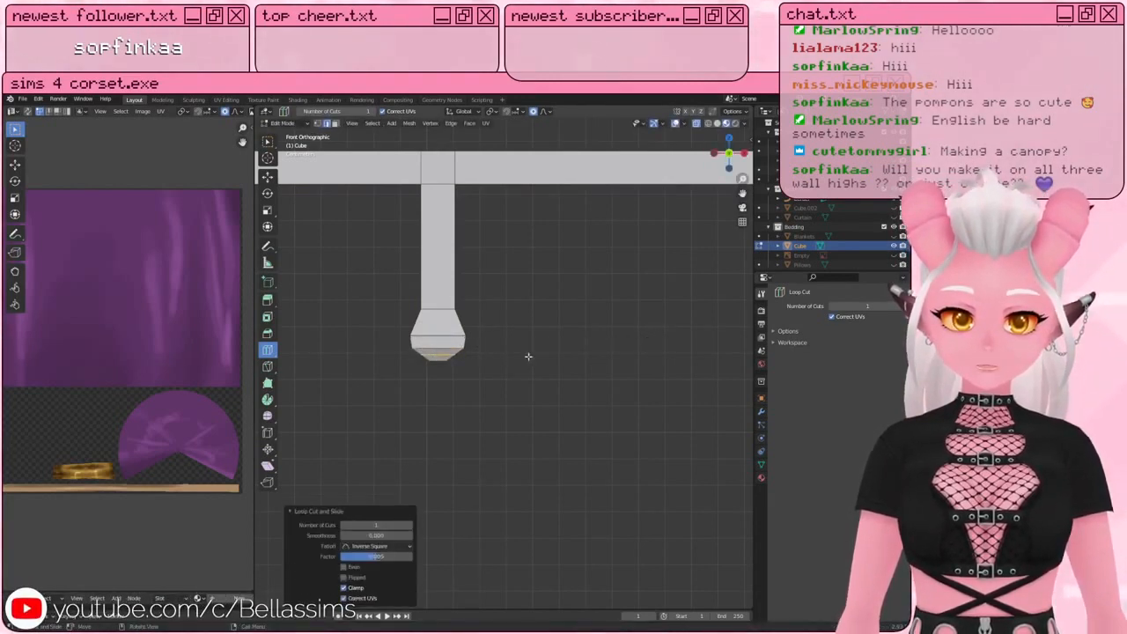
{"action": "key", "text": "s"}
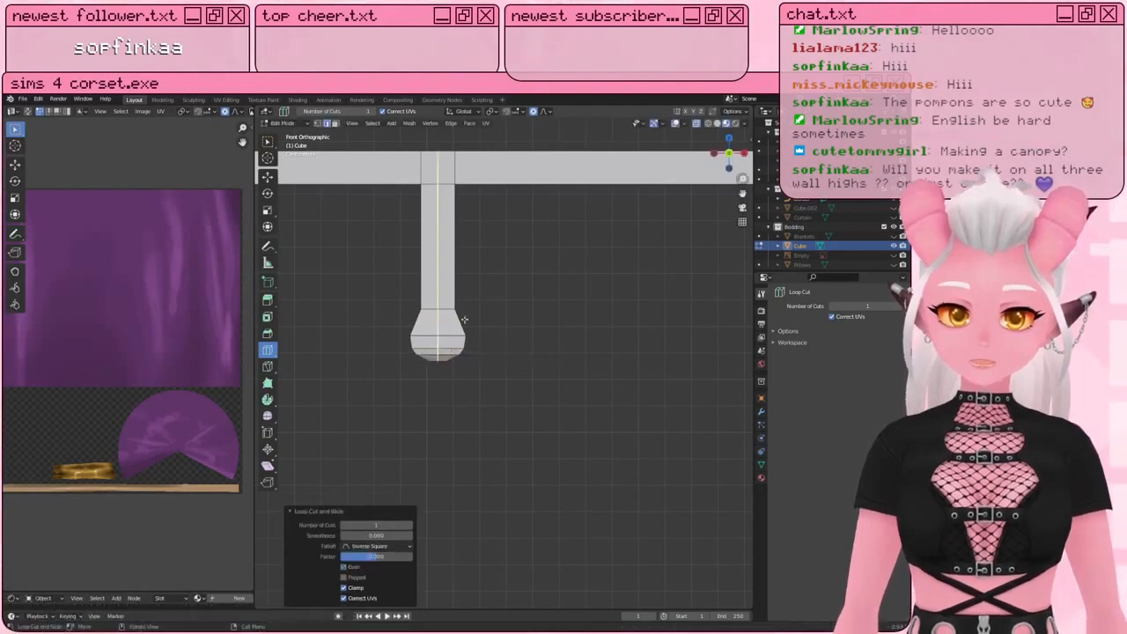
{"action": "left_click", "coordinate": [553, 318]}
{"action": "key", "text": "w"}
Step: Shrink the bulb's lowest edge loop slightly, shift it about 0.0006 m down along Z, and scale it again by about 0.982
{"action": "scroll", "coordinate": [392, 309], "scroll_direction": "down", "scroll_amount": 4}
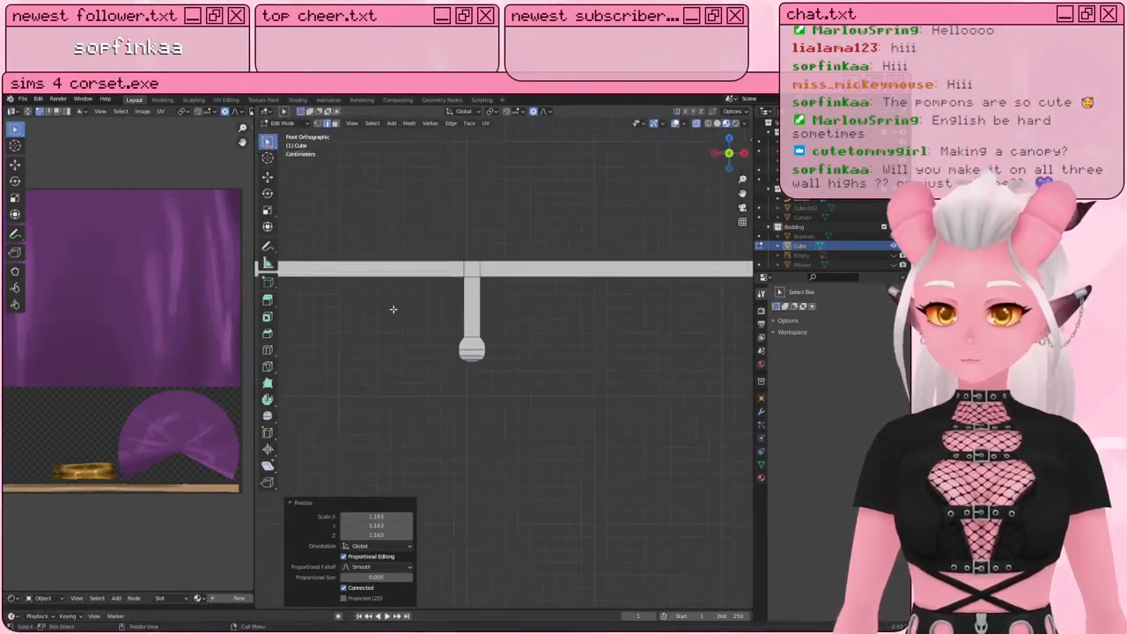
{"action": "scroll", "coordinate": [393, 309], "scroll_direction": "down", "scroll_amount": 6}
{"action": "scroll", "coordinate": [397, 382], "scroll_direction": "up", "scroll_amount": 10}
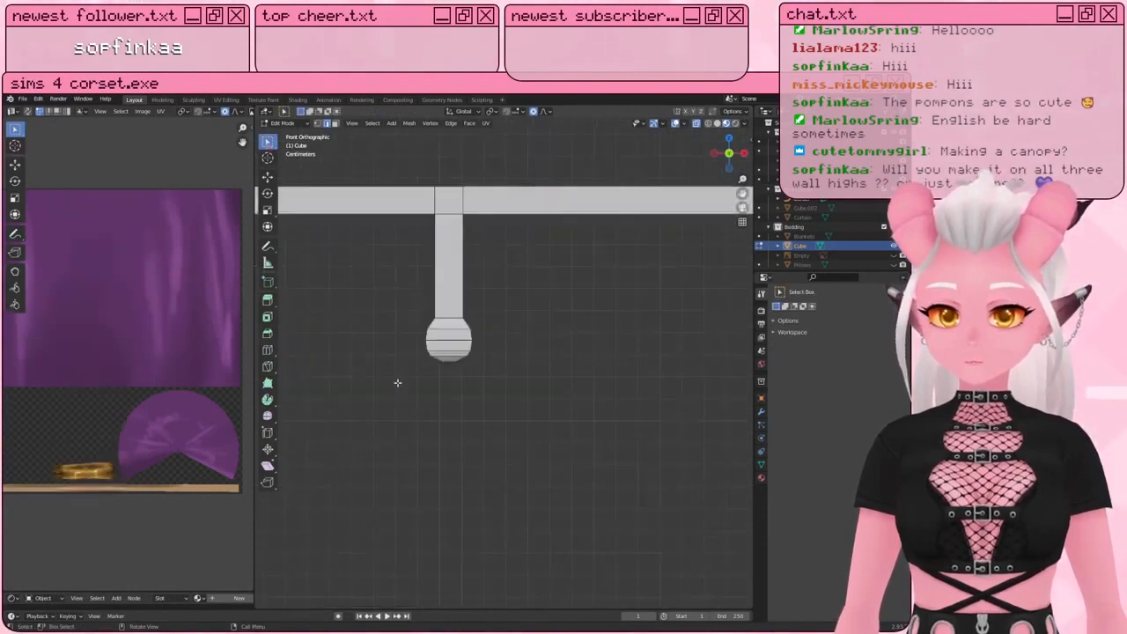
{"action": "scroll", "coordinate": [429, 351], "scroll_direction": "up", "scroll_amount": 3}
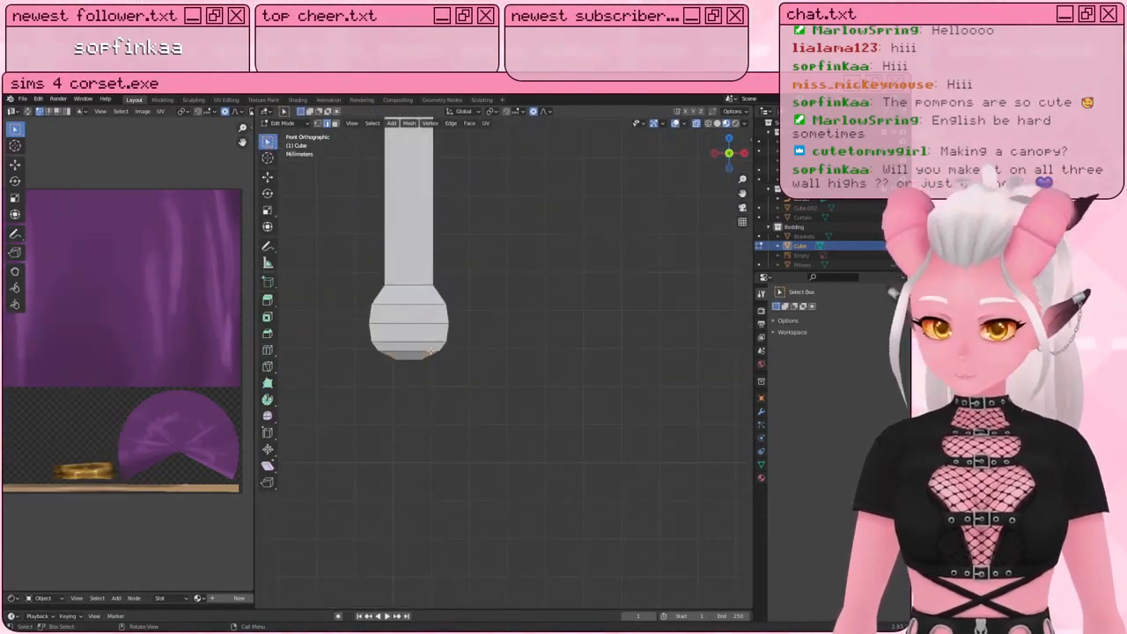
{"action": "left_click", "coordinate": [408, 352], "text": "alt"}
{"action": "key", "text": "s"}
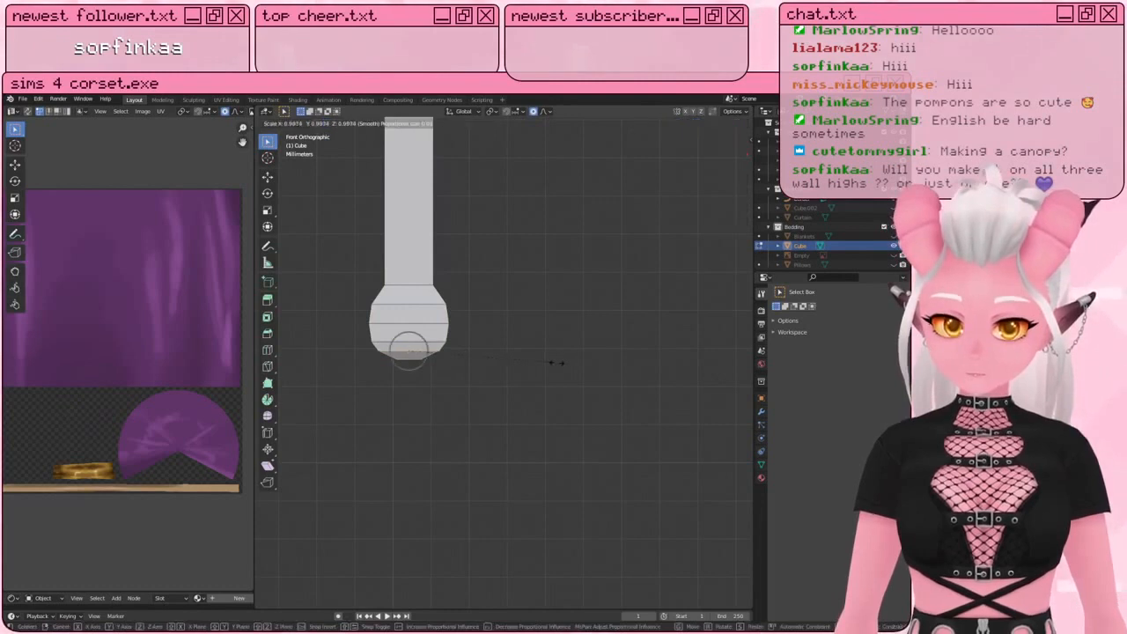
{"action": "left_click", "coordinate": [555, 362]}
{"action": "key", "text": "g"}
{"action": "key", "text": "z"}
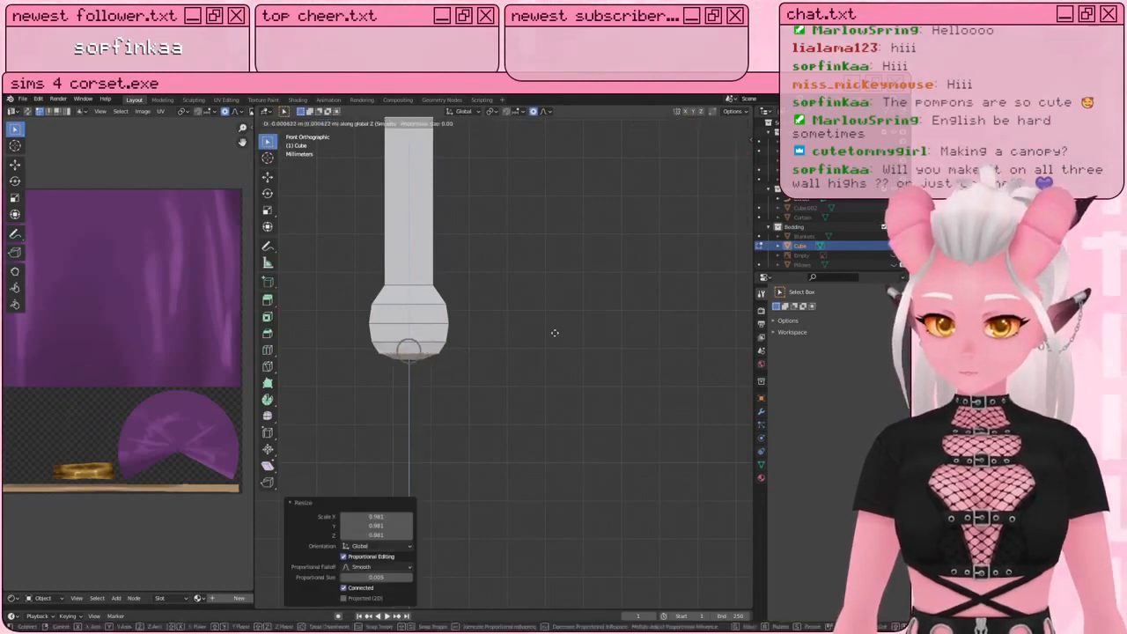
{"action": "left_click", "coordinate": [556, 335]}
{"action": "key", "text": "s"}
{"action": "left_click", "coordinate": [556, 336]}
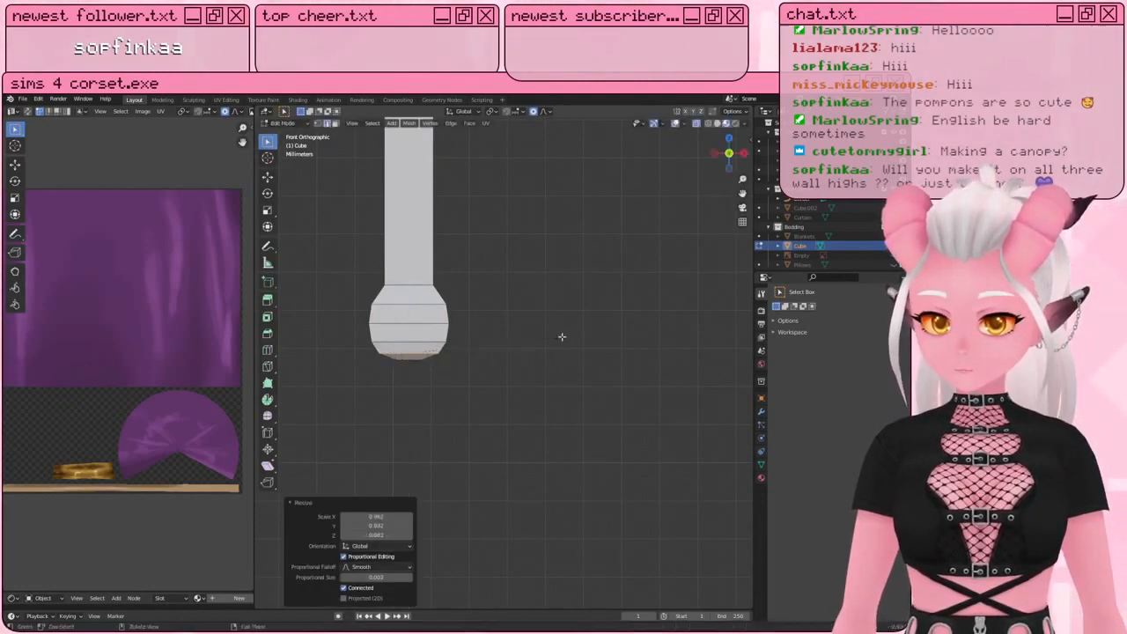
Step: Return to Object Mode and add an Array modifier with a count of 7 to the trim strip
{"action": "scroll", "coordinate": [557, 335], "scroll_direction": "down", "scroll_amount": 3}
{"action": "middle_click_drag", "start_coordinate": [556, 336], "coordinate": [468, 352]}
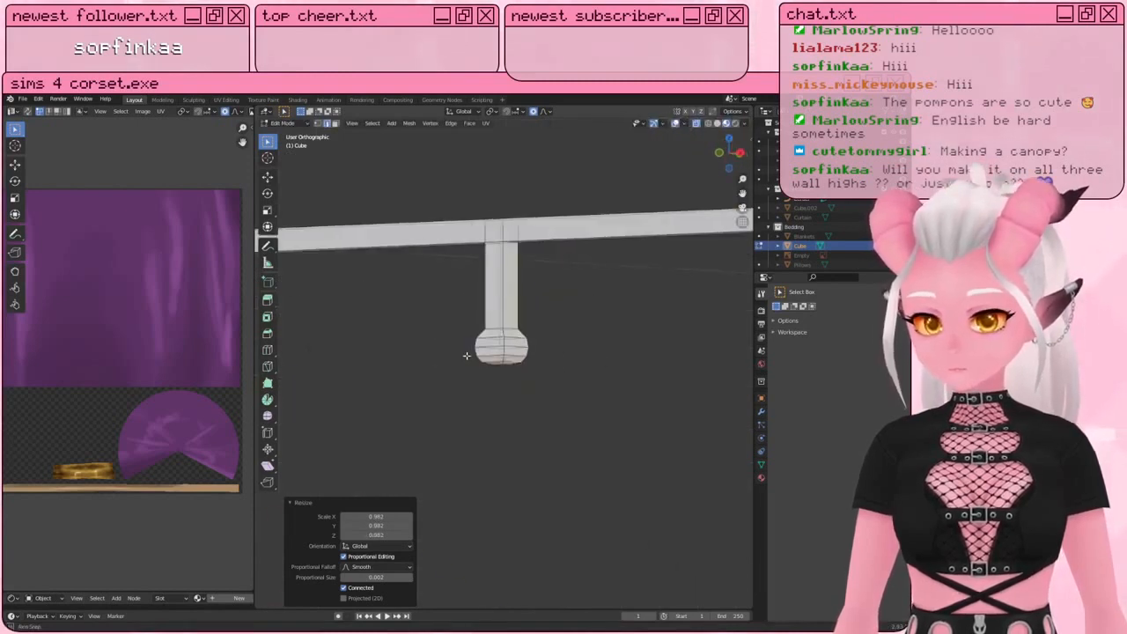
{"action": "scroll", "coordinate": [455, 355], "scroll_direction": "down", "scroll_amount": 3}
{"action": "key", "text": "a"}
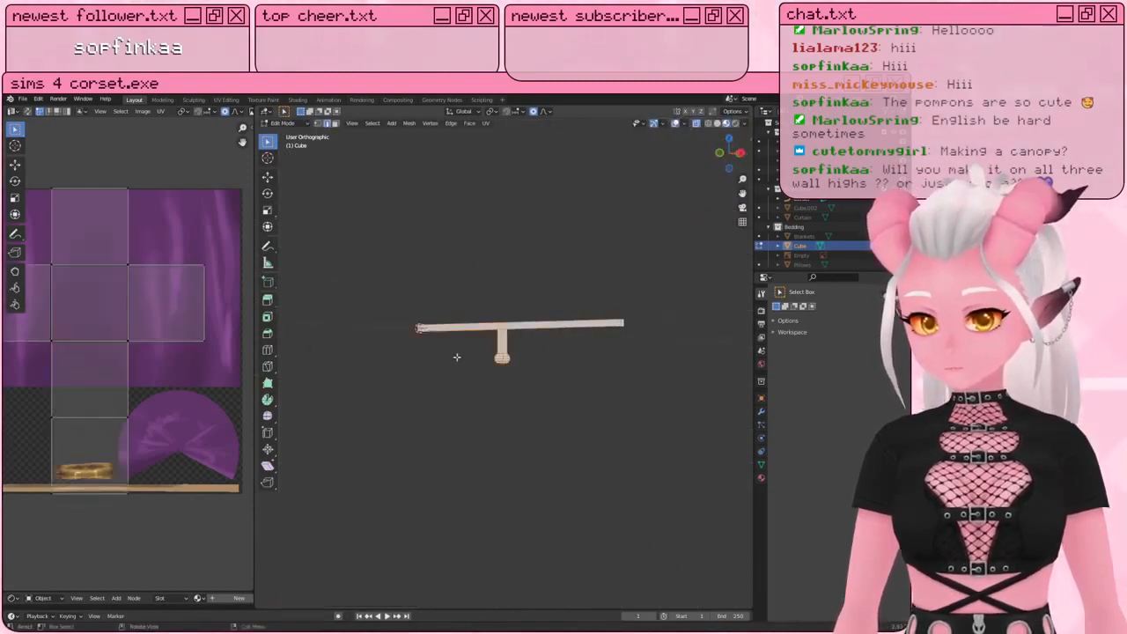
{"action": "key", "text": "KP_1"}
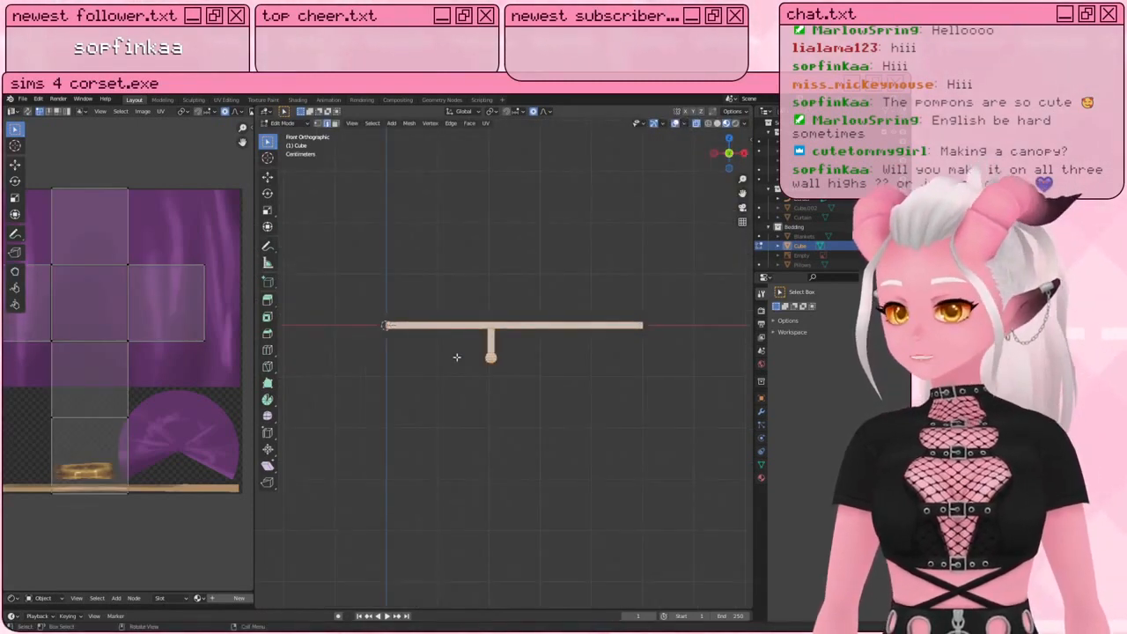
{"action": "key", "text": "Tab"}
{"action": "scroll", "coordinate": [475, 351], "scroll_direction": "down", "scroll_amount": 2}
{"action": "scroll", "coordinate": [517, 359], "scroll_direction": "down", "scroll_amount": 2}
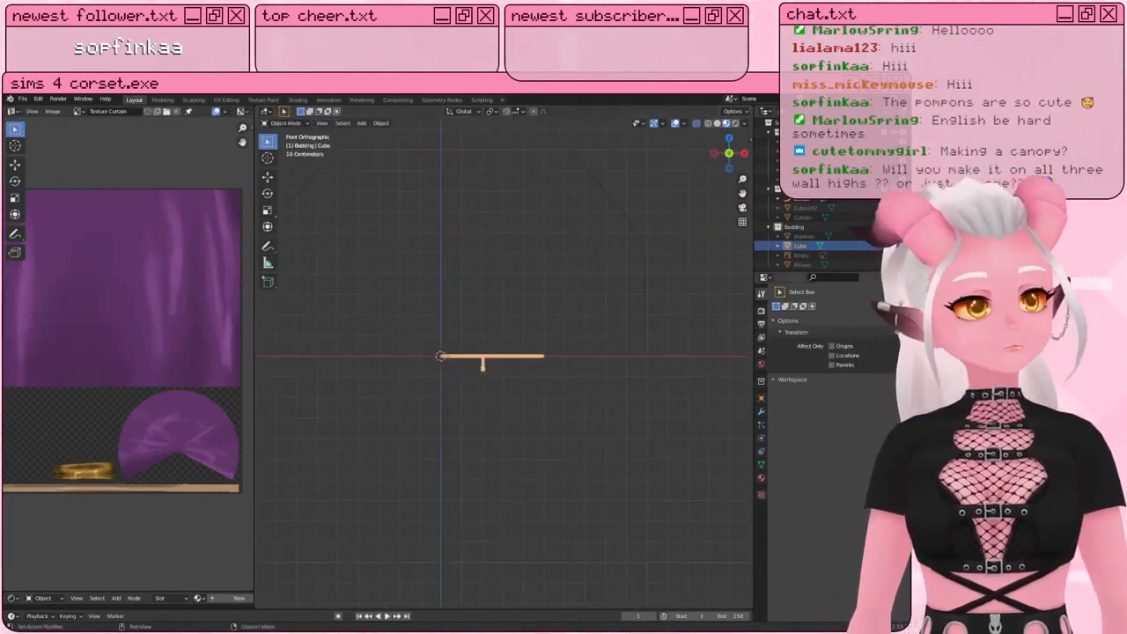
{"action": "left_click", "coordinate": [761, 411]}
{"action": "left_click", "coordinate": [802, 312]}
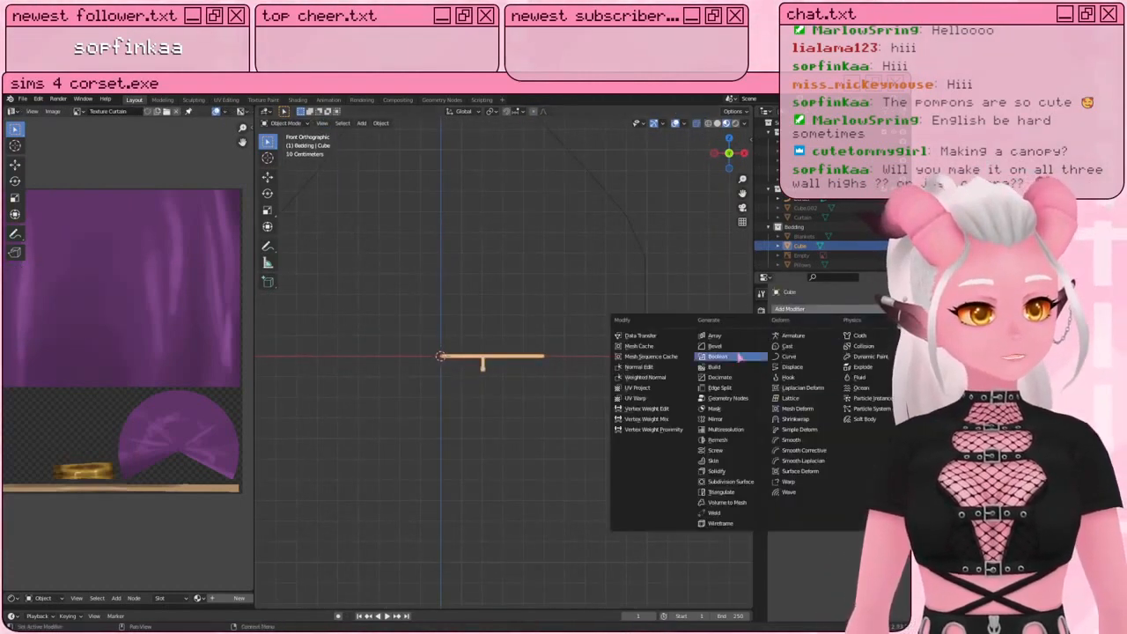
{"action": "left_click", "coordinate": [716, 336]}
{"action": "middle_click_drag", "start_coordinate": [577, 380], "coordinate": [422, 394], "text": "shift"}
{"action": "scroll", "coordinate": [420, 395], "scroll_direction": "down", "scroll_amount": 2}
{"action": "scroll", "coordinate": [421, 398], "scroll_direction": "down", "scroll_amount": 1}
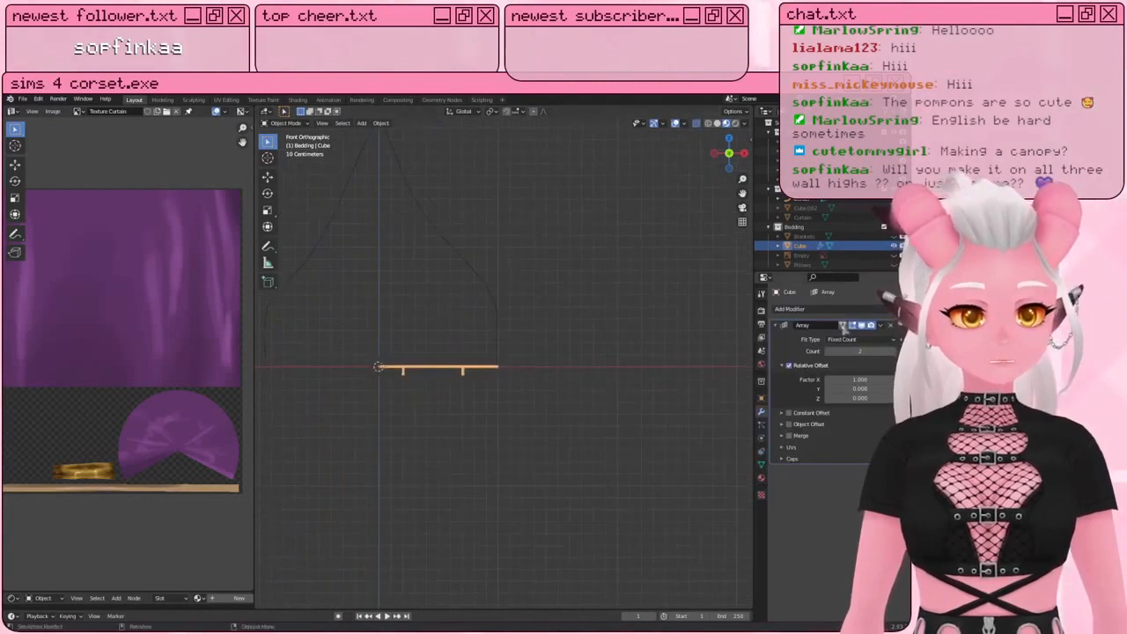
{"action": "scroll", "coordinate": [390, 410], "scroll_direction": "up", "scroll_amount": 5}
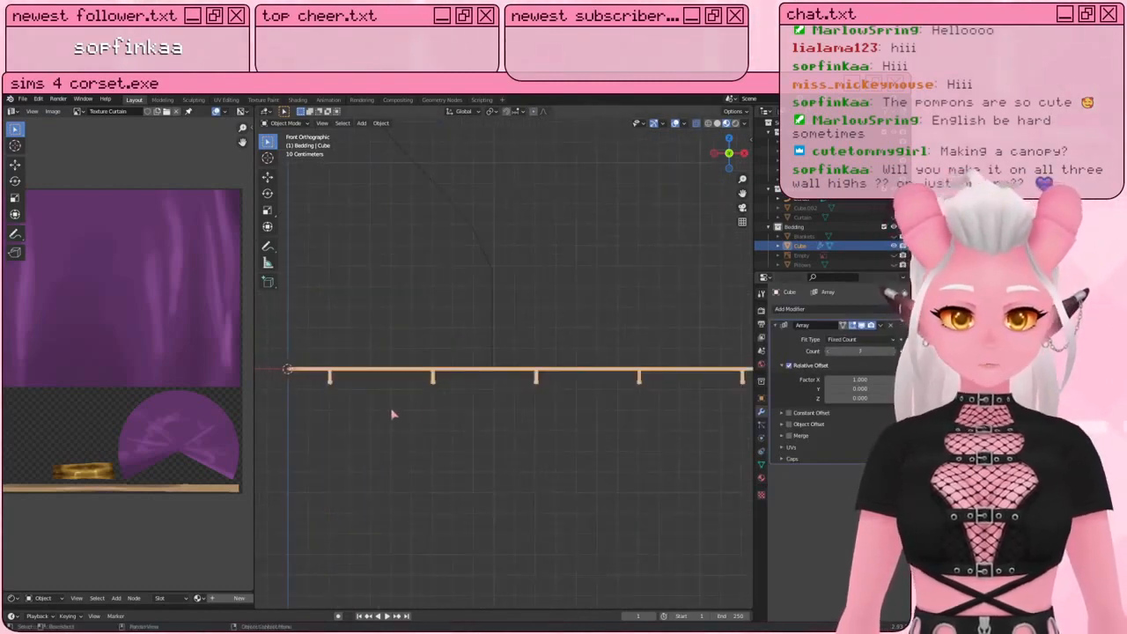
Step: Shorten the strip in Edit Mode by moving its far end face about 0.2 m inward along the X axis
{"action": "key", "text": "Tab"}
{"action": "middle_click_drag", "start_coordinate": [382, 319], "coordinate": [460, 331], "text": "shift"}
{"action": "scroll", "coordinate": [461, 331], "scroll_direction": "down", "scroll_amount": 2}
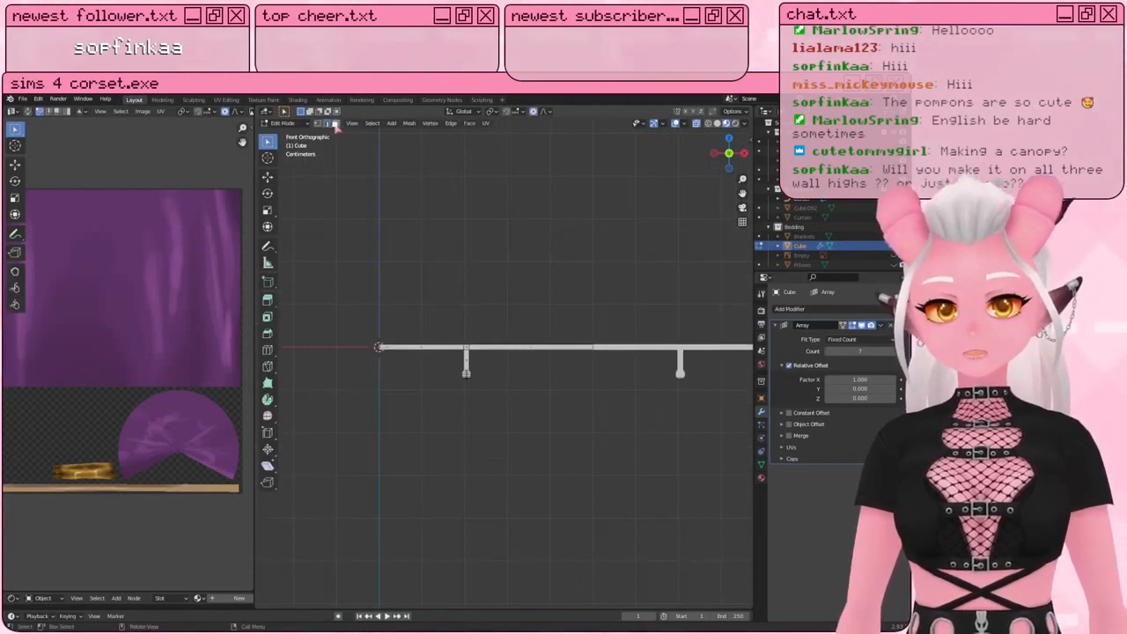
{"action": "key", "text": "g"}
{"action": "key", "text": "x"}
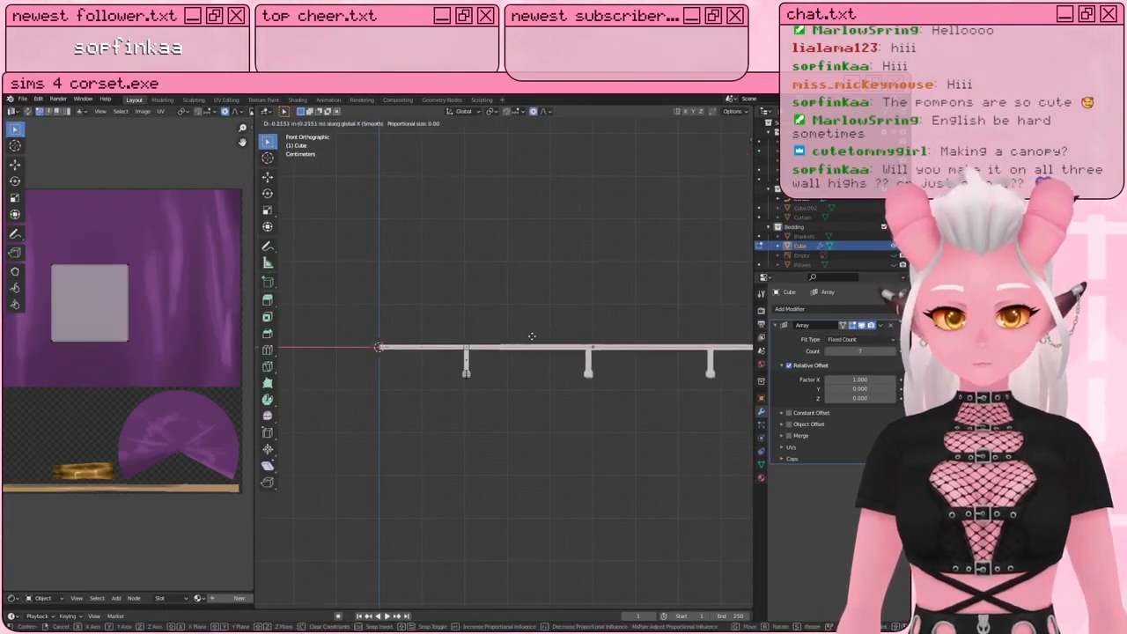
{"action": "left_click", "coordinate": [543, 336]}
Step: Move the hanging ornament and the strip section beyond it about 0.12 m toward the origin along X, and leave Edit Mode
{"action": "key", "text": "a"}
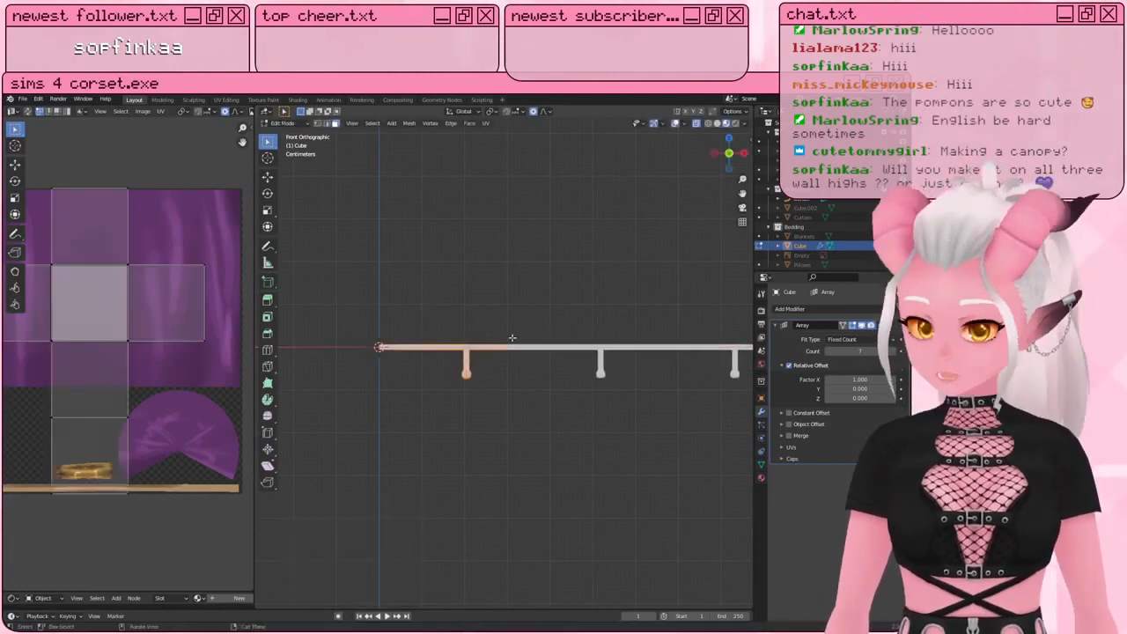
{"action": "key", "text": "a"}
{"action": "key", "text": "b"}
{"action": "left_click_drag", "start_coordinate": [435, 314], "coordinate": [589, 377]}
{"action": "key", "text": "g"}
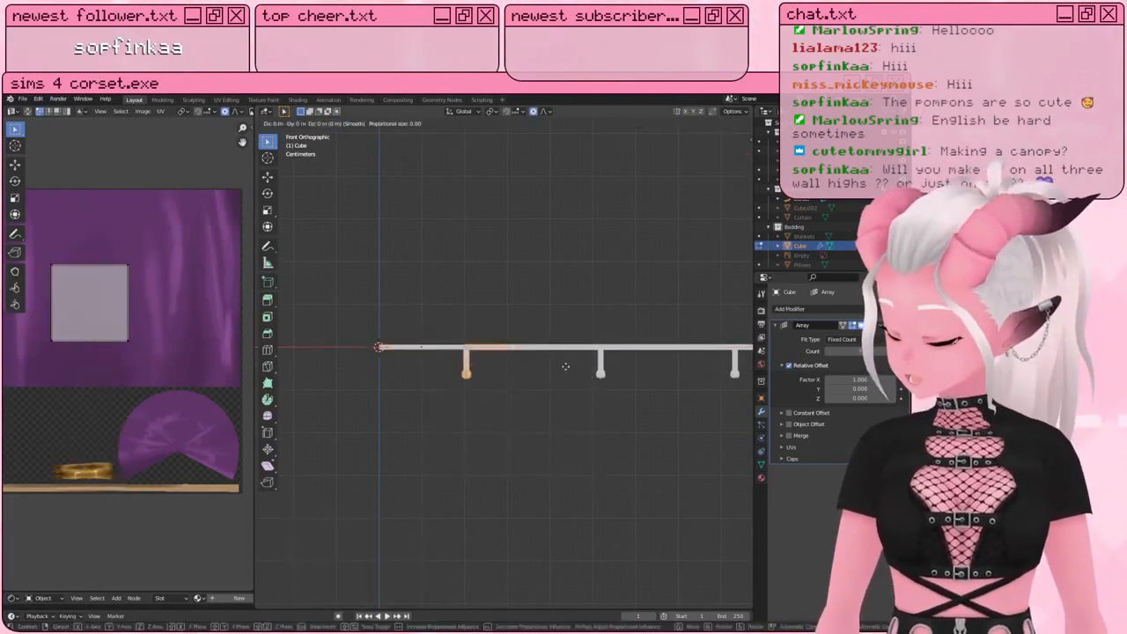
{"action": "key", "text": "x"}
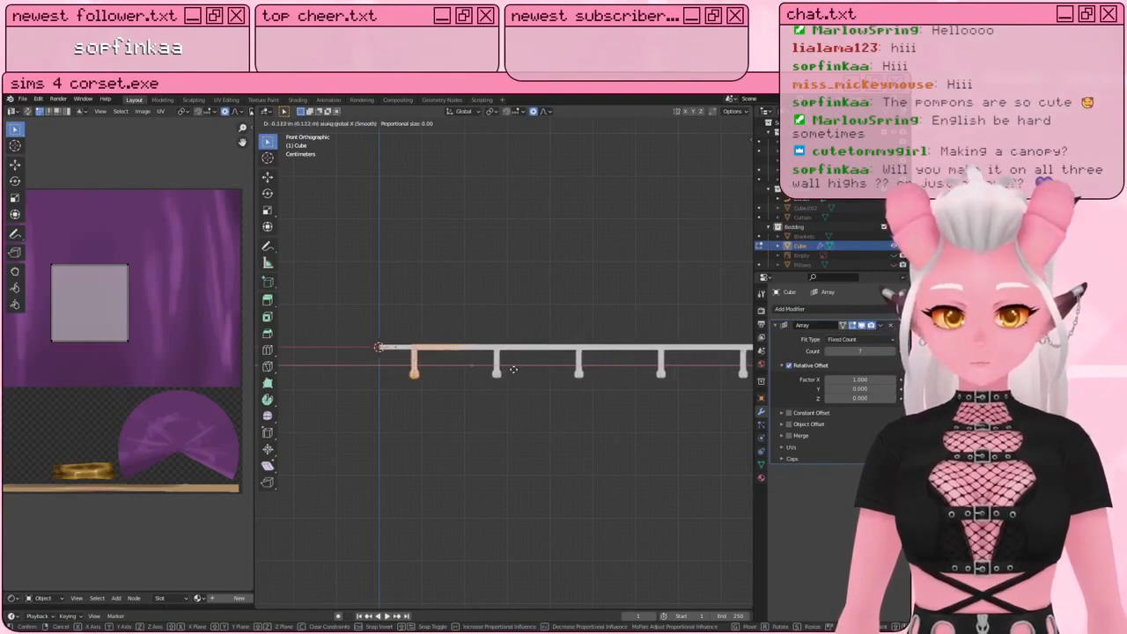
{"action": "left_click", "coordinate": [512, 370]}
{"action": "key", "text": "Tab"}
Step: Increase the trim strip's Array count to 11
{"action": "scroll", "coordinate": [553, 426], "scroll_direction": "down", "scroll_amount": 4}
{"action": "middle_click_drag", "start_coordinate": [552, 406], "coordinate": [523, 423], "text": "shift"}
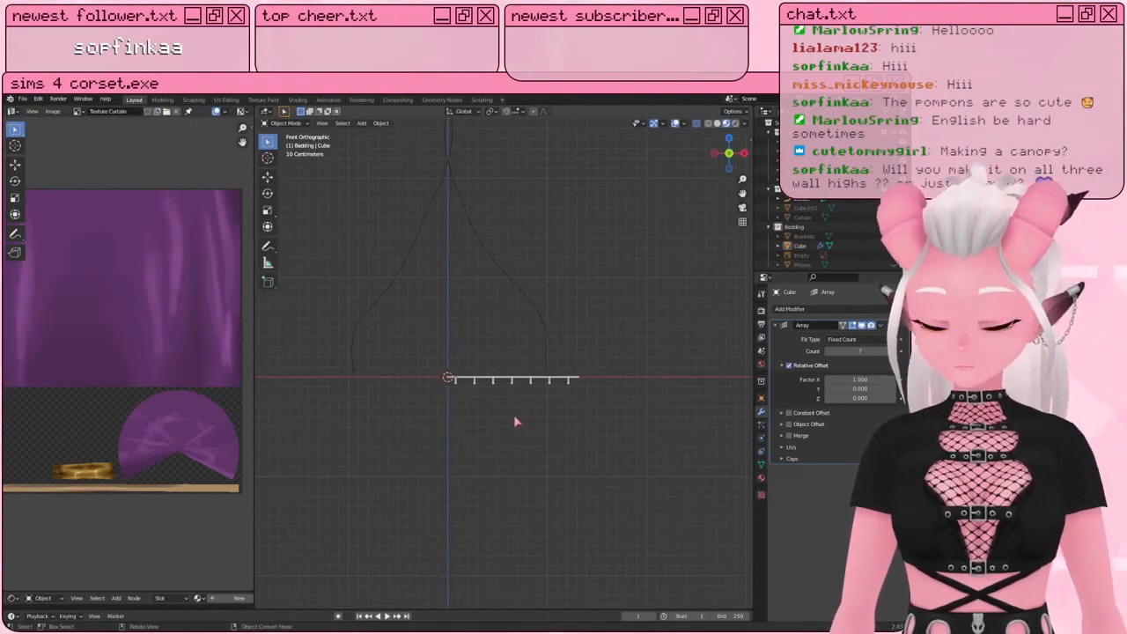
{"action": "scroll", "coordinate": [516, 414], "scroll_direction": "up", "scroll_amount": 4}
{"action": "scroll", "coordinate": [516, 408], "scroll_direction": "down", "scroll_amount": 3}
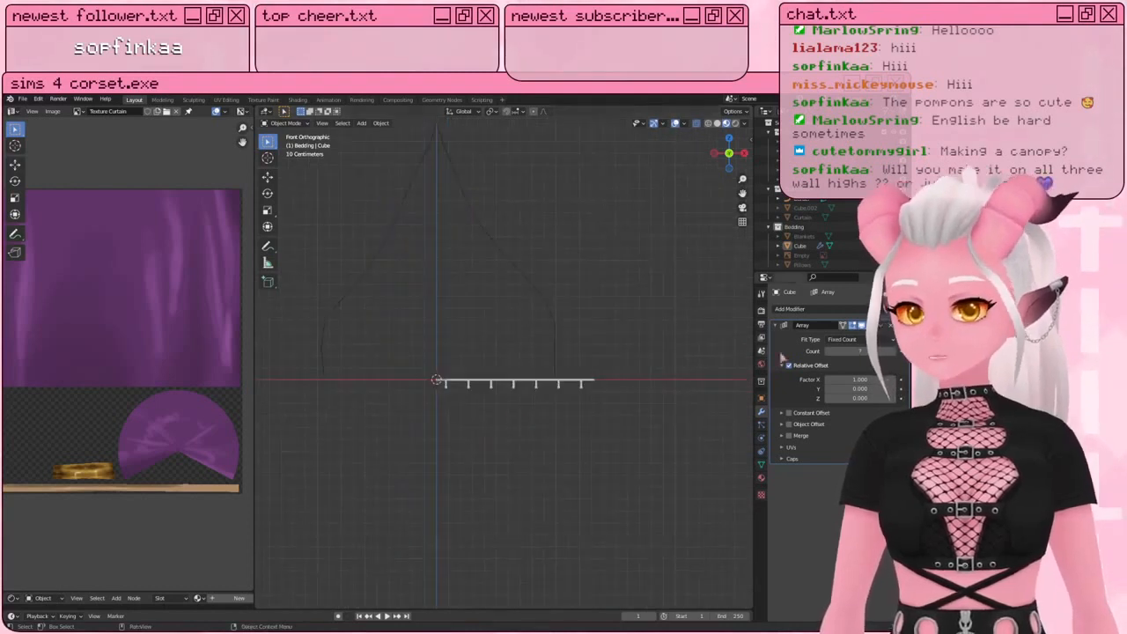
{"action": "left_click", "coordinate": [892, 351]}
{"action": "left_click", "coordinate": [891, 351]}
{"action": "middle_click_drag", "start_coordinate": [691, 363], "coordinate": [694, 380], "text": "shift"}
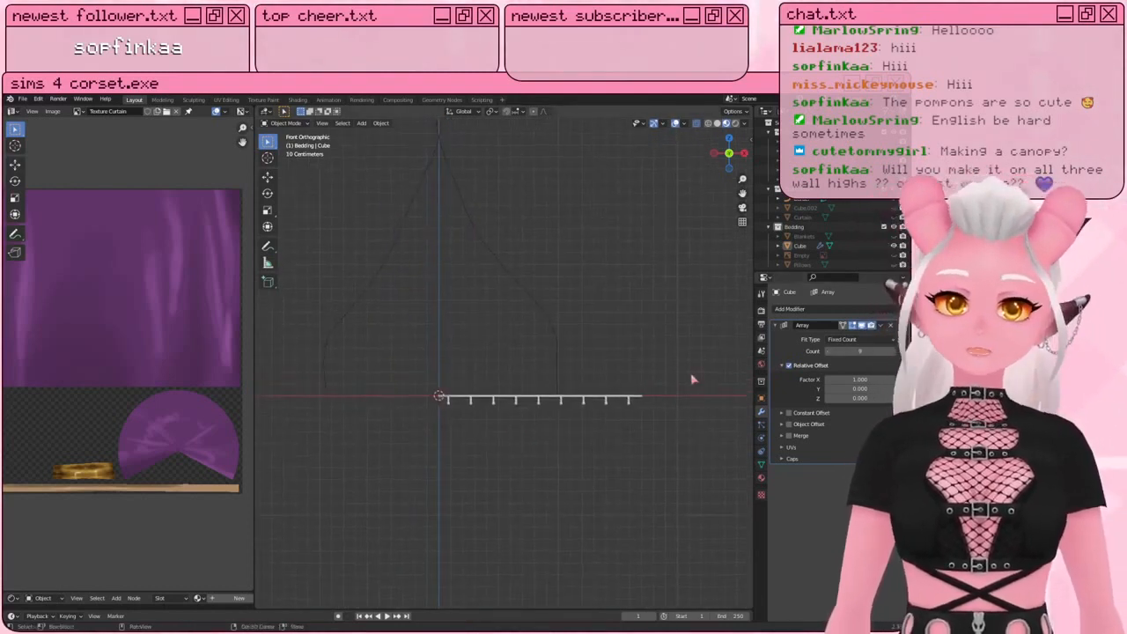
{"action": "left_click", "coordinate": [891, 351]}
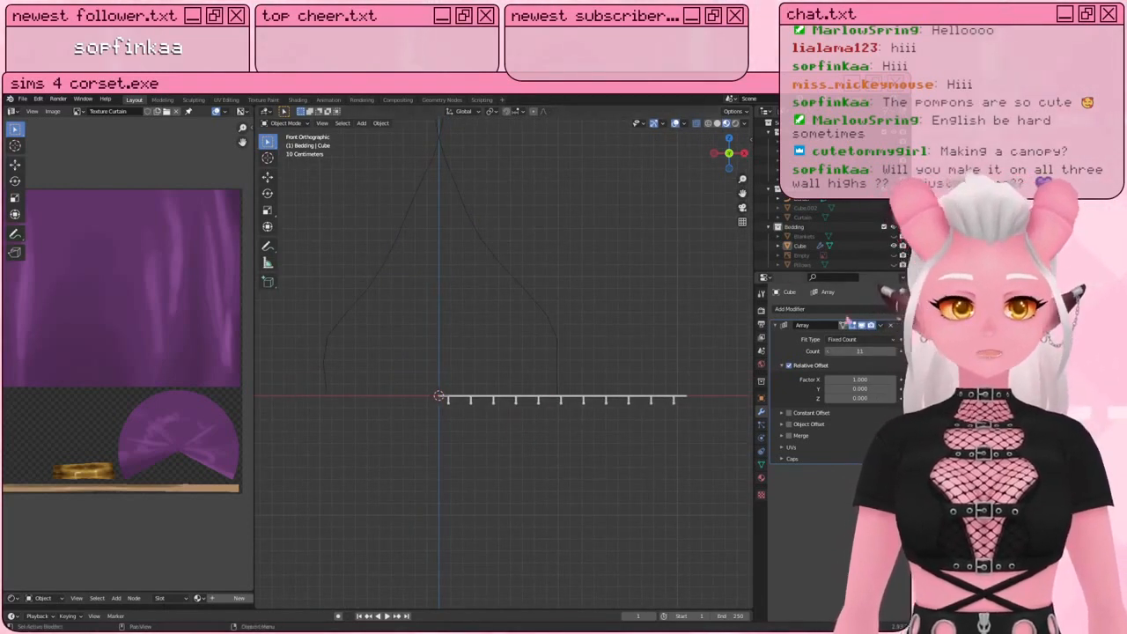
{"action": "left_click", "coordinate": [816, 310]}
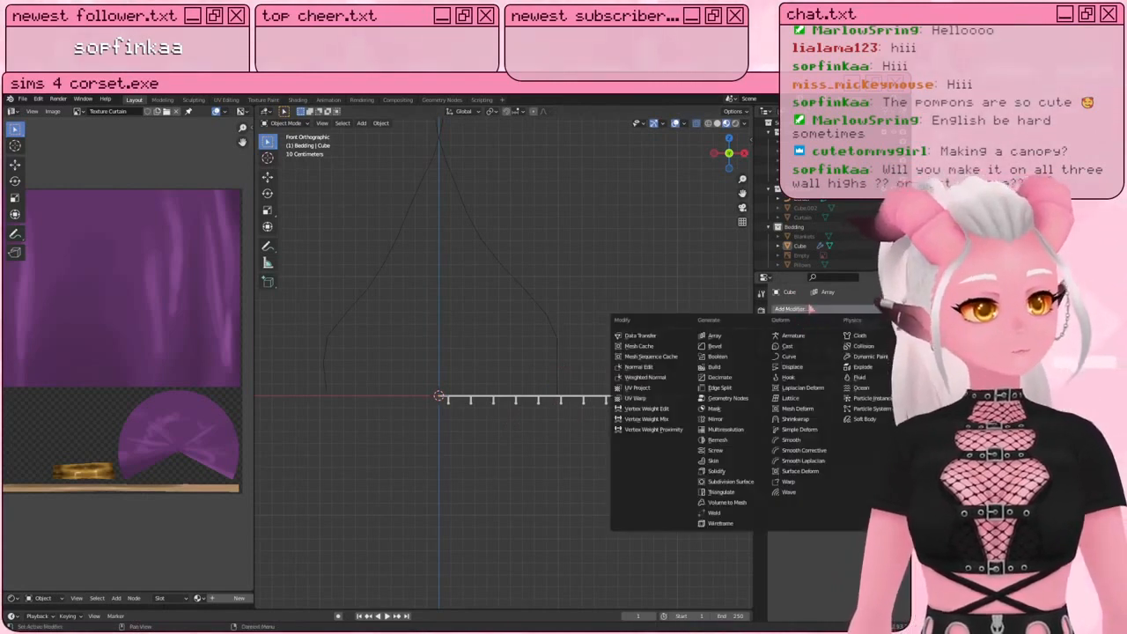
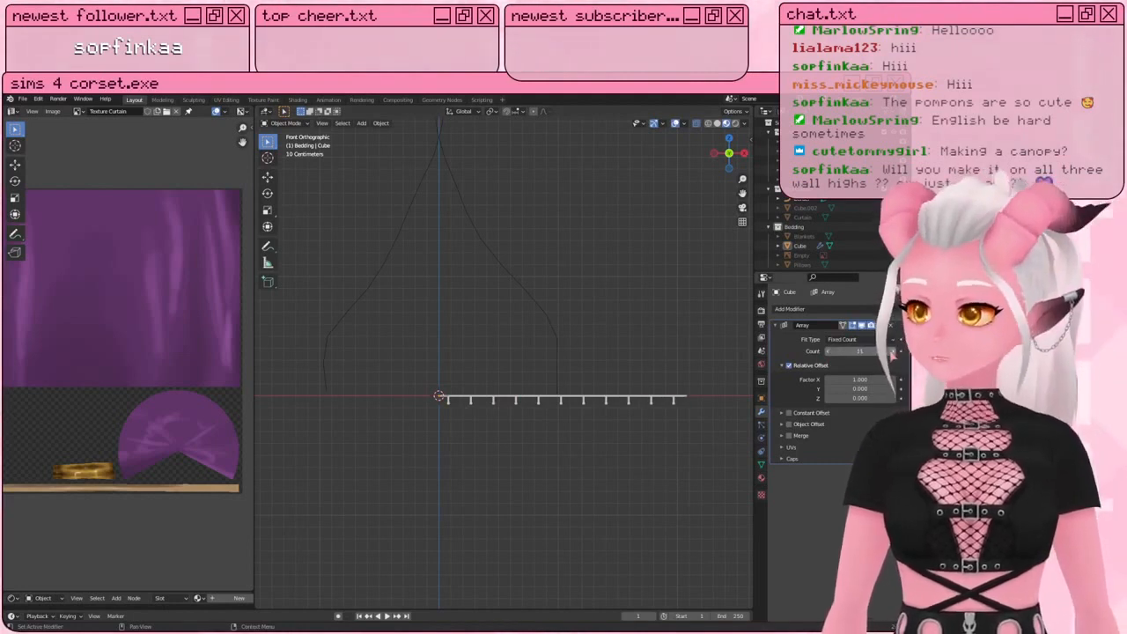
{"action": "left_click", "coordinate": [451, 402]}
{"action": "key", "text": "Tab"}
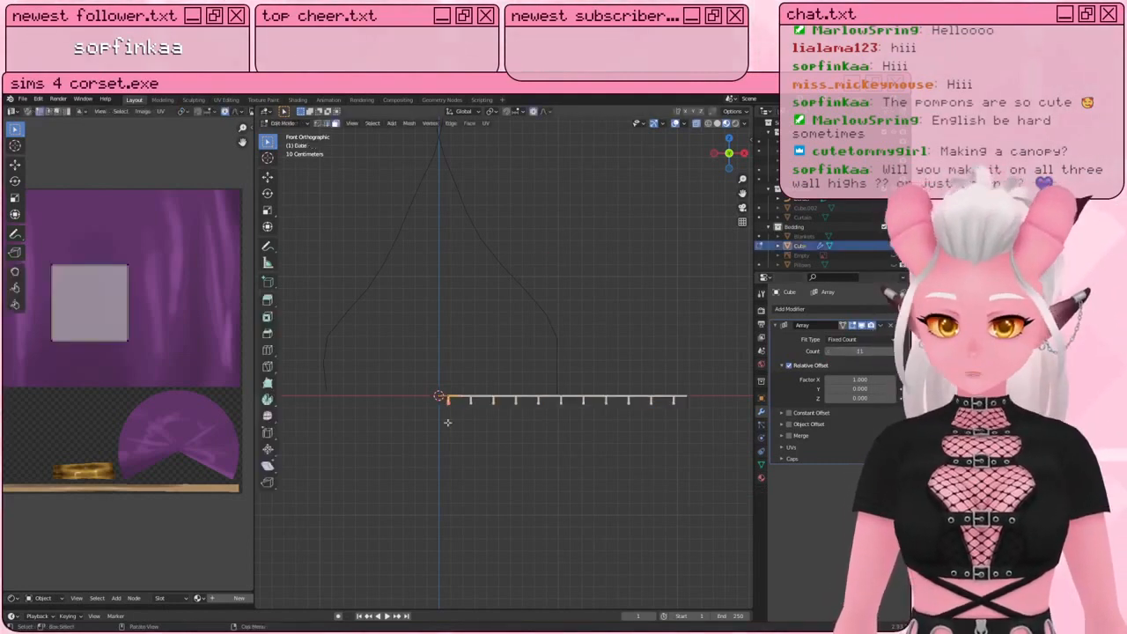
{"action": "key", "text": "a"}
{"action": "scroll", "coordinate": [457, 423], "scroll_direction": "up", "scroll_amount": 5}
{"action": "left_click", "coordinate": [428, 439]}
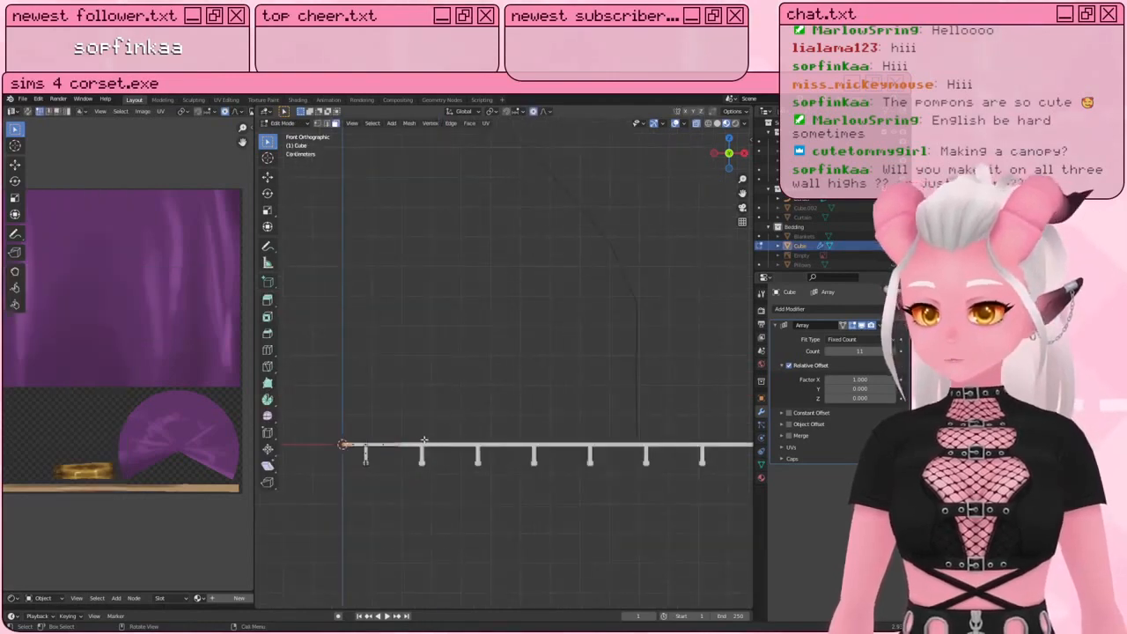
{"action": "middle_click_drag", "start_coordinate": [425, 443], "coordinate": [459, 409], "text": "shift"}
{"action": "scroll", "coordinate": [351, 485], "scroll_direction": "up", "scroll_amount": 2}
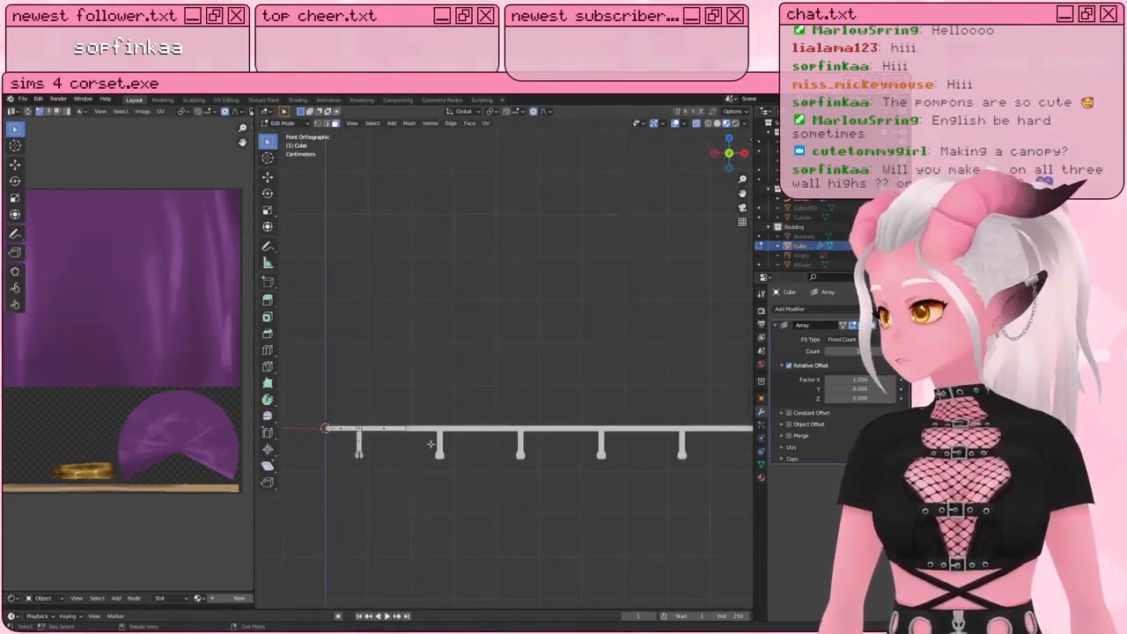
{"action": "key", "text": "Tab"}
{"action": "scroll", "coordinate": [437, 386], "scroll_direction": "down", "scroll_amount": 4}
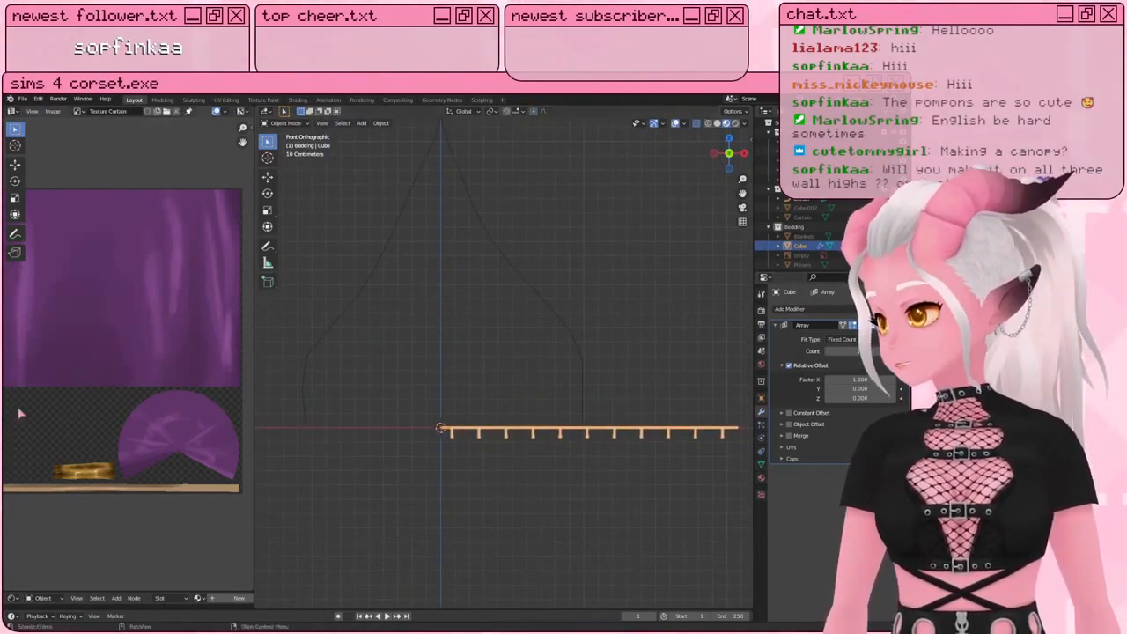
Step: Add a Curve modifier to the trim strip and pick the Border curve as its curve object
{"action": "middle_click_drag", "start_coordinate": [573, 337], "coordinate": [588, 360], "text": "shift"}
{"action": "left_click", "coordinate": [793, 309]}
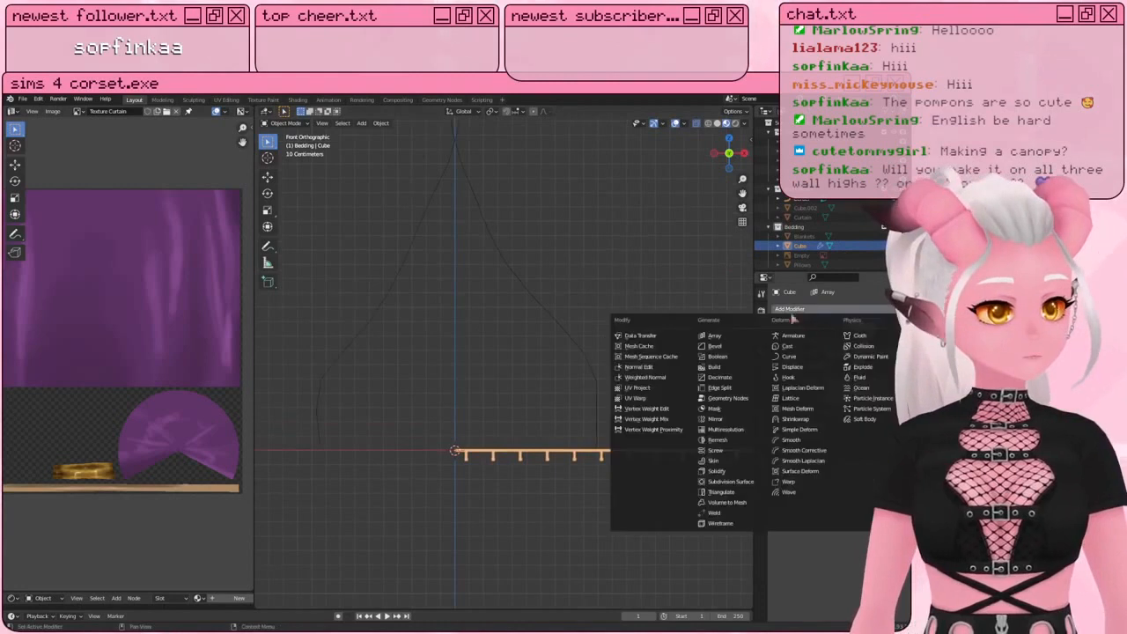
{"action": "left_click", "coordinate": [792, 356]}
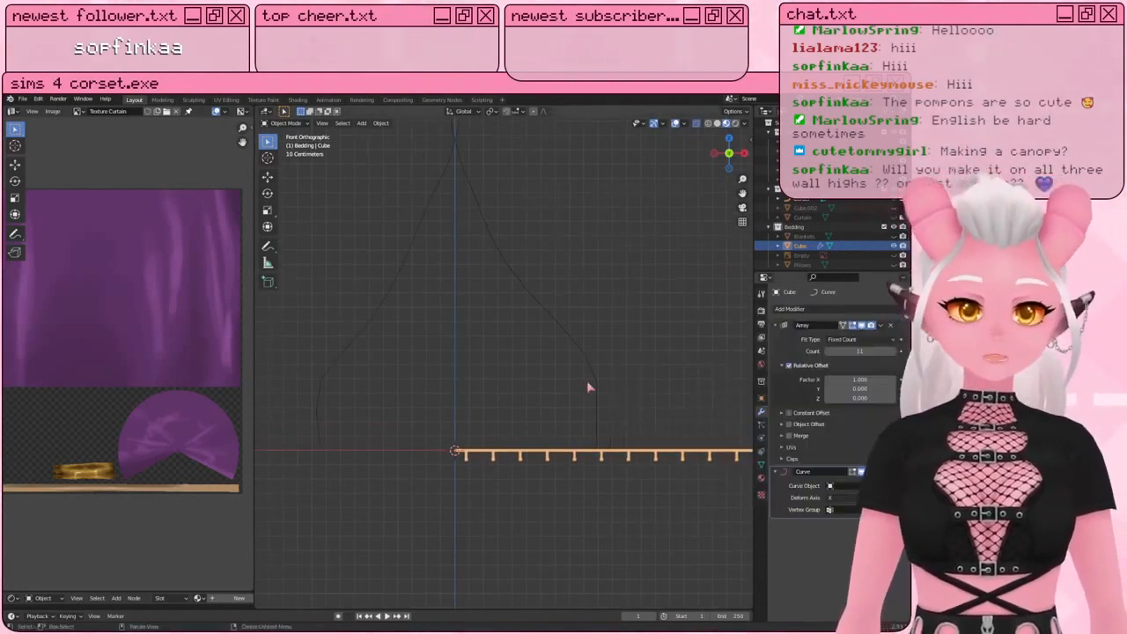
{"action": "scroll", "coordinate": [589, 383], "scroll_direction": "down", "scroll_amount": 4}
{"action": "middle_click_drag", "start_coordinate": [598, 380], "coordinate": [579, 389], "text": "shift"}
{"action": "scroll", "coordinate": [580, 389], "scroll_direction": "up", "scroll_amount": 3}
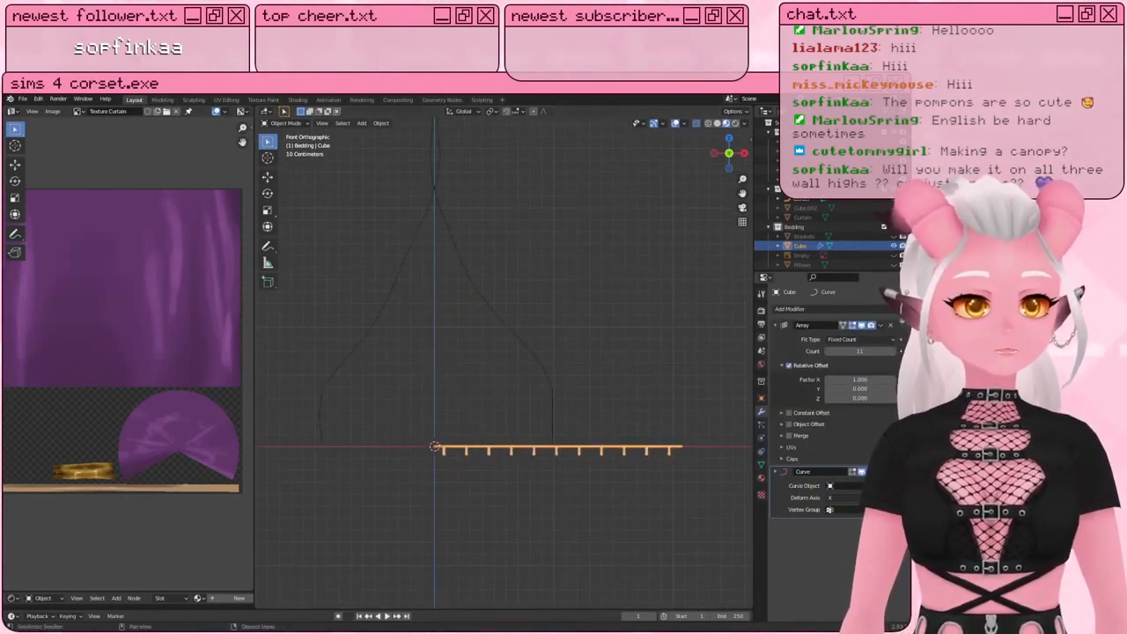
{"action": "left_click", "coordinate": [521, 326]}
{"action": "middle_click_drag", "start_coordinate": [519, 338], "coordinate": [485, 338]}
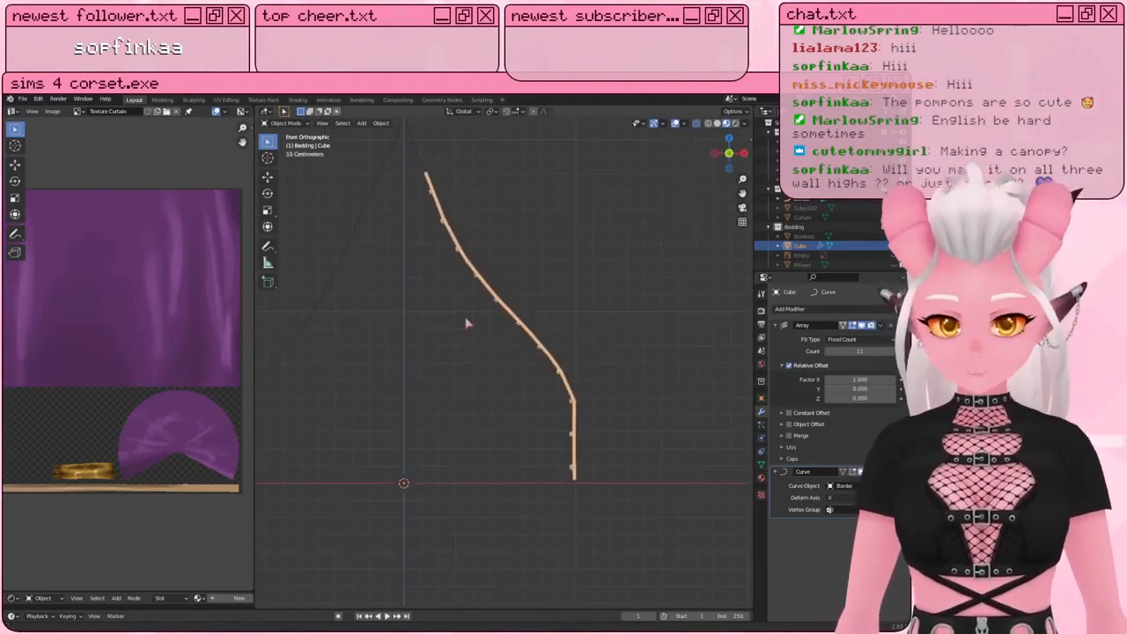
Step: Rotate the trim strip's mesh 90° in the side view in Edit Mode
{"action": "key", "text": "Tab"}
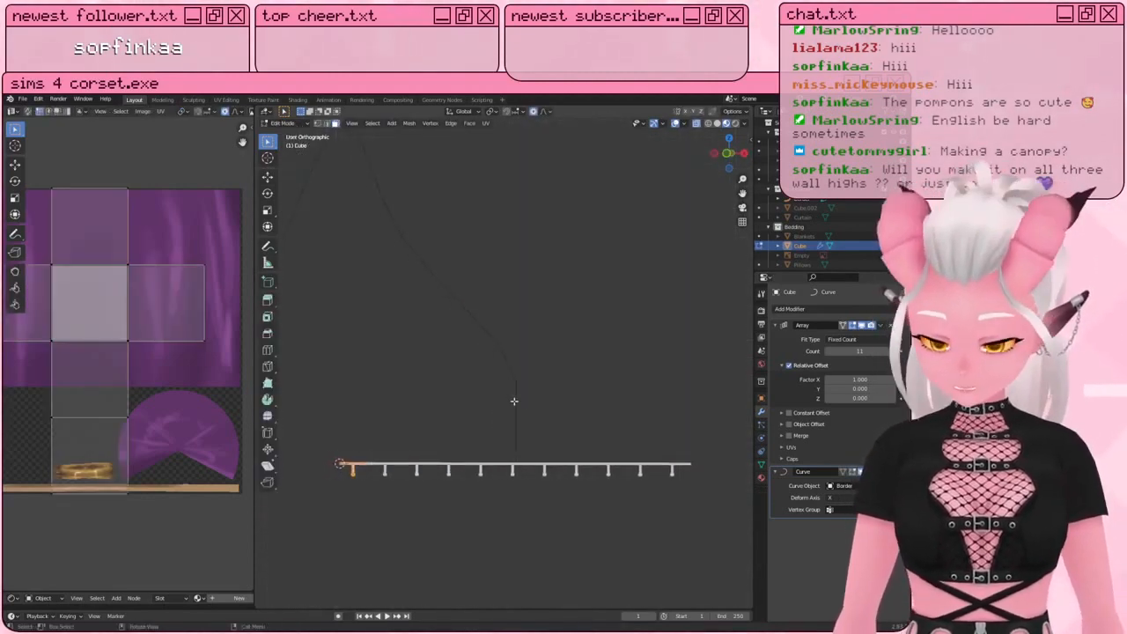
{"action": "key", "text": "KP_3"}
{"action": "key", "text": "Tab"}
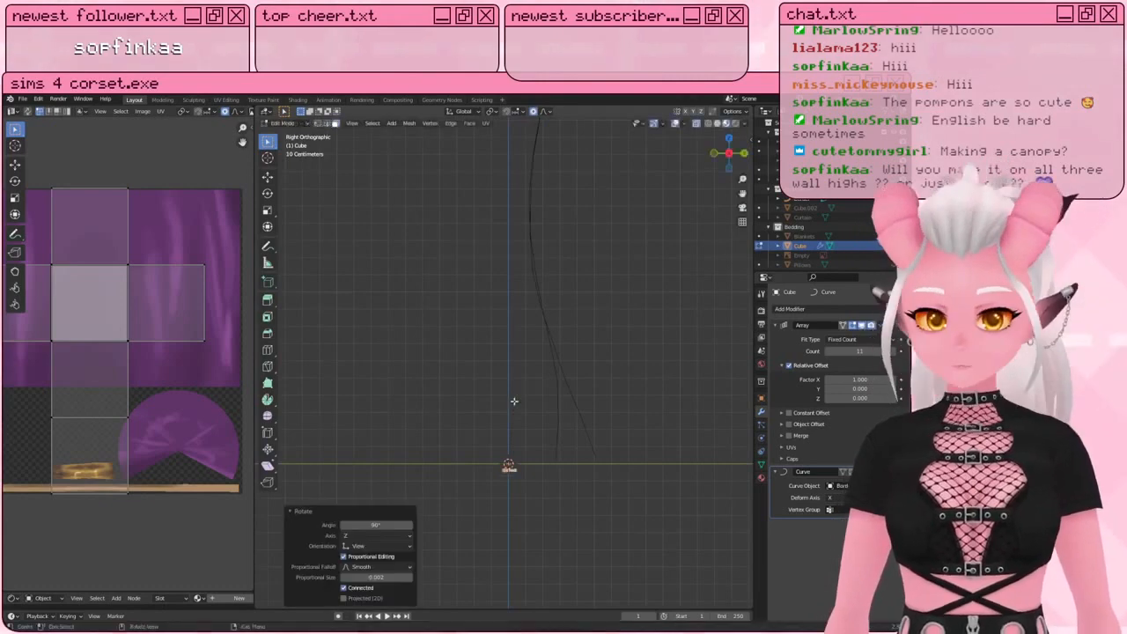
{"action": "middle_click_drag", "start_coordinate": [515, 390], "coordinate": [588, 400]}
{"action": "key", "text": "KP_1"}
{"action": "key", "text": "Tab"}
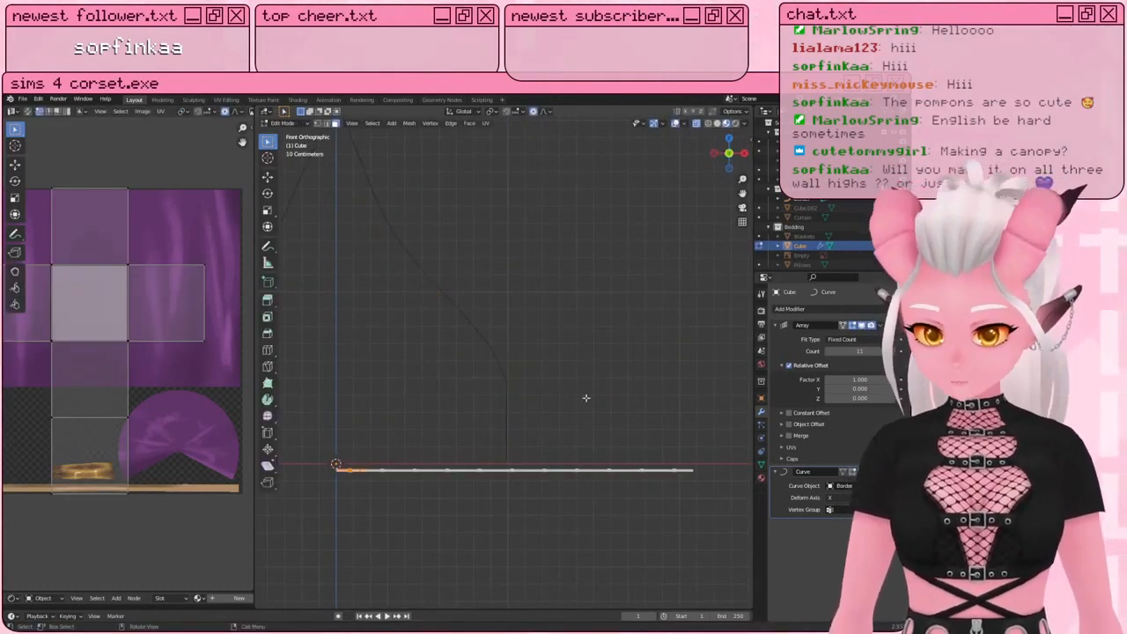
Step: Rotate the strip mesh two more times by 90° in the side view, checking its fit on the curve after each turn
{"action": "key", "text": "KP_3"}
{"action": "key", "text": "r"}
{"action": "key", "text": "Return"}
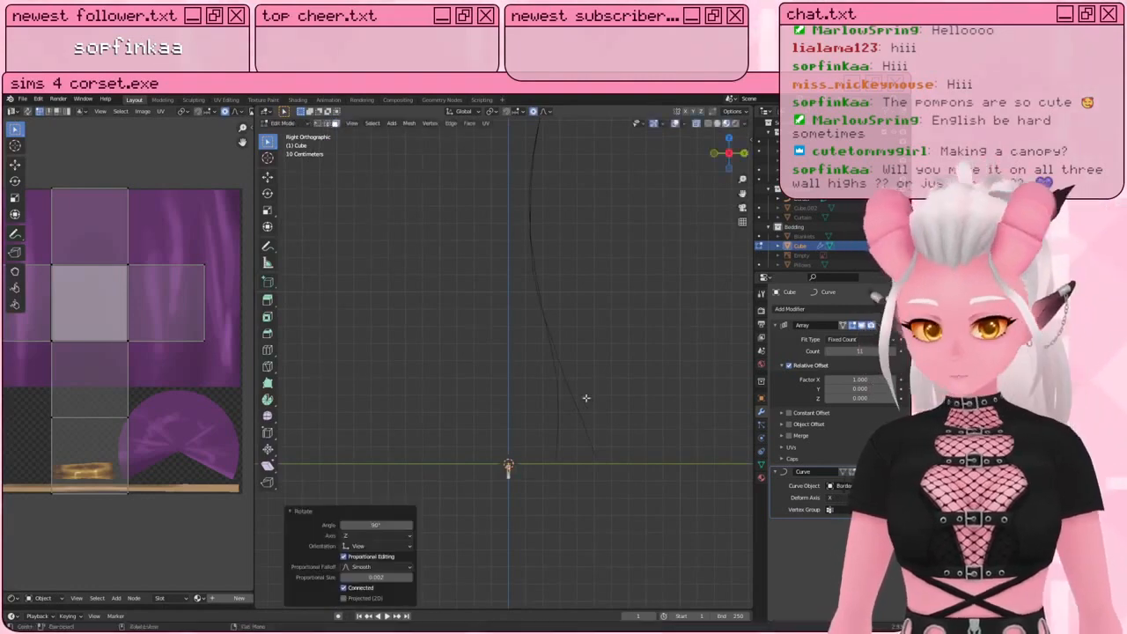
{"action": "key", "text": "Tab"}
{"action": "mouse_move", "coordinate": [584, 403]}
{"action": "middle_mouse_down"}
{"action": "mouse_move", "coordinate": [574, 395]}
{"action": "mouse_move", "coordinate": [697, 397]}
{"action": "mouse_move", "coordinate": [604, 397]}
{"action": "middle_mouse_up"}
{"action": "key", "text": "KP_3"}
{"action": "key", "text": "Tab"}
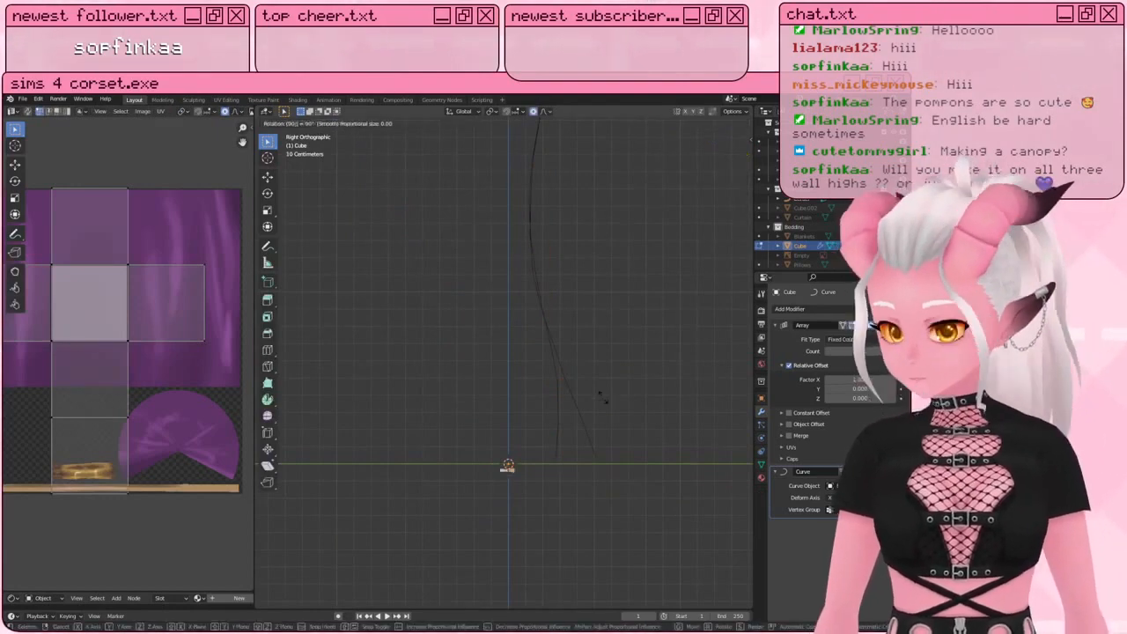
{"action": "key", "text": "Tab"}
{"action": "middle_click_drag", "start_coordinate": [604, 401], "coordinate": [714, 401]}
Step: Move the strip mesh about 0.03 m up along the Z axis in Edit Mode, and return to Object Mode
{"action": "key", "text": "KP_1"}
{"action": "key", "text": "Tab"}
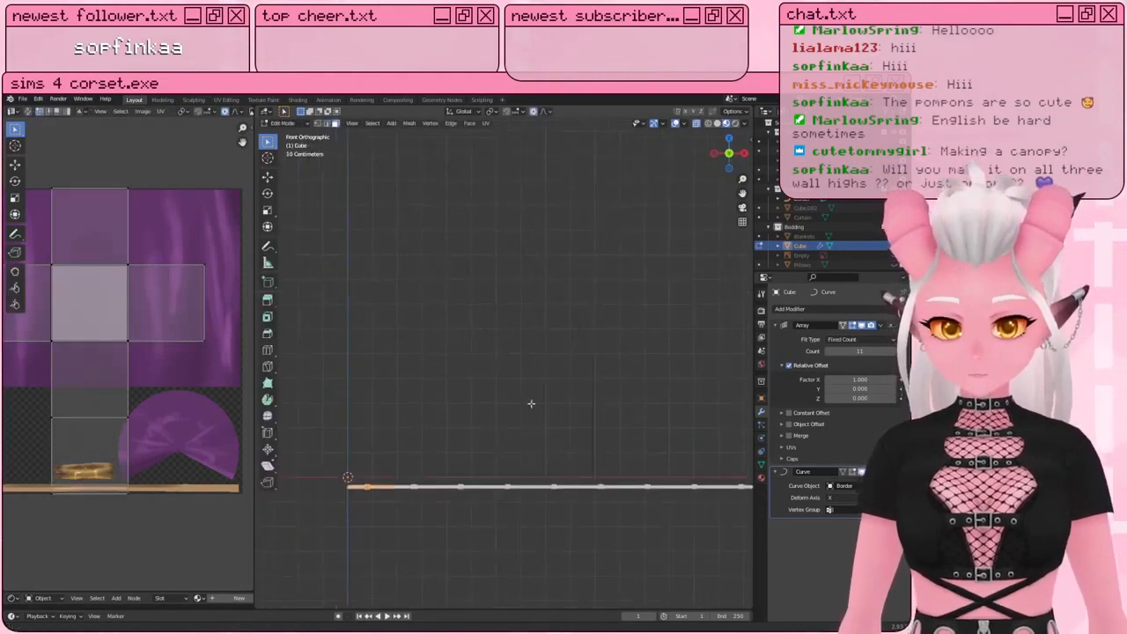
{"action": "key", "text": "g"}
{"action": "key", "text": "z"}
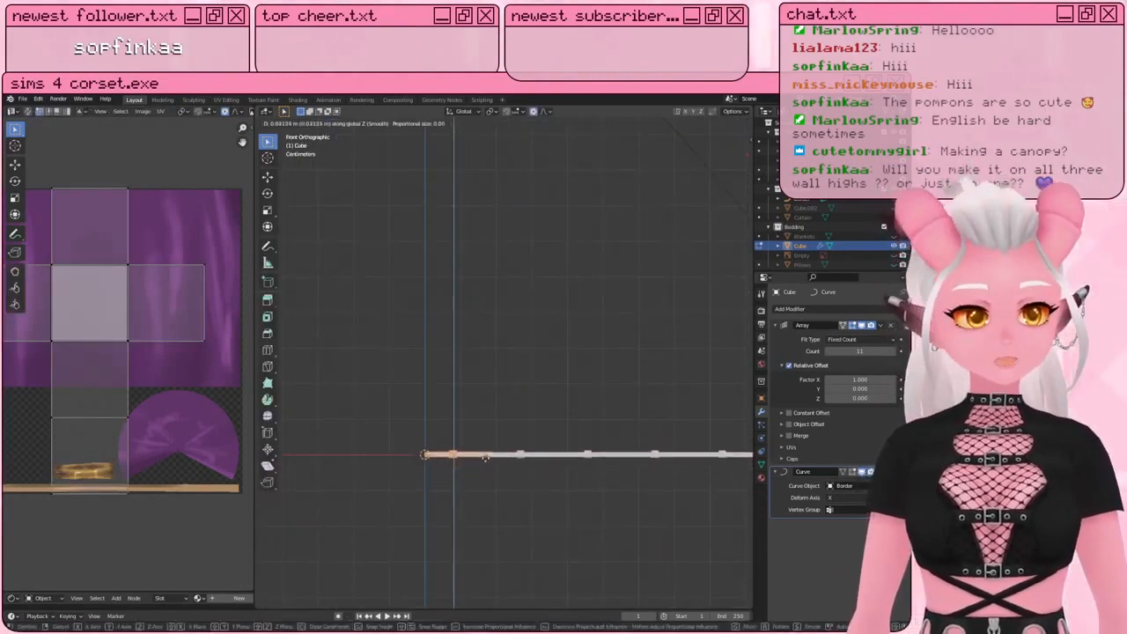
{"action": "left_click", "coordinate": [484, 452]}
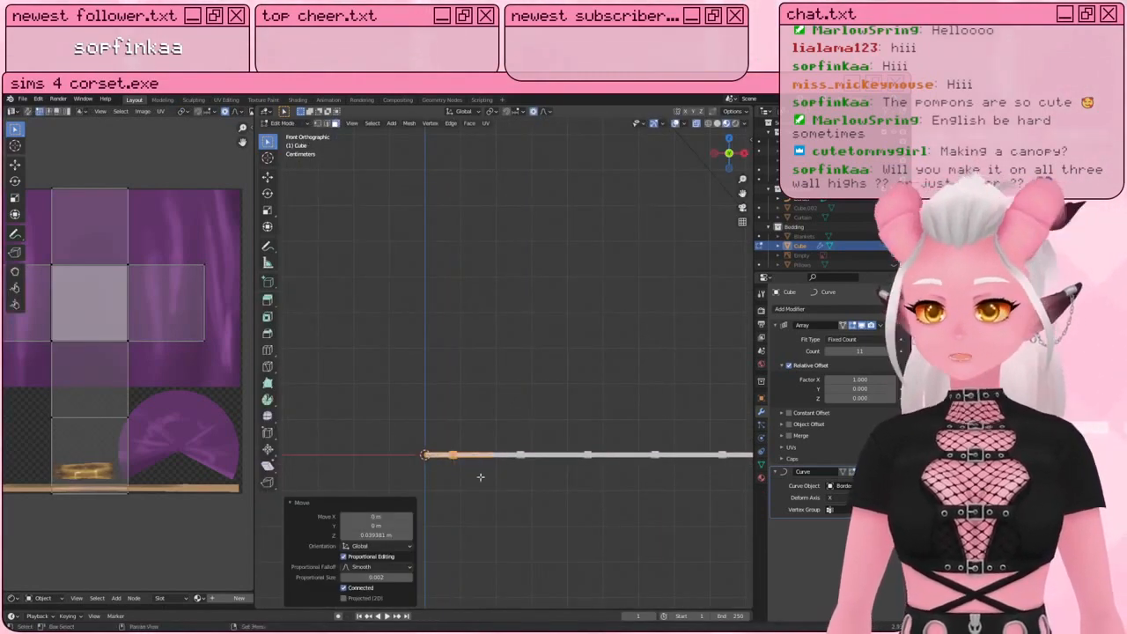
{"action": "key", "text": "Tab"}
{"action": "scroll", "coordinate": [496, 432], "scroll_direction": "down", "scroll_amount": 2}
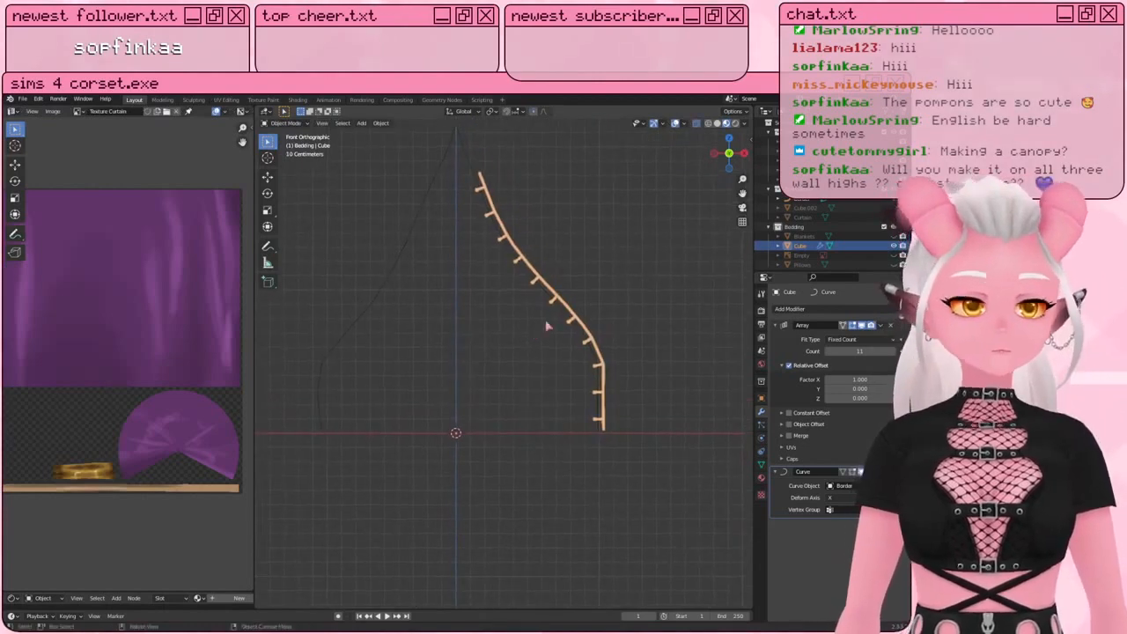
Step: Move the strip mesh about 0.04 m along the Y axis in Edit Mode so its end meets the origin, and return to Object Mode
{"action": "key", "text": "Tab"}
{"action": "key", "text": "KP_3"}
{"action": "scroll", "coordinate": [564, 352], "scroll_direction": "up", "scroll_amount": 3}
{"action": "middle_click_drag", "start_coordinate": [585, 430], "coordinate": [586, 375], "text": "shift"}
{"action": "scroll", "coordinate": [585, 387], "scroll_direction": "up", "scroll_amount": 3}
{"action": "middle_click_drag", "start_coordinate": [581, 488], "coordinate": [548, 472], "text": "shift"}
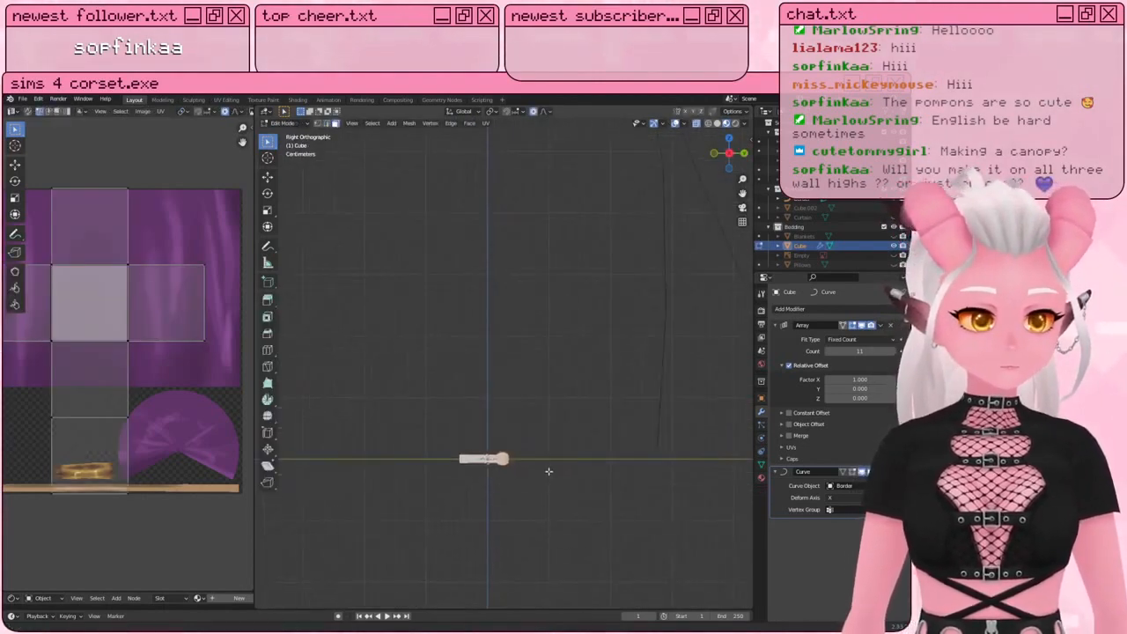
{"action": "key", "text": "g"}
{"action": "key", "text": "y"}
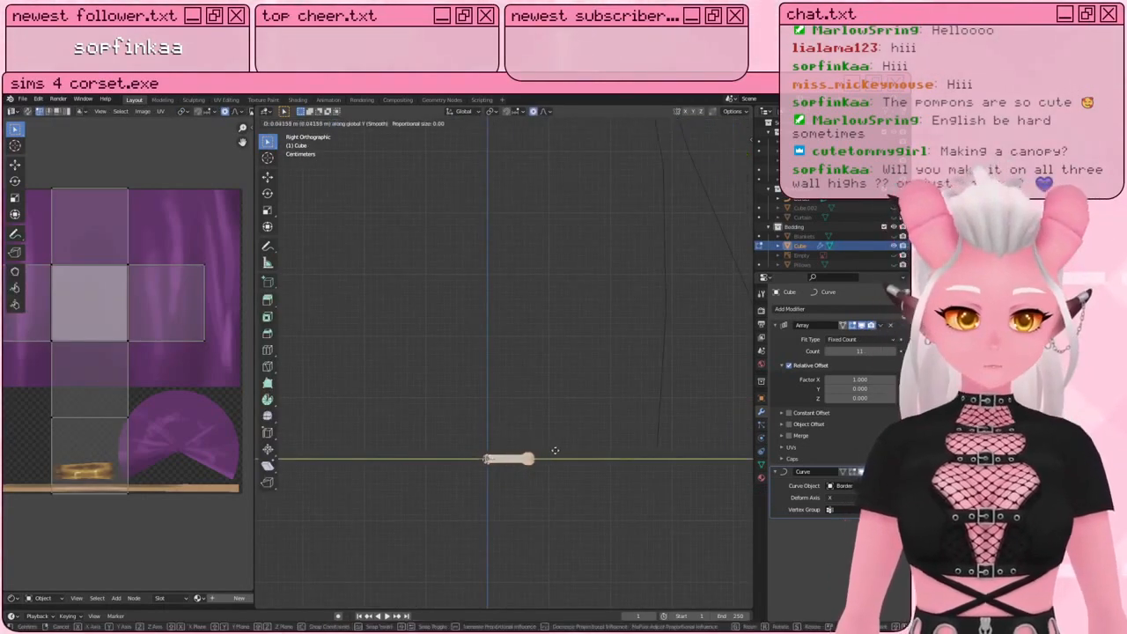
{"action": "left_click", "coordinate": [566, 451]}
{"action": "key", "text": "Tab"}
{"action": "scroll", "coordinate": [608, 309], "scroll_direction": "down", "scroll_amount": 8}
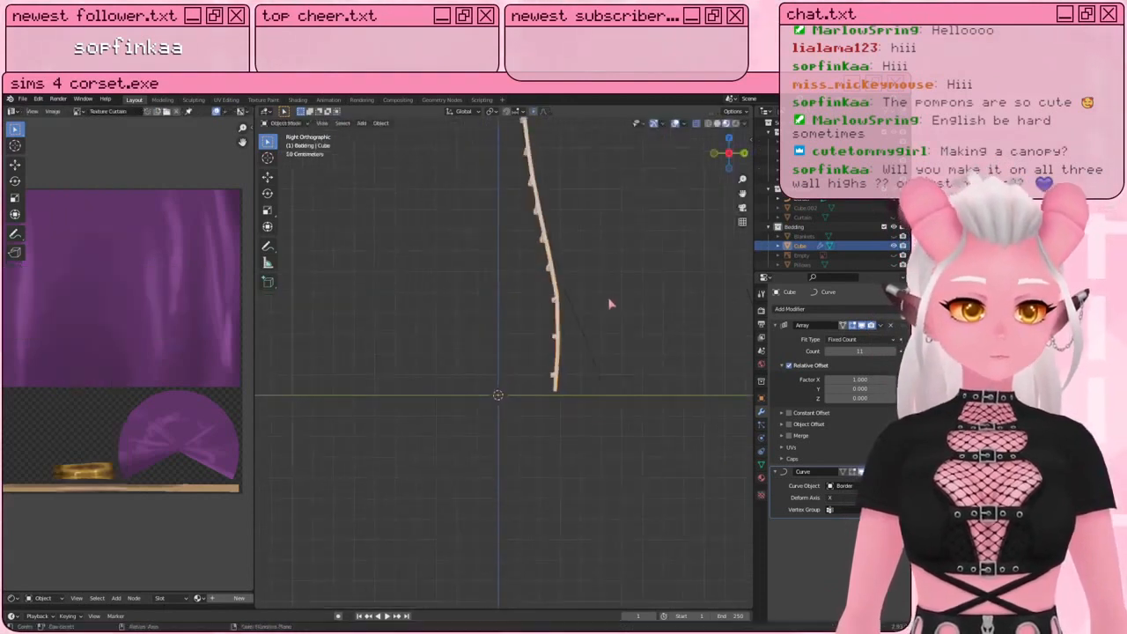
{"action": "middle_click_drag", "start_coordinate": [530, 246], "coordinate": [549, 335], "text": "shift"}
{"action": "scroll", "coordinate": [549, 335], "scroll_direction": "down", "scroll_amount": 2}
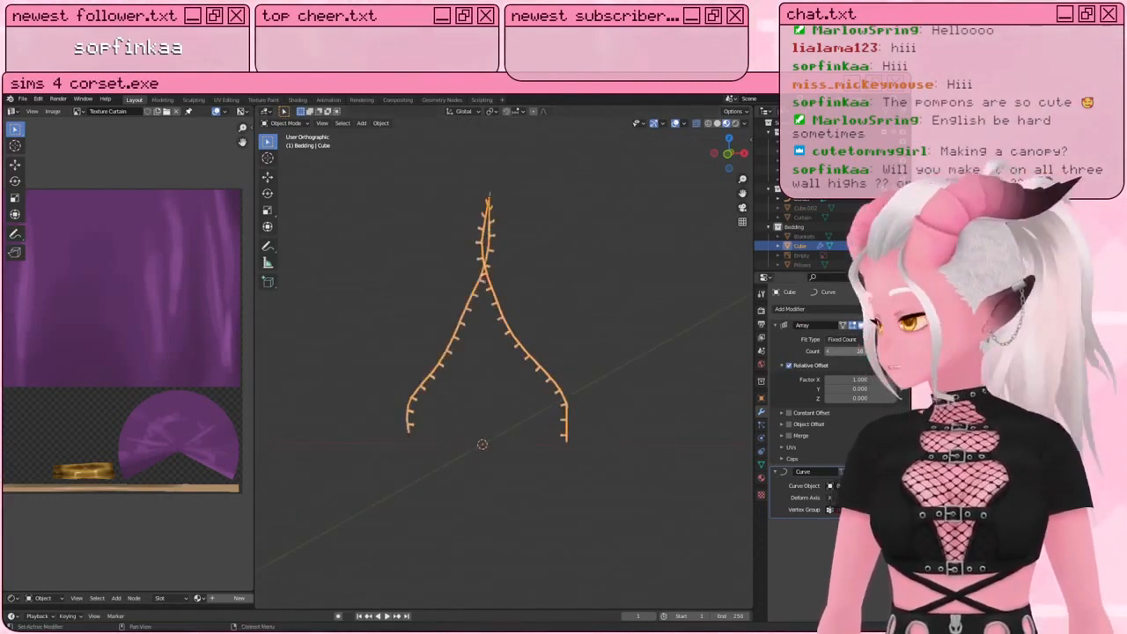
Step: Raise the trim strip's Array count to 36 and deselect the strip
{"action": "left_click", "coordinate": [830, 352]}
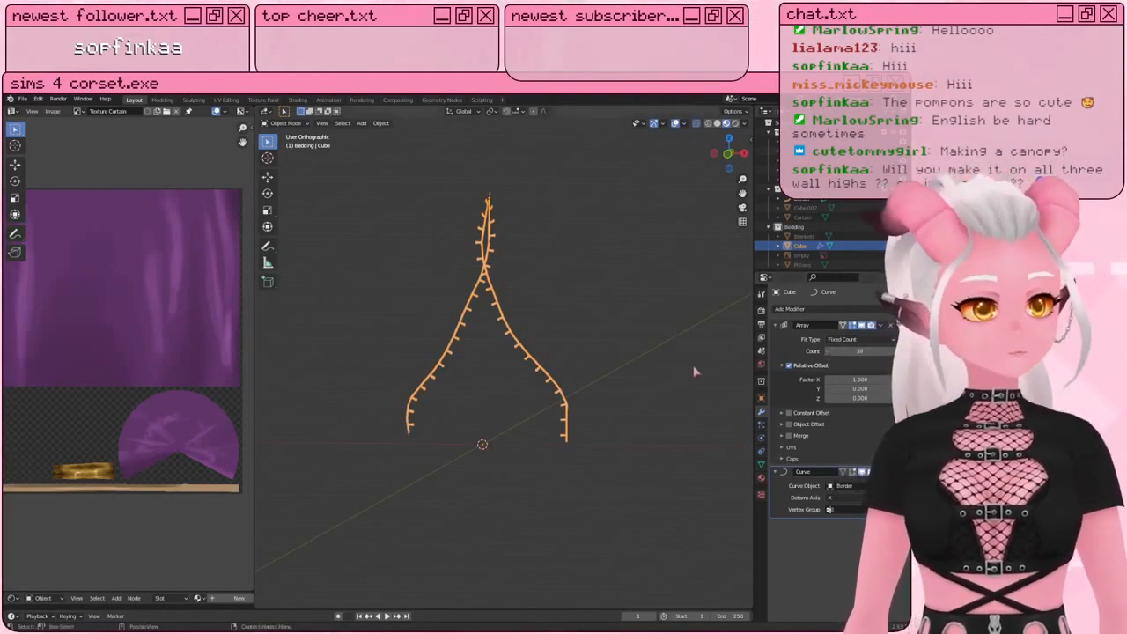
{"action": "middle_click_drag", "start_coordinate": [573, 301], "coordinate": [568, 311], "text": "shift"}
{"action": "left_click", "coordinate": [568, 311]}
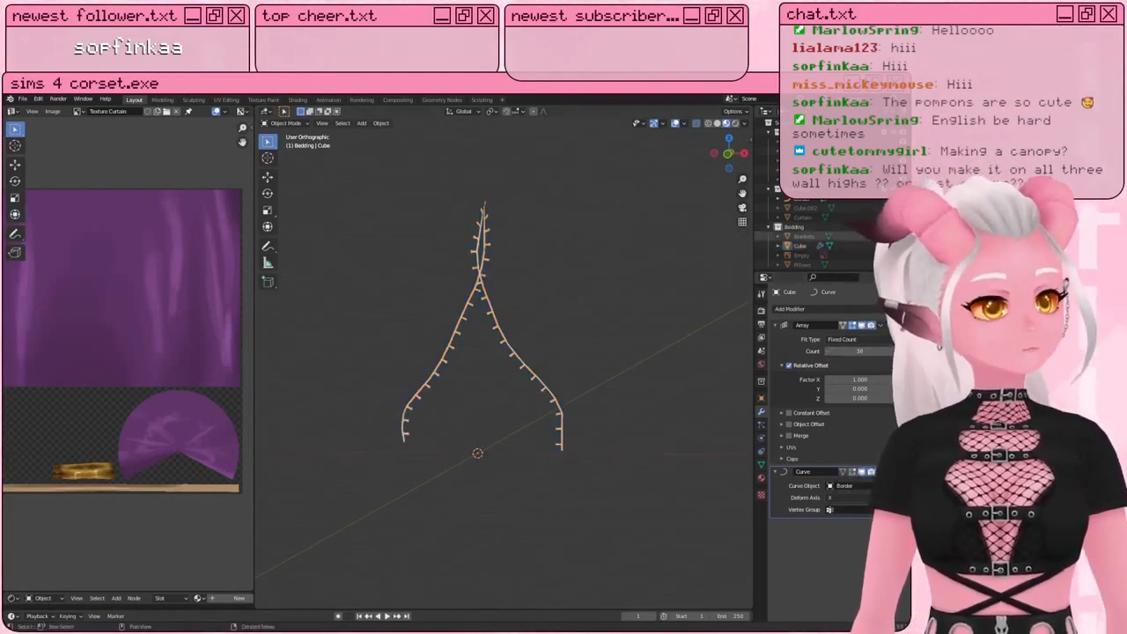
Step: Make the blankets, pillows and curtain visible again around the trim
{"action": "left_click", "coordinate": [894, 236]}
{"action": "left_click", "coordinate": [893, 265]}
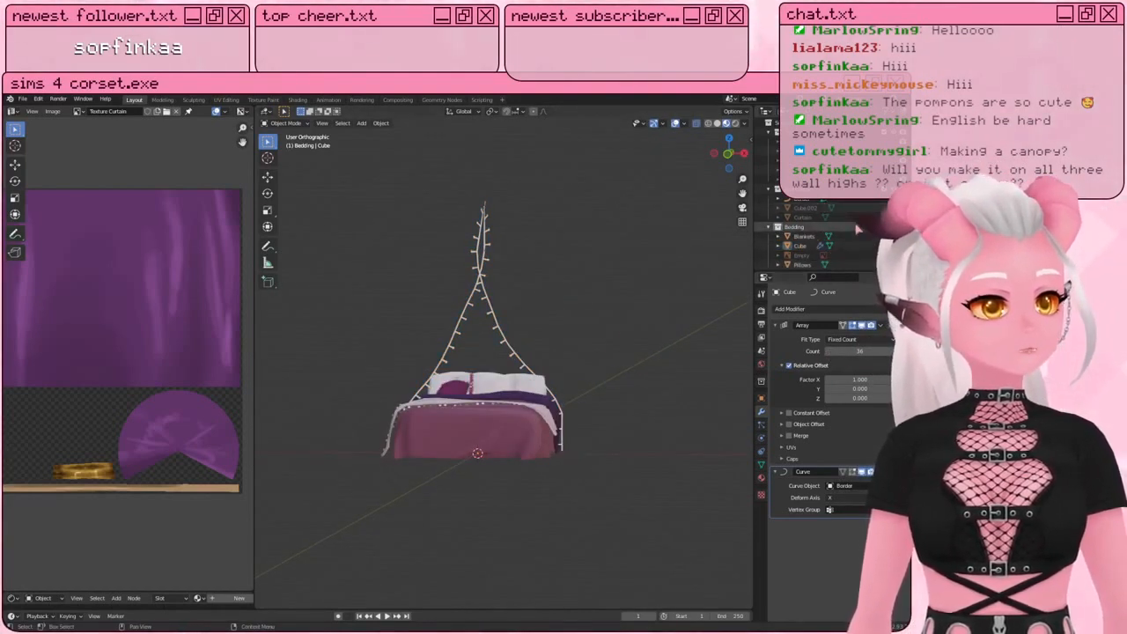
{"action": "left_click", "coordinate": [894, 218]}
{"action": "scroll", "coordinate": [626, 317], "scroll_direction": "up", "scroll_amount": 2}
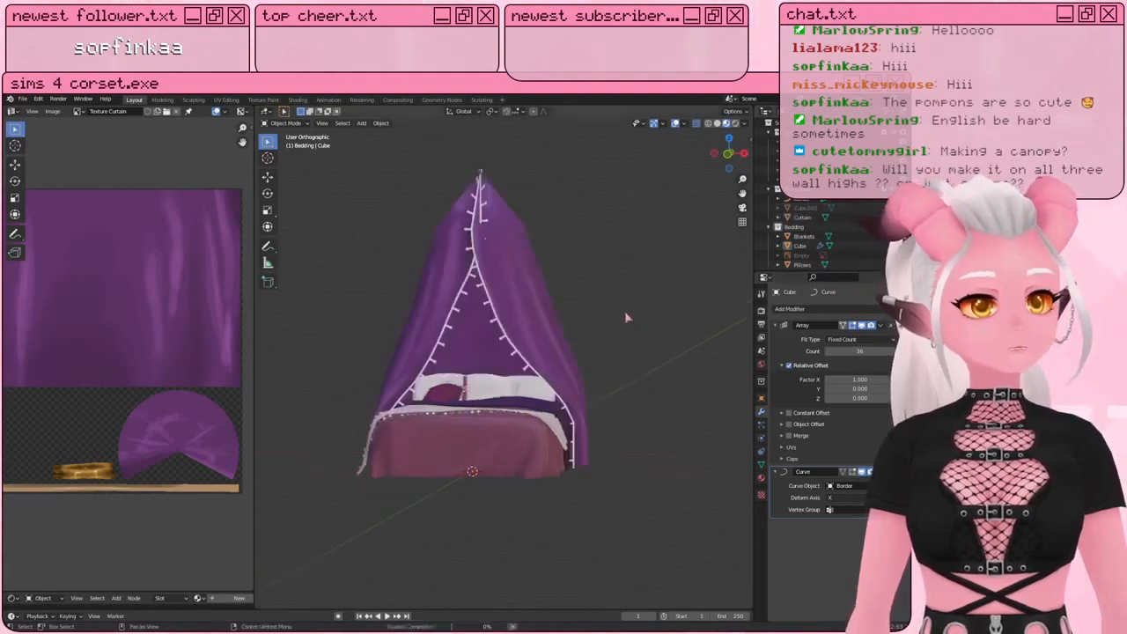
{"action": "middle_click_drag", "start_coordinate": [584, 263], "coordinate": [591, 295], "text": "shift"}
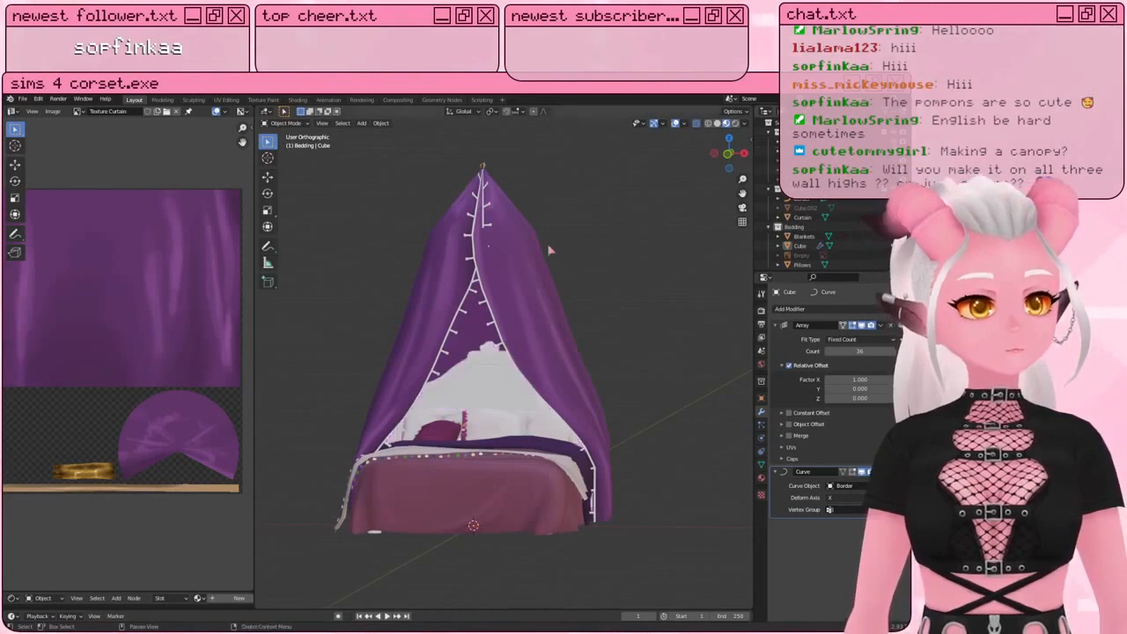
Step: Examine the trim along the curtain opening from several angles and select the strip
{"action": "middle_click_drag", "start_coordinate": [515, 292], "coordinate": [544, 304]}
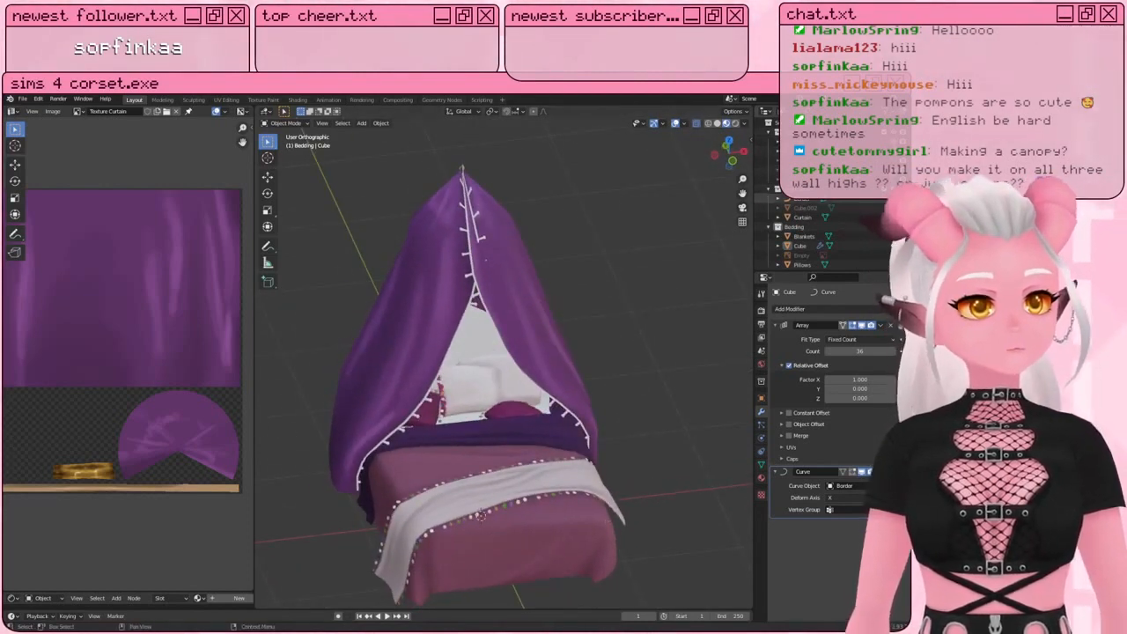
{"action": "scroll", "coordinate": [480, 516], "scroll_direction": "down", "scroll_amount": 2}
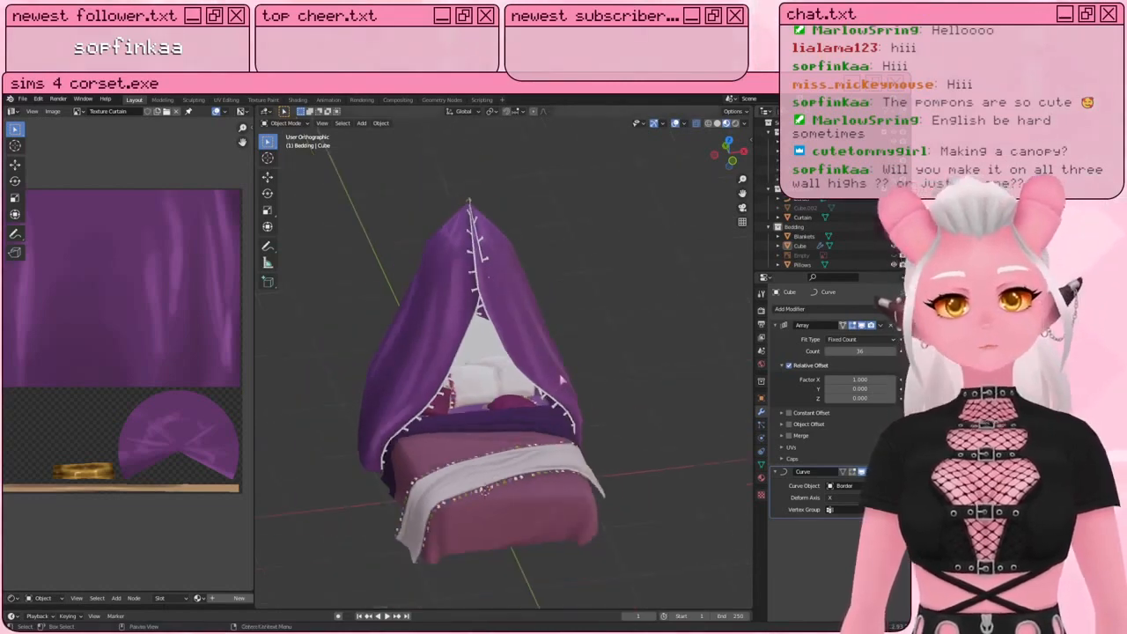
{"action": "middle_click_drag", "start_coordinate": [557, 393], "coordinate": [526, 351]}
{"action": "scroll", "coordinate": [500, 448], "scroll_direction": "up", "scroll_amount": 3}
{"action": "middle_click_drag", "start_coordinate": [475, 599], "coordinate": [508, 586]}
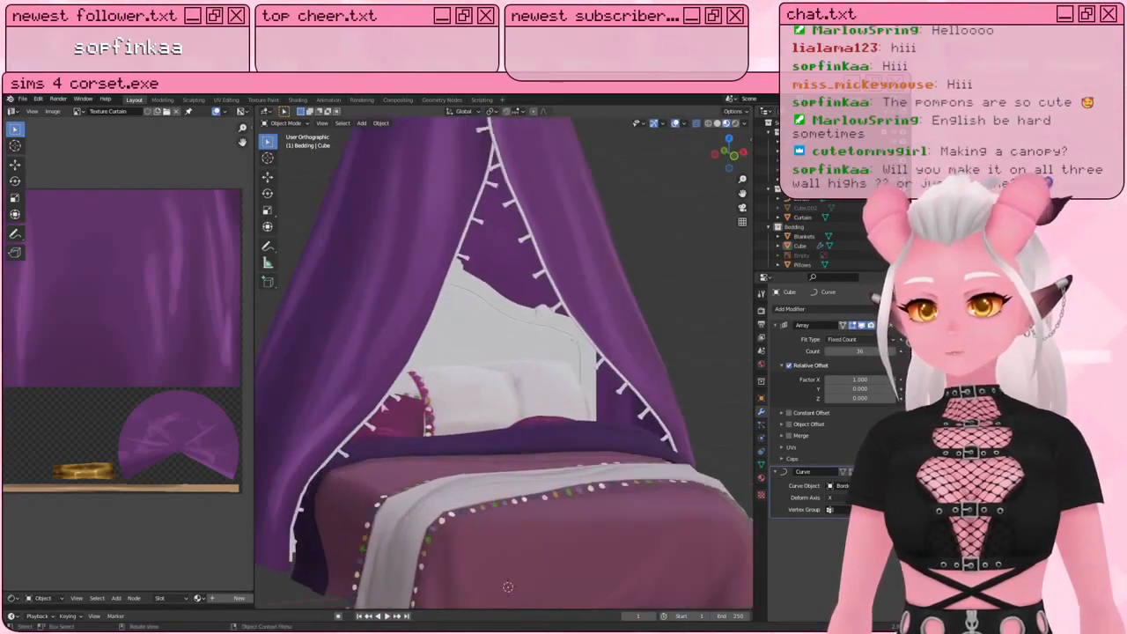
{"action": "left_click", "coordinate": [385, 404]}
{"action": "scroll", "coordinate": [385, 404], "scroll_direction": "down", "scroll_amount": 3}
{"action": "middle_click_drag", "start_coordinate": [385, 404], "coordinate": [333, 380]}
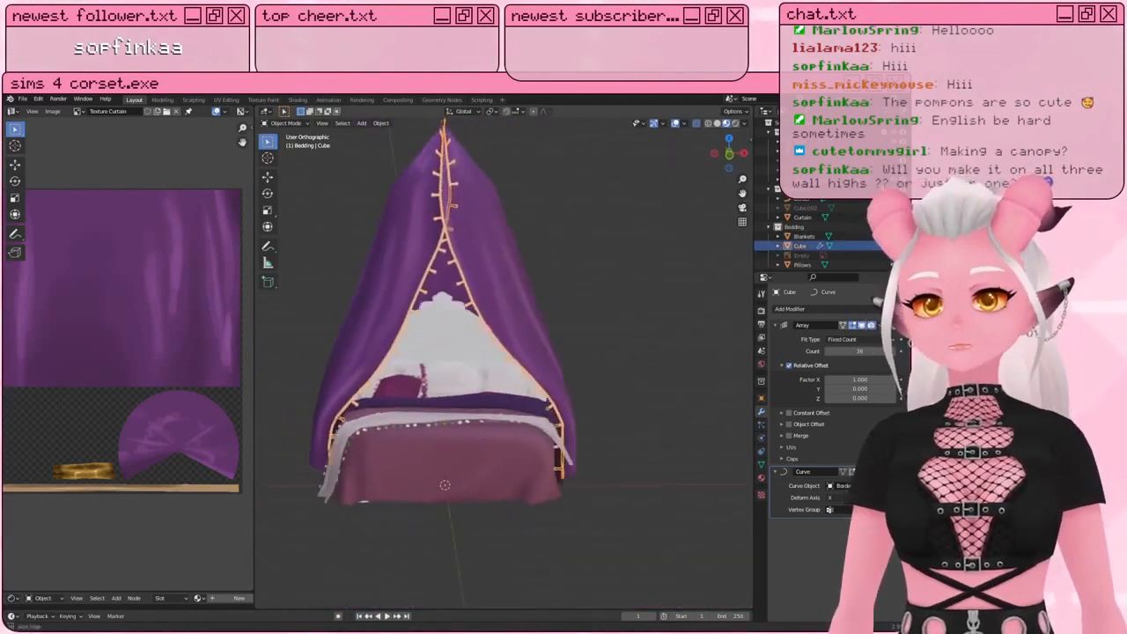
{"action": "middle_click_drag", "start_coordinate": [396, 335], "coordinate": [445, 326]}
{"action": "key", "text": "KP_1"}
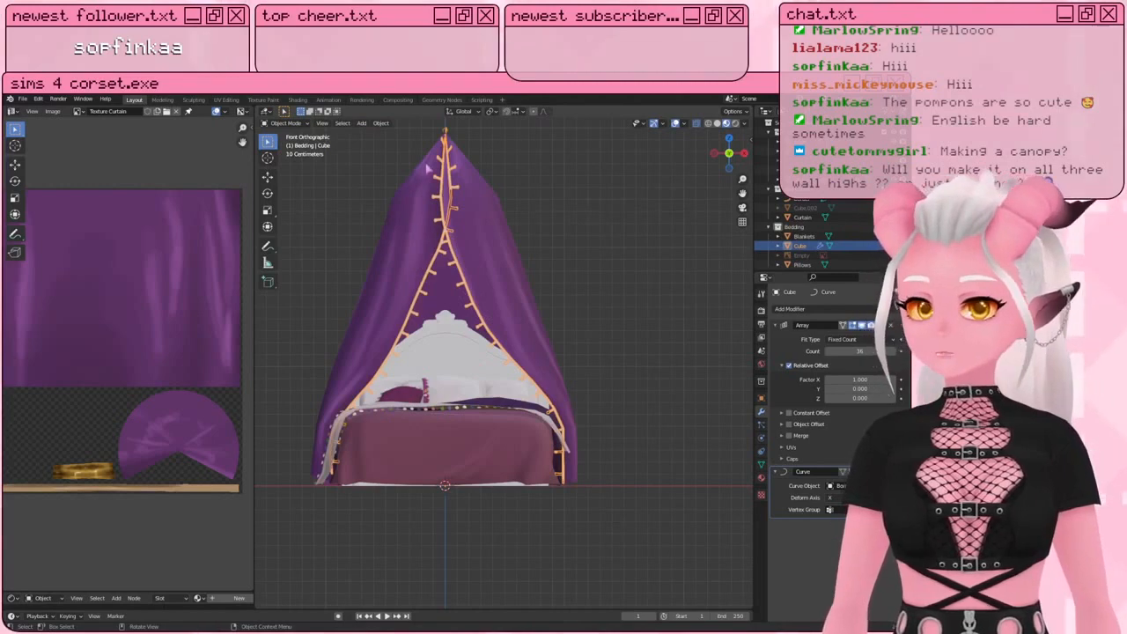
Step: Select both end loops of the strip in Edit Mode and scale them to about 0.7 around Individual Origins
{"action": "key", "text": "Tab"}
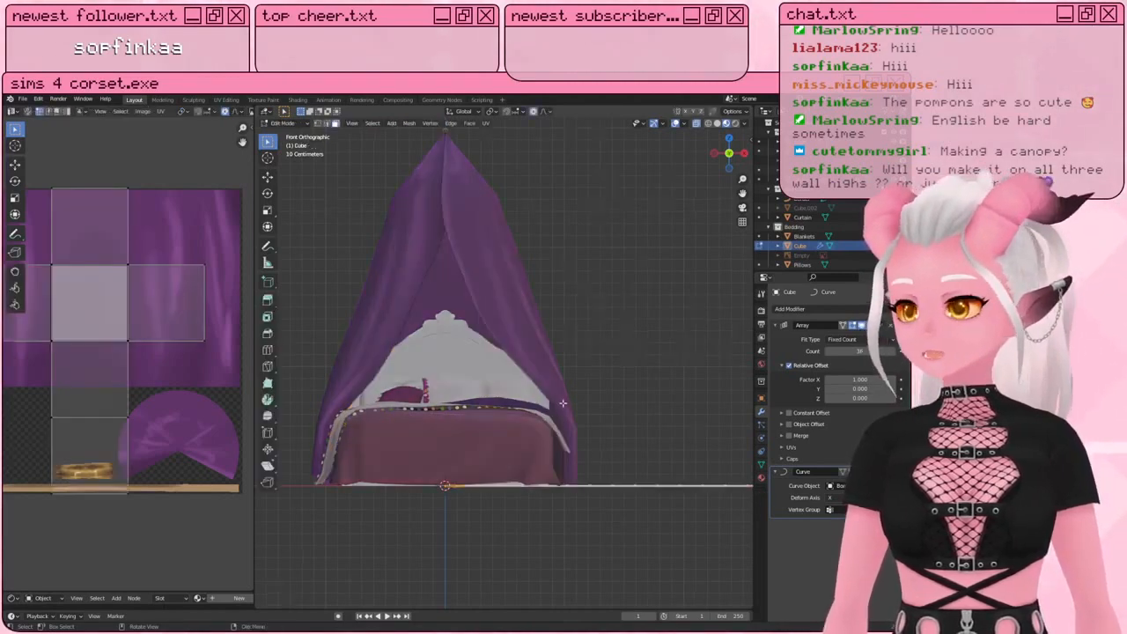
{"action": "scroll", "coordinate": [566, 418], "scroll_direction": "up", "scroll_amount": 2}
{"action": "middle_click_drag", "start_coordinate": [567, 418], "coordinate": [524, 315], "text": "shift"}
{"action": "key", "text": "alt+a"}
{"action": "scroll", "coordinate": [466, 360], "scroll_direction": "up", "scroll_amount": 5}
{"action": "middle_click_drag", "start_coordinate": [375, 395], "coordinate": [570, 384], "text": "shift"}
{"action": "scroll", "coordinate": [588, 337], "scroll_direction": "up", "scroll_amount": 6}
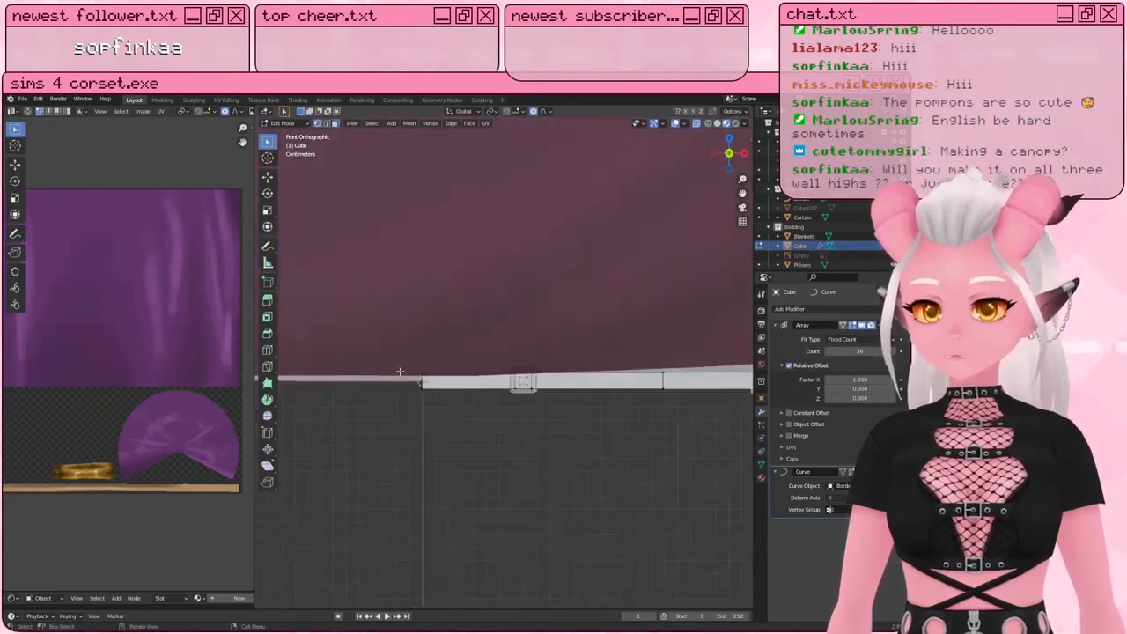
{"action": "middle_click_drag", "start_coordinate": [405, 385], "coordinate": [426, 352]}
{"action": "key", "text": "a"}
{"action": "key", "text": "alt+a"}
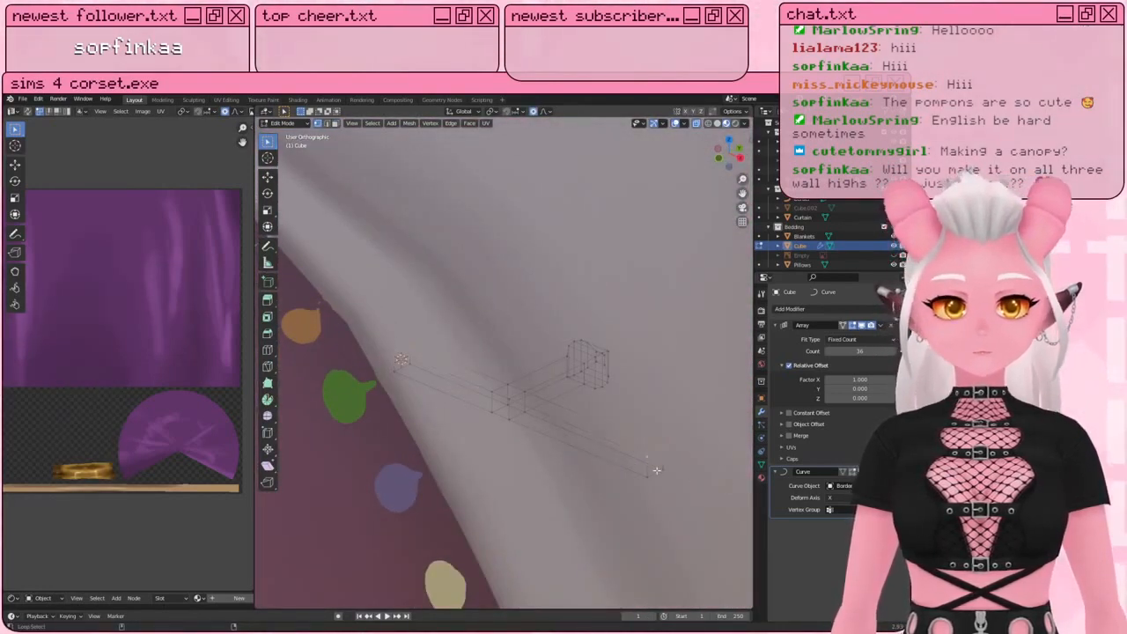
{"action": "left_click", "coordinate": [657, 470], "text": "alt"}
{"action": "left_click", "coordinate": [398, 372], "text": "alt+shift"}
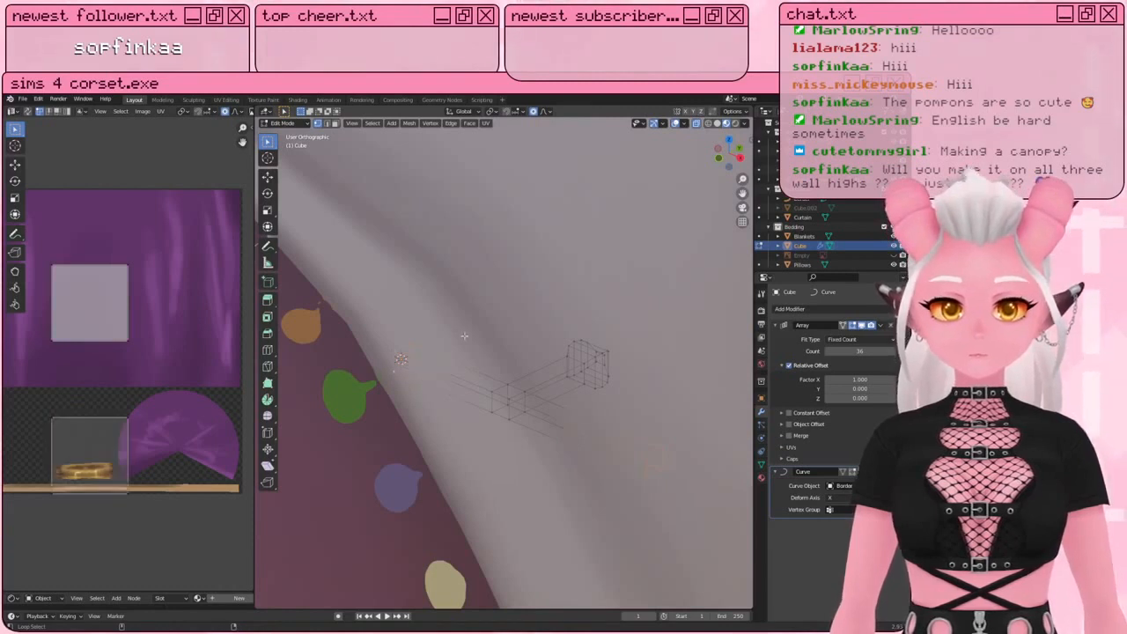
{"action": "left_click", "coordinate": [493, 111]}
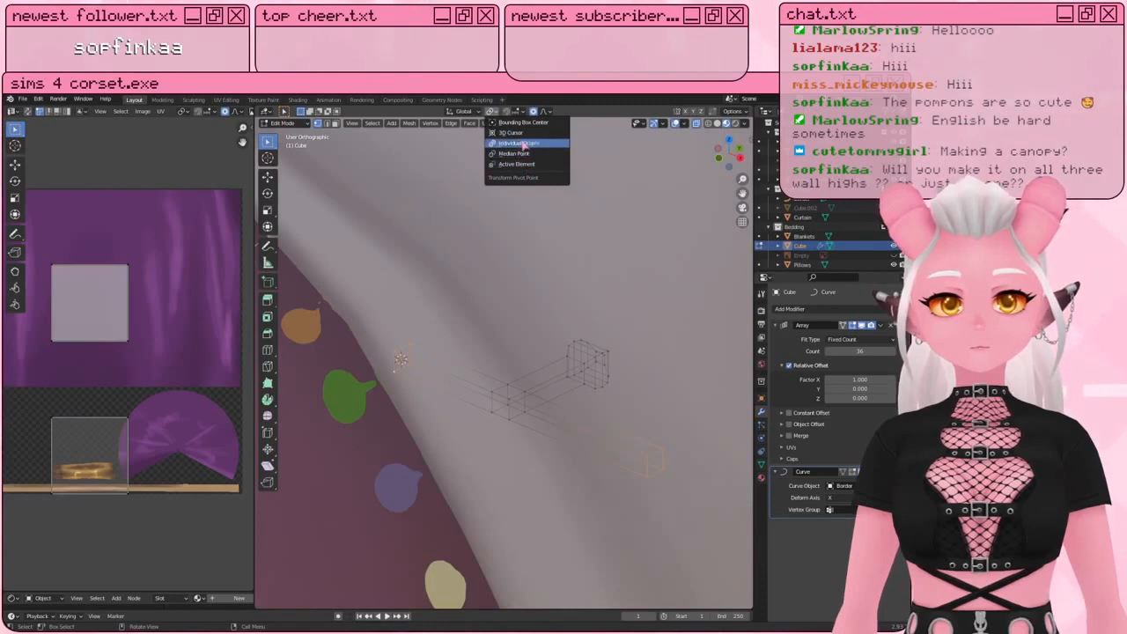
{"action": "left_click", "coordinate": [523, 143]}
{"action": "key", "text": "s"}
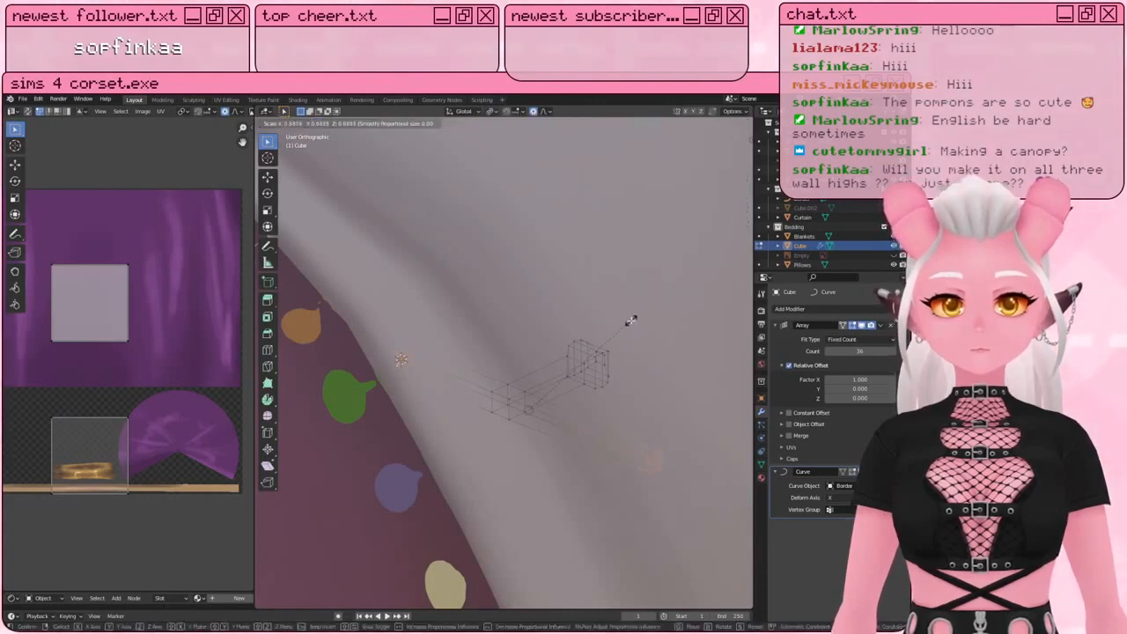
{"action": "left_click", "coordinate": [631, 320]}
Step: Scale the strip's middle loop, where the ornament's stem attaches, to about 0.69
{"action": "key", "text": "a"}
{"action": "left_click", "coordinate": [521, 399], "text": "alt"}
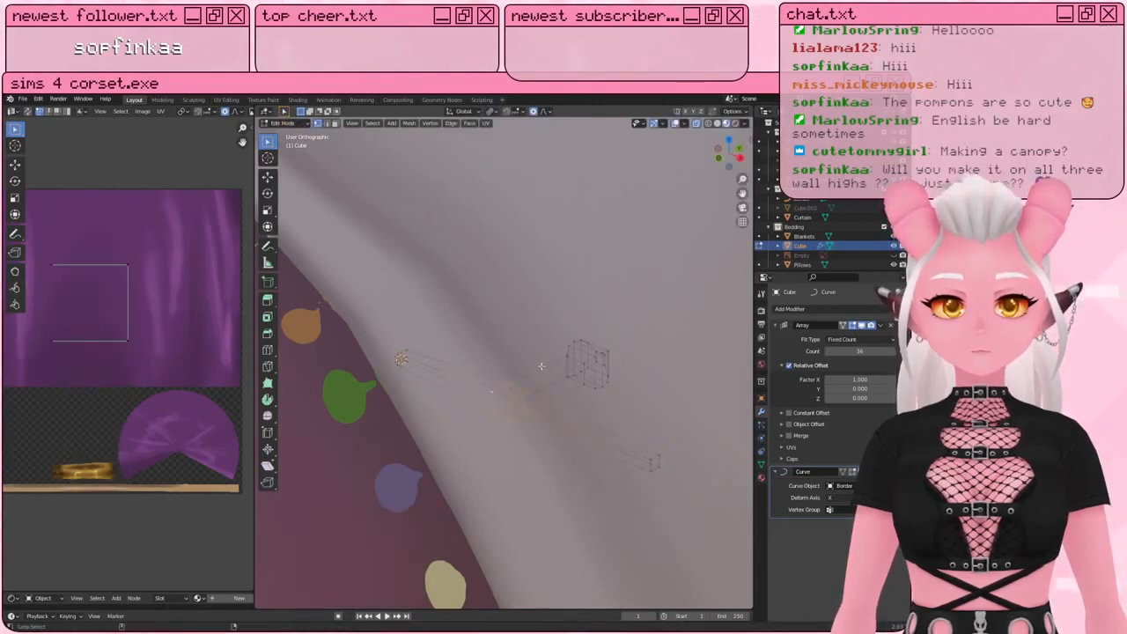
{"action": "key", "text": "s"}
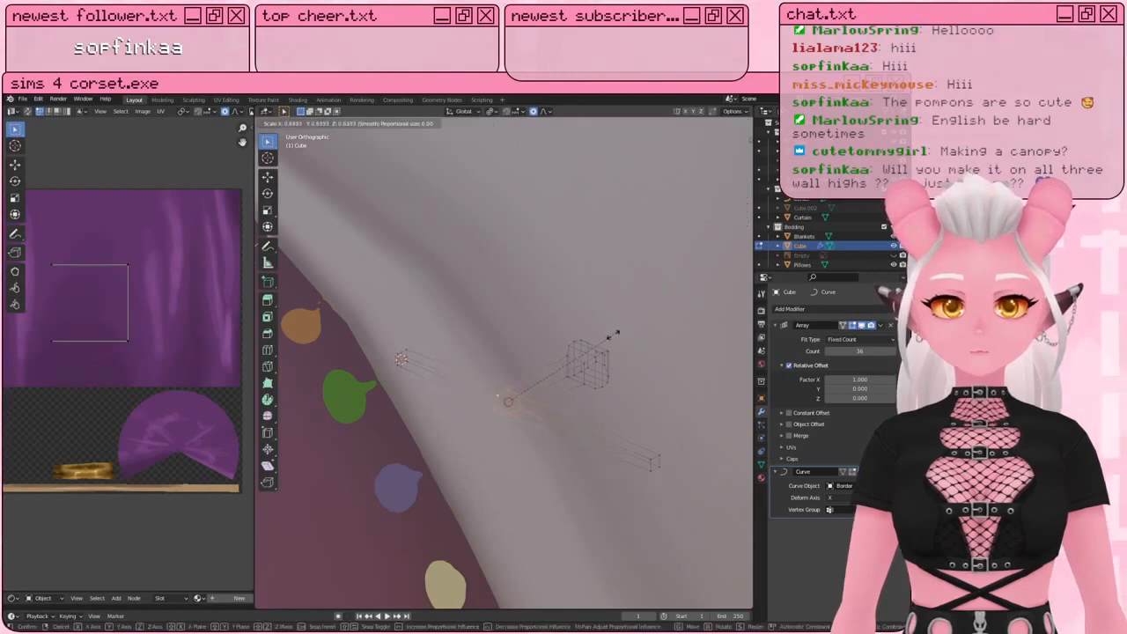
{"action": "left_click", "coordinate": [627, 330]}
{"action": "scroll", "coordinate": [617, 339], "scroll_direction": "down", "scroll_amount": 4}
{"action": "scroll", "coordinate": [603, 352], "scroll_direction": "up", "scroll_amount": 4}
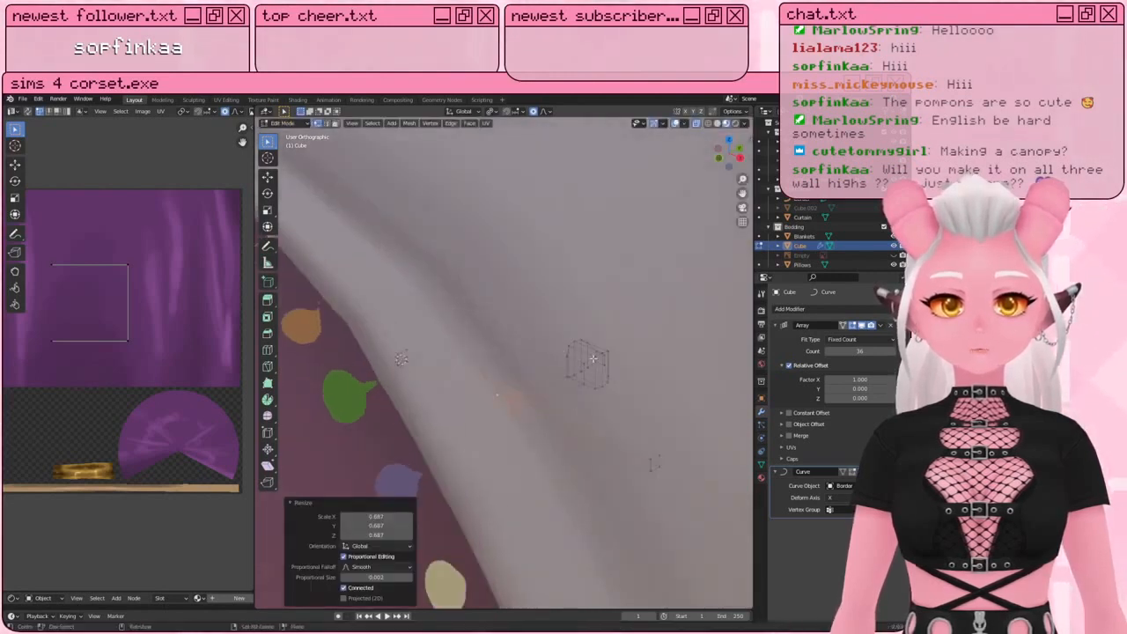
Step: Scale the loop where the ornament's stem meets its block to about 0.58, leave Edit Mode and deselect the strip
{"action": "middle_click_drag", "start_coordinate": [597, 359], "coordinate": [483, 317], "text": "shift"}
{"action": "scroll", "coordinate": [483, 317], "scroll_direction": "up", "scroll_amount": 4}
{"action": "key", "text": "a"}
{"action": "key", "text": "a"}
{"action": "key", "text": "s"}
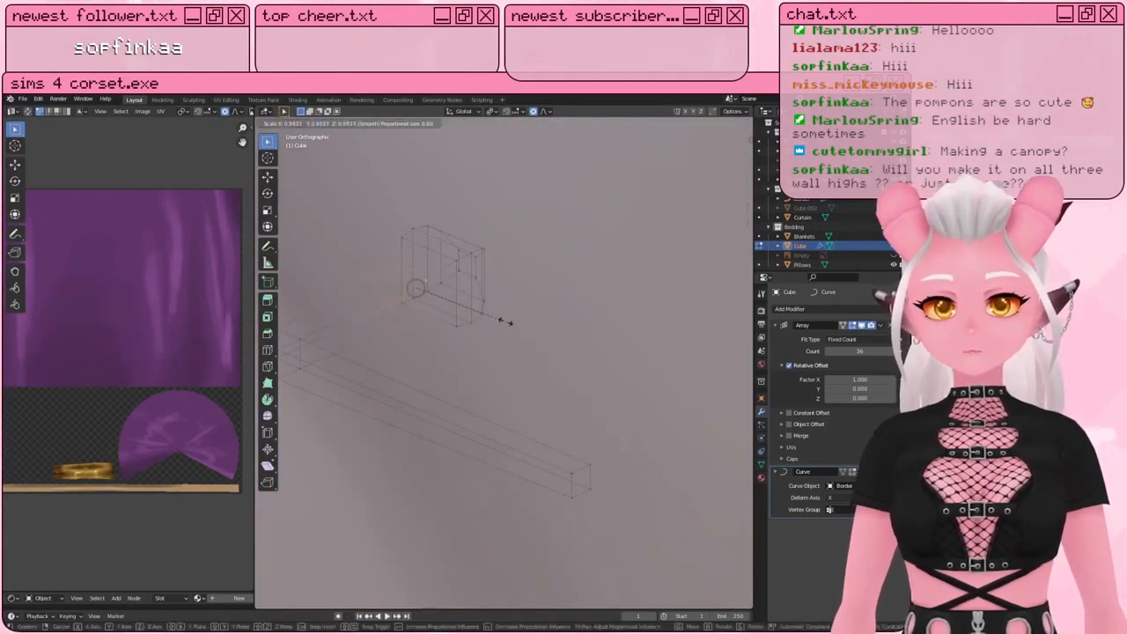
{"action": "left_click", "coordinate": [513, 323]}
{"action": "scroll", "coordinate": [508, 322], "scroll_direction": "down", "scroll_amount": 16}
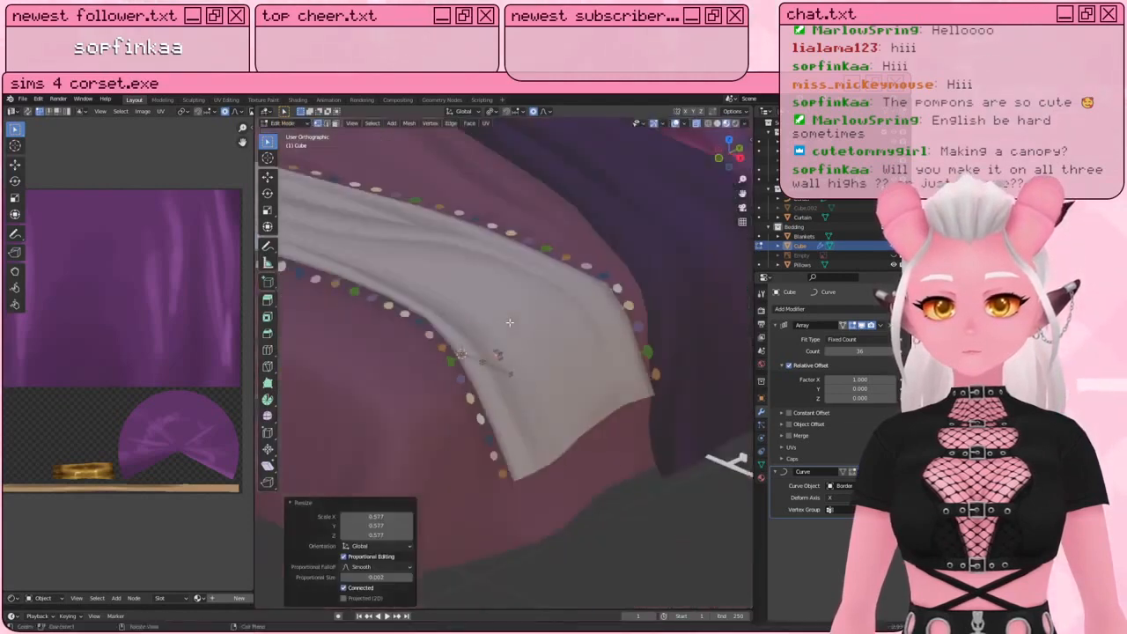
{"action": "key", "text": "Tab"}
{"action": "left_click", "coordinate": [570, 455]}
{"action": "scroll", "coordinate": [568, 423], "scroll_direction": "up", "scroll_amount": 3}
{"action": "middle_click_drag", "start_coordinate": [550, 312], "coordinate": [627, 386], "text": "shift"}
{"action": "middle_click_drag", "start_coordinate": [572, 265], "coordinate": [529, 369], "text": "shift"}
{"action": "middle_click_drag", "start_coordinate": [528, 369], "coordinate": [458, 323]}
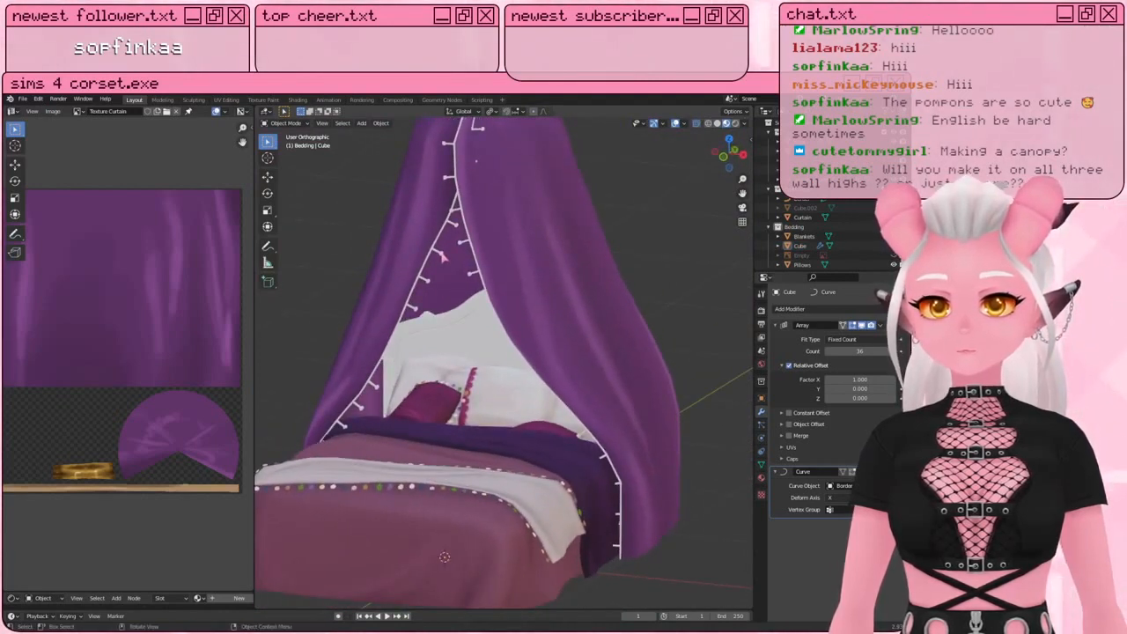
Step: Delete the lowest point at each end of the Border curve in Edit Mode, so the trim path stops higher above the floor
{"action": "left_click", "coordinate": [443, 255]}
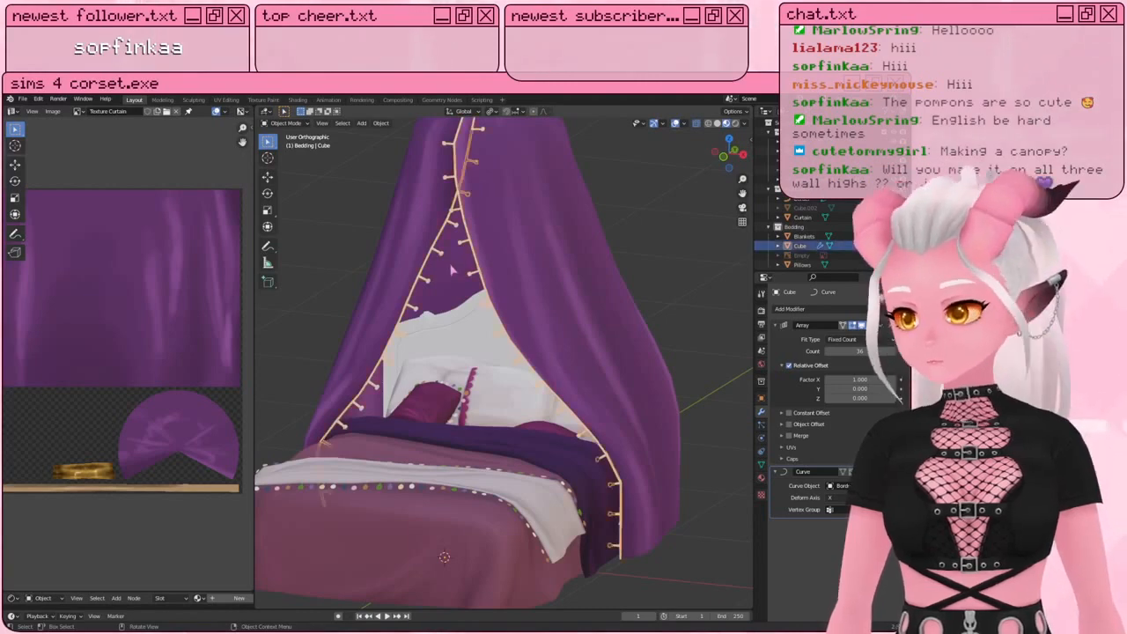
{"action": "key", "text": "KP_1"}
{"action": "middle_click_drag", "start_coordinate": [504, 217], "coordinate": [491, 305], "text": "shift"}
{"action": "scroll", "coordinate": [492, 308], "scroll_direction": "down", "scroll_amount": 1}
{"action": "middle_click_drag", "start_coordinate": [494, 348], "coordinate": [492, 320], "text": "shift"}
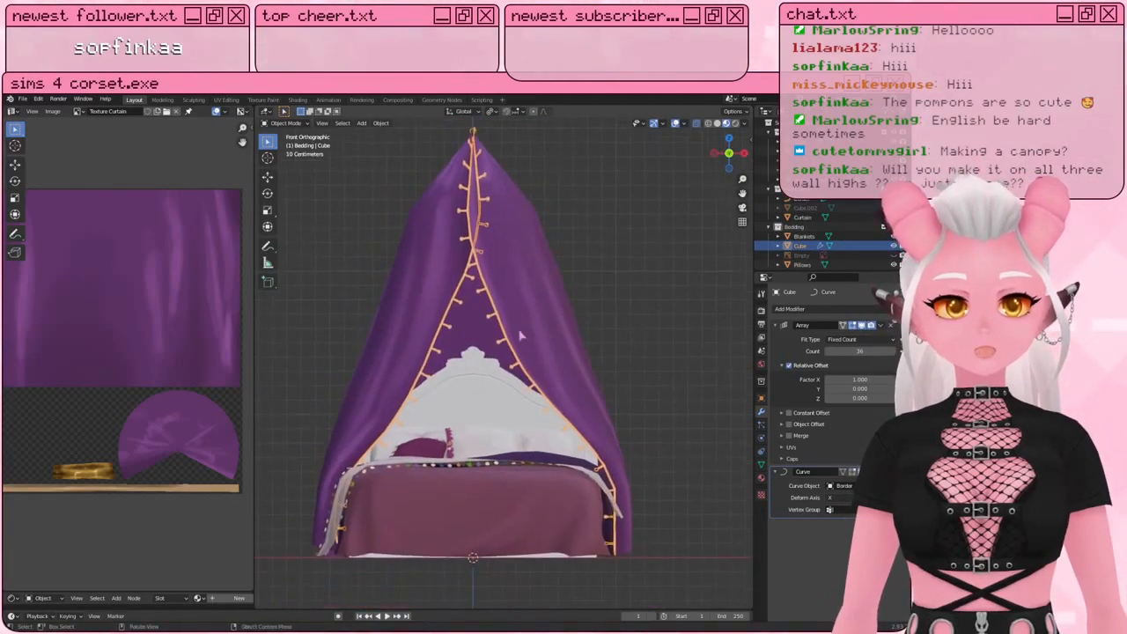
{"action": "key", "text": "Tab"}
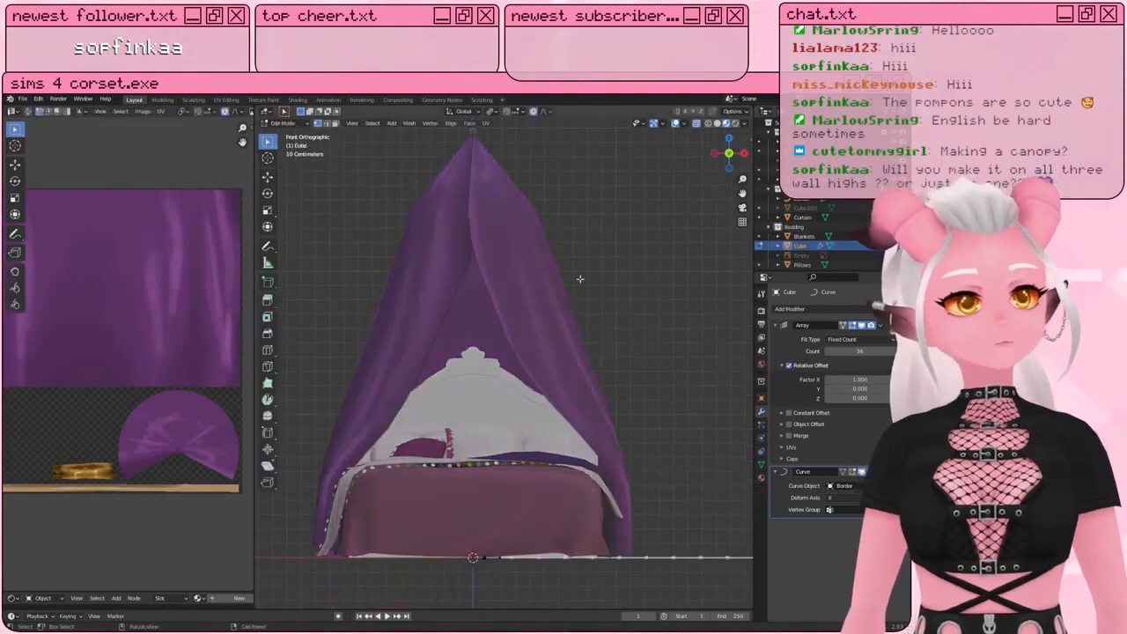
{"action": "key", "text": "Tab"}
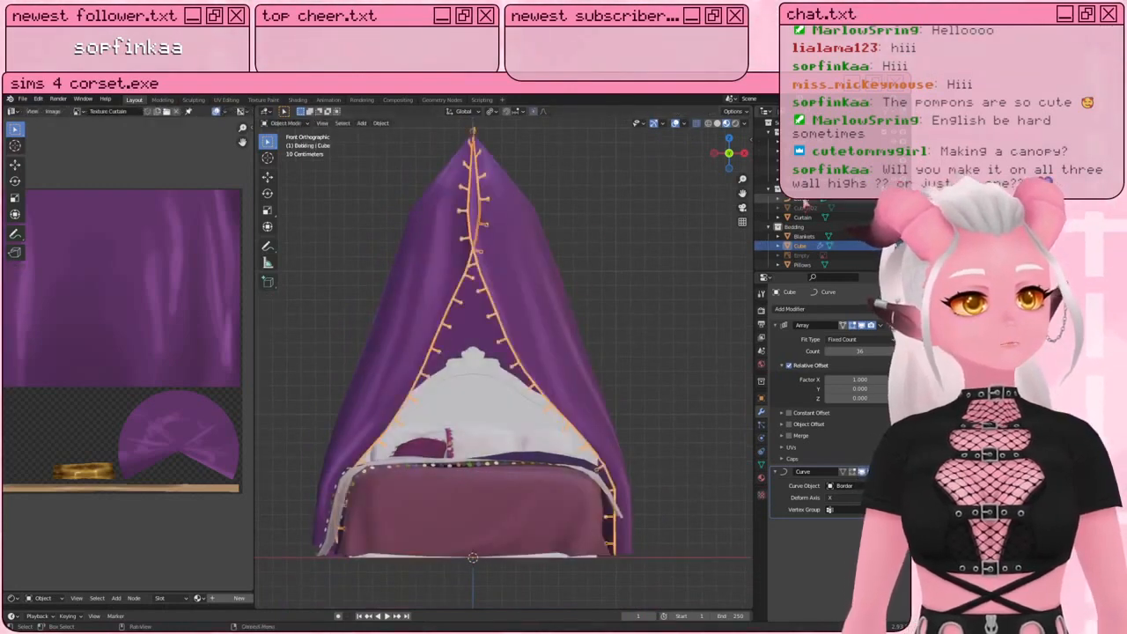
{"action": "left_click", "coordinate": [803, 200]}
{"action": "middle_click_drag", "start_coordinate": [540, 470], "coordinate": [537, 441], "text": "shift"}
{"action": "key", "text": "Tab"}
{"action": "middle_click_drag", "start_coordinate": [427, 502], "coordinate": [420, 488], "text": "shift"}
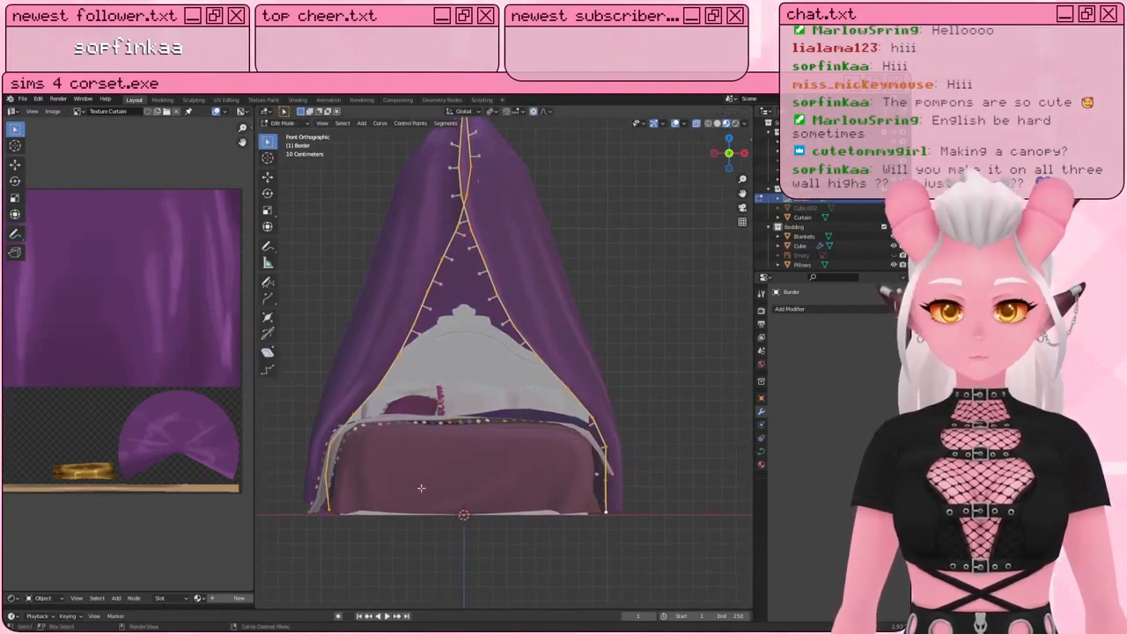
{"action": "left_click", "coordinate": [326, 509]}
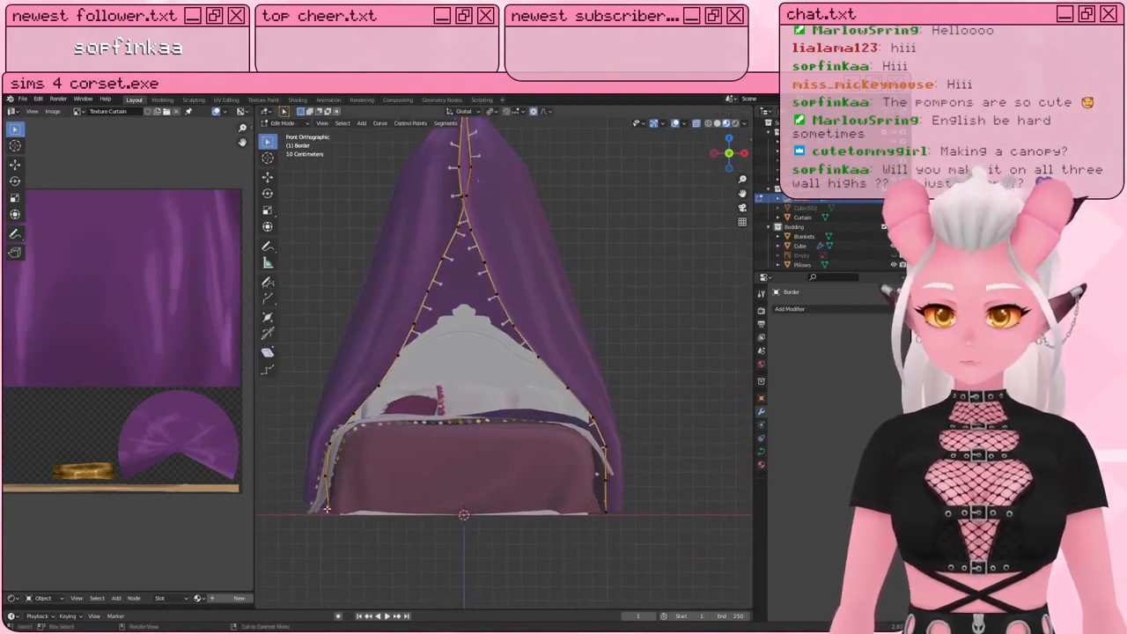
{"action": "key", "text": "x"}
{"action": "left_click", "coordinate": [531, 441]}
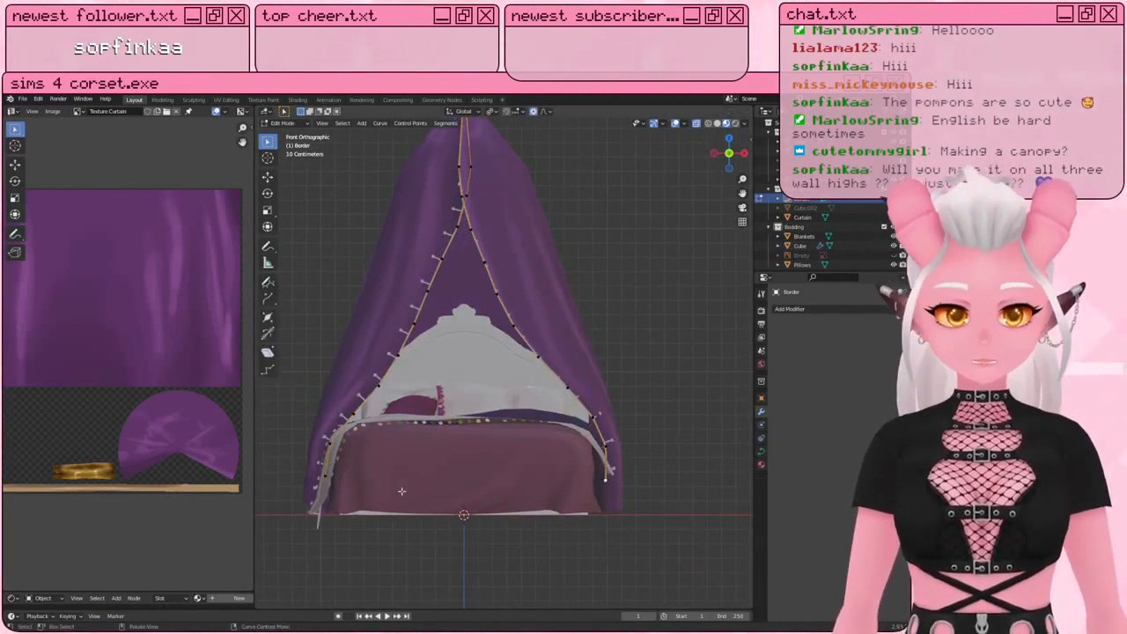
{"action": "middle_click_drag", "start_coordinate": [437, 460], "coordinate": [612, 319]}
{"action": "key", "text": "Tab"}
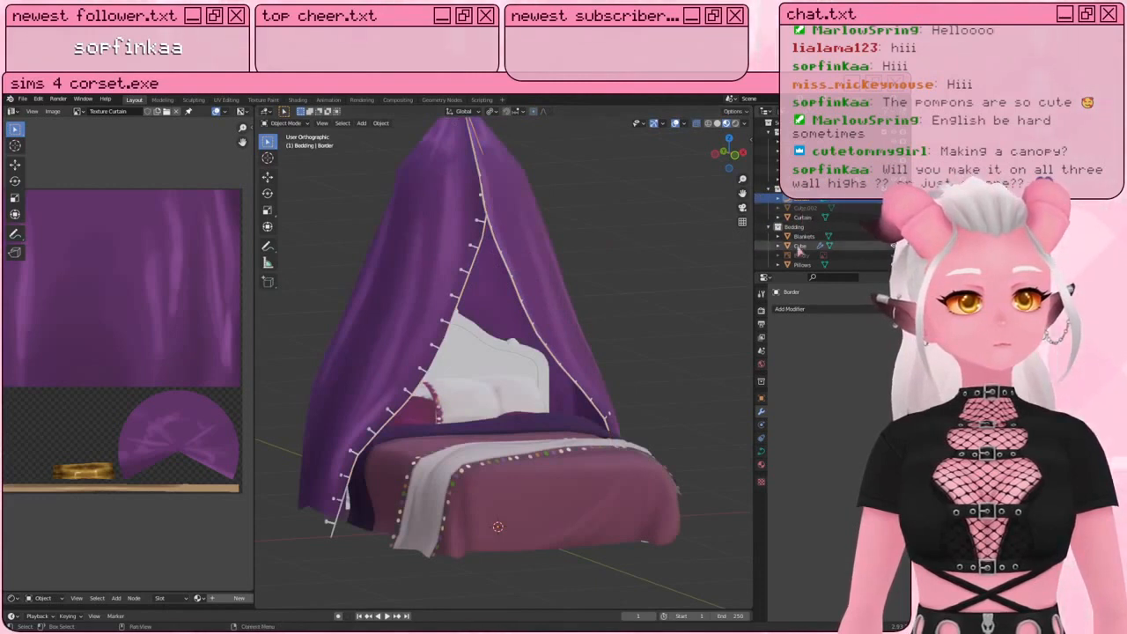
Step: Rename the trim strip object to Lights, set its Array count to 34 and deselect it
{"action": "left_click", "coordinate": [800, 247]}
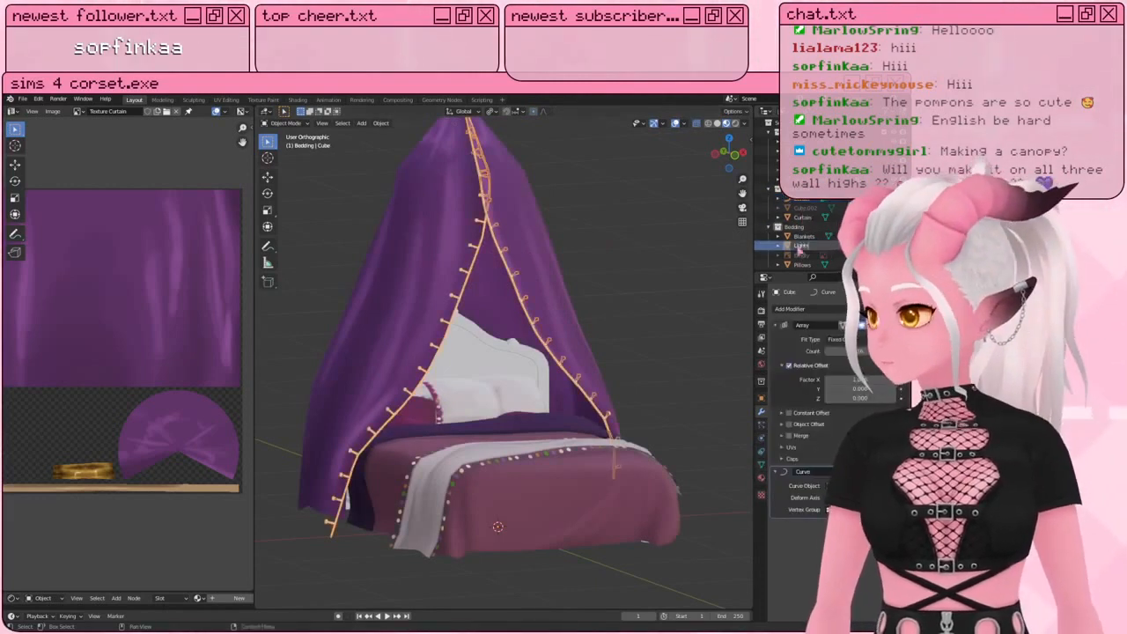
{"action": "key", "text": "Return"}
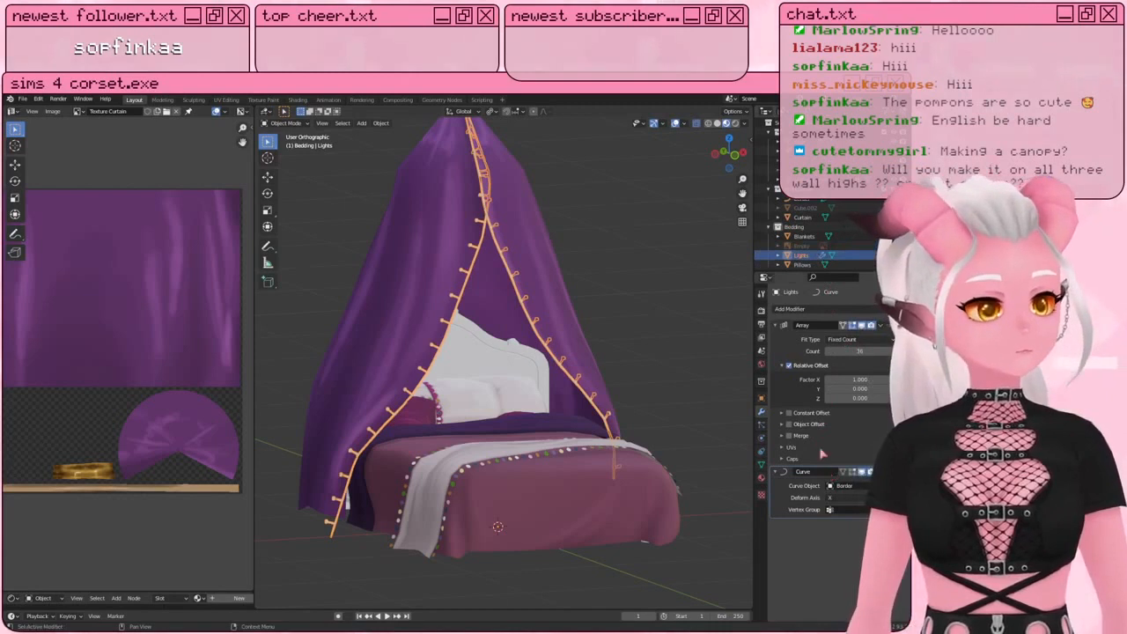
{"action": "left_click", "coordinate": [827, 353]}
{"action": "left_click", "coordinate": [827, 353]}
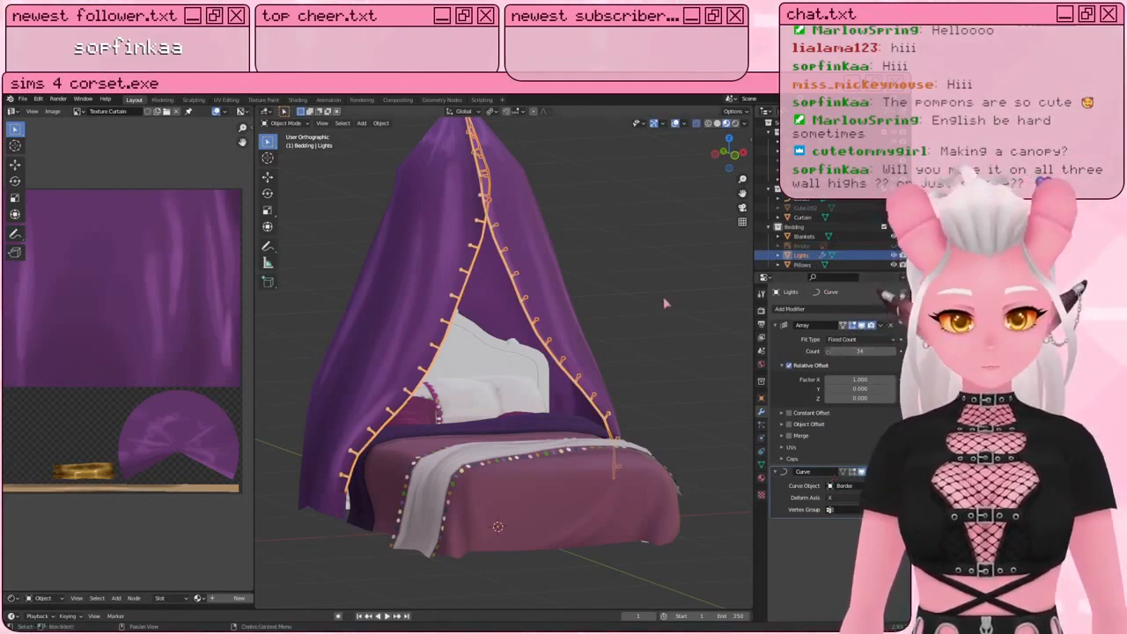
{"action": "left_click", "coordinate": [665, 301]}
Step: Change the transform pivot point and rotate the whole Lights mesh 180° in Edit Mode from the right view
{"action": "scroll", "coordinate": [653, 284], "scroll_direction": "down", "scroll_amount": 2}
{"action": "mouse_move", "coordinate": [651, 282]}
{"action": "middle_mouse_down"}
{"action": "mouse_move", "coordinate": [596, 284]}
{"action": "mouse_move", "coordinate": [640, 294]}
{"action": "middle_mouse_up"}
{"action": "scroll", "coordinate": [499, 273], "scroll_direction": "up", "scroll_amount": 3}
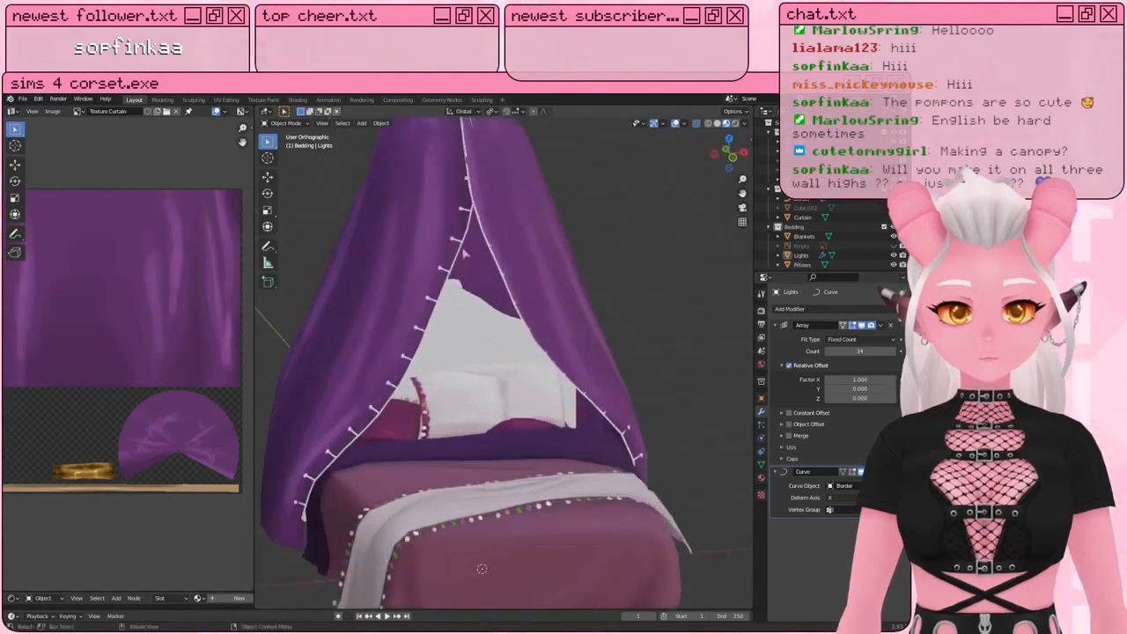
{"action": "left_click", "coordinate": [462, 242]}
{"action": "mouse_move", "coordinate": [481, 265]}
{"action": "middle_mouse_down"}
{"action": "mouse_move", "coordinate": [412, 256]}
{"action": "mouse_move", "coordinate": [465, 258]}
{"action": "middle_mouse_up"}
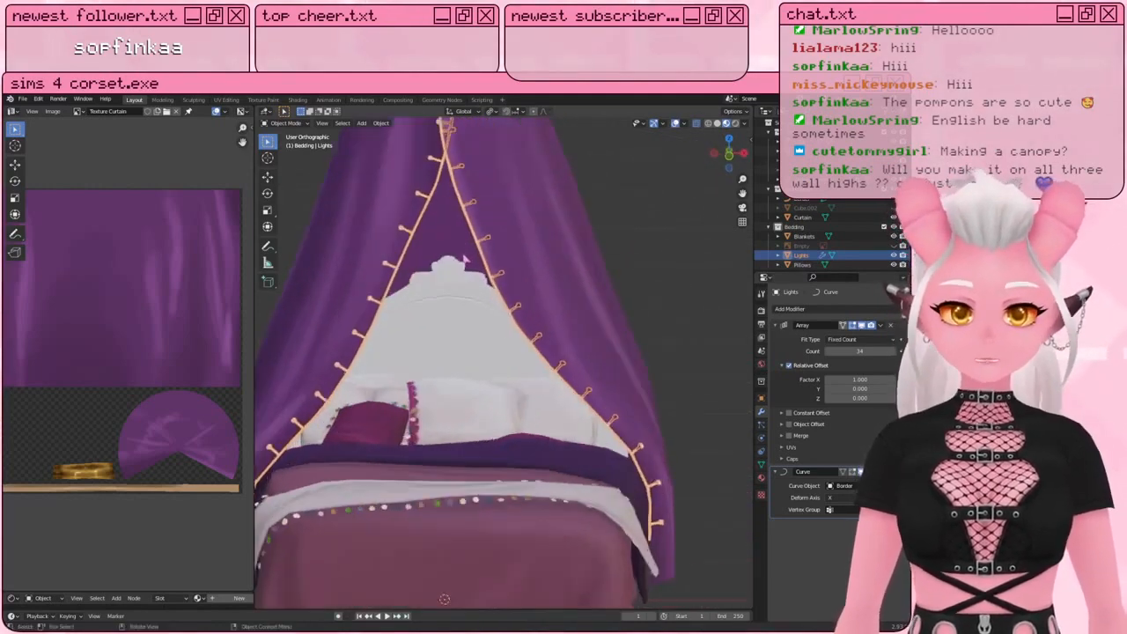
{"action": "scroll", "coordinate": [466, 257], "scroll_direction": "down", "scroll_amount": 4}
{"action": "key", "text": "Tab"}
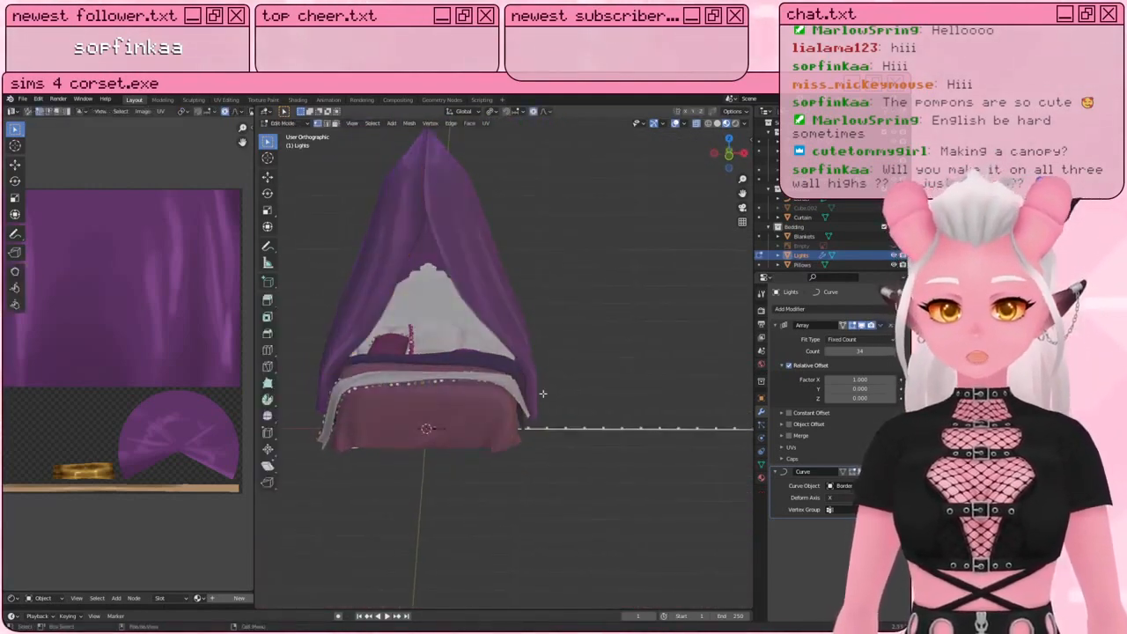
{"action": "key", "text": "KP_3"}
{"action": "scroll", "coordinate": [572, 400], "scroll_direction": "up", "scroll_amount": 4}
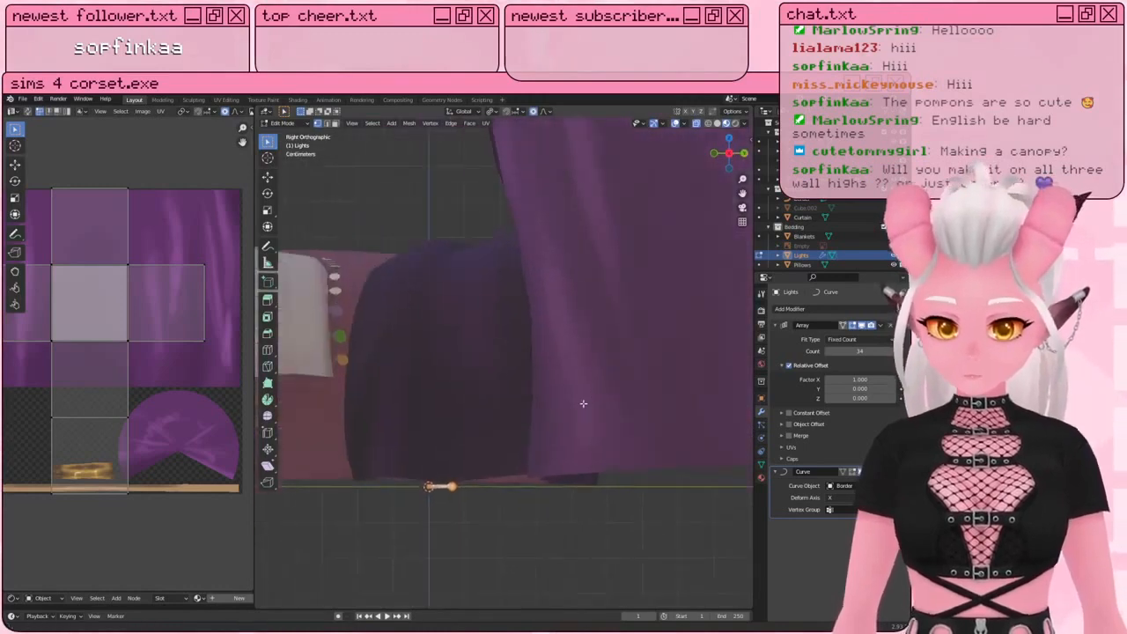
{"action": "key", "text": "r"}
{"action": "key", "text": "Escape"}
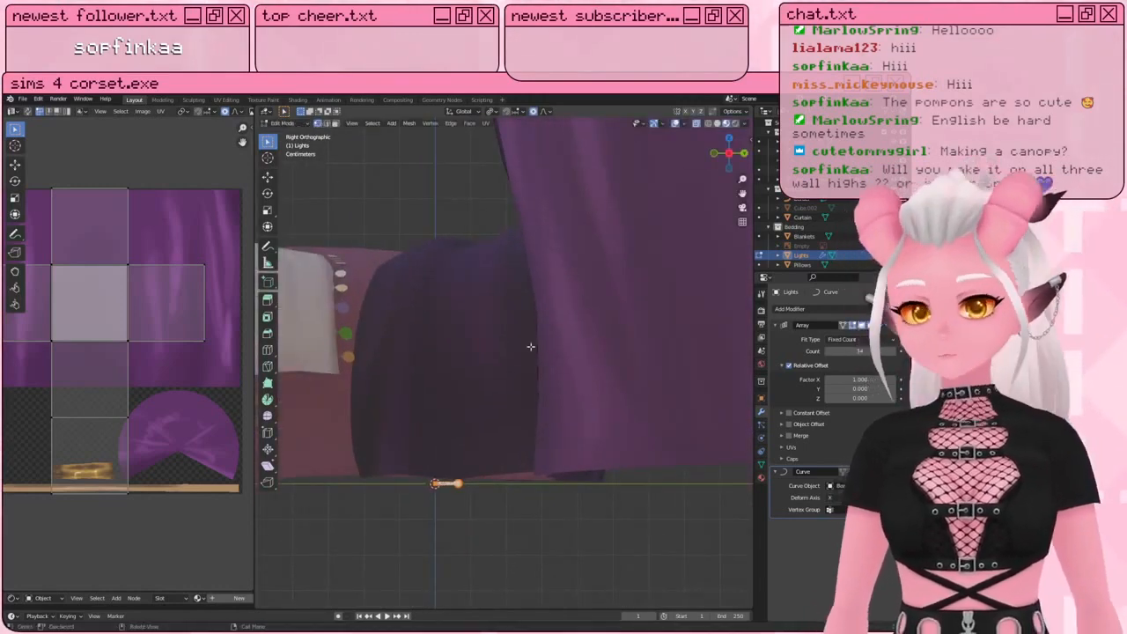
{"action": "left_click", "coordinate": [492, 111]}
{"action": "left_click", "coordinate": [506, 133]}
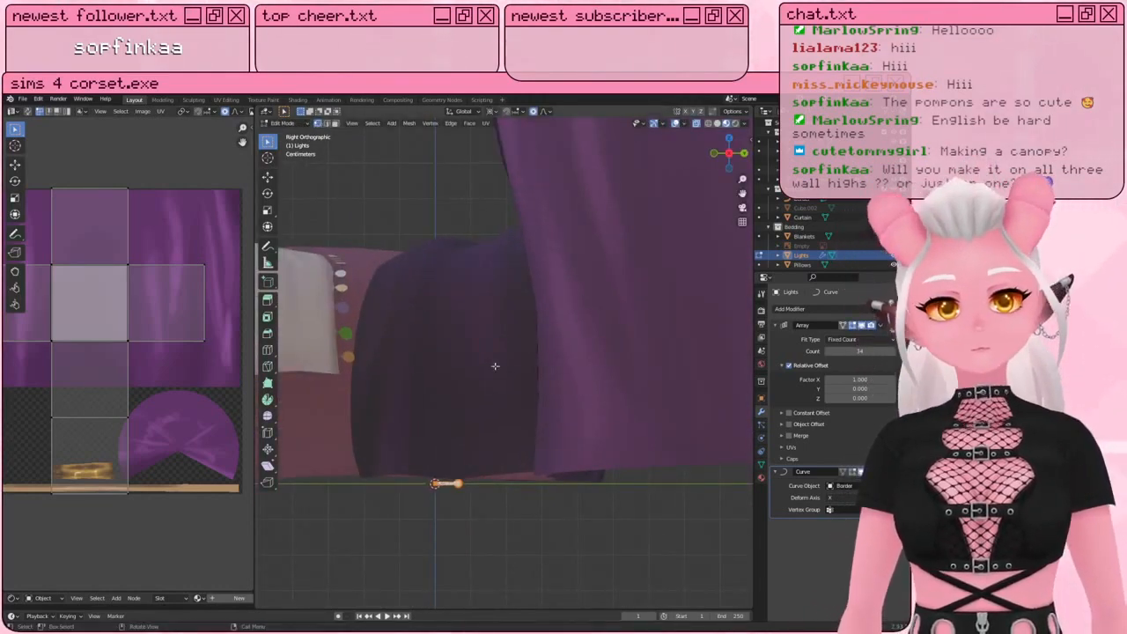
{"action": "type", "text": "r180"}
{"action": "key", "text": "Return"}
{"action": "key", "text": "Tab"}
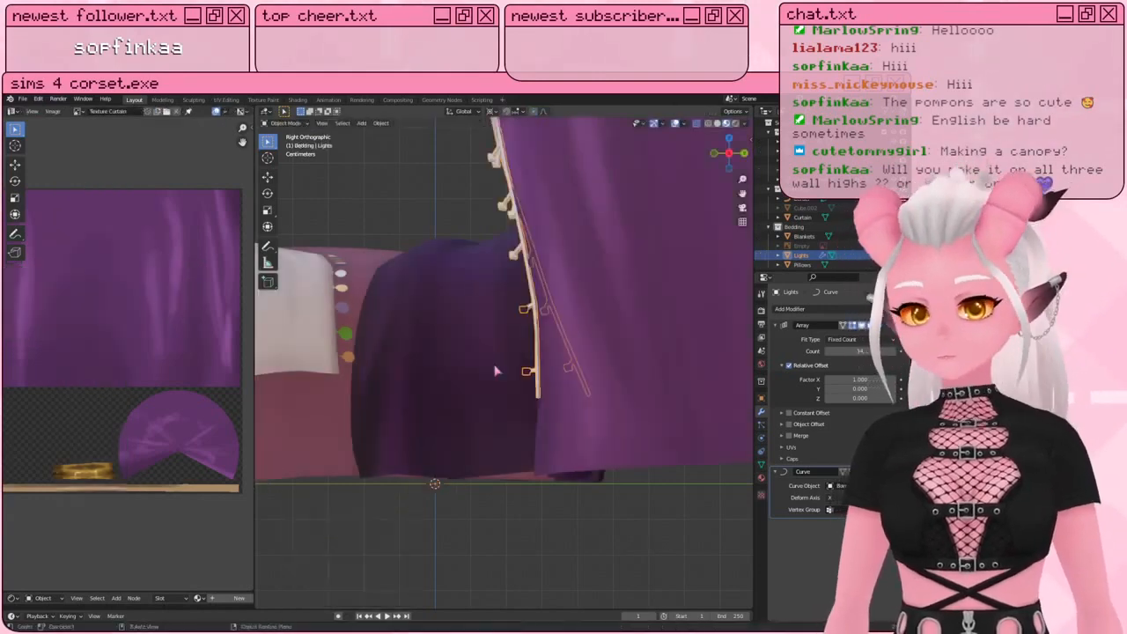
Step: Examine the ornaments along the curtain opening from several angles, up to the canopy's peak, and save the file
{"action": "scroll", "coordinate": [498, 367], "scroll_direction": "down", "scroll_amount": 2}
{"action": "middle_click_drag", "start_coordinate": [453, 121], "coordinate": [493, 371]}
{"action": "scroll", "coordinate": [508, 325], "scroll_direction": "down", "scroll_amount": 4}
{"action": "scroll", "coordinate": [431, 358], "scroll_direction": "up", "scroll_amount": 6}
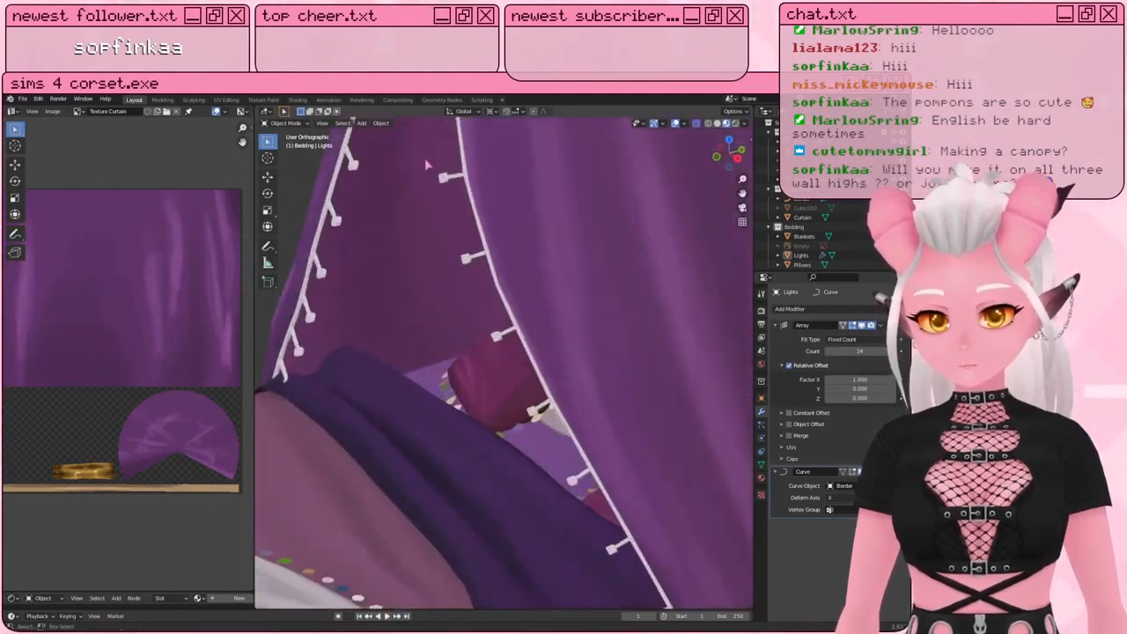
{"action": "scroll", "coordinate": [426, 163], "scroll_direction": "down", "scroll_amount": 6}
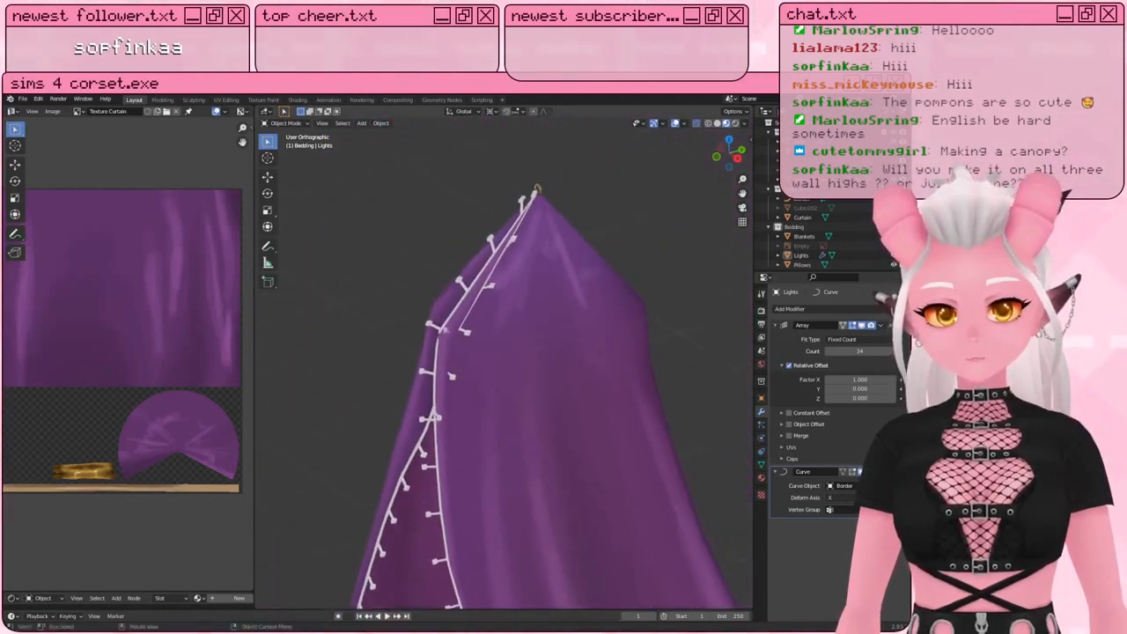
{"action": "middle_click_drag", "start_coordinate": [519, 312], "coordinate": [532, 319]}
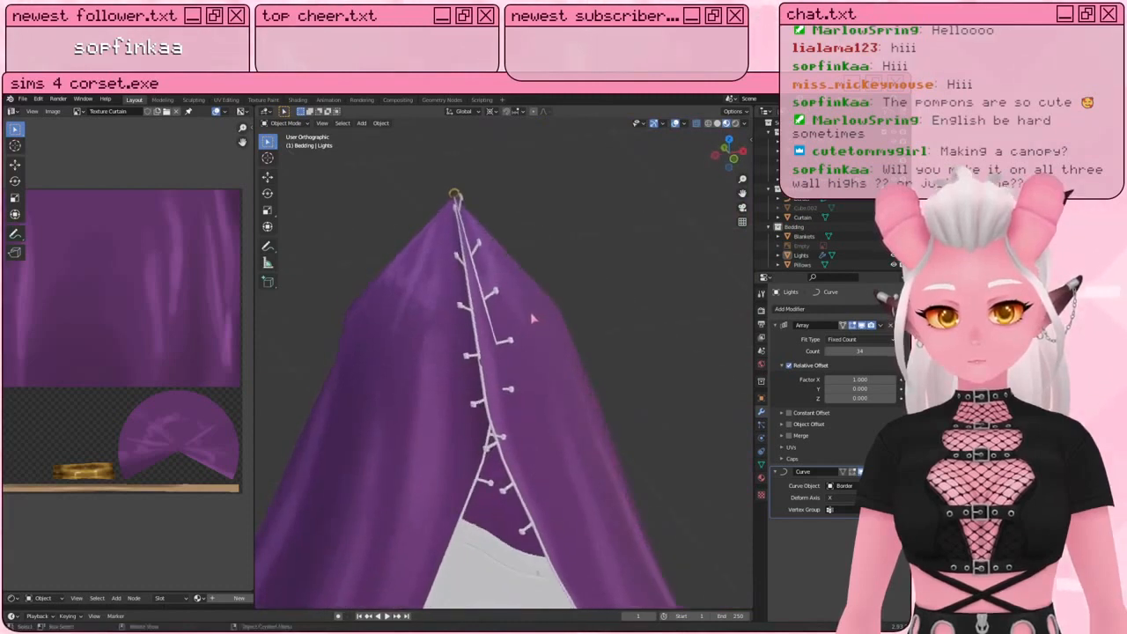
{"action": "scroll", "coordinate": [531, 315], "scroll_direction": "down", "scroll_amount": 6}
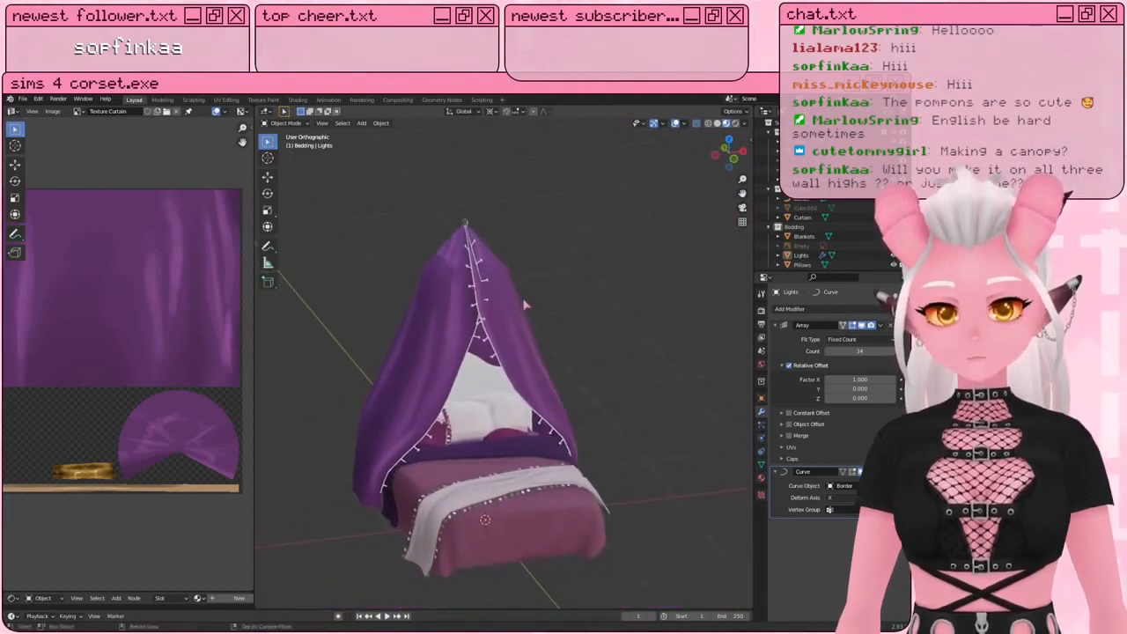
{"action": "middle_click_drag", "start_coordinate": [525, 304], "coordinate": [444, 295]}
{"action": "key", "text": "ctrl+s"}
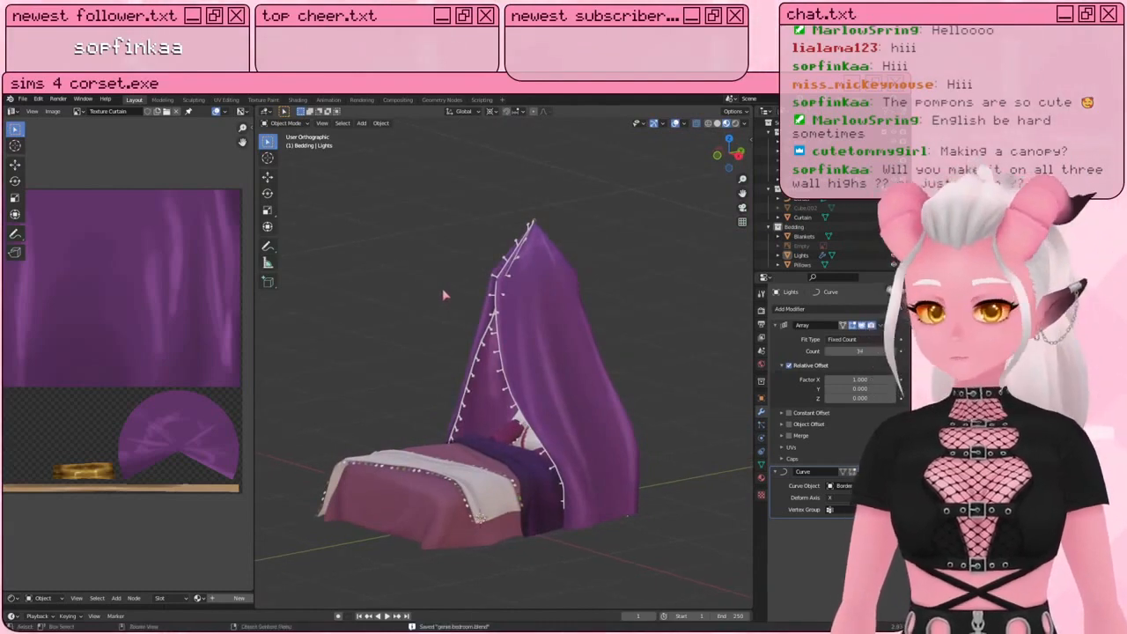
Step: Apply the Array and Curve modifiers on the Lights trim
{"action": "scroll", "coordinate": [443, 292], "scroll_direction": "up", "scroll_amount": 4}
{"action": "left_click", "coordinate": [494, 381]}
{"action": "middle_click_drag", "start_coordinate": [496, 385], "coordinate": [484, 374]}
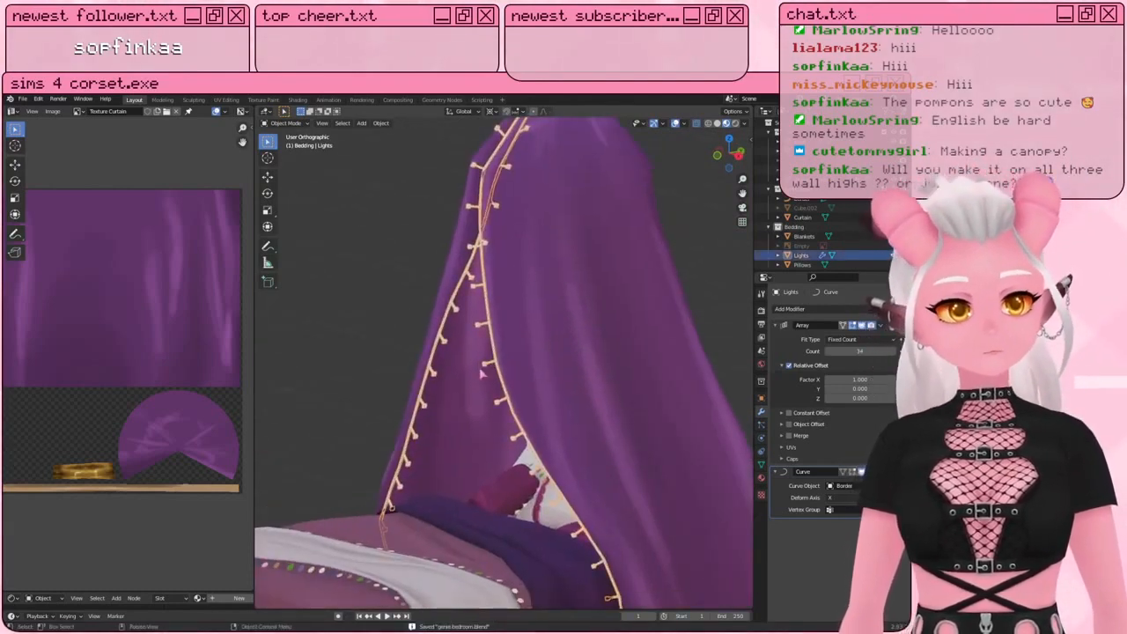
{"action": "left_click", "coordinate": [881, 325]}
{"action": "left_click", "coordinate": [832, 337]}
{"action": "left_click", "coordinate": [881, 325]}
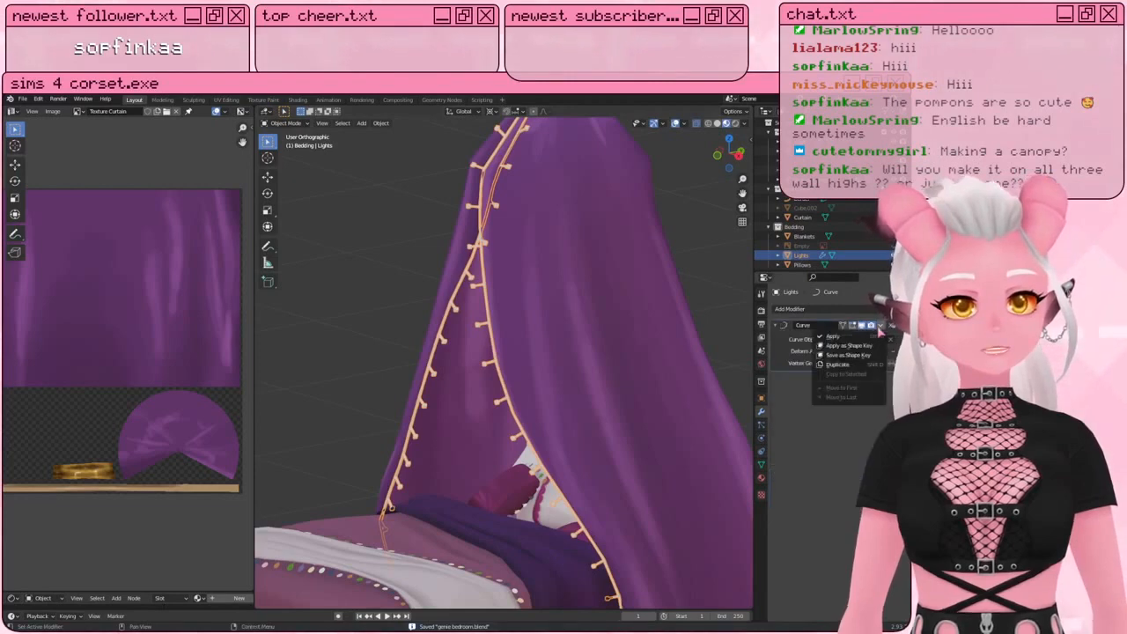
{"action": "left_click", "coordinate": [871, 336]}
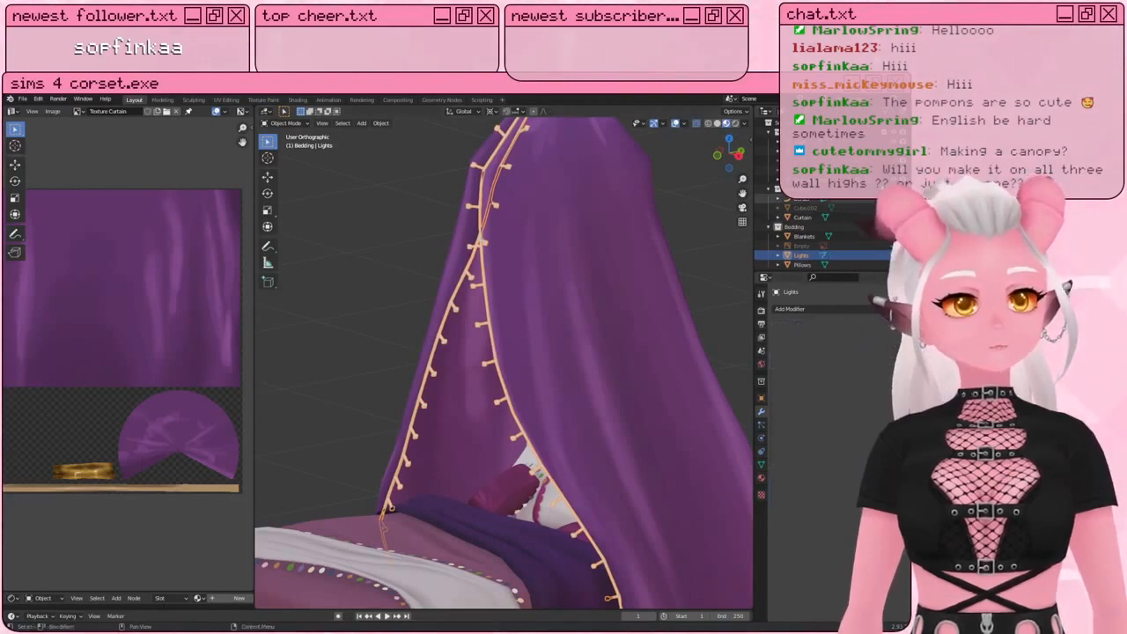
Step: Circle-select the outer vertices of one ornament's block near the canopy's peak in Edit Mode
{"action": "scroll", "coordinate": [483, 426], "scroll_direction": "up", "scroll_amount": 3}
{"action": "scroll", "coordinate": [478, 423], "scroll_direction": "up", "scroll_amount": 4}
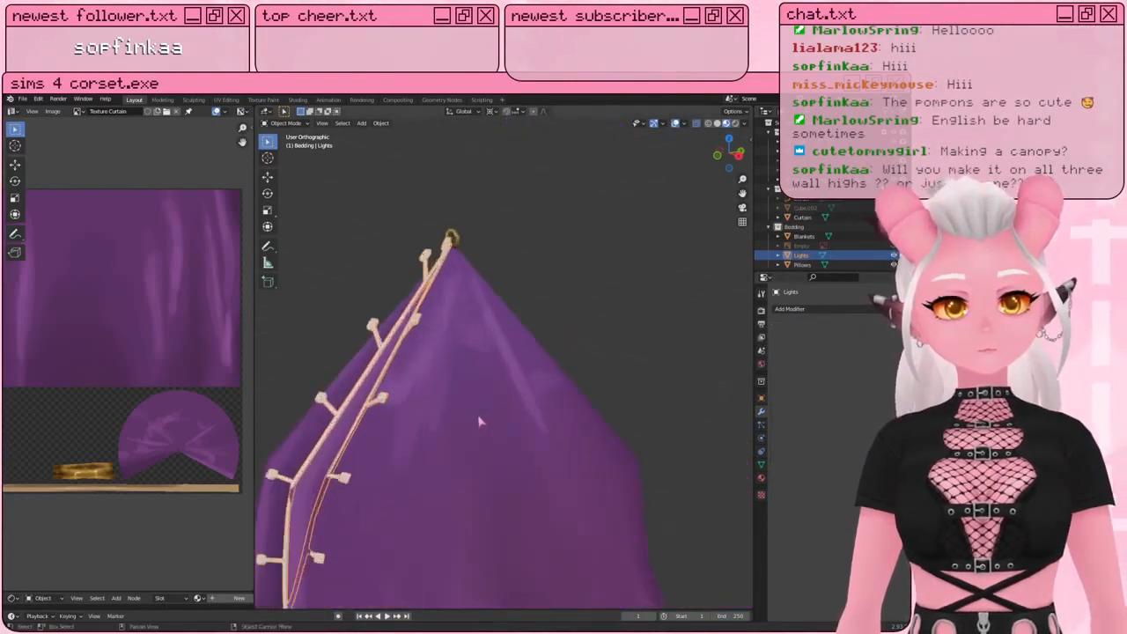
{"action": "middle_click_drag", "start_coordinate": [480, 379], "coordinate": [533, 392]}
{"action": "scroll", "coordinate": [340, 531], "scroll_direction": "up", "scroll_amount": 1}
{"action": "middle_click_drag", "start_coordinate": [340, 531], "coordinate": [420, 487], "text": "shift"}
{"action": "key", "text": "Tab"}
{"action": "middle_click_drag", "start_coordinate": [463, 491], "coordinate": [463, 418]}
{"action": "scroll", "coordinate": [420, 498], "scroll_direction": "up", "scroll_amount": 3}
{"action": "key", "text": "alt+a"}
{"action": "scroll", "coordinate": [396, 422], "scroll_direction": "up", "scroll_amount": 3}
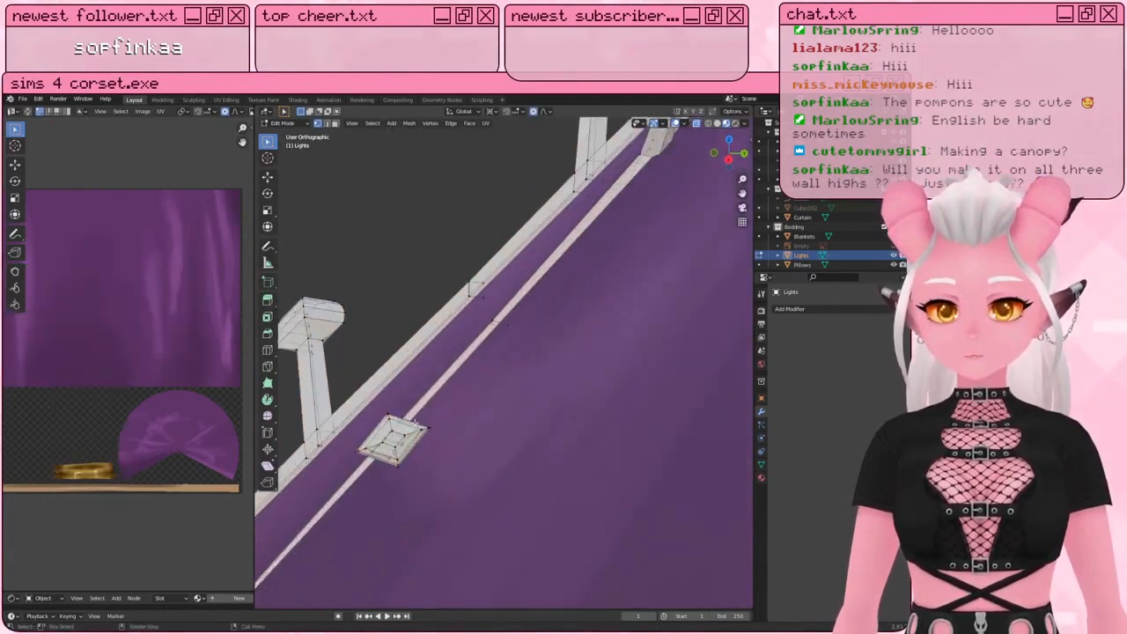
{"action": "key", "text": "c"}
{"action": "left_click_drag", "start_coordinate": [355, 445], "coordinate": [382, 419]}
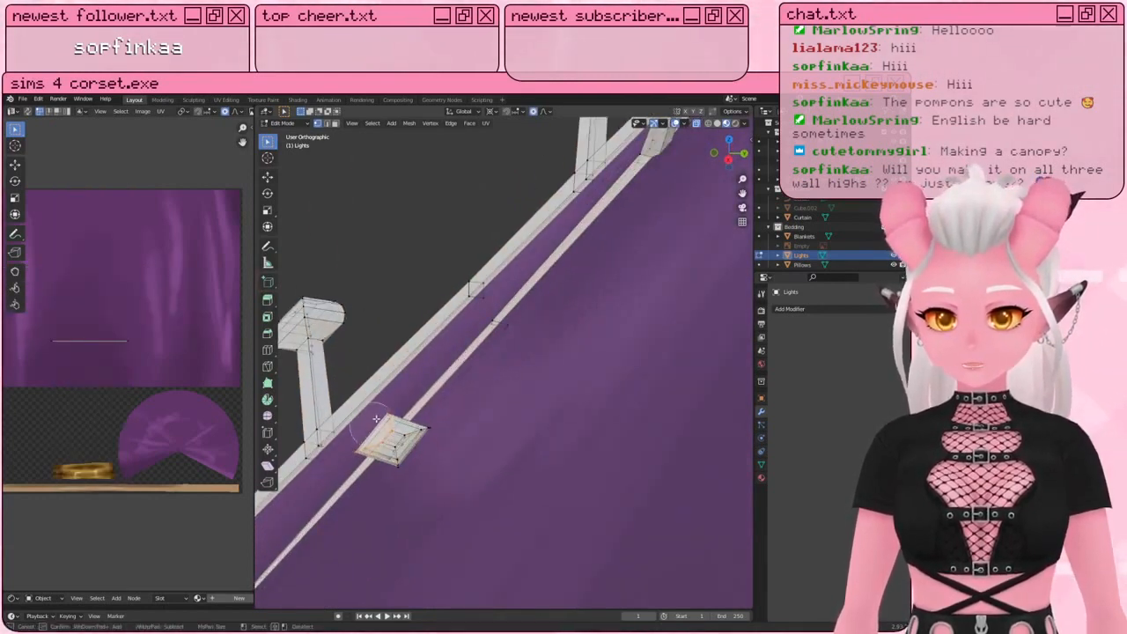
{"action": "key", "text": "Escape"}
{"action": "middle_click_drag", "start_coordinate": [490, 390], "coordinate": [496, 391]}
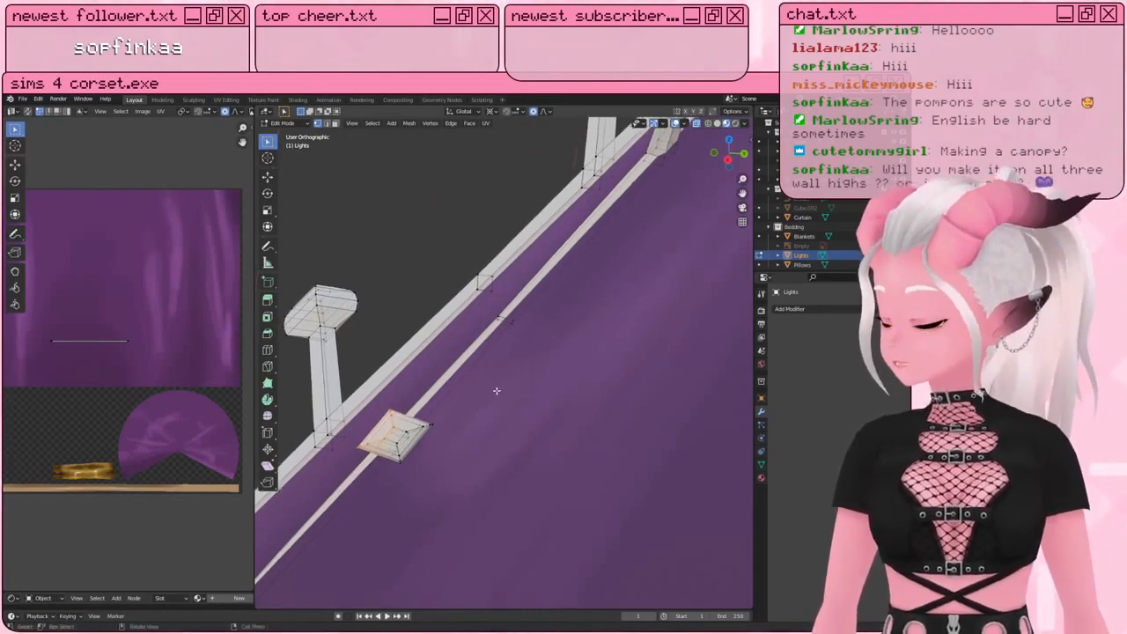
Step: Leave Edit Mode and undo the recent changes until the Lights trim has its Array and Curve modifiers back
{"action": "key", "text": "Tab"}
{"action": "scroll", "coordinate": [497, 390], "scroll_direction": "down", "scroll_amount": 6}
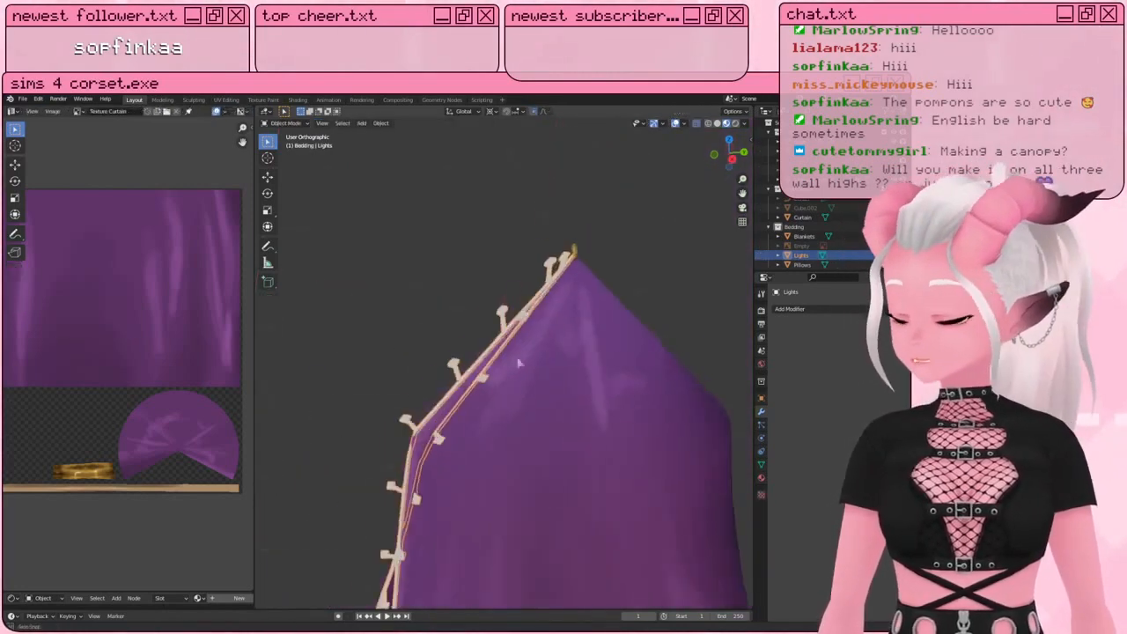
{"action": "middle_click_drag", "start_coordinate": [519, 363], "coordinate": [539, 359]}
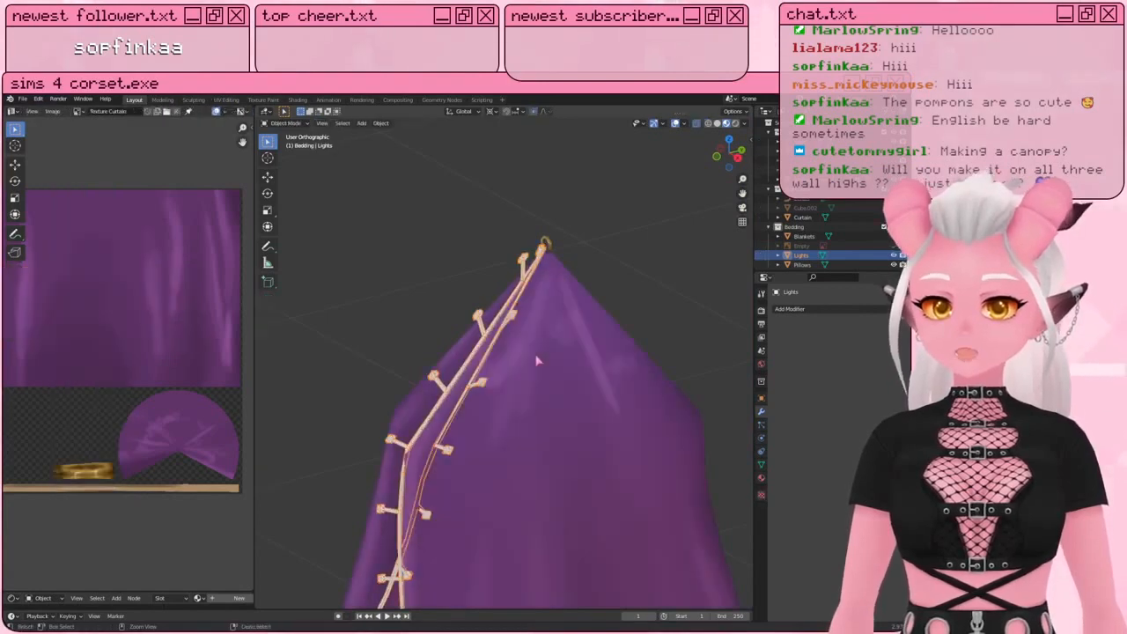
{"action": "key", "text": "ctrl+z"}
{"action": "key", "text": "ctrl+z"}
Step: Mark a seam on the edge loop where the ornament's stem meets the strip of the Lights trim
{"action": "scroll", "coordinate": [539, 361], "scroll_direction": "down", "scroll_amount": 3}
{"action": "middle_click_drag", "start_coordinate": [539, 361], "coordinate": [484, 123]}
{"action": "key", "text": "KP_1"}
{"action": "key", "text": "Tab"}
{"action": "scroll", "coordinate": [489, 414], "scroll_direction": "up", "scroll_amount": 2}
{"action": "scroll", "coordinate": [441, 485], "scroll_direction": "up", "scroll_amount": 2}
{"action": "middle_click_drag", "start_coordinate": [382, 489], "coordinate": [442, 436], "text": "shift"}
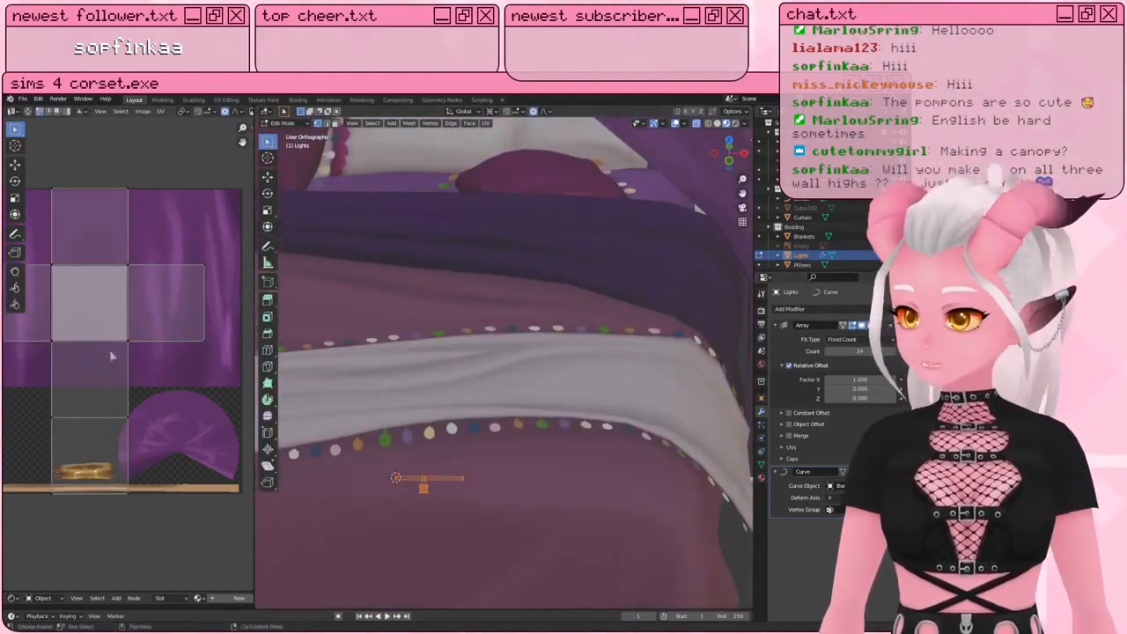
{"action": "scroll", "coordinate": [111, 356], "scroll_direction": "down", "scroll_amount": 2}
{"action": "middle_click_drag", "start_coordinate": [500, 506], "coordinate": [514, 355], "text": "shift"}
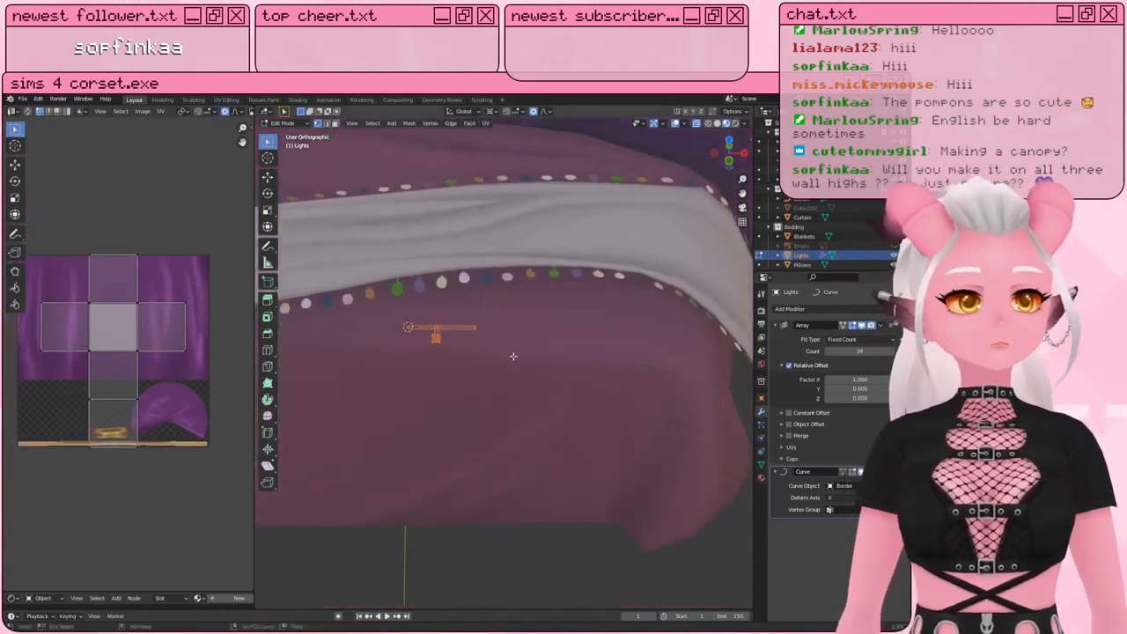
{"action": "scroll", "coordinate": [513, 355], "scroll_direction": "up", "scroll_amount": 4}
{"action": "middle_click_drag", "start_coordinate": [332, 259], "coordinate": [349, 289], "text": "shift"}
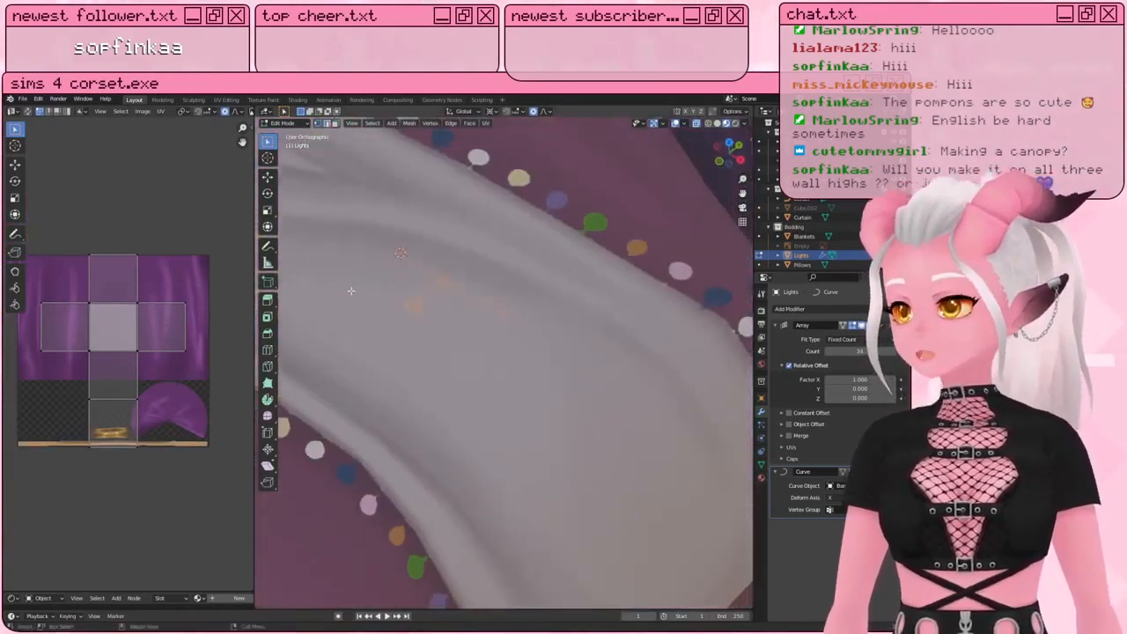
{"action": "scroll", "coordinate": [407, 322], "scroll_direction": "up", "scroll_amount": 5}
{"action": "left_click", "coordinate": [437, 302]}
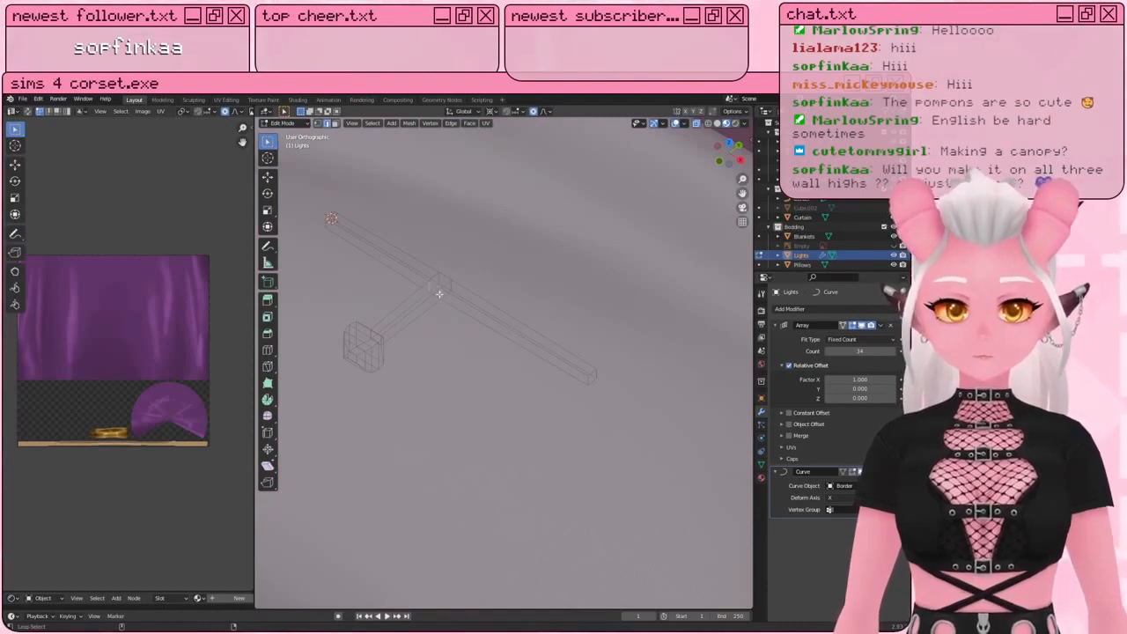
{"action": "left_click", "coordinate": [489, 124]}
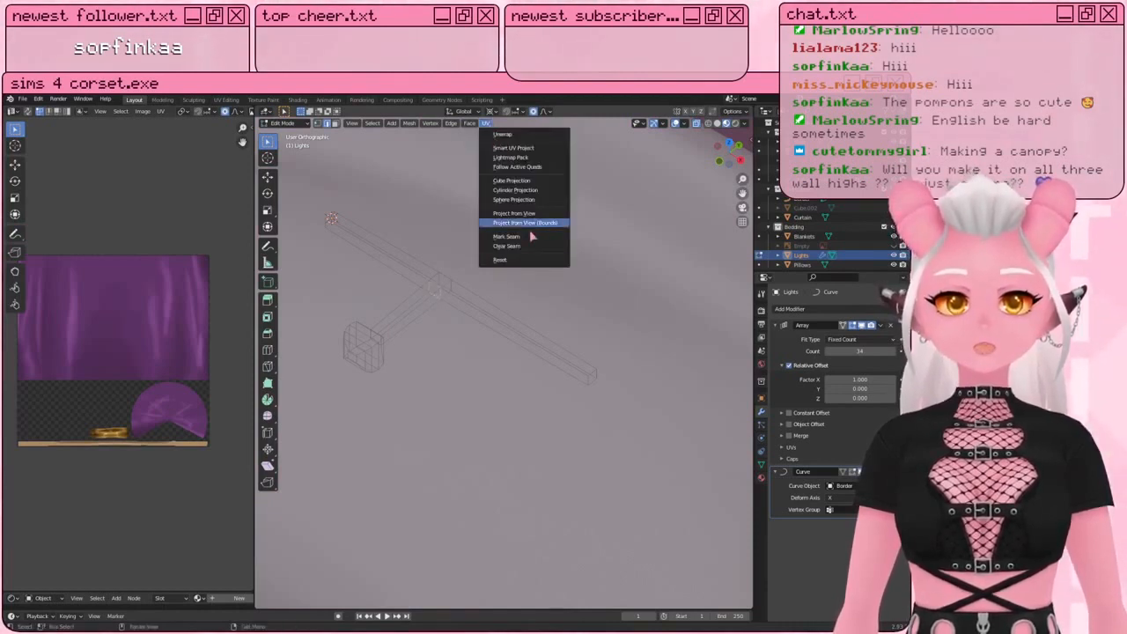
{"action": "left_click", "coordinate": [529, 237]}
Step: Delete the two small end faces of the Lights trim's strip
{"action": "left_click", "coordinate": [335, 124]}
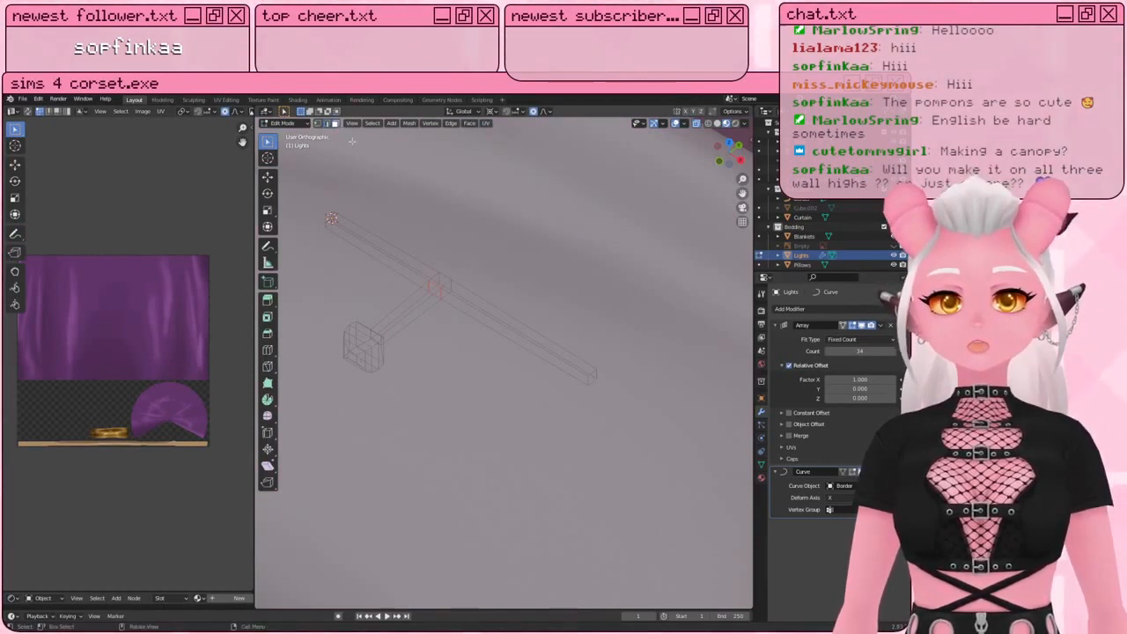
{"action": "left_click", "coordinate": [591, 378]}
{"action": "left_click", "coordinate": [380, 223]}
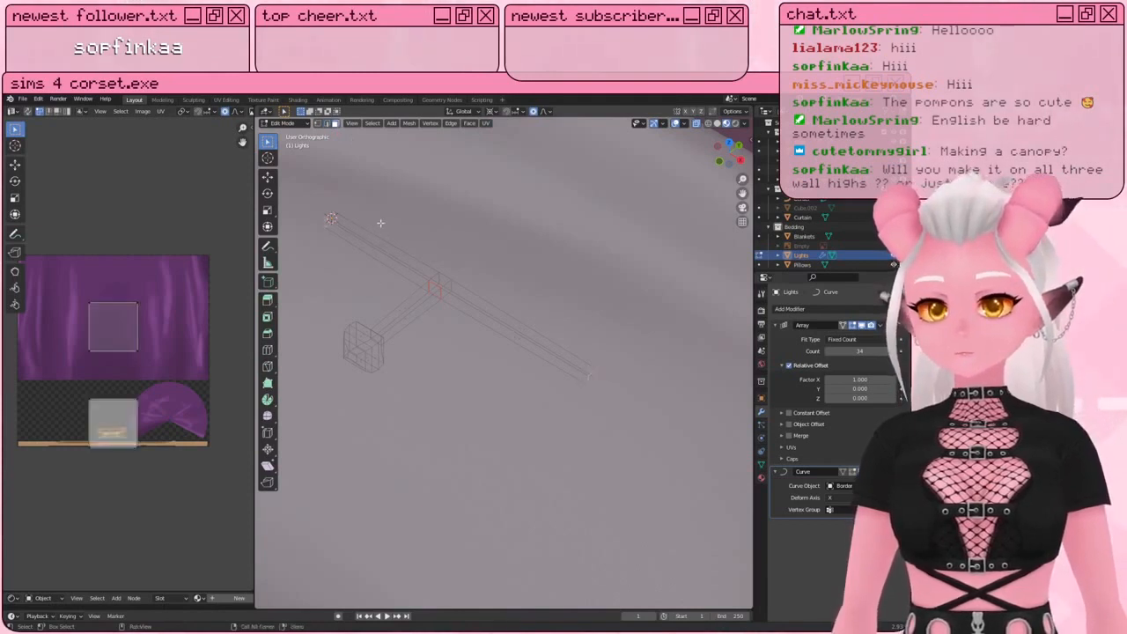
{"action": "key", "text": "x"}
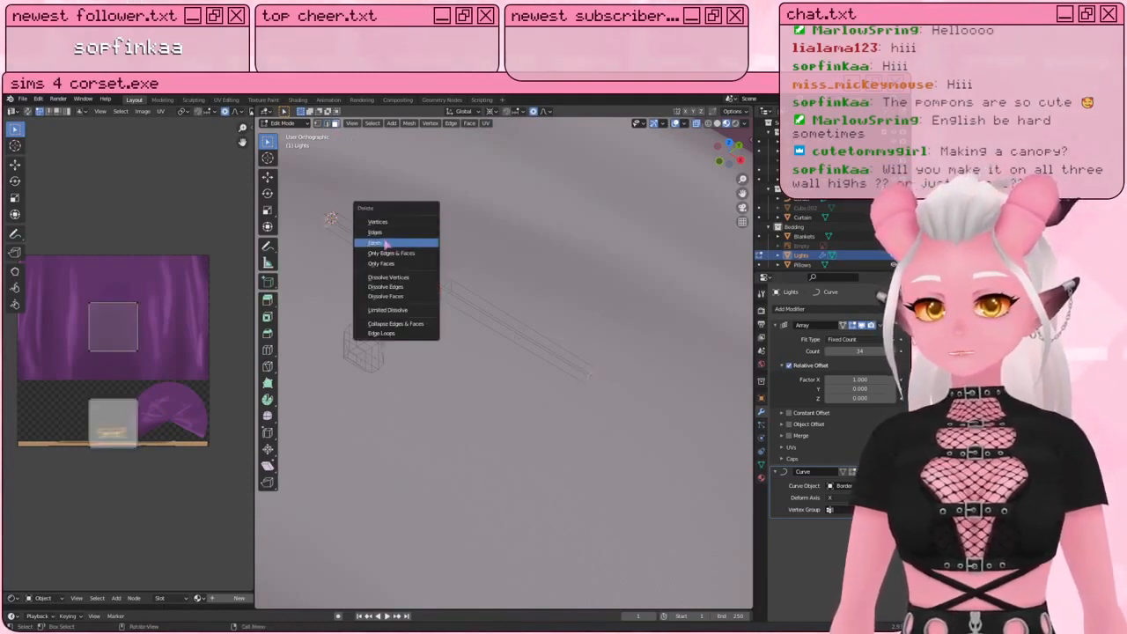
{"action": "left_click", "coordinate": [389, 242]}
Step: Mark a seam along one lengthwise edge of the Lights trim's strip
{"action": "left_click", "coordinate": [328, 125]}
{"action": "scroll", "coordinate": [488, 244], "scroll_direction": "up", "scroll_amount": 3}
{"action": "middle_click_drag", "start_coordinate": [543, 269], "coordinate": [491, 269], "text": "shift"}
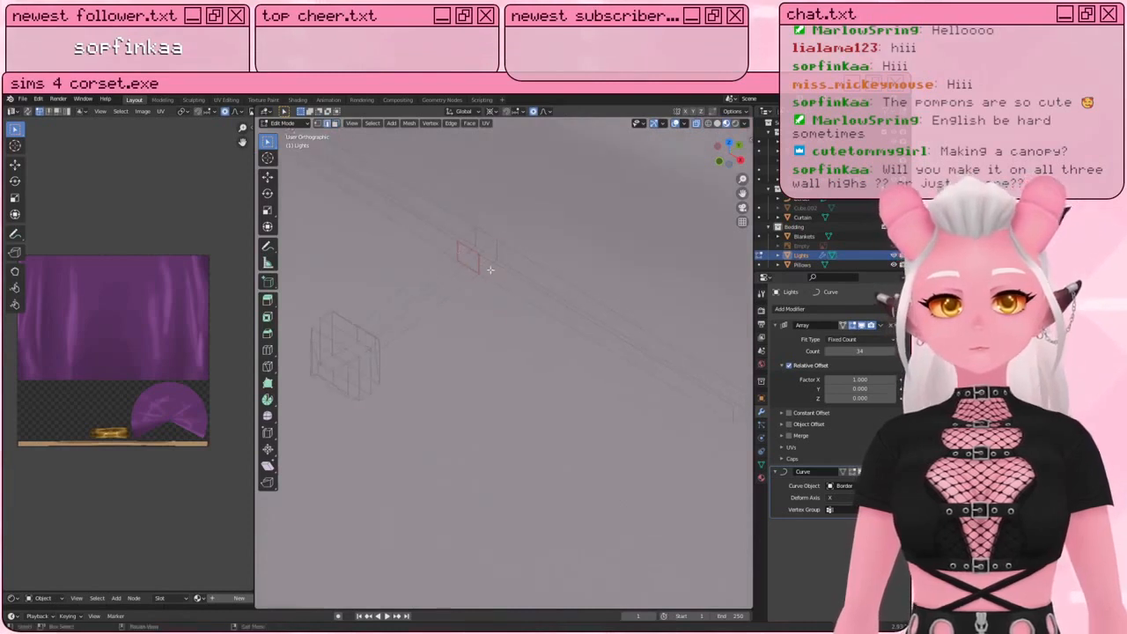
{"action": "key", "text": "a"}
{"action": "left_click", "coordinate": [502, 283]}
{"action": "middle_click_drag", "start_coordinate": [415, 240], "coordinate": [480, 247], "text": "shift"}
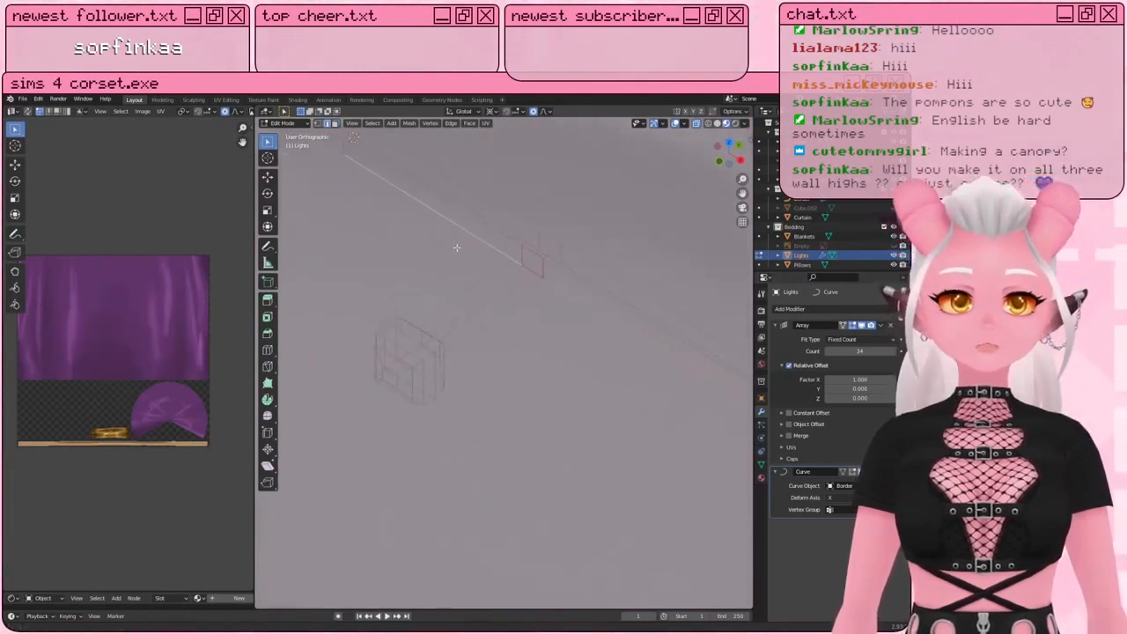
{"action": "left_click", "coordinate": [485, 122]}
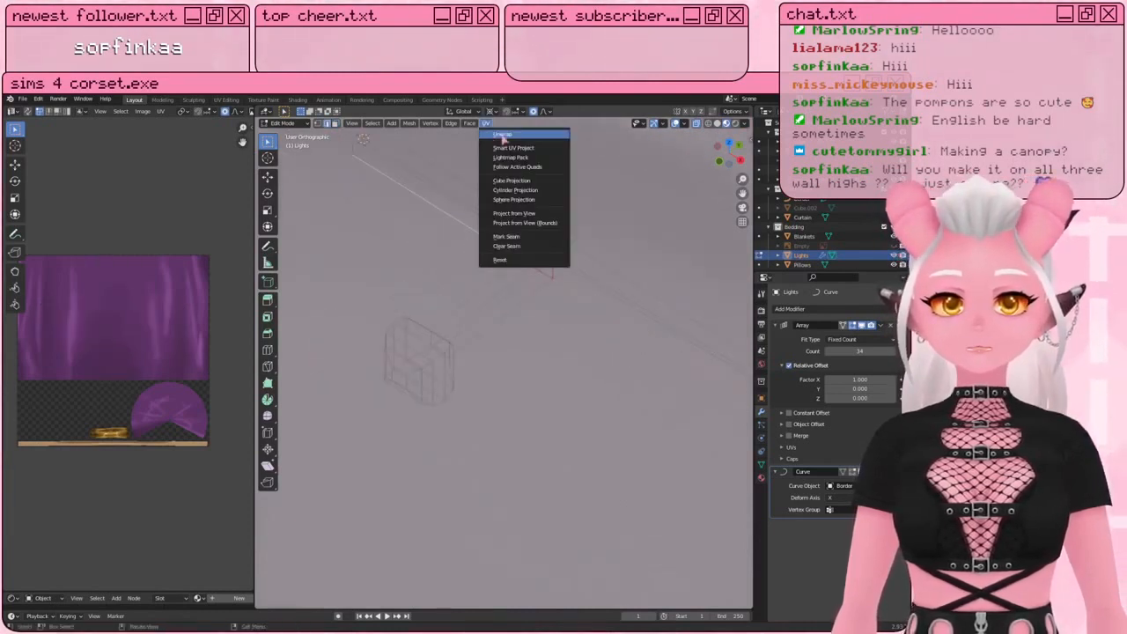
{"action": "left_click", "coordinate": [507, 236]}
Step: Mark a seam along the edge path that runs down the ornament's stem and around its block
{"action": "middle_click_drag", "start_coordinate": [469, 249], "coordinate": [497, 344]}
{"action": "left_click", "coordinate": [494, 346]}
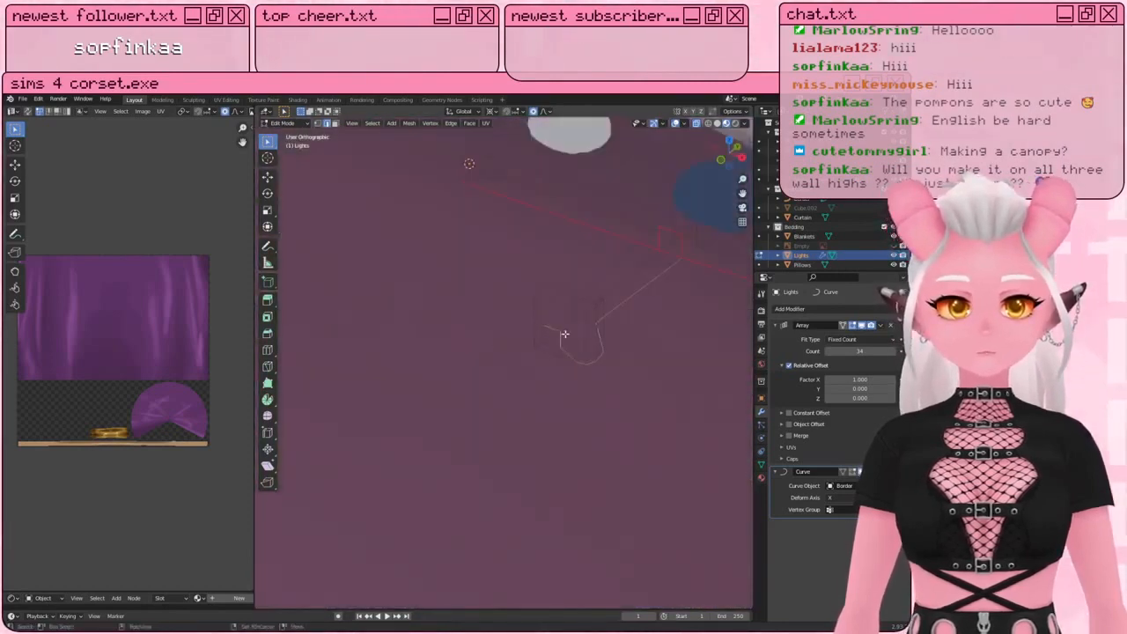
{"action": "middle_click_drag", "start_coordinate": [564, 334], "coordinate": [550, 312]}
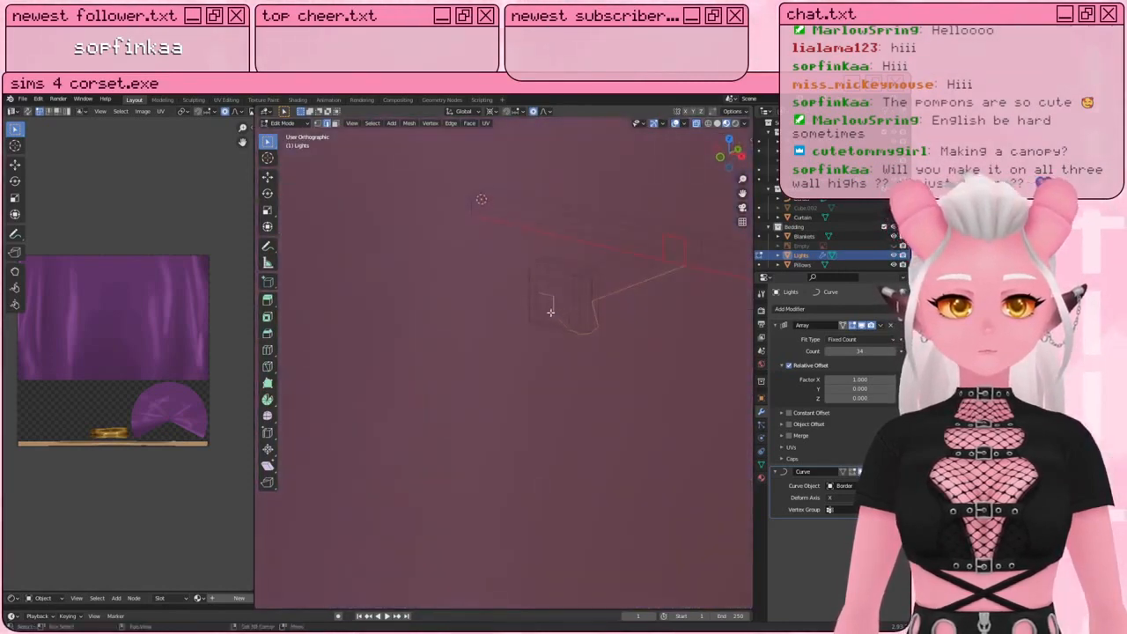
{"action": "left_click", "coordinate": [486, 123]}
{"action": "left_click", "coordinate": [500, 237]}
Step: Unwrap the whole Lights mesh along its seams
{"action": "scroll", "coordinate": [531, 310], "scroll_direction": "down", "scroll_amount": 5}
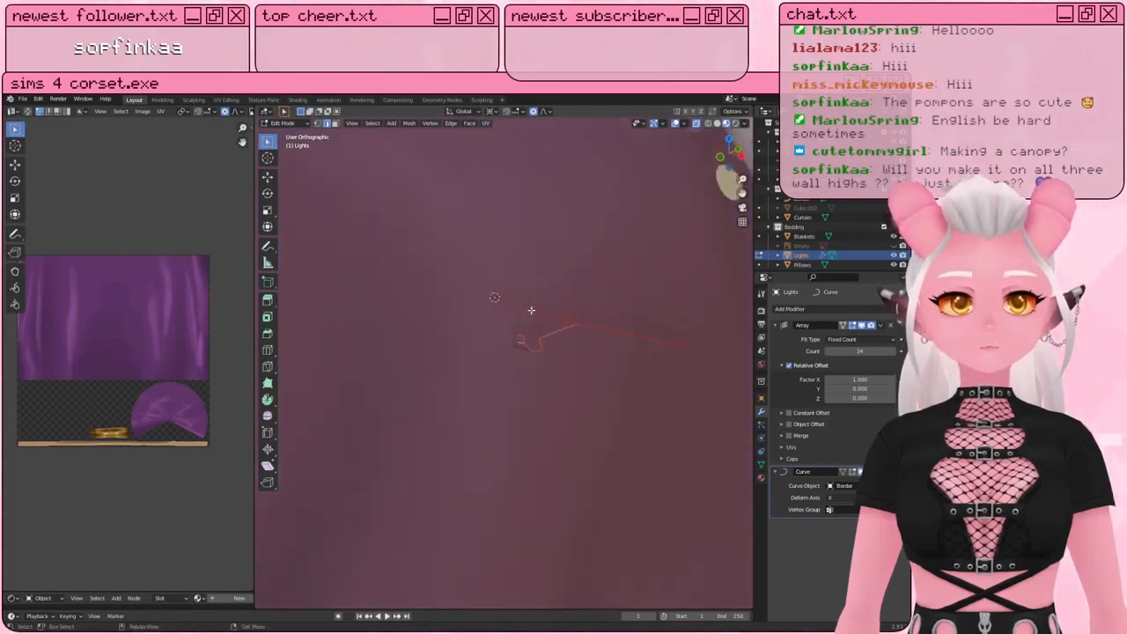
{"action": "scroll", "coordinate": [531, 310], "scroll_direction": "up", "scroll_amount": 3}
{"action": "left_click", "coordinate": [486, 123]}
{"action": "left_click", "coordinate": [507, 133]}
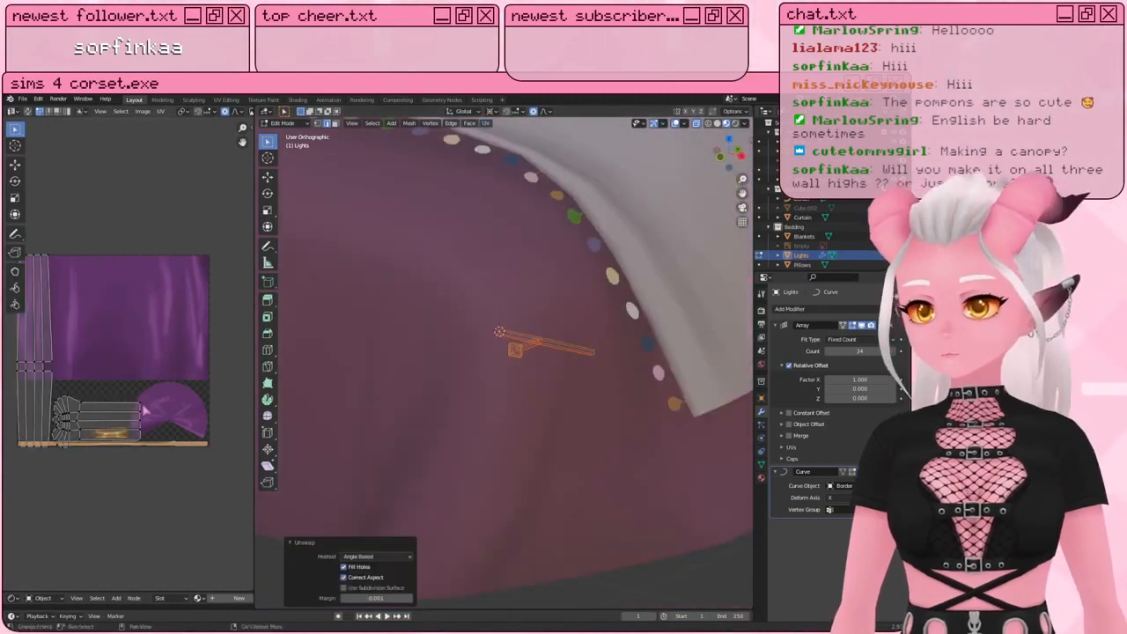
Step: Scale all the Lights trim's UV islands down to about 0.33
{"action": "key", "text": "a"}
{"action": "scroll", "coordinate": [128, 379], "scroll_direction": "up", "scroll_amount": 1}
{"action": "middle_click_drag", "start_coordinate": [127, 378], "coordinate": [194, 359]}
{"action": "key", "text": "s"}
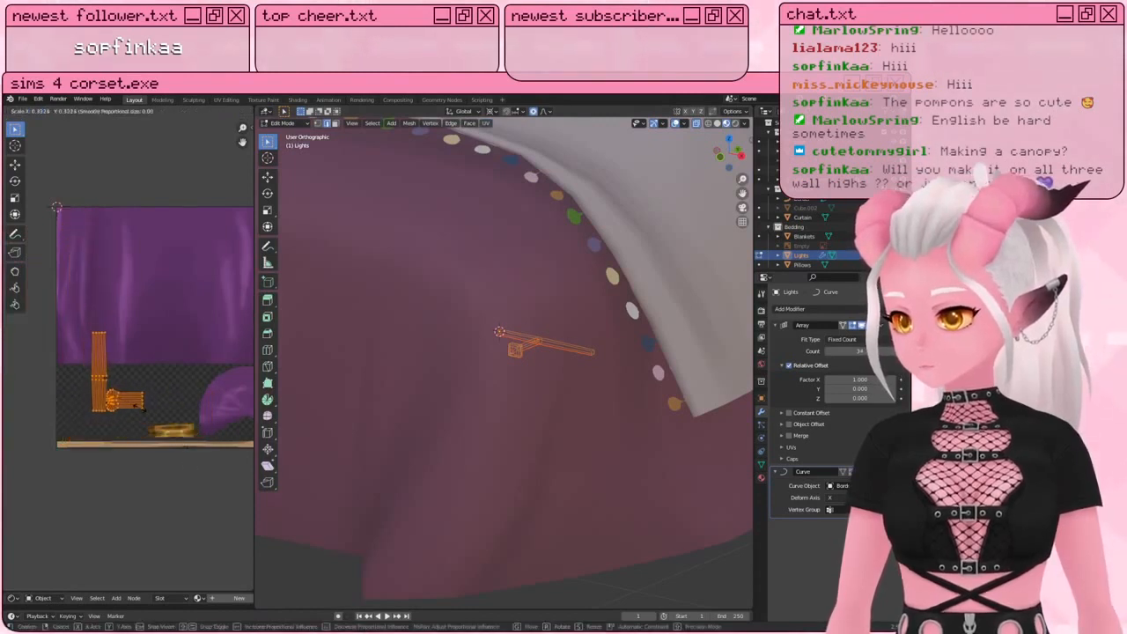
{"action": "left_click", "coordinate": [141, 408]}
Step: Rotate the Lights UV islands 90 degrees and move them into the empty texture area just below the curtain fabric
{"action": "mouse_move", "coordinate": [141, 407]}
{"action": "middle_mouse_down"}
{"action": "mouse_move", "coordinate": [131, 398]}
{"action": "mouse_move", "coordinate": [148, 408]}
{"action": "middle_mouse_up"}
{"action": "type", "text": "r90"}
{"action": "key", "text": "Return"}
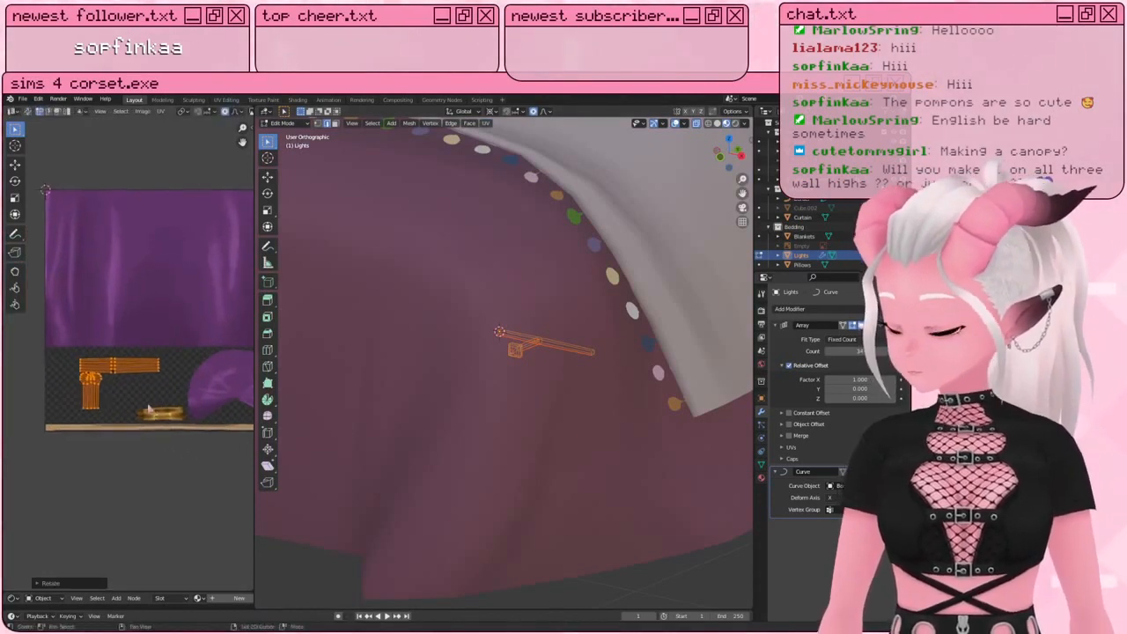
{"action": "scroll", "coordinate": [148, 408], "scroll_direction": "up", "scroll_amount": 1}
{"action": "key", "text": "g"}
{"action": "left_click", "coordinate": [88, 378]}
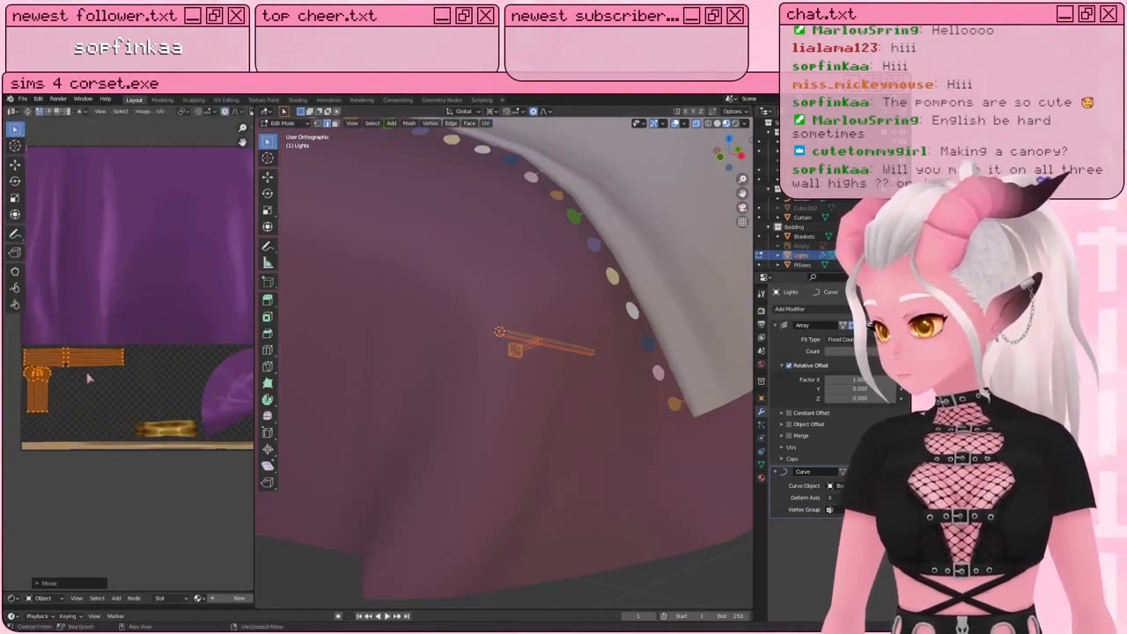
Step: Rotate the ornament's UV island 180 degrees and place it below the strip's island without overlap
{"action": "key", "text": "alt+a"}
{"action": "key", "text": "l"}
{"action": "key", "text": "r"}
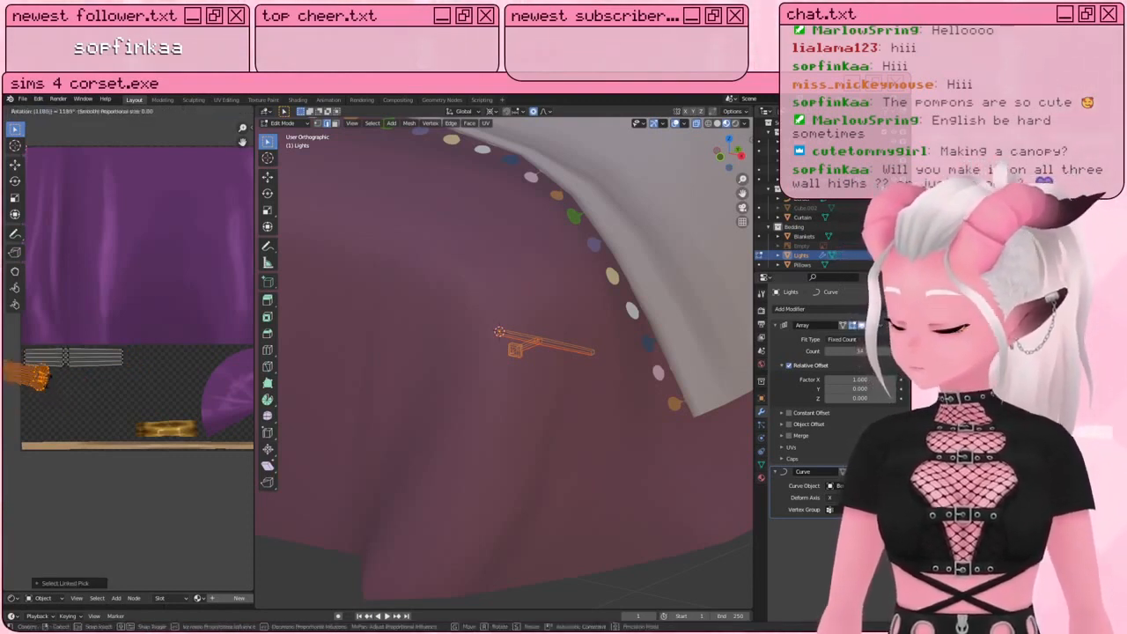
{"action": "left_click", "coordinate": [78, 377]}
{"action": "scroll", "coordinate": [77, 377], "scroll_direction": "up", "scroll_amount": 1}
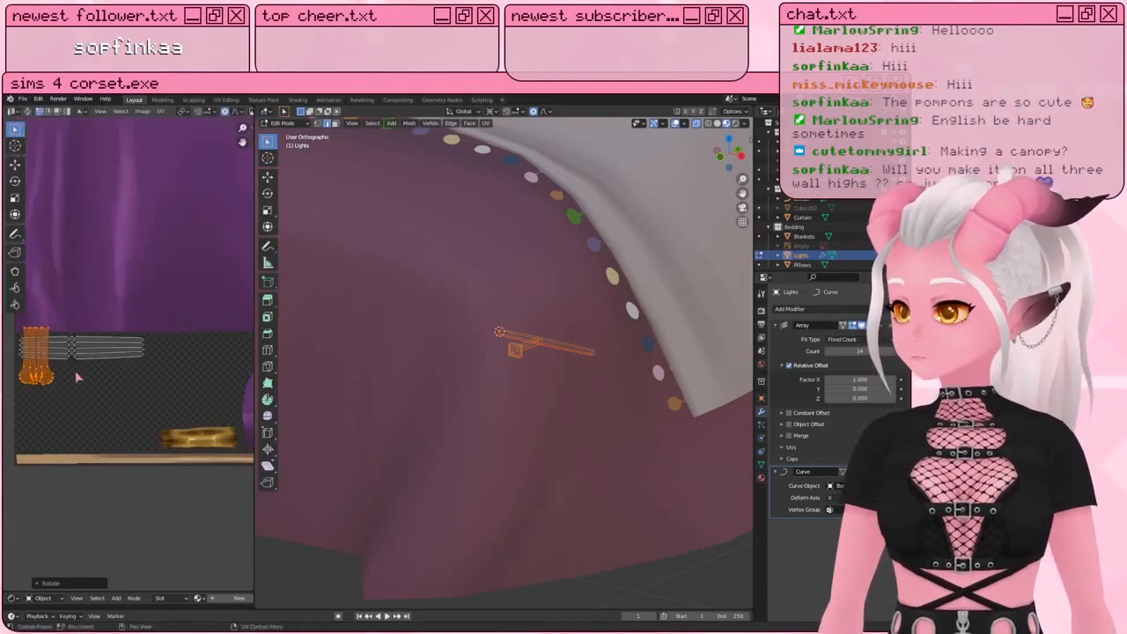
{"action": "key", "text": "g"}
{"action": "left_click", "coordinate": [51, 434]}
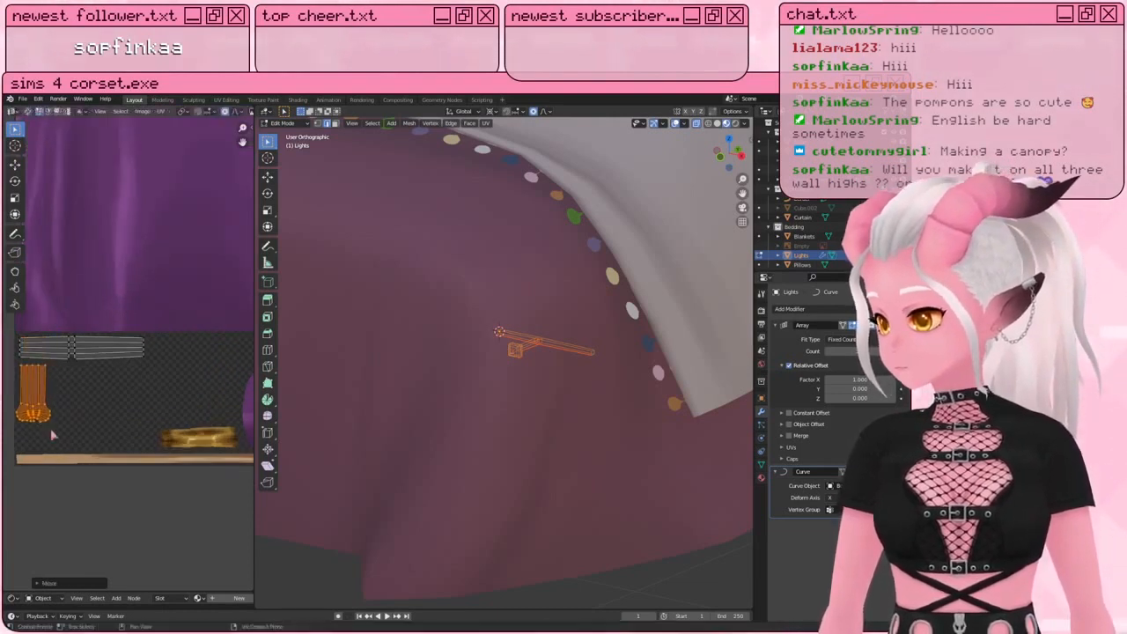
Step: Box-select both Lights UV islands to check their placement, clear the selection and narrow the UV editor
{"action": "key", "text": "a"}
{"action": "key", "text": "a"}
{"action": "key", "text": "b"}
{"action": "left_click_drag", "start_coordinate": [10, 331], "coordinate": [185, 458]}
{"action": "scroll", "coordinate": [181, 392], "scroll_direction": "down", "scroll_amount": 1}
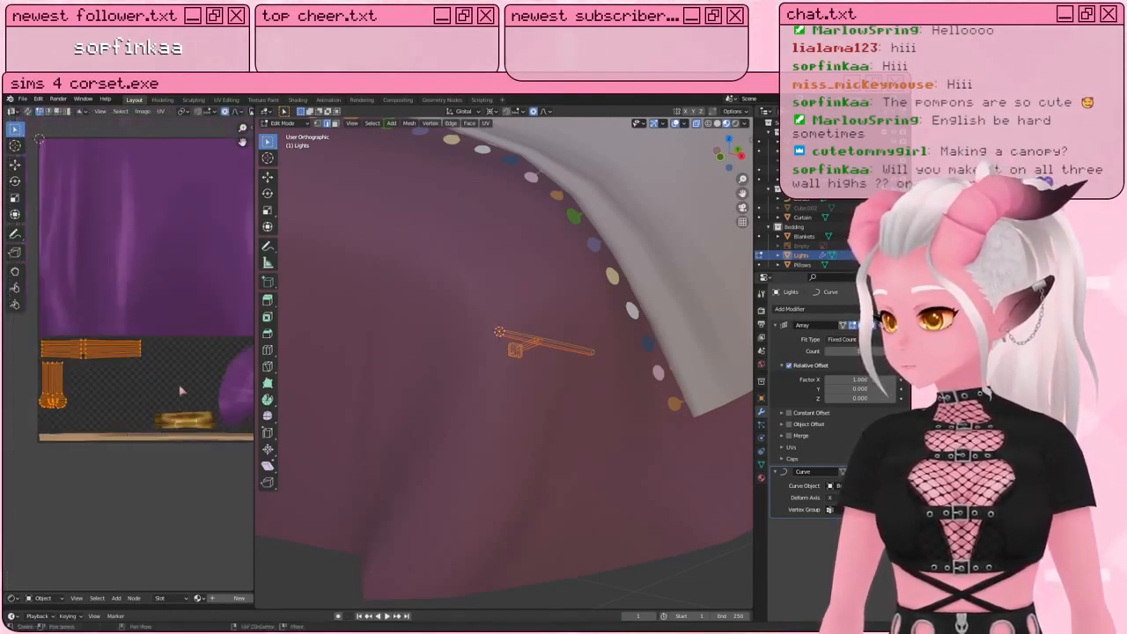
{"action": "middle_click_drag", "start_coordinate": [180, 392], "coordinate": [145, 386]}
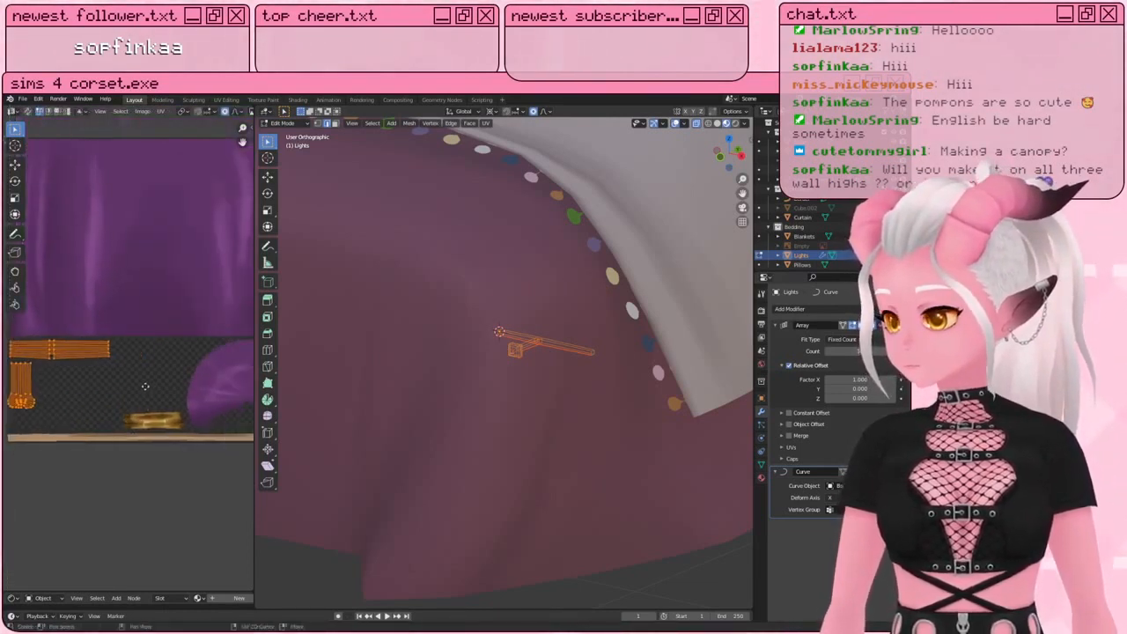
{"action": "left_click", "coordinate": [69, 393]}
{"action": "scroll", "coordinate": [68, 393], "scroll_direction": "down", "scroll_amount": 2}
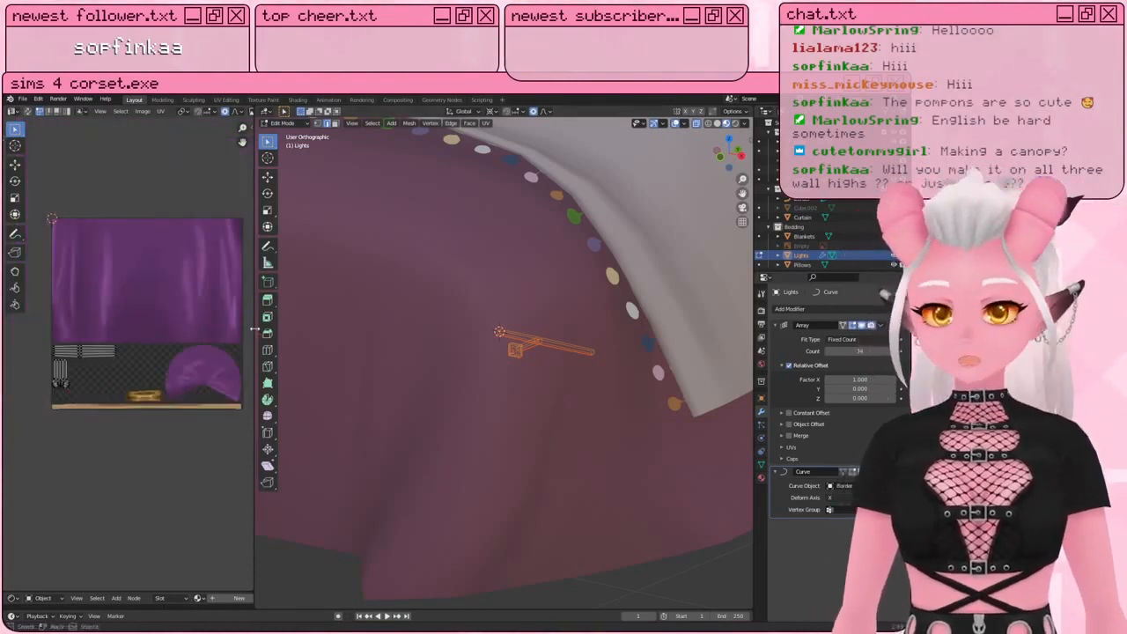
{"action": "left_click_drag", "start_coordinate": [255, 332], "coordinate": [203, 331]}
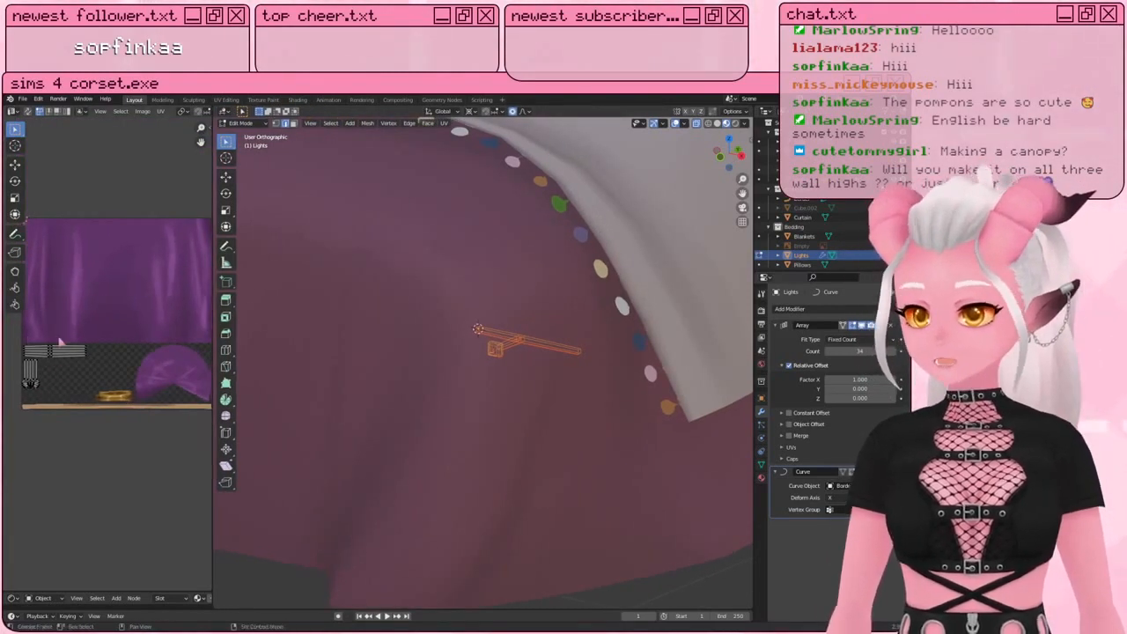
Step: Leave Edit Mode and examine the Lights trim on the whole canopy bed from the front
{"action": "scroll", "coordinate": [490, 361], "scroll_direction": "down", "scroll_amount": 6}
{"action": "middle_click_drag", "start_coordinate": [490, 361], "coordinate": [467, 493], "text": "shift"}
{"action": "key", "text": "Tab"}
{"action": "scroll", "coordinate": [477, 405], "scroll_direction": "down", "scroll_amount": 1}
{"action": "scroll", "coordinate": [478, 405], "scroll_direction": "down", "scroll_amount": 1}
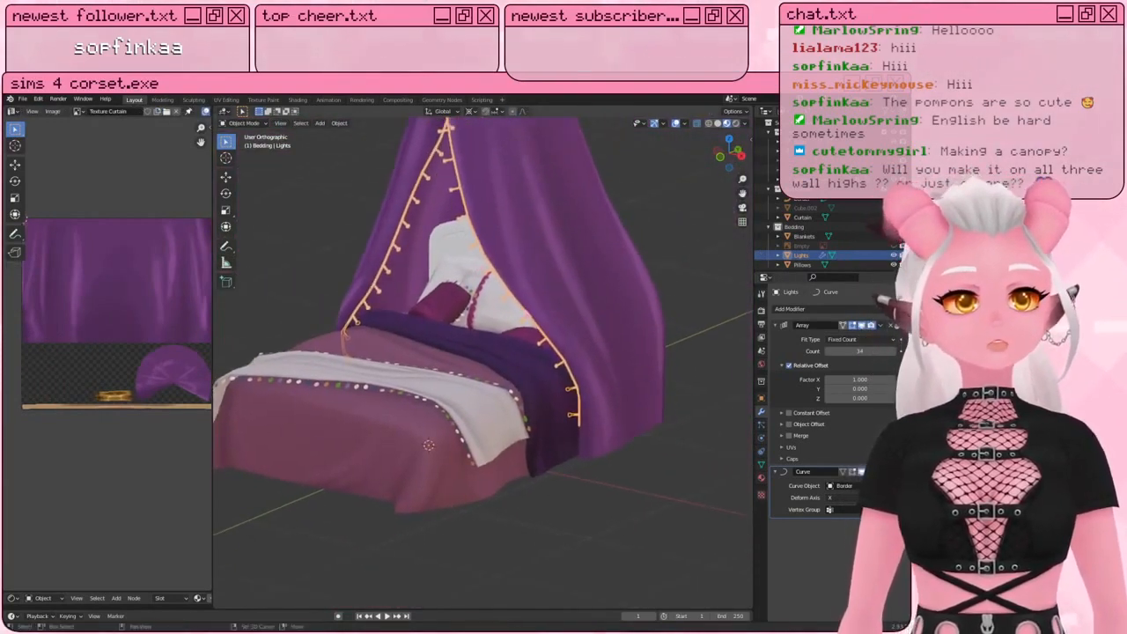
{"action": "middle_click_drag", "start_coordinate": [508, 426], "coordinate": [516, 508]}
{"action": "key", "text": "Tab"}
{"action": "key", "text": "Tab"}
{"action": "left_click", "coordinate": [635, 268]}
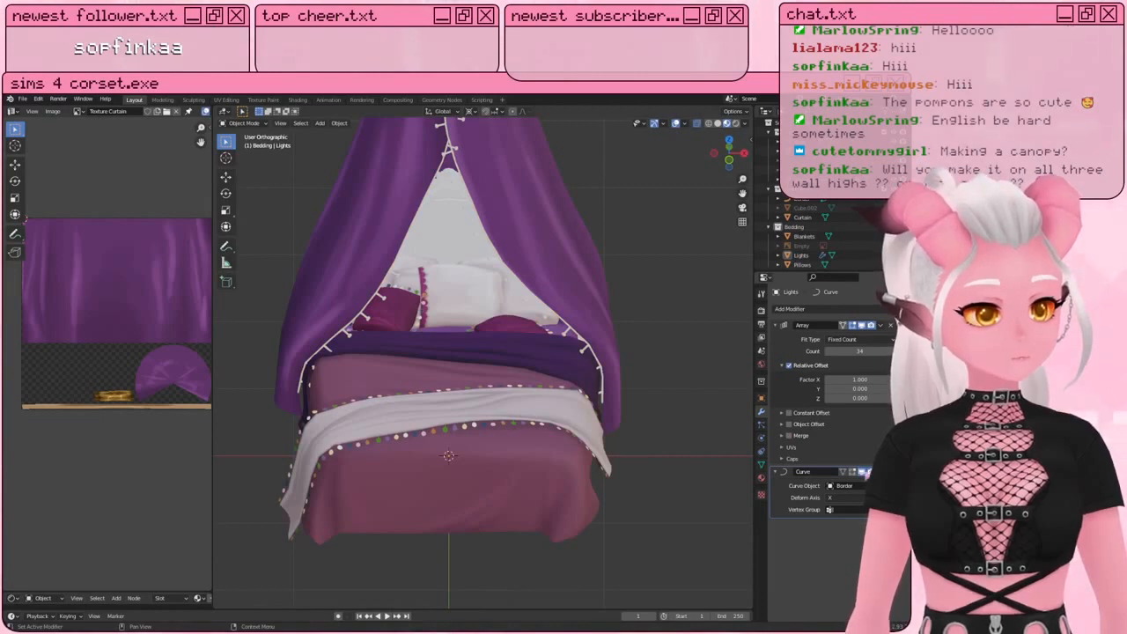
Step: Turn off the Lights trim's Curve modifier in the viewport and hide the blankets, pillows, bed base and curtain
{"action": "left_click", "coordinate": [867, 472]}
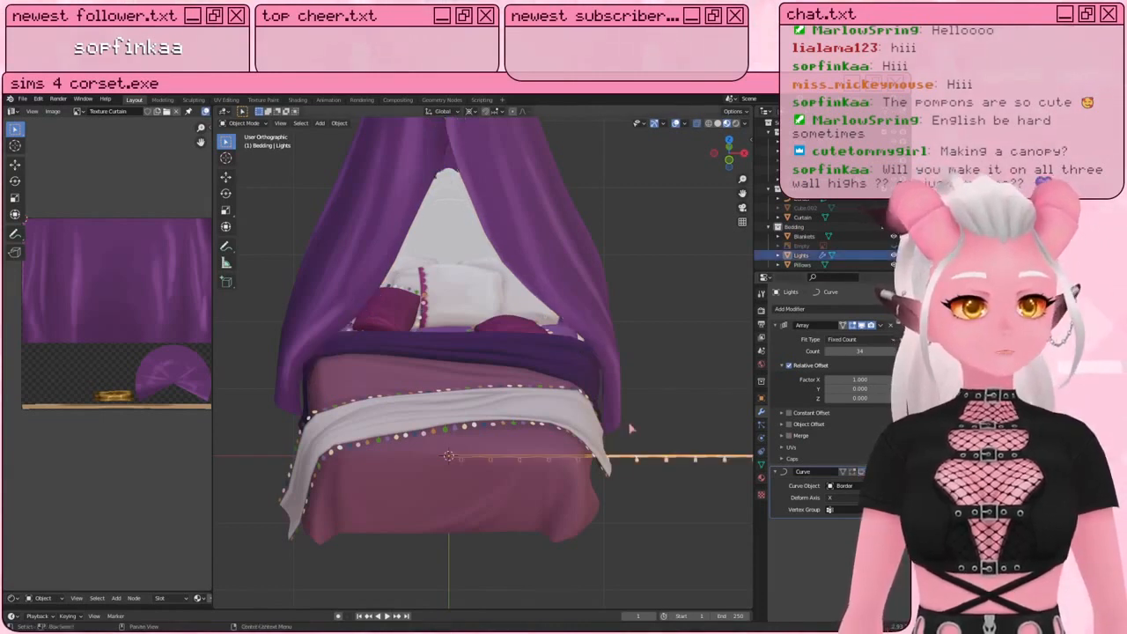
{"action": "left_click", "coordinate": [511, 401]}
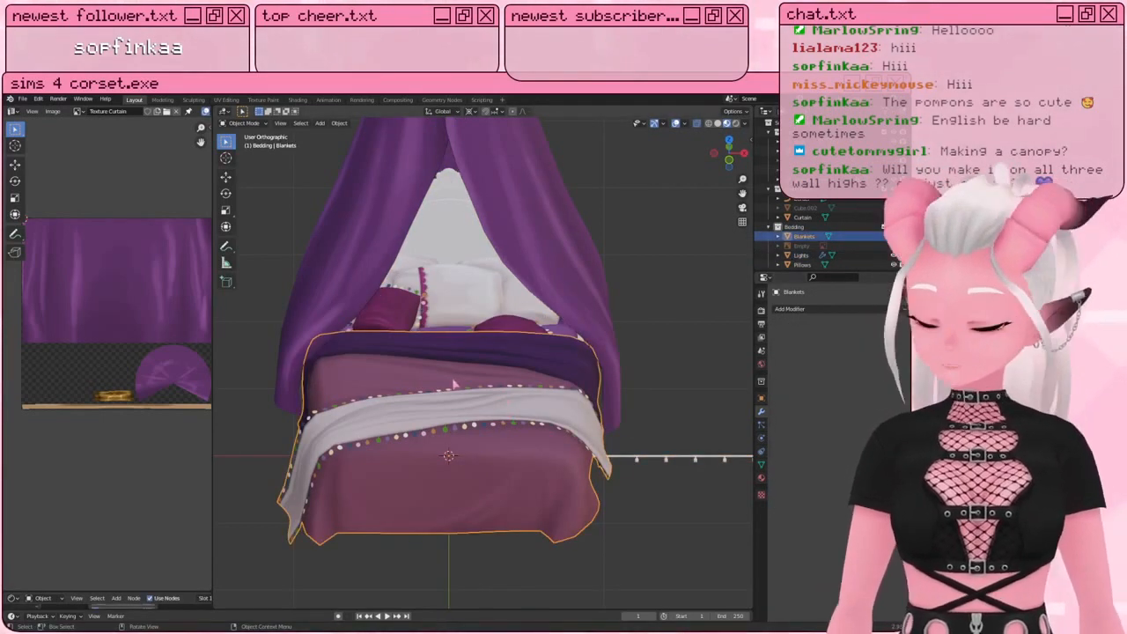
{"action": "key", "text": "h"}
{"action": "left_click", "coordinate": [483, 410]}
{"action": "key", "text": "h"}
{"action": "left_click", "coordinate": [490, 306]}
{"action": "key", "text": "h"}
{"action": "left_click", "coordinate": [493, 354]}
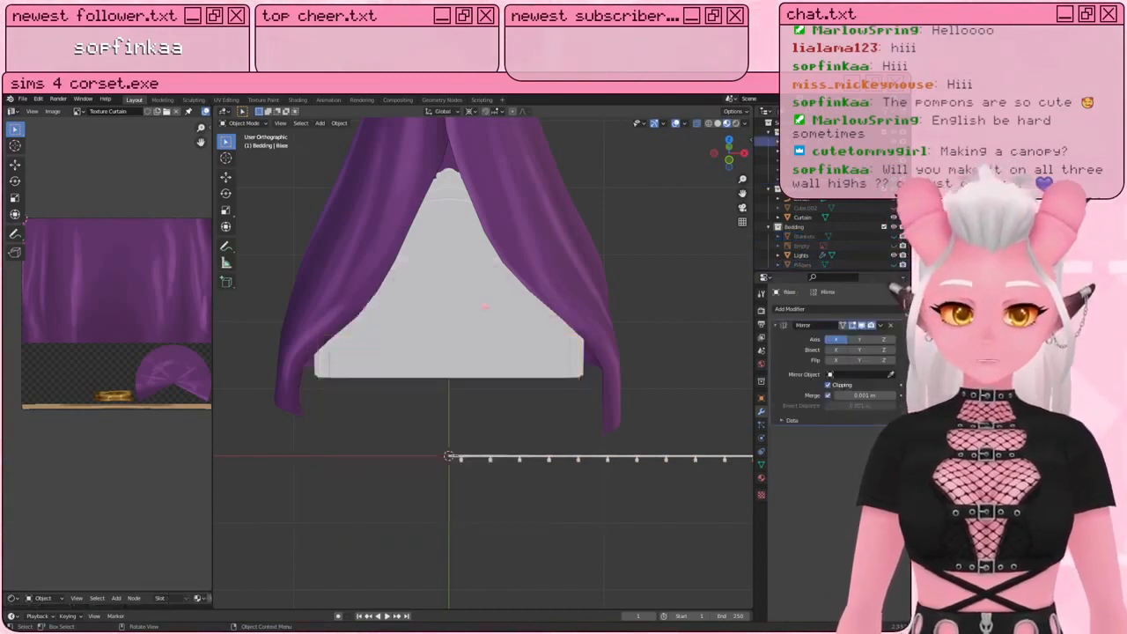
{"action": "key", "text": "h"}
{"action": "left_click", "coordinate": [582, 243]}
{"action": "key", "text": "h"}
Step: Select the Lights trim and open it in Edit Mode, viewed from the front at its first ornament
{"action": "middle_click_drag", "start_coordinate": [475, 479], "coordinate": [466, 438], "text": "shift"}
{"action": "scroll", "coordinate": [466, 437], "scroll_direction": "up", "scroll_amount": 3}
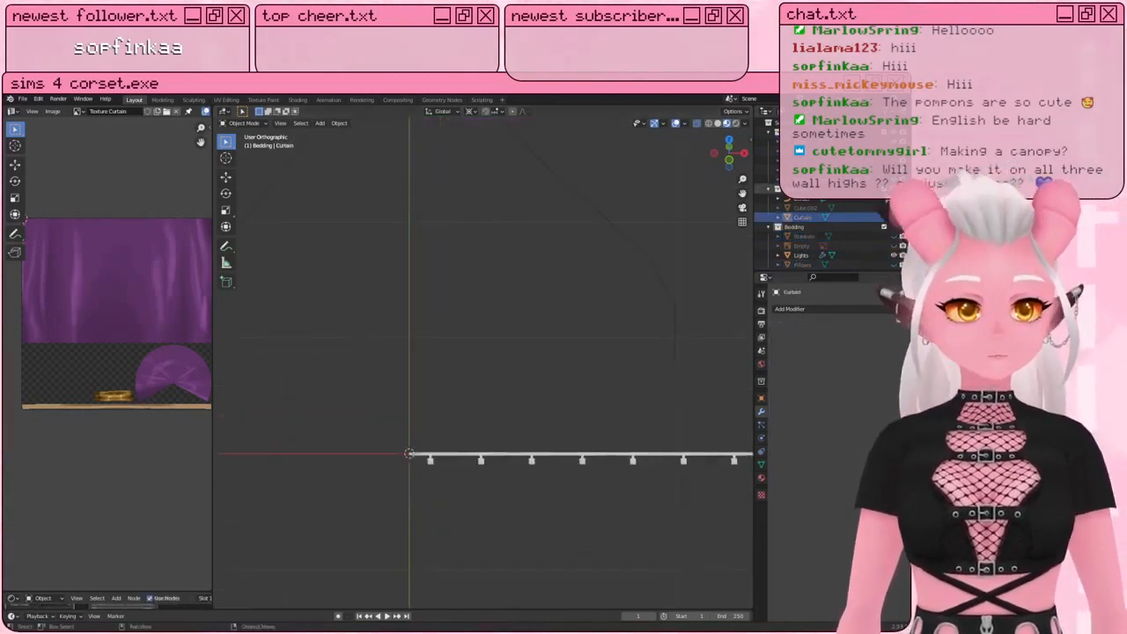
{"action": "scroll", "coordinate": [448, 490], "scroll_direction": "up", "scroll_amount": 3}
{"action": "middle_click_drag", "start_coordinate": [448, 490], "coordinate": [488, 417], "text": "shift"}
{"action": "left_click", "coordinate": [428, 452]}
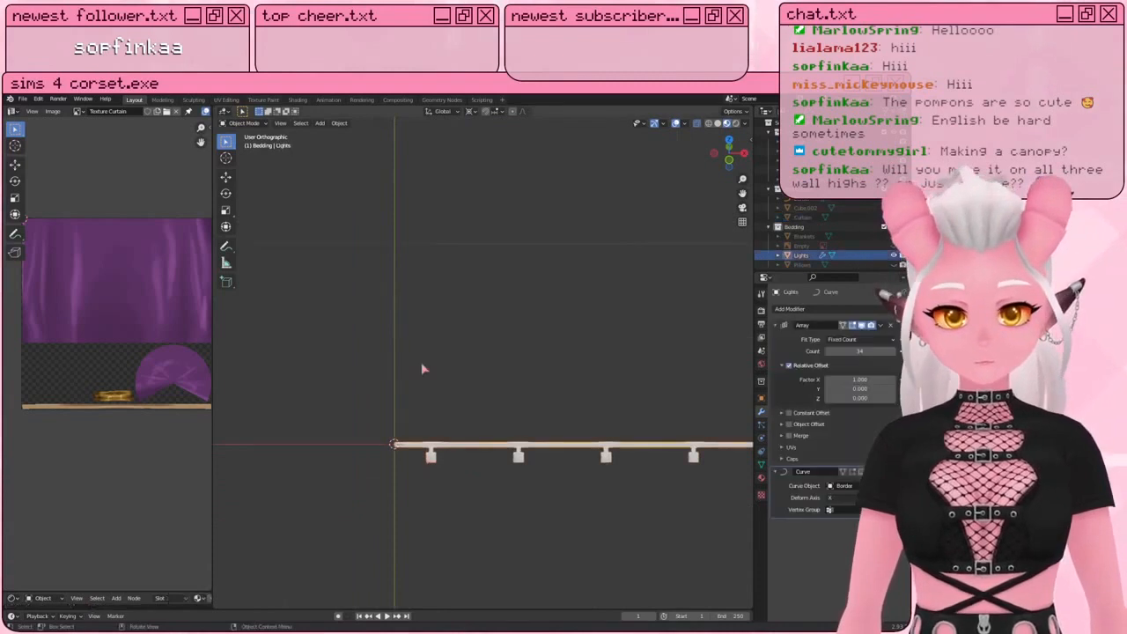
{"action": "middle_click_drag", "start_coordinate": [422, 369], "coordinate": [421, 340]}
{"action": "scroll", "coordinate": [435, 489], "scroll_direction": "up", "scroll_amount": 3}
{"action": "middle_click_drag", "start_coordinate": [437, 494], "coordinate": [471, 405], "text": "shift"}
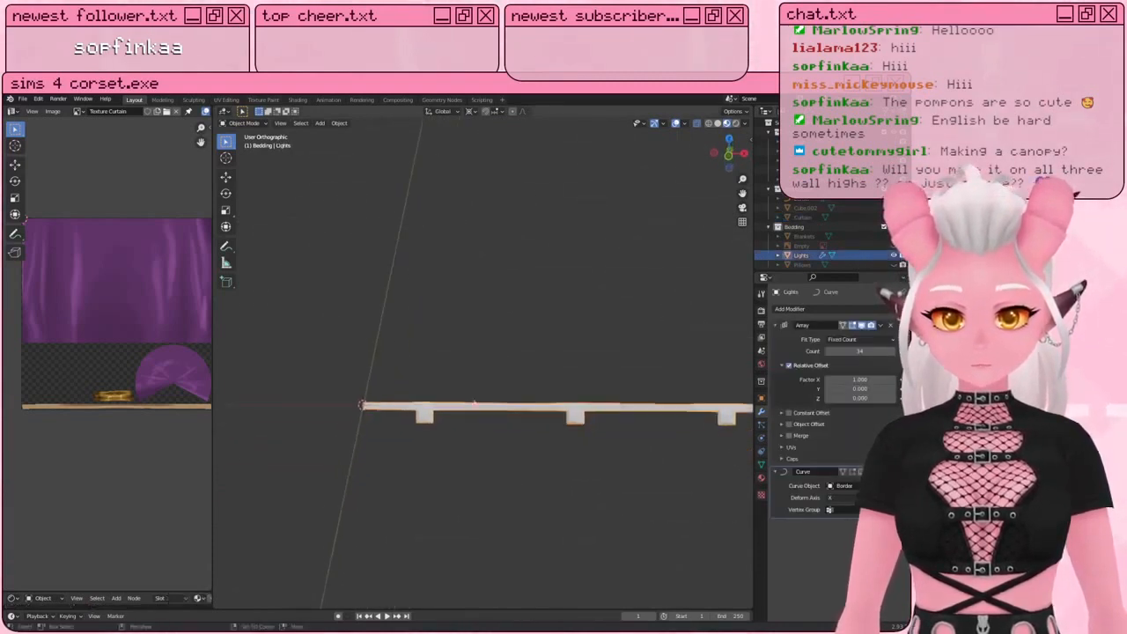
{"action": "scroll", "coordinate": [471, 407], "scroll_direction": "up", "scroll_amount": 4}
{"action": "key", "text": "KP_1"}
{"action": "scroll", "coordinate": [470, 405], "scroll_direction": "up", "scroll_amount": 3}
{"action": "key", "text": "Tab"}
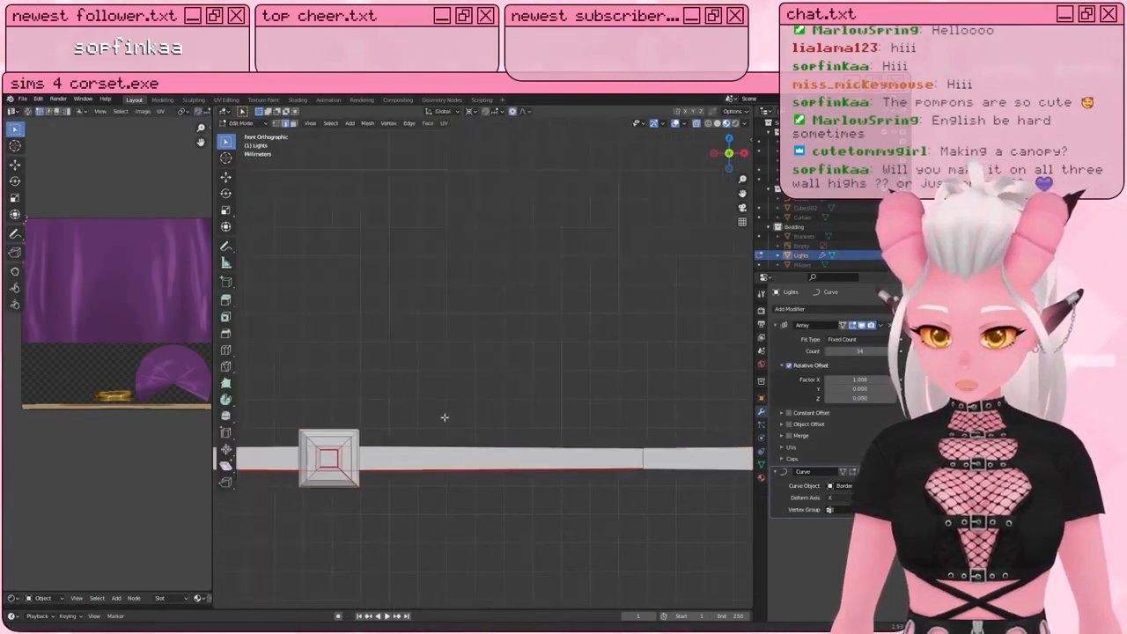
Step: Clear the full mesh selection, select the edge loop along the strip's lower edge and scale it slightly down
{"action": "scroll", "coordinate": [375, 480], "scroll_direction": "up", "scroll_amount": 3}
{"action": "key", "text": "a"}
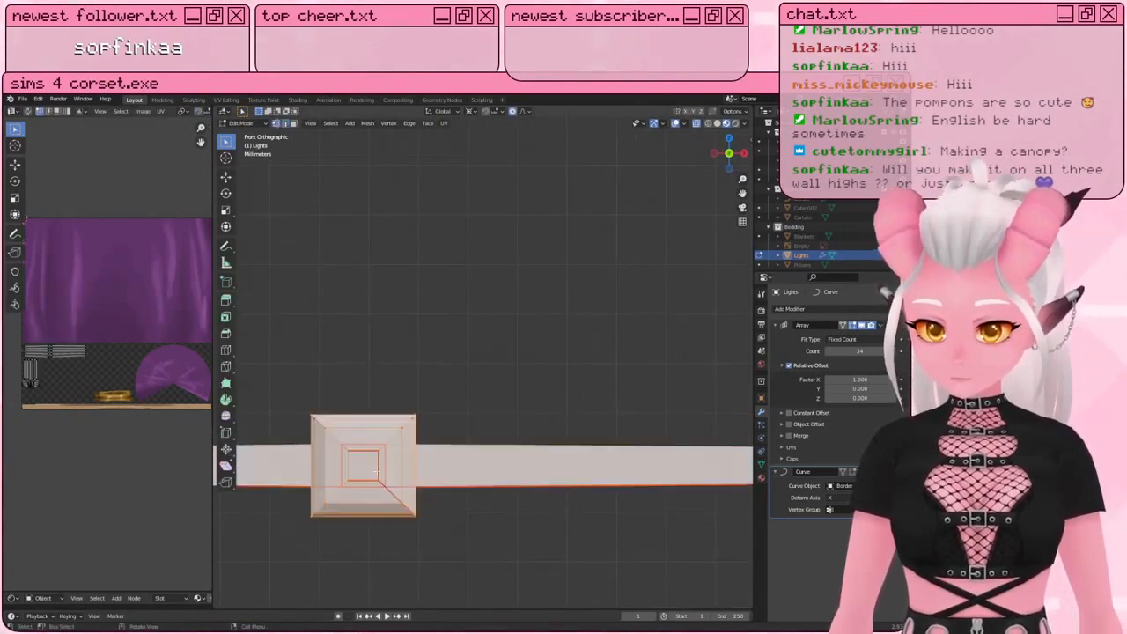
{"action": "key", "text": "a"}
{"action": "left_click", "coordinate": [552, 488], "text": "alt"}
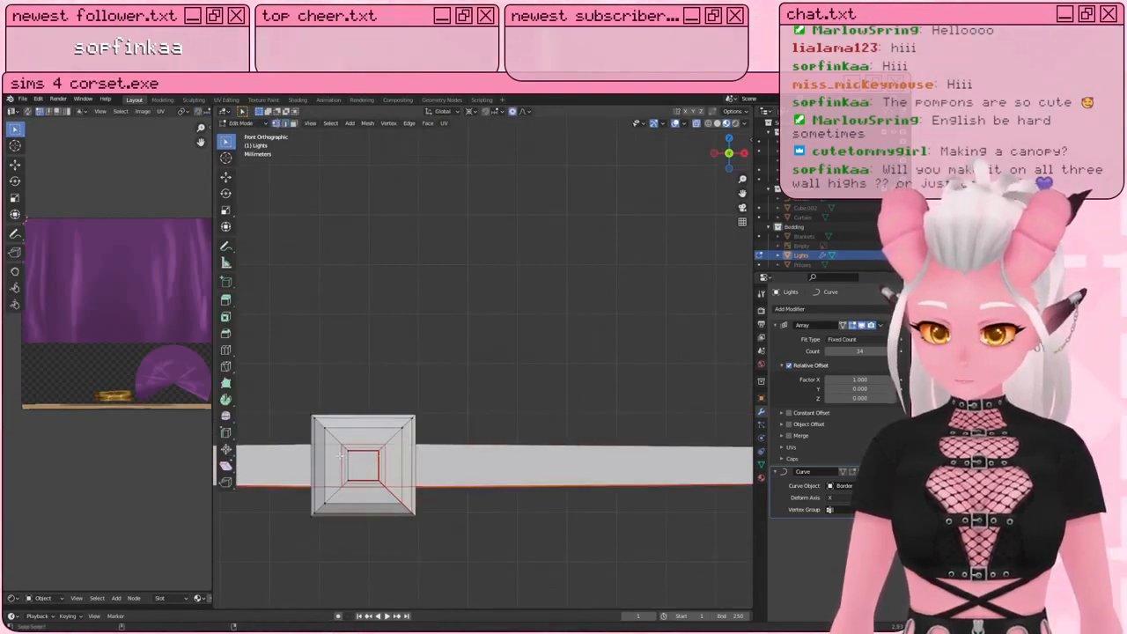
{"action": "key", "text": "s"}
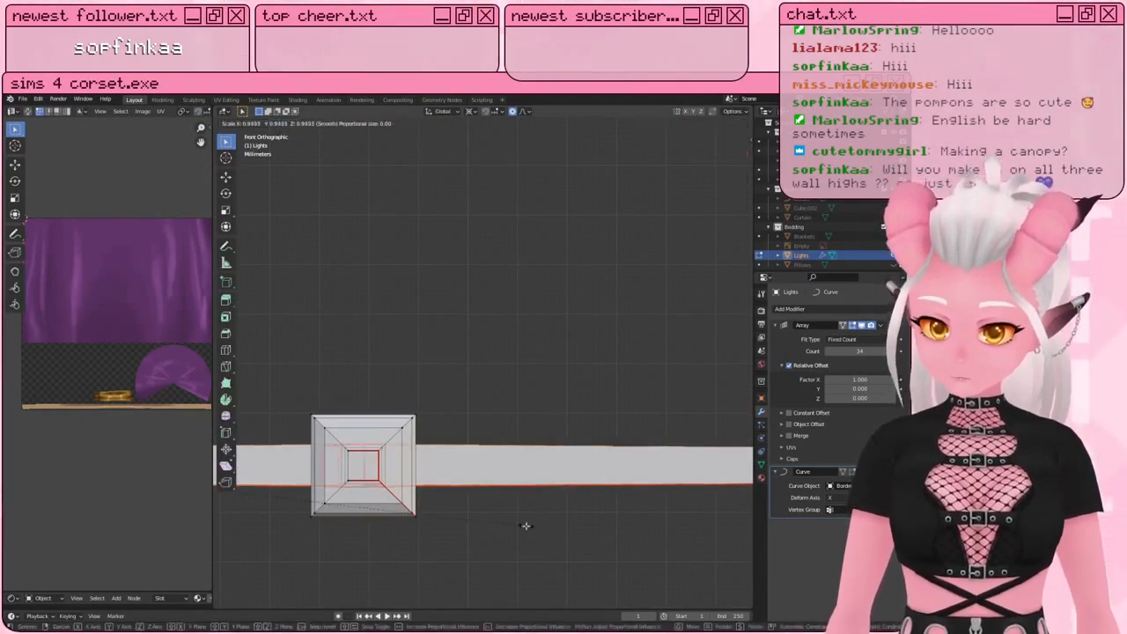
{"action": "left_click", "coordinate": [526, 526]}
Step: Change the transform pivot point and try scaling the selected strip loop again
{"action": "scroll", "coordinate": [482, 514], "scroll_direction": "down", "scroll_amount": 9}
{"action": "scroll", "coordinate": [489, 368], "scroll_direction": "up", "scroll_amount": 8}
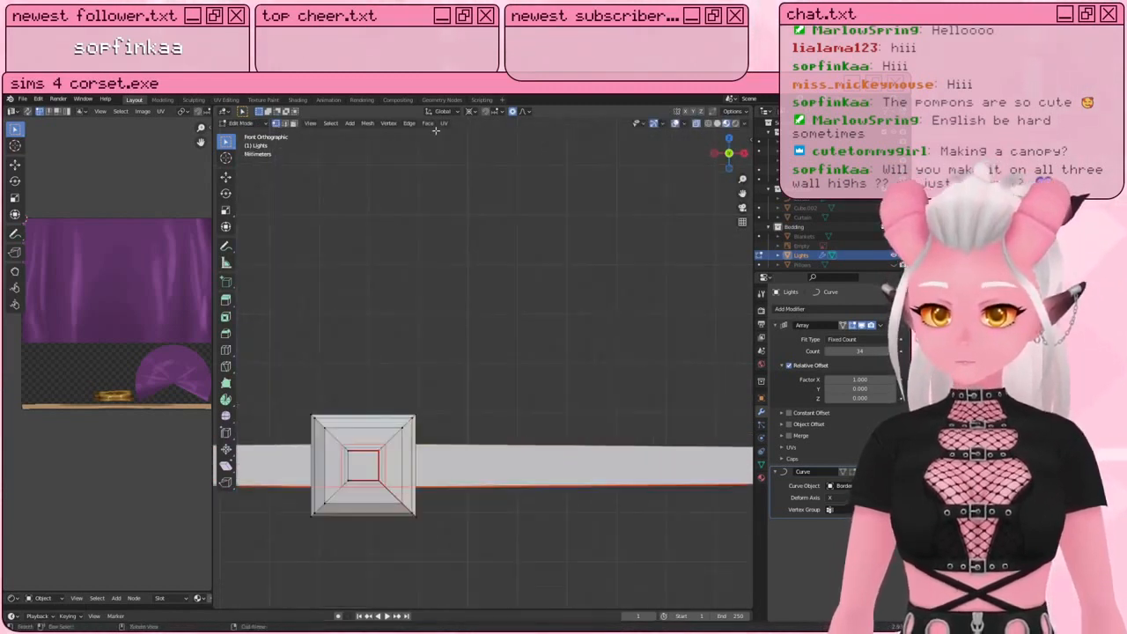
{"action": "left_click", "coordinate": [473, 111]}
{"action": "left_click", "coordinate": [486, 155]}
{"action": "key", "text": "s"}
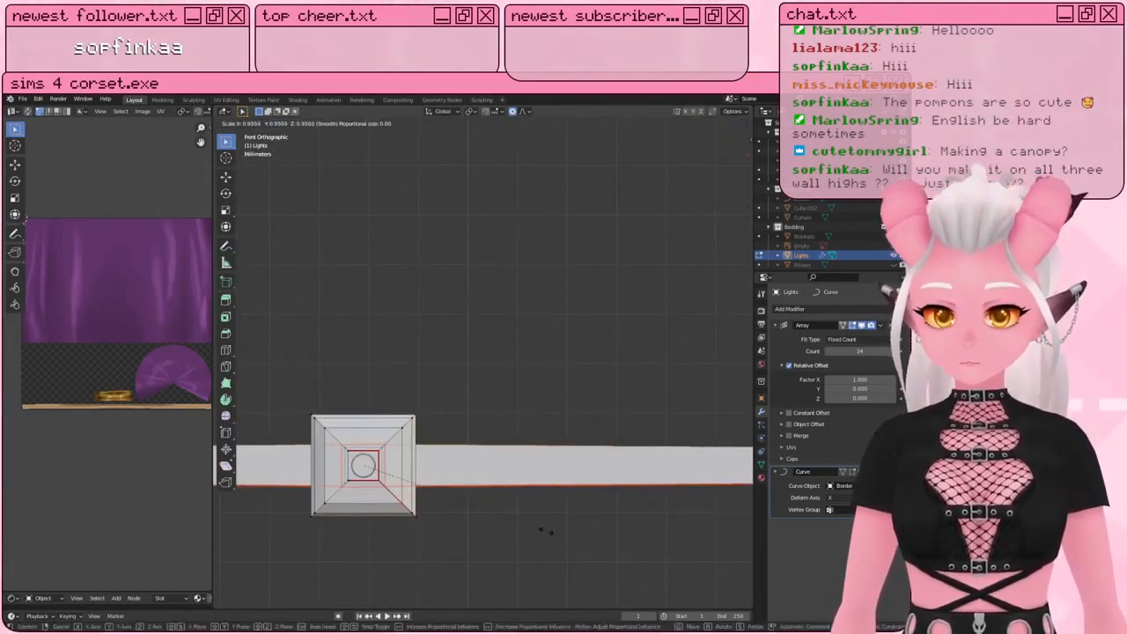
{"action": "right_click", "coordinate": [521, 523]}
Step: Box-select the ornament at the end of the first hanging cord, scale it slightly down and leave Edit Mode
{"action": "scroll", "coordinate": [480, 322], "scroll_direction": "down", "scroll_amount": 7}
{"action": "middle_click_drag", "start_coordinate": [472, 294], "coordinate": [470, 365]}
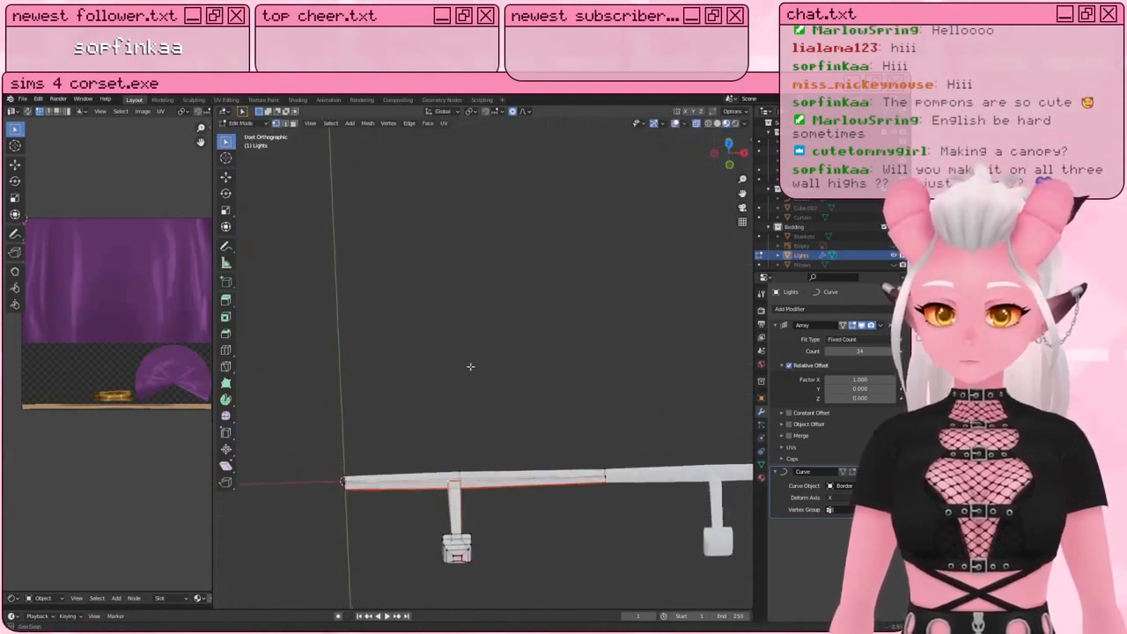
{"action": "scroll", "coordinate": [470, 366], "scroll_direction": "up", "scroll_amount": 2}
{"action": "left_click_drag", "start_coordinate": [418, 497], "coordinate": [477, 572]}
{"action": "key", "text": "KP_1"}
{"action": "scroll", "coordinate": [499, 522], "scroll_direction": "up", "scroll_amount": 4}
{"action": "key", "text": "s"}
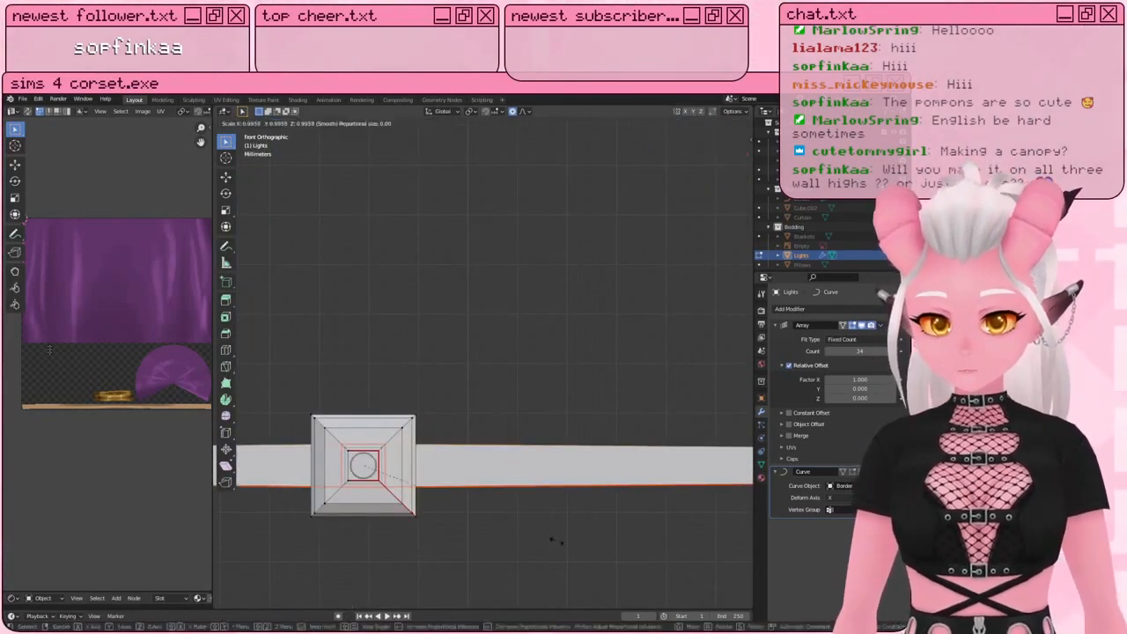
{"action": "left_click", "coordinate": [533, 532]}
{"action": "scroll", "coordinate": [546, 493], "scroll_direction": "down", "scroll_amount": 6}
{"action": "key", "text": "Tab"}
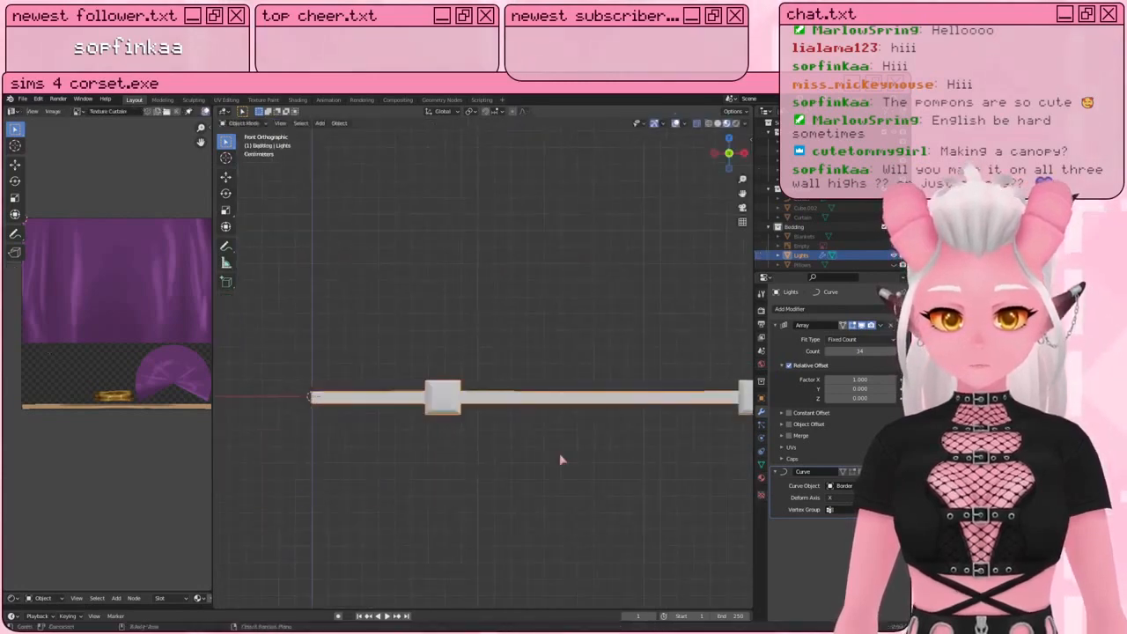
Step: Deselect the Lights trim and examine its row of ornaments from the front
{"action": "left_click", "coordinate": [560, 455]}
{"action": "scroll", "coordinate": [560, 455], "scroll_direction": "down", "scroll_amount": 3}
{"action": "middle_click_drag", "start_coordinate": [560, 455], "coordinate": [504, 442], "text": "shift"}
{"action": "scroll", "coordinate": [504, 441], "scroll_direction": "down", "scroll_amount": 5}
{"action": "scroll", "coordinate": [504, 441], "scroll_direction": "up", "scroll_amount": 6}
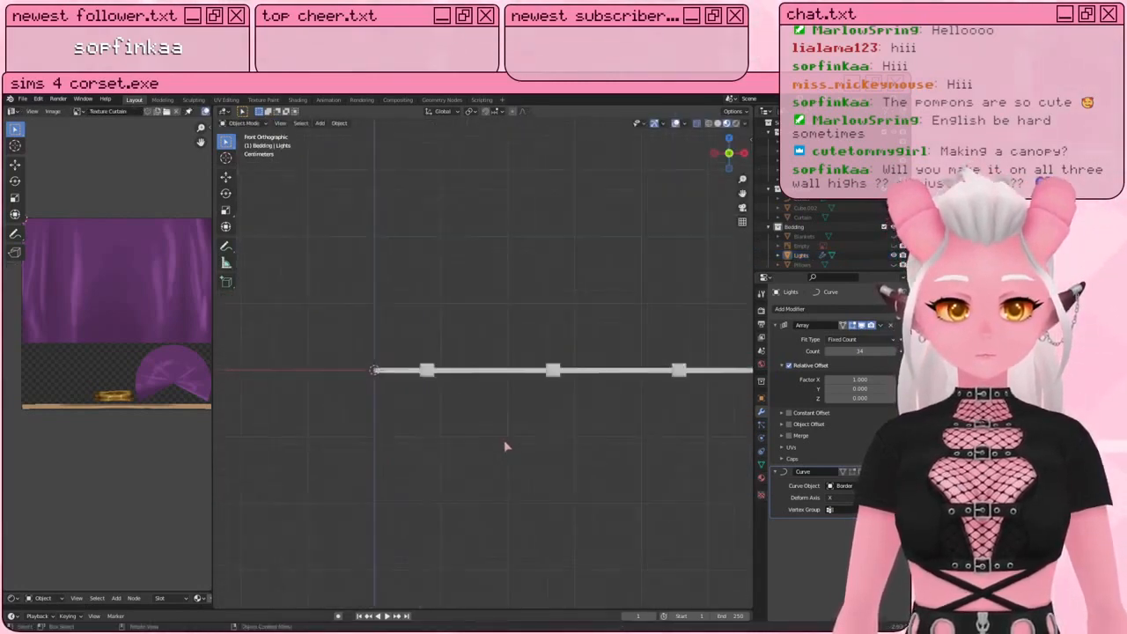
{"action": "middle_click_drag", "start_coordinate": [440, 380], "coordinate": [454, 389], "text": "shift"}
Step: Reopen the Lights trim in Edit Mode, dissolve the surplus edges around the ornament's ball and leave Edit Mode
{"action": "left_click", "coordinate": [417, 385]}
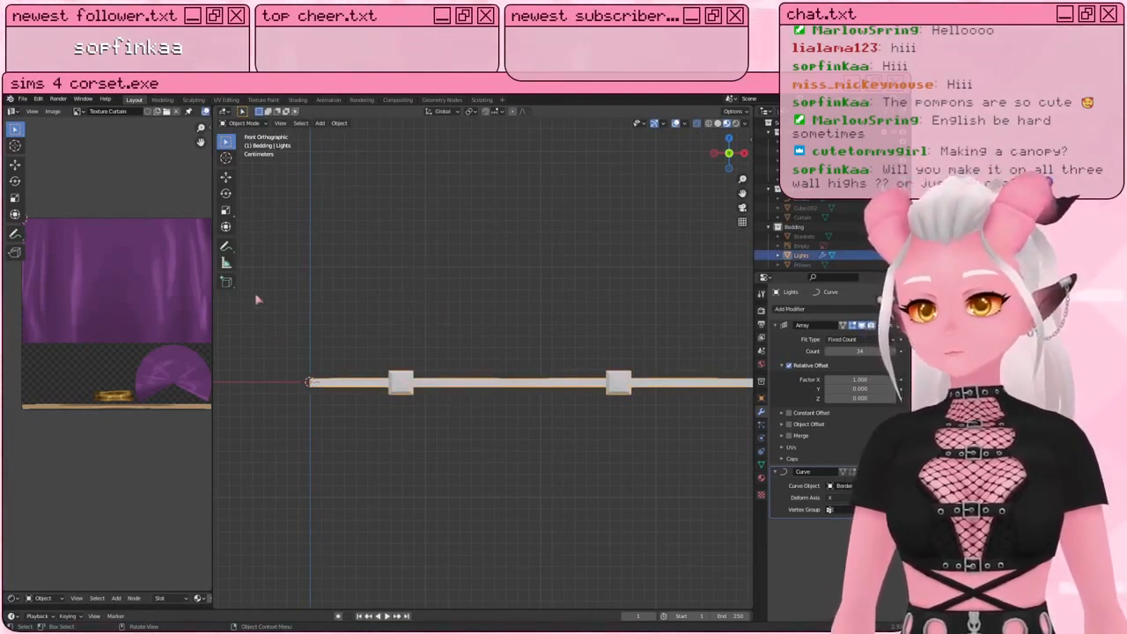
{"action": "middle_click_drag", "start_coordinate": [256, 299], "coordinate": [505, 364]}
{"action": "scroll", "coordinate": [505, 364], "scroll_direction": "up", "scroll_amount": 3}
{"action": "middle_click_drag", "start_coordinate": [484, 432], "coordinate": [419, 319], "text": "shift"}
{"action": "key", "text": "Tab"}
{"action": "scroll", "coordinate": [419, 324], "scroll_direction": "up", "scroll_amount": 2}
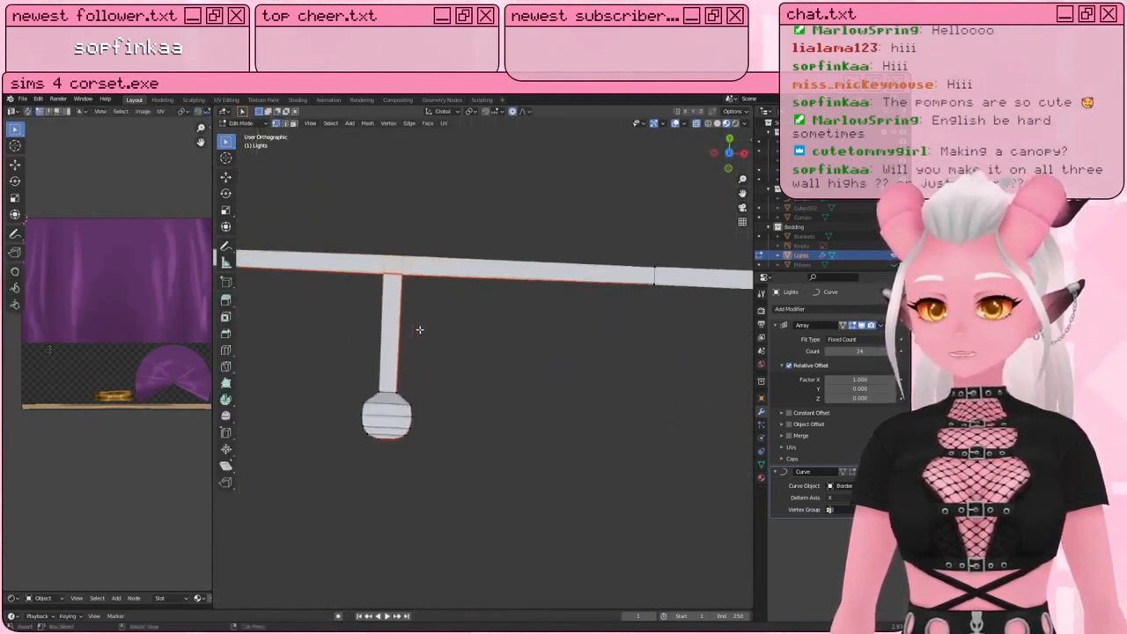
{"action": "left_click", "coordinate": [284, 124]}
{"action": "left_click", "coordinate": [470, 463]}
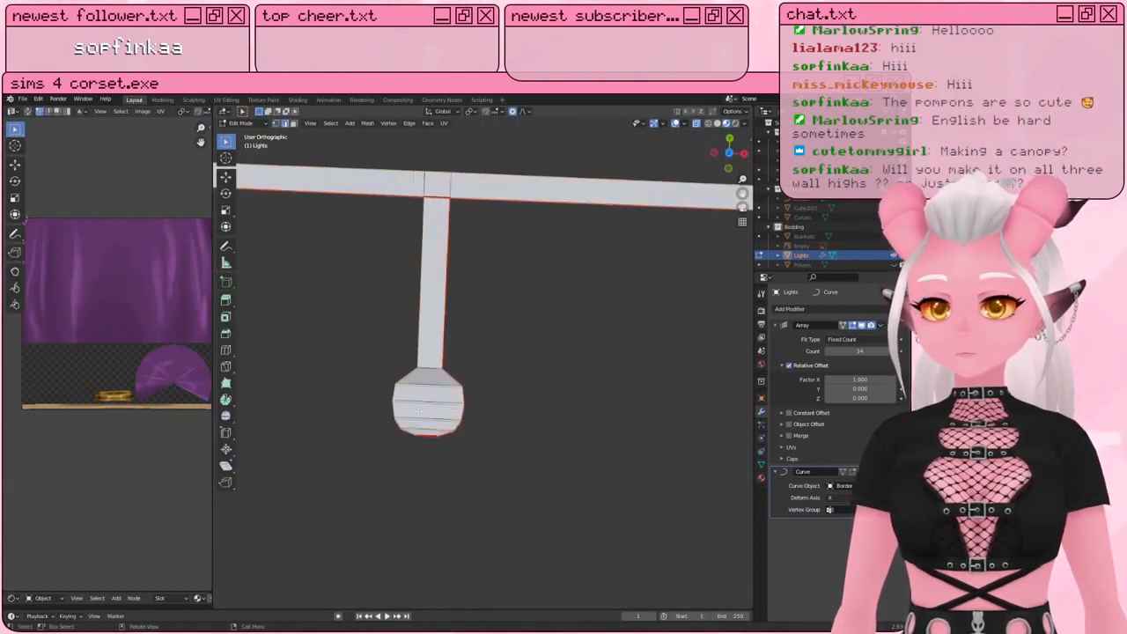
{"action": "middle_click_drag", "start_coordinate": [419, 400], "coordinate": [417, 416]}
{"action": "key", "text": "x"}
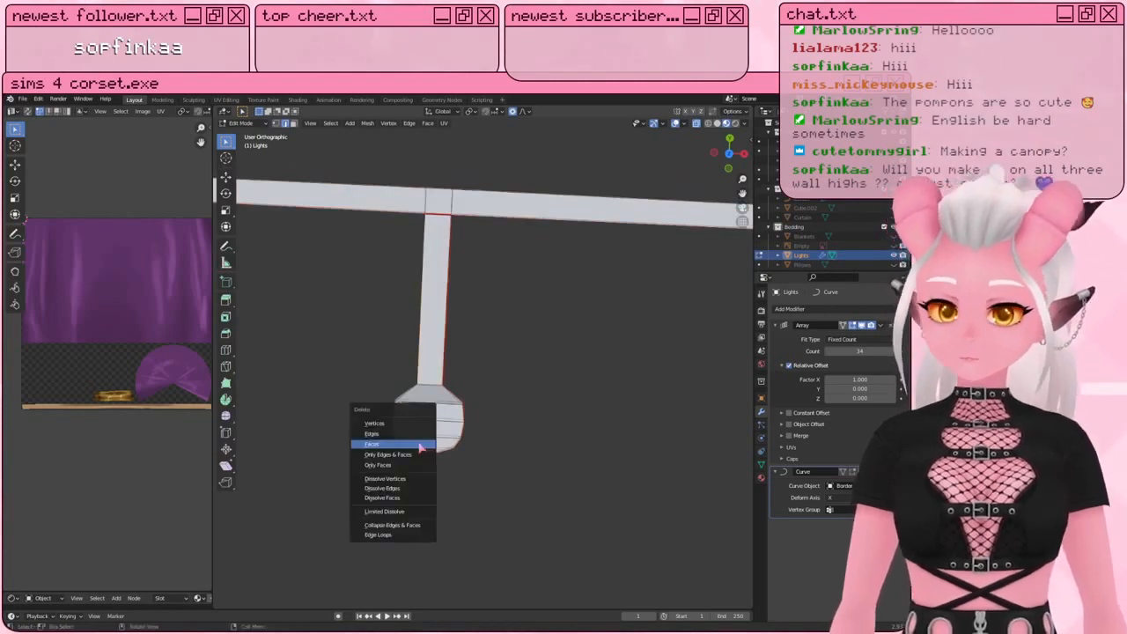
{"action": "left_click", "coordinate": [406, 483]}
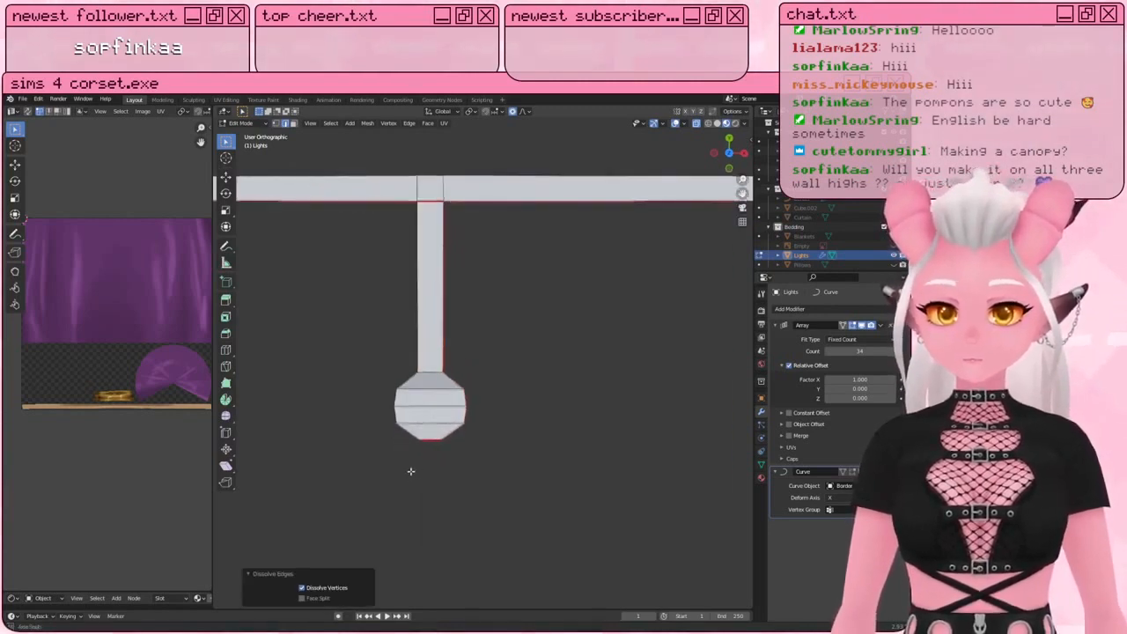
{"action": "key", "text": "Tab"}
{"action": "scroll", "coordinate": [408, 466], "scroll_direction": "down", "scroll_amount": 10}
{"action": "scroll", "coordinate": [408, 472], "scroll_direction": "down", "scroll_amount": 3}
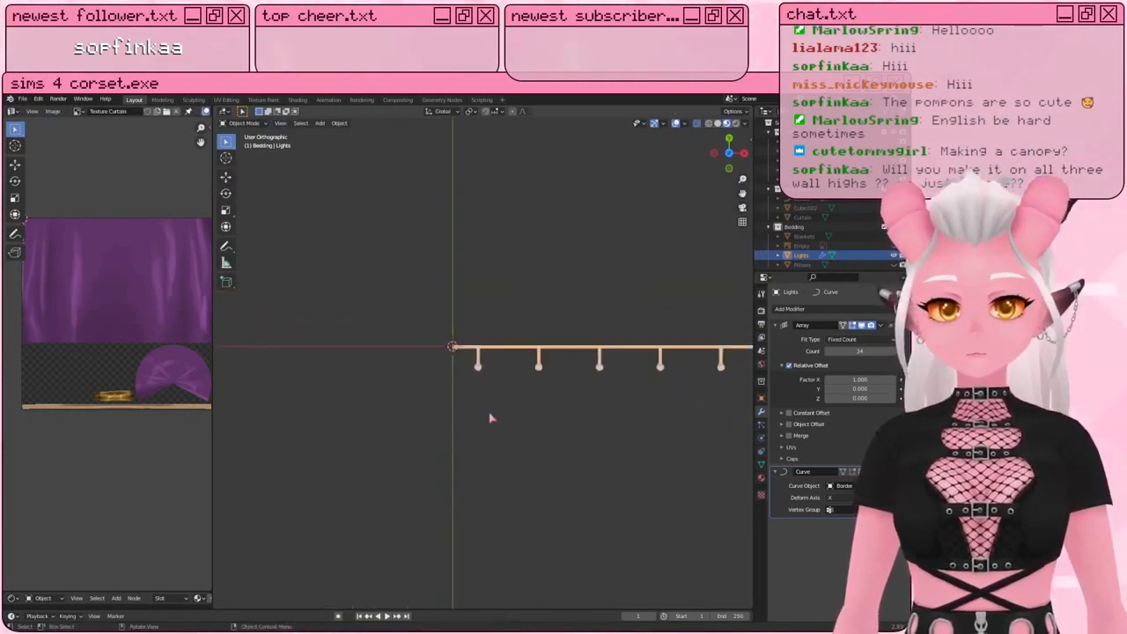
Step: Put the Lights trim into Texture Paint mode and choose the Fill tool
{"action": "left_click", "coordinate": [532, 428]}
{"action": "middle_click_drag", "start_coordinate": [512, 428], "coordinate": [455, 322]}
{"action": "left_click", "coordinate": [454, 334]}
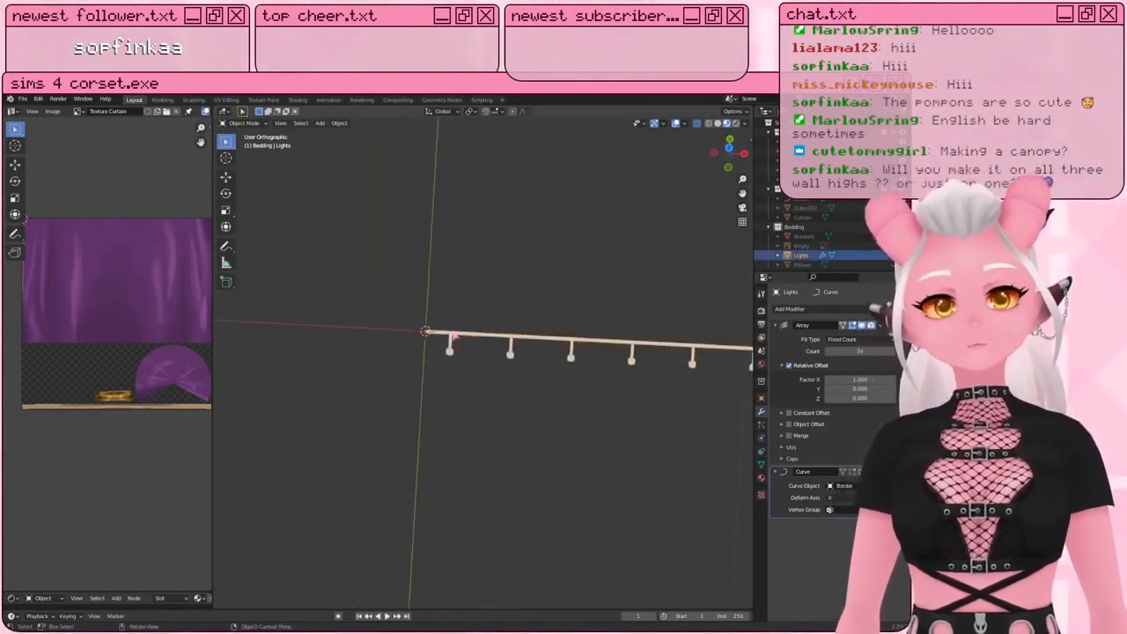
{"action": "scroll", "coordinate": [408, 243], "scroll_direction": "up", "scroll_amount": 3}
{"action": "left_click", "coordinate": [244, 123]}
{"action": "left_click", "coordinate": [254, 186]}
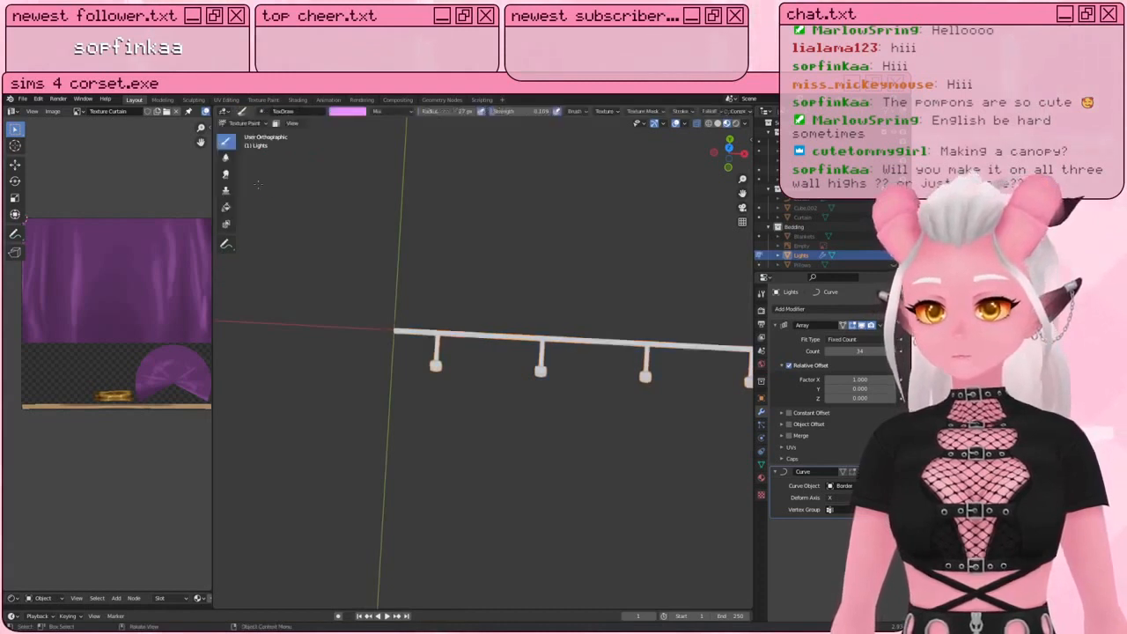
{"action": "left_click", "coordinate": [227, 209]}
{"action": "scroll", "coordinate": [396, 319], "scroll_direction": "up", "scroll_amount": 5}
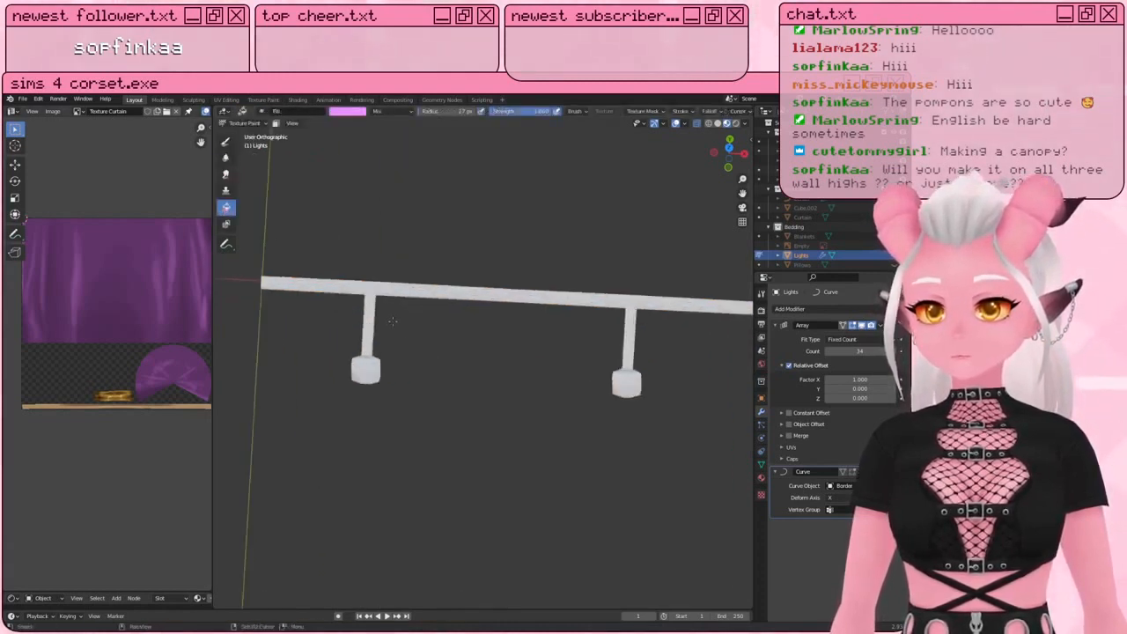
{"action": "mouse_move", "coordinate": [401, 318]}
{"action": "middle_mouse_down"}
{"action": "mouse_move", "coordinate": [414, 368]}
{"action": "mouse_move", "coordinate": [433, 379]}
{"action": "middle_mouse_up"}
Step: Assign the existing Texture Curtain material to the Lights trim
{"action": "left_click", "coordinate": [762, 480]}
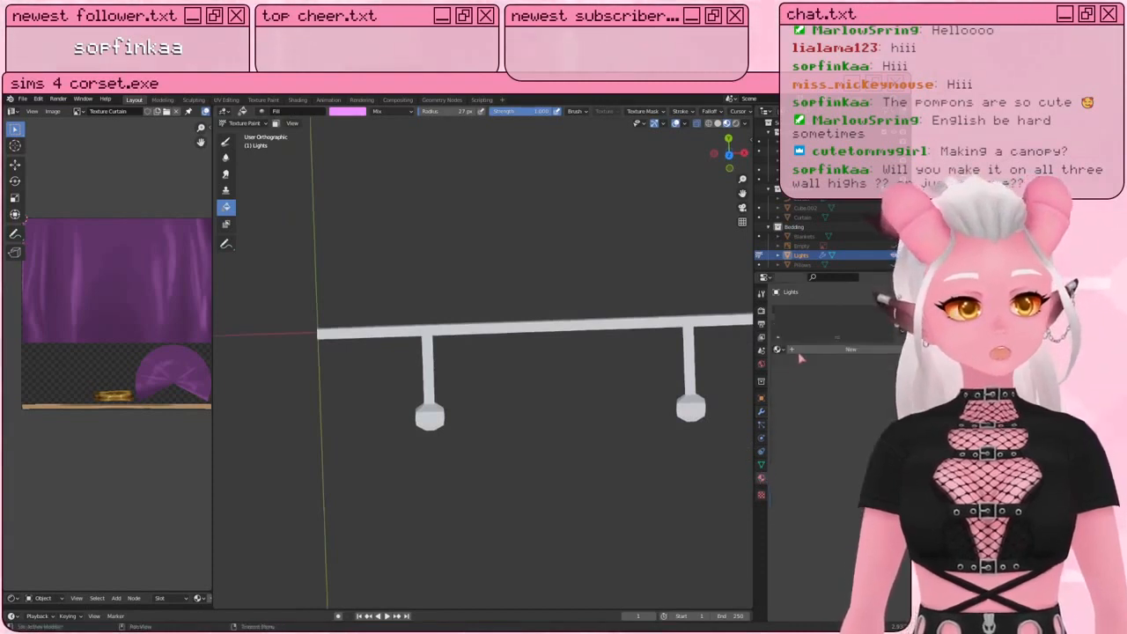
{"action": "left_click", "coordinate": [779, 351]}
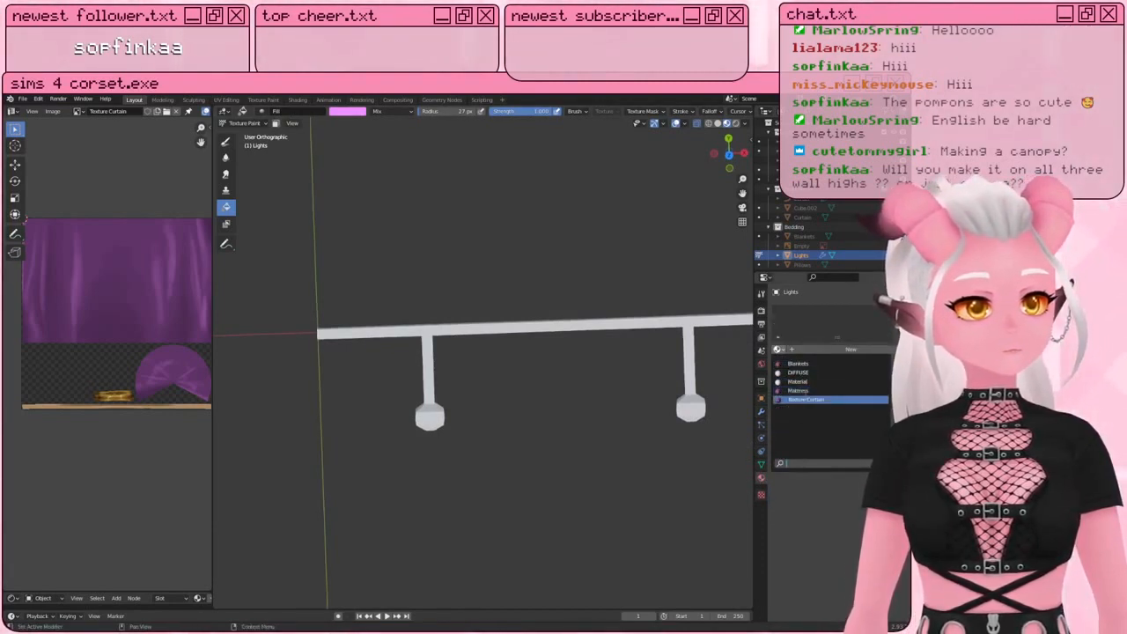
{"action": "left_click", "coordinate": [805, 398]}
{"action": "scroll", "coordinate": [684, 437], "scroll_direction": "up", "scroll_amount": 2}
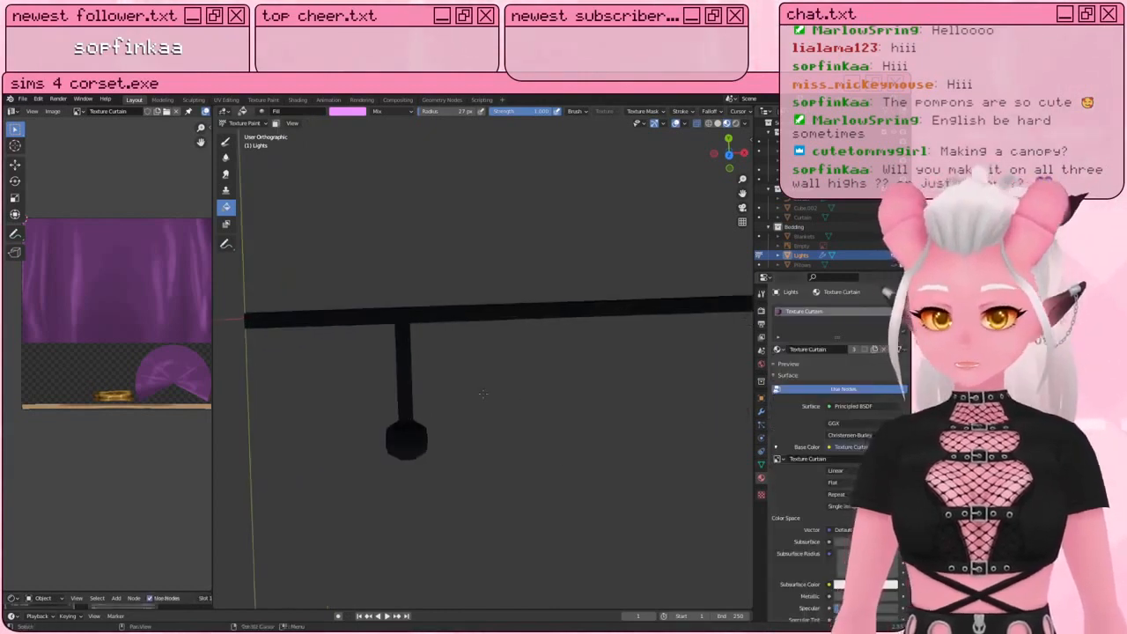
{"action": "middle_click_drag", "start_coordinate": [684, 437], "coordinate": [726, 431], "text": "shift"}
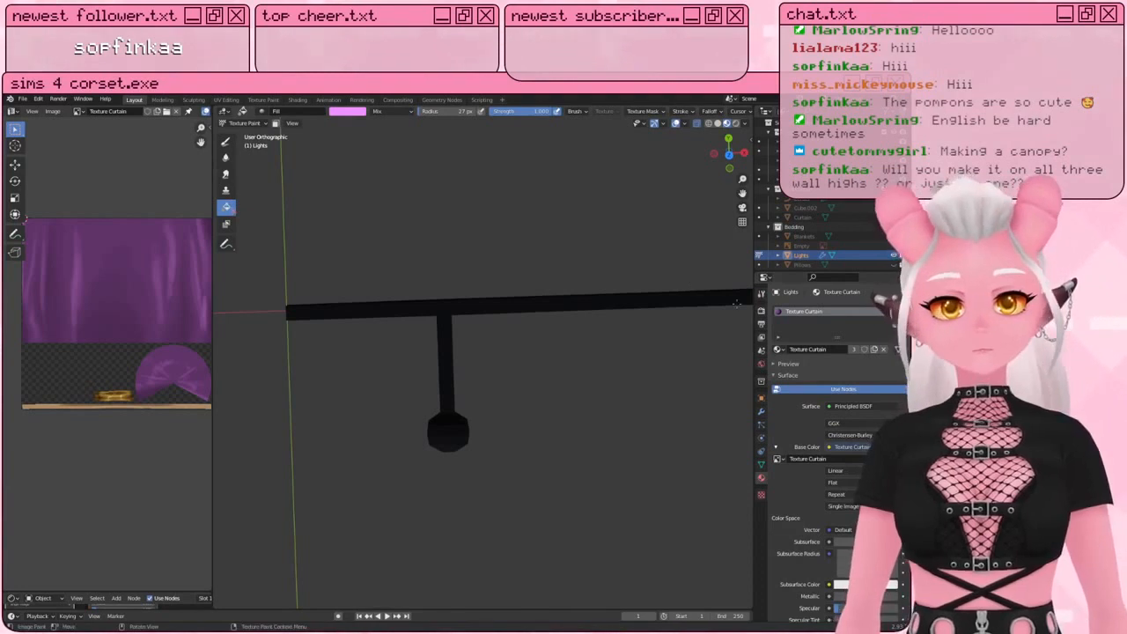
Step: Fill the Lights trim's area of the Texture Curtain image with white
{"action": "left_click", "coordinate": [762, 292]}
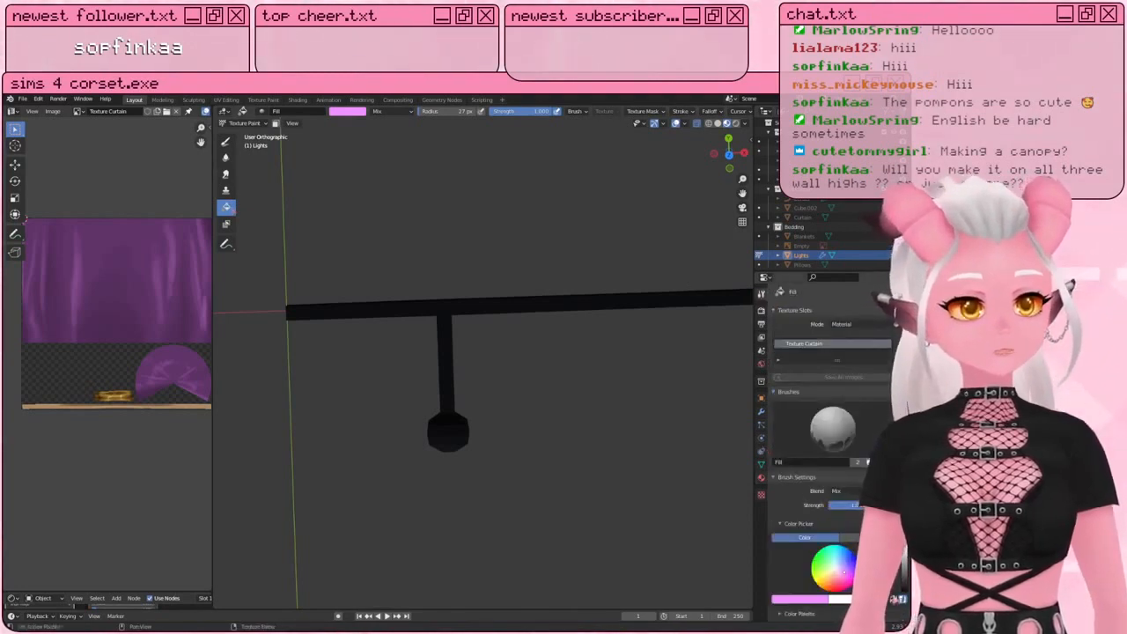
{"action": "left_click", "coordinate": [441, 331]}
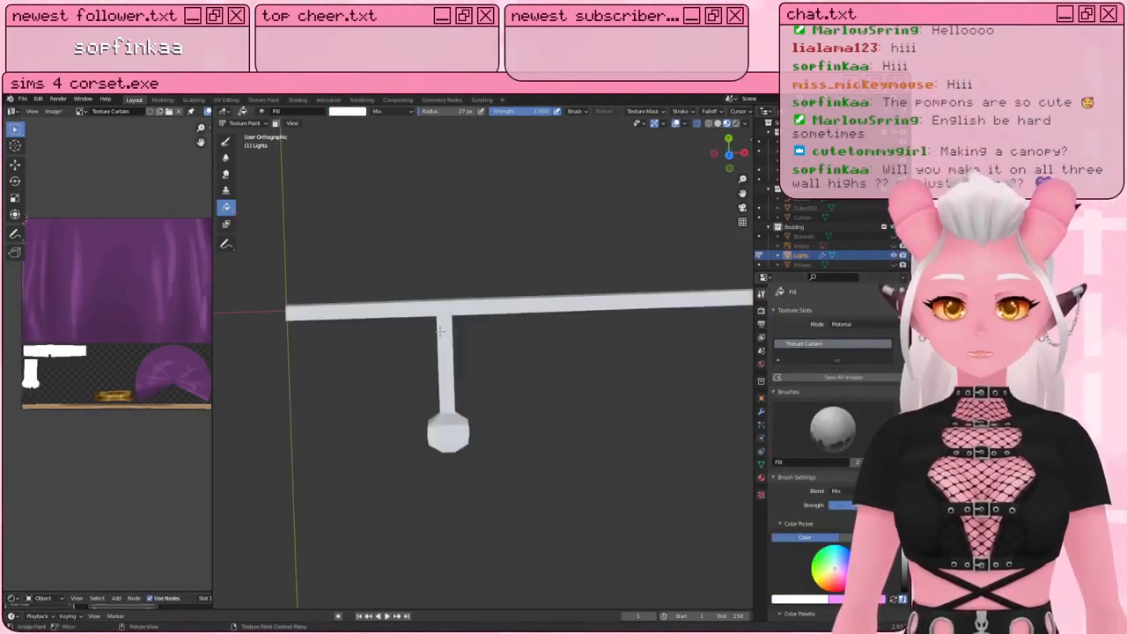
{"action": "scroll", "coordinate": [440, 331], "scroll_direction": "down", "scroll_amount": 6}
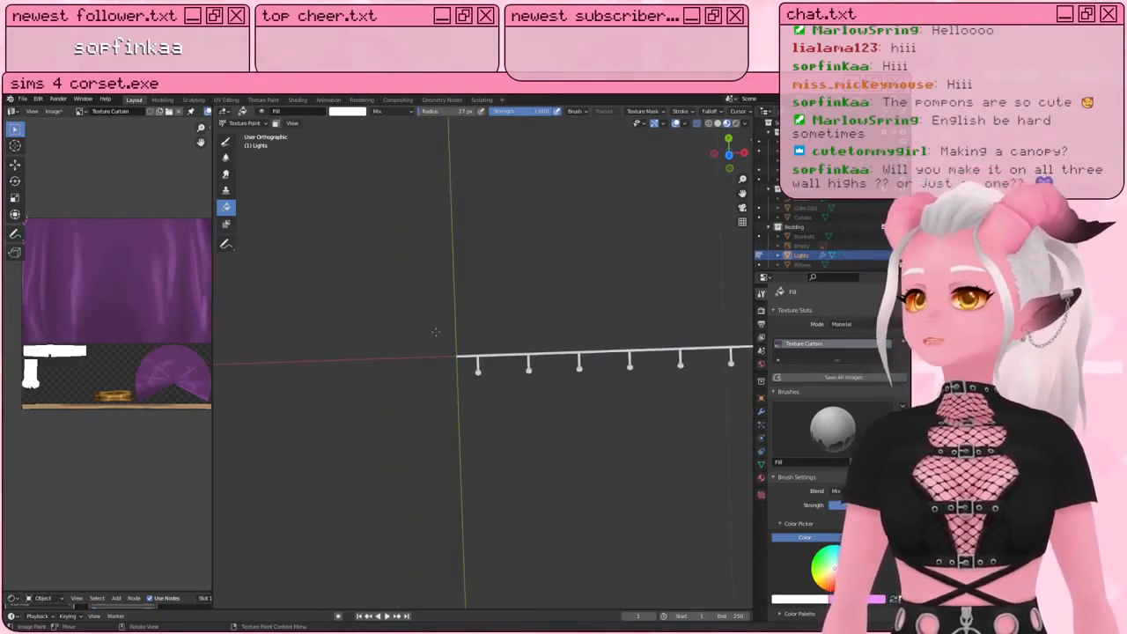
{"action": "scroll", "coordinate": [433, 356], "scroll_direction": "up", "scroll_amount": 6}
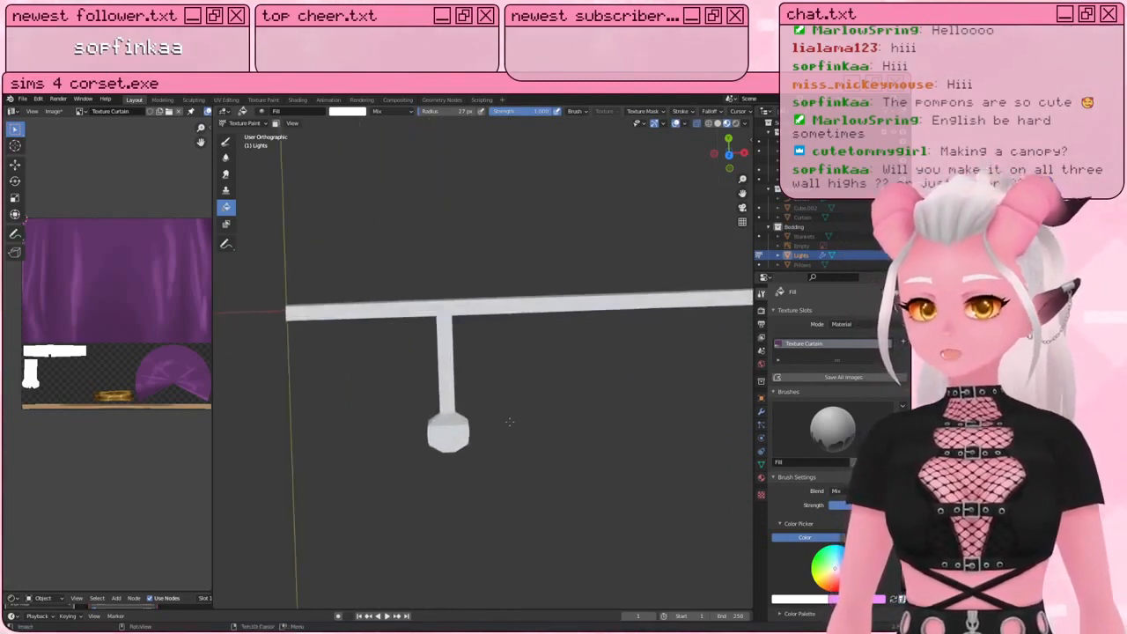
Step: Switch to the Draw brush and choose a muted grey-lavender colour for shading the white Lights trim
{"action": "middle_click_drag", "start_coordinate": [467, 348], "coordinate": [310, 192]}
{"action": "scroll", "coordinate": [487, 367], "scroll_direction": "up", "scroll_amount": 4}
{"action": "left_click", "coordinate": [226, 142]}
{"action": "middle_click_drag", "start_coordinate": [427, 242], "coordinate": [428, 256], "text": "shift"}
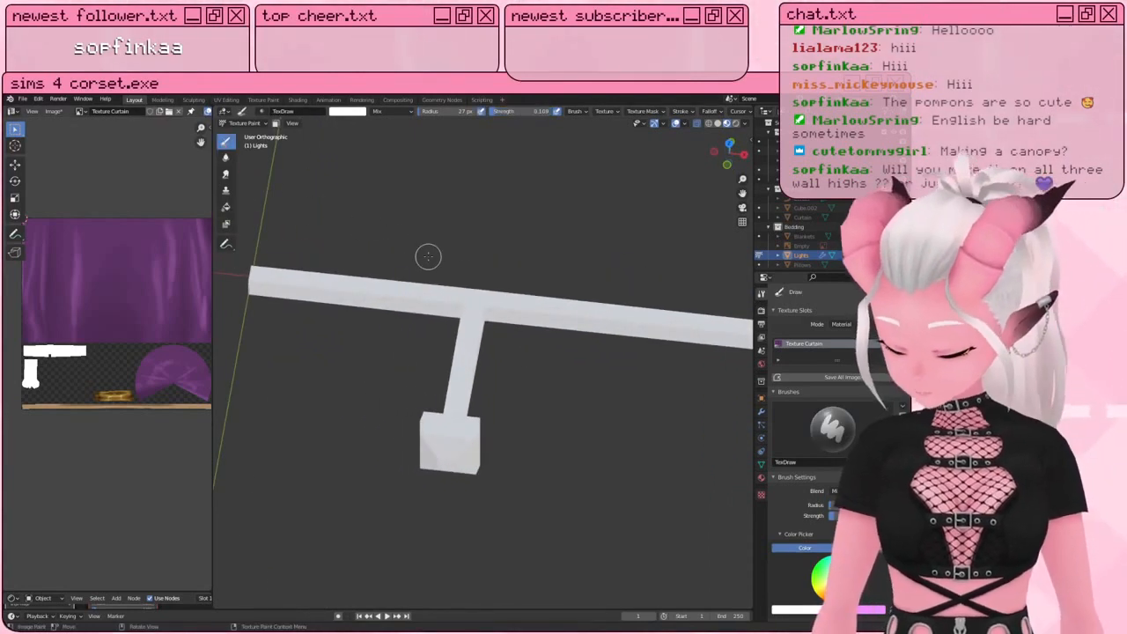
{"action": "middle_click_drag", "start_coordinate": [428, 256], "coordinate": [432, 290]}
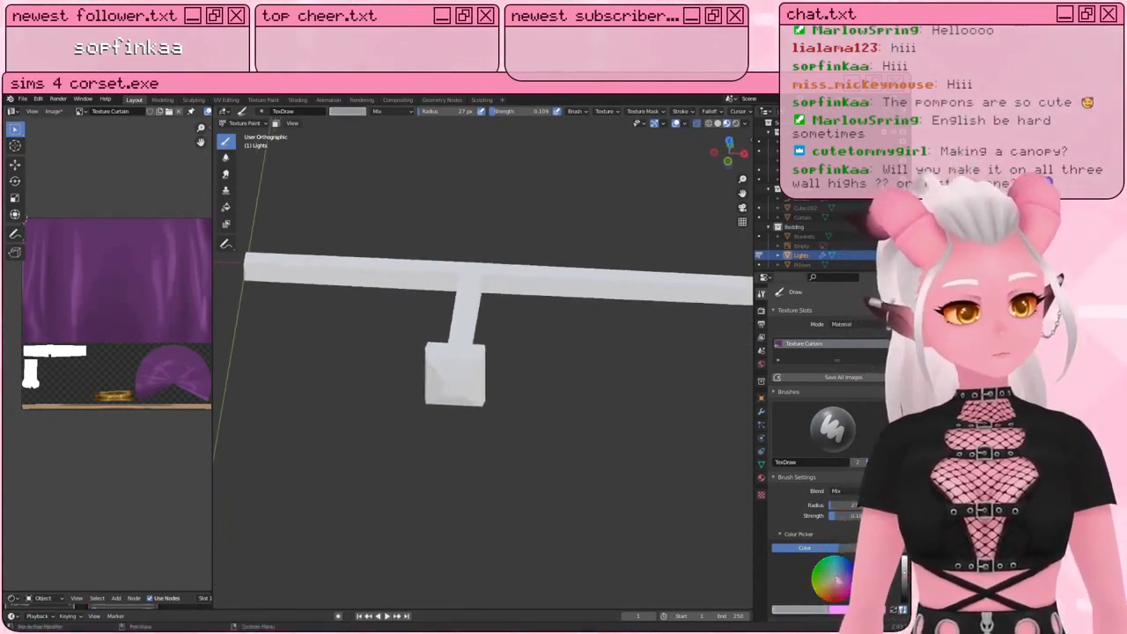
{"action": "middle_click_drag", "start_coordinate": [648, 471], "coordinate": [650, 488], "text": "shift"}
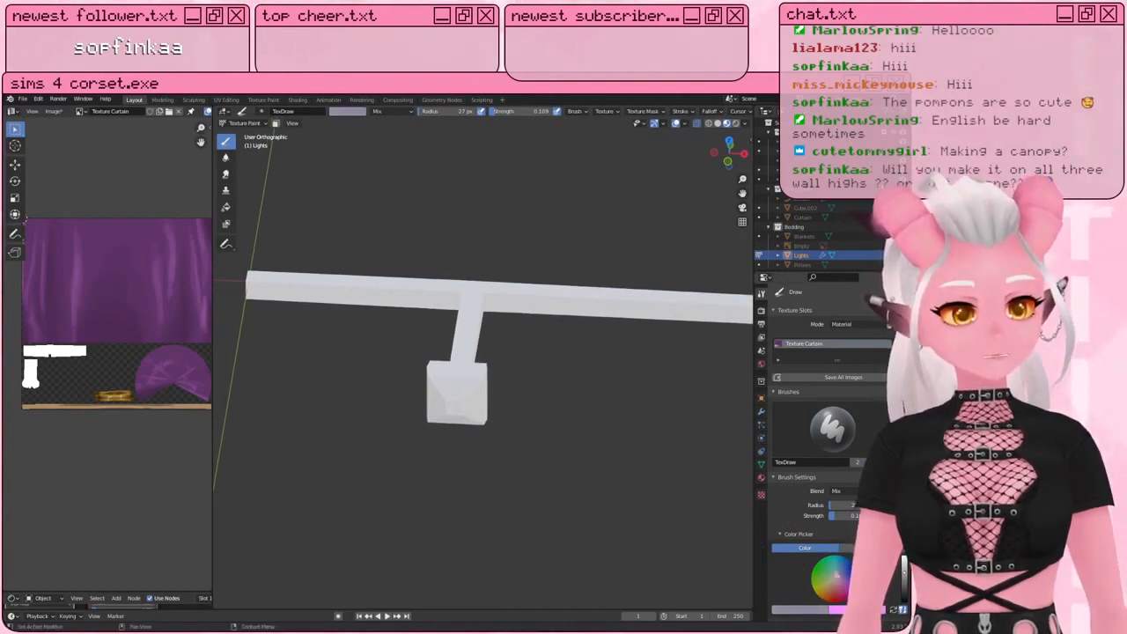
{"action": "mouse_move", "coordinate": [606, 494]}
{"action": "middle_mouse_down"}
{"action": "mouse_move", "coordinate": [490, 440]}
{"action": "mouse_move", "coordinate": [676, 440]}
{"action": "middle_mouse_up"}
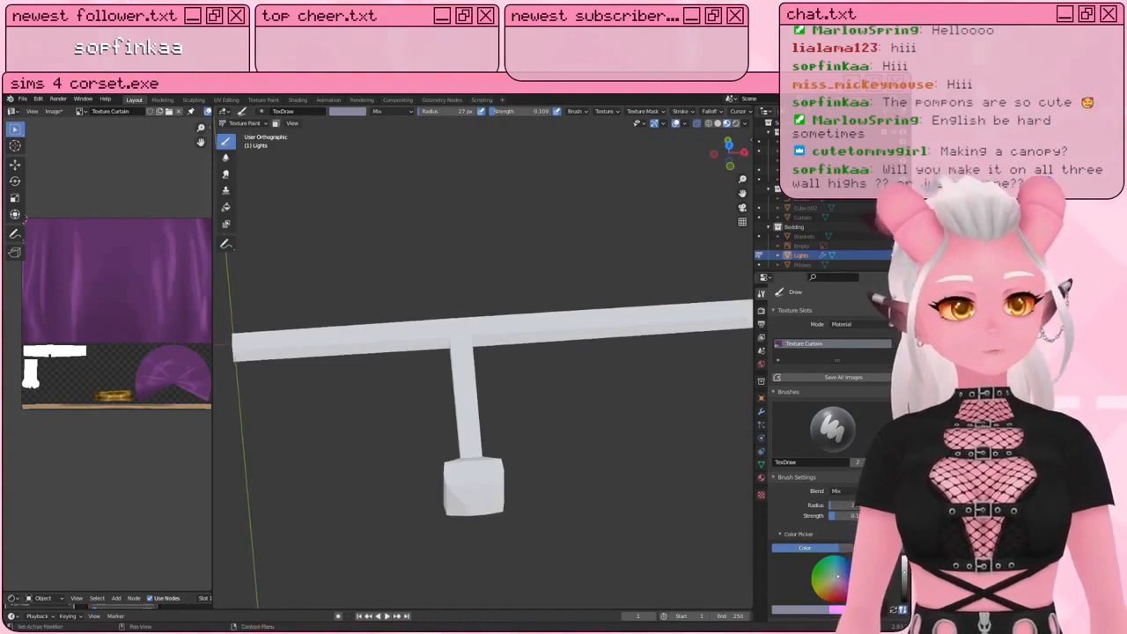
{"action": "scroll", "coordinate": [830, 382], "scroll_direction": "down", "scroll_amount": 5}
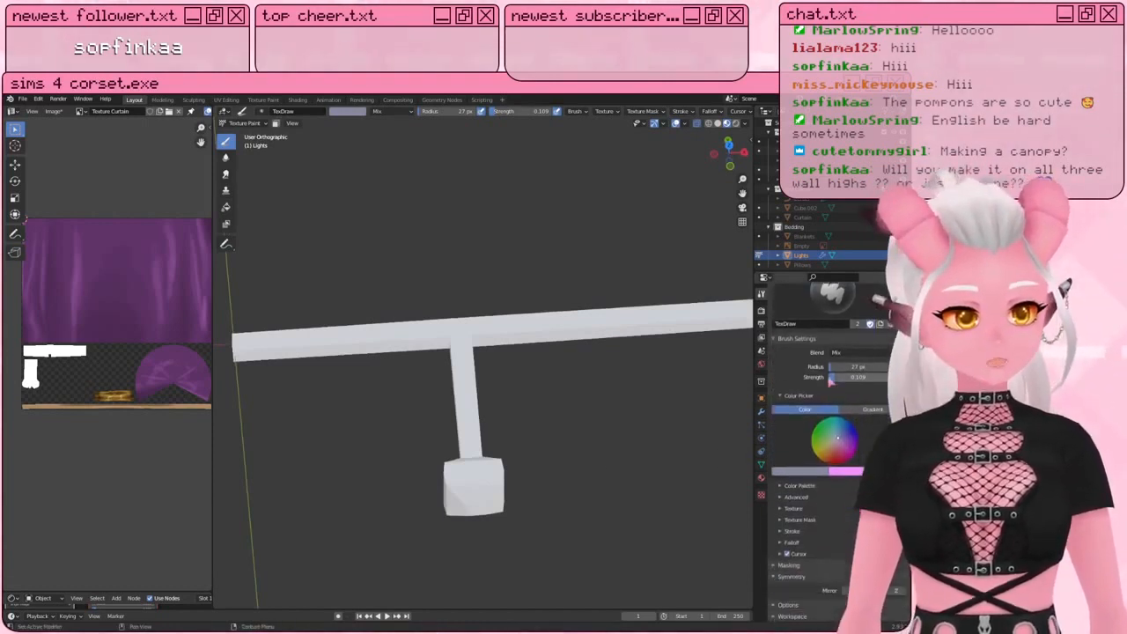
{"action": "scroll", "coordinate": [831, 381], "scroll_direction": "up", "scroll_amount": 3}
Step: Reduce the brush radius to 3 px and paint soft shading around the joint where the hanging stem meets the cord
{"action": "middle_click_drag", "start_coordinate": [558, 415], "coordinate": [425, 335]}
{"action": "key", "text": "bracketleft"}
{"action": "key", "text": "bracketleft"}
{"action": "key", "text": "bracketleft"}
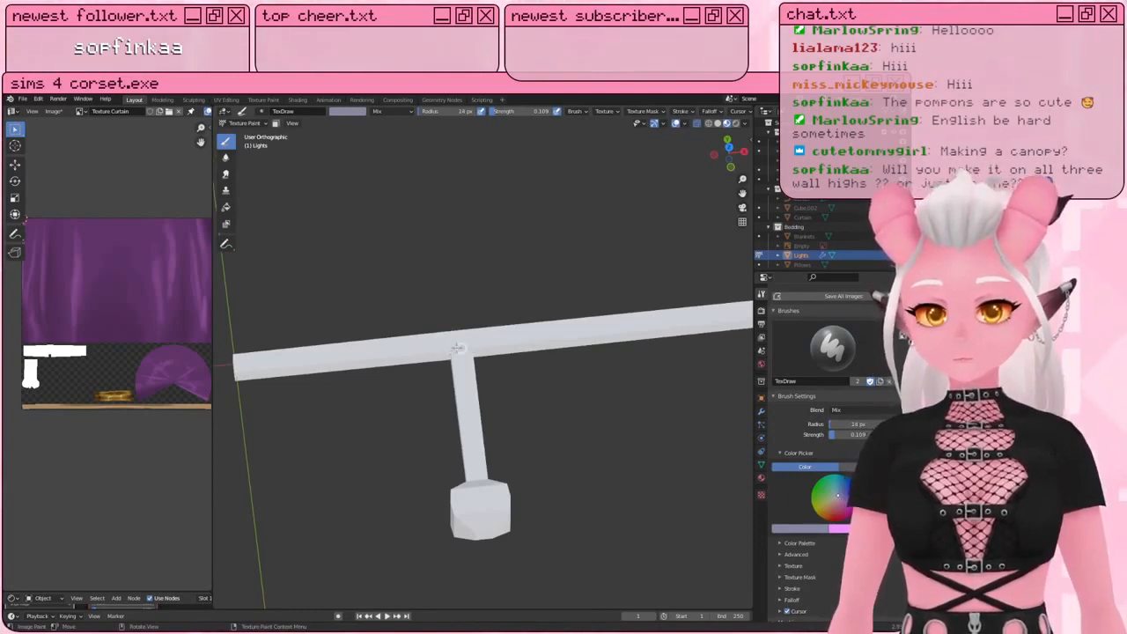
{"action": "mouse_move", "coordinate": [443, 364]}
{"action": "middle_mouse_down"}
{"action": "mouse_move", "coordinate": [461, 287]}
{"action": "mouse_move", "coordinate": [445, 326]}
{"action": "middle_mouse_up"}
{"action": "key", "text": "bracketleft"}
{"action": "key", "text": "bracketleft"}
{"action": "key", "text": "bracketleft"}
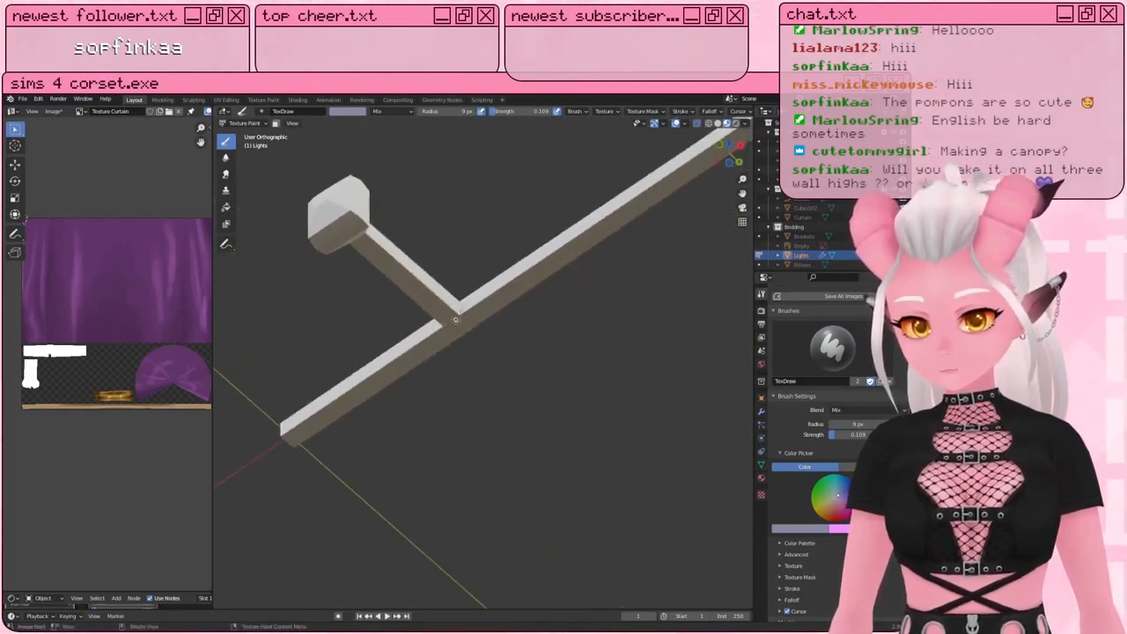
{"action": "middle_click_drag", "start_coordinate": [454, 313], "coordinate": [459, 280]}
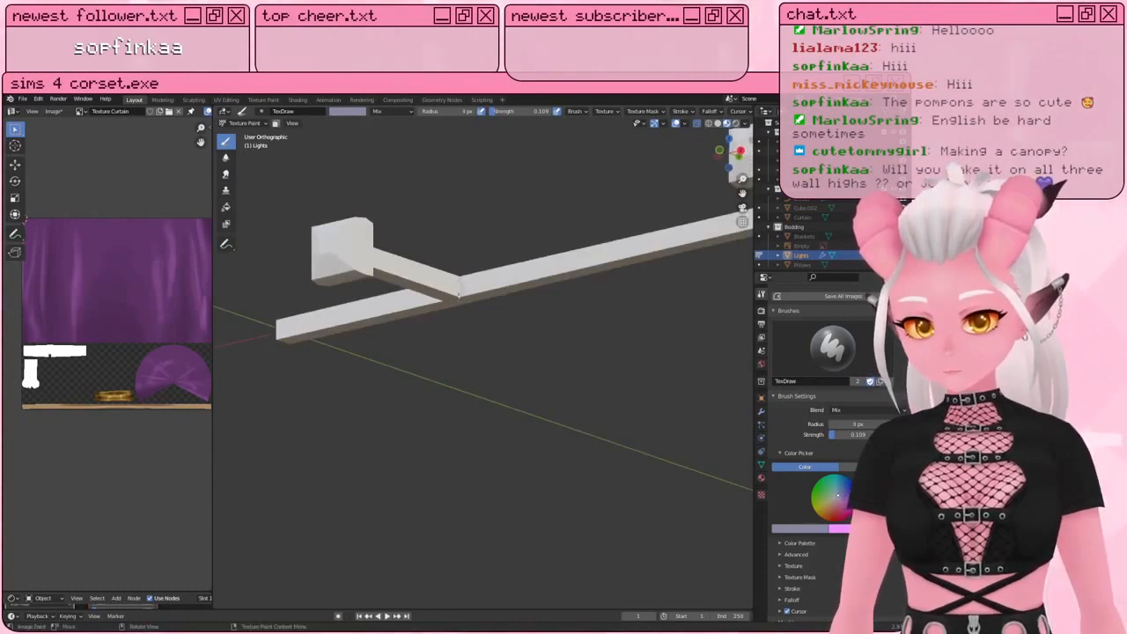
{"action": "middle_click_drag", "start_coordinate": [460, 284], "coordinate": [445, 298]}
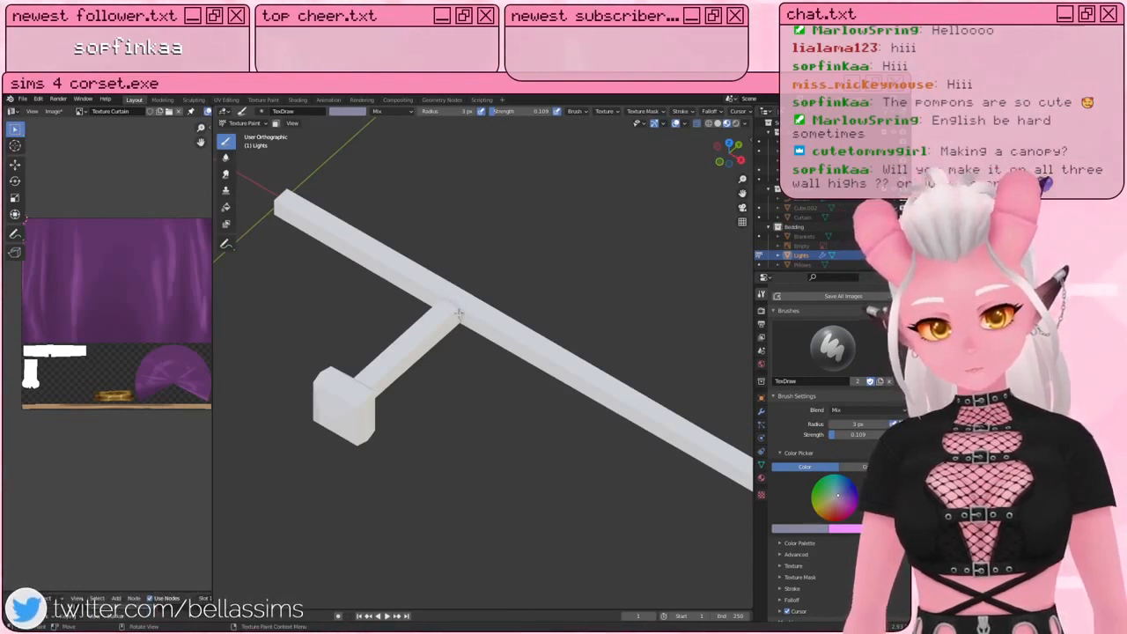
{"action": "middle_click_drag", "start_coordinate": [459, 313], "coordinate": [465, 282]}
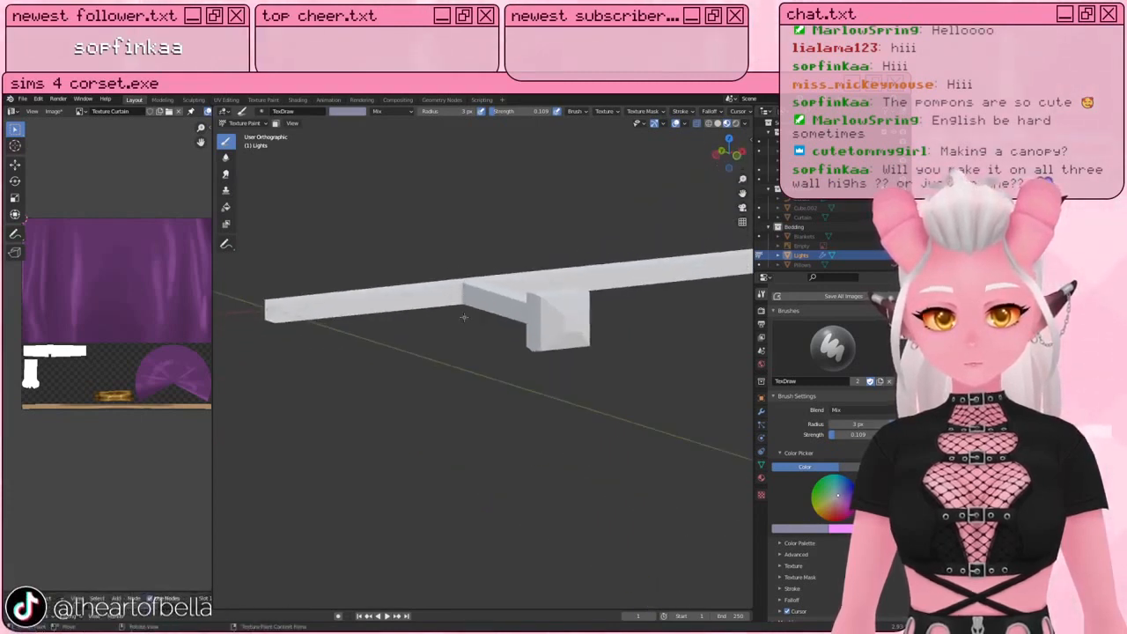
{"action": "middle_click_drag", "start_coordinate": [460, 315], "coordinate": [448, 373]}
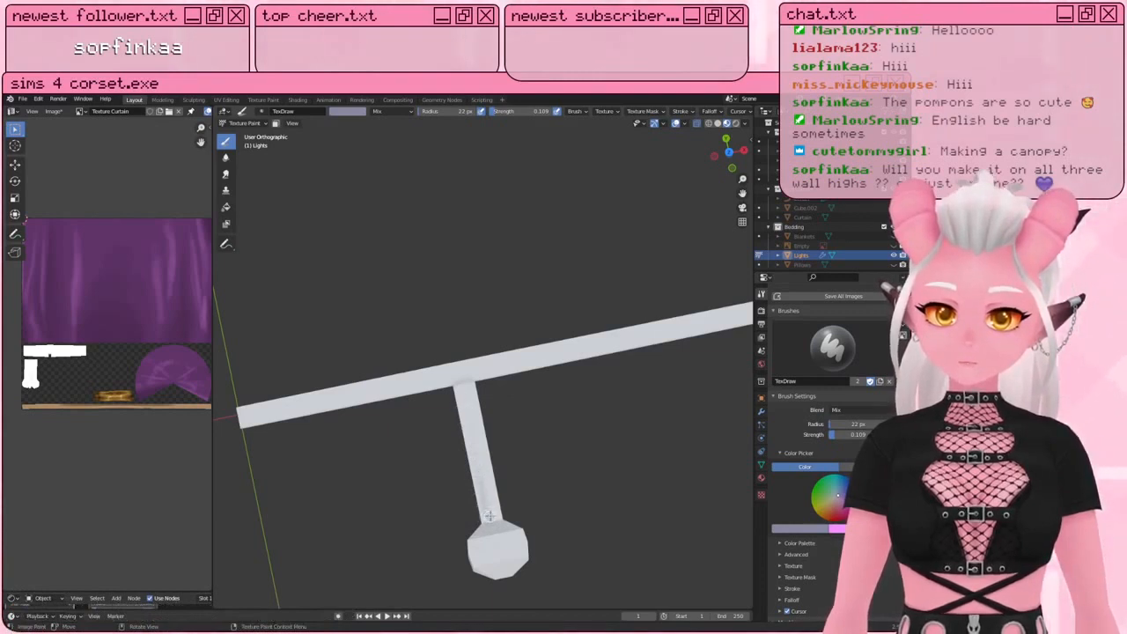
Step: Shade the end of the hanging stem where it joins the ball, working around its sides
{"action": "middle_click_drag", "start_coordinate": [496, 519], "coordinate": [285, 361]}
{"action": "middle_click_drag", "start_coordinate": [317, 326], "coordinate": [617, 274]}
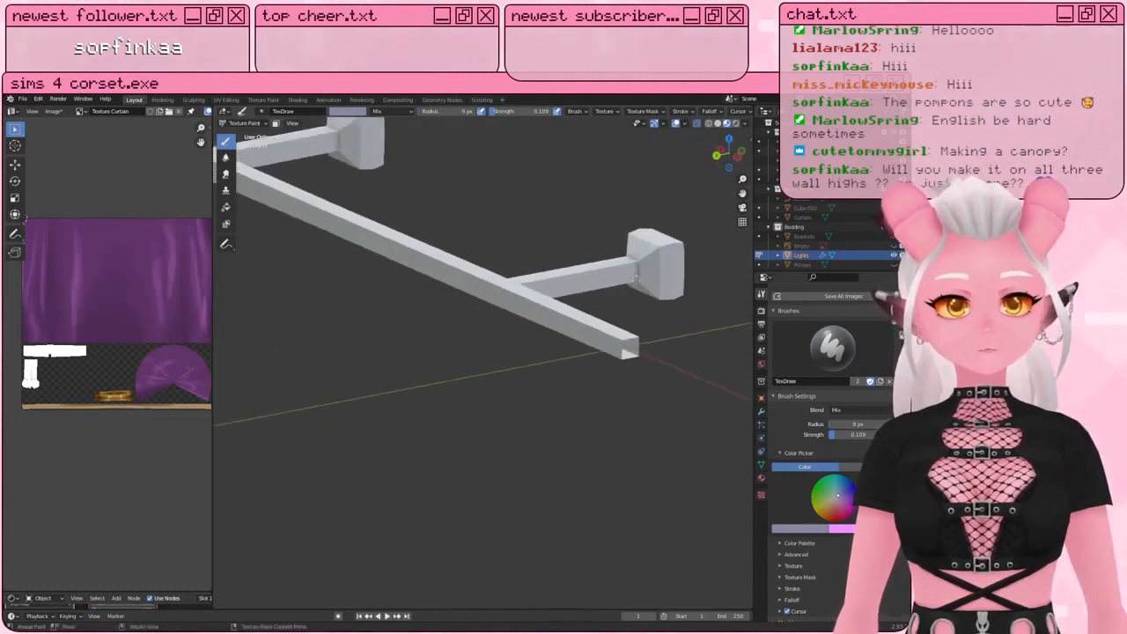
{"action": "middle_click_drag", "start_coordinate": [634, 264], "coordinate": [429, 379]}
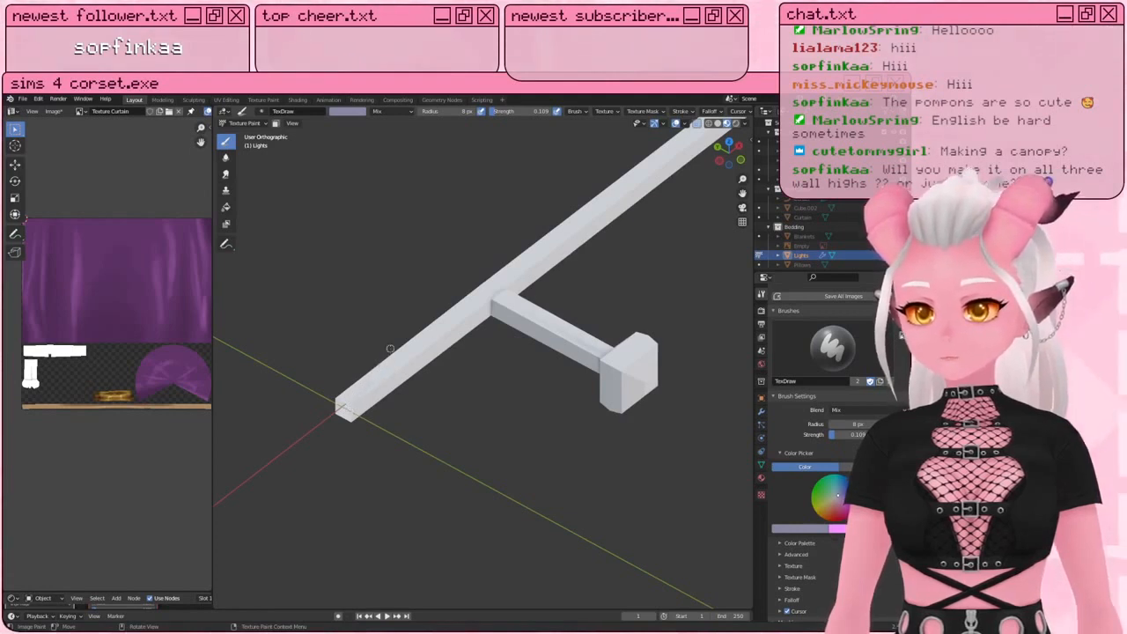
Step: Set the brush strength to 0.203 and radius to 5 px, and paint diagonal twist lines around the cord's end section
{"action": "left_click_drag", "start_coordinate": [847, 438], "coordinate": [846, 438]}
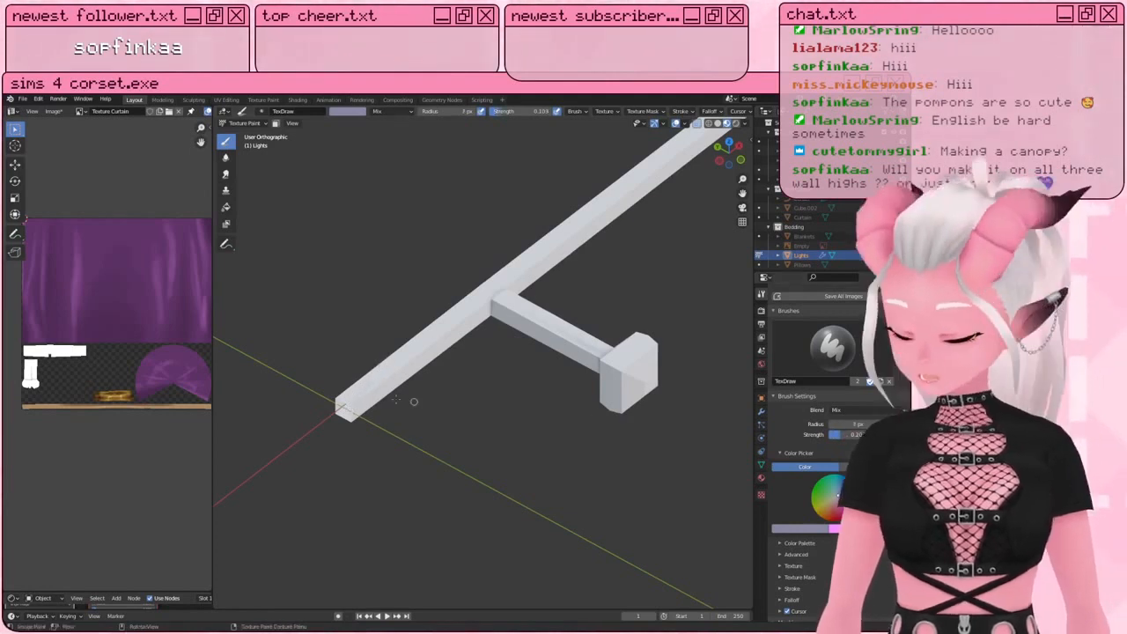
{"action": "key", "text": "f"}
{"action": "left_click", "coordinate": [346, 405]}
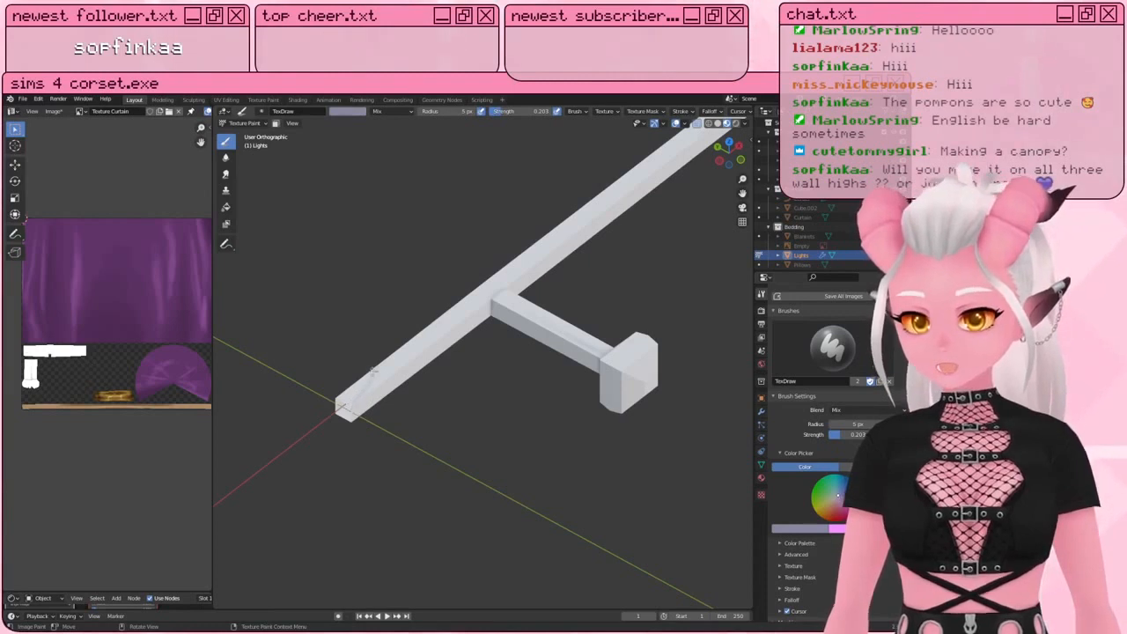
{"action": "middle_click_drag", "start_coordinate": [371, 368], "coordinate": [536, 331]}
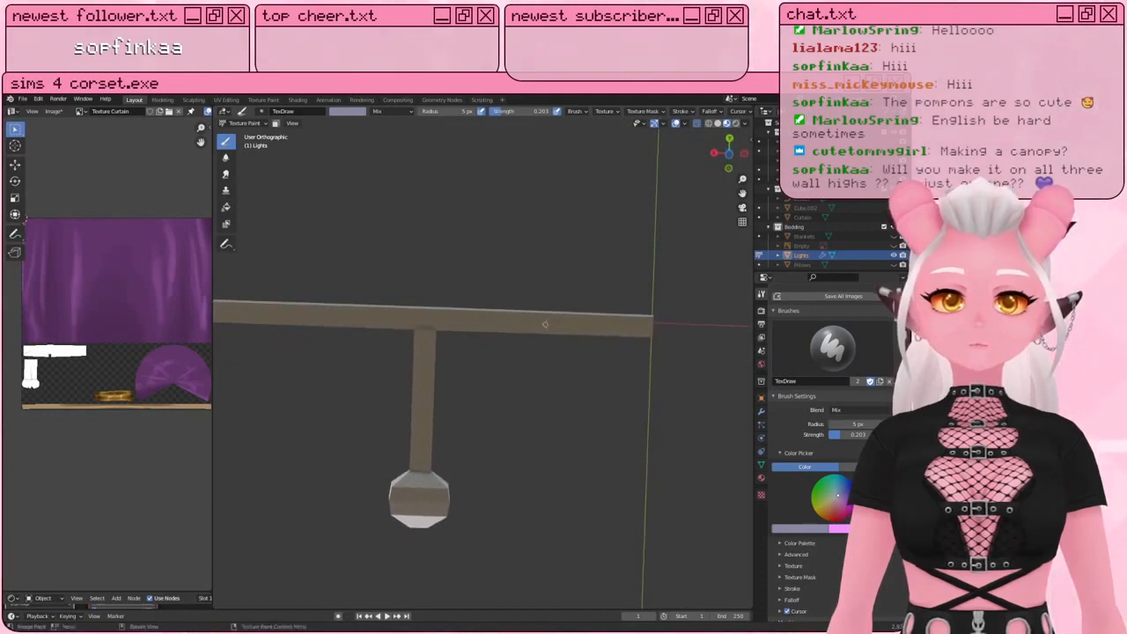
{"action": "middle_click_drag", "start_coordinate": [504, 339], "coordinate": [513, 306]}
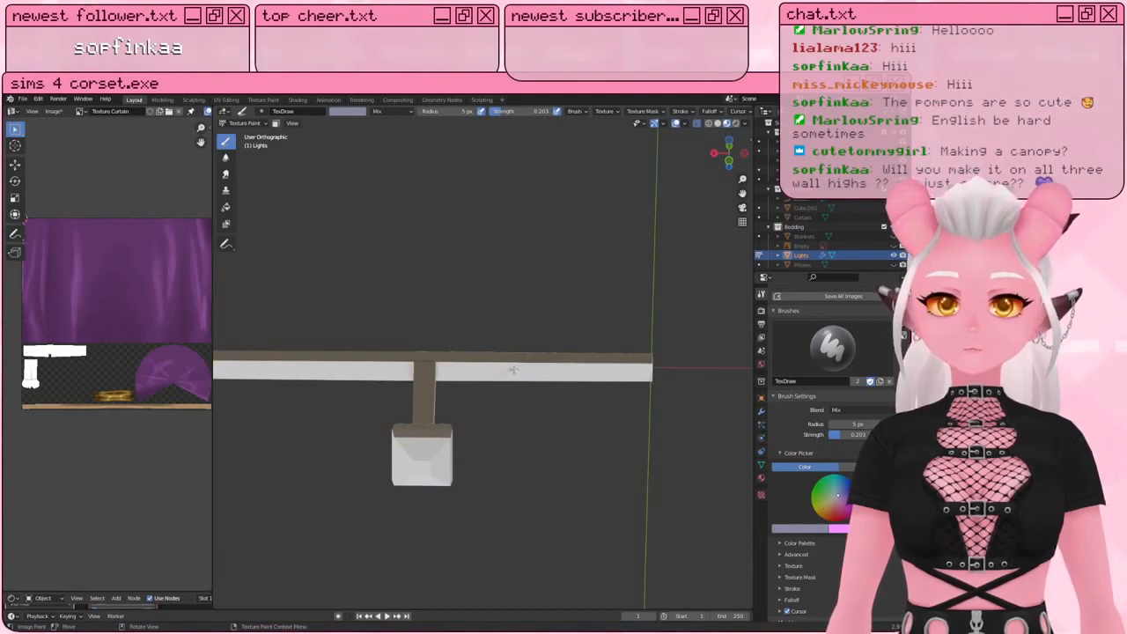
{"action": "middle_click_drag", "start_coordinate": [538, 359], "coordinate": [491, 322]}
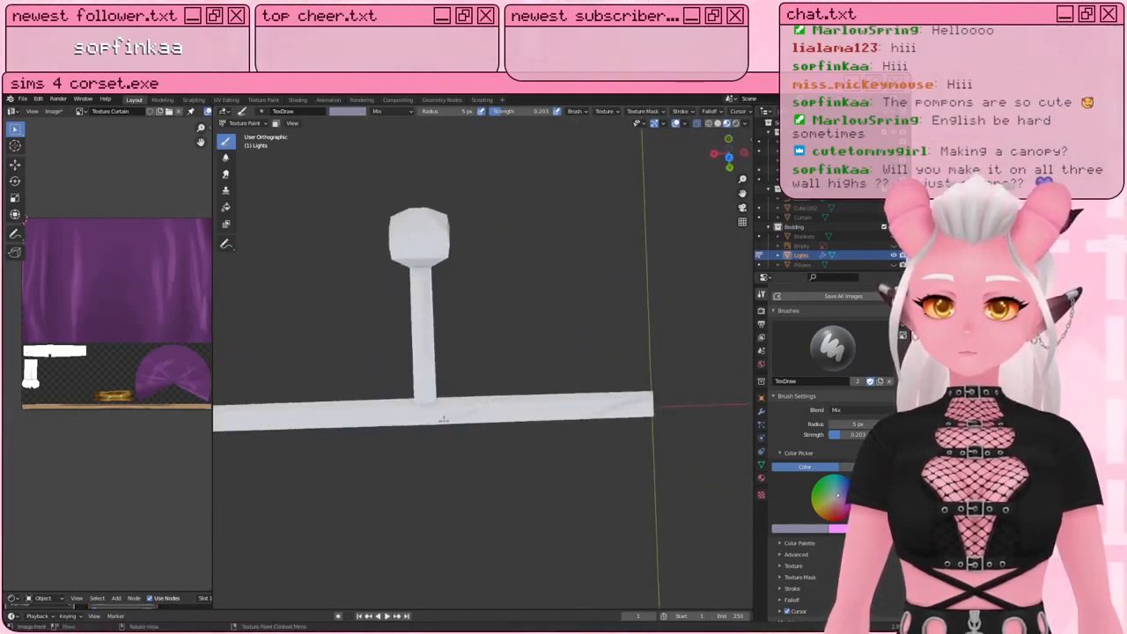
{"action": "middle_click_drag", "start_coordinate": [494, 401], "coordinate": [395, 325]}
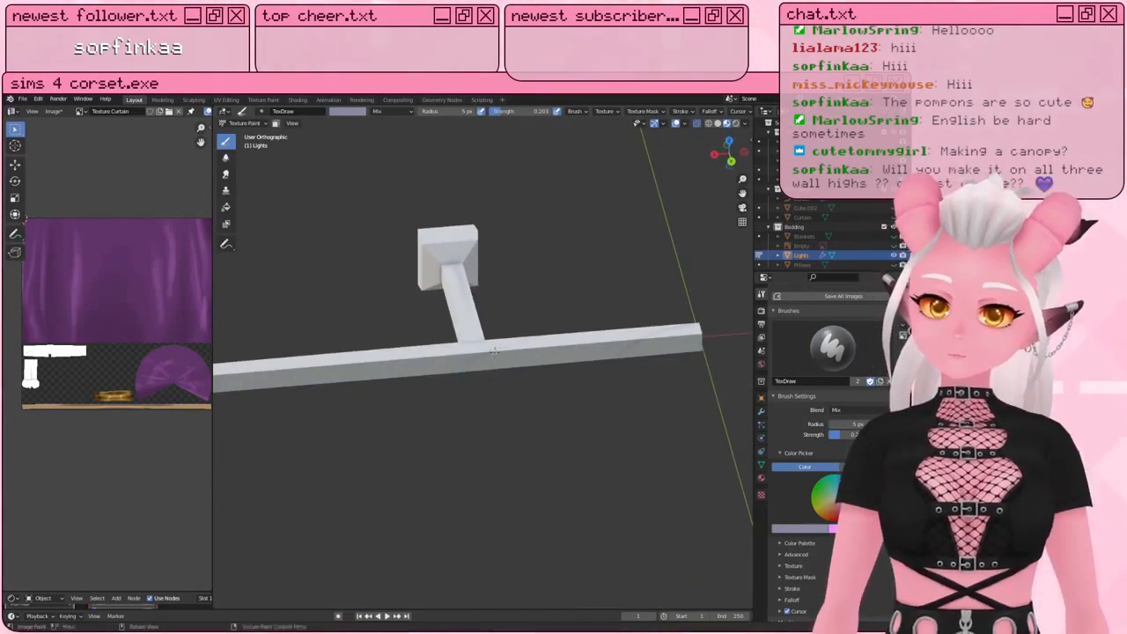
Step: Extend the diagonal twist lines around all sides of the cord beyond the first hanging stem
{"action": "middle_click_drag", "start_coordinate": [453, 373], "coordinate": [493, 337]}
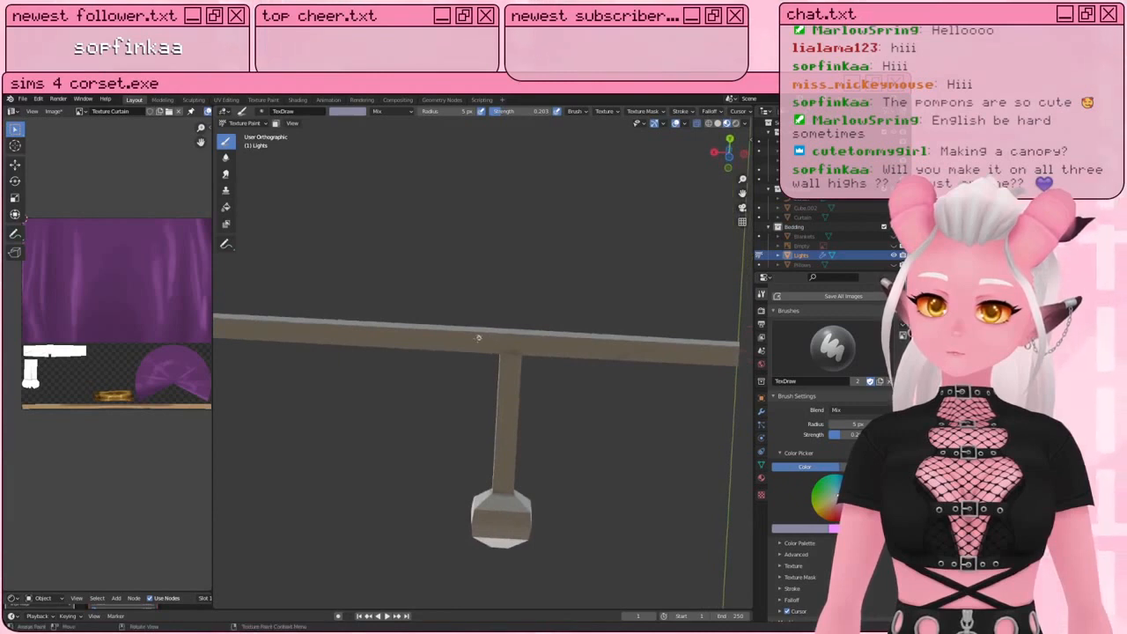
{"action": "middle_click_drag", "start_coordinate": [399, 350], "coordinate": [511, 358]}
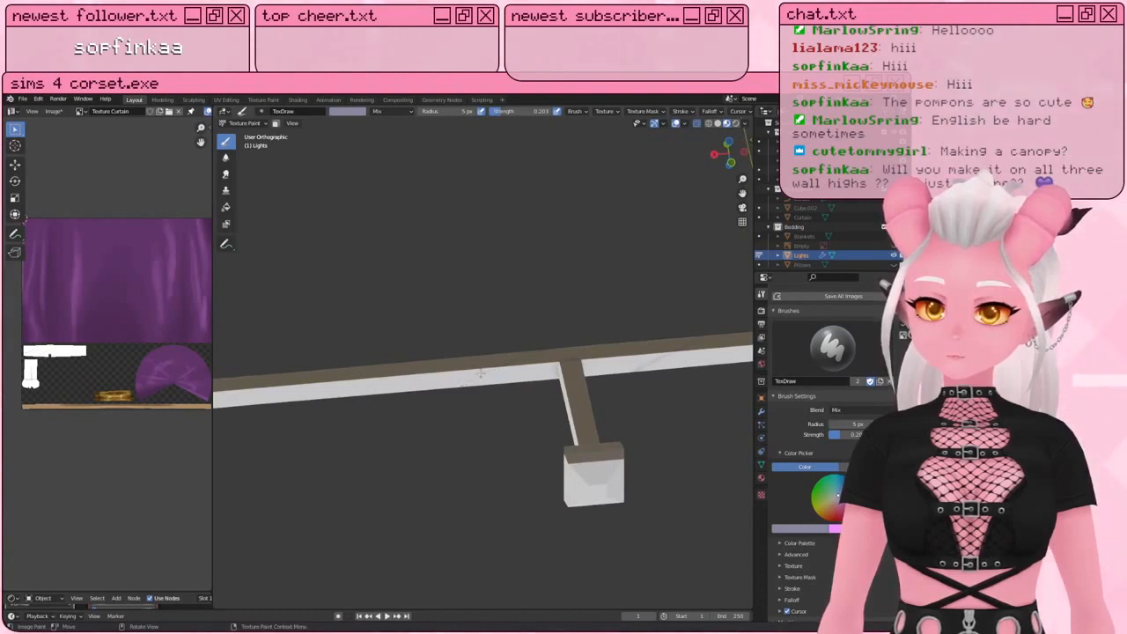
{"action": "middle_click_drag", "start_coordinate": [428, 382], "coordinate": [379, 309]}
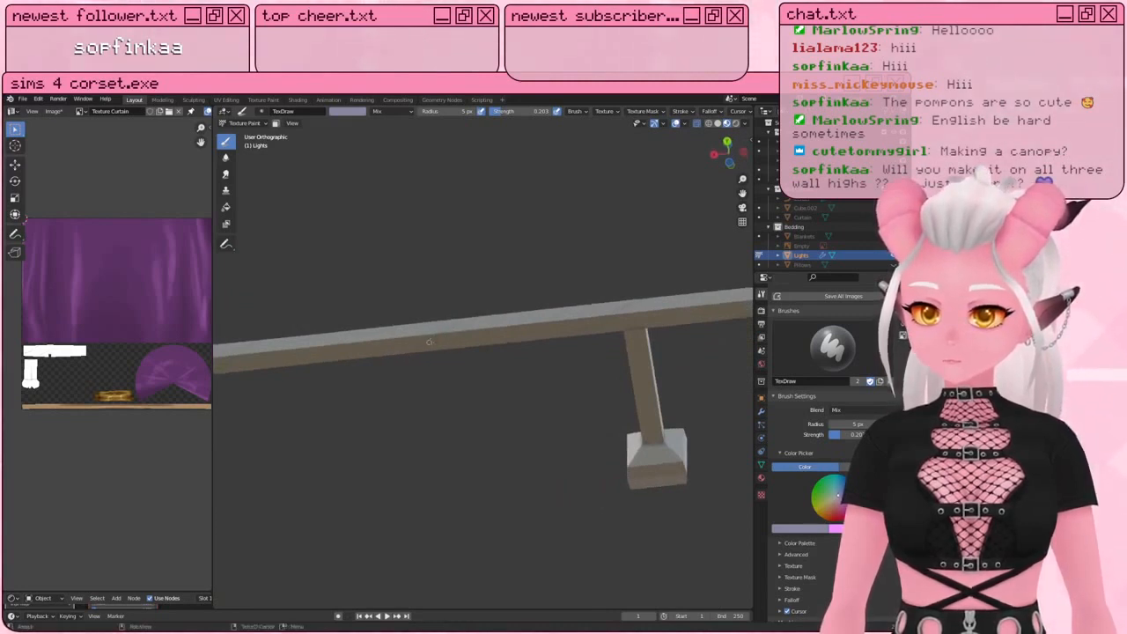
{"action": "middle_click_drag", "start_coordinate": [429, 341], "coordinate": [483, 370]}
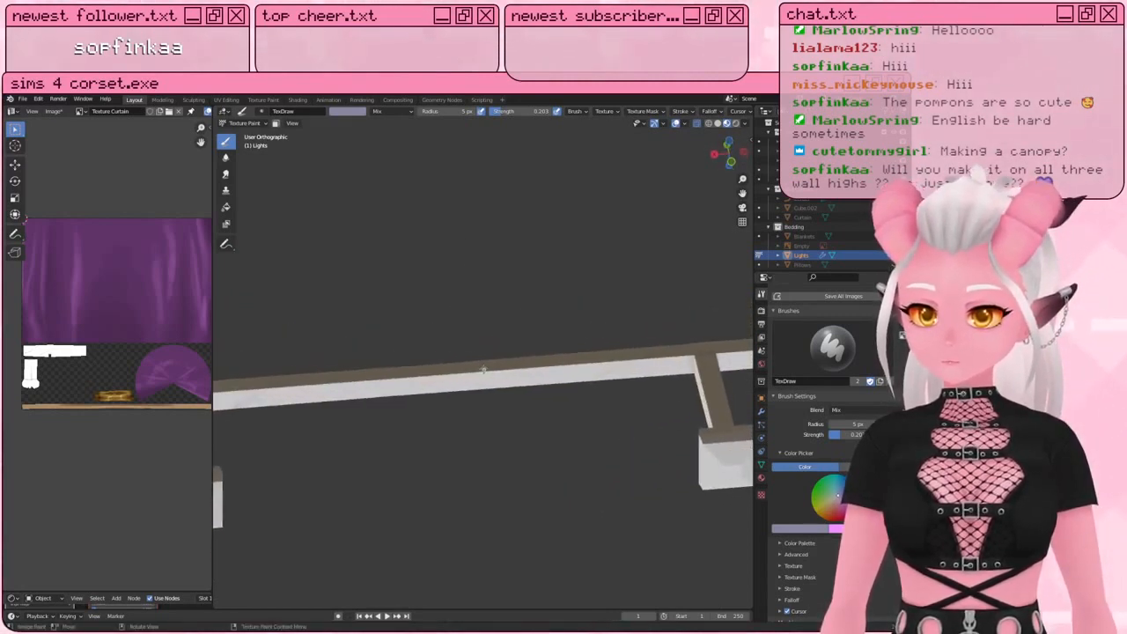
{"action": "middle_click_drag", "start_coordinate": [421, 393], "coordinate": [398, 420]}
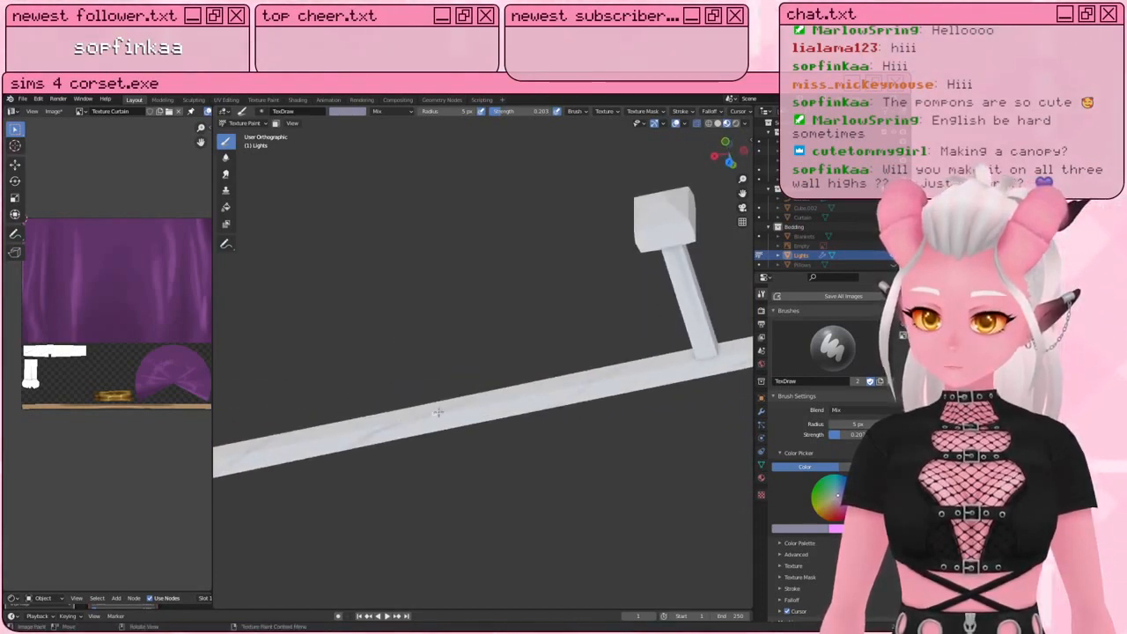
{"action": "middle_click_drag", "start_coordinate": [388, 428], "coordinate": [381, 412]}
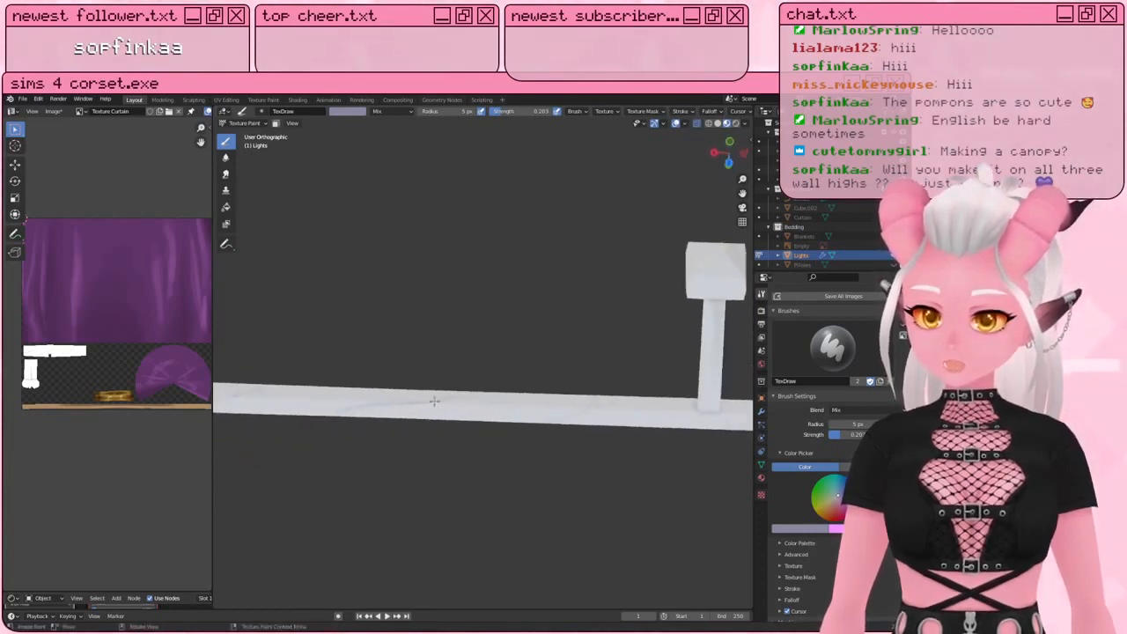
{"action": "middle_click_drag", "start_coordinate": [404, 385], "coordinate": [410, 492]}
Step: Add further diagonal twist lines between the existing ones, from the cord's free end to the first stem
{"action": "scroll", "coordinate": [428, 453], "scroll_direction": "down", "scroll_amount": 8}
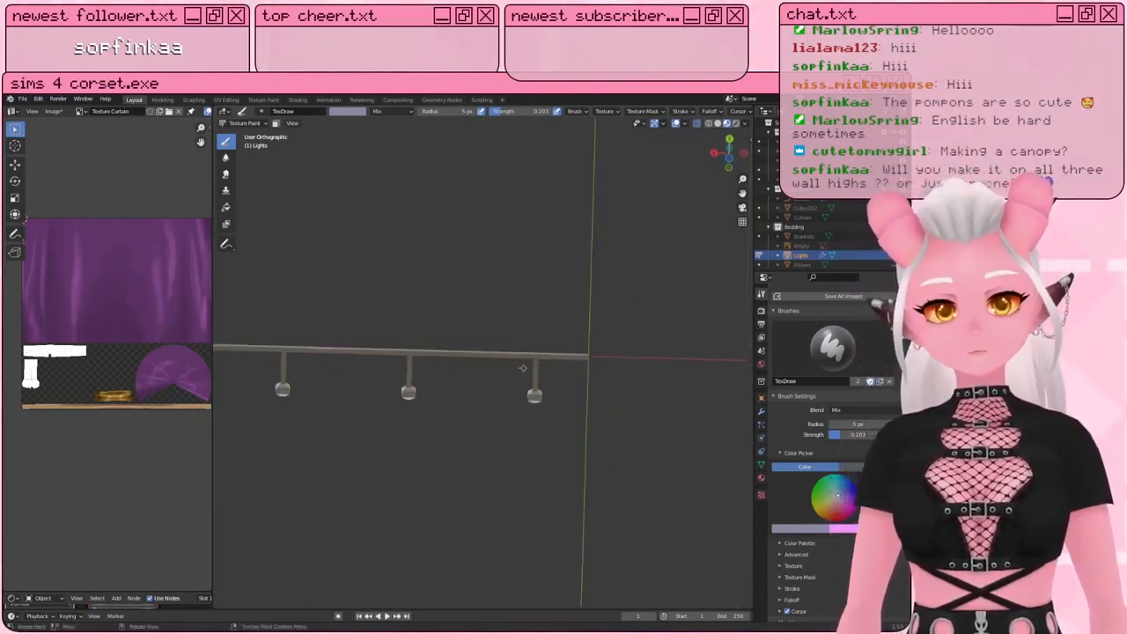
{"action": "middle_click_drag", "start_coordinate": [523, 368], "coordinate": [330, 480]}
{"action": "scroll", "coordinate": [322, 471], "scroll_direction": "up", "scroll_amount": 6}
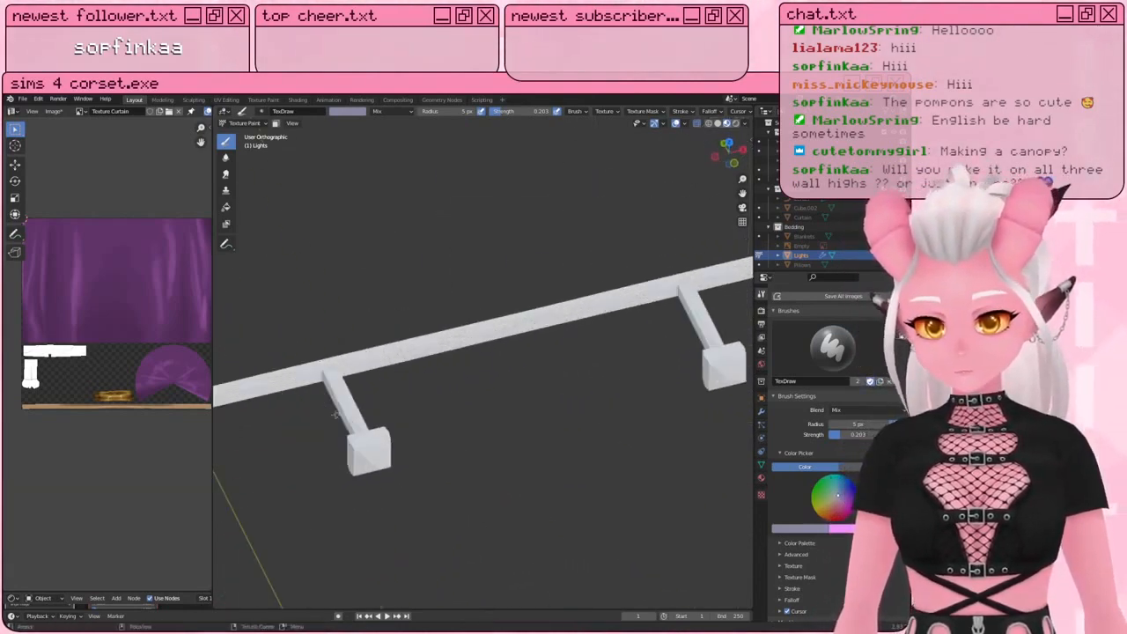
{"action": "middle_click_drag", "start_coordinate": [302, 437], "coordinate": [473, 414], "text": "shift"}
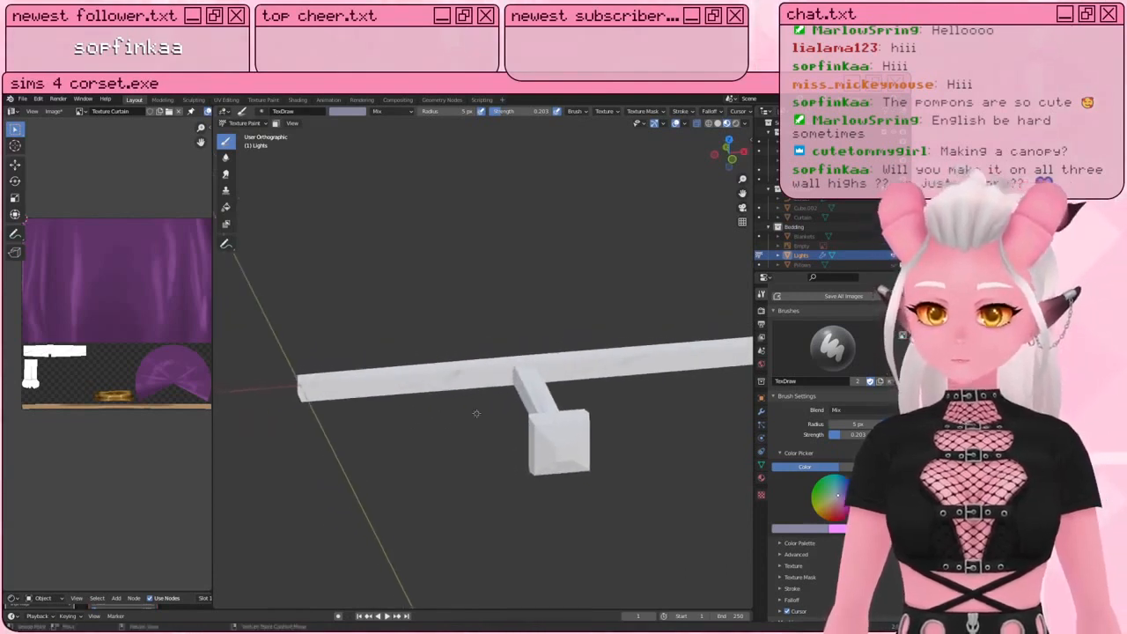
{"action": "middle_click_drag", "start_coordinate": [379, 325], "coordinate": [399, 363]}
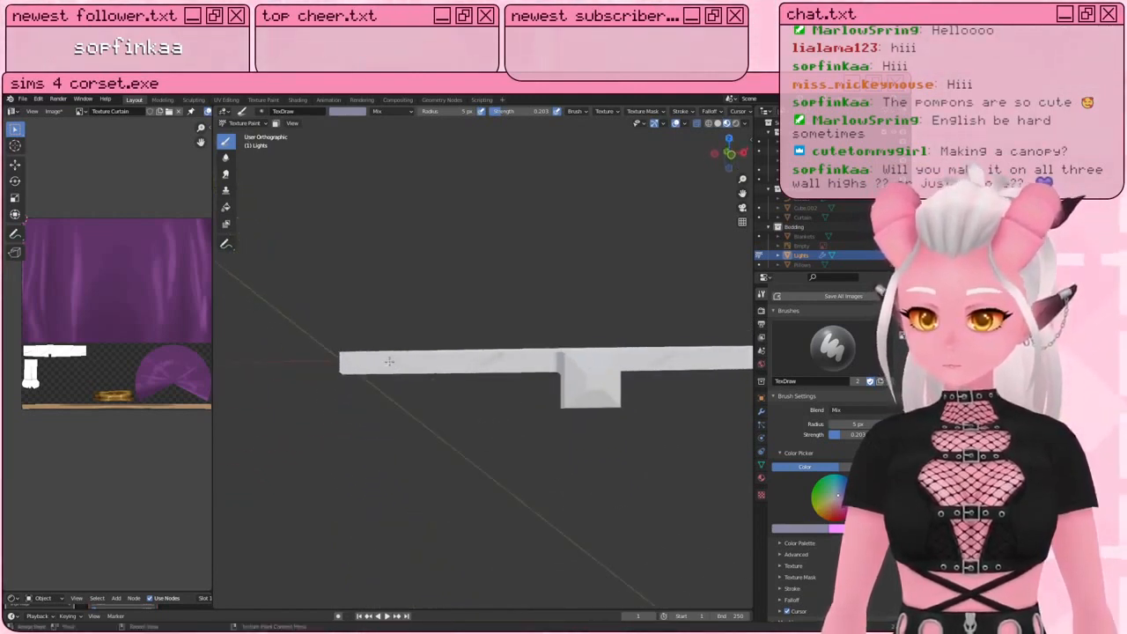
{"action": "middle_click_drag", "start_coordinate": [402, 370], "coordinate": [514, 406]}
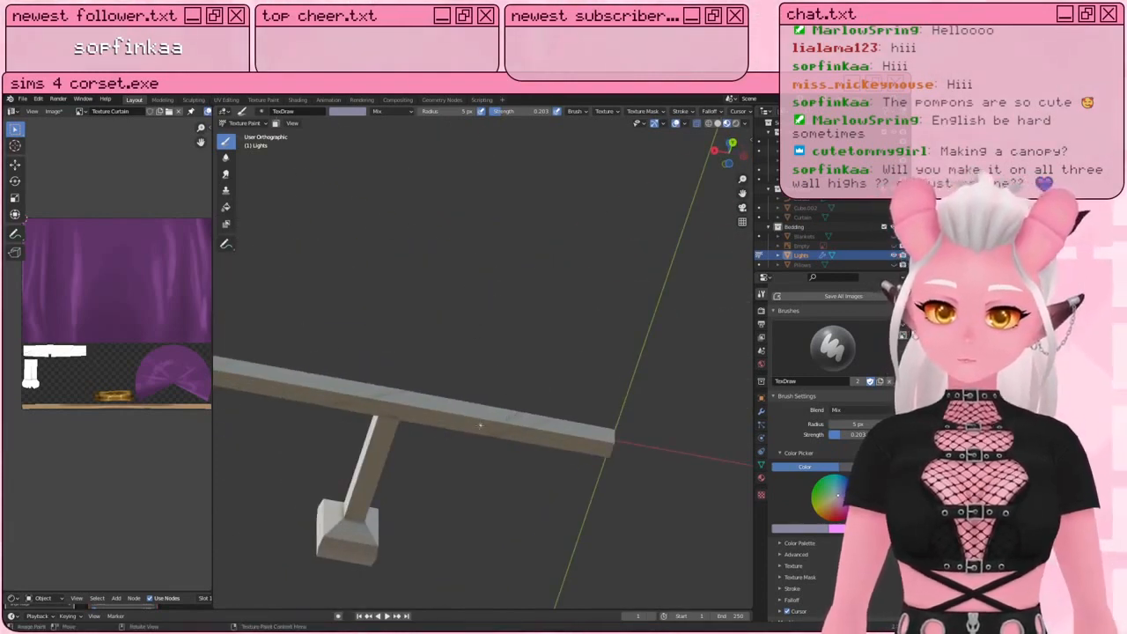
{"action": "middle_click_drag", "start_coordinate": [459, 430], "coordinate": [460, 302]}
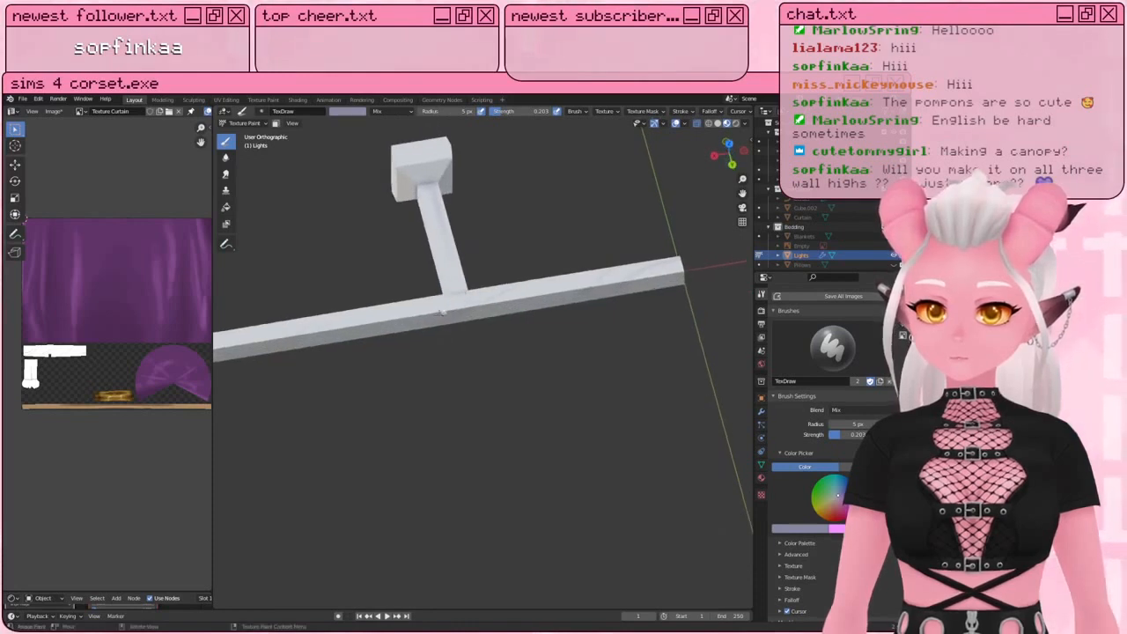
Step: Paint diagonal twist lines around all sides of the cord section beyond the first hanging stem
{"action": "middle_click_drag", "start_coordinate": [405, 330], "coordinate": [462, 298]}
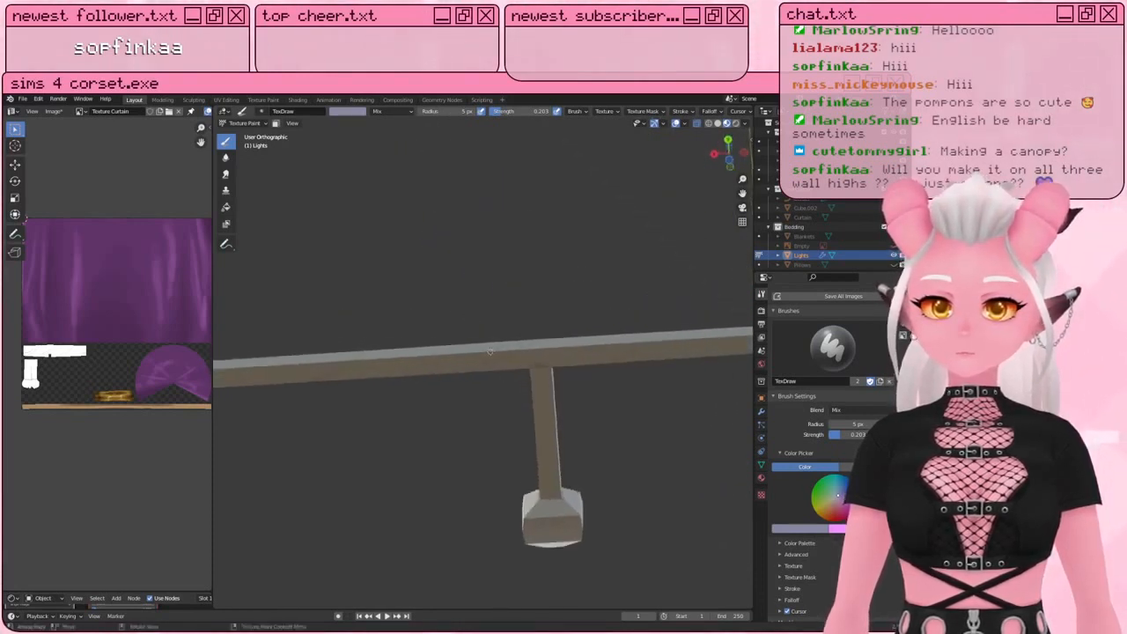
{"action": "middle_click_drag", "start_coordinate": [456, 363], "coordinate": [493, 331]}
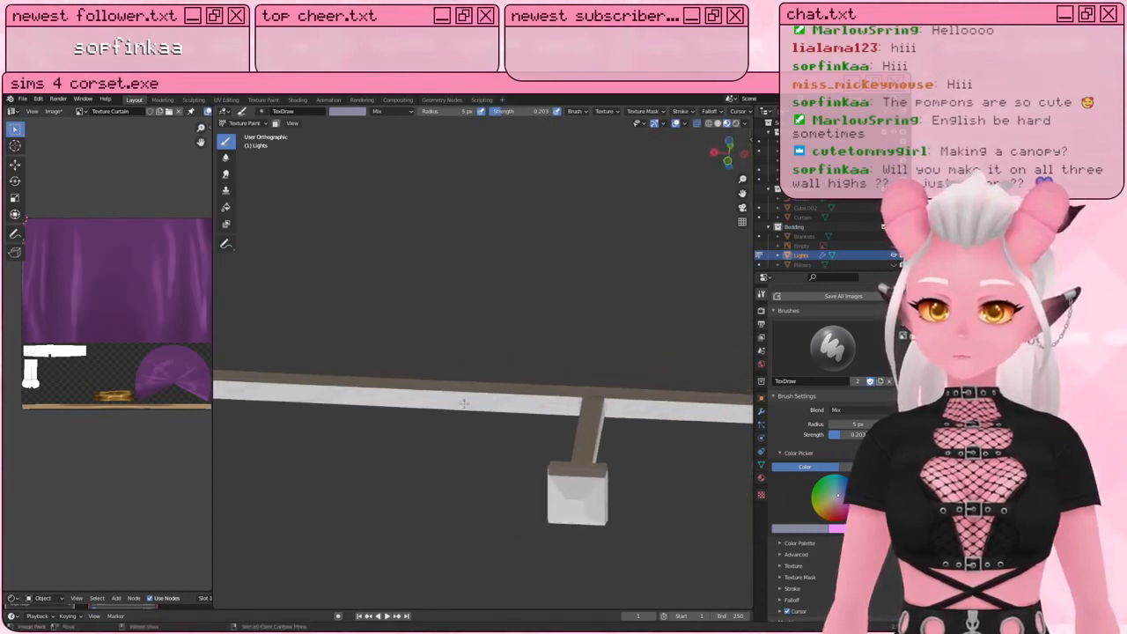
{"action": "middle_click_drag", "start_coordinate": [451, 405], "coordinate": [491, 353]}
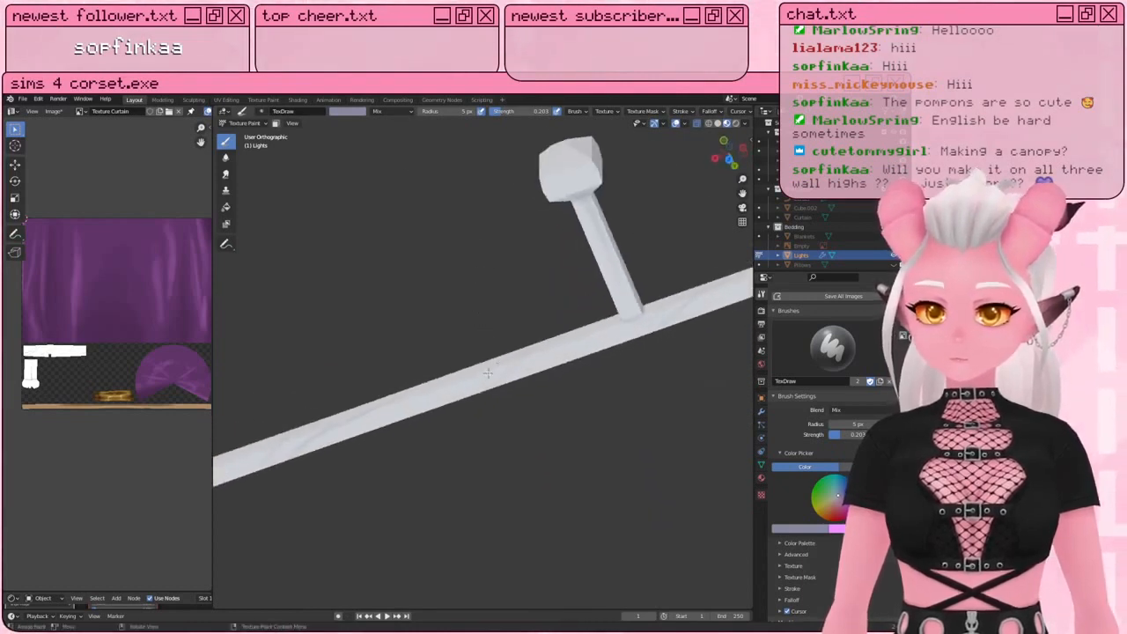
{"action": "middle_click_drag", "start_coordinate": [456, 404], "coordinate": [489, 308]}
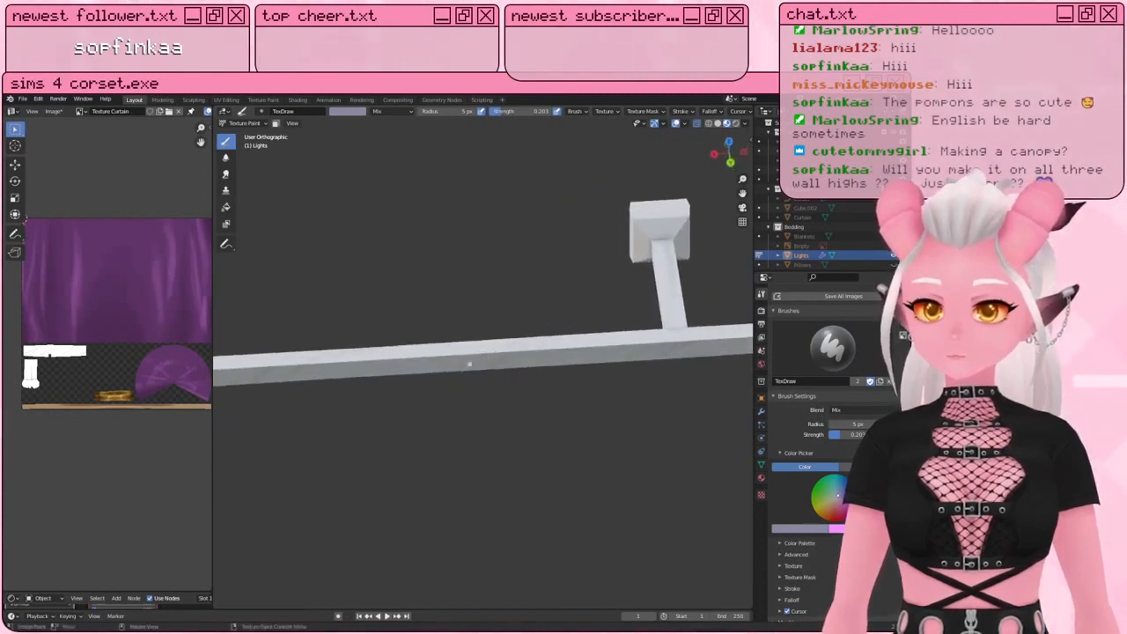
{"action": "middle_click_drag", "start_coordinate": [469, 363], "coordinate": [445, 357]}
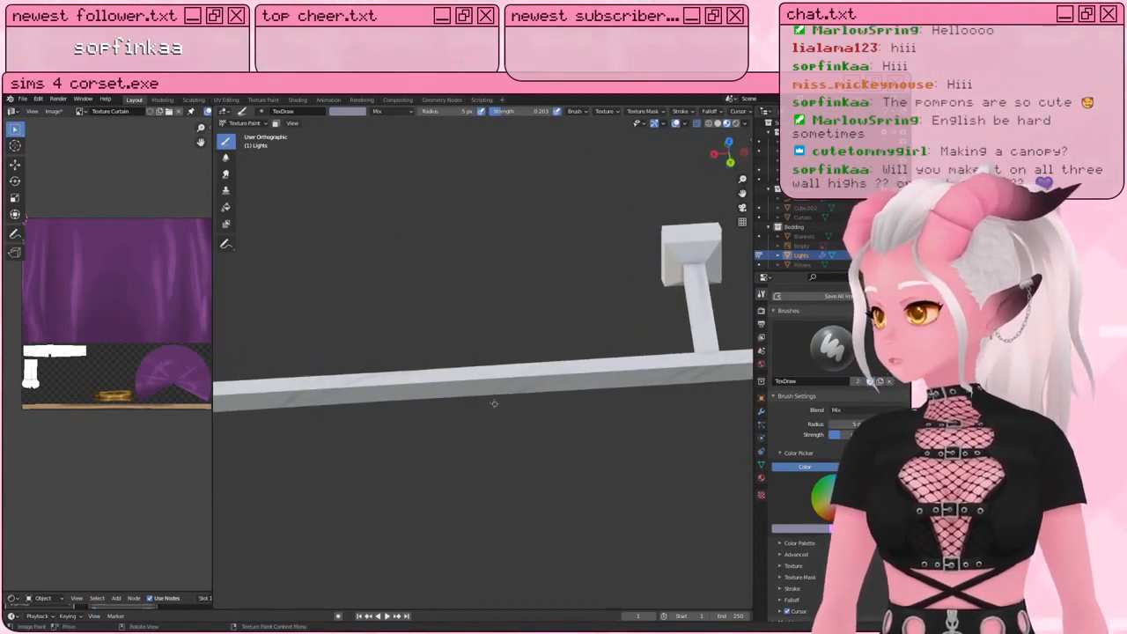
{"action": "middle_click_drag", "start_coordinate": [494, 403], "coordinate": [473, 343]}
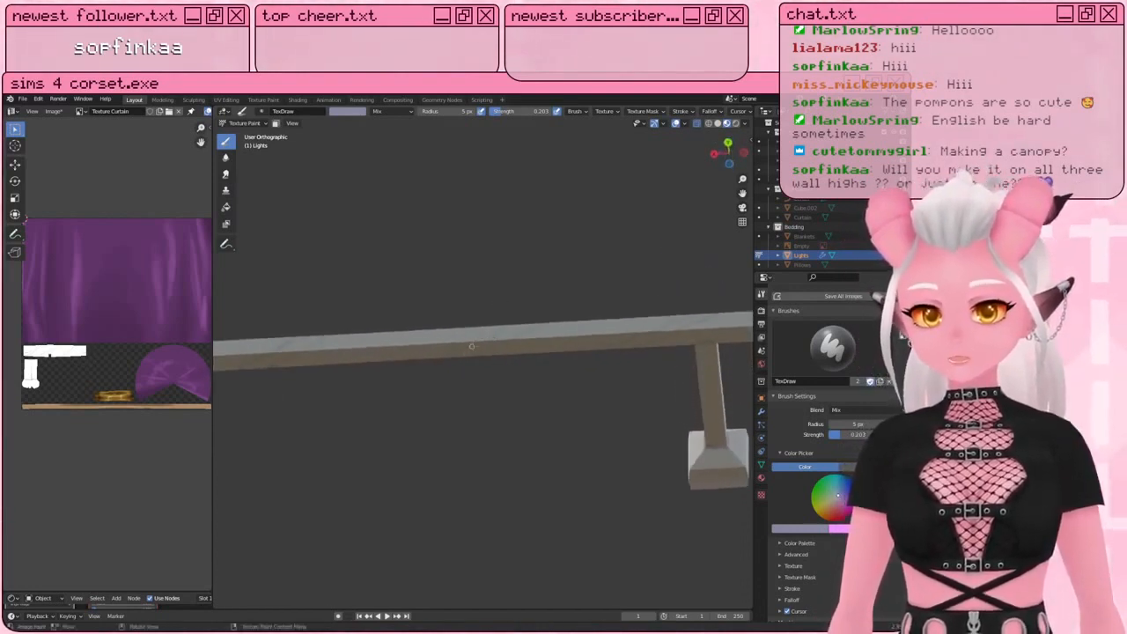
{"action": "middle_click_drag", "start_coordinate": [450, 361], "coordinate": [464, 295]}
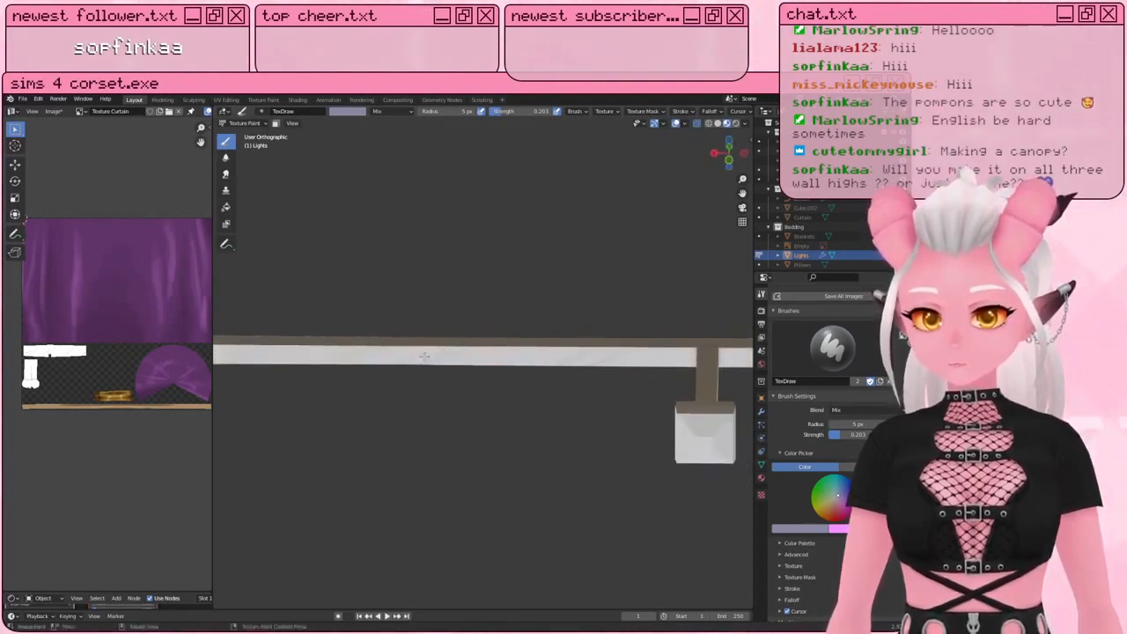
Step: Continue the diagonal twist lines between two neighbouring stems, matching them up across the cord's front, underside and upper faces
{"action": "middle_click_drag", "start_coordinate": [437, 351], "coordinate": [446, 427]}
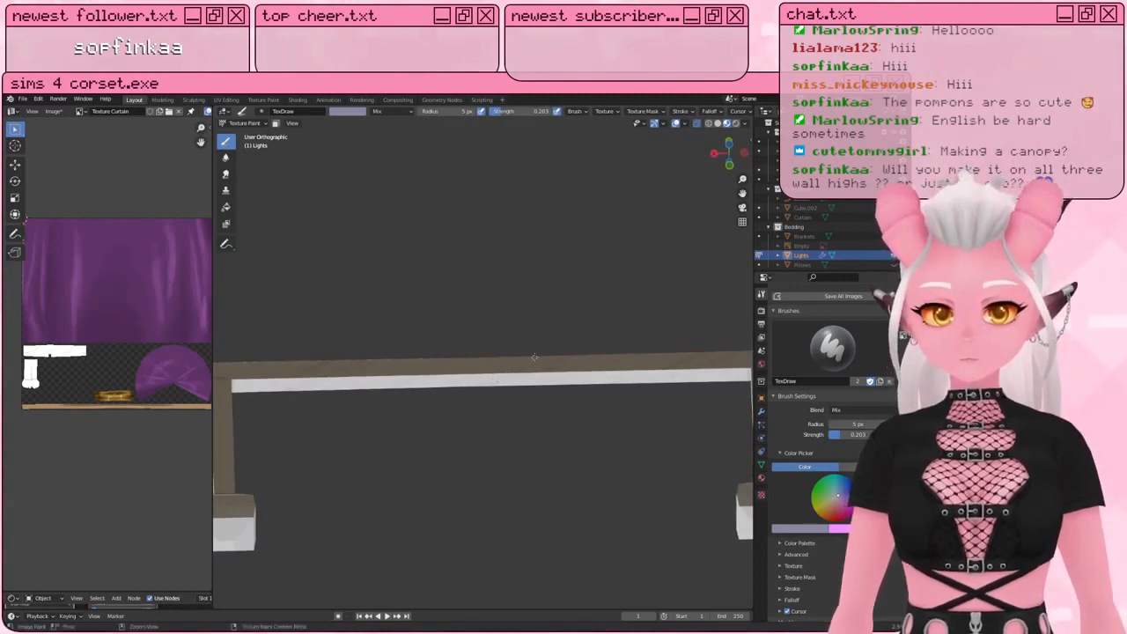
{"action": "middle_click_drag", "start_coordinate": [493, 380], "coordinate": [544, 325]}
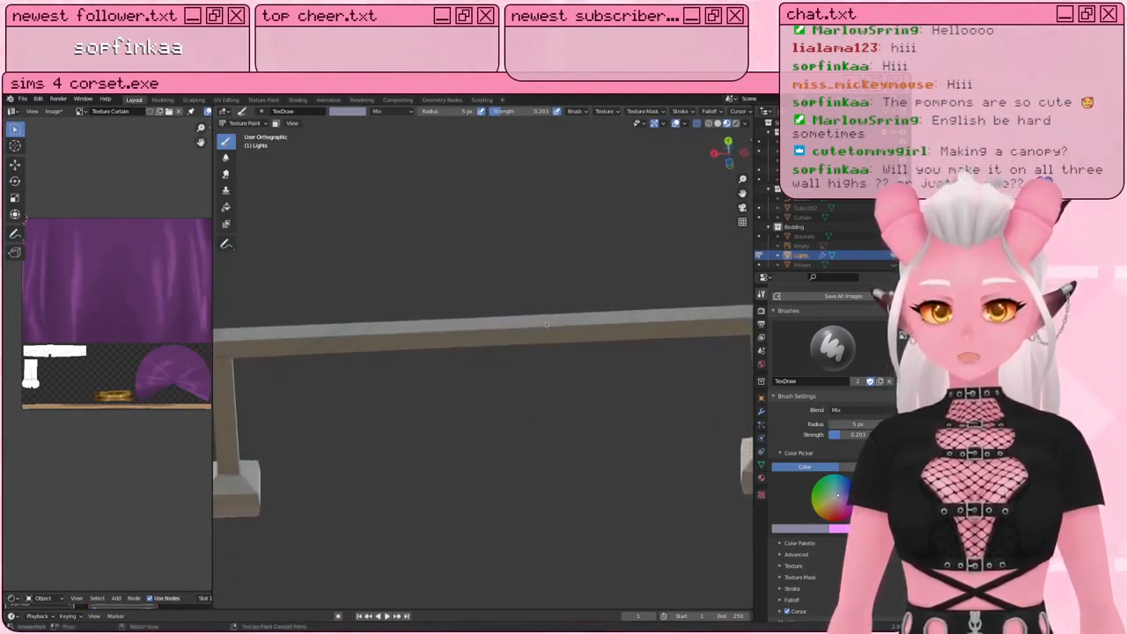
{"action": "mouse_move", "coordinate": [482, 349]}
{"action": "middle_mouse_down"}
{"action": "mouse_move", "coordinate": [470, 273]}
{"action": "mouse_move", "coordinate": [511, 375]}
{"action": "mouse_move", "coordinate": [509, 402]}
{"action": "mouse_move", "coordinate": [487, 333]}
{"action": "middle_mouse_up"}
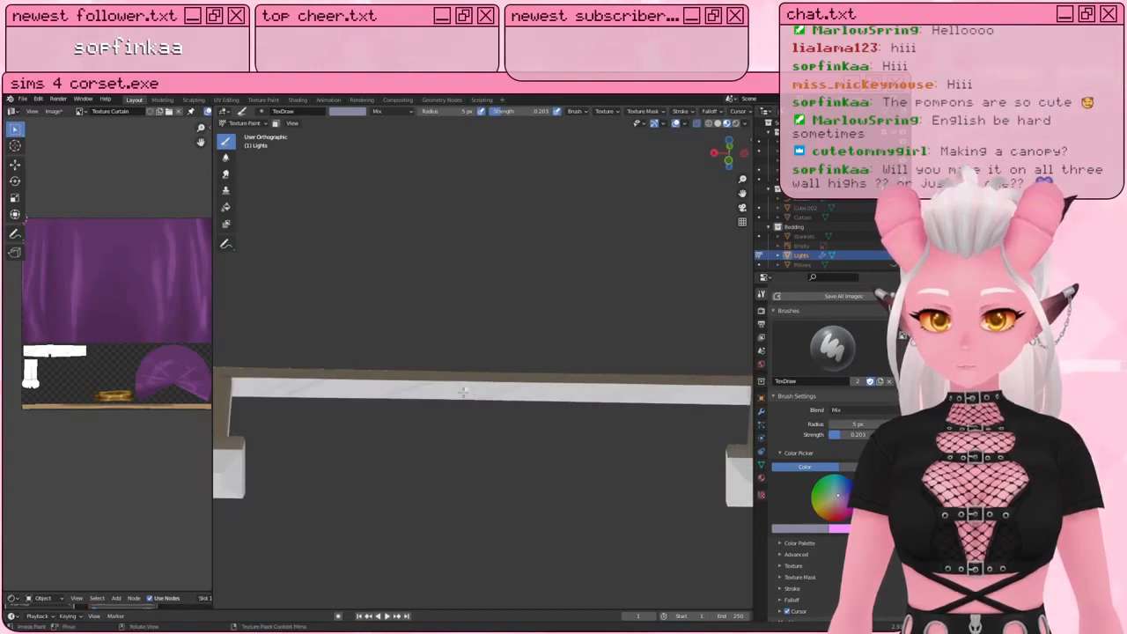
{"action": "middle_click_drag", "start_coordinate": [476, 388], "coordinate": [430, 380]}
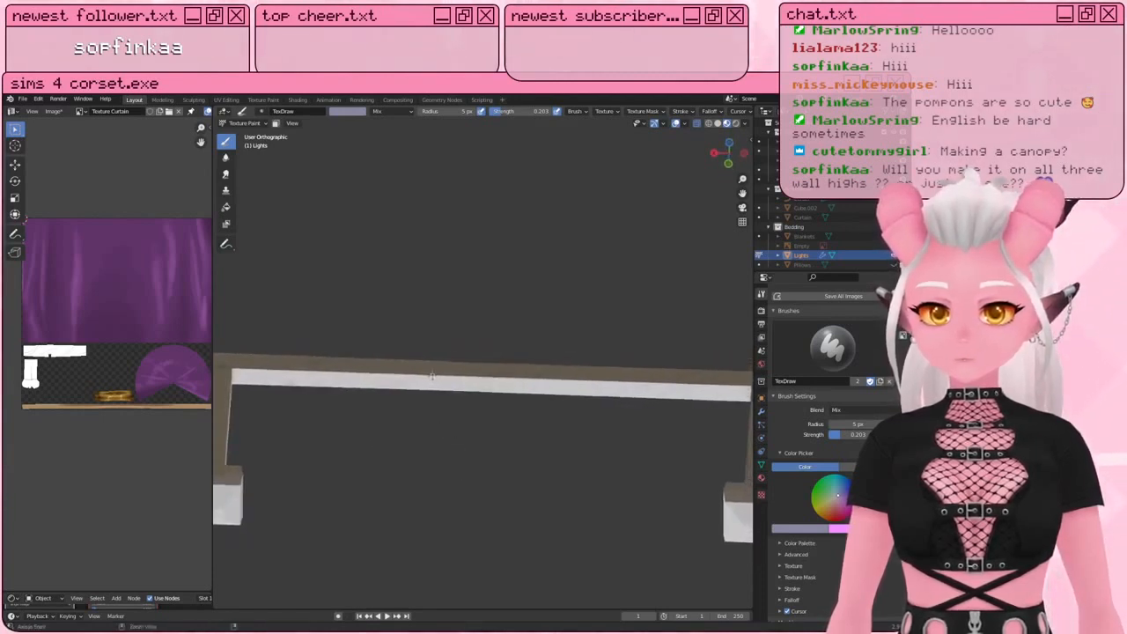
{"action": "middle_click_drag", "start_coordinate": [431, 376], "coordinate": [427, 321]}
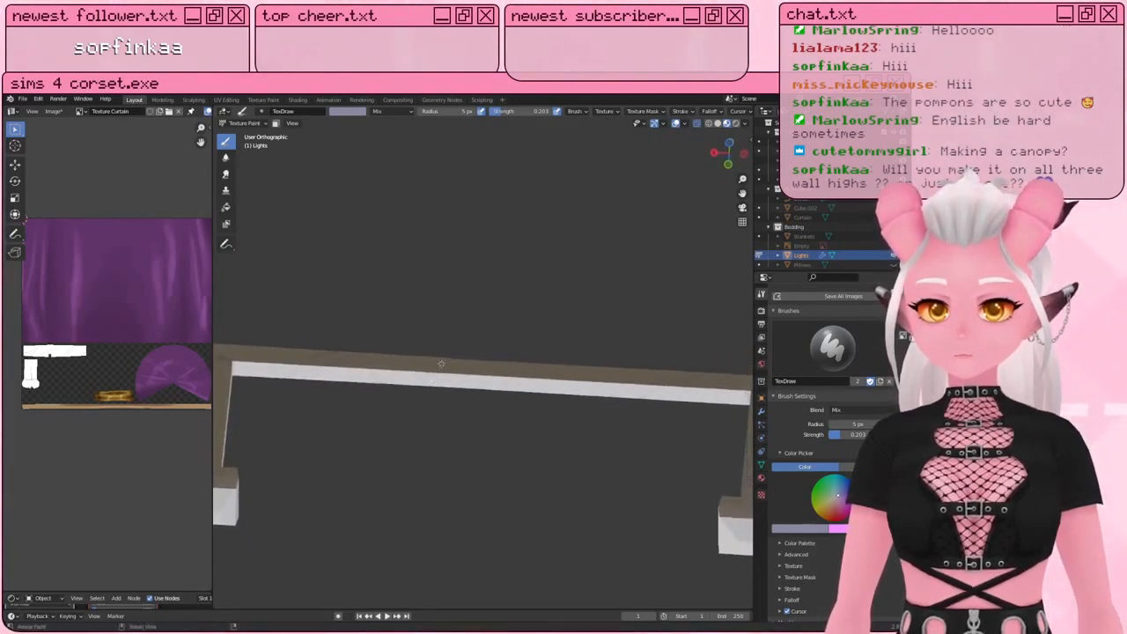
{"action": "middle_click_drag", "start_coordinate": [441, 363], "coordinate": [389, 406]}
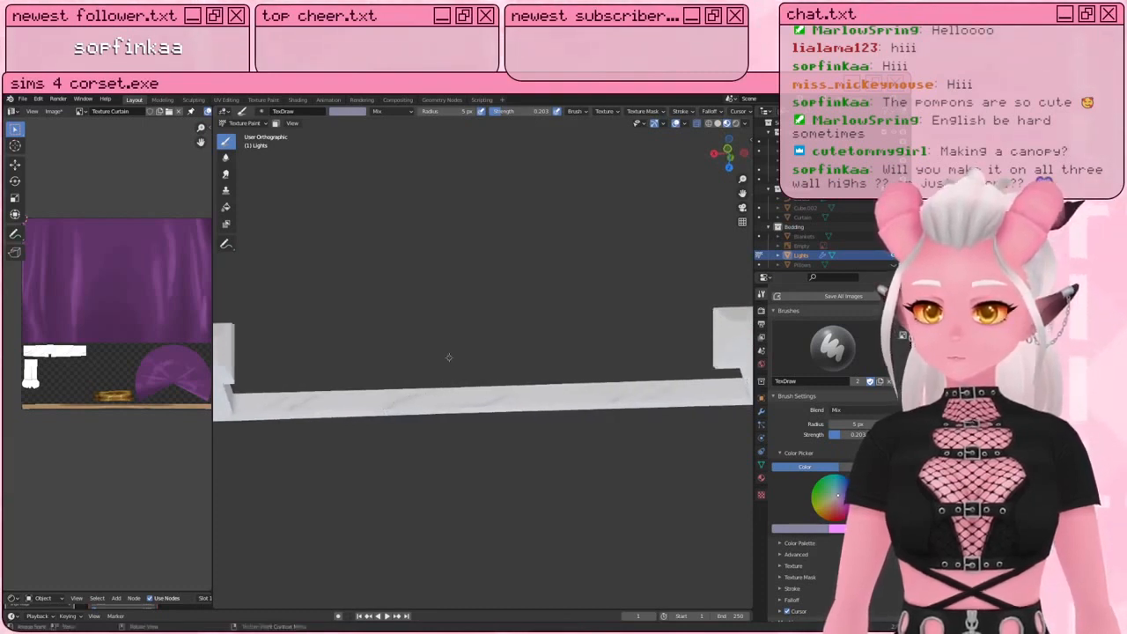
{"action": "middle_click_drag", "start_coordinate": [443, 383], "coordinate": [521, 370]}
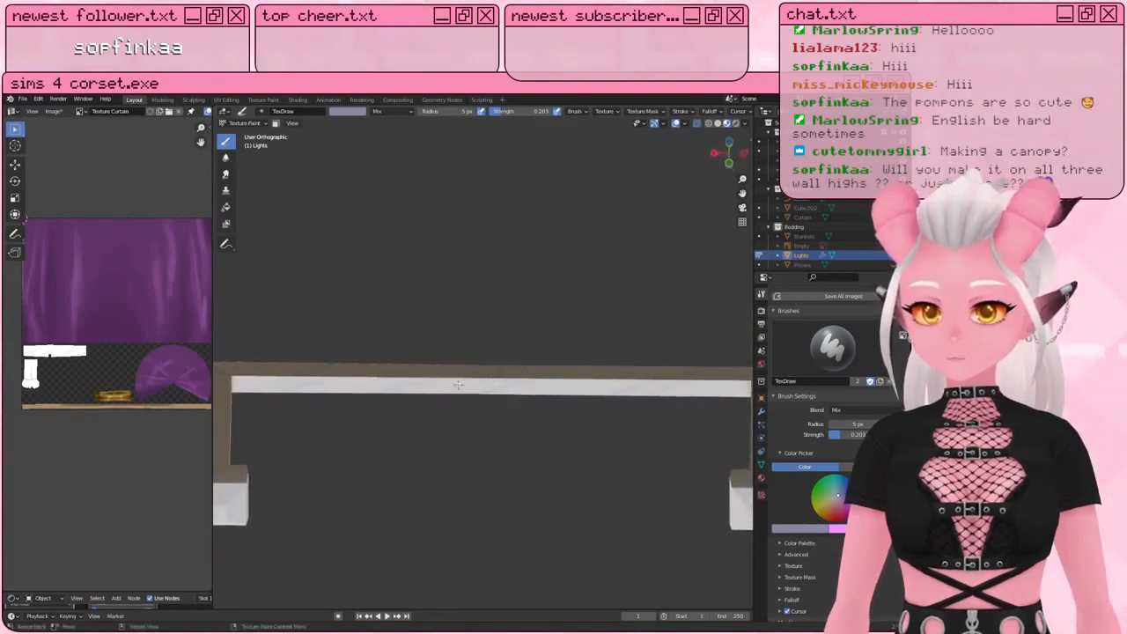
{"action": "middle_click_drag", "start_coordinate": [422, 388], "coordinate": [462, 391]}
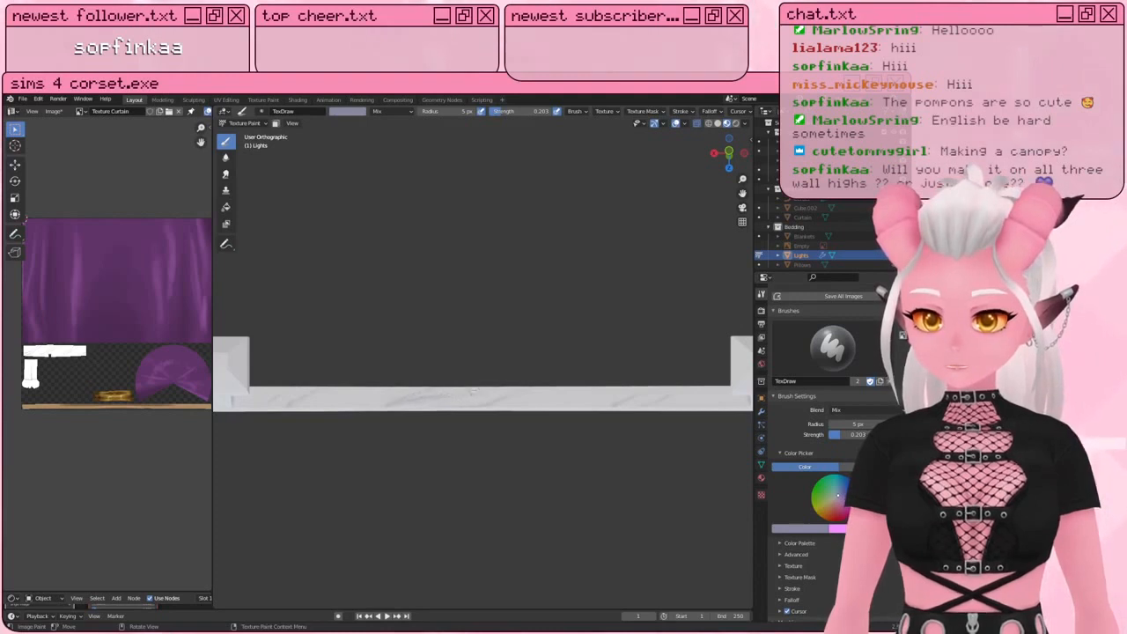
{"action": "middle_click_drag", "start_coordinate": [455, 393], "coordinate": [506, 397]}
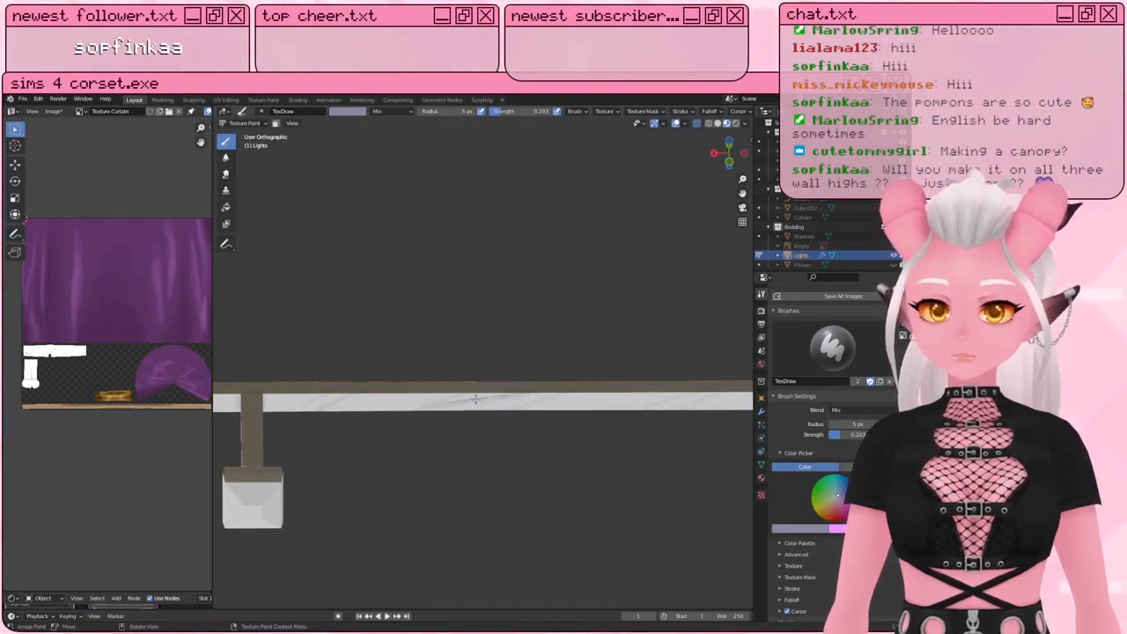
{"action": "middle_click_drag", "start_coordinate": [531, 390], "coordinate": [441, 332]}
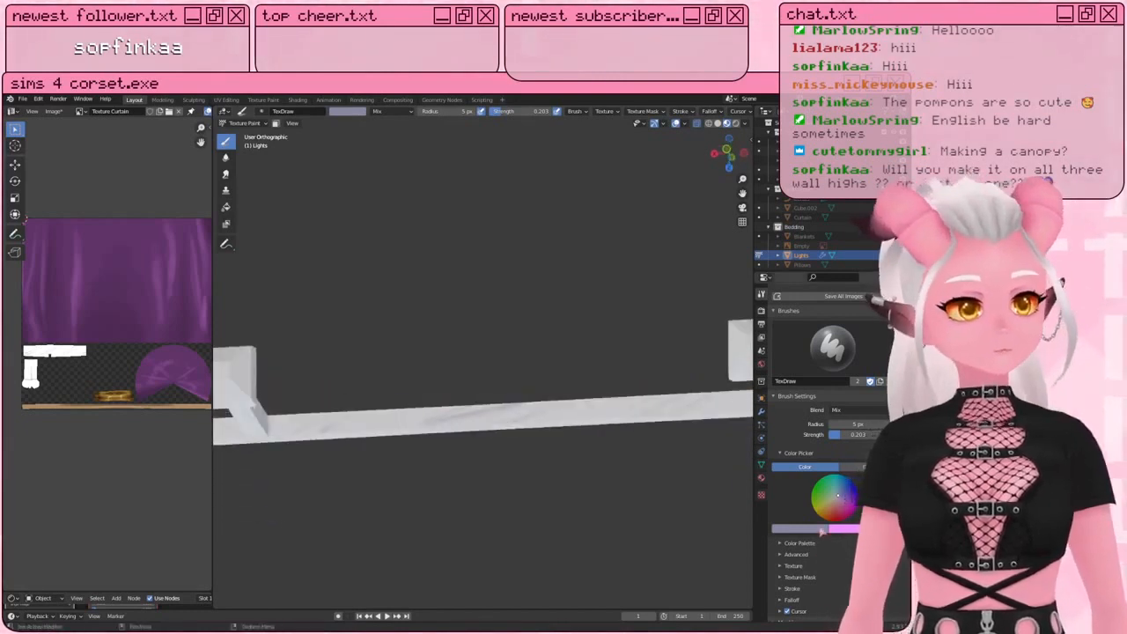
Step: Swap the two brush colours, set the active one to white, and raise the brush strength to 1.000
{"action": "left_click", "coordinate": [822, 531]}
{"action": "left_click", "coordinate": [897, 529]}
{"action": "left_click", "coordinate": [822, 530]}
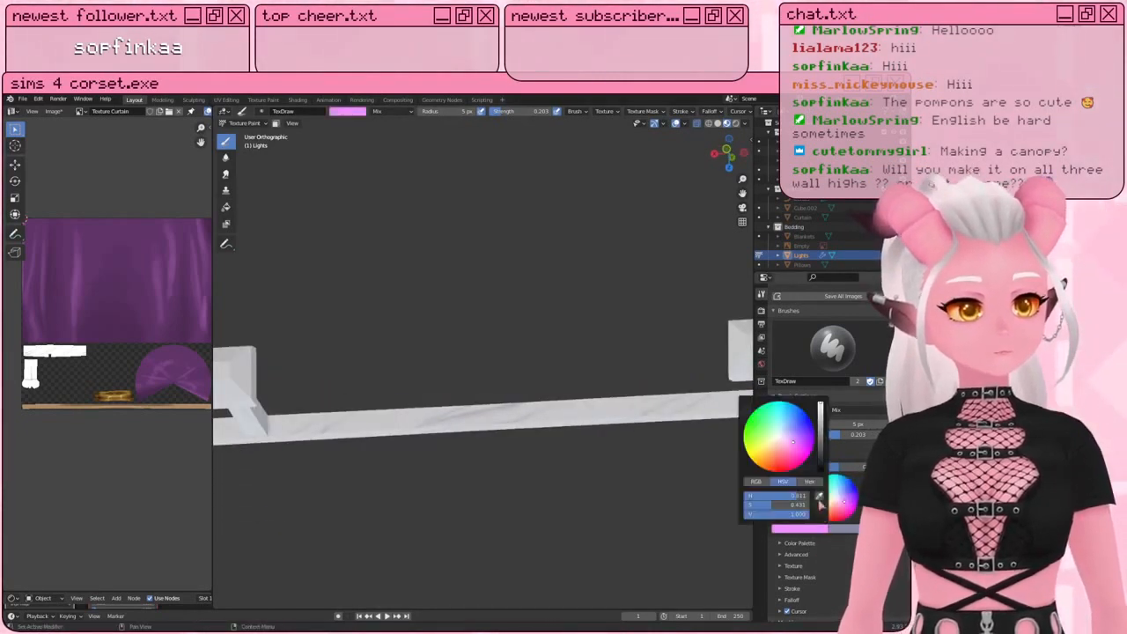
{"action": "key", "text": "x"}
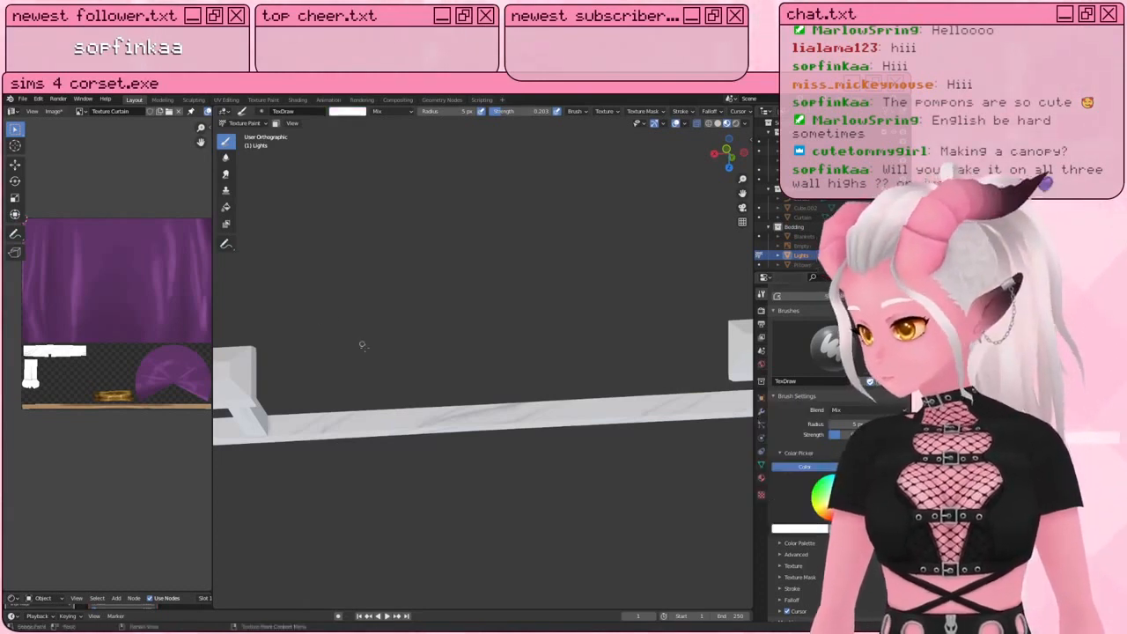
{"action": "middle_click_drag", "start_coordinate": [361, 345], "coordinate": [427, 395]}
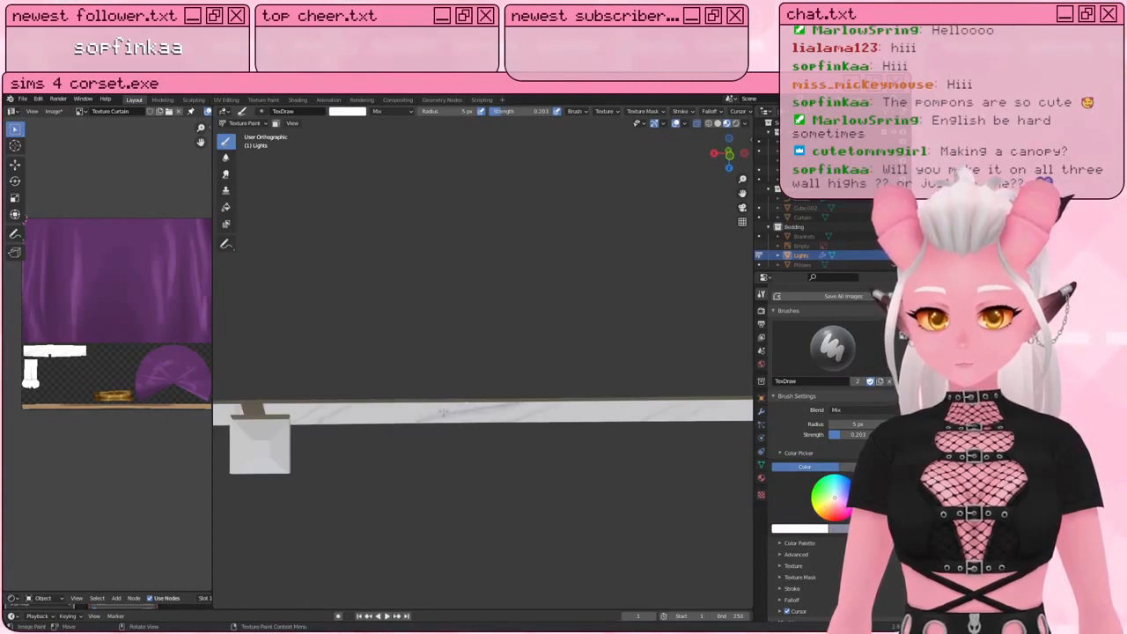
{"action": "left_click_drag", "start_coordinate": [850, 434], "coordinate": [895, 435]}
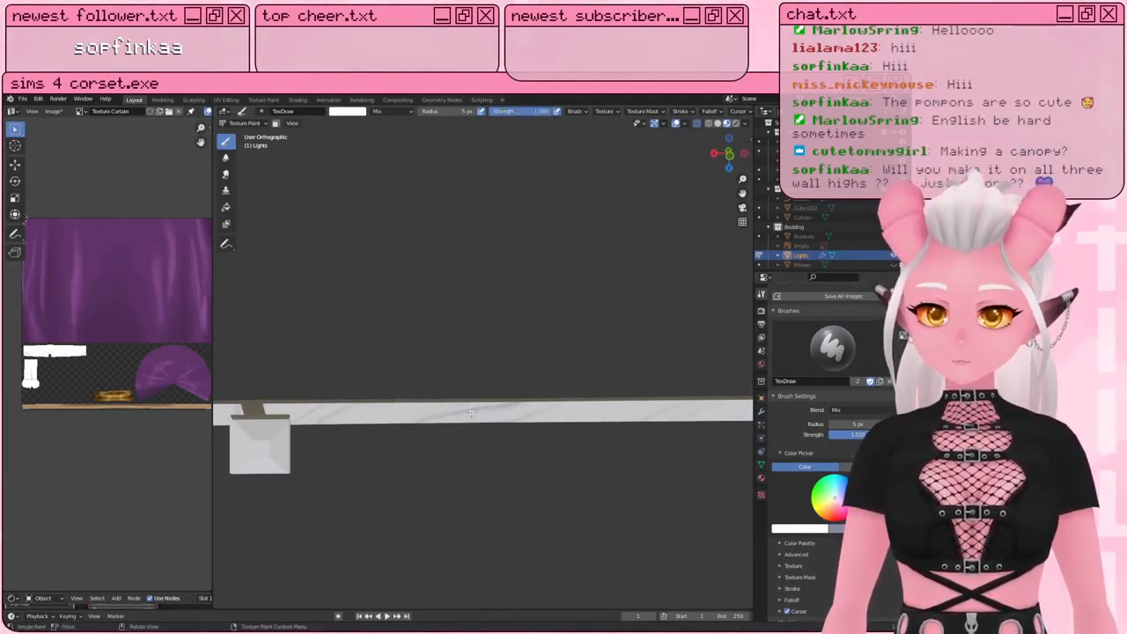
Step: Examine the painted twist lines at the cord's free end and the shading on the first hanging stem and ball
{"action": "middle_click_drag", "start_coordinate": [471, 412], "coordinate": [457, 535]}
{"action": "scroll", "coordinate": [421, 377], "scroll_direction": "down", "scroll_amount": 10}
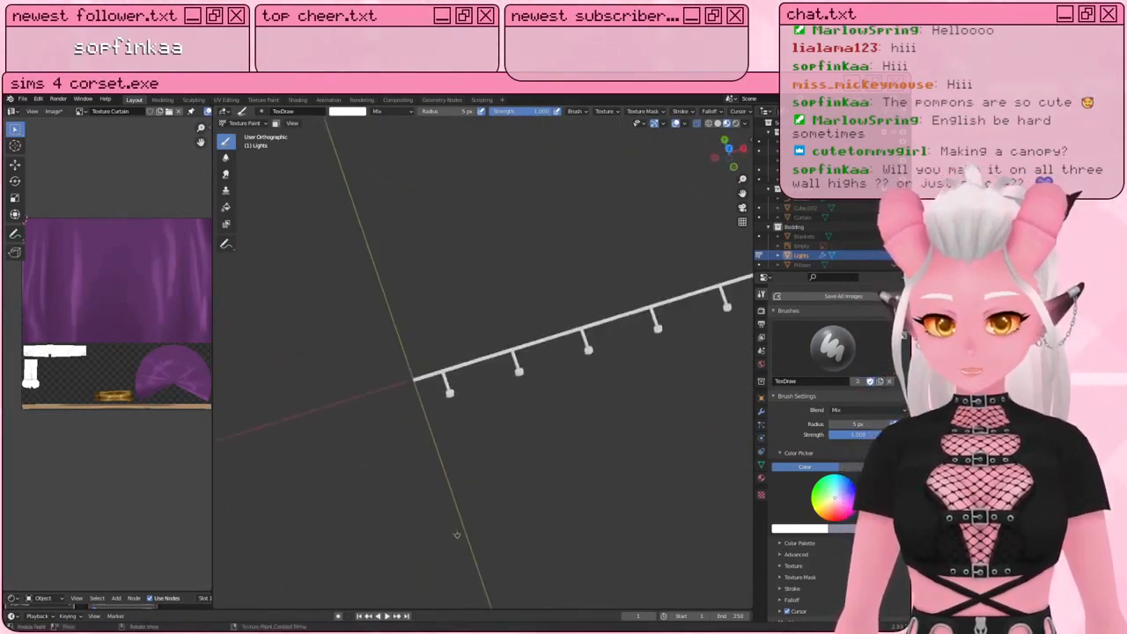
{"action": "scroll", "coordinate": [457, 535], "scroll_direction": "up", "scroll_amount": 12}
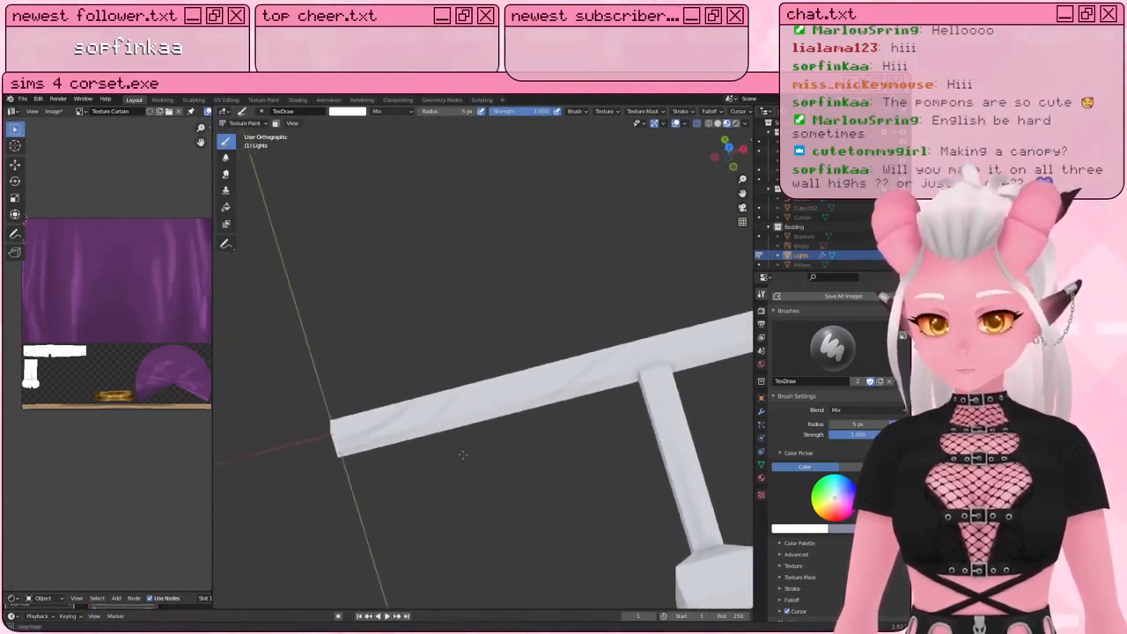
{"action": "middle_click_drag", "start_coordinate": [463, 454], "coordinate": [448, 359]}
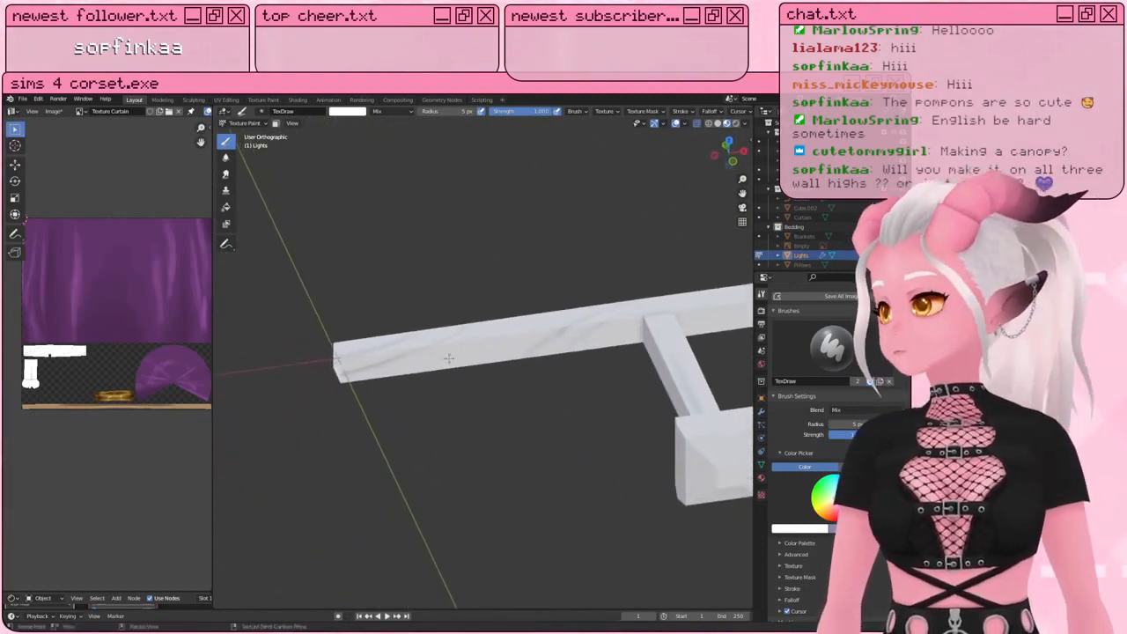
{"action": "middle_click_drag", "start_coordinate": [626, 432], "coordinate": [578, 423], "text": "shift"}
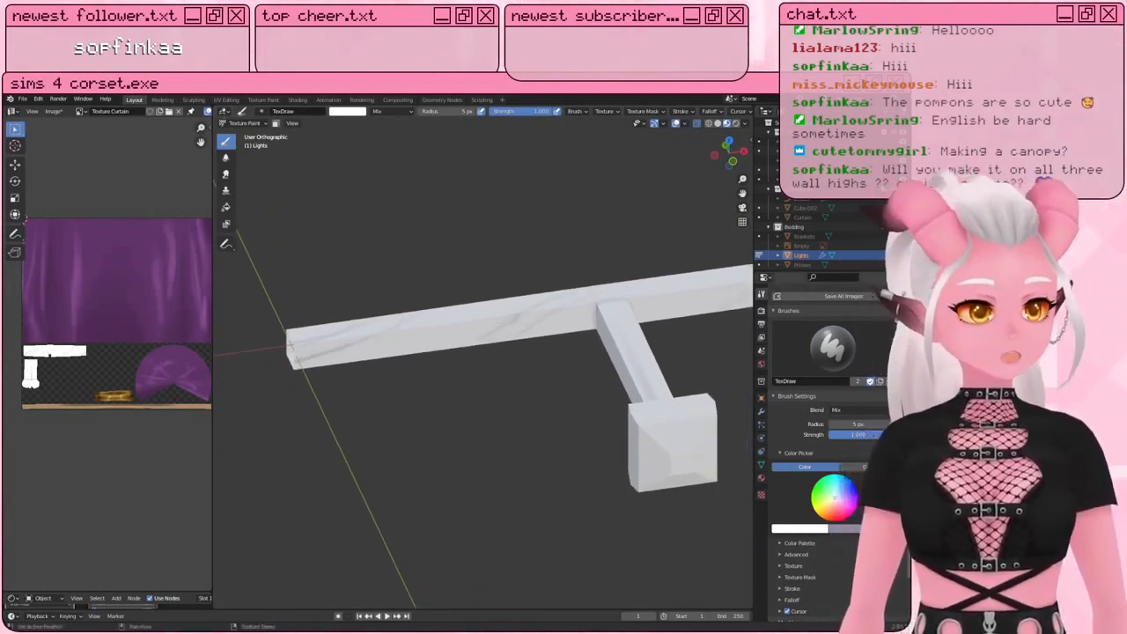
{"action": "middle_click_drag", "start_coordinate": [729, 462], "coordinate": [704, 503]}
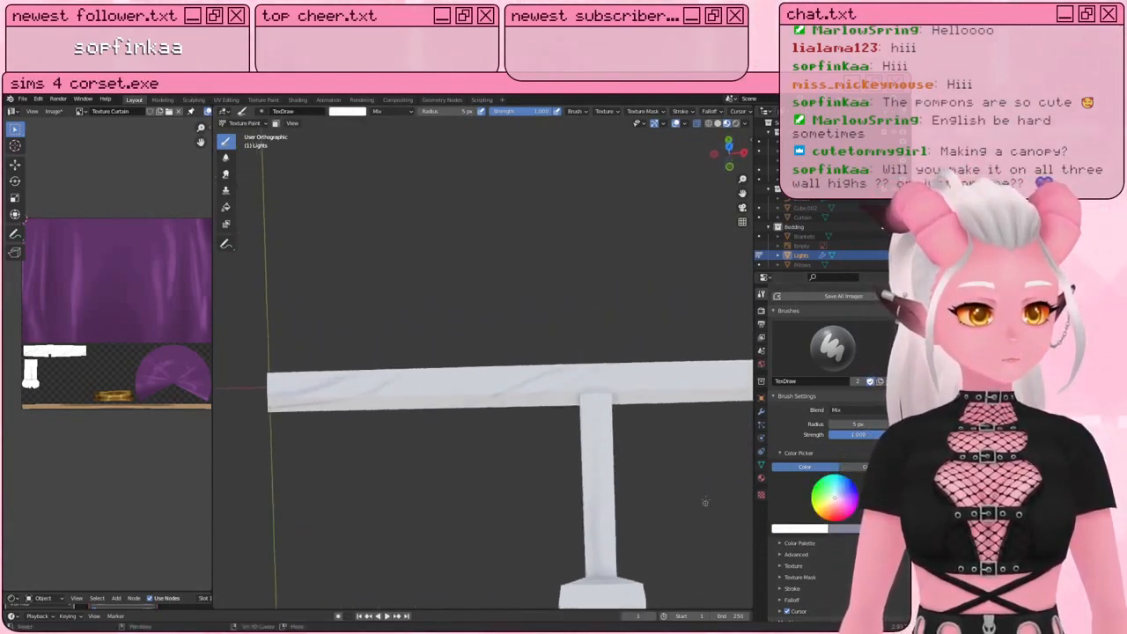
{"action": "middle_click_drag", "start_coordinate": [700, 431], "coordinate": [707, 373], "text": "shift"}
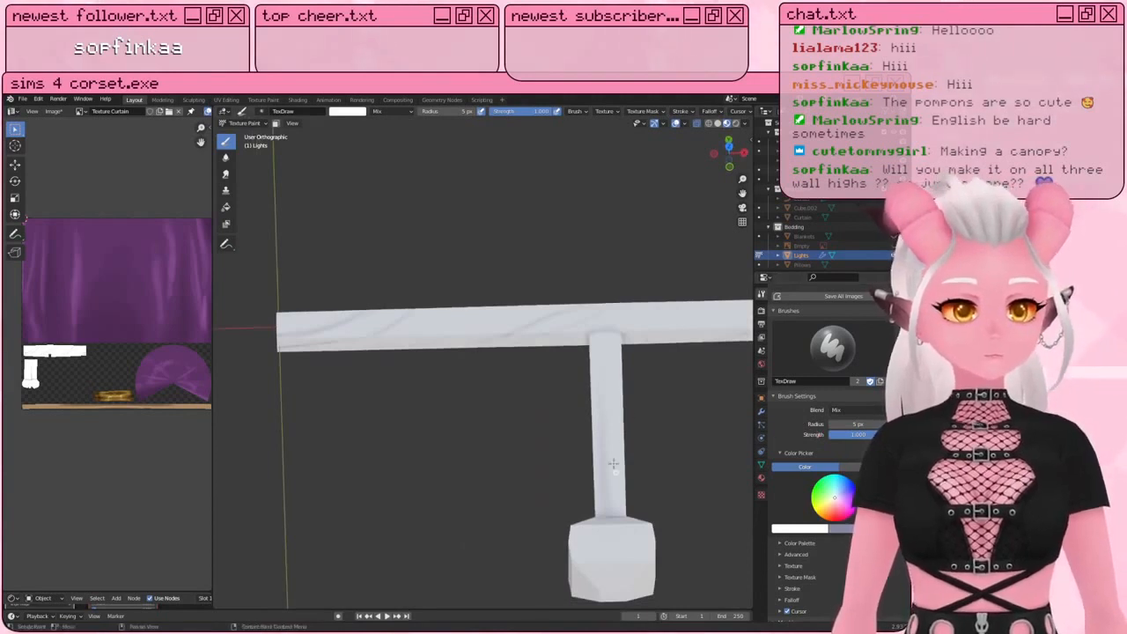
{"action": "middle_click_drag", "start_coordinate": [613, 475], "coordinate": [481, 367], "text": "shift"}
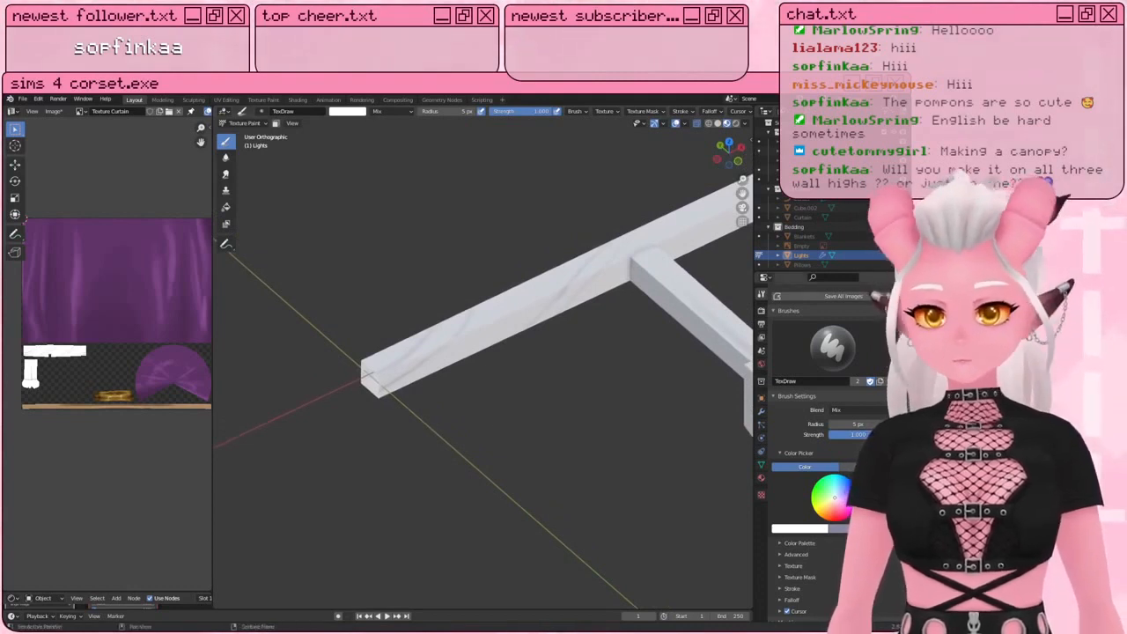
Step: Swap the brush back to the grey-violet colour and save the Texture Curtain image
{"action": "left_click", "coordinate": [892, 528]}
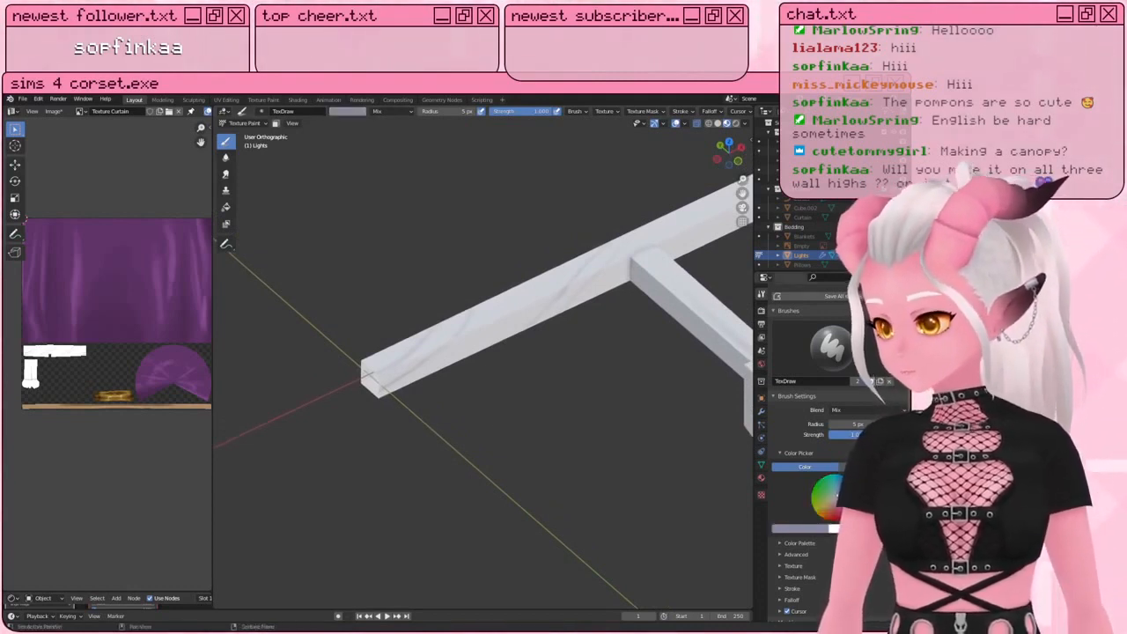
{"action": "scroll", "coordinate": [111, 374], "scroll_direction": "up", "scroll_amount": 4}
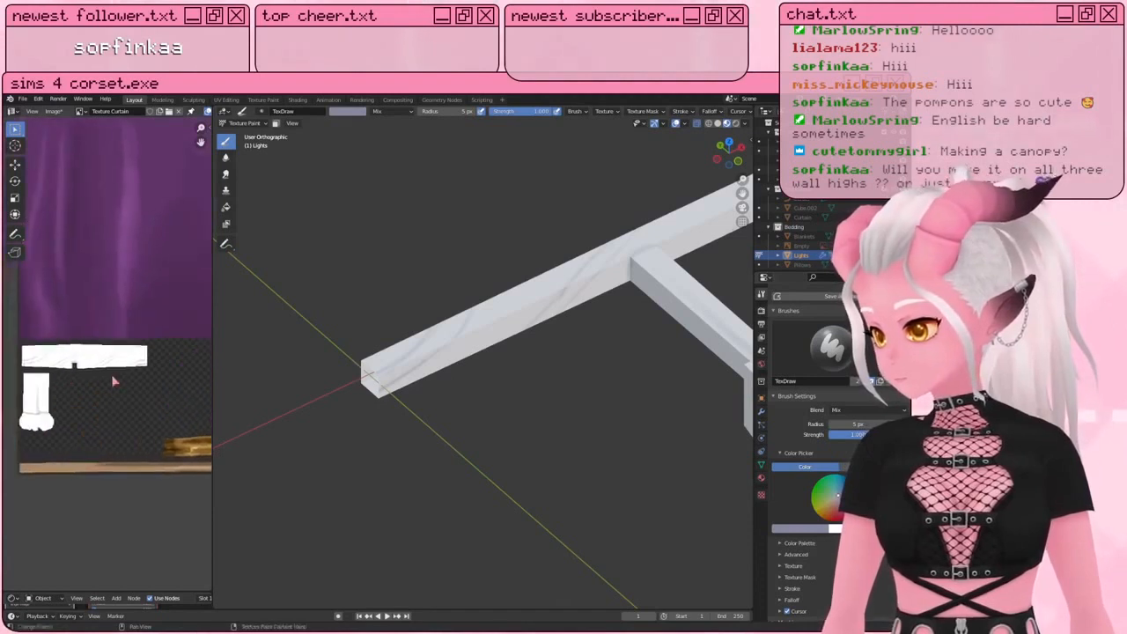
{"action": "middle_click_drag", "start_coordinate": [81, 377], "coordinate": [99, 378]}
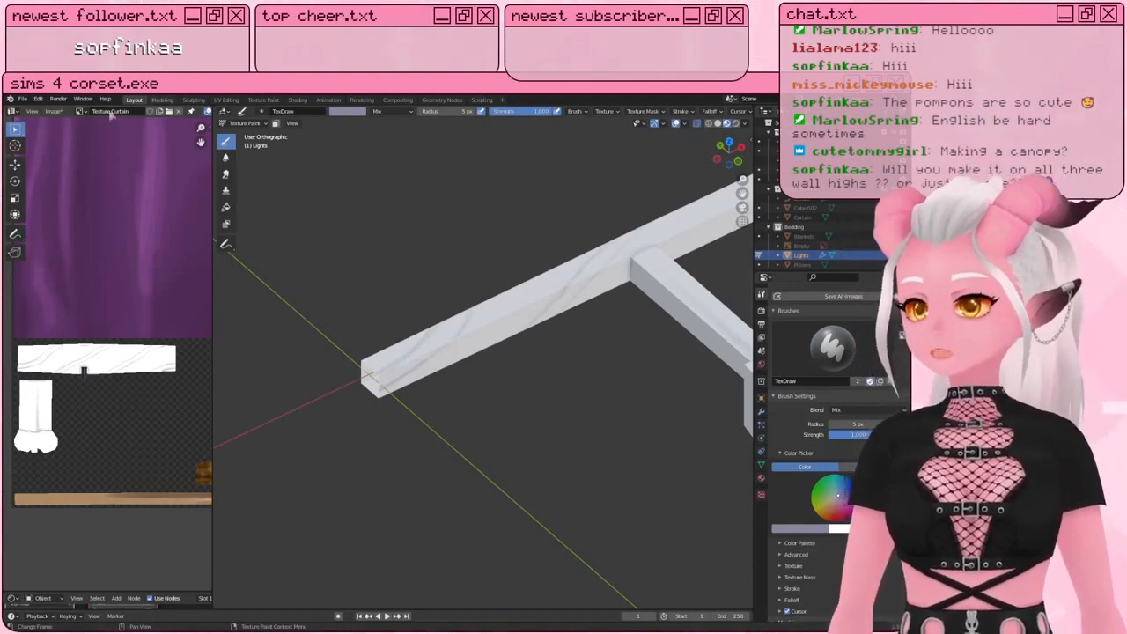
{"action": "left_click", "coordinate": [52, 112]}
{"action": "left_click", "coordinate": [66, 192]}
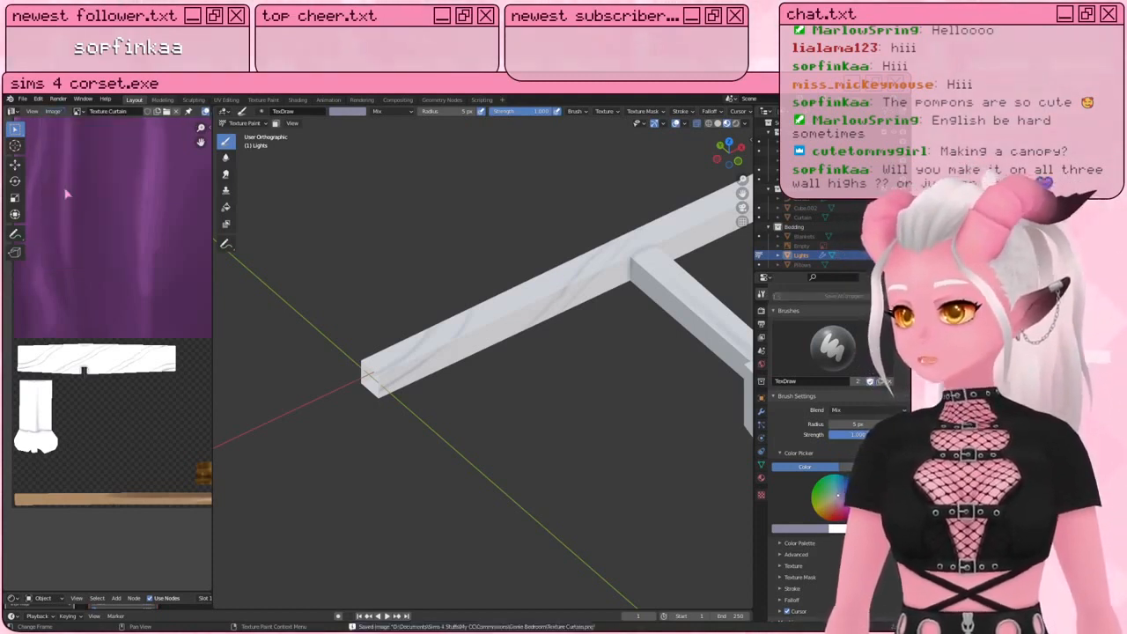
Step: Switch to Photoshop and open Texture Curtain.png from the Genie Bedroom folder
{"action": "key", "text": "super"}
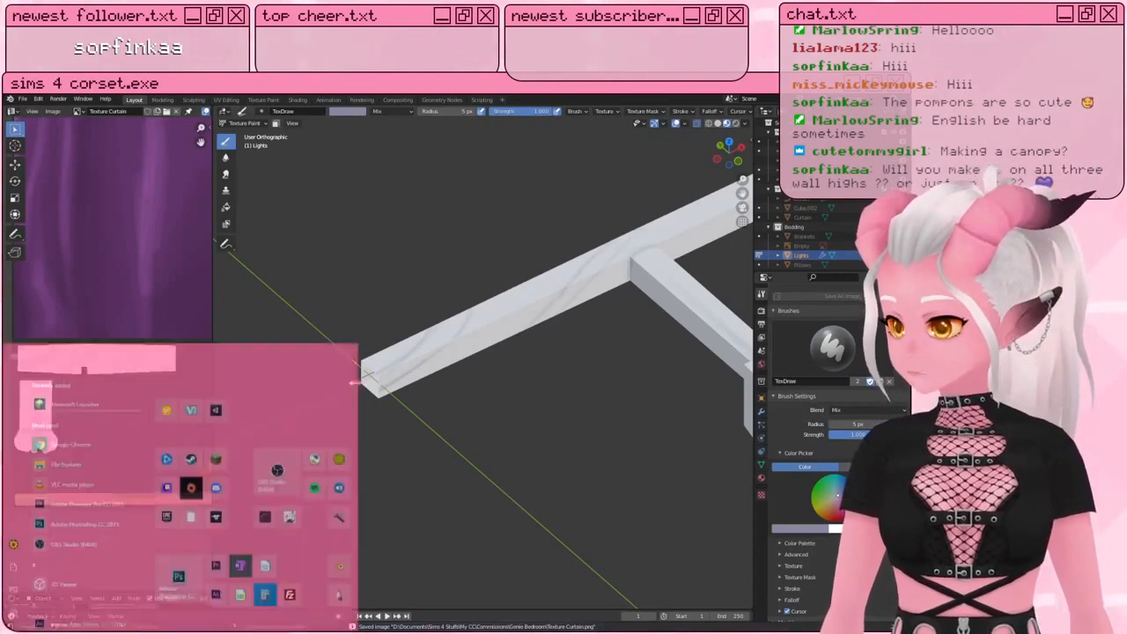
{"action": "left_click", "coordinate": [176, 497]}
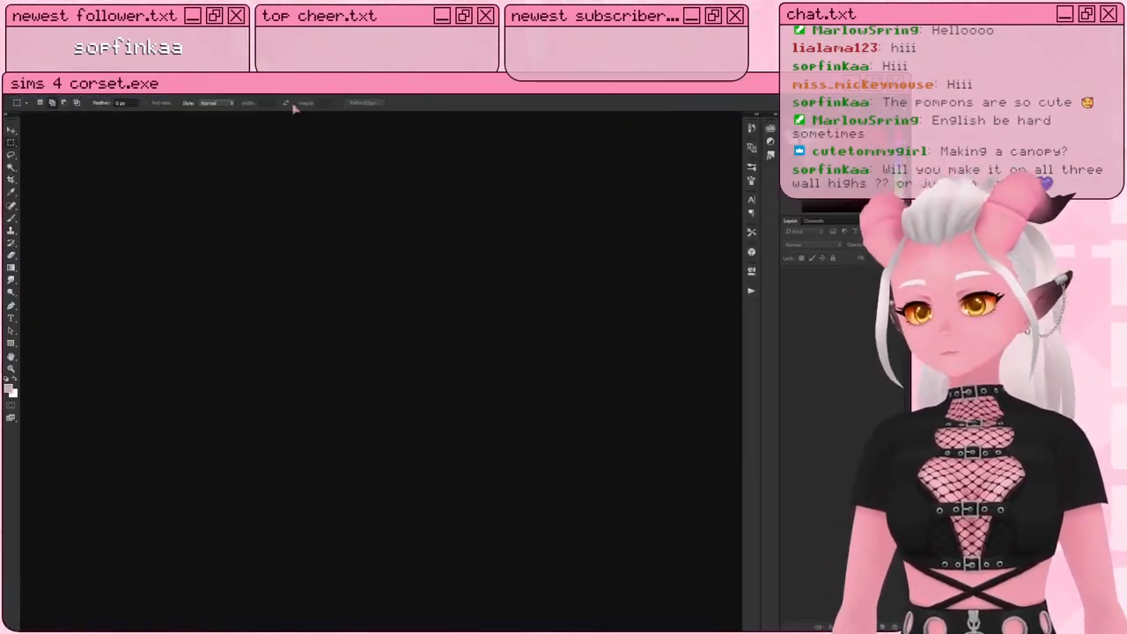
{"action": "left_click", "coordinate": [27, 89]}
{"action": "left_click", "coordinate": [39, 109]}
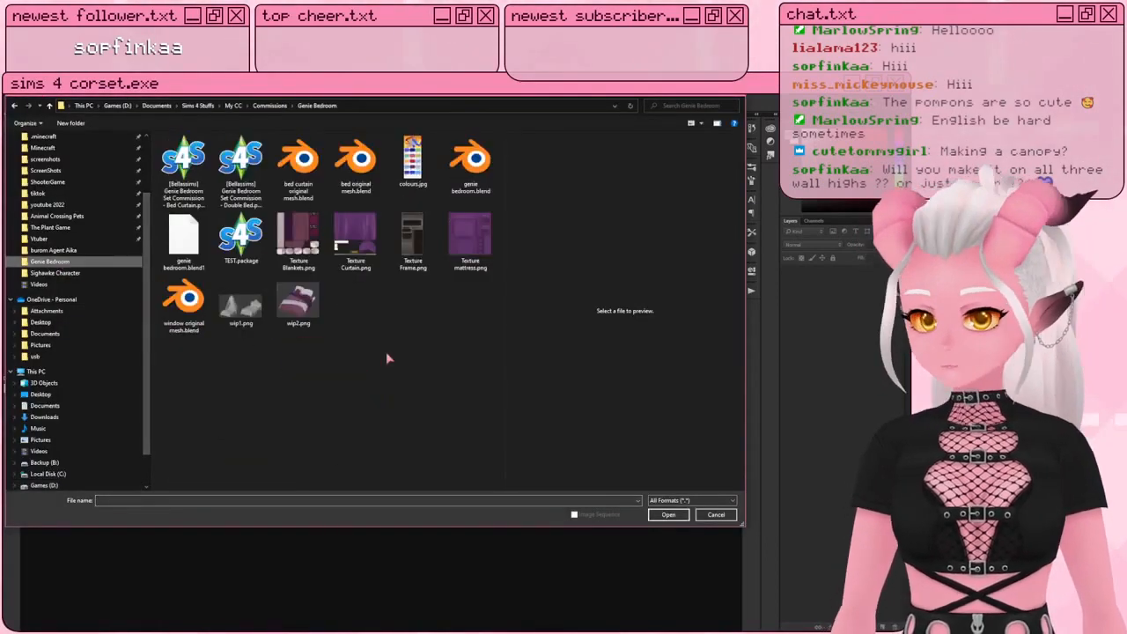
{"action": "double_click", "coordinate": [336, 248]}
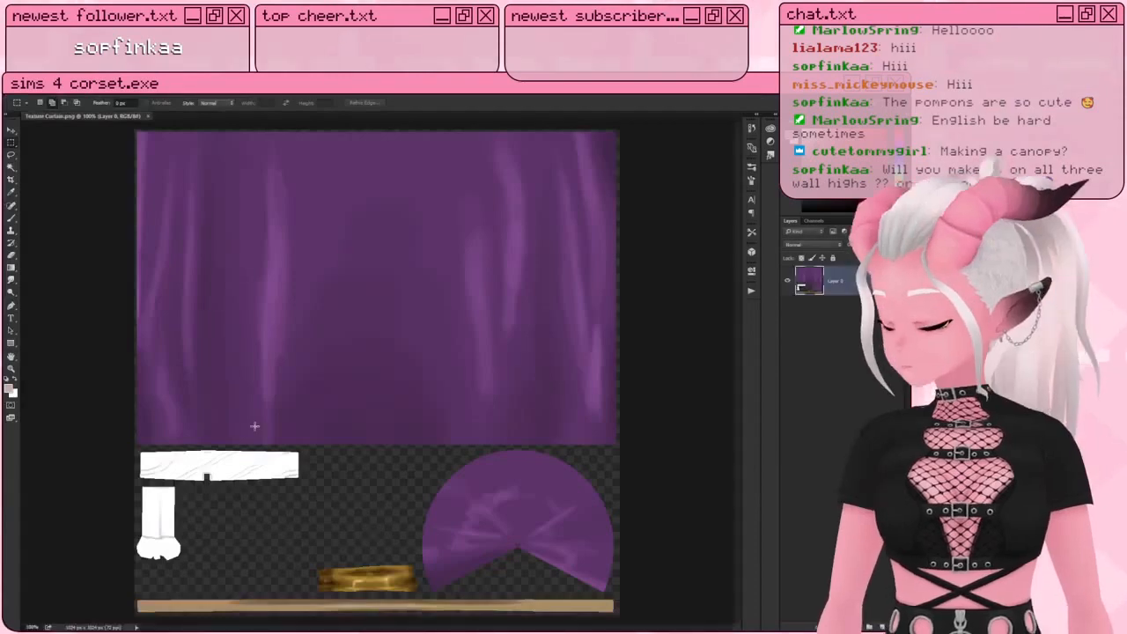
Step: Copy the white cord strip below the curtain onto its own layer and flip the copy vertically
{"action": "scroll", "coordinate": [255, 427], "scroll_direction": "up", "scroll_amount": 8, "text": "alt"}
{"action": "left_click_drag", "start_coordinate": [113, 487], "coordinate": [193, 389]}
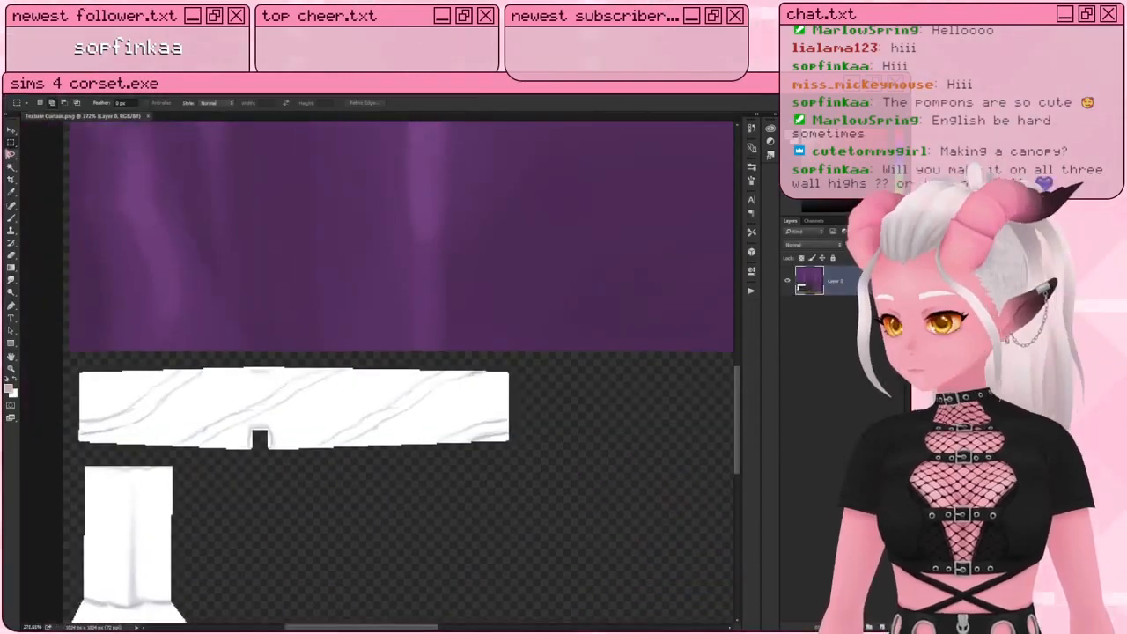
{"action": "left_click_drag", "start_coordinate": [65, 357], "coordinate": [522, 456]}
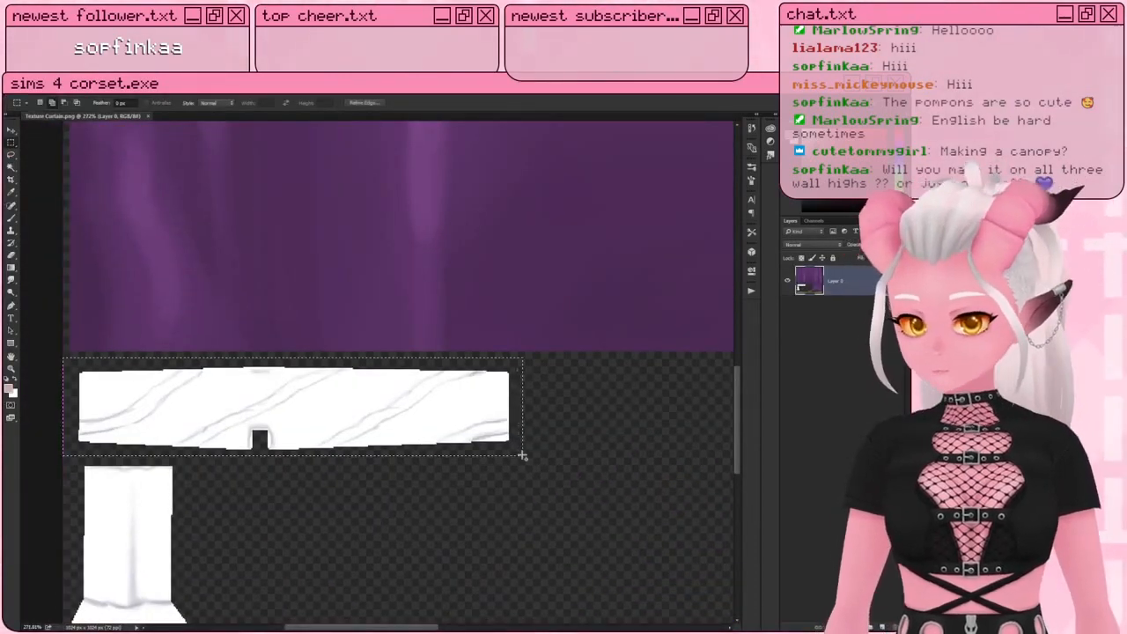
{"action": "key", "text": "ctrl+j"}
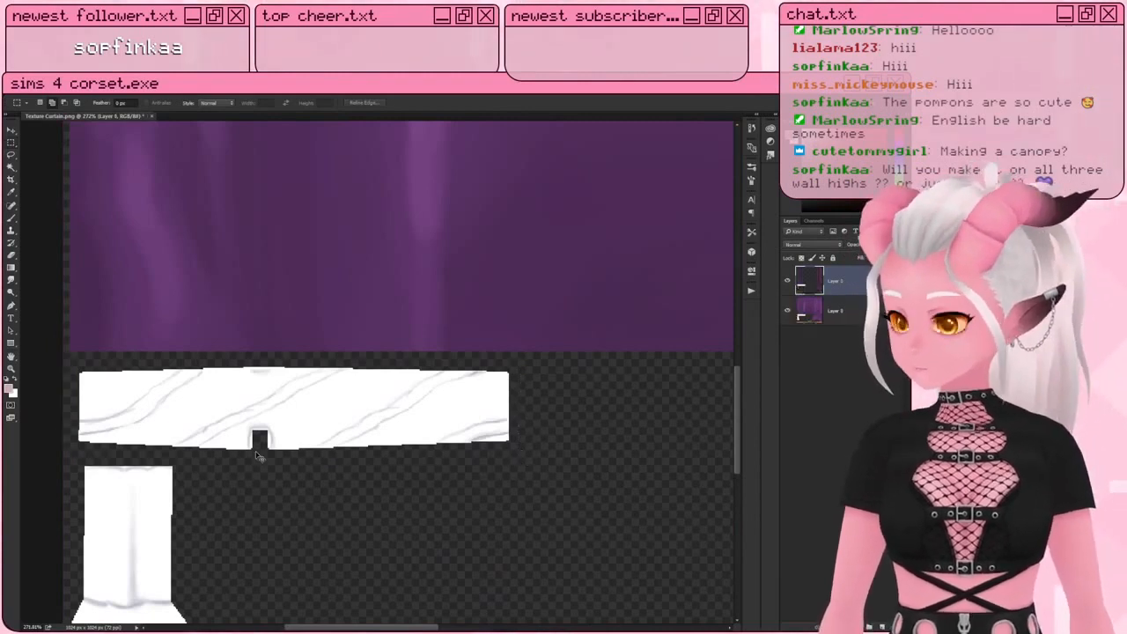
{"action": "key", "text": "ctrl+t"}
{"action": "left_click_drag", "start_coordinate": [294, 442], "coordinate": [334, 352]}
{"action": "key", "text": "Return"}
Step: Compare the flipped cord copy with the original, set its blend mode to Multiply, and clip it to the base texture layer
{"action": "scroll", "coordinate": [294, 365], "scroll_direction": "up", "scroll_amount": 3, "text": "alt"}
{"action": "left_click", "coordinate": [788, 283]}
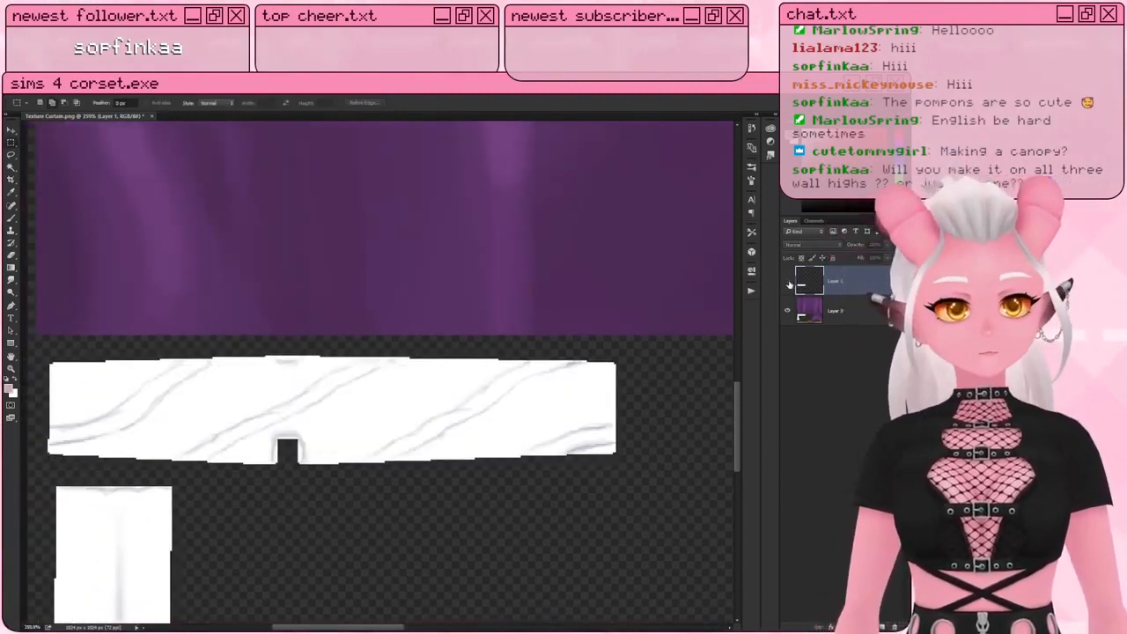
{"action": "left_click", "coordinate": [788, 282]}
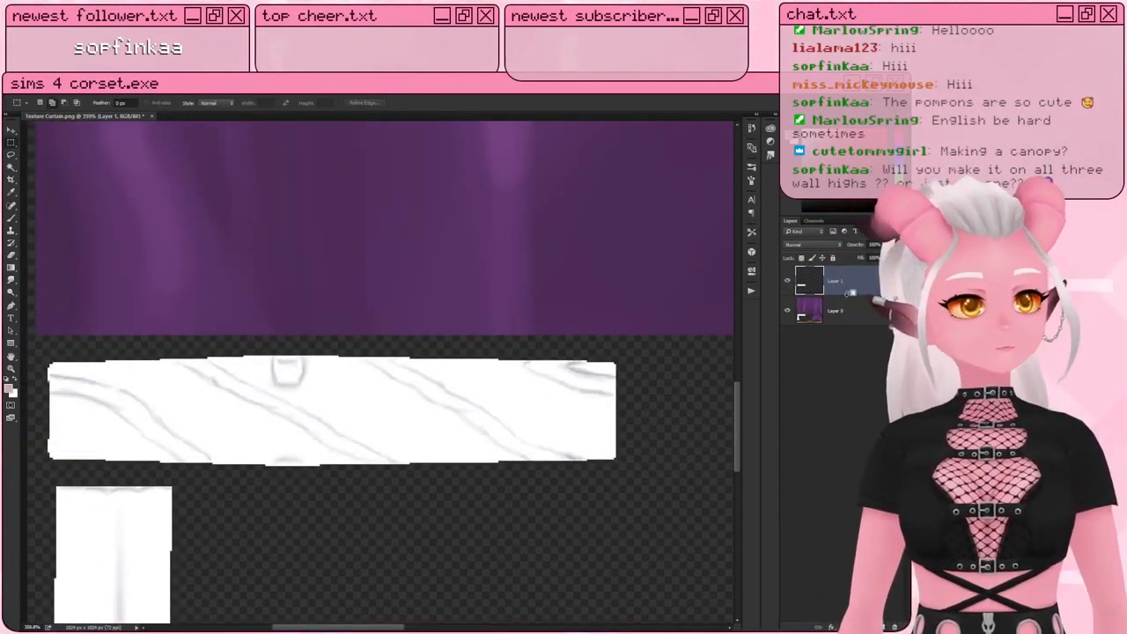
{"action": "left_click", "coordinate": [825, 247]}
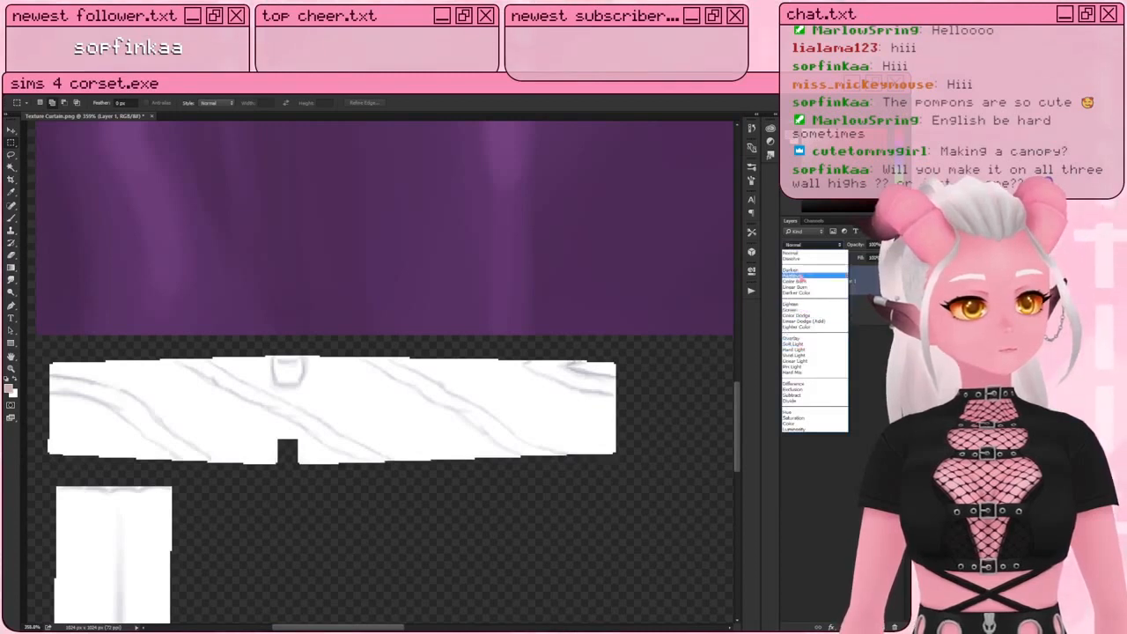
{"action": "left_click", "coordinate": [799, 277]}
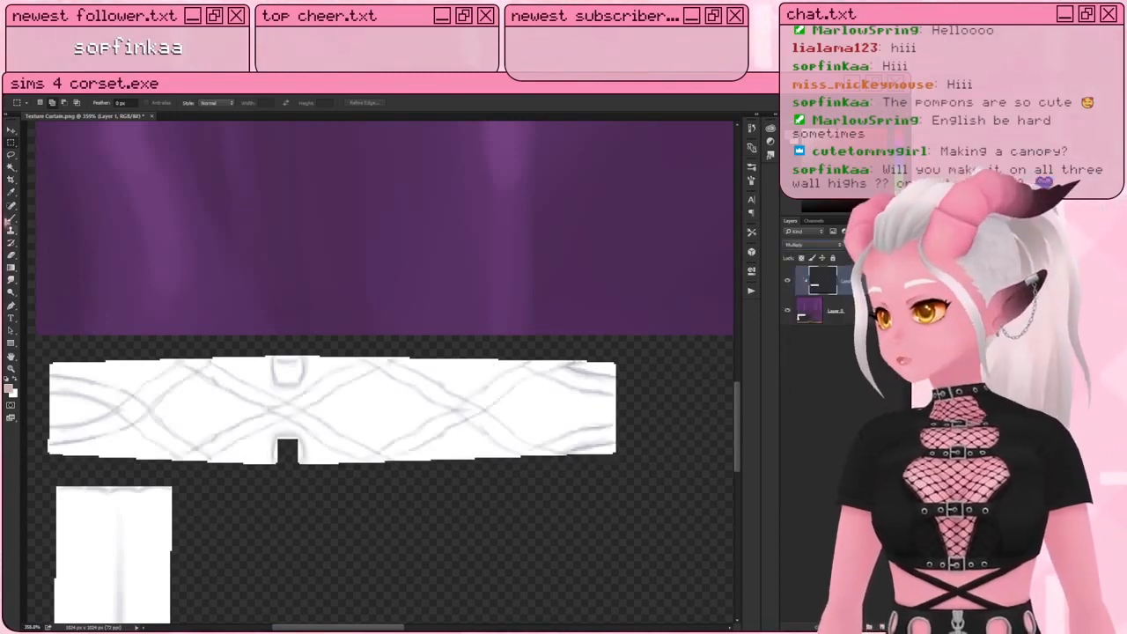
Step: Erase the flipped copy's stem outline and the parts of its twist lines that cut across the original strands
{"action": "left_click", "coordinate": [11, 255]}
{"action": "right_click_drag", "start_coordinate": [280, 377], "coordinate": [285, 377], "text": "alt"}
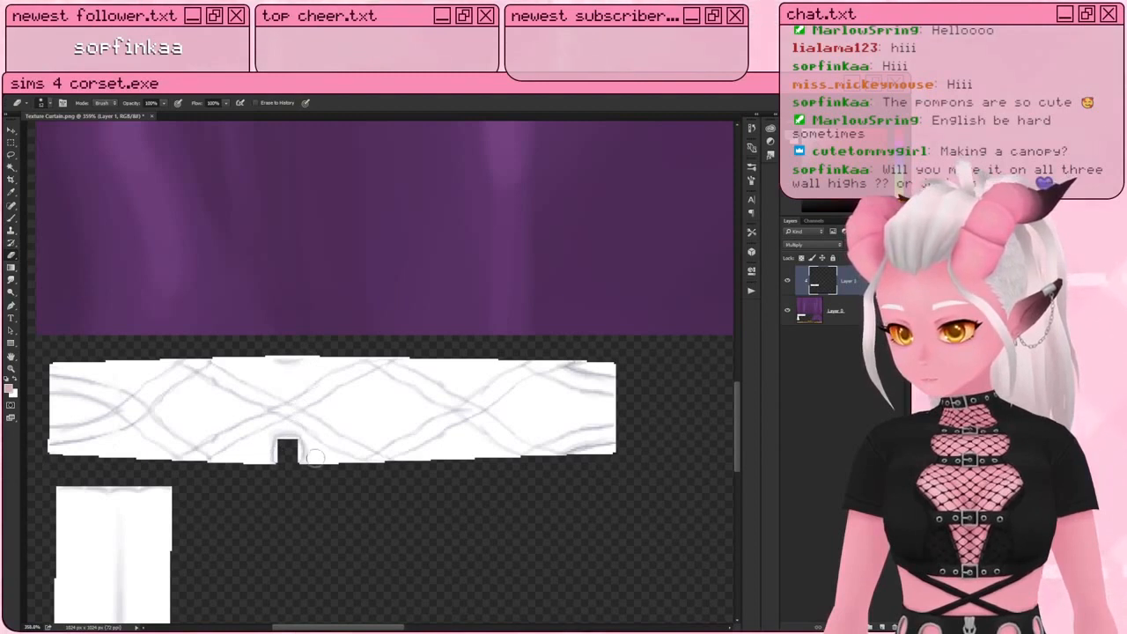
{"action": "left_click_drag", "start_coordinate": [226, 372], "coordinate": [271, 372]}
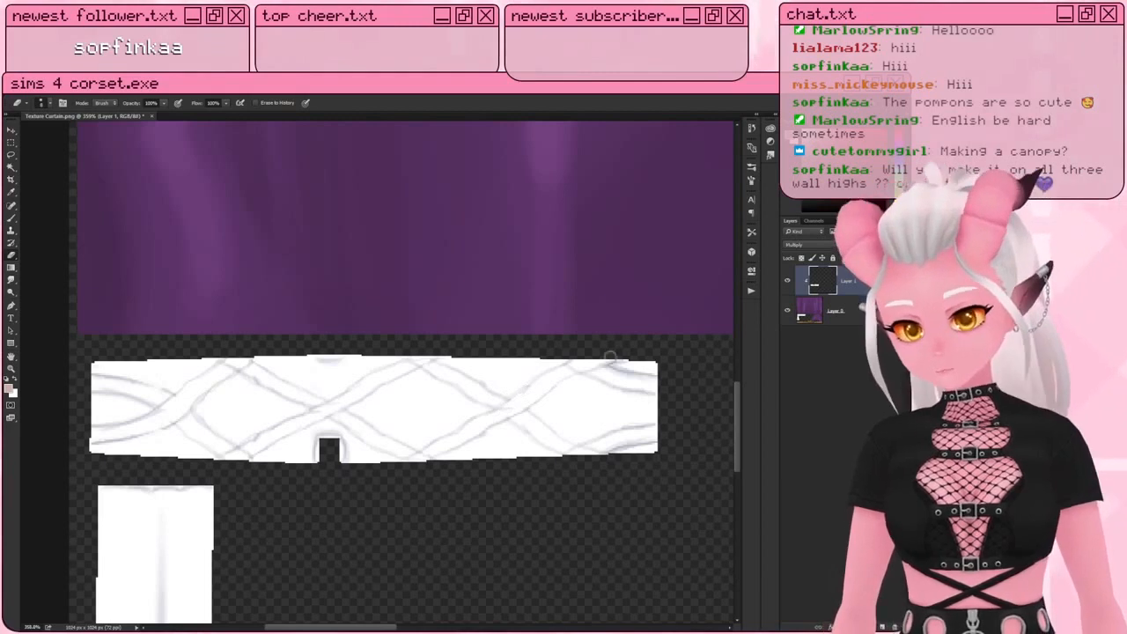
Step: Add a new layer and touch up the crossing twist lines with a much smaller brush in white sampled from the cord
{"action": "left_click", "coordinate": [882, 626]}
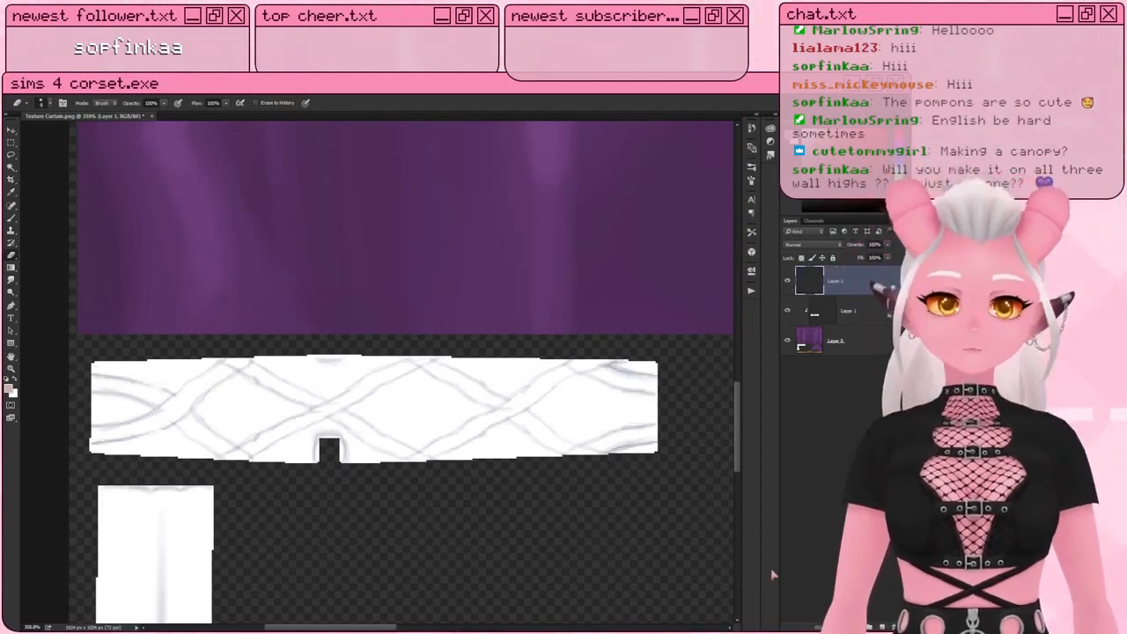
{"action": "key", "text": "b"}
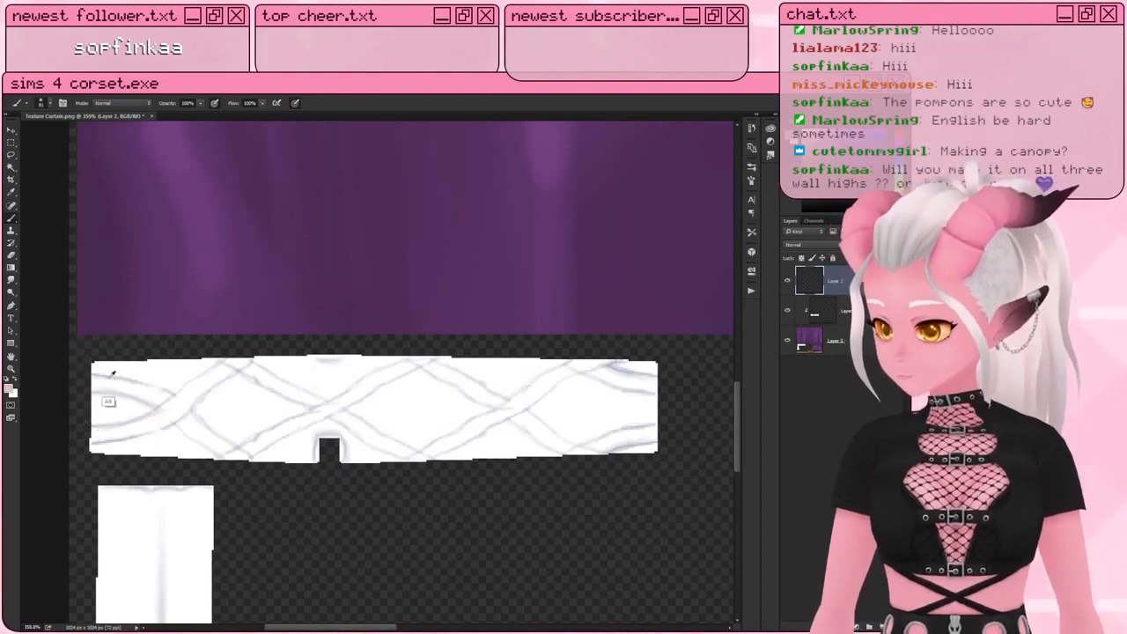
{"action": "left_click", "coordinate": [113, 374], "text": "alt"}
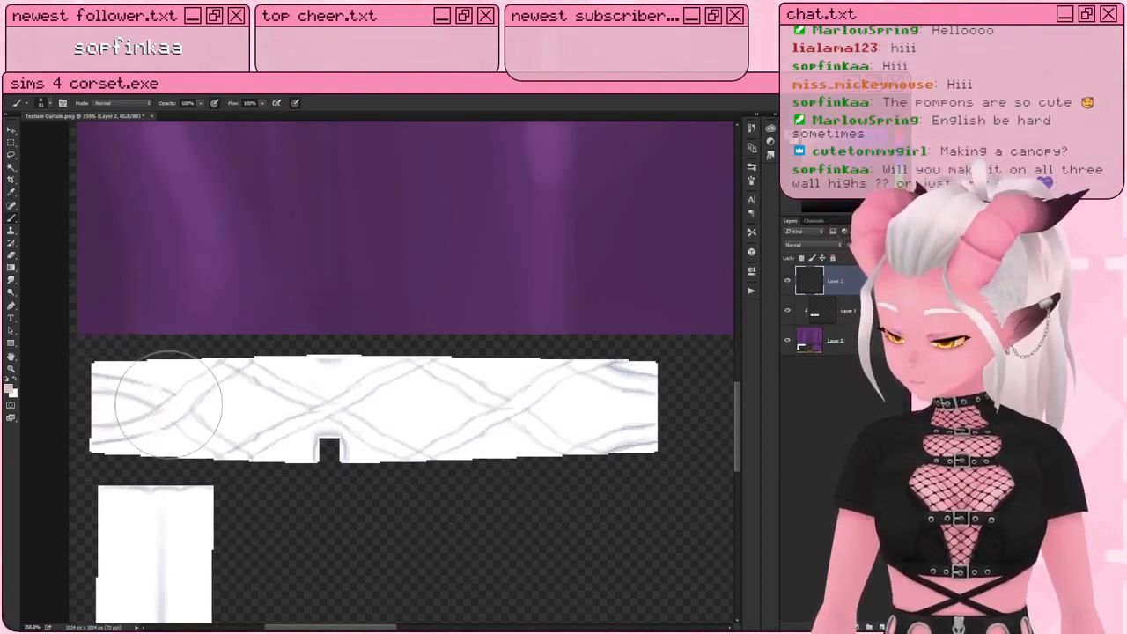
{"action": "key", "text": "bracketleft"}
{"action": "key", "text": "bracketleft"}
{"action": "key", "text": "bracketleft"}
{"action": "key", "text": "bracketleft"}
{"action": "key", "text": "bracketleft"}
{"action": "key", "text": "bracketleft"}
{"action": "key", "text": "bracketleft"}
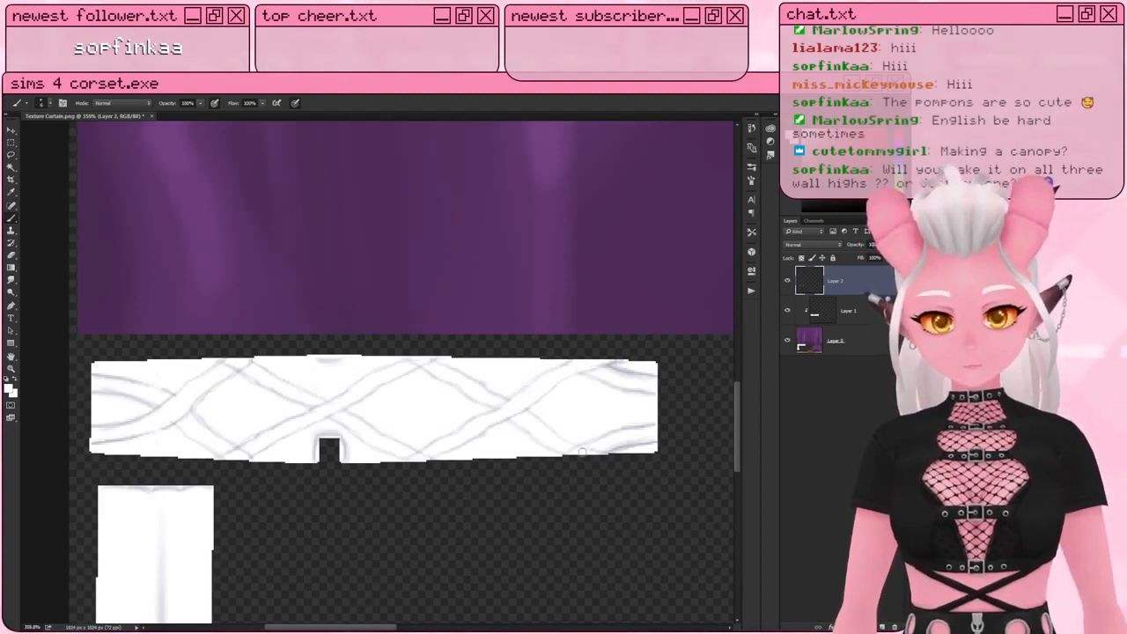
Step: Clip the touch-up layer to the texture below and sample light grey from the cord's twist lines for shading
{"action": "key", "text": "z"}
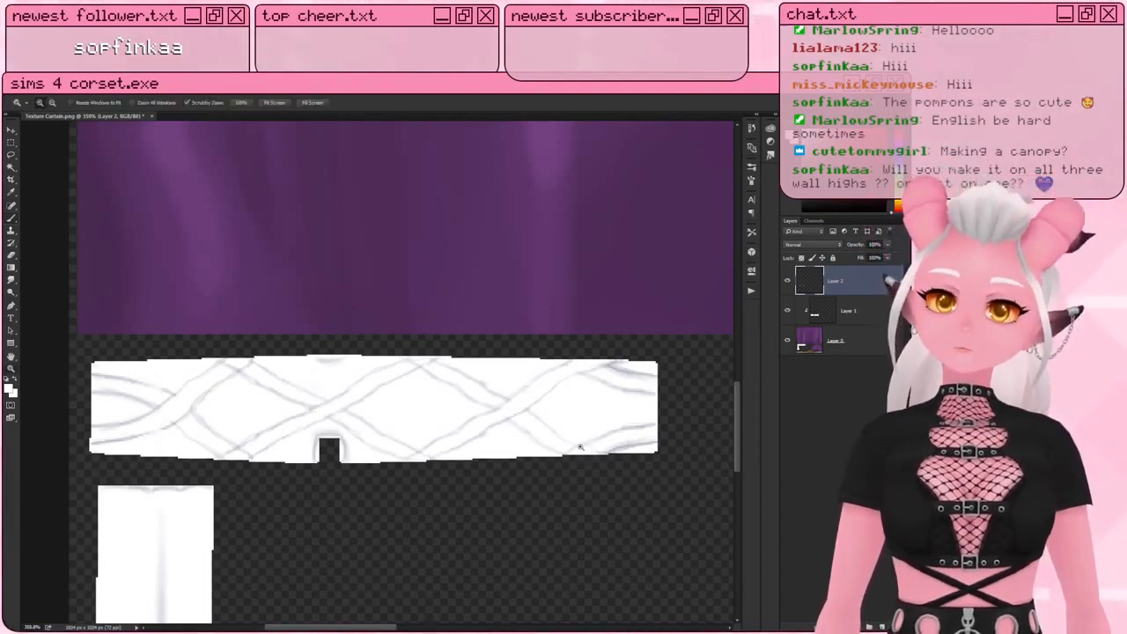
{"action": "key", "text": "b"}
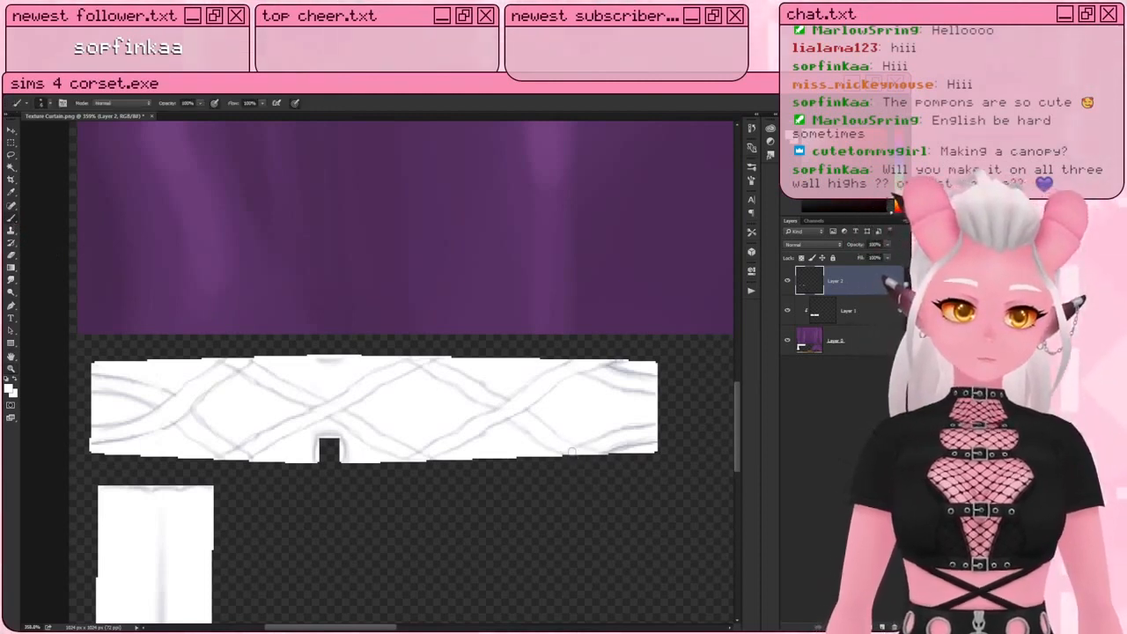
{"action": "key", "text": "ctrl+alt+g"}
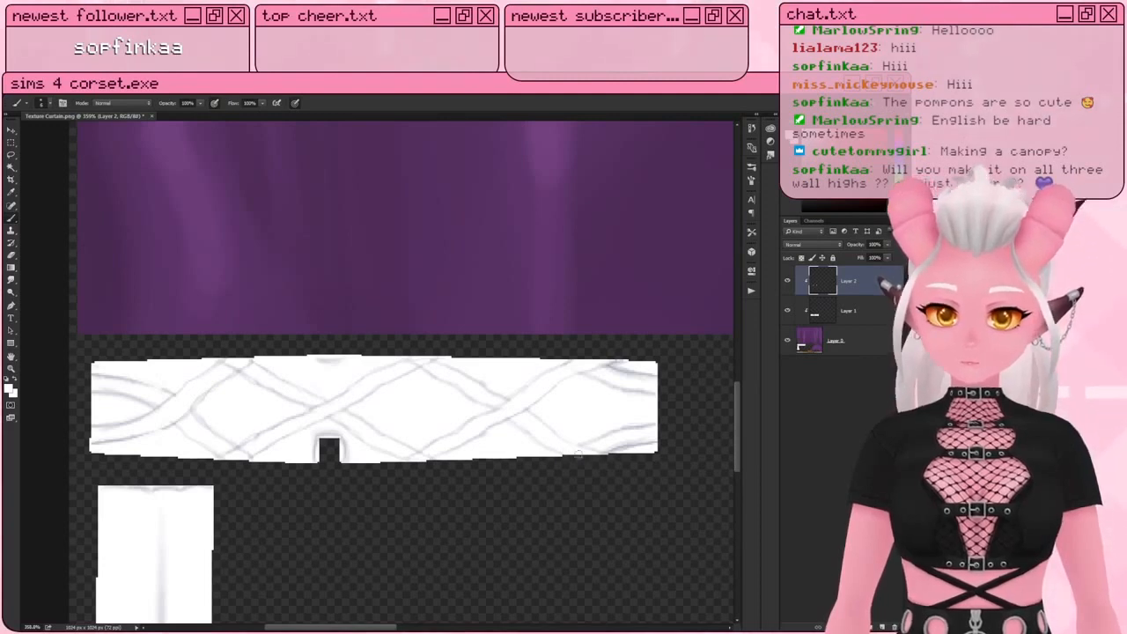
{"action": "left_click", "coordinate": [175, 394], "text": "alt"}
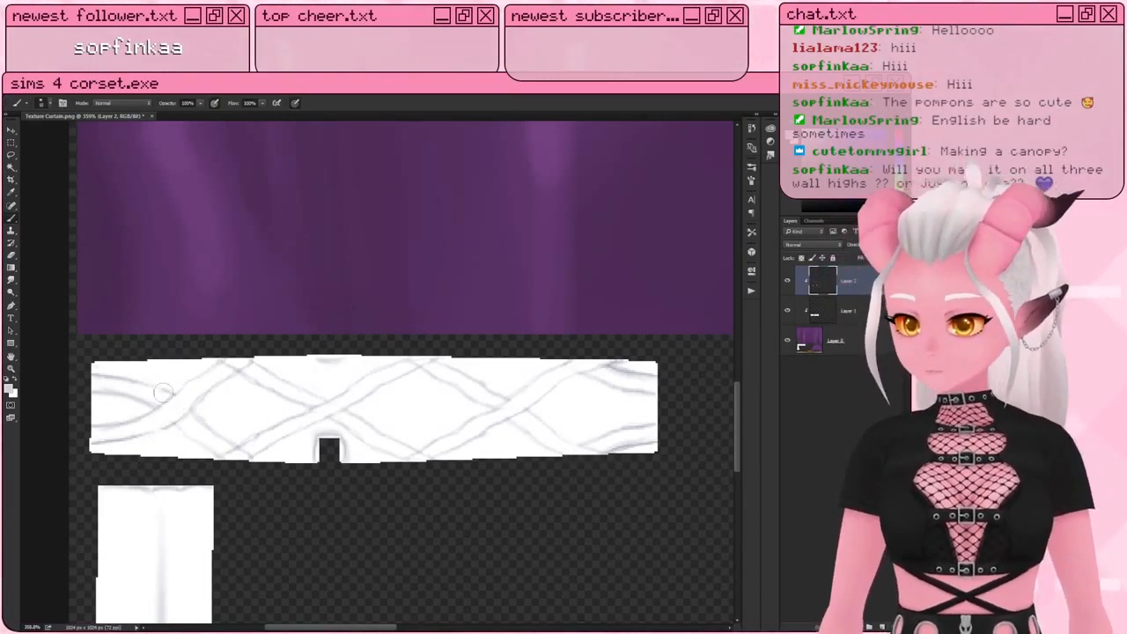
Step: Add a Levels adjustment layer above the cord touch-up layer
{"action": "left_click", "coordinate": [862, 626]}
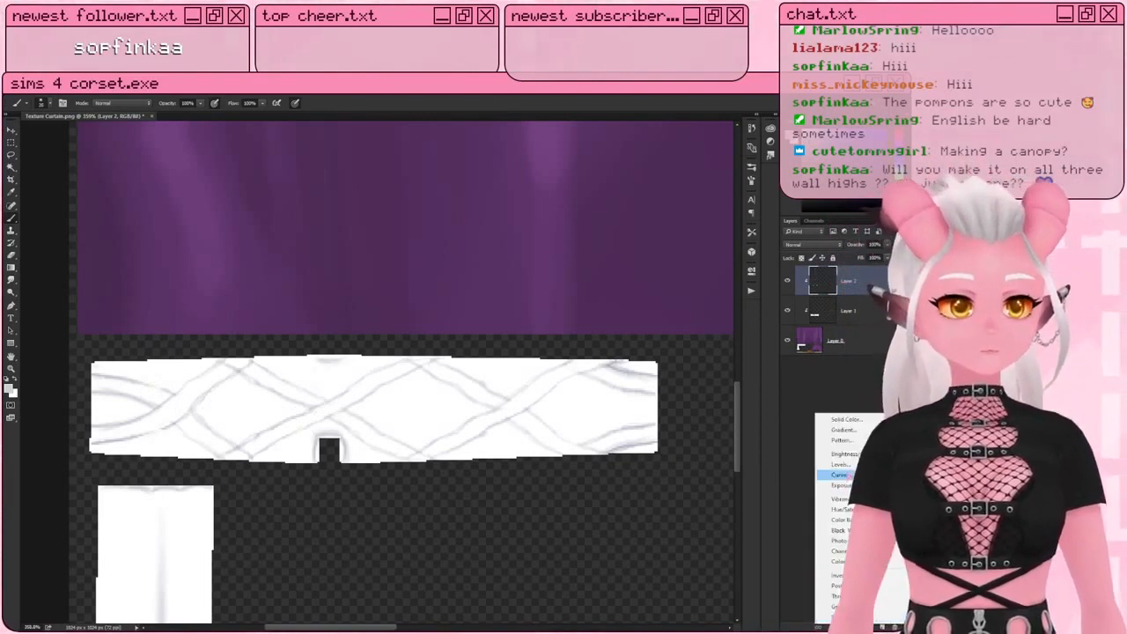
{"action": "left_click", "coordinate": [840, 464]}
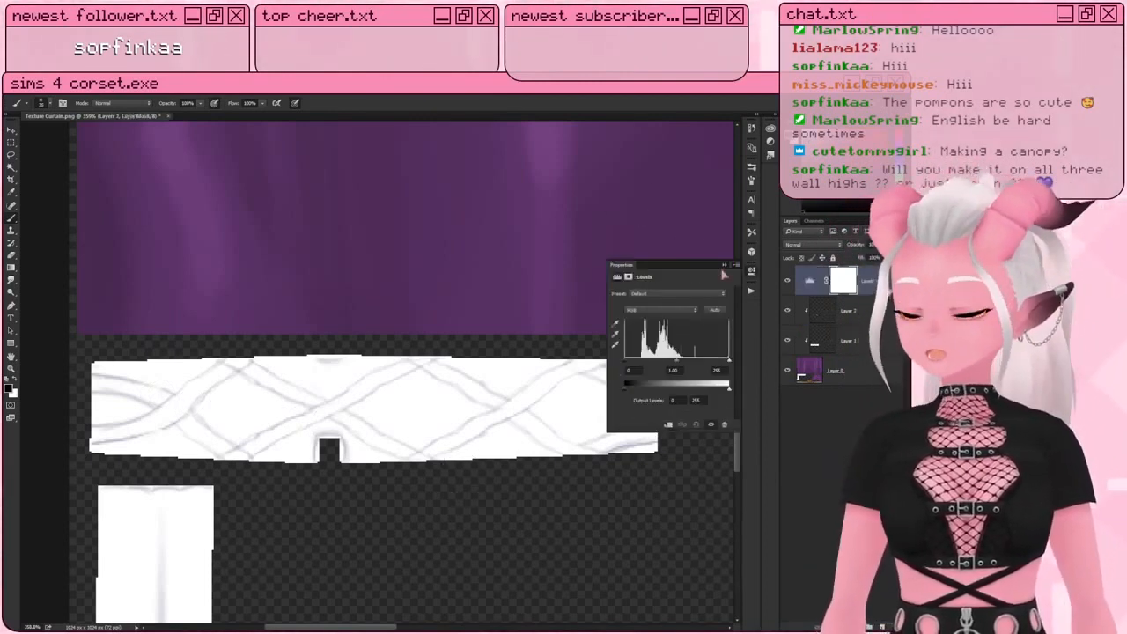
Step: Darken the texture with the Levels adjustment, setting the midtones to 0.87 and lowering the white output level
{"action": "left_click_drag", "start_coordinate": [678, 362], "coordinate": [682, 362]}
{"action": "left_click_drag", "start_coordinate": [729, 391], "coordinate": [715, 396]}
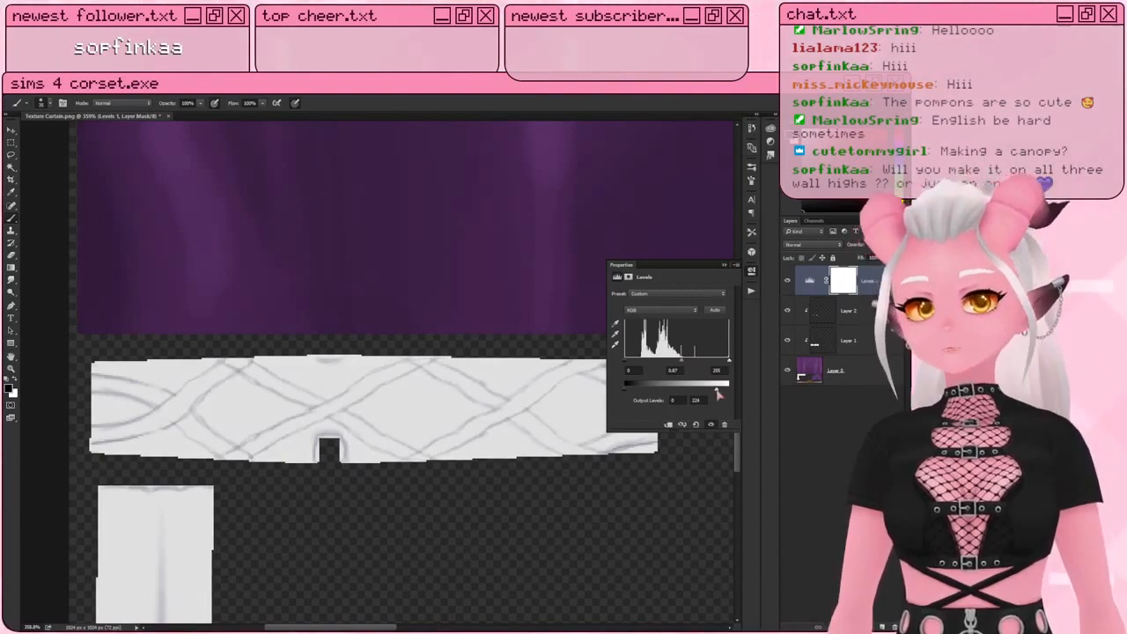
{"action": "left_click", "coordinate": [727, 265]}
Step: Invert the Levels mask and reveal the adjustment only in a rectangle around the white cord strip and tassel, then deselect
{"action": "scroll", "coordinate": [583, 351], "scroll_direction": "down", "scroll_amount": 5, "text": "alt"}
{"action": "left_click_drag", "start_coordinate": [181, 257], "coordinate": [107, 162]}
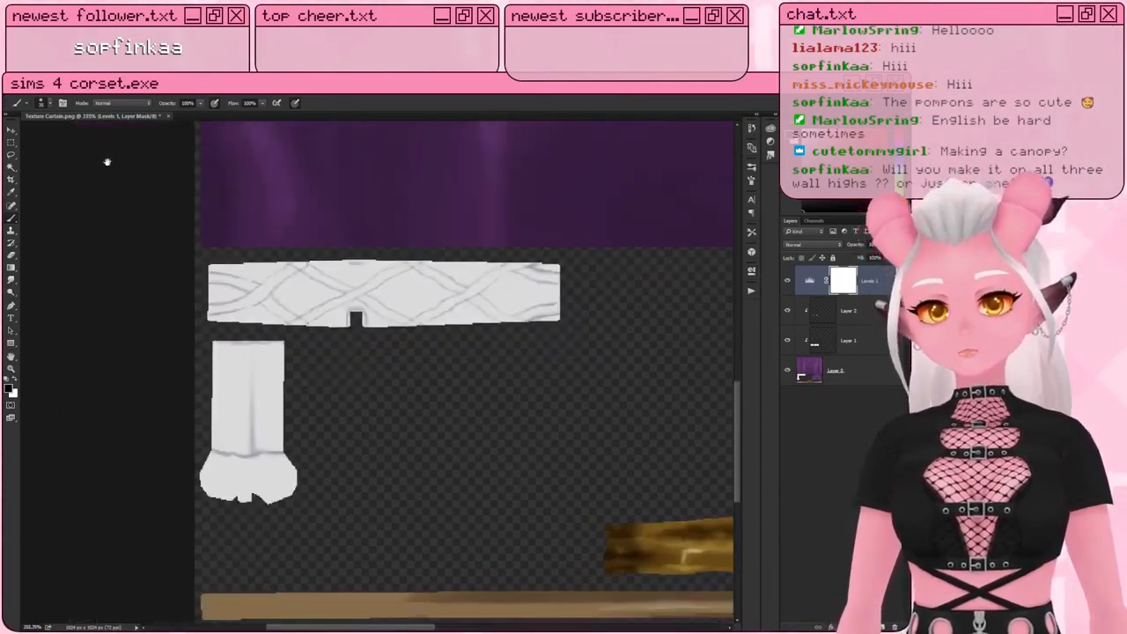
{"action": "key", "text": "m"}
{"action": "key", "text": "ctrl+i"}
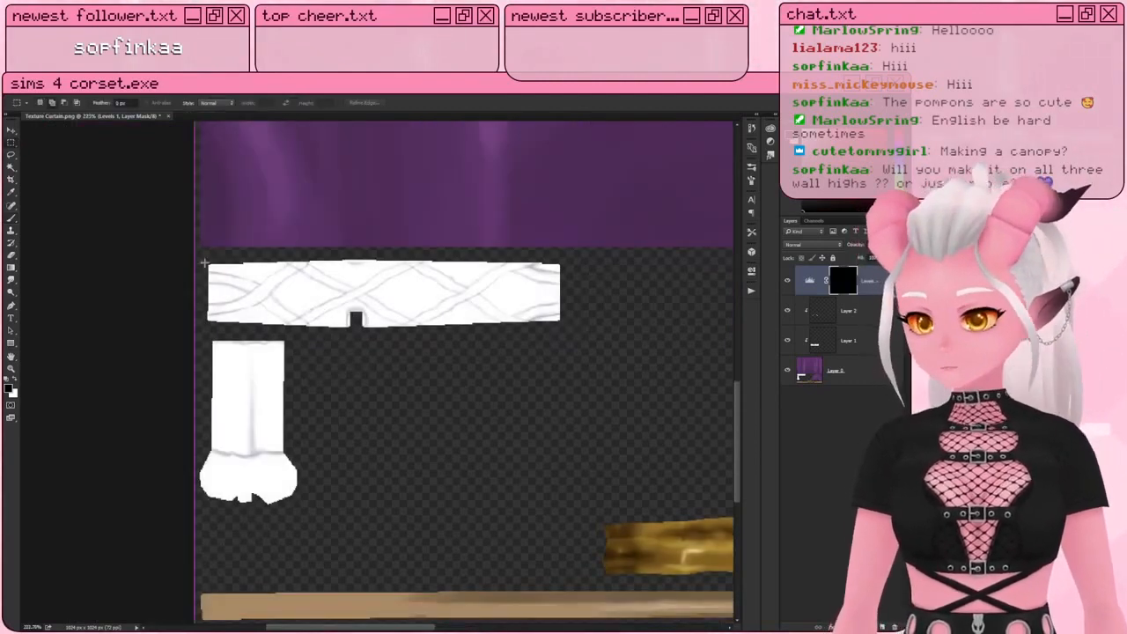
{"action": "left_click_drag", "start_coordinate": [197, 256], "coordinate": [568, 511]}
{"action": "key", "text": "Delete"}
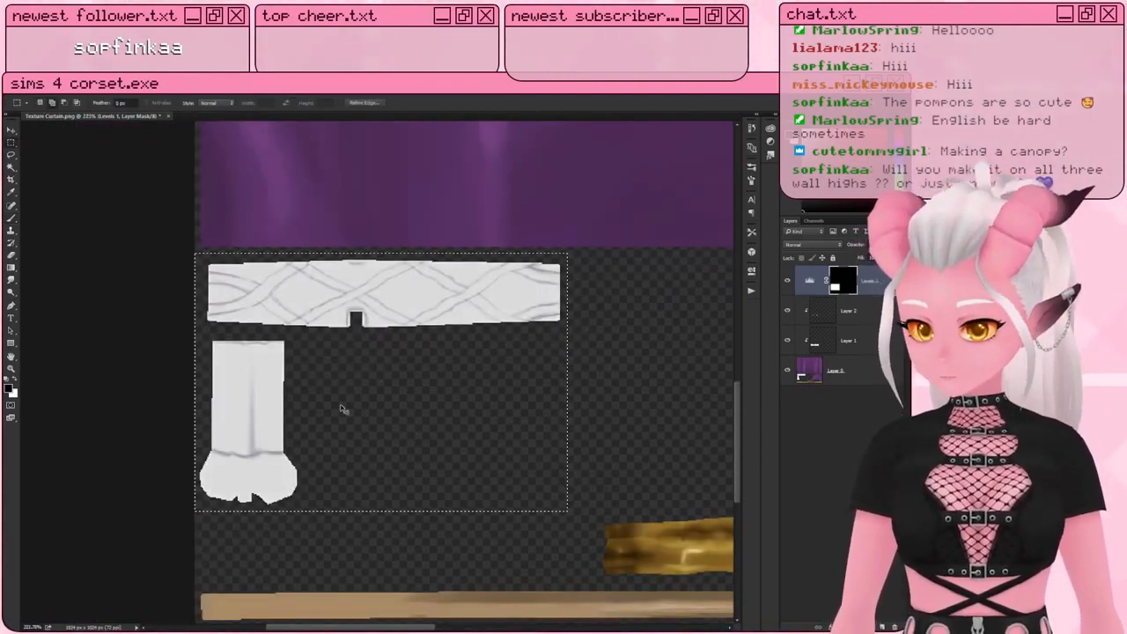
{"action": "key", "text": "ctrl+d"}
Step: Add a new layer, paint a white highlight along the first diagonal strand of the cord strip, and clip the layer to the one below
{"action": "scroll", "coordinate": [312, 372], "scroll_direction": "up", "scroll_amount": 7, "text": "alt"}
{"action": "left_click_drag", "start_coordinate": [274, 289], "coordinate": [343, 380]}
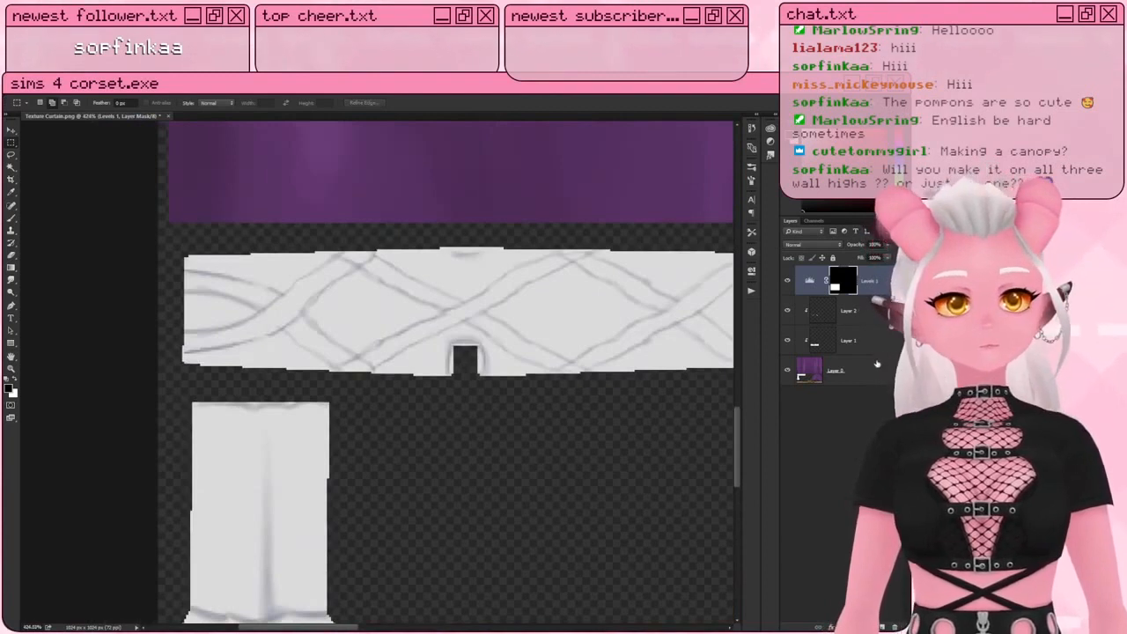
{"action": "key", "text": "ctrl+shift+alt+n"}
{"action": "key", "text": "b"}
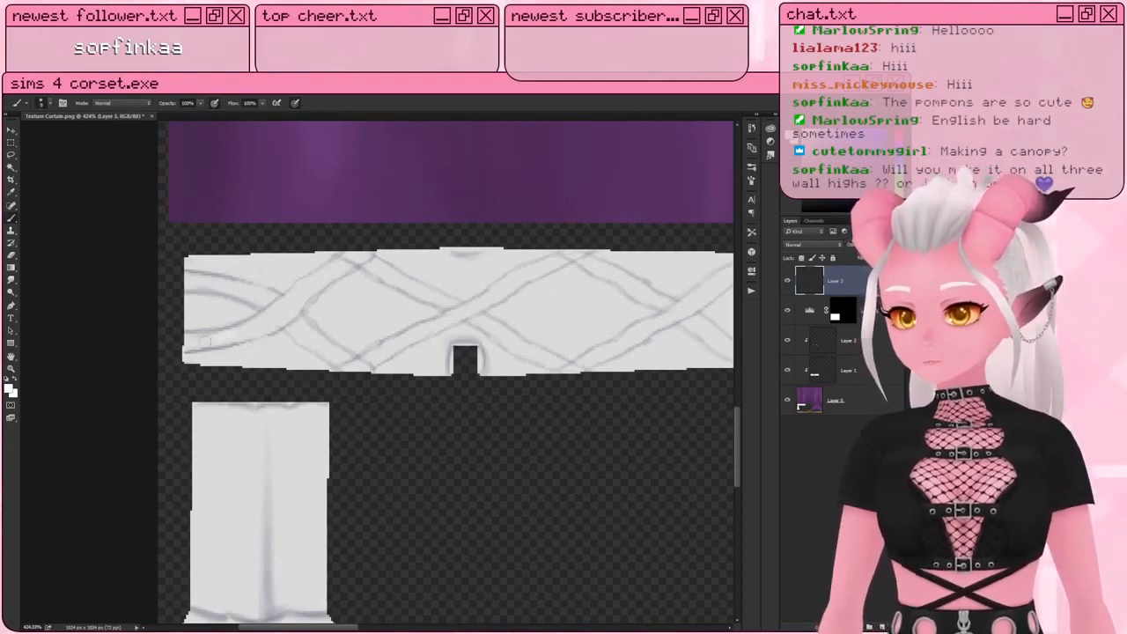
{"action": "left_click_drag", "start_coordinate": [243, 334], "coordinate": [278, 309]}
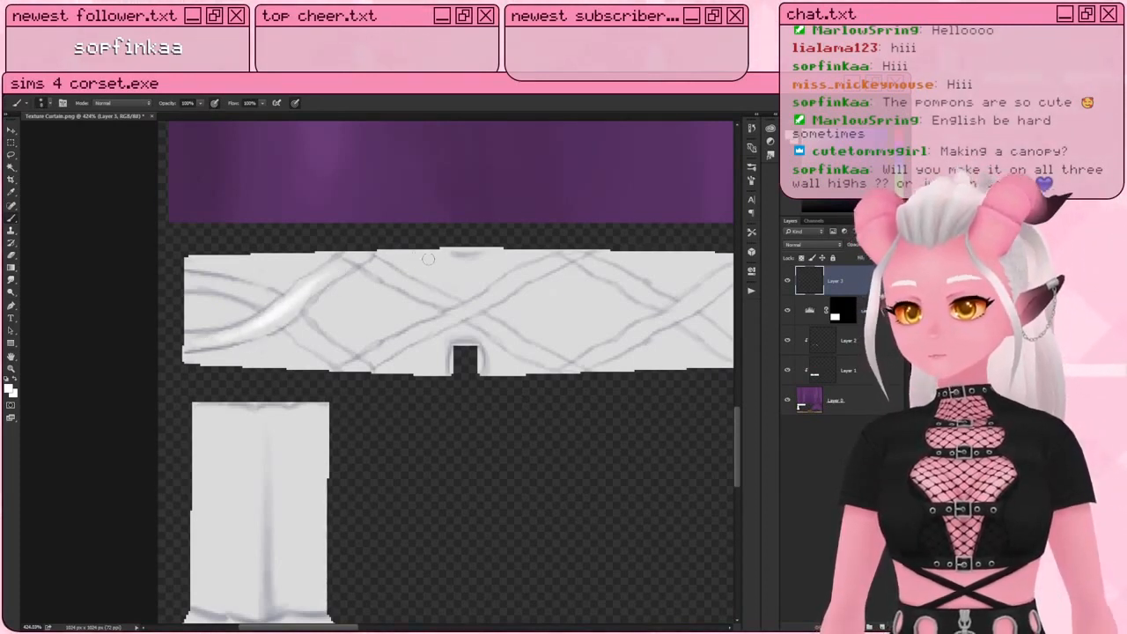
{"action": "left_click_drag", "start_coordinate": [371, 303], "coordinate": [335, 331]}
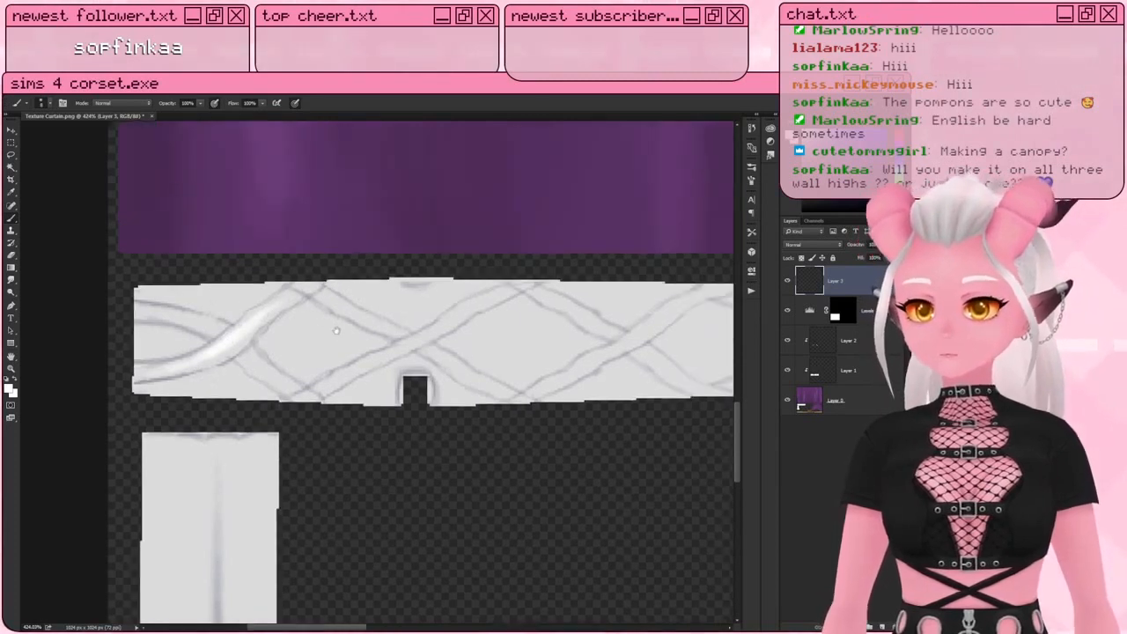
{"action": "left_click", "coordinate": [297, 296], "text": "alt"}
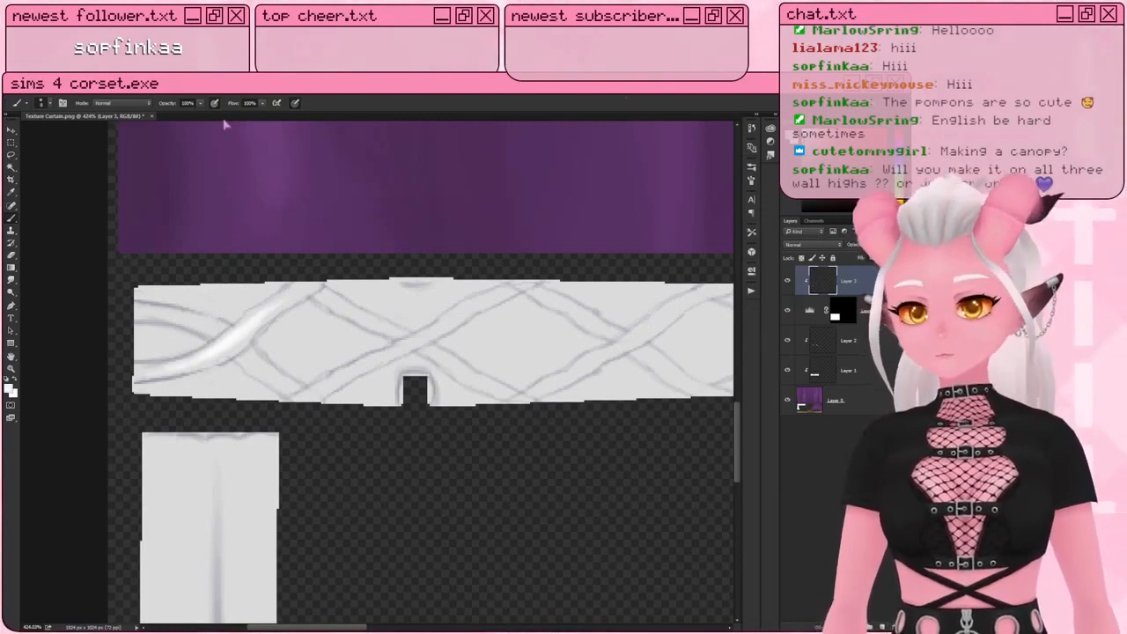
Step: Lower the brush opacity and paint soft white highlights along the remaining rising diagonal strands of the cord strip
{"action": "left_click_drag", "start_coordinate": [169, 105], "coordinate": [139, 107]}
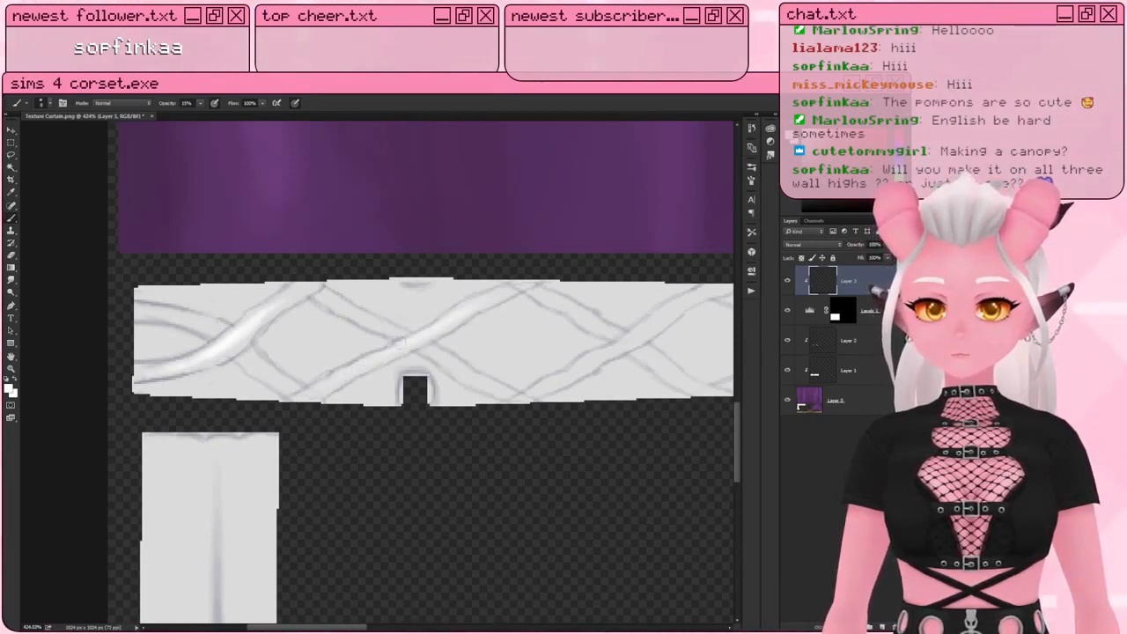
{"action": "scroll", "coordinate": [274, 334], "scroll_direction": "right", "scroll_amount": 1}
{"action": "scroll", "coordinate": [274, 334], "scroll_direction": "right", "scroll_amount": 5}
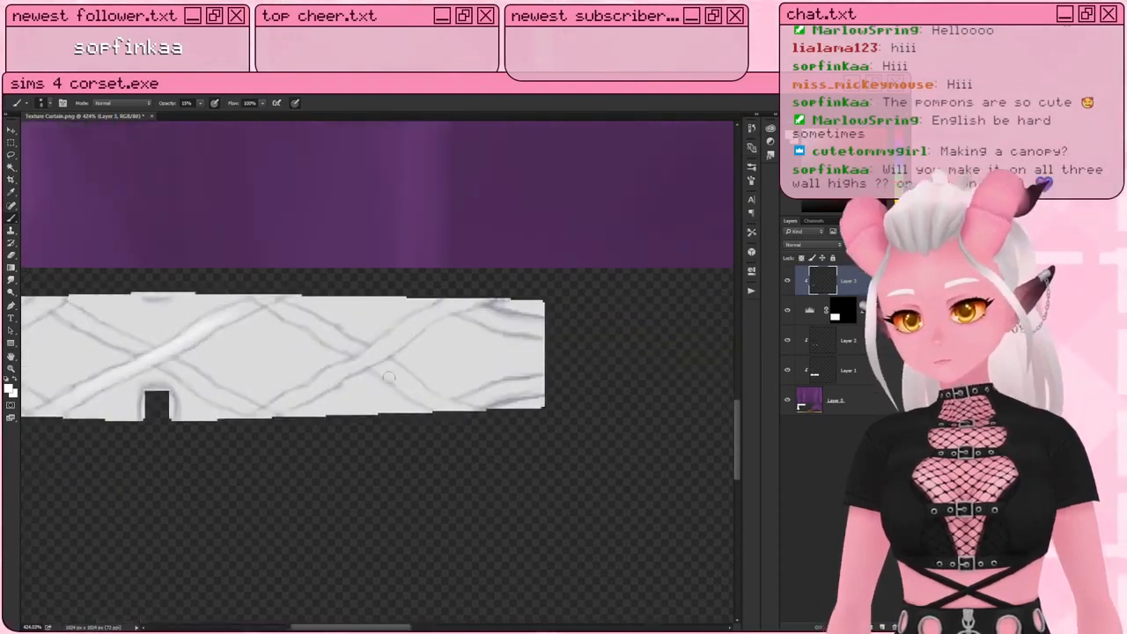
{"action": "scroll", "coordinate": [348, 364], "scroll_direction": "left", "scroll_amount": 1}
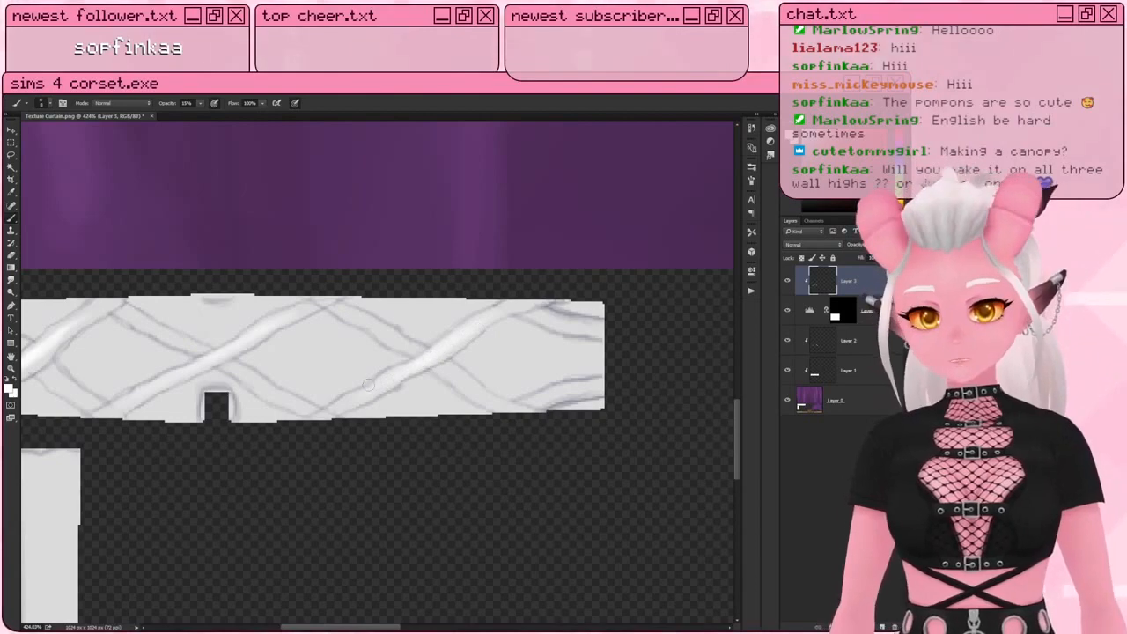
{"action": "left_click_drag", "start_coordinate": [409, 320], "coordinate": [466, 330]}
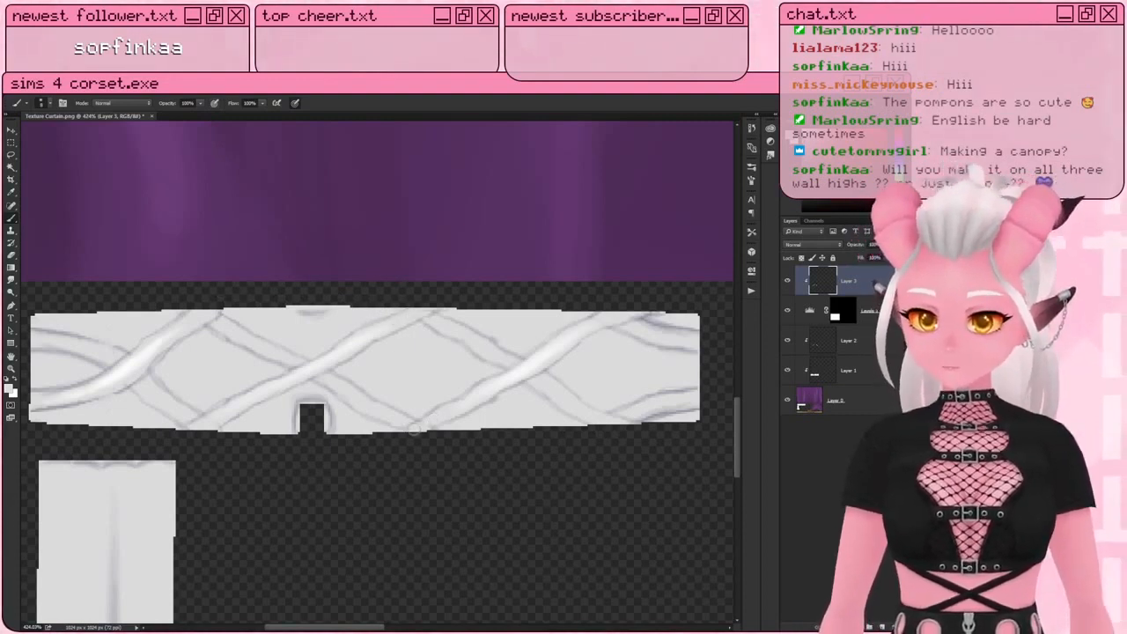
Step: Save a copy of the texture in PNG format over Texture Curtain.png, using smallest compression and no interlacing
{"action": "scroll", "coordinate": [415, 423], "scroll_direction": "down", "scroll_amount": 2, "text": "alt"}
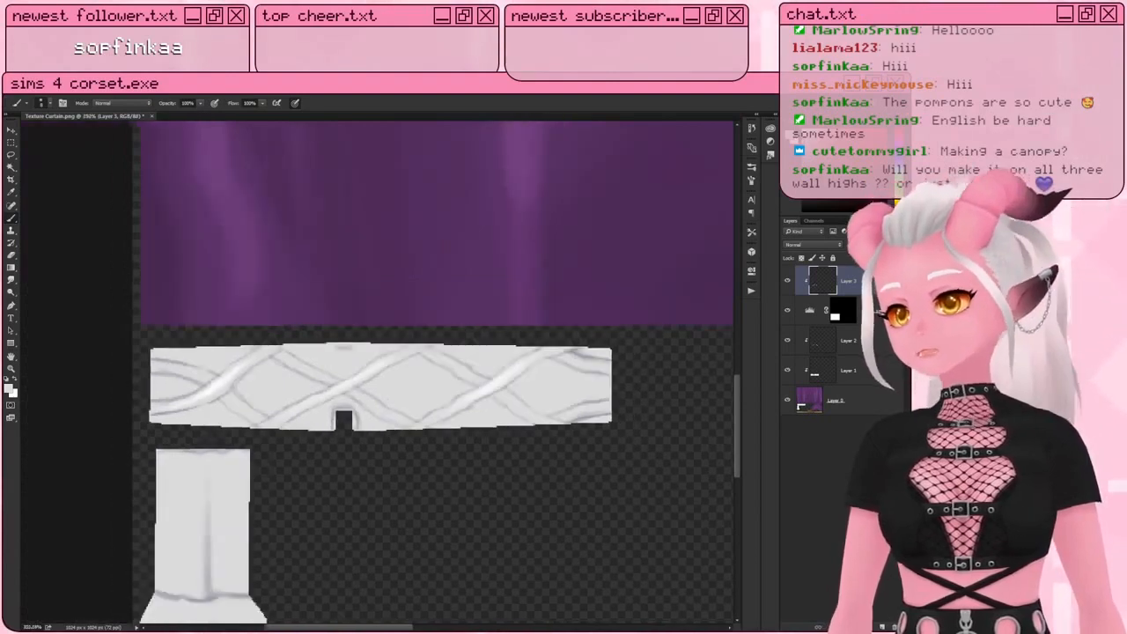
{"action": "left_click", "coordinate": [30, 89]}
{"action": "left_click", "coordinate": [67, 192]}
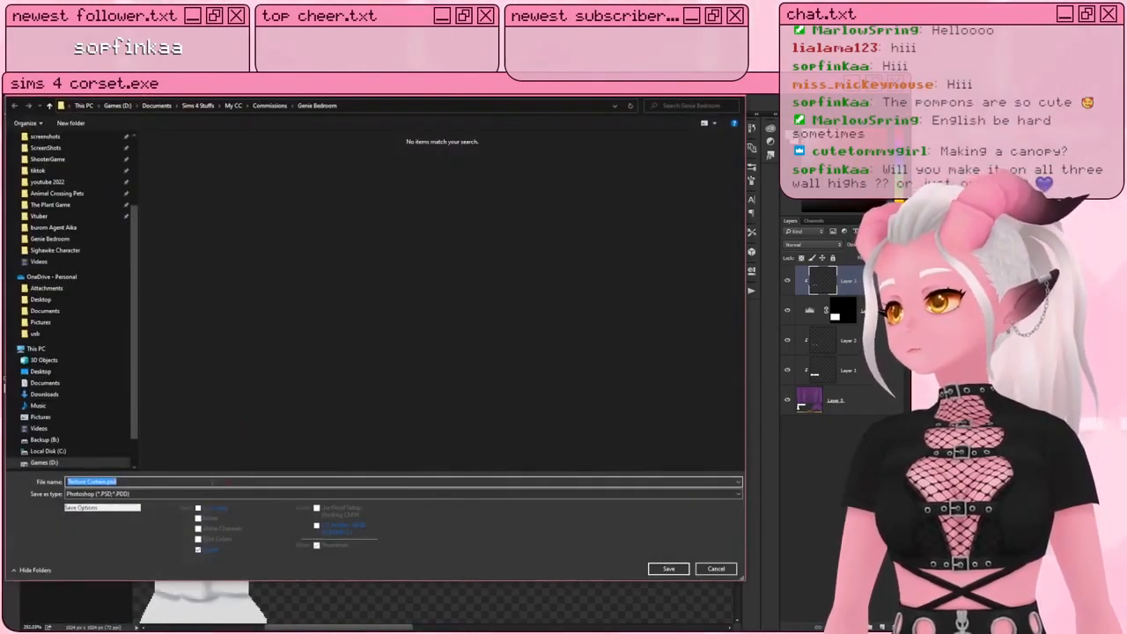
{"action": "left_click", "coordinate": [207, 494]}
{"action": "left_click", "coordinate": [204, 460]}
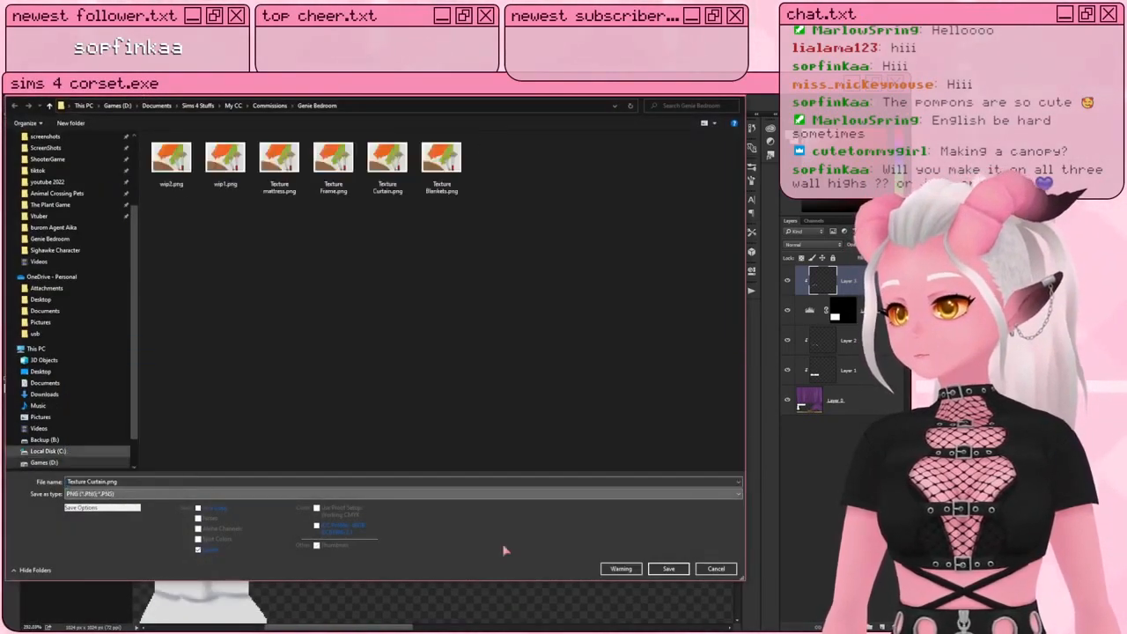
{"action": "double_click", "coordinate": [225, 160]}
{"action": "left_click", "coordinate": [479, 362]}
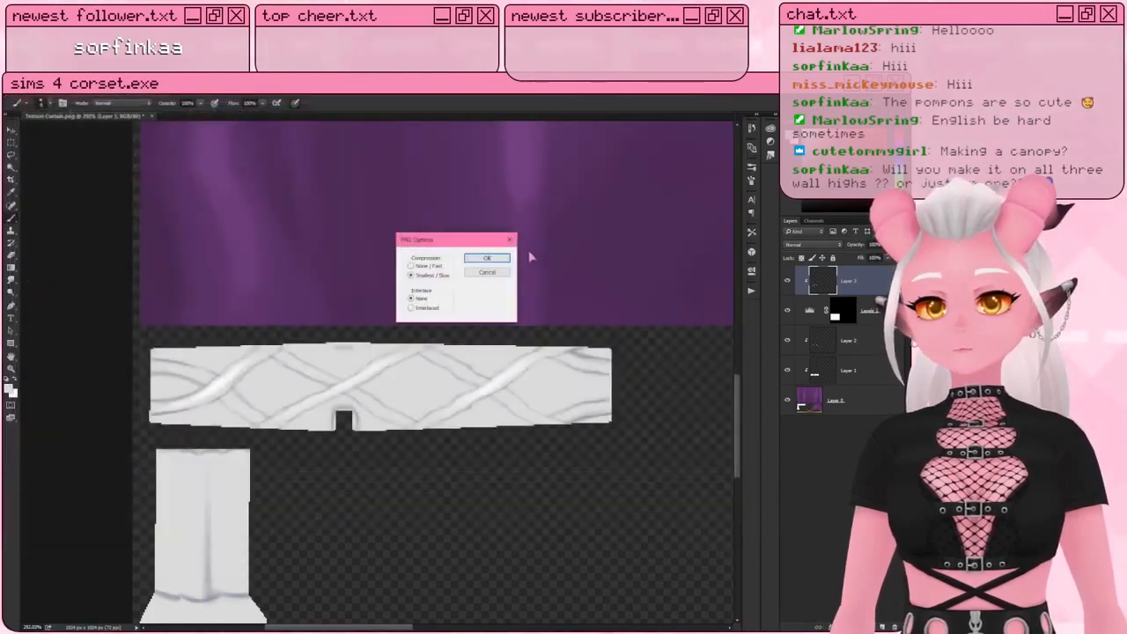
{"action": "left_click", "coordinate": [498, 255]}
{"action": "scroll", "coordinate": [374, 463], "scroll_direction": "down", "scroll_amount": 5, "text": "alt"}
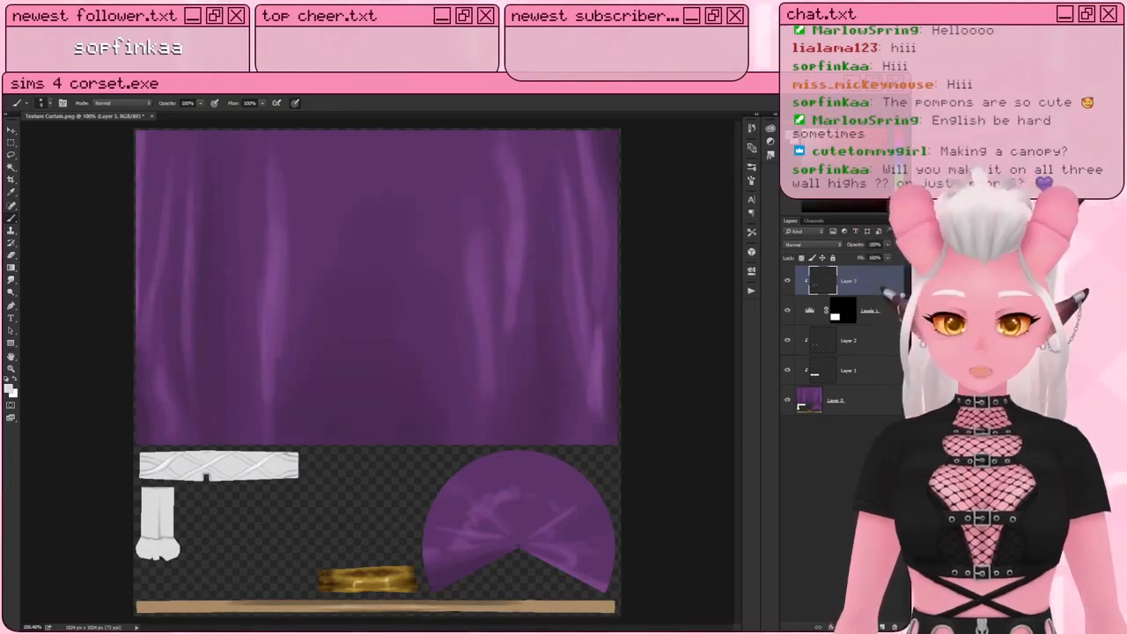
Step: Switch to Blender, update the Texture Curtain image from disk, and inspect the cord texture on the Lights model
{"action": "key", "text": "alt+Tab"}
{"action": "left_click", "coordinate": [53, 111]}
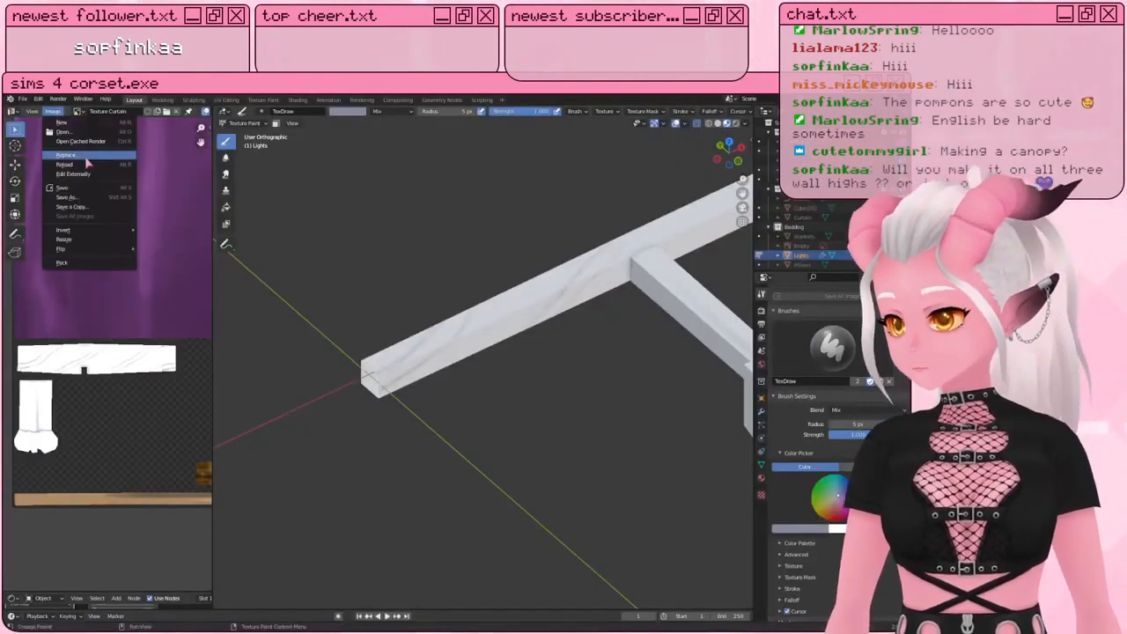
{"action": "left_click", "coordinate": [79, 158]}
{"action": "middle_click_drag", "start_coordinate": [693, 356], "coordinate": [567, 347]}
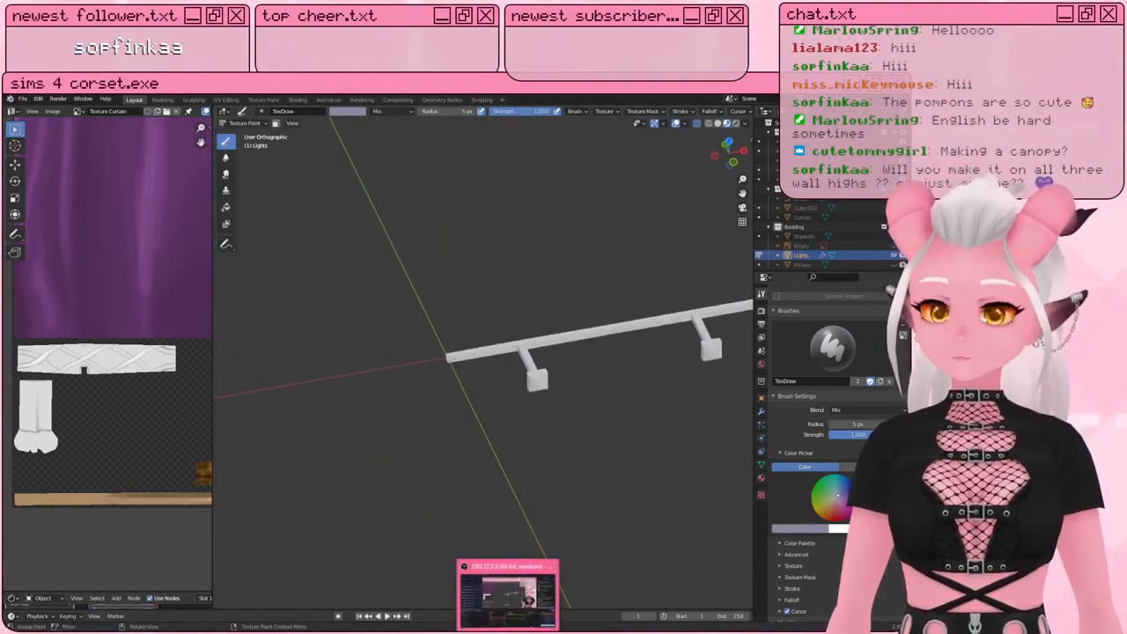
Step: Return to Photoshop, darken the Levels adjustment's midtones further to strengthen the cord's outlines, and reselect Layer 3
{"action": "mouse_move", "coordinate": [554, 633]}
{"action": "left_click", "coordinate": [554, 595]}
{"action": "scroll", "coordinate": [162, 376], "scroll_direction": "up", "scroll_amount": 5, "text": "alt"}
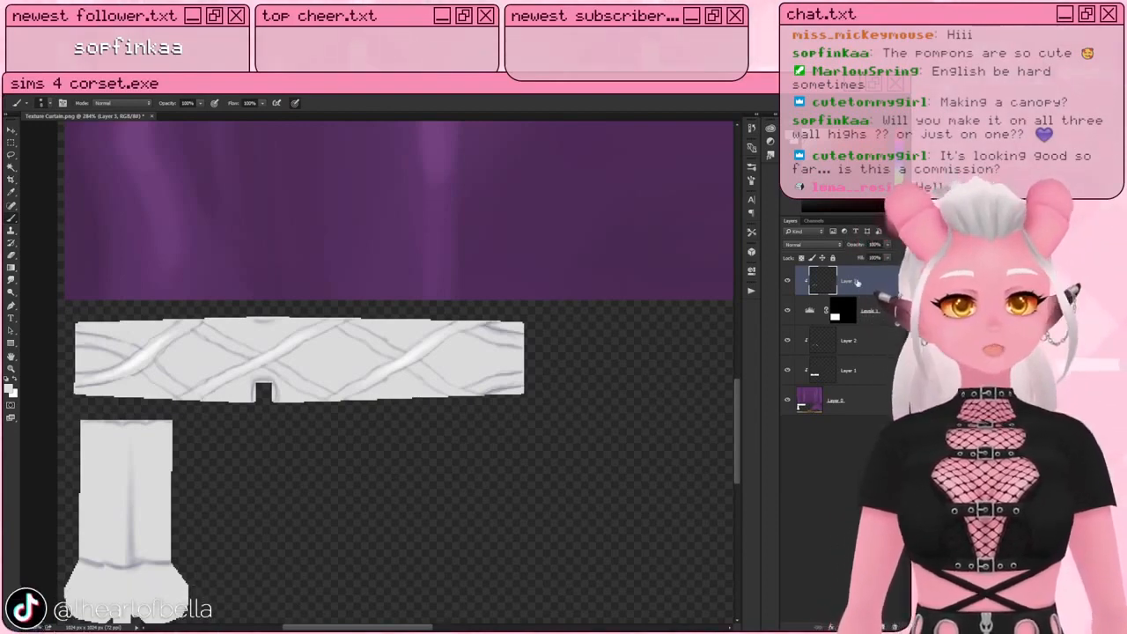
{"action": "scroll", "coordinate": [246, 317], "scroll_direction": "up", "scroll_amount": 1, "text": "alt"}
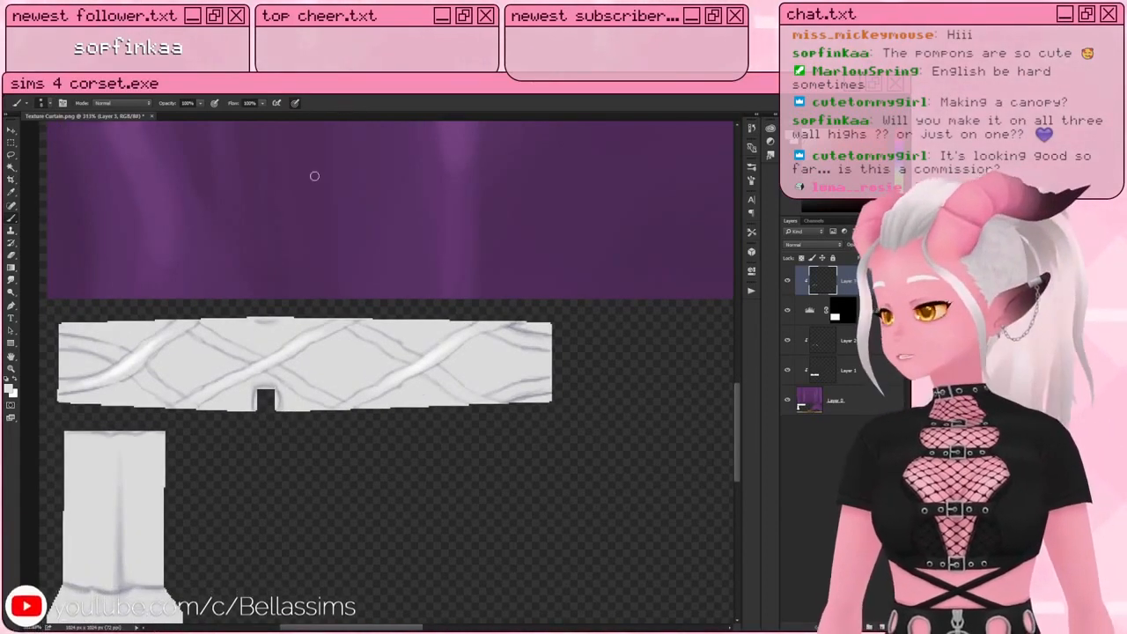
{"action": "scroll", "coordinate": [203, 327], "scroll_direction": "up", "scroll_amount": 2, "text": "alt"}
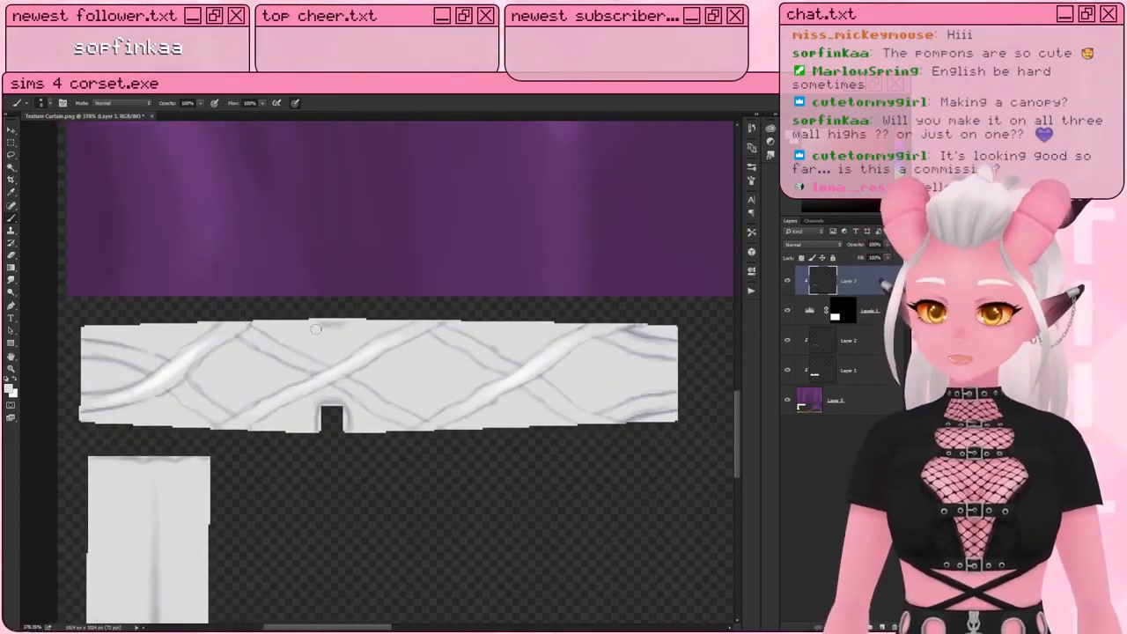
{"action": "left_click_drag", "start_coordinate": [294, 404], "coordinate": [308, 411]}
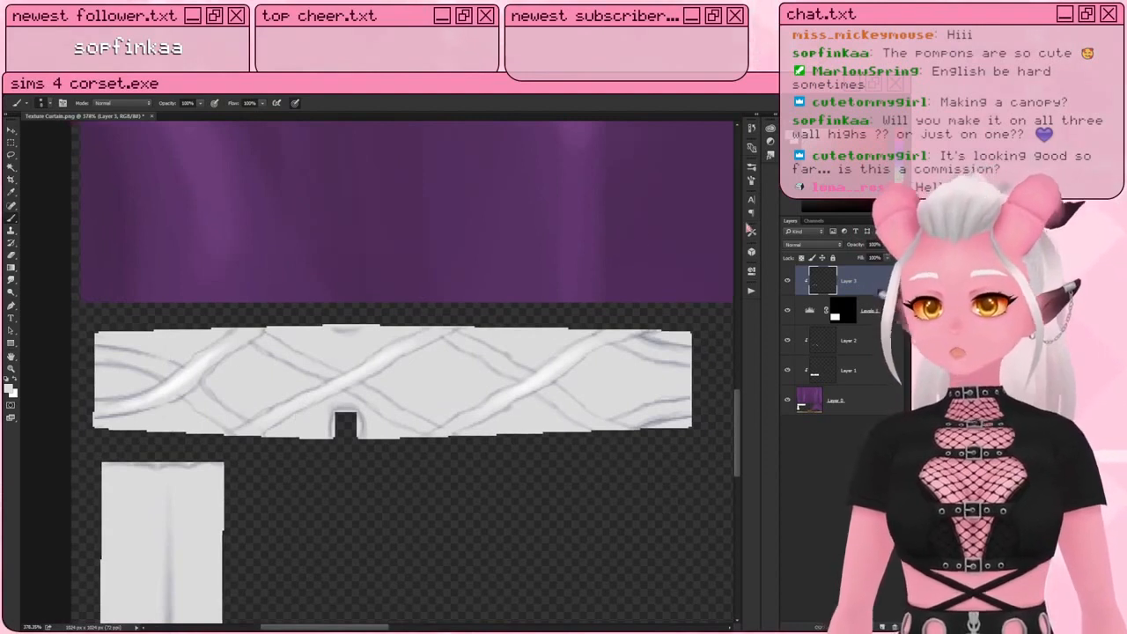
{"action": "double_click", "coordinate": [809, 310]}
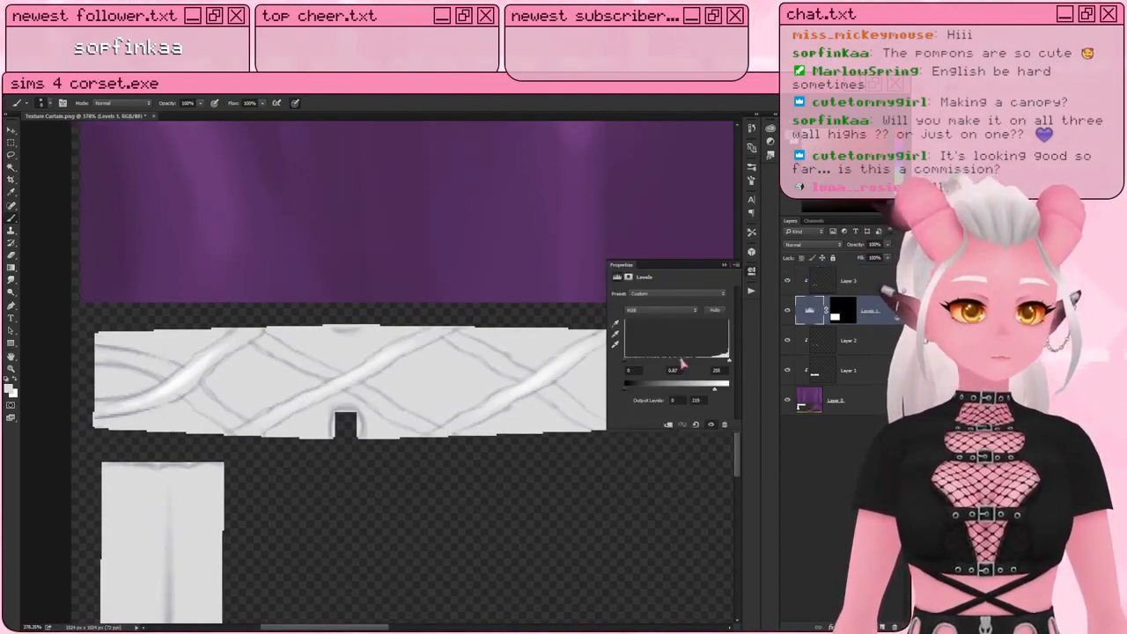
{"action": "left_click_drag", "start_coordinate": [682, 364], "coordinate": [702, 365]}
{"action": "left_click", "coordinate": [727, 265]}
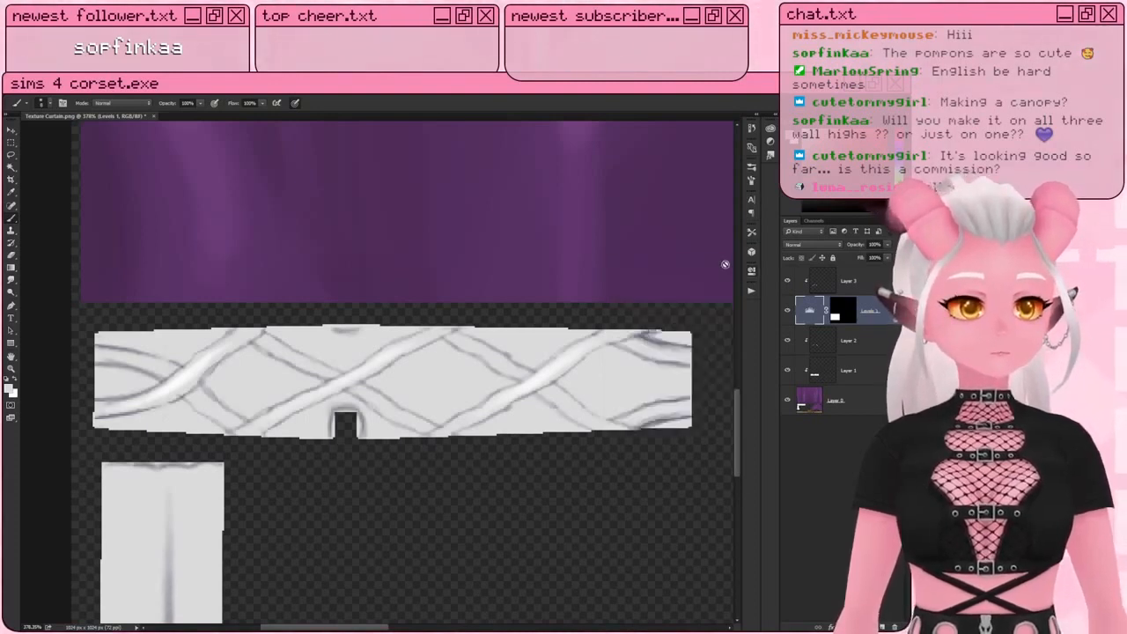
{"action": "left_click", "coordinate": [867, 282]}
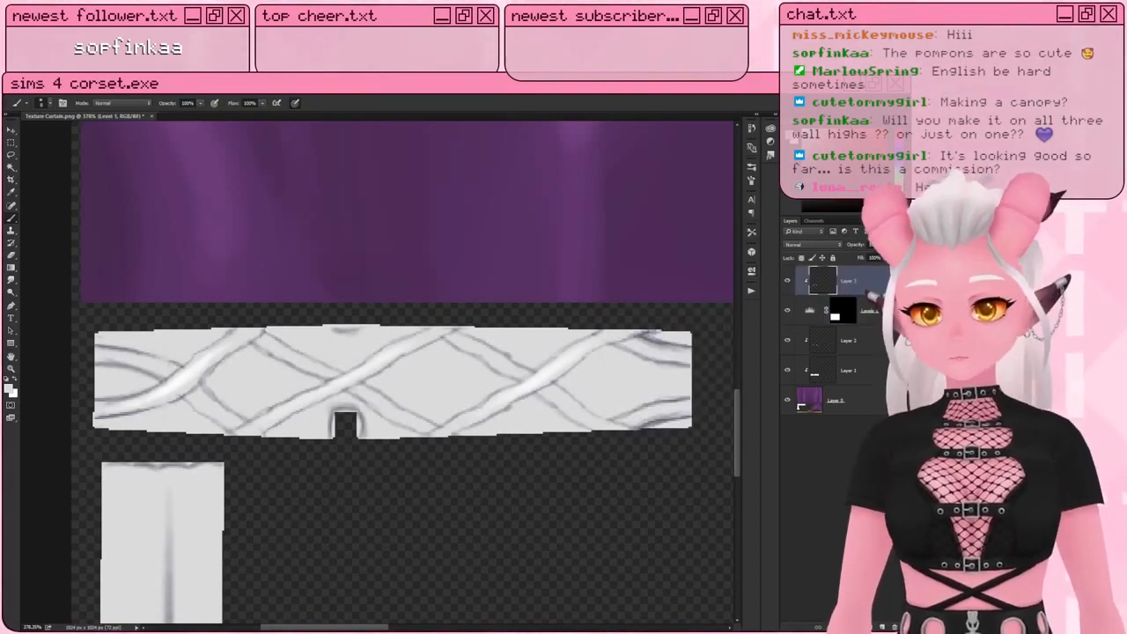
Step: Try shading beneath the first diagonal strand with an enlarged grey brush, and undo the stroke
{"action": "scroll", "coordinate": [253, 448], "scroll_direction": "up", "scroll_amount": 2, "text": "alt"}
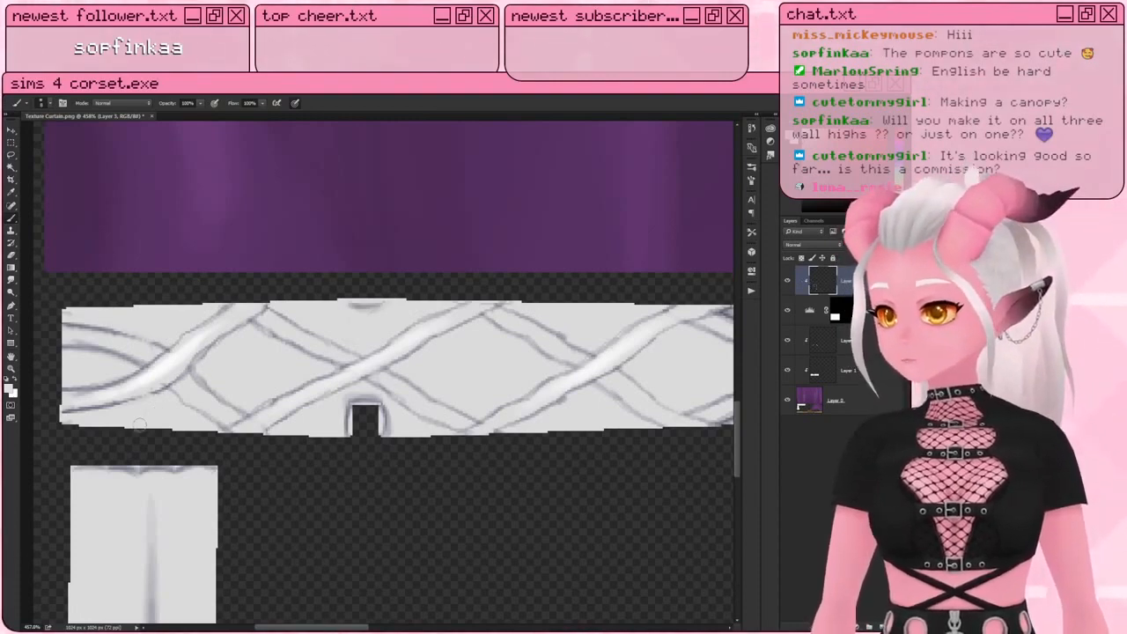
{"action": "left_click_drag", "start_coordinate": [509, 393], "coordinate": [441, 402]}
{"action": "left_click_drag", "start_coordinate": [373, 419], "coordinate": [461, 428]}
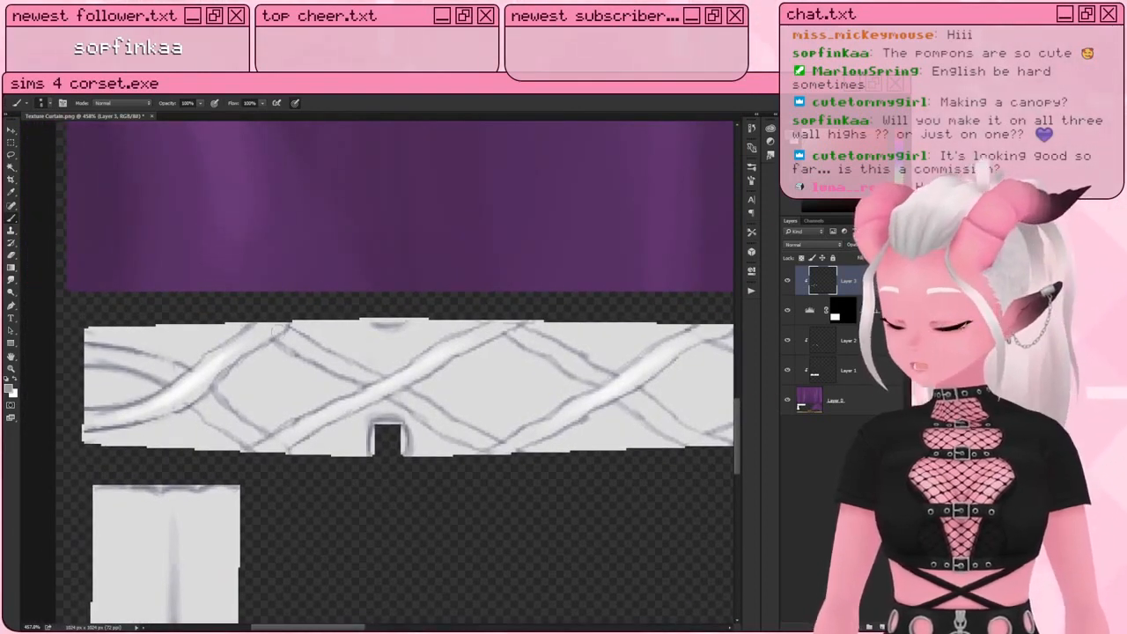
{"action": "key", "text": "bracketright"}
{"action": "key", "text": "bracketright"}
{"action": "key", "text": "bracketright"}
{"action": "key", "text": "bracketright"}
{"action": "key", "text": "bracketright"}
{"action": "left_click_drag", "start_coordinate": [211, 391], "coordinate": [161, 428]}
{"action": "key", "text": "ctrl+z"}
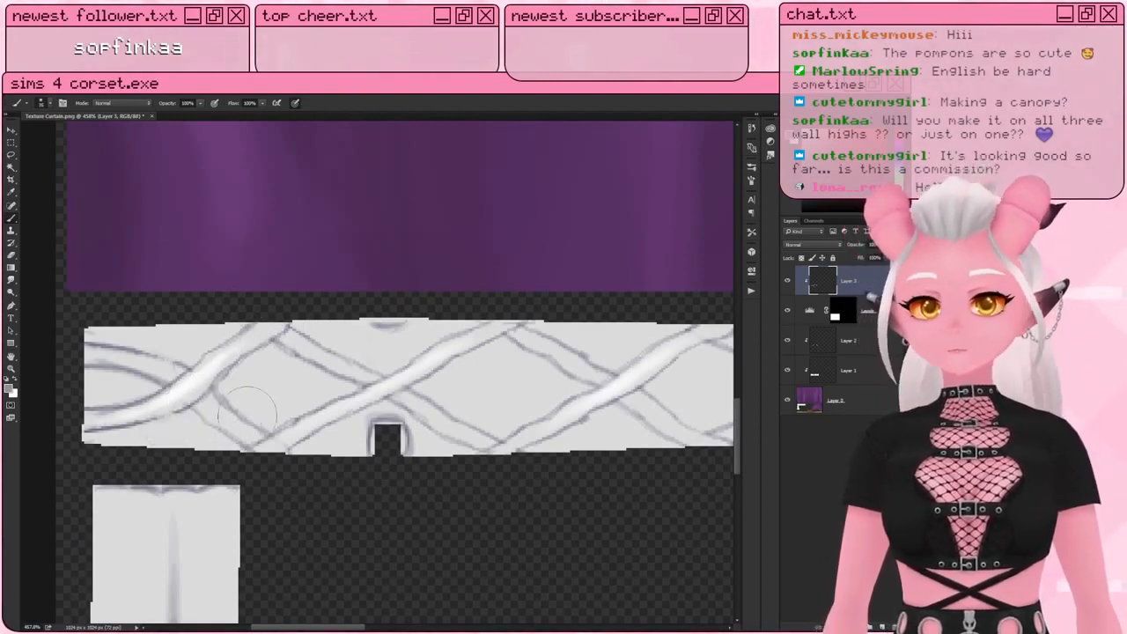
Step: Shade along the strands on the cord's left half with a smaller, low-opacity brush, using grey sampled from a strand outline
{"action": "left_click", "coordinate": [302, 351], "text": "alt"}
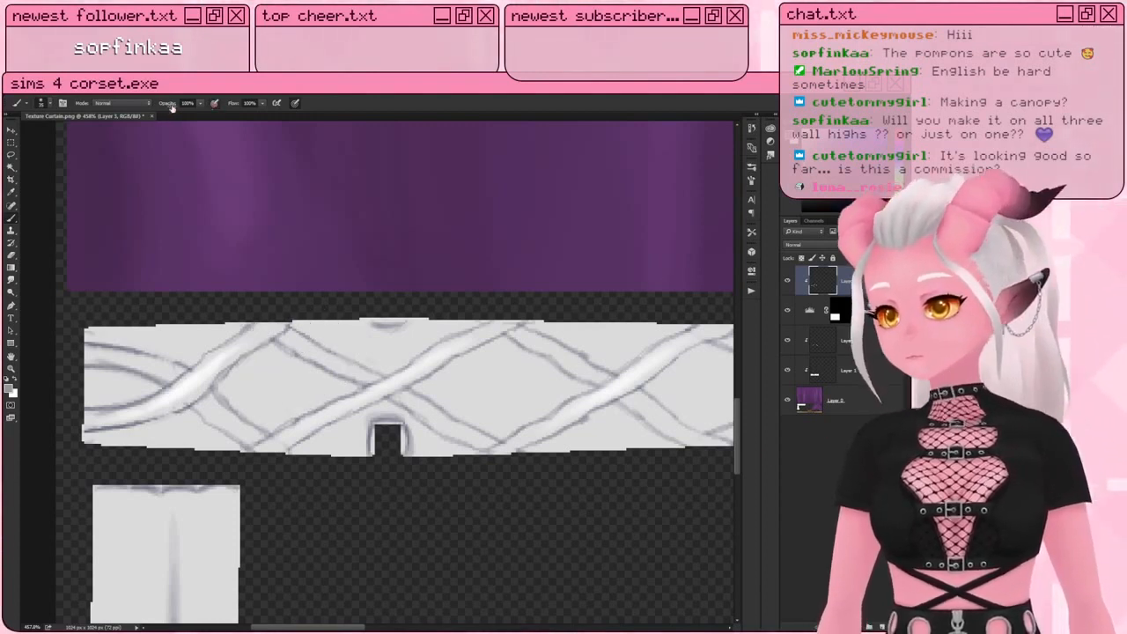
{"action": "left_click_drag", "start_coordinate": [172, 105], "coordinate": [152, 107]}
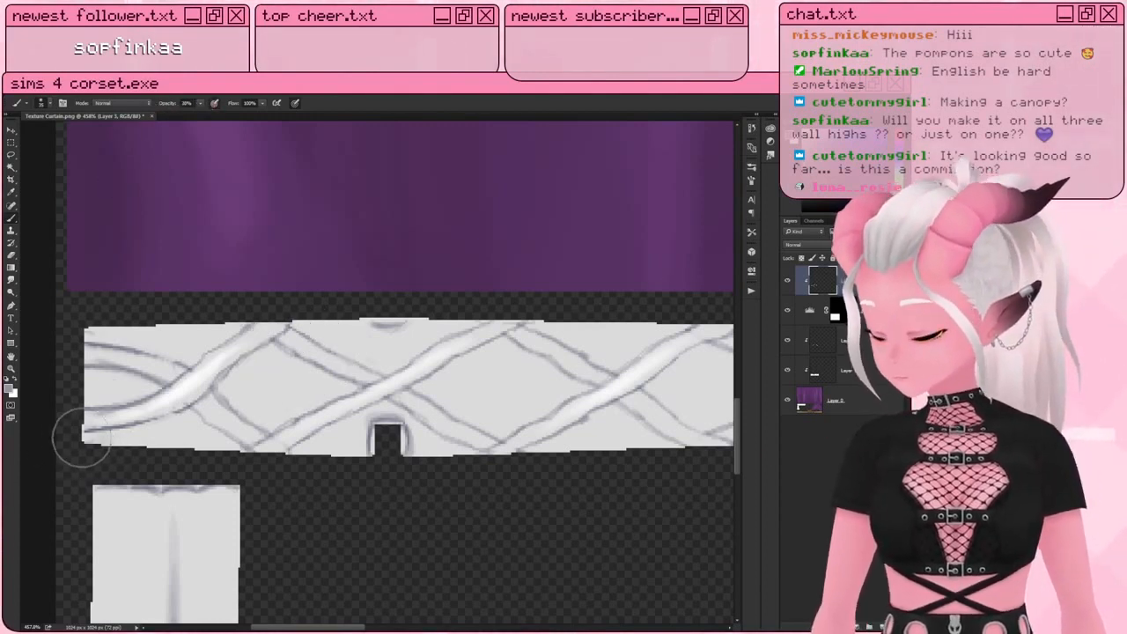
{"action": "key", "text": "bracketleft"}
{"action": "key", "text": "bracketleft"}
{"action": "key", "text": "bracketleft"}
{"action": "left_click_drag", "start_coordinate": [73, 453], "coordinate": [185, 414]}
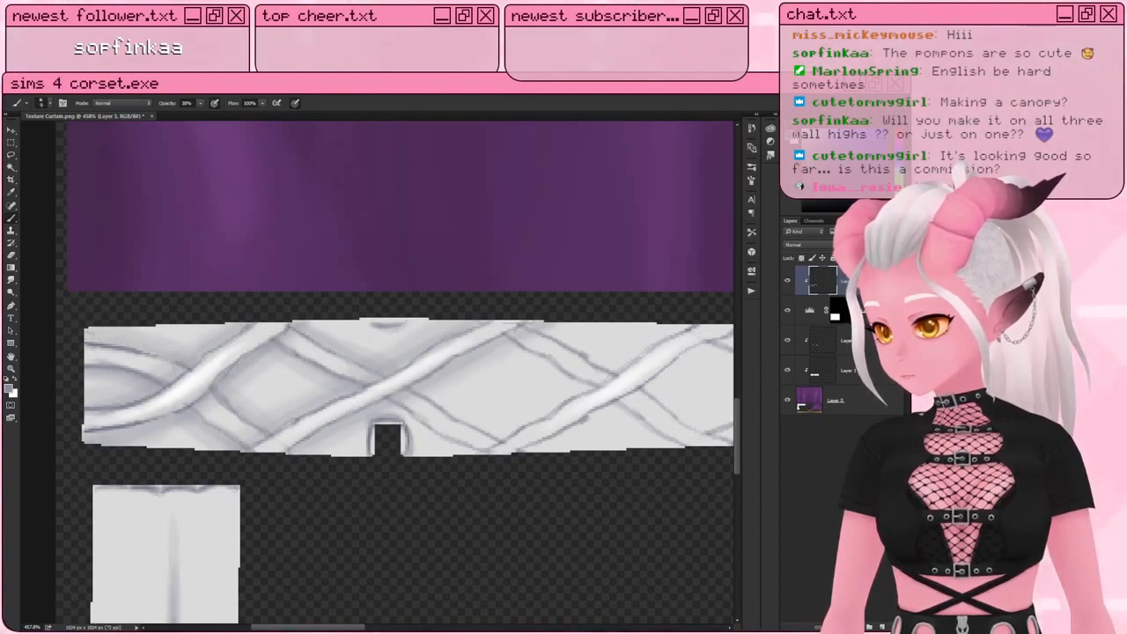
Step: Continue the soft grey shading around the crossing strands on the cord's right half, undoing and repainting the stroke along the last diagonal strand
{"action": "left_click_drag", "start_coordinate": [503, 390], "coordinate": [335, 403]}
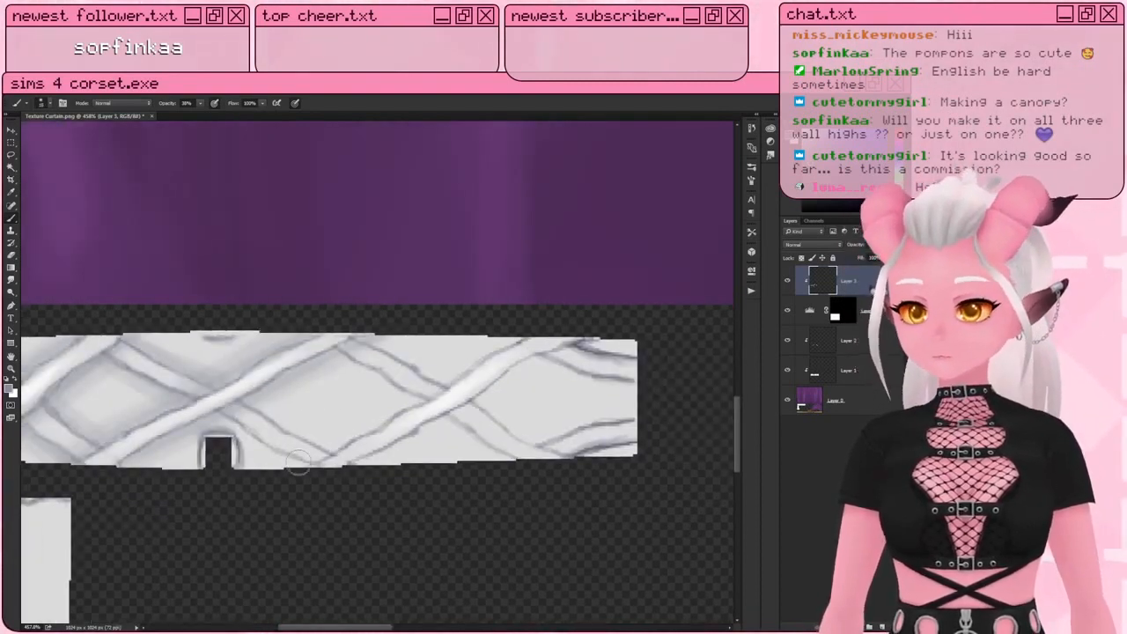
{"action": "left_click_drag", "start_coordinate": [302, 457], "coordinate": [495, 344]}
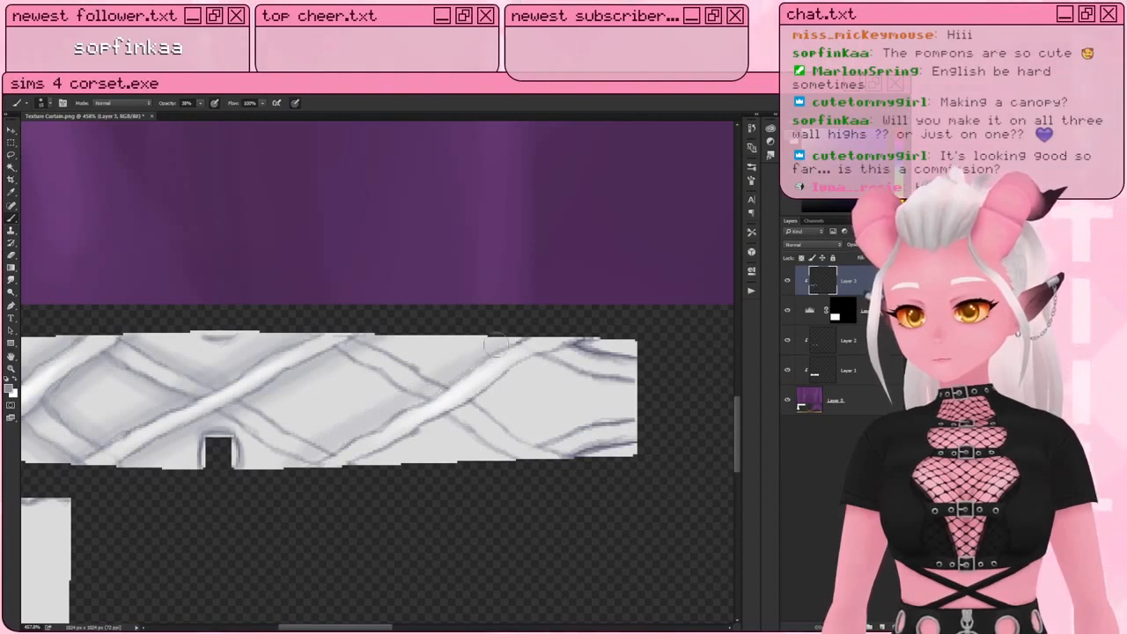
{"action": "left_click_drag", "start_coordinate": [570, 349], "coordinate": [432, 423]}
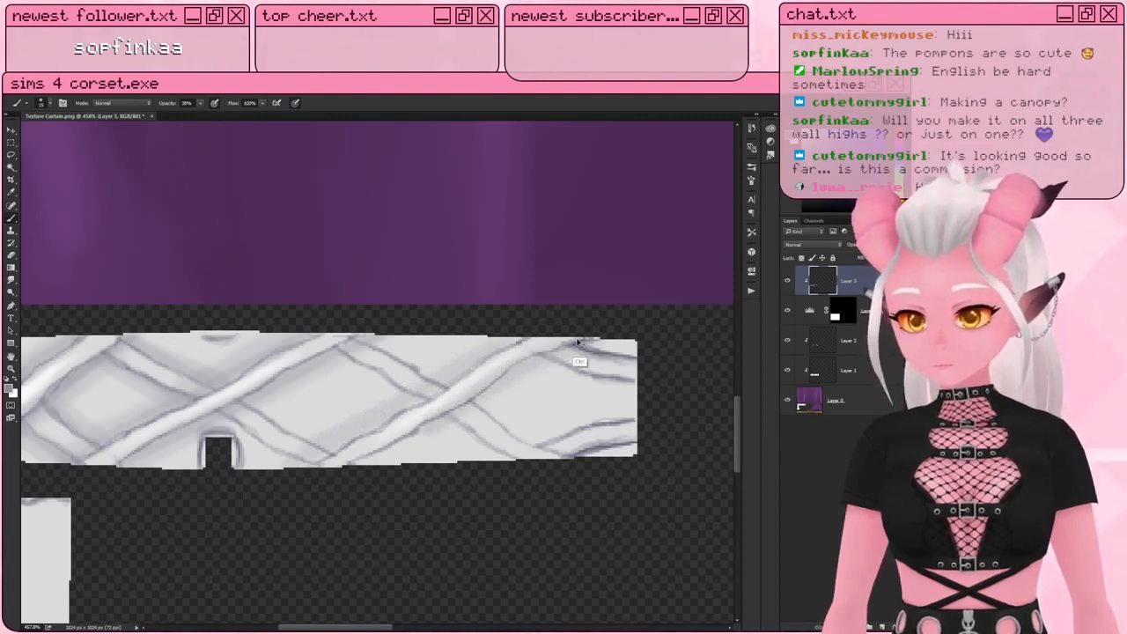
{"action": "key", "text": "ctrl+z"}
{"action": "left_click_drag", "start_coordinate": [568, 353], "coordinate": [398, 452]}
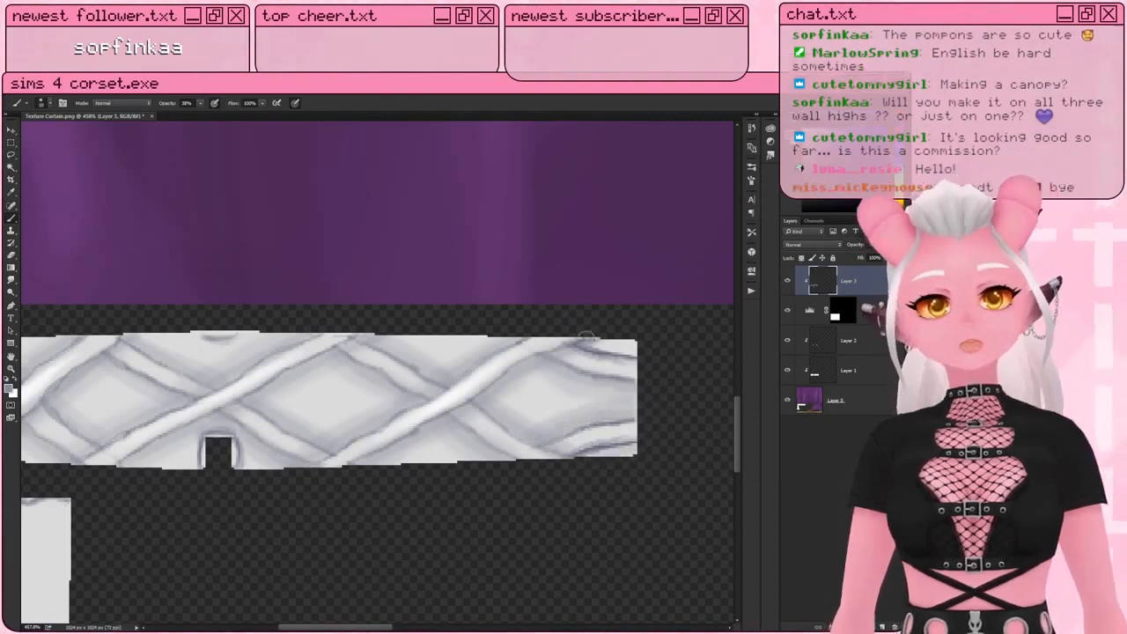
Step: Add a new layer above Layer 3 and clip it, keeping the Levels adjustment and painted layers clipped to the base texture
{"action": "scroll", "coordinate": [659, 355], "scroll_direction": "down", "scroll_amount": 5, "text": "alt"}
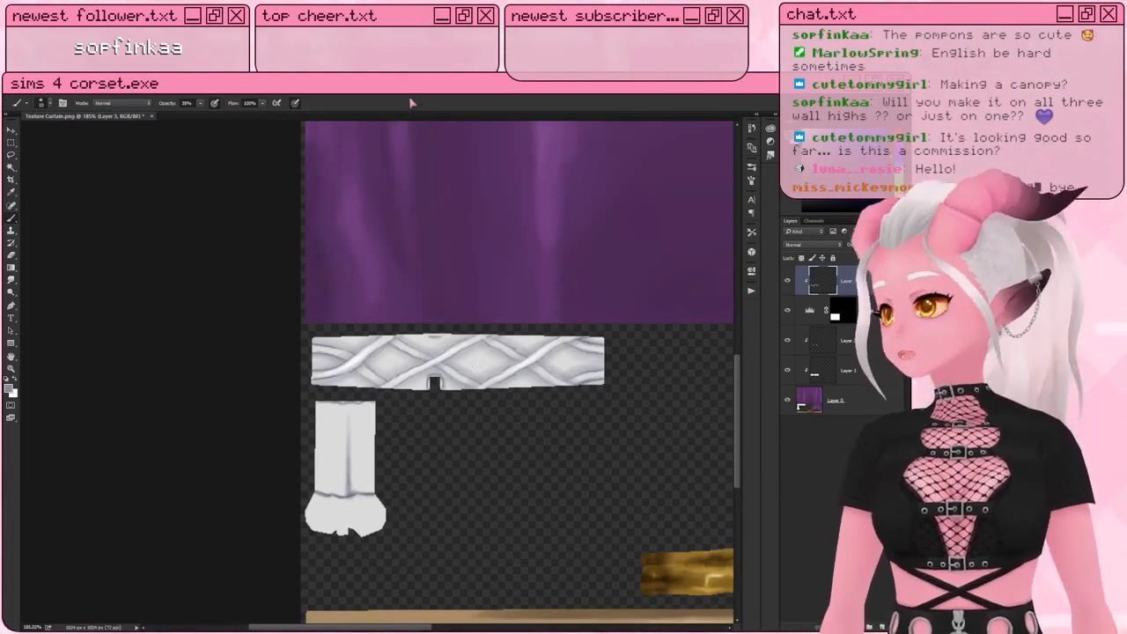
{"action": "scroll", "coordinate": [463, 279], "scroll_direction": "up", "scroll_amount": 3, "text": "alt"}
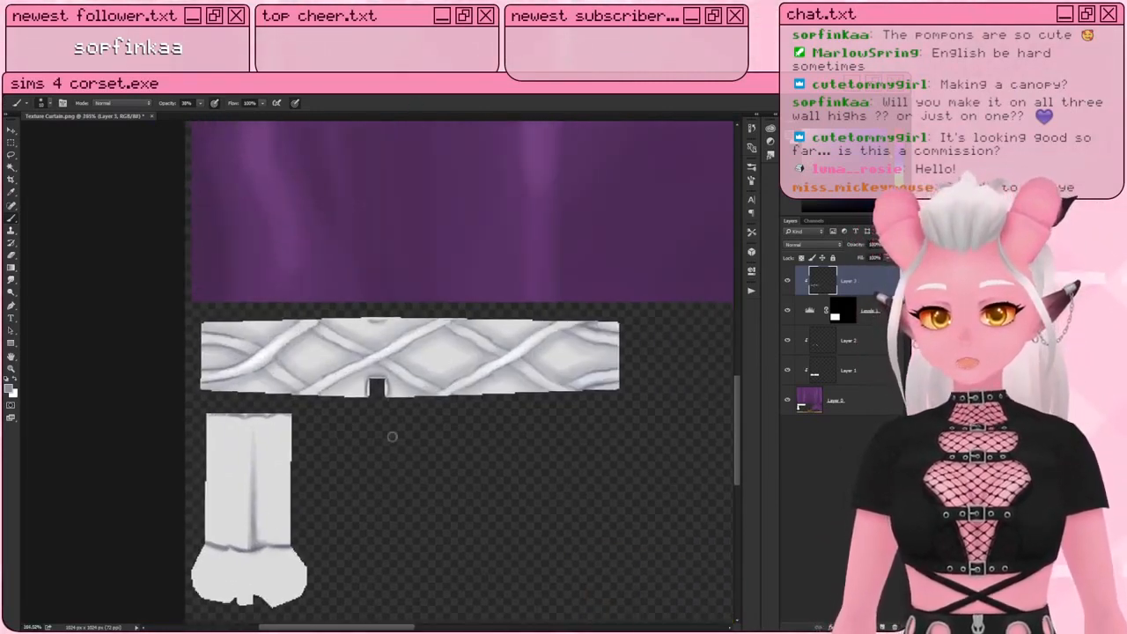
{"action": "scroll", "coordinate": [368, 433], "scroll_direction": "down", "scroll_amount": 3}
{"action": "scroll", "coordinate": [359, 422], "scroll_direction": "up", "scroll_amount": 2, "text": "alt"}
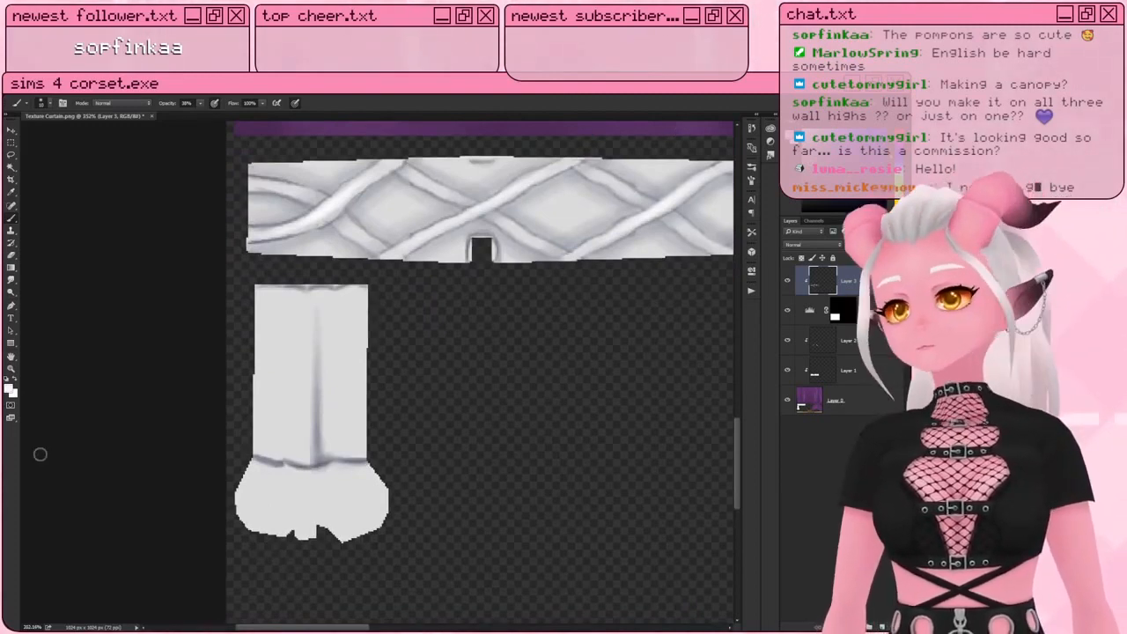
{"action": "scroll", "coordinate": [316, 404], "scroll_direction": "down", "scroll_amount": 6, "text": "alt"}
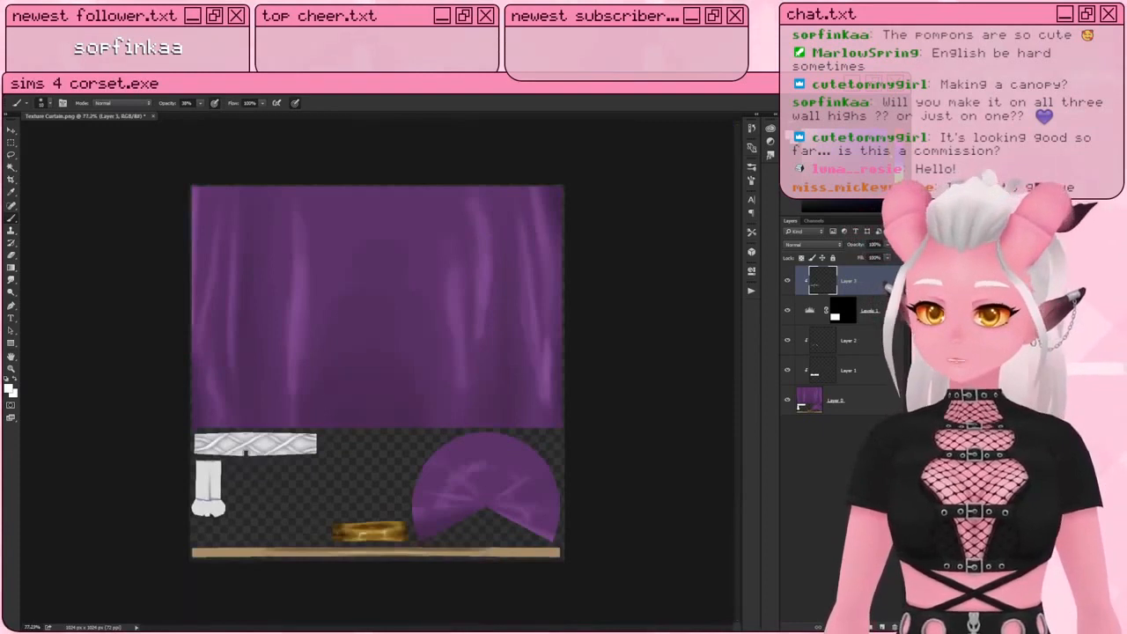
{"action": "scroll", "coordinate": [378, 367], "scroll_direction": "up", "scroll_amount": 2, "text": "alt"}
{"action": "scroll", "coordinate": [317, 385], "scroll_direction": "up", "scroll_amount": 2, "text": "alt"}
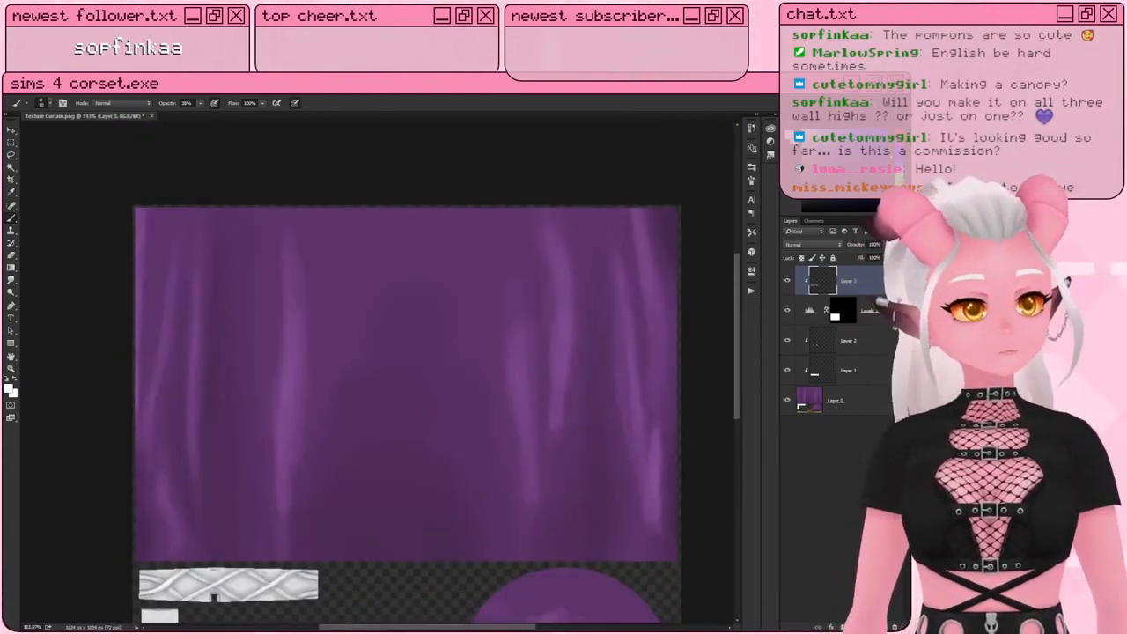
{"action": "left_click", "coordinate": [882, 627]}
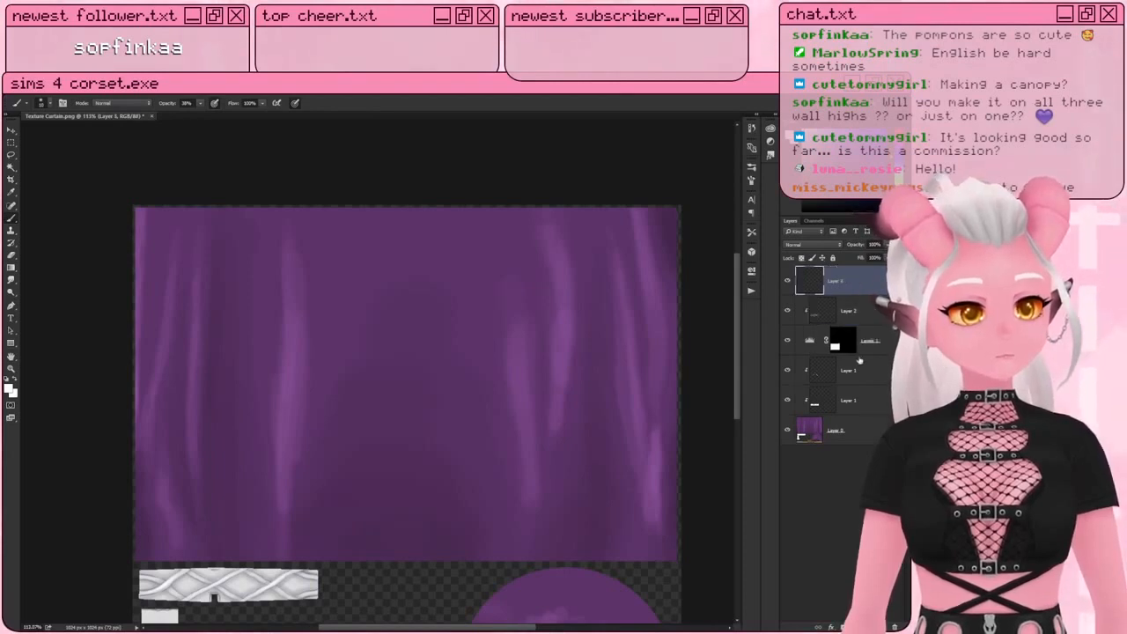
{"action": "left_click", "coordinate": [868, 294], "text": "alt"}
{"action": "left_click", "coordinate": [846, 356], "text": "alt"}
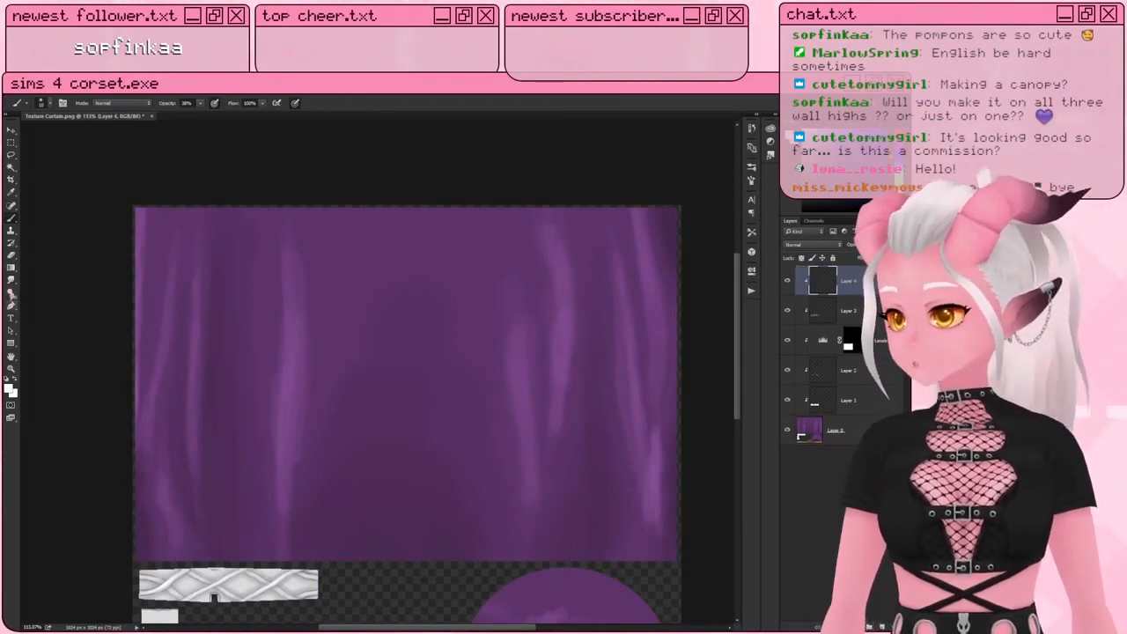
Step: Soften the broad vertical highlight in the curtain's left half using the Smudge tool with an enlarged brush
{"action": "left_click", "coordinate": [12, 281]}
{"action": "left_click_drag", "start_coordinate": [225, 425], "coordinate": [224, 423]}
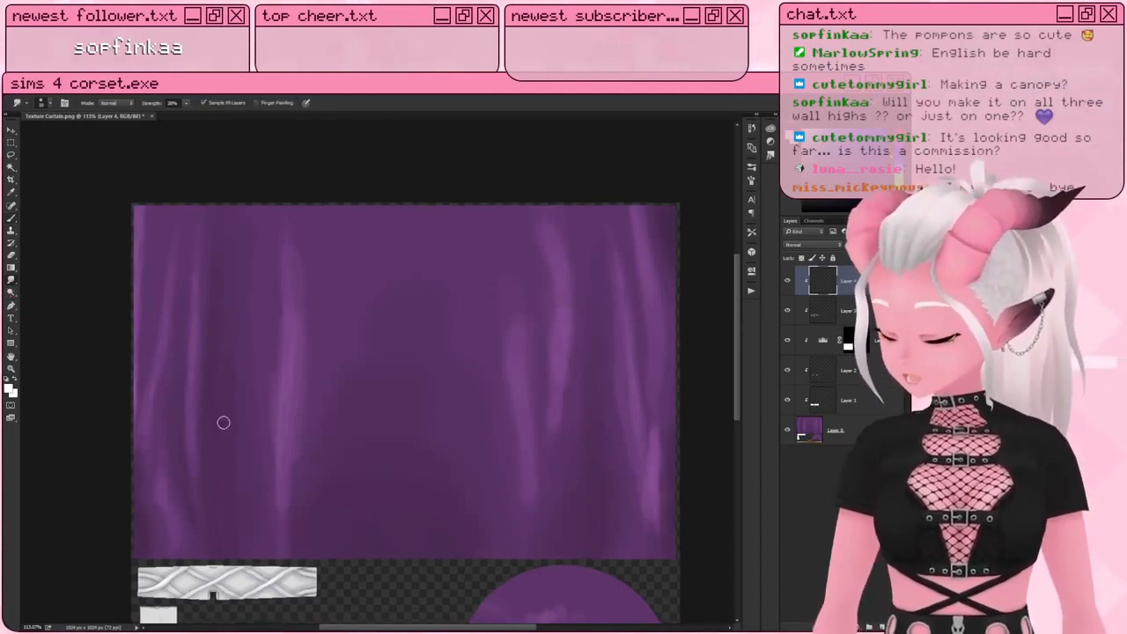
{"action": "key", "text": "bracketright"}
{"action": "key", "text": "bracketright"}
{"action": "key", "text": "bracketright"}
{"action": "key", "text": "bracketright"}
{"action": "key", "text": "bracketright"}
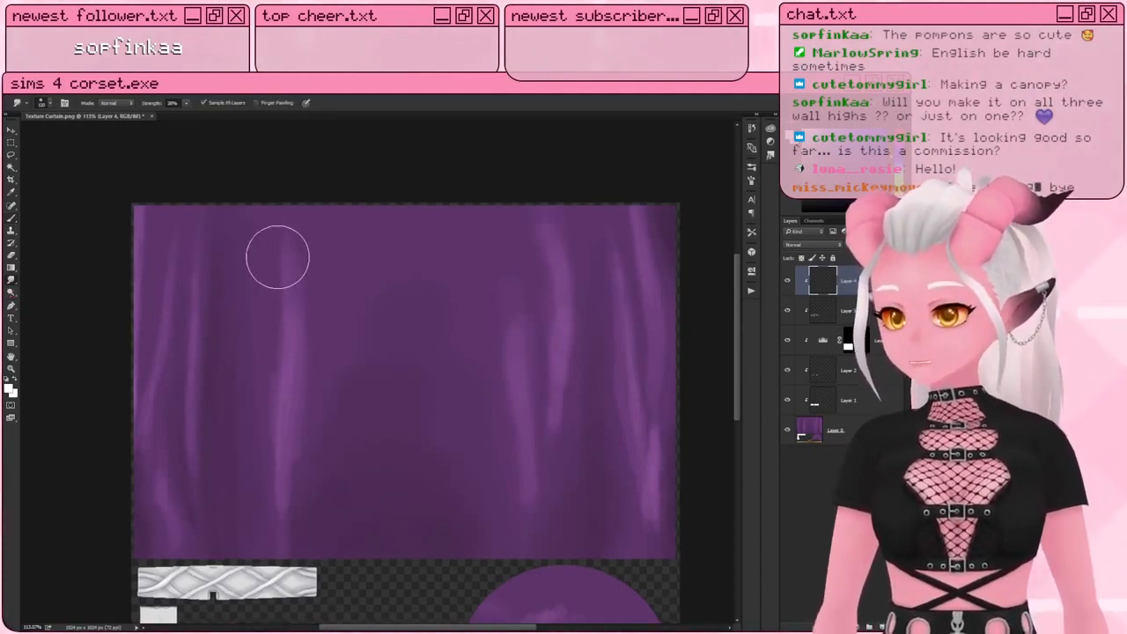
{"action": "mouse_move", "coordinate": [282, 260]}
{"action": "left_mouse_down"}
{"action": "mouse_move", "coordinate": [286, 284]}
{"action": "mouse_move", "coordinate": [285, 269]}
{"action": "left_mouse_up"}
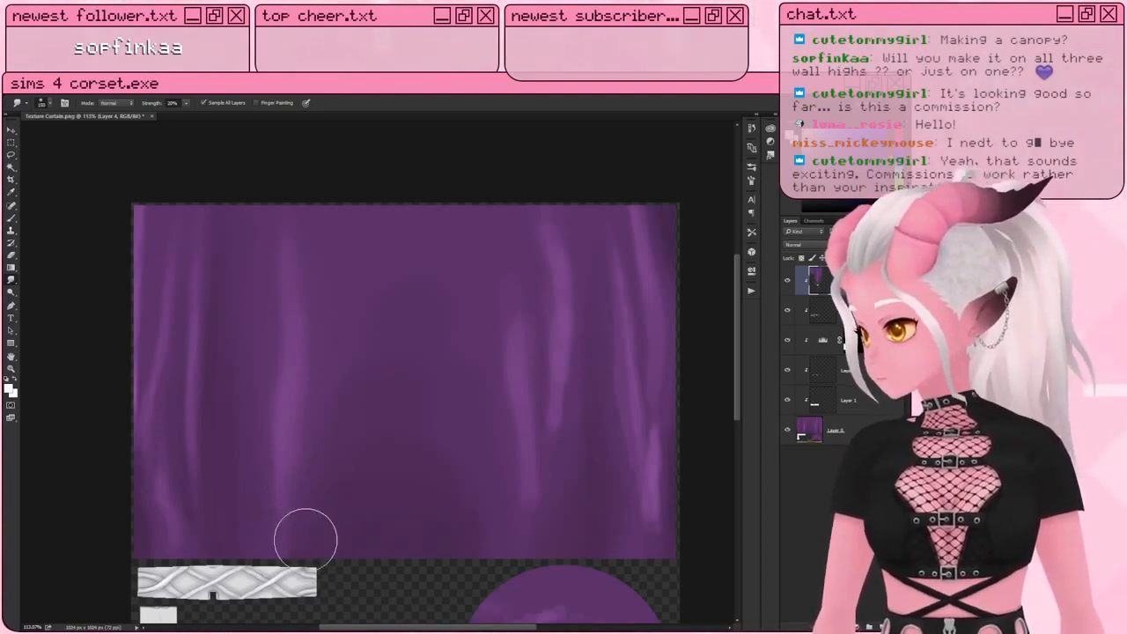
{"action": "key", "text": "bracketright"}
{"action": "key", "text": "bracketright"}
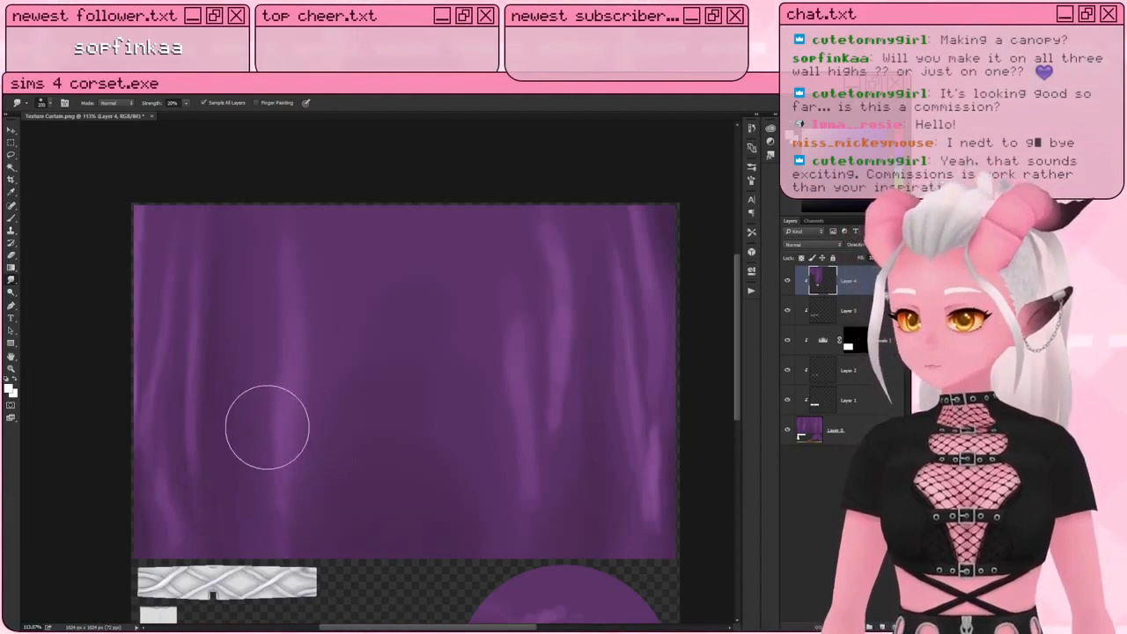
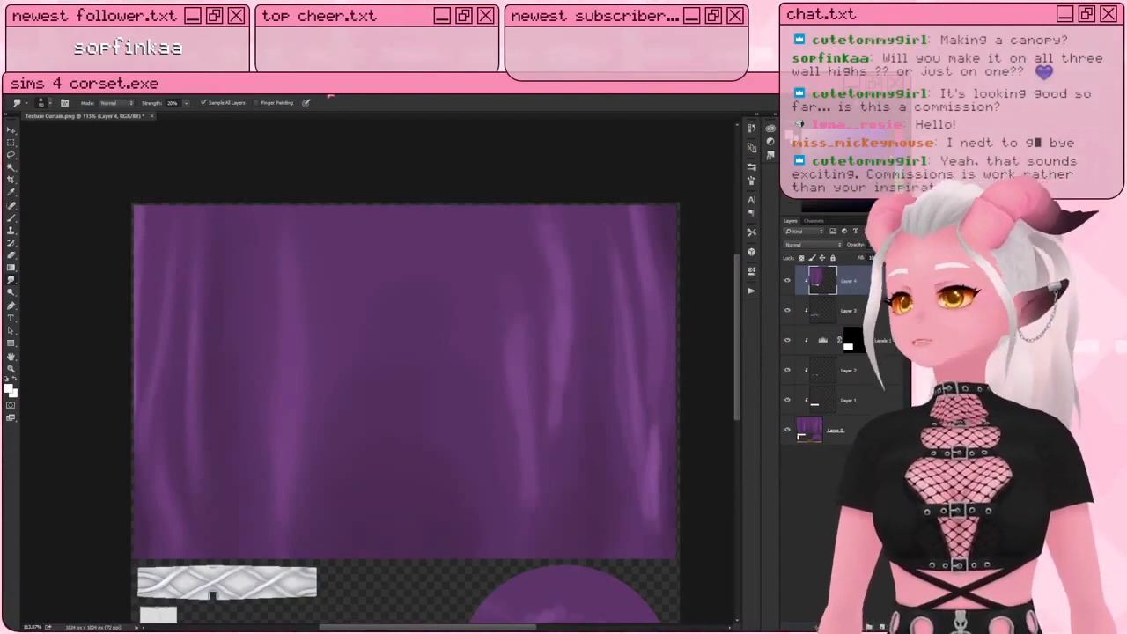
Step: Smudge the narrow vertical highlights near the curtain's left edge to blend them into the fabric
{"action": "scroll", "coordinate": [282, 315], "scroll_direction": "up", "scroll_amount": 2, "text": "alt"}
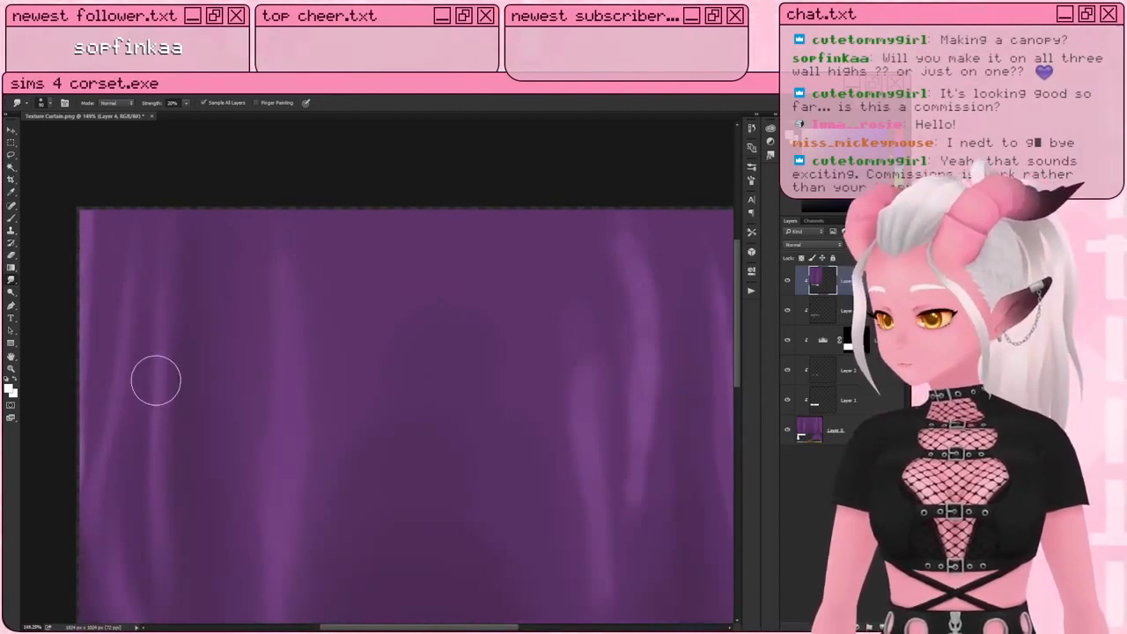
{"action": "left_click_drag", "start_coordinate": [156, 381], "coordinate": [164, 315]}
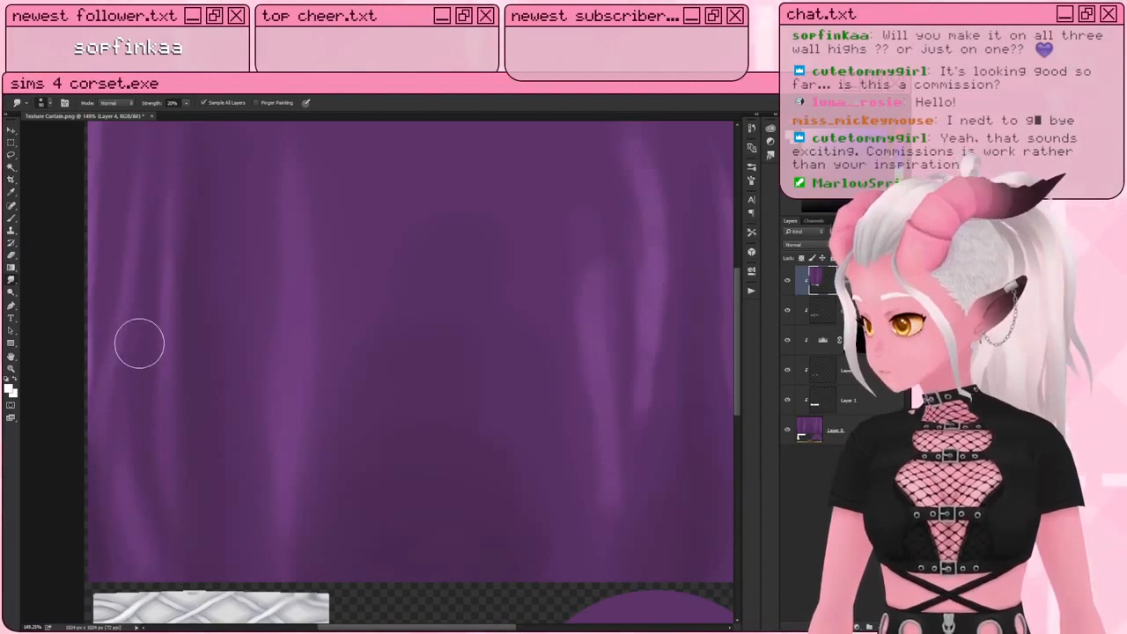
{"action": "left_click_drag", "start_coordinate": [128, 287], "coordinate": [126, 378]}
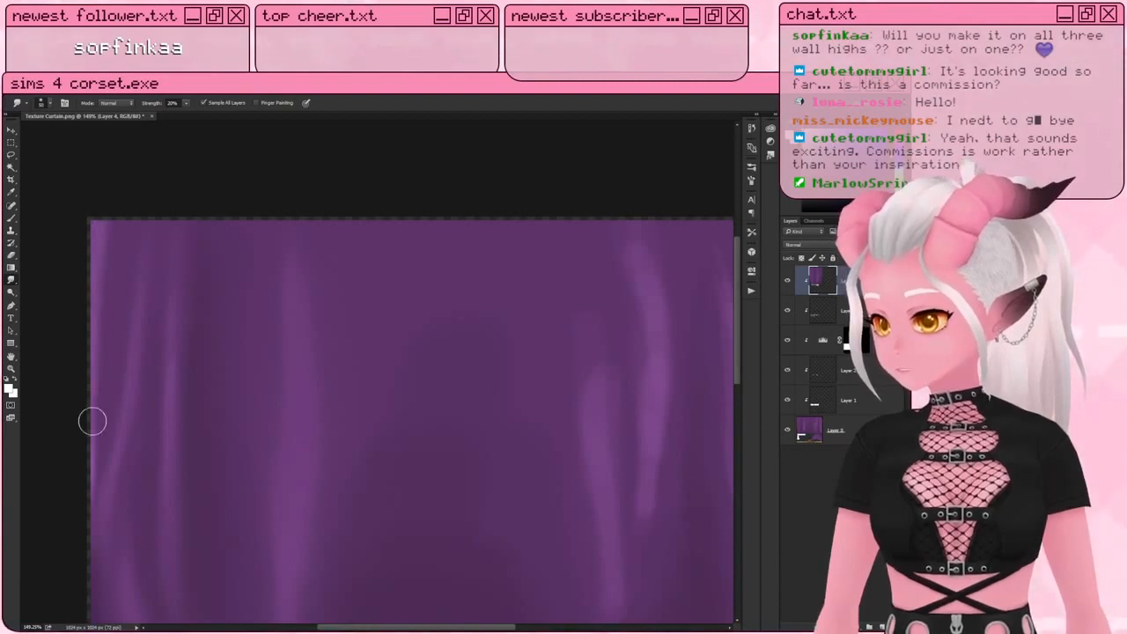
Step: Blend the dark central area of the curtain using a much larger Smudge brush
{"action": "left_click_drag", "start_coordinate": [257, 458], "coordinate": [93, 322]}
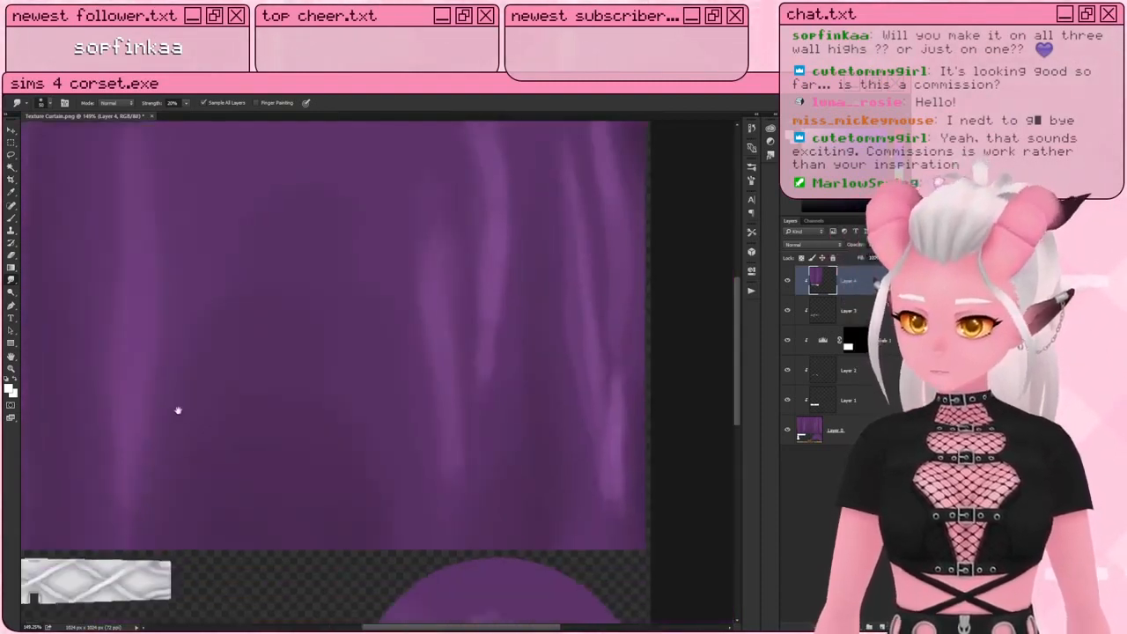
{"action": "left_click_drag", "start_coordinate": [225, 413], "coordinate": [145, 416]}
{"action": "key", "text": "bracketright"}
{"action": "key", "text": "bracketright"}
{"action": "key", "text": "bracketright"}
{"action": "key", "text": "bracketright"}
{"action": "key", "text": "bracketright"}
{"action": "key", "text": "bracketright"}
{"action": "key", "text": "bracketright"}
{"action": "key", "text": "bracketright"}
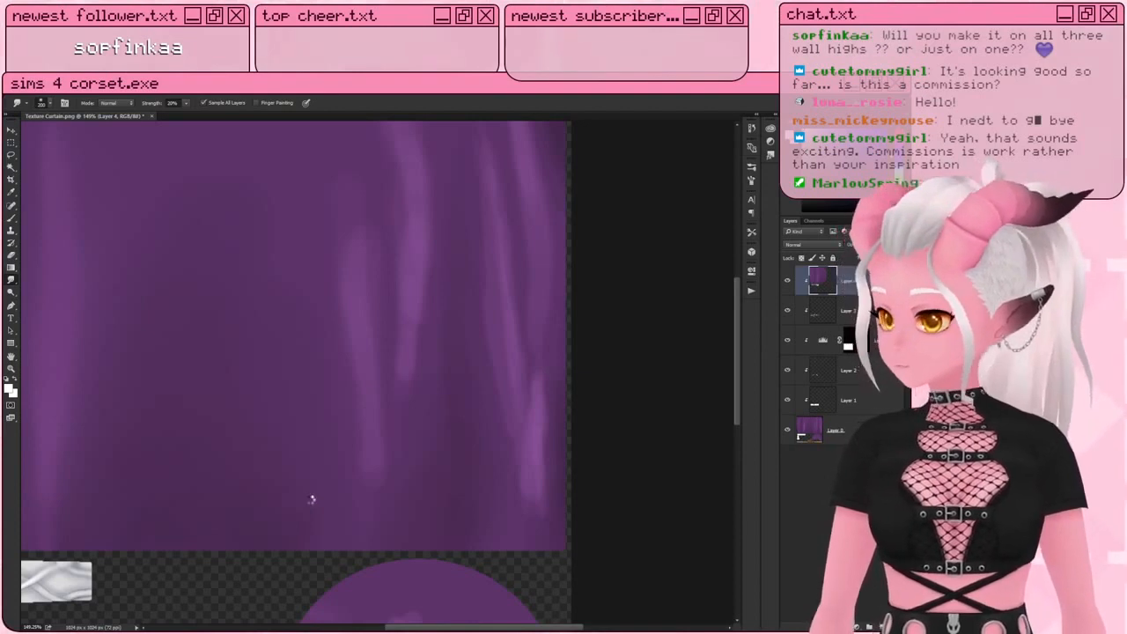
Step: Smooth the two long fold highlights just right of the curtain's centre with a gradually reduced Smudge brush
{"action": "key", "text": "bracketleft"}
{"action": "key", "text": "bracketleft"}
{"action": "left_click_drag", "start_coordinate": [330, 374], "coordinate": [364, 485]}
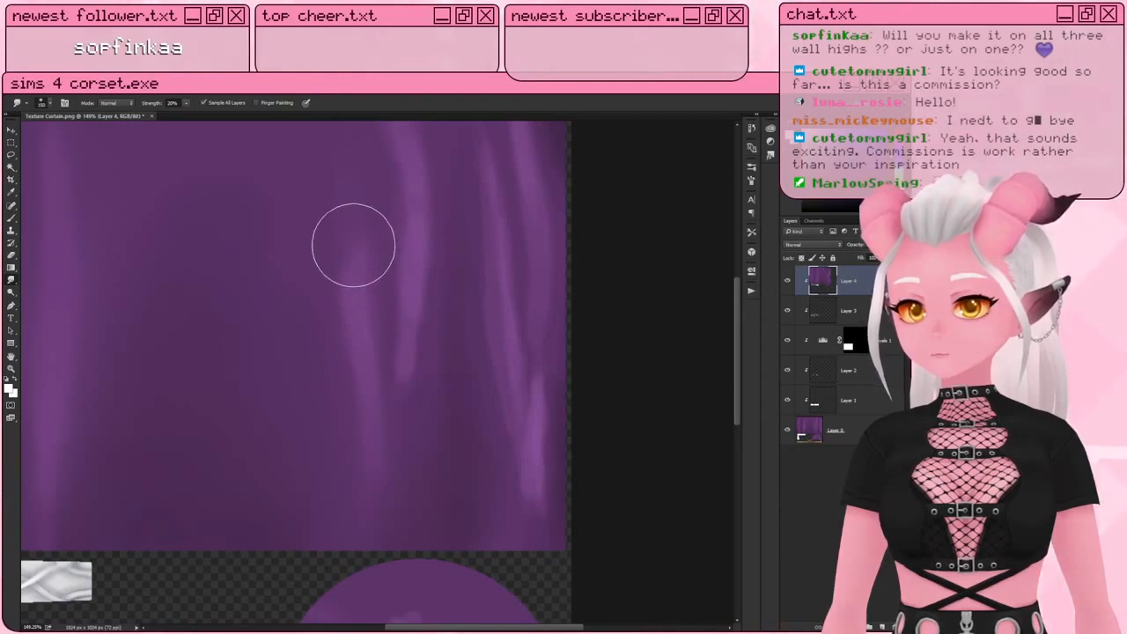
{"action": "left_click_drag", "start_coordinate": [353, 246], "coordinate": [335, 153]}
{"action": "key", "text": "bracketleft"}
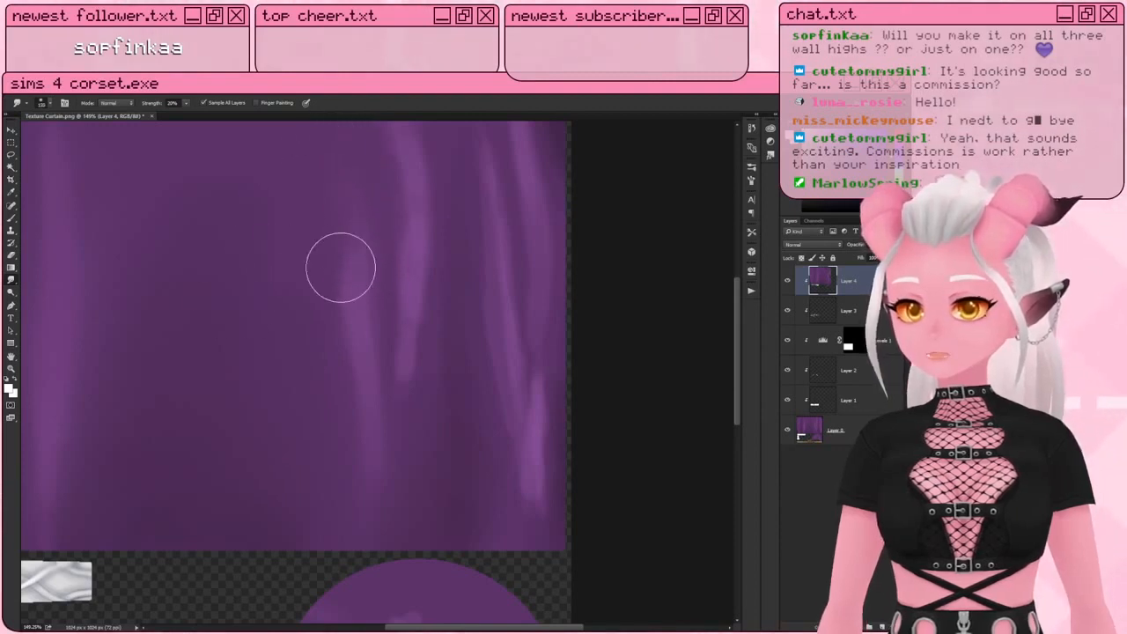
{"action": "key", "text": "bracketleft"}
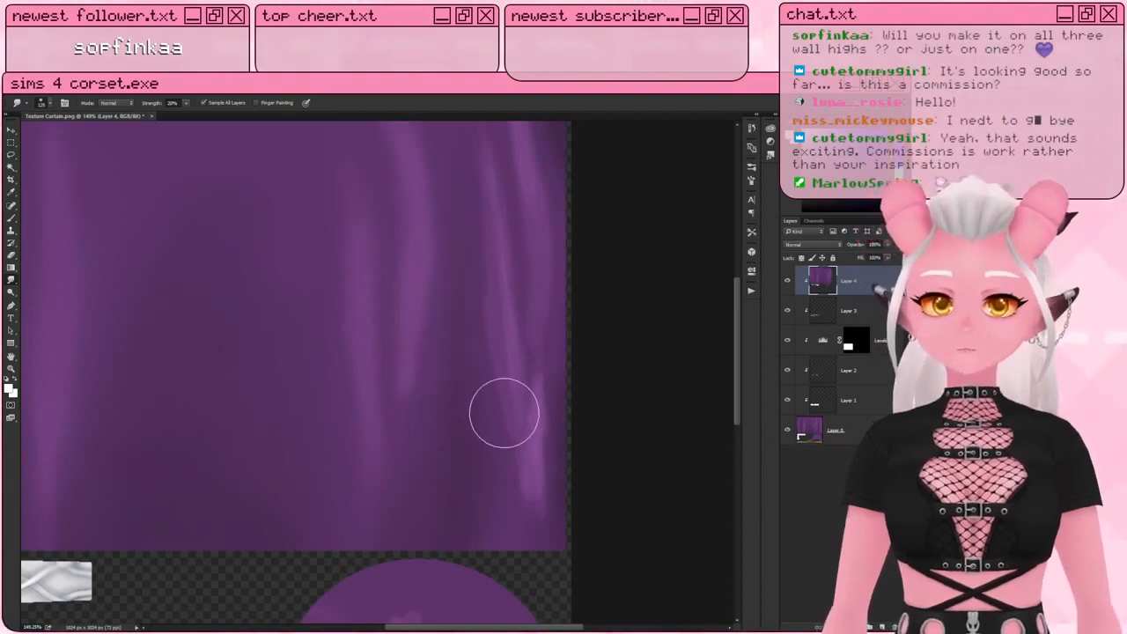
Step: Smudge the thin fold highlights along the curtain's right edge from top to bottom with a smaller brush
{"action": "key", "text": "bracketleft"}
{"action": "key", "text": "bracketleft"}
{"action": "key", "text": "bracketleft"}
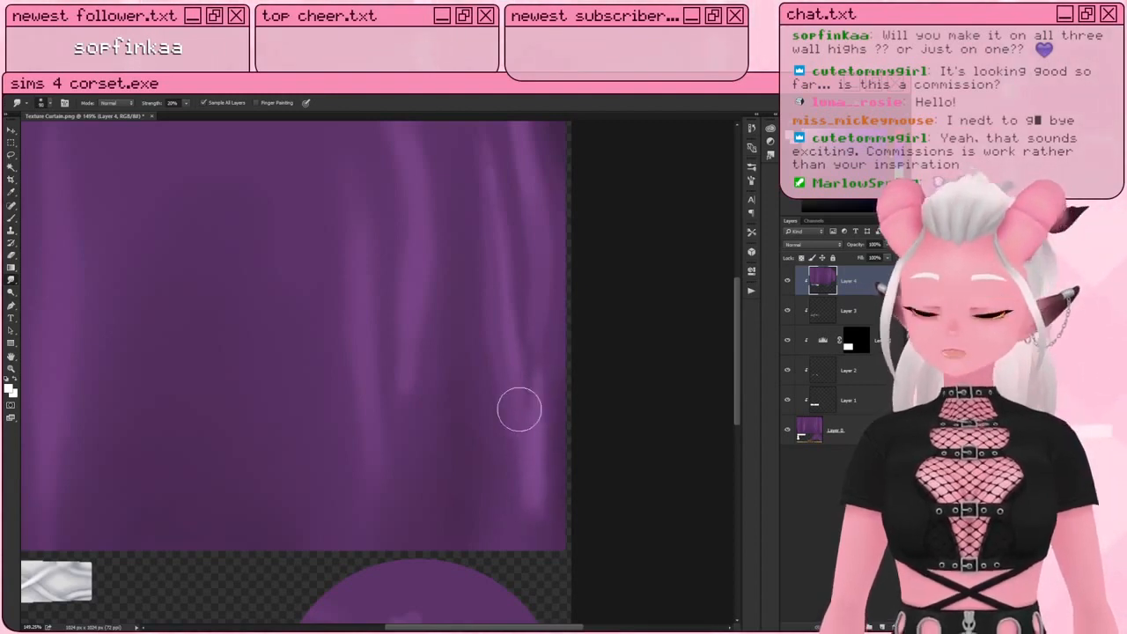
{"action": "left_click_drag", "start_coordinate": [509, 243], "coordinate": [483, 448]}
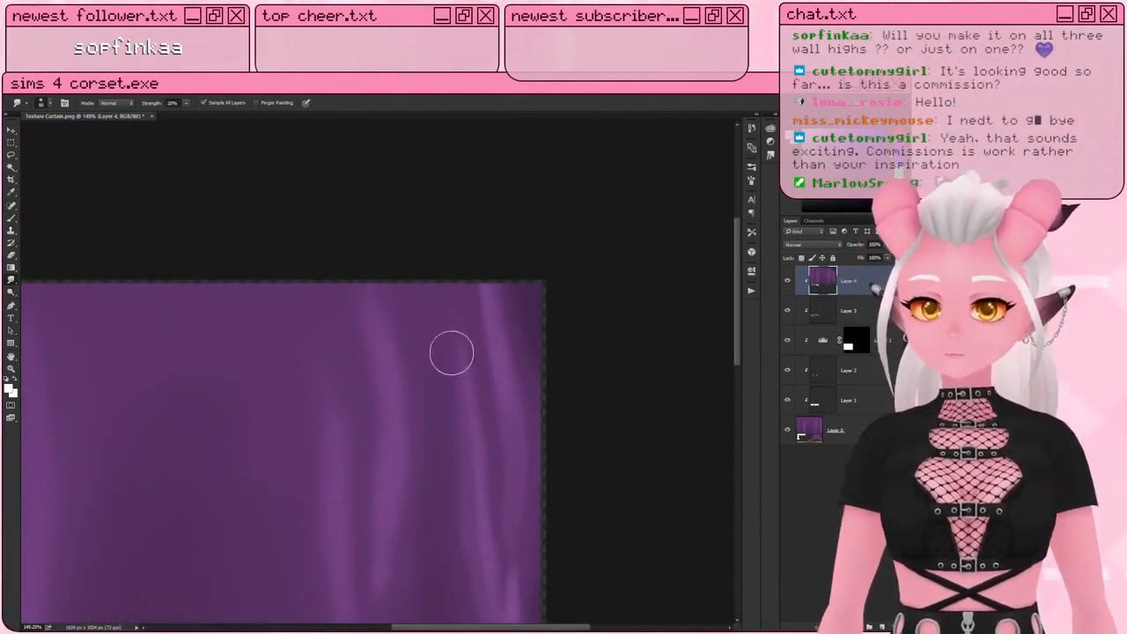
{"action": "mouse_move", "coordinate": [443, 384]}
{"action": "left_mouse_down"}
{"action": "mouse_move", "coordinate": [423, 320]}
{"action": "mouse_move", "coordinate": [425, 272]}
{"action": "left_mouse_up"}
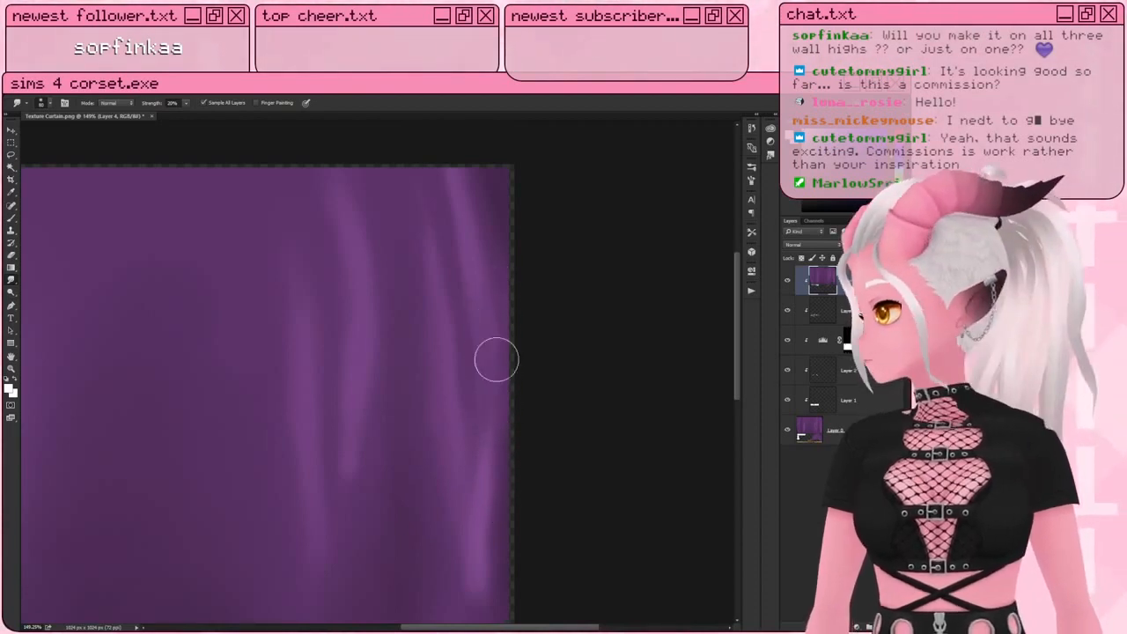
{"action": "scroll", "coordinate": [485, 378], "scroll_direction": "down", "scroll_amount": 3}
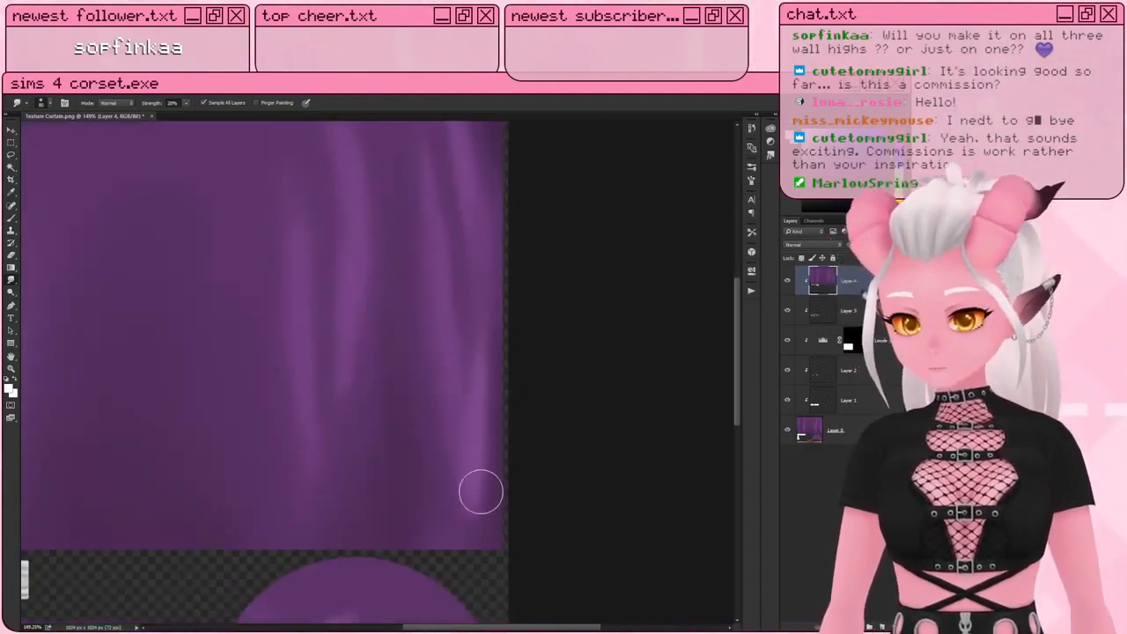
Step: Soften the streaky highlights on the purple fan-shaped fabric piece with a reduced Smudge brush
{"action": "scroll", "coordinate": [464, 482], "scroll_direction": "down", "scroll_amount": 8, "text": "alt"}
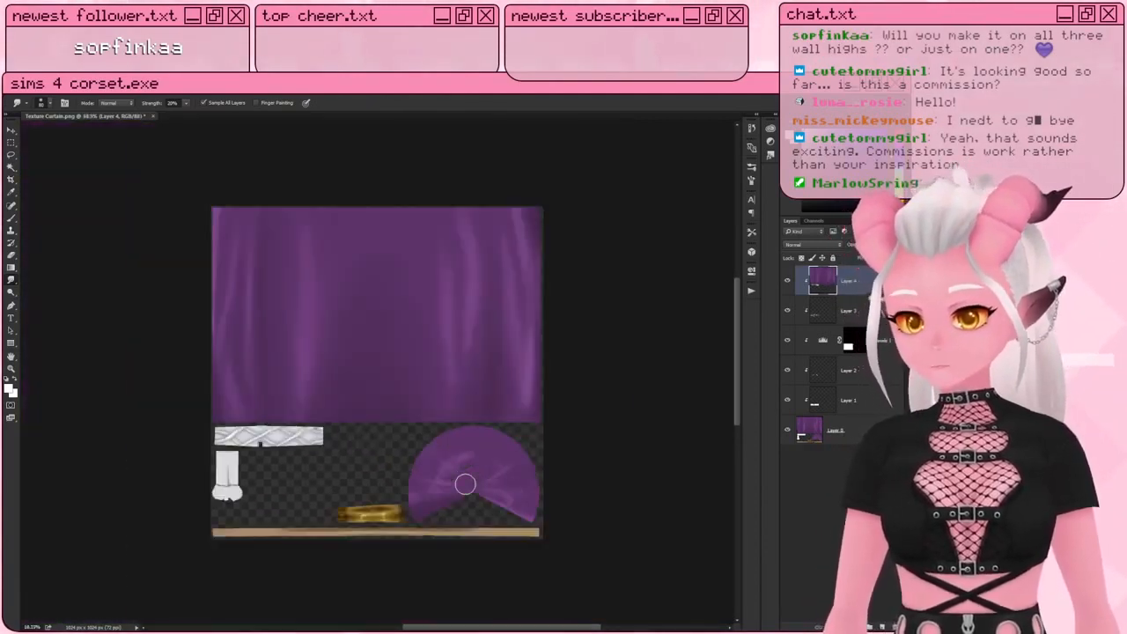
{"action": "scroll", "coordinate": [458, 466], "scroll_direction": "up", "scroll_amount": 5, "text": "alt"}
{"action": "scroll", "coordinate": [520, 476], "scroll_direction": "up", "scroll_amount": 6, "text": "alt"}
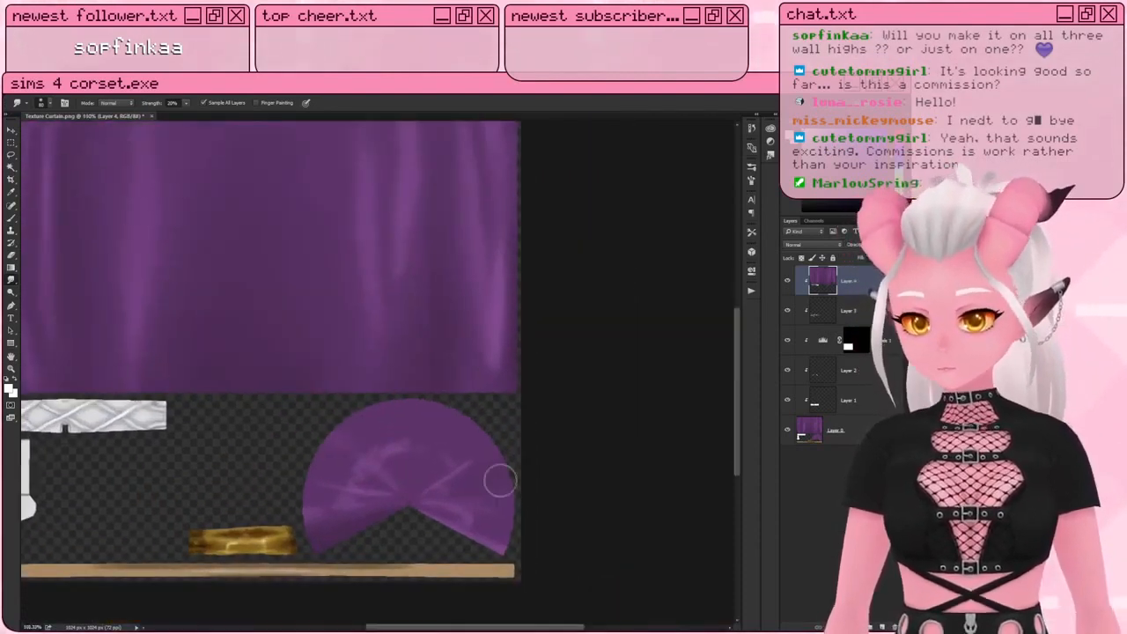
{"action": "key", "text": "bracketleft"}
{"action": "key", "text": "bracketleft"}
{"action": "key", "text": "bracketleft"}
{"action": "key", "text": "bracketleft"}
{"action": "key", "text": "bracketleft"}
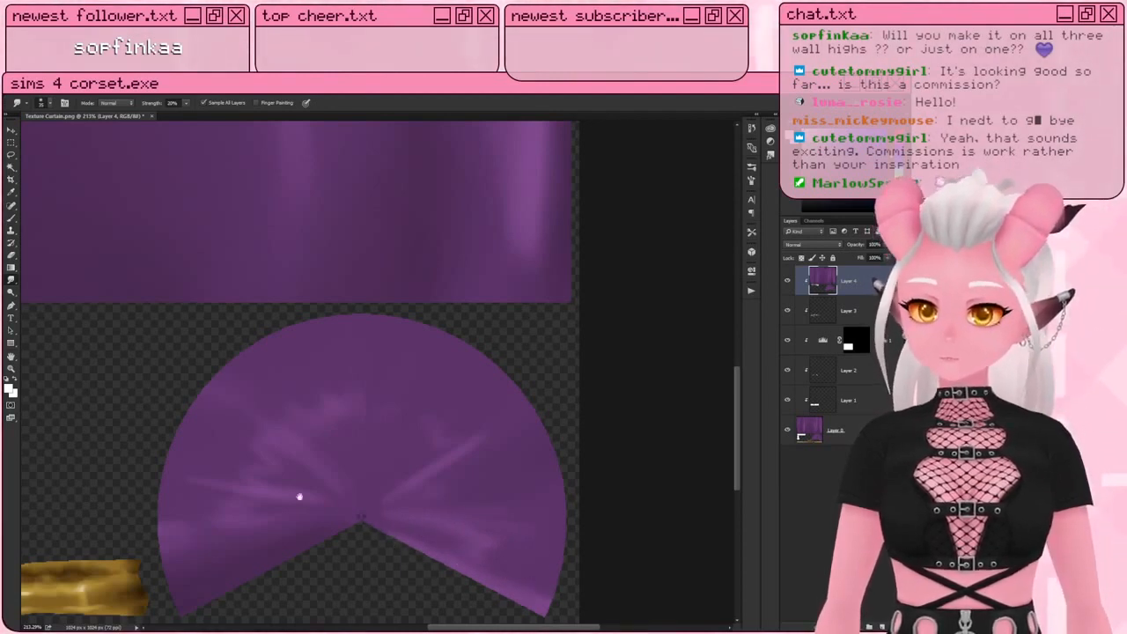
{"action": "left_click_drag", "start_coordinate": [297, 495], "coordinate": [532, 399]}
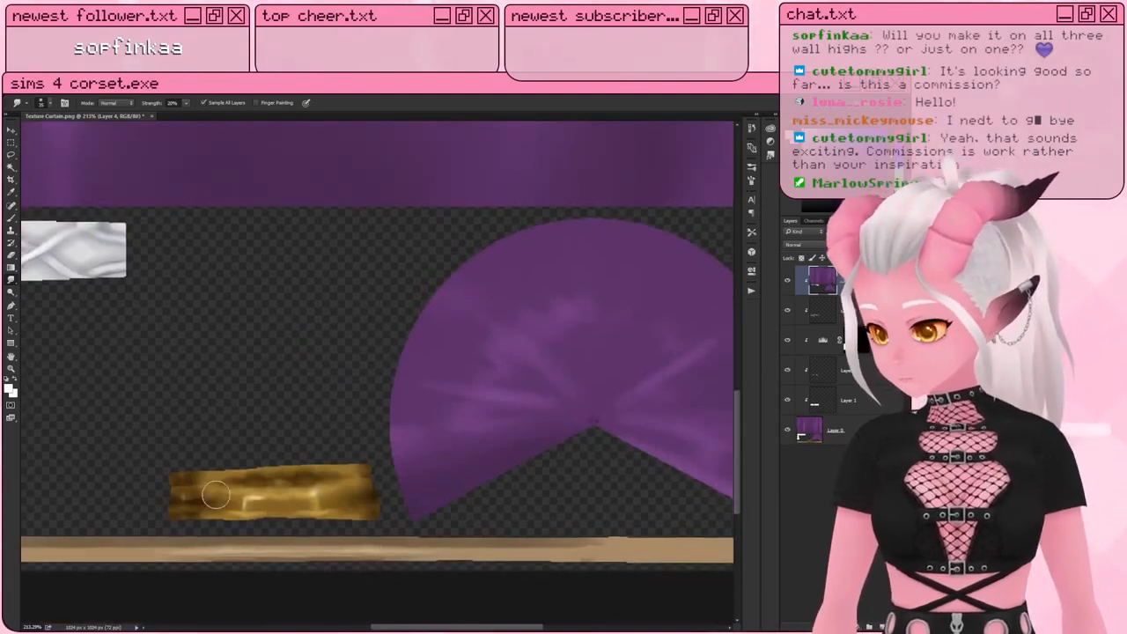
Step: Soften the gold band and the long wooden strip at the texture's lower edge with a resized Smudge brush
{"action": "scroll", "coordinate": [216, 495], "scroll_direction": "up", "scroll_amount": 2, "text": "alt"}
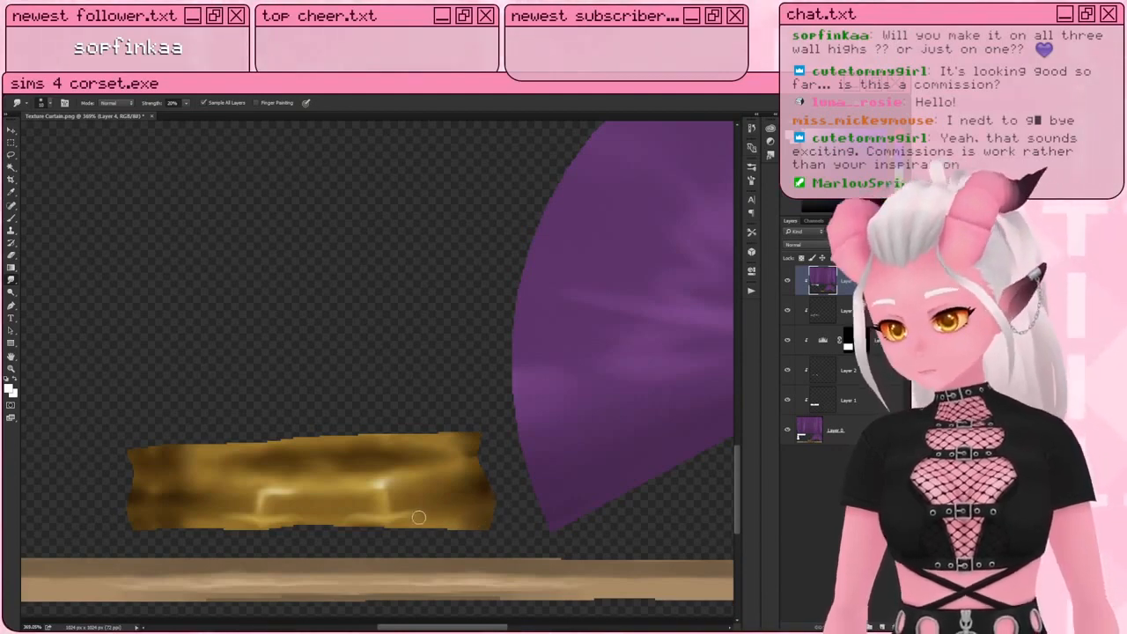
{"action": "scroll", "coordinate": [413, 520], "scroll_direction": "down", "scroll_amount": 5, "text": "alt"}
{"action": "scroll", "coordinate": [388, 534], "scroll_direction": "up", "scroll_amount": 2, "text": "alt"}
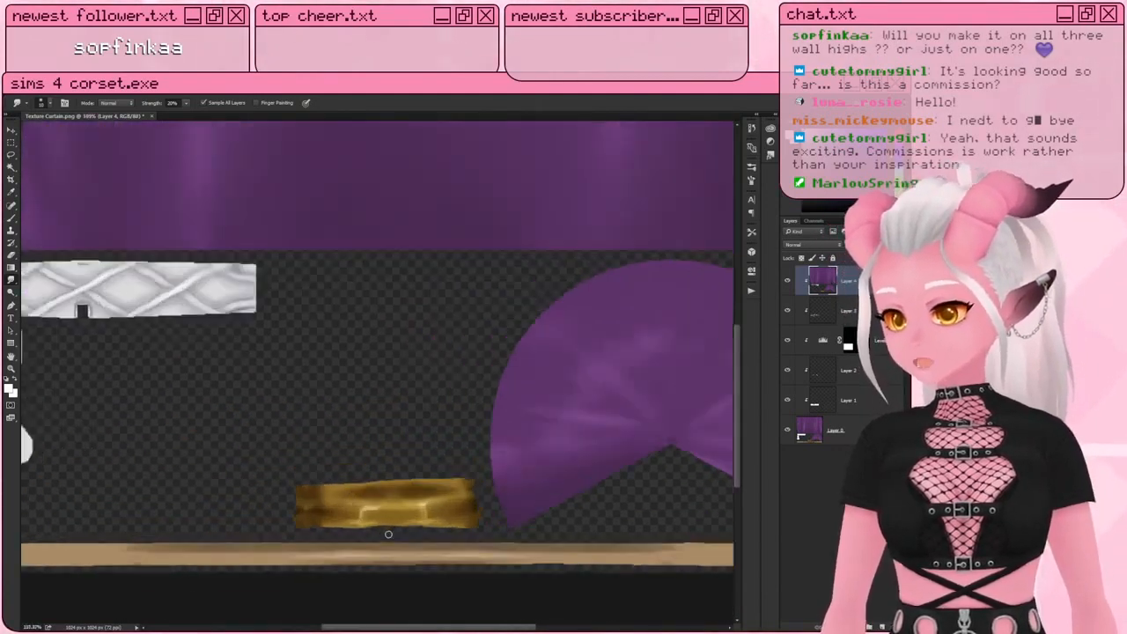
{"action": "scroll", "coordinate": [267, 420], "scroll_direction": "up", "scroll_amount": 4, "text": "alt"}
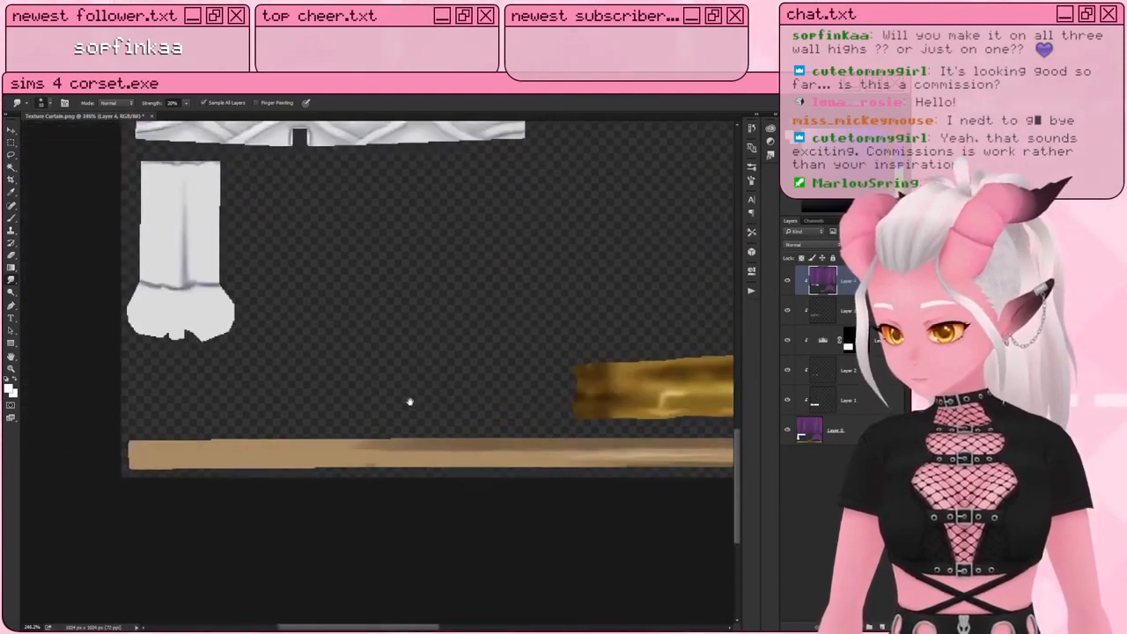
{"action": "left_click_drag", "start_coordinate": [415, 403], "coordinate": [211, 412]}
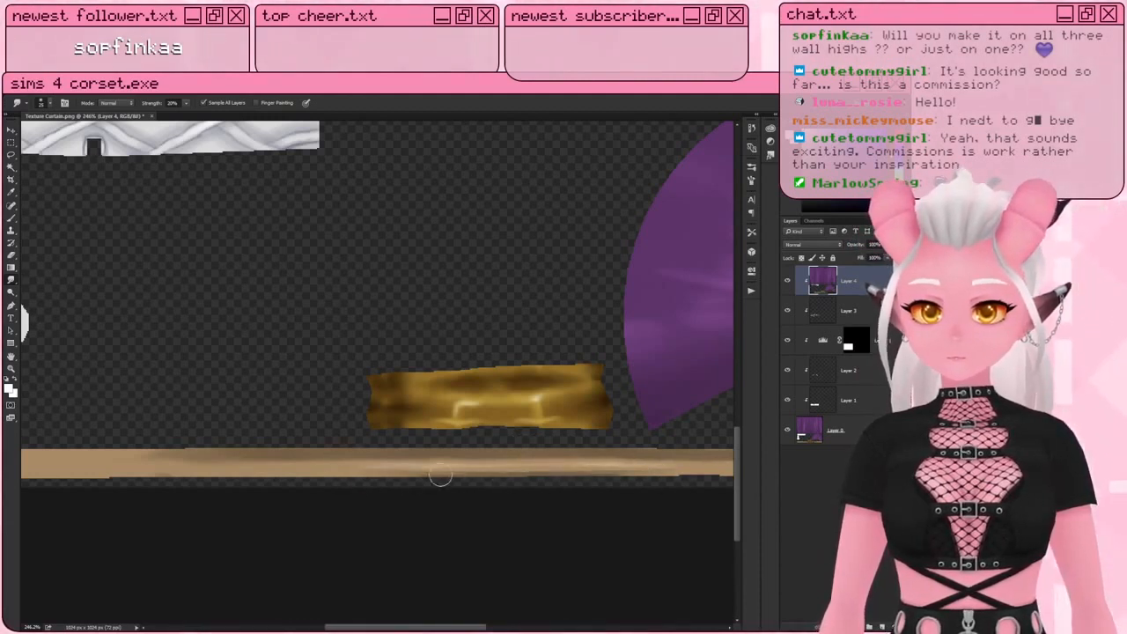
{"action": "left_click_drag", "start_coordinate": [440, 476], "coordinate": [319, 446]}
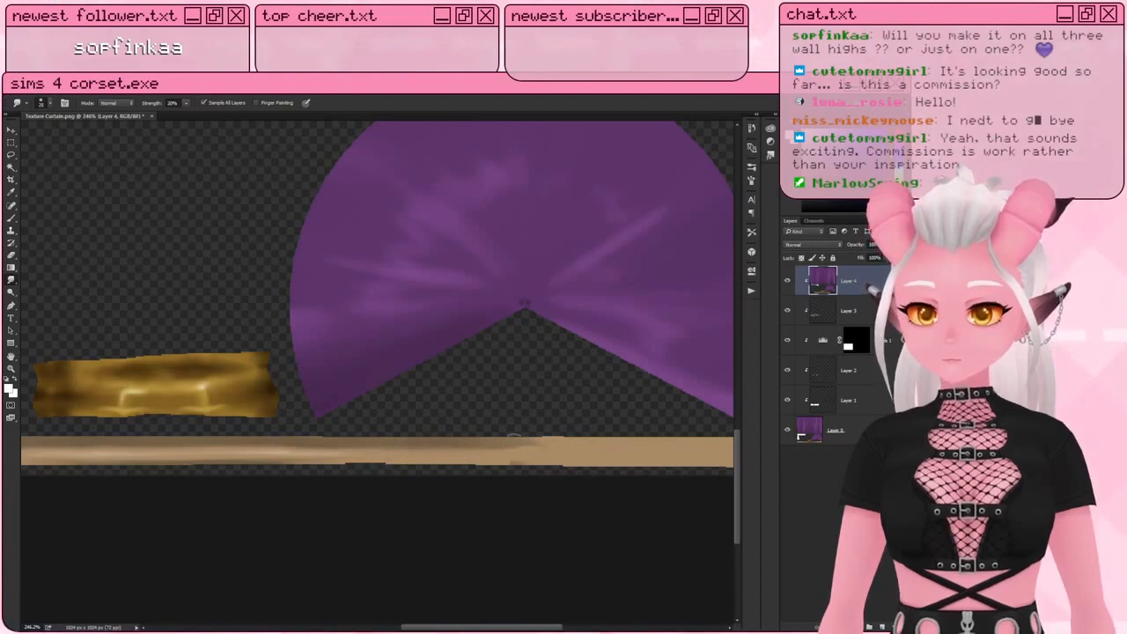
{"action": "left_click_drag", "start_coordinate": [639, 464], "coordinate": [347, 446]}
Step: Merge all visible layers of the curtain texture into a single layer
{"action": "scroll", "coordinate": [297, 237], "scroll_direction": "down", "scroll_amount": 9, "text": "alt"}
{"action": "left_click_drag", "start_coordinate": [296, 239], "coordinate": [503, 452]}
{"action": "scroll", "coordinate": [398, 366], "scroll_direction": "down", "scroll_amount": 3, "text": "alt"}
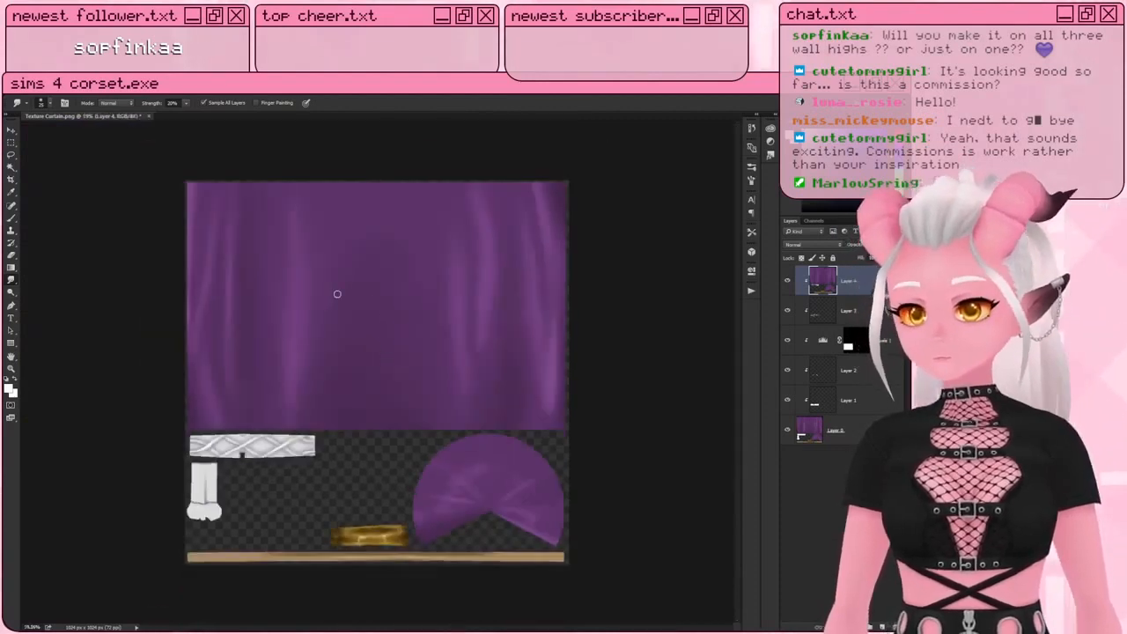
{"action": "scroll", "coordinate": [390, 315], "scroll_direction": "up", "scroll_amount": 1, "text": "alt"}
{"action": "right_click", "coordinate": [848, 282]}
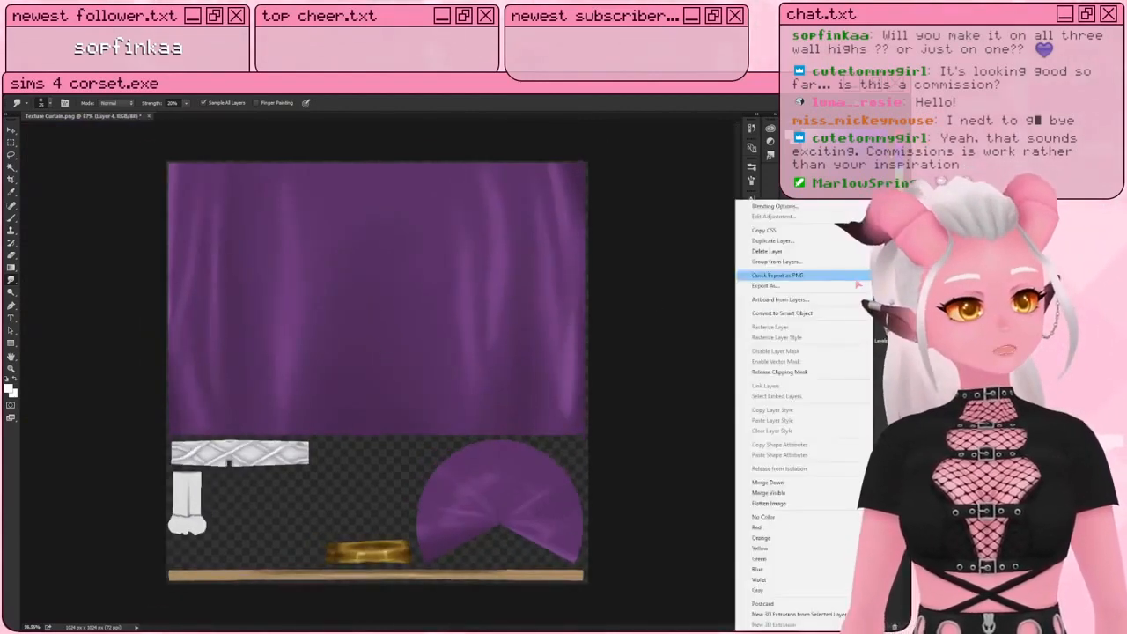
{"action": "left_click", "coordinate": [783, 493]}
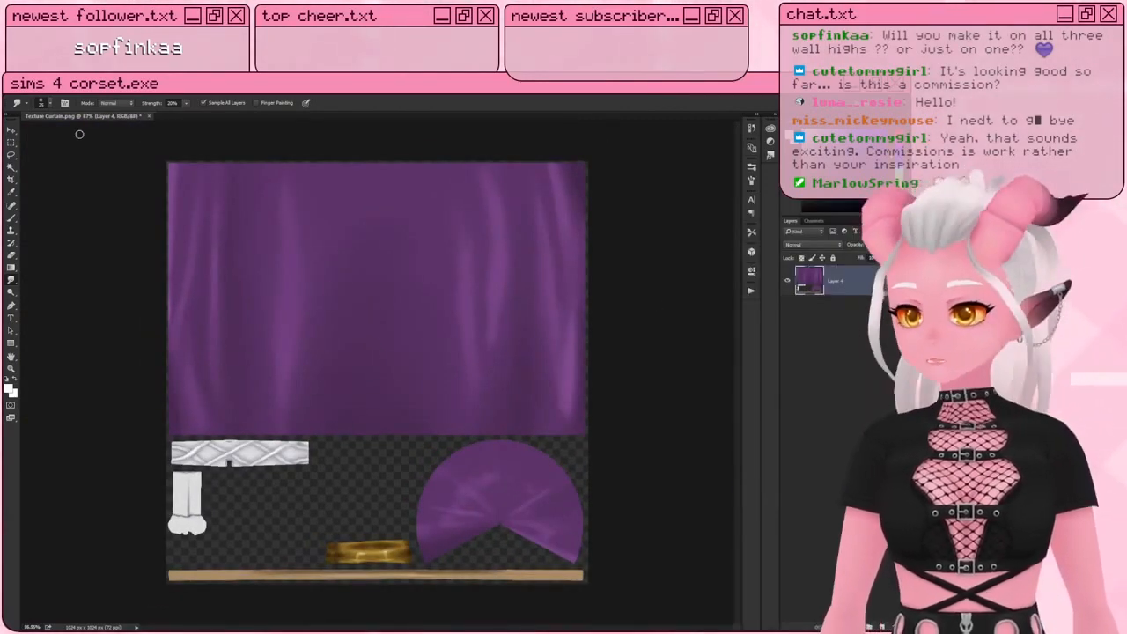
Step: Select the purple curtain and fan-shaped fabric with two rectangular marquees and copy them to a new layer
{"action": "left_click", "coordinate": [11, 142]}
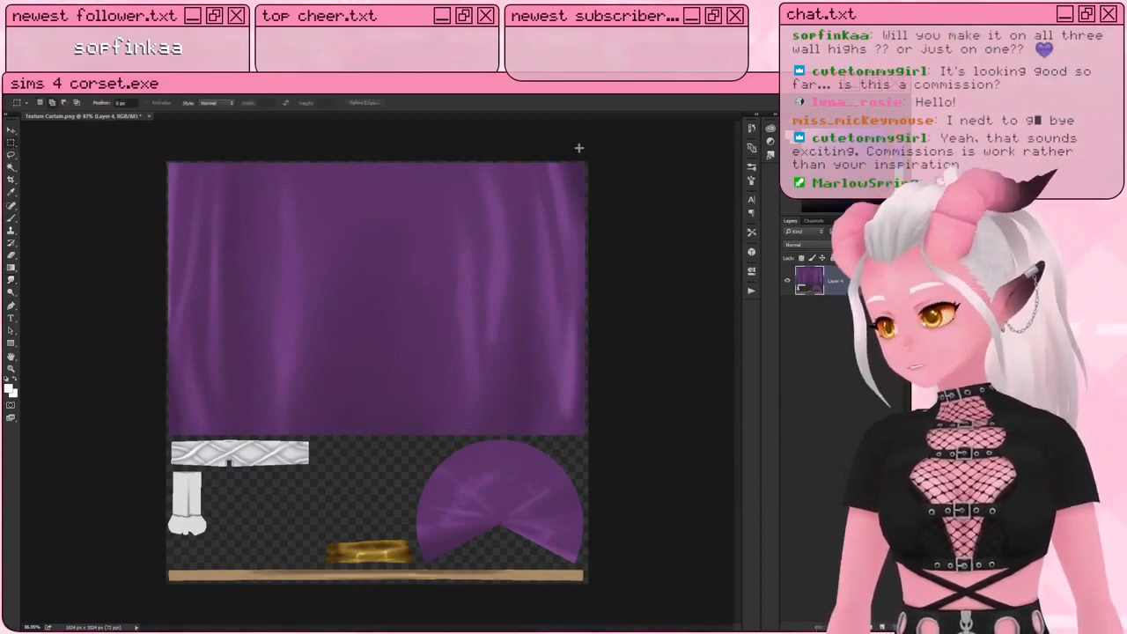
{"action": "left_click_drag", "start_coordinate": [606, 144], "coordinate": [131, 439]}
{"action": "left_click_drag", "start_coordinate": [619, 408], "coordinate": [414, 564]}
{"action": "key", "text": "ctrl+j"}
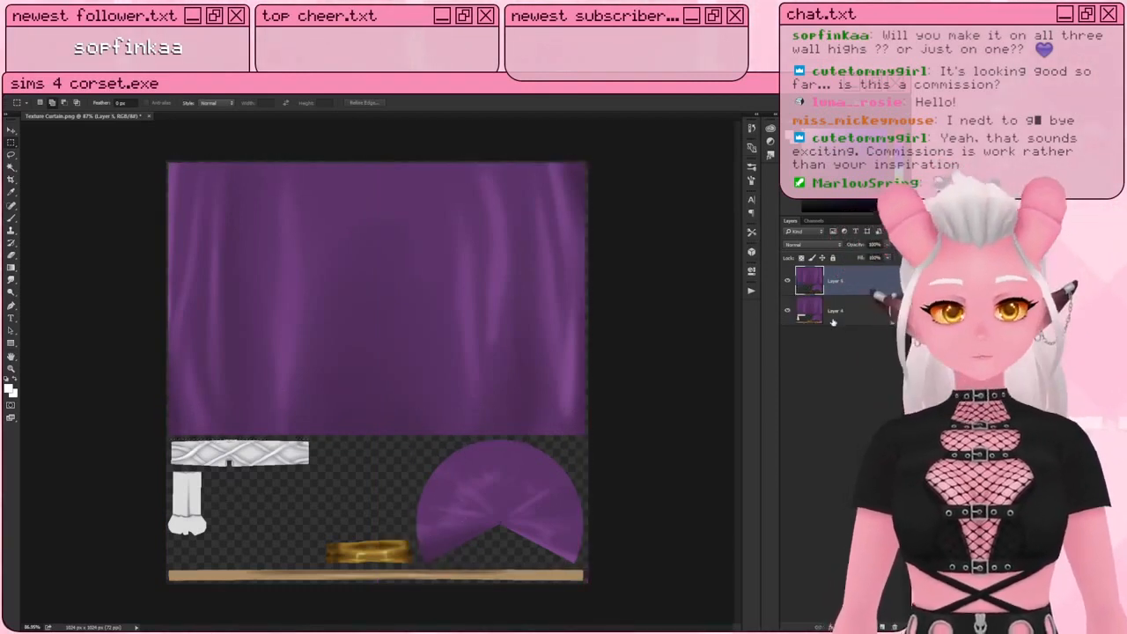
Step: Cut the curtain and fan areas out of the merged layer and make the new fabric layer semi-transparent
{"action": "left_click_drag", "start_coordinate": [619, 141], "coordinate": [115, 437]}
{"action": "left_click_drag", "start_coordinate": [588, 377], "coordinate": [414, 565]}
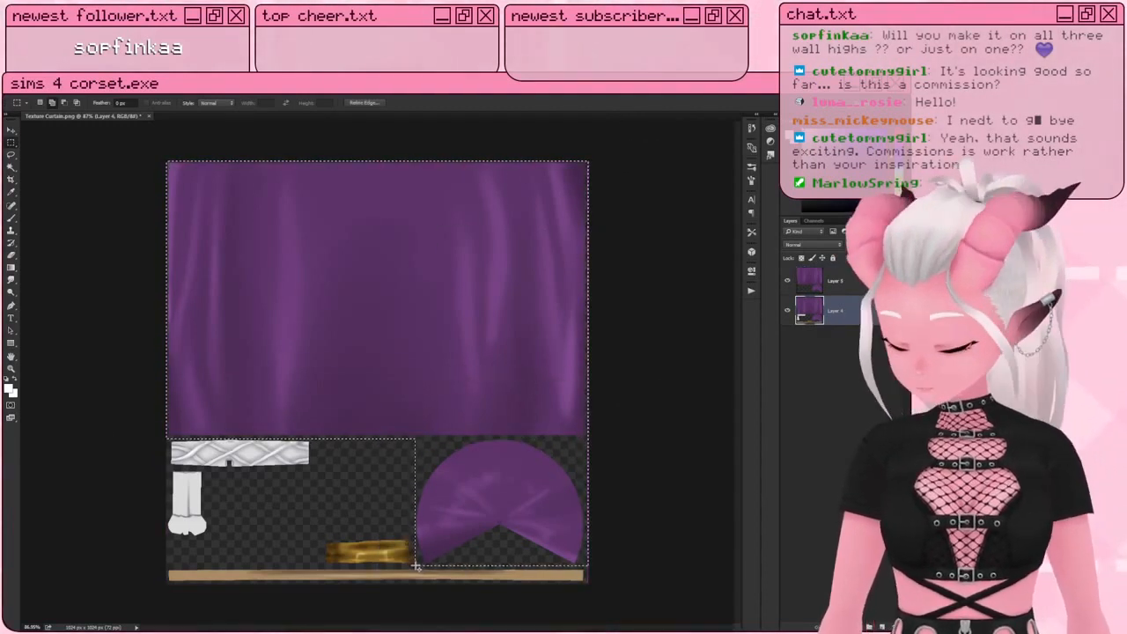
{"action": "key", "text": "ctrl+x"}
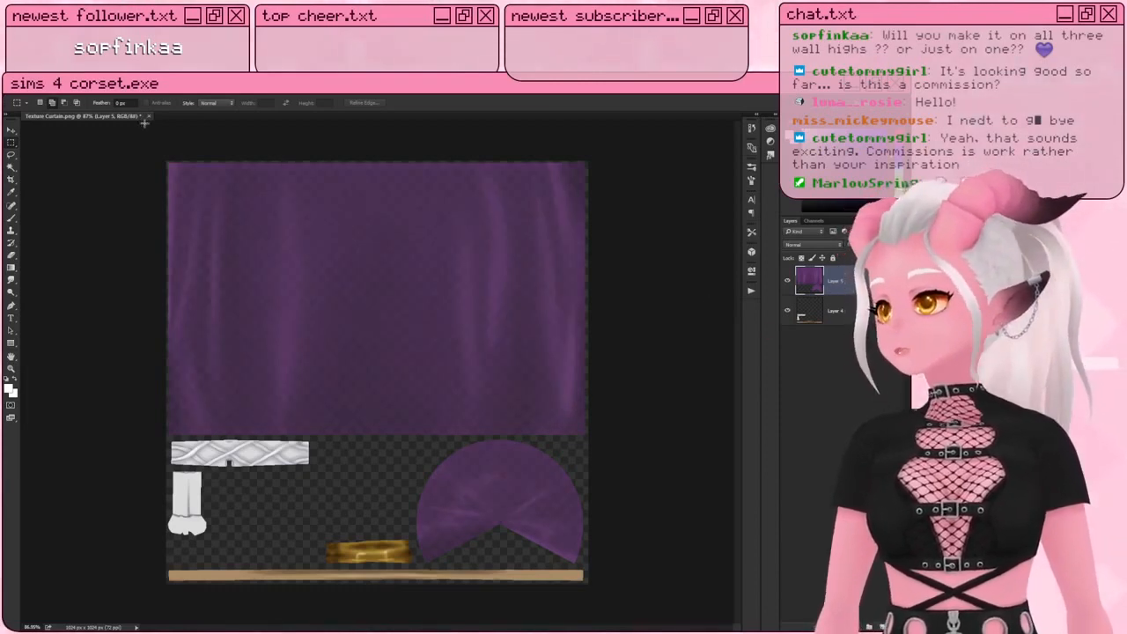
Step: Save the layered texture as Texture Curtain.psd in the Genie Bedroom folder
{"action": "left_click", "coordinate": [27, 90]}
{"action": "left_click", "coordinate": [45, 184]}
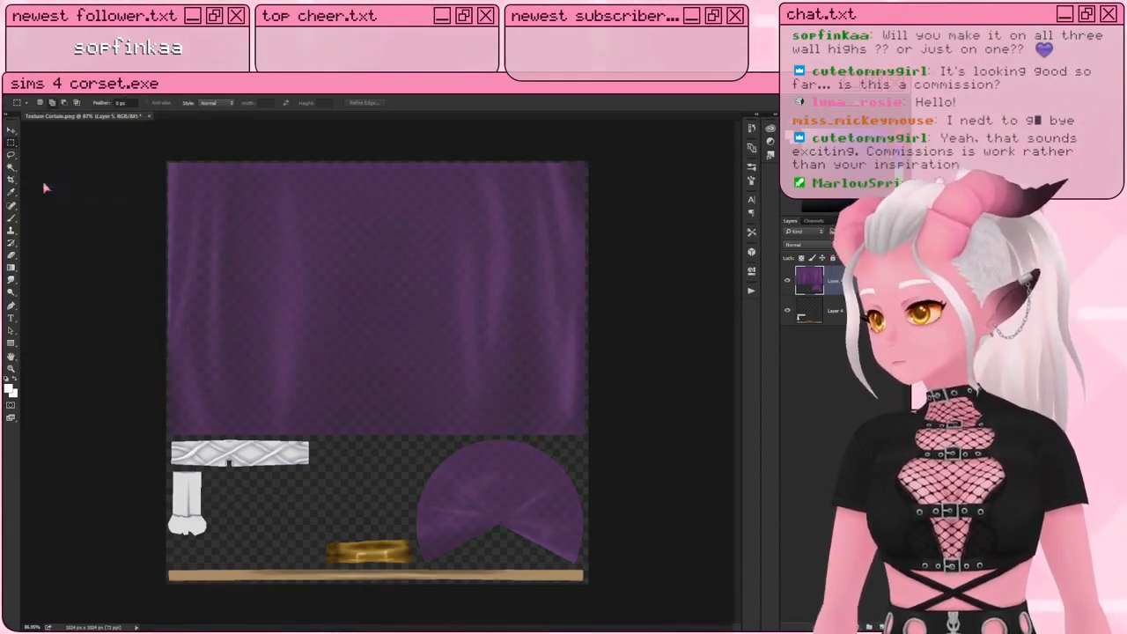
{"action": "key", "text": "Return"}
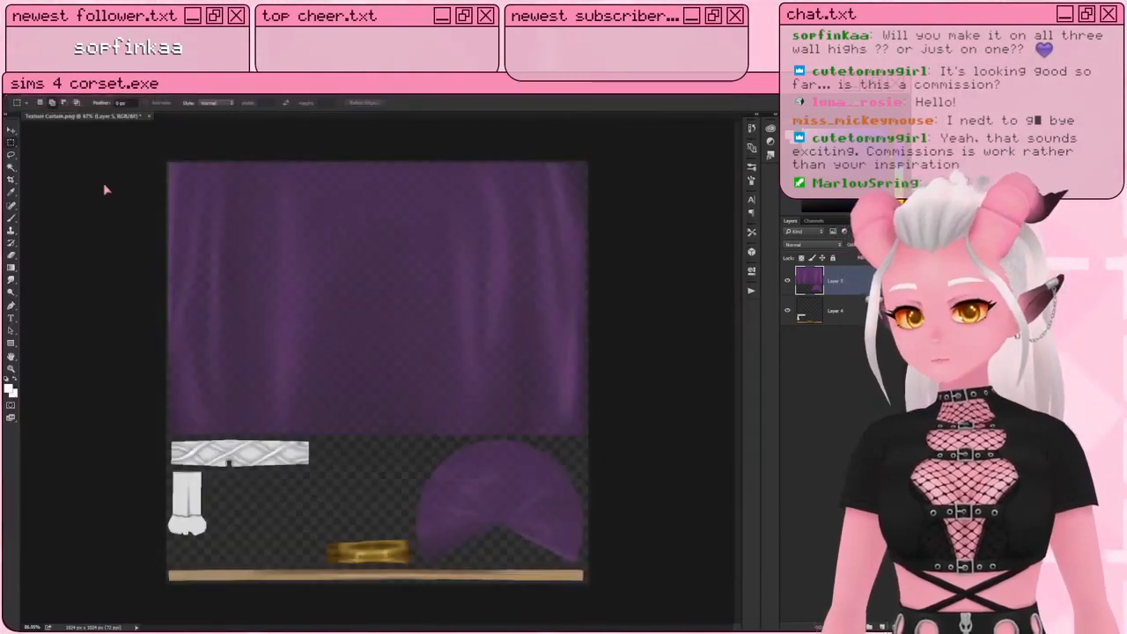
Step: Save a PNG version over the existing Texture Curtain.png in the Genie Bedroom folder, accepting the PNG options
{"action": "left_click", "coordinate": [28, 89]}
{"action": "left_click", "coordinate": [45, 186]}
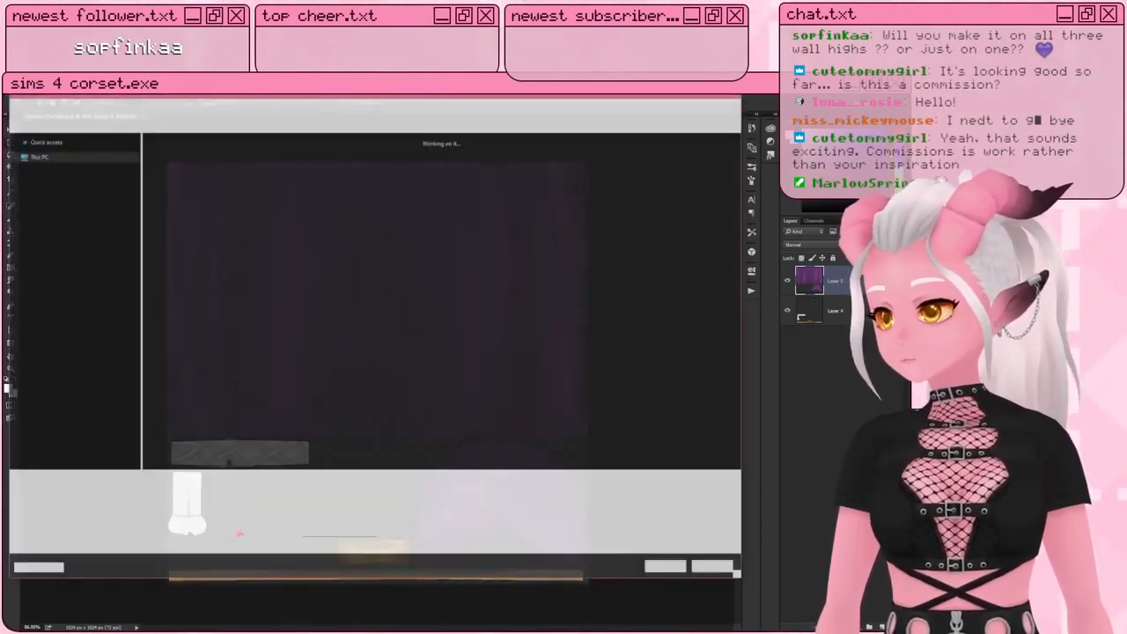
{"action": "left_click", "coordinate": [128, 495]}
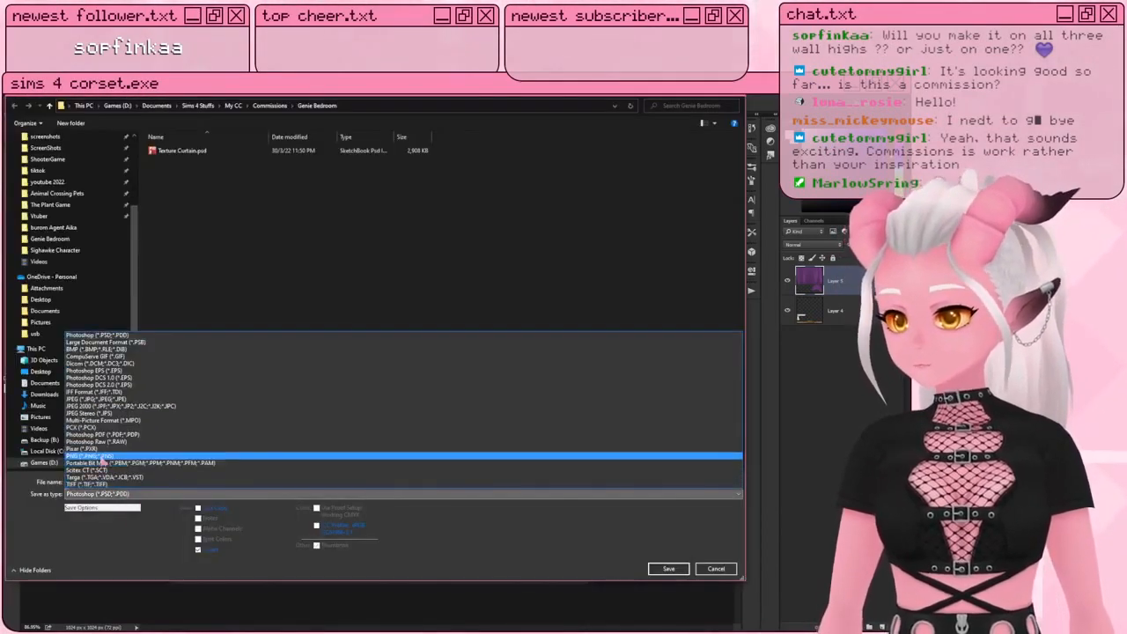
{"action": "left_click", "coordinate": [103, 457]}
{"action": "left_click", "coordinate": [669, 569]}
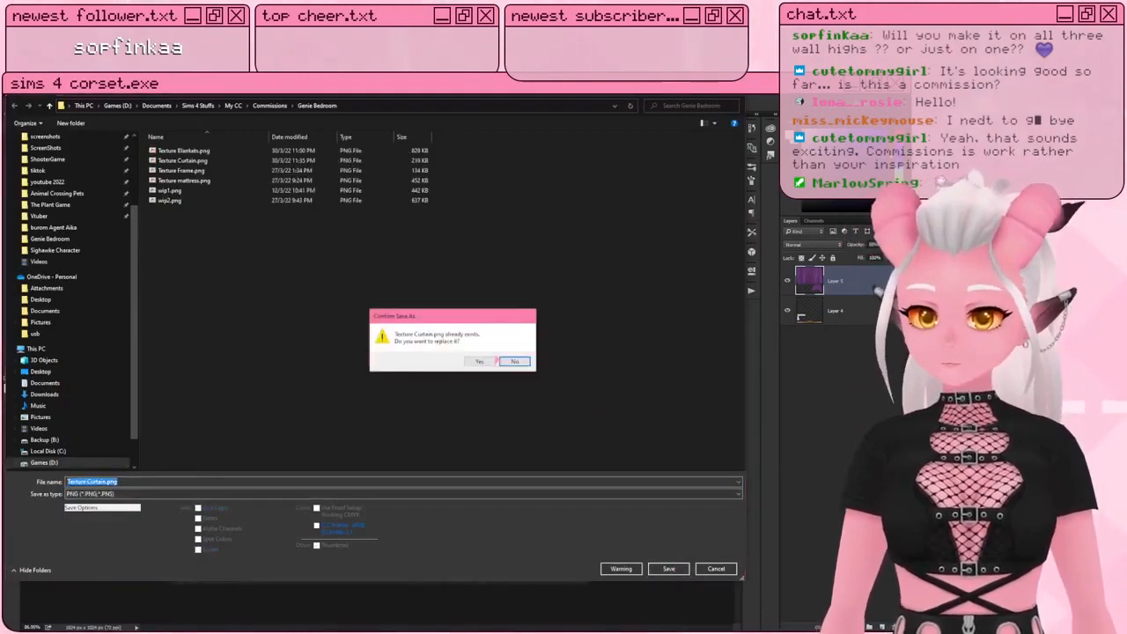
{"action": "left_click", "coordinate": [478, 361]}
{"action": "left_click", "coordinate": [487, 257]}
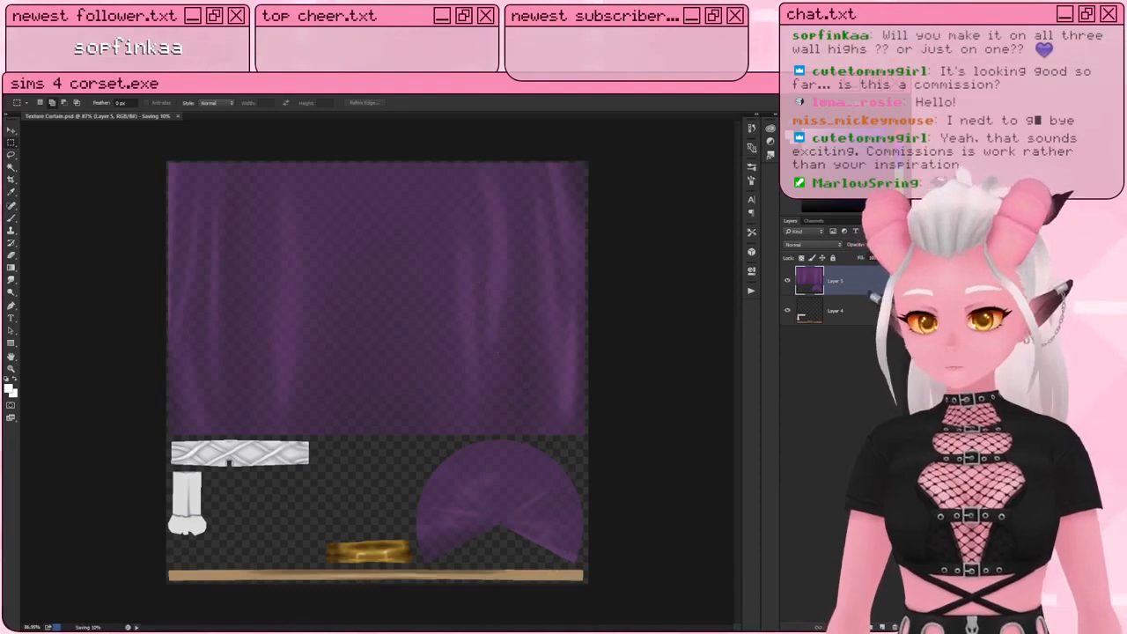
Step: Switch to Blender and reload the Texture Curtain image so the model uses the newly saved PNG
{"action": "mouse_move", "coordinate": [481, 633]}
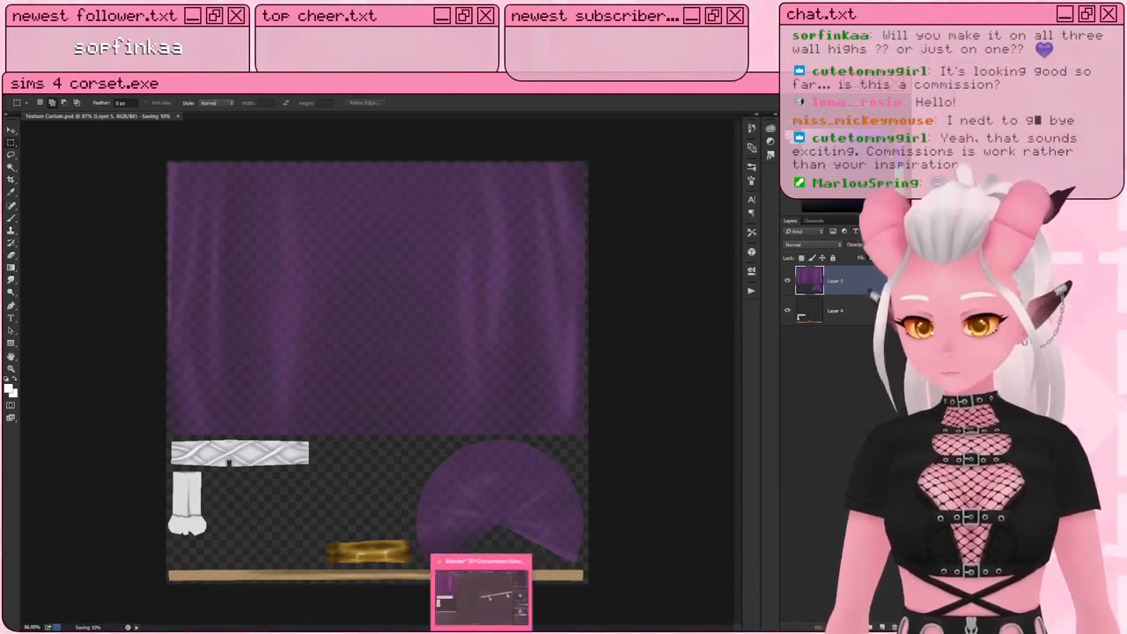
{"action": "left_click", "coordinate": [481, 592]}
{"action": "left_click", "coordinate": [53, 111]}
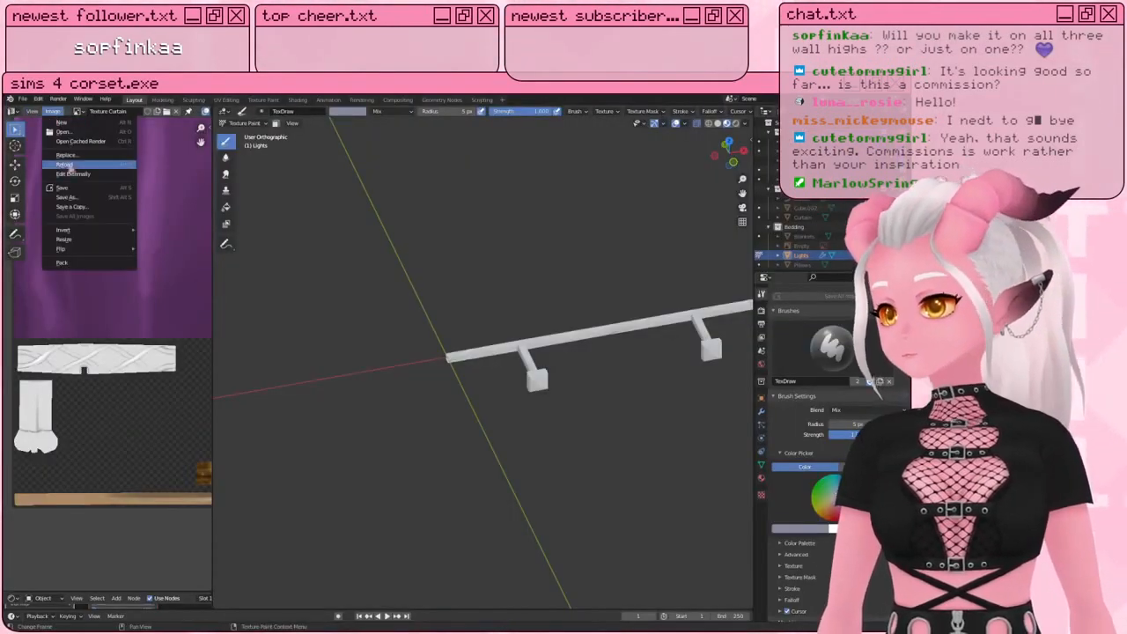
{"action": "left_click", "coordinate": [80, 164]}
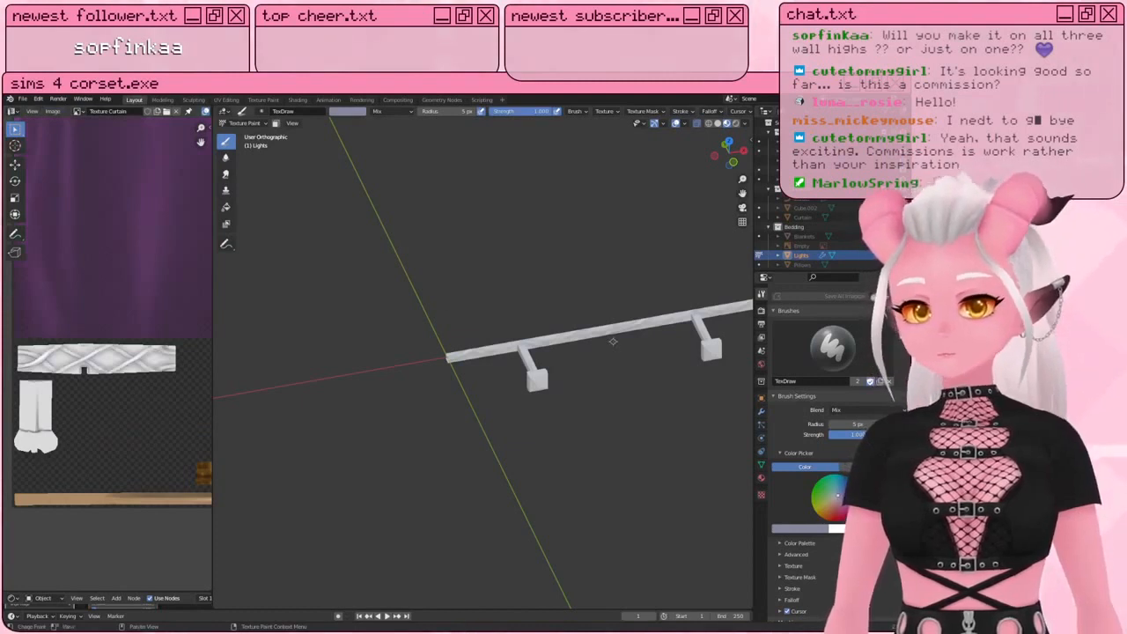
Step: Paint white highlights along the light bulb's stem on the cord with the TexDraw brush at 0.375 strength
{"action": "middle_click_drag", "start_coordinate": [581, 389], "coordinate": [396, 379], "text": "shift"}
{"action": "scroll", "coordinate": [533, 391], "scroll_direction": "up", "scroll_amount": 6}
{"action": "middle_click_drag", "start_coordinate": [387, 365], "coordinate": [426, 390], "text": "shift"}
{"action": "scroll", "coordinate": [425, 390], "scroll_direction": "up", "scroll_amount": 2}
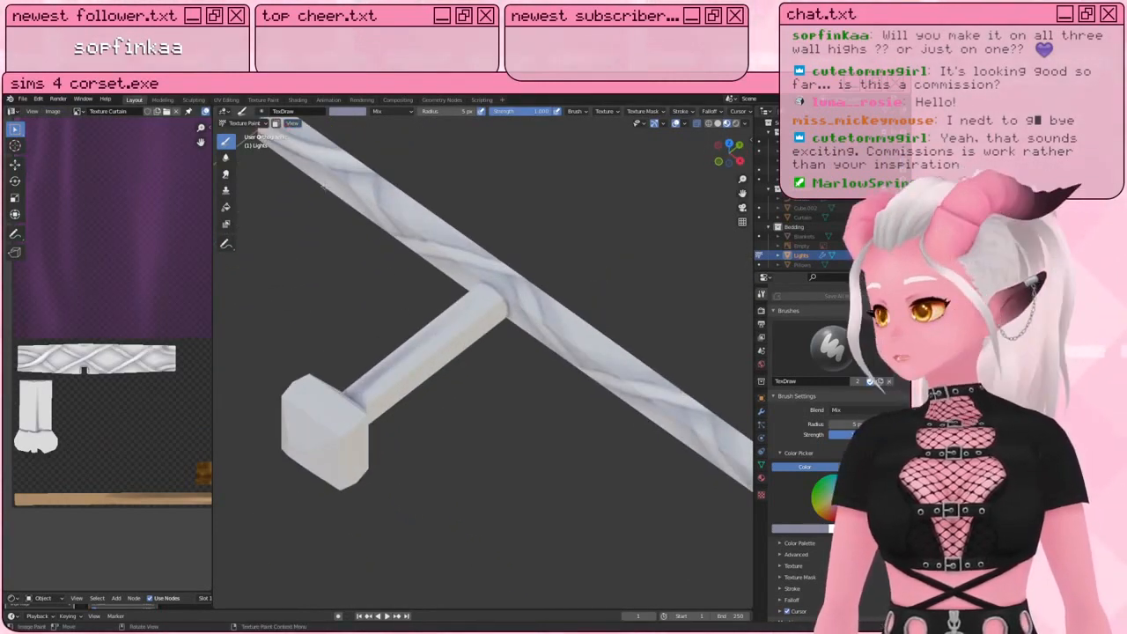
{"action": "key", "text": "x"}
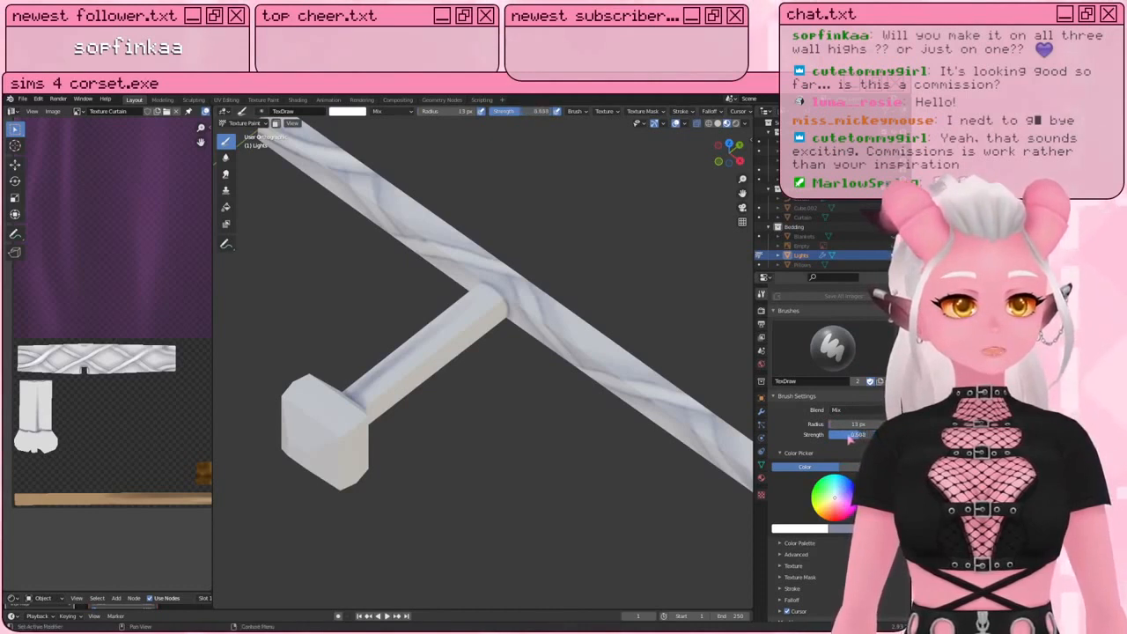
{"action": "left_click_drag", "start_coordinate": [848, 438], "coordinate": [840, 437]}
{"action": "left_click_drag", "start_coordinate": [482, 316], "coordinate": [398, 376]}
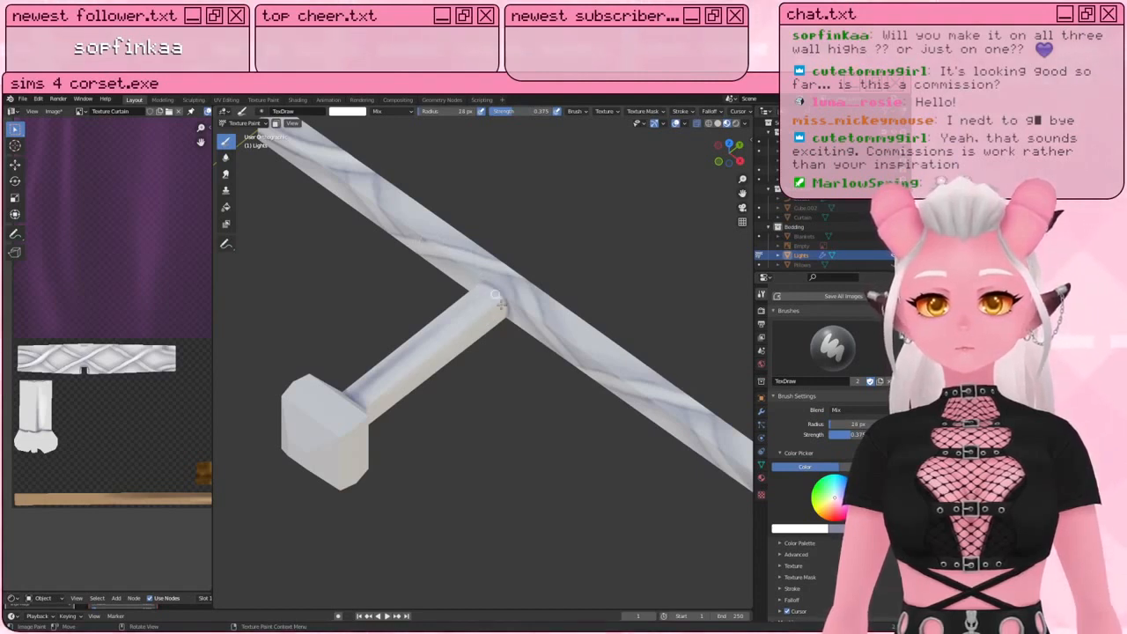
Step: Brighten the stem's joint with the cord and the faceted bulb using white TexDraw strokes with adjusted brush sizes
{"action": "middle_click_drag", "start_coordinate": [504, 311], "coordinate": [476, 273]}
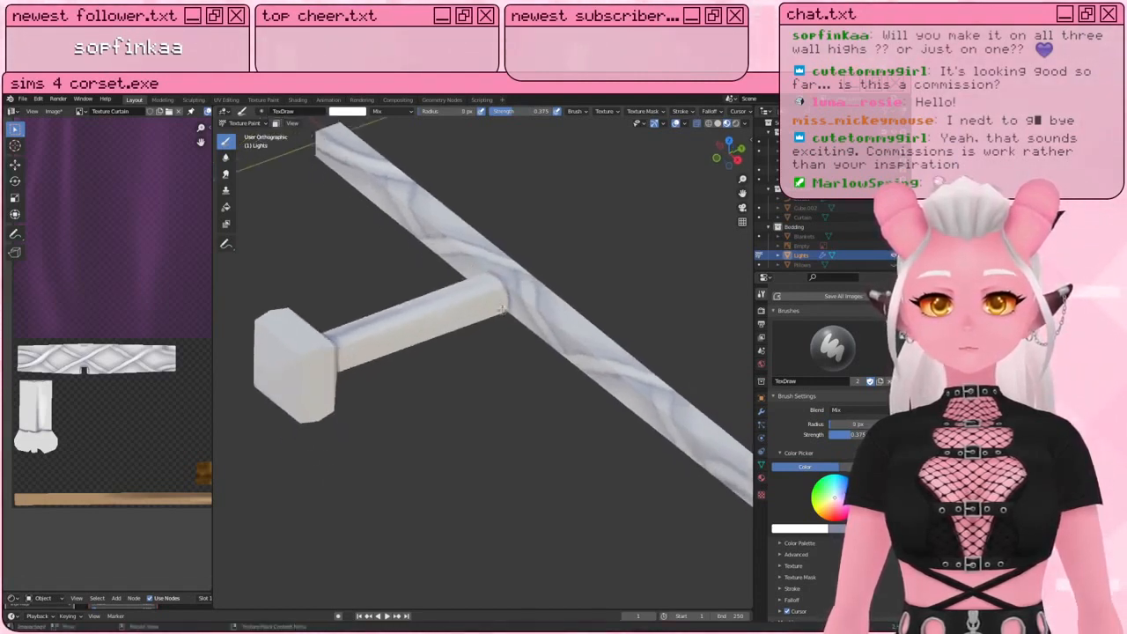
{"action": "key", "text": "bracketleft"}
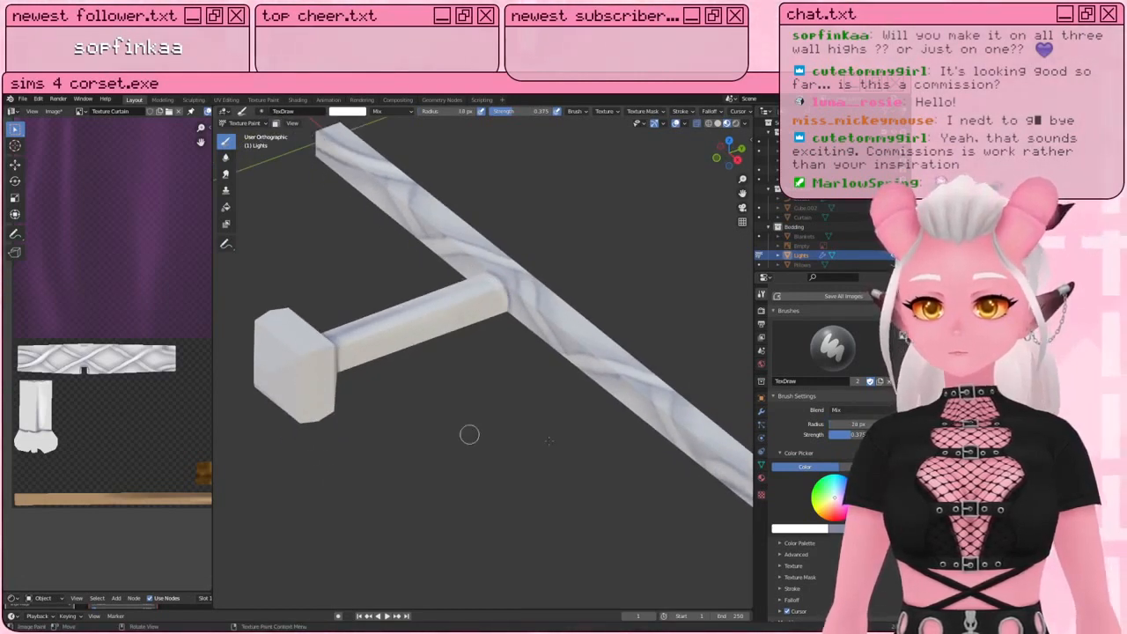
{"action": "middle_click_drag", "start_coordinate": [271, 380], "coordinate": [275, 381]}
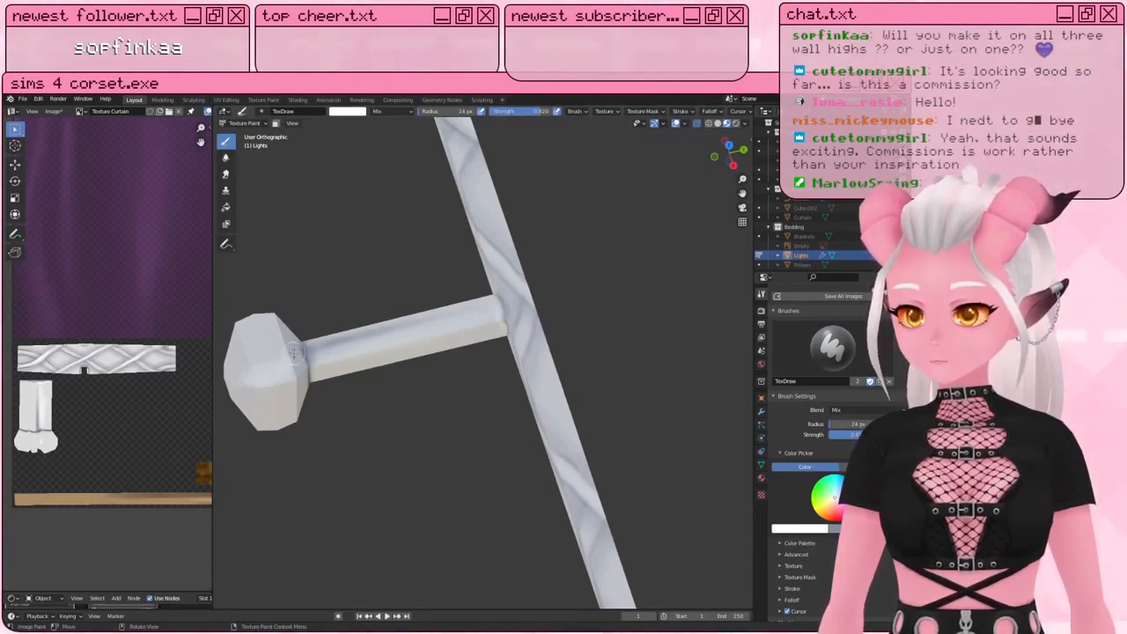
{"action": "middle_click_drag", "start_coordinate": [284, 368], "coordinate": [320, 384]}
Step: Return the string lights to Object Mode and turn on the viewport display of their Curve modifier
{"action": "scroll", "coordinate": [317, 389], "scroll_direction": "down", "scroll_amount": 6}
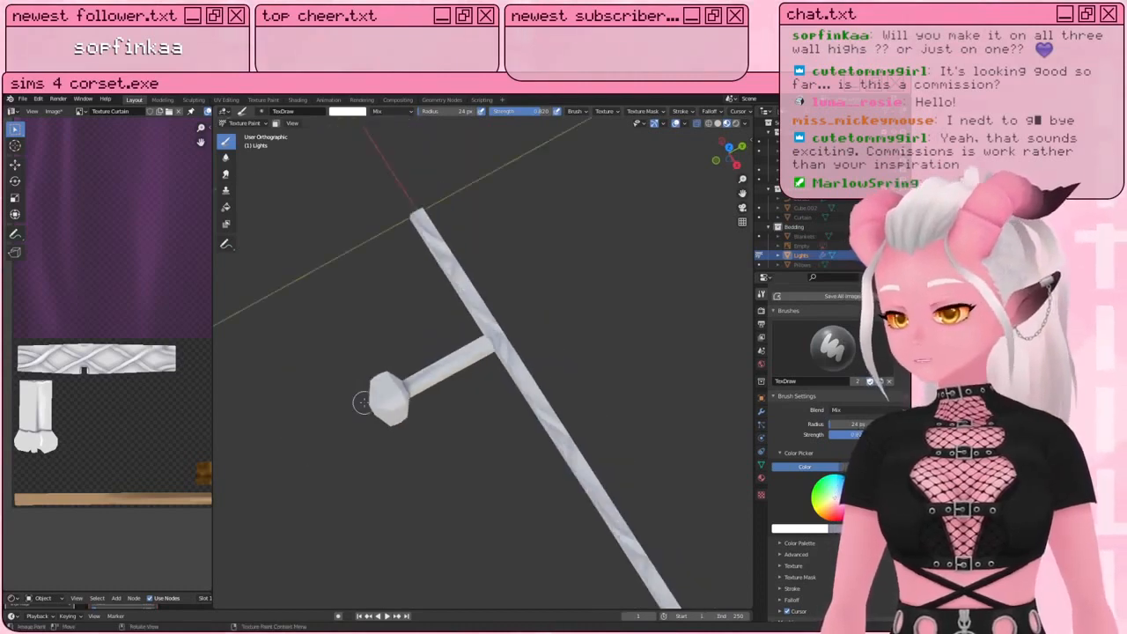
{"action": "left_click", "coordinate": [244, 123]}
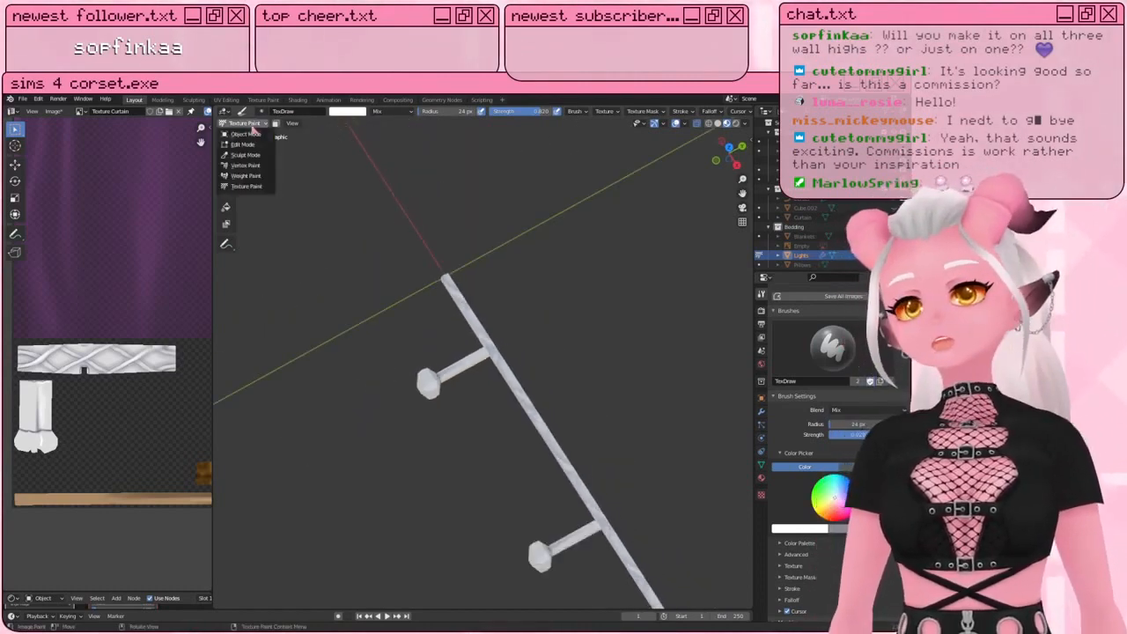
{"action": "left_click", "coordinate": [251, 137]}
{"action": "scroll", "coordinate": [486, 312], "scroll_direction": "down", "scroll_amount": 3}
{"action": "scroll", "coordinate": [466, 298], "scroll_direction": "down", "scroll_amount": 4}
{"action": "left_click", "coordinate": [465, 296]}
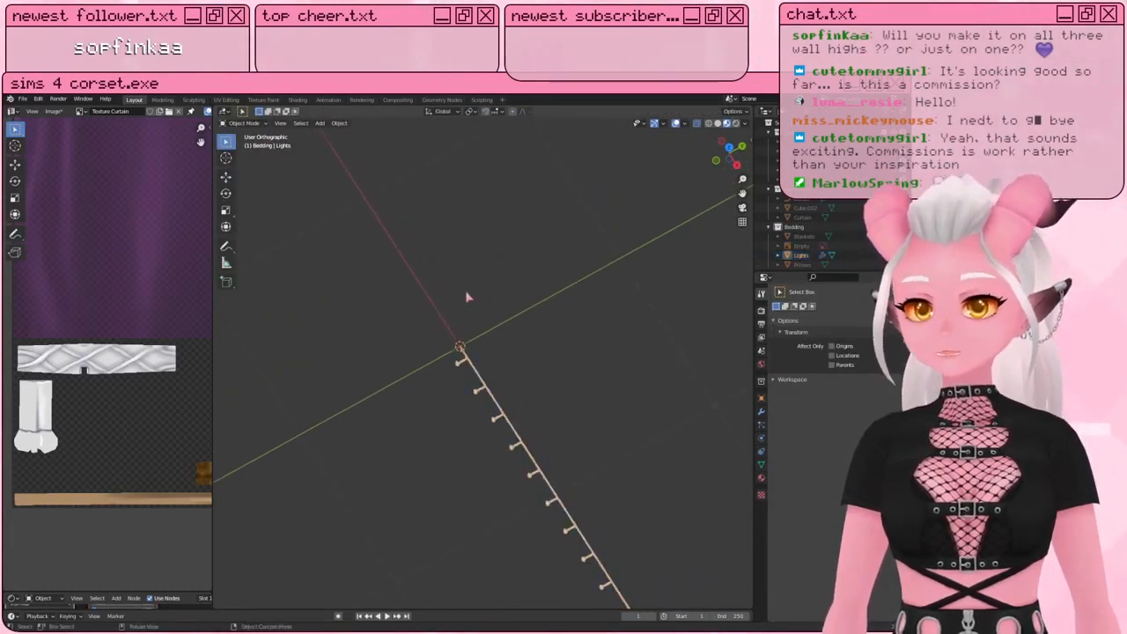
{"action": "key", "text": "KP_1"}
{"action": "middle_click_drag", "start_coordinate": [463, 293], "coordinate": [454, 296], "text": "shift"}
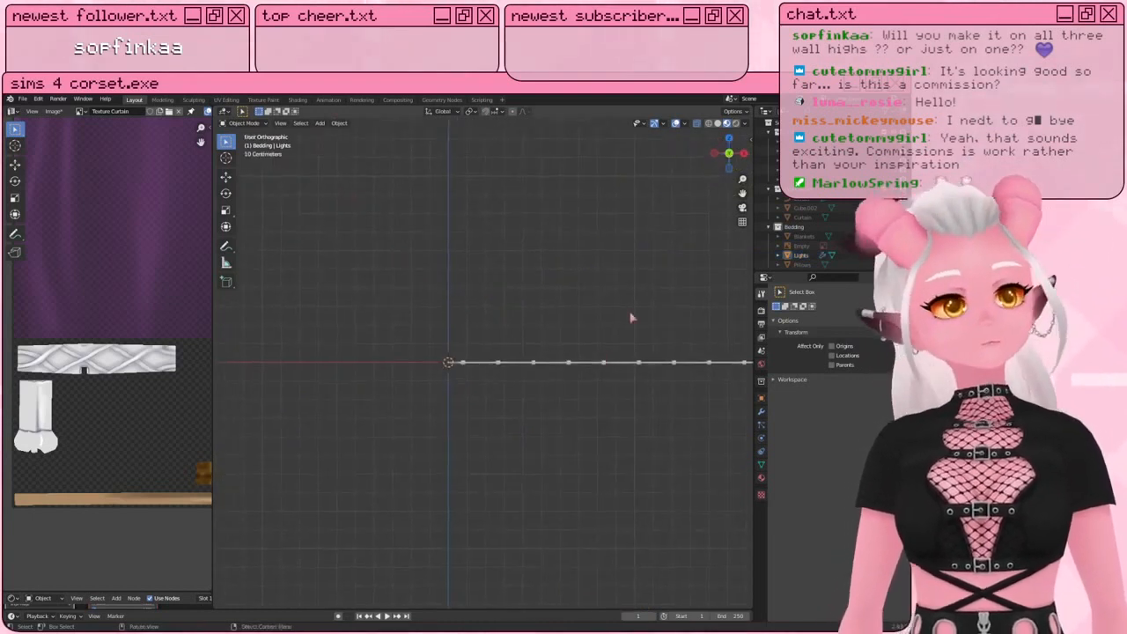
{"action": "left_click", "coordinate": [616, 364]}
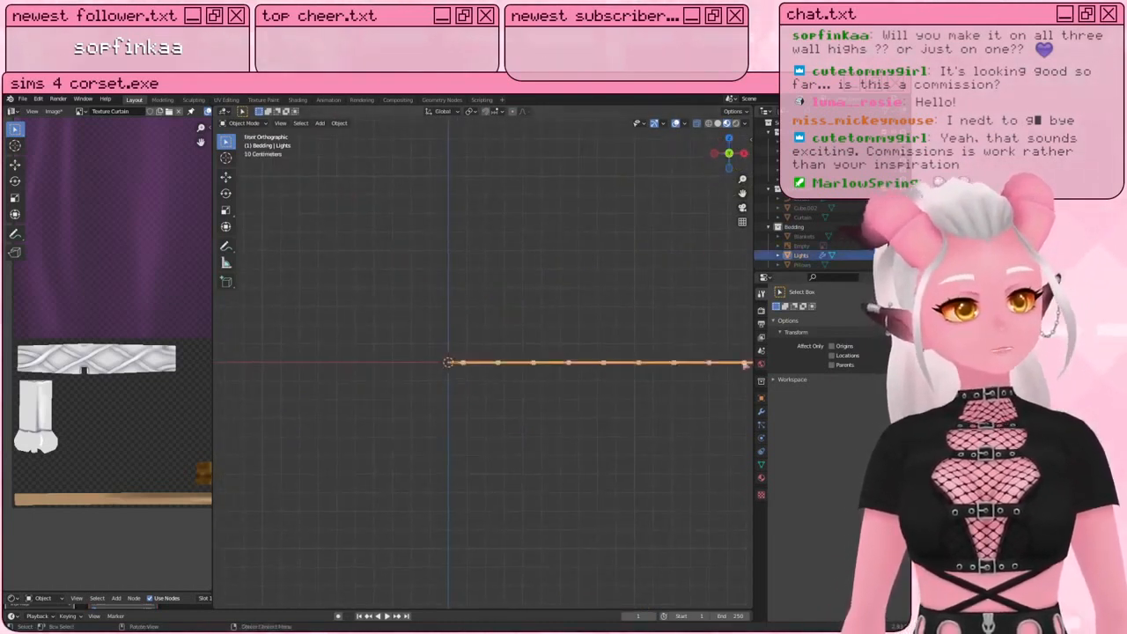
{"action": "left_click", "coordinate": [762, 413]}
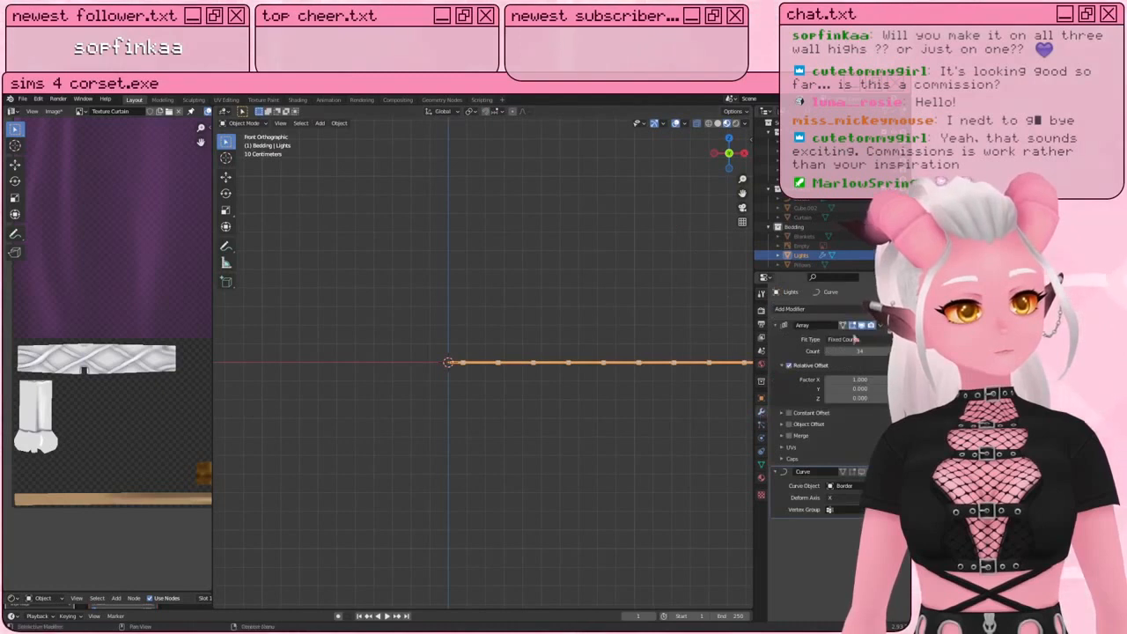
{"action": "left_click", "coordinate": [862, 473]}
{"action": "middle_click_drag", "start_coordinate": [464, 212], "coordinate": [430, 314], "text": "shift"}
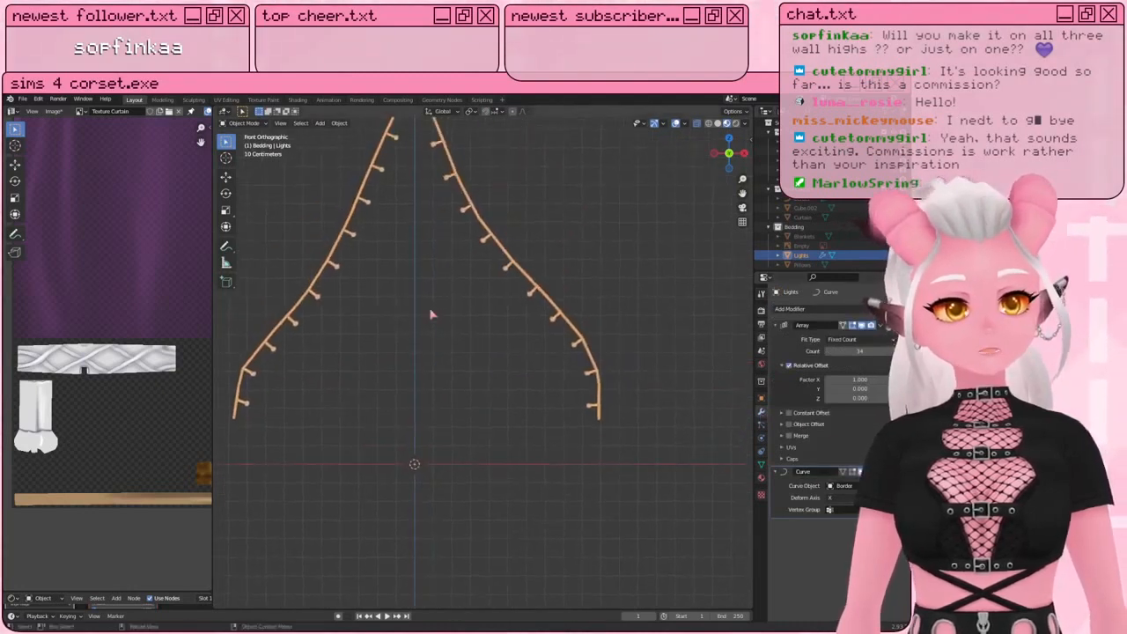
Step: Enter Edit Mode on the string lights and enable their Curve modifier's Edit Mode and on-cage display
{"action": "left_click", "coordinate": [430, 312]}
{"action": "middle_click_drag", "start_coordinate": [419, 274], "coordinate": [404, 438], "text": "shift"}
{"action": "scroll", "coordinate": [456, 336], "scroll_direction": "down", "scroll_amount": 1}
{"action": "left_click", "coordinate": [450, 353]}
{"action": "key", "text": "Tab"}
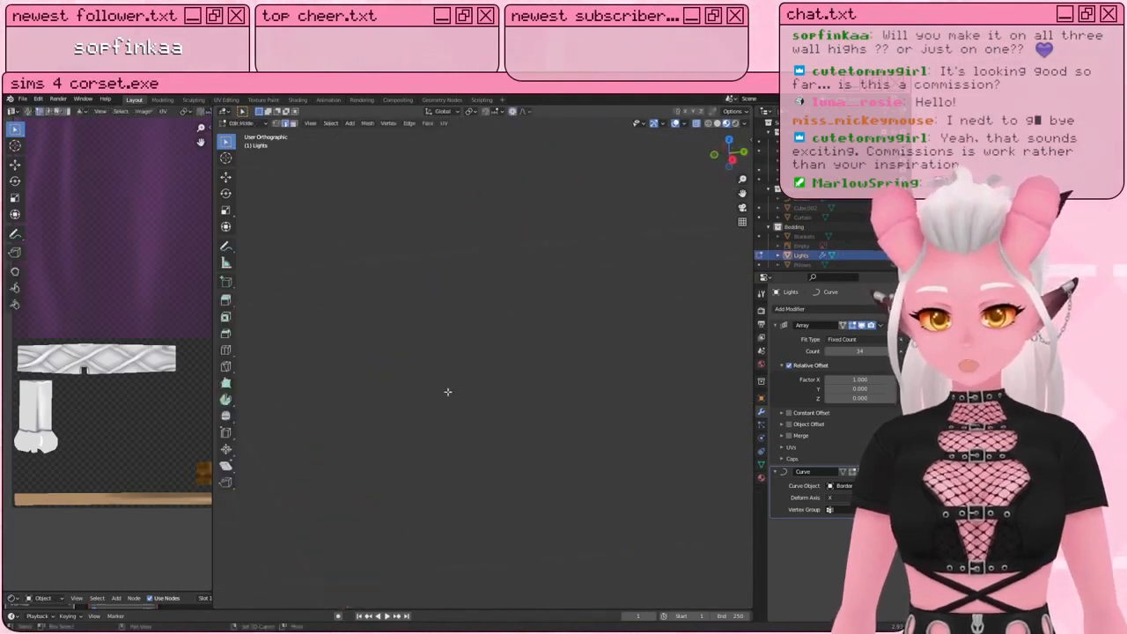
{"action": "left_click", "coordinate": [852, 473]}
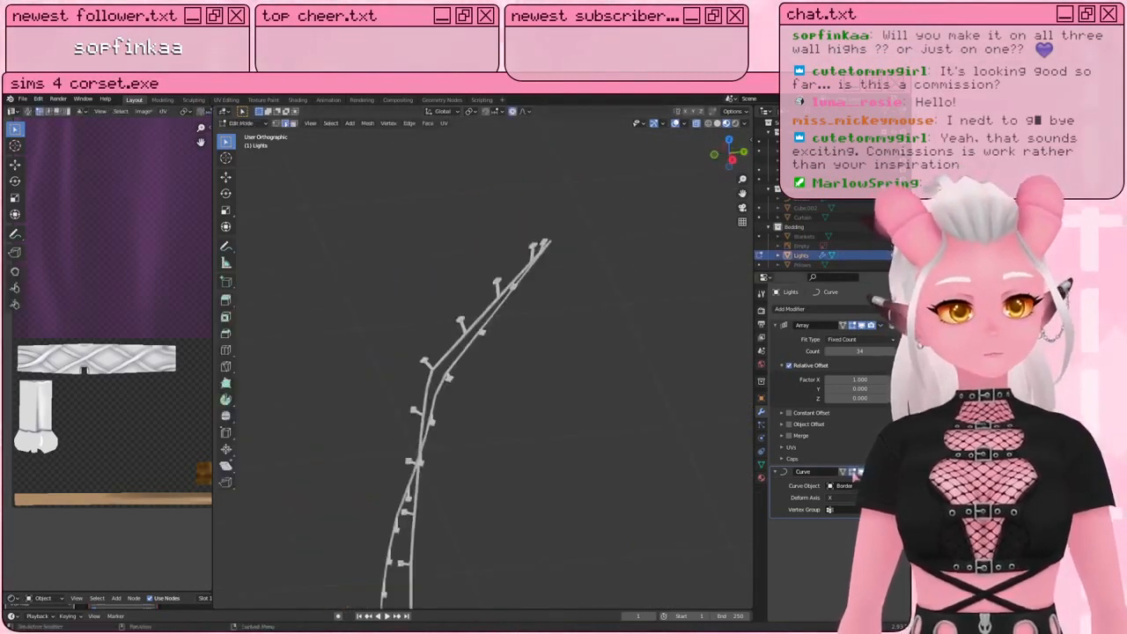
{"action": "left_click", "coordinate": [844, 472]}
{"action": "scroll", "coordinate": [613, 338], "scroll_direction": "up", "scroll_amount": 5}
{"action": "middle_click_drag", "start_coordinate": [611, 337], "coordinate": [401, 264]}
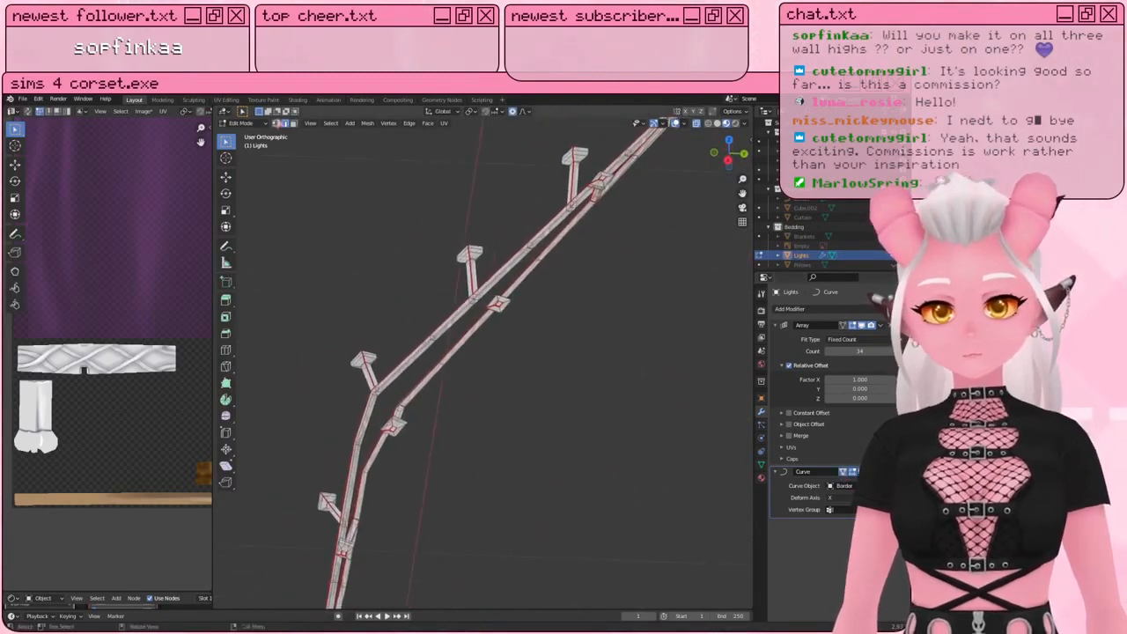
{"action": "key", "text": "a"}
{"action": "key", "text": "alt+a"}
{"action": "key", "text": "c"}
{"action": "left_click", "coordinate": [521, 313]}
{"action": "right_click", "coordinate": [523, 314]}
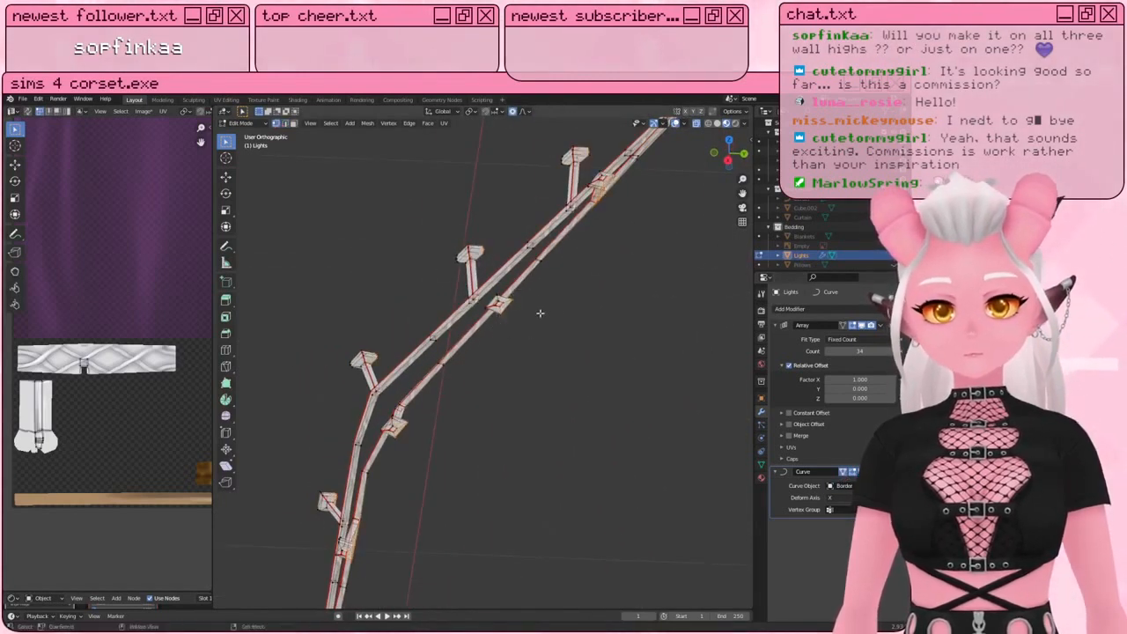
{"action": "key", "text": "a"}
{"action": "key", "text": "alt+a"}
{"action": "scroll", "coordinate": [557, 311], "scroll_direction": "down", "scroll_amount": 8}
Step: Return the string lights to Object Mode and apply their Array and Curve modifiers
{"action": "key", "text": "Tab"}
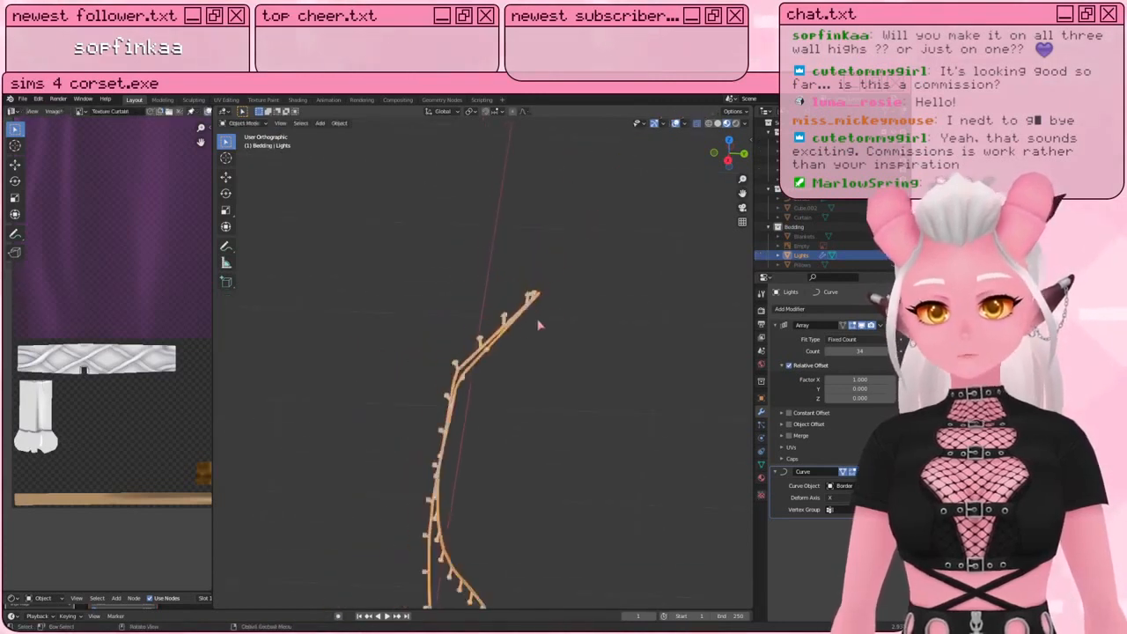
{"action": "left_click", "coordinate": [880, 325]}
{"action": "left_click", "coordinate": [865, 337]}
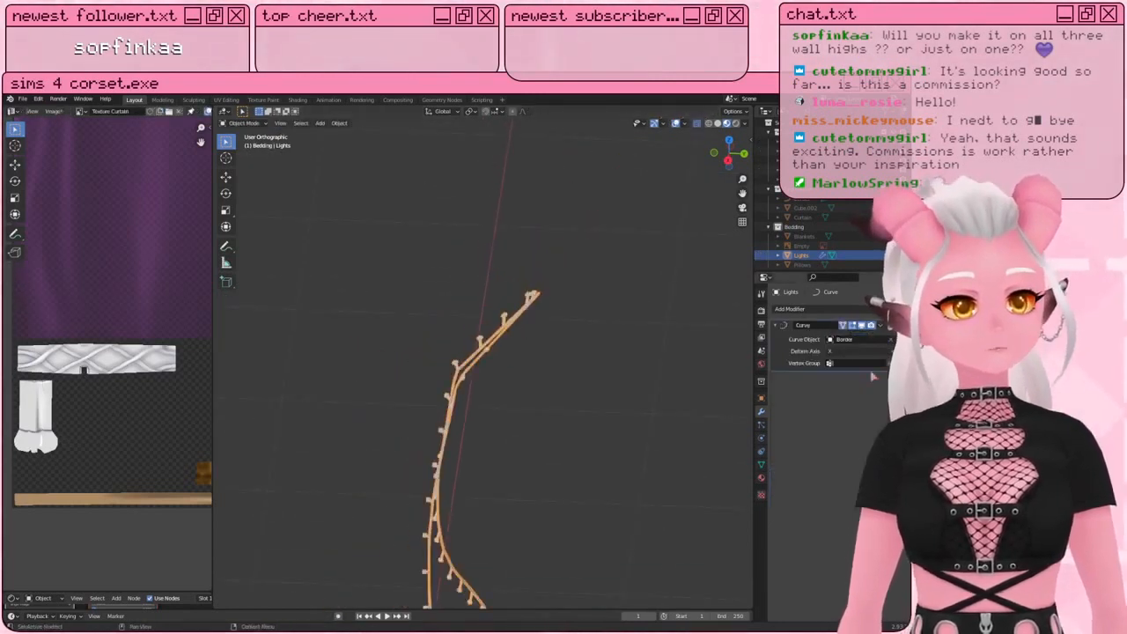
{"action": "left_click", "coordinate": [880, 325]}
{"action": "left_click", "coordinate": [865, 336]}
Step: In Edit Mode, circle-select the outer edge vertices of the flattened bulb on the lower cord and shift them slightly with proportional editing
{"action": "key", "text": "Tab"}
{"action": "scroll", "coordinate": [528, 352], "scroll_direction": "up", "scroll_amount": 8}
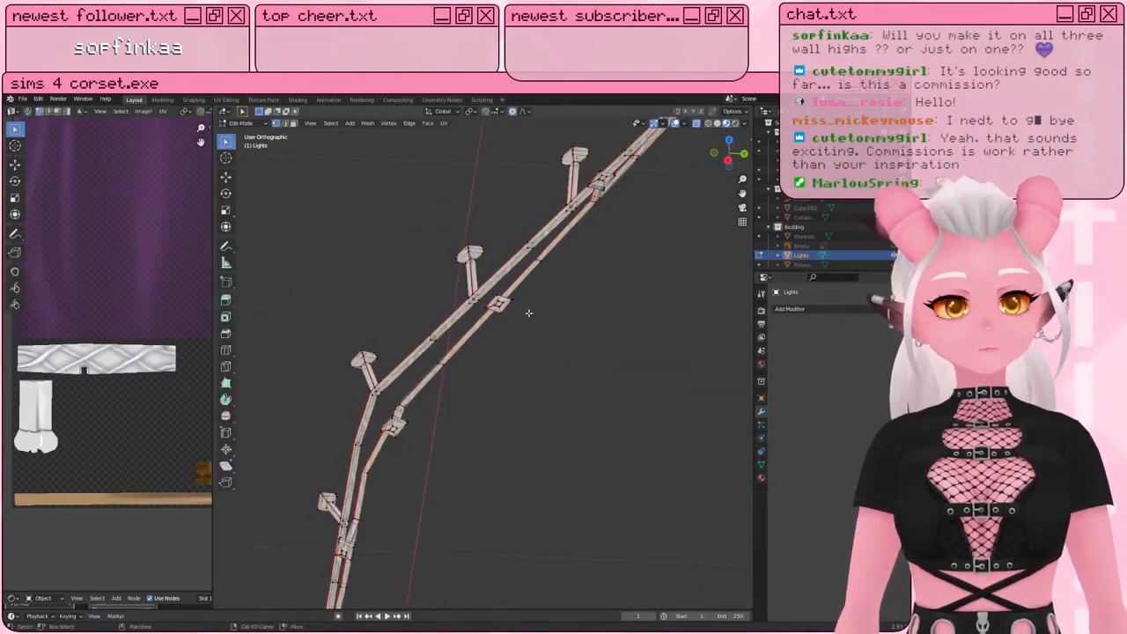
{"action": "scroll", "coordinate": [498, 307], "scroll_direction": "up", "scroll_amount": 3}
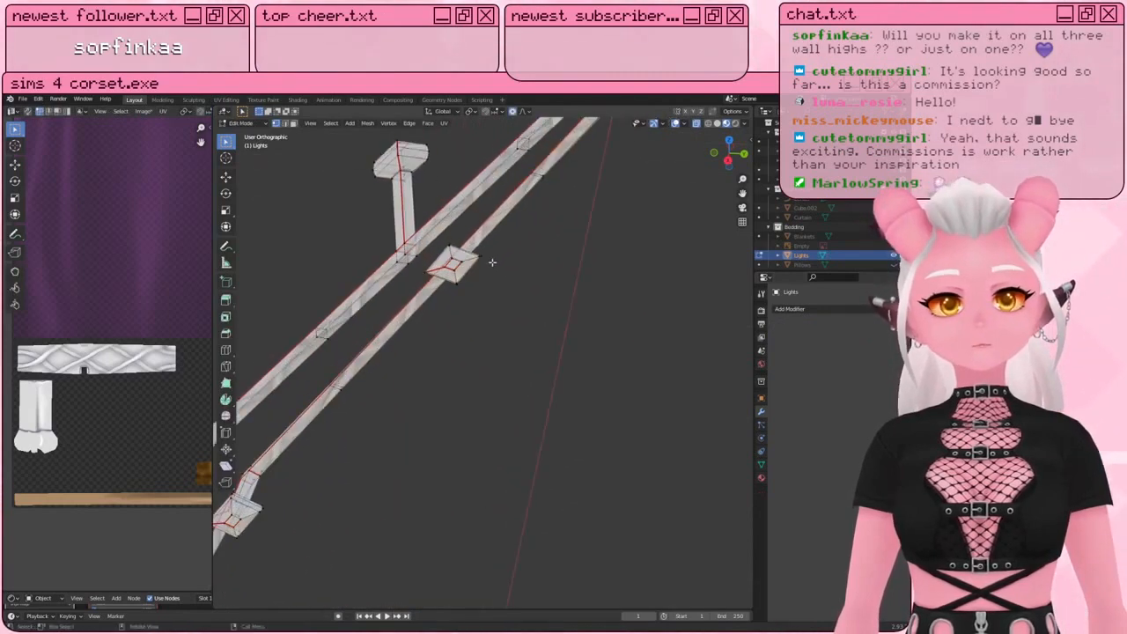
{"action": "key", "text": "c"}
{"action": "left_click_drag", "start_coordinate": [489, 265], "coordinate": [478, 289]}
{"action": "key", "text": "Escape"}
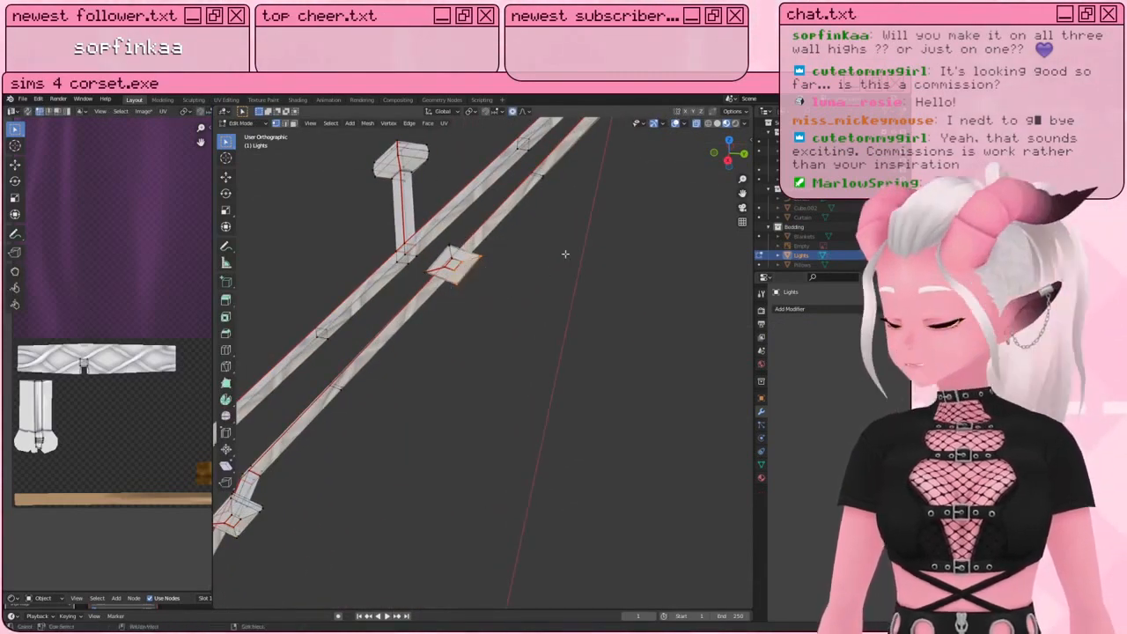
{"action": "key", "text": "g"}
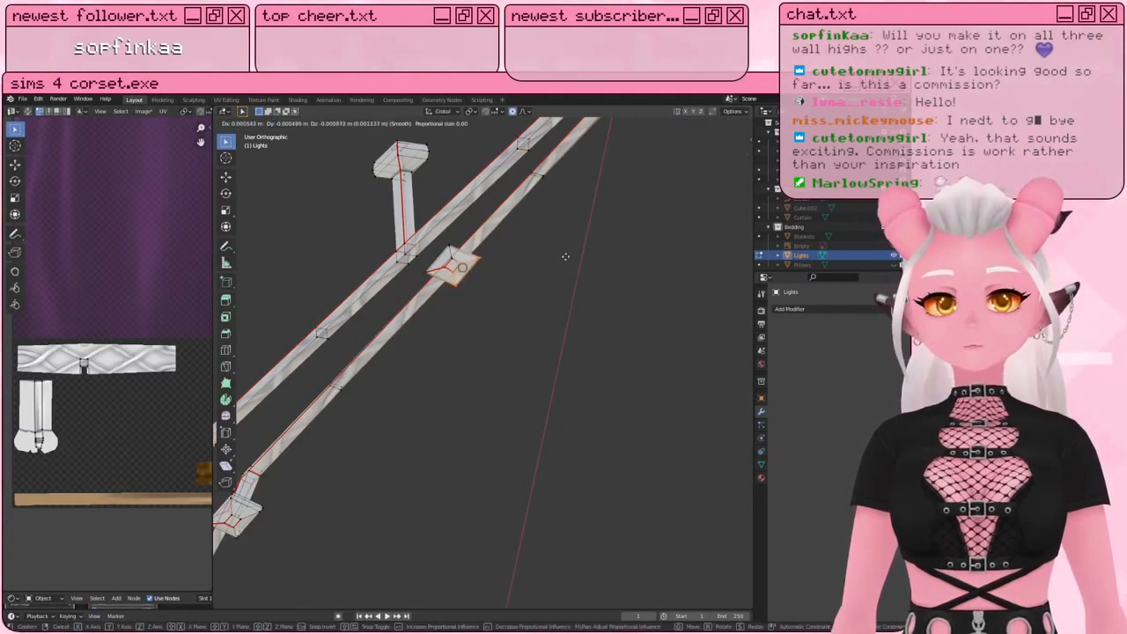
{"action": "left_click", "coordinate": [560, 253]}
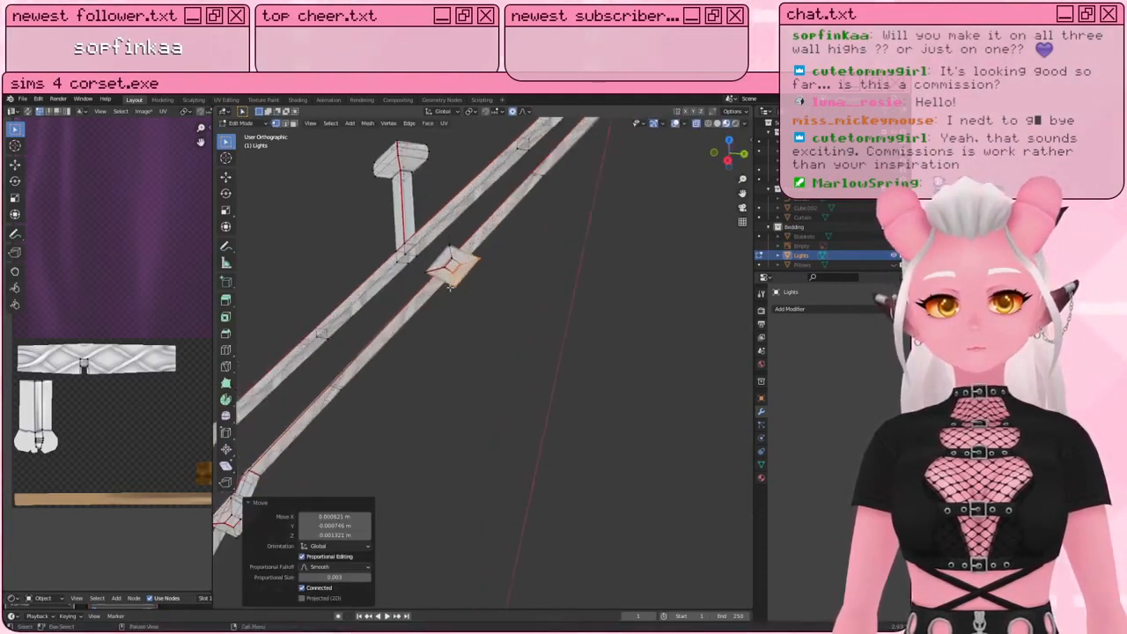
Step: Clear the selection, circle-select the vertices on the same bulb's opposite edge, and shift them slightly
{"action": "key", "text": "a"}
{"action": "key", "text": "alt+a"}
{"action": "key", "text": "c"}
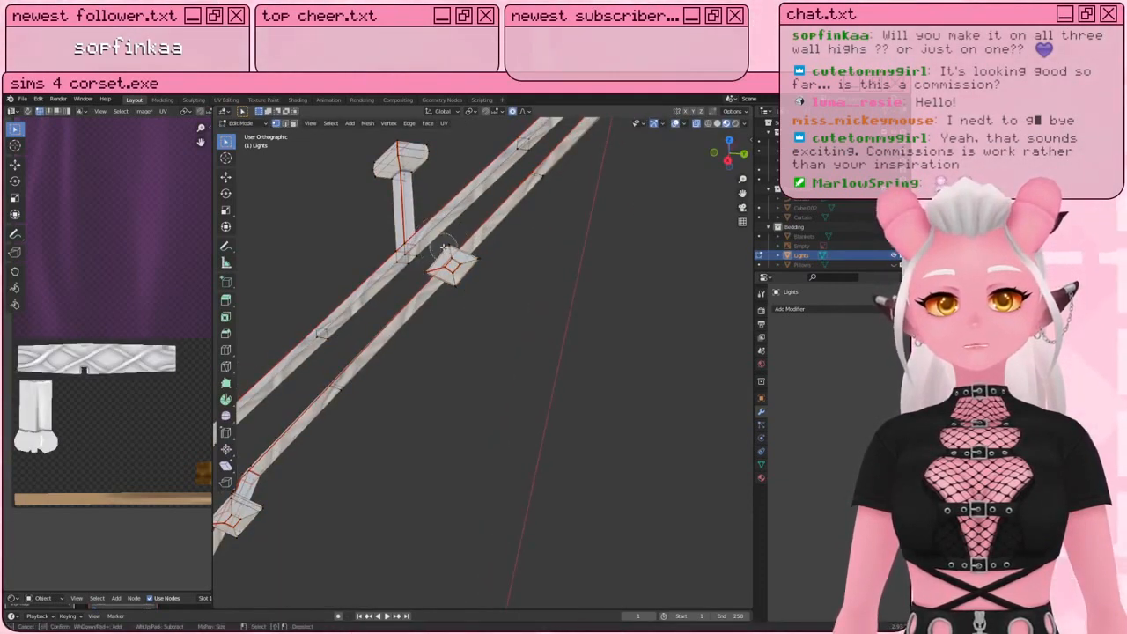
{"action": "left_click_drag", "start_coordinate": [442, 252], "coordinate": [427, 267]}
{"action": "right_click", "coordinate": [426, 267]}
{"action": "key", "text": "g"}
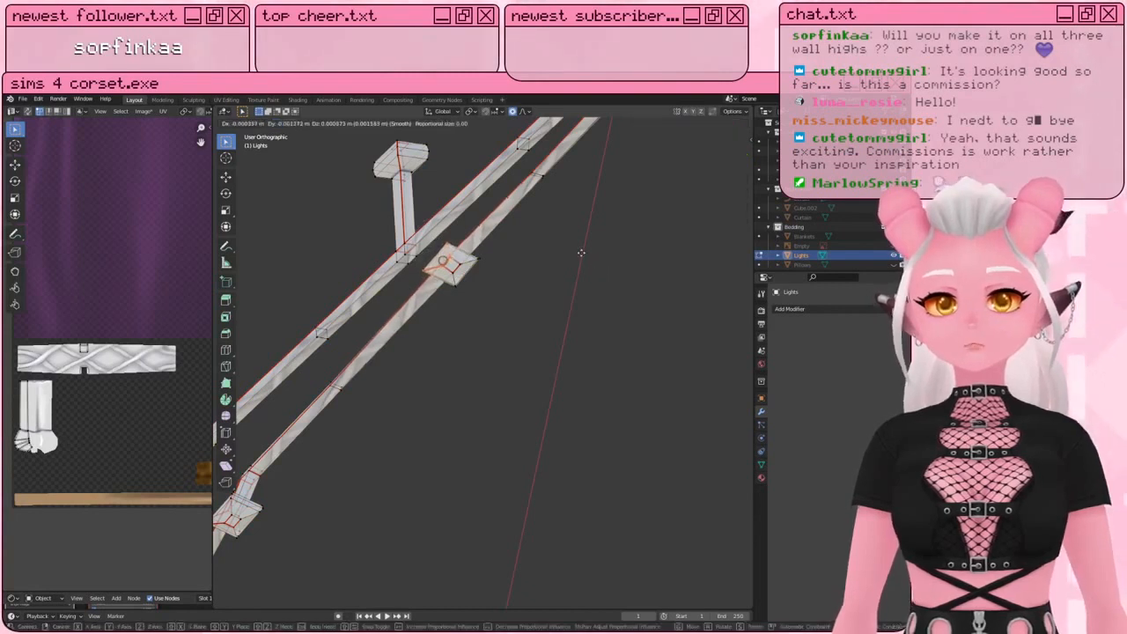
{"action": "left_click", "coordinate": [583, 257]}
Step: Select only the flattened bulb's upper corner and nudge it to even out the outline
{"action": "key", "text": "a"}
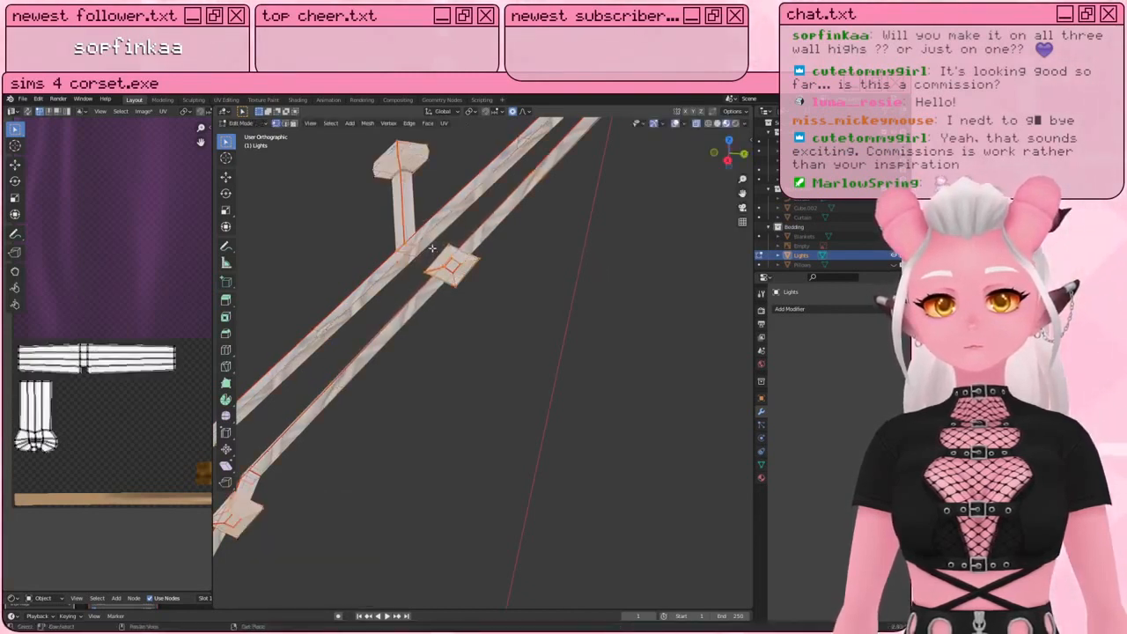
{"action": "right_click", "coordinate": [447, 241]}
{"action": "key", "text": "alt+a"}
{"action": "key", "text": "c"}
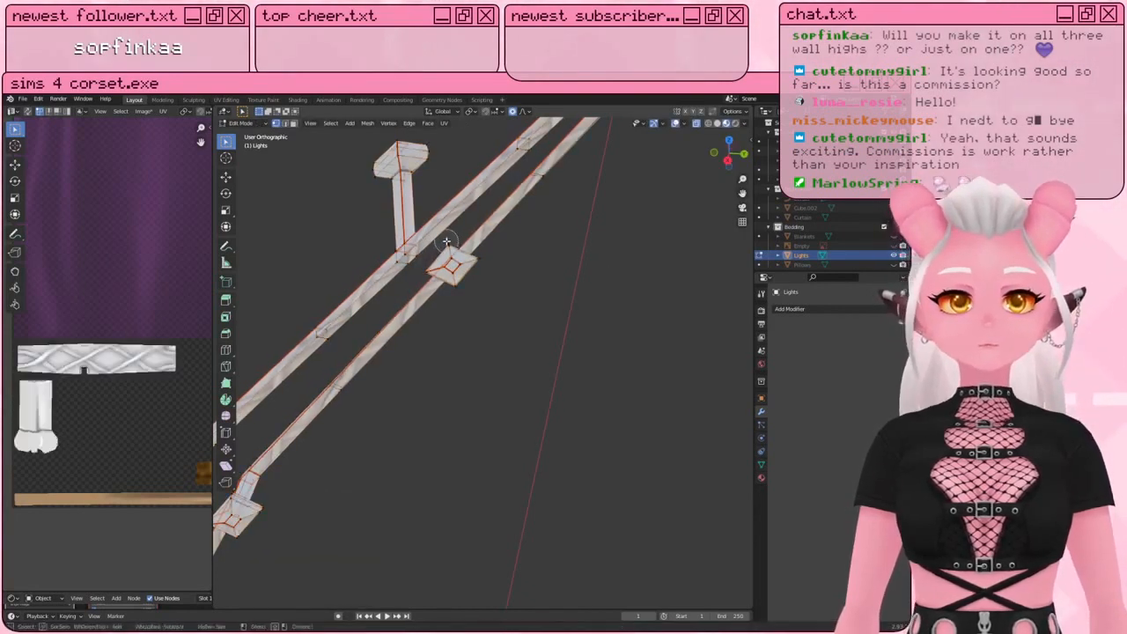
{"action": "left_click", "coordinate": [447, 240]}
{"action": "right_click", "coordinate": [446, 241]}
{"action": "key", "text": "g"}
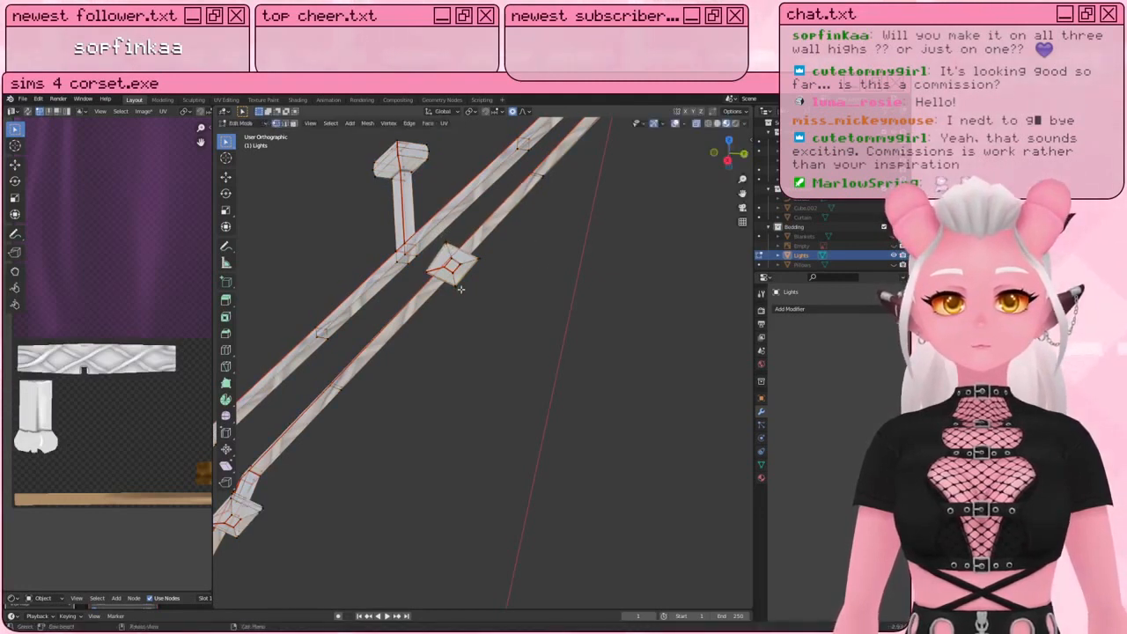
{"action": "left_click", "coordinate": [590, 322]}
Step: Viewing the squashed bulb from a lower angle, select its cord-side edge vertices and move them slightly toward the bulb's centre
{"action": "middle_click_drag", "start_coordinate": [590, 322], "coordinate": [474, 328]}
{"action": "scroll", "coordinate": [475, 346], "scroll_direction": "up", "scroll_amount": 6}
{"action": "left_click", "coordinate": [425, 269]}
{"action": "key", "text": "c"}
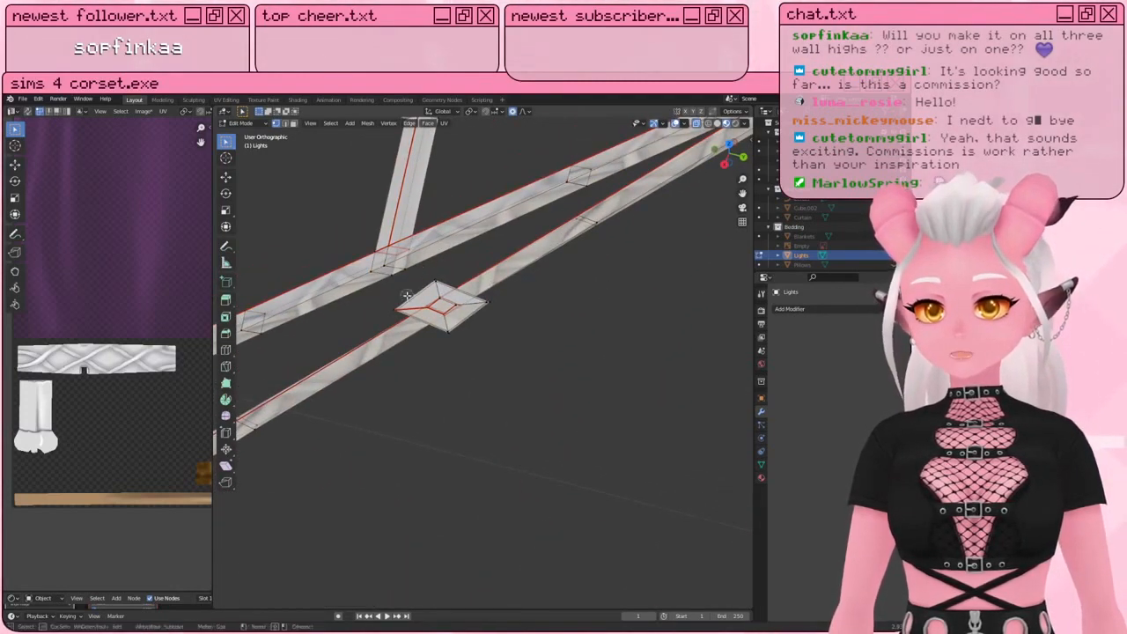
{"action": "left_click_drag", "start_coordinate": [415, 295], "coordinate": [429, 287]}
{"action": "key", "text": "Escape"}
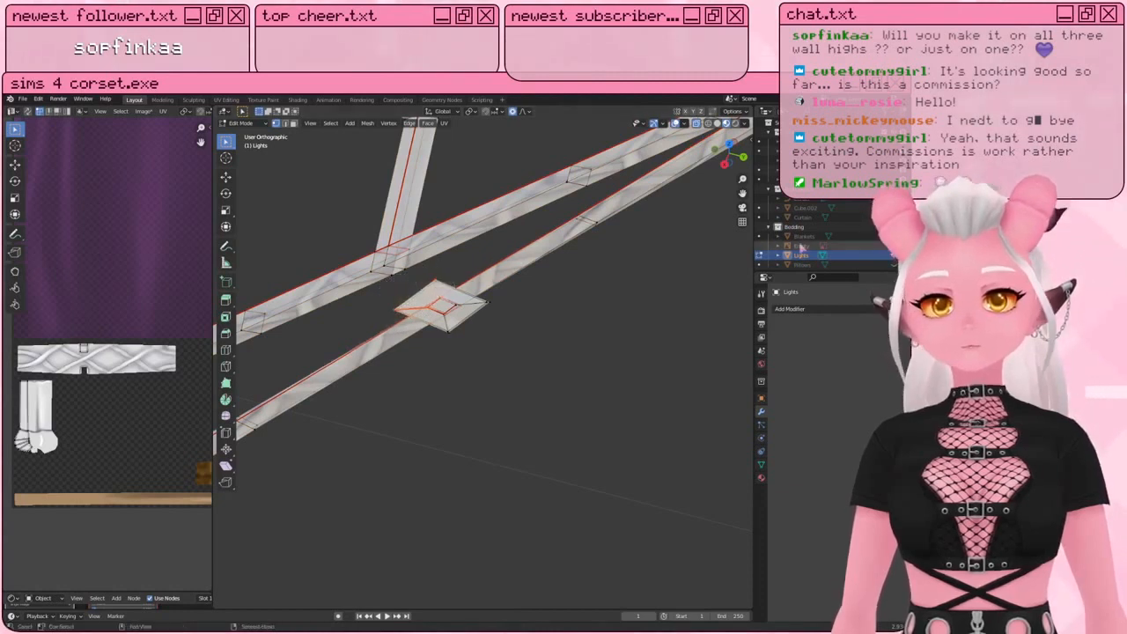
{"action": "key", "text": "g"}
{"action": "left_click", "coordinate": [547, 209]}
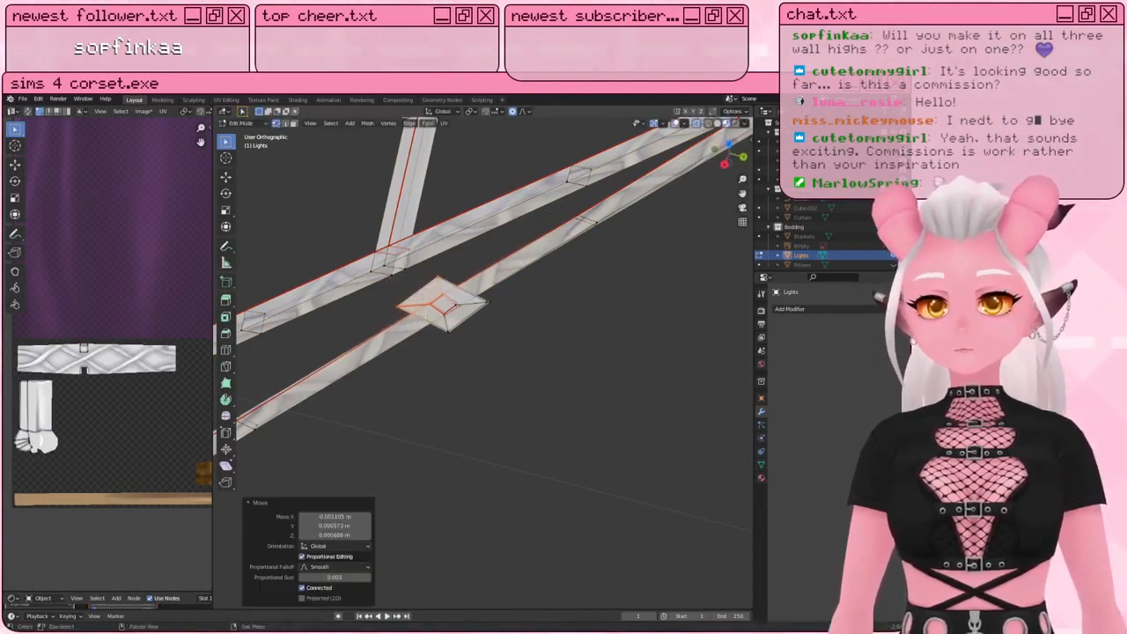
Step: Pull the squashed bulb's upper and lower corners outward one after the other to widen its diamond shape
{"action": "key", "text": "c"}
{"action": "left_click", "coordinate": [438, 274]}
{"action": "key", "text": "Escape"}
{"action": "key", "text": "g"}
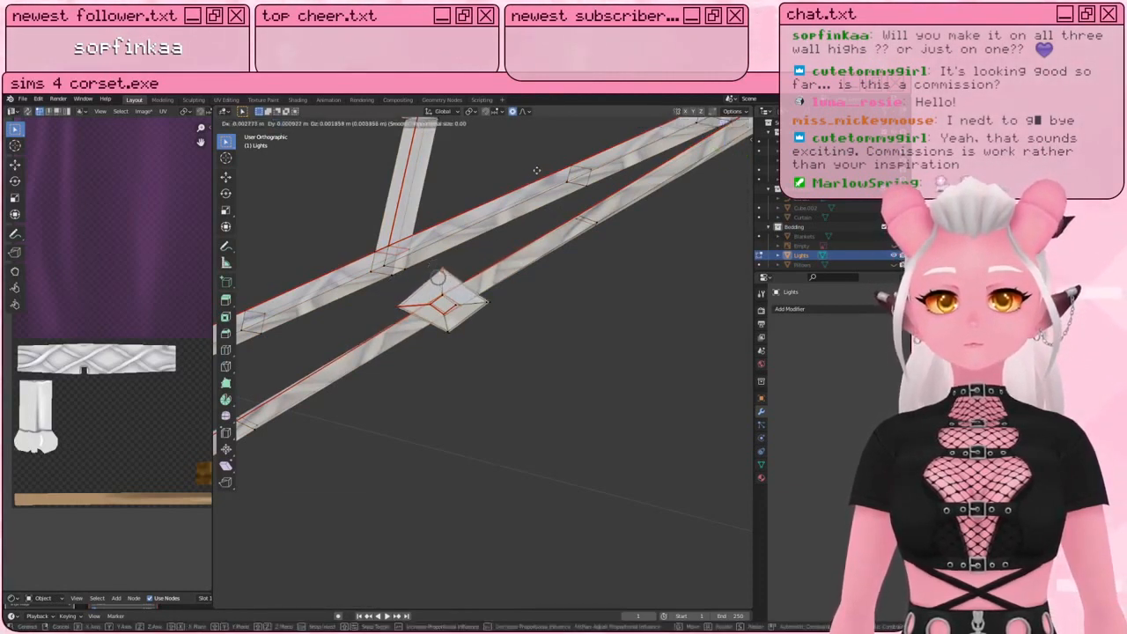
{"action": "left_click", "coordinate": [458, 368]}
{"action": "key", "text": "c"}
{"action": "left_click", "coordinate": [456, 340]}
{"action": "key", "text": "Escape"}
{"action": "key", "text": "g"}
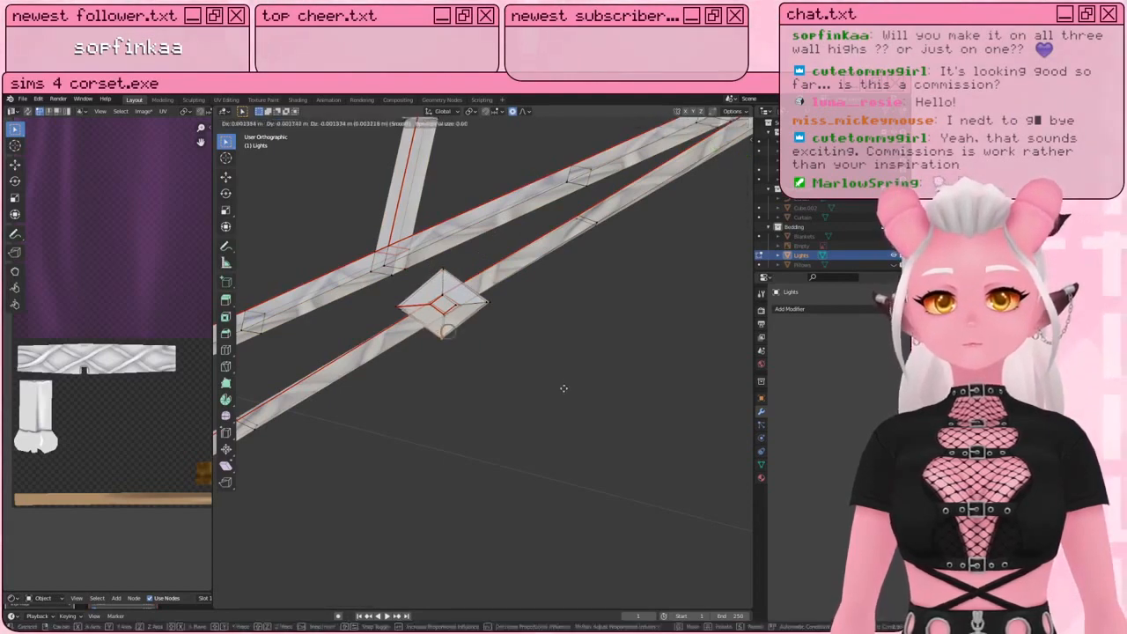
{"action": "left_click", "coordinate": [585, 415]}
Step: On the flattened bulb near the cord's tip, select the elongated side's vertices and pull them in toward the bulb's centre
{"action": "scroll", "coordinate": [564, 347], "scroll_direction": "down", "scroll_amount": 5}
{"action": "key", "text": "a"}
{"action": "key", "text": "a"}
{"action": "middle_click_drag", "start_coordinate": [540, 344], "coordinate": [465, 401]}
{"action": "scroll", "coordinate": [507, 397], "scroll_direction": "up", "scroll_amount": 3}
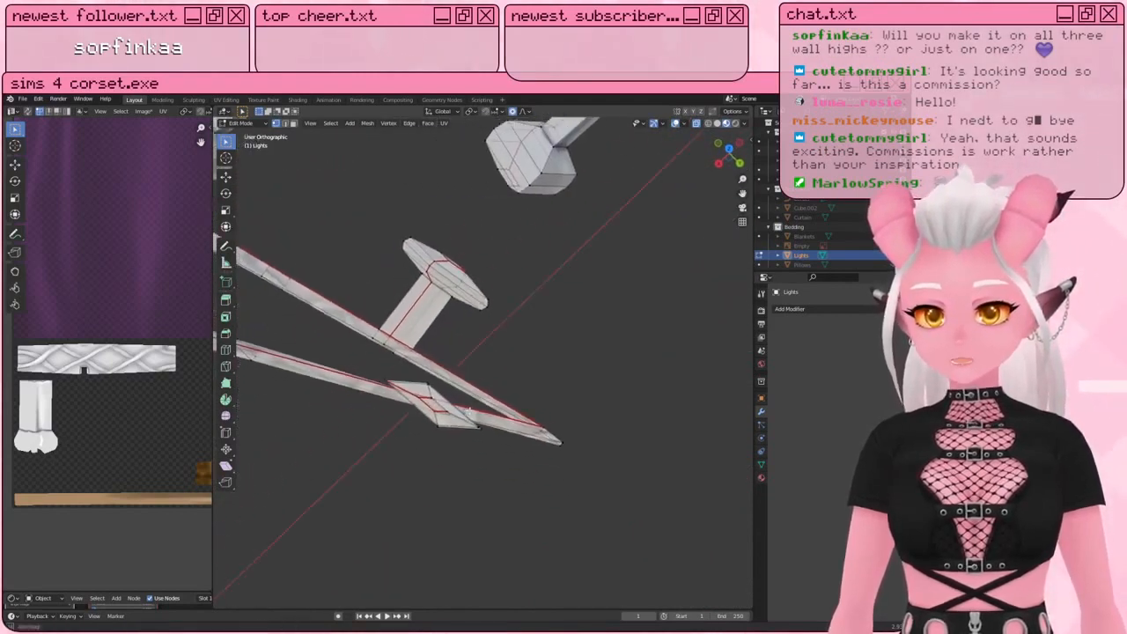
{"action": "key", "text": "a"}
{"action": "key", "text": "a"}
{"action": "key", "text": "c"}
{"action": "left_click", "coordinate": [412, 382]}
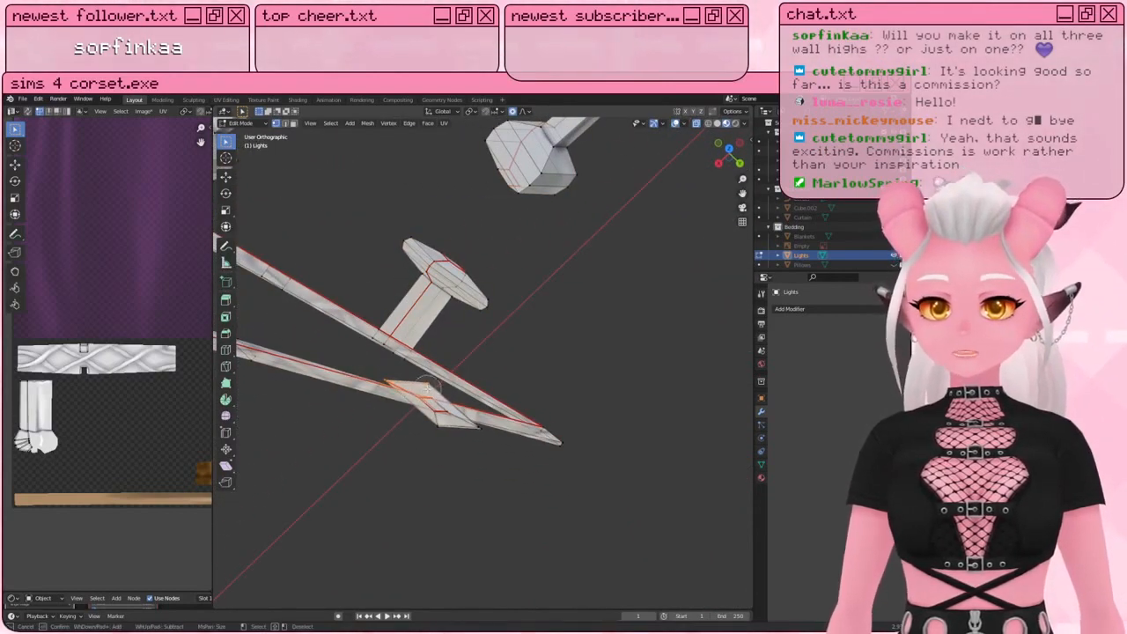
{"action": "key", "text": "Escape"}
{"action": "key", "text": "g"}
{"action": "scroll", "coordinate": [577, 377], "scroll_direction": "up", "scroll_amount": 5}
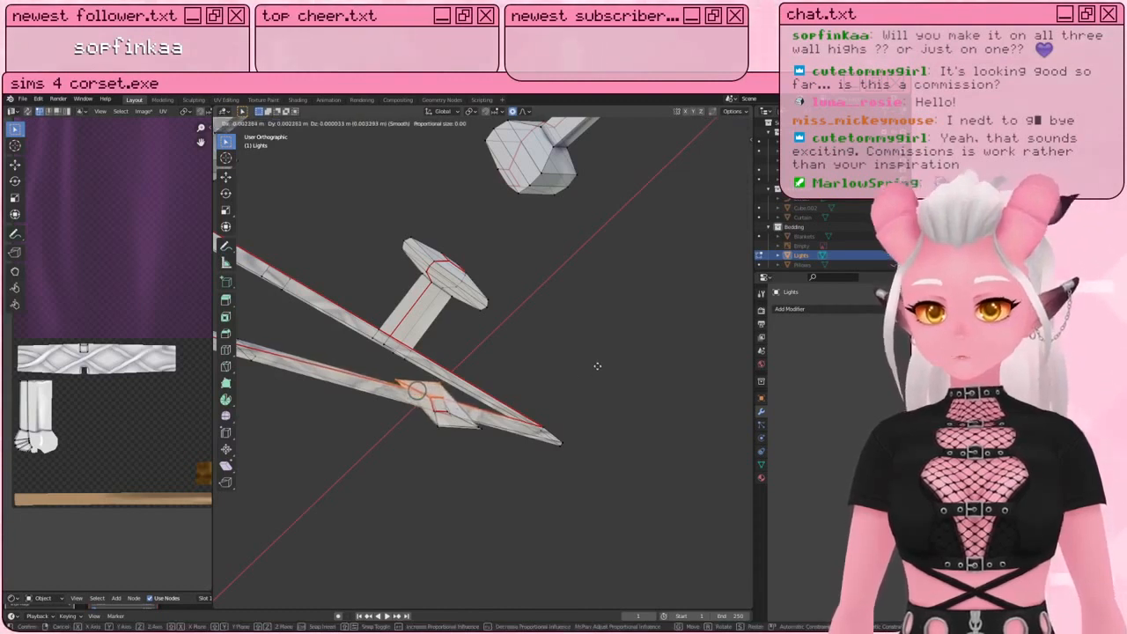
{"action": "left_click", "coordinate": [597, 366]}
Step: Select the lower corner of the bulb near the cord's tip and pull it outward to widen the bulb
{"action": "key", "text": "a"}
{"action": "key", "text": "a"}
{"action": "key", "text": "c"}
{"action": "key", "text": "Escape"}
{"action": "key", "text": "g"}
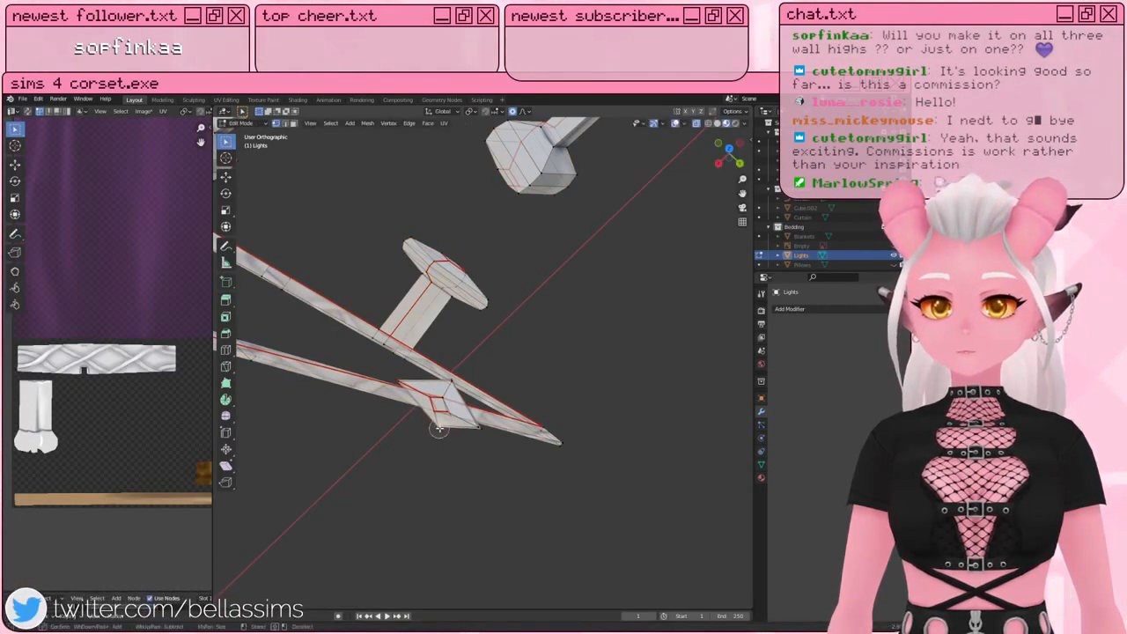
{"action": "left_click", "coordinate": [462, 456]}
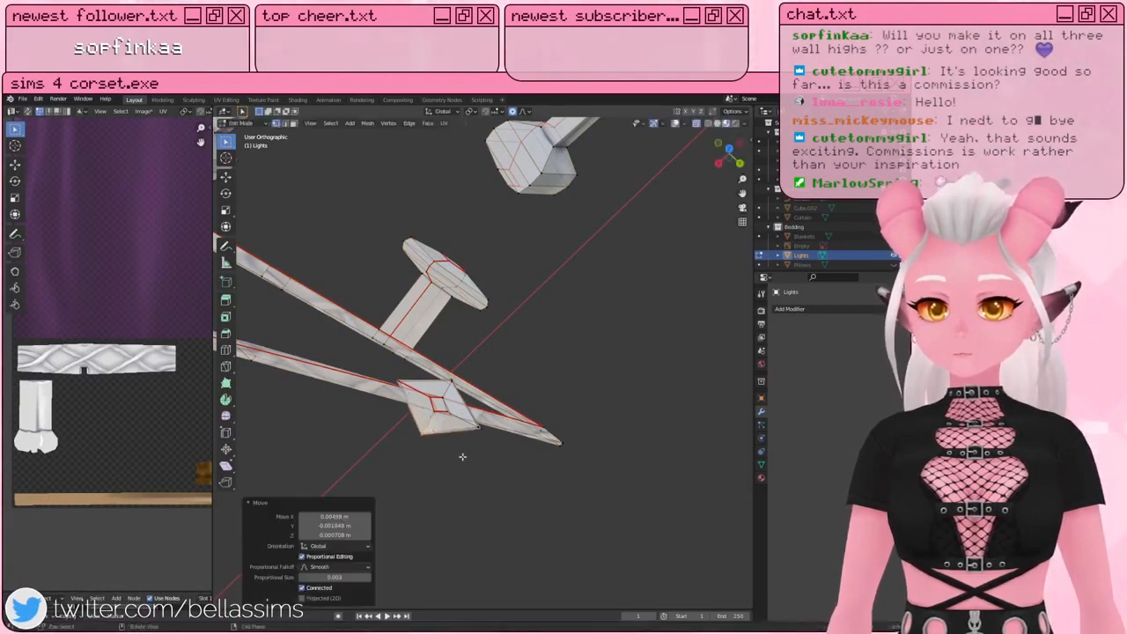
Step: From the opposite side of the lights, select the outer edge of the flat bulb near the tip and move it downward
{"action": "scroll", "coordinate": [482, 344], "scroll_direction": "down", "scroll_amount": 9}
{"action": "left_click", "coordinate": [508, 360]}
{"action": "middle_click_drag", "start_coordinate": [508, 359], "coordinate": [416, 364]}
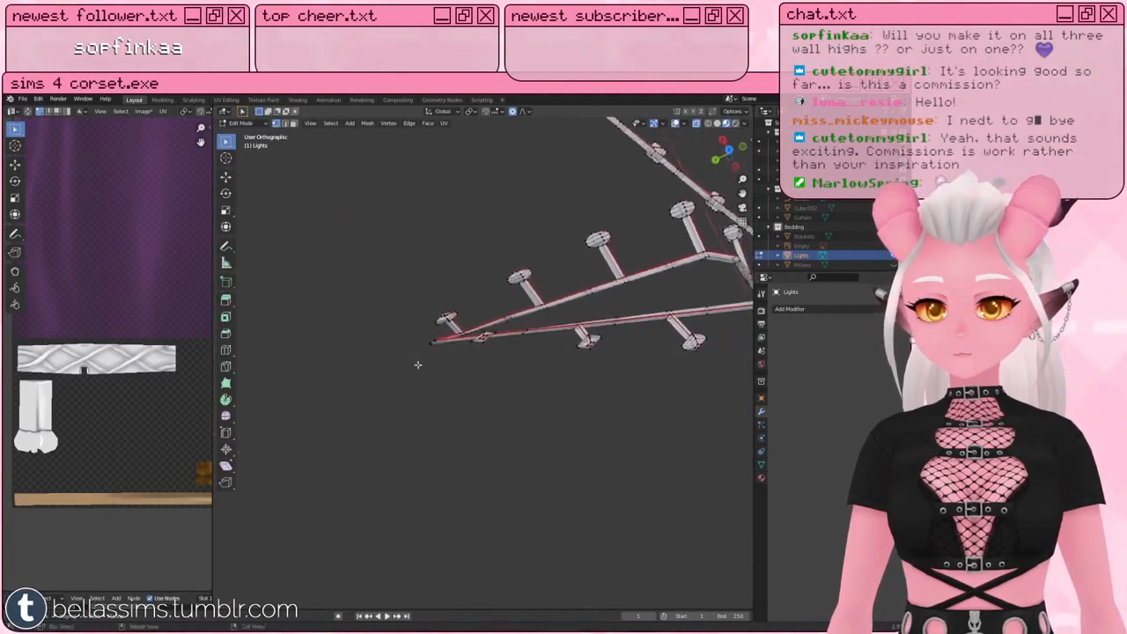
{"action": "scroll", "coordinate": [511, 331], "scroll_direction": "up", "scroll_amount": 9}
{"action": "middle_click_drag", "start_coordinate": [556, 308], "coordinate": [548, 331]}
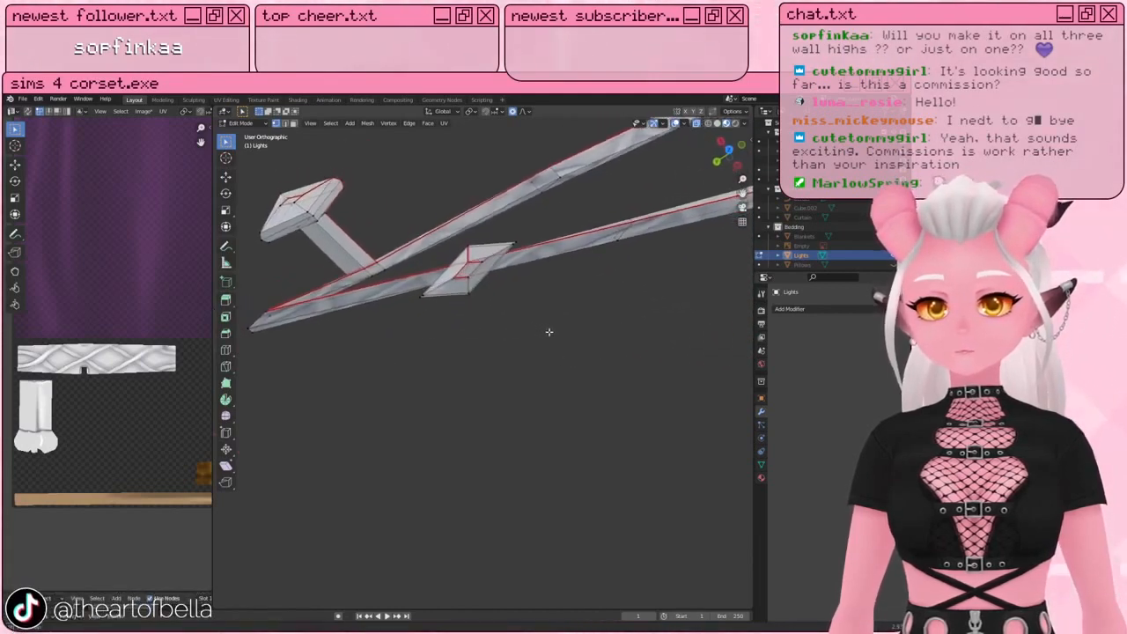
{"action": "scroll", "coordinate": [519, 255], "scroll_direction": "down", "scroll_amount": 7}
{"action": "left_click_drag", "start_coordinate": [513, 266], "coordinate": [487, 300]}
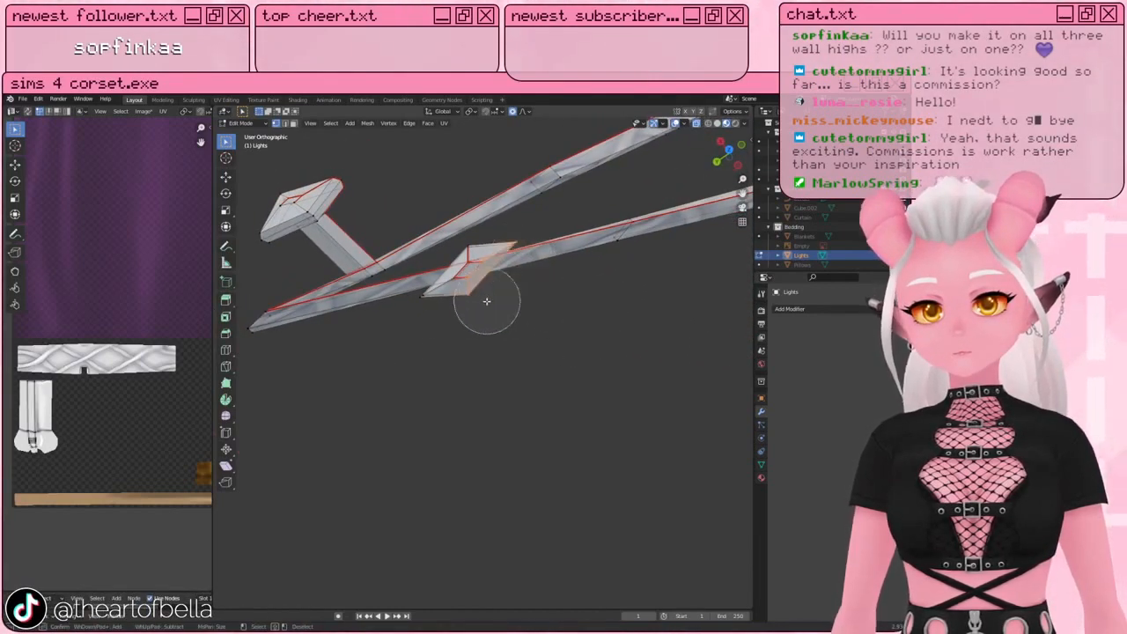
{"action": "right_click", "coordinate": [487, 300]}
{"action": "key", "text": "g"}
{"action": "left_click", "coordinate": [528, 358]}
Step: Stretch this bulb vertically by pulling its upper corner up and its lower corner down
{"action": "key", "text": "a"}
{"action": "key", "text": "a"}
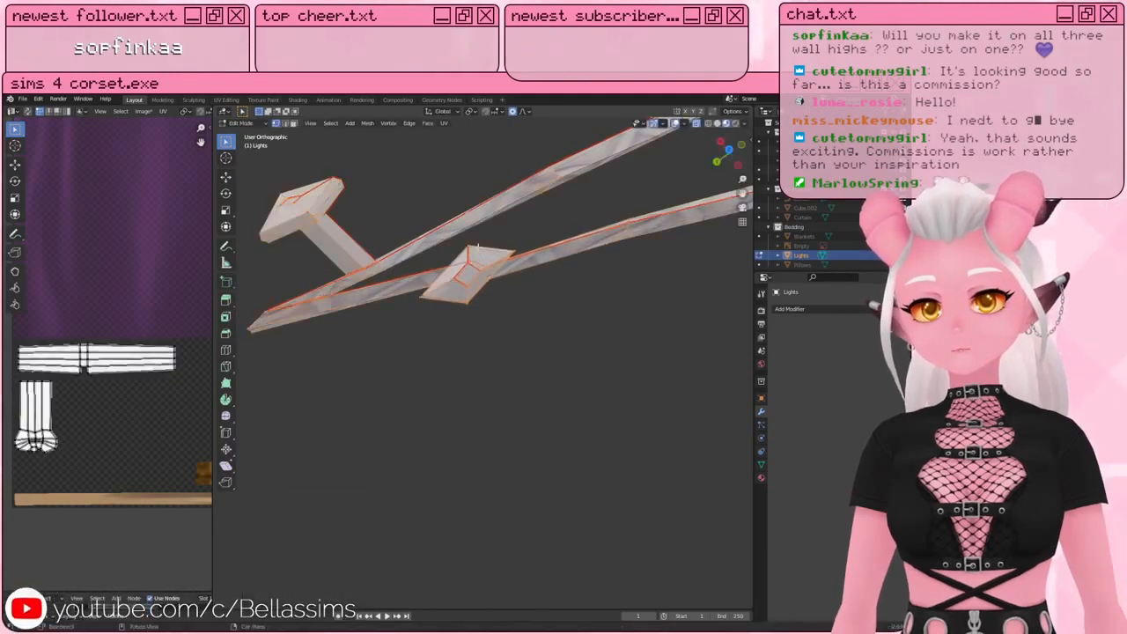
{"action": "key", "text": "g"}
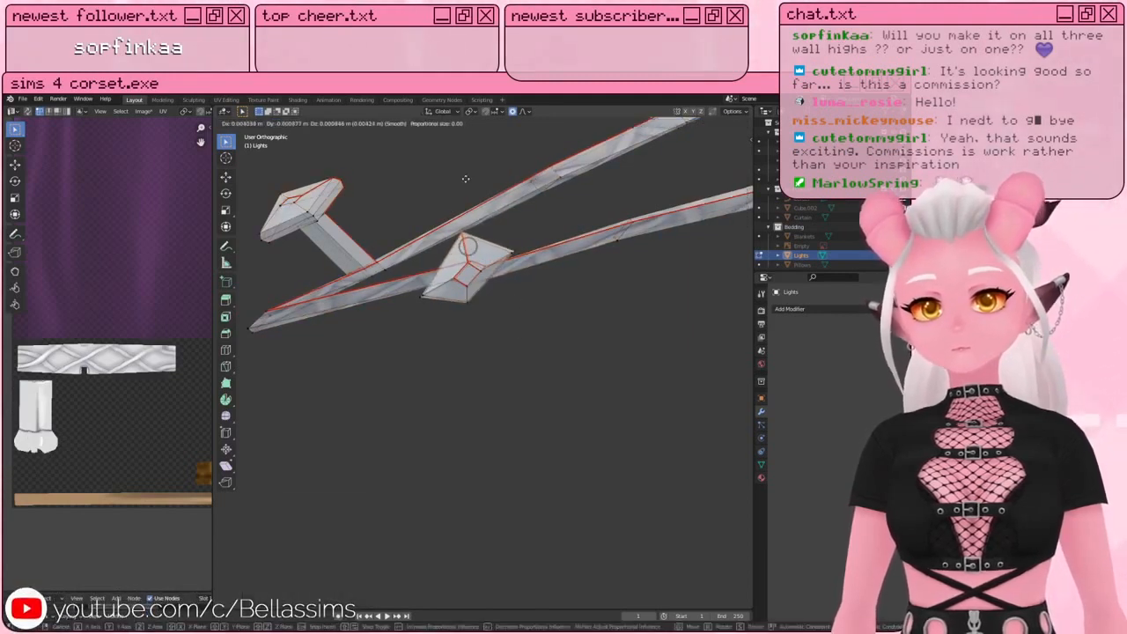
{"action": "left_click", "coordinate": [626, 383]}
Step: Adjust the bulb's two remaining side corners individually to square up its diamond outline
{"action": "left_click", "coordinate": [425, 300]}
{"action": "key", "text": "g"}
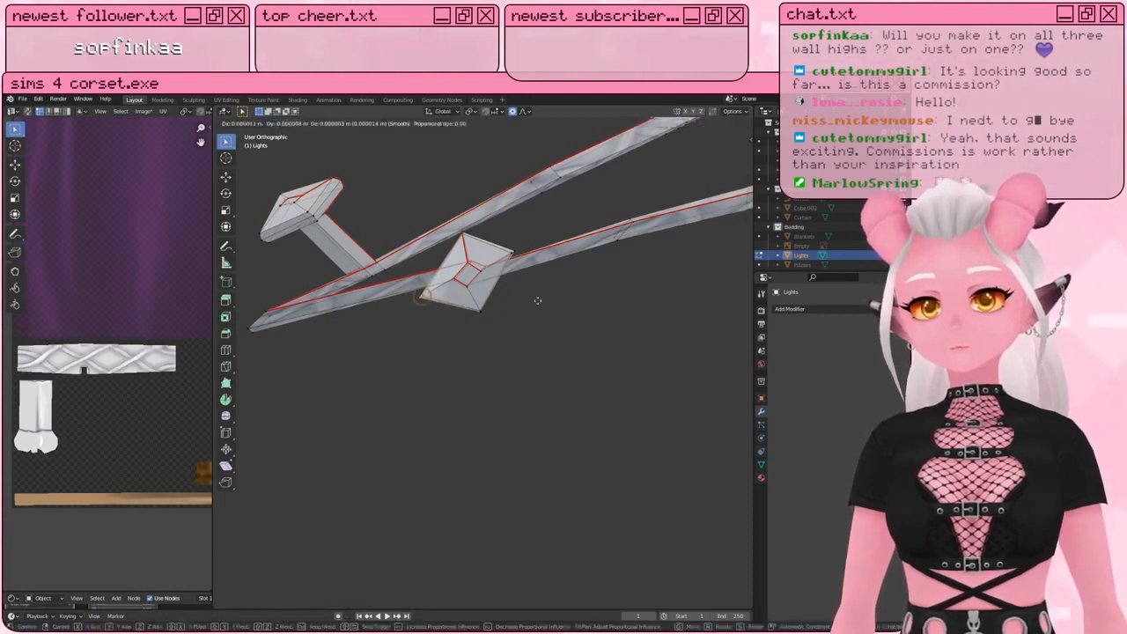
{"action": "left_click", "coordinate": [531, 292]}
{"action": "left_click", "coordinate": [512, 248]}
{"action": "key", "text": "g"}
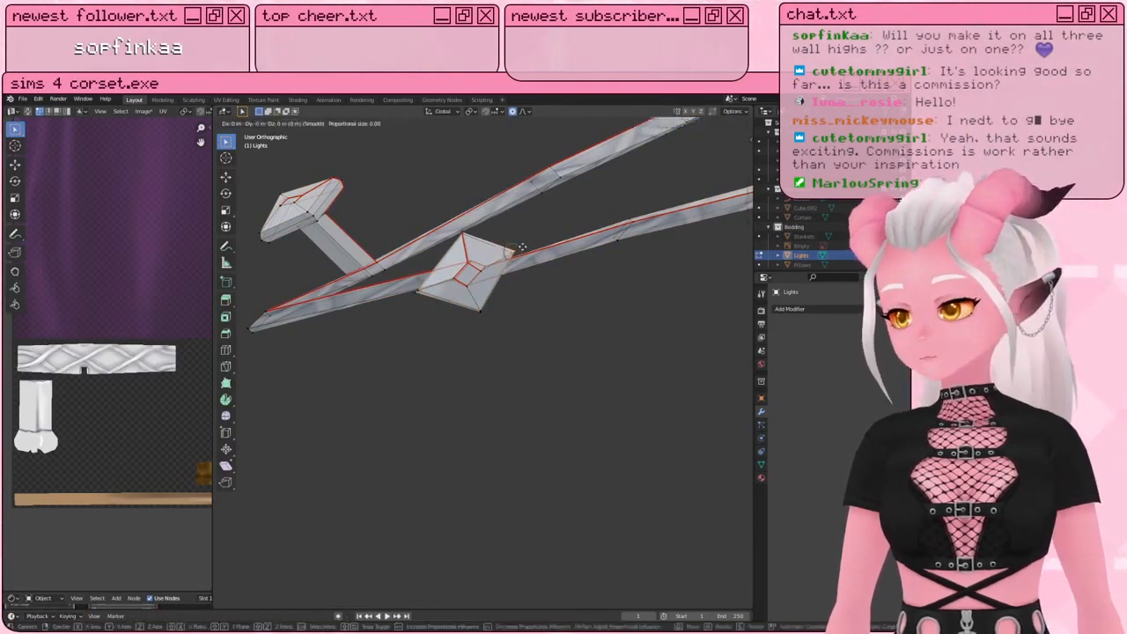
{"action": "left_click", "coordinate": [568, 286]}
Step: Select the lower side of the flattened diamond bulb on the lower cord and pull it outward
{"action": "middle_click_drag", "start_coordinate": [401, 318], "coordinate": [580, 338]}
{"action": "middle_click_drag", "start_coordinate": [653, 368], "coordinate": [561, 330], "text": "shift"}
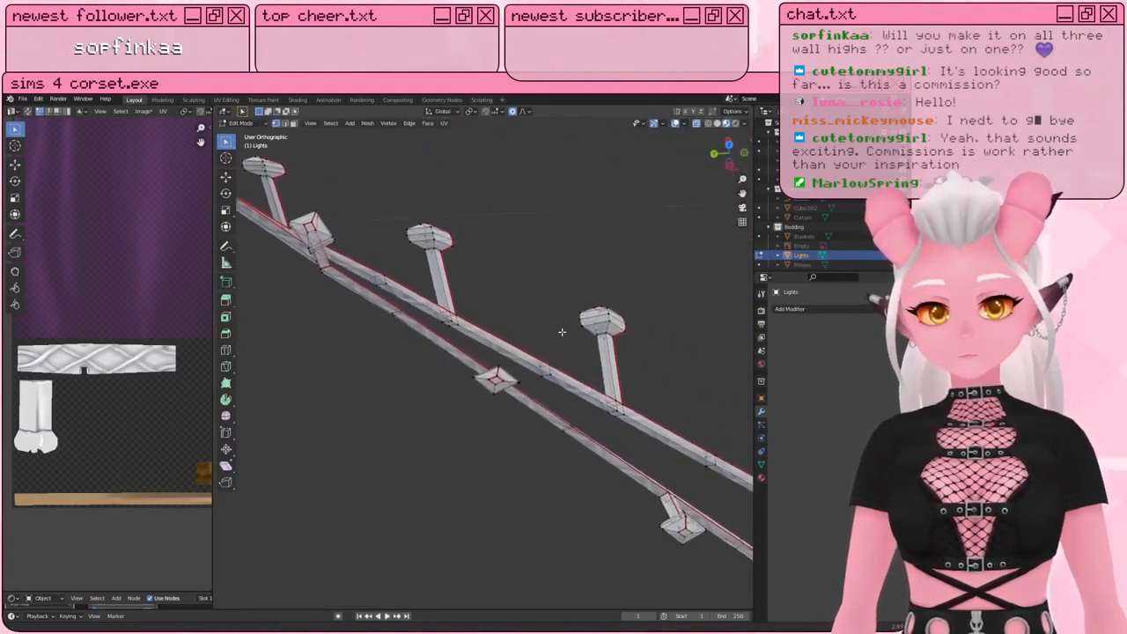
{"action": "scroll", "coordinate": [526, 362], "scroll_direction": "up", "scroll_amount": 4}
{"action": "left_click_drag", "start_coordinate": [539, 405], "coordinate": [495, 428]}
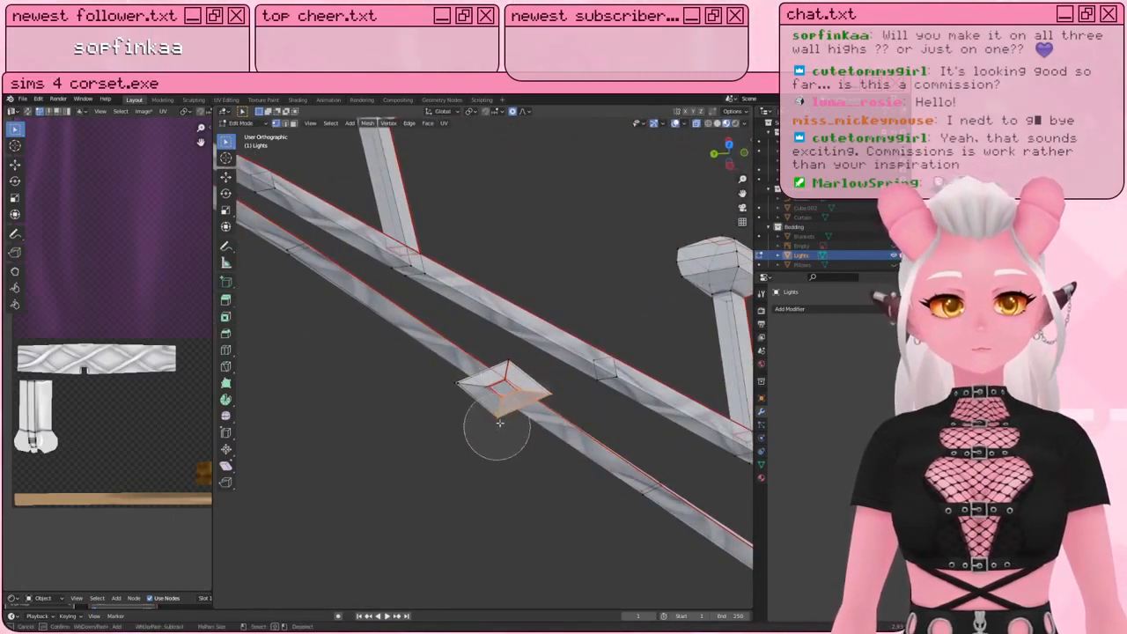
{"action": "right_click", "coordinate": [496, 428]}
{"action": "key", "text": "shift+g"}
{"action": "key", "text": "g"}
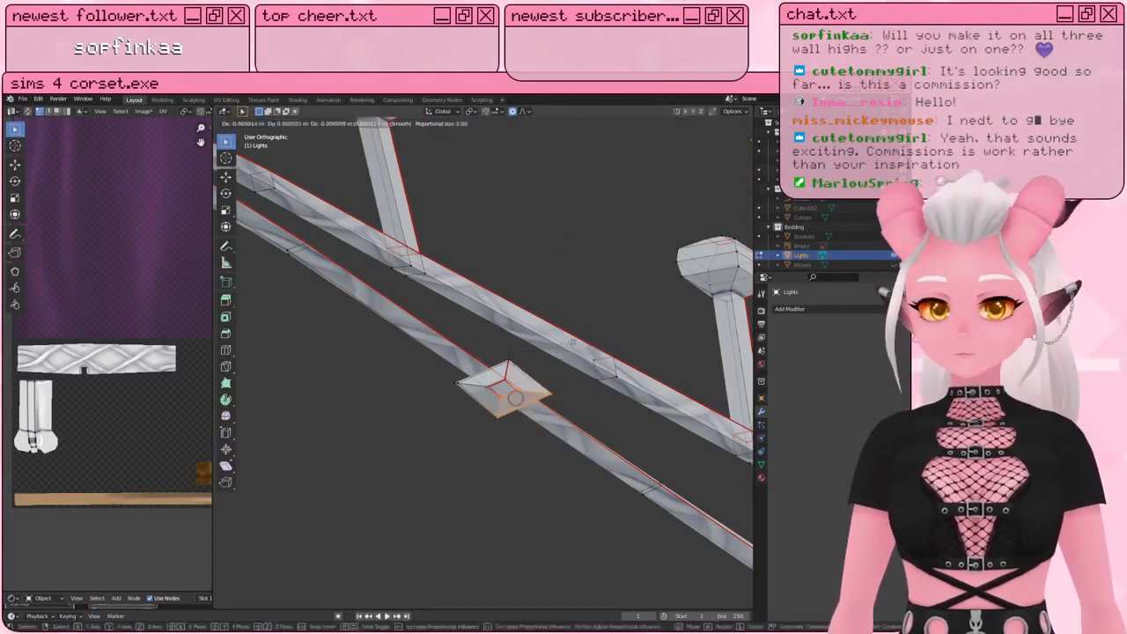
{"action": "left_click", "coordinate": [558, 361]}
Step: Adjust the bulb's right, upper and left corners individually to widen its diamond outline
{"action": "key", "text": "a"}
{"action": "key", "text": "a"}
{"action": "key", "text": "c"}
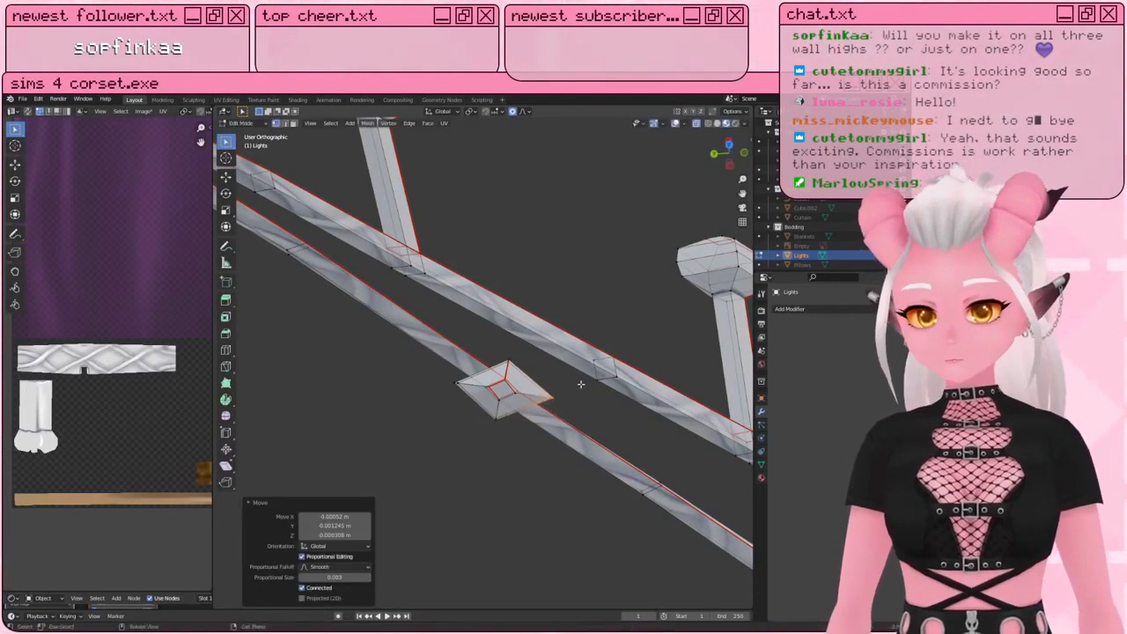
{"action": "key", "text": "c"}
{"action": "key", "text": "g"}
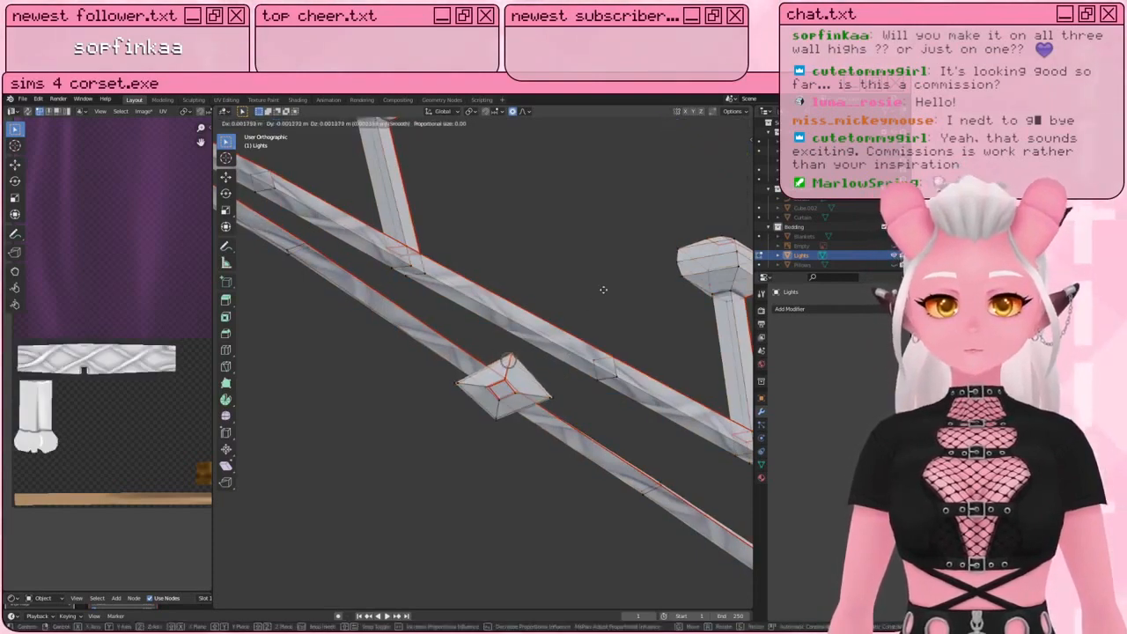
{"action": "left_click", "coordinate": [603, 290]}
{"action": "key", "text": "c"}
{"action": "key", "text": "g"}
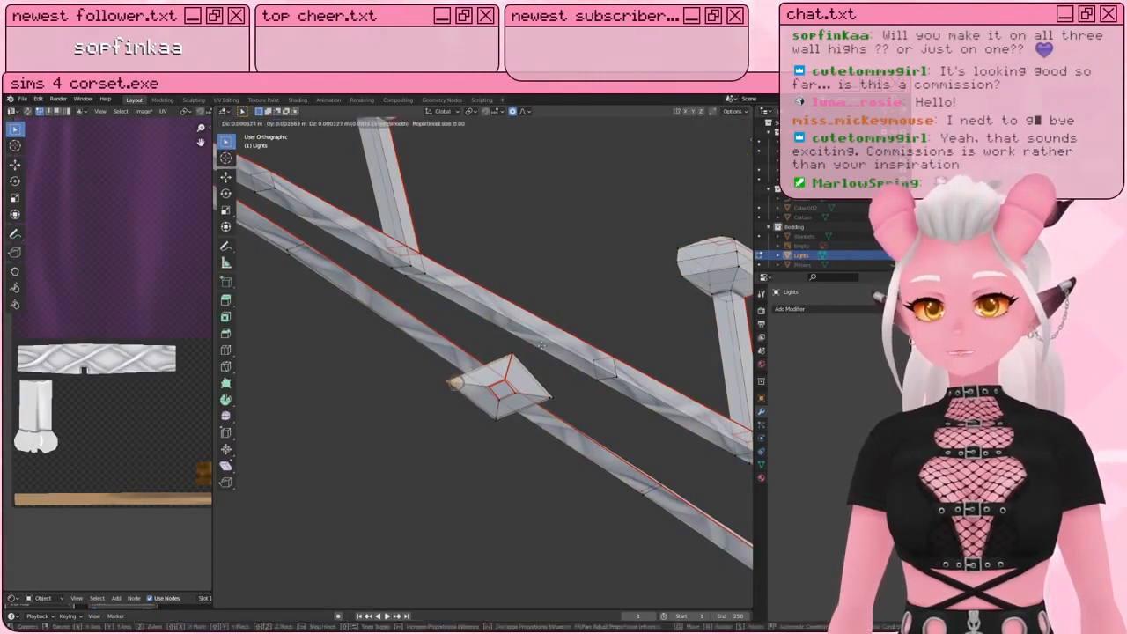
{"action": "left_click", "coordinate": [610, 357]}
Step: Pull the bulb's lower corner down and its upper corner up to make the diamond taller
{"action": "key", "text": "a"}
{"action": "key", "text": "a"}
{"action": "key", "text": "c"}
{"action": "left_click", "coordinate": [498, 419]}
{"action": "right_click", "coordinate": [622, 333]}
{"action": "key", "text": "g"}
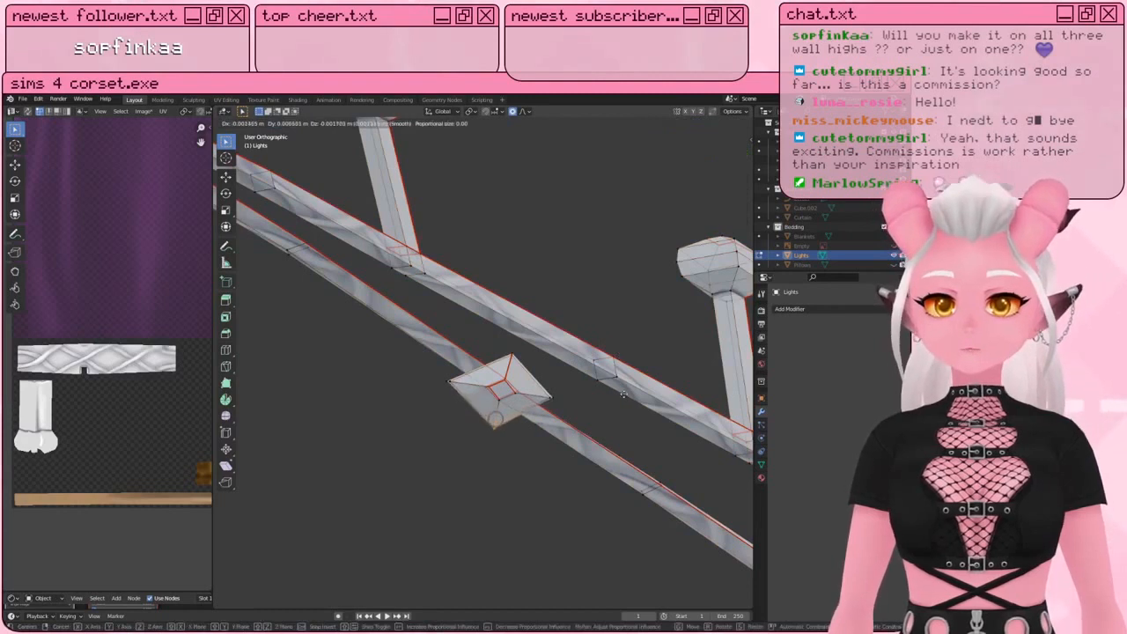
{"action": "left_click", "coordinate": [622, 394]}
{"action": "key", "text": "c"}
{"action": "key", "text": "g"}
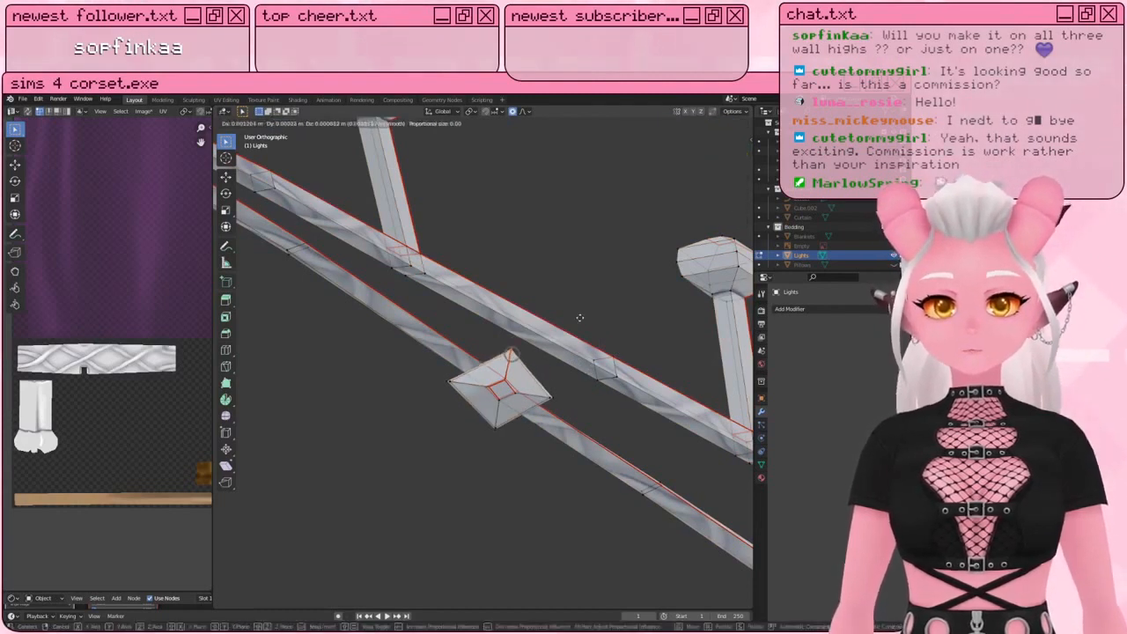
{"action": "left_click", "coordinate": [592, 369]}
Step: Find the Shortcut VUr add-on in the viewport sidebar and start its on-screen key display
{"action": "left_click", "coordinate": [747, 138]}
{"action": "left_click", "coordinate": [748, 138]}
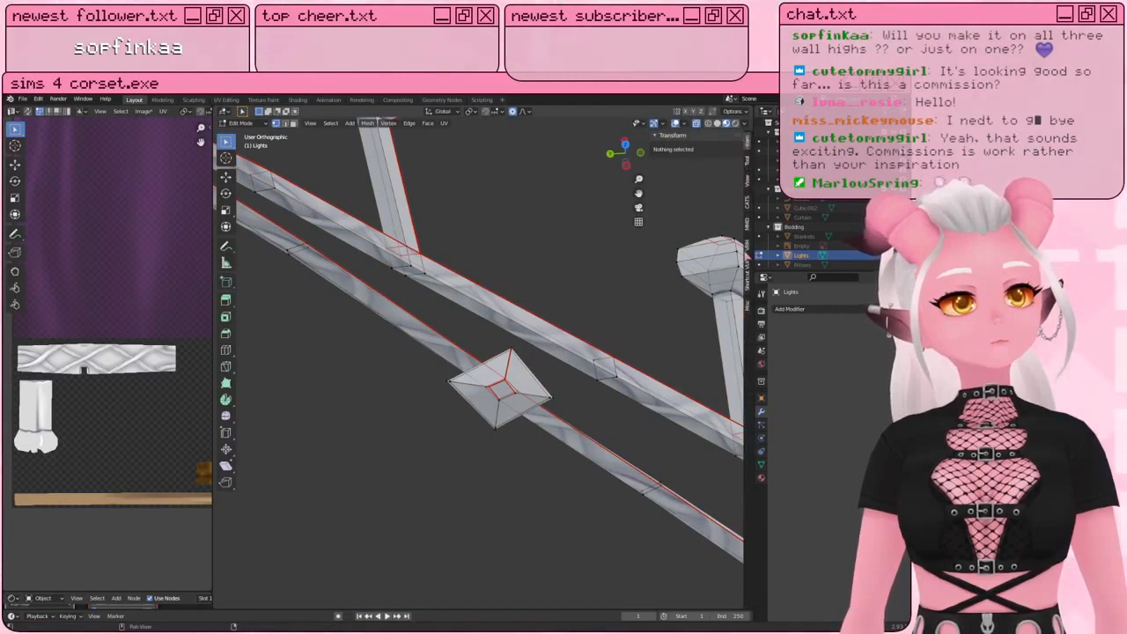
{"action": "left_click", "coordinate": [751, 313]}
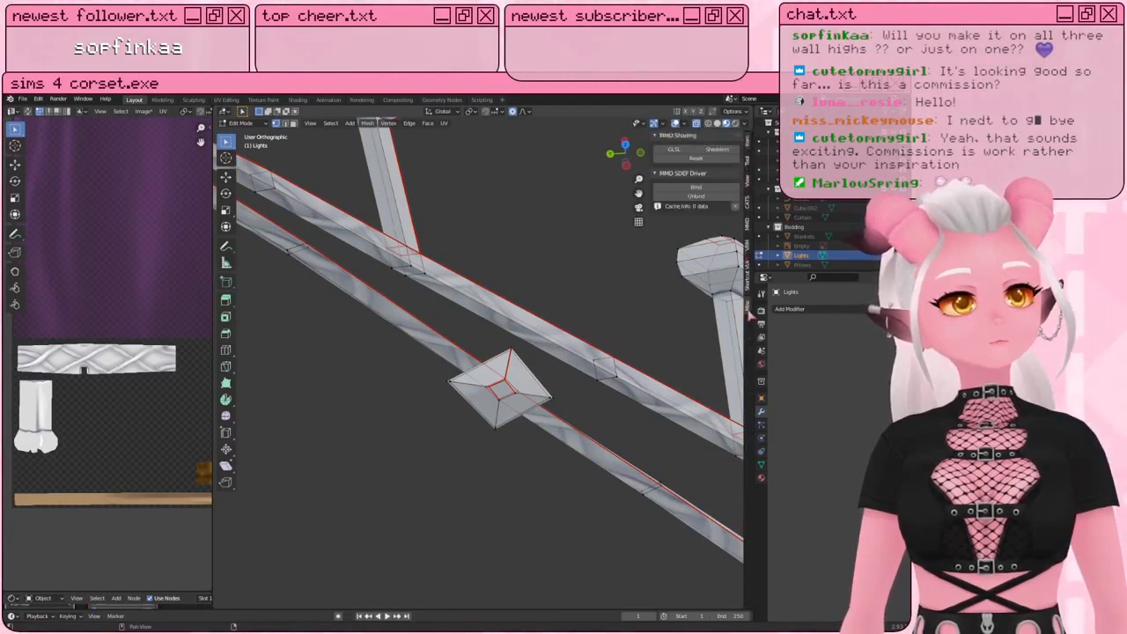
{"action": "left_click", "coordinate": [750, 148]}
{"action": "key", "text": "Tab"}
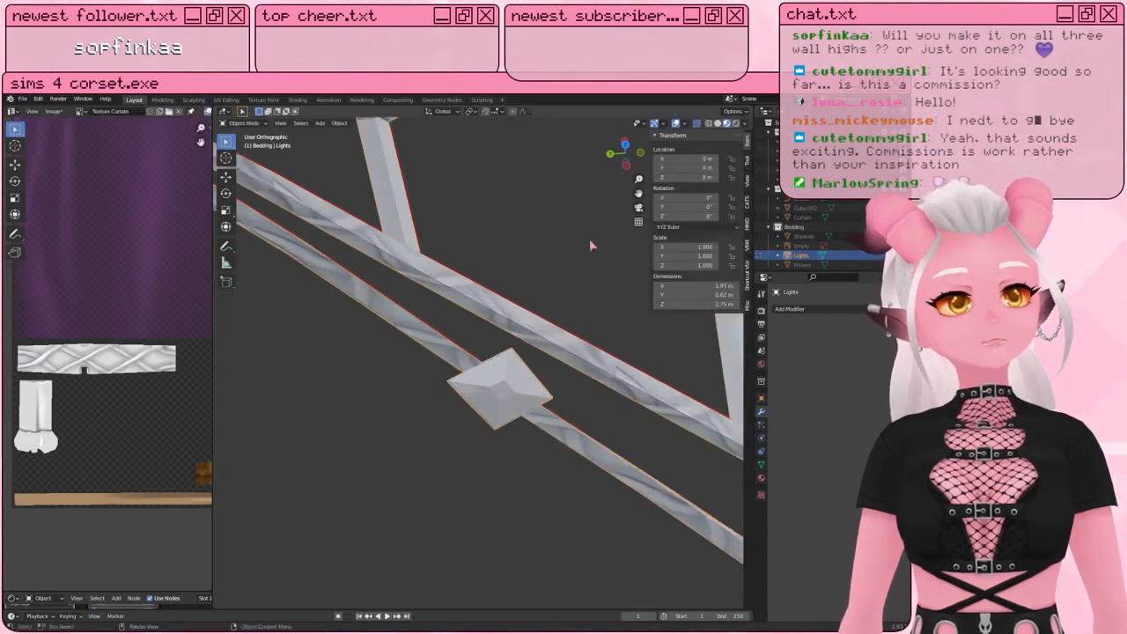
{"action": "left_click", "coordinate": [748, 160]}
{"action": "left_click", "coordinate": [750, 182]}
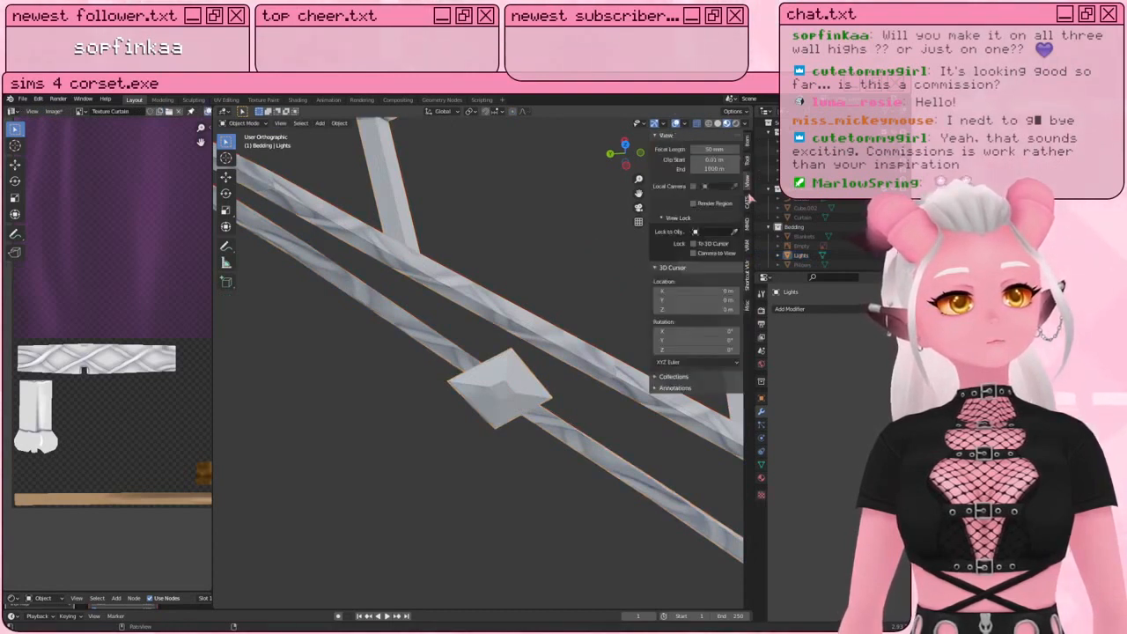
{"action": "left_click", "coordinate": [750, 200]}
{"action": "left_click", "coordinate": [748, 224]}
{"action": "left_click", "coordinate": [749, 248]}
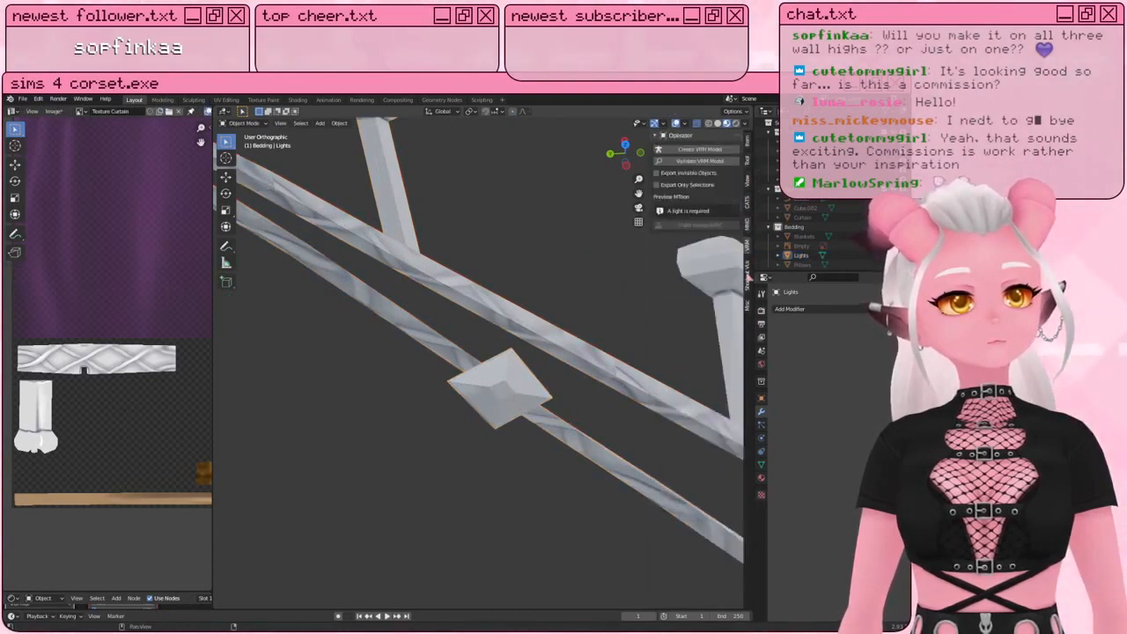
{"action": "left_click", "coordinate": [748, 226]}
{"action": "left_click", "coordinate": [750, 243]}
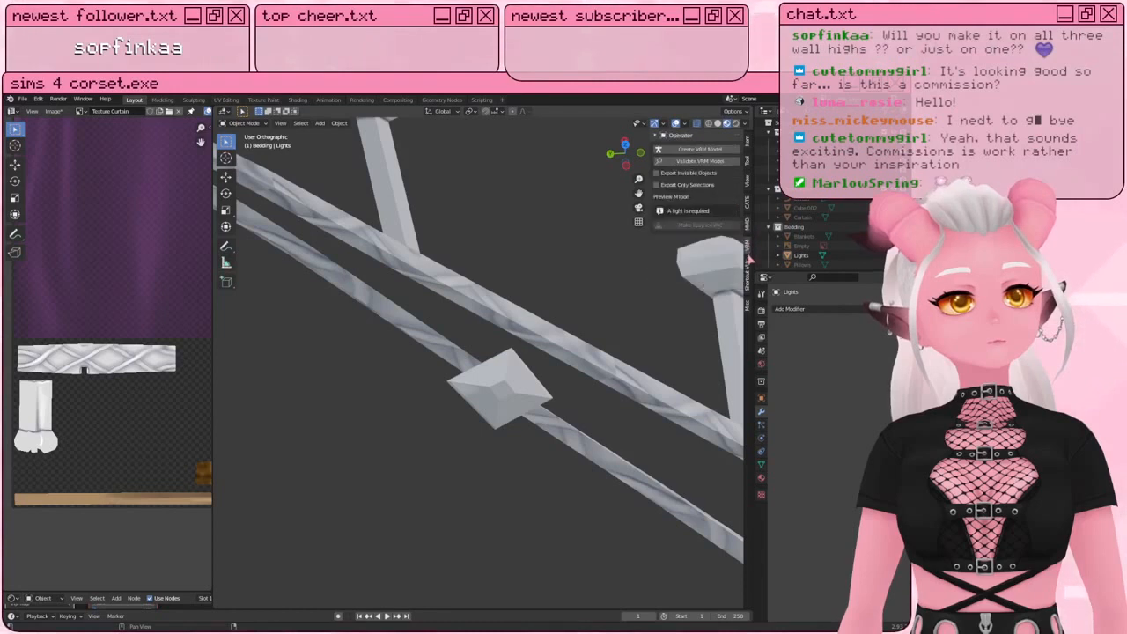
{"action": "left_click", "coordinate": [750, 276]}
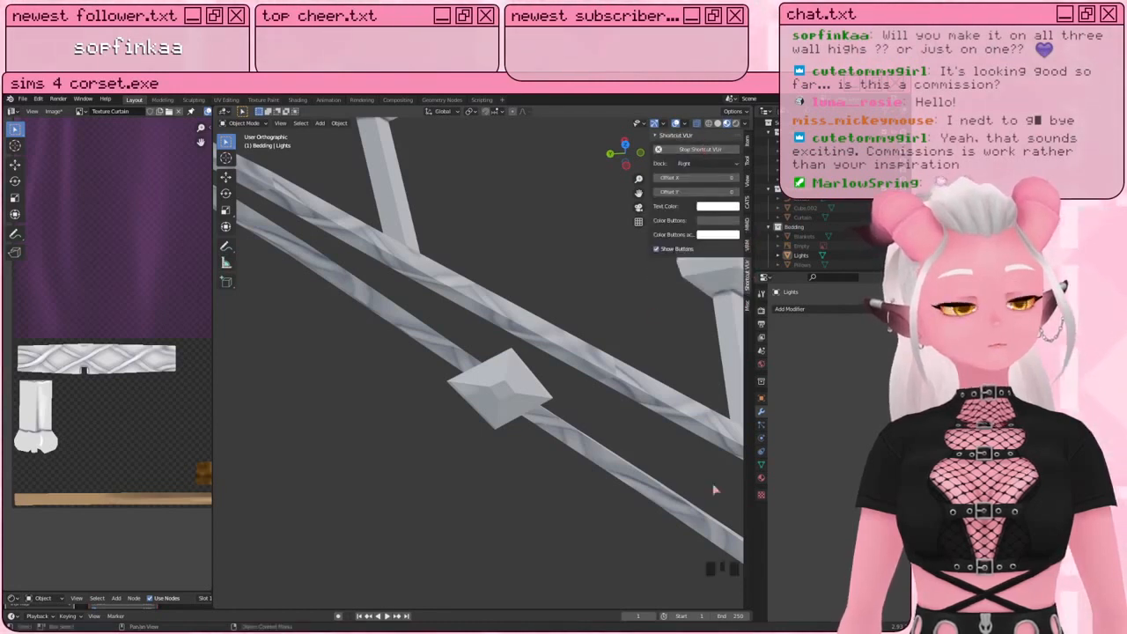
{"action": "scroll", "coordinate": [572, 533], "scroll_direction": "down", "scroll_amount": 2}
{"action": "scroll", "coordinate": [568, 530], "scroll_direction": "up", "scroll_amount": 2}
{"action": "middle_click_drag", "start_coordinate": [566, 529], "coordinate": [536, 478], "text": "shift"}
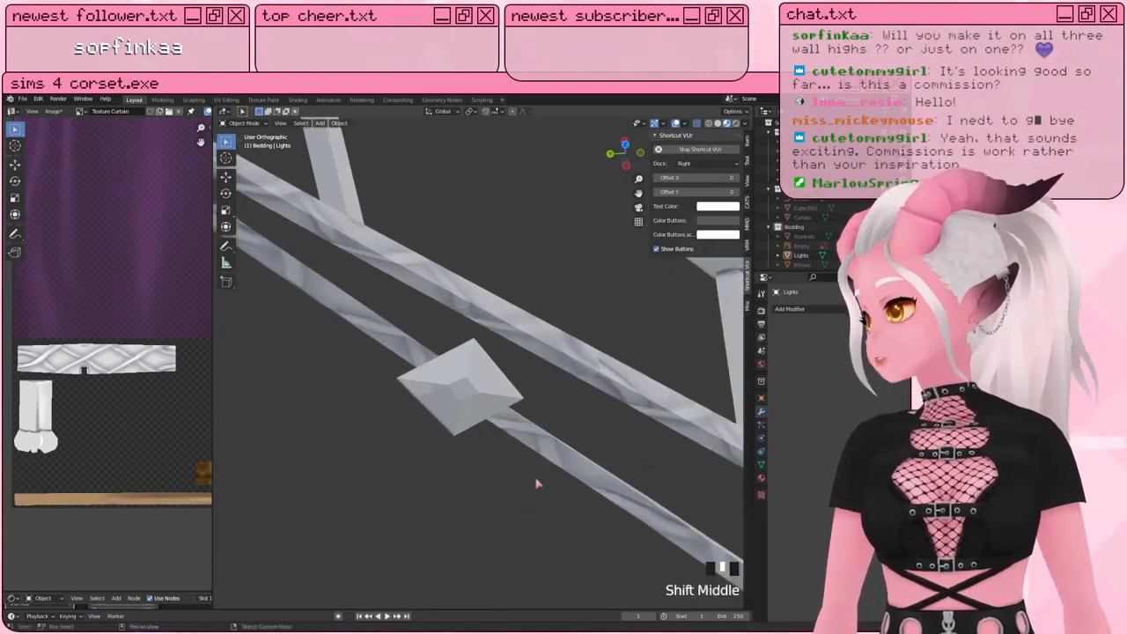
Step: Return to editing the Lights mesh, select the diamond bulb's lower-left edge and move it outward
{"action": "scroll", "coordinate": [528, 473], "scroll_direction": "down", "scroll_amount": 2}
{"action": "key", "text": "a"}
{"action": "key", "text": "a"}
{"action": "key", "text": "a"}
{"action": "key", "text": "Tab"}
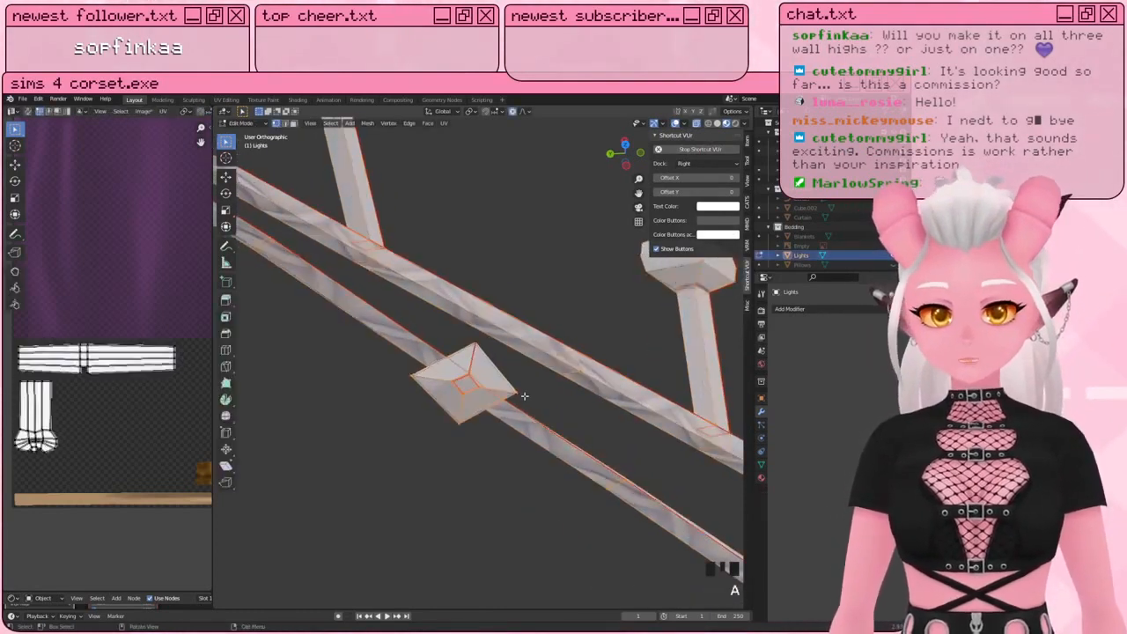
{"action": "scroll", "coordinate": [526, 399], "scroll_direction": "down", "scroll_amount": 4}
{"action": "middle_click_drag", "start_coordinate": [526, 400], "coordinate": [474, 300], "text": "shift"}
{"action": "scroll", "coordinate": [572, 356], "scroll_direction": "up", "scroll_amount": 3}
{"action": "key", "text": "a"}
{"action": "key", "text": "a"}
{"action": "key", "text": "a"}
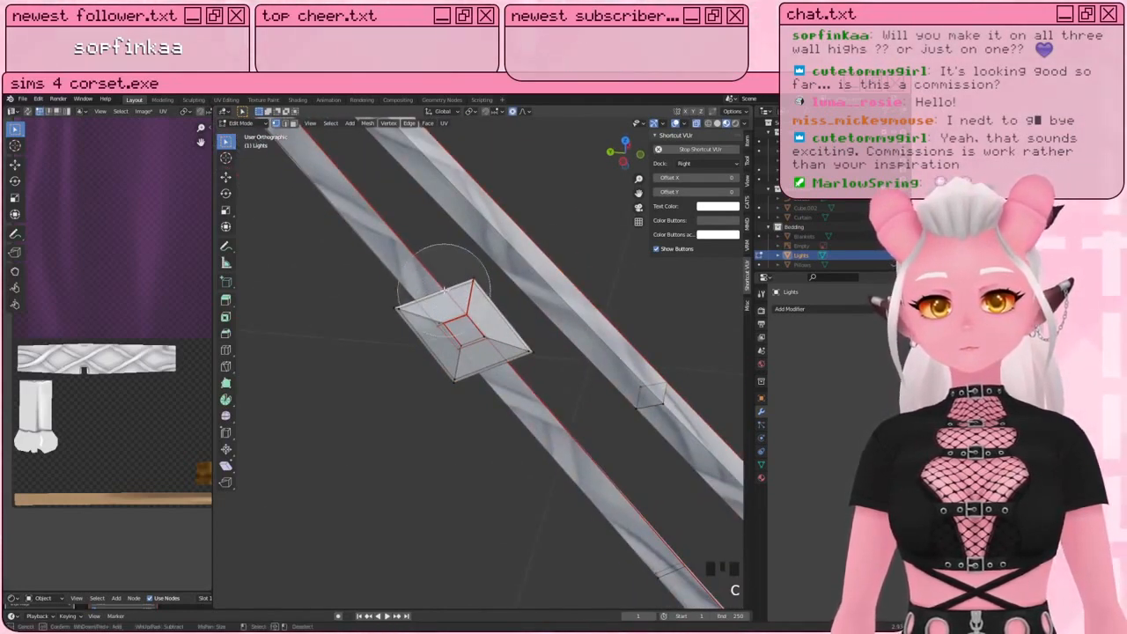
{"action": "mouse_move", "coordinate": [391, 315]}
{"action": "left_mouse_down"}
{"action": "mouse_move", "coordinate": [428, 395]}
{"action": "mouse_move", "coordinate": [431, 375]}
{"action": "left_mouse_up"}
{"action": "right_click", "coordinate": [430, 375]}
{"action": "key", "text": "g"}
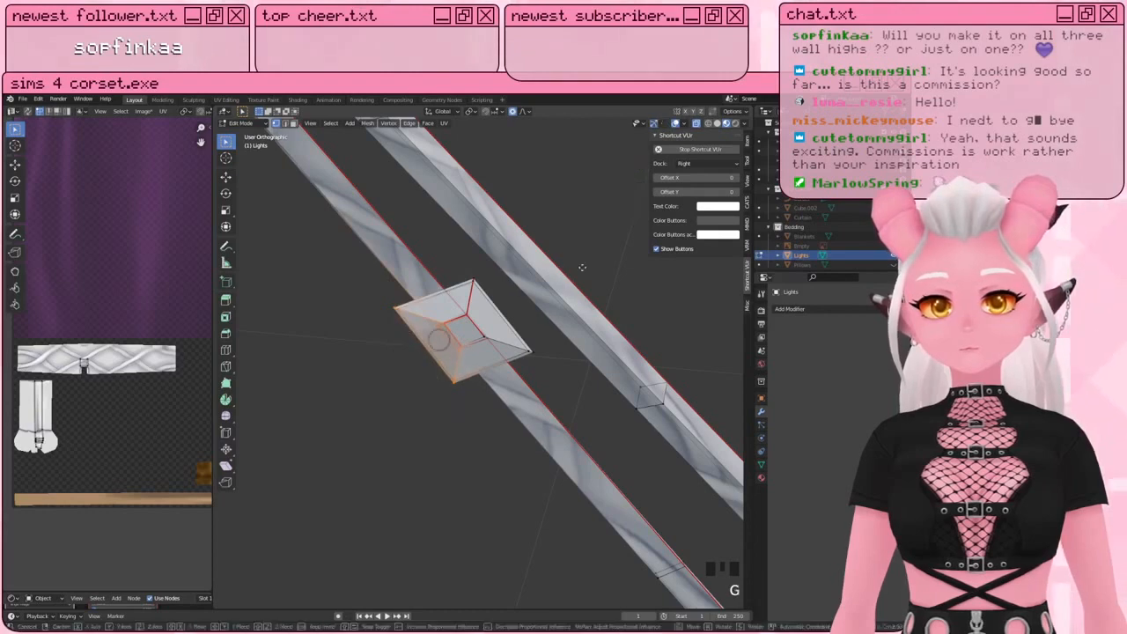
{"action": "left_click", "coordinate": [577, 273]}
Step: Stretch the diamond bulb by moving its top corner up and its bottom corner down
{"action": "key", "text": "a"}
{"action": "key", "text": "a"}
{"action": "key", "text": "c"}
{"action": "left_click", "coordinate": [475, 269]}
{"action": "right_click", "coordinate": [475, 270]}
{"action": "key", "text": "g"}
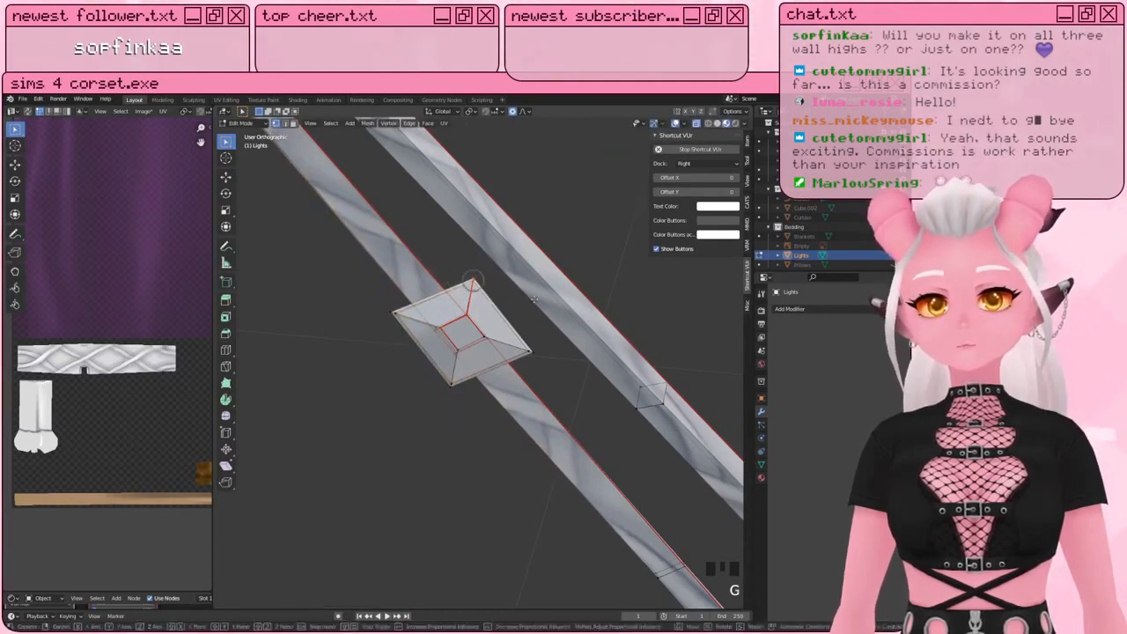
{"action": "left_click", "coordinate": [551, 214]}
{"action": "key", "text": "a"}
{"action": "key", "text": "a"}
{"action": "key", "text": "c"}
{"action": "left_click", "coordinate": [450, 392]}
{"action": "right_click", "coordinate": [450, 392]}
{"action": "key", "text": "g"}
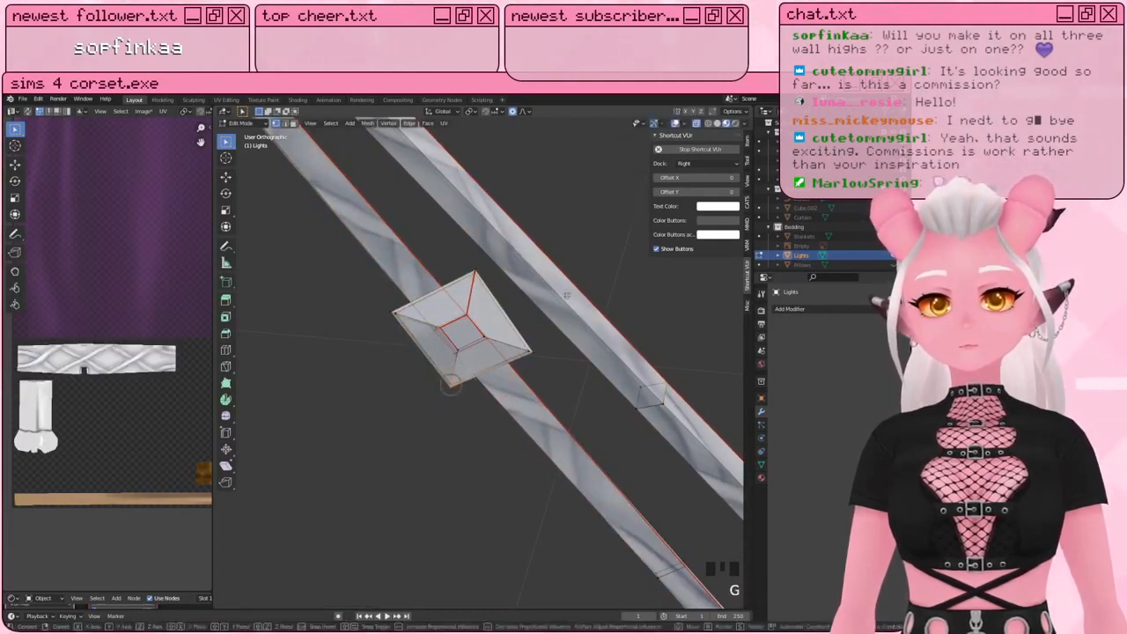
{"action": "left_click", "coordinate": [547, 388]}
Step: Nudge the diamond bulb's right and left corners outward to even out its square outline
{"action": "key", "text": "c"}
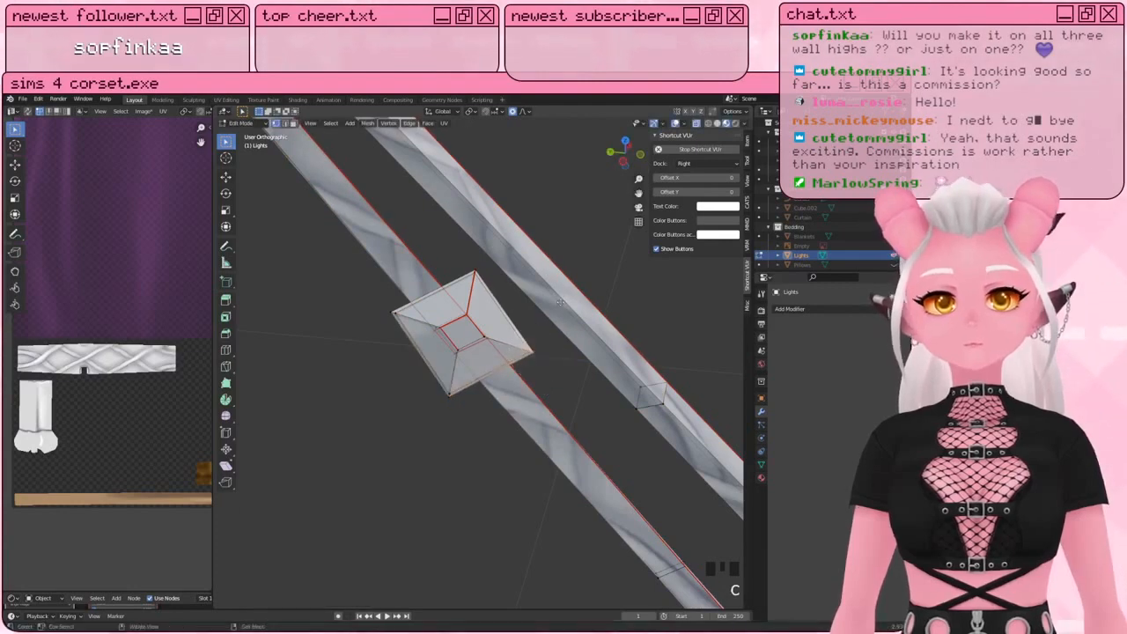
{"action": "key", "text": "g"}
{"action": "left_click", "coordinate": [607, 238]}
{"action": "key", "text": "a"}
{"action": "key", "text": "a"}
{"action": "key", "text": "a"}
{"action": "key", "text": "c"}
{"action": "left_click", "coordinate": [372, 310]}
{"action": "right_click", "coordinate": [372, 310]}
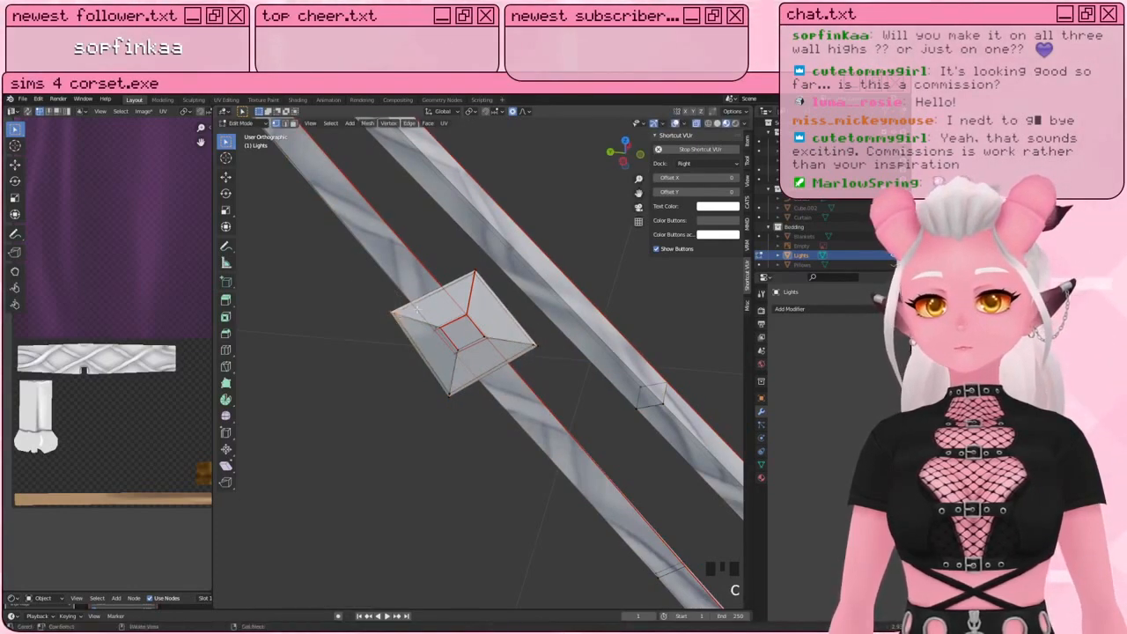
{"action": "key", "text": "g"}
{"action": "left_click", "coordinate": [413, 309]}
Step: At the base of a bulb's stem near the cord's tip, select the cord vertices and reposition them
{"action": "scroll", "coordinate": [595, 354], "scroll_direction": "down", "scroll_amount": 5}
{"action": "middle_click_drag", "start_coordinate": [594, 355], "coordinate": [601, 237], "text": "shift"}
{"action": "scroll", "coordinate": [459, 345], "scroll_direction": "down", "scroll_amount": 4}
{"action": "scroll", "coordinate": [497, 413], "scroll_direction": "up", "scroll_amount": 2}
{"action": "scroll", "coordinate": [509, 399], "scroll_direction": "down", "scroll_amount": 3}
{"action": "scroll", "coordinate": [428, 456], "scroll_direction": "up", "scroll_amount": 4}
{"action": "scroll", "coordinate": [342, 417], "scroll_direction": "up", "scroll_amount": 5}
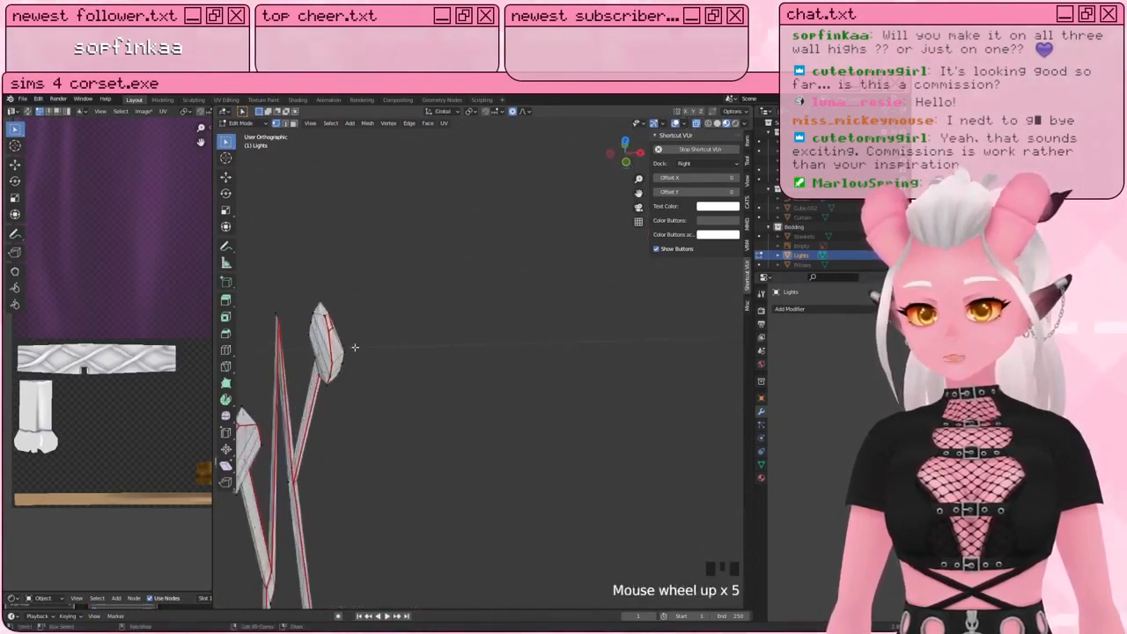
{"action": "middle_click_drag", "start_coordinate": [355, 347], "coordinate": [420, 340], "text": "shift"}
{"action": "key", "text": "a"}
{"action": "key", "text": "a"}
{"action": "key", "text": "a"}
{"action": "middle_click_drag", "start_coordinate": [417, 380], "coordinate": [440, 330]}
{"action": "scroll", "coordinate": [440, 329], "scroll_direction": "up", "scroll_amount": 3}
{"action": "key", "text": "a"}
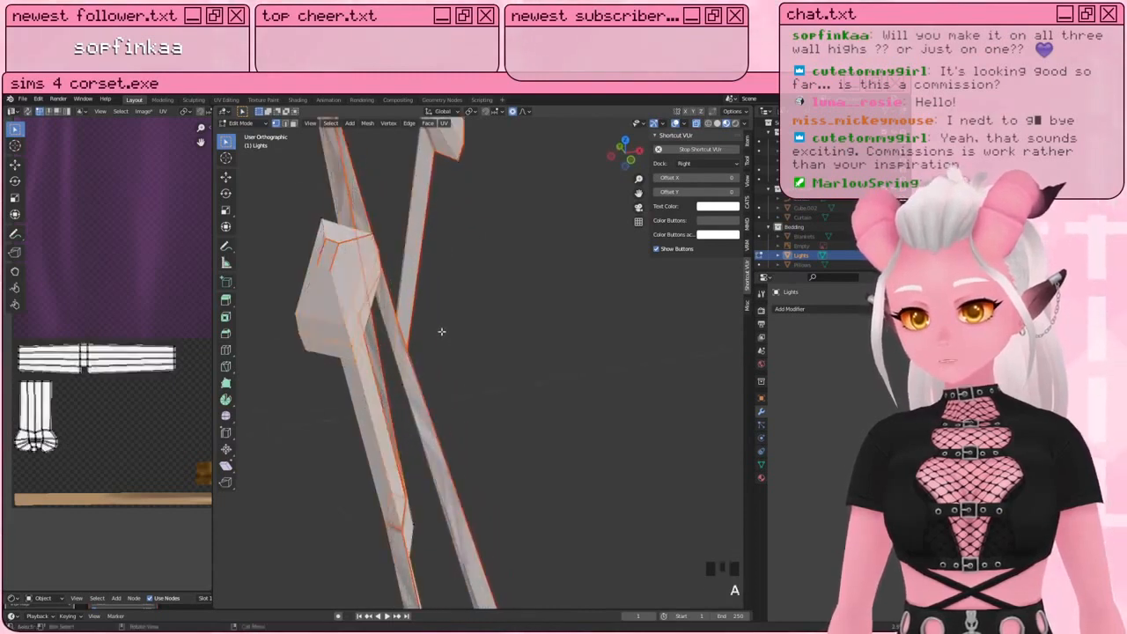
{"action": "key", "text": "a"}
{"action": "key", "text": "c"}
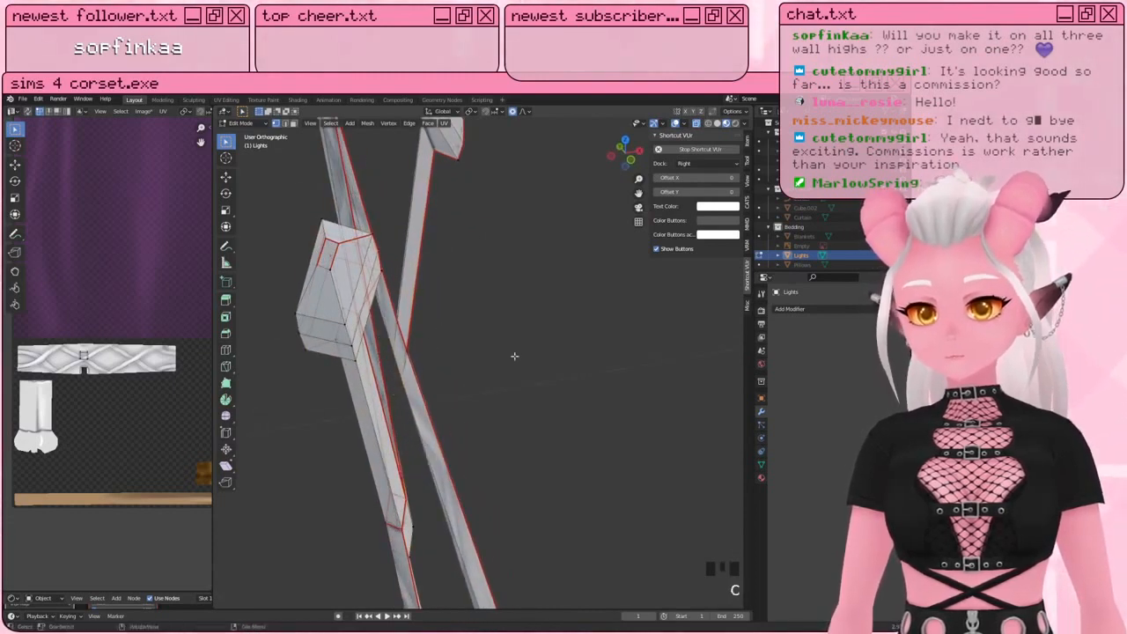
{"action": "key", "text": "g"}
{"action": "left_click", "coordinate": [392, 173]}
Step: Move the cord vertices at the stem joint in two adjustments to thicken the pinched cord there
{"action": "scroll", "coordinate": [450, 347], "scroll_direction": "down", "scroll_amount": 4}
{"action": "mouse_move", "coordinate": [494, 409]}
{"action": "middle_mouse_down", "text": "shift"}
{"action": "mouse_move", "coordinate": [501, 360]}
{"action": "mouse_move", "coordinate": [456, 284]}
{"action": "mouse_move", "coordinate": [414, 276]}
{"action": "mouse_move", "coordinate": [388, 226]}
{"action": "mouse_move", "coordinate": [469, 342]}
{"action": "mouse_move", "coordinate": [432, 299]}
{"action": "middle_mouse_up", "text": "shift"}
{"action": "scroll", "coordinate": [462, 339], "scroll_direction": "up", "scroll_amount": 2}
{"action": "key", "text": "c"}
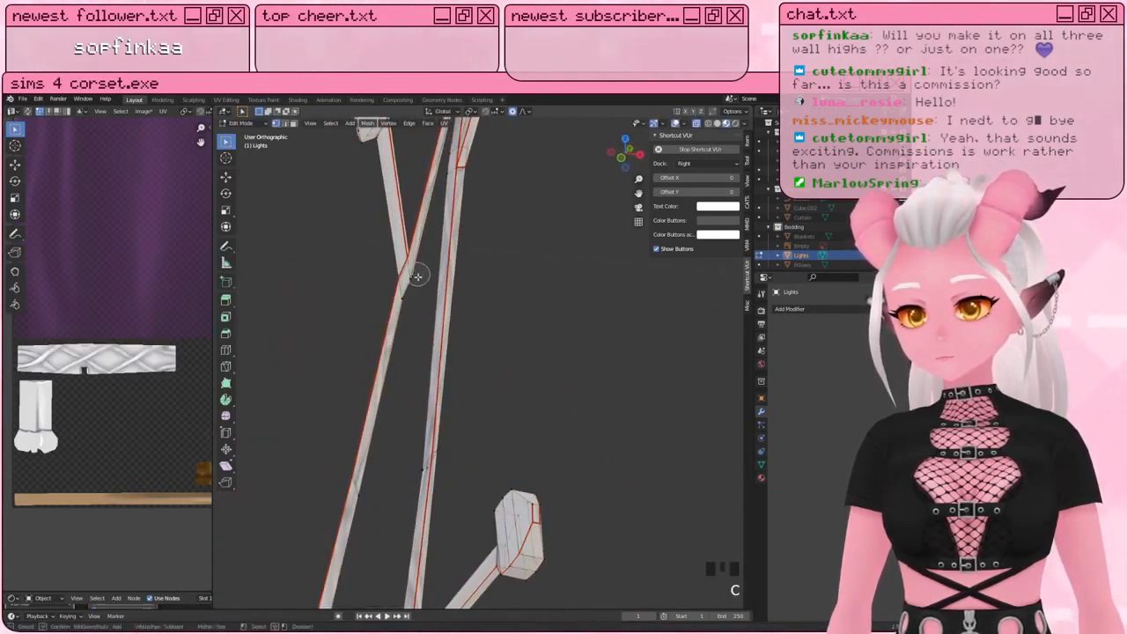
{"action": "key", "text": "g"}
{"action": "left_click", "coordinate": [490, 269]}
{"action": "key", "text": "a"}
{"action": "key", "text": "a"}
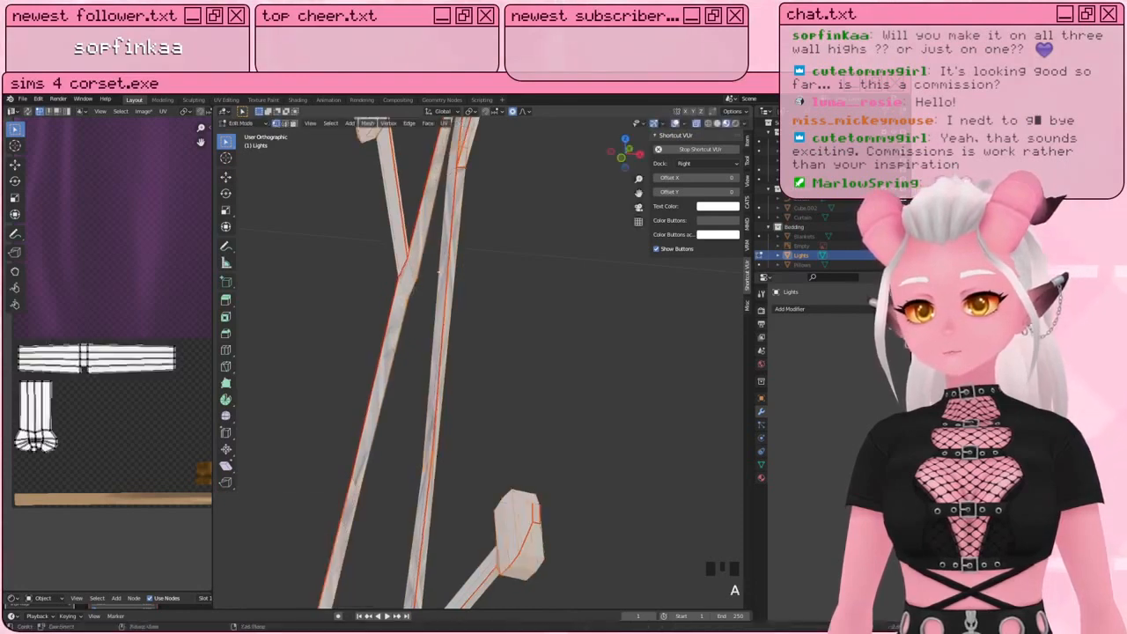
{"action": "key", "text": "c"}
{"action": "left_click", "coordinate": [423, 277]}
{"action": "right_click", "coordinate": [425, 277]}
{"action": "key", "text": "g"}
{"action": "left_click", "coordinate": [545, 173]}
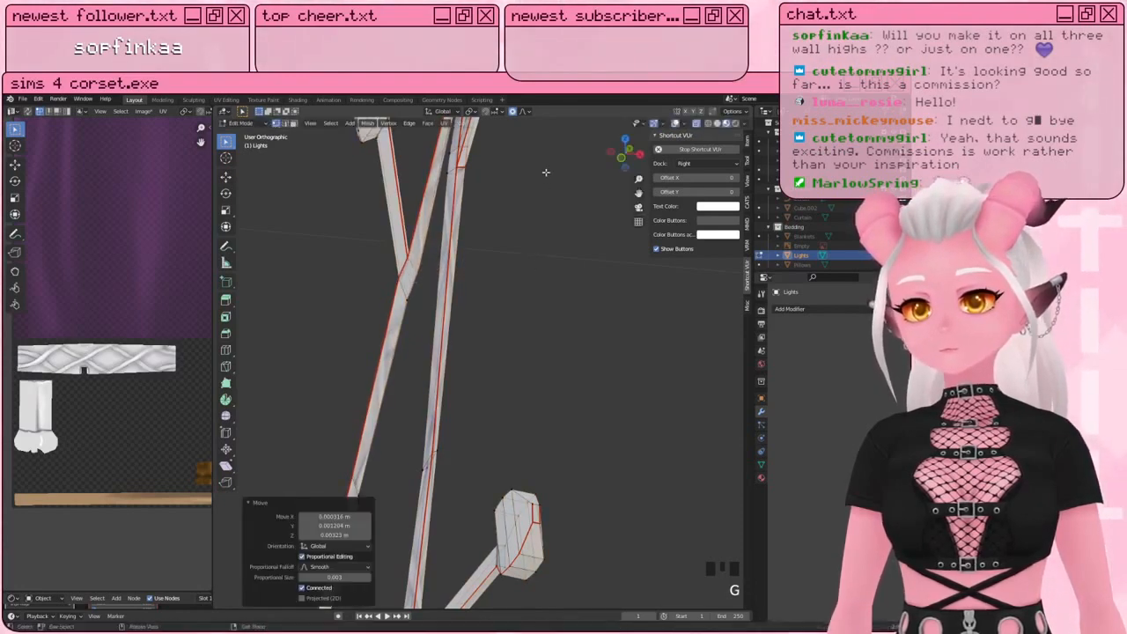
Step: Add one loop cut to the cord between its pointed tip and the stem joint, and move it outward
{"action": "middle_click_drag", "start_coordinate": [546, 174], "coordinate": [478, 236], "text": "shift"}
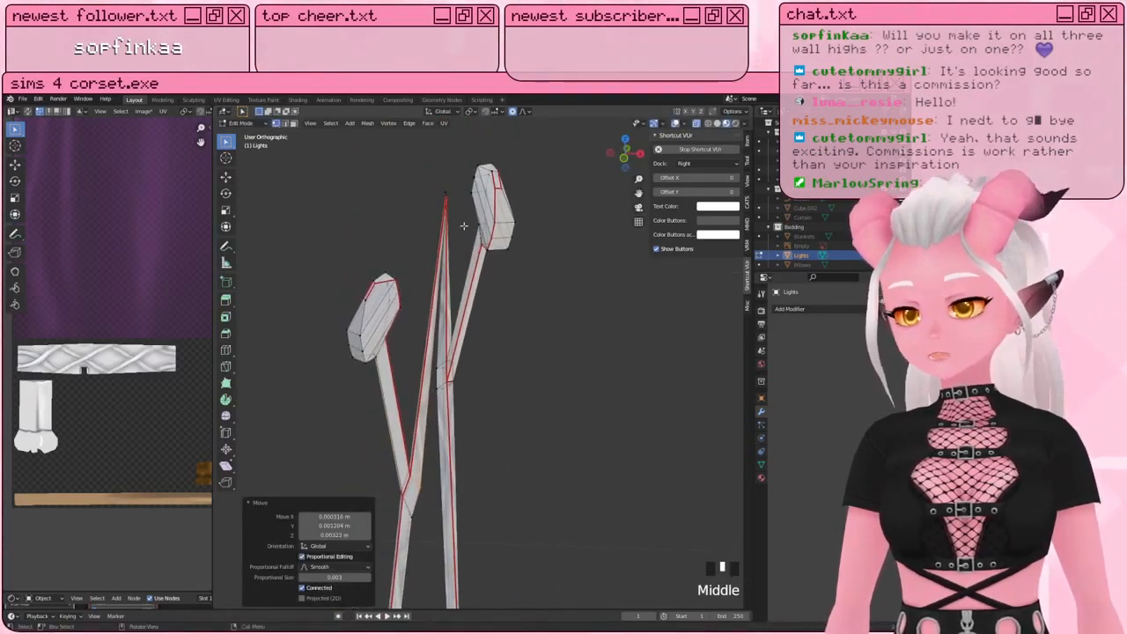
{"action": "key", "text": "a"}
{"action": "key", "text": "a"}
{"action": "key", "text": "a"}
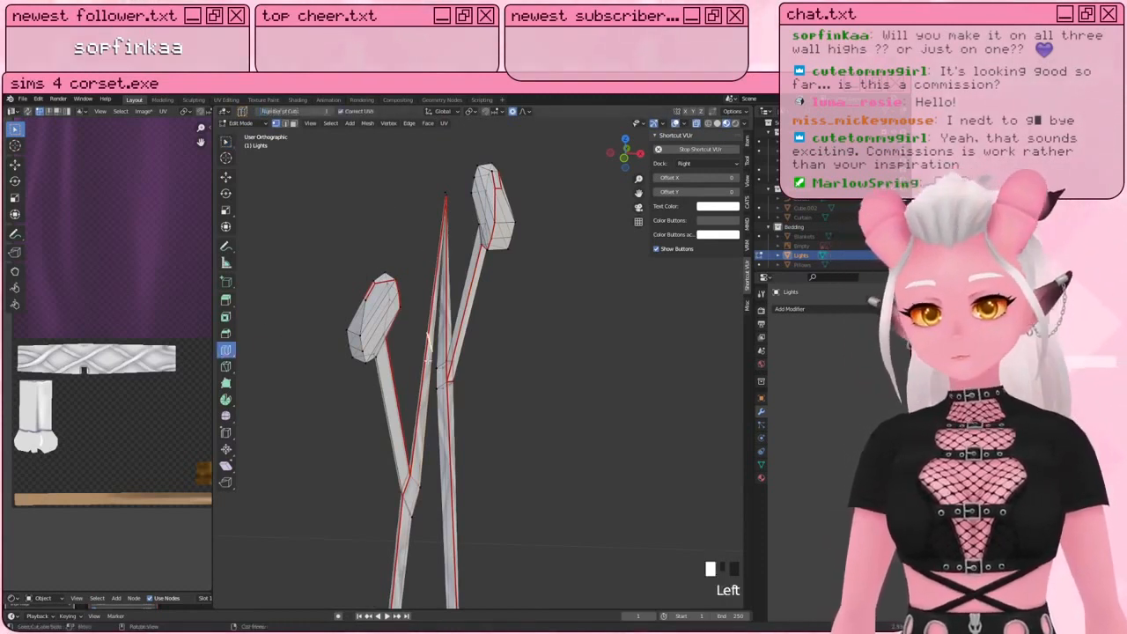
{"action": "left_click_drag", "start_coordinate": [428, 359], "coordinate": [426, 331]}
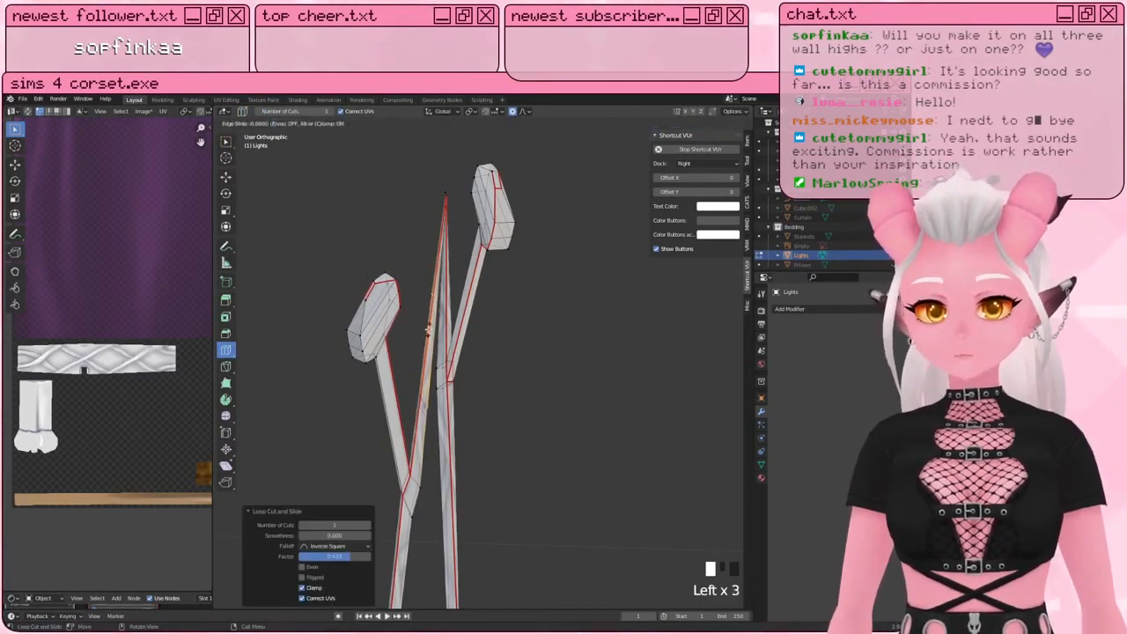
{"action": "key", "text": "g"}
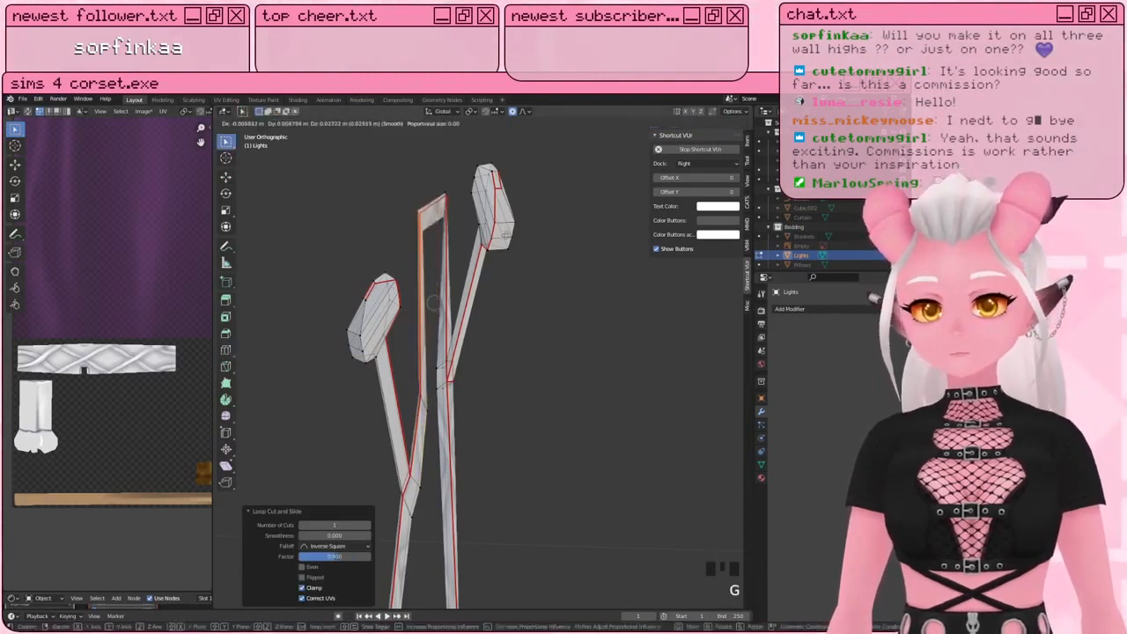
{"action": "left_click", "coordinate": [504, 244]}
Step: Select the edge loop near the cord's tip and move it further outward and down to bend the cord
{"action": "key", "text": "a"}
{"action": "key", "text": "a"}
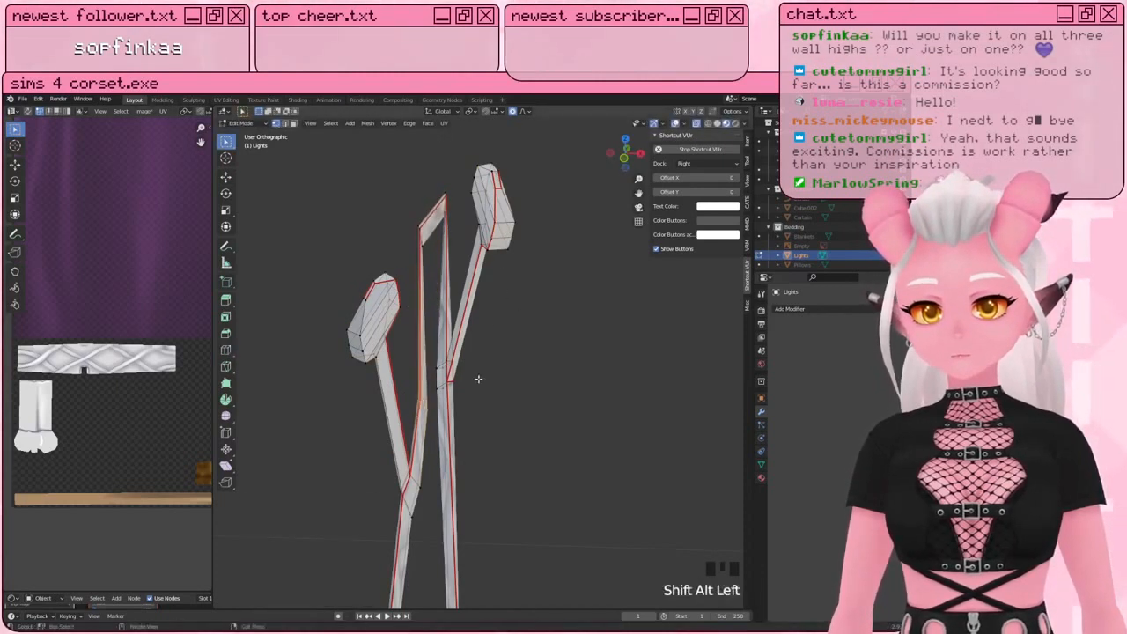
{"action": "key", "text": "g"}
{"action": "left_click", "coordinate": [452, 299]}
{"action": "scroll", "coordinate": [452, 299], "scroll_direction": "down", "scroll_amount": 4}
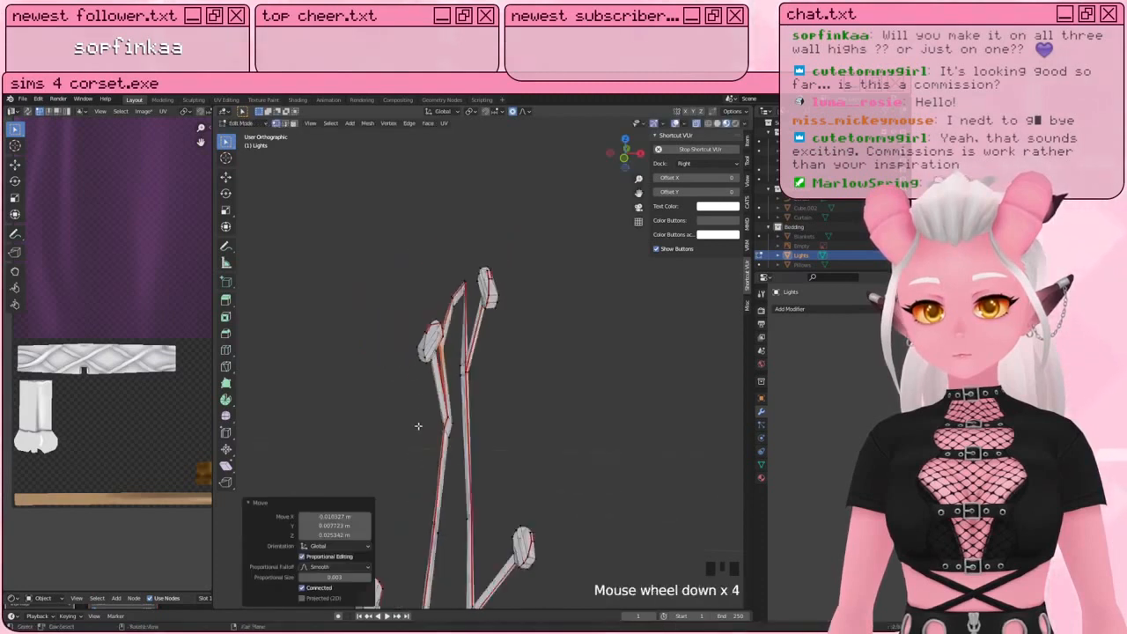
Step: Select the bulb and stem beside the cord's tip together with the joint, move them outward, and rotate them away from the cord
{"action": "key", "text": "a"}
{"action": "key", "text": "a"}
{"action": "key", "text": "a"}
{"action": "middle_click_drag", "start_coordinate": [452, 299], "coordinate": [425, 367]}
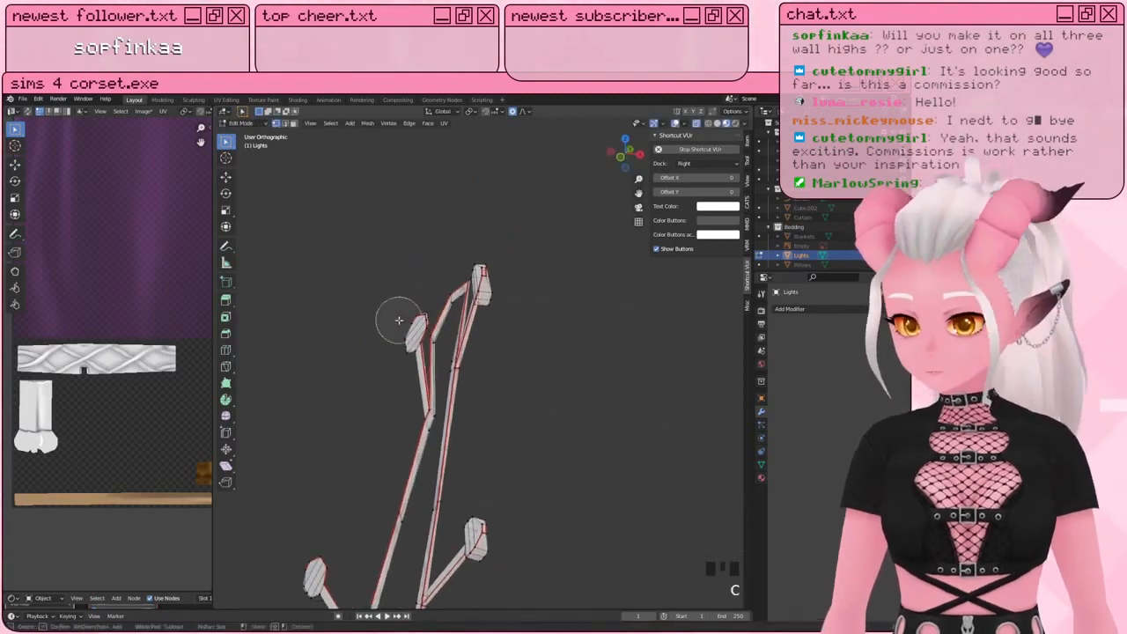
{"action": "right_click", "coordinate": [392, 338]}
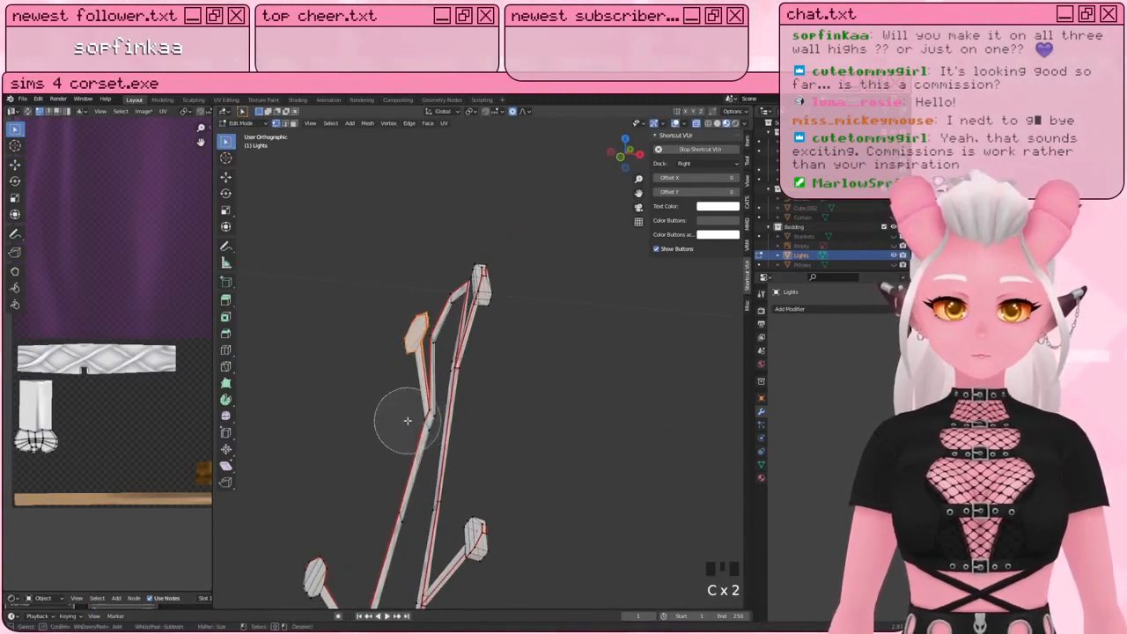
{"action": "right_click", "coordinate": [407, 421]}
{"action": "key", "text": "g"}
{"action": "left_click", "coordinate": [550, 453]}
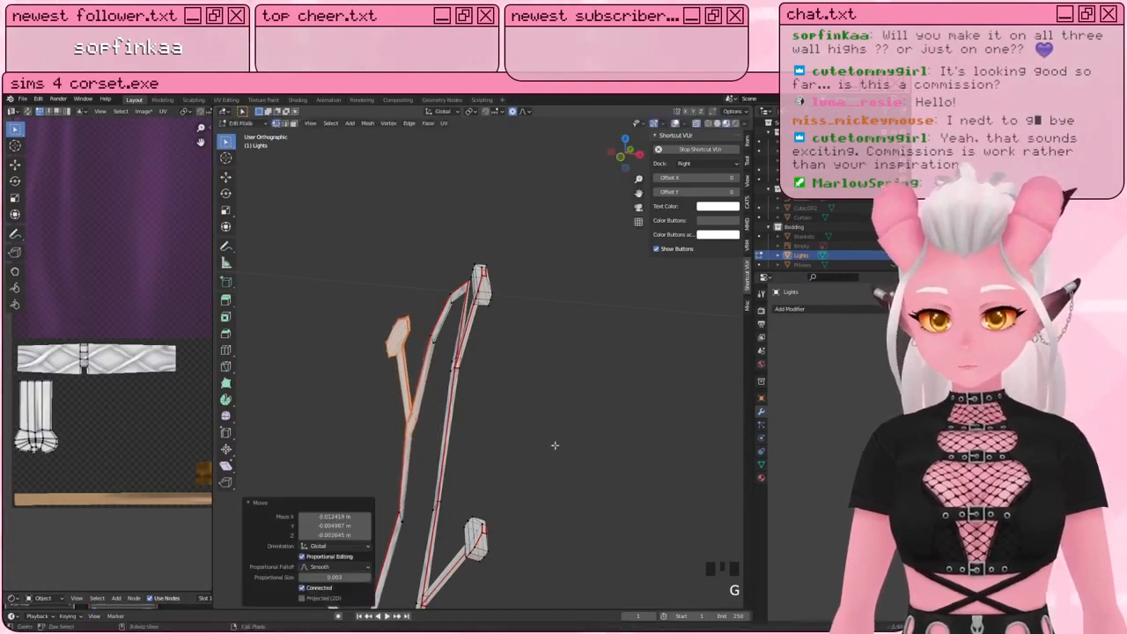
{"action": "key", "text": "r"}
{"action": "left_click", "coordinate": [583, 317]}
{"action": "key", "text": "g"}
{"action": "left_click", "coordinate": [503, 353]}
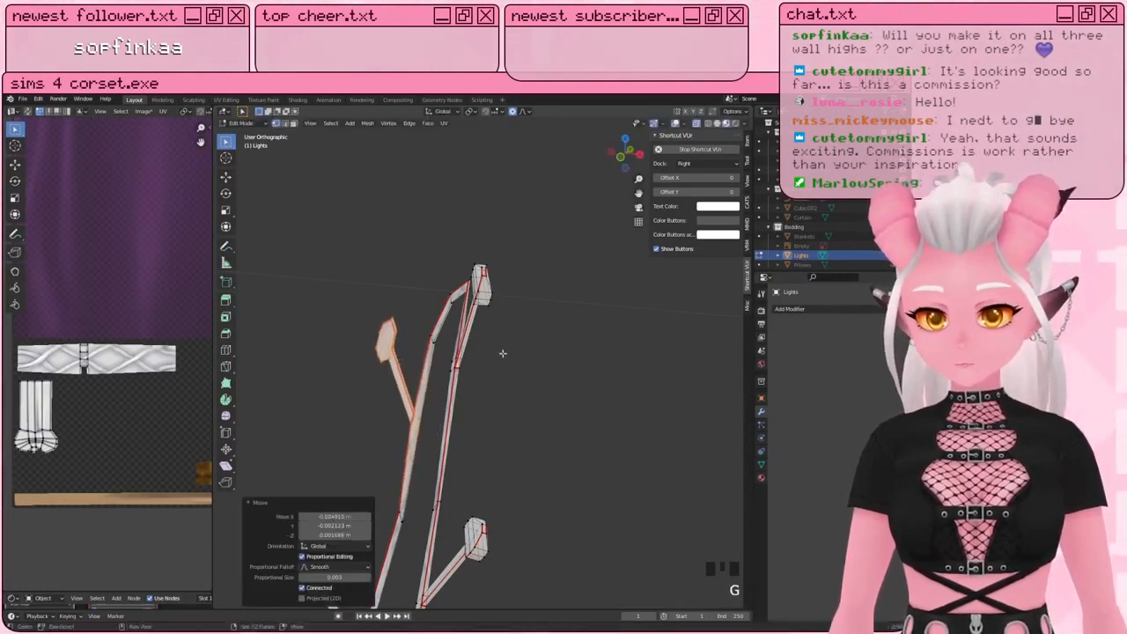
Step: Select the cord section between two stem joints below the tip and move it to smooth the cord's line
{"action": "scroll", "coordinate": [502, 352], "scroll_direction": "down", "scroll_amount": 8}
{"action": "middle_click_drag", "start_coordinate": [486, 363], "coordinate": [451, 347]}
{"action": "mouse_move", "coordinate": [518, 238]}
{"action": "middle_mouse_down", "text": "shift"}
{"action": "mouse_move", "coordinate": [478, 335]}
{"action": "mouse_move", "coordinate": [395, 404]}
{"action": "middle_mouse_up", "text": "shift"}
{"action": "scroll", "coordinate": [510, 263], "scroll_direction": "up", "scroll_amount": 5}
{"action": "key", "text": "c"}
{"action": "key", "text": "g"}
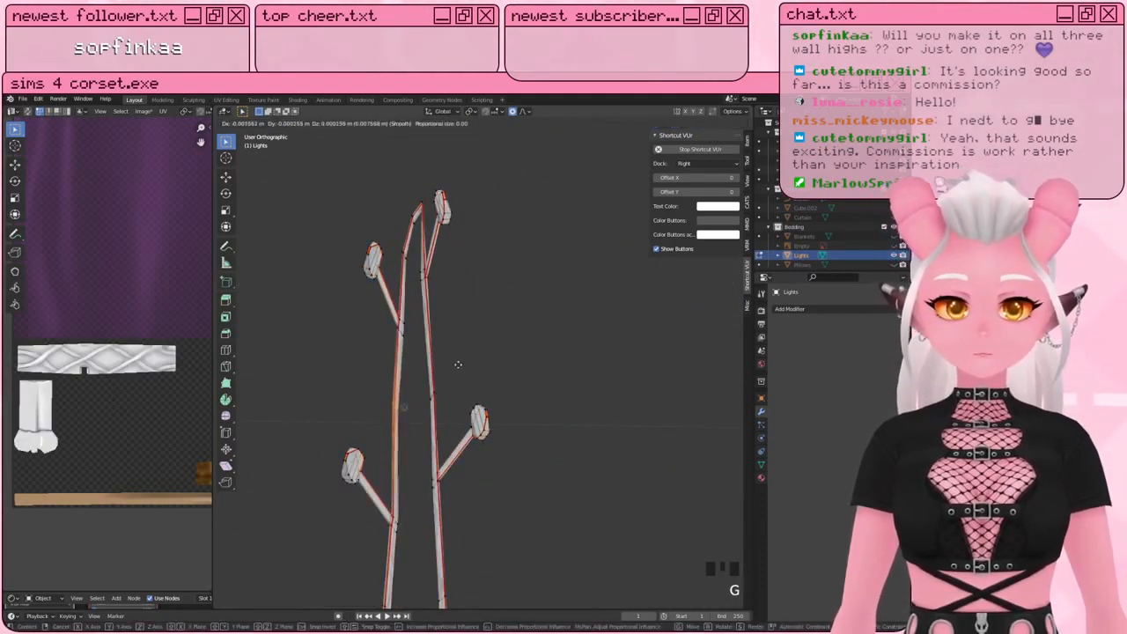
{"action": "left_click", "coordinate": [474, 367]}
Step: Add one loop cut to the cord between its pointed tip and the stem joint of the topmost bulb
{"action": "middle_click_drag", "start_coordinate": [472, 293], "coordinate": [475, 373], "text": "shift"}
{"action": "scroll", "coordinate": [475, 372], "scroll_direction": "up", "scroll_amount": 2}
{"action": "middle_click_drag", "start_coordinate": [469, 329], "coordinate": [448, 390], "text": "shift"}
{"action": "middle_click_drag", "start_coordinate": [447, 390], "coordinate": [436, 392]}
{"action": "middle_click_drag", "start_coordinate": [436, 392], "coordinate": [447, 385], "text": "shift"}
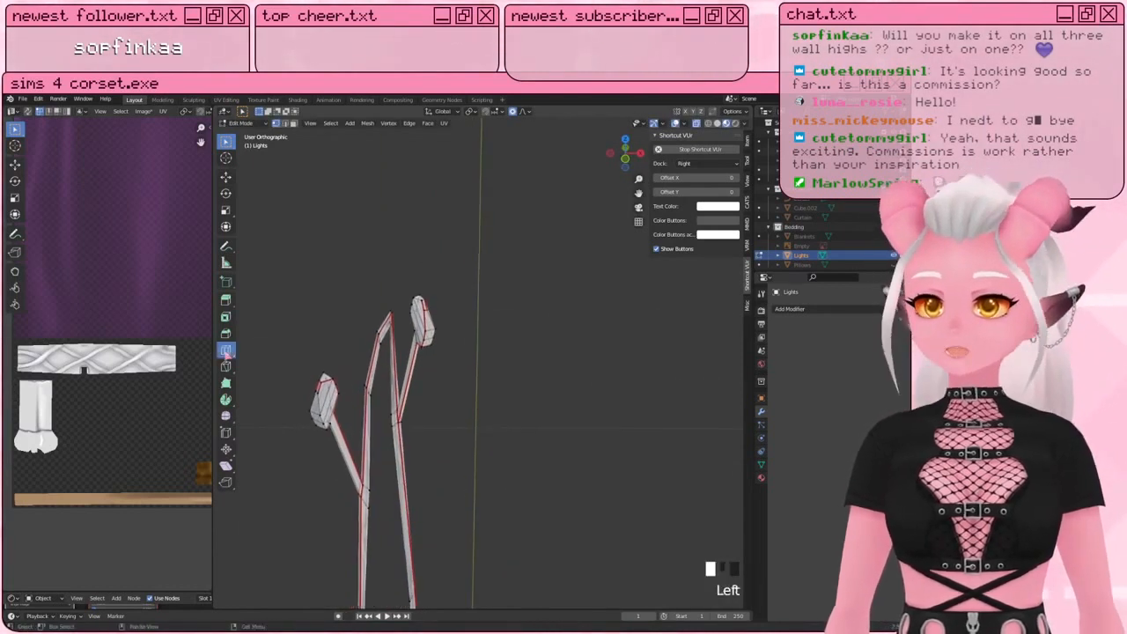
{"action": "left_click", "coordinate": [399, 371]}
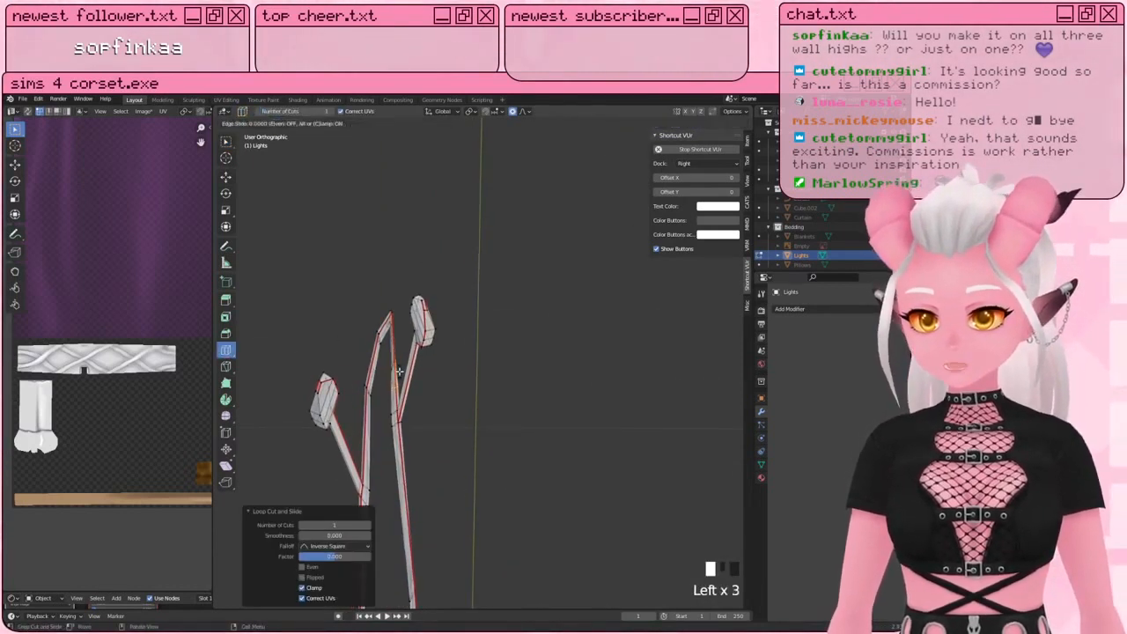
{"action": "left_click", "coordinate": [226, 144]}
Step: Select the edge loop on the cord beside the tip and slide it along the cord
{"action": "scroll", "coordinate": [390, 364], "scroll_direction": "up", "scroll_amount": 3}
{"action": "key", "text": "a"}
{"action": "key", "text": "a"}
{"action": "key", "text": "a"}
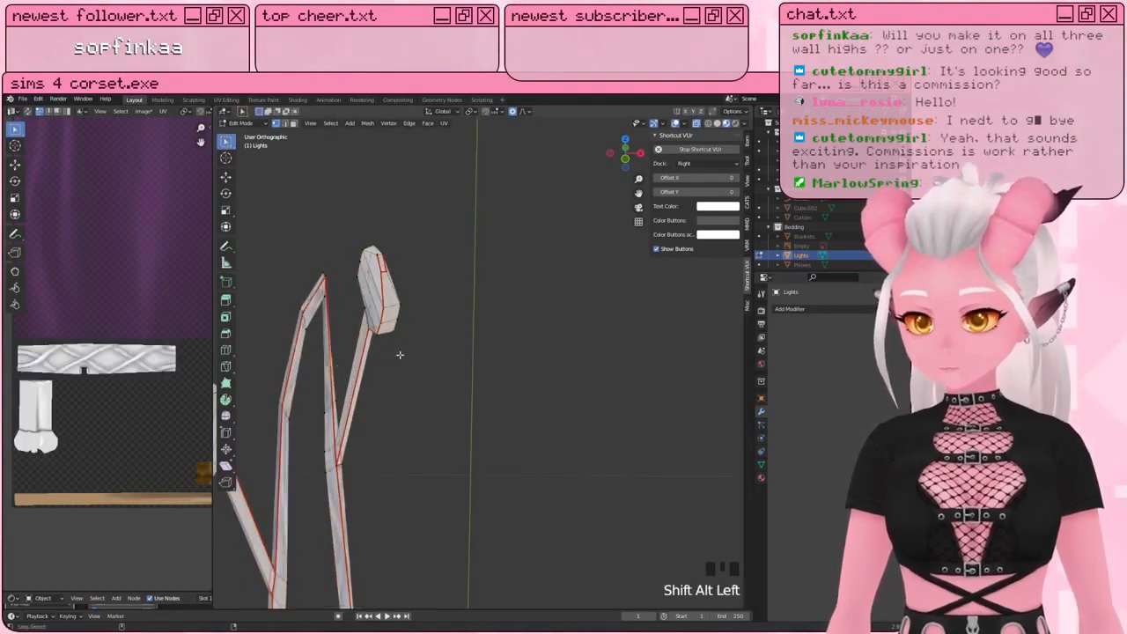
{"action": "key", "text": "g"}
{"action": "key", "text": "g"}
{"action": "left_click", "coordinate": [434, 333]}
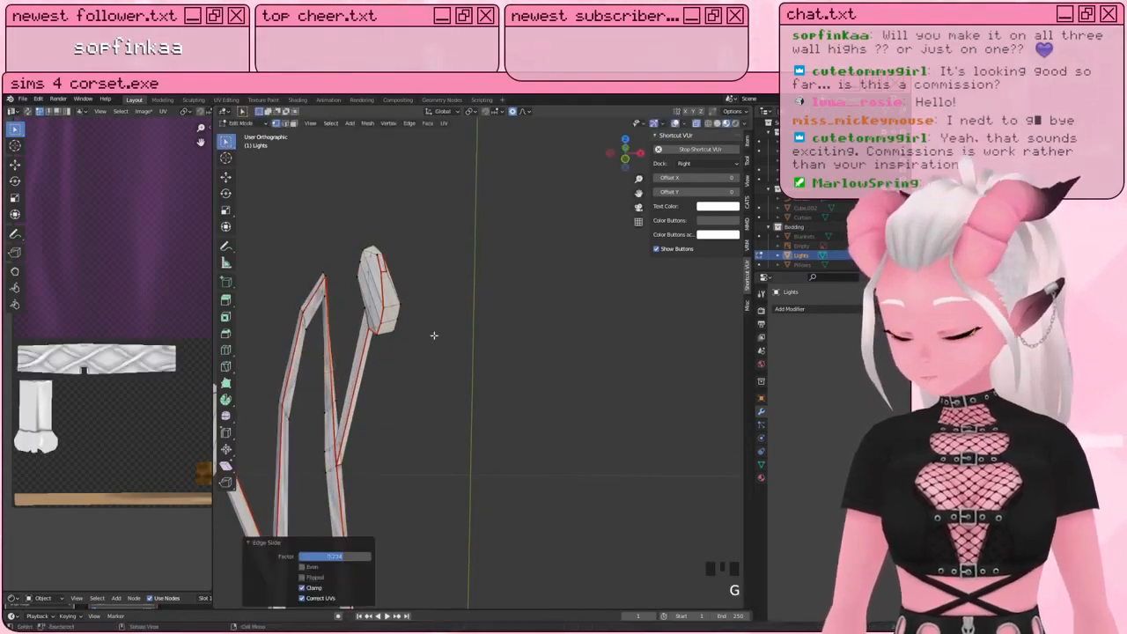
Step: Select the topmost bulb, its stem and the adjoining cord, and move them outward to round off the cord's tip
{"action": "scroll", "coordinate": [432, 334], "scroll_direction": "down", "scroll_amount": 3}
{"action": "middle_click_drag", "start_coordinate": [433, 335], "coordinate": [447, 227], "text": "shift"}
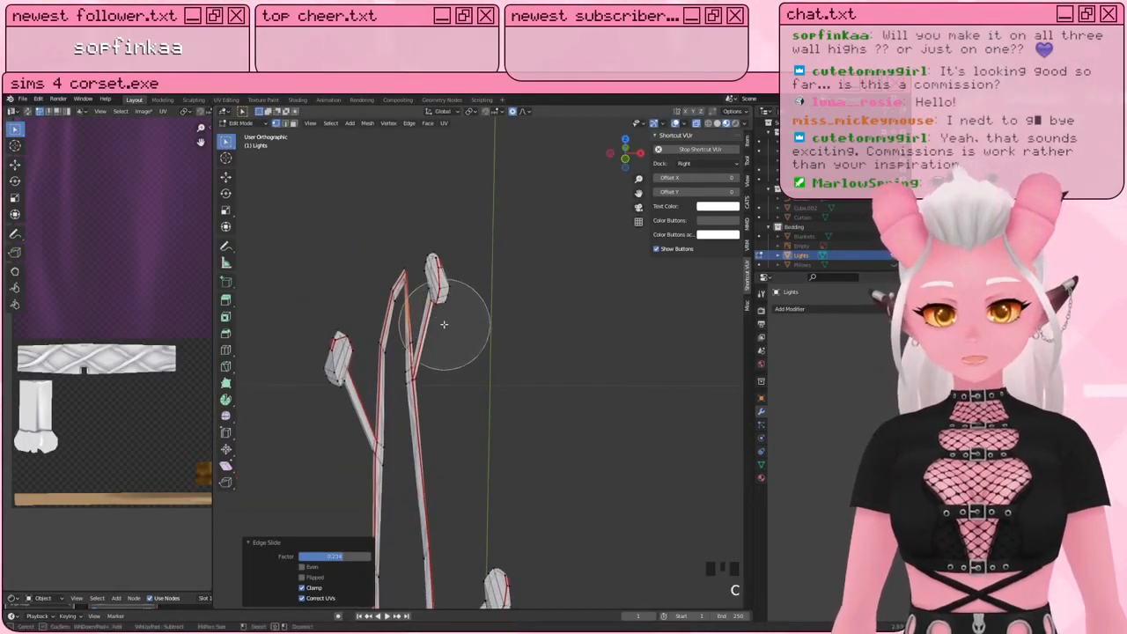
{"action": "mouse_move", "coordinate": [443, 324]}
{"action": "left_mouse_down"}
{"action": "mouse_move", "coordinate": [447, 397]}
{"action": "mouse_move", "coordinate": [485, 294]}
{"action": "left_mouse_up"}
{"action": "right_click", "coordinate": [484, 288]}
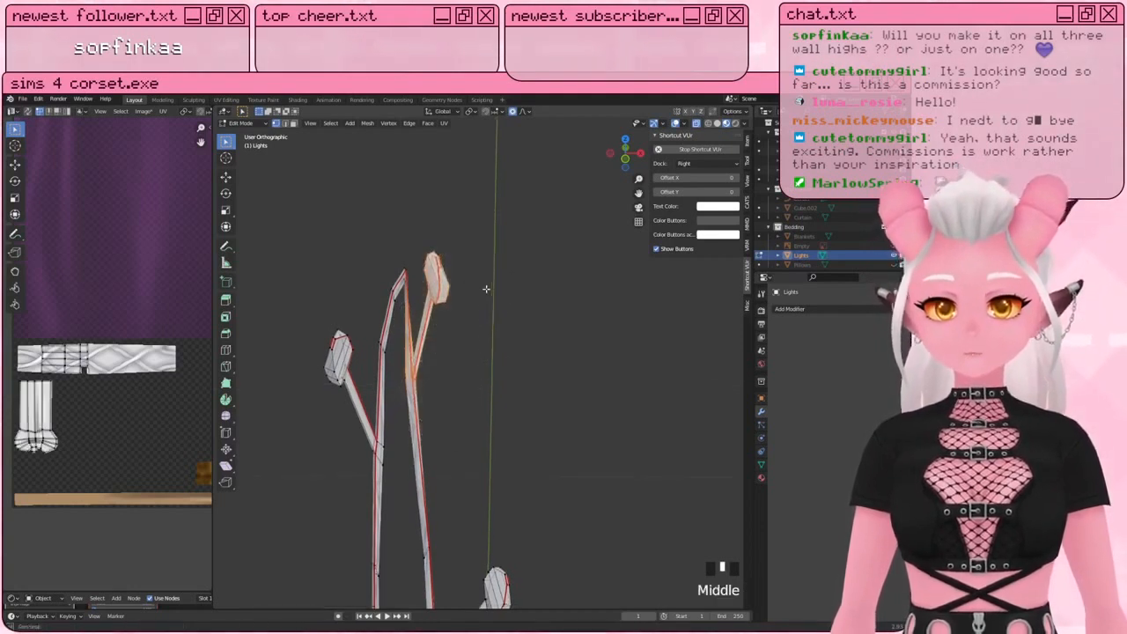
{"action": "key", "text": "g"}
{"action": "left_click", "coordinate": [490, 303]}
Step: Reselect only the topmost bulb, its stem and the stem joint, and reposition them beside the rounded tip
{"action": "key", "text": "a"}
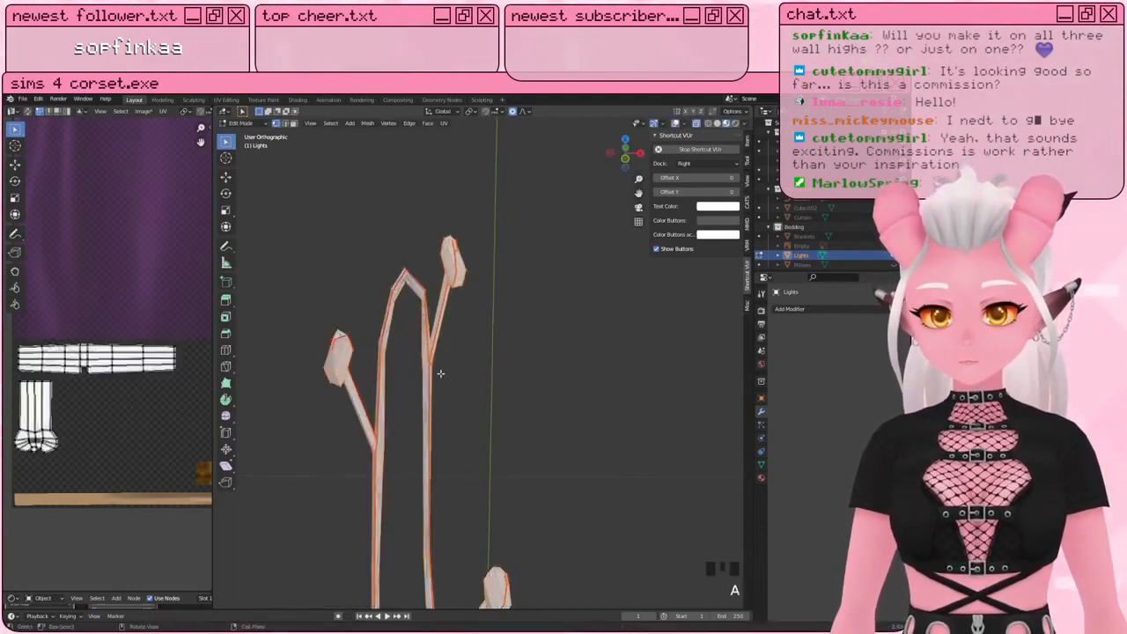
{"action": "key", "text": "alt+a"}
{"action": "key", "text": "c"}
{"action": "mouse_move", "coordinate": [461, 354]}
{"action": "left_mouse_down"}
{"action": "mouse_move", "coordinate": [479, 323]}
{"action": "mouse_move", "coordinate": [473, 252]}
{"action": "left_mouse_up"}
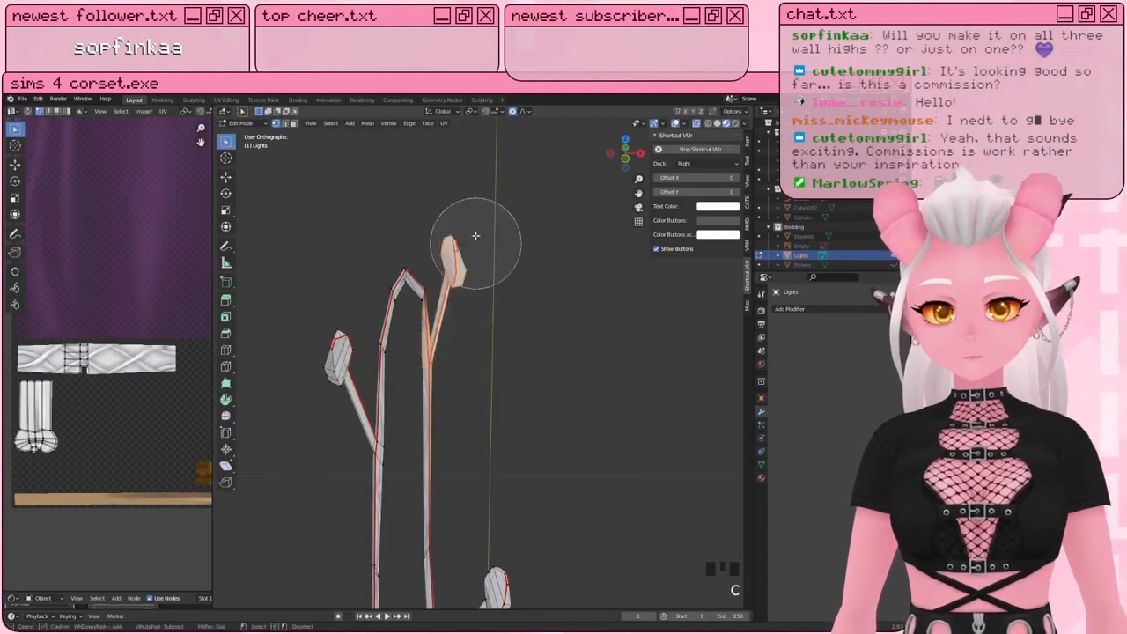
{"action": "right_click", "coordinate": [473, 256]}
{"action": "key", "text": "g"}
{"action": "left_click", "coordinate": [494, 333]}
Step: Deselect the mesh and examine the reshaped cord tip and bulbs in Object Mode from another angle
{"action": "scroll", "coordinate": [496, 352], "scroll_direction": "down", "scroll_amount": 8}
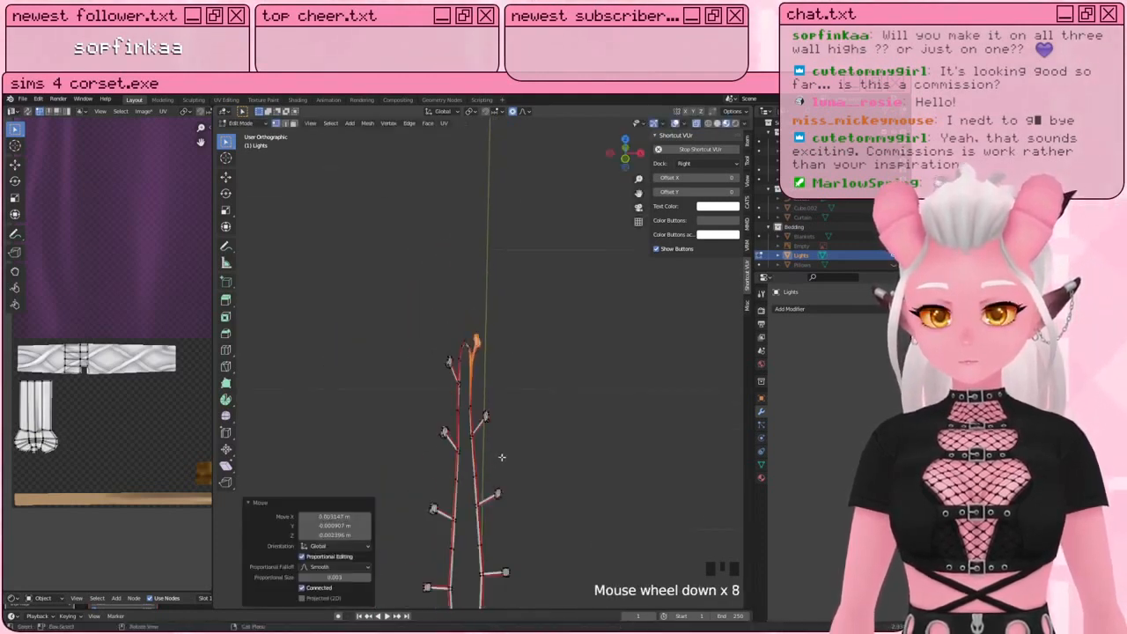
{"action": "middle_click_drag", "start_coordinate": [500, 458], "coordinate": [496, 370], "text": "shift"}
{"action": "key", "text": "a"}
{"action": "left_click", "coordinate": [542, 326]}
{"action": "key", "text": "Tab"}
{"action": "left_click", "coordinate": [542, 322]}
{"action": "scroll", "coordinate": [563, 330], "scroll_direction": "down", "scroll_amount": 2}
{"action": "middle_click_drag", "start_coordinate": [581, 334], "coordinate": [516, 353]}
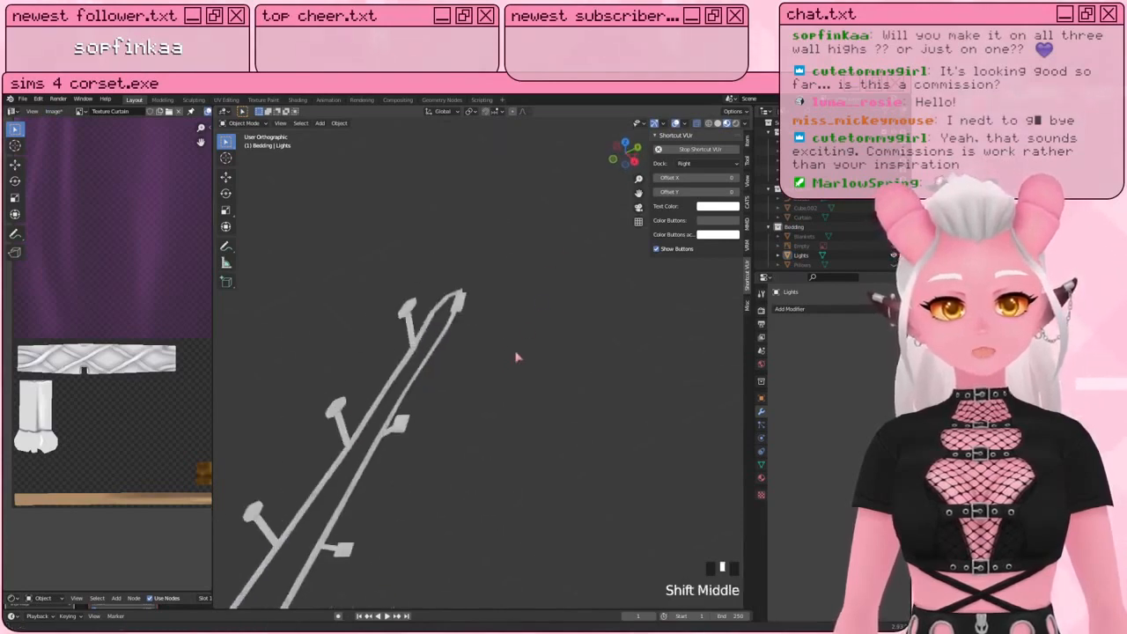
{"action": "scroll", "coordinate": [458, 259], "scroll_direction": "up", "scroll_amount": 4}
Step: In Edit Mode, select the side vertices of the topmost bulb and move them outward to widen it
{"action": "key", "text": "Tab"}
{"action": "middle_click_drag", "start_coordinate": [457, 268], "coordinate": [536, 214]}
{"action": "scroll", "coordinate": [499, 296], "scroll_direction": "up", "scroll_amount": 2}
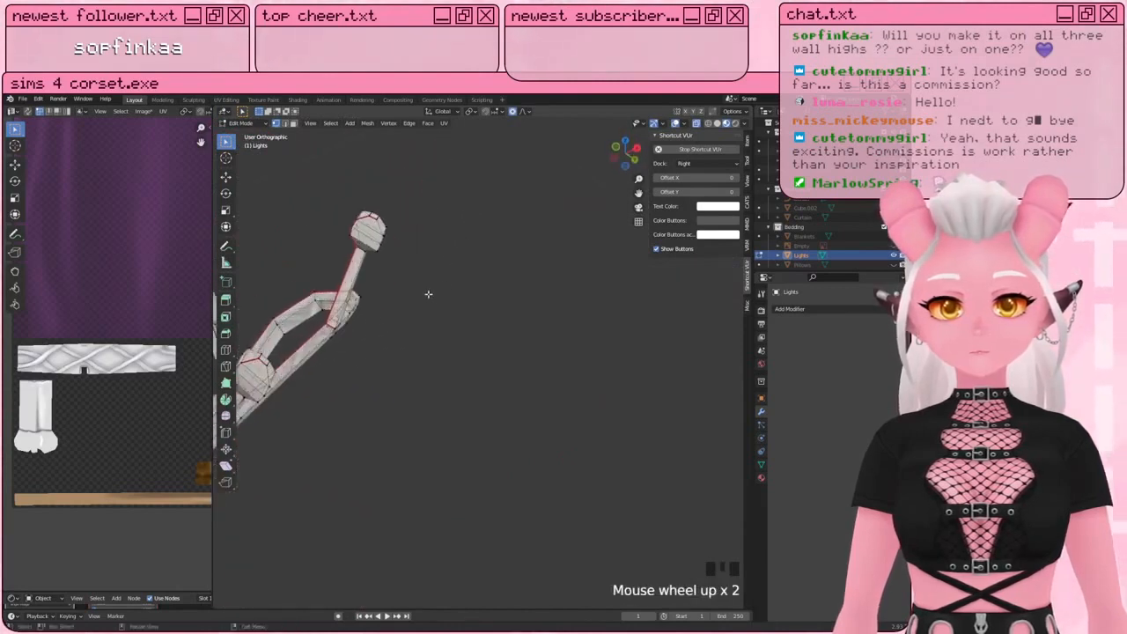
{"action": "middle_click_drag", "start_coordinate": [498, 296], "coordinate": [457, 318]}
{"action": "key", "text": "c"}
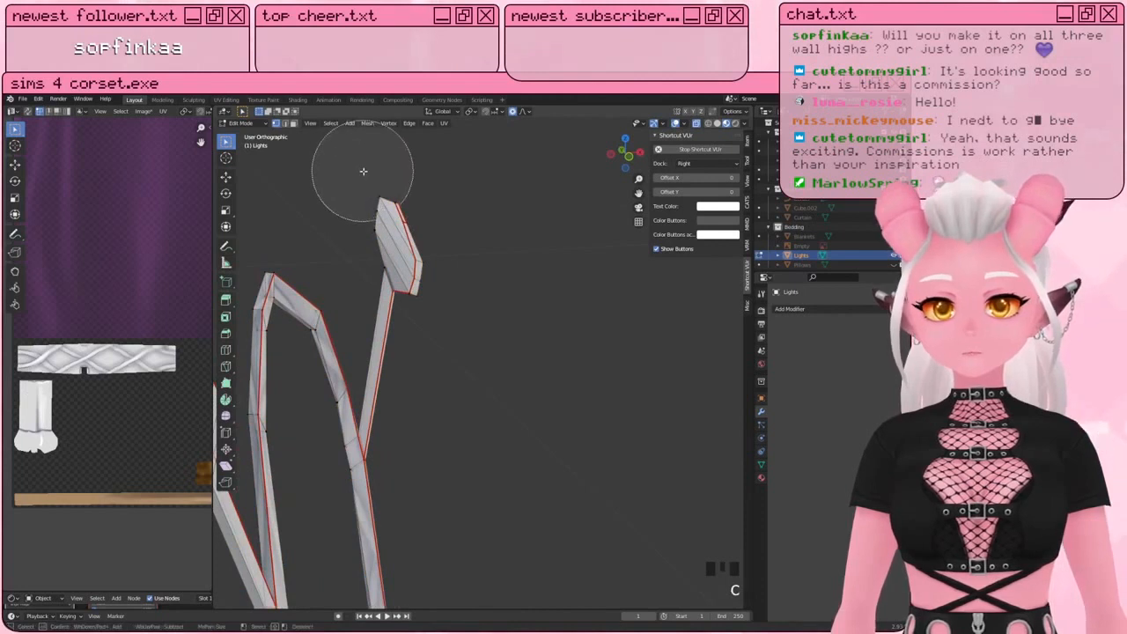
{"action": "key", "text": "g"}
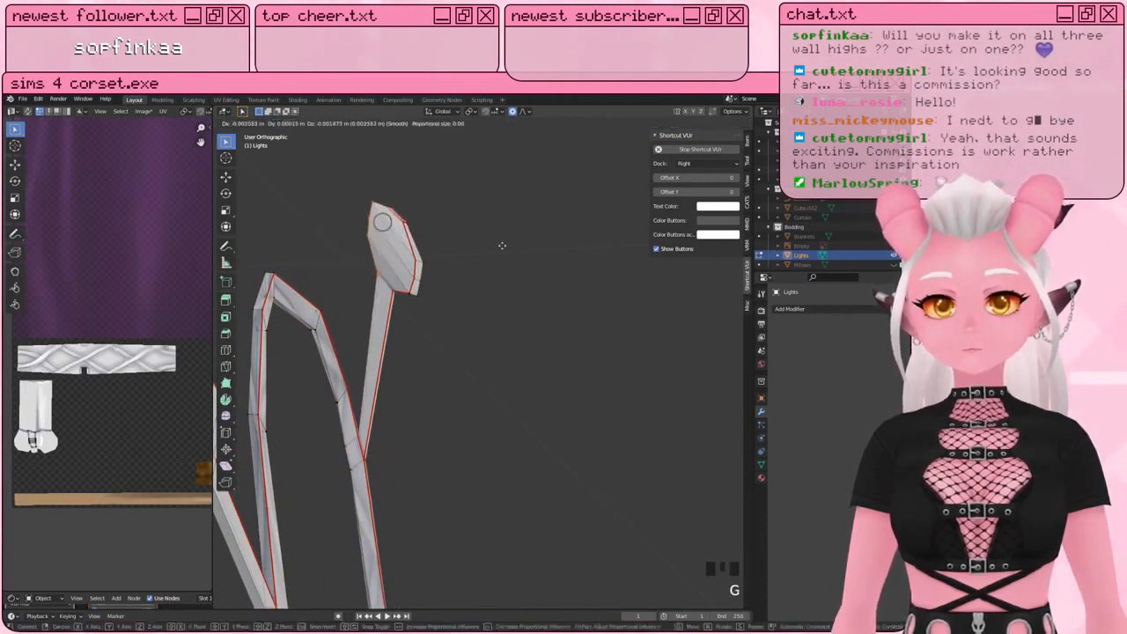
{"action": "left_click", "coordinate": [500, 251]}
Step: Select the vertices at the upper end of the topmost bulb and move them to refine its outline
{"action": "middle_click_drag", "start_coordinate": [501, 252], "coordinate": [477, 206]}
{"action": "key", "text": "a"}
{"action": "key", "text": "a"}
{"action": "key", "text": "c"}
{"action": "key", "text": "g"}
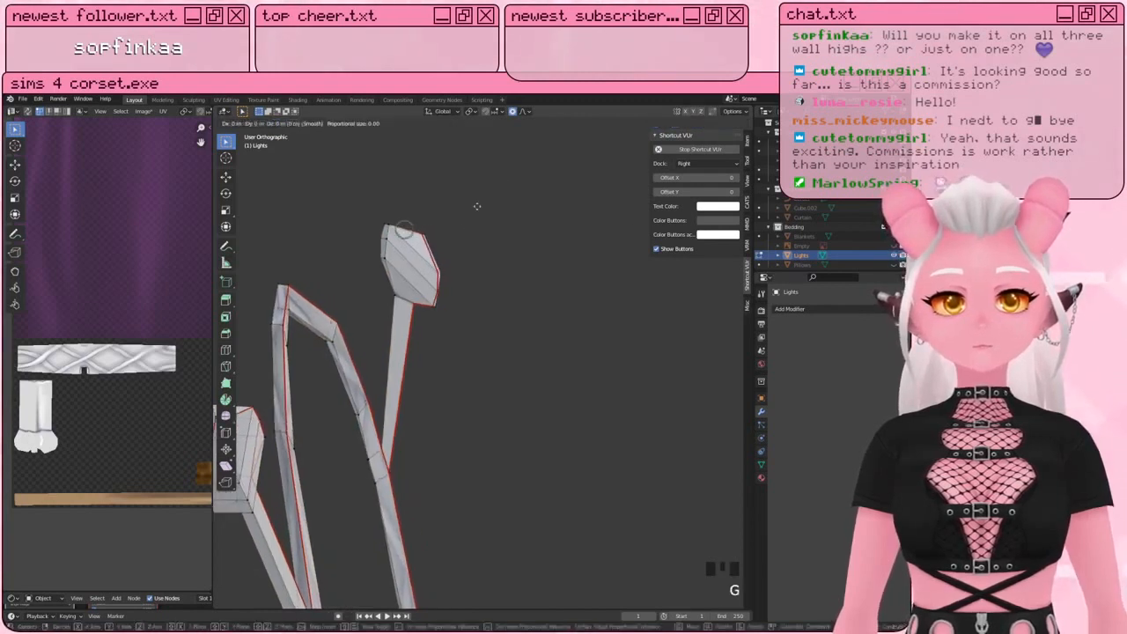
{"action": "left_click", "coordinate": [530, 169]}
Step: Select the upper corner vertices of the topmost bulb and move them outward for a rounder outline
{"action": "key", "text": "a"}
{"action": "key", "text": "a"}
{"action": "key", "text": "c"}
{"action": "left_click", "coordinate": [430, 236]}
{"action": "right_click", "coordinate": [432, 235]}
{"action": "key", "text": "g"}
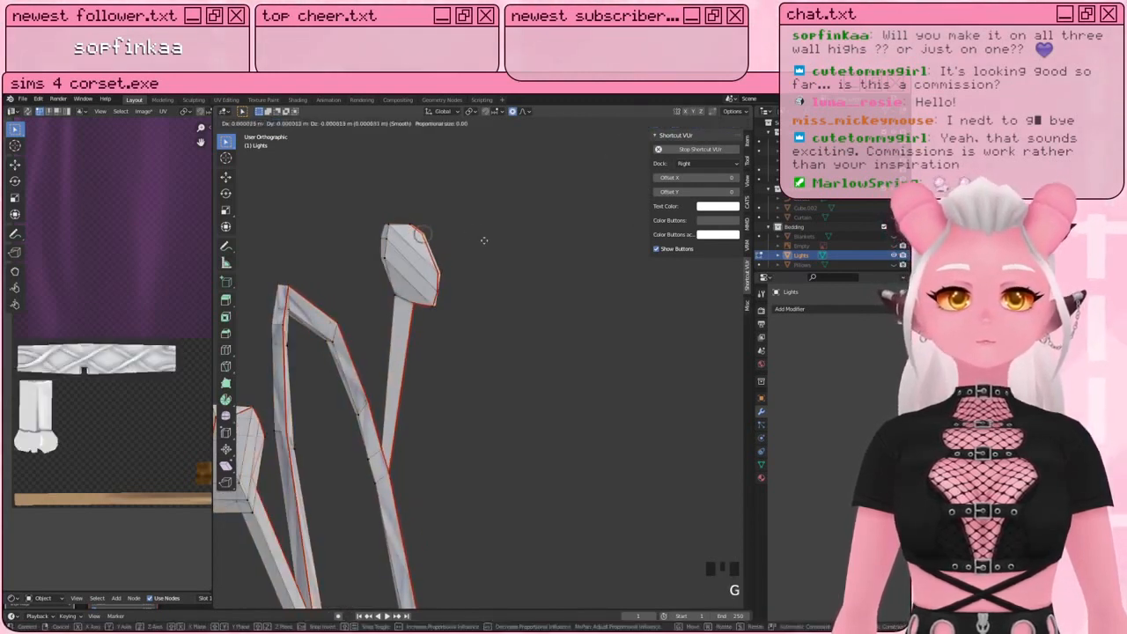
{"action": "left_click", "coordinate": [553, 269]}
Step: Select the vertices where the topmost bulb meets its stem and reposition them
{"action": "key", "text": "a"}
{"action": "key", "text": "a"}
{"action": "key", "text": "a"}
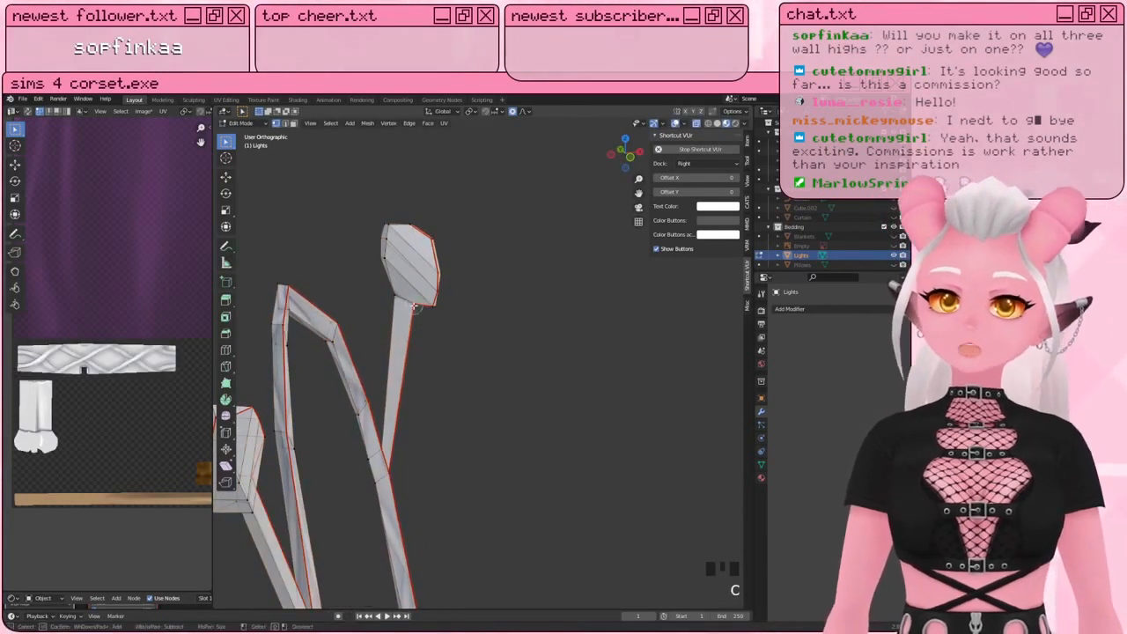
{"action": "left_click", "coordinate": [414, 306]}
{"action": "right_click", "coordinate": [414, 305]}
{"action": "key", "text": "g"}
{"action": "left_click", "coordinate": [457, 344]}
Step: Select the lower side vertices of the second bulb, rotate them about 2.7°, and move them outward to widen the bulb
{"action": "scroll", "coordinate": [457, 344], "scroll_direction": "down", "scroll_amount": 3}
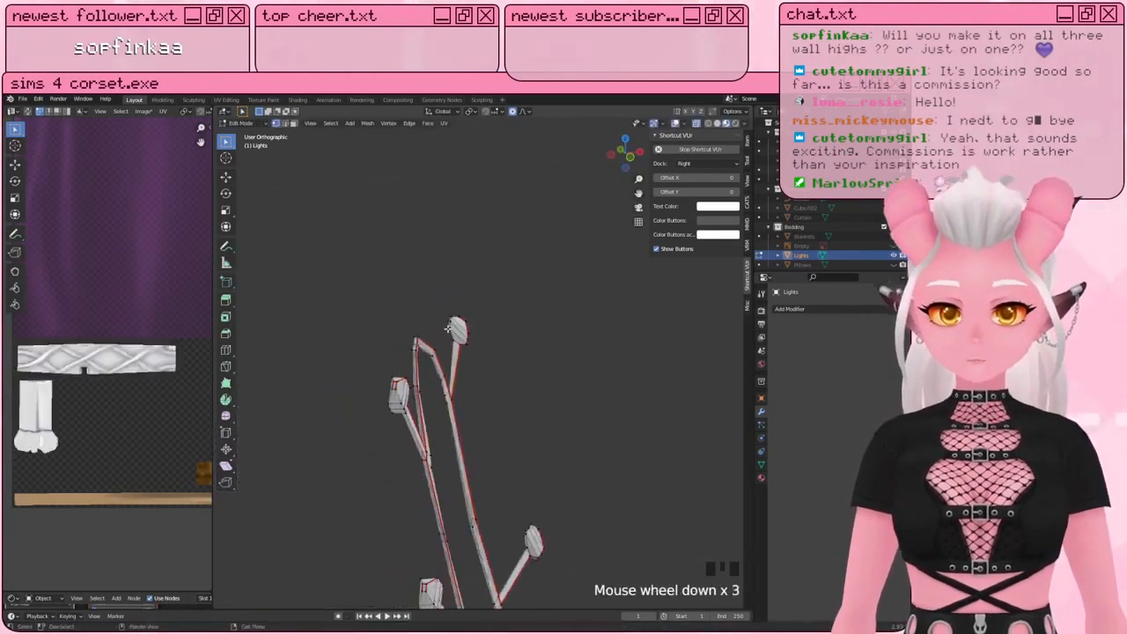
{"action": "middle_click_drag", "start_coordinate": [457, 344], "coordinate": [414, 346]}
{"action": "scroll", "coordinate": [422, 272], "scroll_direction": "up", "scroll_amount": 4}
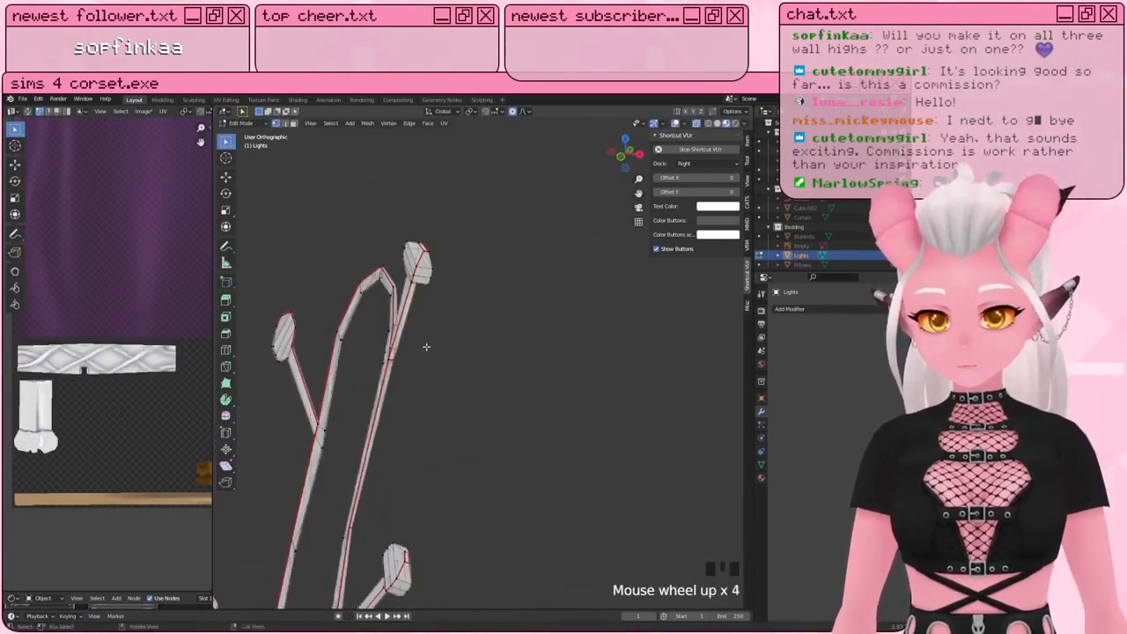
{"action": "middle_click_drag", "start_coordinate": [423, 272], "coordinate": [467, 356], "text": "shift"}
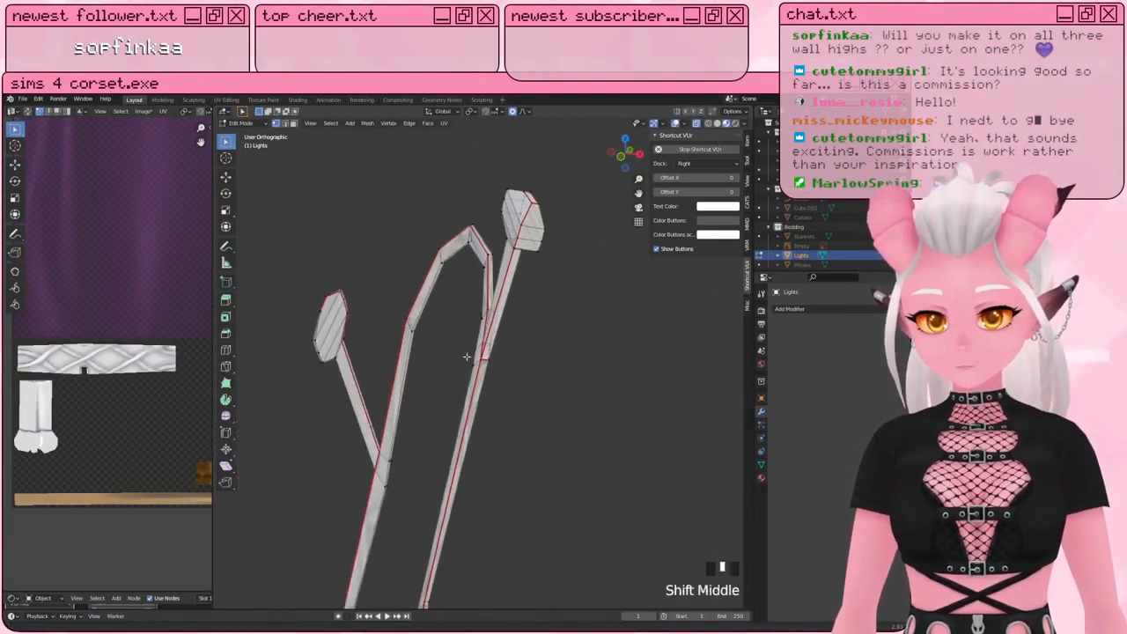
{"action": "left_click", "coordinate": [304, 346]}
{"action": "right_click", "coordinate": [304, 346]}
{"action": "key", "text": "t"}
{"action": "key", "text": "r"}
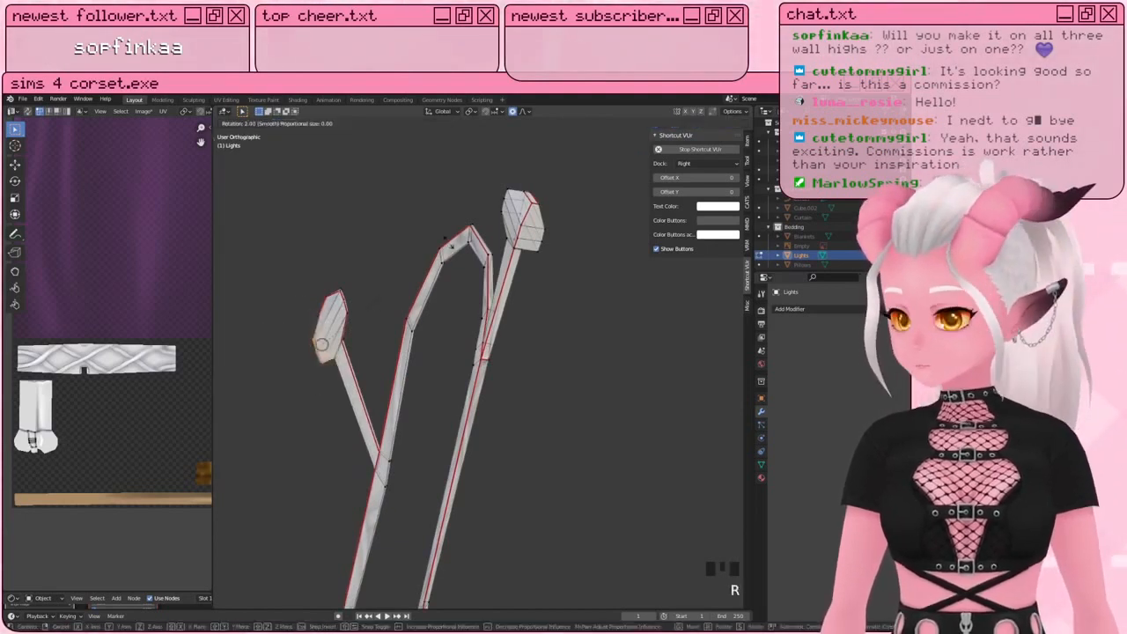
{"action": "left_click", "coordinate": [450, 244]}
{"action": "key", "text": "g"}
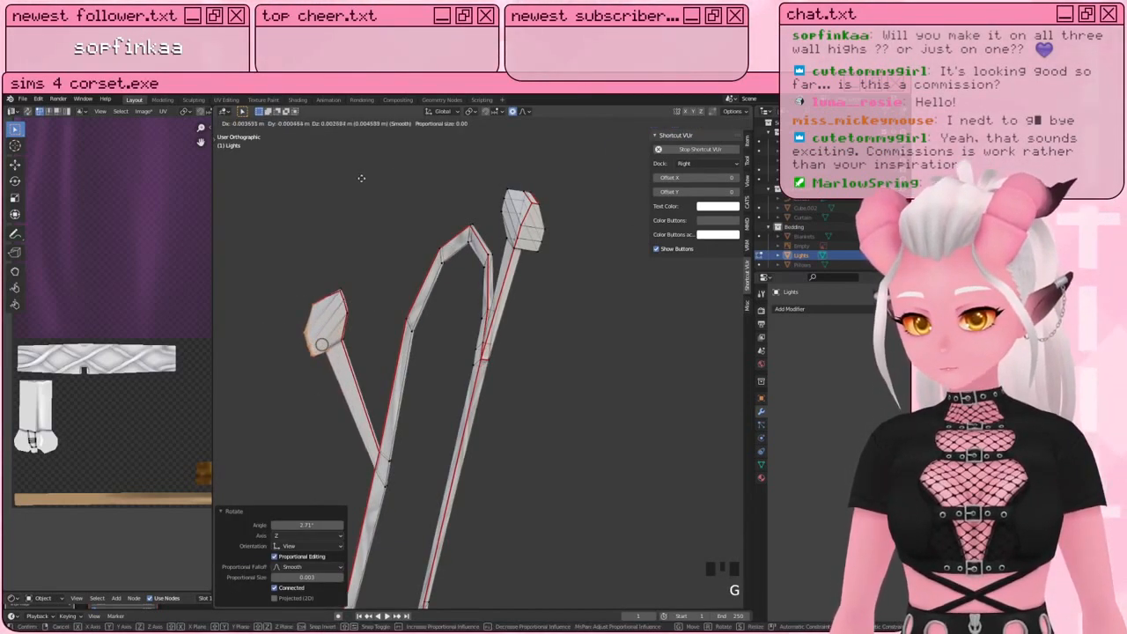
{"action": "left_click", "coordinate": [383, 170]}
Step: Select the upper corner vertices of the second bulb and move them outward to round its outline
{"action": "key", "text": "a"}
{"action": "key", "text": "a"}
{"action": "key", "text": "a"}
{"action": "key", "text": "c"}
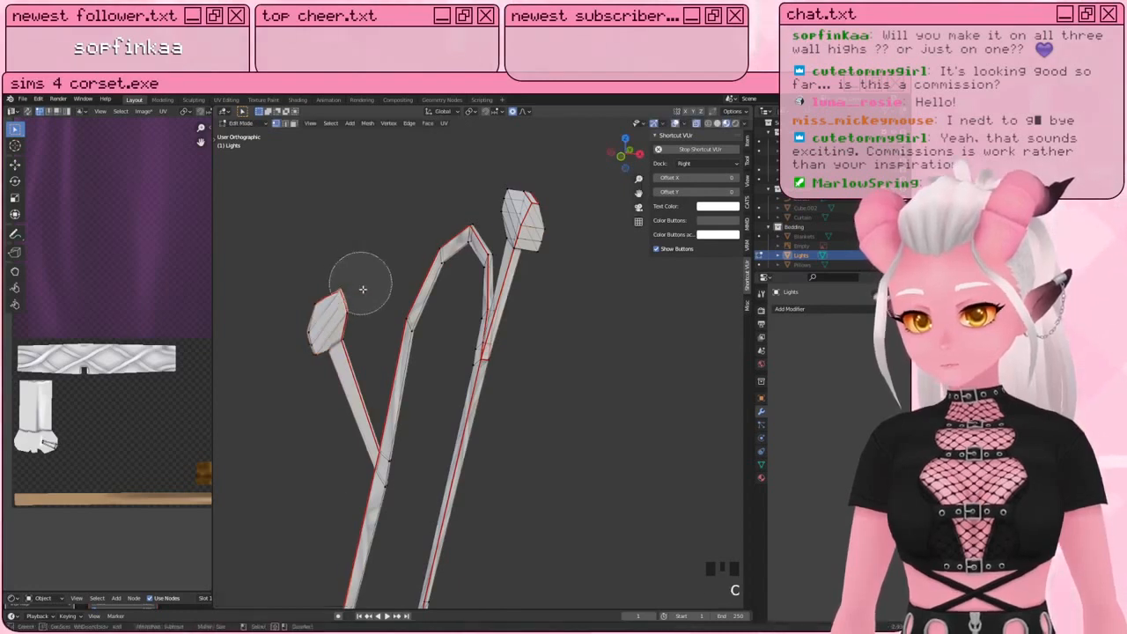
{"action": "left_click", "coordinate": [361, 287]}
{"action": "right_click", "coordinate": [367, 302]}
{"action": "key", "text": "g"}
{"action": "left_click", "coordinate": [396, 343]}
Step: Return to Object Mode and show the curtain behind the string lights to compare their placement
{"action": "scroll", "coordinate": [390, 319], "scroll_direction": "down", "scroll_amount": 5}
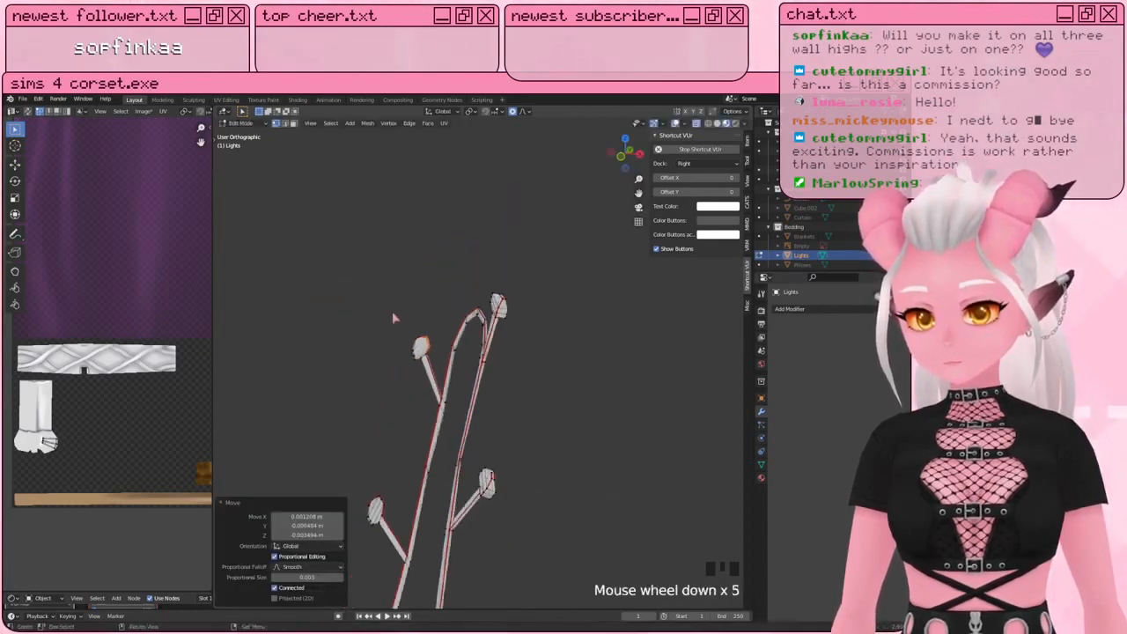
{"action": "scroll", "coordinate": [441, 323], "scroll_direction": "down", "scroll_amount": 2}
{"action": "middle_click_drag", "start_coordinate": [440, 322], "coordinate": [548, 409], "text": "shift"}
{"action": "scroll", "coordinate": [548, 408], "scroll_direction": "down", "scroll_amount": 2}
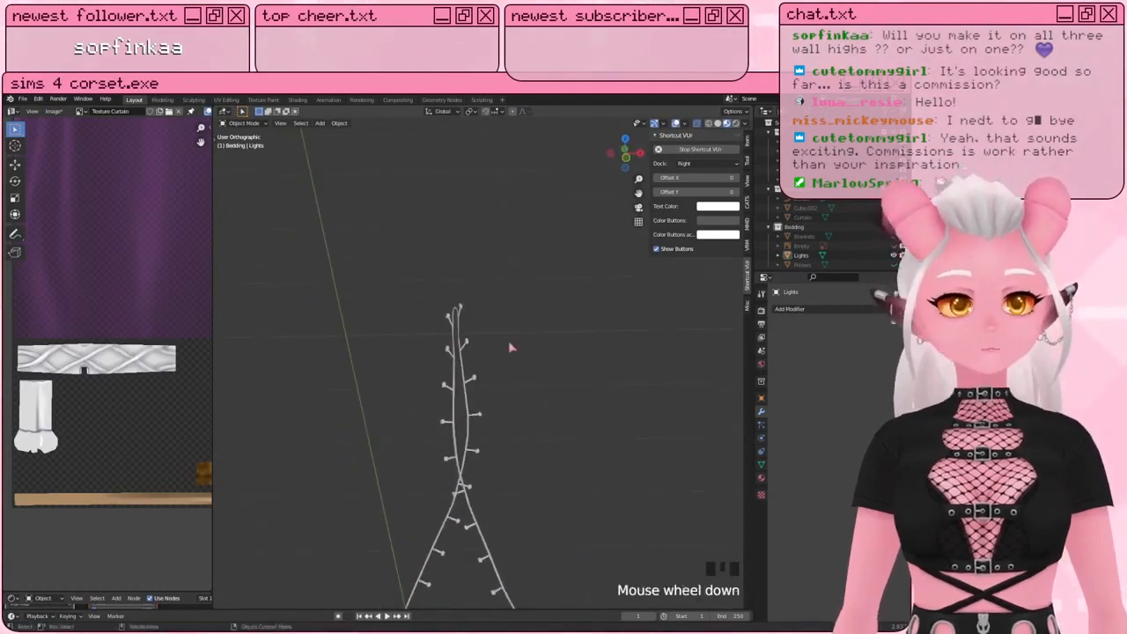
{"action": "scroll", "coordinate": [456, 310], "scroll_direction": "down", "scroll_amount": 1}
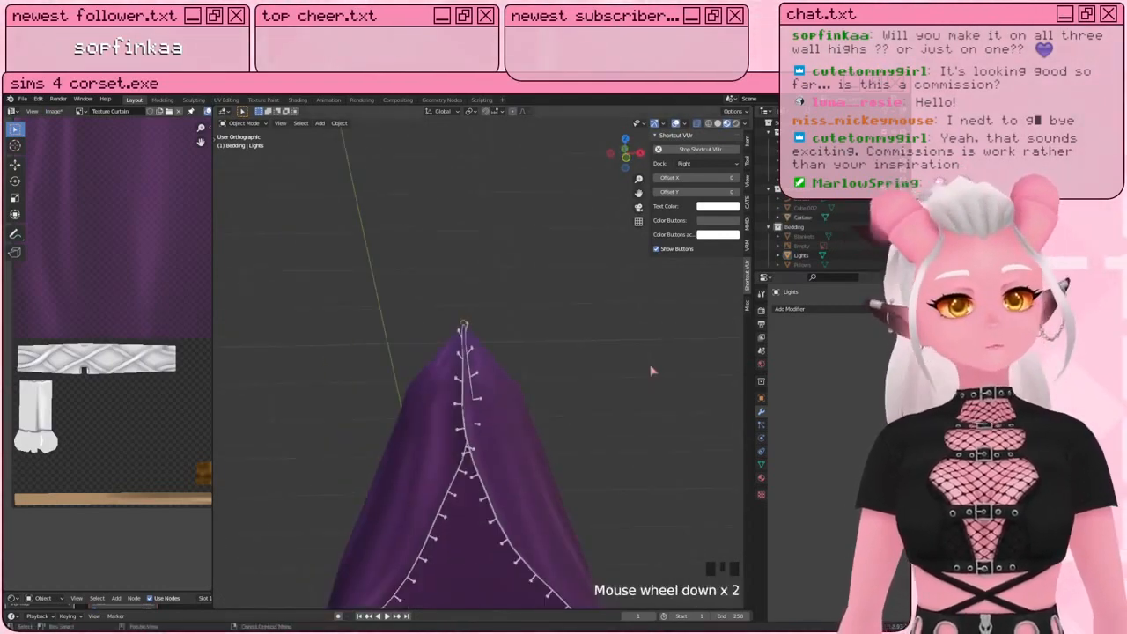
{"action": "scroll", "coordinate": [455, 310], "scroll_direction": "up", "scroll_amount": 2}
{"action": "middle_click_drag", "start_coordinate": [456, 310], "coordinate": [418, 380], "text": "shift"}
{"action": "scroll", "coordinate": [373, 214], "scroll_direction": "up", "scroll_amount": 4}
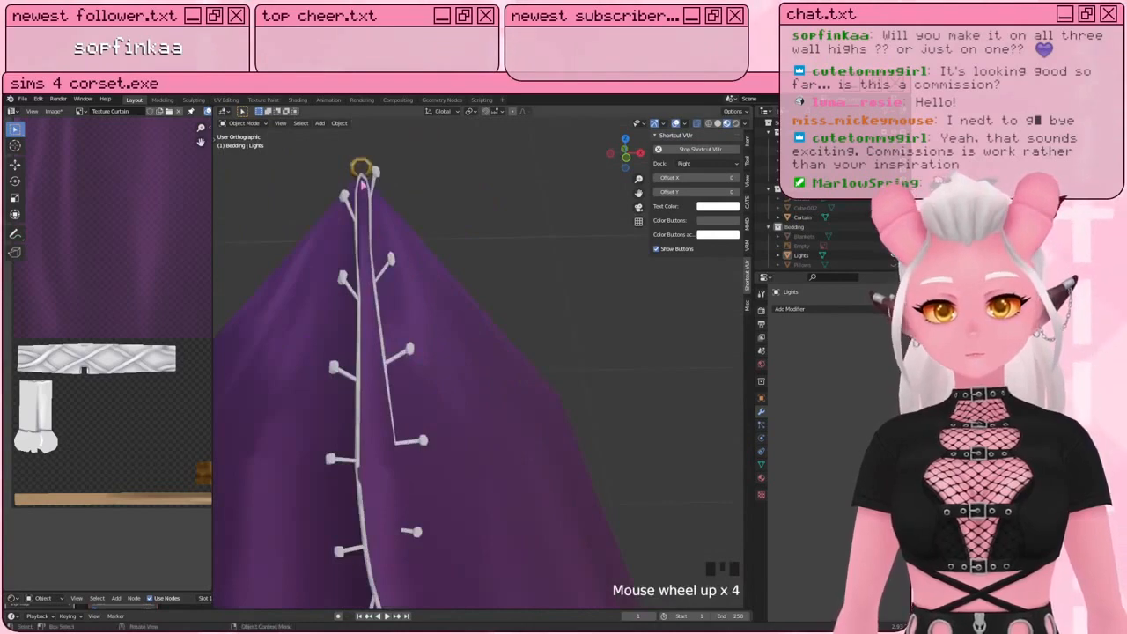
Step: Edit the lights mesh and move the cord's tip vertices about 0.011 m in Y and 0.002 m in Z toward the ring, proportional size 0.055
{"action": "left_click", "coordinate": [363, 180]}
{"action": "scroll", "coordinate": [392, 186], "scroll_direction": "up", "scroll_amount": 2}
{"action": "middle_click_drag", "start_coordinate": [384, 183], "coordinate": [498, 352], "text": "shift"}
{"action": "key", "text": "Tab"}
{"action": "scroll", "coordinate": [493, 346], "scroll_direction": "up", "scroll_amount": 3}
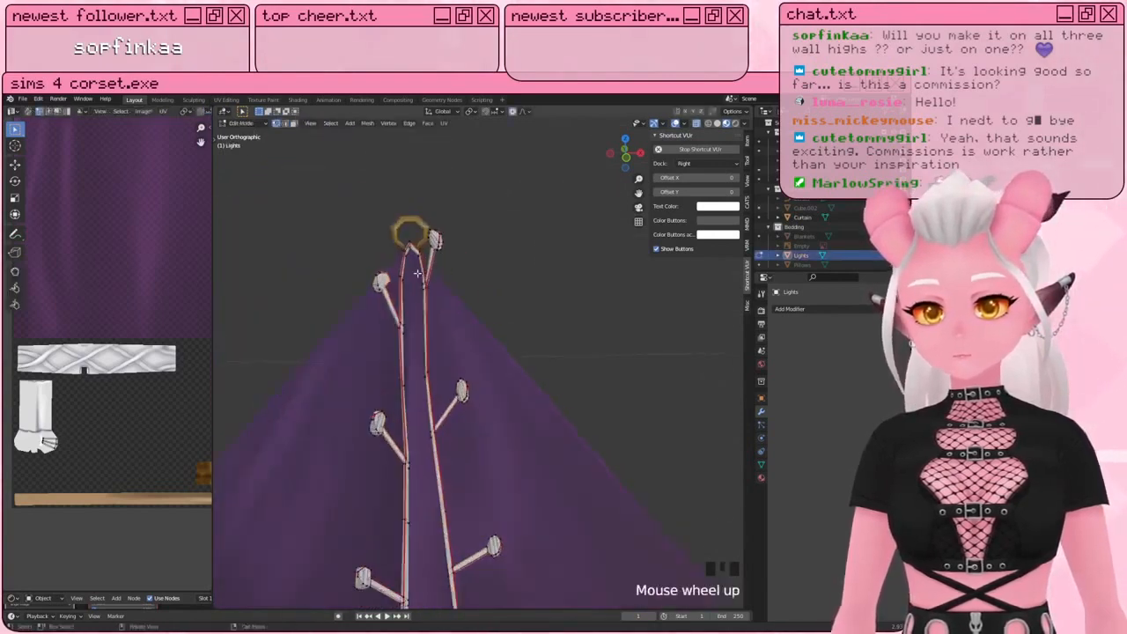
{"action": "key", "text": "a"}
{"action": "key", "text": "a"}
{"action": "key", "text": "a"}
{"action": "middle_click_drag", "start_coordinate": [455, 210], "coordinate": [396, 284], "text": "shift"}
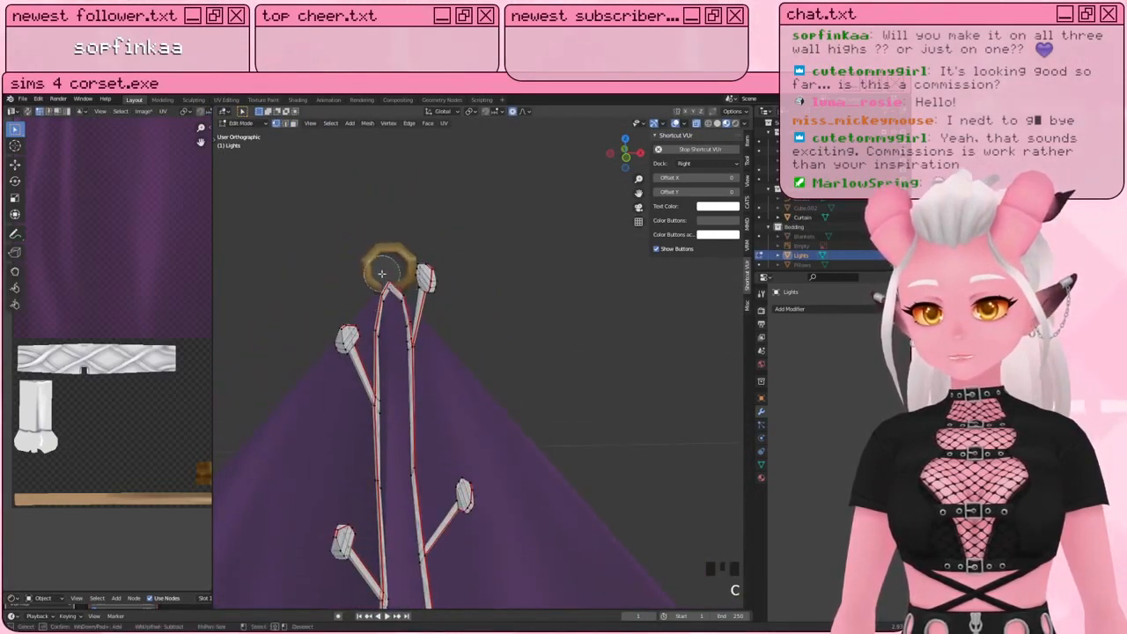
{"action": "scroll", "coordinate": [389, 277], "scroll_direction": "up", "scroll_amount": 1}
{"action": "key", "text": "KP_3"}
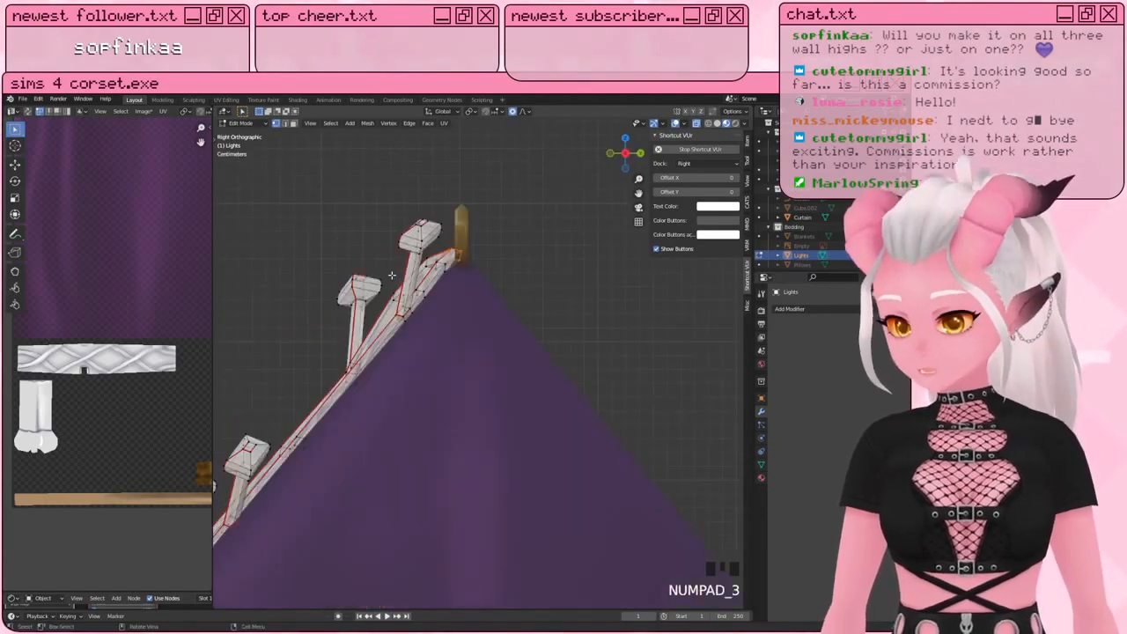
{"action": "scroll", "coordinate": [392, 276], "scroll_direction": "down", "scroll_amount": 1}
{"action": "scroll", "coordinate": [458, 191], "scroll_direction": "up", "scroll_amount": 3}
{"action": "middle_click_drag", "start_coordinate": [458, 192], "coordinate": [455, 176], "text": "shift"}
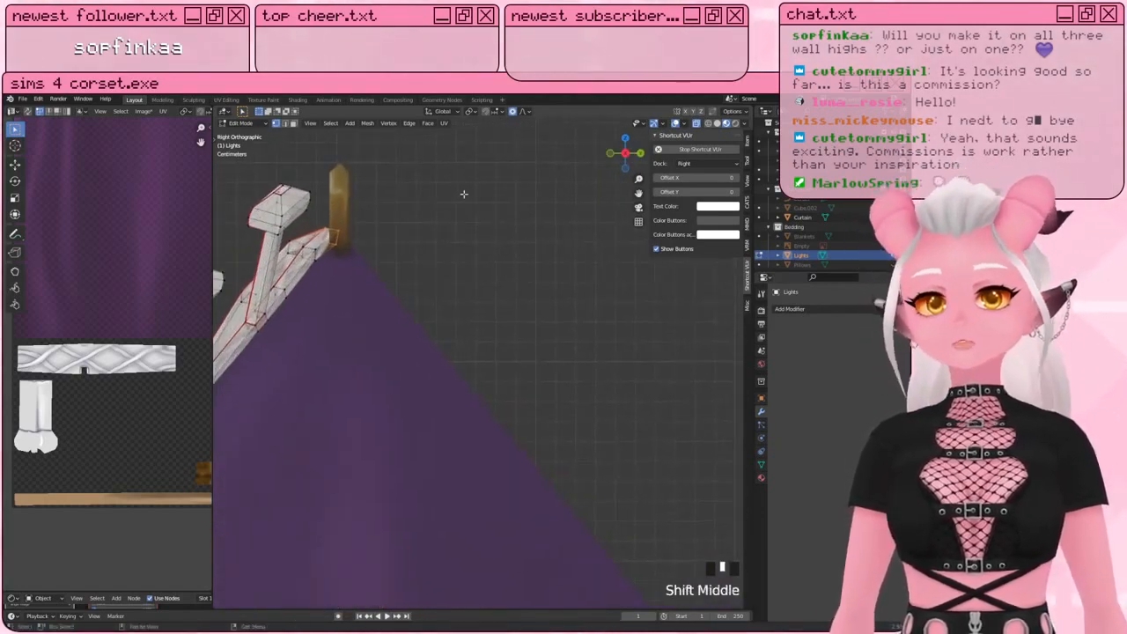
{"action": "key", "text": "g"}
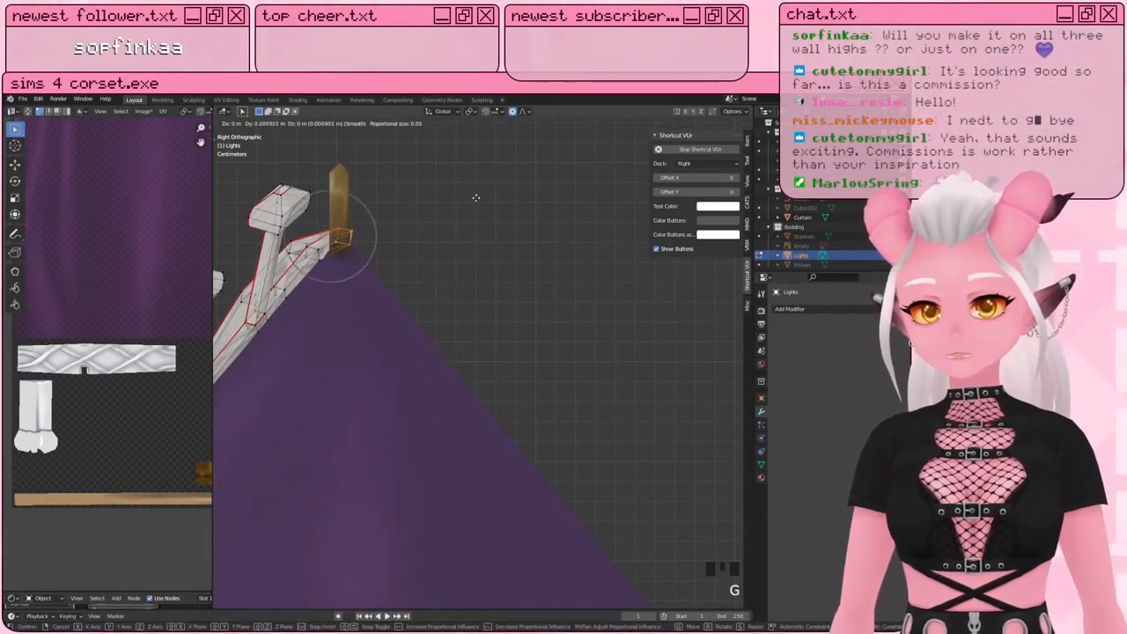
{"action": "scroll", "coordinate": [482, 193], "scroll_direction": "down", "scroll_amount": 4}
{"action": "left_click", "coordinate": [484, 193]}
Step: Shift the cord's tip sideways inside the ring using a proportional size of about 0.13
{"action": "middle_click_drag", "start_coordinate": [326, 256], "coordinate": [422, 335]}
{"action": "key", "text": "g"}
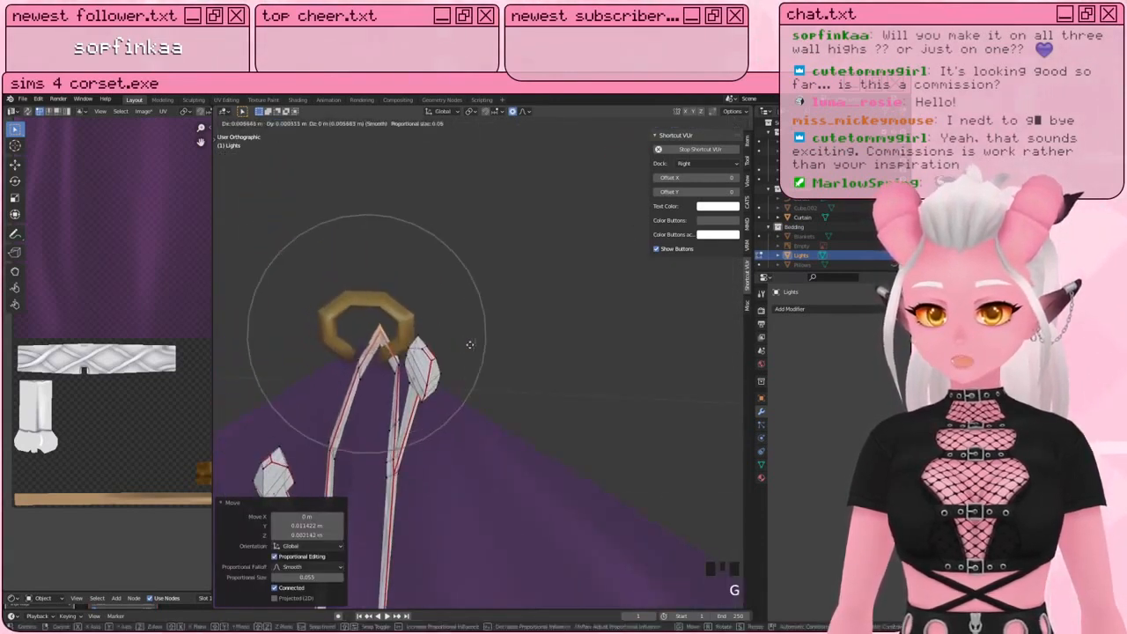
{"action": "scroll", "coordinate": [470, 345], "scroll_direction": "down", "scroll_amount": 4}
{"action": "scroll", "coordinate": [471, 344], "scroll_direction": "down", "scroll_amount": 2}
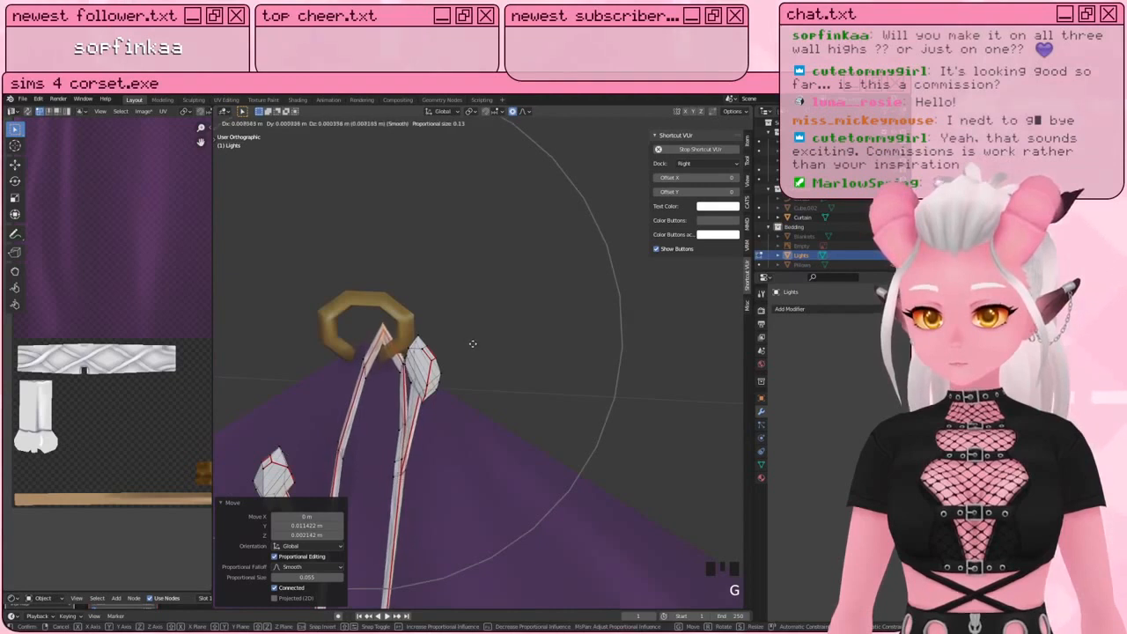
{"action": "left_click", "coordinate": [473, 342]}
Step: Add one loop cut to the left cord strand just below the tip and pull it outward to round the bend
{"action": "scroll", "coordinate": [440, 349], "scroll_direction": "up", "scroll_amount": 3}
{"action": "key", "text": "a"}
{"action": "middle_click_drag", "start_coordinate": [404, 355], "coordinate": [257, 159], "text": "shift"}
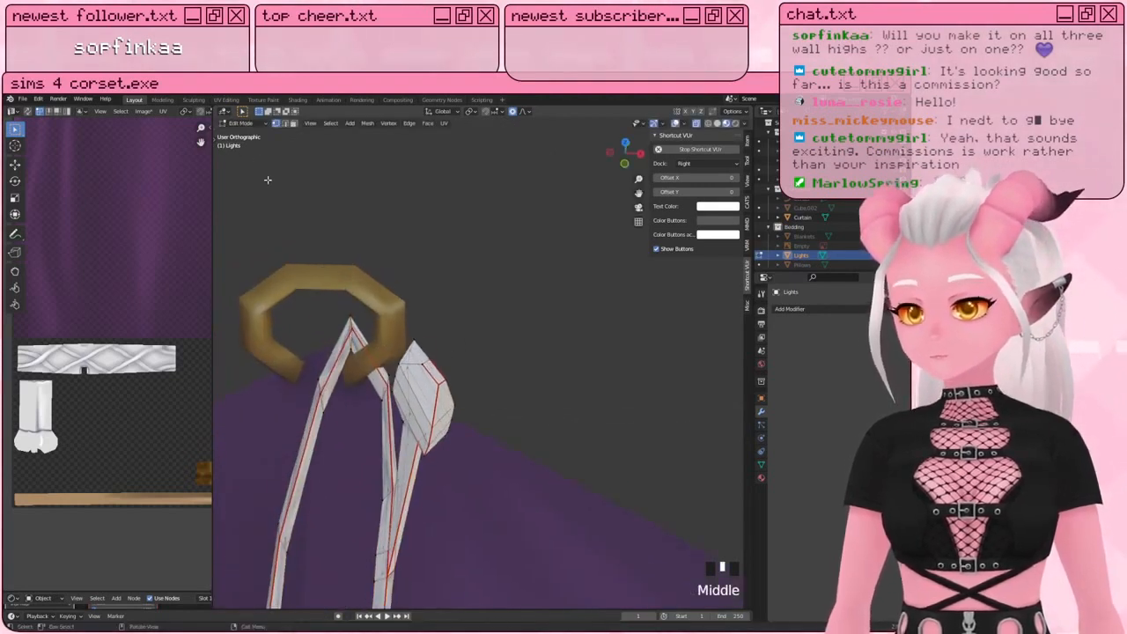
{"action": "key", "text": "t"}
{"action": "middle_click_drag", "start_coordinate": [213, 352], "coordinate": [231, 361], "text": "shift"}
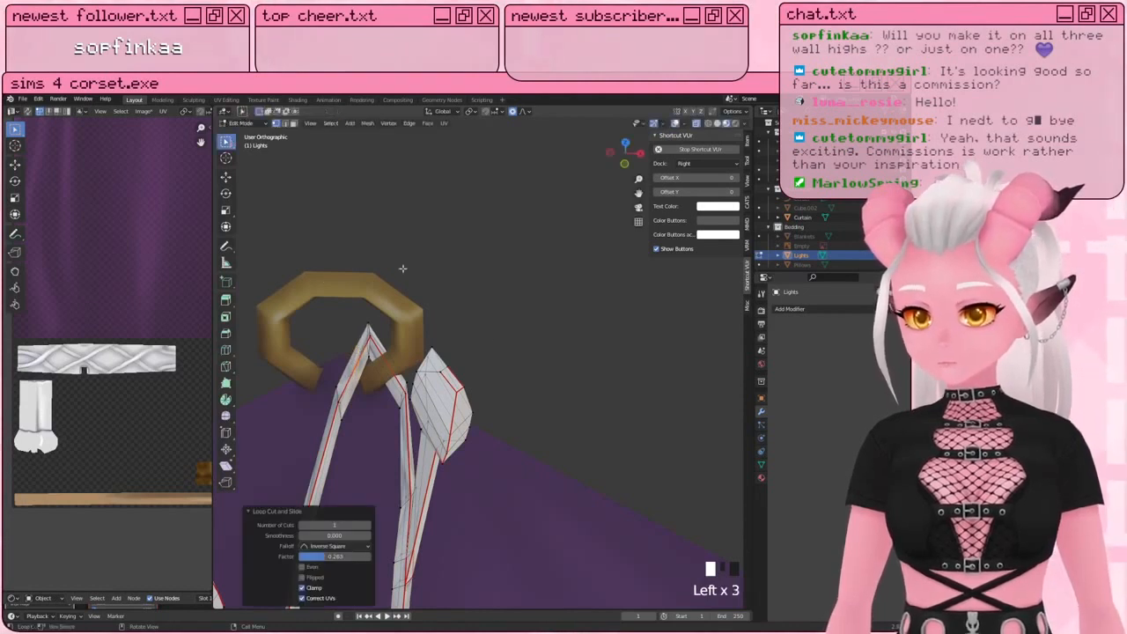
{"action": "key", "text": "g"}
{"action": "scroll", "coordinate": [481, 344], "scroll_direction": "up", "scroll_amount": 10}
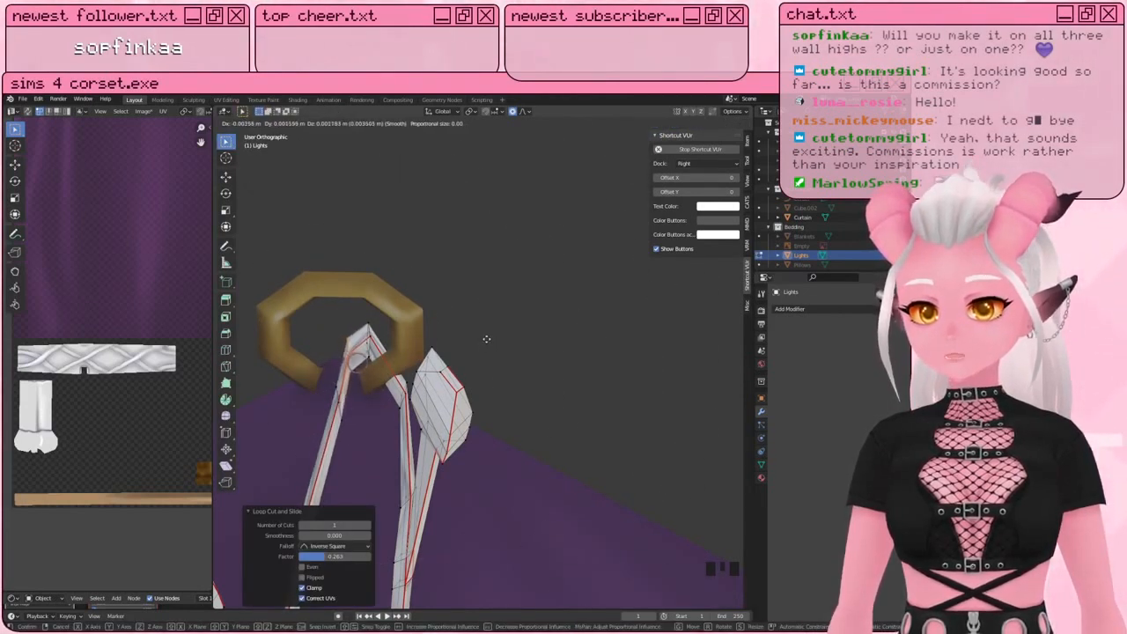
{"action": "left_click", "coordinate": [486, 339]}
Step: Select the left strand's vertices below the new loop and move them to smooth the cord's curve under the ring
{"action": "key", "text": "a"}
{"action": "key", "text": "a"}
{"action": "key", "text": "a"}
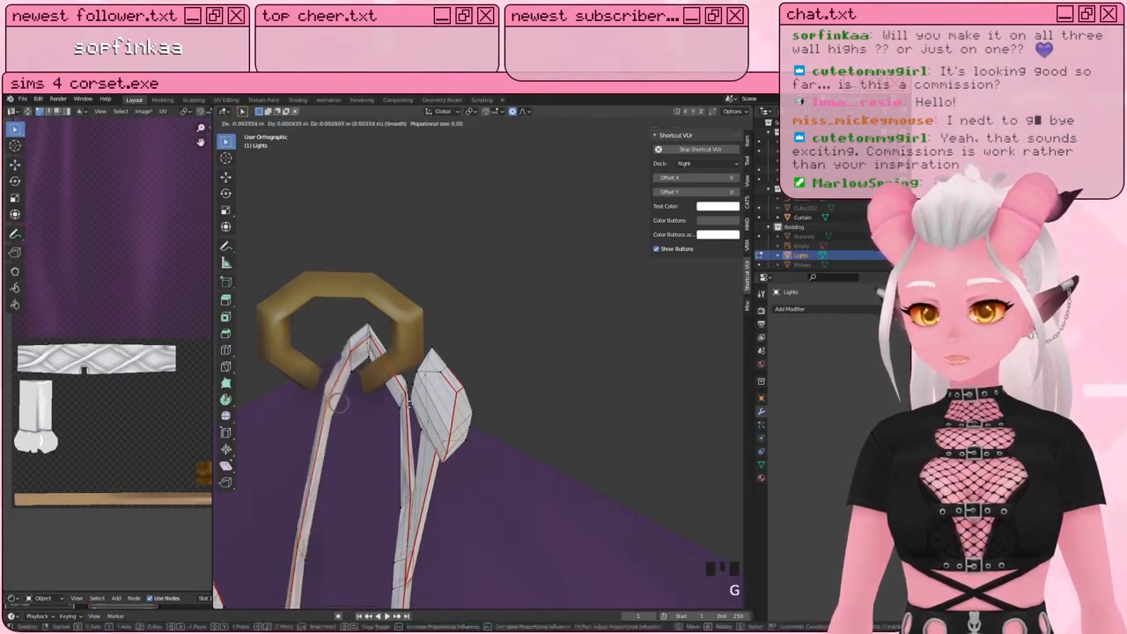
{"action": "key", "text": "a"}
{"action": "key", "text": "a"}
{"action": "key", "text": "a"}
{"action": "key", "text": "a"}
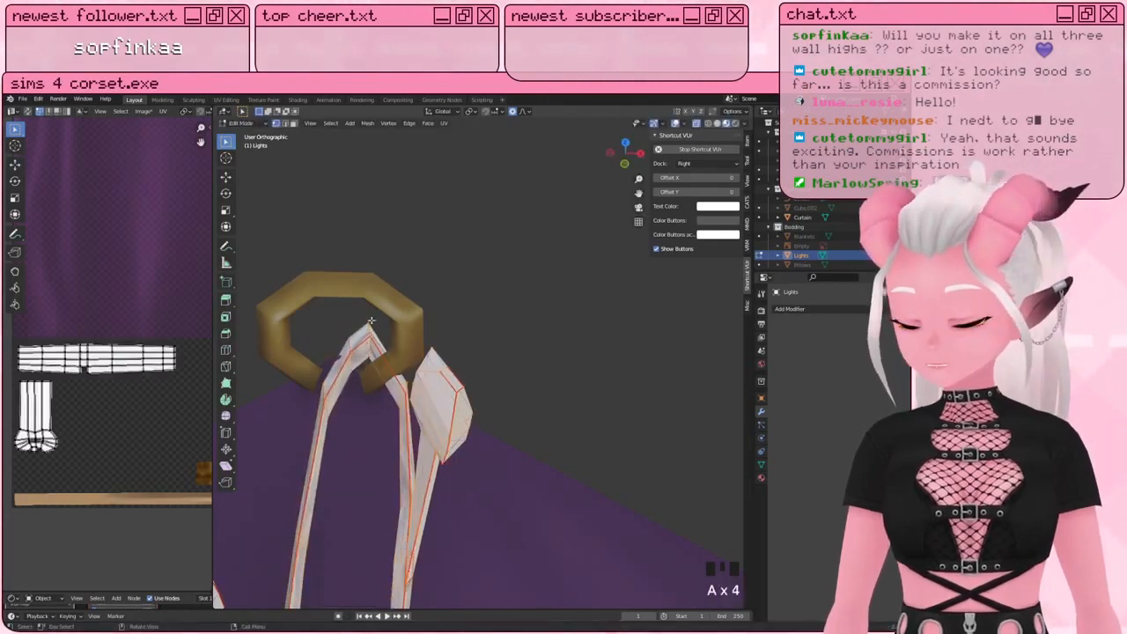
Step: Try moving a vertex on the left strand below the first bulb's stem to check whether the cord's mesh is joined
{"action": "scroll", "coordinate": [374, 357], "scroll_direction": "down", "scroll_amount": 2}
{"action": "middle_click_drag", "start_coordinate": [374, 356], "coordinate": [389, 367], "text": "shift"}
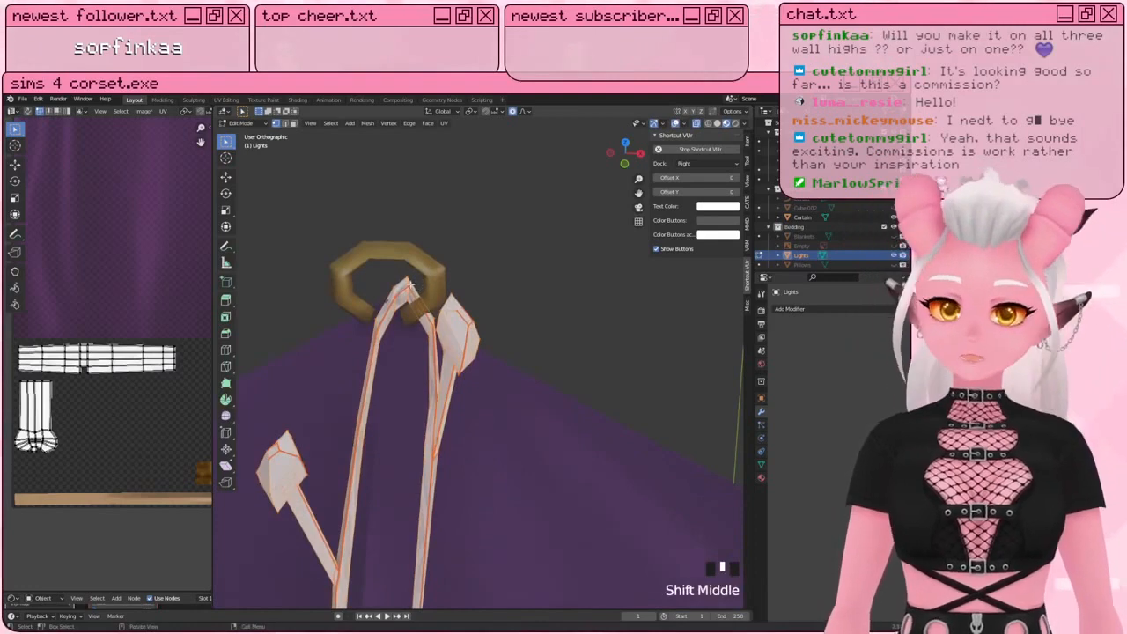
{"action": "scroll", "coordinate": [389, 367], "scroll_direction": "down", "scroll_amount": 1}
{"action": "middle_click_drag", "start_coordinate": [412, 307], "coordinate": [423, 448], "text": "shift"}
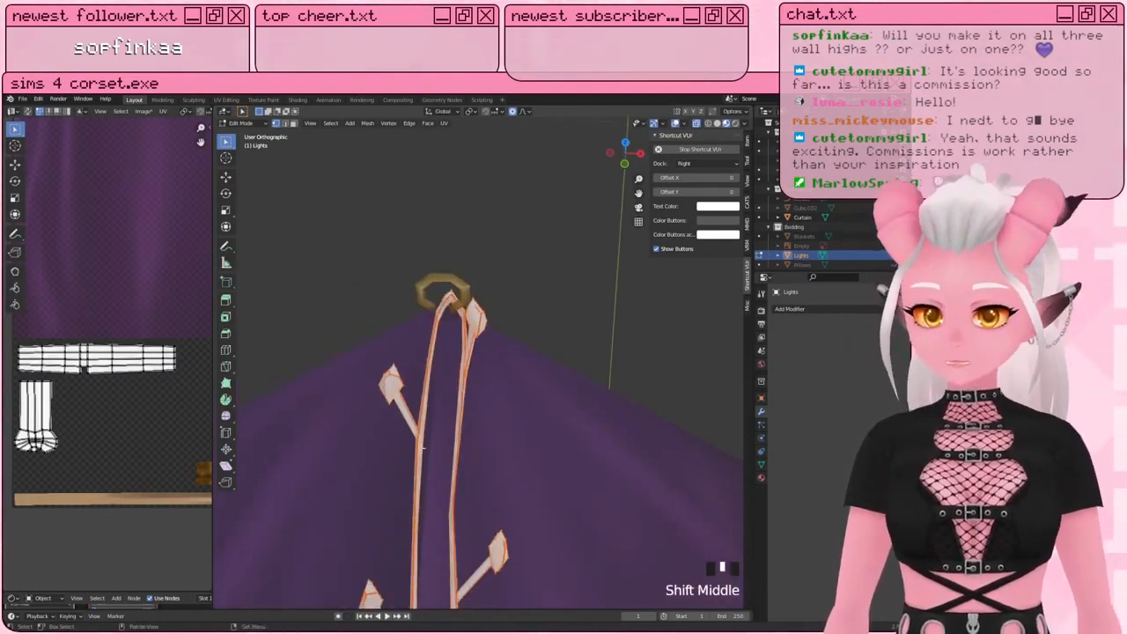
{"action": "left_click", "coordinate": [412, 525]}
{"action": "middle_click_drag", "start_coordinate": [411, 526], "coordinate": [432, 520], "text": "shift"}
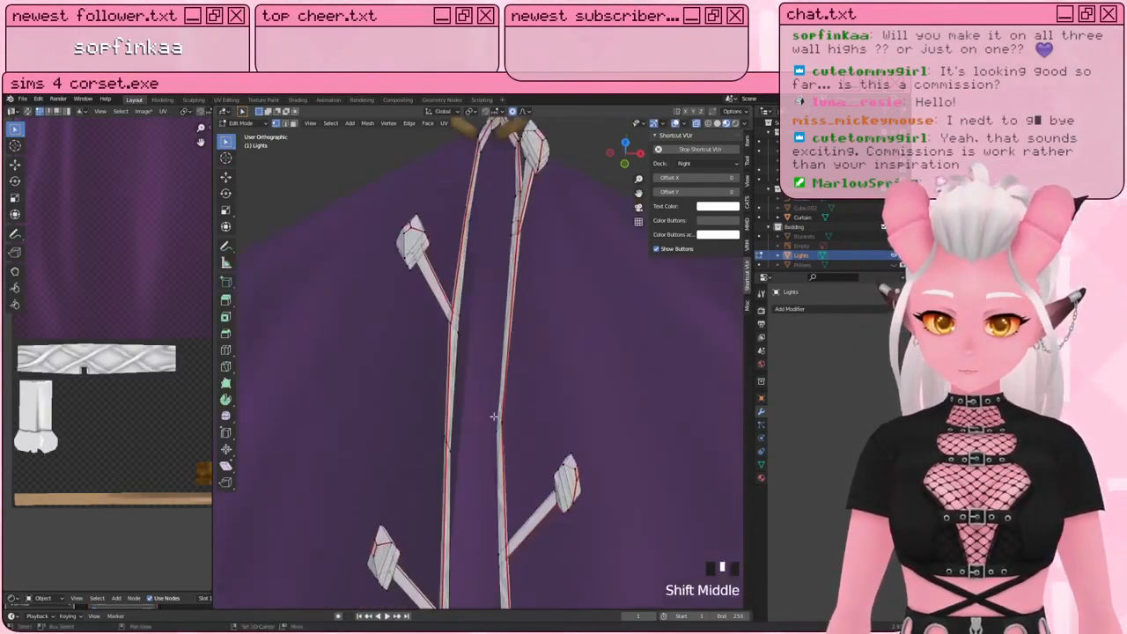
{"action": "scroll", "coordinate": [438, 517], "scroll_direction": "up", "scroll_amount": 4}
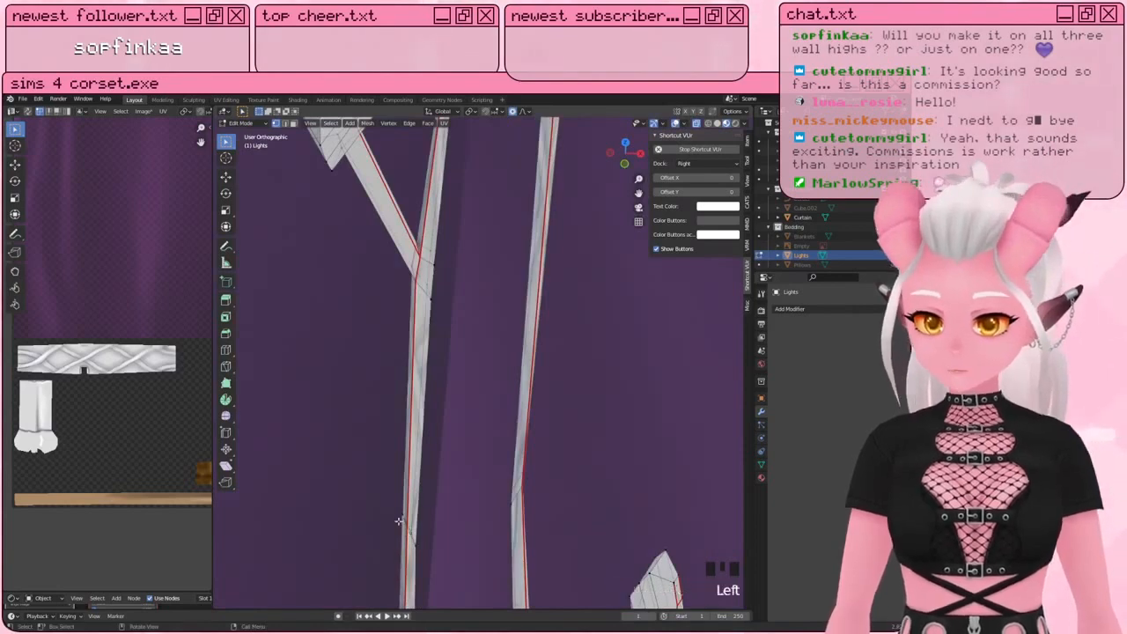
{"action": "left_click", "coordinate": [399, 521]}
{"action": "key", "text": "g"}
{"action": "scroll", "coordinate": [391, 546], "scroll_direction": "down", "scroll_amount": 15}
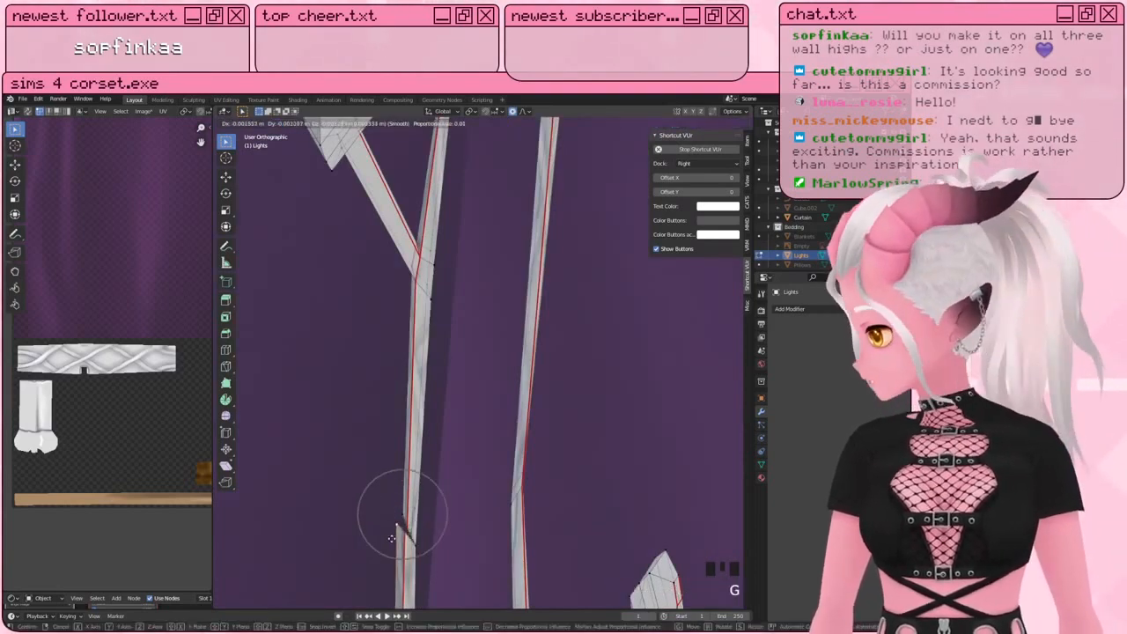
{"action": "left_click", "coordinate": [384, 570]}
Step: Select the entire lights mesh and merge its vertices by distance
{"action": "scroll", "coordinate": [385, 568], "scroll_direction": "down", "scroll_amount": 4}
{"action": "key", "text": "a"}
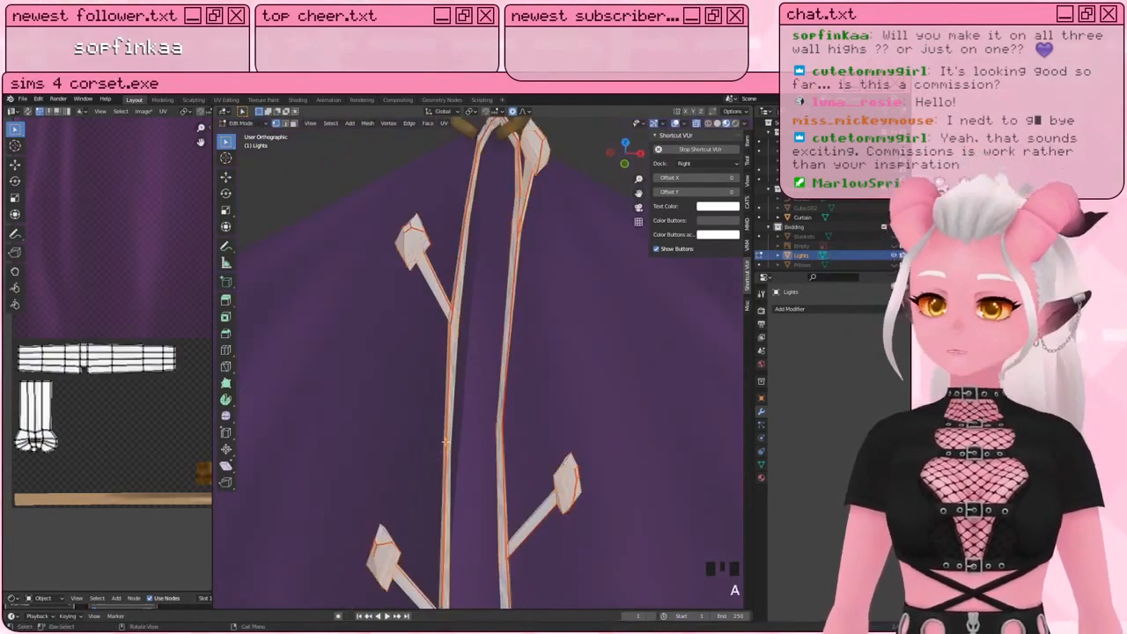
{"action": "scroll", "coordinate": [392, 528], "scroll_direction": "down", "scroll_amount": 3}
{"action": "middle_click_drag", "start_coordinate": [396, 519], "coordinate": [367, 532], "text": "shift"}
{"action": "left_click", "coordinate": [390, 123]}
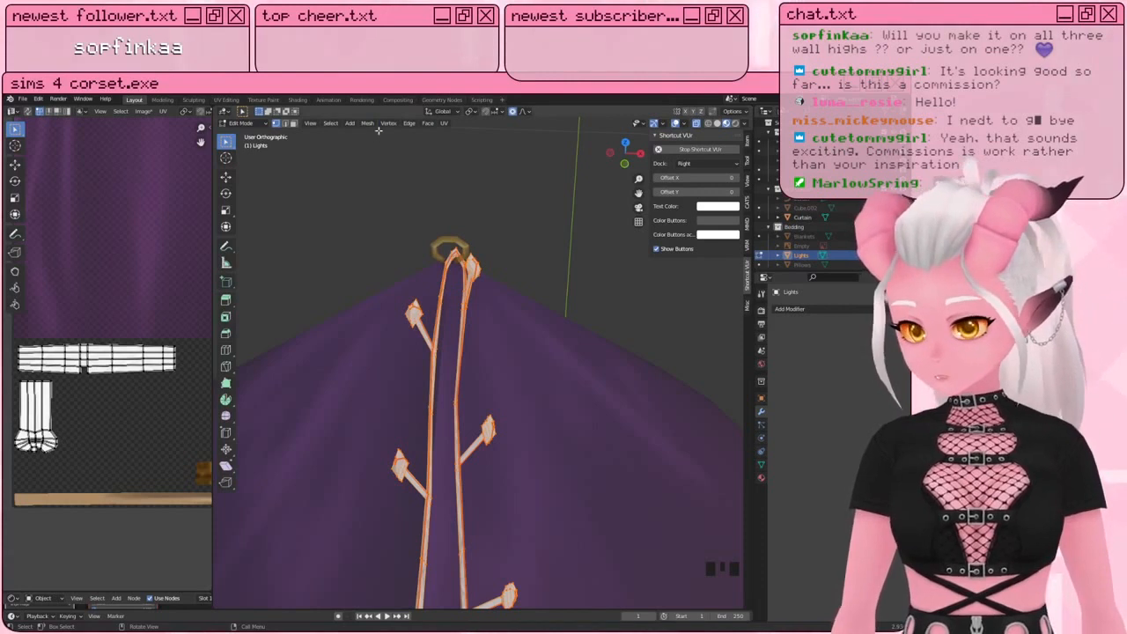
{"action": "left_click", "coordinate": [389, 124]}
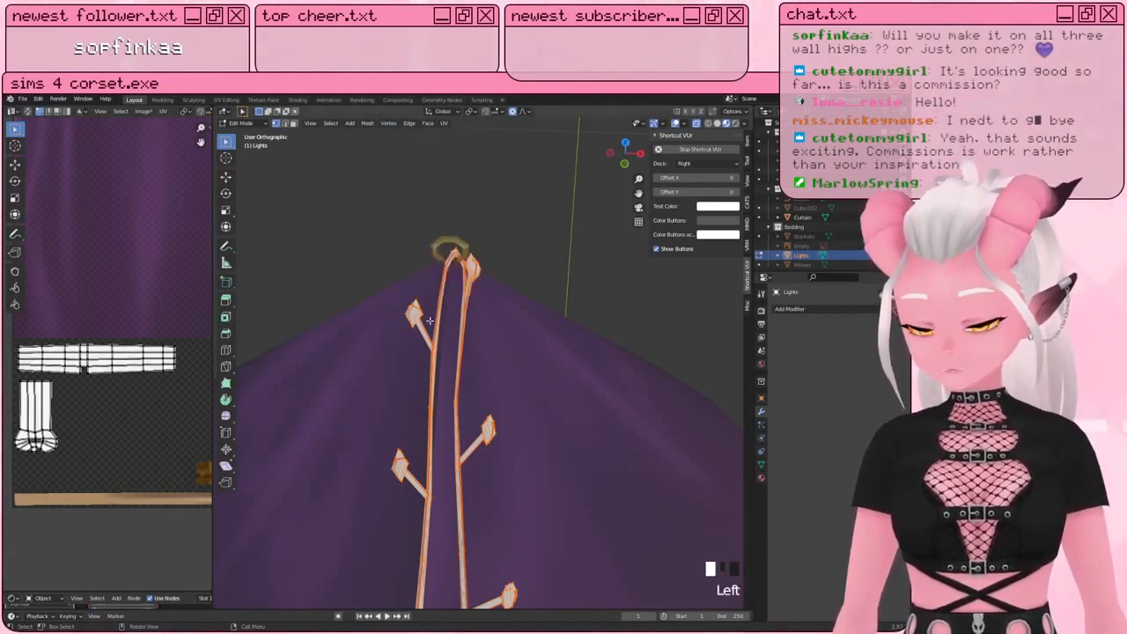
{"action": "key", "text": "m"}
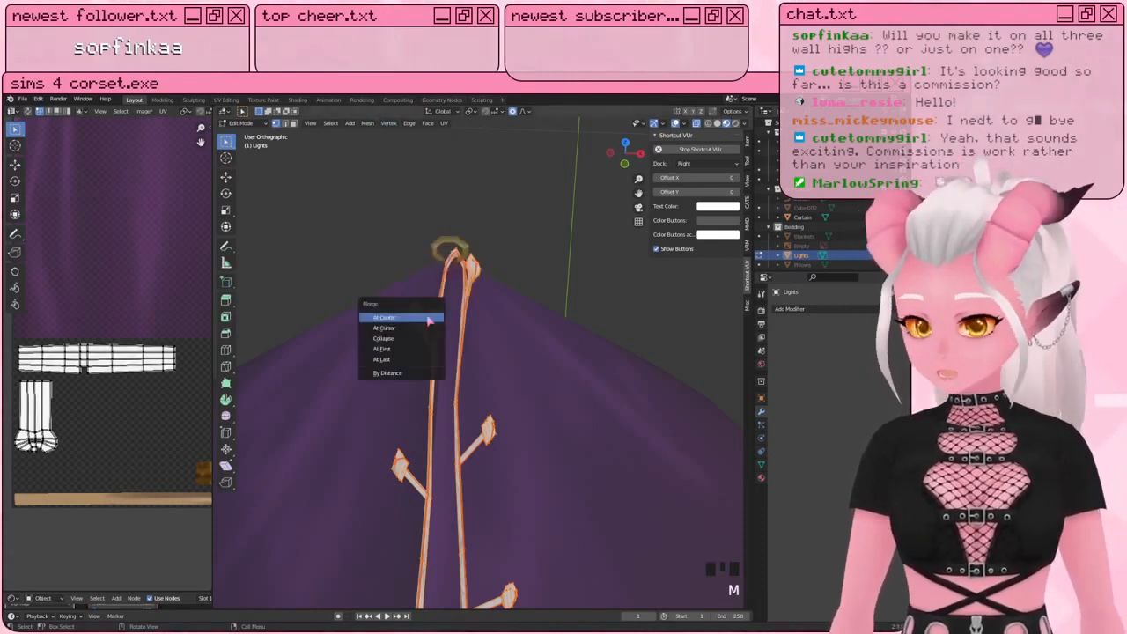
{"action": "left_click", "coordinate": [411, 373]}
Step: Add one loop cut to the right cord strand where it passes the ring, just below the tip
{"action": "scroll", "coordinate": [468, 296], "scroll_direction": "up", "scroll_amount": 3}
{"action": "mouse_move", "coordinate": [468, 296]}
{"action": "middle_mouse_down", "text": "shift"}
{"action": "mouse_move", "coordinate": [486, 391]}
{"action": "mouse_move", "coordinate": [451, 265]}
{"action": "mouse_move", "coordinate": [399, 280]}
{"action": "mouse_move", "coordinate": [454, 317]}
{"action": "mouse_move", "coordinate": [475, 315]}
{"action": "middle_mouse_up", "text": "shift"}
{"action": "scroll", "coordinate": [486, 391], "scroll_direction": "up", "scroll_amount": 3}
{"action": "key", "text": "a"}
{"action": "key", "text": "a"}
{"action": "key", "text": "a"}
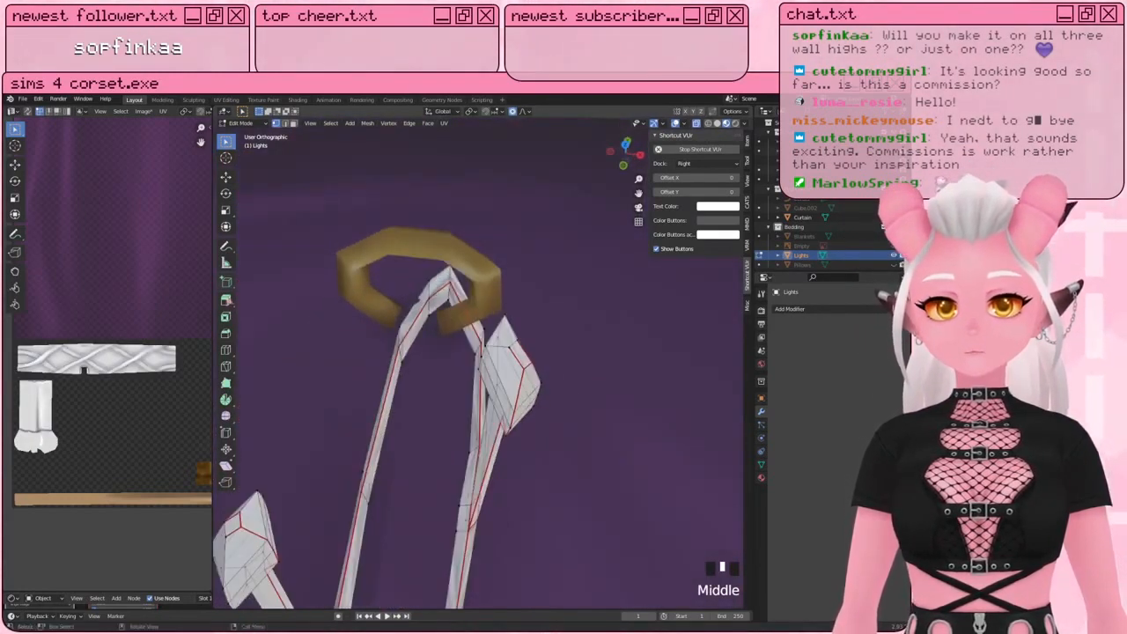
{"action": "left_click", "coordinate": [226, 349]}
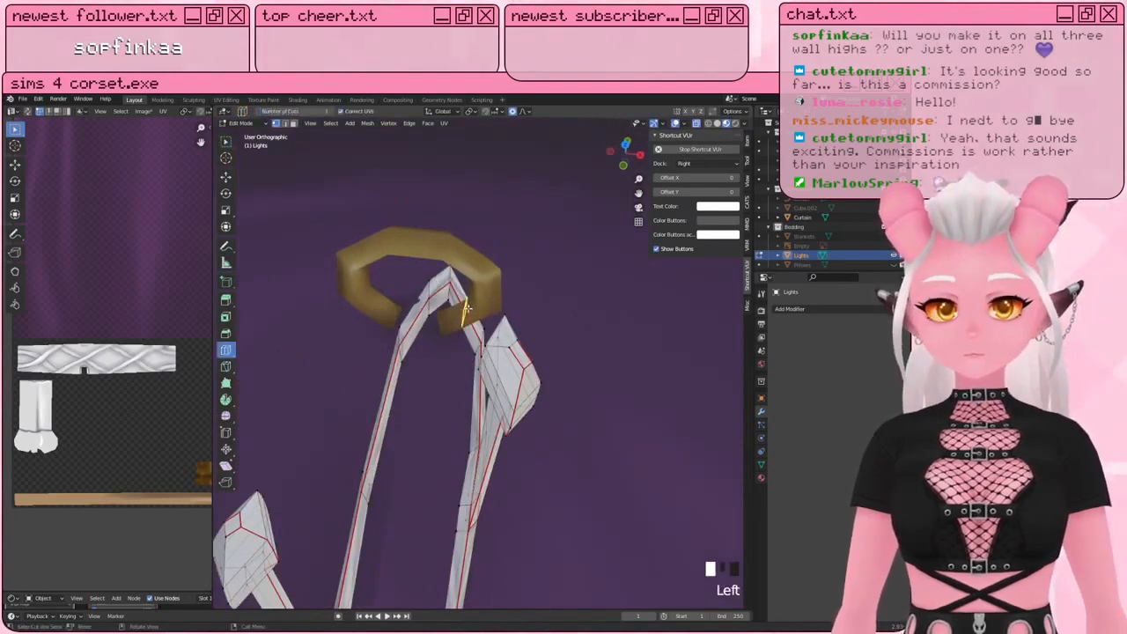
{"action": "left_click_drag", "start_coordinate": [469, 310], "coordinate": [465, 311]}
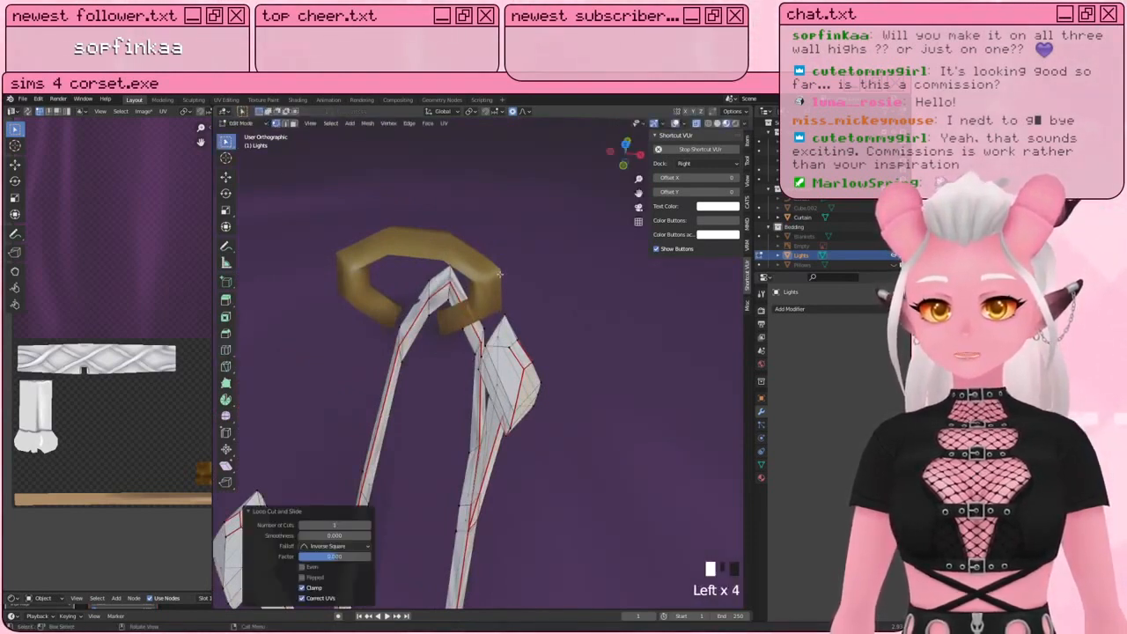
{"action": "key", "text": "g"}
{"action": "left_click", "coordinate": [510, 272]}
{"action": "key", "text": "ctrl+x"}
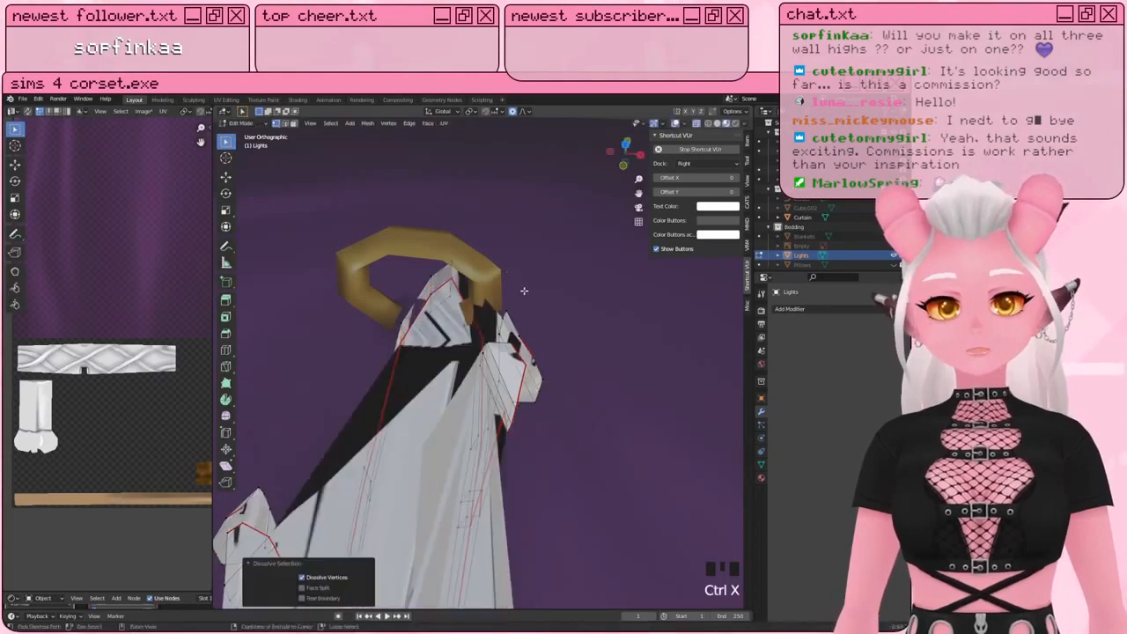
{"action": "key", "text": "ctrl+z"}
{"action": "key", "text": "ctrl+z"}
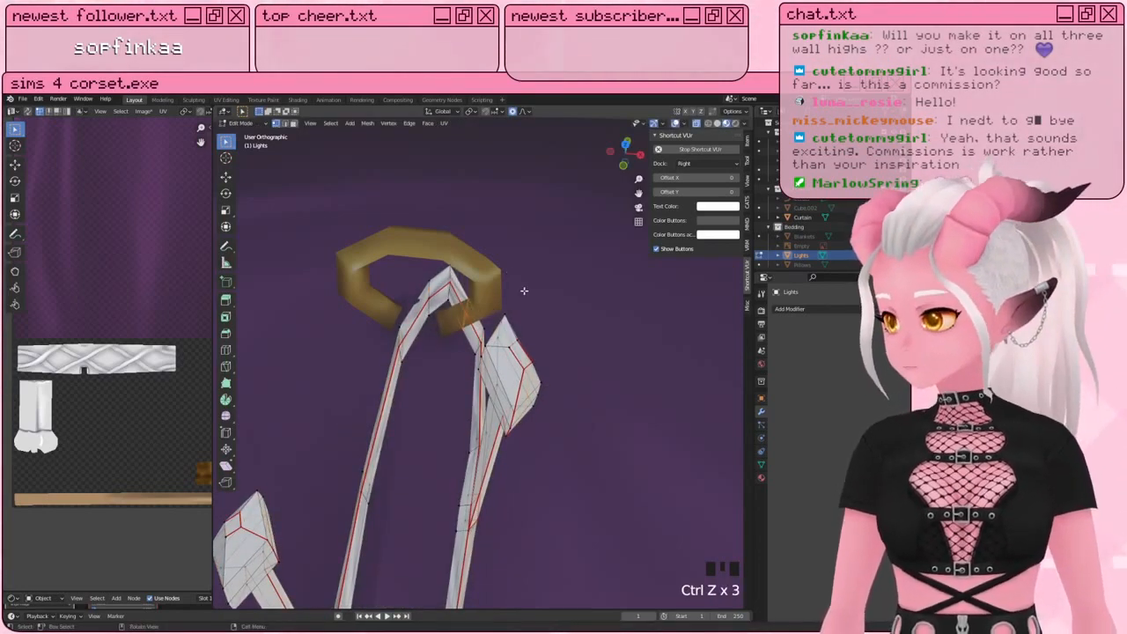
Step: Save the file and move the right strand's new loop vertices upward and outward to round the bend at the ring
{"action": "key", "text": "a"}
{"action": "key", "text": "a"}
{"action": "key", "text": "a"}
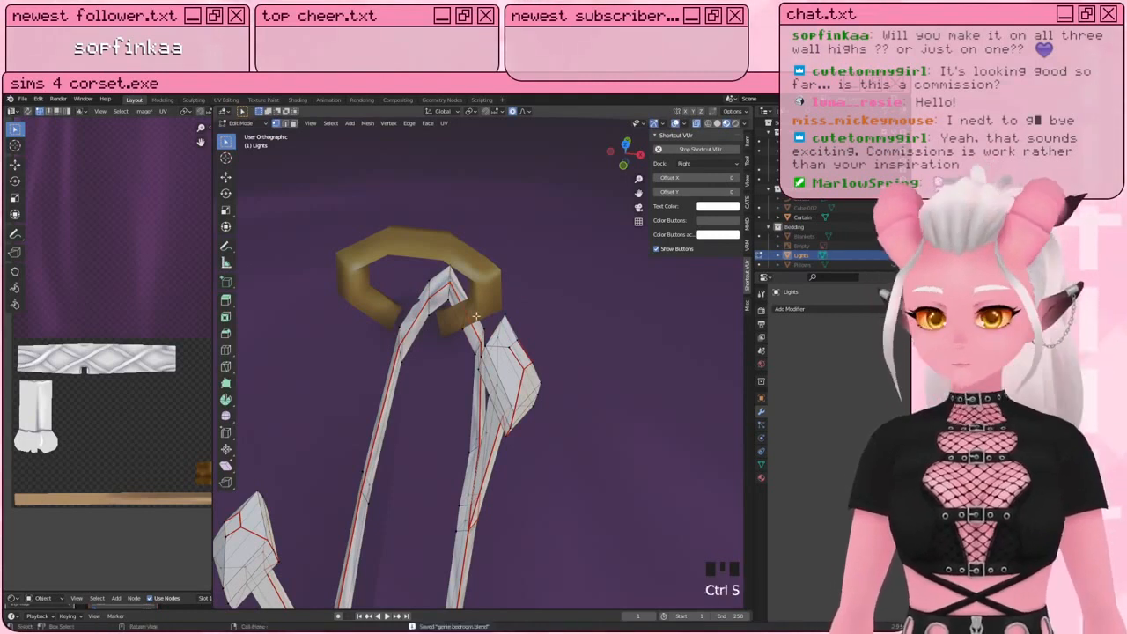
{"action": "key", "text": "a"}
{"action": "key", "text": "a"}
{"action": "key", "text": "a"}
{"action": "middle_click_drag", "start_coordinate": [476, 315], "coordinate": [523, 290]}
{"action": "key", "text": "g"}
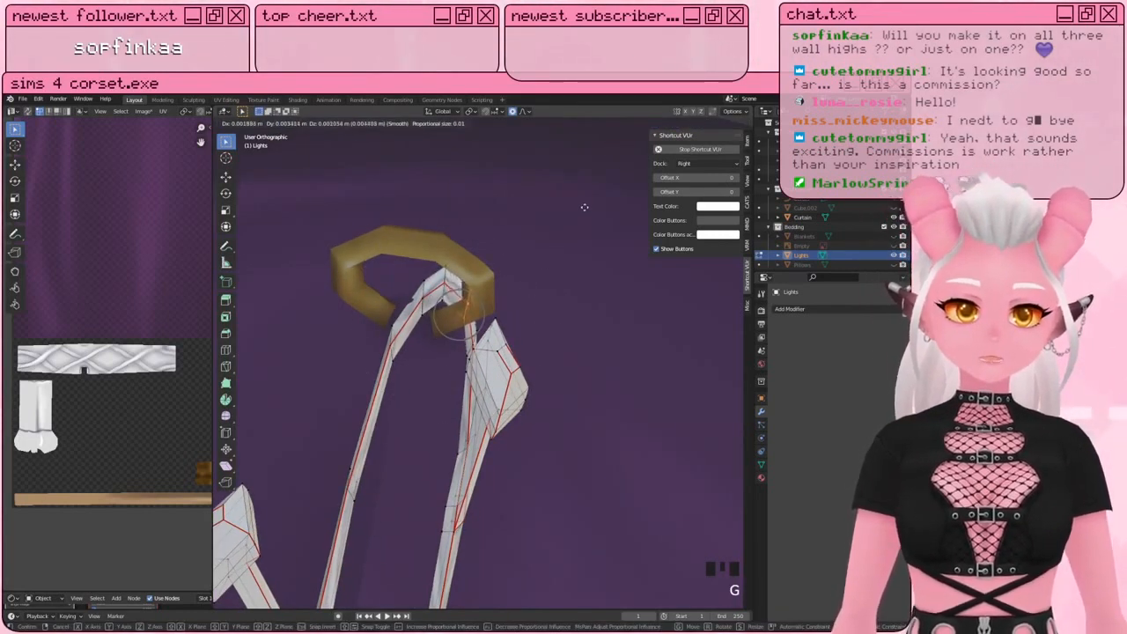
{"action": "left_click", "coordinate": [585, 208]}
Step: Rotate the right strand's vertices beside the topmost bulb to straighten the cord below the ring
{"action": "middle_click_drag", "start_coordinate": [582, 313], "coordinate": [575, 350]}
{"action": "key", "text": "a"}
{"action": "key", "text": "a"}
{"action": "key", "text": "a"}
{"action": "key", "text": "r"}
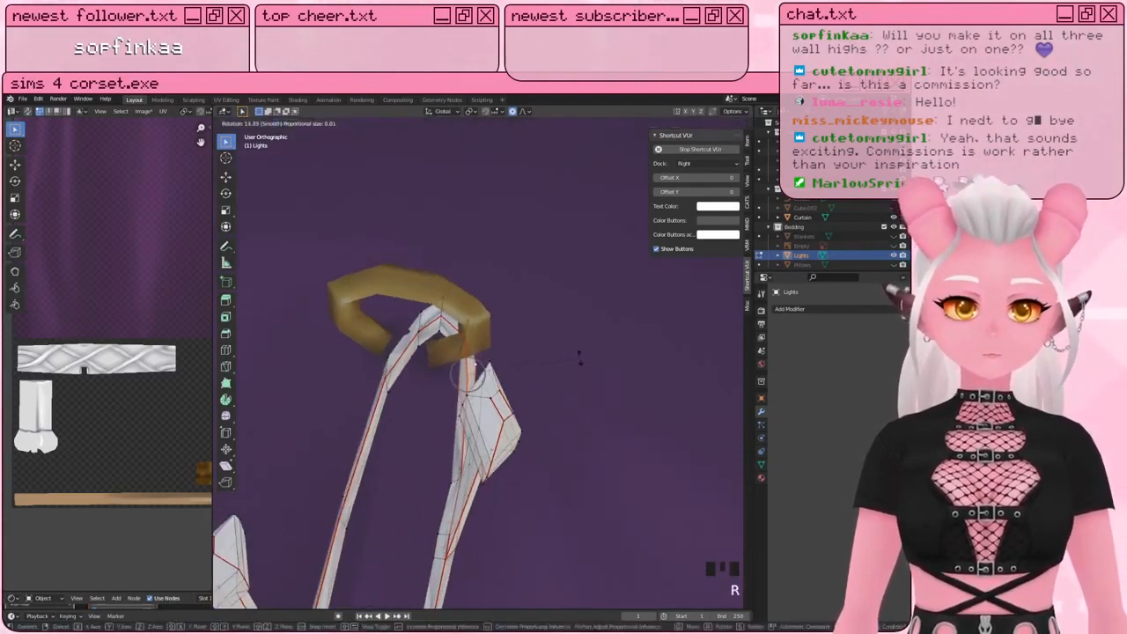
{"action": "left_click", "coordinate": [540, 390]}
Step: Rotate the right strand's next set of vertices below the topmost bulb to align the cord
{"action": "key", "text": "a"}
{"action": "key", "text": "a"}
{"action": "key", "text": "a"}
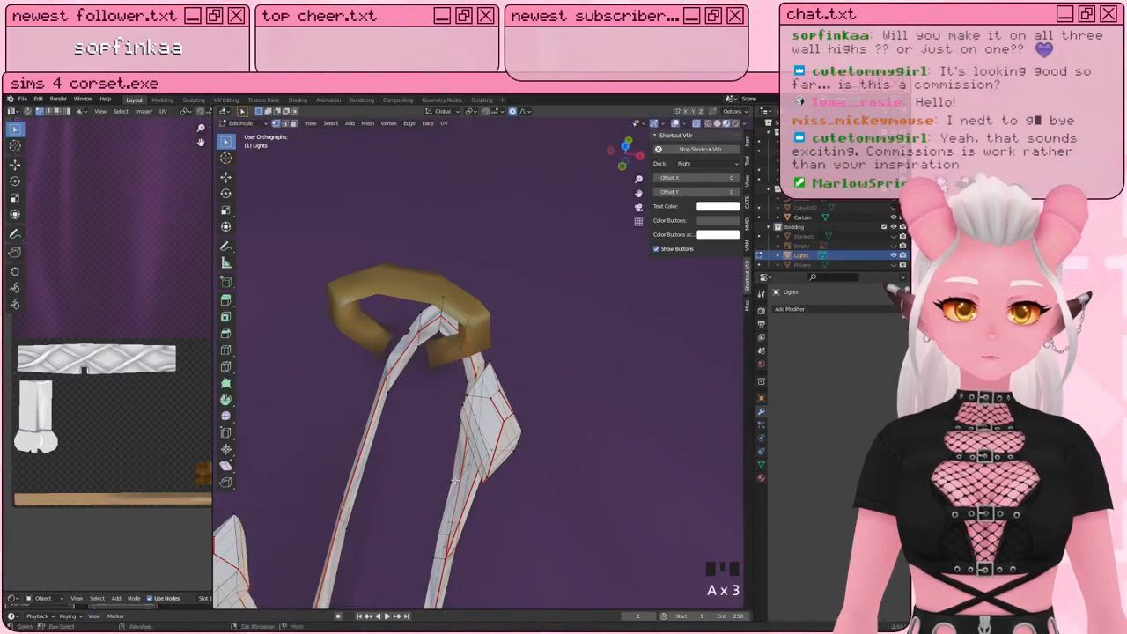
{"action": "middle_click_drag", "start_coordinate": [455, 482], "coordinate": [563, 368], "text": "shift"}
{"action": "key", "text": "r"}
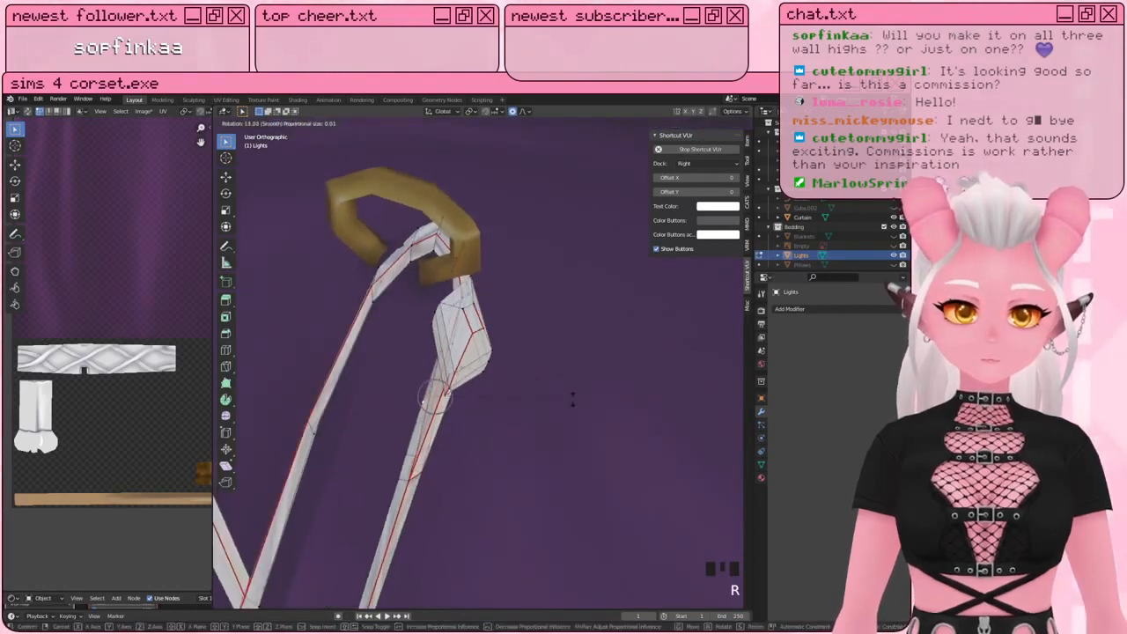
{"action": "left_click", "coordinate": [572, 398]}
Step: In side view, move the cord at the curtain's bend about 0.022 m outward along Y with a proportional size of about 0.71
{"action": "scroll", "coordinate": [528, 379], "scroll_direction": "down", "scroll_amount": 10}
{"action": "middle_click_drag", "start_coordinate": [493, 379], "coordinate": [506, 317]}
{"action": "scroll", "coordinate": [496, 350], "scroll_direction": "down", "scroll_amount": 2}
{"action": "scroll", "coordinate": [472, 254], "scroll_direction": "up", "scroll_amount": 7}
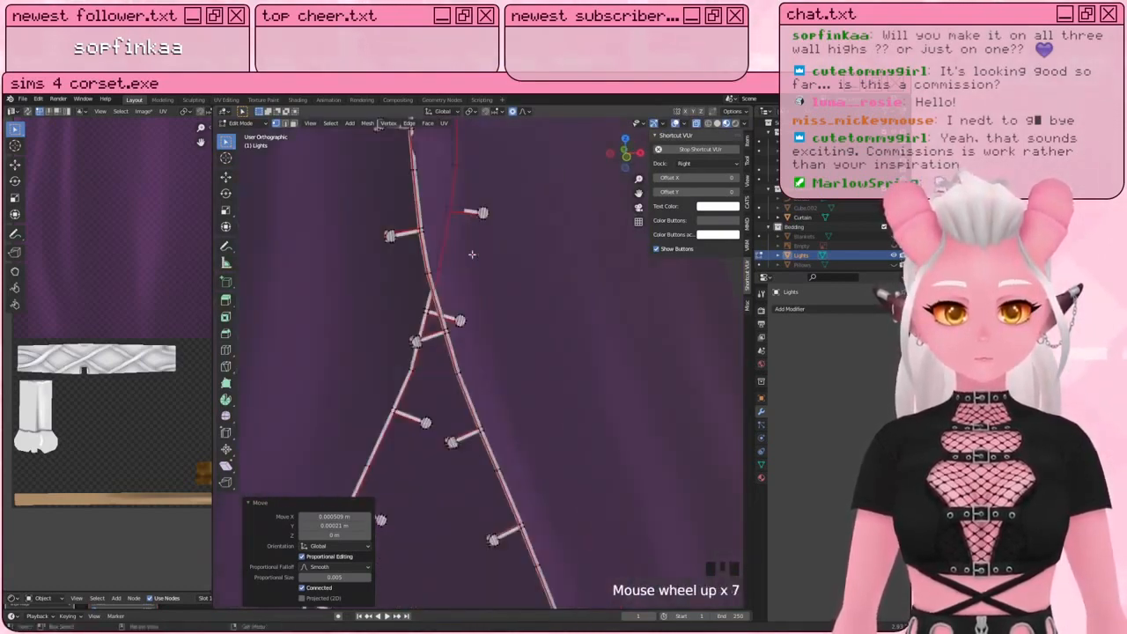
{"action": "middle_click_drag", "start_coordinate": [472, 255], "coordinate": [572, 351], "text": "shift"}
{"action": "scroll", "coordinate": [471, 335], "scroll_direction": "down", "scroll_amount": 4}
{"action": "scroll", "coordinate": [477, 339], "scroll_direction": "up", "scroll_amount": 3}
{"action": "key", "text": "KP_3"}
{"action": "key", "text": "g"}
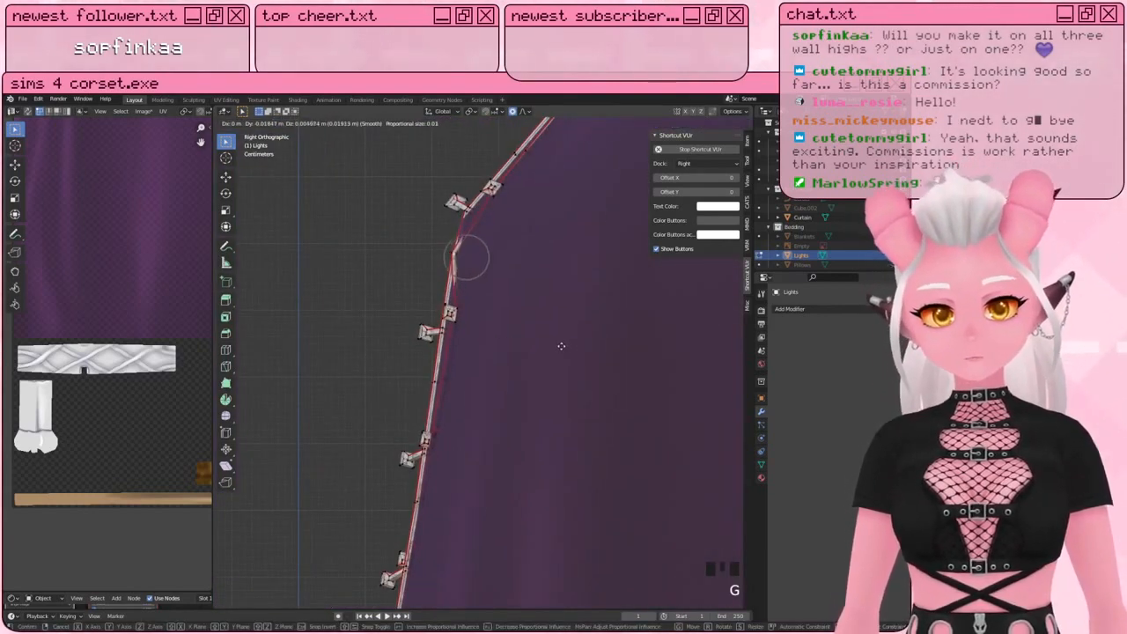
{"action": "scroll", "coordinate": [561, 346], "scroll_direction": "down", "scroll_amount": 20}
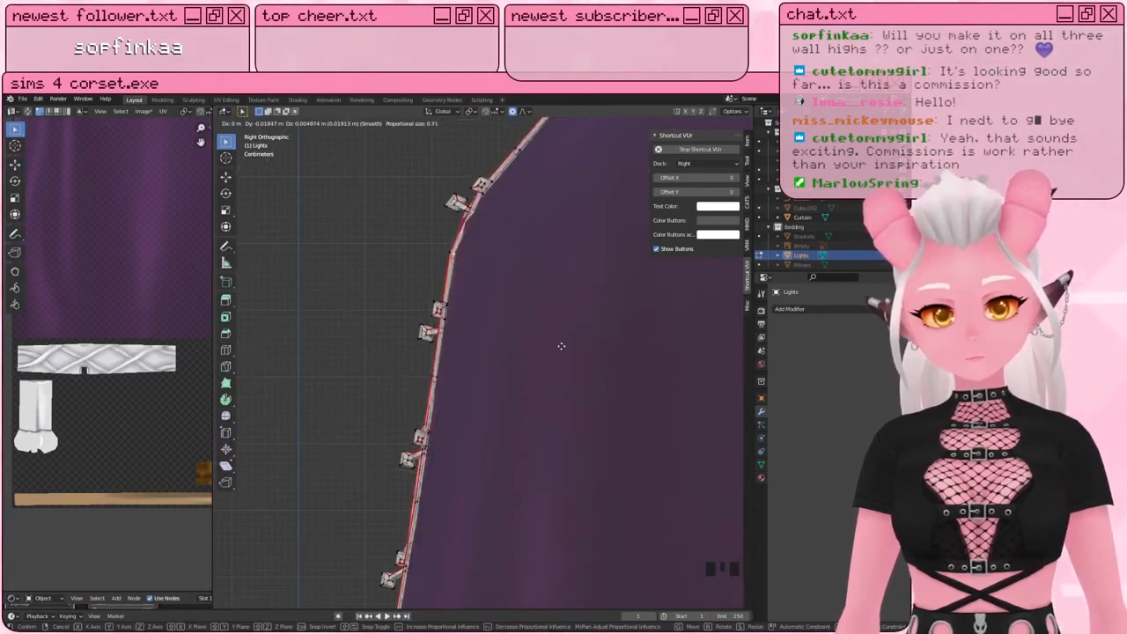
{"action": "left_click", "coordinate": [542, 348]}
{"action": "scroll", "coordinate": [536, 349], "scroll_direction": "down", "scroll_amount": 2}
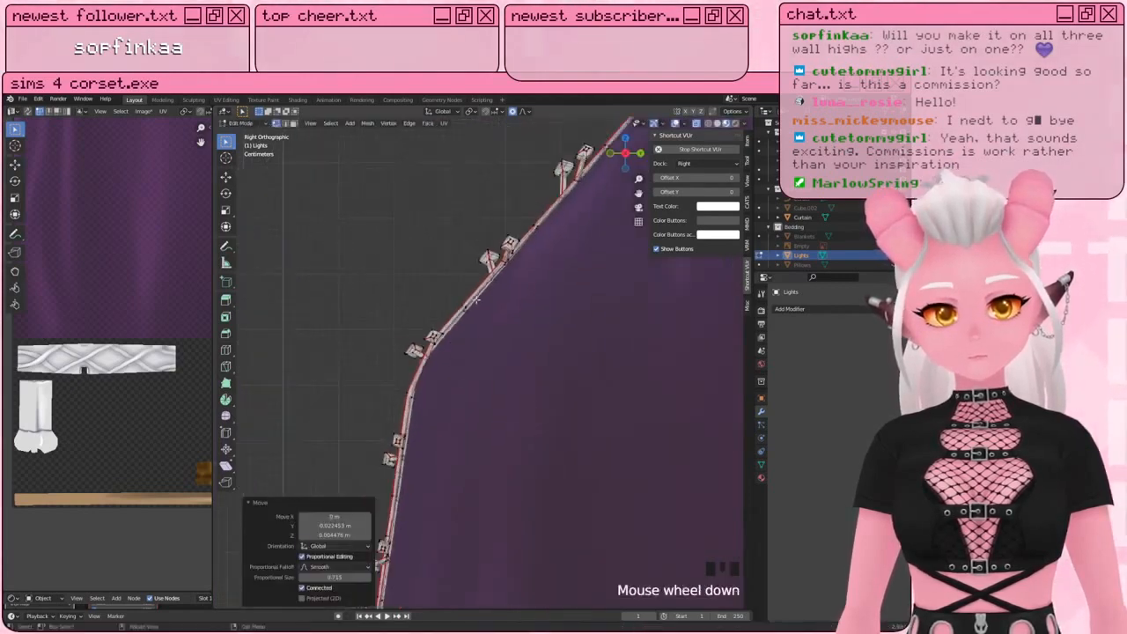
Step: Move the left strand's vertices at the curtain's bend about 0.03 m outward along Y with a proportional size of about 0.65
{"action": "middle_click_drag", "start_coordinate": [492, 321], "coordinate": [605, 320]}
{"action": "left_click", "coordinate": [431, 403]}
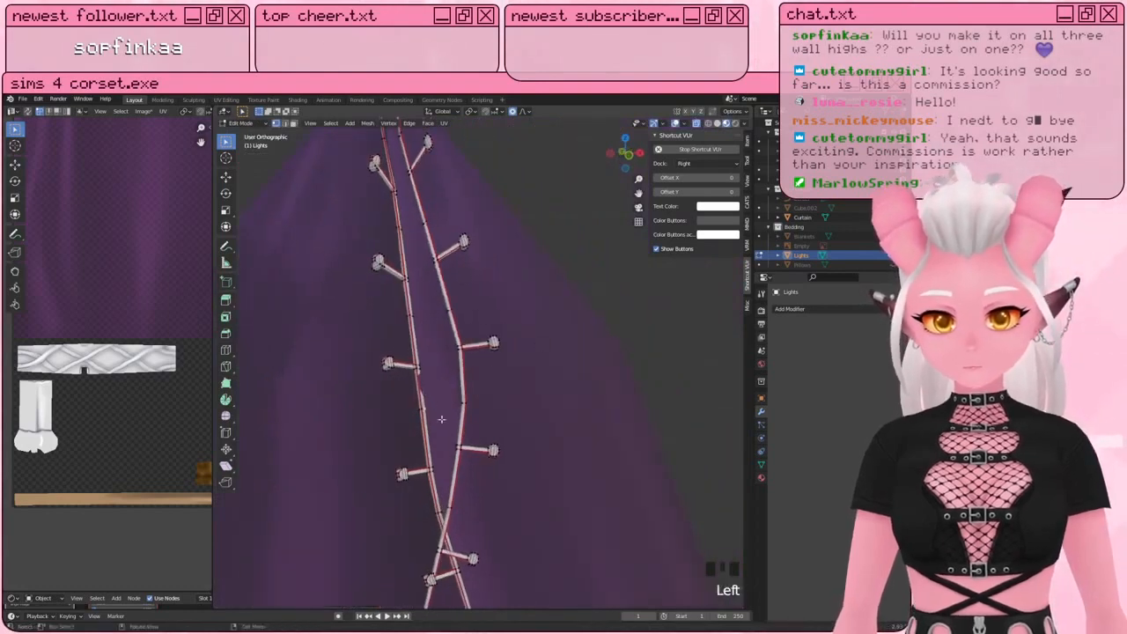
{"action": "middle_click_drag", "start_coordinate": [431, 404], "coordinate": [604, 414], "text": "shift"}
{"action": "key", "text": "KP_1"}
{"action": "scroll", "coordinate": [470, 427], "scroll_direction": "down", "scroll_amount": 2}
{"action": "key", "text": "g"}
{"action": "scroll", "coordinate": [609, 413], "scroll_direction": "up", "scroll_amount": 1}
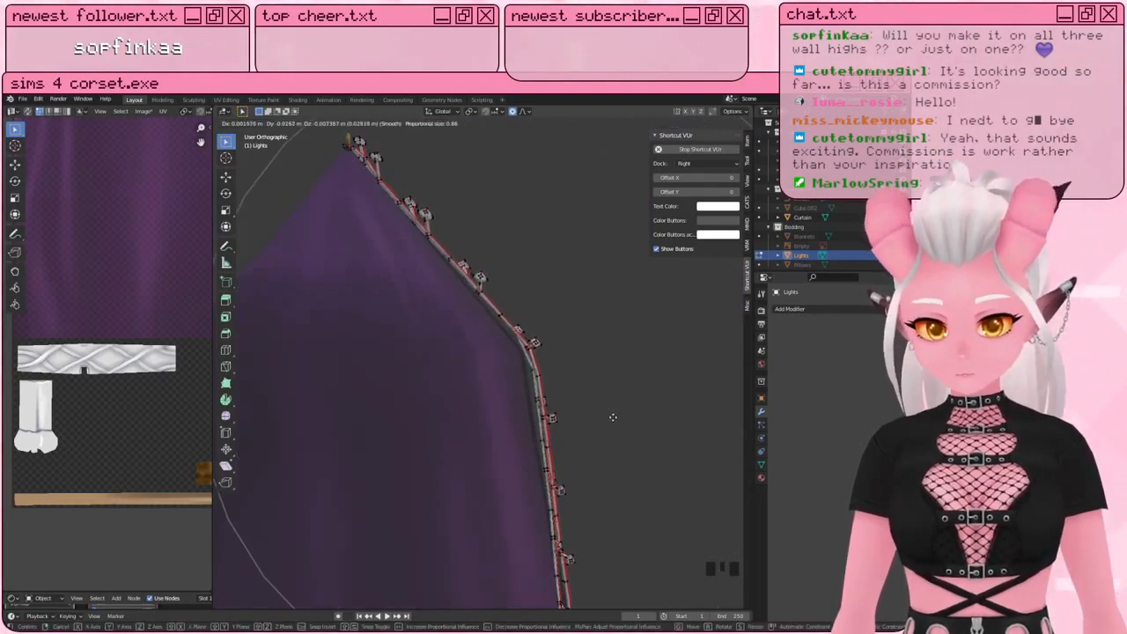
{"action": "left_click", "coordinate": [608, 408]}
Step: Move the cord's vertices on the upper slope between ring and bend about 0.018 m outward along Y with a proportional size of about 0.40
{"action": "middle_click_drag", "start_coordinate": [604, 402], "coordinate": [469, 295], "text": "shift"}
{"action": "scroll", "coordinate": [410, 249], "scroll_direction": "up", "scroll_amount": 4}
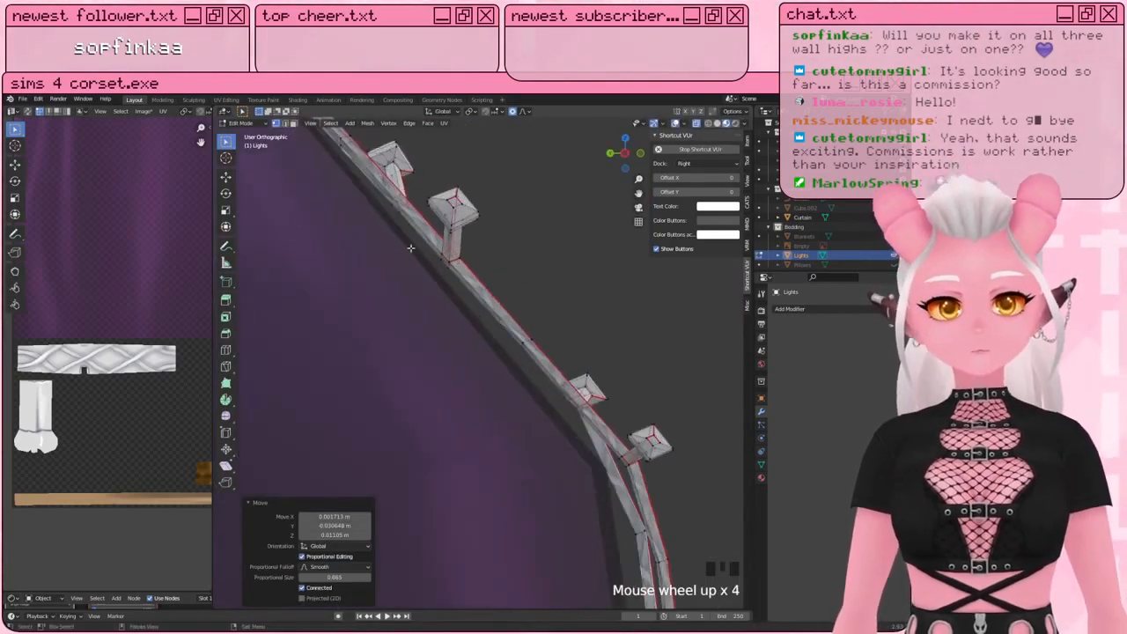
{"action": "left_click", "coordinate": [367, 198]}
{"action": "middle_click_drag", "start_coordinate": [367, 199], "coordinate": [460, 236]}
{"action": "scroll", "coordinate": [376, 312], "scroll_direction": "down", "scroll_amount": 3}
{"action": "key", "text": "KP_3"}
{"action": "scroll", "coordinate": [376, 311], "scroll_direction": "down", "scroll_amount": 4}
{"action": "key", "text": "g"}
{"action": "scroll", "coordinate": [459, 236], "scroll_direction": "up", "scroll_amount": 5}
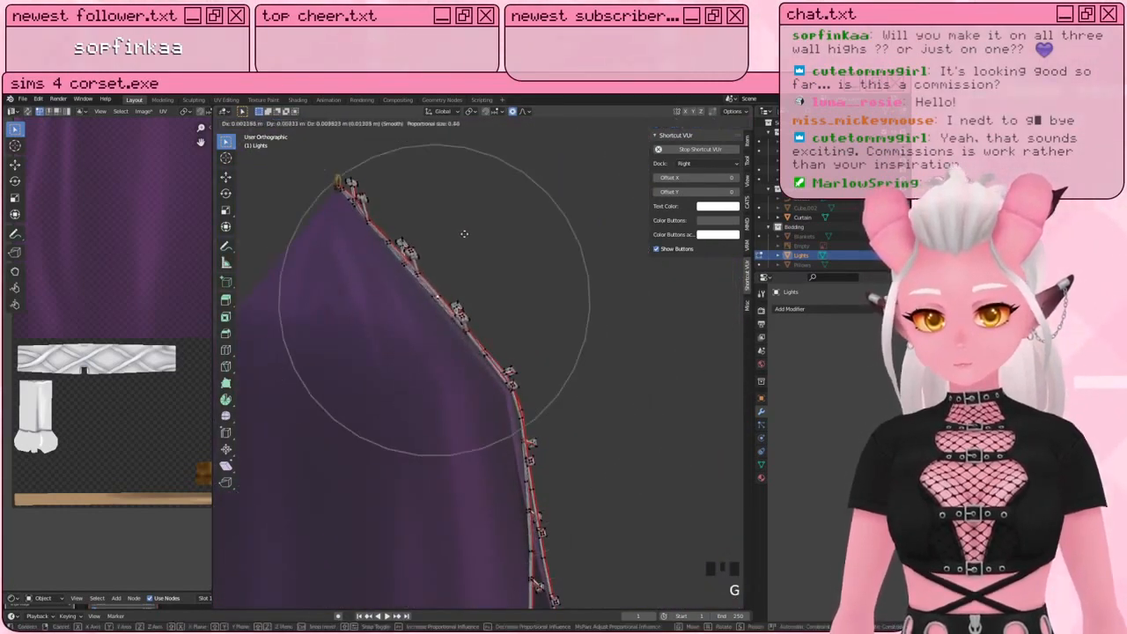
{"action": "left_click", "coordinate": [467, 234]}
Step: Move the cord below the curtain's bend about 0.016 m outward along Y and 0.007 m along X
{"action": "middle_click_drag", "start_coordinate": [469, 236], "coordinate": [407, 308]}
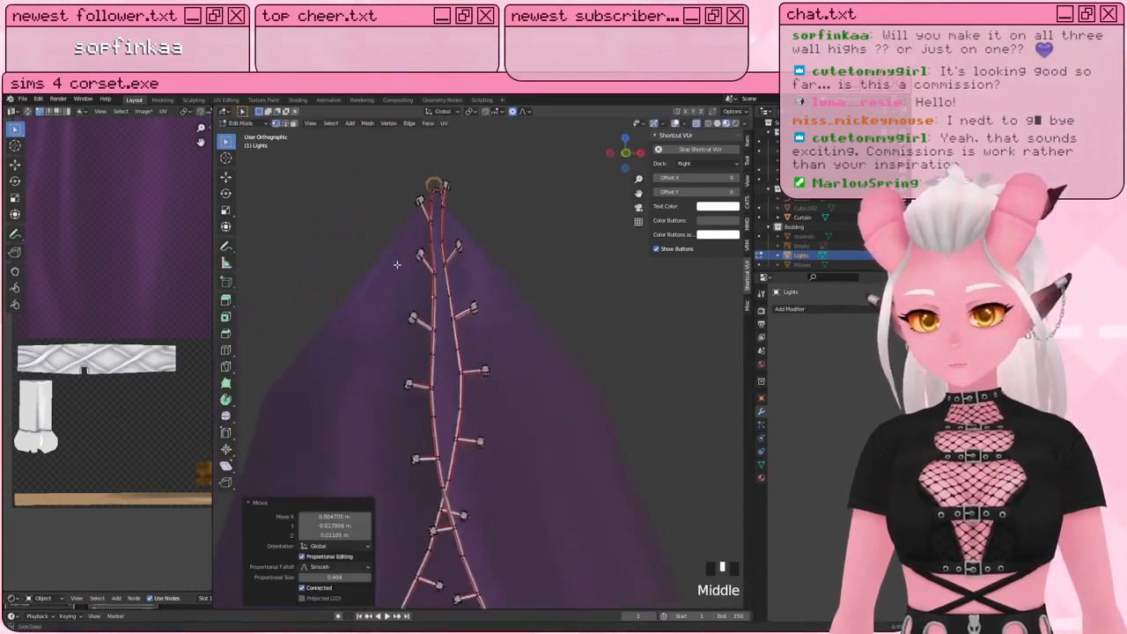
{"action": "middle_click_drag", "start_coordinate": [460, 447], "coordinate": [480, 357], "text": "shift"}
{"action": "middle_click_drag", "start_coordinate": [480, 357], "coordinate": [531, 352]}
{"action": "scroll", "coordinate": [533, 349], "scroll_direction": "up", "scroll_amount": 2}
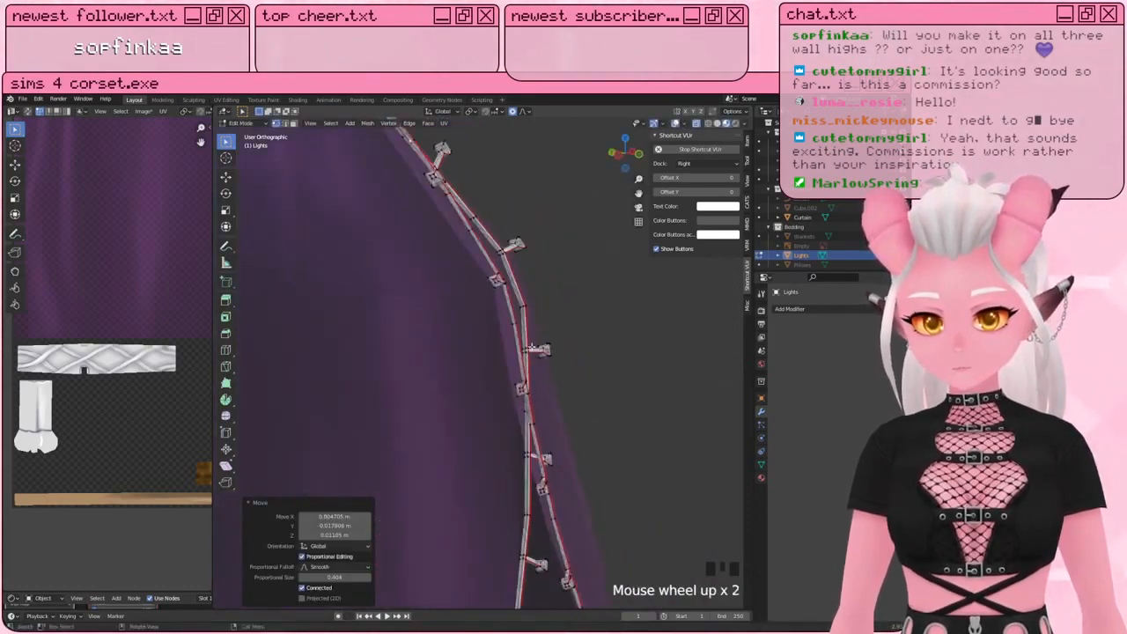
{"action": "middle_click_drag", "start_coordinate": [534, 420], "coordinate": [566, 401]}
{"action": "key", "text": "g"}
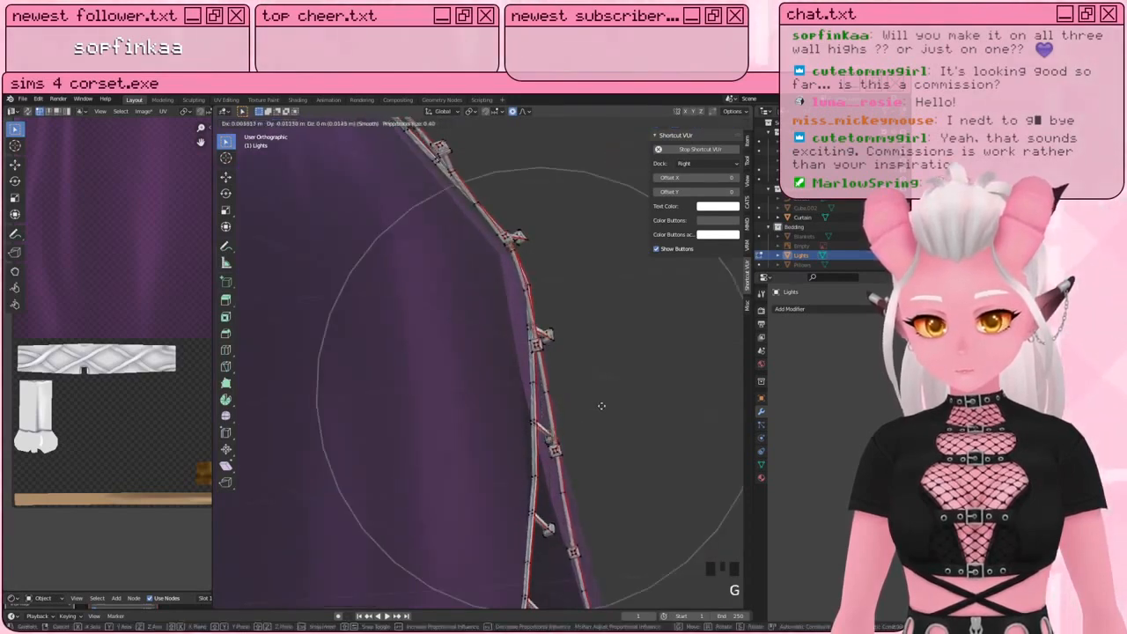
{"action": "left_click", "coordinate": [601, 406]}
Step: In front view, curve the right strand below the crossing inward about 0.03 m in X and down 0.027 m, with a proportional size of about 1.15
{"action": "scroll", "coordinate": [581, 473], "scroll_direction": "down", "scroll_amount": 4}
{"action": "middle_click_drag", "start_coordinate": [581, 473], "coordinate": [492, 376]}
{"action": "key", "text": "KP_1"}
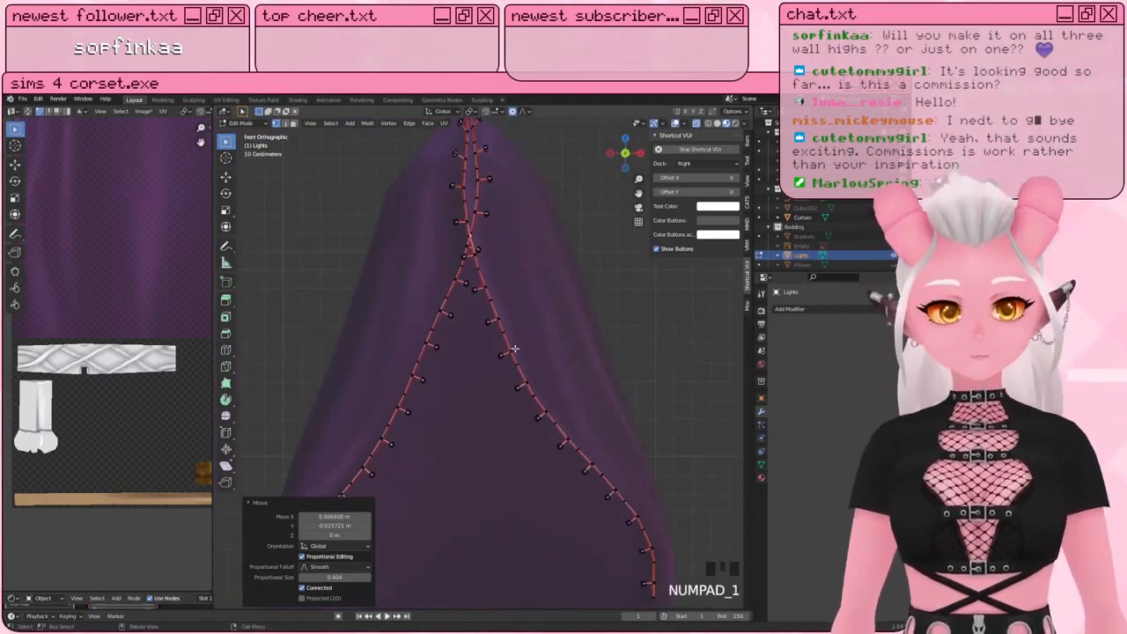
{"action": "left_click", "coordinate": [515, 350]}
{"action": "key", "text": "g"}
{"action": "scroll", "coordinate": [638, 312], "scroll_direction": "down", "scroll_amount": 9}
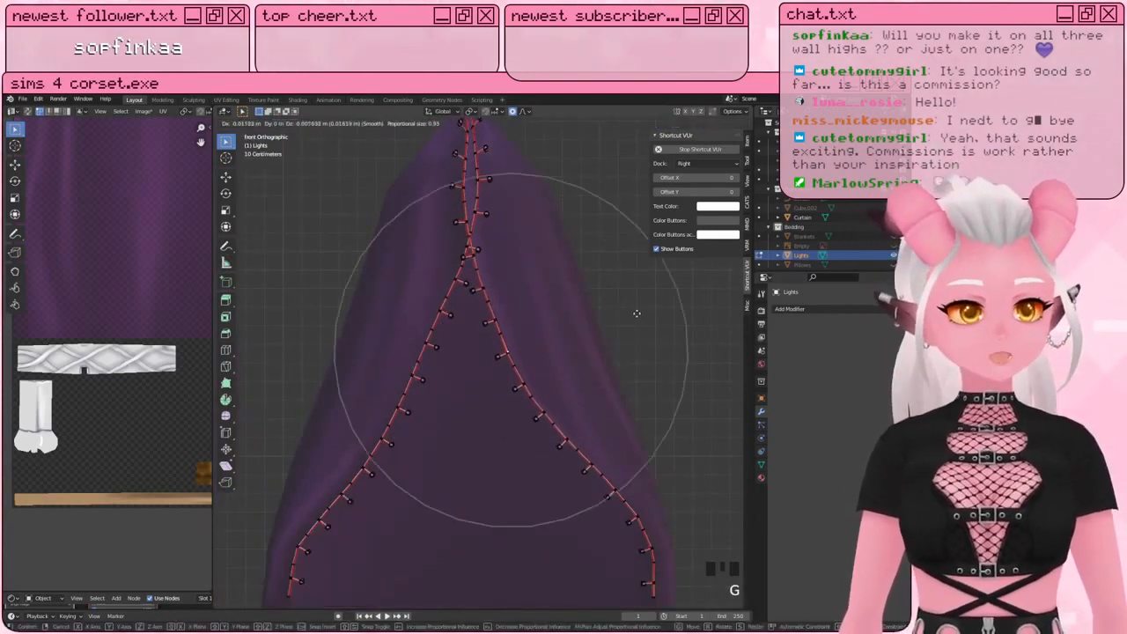
{"action": "left_click", "coordinate": [455, 495]}
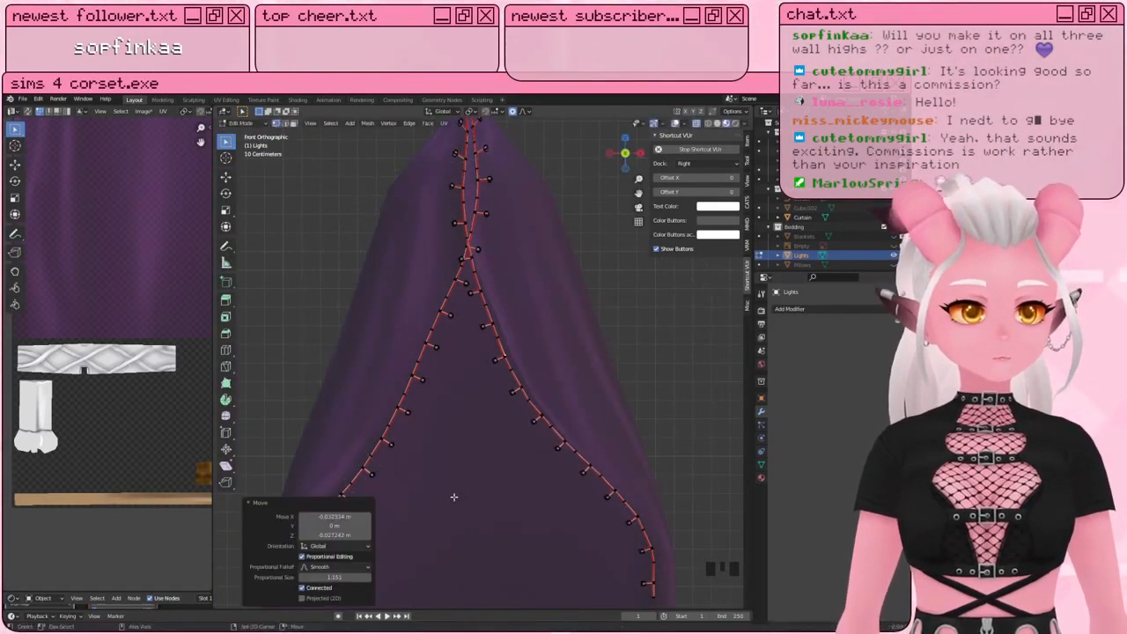
Step: Curve the left strand below the crossing about 0.08 m inward along X and 0.03 m down, with a proportional size of about 1.05
{"action": "middle_click_drag", "start_coordinate": [455, 495], "coordinate": [457, 330], "text": "shift"}
{"action": "left_click", "coordinate": [441, 275]}
{"action": "key", "text": "g"}
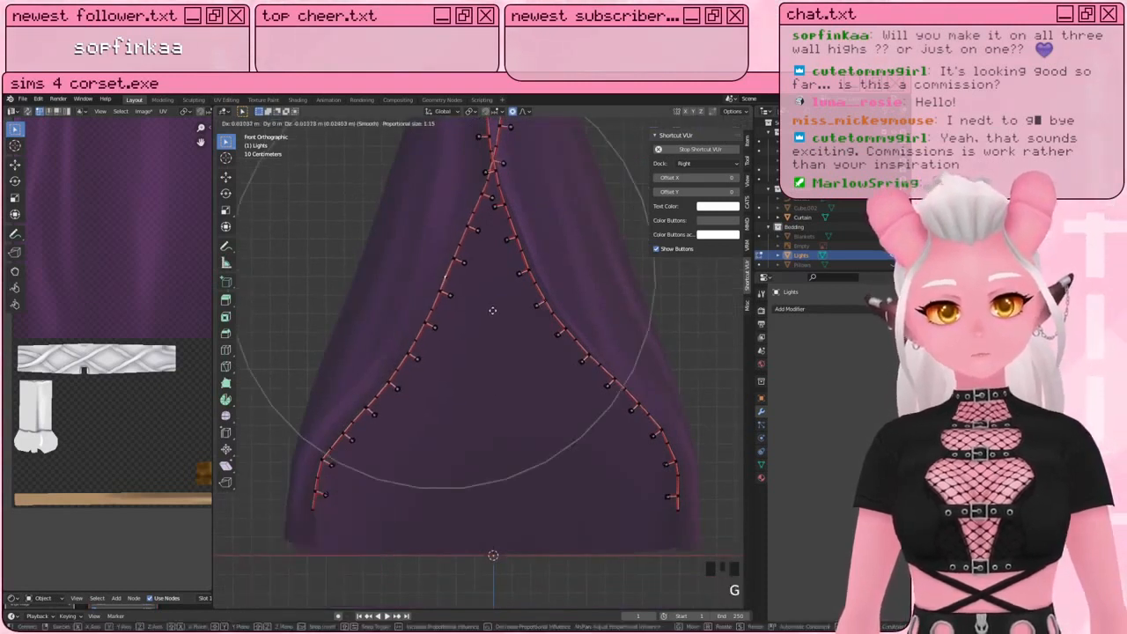
{"action": "scroll", "coordinate": [496, 311], "scroll_direction": "up", "scroll_amount": 1}
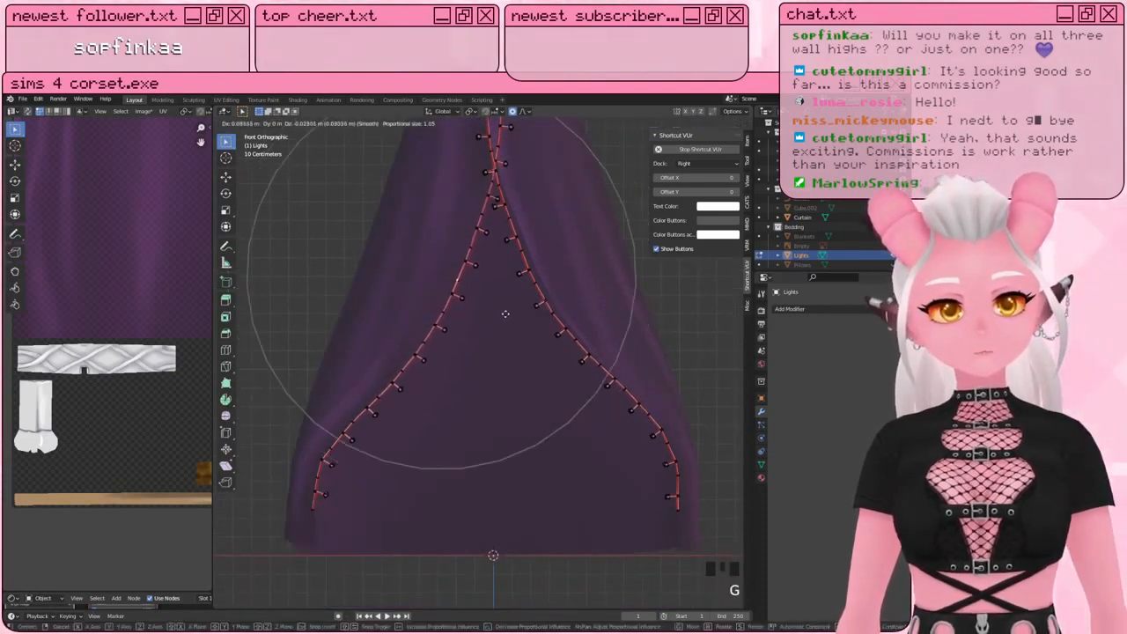
{"action": "left_click", "coordinate": [504, 313]}
Step: Unhide the bed frame, mattress, pillows and blankets to show the bed behind the lights
{"action": "scroll", "coordinate": [458, 370], "scroll_direction": "up", "scroll_amount": 2}
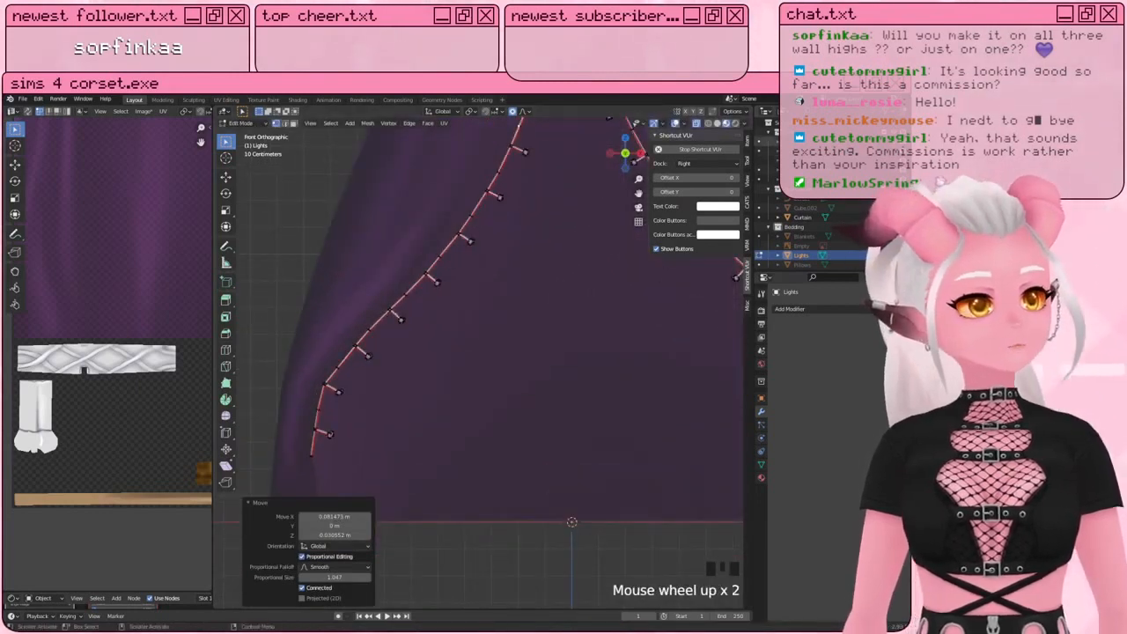
{"action": "left_click", "coordinate": [893, 141]}
{"action": "left_click", "coordinate": [893, 150]}
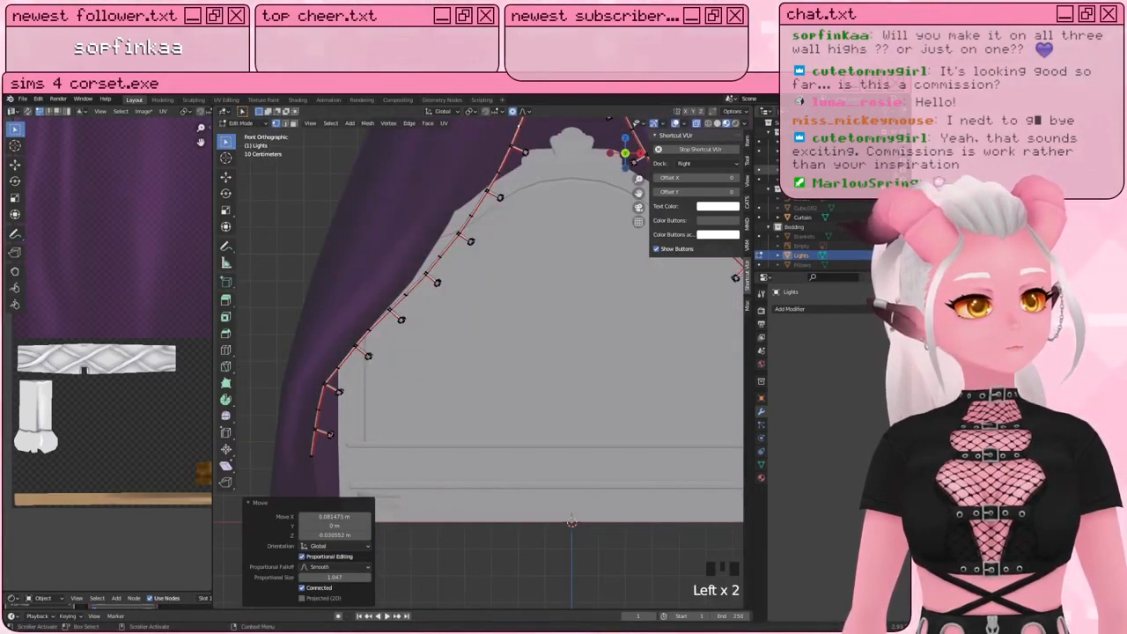
{"action": "left_click", "coordinate": [893, 170]}
{"action": "left_click", "coordinate": [892, 170]}
{"action": "left_click", "coordinate": [893, 180]}
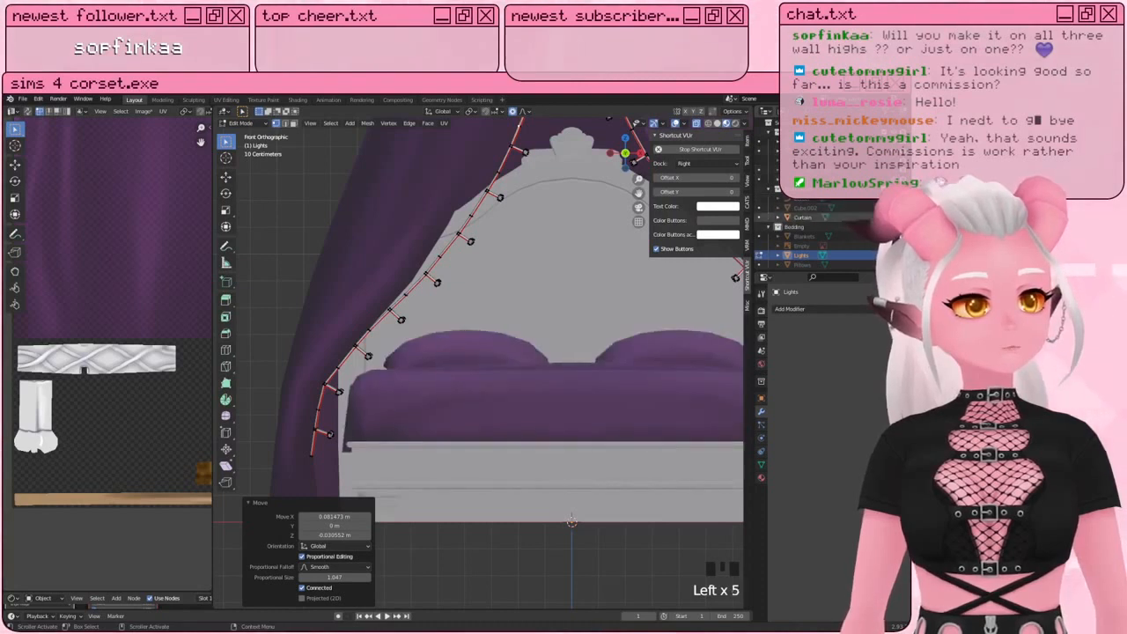
{"action": "left_click", "coordinate": [892, 236]}
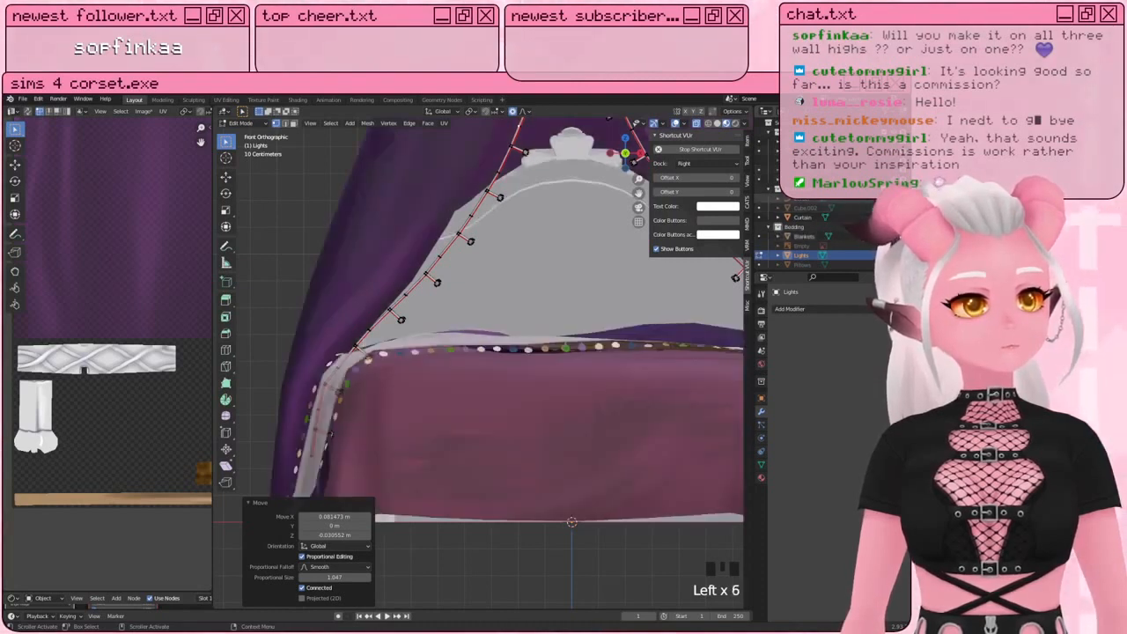
Step: Save the file and rotate the left strand's lower part from two view angles to follow the curtain beside the bed
{"action": "middle_click_drag", "start_coordinate": [572, 344], "coordinate": [528, 317]}
{"action": "key", "text": "ctrl+s"}
{"action": "scroll", "coordinate": [450, 337], "scroll_direction": "up", "scroll_amount": 4}
{"action": "key", "text": "r"}
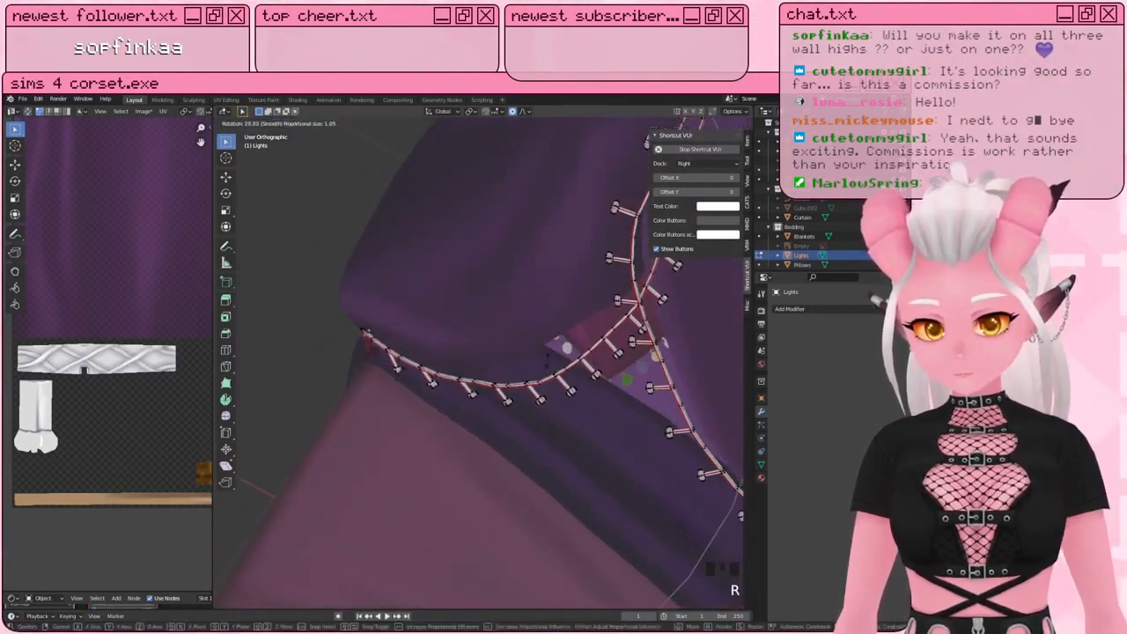
{"action": "left_click", "coordinate": [390, 465]}
{"action": "middle_click_drag", "start_coordinate": [390, 465], "coordinate": [531, 395]}
{"action": "key", "text": "r"}
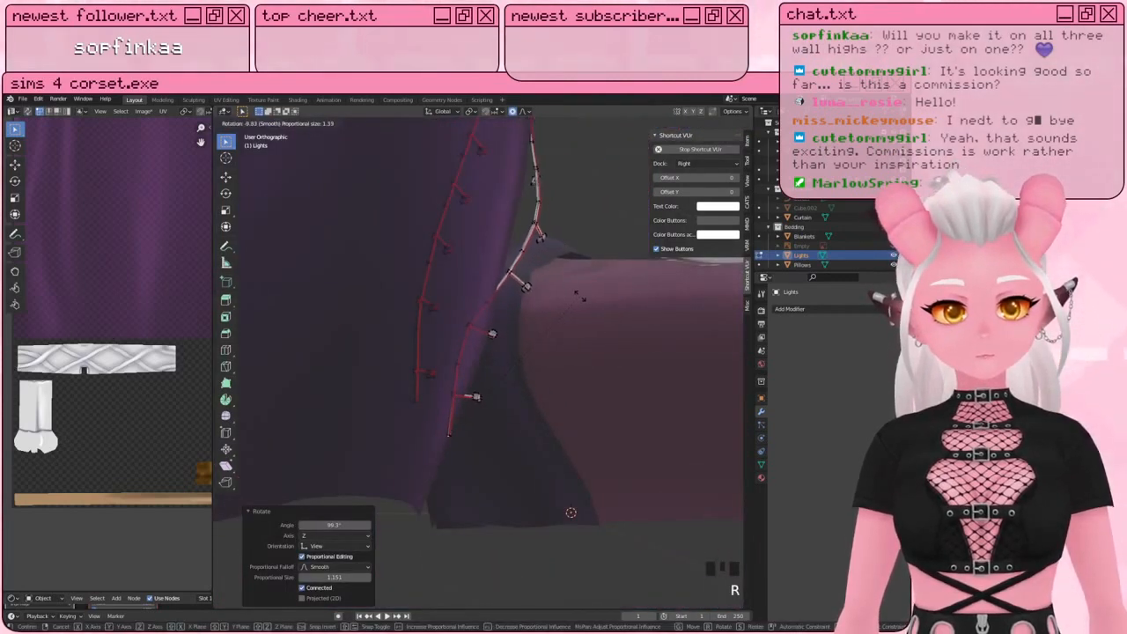
{"action": "left_click", "coordinate": [579, 296]}
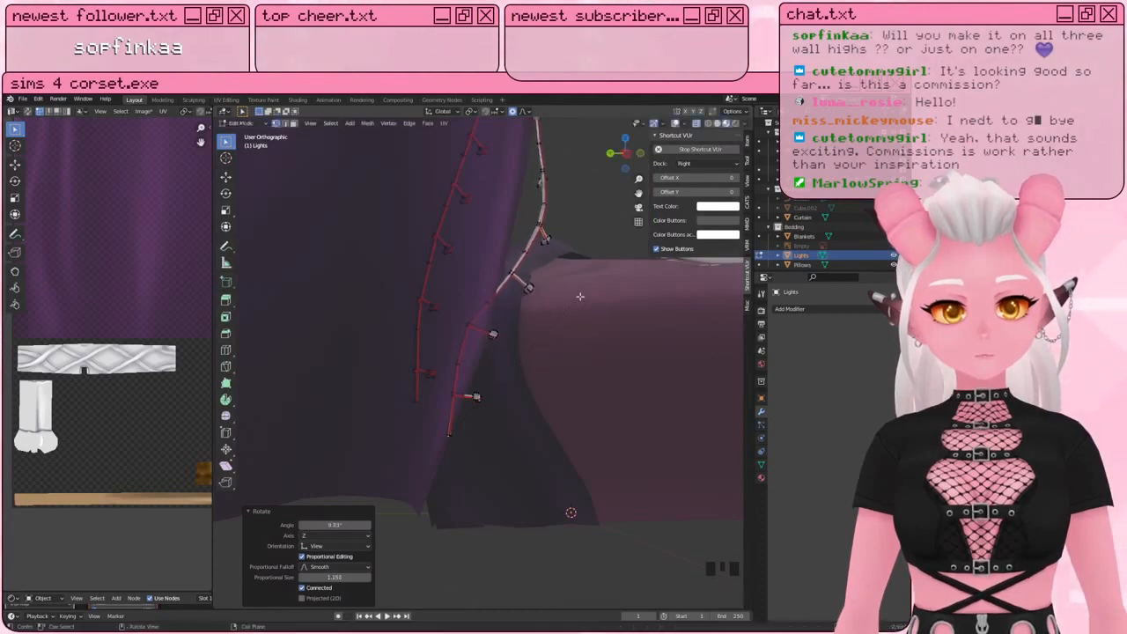
Step: Move the left strand's lower end about 0.11 m forward out of the curtain and about 0.036 m sideways along X, with a proportional size of about 0.59
{"action": "scroll", "coordinate": [578, 296], "scroll_direction": "down", "scroll_amount": 1}
{"action": "middle_click_drag", "start_coordinate": [578, 297], "coordinate": [520, 327], "text": "shift"}
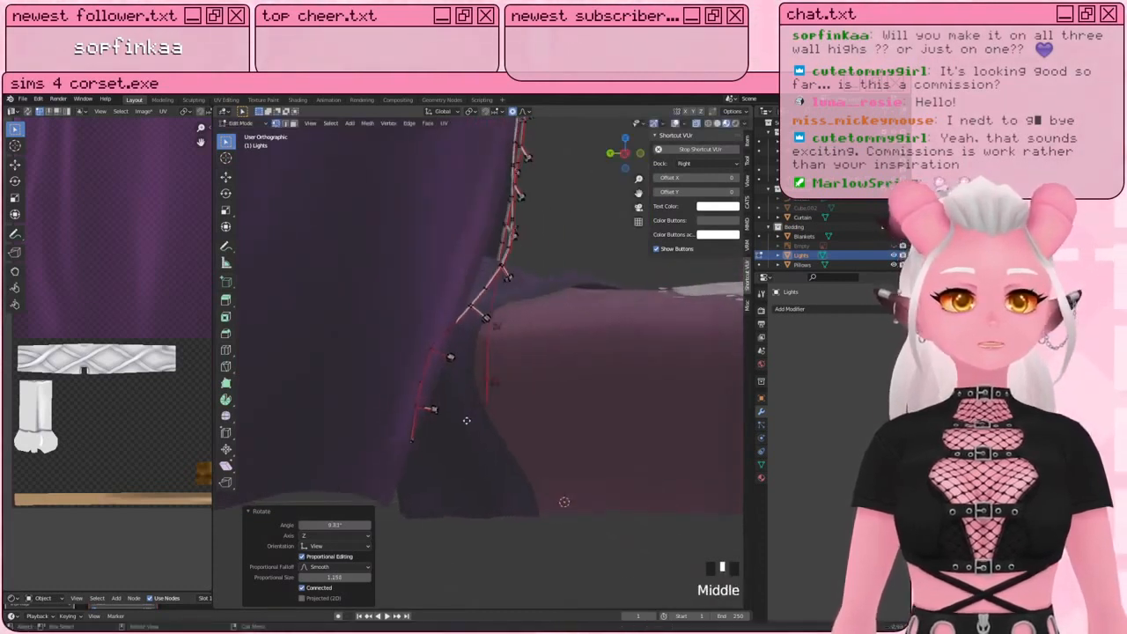
{"action": "key", "text": "g"}
{"action": "scroll", "coordinate": [480, 425], "scroll_direction": "up", "scroll_amount": 7}
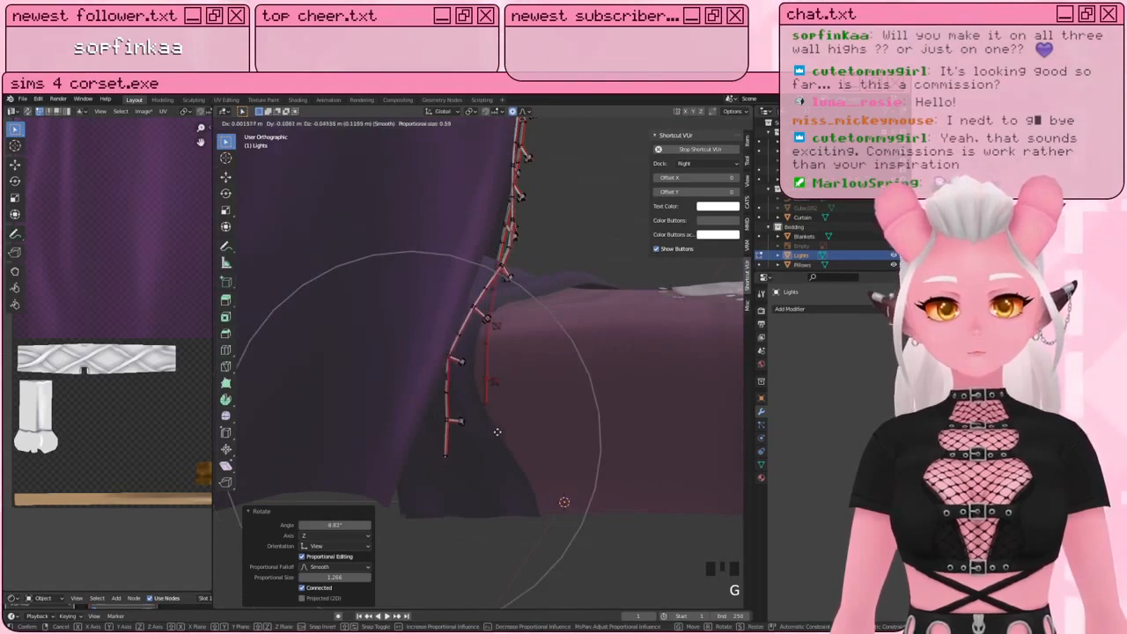
{"action": "left_click", "coordinate": [504, 434]}
{"action": "middle_click_drag", "start_coordinate": [504, 433], "coordinate": [414, 449]}
{"action": "key", "text": "g"}
{"action": "left_click", "coordinate": [345, 445]}
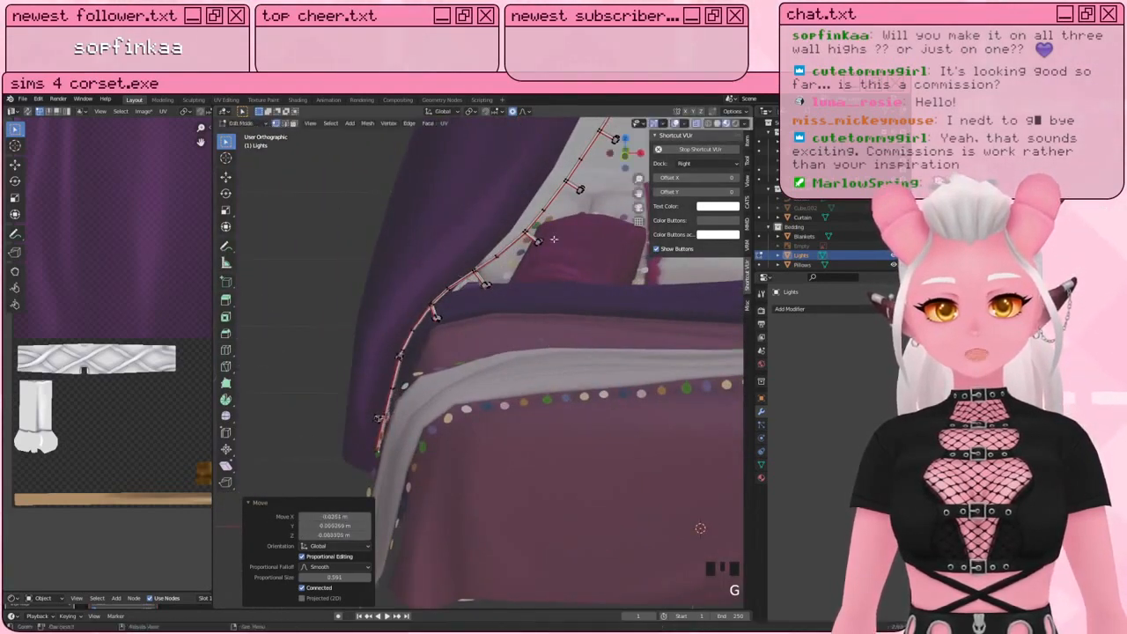
Step: Move the left strand's section above the blanket slightly forward along Y to smooth its curve
{"action": "scroll", "coordinate": [528, 281], "scroll_direction": "down", "scroll_amount": 5}
{"action": "middle_click_drag", "start_coordinate": [539, 271], "coordinate": [431, 273], "text": "shift"}
{"action": "scroll", "coordinate": [427, 287], "scroll_direction": "up", "scroll_amount": 4}
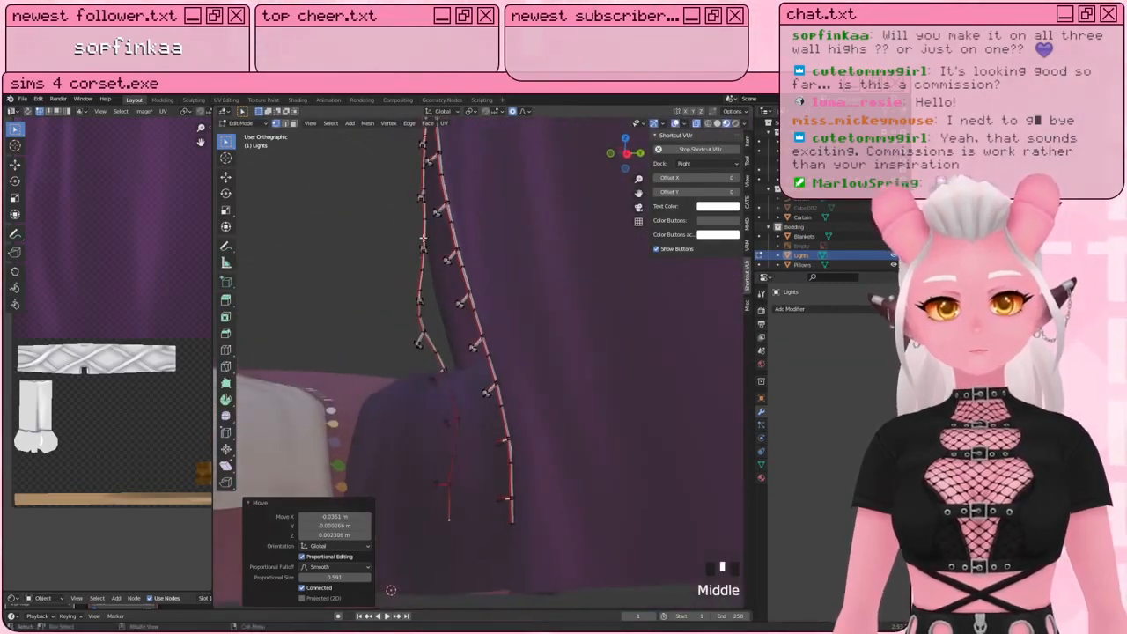
{"action": "key", "text": "g"}
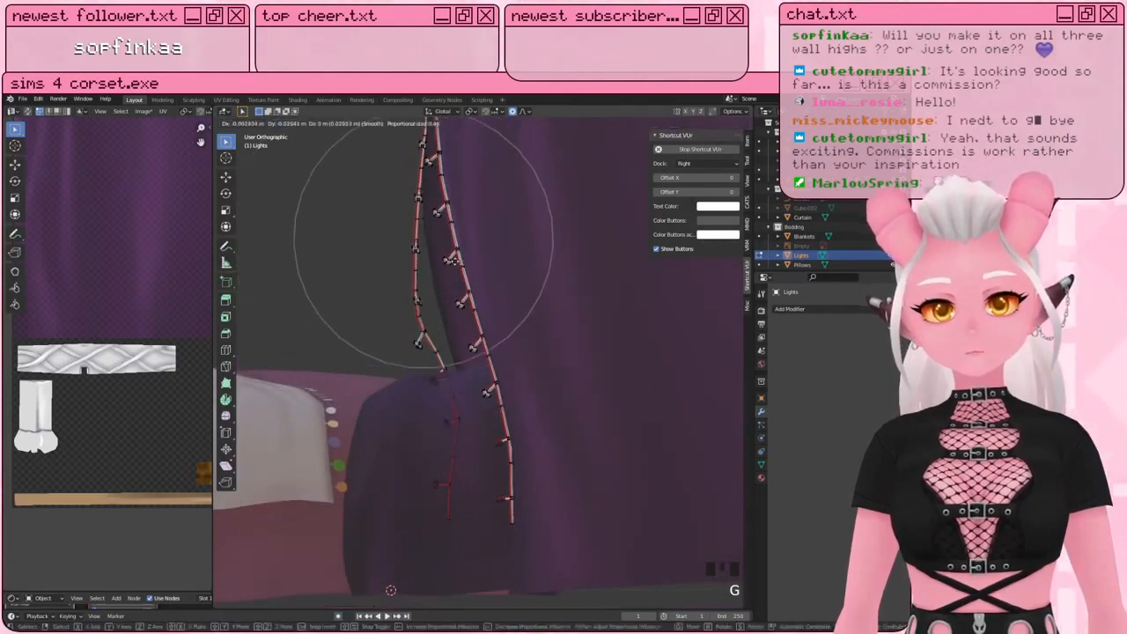
{"action": "left_click", "coordinate": [451, 260]}
Step: Move the cord's mid-height section about 0.03 m outward along Y with a proportional size of about 0.71
{"action": "scroll", "coordinate": [451, 261], "scroll_direction": "down", "scroll_amount": 4}
{"action": "middle_click_drag", "start_coordinate": [450, 261], "coordinate": [573, 355], "text": "shift"}
{"action": "scroll", "coordinate": [462, 228], "scroll_direction": "up", "scroll_amount": 3}
{"action": "key", "text": "g"}
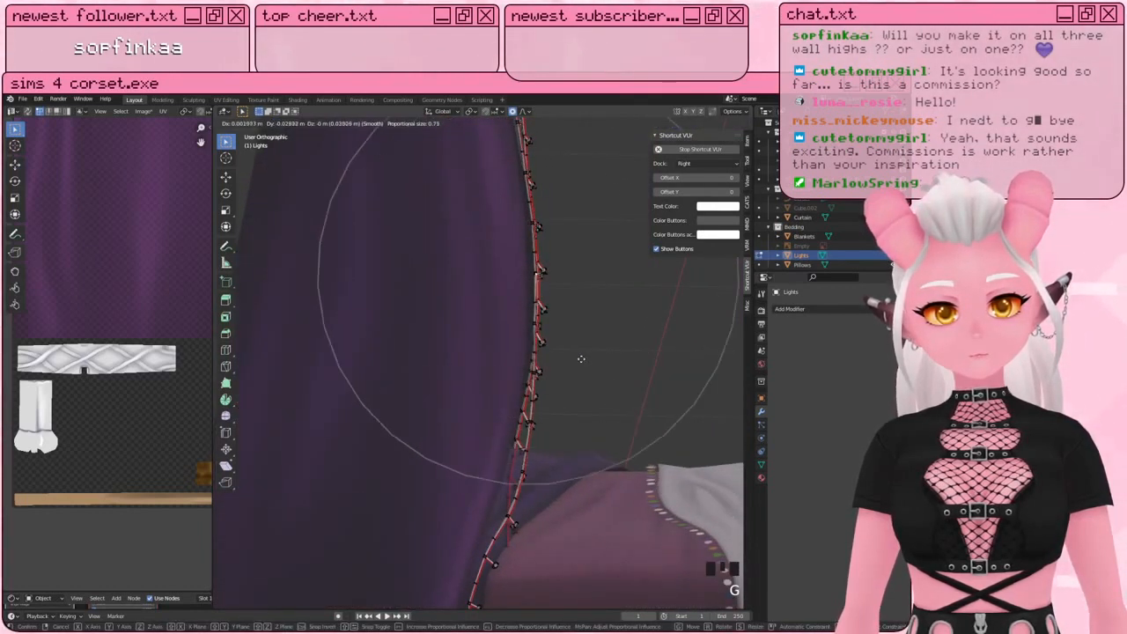
{"action": "left_click", "coordinate": [581, 359]}
Step: Move the cord's section midway between the curtain's bend and the bed about 0.03 m along Y
{"action": "mouse_move", "coordinate": [580, 358]}
{"action": "middle_mouse_down"}
{"action": "mouse_move", "coordinate": [547, 359]}
{"action": "mouse_move", "coordinate": [605, 275]}
{"action": "mouse_move", "coordinate": [541, 265]}
{"action": "mouse_move", "coordinate": [581, 365]}
{"action": "mouse_move", "coordinate": [607, 349]}
{"action": "mouse_move", "coordinate": [591, 364]}
{"action": "middle_mouse_up"}
{"action": "scroll", "coordinate": [560, 259], "scroll_direction": "down", "scroll_amount": 3}
{"action": "key", "text": "g"}
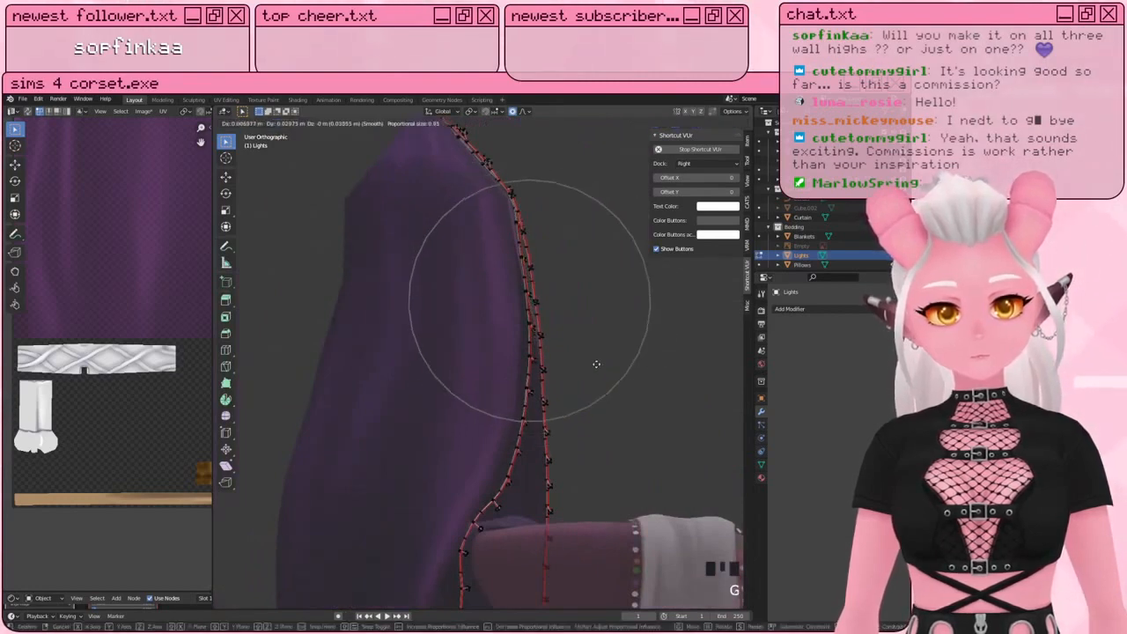
{"action": "left_click", "coordinate": [597, 364]}
Step: Rotate the right strand's lower end around the curtain's edge and move it about 0.015 m outward along X
{"action": "middle_click_drag", "start_coordinate": [614, 429], "coordinate": [394, 523], "text": "shift"}
{"action": "scroll", "coordinate": [394, 432], "scroll_direction": "up", "scroll_amount": 3}
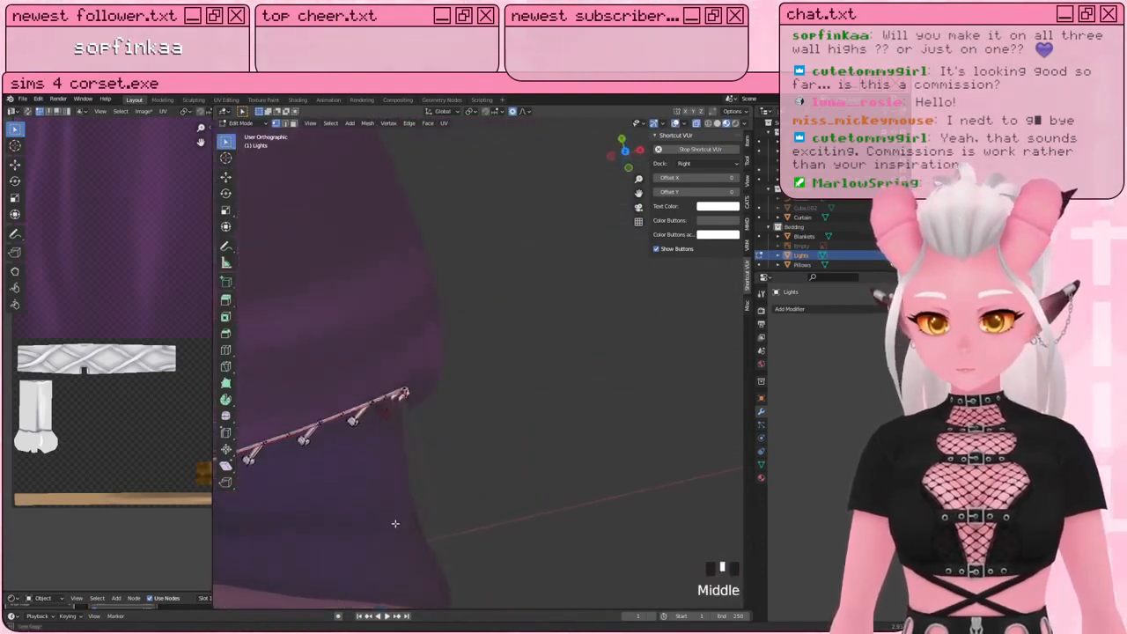
{"action": "key", "text": "r"}
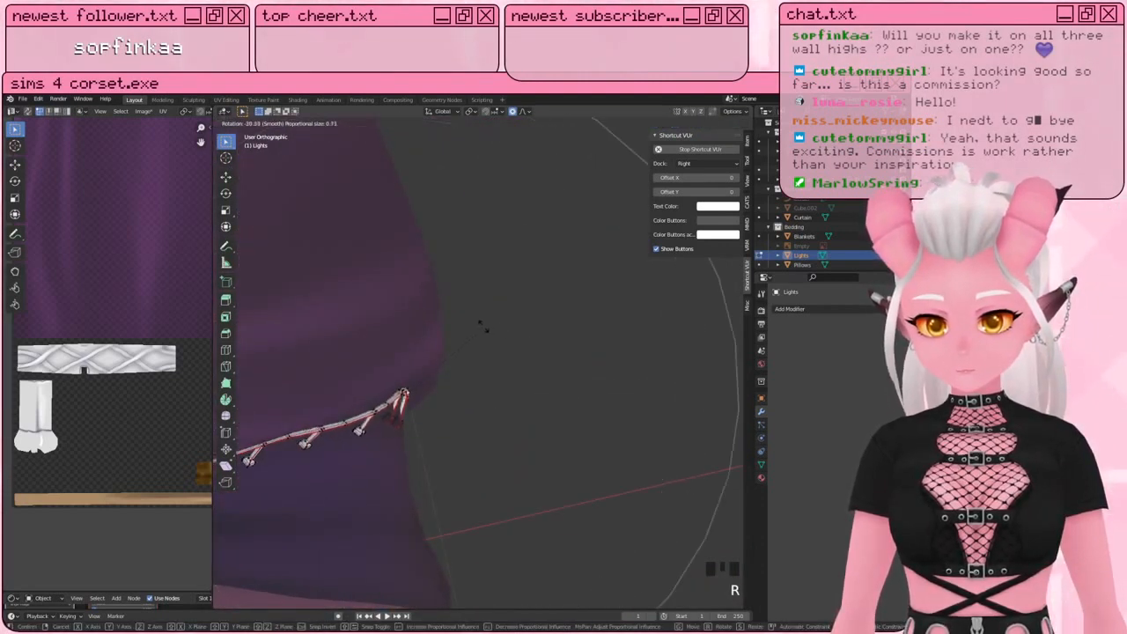
{"action": "left_click", "coordinate": [464, 357]}
{"action": "key", "text": "g"}
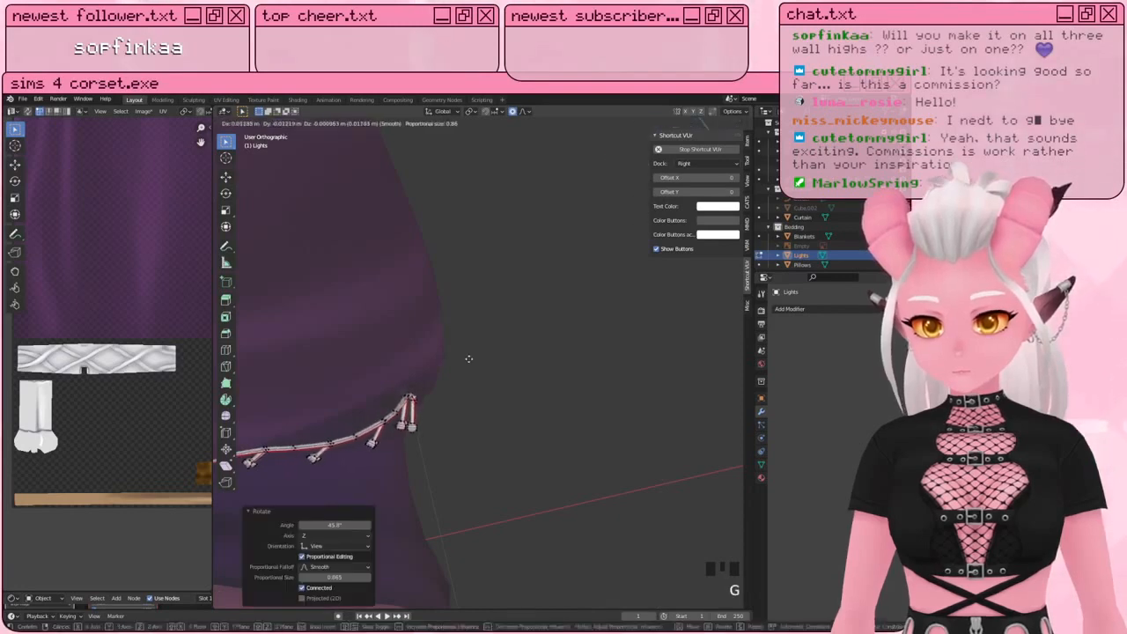
{"action": "left_click", "coordinate": [470, 363]}
Step: Move the right strand's lower end about 0.047 m forward along Y and nudge its last vertices further forward to straighten the cord
{"action": "middle_click_drag", "start_coordinate": [469, 363], "coordinate": [445, 360]}
{"action": "key", "text": "g"}
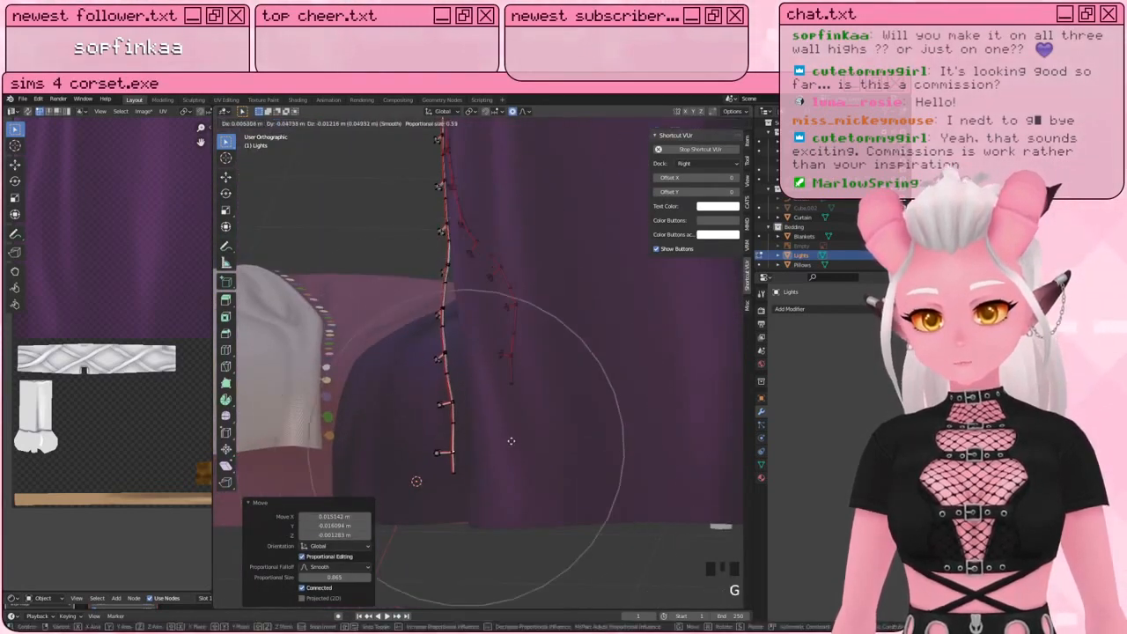
{"action": "left_click", "coordinate": [512, 441]}
{"action": "key", "text": "g"}
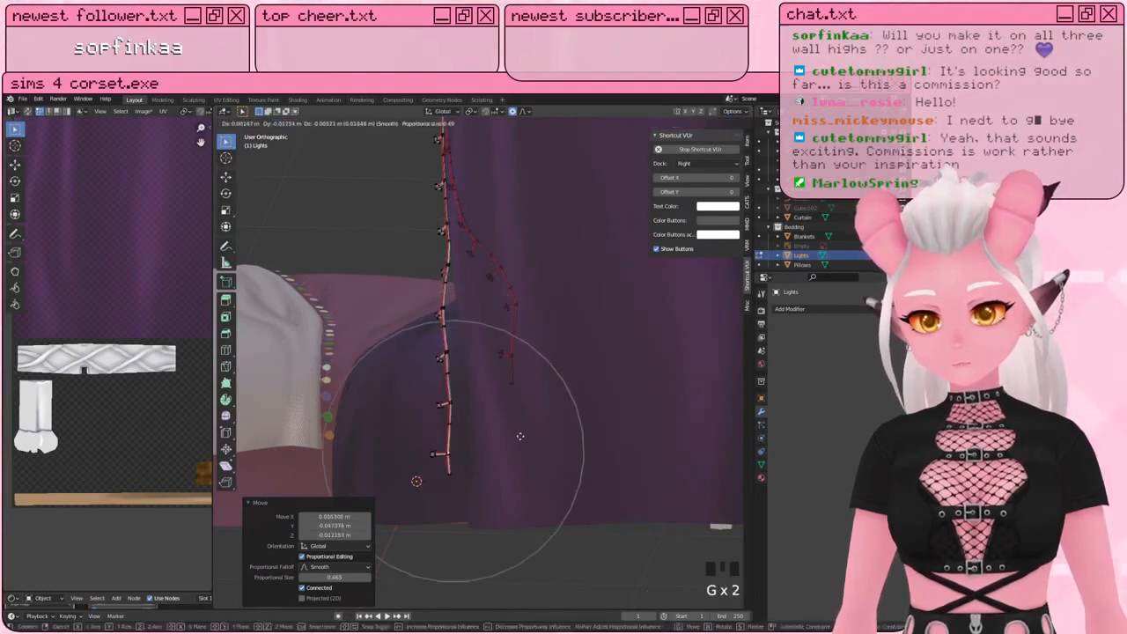
{"action": "left_click", "coordinate": [449, 430]}
{"action": "left_click", "coordinate": [454, 486]}
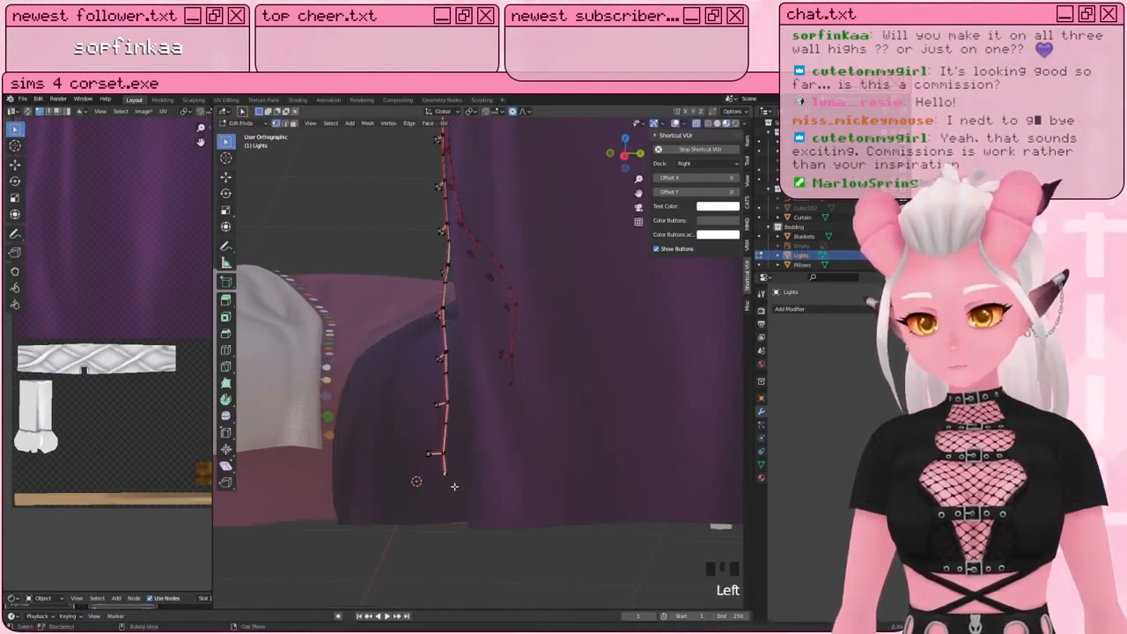
Step: Leave Edit Mode and examine how the lights follow the curtain and bed from the front and the side
{"action": "middle_click_drag", "start_coordinate": [421, 457], "coordinate": [417, 381]}
{"action": "middle_click_drag", "start_coordinate": [498, 379], "coordinate": [559, 397], "text": "shift"}
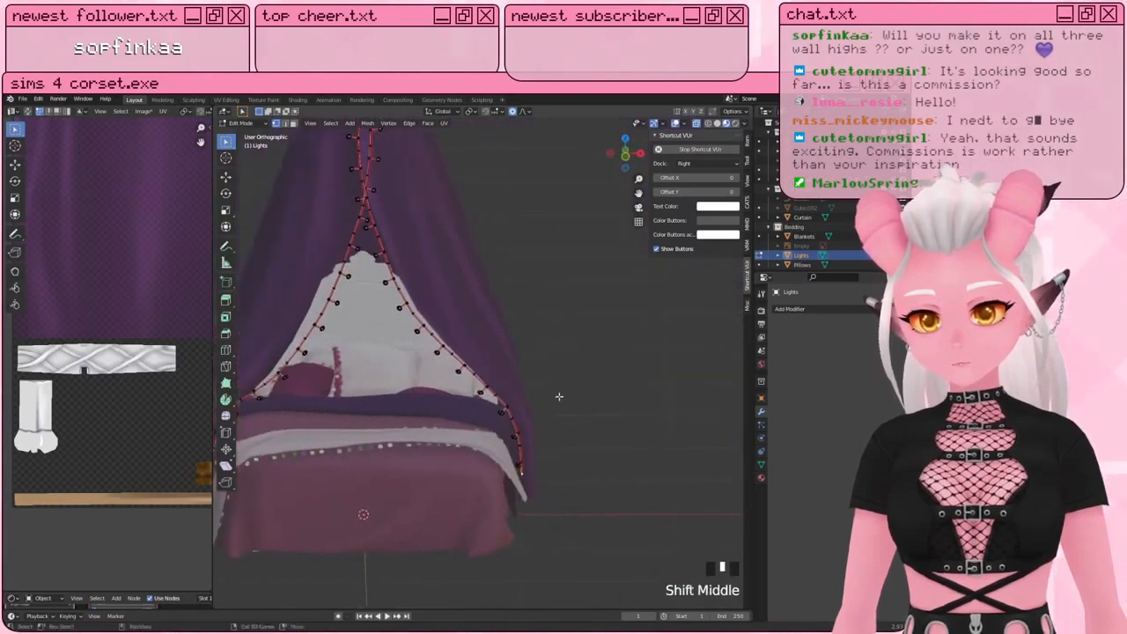
{"action": "key", "text": "Tab"}
{"action": "left_click", "coordinate": [558, 310]}
{"action": "scroll", "coordinate": [539, 303], "scroll_direction": "down", "scroll_amount": 2}
{"action": "middle_click_drag", "start_coordinate": [539, 303], "coordinate": [460, 405]}
{"action": "scroll", "coordinate": [459, 305], "scroll_direction": "up", "scroll_amount": 3}
{"action": "scroll", "coordinate": [440, 353], "scroll_direction": "up", "scroll_amount": 3}
{"action": "middle_click_drag", "start_coordinate": [400, 275], "coordinate": [453, 254], "text": "shift"}
{"action": "scroll", "coordinate": [455, 220], "scroll_direction": "up", "scroll_amount": 3}
Step: Edit the lights again and move the cord just above the curtain's bend about 0.009 m outward along Y with a proportional size of about 0.17
{"action": "left_click", "coordinate": [455, 221]}
{"action": "key", "text": "Tab"}
{"action": "key", "text": "g"}
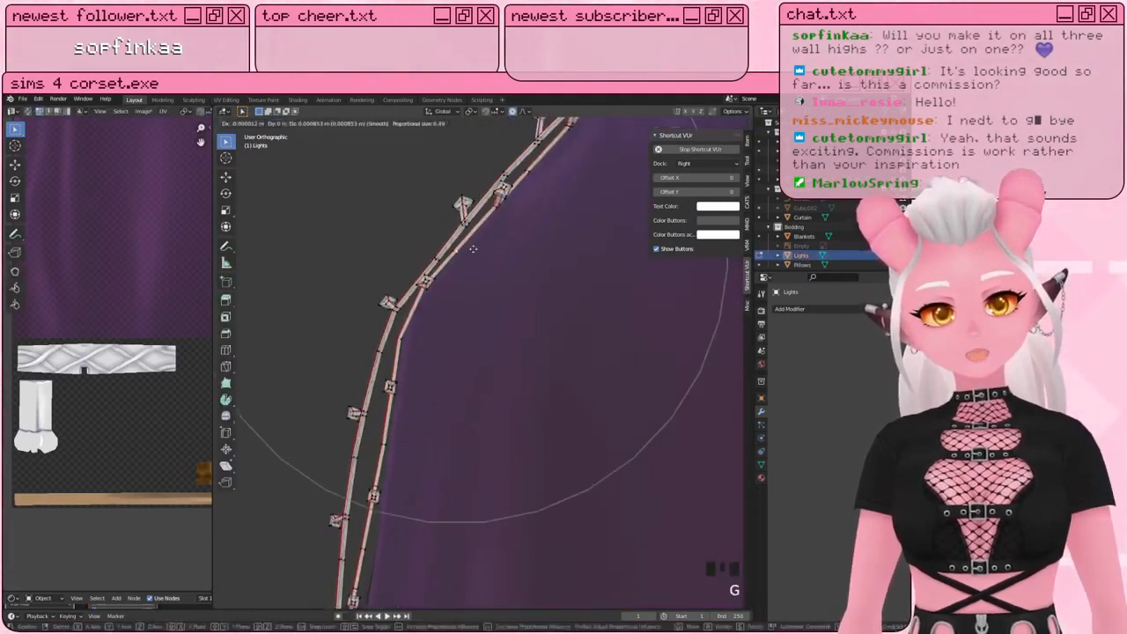
{"action": "scroll", "coordinate": [470, 248], "scroll_direction": "up", "scroll_amount": 8}
{"action": "left_click", "coordinate": [465, 253]}
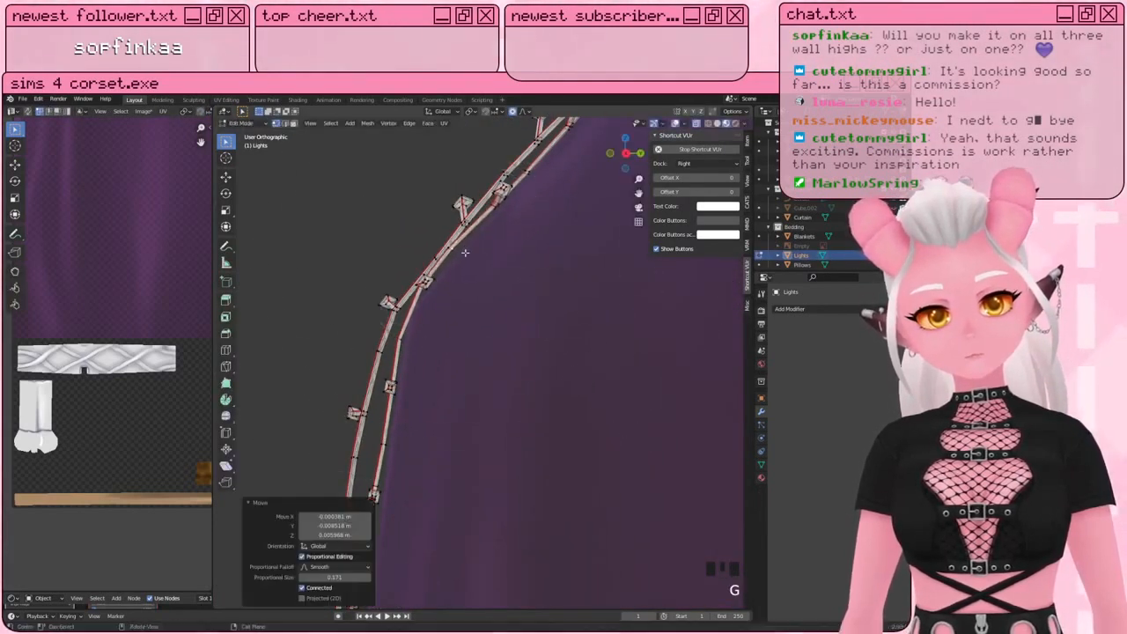
Step: Move the light cord just below the curtain's bend about 0.008 m outward along Y with a proportional size of about 0.16
{"action": "mouse_move", "coordinate": [410, 329]}
{"action": "middle_mouse_down", "text": "shift"}
{"action": "mouse_move", "coordinate": [422, 333]}
{"action": "mouse_move", "coordinate": [402, 358]}
{"action": "mouse_move", "coordinate": [432, 332]}
{"action": "middle_mouse_up", "text": "shift"}
{"action": "scroll", "coordinate": [428, 334], "scroll_direction": "up", "scroll_amount": 2}
{"action": "left_click", "coordinate": [390, 321]}
{"action": "middle_click_drag", "start_coordinate": [297, 308], "coordinate": [411, 325], "text": "shift"}
{"action": "key", "text": "g"}
{"action": "left_click", "coordinate": [462, 342]}
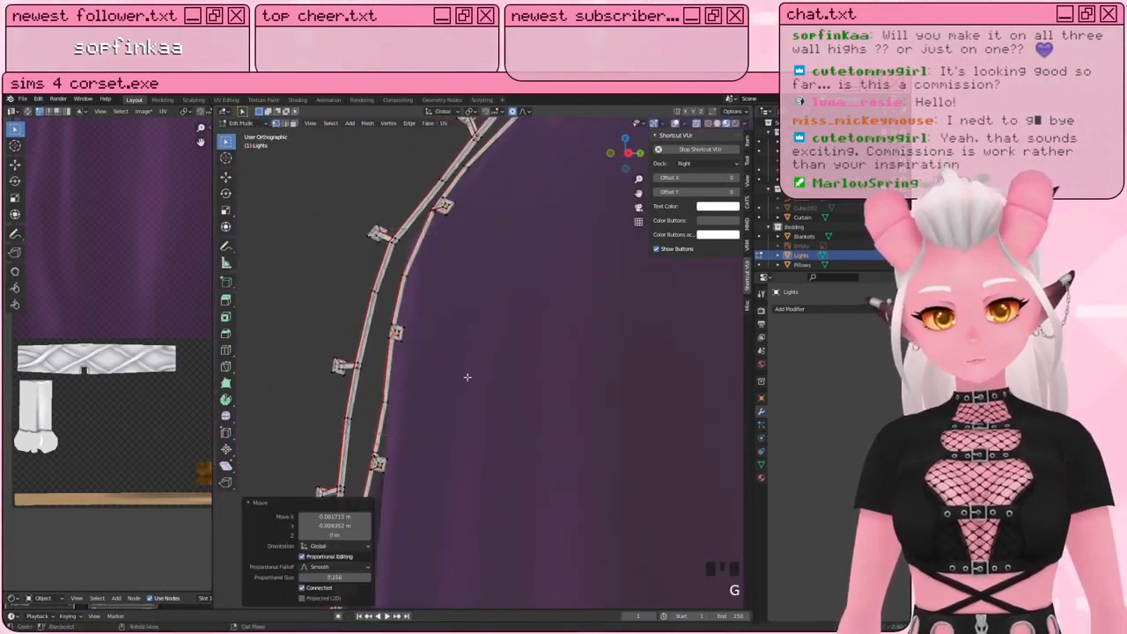
Step: Move the next lower section of the cord about 0.015 m outward along Y
{"action": "left_click", "coordinate": [388, 403]}
{"action": "key", "text": "g"}
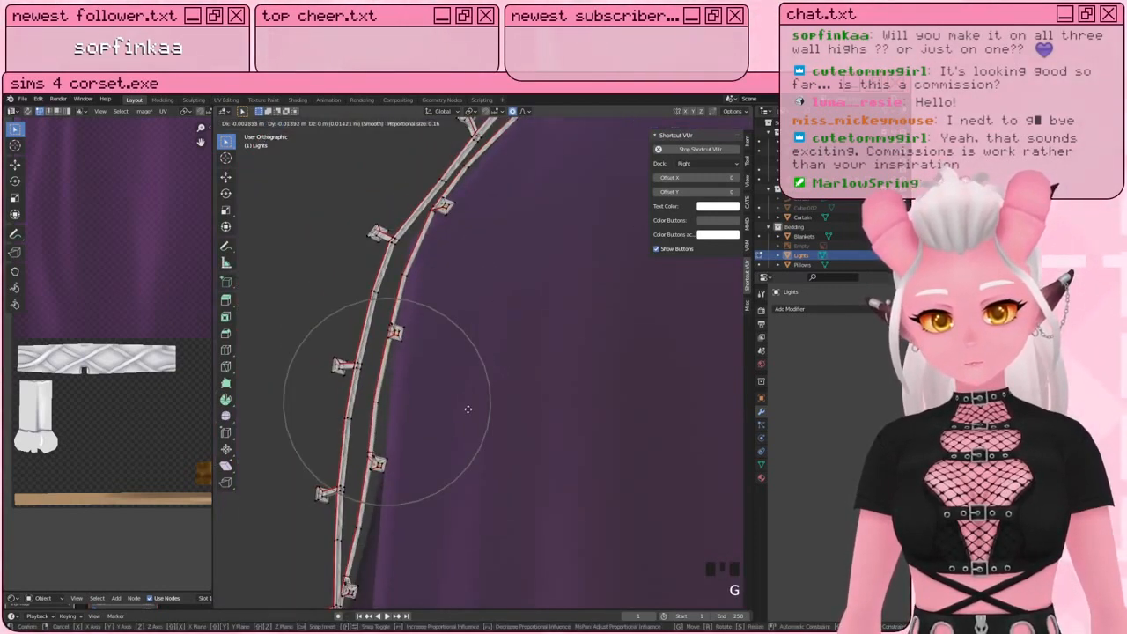
{"action": "left_click", "coordinate": [467, 409]}
{"action": "scroll", "coordinate": [466, 409], "scroll_direction": "down", "scroll_amount": 2}
{"action": "middle_click_drag", "start_coordinate": [466, 409], "coordinate": [523, 251]}
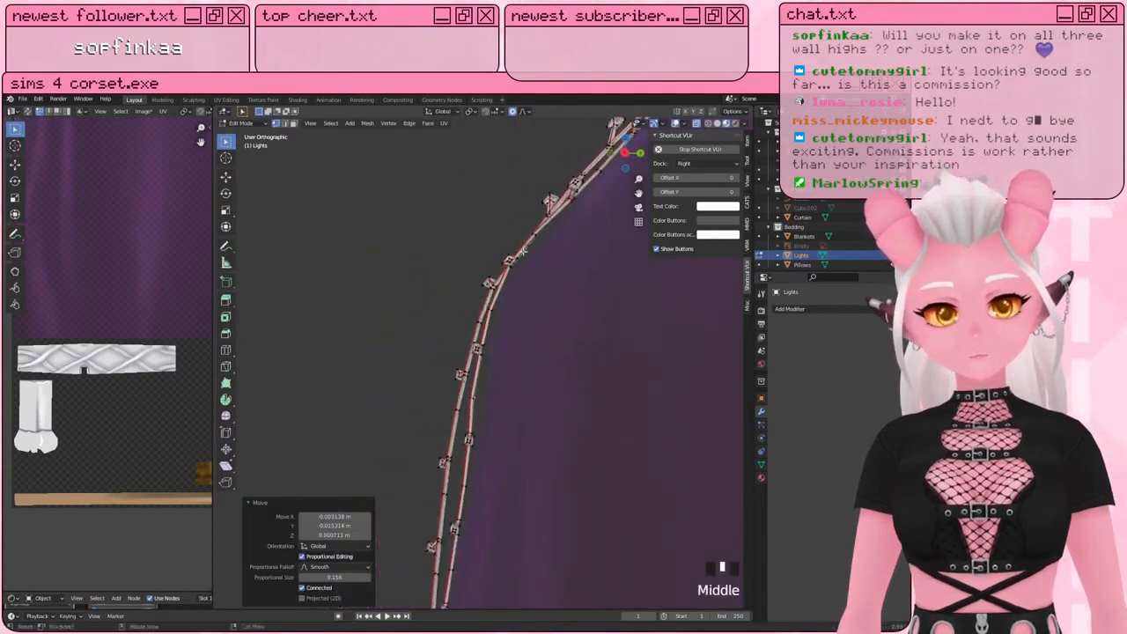
Step: Nudge the cord further down the curtain edge about 0.006 m along Y and leave Edit Mode
{"action": "scroll", "coordinate": [516, 289], "scroll_direction": "down", "scroll_amount": 4}
{"action": "middle_click_drag", "start_coordinate": [511, 363], "coordinate": [524, 396], "text": "shift"}
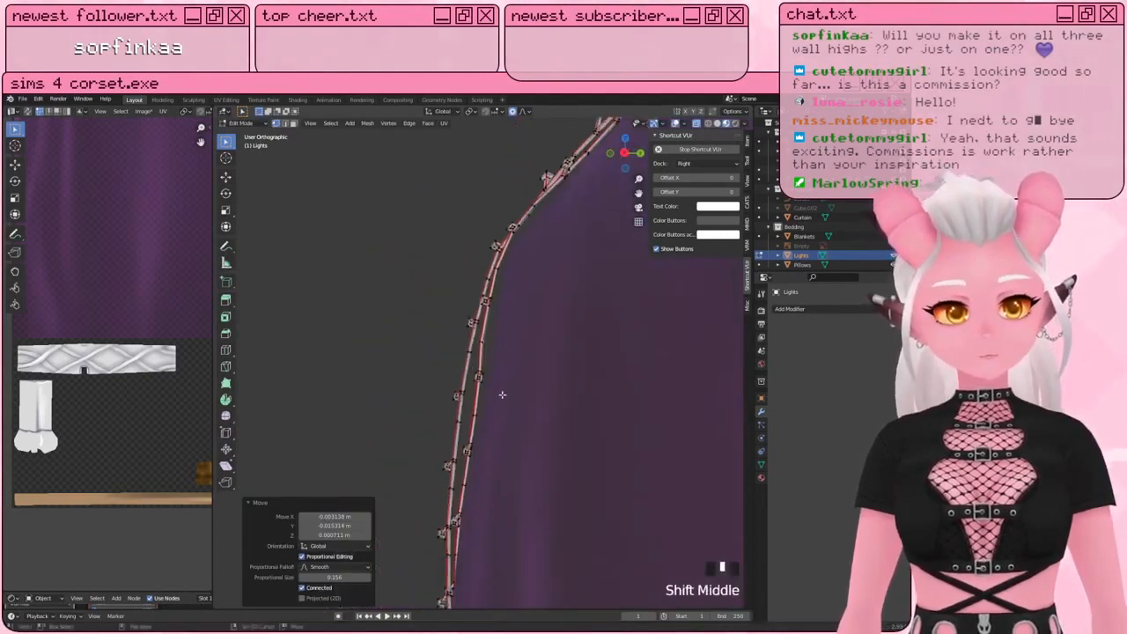
{"action": "scroll", "coordinate": [524, 396], "scroll_direction": "up", "scroll_amount": 3}
{"action": "left_click", "coordinate": [528, 421]}
{"action": "key", "text": "g"}
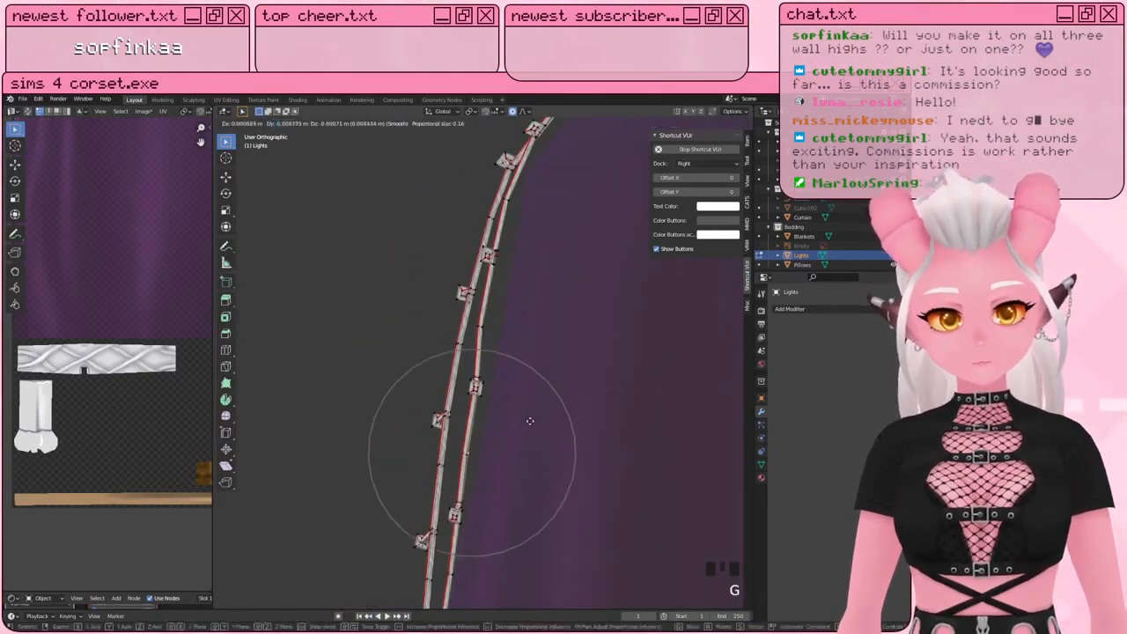
{"action": "left_click", "coordinate": [530, 421]}
{"action": "scroll", "coordinate": [518, 405], "scroll_direction": "down", "scroll_amount": 9}
{"action": "key", "text": "Tab"}
Step: Deselect the lights and examine how the strands follow the curtain edges
{"action": "left_click", "coordinate": [431, 355]}
{"action": "scroll", "coordinate": [430, 355], "scroll_direction": "down", "scroll_amount": 2}
{"action": "middle_click_drag", "start_coordinate": [430, 355], "coordinate": [457, 301]}
{"action": "scroll", "coordinate": [493, 359], "scroll_direction": "up", "scroll_amount": 3}
{"action": "scroll", "coordinate": [572, 297], "scroll_direction": "down", "scroll_amount": 1}
{"action": "scroll", "coordinate": [486, 298], "scroll_direction": "up", "scroll_amount": 2}
{"action": "middle_click_drag", "start_coordinate": [437, 192], "coordinate": [725, 308], "text": "shift"}
{"action": "scroll", "coordinate": [490, 282], "scroll_direction": "up", "scroll_amount": 2}
Step: Select the Curtain, inspect its bend and its painted texture, and switch it to Texture Paint mode
{"action": "left_click", "coordinate": [491, 281]}
{"action": "middle_click_drag", "start_coordinate": [327, 302], "coordinate": [404, 344]}
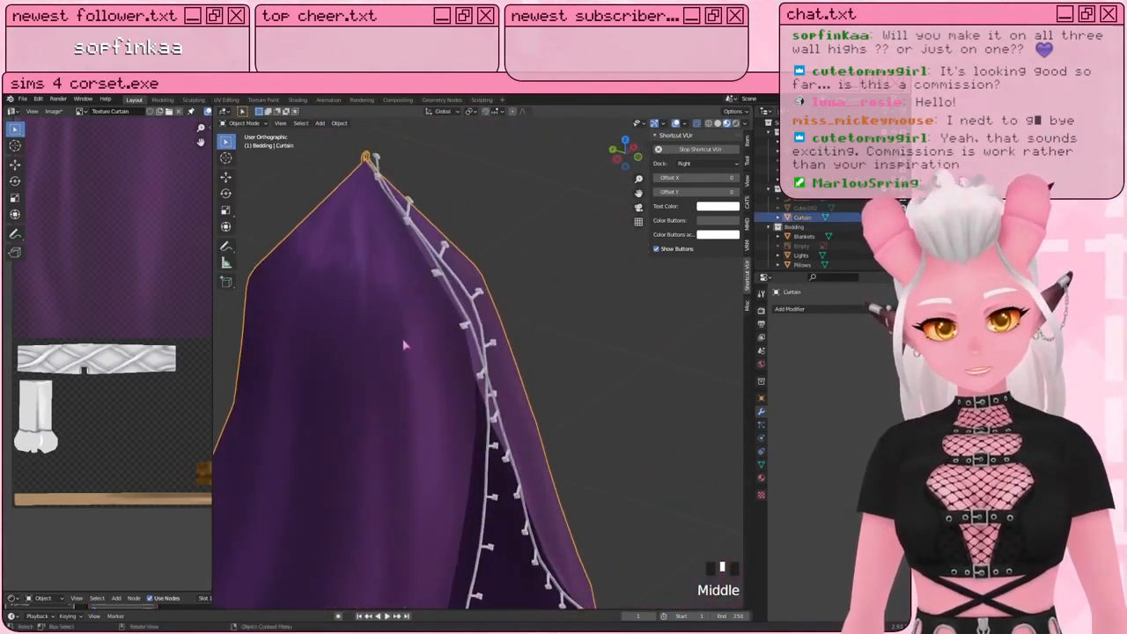
{"action": "scroll", "coordinate": [404, 342], "scroll_direction": "up", "scroll_amount": 2}
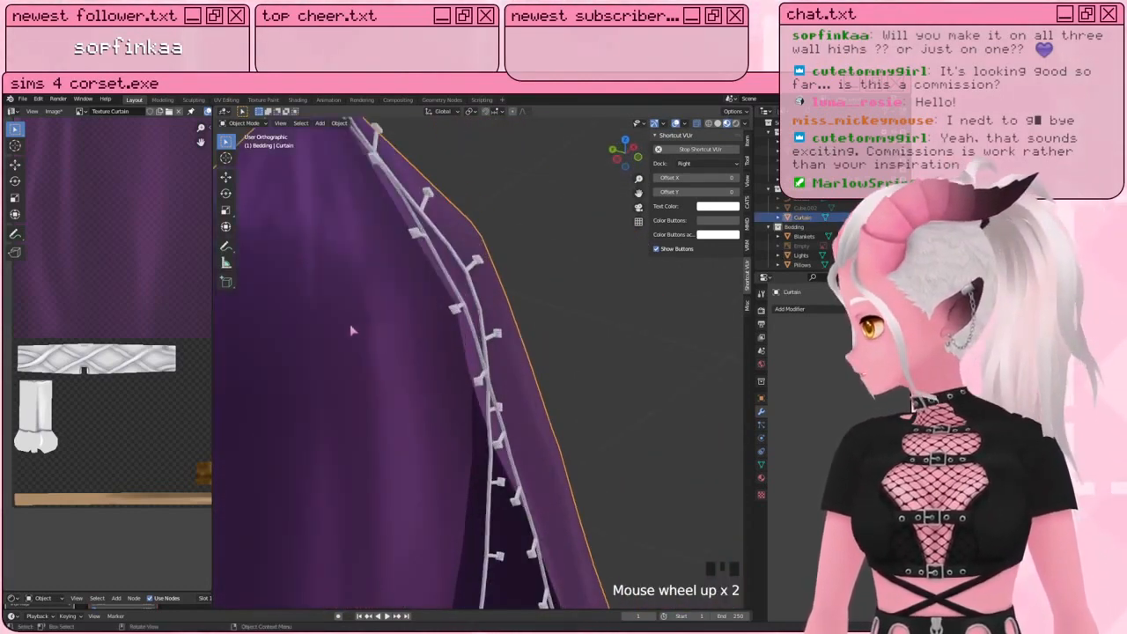
{"action": "middle_click_drag", "start_coordinate": [417, 302], "coordinate": [283, 144]}
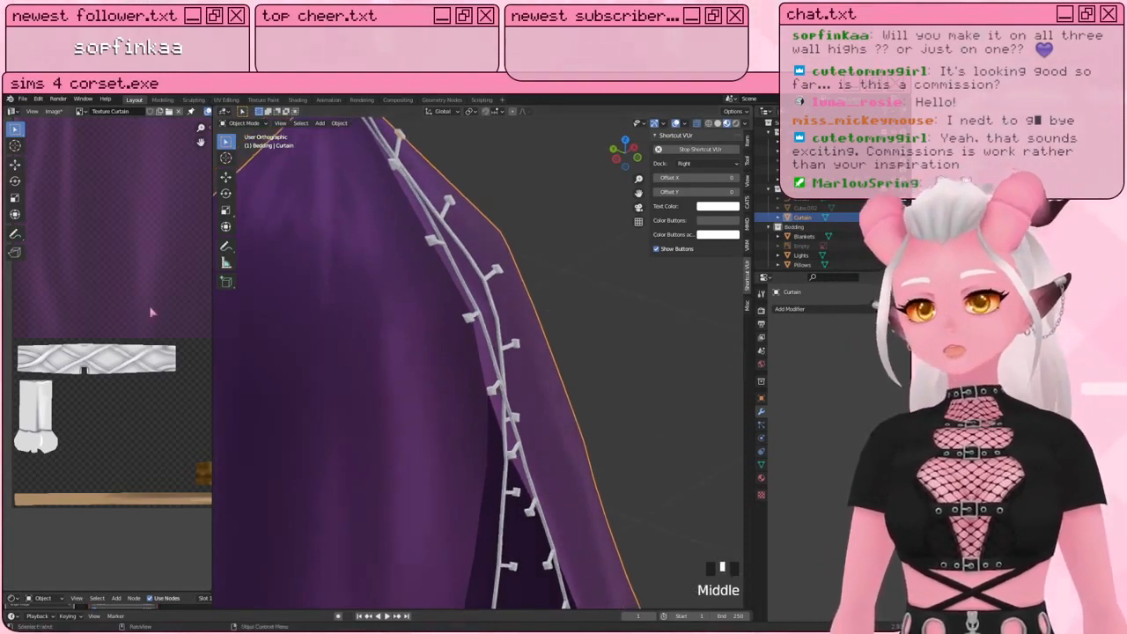
{"action": "middle_click_drag", "start_coordinate": [134, 274], "coordinate": [126, 408], "text": "shift"}
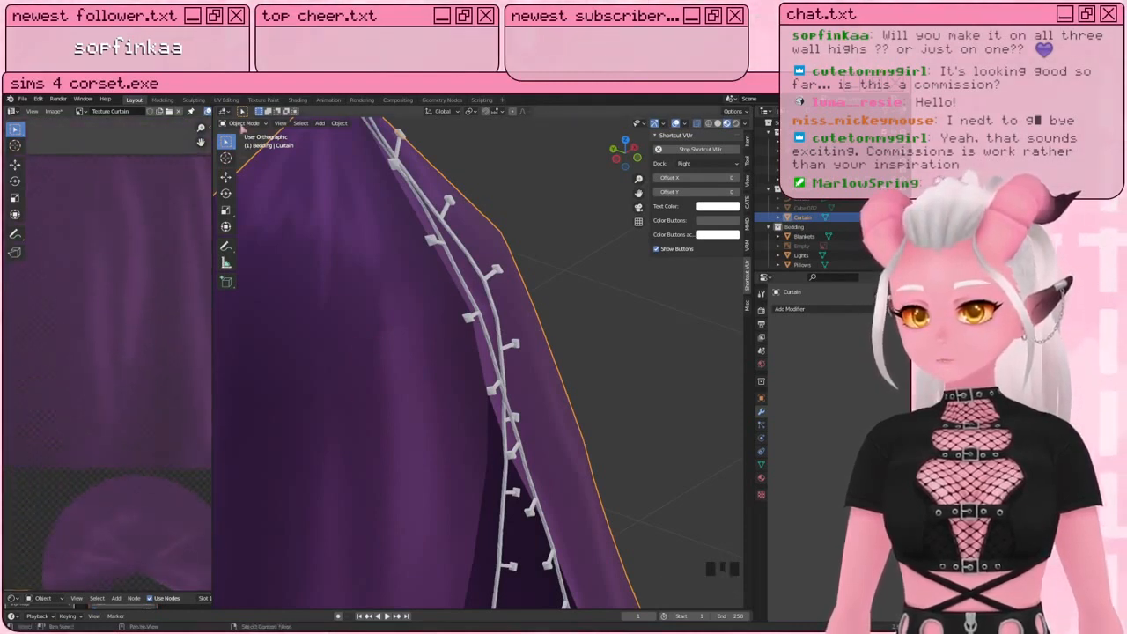
{"action": "left_click", "coordinate": [249, 125]}
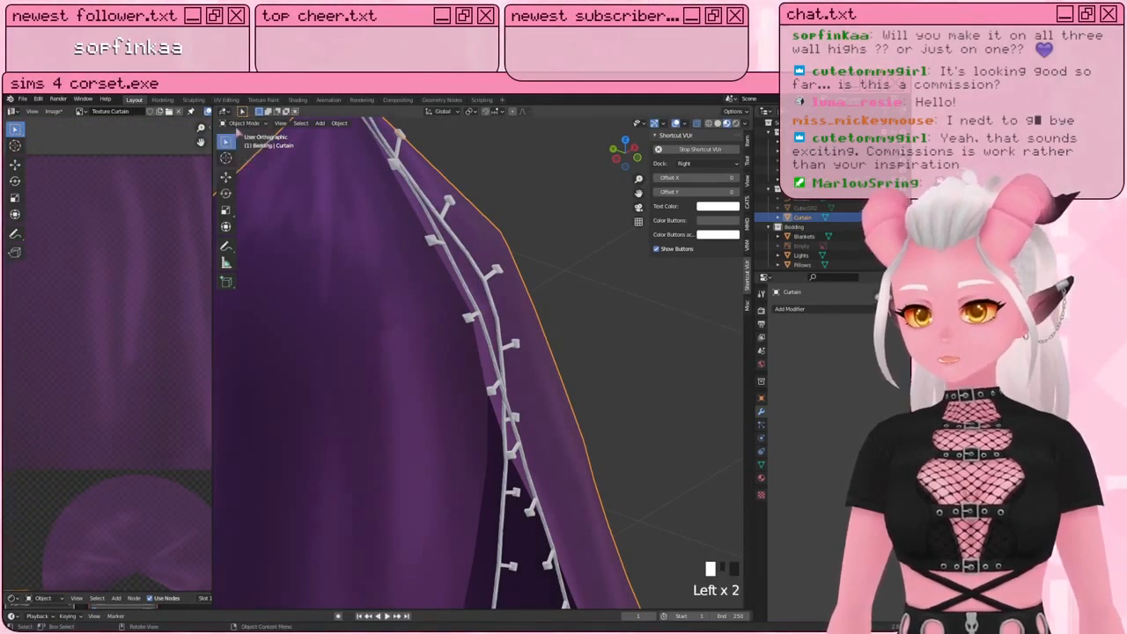
{"action": "left_click", "coordinate": [253, 124]}
{"action": "left_click", "coordinate": [261, 186]}
{"action": "middle_click_drag", "start_coordinate": [438, 282], "coordinate": [463, 289], "text": "shift"}
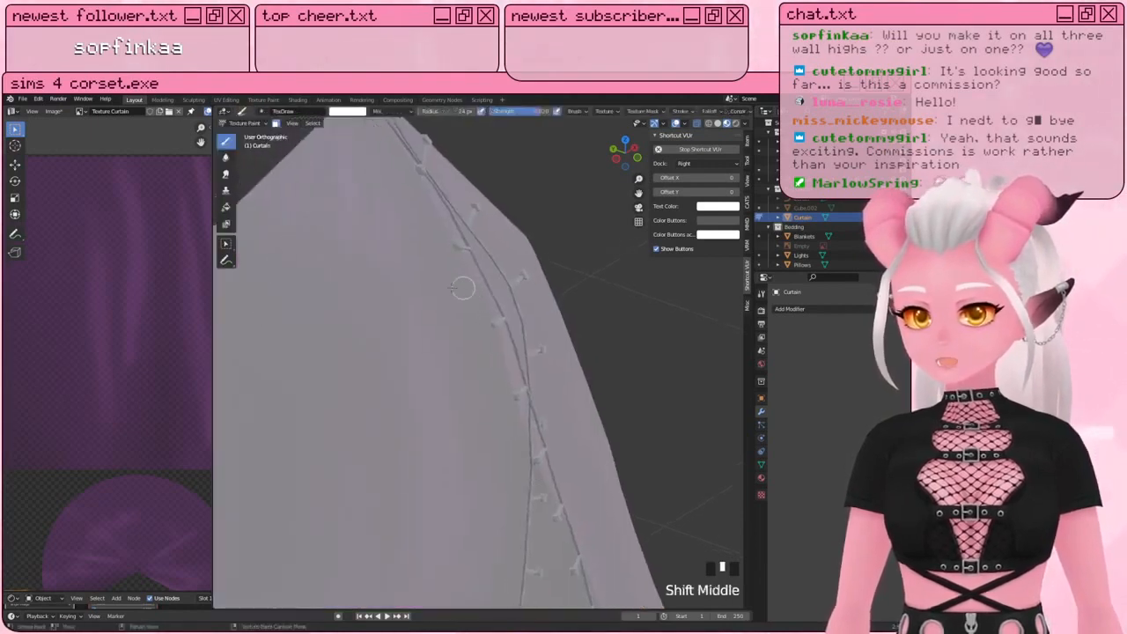
Step: Select the curtain's linked faces in Edit Mode for the paint mask and return to Texture Paint
{"action": "key", "text": "Tab"}
{"action": "key", "text": "a"}
{"action": "key", "text": "a"}
{"action": "key", "text": "a"}
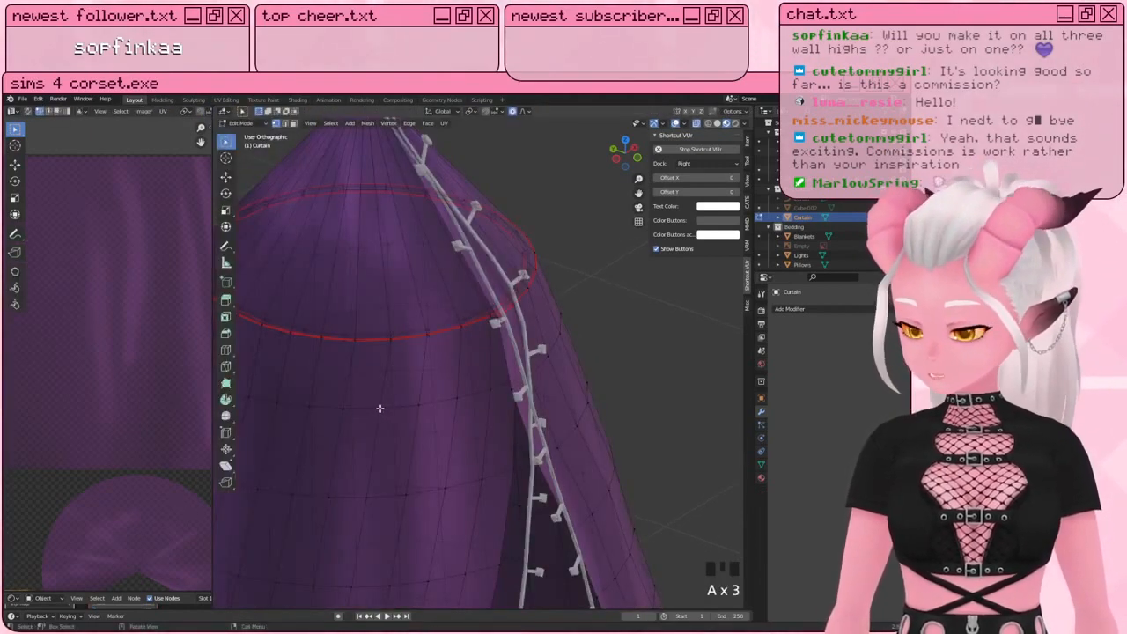
{"action": "key", "text": "l"}
{"action": "key", "text": "Tab"}
{"action": "middle_click_drag", "start_coordinate": [382, 379], "coordinate": [334, 300]}
{"action": "middle_click_drag", "start_coordinate": [323, 209], "coordinate": [326, 290], "text": "shift"}
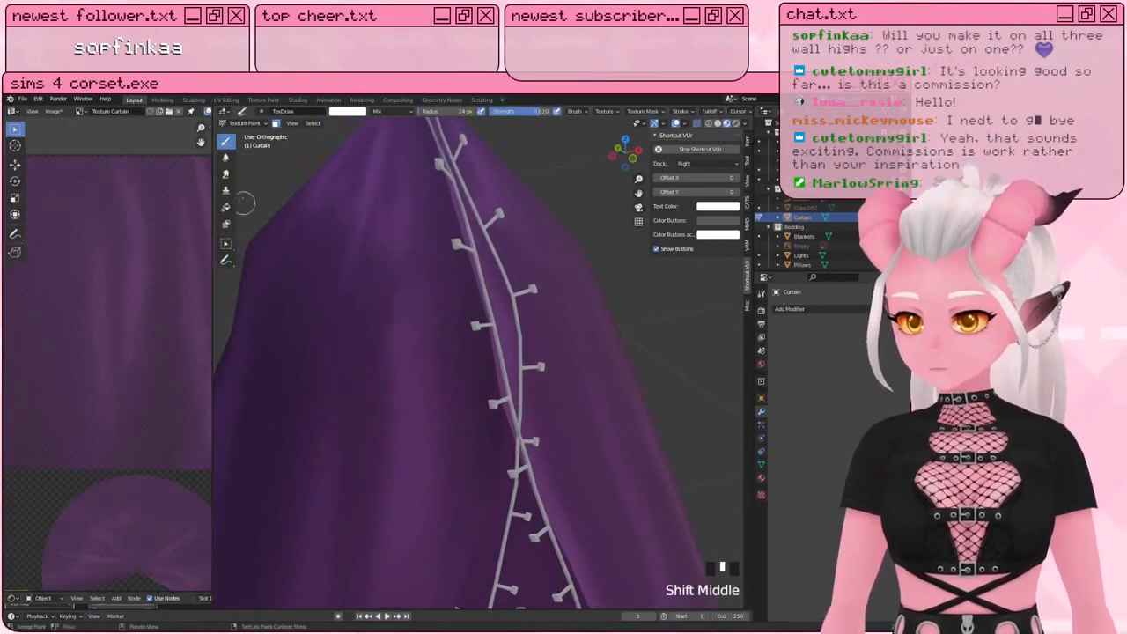
Step: Switch to the Smear brush and enlarge its radius to about 82 px
{"action": "left_click", "coordinate": [225, 173]}
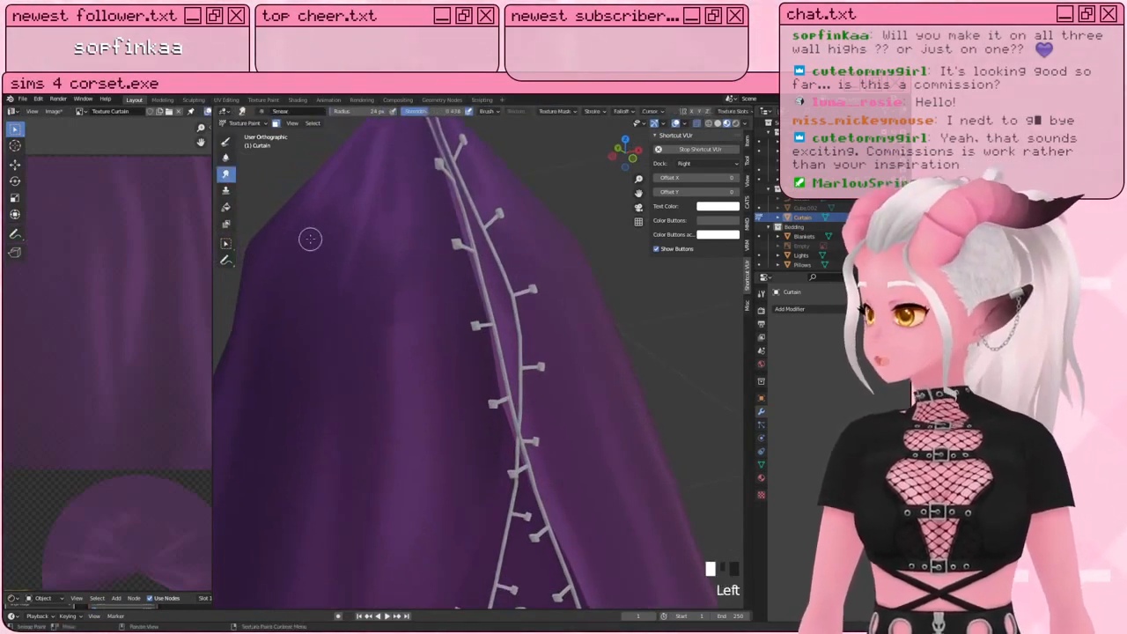
{"action": "key", "text": "bracketright"}
{"action": "key", "text": "bracketright"}
{"action": "key", "text": "bracketright"}
{"action": "key", "text": "bracketright"}
{"action": "key", "text": "bracketright"}
{"action": "key", "text": "bracketright"}
{"action": "key", "text": "bracketright"}
{"action": "key", "text": "bracketright"}
{"action": "key", "text": "bracketright"}
{"action": "key", "text": "bracketright"}
{"action": "key", "text": "bracketright"}
{"action": "key", "text": "bracketright"}
Step: Try a downward smear over the curtain's highlighted fold below the bend and undo the last stroke
{"action": "left_click", "coordinate": [395, 335]}
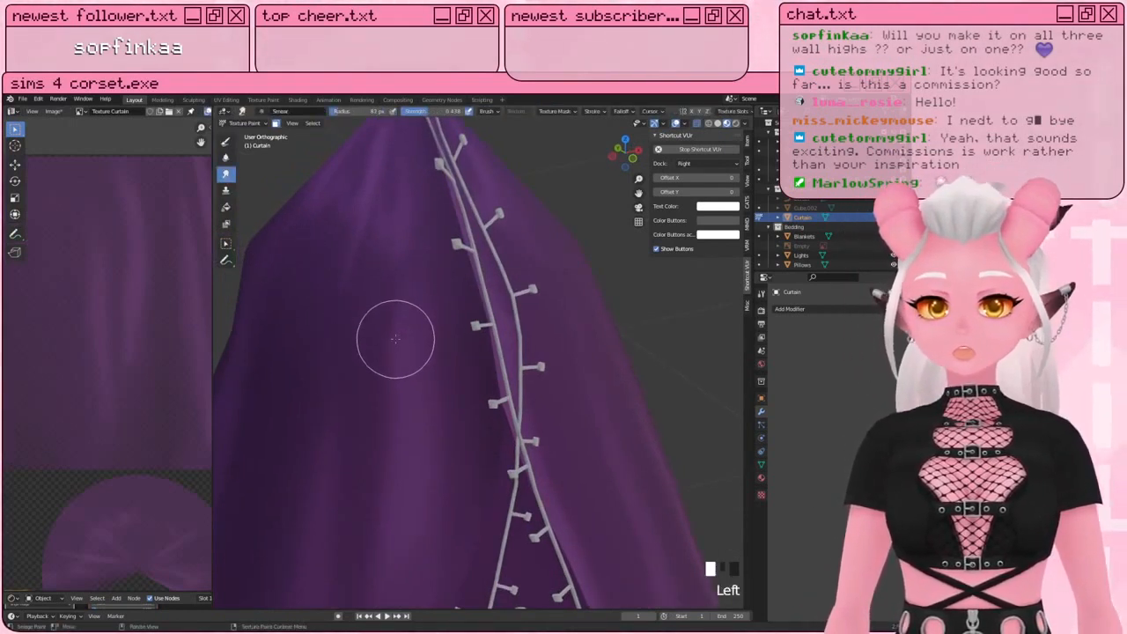
{"action": "left_click_drag", "start_coordinate": [412, 284], "coordinate": [407, 347]}
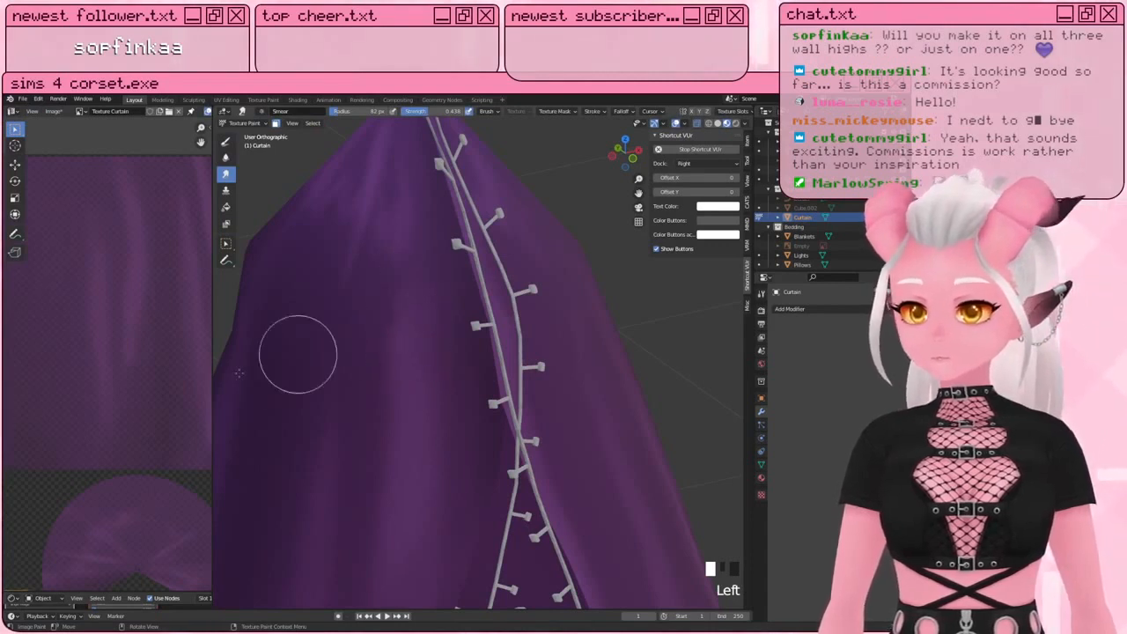
{"action": "middle_click_drag", "start_coordinate": [137, 467], "coordinate": [136, 374], "text": "shift"}
{"action": "key", "text": "ctrl+z"}
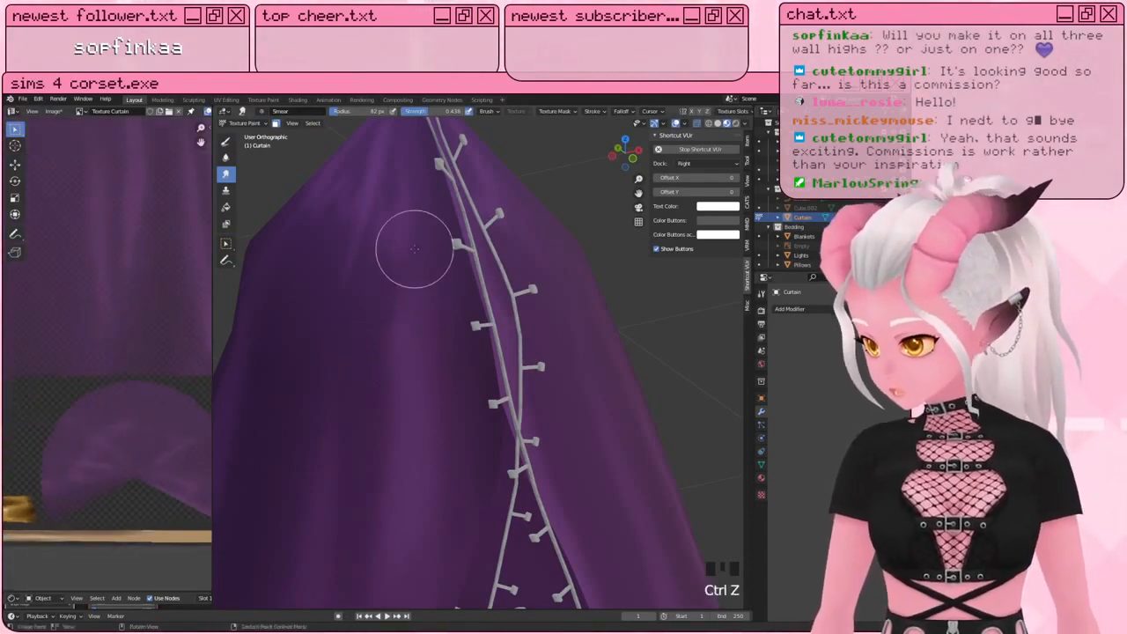
Step: Check the top piece on the texture and smear the fold's highlight downward across the curtain's bend
{"action": "middle_click_drag", "start_coordinate": [139, 464], "coordinate": [129, 451], "text": "shift"}
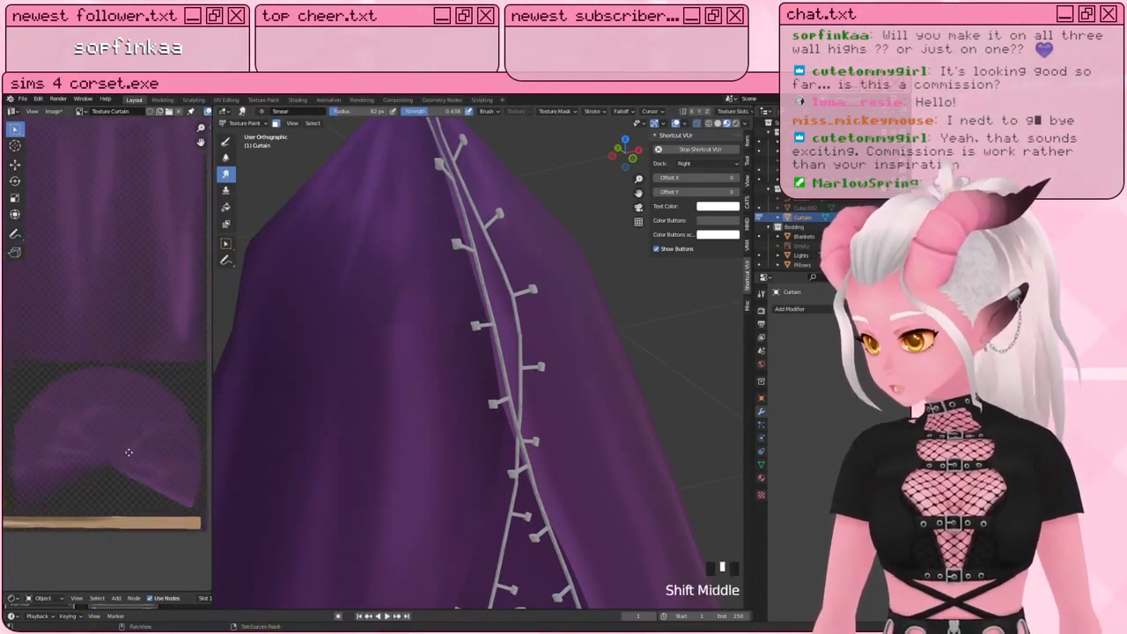
{"action": "middle_click_drag", "start_coordinate": [21, 472], "coordinate": [19, 468], "text": "shift"}
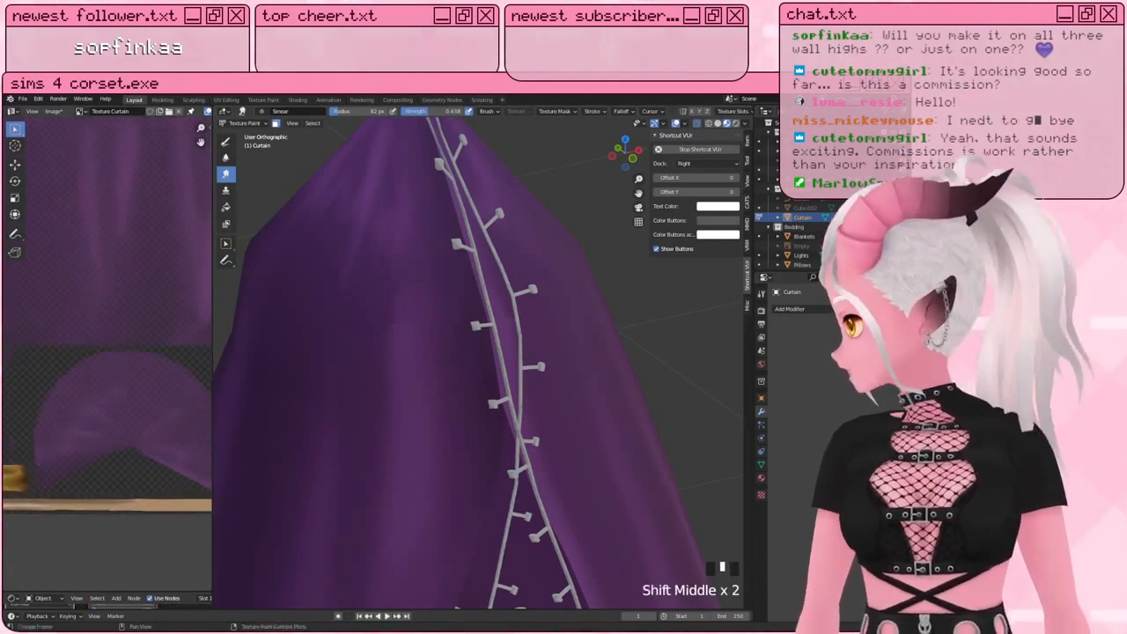
{"action": "scroll", "coordinate": [171, 282], "scroll_direction": "up", "scroll_amount": 4}
{"action": "middle_click_drag", "start_coordinate": [172, 282], "coordinate": [186, 349], "text": "shift"}
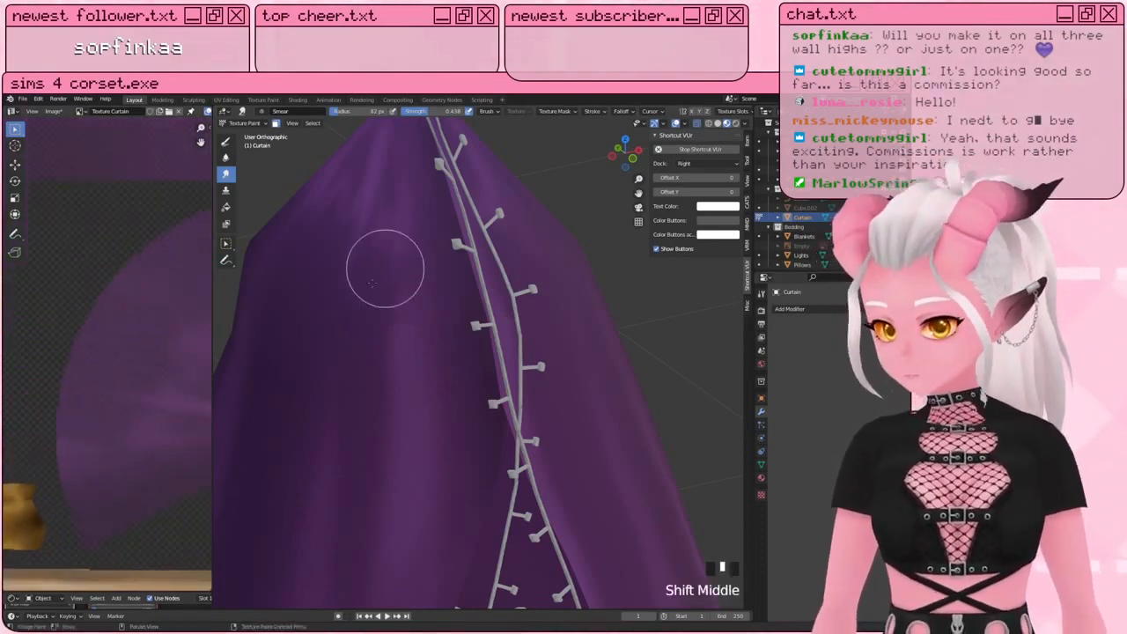
{"action": "mouse_move", "coordinate": [393, 319]}
{"action": "left_mouse_down"}
{"action": "mouse_move", "coordinate": [396, 297]}
{"action": "mouse_move", "coordinate": [394, 411]}
{"action": "left_mouse_up"}
{"action": "left_click_drag", "start_coordinate": [393, 258], "coordinate": [399, 433]}
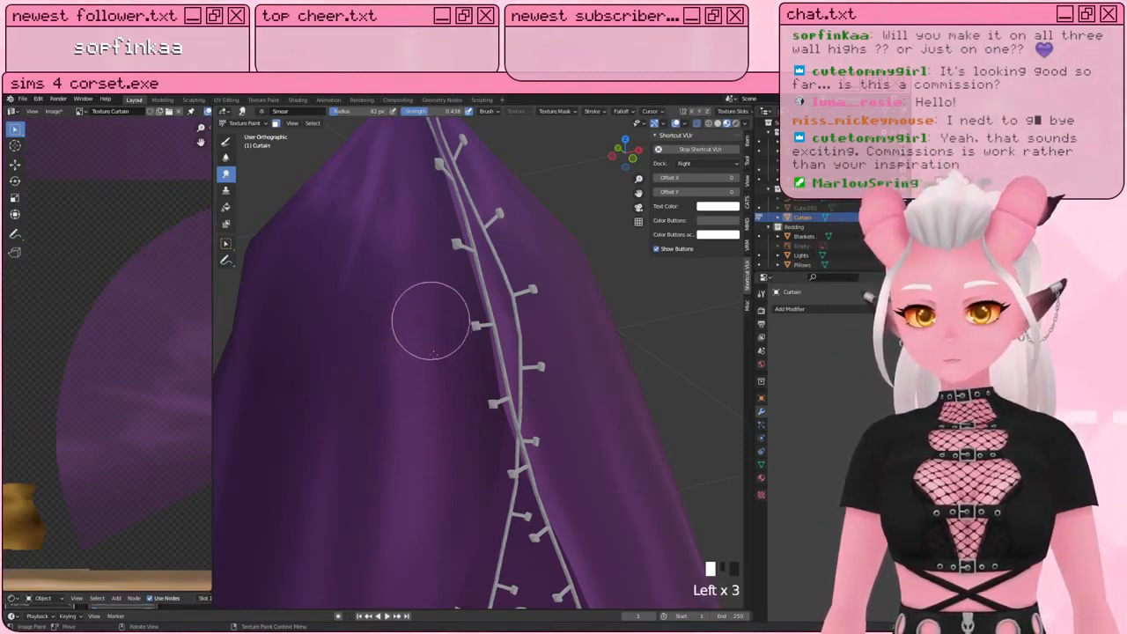
Step: Reduce the Smear radius to about 52 px and blend the paint along the curtain's front edges beside the lights
{"action": "middle_click_drag", "start_coordinate": [430, 377], "coordinate": [371, 368]}
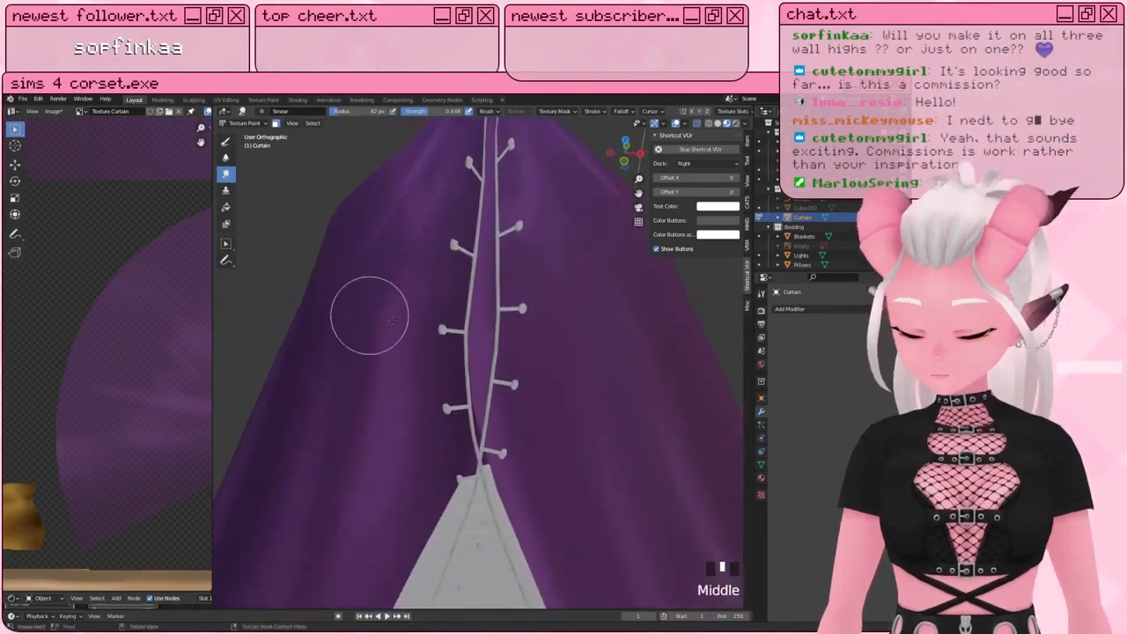
{"action": "key", "text": "bracketleft"}
{"action": "key", "text": "bracketleft"}
{"action": "key", "text": "bracketleft"}
{"action": "left_click_drag", "start_coordinate": [493, 324], "coordinate": [498, 319]}
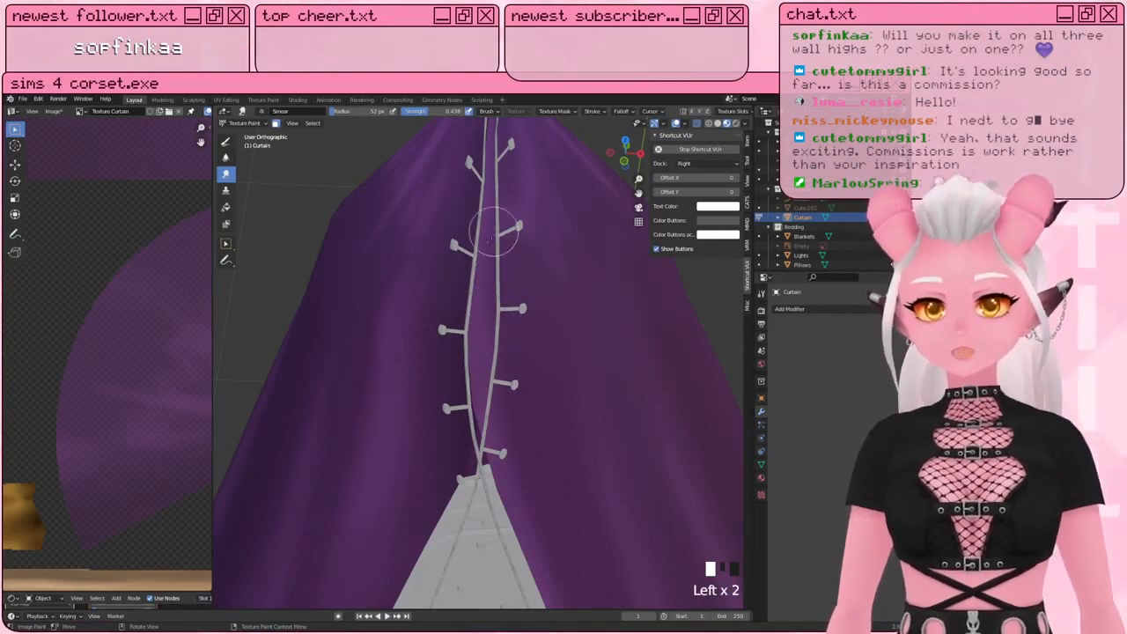
{"action": "middle_click_drag", "start_coordinate": [495, 233], "coordinate": [537, 263]}
{"action": "left_click", "coordinate": [516, 327]}
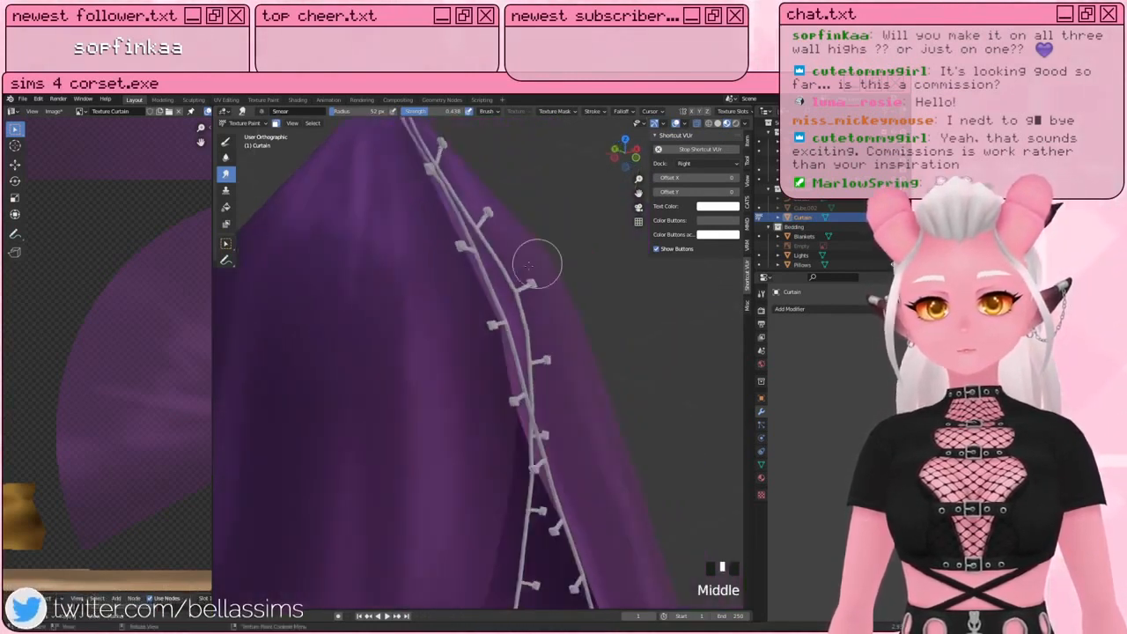
Step: Enlarge the Smear radius to about 127 px and smear the fold highlight downward on the curtain's side
{"action": "key", "text": "bracketright"}
{"action": "key", "text": "bracketright"}
{"action": "key", "text": "bracketright"}
{"action": "key", "text": "bracketright"}
{"action": "key", "text": "bracketright"}
{"action": "key", "text": "bracketright"}
{"action": "mouse_move", "coordinate": [423, 325]}
{"action": "left_mouse_down"}
{"action": "mouse_move", "coordinate": [420, 290]}
{"action": "mouse_move", "coordinate": [431, 376]}
{"action": "left_mouse_up"}
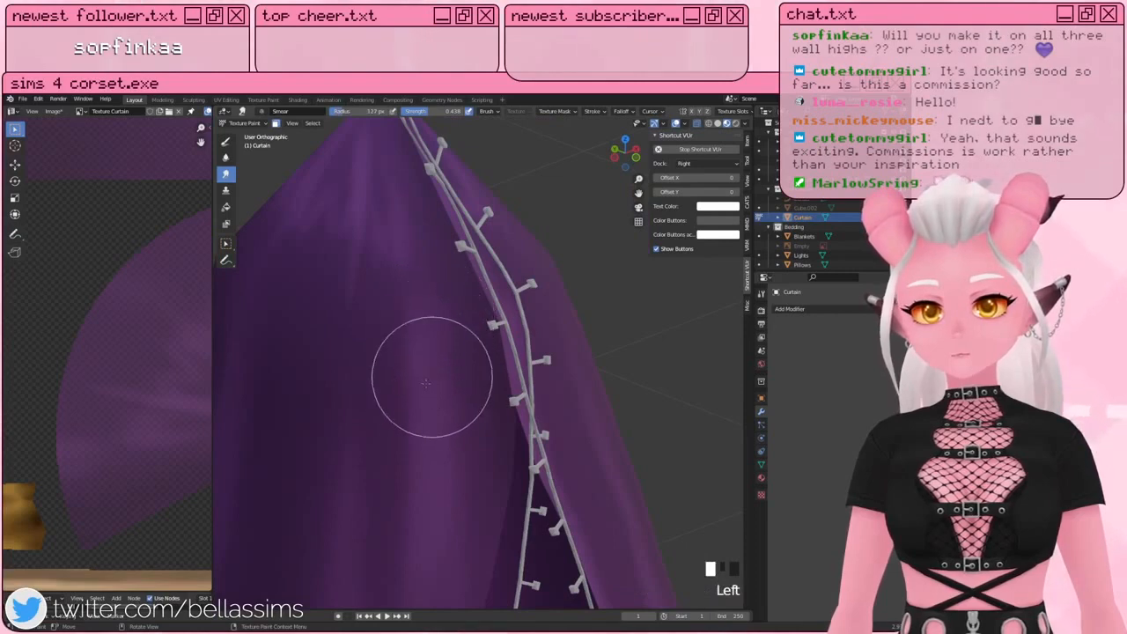
Step: Reduce the Smear radius to about 72 px and examine the blended folds on the whole canopy from the front
{"action": "key", "text": "bracketleft"}
{"action": "key", "text": "bracketleft"}
{"action": "key", "text": "bracketleft"}
{"action": "key", "text": "bracketleft"}
{"action": "key", "text": "bracketleft"}
{"action": "key", "text": "bracketleft"}
{"action": "scroll", "coordinate": [433, 445], "scroll_direction": "down", "scroll_amount": 9}
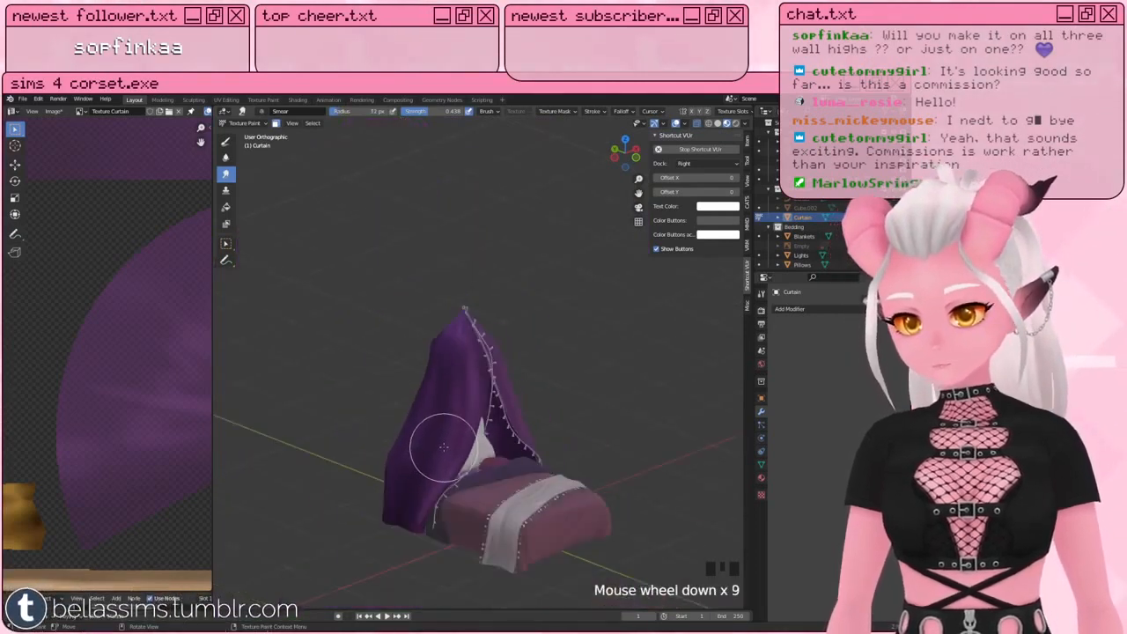
{"action": "scroll", "coordinate": [443, 447], "scroll_direction": "up", "scroll_amount": 2}
{"action": "middle_click_drag", "start_coordinate": [440, 462], "coordinate": [524, 323]}
{"action": "scroll", "coordinate": [418, 402], "scroll_direction": "up", "scroll_amount": 3}
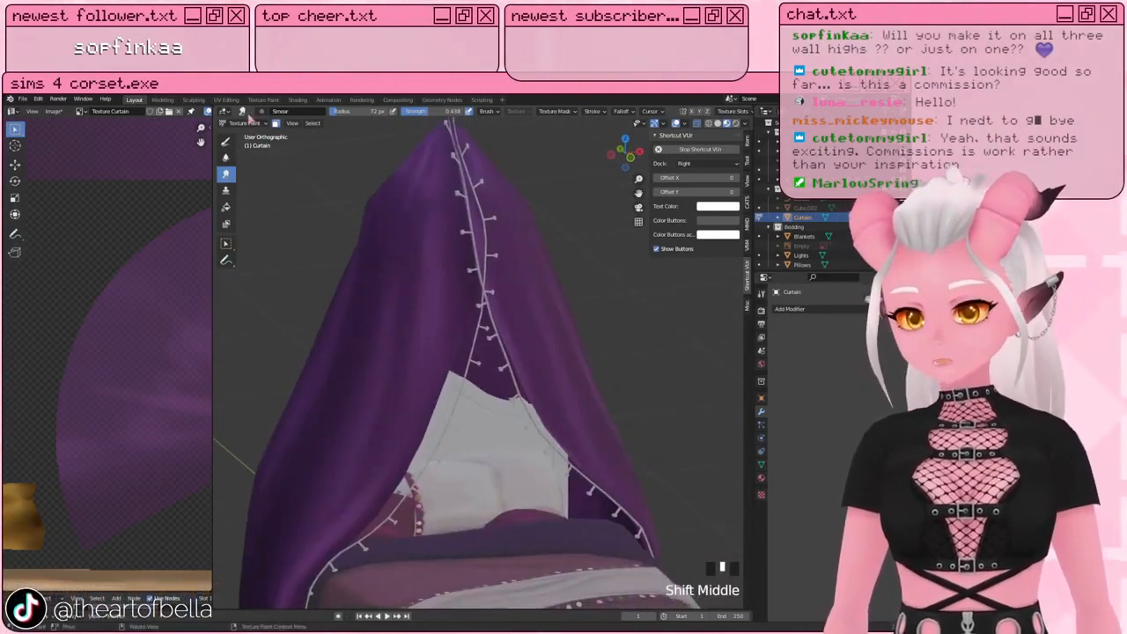
Step: Return the curtain to Object Mode and save both the project file and the Texture Curtain image
{"action": "left_click", "coordinate": [250, 121]}
{"action": "left_click", "coordinate": [248, 139]}
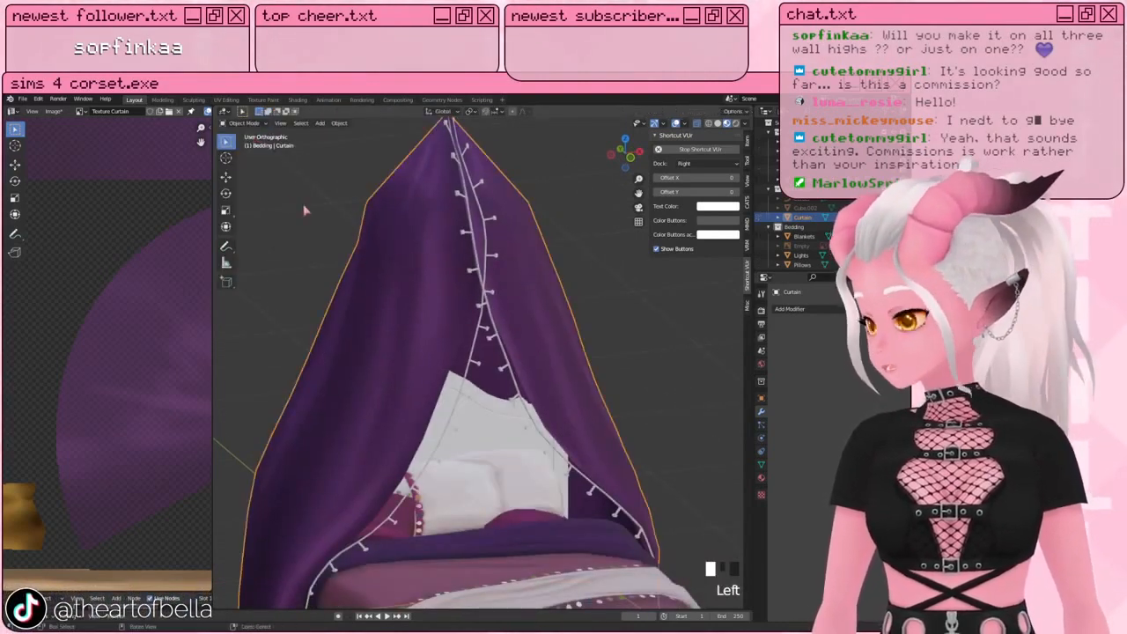
{"action": "key", "text": "ctrl+s"}
{"action": "left_click", "coordinate": [54, 111]}
{"action": "left_click", "coordinate": [61, 171]}
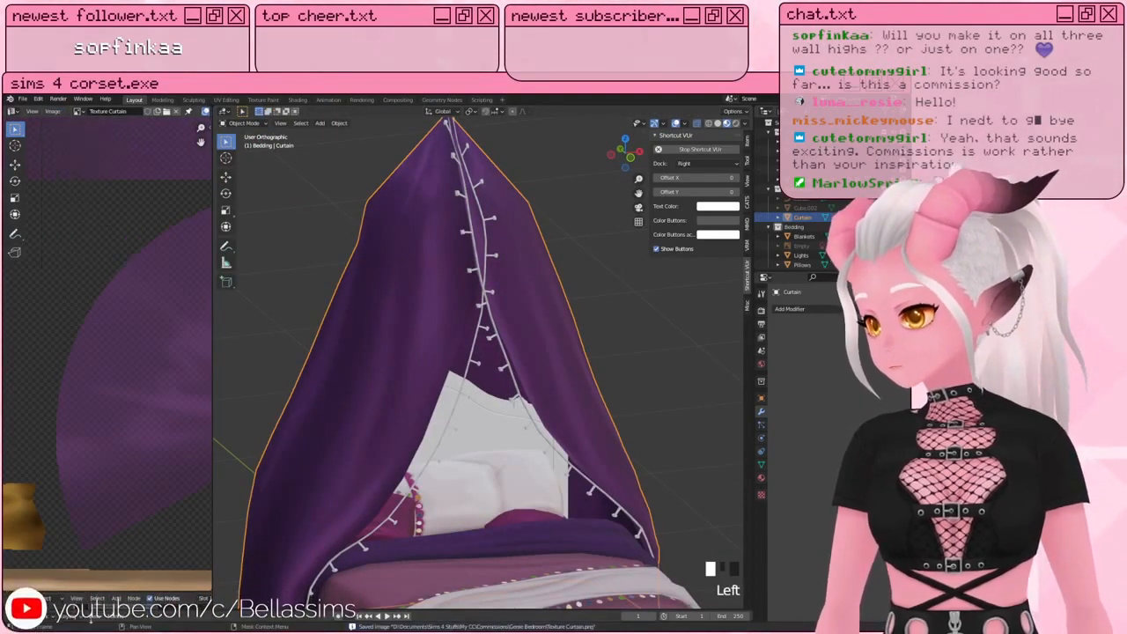
Step: Enlarge the shader node editor and insert a Mix Shader node between the curtain's Principled BSDF and the Material Output
{"action": "left_click_drag", "start_coordinate": [98, 592], "coordinate": [114, 425]}
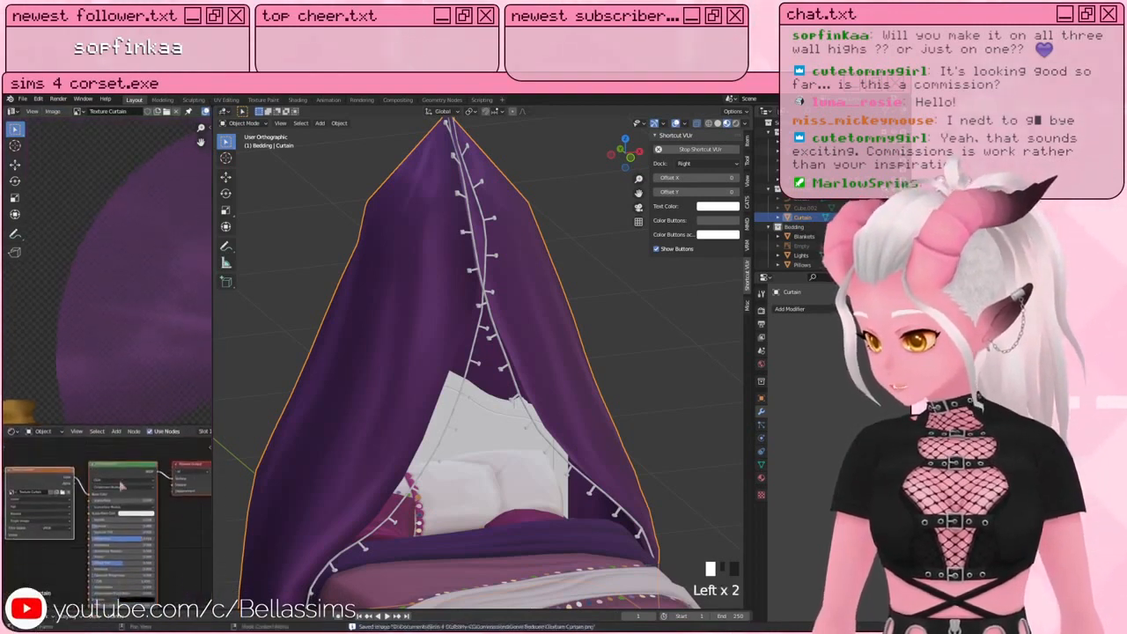
{"action": "middle_click_drag", "start_coordinate": [114, 512], "coordinate": [107, 500], "text": "shift"}
{"action": "scroll", "coordinate": [108, 500], "scroll_direction": "down", "scroll_amount": 2}
{"action": "left_click", "coordinate": [117, 431]}
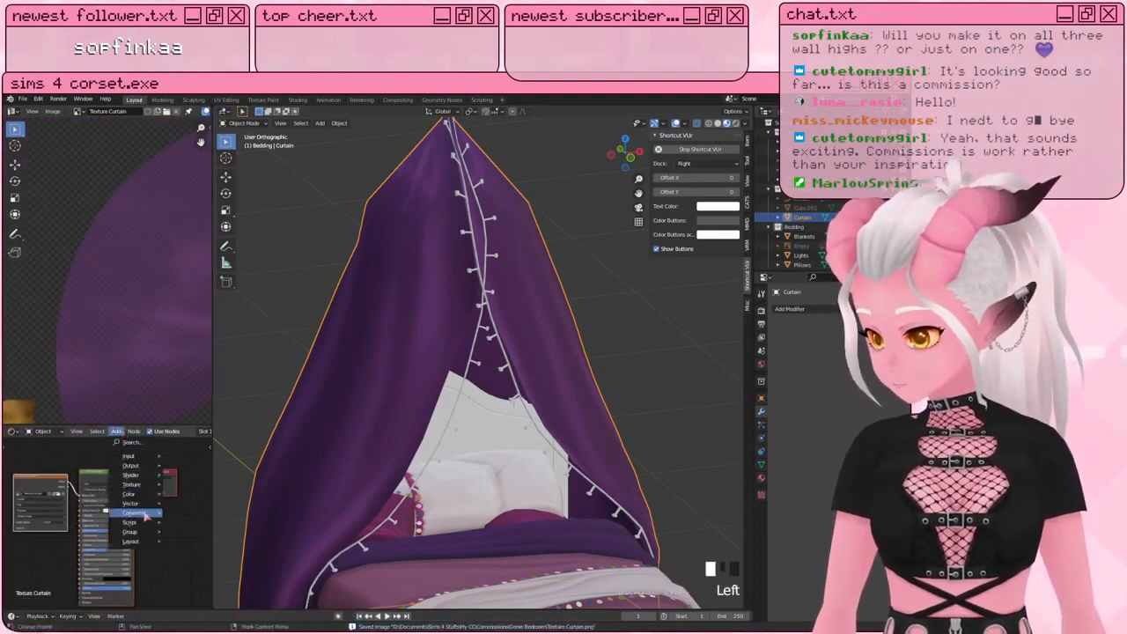
{"action": "mouse_move", "coordinate": [132, 484]}
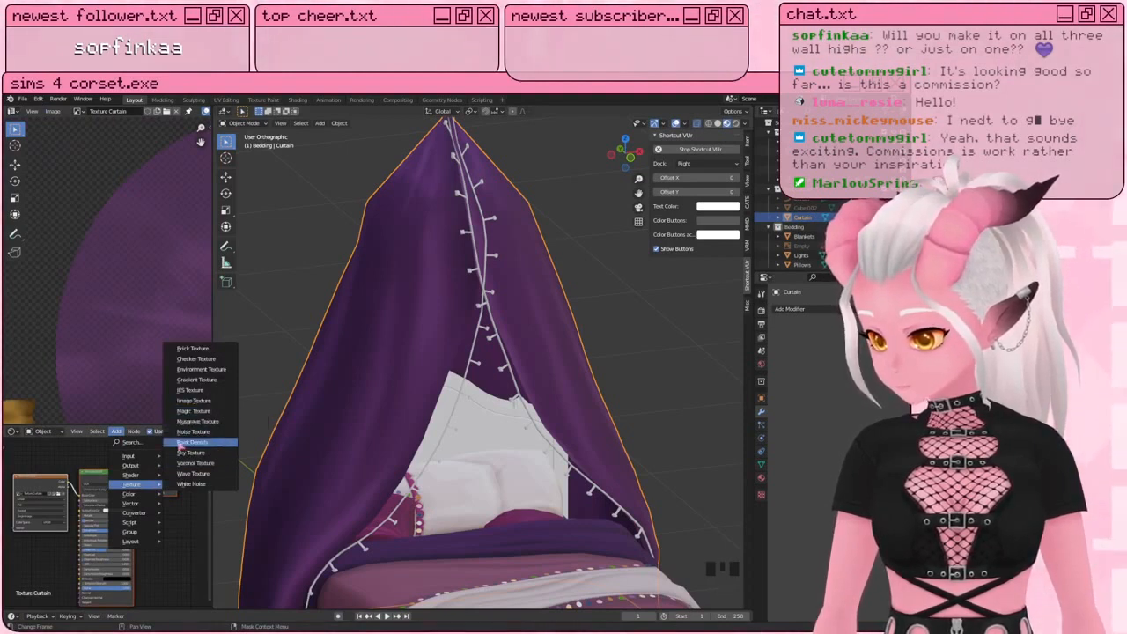
{"action": "left_click", "coordinate": [119, 433]}
{"action": "left_click", "coordinate": [118, 431]}
{"action": "mouse_move", "coordinate": [137, 475]}
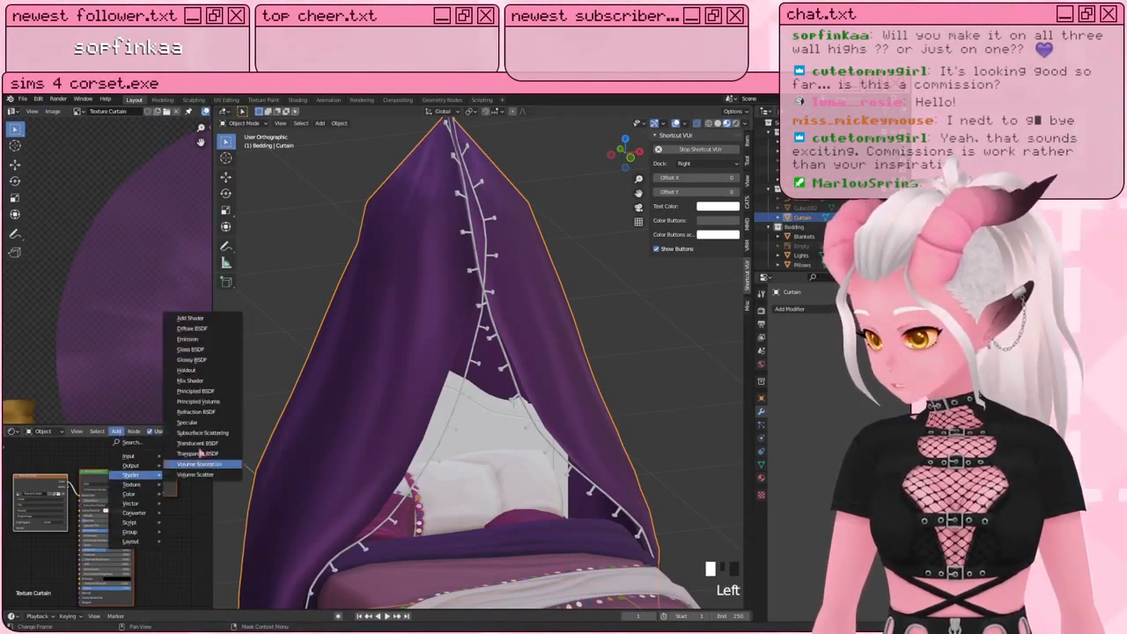
{"action": "left_click", "coordinate": [205, 391]}
{"action": "left_click", "coordinate": [140, 476]}
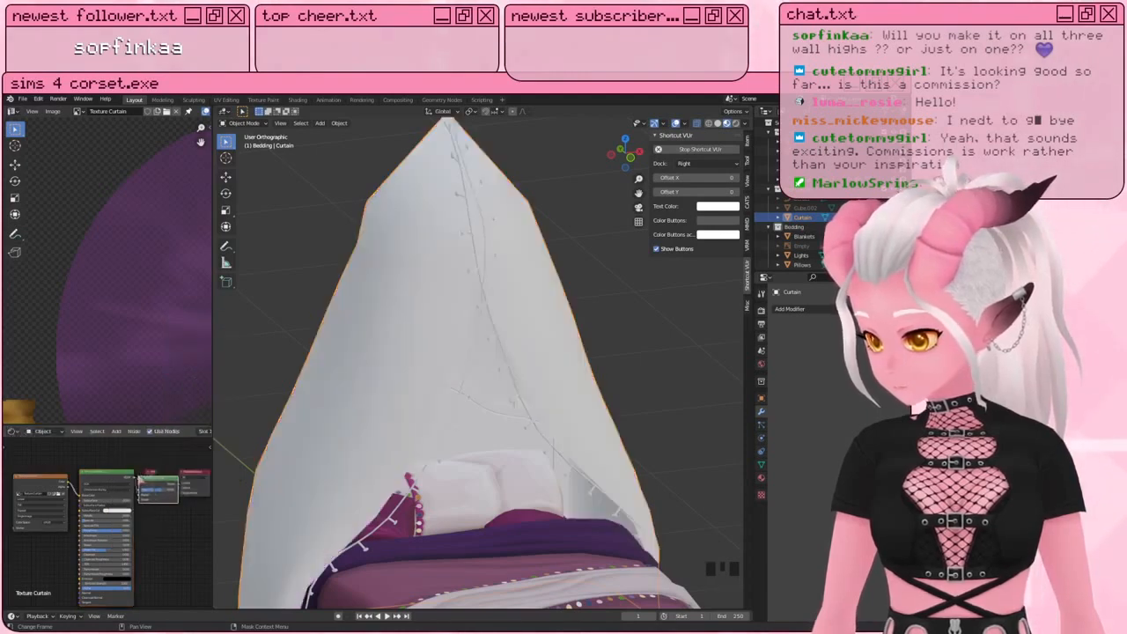
{"action": "middle_click_drag", "start_coordinate": [91, 493], "coordinate": [20, 500], "text": "shift"}
{"action": "scroll", "coordinate": [110, 515], "scroll_direction": "up", "scroll_amount": 1}
{"action": "middle_click_drag", "start_coordinate": [110, 515], "coordinate": [113, 475], "text": "shift"}
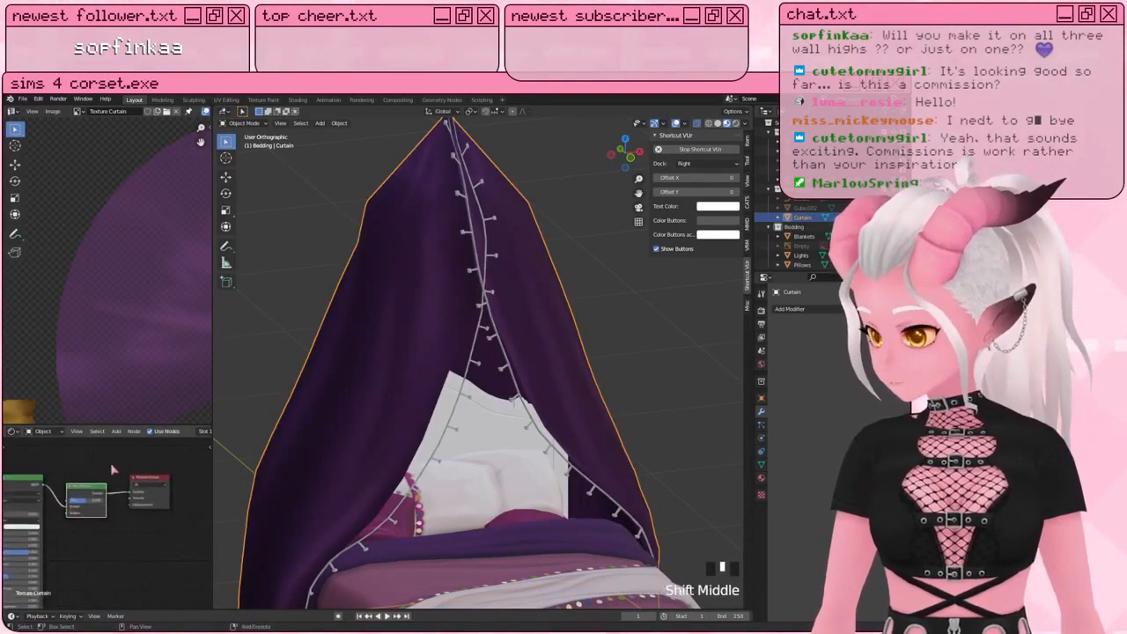
Step: Add a Transparent BSDF, mix it with the Principled BSDF in the Mix Shader, and drive the factor from the curtain texture's alpha
{"action": "left_click", "coordinate": [115, 430]}
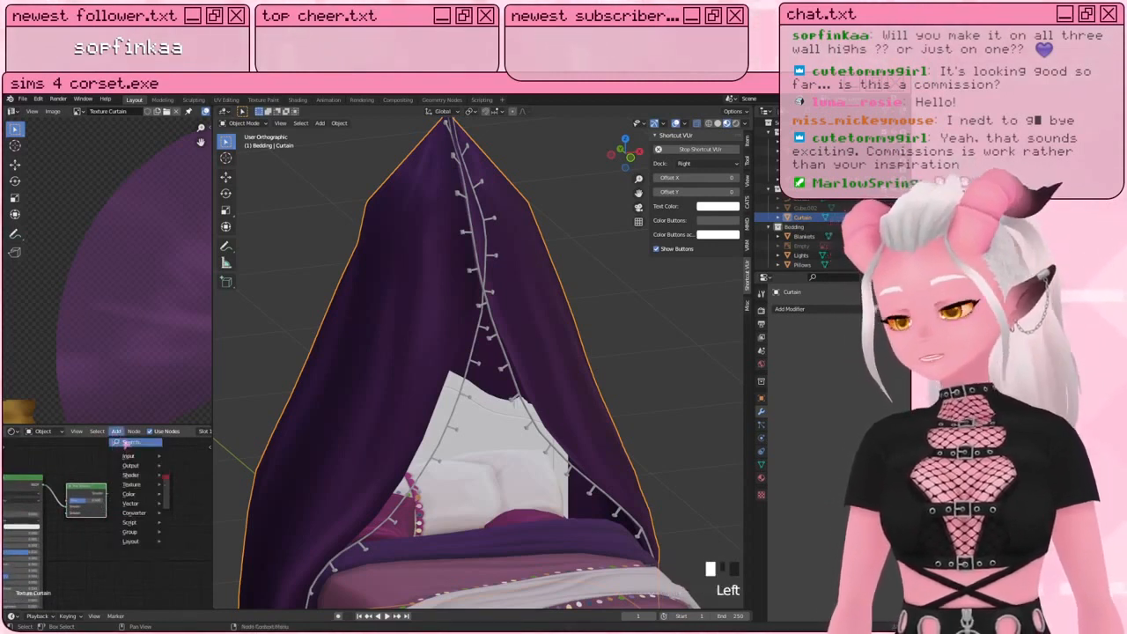
{"action": "mouse_move", "coordinate": [155, 475]}
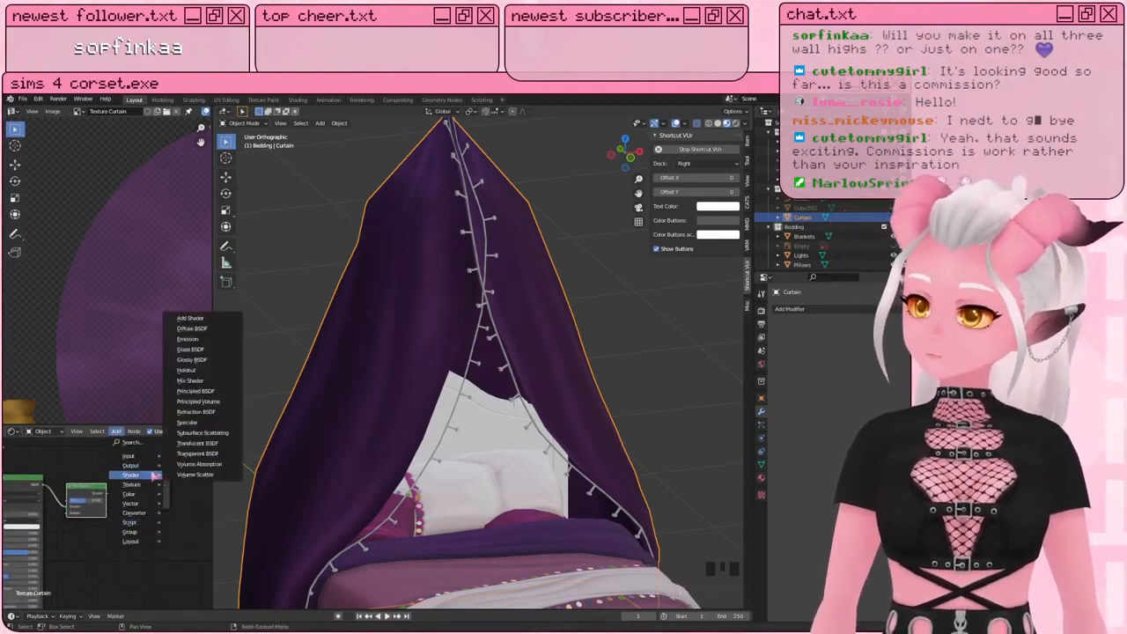
{"action": "left_click", "coordinate": [200, 454]}
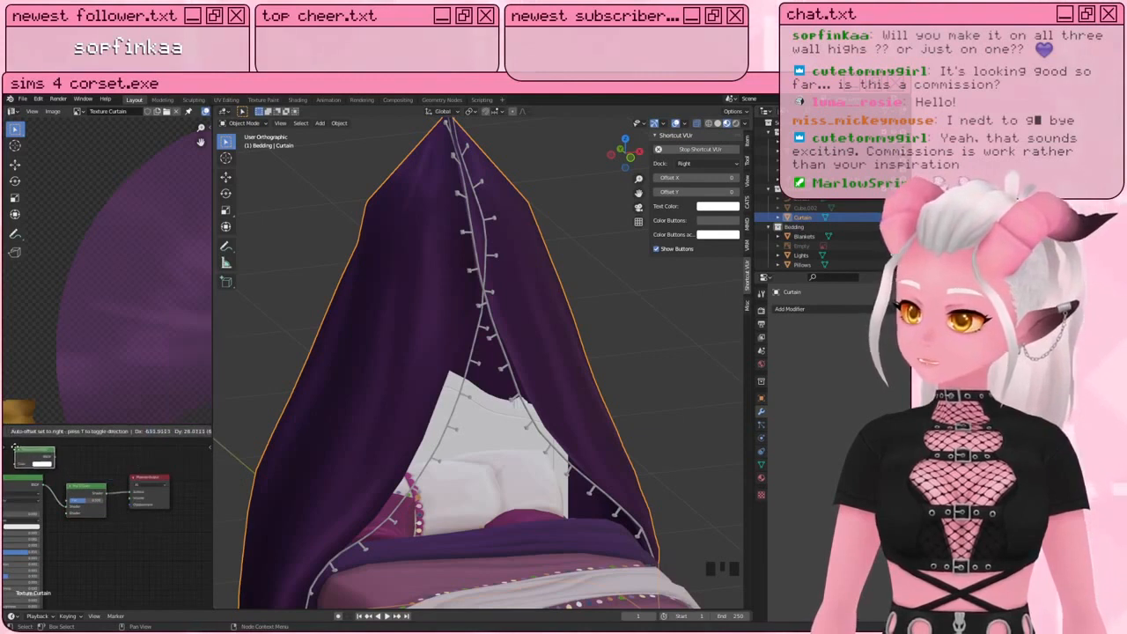
{"action": "middle_click_drag", "start_coordinate": [110, 480], "coordinate": [77, 499]}
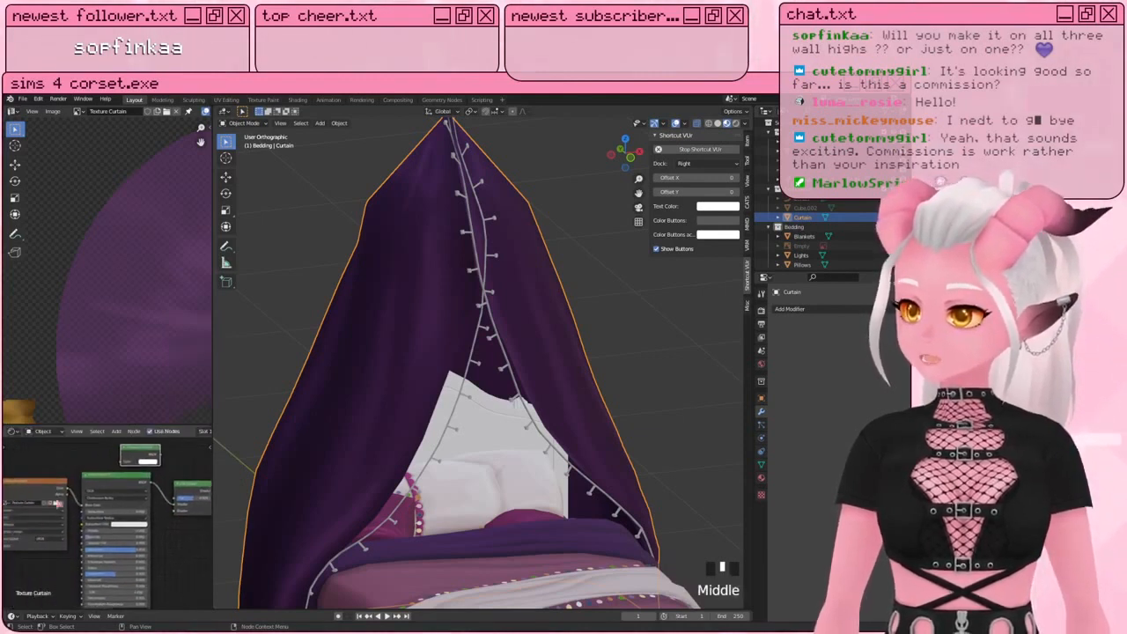
{"action": "middle_click_drag", "start_coordinate": [95, 458], "coordinate": [82, 458]}
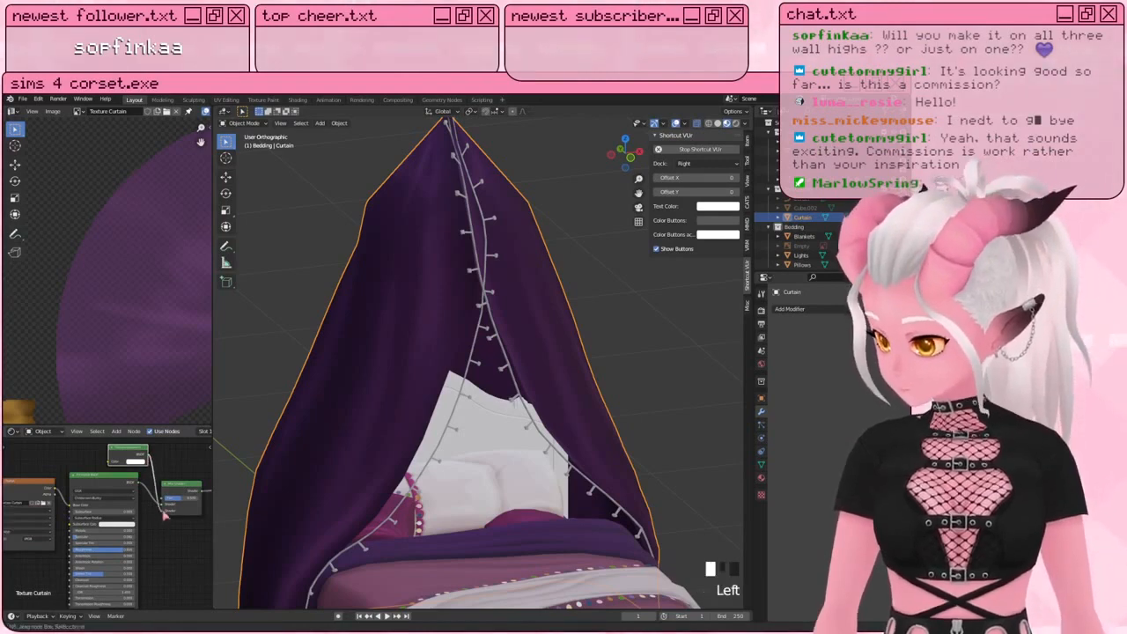
{"action": "left_click_drag", "start_coordinate": [164, 514], "coordinate": [163, 512]}
{"action": "left_click_drag", "start_coordinate": [59, 499], "coordinate": [164, 502]}
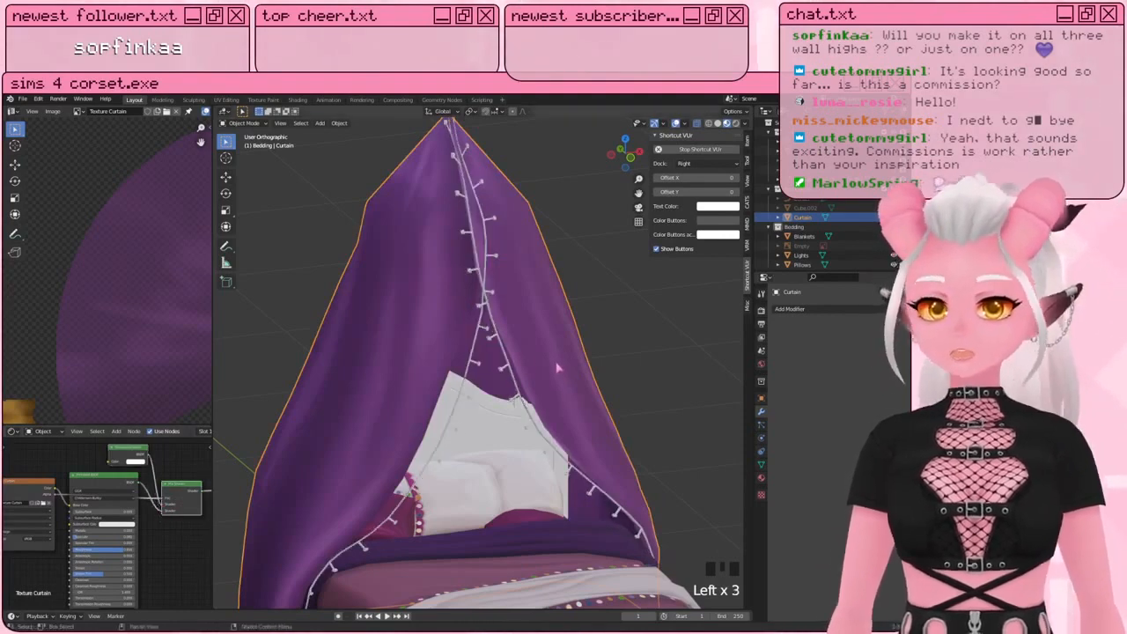
Step: Try the Alpha Hashed blend mode on the Texture Curtain material and inspect the canopy from the front and side
{"action": "middle_click_drag", "start_coordinate": [558, 369], "coordinate": [705, 458]}
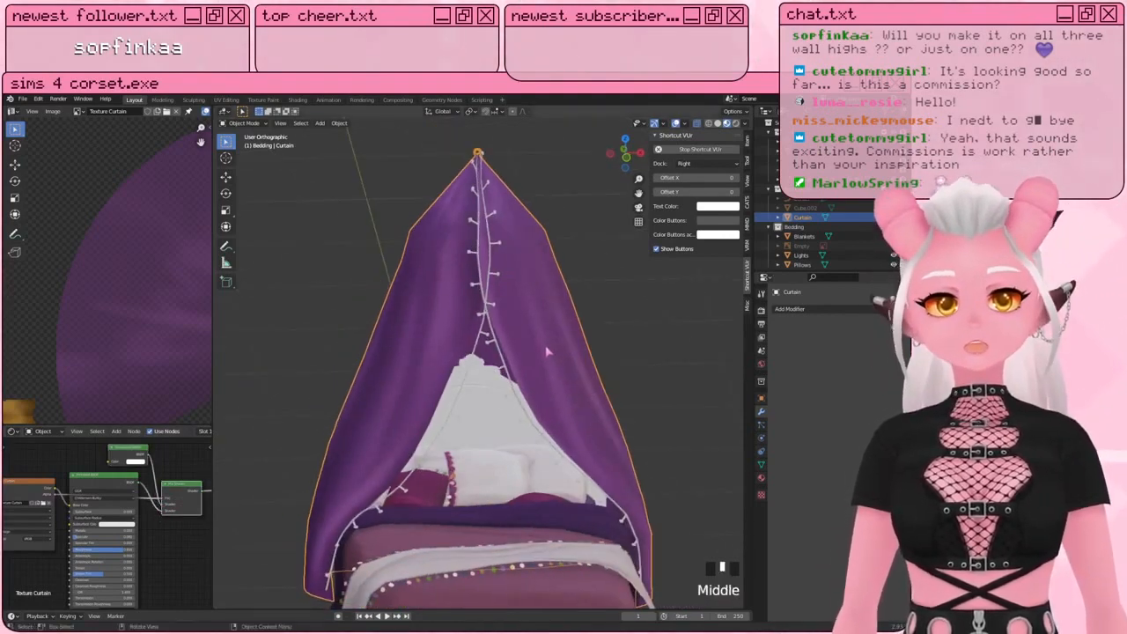
{"action": "left_click", "coordinate": [762, 478]}
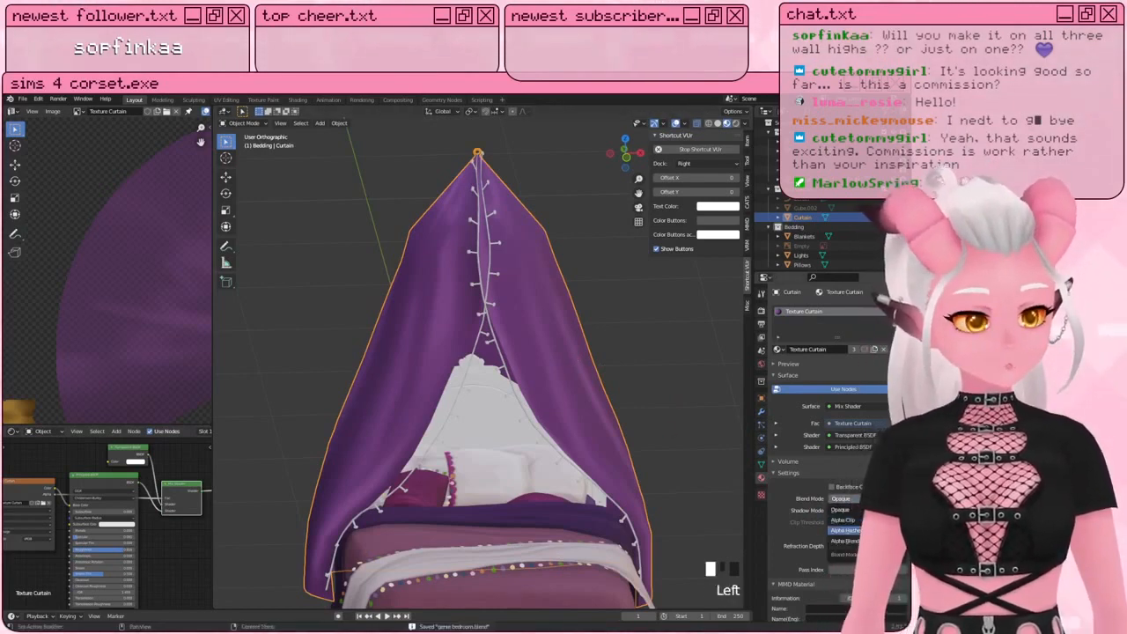
{"action": "left_click", "coordinate": [845, 530]}
{"action": "left_click", "coordinate": [654, 328]}
{"action": "scroll", "coordinate": [653, 327], "scroll_direction": "down", "scroll_amount": 2}
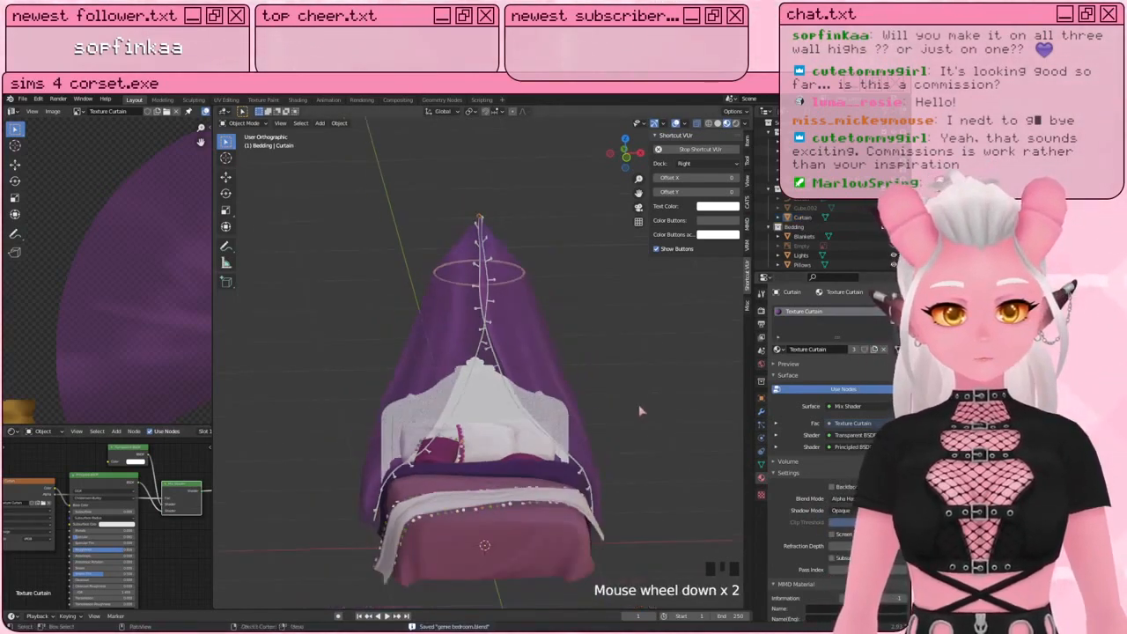
{"action": "middle_click_drag", "start_coordinate": [653, 327], "coordinate": [572, 313]}
{"action": "middle_click_drag", "start_coordinate": [553, 415], "coordinate": [642, 371], "text": "shift"}
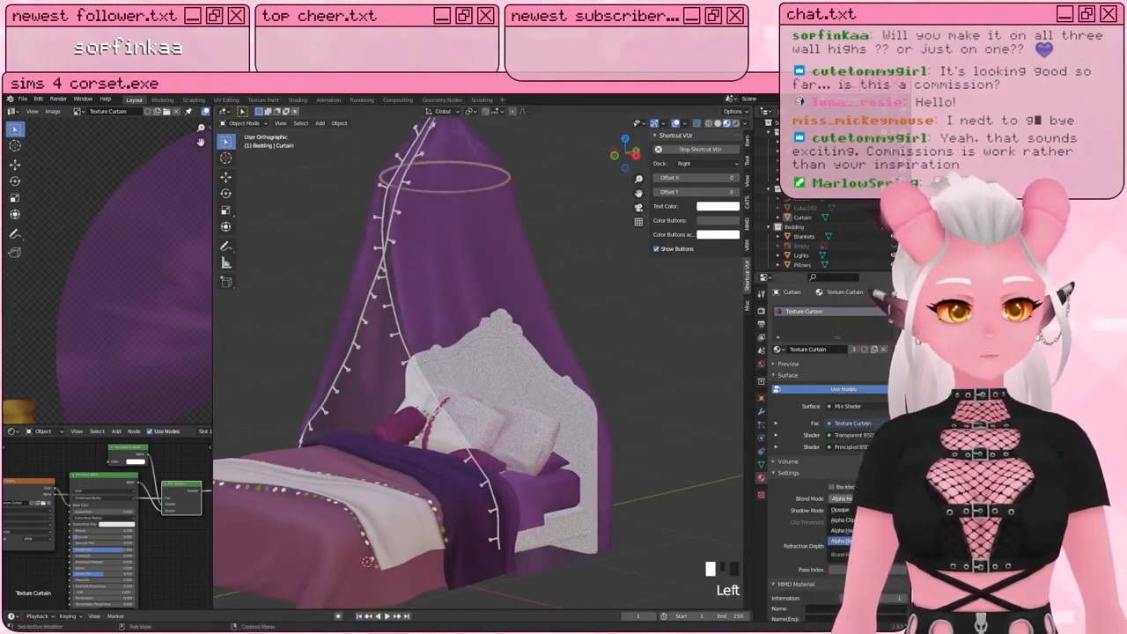
Step: Set the Texture Curtain material's blend mode to Alpha Blend and check the canopy from several angles
{"action": "left_click", "coordinate": [842, 540]}
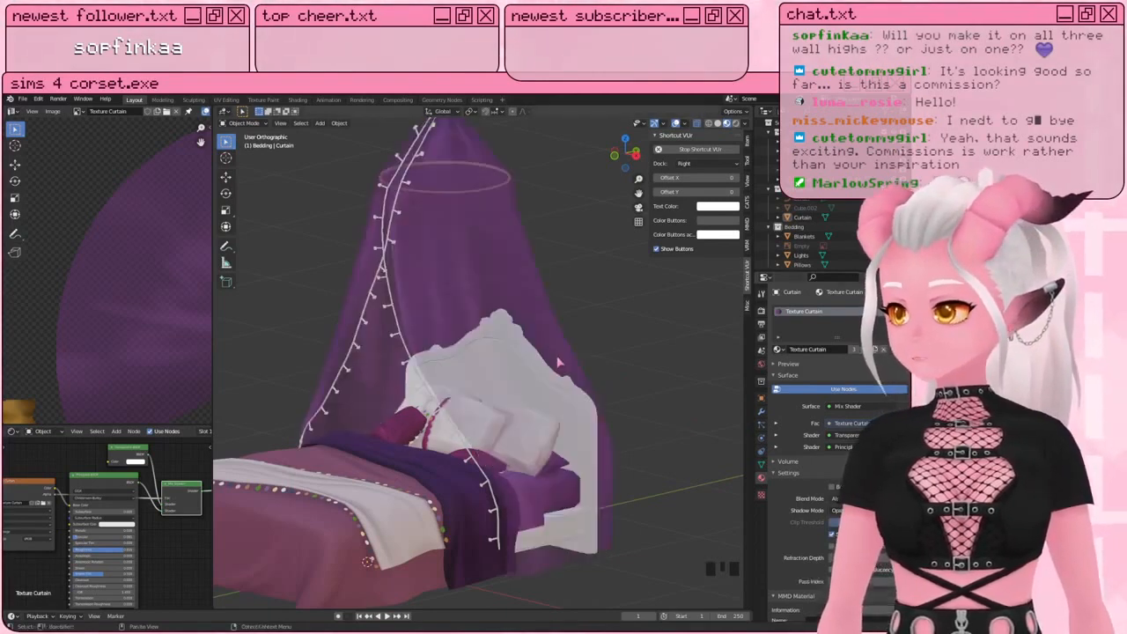
{"action": "middle_click_drag", "start_coordinate": [605, 368], "coordinate": [565, 407]}
{"action": "scroll", "coordinate": [566, 402], "scroll_direction": "down", "scroll_amount": 2}
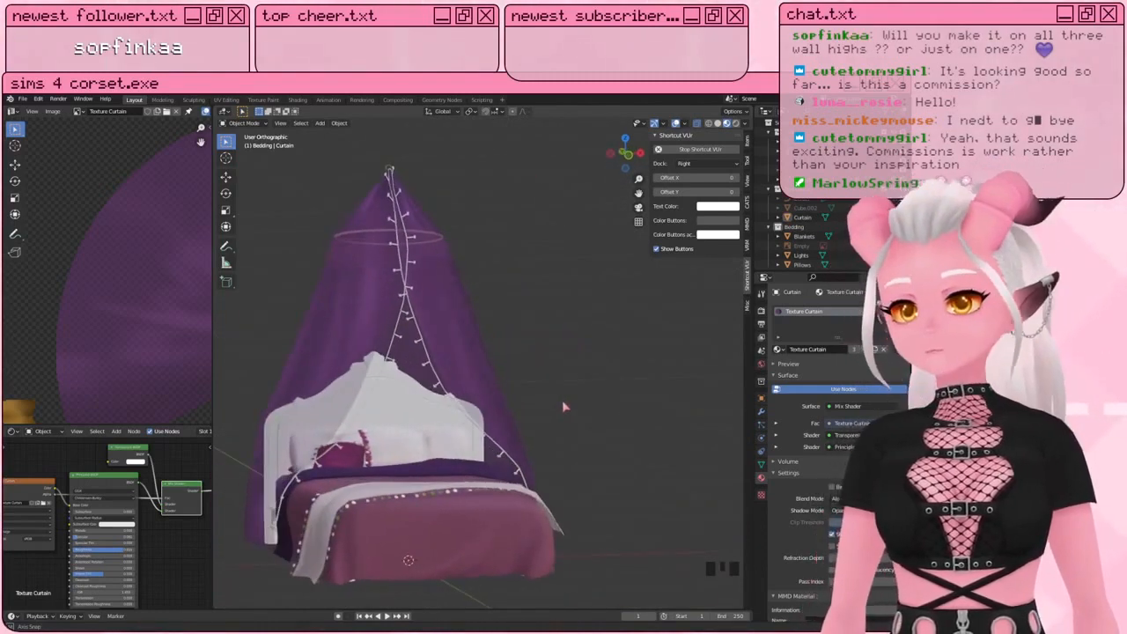
{"action": "middle_click_drag", "start_coordinate": [539, 337], "coordinate": [551, 346], "text": "shift"}
{"action": "middle_click_drag", "start_coordinate": [428, 534], "coordinate": [441, 477], "text": "shift"}
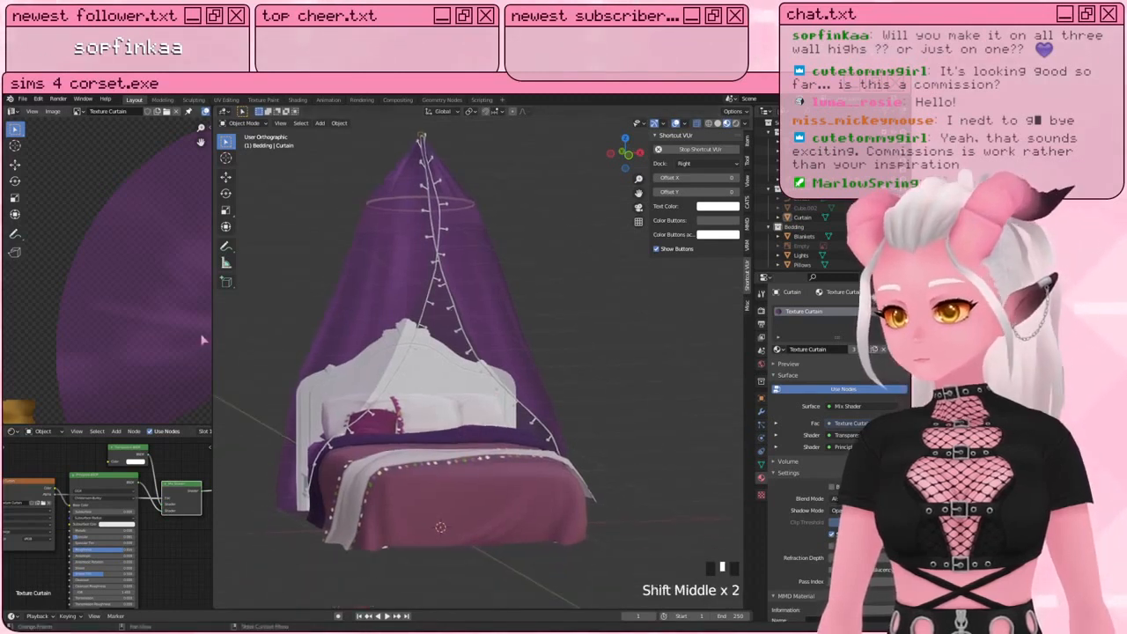
Step: Widen the image editor, collapse the shader node editor beneath it and save the project
{"action": "left_click_drag", "start_coordinate": [213, 337], "coordinate": [249, 338]}
{"action": "left_click_drag", "start_coordinate": [186, 424], "coordinate": [187, 598]}
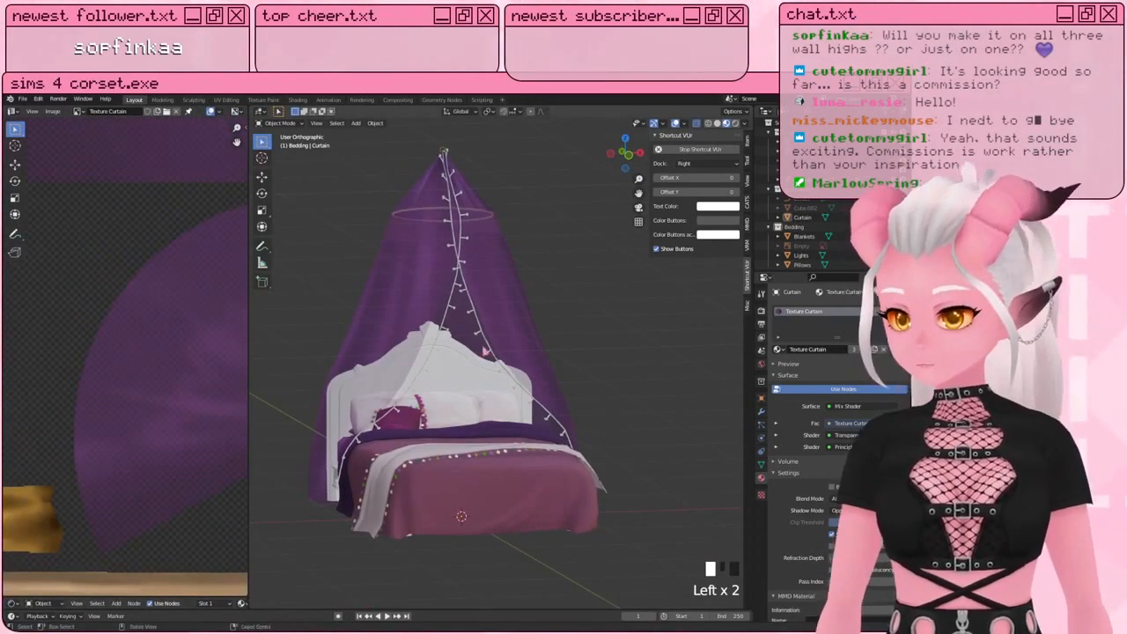
{"action": "key", "text": "ctrl+s"}
Step: Hide the bed's blankets, then select the mattress and inspect it with the bed frame
{"action": "scroll", "coordinate": [467, 497], "scroll_direction": "up", "scroll_amount": 2}
{"action": "middle_click_drag", "start_coordinate": [467, 497], "coordinate": [321, 474], "text": "shift"}
{"action": "left_click", "coordinate": [432, 446]}
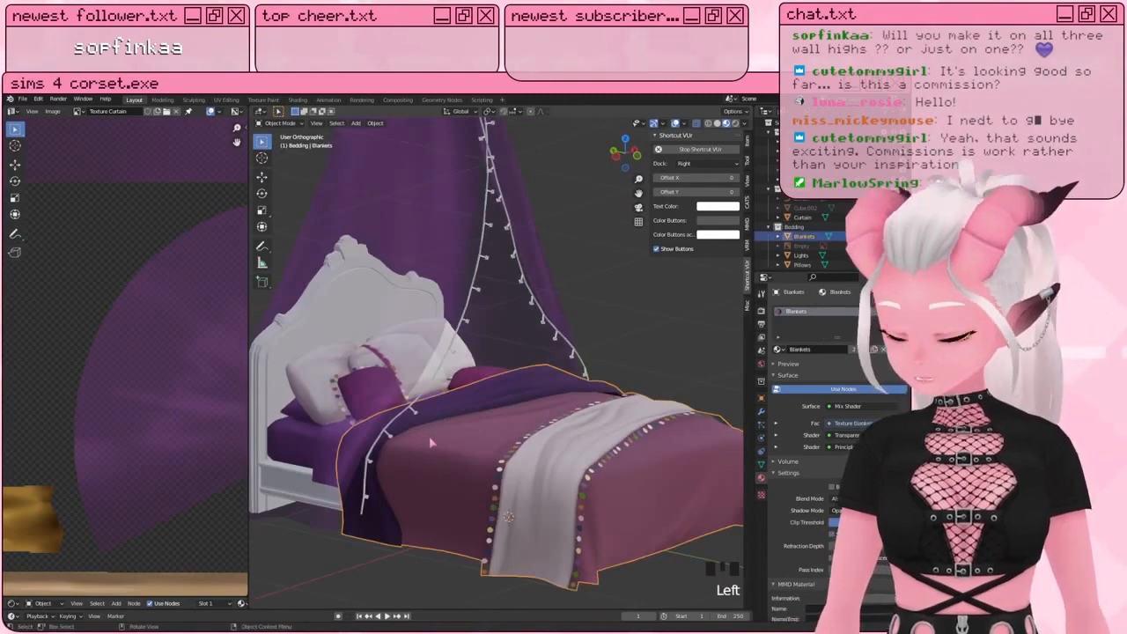
{"action": "key", "text": "h"}
{"action": "scroll", "coordinate": [431, 443], "scroll_direction": "up", "scroll_amount": 3}
{"action": "left_click", "coordinate": [423, 469]}
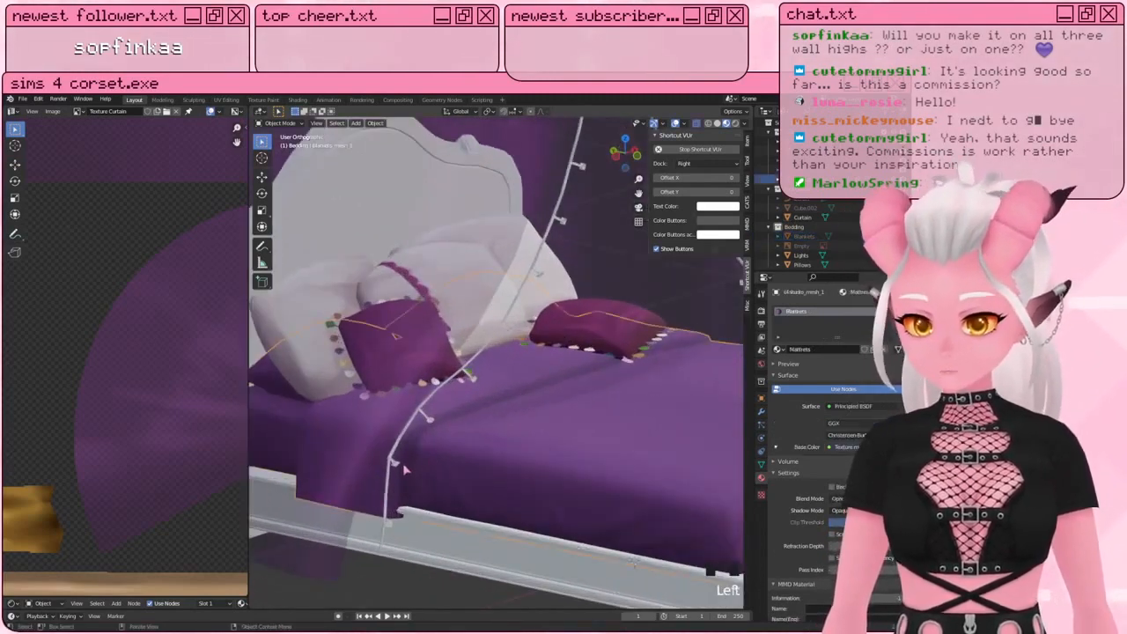
{"action": "middle_click_drag", "start_coordinate": [424, 470], "coordinate": [445, 418], "text": "shift"}
{"action": "scroll", "coordinate": [441, 423], "scroll_direction": "down", "scroll_amount": 3}
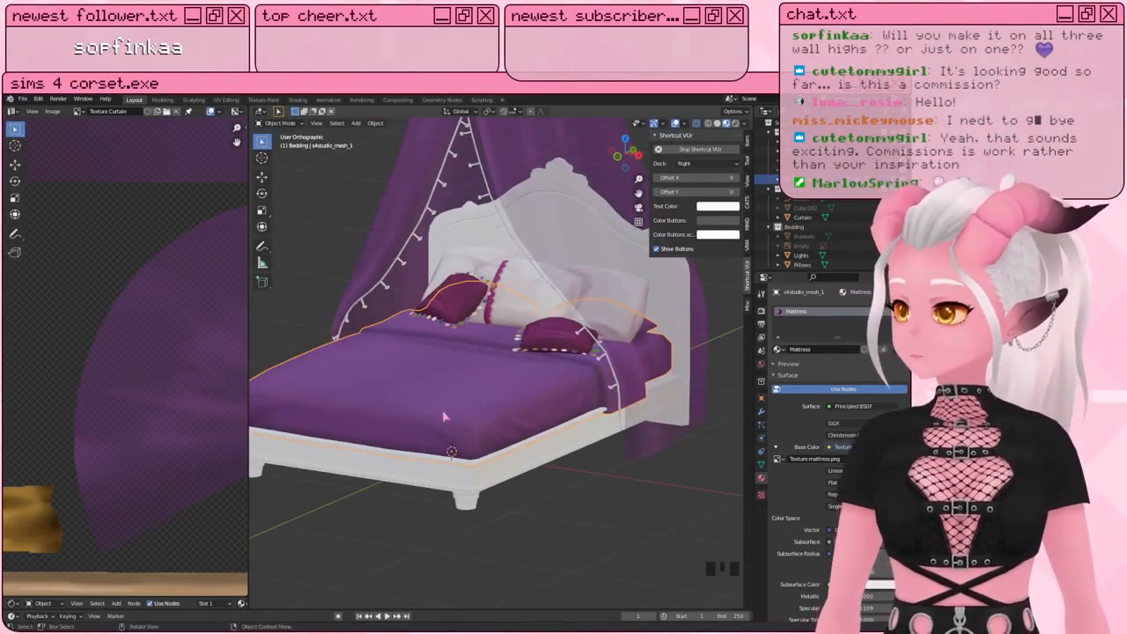
{"action": "scroll", "coordinate": [456, 405], "scroll_direction": "down", "scroll_amount": 2}
{"action": "middle_click_drag", "start_coordinate": [456, 405], "coordinate": [513, 305], "text": "shift"}
Step: Select the bed's headboard, open its mesh in Edit Mode with everything deselected and examine its geometry
{"action": "left_click", "coordinate": [591, 274]}
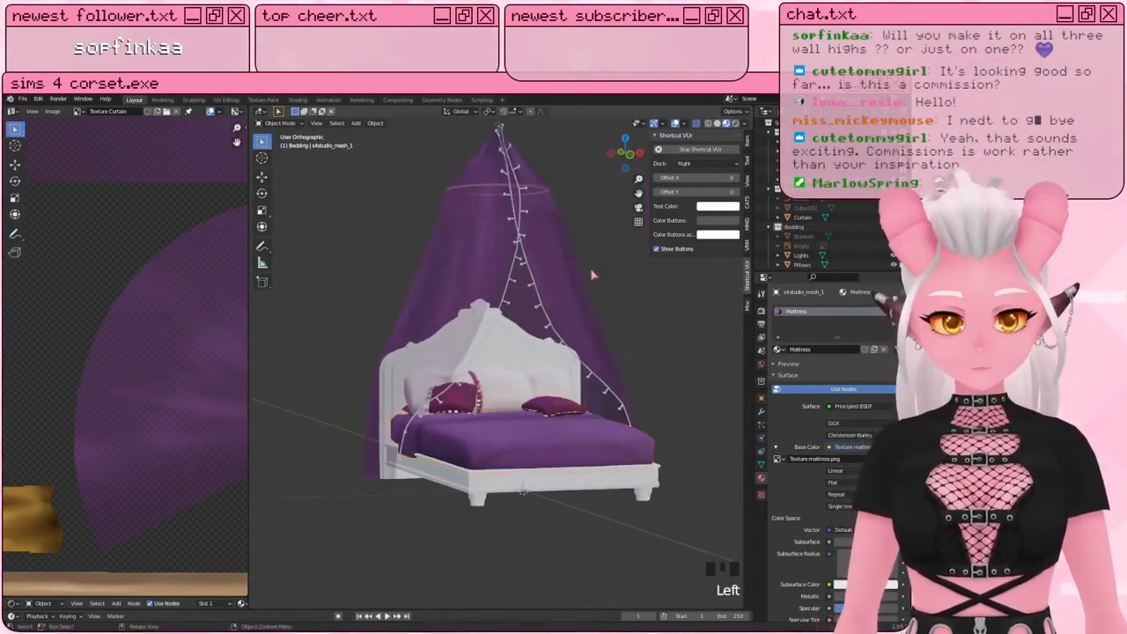
{"action": "left_click", "coordinate": [484, 343]}
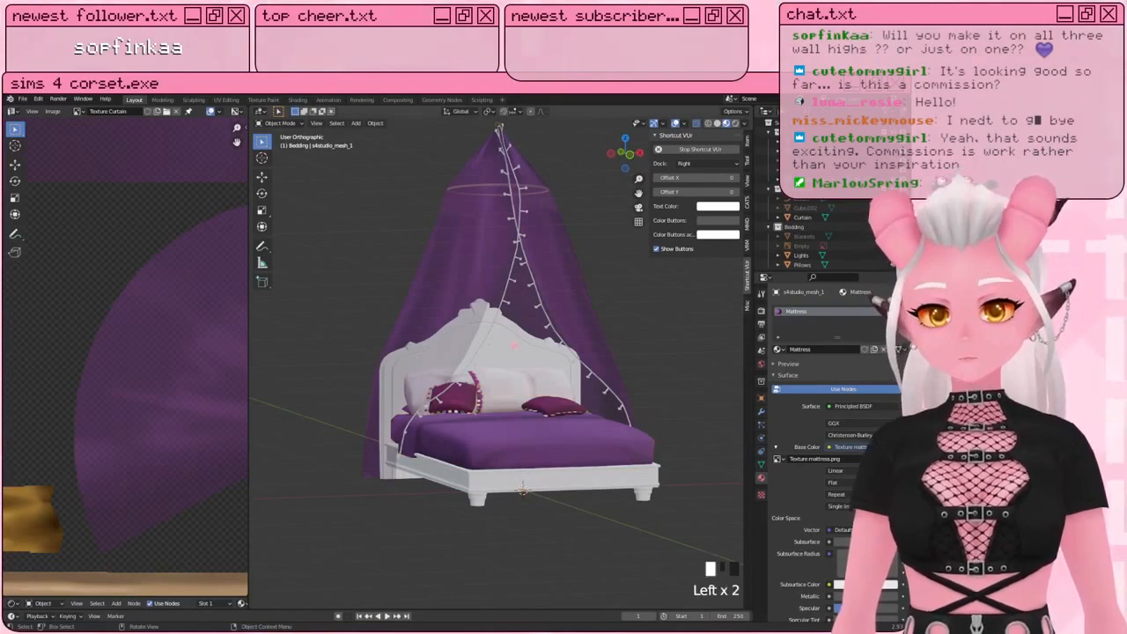
{"action": "scroll", "coordinate": [521, 490], "scroll_direction": "up", "scroll_amount": 2}
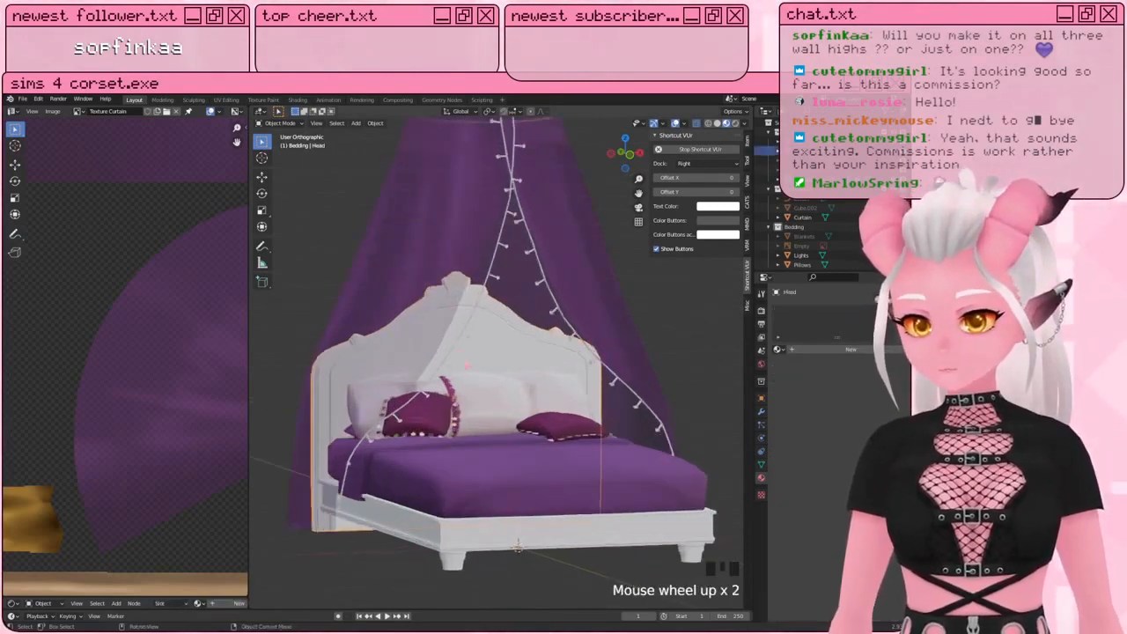
{"action": "middle_click_drag", "start_coordinate": [522, 490], "coordinate": [507, 529], "text": "shift"}
{"action": "key", "text": "Tab"}
{"action": "scroll", "coordinate": [507, 529], "scroll_direction": "up", "scroll_amount": 1}
{"action": "key", "text": "a"}
{"action": "key", "text": "a"}
{"action": "key", "text": "a"}
{"action": "middle_click_drag", "start_coordinate": [503, 570], "coordinate": [340, 568], "text": "shift"}
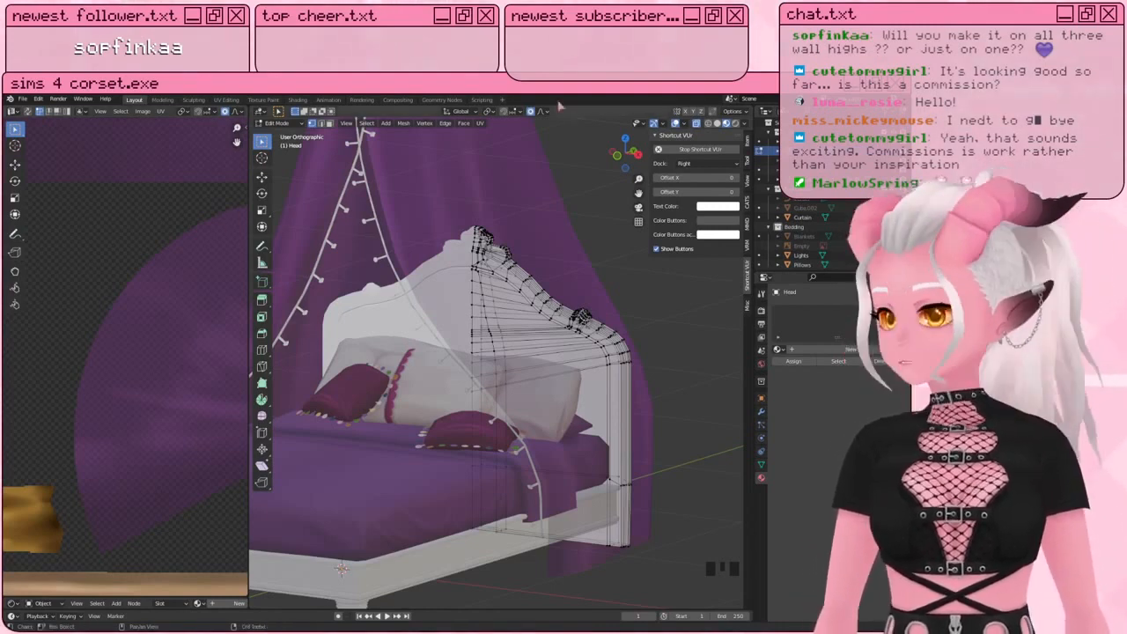
{"action": "scroll", "coordinate": [411, 346], "scroll_direction": "up", "scroll_amount": 2}
{"action": "middle_click_drag", "start_coordinate": [410, 345], "coordinate": [464, 292], "text": "shift"}
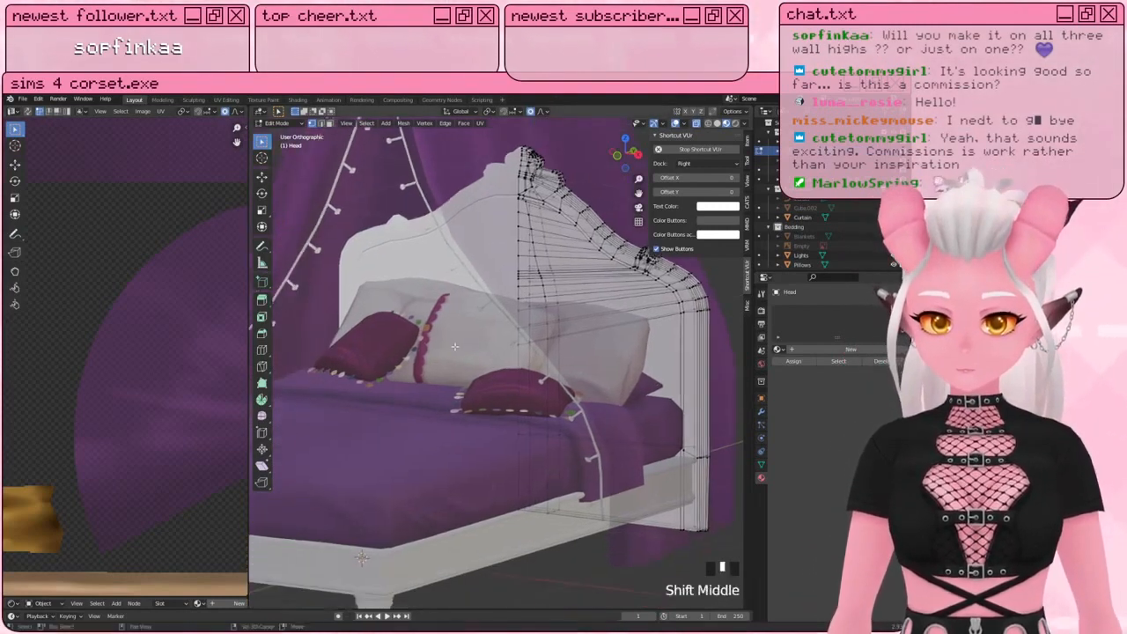
Step: Display the Texture Blankets image in the image editor and save it
{"action": "scroll", "coordinate": [187, 112], "scroll_direction": "down", "scroll_amount": 6}
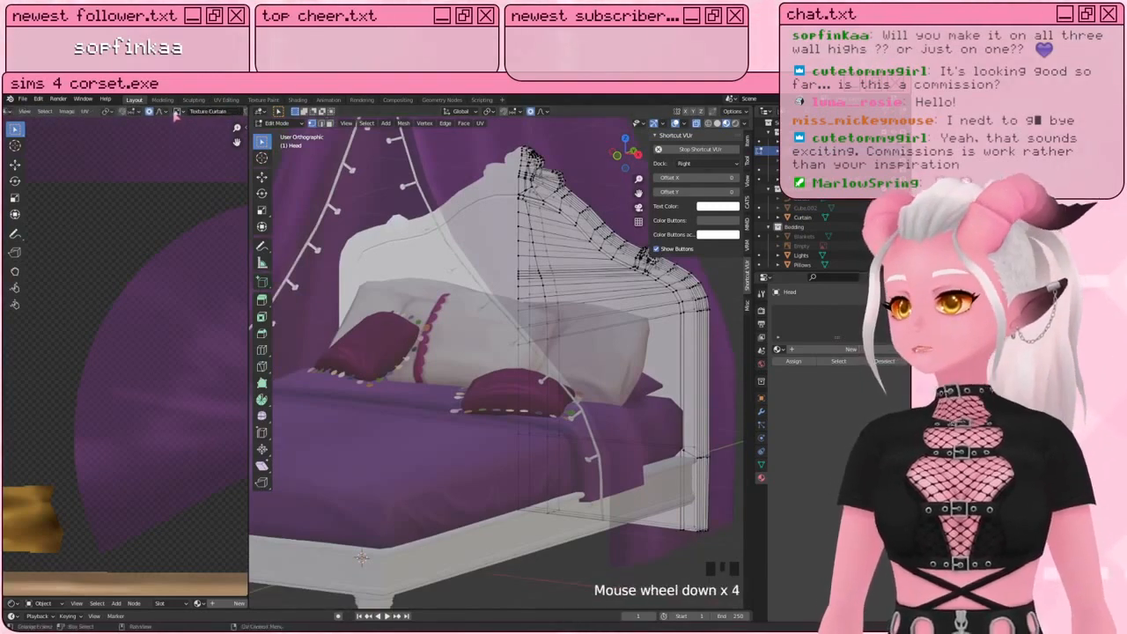
{"action": "left_click", "coordinate": [140, 111]}
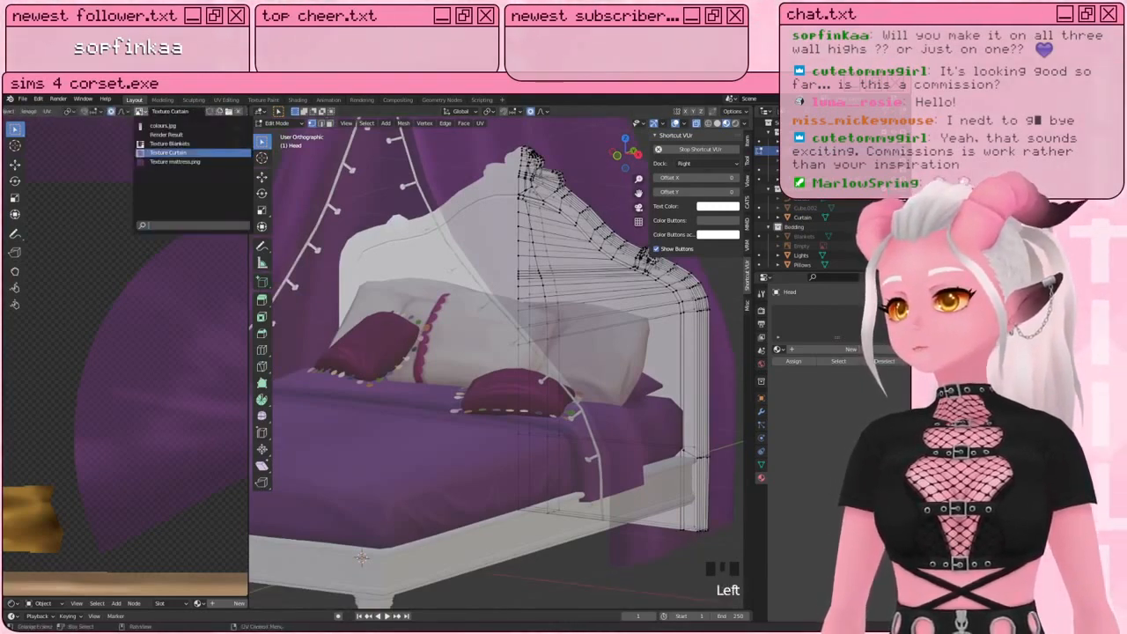
{"action": "left_click", "coordinate": [169, 144]}
{"action": "scroll", "coordinate": [141, 332], "scroll_direction": "down", "scroll_amount": 4}
{"action": "middle_click_drag", "start_coordinate": [141, 333], "coordinate": [144, 280], "text": "shift"}
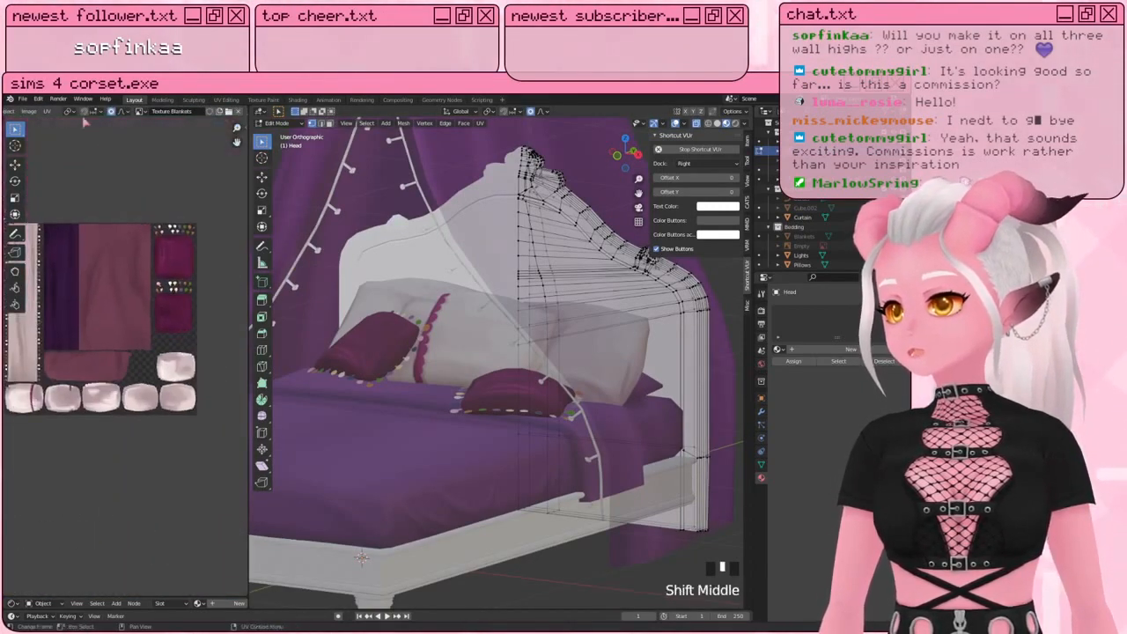
{"action": "left_click", "coordinate": [29, 111]}
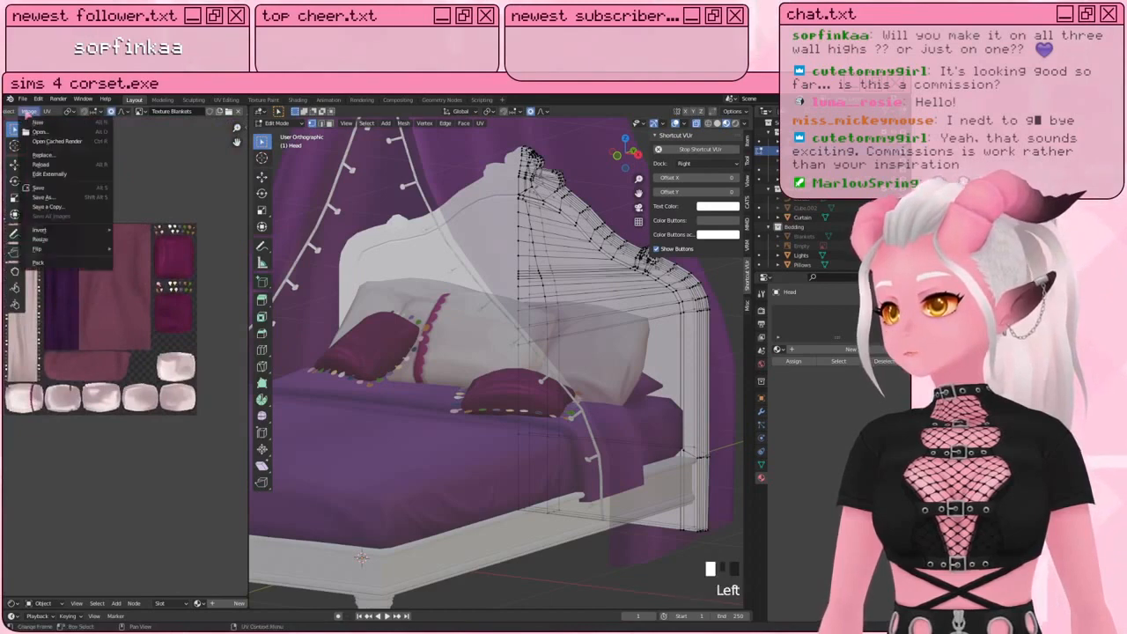
{"action": "left_click", "coordinate": [44, 187]}
{"action": "middle_click_drag", "start_coordinate": [67, 319], "coordinate": [110, 318], "text": "shift"}
Step: Switch to Photoshop, open Texture Blankets.png and zoom in on the upper magenta pillow
{"action": "left_click", "coordinate": [547, 630]}
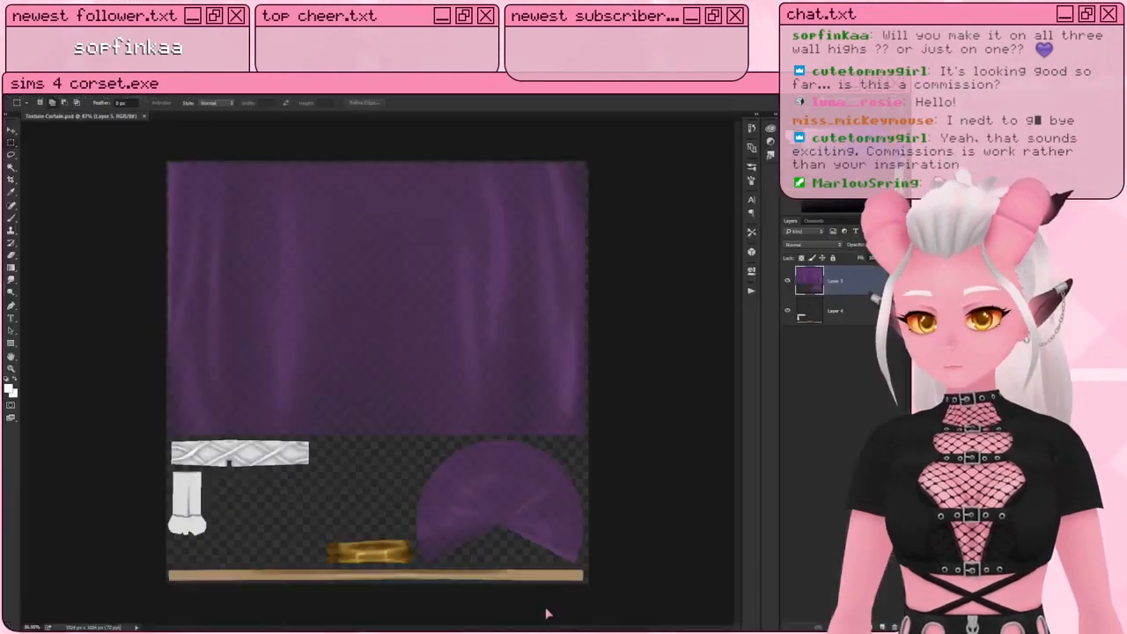
{"action": "left_click", "coordinate": [26, 88]}
{"action": "left_click", "coordinate": [44, 112]}
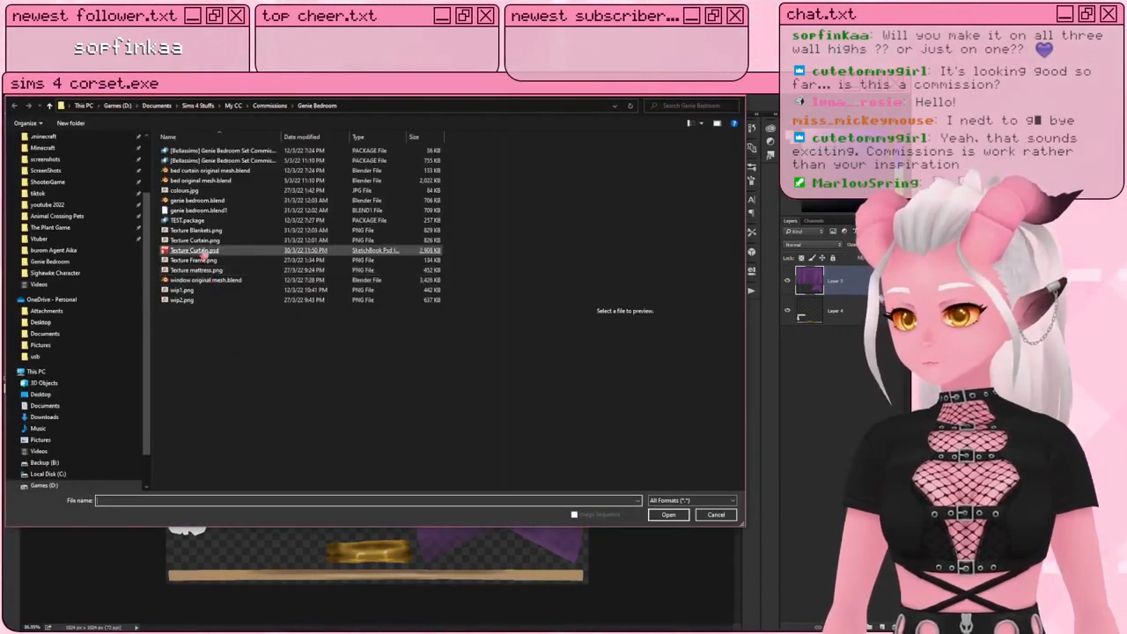
{"action": "double_click", "coordinate": [196, 231]}
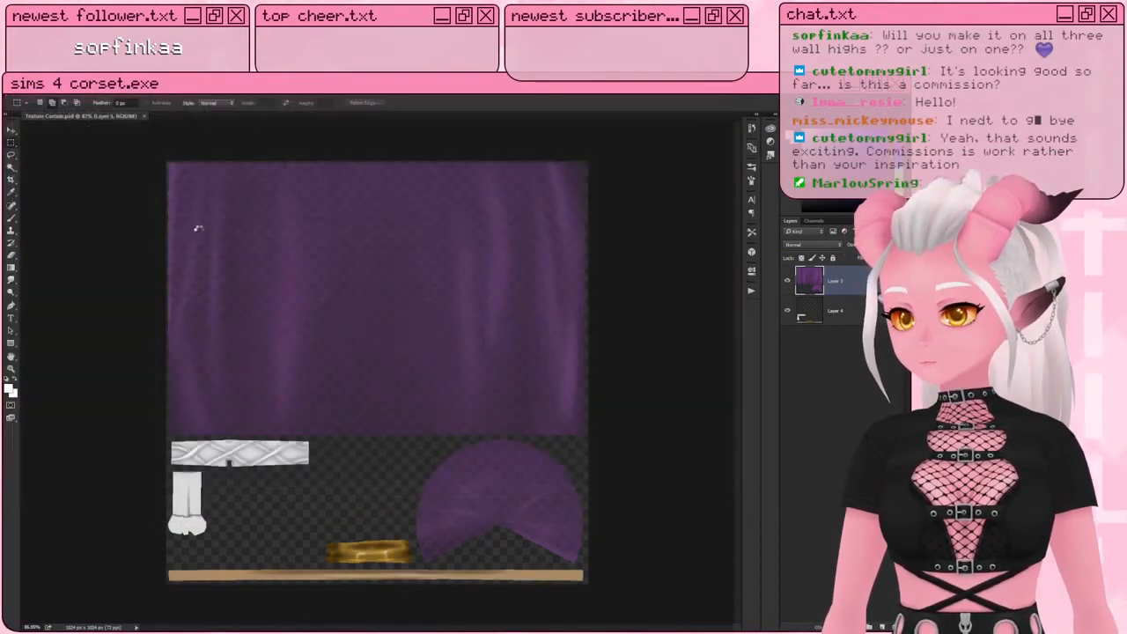
{"action": "scroll", "coordinate": [588, 331], "scroll_direction": "up", "scroll_amount": 5, "text": "alt"}
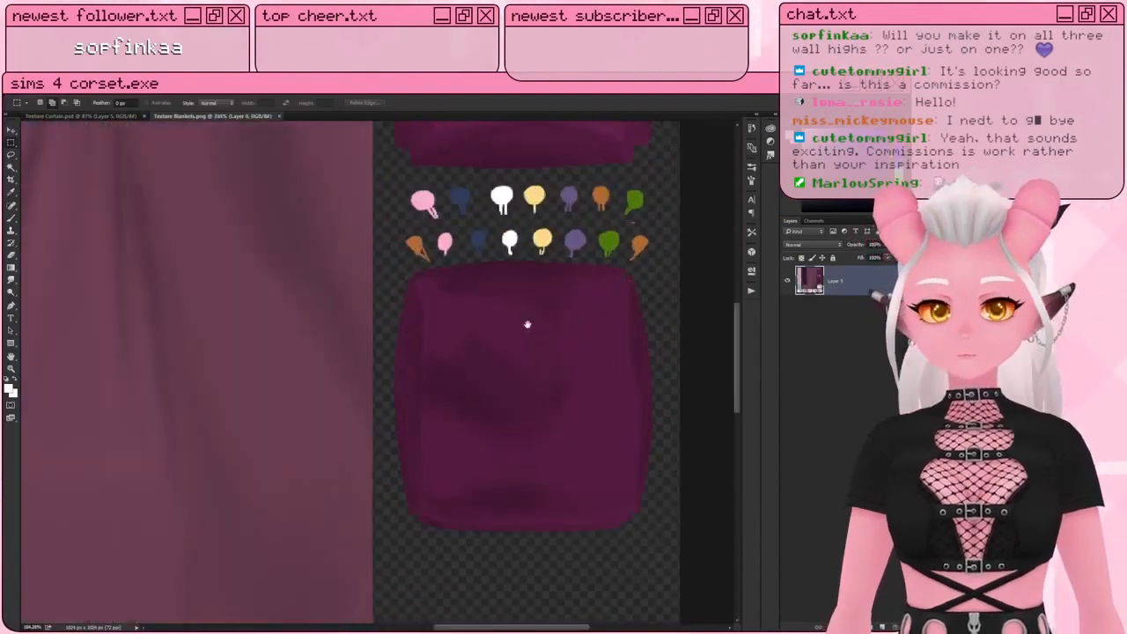
{"action": "left_click_drag", "start_coordinate": [547, 175], "coordinate": [392, 521]}
{"action": "scroll", "coordinate": [396, 388], "scroll_direction": "up", "scroll_amount": 2, "text": "alt"}
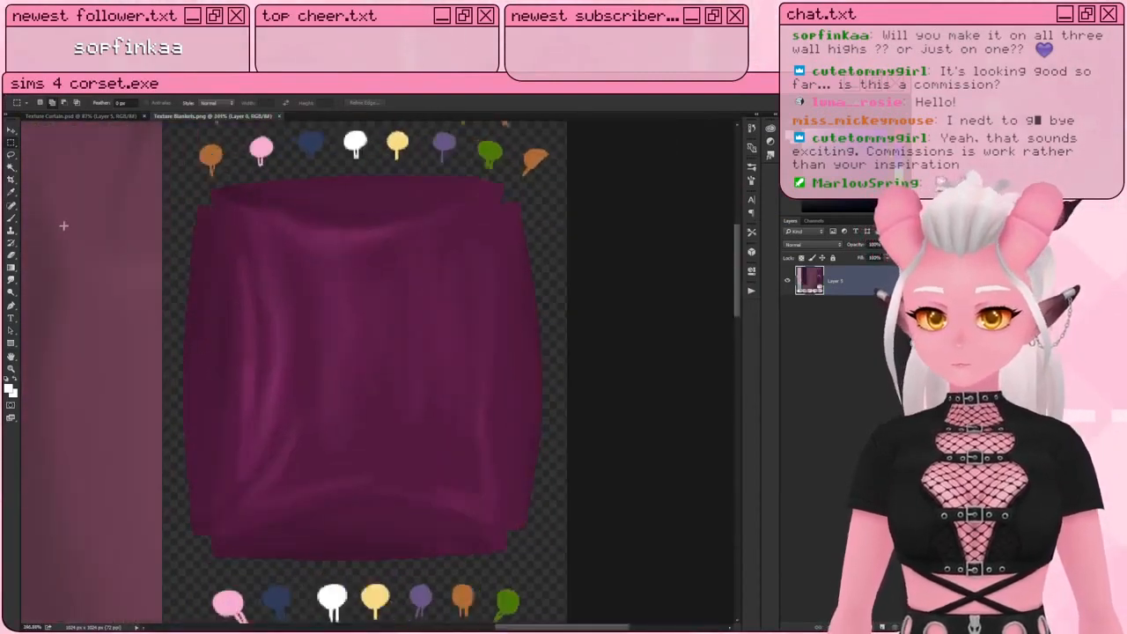
Step: Choose the Smudge tool with a larger brush and add a new layer clipped to the blanket texture layer
{"action": "left_click", "coordinate": [12, 282]}
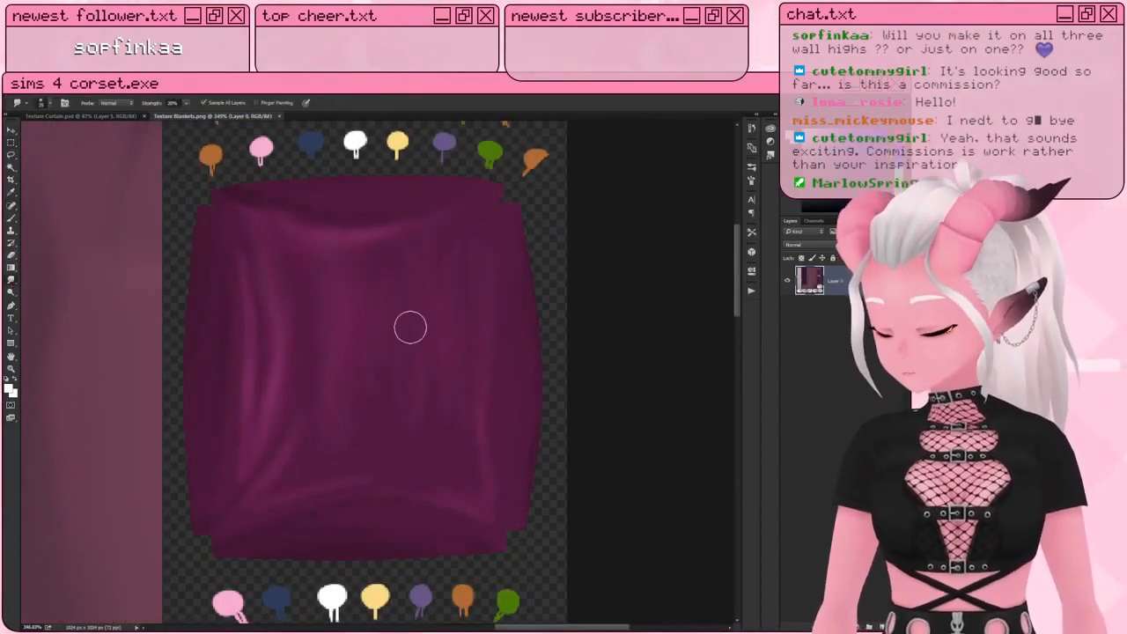
{"action": "key", "text": "bracketright"}
{"action": "key", "text": "bracketright"}
{"action": "key", "text": "bracketright"}
{"action": "key", "text": "bracketright"}
{"action": "key", "text": "bracketright"}
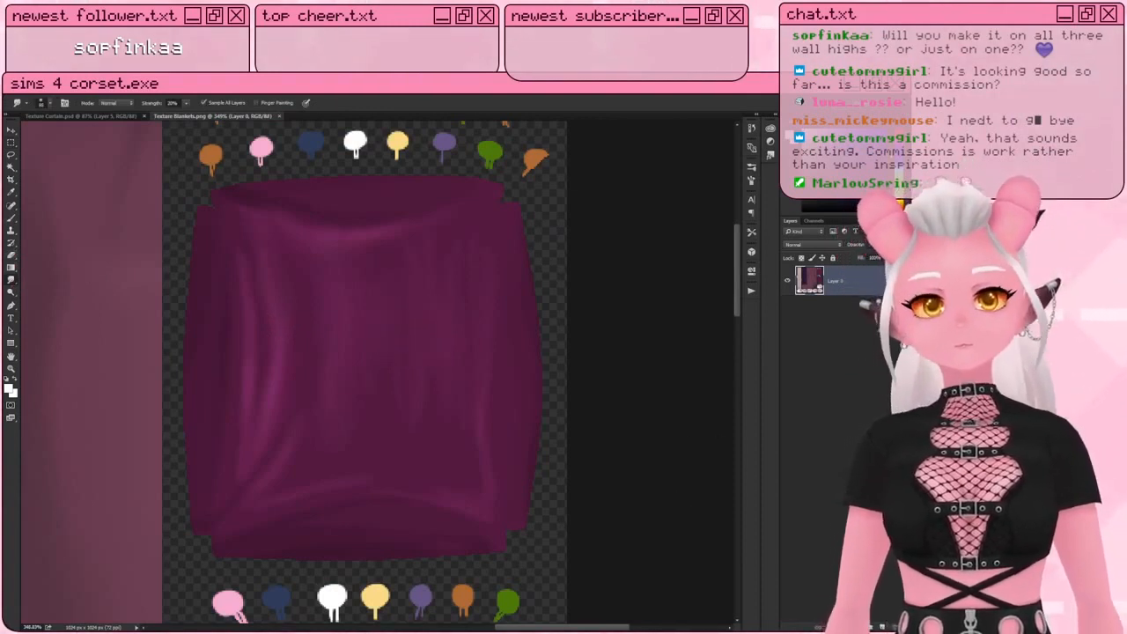
{"action": "left_click", "coordinate": [882, 627]}
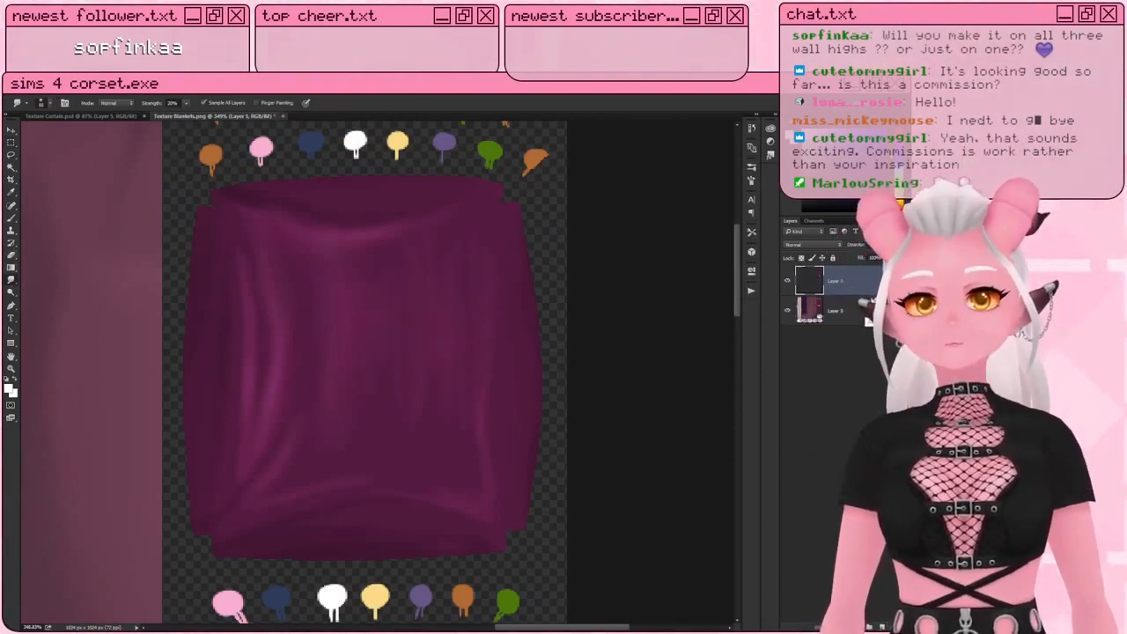
{"action": "left_click", "coordinate": [867, 297], "text": "alt"}
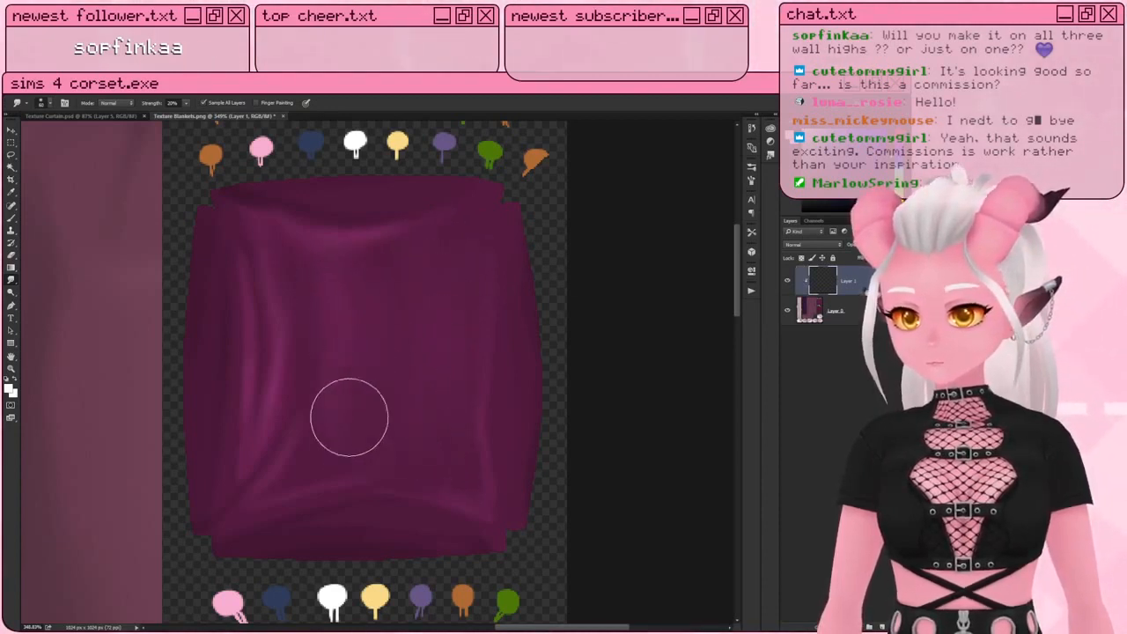
Step: Smudge the folds and highlights of the upper magenta pillow smoother with a smaller brush
{"action": "key", "text": "bracketleft"}
{"action": "key", "text": "bracketleft"}
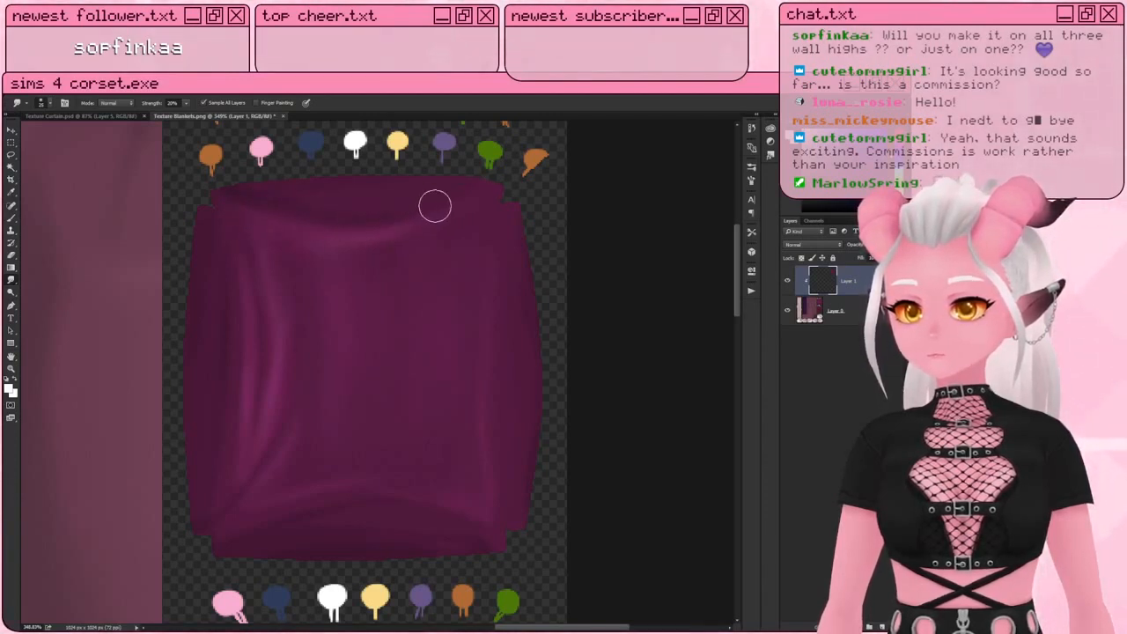
{"action": "scroll", "coordinate": [471, 203], "scroll_direction": "down", "scroll_amount": 6, "text": "alt"}
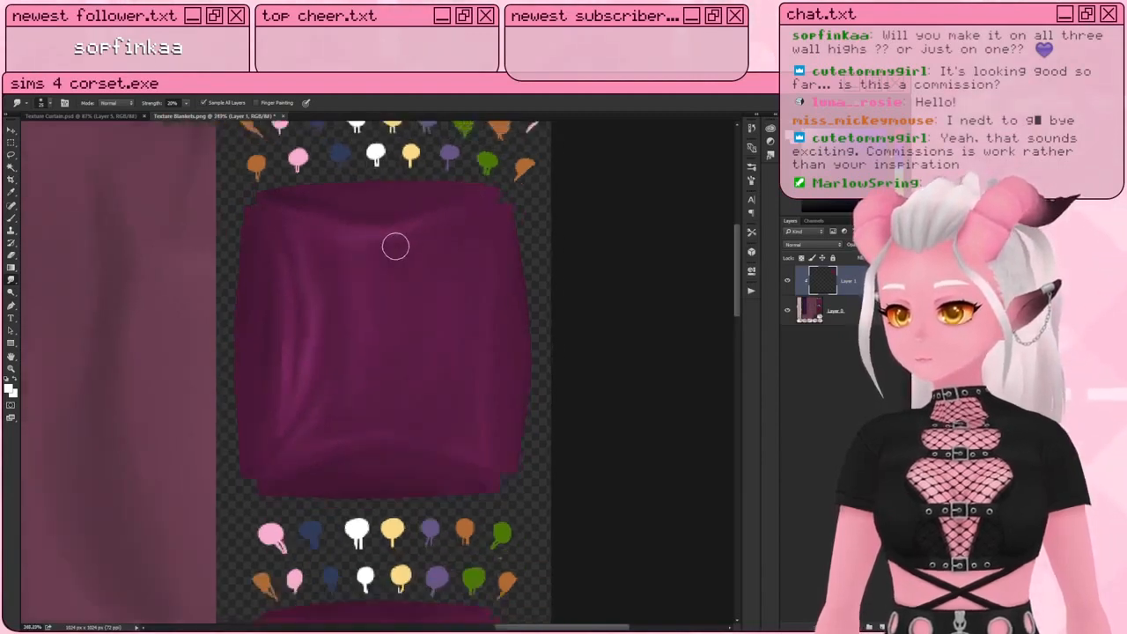
Step: Blend the shading and crease edges of the white pillow above the bottom row with the Smudge tool
{"action": "left_click_drag", "start_coordinate": [310, 321], "coordinate": [425, 190]}
{"action": "left_click_drag", "start_coordinate": [189, 551], "coordinate": [18, 453]}
{"action": "scroll", "coordinate": [337, 380], "scroll_direction": "up", "scroll_amount": 6, "text": "alt"}
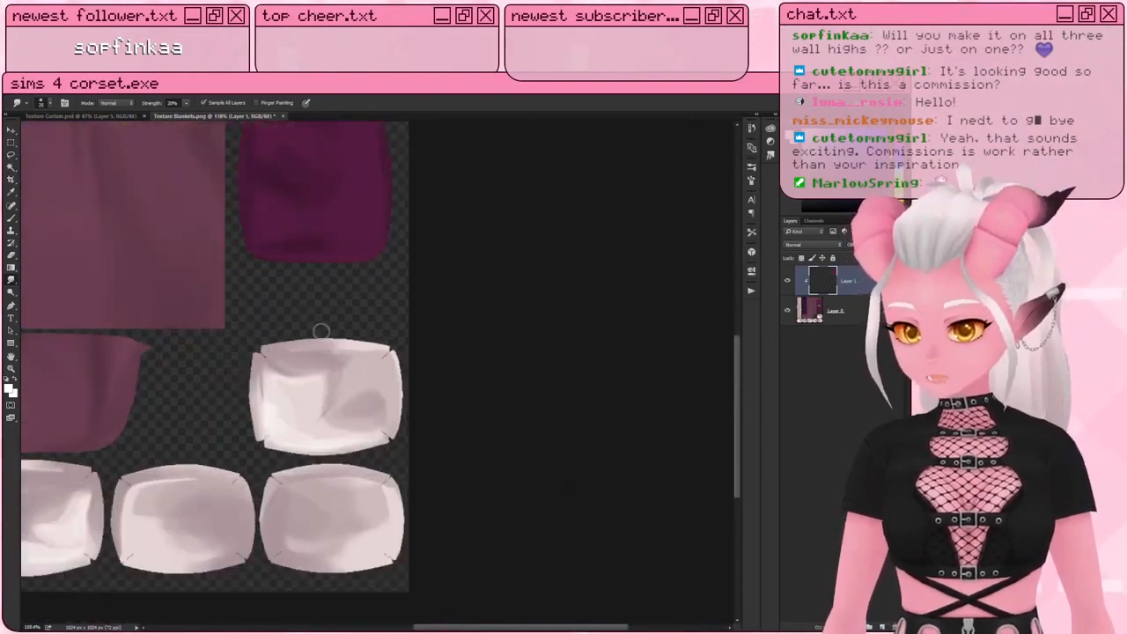
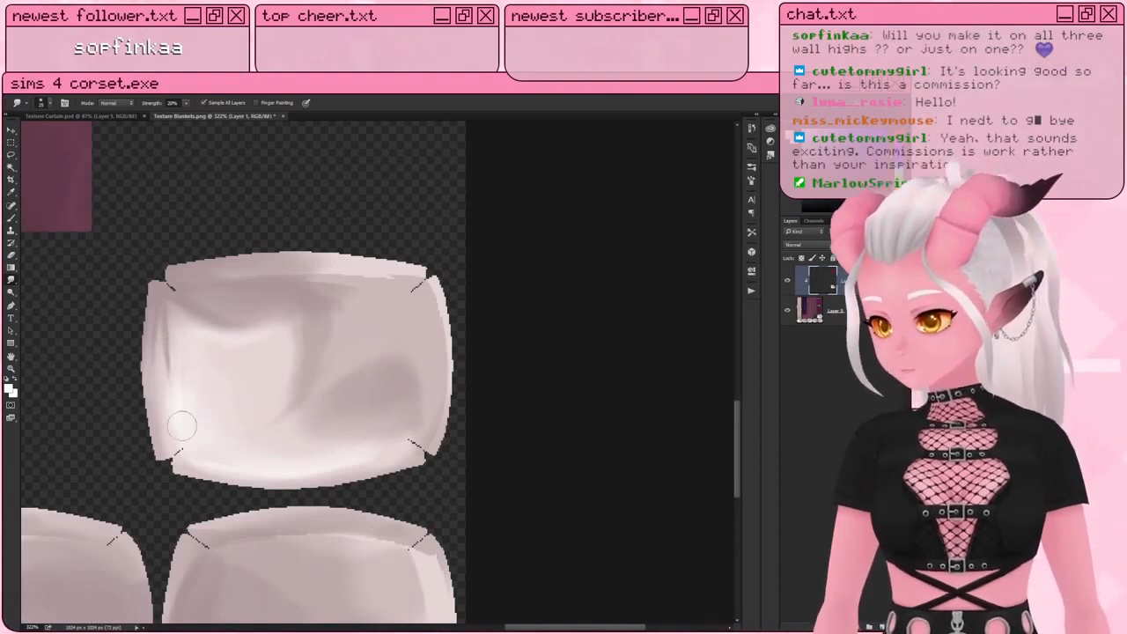
Step: Smudge the light and shadow transitions on the bottom row's four white pillows, working from the rightmost one toward the scallop-trimmed pillow
{"action": "left_click_drag", "start_coordinate": [187, 568], "coordinate": [210, 291]}
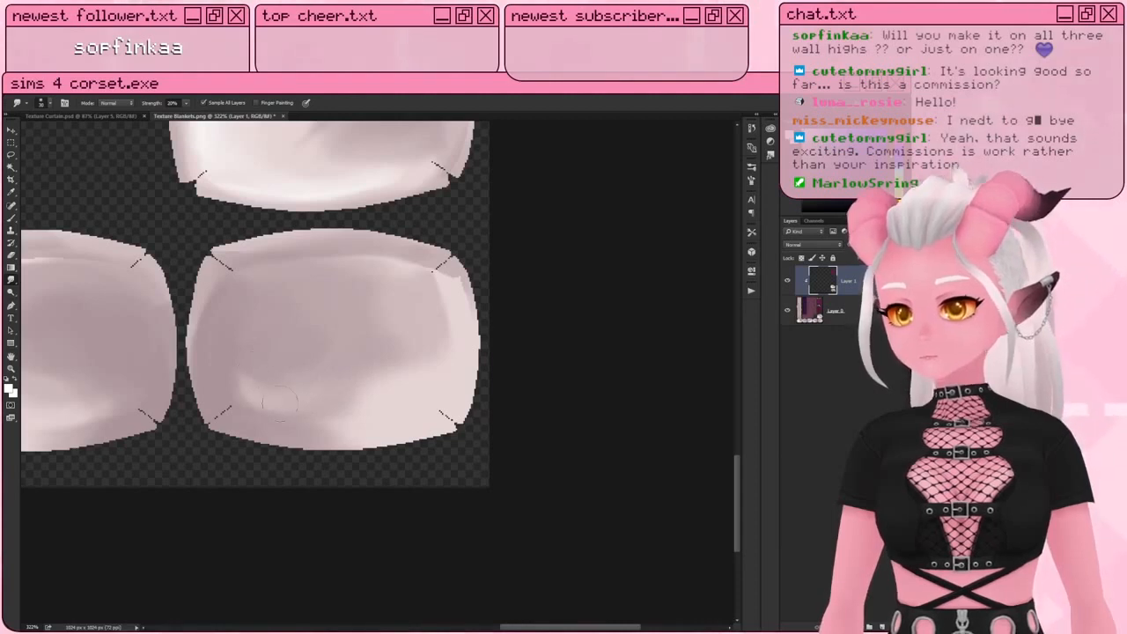
{"action": "left_click_drag", "start_coordinate": [296, 363], "coordinate": [600, 385]}
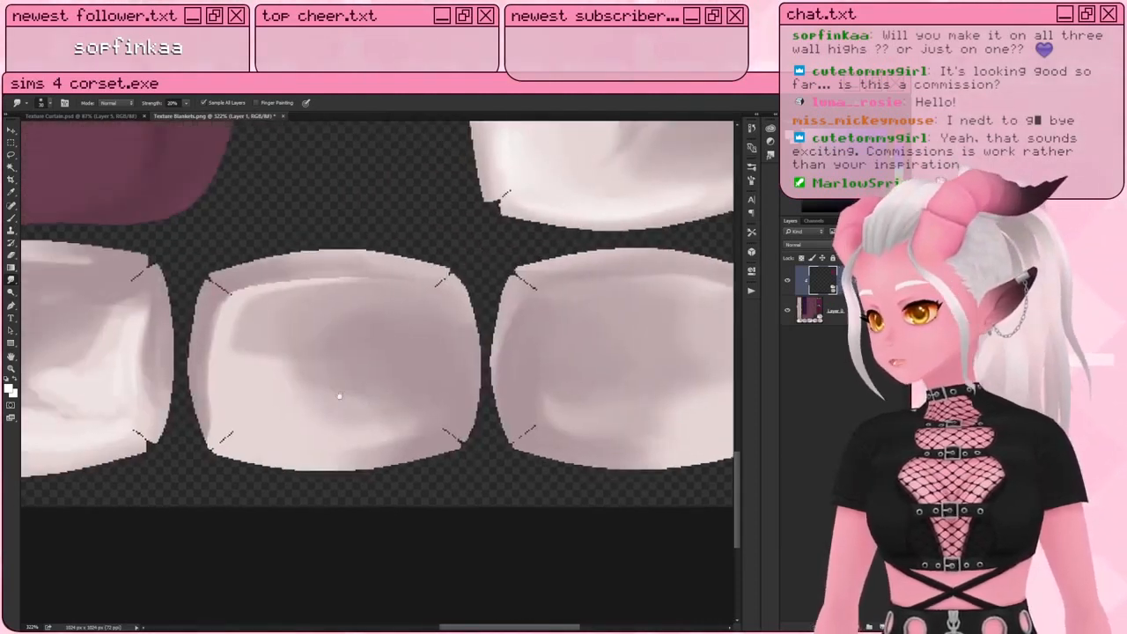
{"action": "left_click_drag", "start_coordinate": [339, 395], "coordinate": [388, 383]}
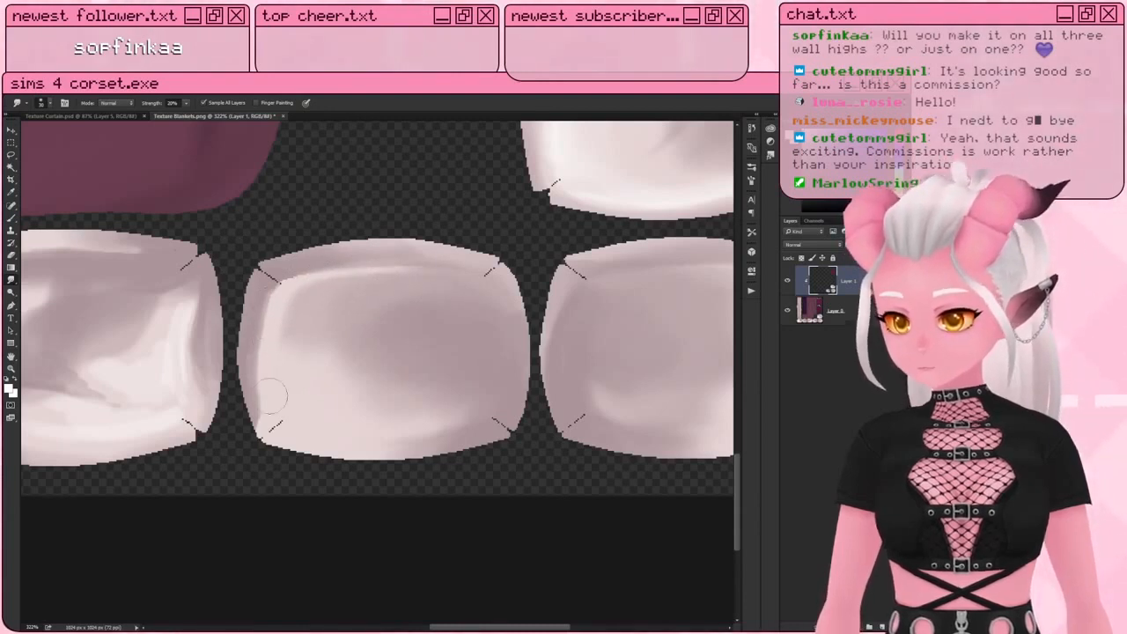
{"action": "left_click_drag", "start_coordinate": [157, 356], "coordinate": [353, 335]}
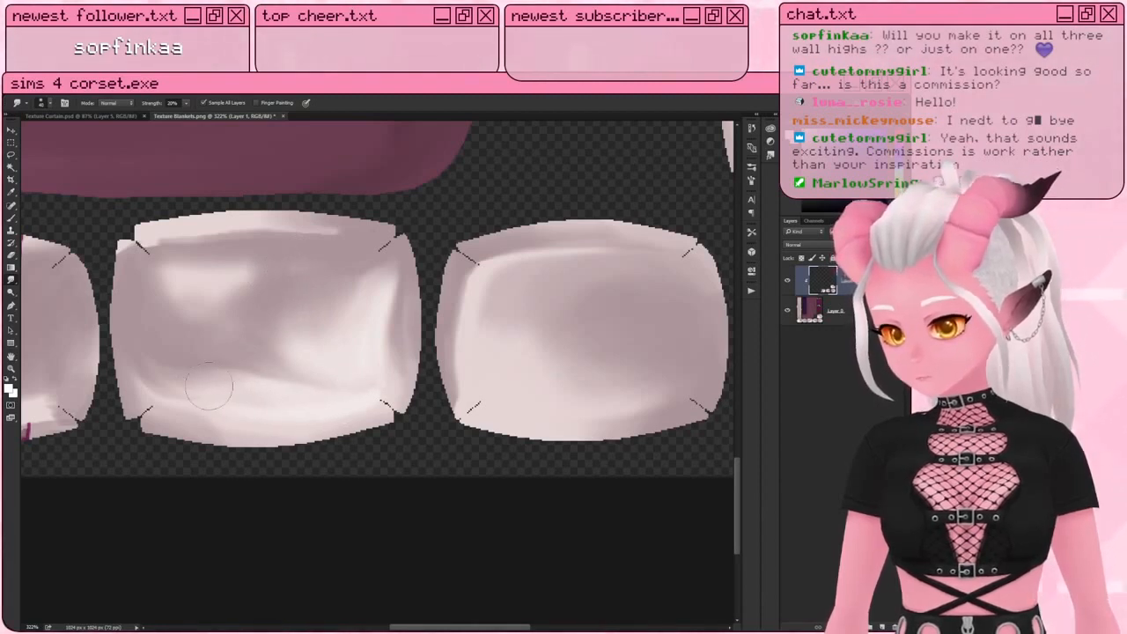
{"action": "left_click_drag", "start_coordinate": [257, 350], "coordinate": [401, 336]}
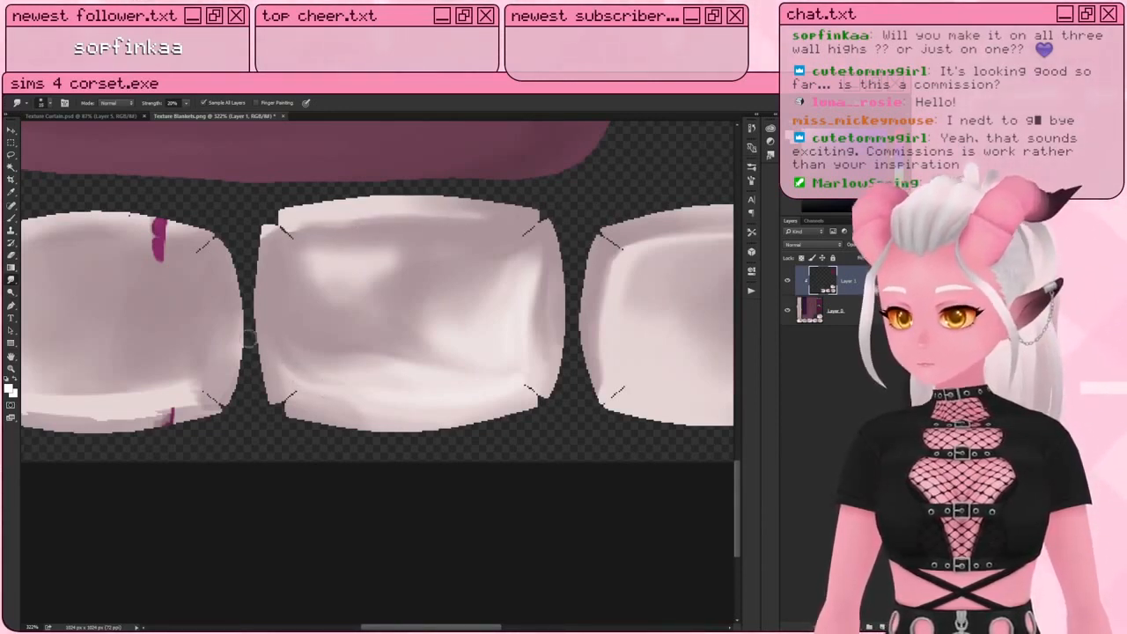
{"action": "left_click_drag", "start_coordinate": [303, 338], "coordinate": [484, 328]}
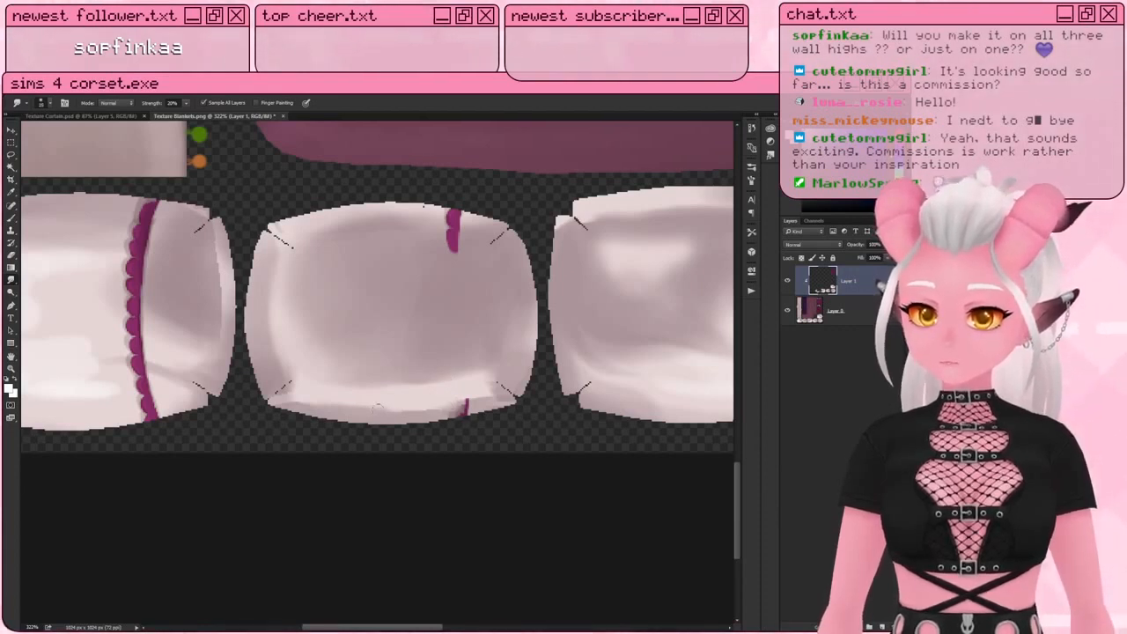
Step: Smudge the highlights of the scallop-trimmed white pillow, reducing the brush size for the finer folds
{"action": "scroll", "coordinate": [490, 335], "scroll_direction": "up", "scroll_amount": 5, "text": "ctrl"}
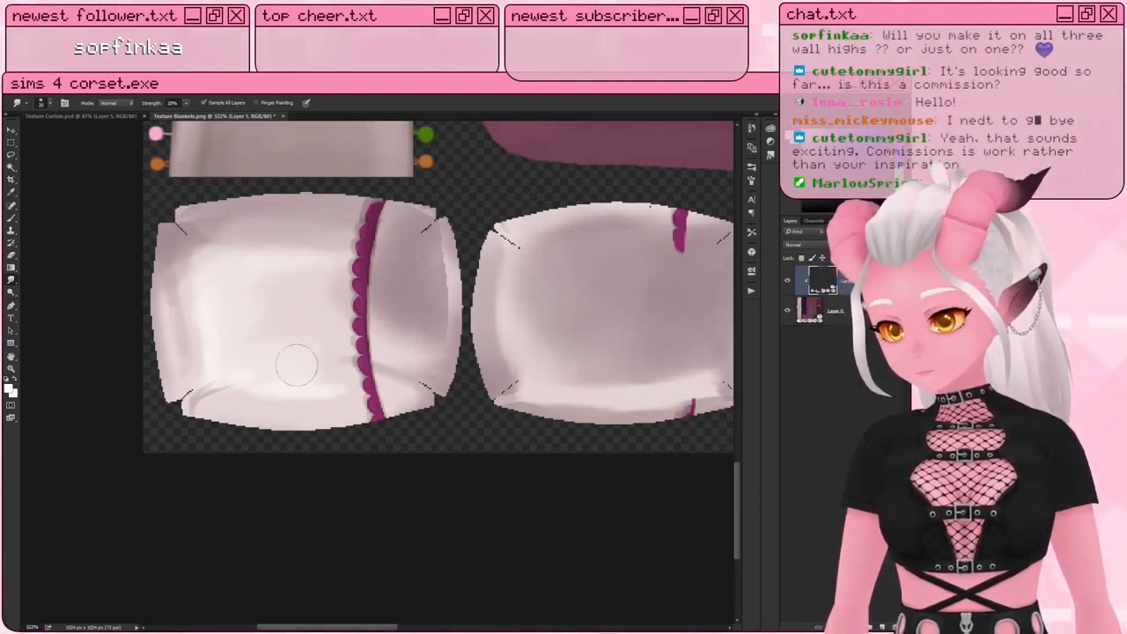
{"action": "left_click_drag", "start_coordinate": [329, 365], "coordinate": [347, 359]}
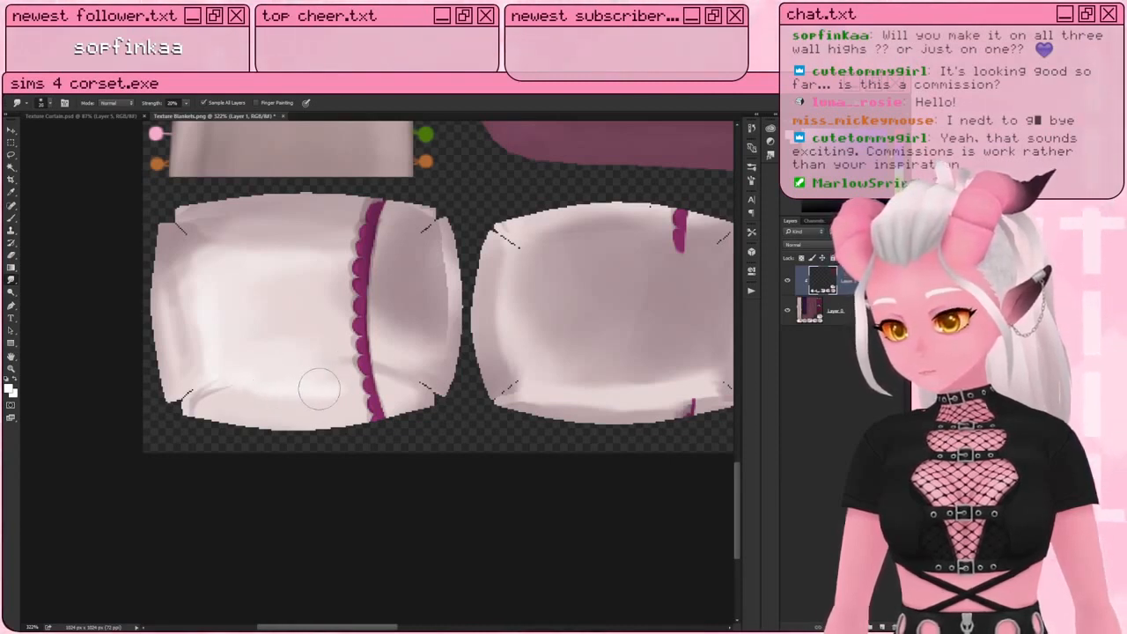
{"action": "key", "text": "bracketleft"}
{"action": "key", "text": "bracketleft"}
{"action": "key", "text": "bracketleft"}
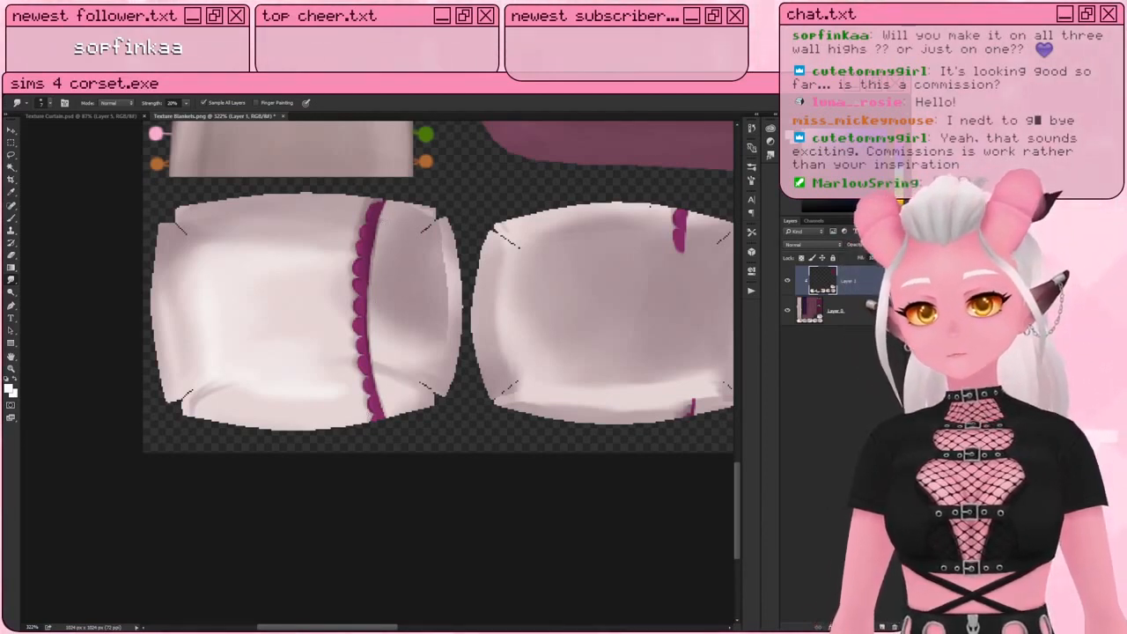
Step: Save the blanket texture as a PNG named Texture Blankets in the Genie Bedroom folder
{"action": "scroll", "coordinate": [362, 266], "scroll_direction": "down", "scroll_amount": 1, "text": "alt"}
{"action": "scroll", "coordinate": [473, 264], "scroll_direction": "down", "scroll_amount": 1, "text": "alt"}
{"action": "left_click_drag", "start_coordinate": [474, 264], "coordinate": [408, 316]}
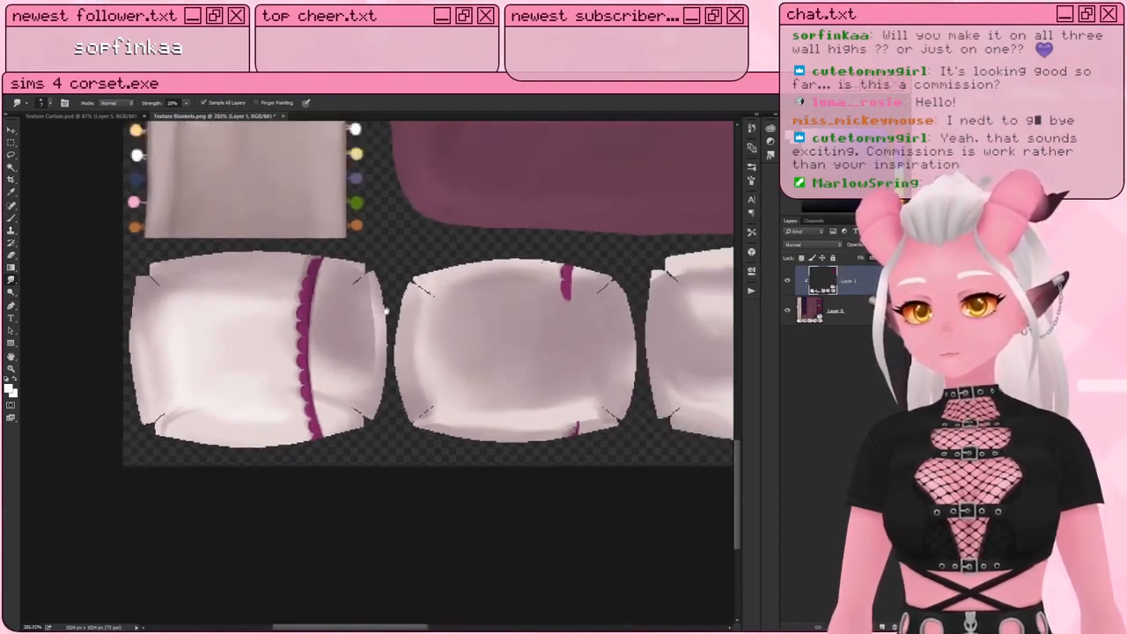
{"action": "left_click", "coordinate": [28, 90]}
{"action": "left_click", "coordinate": [88, 183]}
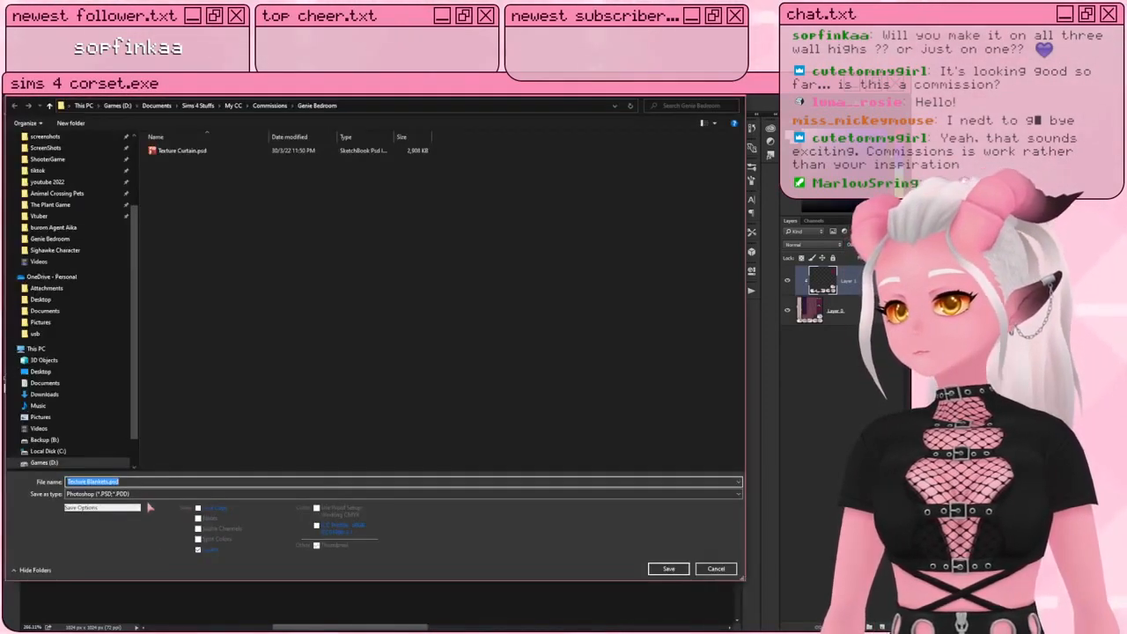
{"action": "left_click", "coordinate": [405, 494]}
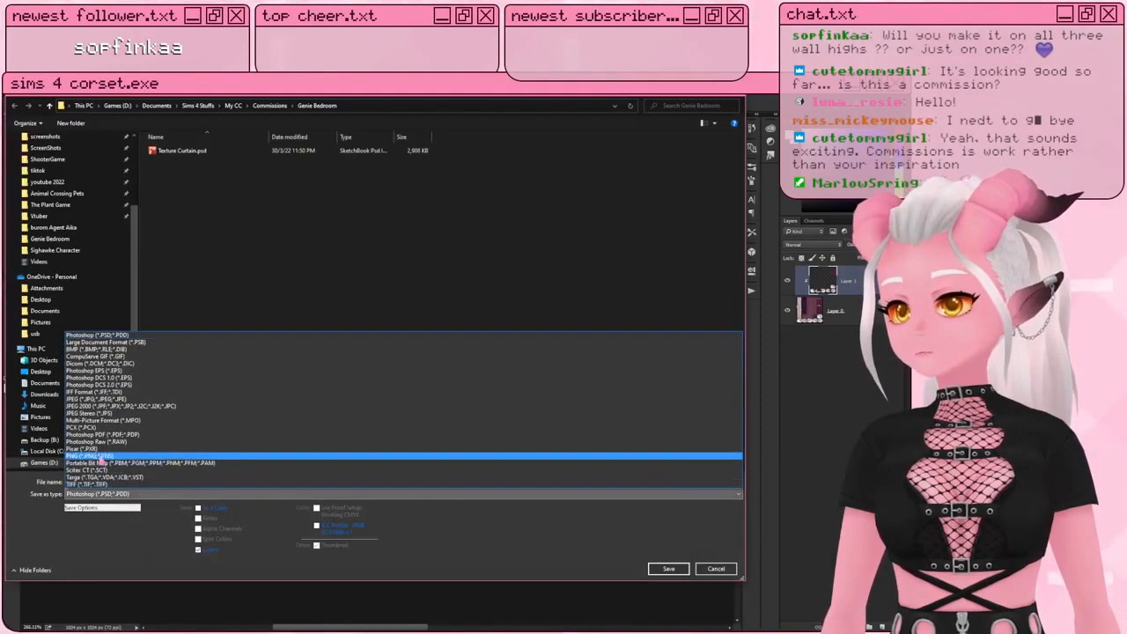
{"action": "left_click", "coordinate": [405, 461]}
{"action": "left_click", "coordinate": [669, 568]}
{"action": "left_click", "coordinate": [463, 358]}
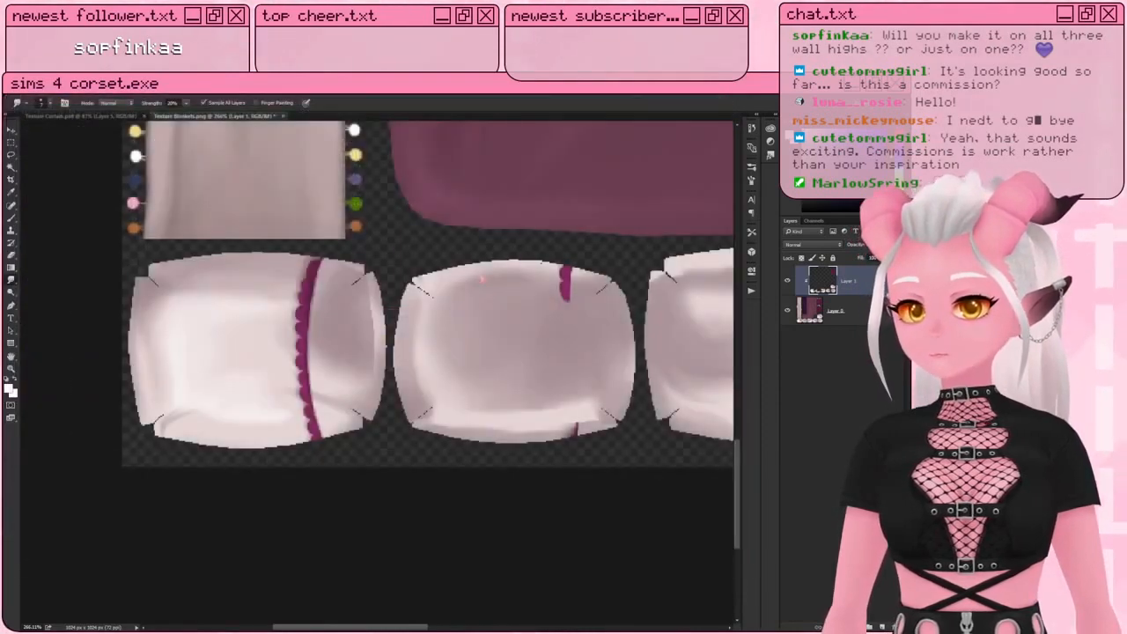
{"action": "left_click", "coordinate": [483, 257]}
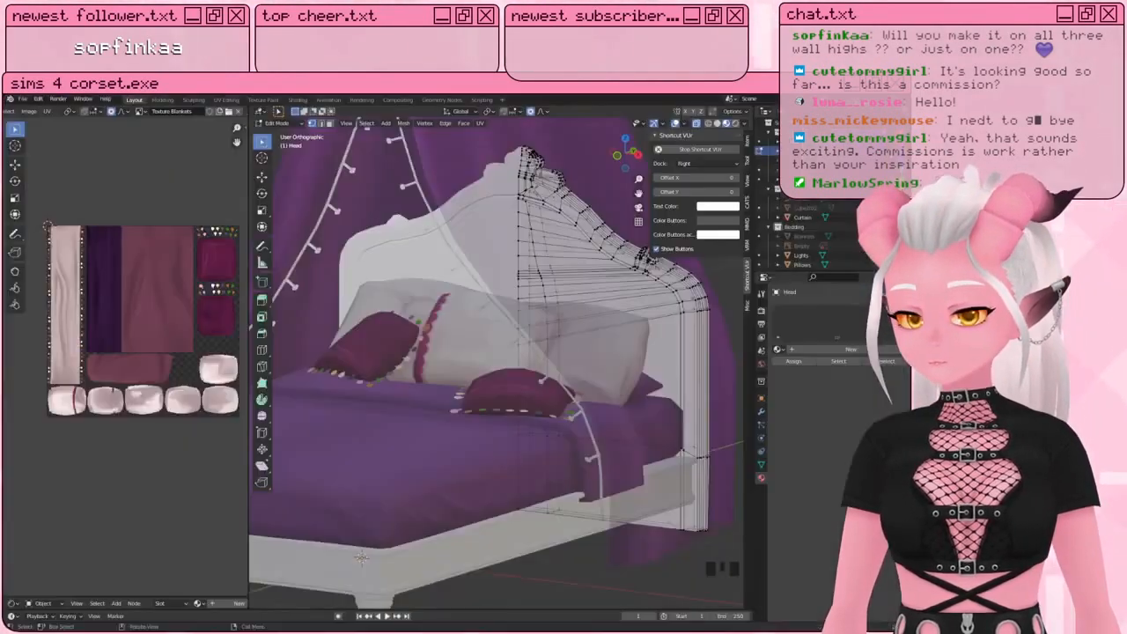
Step: Switch to Blender and return the headboard from Edit Mode to Object Mode
{"action": "key", "text": "alt+Tab"}
{"action": "scroll", "coordinate": [474, 430], "scroll_direction": "up", "scroll_amount": 2}
{"action": "middle_click_drag", "start_coordinate": [467, 370], "coordinate": [515, 383]}
{"action": "key", "text": "Tab"}
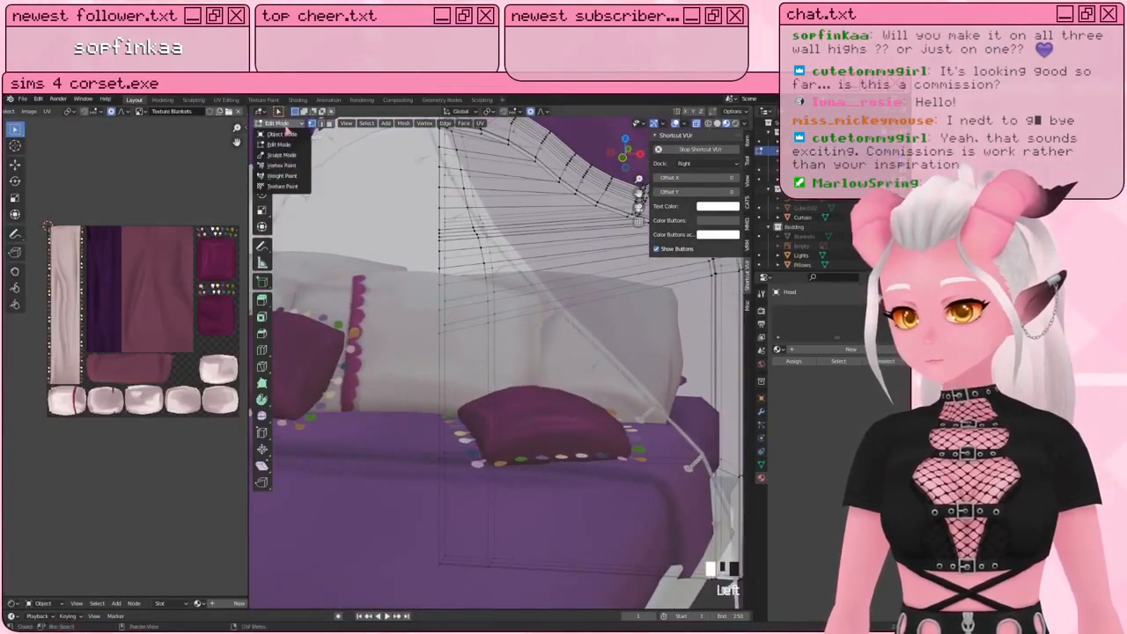
{"action": "scroll", "coordinate": [581, 493], "scroll_direction": "down", "scroll_amount": 5}
{"action": "scroll", "coordinate": [582, 493], "scroll_direction": "up", "scroll_amount": 6}
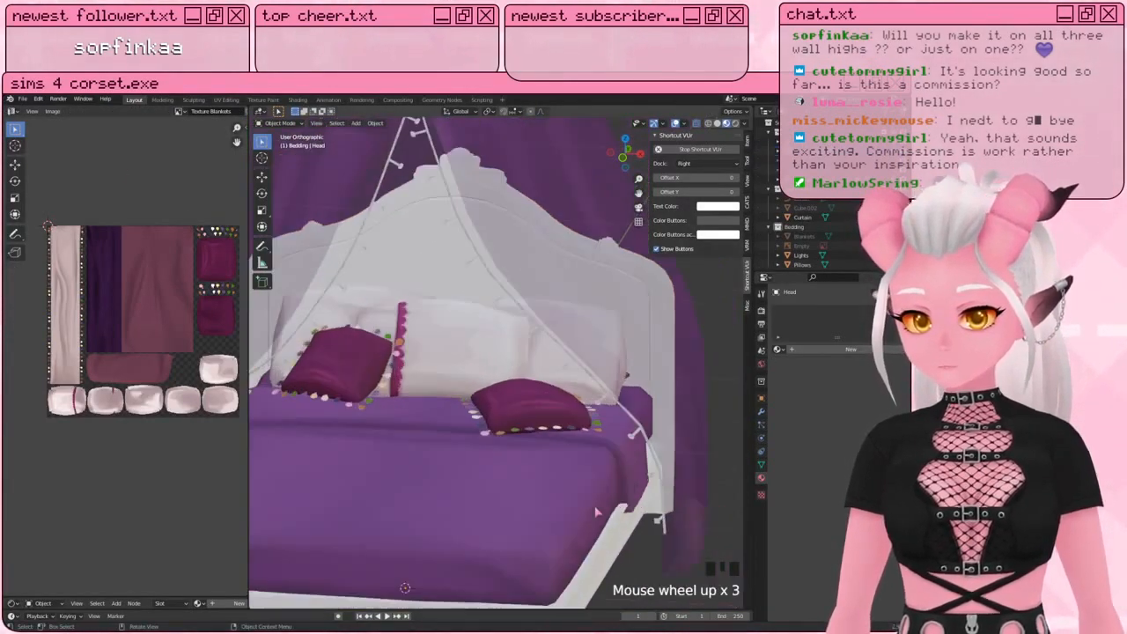
Step: Reload the Texture Blankets image so the pillows on the bed use the saved version
{"action": "middle_click_drag", "start_coordinate": [582, 493], "coordinate": [563, 469]}
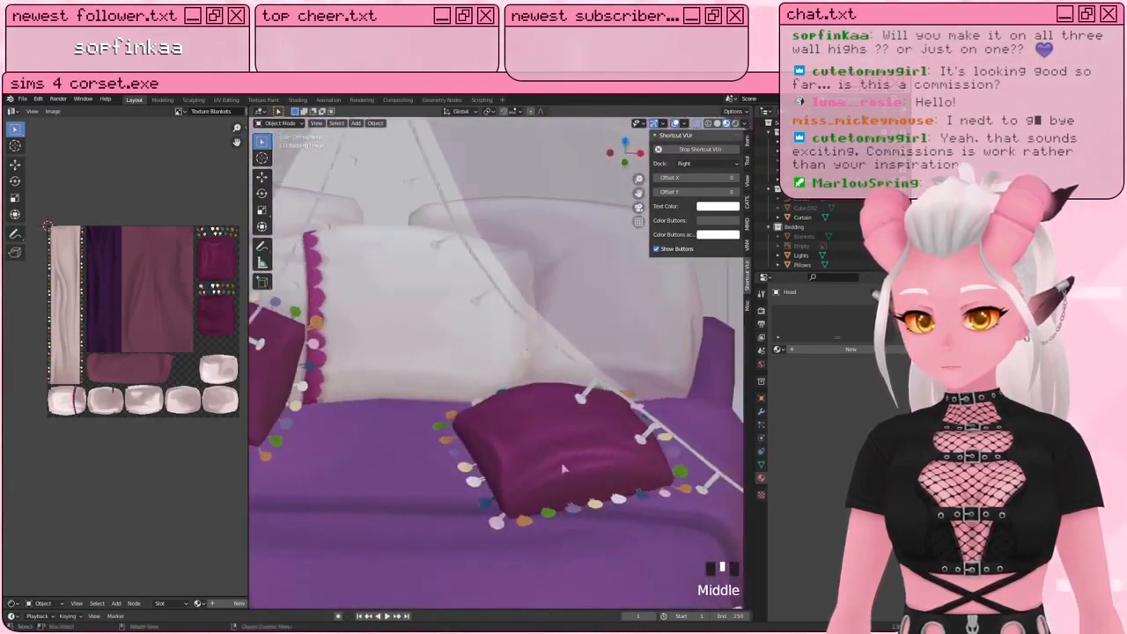
{"action": "left_click", "coordinate": [53, 111]}
{"action": "left_click", "coordinate": [68, 170]}
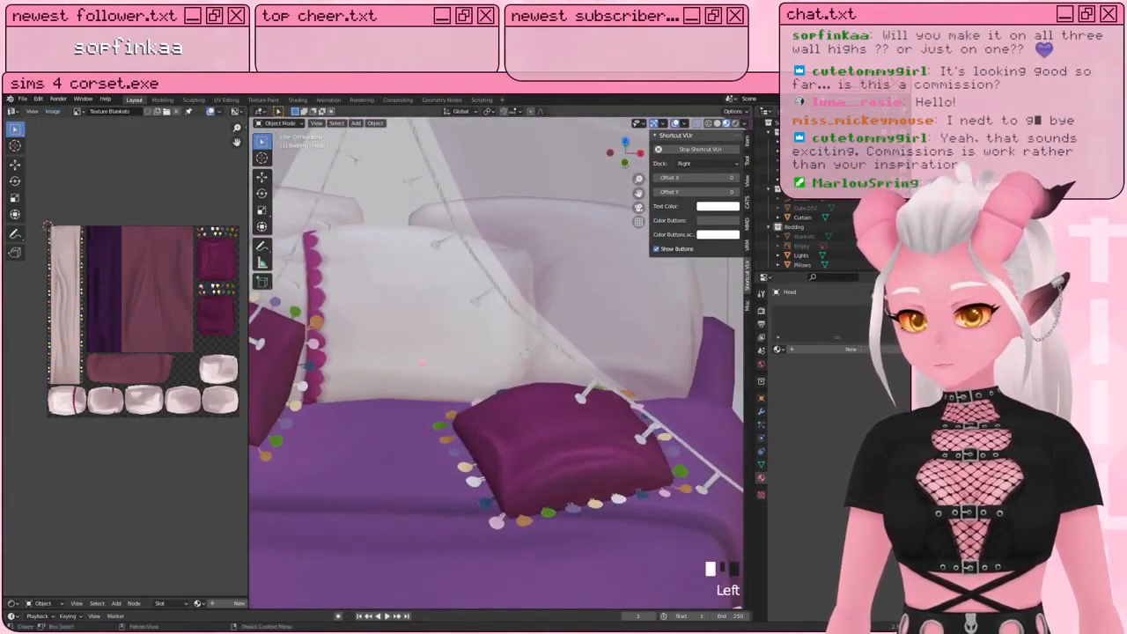
Step: Unhide the Blankets object in the Bedding collection and view the whole bed from an angle
{"action": "scroll", "coordinate": [423, 361], "scroll_direction": "down", "scroll_amount": 5}
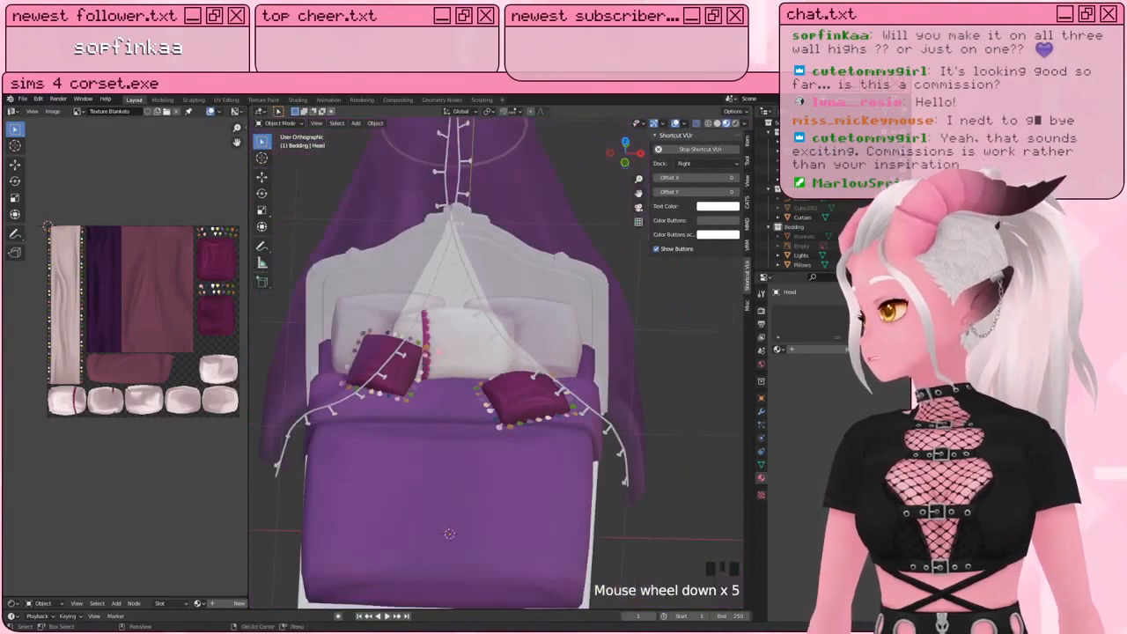
{"action": "middle_click_drag", "start_coordinate": [422, 361], "coordinate": [548, 370], "text": "shift"}
{"action": "scroll", "coordinate": [519, 291], "scroll_direction": "down", "scroll_amount": 3}
{"action": "scroll", "coordinate": [529, 231], "scroll_direction": "up", "scroll_amount": 2}
{"action": "middle_click_drag", "start_coordinate": [548, 369], "coordinate": [520, 373], "text": "shift"}
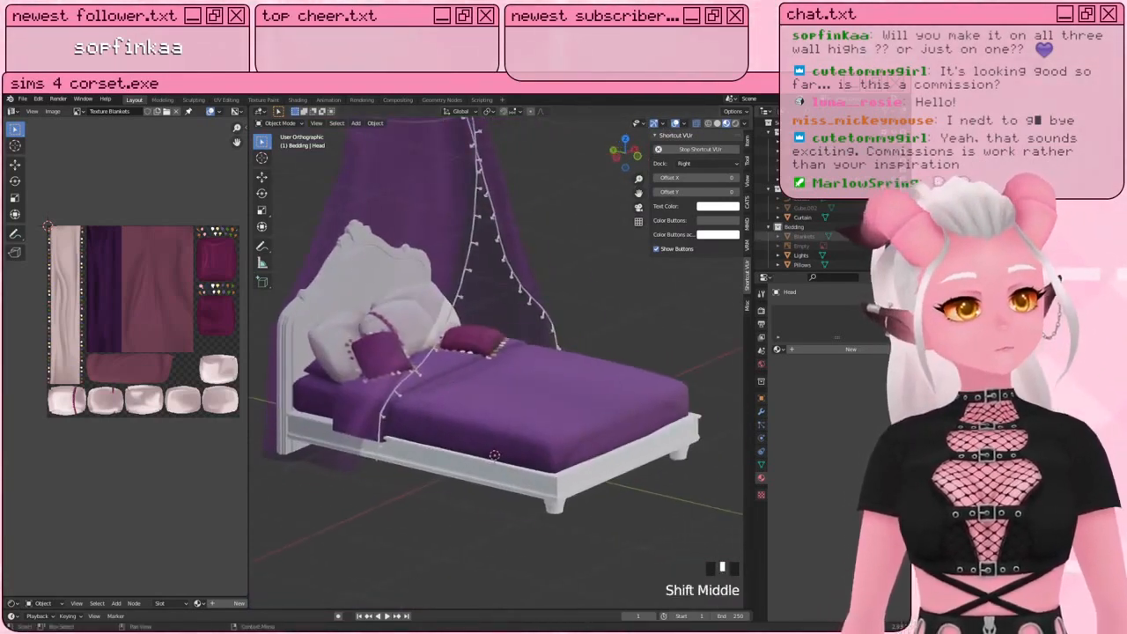
{"action": "left_click", "coordinate": [891, 236]}
{"action": "middle_click_drag", "start_coordinate": [621, 410], "coordinate": [531, 427]}
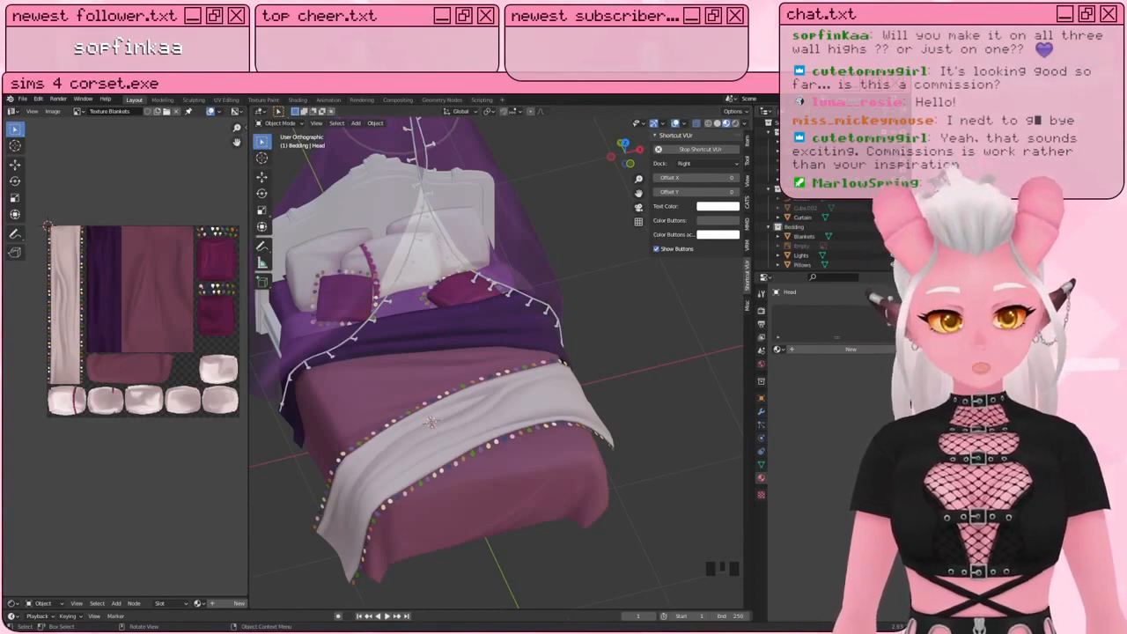
Step: Switch back to Photoshop and add a new clipped layer above Layer 1 for the mauve blanket's details
{"action": "key", "text": "alt+Tab"}
{"action": "scroll", "coordinate": [426, 445], "scroll_direction": "down", "scroll_amount": 5, "text": "alt"}
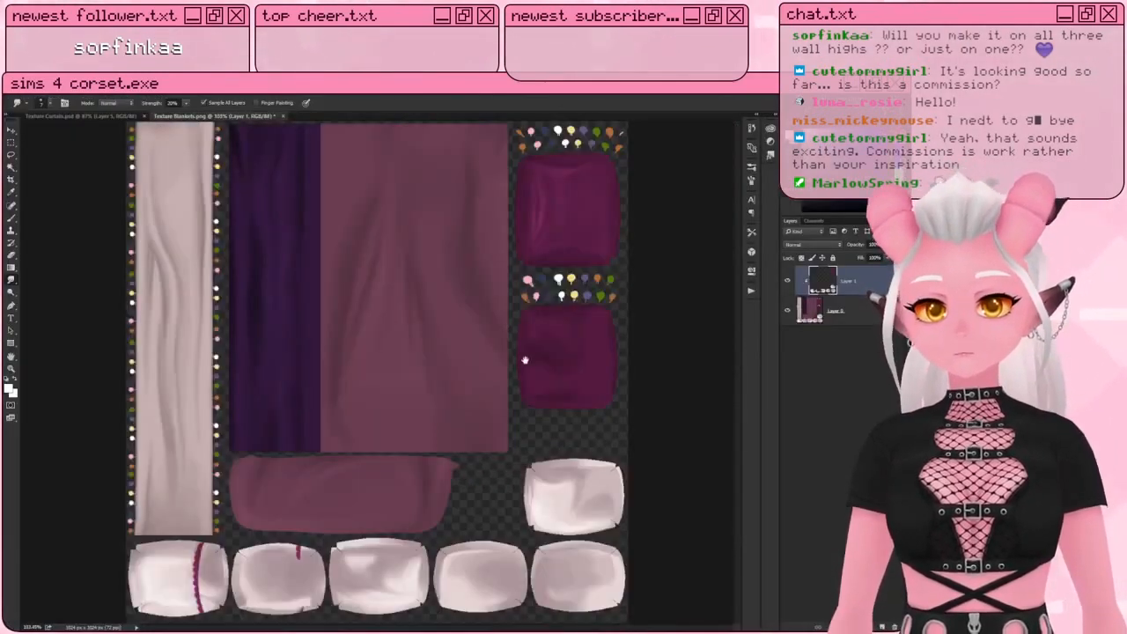
{"action": "scroll", "coordinate": [455, 342], "scroll_direction": "up", "scroll_amount": 1, "text": "alt"}
{"action": "scroll", "coordinate": [393, 307], "scroll_direction": "up", "scroll_amount": 2, "text": "alt"}
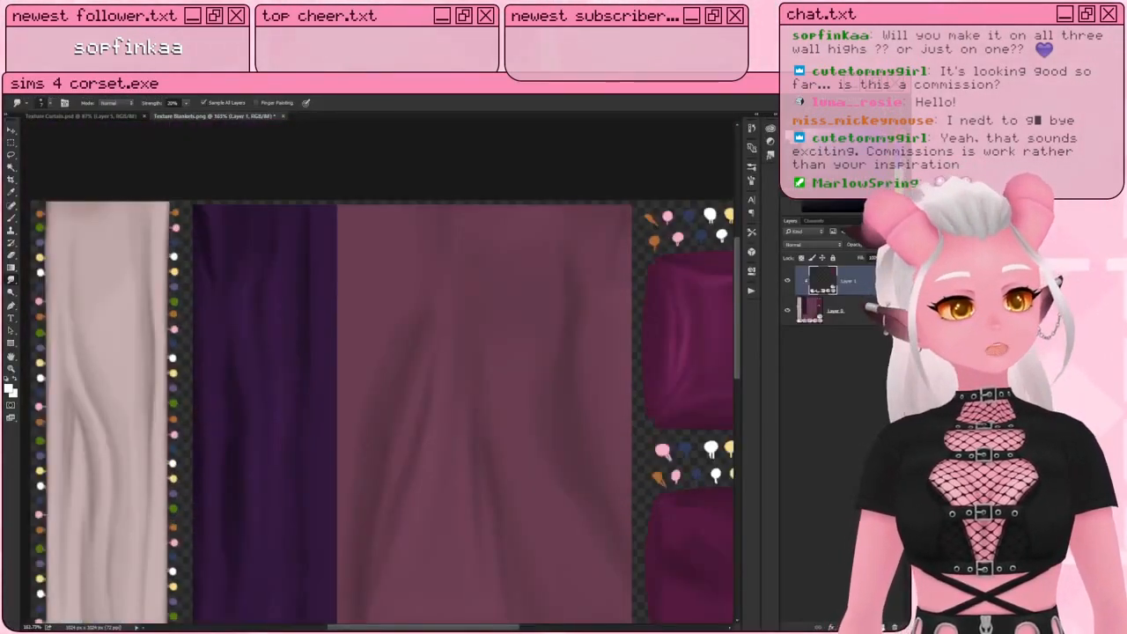
{"action": "scroll", "coordinate": [488, 330], "scroll_direction": "up", "scroll_amount": 1, "text": "alt"}
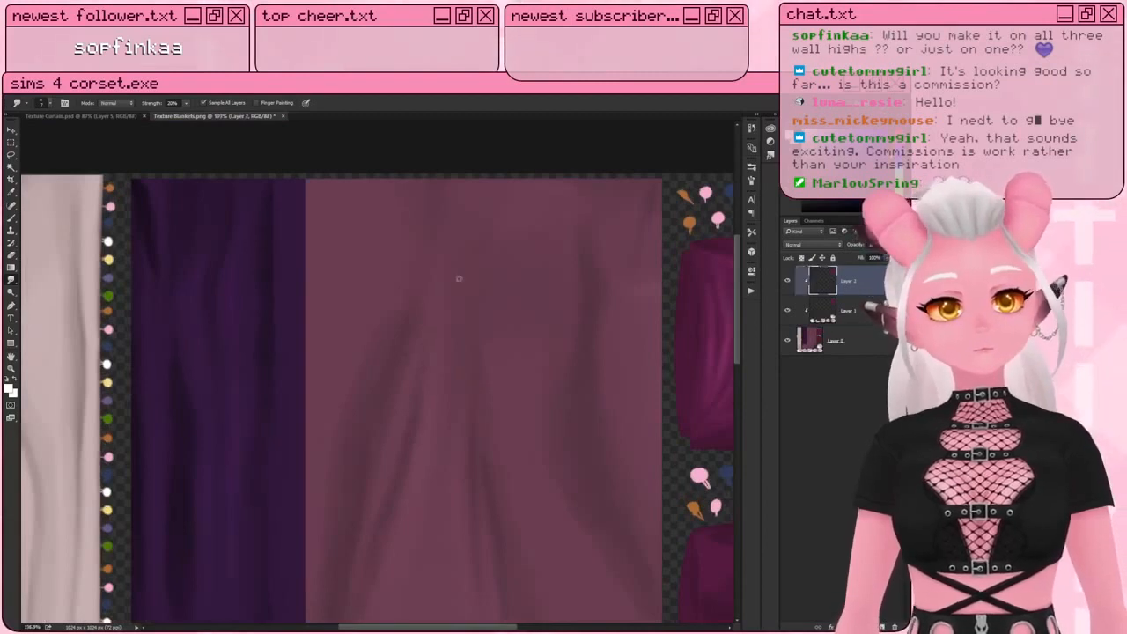
{"action": "scroll", "coordinate": [458, 276], "scroll_direction": "up", "scroll_amount": 2, "text": "alt"}
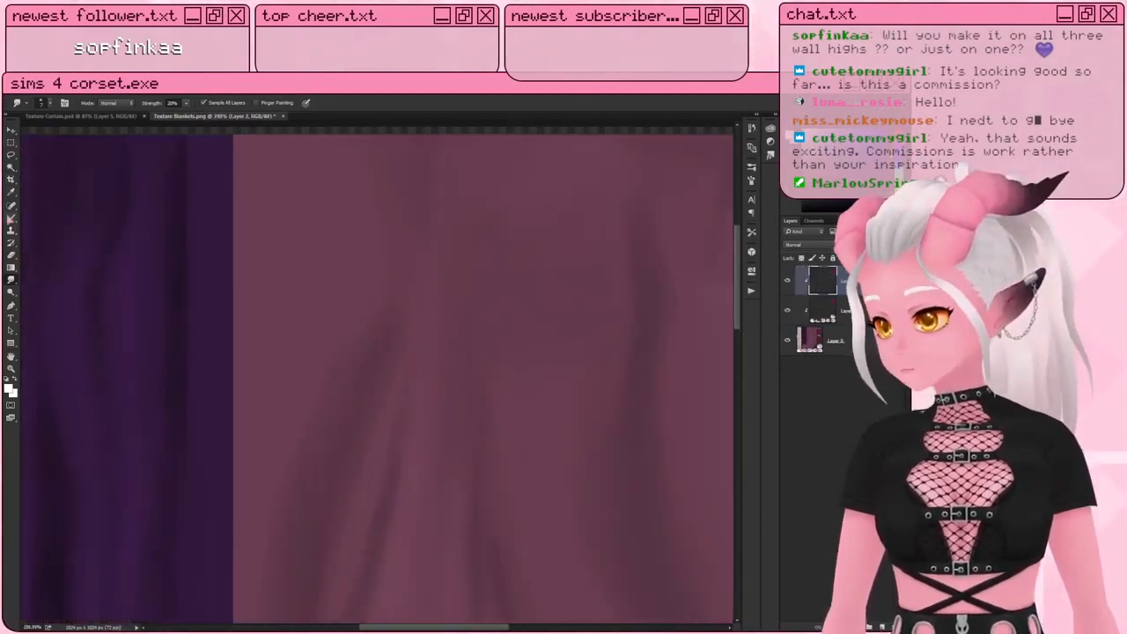
Step: Brush a thin dark outline of a small square on the upper part of the mauve blanket
{"action": "left_click", "coordinate": [11, 218]}
{"action": "left_click_drag", "start_coordinate": [349, 226], "coordinate": [341, 261]}
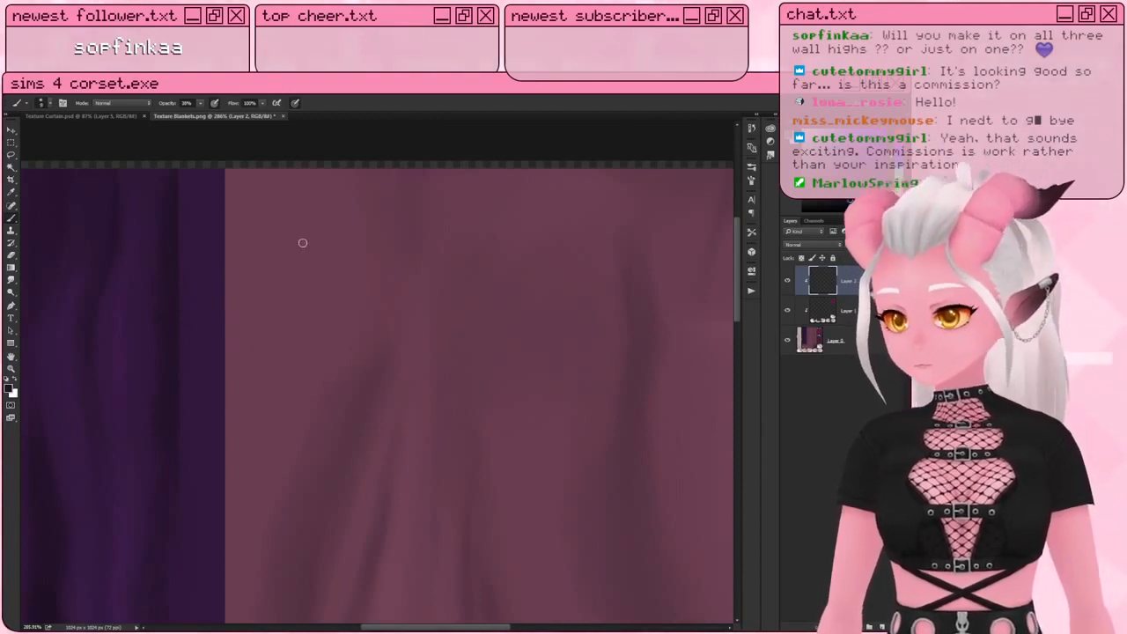
{"action": "left_click_drag", "start_coordinate": [293, 256], "coordinate": [291, 287]}
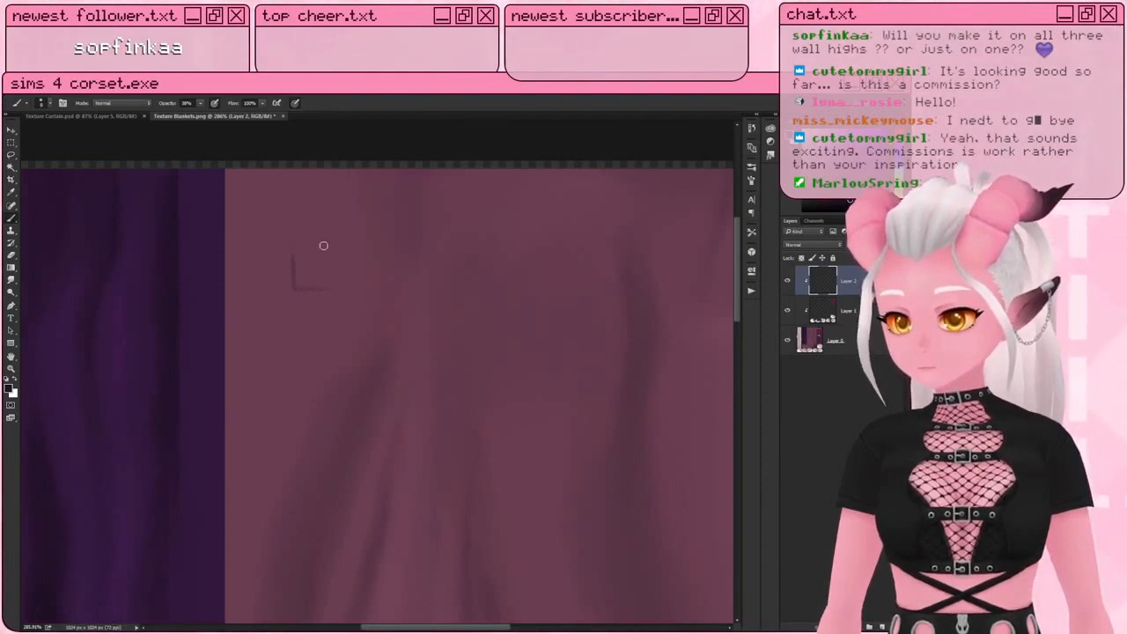
{"action": "mouse_move", "coordinate": [308, 243]}
{"action": "left_mouse_down"}
{"action": "mouse_move", "coordinate": [341, 244]}
{"action": "mouse_move", "coordinate": [343, 280]}
{"action": "left_mouse_up"}
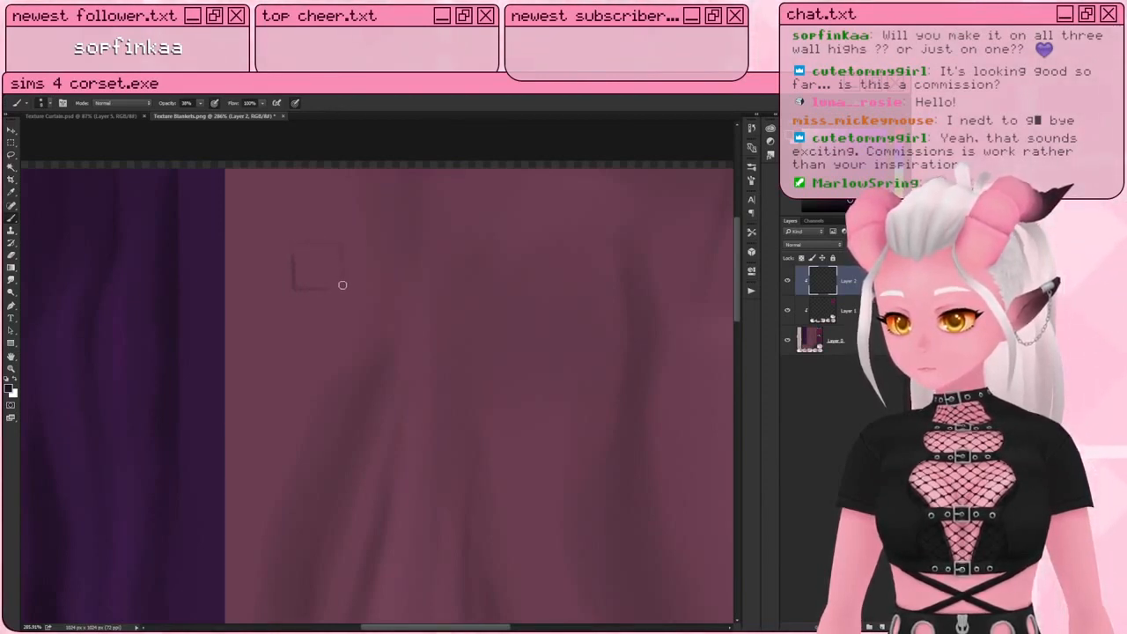
Step: Shade the inner edges of the small square softly with an enlarged dark brush
{"action": "key", "text": "bracketright"}
{"action": "key", "text": "bracketright"}
{"action": "key", "text": "bracketright"}
{"action": "key", "text": "bracketright"}
{"action": "key", "text": "bracketright"}
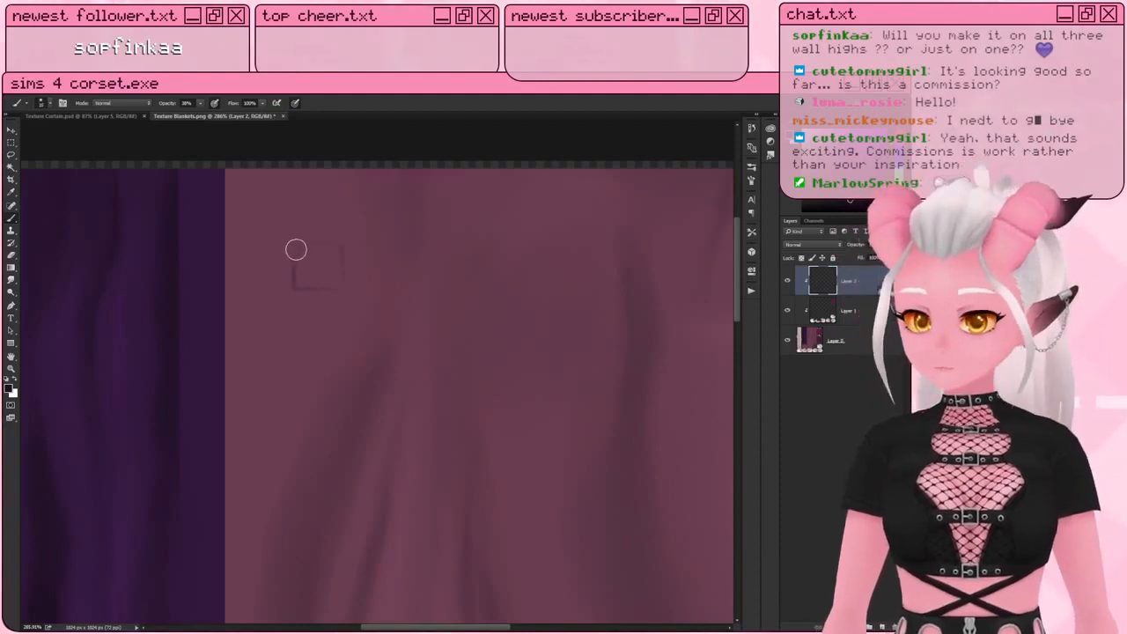
{"action": "left_click_drag", "start_coordinate": [298, 273], "coordinate": [337, 283]}
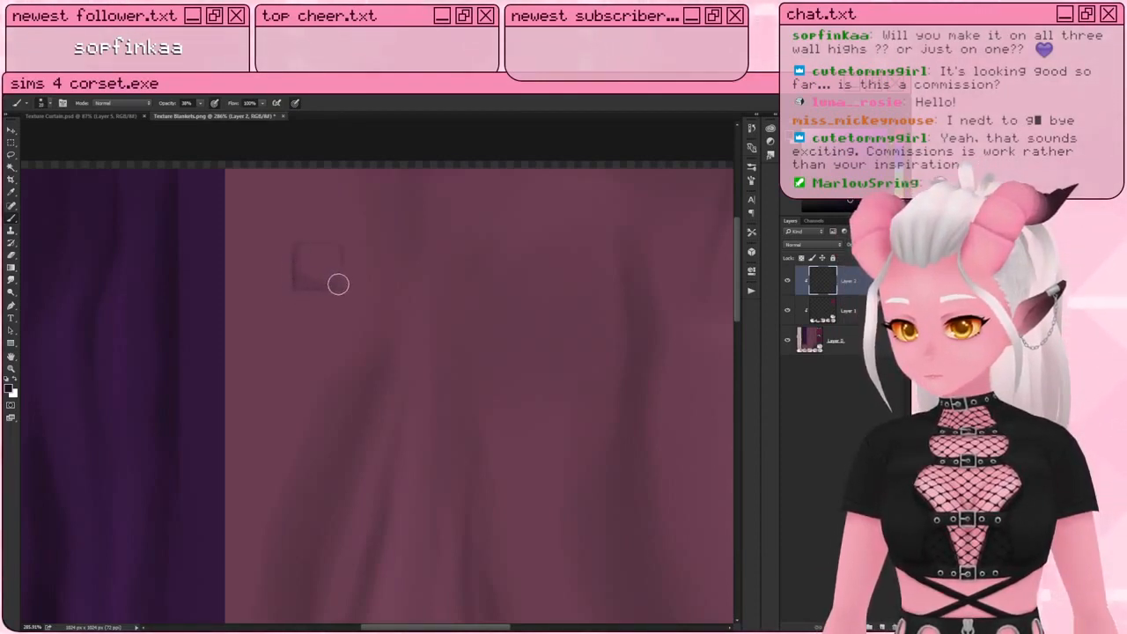
Step: Sharpen the square's dark edges with a smaller brush and paint a pale highlight inside it
{"action": "key", "text": "bracketleft"}
{"action": "key", "text": "bracketleft"}
{"action": "key", "text": "bracketleft"}
{"action": "key", "text": "bracketleft"}
{"action": "key", "text": "bracketleft"}
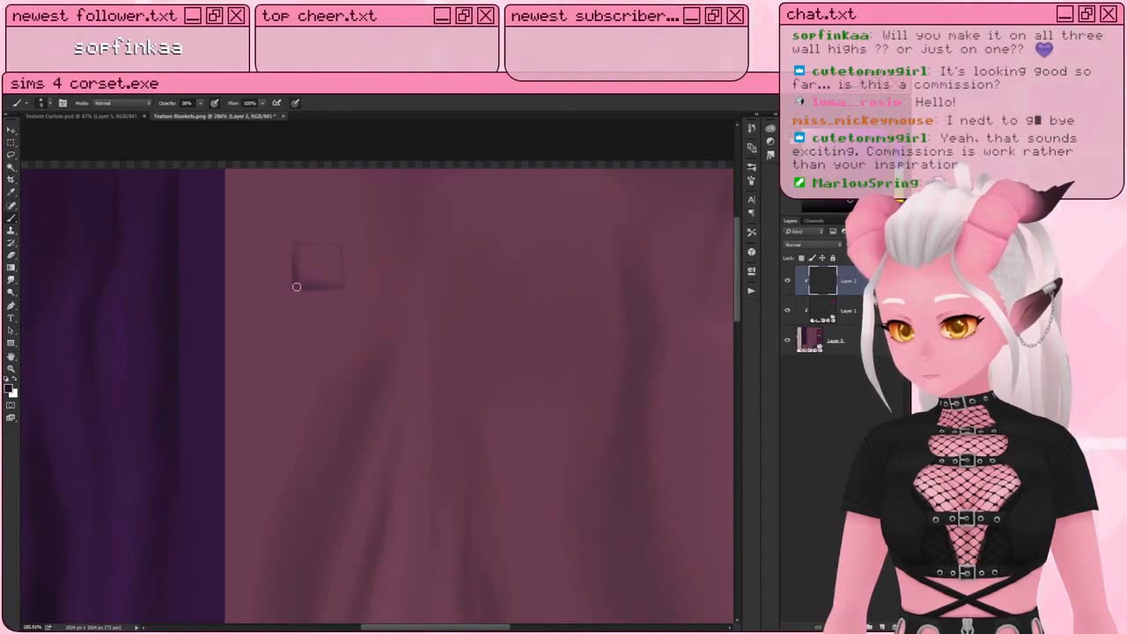
{"action": "left_click", "coordinate": [790, 136]}
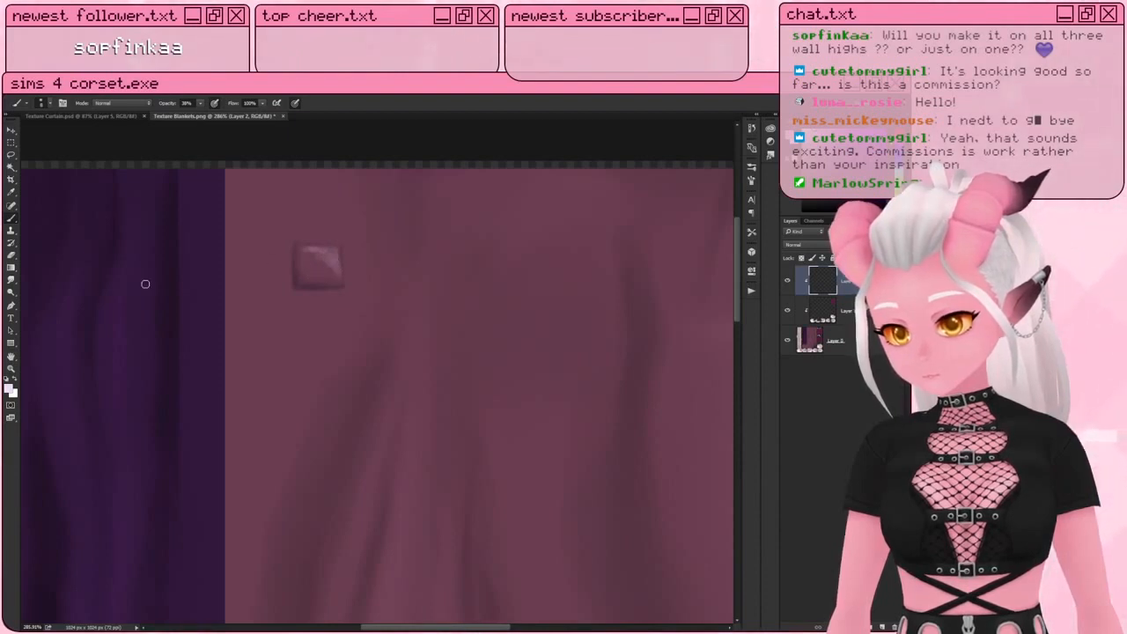
Step: Blend the square's highlight and edge shading with the Smudge tool, enlarging the brush for softer transitions
{"action": "left_click", "coordinate": [11, 281]}
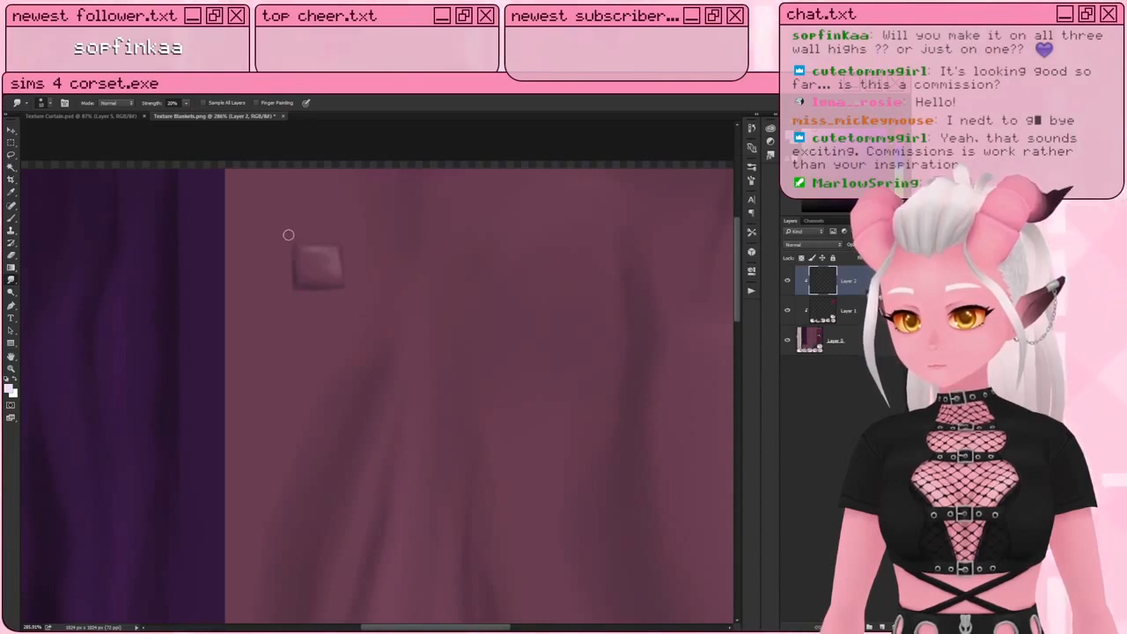
{"action": "key", "text": "bracketright"}
{"action": "key", "text": "bracketright"}
{"action": "key", "text": "bracketright"}
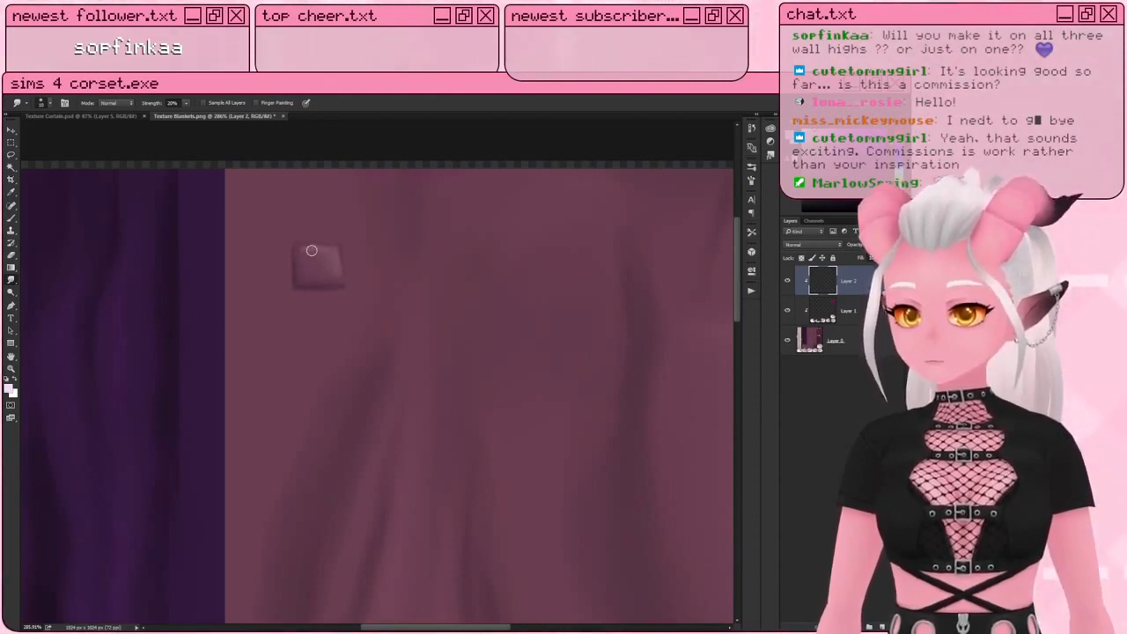
Step: Try repeating the shaded square as two duplicates in a horizontal row, and remove both copies
{"action": "left_click", "coordinate": [11, 131]}
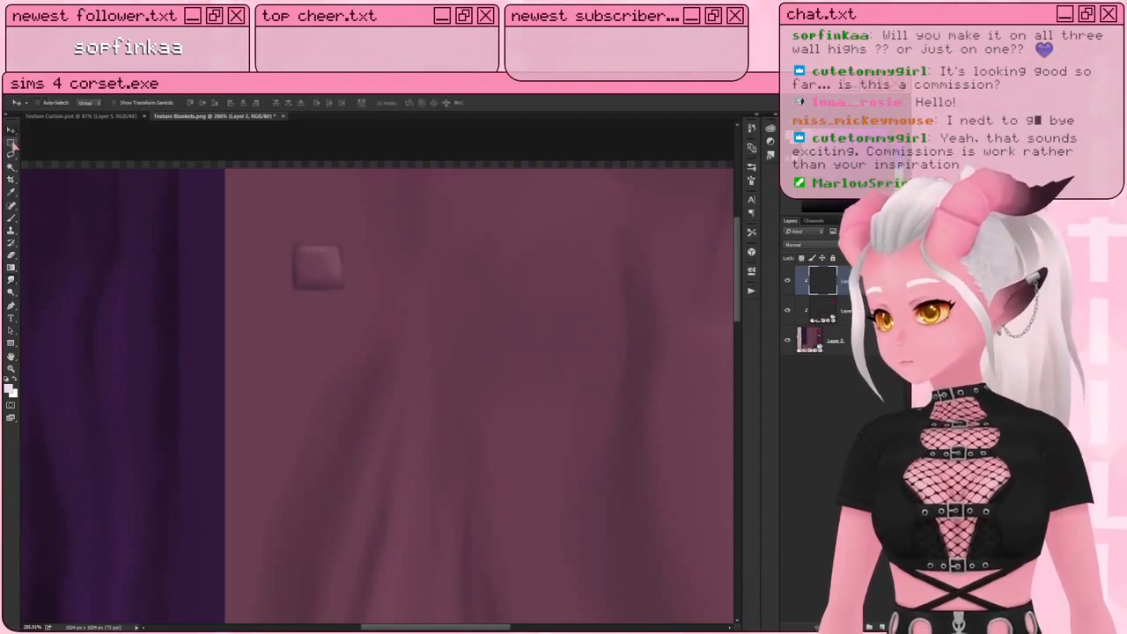
{"action": "key", "text": "ctrl+j"}
{"action": "left_click_drag", "start_coordinate": [318, 268], "coordinate": [411, 267], "text": "shift"}
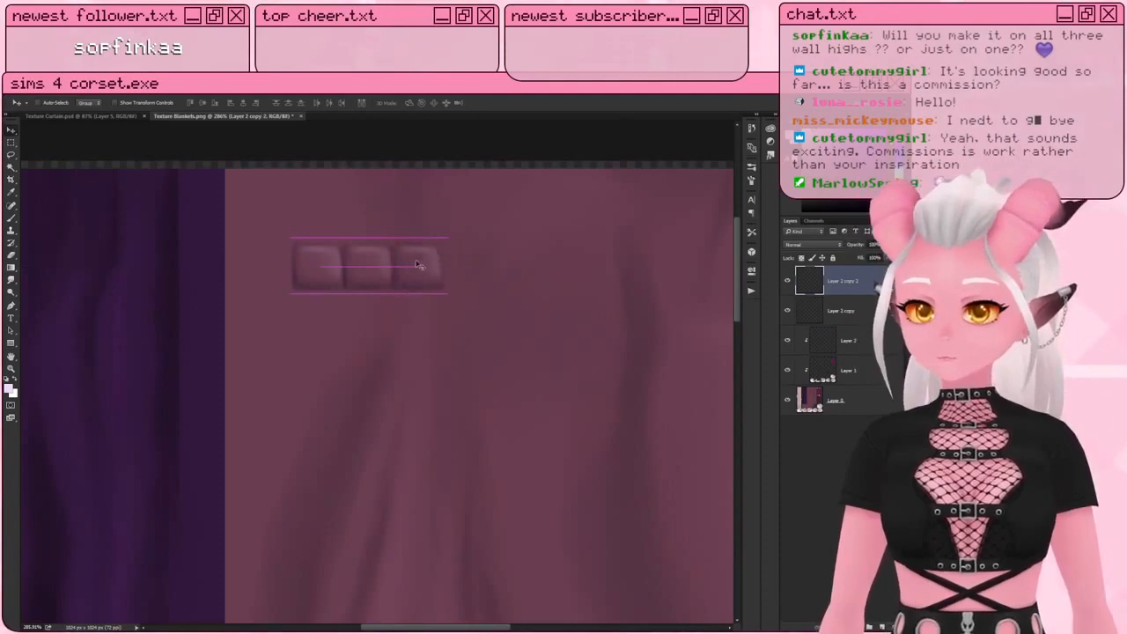
{"action": "scroll", "coordinate": [429, 252], "scroll_direction": "down", "scroll_amount": 10, "text": "alt"}
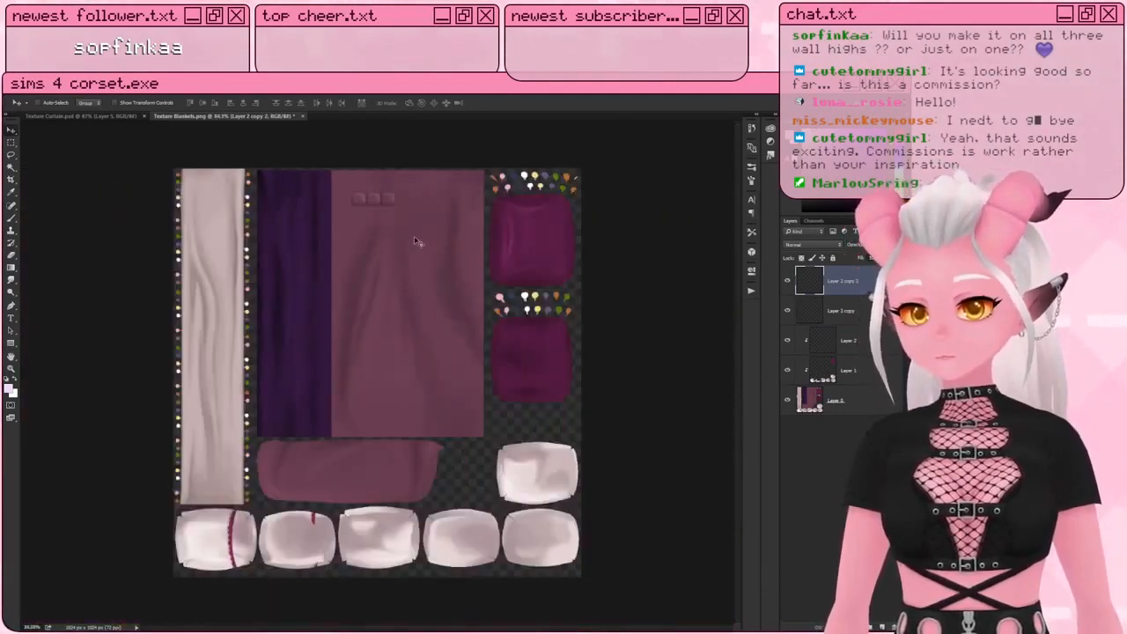
{"action": "scroll", "coordinate": [429, 252], "scroll_direction": "up", "scroll_amount": 3, "text": "alt"}
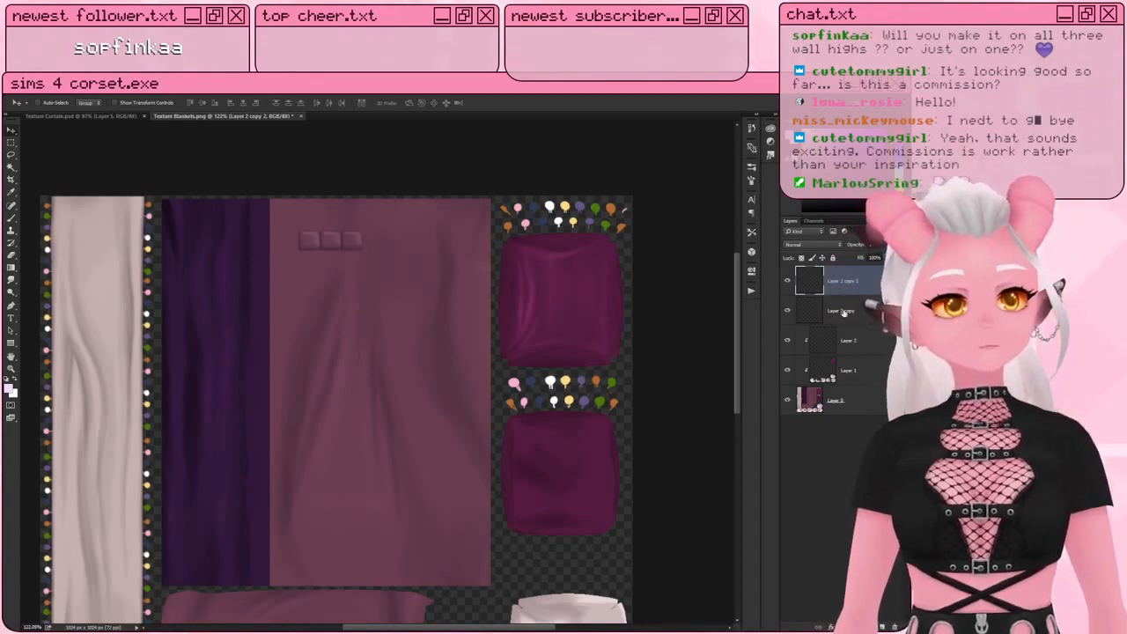
{"action": "left_click", "coordinate": [844, 313], "text": "shift"}
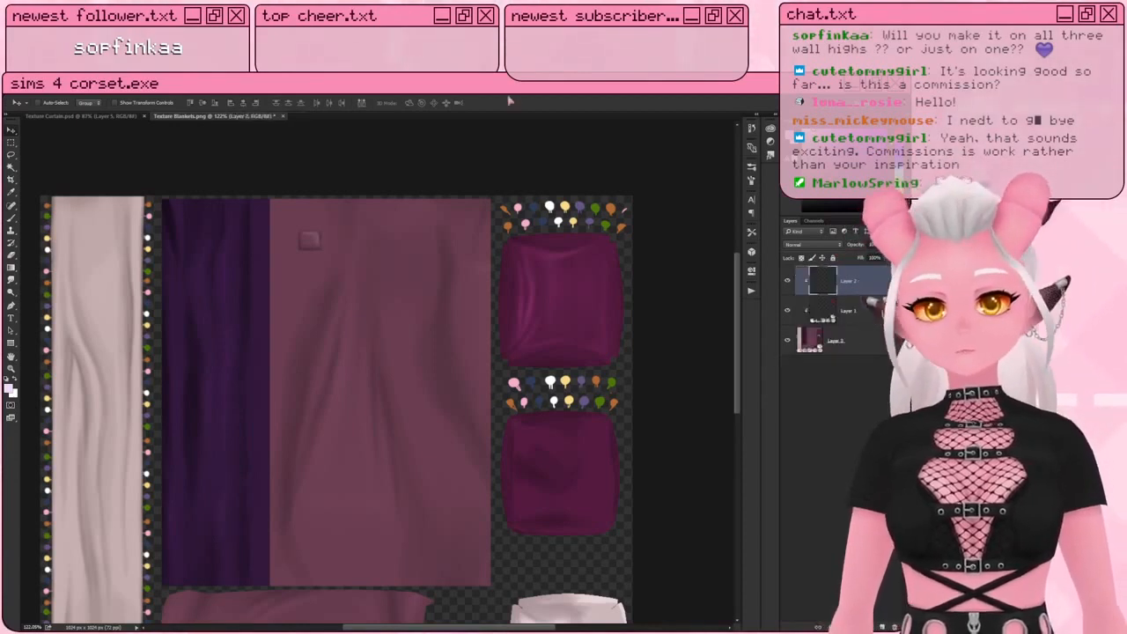
Step: Soften the square's highlight with a larger Smudge brush and darken its edges with a fine black brush
{"action": "scroll", "coordinate": [343, 187], "scroll_direction": "up", "scroll_amount": 7, "text": "alt"}
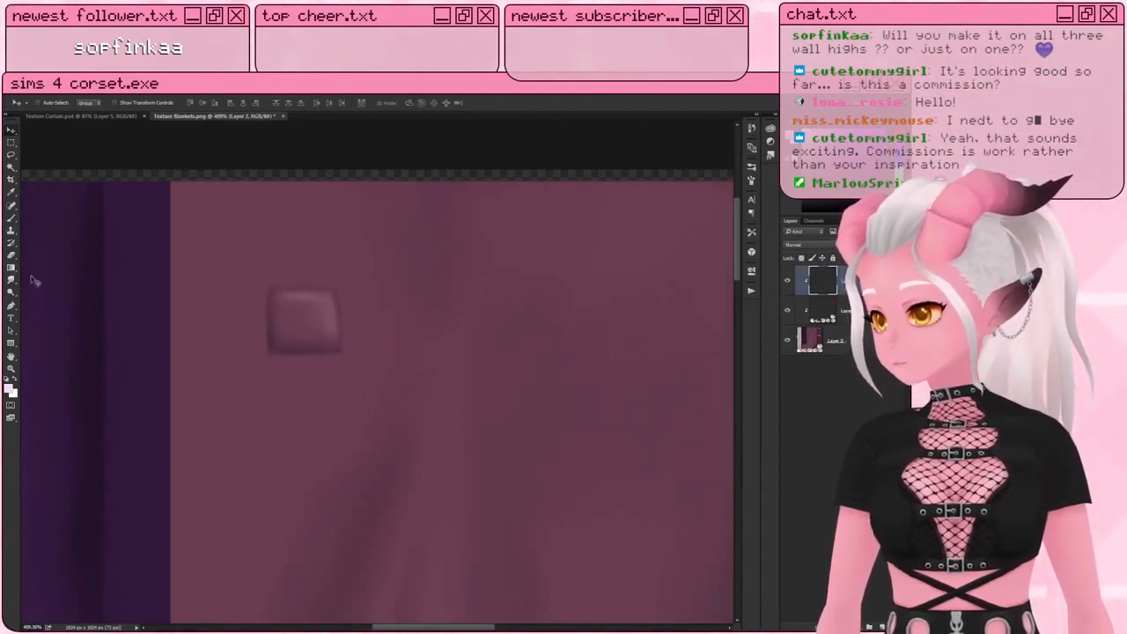
{"action": "key", "text": "r"}
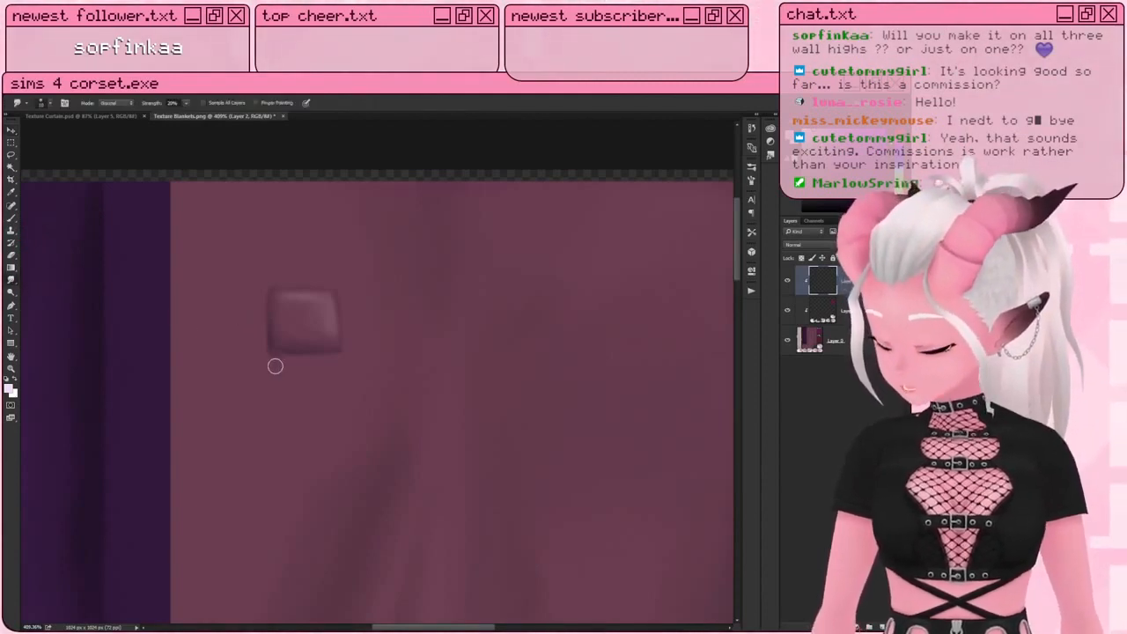
{"action": "key", "text": "bracketright"}
{"action": "key", "text": "bracketright"}
{"action": "key", "text": "bracketright"}
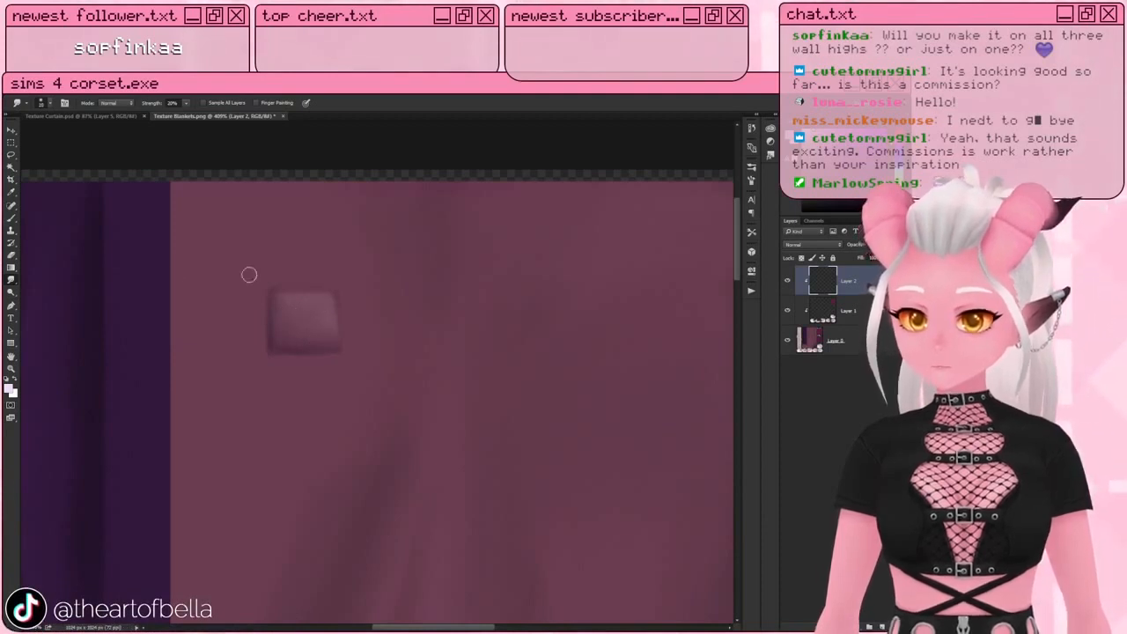
{"action": "left_click", "coordinate": [11, 218]}
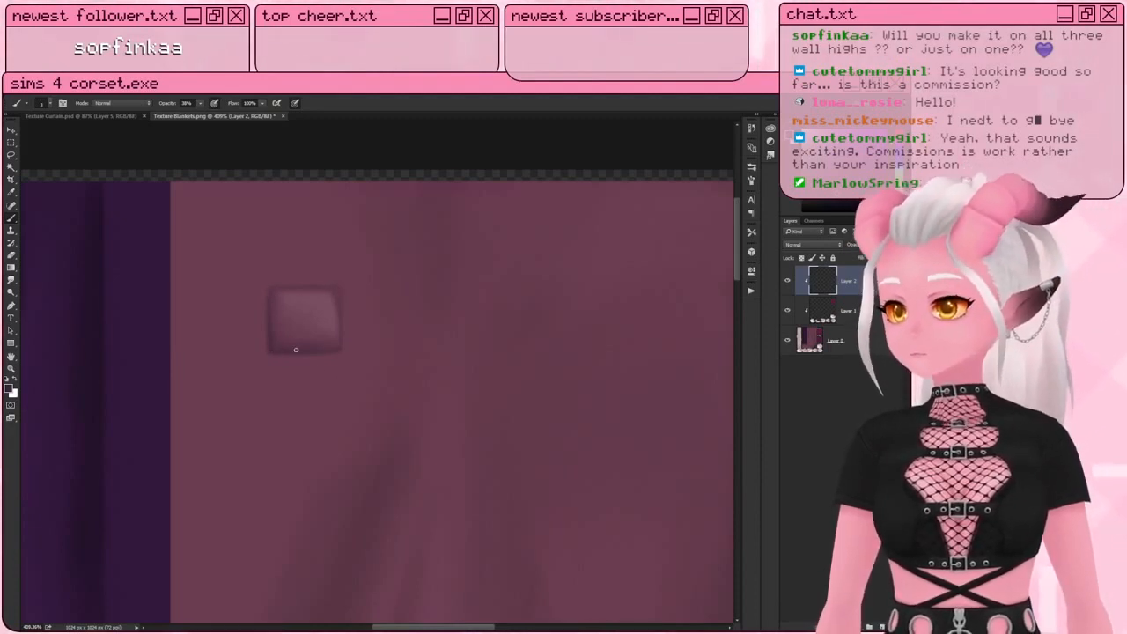
{"action": "scroll", "coordinate": [296, 350], "scroll_direction": "down", "scroll_amount": 5, "text": "alt"}
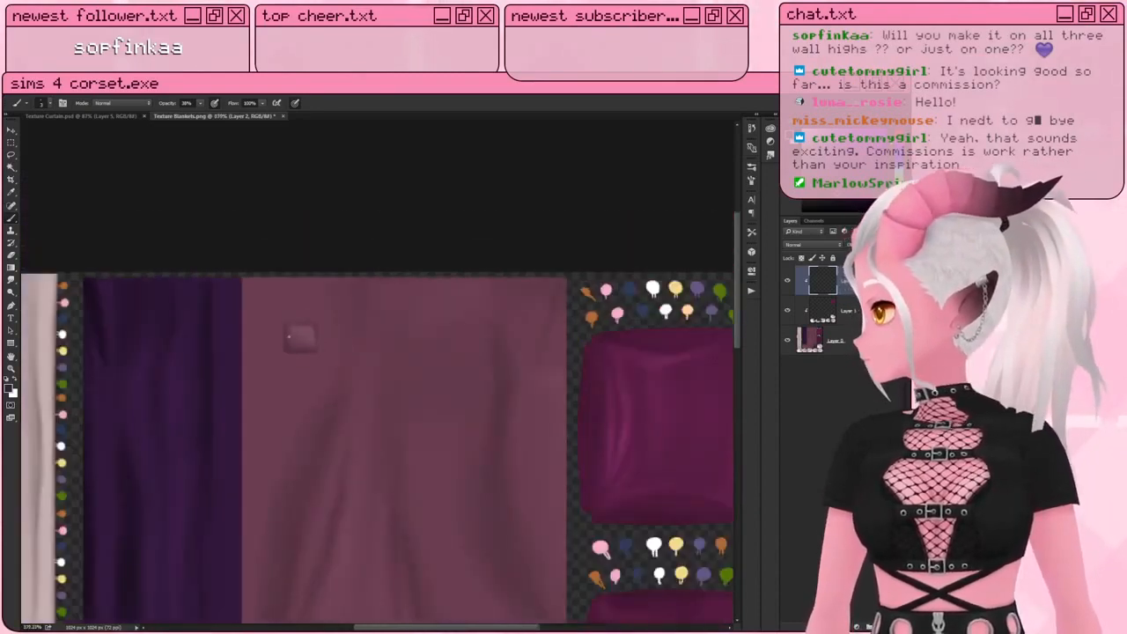
Step: Duplicate the shaded square twice to form a horizontal row of three adjoining squares on the mauve blanket
{"action": "scroll", "coordinate": [289, 336], "scroll_direction": "up", "scroll_amount": 3, "text": "alt"}
{"action": "left_click", "coordinate": [11, 130]}
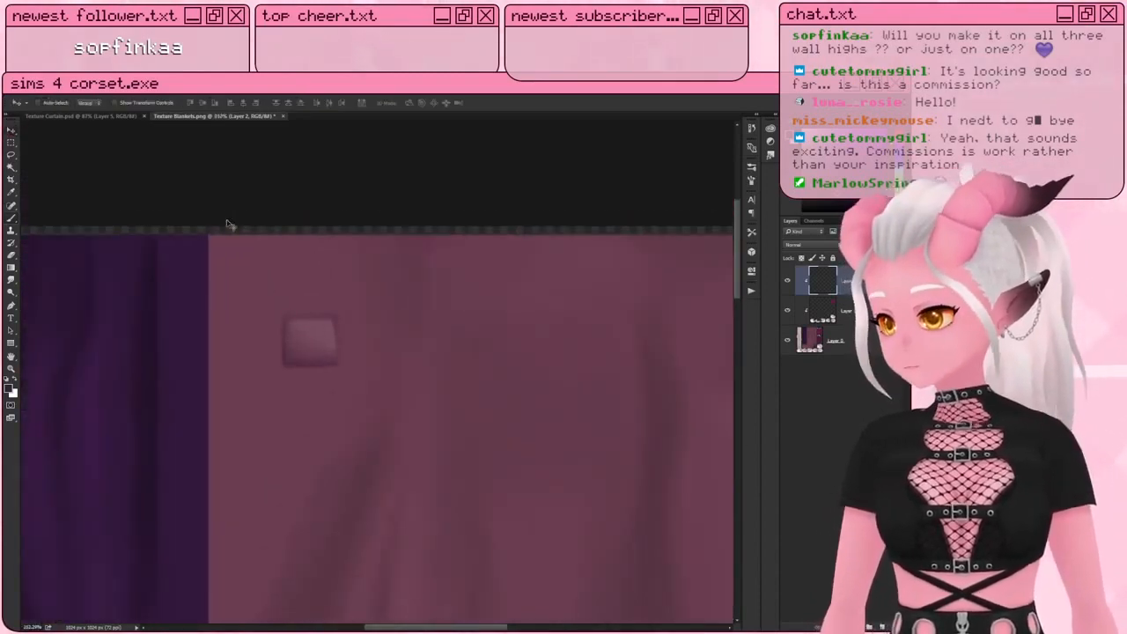
{"action": "left_click_drag", "start_coordinate": [308, 341], "coordinate": [368, 345], "text": "alt"}
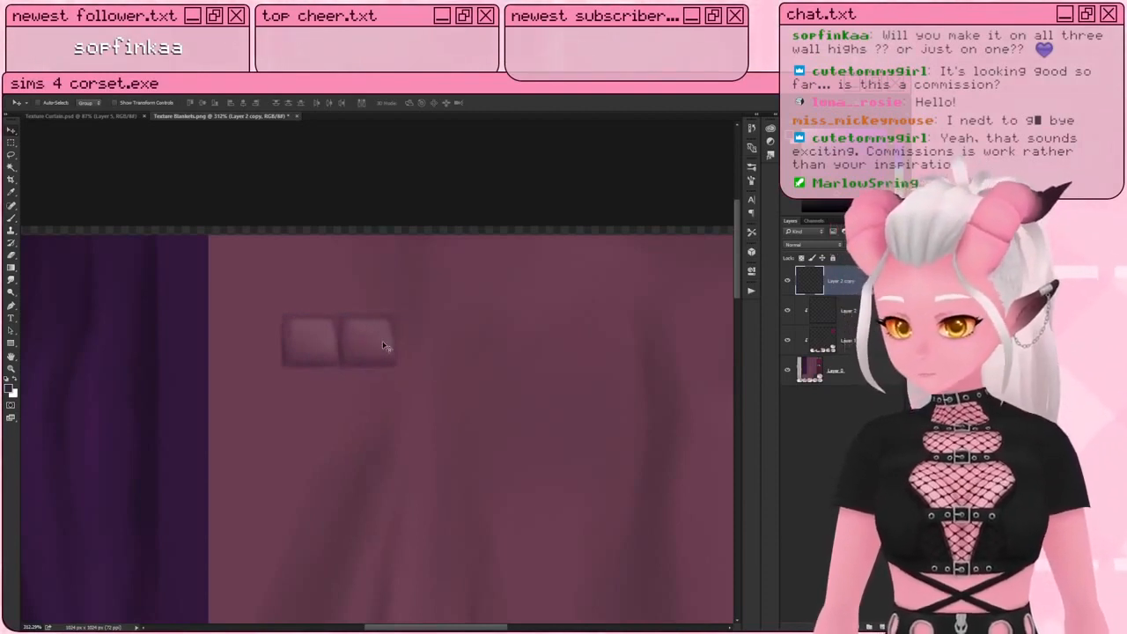
{"action": "left_click_drag", "start_coordinate": [379, 339], "coordinate": [426, 342], "text": "alt"}
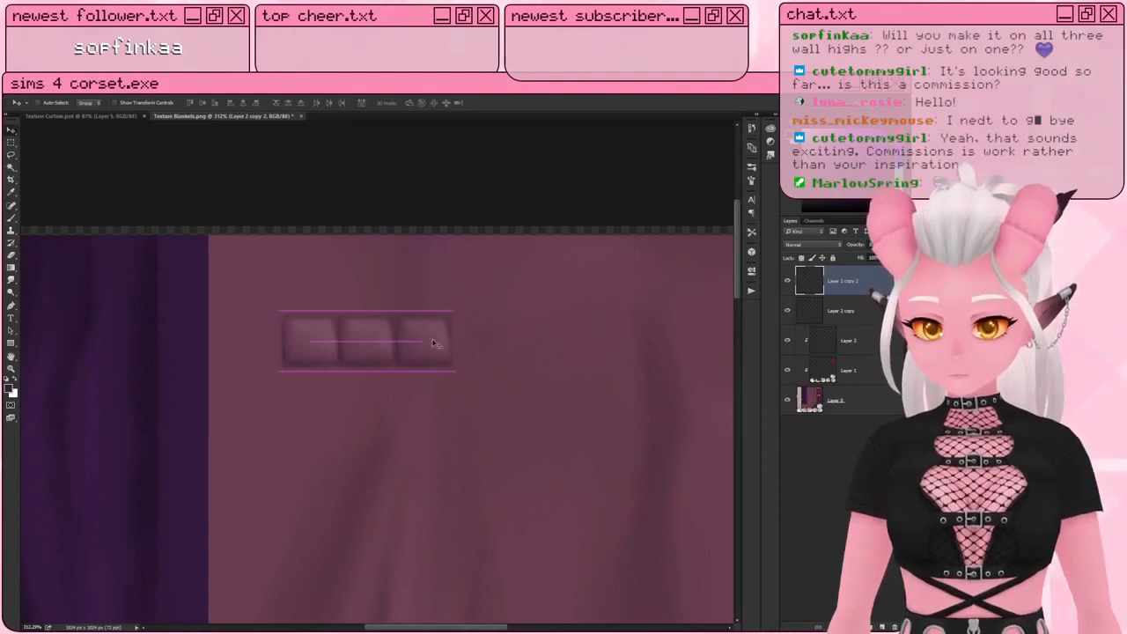
Step: Release the original square's layer from its clipping mask and merge the three square layers into one
{"action": "left_click", "coordinate": [853, 339]}
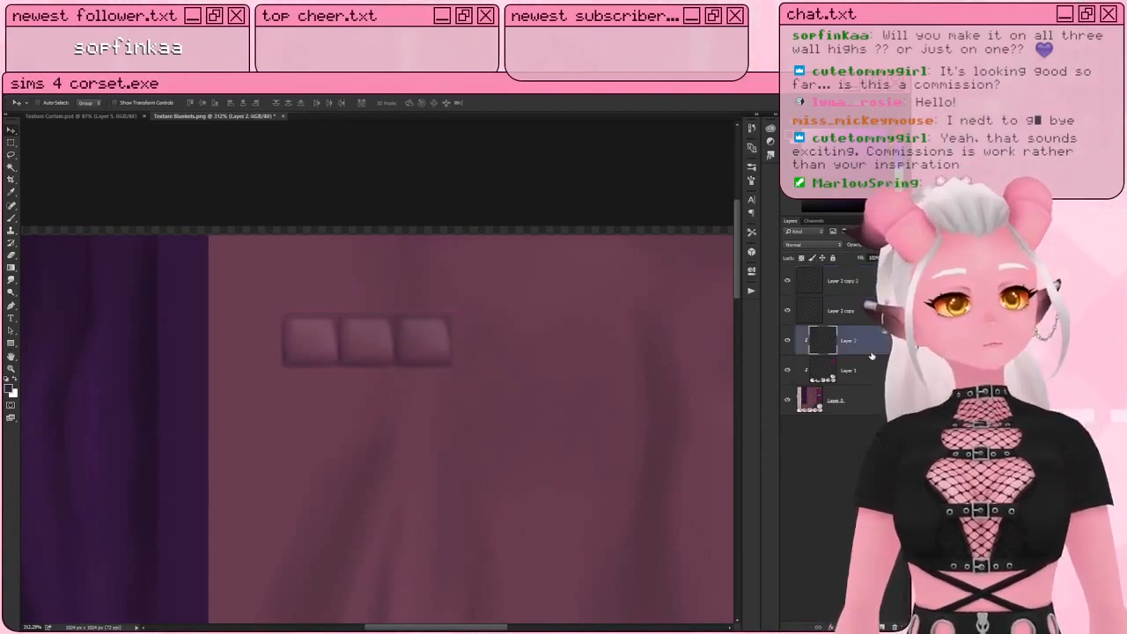
{"action": "left_click", "coordinate": [877, 351], "text": "alt"}
{"action": "left_click", "coordinate": [856, 282]}
{"action": "left_click", "coordinate": [856, 340], "text": "shift"}
{"action": "right_click", "coordinate": [856, 339]}
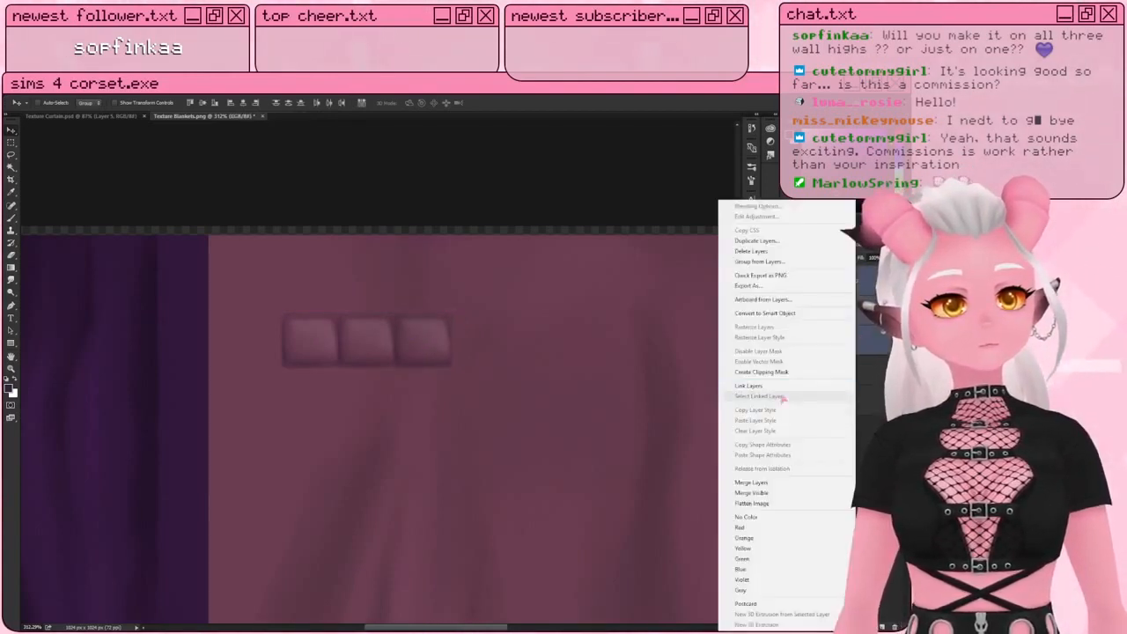
{"action": "left_click", "coordinate": [752, 483]}
Step: Duplicate the three-square row directly beside itself and merge both rows into one strip of six squares
{"action": "scroll", "coordinate": [473, 384], "scroll_direction": "down", "scroll_amount": 5, "text": "alt"}
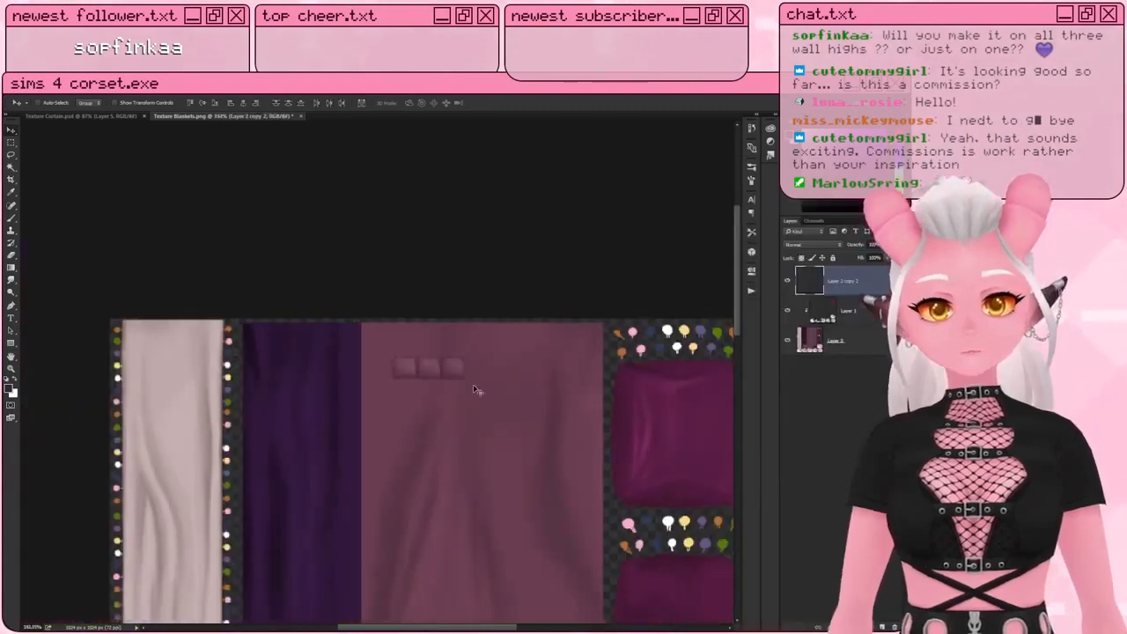
{"action": "scroll", "coordinate": [381, 377], "scroll_direction": "up", "scroll_amount": 4, "text": "alt"}
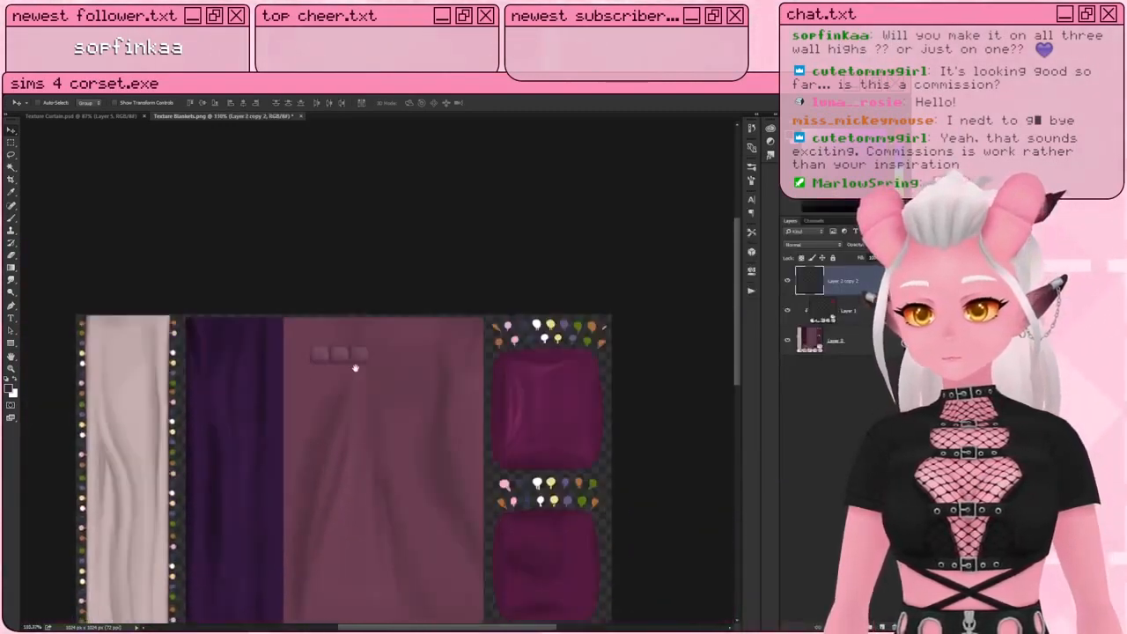
{"action": "scroll", "coordinate": [357, 365], "scroll_direction": "up", "scroll_amount": 2, "text": "alt"}
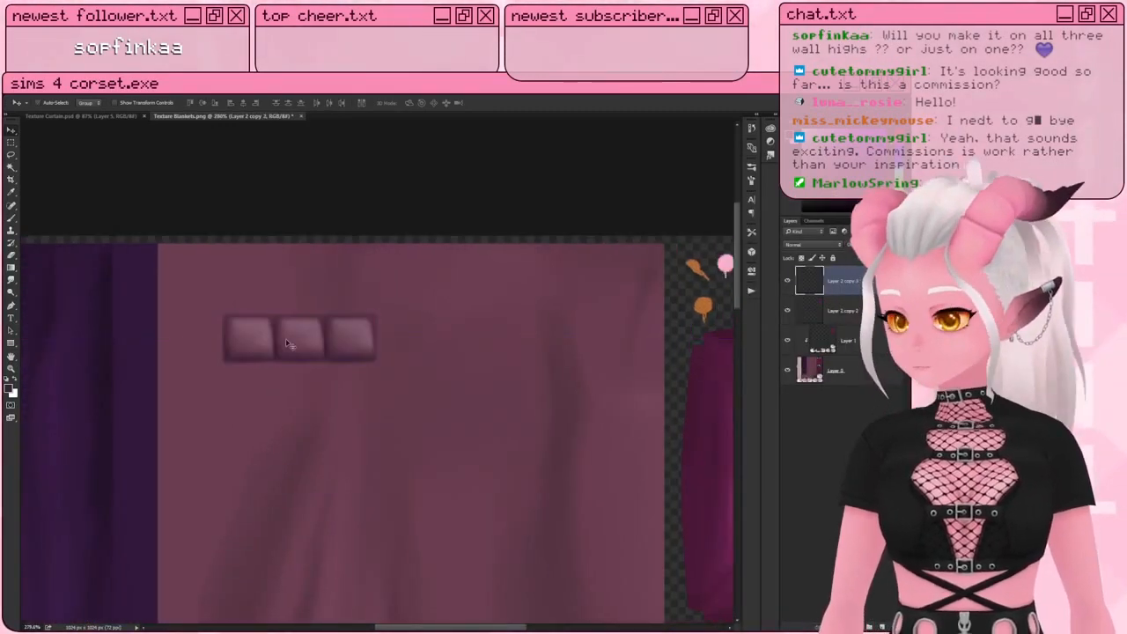
{"action": "left_click_drag", "start_coordinate": [283, 343], "coordinate": [425, 350], "text": "alt"}
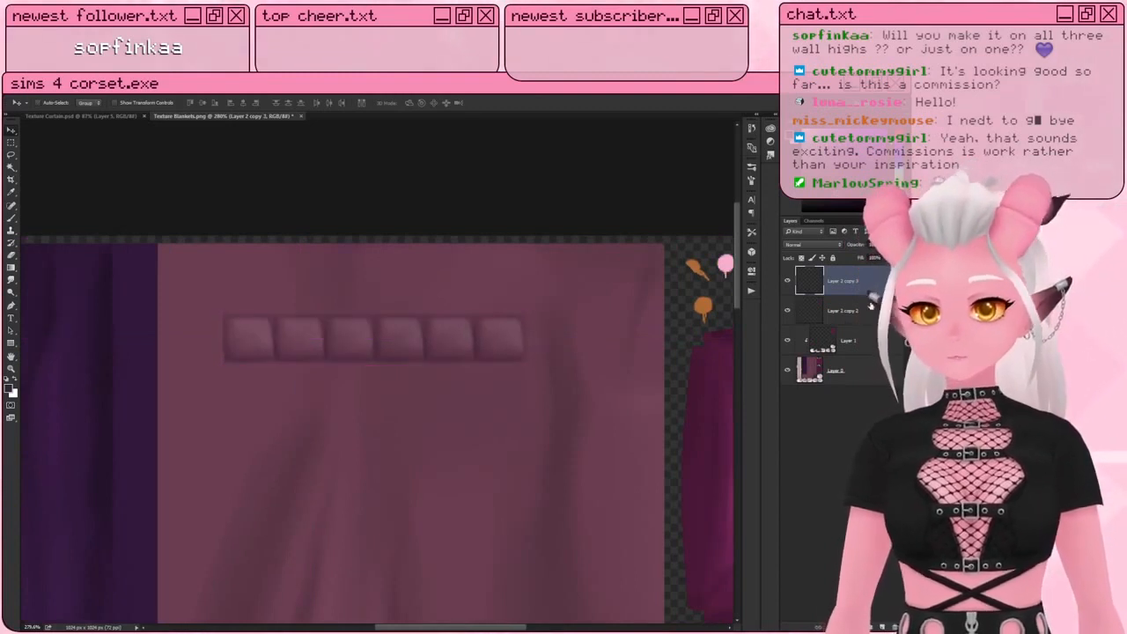
{"action": "right_click", "coordinate": [850, 282]}
{"action": "key", "text": "Escape"}
Step: Try the Overlay blend mode on the six-square strip and undo the change
{"action": "left_click", "coordinate": [813, 246]}
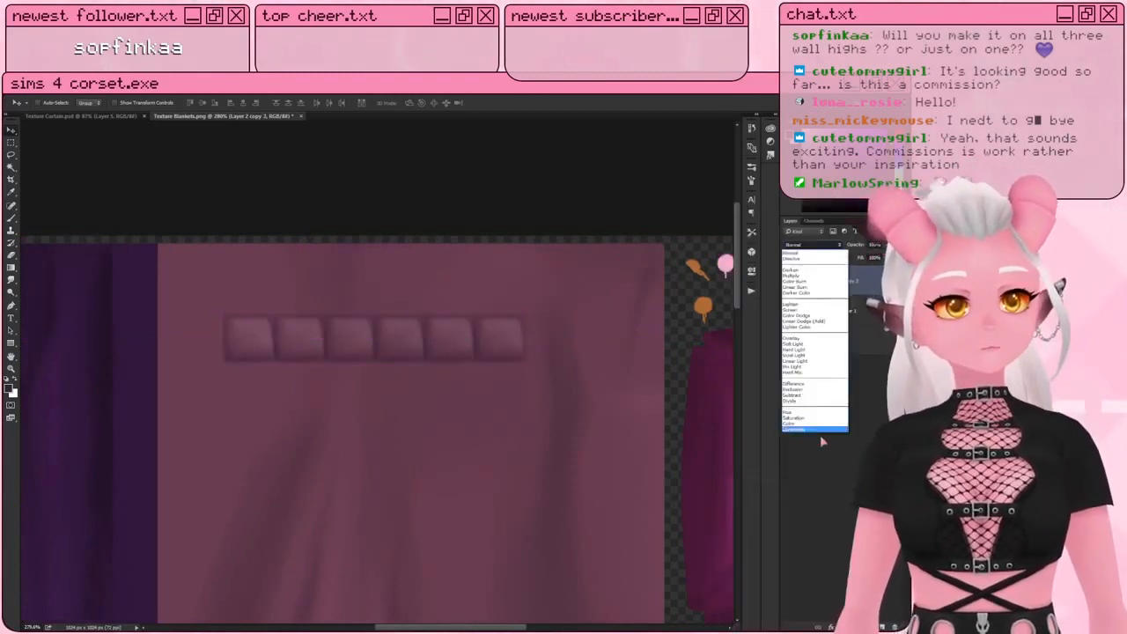
{"action": "left_click", "coordinate": [794, 338]}
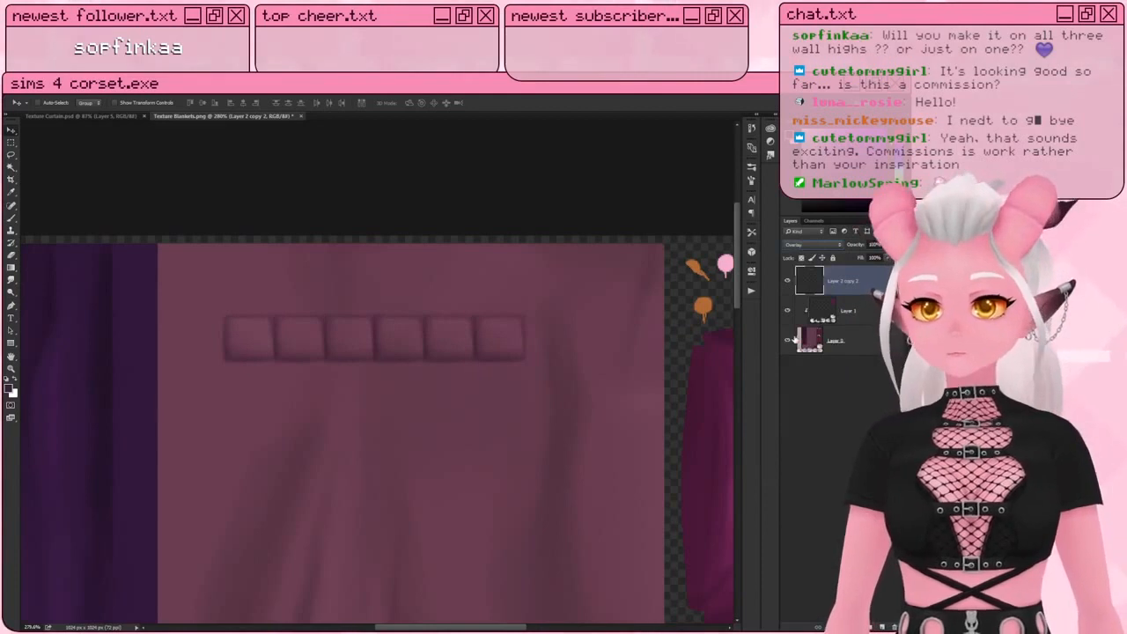
{"action": "key", "text": "ctrl"}
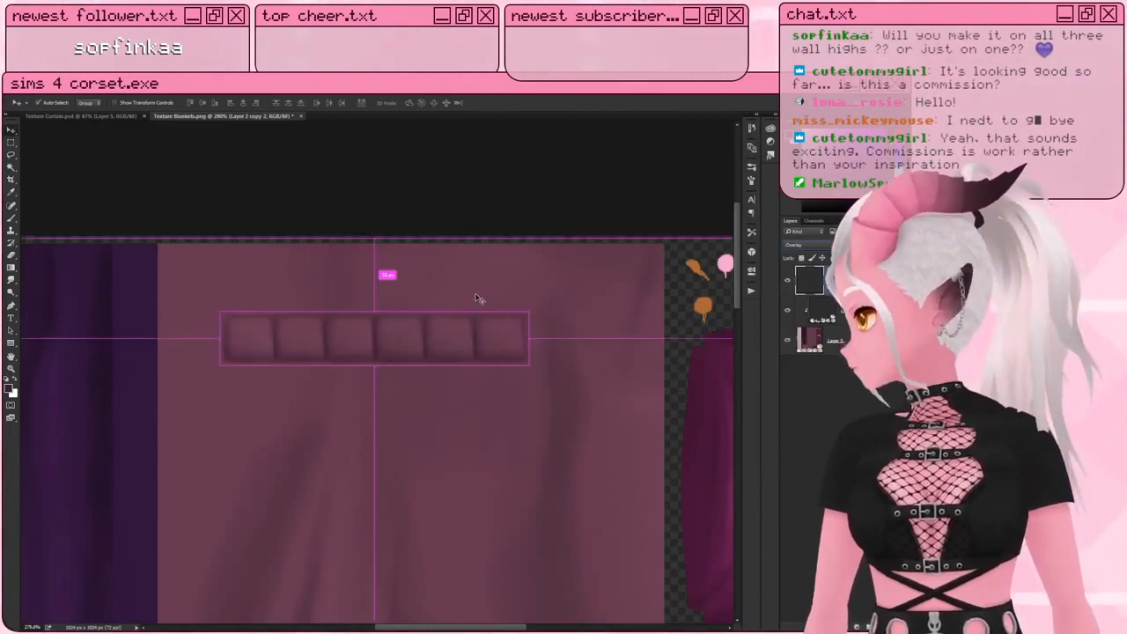
{"action": "key", "text": "ctrl+z"}
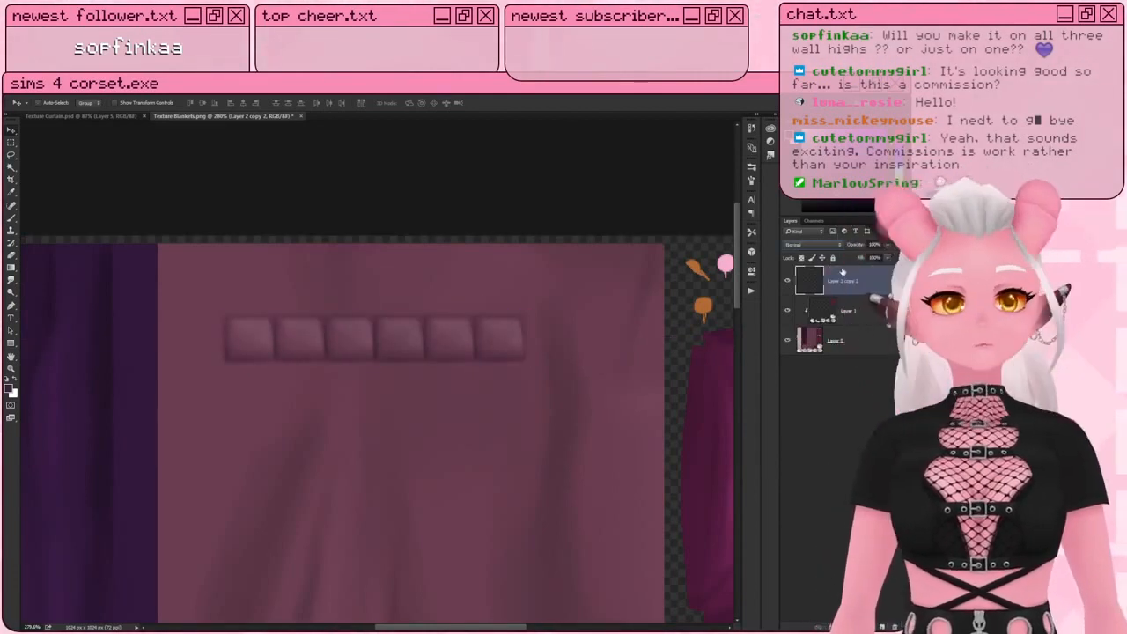
Step: Rotate the six-square strip by -90° and place it vertically in the upper-left corner of the mauve blanket
{"action": "left_click_drag", "start_coordinate": [413, 394], "coordinate": [347, 325]}
{"action": "scroll", "coordinate": [414, 393], "scroll_direction": "down", "scroll_amount": 5, "text": "alt"}
{"action": "scroll", "coordinate": [347, 325], "scroll_direction": "up", "scroll_amount": 3, "text": "alt"}
{"action": "key", "text": "ctrl+t"}
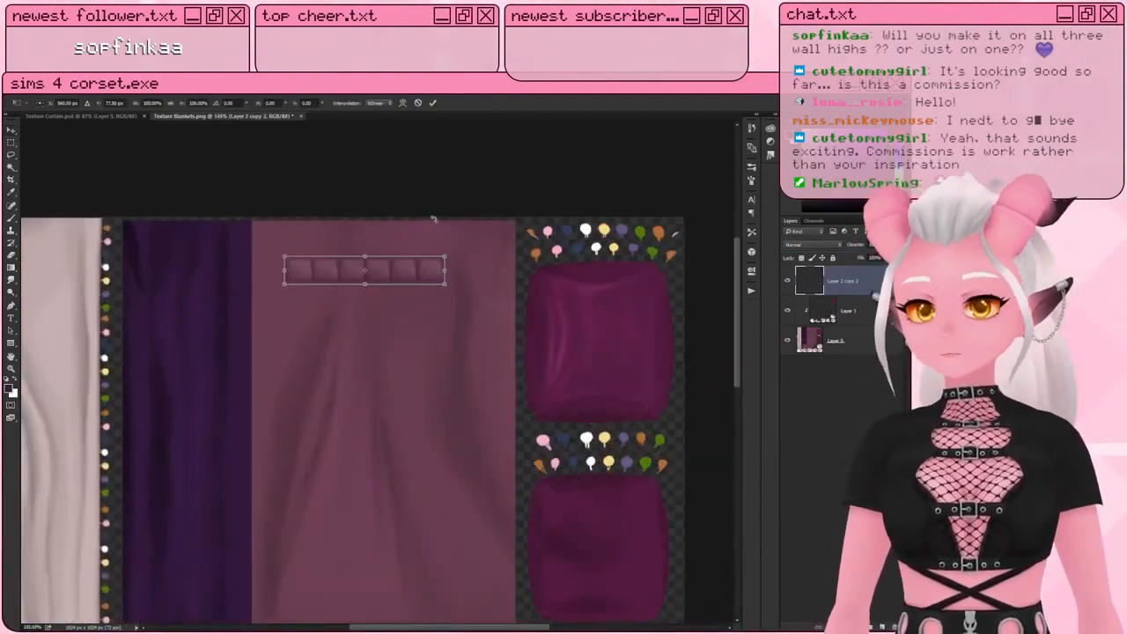
{"action": "left_click_drag", "start_coordinate": [436, 220], "coordinate": [319, 203], "text": "shift"}
{"action": "left_click_drag", "start_coordinate": [363, 257], "coordinate": [266, 283]}
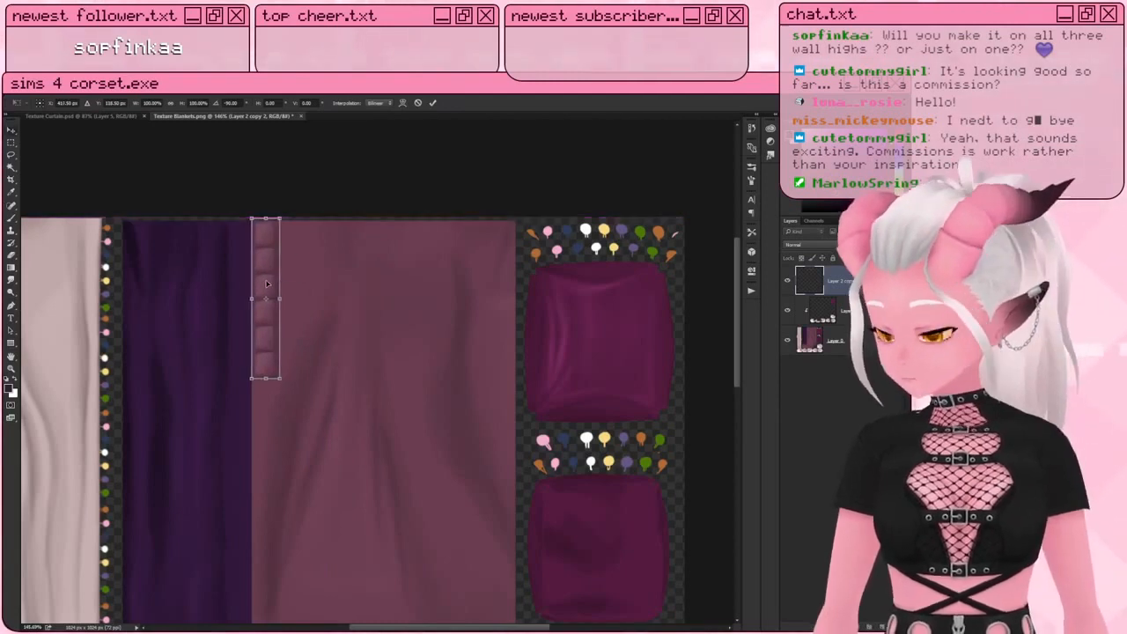
{"action": "key", "text": "Return"}
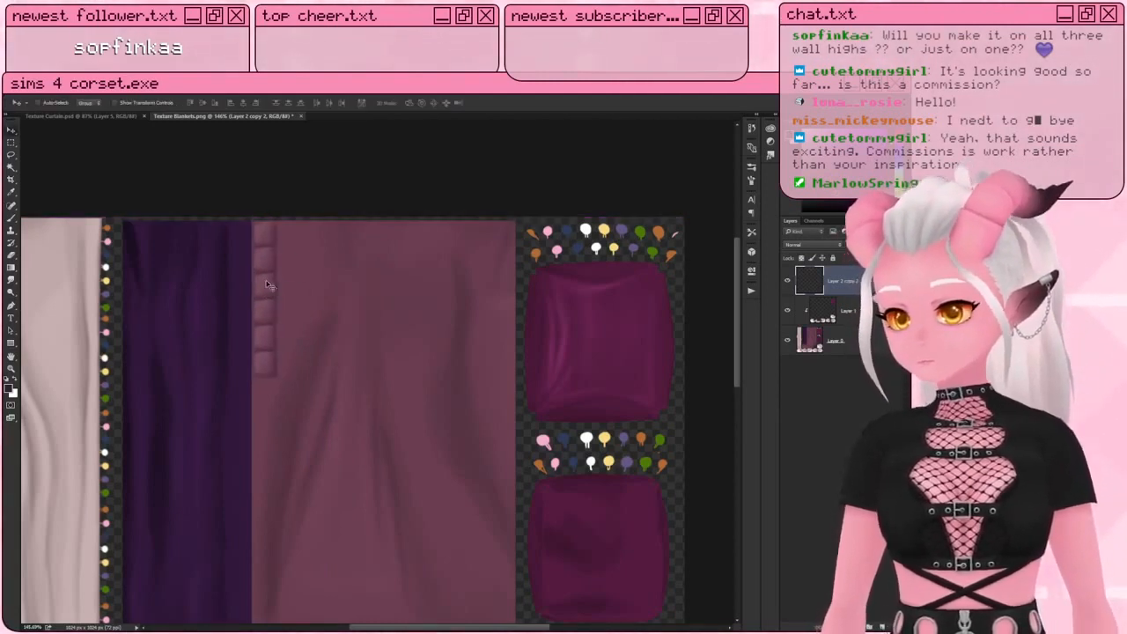
Step: Duplicate the vertical strip down the blanket's left edge to cover its full height, and merge the strips into one column
{"action": "key", "text": "ctrl+j"}
{"action": "left_click_drag", "start_coordinate": [314, 274], "coordinate": [285, 474]}
{"action": "key", "text": "ctrl+j"}
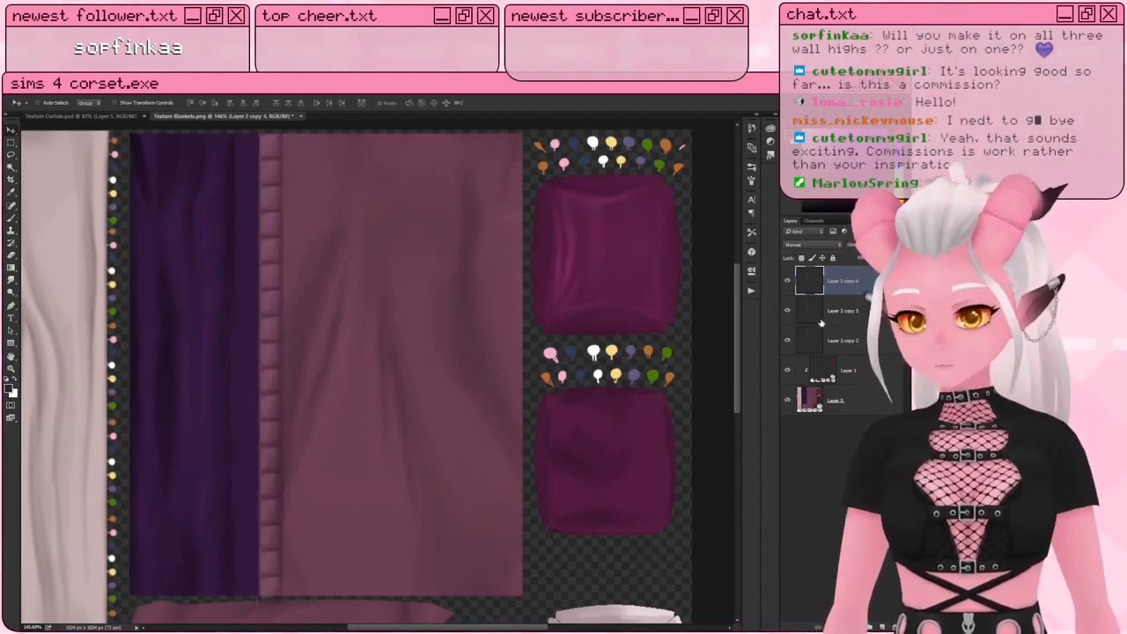
{"action": "left_click", "coordinate": [846, 340], "text": "shift"}
{"action": "right_click", "coordinate": [847, 340]}
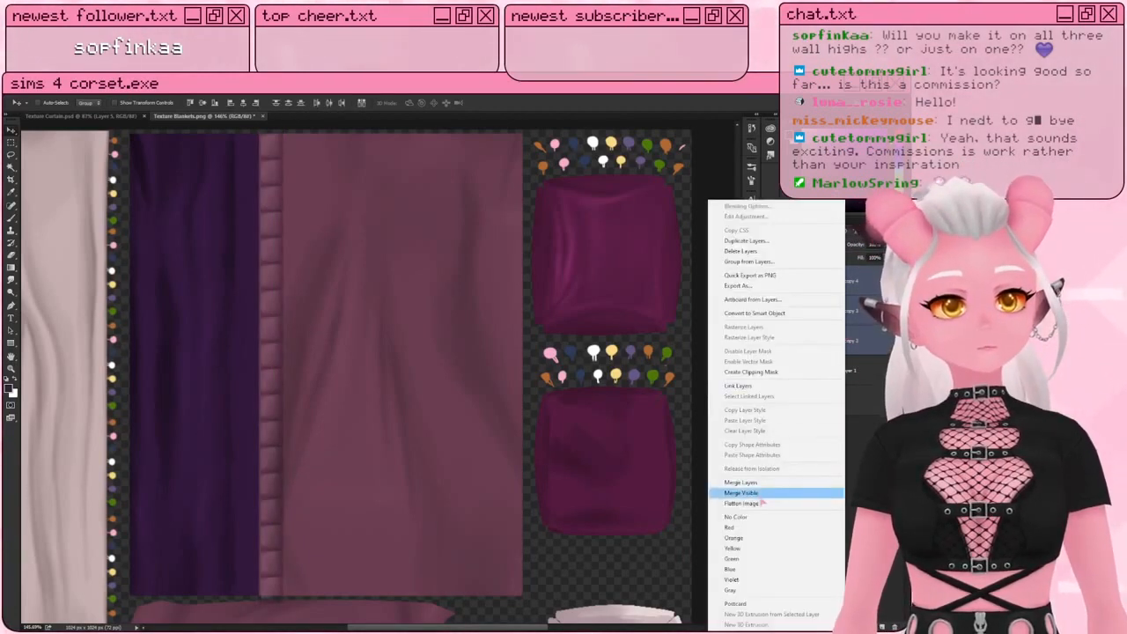
{"action": "left_click", "coordinate": [757, 483]}
Step: Scale the merged column of squares down slightly so that it ends at the blanket's lower edge
{"action": "key", "text": "ctrl+t"}
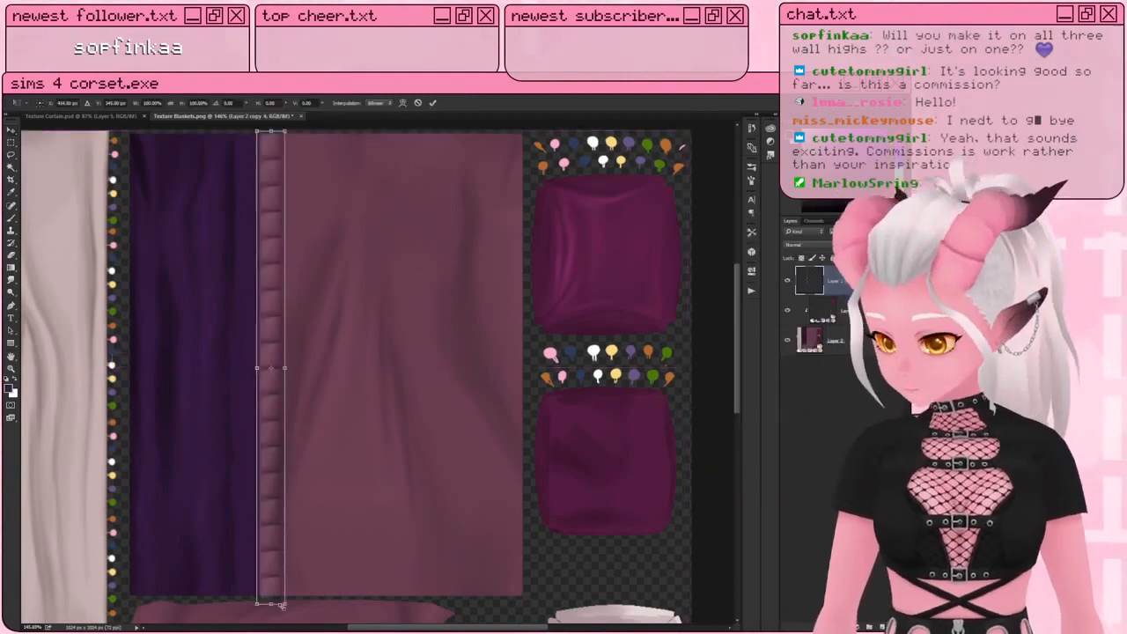
{"action": "left_click_drag", "start_coordinate": [283, 601], "coordinate": [281, 596]}
{"action": "key", "text": "Return"}
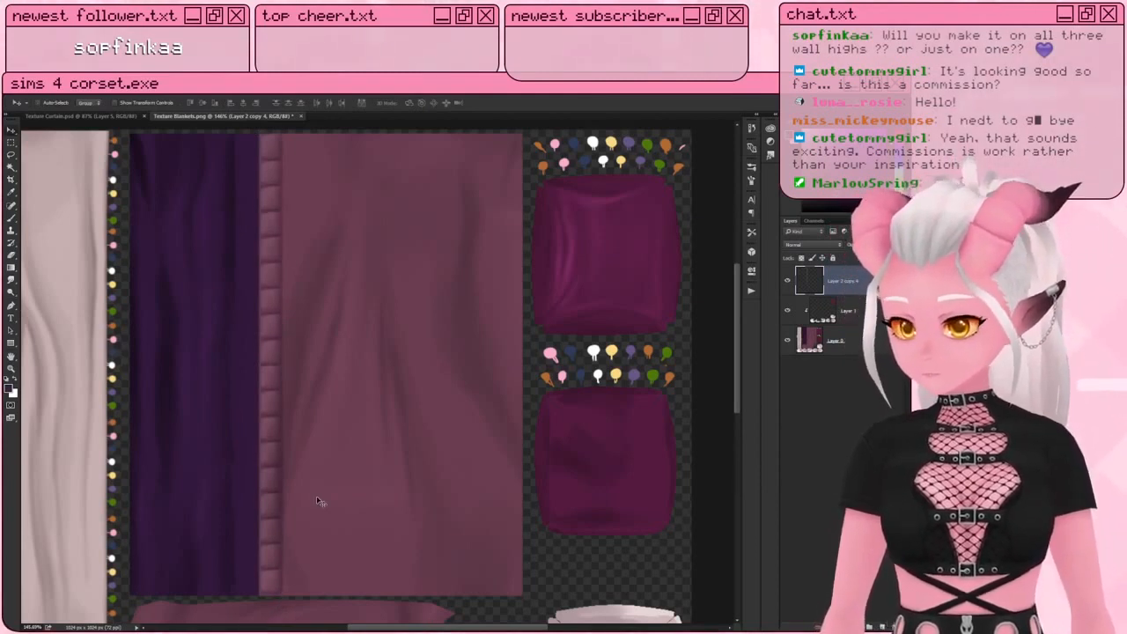
Step: Duplicate the column into six adjoining columns, and copy all six across the remaining width of the blanket
{"action": "left_click_drag", "start_coordinate": [318, 501], "coordinate": [296, 395], "text": "alt"}
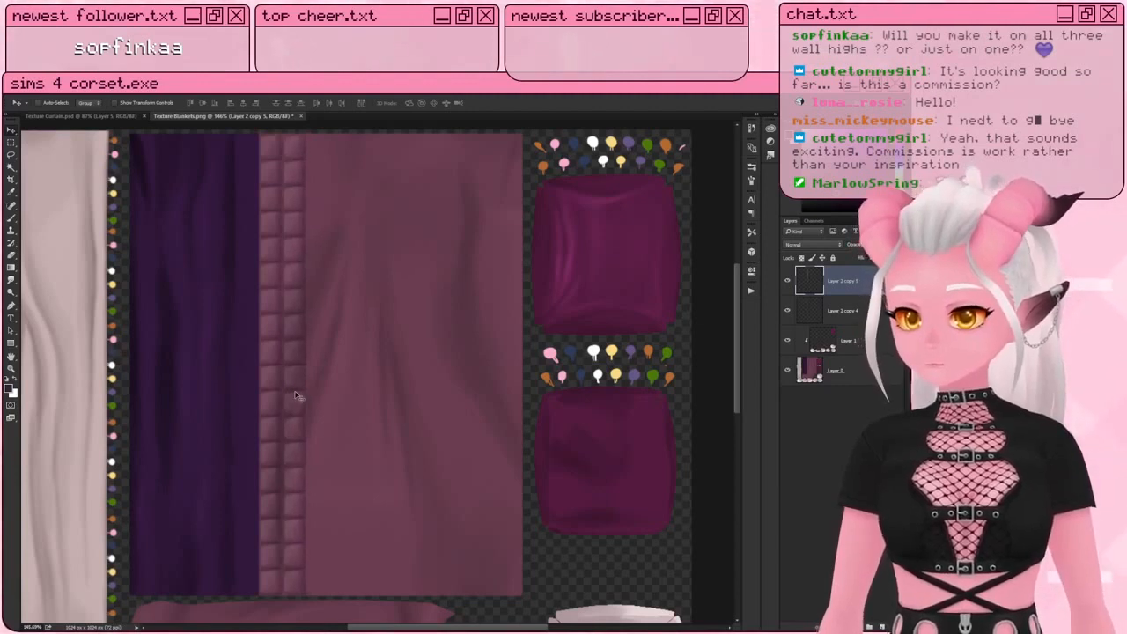
{"action": "left_click_drag", "start_coordinate": [296, 395], "coordinate": [385, 382], "text": "alt"}
{"action": "left_click", "coordinate": [855, 345], "text": "shift"}
{"action": "left_click", "coordinate": [851, 430], "text": "shift"}
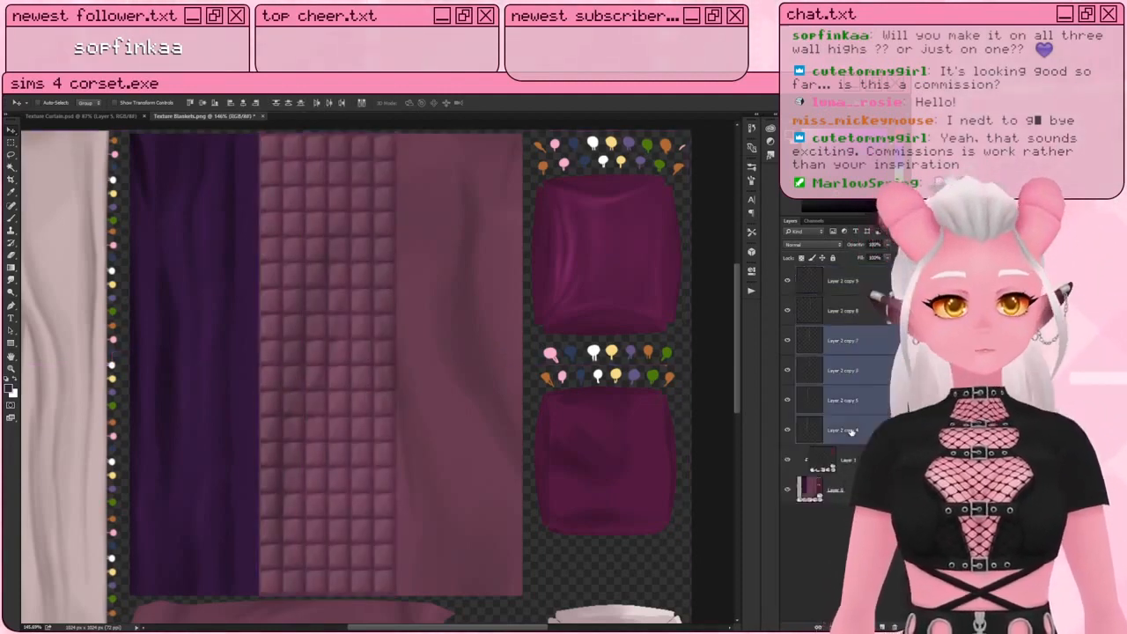
{"action": "left_click", "coordinate": [884, 269]}
{"action": "left_click", "coordinate": [843, 430], "text": "shift"}
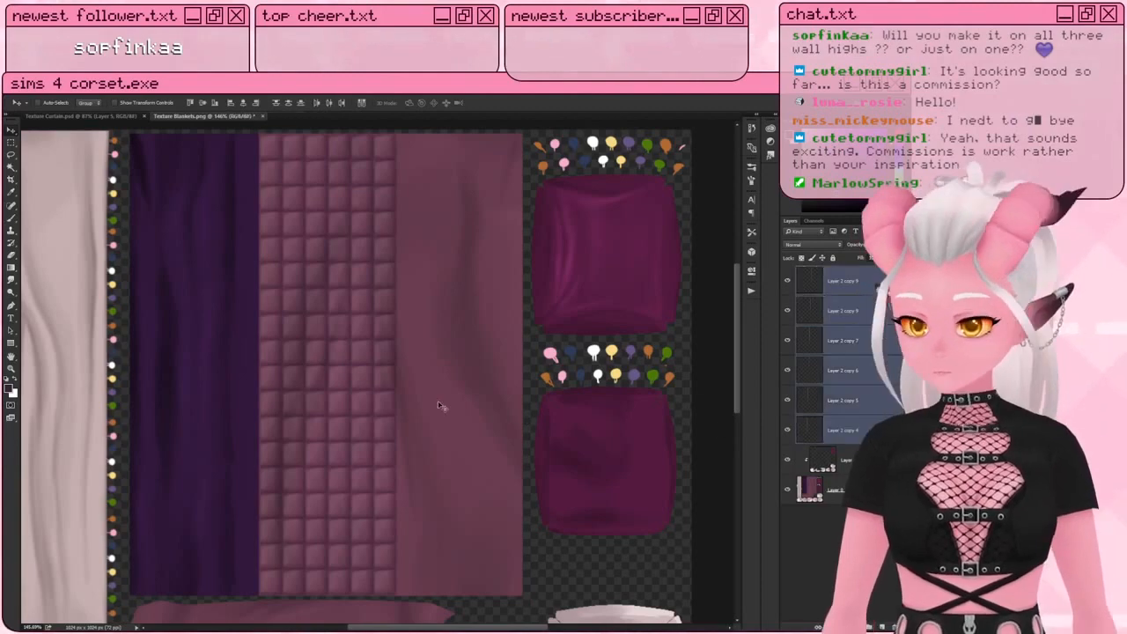
{"action": "left_click_drag", "start_coordinate": [332, 404], "coordinate": [467, 404], "text": "alt"}
Step: Merge all the column layers into a single quilted grid layer
{"action": "left_click", "coordinate": [837, 291]}
{"action": "scroll", "coordinate": [848, 486], "scroll_direction": "down", "scroll_amount": 2}
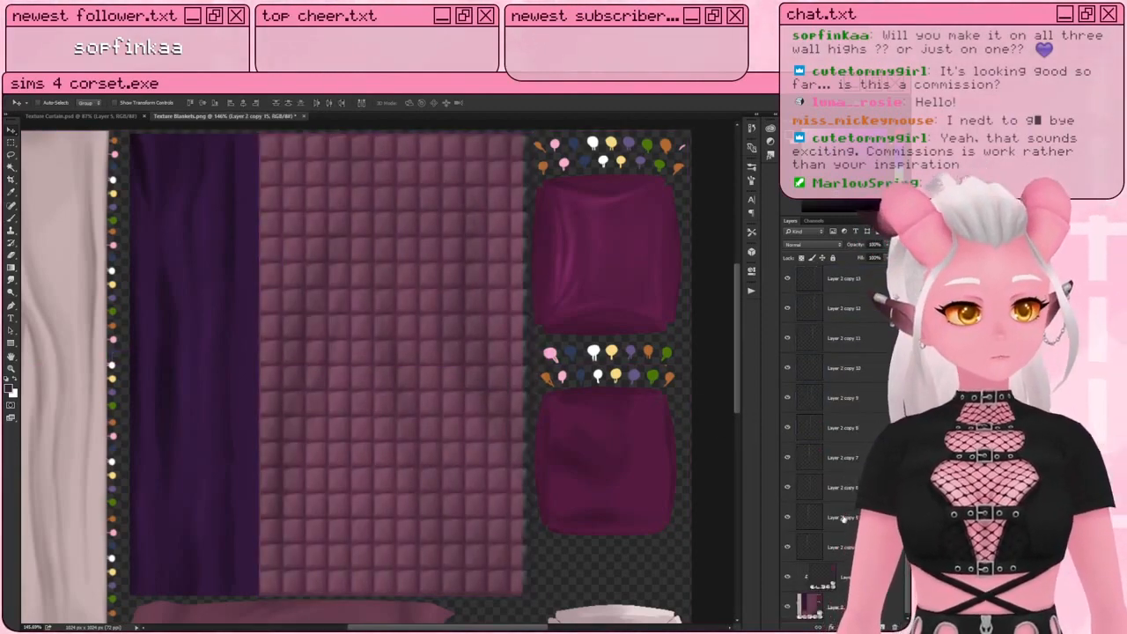
{"action": "right_click", "coordinate": [839, 558]}
{"action": "left_click", "coordinate": [814, 396]}
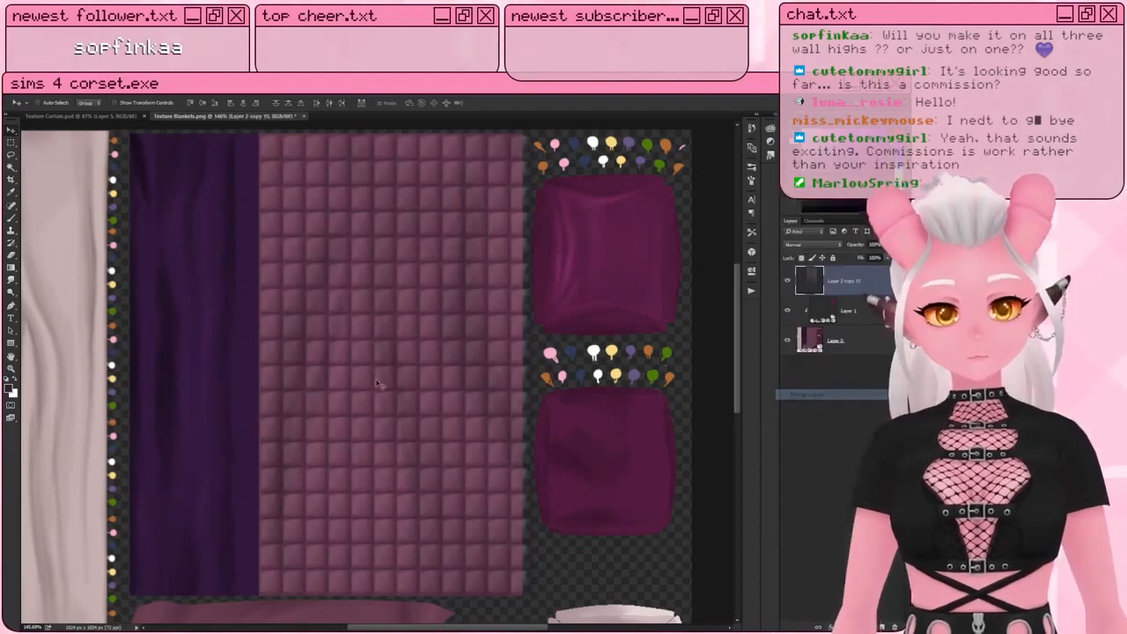
Step: Narrow the quilted grid with Free Transform so that its right side lines up with the blanket's edge
{"action": "scroll", "coordinate": [371, 380], "scroll_direction": "down", "scroll_amount": 3, "text": "alt"}
{"action": "scroll", "coordinate": [371, 381], "scroll_direction": "down", "scroll_amount": 2, "text": "alt"}
{"action": "scroll", "coordinate": [397, 352], "scroll_direction": "up", "scroll_amount": 8, "text": "alt"}
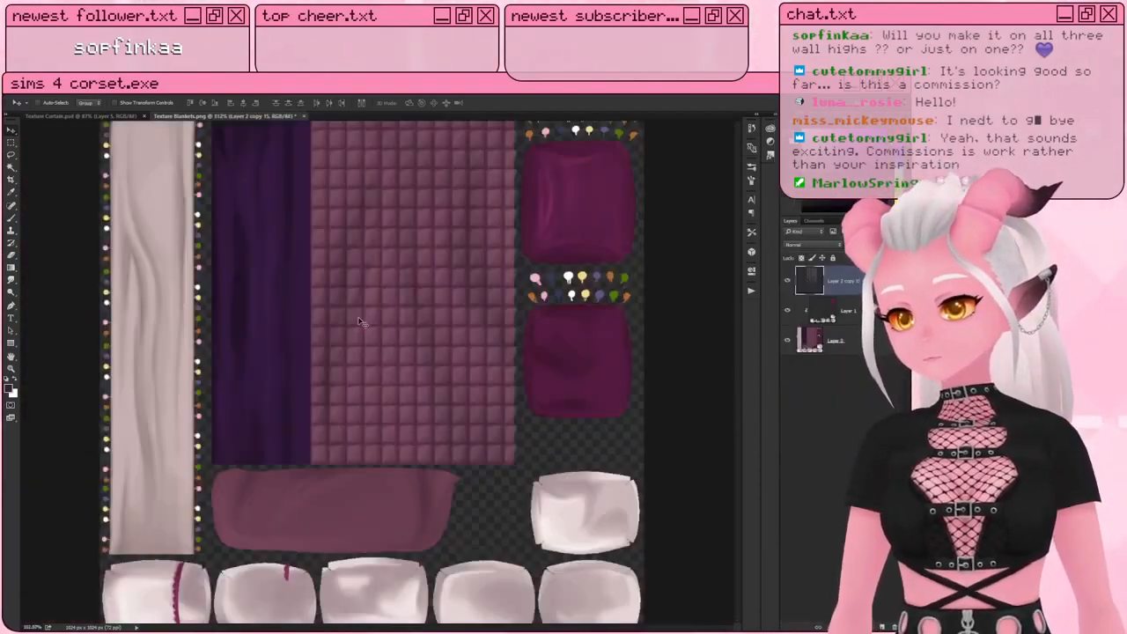
{"action": "key", "text": "ctrl+t"}
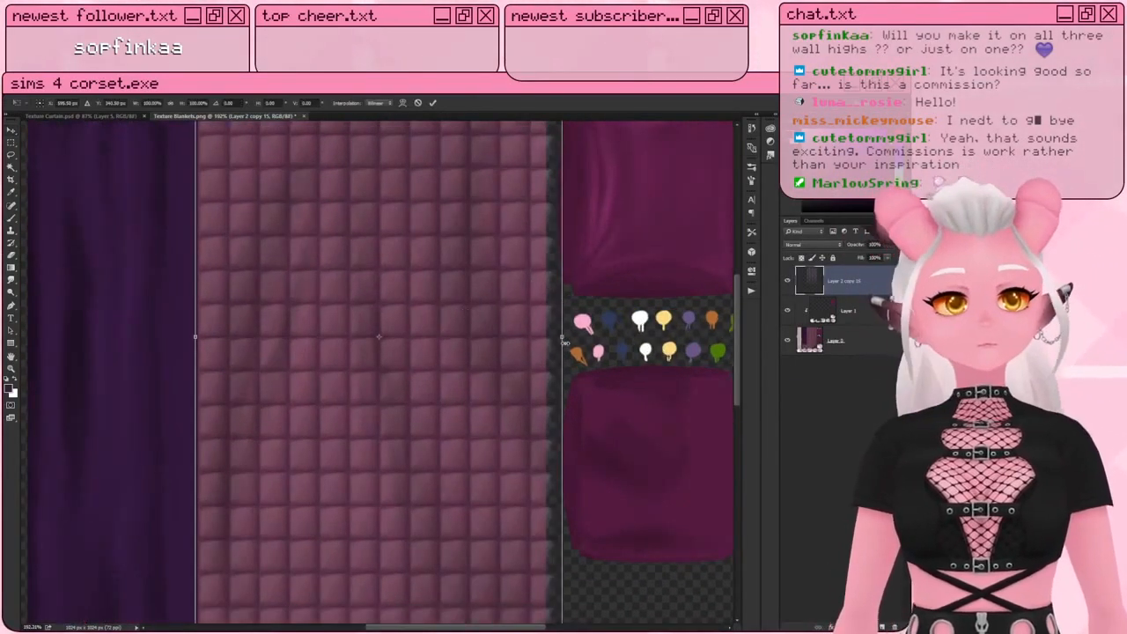
{"action": "left_click_drag", "start_coordinate": [563, 336], "coordinate": [547, 337]}
{"action": "key", "text": "Return"}
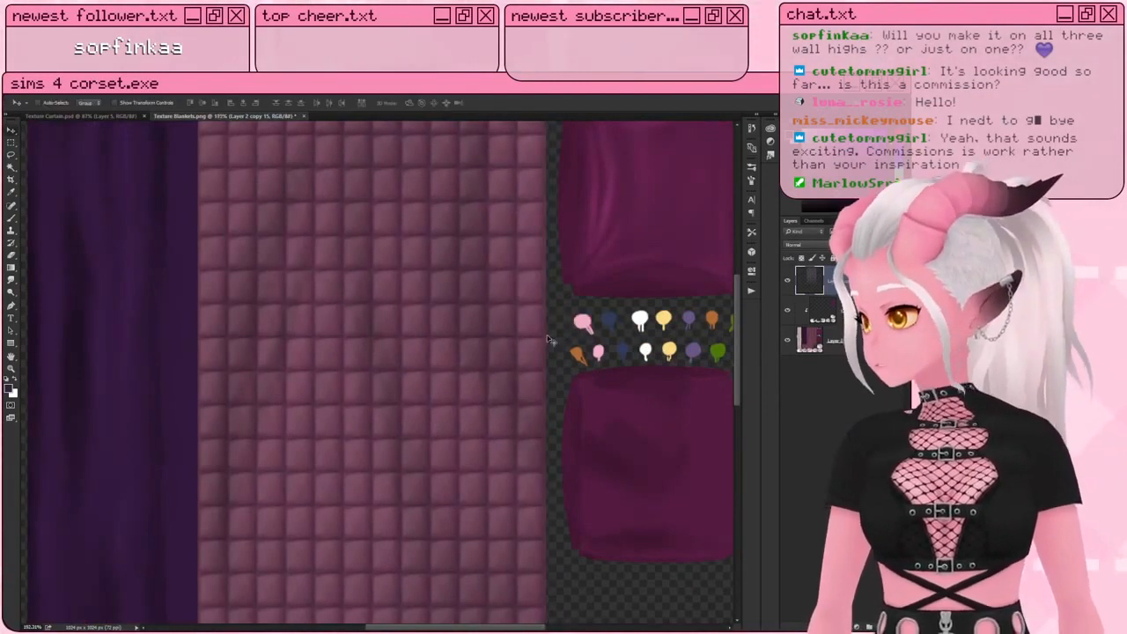
Step: Set the quilted grid layer's blend mode to Overlay and lower its opacity
{"action": "key", "text": "ctrl+0"}
{"action": "left_click", "coordinate": [806, 244]}
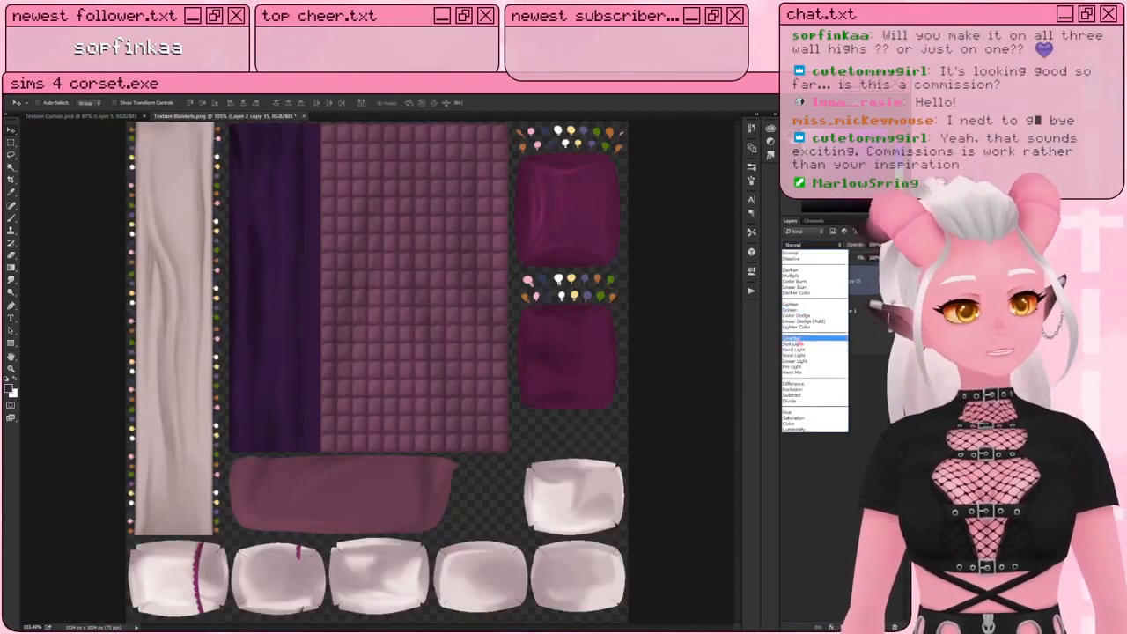
{"action": "left_click", "coordinate": [797, 338]}
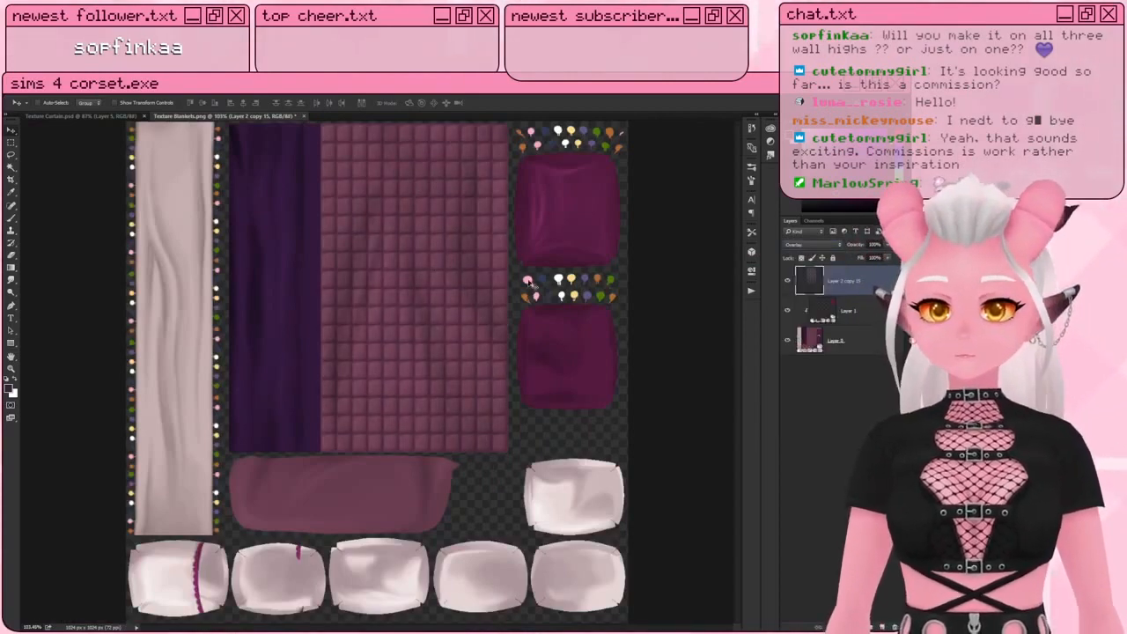
{"action": "scroll", "coordinate": [528, 282], "scroll_direction": "up", "scroll_amount": 2, "text": "alt"}
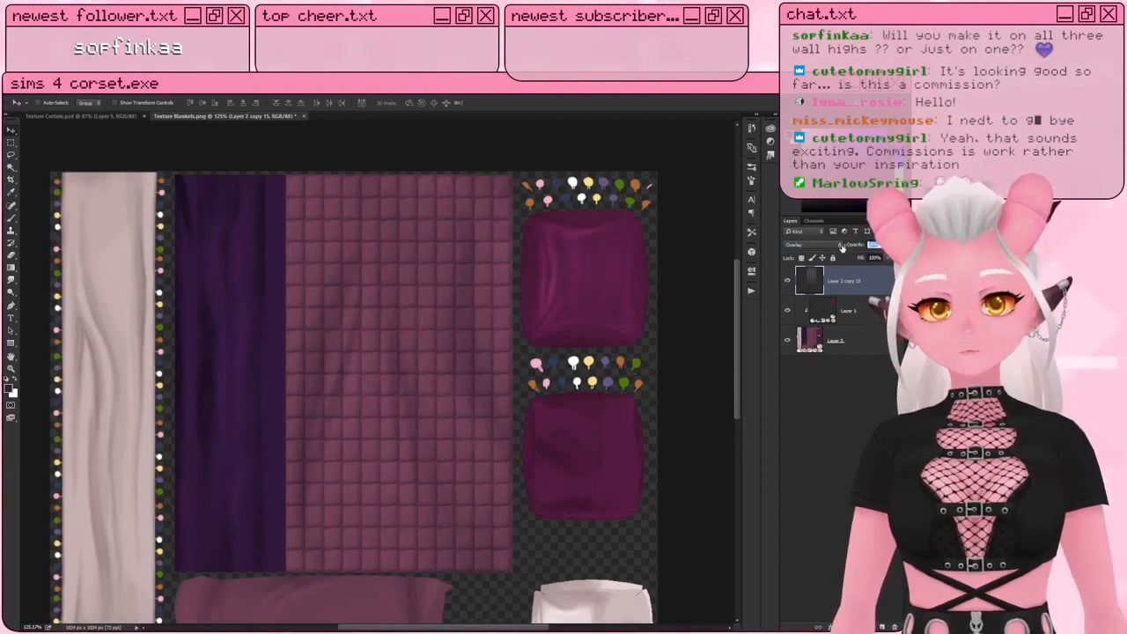
Step: Try the Normal, Screen and Overlay blend modes on the quilted grid layer, and set it to Soft Light
{"action": "left_click", "coordinate": [841, 246]}
{"action": "left_click", "coordinate": [829, 256]}
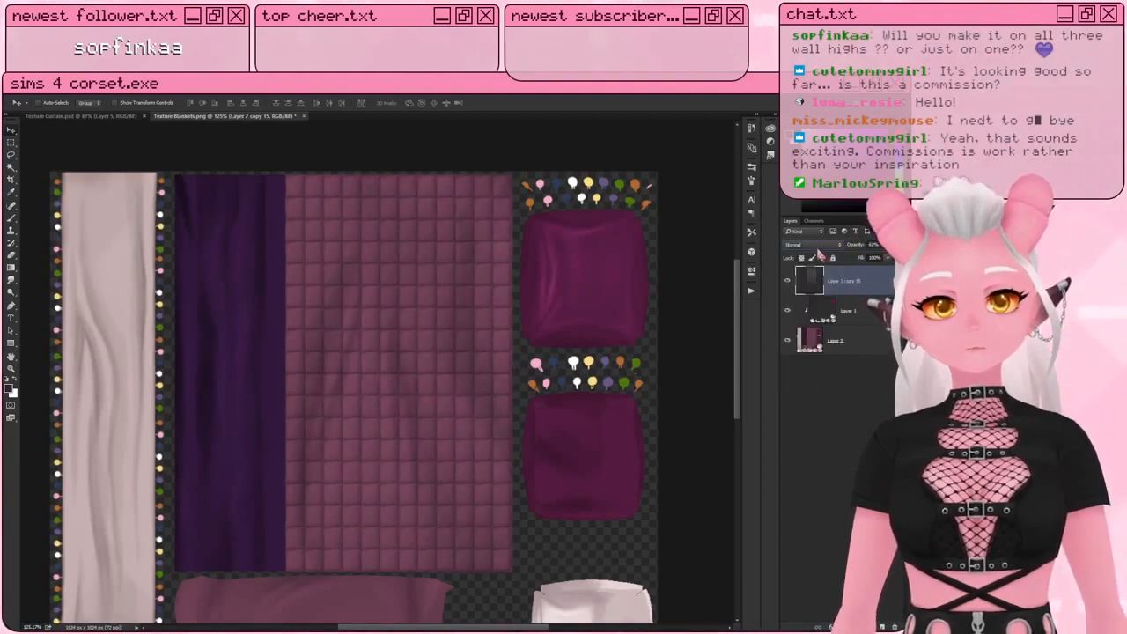
{"action": "left_click", "coordinate": [817, 245]}
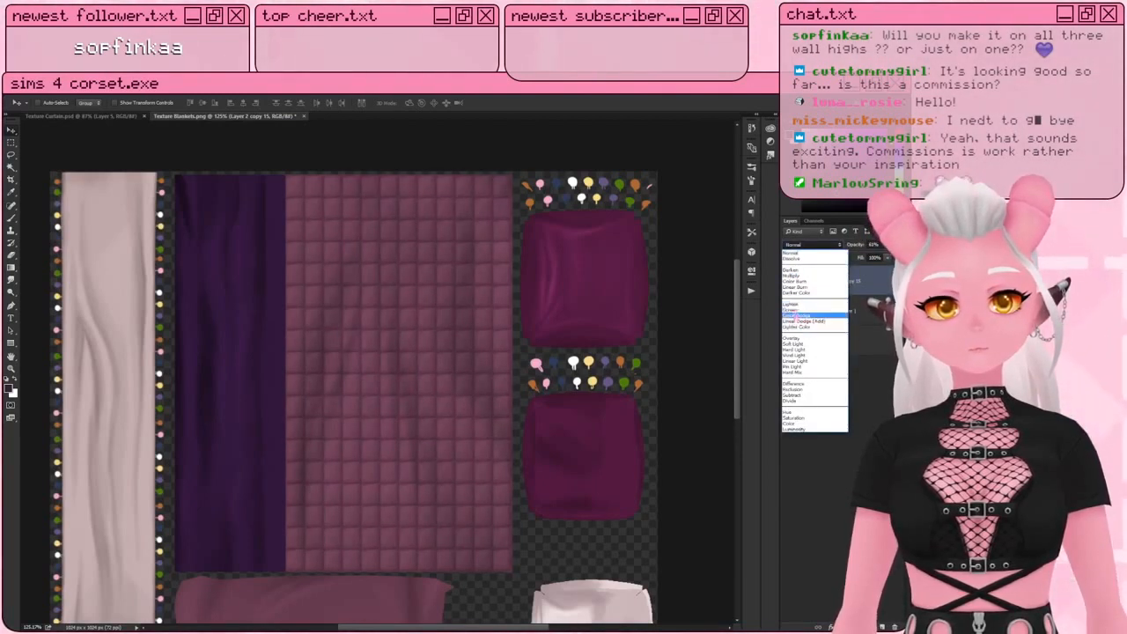
{"action": "left_click", "coordinate": [799, 310]}
{"action": "left_click", "coordinate": [811, 246]}
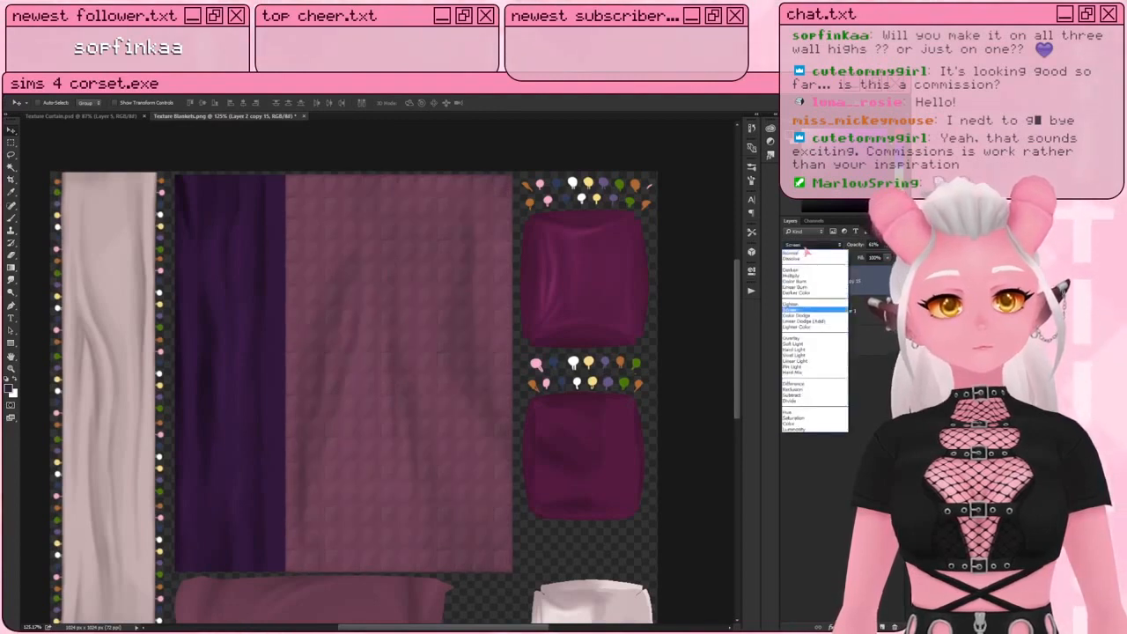
{"action": "left_click", "coordinate": [803, 338]}
{"action": "left_click", "coordinate": [808, 246]}
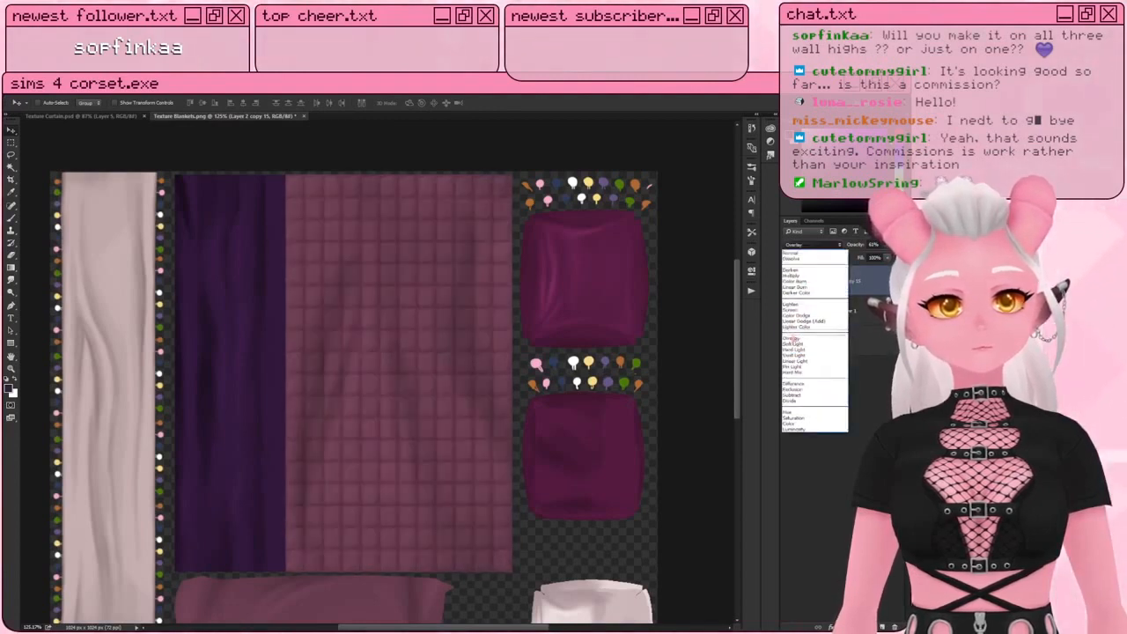
{"action": "left_click", "coordinate": [797, 332]}
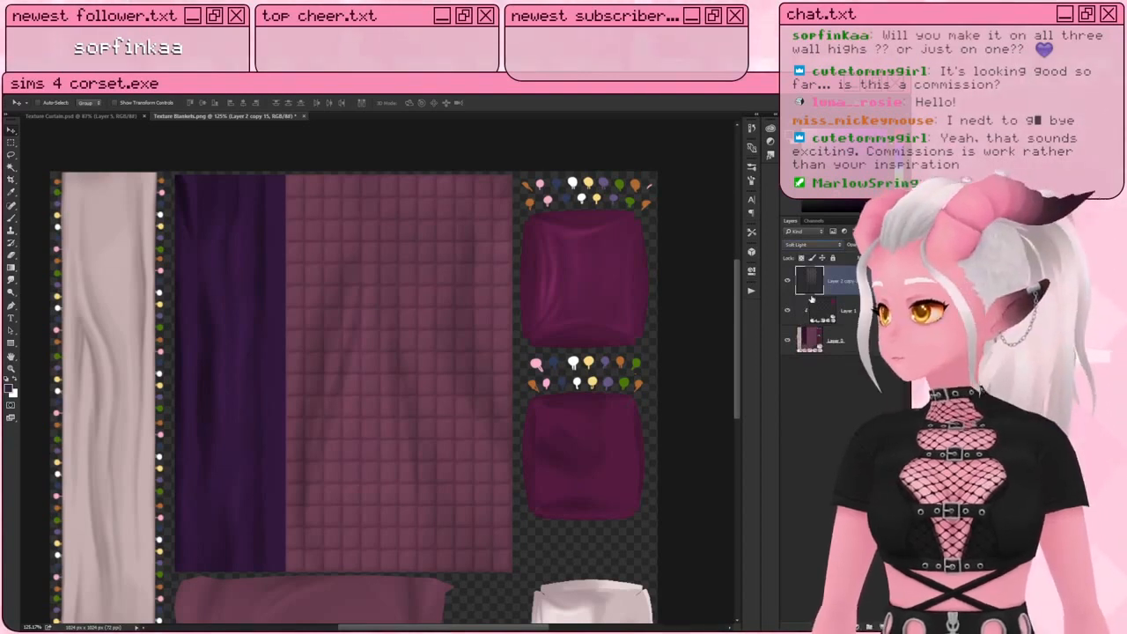
Step: Switch the quilted grid layer to Overlay and back to Soft Light to compare the two blend modes
{"action": "left_click", "coordinate": [811, 244]}
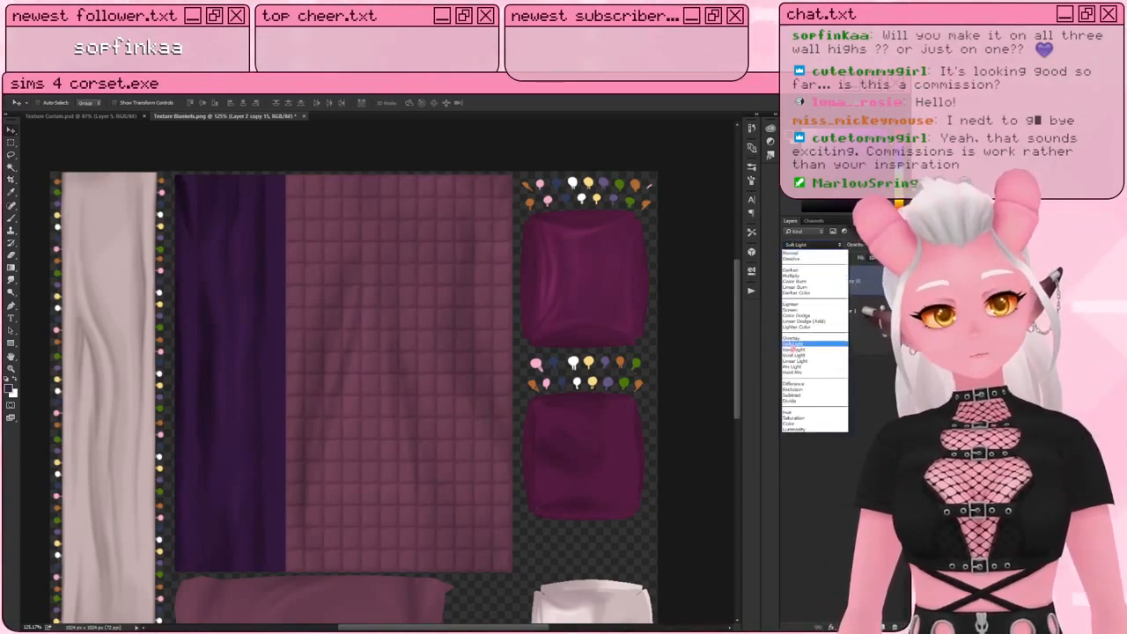
{"action": "left_click", "coordinate": [792, 338]}
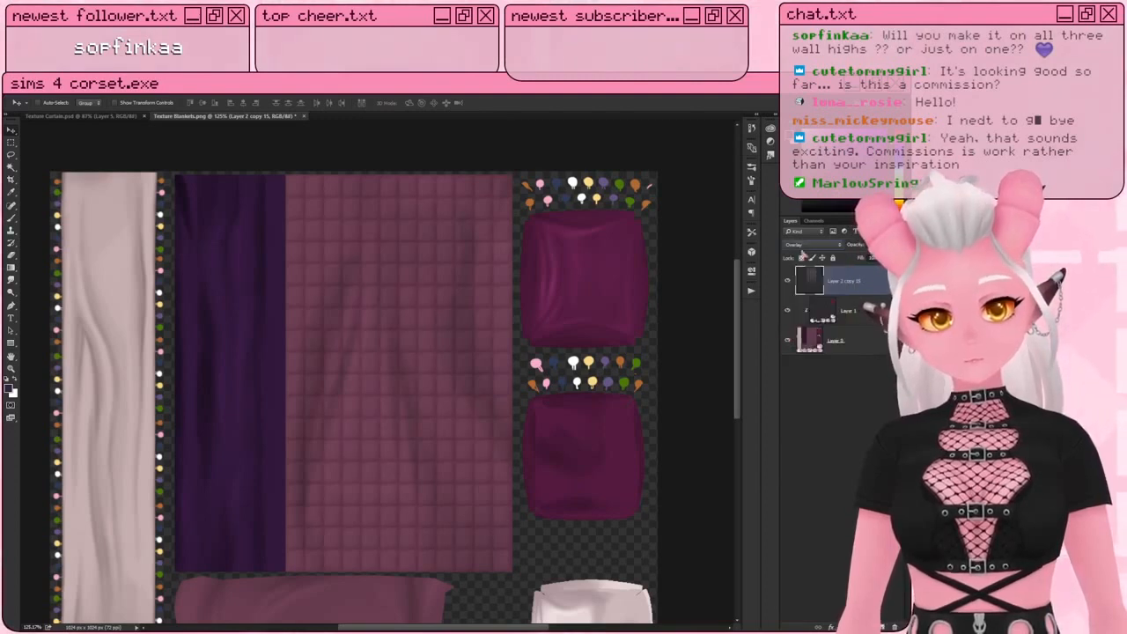
{"action": "left_click", "coordinate": [801, 248]}
{"action": "left_click", "coordinate": [799, 344]}
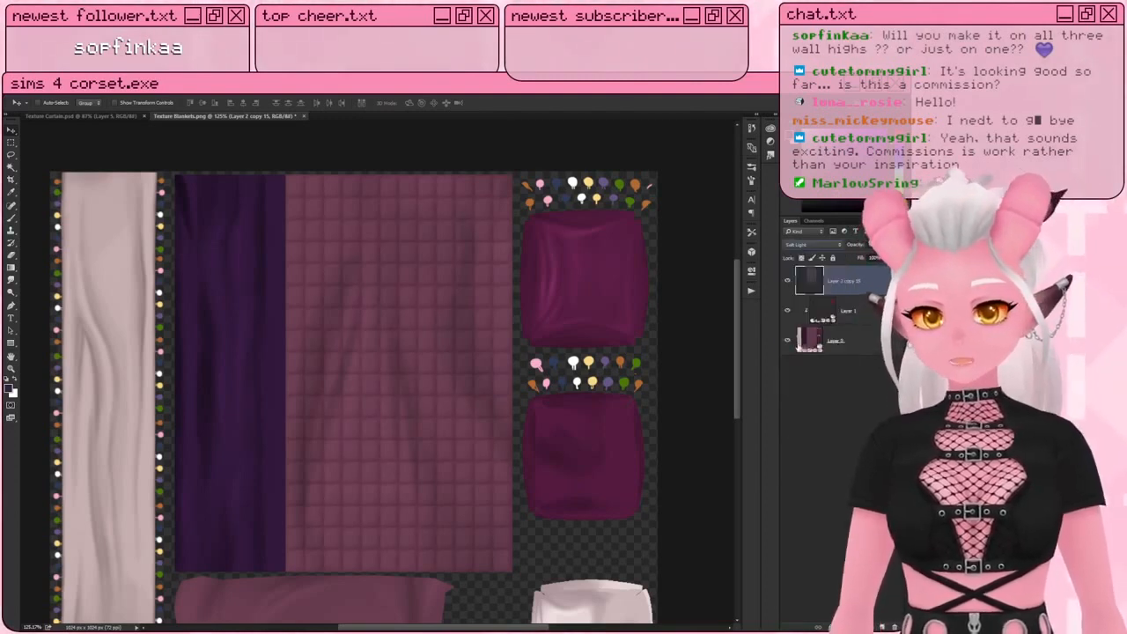
{"action": "key", "text": "ctrl+z"}
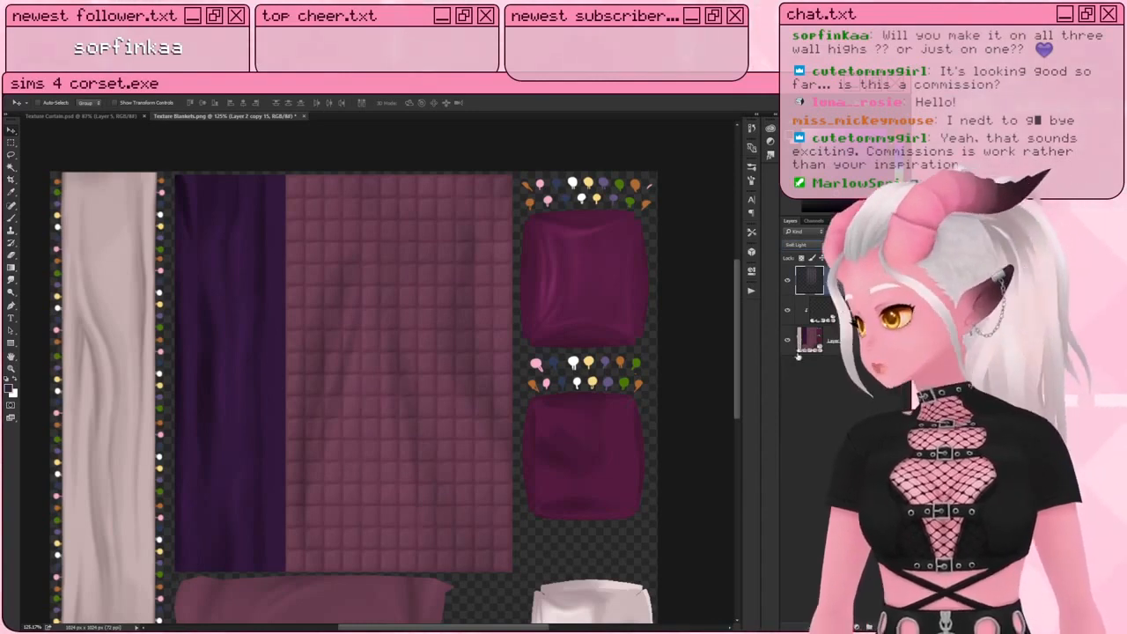
Step: Duplicate the quilted grid layer and move the copy over the dark purple blanket section
{"action": "scroll", "coordinate": [275, 368], "scroll_direction": "up", "scroll_amount": 3, "text": "alt"}
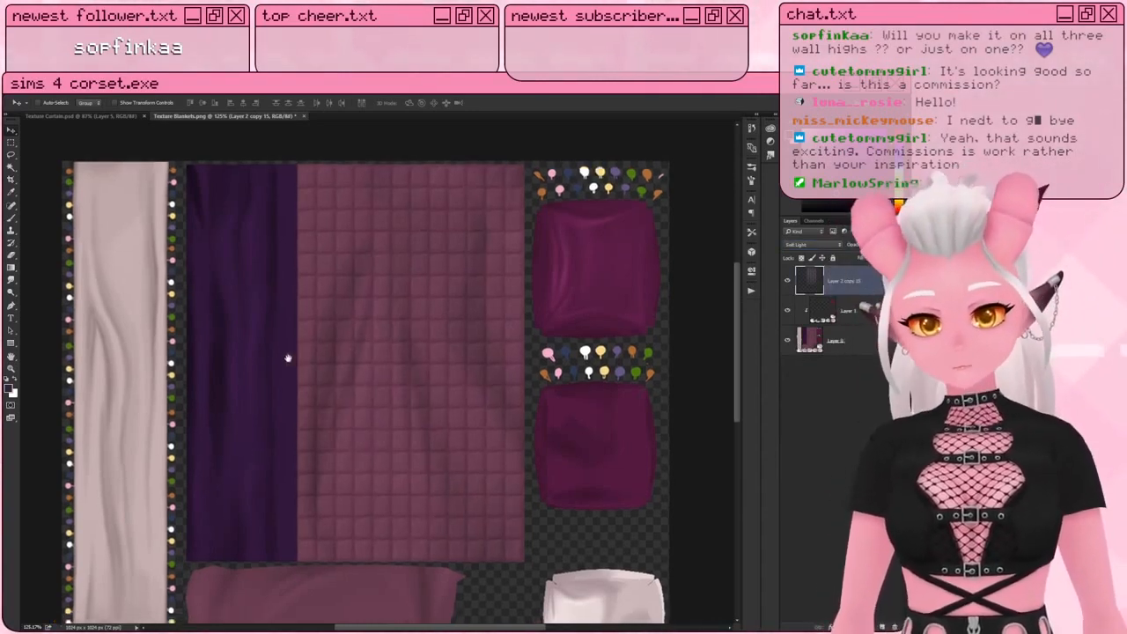
{"action": "key", "text": "ctrl+j"}
{"action": "left_click_drag", "start_coordinate": [505, 366], "coordinate": [204, 368]}
{"action": "scroll", "coordinate": [204, 368], "scroll_direction": "down", "scroll_amount": 1, "text": "alt"}
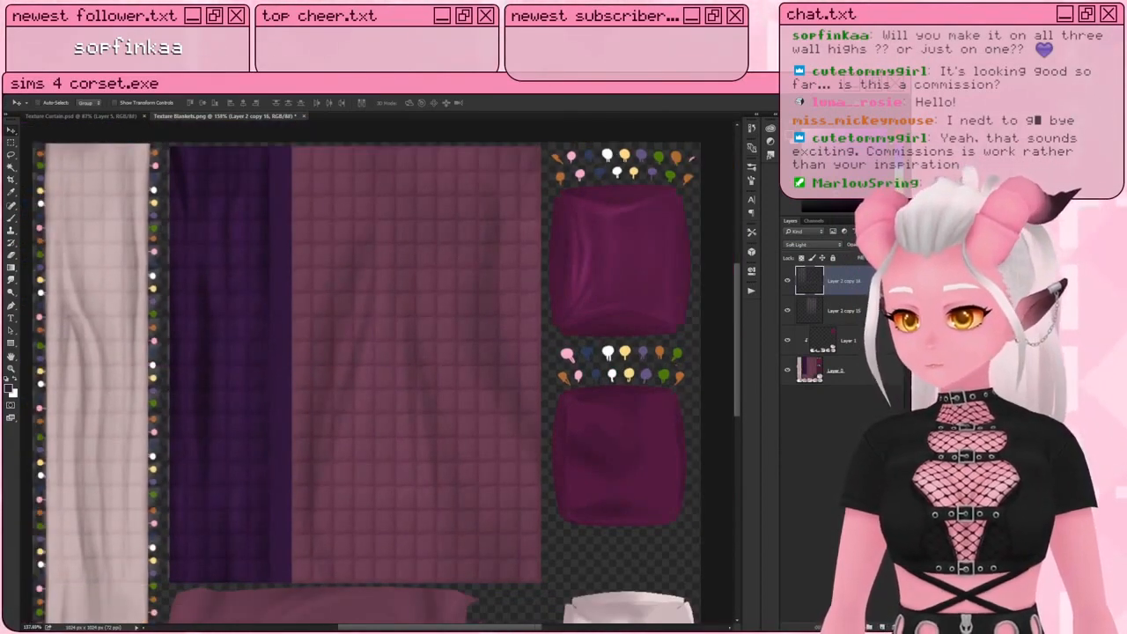
Step: Cut away the part of the copied grid that overlaps the beige throw and its pompom trim
{"action": "left_click", "coordinate": [11, 144]}
{"action": "scroll", "coordinate": [182, 270], "scroll_direction": "down", "scroll_amount": 2, "text": "alt"}
{"action": "left_click_drag", "start_coordinate": [181, 270], "coordinate": [228, 270]}
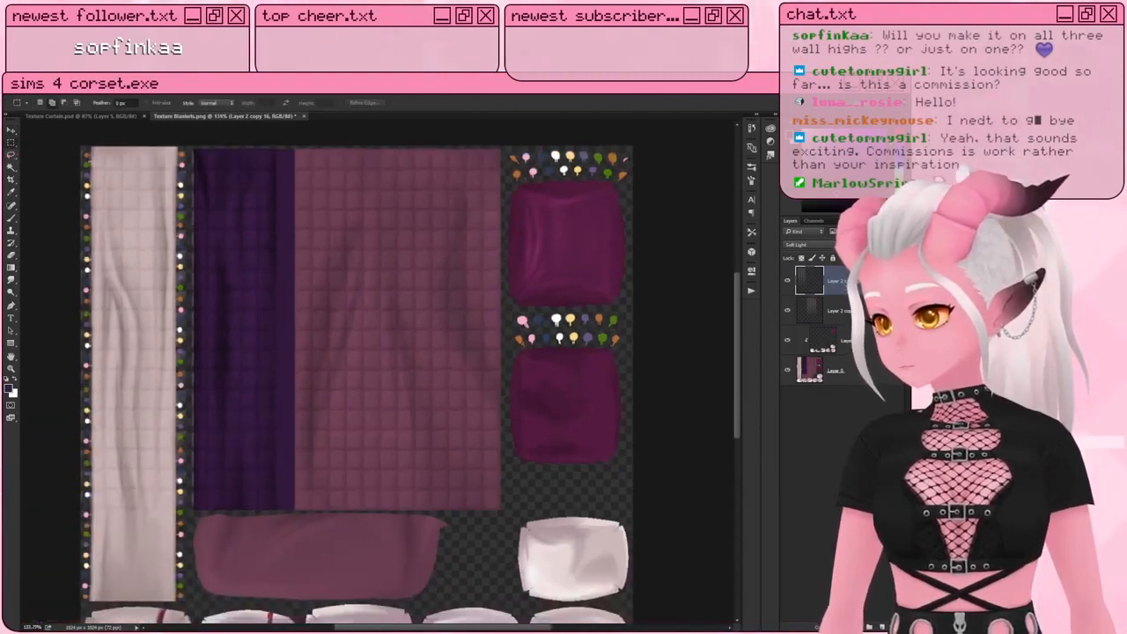
{"action": "left_click_drag", "start_coordinate": [81, 148], "coordinate": [194, 525]}
{"action": "key", "text": "ctrl+x"}
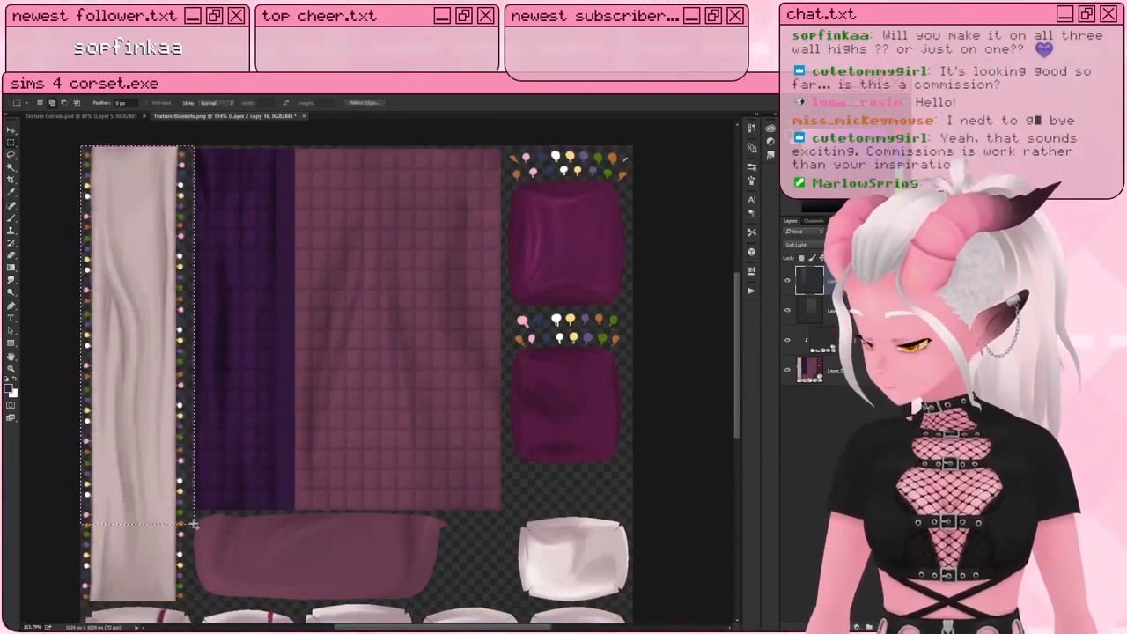
Step: Duplicate the original quilted grid, rotate the copy 90° and place it over the mauve flap below the blanket
{"action": "left_click", "coordinate": [845, 310]}
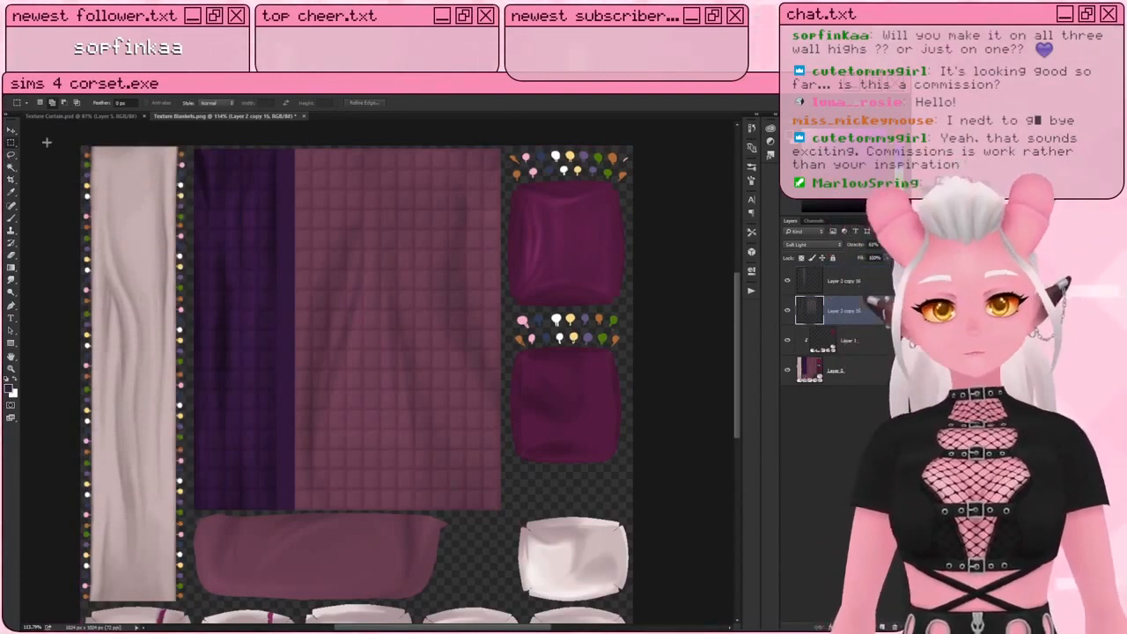
{"action": "left_click", "coordinate": [11, 130]}
{"action": "scroll", "coordinate": [289, 340], "scroll_direction": "down", "scroll_amount": 2, "text": "alt"}
{"action": "scroll", "coordinate": [293, 338], "scroll_direction": "up", "scroll_amount": 1, "text": "alt"}
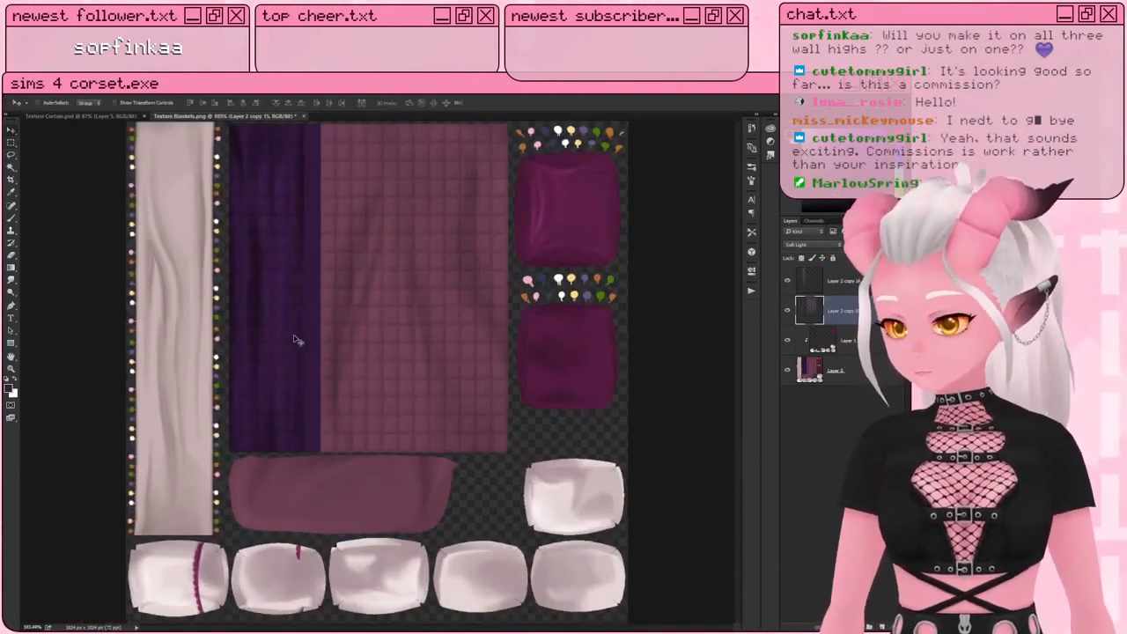
{"action": "left_click_drag", "start_coordinate": [402, 334], "coordinate": [374, 408], "text": "alt"}
{"action": "key", "text": "ctrl+t"}
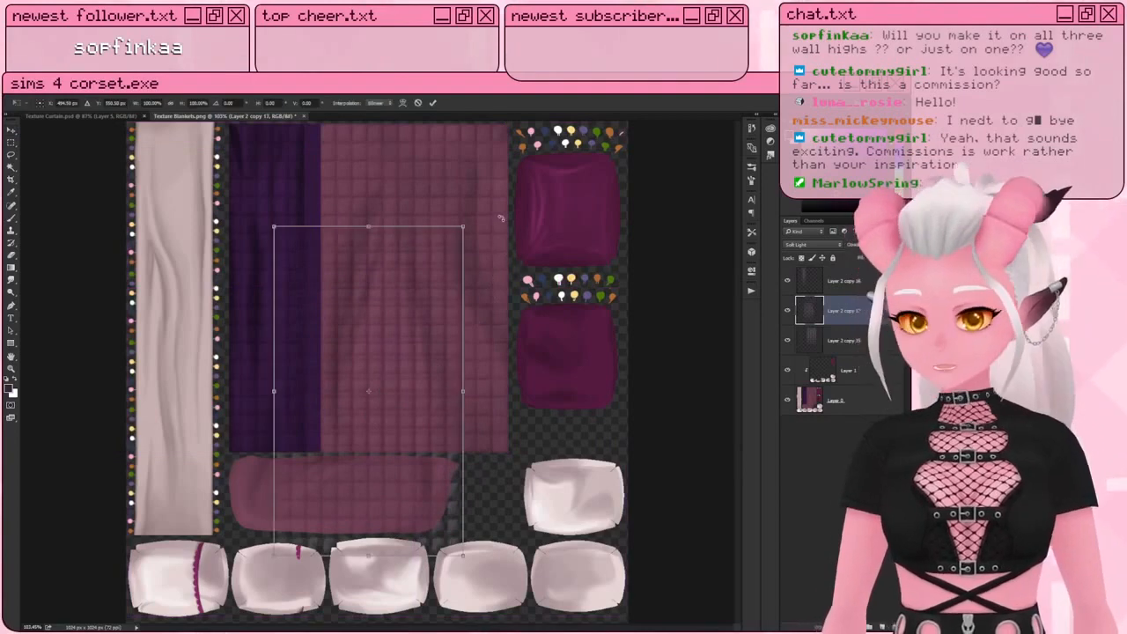
{"action": "left_click_drag", "start_coordinate": [528, 529], "coordinate": [546, 508]}
{"action": "left_click_drag", "start_coordinate": [417, 376], "coordinate": [440, 532]}
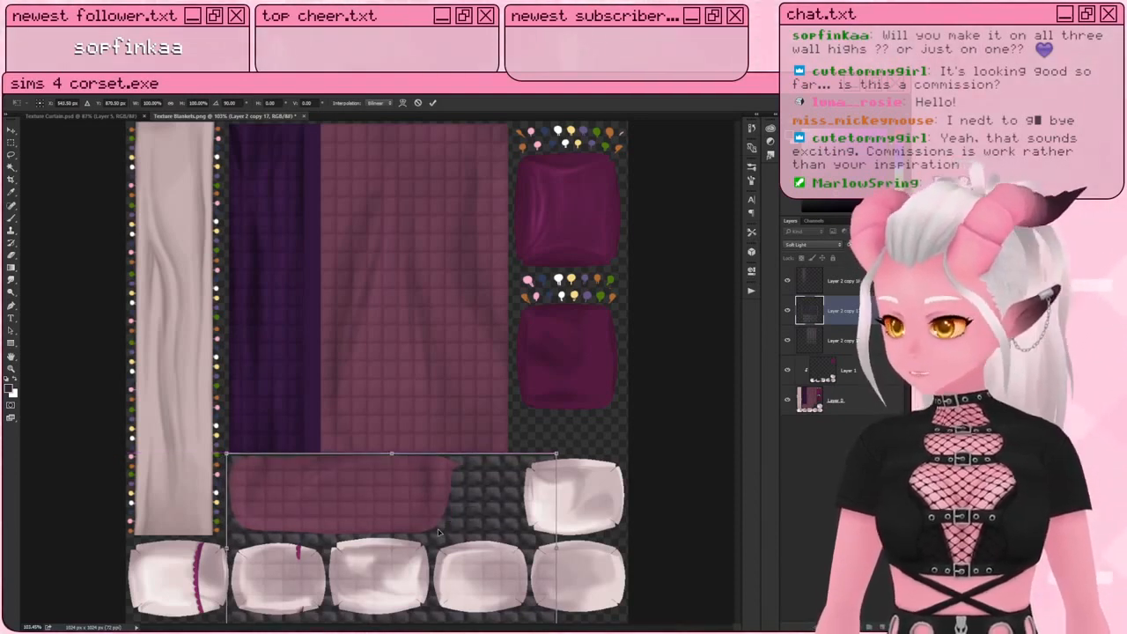
{"action": "key", "text": "Return"}
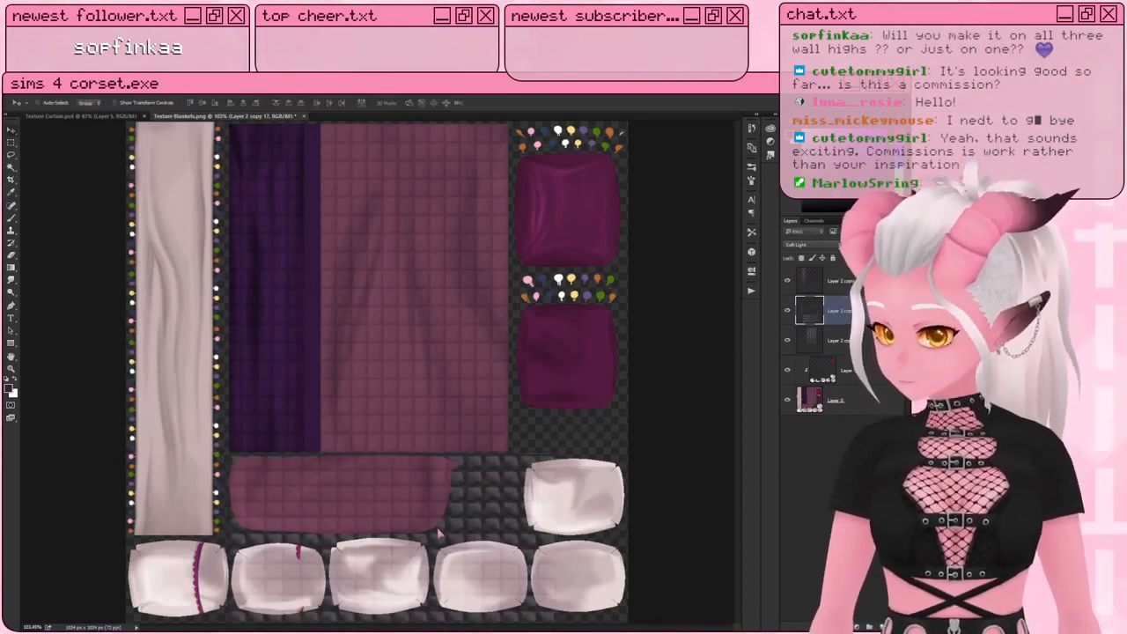
Step: Remove the rotated grid from the row of pillows and from the empty area beside the mauve flap
{"action": "scroll", "coordinate": [421, 537], "scroll_direction": "up", "scroll_amount": 1, "text": "alt"}
{"action": "left_click_drag", "start_coordinate": [415, 532], "coordinate": [412, 471]}
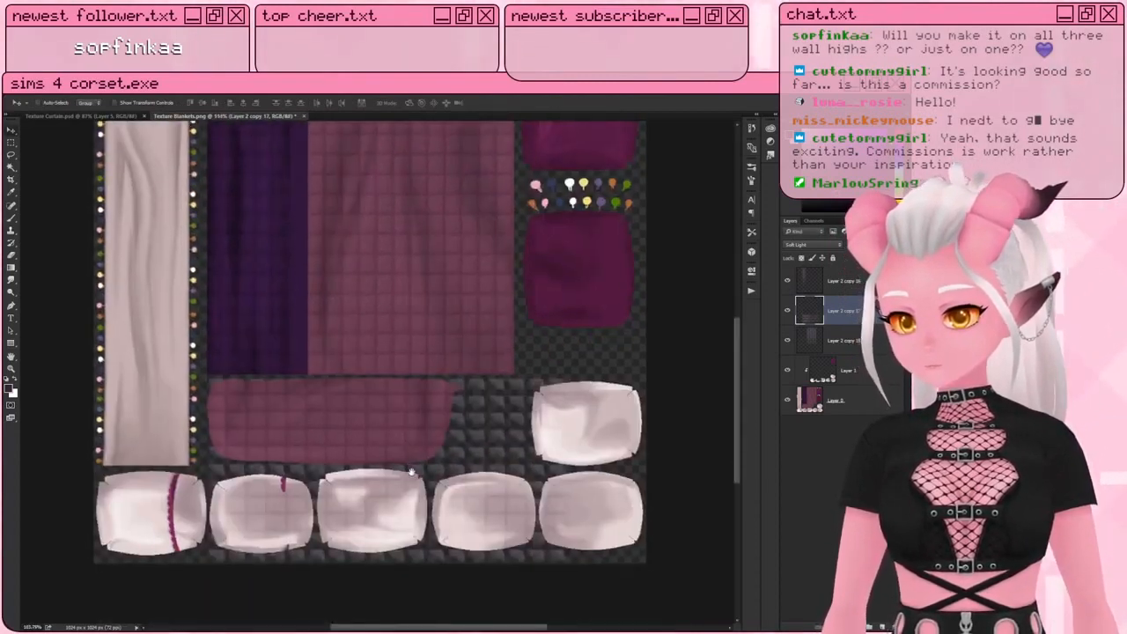
{"action": "scroll", "coordinate": [412, 471], "scroll_direction": "up", "scroll_amount": 1, "text": "alt"}
{"action": "left_click", "coordinate": [10, 141]}
{"action": "left_click_drag", "start_coordinate": [106, 570], "coordinate": [586, 468]}
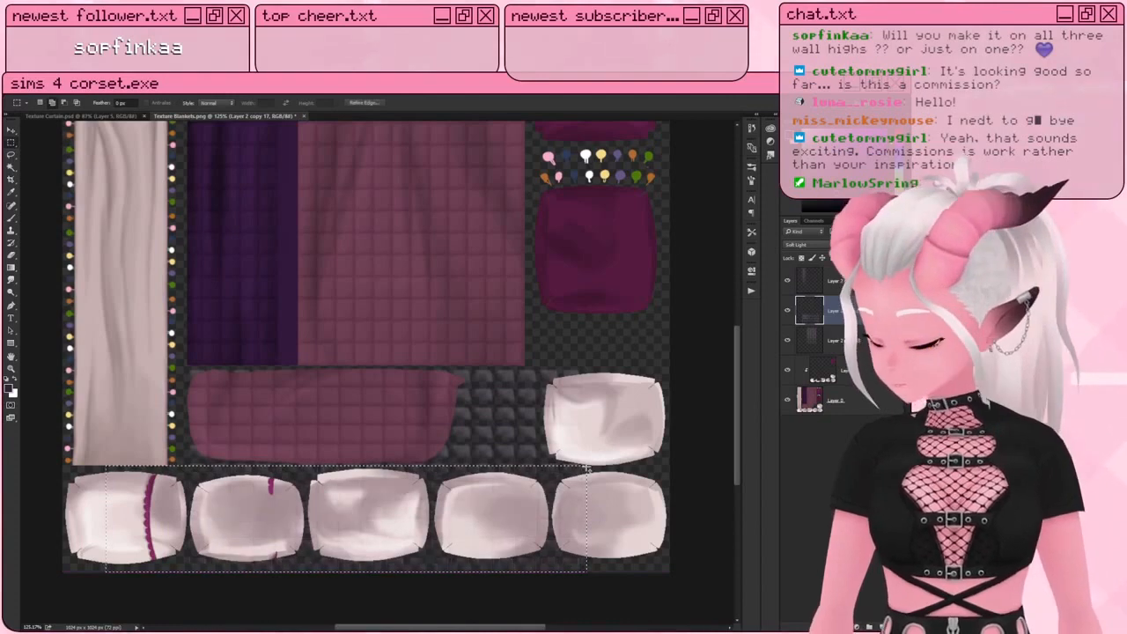
{"action": "key", "text": "ctrl+d"}
{"action": "left_click_drag", "start_coordinate": [591, 367], "coordinate": [467, 475]}
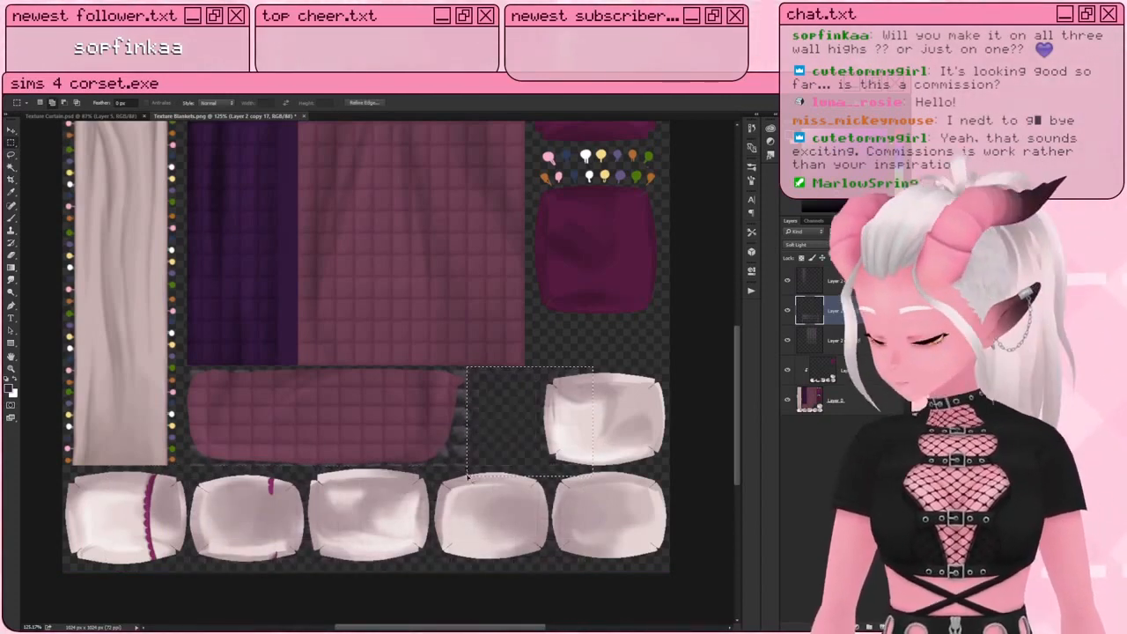
Step: Save the texture as a PNG, replacing the existing Texture Blankets.png
{"action": "scroll", "coordinate": [413, 390], "scroll_direction": "down", "scroll_amount": 3, "text": "alt"}
{"action": "left_click", "coordinate": [27, 89]}
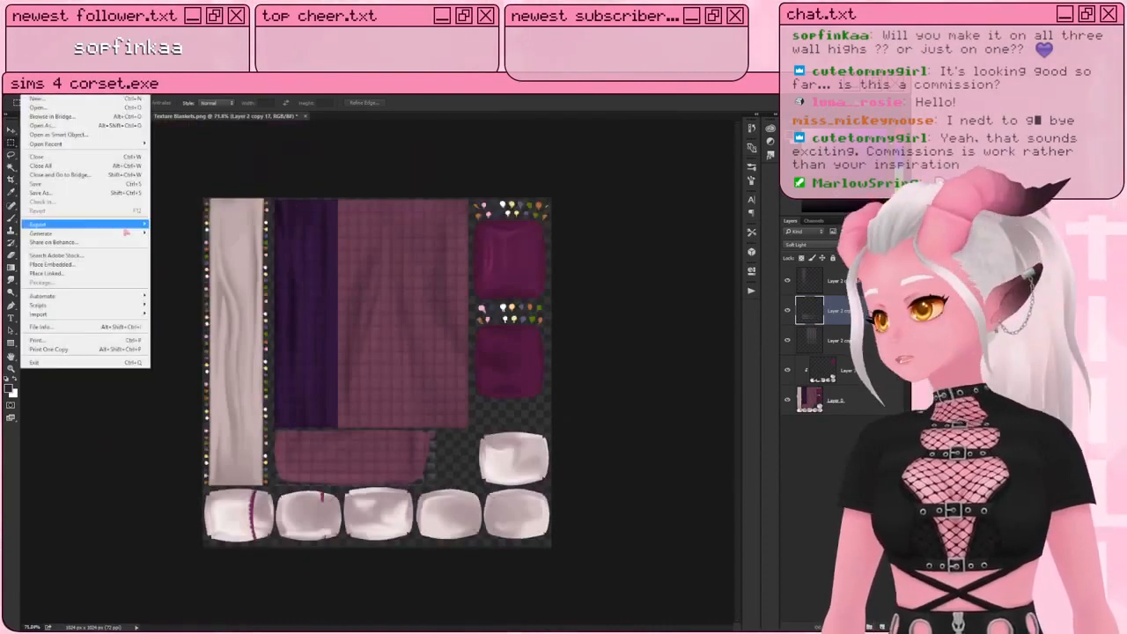
{"action": "left_click", "coordinate": [81, 192]}
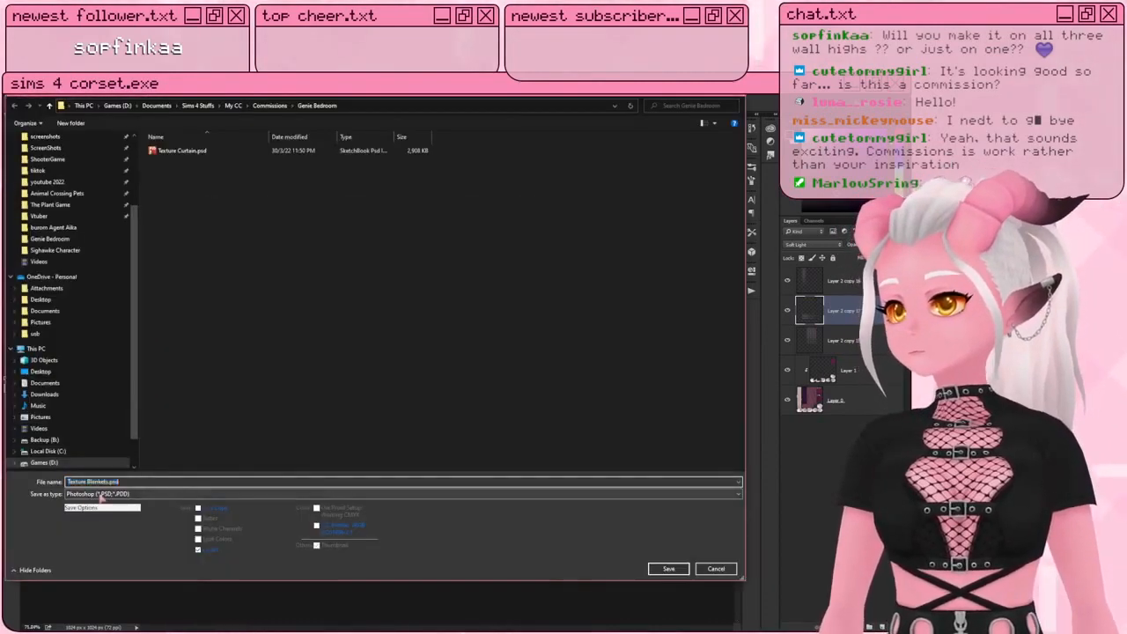
{"action": "left_click", "coordinate": [100, 494]}
{"action": "left_click", "coordinate": [99, 456]}
{"action": "left_click", "coordinate": [657, 571]}
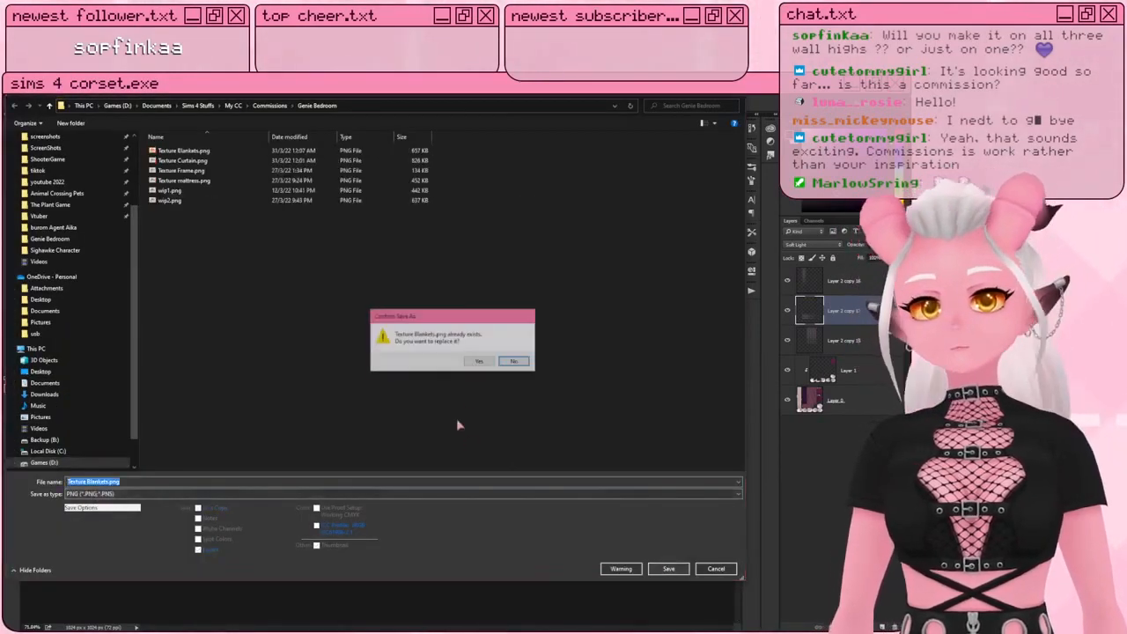
{"action": "left_click", "coordinate": [479, 361]}
{"action": "left_click", "coordinate": [496, 262]}
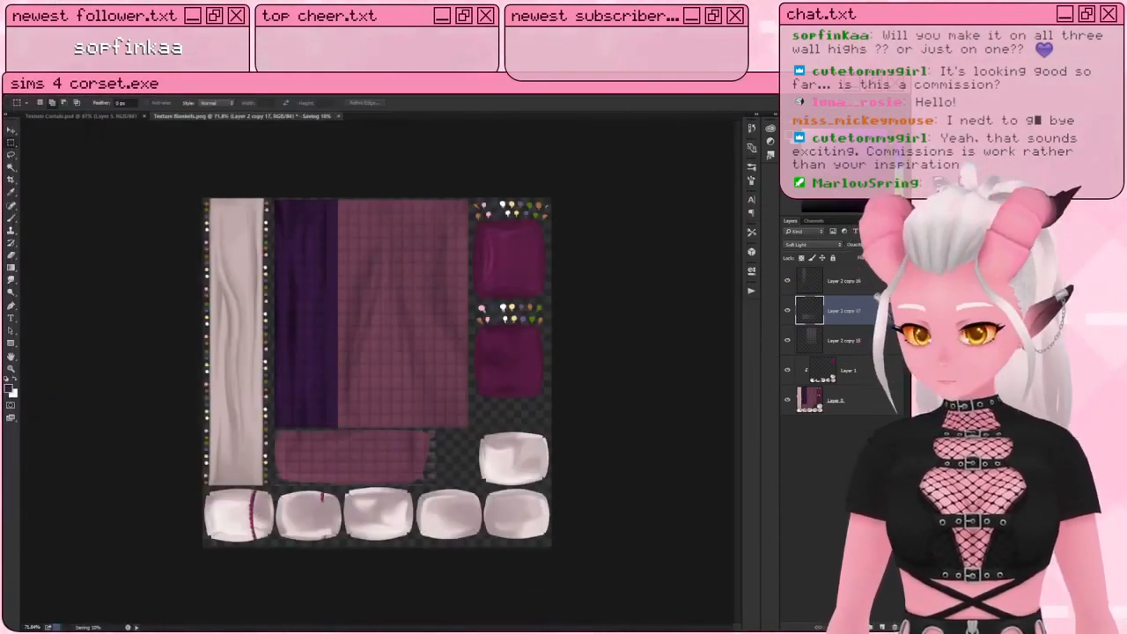
Step: Switch to Blender, reload the Texture Blankets image and inspect the quilted pattern on the bed from several angles
{"action": "key", "text": "alt+Tab"}
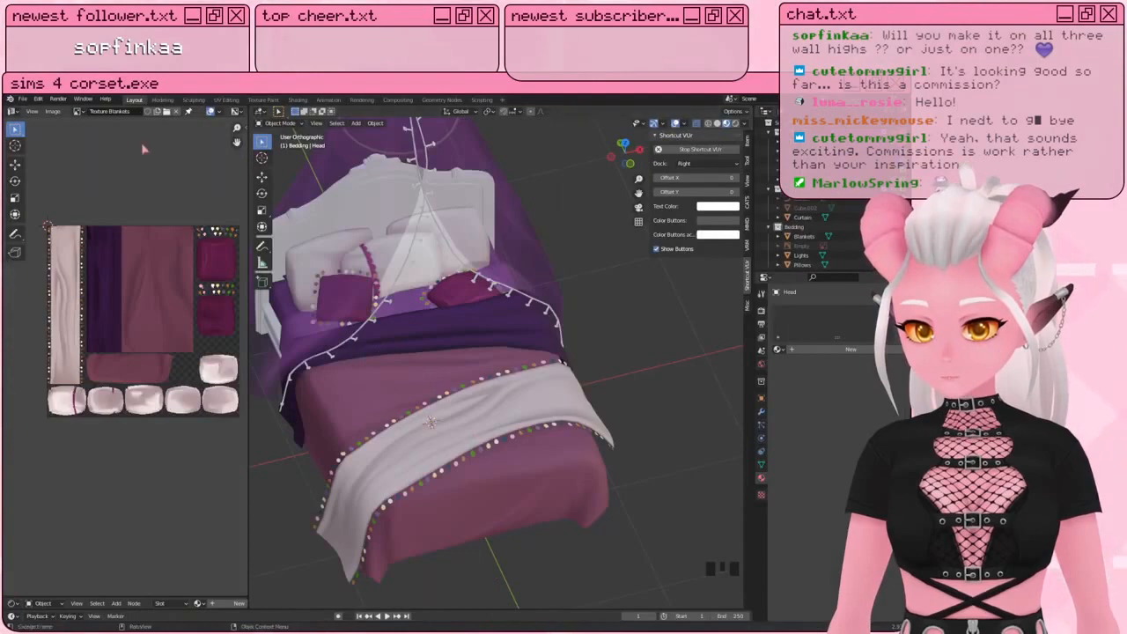
{"action": "left_click", "coordinate": [54, 111]}
{"action": "left_click", "coordinate": [88, 167]}
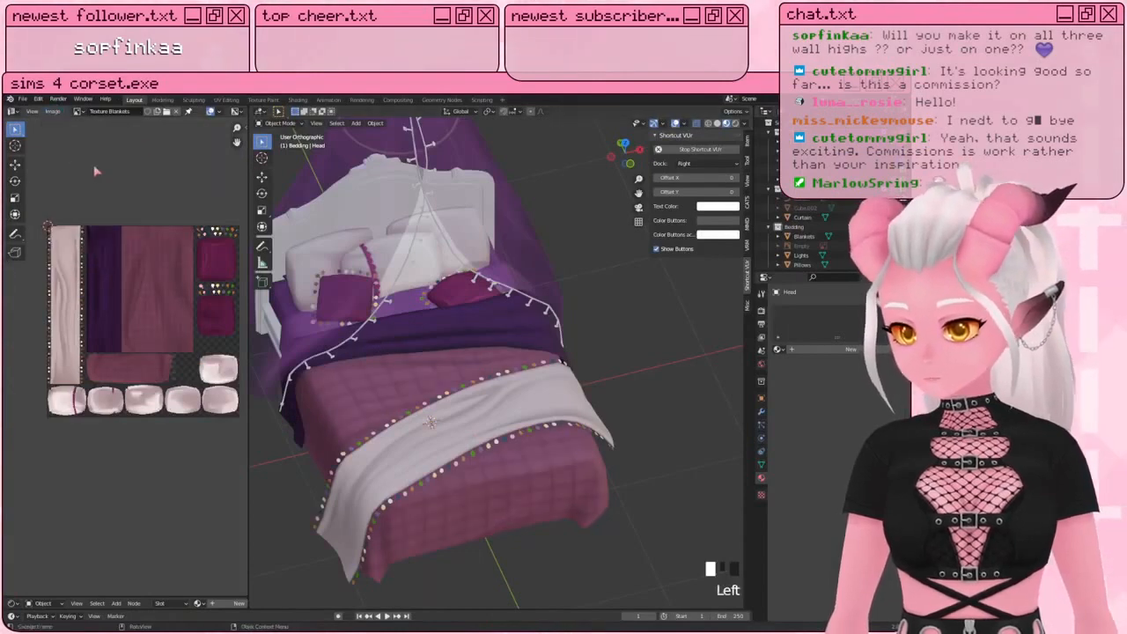
{"action": "middle_click_drag", "start_coordinate": [444, 366], "coordinate": [386, 386]}
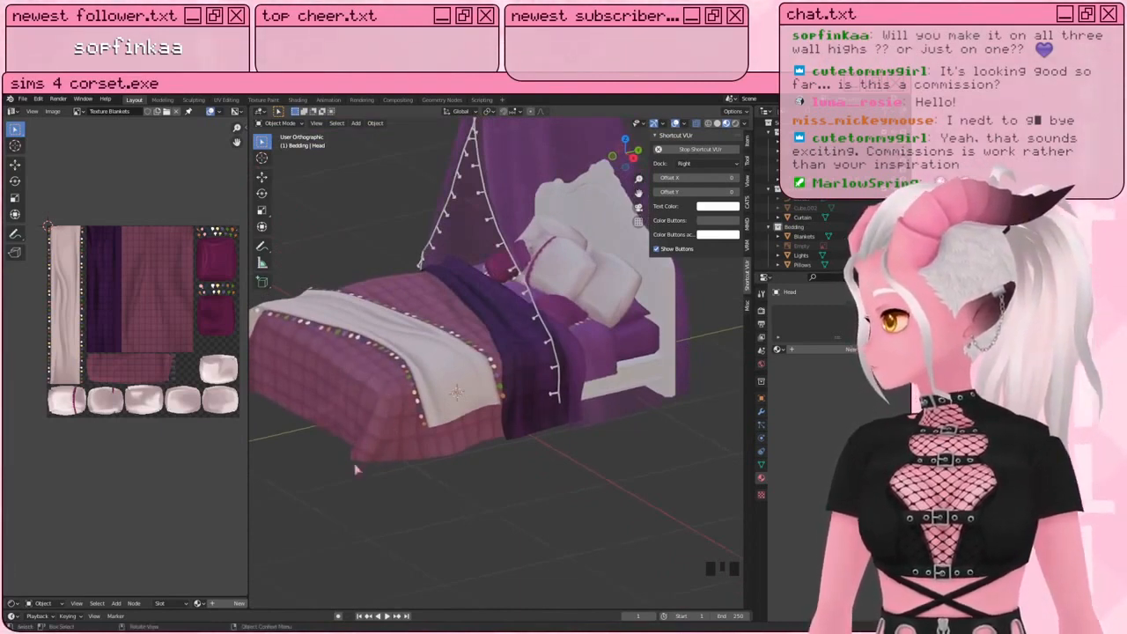
{"action": "middle_click_drag", "start_coordinate": [384, 445], "coordinate": [489, 457]}
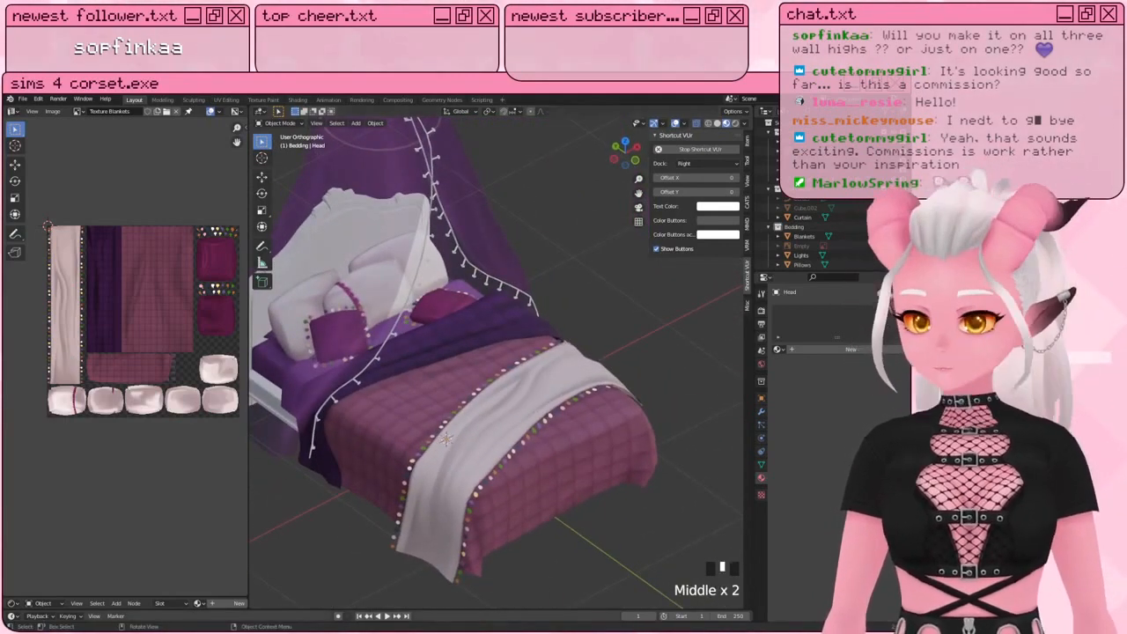
Step: Return to Photoshop and delete the two grid copies covering the purple section and the mauve flap
{"action": "key", "text": "alt+Tab"}
{"action": "left_click", "coordinate": [839, 287]}
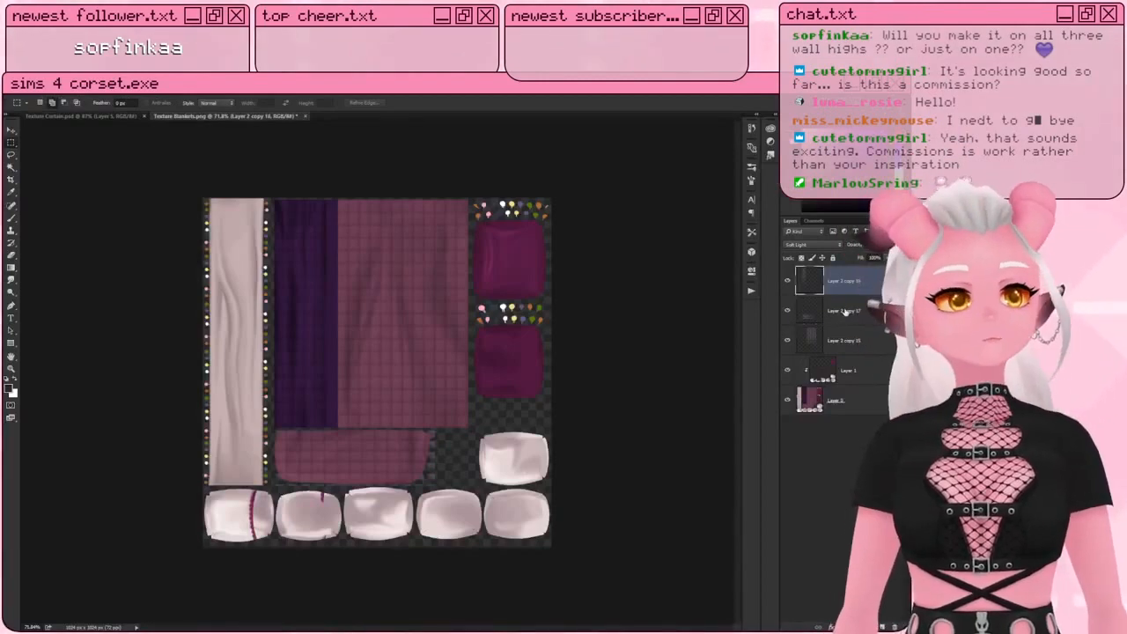
{"action": "left_click", "coordinate": [847, 312], "text": "shift"}
{"action": "key", "text": "Delete"}
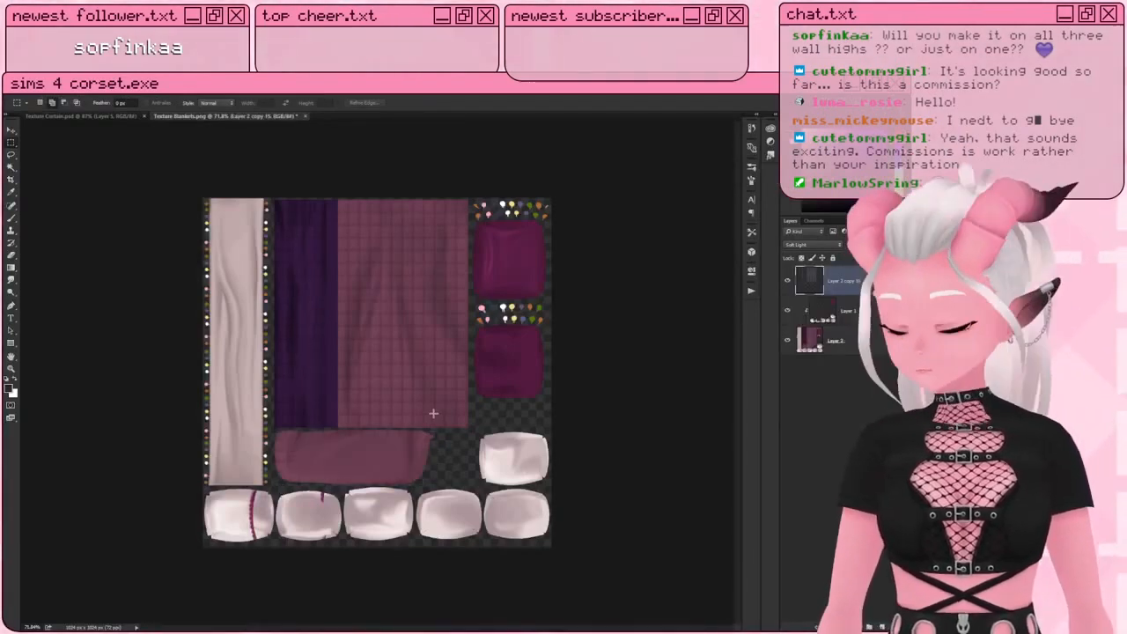
Step: Scale the remaining quilted grid down with Free Transform so that its squares become smaller
{"action": "key", "text": "ctrl+t"}
{"action": "scroll", "coordinate": [429, 406], "scroll_direction": "up", "scroll_amount": 3, "text": "alt"}
{"action": "left_click_drag", "start_coordinate": [478, 426], "coordinate": [438, 379]}
{"action": "key", "text": "Return"}
Step: Duplicate the smaller grid, place the copy beside it to reach the blanket's right edge, and merge the two layers
{"action": "key", "text": "ctrl+j"}
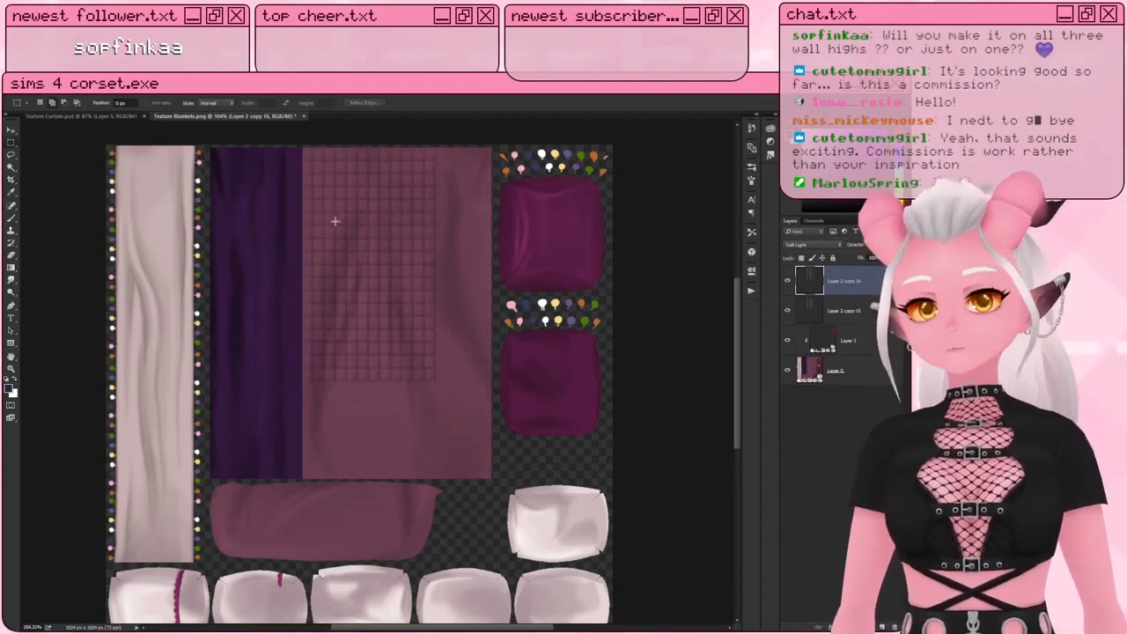
{"action": "left_click", "coordinate": [12, 131]}
{"action": "left_click_drag", "start_coordinate": [339, 281], "coordinate": [472, 275]}
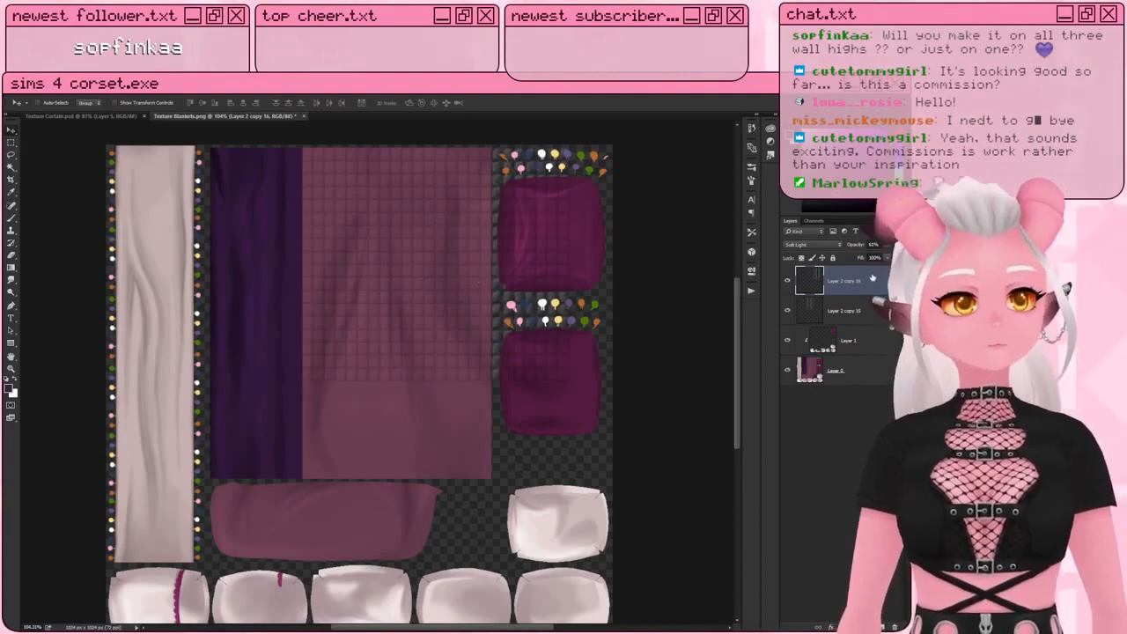
{"action": "right_click", "coordinate": [837, 293]}
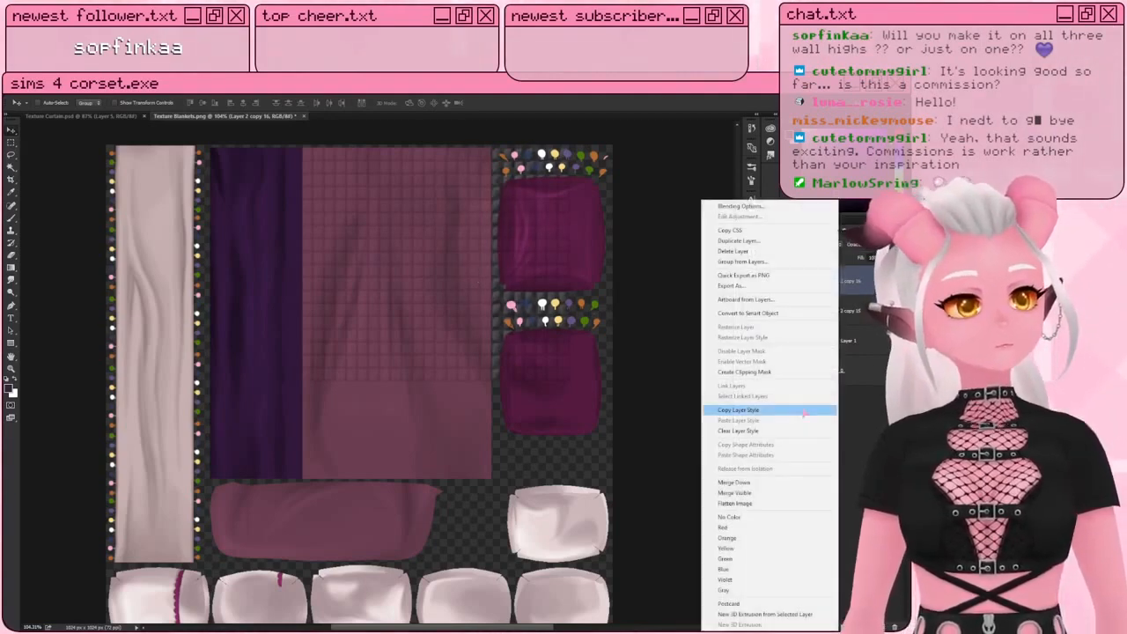
{"action": "left_click", "coordinate": [755, 483]}
Step: Duplicate the quilted grid layer, place the copy below to cover the rest of the mauve blanket, and merge the two layers
{"action": "key", "text": "ctrl+j"}
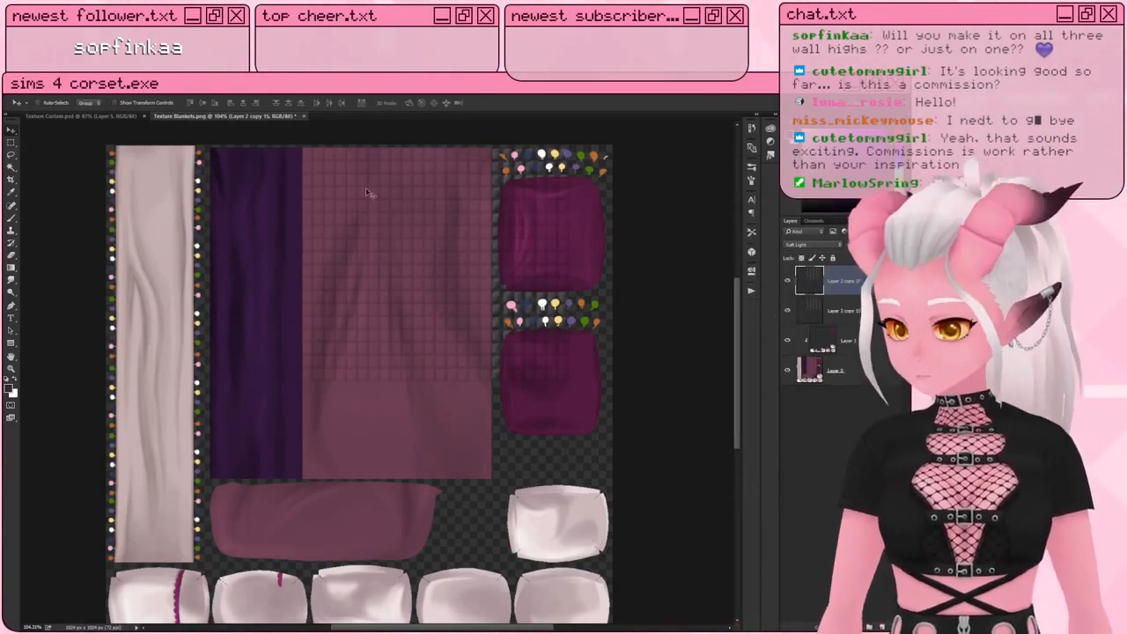
{"action": "left_click_drag", "start_coordinate": [431, 202], "coordinate": [440, 440]}
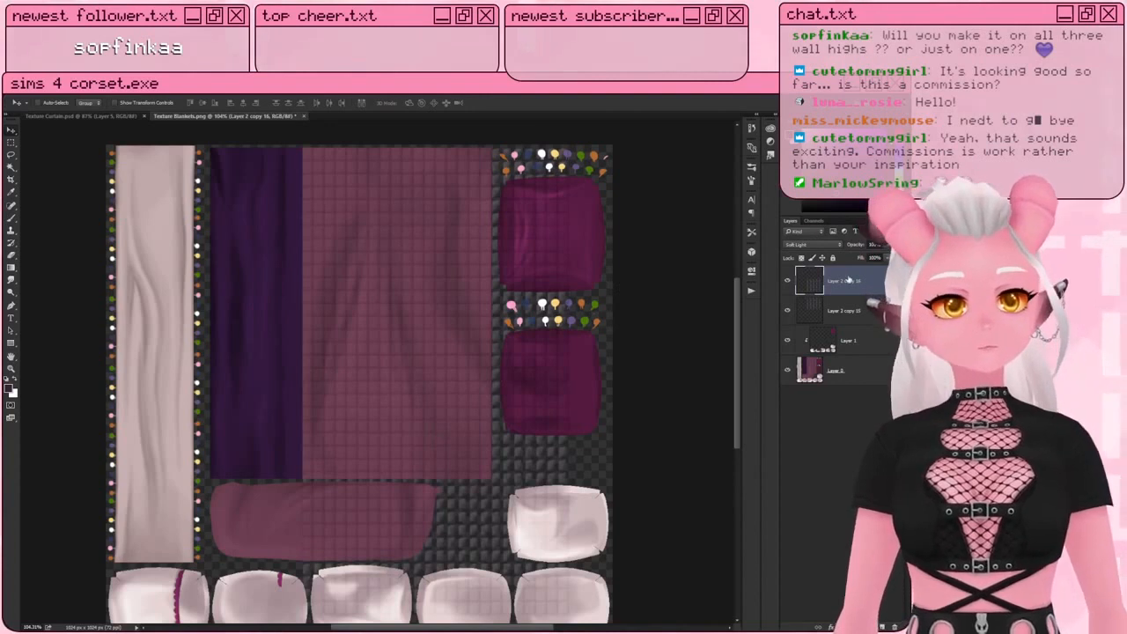
{"action": "right_click", "coordinate": [848, 280]}
{"action": "left_click", "coordinate": [759, 473]}
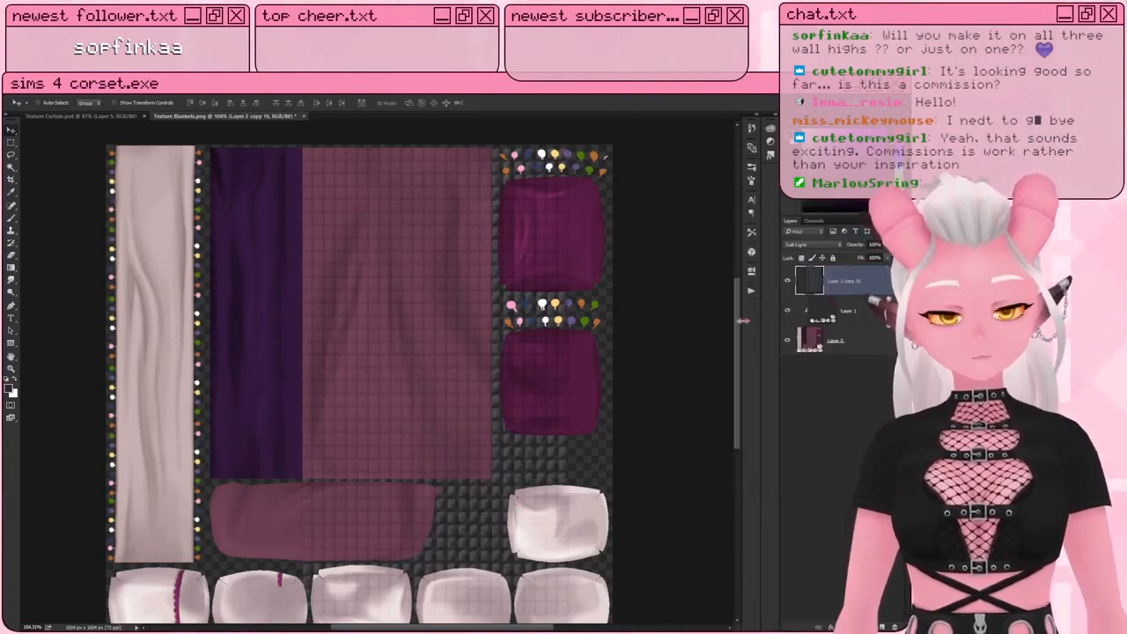
Step: Clear the excess grid below the mauve blanket and over the magenta cushions beside it
{"action": "left_click_drag", "start_coordinate": [409, 396], "coordinate": [405, 356]}
{"action": "left_click", "coordinate": [10, 141]}
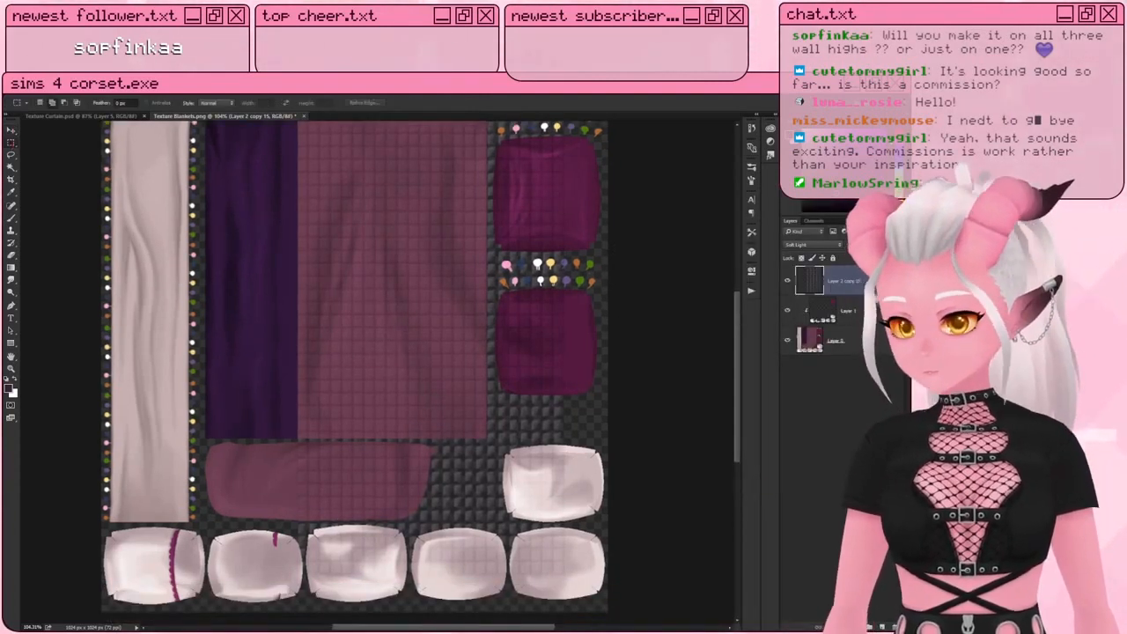
{"action": "left_click_drag", "start_coordinate": [268, 599], "coordinate": [646, 440]}
{"action": "key", "text": "Delete"}
{"action": "key", "text": "ctrl+d"}
{"action": "left_click_drag", "start_coordinate": [535, 296], "coordinate": [526, 327]}
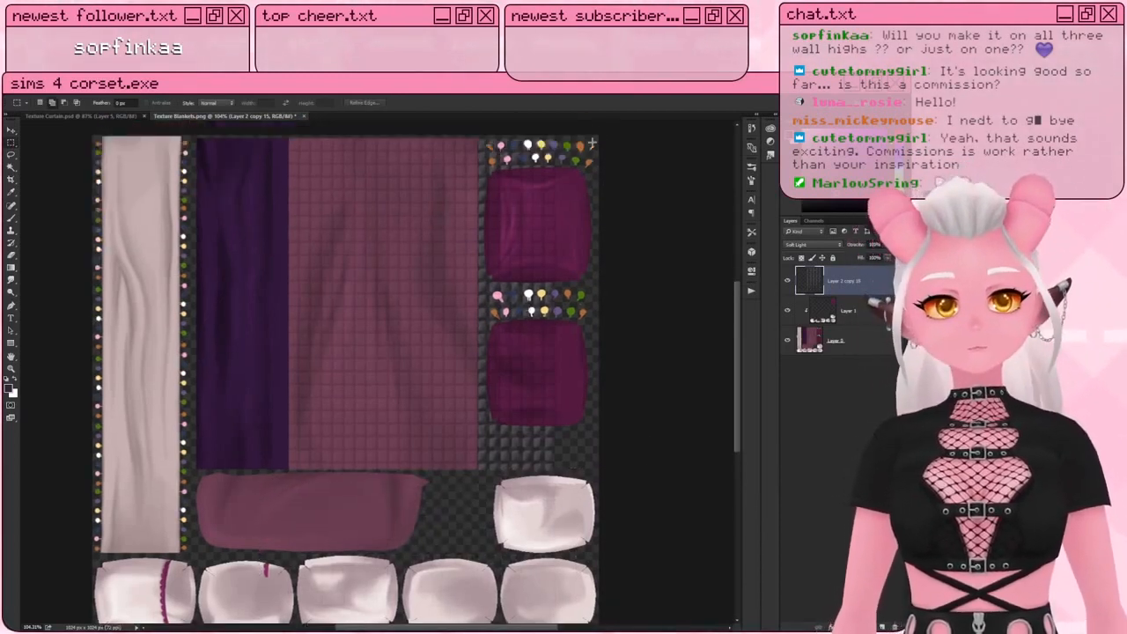
{"action": "left_click_drag", "start_coordinate": [594, 135], "coordinate": [479, 506]}
{"action": "key", "text": "Delete"}
{"action": "key", "text": "ctrl+d"}
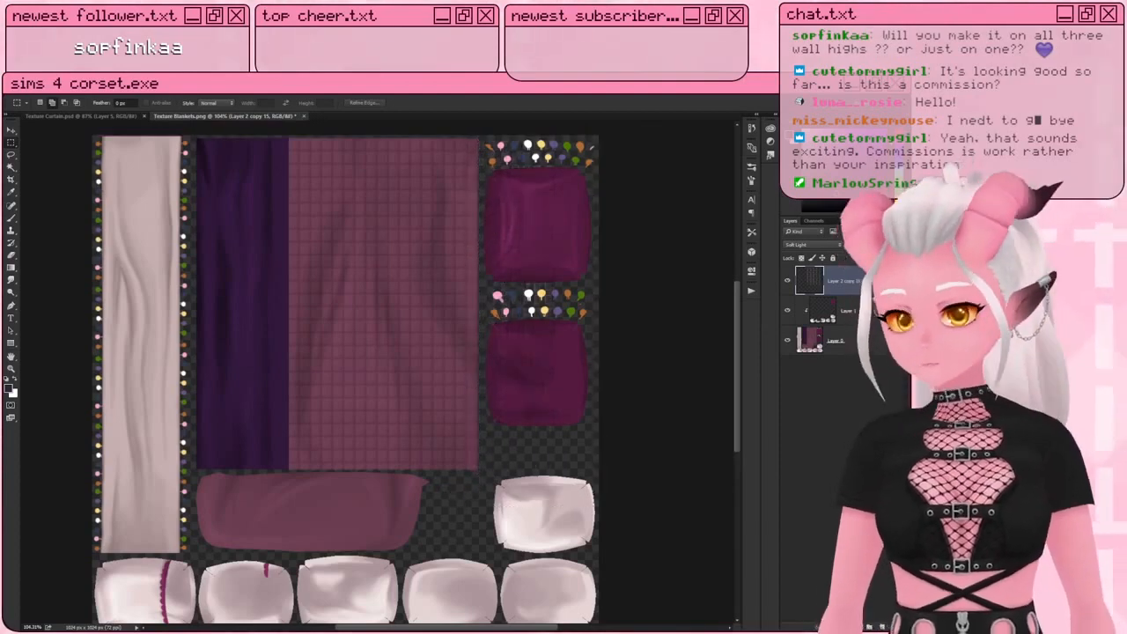
Step: Duplicate the grid, shift the copy sideways over the dark purple section and clear the part covering the pale throw
{"action": "key", "text": "ctrl+j"}
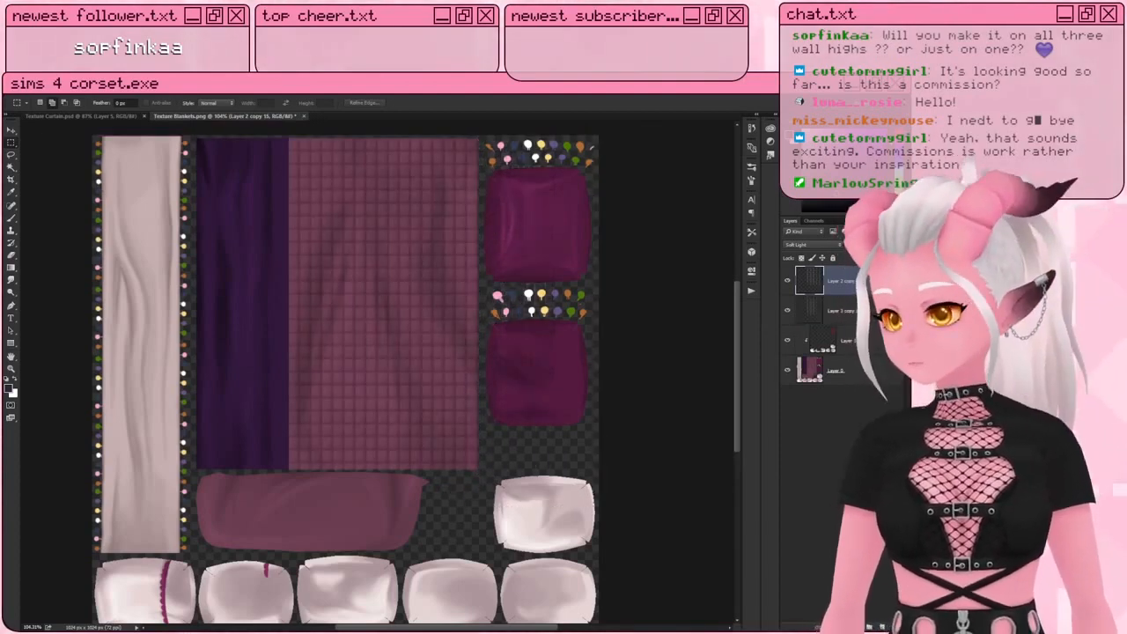
{"action": "key", "text": "v"}
{"action": "left_click_drag", "start_coordinate": [511, 286], "coordinate": [299, 312], "text": "shift"}
{"action": "left_click", "coordinate": [12, 142]}
{"action": "left_click_drag", "start_coordinate": [93, 137], "coordinate": [191, 518]}
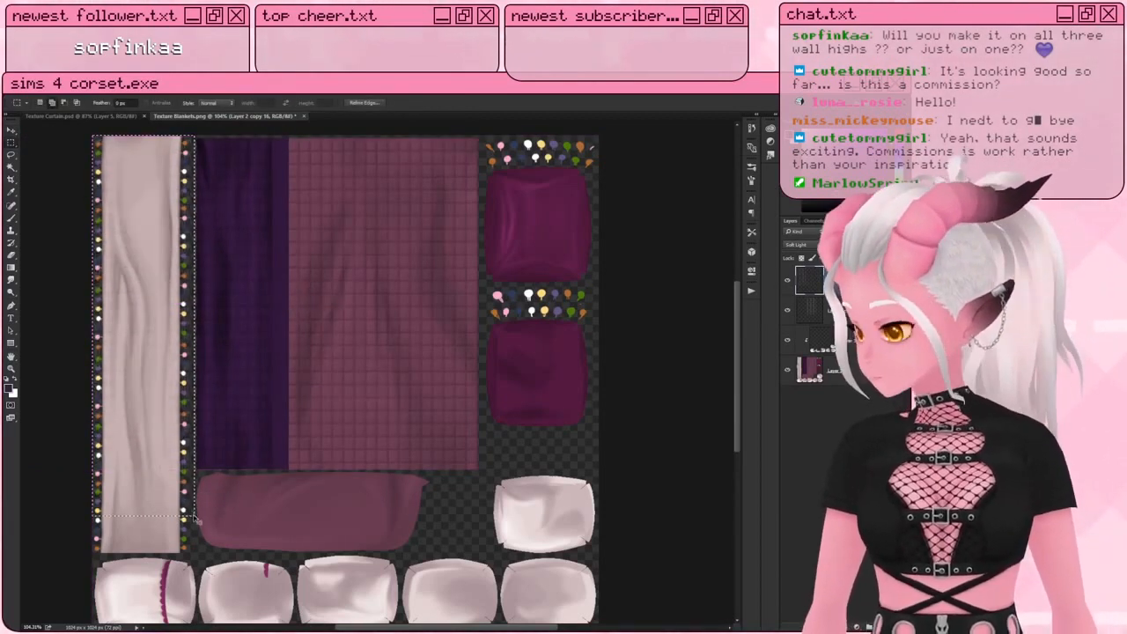
Step: Duplicate the blanket's grid, rotate the copy 90 degrees, place it over the mauve flap and trim the excess around the flap
{"action": "left_click", "coordinate": [854, 315]}
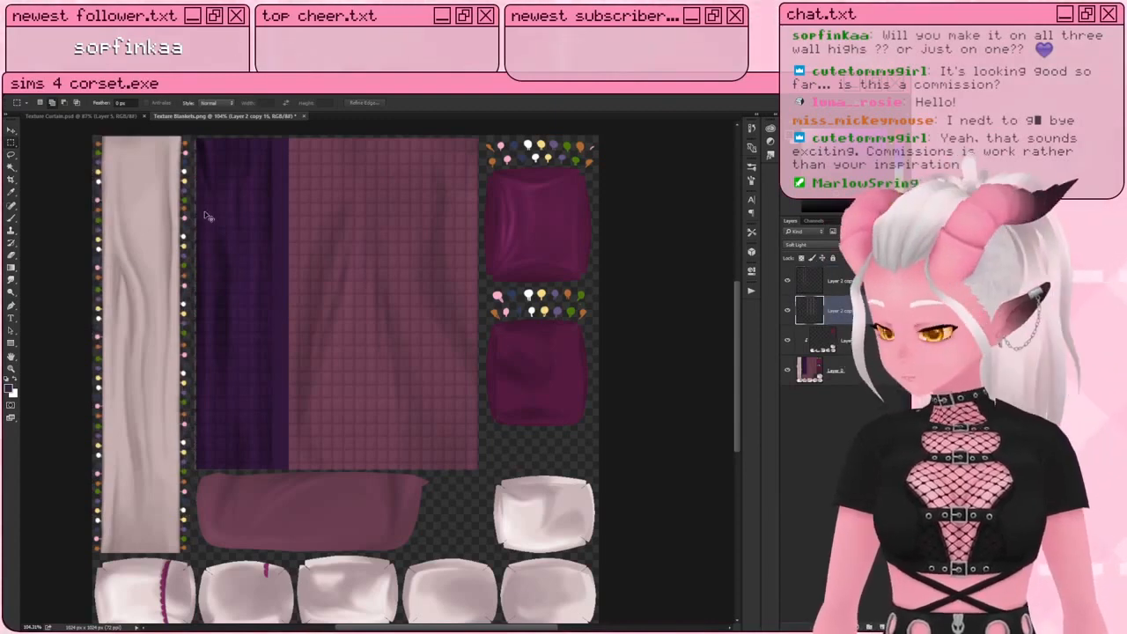
{"action": "key", "text": "ctrl+j"}
{"action": "key", "text": "ctrl+t"}
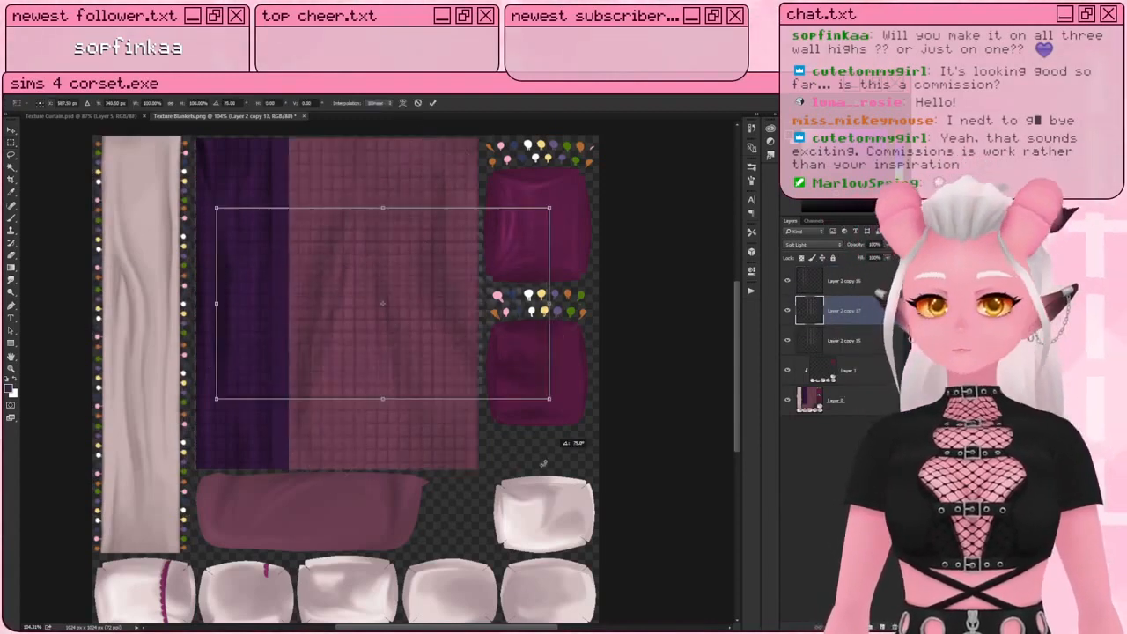
{"action": "left_click_drag", "start_coordinate": [331, 235], "coordinate": [309, 500]}
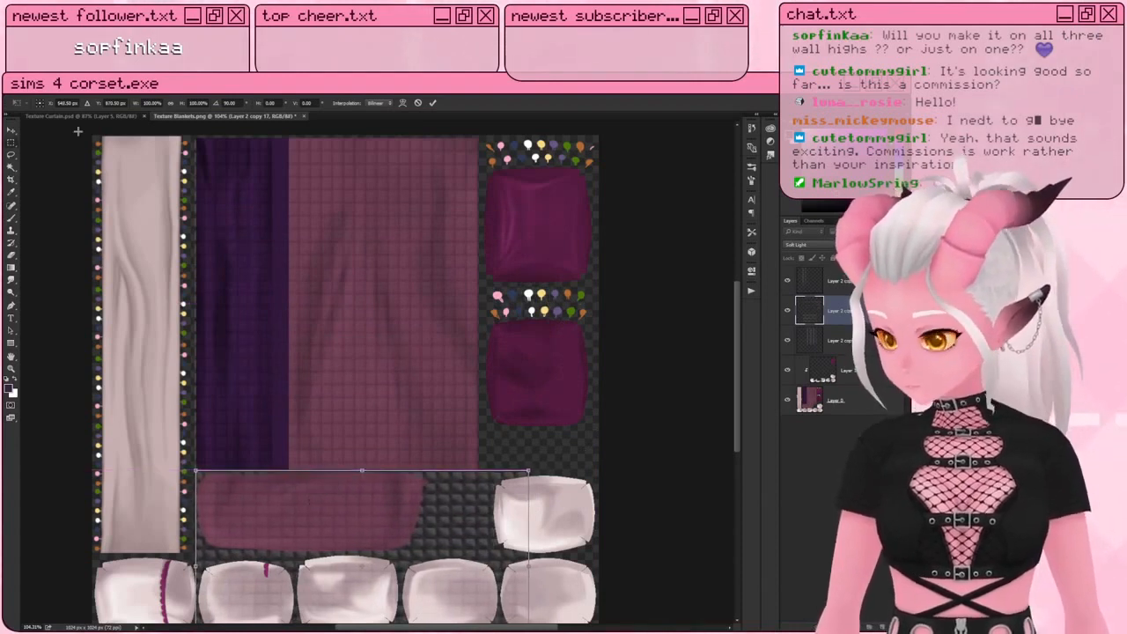
{"action": "key", "text": "Return"}
{"action": "scroll", "coordinate": [434, 604], "scroll_direction": "down", "scroll_amount": 2}
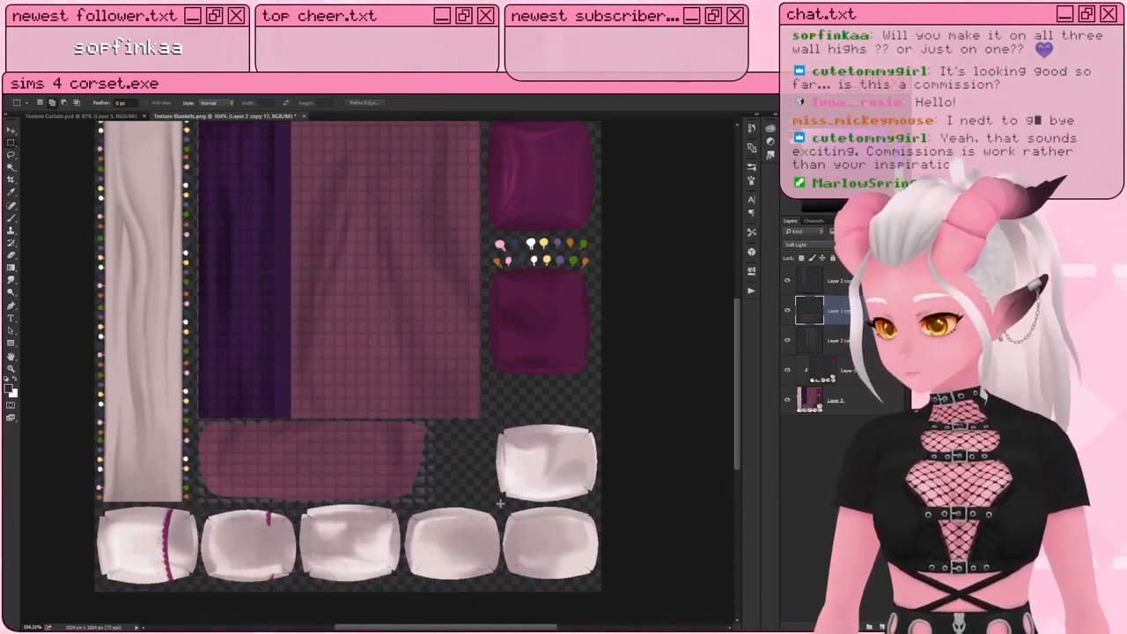
Step: Save the texture in PNG format as Texture Blankets.png, replacing the existing file
{"action": "scroll", "coordinate": [504, 509], "scroll_direction": "down", "scroll_amount": 2, "text": "alt"}
{"action": "left_click", "coordinate": [30, 90]}
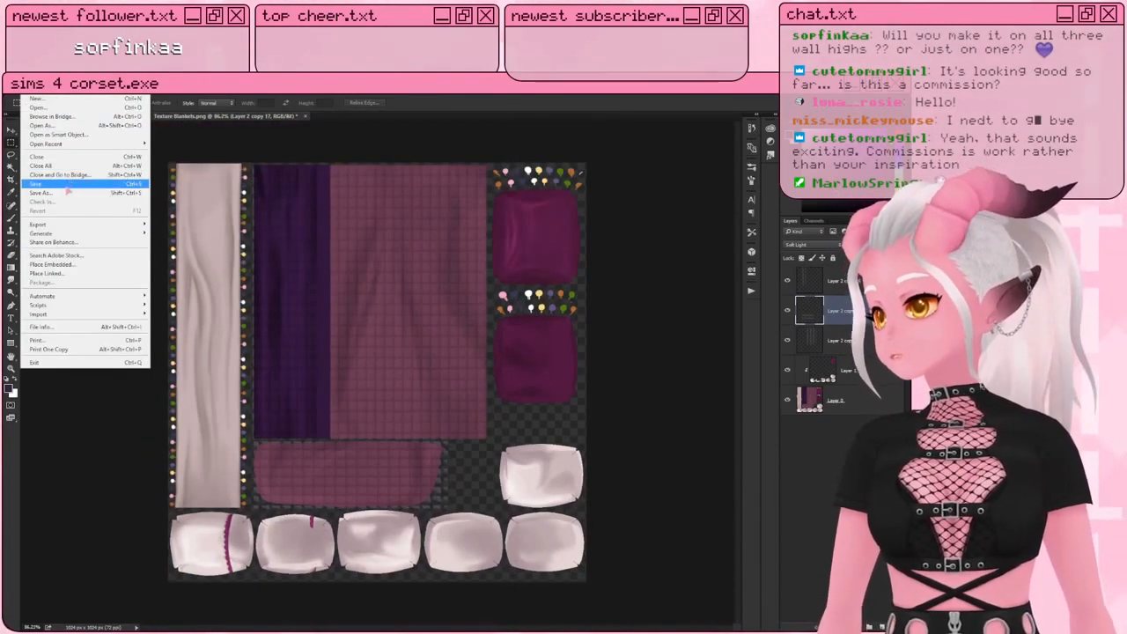
{"action": "left_click", "coordinate": [53, 192]}
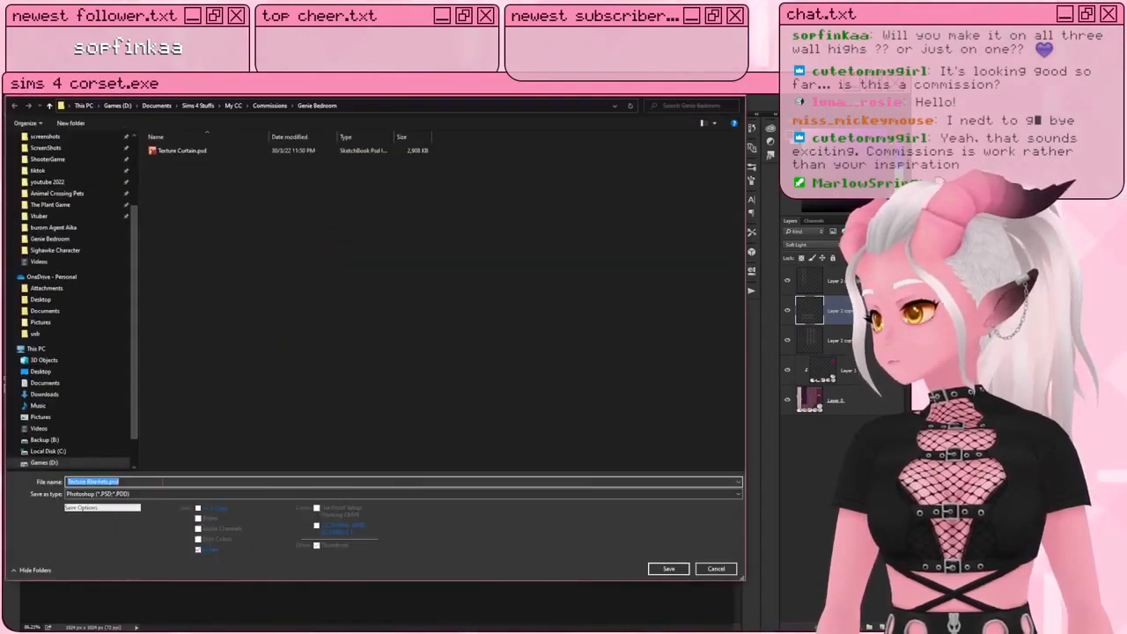
{"action": "left_click", "coordinate": [124, 493]}
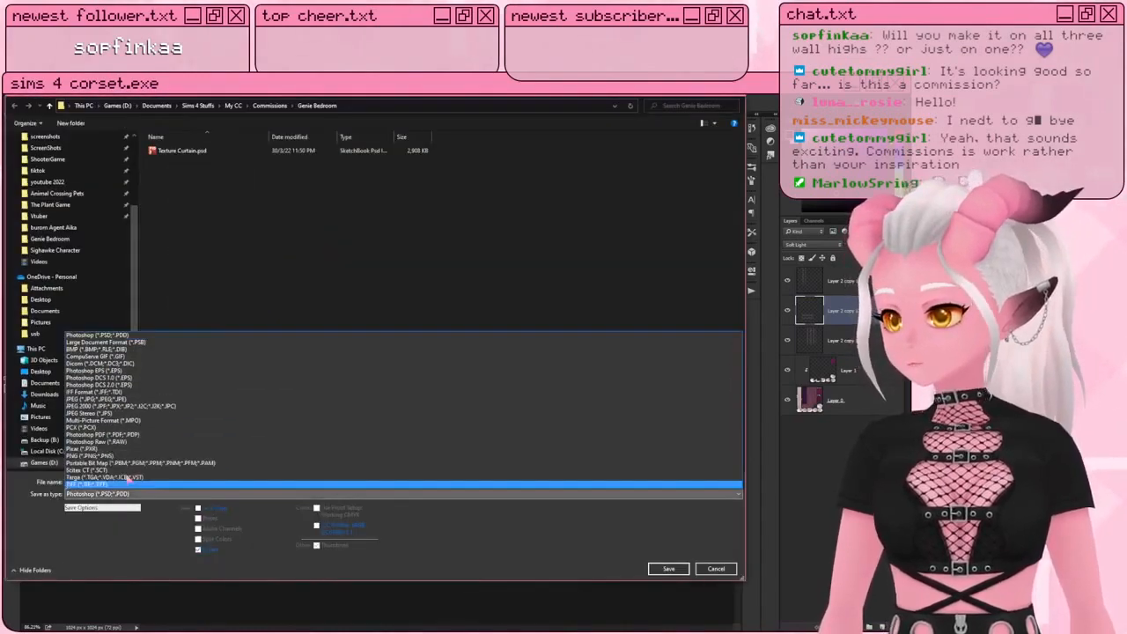
{"action": "left_click", "coordinate": [123, 456]}
{"action": "left_click", "coordinate": [673, 569]}
{"action": "left_click", "coordinate": [479, 360]}
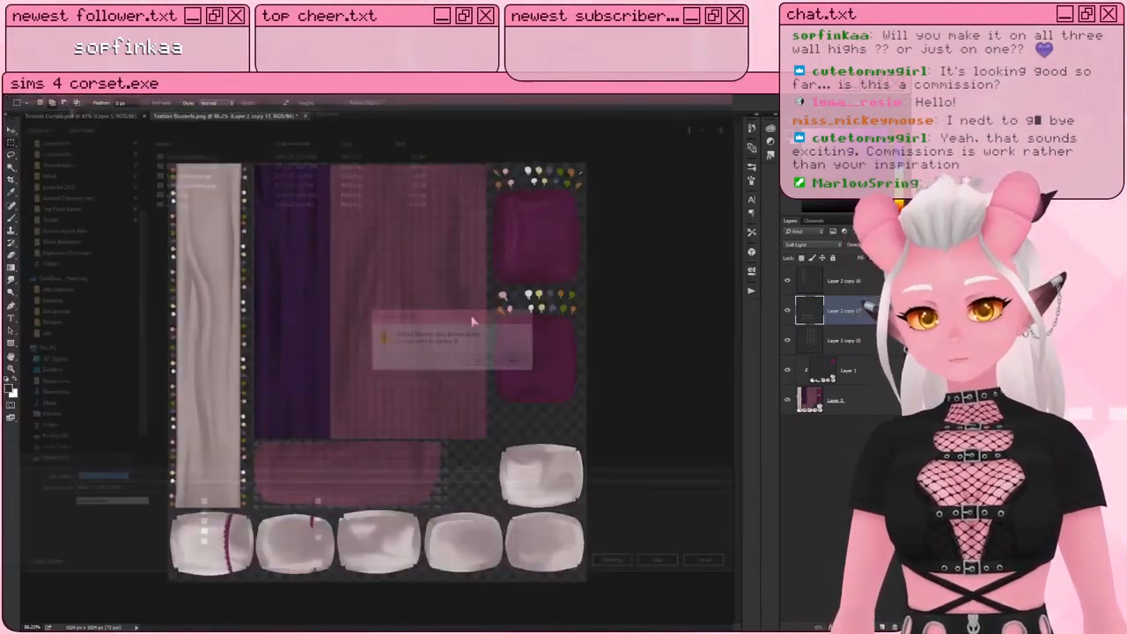
{"action": "left_click", "coordinate": [492, 255]}
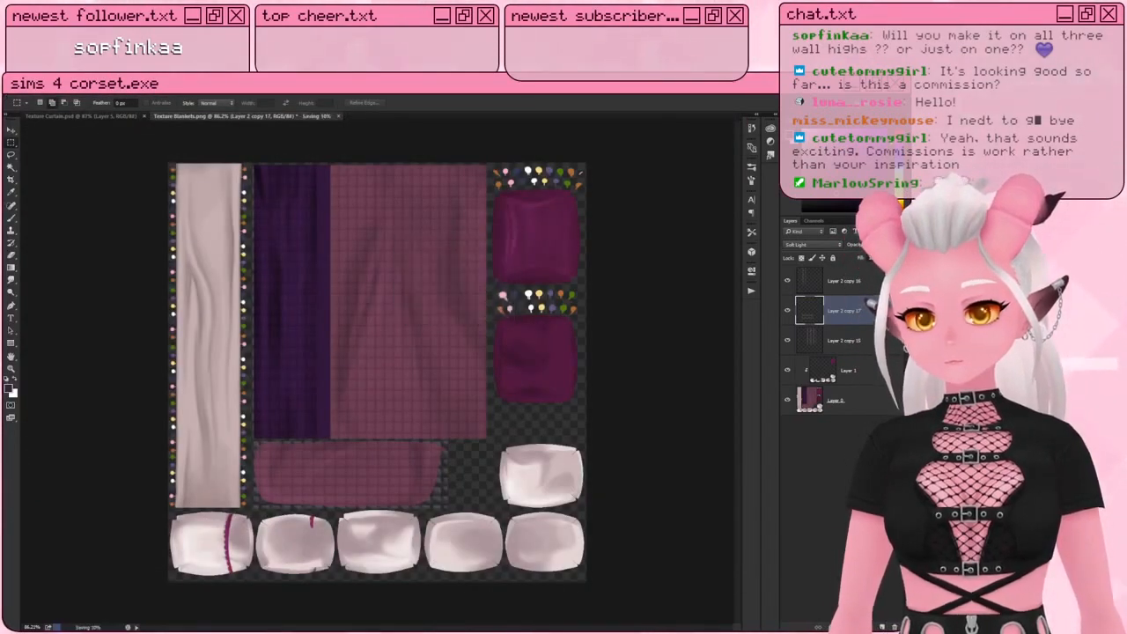
Step: Switch to Blender, reload the Texture Blankets image and inspect the finer quilted grid on the whole bed
{"action": "key", "text": "alt+Tab"}
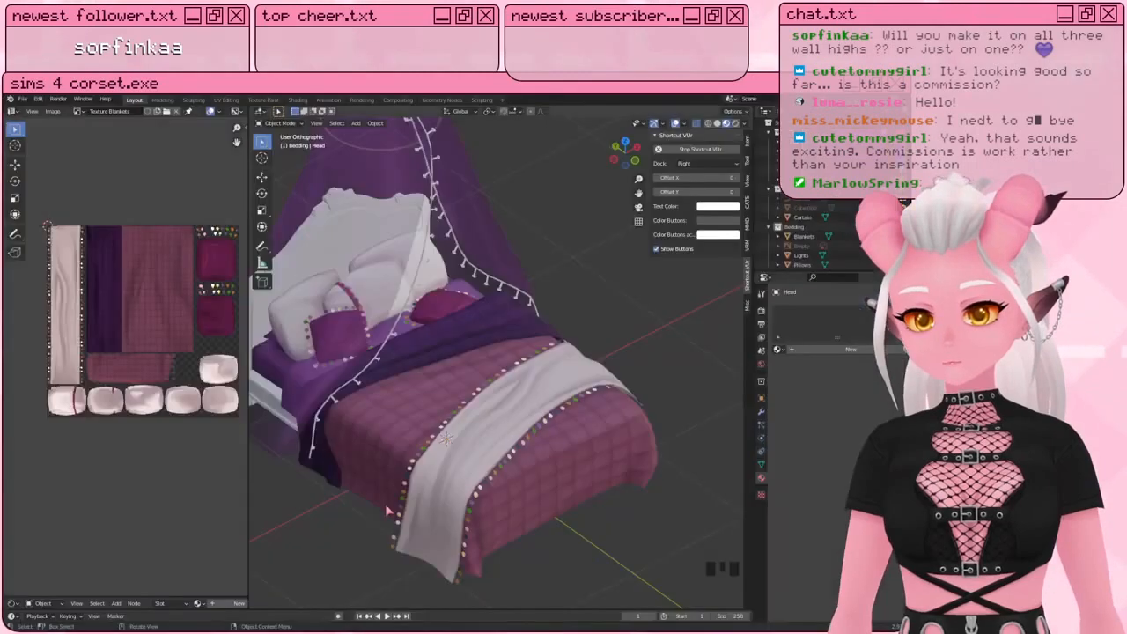
{"action": "left_click", "coordinate": [54, 112]}
{"action": "left_click", "coordinate": [75, 166]}
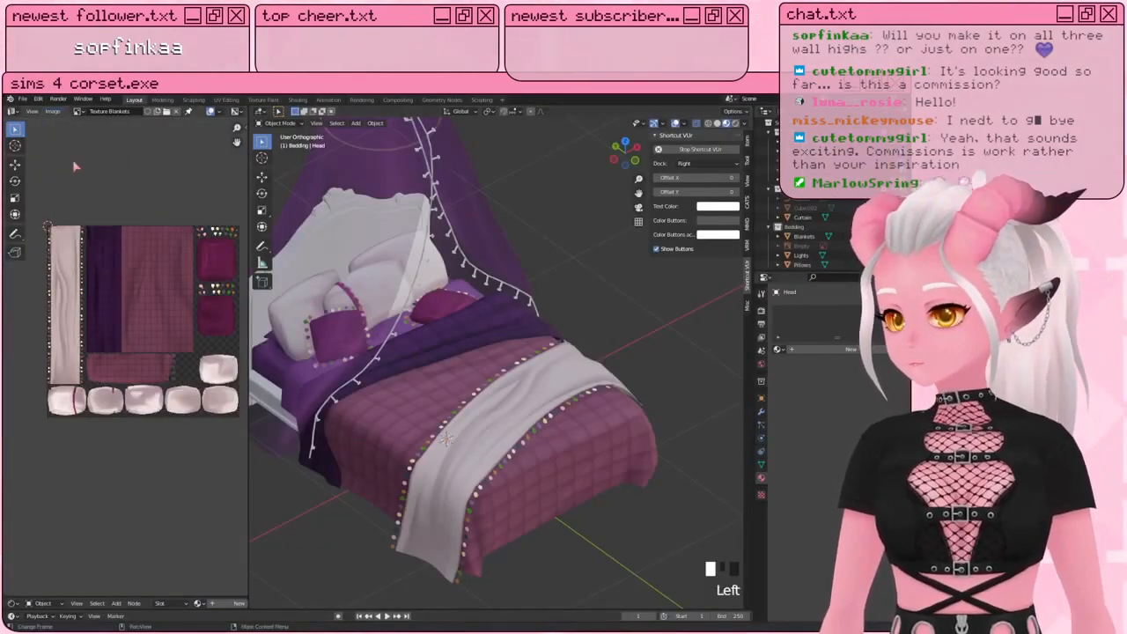
{"action": "left_click", "coordinate": [54, 112]}
{"action": "left_click", "coordinate": [72, 170]}
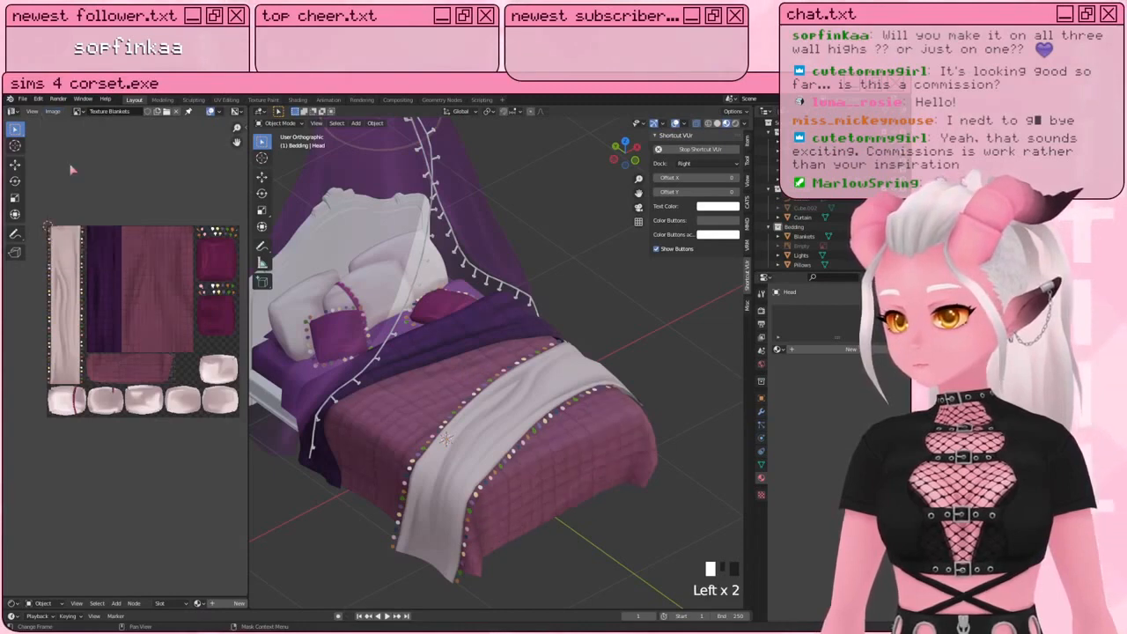
{"action": "scroll", "coordinate": [494, 404], "scroll_direction": "down", "scroll_amount": 2}
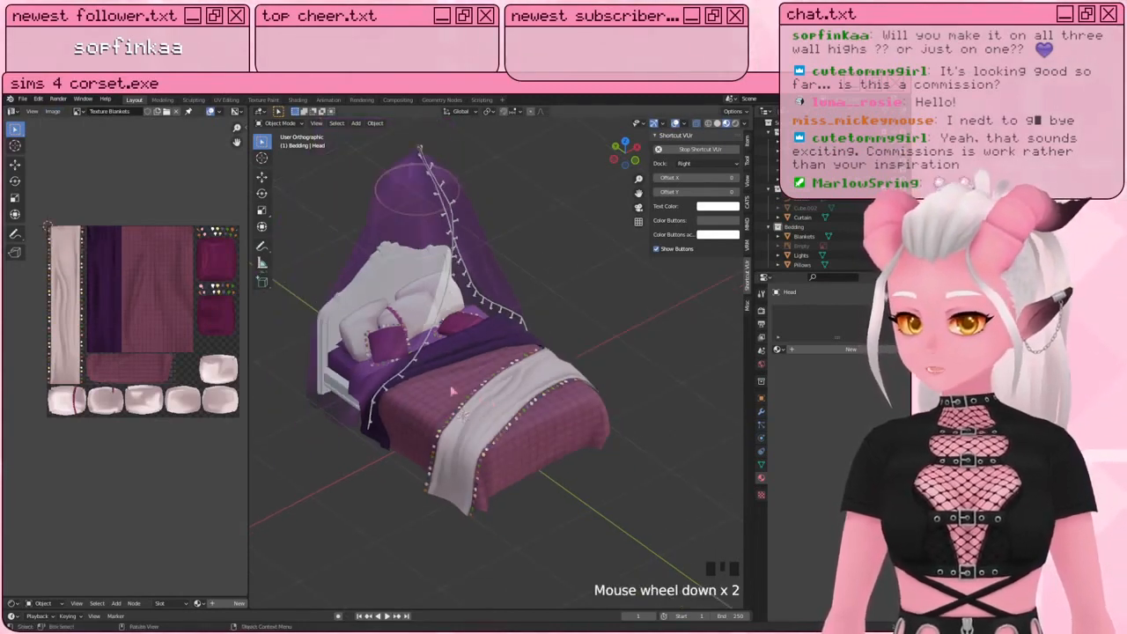
{"action": "mouse_move", "coordinate": [451, 390]}
{"action": "middle_mouse_down"}
{"action": "mouse_move", "coordinate": [503, 385]}
{"action": "mouse_move", "coordinate": [425, 385]}
{"action": "mouse_move", "coordinate": [449, 385]}
{"action": "middle_mouse_up"}
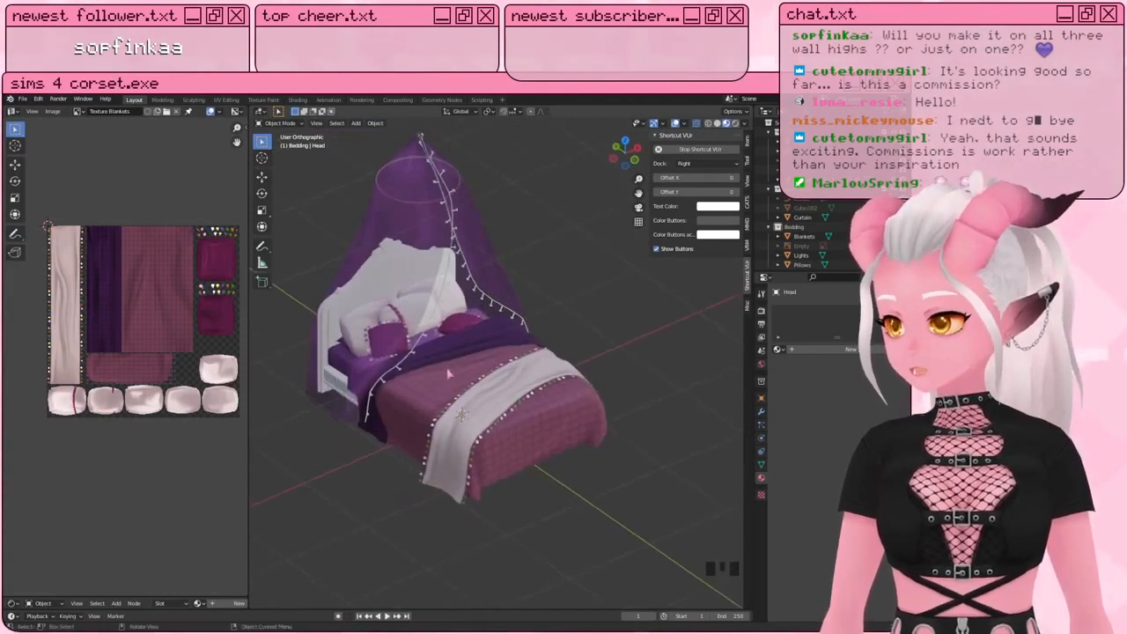
Step: Return to Photoshop, select the three grid layers and lower their opacity
{"action": "key", "text": "alt+Tab"}
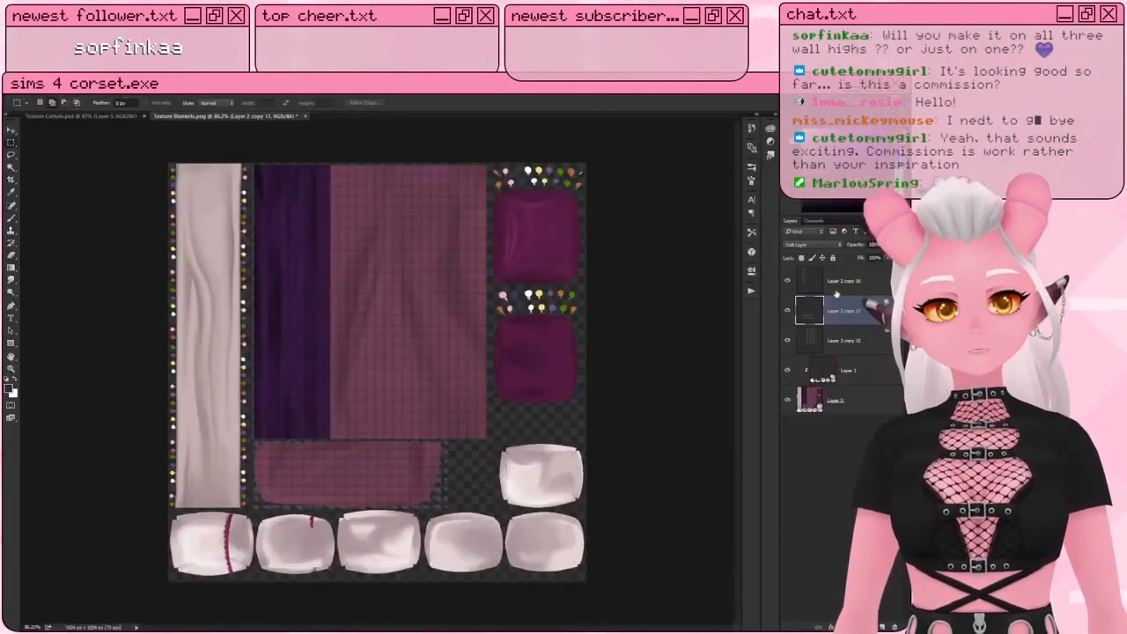
{"action": "left_click", "coordinate": [839, 284]}
{"action": "left_click", "coordinate": [846, 338], "text": "shift"}
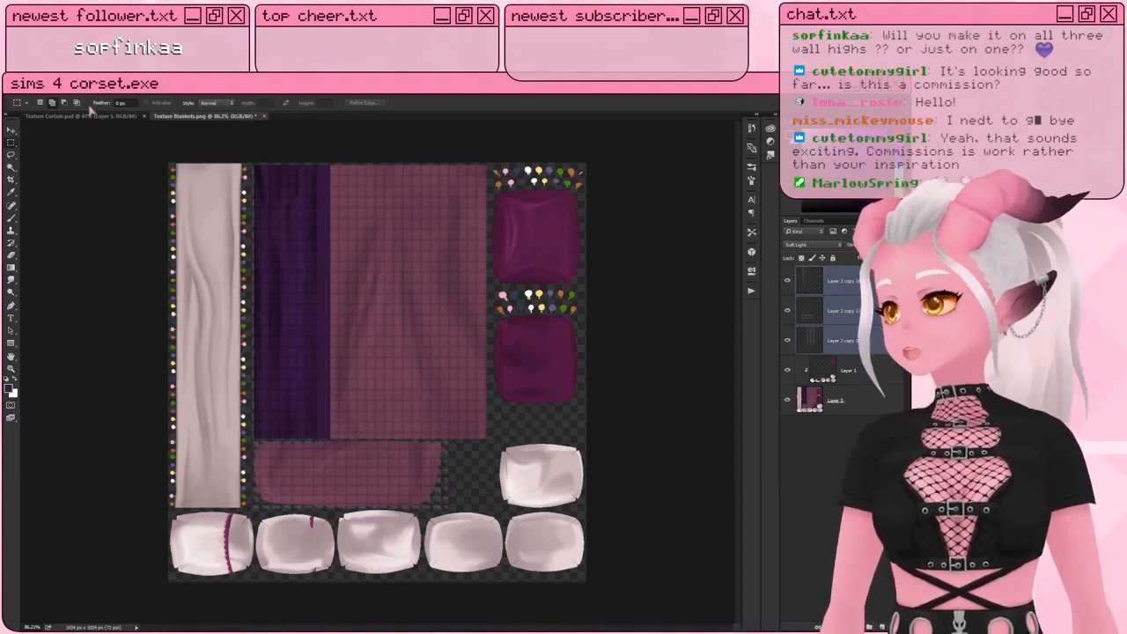
Step: Overwrite Texture Blankets.png with the fainter grid version of the texture, keeping the PNG format
{"action": "left_click", "coordinate": [30, 90]}
{"action": "left_click", "coordinate": [59, 193]}
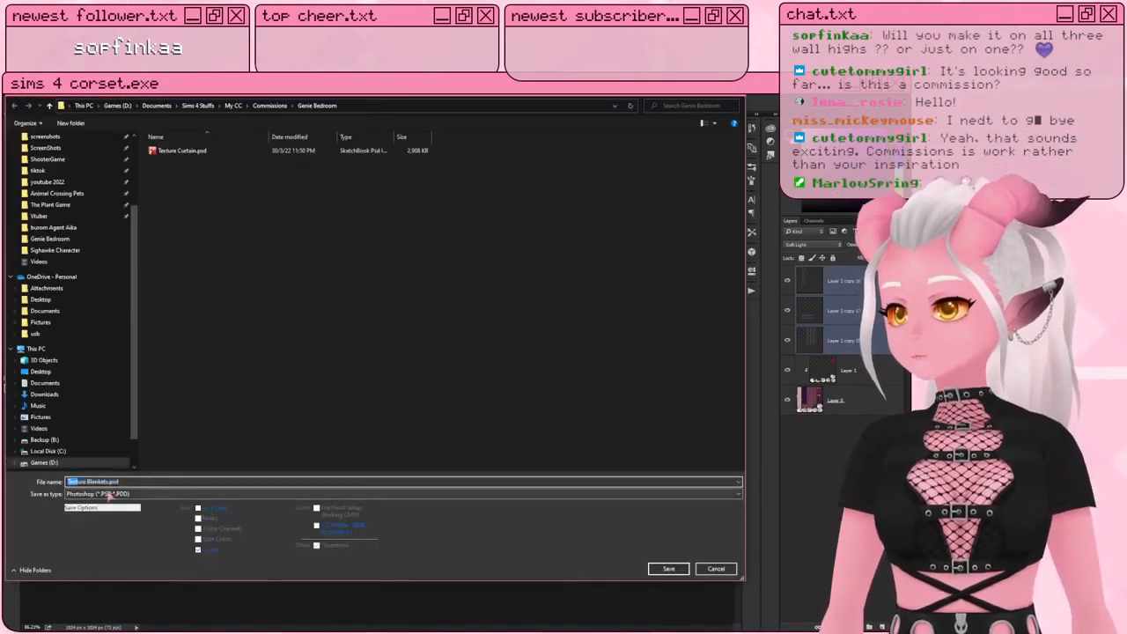
{"action": "left_click", "coordinate": [97, 493]}
{"action": "left_click", "coordinate": [99, 448]}
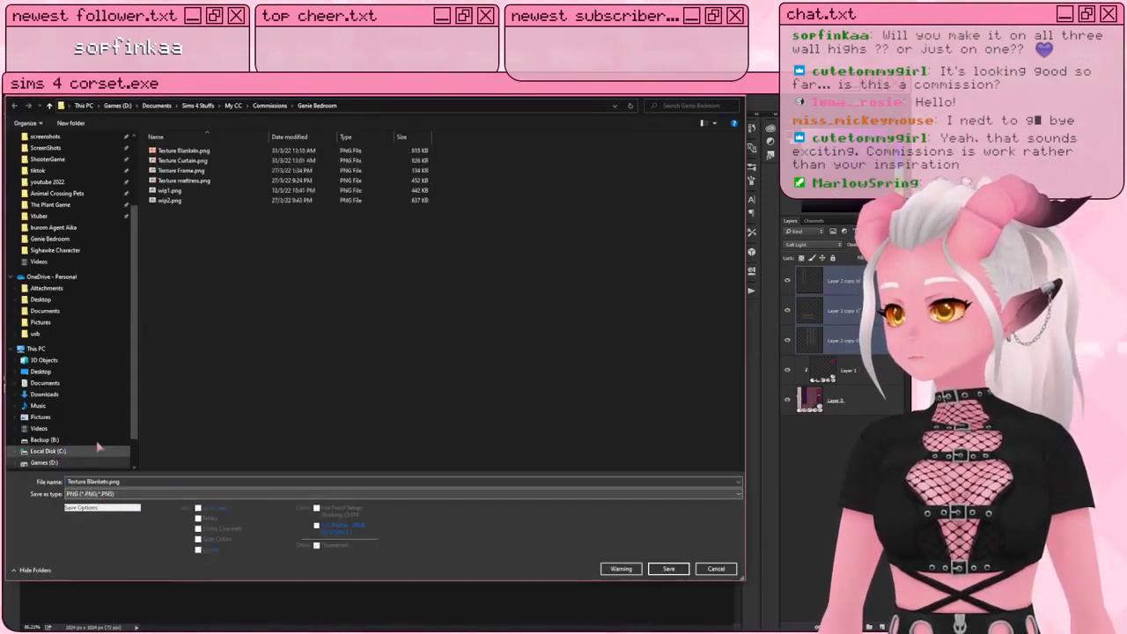
{"action": "left_click", "coordinate": [668, 568]}
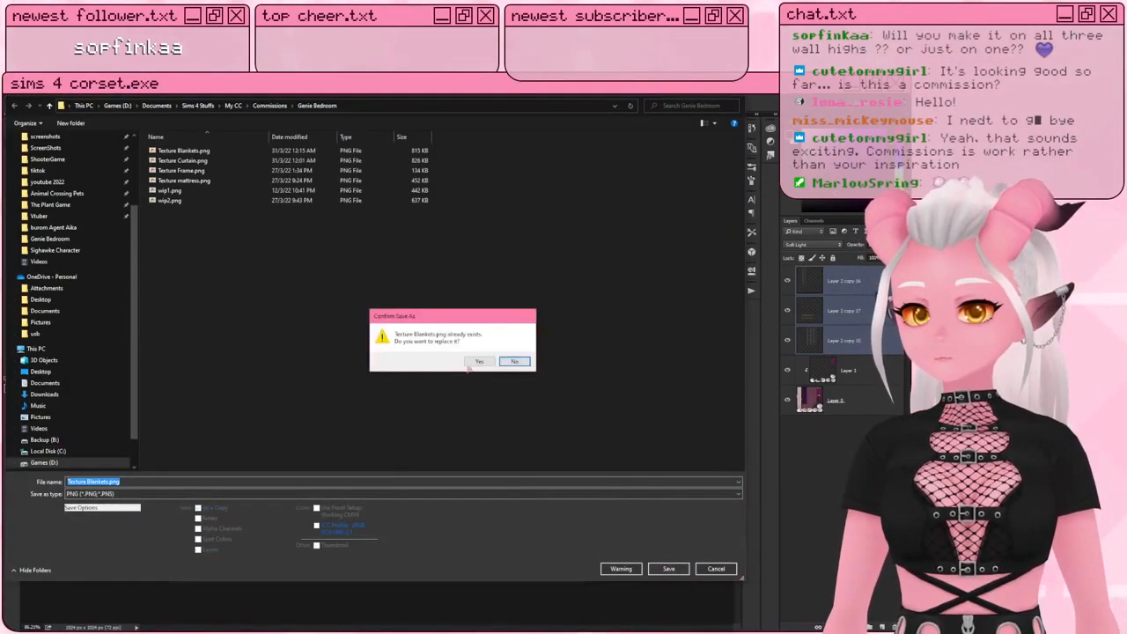
{"action": "left_click", "coordinate": [476, 362]}
{"action": "left_click", "coordinate": [472, 259]}
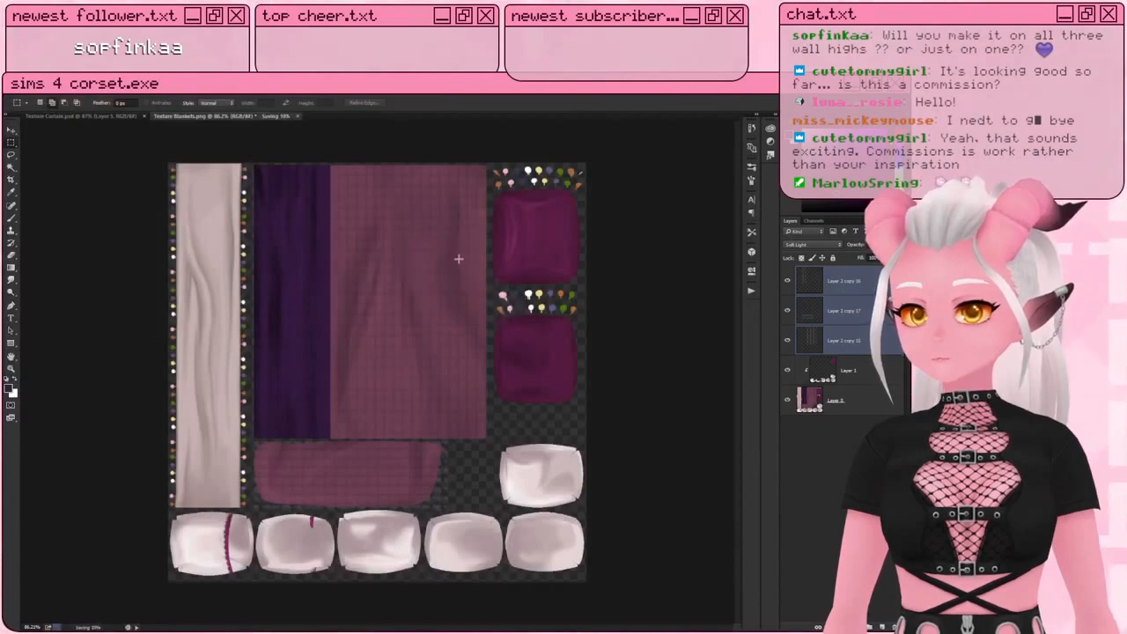
Step: Hide the grid layer over the dark purple section and begin saving the texture again
{"action": "left_click", "coordinate": [849, 315]}
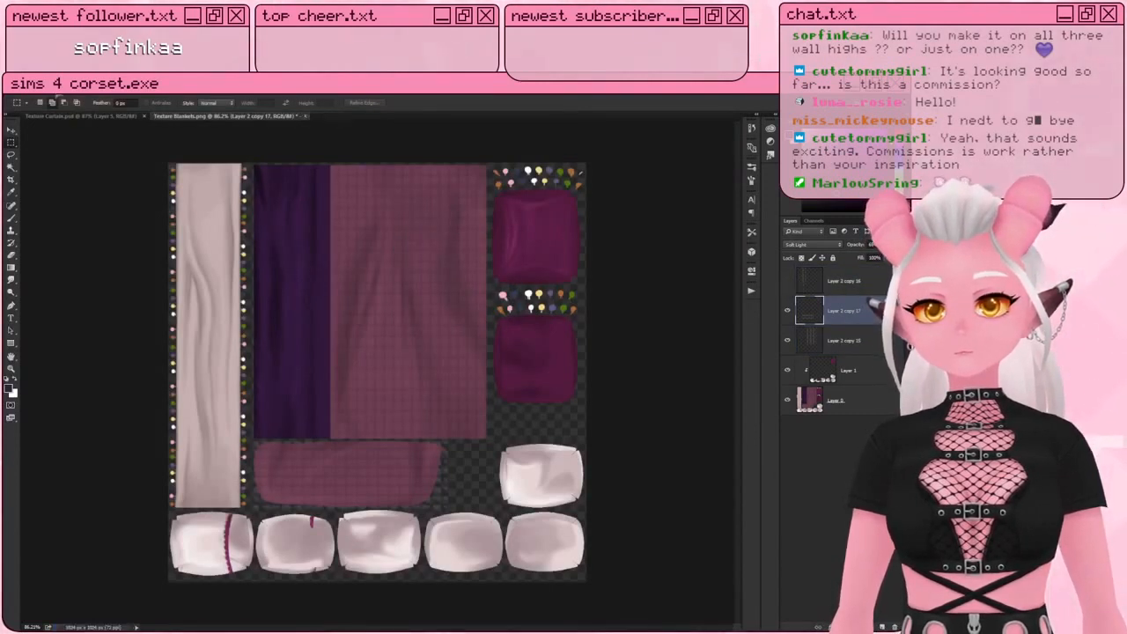
{"action": "left_click", "coordinate": [26, 88]}
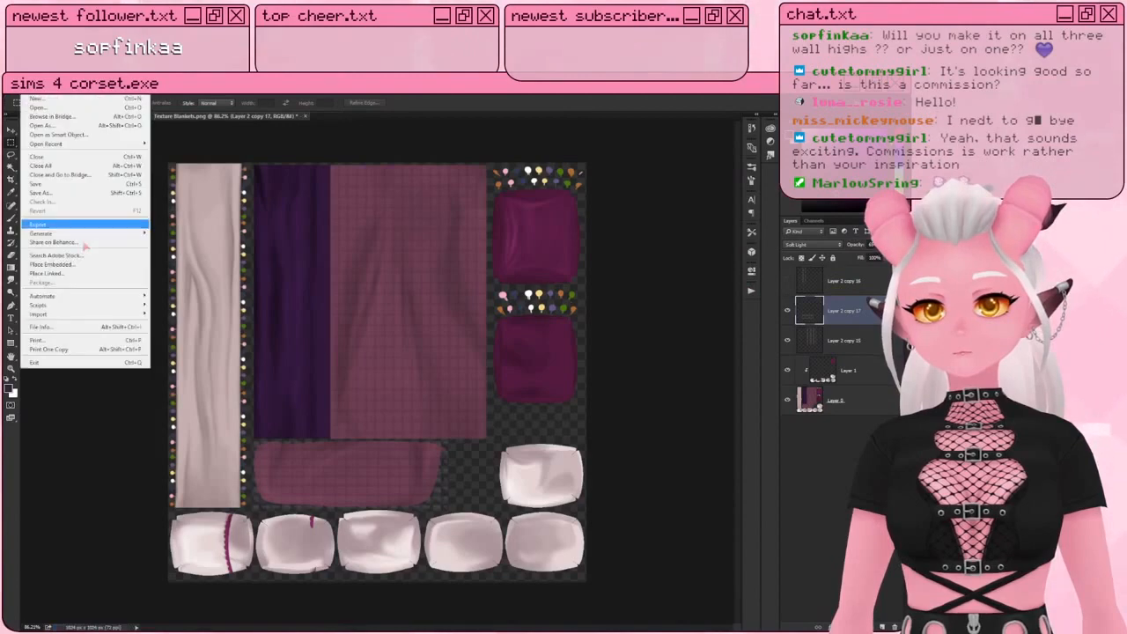
{"action": "left_click", "coordinate": [65, 197]}
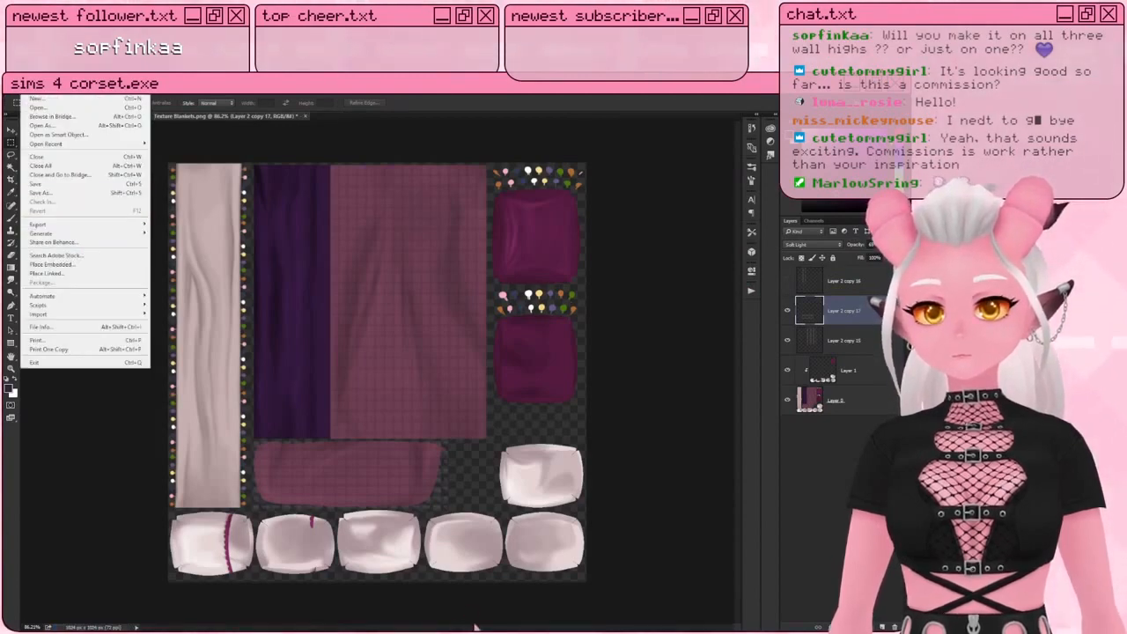
Step: Switch to Blender, reload the Texture Blankets image and inspect the softened grid on the blanket up close
{"action": "left_click", "coordinate": [476, 632]}
{"action": "left_click", "coordinate": [53, 111]}
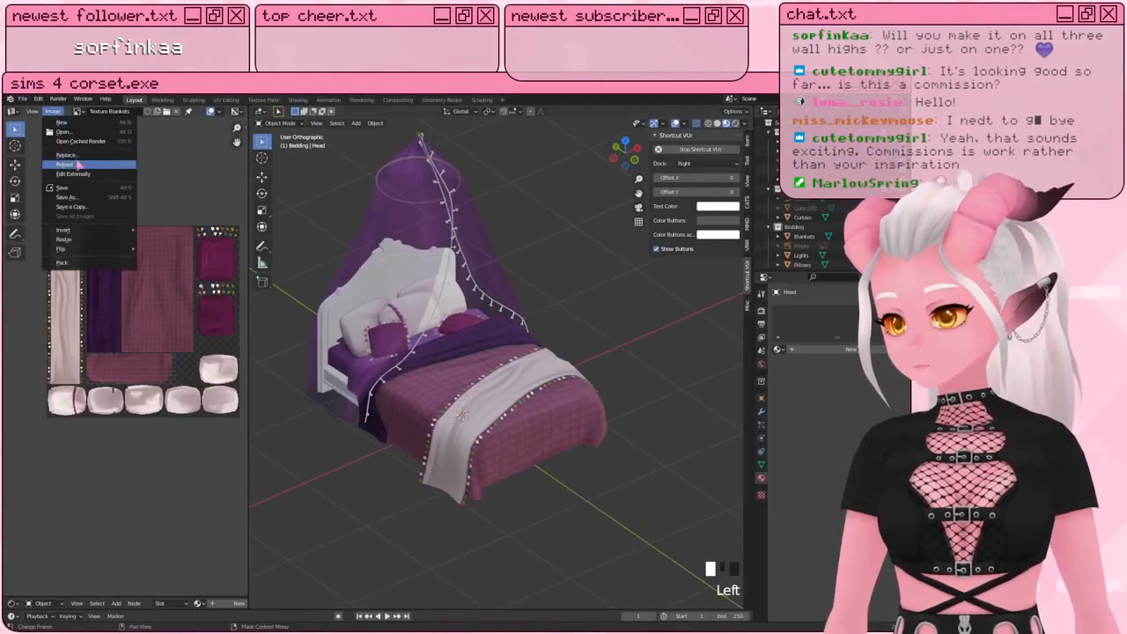
{"action": "left_click", "coordinate": [79, 165]}
{"action": "scroll", "coordinate": [429, 342], "scroll_direction": "up", "scroll_amount": 2}
{"action": "mouse_move", "coordinate": [429, 343]}
{"action": "middle_mouse_down"}
{"action": "mouse_move", "coordinate": [397, 347]}
{"action": "mouse_move", "coordinate": [444, 351]}
{"action": "mouse_move", "coordinate": [271, 336]}
{"action": "mouse_move", "coordinate": [423, 331]}
{"action": "middle_mouse_up"}
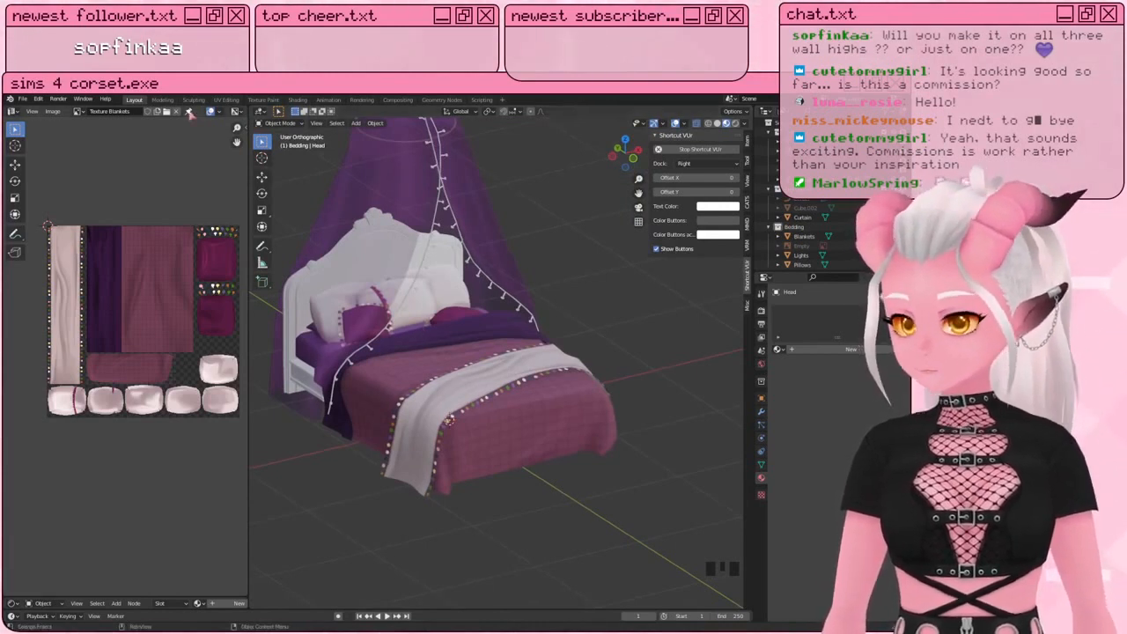
Step: Save the Blender file and view the bedding from the foot of the bed
{"action": "key", "text": "ctrl+s"}
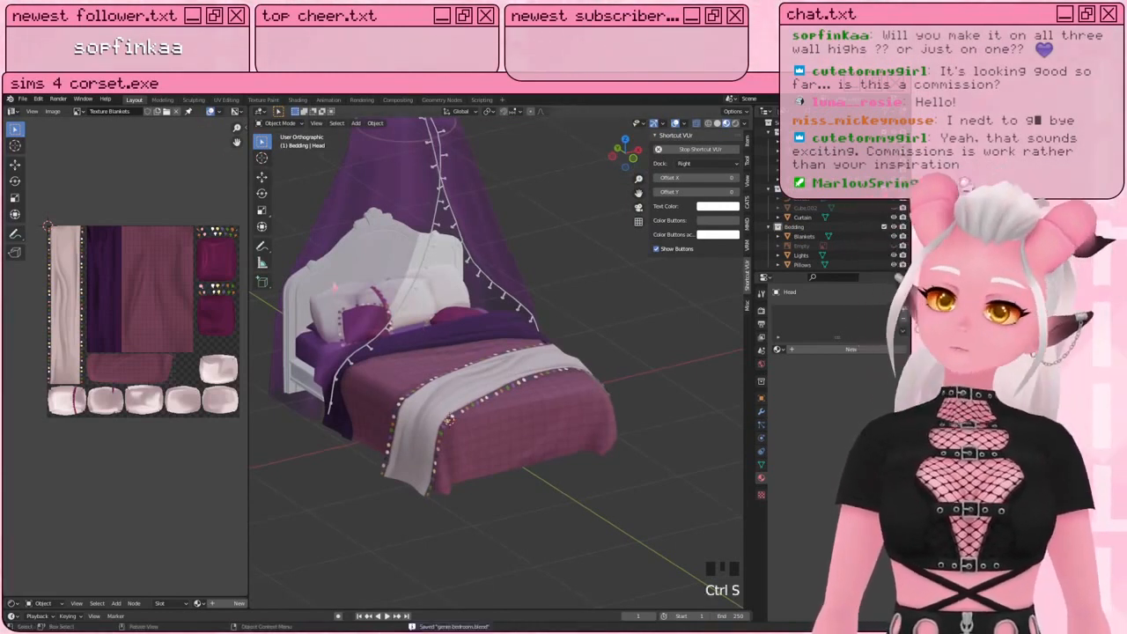
{"action": "scroll", "coordinate": [347, 319], "scroll_direction": "up", "scroll_amount": 1}
{"action": "middle_click_drag", "start_coordinate": [354, 322], "coordinate": [405, 348], "text": "shift"}
{"action": "middle_click_drag", "start_coordinate": [449, 387], "coordinate": [411, 284]}
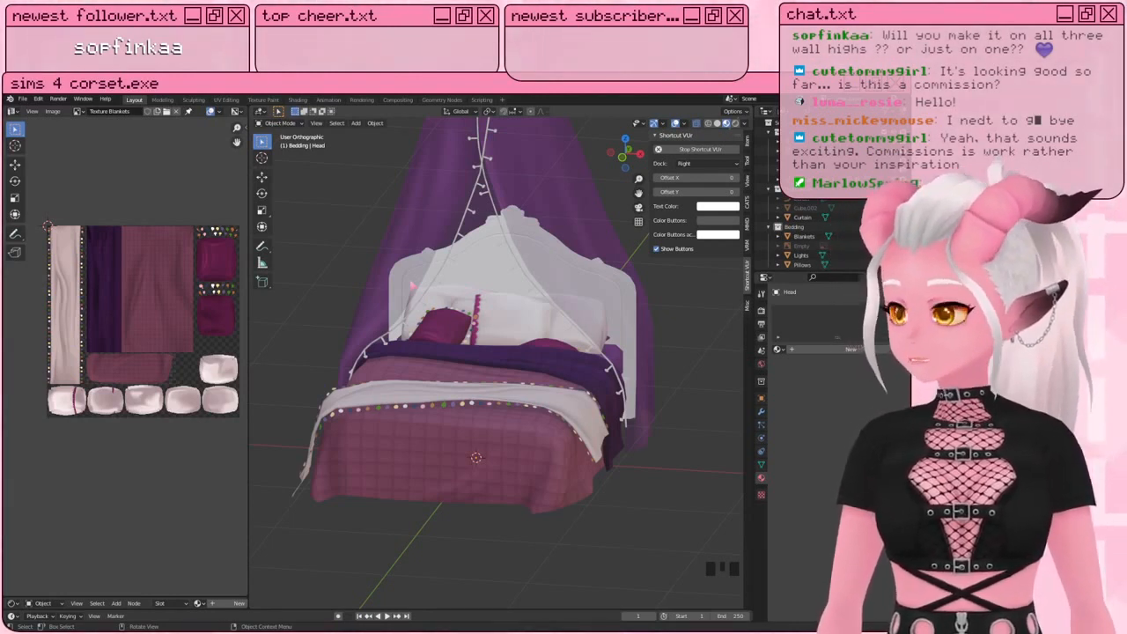
Step: Check the canopy, headboard and bedding from the foot and the side, and save the Blender file
{"action": "scroll", "coordinate": [502, 277], "scroll_direction": "up", "scroll_amount": 1}
{"action": "middle_click_drag", "start_coordinate": [503, 275], "coordinate": [537, 378], "text": "shift"}
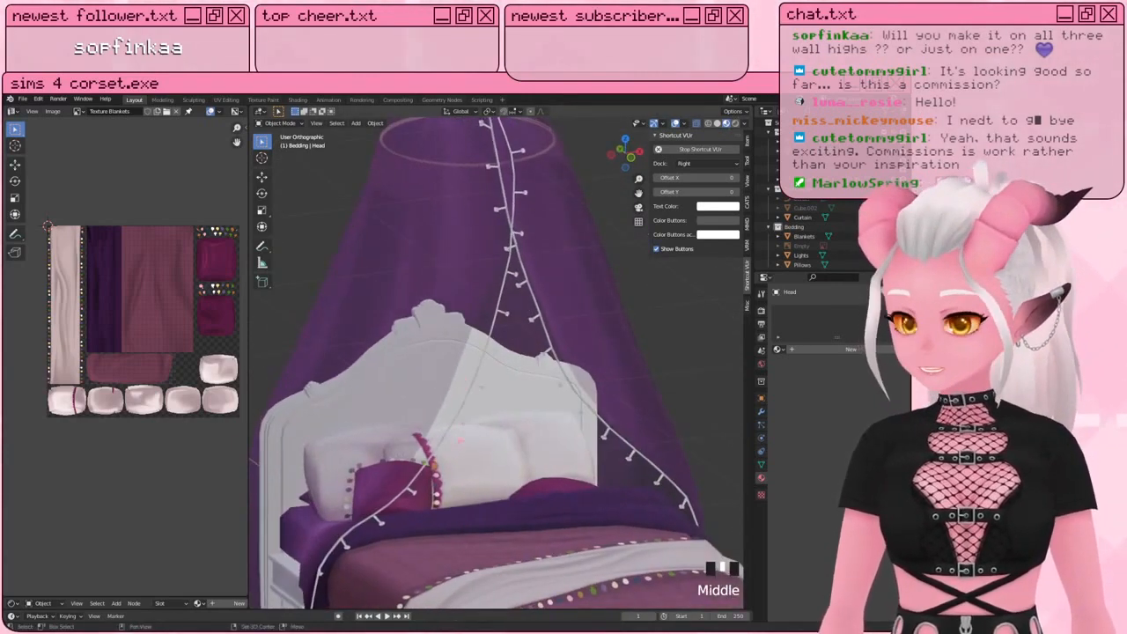
{"action": "scroll", "coordinate": [480, 414], "scroll_direction": "up", "scroll_amount": 1}
{"action": "middle_click_drag", "start_coordinate": [462, 423], "coordinate": [454, 368], "text": "shift"}
{"action": "left_click", "coordinate": [531, 249]}
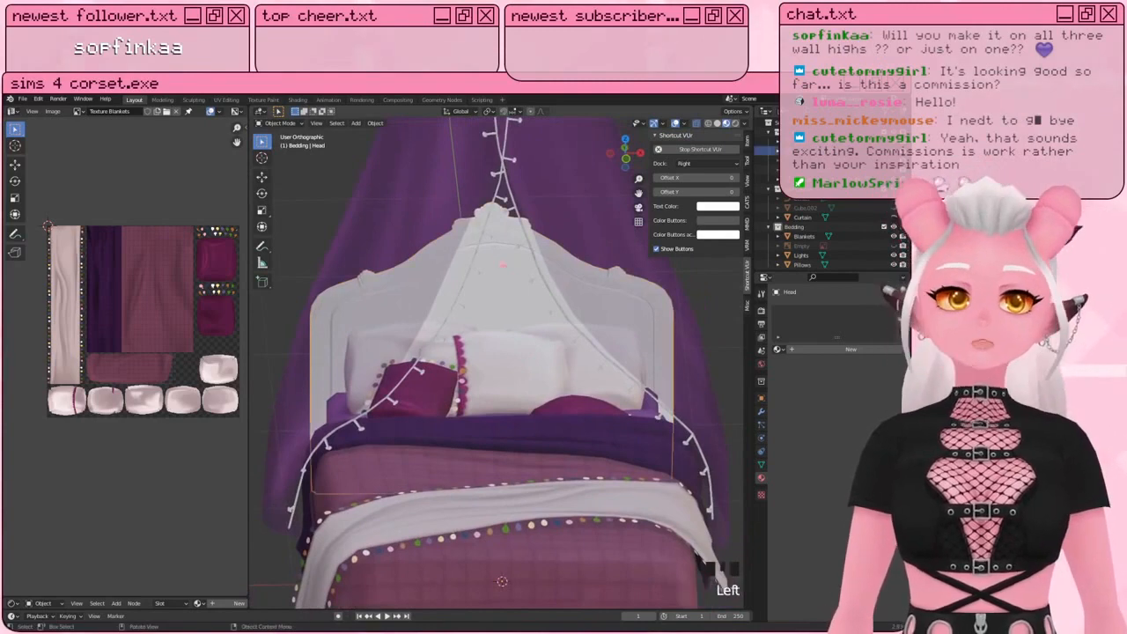
{"action": "scroll", "coordinate": [531, 249], "scroll_direction": "down", "scroll_amount": 2}
{"action": "middle_click_drag", "start_coordinate": [531, 250], "coordinate": [518, 252], "text": "shift"}
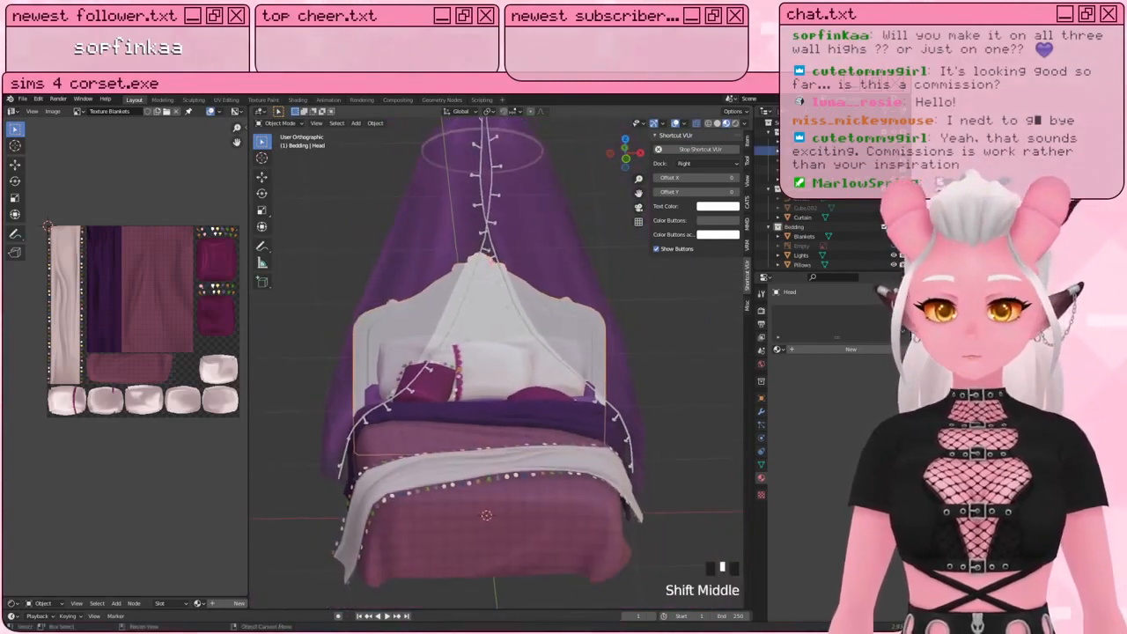
{"action": "left_click", "coordinate": [606, 284]}
{"action": "left_click", "coordinate": [606, 284]}
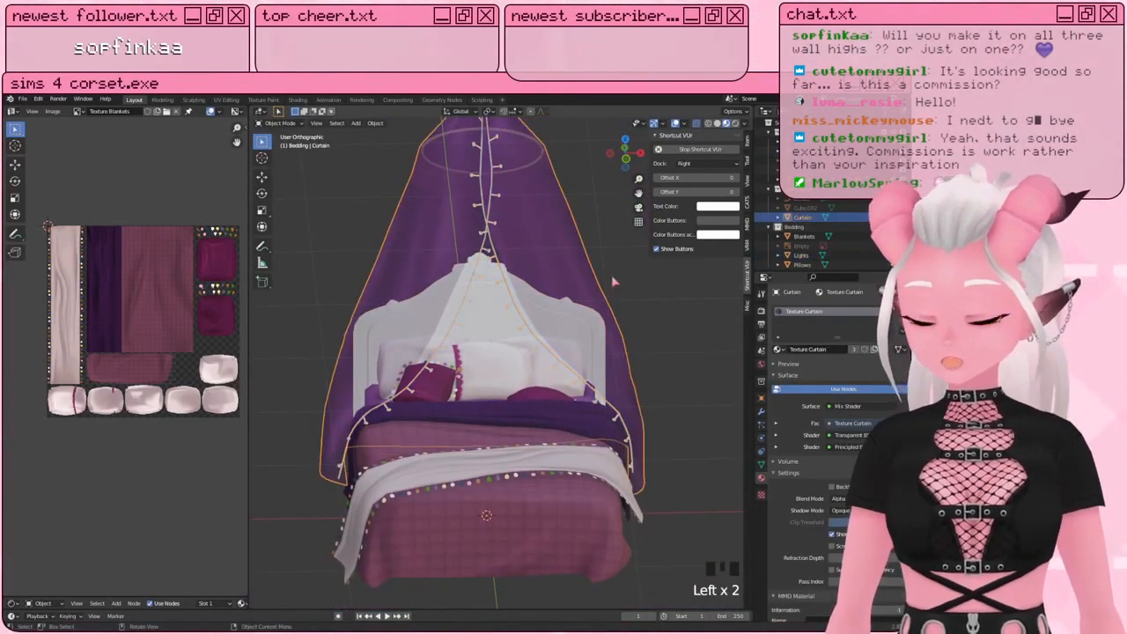
{"action": "middle_click_drag", "start_coordinate": [669, 292], "coordinate": [604, 361], "text": "shift"}
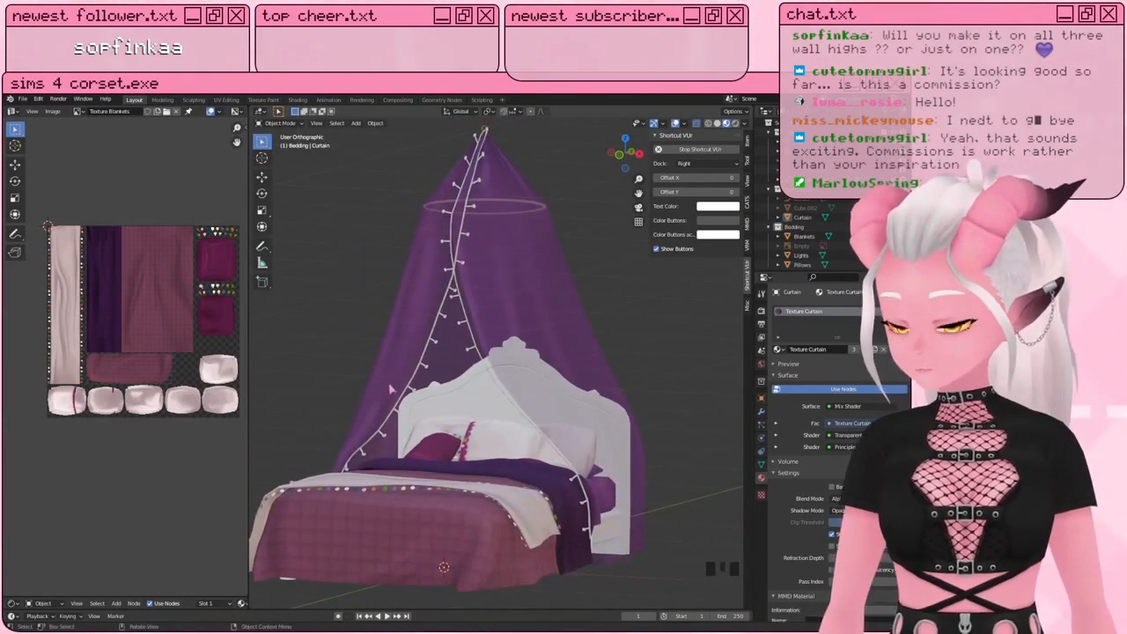
{"action": "key", "text": "ctrl+s"}
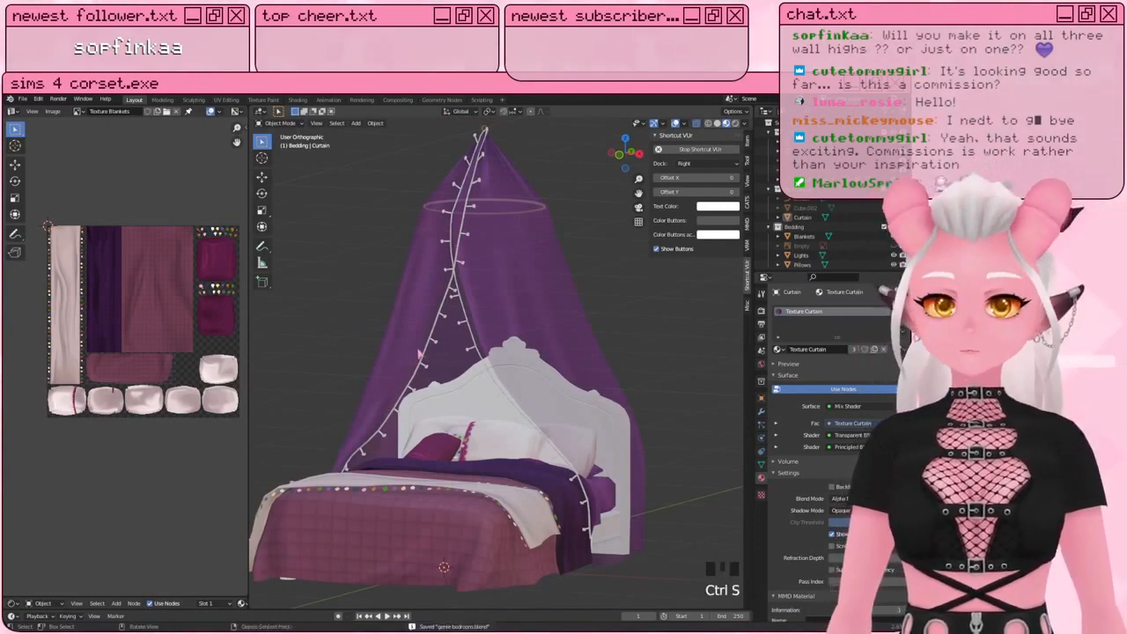
Step: Hide the string lights and the canopy curtain around the bed
{"action": "middle_click_drag", "start_coordinate": [419, 354], "coordinate": [407, 368], "text": "shift"}
{"action": "scroll", "coordinate": [407, 368], "scroll_direction": "up", "scroll_amount": 2}
{"action": "left_click", "coordinate": [419, 371]}
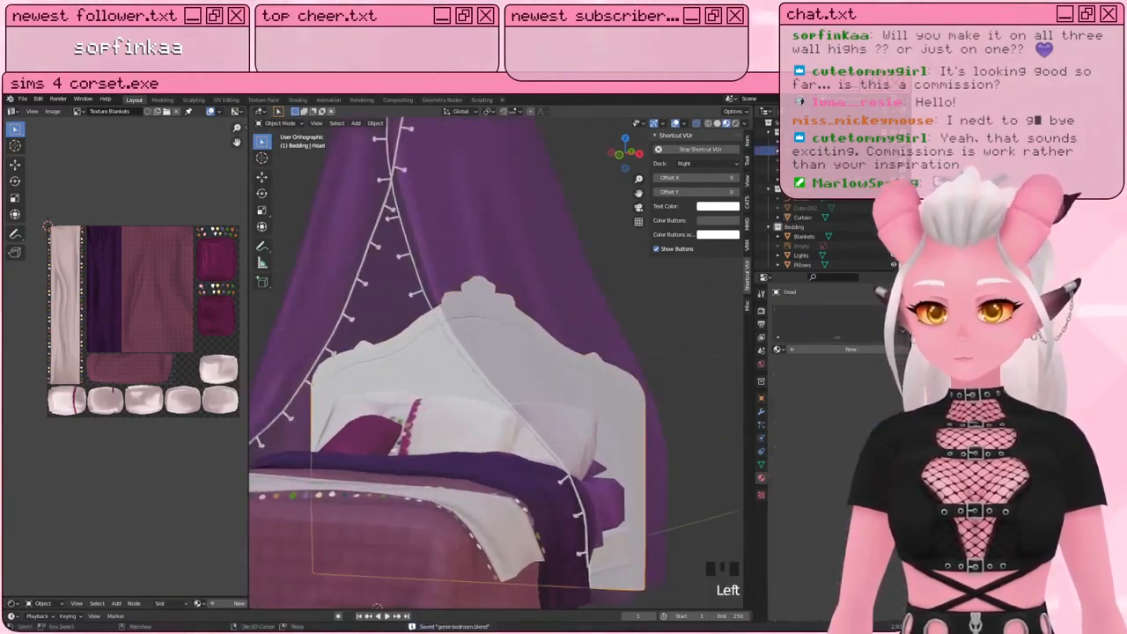
{"action": "middle_click_drag", "start_coordinate": [377, 608], "coordinate": [456, 585], "text": "shift"}
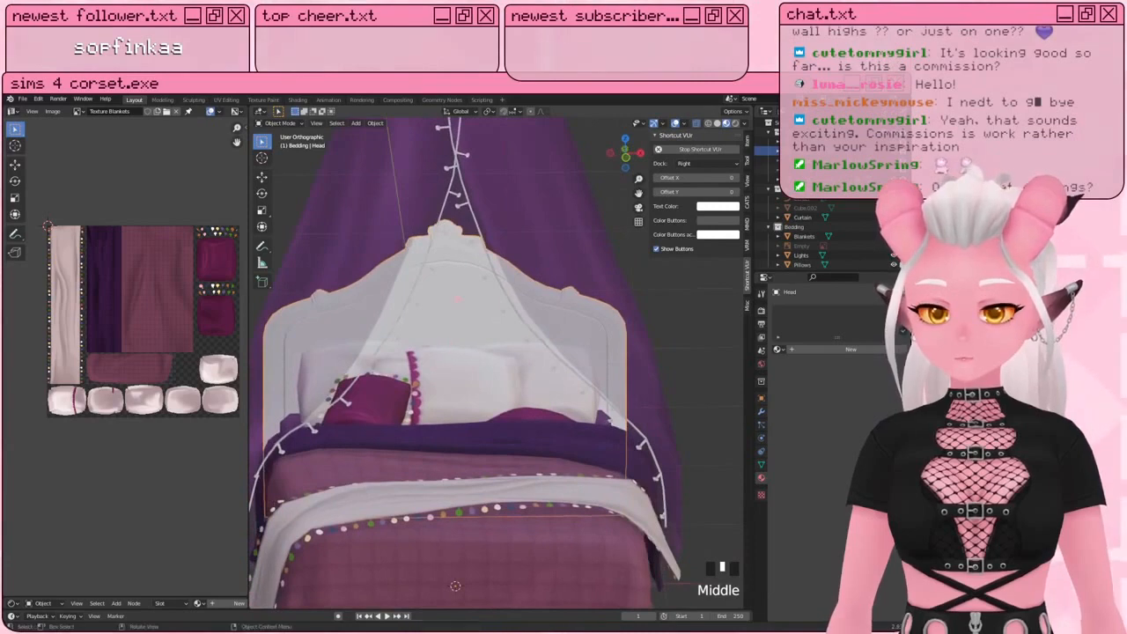
{"action": "left_click", "coordinate": [455, 585]}
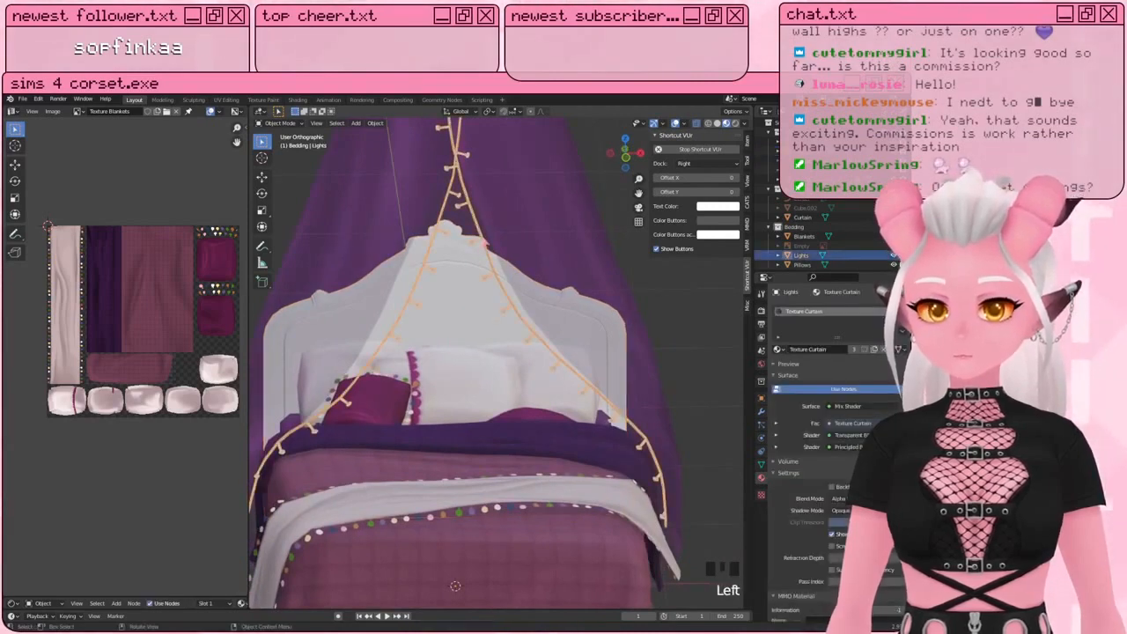
{"action": "key", "text": "h"}
{"action": "left_click", "coordinate": [511, 256]}
{"action": "key", "text": "h"}
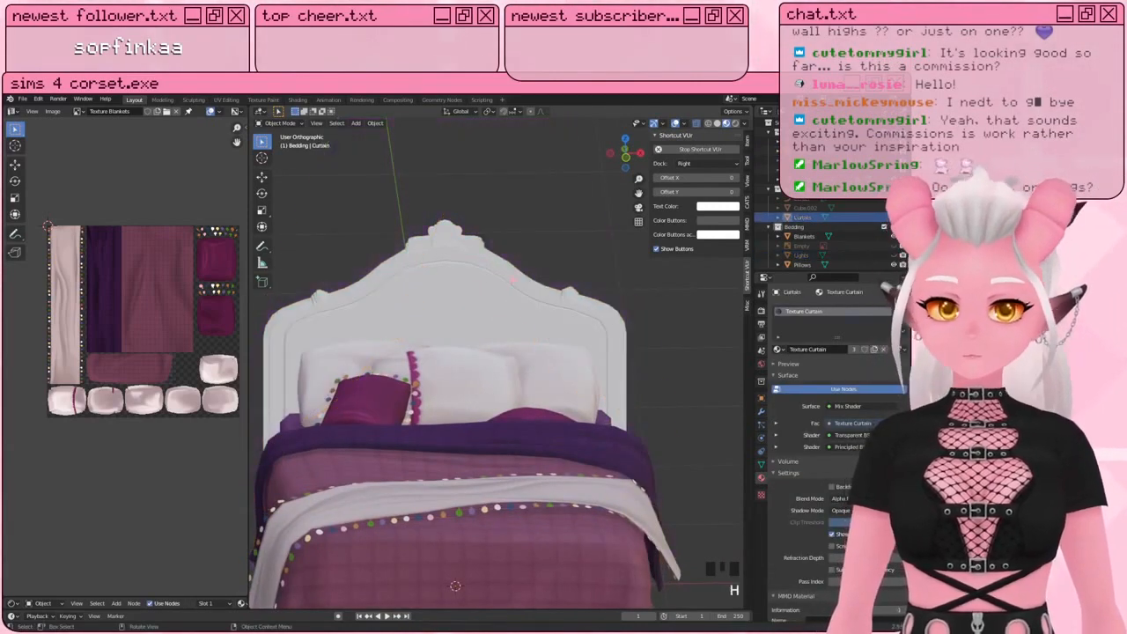
Step: Hide the decorative pillows and the blankets so the bare bed is left
{"action": "left_click", "coordinate": [486, 338]}
{"action": "left_click", "coordinate": [483, 362]}
{"action": "key", "text": "h"}
{"action": "left_click", "coordinate": [421, 440]}
{"action": "key", "text": "h"}
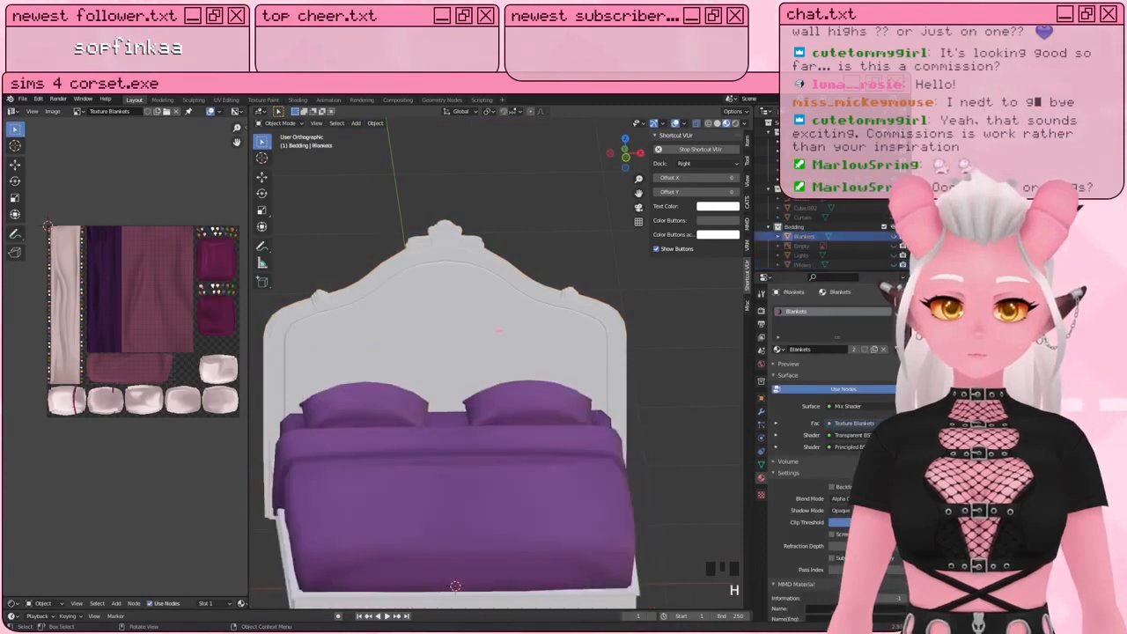
Step: Open the headboard mesh in Edit Mode using edge selection
{"action": "left_click", "coordinate": [418, 350]}
{"action": "middle_click_drag", "start_coordinate": [418, 350], "coordinate": [481, 276], "text": "shift"}
{"action": "middle_click_drag", "start_coordinate": [370, 473], "coordinate": [361, 141], "text": "shift"}
{"action": "key", "text": "Tab"}
{"action": "scroll", "coordinate": [369, 373], "scroll_direction": "up", "scroll_amount": 3}
{"action": "scroll", "coordinate": [370, 405], "scroll_direction": "down", "scroll_amount": 2}
{"action": "left_click", "coordinate": [323, 125]}
{"action": "scroll", "coordinate": [467, 223], "scroll_direction": "up", "scroll_amount": 3}
{"action": "key", "text": "a"}
{"action": "key", "text": "a"}
{"action": "key", "text": "a"}
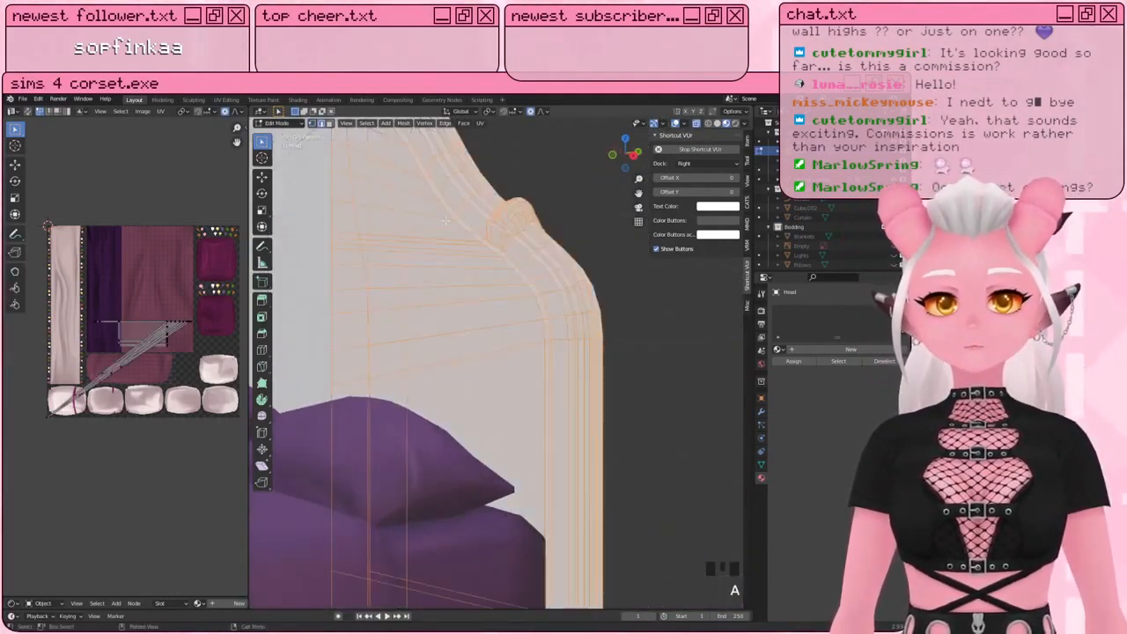
Step: Examine the mesh at the foot of the headboard post, where it meets the bed frame
{"action": "left_click", "coordinate": [472, 223], "text": "alt+shift"}
{"action": "scroll", "coordinate": [472, 224], "scroll_direction": "down", "scroll_amount": 2}
{"action": "middle_click_drag", "start_coordinate": [472, 223], "coordinate": [437, 424], "text": "shift"}
{"action": "scroll", "coordinate": [469, 518], "scroll_direction": "up", "scroll_amount": 2}
{"action": "scroll", "coordinate": [468, 518], "scroll_direction": "up", "scroll_amount": 2}
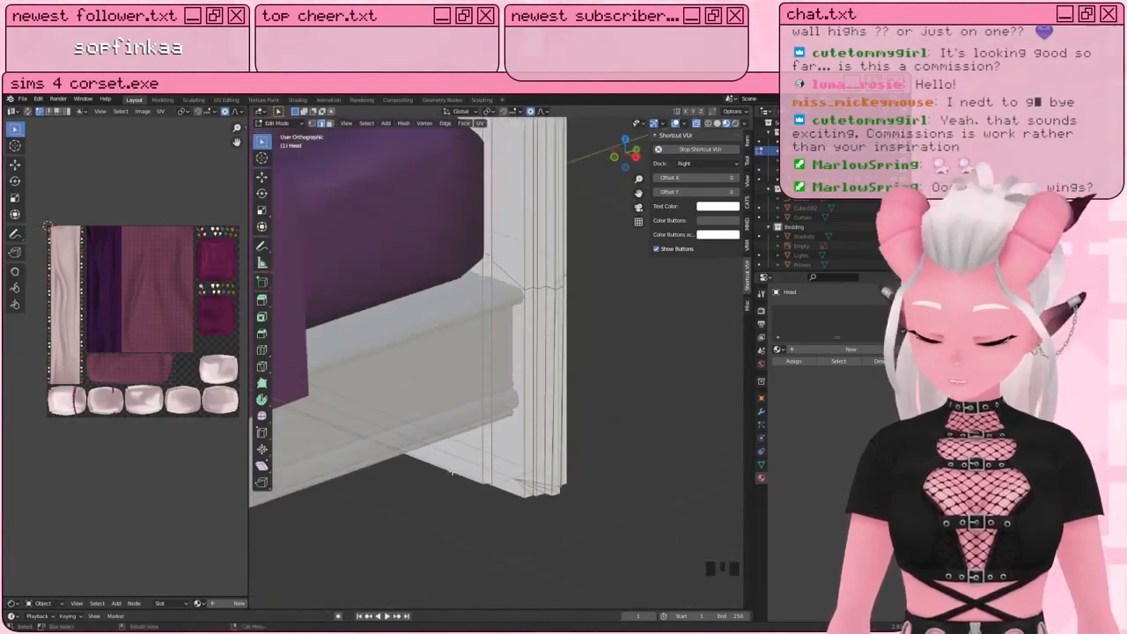
{"action": "scroll", "coordinate": [465, 495], "scroll_direction": "up", "scroll_amount": 4}
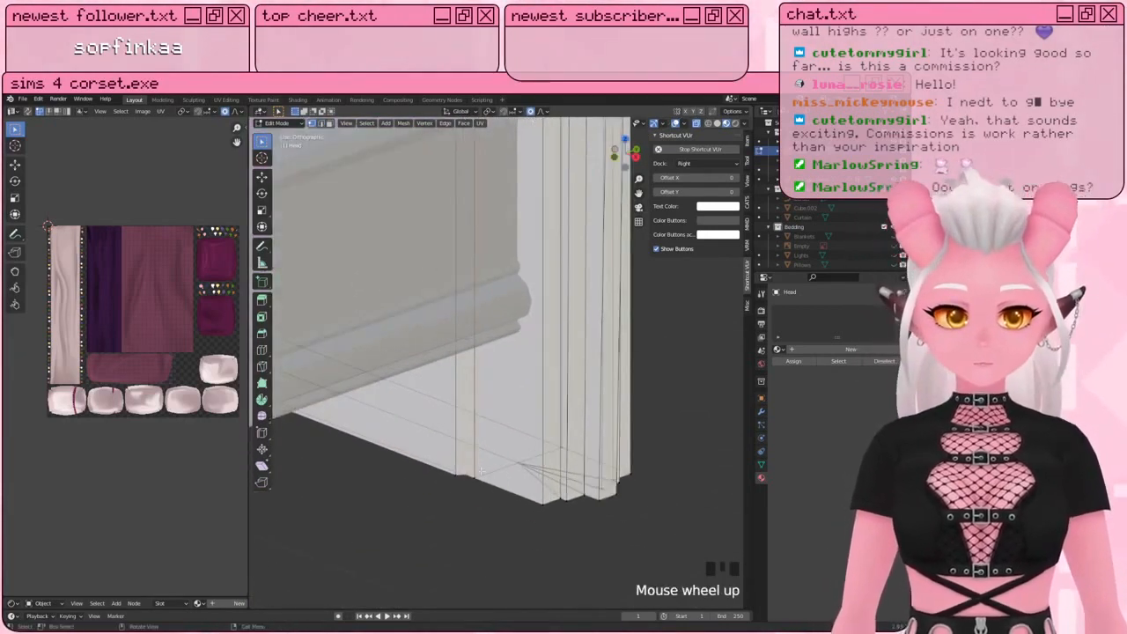
{"action": "middle_click_drag", "start_coordinate": [481, 472], "coordinate": [465, 519]}
{"action": "left_click", "coordinate": [465, 520]}
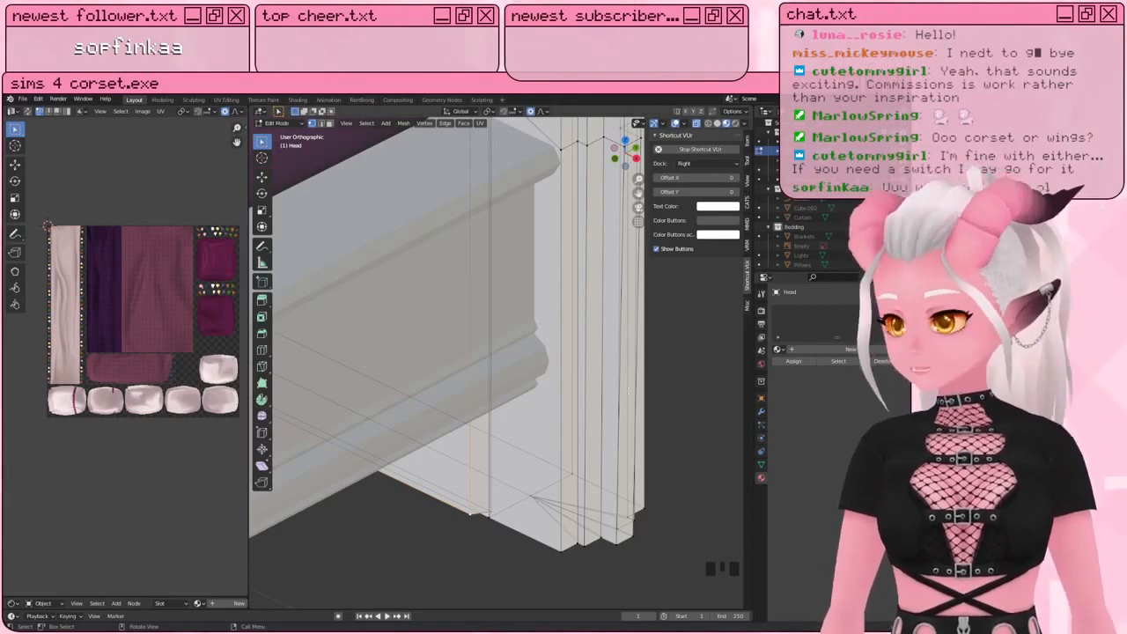
{"action": "scroll", "coordinate": [628, 392], "scroll_direction": "down", "scroll_amount": 2}
{"action": "middle_click_drag", "start_coordinate": [629, 392], "coordinate": [551, 490]}
{"action": "middle_click_drag", "start_coordinate": [479, 335], "coordinate": [445, 360], "text": "shift"}
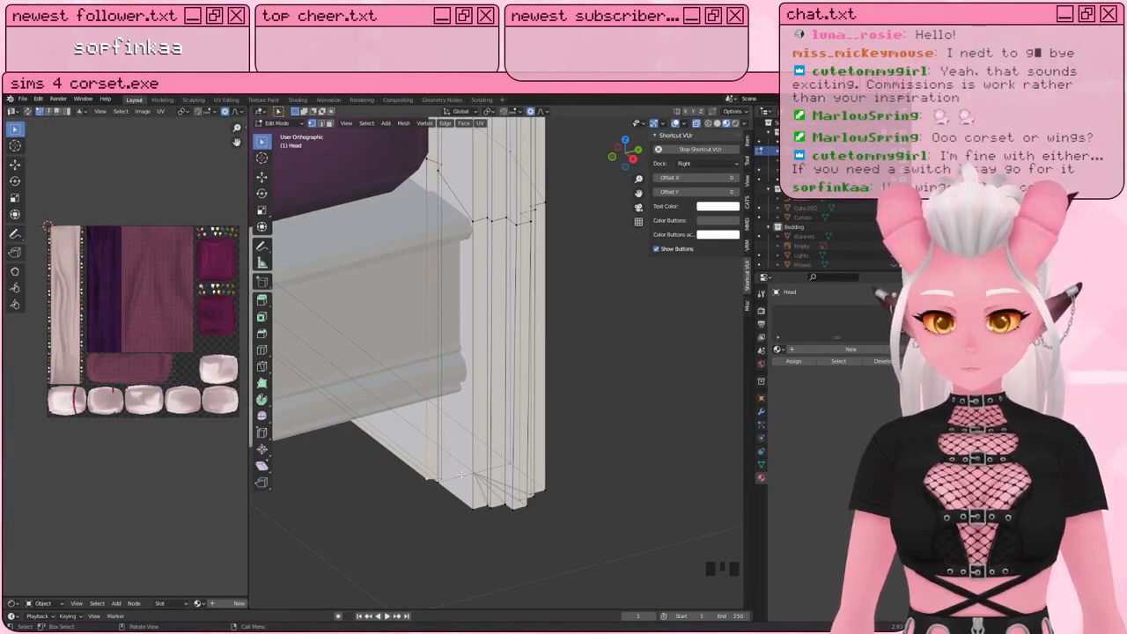
{"action": "middle_click_drag", "start_coordinate": [461, 475], "coordinate": [458, 412], "text": "shift"}
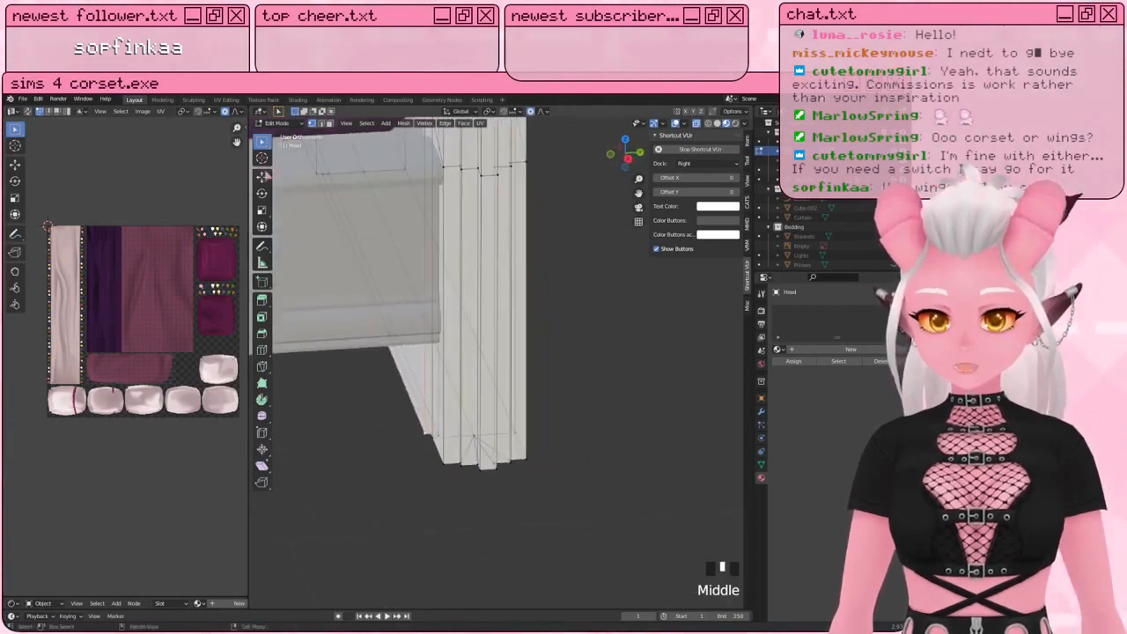
{"action": "scroll", "coordinate": [365, 370], "scroll_direction": "up", "scroll_amount": 2}
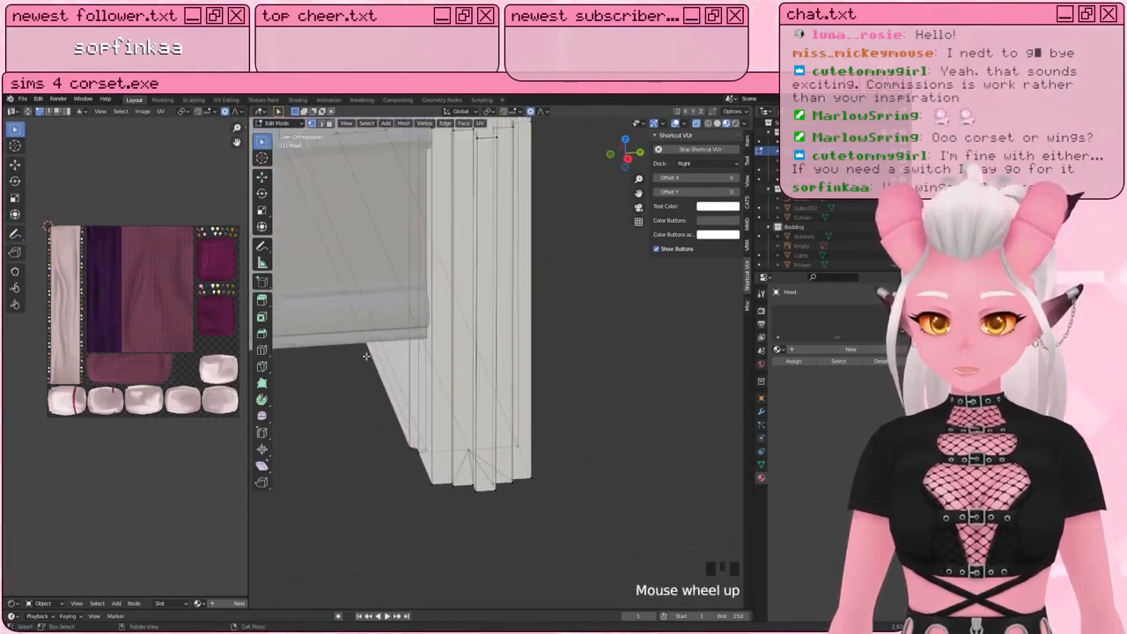
{"action": "middle_click_drag", "start_coordinate": [364, 372], "coordinate": [376, 361], "text": "shift"}
Step: Delete the long face along the inner part of the headboard's underside
{"action": "left_click", "coordinate": [376, 320]}
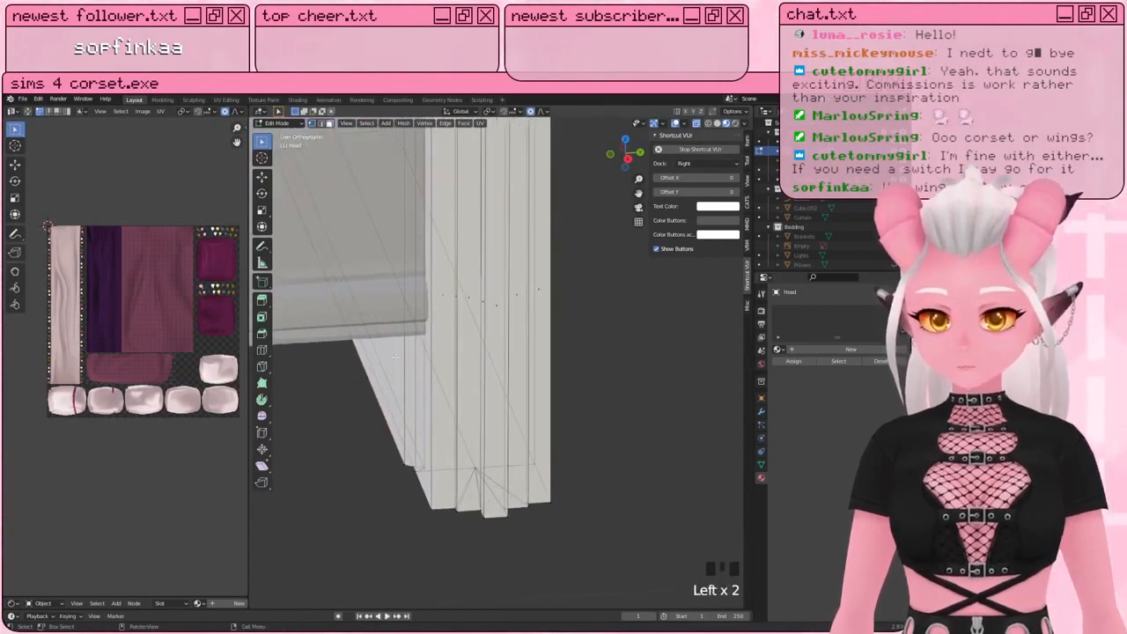
{"action": "left_click", "coordinate": [362, 271]}
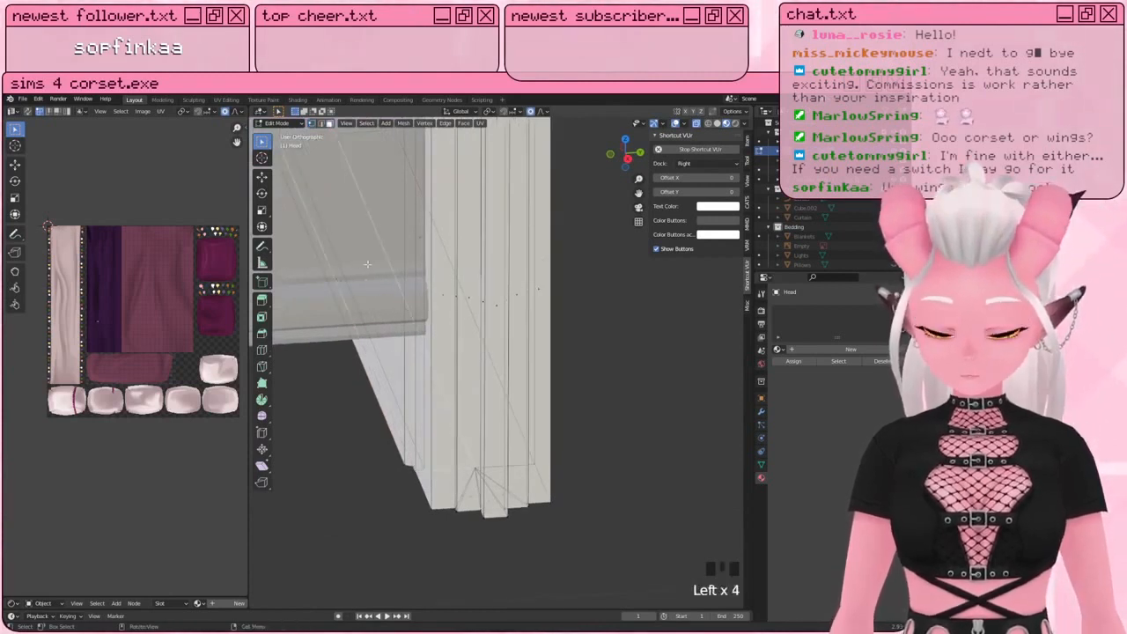
{"action": "middle_click_drag", "start_coordinate": [367, 264], "coordinate": [479, 342]}
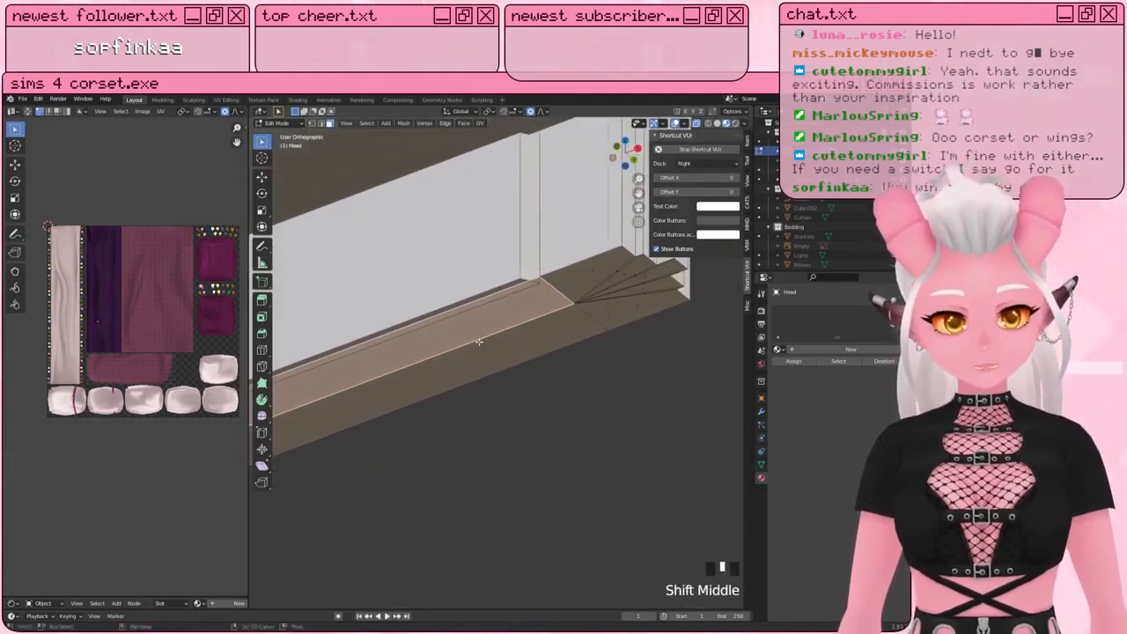
{"action": "key", "text": "Delete"}
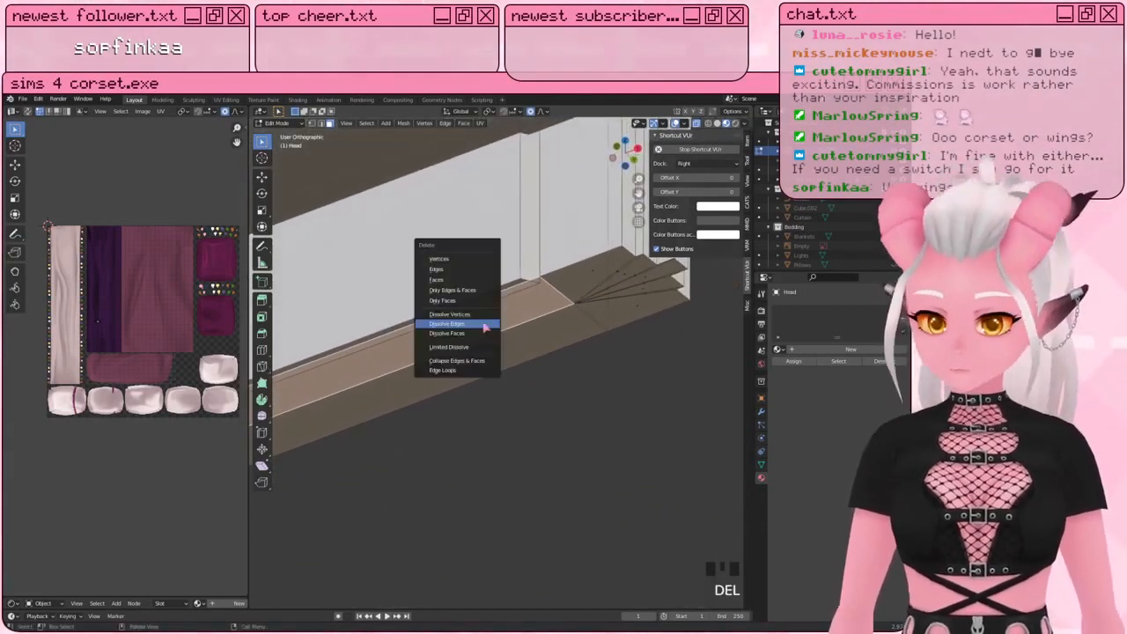
{"action": "left_click", "coordinate": [442, 280]}
Step: Delete the remaining thin faces along the inner edge of the headboard's underside
{"action": "scroll", "coordinate": [538, 271], "scroll_direction": "up", "scroll_amount": 1}
{"action": "mouse_move", "coordinate": [538, 271]}
{"action": "middle_mouse_down", "text": "shift"}
{"action": "mouse_move", "coordinate": [484, 287]}
{"action": "mouse_move", "coordinate": [560, 274]}
{"action": "middle_mouse_up", "text": "shift"}
{"action": "left_click", "coordinate": [466, 282]}
{"action": "scroll", "coordinate": [466, 282], "scroll_direction": "down", "scroll_amount": 3}
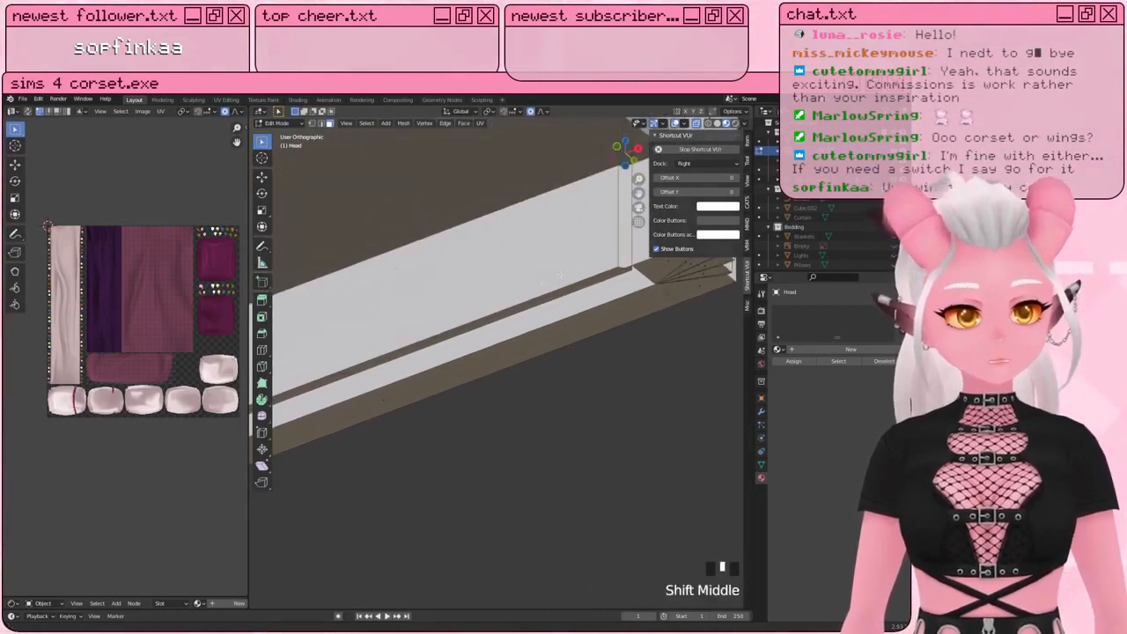
{"action": "left_click", "coordinate": [354, 385]}
{"action": "middle_click_drag", "start_coordinate": [354, 384], "coordinate": [362, 348]}
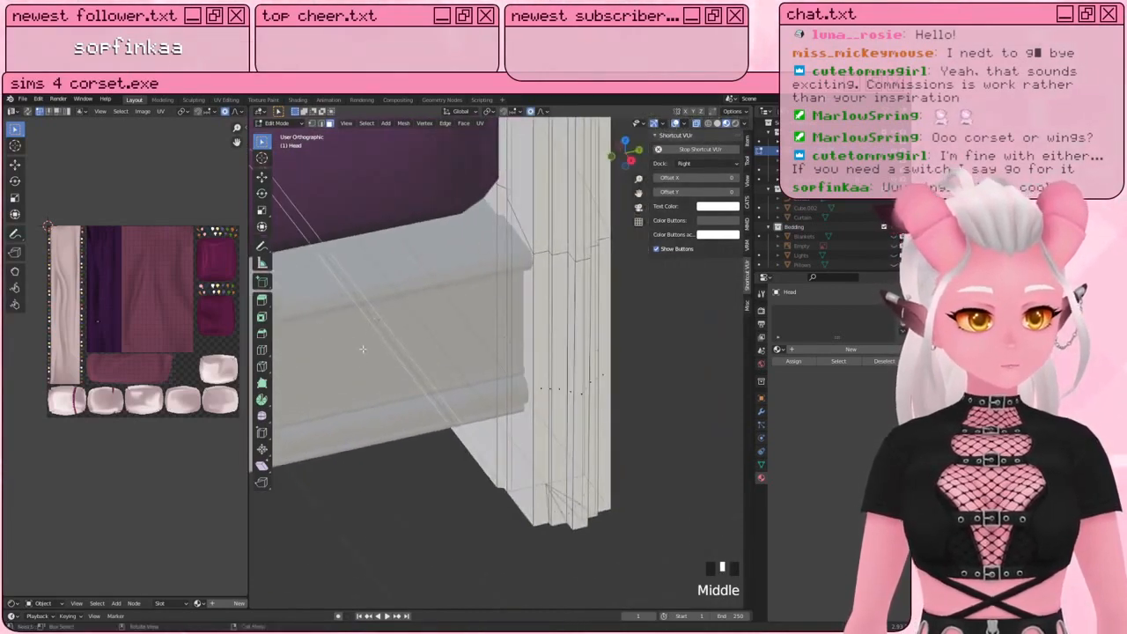
{"action": "left_click", "coordinate": [384, 326], "text": "shift"}
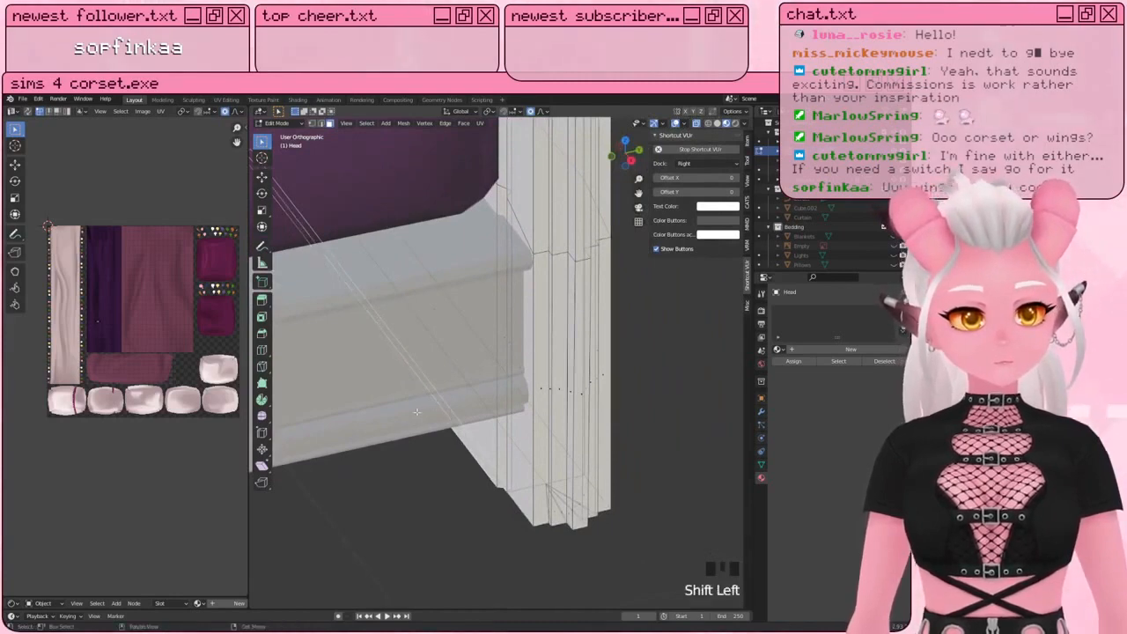
{"action": "middle_click_drag", "start_coordinate": [416, 412], "coordinate": [493, 299]}
{"action": "key", "text": "Delete"}
{"action": "left_click", "coordinate": [442, 345]}
Step: Fill the small gap at the inner corner of the headboard post's underside with a face and clear the selection
{"action": "middle_click_drag", "start_coordinate": [574, 280], "coordinate": [504, 269], "text": "shift"}
{"action": "scroll", "coordinate": [496, 299], "scroll_direction": "up", "scroll_amount": 1}
{"action": "key", "text": "2"}
{"action": "scroll", "coordinate": [504, 251], "scroll_direction": "up", "scroll_amount": 2}
{"action": "left_click", "coordinate": [494, 233]}
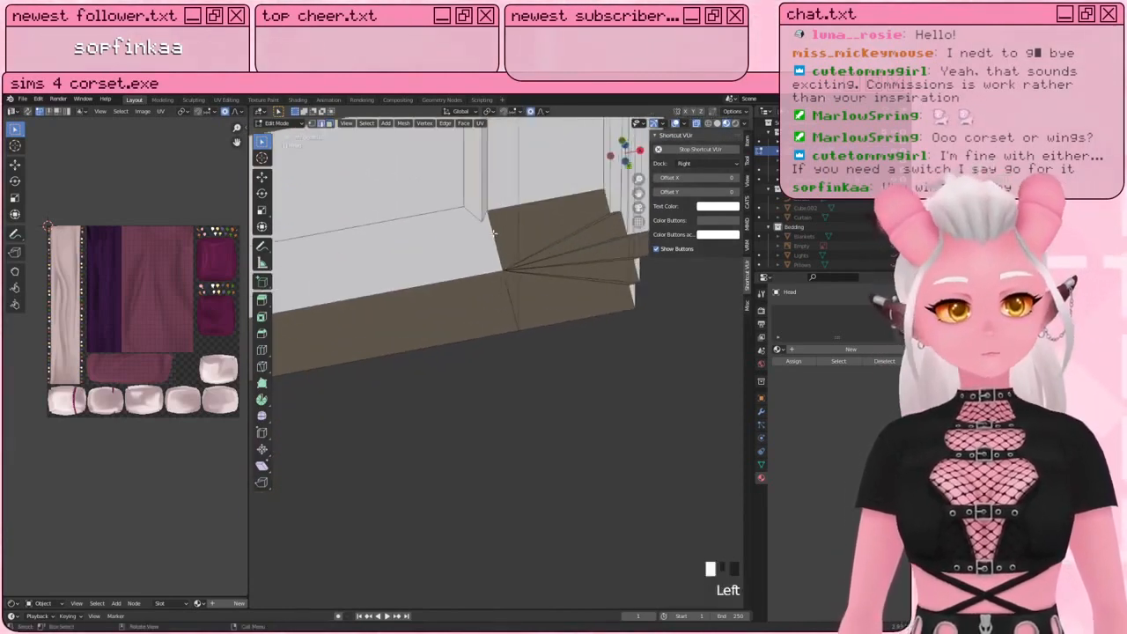
{"action": "left_click", "coordinate": [485, 217]}
{"action": "left_click", "coordinate": [491, 233], "text": "shift"}
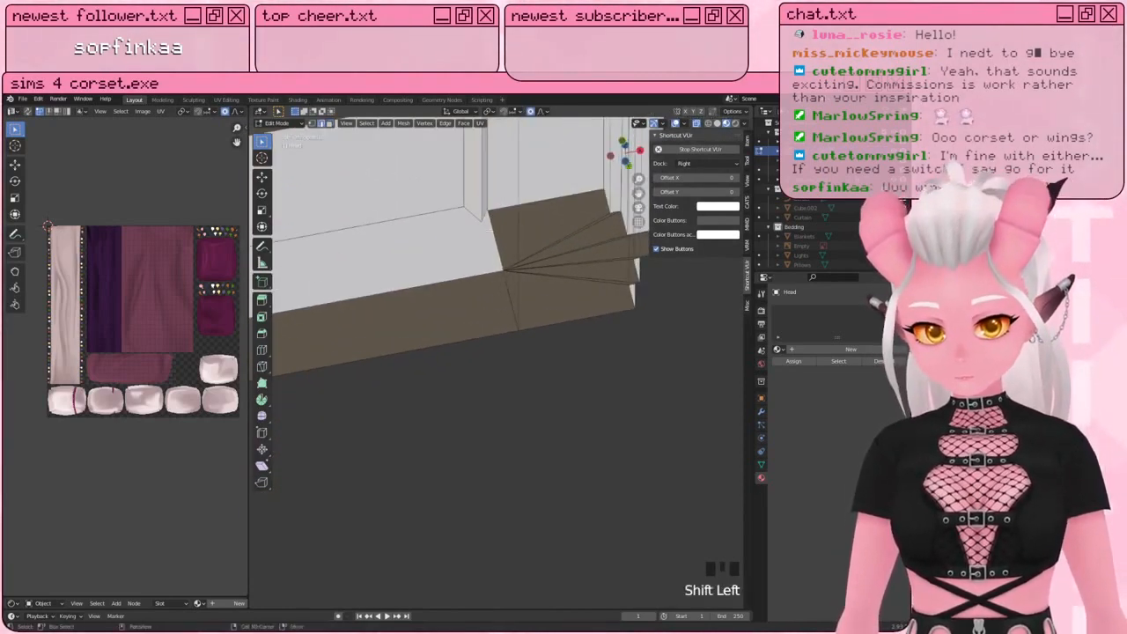
{"action": "key", "text": "f"}
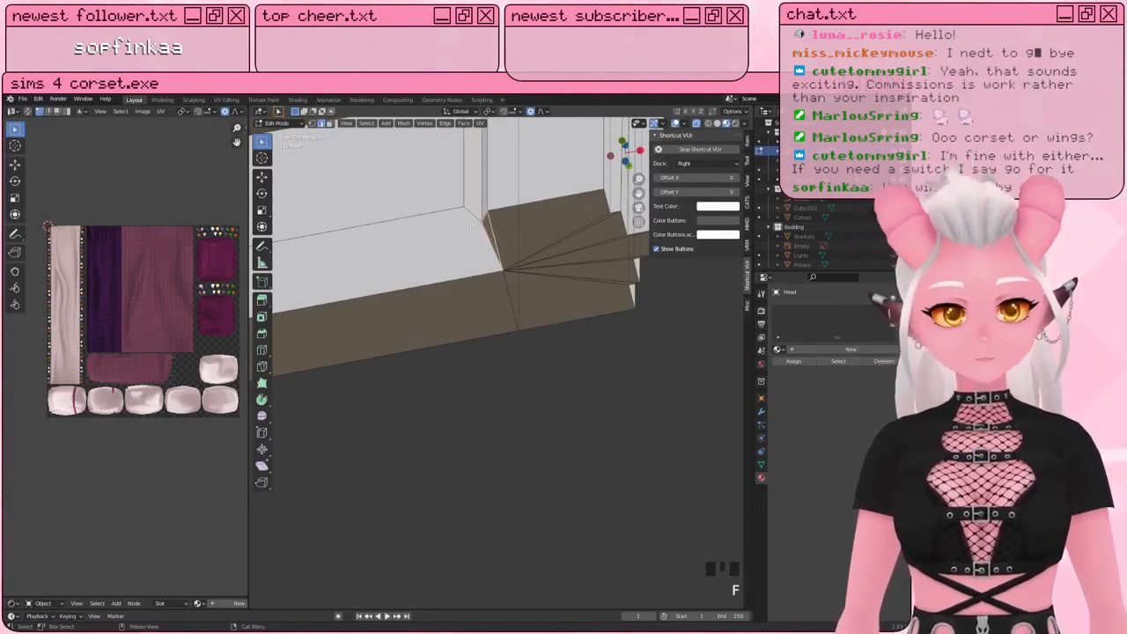
{"action": "scroll", "coordinate": [471, 228], "scroll_direction": "down", "scroll_amount": 1}
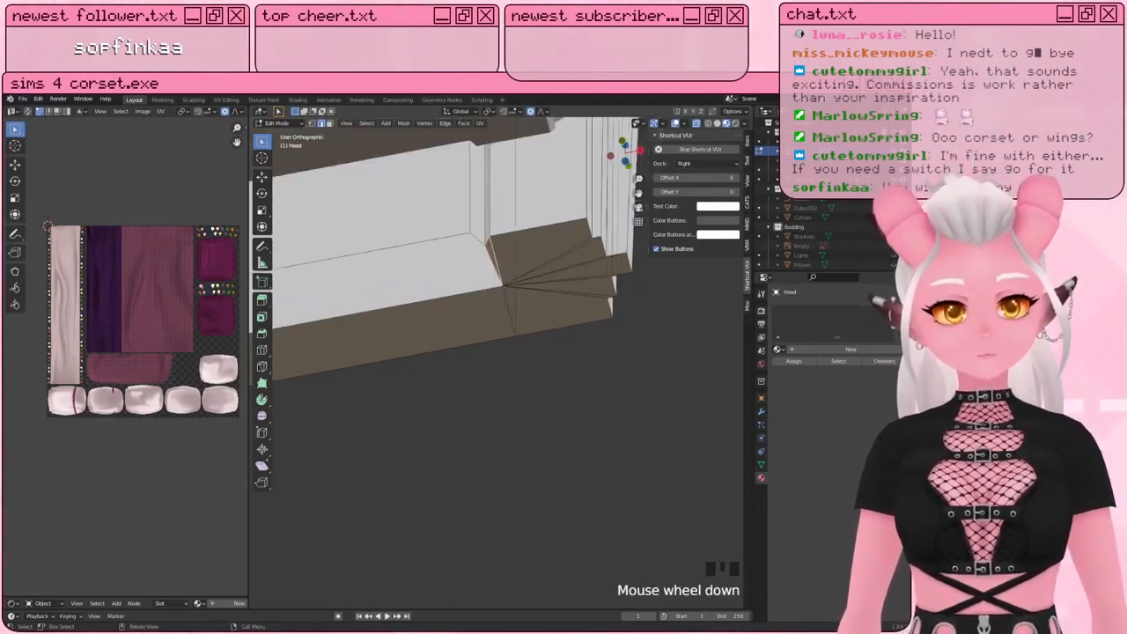
{"action": "key", "text": "a"}
{"action": "key", "text": "a"}
{"action": "key", "text": "a"}
Step: Merge the three close vertices near the middle of the headboard's underside with At Last, onto the inner edge vertex
{"action": "scroll", "coordinate": [500, 295], "scroll_direction": "down", "scroll_amount": 2}
{"action": "middle_click_drag", "start_coordinate": [500, 289], "coordinate": [468, 393], "text": "shift"}
{"action": "left_click", "coordinate": [430, 303], "text": "shift"}
{"action": "left_click", "coordinate": [430, 303], "text": "shift"}
{"action": "scroll", "coordinate": [414, 317], "scroll_direction": "down", "scroll_amount": 6}
{"action": "scroll", "coordinate": [414, 352], "scroll_direction": "up", "scroll_amount": 9}
{"action": "scroll", "coordinate": [458, 390], "scroll_direction": "up", "scroll_amount": 2}
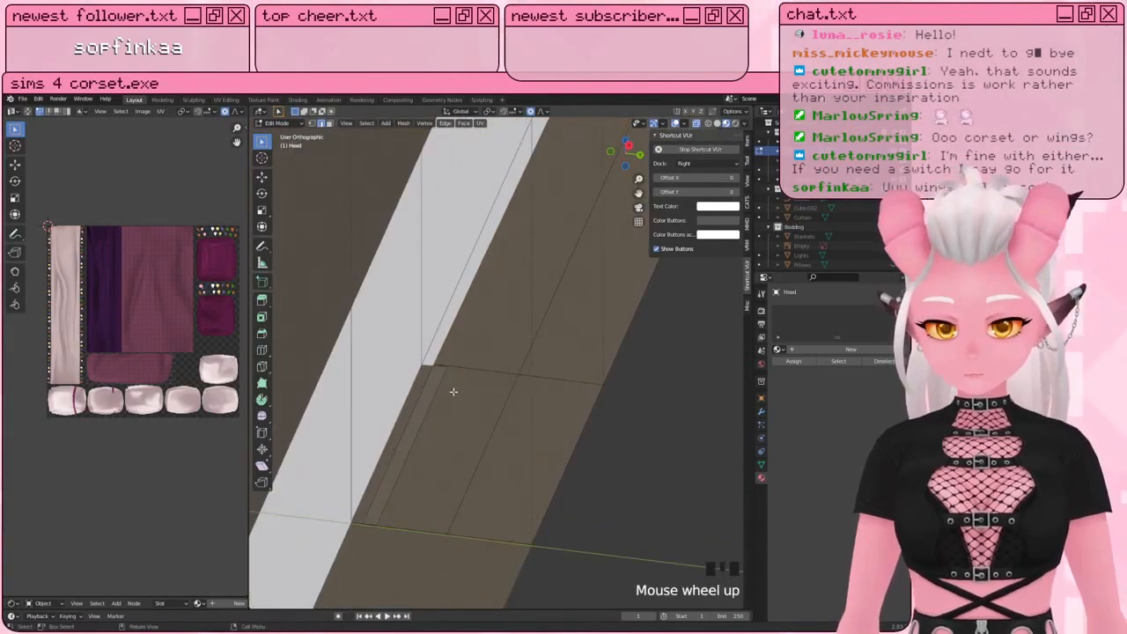
{"action": "left_click", "coordinate": [387, 523]}
{"action": "left_click", "coordinate": [368, 528], "text": "shift"}
{"action": "left_click", "coordinate": [351, 527], "text": "shift"}
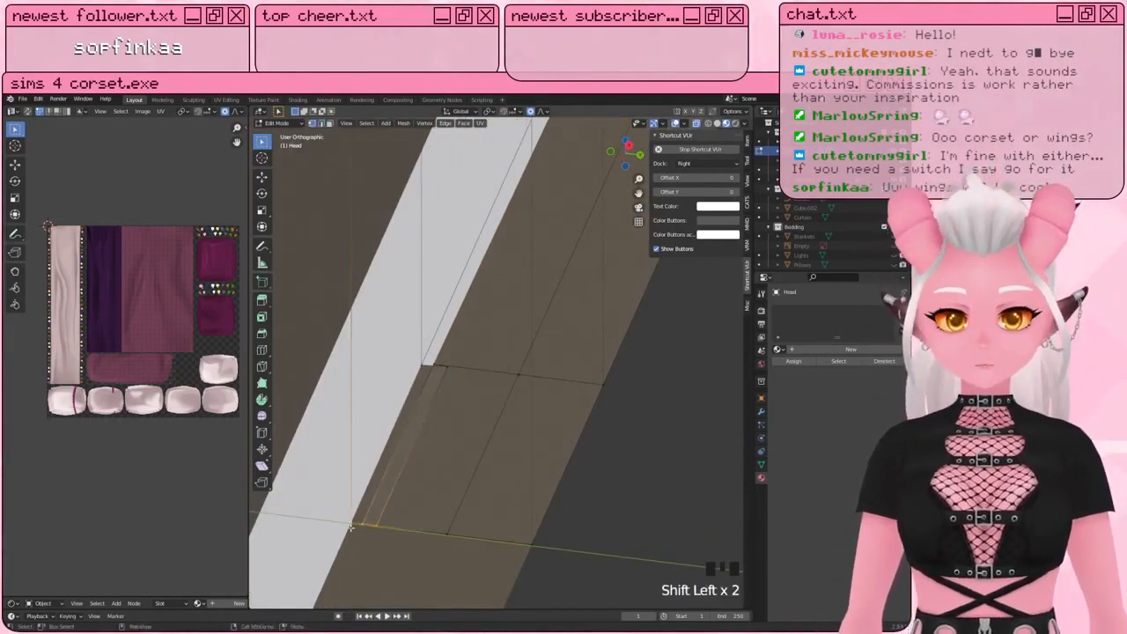
{"action": "key", "text": "m"}
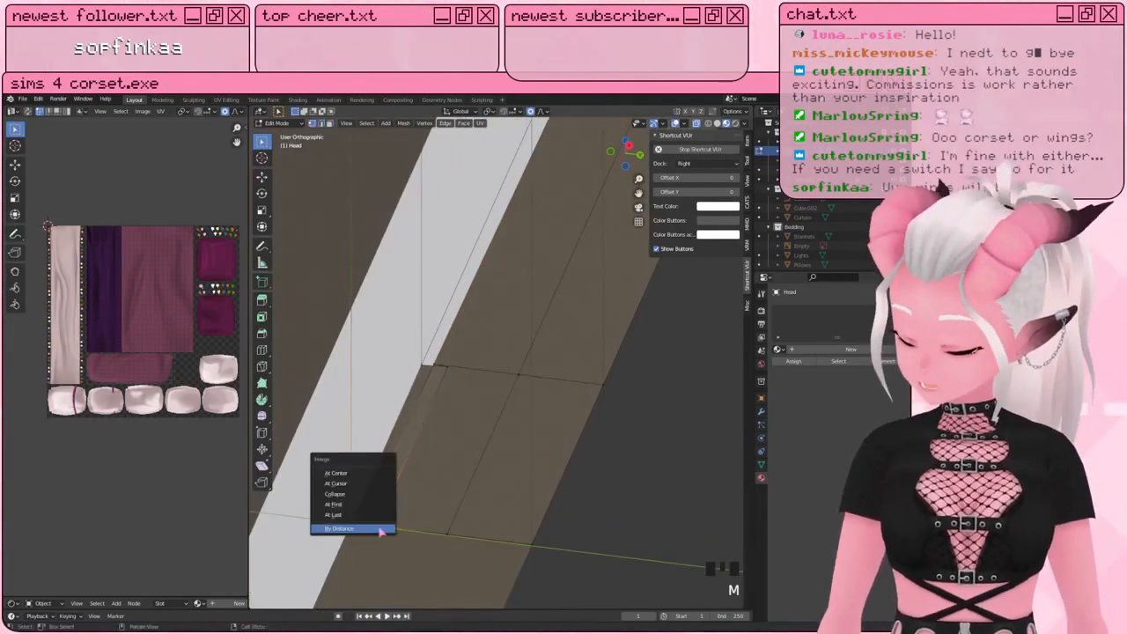
{"action": "left_click", "coordinate": [333, 515]}
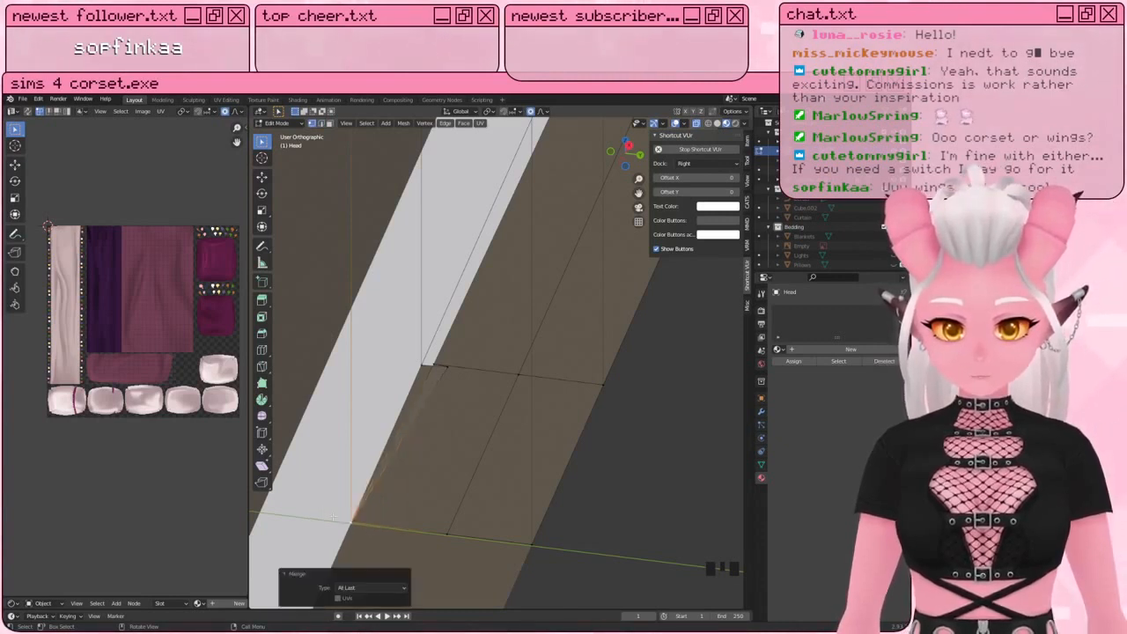
Step: Merge the three vertices at the other end of that underside strip with At Last, onto the inner corner vertex
{"action": "left_click", "coordinate": [447, 368]}
{"action": "left_click", "coordinate": [436, 365], "text": "shift"}
{"action": "left_click", "coordinate": [424, 367], "text": "shift"}
{"action": "key", "text": "m"}
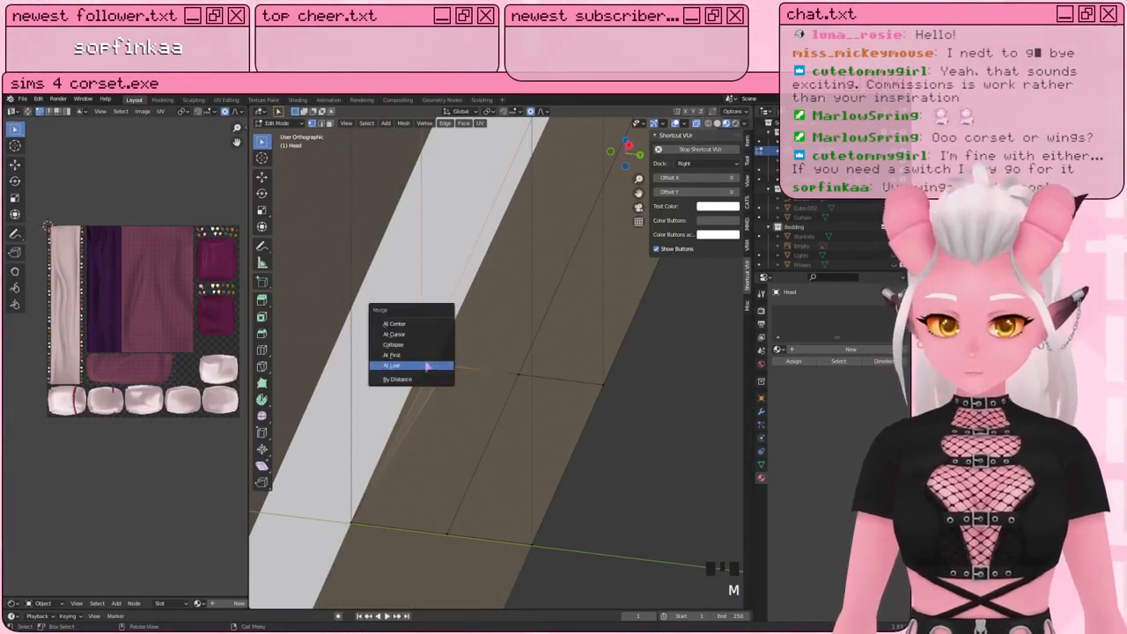
{"action": "left_click", "coordinate": [424, 369]}
{"action": "scroll", "coordinate": [423, 370], "scroll_direction": "down", "scroll_amount": 4}
{"action": "middle_click_drag", "start_coordinate": [424, 369], "coordinate": [581, 317], "text": "shift"}
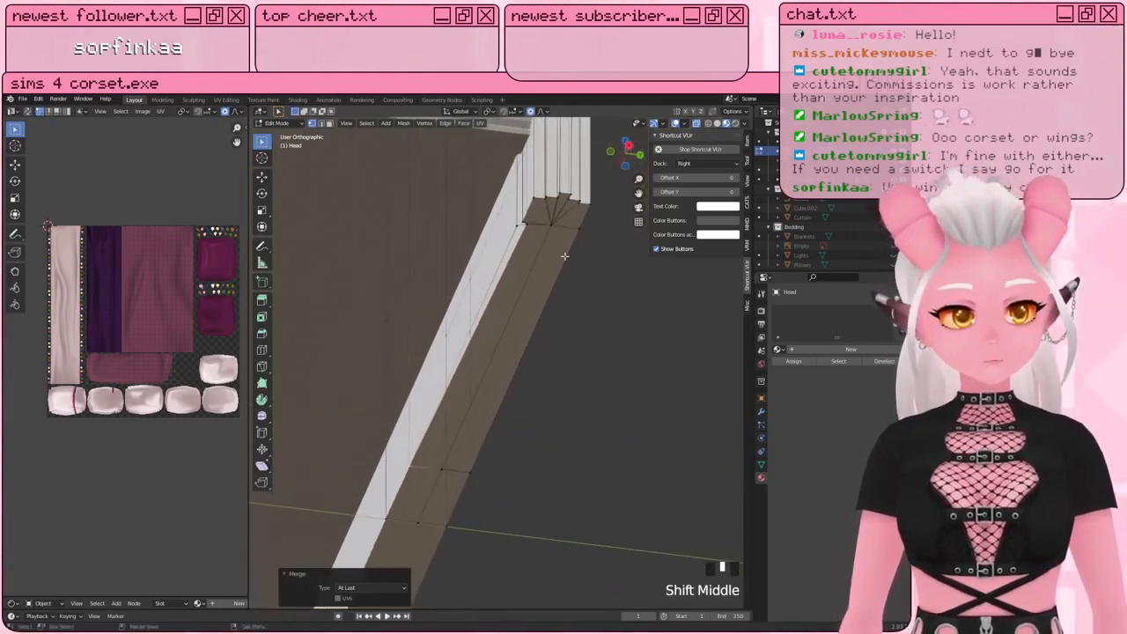
Step: Undo the recent At Last merges on the headboard's underside and clear the vertex selection
{"action": "left_click", "coordinate": [320, 124]}
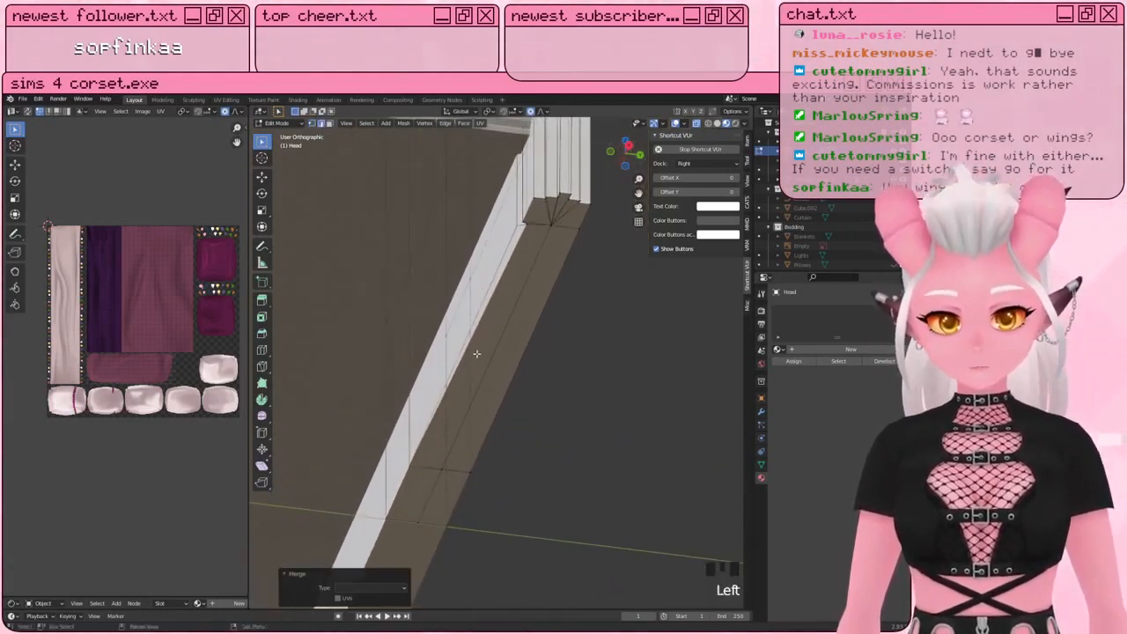
{"action": "key", "text": "ctrl+z"}
{"action": "scroll", "coordinate": [476, 353], "scroll_direction": "up", "scroll_amount": 2}
{"action": "middle_click_drag", "start_coordinate": [476, 353], "coordinate": [463, 390], "text": "shift"}
{"action": "scroll", "coordinate": [462, 390], "scroll_direction": "up", "scroll_amount": 5}
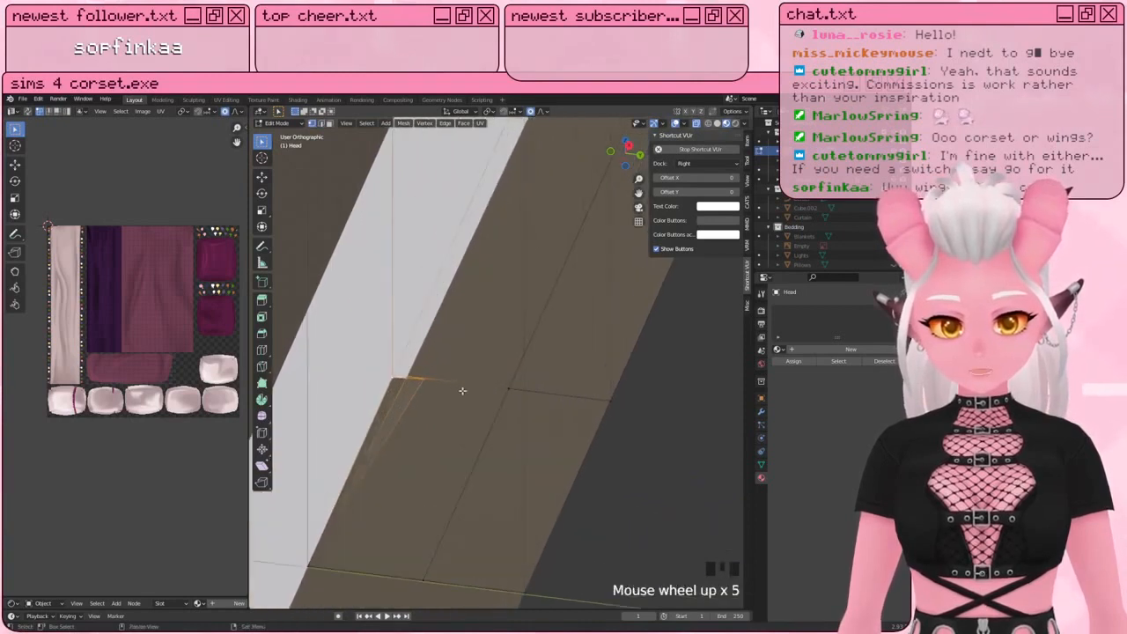
{"action": "key", "text": "ctrl+z"}
{"action": "key", "text": "ctrl+z"}
{"action": "key", "text": "ctrl+z"}
{"action": "key", "text": "ctrl+z"}
{"action": "key", "text": "ctrl+z"}
{"action": "key", "text": "ctrl+z"}
{"action": "key", "text": "a"}
{"action": "key", "text": "a"}
{"action": "key", "text": "a"}
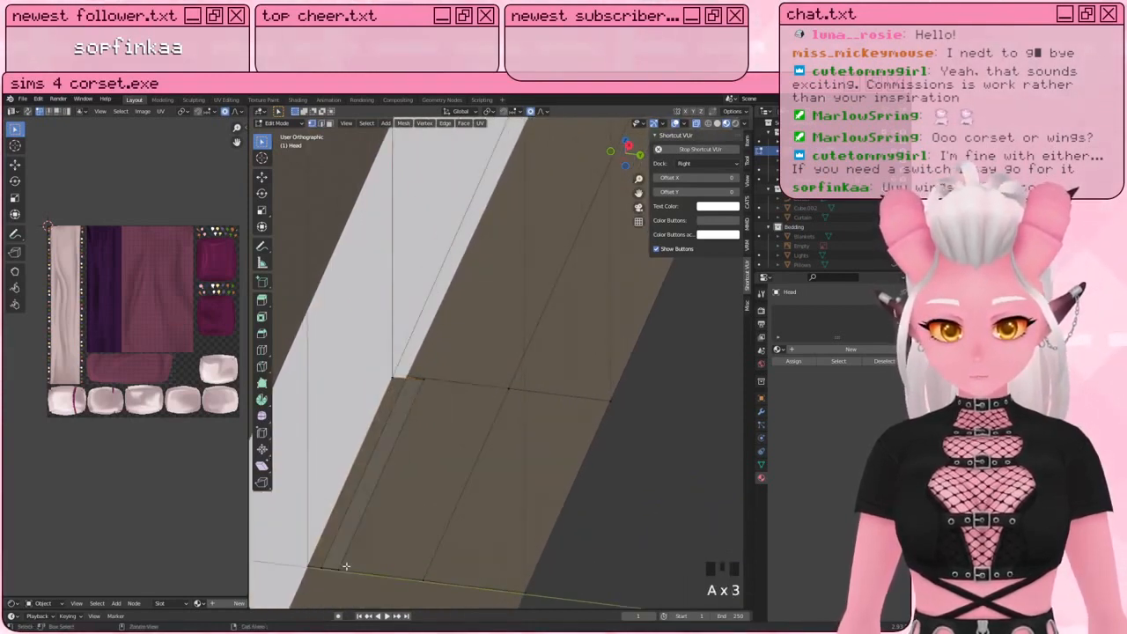
Step: Merge the close vertex pairs at both ends of the thin underside strip with At Center
{"action": "left_click", "coordinate": [343, 562], "text": "shift"}
{"action": "key", "text": "m"}
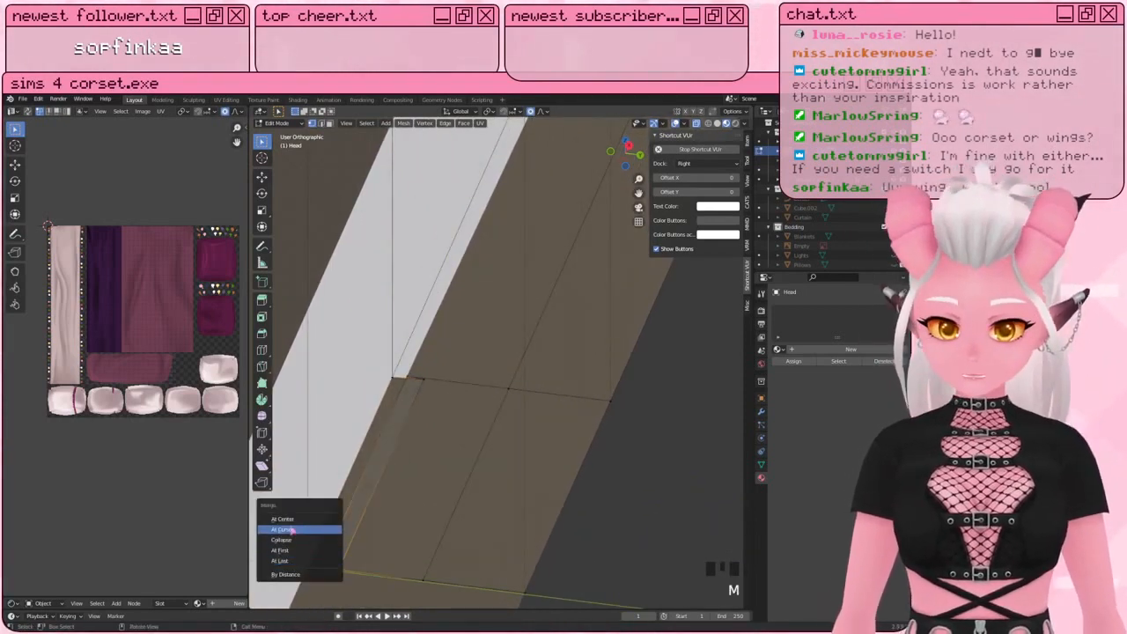
{"action": "left_click", "coordinate": [290, 520]}
{"action": "left_click", "coordinate": [425, 382]}
{"action": "left_click", "coordinate": [410, 380], "text": "shift"}
{"action": "key", "text": "m"}
{"action": "left_click", "coordinate": [414, 378]}
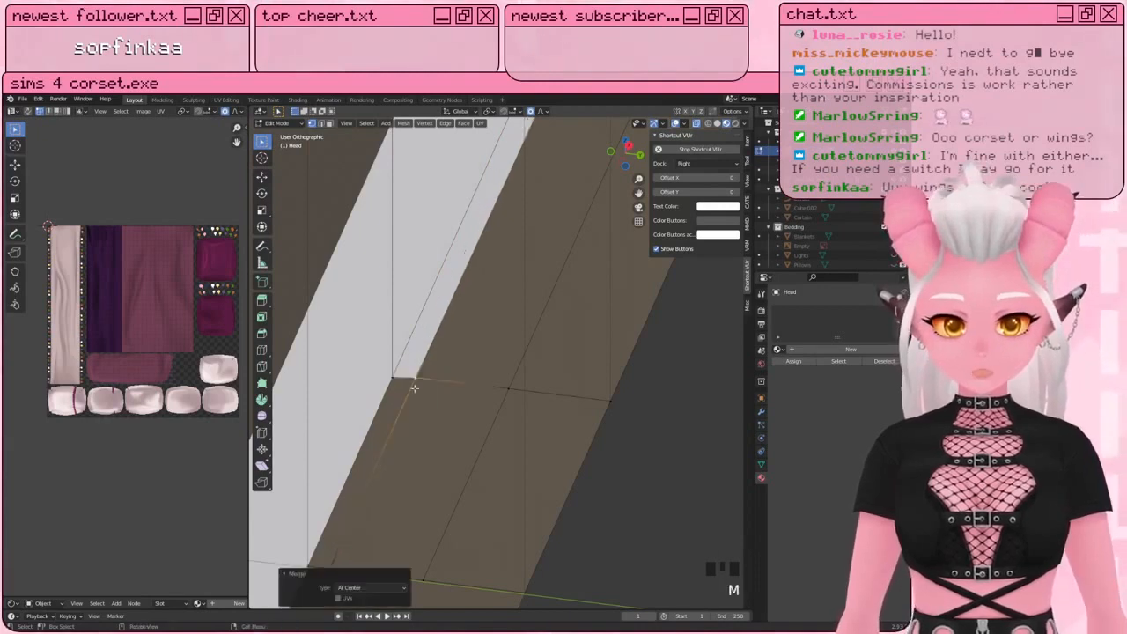
{"action": "double_click", "coordinate": [416, 376]}
Step: Examine the headboard post's underside and the overall headboard mesh for leftover problems
{"action": "scroll", "coordinate": [416, 377], "scroll_direction": "down", "scroll_amount": 5}
{"action": "middle_click_drag", "start_coordinate": [441, 211], "coordinate": [461, 259], "text": "shift"}
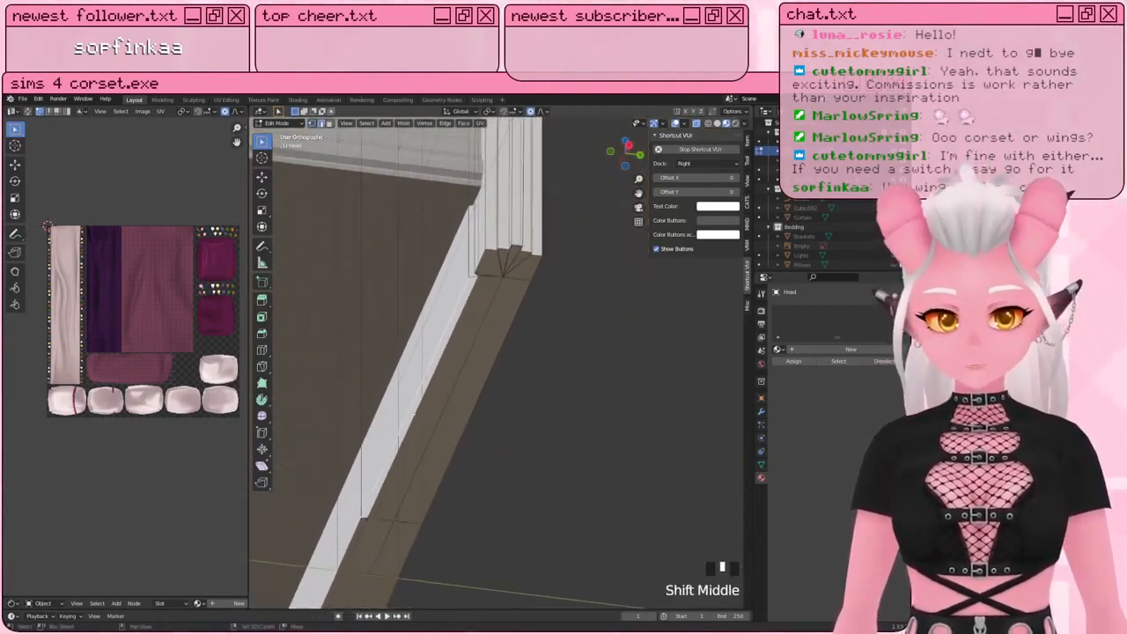
{"action": "scroll", "coordinate": [460, 260], "scroll_direction": "up", "scroll_amount": 3}
{"action": "left_click", "coordinate": [450, 248], "text": "shift"}
{"action": "left_click", "coordinate": [450, 253], "text": "shift"}
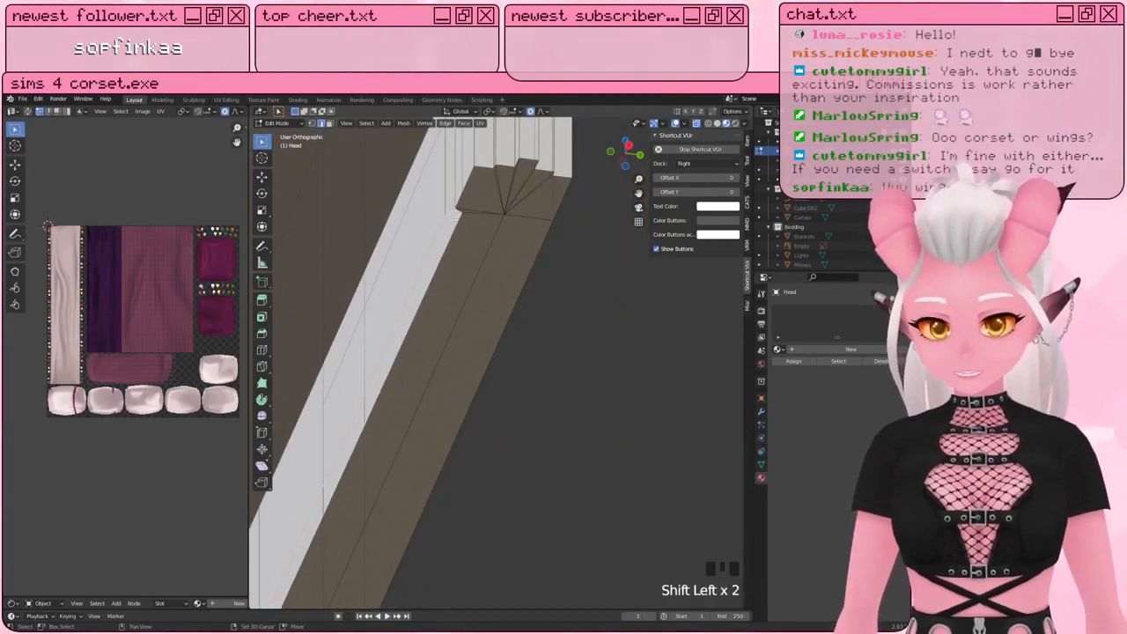
{"action": "key", "text": "a"}
{"action": "key", "text": "a"}
{"action": "key", "text": "a"}
{"action": "scroll", "coordinate": [458, 282], "scroll_direction": "down", "scroll_amount": 6}
{"action": "middle_click_drag", "start_coordinate": [458, 281], "coordinate": [419, 365]}
{"action": "key", "text": "a"}
{"action": "key", "text": "a"}
{"action": "key", "text": "a"}
{"action": "scroll", "coordinate": [419, 364], "scroll_direction": "down", "scroll_amount": 2}
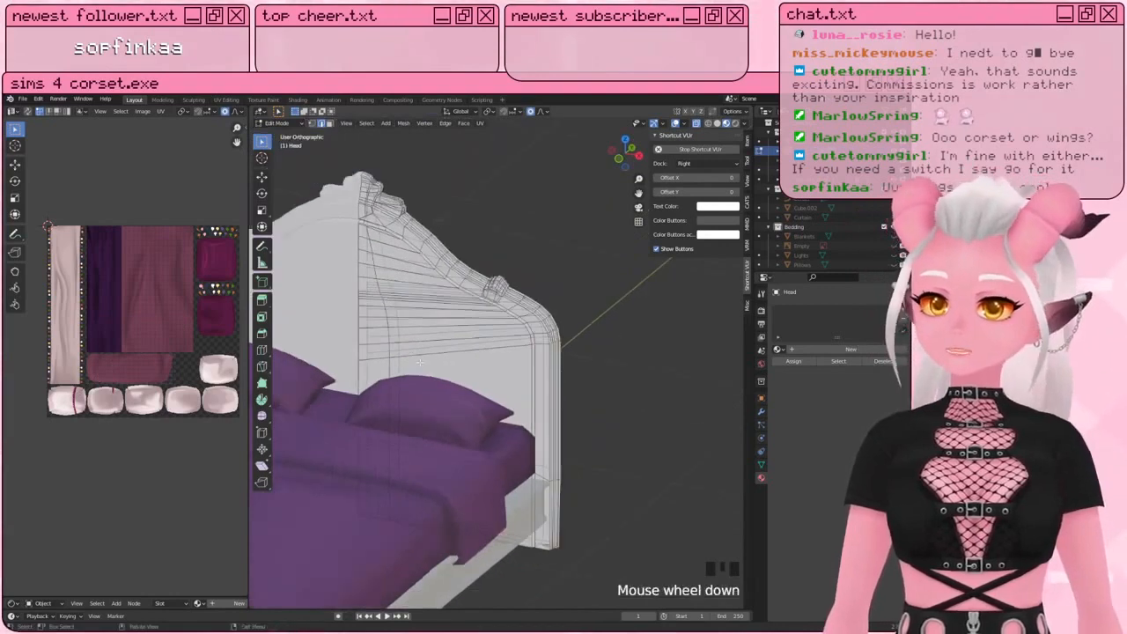
Step: Return the headboard to Object Mode, deselect it and save the file
{"action": "key", "text": "Tab"}
{"action": "left_click", "coordinate": [499, 206]}
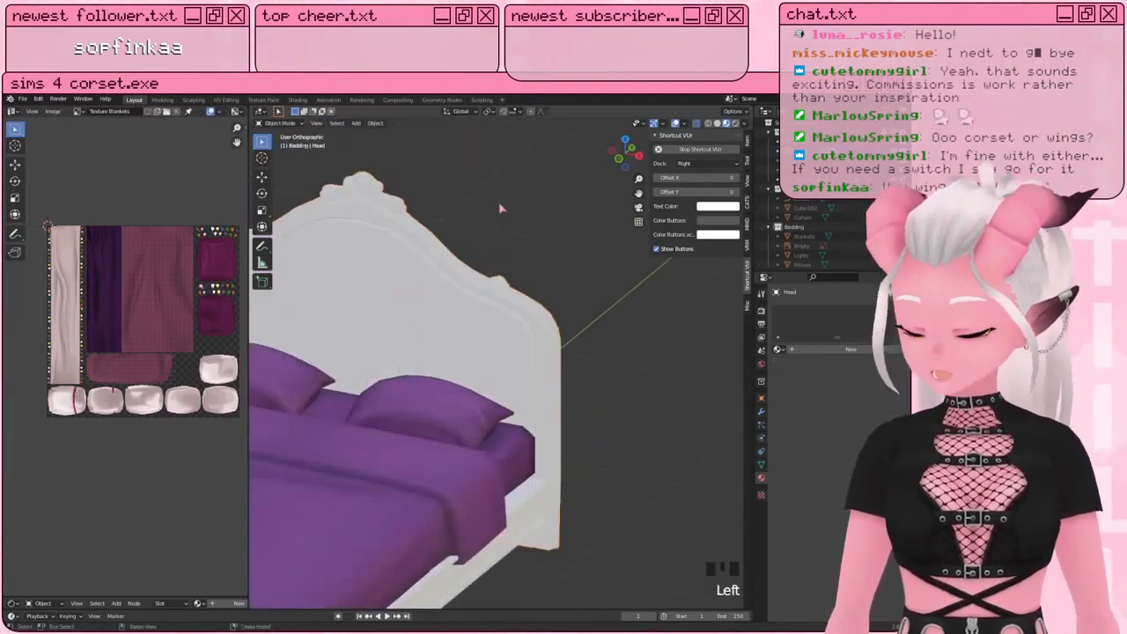
{"action": "key", "text": "ctrl+s"}
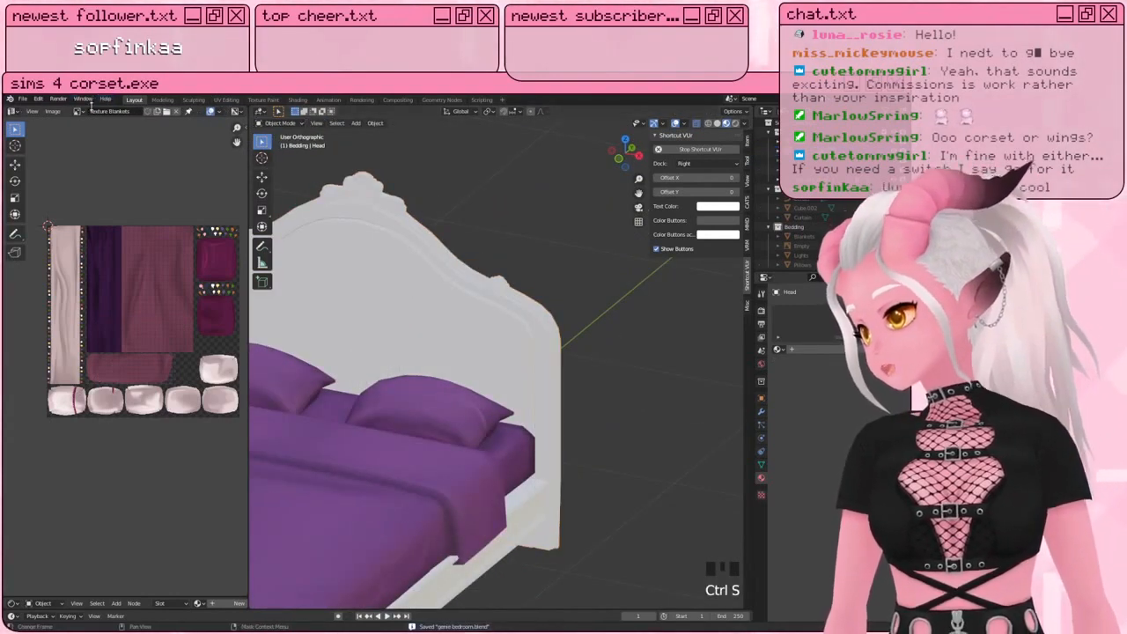
{"action": "left_click", "coordinate": [76, 112]}
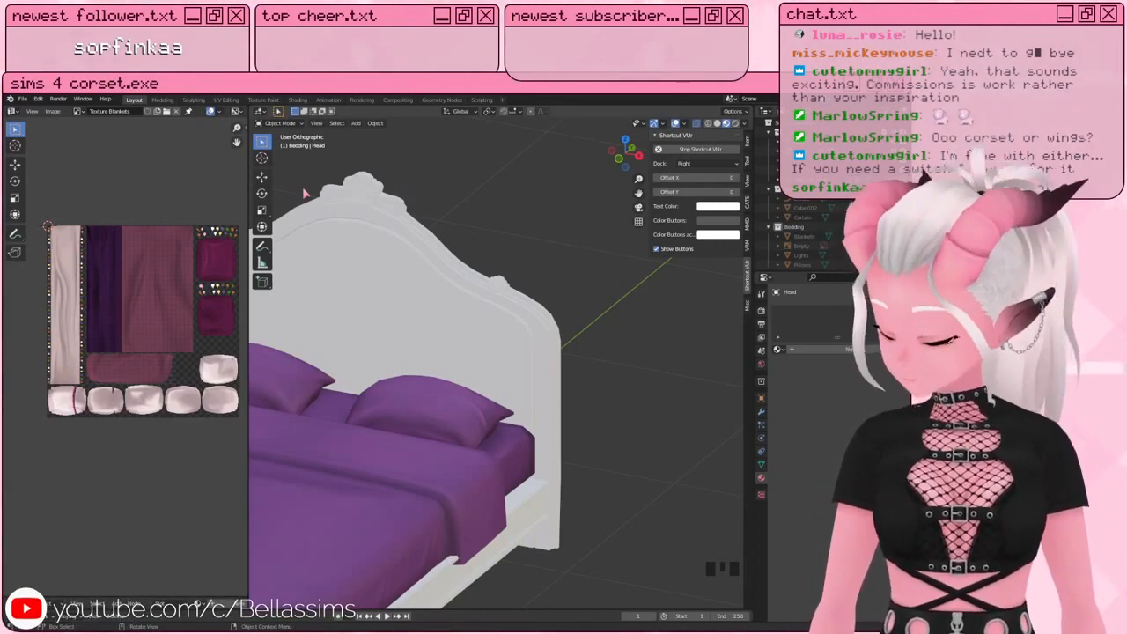
Step: Show the blankets, lights, pillows and curtain together with the bed
{"action": "scroll", "coordinate": [304, 192], "scroll_direction": "down", "scroll_amount": 5}
{"action": "middle_click_drag", "start_coordinate": [304, 192], "coordinate": [392, 132], "text": "shift"}
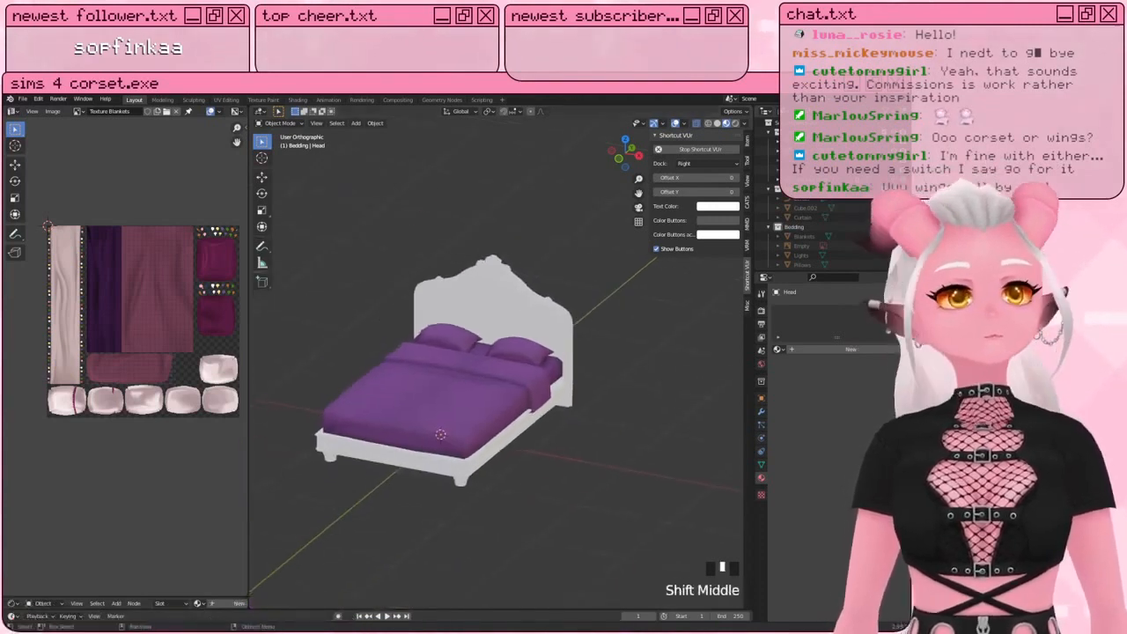
{"action": "left_click", "coordinate": [889, 236]}
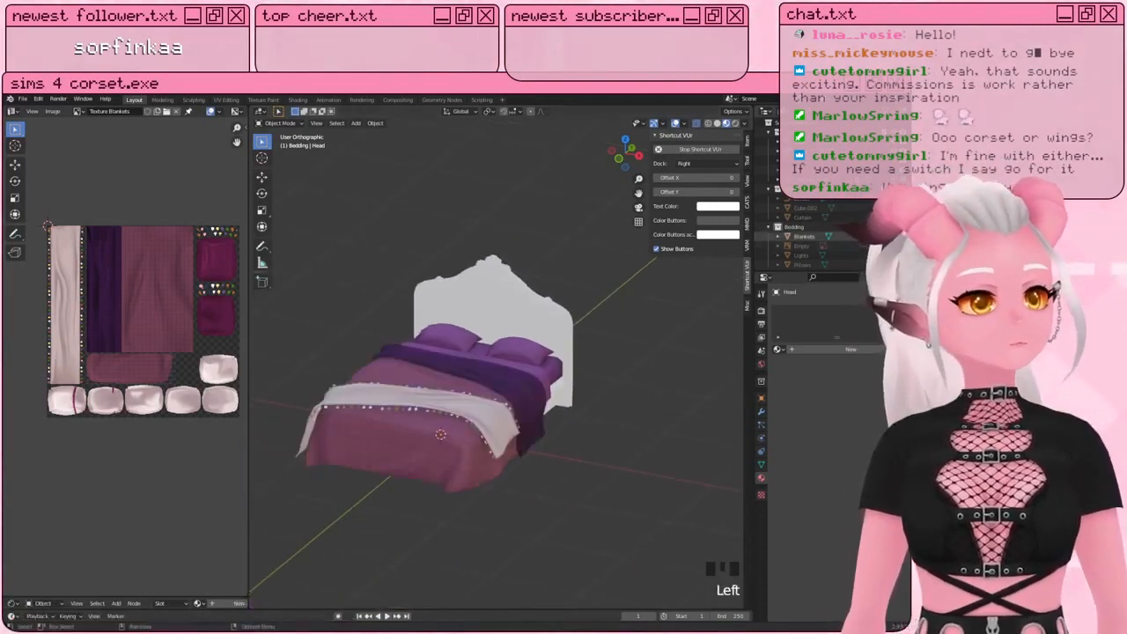
{"action": "scroll", "coordinate": [498, 357], "scroll_direction": "up", "scroll_amount": 2}
{"action": "left_click", "coordinate": [891, 246]}
{"action": "left_click", "coordinate": [891, 246]}
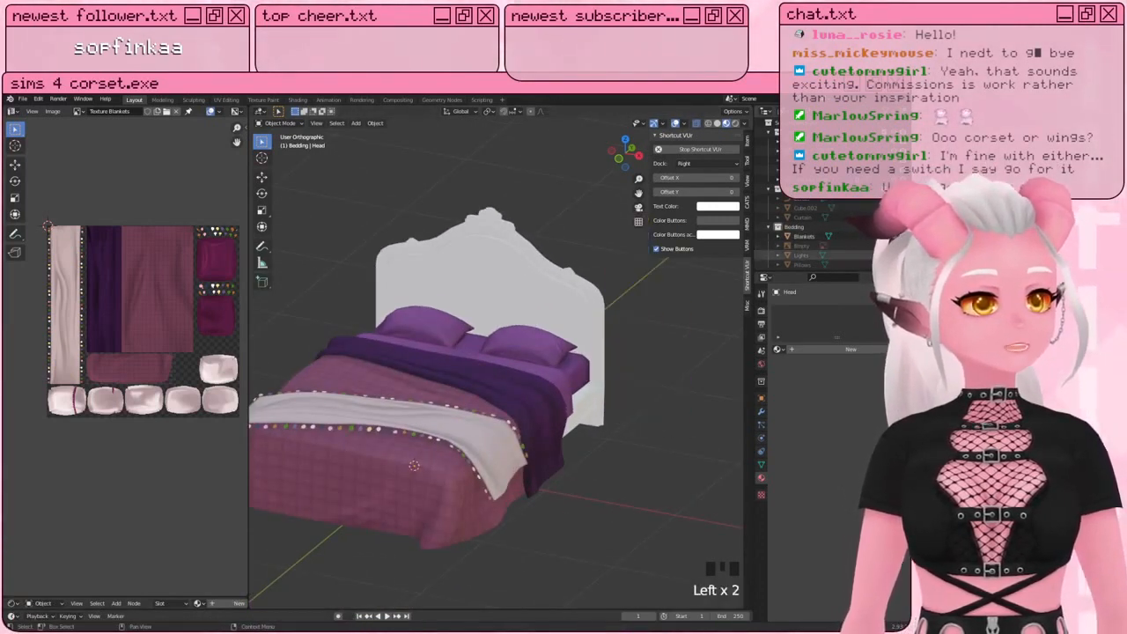
{"action": "left_click", "coordinate": [890, 255]}
{"action": "left_click", "coordinate": [890, 265]}
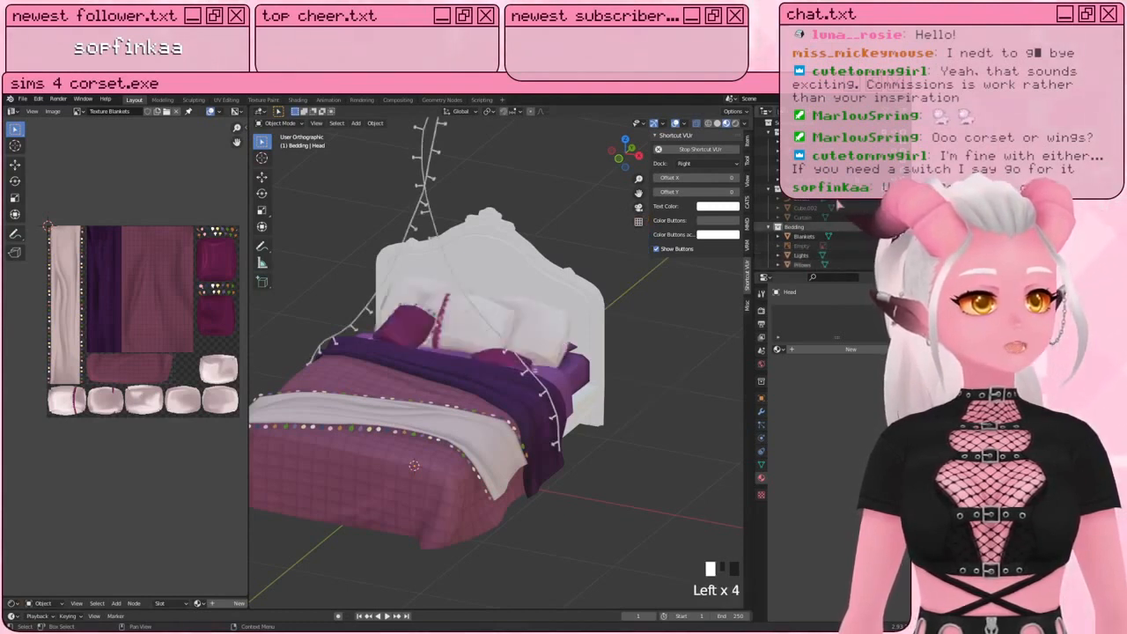
{"action": "left_click", "coordinate": [825, 217]}
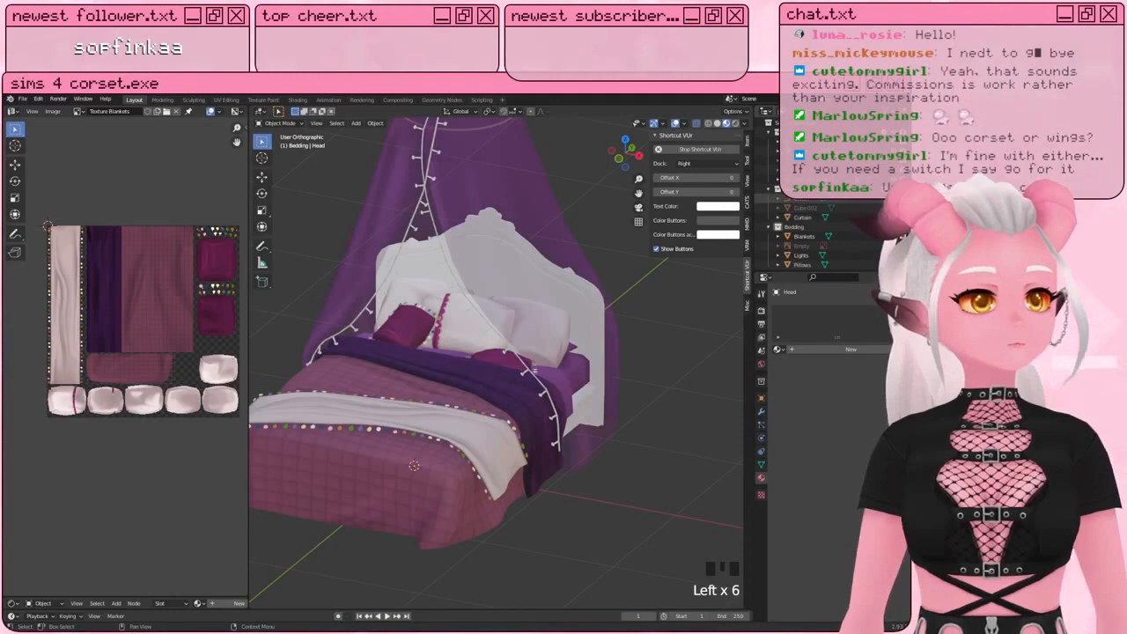
Step: Hide the viewport sidebar, frame the complete canopy bed and save the file
{"action": "scroll", "coordinate": [642, 310], "scroll_direction": "down", "scroll_amount": 2}
{"action": "middle_click_drag", "start_coordinate": [617, 334], "coordinate": [634, 315], "text": "shift"}
{"action": "left_click", "coordinate": [639, 192]}
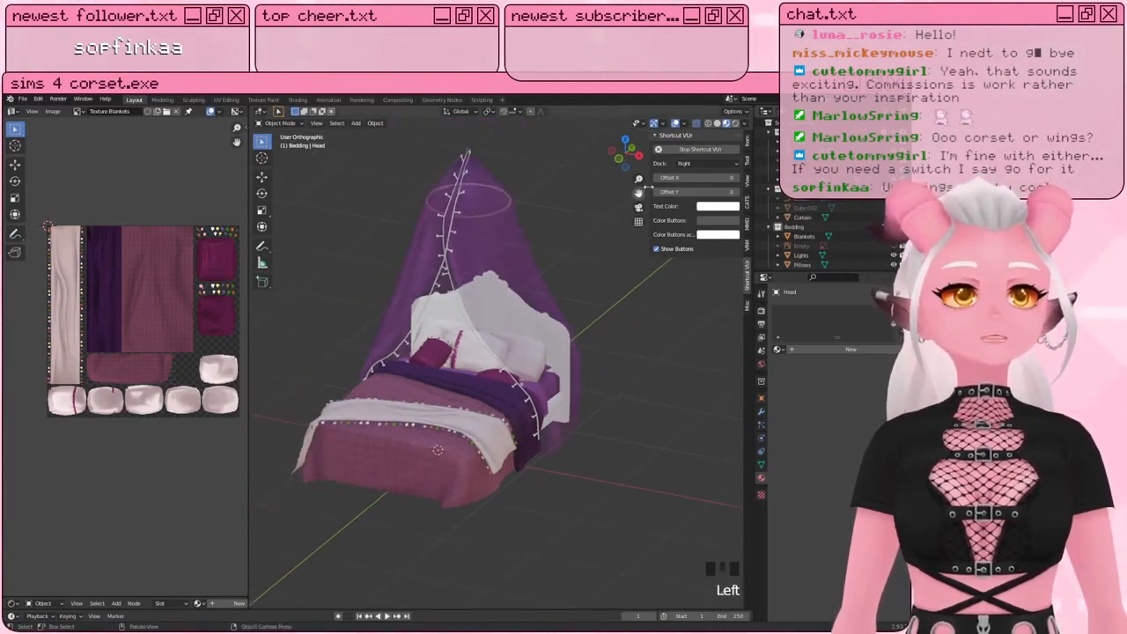
{"action": "left_click_drag", "start_coordinate": [649, 188], "coordinate": [706, 240]}
{"action": "scroll", "coordinate": [621, 287], "scroll_direction": "up", "scroll_amount": 2}
{"action": "middle_click_drag", "start_coordinate": [584, 271], "coordinate": [613, 318], "text": "shift"}
{"action": "scroll", "coordinate": [618, 304], "scroll_direction": "down", "scroll_amount": 2}
{"action": "scroll", "coordinate": [622, 321], "scroll_direction": "up", "scroll_amount": 1}
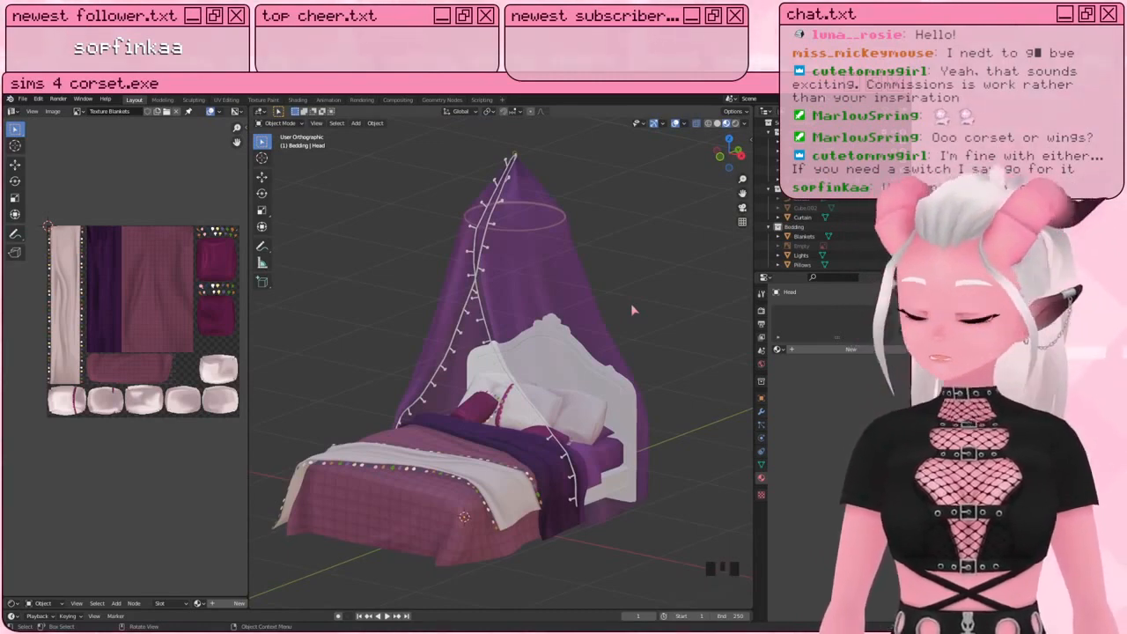
{"action": "key", "text": "ctrl+s"}
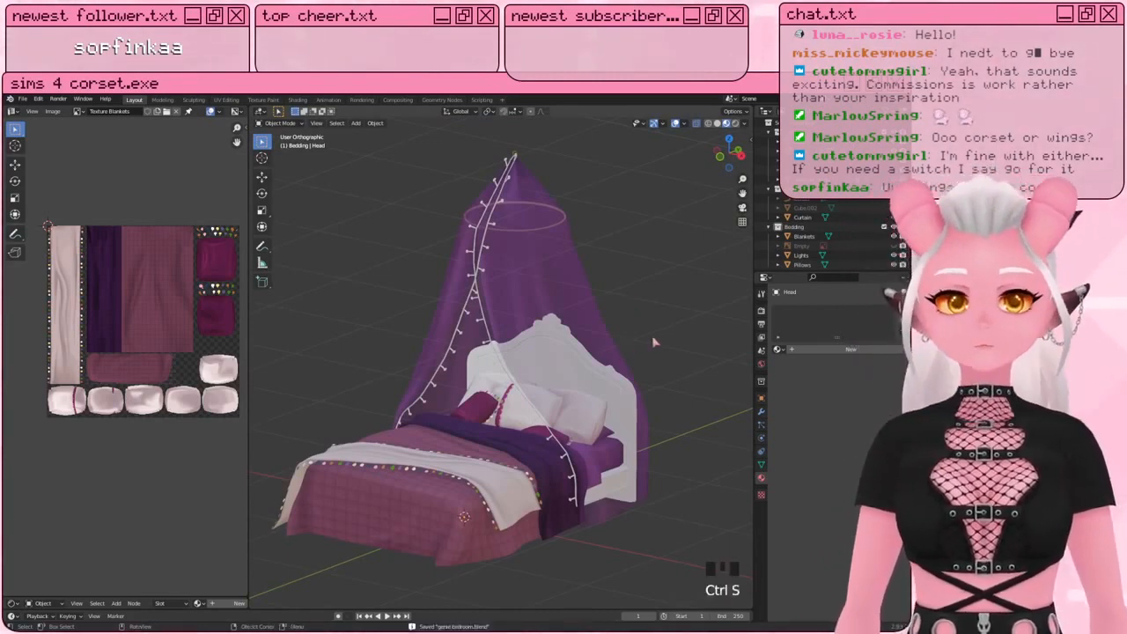
Step: Capture a screenshot of the canopy bed viewport, save it as a PNG on the Desktop and copy the captured area
{"action": "middle_click_drag", "start_coordinate": [653, 340], "coordinate": [663, 343], "text": "shift"}
{"action": "key", "text": "Print"}
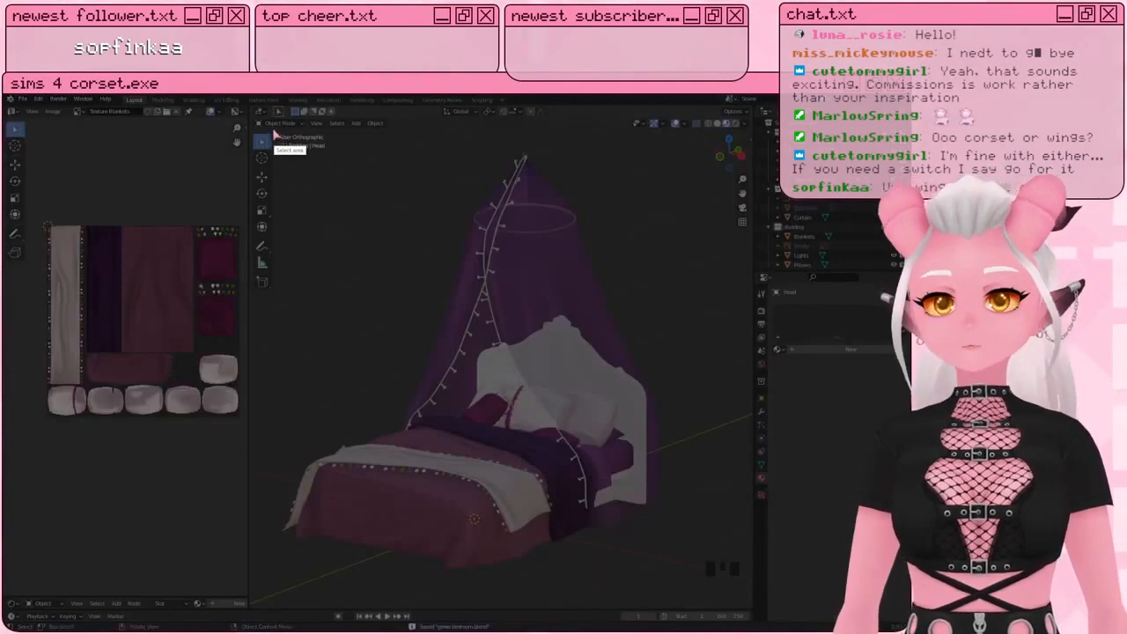
{"action": "left_click_drag", "start_coordinate": [274, 131], "coordinate": [679, 579]}
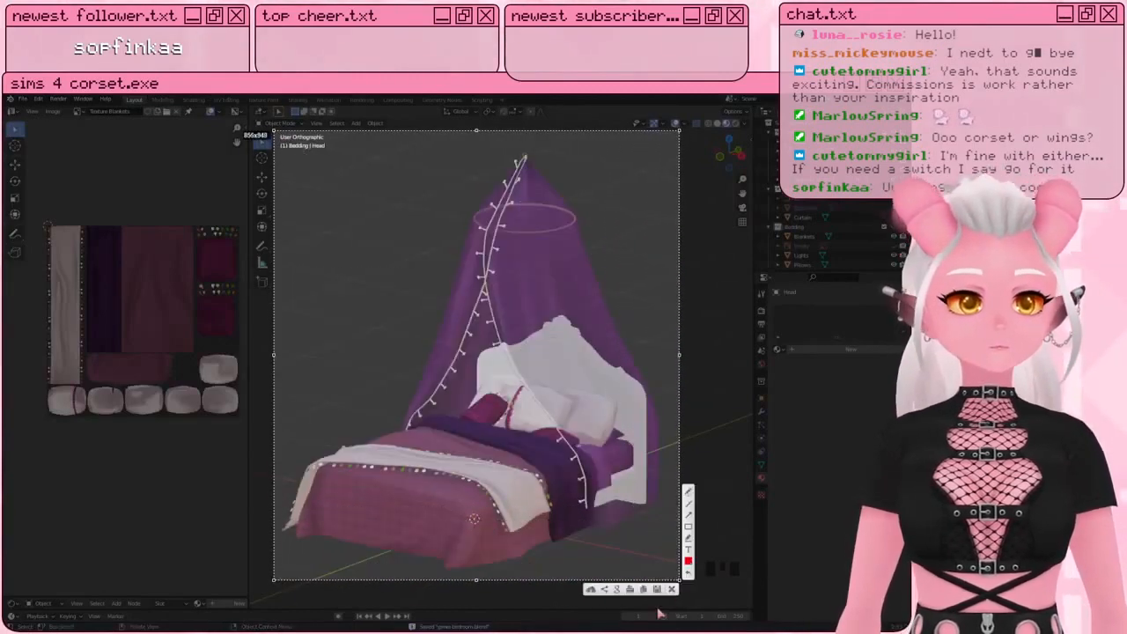
{"action": "left_click", "coordinate": [664, 600]}
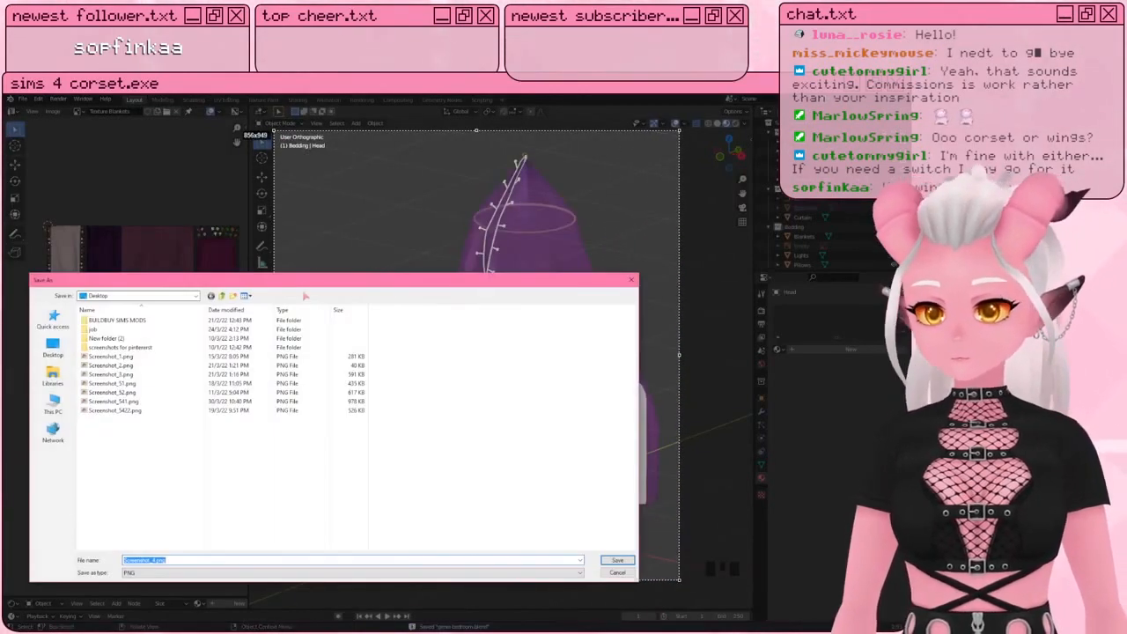
{"action": "key", "text": "Return"}
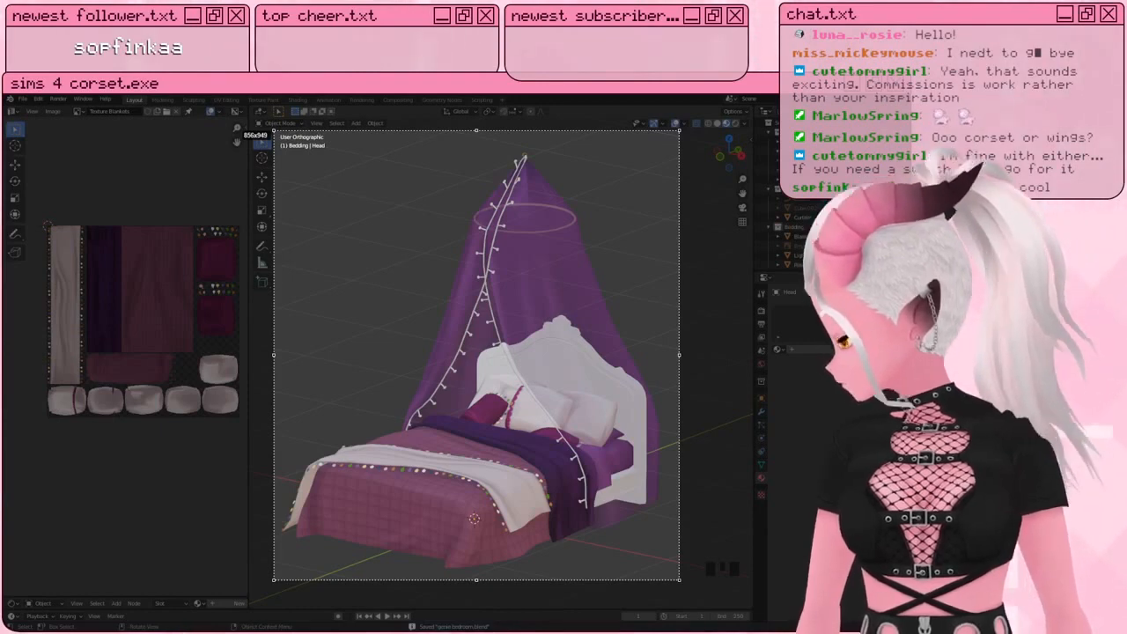
{"action": "key", "text": "ctrl+c"}
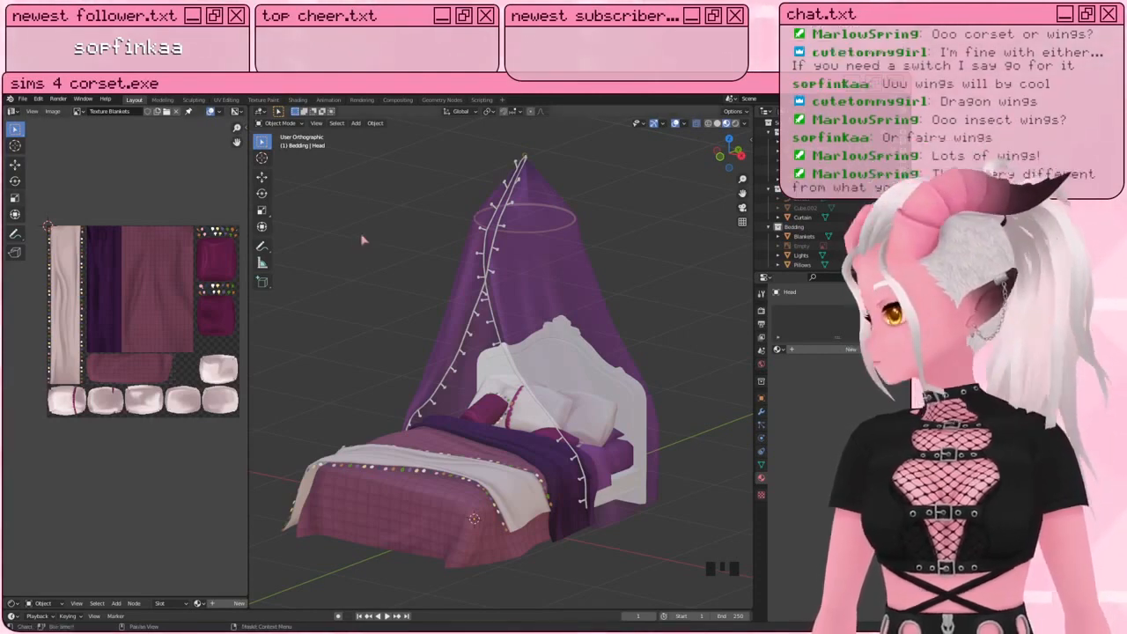
Step: Start a new file with the default scene
{"action": "left_click", "coordinate": [22, 99]}
{"action": "left_click", "coordinate": [22, 99]}
{"action": "left_click", "coordinate": [22, 99]}
{"action": "mouse_move", "coordinate": [26, 109]}
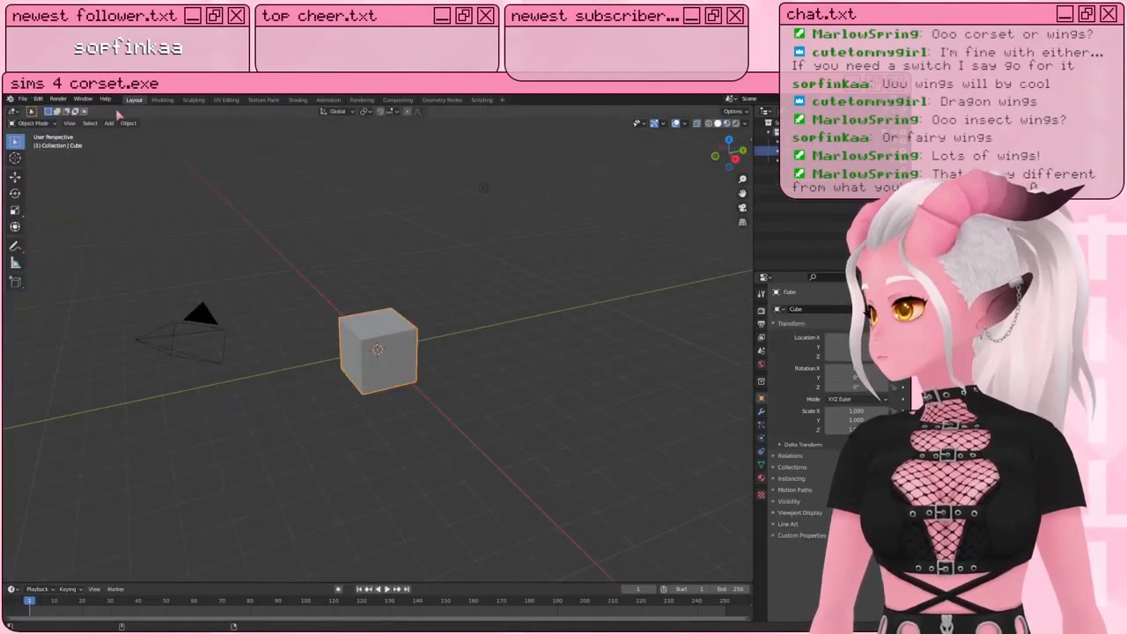
{"action": "left_click", "coordinate": [117, 112]}
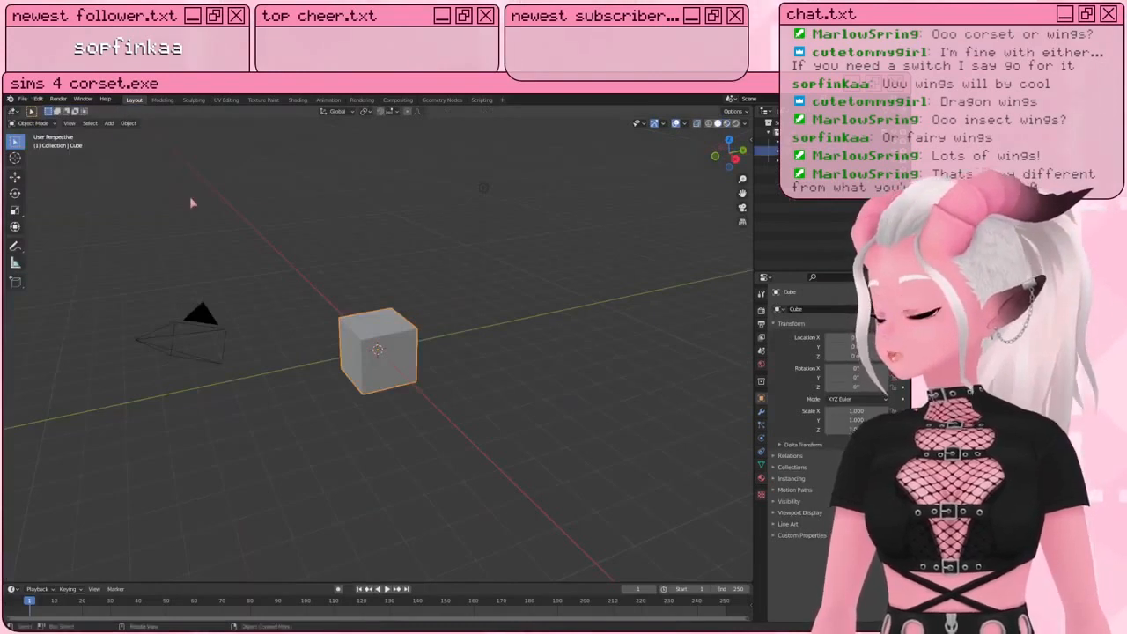
Step: Switch to orthographic projection and delete the default cube, camera and light
{"action": "scroll", "coordinate": [226, 222], "scroll_direction": "down", "scroll_amount": 3}
{"action": "key", "text": "KP_5"}
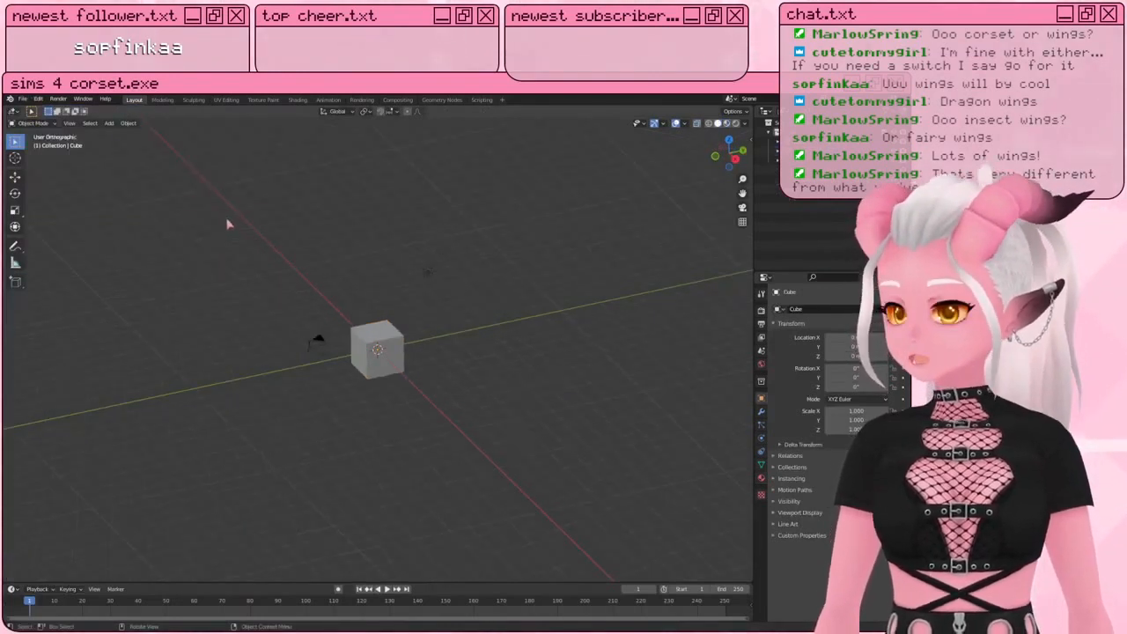
{"action": "left_click_drag", "start_coordinate": [226, 222], "coordinate": [485, 440]}
{"action": "key", "text": "Delete"}
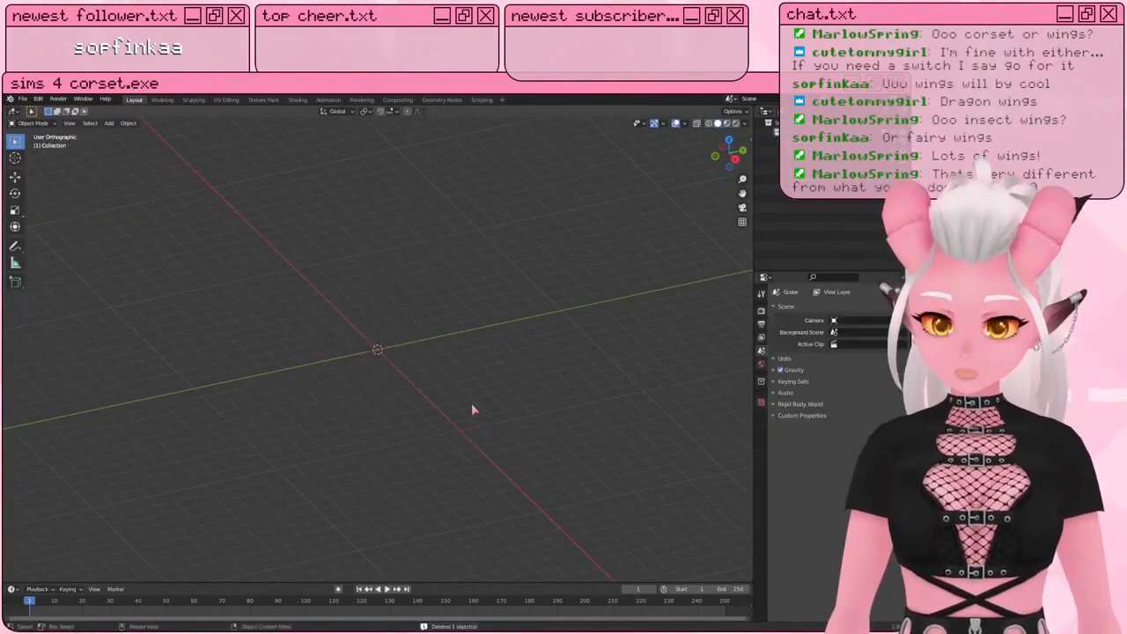
Step: In front view, append the object "doubles removed" from "nude base mesh merged.blend" in the Resources folder and delete the extra selected object
{"action": "key", "text": "KP_1"}
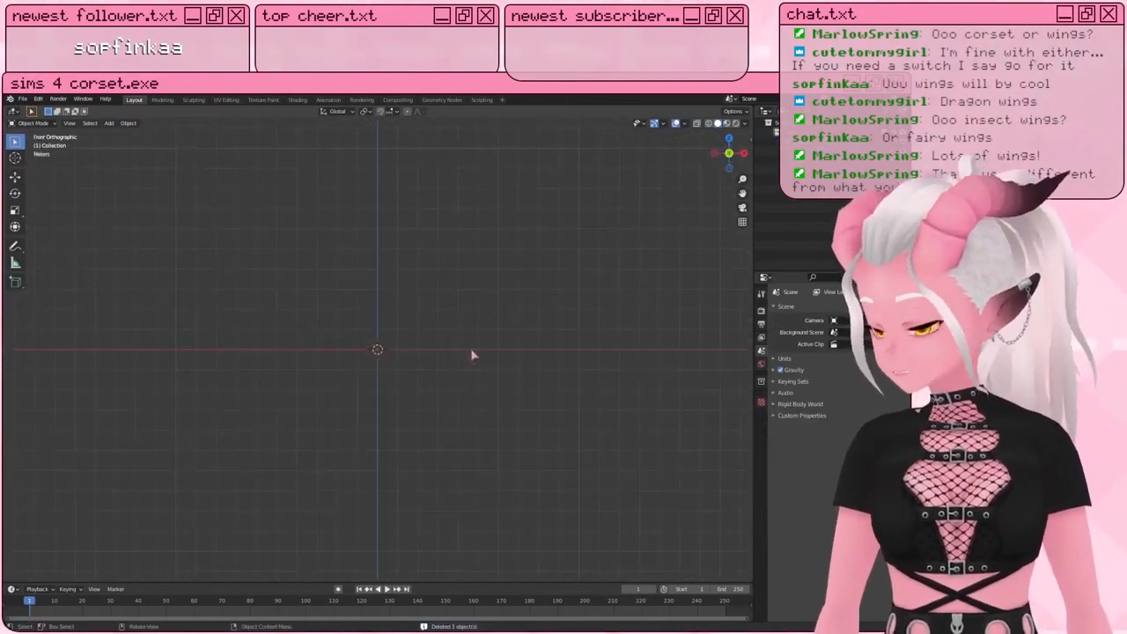
{"action": "scroll", "coordinate": [473, 354], "scroll_direction": "up", "scroll_amount": 2}
{"action": "middle_click_drag", "start_coordinate": [411, 301], "coordinate": [396, 338], "text": "shift"}
{"action": "left_click", "coordinate": [23, 99]}
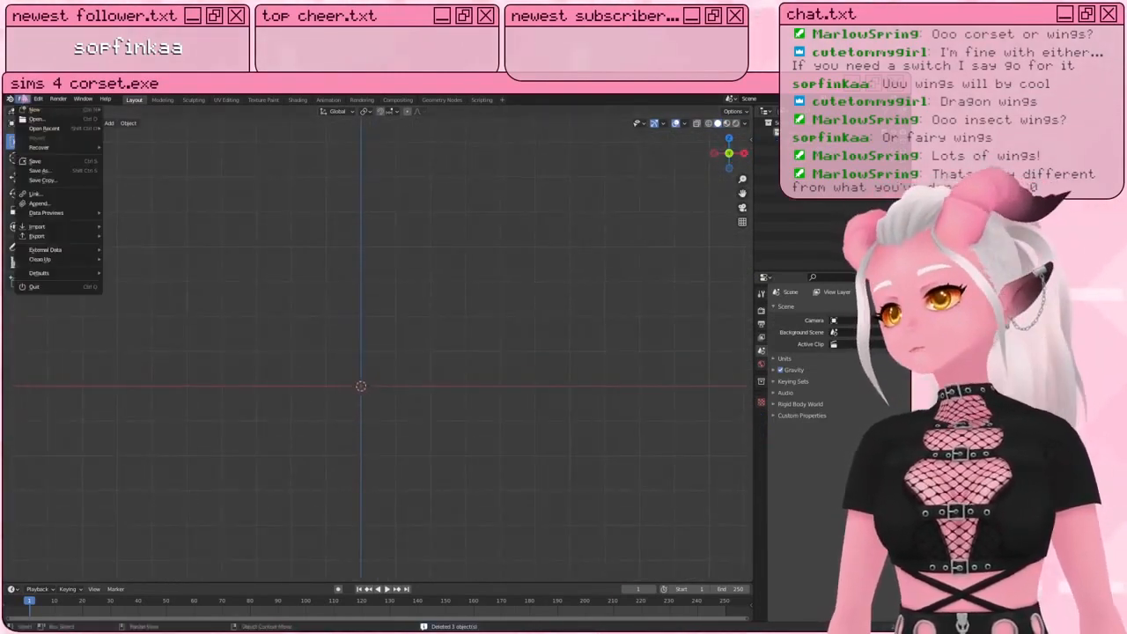
{"action": "left_click", "coordinate": [47, 203]}
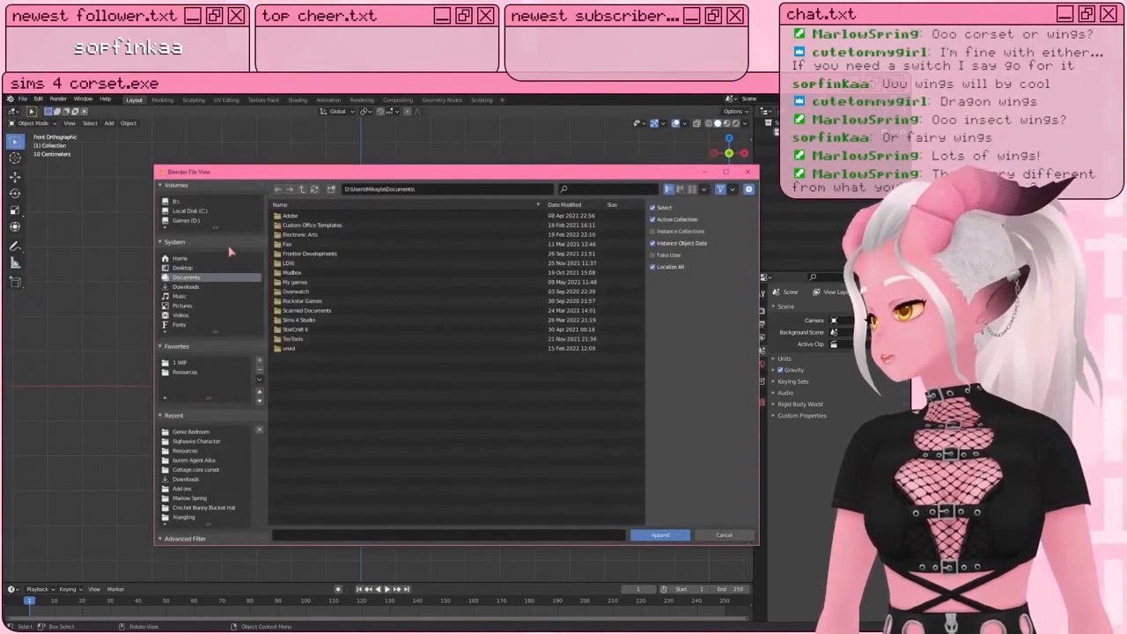
{"action": "left_click", "coordinate": [199, 452]}
{"action": "scroll", "coordinate": [329, 370], "scroll_direction": "down", "scroll_amount": 7}
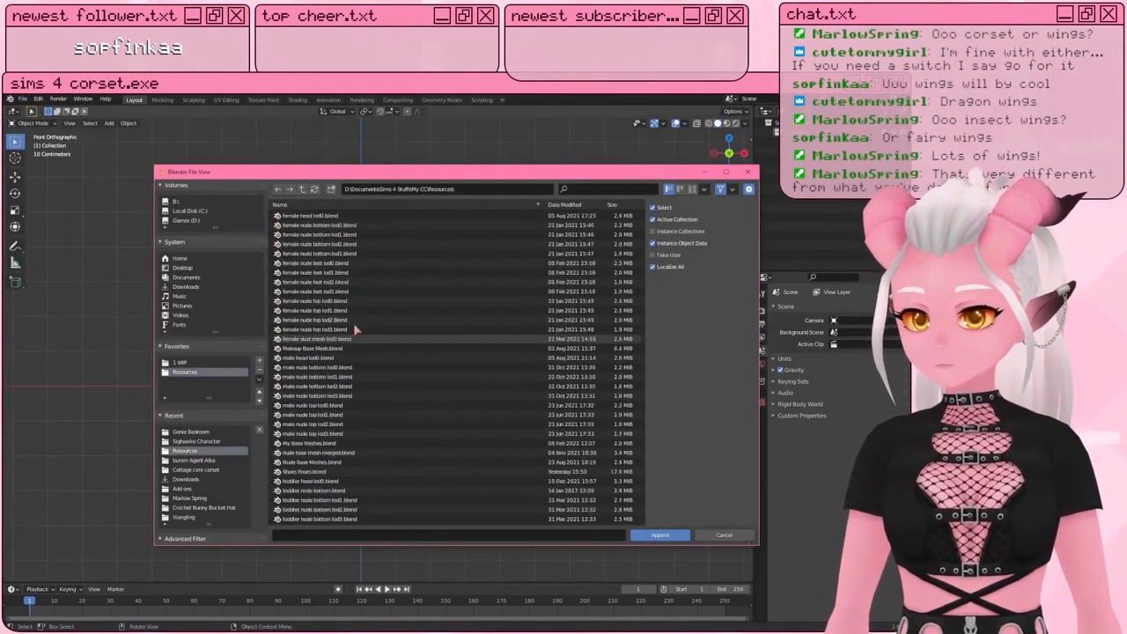
{"action": "double_click", "coordinate": [327, 452]}
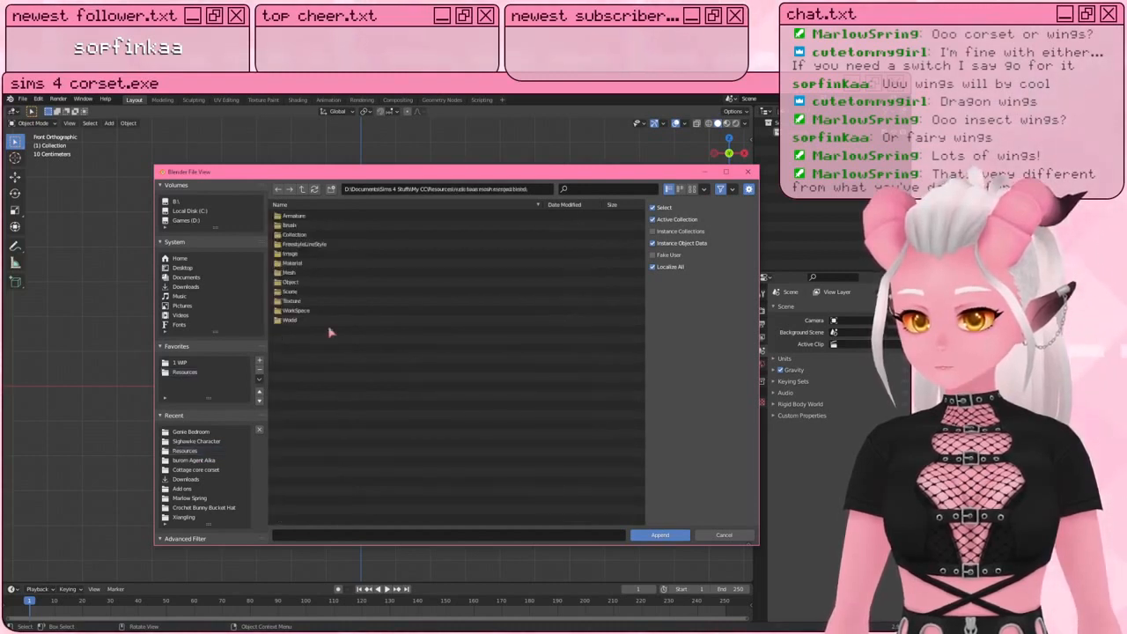
{"action": "double_click", "coordinate": [299, 281]}
{"action": "left_click", "coordinate": [310, 235]}
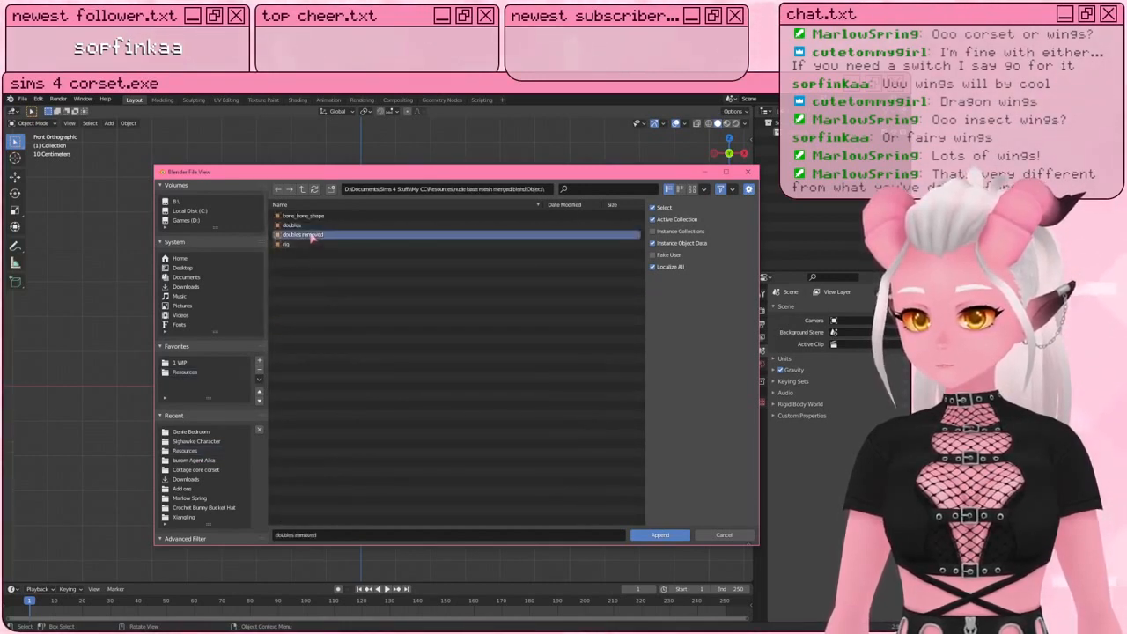
{"action": "double_click", "coordinate": [310, 236]}
{"action": "key", "text": "Delete"}
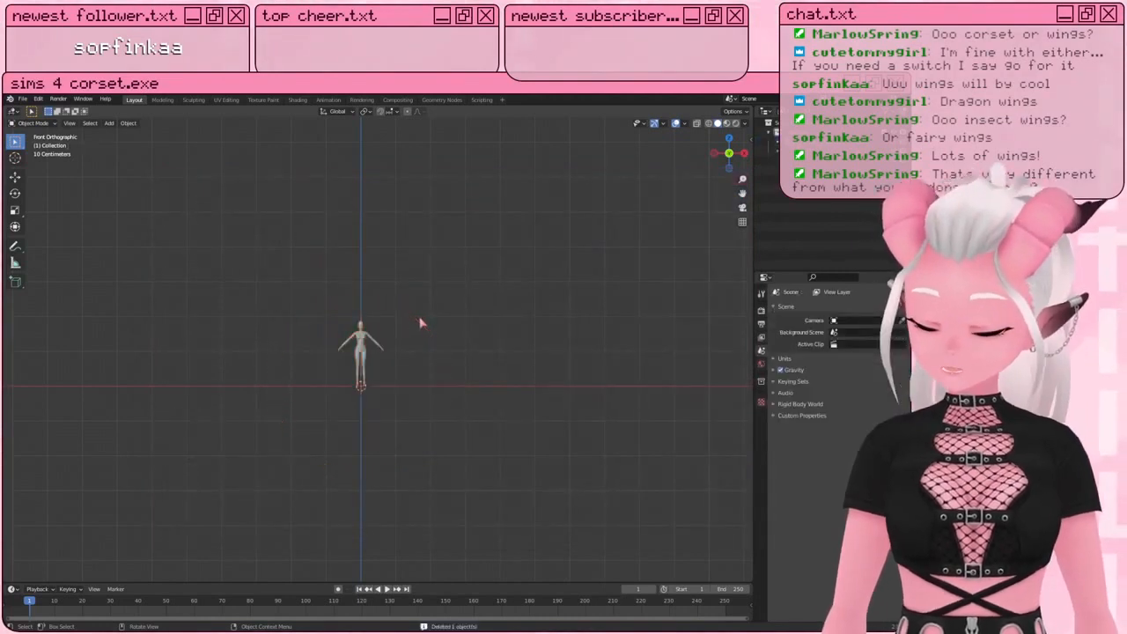
Step: Delete the imported rig object and frame the full body mesh in front view
{"action": "left_click", "coordinate": [798, 151]}
{"action": "right_click", "coordinate": [798, 151]}
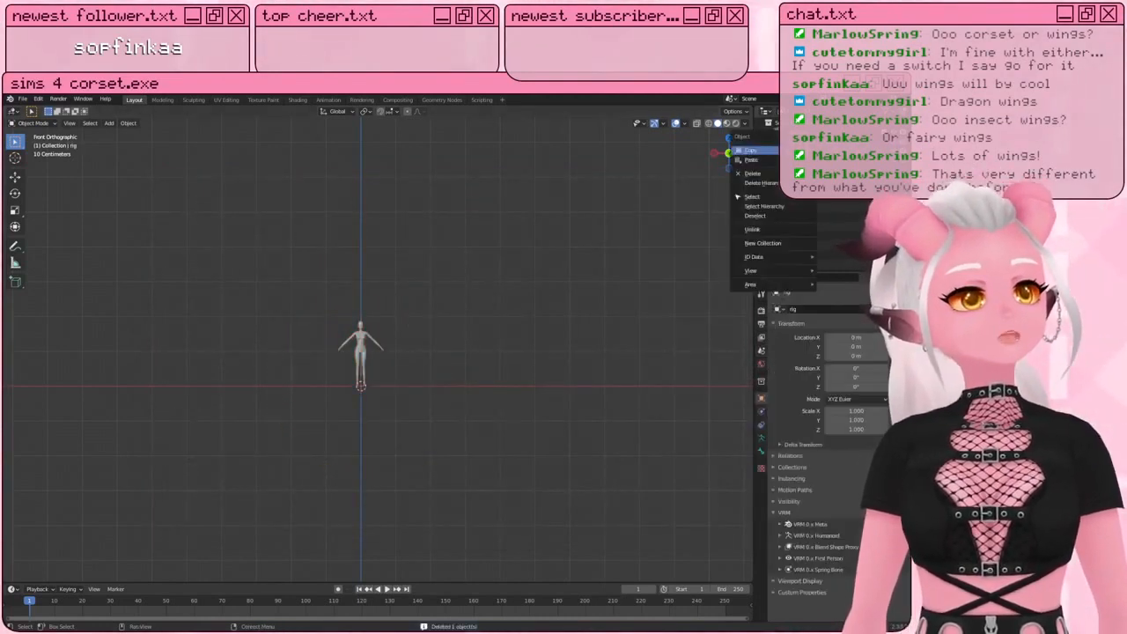
{"action": "left_click", "coordinate": [753, 174]}
{"action": "scroll", "coordinate": [319, 334], "scroll_direction": "up", "scroll_amount": 10}
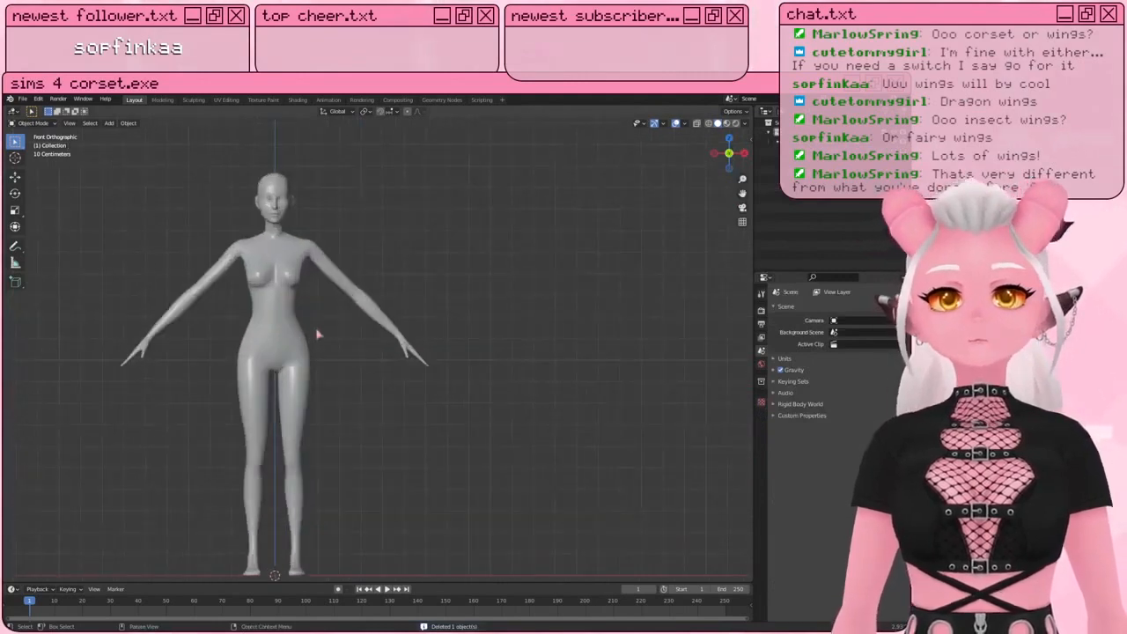
{"action": "middle_click_drag", "start_coordinate": [319, 334], "coordinate": [422, 295], "text": "shift"}
{"action": "key", "text": "KP_3"}
{"action": "key", "text": "KP_1"}
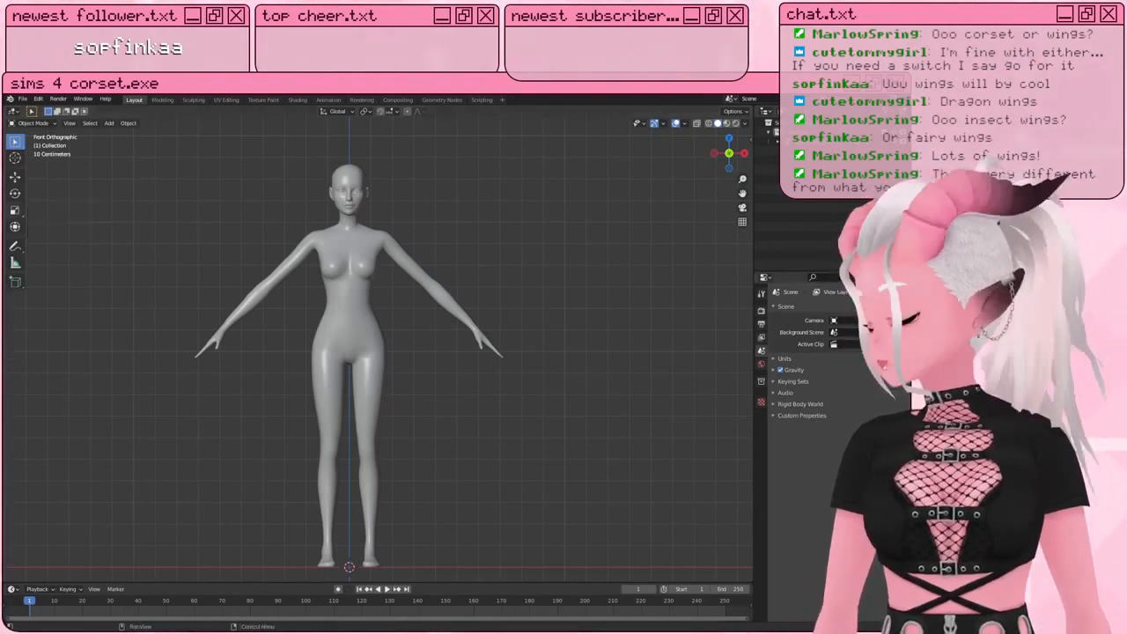
Step: Switch to Photoshop and close both texture documents, saving the blankets one as "Texture Blankets.psd" in the Genie Bedroom folder
{"action": "key", "text": "alt+Tab"}
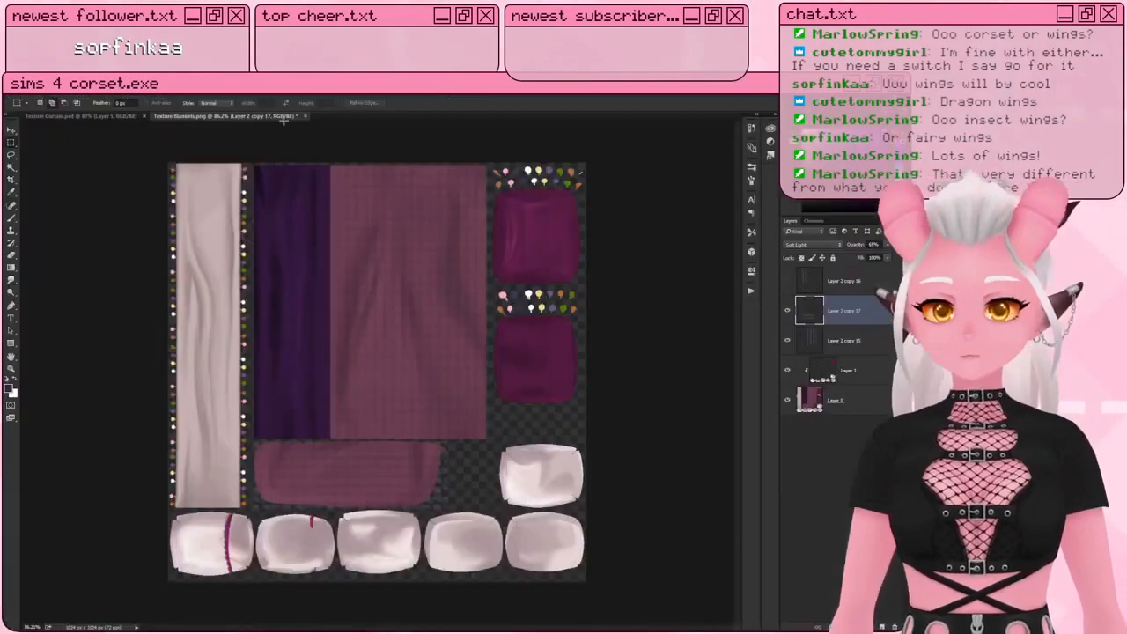
{"action": "left_click", "coordinate": [305, 116]}
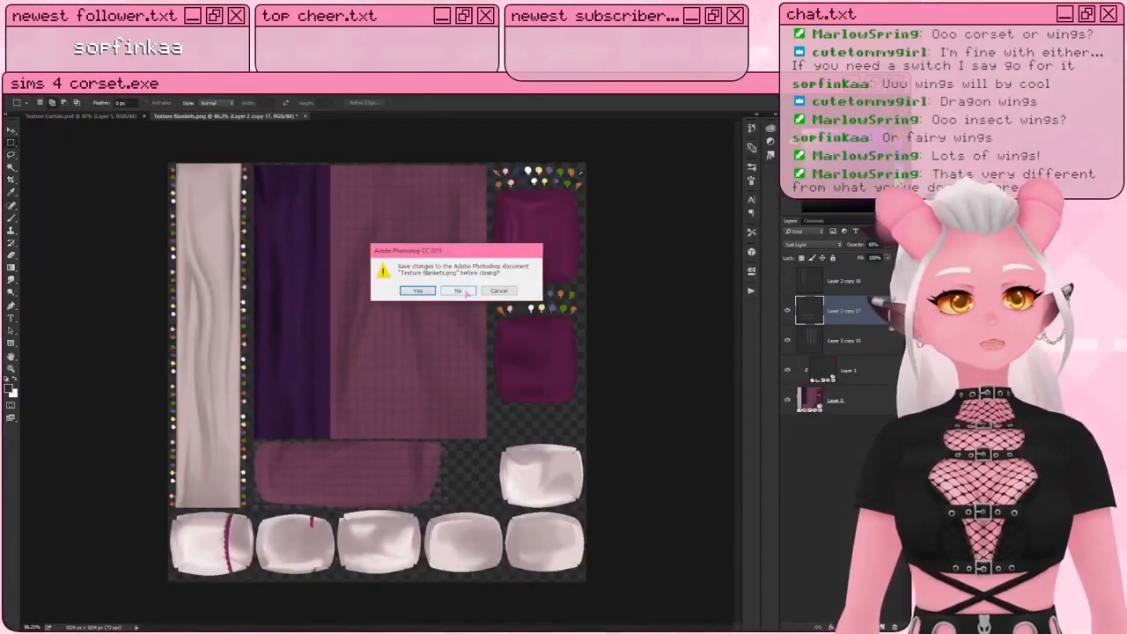
{"action": "left_click", "coordinate": [417, 290]}
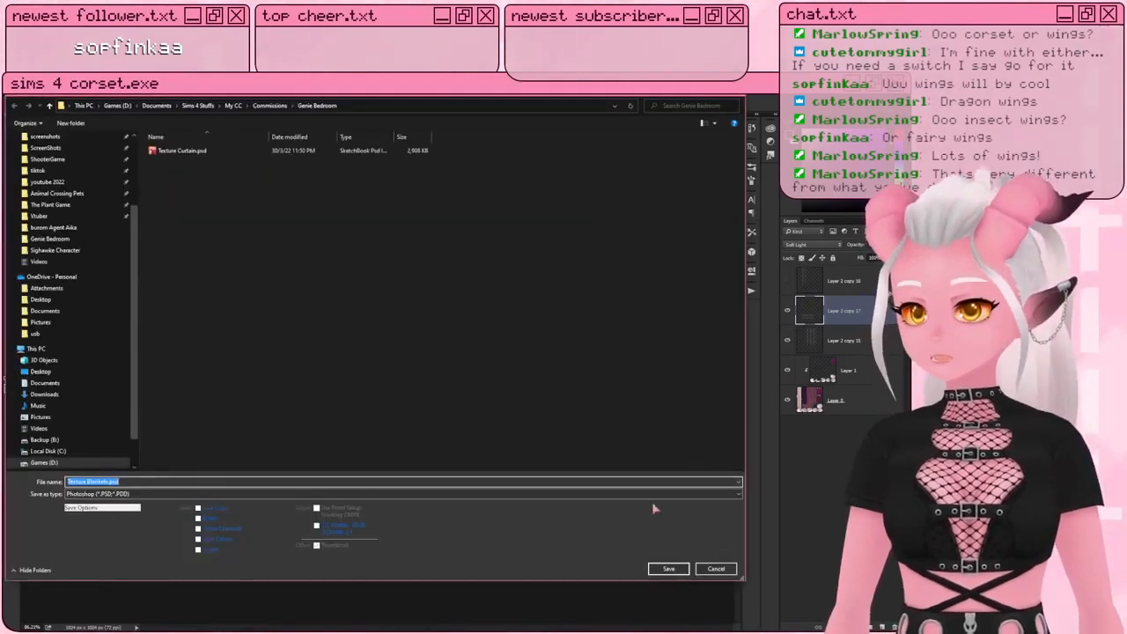
{"action": "left_click", "coordinate": [668, 568]}
{"action": "key", "text": "ctrl+w"}
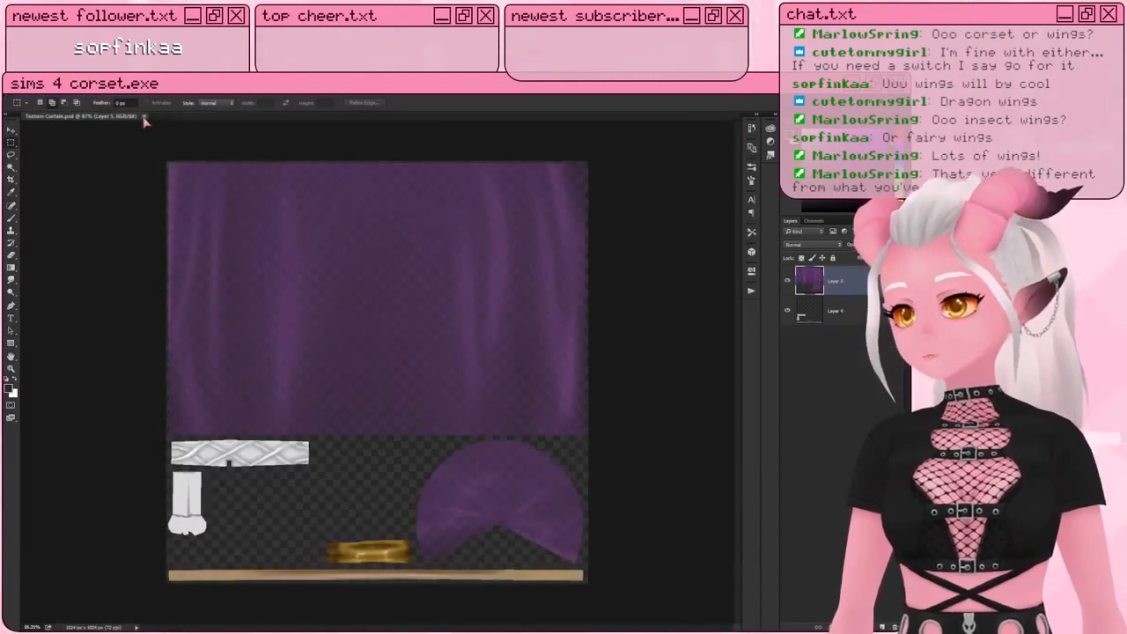
{"action": "left_click", "coordinate": [145, 116]}
Step: Create a new 500 x 500 pixel document with a white background at 72 pixels/inch
{"action": "left_click", "coordinate": [41, 91]}
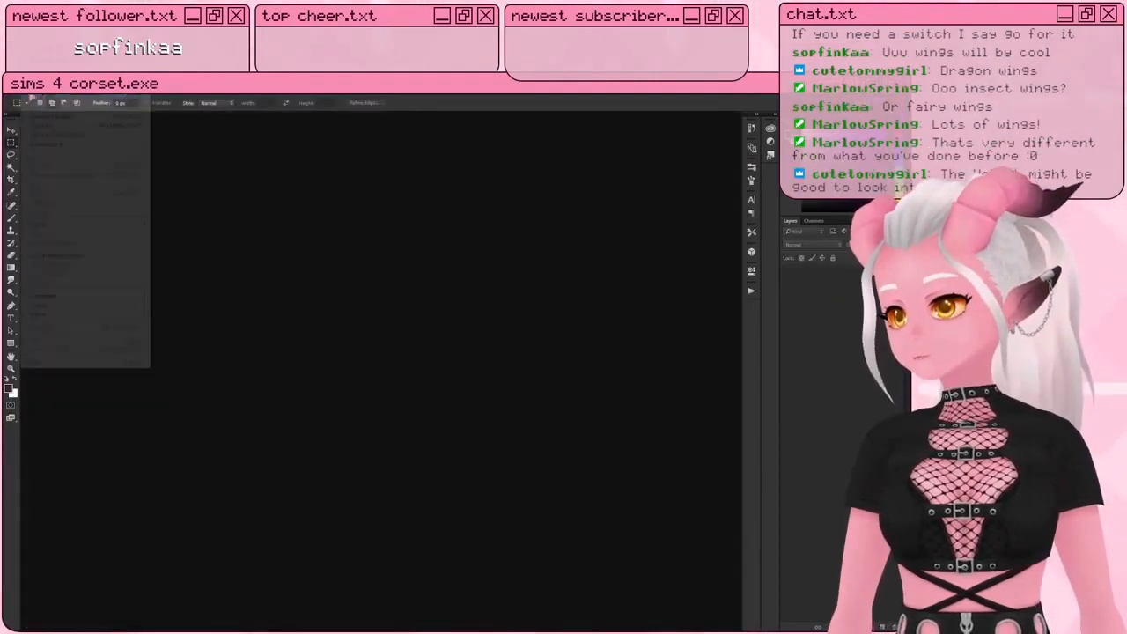
{"action": "left_click", "coordinate": [32, 98]}
{"action": "left_click_drag", "start_coordinate": [273, 294], "coordinate": [211, 301]}
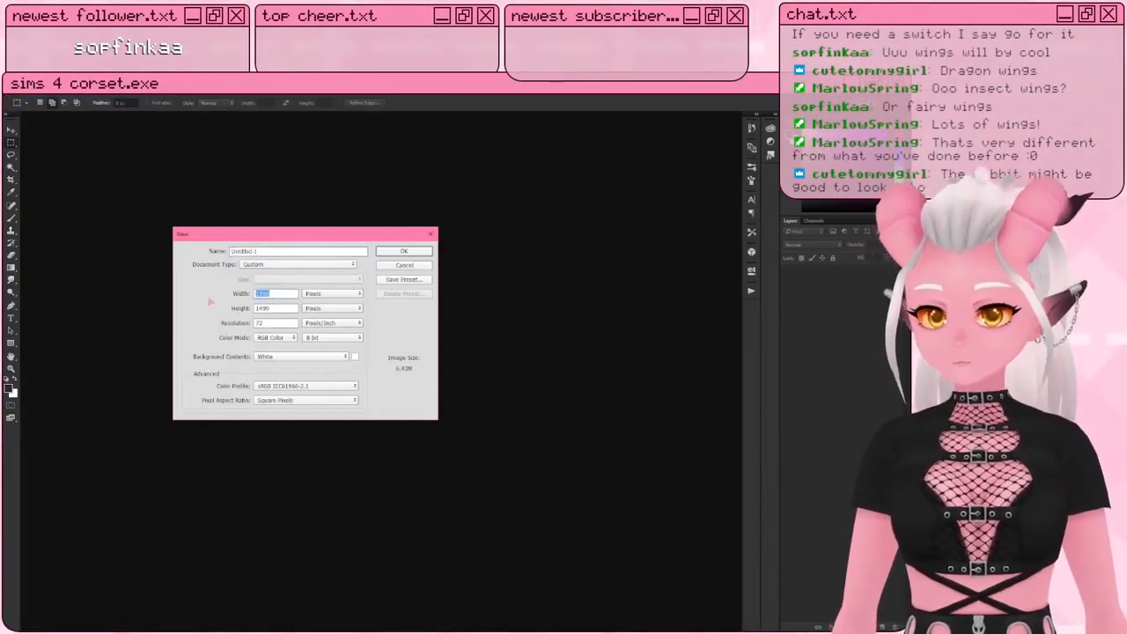
{"action": "type", "text": "500"}
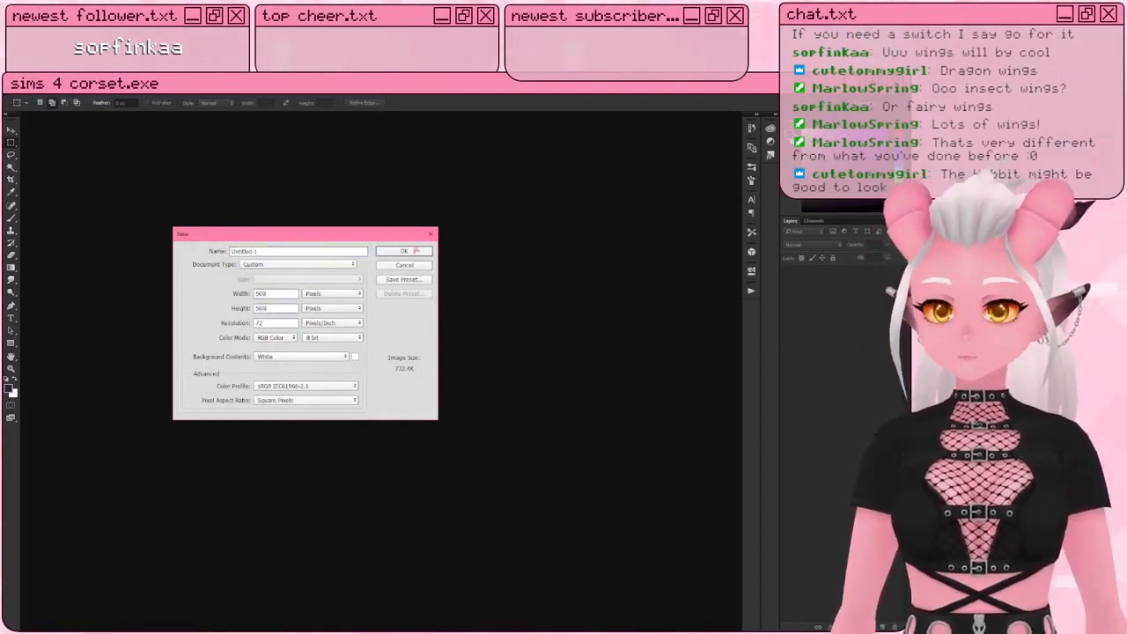
{"action": "left_click", "coordinate": [405, 251]}
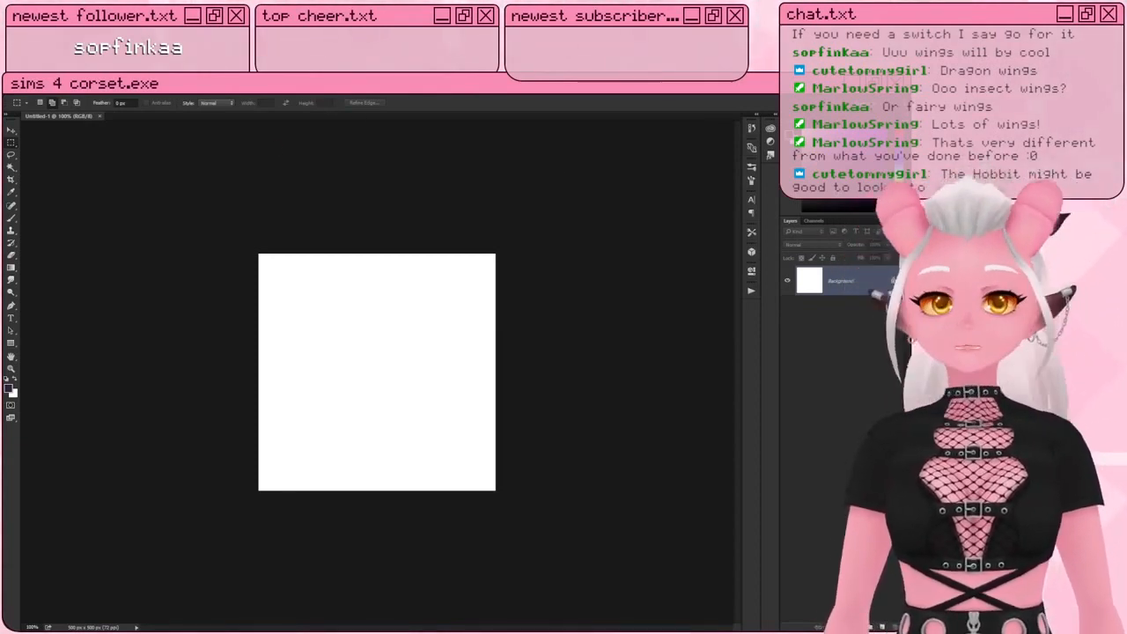
Step: Add a new empty layer above the background, leaving nothing selected on the canvas
{"action": "scroll", "coordinate": [528, 330], "scroll_direction": "up", "scroll_amount": 3, "text": "alt"}
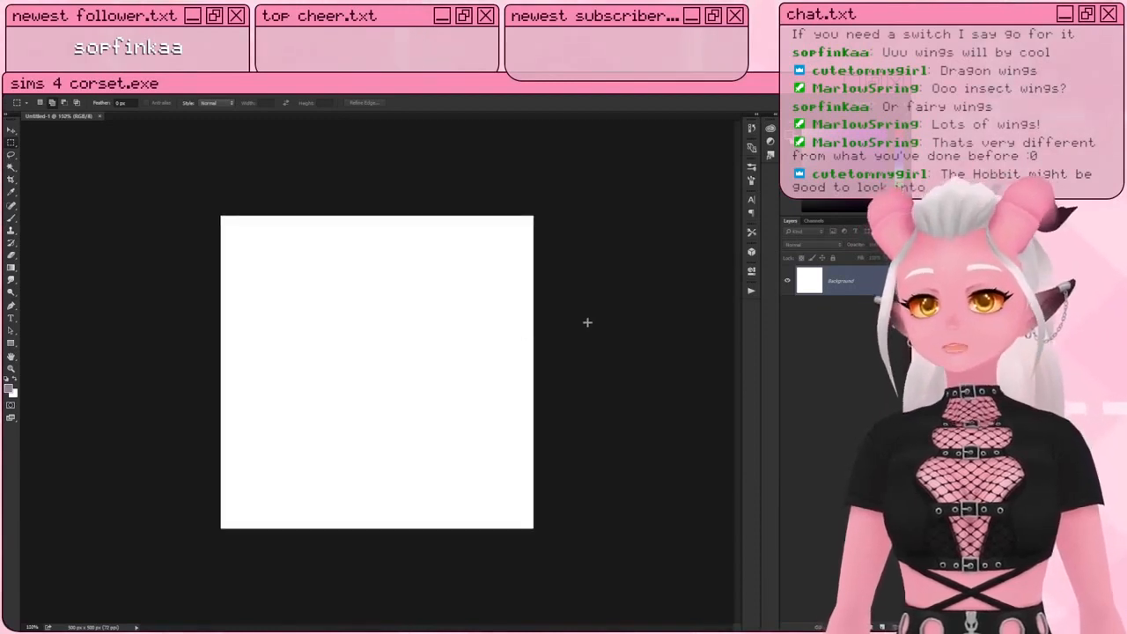
{"action": "scroll", "coordinate": [456, 385], "scroll_direction": "up", "scroll_amount": 2, "text": "alt"}
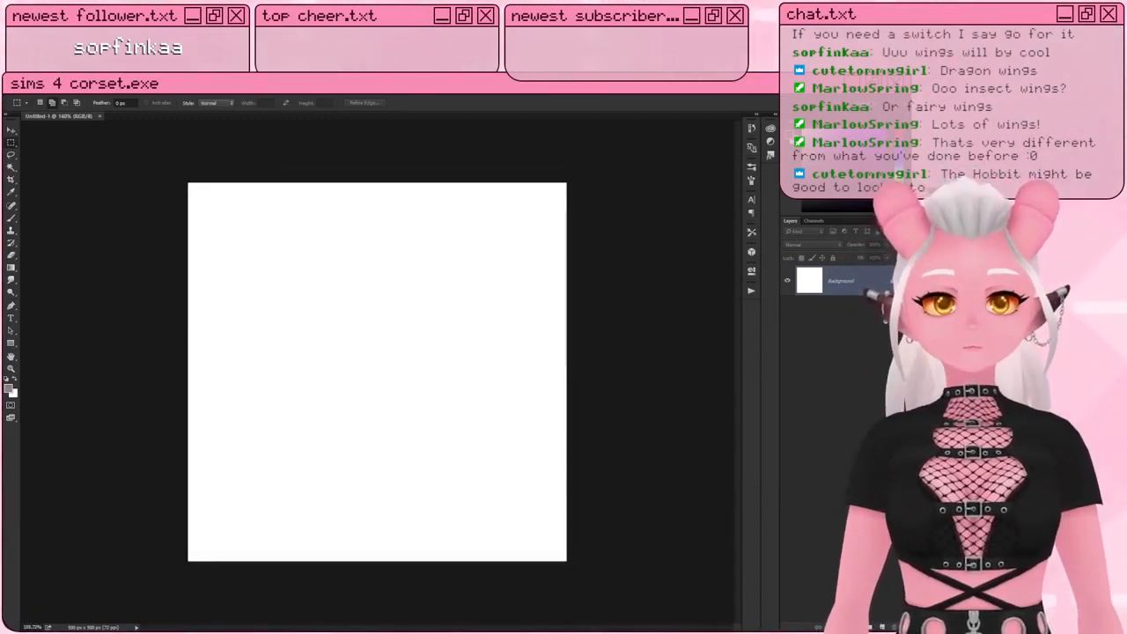
{"action": "left_click", "coordinate": [882, 627]}
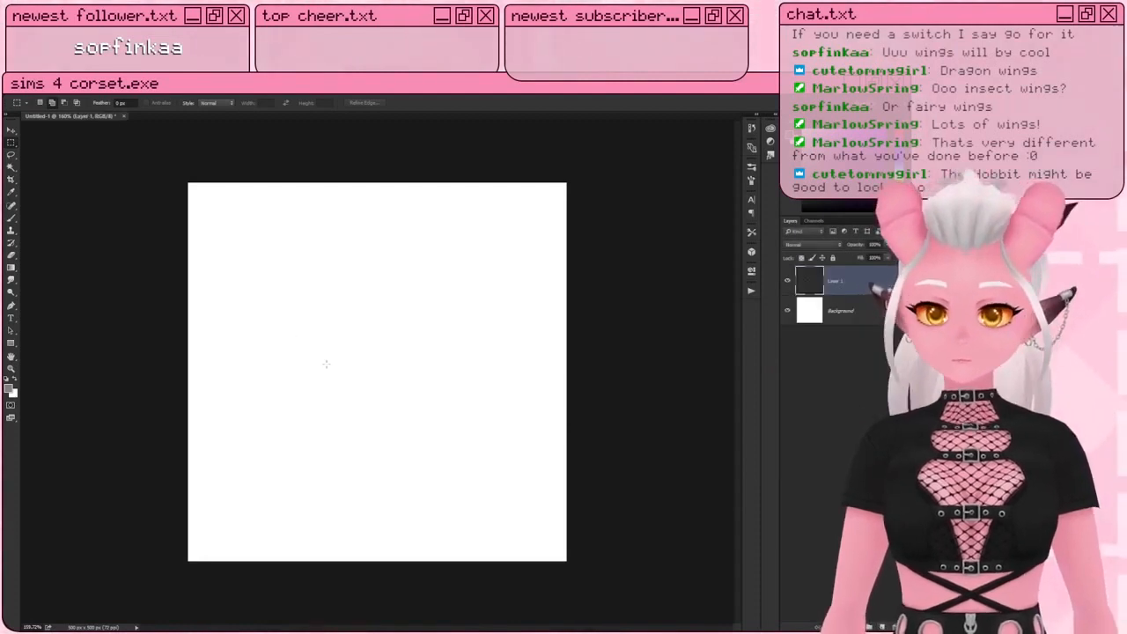
{"action": "left_click_drag", "start_coordinate": [208, 393], "coordinate": [252, 355]}
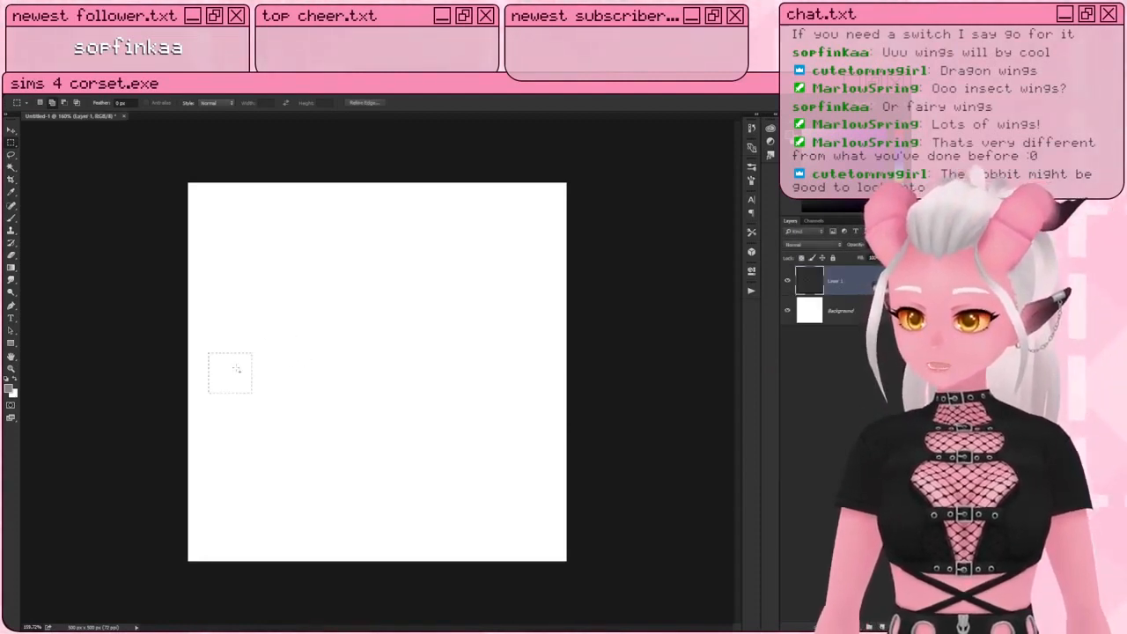
{"action": "key", "text": "ctrl+d"}
Step: With the Brush tool, lightly sketch the wing's arm and two long finger bones spreading out from its upper joint
{"action": "left_click", "coordinate": [11, 218]}
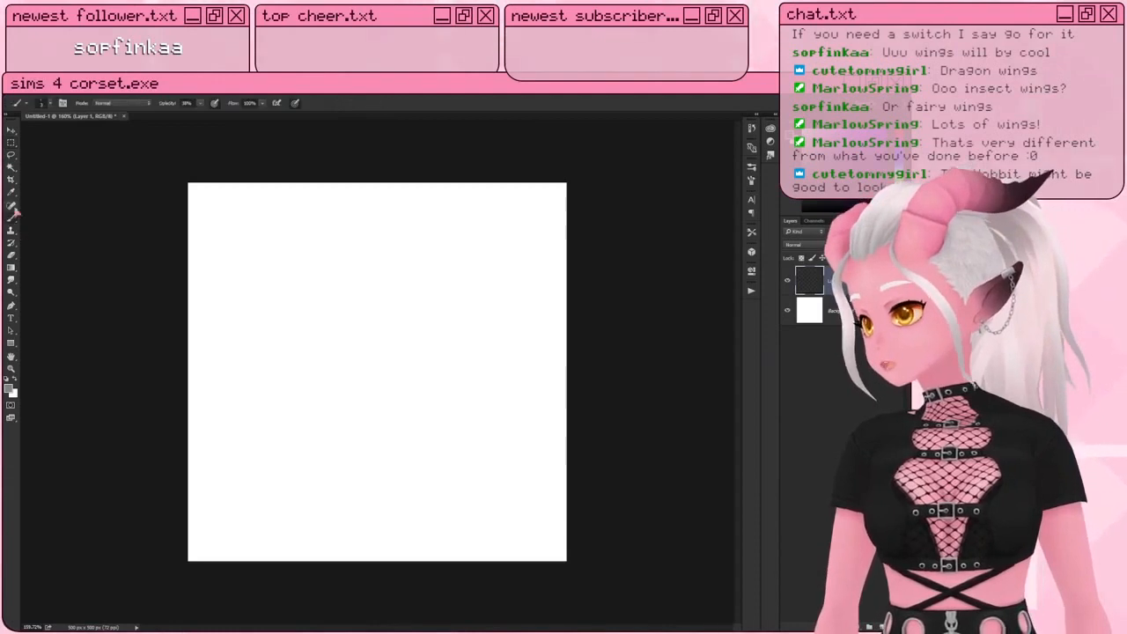
{"action": "mouse_move", "coordinate": [284, 250]}
{"action": "left_mouse_down"}
{"action": "mouse_move", "coordinate": [307, 270]}
{"action": "mouse_move", "coordinate": [392, 429]}
{"action": "left_mouse_up"}
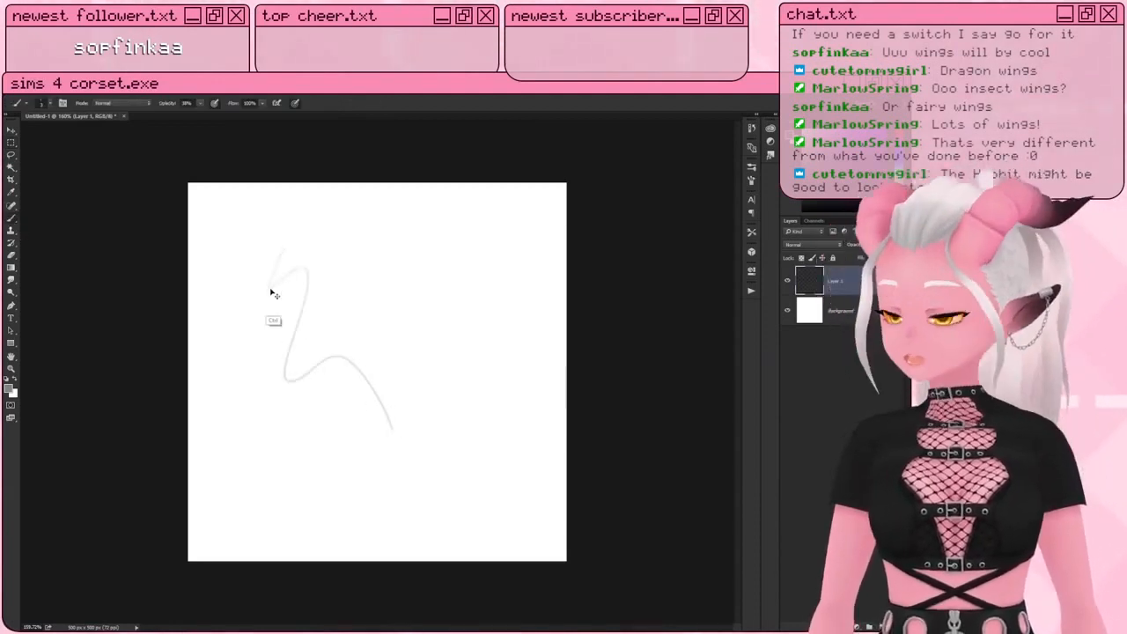
{"action": "key", "text": "ctrl+z"}
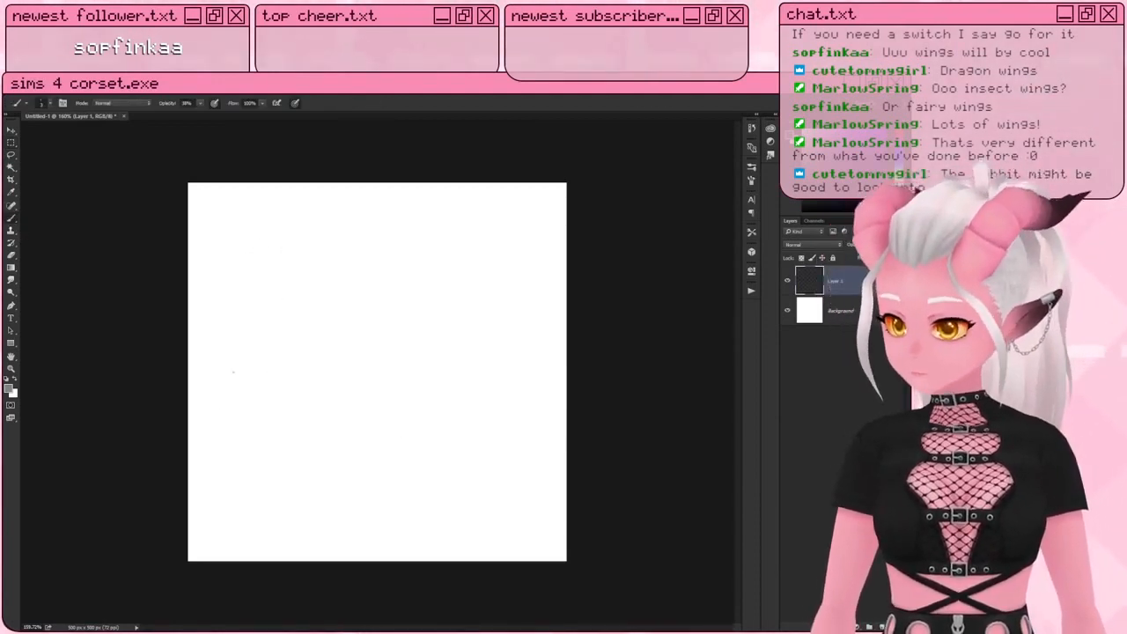
{"action": "left_click_drag", "start_coordinate": [212, 409], "coordinate": [273, 315]}
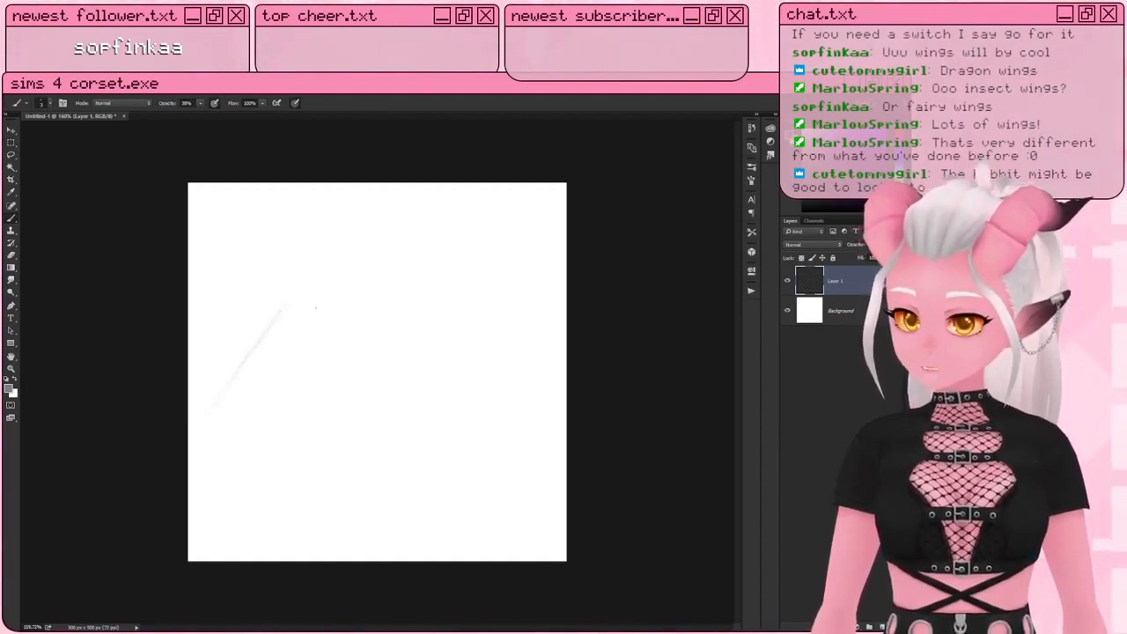
{"action": "left_click_drag", "start_coordinate": [369, 303], "coordinate": [518, 270]}
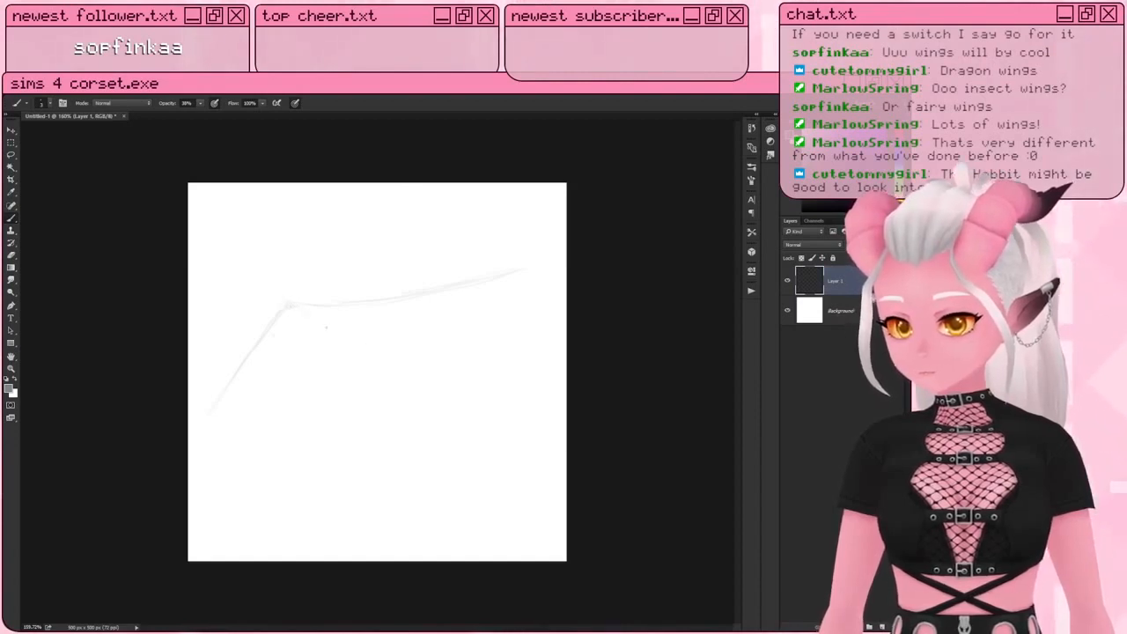
{"action": "left_click_drag", "start_coordinate": [298, 307], "coordinate": [392, 355]}
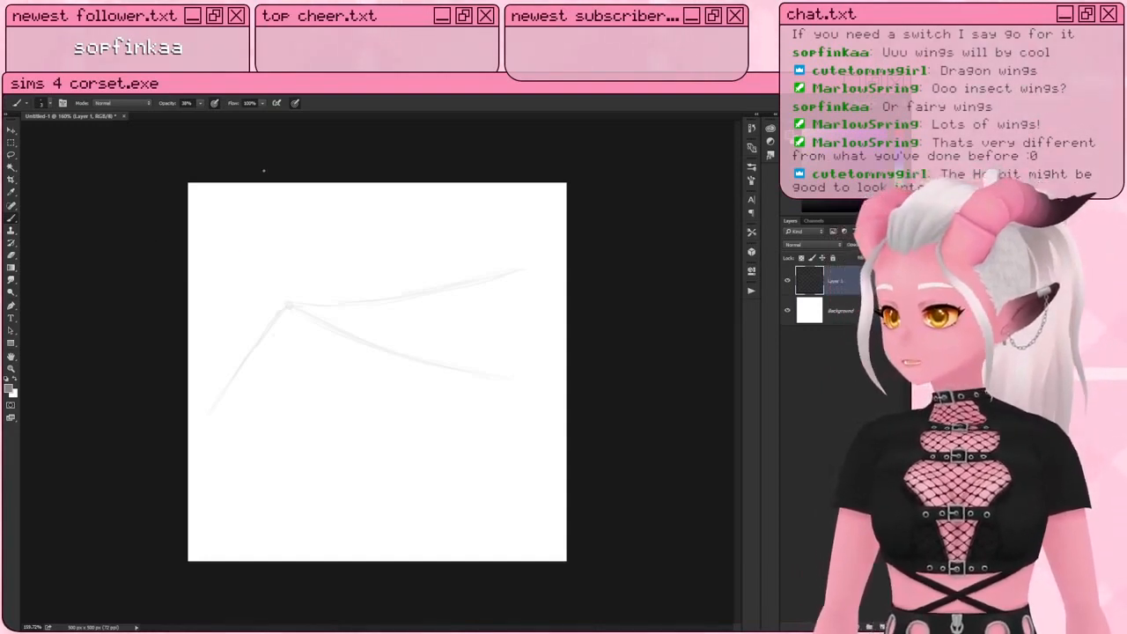
Step: Add another layer, hide Layer 1, and rough in a small figure with a folded wing rising from one shoulder
{"action": "left_click", "coordinate": [882, 626]}
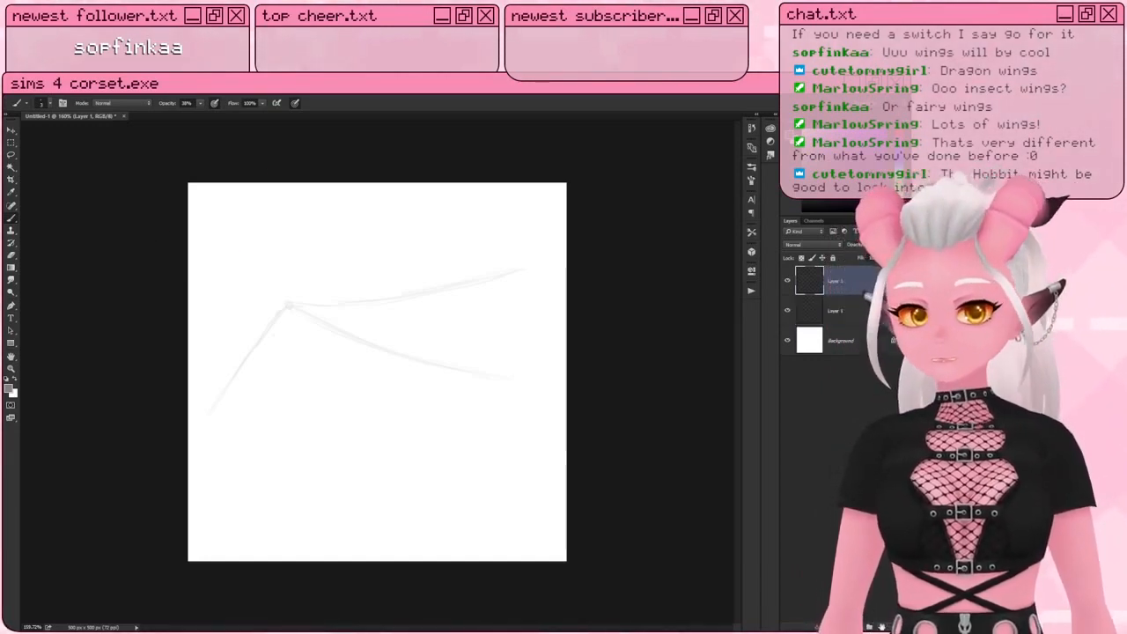
{"action": "left_click", "coordinate": [788, 310]}
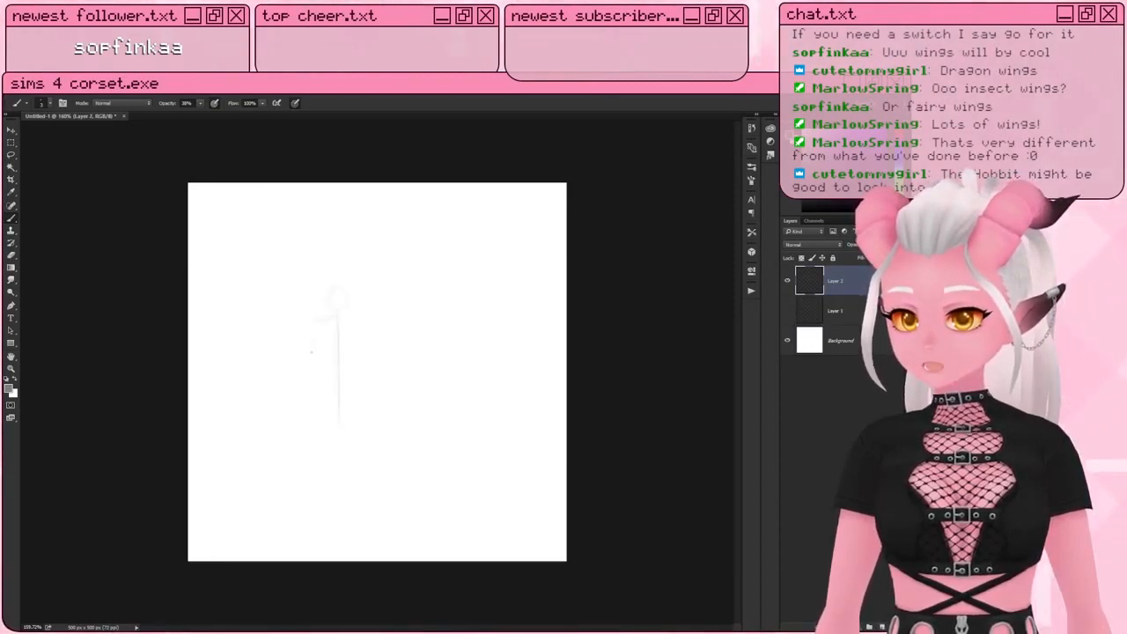
{"action": "left_click_drag", "start_coordinate": [336, 319], "coordinate": [313, 349]}
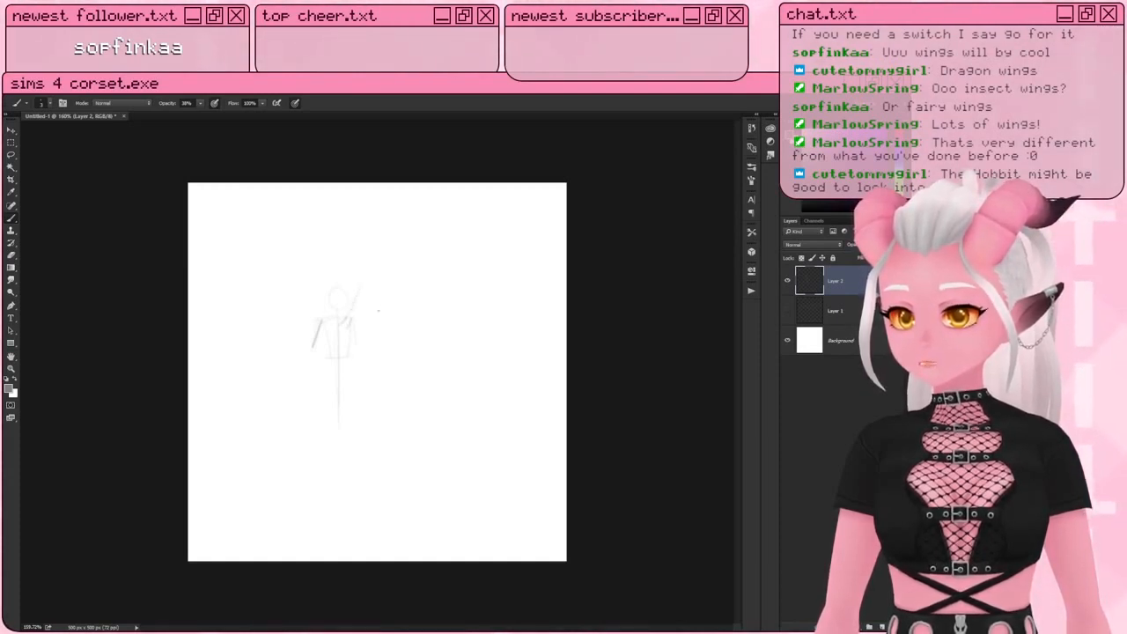
{"action": "mouse_move", "coordinate": [360, 284]}
{"action": "left_mouse_down"}
{"action": "mouse_move", "coordinate": [388, 319]}
{"action": "mouse_move", "coordinate": [400, 377]}
{"action": "left_mouse_up"}
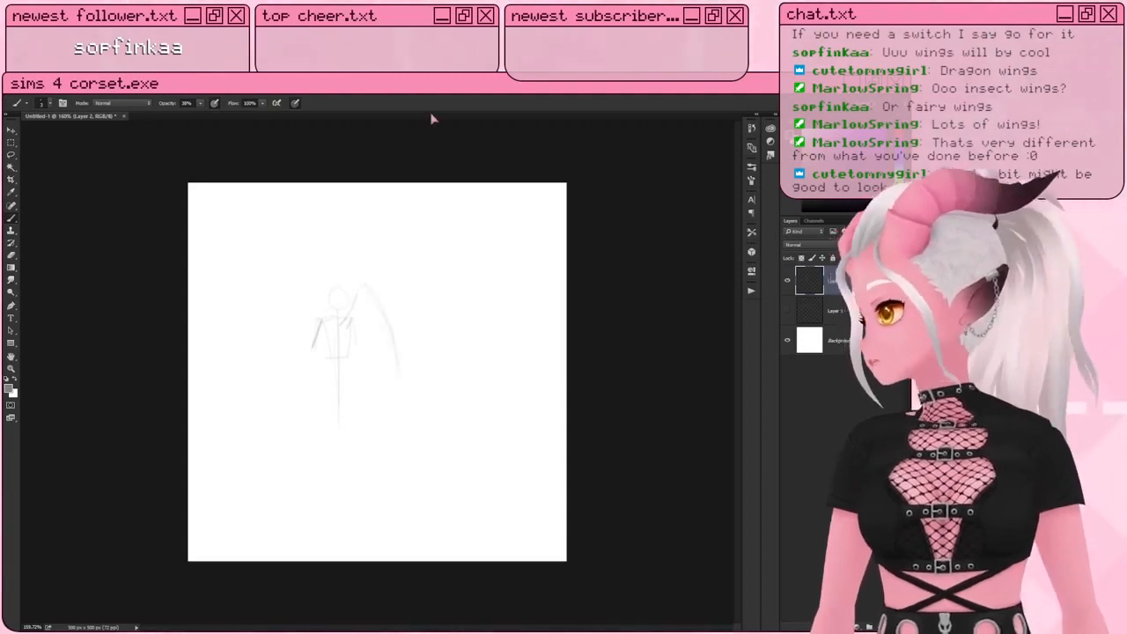
Step: Strengthen the small figure's head, shoulder line and torso with darker brush strokes
{"action": "scroll", "coordinate": [265, 471], "scroll_direction": "up", "scroll_amount": 4, "text": "alt"}
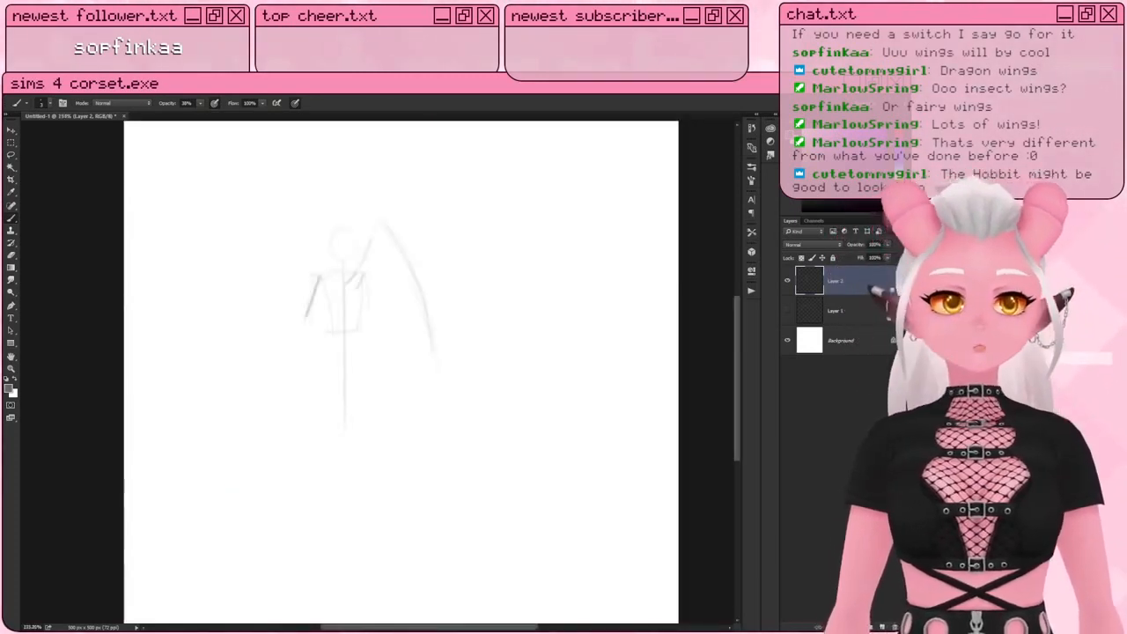
{"action": "mouse_move", "coordinate": [343, 224]}
{"action": "left_mouse_down"}
{"action": "mouse_move", "coordinate": [333, 256]}
{"action": "mouse_move", "coordinate": [352, 226]}
{"action": "mouse_move", "coordinate": [342, 226]}
{"action": "mouse_move", "coordinate": [338, 247]}
{"action": "left_mouse_up"}
{"action": "mouse_move", "coordinate": [314, 276]}
{"action": "left_mouse_down"}
{"action": "mouse_move", "coordinate": [333, 277]}
{"action": "mouse_move", "coordinate": [358, 335]}
{"action": "mouse_move", "coordinate": [332, 329]}
{"action": "left_mouse_up"}
{"action": "mouse_move", "coordinate": [349, 290]}
{"action": "left_mouse_down"}
{"action": "mouse_move", "coordinate": [362, 287]}
{"action": "mouse_move", "coordinate": [350, 290]}
{"action": "left_mouse_up"}
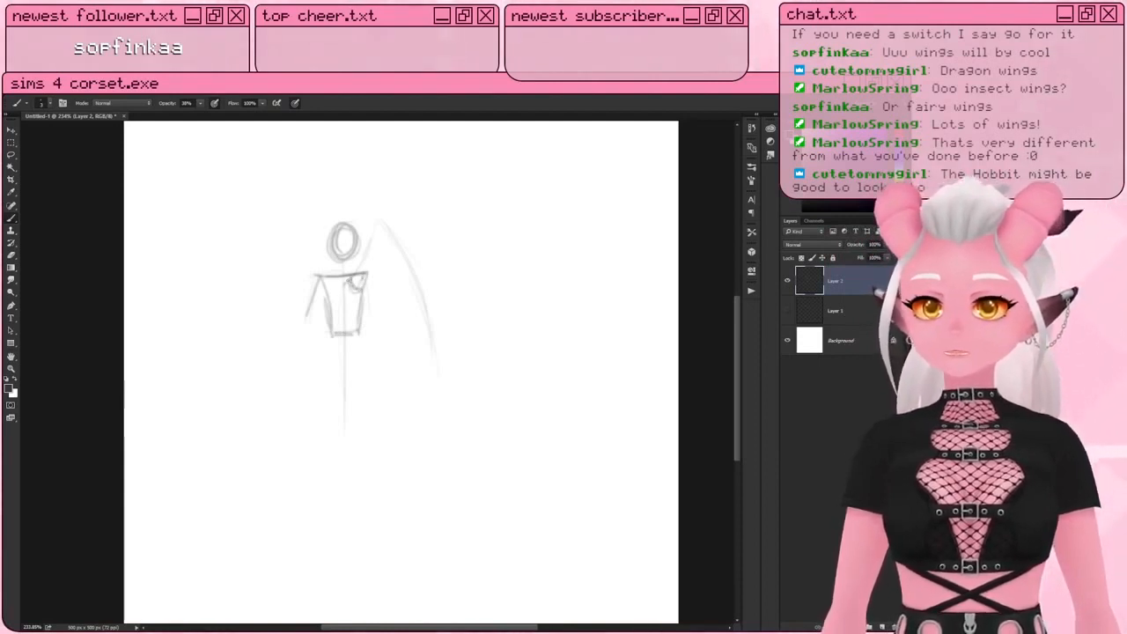
Step: Define the small figure's bat-like wing with a darker outer edge, inner ribs and a scalloped lower edge
{"action": "mouse_move", "coordinate": [357, 274]}
{"action": "left_mouse_down"}
{"action": "mouse_move", "coordinate": [377, 221]}
{"action": "mouse_move", "coordinate": [412, 270]}
{"action": "left_mouse_up"}
{"action": "left_click_drag", "start_coordinate": [382, 210], "coordinate": [437, 345]}
{"action": "left_click_drag", "start_coordinate": [407, 256], "coordinate": [443, 383]}
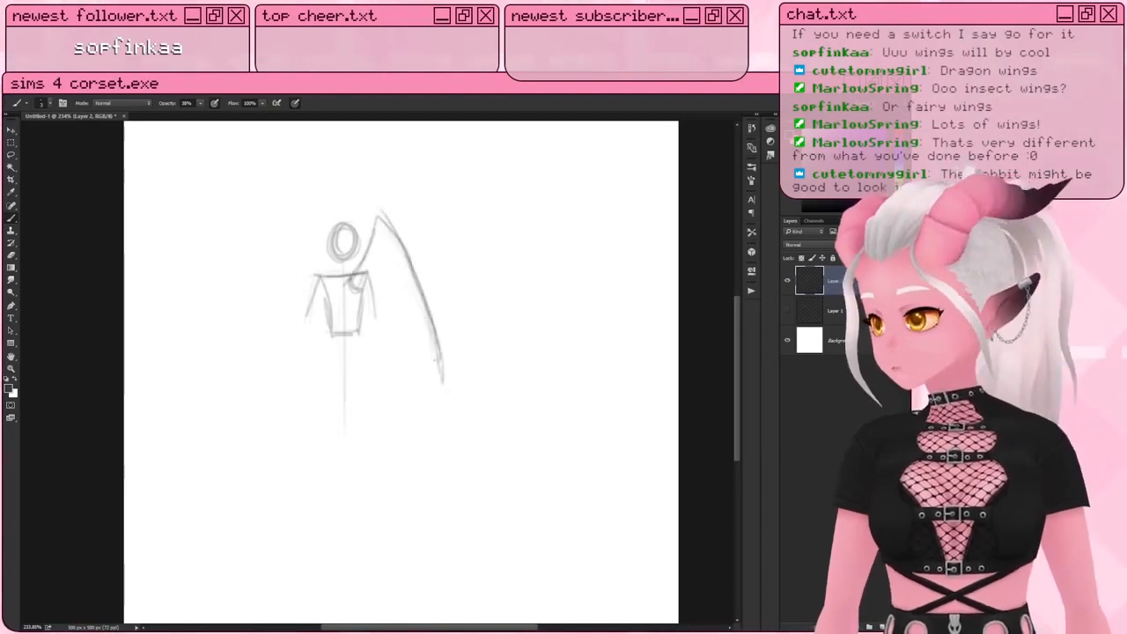
{"action": "left_click_drag", "start_coordinate": [402, 321], "coordinate": [437, 374]}
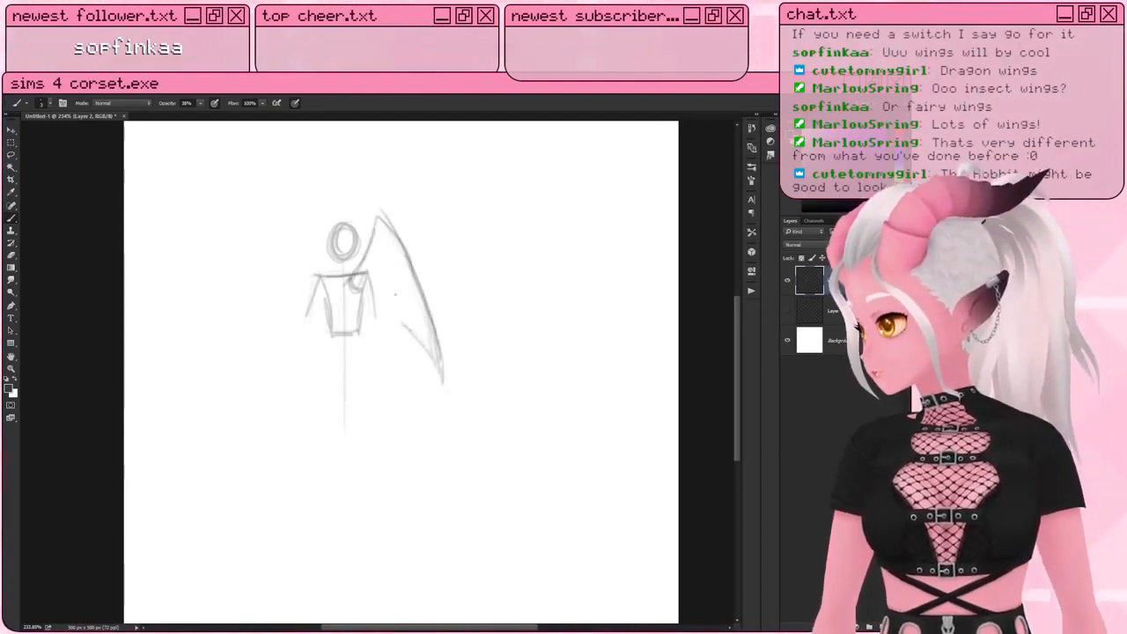
{"action": "left_click_drag", "start_coordinate": [379, 226], "coordinate": [406, 342]}
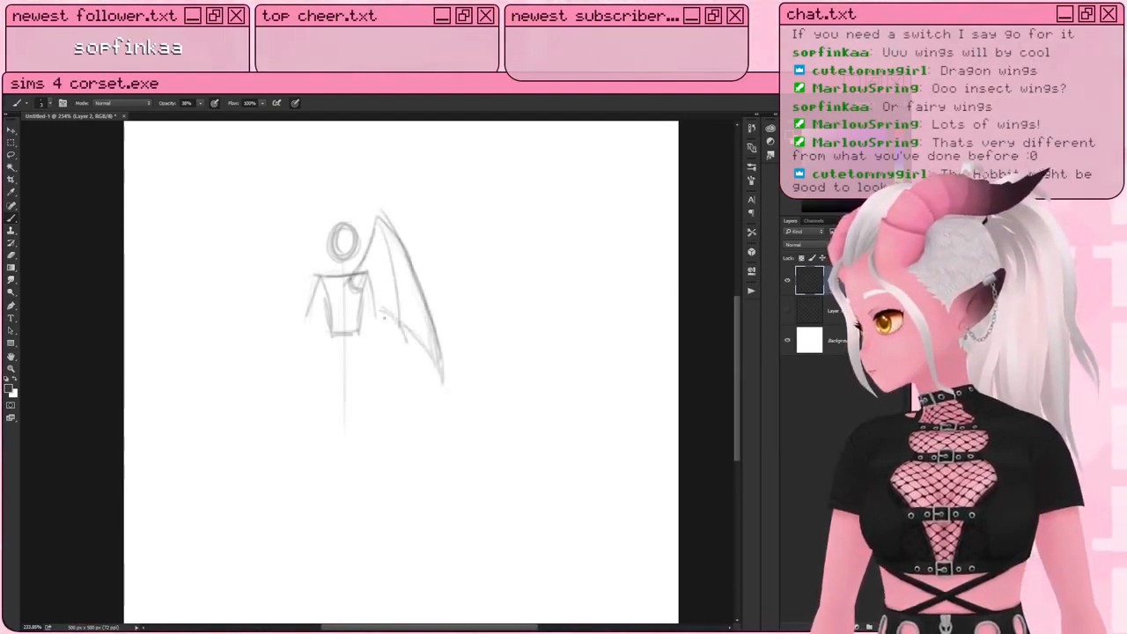
{"action": "left_click_drag", "start_coordinate": [379, 223], "coordinate": [384, 312]}
{"action": "mouse_move", "coordinate": [366, 277]}
{"action": "left_mouse_down"}
{"action": "mouse_move", "coordinate": [385, 294]}
{"action": "mouse_move", "coordinate": [379, 243]}
{"action": "left_mouse_up"}
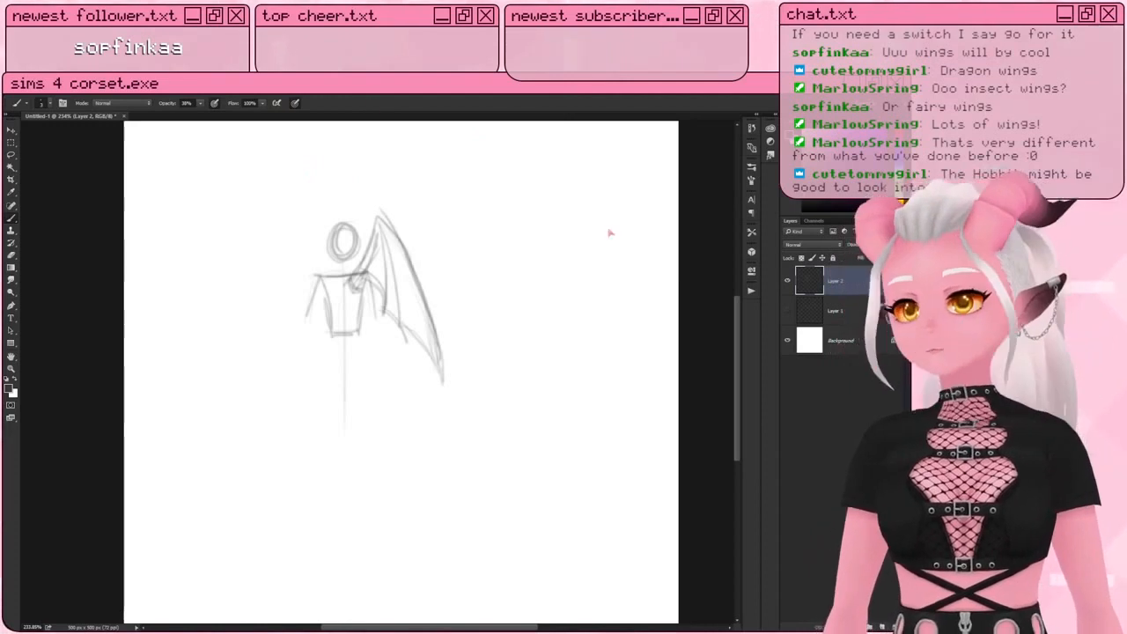
Step: Hide Layer 2, show Layer 1, and sketch two lower finger bones from the wing joint while extending and darkening the top one
{"action": "left_click", "coordinate": [786, 278]}
{"action": "left_click", "coordinate": [787, 310]}
{"action": "left_click", "coordinate": [847, 307]}
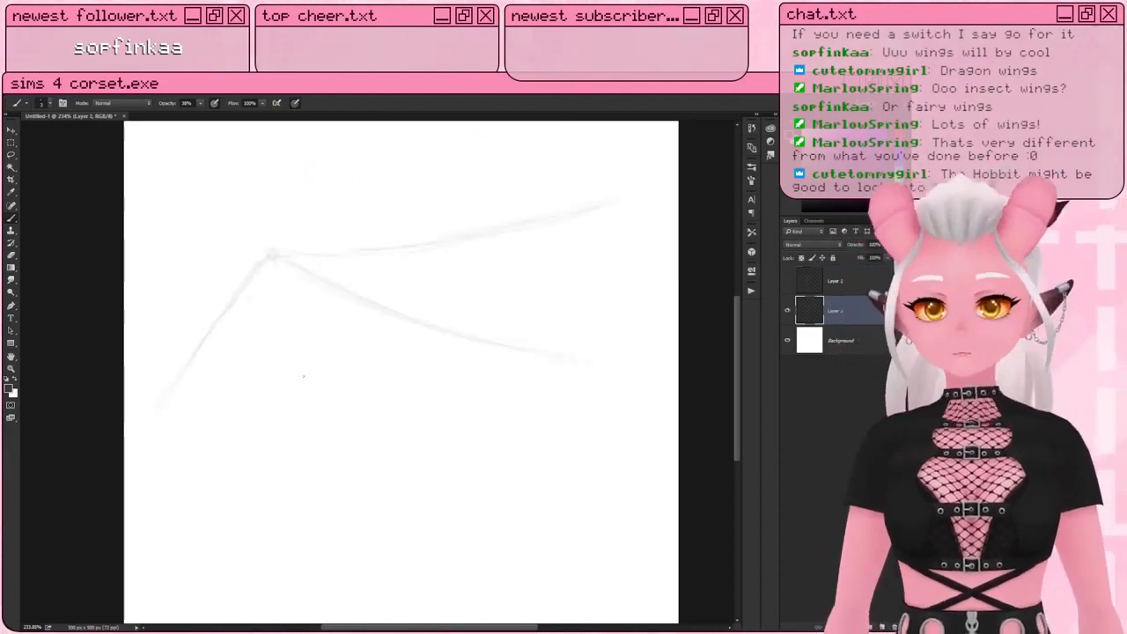
{"action": "left_click_drag", "start_coordinate": [273, 256], "coordinate": [387, 414]}
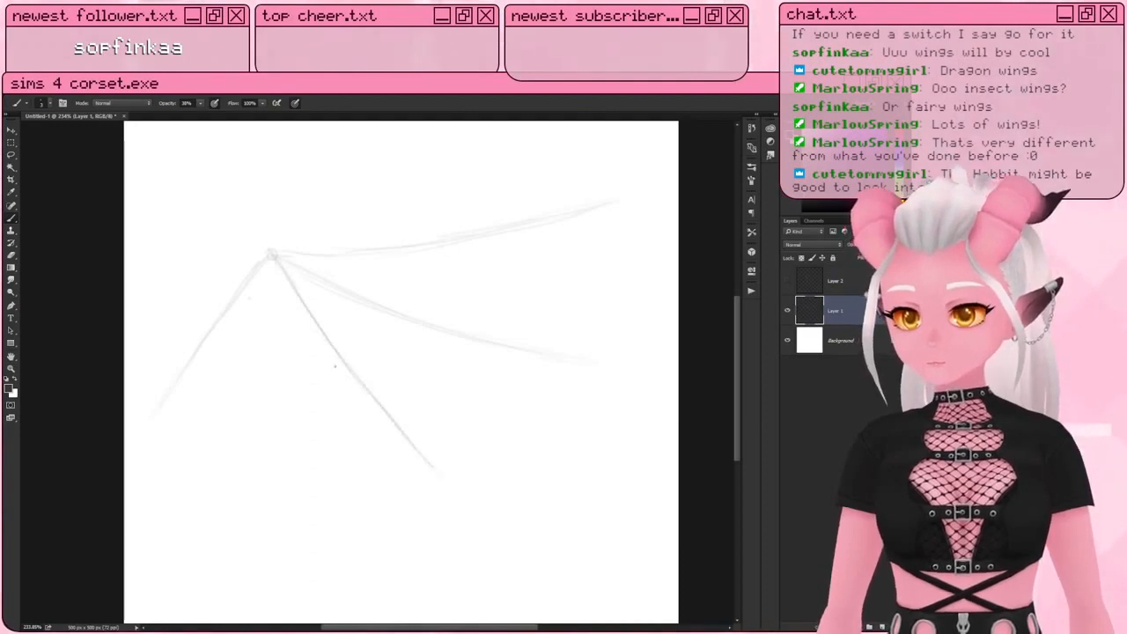
{"action": "mouse_move", "coordinate": [272, 260]}
{"action": "left_mouse_down"}
{"action": "mouse_move", "coordinate": [305, 465]}
{"action": "mouse_move", "coordinate": [335, 521]}
{"action": "left_mouse_up"}
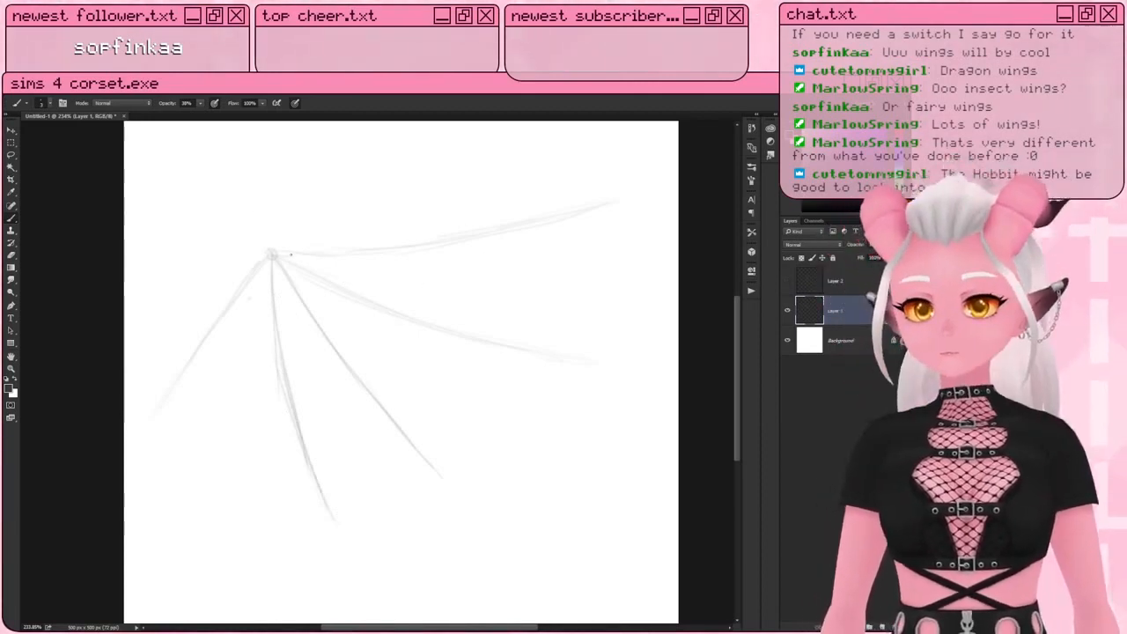
{"action": "mouse_move", "coordinate": [290, 254]}
{"action": "left_mouse_down"}
{"action": "mouse_move", "coordinate": [458, 235]}
{"action": "mouse_move", "coordinate": [621, 192]}
{"action": "left_mouse_up"}
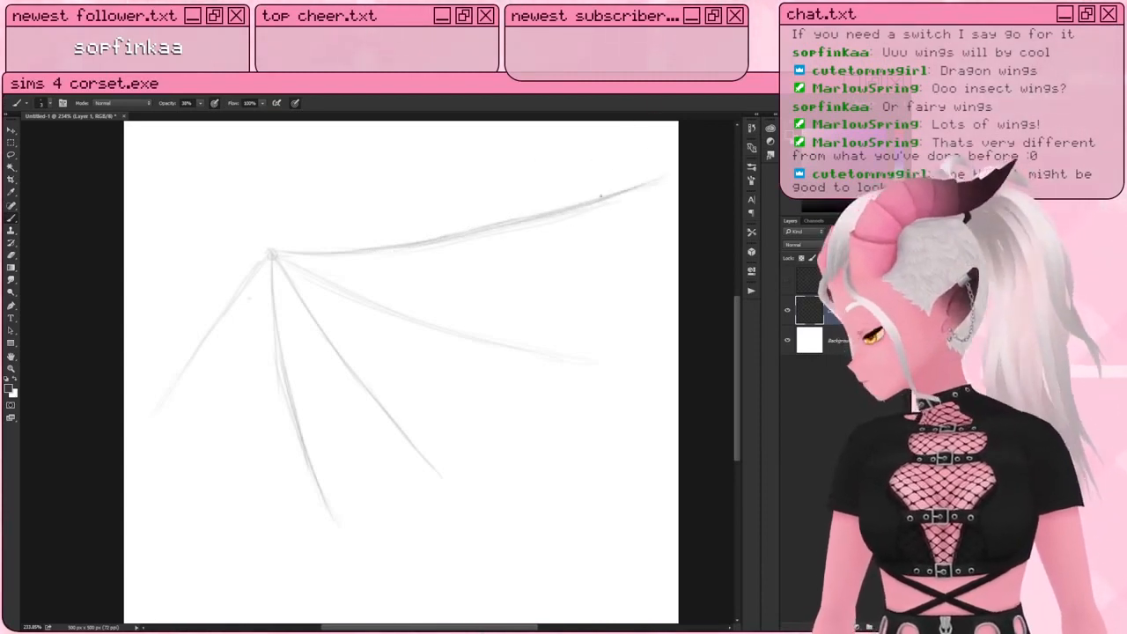
Step: Sketch the curved membrane edge between the upper two finger bones, add a short lower arm segment, and darken the upper arm
{"action": "mouse_move", "coordinate": [600, 196]}
{"action": "left_mouse_down"}
{"action": "mouse_move", "coordinate": [648, 184]}
{"action": "mouse_move", "coordinate": [581, 296]}
{"action": "mouse_move", "coordinate": [609, 368]}
{"action": "left_mouse_up"}
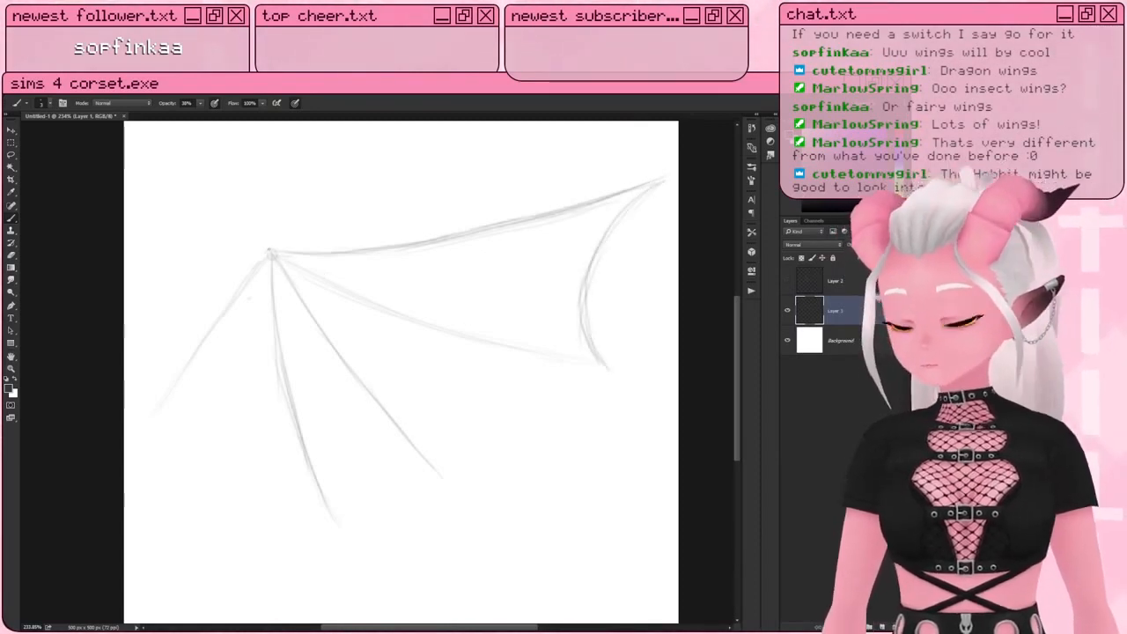
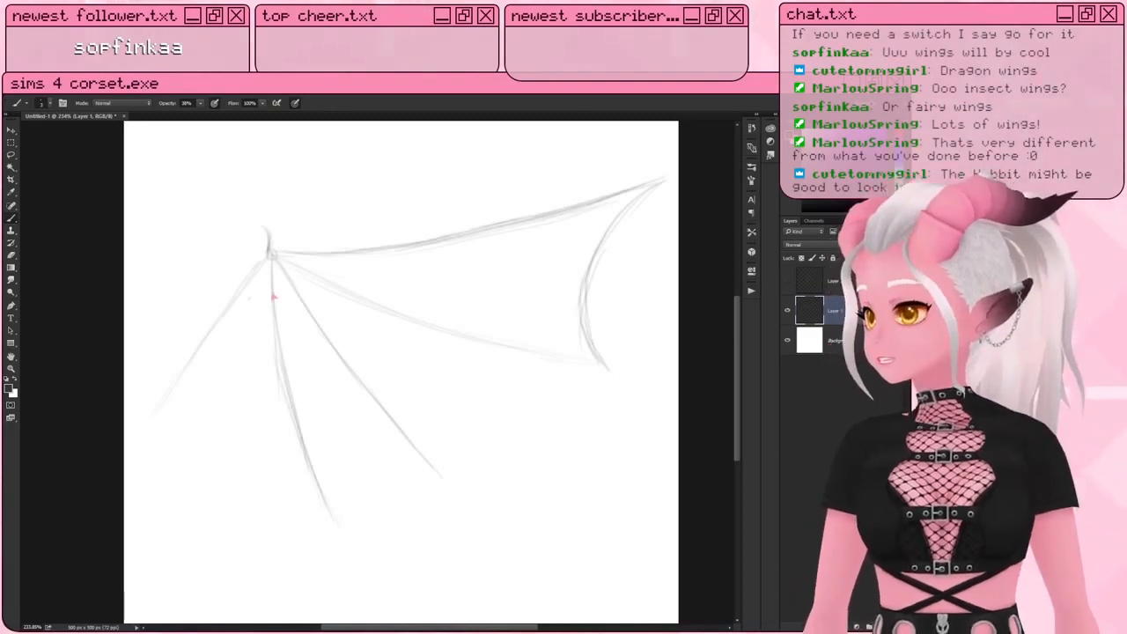
{"action": "left_click_drag", "start_coordinate": [173, 391], "coordinate": [130, 406]}
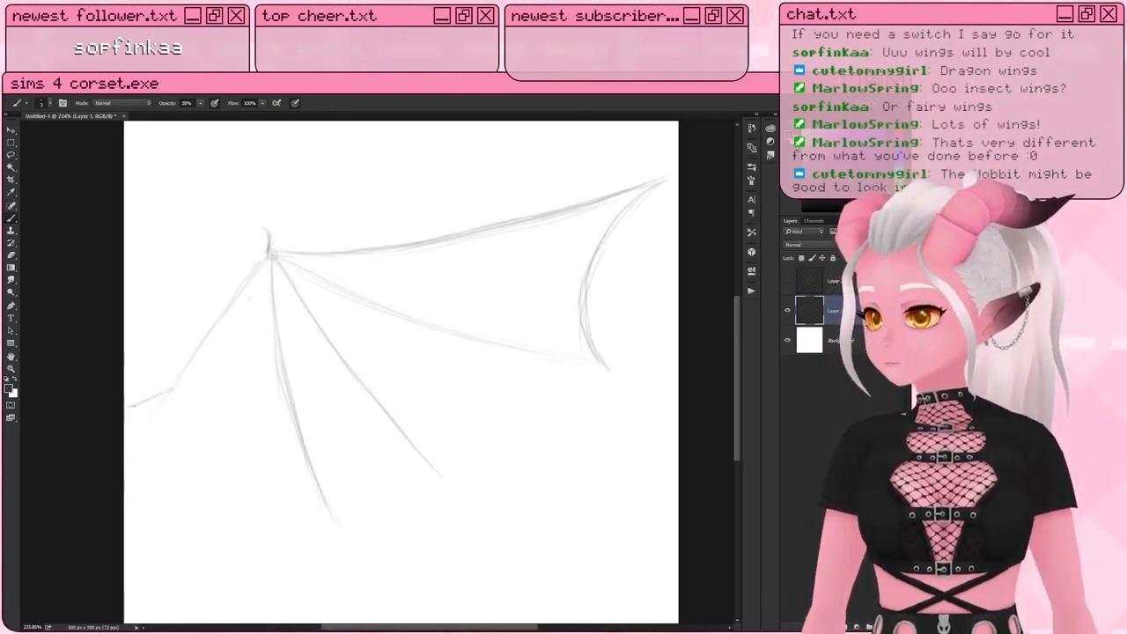
{"action": "left_click_drag", "start_coordinate": [186, 382], "coordinate": [264, 261]}
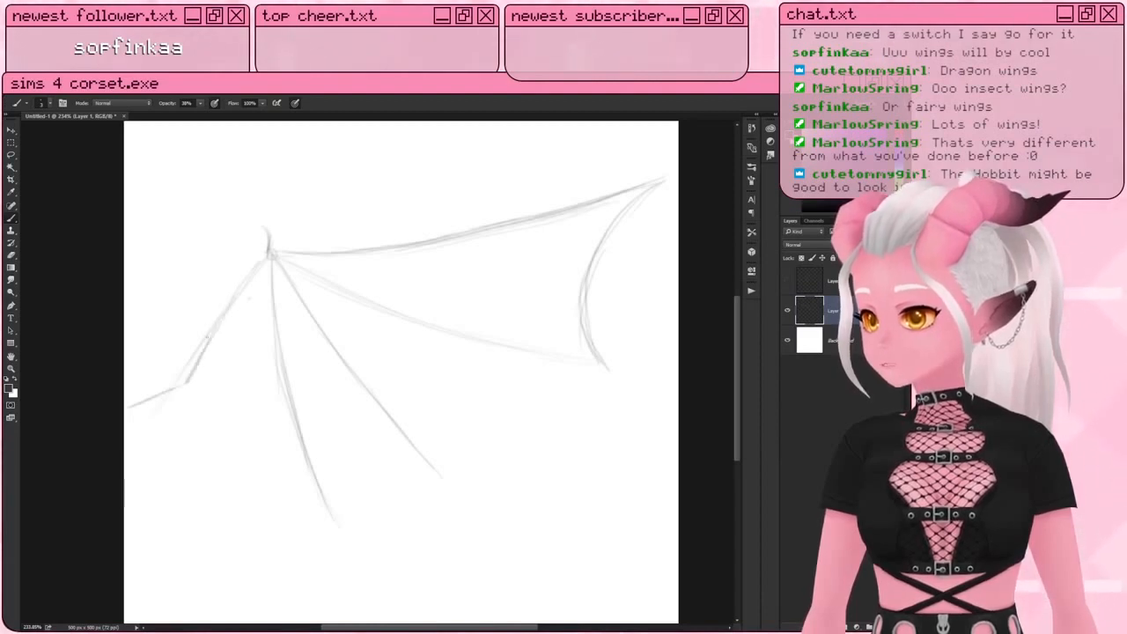
{"action": "left_click_drag", "start_coordinate": [187, 381], "coordinate": [268, 257]}
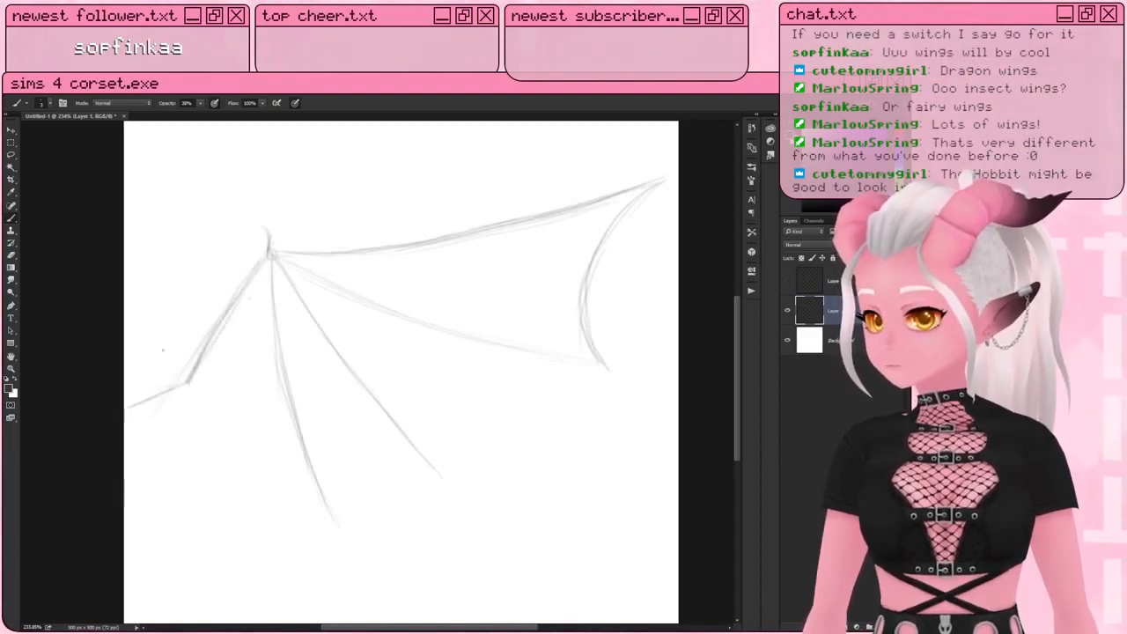
Step: Scale the wing sketch down proportionally about its centre, apply the transform, and hide Layer 1
{"action": "key", "text": "ctrl+t"}
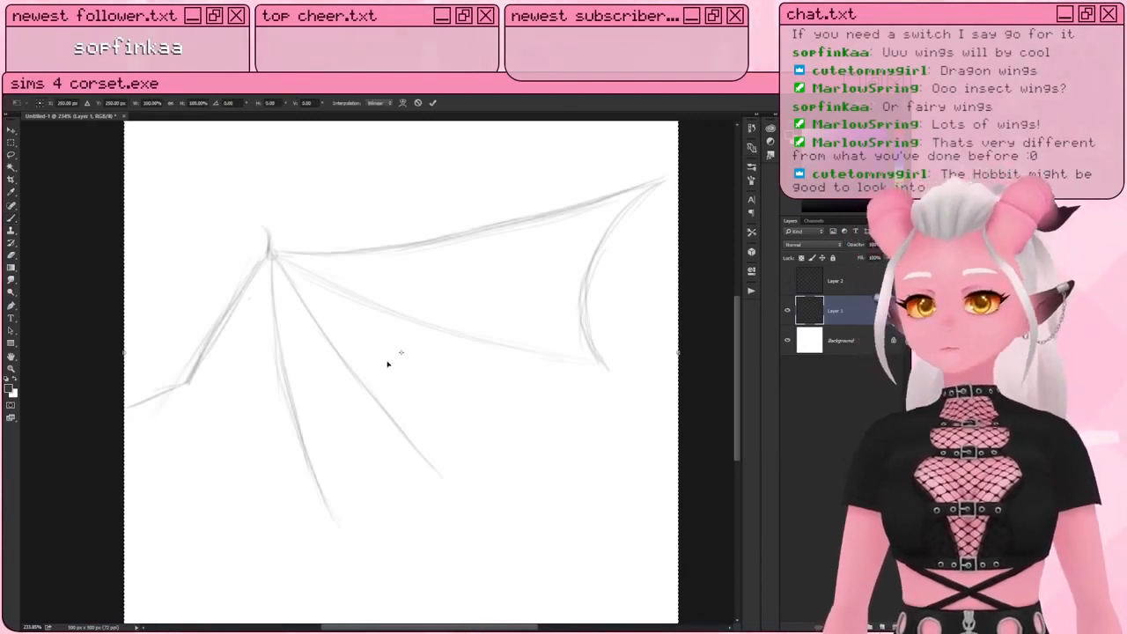
{"action": "scroll", "coordinate": [388, 363], "scroll_direction": "down", "scroll_amount": 3, "text": "alt"}
{"action": "left_click_drag", "start_coordinate": [531, 525], "coordinate": [500, 494], "text": "alt+shift"}
{"action": "key", "text": "Return"}
{"action": "scroll", "coordinate": [338, 362], "scroll_direction": "up", "scroll_amount": 3, "text": "alt"}
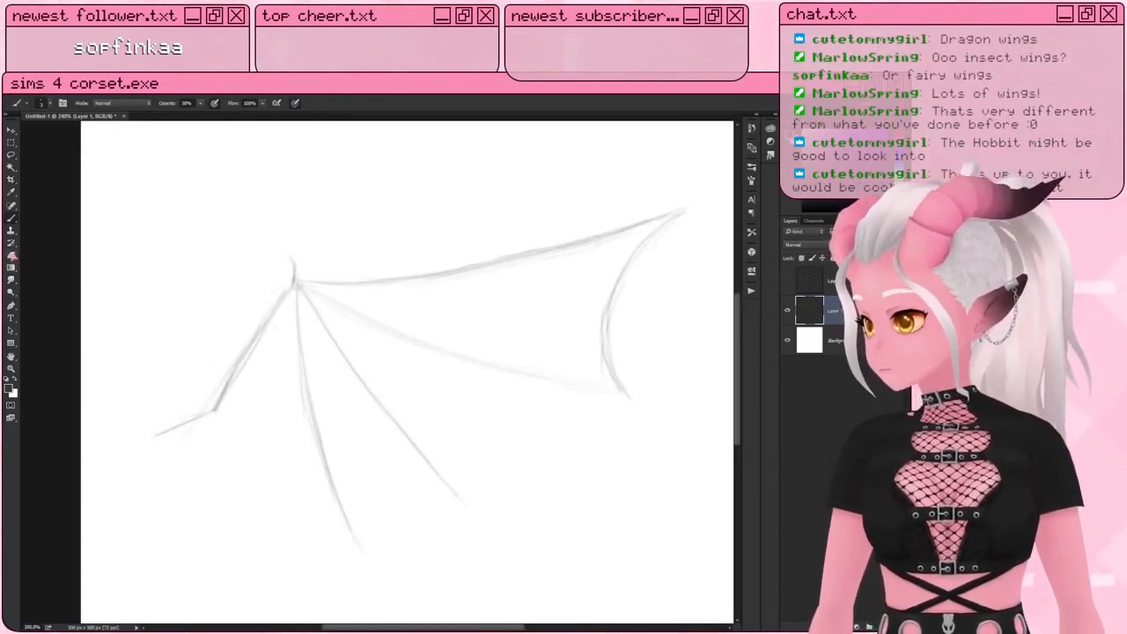
{"action": "key", "text": "e"}
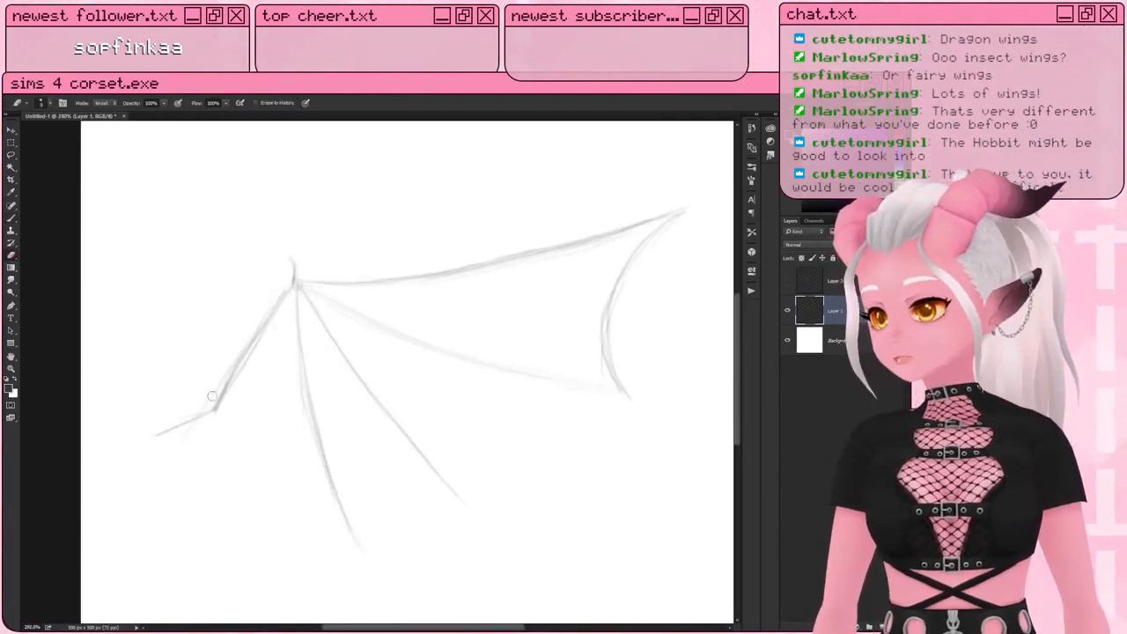
{"action": "left_click", "coordinate": [11, 219]}
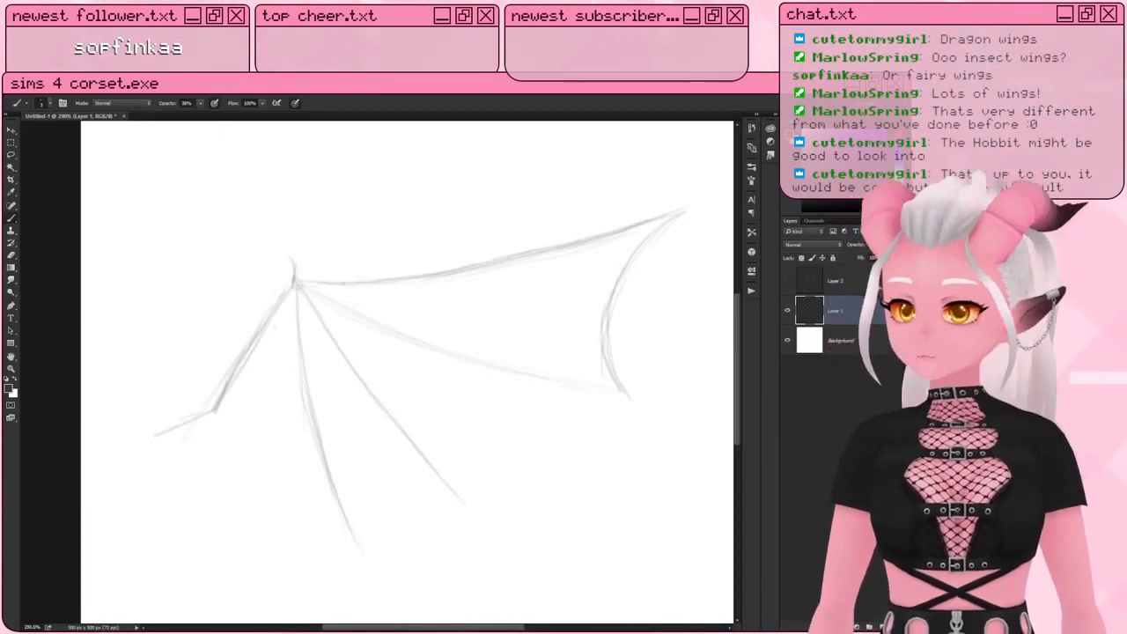
{"action": "left_click", "coordinate": [787, 312]}
{"action": "key", "text": "ctrl+shift+alt+n"}
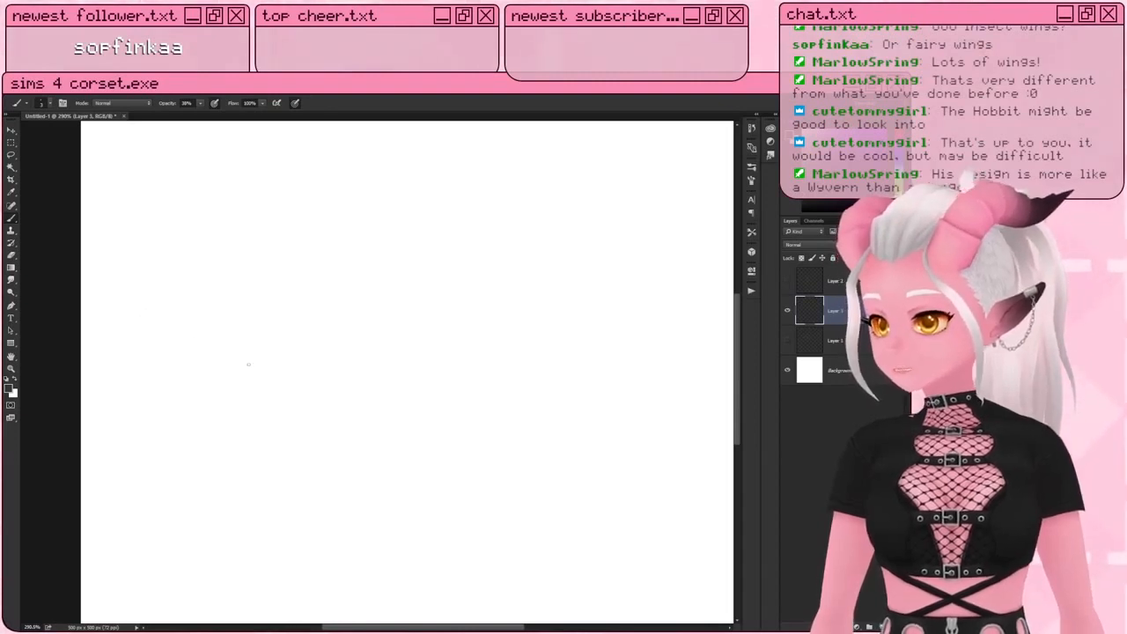
{"action": "mouse_move", "coordinate": [214, 411]}
{"action": "left_mouse_down"}
{"action": "mouse_move", "coordinate": [252, 337]}
{"action": "mouse_move", "coordinate": [298, 285]}
{"action": "left_mouse_up"}
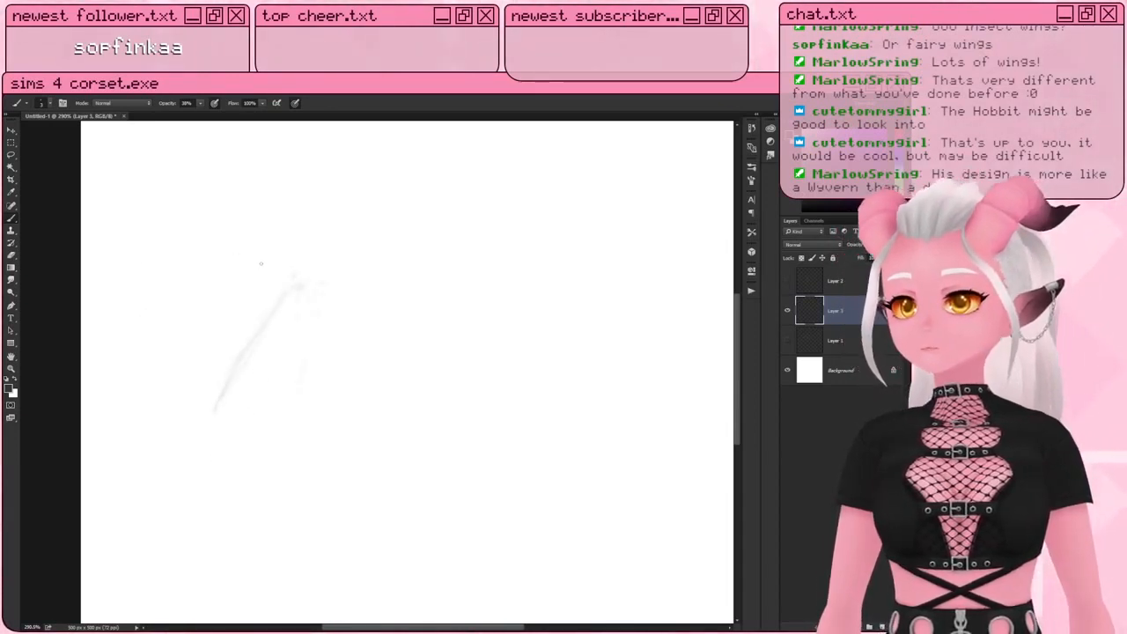
{"action": "key", "text": "ctrl+z"}
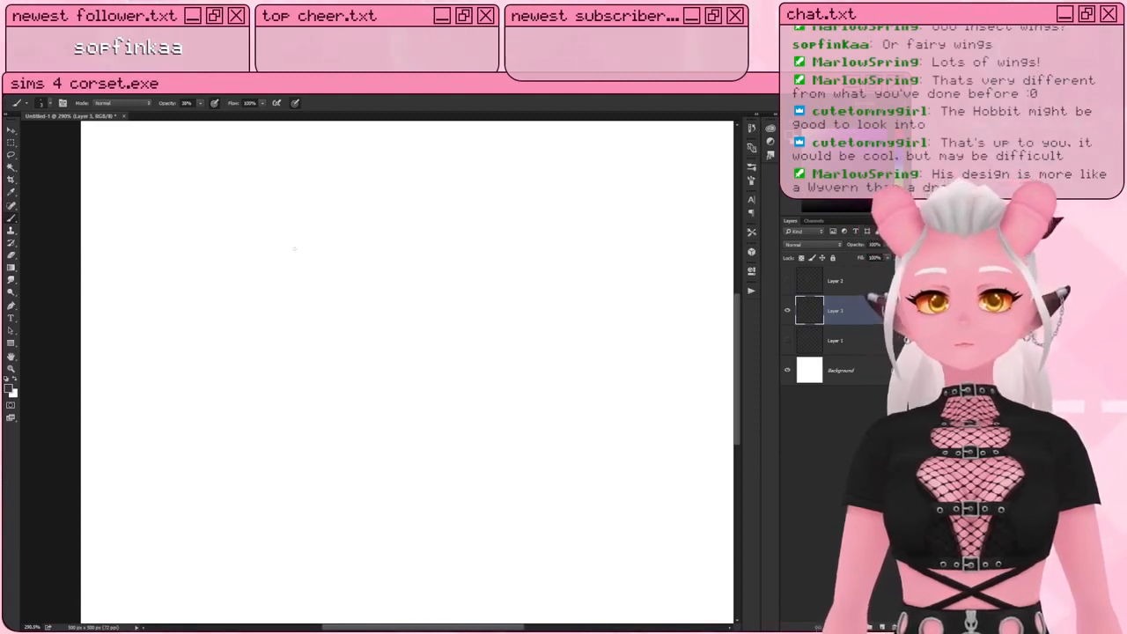
{"action": "key", "text": "ctrl+shift+alt+n"}
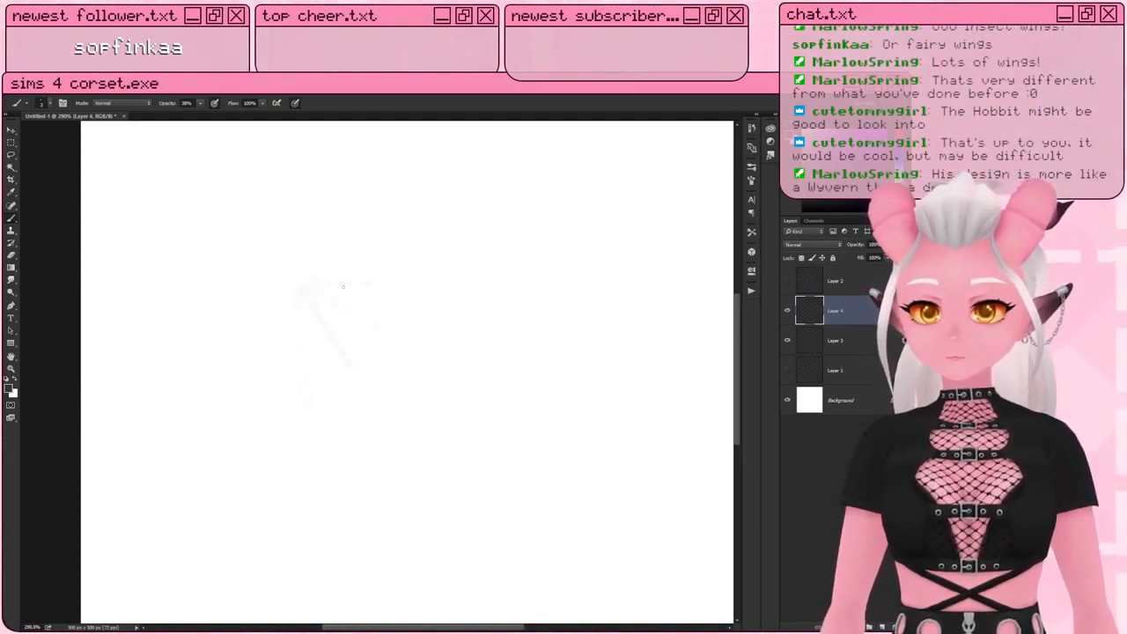
{"action": "key", "text": "ctrl+z"}
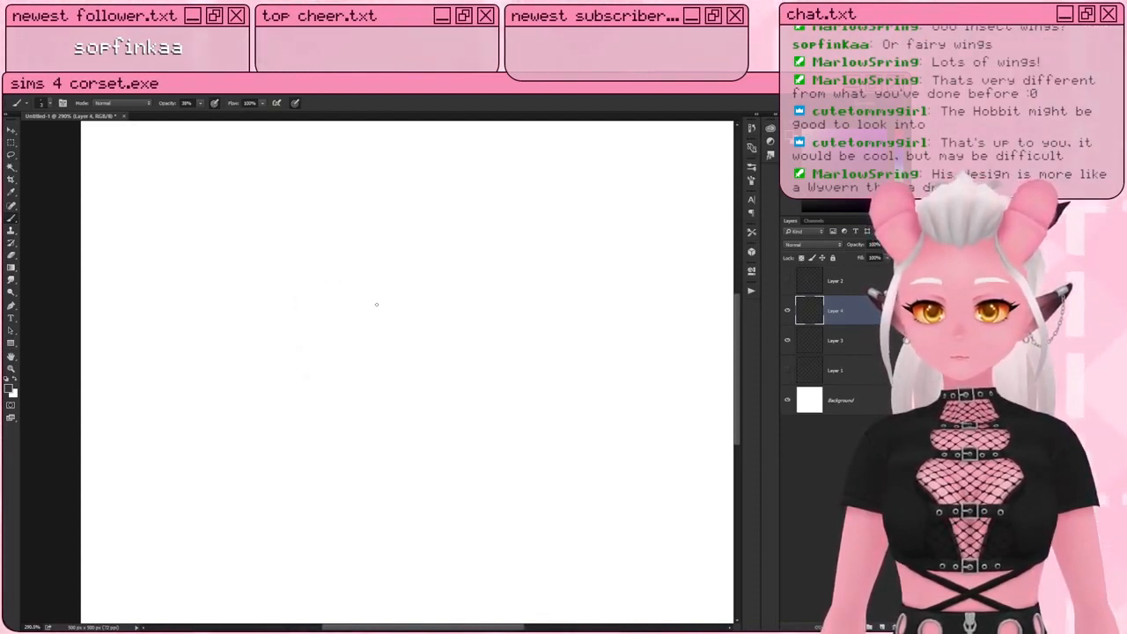
{"action": "left_click", "coordinate": [895, 626]}
{"action": "left_click", "coordinate": [895, 627]}
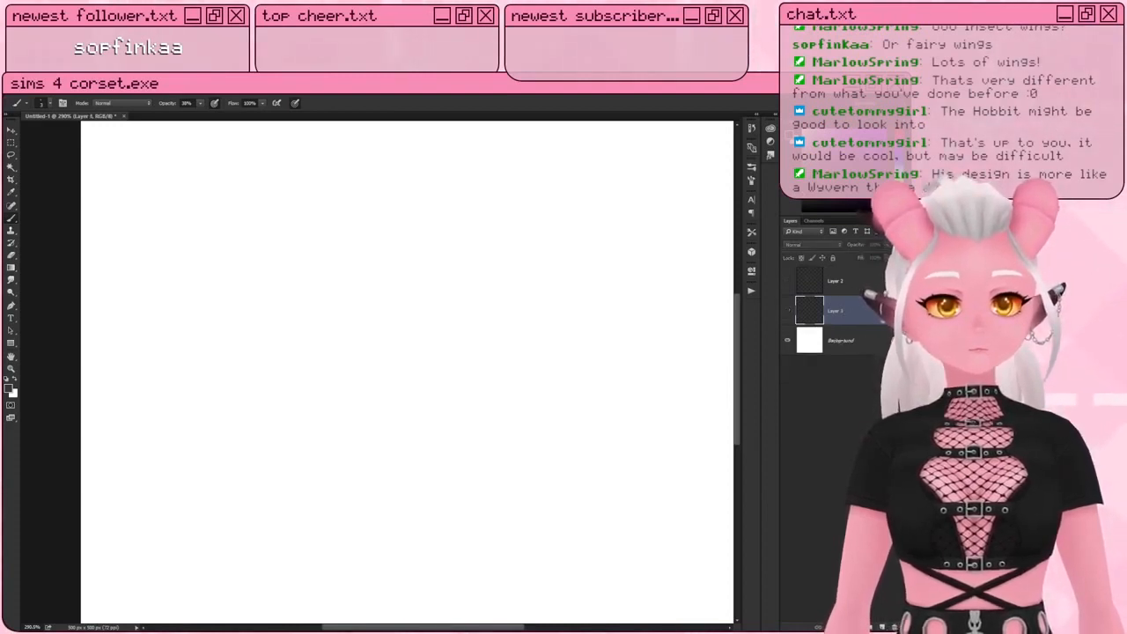
Step: Add a new layer above Layer 2 and enlarge the brush to 70 px
{"action": "left_click", "coordinate": [845, 281]}
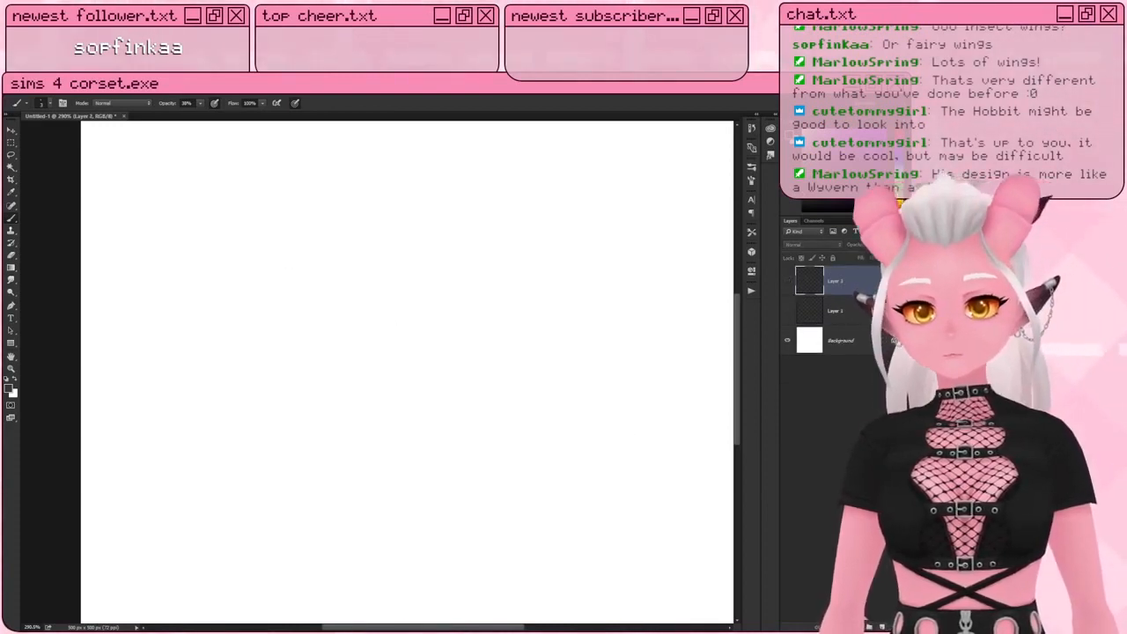
{"action": "left_click", "coordinate": [882, 627]}
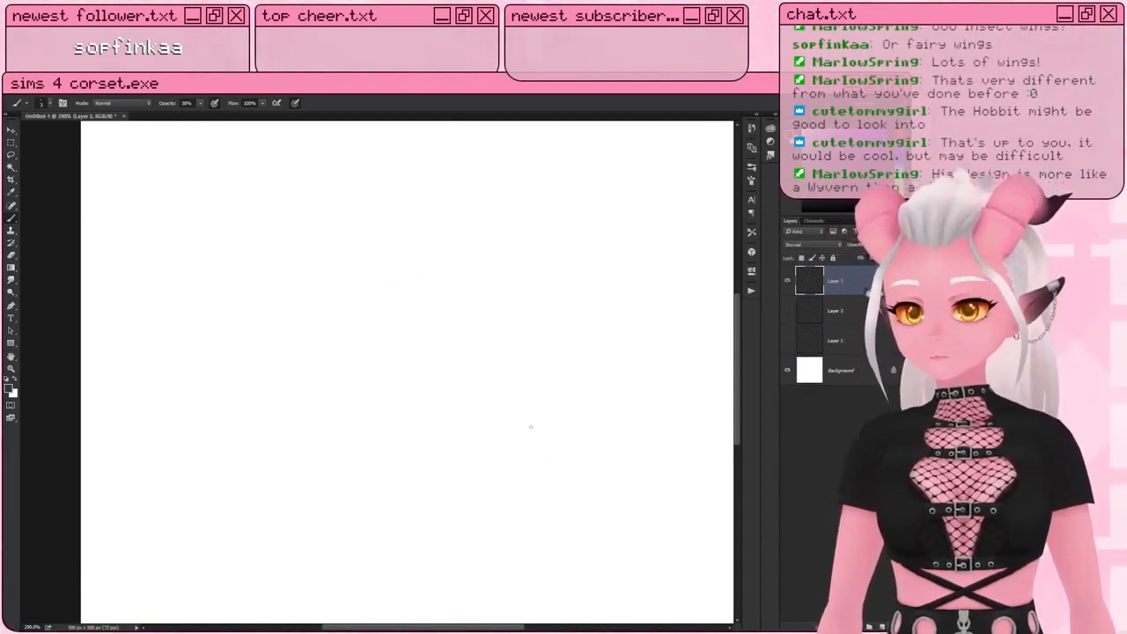
{"action": "scroll", "coordinate": [520, 412], "scroll_direction": "down", "scroll_amount": 3, "text": "alt"}
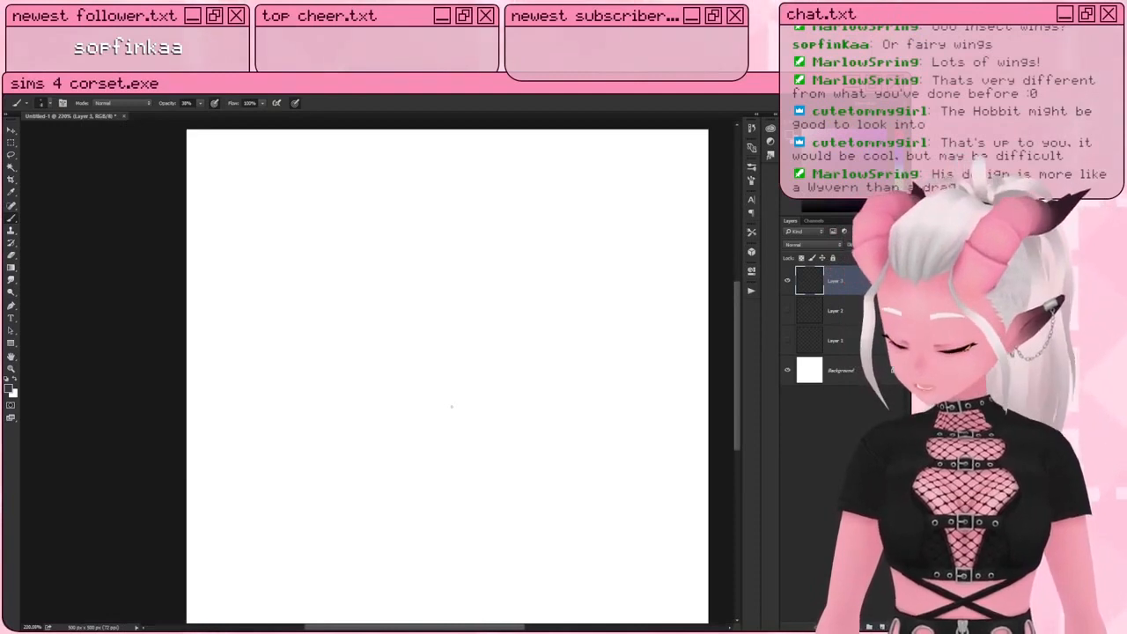
{"action": "key", "text": "bracketright"}
{"action": "key", "text": "bracketright"}
{"action": "key", "text": "bracketright"}
{"action": "key", "text": "bracketright"}
{"action": "key", "text": "bracketright"}
{"action": "key", "text": "bracketright"}
{"action": "key", "text": "bracketright"}
{"action": "key", "text": "bracketright"}
{"action": "key", "text": "bracketright"}
{"action": "key", "text": "bracketright"}
{"action": "key", "text": "bracketright"}
{"action": "key", "text": "bracketright"}
{"action": "left_click_drag", "start_coordinate": [349, 301], "coordinate": [273, 419]}
{"action": "left_click_drag", "start_coordinate": [349, 316], "coordinate": [550, 289]}
{"action": "mouse_move", "coordinate": [351, 319]}
{"action": "left_mouse_down"}
{"action": "mouse_move", "coordinate": [392, 505]}
{"action": "mouse_move", "coordinate": [477, 472]}
{"action": "left_mouse_up"}
{"action": "left_click_drag", "start_coordinate": [351, 319], "coordinate": [546, 387]}
{"action": "left_click_drag", "start_coordinate": [606, 291], "coordinate": [583, 361]}
{"action": "left_click_drag", "start_coordinate": [601, 288], "coordinate": [602, 401]}
{"action": "left_click_drag", "start_coordinate": [550, 289], "coordinate": [645, 263]}
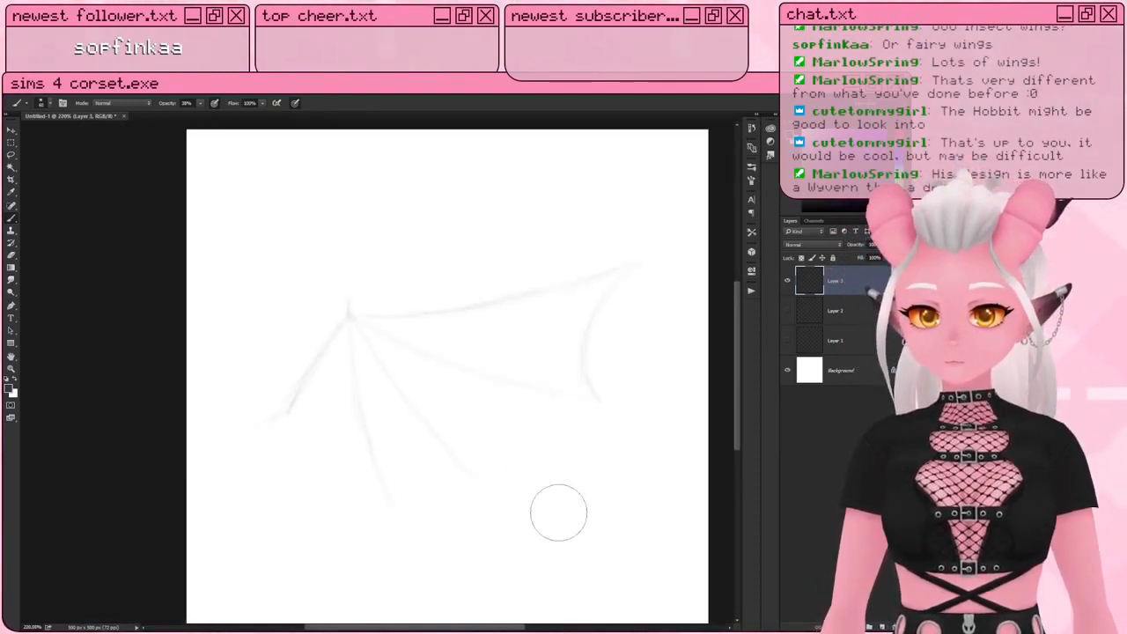
{"action": "key", "text": "Delete"}
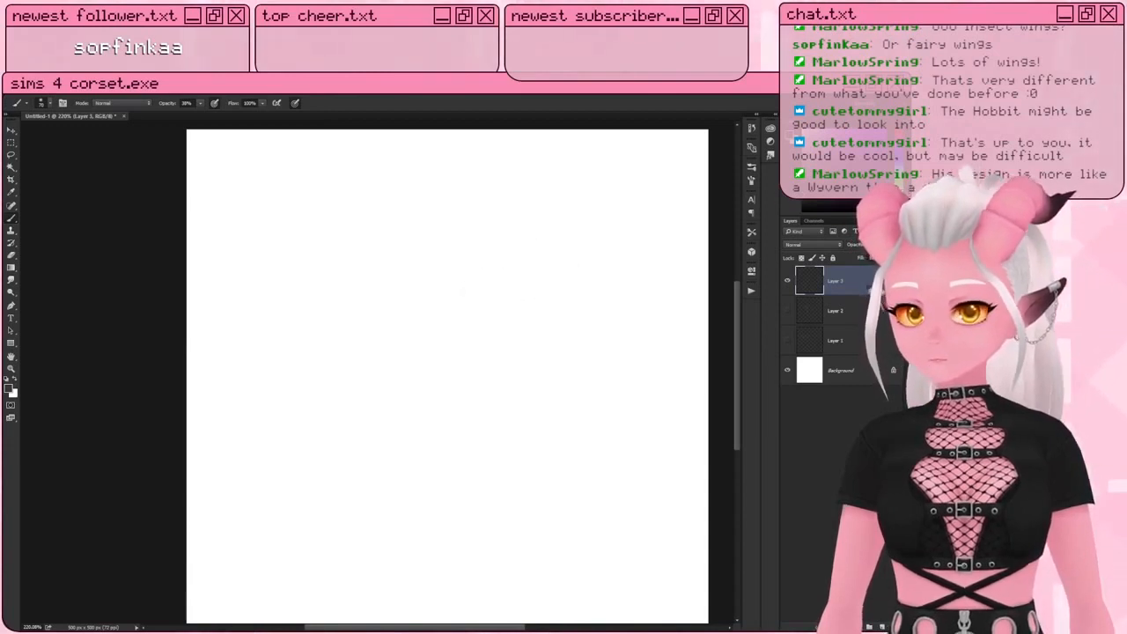
{"action": "left_click", "coordinate": [885, 138]}
{"action": "left_click_drag", "start_coordinate": [350, 304], "coordinate": [300, 387]}
{"action": "left_click_drag", "start_coordinate": [351, 319], "coordinate": [368, 441]}
{"action": "left_click_drag", "start_coordinate": [352, 321], "coordinate": [458, 462]}
{"action": "left_click_drag", "start_coordinate": [352, 320], "coordinate": [537, 388]}
{"action": "left_click_drag", "start_coordinate": [350, 315], "coordinate": [532, 292]}
{"action": "left_click_drag", "start_coordinate": [352, 321], "coordinate": [495, 504]}
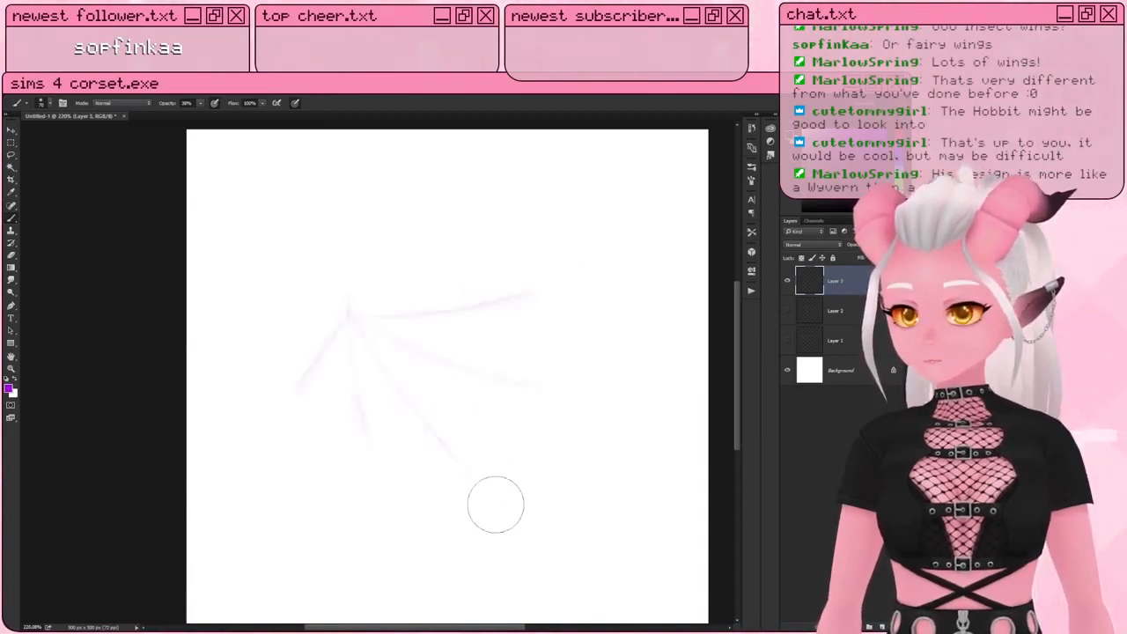
{"action": "key", "text": "ctrl+a"}
{"action": "key", "text": "Delete"}
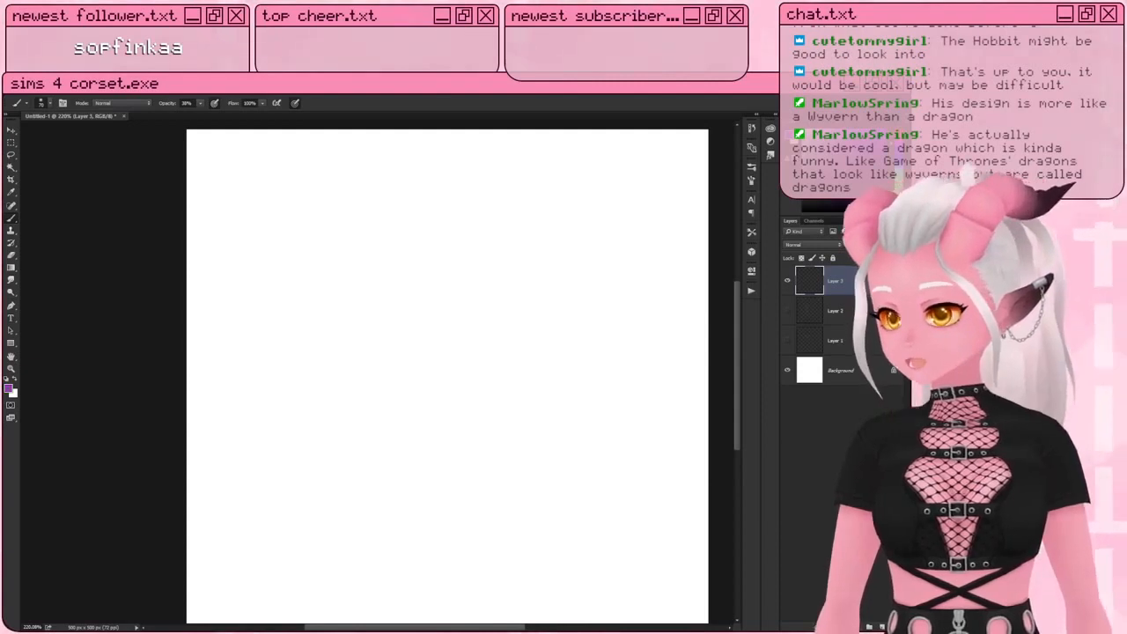
Step: Choose the Hard Round 1 pixel brush, enlarge it, and make a test stroke down from the wing joint
{"action": "right_click", "coordinate": [415, 341]}
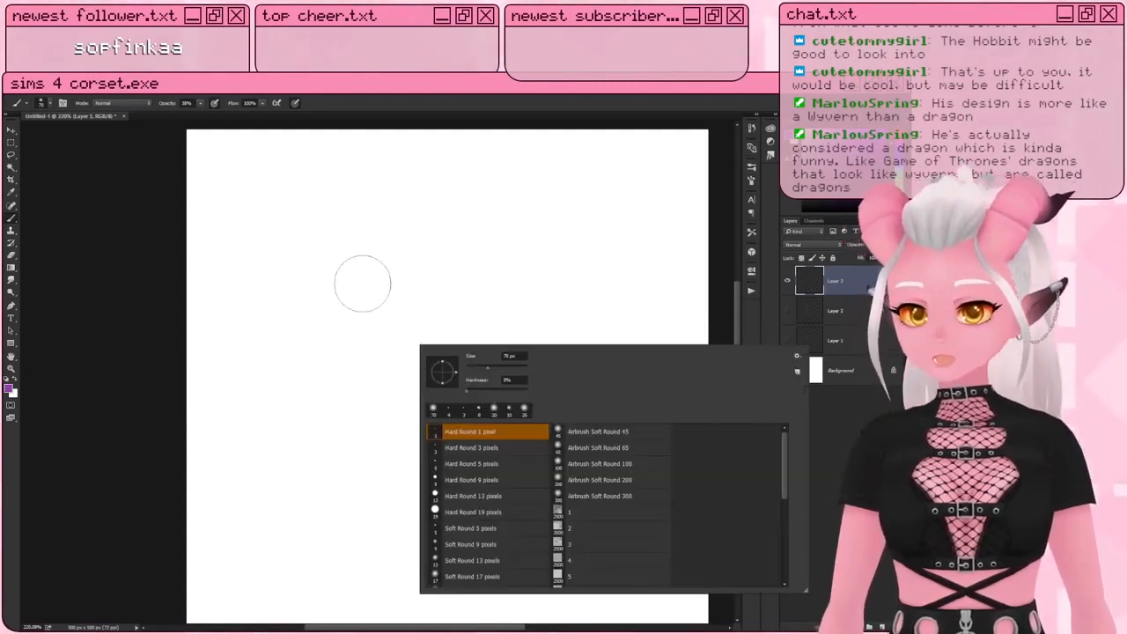
{"action": "left_click", "coordinate": [479, 435]}
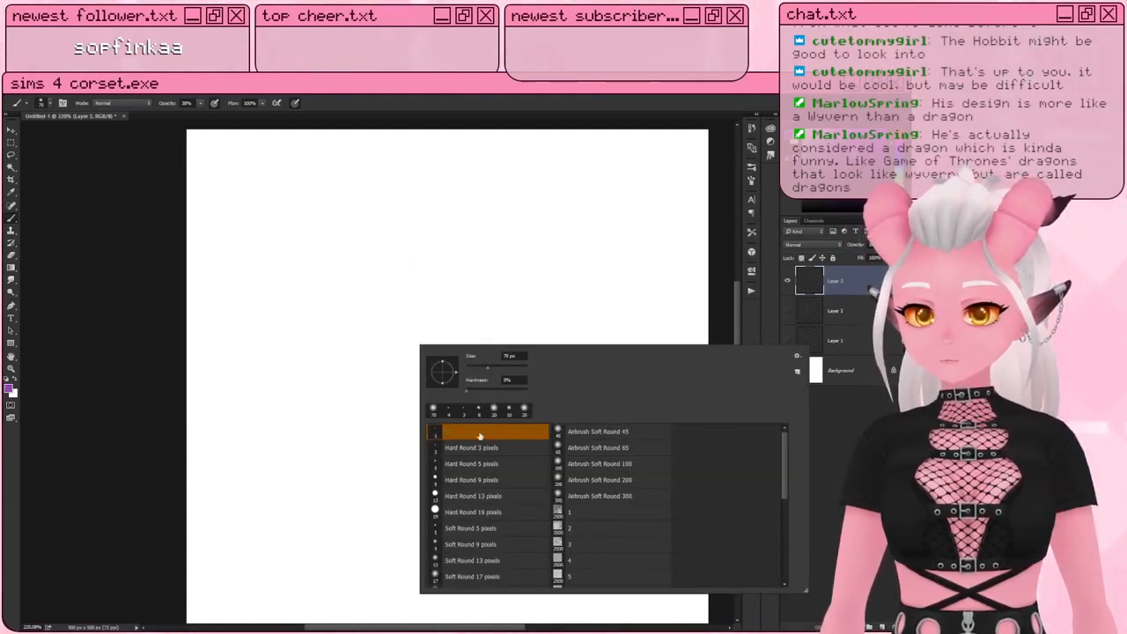
{"action": "left_click", "coordinate": [363, 340]}
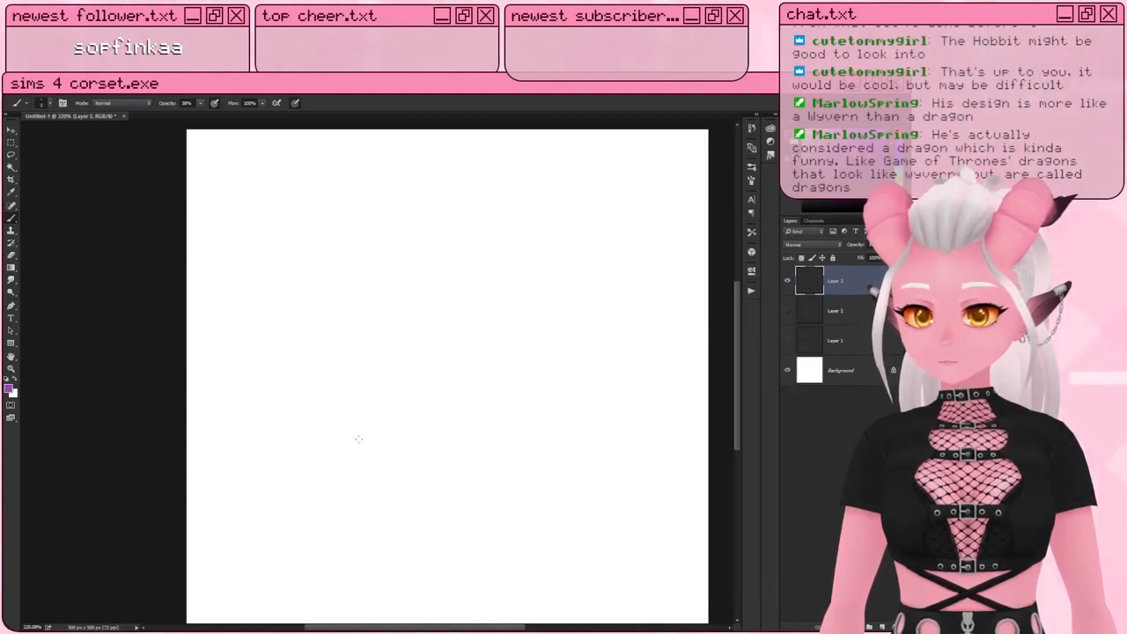
{"action": "key", "text": "bracketright"}
{"action": "key", "text": "bracketright"}
{"action": "key", "text": "bracketright"}
{"action": "key", "text": "bracketright"}
{"action": "key", "text": "bracketright"}
{"action": "key", "text": "bracketright"}
{"action": "key", "text": "bracketright"}
{"action": "key", "text": "bracketright"}
{"action": "key", "text": "bracketright"}
{"action": "key", "text": "bracketright"}
{"action": "key", "text": "bracketright"}
{"action": "key", "text": "bracketright"}
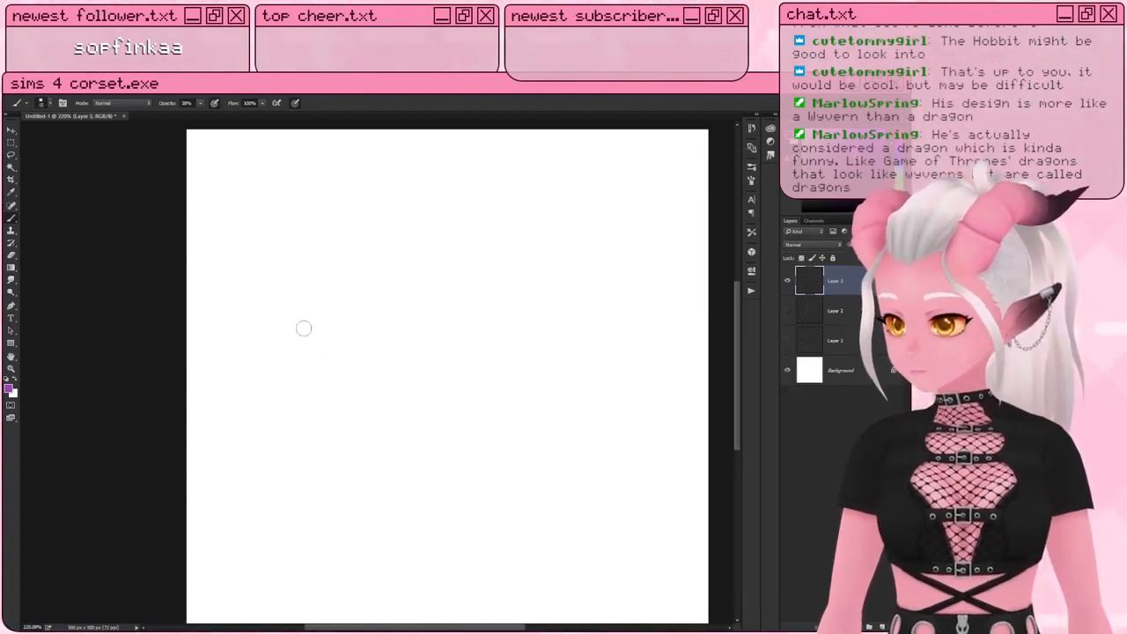
{"action": "mouse_move", "coordinate": [349, 307]}
{"action": "left_mouse_down"}
{"action": "mouse_move", "coordinate": [275, 419]}
{"action": "mouse_move", "coordinate": [391, 505]}
{"action": "left_mouse_up"}
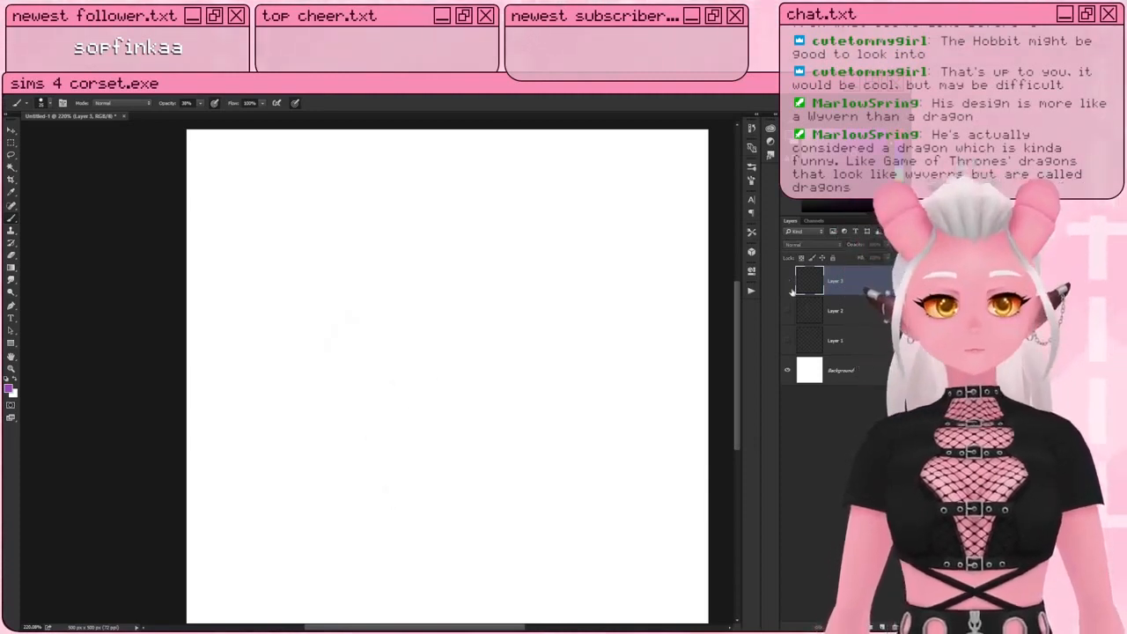
Step: Hide the Background, place the wing sketch in white on a new layer, and add another layer above it
{"action": "left_click", "coordinate": [787, 370]}
{"action": "left_click", "coordinate": [787, 280]}
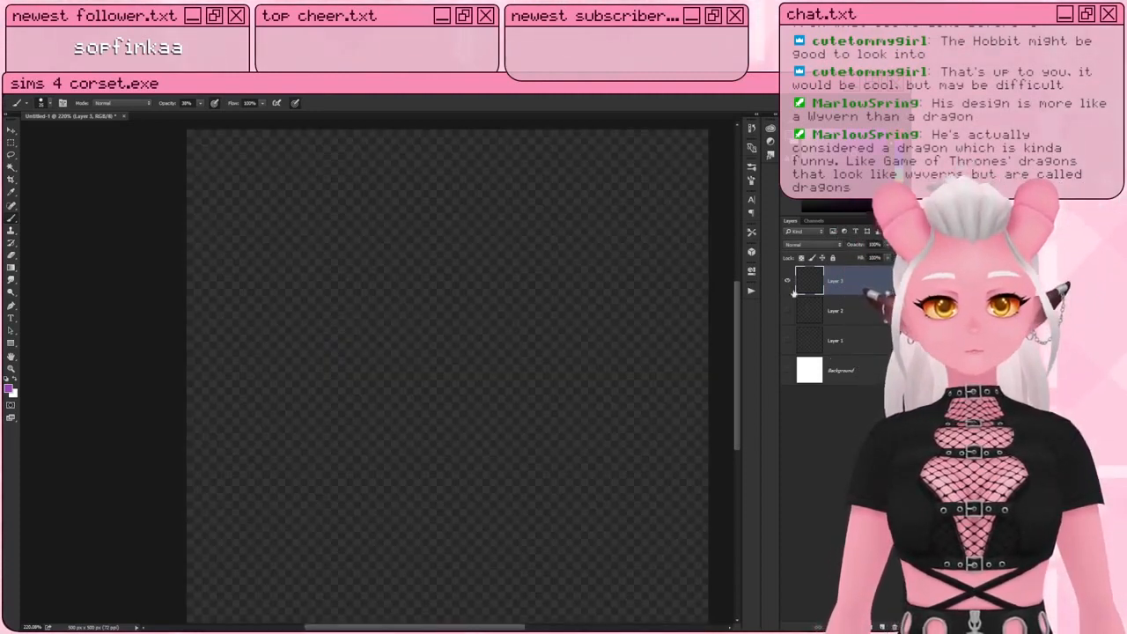
{"action": "left_click", "coordinate": [882, 627]}
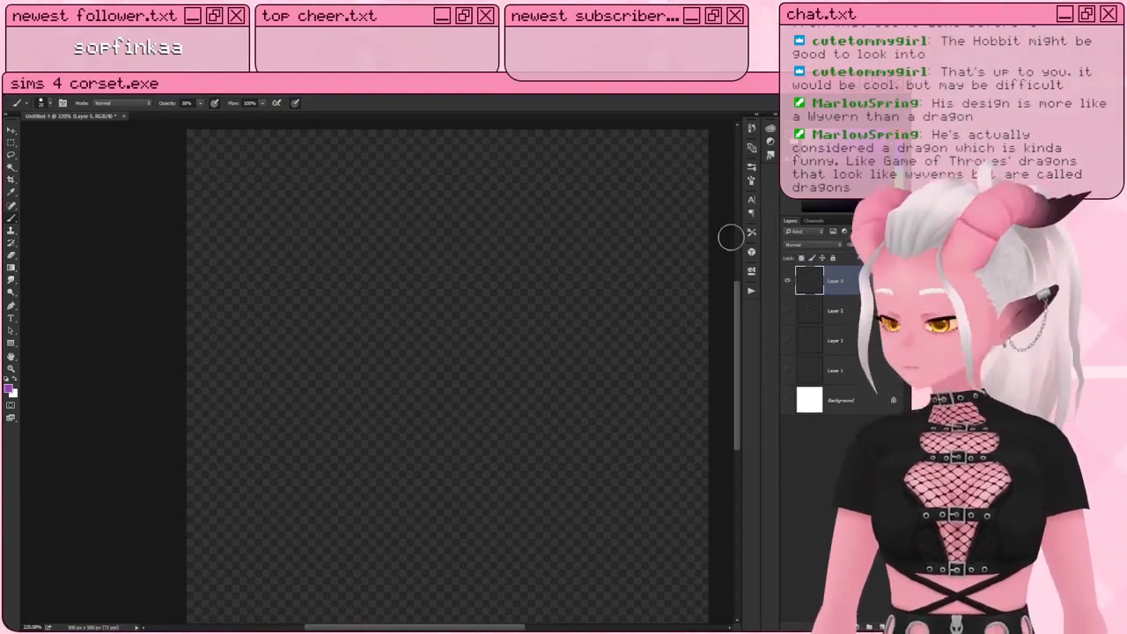
{"action": "key", "text": "ctrl+v"}
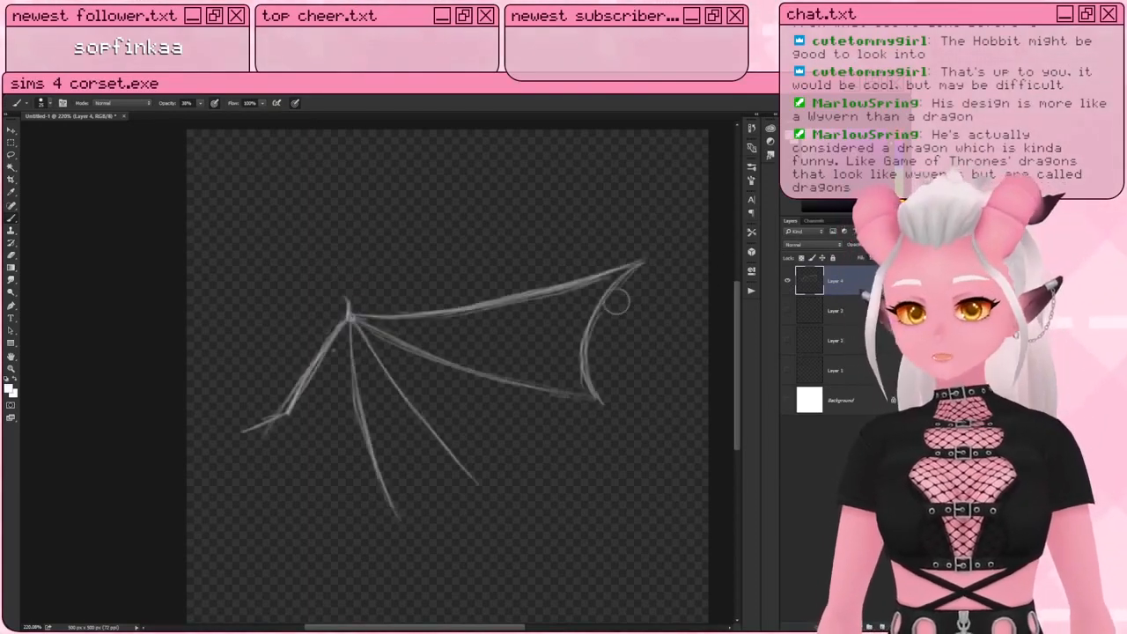
{"action": "left_click", "coordinate": [882, 627]}
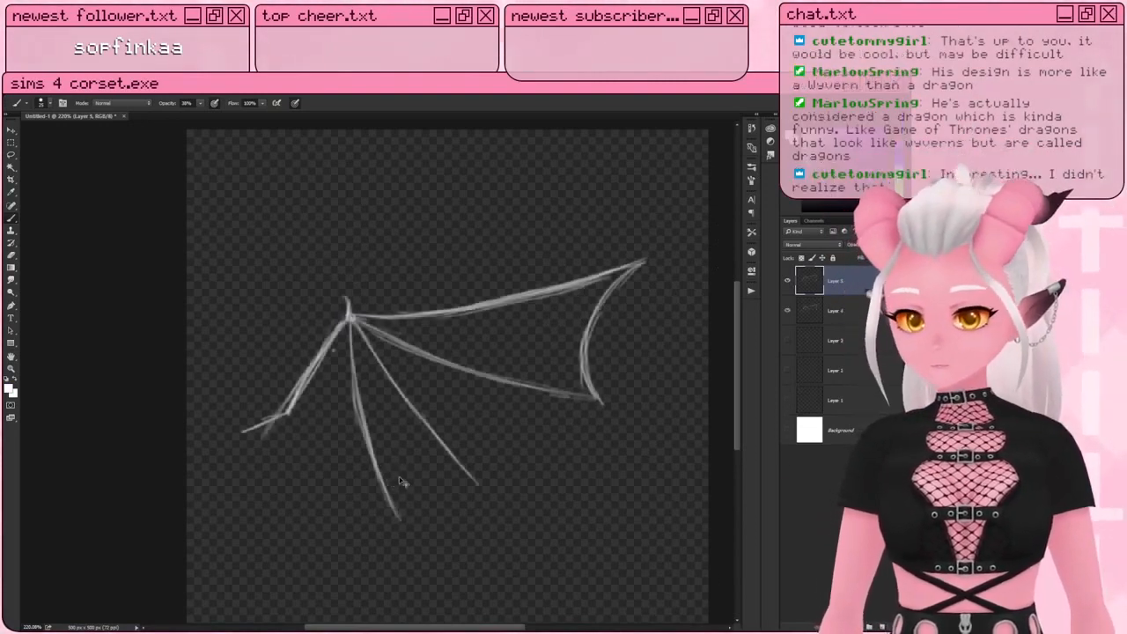
{"action": "left_click", "coordinate": [831, 320]}
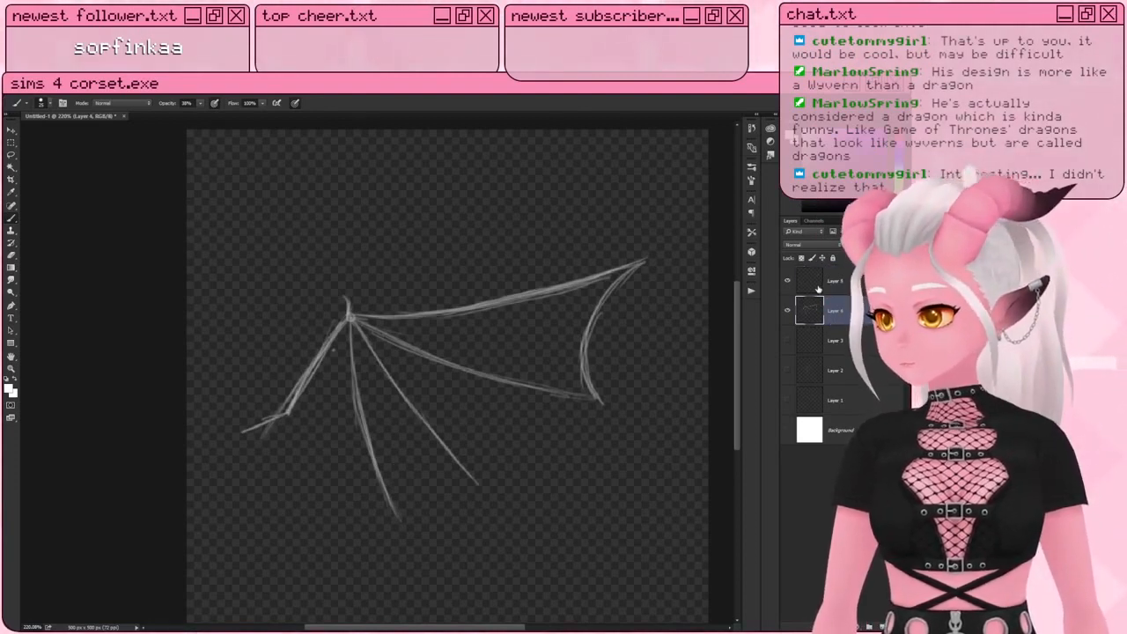
Step: Create a new document with a white background and add an empty layer above it
{"action": "left_click", "coordinate": [29, 89]}
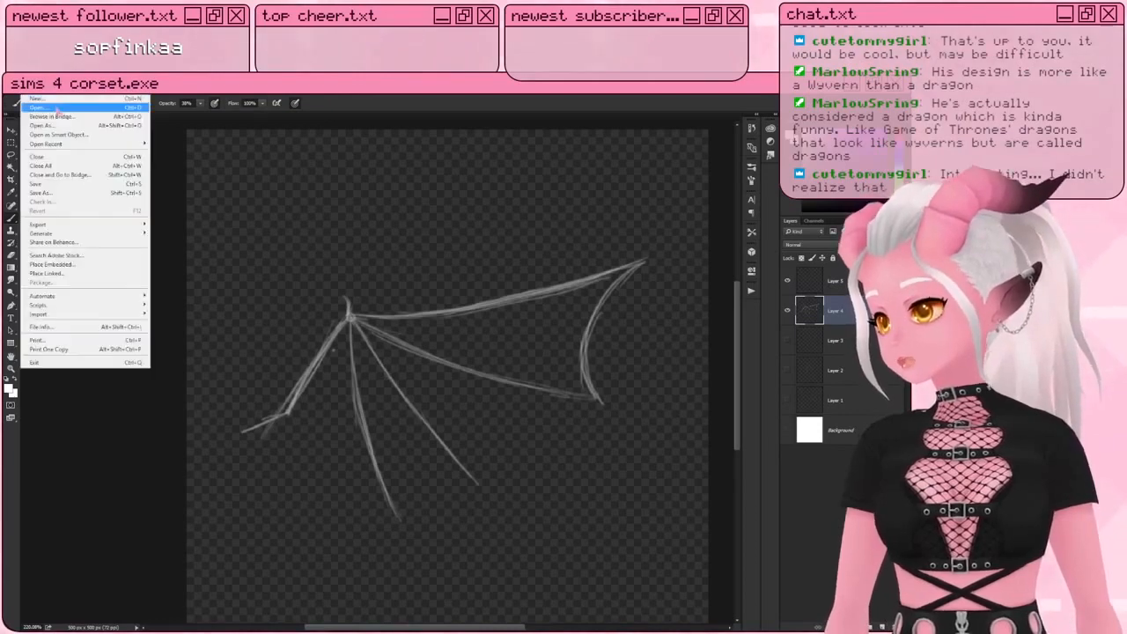
{"action": "left_click", "coordinate": [70, 99]}
{"action": "left_click", "coordinate": [404, 251]}
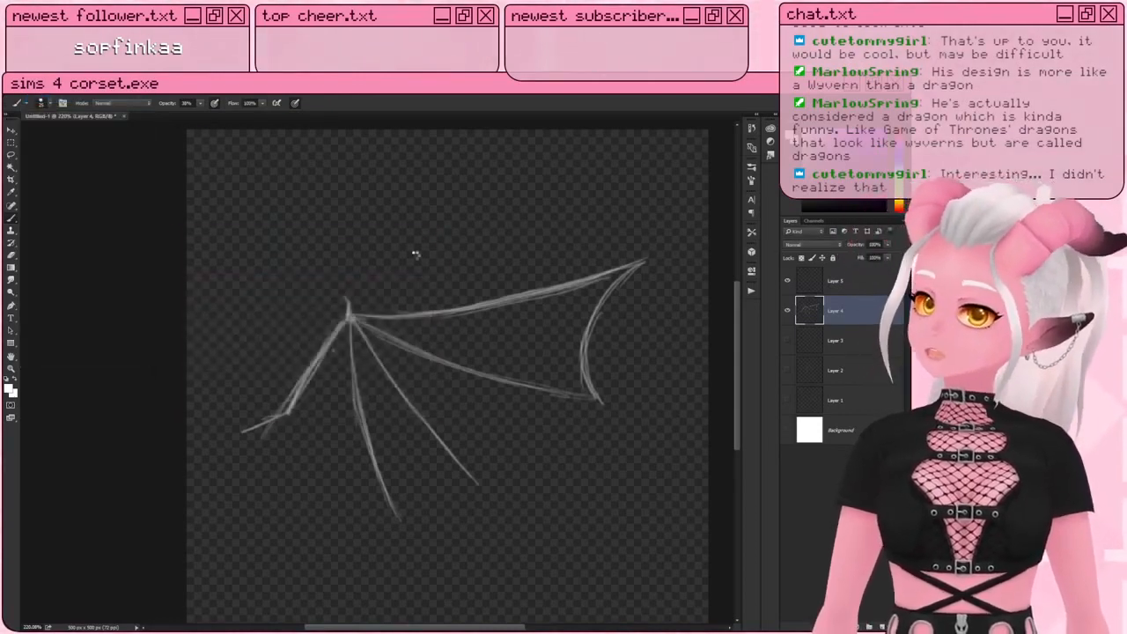
{"action": "left_click", "coordinate": [881, 627]}
{"action": "scroll", "coordinate": [602, 431], "scroll_direction": "up", "scroll_amount": 4}
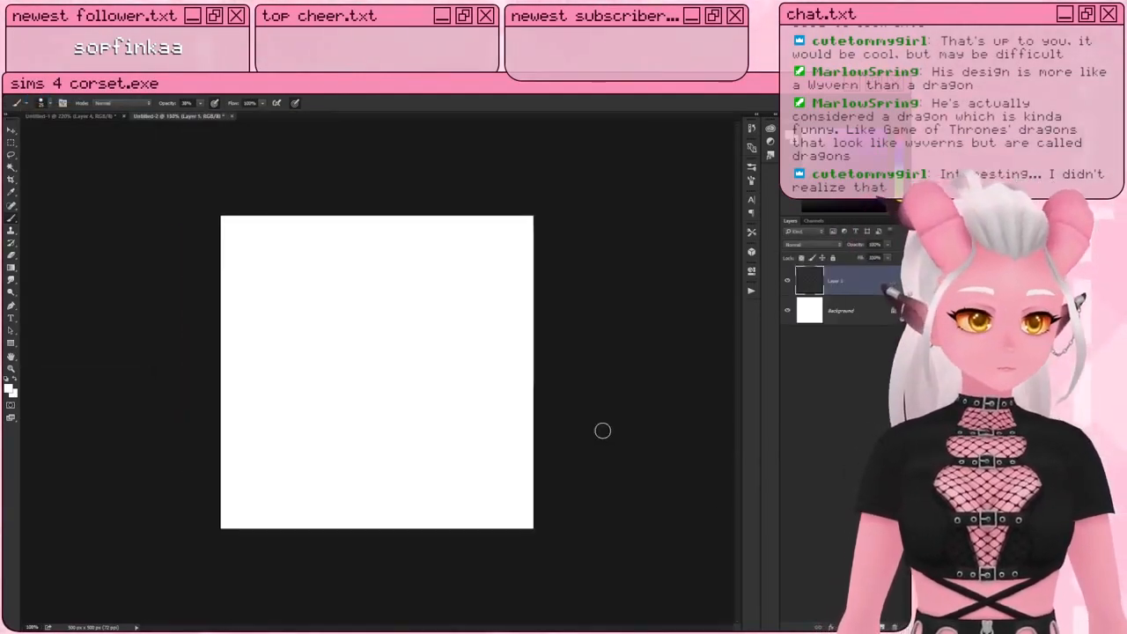
{"action": "mouse_move", "coordinate": [295, 392]}
{"action": "left_mouse_down"}
{"action": "mouse_move", "coordinate": [390, 420]}
{"action": "mouse_move", "coordinate": [435, 380]}
{"action": "left_mouse_up"}
{"action": "key", "text": "ctrl+z"}
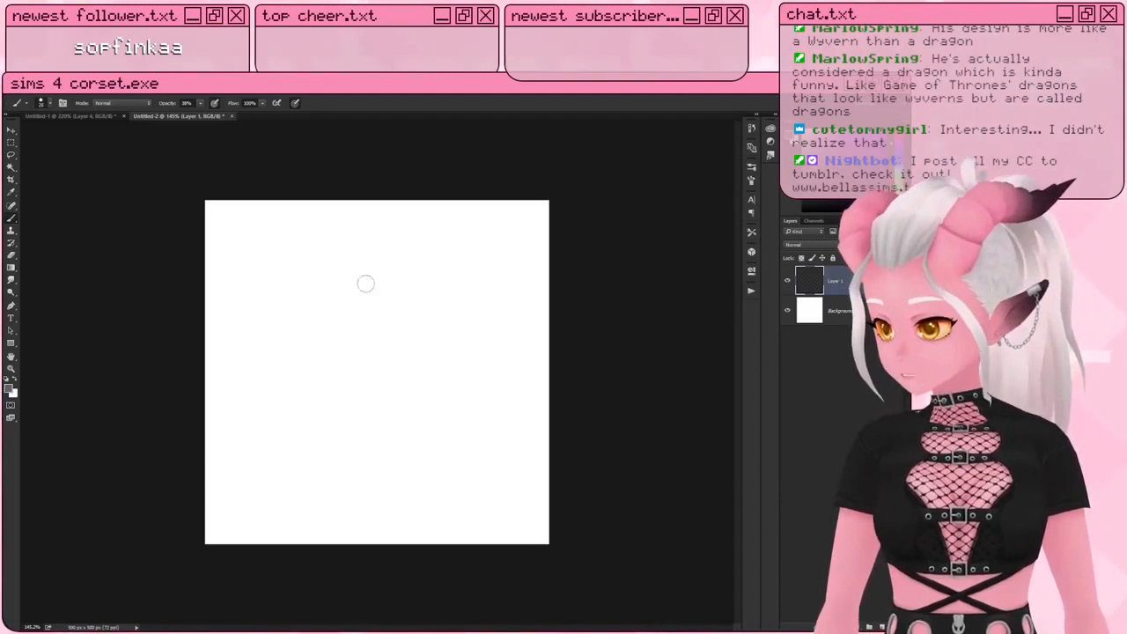
{"action": "left_click_drag", "start_coordinate": [364, 285], "coordinate": [393, 453]}
{"action": "key", "text": "ctrl+z"}
{"action": "scroll", "coordinate": [388, 410], "scroll_direction": "up", "scroll_amount": 2, "text": "alt"}
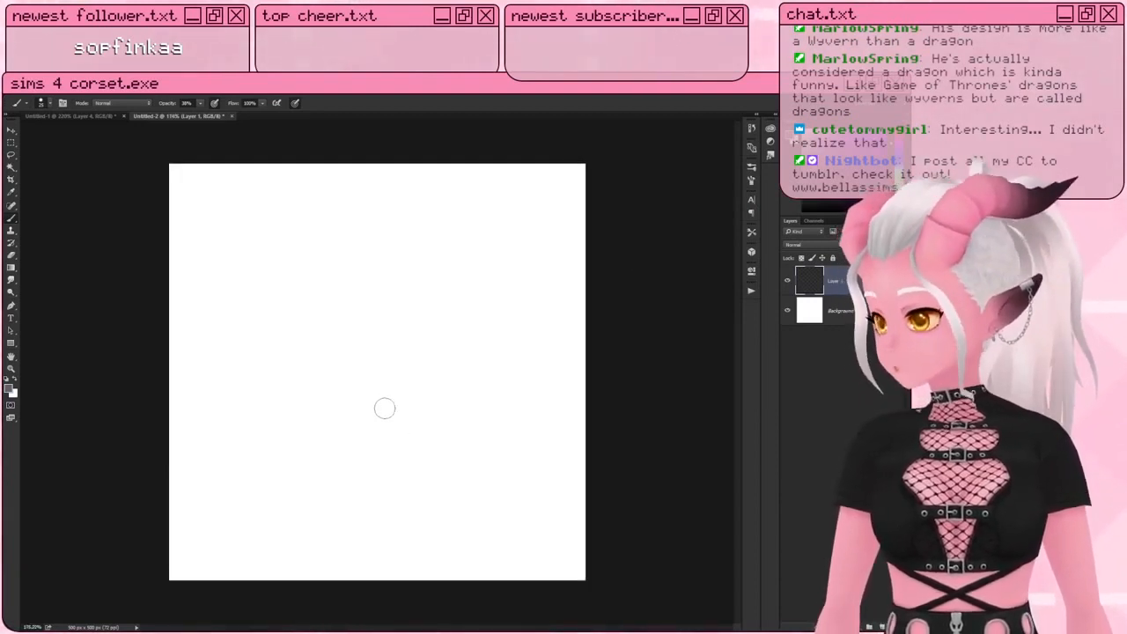
Step: In the earlier wing sketch document, add a new layer above Layer 5 and hide Layers 4 and 5
{"action": "left_click", "coordinate": [93, 116]}
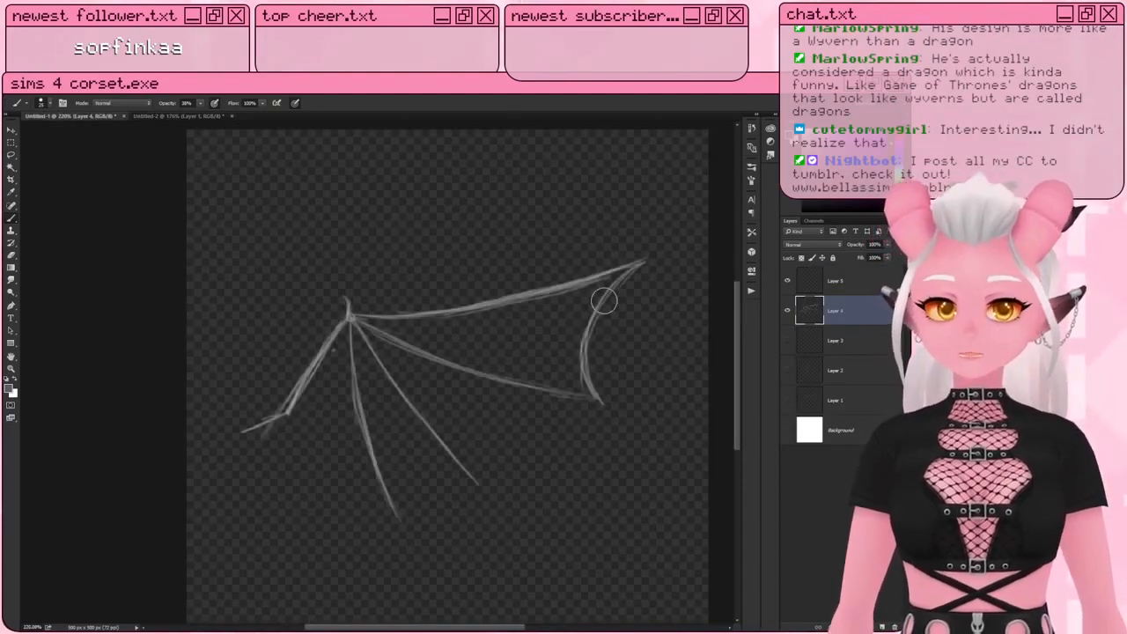
{"action": "left_click", "coordinate": [810, 281]}
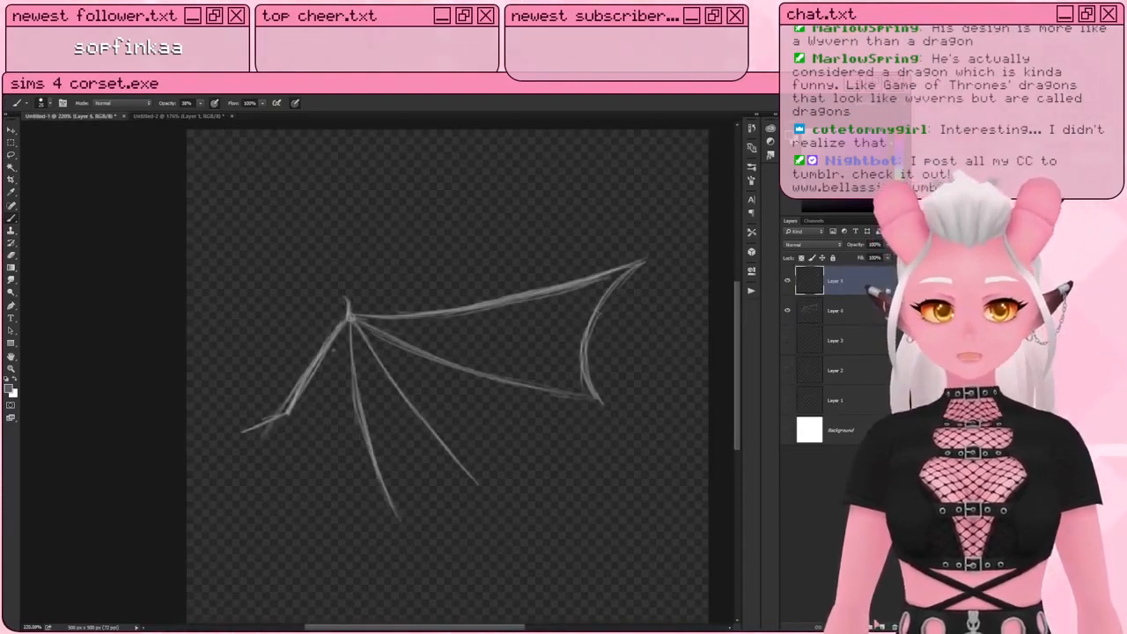
{"action": "left_click", "coordinate": [892, 625]}
{"action": "left_click_drag", "start_coordinate": [789, 310], "coordinate": [797, 346]}
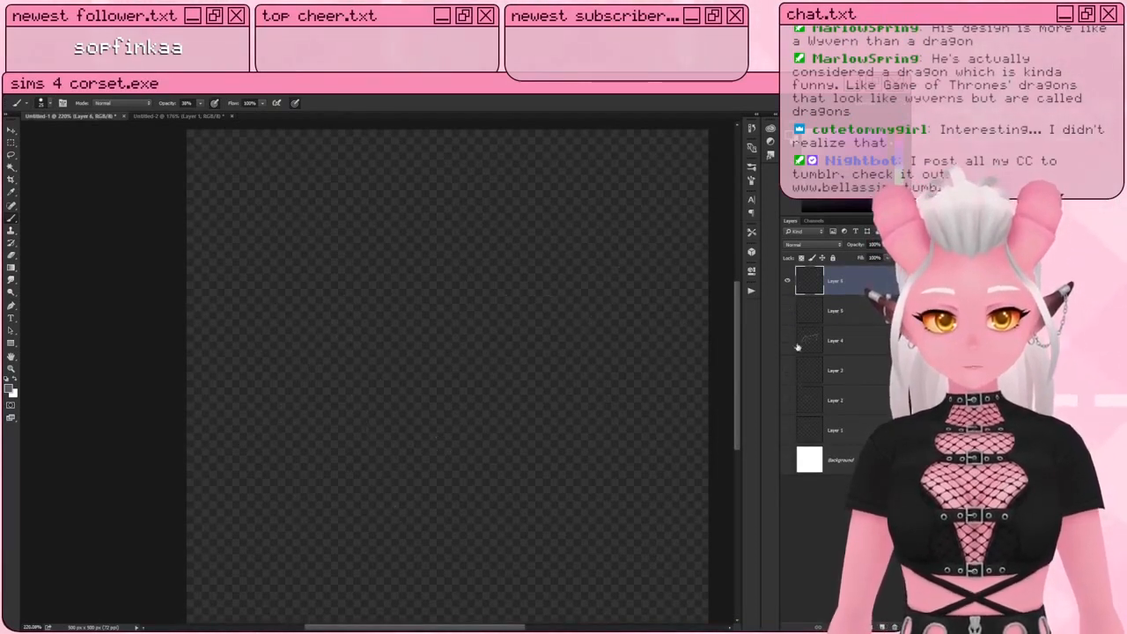
Step: Sketch the wing's arm and fanned finger bones faintly in purple on the new layer
{"action": "mouse_move", "coordinate": [279, 418]}
{"action": "left_mouse_down"}
{"action": "mouse_move", "coordinate": [352, 311]}
{"action": "mouse_move", "coordinate": [546, 291]}
{"action": "left_mouse_up"}
{"action": "mouse_move", "coordinate": [361, 325]}
{"action": "left_mouse_down"}
{"action": "mouse_move", "coordinate": [504, 382]}
{"action": "mouse_move", "coordinate": [432, 433]}
{"action": "left_mouse_up"}
{"action": "left_click_drag", "start_coordinate": [354, 331], "coordinate": [382, 484]}
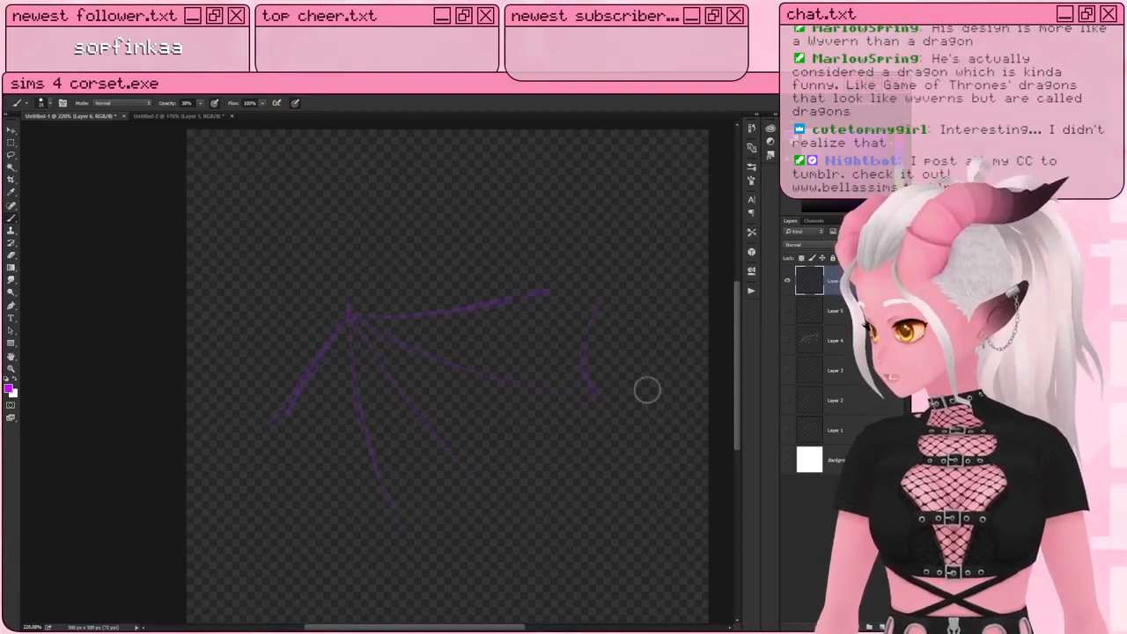
{"action": "scroll", "coordinate": [646, 390], "scroll_direction": "up", "scroll_amount": 1, "text": "alt"}
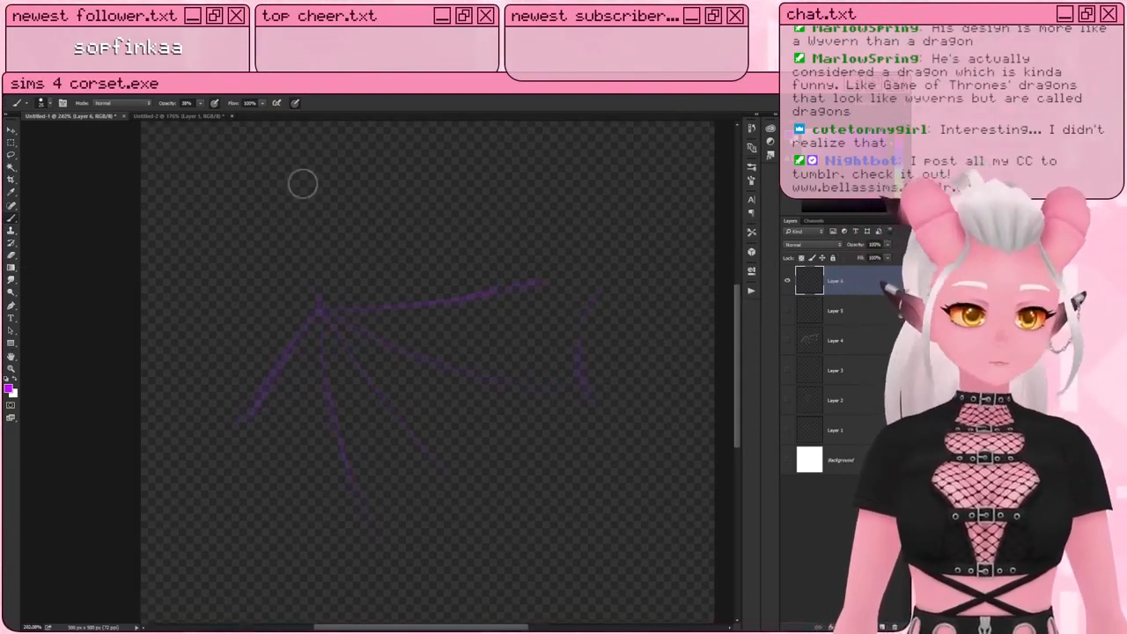
Step: Return to the blank white document and reduce the brush to a thin sketching size
{"action": "key", "text": "ctrl+Tab"}
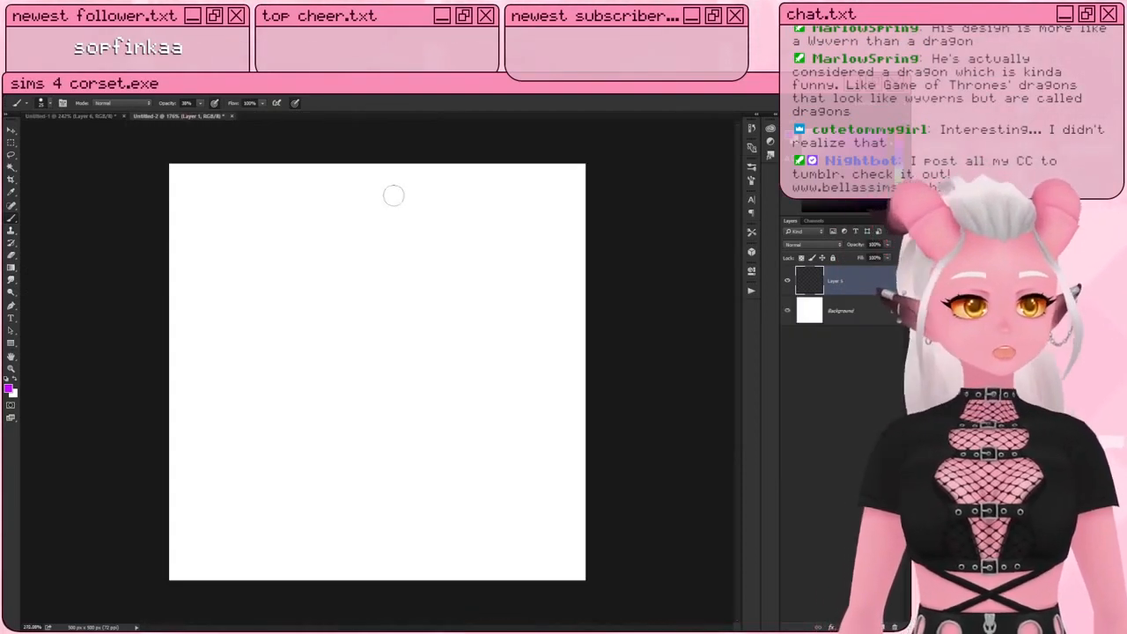
{"action": "scroll", "coordinate": [436, 374], "scroll_direction": "up", "scroll_amount": 1, "text": "alt"}
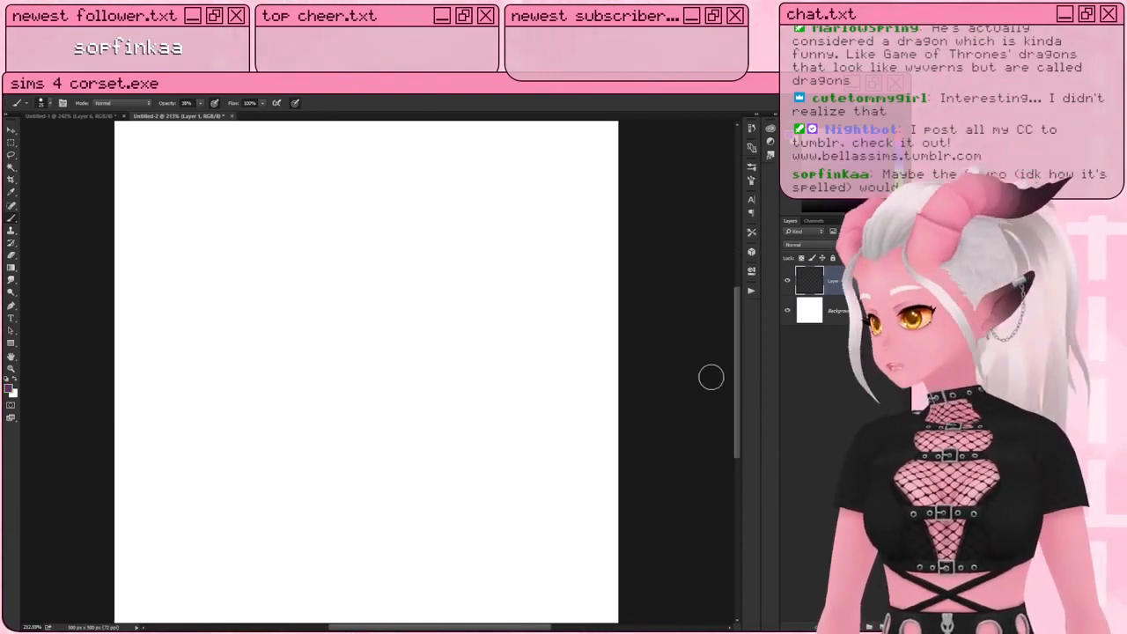
{"action": "key", "text": "bracketleft"}
{"action": "key", "text": "bracketleft"}
{"action": "key", "text": "bracketleft"}
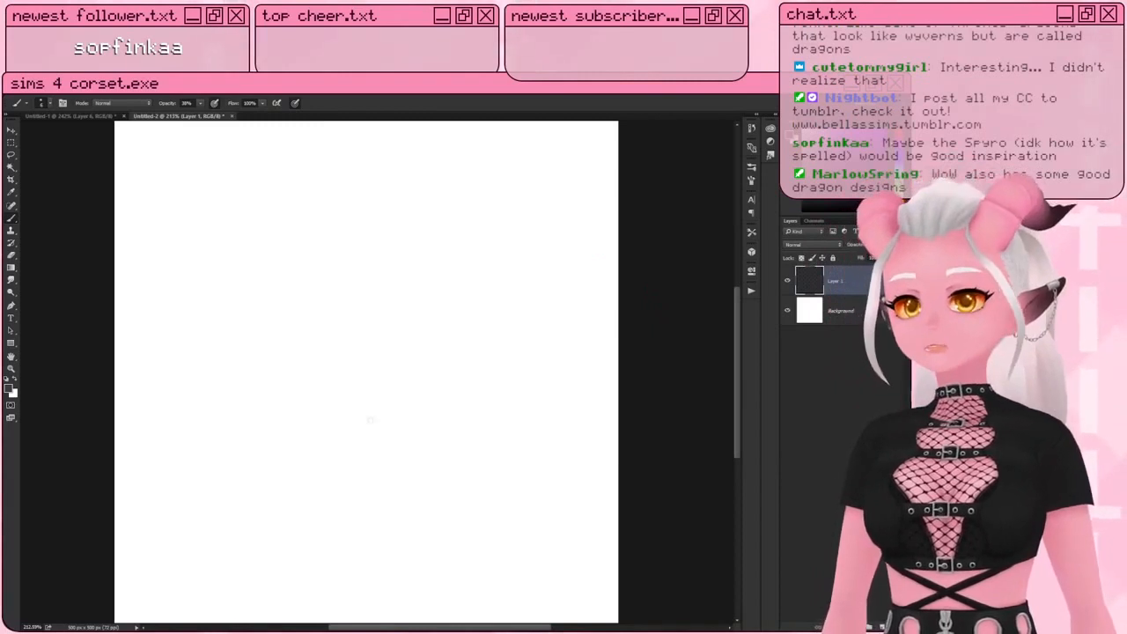
{"action": "mouse_move", "coordinate": [209, 390]}
{"action": "left_mouse_down"}
{"action": "mouse_move", "coordinate": [185, 354]}
{"action": "mouse_move", "coordinate": [300, 245]}
{"action": "mouse_move", "coordinate": [335, 183]}
{"action": "mouse_move", "coordinate": [403, 181]}
{"action": "mouse_move", "coordinate": [597, 348]}
{"action": "left_mouse_up"}
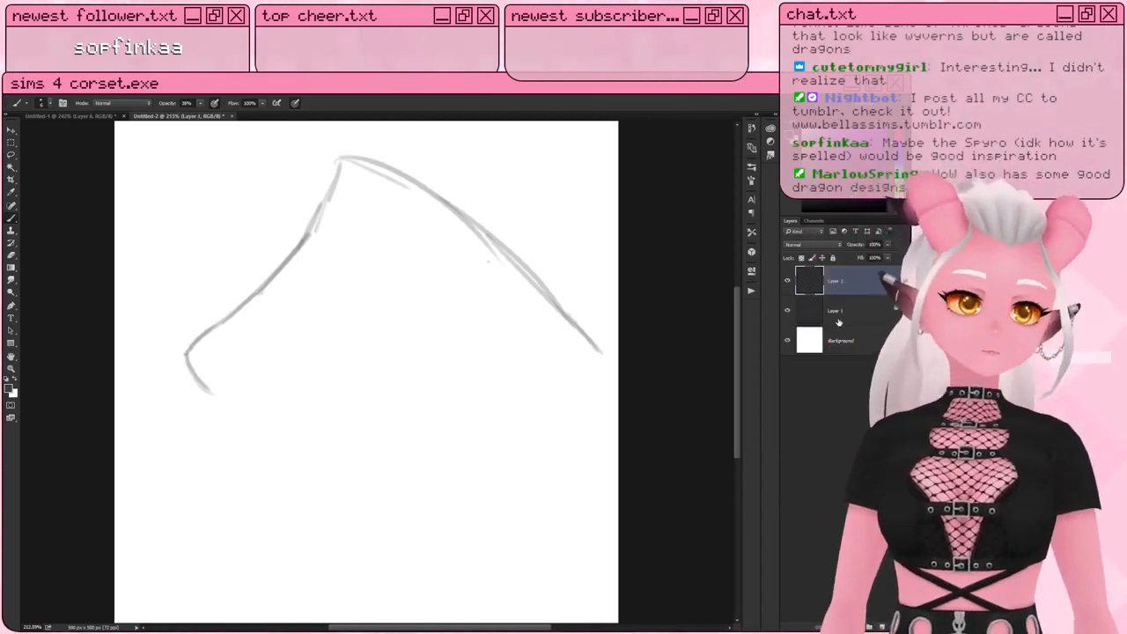
{"action": "left_click", "coordinate": [839, 321]}
{"action": "key", "text": "Delete"}
{"action": "left_click", "coordinate": [839, 287]}
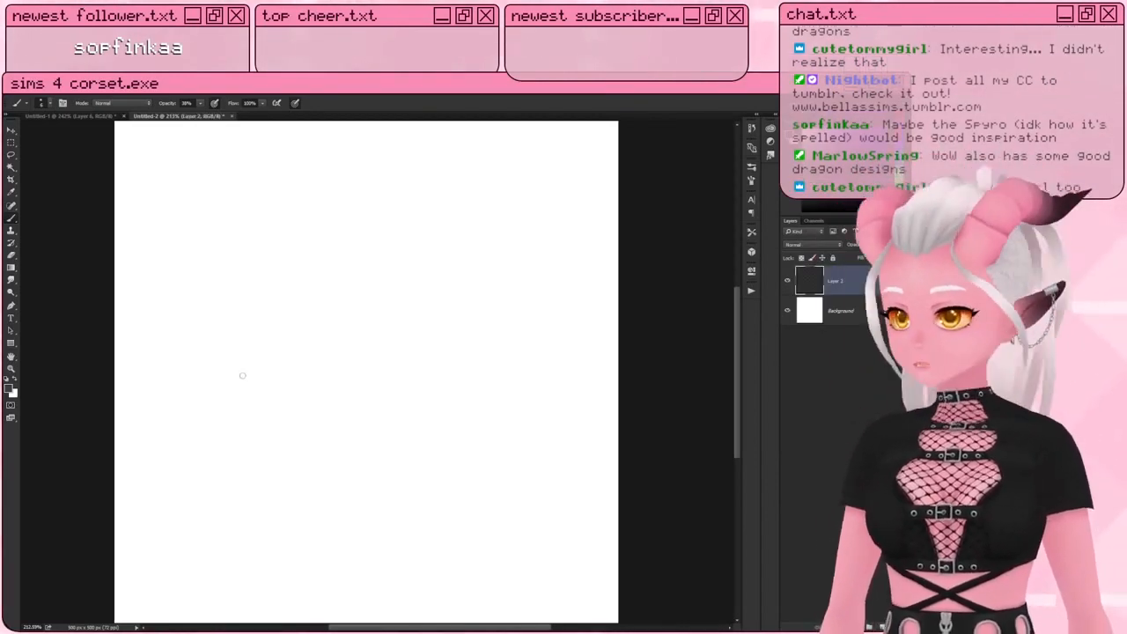
Step: Rough in a wing in dark grey with a rounded shoulder, upper arm, raised forearm and long curved leading edge
{"action": "mouse_move", "coordinate": [212, 389]}
{"action": "left_mouse_down"}
{"action": "mouse_move", "coordinate": [224, 399]}
{"action": "mouse_move", "coordinate": [297, 390]}
{"action": "mouse_move", "coordinate": [327, 403]}
{"action": "left_mouse_up"}
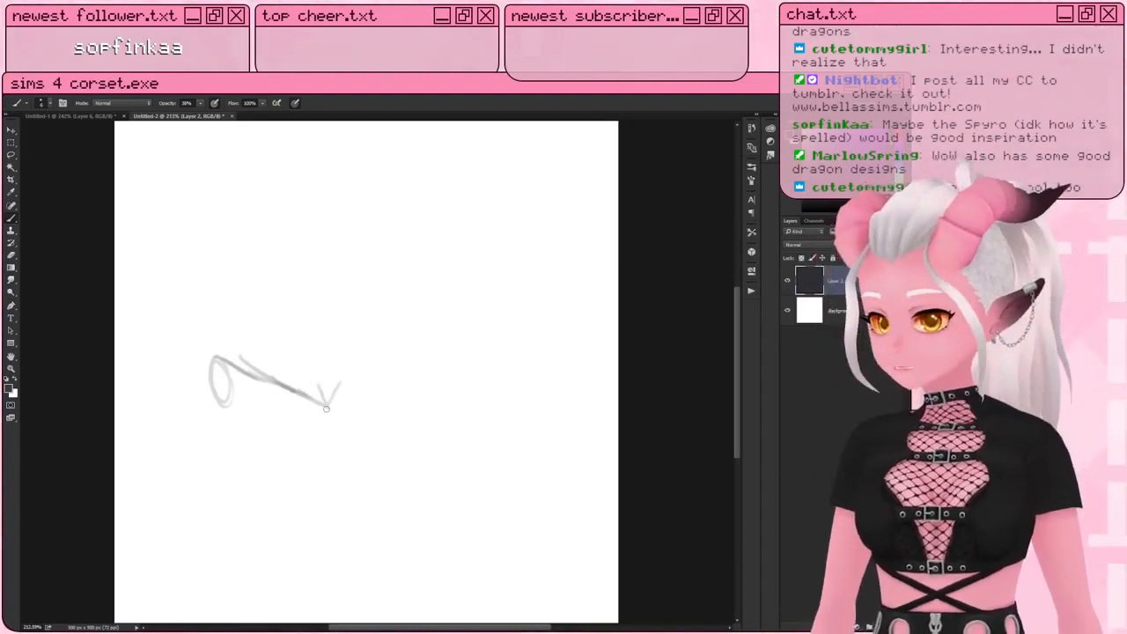
{"action": "mouse_move", "coordinate": [324, 406]}
{"action": "left_mouse_down"}
{"action": "mouse_move", "coordinate": [306, 251]}
{"action": "mouse_move", "coordinate": [395, 267]}
{"action": "left_mouse_up"}
{"action": "mouse_move", "coordinate": [304, 240]}
{"action": "left_mouse_down"}
{"action": "mouse_move", "coordinate": [488, 294]}
{"action": "mouse_move", "coordinate": [583, 349]}
{"action": "left_mouse_up"}
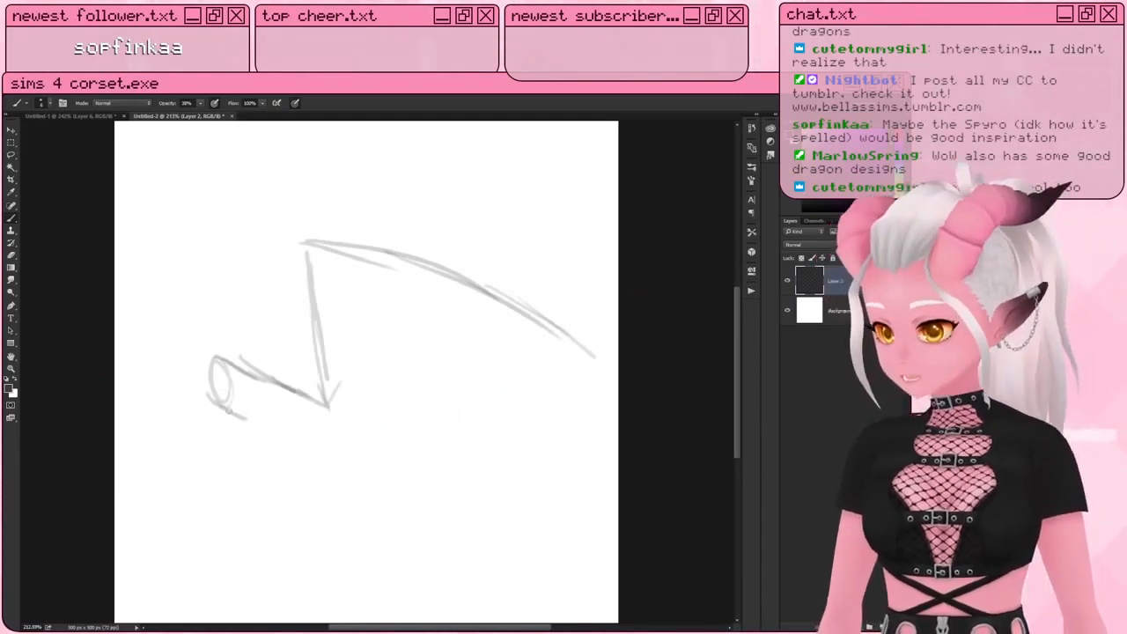
Step: Outline the underside of the upper arm and darken the shoulder, the arm's upper edge and the forearm's outer edge
{"action": "left_click_drag", "start_coordinate": [266, 412], "coordinate": [361, 430]}
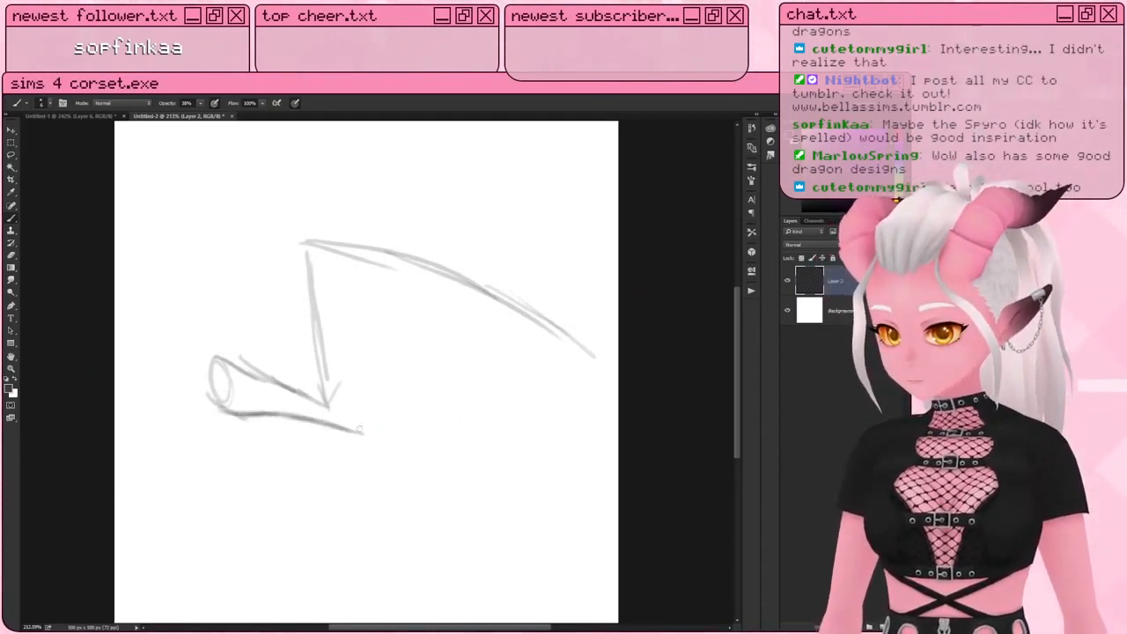
{"action": "mouse_move", "coordinate": [220, 362]}
{"action": "left_mouse_down"}
{"action": "mouse_move", "coordinate": [222, 414]}
{"action": "mouse_move", "coordinate": [211, 407]}
{"action": "mouse_move", "coordinate": [255, 363]}
{"action": "mouse_move", "coordinate": [327, 403]}
{"action": "left_mouse_up"}
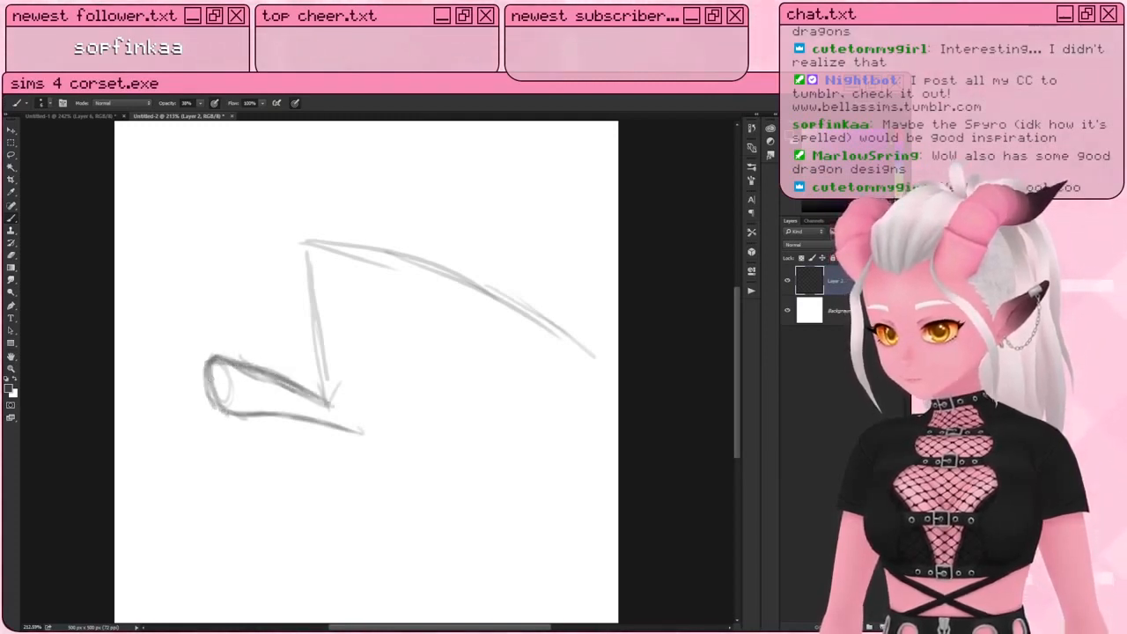
{"action": "mouse_move", "coordinate": [210, 362]}
{"action": "left_mouse_down"}
{"action": "mouse_move", "coordinate": [222, 411]}
{"action": "mouse_move", "coordinate": [228, 352]}
{"action": "mouse_move", "coordinate": [348, 409]}
{"action": "mouse_move", "coordinate": [322, 325]}
{"action": "left_mouse_up"}
{"action": "mouse_move", "coordinate": [338, 373]}
{"action": "left_mouse_down"}
{"action": "mouse_move", "coordinate": [308, 296]}
{"action": "mouse_move", "coordinate": [307, 253]}
{"action": "left_mouse_up"}
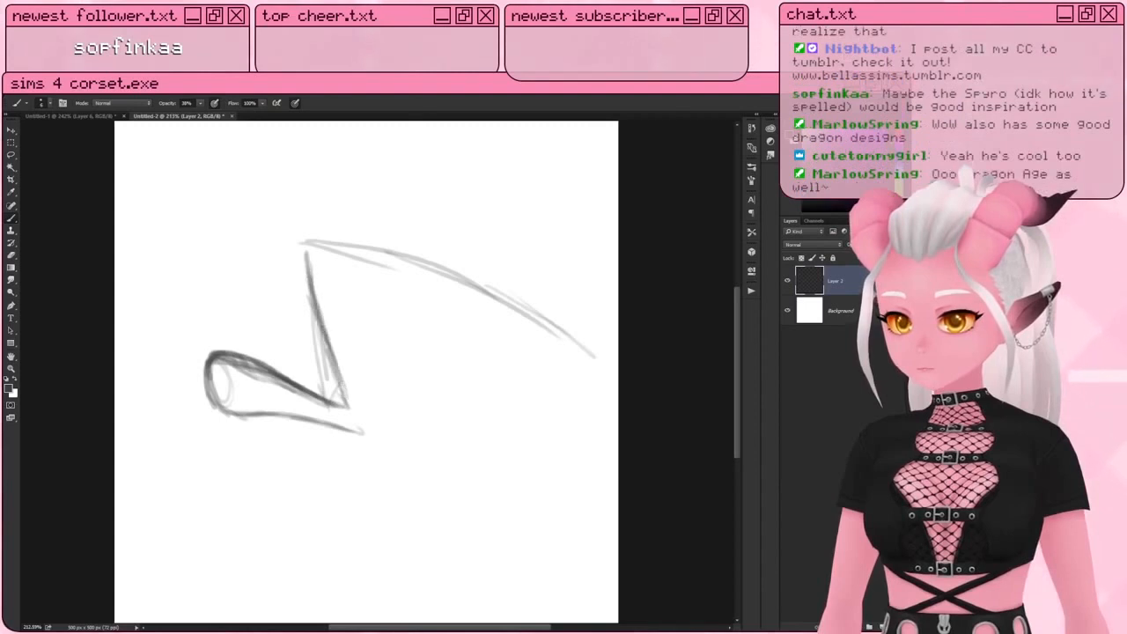
Step: Darken and thicken the curved leading edge from the wing's peak out to its tip
{"action": "mouse_move", "coordinate": [318, 322]}
{"action": "left_mouse_down"}
{"action": "mouse_move", "coordinate": [302, 232]}
{"action": "mouse_move", "coordinate": [423, 260]}
{"action": "left_mouse_up"}
{"action": "left_click_drag", "start_coordinate": [317, 235], "coordinate": [458, 278]}
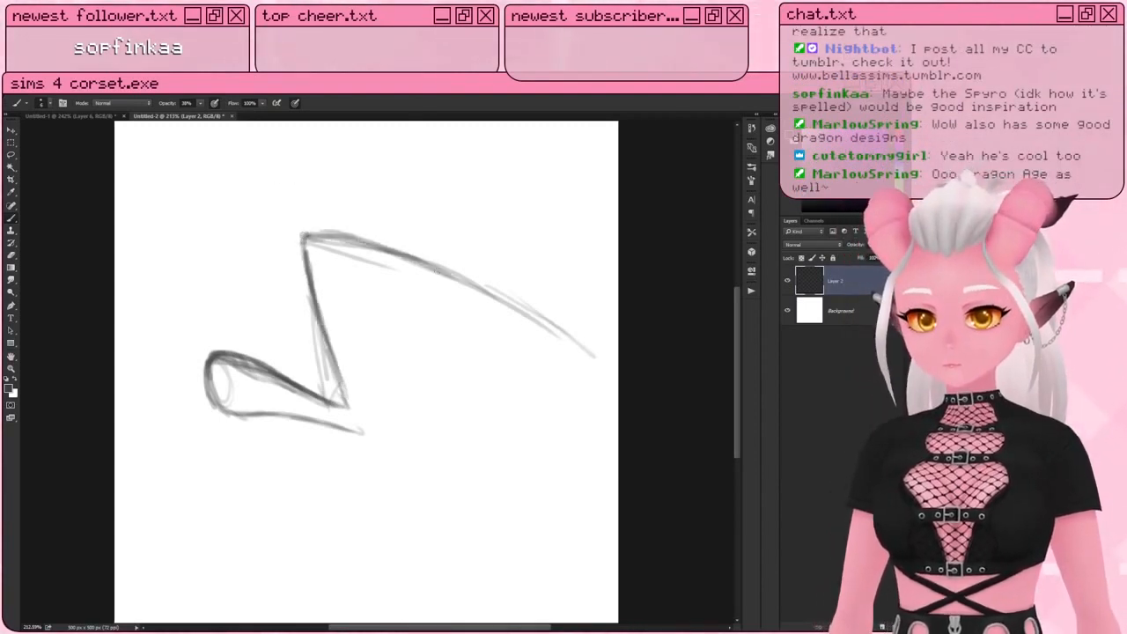
{"action": "left_click_drag", "start_coordinate": [398, 259], "coordinate": [520, 306]}
{"action": "left_click_drag", "start_coordinate": [445, 264], "coordinate": [588, 357]}
{"action": "left_click_drag", "start_coordinate": [505, 294], "coordinate": [599, 357]}
{"action": "left_click_drag", "start_coordinate": [542, 315], "coordinate": [604, 367]}
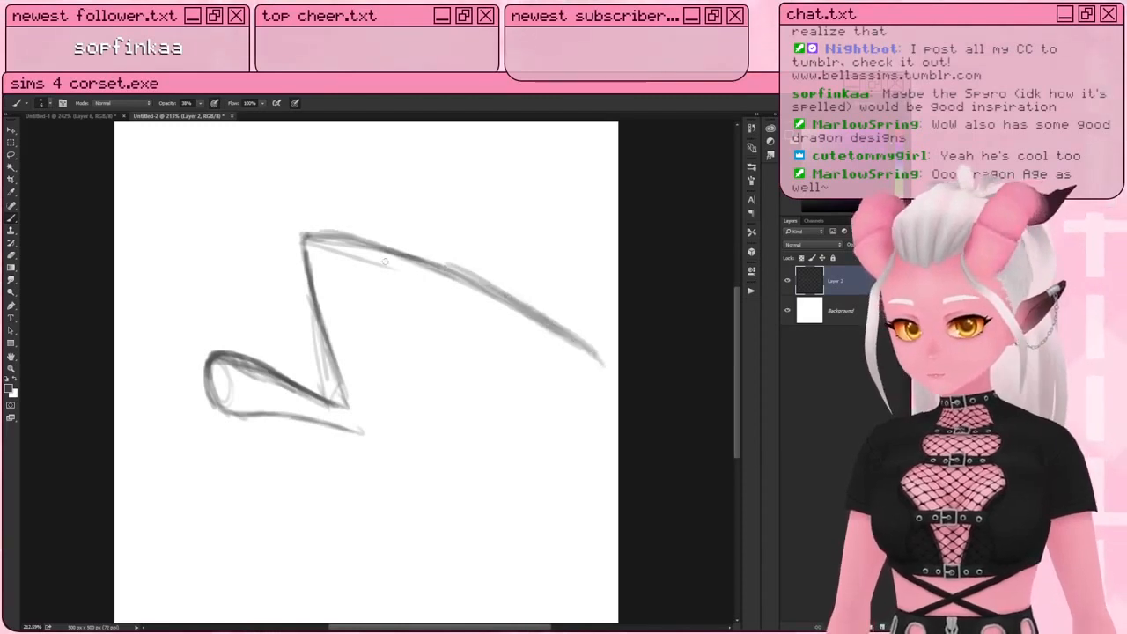
Step: Draw two finger bones fanning down from the wing's peak below the leading edge
{"action": "left_click_drag", "start_coordinate": [309, 241], "coordinate": [482, 338]}
{"action": "left_click_drag", "start_coordinate": [405, 291], "coordinate": [533, 374]}
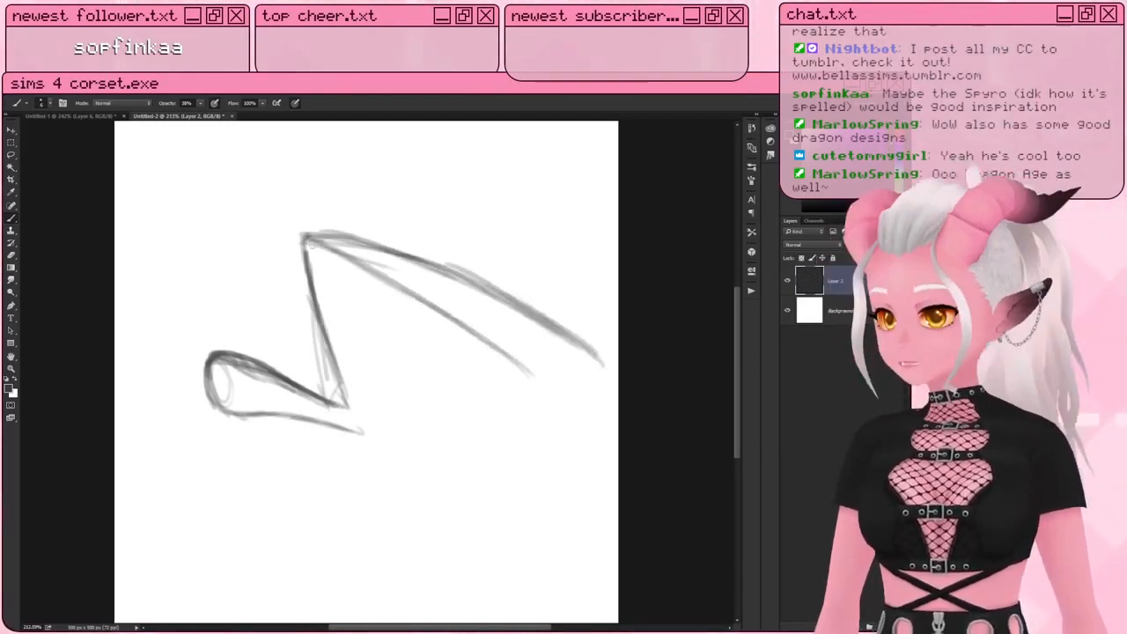
{"action": "left_click_drag", "start_coordinate": [306, 241], "coordinate": [433, 387]}
{"action": "left_click_drag", "start_coordinate": [384, 319], "coordinate": [451, 409]}
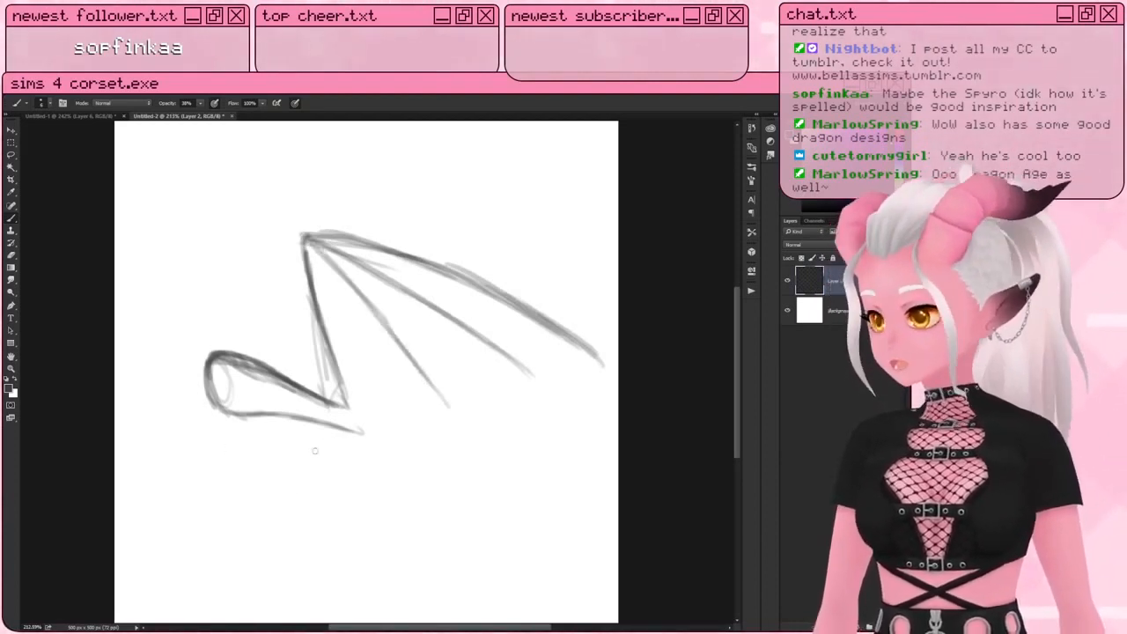
Step: Close the elbow, draw the forearm's inner edge up to the peak, and darken the leading edge again
{"action": "left_click_drag", "start_coordinate": [341, 427], "coordinate": [370, 432]}
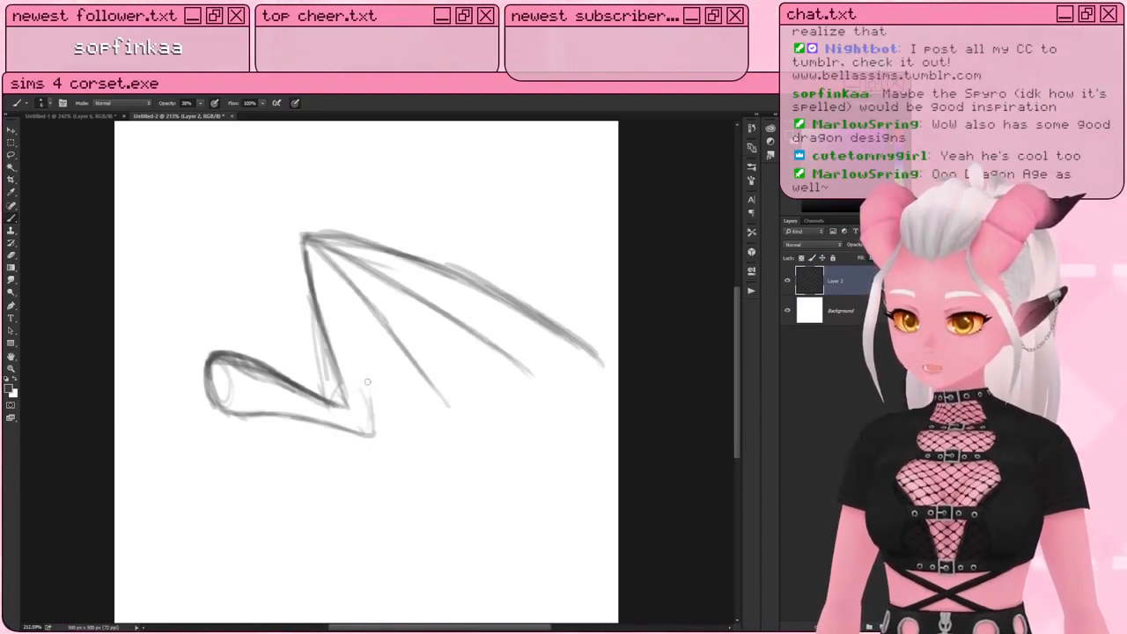
{"action": "left_click_drag", "start_coordinate": [356, 361], "coordinate": [379, 435]}
{"action": "left_click_drag", "start_coordinate": [346, 336], "coordinate": [377, 430]}
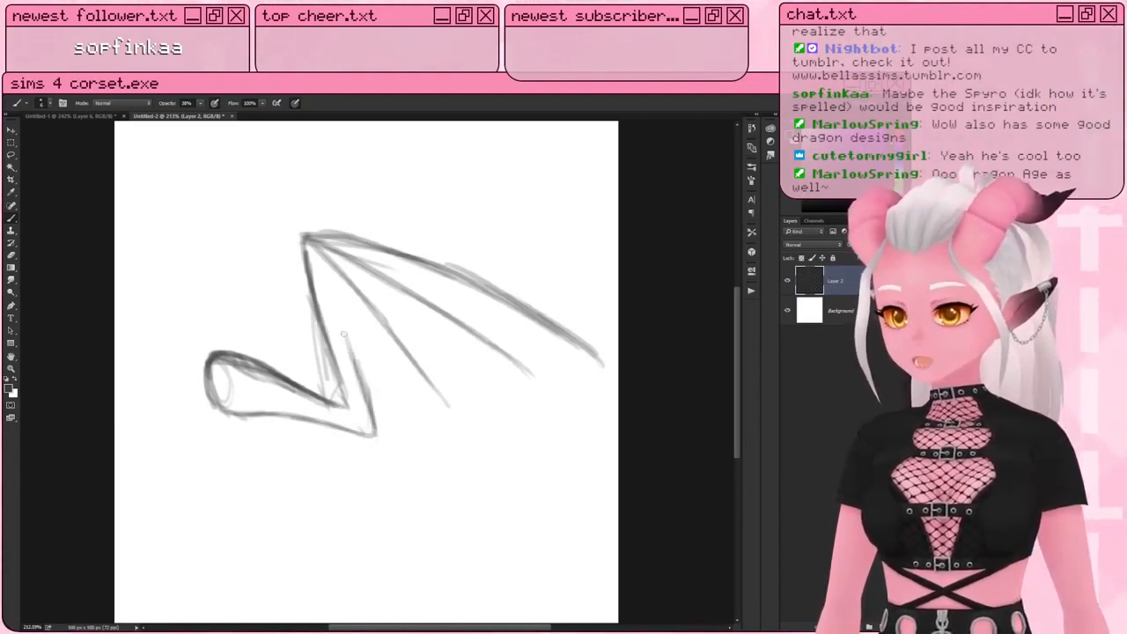
{"action": "left_click_drag", "start_coordinate": [356, 372], "coordinate": [313, 257]}
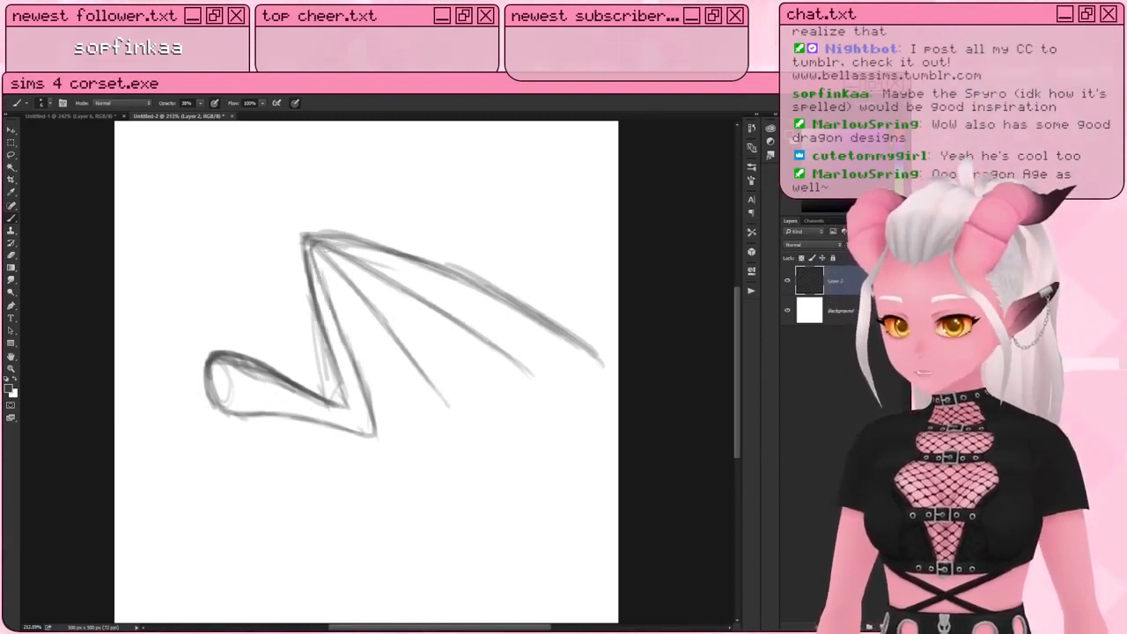
{"action": "left_click_drag", "start_coordinate": [327, 243], "coordinate": [461, 282]}
{"action": "left_click_drag", "start_coordinate": [384, 259], "coordinate": [581, 338]}
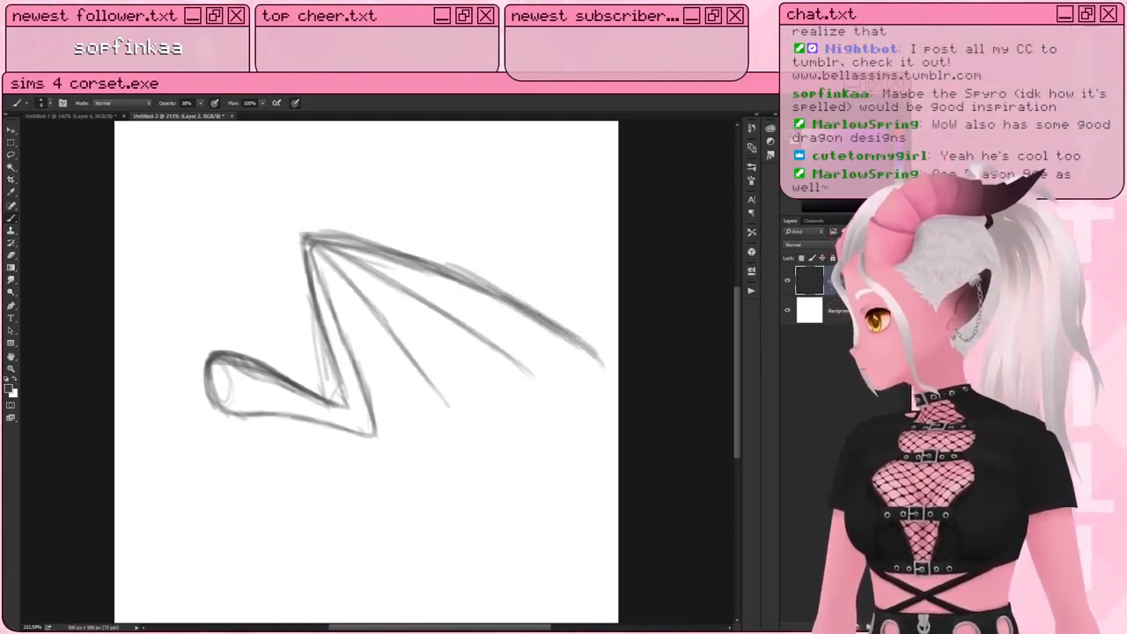
Step: Rotate the whole wing sketch clockwise by about 44° and shift it slightly down toward the canvas centre
{"action": "scroll", "coordinate": [276, 317], "scroll_direction": "down", "scroll_amount": 3, "text": "alt"}
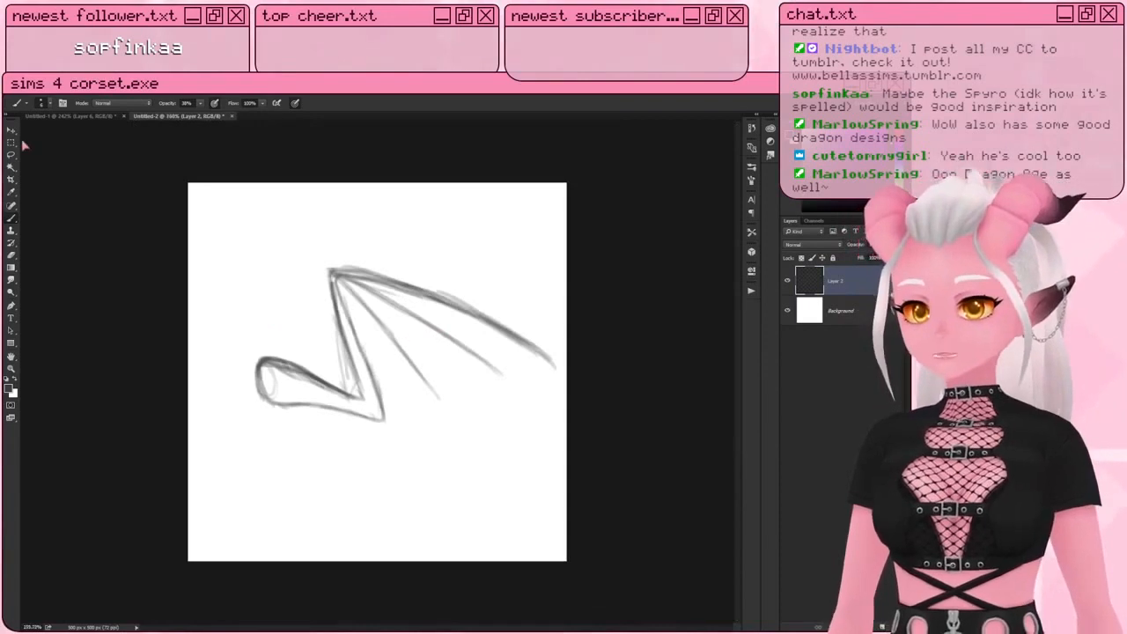
{"action": "left_click", "coordinate": [10, 129]}
{"action": "key", "text": "ctrl+t"}
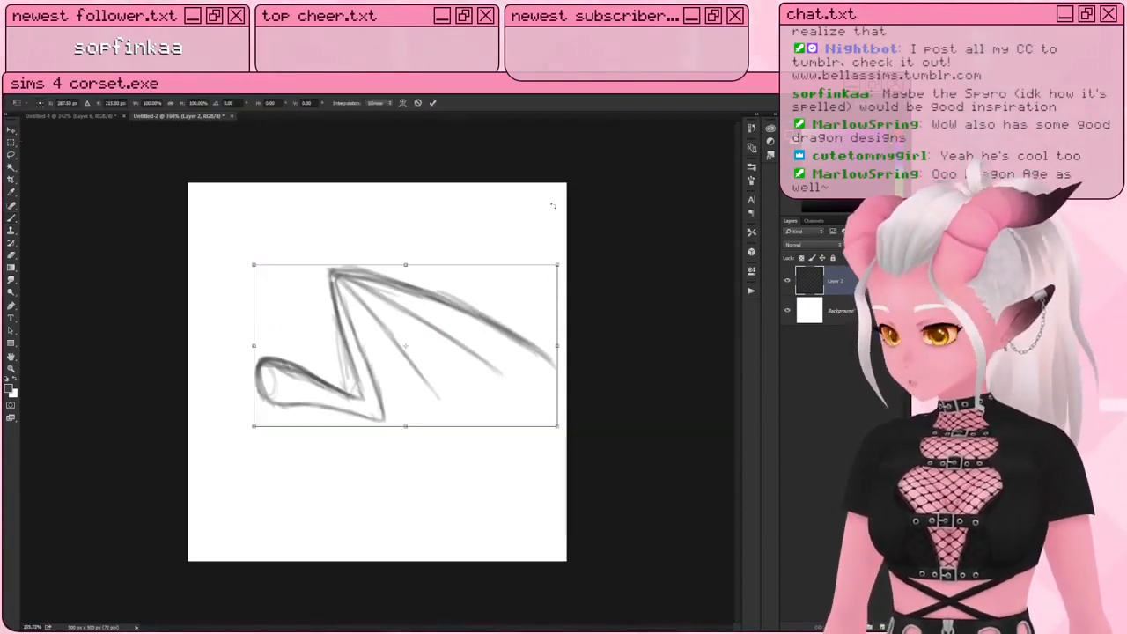
{"action": "mouse_move", "coordinate": [558, 215]}
{"action": "left_mouse_down"}
{"action": "mouse_move", "coordinate": [601, 324]}
{"action": "mouse_move", "coordinate": [597, 345]}
{"action": "left_mouse_up"}
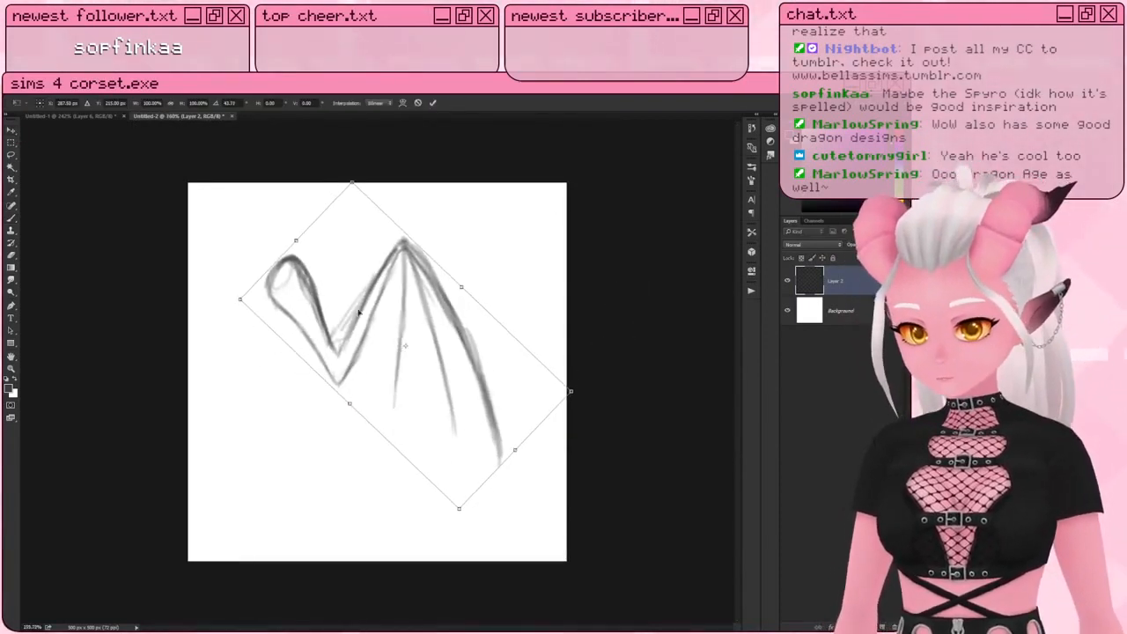
{"action": "left_click_drag", "start_coordinate": [308, 314], "coordinate": [287, 340]}
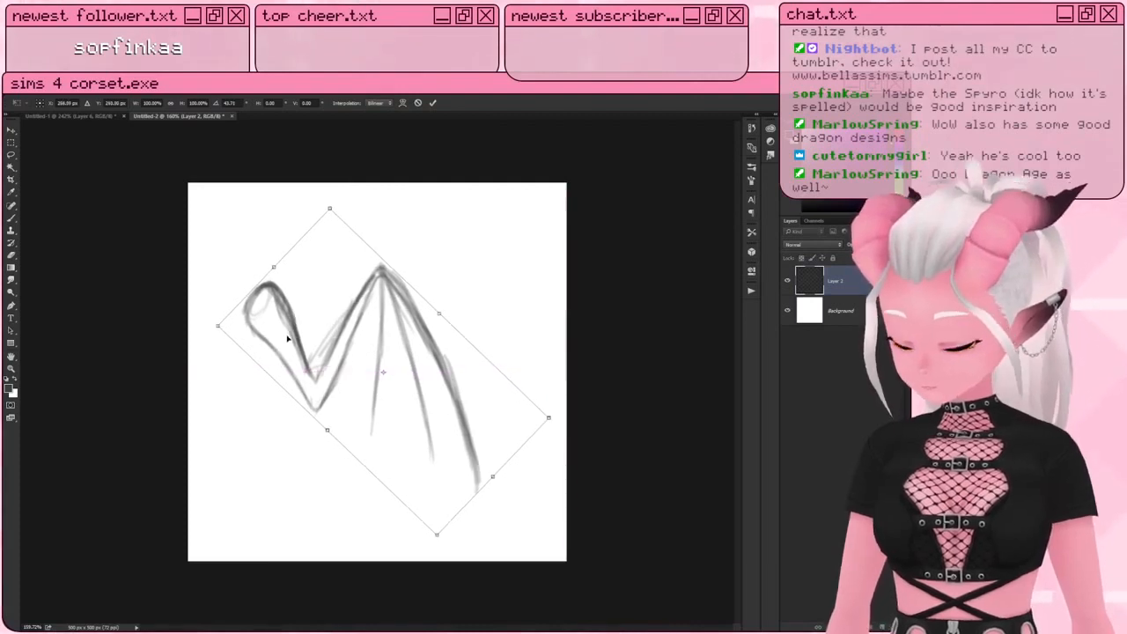
{"action": "key", "text": "Return"}
Step: Lasso the forearm and finger bones, move them up from the elbow, and rotate them slightly counterclockwise
{"action": "key", "text": "l"}
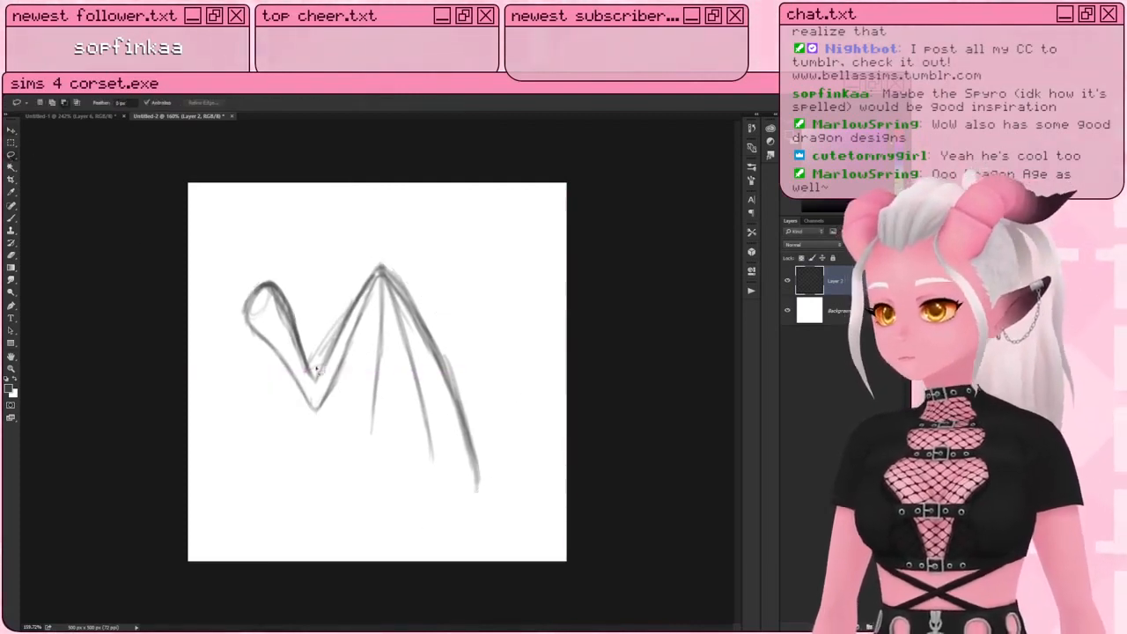
{"action": "mouse_move", "coordinate": [317, 342]}
{"action": "left_mouse_down"}
{"action": "mouse_move", "coordinate": [322, 470]}
{"action": "mouse_move", "coordinate": [527, 400]}
{"action": "mouse_move", "coordinate": [319, 335]}
{"action": "left_mouse_up"}
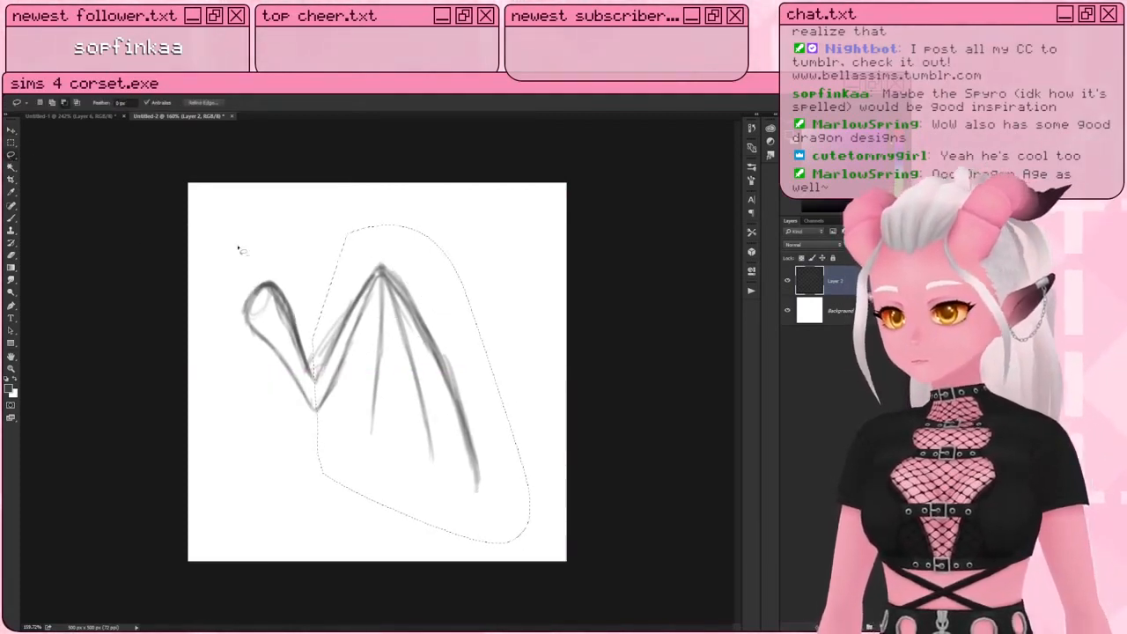
{"action": "key", "text": "v"}
{"action": "left_click_drag", "start_coordinate": [430, 339], "coordinate": [424, 263]}
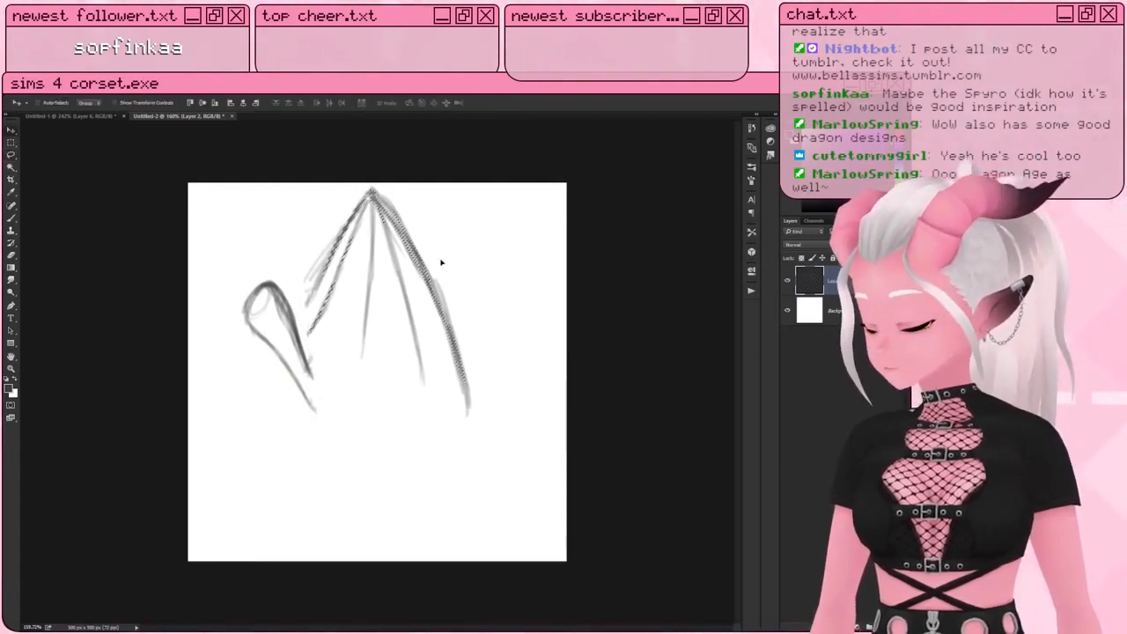
{"action": "key", "text": "ctrl+t"}
{"action": "mouse_move", "coordinate": [522, 216]}
{"action": "left_mouse_down"}
{"action": "mouse_move", "coordinate": [499, 187]}
{"action": "mouse_move", "coordinate": [507, 198]}
{"action": "left_mouse_up"}
{"action": "mouse_move", "coordinate": [411, 264]}
{"action": "left_mouse_down"}
{"action": "mouse_move", "coordinate": [413, 309]}
{"action": "mouse_move", "coordinate": [415, 283]}
{"action": "left_mouse_up"}
{"action": "key", "text": "Return"}
{"action": "key", "text": "ctrl+d"}
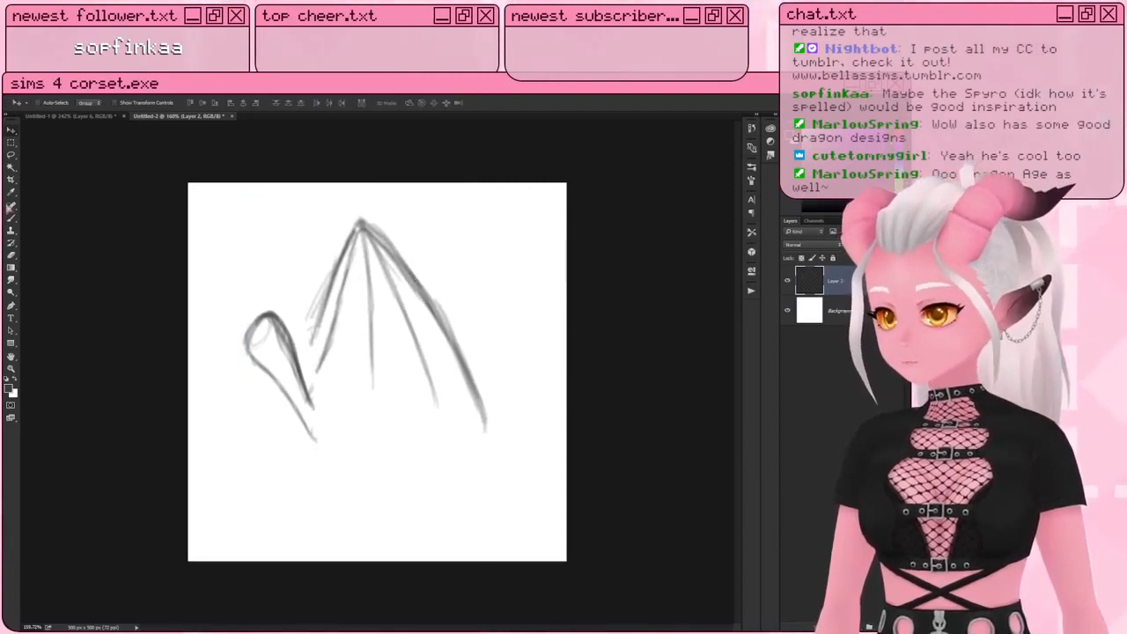
Step: Redraw both forearm edges with the brush to join the elbow of the upper arm to the raised wing section
{"action": "left_click", "coordinate": [10, 215]}
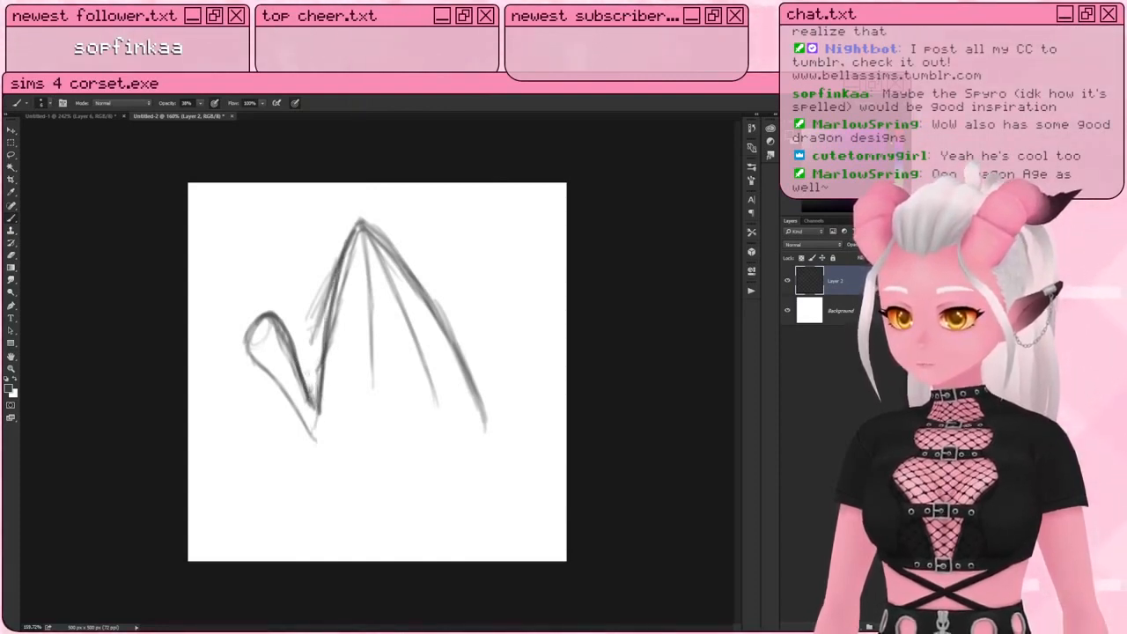
{"action": "mouse_move", "coordinate": [284, 396]}
{"action": "left_mouse_down"}
{"action": "mouse_move", "coordinate": [323, 449]}
{"action": "mouse_move", "coordinate": [331, 383]}
{"action": "left_mouse_up"}
{"action": "left_click_drag", "start_coordinate": [329, 436], "coordinate": [354, 262]}
{"action": "mouse_move", "coordinate": [341, 314]}
{"action": "left_mouse_down"}
{"action": "mouse_move", "coordinate": [360, 235]}
{"action": "mouse_move", "coordinate": [330, 404]}
{"action": "left_mouse_up"}
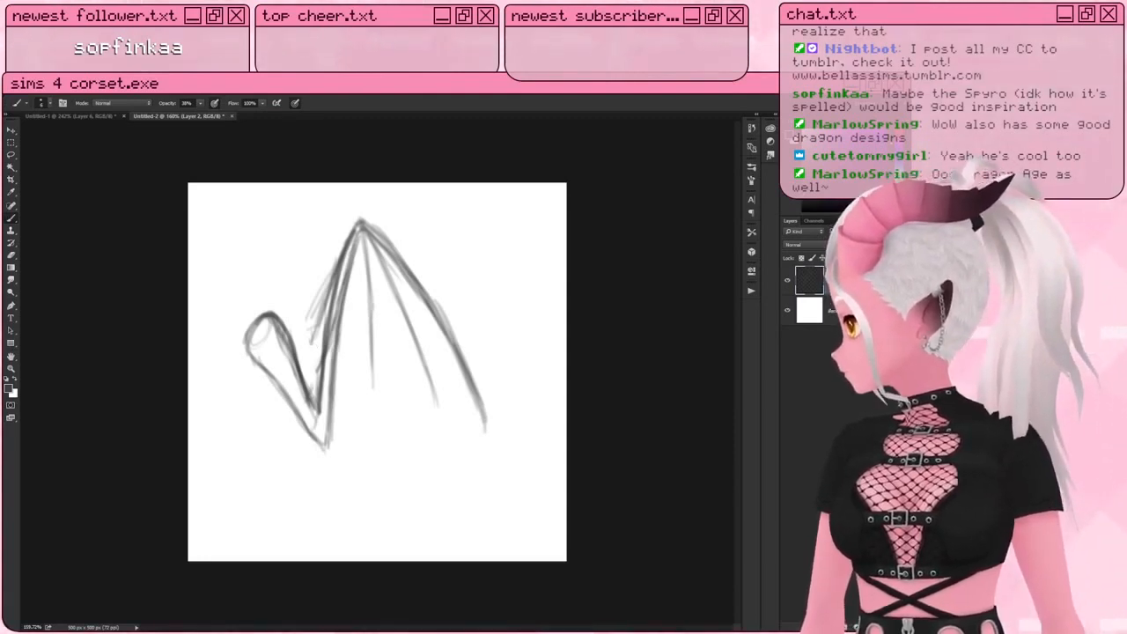
Step: Erase the stray strokes inside the forearm and redraw the inner corner where the upper arm meets it
{"action": "scroll", "coordinate": [377, 372], "scroll_direction": "up", "scroll_amount": 1, "text": "alt"}
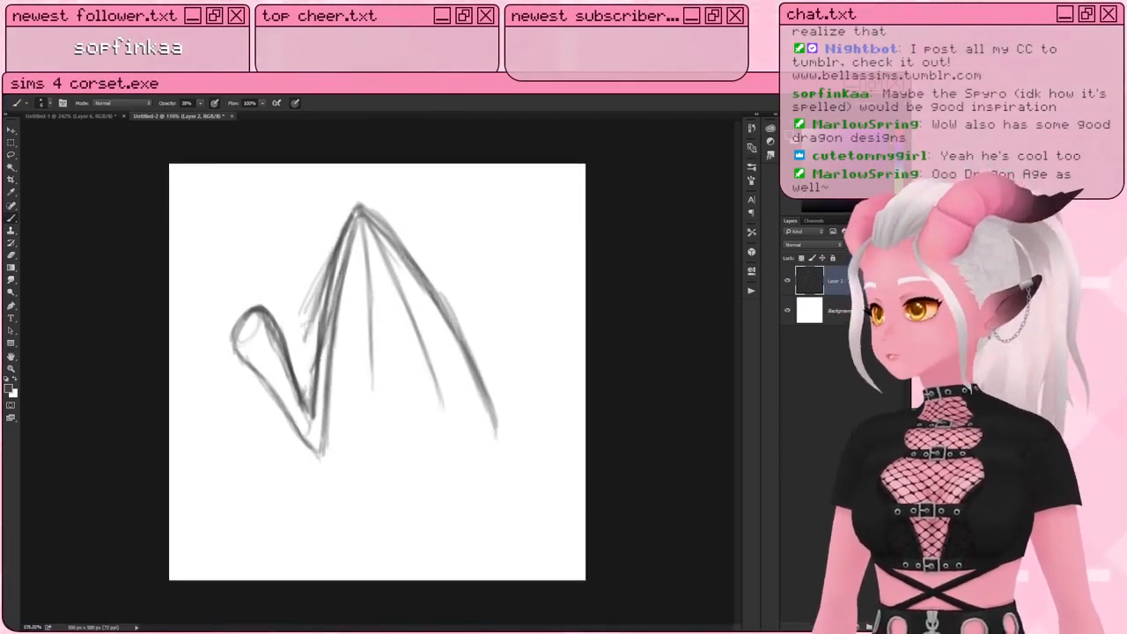
{"action": "key", "text": "e"}
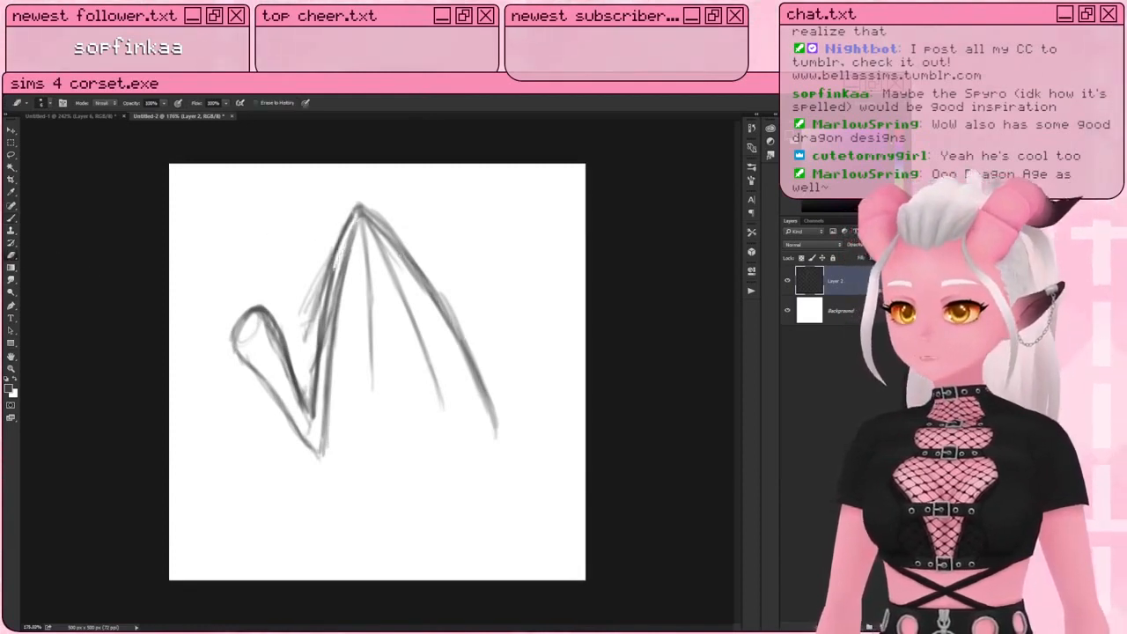
{"action": "left_click_drag", "start_coordinate": [353, 223], "coordinate": [328, 310]}
{"action": "left_click_drag", "start_coordinate": [342, 254], "coordinate": [328, 345]}
{"action": "left_click_drag", "start_coordinate": [343, 250], "coordinate": [326, 364]}
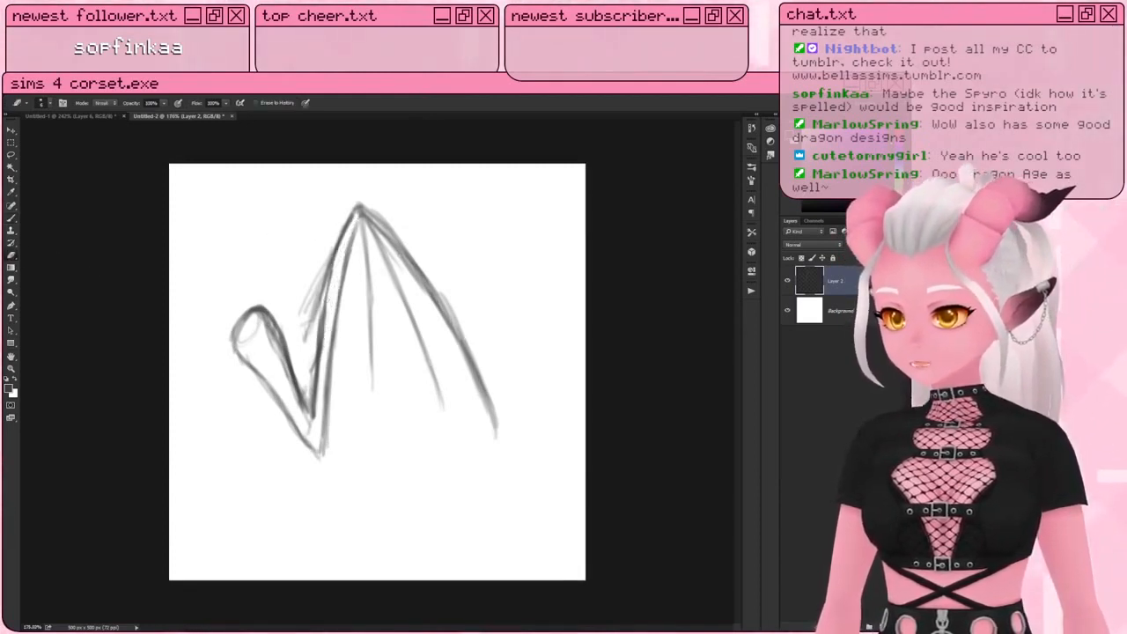
{"action": "left_click_drag", "start_coordinate": [329, 264], "coordinate": [321, 412]}
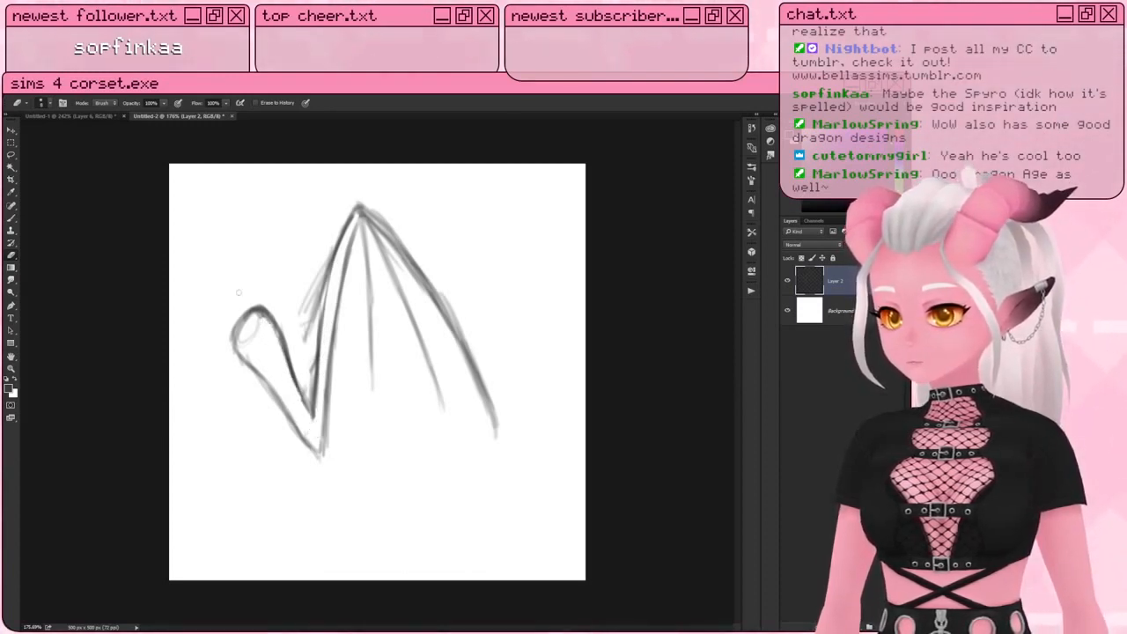
{"action": "key", "text": "b"}
{"action": "left_click_drag", "start_coordinate": [295, 386], "coordinate": [313, 418]}
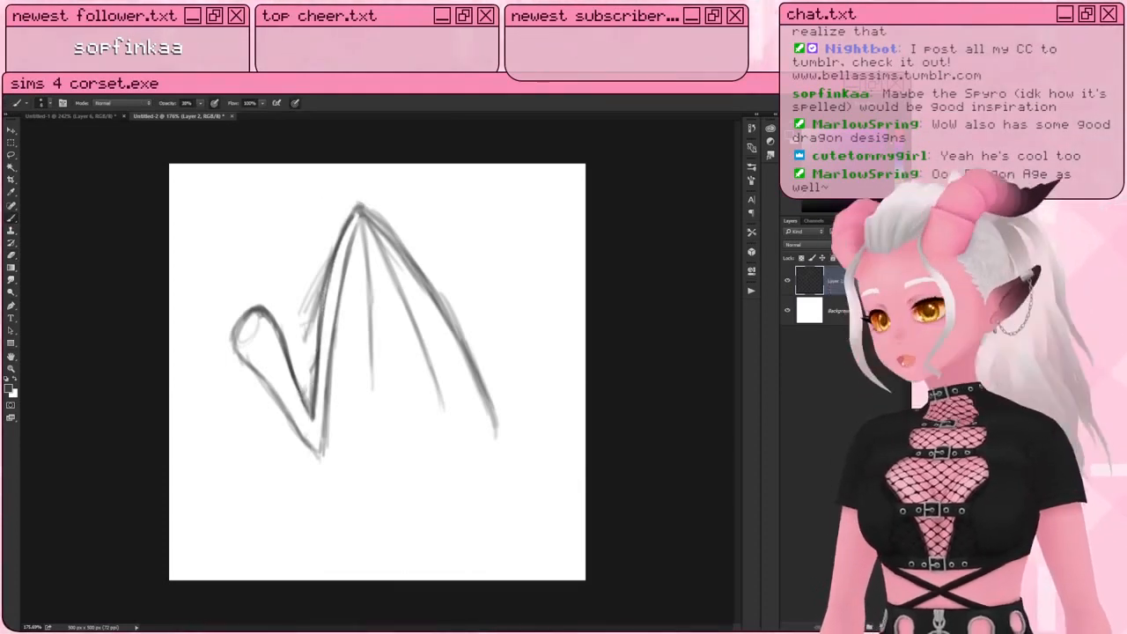
Step: Thicken the outermost finger bone with brush strokes from the wing peak and extend it toward the canvas's lower-right corner
{"action": "left_click_drag", "start_coordinate": [360, 206], "coordinate": [442, 294]}
{"action": "left_click_drag", "start_coordinate": [382, 223], "coordinate": [478, 372]}
{"action": "left_click_drag", "start_coordinate": [410, 250], "coordinate": [492, 390]}
{"action": "left_click_drag", "start_coordinate": [426, 296], "coordinate": [516, 442]}
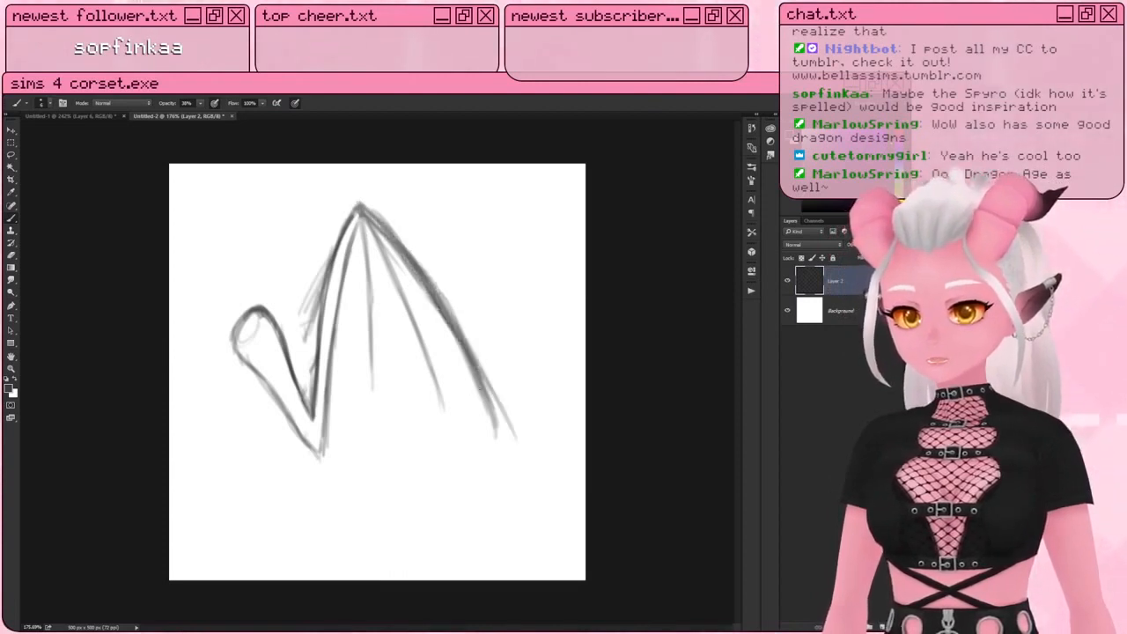
{"action": "left_click_drag", "start_coordinate": [463, 339], "coordinate": [521, 457]}
{"action": "left_click_drag", "start_coordinate": [452, 313], "coordinate": [525, 467]}
{"action": "left_click_drag", "start_coordinate": [486, 382], "coordinate": [550, 546]}
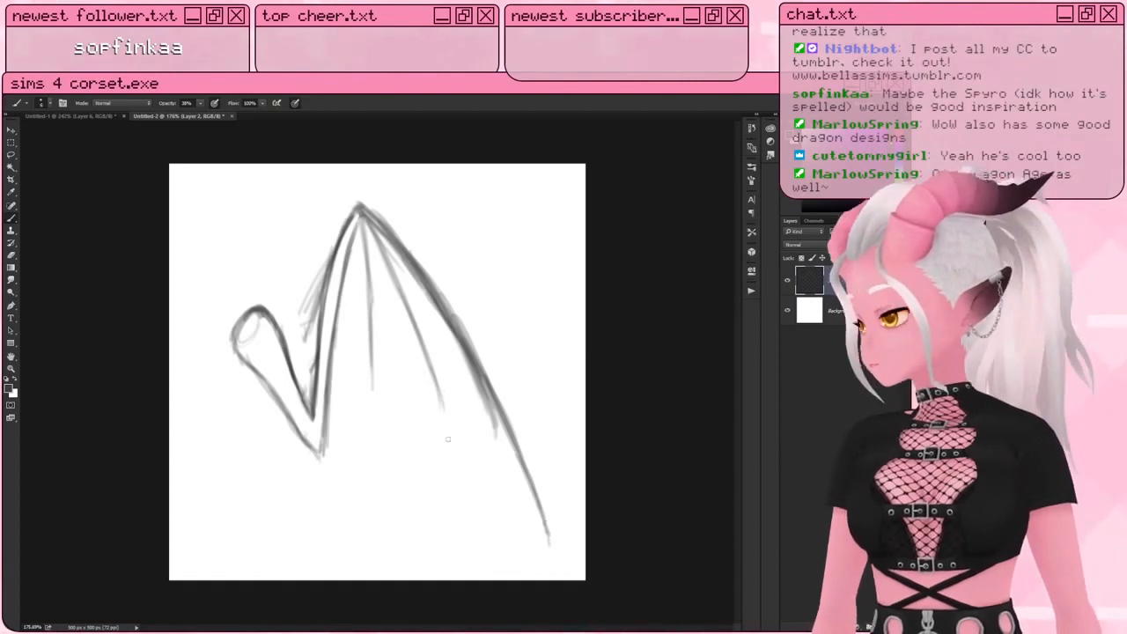
Step: Lengthen the two inner finger bones downward with brush strokes
{"action": "left_click_drag", "start_coordinate": [428, 354], "coordinate": [459, 451]}
{"action": "left_click_drag", "start_coordinate": [445, 412], "coordinate": [467, 493]}
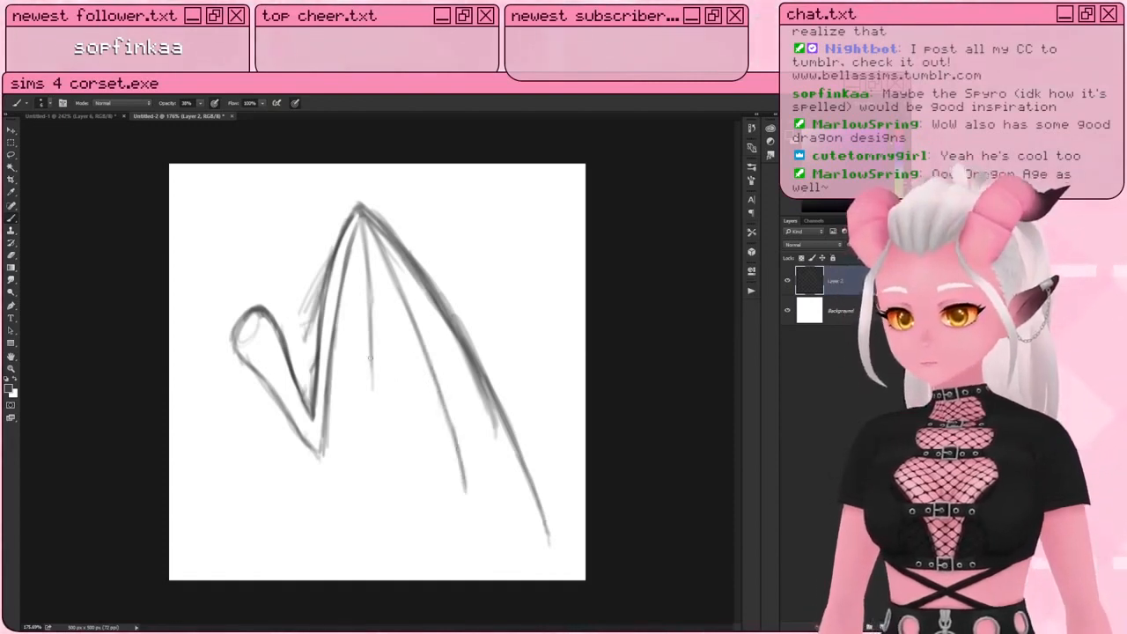
{"action": "left_click_drag", "start_coordinate": [371, 307], "coordinate": [381, 484]}
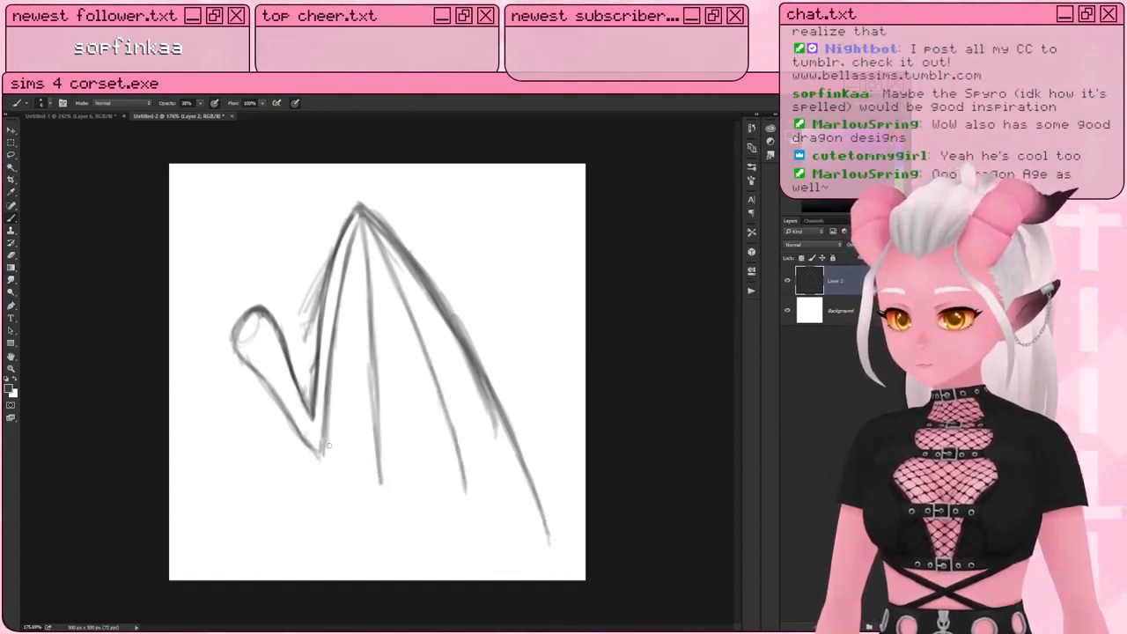
Step: Draw the scalloped lower membrane edge from the elbow across the finger tips to the outermost tip, extending the bones to meet it
{"action": "mouse_move", "coordinate": [322, 449]}
{"action": "left_mouse_down"}
{"action": "mouse_move", "coordinate": [352, 435]}
{"action": "mouse_move", "coordinate": [382, 489]}
{"action": "mouse_move", "coordinate": [423, 481]}
{"action": "mouse_move", "coordinate": [449, 494]}
{"action": "mouse_move", "coordinate": [477, 533]}
{"action": "left_mouse_up"}
{"action": "left_click_drag", "start_coordinate": [458, 459], "coordinate": [474, 520]}
{"action": "left_click_drag", "start_coordinate": [446, 432], "coordinate": [456, 456]}
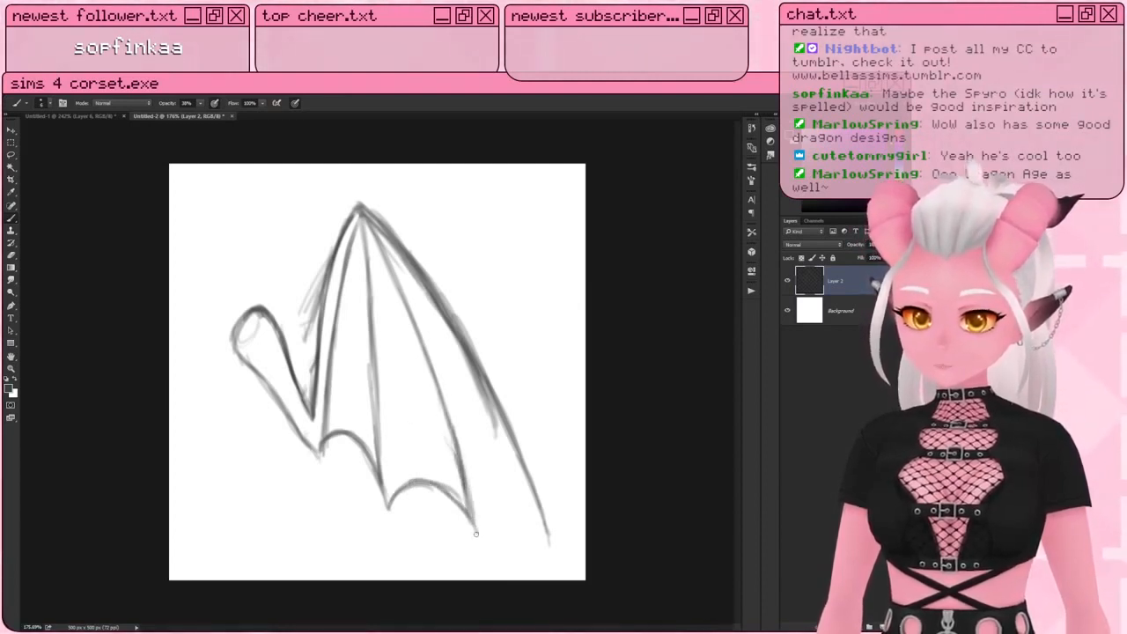
{"action": "mouse_move", "coordinate": [475, 532]}
{"action": "left_mouse_down"}
{"action": "mouse_move", "coordinate": [512, 515]}
{"action": "mouse_move", "coordinate": [559, 568]}
{"action": "left_mouse_up"}
{"action": "left_click_drag", "start_coordinate": [540, 502], "coordinate": [556, 569]}
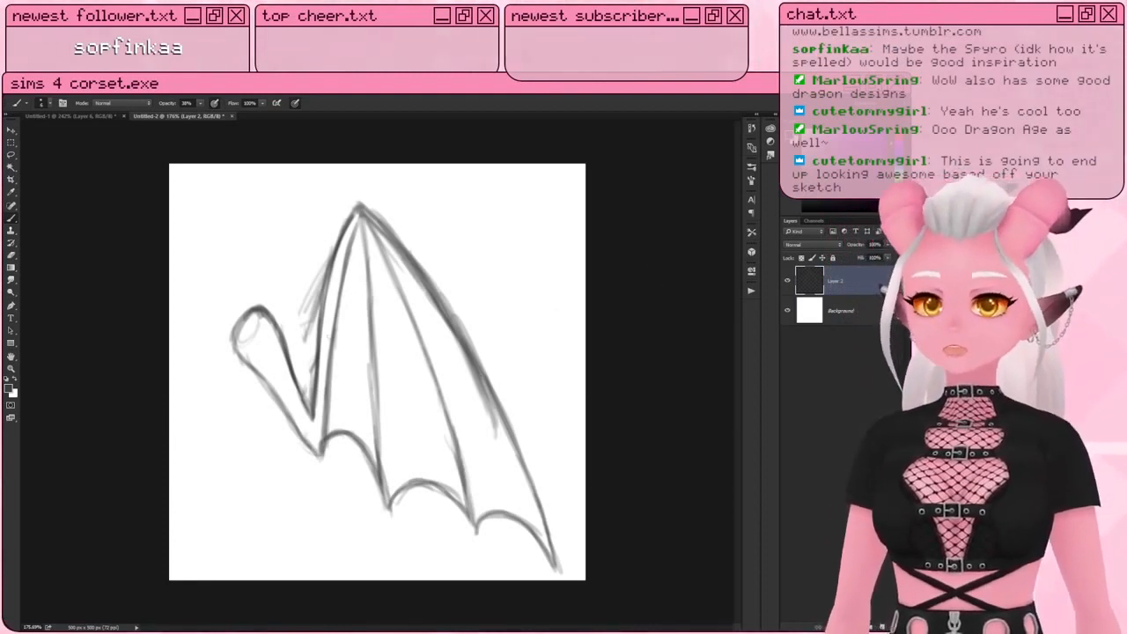
Step: Rework the inner elbow and erase the stray strokes along the forearm's outer edge to leave a clean line
{"action": "mouse_move", "coordinate": [310, 378]}
{"action": "left_mouse_down"}
{"action": "mouse_move", "coordinate": [309, 354]}
{"action": "mouse_move", "coordinate": [311, 391]}
{"action": "left_mouse_up"}
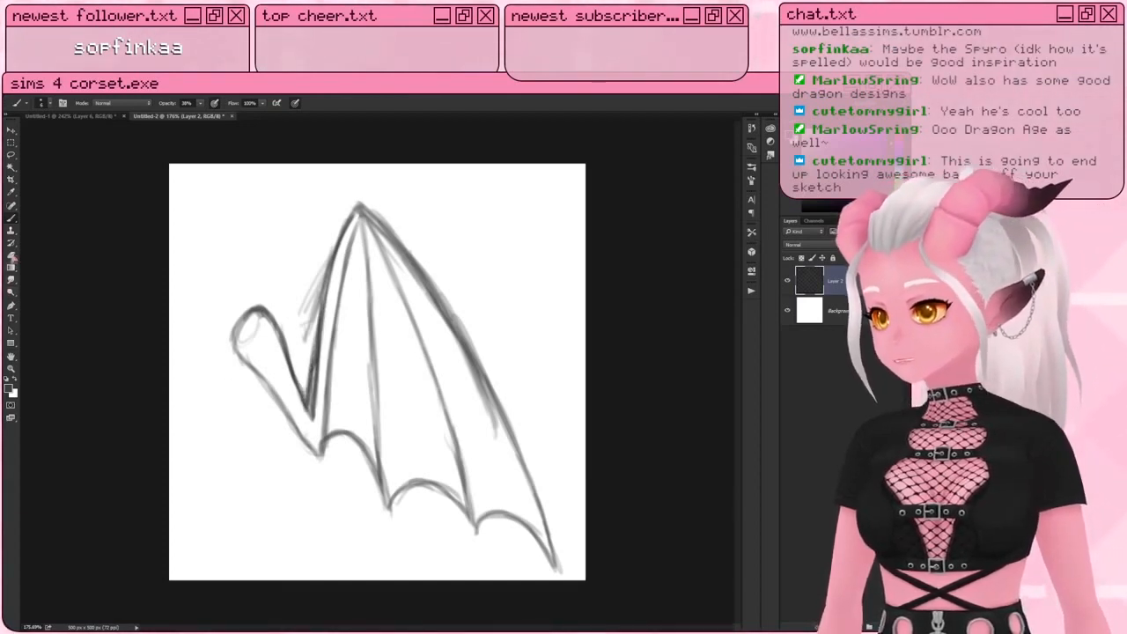
{"action": "key", "text": "e"}
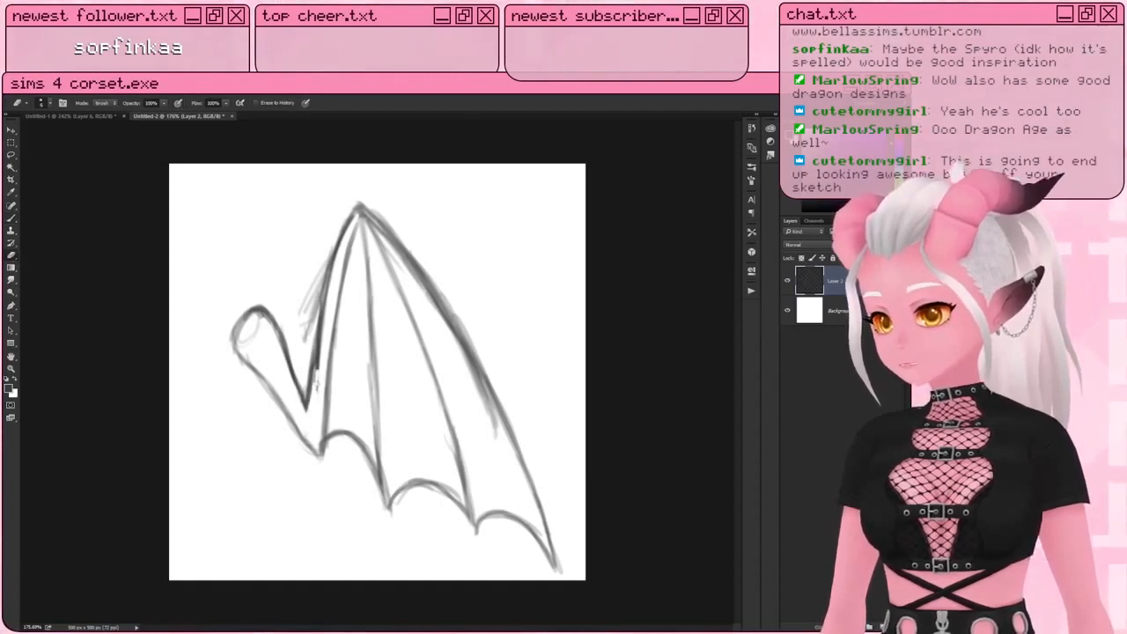
{"action": "left_click_drag", "start_coordinate": [322, 328], "coordinate": [321, 348]}
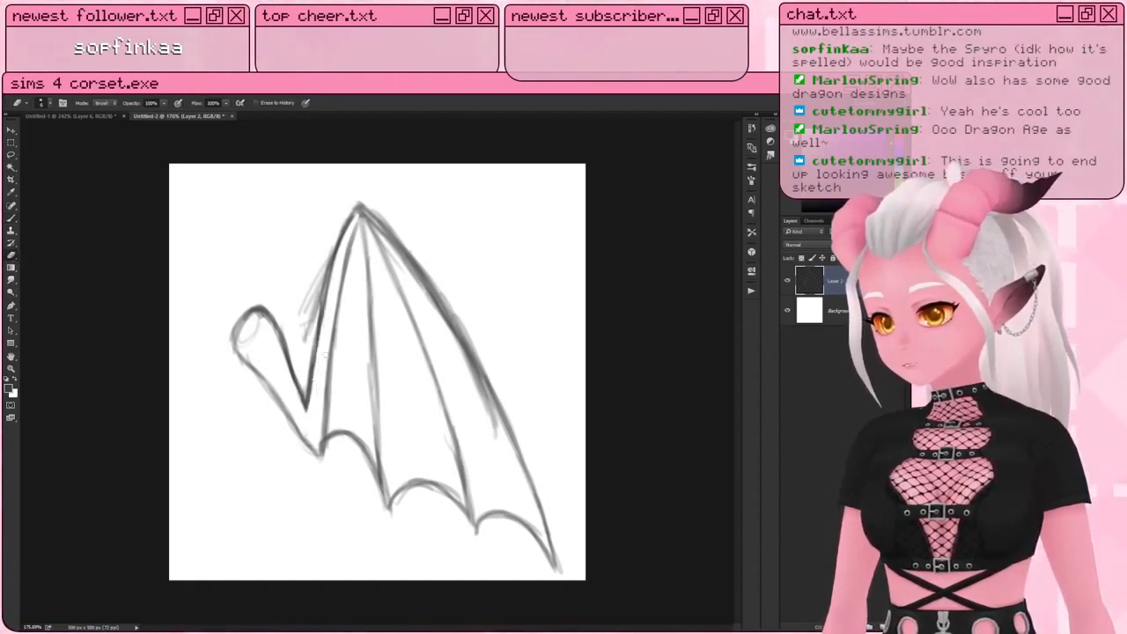
{"action": "left_click_drag", "start_coordinate": [302, 298], "coordinate": [308, 327]}
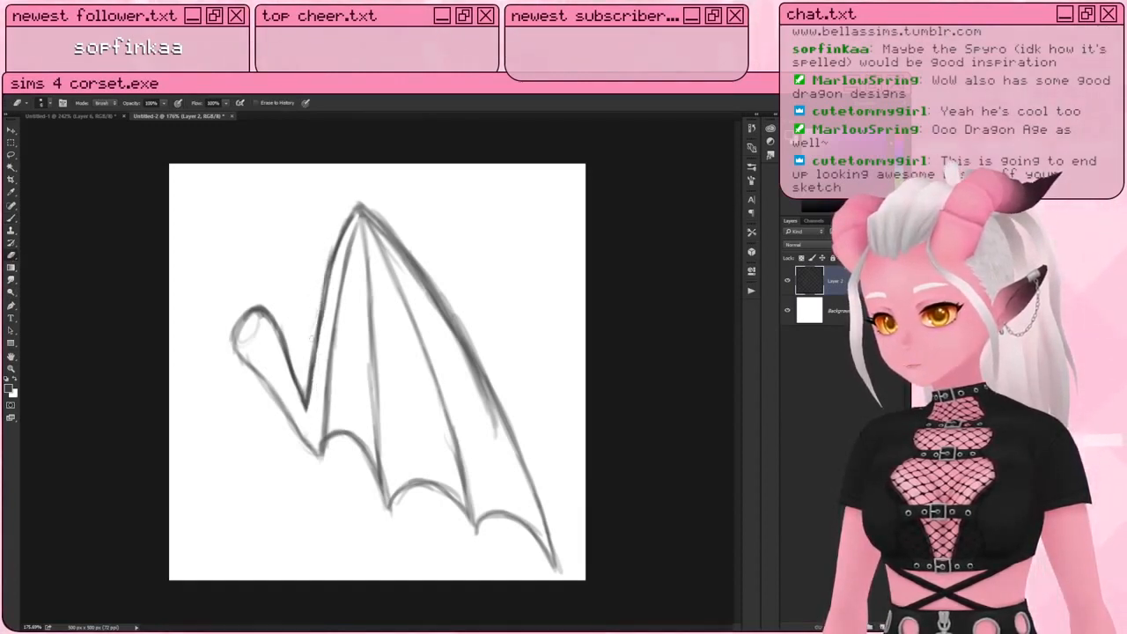
{"action": "left_click_drag", "start_coordinate": [335, 238], "coordinate": [305, 377]}
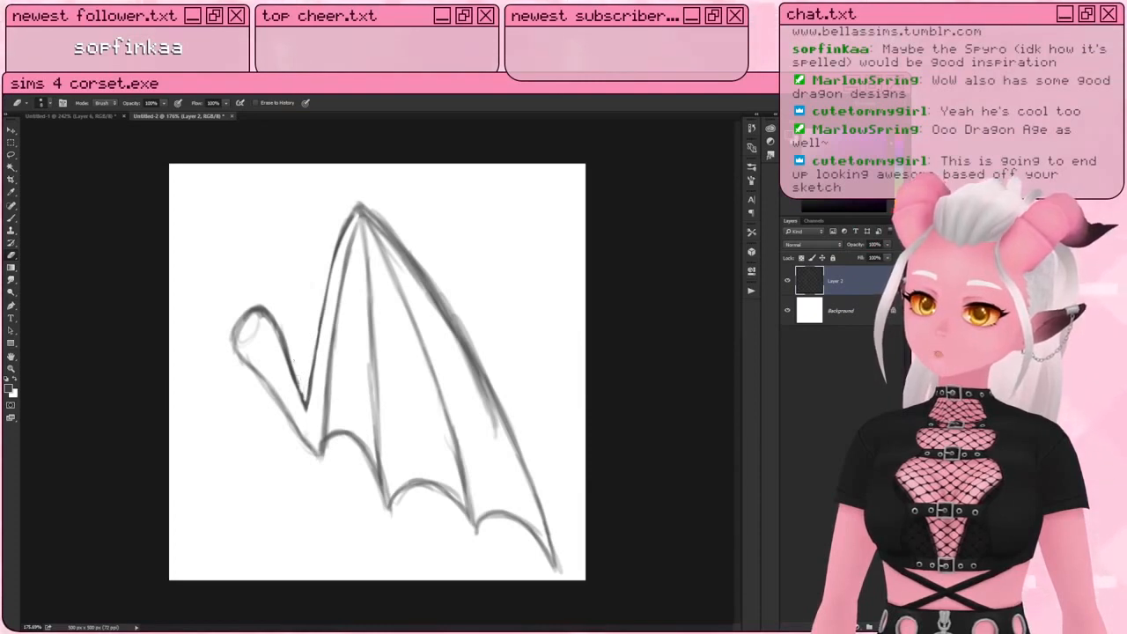
Step: Shade the outermost finger bone into one thick, dark line tapering to the wing tip
{"action": "key", "text": "b"}
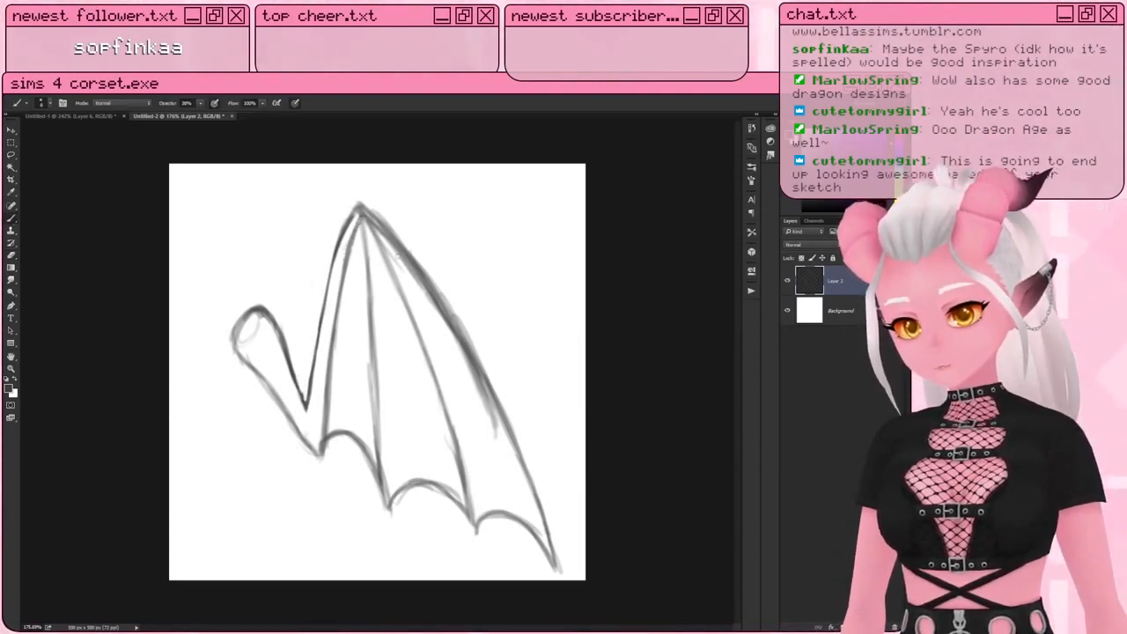
{"action": "left_click_drag", "start_coordinate": [448, 323], "coordinate": [398, 253]}
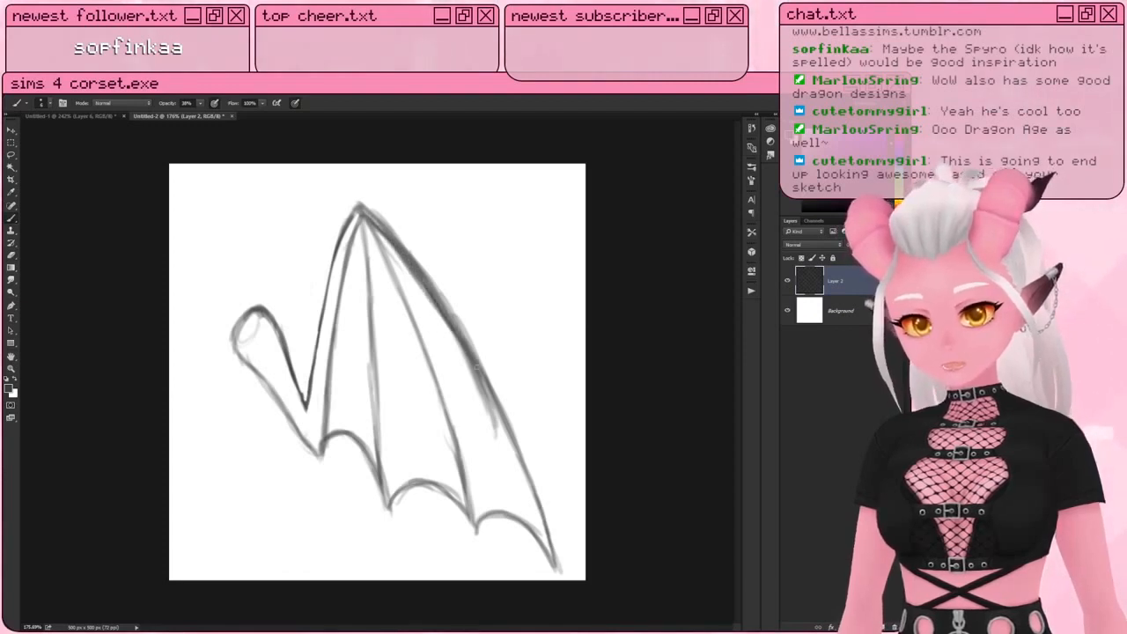
{"action": "left_click_drag", "start_coordinate": [451, 331], "coordinate": [504, 436]}
{"action": "left_click_drag", "start_coordinate": [472, 361], "coordinate": [510, 442]}
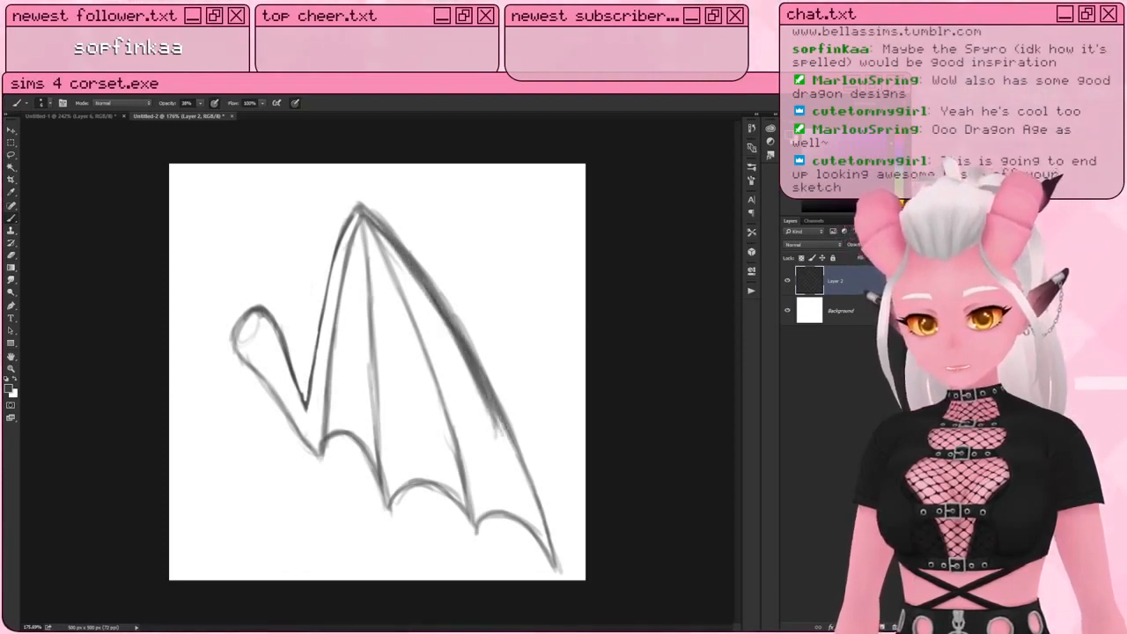
{"action": "left_click_drag", "start_coordinate": [487, 393], "coordinate": [554, 552]}
{"action": "left_click_drag", "start_coordinate": [545, 541], "coordinate": [491, 412]}
{"action": "scroll", "coordinate": [395, 461], "scroll_direction": "down", "scroll_amount": 11}
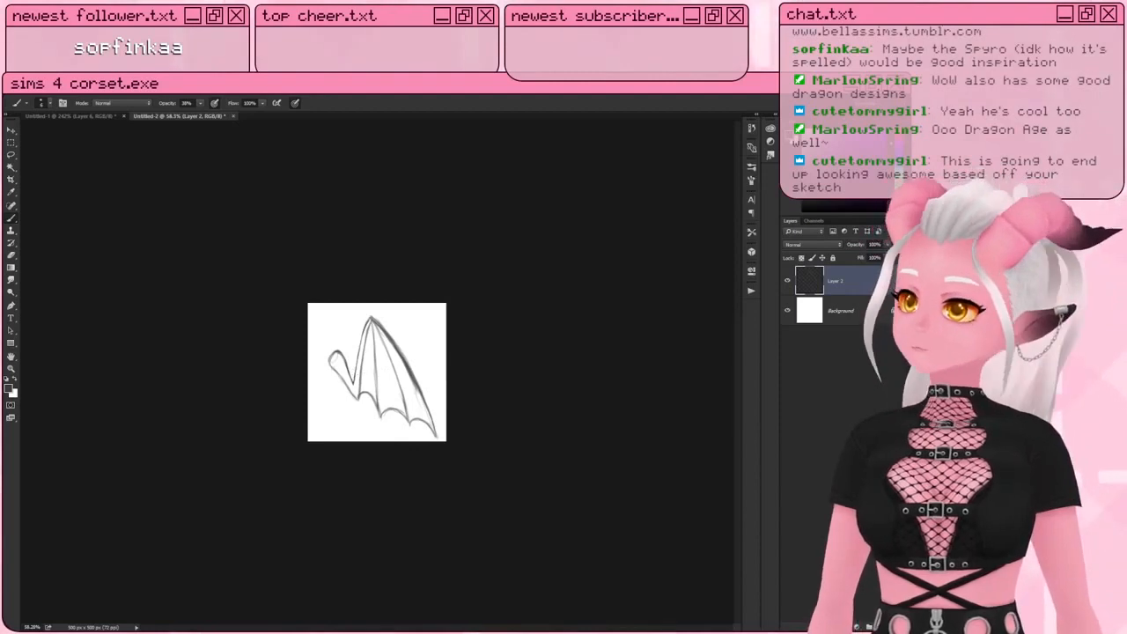
{"action": "scroll", "coordinate": [250, 301], "scroll_direction": "up", "scroll_amount": 7}
Step: Start saving the sketch under a new name and browse to the 1 WIP folder inside Sims 4 Stuffs > My CC
{"action": "left_click", "coordinate": [19, 84]}
{"action": "left_click", "coordinate": [65, 189]}
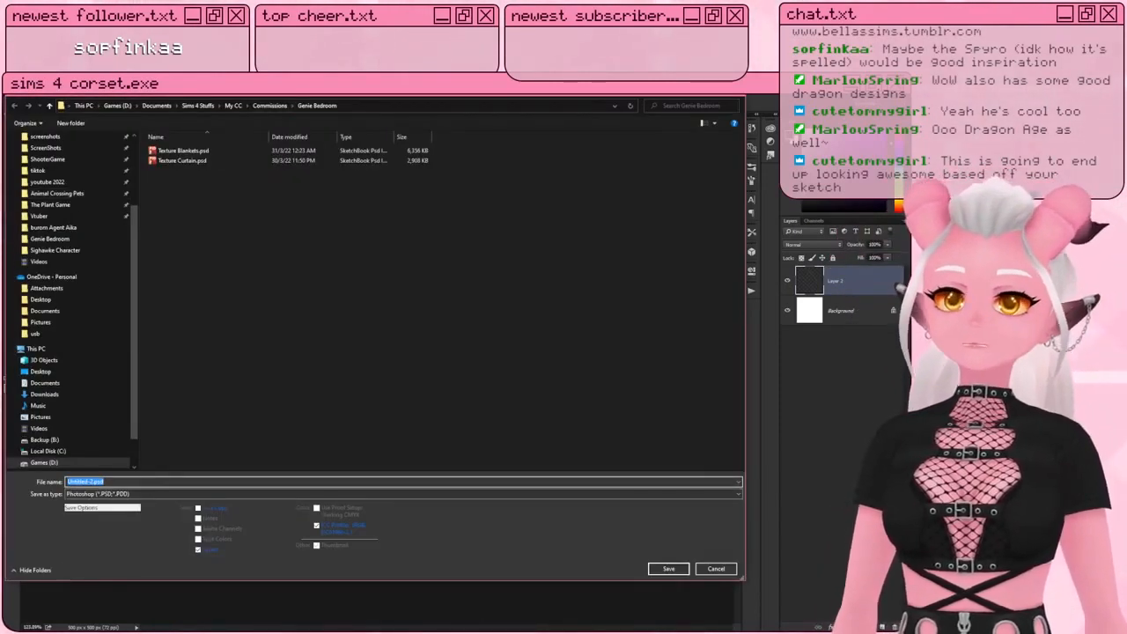
{"action": "left_click", "coordinate": [271, 106]}
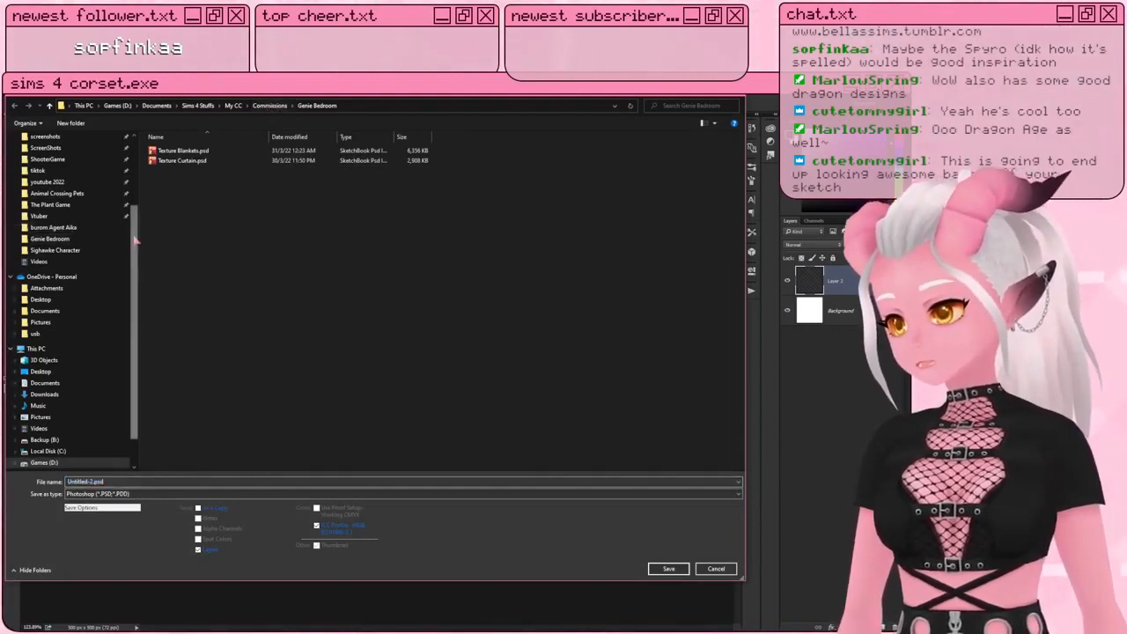
{"action": "scroll", "coordinate": [134, 240], "scroll_direction": "up", "scroll_amount": 3}
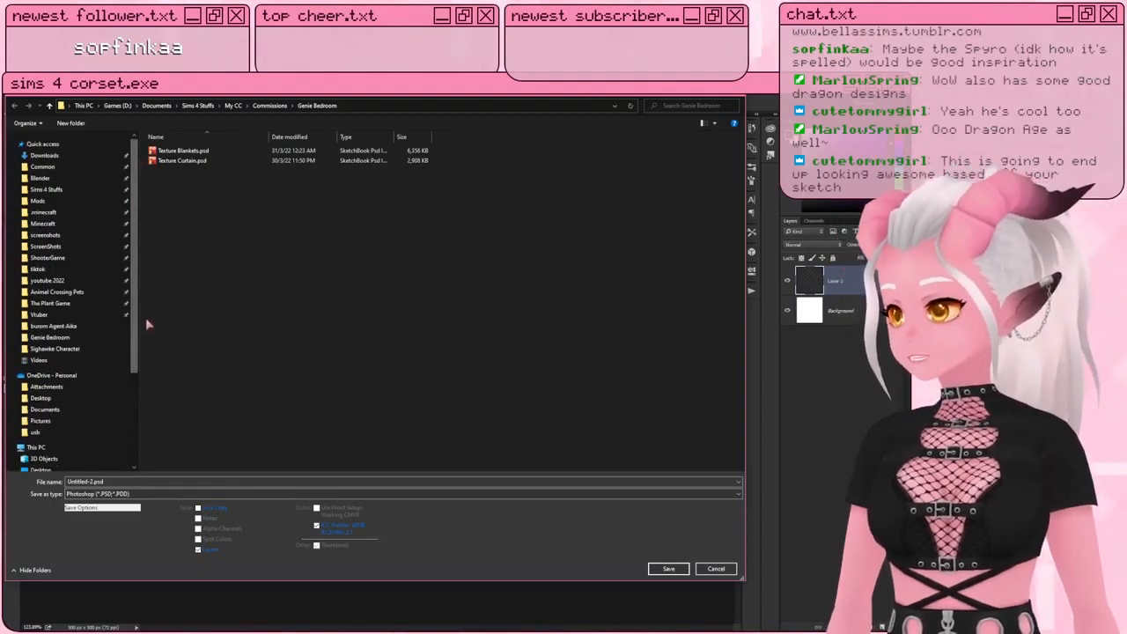
{"action": "left_click", "coordinate": [53, 189]}
{"action": "double_click", "coordinate": [422, 154]}
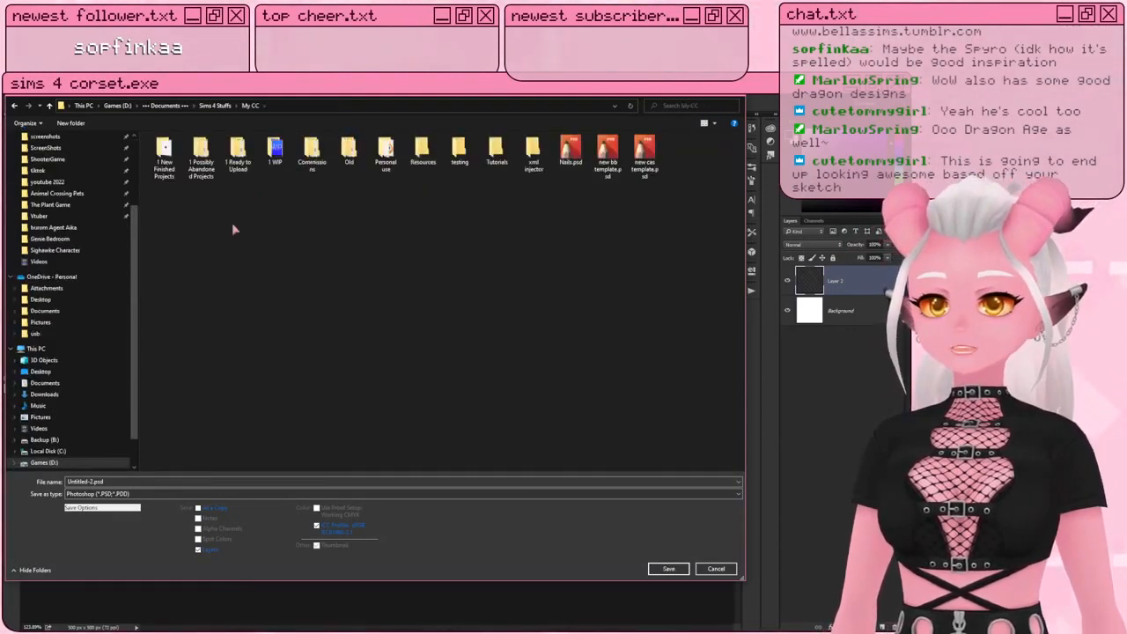
{"action": "double_click", "coordinate": [275, 154]}
Step: Create a new folder named "Dragon Wigns" in 1 WIP and open it
{"action": "left_click", "coordinate": [71, 122]}
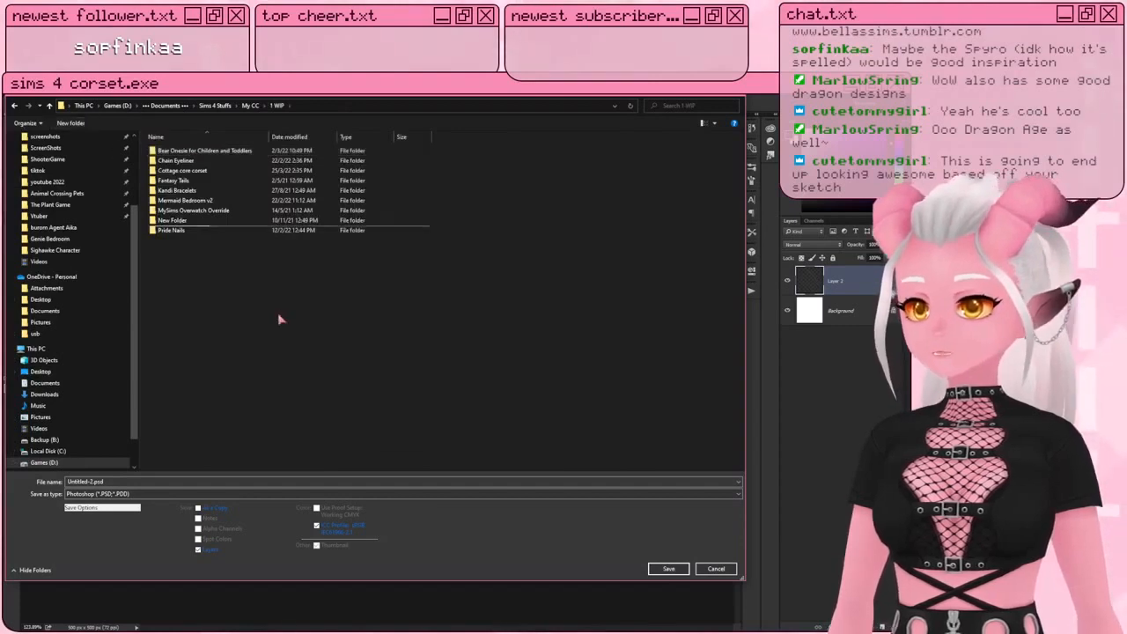
{"action": "type", "text": "D"}
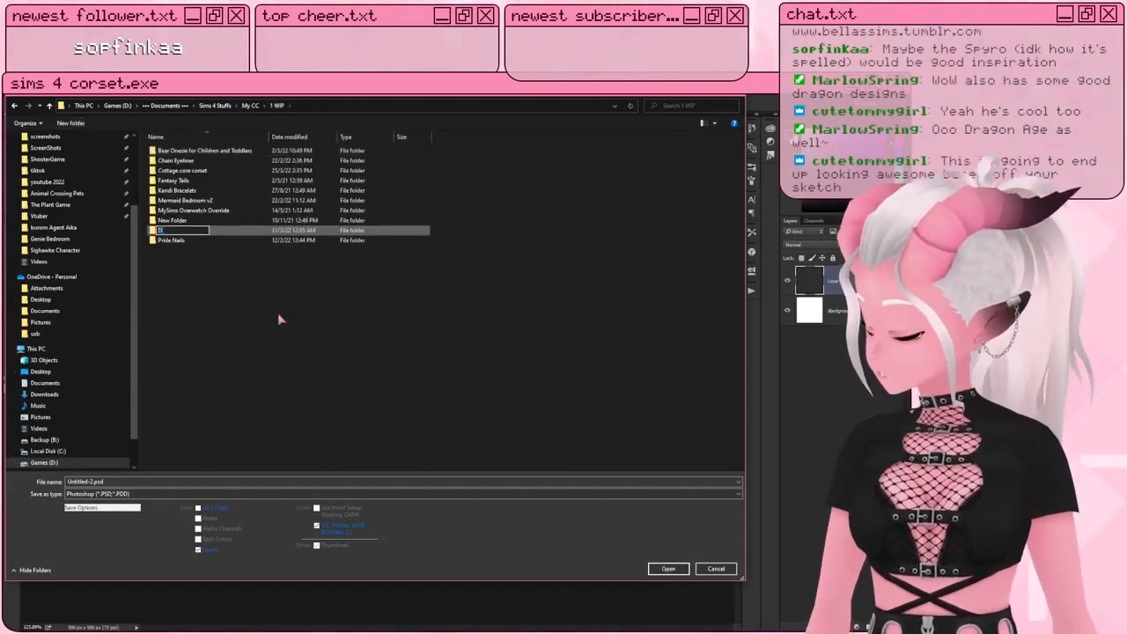
{"action": "type", "text": "ragon Wigns"}
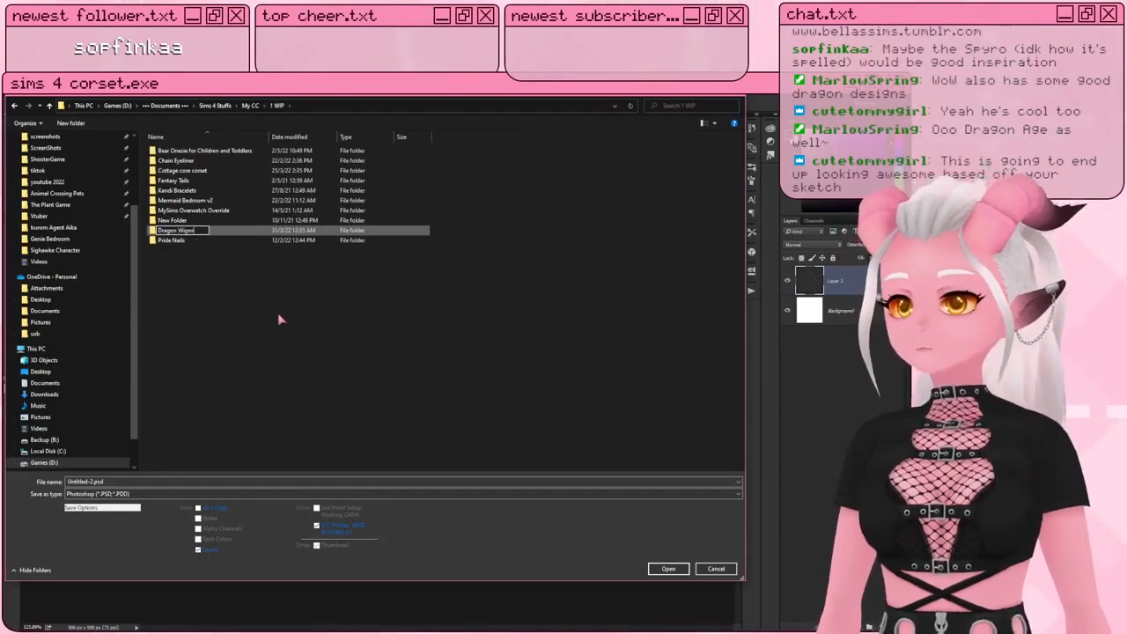
{"action": "key", "text": "Return"}
{"action": "key", "text": "Return"}
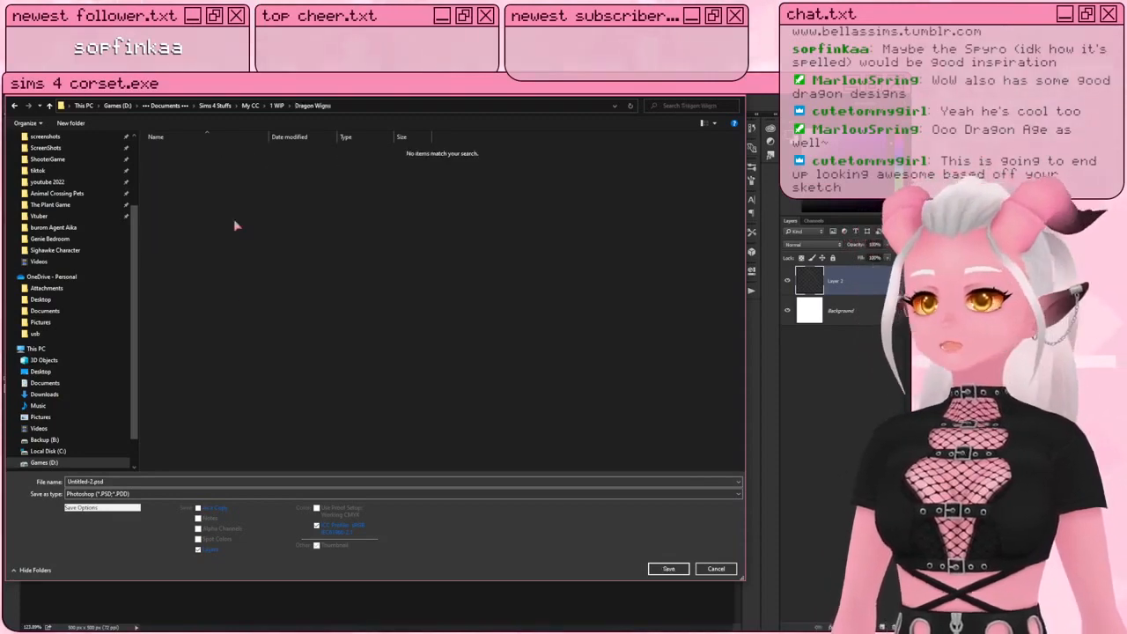
Step: Save the wing sketch as a Photoshop file named "ref" in the new folder
{"action": "left_click", "coordinate": [185, 482]}
{"action": "type", "text": "ref"}
{"action": "key", "text": "Return"}
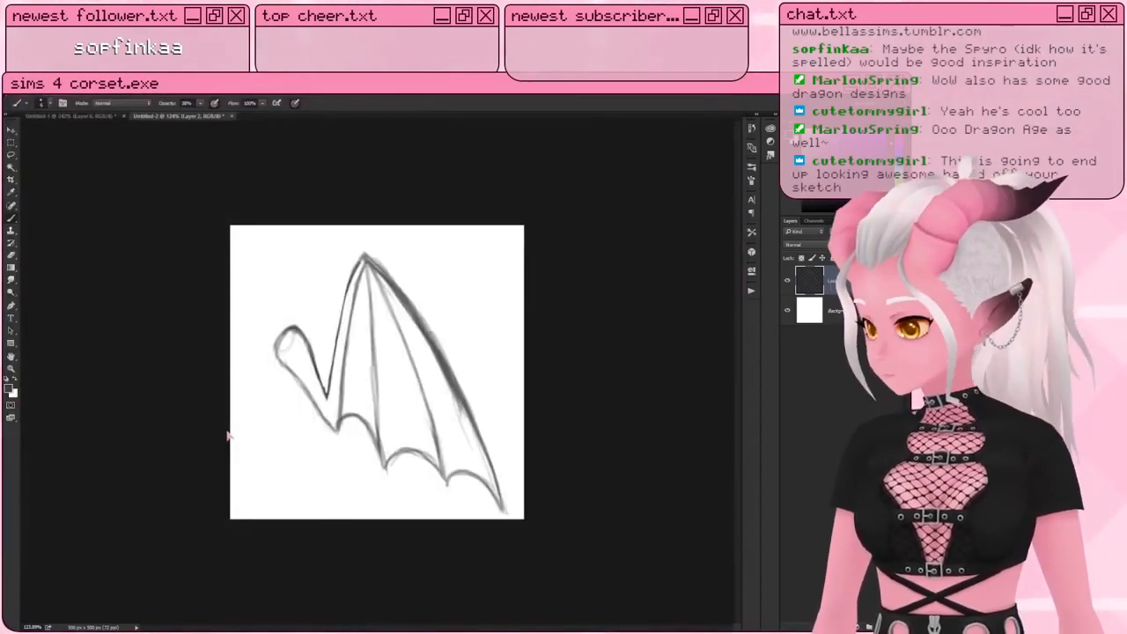
Step: Save a PNG copy of the sketch as ref.png in the same folder, accepting the PNG options
{"action": "left_click", "coordinate": [30, 86]}
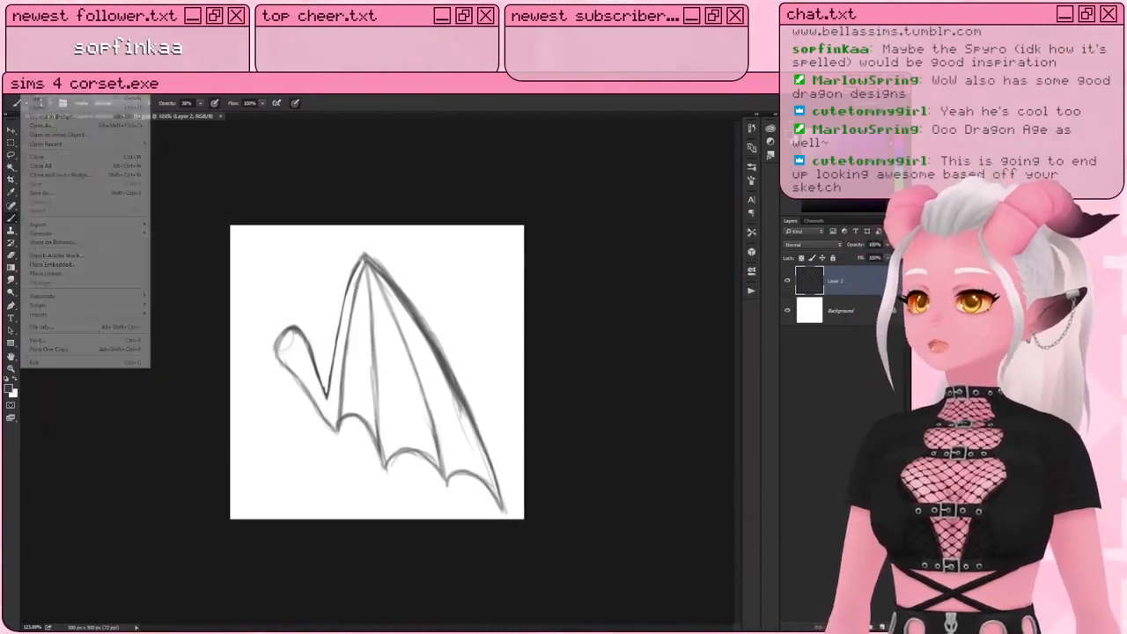
{"action": "left_click", "coordinate": [42, 193]}
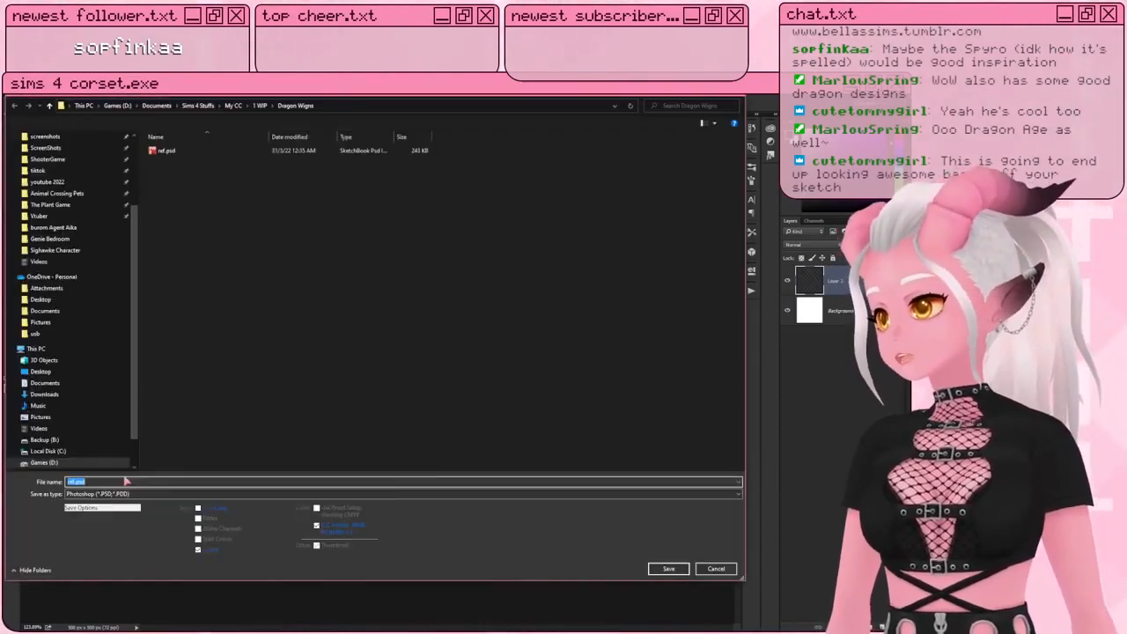
{"action": "left_click", "coordinate": [122, 494]}
{"action": "left_click", "coordinate": [121, 459]}
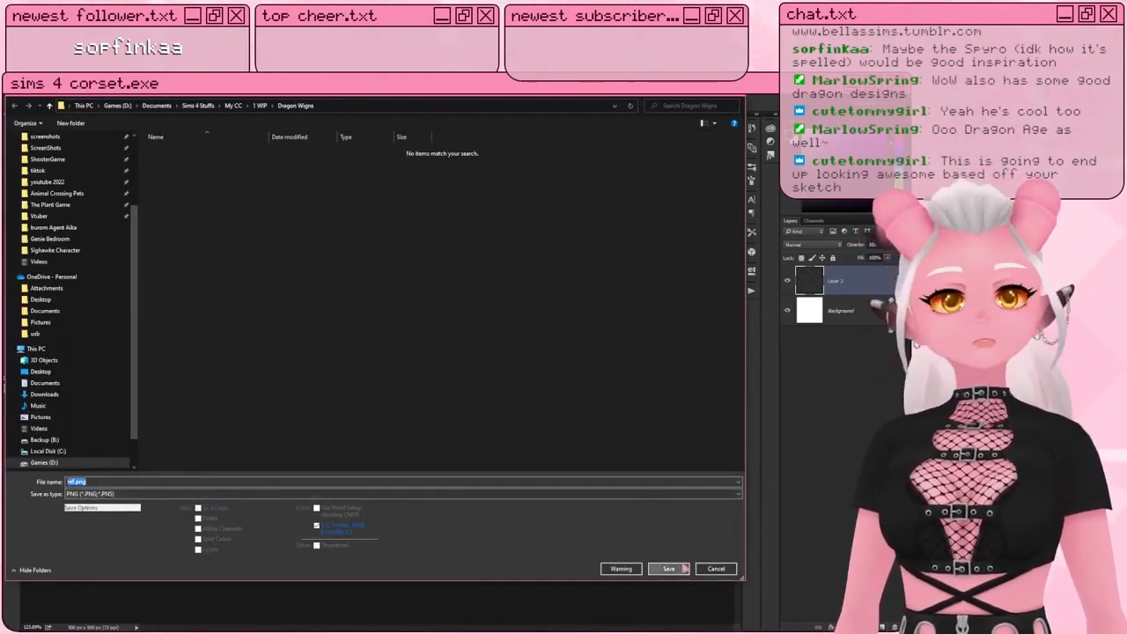
{"action": "left_click", "coordinate": [668, 568]}
{"action": "left_click", "coordinate": [487, 257]}
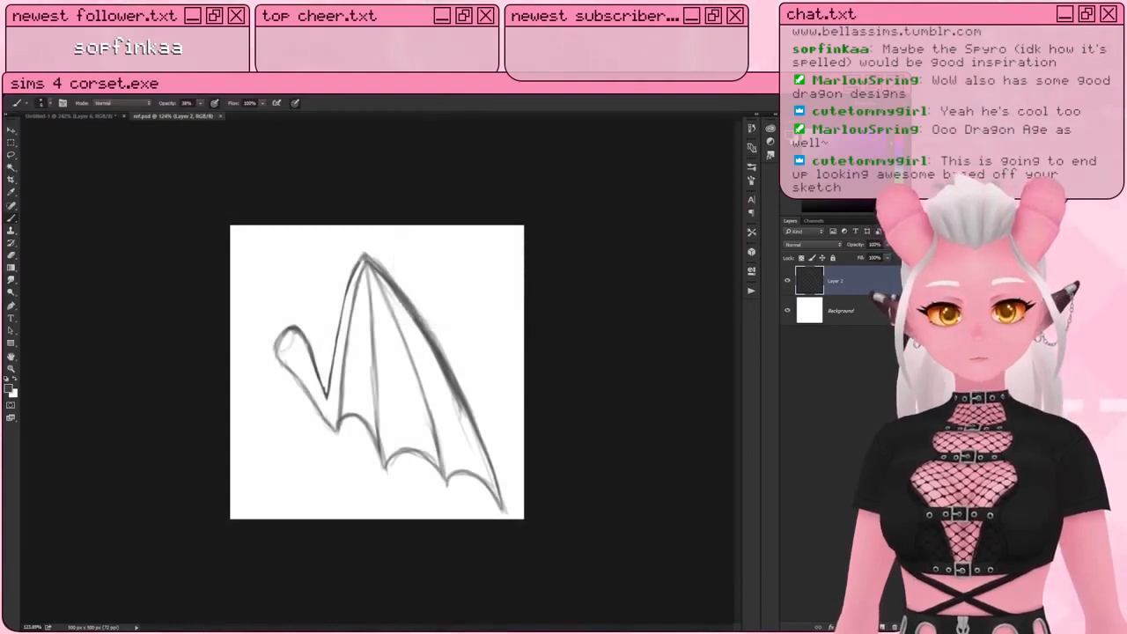
Step: Switch to the Blender body scene and start adding a reference image in the front view
{"action": "key", "text": "alt+Tab"}
{"action": "scroll", "coordinate": [209, 203], "scroll_direction": "down", "scroll_amount": 1}
{"action": "left_click", "coordinate": [106, 123]}
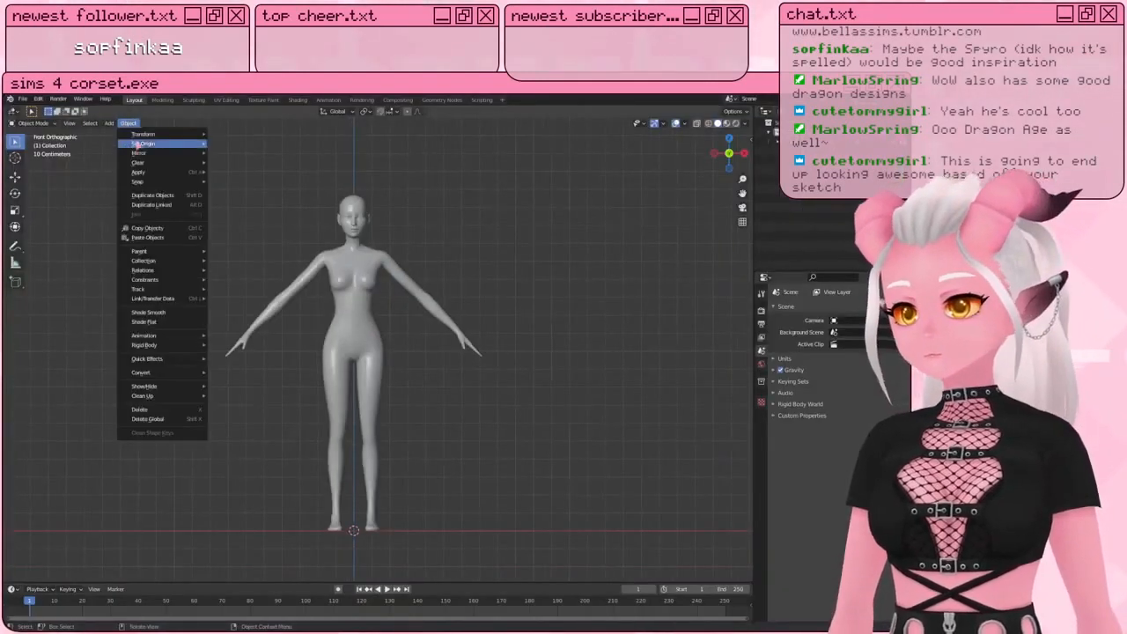
{"action": "mouse_move", "coordinate": [108, 123]}
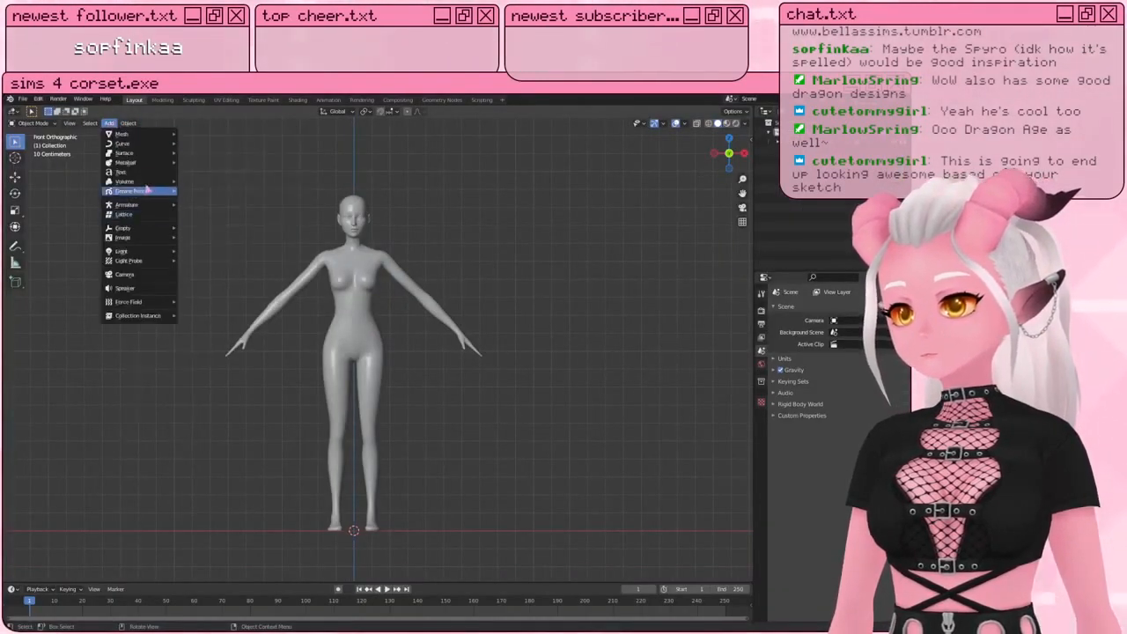
{"action": "mouse_move", "coordinate": [146, 238]}
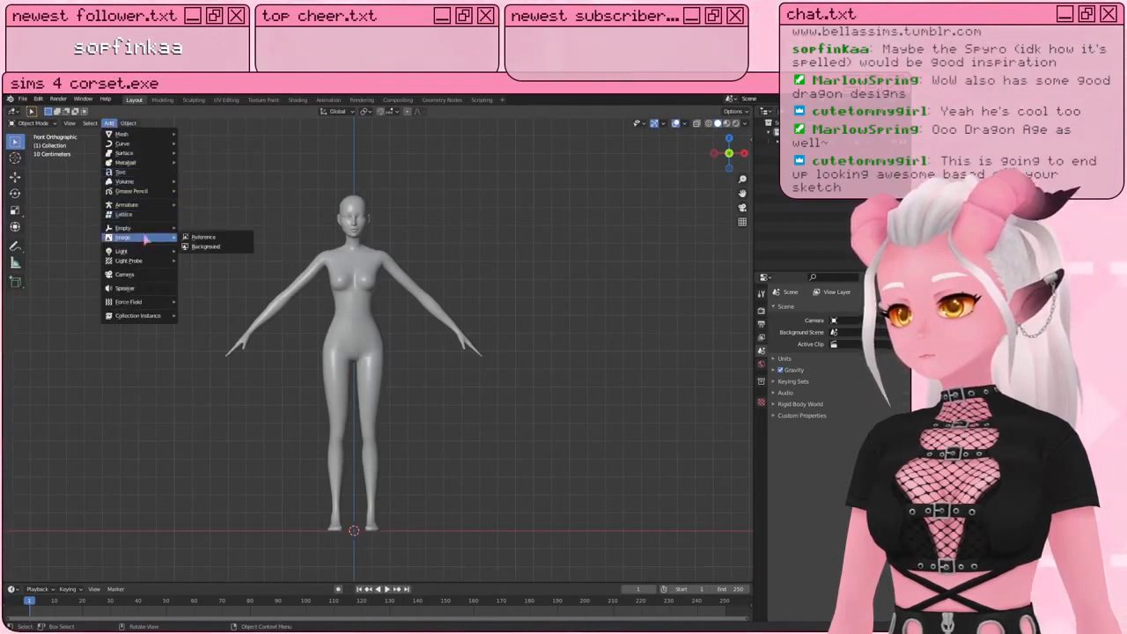
{"action": "left_click", "coordinate": [211, 235]}
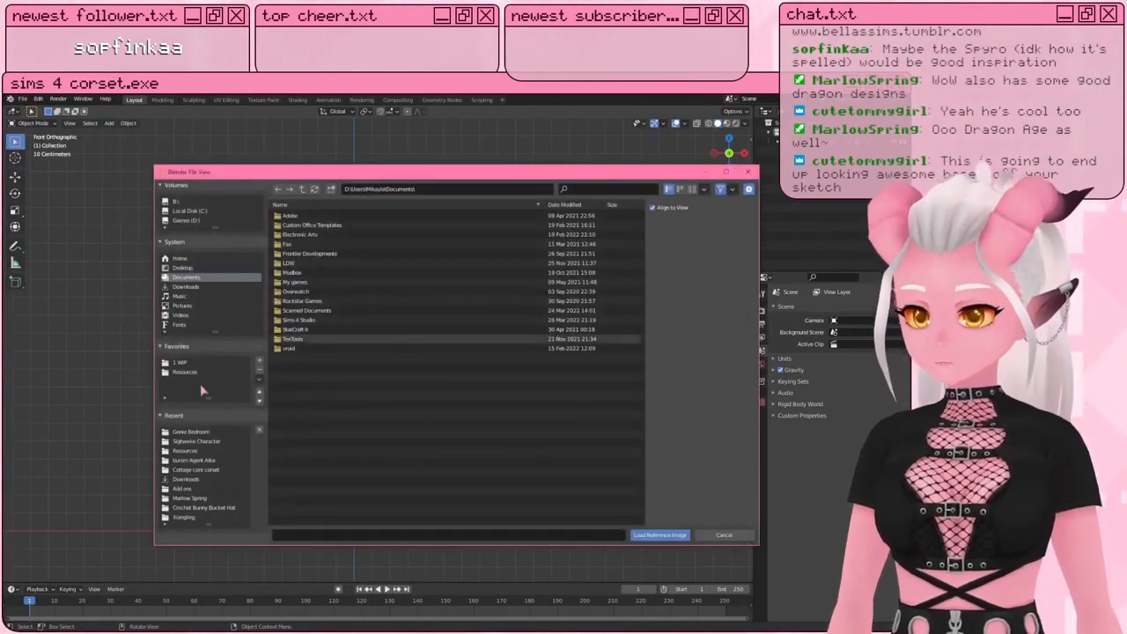
Step: Load the wing sketch ref.png from the dragon wings folder inside 1 WIP as the reference image
{"action": "left_click", "coordinate": [180, 362]}
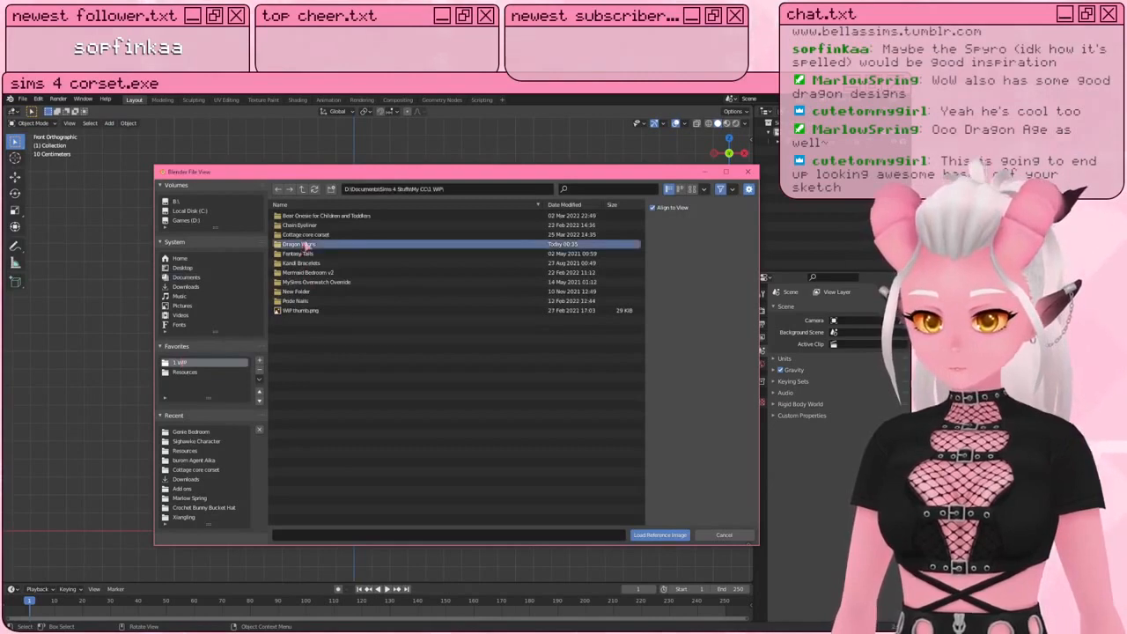
{"action": "double_click", "coordinate": [302, 245]}
{"action": "double_click", "coordinate": [313, 225]}
Step: Scale the wing reference image down to about 0.146 and move it up to the body's upper torso
{"action": "scroll", "coordinate": [560, 345], "scroll_direction": "down", "scroll_amount": 5}
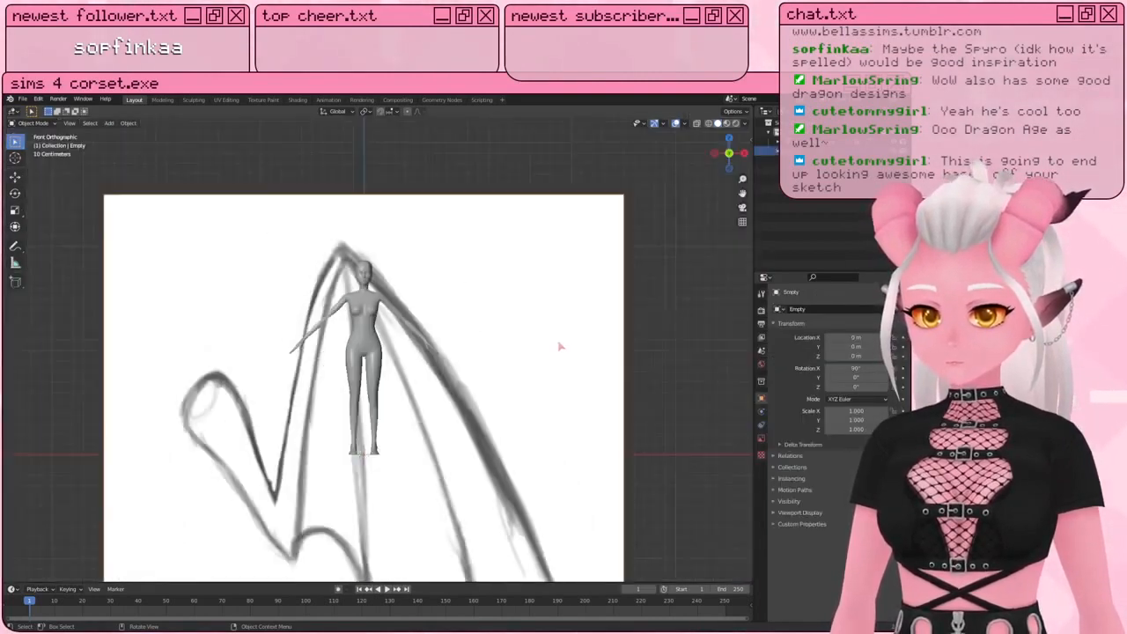
{"action": "scroll", "coordinate": [468, 347], "scroll_direction": "up", "scroll_amount": 3}
{"action": "key", "text": "s"}
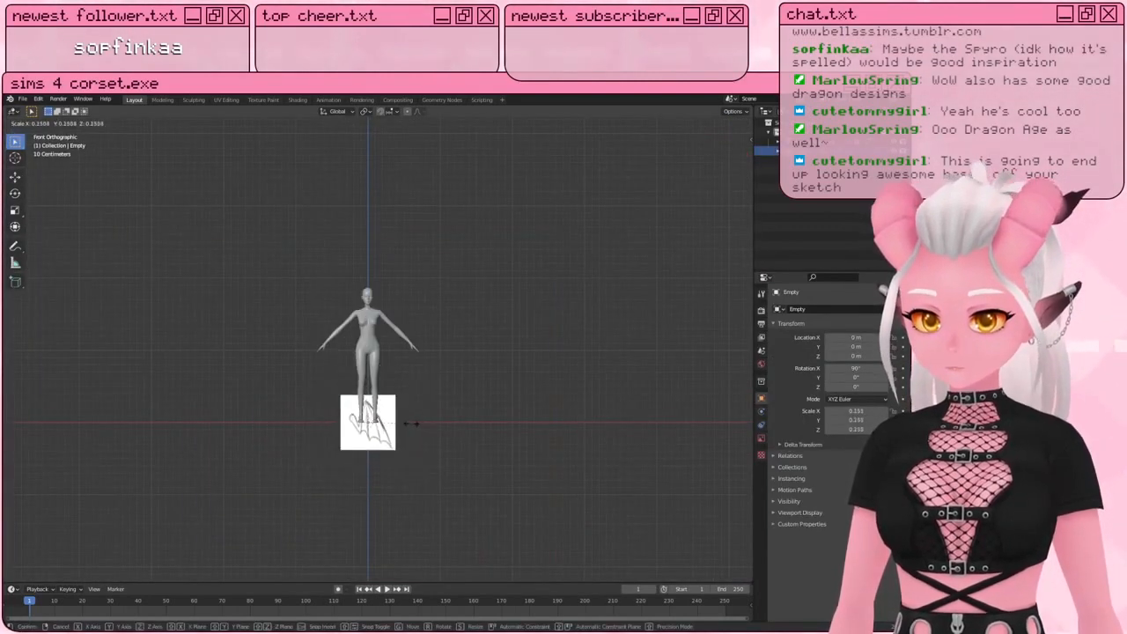
{"action": "left_click", "coordinate": [405, 433]}
{"action": "scroll", "coordinate": [399, 437], "scroll_direction": "up", "scroll_amount": 3}
{"action": "key", "text": "g"}
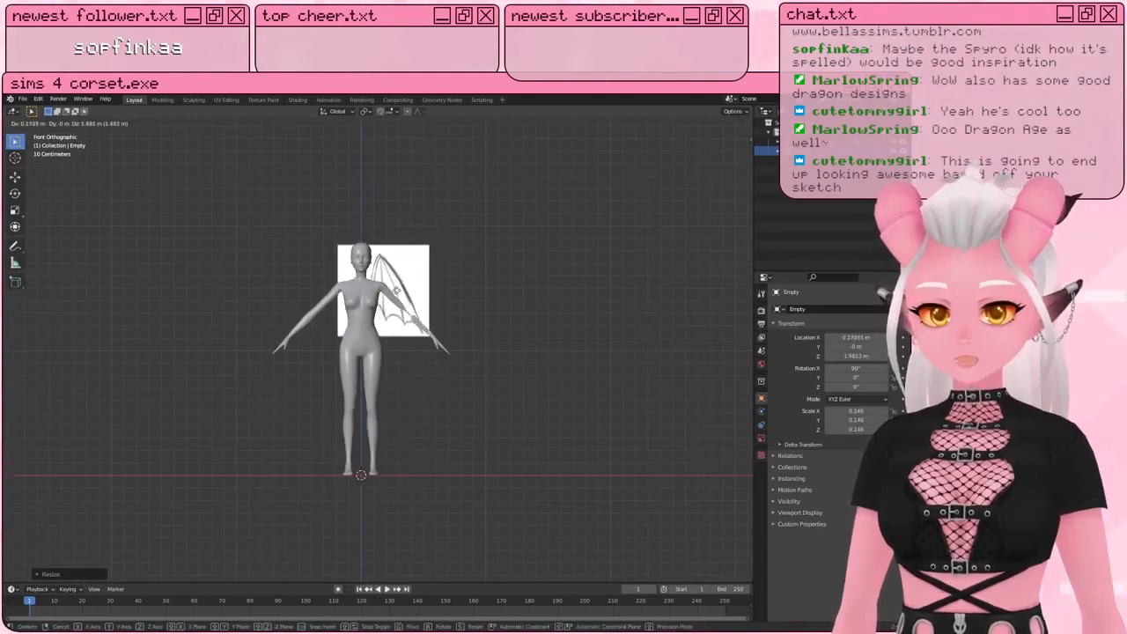
Step: Position the wing reference image beside the body and move it back along the Y axis so it sits behind the model
{"action": "left_click", "coordinate": [397, 291]}
{"action": "scroll", "coordinate": [414, 312], "scroll_direction": "up", "scroll_amount": 5}
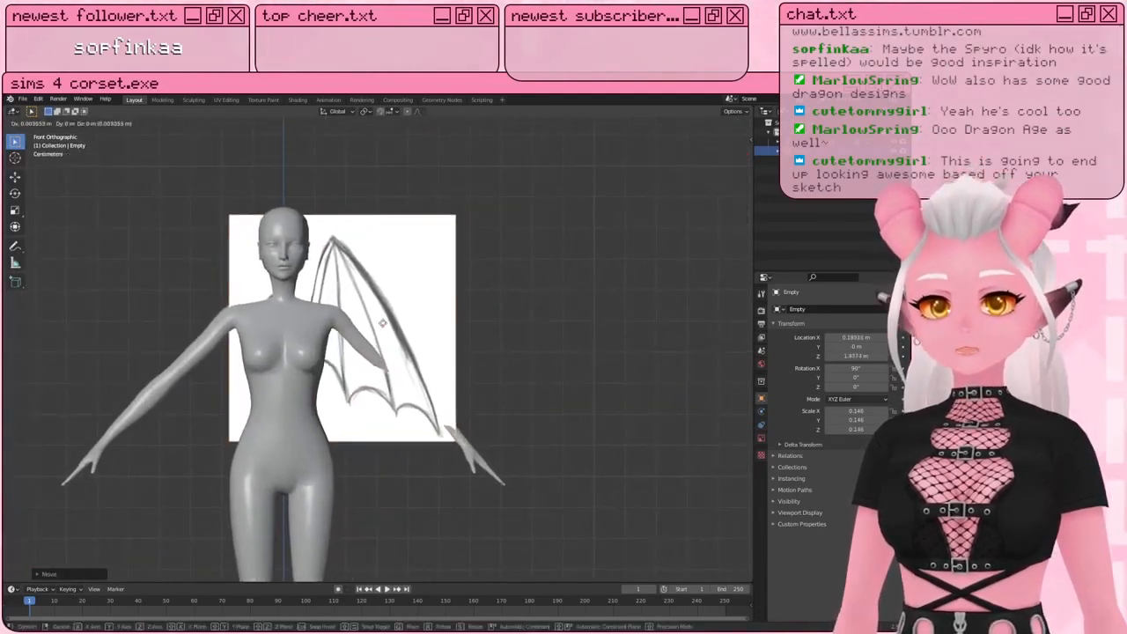
{"action": "middle_click_drag", "start_coordinate": [432, 331], "coordinate": [369, 352]}
{"action": "key", "text": "g"}
{"action": "key", "text": "y"}
{"action": "left_click", "coordinate": [430, 335]}
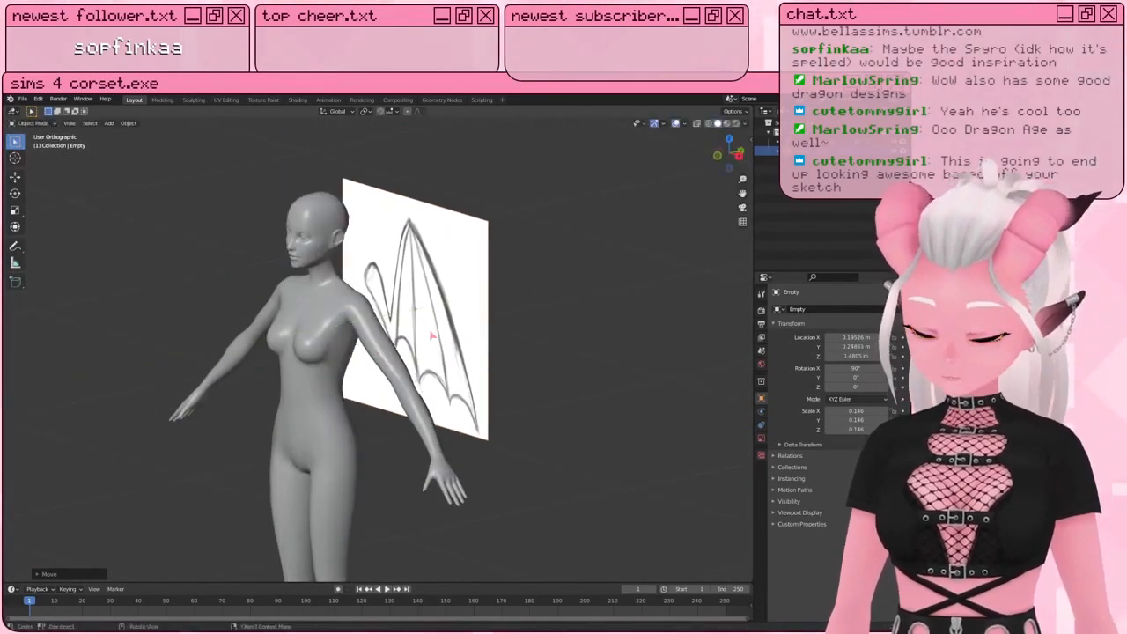
Step: In front view, rotate the wing reference image about 7° and move it sideways until the sketched wing is clear of the torso
{"action": "key", "text": "KP_1"}
{"action": "scroll", "coordinate": [430, 335], "scroll_direction": "up", "scroll_amount": 3}
{"action": "key", "text": "r"}
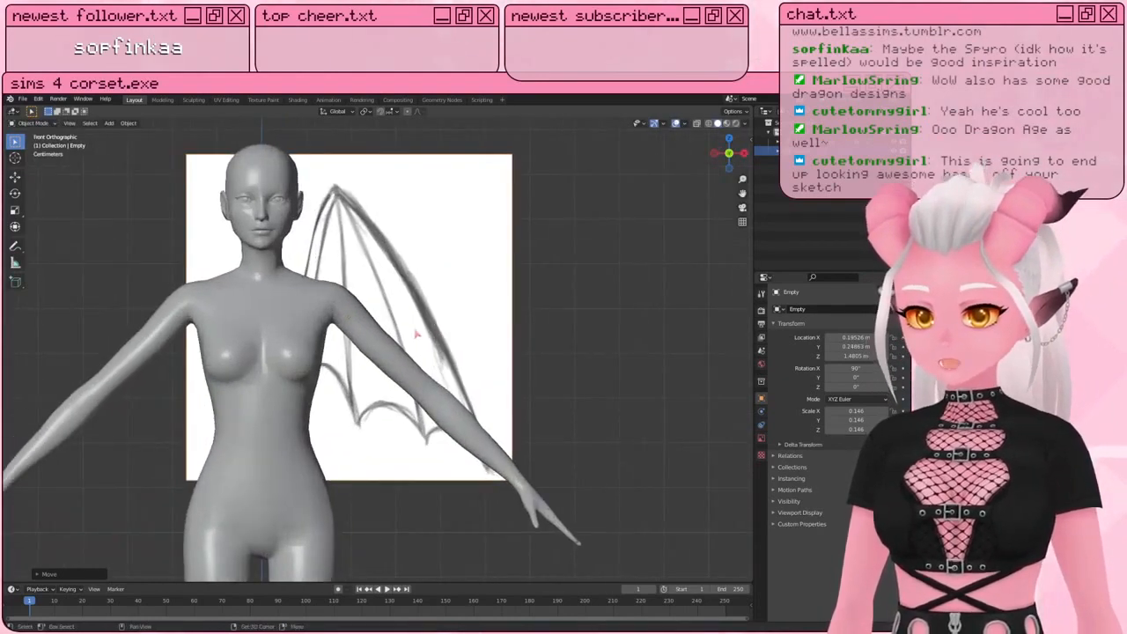
{"action": "left_click", "coordinate": [524, 299]}
{"action": "key", "text": "g"}
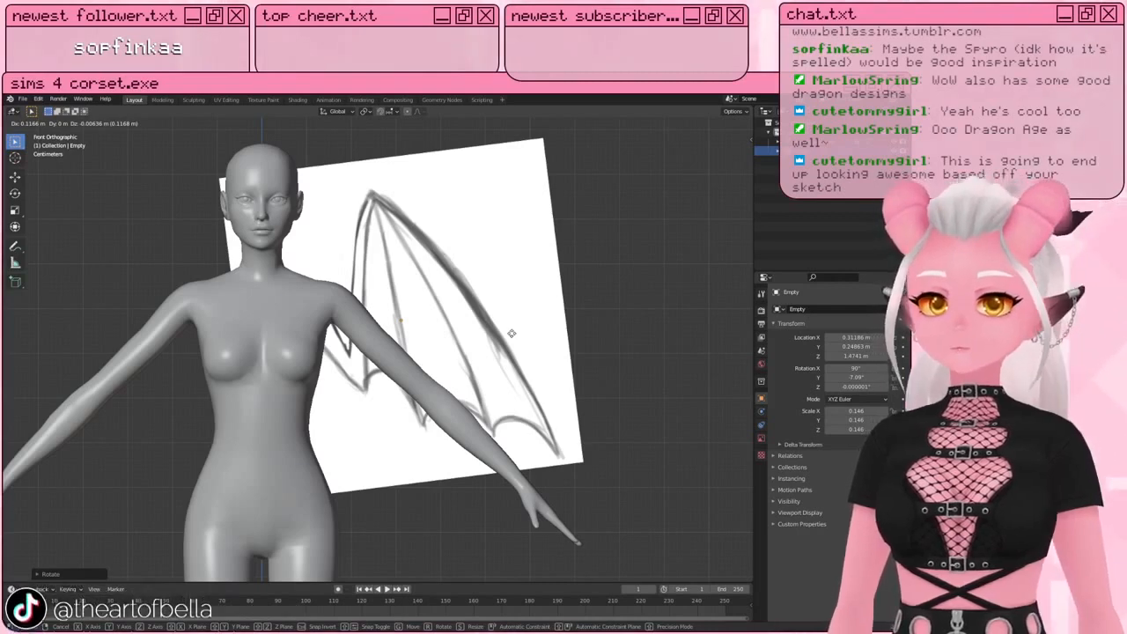
{"action": "left_click", "coordinate": [699, 283]}
{"action": "middle_click_drag", "start_coordinate": [522, 396], "coordinate": [376, 457], "text": "shift"}
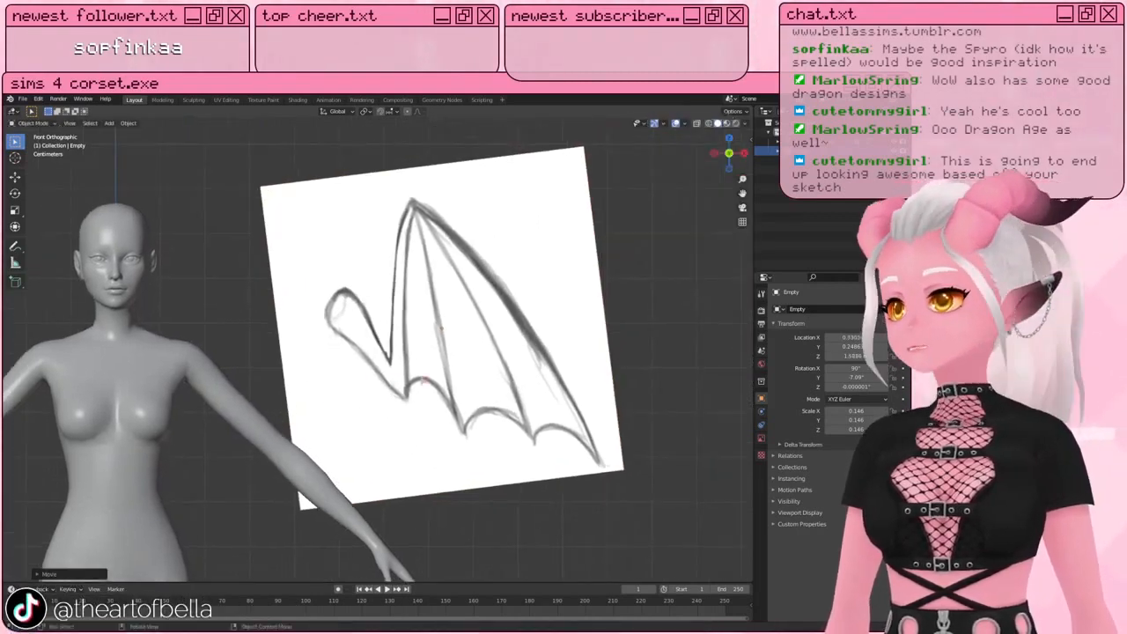
Step: Set the reference image's depth to Front, enable its opacity option and lower the opacity to 0.015
{"action": "left_click", "coordinate": [761, 440]}
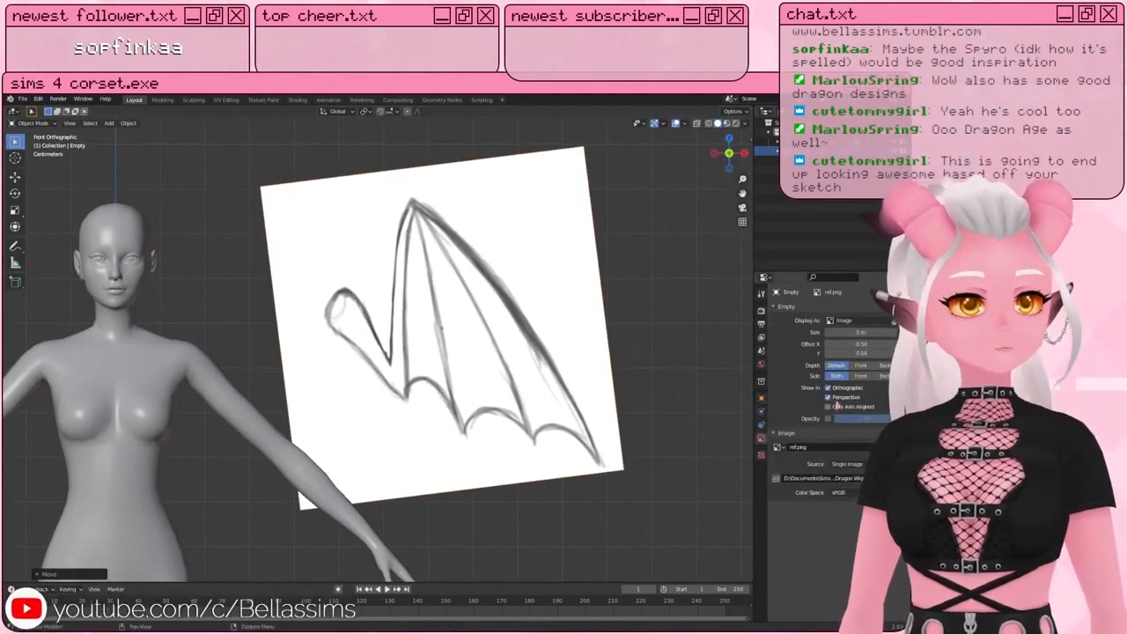
{"action": "left_click", "coordinate": [861, 364]}
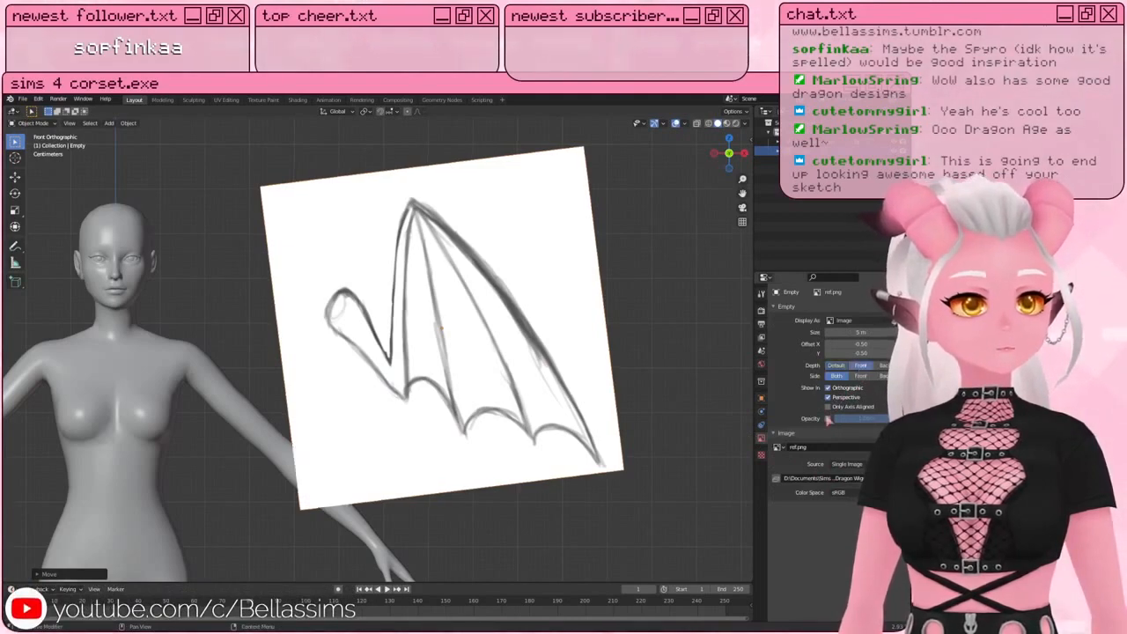
{"action": "left_click_drag", "start_coordinate": [886, 423], "coordinate": [824, 423]}
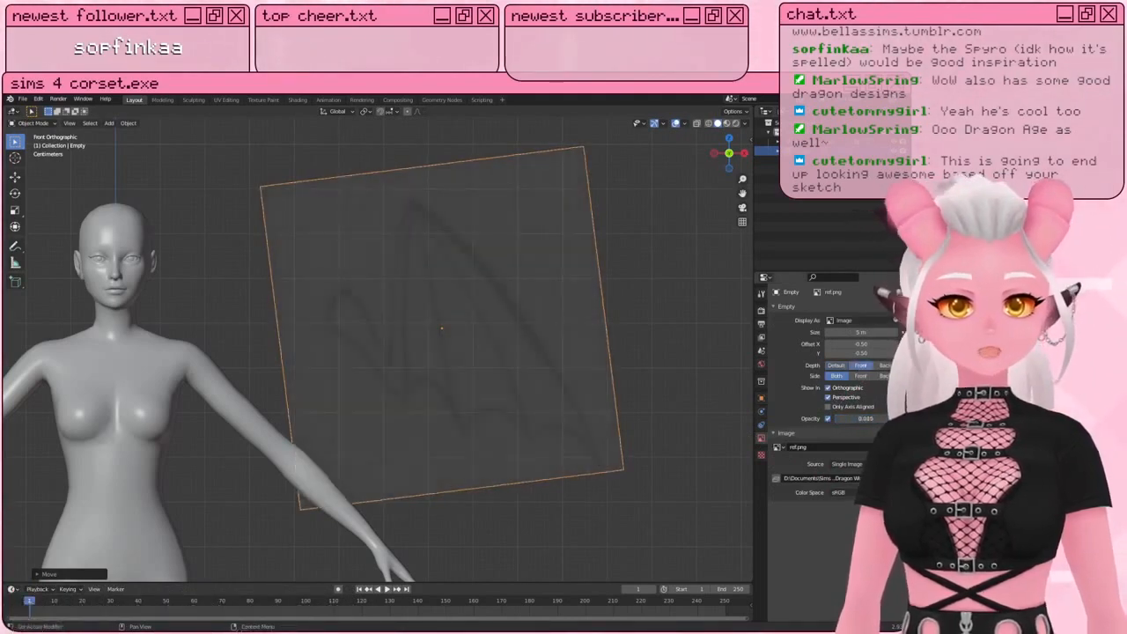
{"action": "left_click", "coordinate": [153, 260]}
{"action": "left_click", "coordinate": [483, 322]}
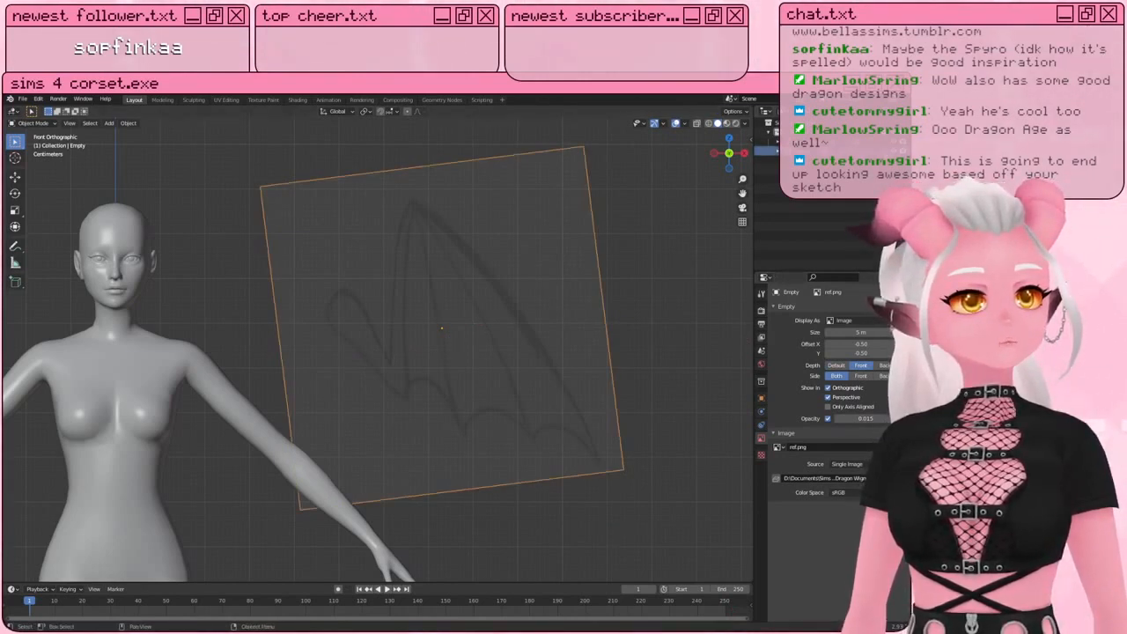
{"action": "right_click", "coordinate": [837, 205]}
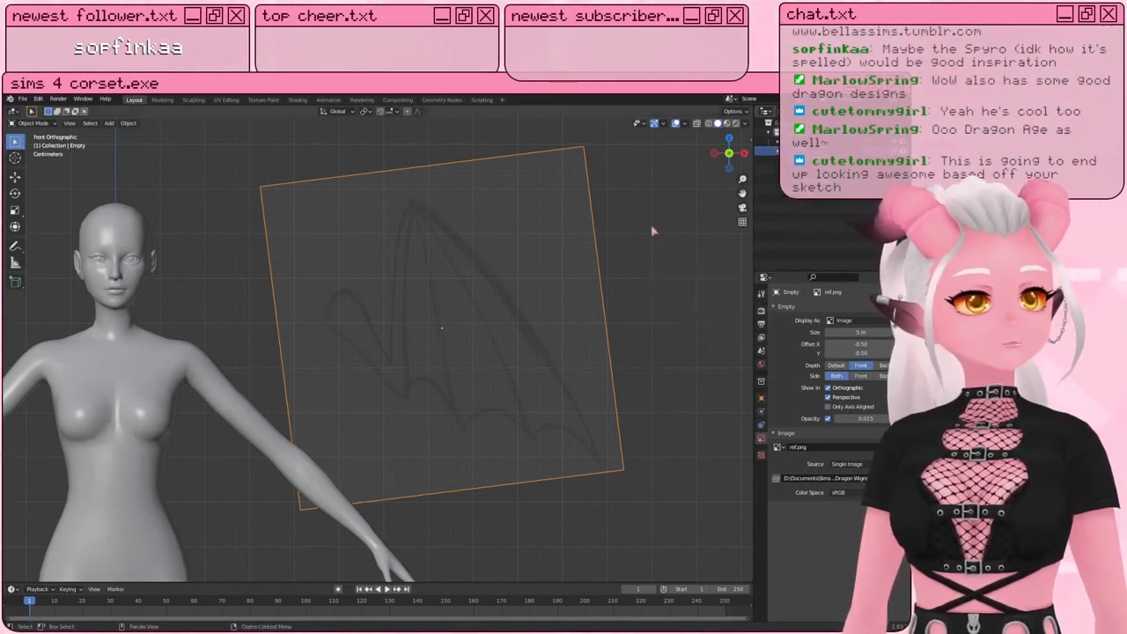
{"action": "left_click", "coordinate": [634, 202]}
{"action": "left_click", "coordinate": [426, 317]}
{"action": "left_click", "coordinate": [632, 220]}
{"action": "left_click", "coordinate": [505, 286]}
{"action": "left_click", "coordinate": [606, 267]}
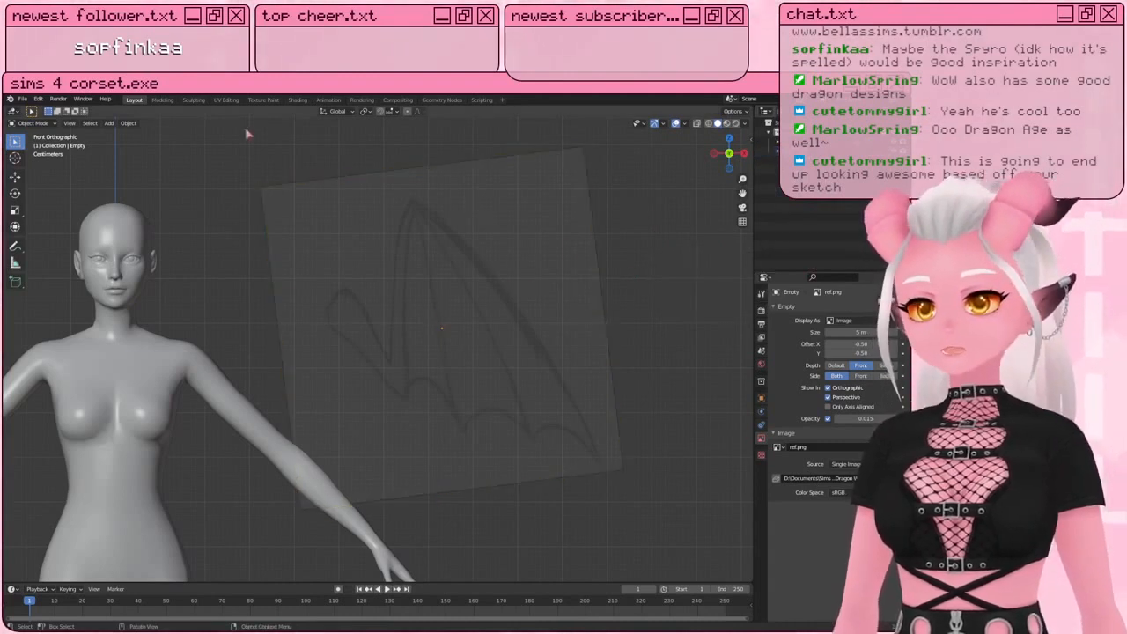
{"action": "left_click", "coordinate": [109, 123]}
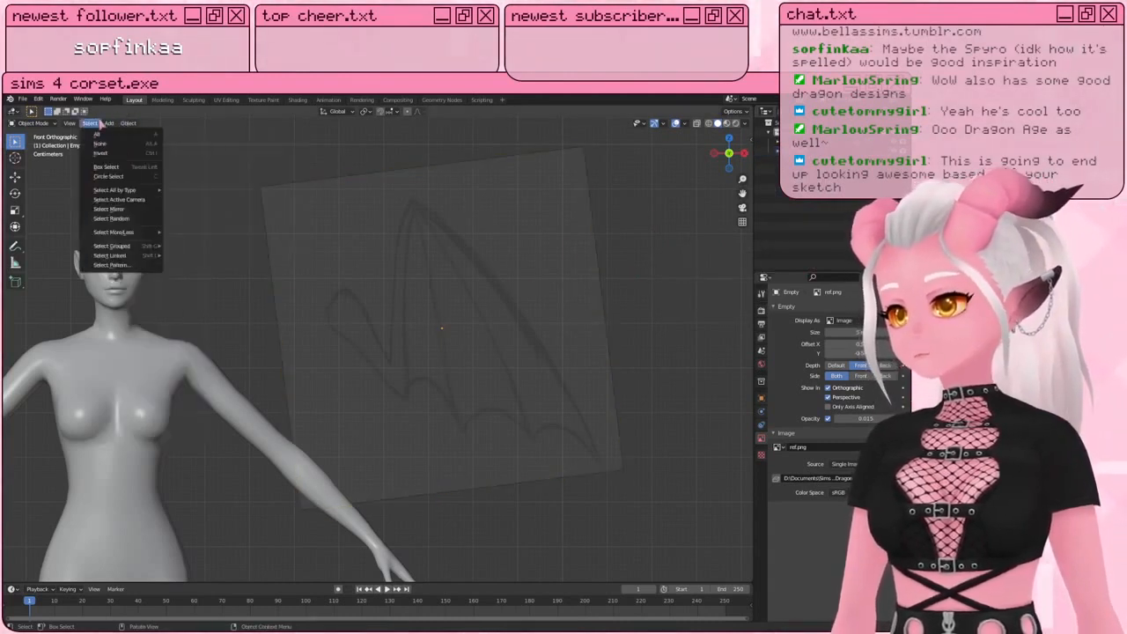
{"action": "mouse_move", "coordinate": [119, 134]}
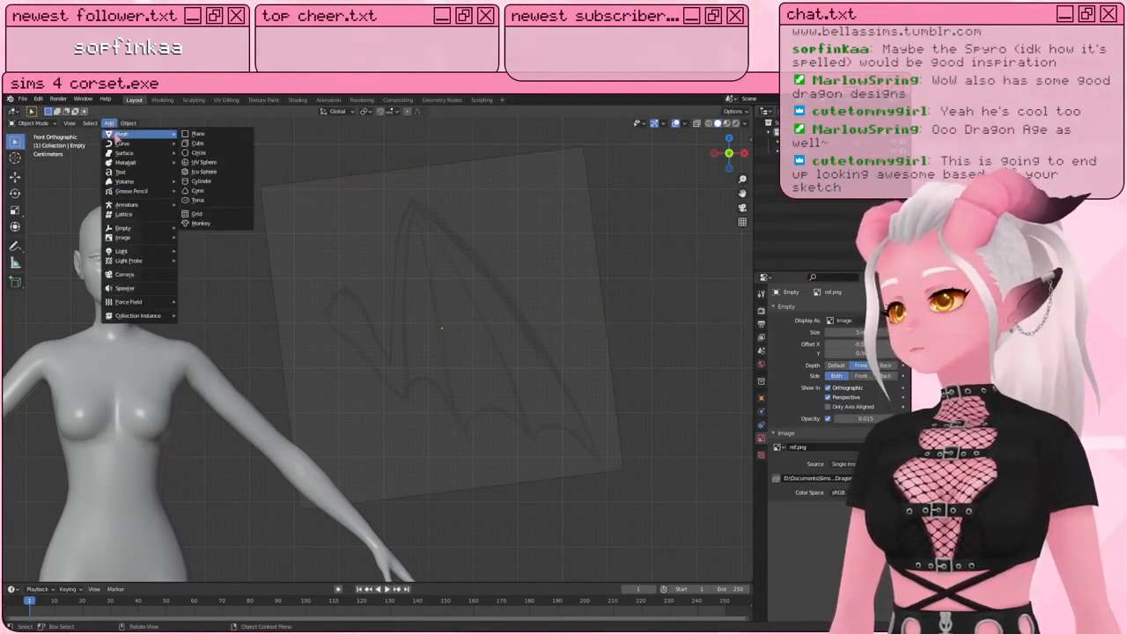
{"action": "left_click", "coordinate": [210, 135]}
{"action": "scroll", "coordinate": [326, 322], "scroll_direction": "down", "scroll_amount": 5}
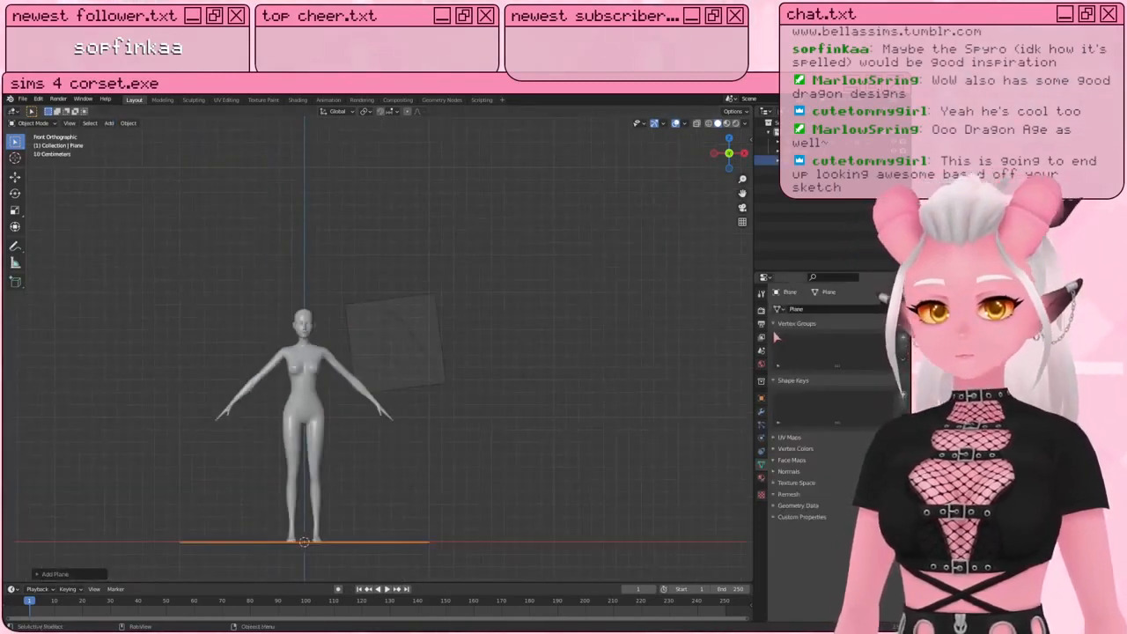
{"action": "key", "text": "ctrl+z"}
Step: Add a cube mesh to the scene and give it a Subdivision Surface modifier
{"action": "left_click", "coordinate": [109, 122]}
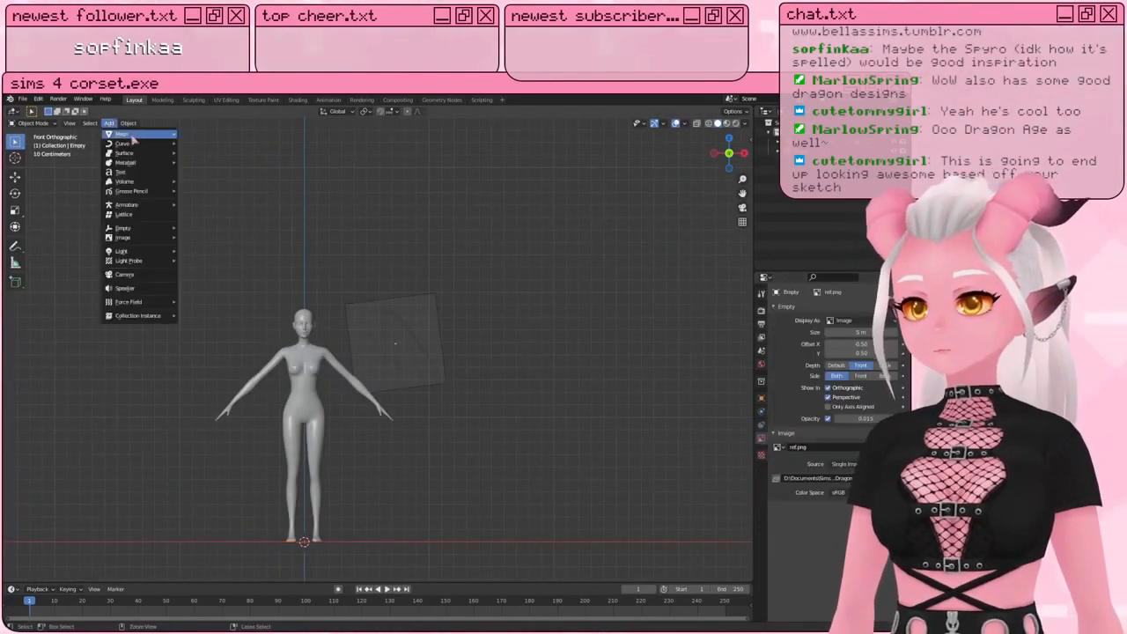
{"action": "mouse_move", "coordinate": [122, 134]}
{"action": "left_click", "coordinate": [208, 142]}
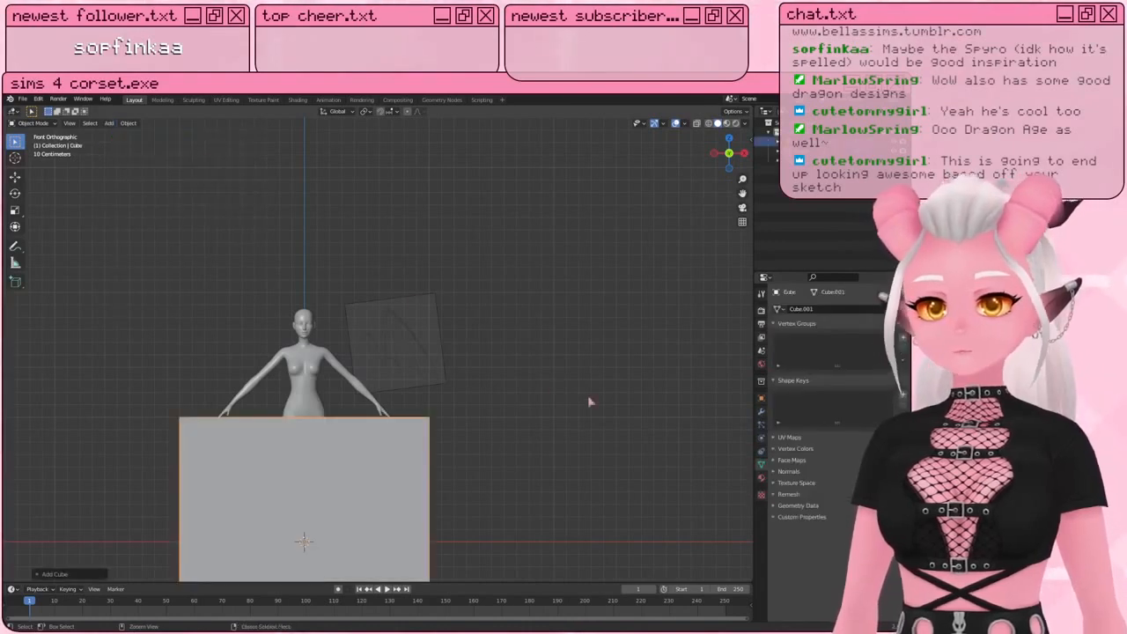
{"action": "left_click", "coordinate": [761, 421]}
{"action": "left_click", "coordinate": [796, 310]}
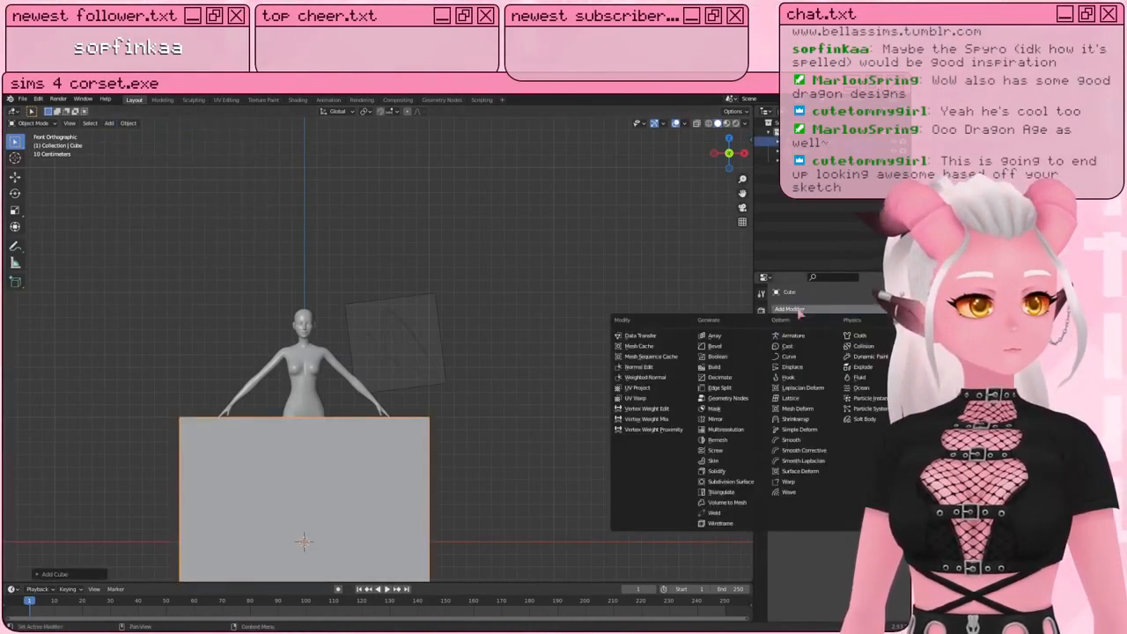
{"action": "left_click", "coordinate": [730, 482]}
Step: In Edit Mode, scale the whole cube down to a small block and move it onto the base of the sketched wing
{"action": "middle_click_drag", "start_coordinate": [393, 512], "coordinate": [427, 424], "text": "shift"}
{"action": "key", "text": "Tab"}
{"action": "scroll", "coordinate": [426, 424], "scroll_direction": "up", "scroll_amount": 2}
{"action": "key", "text": "s"}
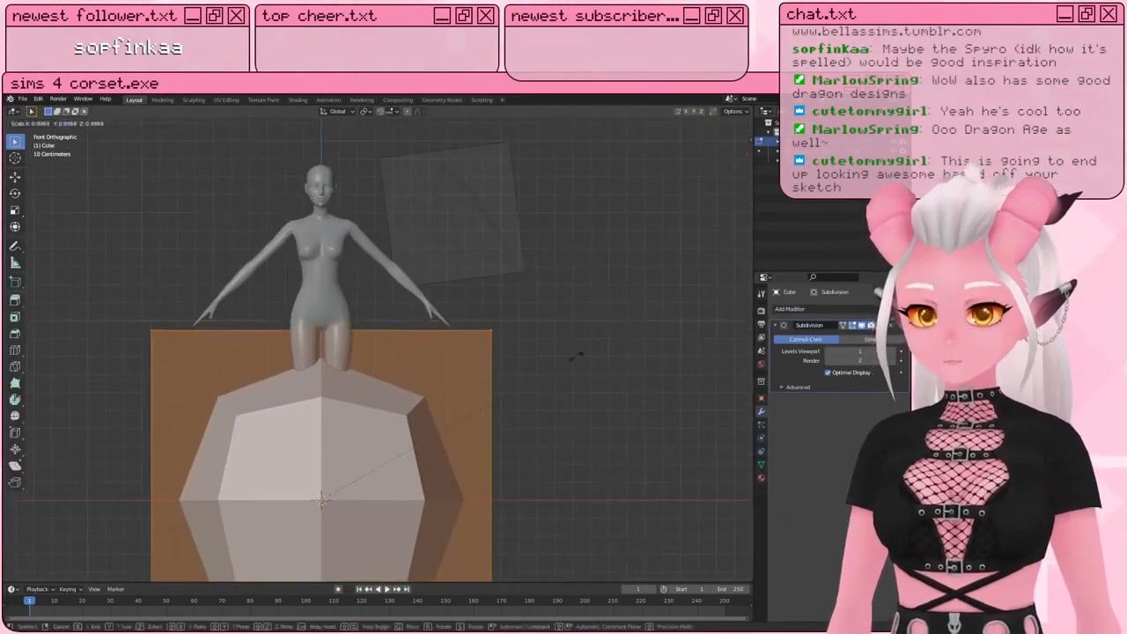
{"action": "left_click", "coordinate": [358, 471]}
{"action": "key", "text": "s"}
{"action": "left_click", "coordinate": [407, 452]}
{"action": "key", "text": "g"}
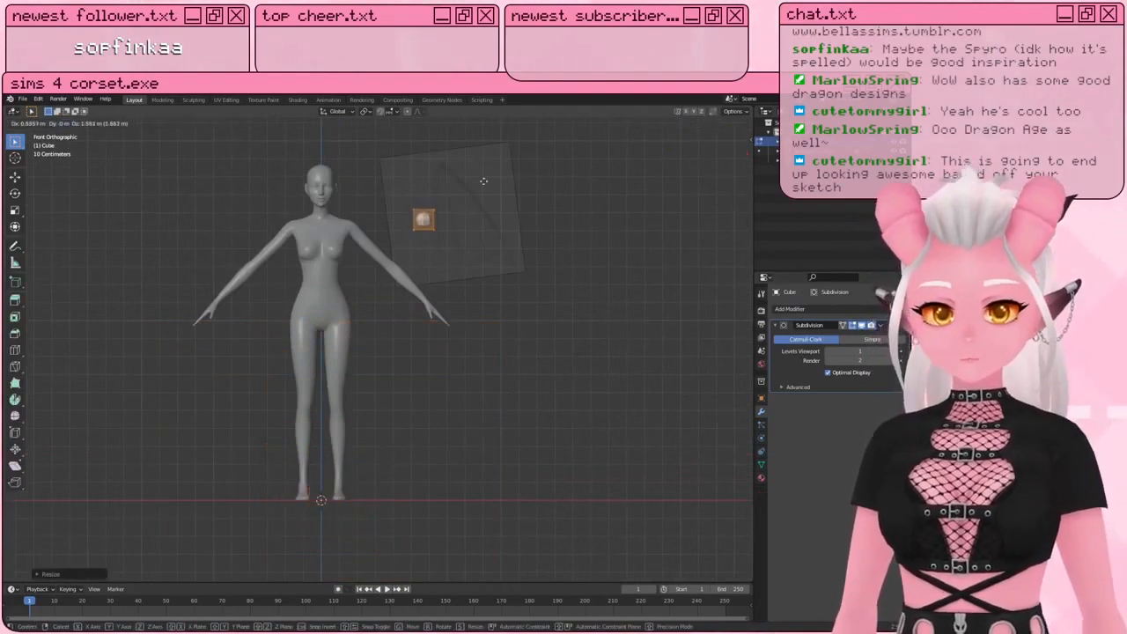
{"action": "left_click", "coordinate": [475, 189]}
{"action": "scroll", "coordinate": [473, 194], "scroll_direction": "up", "scroll_amount": 4}
{"action": "mouse_move", "coordinate": [472, 193]}
{"action": "middle_mouse_down", "text": "shift"}
{"action": "mouse_move", "coordinate": [455, 422]}
{"action": "mouse_move", "coordinate": [419, 388]}
{"action": "middle_mouse_up", "text": "shift"}
{"action": "scroll", "coordinate": [454, 422], "scroll_direction": "up", "scroll_amount": 3}
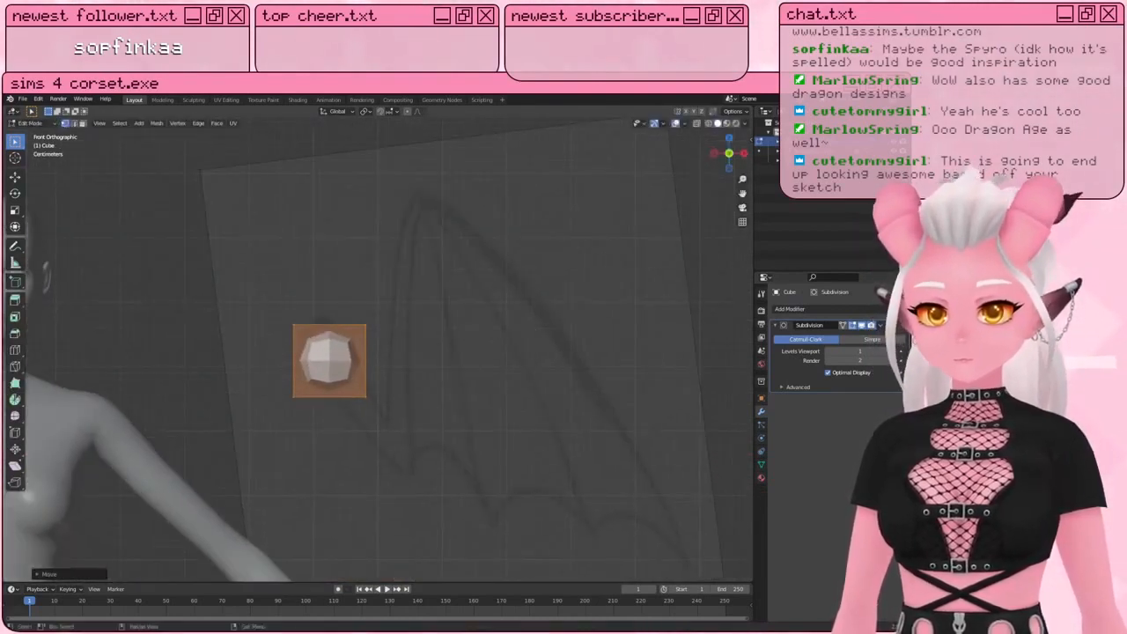
Step: Shrink the cube further, rotate it to follow the slanted base bone of the wing sketch, and place it midway along that bone
{"action": "key", "text": "s"}
{"action": "left_click", "coordinate": [523, 283]}
{"action": "key", "text": "r"}
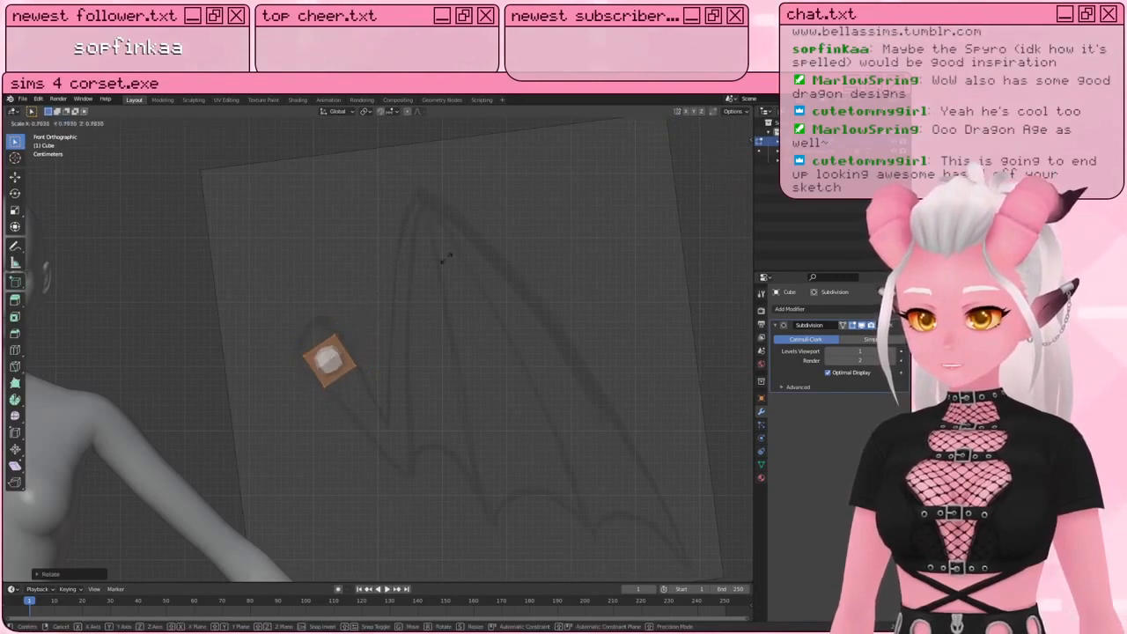
{"action": "left_click", "coordinate": [334, 414]}
{"action": "key", "text": "g"}
{"action": "left_click", "coordinate": [354, 453]}
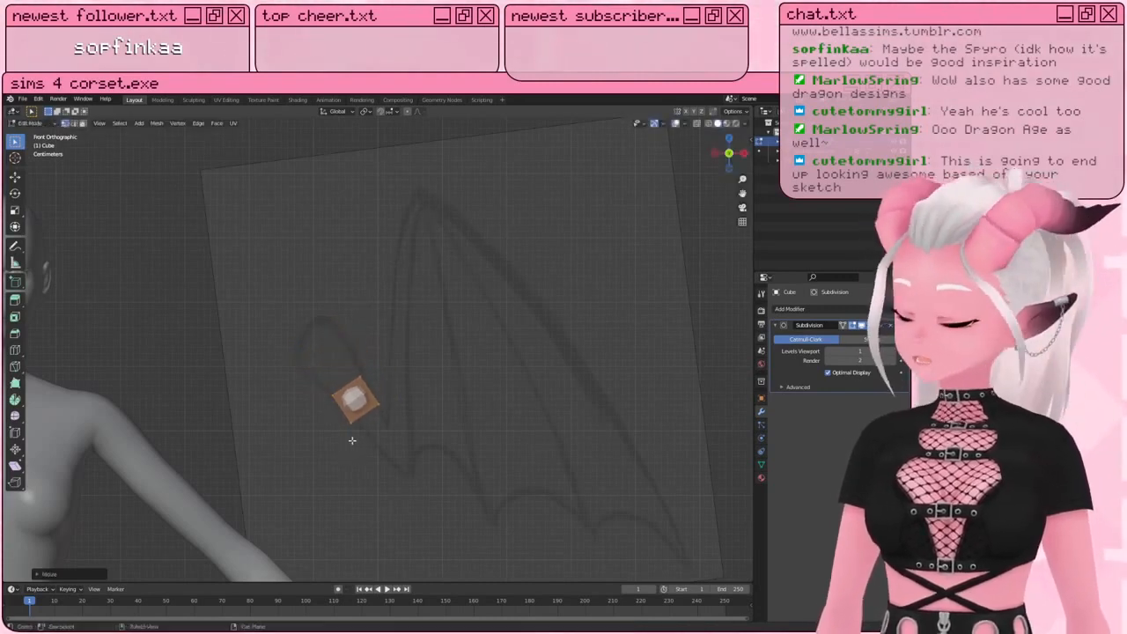
Step: Turn on X-ray and shift and scale the cube's lower end face to match the sketched base bone's width
{"action": "key", "text": "Tab"}
{"action": "left_click", "coordinate": [372, 427]}
{"action": "middle_click_drag", "start_coordinate": [403, 334], "coordinate": [387, 322], "text": "shift"}
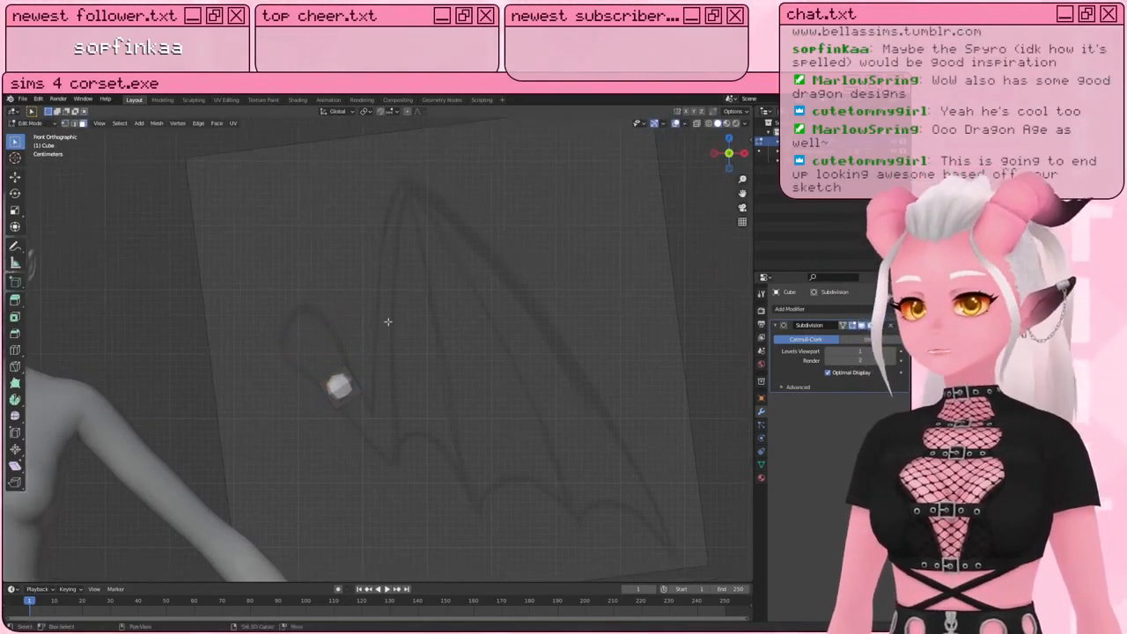
{"action": "left_click", "coordinate": [697, 123]}
{"action": "left_click", "coordinate": [348, 412]}
{"action": "key", "text": "g"}
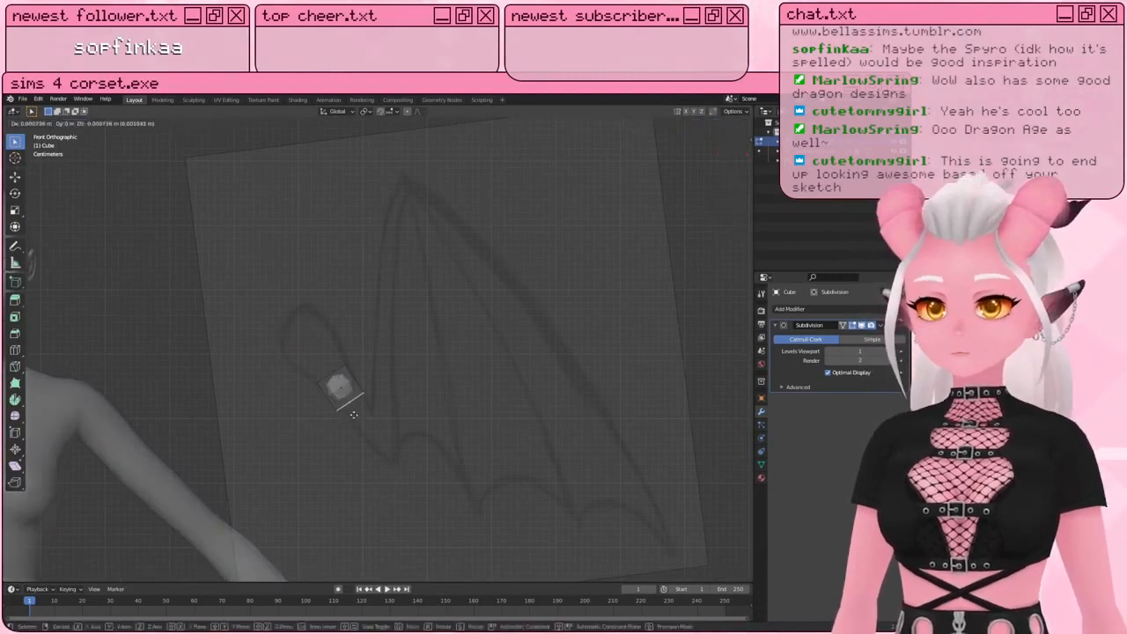
{"action": "left_click", "coordinate": [358, 419]}
{"action": "key", "text": "s"}
{"action": "left_click", "coordinate": [510, 340]}
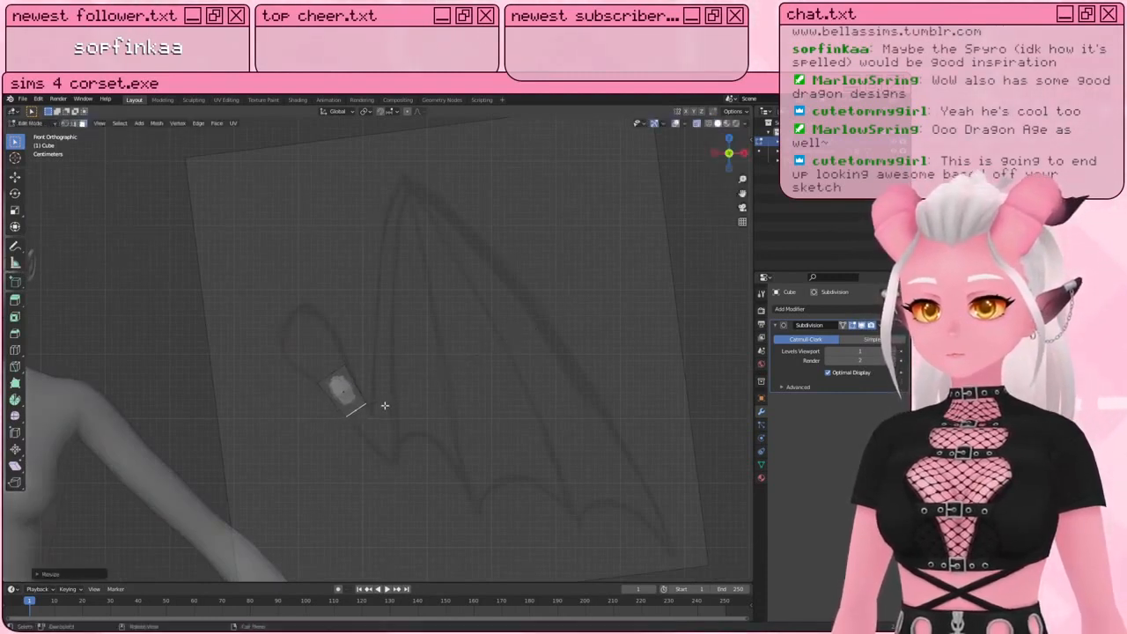
{"action": "key", "text": "g"}
{"action": "left_click", "coordinate": [396, 390]}
Step: Extrude the cube's upper end face toward the wing root and widen it to fit the sketched outline
{"action": "left_click", "coordinate": [343, 374]}
{"action": "key", "text": "e"}
{"action": "left_click", "coordinate": [347, 362]}
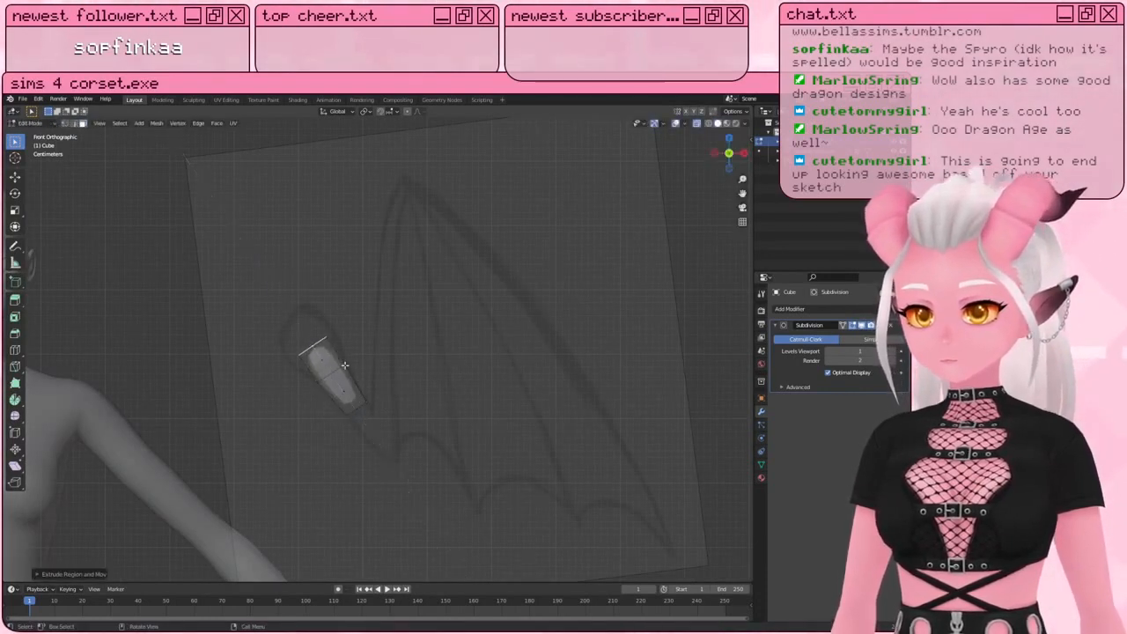
{"action": "key", "text": "g"}
{"action": "left_click", "coordinate": [342, 372]}
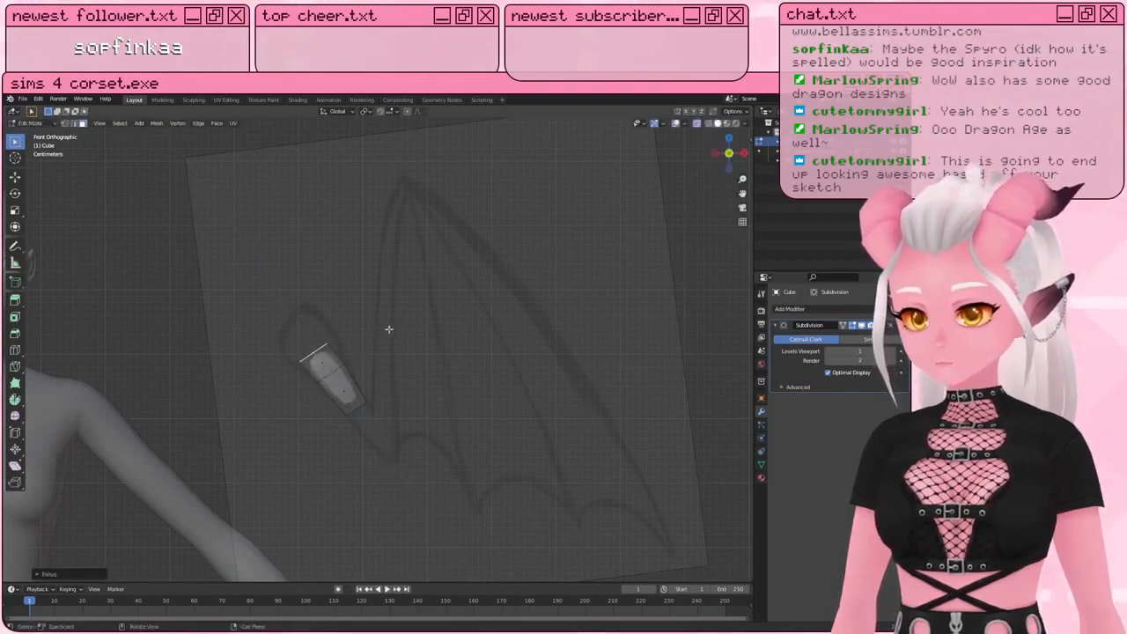
{"action": "key", "text": "s"}
{"action": "left_click", "coordinate": [417, 312]}
{"action": "key", "text": "g"}
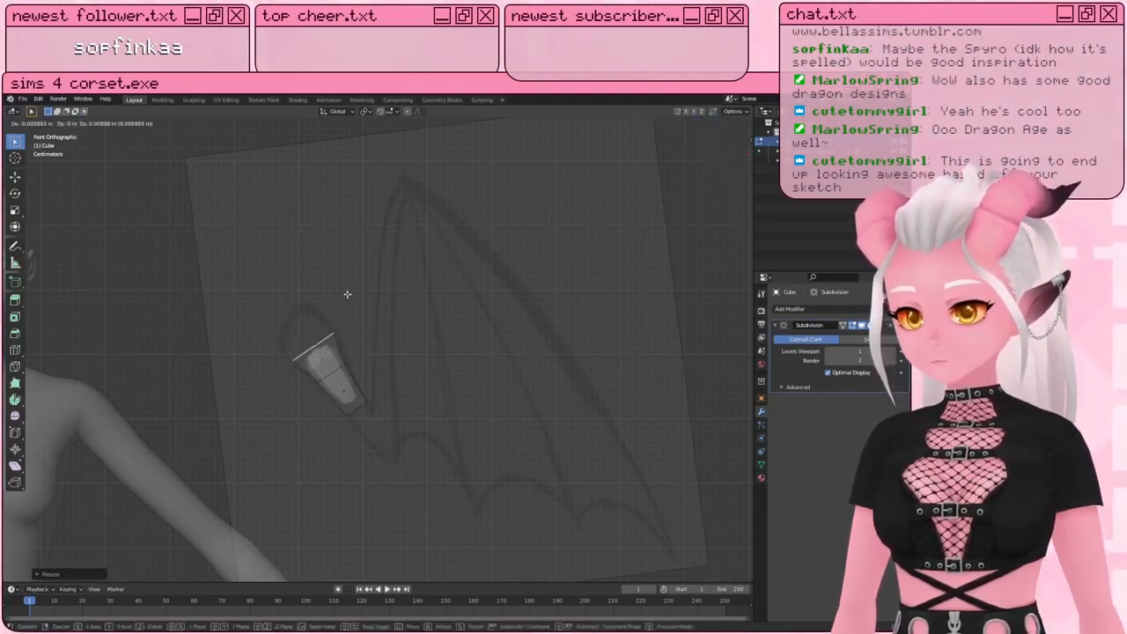
{"action": "left_click", "coordinate": [347, 294]}
Step: Extrude the upper end again into the rounded wing root, tilting, moving and scaling the new face to follow the sketch
{"action": "key", "text": "e"}
{"action": "left_click", "coordinate": [387, 267]}
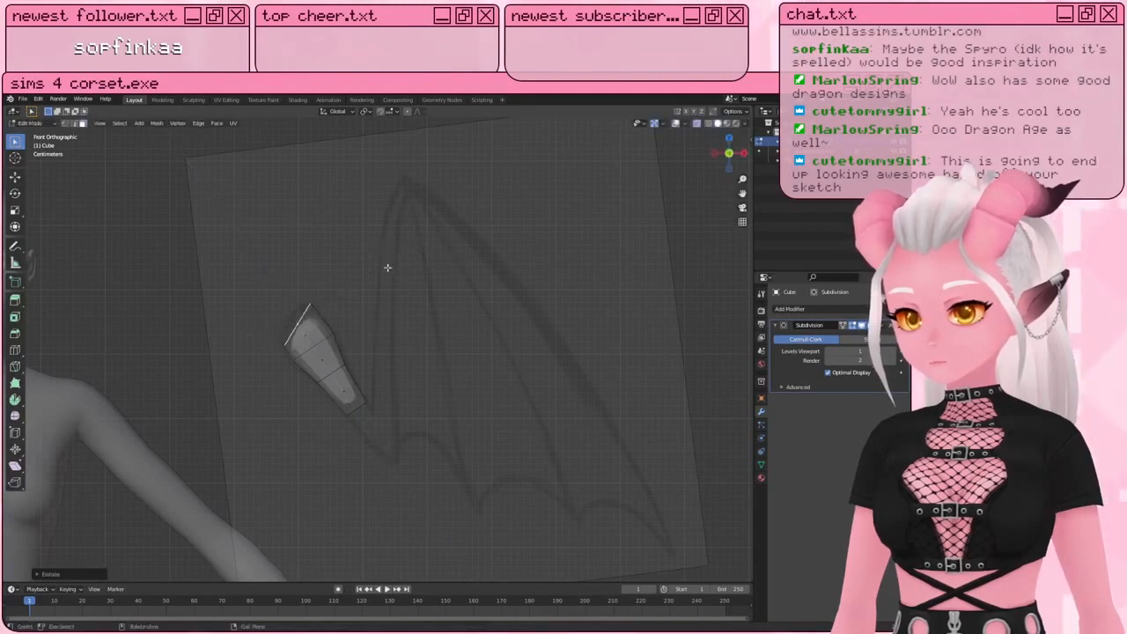
{"action": "key", "text": "g"}
{"action": "left_click", "coordinate": [336, 281]}
{"action": "key", "text": "s"}
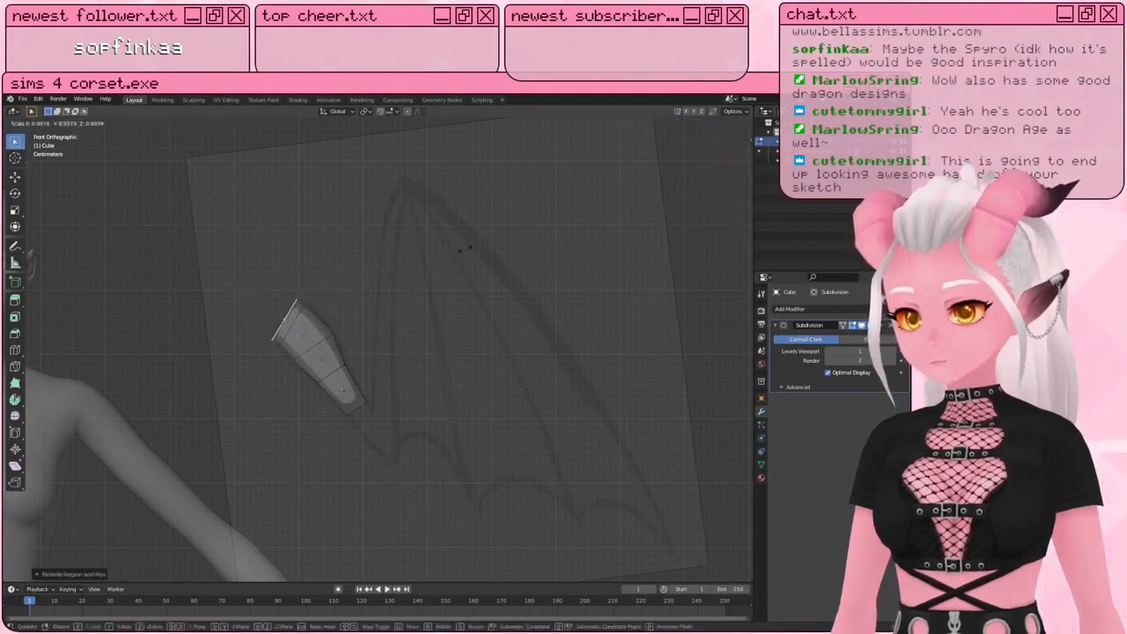
{"action": "left_click", "coordinate": [335, 318]}
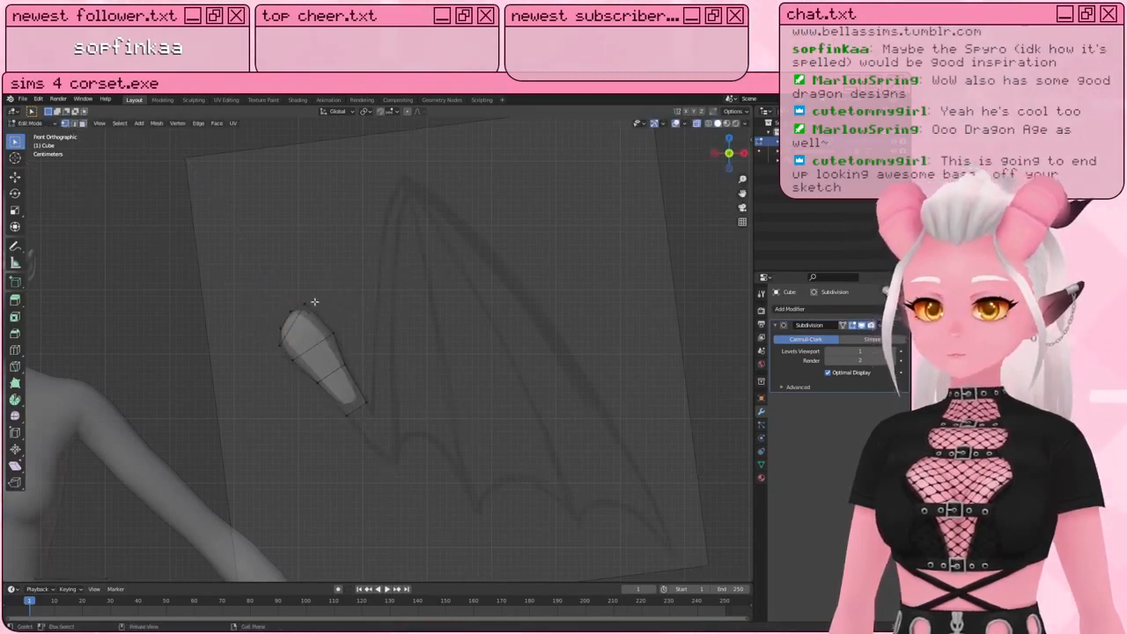
Step: Move the vertices at the wing root's top corner and along the bone's inner edge outward to match the sketched outline
{"action": "left_click", "coordinate": [315, 302]}
{"action": "key", "text": "g"}
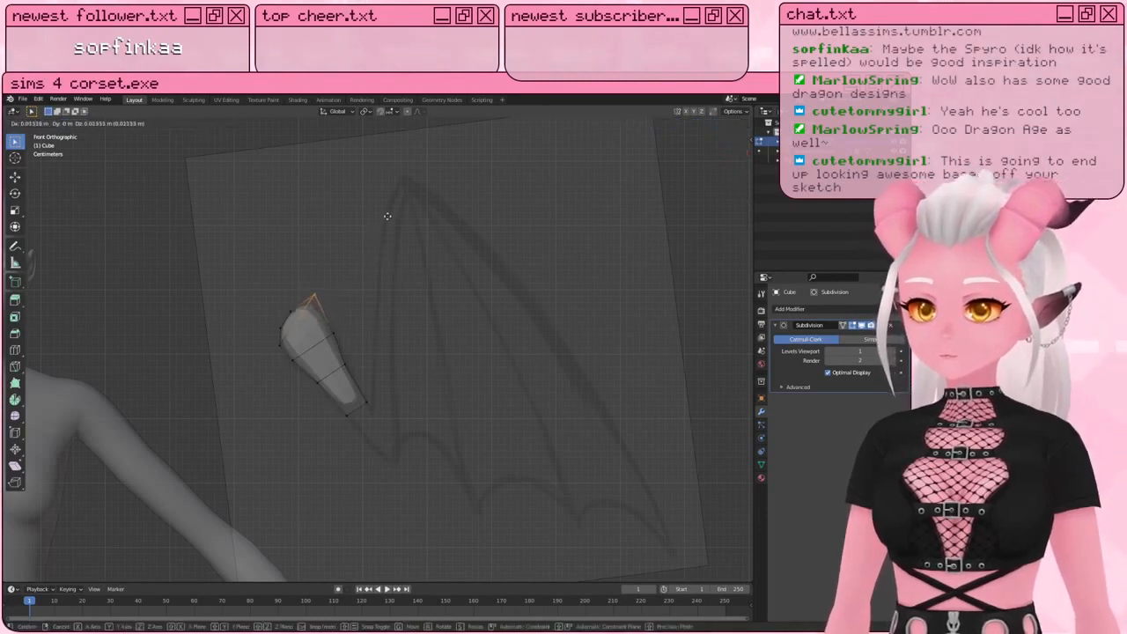
{"action": "left_click", "coordinate": [387, 216]}
{"action": "left_click", "coordinate": [344, 330]}
{"action": "key", "text": "g"}
{"action": "left_click", "coordinate": [410, 312]}
{"action": "key", "text": "a"}
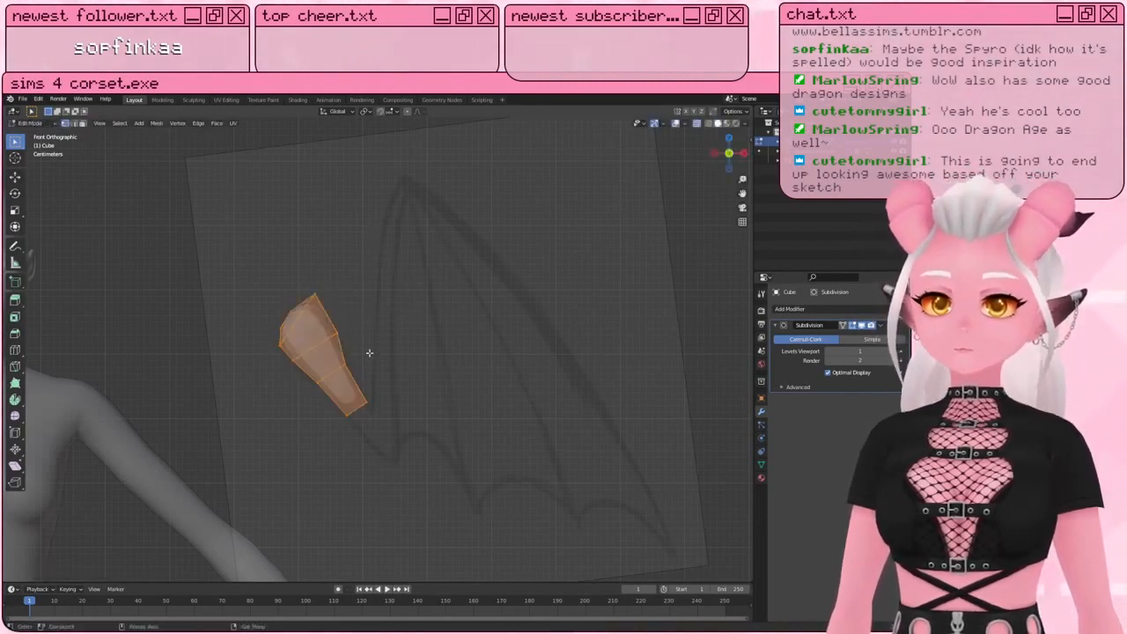
{"action": "left_click", "coordinate": [369, 353]}
{"action": "key", "text": "g"}
{"action": "left_click", "coordinate": [443, 336]}
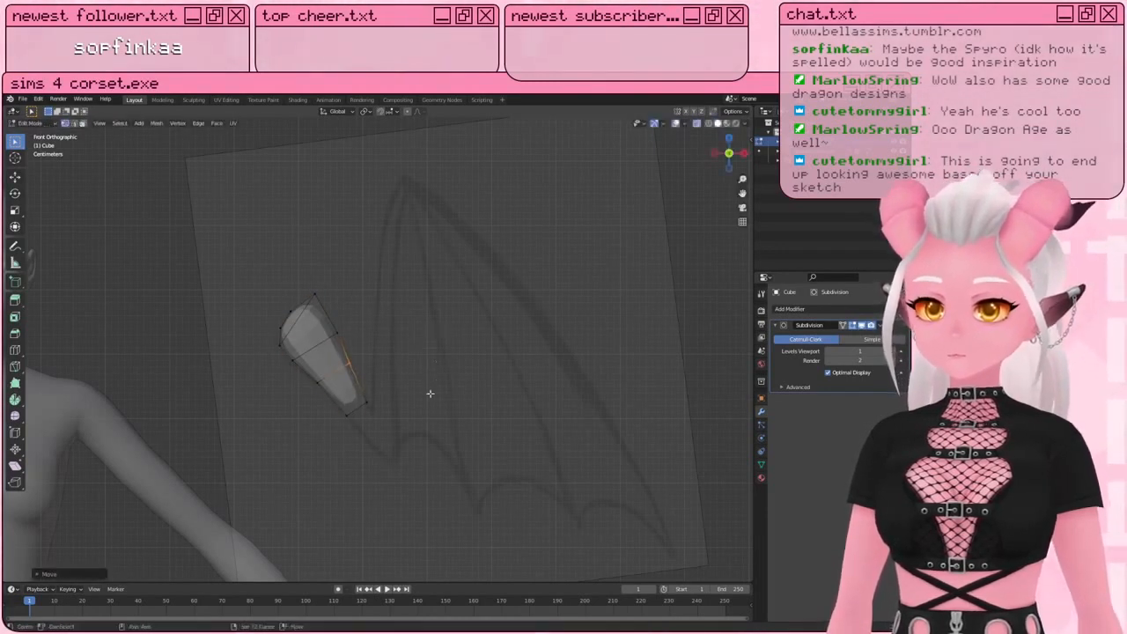
Step: Extrude the bone's lower end face further down along the sketch toward the wing's elbow
{"action": "middle_click_drag", "start_coordinate": [428, 392], "coordinate": [368, 349], "text": "shift"}
{"action": "scroll", "coordinate": [368, 349], "scroll_direction": "up", "scroll_amount": 1}
{"action": "key", "text": "3"}
{"action": "left_click", "coordinate": [282, 384]}
{"action": "key", "text": "e"}
{"action": "left_click", "coordinate": [307, 405]}
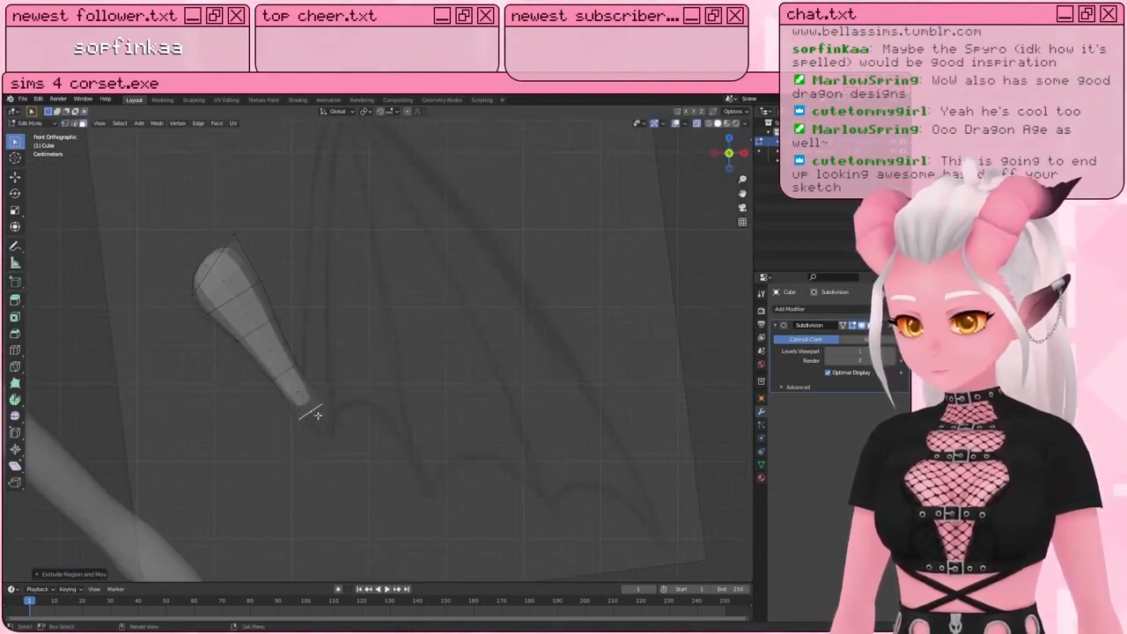
Step: Move the tilted lower end face of the upper bone to the start of the sketched elbow
{"action": "key", "text": "g"}
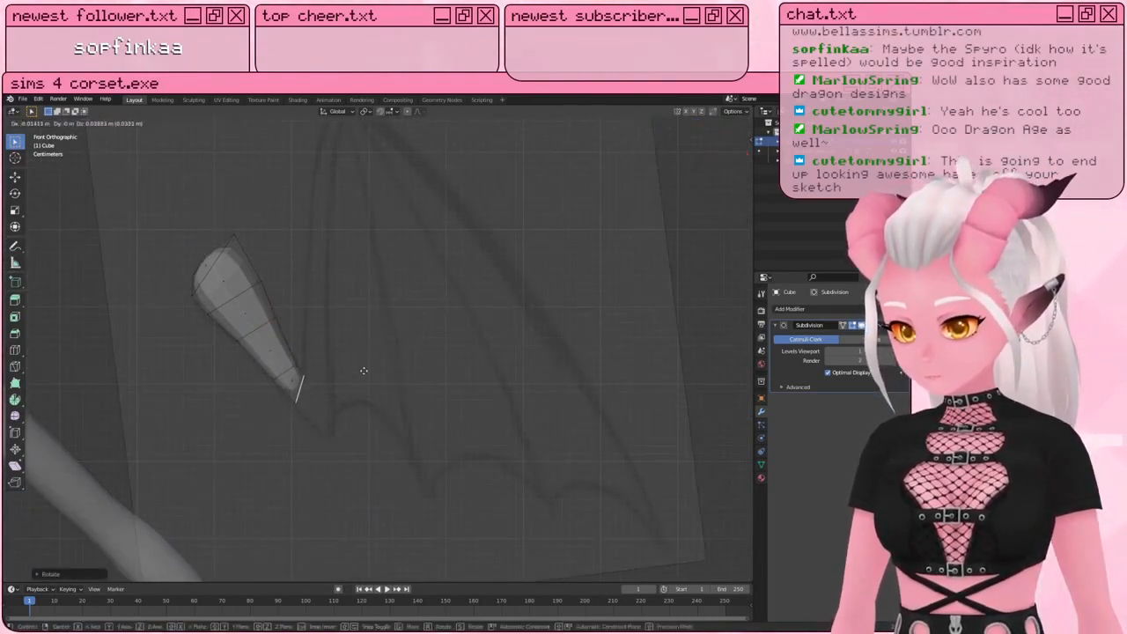
{"action": "left_click", "coordinate": [361, 373]}
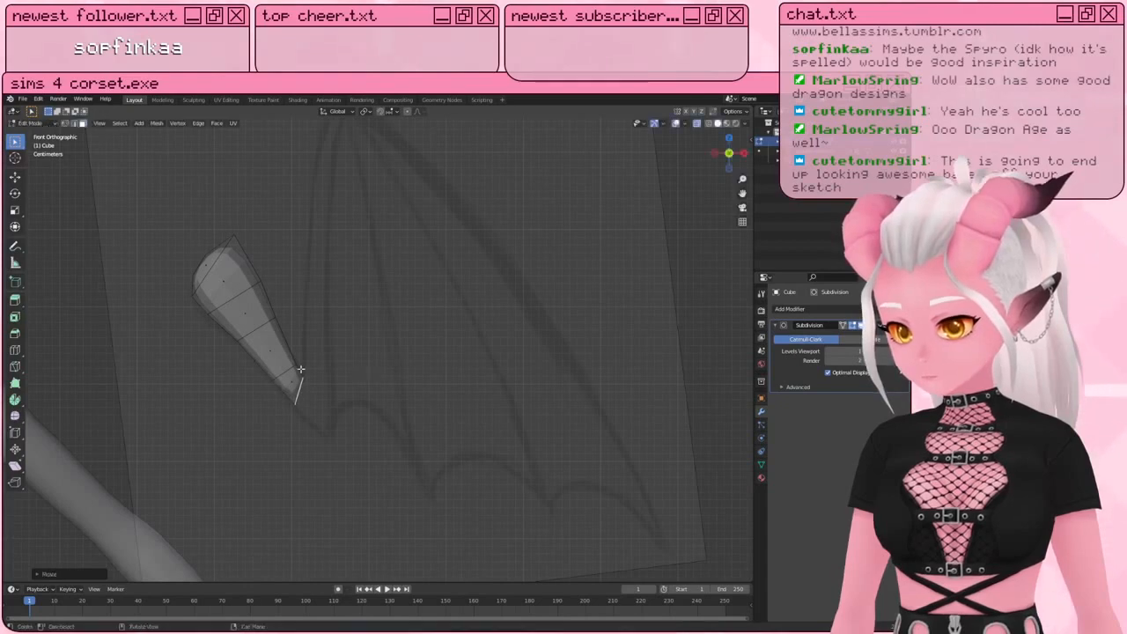
{"action": "scroll", "coordinate": [300, 368], "scroll_direction": "down", "scroll_amount": 3}
{"action": "scroll", "coordinate": [318, 380], "scroll_direction": "up", "scroll_amount": 5}
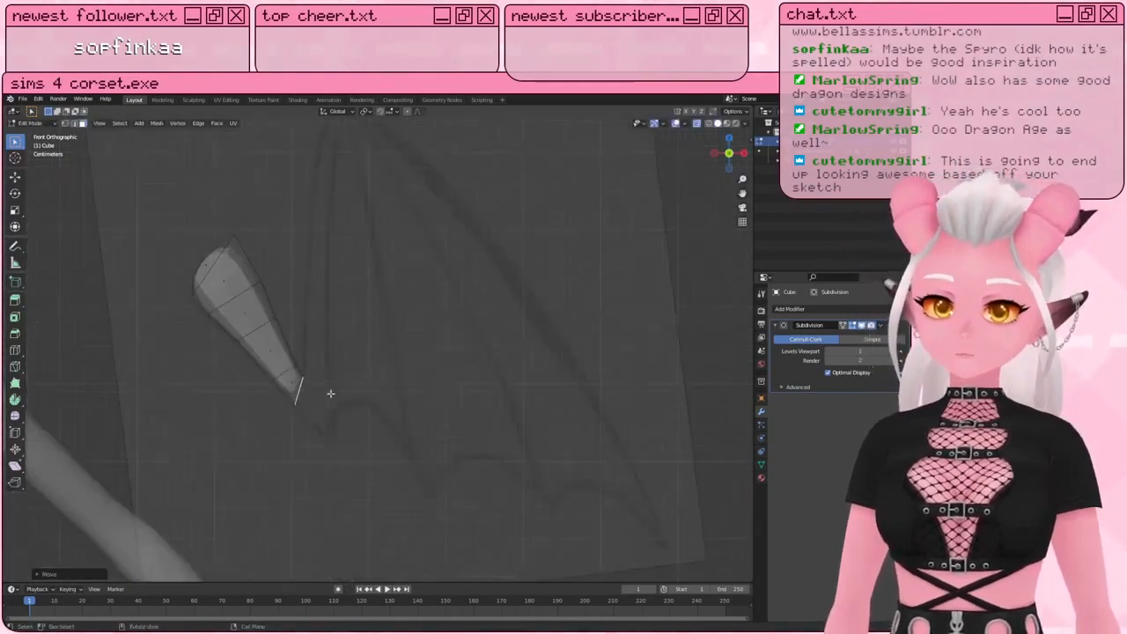
Step: Extrude the bone's lower end face into an elbow section and move it down to the sketched elbow corner
{"action": "key", "text": "e"}
{"action": "left_click", "coordinate": [321, 396]}
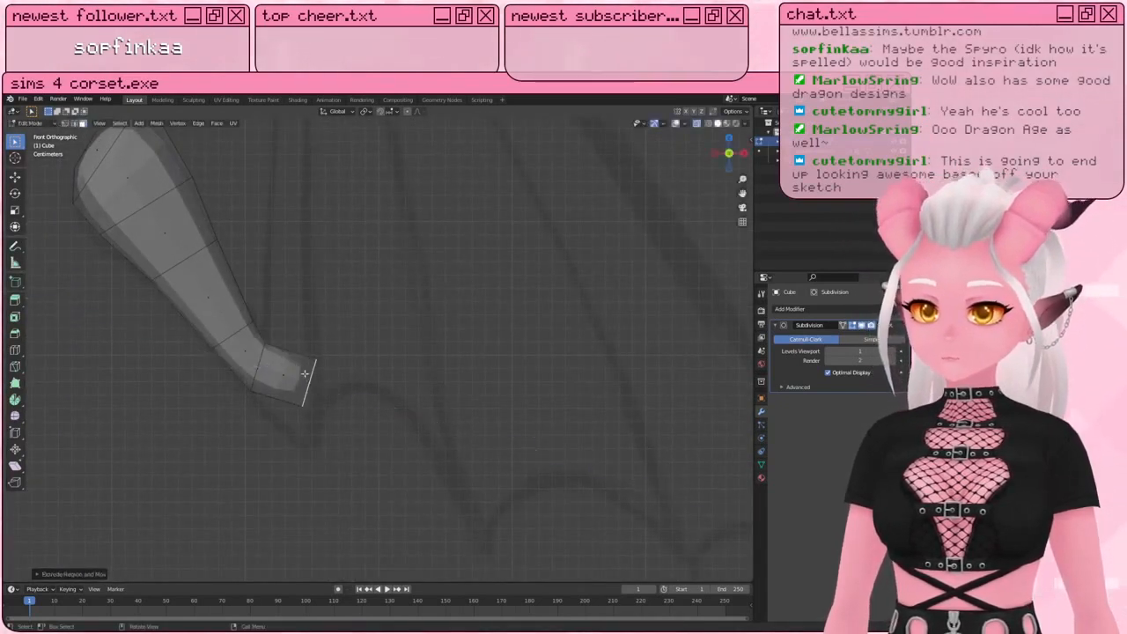
{"action": "key", "text": "g"}
{"action": "left_click", "coordinate": [311, 423]}
Step: Adjust the vertex on the bone's outer edge just above the elbow to follow the sketched outline
{"action": "key", "text": "1"}
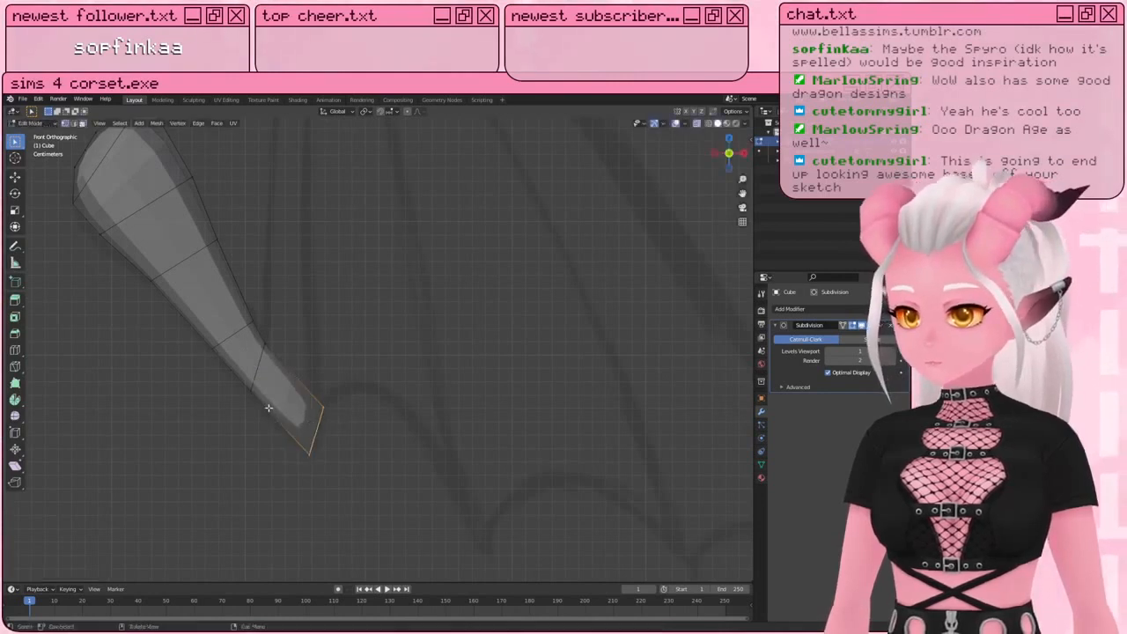
{"action": "key", "text": "a"}
{"action": "key", "text": "a"}
{"action": "key", "text": "c"}
{"action": "left_click", "coordinate": [250, 395]}
{"action": "right_click", "coordinate": [250, 395]}
{"action": "key", "text": "g"}
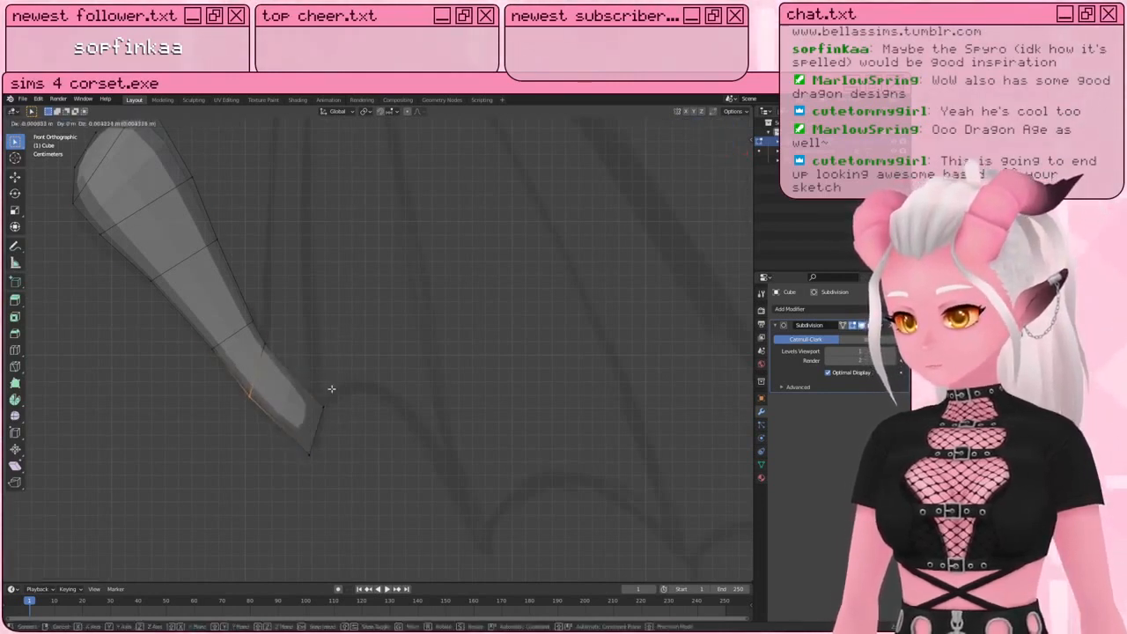
{"action": "left_click", "coordinate": [331, 388]}
Step: Extrude the inner face of the elbow section and move it straight up to begin the forearm bone
{"action": "key", "text": "a"}
{"action": "key", "text": "a"}
{"action": "middle_click_drag", "start_coordinate": [312, 352], "coordinate": [319, 411], "text": "shift"}
{"action": "key", "text": "e"}
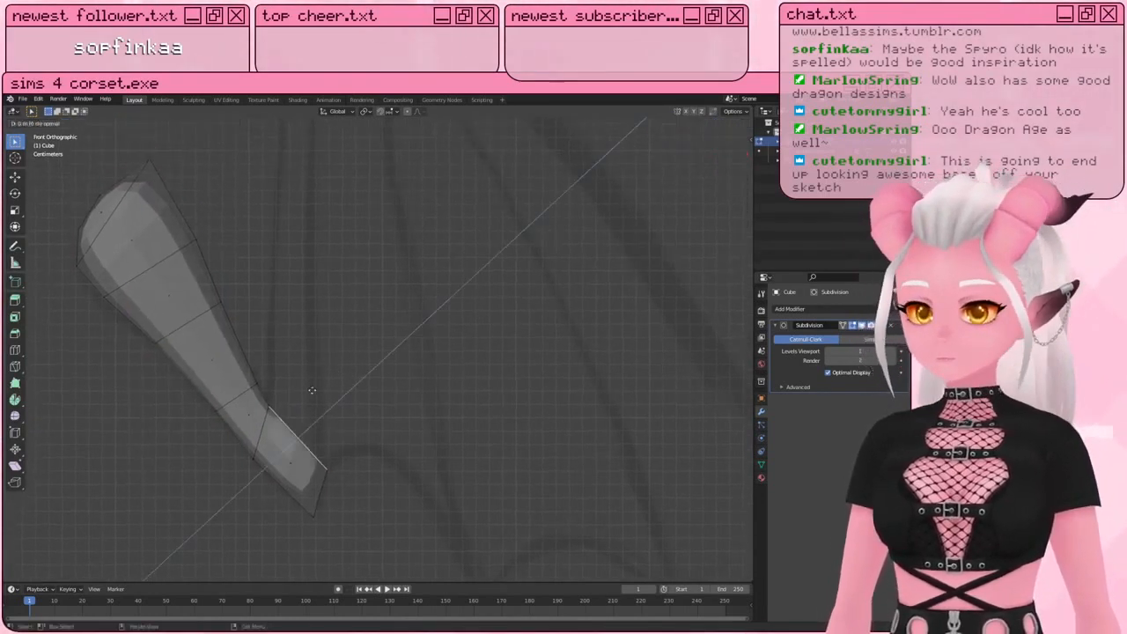
{"action": "left_click", "coordinate": [407, 364]}
{"action": "key", "text": "g"}
{"action": "left_click", "coordinate": [336, 359]}
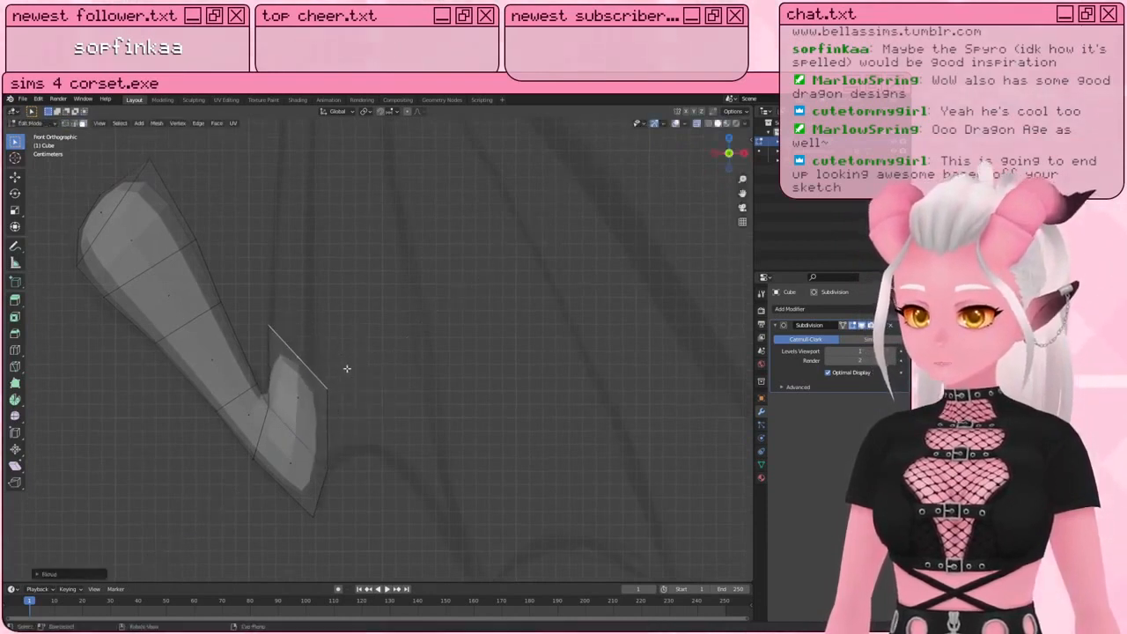
Step: Move the outer vertex of the forearm's new end face to fit the sketched forearm outline
{"action": "key", "text": "g"}
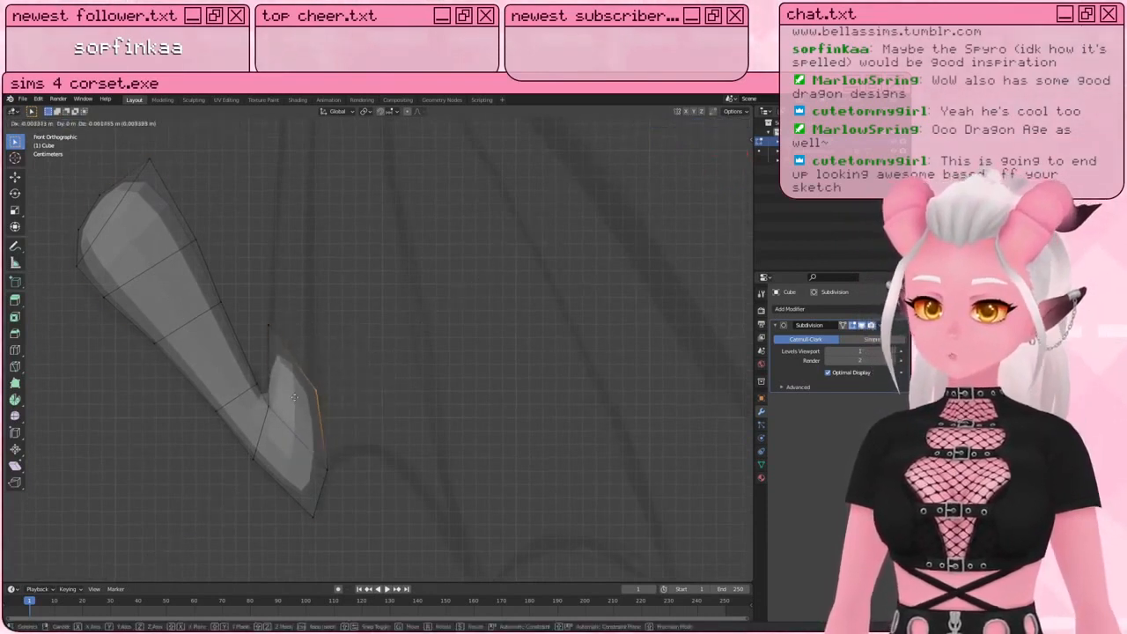
{"action": "left_click", "coordinate": [372, 382]}
{"action": "scroll", "coordinate": [334, 332], "scroll_direction": "down", "scroll_amount": 2}
{"action": "middle_click_drag", "start_coordinate": [333, 329], "coordinate": [335, 378], "text": "shift"}
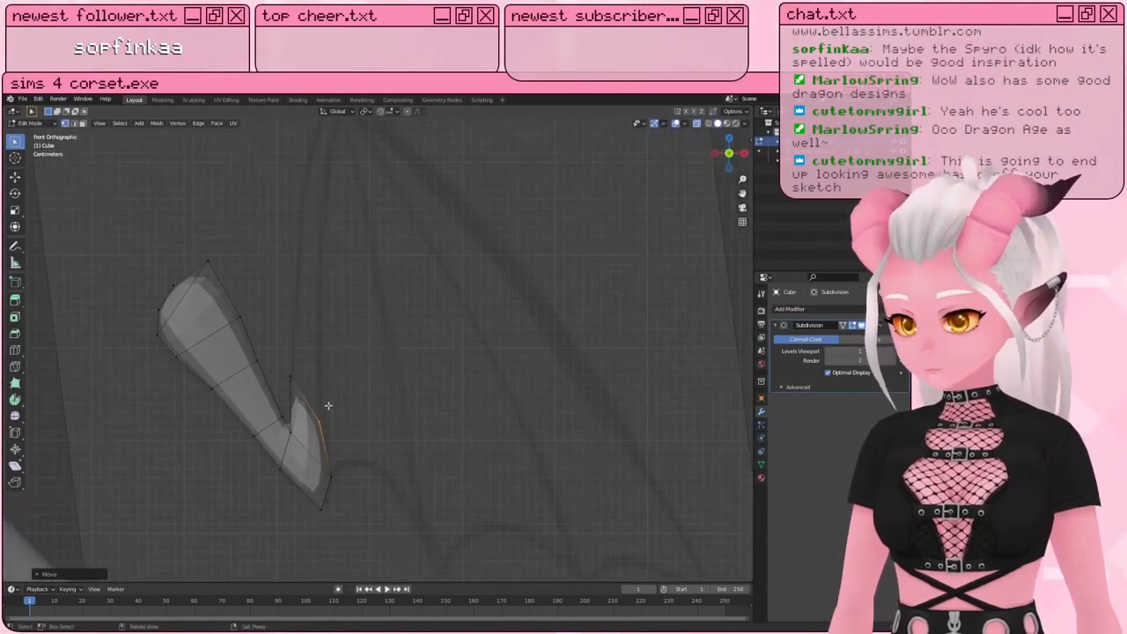
{"action": "key", "text": "g"}
{"action": "left_click", "coordinate": [331, 403]}
Step: Lower the pointed inner vertex of the forearm's end face until the face runs nearly across the bone
{"action": "key", "text": "a"}
{"action": "key", "text": "a"}
{"action": "key", "text": "c"}
{"action": "left_click", "coordinate": [292, 376]}
{"action": "key", "text": "Escape"}
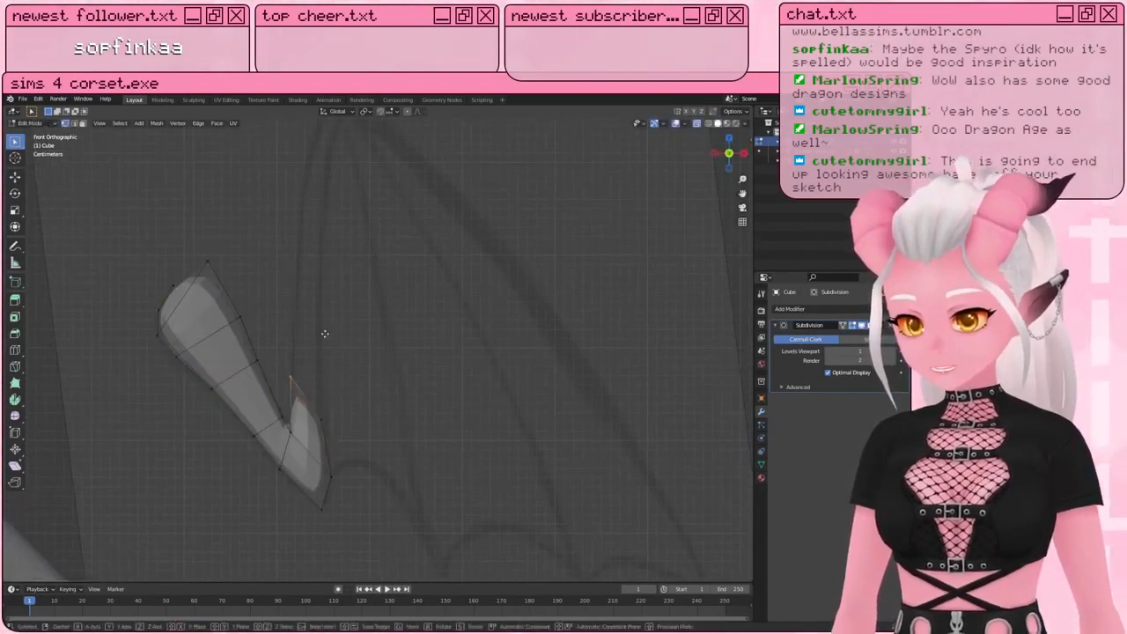
{"action": "key", "text": "g"}
{"action": "left_click", "coordinate": [320, 362]}
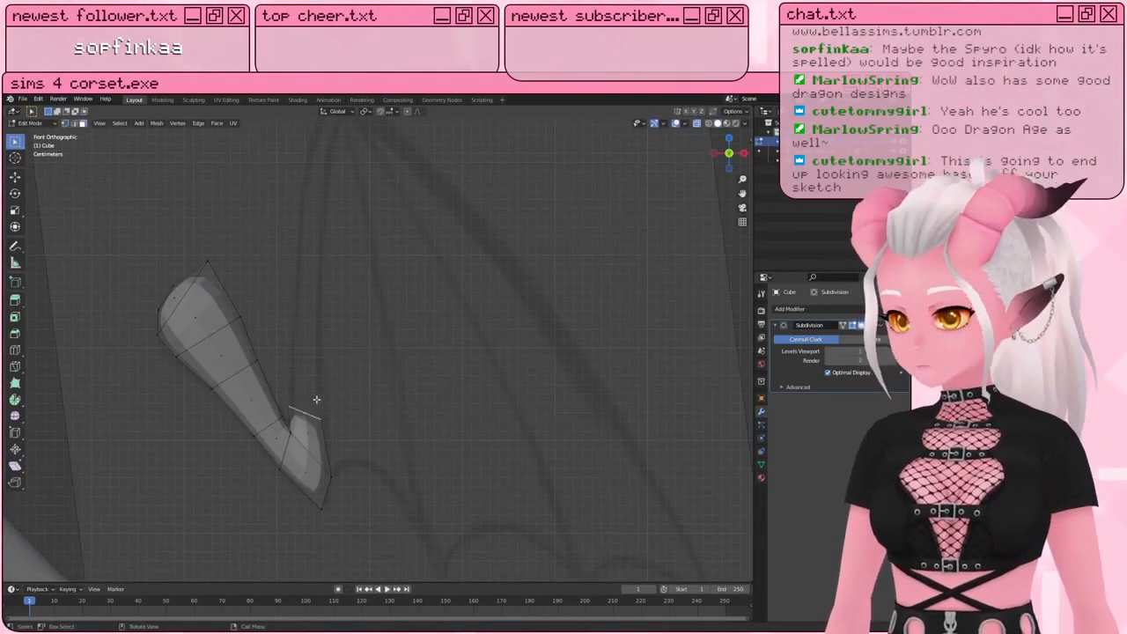
Step: Extrude the forearm's end face upward in successive segments along the sketched curve toward the wrist
{"action": "key", "text": "g"}
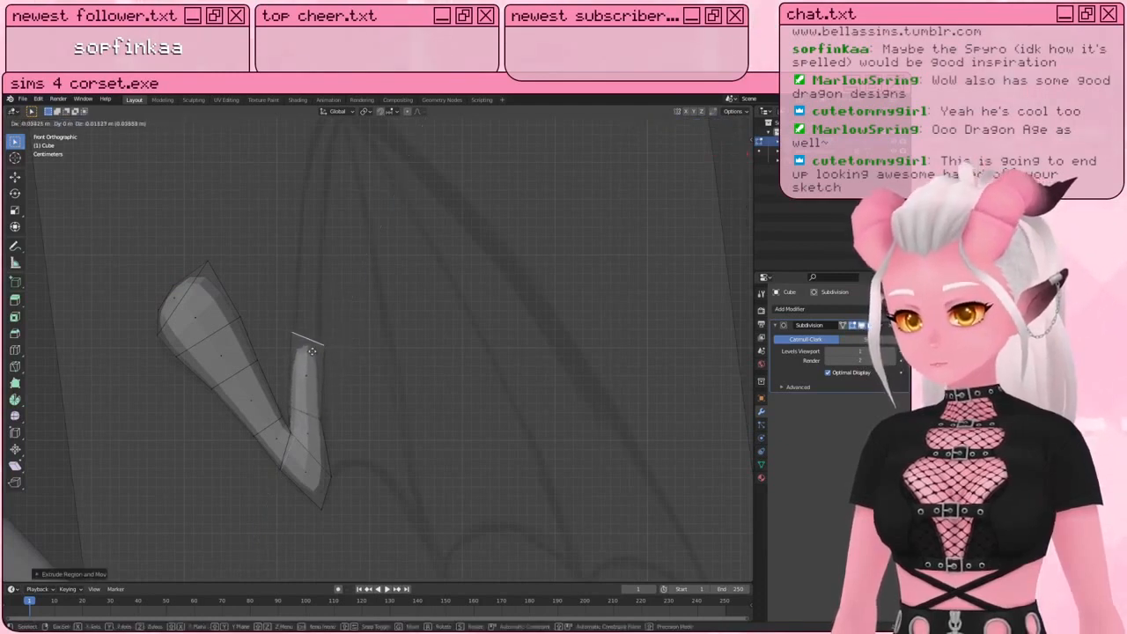
{"action": "left_click", "coordinate": [325, 331]}
{"action": "middle_click_drag", "start_coordinate": [326, 331], "coordinate": [317, 405], "text": "shift"}
{"action": "key", "text": "e"}
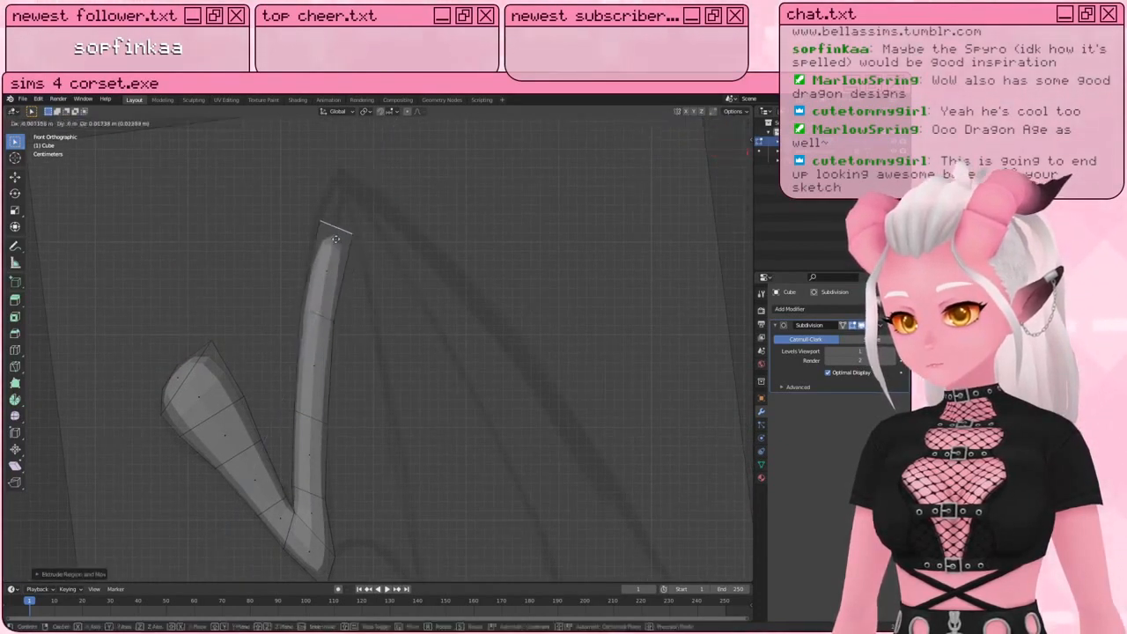
{"action": "left_click", "coordinate": [334, 233]}
Step: Extrude the forearm up to the wrist, then rotate and move the new end face toward the finger direction
{"action": "key", "text": "e"}
{"action": "left_click", "coordinate": [354, 188]}
{"action": "key", "text": "r"}
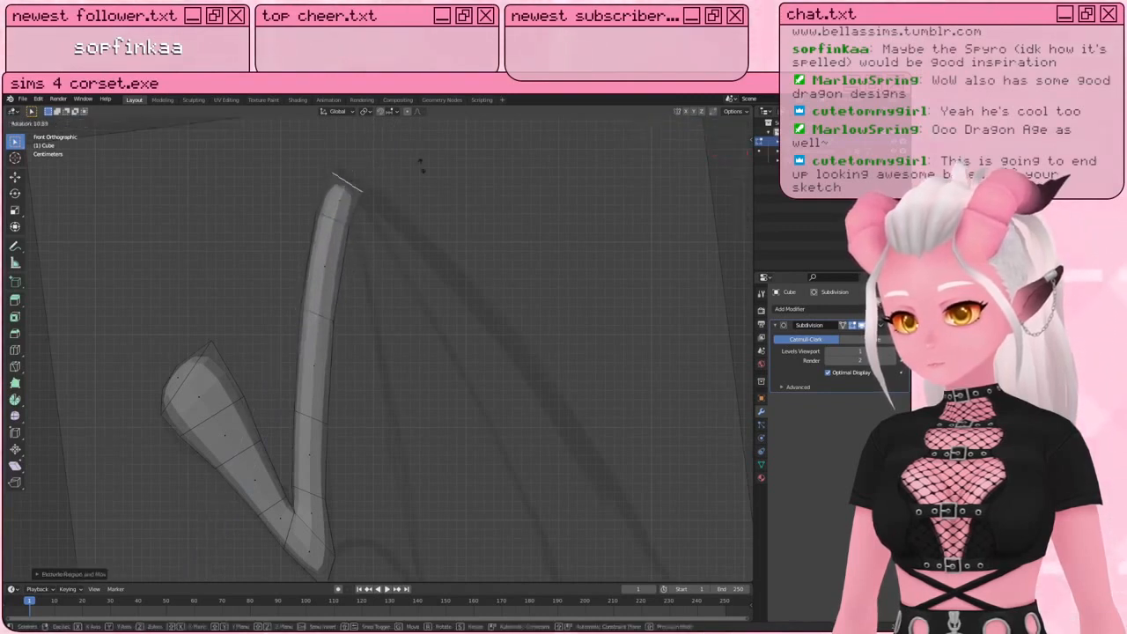
{"action": "left_click", "coordinate": [404, 210]}
{"action": "key", "text": "g"}
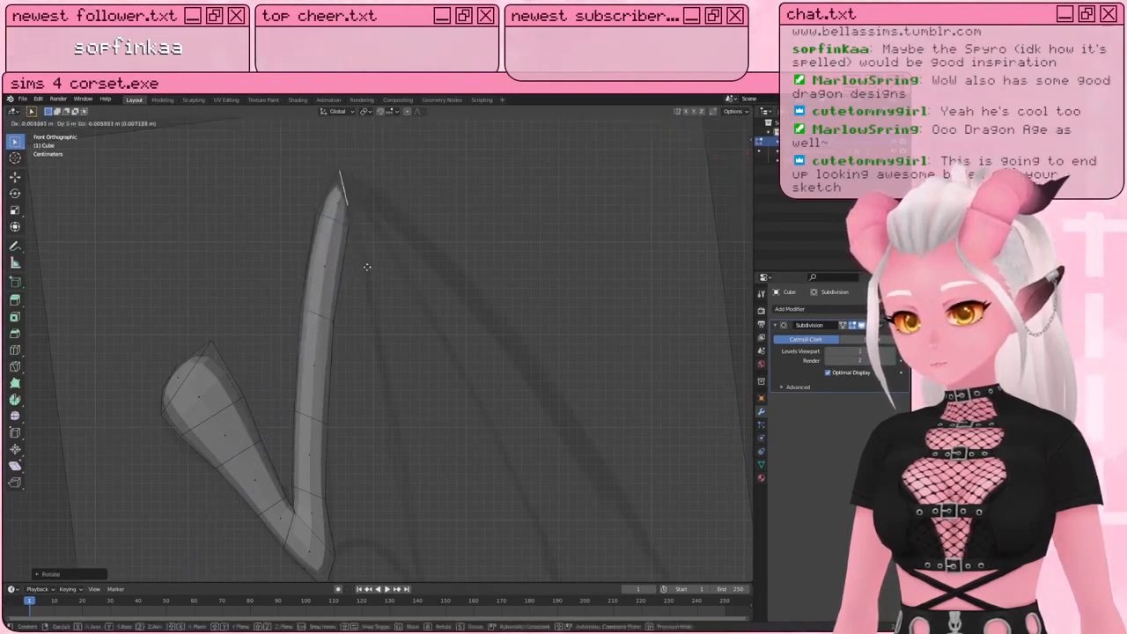
{"action": "left_click", "coordinate": [377, 254]}
Step: Extrude the wrist's end face a short distance outward and rotate it to face the leading finger
{"action": "key", "text": "e"}
{"action": "left_click", "coordinate": [380, 203]}
{"action": "key", "text": "r"}
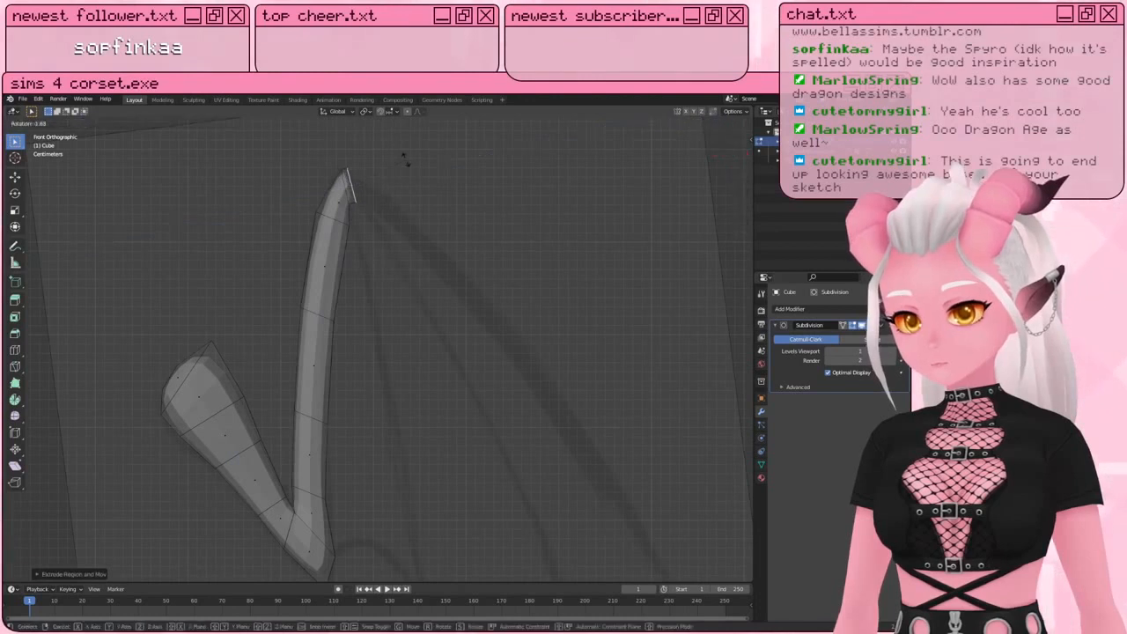
{"action": "left_click", "coordinate": [338, 236]}
Step: Move the inner-edge vertex just below the wrist inward to match the sketched forearm outline
{"action": "scroll", "coordinate": [336, 234], "scroll_direction": "up", "scroll_amount": 1}
{"action": "scroll", "coordinate": [336, 233], "scroll_direction": "up", "scroll_amount": 1}
{"action": "key", "text": "g"}
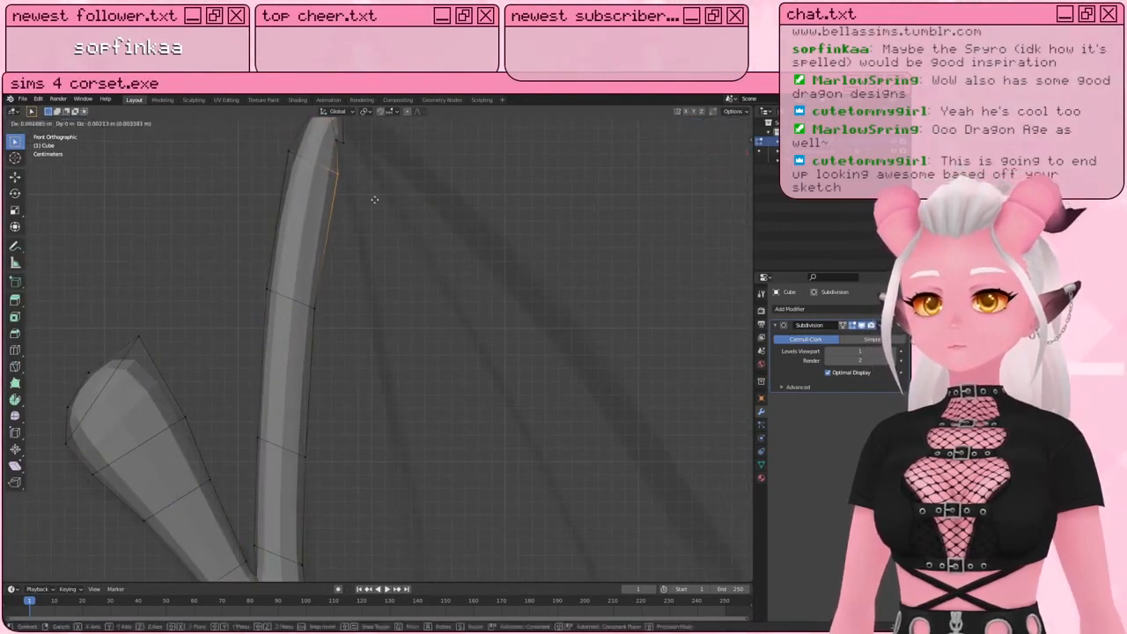
{"action": "left_click", "coordinate": [363, 191]}
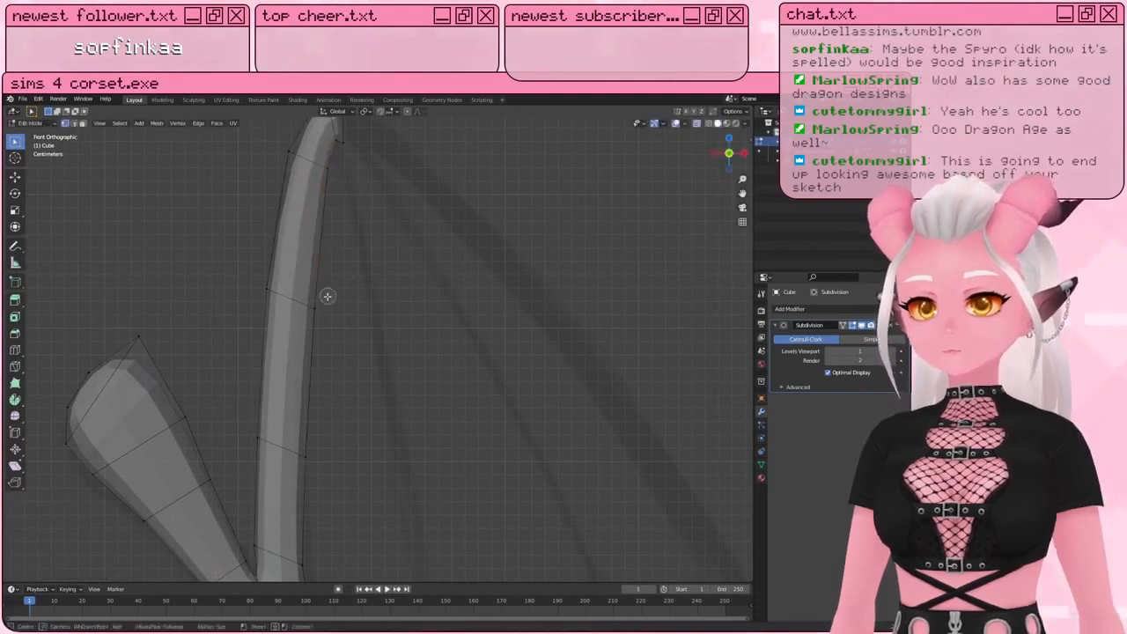
Step: Move the vertices along the forearm's inner edge above the elbow outward to fit the sketched outline
{"action": "scroll", "coordinate": [325, 299], "scroll_direction": "down", "scroll_amount": 4}
{"action": "scroll", "coordinate": [339, 373], "scroll_direction": "up", "scroll_amount": 3}
{"action": "key", "text": "a"}
{"action": "key", "text": "alt+a"}
{"action": "left_click", "coordinate": [298, 459]}
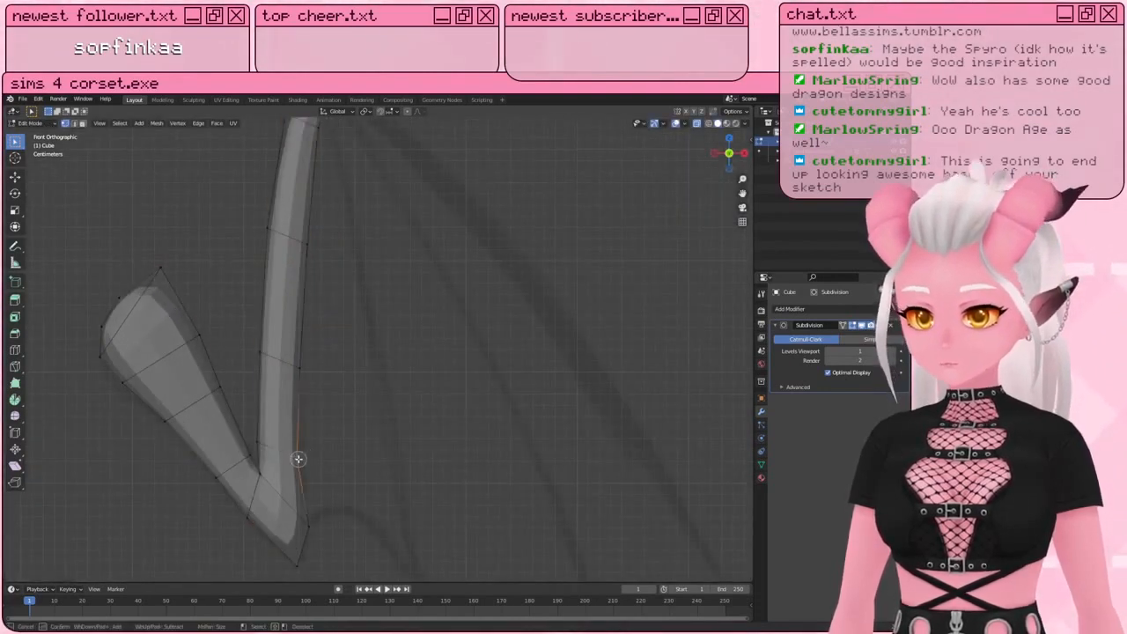
{"action": "key", "text": "g"}
{"action": "key", "text": "g"}
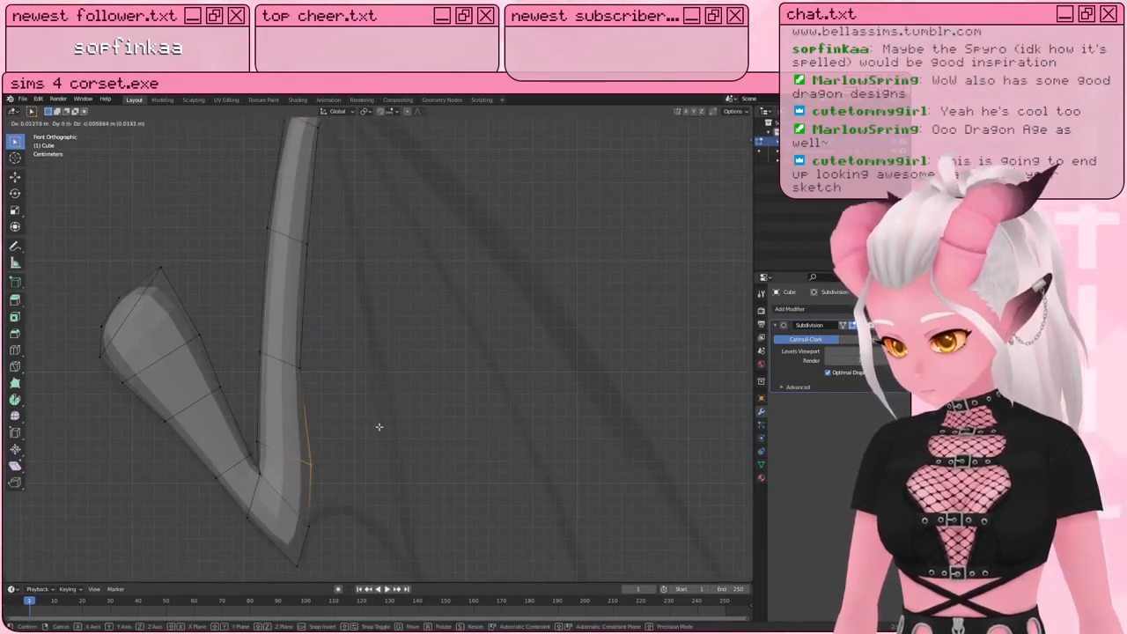
{"action": "left_click", "coordinate": [363, 349]}
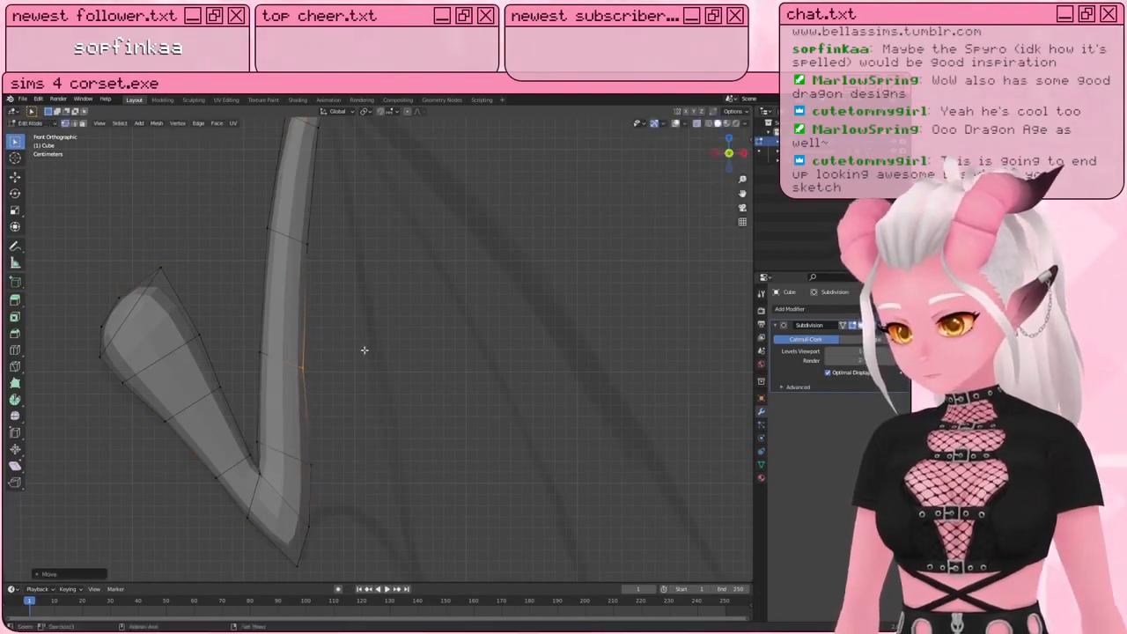
Step: Pull the vertex at the elbow's lower tip down to the point of the sketched elbow
{"action": "scroll", "coordinate": [364, 350], "scroll_direction": "down", "scroll_amount": 5}
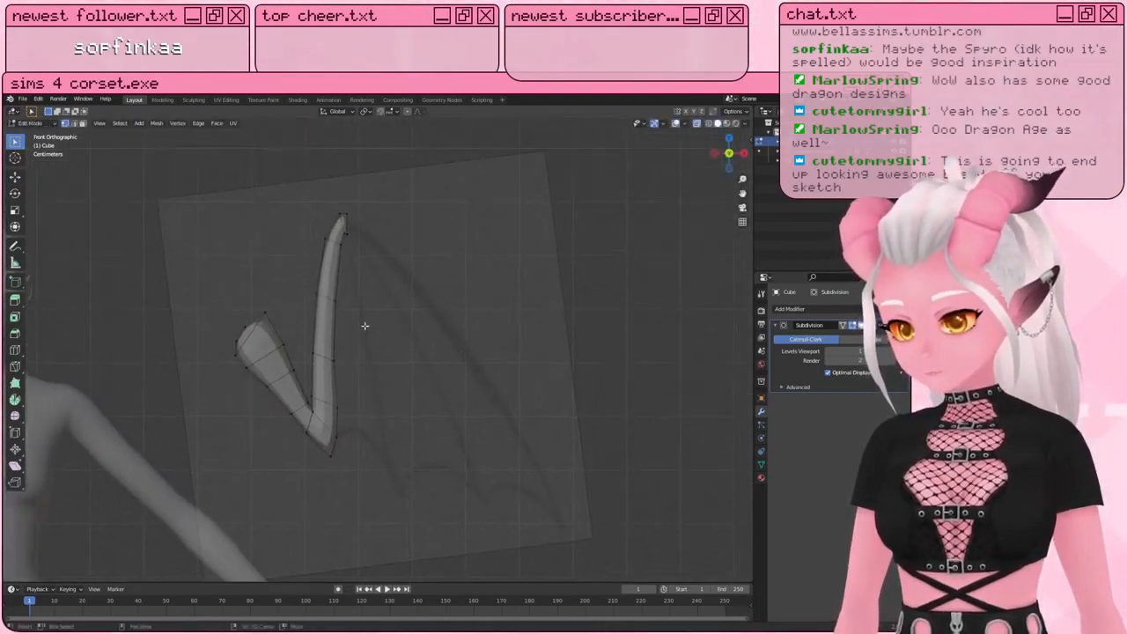
{"action": "scroll", "coordinate": [364, 326], "scroll_direction": "up", "scroll_amount": 2}
{"action": "key", "text": "g"}
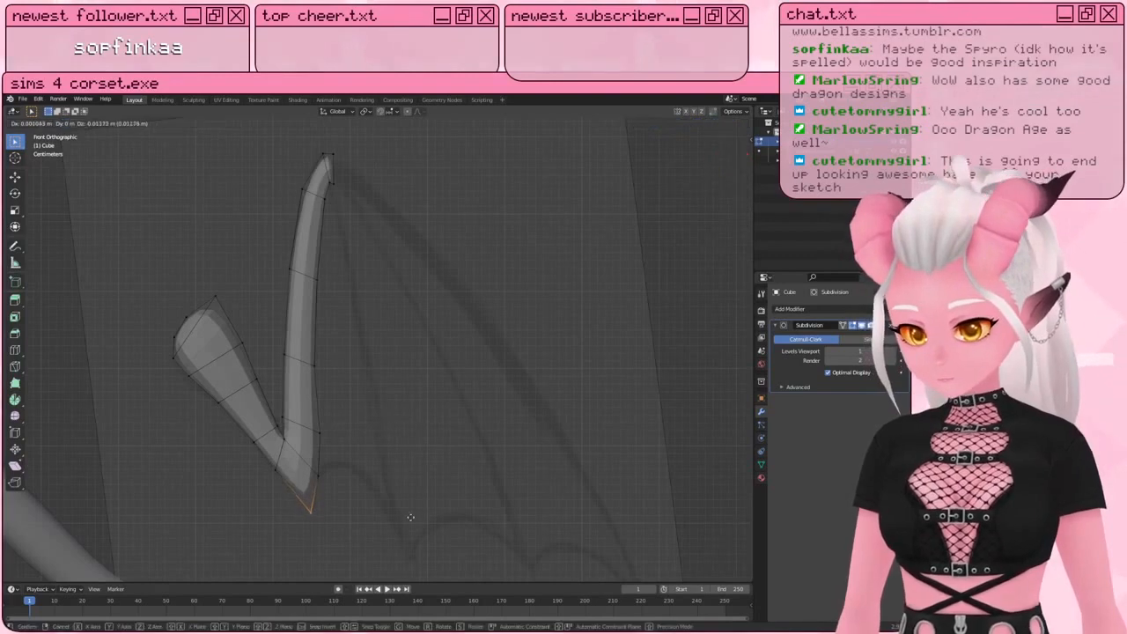
{"action": "left_click", "coordinate": [458, 139]}
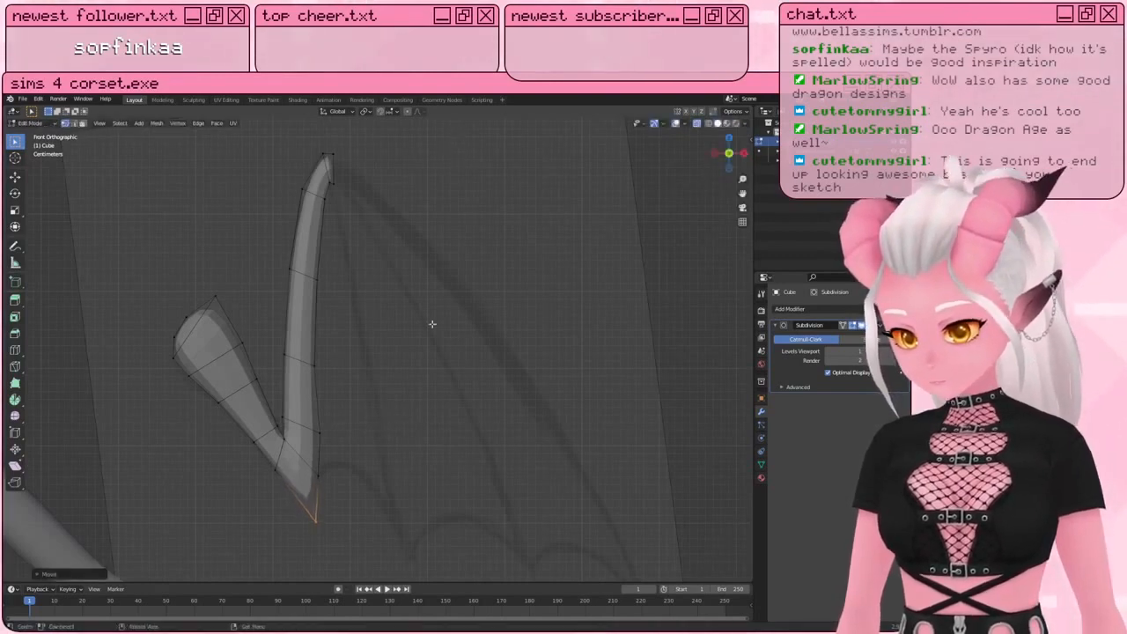
Step: Extrude the wrist's end face outward and move it down onto the sketched leading finger
{"action": "key", "text": "Tab"}
{"action": "left_click", "coordinate": [435, 326]}
{"action": "scroll", "coordinate": [435, 326], "scroll_direction": "down", "scroll_amount": 1}
{"action": "left_click", "coordinate": [319, 345]}
{"action": "scroll", "coordinate": [344, 246], "scroll_direction": "up", "scroll_amount": 4}
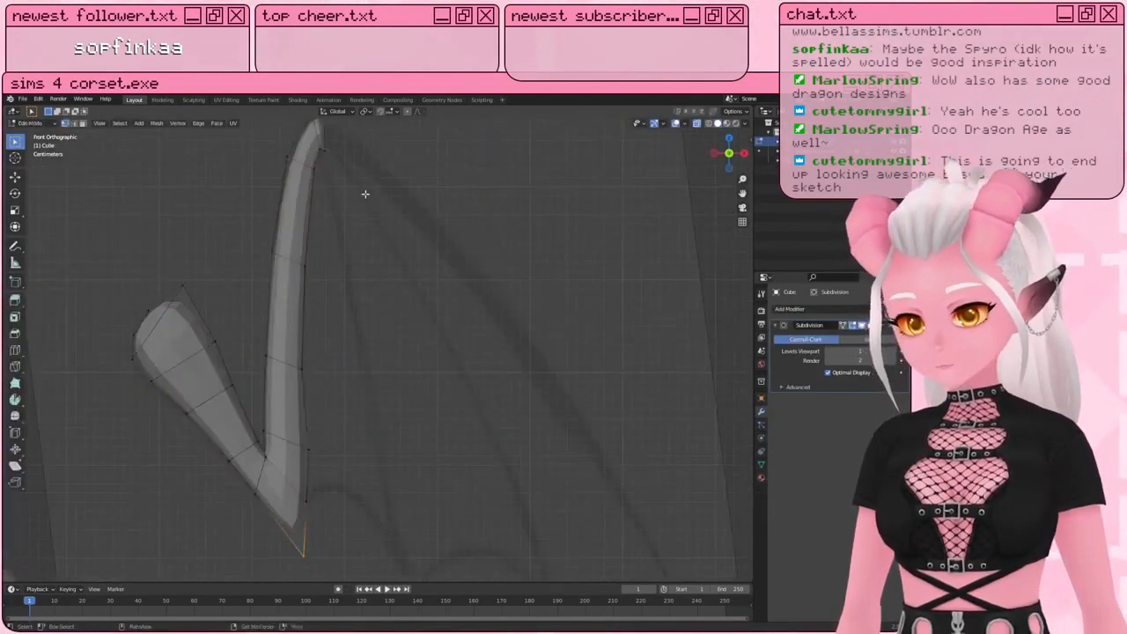
{"action": "key", "text": "Tab"}
{"action": "left_click", "coordinate": [340, 155]}
{"action": "middle_click_drag", "start_coordinate": [415, 168], "coordinate": [360, 202], "text": "shift"}
{"action": "key", "text": "e"}
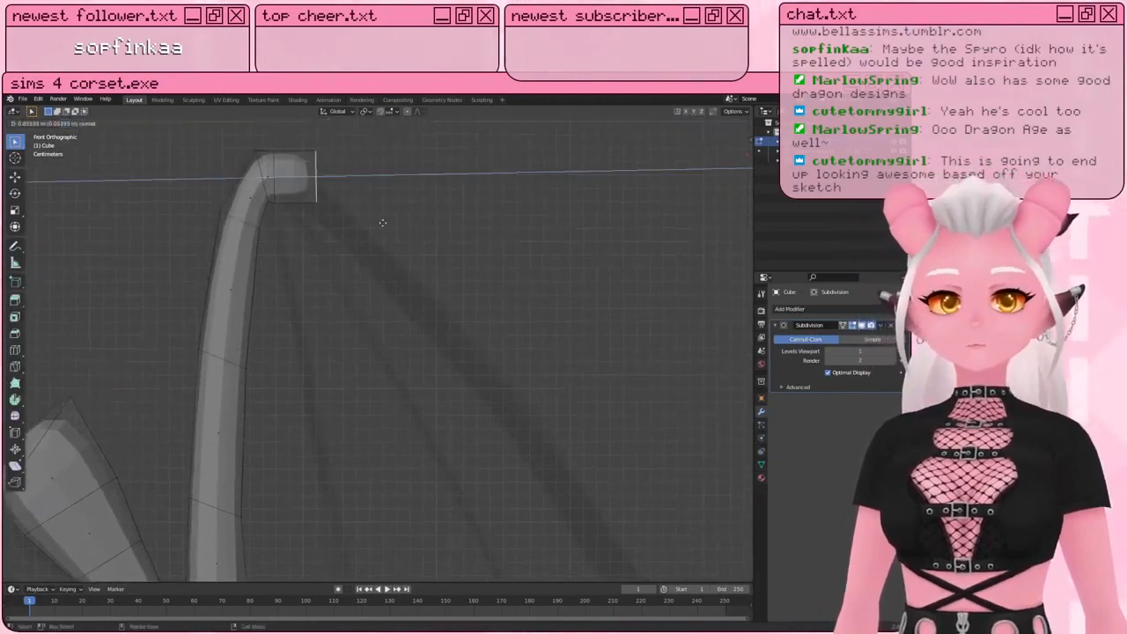
{"action": "left_click", "coordinate": [413, 201]}
{"action": "key", "text": "g"}
{"action": "left_click", "coordinate": [336, 201]}
Step: Rotate, narrow and reposition the leading finger's end face to match the sketched line
{"action": "key", "text": "r"}
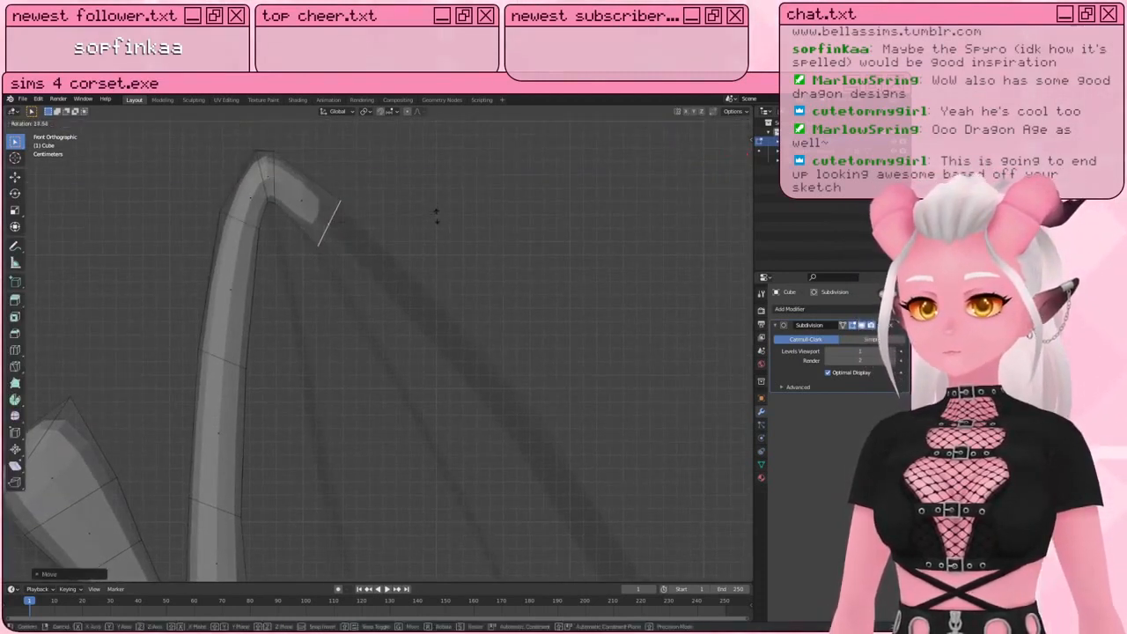
{"action": "left_click", "coordinate": [367, 220]}
{"action": "key", "text": "s"}
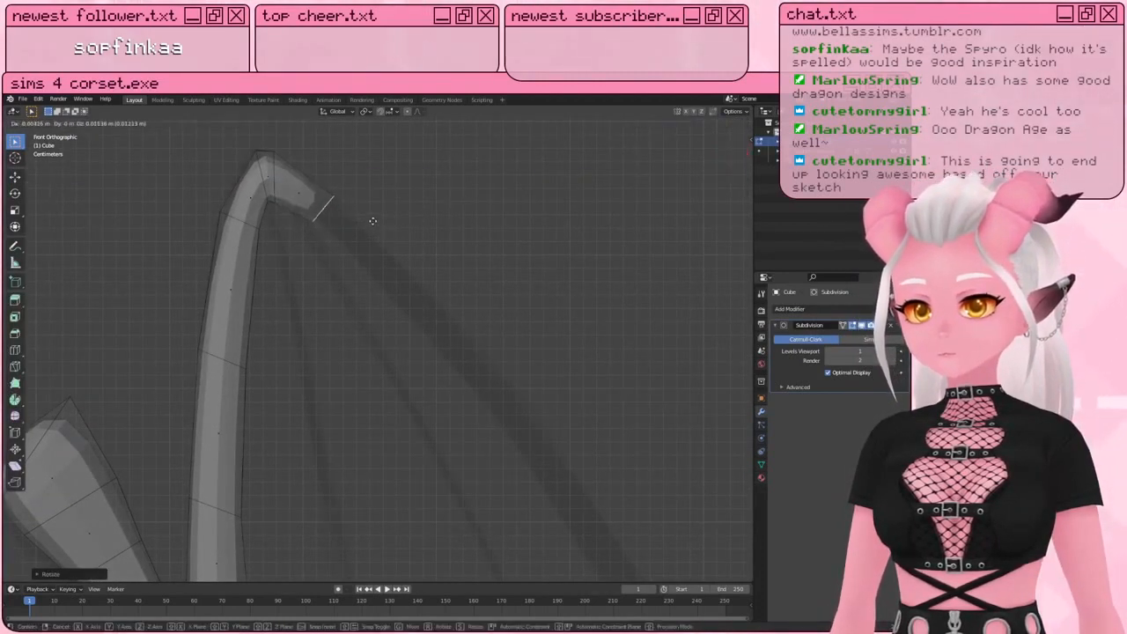
{"action": "left_click", "coordinate": [372, 224]}
Step: Extrude the leading finger's end face in further segments down along the sketched line
{"action": "scroll", "coordinate": [405, 284], "scroll_direction": "down", "scroll_amount": 3}
{"action": "middle_click_drag", "start_coordinate": [405, 284], "coordinate": [398, 259], "text": "shift"}
{"action": "key", "text": "e"}
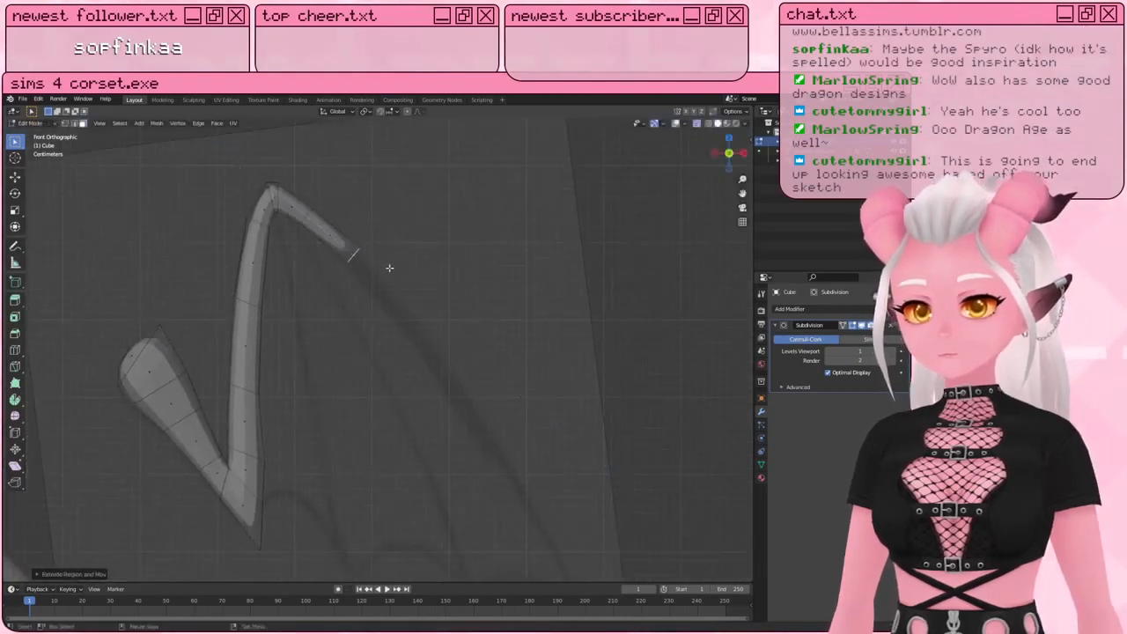
{"action": "left_click", "coordinate": [449, 280]}
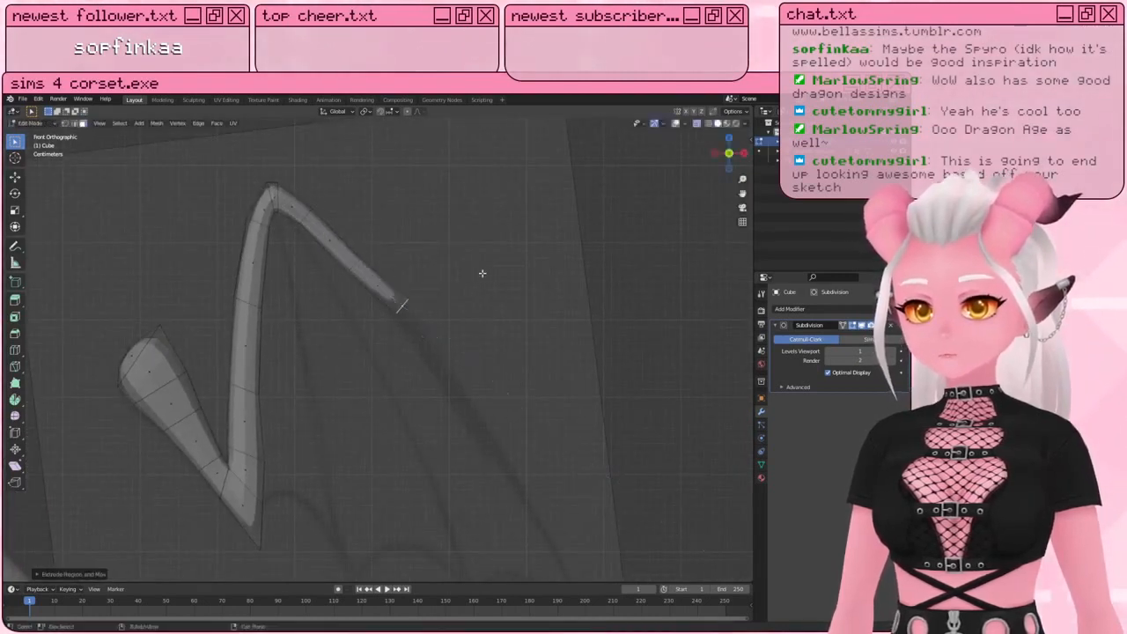
Step: Tilt the finger's end face, move it onto the sketched line and scale it down slightly
{"action": "key", "text": "g"}
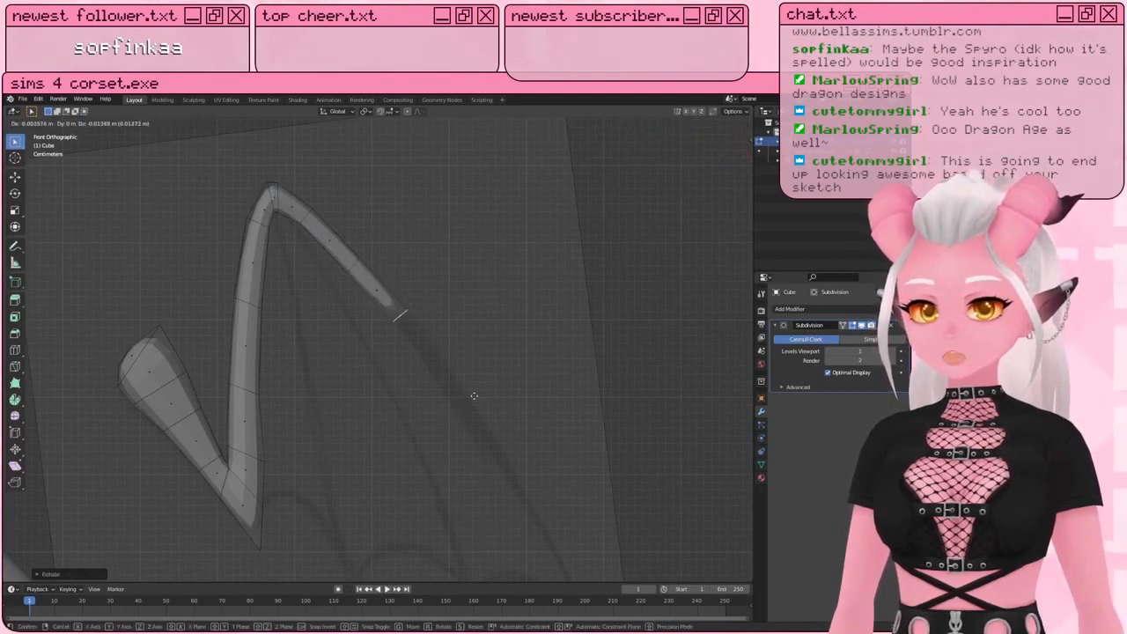
{"action": "left_click", "coordinate": [474, 397]}
{"action": "key", "text": "s"}
{"action": "left_click", "coordinate": [508, 395]}
Step: Extend the leading finger another segment down the sketch and fit its new end face to the line
{"action": "key", "text": "r"}
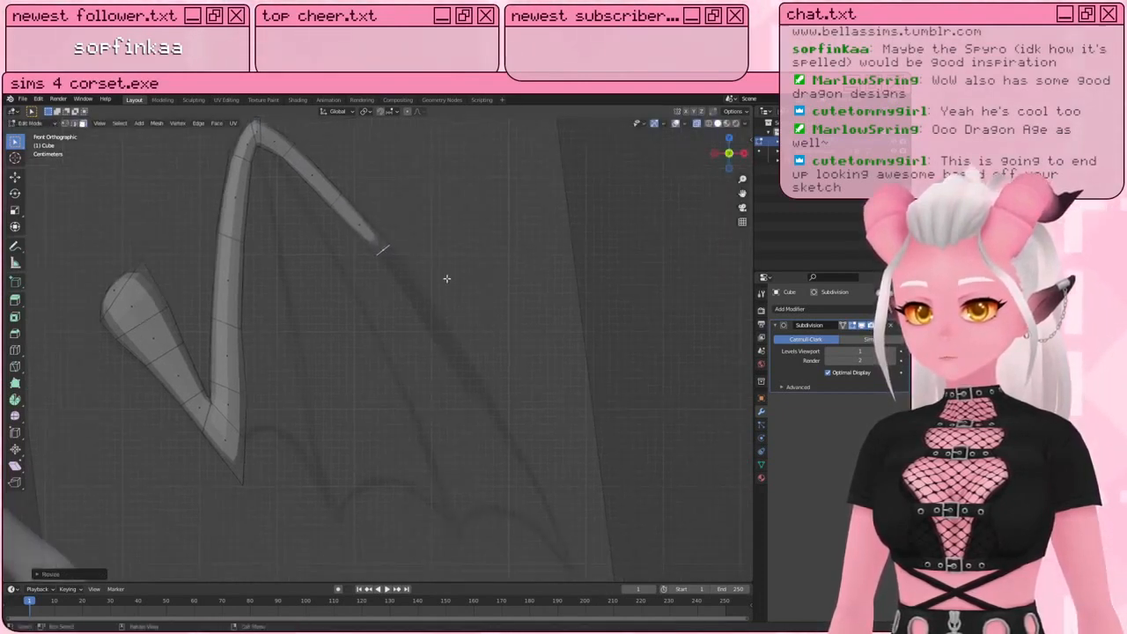
{"action": "left_click", "coordinate": [487, 328]}
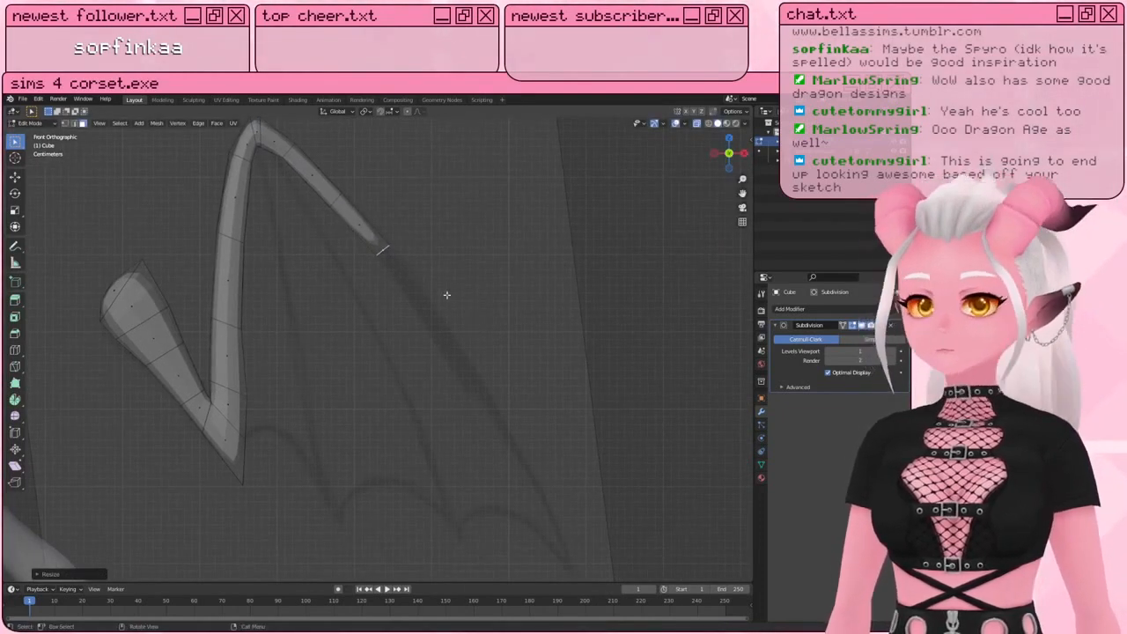
{"action": "key", "text": "g"}
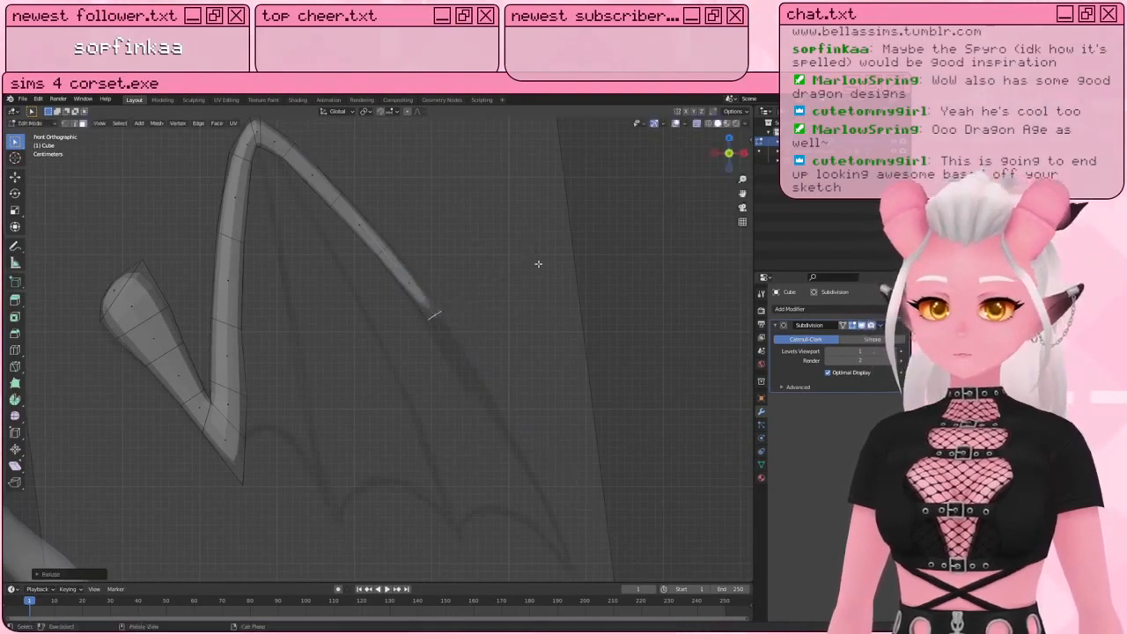
Step: Extrude the leading finger another segment down the sketch and move its end face onto the sketched line
{"action": "left_click", "coordinate": [463, 231]}
{"action": "scroll", "coordinate": [478, 273], "scroll_direction": "down", "scroll_amount": 1}
{"action": "middle_click_drag", "start_coordinate": [483, 339], "coordinate": [437, 294], "text": "shift"}
{"action": "key", "text": "e"}
{"action": "left_click", "coordinate": [487, 283]}
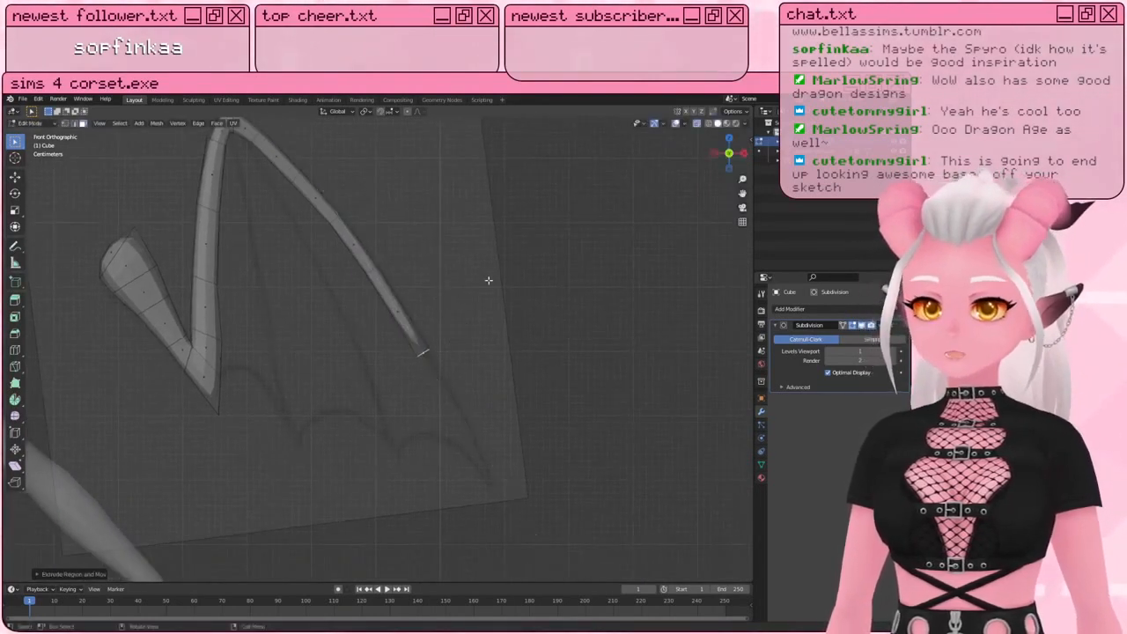
{"action": "key", "text": "g"}
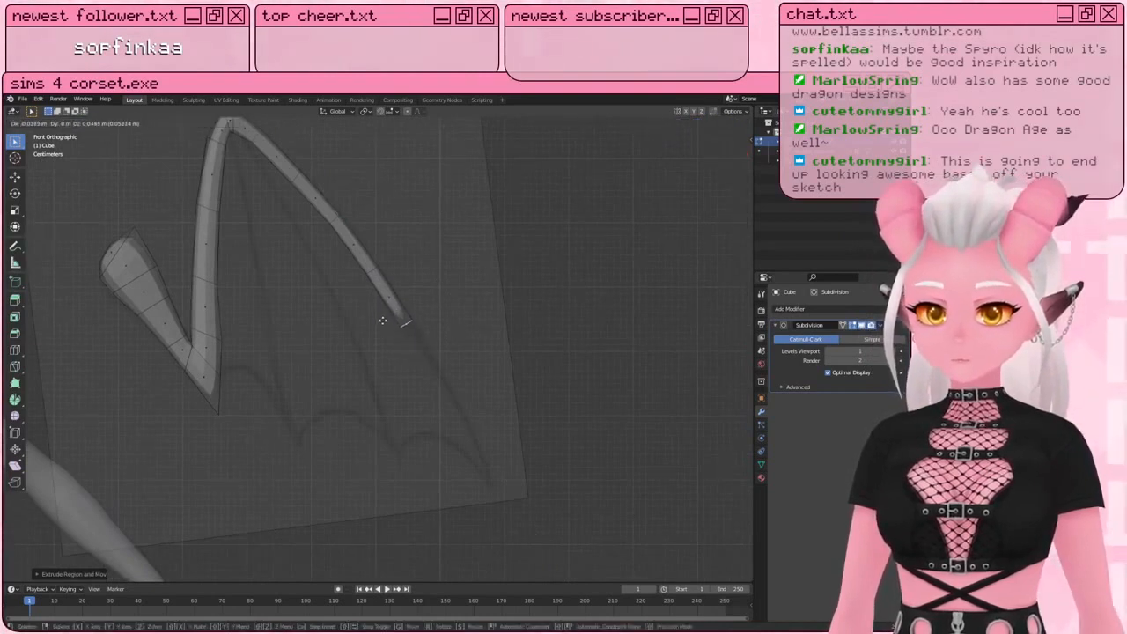
{"action": "left_click", "coordinate": [384, 321]}
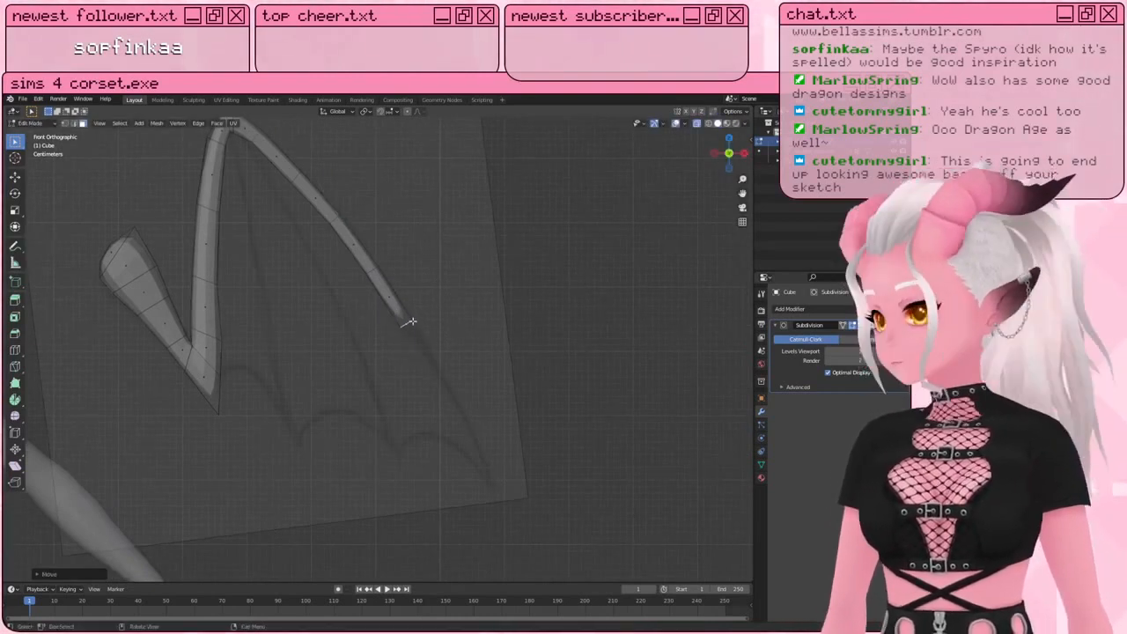
Step: Extrude two more segments down the leading finger, then rotate and scale down the end face to match the sketch
{"action": "key", "text": "e"}
{"action": "left_click", "coordinate": [460, 380]}
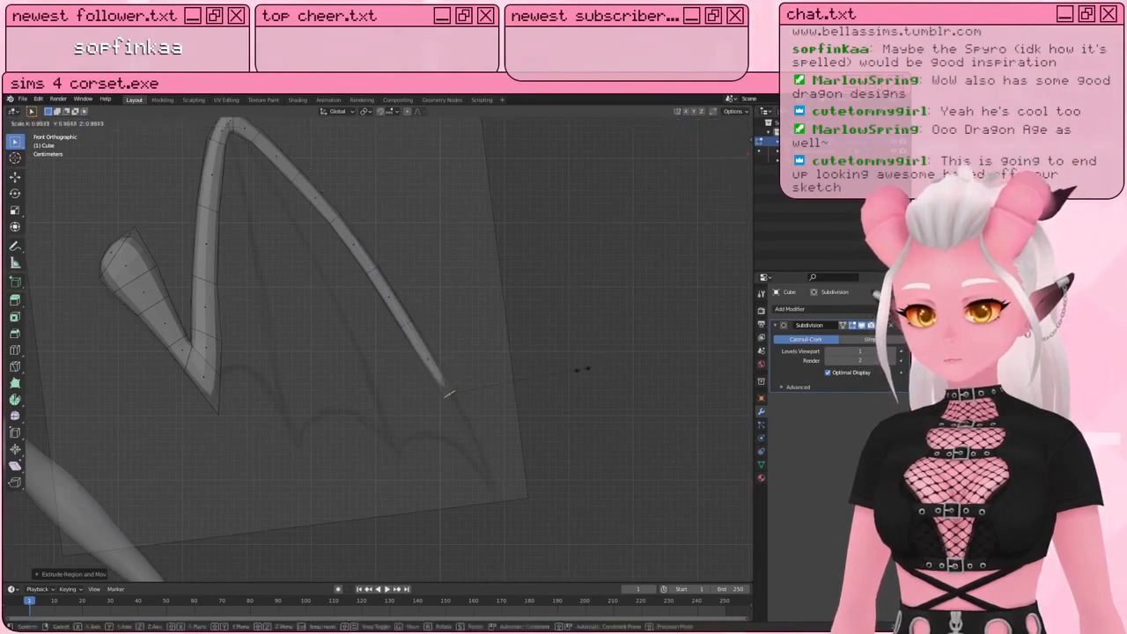
{"action": "key", "text": "e"}
{"action": "left_click", "coordinate": [516, 449]}
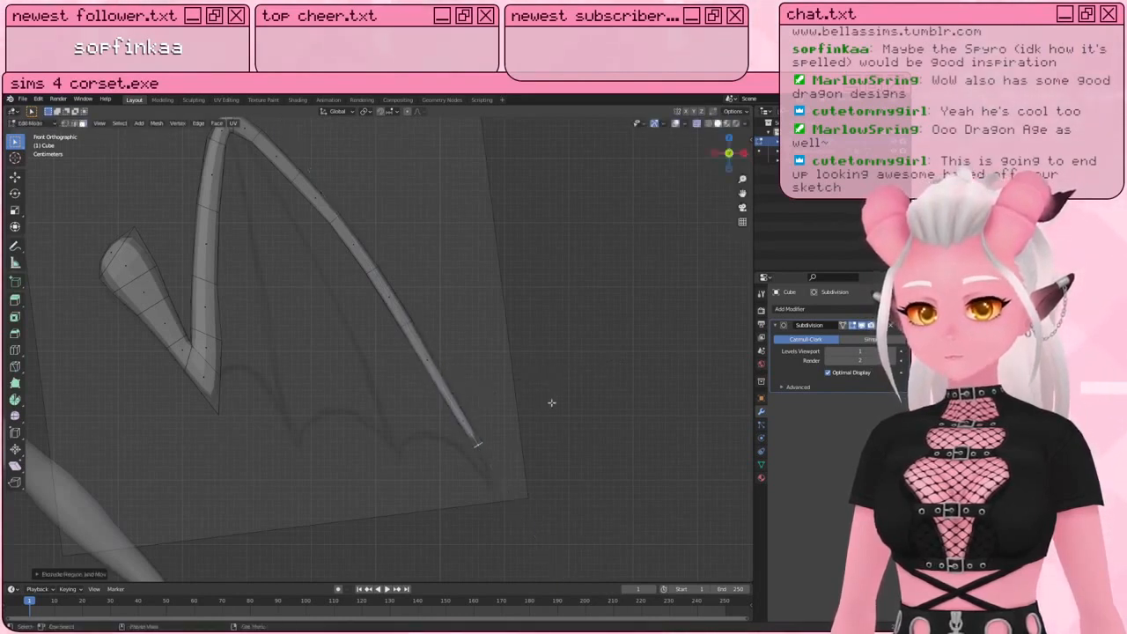
{"action": "key", "text": "r"}
{"action": "left_click", "coordinate": [576, 461]}
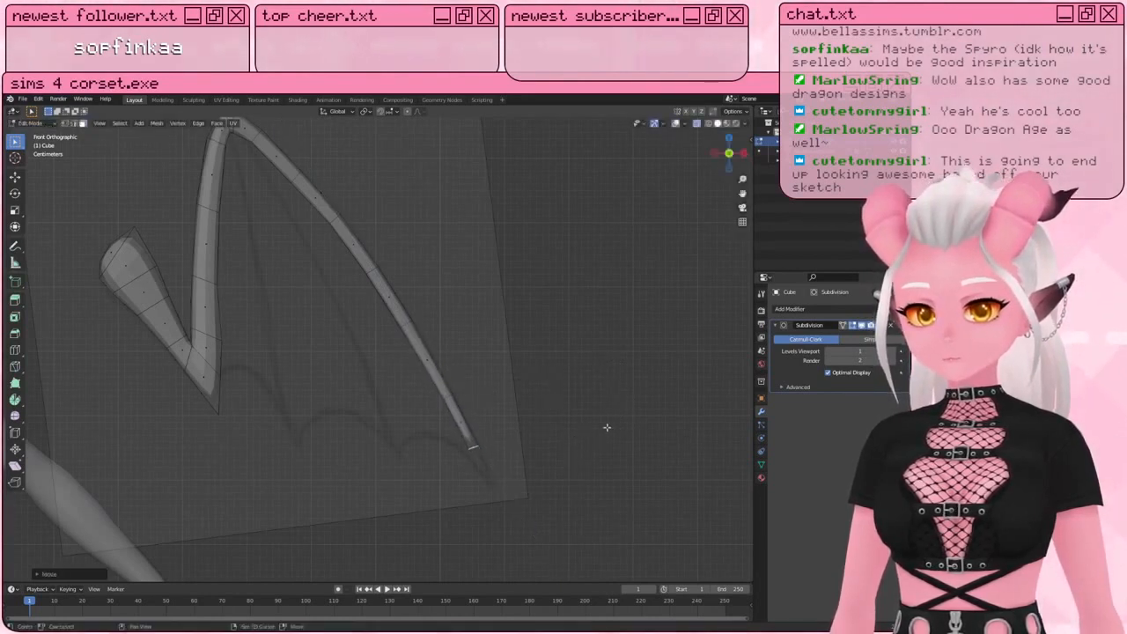
{"action": "key", "text": "s"}
{"action": "left_click", "coordinate": [610, 426]}
Step: Extrude the leading finger's last segment to the end of the sketched line and taper it to a fine tip
{"action": "key", "text": "e"}
{"action": "left_click", "coordinate": [520, 474]}
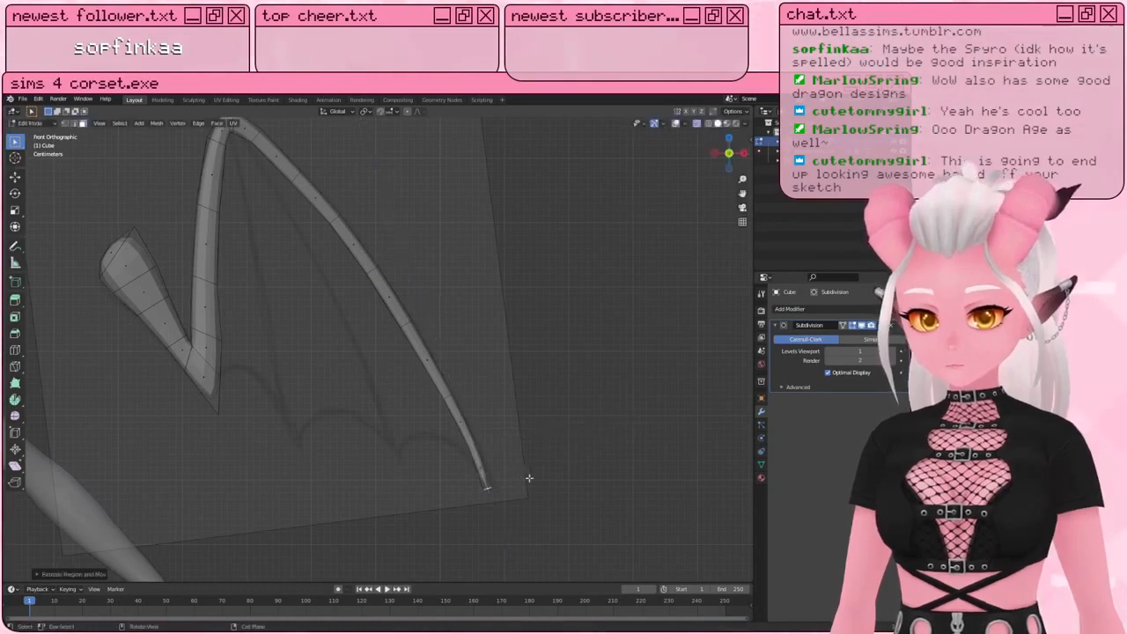
{"action": "scroll", "coordinate": [528, 478], "scroll_direction": "up", "scroll_amount": 3}
{"action": "key", "text": "g"}
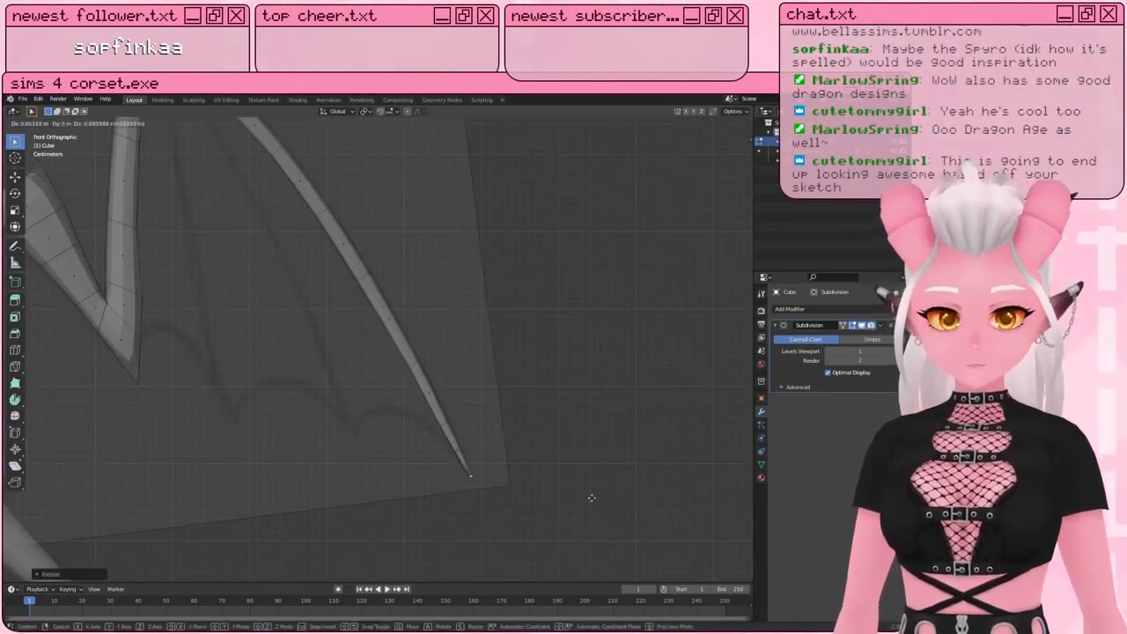
{"action": "left_click", "coordinate": [573, 535]}
{"action": "scroll", "coordinate": [551, 383], "scroll_direction": "down", "scroll_amount": 4}
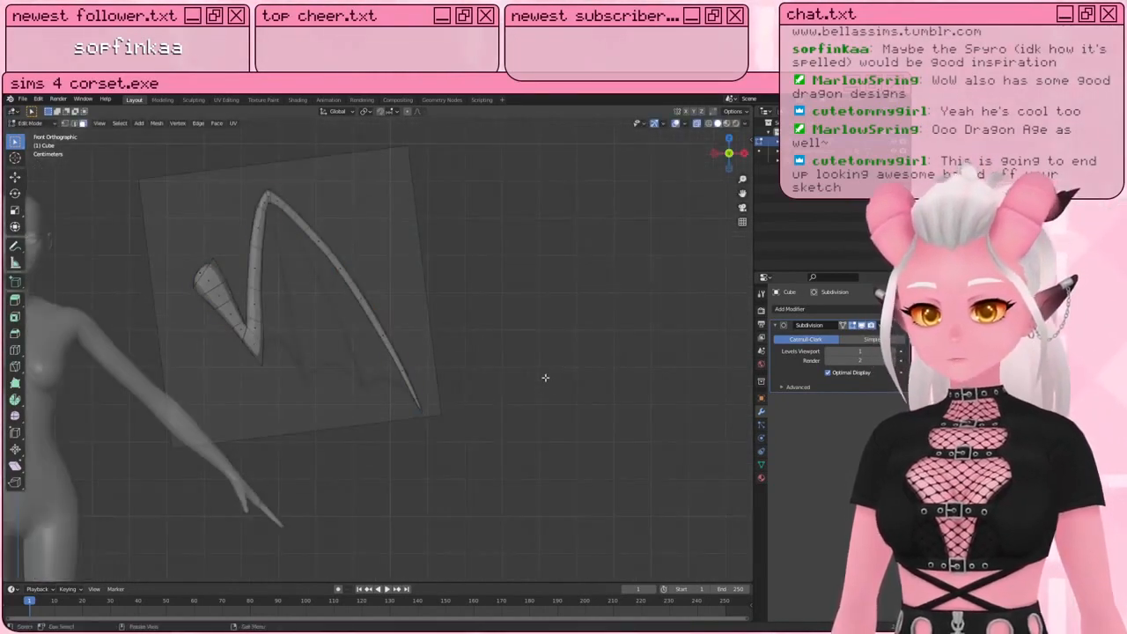
Step: Rotate the small face on the underside of the wing's top joint by about -41 degrees
{"action": "scroll", "coordinate": [254, 199], "scroll_direction": "up", "scroll_amount": 3}
{"action": "middle_click_drag", "start_coordinate": [254, 199], "coordinate": [310, 363], "text": "shift"}
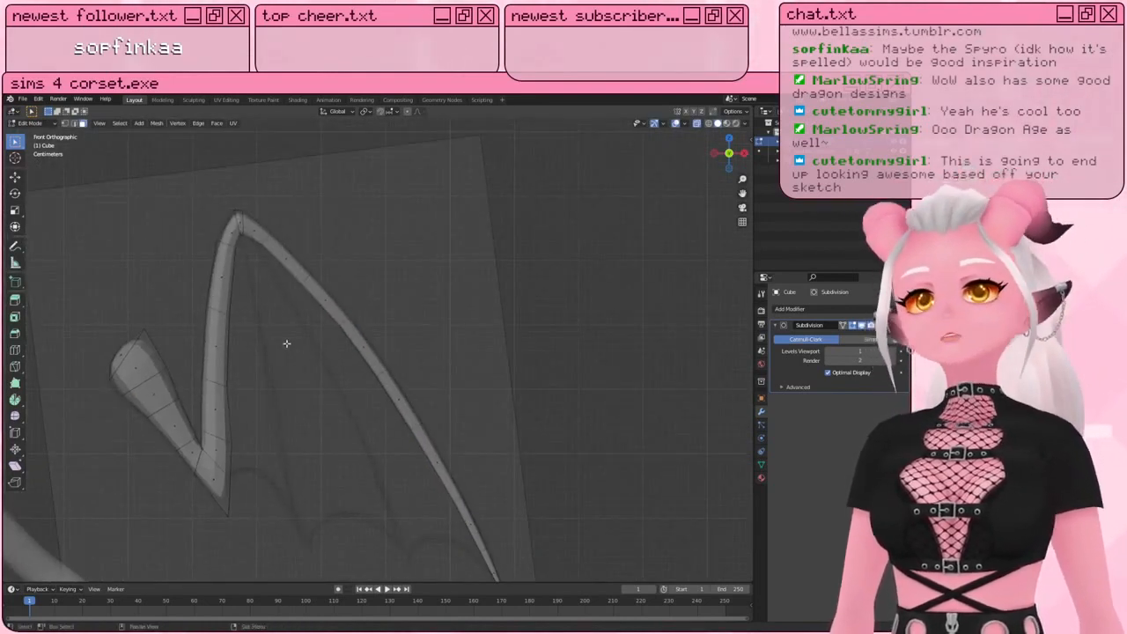
{"action": "scroll", "coordinate": [219, 214], "scroll_direction": "up", "scroll_amount": 4}
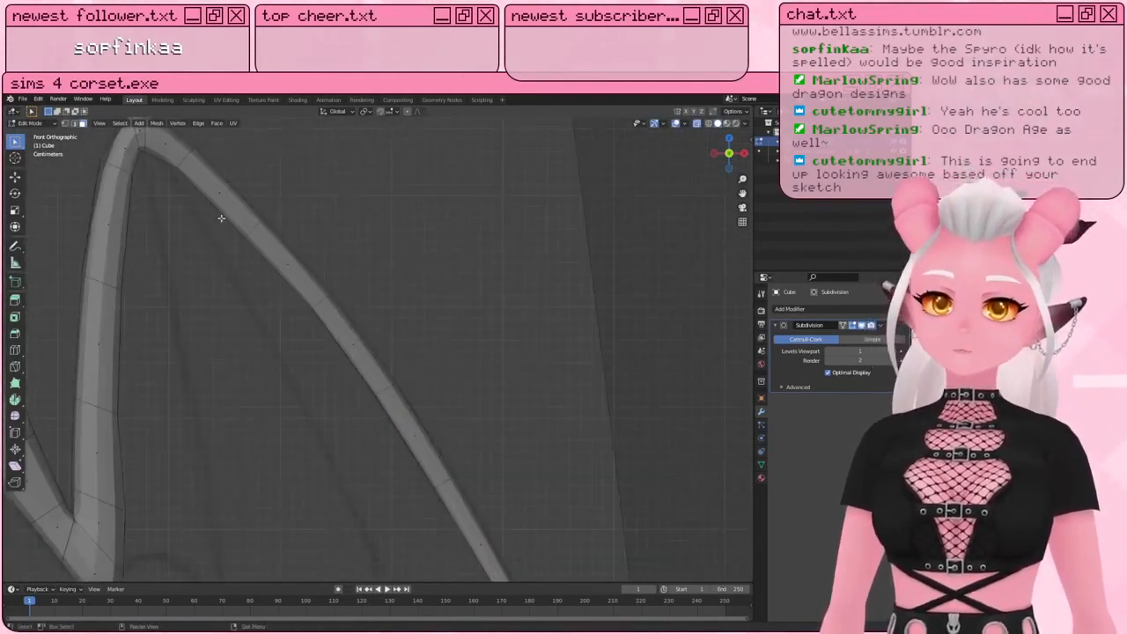
{"action": "scroll", "coordinate": [274, 304], "scroll_direction": "down", "scroll_amount": 2}
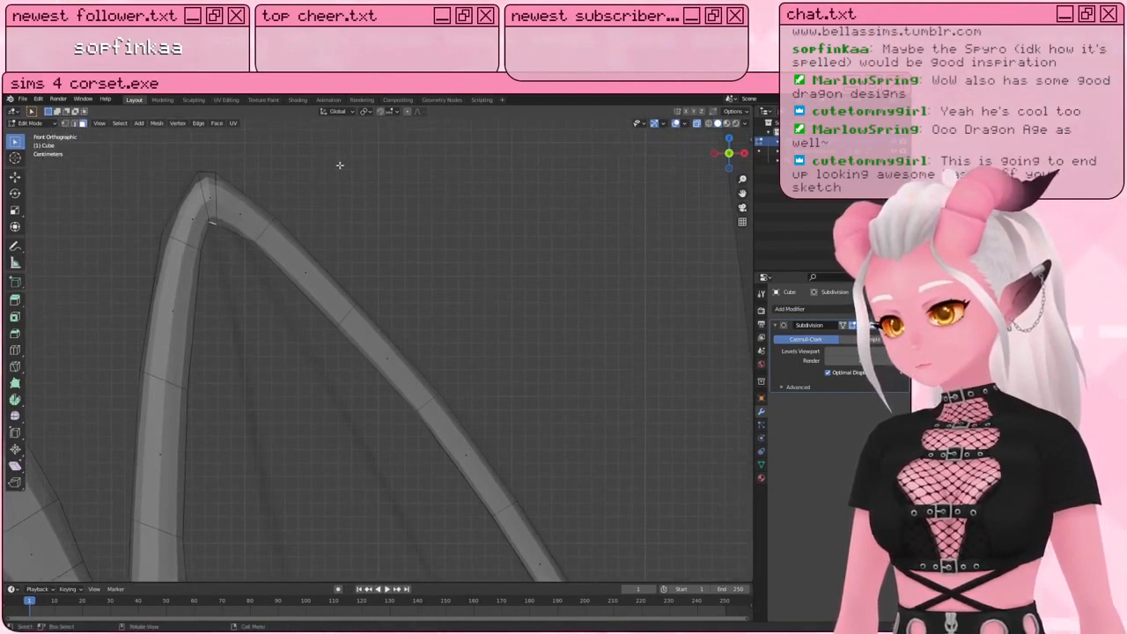
{"action": "key", "text": "r"}
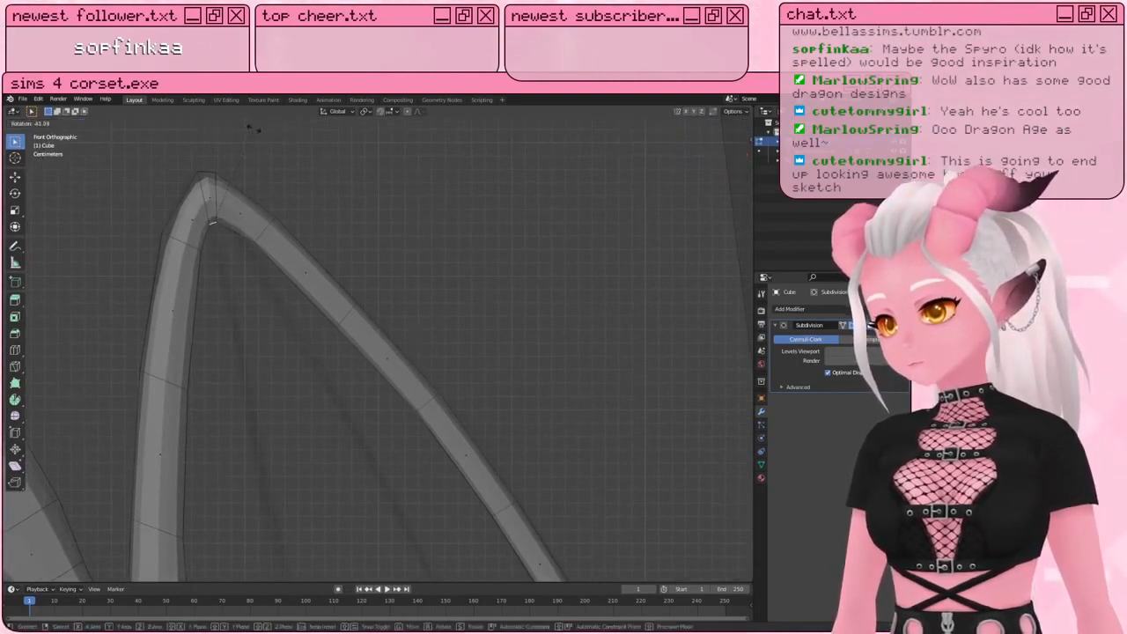
{"action": "left_click", "coordinate": [255, 130]}
{"action": "mouse_move", "coordinate": [222, 257]}
{"action": "middle_mouse_down", "text": "shift"}
{"action": "mouse_move", "coordinate": [232, 299]}
{"action": "mouse_move", "coordinate": [231, 282]}
{"action": "middle_mouse_up", "text": "shift"}
Step: Merge the vertex pairs on the underside of the top joint at their centers
{"action": "key", "text": "m"}
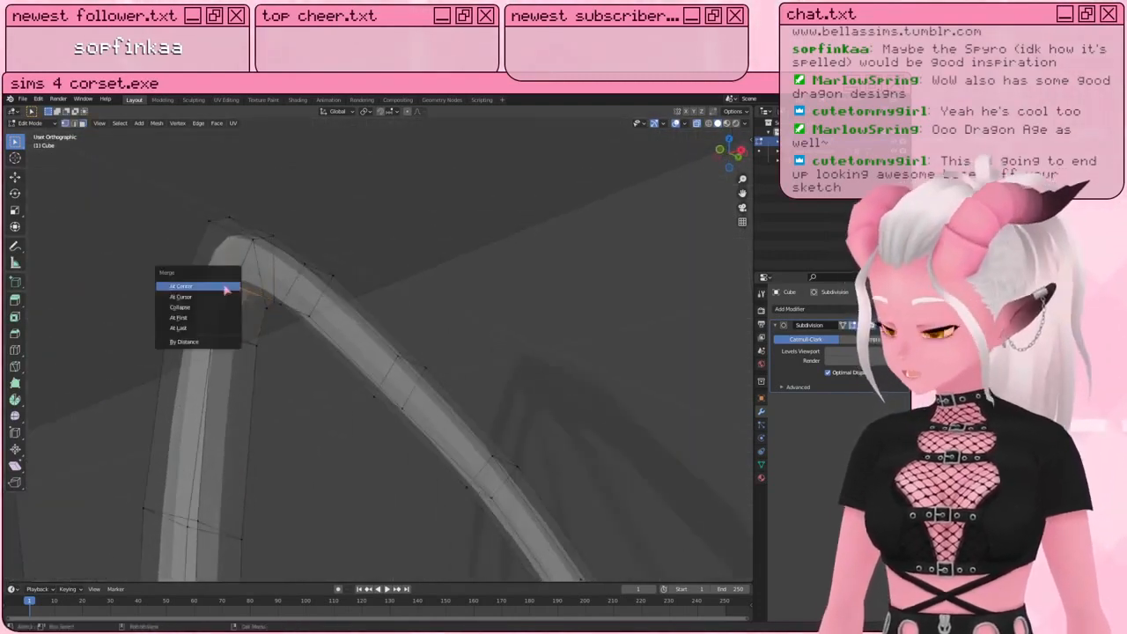
{"action": "left_click", "coordinate": [217, 290]}
{"action": "left_click", "coordinate": [265, 305], "text": "shift"}
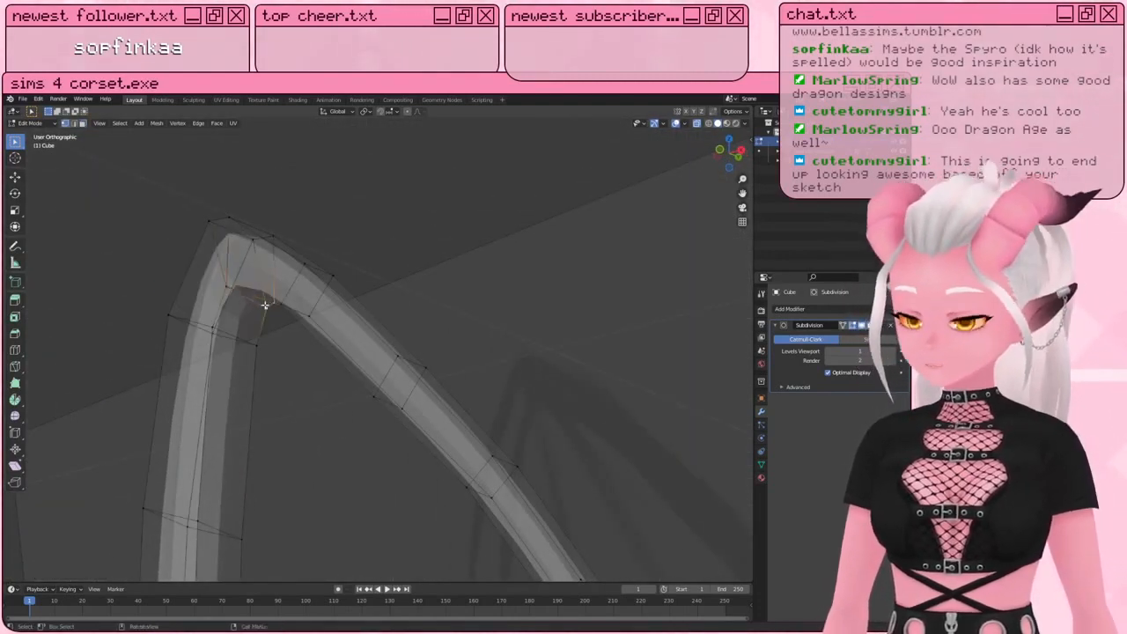
{"action": "key", "text": "m"}
{"action": "left_click", "coordinate": [268, 306]}
{"action": "scroll", "coordinate": [270, 308], "scroll_direction": "down", "scroll_amount": 3}
{"action": "key", "text": "KP_1"}
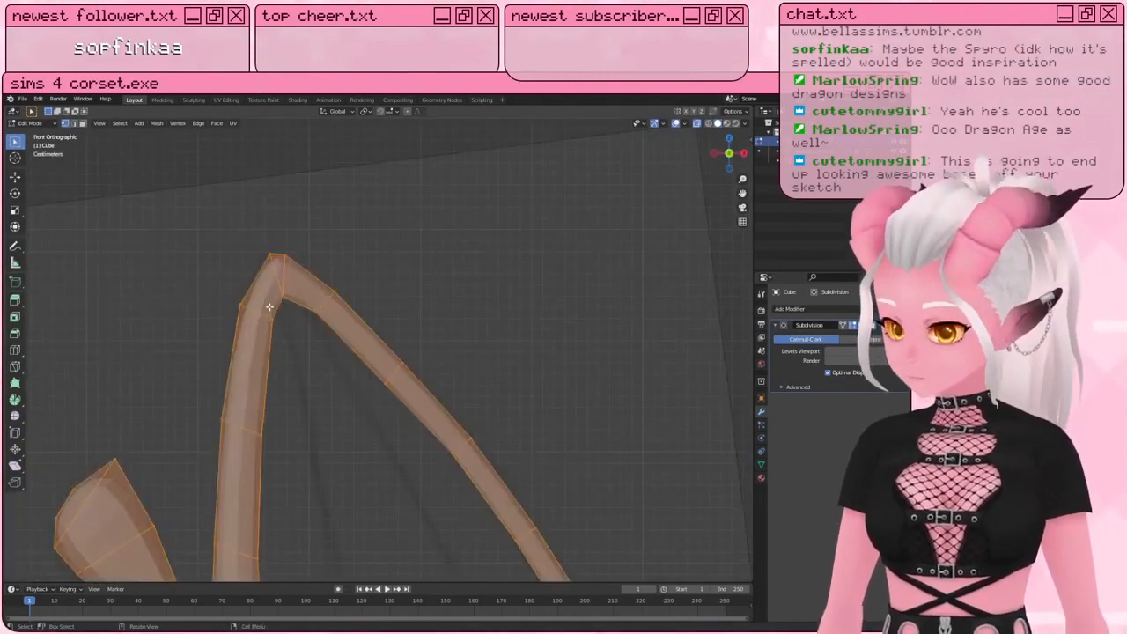
Step: Add a lengthwise loop cut running through the wing bones and leading finger
{"action": "middle_click_drag", "start_coordinate": [260, 305], "coordinate": [249, 271]}
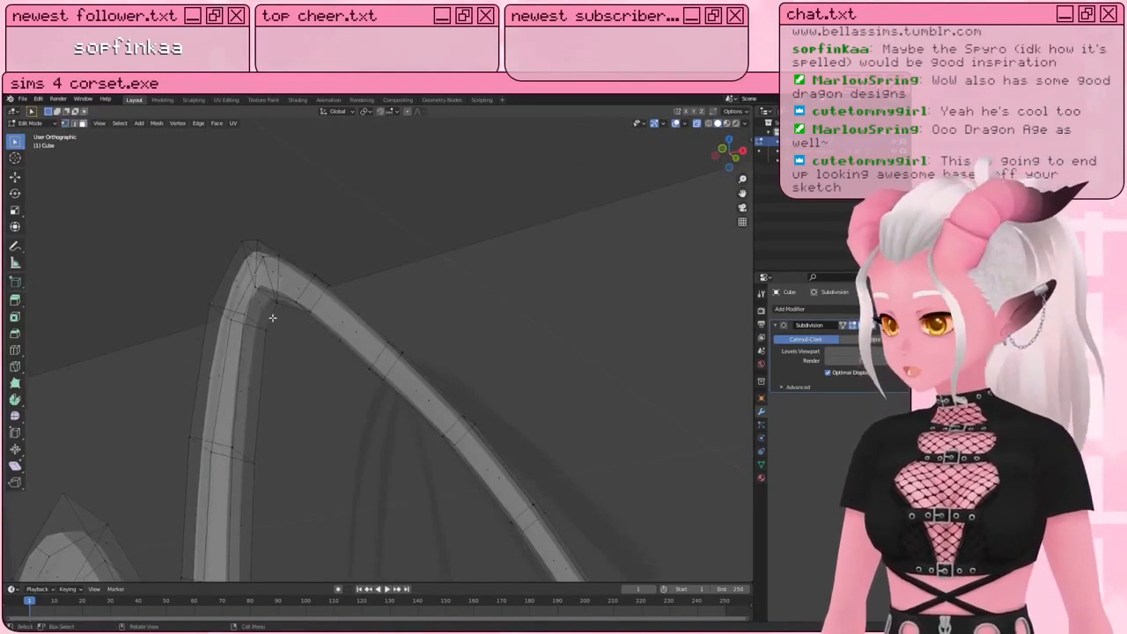
{"action": "middle_click_drag", "start_coordinate": [296, 343], "coordinate": [319, 178]}
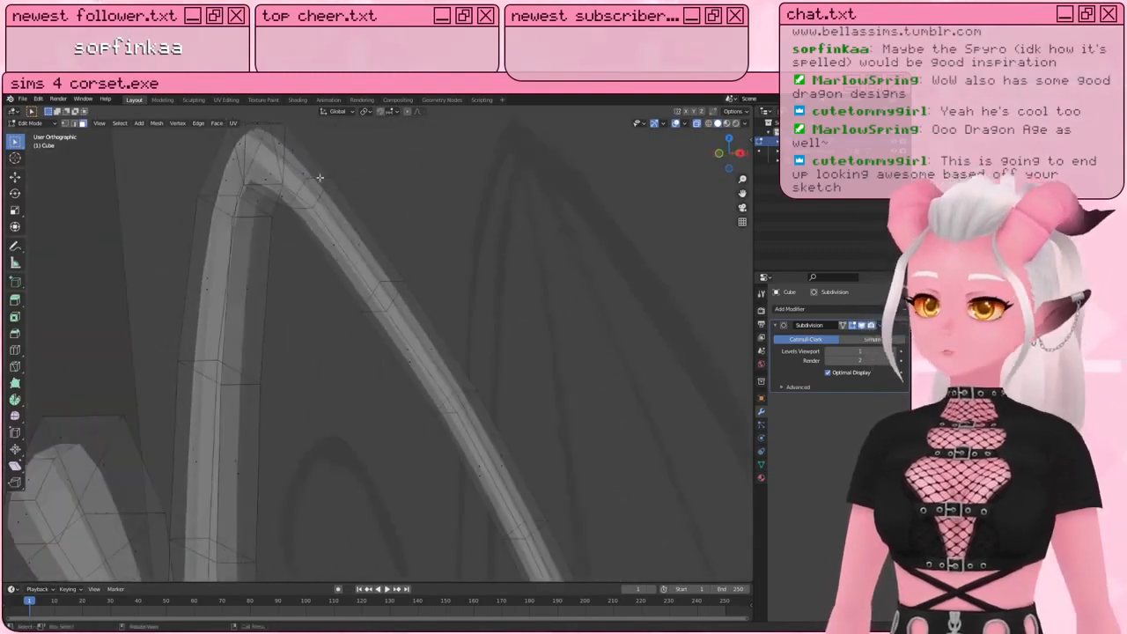
{"action": "scroll", "coordinate": [274, 180], "scroll_direction": "down", "scroll_amount": 2}
{"action": "middle_click_drag", "start_coordinate": [357, 238], "coordinate": [291, 264]}
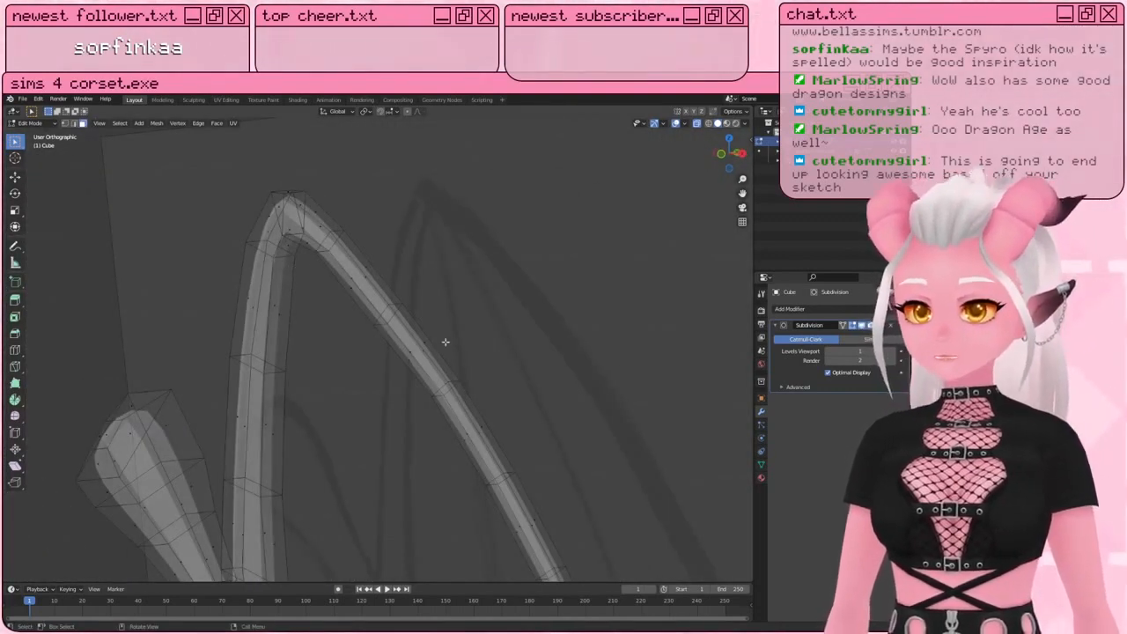
{"action": "scroll", "coordinate": [226, 302], "scroll_direction": "up", "scroll_amount": 2}
{"action": "left_click", "coordinate": [15, 349]}
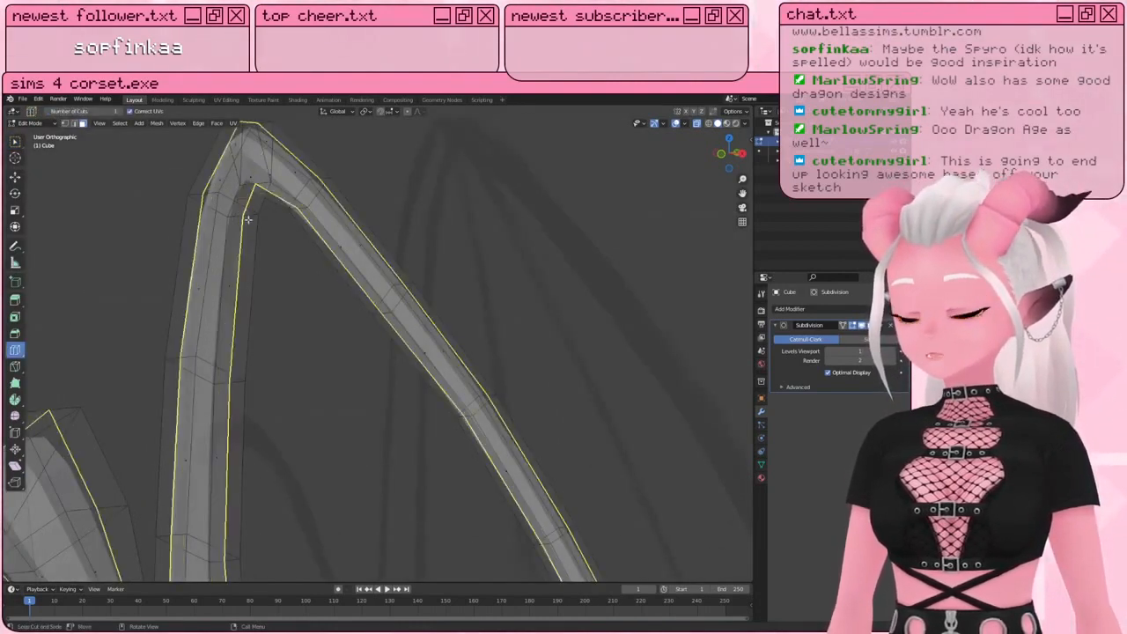
{"action": "left_click_drag", "start_coordinate": [247, 220], "coordinate": [252, 218]}
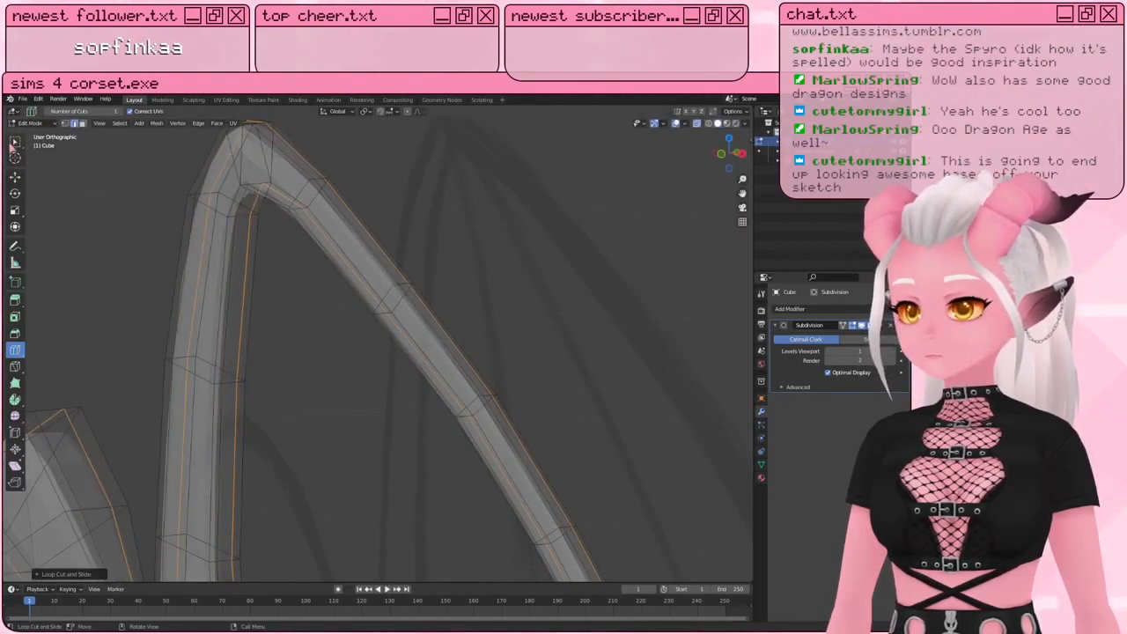
{"action": "left_click", "coordinate": [15, 143]}
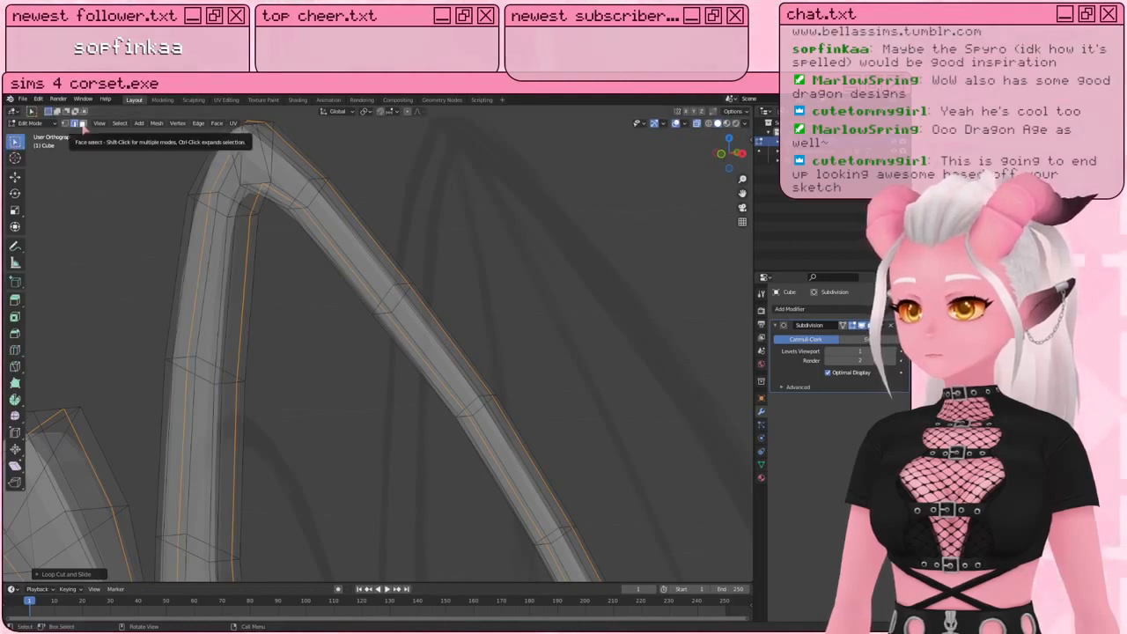
Step: Try shrinking the whole wing mesh along its normals with Shrink/Fatten
{"action": "key", "text": "KP_1"}
{"action": "scroll", "coordinate": [360, 317], "scroll_direction": "down", "scroll_amount": 3}
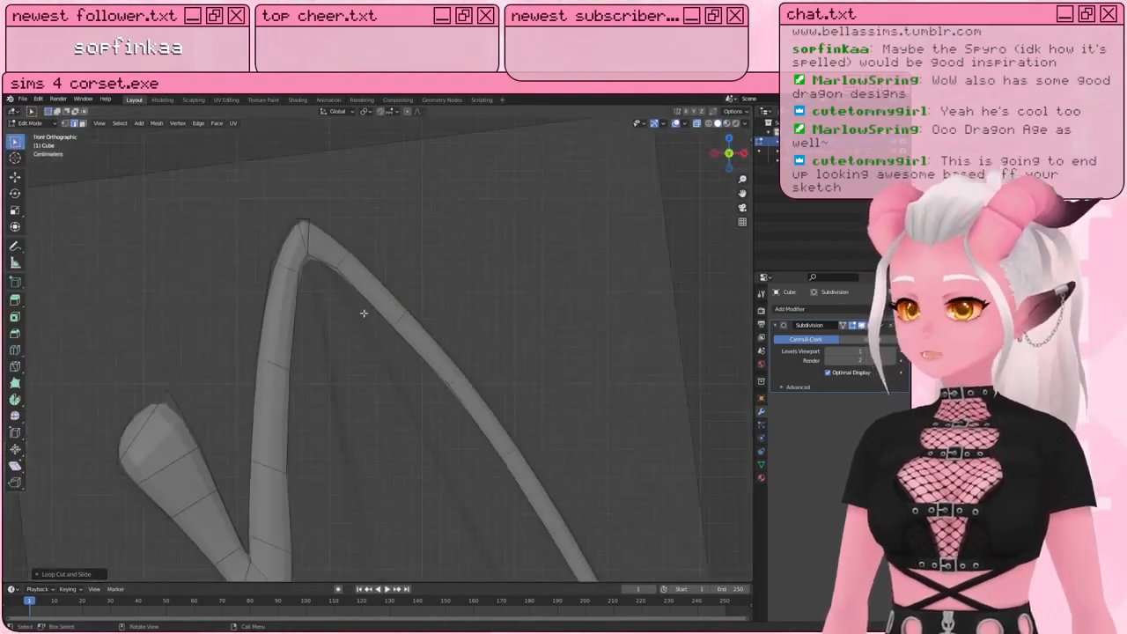
{"action": "middle_click_drag", "start_coordinate": [362, 312], "coordinate": [342, 307]}
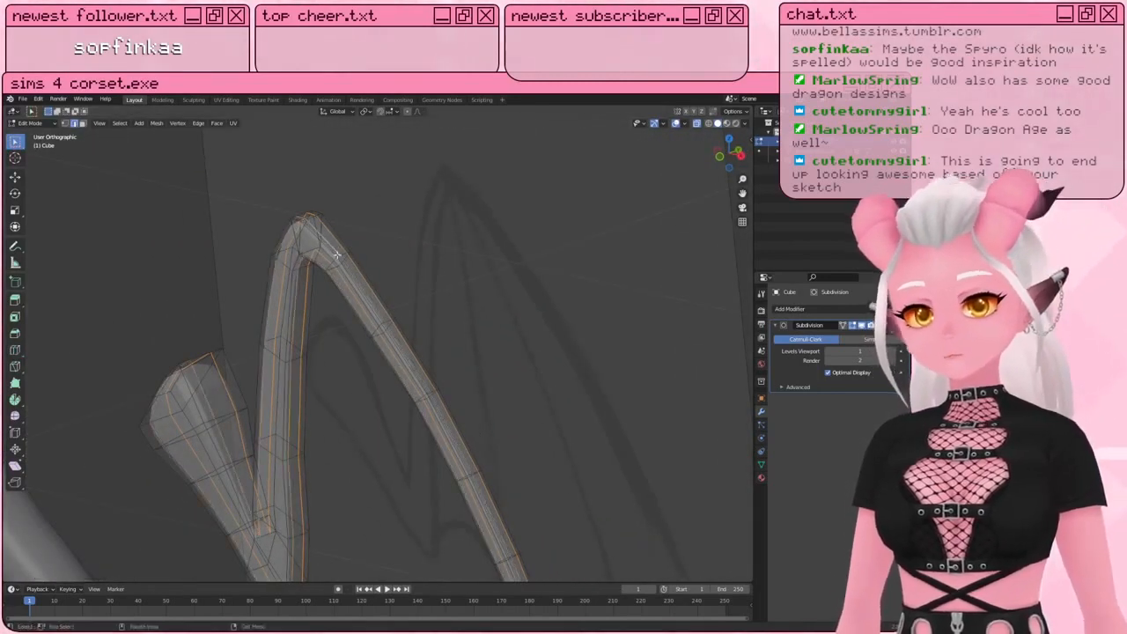
{"action": "key", "text": "KP_1"}
{"action": "left_click", "coordinate": [15, 449]}
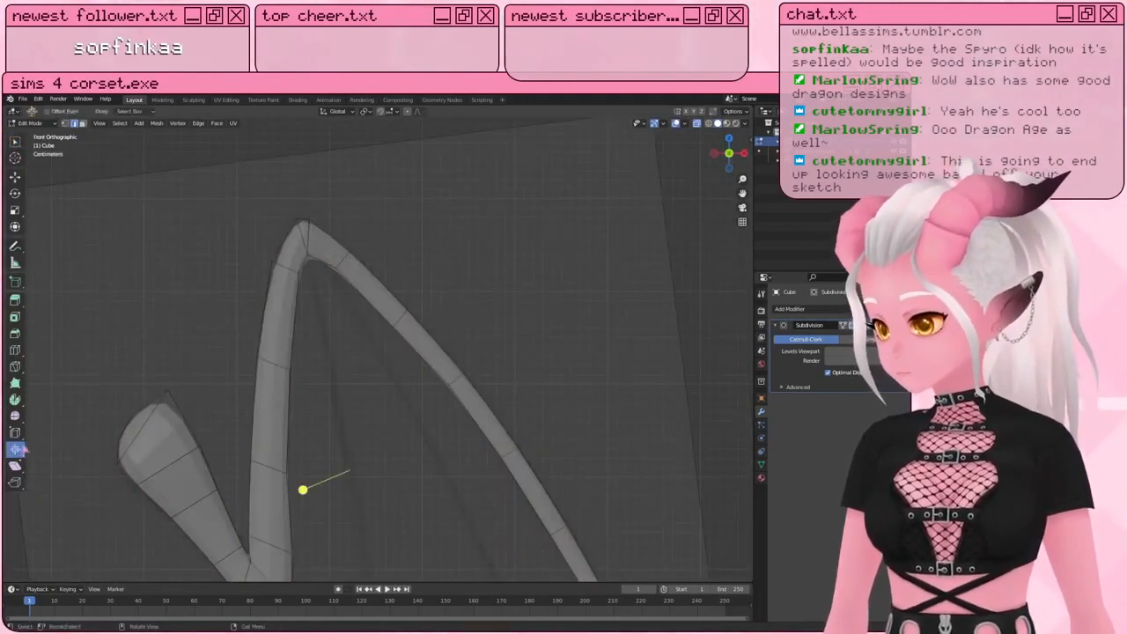
{"action": "key", "text": "a"}
{"action": "left_click_drag", "start_coordinate": [302, 489], "coordinate": [241, 516]}
Step: Select the lengthwise corner edge loops along the forearm and leading finger, plus the inner edges of the upper arm bone
{"action": "middle_click_drag", "start_coordinate": [376, 388], "coordinate": [285, 340]}
{"action": "left_click", "coordinate": [252, 312], "text": "alt"}
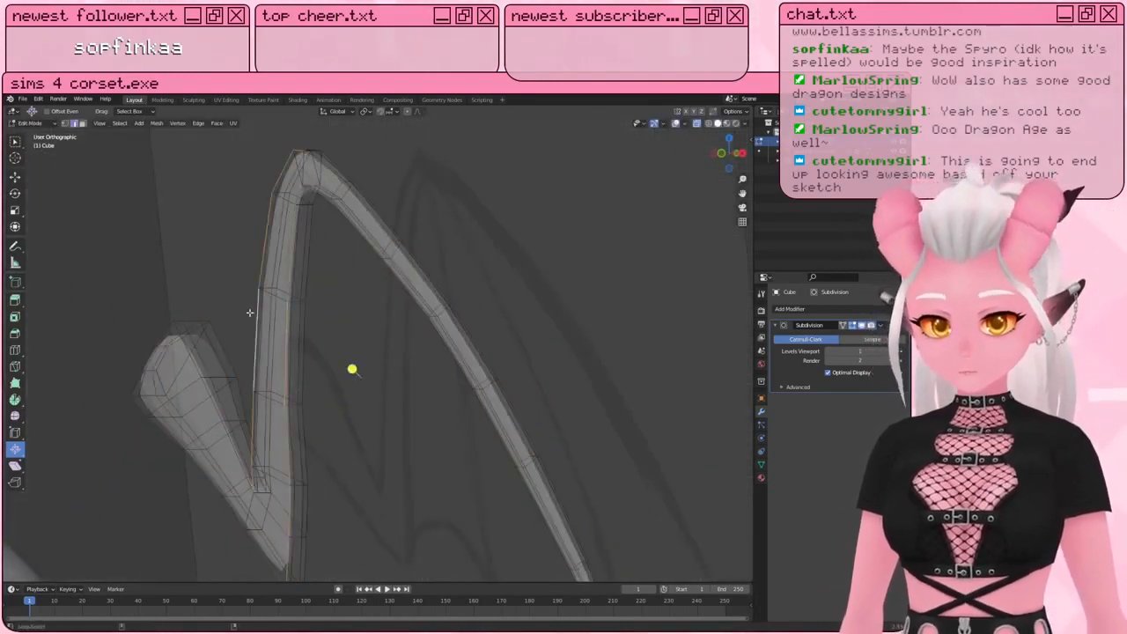
{"action": "left_click", "coordinate": [303, 354], "text": "alt+shift"}
{"action": "left_click", "coordinate": [275, 338], "text": "alt+shift"}
{"action": "mouse_move", "coordinate": [284, 331]}
{"action": "middle_mouse_down"}
{"action": "mouse_move", "coordinate": [248, 323]}
{"action": "mouse_move", "coordinate": [300, 345]}
{"action": "middle_mouse_up"}
{"action": "scroll", "coordinate": [292, 361], "scroll_direction": "up", "scroll_amount": 2}
{"action": "left_click", "coordinate": [234, 299], "text": "alt+shift"}
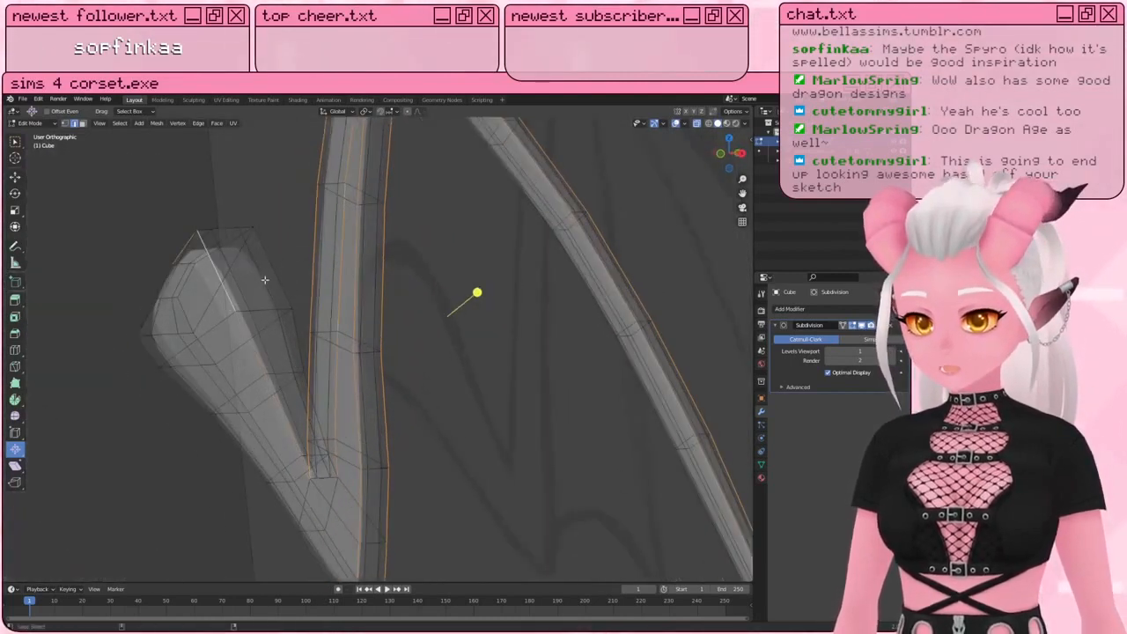
{"action": "left_click", "coordinate": [266, 273], "text": "alt+shift"}
{"action": "key", "text": "ctrl+z"}
{"action": "left_click", "coordinate": [268, 269], "text": "alt+shift"}
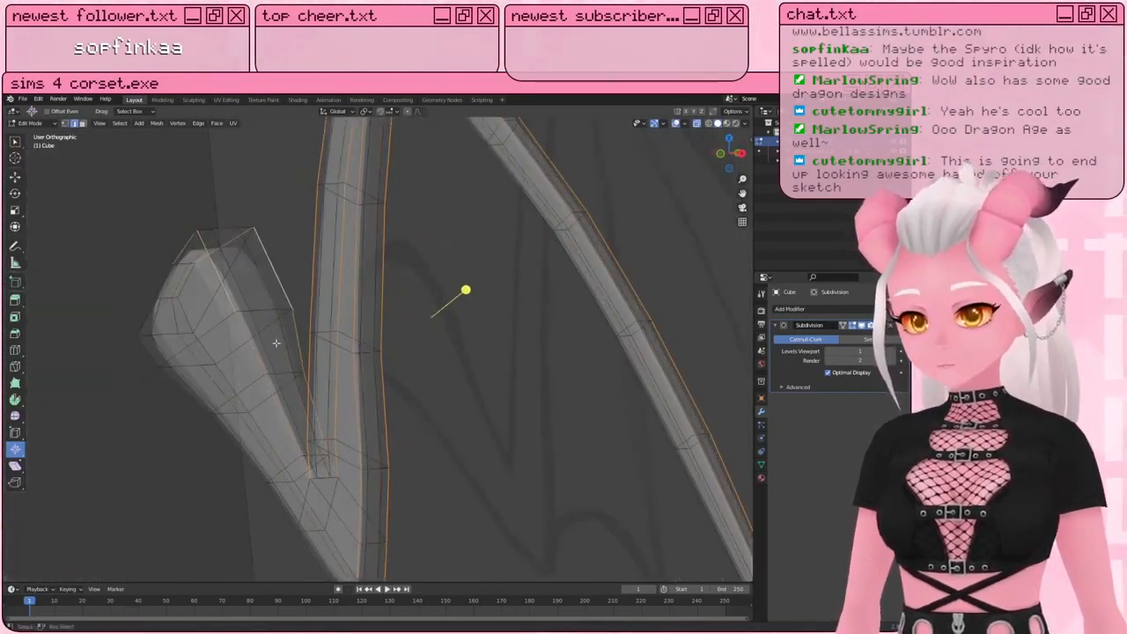
Step: Extend the selection to the remaining lengthwise corner edges around the upper arm bone and down to the finger tip
{"action": "middle_click_drag", "start_coordinate": [275, 343], "coordinate": [217, 310]}
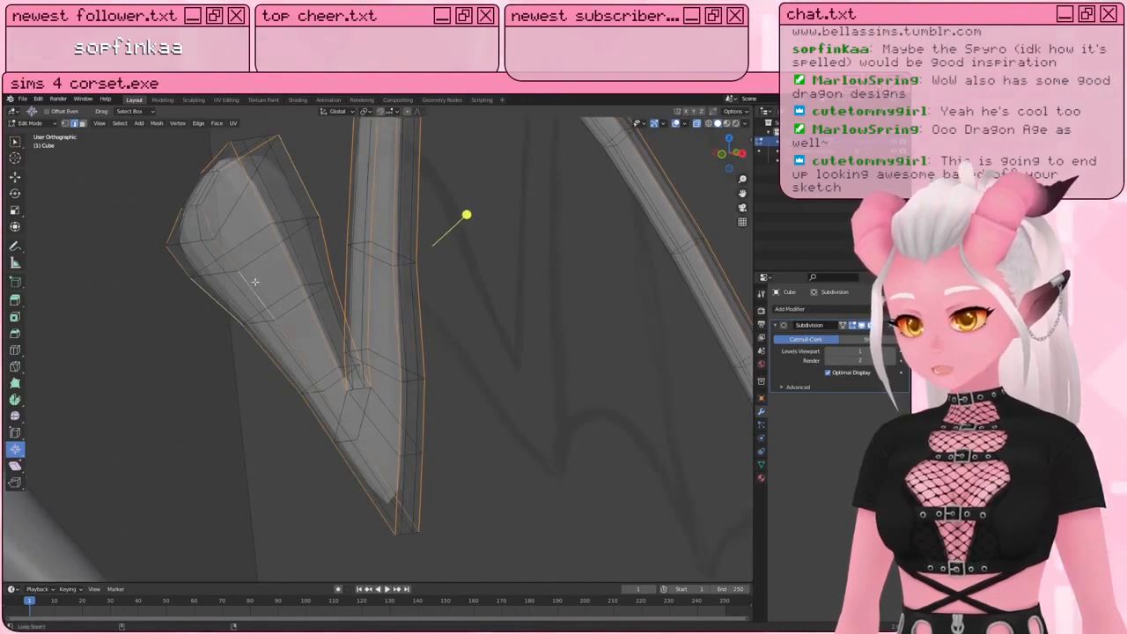
{"action": "middle_click_drag", "start_coordinate": [255, 282], "coordinate": [228, 286]}
{"action": "middle_click_drag", "start_coordinate": [395, 483], "coordinate": [232, 242]}
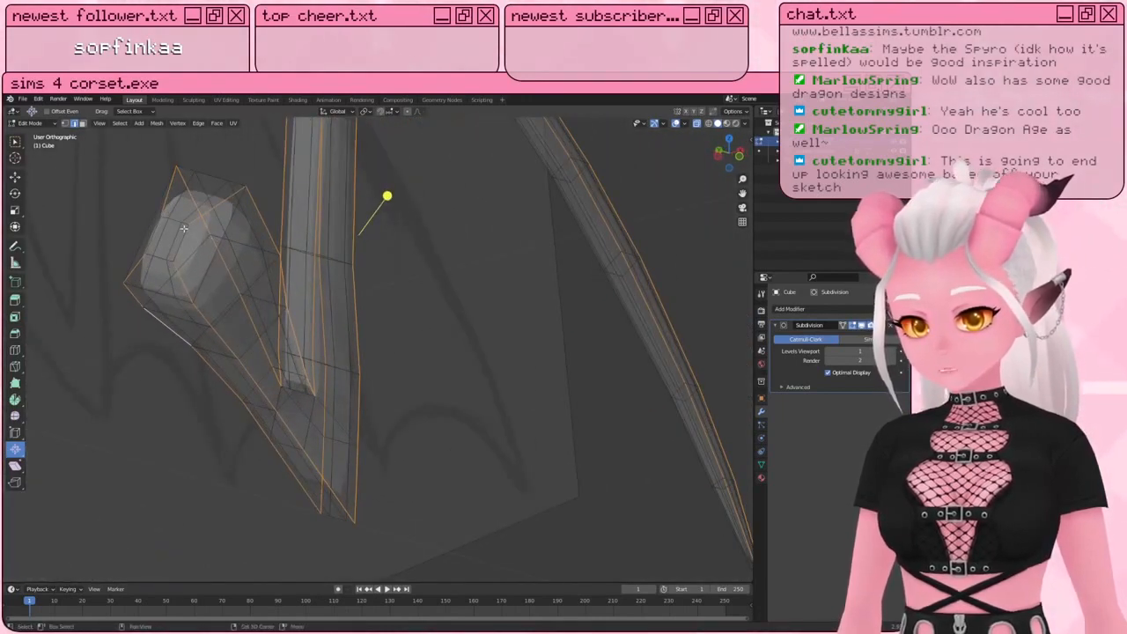
{"action": "middle_click_drag", "start_coordinate": [161, 223], "coordinate": [527, 420]}
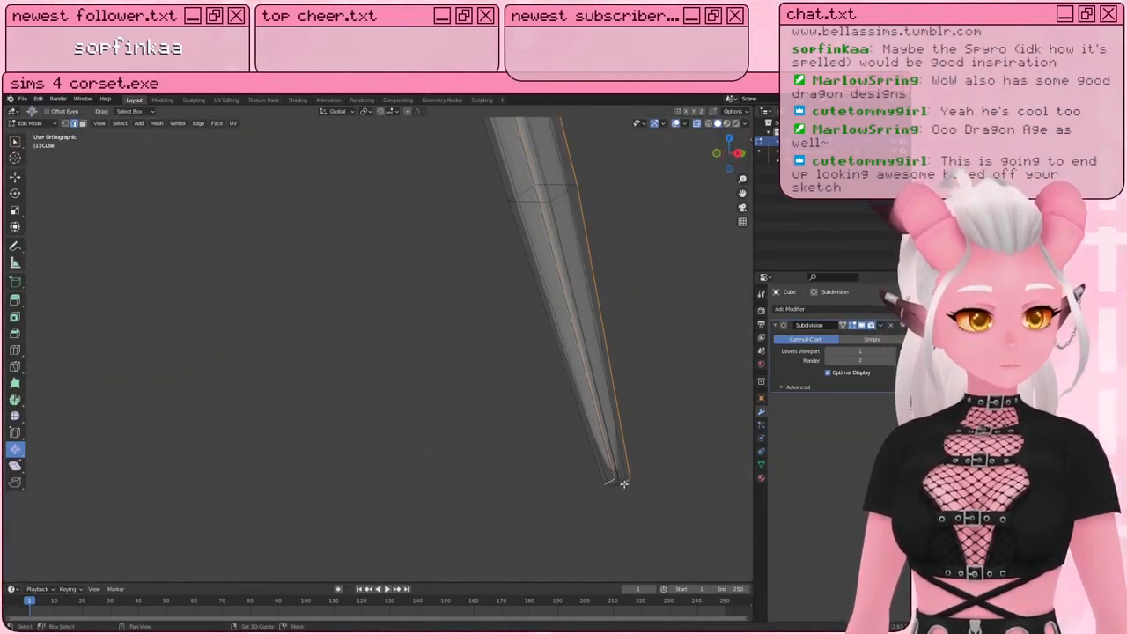
{"action": "middle_click_drag", "start_coordinate": [616, 476], "coordinate": [532, 484]}
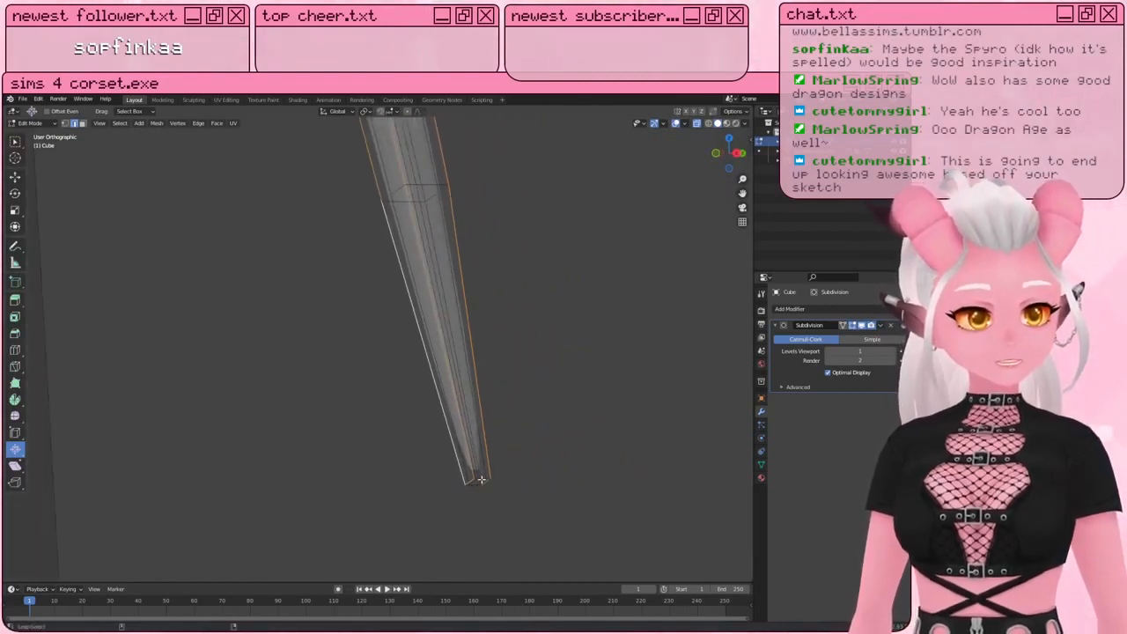
{"action": "middle_click_drag", "start_coordinate": [492, 414], "coordinate": [265, 296]}
Step: Shrink the selected corner edges inward along their normals by about 0.014 m to round the bones
{"action": "key", "text": "KP_1"}
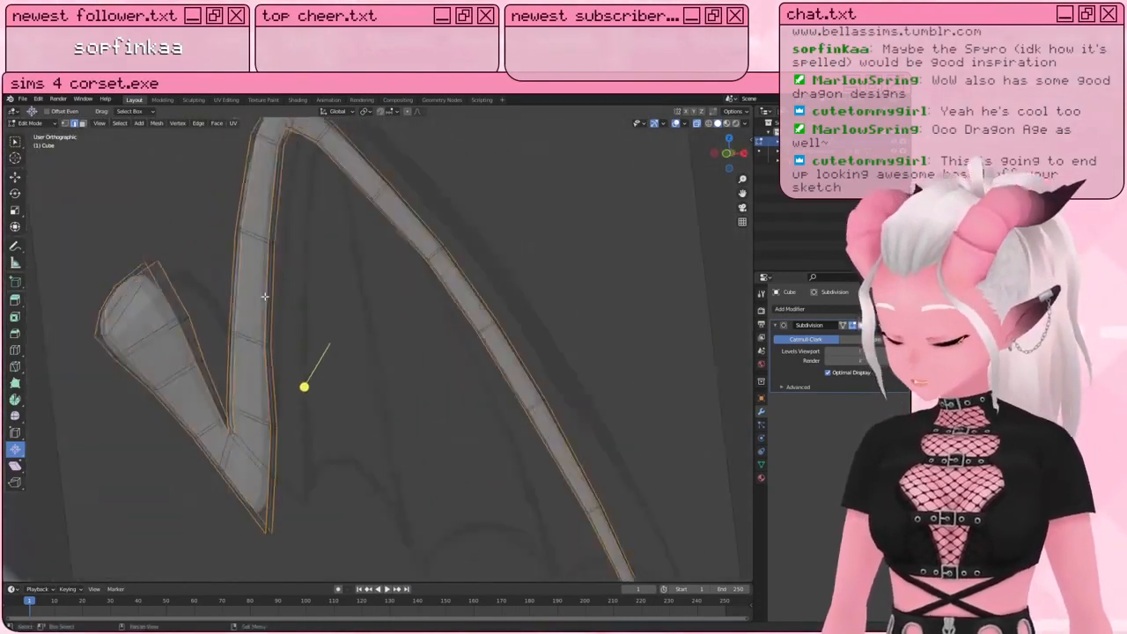
{"action": "scroll", "coordinate": [265, 297], "scroll_direction": "down", "scroll_amount": 2}
{"action": "scroll", "coordinate": [342, 305], "scroll_direction": "up", "scroll_amount": 2}
{"action": "key", "text": "alt+s"}
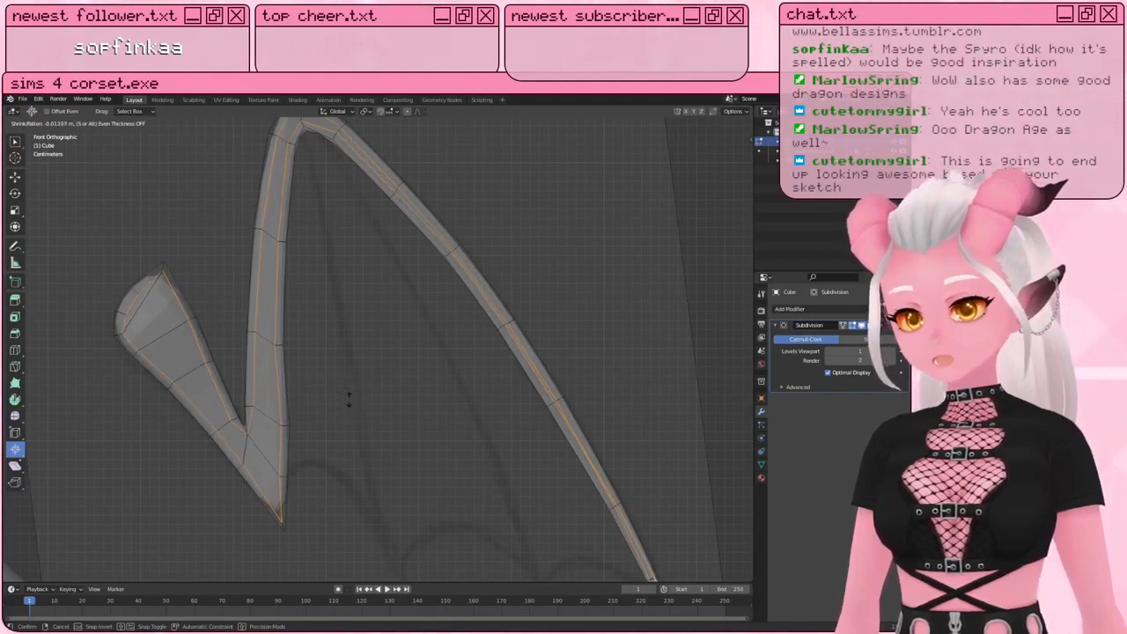
{"action": "left_click", "coordinate": [349, 398]}
{"action": "middle_click_drag", "start_coordinate": [295, 360], "coordinate": [280, 386]}
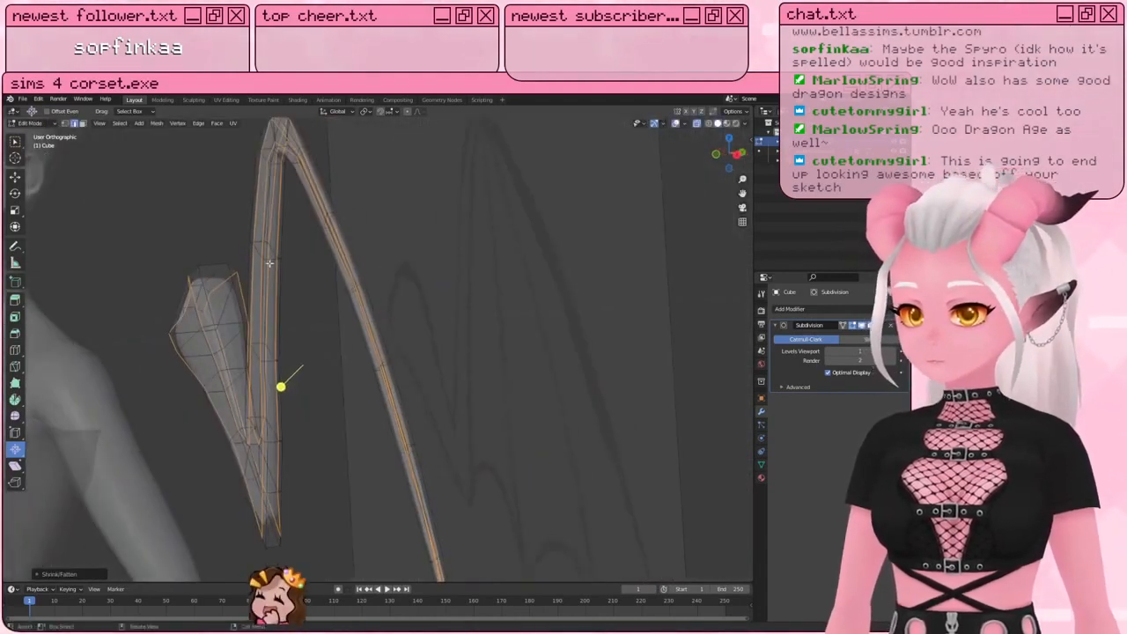
Step: Try shrinking the selected lengthwise corner edges of the wing bones slightly inward along their normals
{"action": "middle_click_drag", "start_coordinate": [269, 247], "coordinate": [407, 320], "text": "shift"}
{"action": "scroll", "coordinate": [304, 300], "scroll_direction": "up", "scroll_amount": 3}
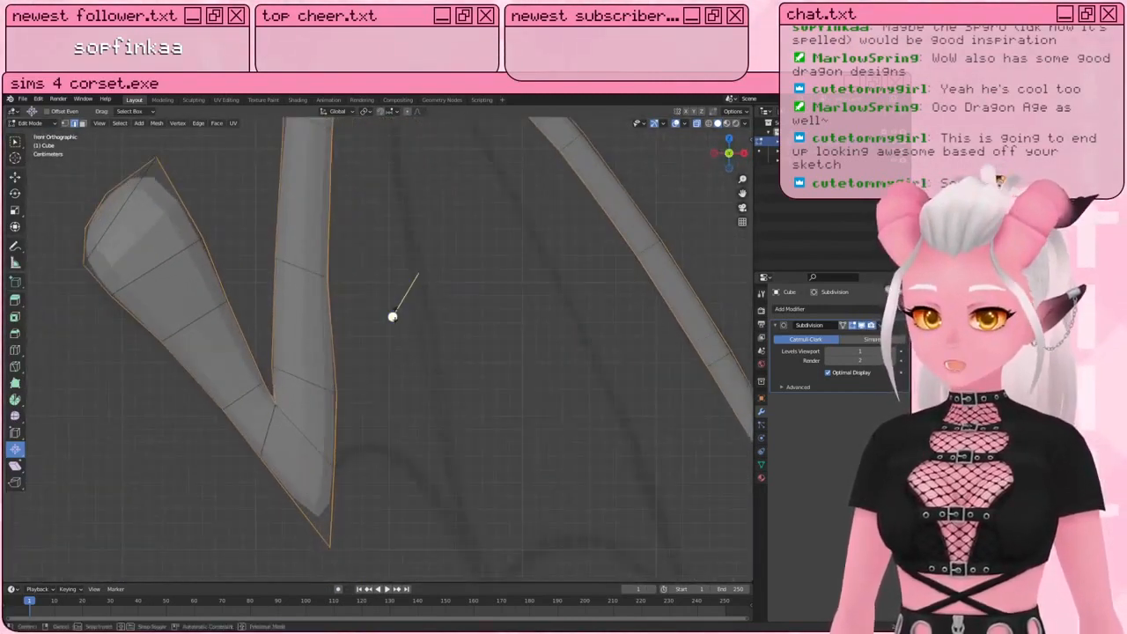
{"action": "key", "text": "alt+s"}
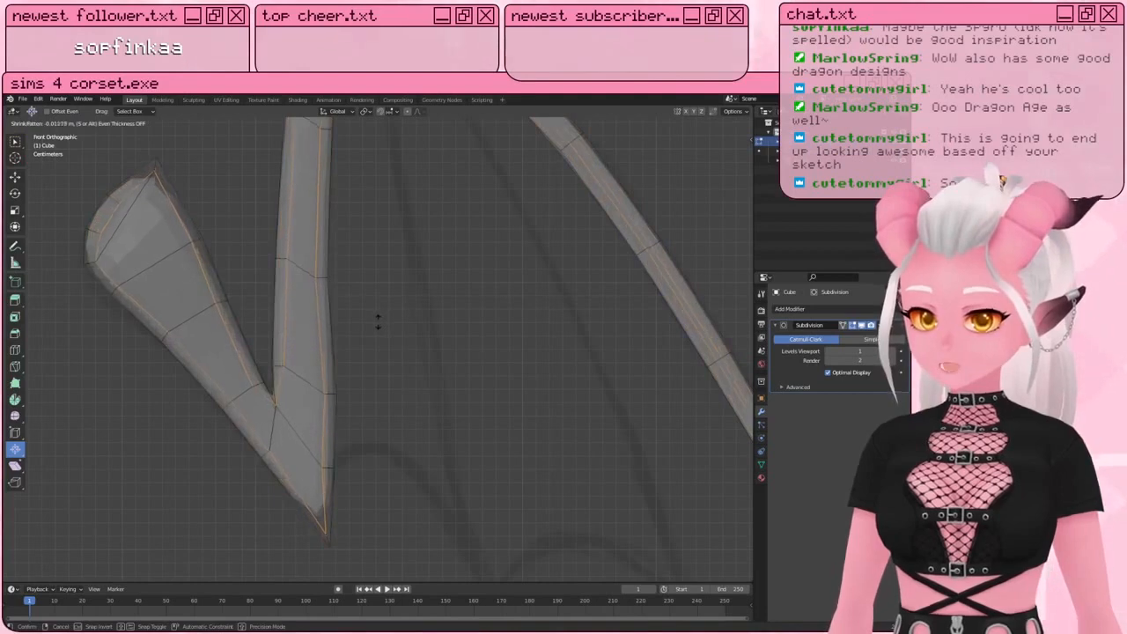
{"action": "left_click", "coordinate": [377, 324]}
{"action": "middle_click_drag", "start_coordinate": [377, 324], "coordinate": [356, 440]}
{"action": "middle_click_drag", "start_coordinate": [393, 269], "coordinate": [387, 322]}
{"action": "key", "text": "ctrl+z"}
Step: Restore the selection of the lengthwise corner edge loops running along the arm bones and leading finger
{"action": "scroll", "coordinate": [386, 297], "scroll_direction": "up", "scroll_amount": 3}
{"action": "scroll", "coordinate": [415, 279], "scroll_direction": "down", "scroll_amount": 3}
{"action": "key", "text": "a"}
{"action": "key", "text": "a"}
{"action": "key", "text": "KP_1"}
{"action": "key", "text": "a"}
{"action": "key", "text": "a"}
{"action": "left_click", "coordinate": [300, 380], "text": "alt"}
{"action": "left_click", "coordinate": [308, 330], "text": "alt+shift"}
{"action": "scroll", "coordinate": [308, 329], "scroll_direction": "down", "scroll_amount": 4}
{"action": "key", "text": "KP_1"}
{"action": "scroll", "coordinate": [387, 323], "scroll_direction": "up", "scroll_amount": 3}
{"action": "key", "text": "alt+a"}
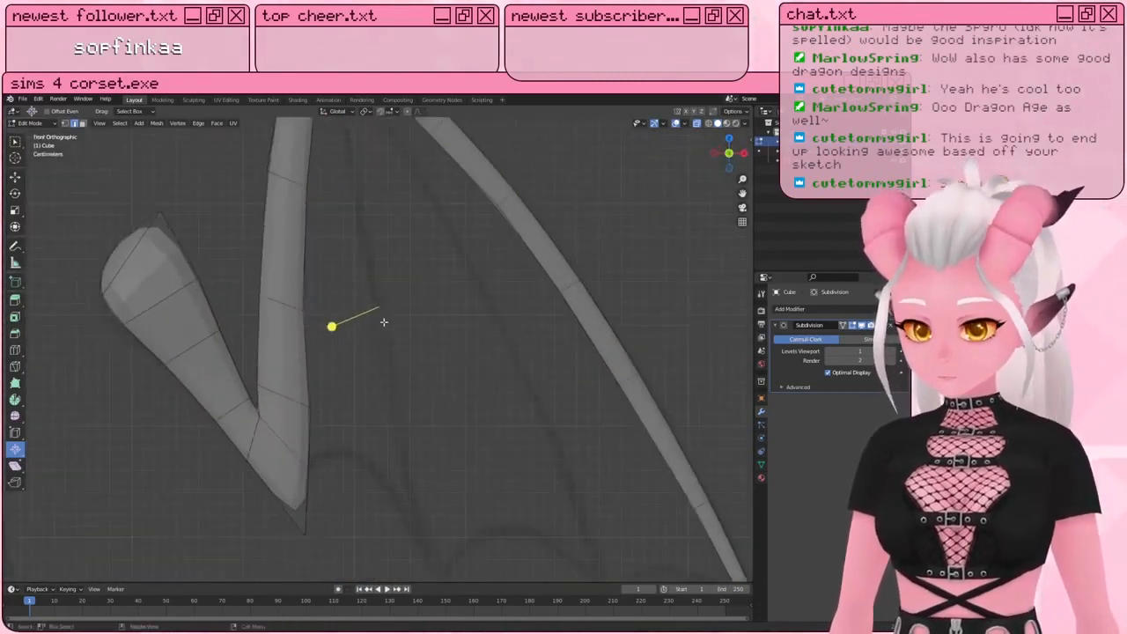
{"action": "key", "text": "ctrl+z"}
{"action": "middle_click_drag", "start_coordinate": [310, 284], "coordinate": [280, 268]}
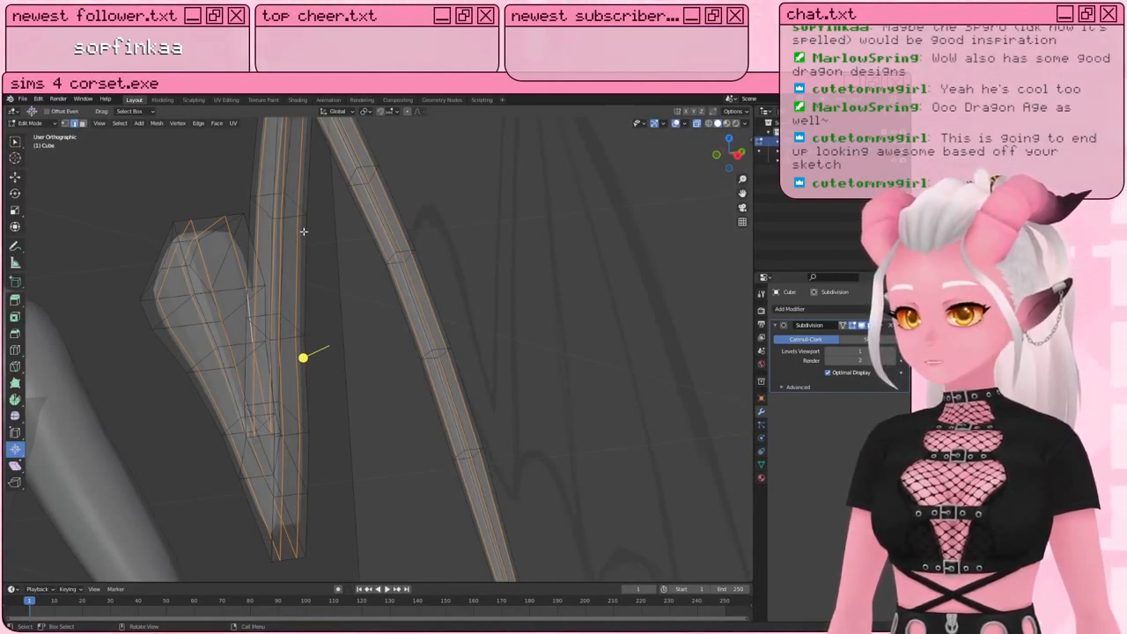
{"action": "scroll", "coordinate": [303, 231], "scroll_direction": "down", "scroll_amount": 4}
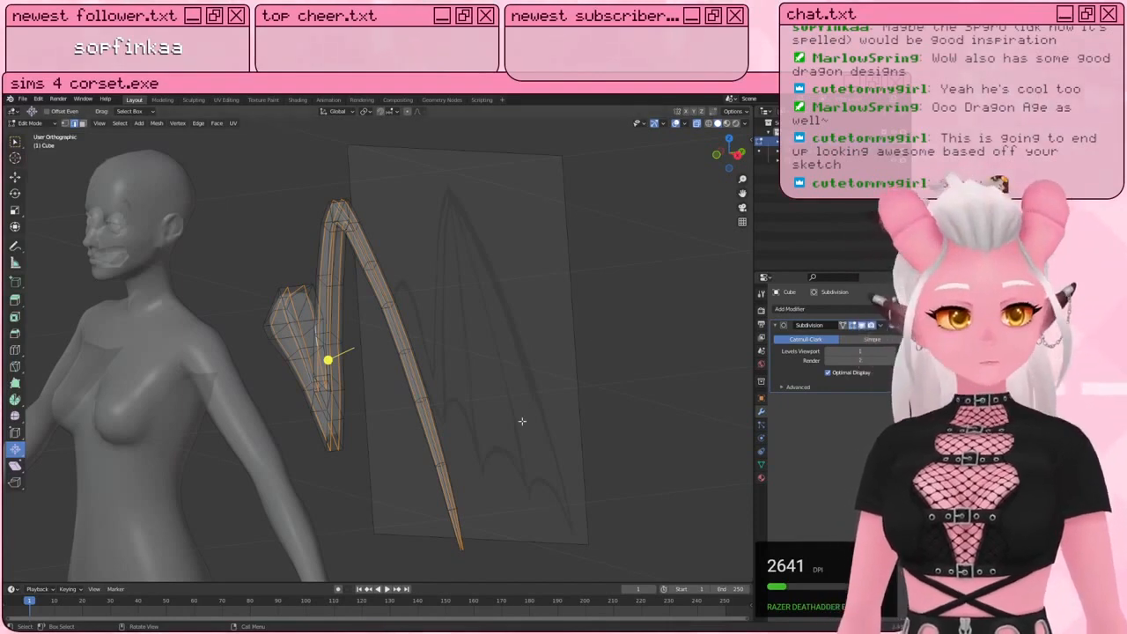
Step: Adjust the selected corner edge loops along their normals with Shrink/Fatten to round the bones
{"action": "scroll", "coordinate": [251, 340], "scroll_direction": "up", "scroll_amount": 5}
{"action": "middle_click_drag", "start_coordinate": [277, 369], "coordinate": [284, 343], "text": "shift"}
{"action": "key", "text": "KP_1"}
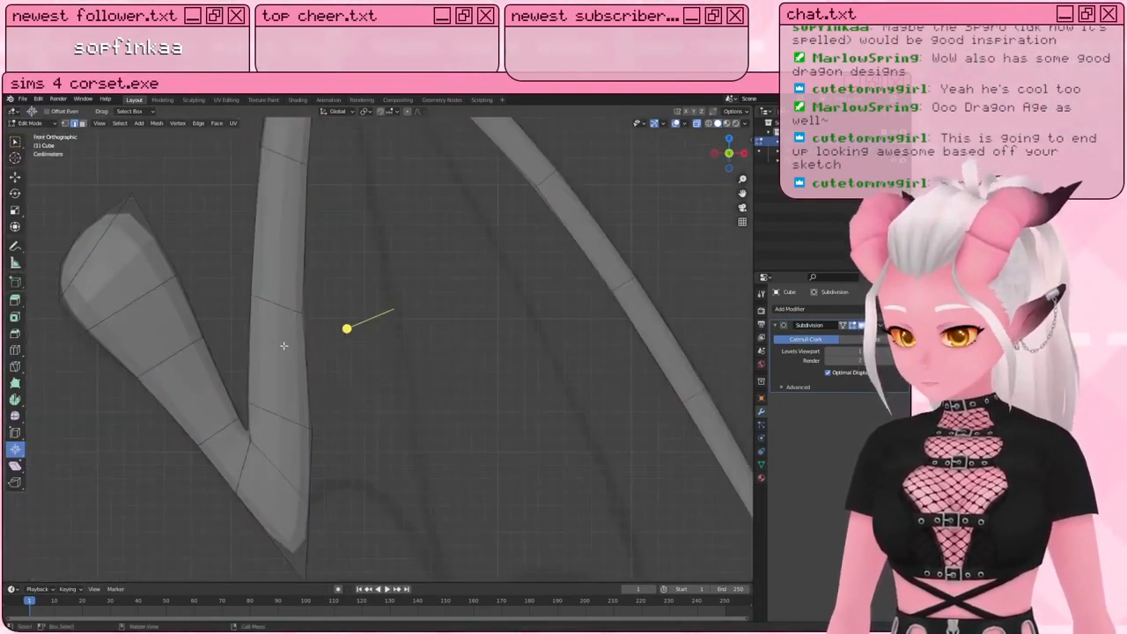
{"action": "mouse_move", "coordinate": [347, 335]}
{"action": "left_mouse_down"}
{"action": "mouse_move", "coordinate": [336, 330]}
{"action": "mouse_move", "coordinate": [348, 323]}
{"action": "left_mouse_up"}
{"action": "scroll", "coordinate": [350, 324], "scroll_direction": "down", "scroll_amount": 5}
{"action": "middle_click_drag", "start_coordinate": [350, 324], "coordinate": [346, 218]}
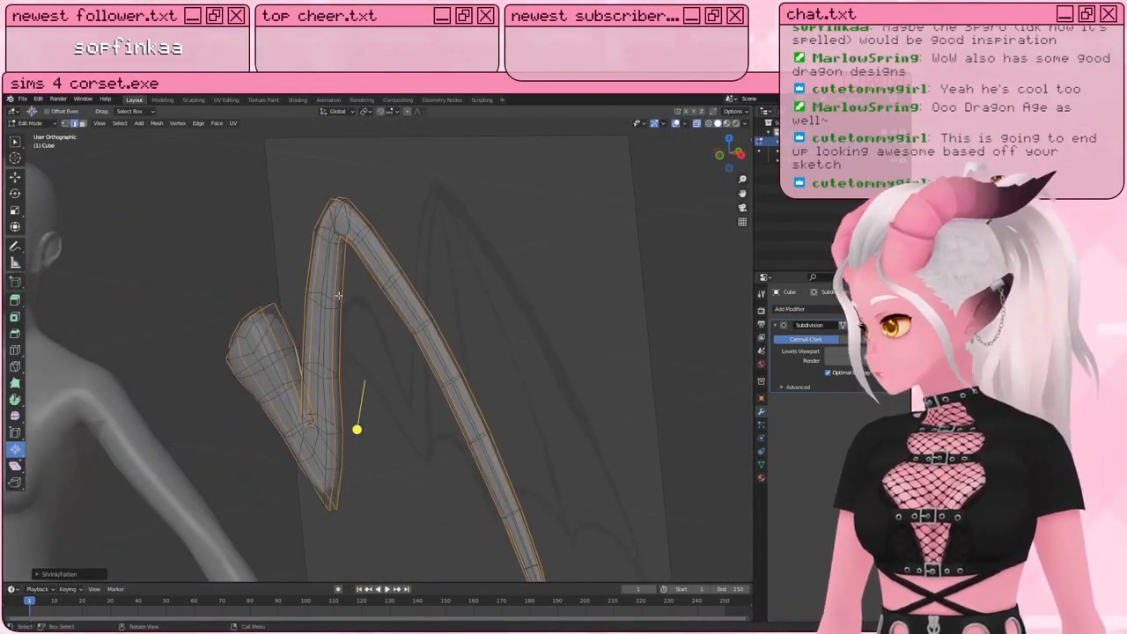
{"action": "scroll", "coordinate": [337, 359], "scroll_direction": "up", "scroll_amount": 2}
{"action": "middle_click_drag", "start_coordinate": [337, 364], "coordinate": [353, 306], "text": "shift"}
{"action": "scroll", "coordinate": [317, 364], "scroll_direction": "up", "scroll_amount": 2}
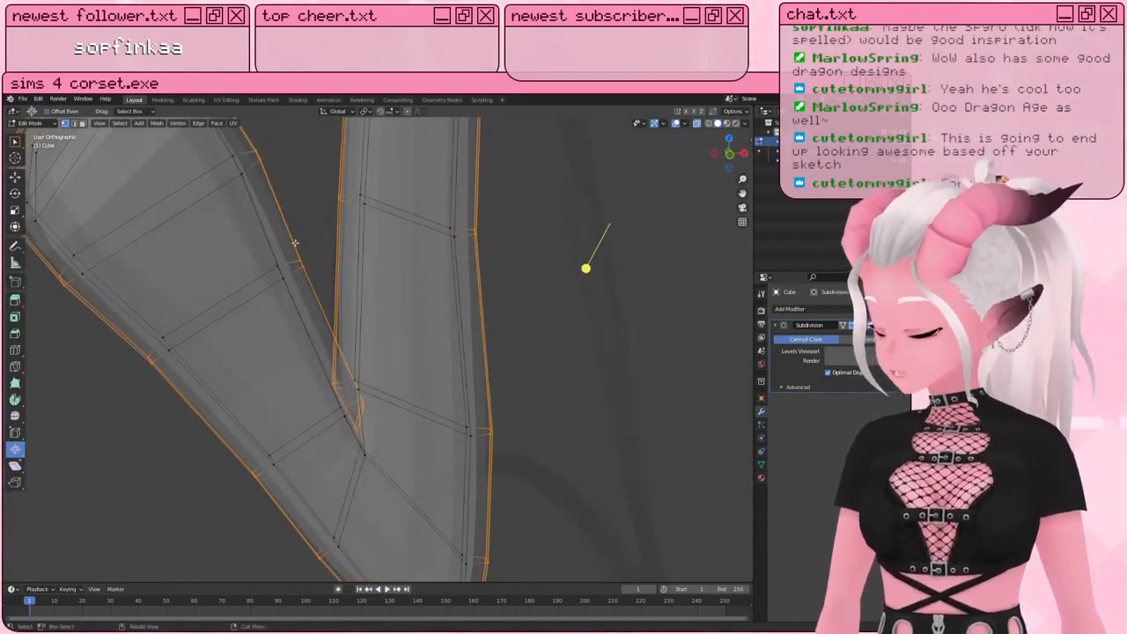
Step: Merge the crowded, overlapping vertices on the inner side of the elbow between the upper arm and forearm bones
{"action": "middle_click_drag", "start_coordinate": [295, 242], "coordinate": [320, 369]}
{"action": "left_click", "coordinate": [332, 453]}
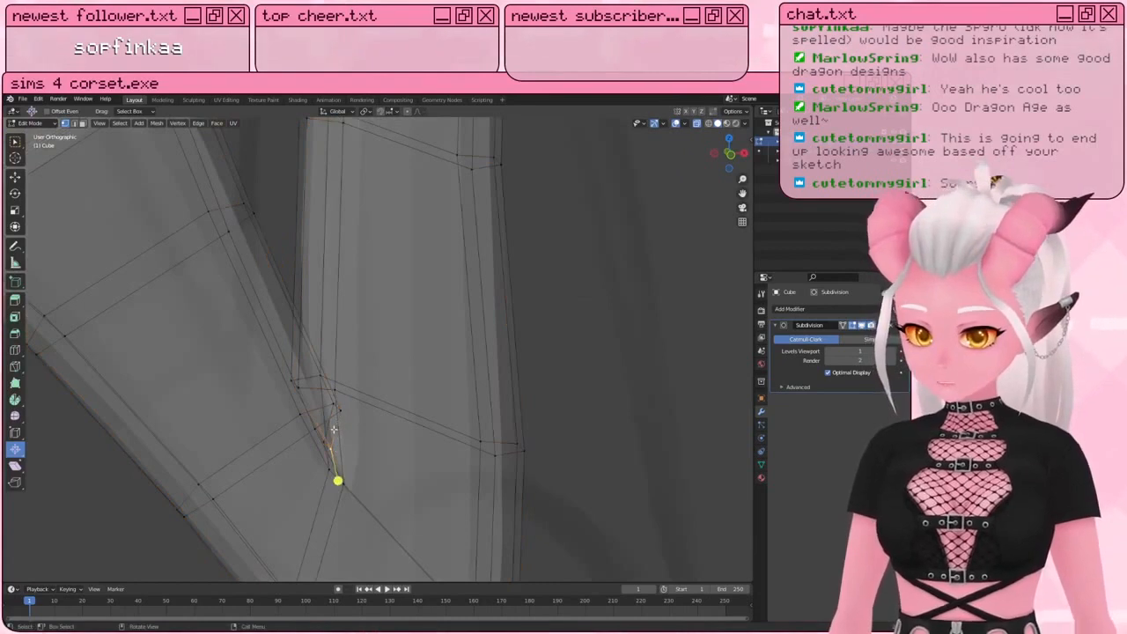
{"action": "left_click", "coordinate": [16, 143]}
{"action": "middle_click_drag", "start_coordinate": [383, 406], "coordinate": [392, 435]}
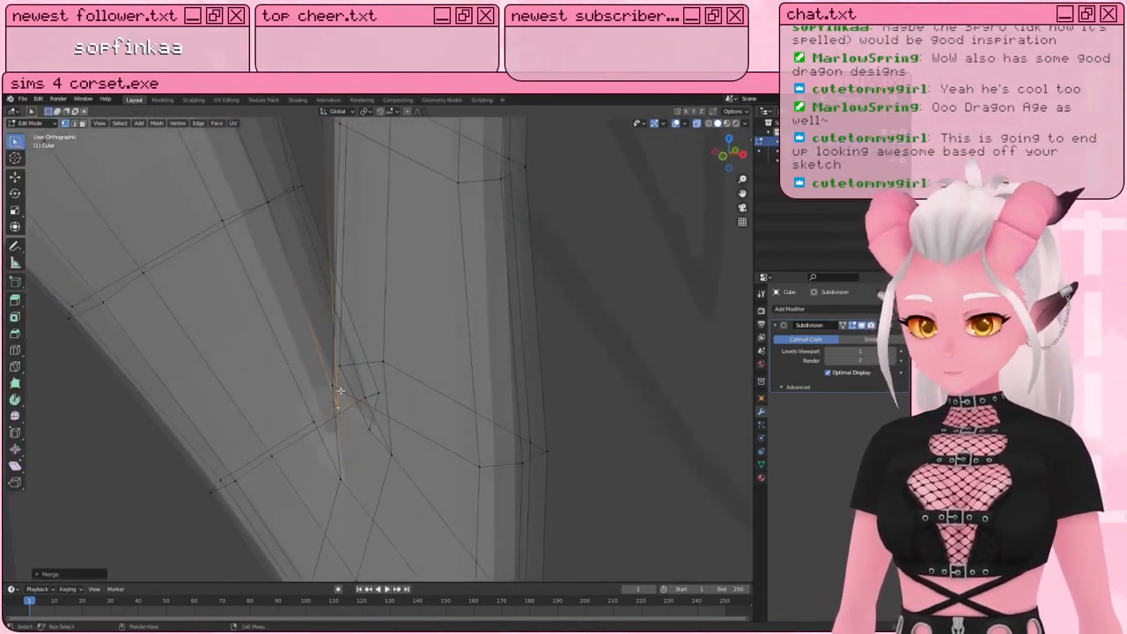
{"action": "middle_click_drag", "start_coordinate": [340, 390], "coordinate": [389, 400]}
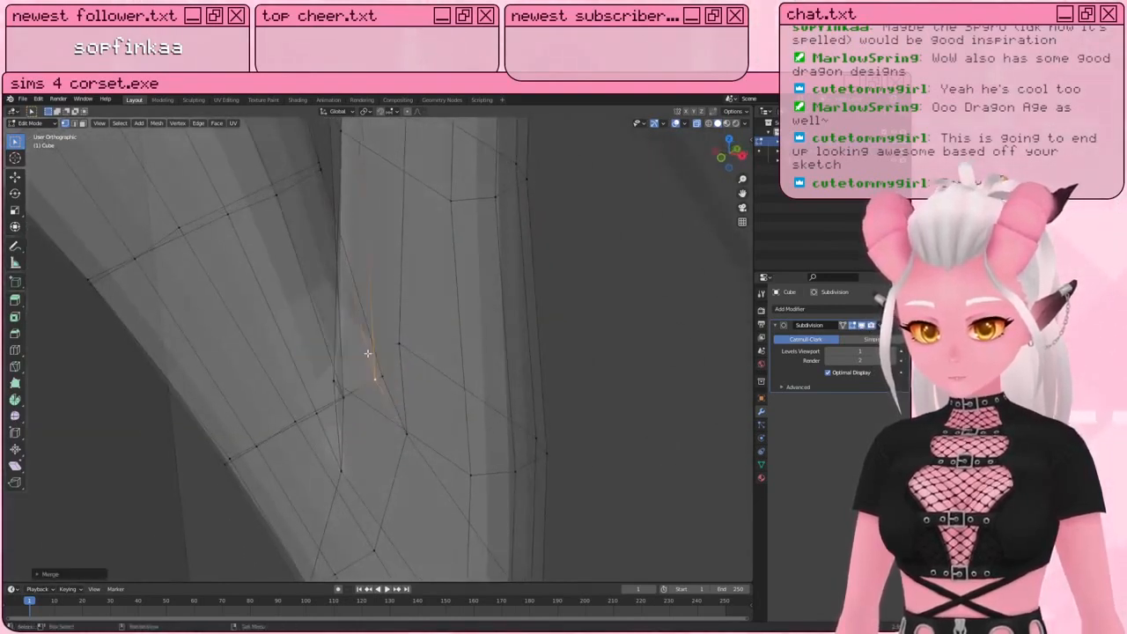
{"action": "middle_click_drag", "start_coordinate": [368, 353], "coordinate": [395, 346]}
Step: Move the end vertices of the leading finger slightly to reposition its tip
{"action": "scroll", "coordinate": [390, 343], "scroll_direction": "down", "scroll_amount": 5}
{"action": "middle_click_drag", "start_coordinate": [443, 307], "coordinate": [482, 351]}
{"action": "key", "text": "g"}
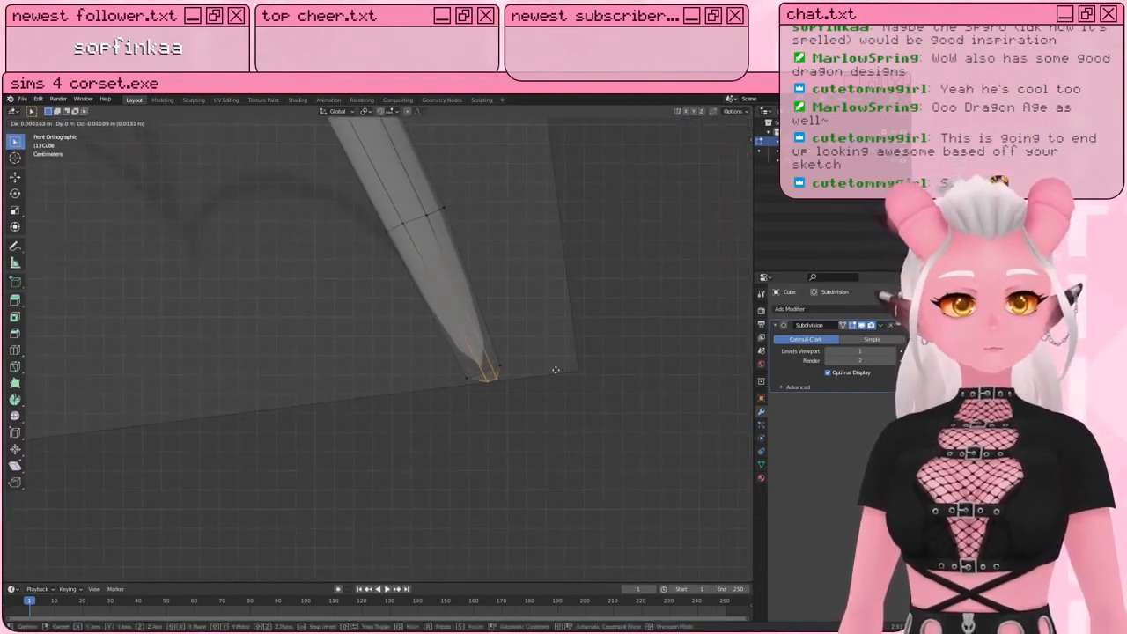
{"action": "left_click", "coordinate": [543, 355]}
{"action": "scroll", "coordinate": [538, 356], "scroll_direction": "down", "scroll_amount": 1}
Step: Select the vertices around the leading finger's tip and scale them down to a narrow point
{"action": "key", "text": "a"}
{"action": "key", "text": "a"}
{"action": "key", "text": "c"}
{"action": "left_click", "coordinate": [457, 375]}
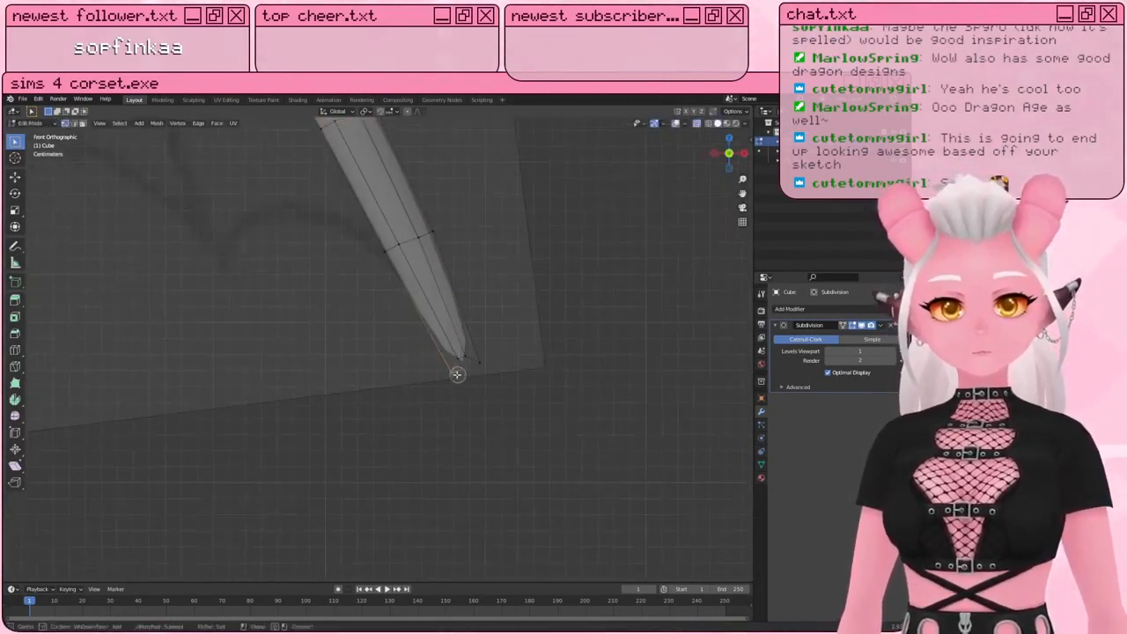
{"action": "key", "text": "s"}
{"action": "left_click", "coordinate": [534, 340]}
{"action": "scroll", "coordinate": [534, 340], "scroll_direction": "down", "scroll_amount": 3}
{"action": "key", "text": "a"}
{"action": "key", "text": "a"}
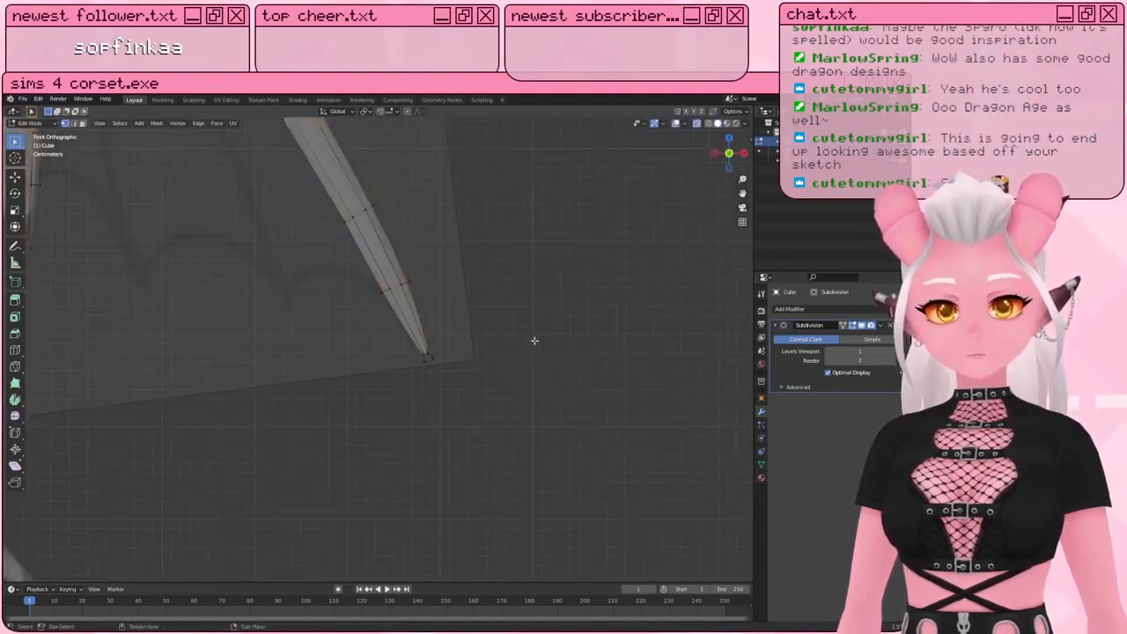
Step: Try shrinking the whole wing mesh inward along its normals by about 0.012 m
{"action": "scroll", "coordinate": [534, 340], "scroll_direction": "down", "scroll_amount": 4}
{"action": "middle_click_drag", "start_coordinate": [328, 224], "coordinate": [429, 303], "text": "shift"}
{"action": "scroll", "coordinate": [429, 303], "scroll_direction": "up", "scroll_amount": 2}
{"action": "key", "text": "a"}
{"action": "scroll", "coordinate": [410, 344], "scroll_direction": "up", "scroll_amount": 2}
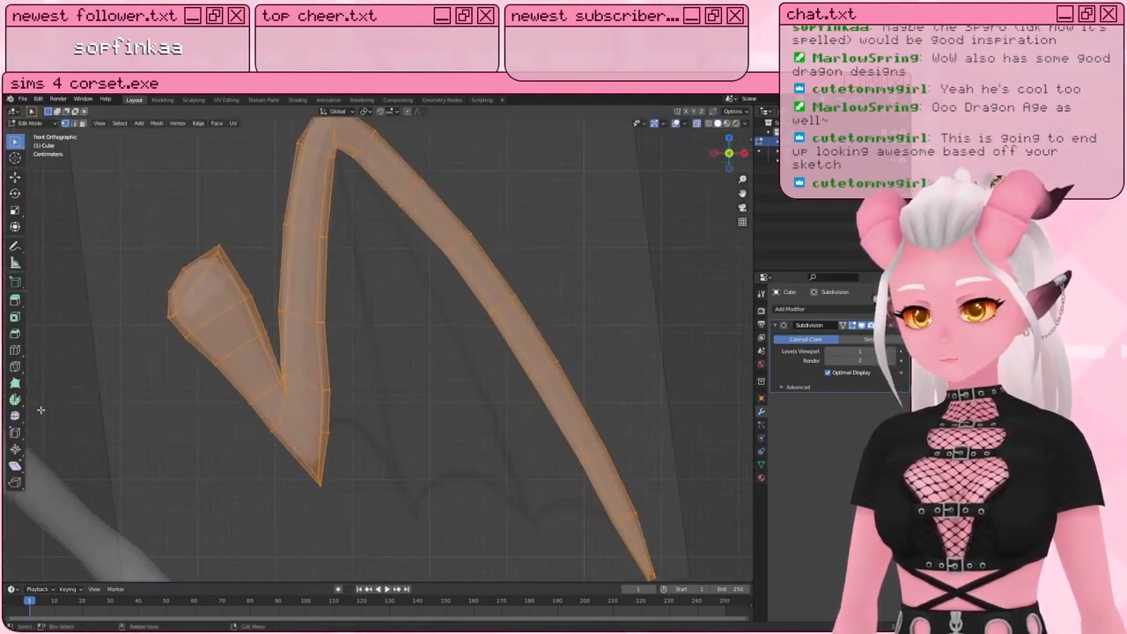
{"action": "key", "text": "alt+s"}
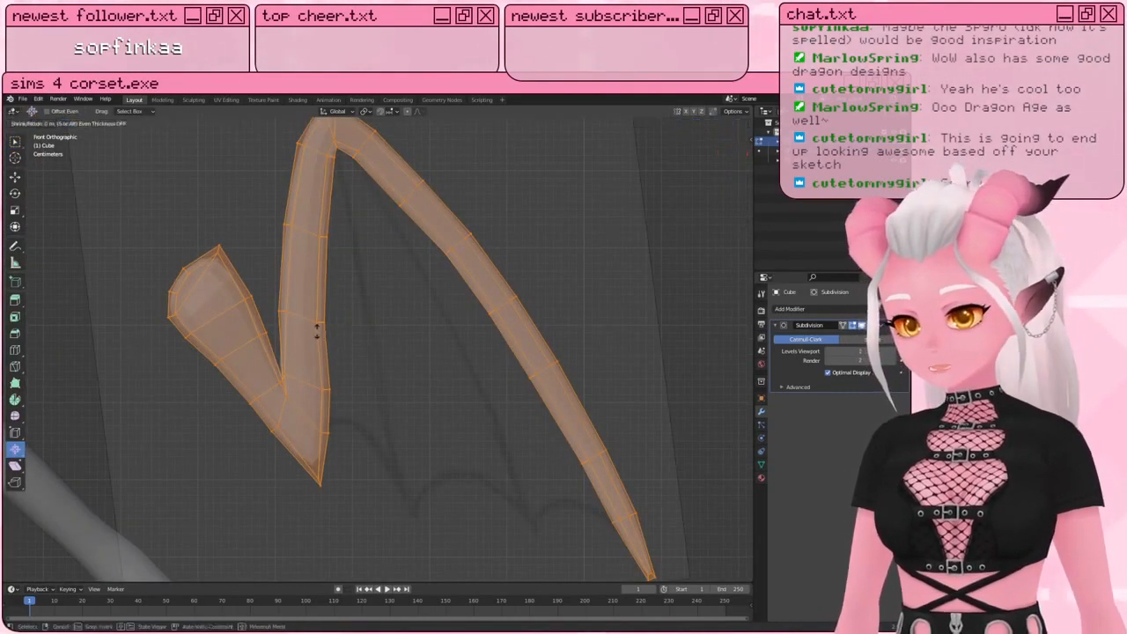
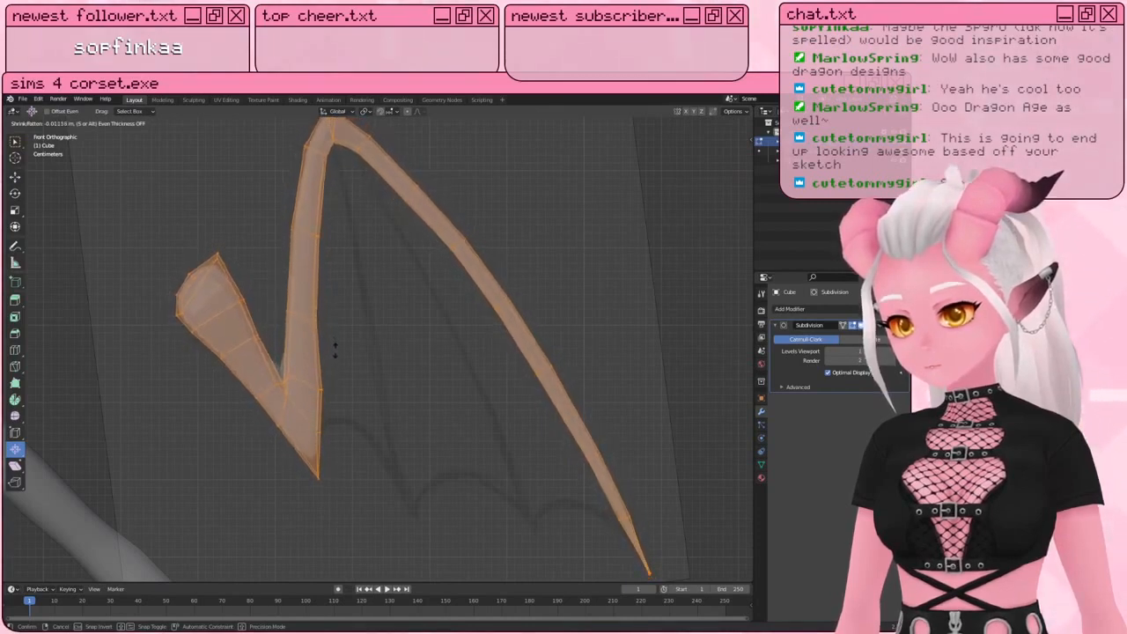
{"action": "left_click_drag", "start_coordinate": [336, 350], "coordinate": [336, 349]}
{"action": "scroll", "coordinate": [380, 282], "scroll_direction": "down", "scroll_amount": 3}
{"action": "left_click", "coordinate": [379, 282]}
Step: Examine the thinned wing in Object Mode from several angles beside the body, and return to editing its mesh
{"action": "key", "text": "Tab"}
{"action": "left_click", "coordinate": [493, 239]}
{"action": "scroll", "coordinate": [440, 255], "scroll_direction": "up", "scroll_amount": 3}
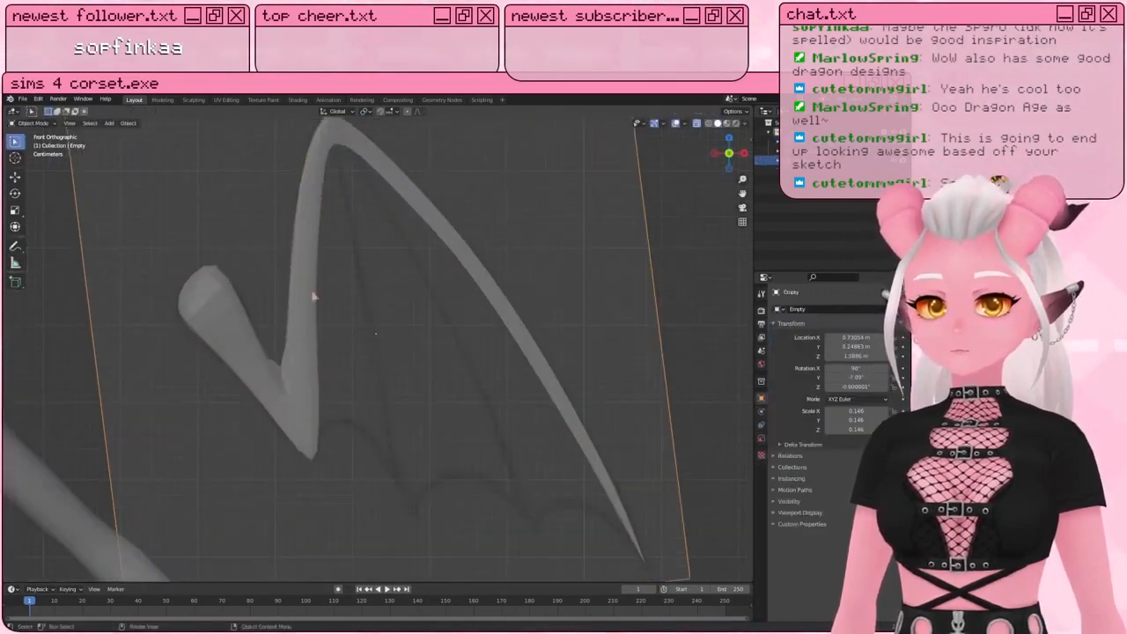
{"action": "left_click", "coordinate": [295, 384]}
{"action": "middle_click_drag", "start_coordinate": [294, 384], "coordinate": [268, 384]}
{"action": "scroll", "coordinate": [412, 347], "scroll_direction": "down", "scroll_amount": 4}
{"action": "mouse_move", "coordinate": [431, 347]}
{"action": "middle_mouse_down"}
{"action": "mouse_move", "coordinate": [386, 351]}
{"action": "mouse_move", "coordinate": [377, 365]}
{"action": "mouse_move", "coordinate": [419, 366]}
{"action": "middle_mouse_up"}
{"action": "scroll", "coordinate": [387, 351], "scroll_direction": "up", "scroll_amount": 4}
{"action": "left_click", "coordinate": [419, 365]}
{"action": "left_click", "coordinate": [417, 363]}
{"action": "key", "text": "Tab"}
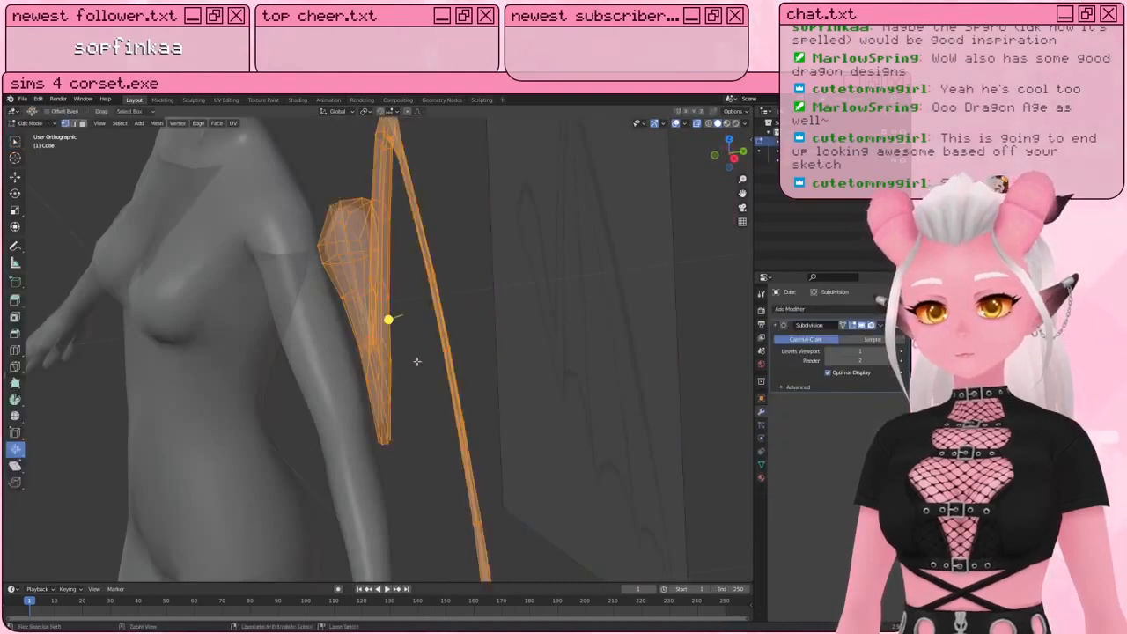
Step: Try scaling a vertex ring near the thick end of the upper arm bone along the global Y axis
{"action": "middle_click_drag", "start_coordinate": [417, 361], "coordinate": [394, 240]}
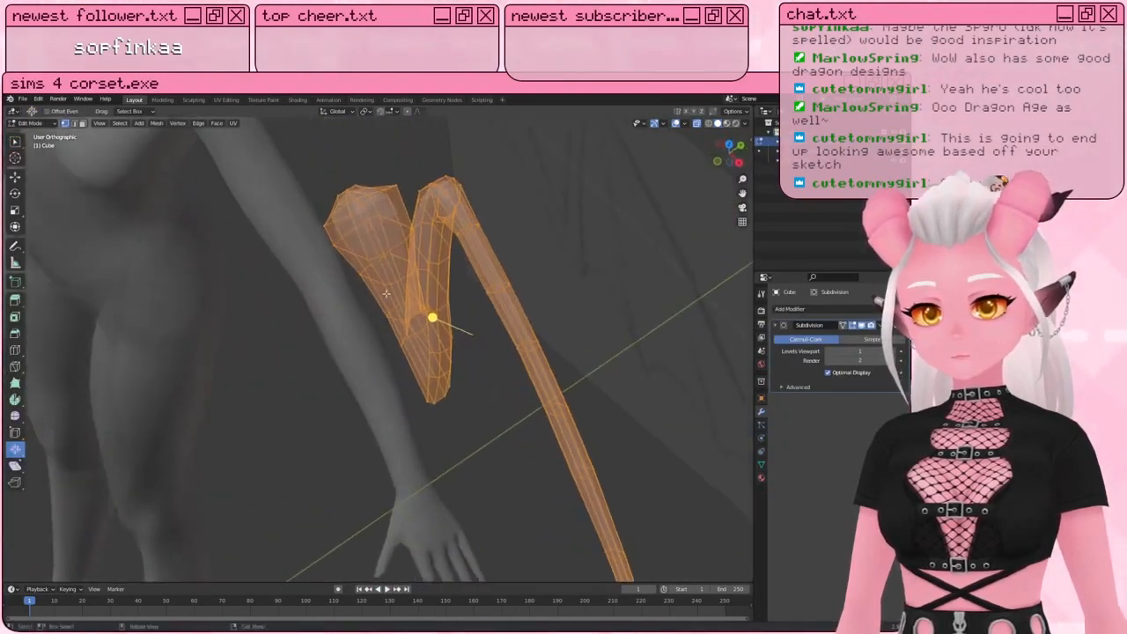
{"action": "key", "text": "alt+a"}
{"action": "key", "text": "s"}
{"action": "key", "text": "y"}
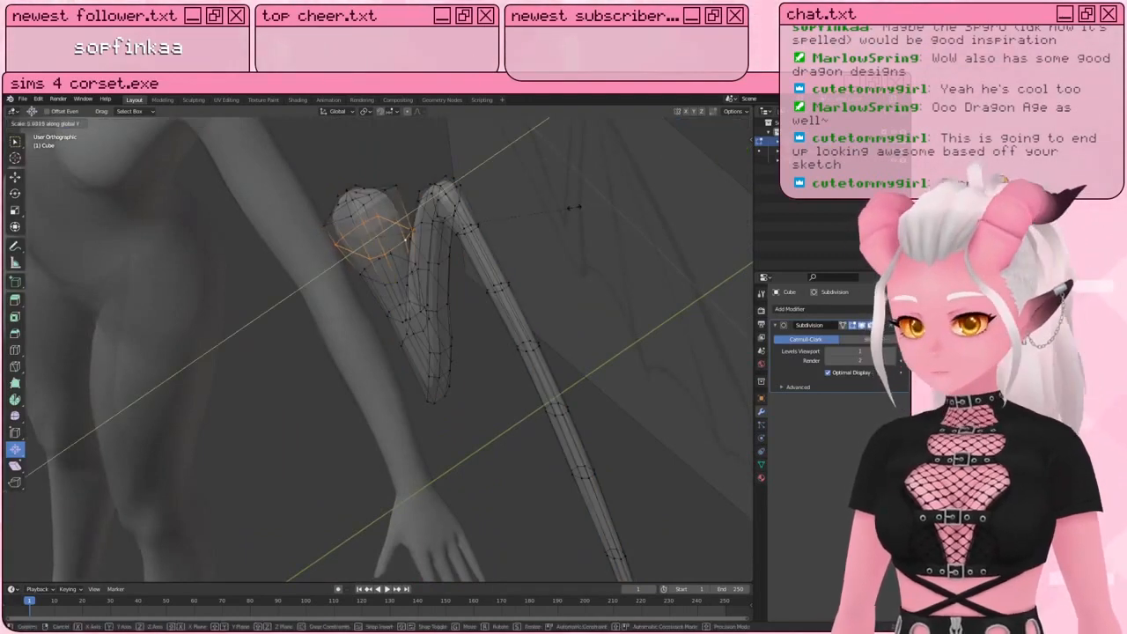
{"action": "left_click", "coordinate": [568, 208]}
{"action": "scroll", "coordinate": [530, 394], "scroll_direction": "down", "scroll_amount": 3}
{"action": "key", "text": "a"}
{"action": "middle_click_drag", "start_coordinate": [531, 394], "coordinate": [603, 343]}
{"action": "key", "text": "KP_1"}
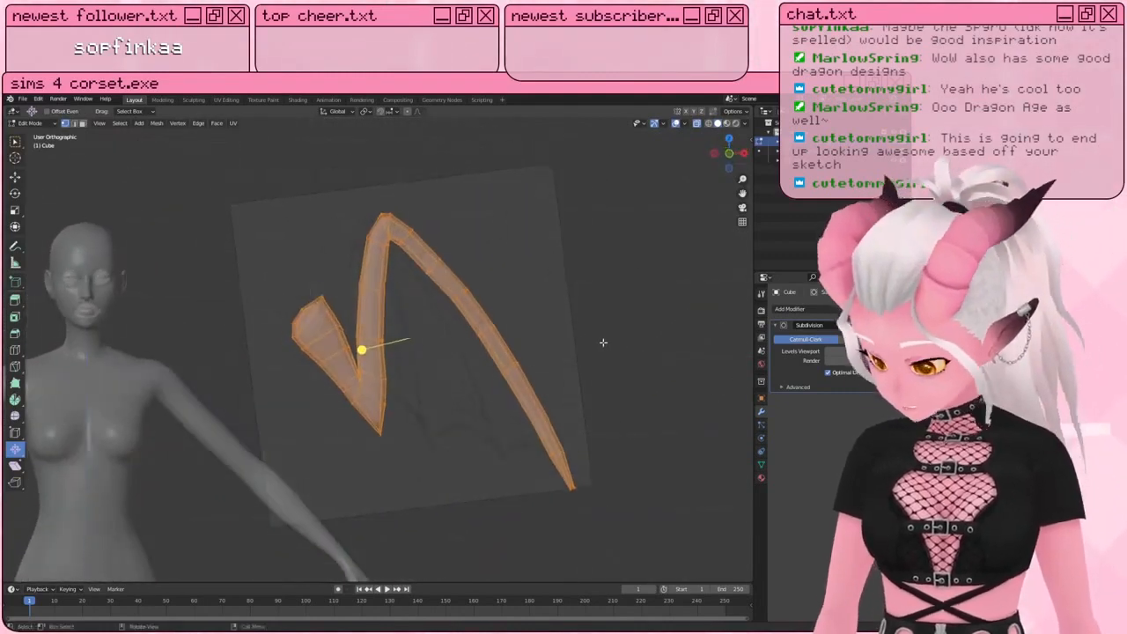
Step: Select two adjoining faces on the inner underside of the wing's top bend
{"action": "scroll", "coordinate": [601, 344], "scroll_direction": "up", "scroll_amount": 5}
{"action": "left_click", "coordinate": [466, 254]}
{"action": "middle_click_drag", "start_coordinate": [470, 258], "coordinate": [331, 243], "text": "shift"}
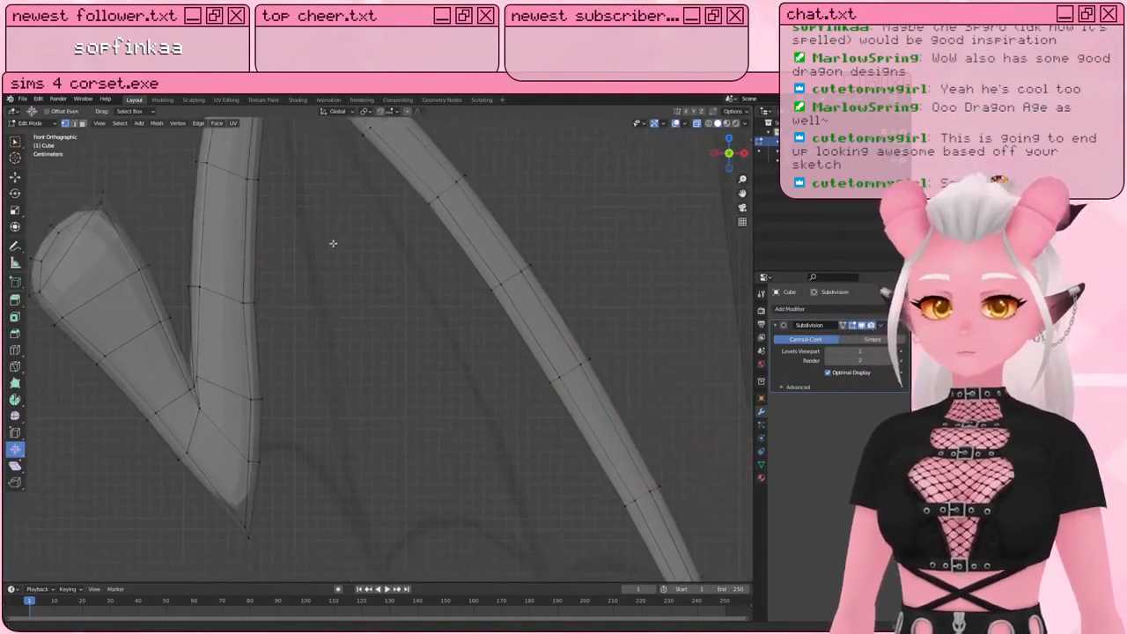
{"action": "scroll", "coordinate": [368, 265], "scroll_direction": "down", "scroll_amount": 6}
{"action": "scroll", "coordinate": [368, 265], "scroll_direction": "down", "scroll_amount": 1}
{"action": "scroll", "coordinate": [370, 266], "scroll_direction": "up", "scroll_amount": 6}
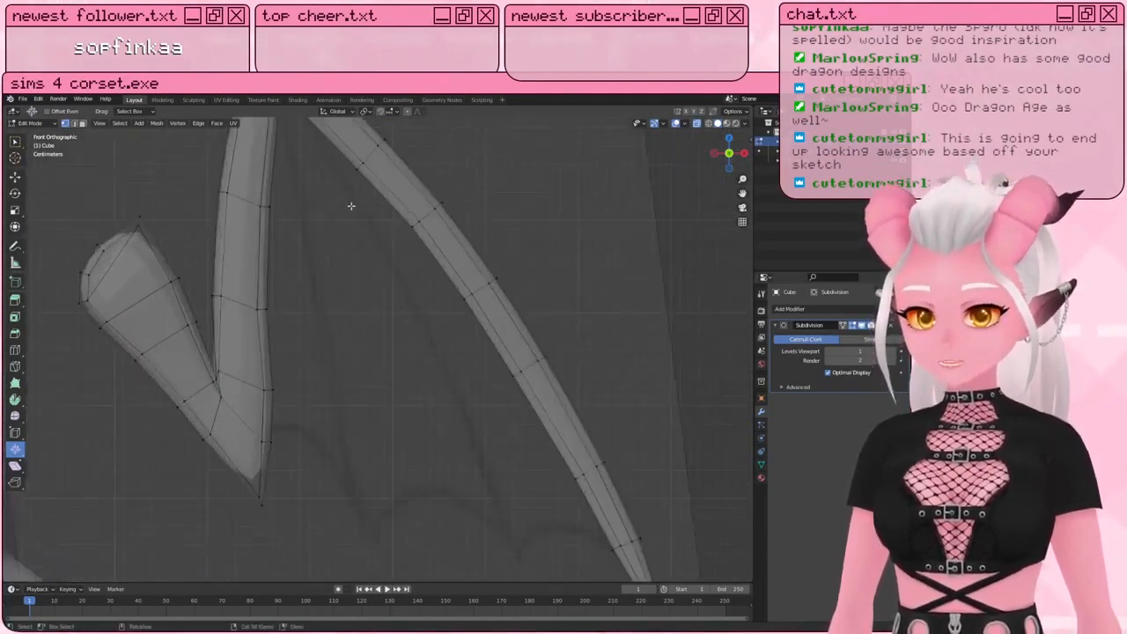
{"action": "middle_click_drag", "start_coordinate": [349, 206], "coordinate": [367, 314], "text": "shift"}
{"action": "middle_click_drag", "start_coordinate": [331, 270], "coordinate": [358, 317], "text": "shift"}
{"action": "scroll", "coordinate": [357, 317], "scroll_direction": "up", "scroll_amount": 2}
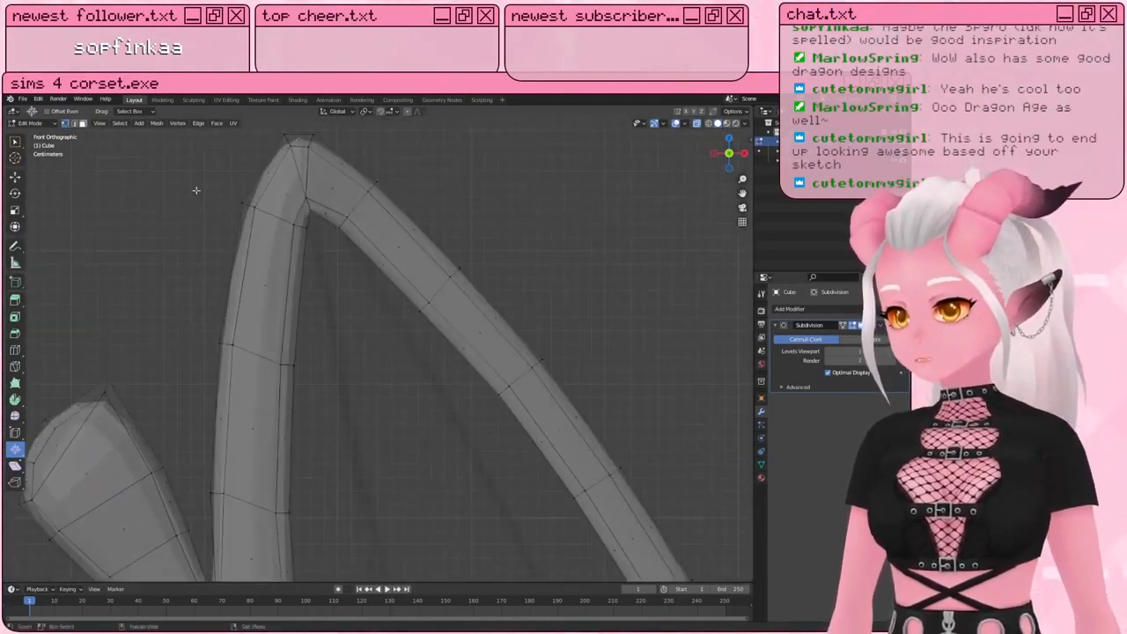
{"action": "middle_click_drag", "start_coordinate": [196, 190], "coordinate": [444, 362]}
{"action": "left_click", "coordinate": [381, 343]}
{"action": "key", "text": "KP_1"}
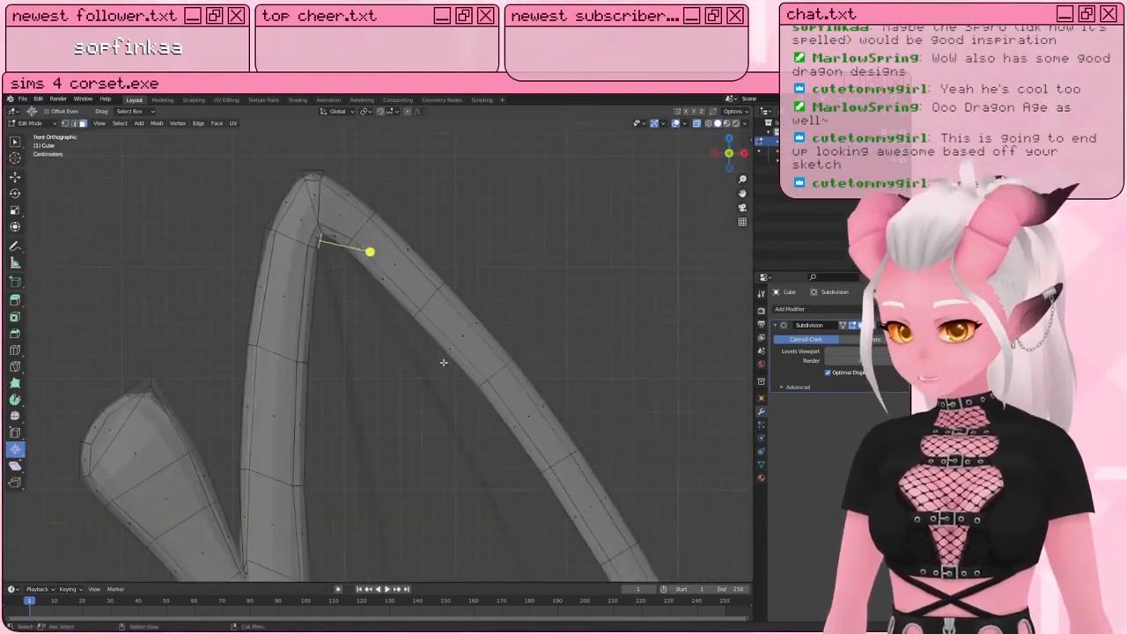
{"action": "scroll", "coordinate": [327, 236], "scroll_direction": "up", "scroll_amount": 2}
{"action": "middle_click_drag", "start_coordinate": [326, 236], "coordinate": [324, 261], "text": "shift"}
{"action": "middle_click_drag", "start_coordinate": [354, 392], "coordinate": [315, 391]}
{"action": "left_click", "coordinate": [404, 404], "text": "shift"}
{"action": "middle_click_drag", "start_coordinate": [407, 404], "coordinate": [382, 379]}
{"action": "key", "text": "KP_1"}
{"action": "scroll", "coordinate": [408, 398], "scroll_direction": "down", "scroll_amount": 2}
Step: Try extruding the two selected bend faces outward by about 0.024 m
{"action": "key", "text": "e"}
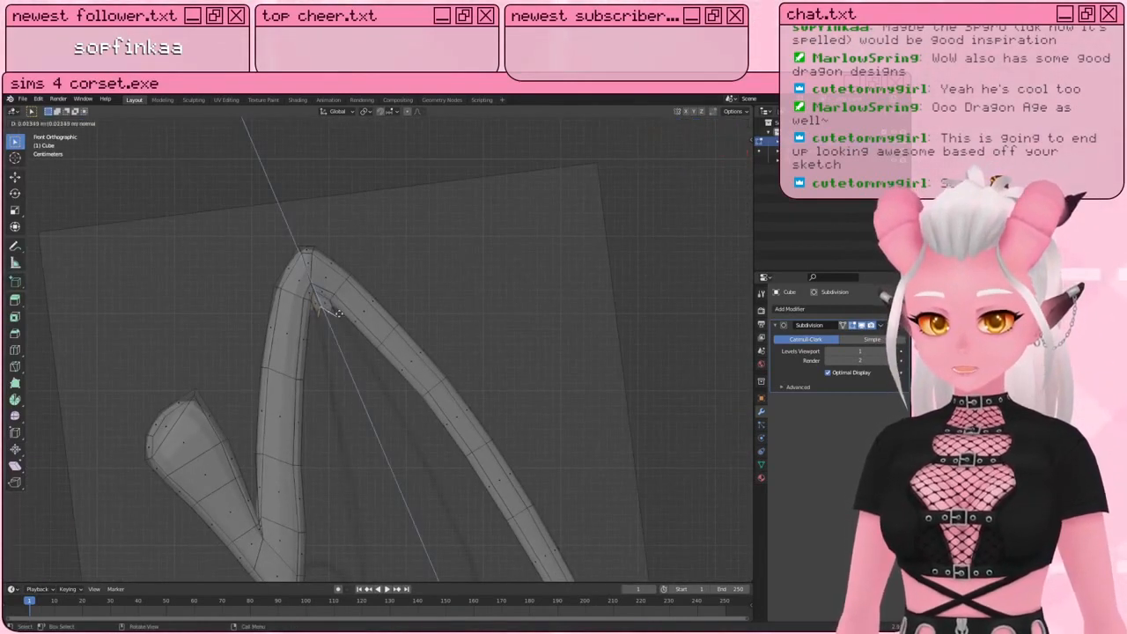
{"action": "left_click", "coordinate": [336, 312]}
{"action": "scroll", "coordinate": [335, 312], "scroll_direction": "up", "scroll_amount": 6}
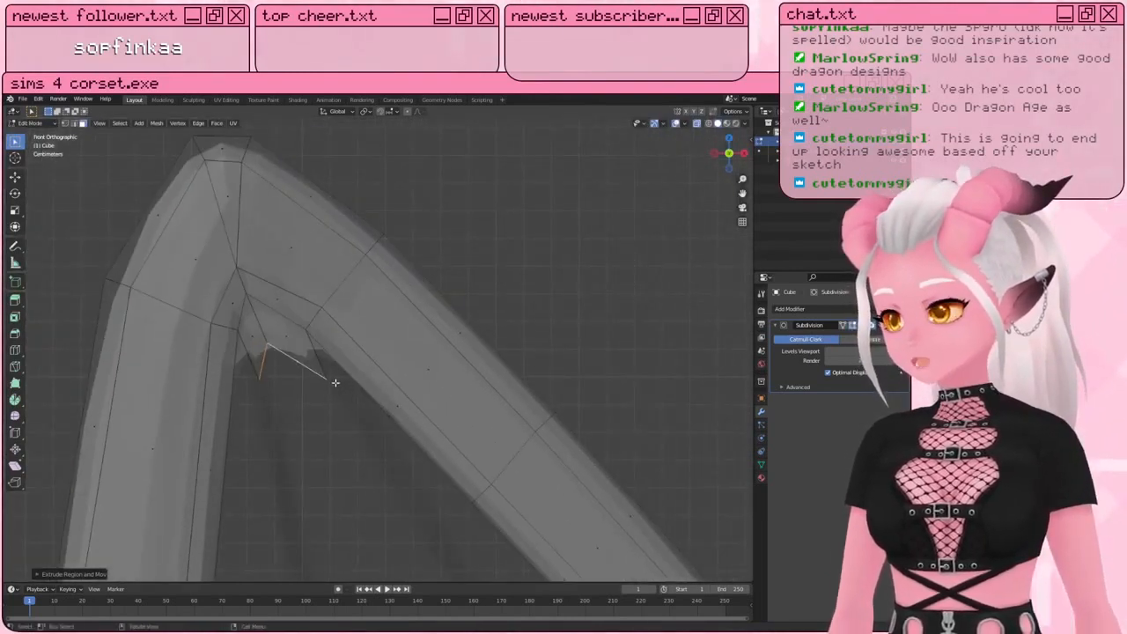
{"action": "key", "text": "ctrl+z"}
Step: Select a single face on the inner side of the top bend and extrude it a short distance downward
{"action": "middle_click_drag", "start_coordinate": [367, 420], "coordinate": [338, 399]}
{"action": "left_click", "coordinate": [333, 415]}
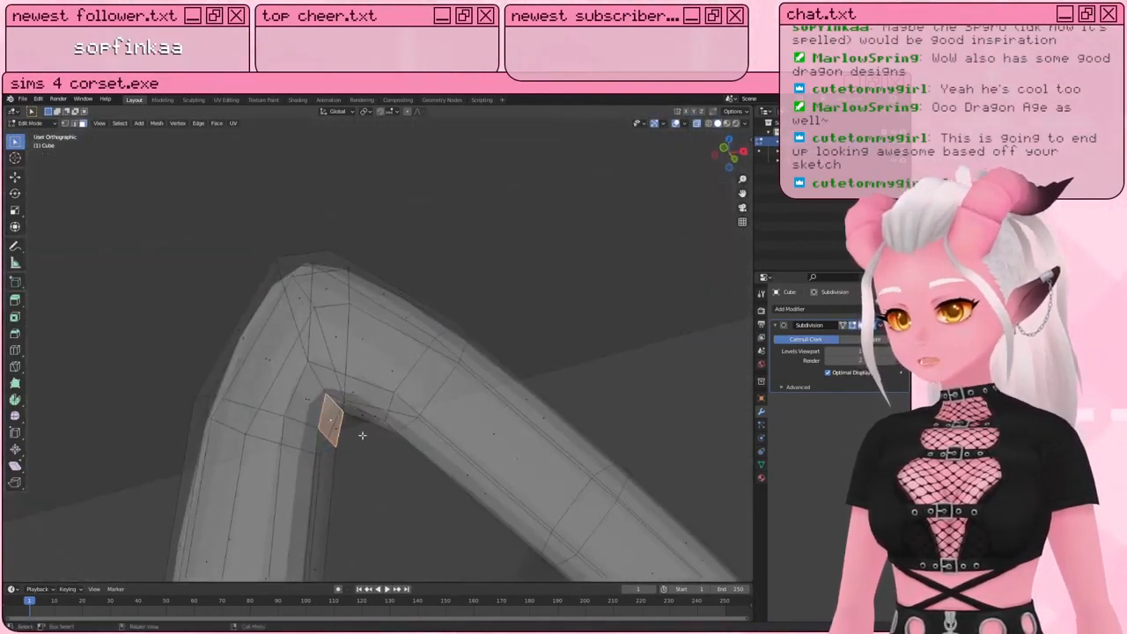
{"action": "key", "text": "KP_1"}
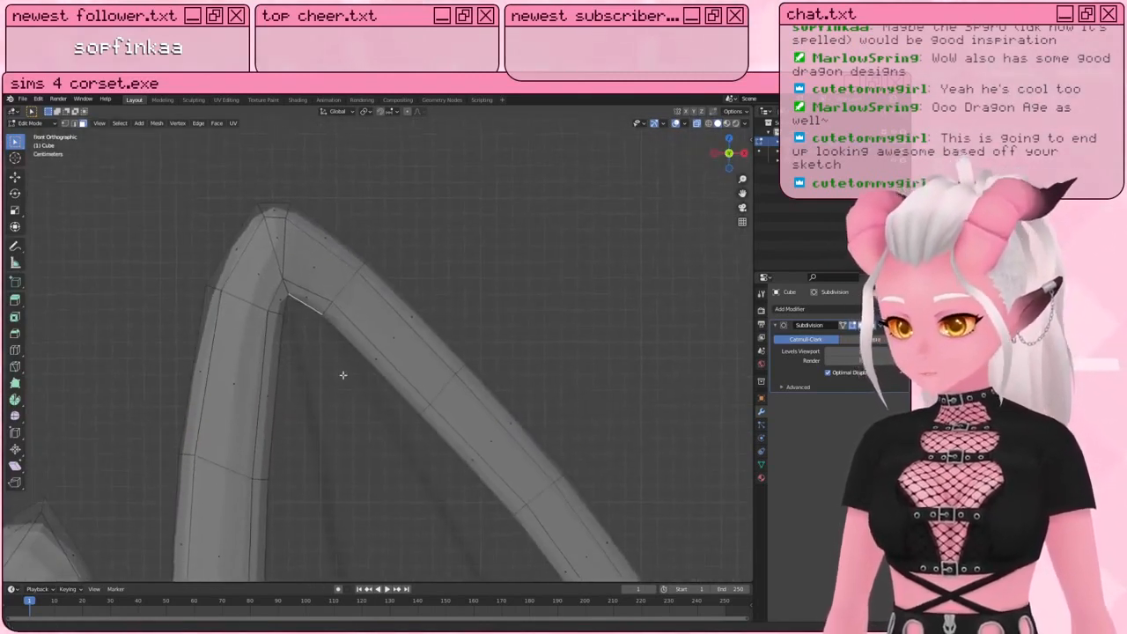
{"action": "key", "text": "e"}
{"action": "left_click", "coordinate": [317, 360]}
Step: Rotate and move the extruded face to aim the new finger stub downward, and check its shape in Object Mode
{"action": "key", "text": "r"}
{"action": "left_click", "coordinate": [338, 217]}
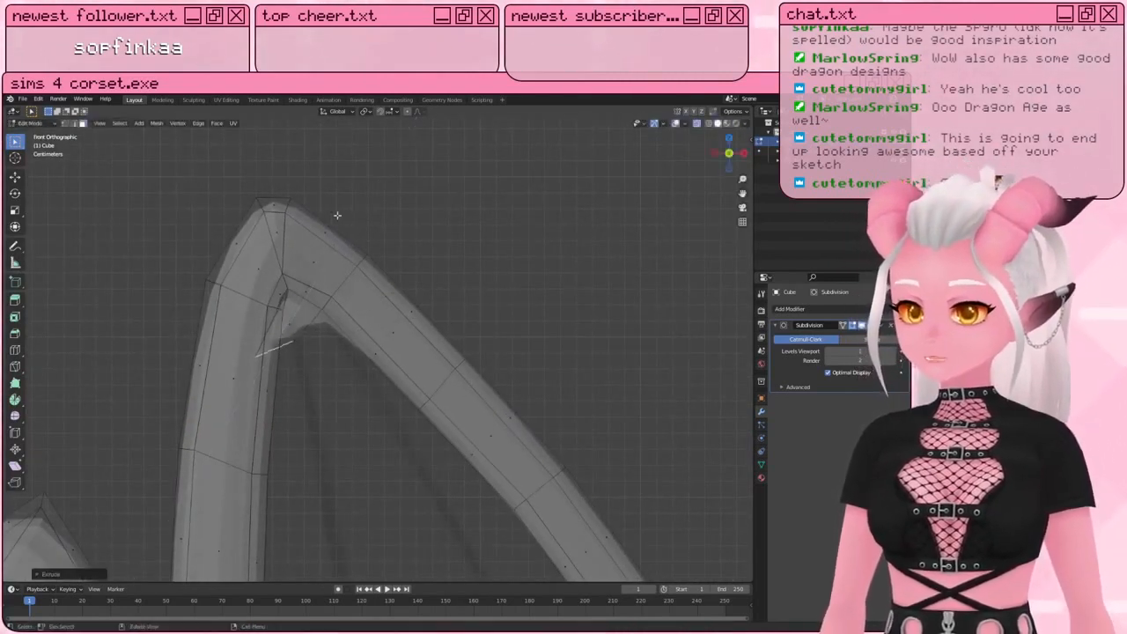
{"action": "key", "text": "g"}
{"action": "left_click", "coordinate": [417, 397]}
{"action": "middle_click_drag", "start_coordinate": [417, 397], "coordinate": [576, 284]}
{"action": "key", "text": "Tab"}
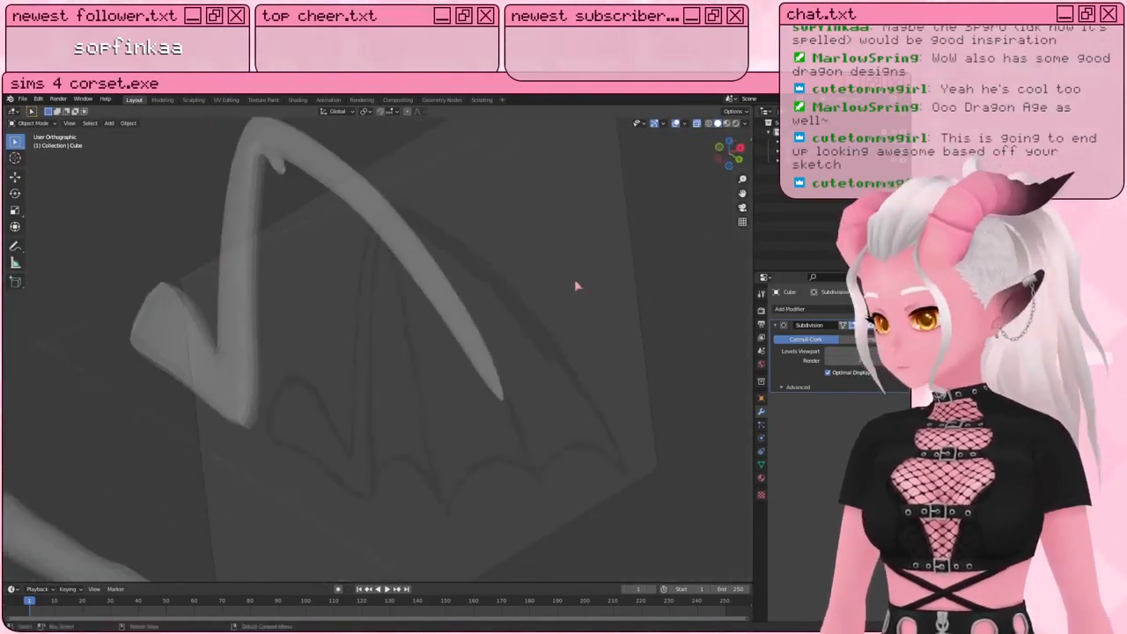
{"action": "left_click", "coordinate": [474, 333]}
{"action": "middle_click_drag", "start_coordinate": [473, 333], "coordinate": [456, 360]}
{"action": "left_click", "coordinate": [380, 376]}
{"action": "key", "text": "Tab"}
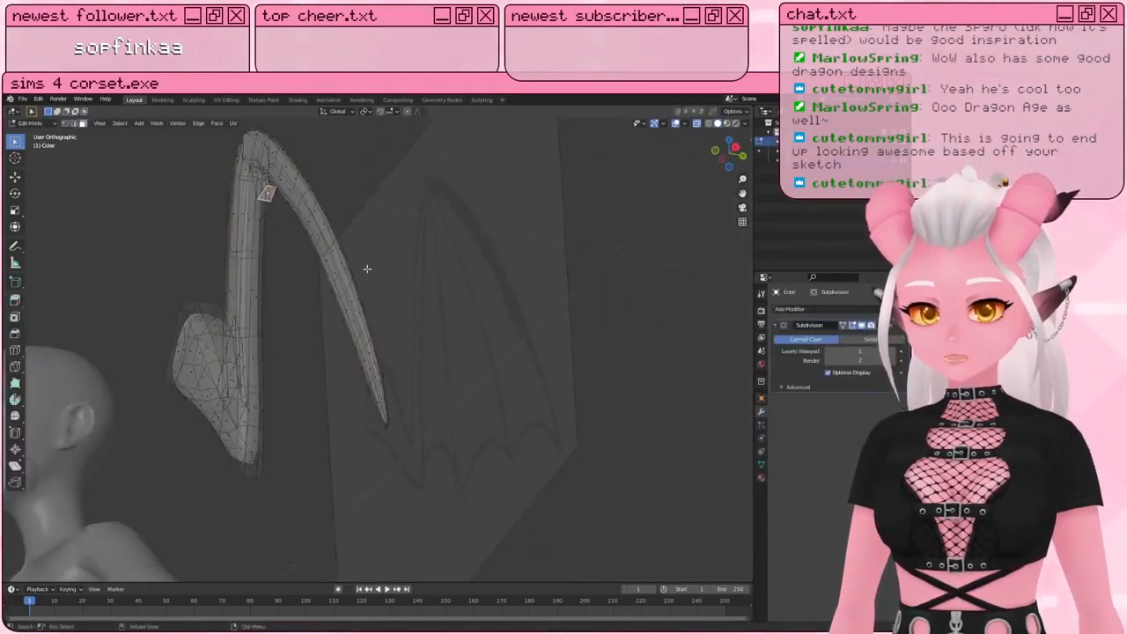
Step: Select the edge loop near the tip of the long outer finger and try widening it along Y without proportional editing
{"action": "middle_click_drag", "start_coordinate": [368, 269], "coordinate": [412, 219]}
{"action": "scroll", "coordinate": [362, 408], "scroll_direction": "up", "scroll_amount": 2}
{"action": "key", "text": "a"}
{"action": "key", "text": "alt+a"}
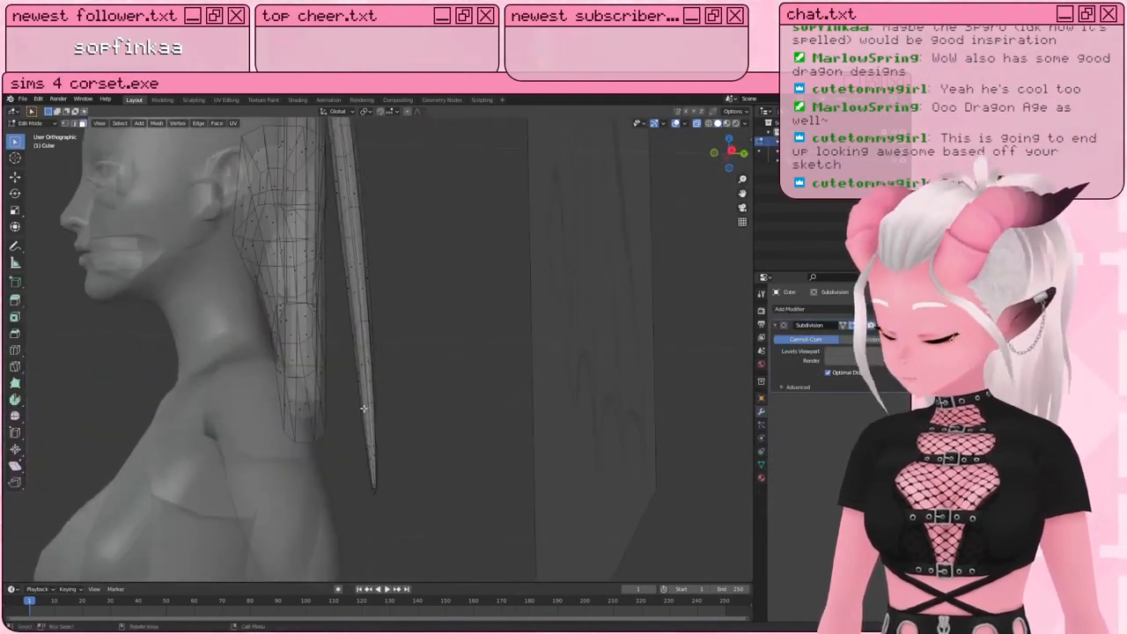
{"action": "key", "text": "a"}
{"action": "key", "text": "alt+a"}
{"action": "scroll", "coordinate": [372, 404], "scroll_direction": "down", "scroll_amount": 2}
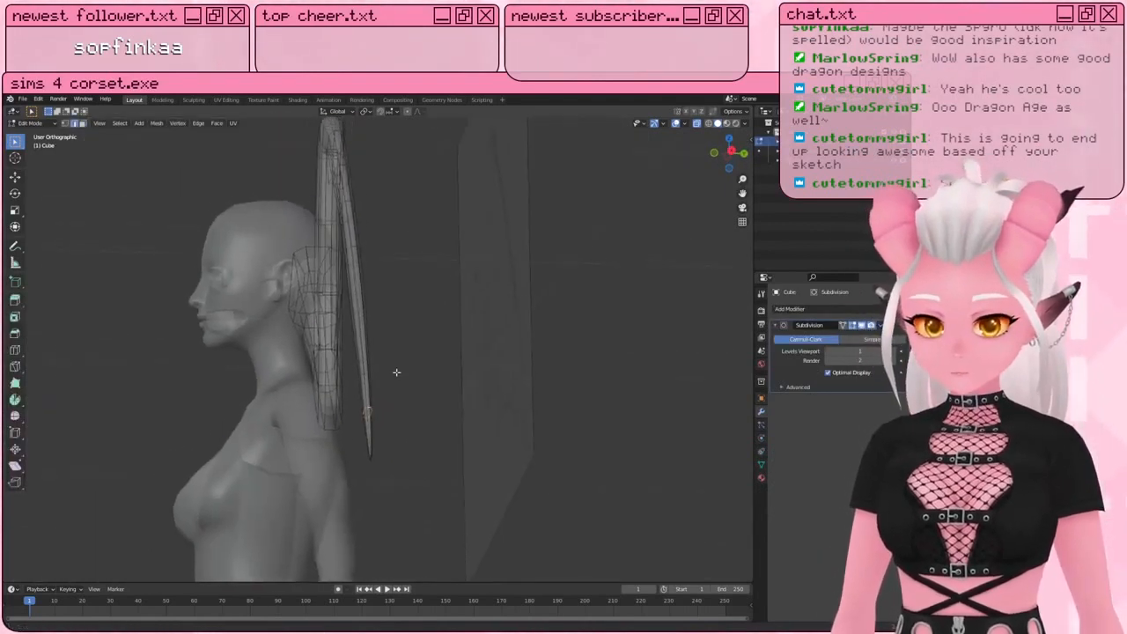
{"action": "key", "text": "s"}
{"action": "key", "text": "y"}
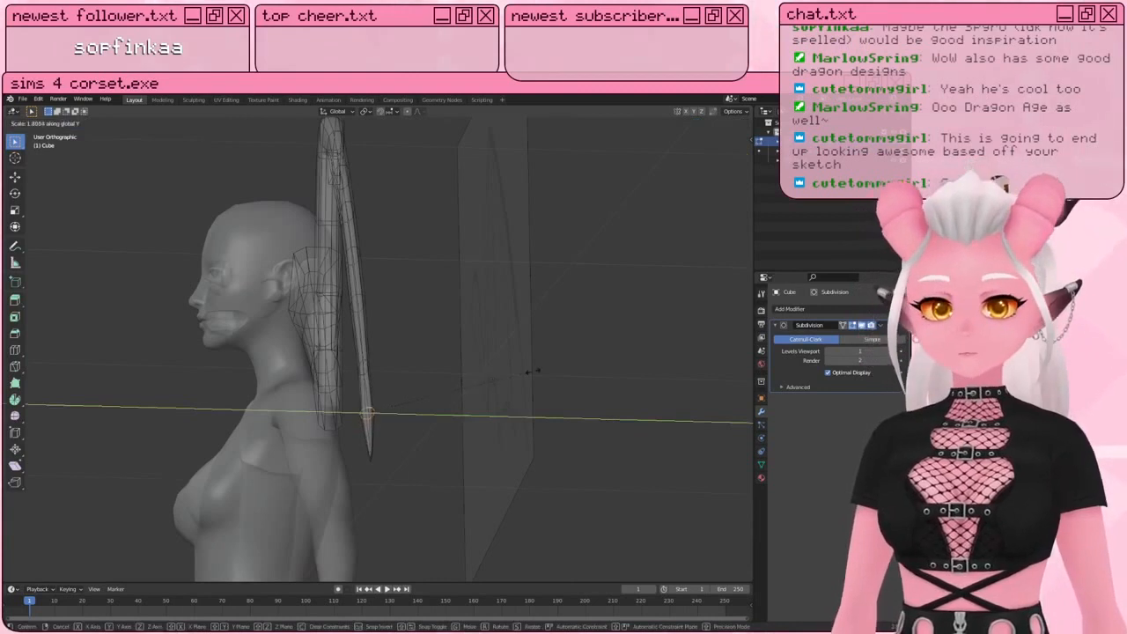
{"action": "left_click", "coordinate": [531, 372]}
Step: Turn on proportional editing with Smooth falloff and widen the loop near the outer finger's tip along Y
{"action": "left_click", "coordinate": [408, 112]}
{"action": "left_click", "coordinate": [420, 113]}
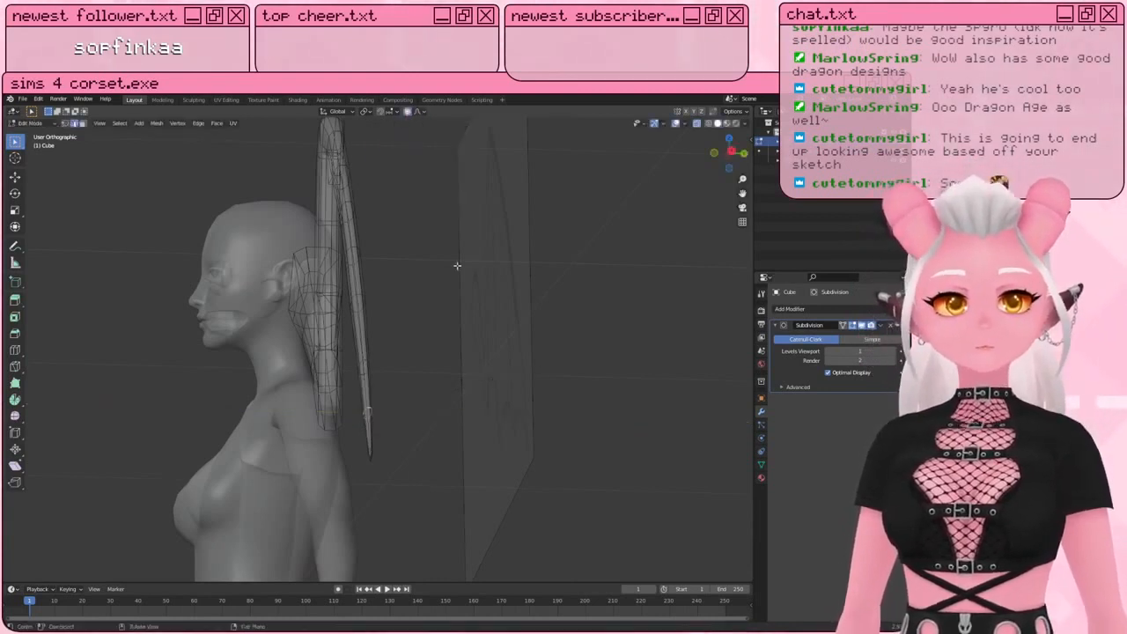
{"action": "key", "text": "s"}
{"action": "key", "text": "y"}
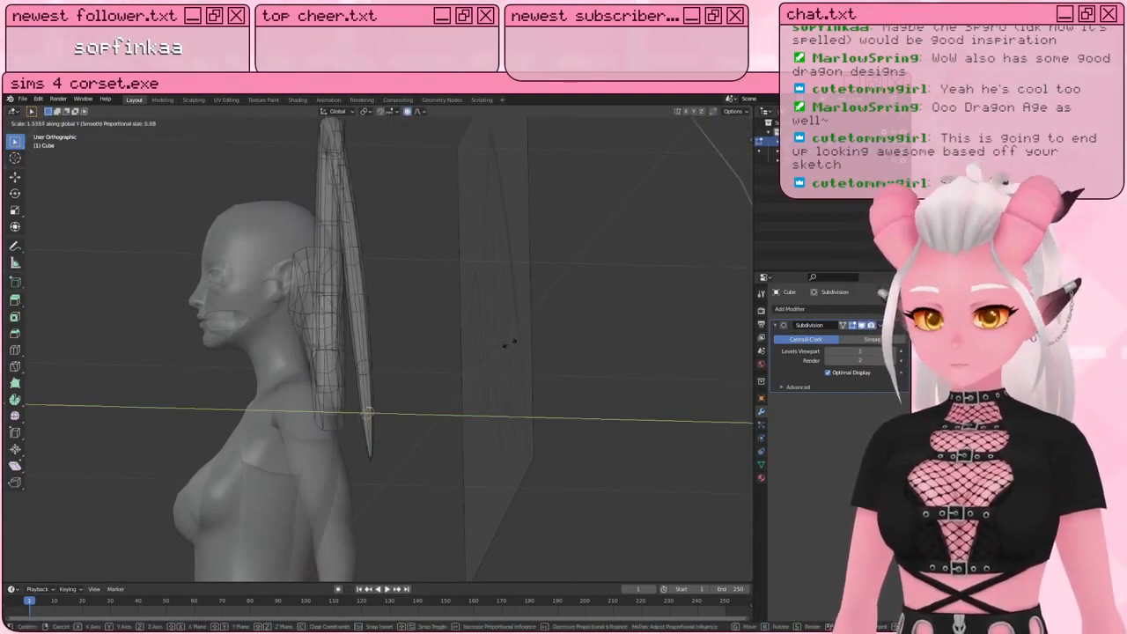
{"action": "scroll", "coordinate": [529, 341], "scroll_direction": "down", "scroll_amount": 3}
{"action": "scroll", "coordinate": [532, 342], "scroll_direction": "down", "scroll_amount": 4}
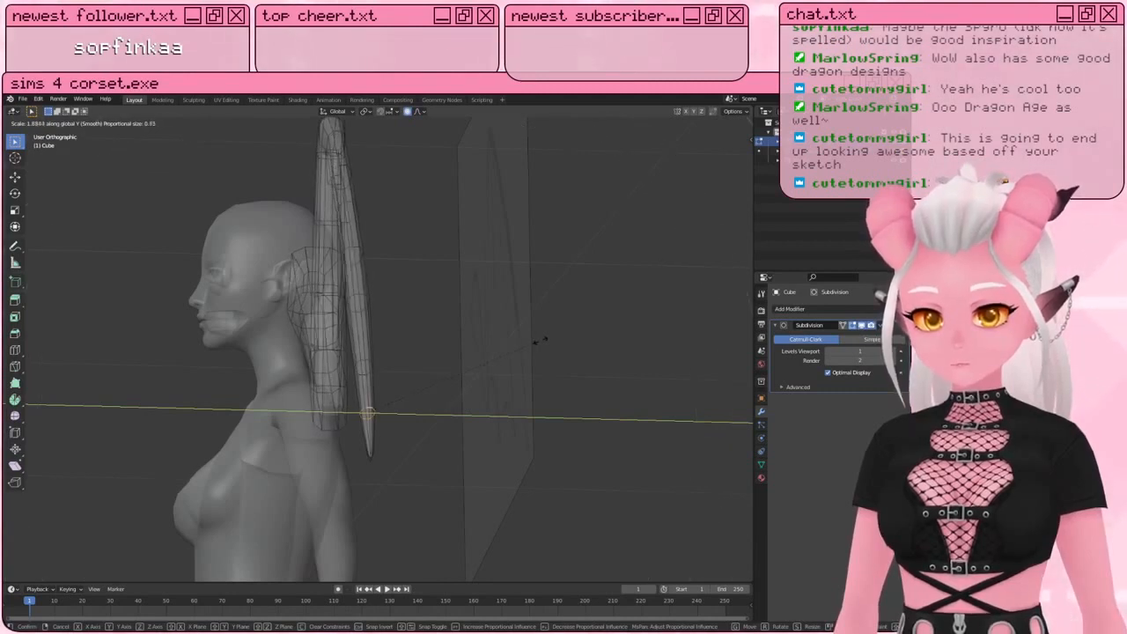
{"action": "left_click", "coordinate": [479, 249]}
{"action": "left_click", "coordinate": [418, 114]}
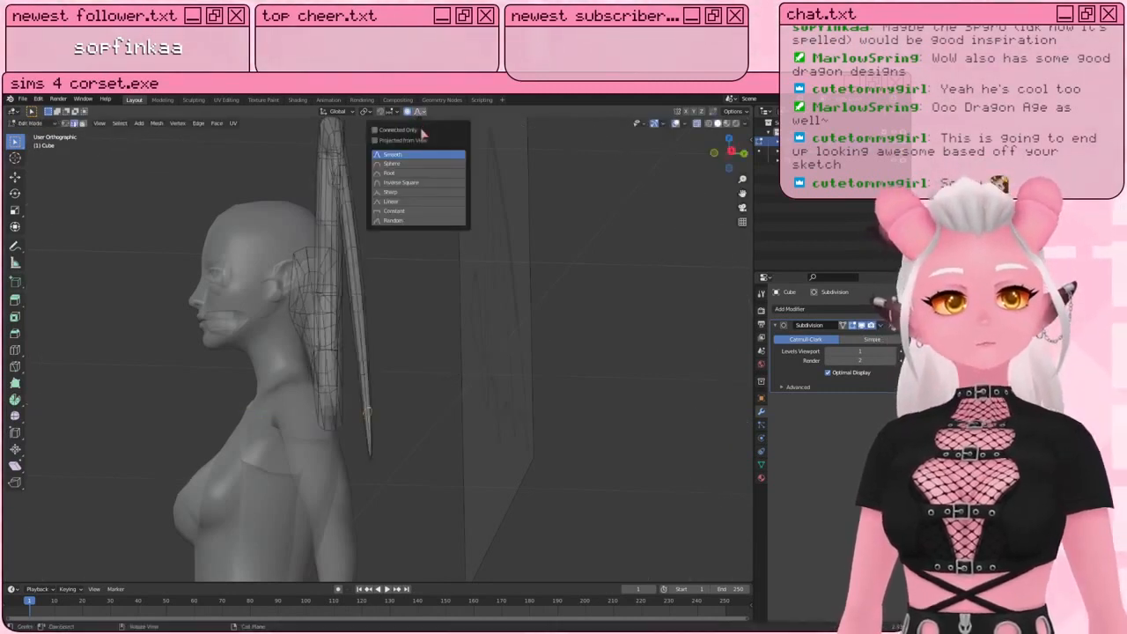
{"action": "key", "text": "s"}
{"action": "key", "text": "y"}
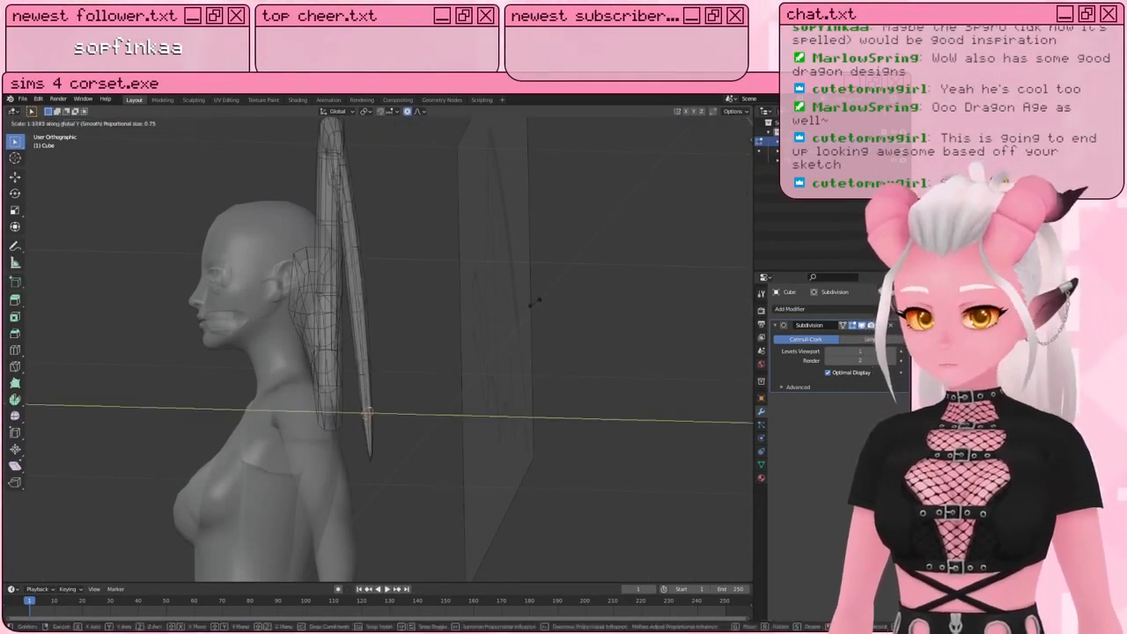
{"action": "left_click", "coordinate": [588, 287]}
Step: Widen an edge loop on the upper part of the outer finger along Y by about 1.3 with a reduced proportional radius
{"action": "middle_click_drag", "start_coordinate": [509, 272], "coordinate": [425, 330]}
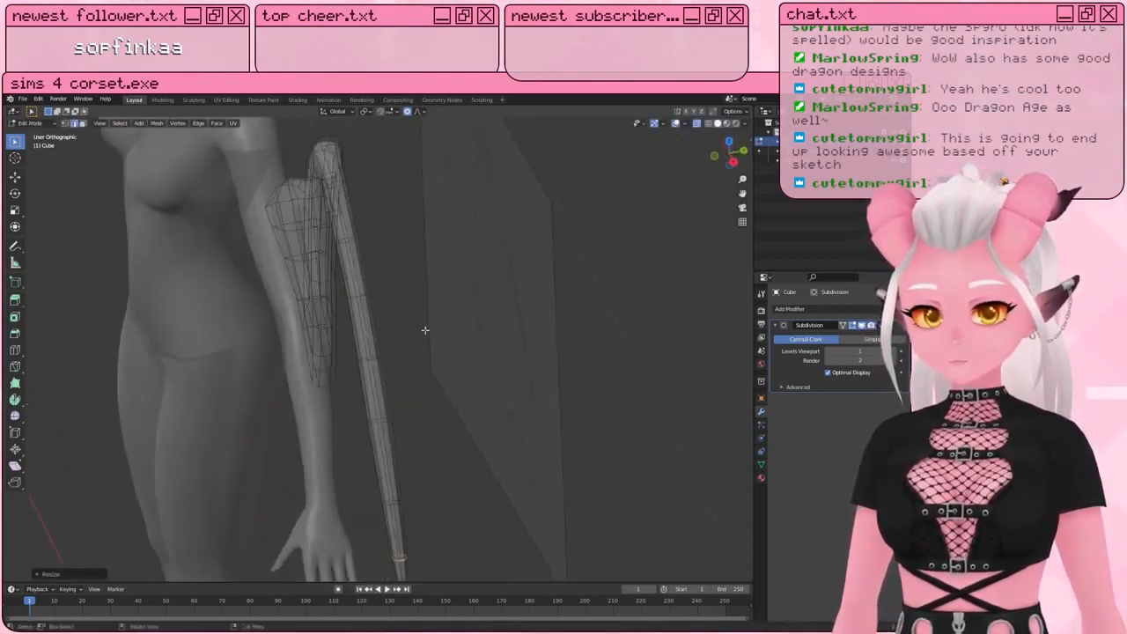
{"action": "key", "text": "a"}
{"action": "key", "text": "a"}
{"action": "key", "text": "s"}
{"action": "key", "text": "y"}
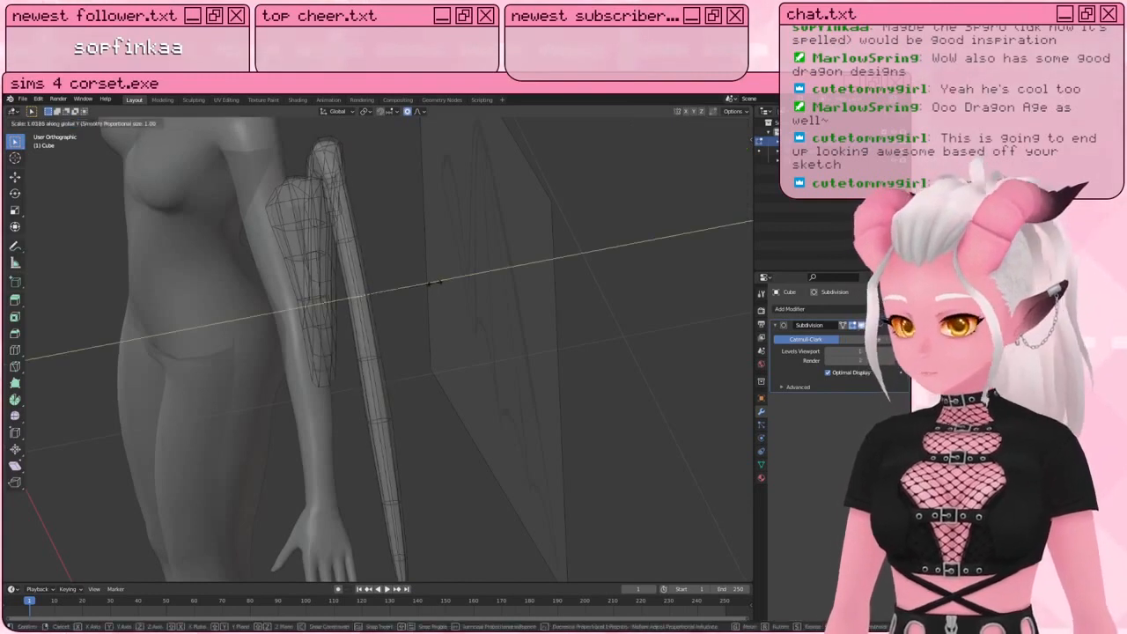
{"action": "scroll", "coordinate": [441, 280], "scroll_direction": "down", "scroll_amount": 3}
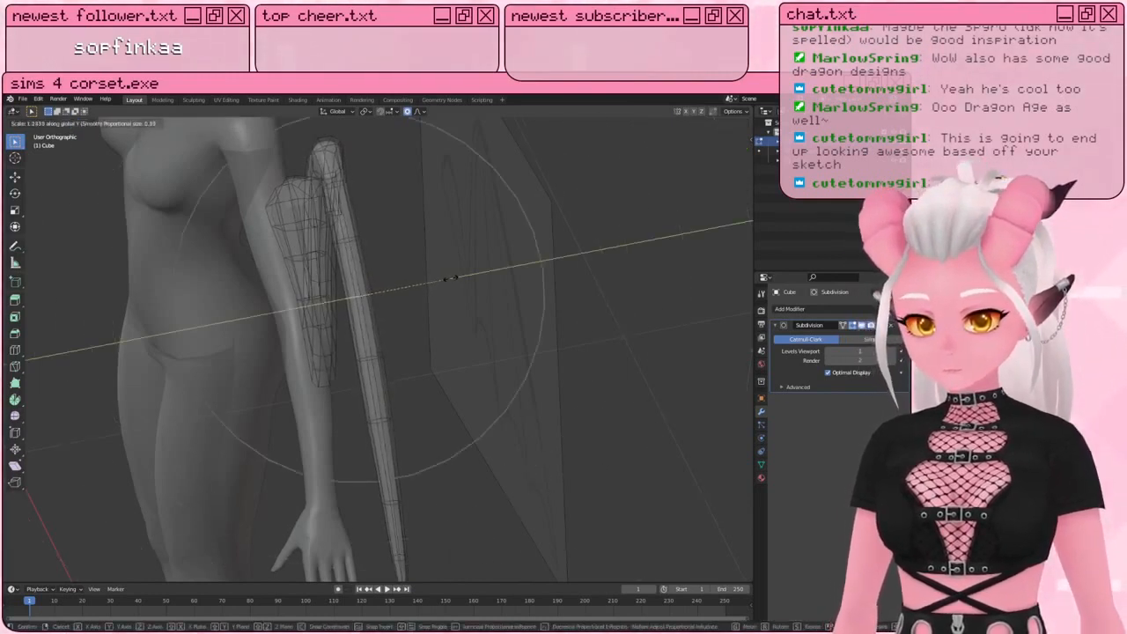
{"action": "scroll", "coordinate": [451, 279], "scroll_direction": "up", "scroll_amount": 2}
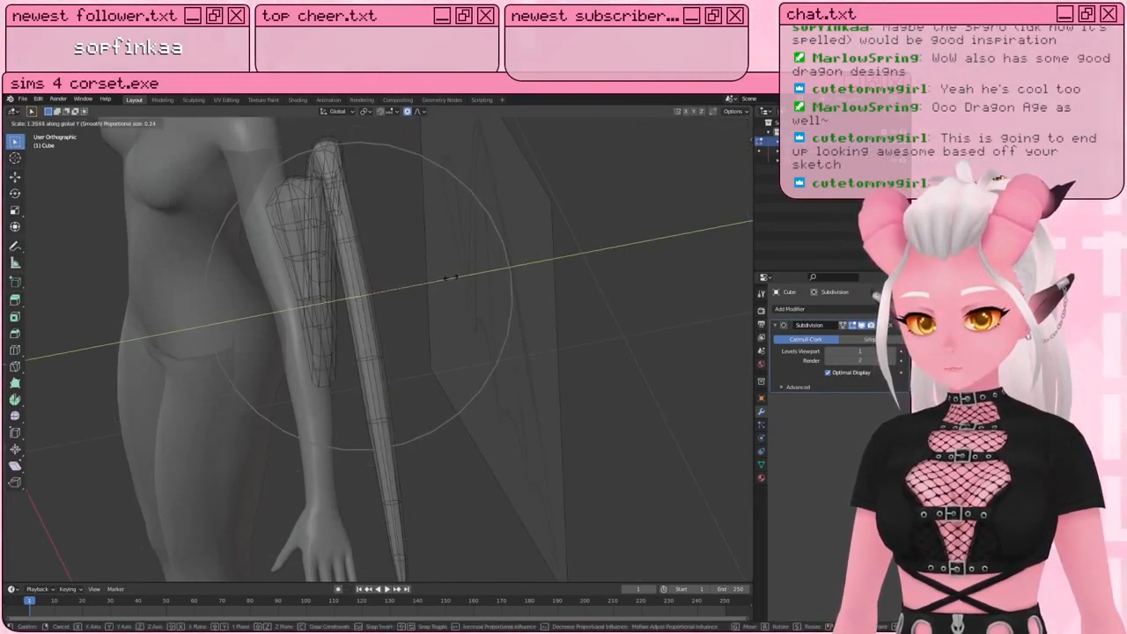
{"action": "left_click", "coordinate": [450, 279]}
Step: Scale the outer finger's edge loop just below the top bend about 1.27 along Y with a smaller proportional radius
{"action": "middle_click_drag", "start_coordinate": [449, 278], "coordinate": [297, 270]}
{"action": "key", "text": "s"}
{"action": "key", "text": "y"}
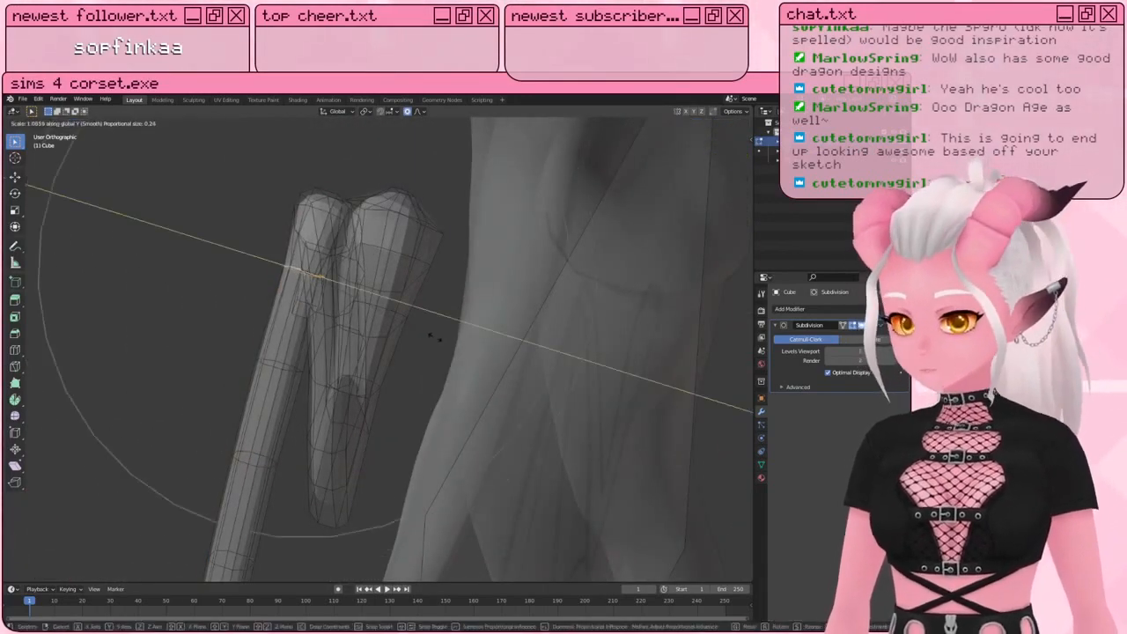
{"action": "scroll", "coordinate": [458, 337], "scroll_direction": "up", "scroll_amount": 4}
{"action": "scroll", "coordinate": [464, 339], "scroll_direction": "up", "scroll_amount": 4}
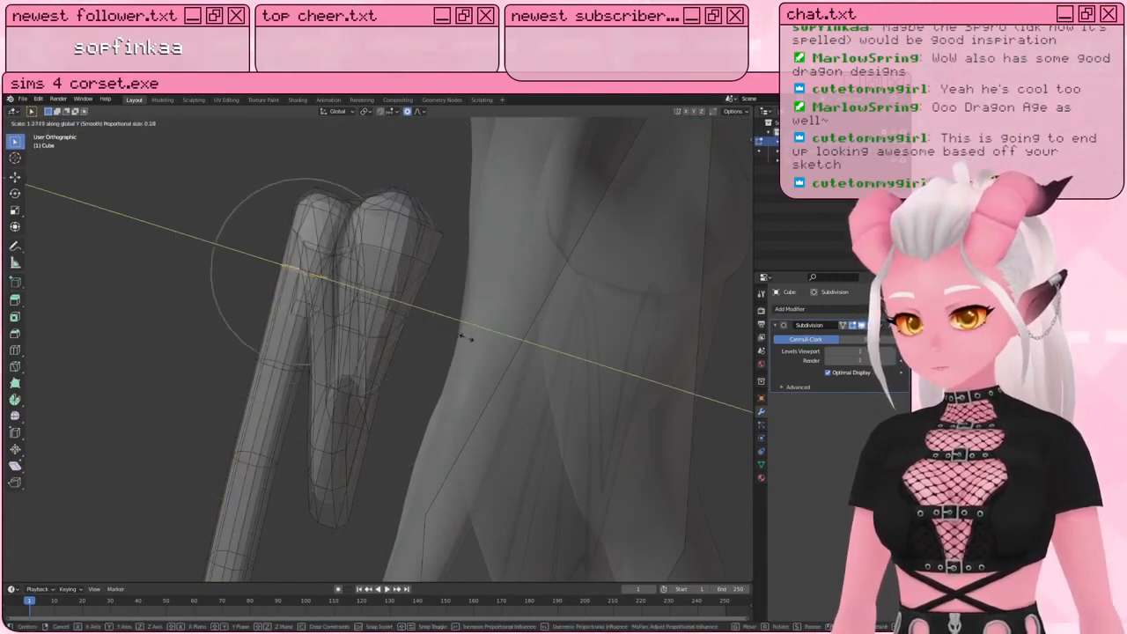
{"action": "left_click", "coordinate": [464, 338]}
Step: Widen the vertices at the very tip of the outer finger along Y with proportional editing, and return to Object Mode
{"action": "middle_click_drag", "start_coordinate": [465, 338], "coordinate": [388, 312]}
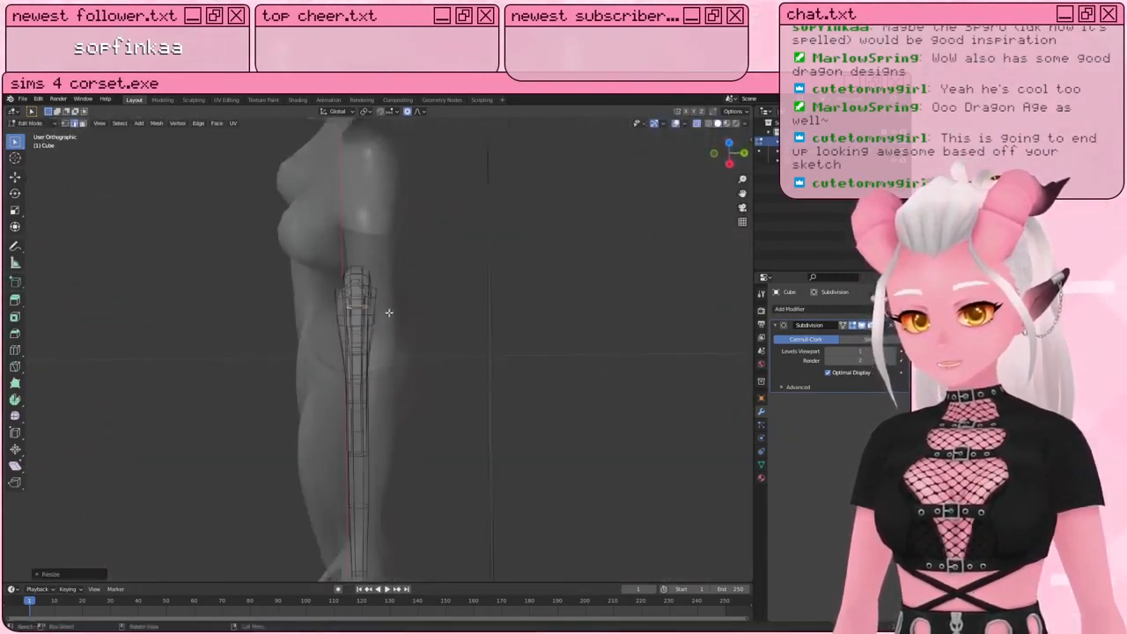
{"action": "mouse_move", "coordinate": [366, 455]}
{"action": "middle_mouse_down", "text": "shift"}
{"action": "mouse_move", "coordinate": [393, 332]}
{"action": "mouse_move", "coordinate": [375, 446]}
{"action": "middle_mouse_up", "text": "shift"}
{"action": "scroll", "coordinate": [384, 342], "scroll_direction": "up", "scroll_amount": 3}
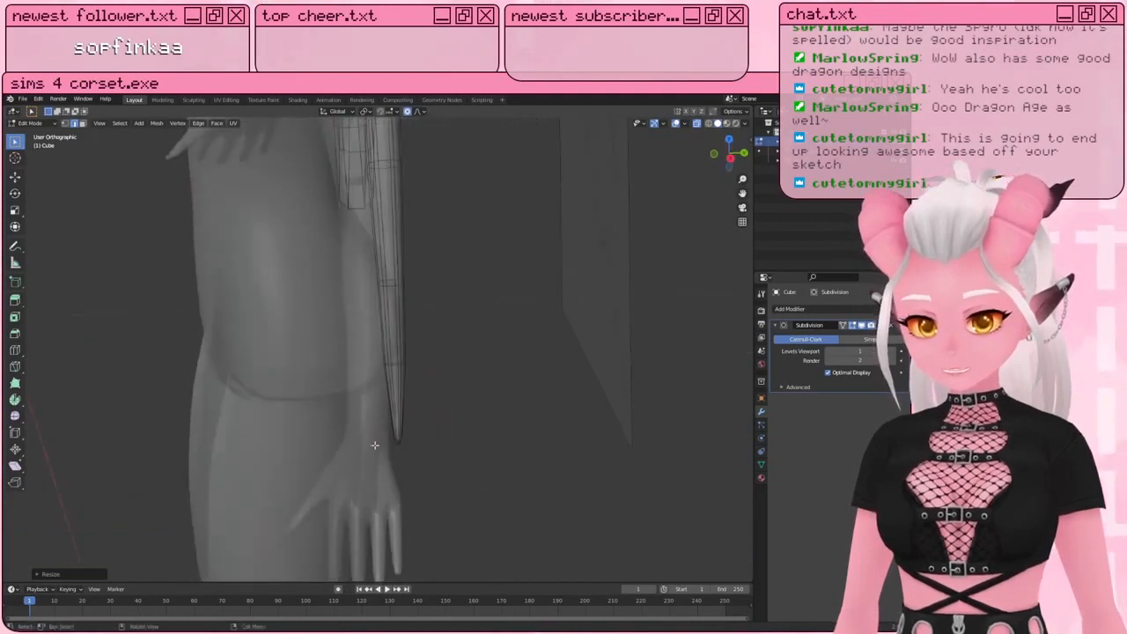
{"action": "scroll", "coordinate": [491, 438], "scroll_direction": "up", "scroll_amount": 3}
{"action": "scroll", "coordinate": [491, 439], "scroll_direction": "up", "scroll_amount": 3}
{"action": "left_click", "coordinate": [404, 386]}
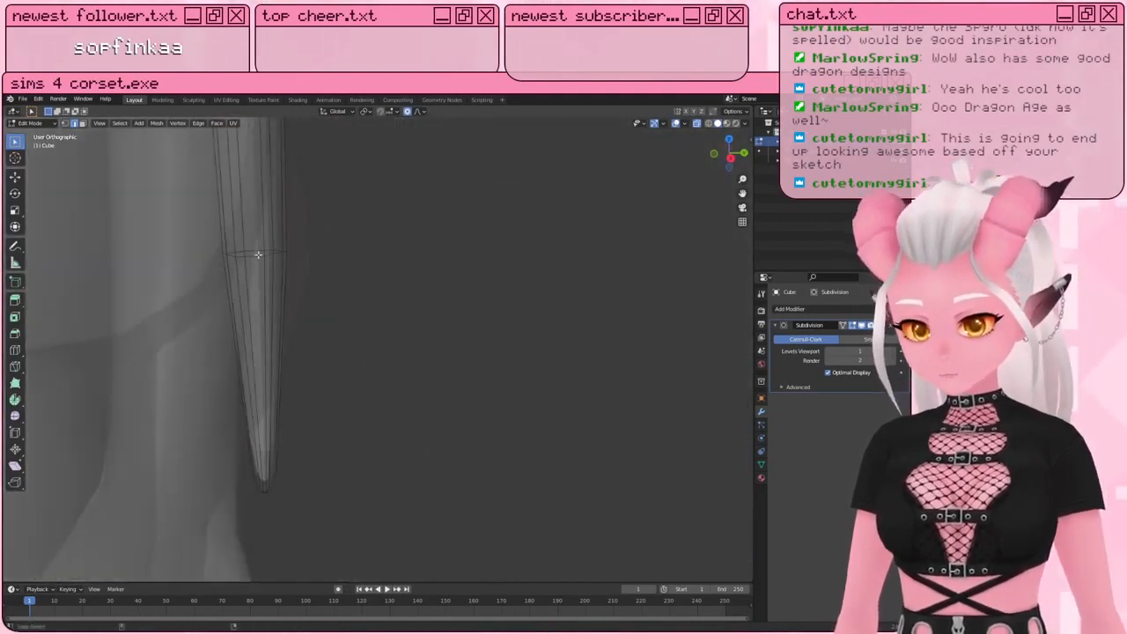
{"action": "left_click", "coordinate": [263, 487]}
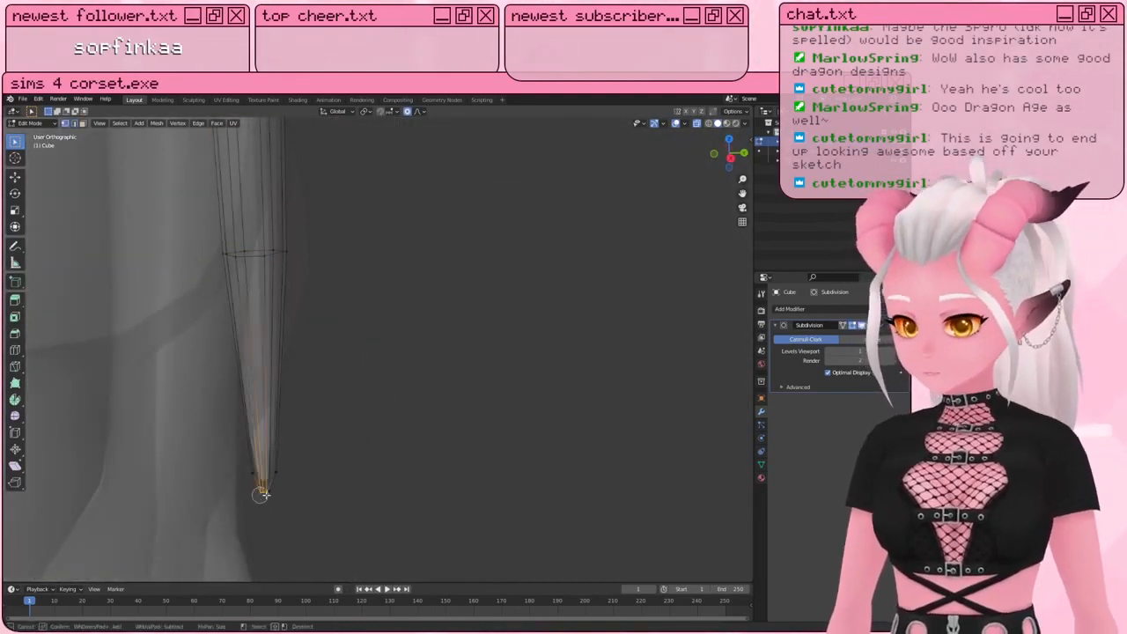
{"action": "middle_click_drag", "start_coordinate": [262, 487], "coordinate": [327, 454]}
{"action": "key", "text": "s"}
{"action": "key", "text": "y"}
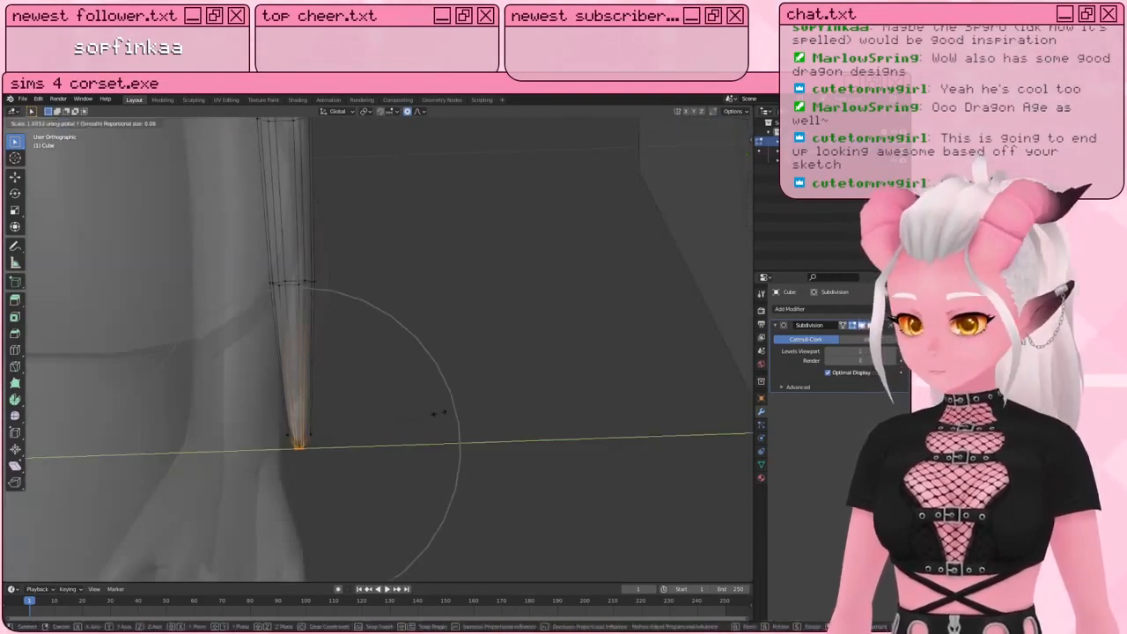
{"action": "left_click", "coordinate": [468, 407]}
{"action": "key", "text": "Tab"}
{"action": "left_click", "coordinate": [466, 408]}
Step: Align the wing with its reference sketch in front view and reopen the wing mesh in Edit Mode
{"action": "scroll", "coordinate": [441, 374], "scroll_direction": "down", "scroll_amount": 5}
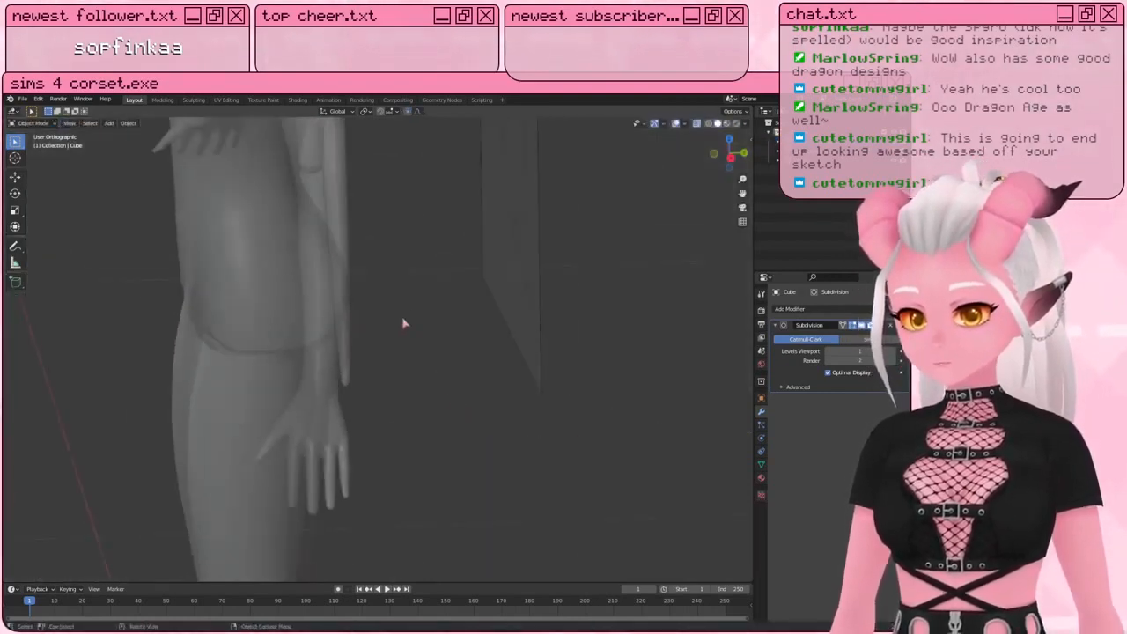
{"action": "middle_click_drag", "start_coordinate": [402, 322], "coordinate": [214, 202], "text": "shift"}
{"action": "left_click", "coordinate": [252, 259]}
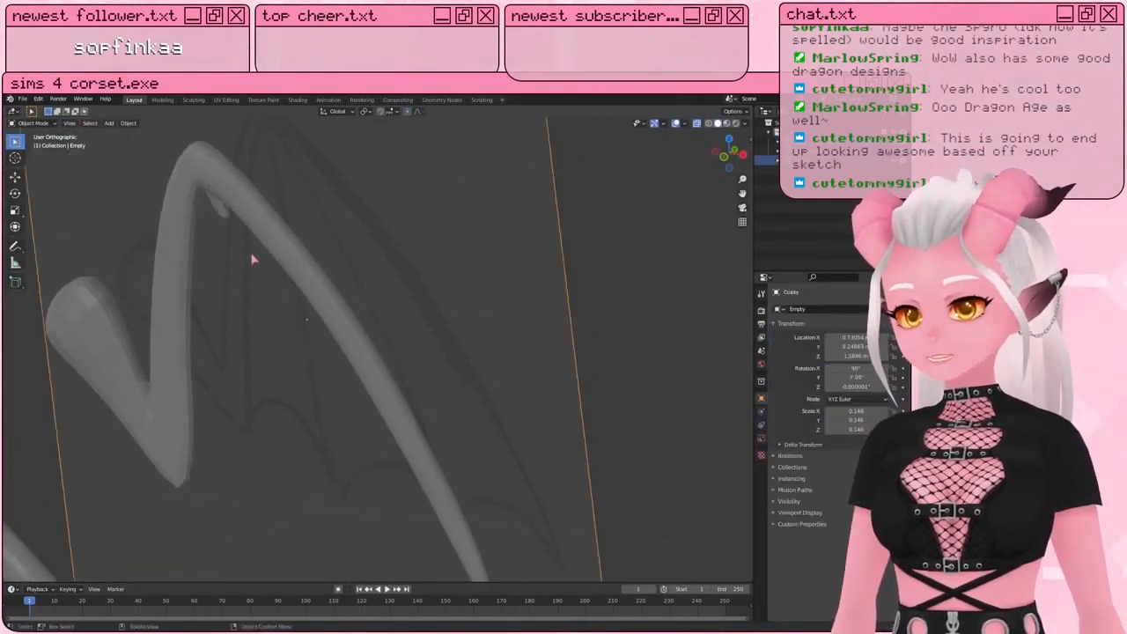
{"action": "key", "text": "KP_1"}
{"action": "left_click", "coordinate": [234, 146]}
{"action": "scroll", "coordinate": [291, 226], "scroll_direction": "up", "scroll_amount": 4}
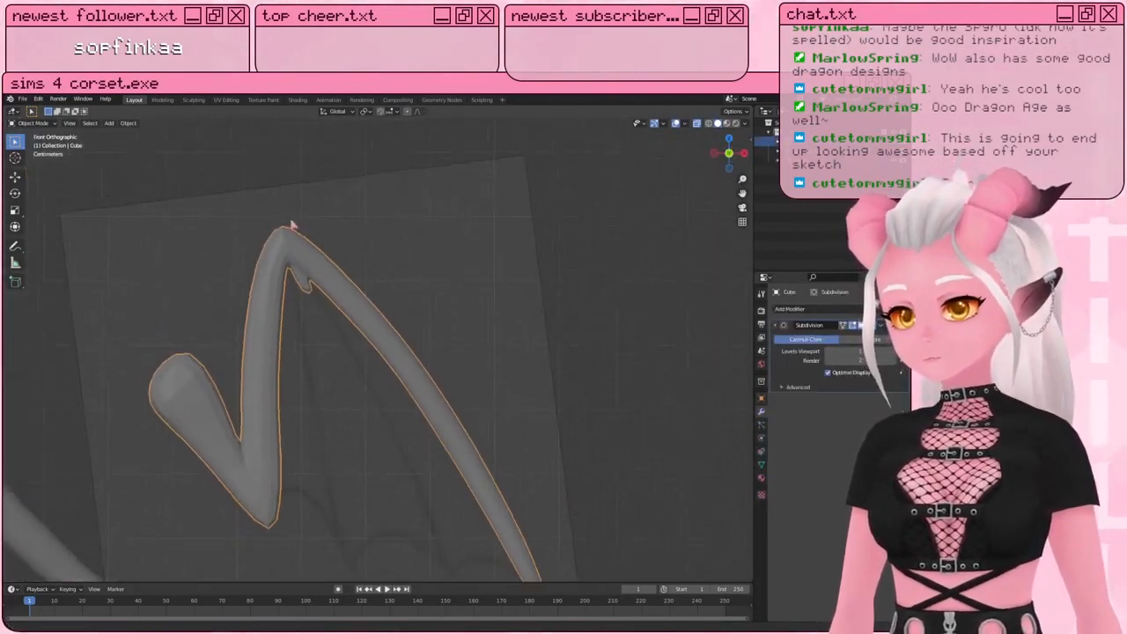
{"action": "key", "text": "Tab"}
Step: Select the end vertices of the short finger stub and move them about 0.013 m toward the long outer finger
{"action": "scroll", "coordinate": [290, 255], "scroll_direction": "up", "scroll_amount": 2}
{"action": "middle_click_drag", "start_coordinate": [191, 181], "coordinate": [284, 236], "text": "shift"}
{"action": "key", "text": "a"}
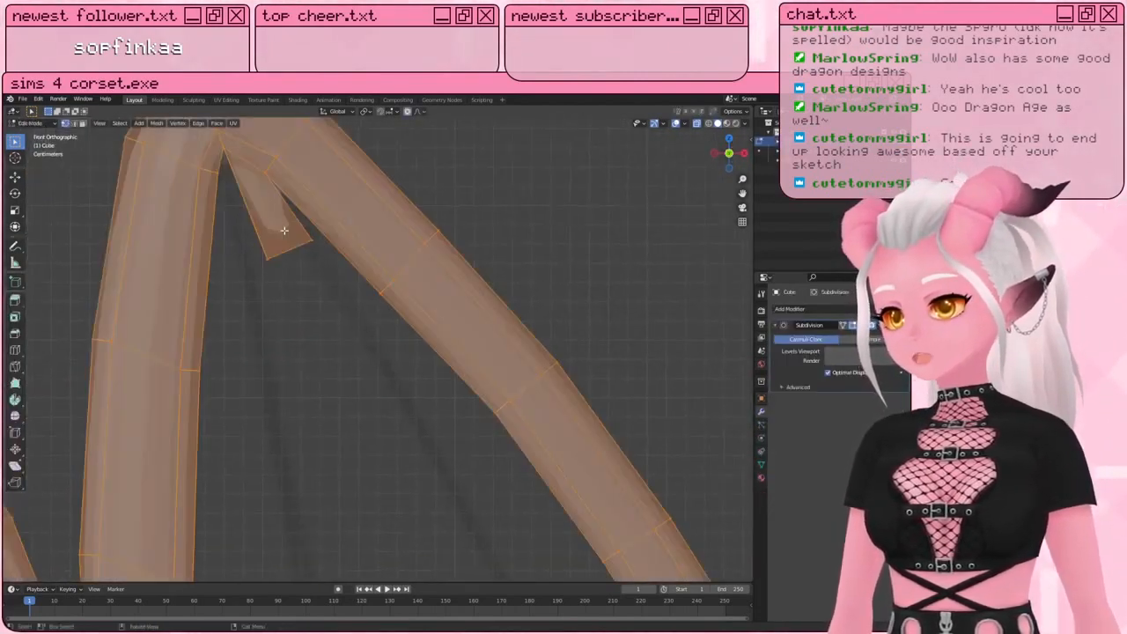
{"action": "key", "text": "a"}
{"action": "scroll", "coordinate": [306, 254], "scroll_direction": "down", "scroll_amount": 1}
{"action": "key", "text": "c"}
{"action": "left_click", "coordinate": [283, 306]}
{"action": "key", "text": "g"}
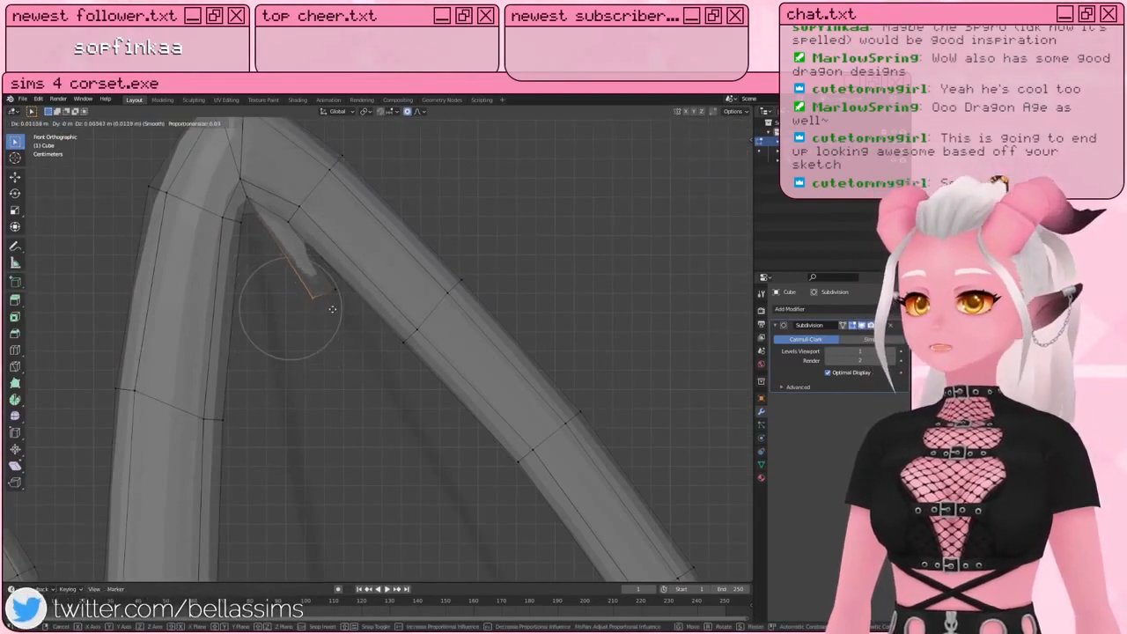
{"action": "left_click", "coordinate": [332, 311]}
Step: Narrow the finger stub's end along Y to a scale of about 0.57
{"action": "middle_click_drag", "start_coordinate": [307, 308], "coordinate": [428, 352]}
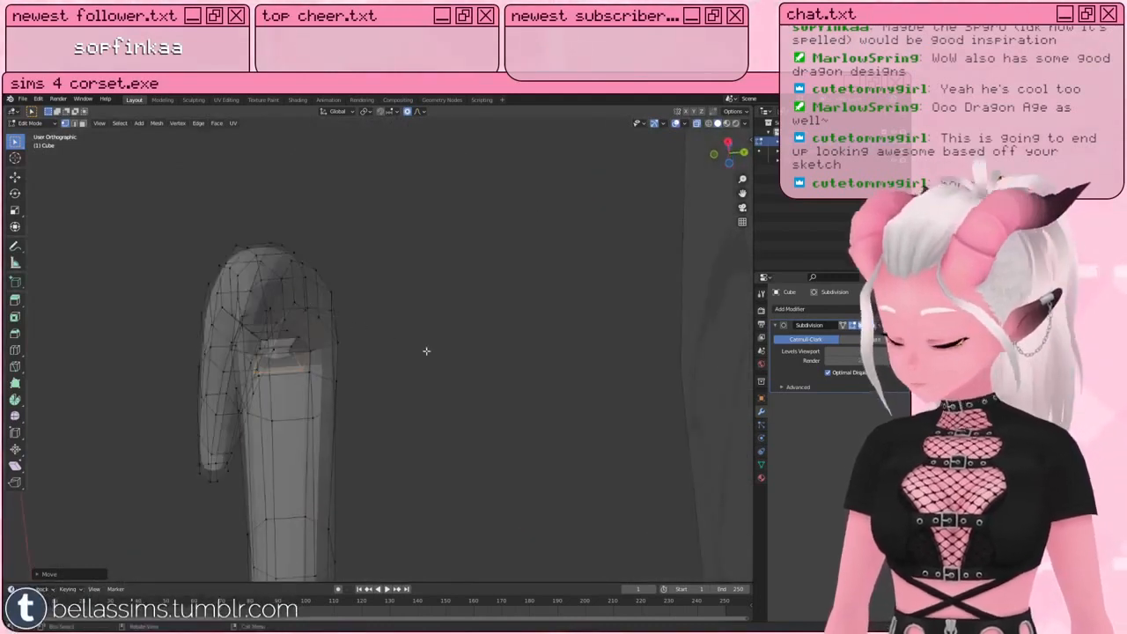
{"action": "key", "text": "s"}
{"action": "key", "text": "y"}
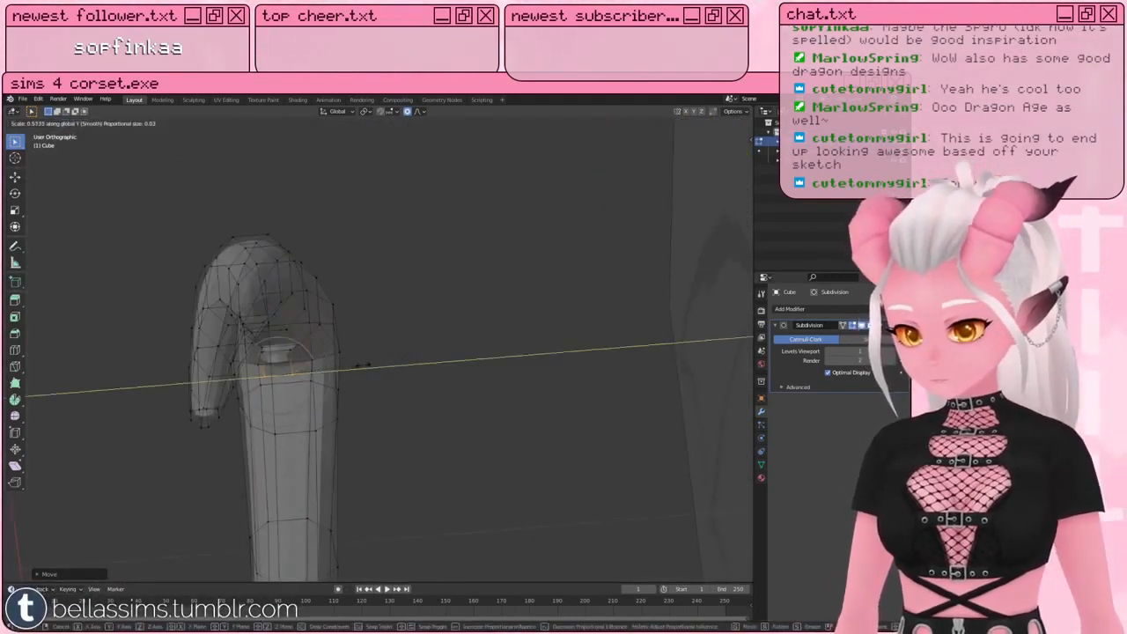
{"action": "left_click", "coordinate": [363, 365]}
Step: Extrude the inner face of the vertical bone beside the first stub by about 0.048 m to start a second finger
{"action": "key", "text": "KP_1"}
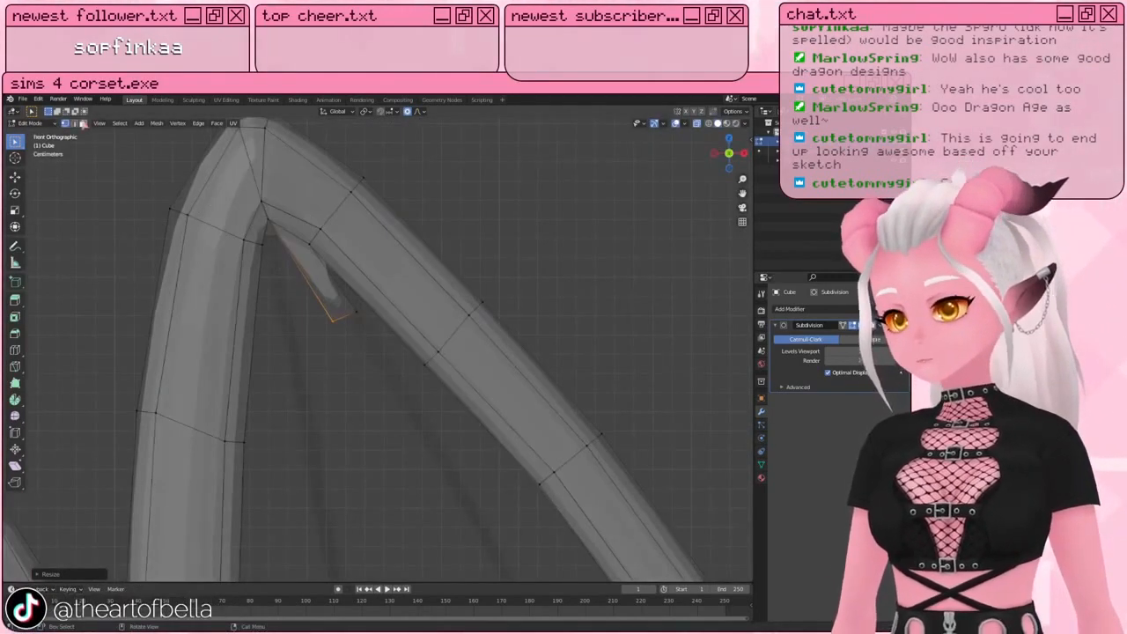
{"action": "key", "text": "g"}
{"action": "key", "text": "z"}
{"action": "key", "text": "z"}
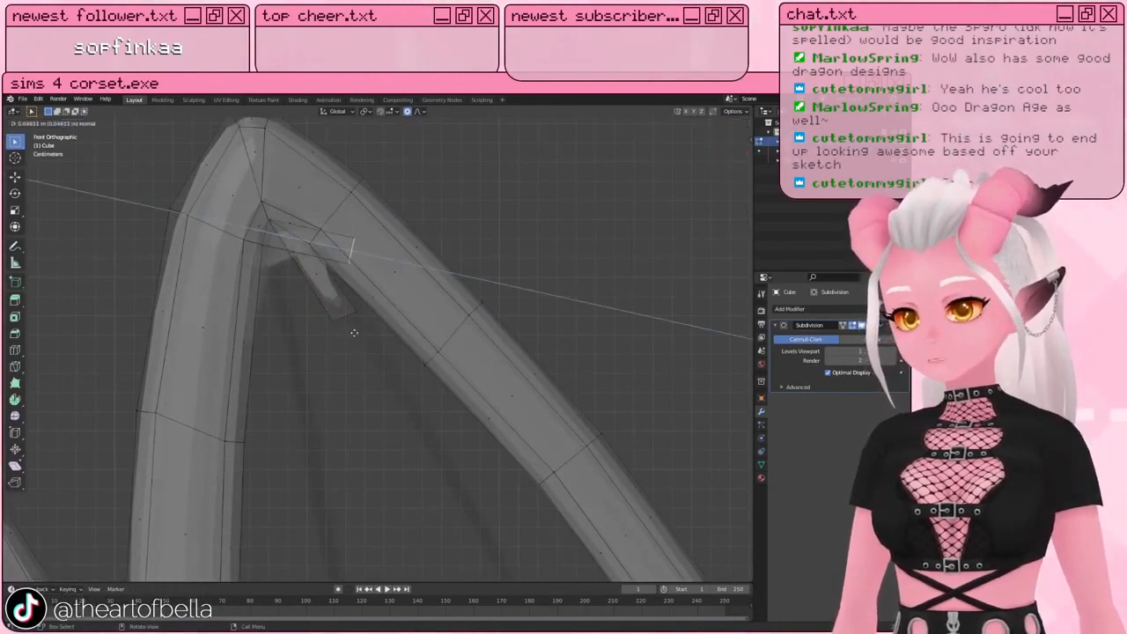
{"action": "left_click", "coordinate": [354, 333]}
Step: Turn off proportional editing, then move the second stub's end face about 0.055 m and rotate it to point downward
{"action": "left_click", "coordinate": [407, 112]}
{"action": "key", "text": "g"}
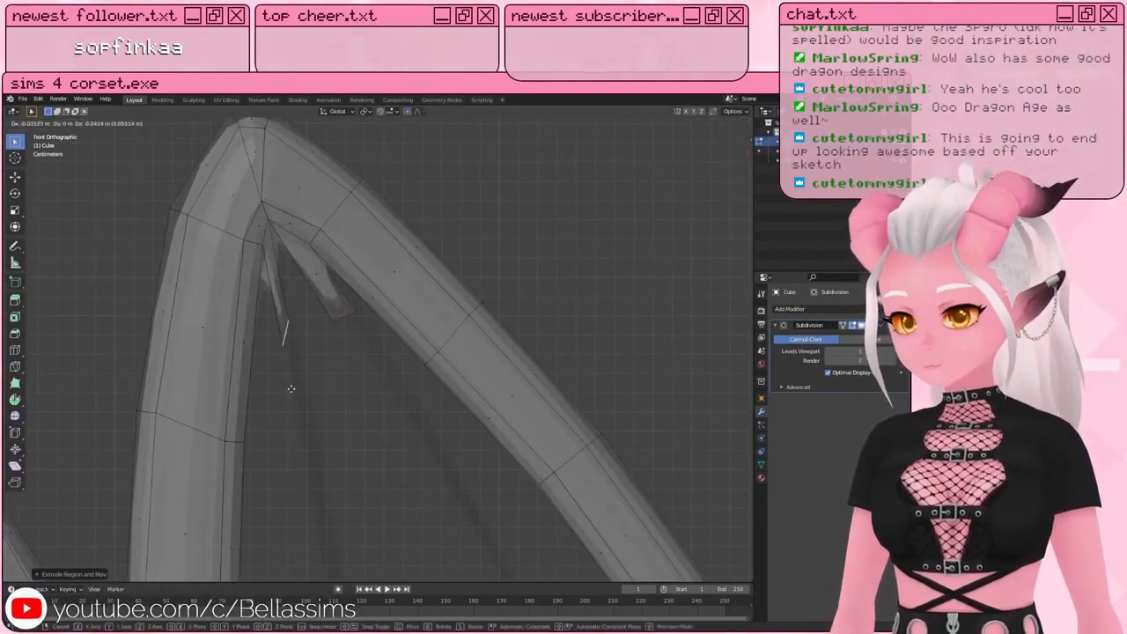
{"action": "left_click", "coordinate": [291, 389]}
{"action": "key", "text": "r"}
{"action": "left_click", "coordinate": [395, 380]}
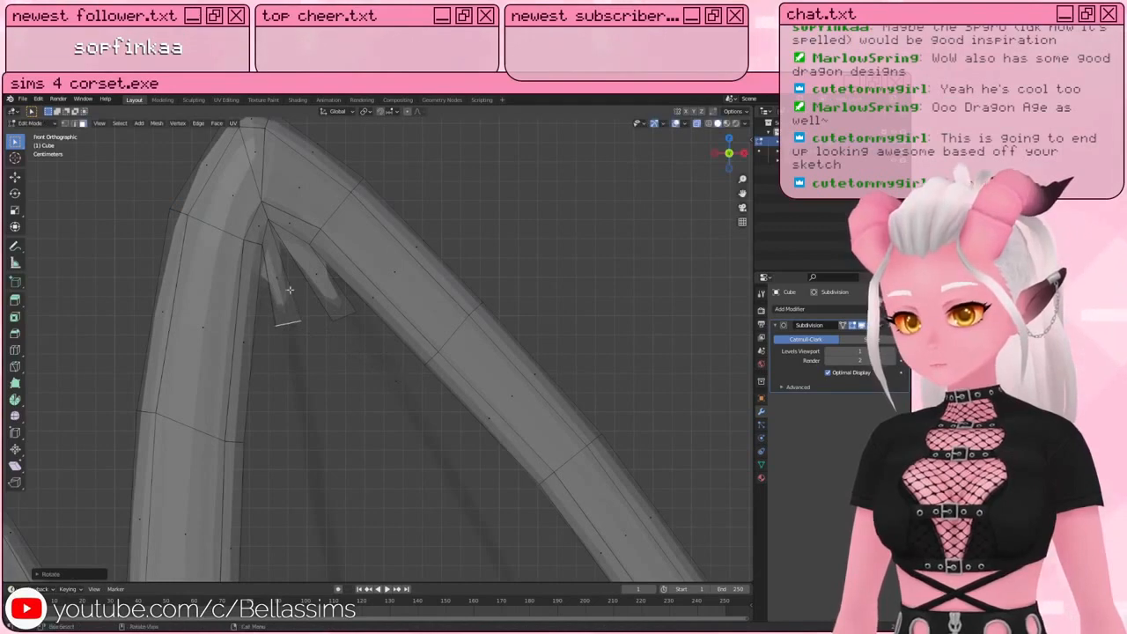
Step: Try nudging the vertex at the second stub's base on the vertical bone slightly downward, and undo the last change
{"action": "key", "text": "1"}
{"action": "left_click", "coordinate": [262, 248]}
{"action": "key", "text": "g"}
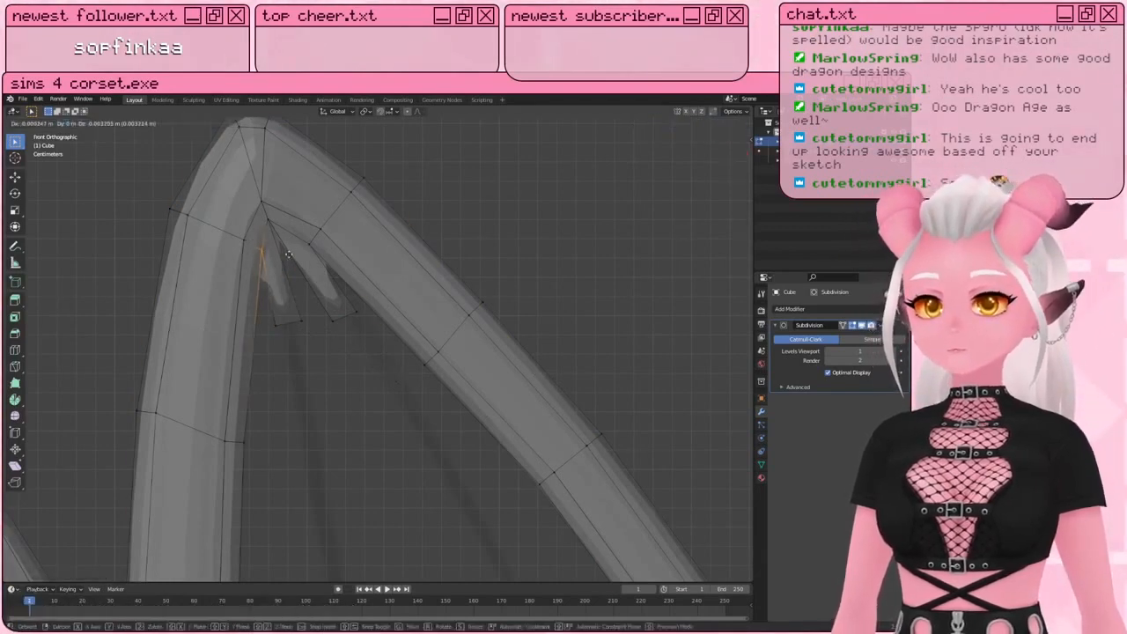
{"action": "left_click", "coordinate": [285, 267]}
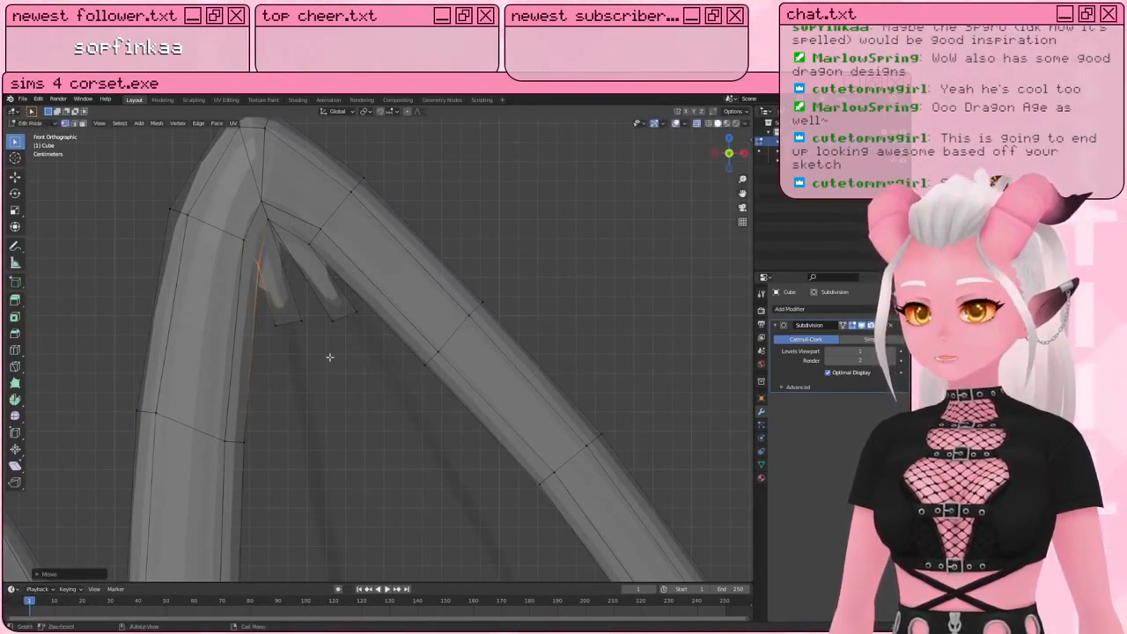
{"action": "middle_click_drag", "start_coordinate": [326, 352], "coordinate": [288, 348]}
{"action": "key", "text": "ctrl+z"}
Step: Select the second finger stub's end vertices and narrow them along Y to roughly match the first stub's width
{"action": "left_click", "coordinate": [266, 384], "text": "shift"}
{"action": "left_click", "coordinate": [226, 347], "text": "shift"}
{"action": "scroll", "coordinate": [410, 361], "scroll_direction": "up", "scroll_amount": 1}
{"action": "middle_click_drag", "start_coordinate": [411, 361], "coordinate": [415, 355]}
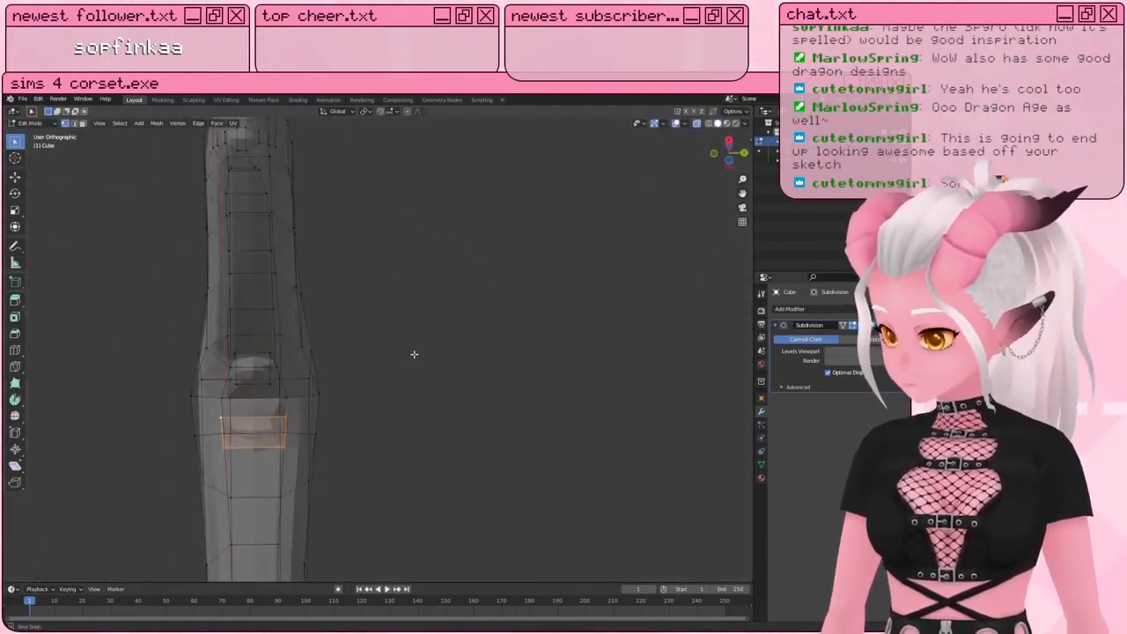
{"action": "key", "text": "s"}
{"action": "key", "text": "y"}
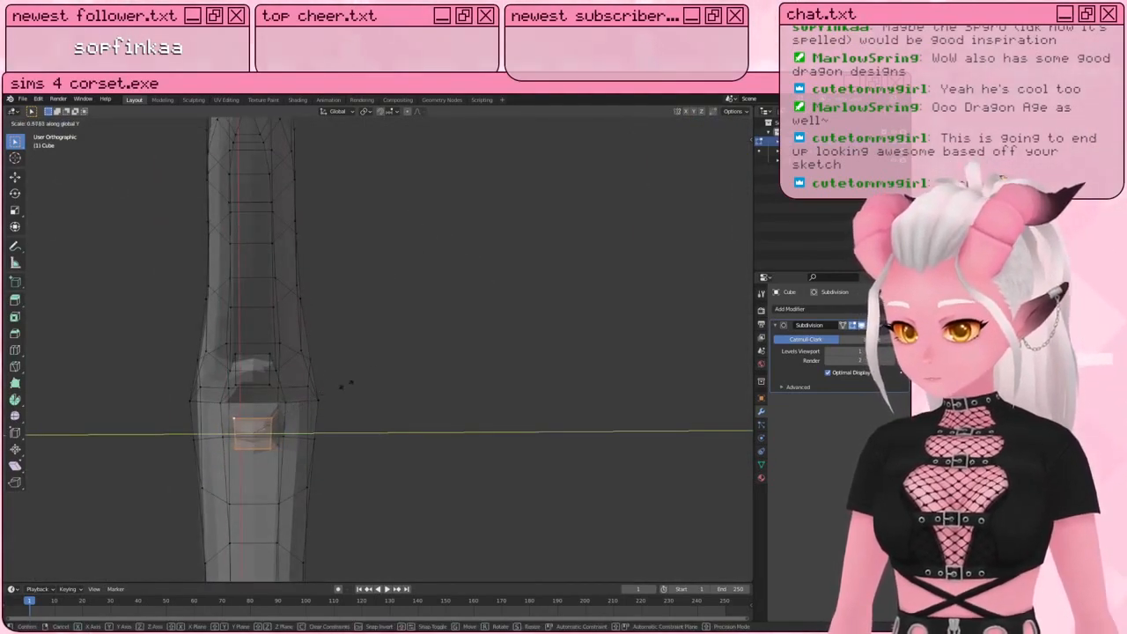
{"action": "left_click", "coordinate": [349, 384]}
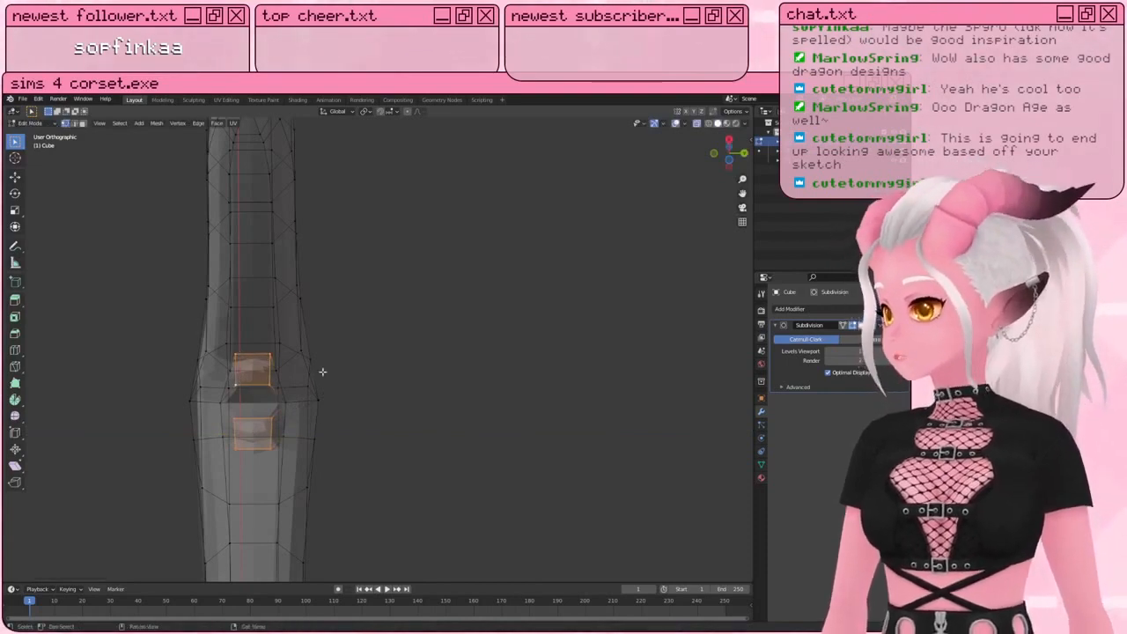
Step: Scale the end faces of both finger stubs together along Y so their widths match the bone's proportions
{"action": "key", "text": "s"}
{"action": "key", "text": "y"}
{"action": "left_click", "coordinate": [366, 367]}
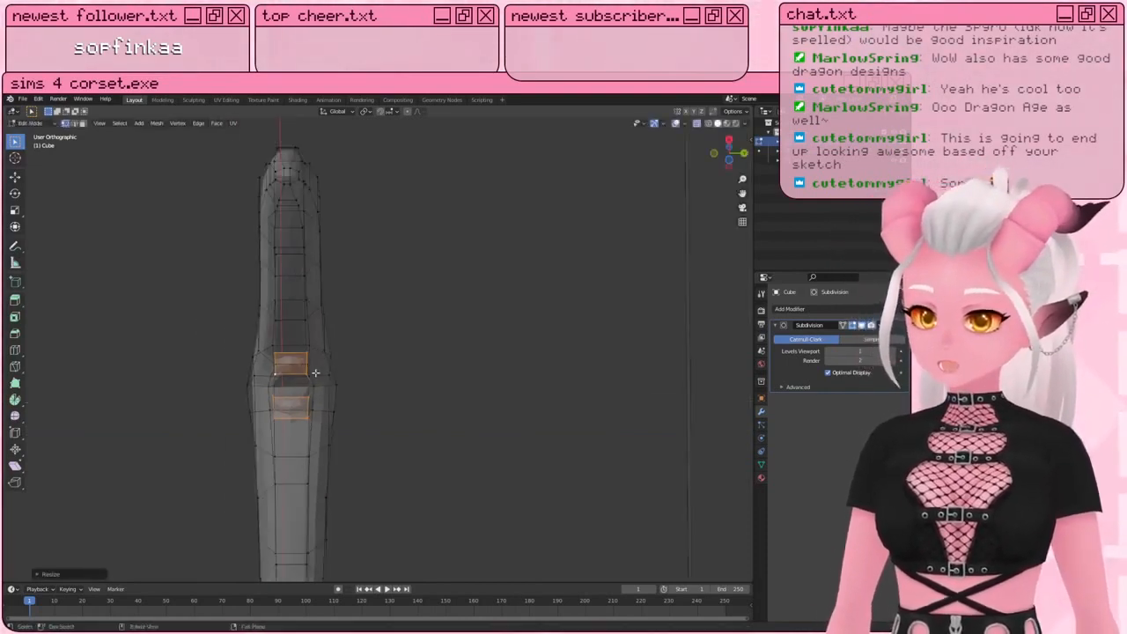
{"action": "middle_click_drag", "start_coordinate": [365, 367], "coordinate": [309, 382]}
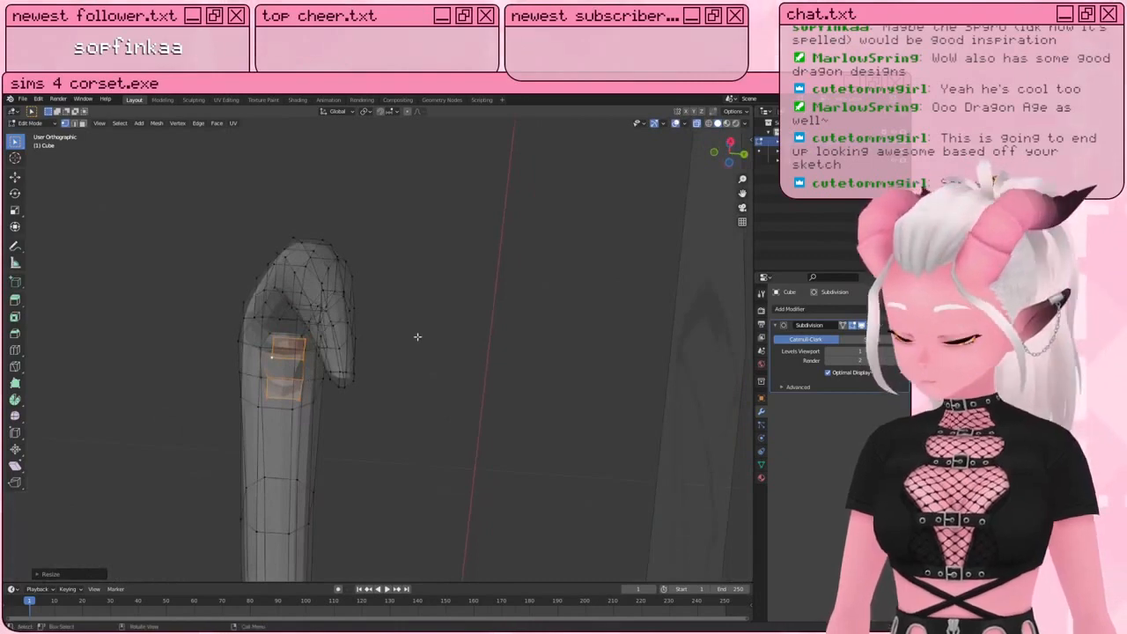
{"action": "key", "text": "KP_1"}
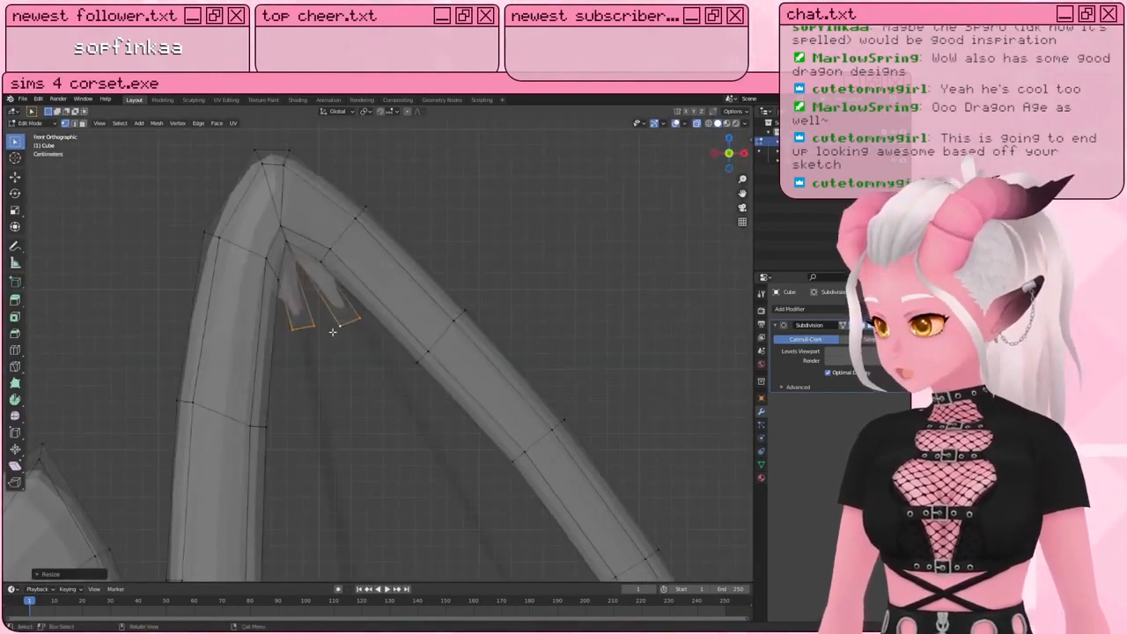
Step: Add a loop cut to each of the two finger stubs and slide it close to the base at the bend
{"action": "scroll", "coordinate": [333, 331], "scroll_direction": "up", "scroll_amount": 3}
{"action": "key", "text": "a"}
{"action": "key", "text": "alt+a"}
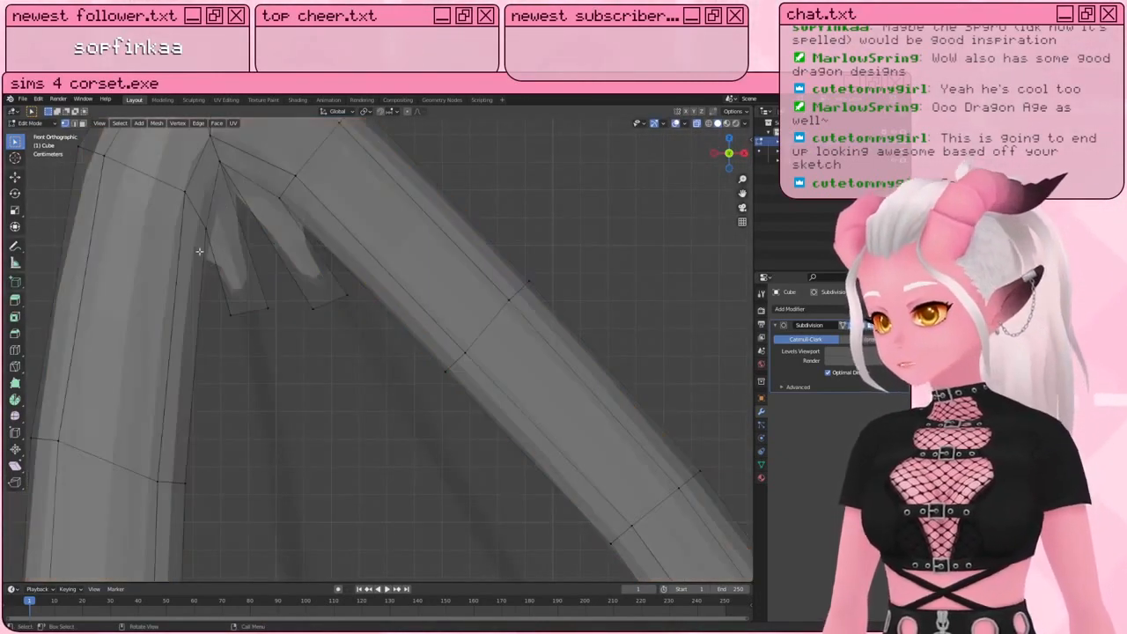
{"action": "scroll", "coordinate": [210, 283], "scroll_direction": "down", "scroll_amount": 5}
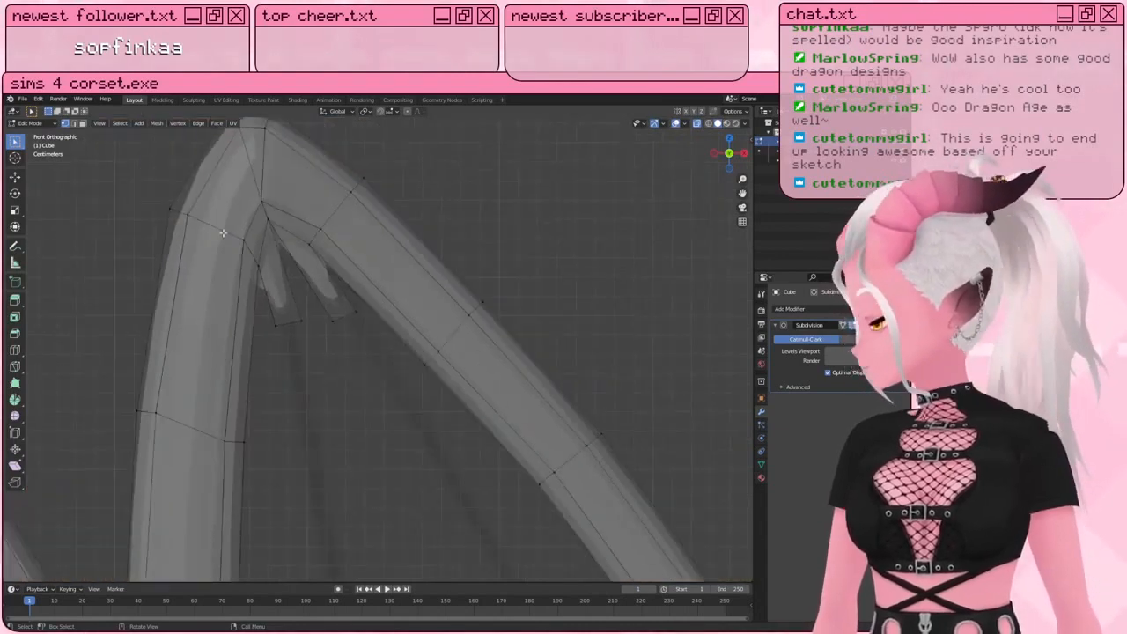
{"action": "scroll", "coordinate": [46, 348], "scroll_direction": "up", "scroll_amount": 2}
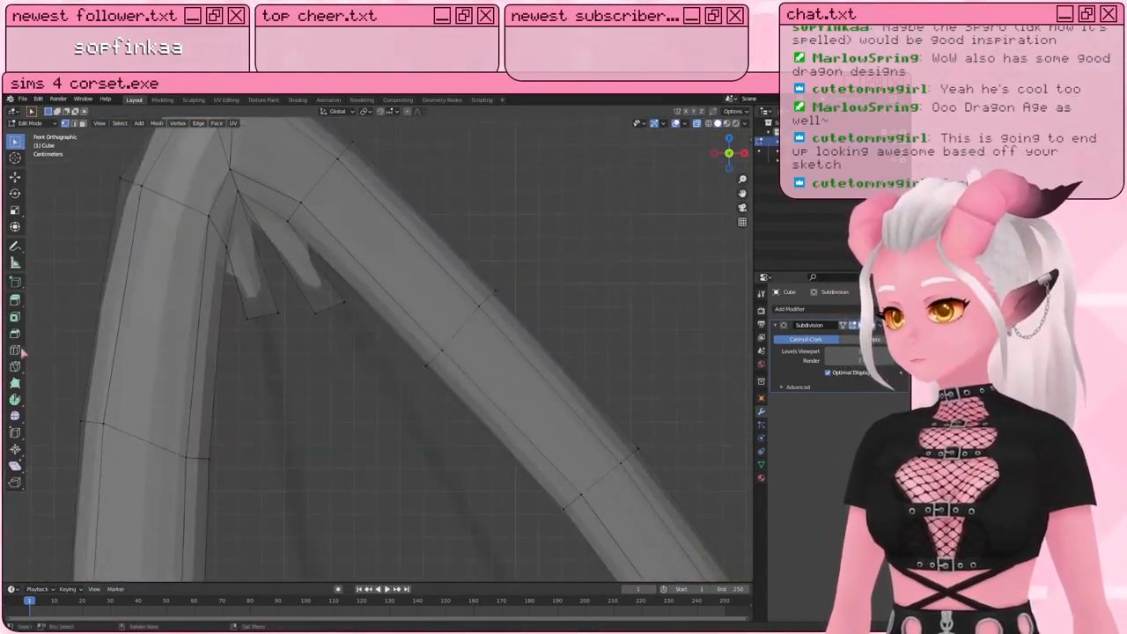
{"action": "left_click", "coordinate": [15, 349]}
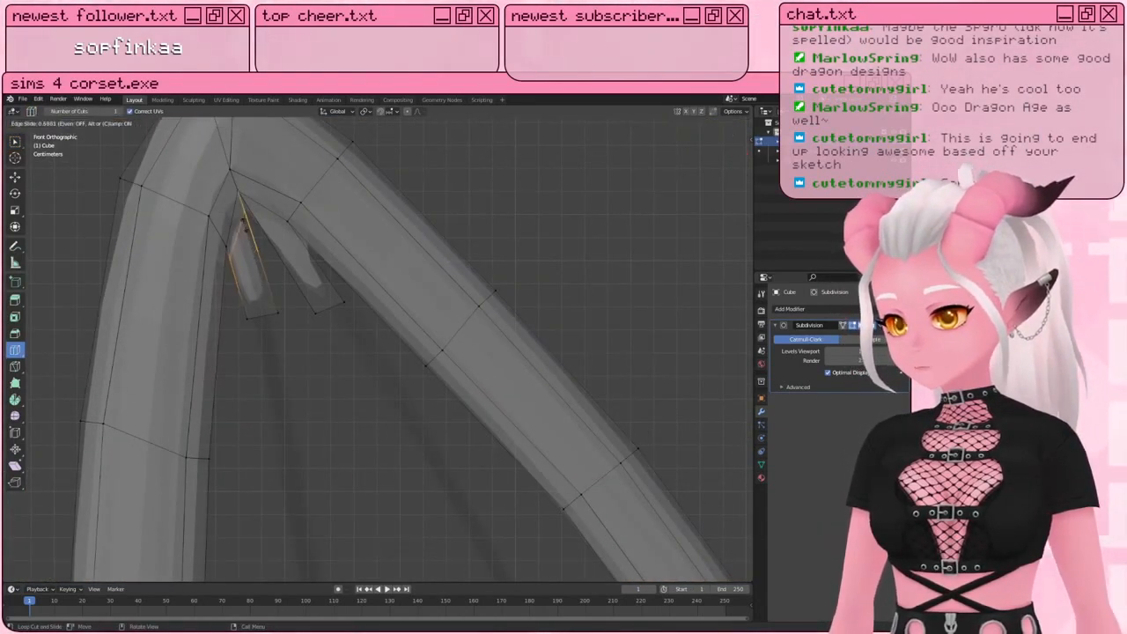
{"action": "left_click_drag", "start_coordinate": [242, 218], "coordinate": [237, 180]}
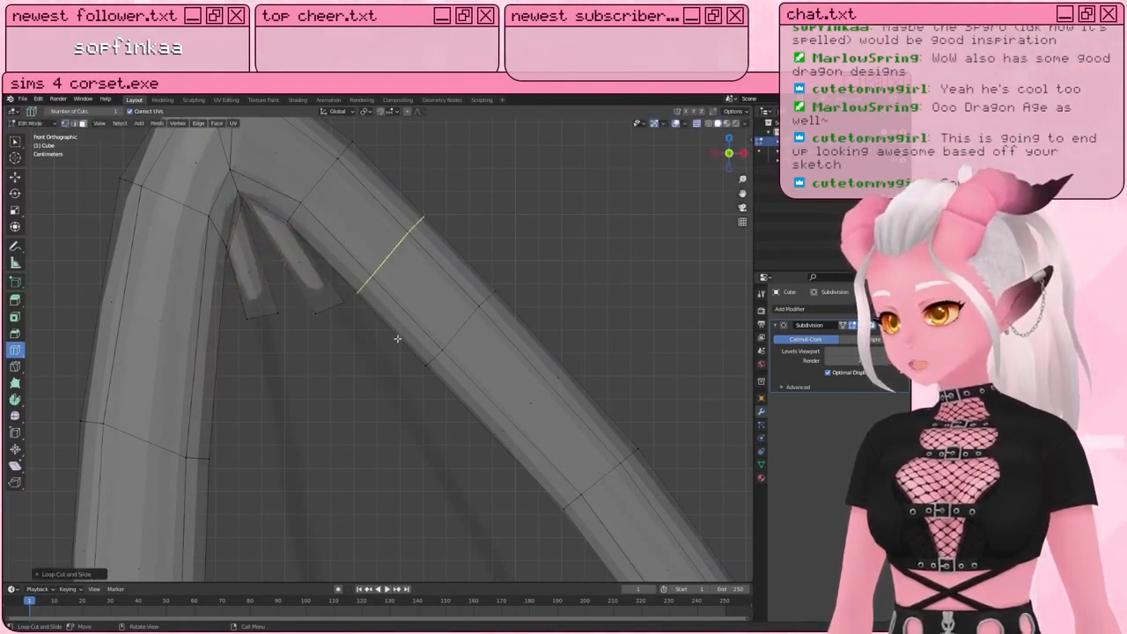
{"action": "scroll", "coordinate": [397, 338], "scroll_direction": "down", "scroll_amount": 1}
{"action": "key", "text": "w"}
{"action": "scroll", "coordinate": [289, 303], "scroll_direction": "down", "scroll_amount": 1}
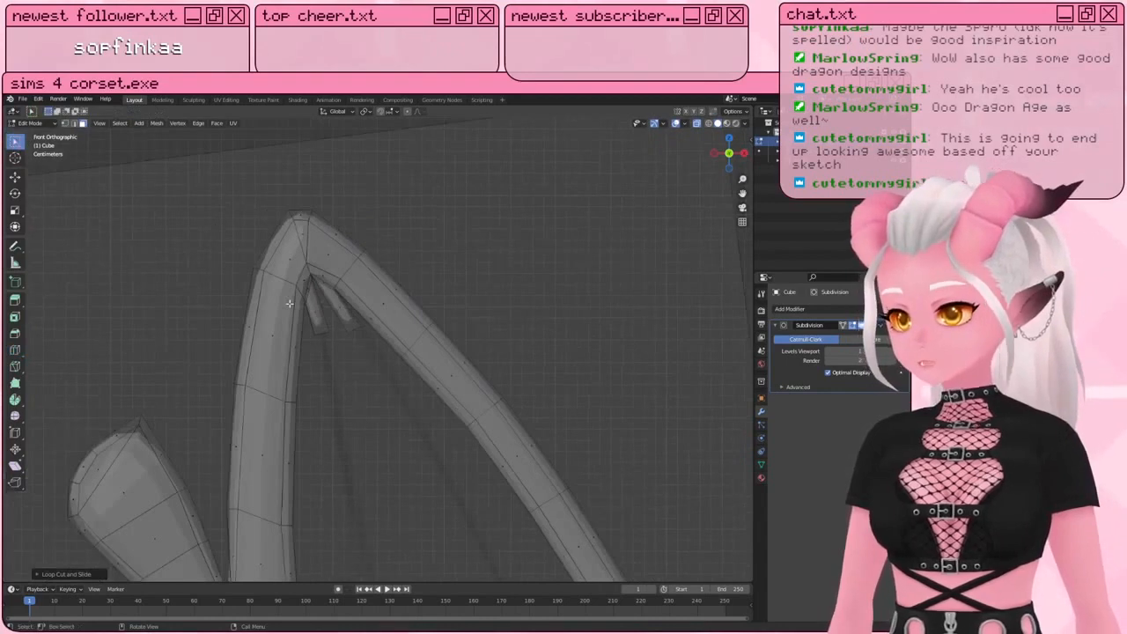
Step: Save the file as wings in the dragon wings folder under the WIP directory
{"action": "key", "text": "ctrl+s"}
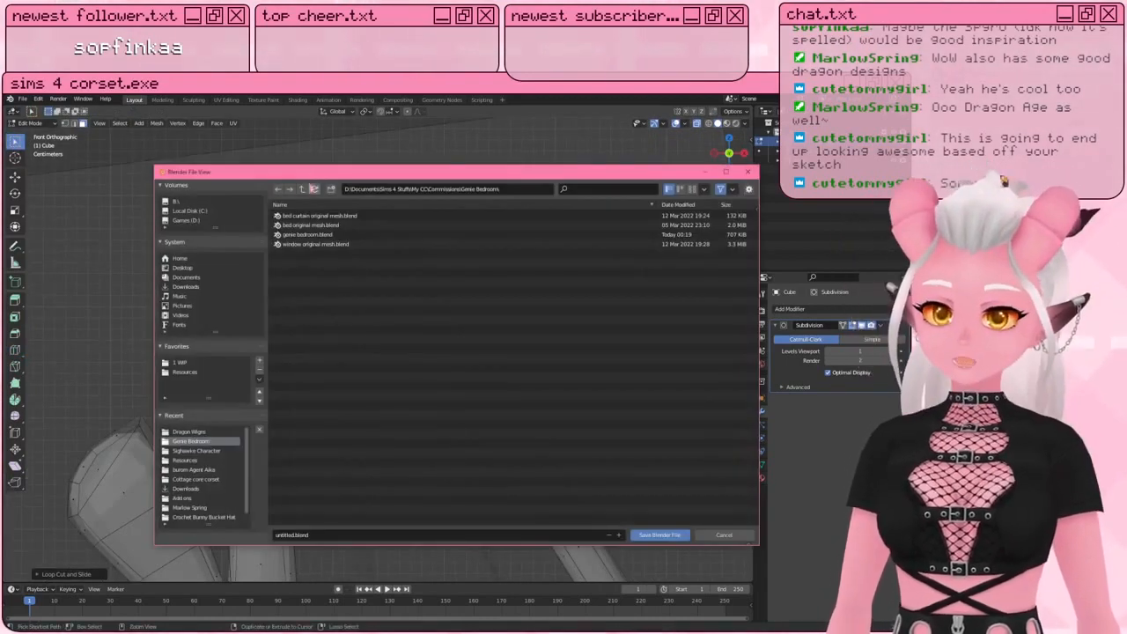
{"action": "left_click", "coordinate": [302, 188]}
{"action": "left_click", "coordinate": [180, 362]}
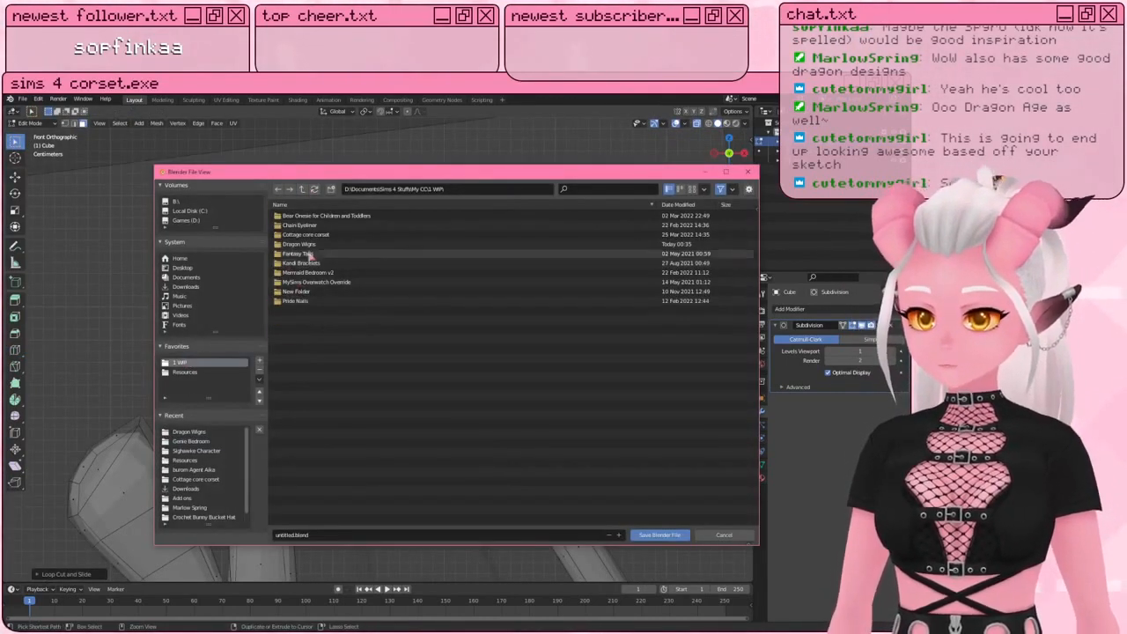
{"action": "double_click", "coordinate": [305, 246]}
{"action": "left_click", "coordinate": [330, 535]}
{"action": "type", "text": "wings"}
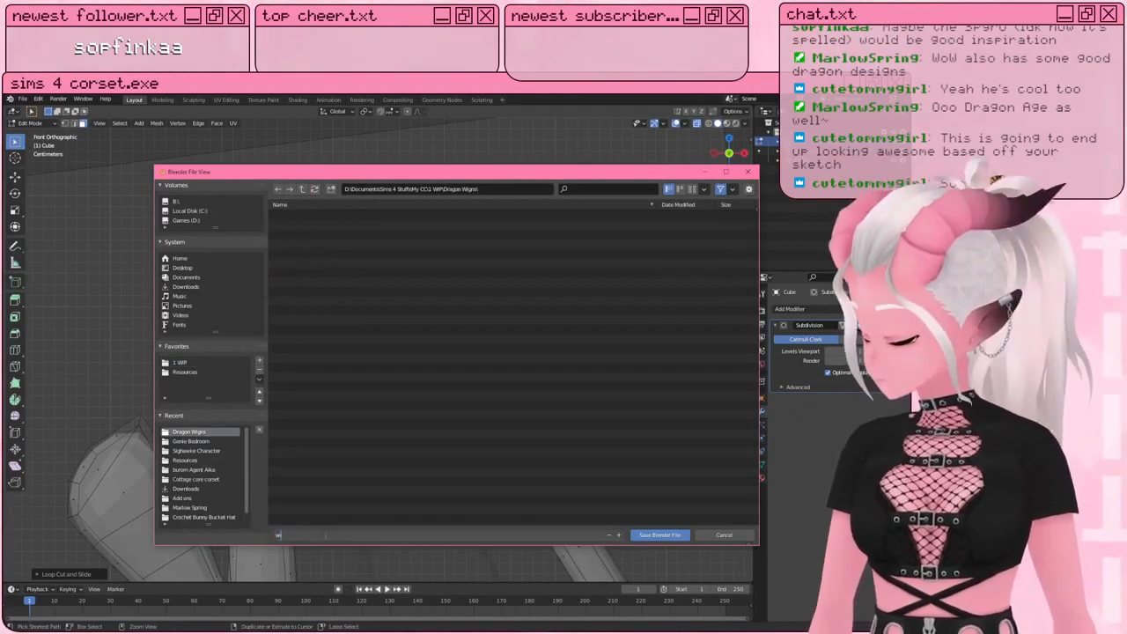
{"action": "key", "text": "Return"}
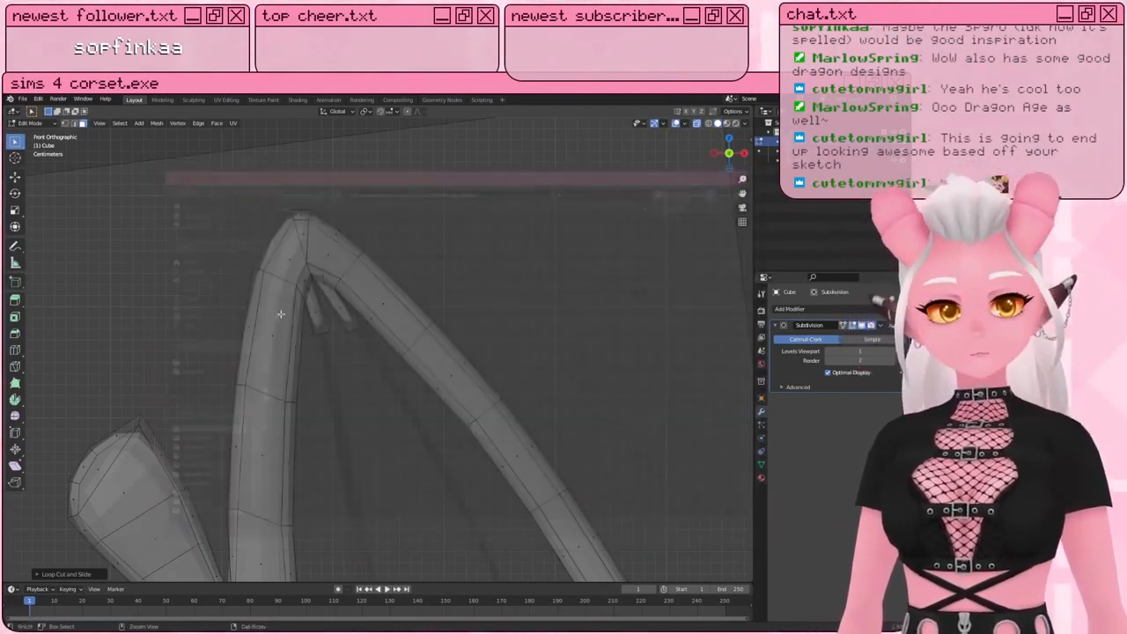
Step: Extend the first finger stub, nearest the outer finger, with two extruded segments, moving each end face onto the sketched line
{"action": "middle_click_drag", "start_coordinate": [385, 394], "coordinate": [329, 317], "text": "shift"}
{"action": "key", "text": "e"}
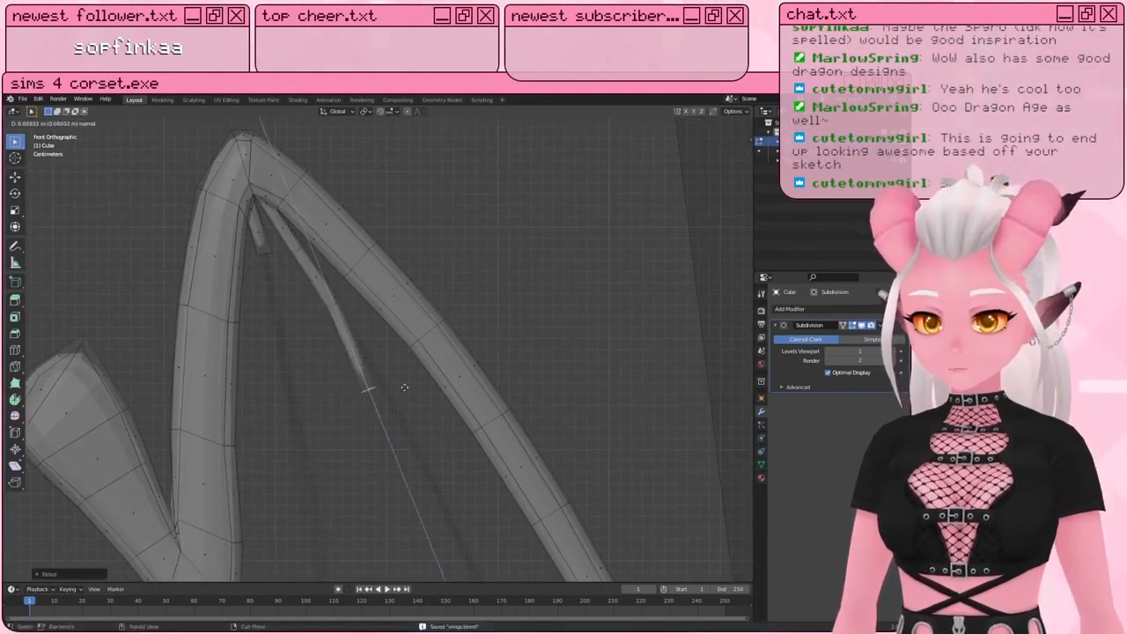
{"action": "left_click", "coordinate": [392, 384]}
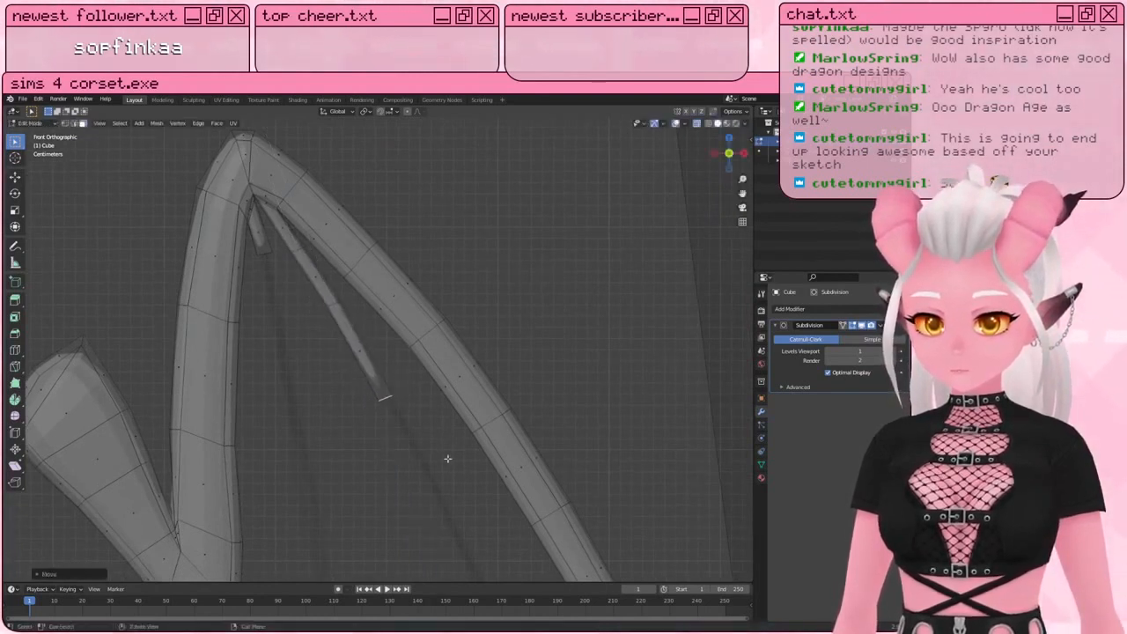
{"action": "scroll", "coordinate": [396, 388], "scroll_direction": "up", "scroll_amount": 2}
{"action": "key", "text": "g"}
{"action": "left_click", "coordinate": [440, 411]}
{"action": "middle_click_drag", "start_coordinate": [466, 462], "coordinate": [430, 332], "text": "shift"}
{"action": "key", "text": "e"}
{"action": "left_click", "coordinate": [459, 423]}
{"action": "key", "text": "g"}
{"action": "left_click", "coordinate": [435, 363]}
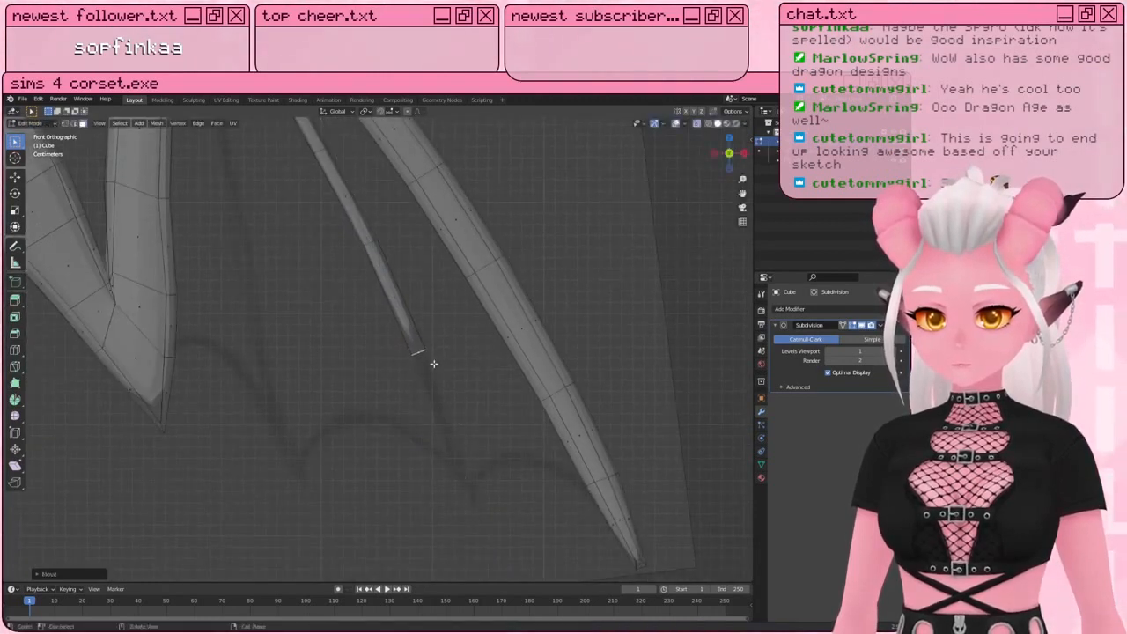
Step: Extrude the first finger down to the sketched tip, angling and shrinking its end face into a taper
{"action": "key", "text": "e"}
{"action": "left_click", "coordinate": [471, 456]}
{"action": "key", "text": "g"}
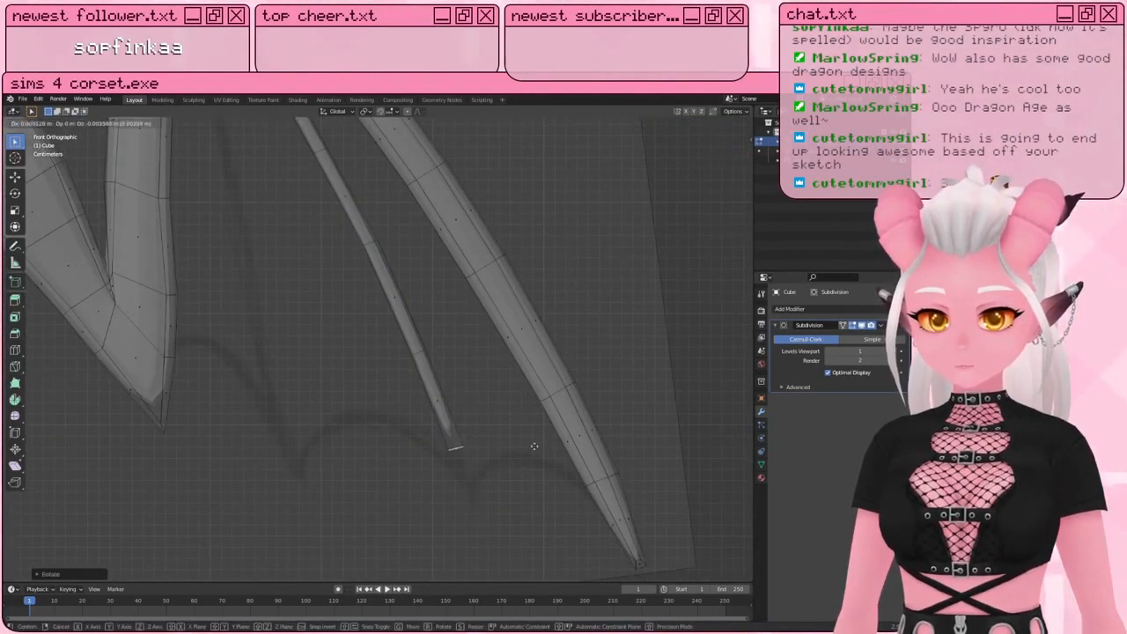
{"action": "key", "text": "z"}
{"action": "key", "text": "z"}
{"action": "left_click", "coordinate": [509, 502]}
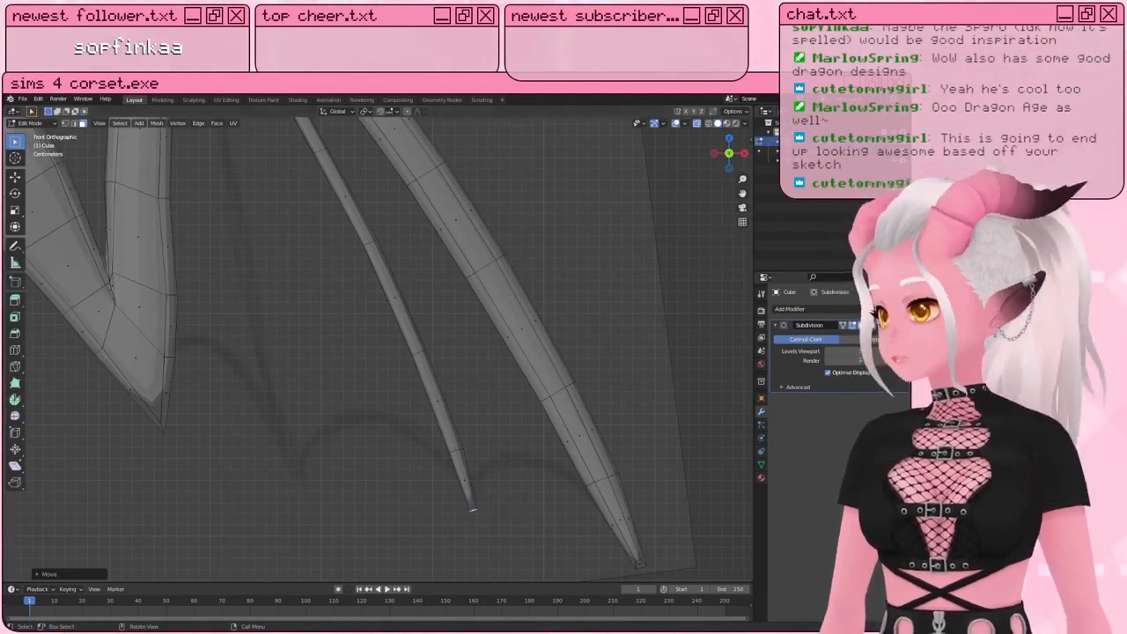
Step: Extend the second finger stub, beside the vertical bone, with two extruded segments, moving each end face along its sketched line
{"action": "middle_click_drag", "start_coordinate": [289, 324], "coordinate": [362, 473], "text": "shift"}
{"action": "middle_click_drag", "start_coordinate": [326, 297], "coordinate": [338, 373], "text": "shift"}
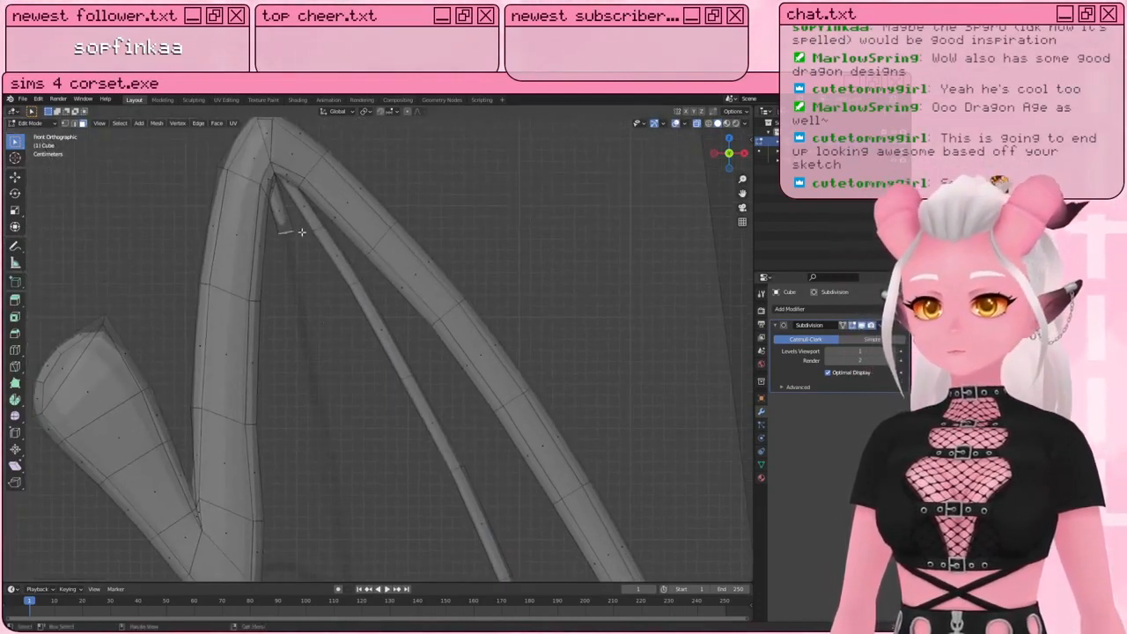
{"action": "key", "text": "e"}
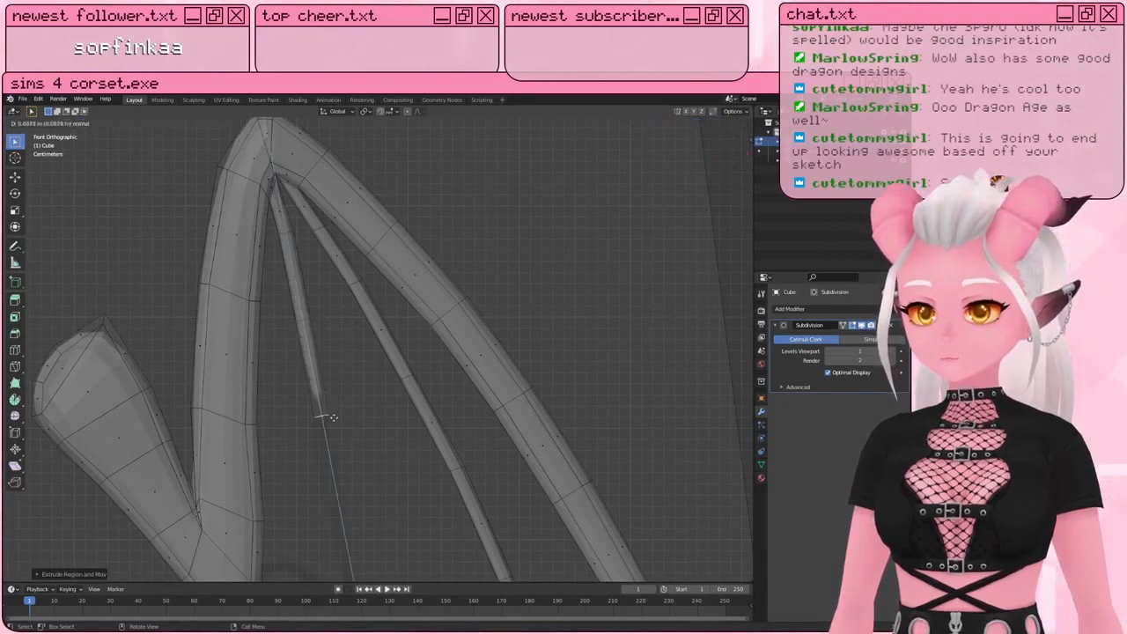
{"action": "key", "text": "g"}
{"action": "left_click", "coordinate": [330, 429]}
{"action": "middle_click_drag", "start_coordinate": [325, 491], "coordinate": [303, 351], "text": "shift"}
{"action": "key", "text": "e"}
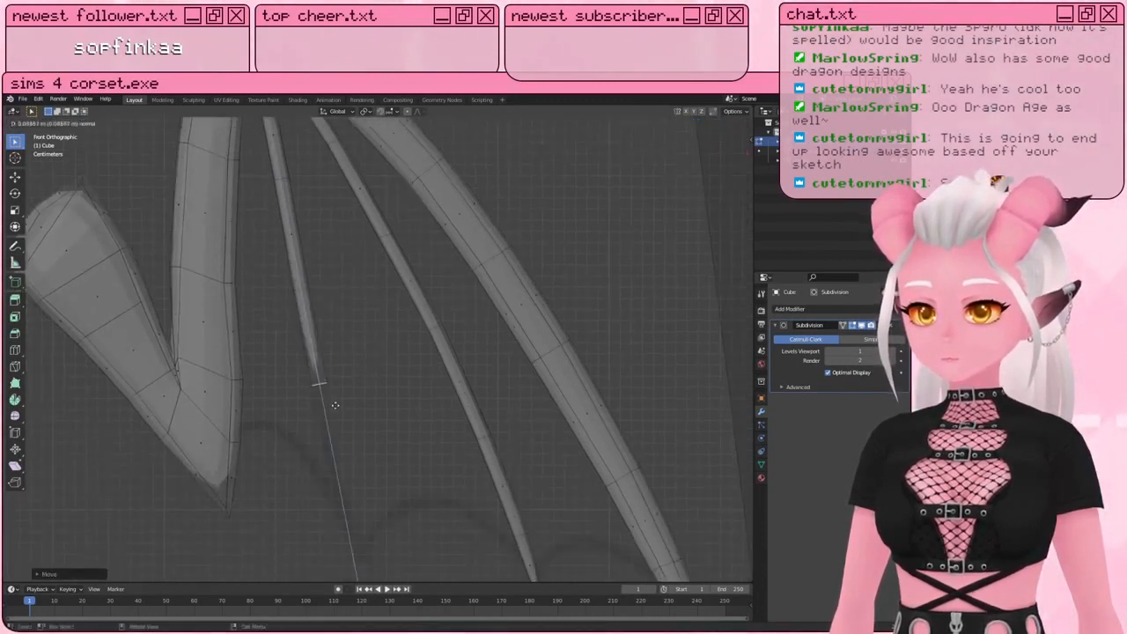
{"action": "left_click", "coordinate": [334, 418]}
{"action": "key", "text": "g"}
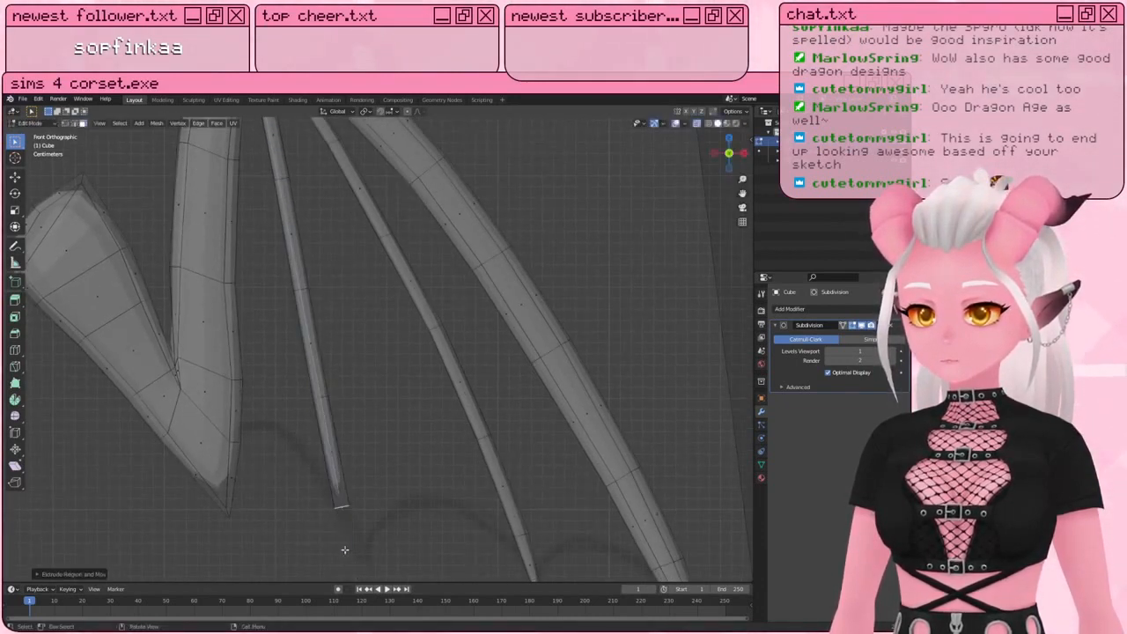
{"action": "left_click", "coordinate": [340, 553]}
Step: Extrude a last segment on the second finger, shrink its end face to a tip, and move it onto the sketch
{"action": "middle_click_drag", "start_coordinate": [375, 523], "coordinate": [357, 437], "text": "shift"}
{"action": "key", "text": "e"}
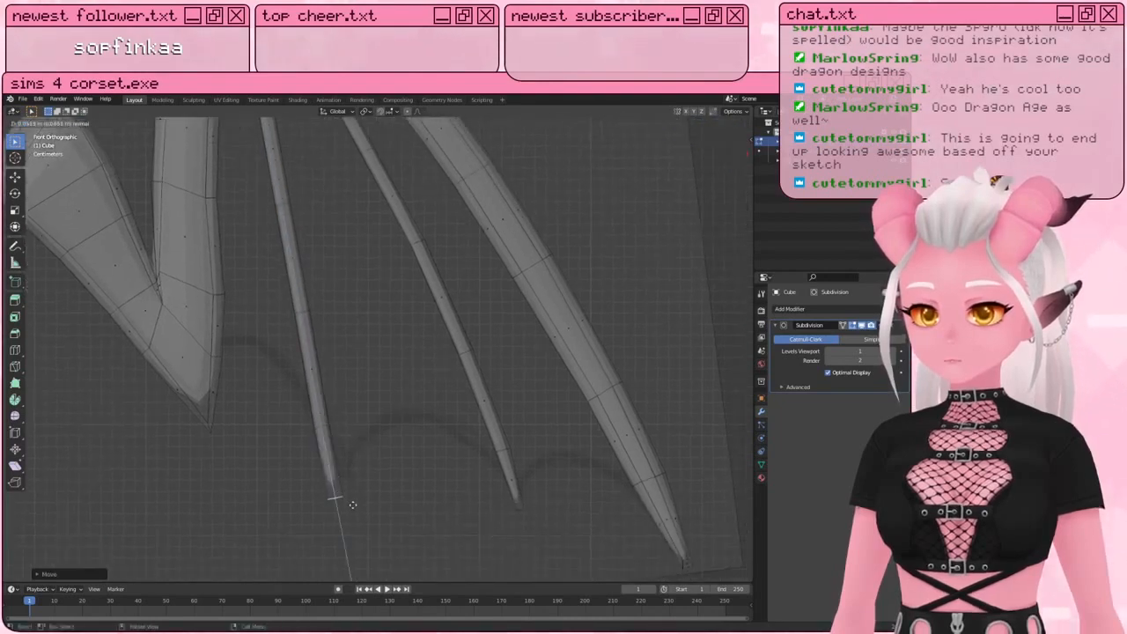
{"action": "left_click", "coordinate": [348, 500]}
{"action": "key", "text": "s"}
{"action": "left_click", "coordinate": [420, 486]}
{"action": "key", "text": "g"}
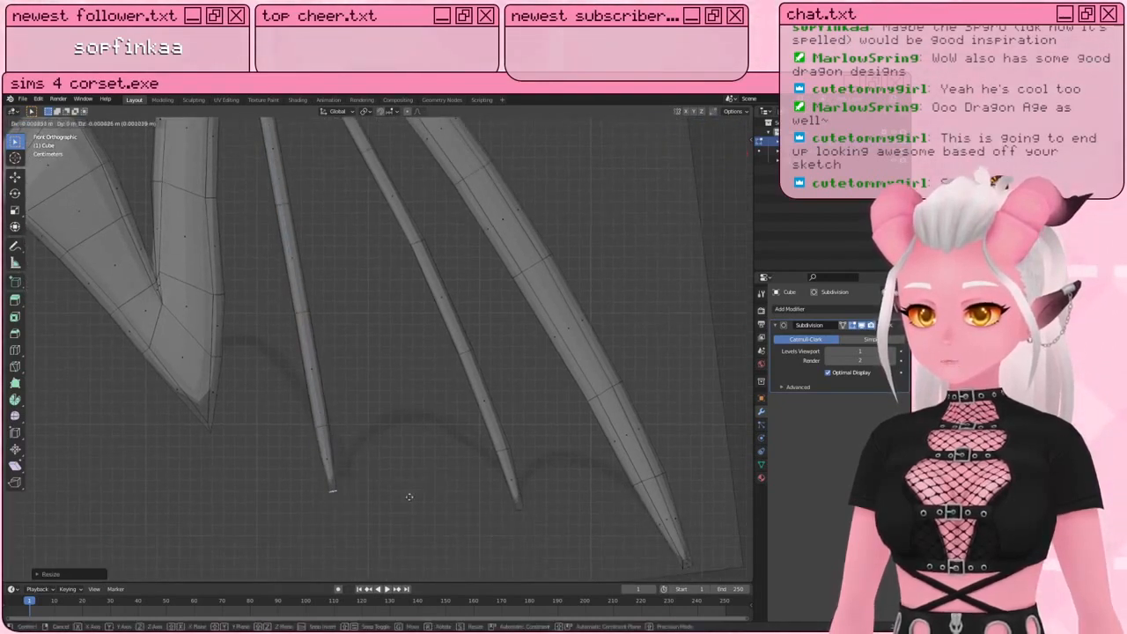
{"action": "left_click", "coordinate": [360, 509]}
Step: Check the smoothed wing in Object Mode from an angle and from the front against the sketch
{"action": "scroll", "coordinate": [364, 423], "scroll_direction": "down", "scroll_amount": 5}
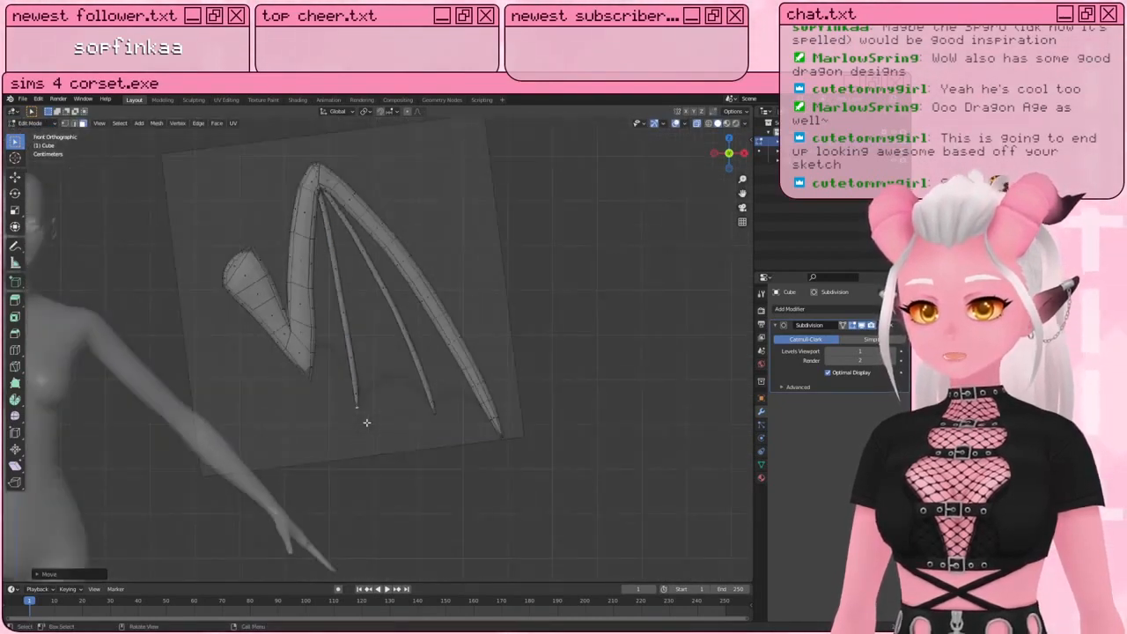
{"action": "middle_click_drag", "start_coordinate": [366, 422], "coordinate": [419, 377]}
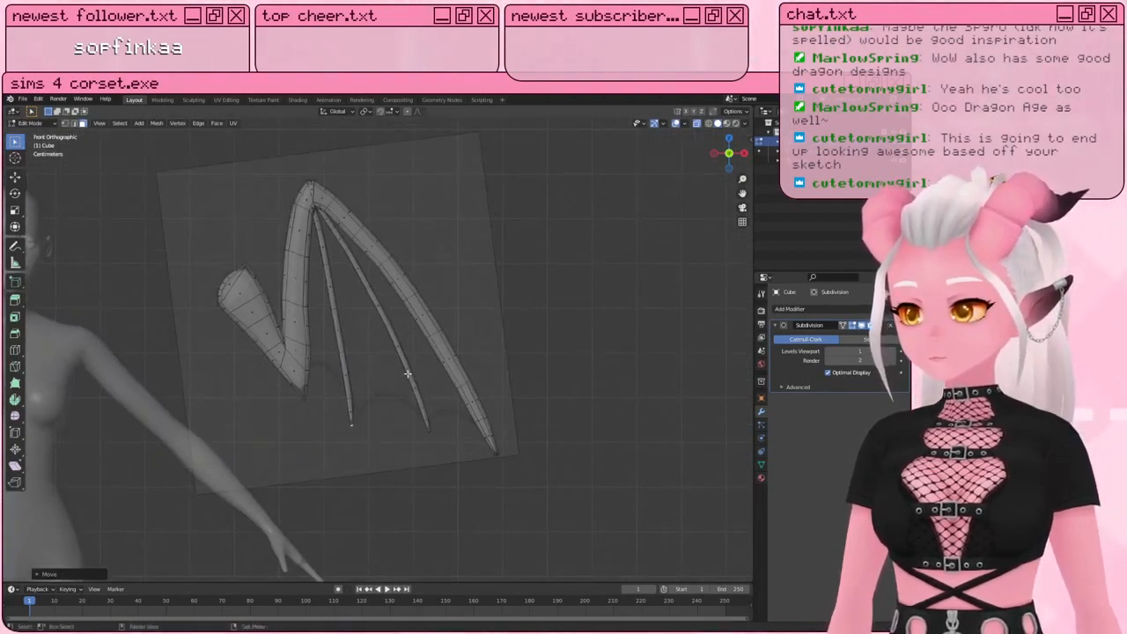
{"action": "key", "text": "Tab"}
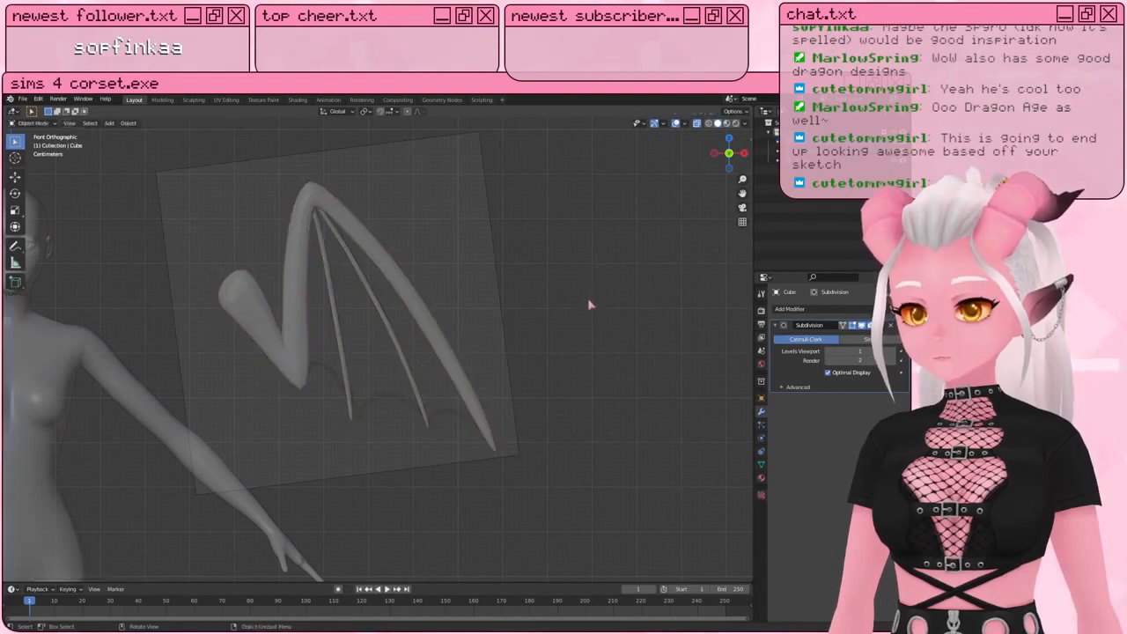
{"action": "middle_click_drag", "start_coordinate": [589, 305], "coordinate": [504, 330]}
{"action": "left_click", "coordinate": [549, 284]}
{"action": "left_click", "coordinate": [471, 359]}
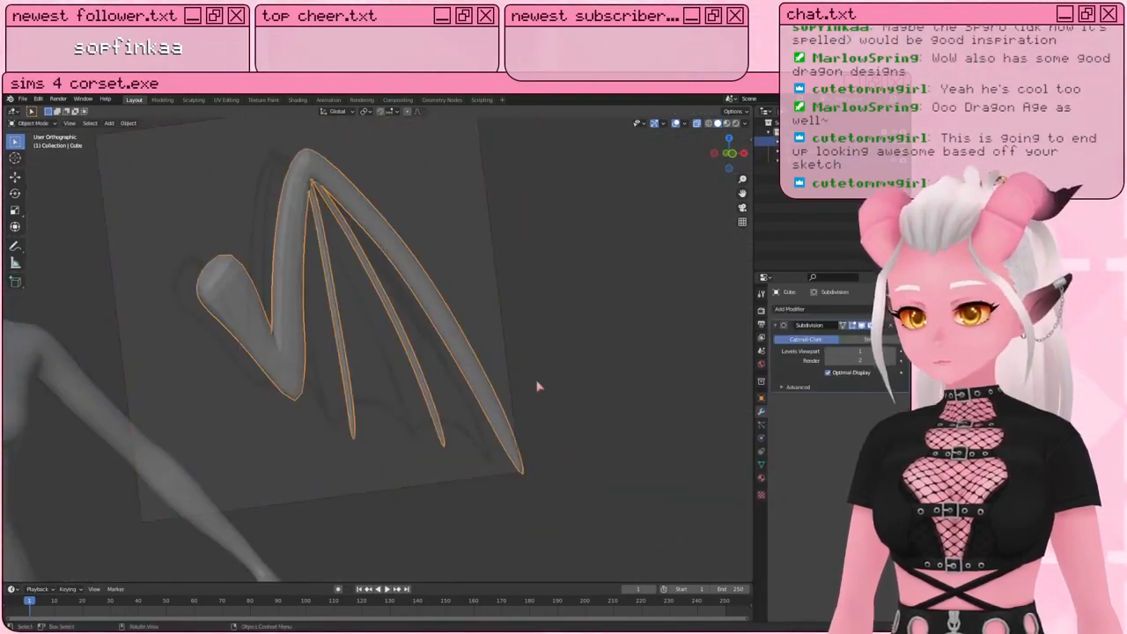
{"action": "key", "text": "KP_1"}
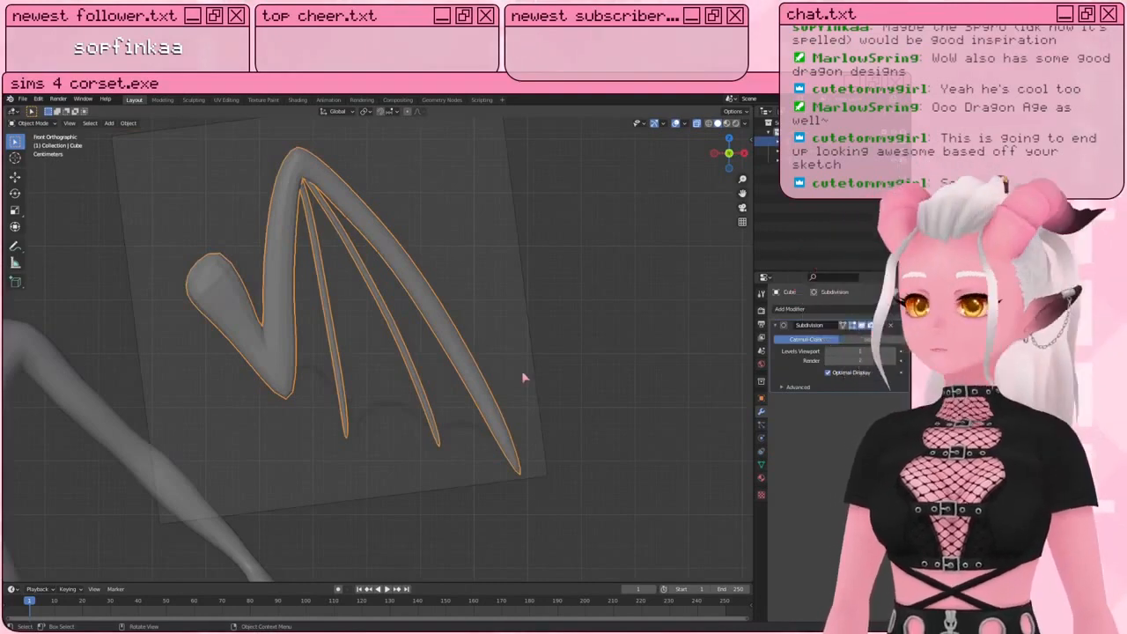
{"action": "key", "text": "a"}
{"action": "key", "text": "a"}
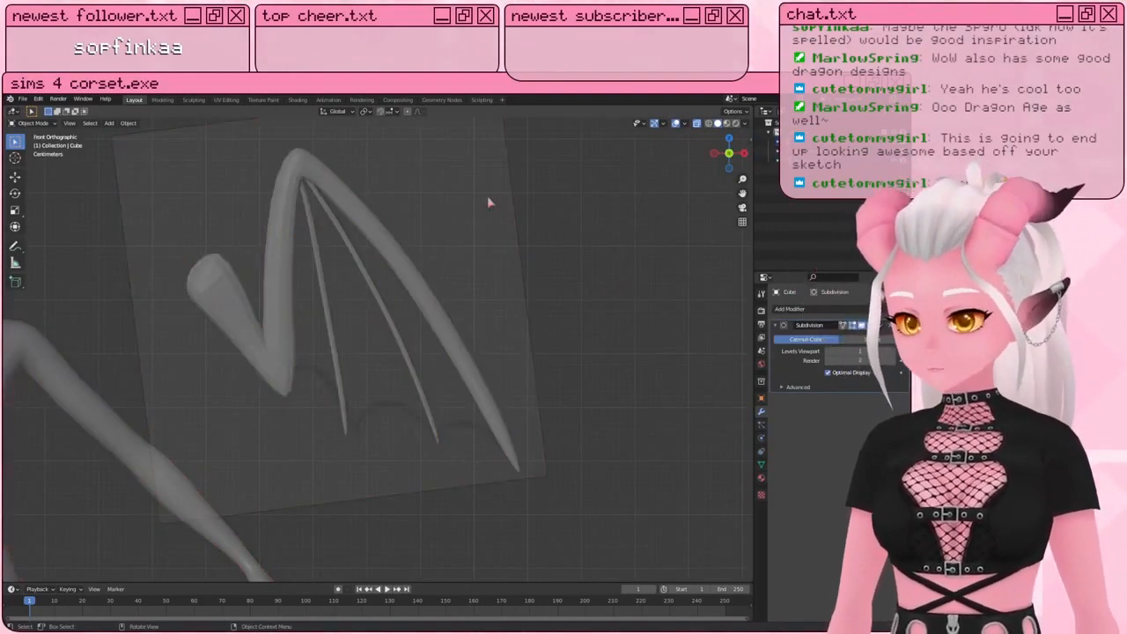
Step: Reselect the wing mesh and add a plane to it in Edit Mode
{"action": "left_click", "coordinate": [264, 252]}
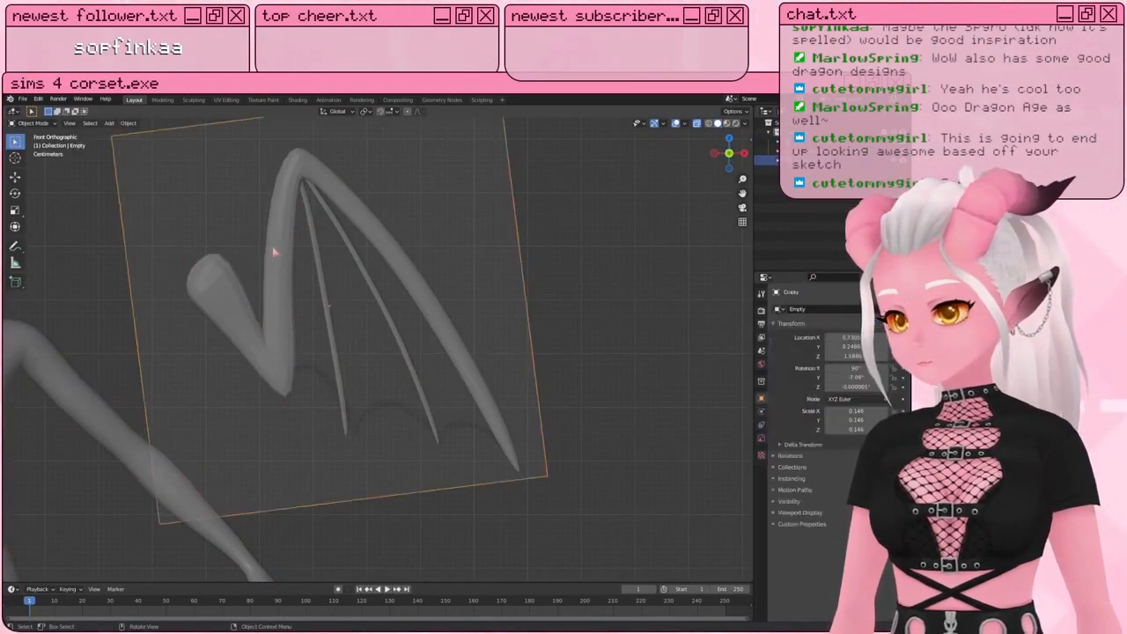
{"action": "left_click", "coordinate": [269, 252]}
{"action": "key", "text": "Tab"}
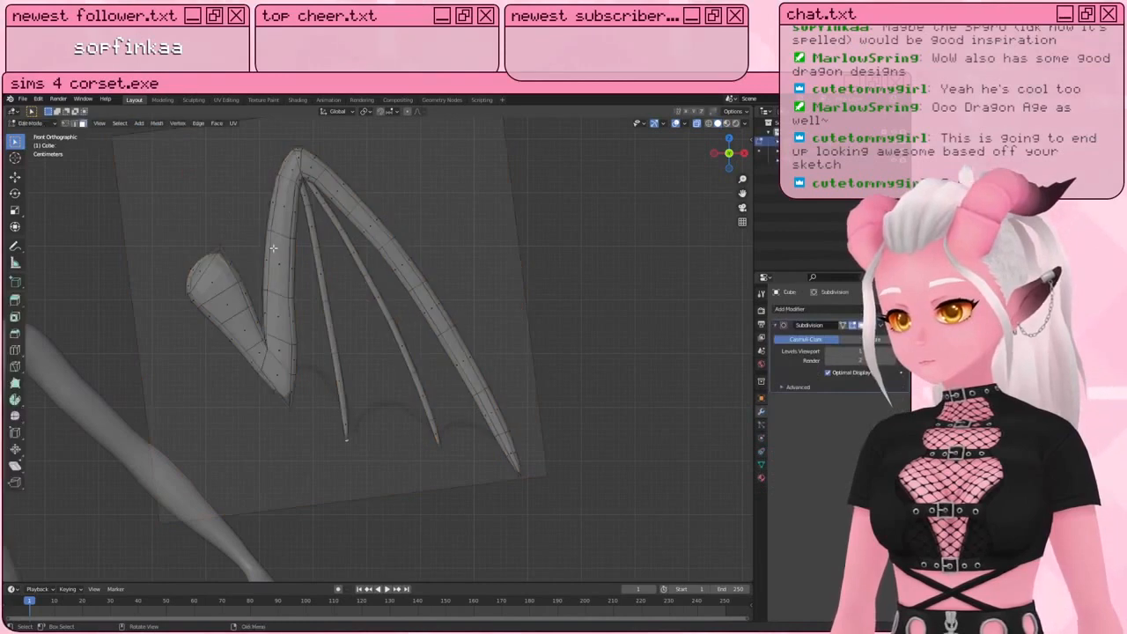
{"action": "left_click", "coordinate": [139, 124]}
{"action": "left_click", "coordinate": [160, 141]}
{"action": "scroll", "coordinate": [415, 377], "scroll_direction": "down", "scroll_amount": 8}
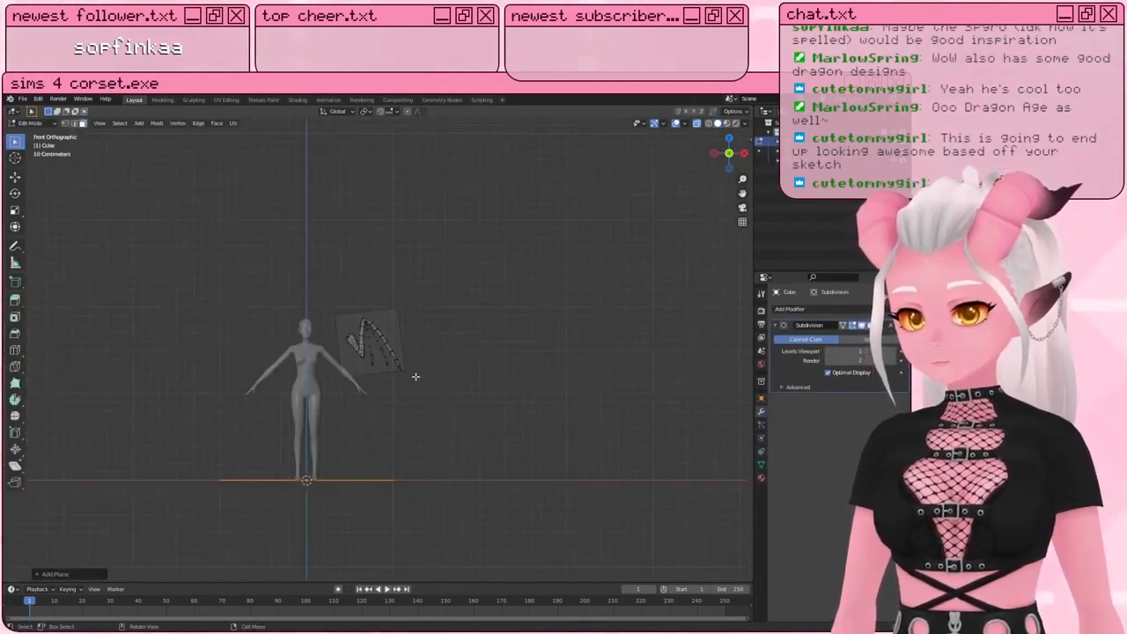
Step: Rotate the new plane 90° about the X axis and show its transform properties
{"action": "key", "text": "r"}
{"action": "key", "text": "x"}
{"action": "key", "text": "9"}
{"action": "key", "text": "0"}
{"action": "key", "text": "Return"}
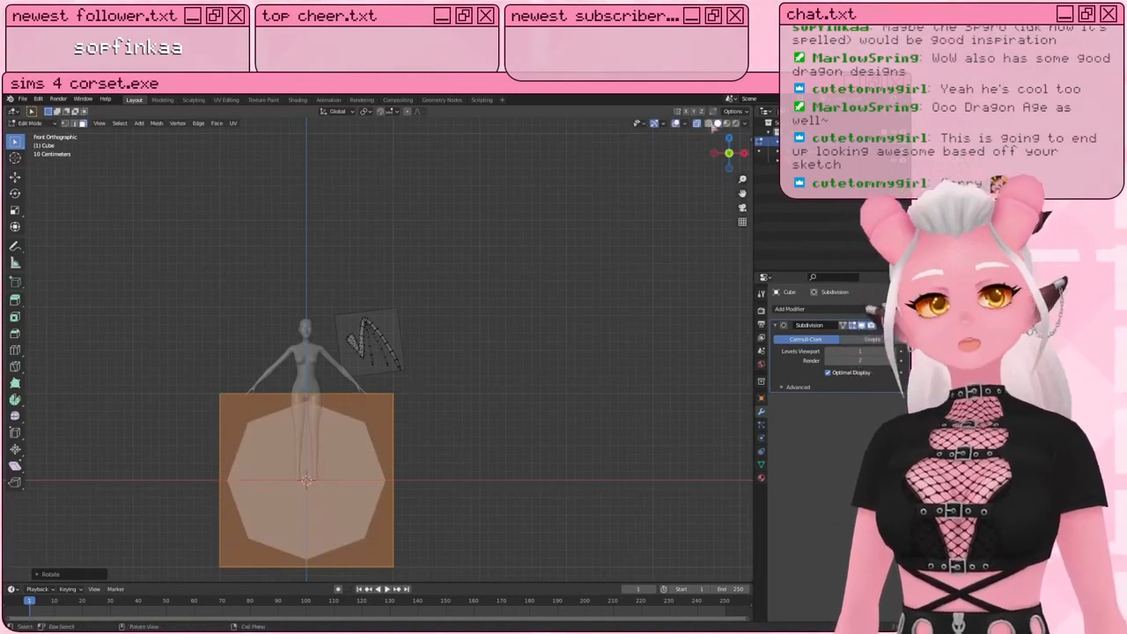
{"action": "left_click", "coordinate": [750, 139]}
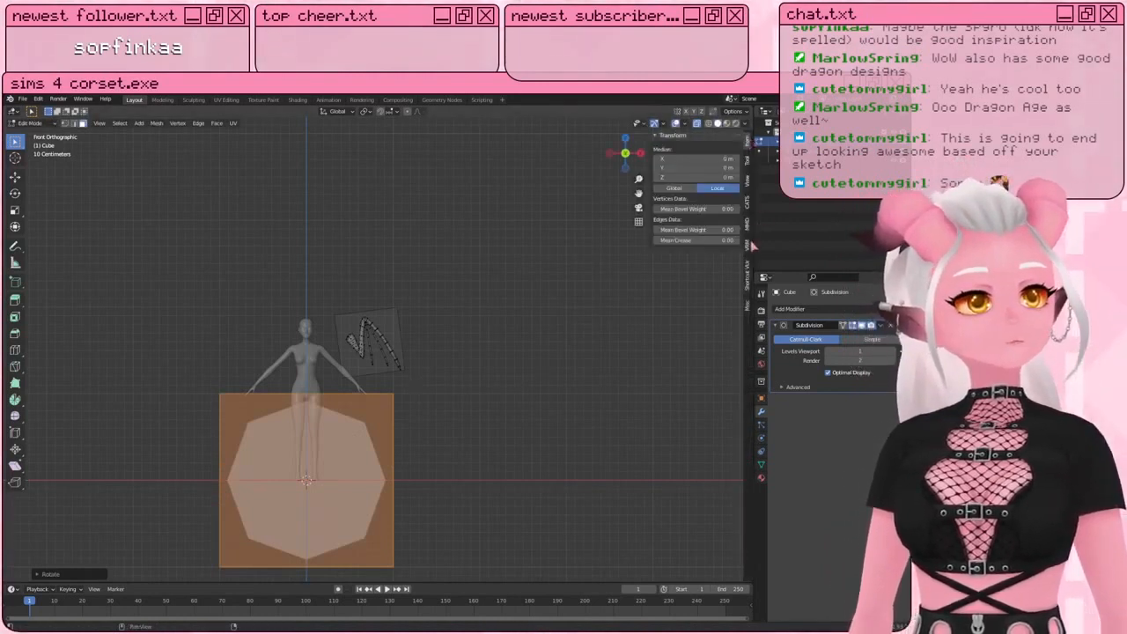
Step: Scale the new plane down and move it up onto the wing sketch beside the body's head
{"action": "left_click", "coordinate": [749, 273]}
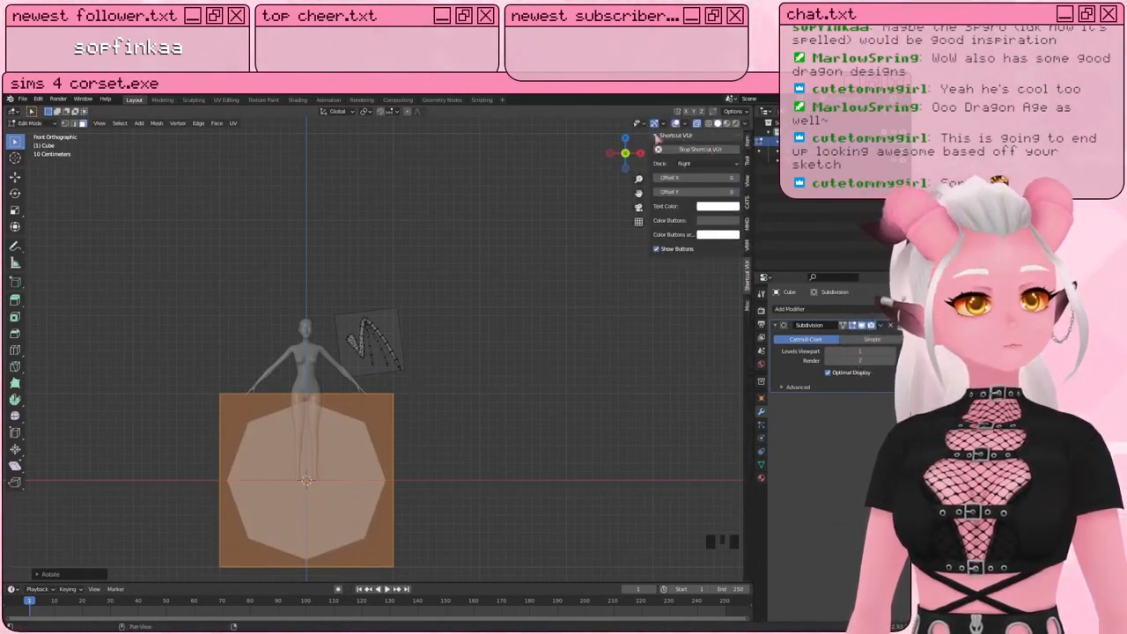
{"action": "scroll", "coordinate": [430, 460], "scroll_direction": "up", "scroll_amount": 2}
{"action": "middle_click_drag", "start_coordinate": [430, 461], "coordinate": [444, 380], "text": "shift"}
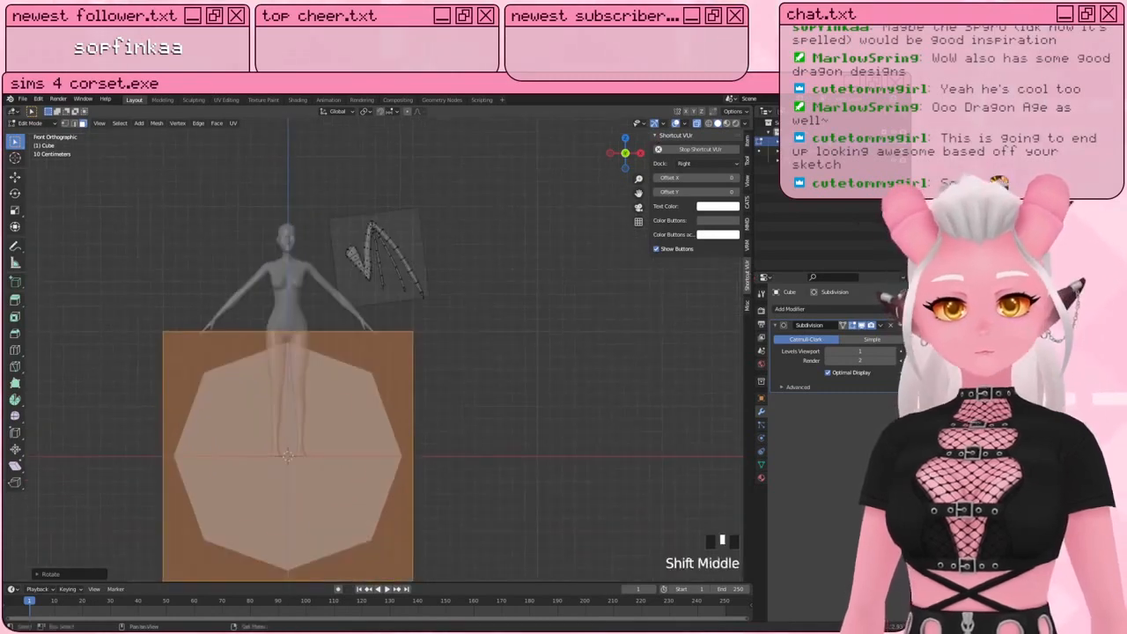
{"action": "key", "text": "s"}
{"action": "left_click", "coordinate": [314, 448]}
{"action": "key", "text": "g"}
{"action": "left_click", "coordinate": [403, 210]}
{"action": "scroll", "coordinate": [401, 211], "scroll_direction": "up", "scroll_amount": 6}
{"action": "middle_click_drag", "start_coordinate": [394, 211], "coordinate": [360, 485], "text": "shift"}
Step: Shrink the plane further and place it between the lower end of the forearm bone and the first finger
{"action": "key", "text": "s"}
{"action": "left_click", "coordinate": [332, 338]}
{"action": "scroll", "coordinate": [333, 338], "scroll_direction": "up", "scroll_amount": 4}
{"action": "middle_click_drag", "start_coordinate": [333, 338], "coordinate": [290, 339], "text": "shift"}
{"action": "key", "text": "g"}
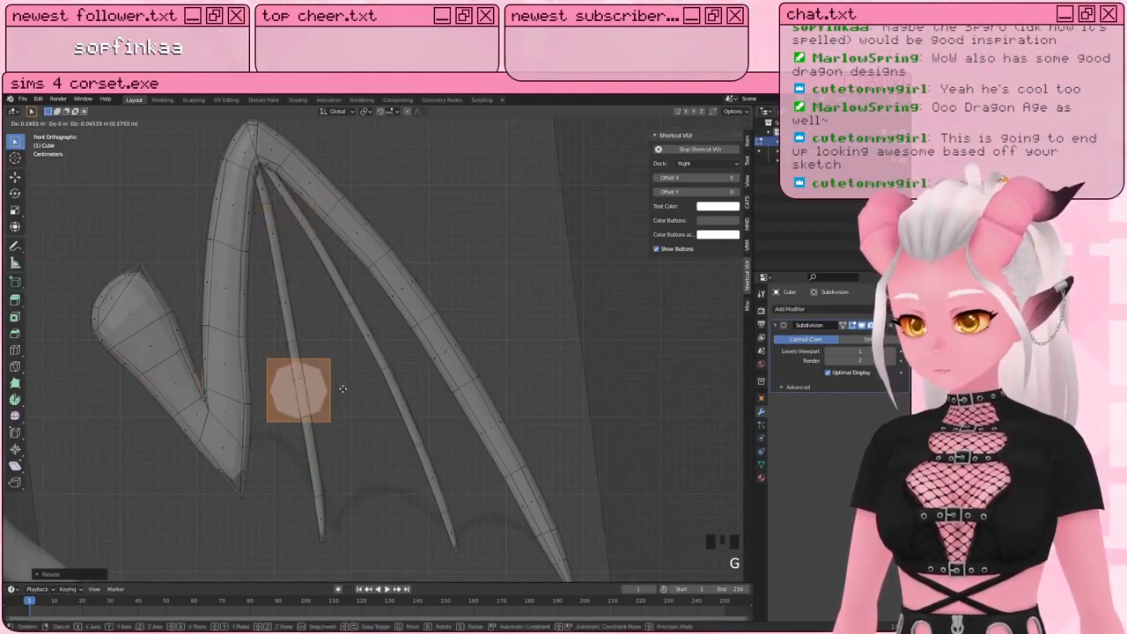
{"action": "left_click", "coordinate": [310, 440]}
{"action": "middle_click_drag", "start_coordinate": [310, 440], "coordinate": [283, 479], "text": "shift"}
{"action": "middle_click_drag", "start_coordinate": [300, 435], "coordinate": [308, 440], "text": "shift"}
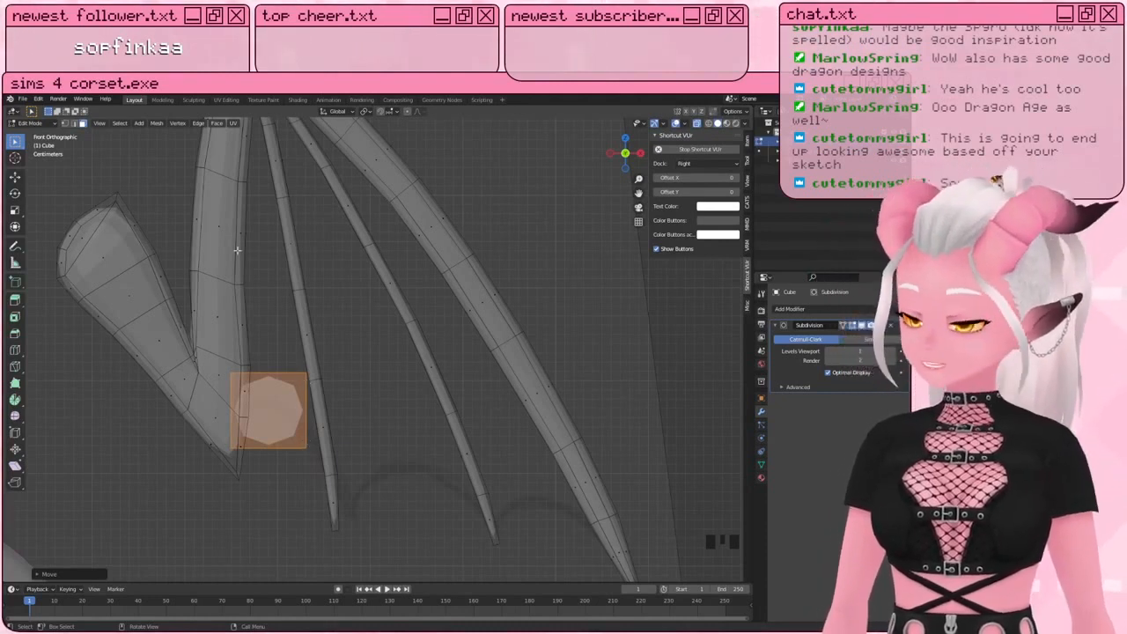
Step: Merge the plane's two upper vertices at center and move the merged point up to the wing's bend
{"action": "key", "text": "1"}
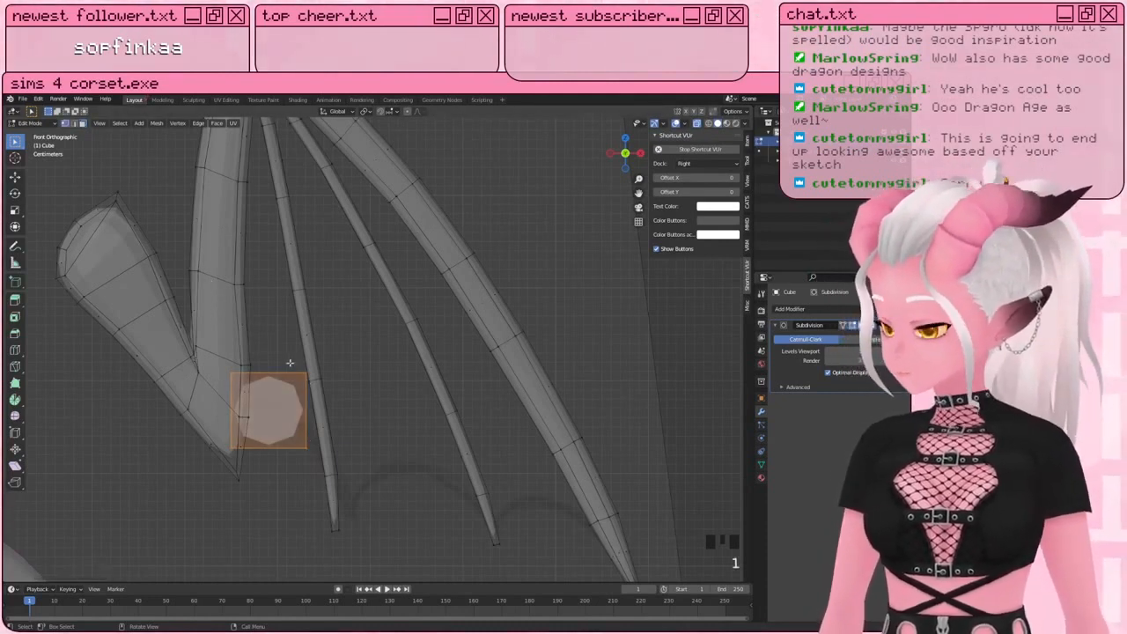
{"action": "left_click", "coordinate": [303, 373]}
{"action": "left_click", "coordinate": [233, 374], "text": "shift"}
{"action": "key", "text": "m"}
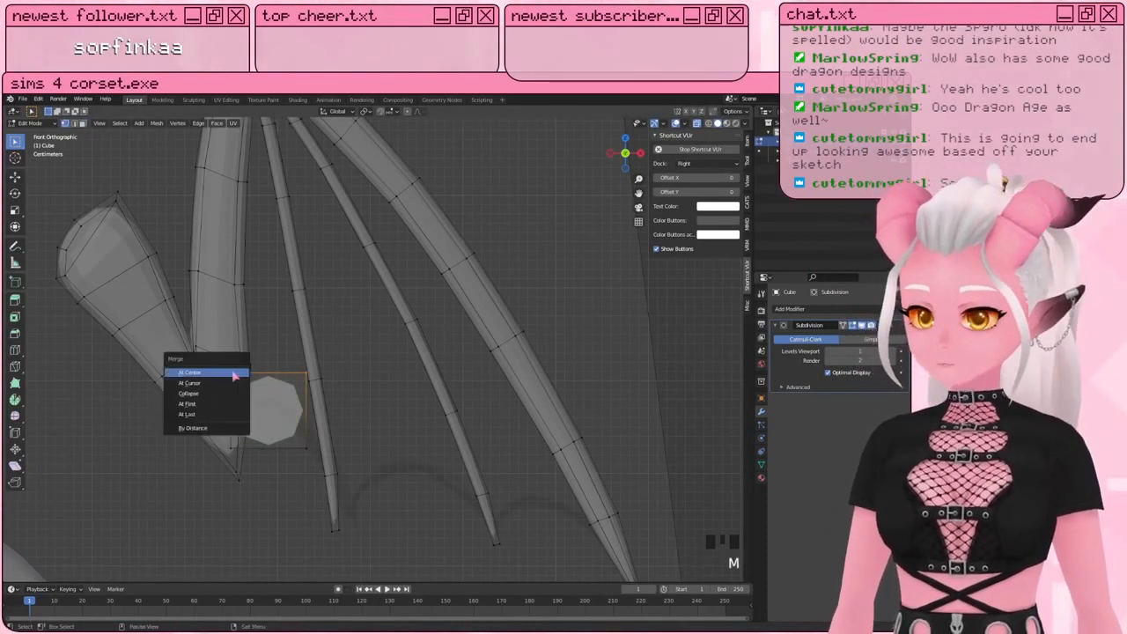
{"action": "left_click", "coordinate": [233, 373]}
{"action": "scroll", "coordinate": [299, 383], "scroll_direction": "down", "scroll_amount": 2}
{"action": "middle_click_drag", "start_coordinate": [302, 379], "coordinate": [327, 426], "text": "shift"}
{"action": "key", "text": "g"}
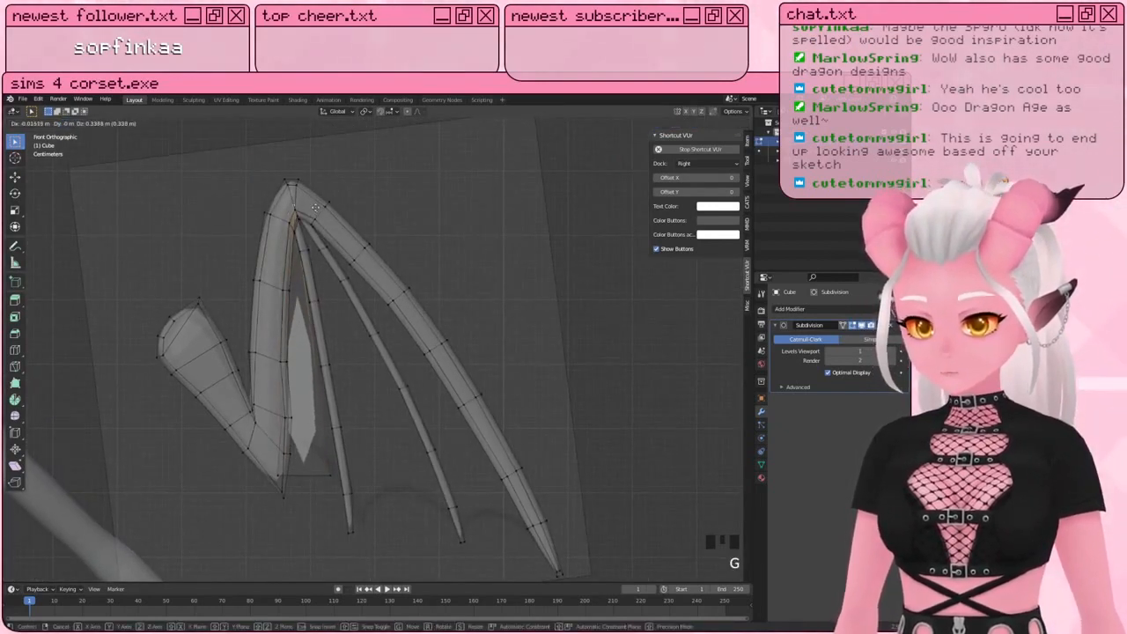
{"action": "left_click", "coordinate": [315, 209]}
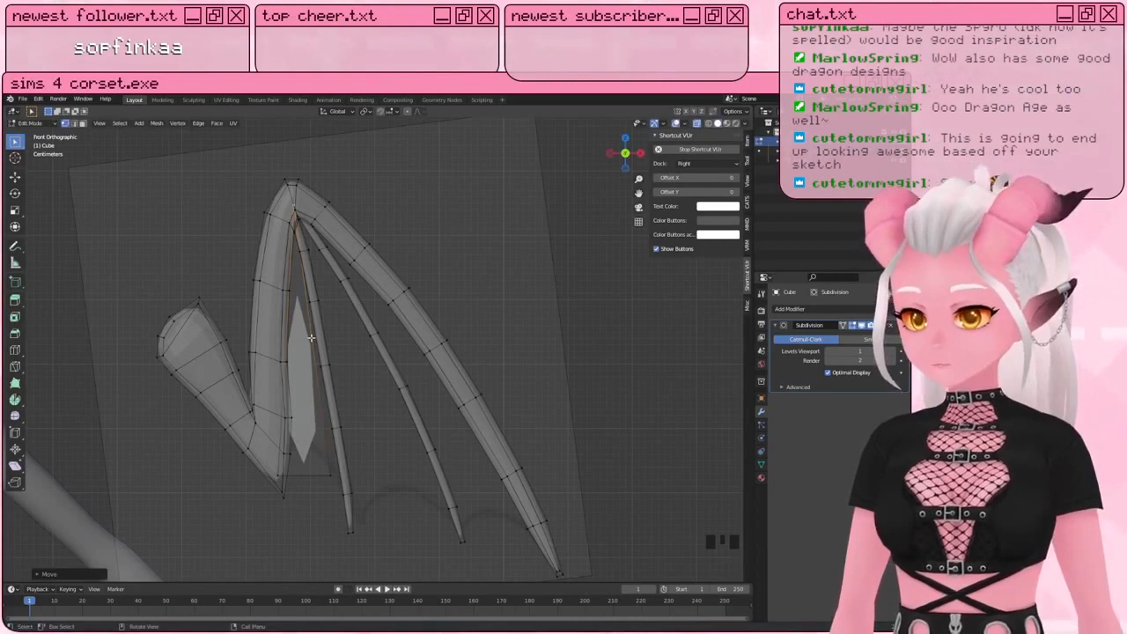
Step: Move the membrane triangle's lower outer vertex in beside the lower end of the forearm bone
{"action": "scroll", "coordinate": [318, 401], "scroll_direction": "up", "scroll_amount": 2}
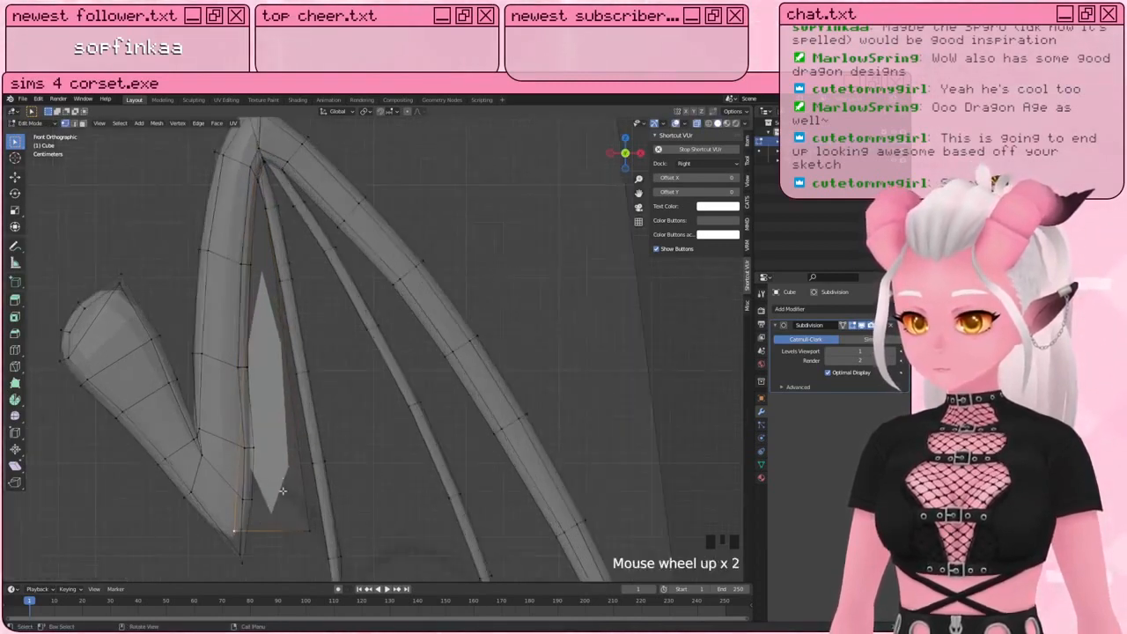
{"action": "key", "text": "g"}
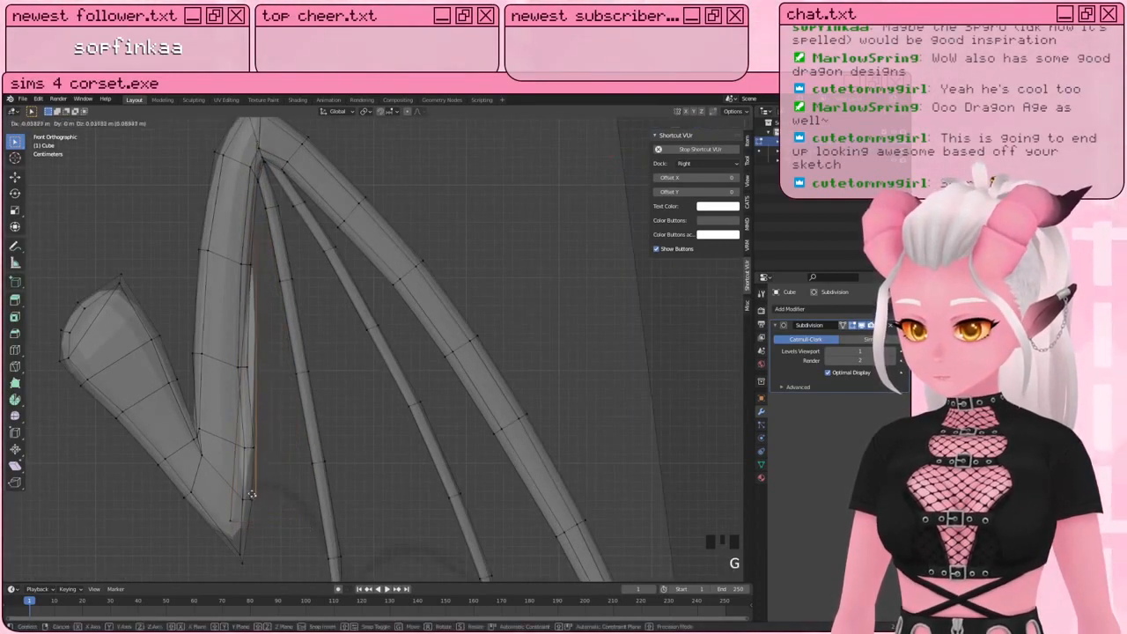
{"action": "left_click", "coordinate": [245, 494]}
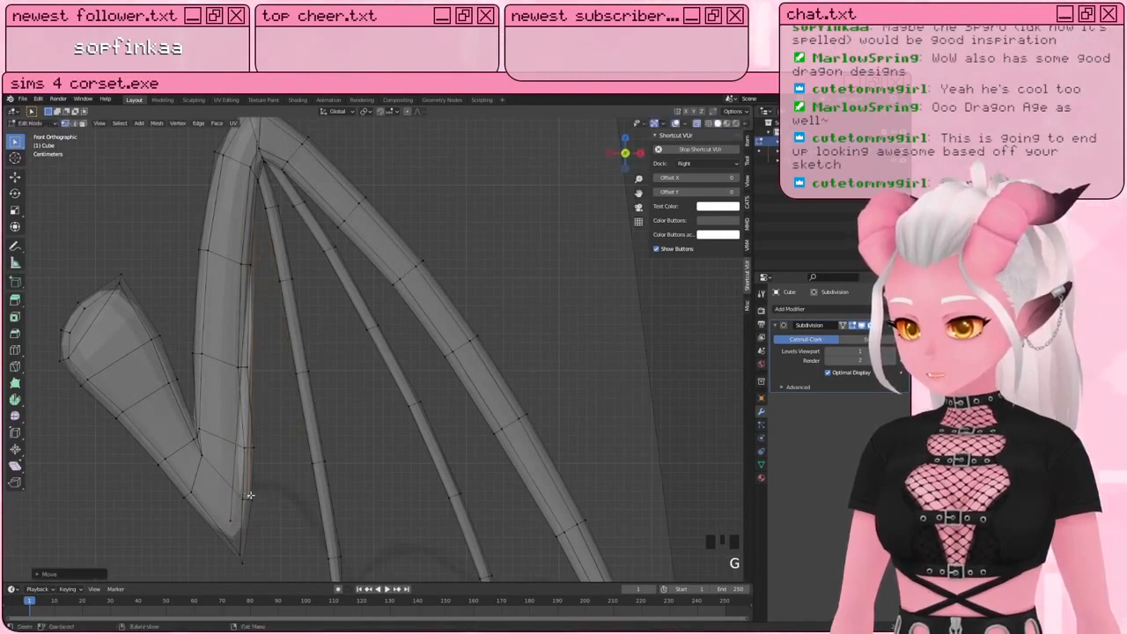
Step: Extrude the lower outer vertex repeatedly along the sketched scallop curve to the tip area of the first finger
{"action": "key", "text": "e"}
{"action": "left_click", "coordinate": [264, 484]}
{"action": "key", "text": "g"}
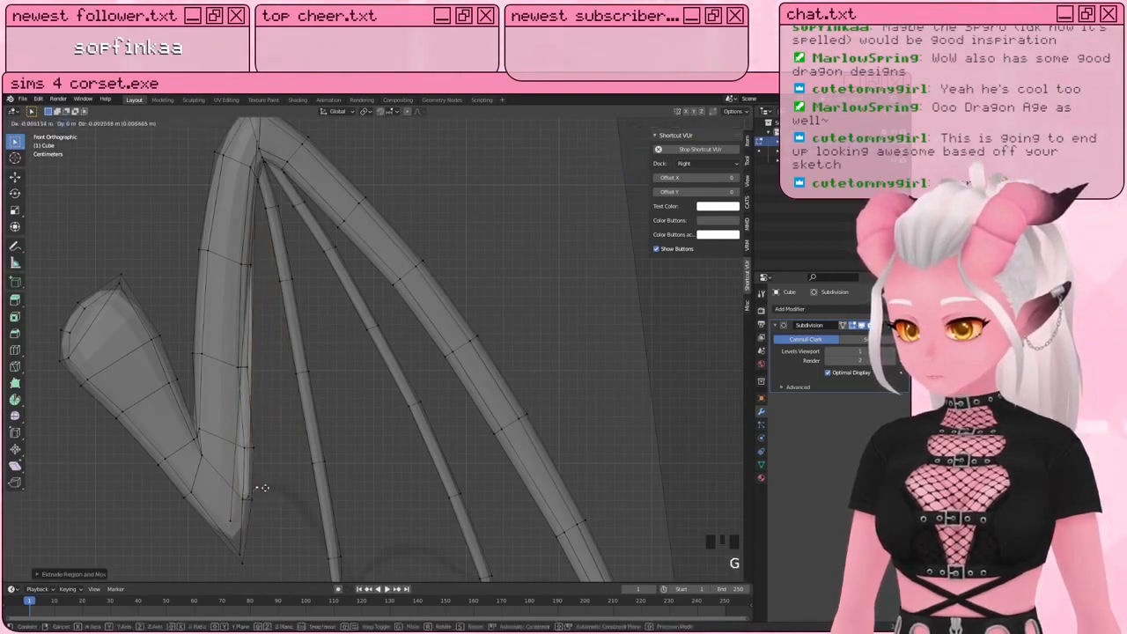
{"action": "left_click", "coordinate": [265, 488]}
{"action": "key", "text": "e"}
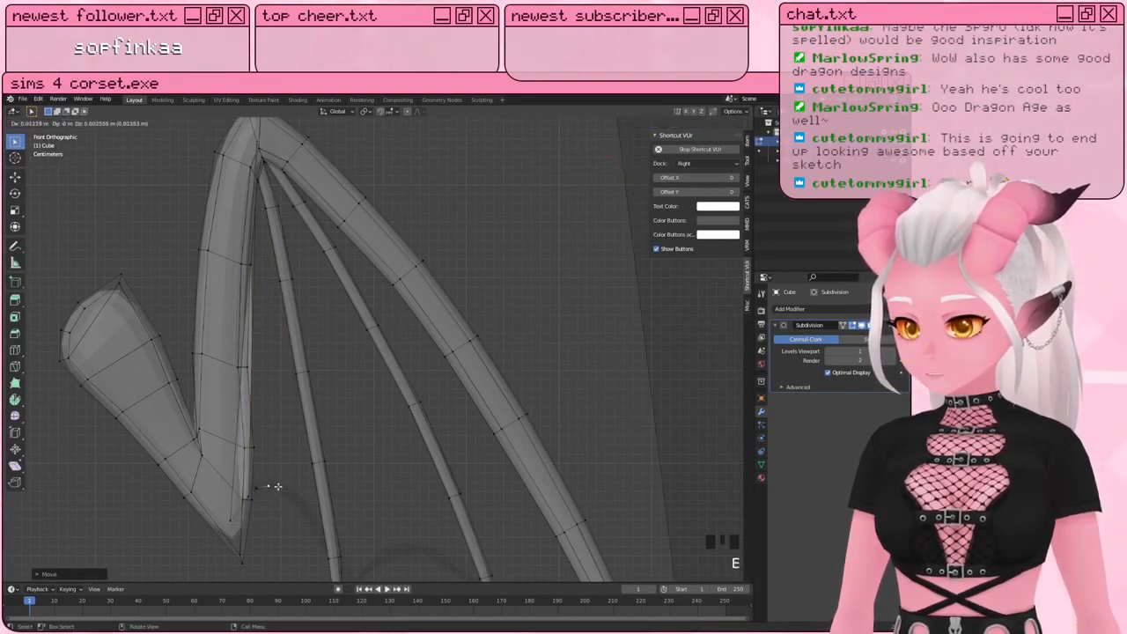
{"action": "left_click", "coordinate": [278, 486]}
{"action": "key", "text": "e"}
{"action": "left_click", "coordinate": [293, 492]}
{"action": "key", "text": "e"}
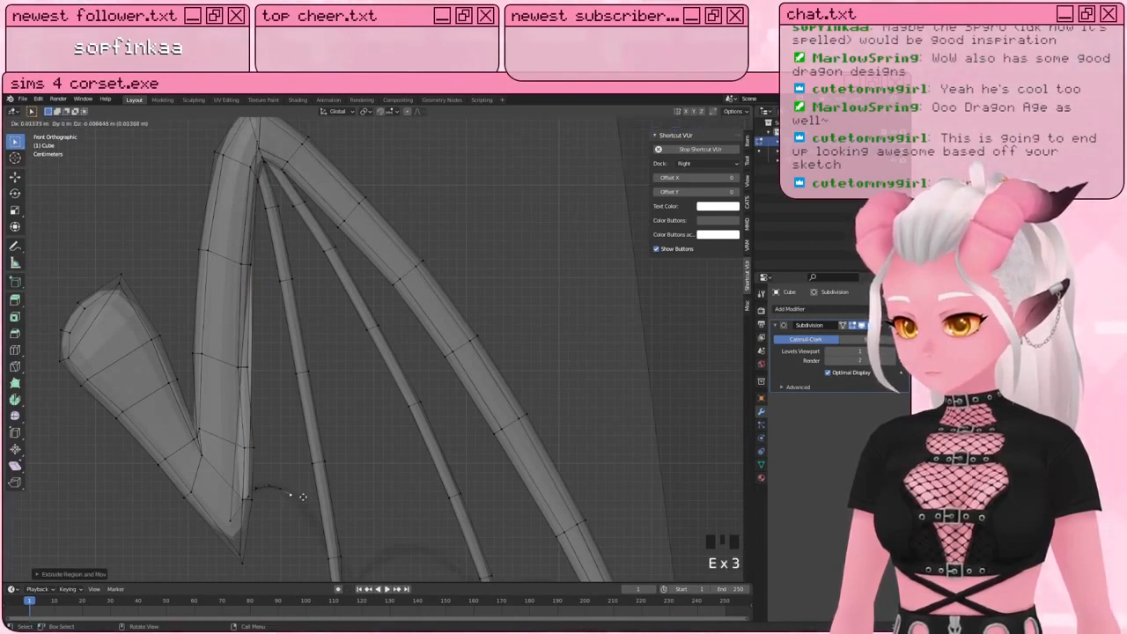
{"action": "left_click", "coordinate": [302, 496]}
{"action": "key", "text": "e"}
{"action": "left_click", "coordinate": [317, 526]}
{"action": "key", "text": "e"}
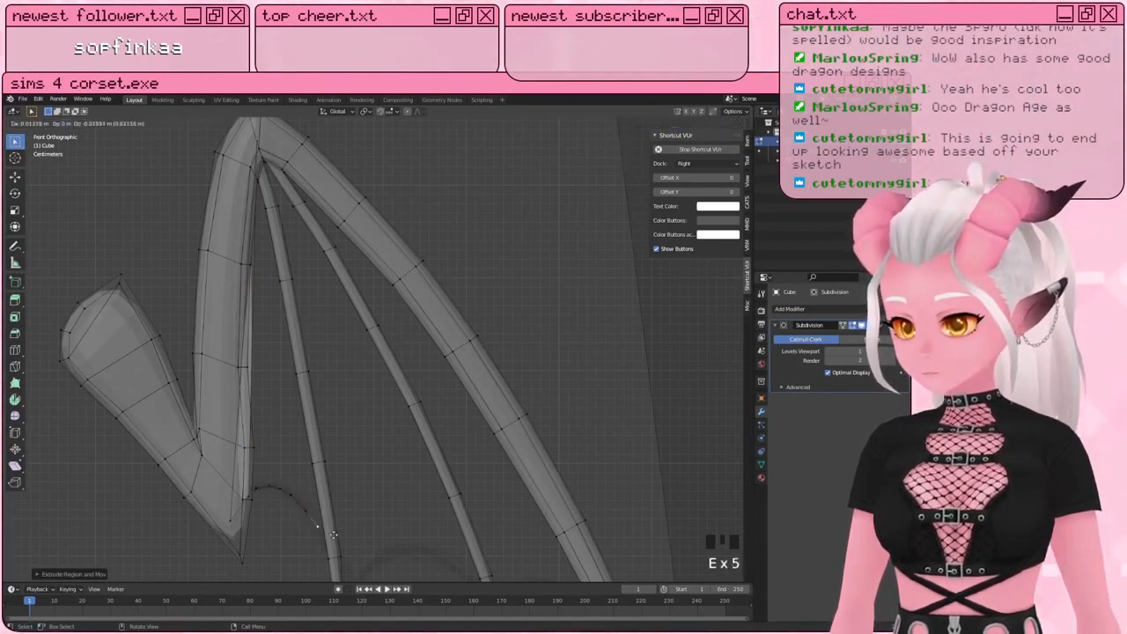
{"action": "left_click", "coordinate": [334, 540]}
{"action": "middle_click_drag", "start_coordinate": [335, 540], "coordinate": [320, 478], "text": "shift"}
{"action": "key", "text": "e"}
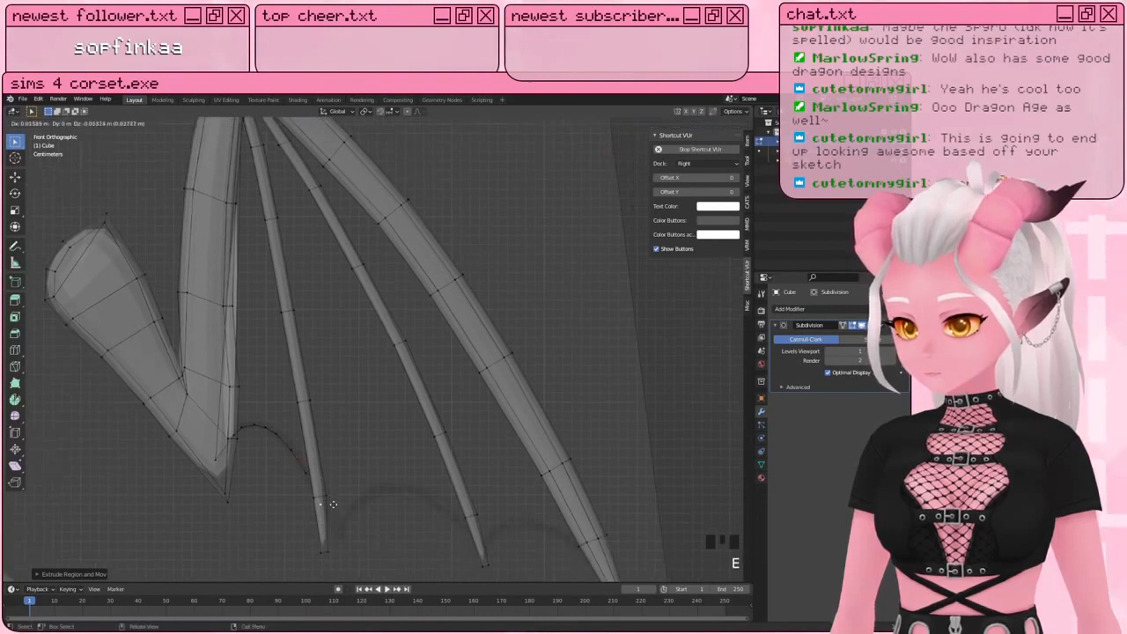
{"action": "left_click", "coordinate": [332, 512]}
Step: Fill triangular membrane faces one after another between the scallop edge segments and the neighbouring side edge up to the first finger
{"action": "key", "text": "a"}
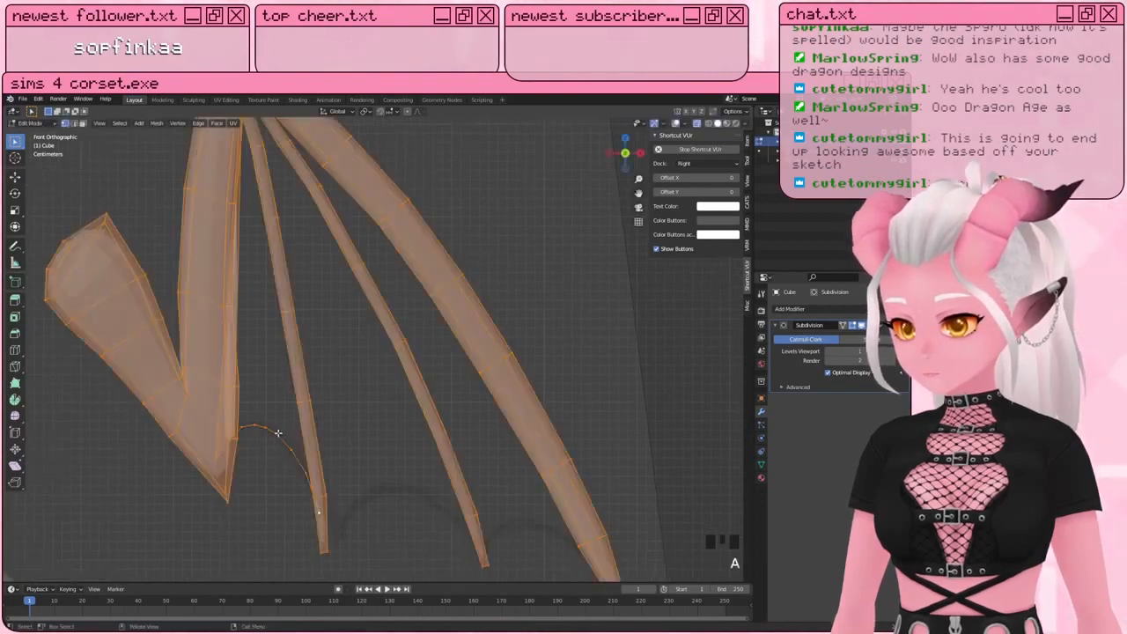
{"action": "key", "text": "a"}
{"action": "key", "text": "a"}
{"action": "key", "text": "2"}
{"action": "left_click", "coordinate": [239, 431]}
{"action": "left_click", "coordinate": [236, 428]}
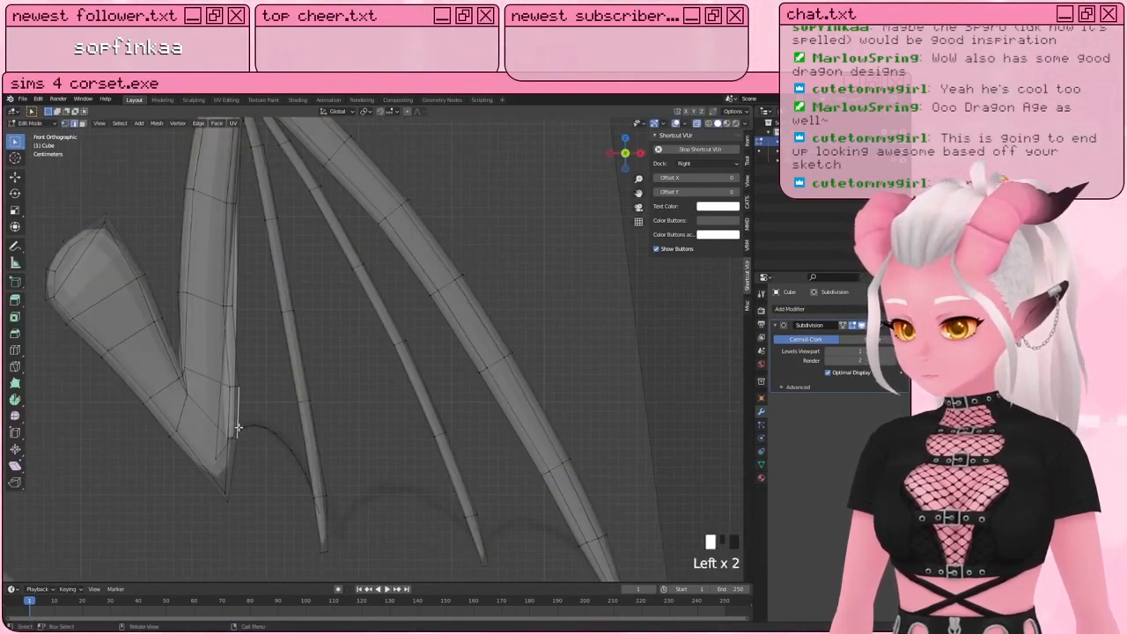
{"action": "left_click", "coordinate": [233, 421], "text": "shift"}
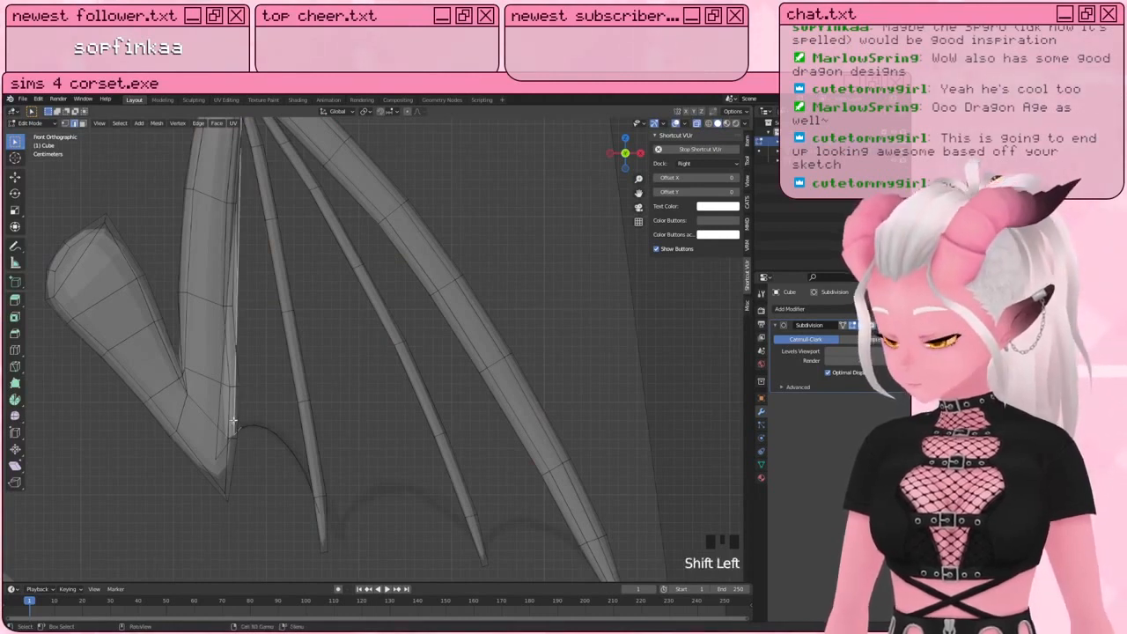
{"action": "key", "text": "f"}
{"action": "left_click", "coordinate": [247, 427]}
{"action": "left_click", "coordinate": [240, 415], "text": "shift"}
{"action": "key", "text": "f"}
{"action": "left_click", "coordinate": [258, 428]}
{"action": "left_click", "coordinate": [253, 400], "text": "shift"}
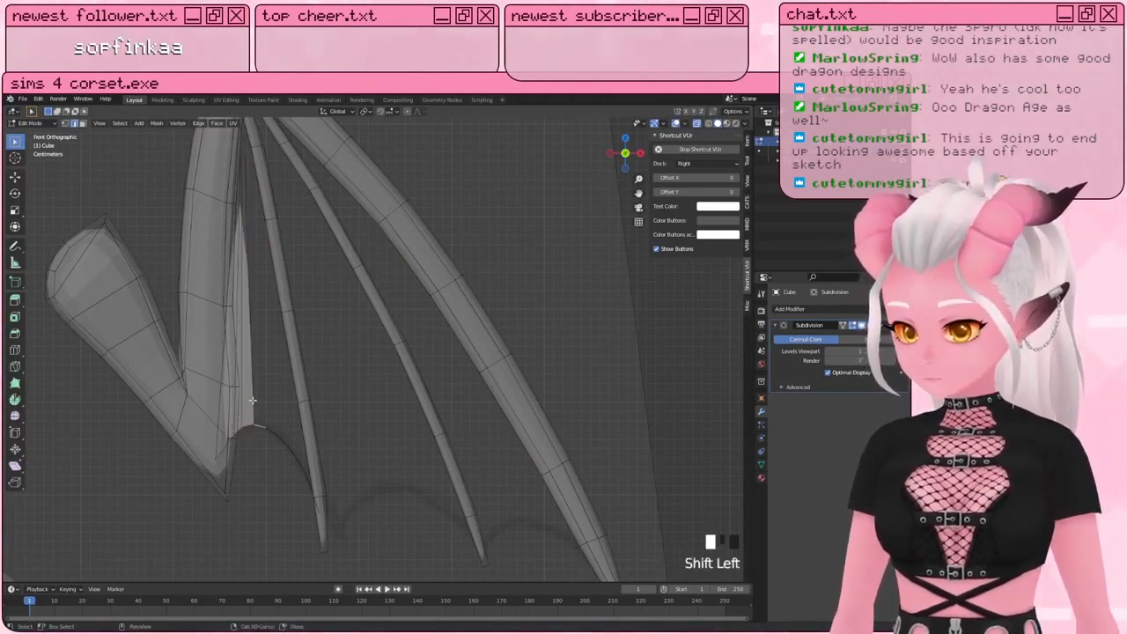
{"action": "key", "text": "f"}
{"action": "left_click", "coordinate": [267, 429]}
{"action": "left_click", "coordinate": [277, 426], "text": "shift"}
{"action": "key", "text": "f"}
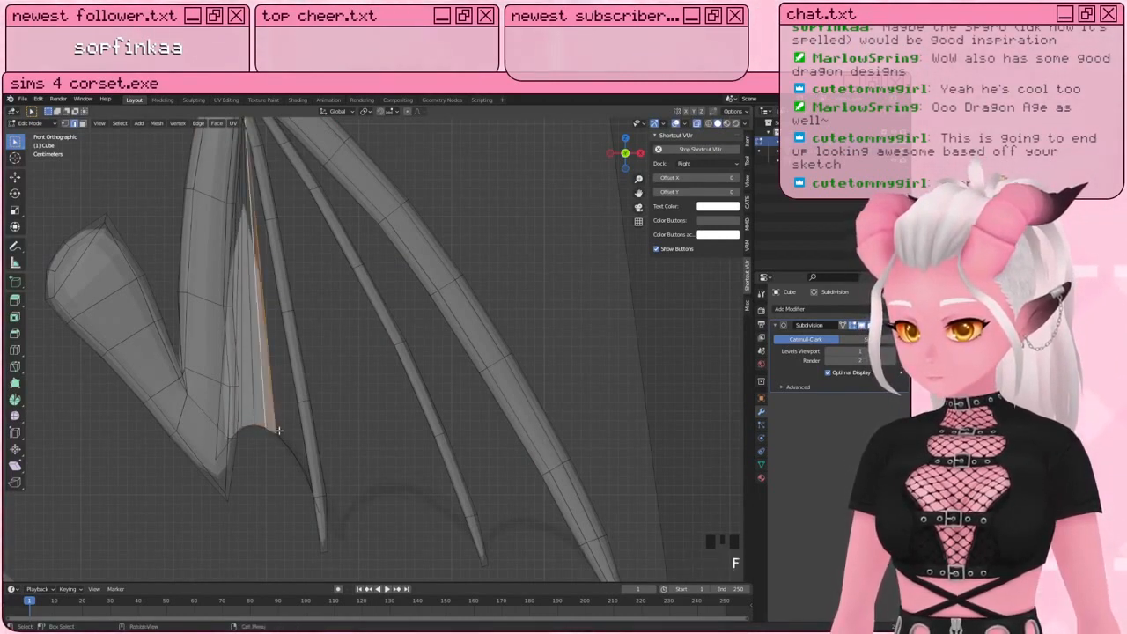
{"action": "left_click", "coordinate": [281, 434]}
{"action": "left_click", "coordinate": [275, 421], "text": "shift"}
{"action": "key", "text": "f"}
{"action": "left_click", "coordinate": [296, 458]}
{"action": "left_click", "coordinate": [288, 439], "text": "shift"}
{"action": "key", "text": "f"}
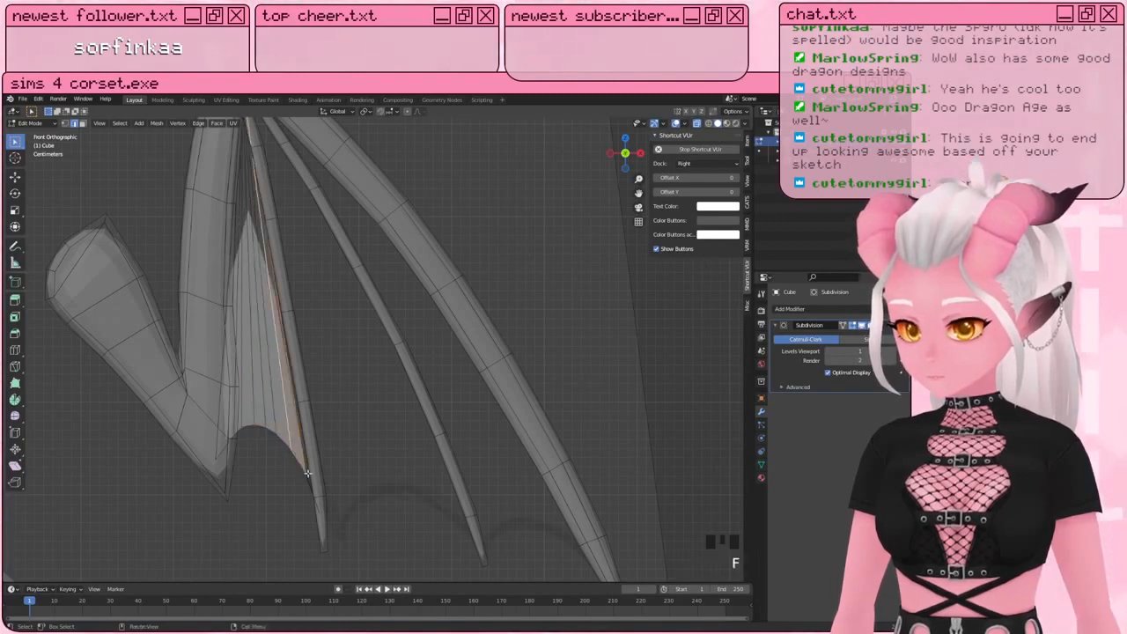
{"action": "left_click", "coordinate": [306, 472]}
{"action": "left_click", "coordinate": [305, 468]}
{"action": "left_click", "coordinate": [303, 462], "text": "shift"}
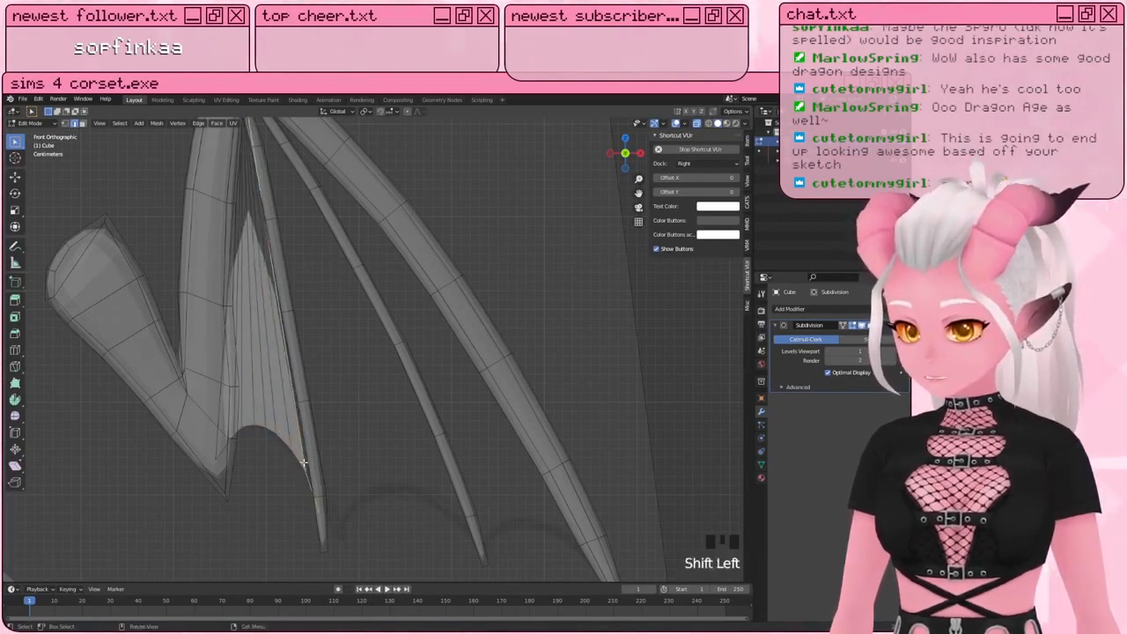
{"action": "key", "text": "f"}
Step: Select all geometry linked to the membrane and separate it into its own object
{"action": "scroll", "coordinate": [304, 458], "scroll_direction": "down", "scroll_amount": 3}
{"action": "key", "text": "a"}
{"action": "key", "text": "a"}
{"action": "middle_click_drag", "start_coordinate": [305, 340], "coordinate": [308, 402], "text": "shift"}
{"action": "scroll", "coordinate": [307, 403], "scroll_direction": "up", "scroll_amount": 2}
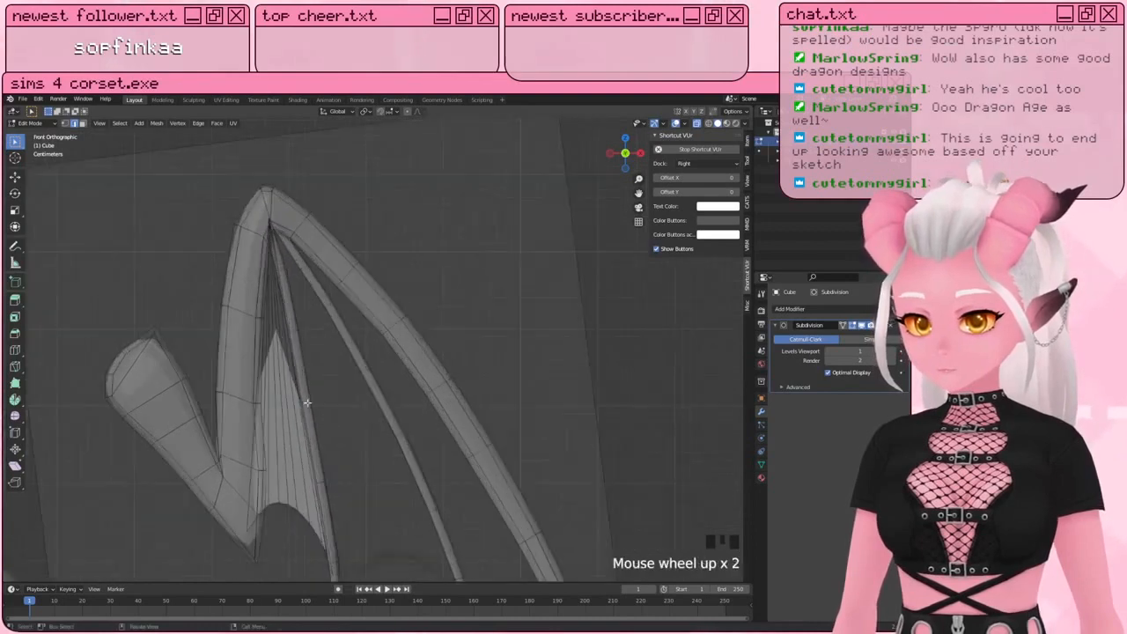
{"action": "key", "text": "l"}
{"action": "key", "text": "p"}
{"action": "left_click", "coordinate": [288, 393]}
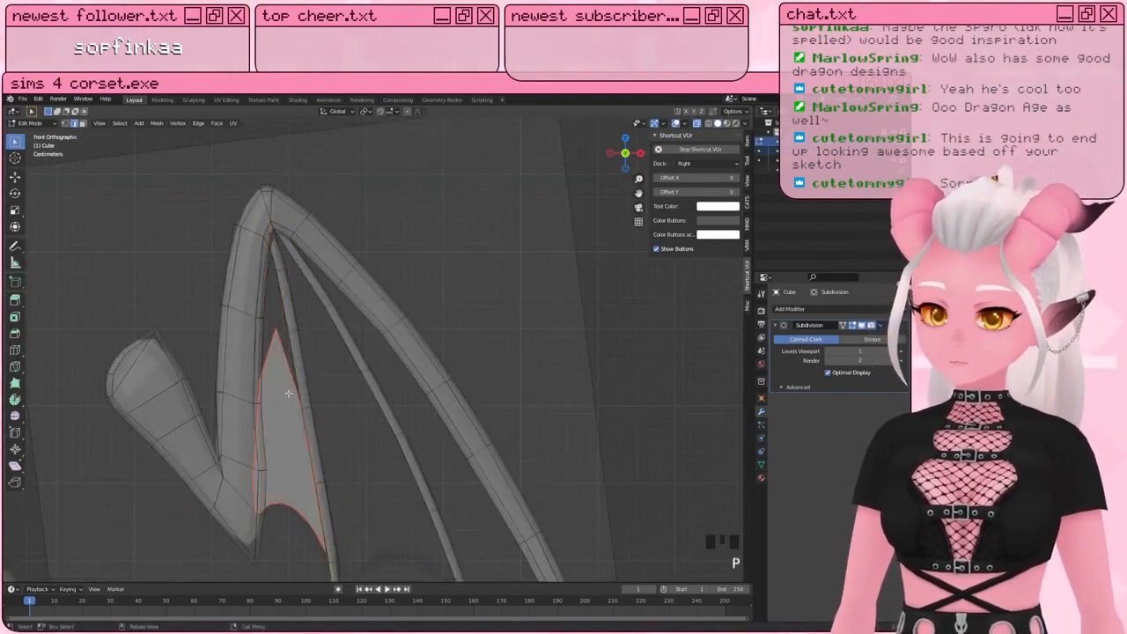
Step: Select the separated membrane in Object Mode and turn off its Subdivision modifier's viewport display
{"action": "key", "text": "Tab"}
{"action": "left_click", "coordinate": [288, 395]}
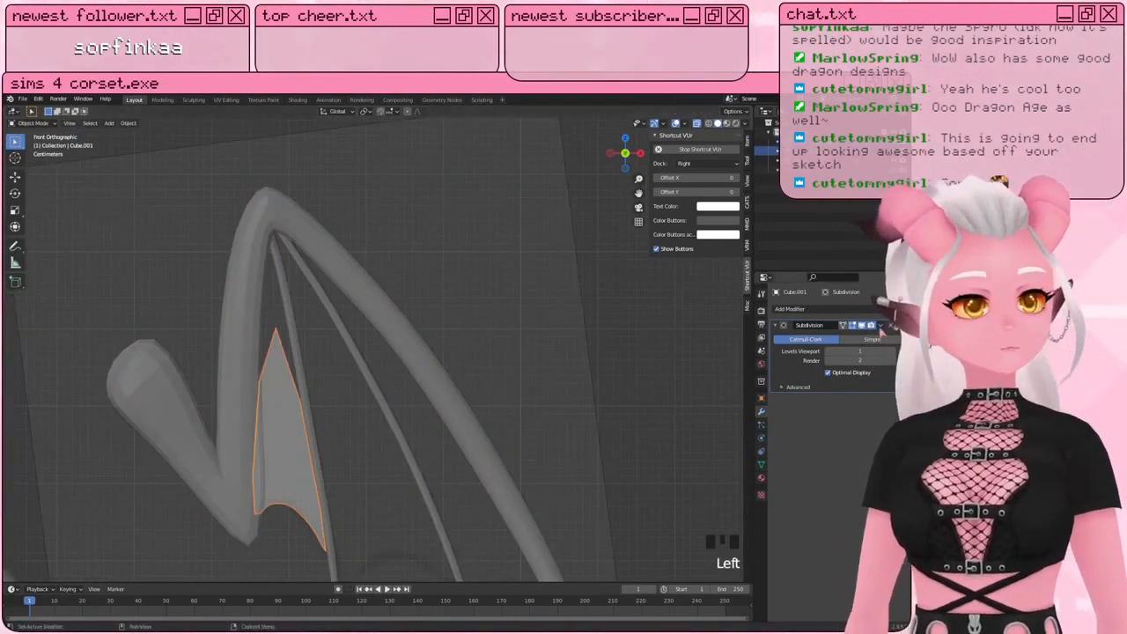
{"action": "left_click", "coordinate": [282, 368]}
{"action": "left_click", "coordinate": [281, 368]}
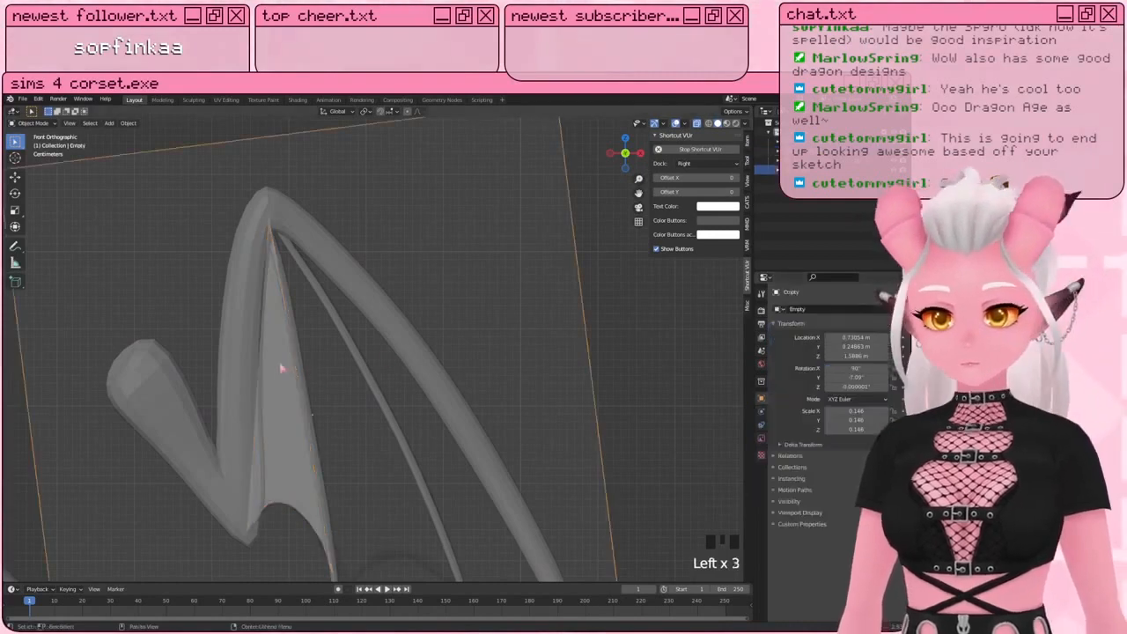
{"action": "left_click", "coordinate": [292, 388]}
{"action": "middle_click_drag", "start_coordinate": [305, 447], "coordinate": [320, 391], "text": "shift"}
{"action": "scroll", "coordinate": [493, 251], "scroll_direction": "down", "scroll_amount": 3}
{"action": "left_click", "coordinate": [552, 276]}
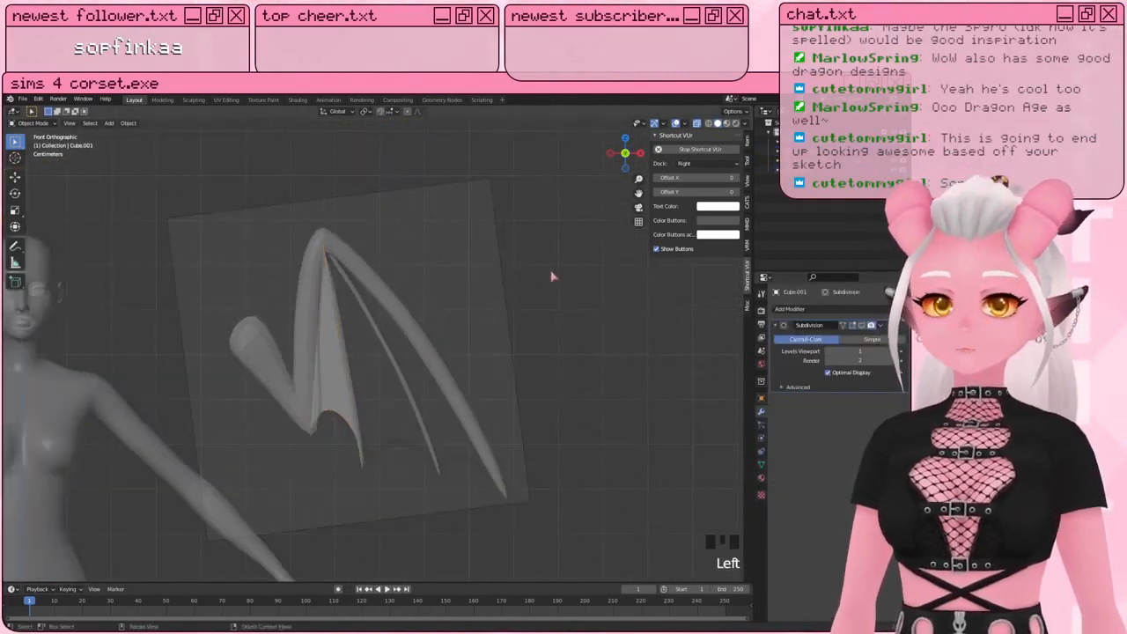
Step: Reselect the membrane object and open it in Edit Mode with nothing selected
{"action": "scroll", "coordinate": [356, 365], "scroll_direction": "up", "scroll_amount": 4}
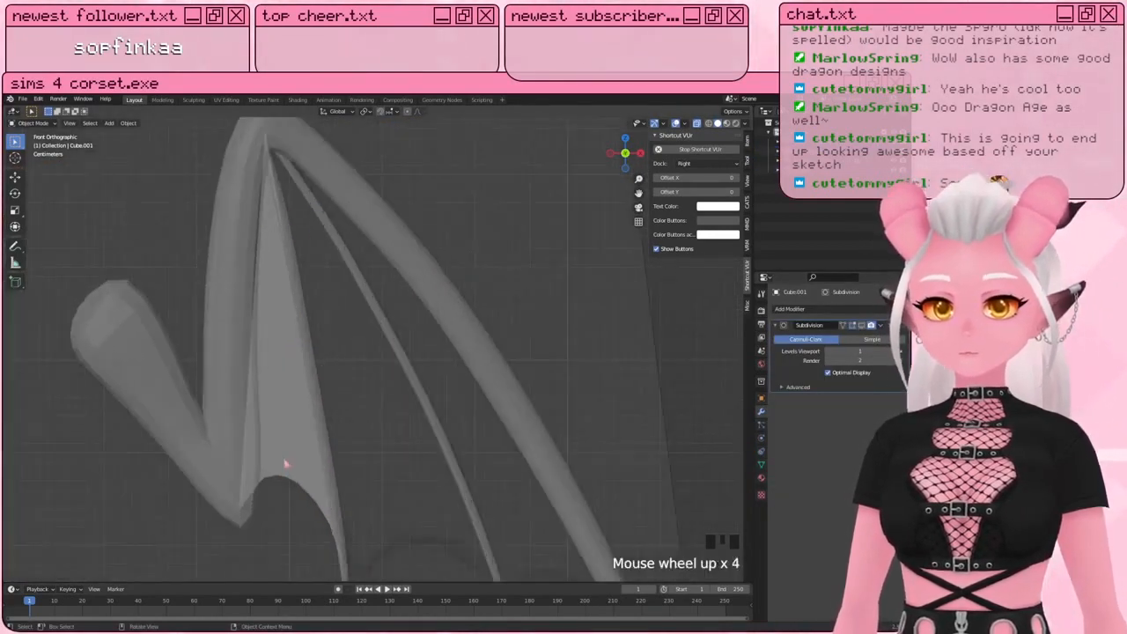
{"action": "left_click", "coordinate": [291, 480]}
{"action": "left_click", "coordinate": [291, 480]}
{"action": "left_click", "coordinate": [290, 480]}
{"action": "key", "text": "Tab"}
{"action": "middle_click_drag", "start_coordinate": [311, 344], "coordinate": [295, 376], "text": "shift"}
{"action": "key", "text": "a"}
{"action": "key", "text": "a"}
{"action": "key", "text": "a"}
{"action": "scroll", "coordinate": [297, 398], "scroll_direction": "up", "scroll_amount": 1}
{"action": "left_click", "coordinate": [15, 349]}
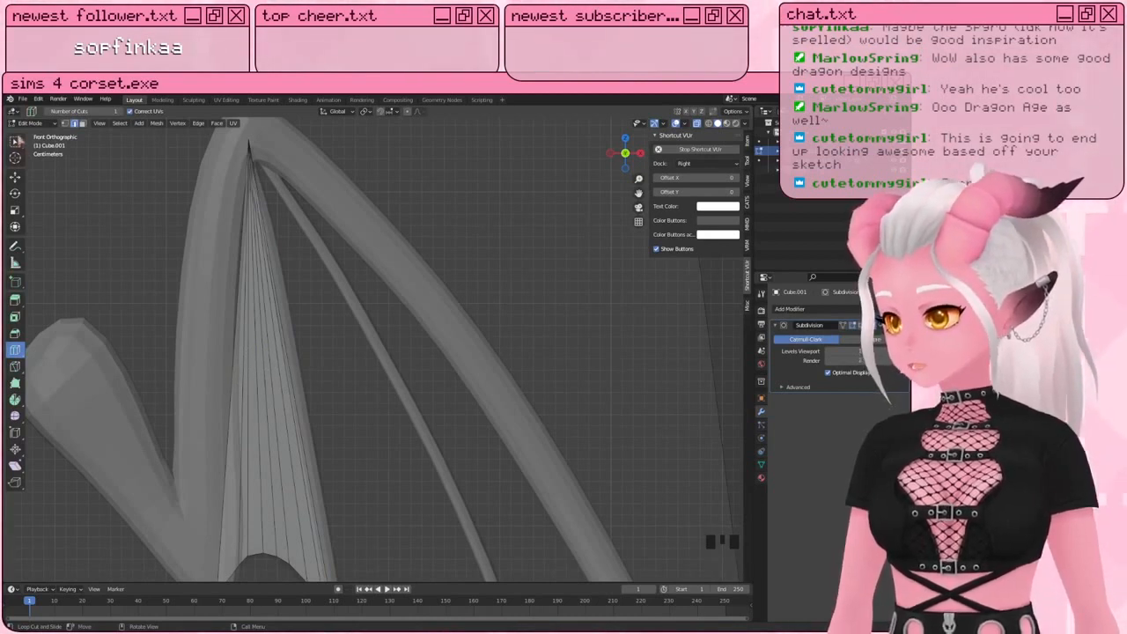
{"action": "left_click", "coordinate": [15, 141]}
{"action": "scroll", "coordinate": [353, 220], "scroll_direction": "down", "scroll_amount": 5}
{"action": "scroll", "coordinate": [353, 220], "scroll_direction": "up", "scroll_amount": 2}
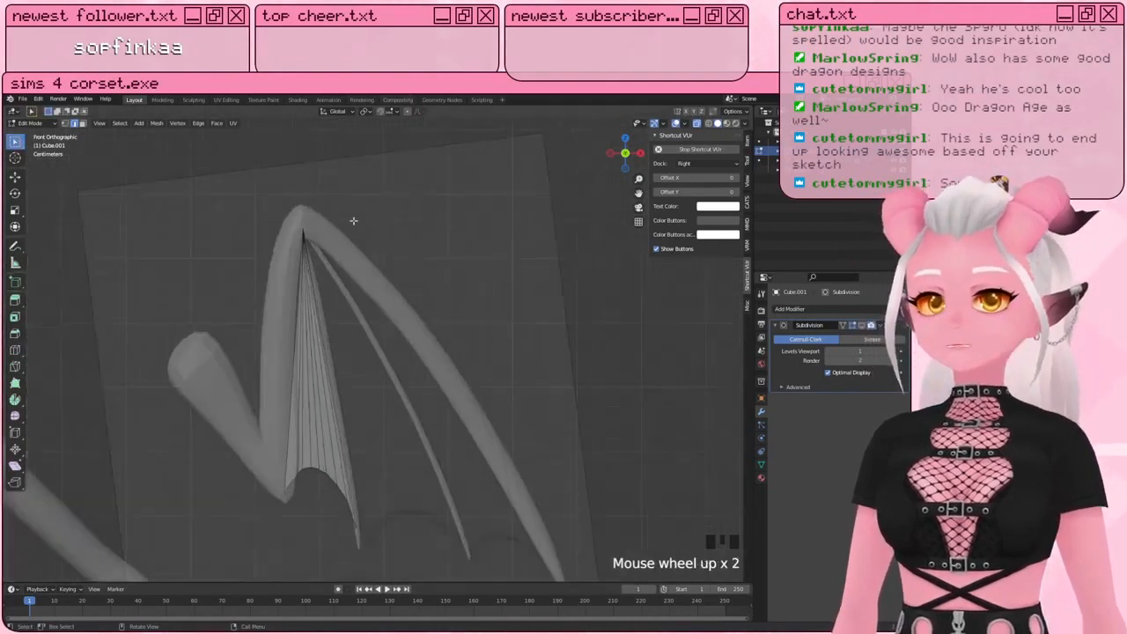
Step: Move the membrane's apex vertex up inside the wing's bend and check its placement from an angle and the front
{"action": "scroll", "coordinate": [298, 224], "scroll_direction": "up", "scroll_amount": 1}
{"action": "left_click", "coordinate": [67, 124]}
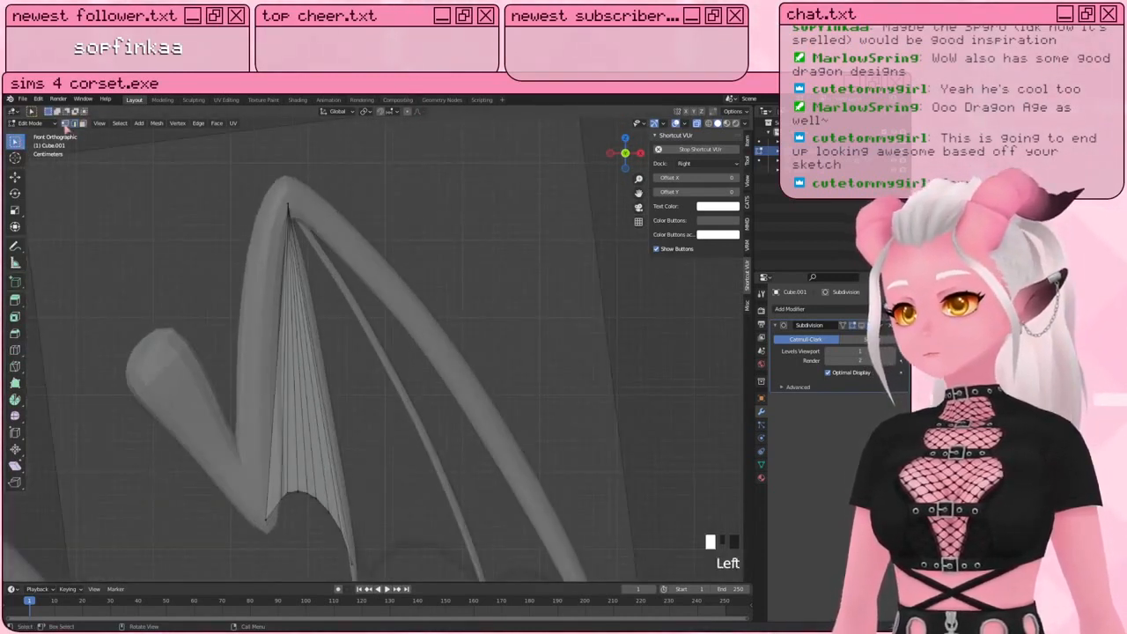
{"action": "left_click", "coordinate": [281, 196]}
{"action": "key", "text": "g"}
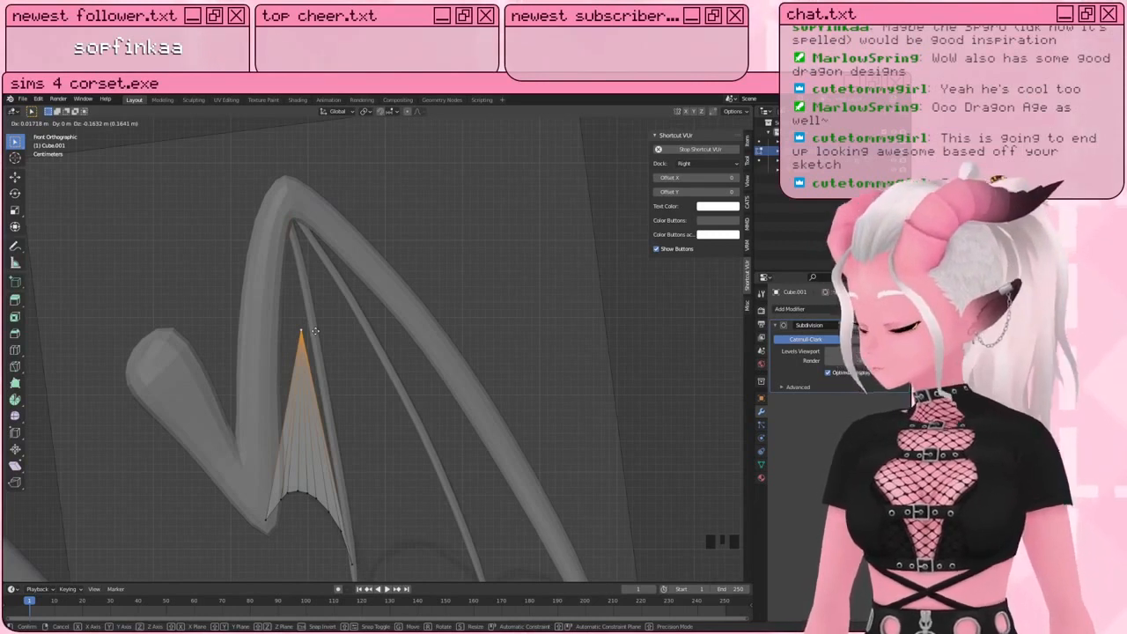
{"action": "left_click", "coordinate": [301, 191]}
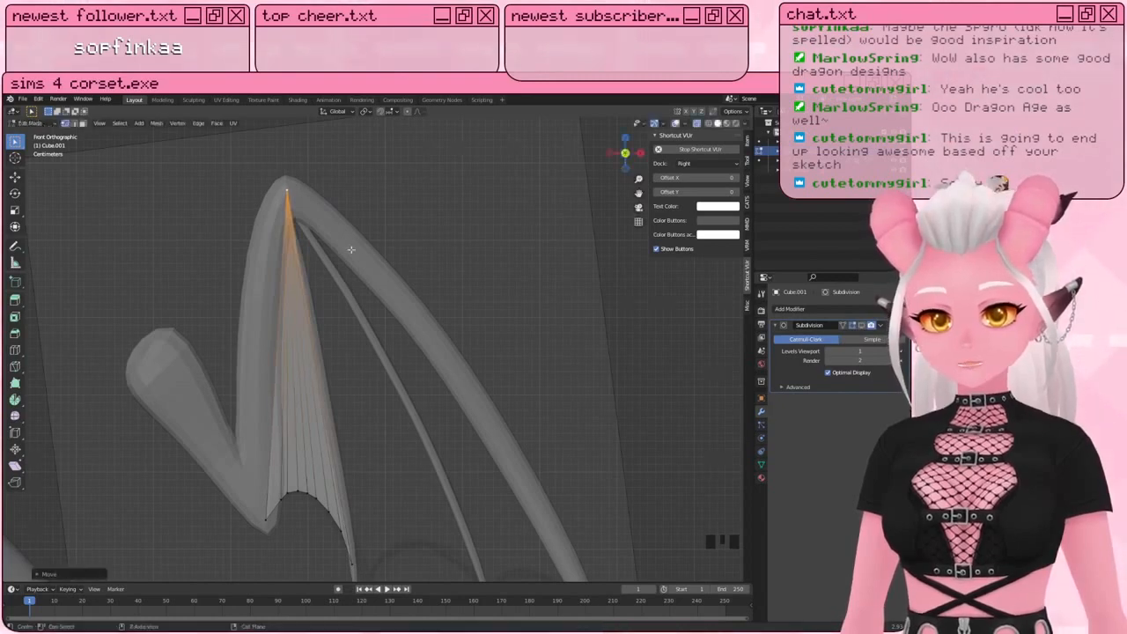
{"action": "middle_click_drag", "start_coordinate": [343, 245], "coordinate": [250, 248]}
{"action": "key", "text": "KP_1"}
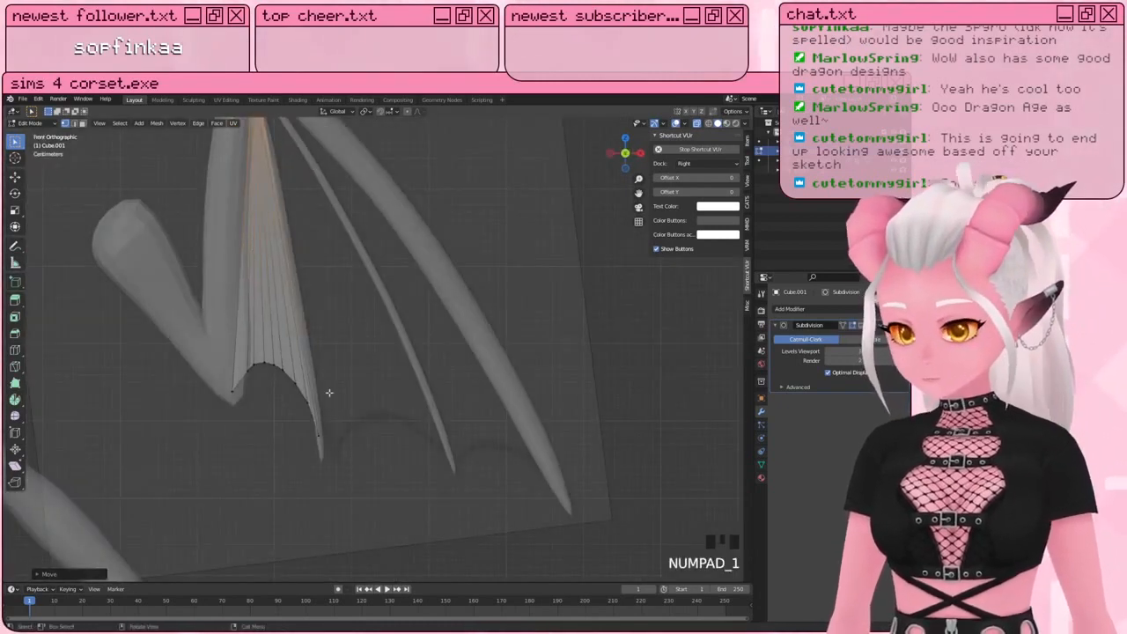
Step: Extrude the membrane's lower end vertex down to the tip of the first thin finger
{"action": "scroll", "coordinate": [346, 479], "scroll_direction": "up", "scroll_amount": 3}
{"action": "middle_click_drag", "start_coordinate": [346, 479], "coordinate": [314, 443], "text": "shift"}
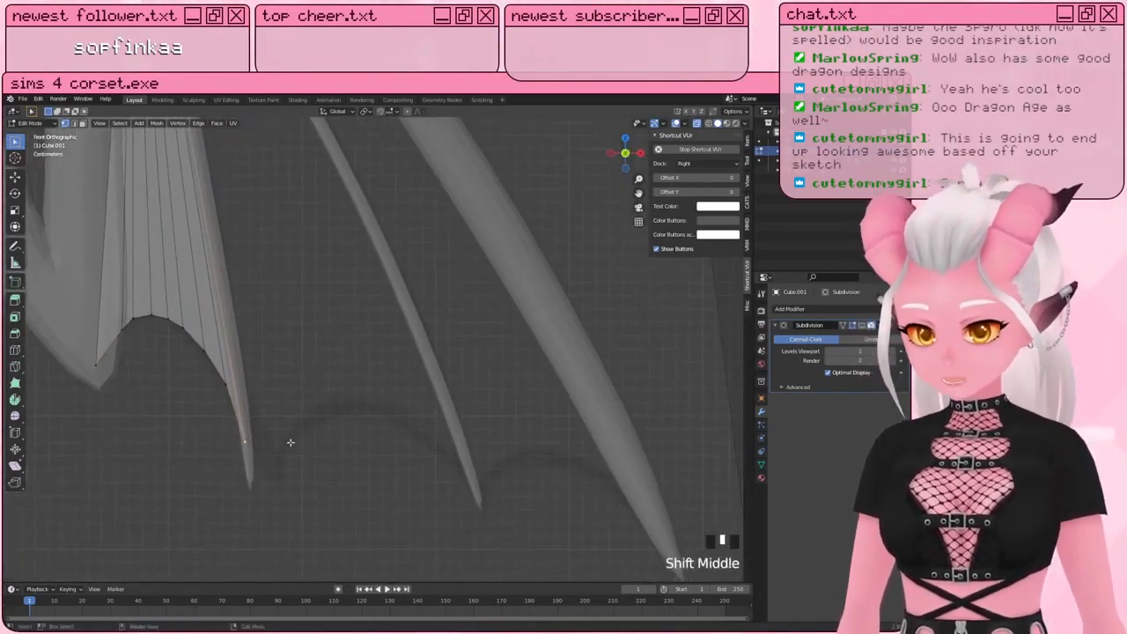
{"action": "key", "text": "e"}
{"action": "left_click", "coordinate": [289, 498]}
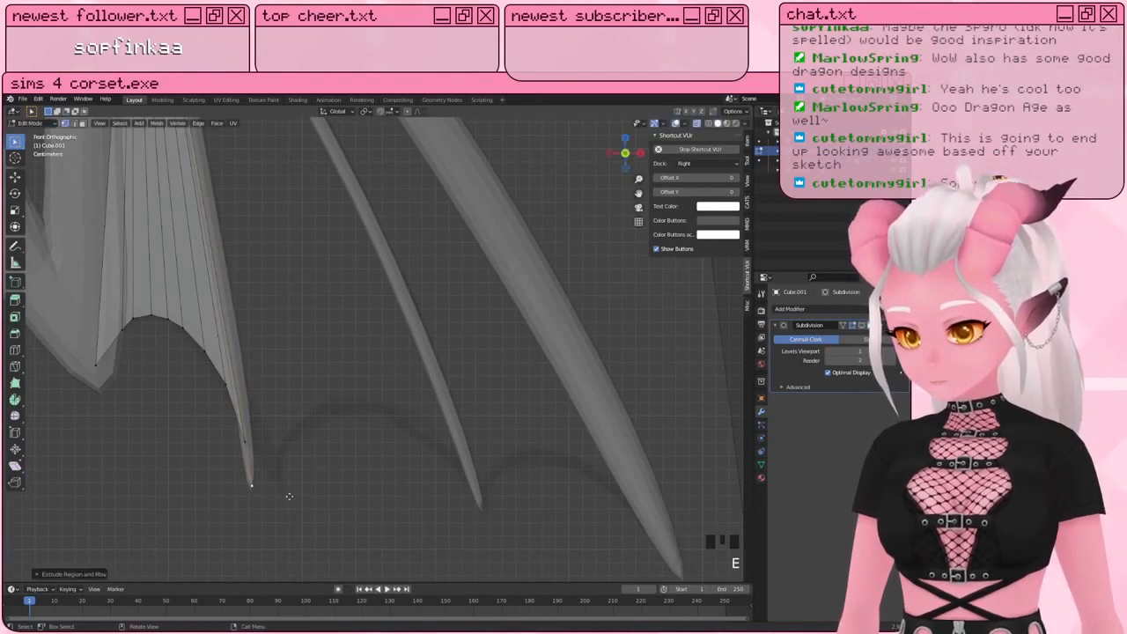
Step: Extrude a chain of vertices along the sketched scallop from the first finger's tip to the second finger's tip
{"action": "key", "text": "e"}
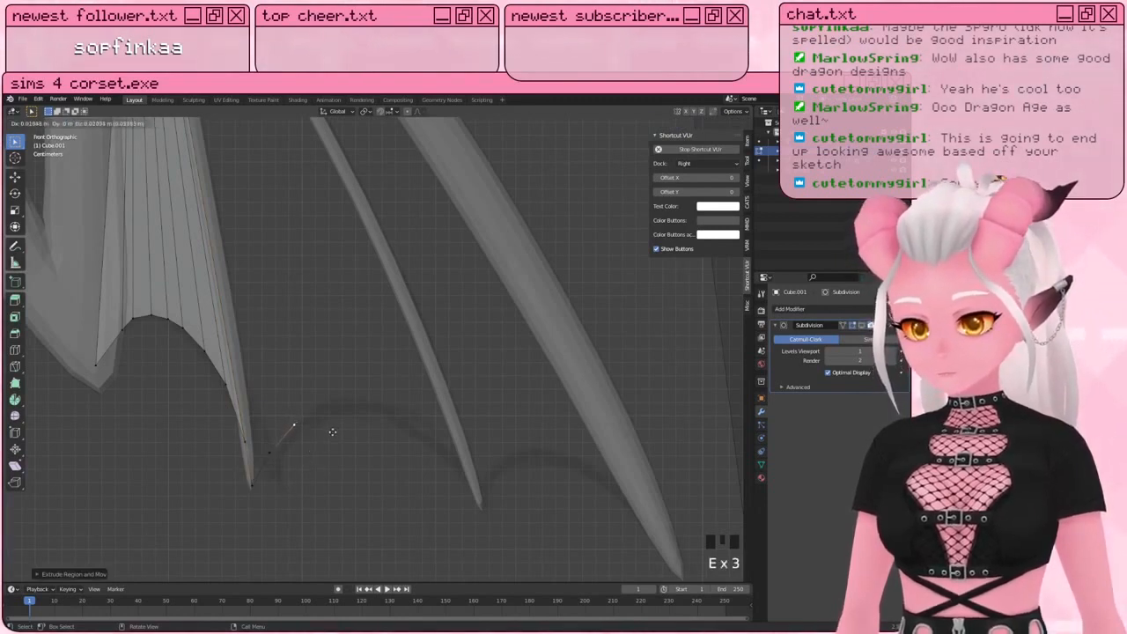
{"action": "left_click", "coordinate": [331, 430]}
{"action": "key", "text": "e"}
{"action": "left_click", "coordinate": [354, 410]}
{"action": "key", "text": "e"}
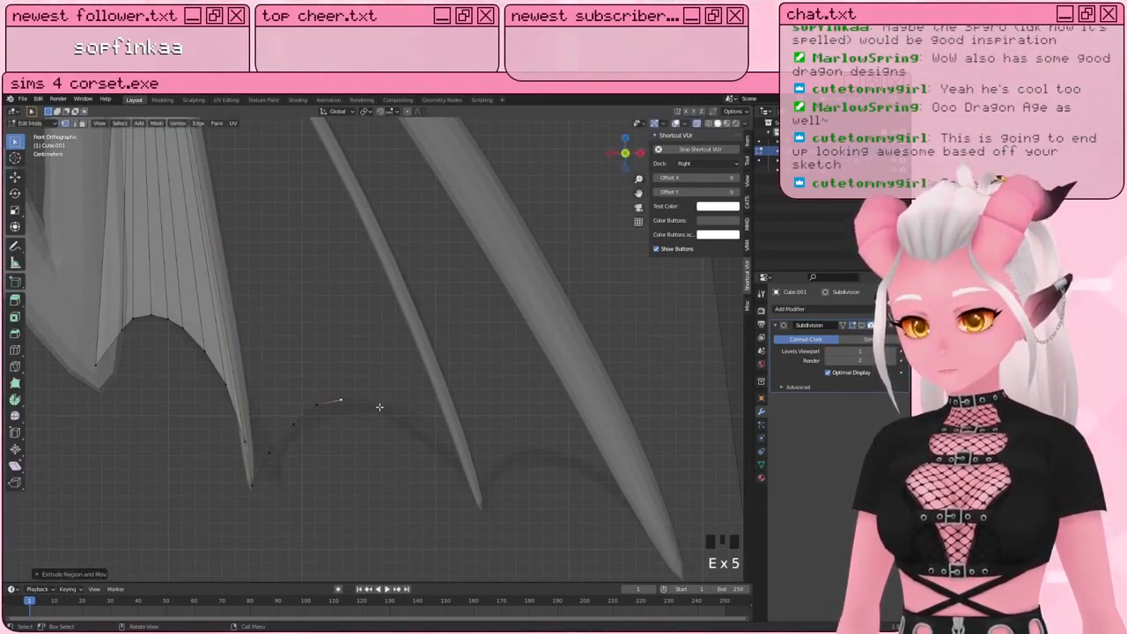
{"action": "left_click", "coordinate": [378, 407]}
{"action": "key", "text": "e"}
{"action": "left_click", "coordinate": [439, 428]}
{"action": "key", "text": "e"}
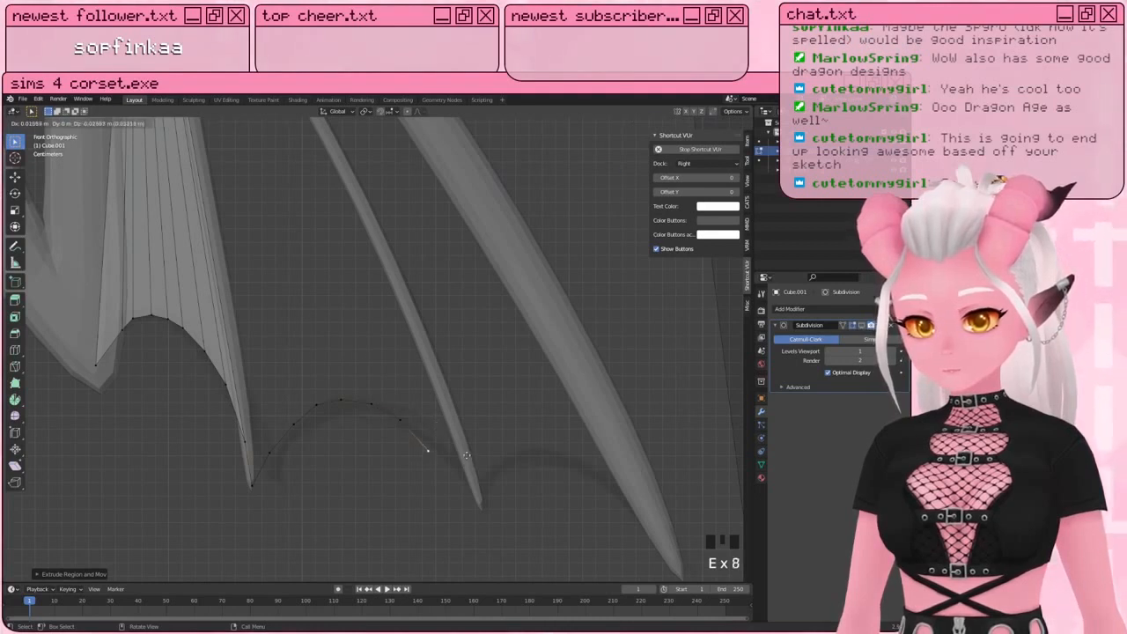
{"action": "left_click", "coordinate": [490, 476]}
{"action": "key", "text": "e"}
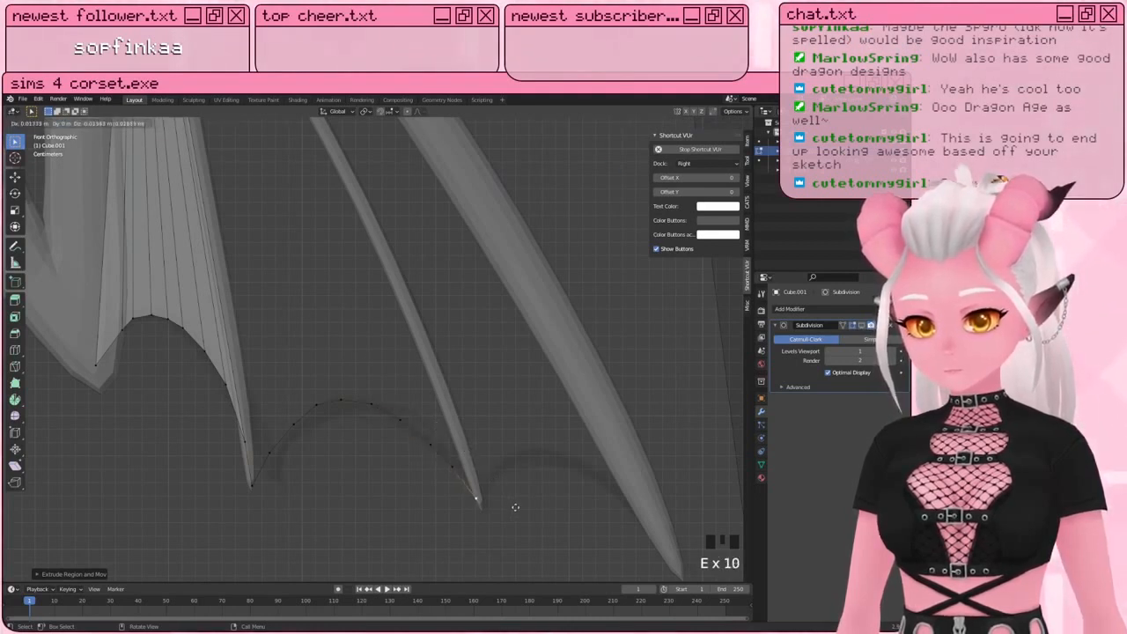
{"action": "left_click", "coordinate": [516, 506]}
Step: Continue extruding vertices along the next sketched scallop, from the second finger's tip to the outer wing bone's tip
{"action": "key", "text": "e"}
{"action": "left_click", "coordinate": [524, 486]}
{"action": "key", "text": "e"}
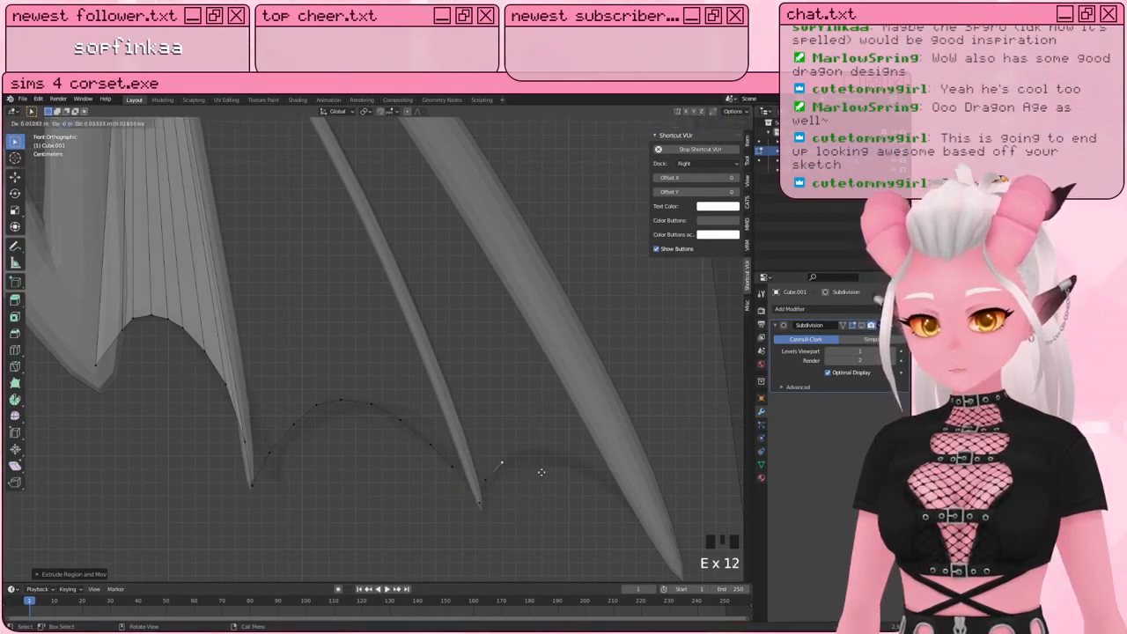
{"action": "left_click", "coordinate": [539, 473]}
{"action": "key", "text": "e"}
{"action": "left_click", "coordinate": [562, 464]}
{"action": "key", "text": "e"}
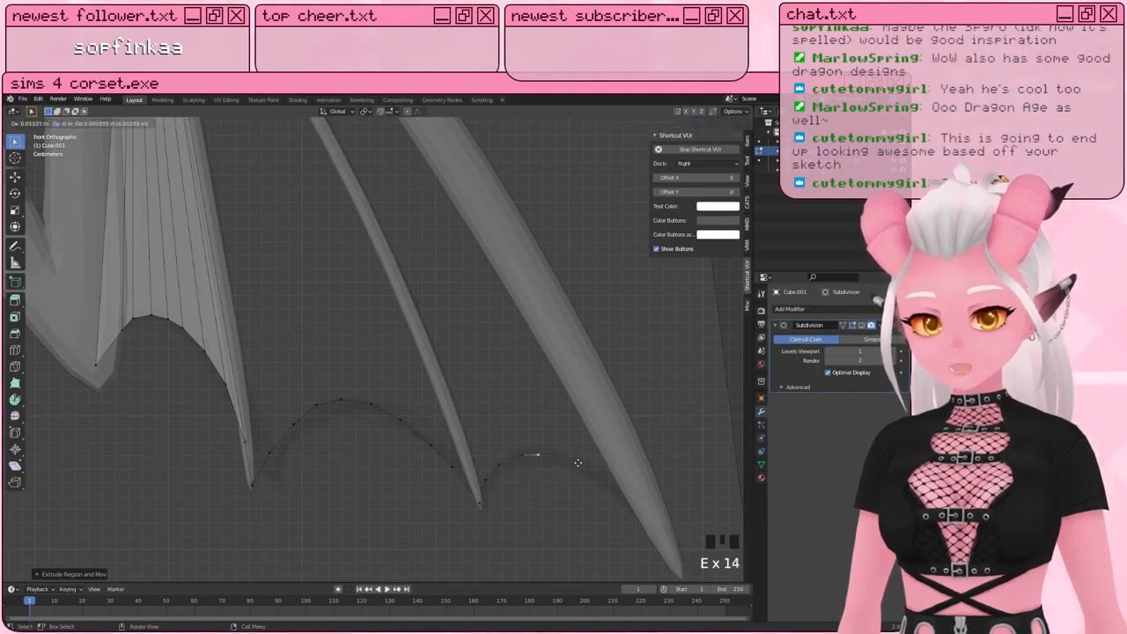
{"action": "left_click", "coordinate": [604, 470]}
{"action": "key", "text": "e"}
{"action": "left_click", "coordinate": [632, 484]}
{"action": "key", "text": "e"}
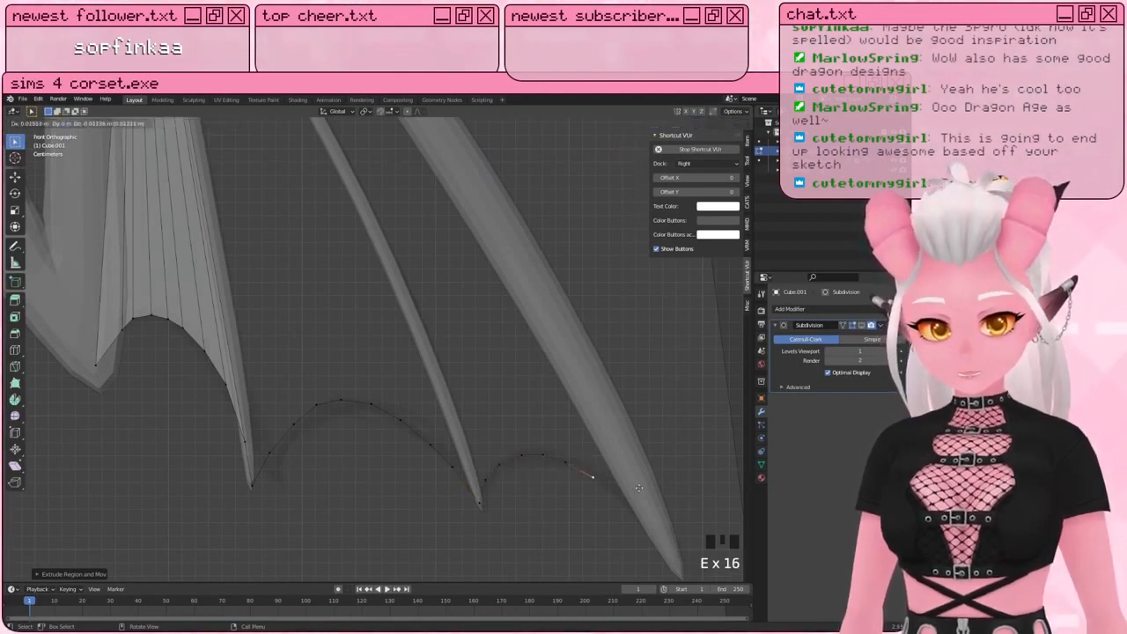
{"action": "left_click", "coordinate": [660, 505]}
{"action": "key", "text": "e"}
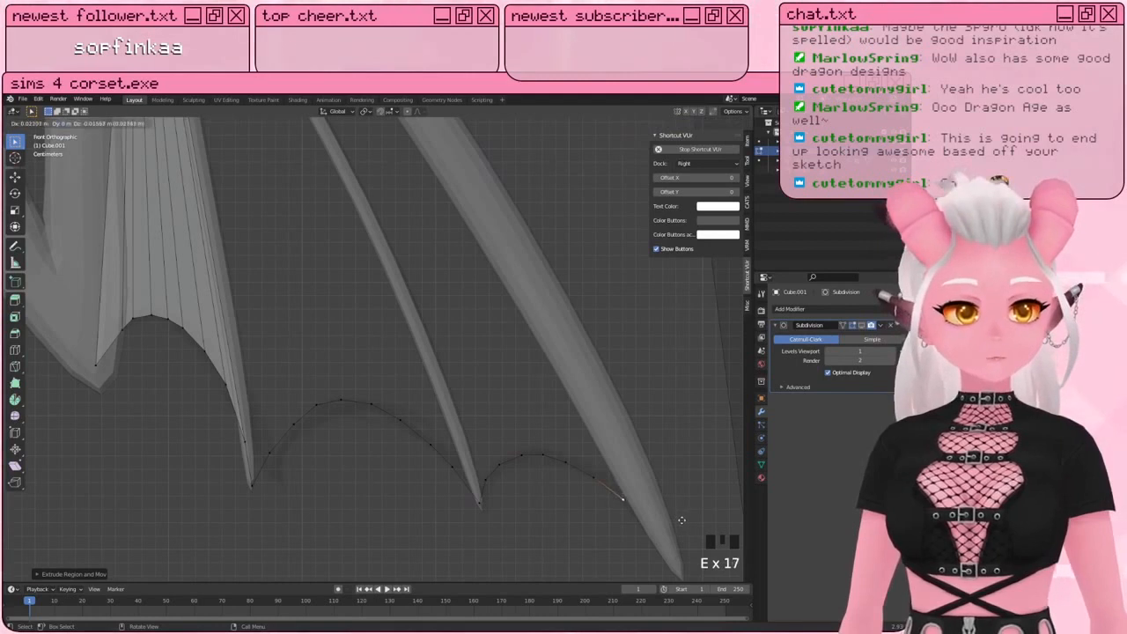
{"action": "left_click", "coordinate": [680, 520]}
{"action": "key", "text": "e"}
{"action": "left_click", "coordinate": [720, 569]}
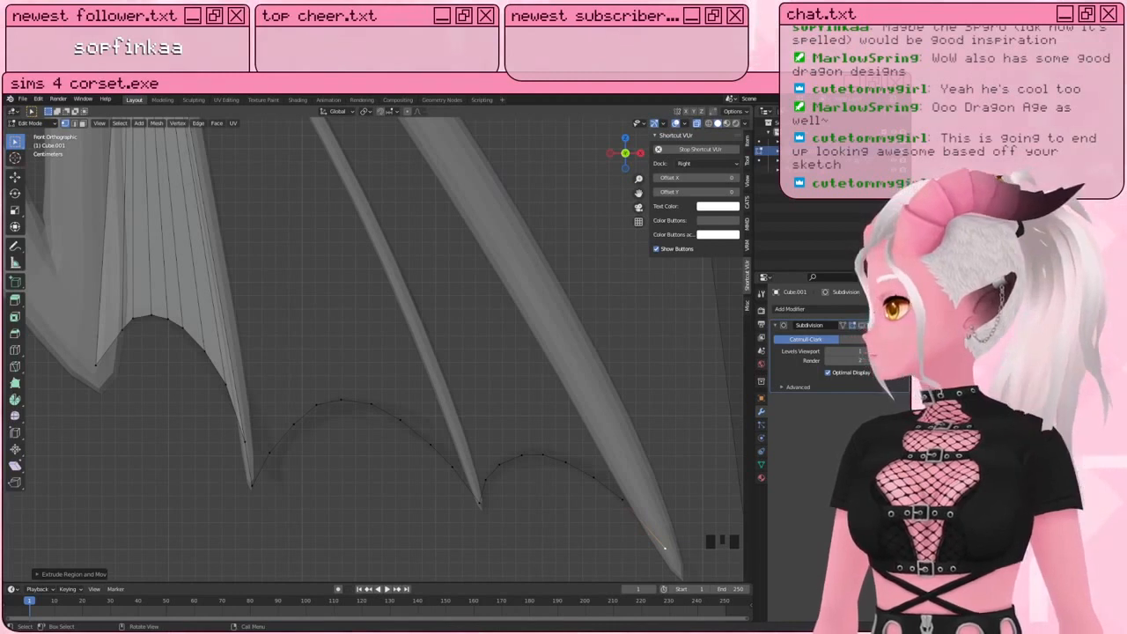
Step: In edge selection, fill faces between the membrane's side edge and the middle scallop, from the first finger's tip to the crest
{"action": "scroll", "coordinate": [335, 323], "scroll_direction": "down", "scroll_amount": 1}
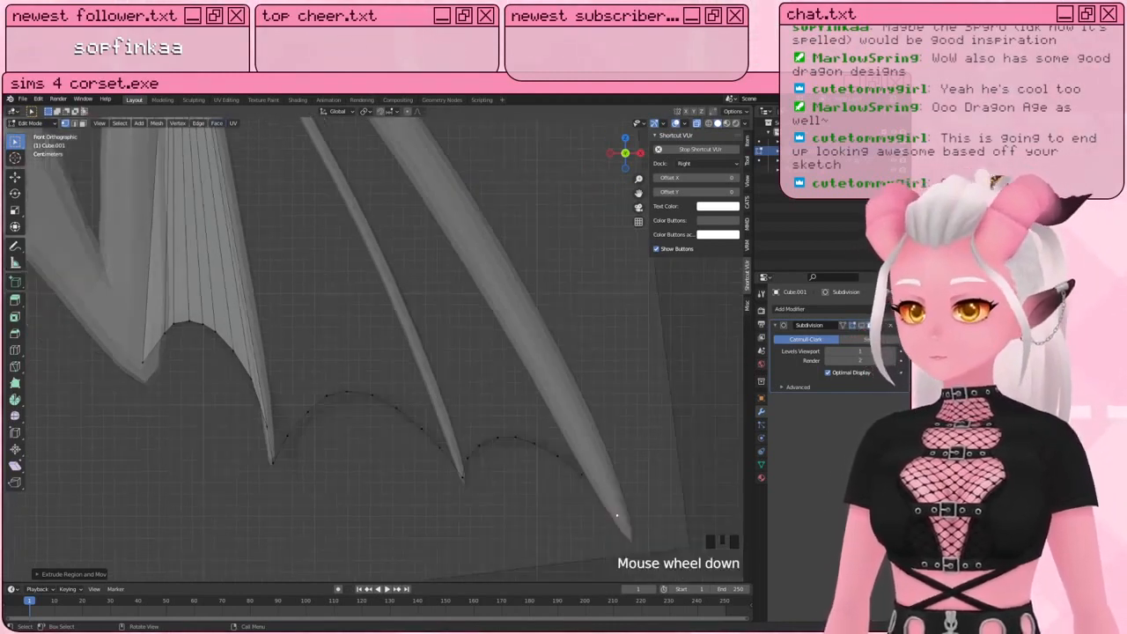
{"action": "left_click", "coordinate": [210, 419]}
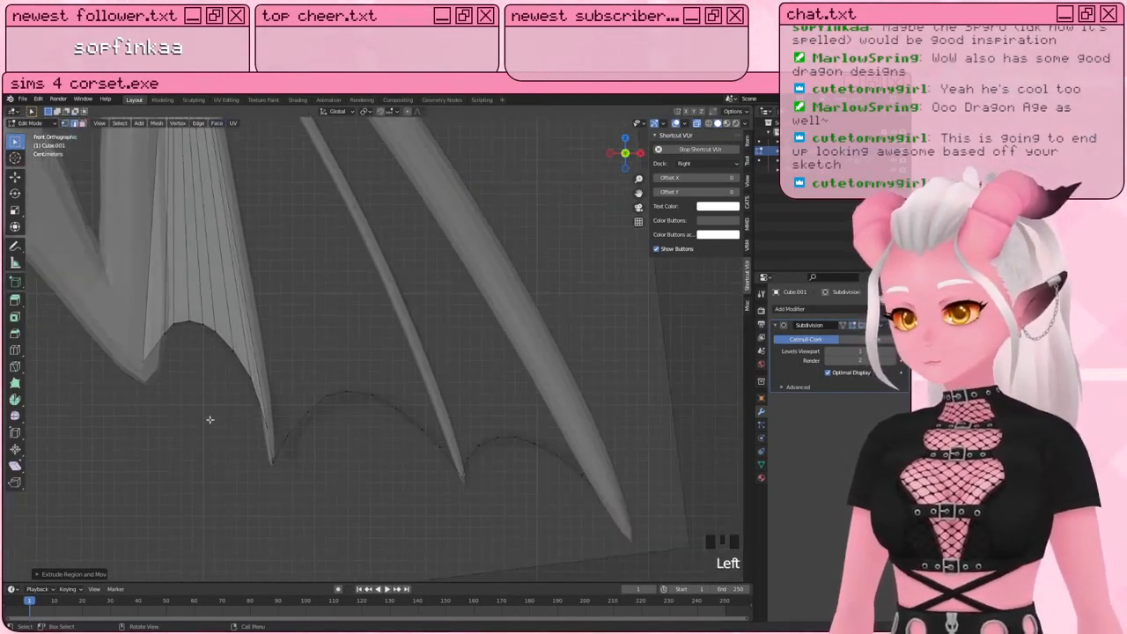
{"action": "left_click", "coordinate": [274, 449], "text": "shift"}
{"action": "left_click", "coordinate": [267, 398], "text": "shift"}
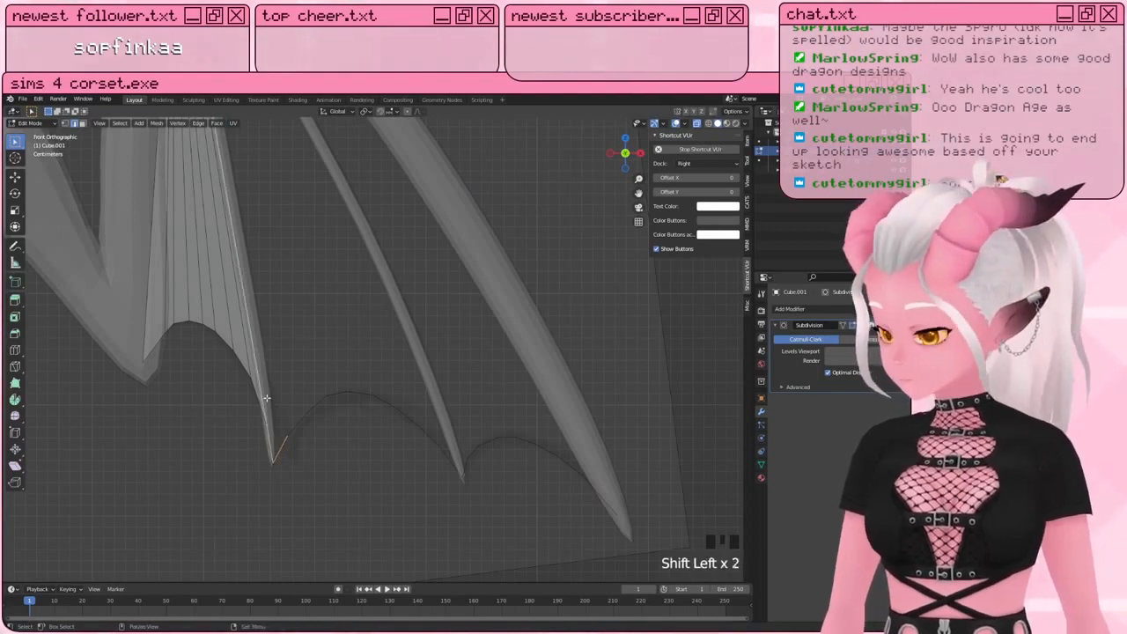
{"action": "key", "text": "f"}
{"action": "left_click", "coordinate": [295, 423]}
{"action": "left_click", "coordinate": [286, 420], "text": "shift"}
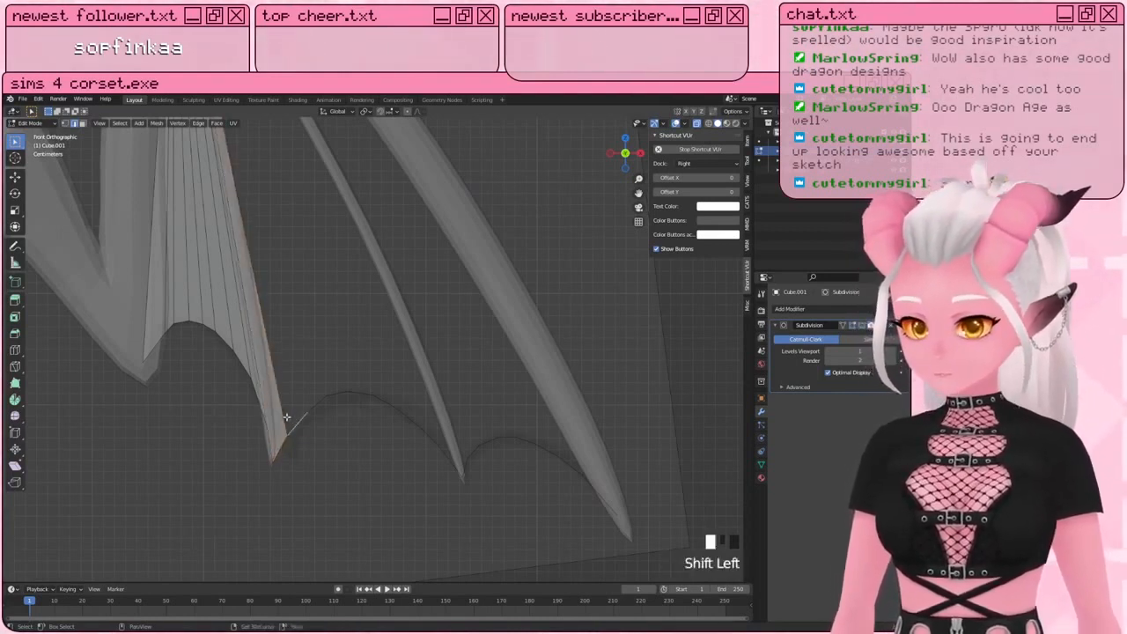
{"action": "key", "text": "f"}
{"action": "left_click", "coordinate": [314, 404]}
{"action": "left_click", "coordinate": [305, 396], "text": "shift"}
{"action": "key", "text": "f"}
{"action": "left_click", "coordinate": [332, 390]}
{"action": "left_click", "coordinate": [323, 383], "text": "shift"}
{"action": "key", "text": "f"}
Step: Fill the remaining middle panel faces from the scallop's crest down to the second finger's tip
{"action": "left_click", "coordinate": [356, 390]}
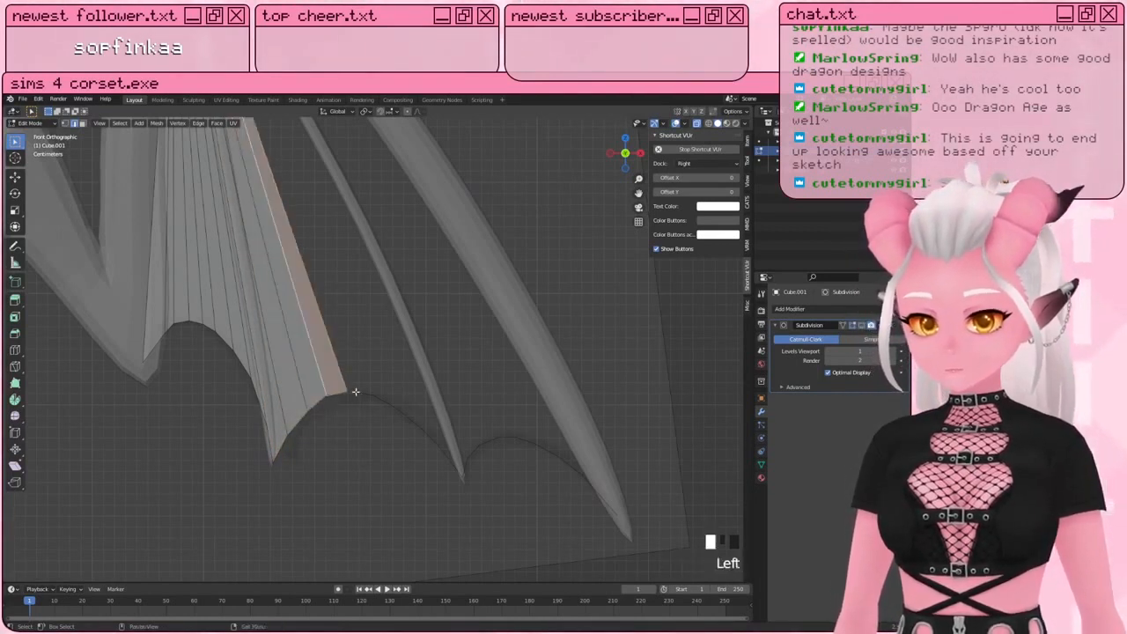
{"action": "left_click", "coordinate": [349, 371], "text": "shift"}
{"action": "key", "text": "f"}
{"action": "left_click", "coordinate": [385, 396]}
{"action": "left_click", "coordinate": [378, 380], "text": "shift"}
{"action": "key", "text": "f"}
{"action": "left_click", "coordinate": [409, 415]}
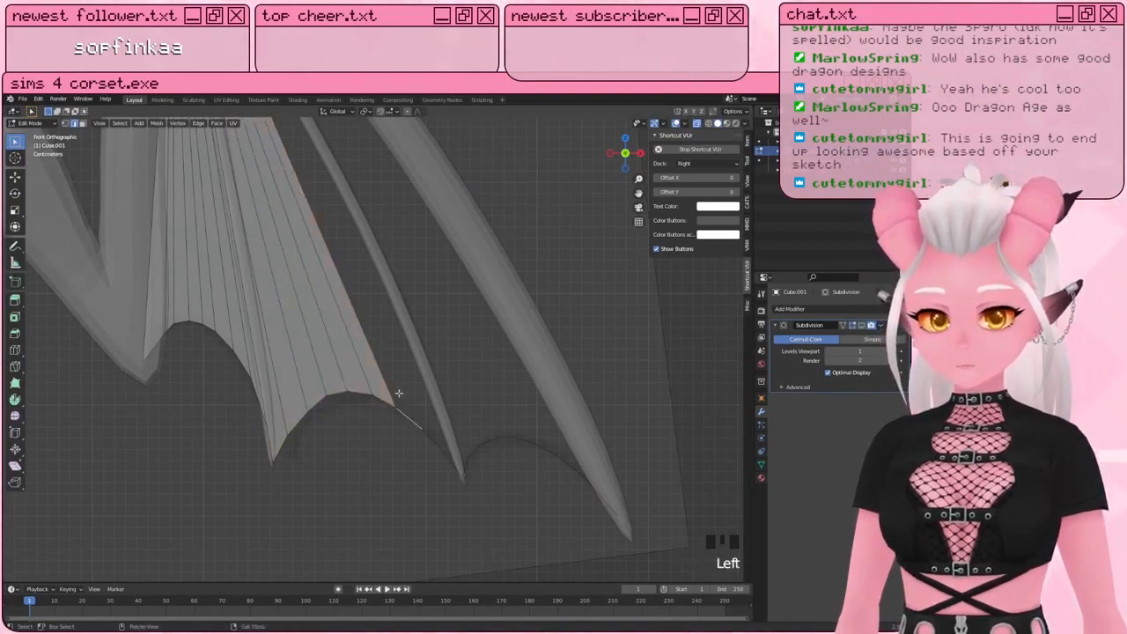
{"action": "left_click", "coordinate": [398, 393], "text": "shift"}
{"action": "key", "text": "f"}
{"action": "left_click", "coordinate": [430, 434]}
{"action": "left_click", "coordinate": [421, 401], "text": "shift"}
{"action": "key", "text": "f"}
{"action": "left_click", "coordinate": [448, 455]}
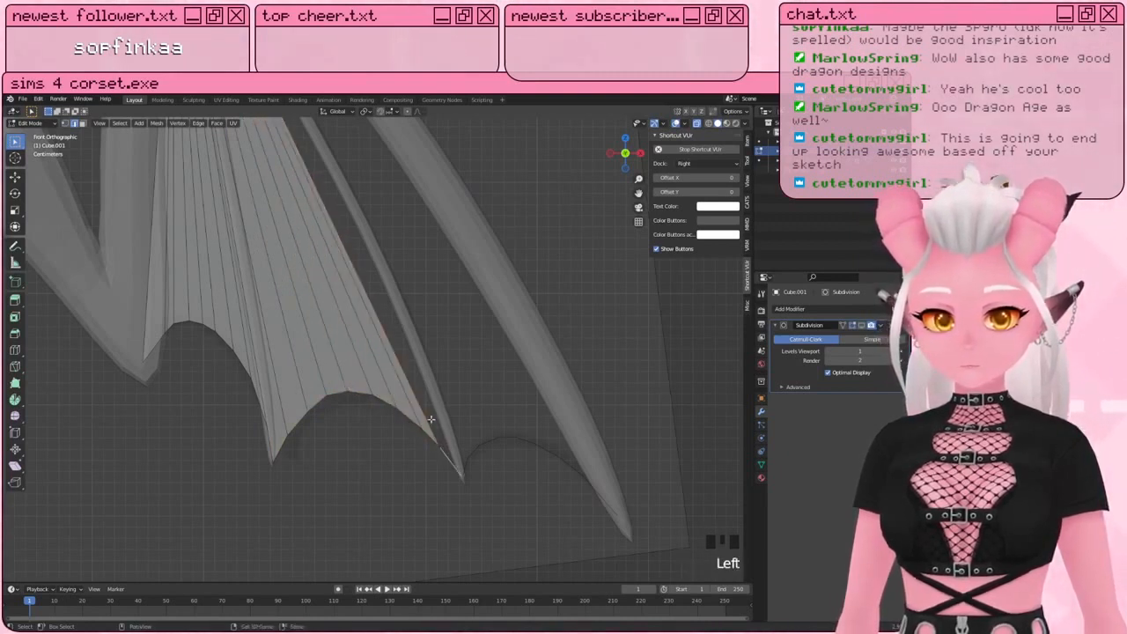
{"action": "left_click", "coordinate": [428, 415], "text": "shift"}
{"action": "left_click", "coordinate": [443, 429], "text": "shift"}
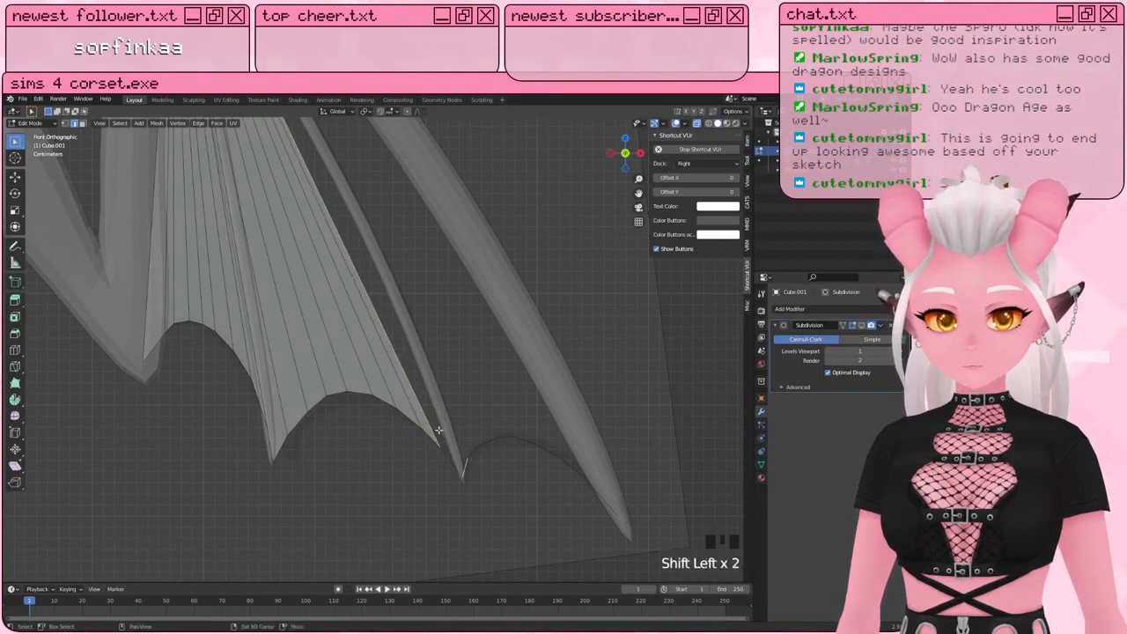
{"action": "left_click", "coordinate": [452, 461], "text": "shift"}
{"action": "key", "text": "f"}
Step: Fill faces for the outer panel from the second finger's tip to just past the last scallop's crest
{"action": "left_click", "coordinate": [475, 455]}
{"action": "left_click", "coordinate": [461, 438], "text": "shift"}
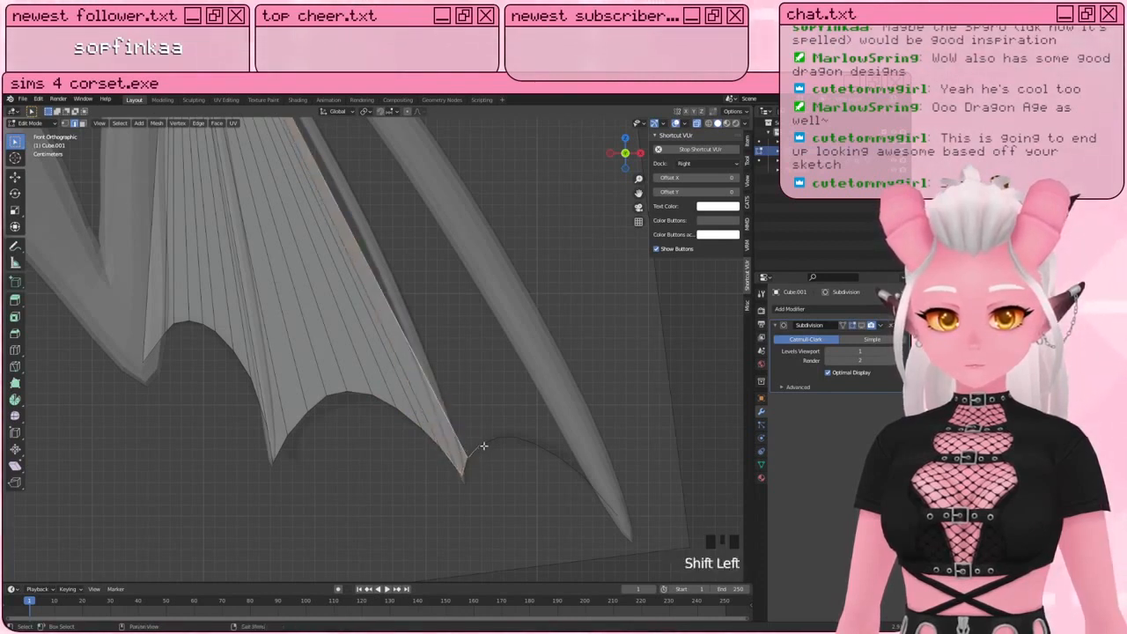
{"action": "key", "text": "f"}
{"action": "left_click", "coordinate": [488, 444]}
{"action": "left_click", "coordinate": [474, 432], "text": "shift"}
{"action": "key", "text": "f"}
{"action": "left_click", "coordinate": [504, 439]}
{"action": "left_click", "coordinate": [494, 425], "text": "shift"}
{"action": "key", "text": "f"}
{"action": "left_click", "coordinate": [522, 439]}
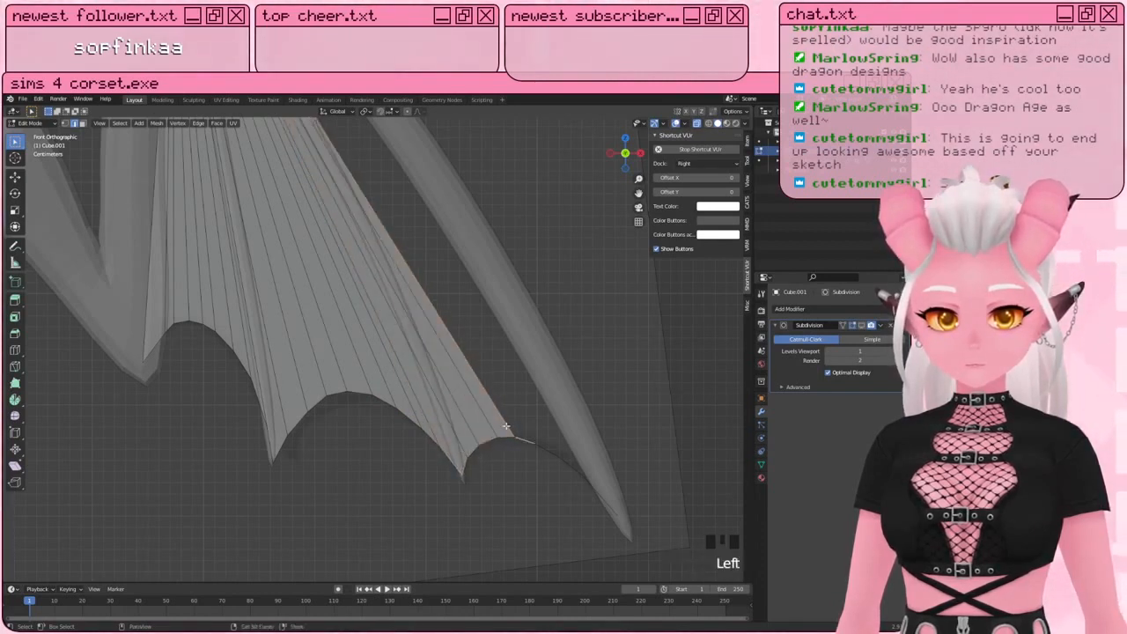
{"action": "left_click", "coordinate": [510, 424], "text": "shift"}
{"action": "key", "text": "f"}
Step: Fill the remaining outer panel faces out to the outer bone's tip and clear the selection
{"action": "left_click", "coordinate": [547, 445]}
{"action": "left_click", "coordinate": [526, 422], "text": "shift"}
{"action": "key", "text": "f"}
{"action": "left_click", "coordinate": [564, 456]}
{"action": "left_click", "coordinate": [549, 443], "text": "shift"}
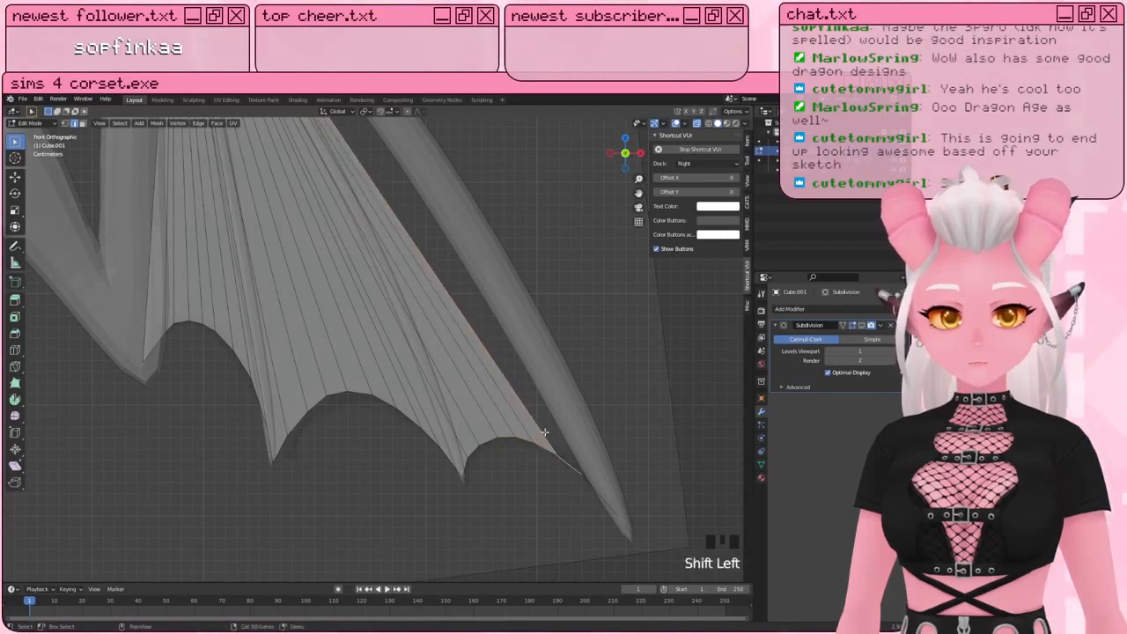
{"action": "key", "text": "f"}
{"action": "left_click", "coordinate": [584, 470]}
{"action": "left_click", "coordinate": [566, 454], "text": "shift"}
{"action": "key", "text": "f"}
{"action": "scroll", "coordinate": [560, 448], "scroll_direction": "down", "scroll_amount": 2}
{"action": "key", "text": "a"}
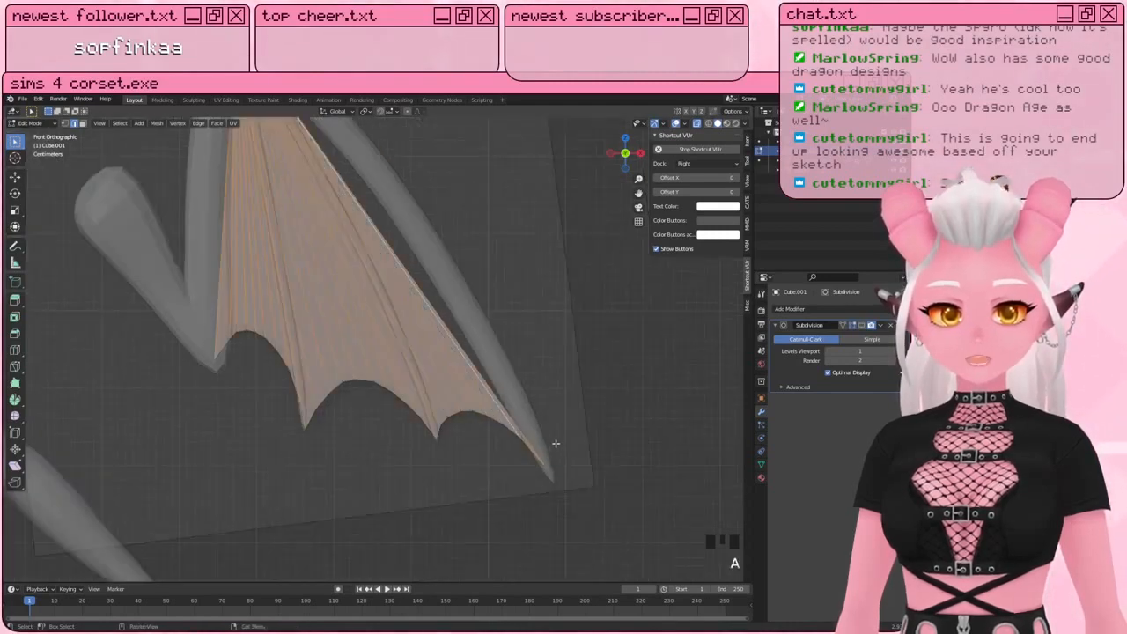
{"action": "left_click", "coordinate": [555, 442]}
Step: Select all the membrane's faces and delete only the faces, keeping their edges
{"action": "middle_click_drag", "start_coordinate": [441, 290], "coordinate": [445, 376], "text": "shift"}
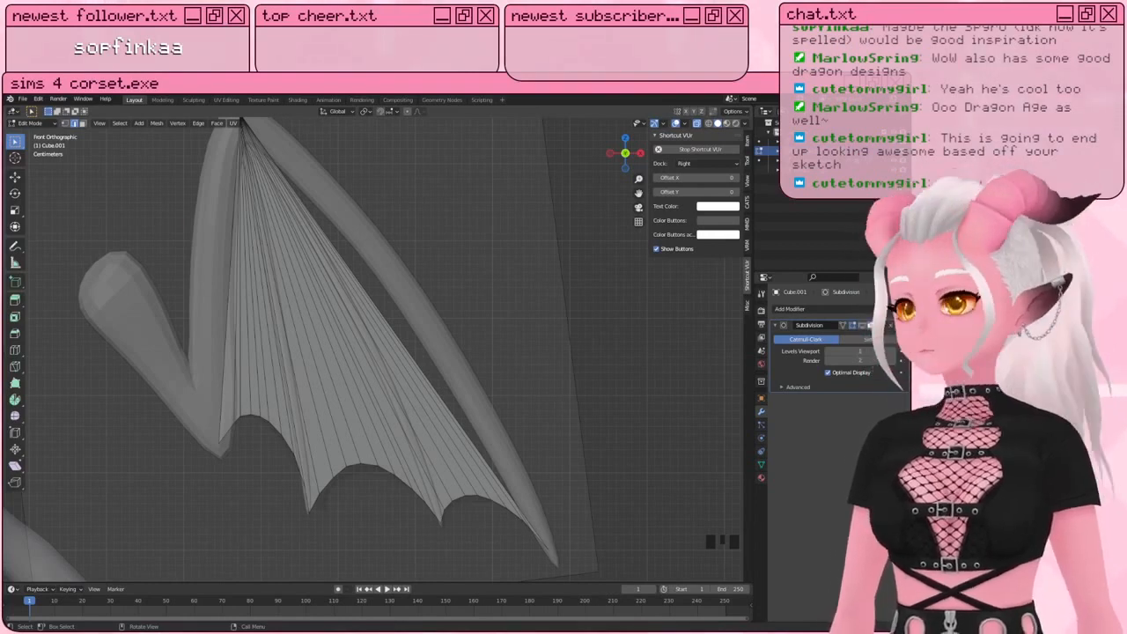
{"action": "scroll", "coordinate": [370, 352], "scroll_direction": "down", "scroll_amount": 4}
{"action": "scroll", "coordinate": [370, 352], "scroll_direction": "up", "scroll_amount": 3}
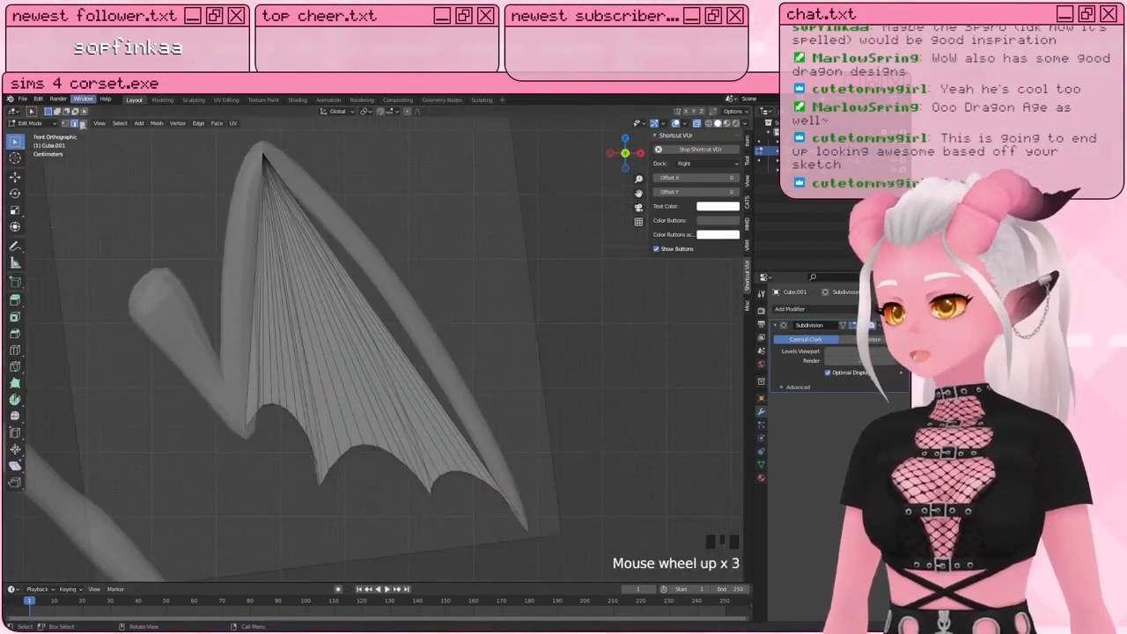
{"action": "left_click", "coordinate": [83, 125]}
{"action": "key", "text": "c"}
{"action": "mouse_move", "coordinate": [247, 335]}
{"action": "left_mouse_down"}
{"action": "mouse_move", "coordinate": [273, 325]}
{"action": "mouse_move", "coordinate": [378, 396]}
{"action": "mouse_move", "coordinate": [405, 344]}
{"action": "left_mouse_up"}
{"action": "key", "text": "Delete"}
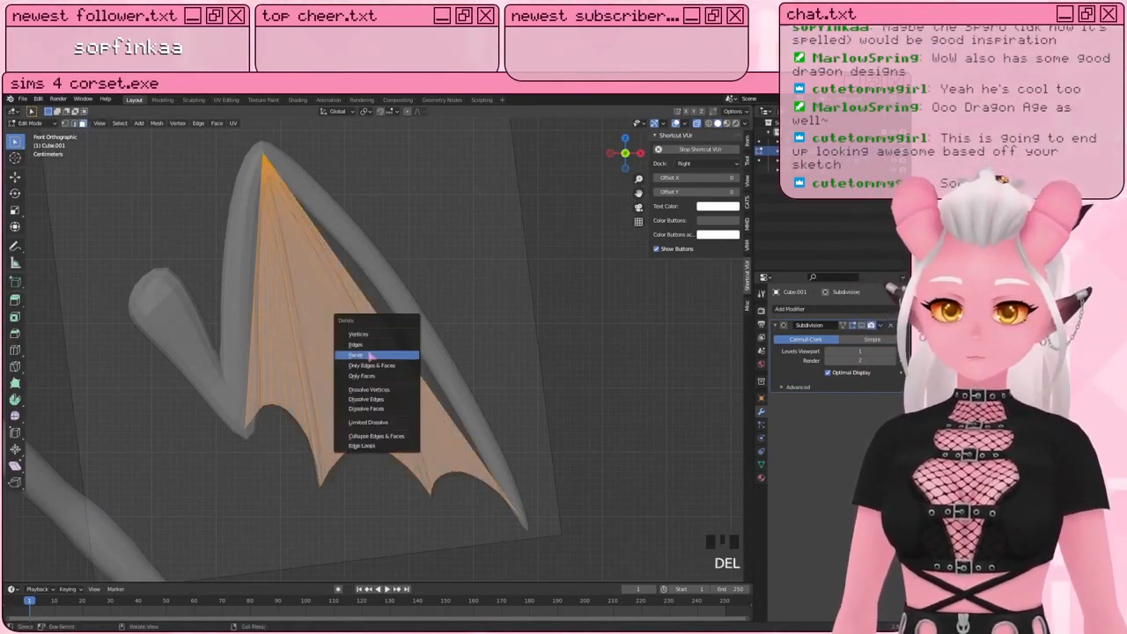
{"action": "left_click", "coordinate": [363, 355]}
{"action": "key", "text": "ctrl+z"}
{"action": "key", "text": "Delete"}
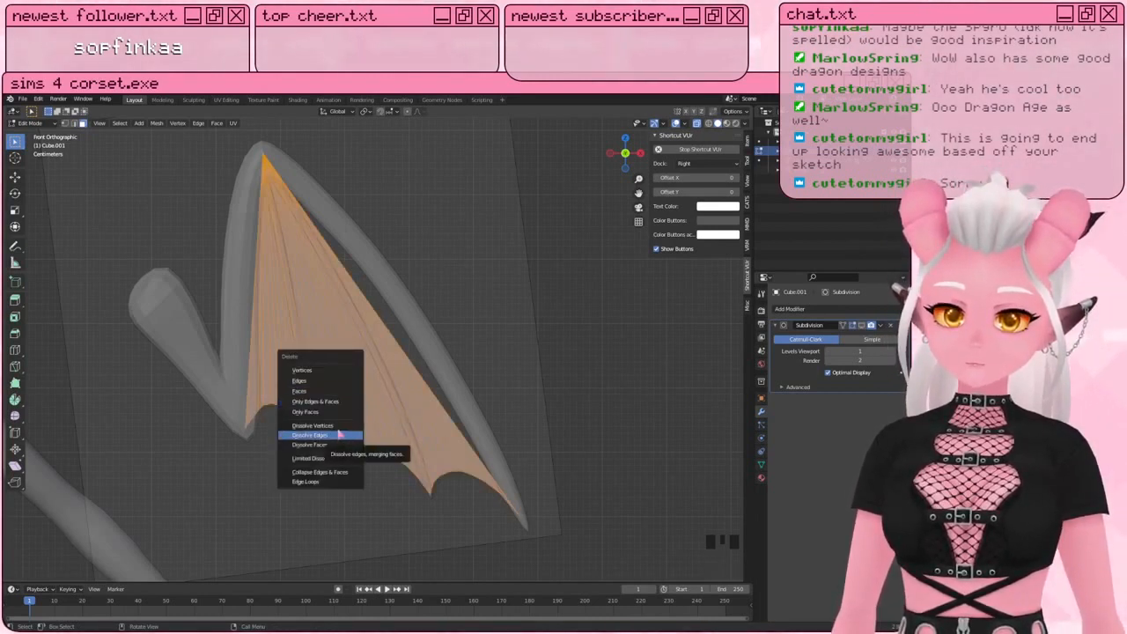
{"action": "left_click", "coordinate": [339, 434]}
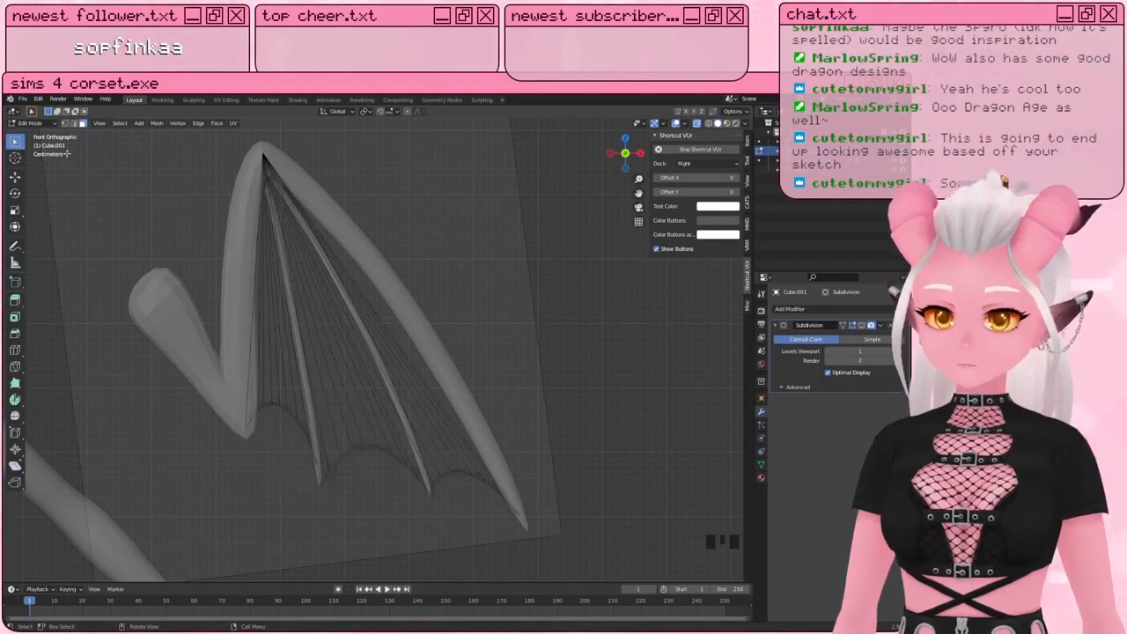
Step: Select the edges fanning out from the membrane's apex and delete them, keeping the scalloped lower outline
{"action": "left_click", "coordinate": [75, 125]}
{"action": "key", "text": "a"}
{"action": "key", "text": "a"}
{"action": "key", "text": "c"}
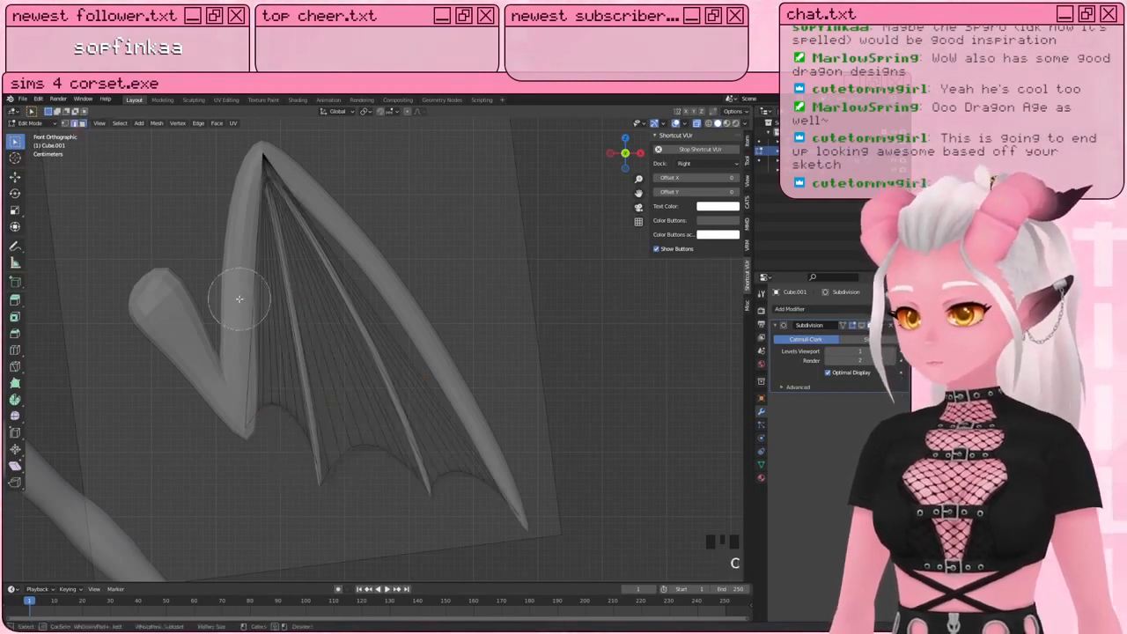
{"action": "mouse_move", "coordinate": [240, 300]}
{"action": "left_mouse_down"}
{"action": "mouse_move", "coordinate": [333, 256]}
{"action": "mouse_move", "coordinate": [264, 168]}
{"action": "left_mouse_up"}
{"action": "right_click", "coordinate": [288, 245]}
{"action": "key", "text": "Delete"}
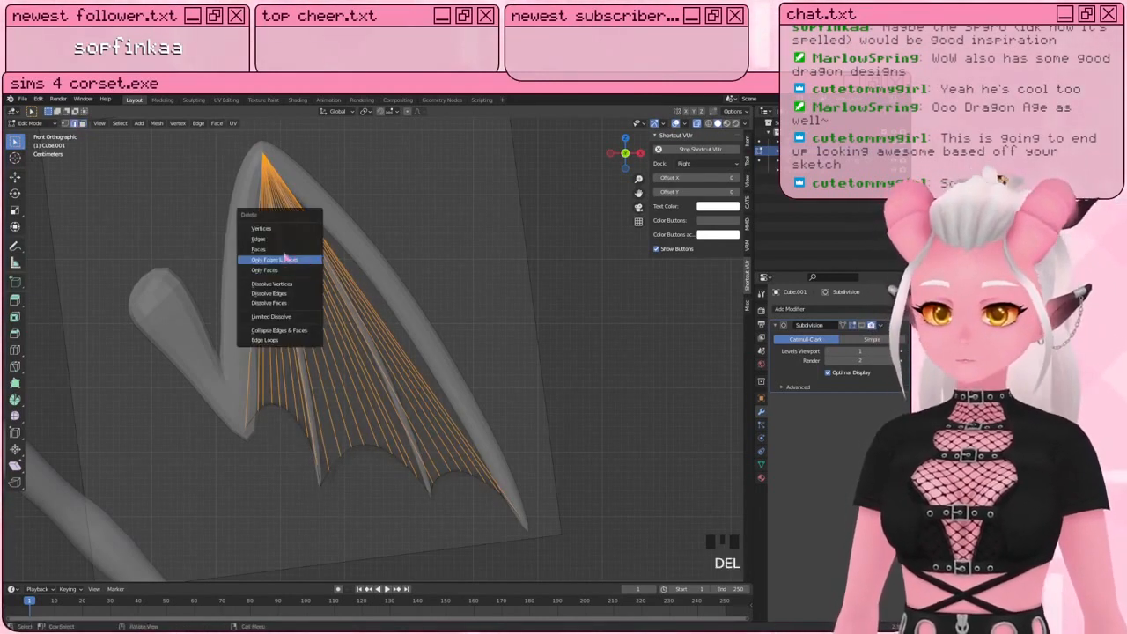
{"action": "left_click", "coordinate": [280, 244]}
{"action": "scroll", "coordinate": [91, 182], "scroll_direction": "up", "scroll_amount": 2}
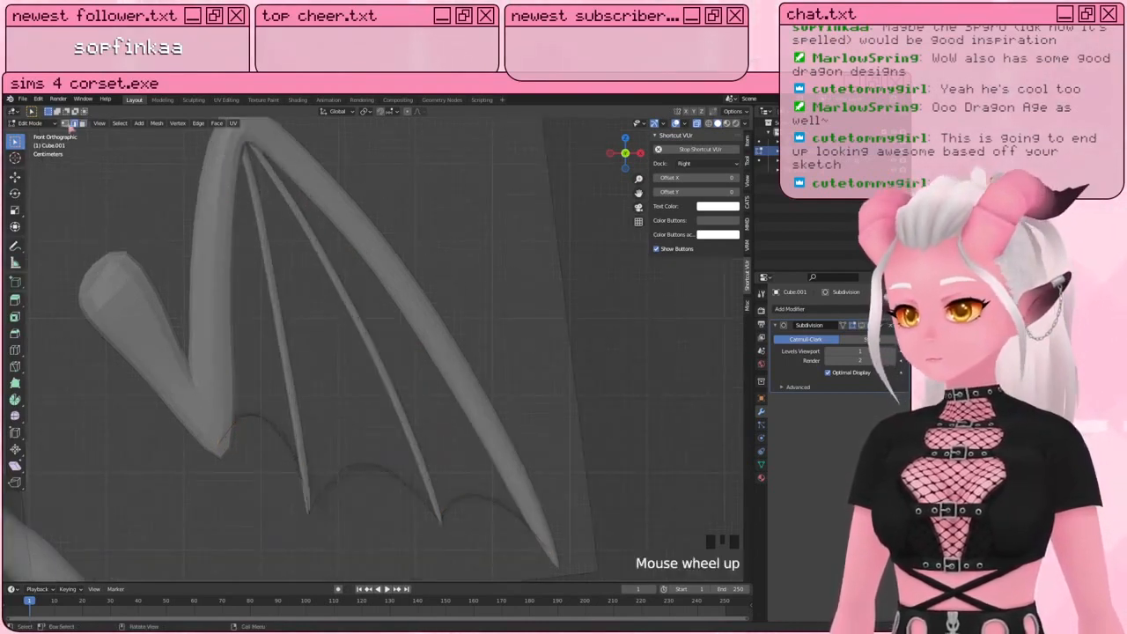
Step: Select the entire scalloped outline and extrude it upward about 0.23 m into a strip of faces
{"action": "left_click", "coordinate": [74, 125]}
{"action": "key", "text": "a"}
{"action": "key", "text": "a"}
{"action": "left_click", "coordinate": [478, 495], "text": "alt+shift"}
{"action": "key", "text": "e"}
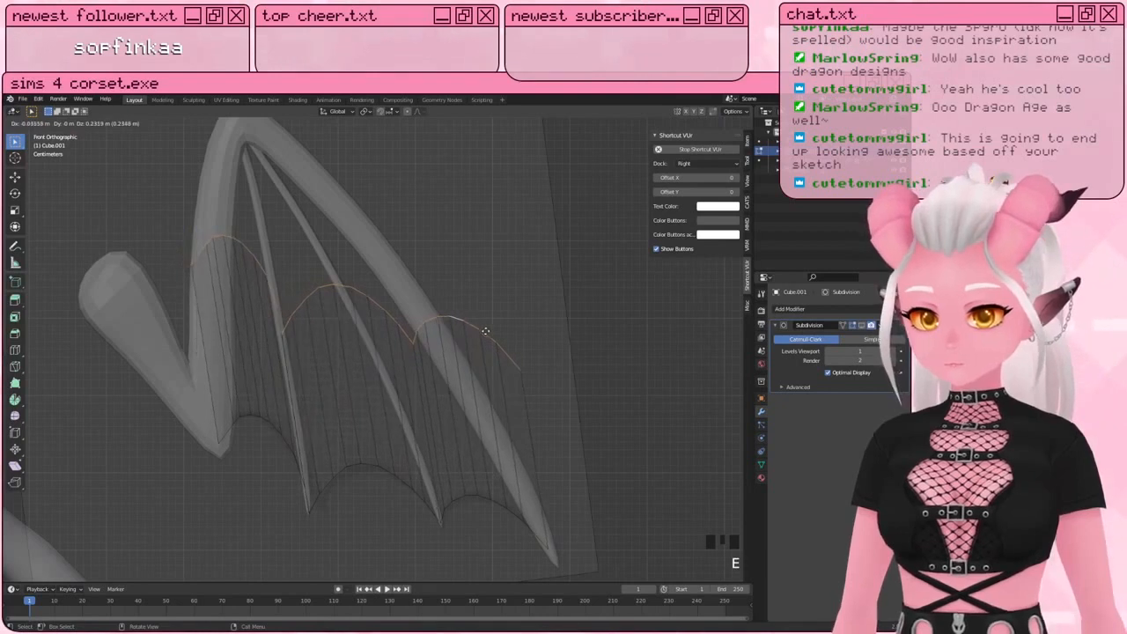
{"action": "left_click", "coordinate": [485, 330]}
Step: Select the entire membrane strip and flip its normals
{"action": "key", "text": "a"}
{"action": "left_click", "coordinate": [157, 123]}
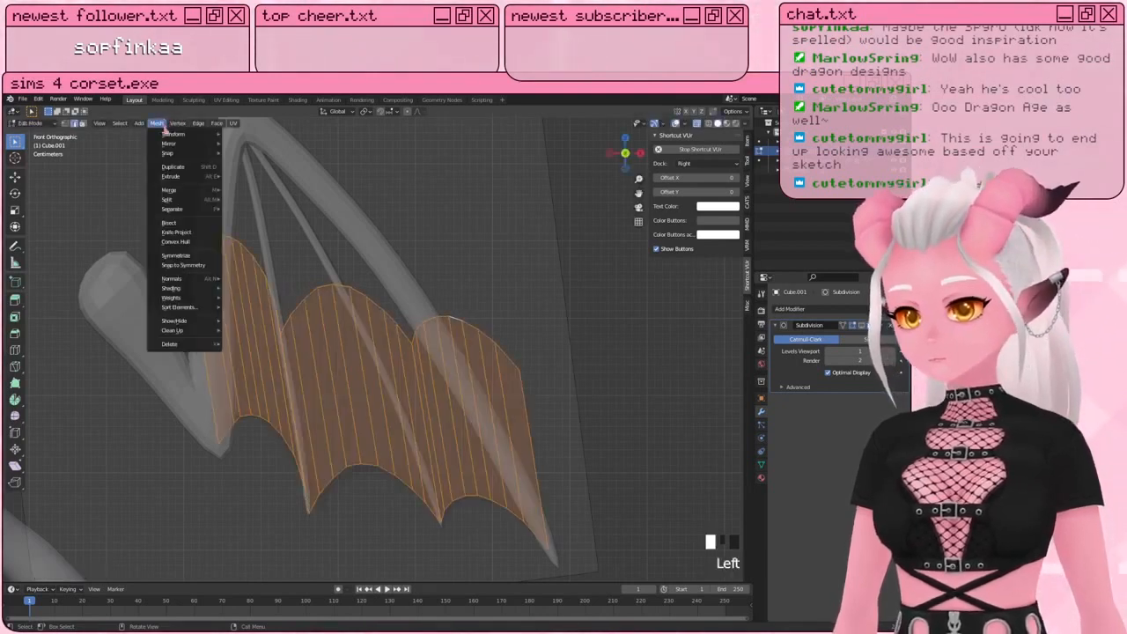
{"action": "left_click", "coordinate": [214, 123]}
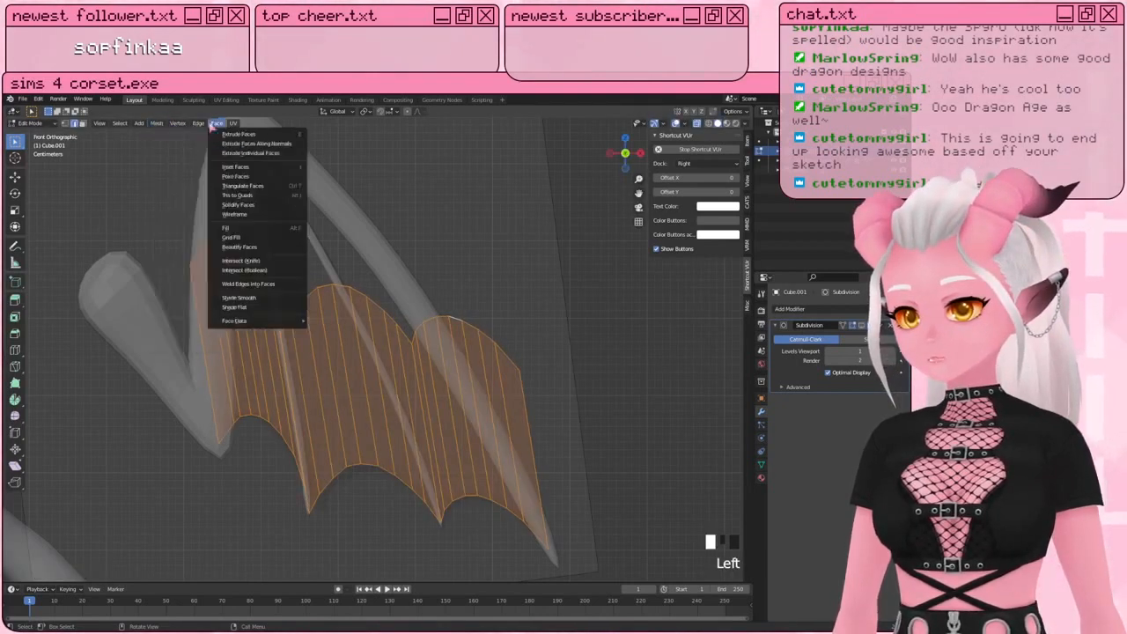
{"action": "left_click", "coordinate": [215, 123]}
{"action": "left_click", "coordinate": [215, 124]}
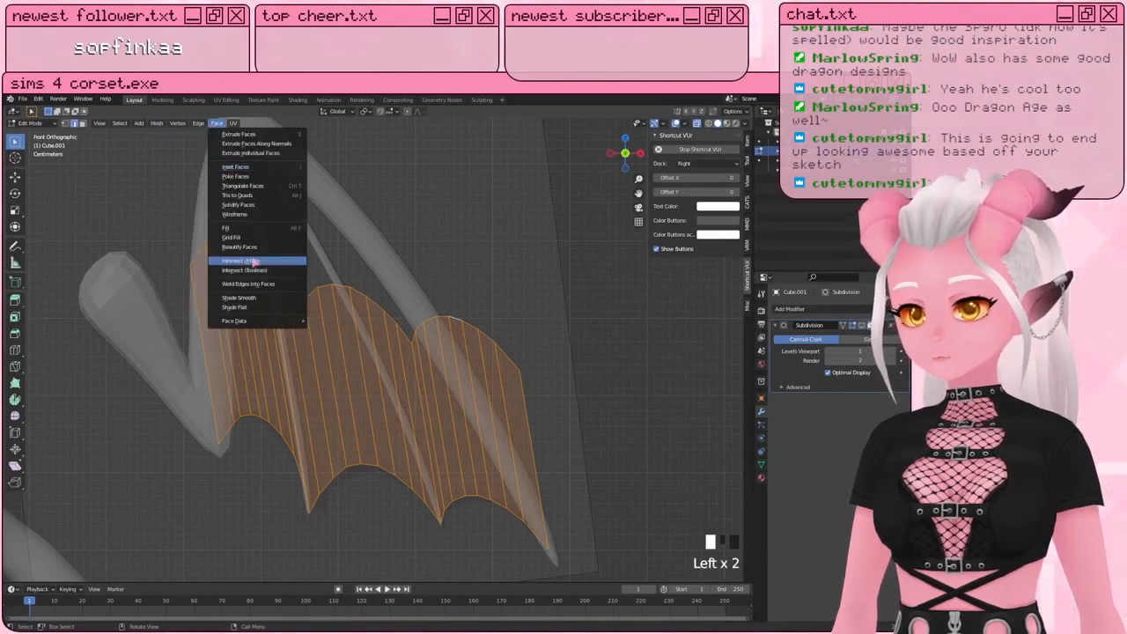
{"action": "left_click", "coordinate": [157, 123]}
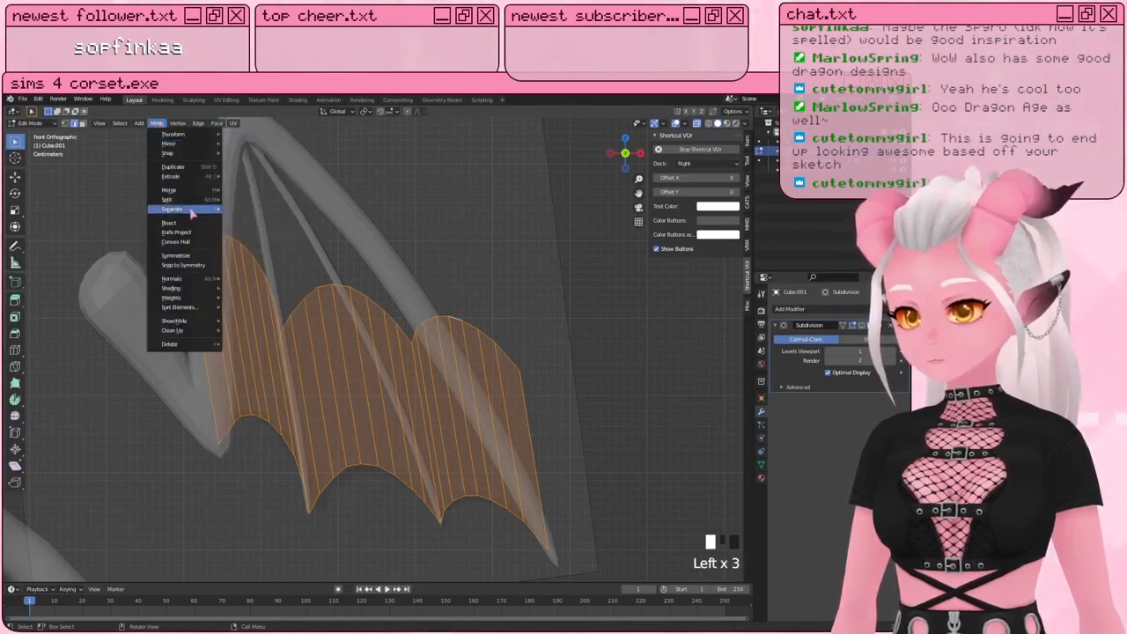
{"action": "mouse_move", "coordinate": [185, 281]}
{"action": "left_click", "coordinate": [239, 280]}
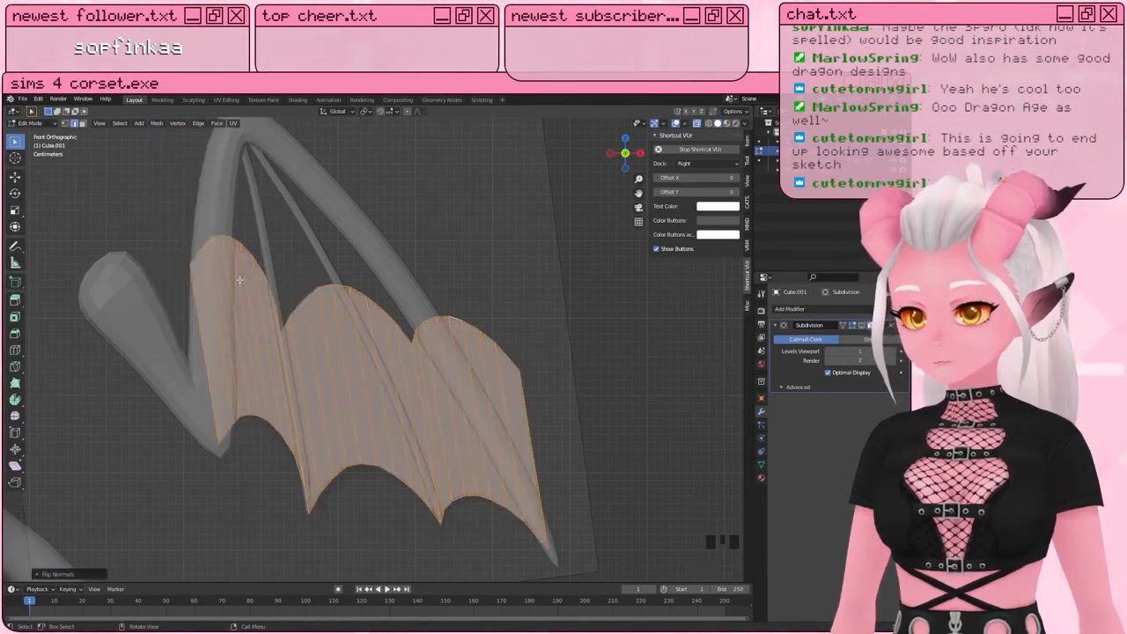
{"action": "key", "text": "a"}
{"action": "key", "text": "a"}
Step: Flatten the strip's scalloped upper edge into a level line along Z, narrow it and position it between the inner and outer bones
{"action": "scroll", "coordinate": [285, 298], "scroll_direction": "up", "scroll_amount": 1}
{"action": "key", "text": "a"}
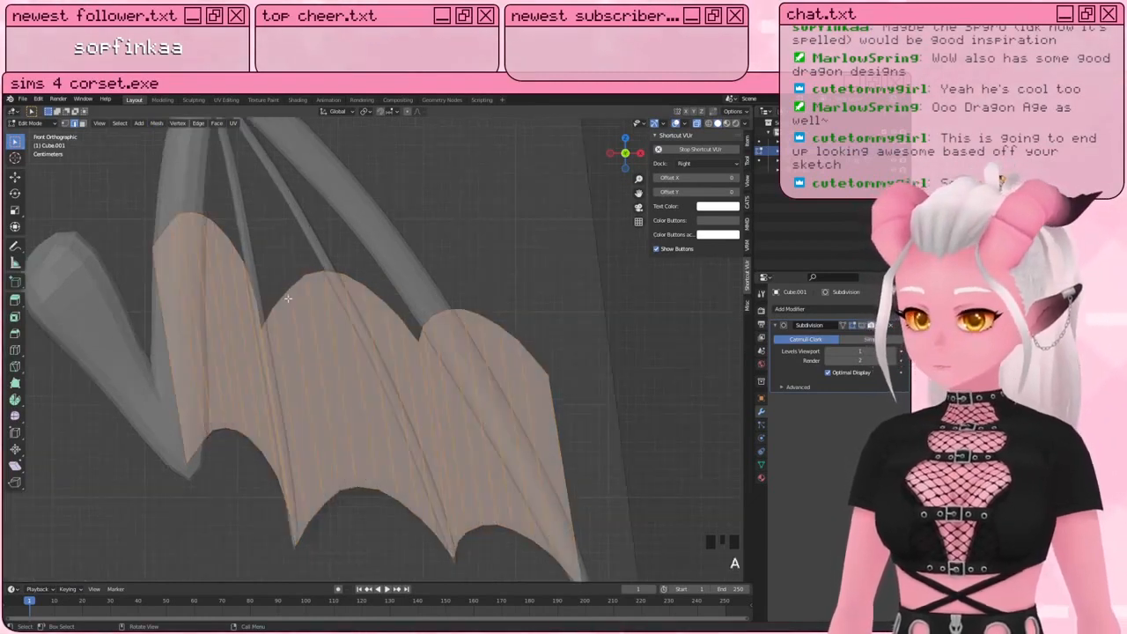
{"action": "key", "text": "a"}
{"action": "left_click", "coordinate": [288, 294], "text": "alt+shift"}
{"action": "key", "text": "s"}
{"action": "key", "text": "z"}
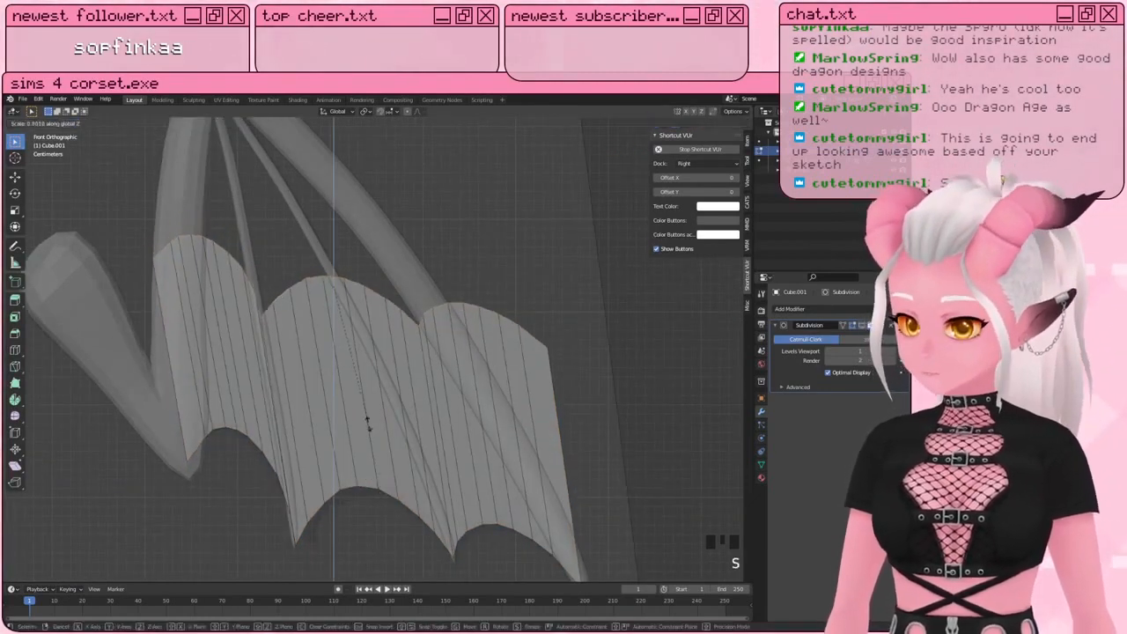
{"action": "left_click", "coordinate": [326, 291]}
{"action": "key", "text": "g"}
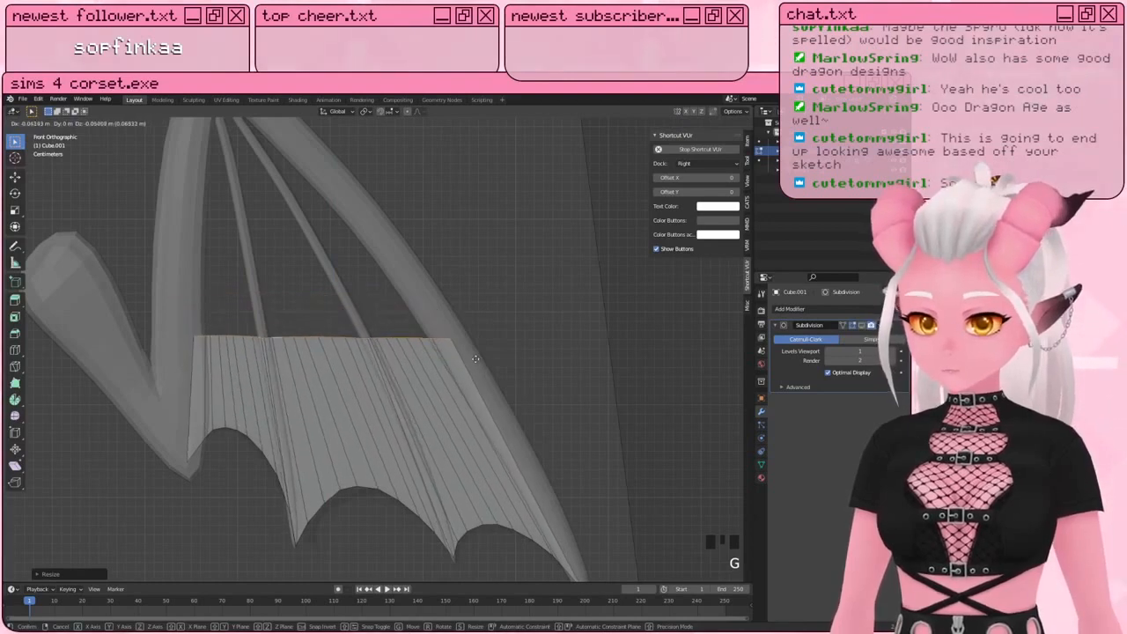
{"action": "left_click", "coordinate": [475, 358]}
{"action": "scroll", "coordinate": [471, 370], "scroll_direction": "down", "scroll_amount": 5}
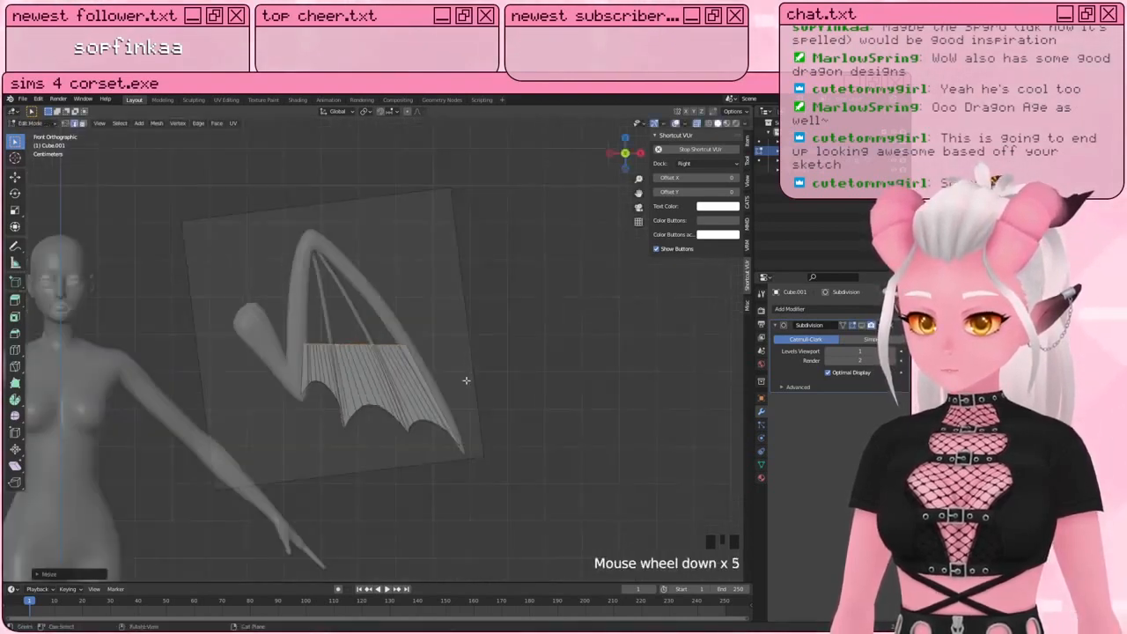
Step: Merge at centre the clustered upper-row vertices at each of the two thin finger bones
{"action": "key", "text": "a"}
{"action": "scroll", "coordinate": [466, 381], "scroll_direction": "up", "scroll_amount": 4}
{"action": "middle_click_drag", "start_coordinate": [407, 402], "coordinate": [339, 378], "text": "shift"}
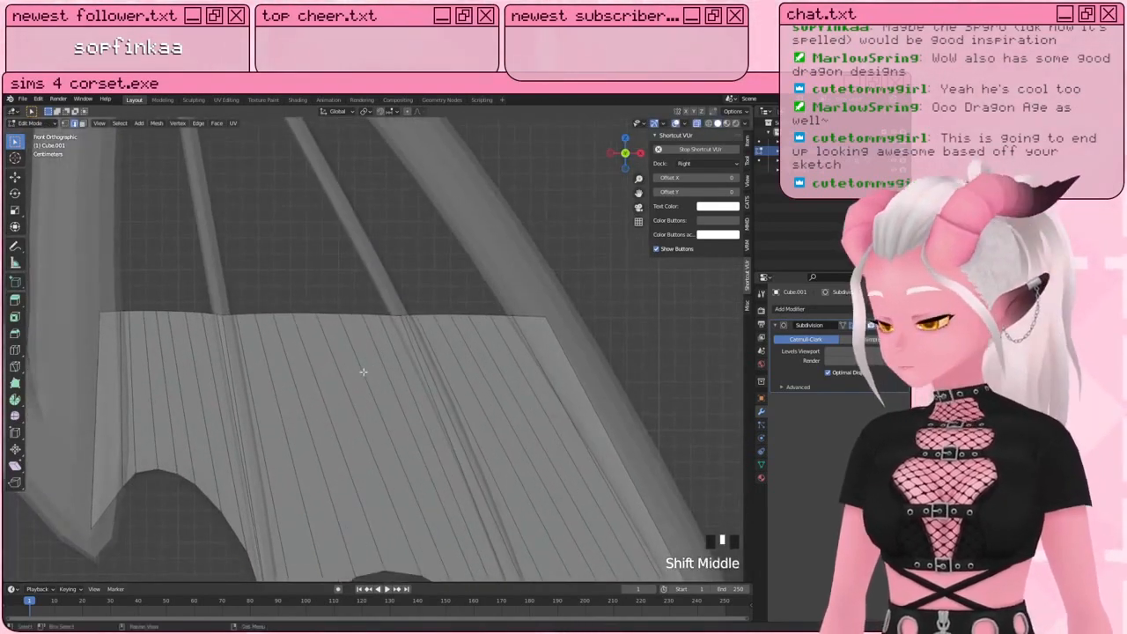
{"action": "key", "text": "alt+a"}
{"action": "middle_click_drag", "start_coordinate": [143, 282], "coordinate": [182, 272], "text": "shift"}
{"action": "key", "text": "c"}
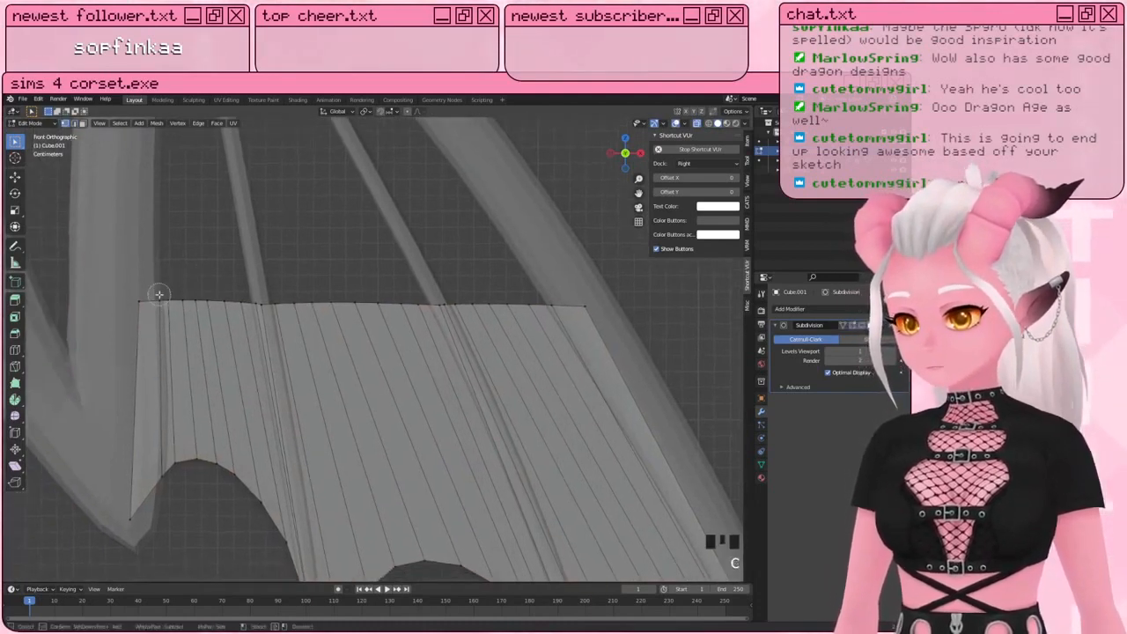
{"action": "key", "text": "m"}
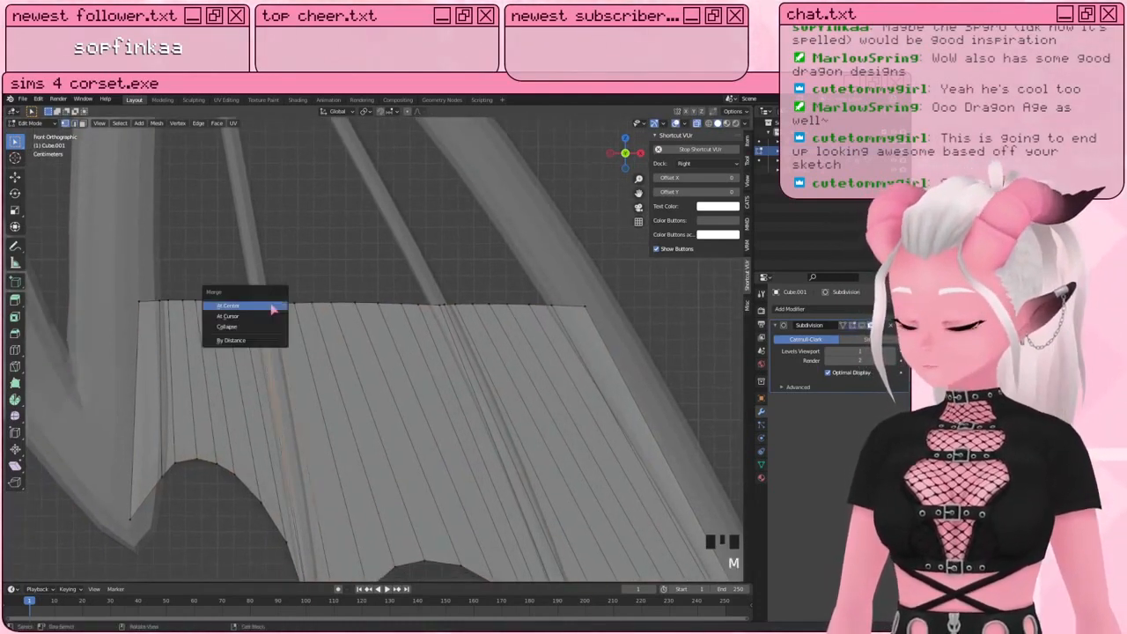
{"action": "left_click", "coordinate": [256, 309]}
{"action": "middle_click_drag", "start_coordinate": [345, 307], "coordinate": [312, 302], "text": "shift"}
{"action": "key", "text": "a"}
{"action": "key", "text": "a"}
{"action": "key", "text": "a"}
{"action": "key", "text": "c"}
{"action": "left_click", "coordinate": [416, 299]}
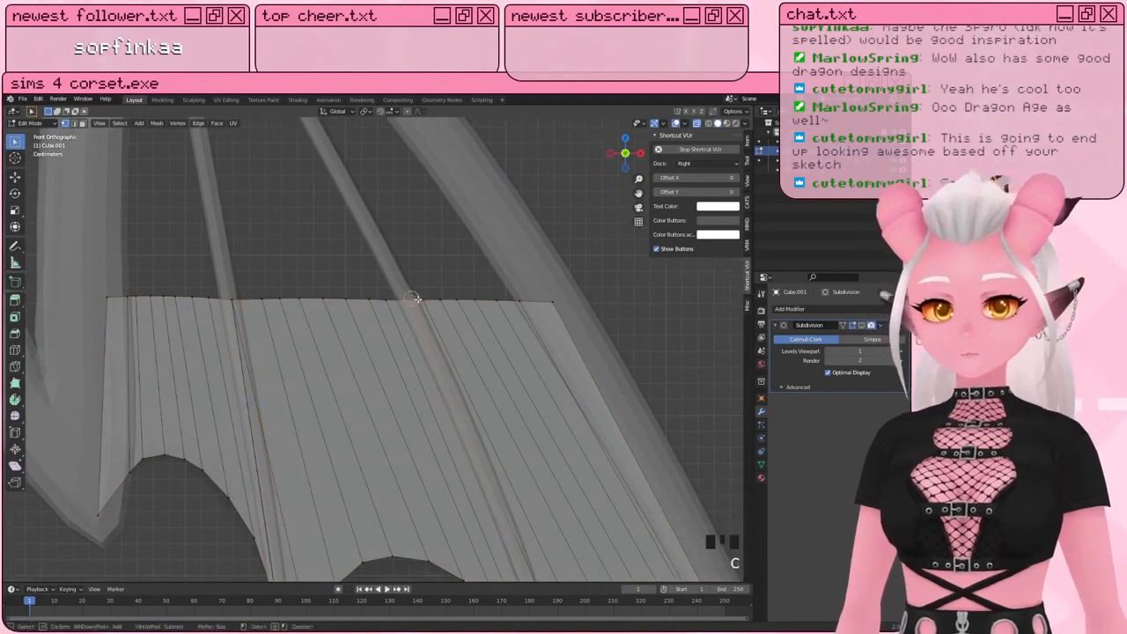
{"action": "right_click", "coordinate": [419, 301]}
{"action": "key", "text": "m"}
{"action": "left_click", "coordinate": [420, 300]}
Step: Merge the last upper-row vertices beside the outer bone at their centre
{"action": "scroll", "coordinate": [422, 306], "scroll_direction": "down", "scroll_amount": 3}
{"action": "middle_click_drag", "start_coordinate": [428, 319], "coordinate": [383, 299], "text": "shift"}
{"action": "key", "text": "a"}
{"action": "key", "text": "a"}
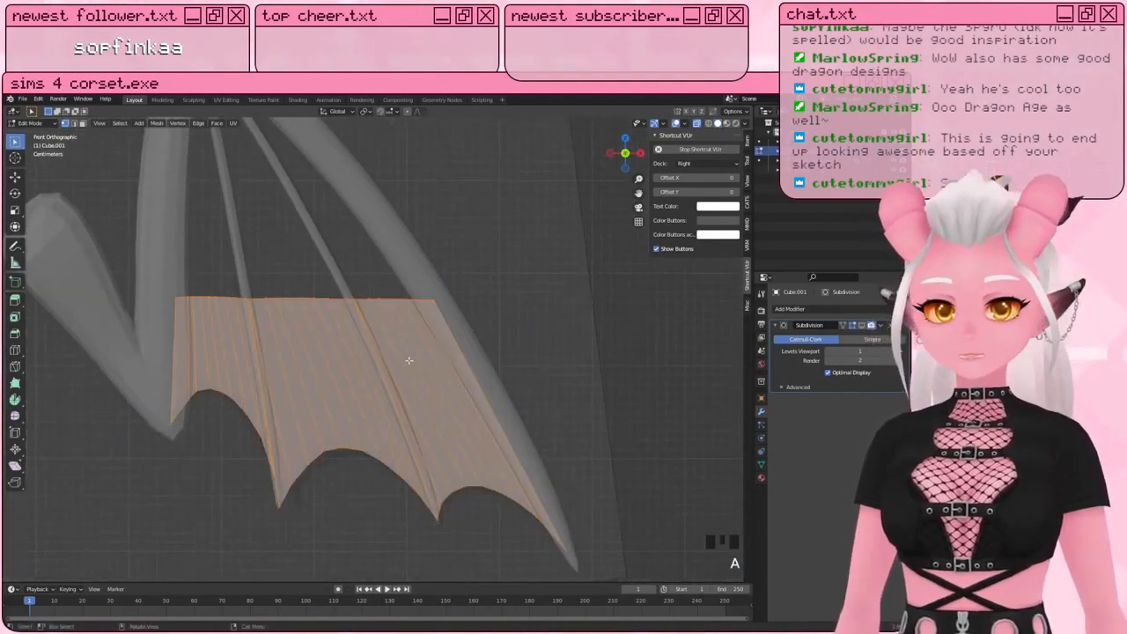
{"action": "scroll", "coordinate": [420, 396], "scroll_direction": "up", "scroll_amount": 1}
{"action": "scroll", "coordinate": [308, 253], "scroll_direction": "up", "scroll_amount": 1}
{"action": "middle_click_drag", "start_coordinate": [308, 253], "coordinate": [281, 281], "text": "shift"}
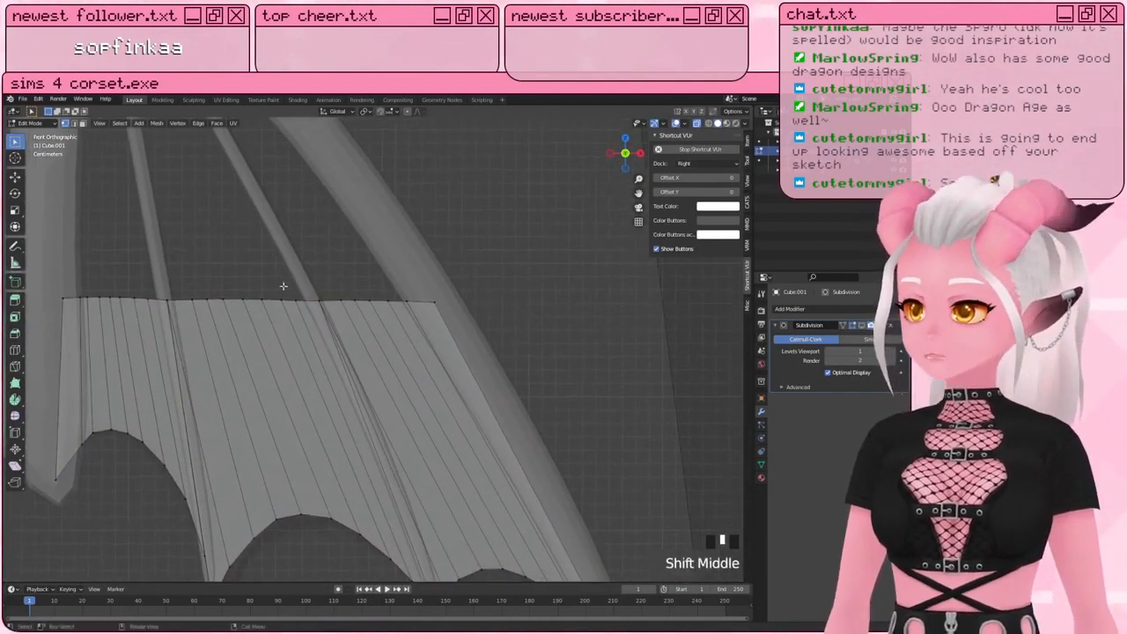
{"action": "key", "text": "c"}
{"action": "key", "text": "m"}
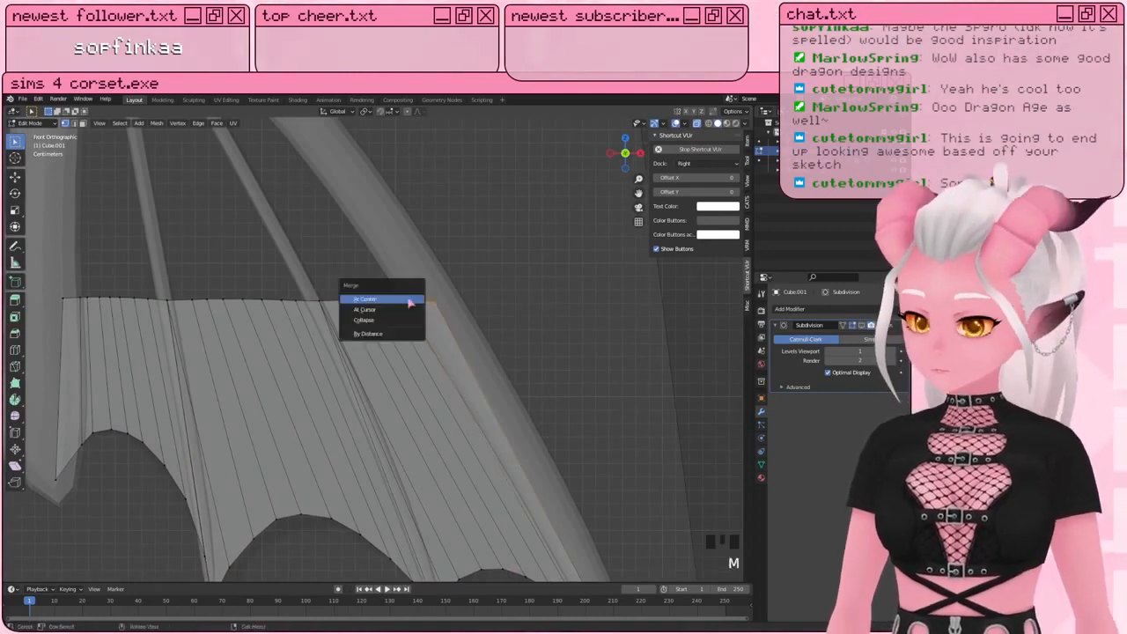
{"action": "left_click", "coordinate": [410, 300]}
Step: Move the upper-row vertices of the outer panel individually to even out their spacing
{"action": "left_click", "coordinate": [389, 305]}
{"action": "key", "text": "g"}
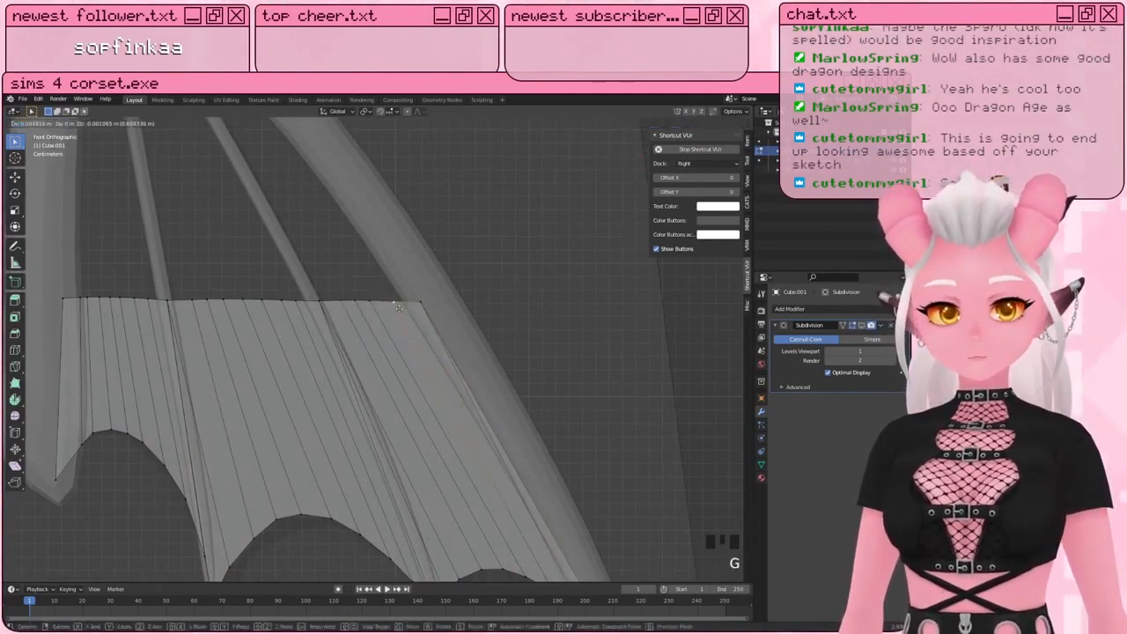
{"action": "left_click", "coordinate": [404, 308]}
{"action": "left_click", "coordinate": [383, 303]}
{"action": "key", "text": "g"}
{"action": "left_click", "coordinate": [383, 304]}
{"action": "left_click", "coordinate": [364, 301]}
{"action": "key", "text": "g"}
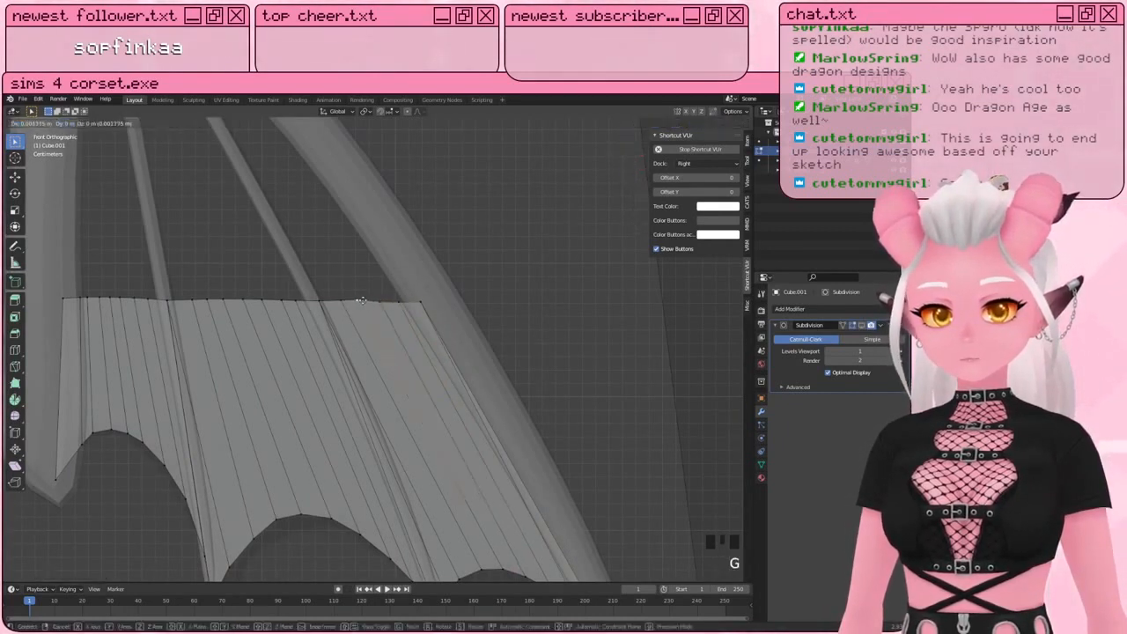
{"action": "left_click", "coordinate": [364, 301]}
Step: Merge groups of neighbouring upper-row vertices at centre across the middle panel between the two thin finger bones
{"action": "middle_click_drag", "start_coordinate": [346, 301], "coordinate": [351, 321], "text": "shift"}
{"action": "left_click", "coordinate": [368, 311]}
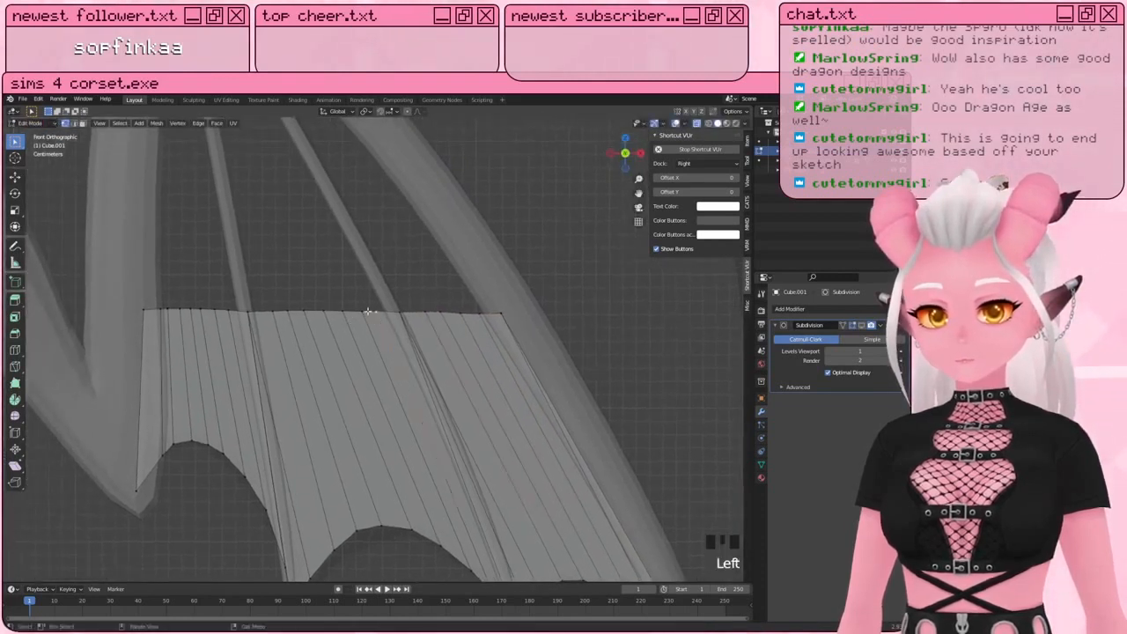
{"action": "left_click", "coordinate": [274, 311]}
{"action": "key", "text": "m"}
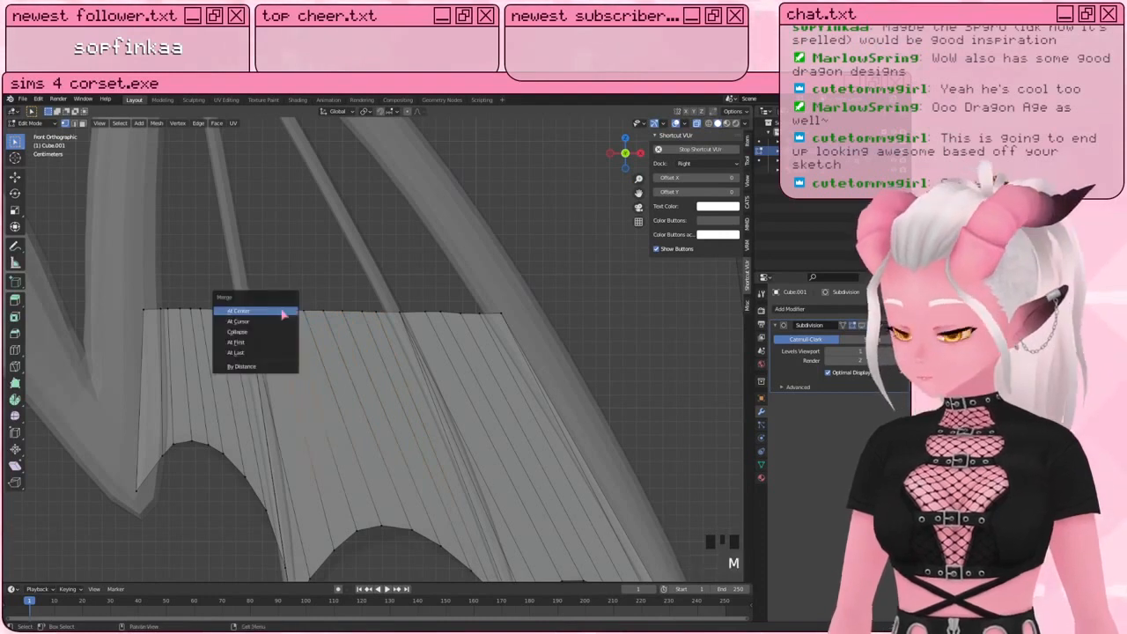
{"action": "left_click", "coordinate": [284, 312]}
{"action": "left_click", "coordinate": [375, 311]}
{"action": "left_click", "coordinate": [363, 313], "text": "shift"}
{"action": "key", "text": "m"}
{"action": "left_click", "coordinate": [366, 312]}
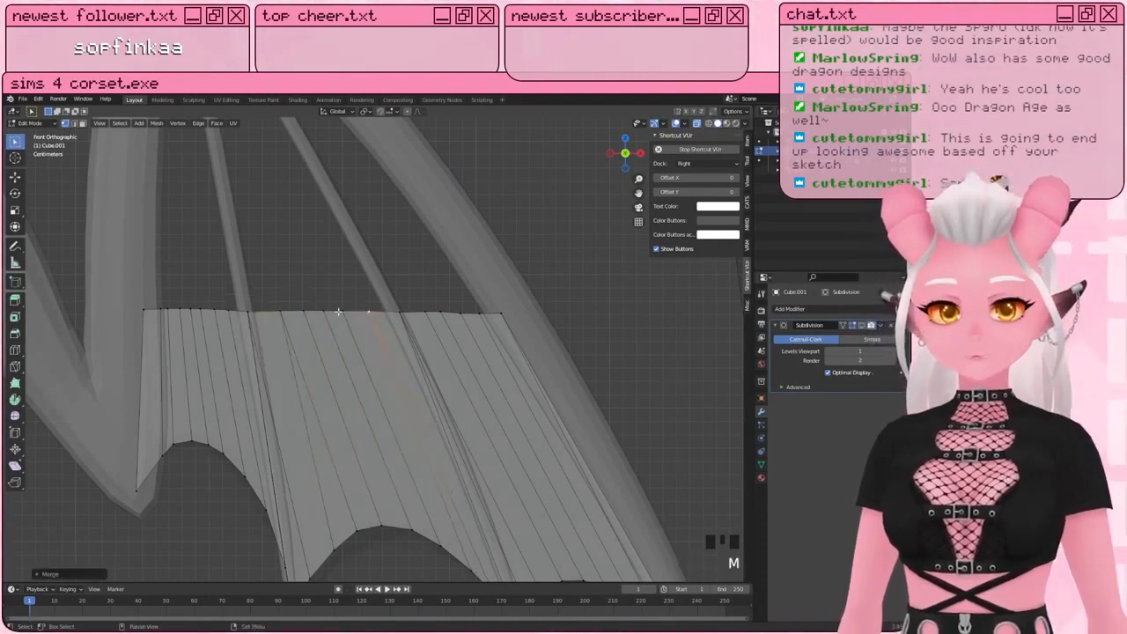
{"action": "left_click", "coordinate": [305, 309]}
{"action": "key", "text": "m"}
{"action": "left_click", "coordinate": [409, 322]}
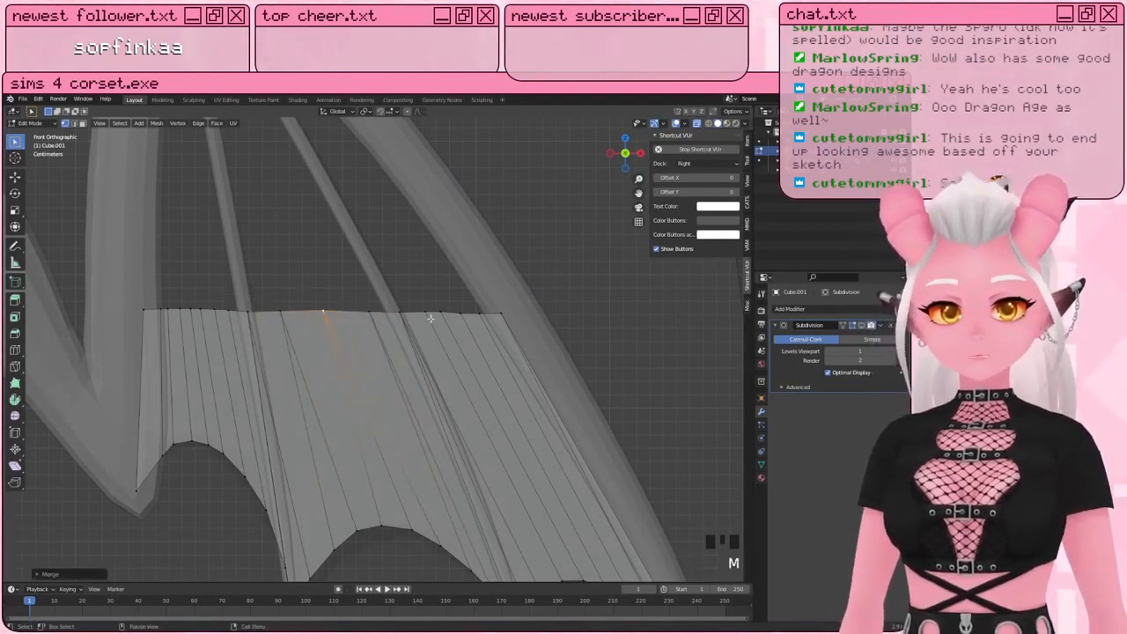
Step: Merge two pairs of neighbouring upper-row vertices at centre in the outer panel
{"action": "left_click", "coordinate": [431, 317]}
{"action": "left_click", "coordinate": [443, 315], "text": "shift"}
{"action": "key", "text": "m"}
{"action": "left_click", "coordinate": [445, 316]}
{"action": "left_click", "coordinate": [461, 314]}
{"action": "left_click", "coordinate": [476, 313], "text": "shift"}
{"action": "key", "text": "m"}
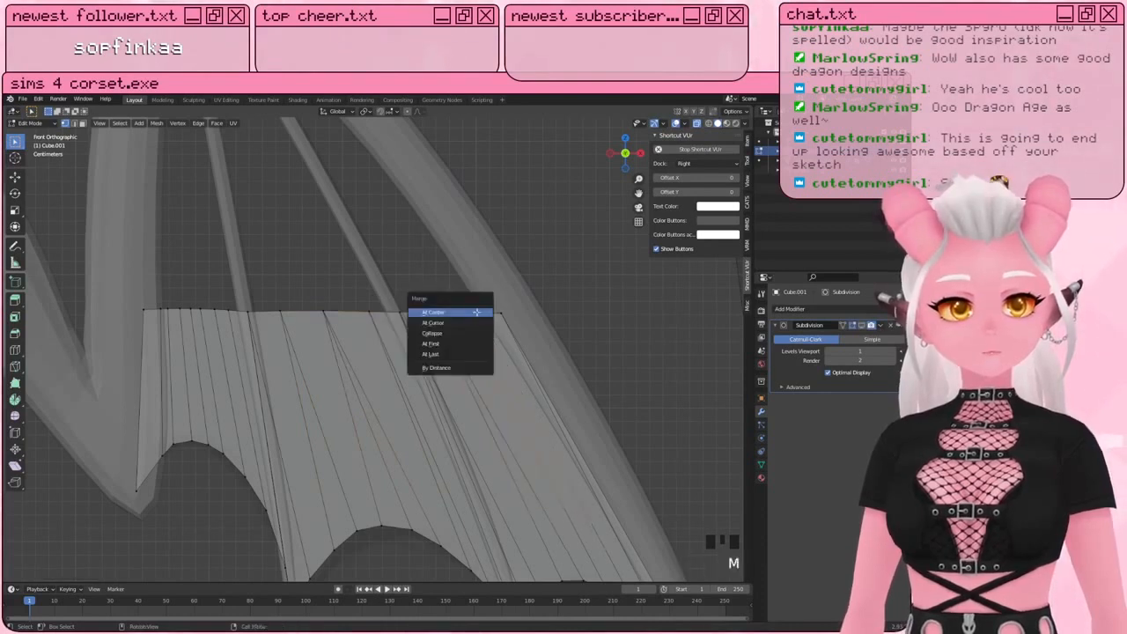
{"action": "left_click", "coordinate": [476, 313]}
Step: Merge groups of neighbouring upper-row vertices at centre in the inner panel and clear the selection
{"action": "left_click", "coordinate": [225, 310]}
{"action": "key", "text": "m"}
{"action": "left_click", "coordinate": [220, 308]}
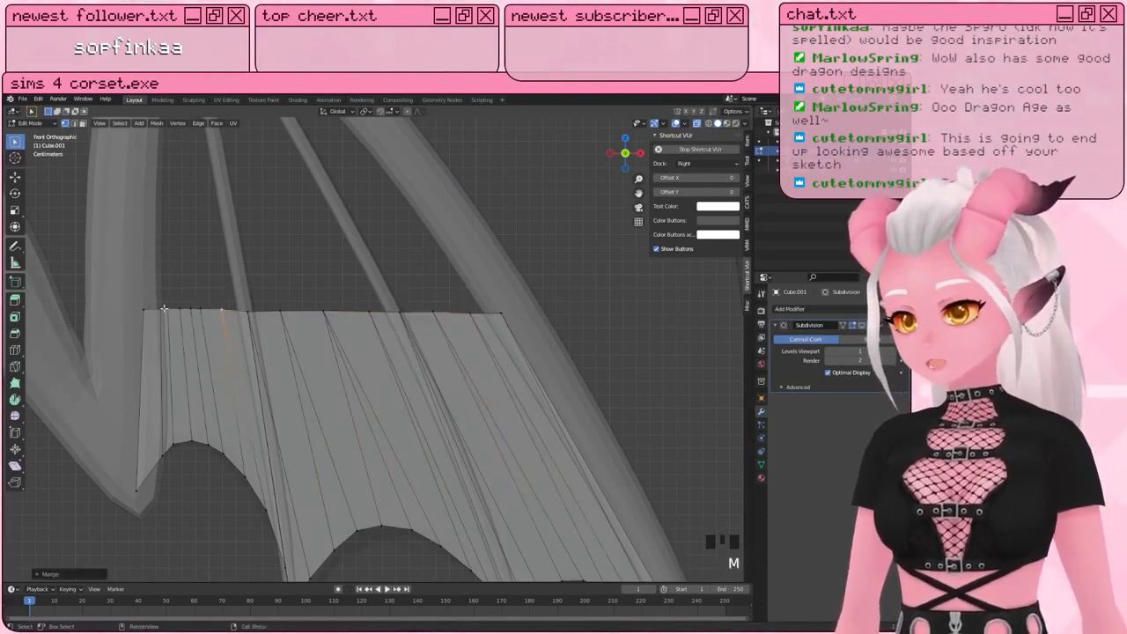
{"action": "left_click", "coordinate": [162, 310]}
{"action": "left_click", "coordinate": [169, 308], "text": "shift"}
{"action": "key", "text": "m"}
{"action": "left_click", "coordinate": [168, 308]}
{"action": "left_click", "coordinate": [180, 309]}
{"action": "left_click", "coordinate": [191, 309], "text": "shift"}
{"action": "left_click", "coordinate": [203, 309], "text": "shift"}
{"action": "key", "text": "m"}
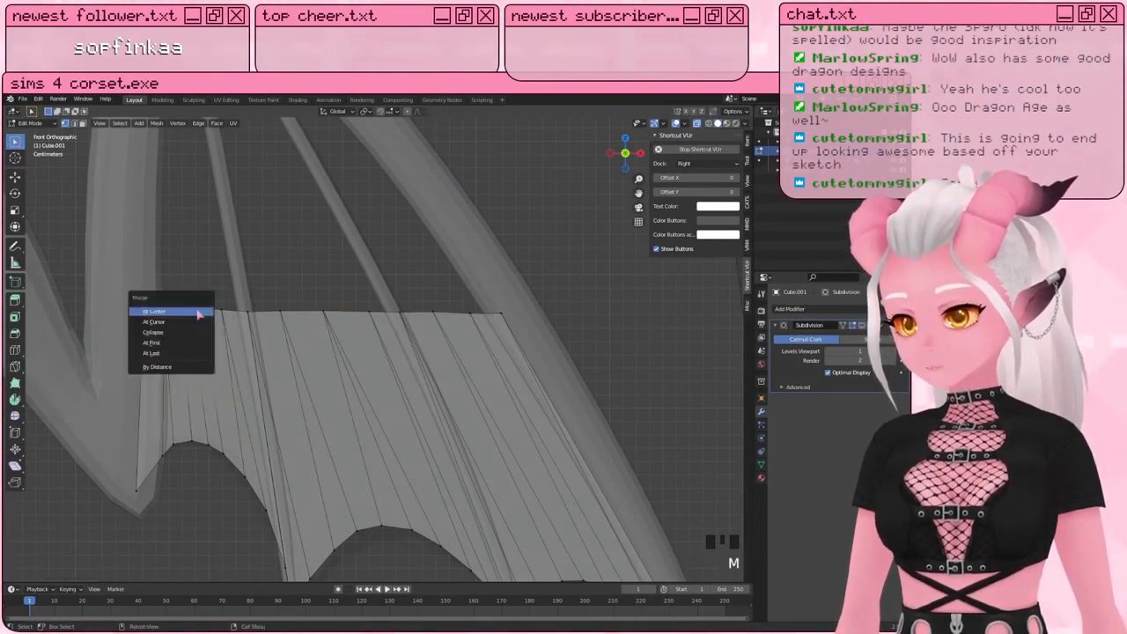
{"action": "left_click", "coordinate": [199, 312]}
{"action": "scroll", "coordinate": [282, 383], "scroll_direction": "down", "scroll_amount": 5}
{"action": "key", "text": "a"}
{"action": "key", "text": "a"}
{"action": "key", "text": "a"}
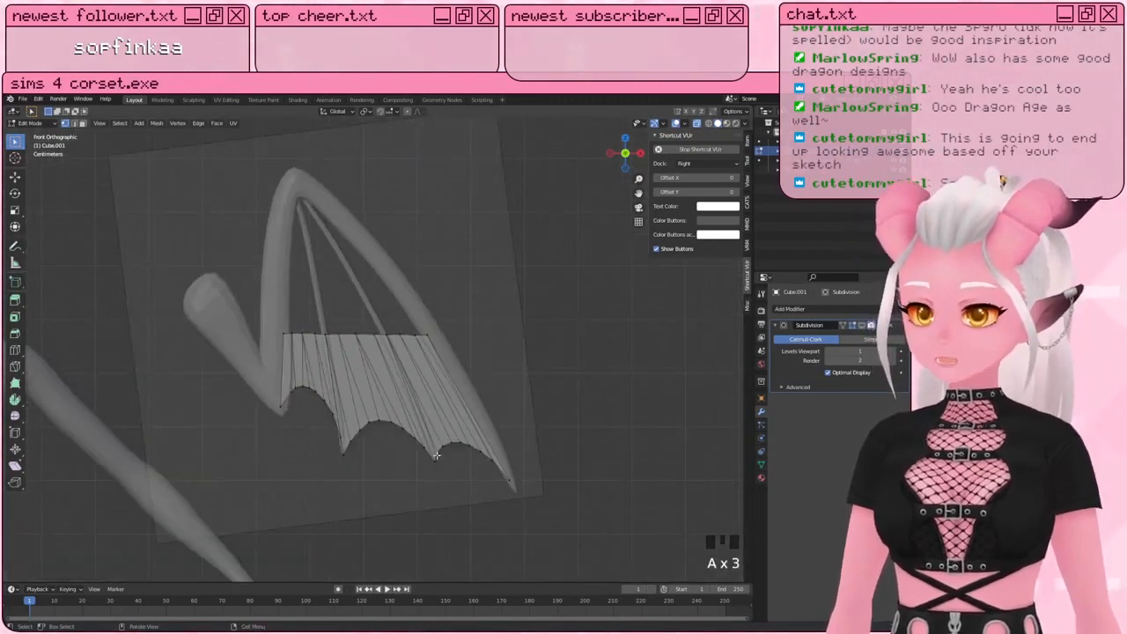
Step: Select only the membrane's horizontal upper edge and extrude it upward toward the wing's bend
{"action": "key", "text": "Tab"}
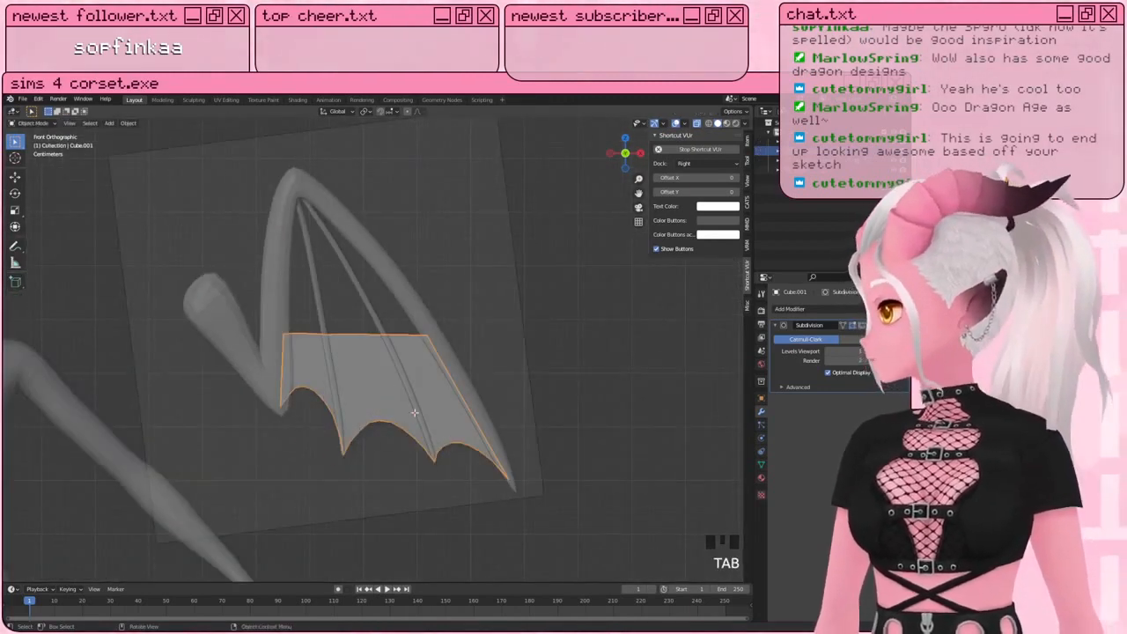
{"action": "key", "text": "Tab"}
{"action": "scroll", "coordinate": [415, 412], "scroll_direction": "up", "scroll_amount": 3}
{"action": "middle_click_drag", "start_coordinate": [415, 413], "coordinate": [90, 144], "text": "shift"}
{"action": "left_click", "coordinate": [75, 125]}
{"action": "key", "text": "a"}
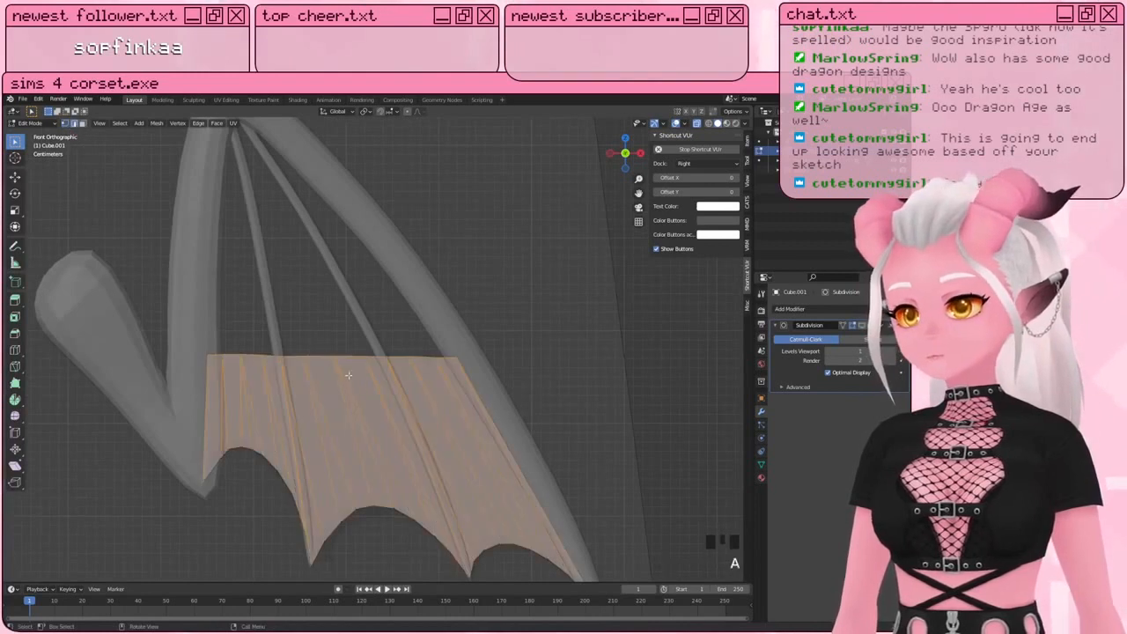
{"action": "key", "text": "a"}
{"action": "left_click", "coordinate": [336, 357], "text": "alt+shift"}
{"action": "middle_click_drag", "start_coordinate": [360, 310], "coordinate": [380, 356], "text": "shift"}
{"action": "key", "text": "c"}
{"action": "left_click", "coordinate": [522, 486]}
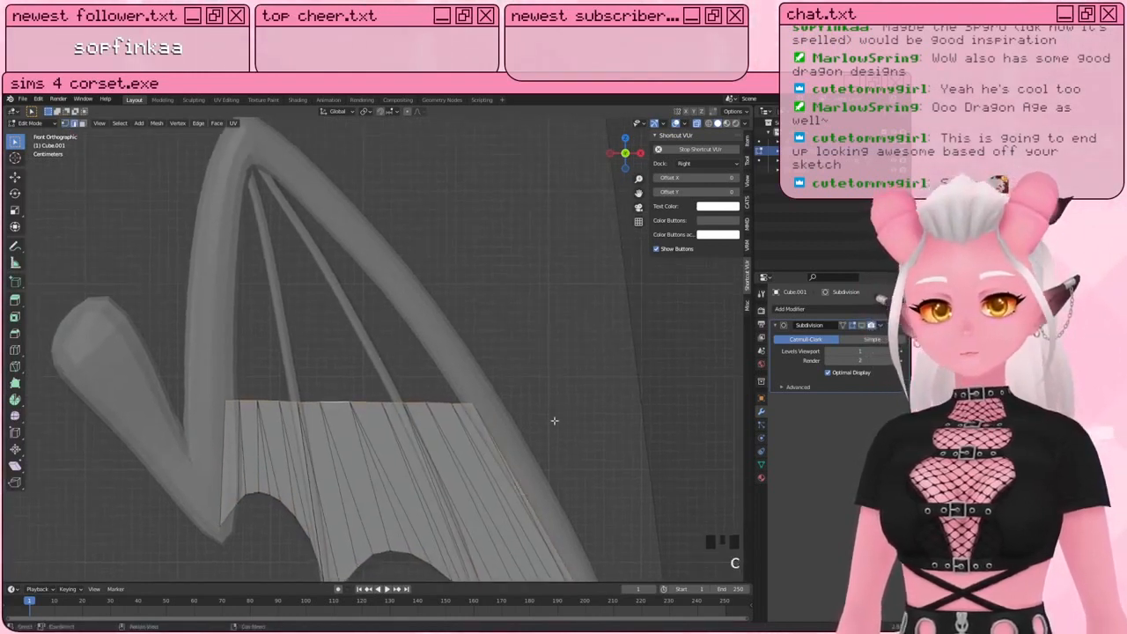
{"action": "key", "text": "e"}
{"action": "left_click", "coordinate": [459, 311]}
Step: Rotate, shrink and move the extruded edge so it slopes up toward the outer bone and fits between the bones
{"action": "key", "text": "r"}
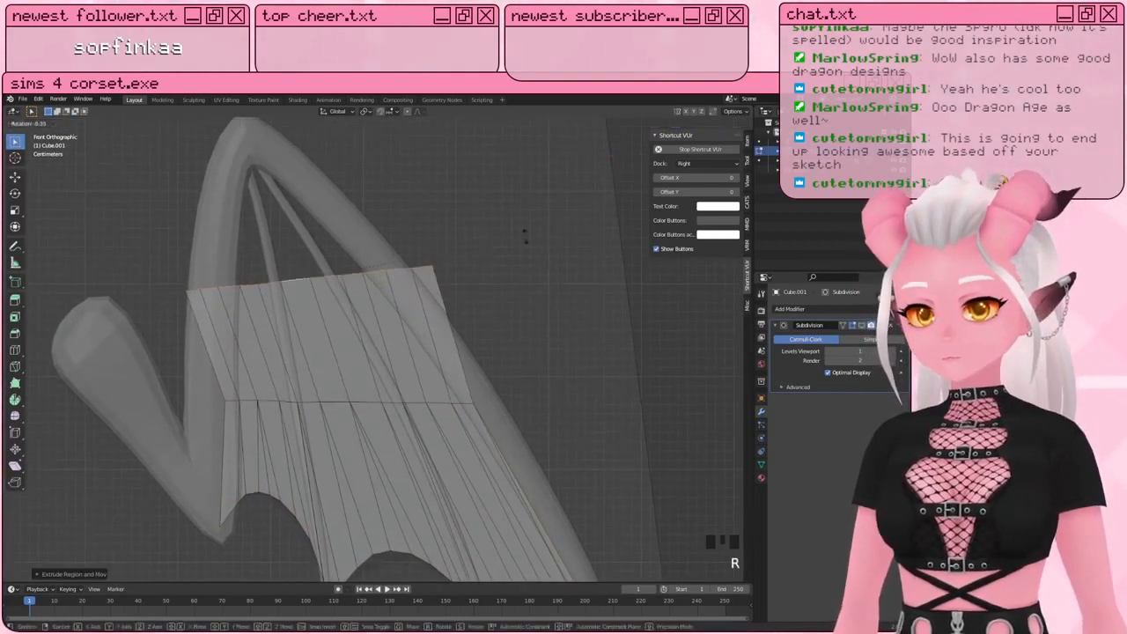
{"action": "left_click", "coordinate": [519, 229]}
{"action": "key", "text": "s"}
{"action": "left_click", "coordinate": [304, 386]}
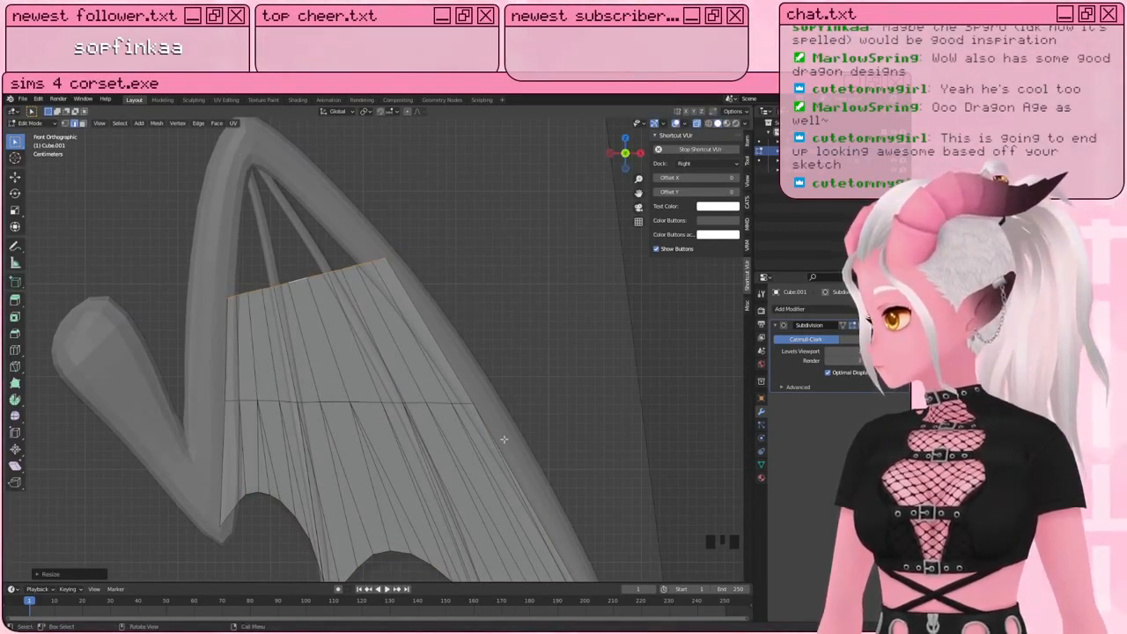
{"action": "key", "text": "g"}
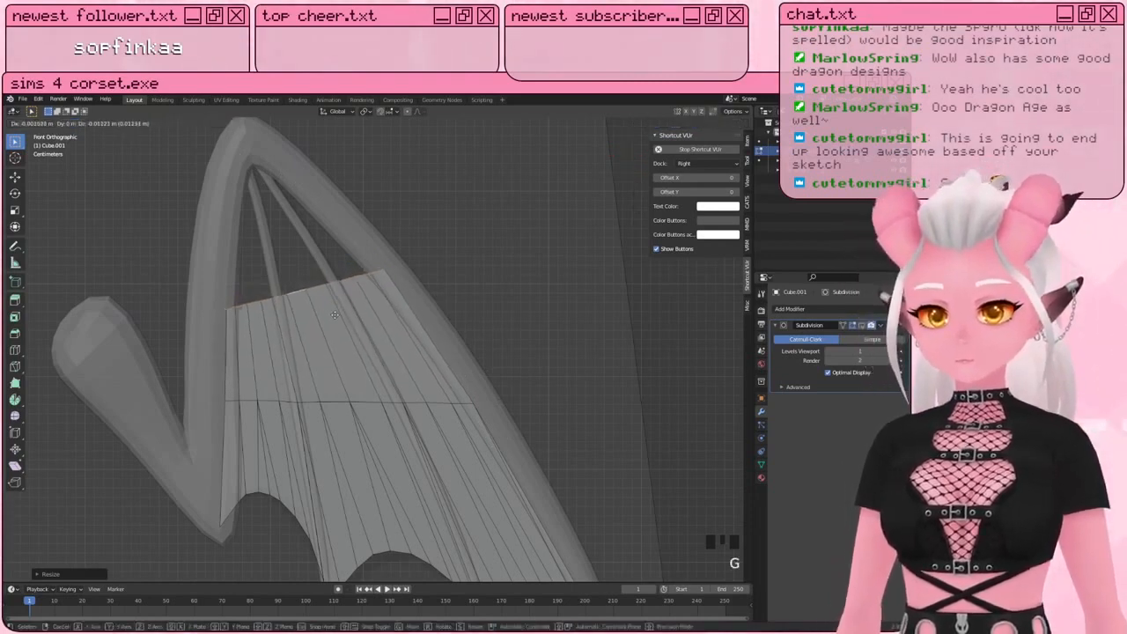
{"action": "left_click", "coordinate": [334, 315]}
Step: Merge the neighbouring vertices of the sloped upper edge within the inner membrane panel at centre
{"action": "middle_click_drag", "start_coordinate": [335, 314], "coordinate": [343, 291], "text": "shift"}
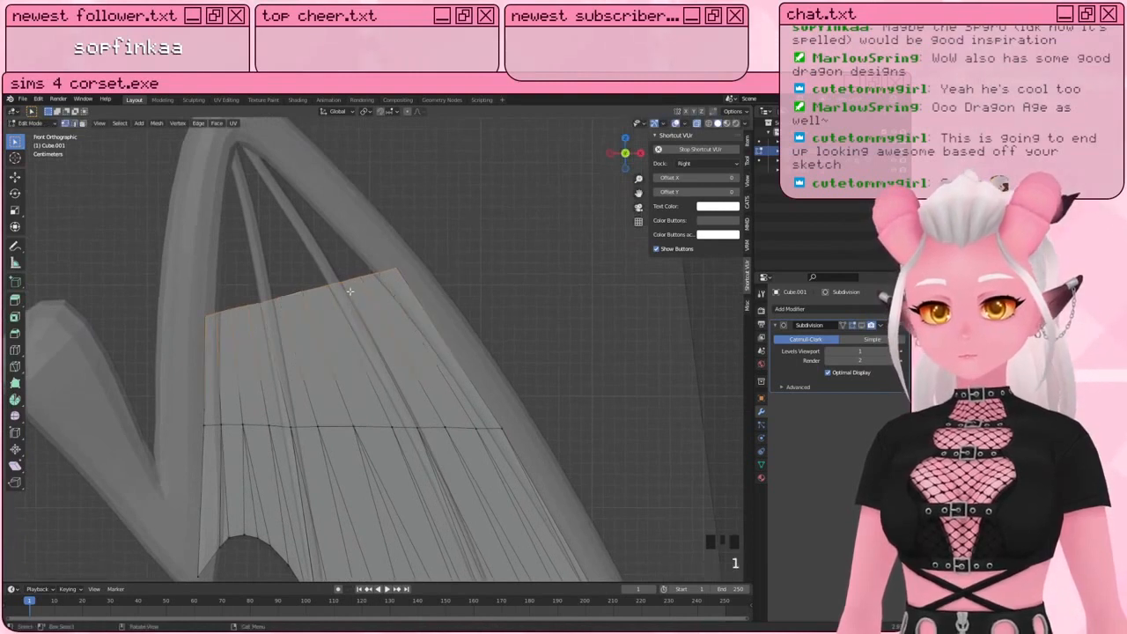
{"action": "key", "text": "g"}
{"action": "left_click", "coordinate": [275, 301]}
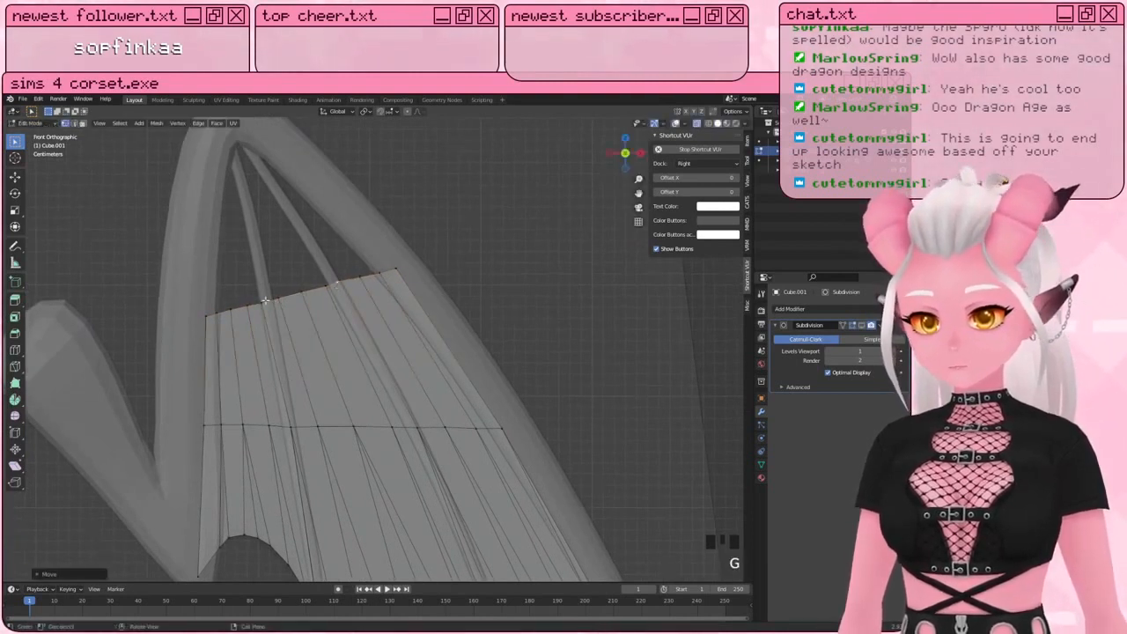
{"action": "left_click", "coordinate": [225, 309], "text": "shift"}
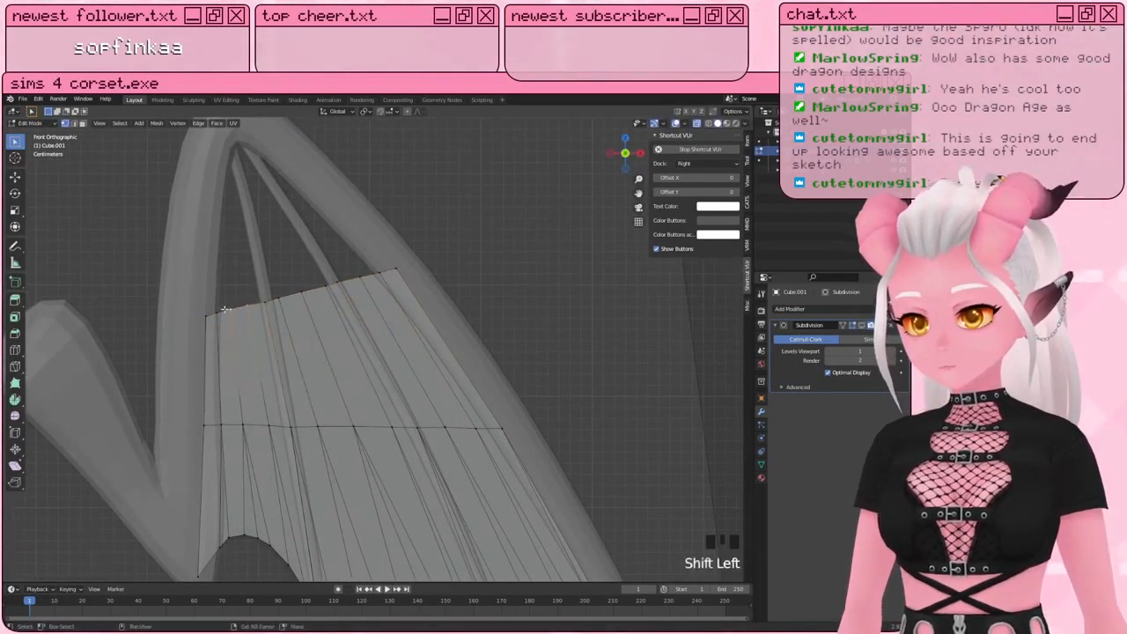
{"action": "key", "text": "m"}
{"action": "left_click", "coordinate": [227, 303]}
Step: Merge neighbouring upper-edge vertices in the middle panel at centre and nudge the inner panel's merged vertex along the edge
{"action": "left_click", "coordinate": [279, 299]}
{"action": "left_click", "coordinate": [300, 293], "text": "shift"}
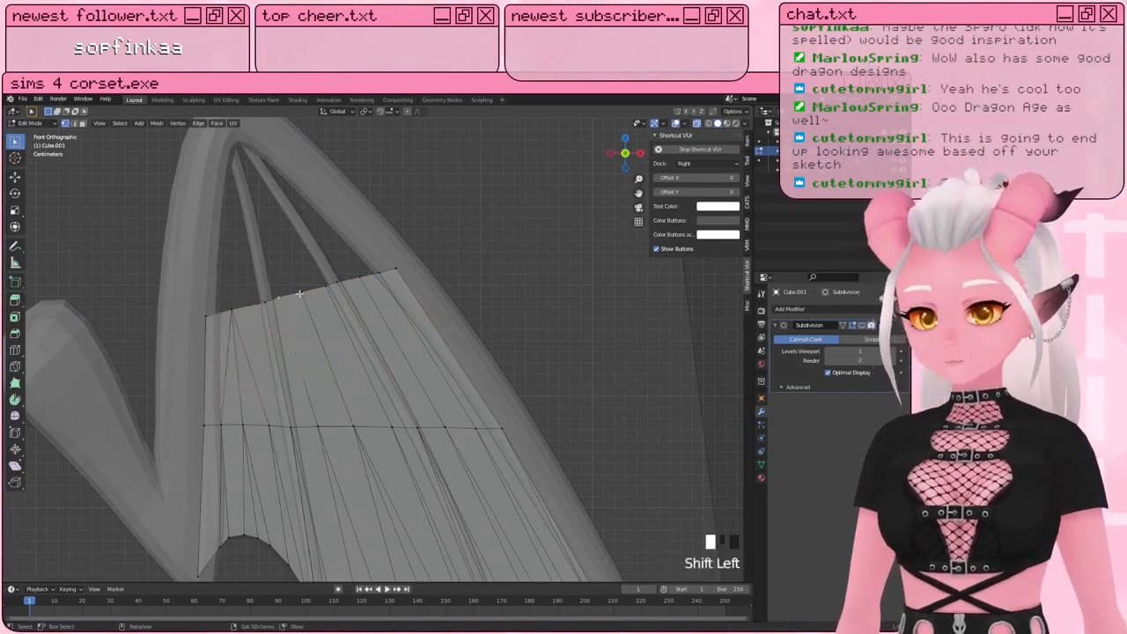
{"action": "key", "text": "m"}
{"action": "left_click", "coordinate": [300, 294]}
{"action": "key", "text": "m"}
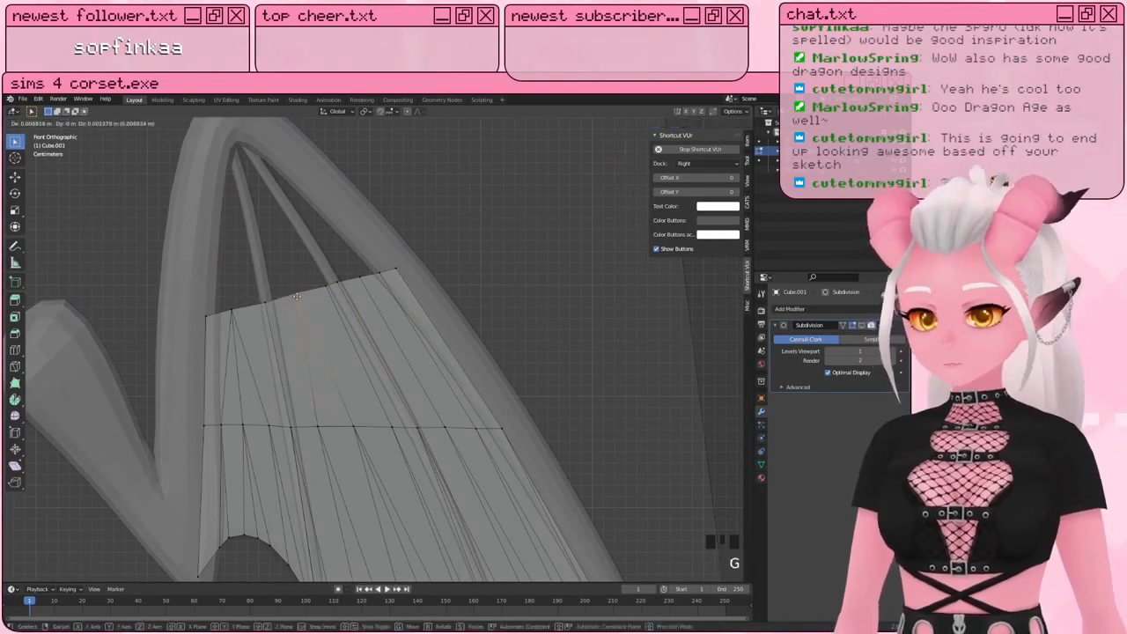
{"action": "left_click", "coordinate": [232, 310]}
{"action": "key", "text": "g"}
{"action": "left_click", "coordinate": [236, 310]}
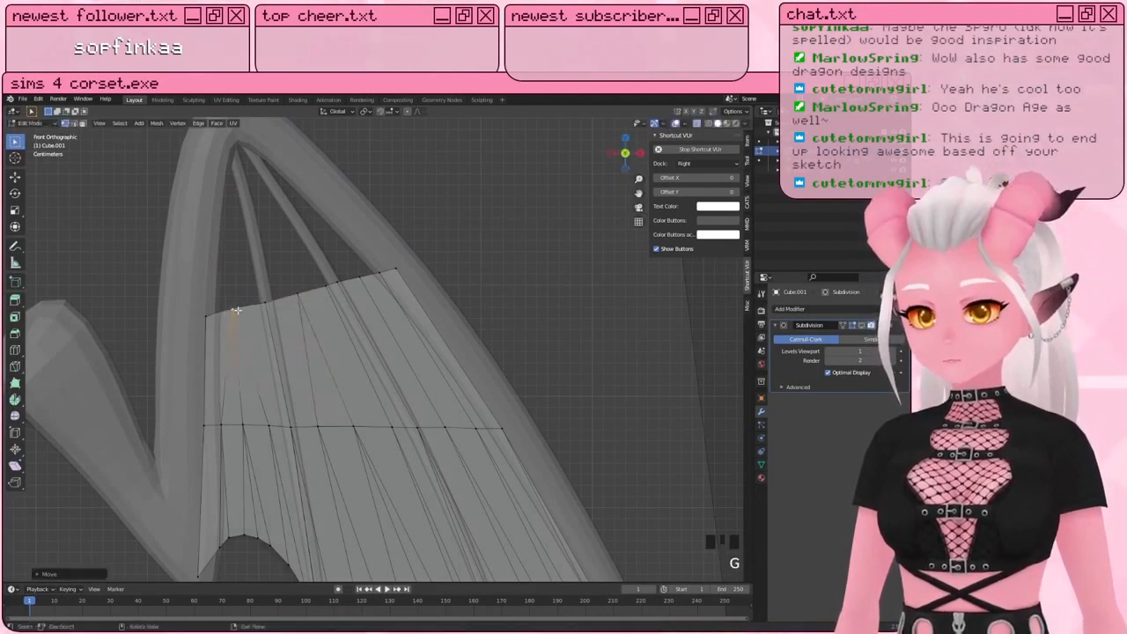
Step: Merge the remaining close upper-edge vertices between the two finger bones at centre and reposition the merged vertex
{"action": "left_click", "coordinate": [341, 279]}
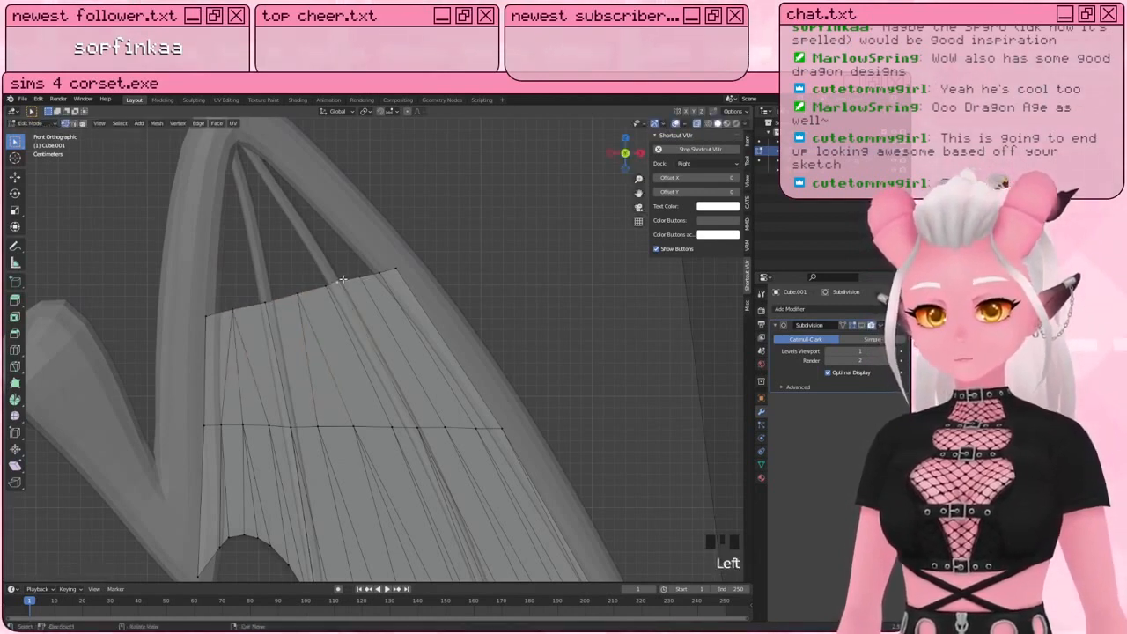
{"action": "key", "text": "m"}
{"action": "left_click", "coordinate": [302, 297]}
{"action": "key", "text": "m"}
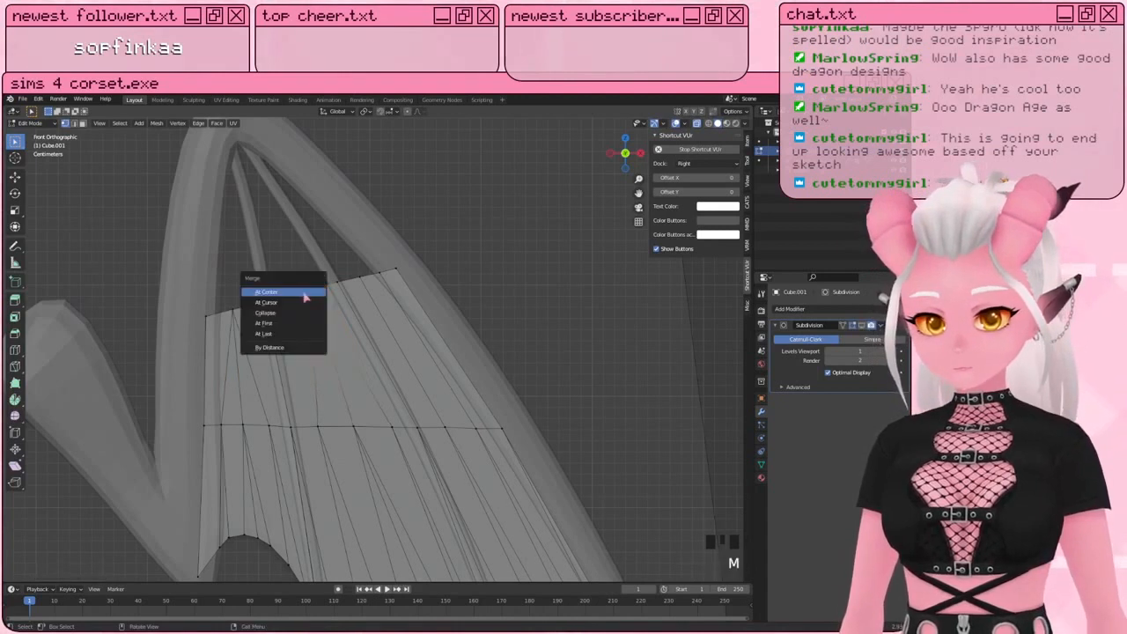
{"action": "key", "text": "g"}
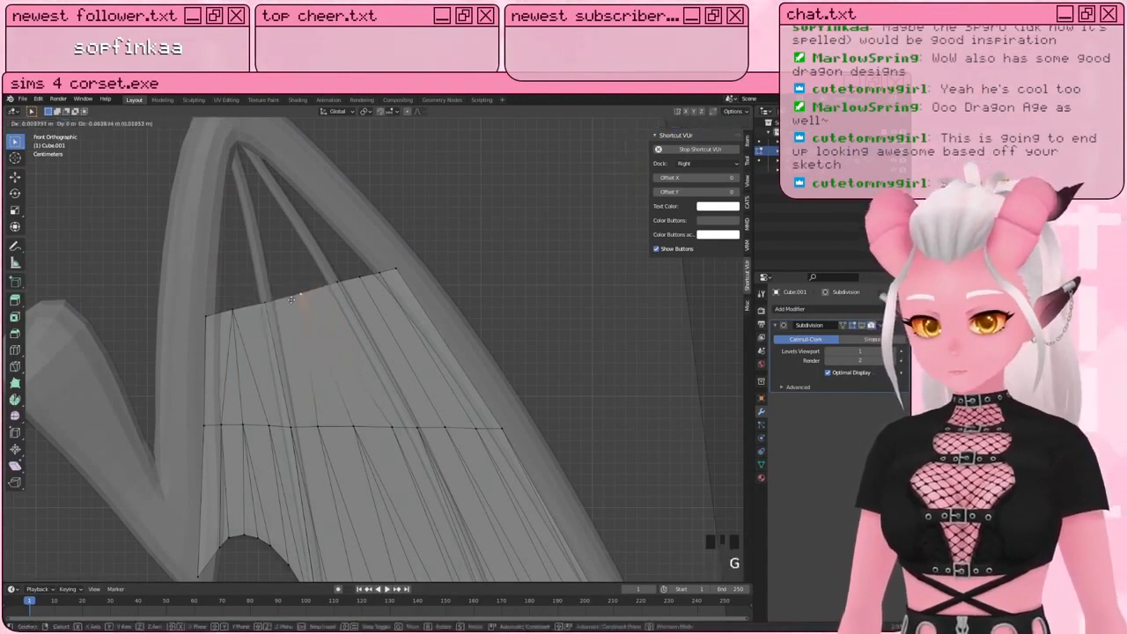
{"action": "left_click", "coordinate": [291, 301]}
Step: Merge the two neighbouring upper-edge vertices in the outer panel at centre and adjust the edge's outer end
{"action": "left_click", "coordinate": [379, 273]}
{"action": "left_click", "coordinate": [362, 276], "text": "shift"}
{"action": "key", "text": "m"}
{"action": "left_click", "coordinate": [366, 274]}
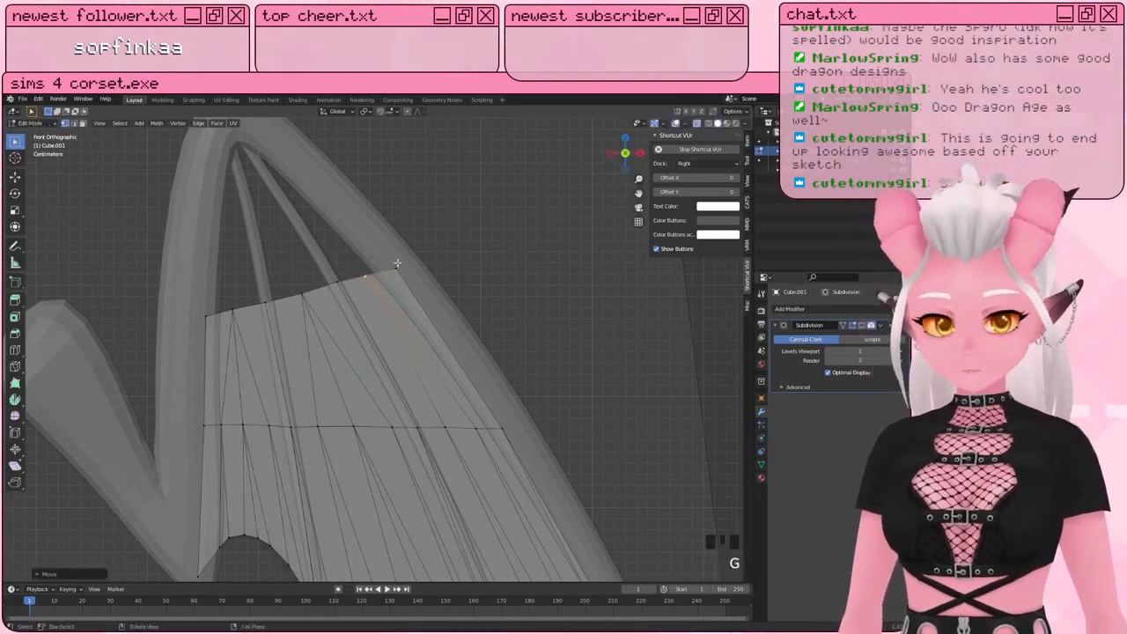
{"action": "key", "text": "g"}
{"action": "left_click", "coordinate": [390, 272]}
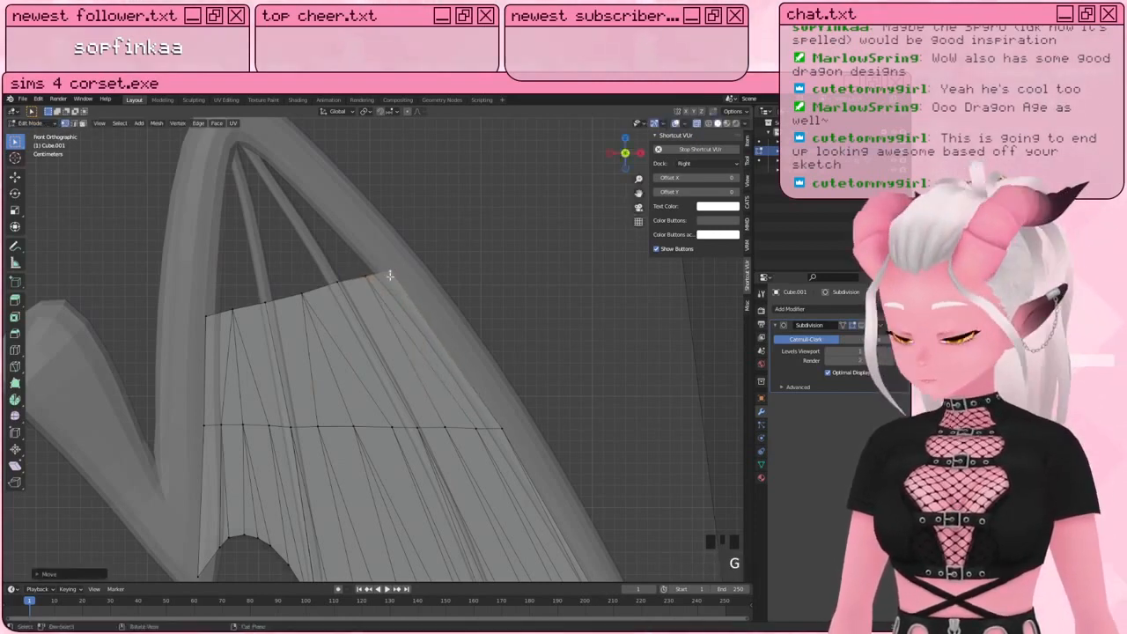
Step: Select only the sloped upper edge, extrude it toward the wing's bend and shrink it to fit between the bones
{"action": "key", "text": "2"}
{"action": "key", "text": "a"}
{"action": "key", "text": "a"}
{"action": "left_click", "coordinate": [379, 275], "text": "alt+shift"}
{"action": "middle_click_drag", "start_coordinate": [401, 277], "coordinate": [415, 345], "text": "shift"}
{"action": "key", "text": "e"}
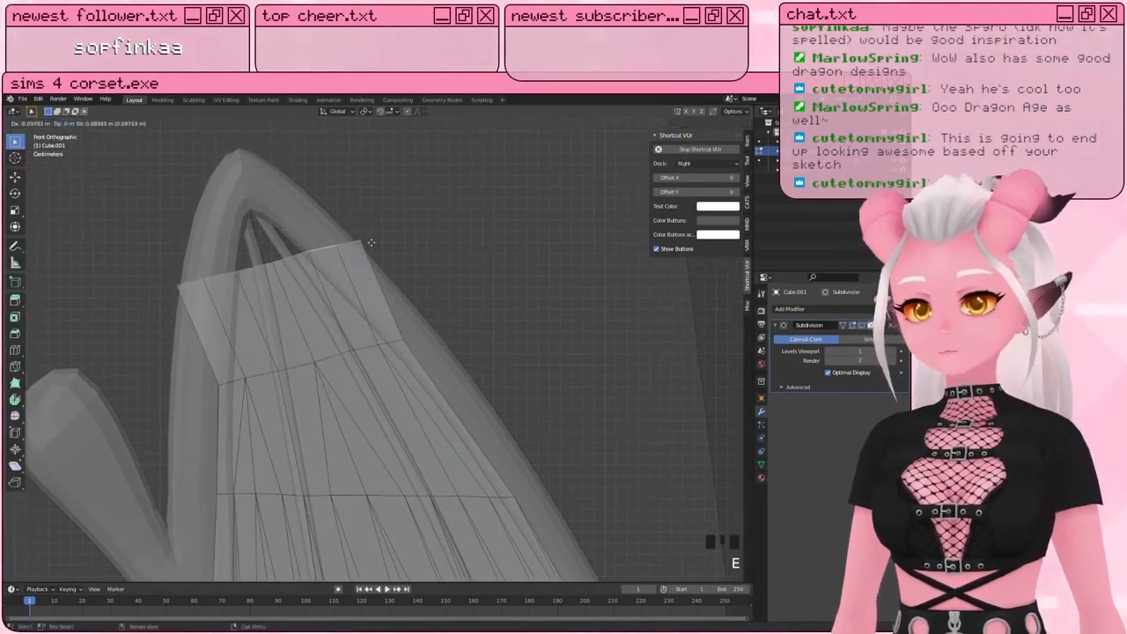
{"action": "left_click", "coordinate": [396, 240]}
{"action": "key", "text": "s"}
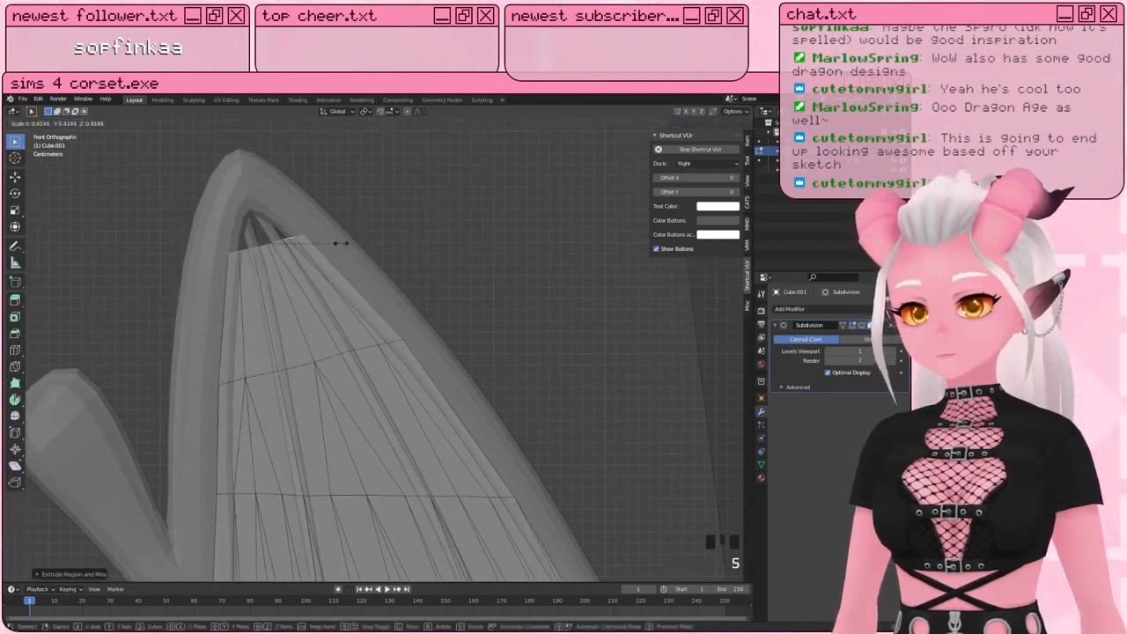
{"action": "left_click", "coordinate": [336, 243]}
Step: Try to move the narrow top edge into the wing's bend and merge its vertices at centre
{"action": "key", "text": "g"}
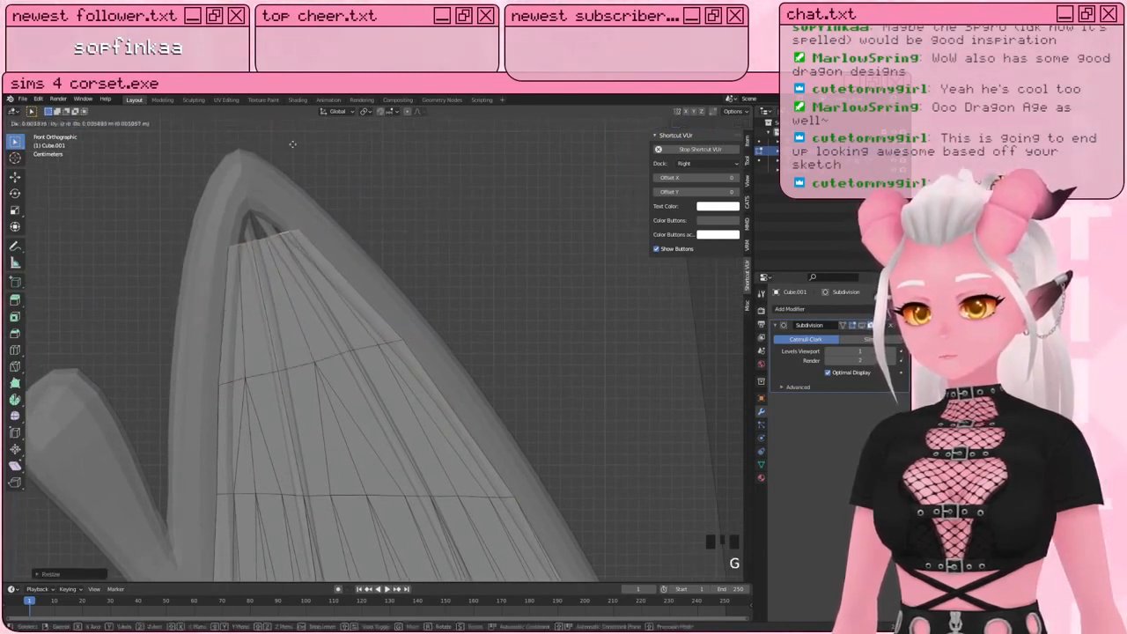
{"action": "left_click", "coordinate": [159, 307]}
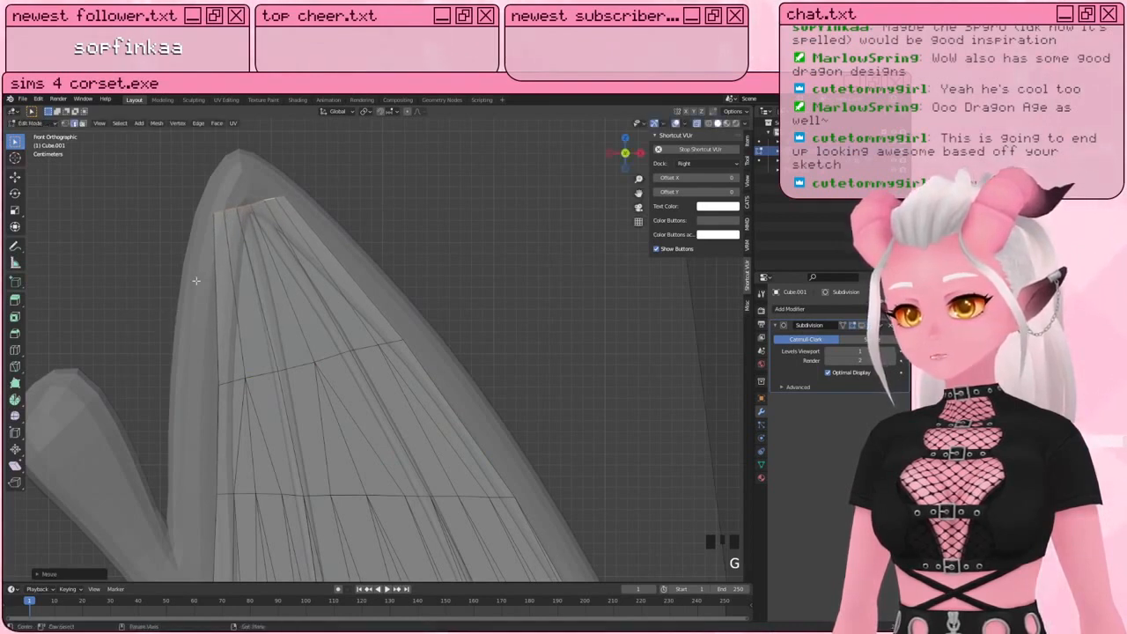
{"action": "key", "text": "m"}
{"action": "left_click", "coordinate": [246, 257]}
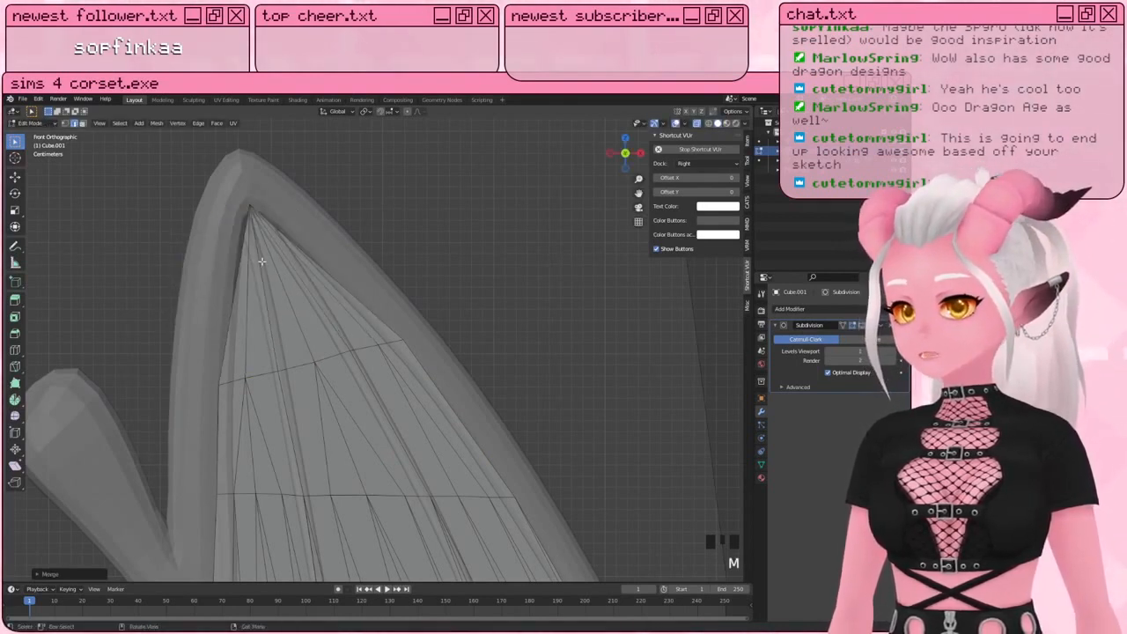
{"action": "key", "text": "ctrl+z"}
Step: Lower and slightly widen the top edge below the bend, and extrude it again up over the bend
{"action": "key", "text": "g"}
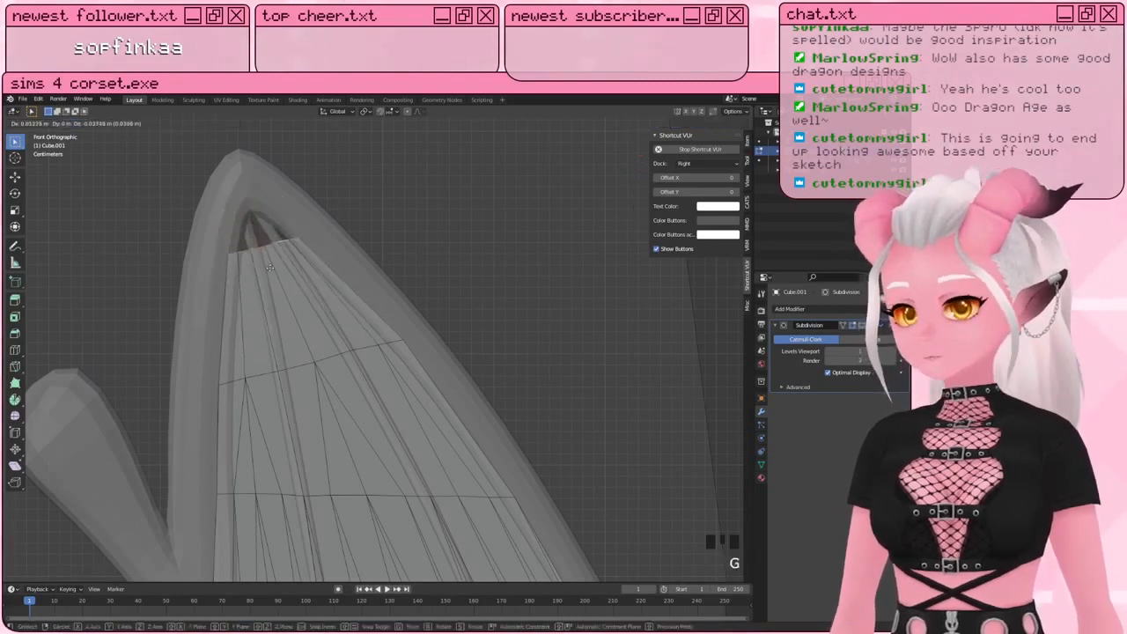
{"action": "left_click", "coordinate": [278, 272]}
{"action": "key", "text": "e"}
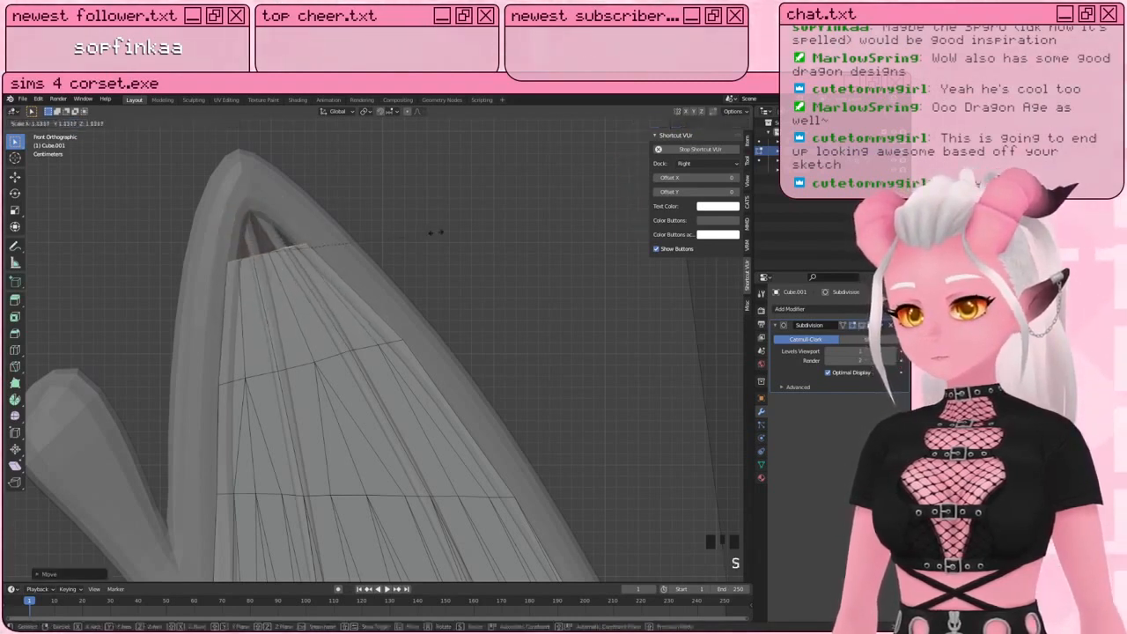
{"action": "left_click", "coordinate": [406, 207]}
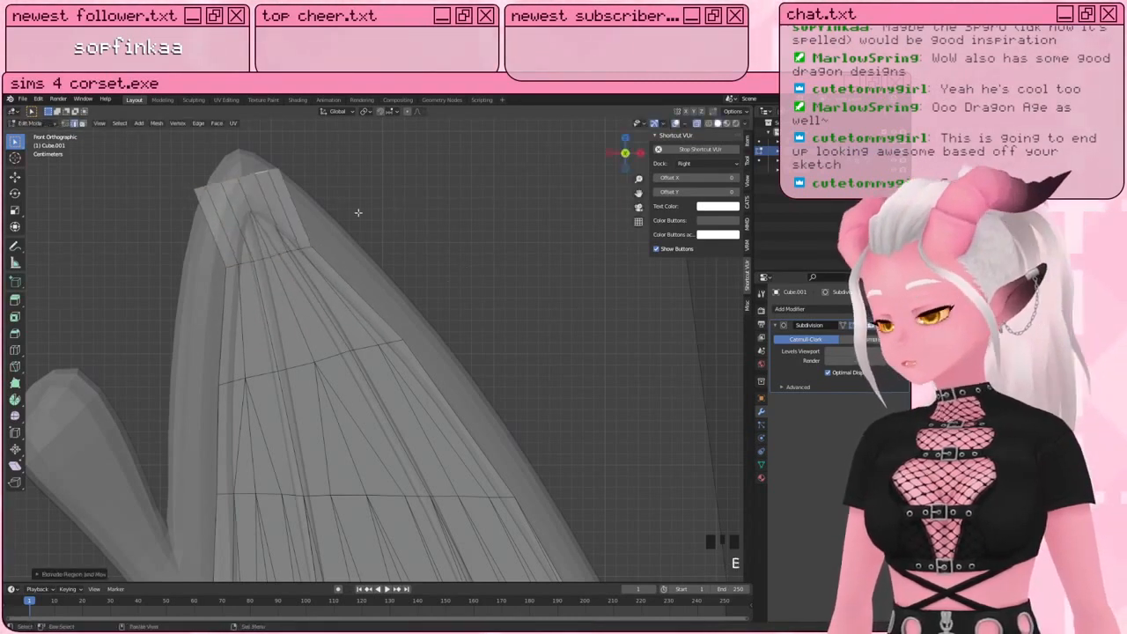
Step: Merge the extruded top edge into a single point at centre, fit it into the bend and leave Edit Mode
{"action": "key", "text": "n"}
{"action": "key", "text": "m"}
{"action": "left_click", "coordinate": [358, 214]}
{"action": "middle_click_drag", "start_coordinate": [340, 208], "coordinate": [349, 228], "text": "shift"}
{"action": "key", "text": "1"}
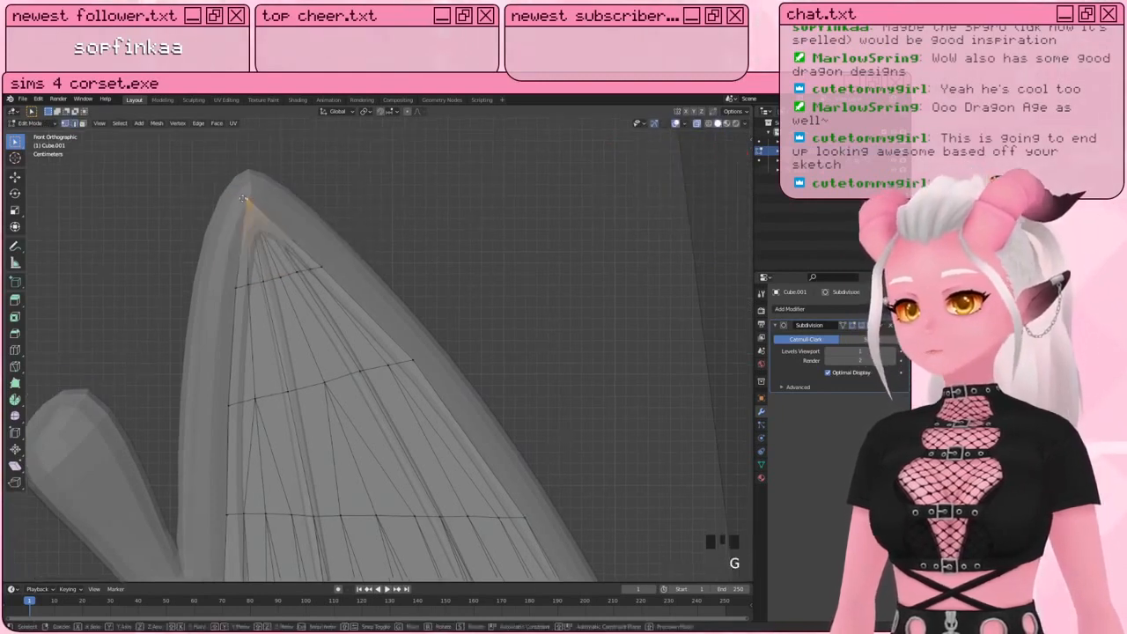
{"action": "scroll", "coordinate": [413, 347], "scroll_direction": "down", "scroll_amount": 2}
{"action": "key", "text": "Tab"}
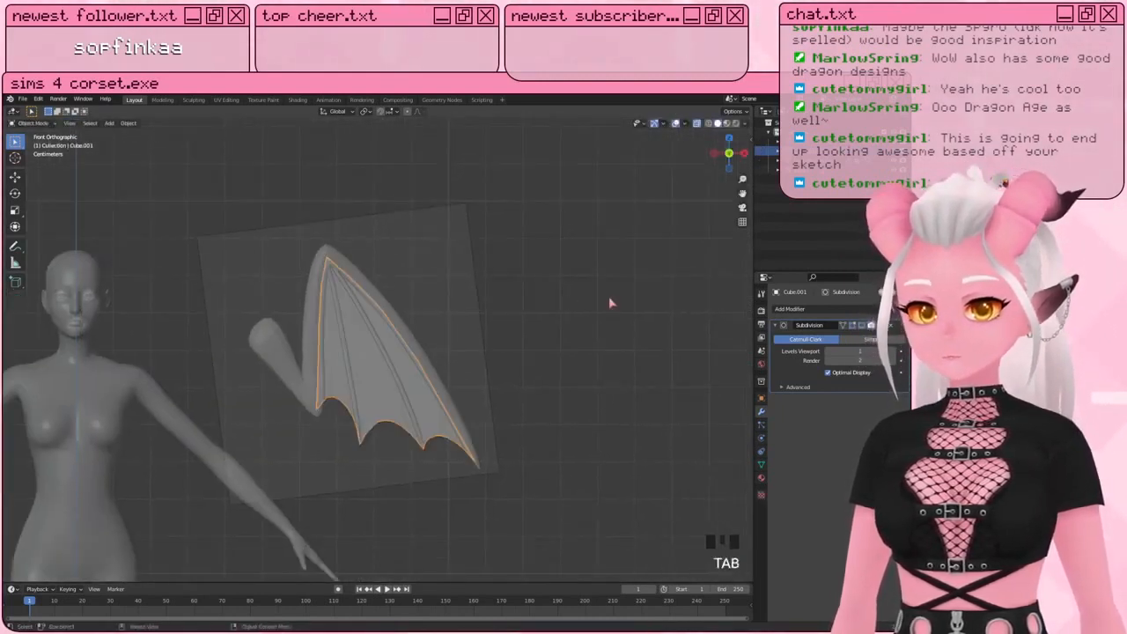
Step: Turn off X-ray display and inspect the wing with its membrane from the front and side
{"action": "scroll", "coordinate": [392, 392], "scroll_direction": "up", "scroll_amount": 4}
{"action": "middle_click_drag", "start_coordinate": [393, 393], "coordinate": [364, 334], "text": "shift"}
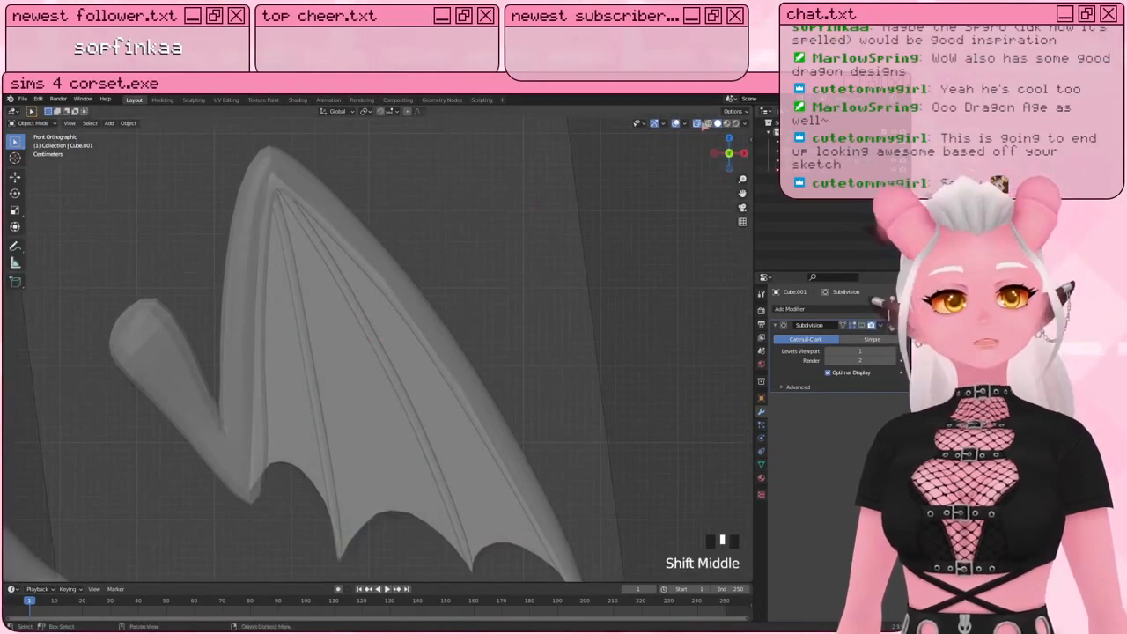
{"action": "left_click", "coordinate": [697, 124]}
{"action": "scroll", "coordinate": [488, 267], "scroll_direction": "down", "scroll_amount": 2}
{"action": "mouse_move", "coordinate": [532, 342]}
{"action": "middle_mouse_down"}
{"action": "mouse_move", "coordinate": [466, 340]}
{"action": "mouse_move", "coordinate": [478, 349]}
{"action": "mouse_move", "coordinate": [541, 350]}
{"action": "mouse_move", "coordinate": [458, 344]}
{"action": "mouse_move", "coordinate": [405, 322]}
{"action": "mouse_move", "coordinate": [563, 329]}
{"action": "middle_mouse_up"}
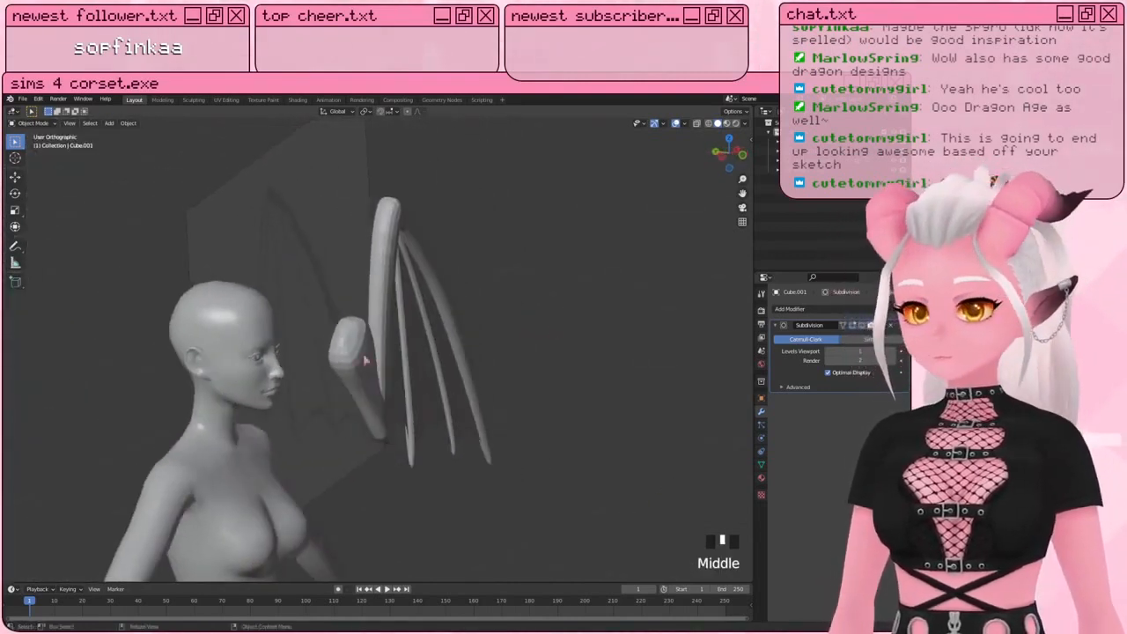
Step: Select the end-cap loops at the root of the wing's arm bone and widen them along the Y axis
{"action": "left_click", "coordinate": [364, 360]}
{"action": "scroll", "coordinate": [364, 360], "scroll_direction": "up", "scroll_amount": 3}
{"action": "key", "text": "Tab"}
{"action": "middle_click_drag", "start_coordinate": [365, 361], "coordinate": [348, 422]}
{"action": "scroll", "coordinate": [347, 431], "scroll_direction": "up", "scroll_amount": 2}
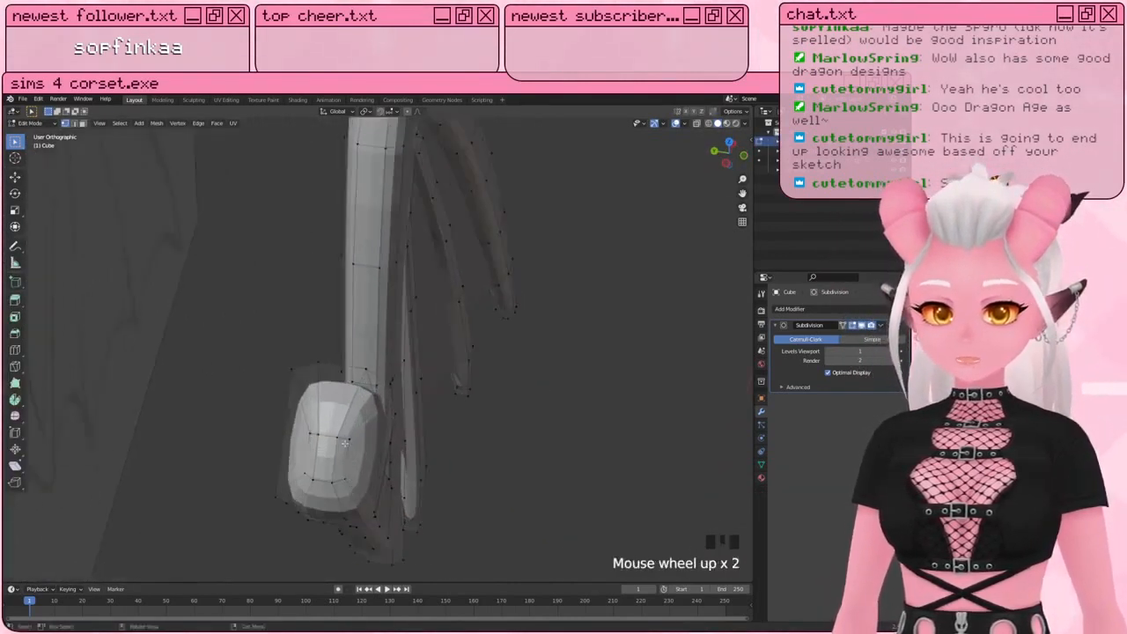
{"action": "key", "text": "a"}
{"action": "key", "text": "a"}
{"action": "key", "text": "a"}
{"action": "left_click", "coordinate": [335, 481], "text": "alt+shift"}
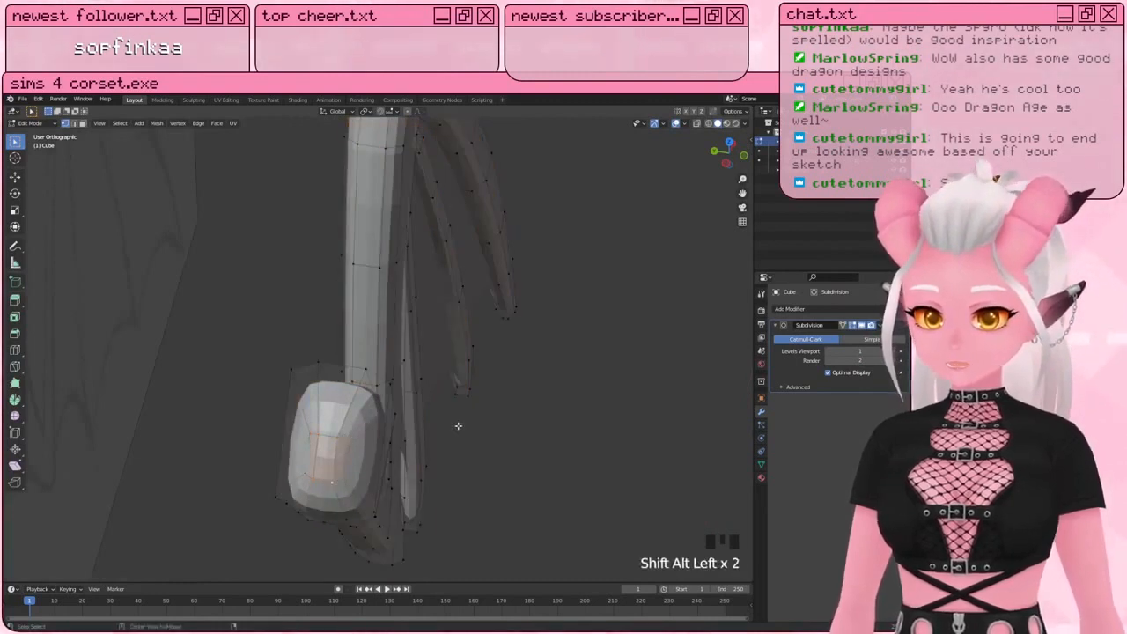
{"action": "key", "text": "s"}
{"action": "key", "text": "y"}
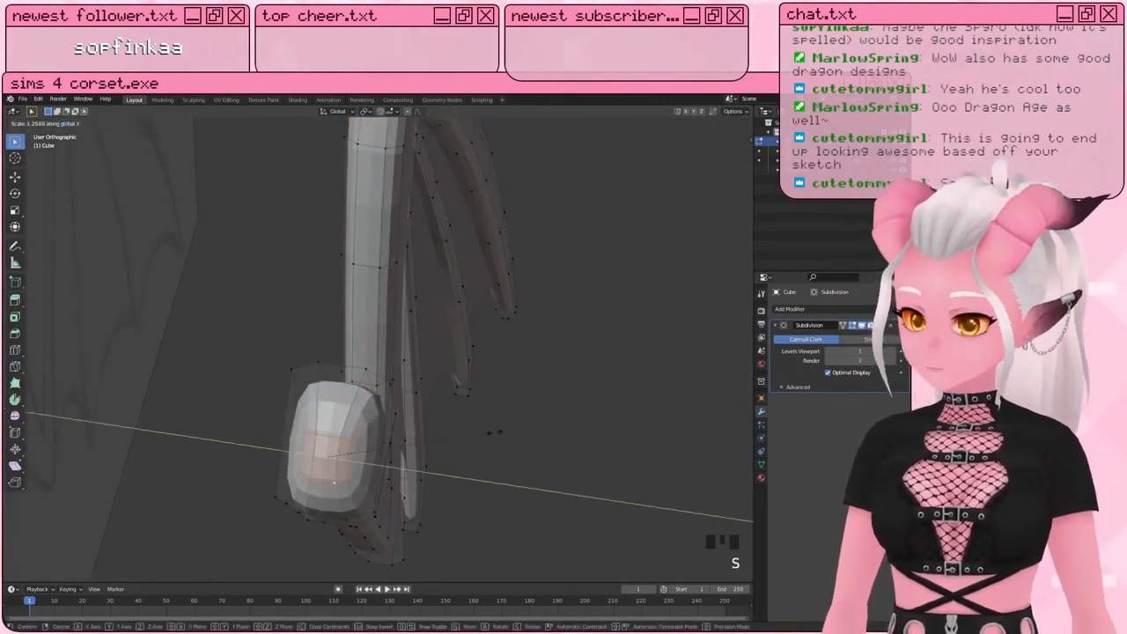
{"action": "left_click", "coordinate": [606, 430]}
Step: Leave Edit Mode and hide the sketch reference image behind the wing
{"action": "scroll", "coordinate": [605, 430], "scroll_direction": "down", "scroll_amount": 4}
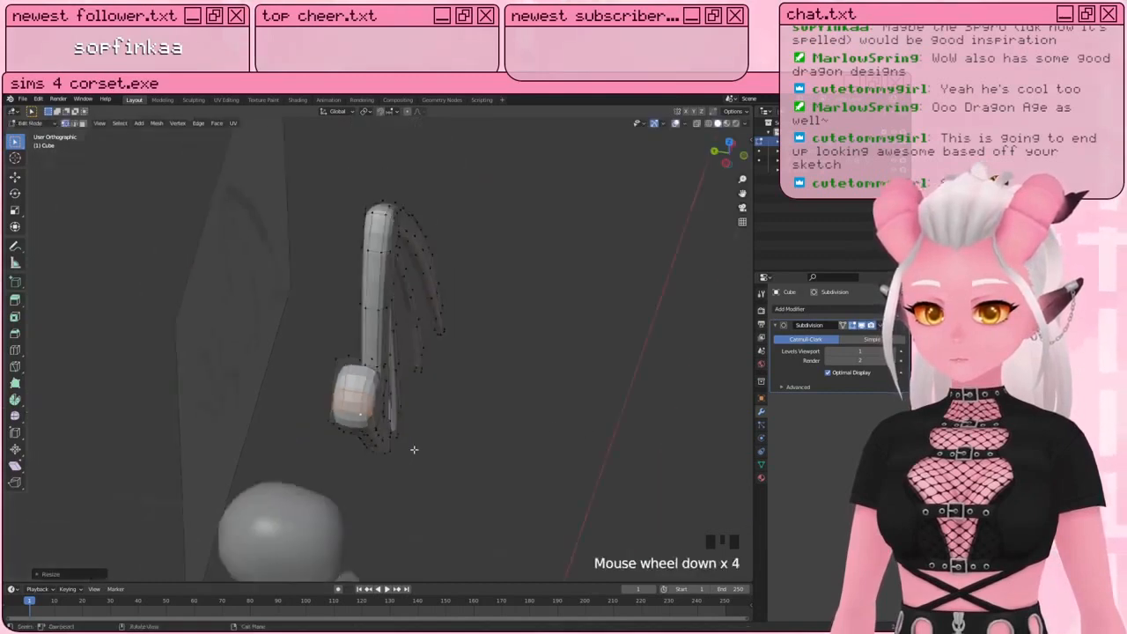
{"action": "middle_click_drag", "start_coordinate": [388, 432], "coordinate": [457, 335], "text": "shift"}
{"action": "scroll", "coordinate": [458, 334], "scroll_direction": "up", "scroll_amount": 3}
{"action": "scroll", "coordinate": [465, 332], "scroll_direction": "down", "scroll_amount": 3}
{"action": "key", "text": "Tab"}
{"action": "left_click", "coordinate": [544, 310]}
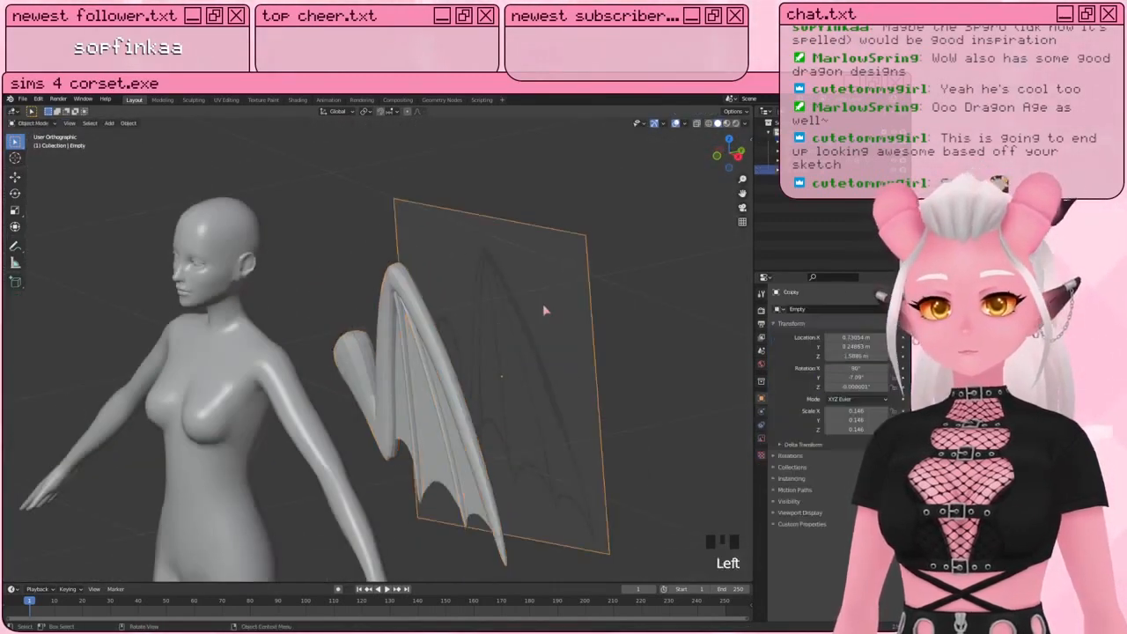
{"action": "key", "text": "h"}
Step: Duplicate the entire wing bone mesh in place and separate the copy into its own object
{"action": "left_click", "coordinate": [402, 333]}
{"action": "middle_click_drag", "start_coordinate": [396, 328], "coordinate": [459, 354]}
{"action": "key", "text": "Tab"}
{"action": "key", "text": "a"}
{"action": "key", "text": "a"}
{"action": "key", "text": "a"}
{"action": "key", "text": "a"}
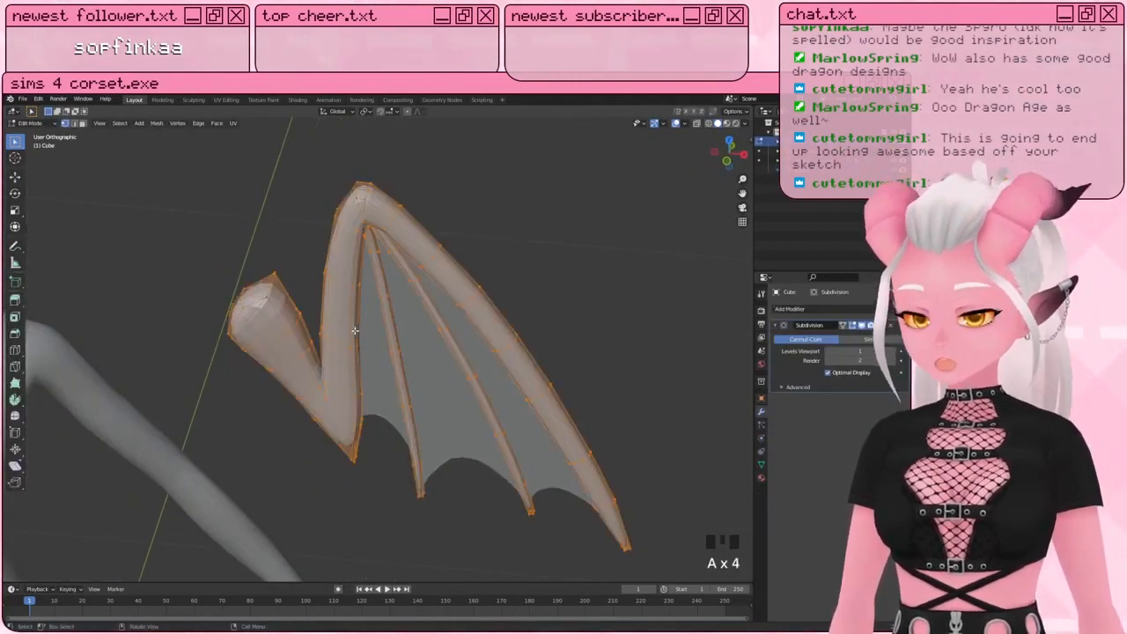
{"action": "key", "text": "KP_7"}
{"action": "scroll", "coordinate": [355, 330], "scroll_direction": "down", "scroll_amount": 4}
{"action": "middle_click_drag", "start_coordinate": [355, 330], "coordinate": [476, 367], "text": "shift"}
{"action": "key", "text": "shift+d"}
{"action": "right_click", "coordinate": [449, 318]}
{"action": "key", "text": "p"}
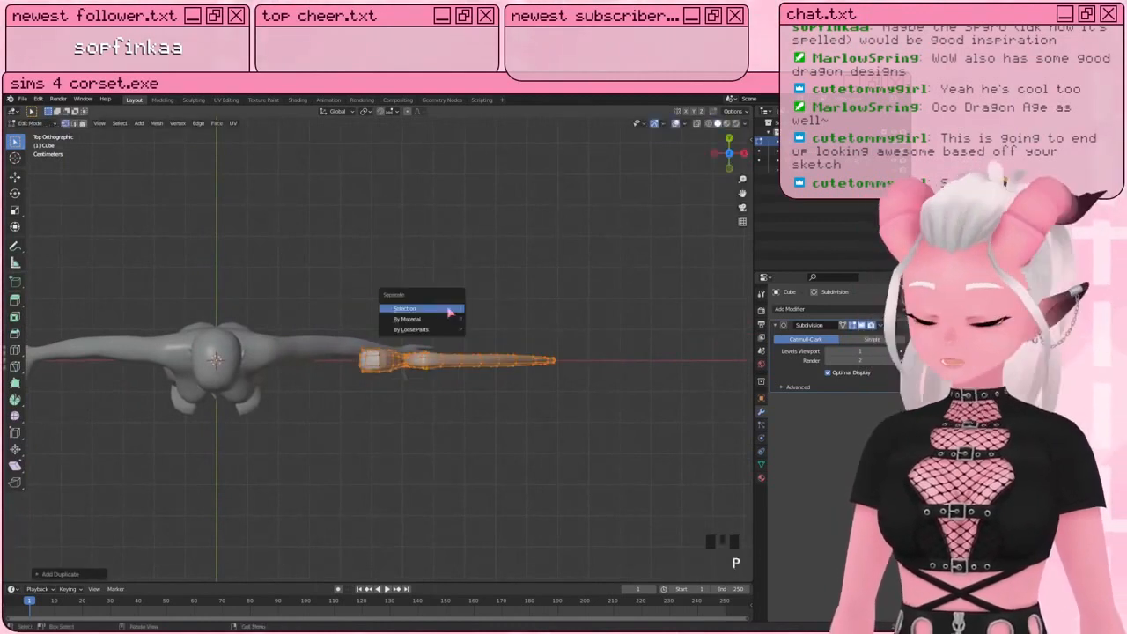
{"action": "left_click", "coordinate": [449, 307]}
{"action": "key", "text": "Tab"}
Step: Select the membrane and the duplicated wing bones together and open both objects in Edit Mode
{"action": "key", "text": "Left"}
{"action": "key", "text": "Left"}
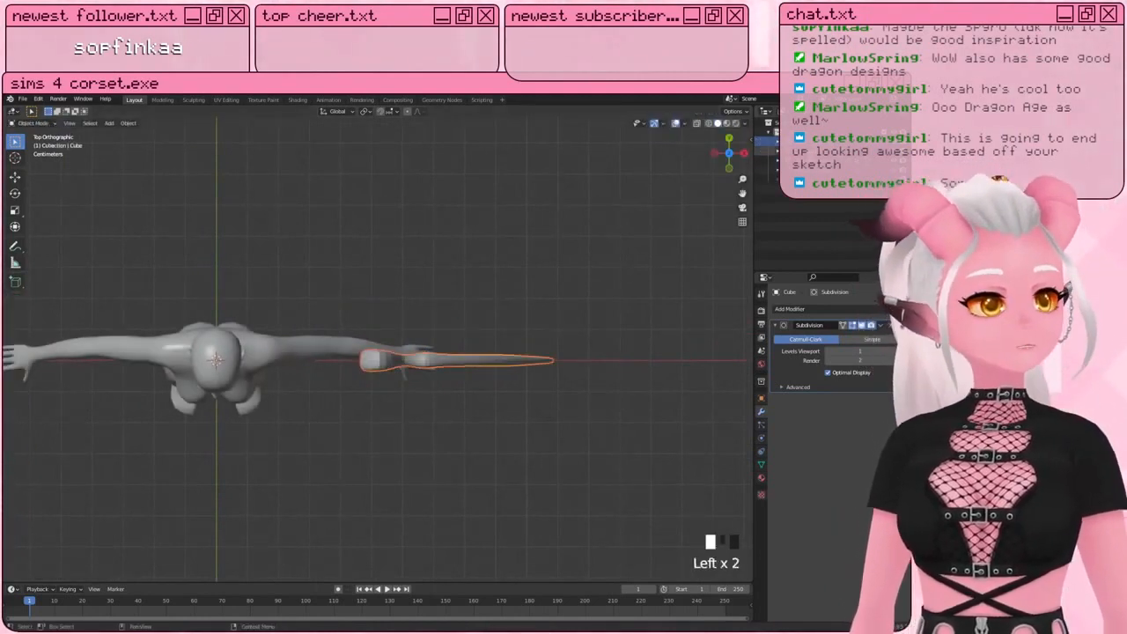
{"action": "middle_click_drag", "start_coordinate": [379, 396], "coordinate": [392, 273]}
{"action": "left_click", "coordinate": [895, 151]}
{"action": "left_click", "coordinate": [896, 151]}
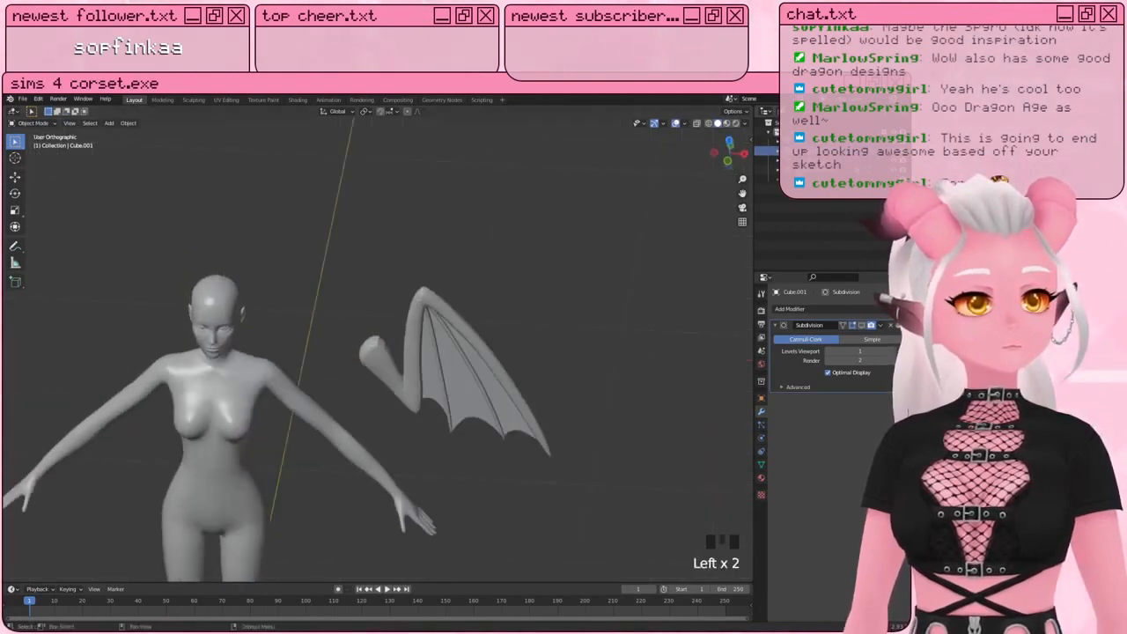
{"action": "left_click", "coordinate": [803, 160]}
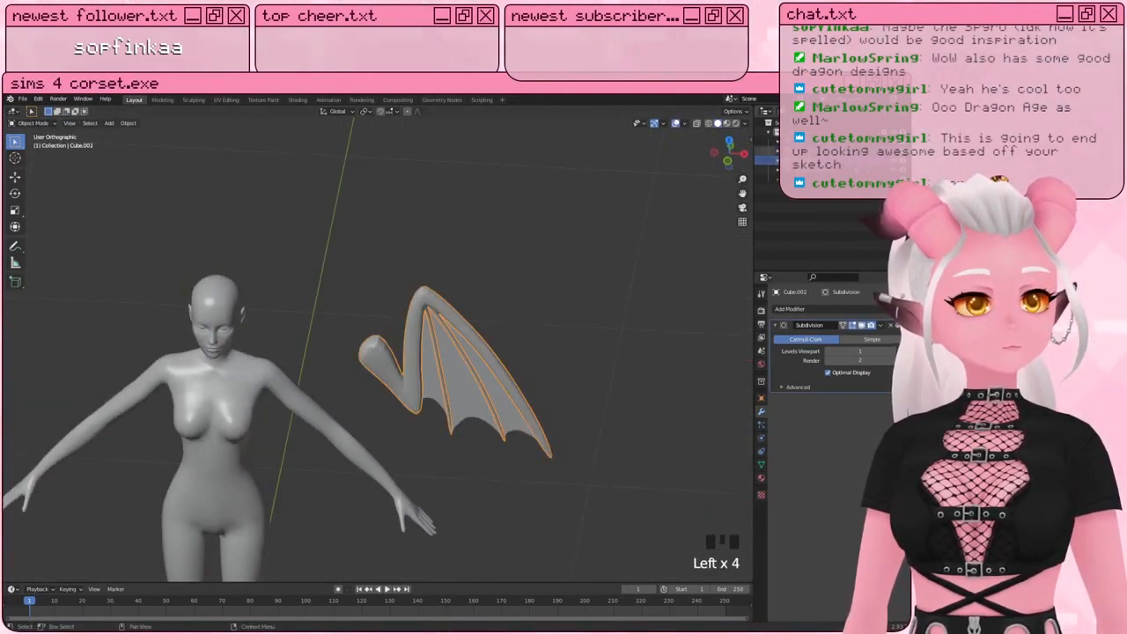
{"action": "left_click", "coordinate": [803, 150]}
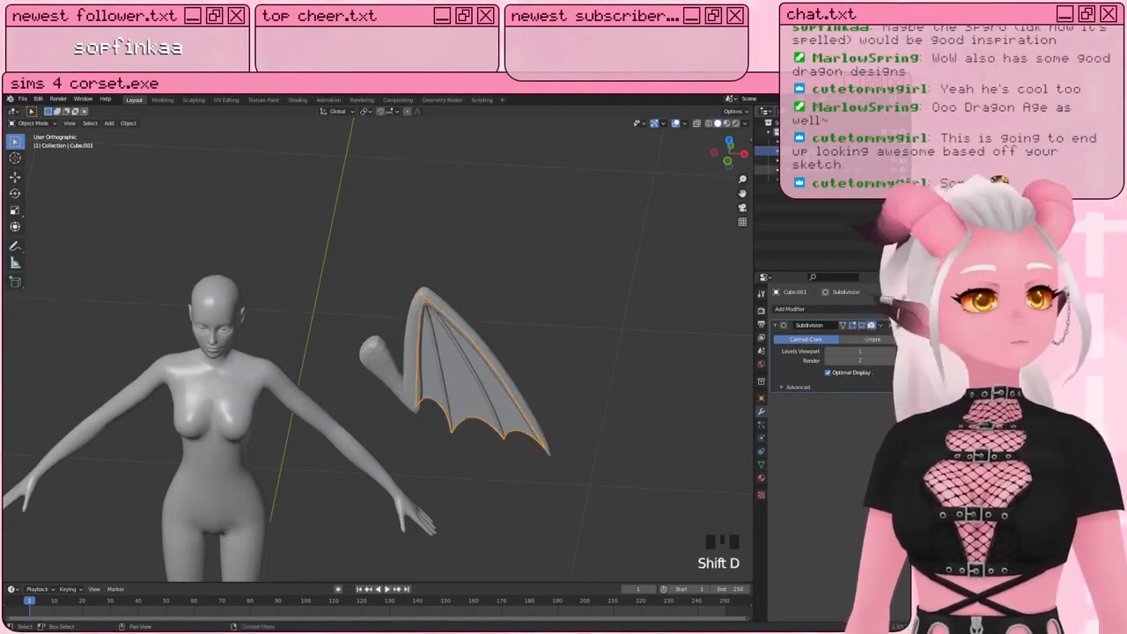
{"action": "left_click", "coordinate": [803, 160], "text": "shift"}
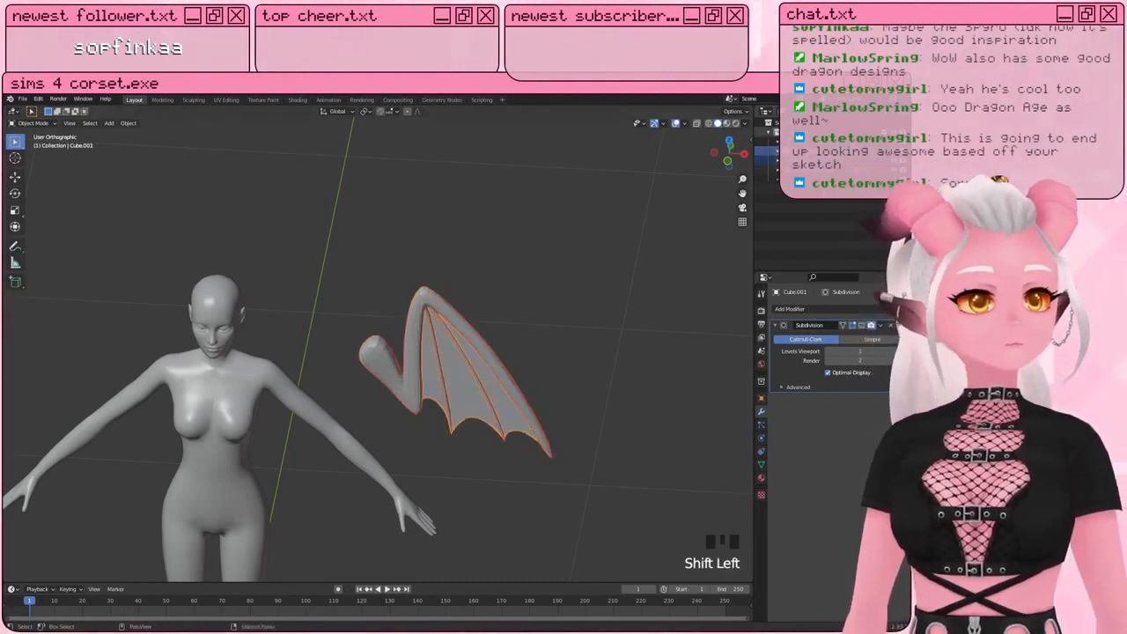
{"action": "scroll", "coordinate": [497, 363], "scroll_direction": "down", "scroll_amount": 1}
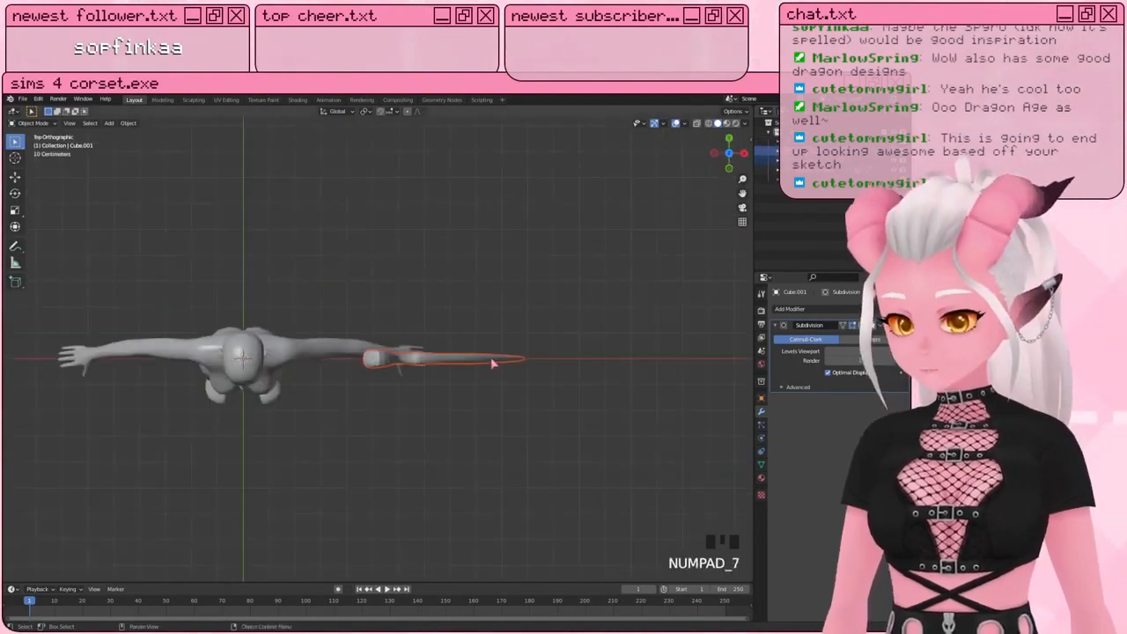
{"action": "key", "text": "g"}
{"action": "key", "text": "Escape"}
{"action": "key", "text": "Tab"}
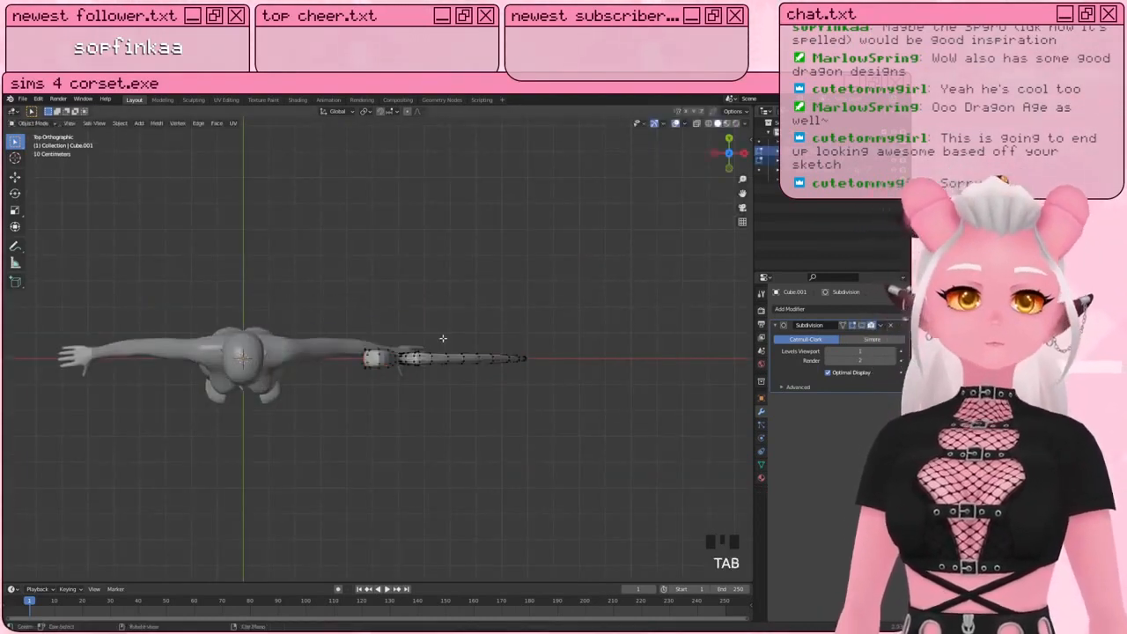
{"action": "key", "text": "a"}
{"action": "key", "text": "a"}
{"action": "key", "text": "a"}
{"action": "left_click_drag", "start_coordinate": [315, 291], "coordinate": [678, 495]}
{"action": "middle_click_drag", "start_coordinate": [514, 440], "coordinate": [584, 460], "text": "shift"}
{"action": "key", "text": "g"}
{"action": "key", "text": "Escape"}
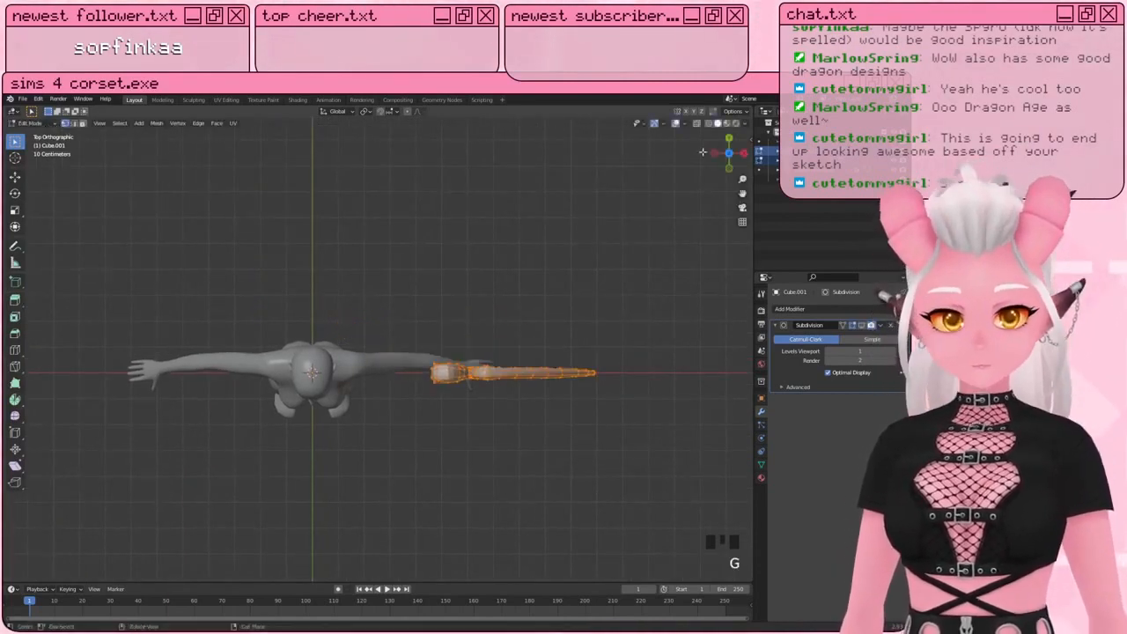
Step: Turn on X-ray display, select the whole wing and membrane, and move them behind the body closer to its centre
{"action": "left_click", "coordinate": [696, 124]}
{"action": "key", "text": "b"}
{"action": "left_click_drag", "start_coordinate": [412, 273], "coordinate": [672, 446]}
{"action": "key", "text": "g"}
{"action": "left_click", "coordinate": [547, 356]}
Step: Lower the wing and membrane in front view so the arm bone's root sits at shoulder height
{"action": "middle_click_drag", "start_coordinate": [547, 355], "coordinate": [365, 386]}
{"action": "key", "text": "KP_1"}
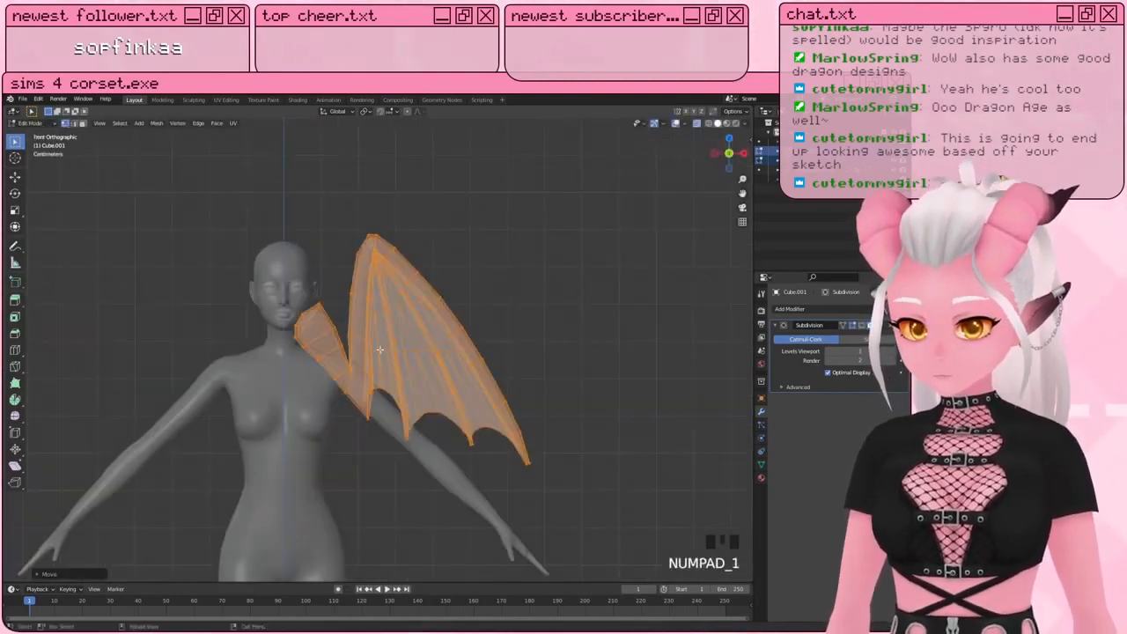
{"action": "key", "text": "g"}
{"action": "left_click", "coordinate": [384, 397]}
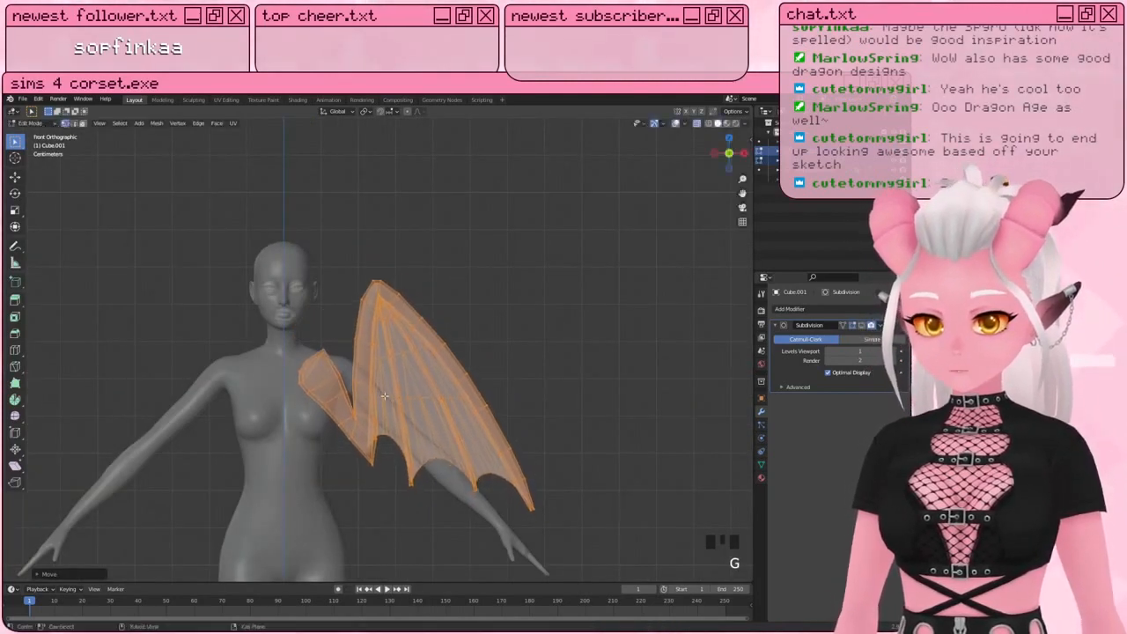
Step: Examine how the wing's root lines up with the upper back from the front, rear and above
{"action": "scroll", "coordinate": [384, 396], "scroll_direction": "up", "scroll_amount": 2}
{"action": "middle_click_drag", "start_coordinate": [384, 396], "coordinate": [358, 323]}
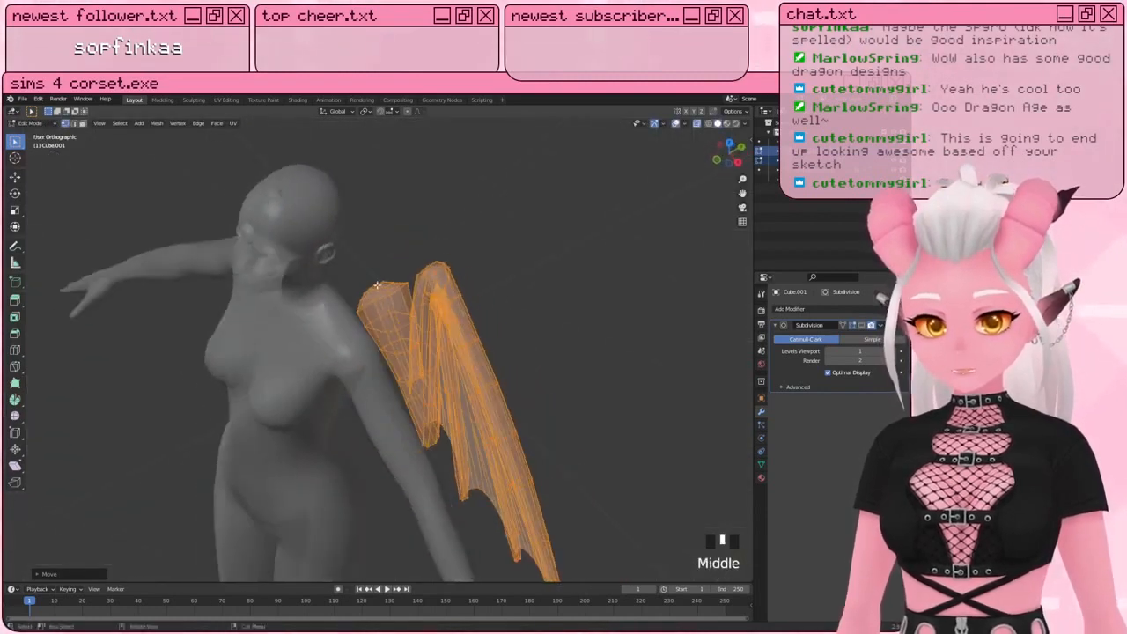
{"action": "middle_click_drag", "start_coordinate": [355, 279], "coordinate": [462, 353]}
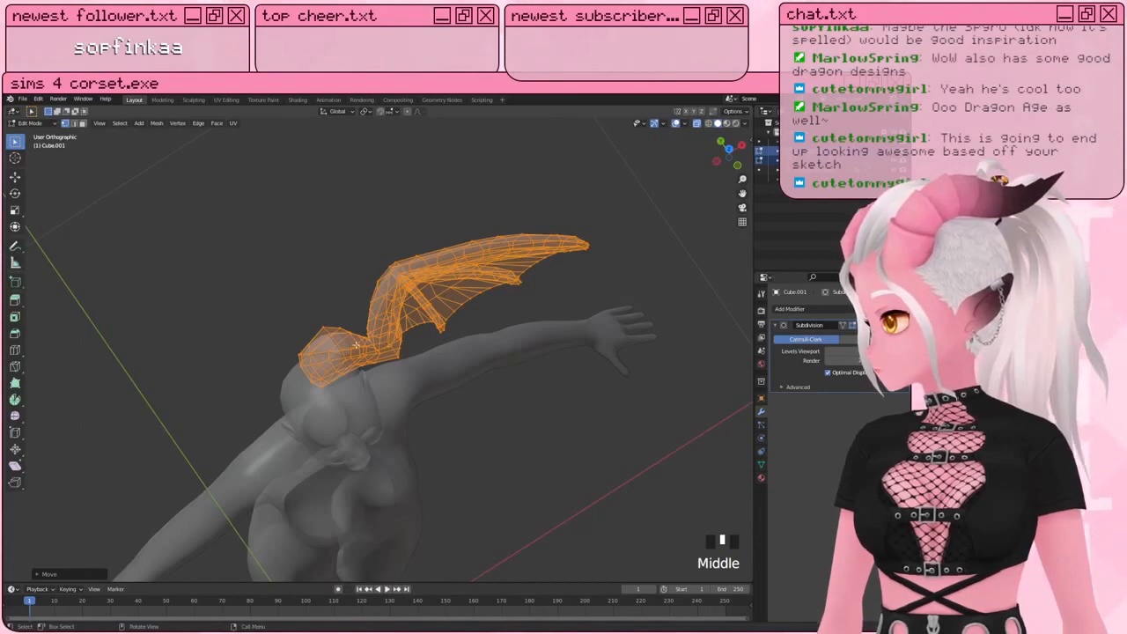
{"action": "middle_click_drag", "start_coordinate": [346, 376], "coordinate": [320, 393]}
{"action": "scroll", "coordinate": [352, 356], "scroll_direction": "up", "scroll_amount": 3}
{"action": "scroll", "coordinate": [354, 313], "scroll_direction": "up", "scroll_amount": 3}
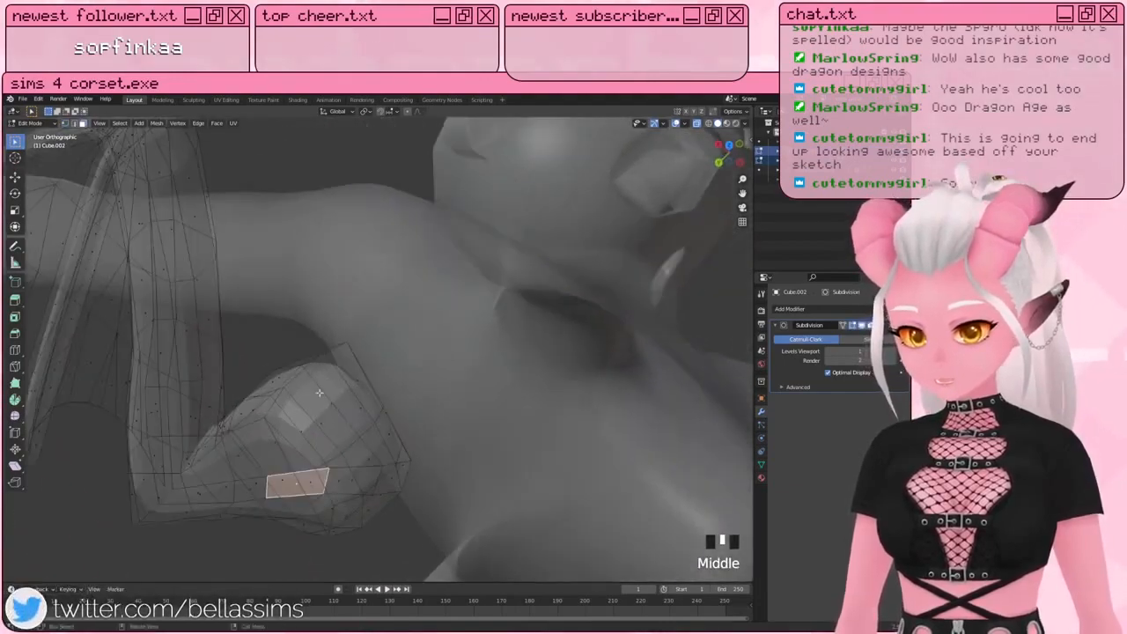
{"action": "middle_click_drag", "start_coordinate": [387, 403], "coordinate": [423, 450]}
{"action": "key", "text": "KP_7"}
{"action": "scroll", "coordinate": [371, 355], "scroll_direction": "down", "scroll_amount": 3}
{"action": "middle_click_drag", "start_coordinate": [495, 388], "coordinate": [448, 378], "text": "shift"}
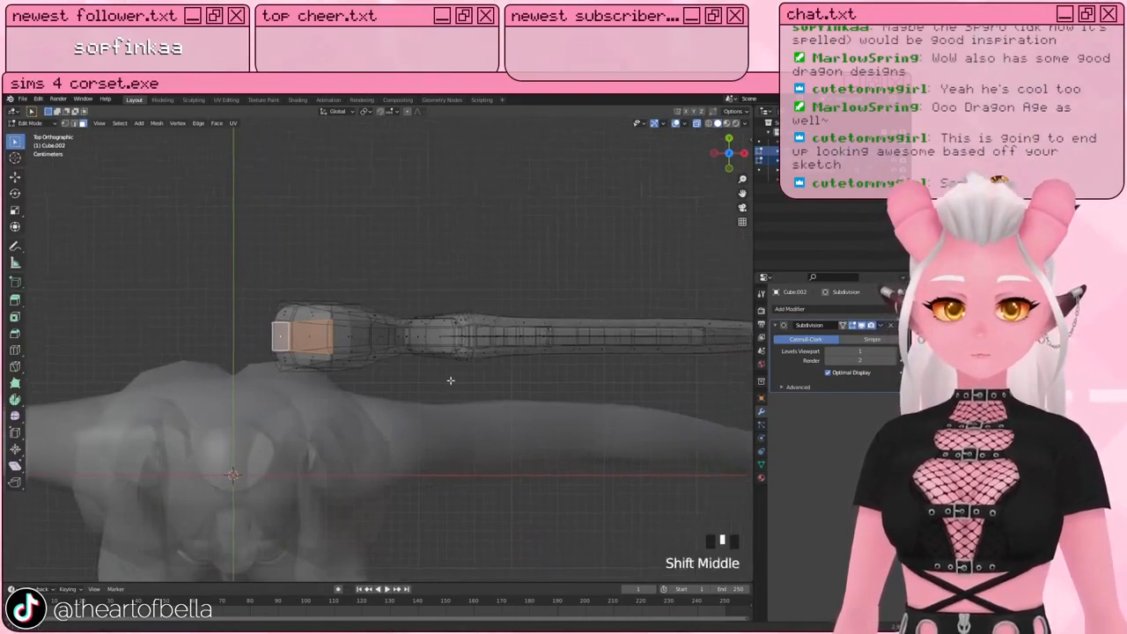
Step: Add an edge loop around the wing arm close to its shoulder end with the Loop Cut tool
{"action": "key", "text": "a"}
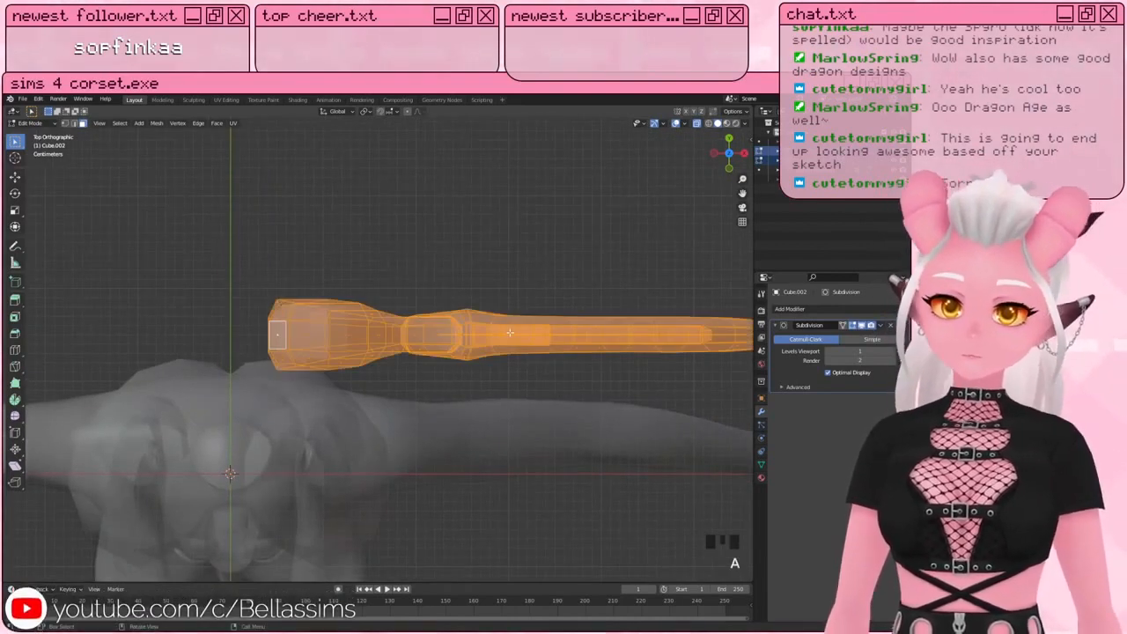
{"action": "key", "text": "a"}
{"action": "middle_click_drag", "start_coordinate": [336, 322], "coordinate": [226, 437]}
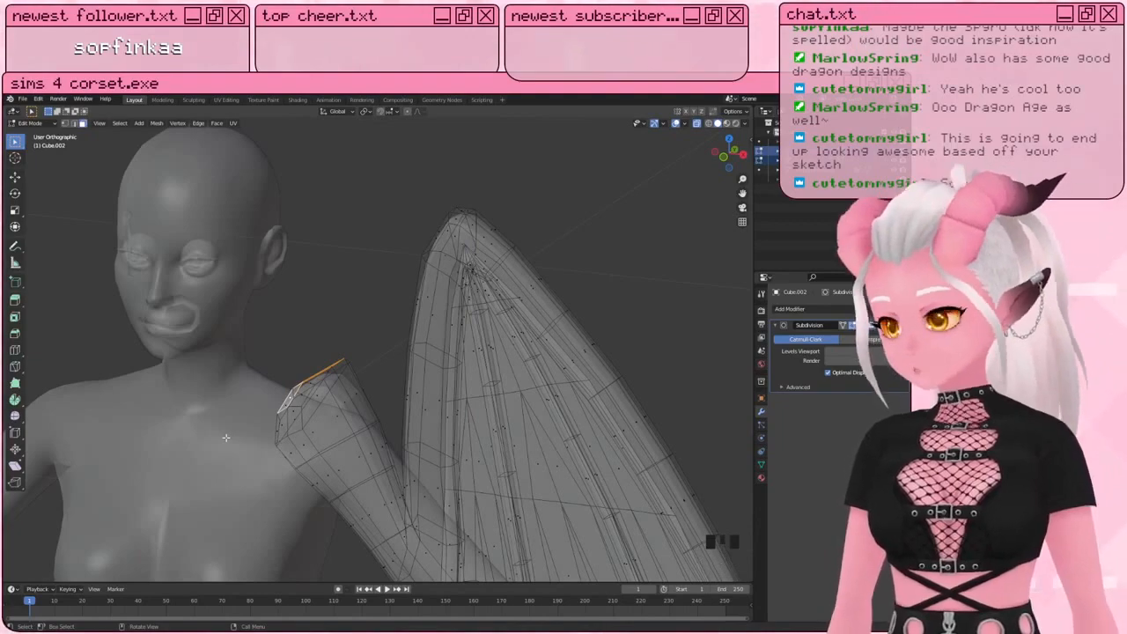
{"action": "middle_click_drag", "start_coordinate": [244, 435], "coordinate": [231, 331], "text": "shift"}
{"action": "key", "text": "a"}
{"action": "key", "text": "alt+a"}
{"action": "scroll", "coordinate": [231, 331], "scroll_direction": "up", "scroll_amount": 2}
{"action": "left_click", "coordinate": [15, 349]}
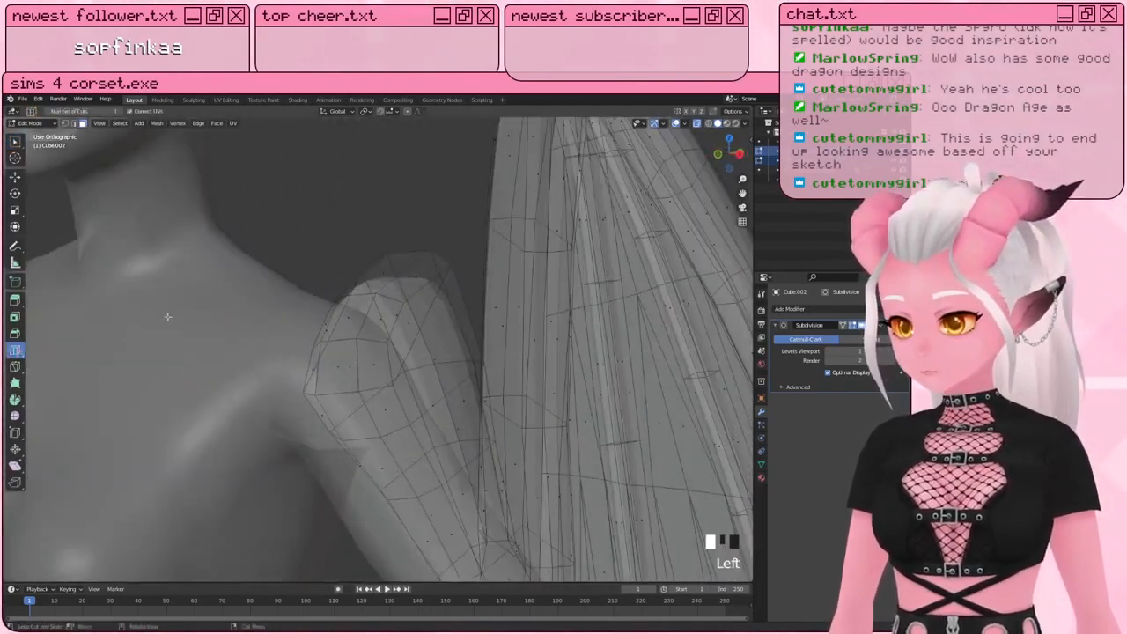
{"action": "left_click_drag", "start_coordinate": [454, 308], "coordinate": [466, 284]}
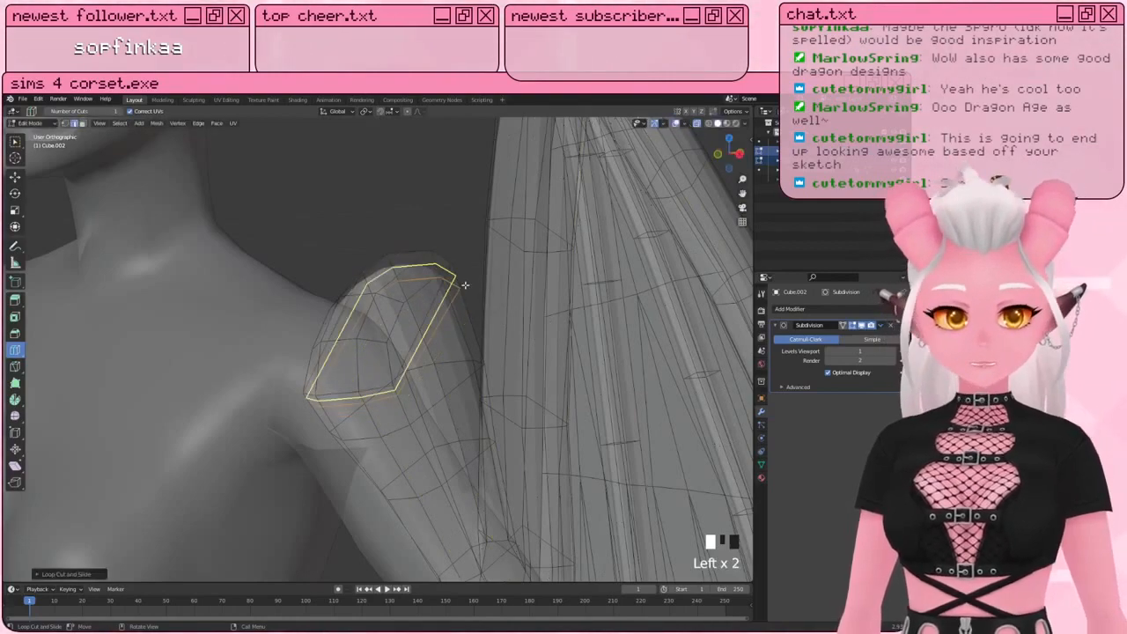
Step: Cut another edge loop into the wing arm and slide it up toward the shoulder end
{"action": "middle_click_drag", "start_coordinate": [466, 285], "coordinate": [416, 275]}
{"action": "left_click", "coordinate": [396, 285]}
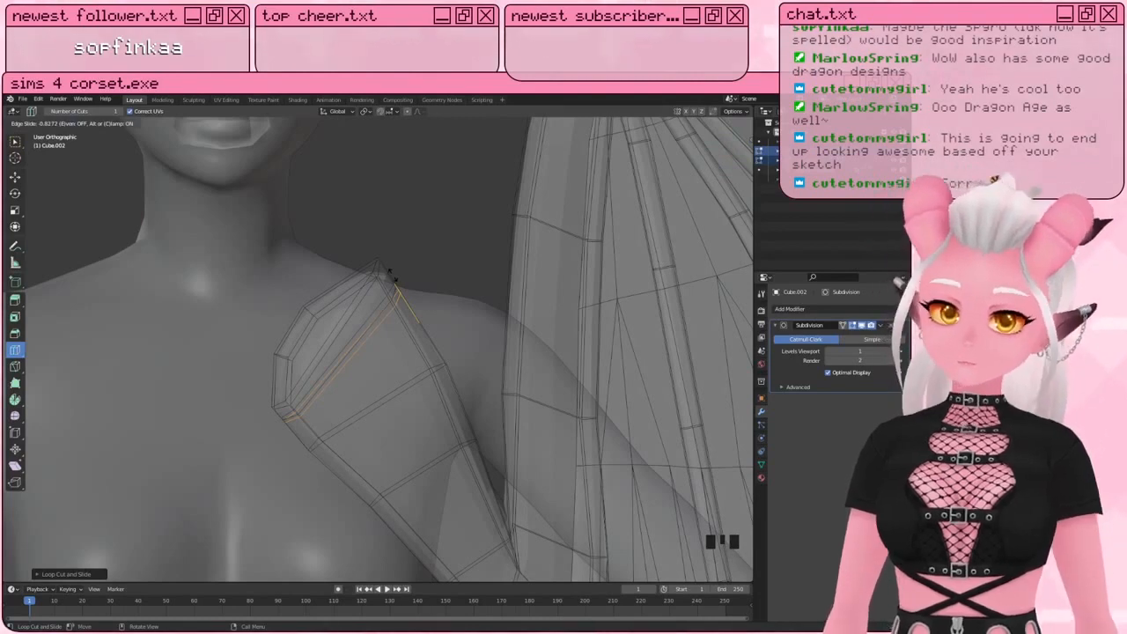
{"action": "left_click", "coordinate": [394, 287]}
Step: Select the edge loop below the wing arm's shoulder end and scale it up to about 1.15
{"action": "key", "text": "w"}
{"action": "key", "text": "a"}
{"action": "key", "text": "a"}
{"action": "key", "text": "a"}
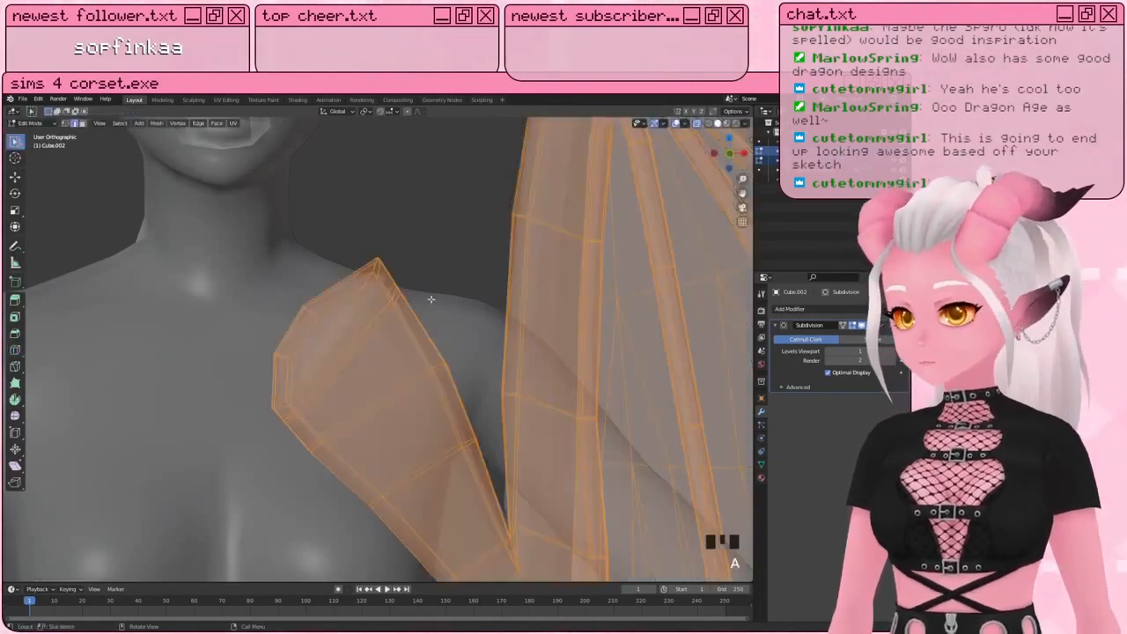
{"action": "left_click", "coordinate": [394, 291], "text": "alt+shift"}
{"action": "key", "text": "s"}
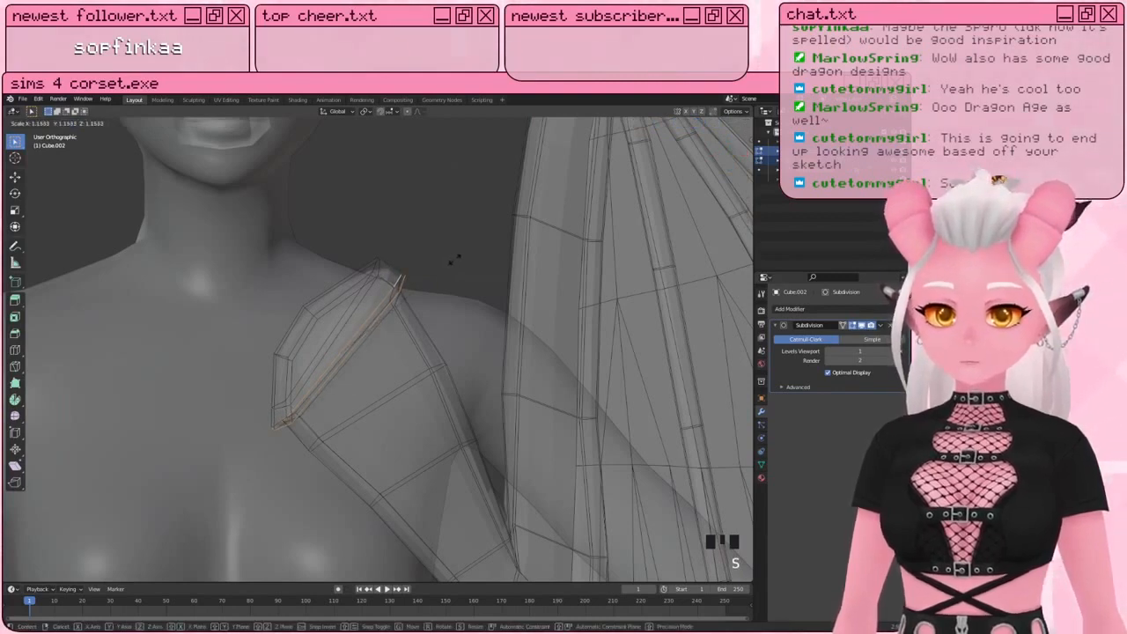
{"action": "left_click", "coordinate": [454, 261]}
{"action": "key", "text": "a"}
{"action": "key", "text": "a"}
Step: Cut a further edge loop just below the enlarged one and check the wing arm's shape in Object Mode
{"action": "middle_click_drag", "start_coordinate": [455, 262], "coordinate": [417, 290]}
{"action": "scroll", "coordinate": [373, 324], "scroll_direction": "up", "scroll_amount": 1}
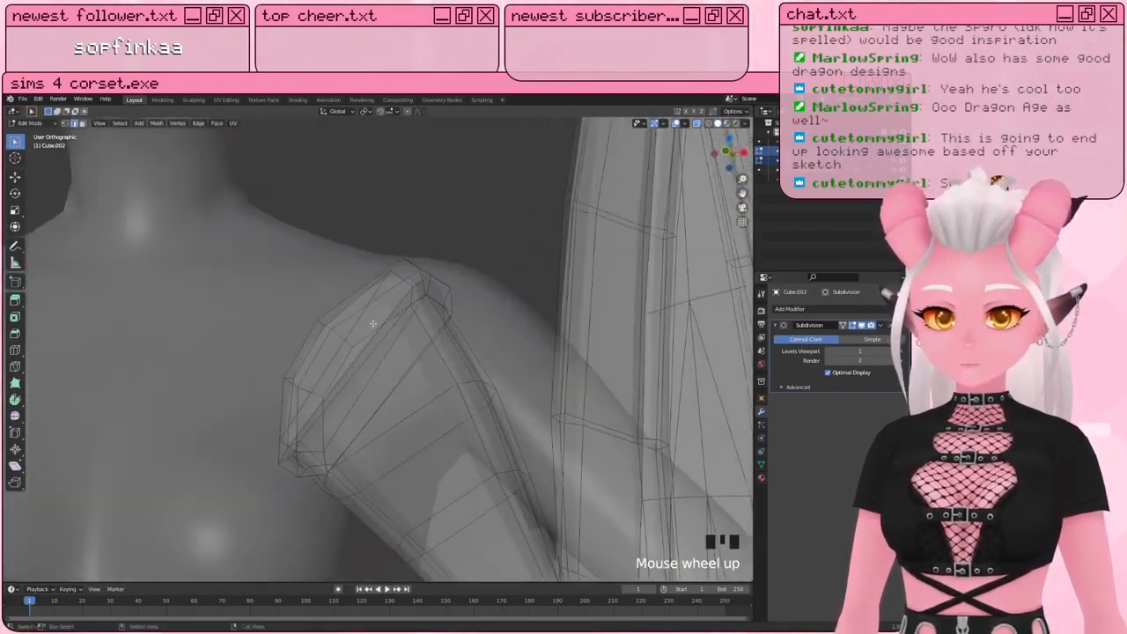
{"action": "left_click", "coordinate": [15, 350]}
{"action": "left_click_drag", "start_coordinate": [423, 319], "coordinate": [409, 282]}
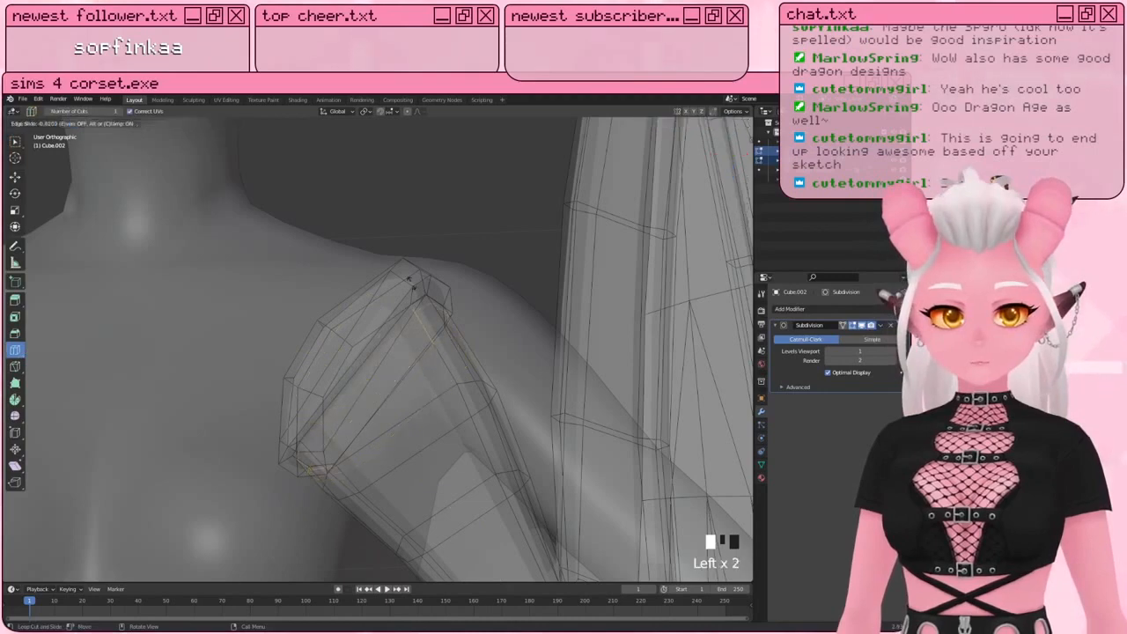
{"action": "key", "text": "a"}
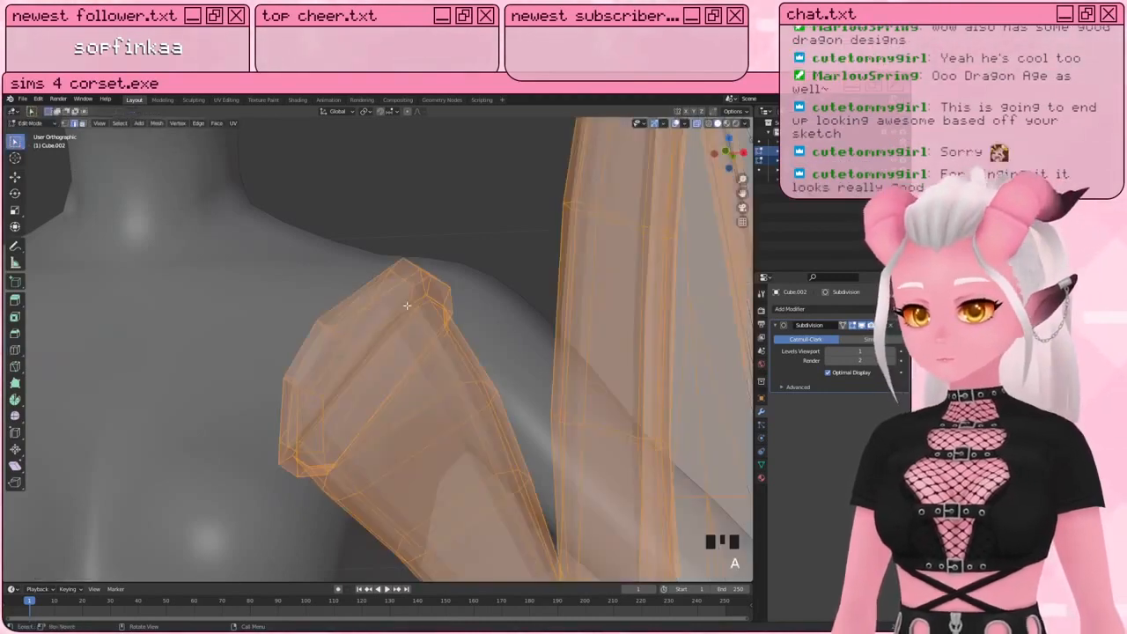
{"action": "key", "text": "a"}
{"action": "key", "text": "a"}
{"action": "middle_click_drag", "start_coordinate": [433, 299], "coordinate": [402, 275]}
{"action": "key", "text": "Tab"}
{"action": "scroll", "coordinate": [476, 240], "scroll_direction": "down", "scroll_amount": 7}
Step: Undo the extra loop cuts and the scaling at the wing arm's shoulder end, keeping the first added loop
{"action": "key", "text": "ctrl+z"}
{"action": "key", "text": "ctrl+z"}
{"action": "key", "text": "ctrl+z"}
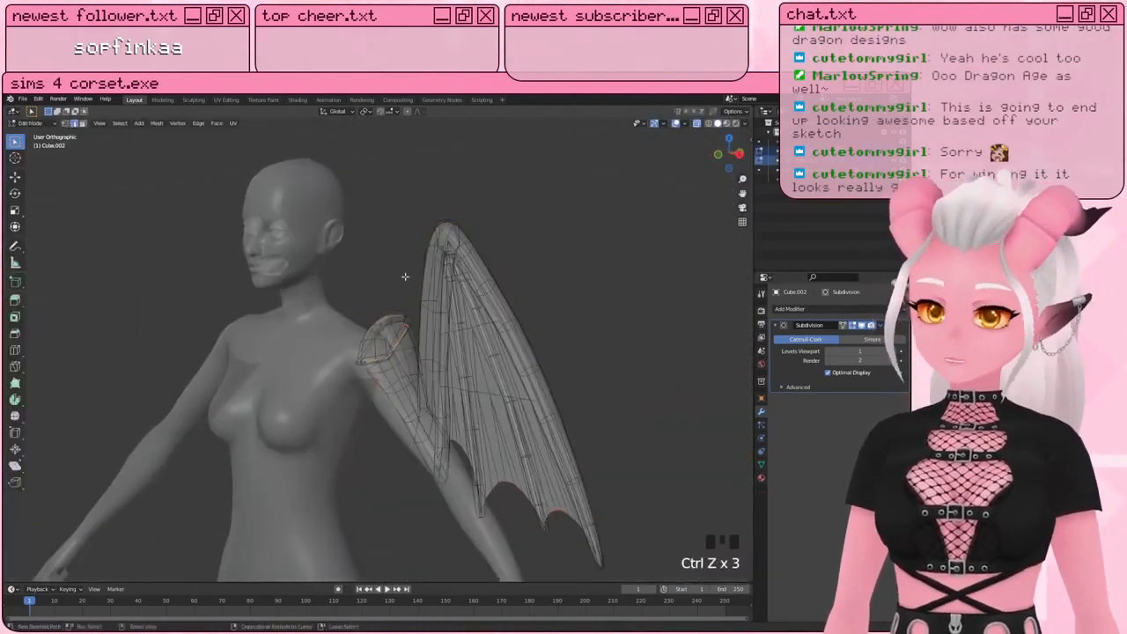
{"action": "key", "text": "ctrl+z"}
{"action": "scroll", "coordinate": [405, 276], "scroll_direction": "up", "scroll_amount": 3}
{"action": "key", "text": "ctrl+z"}
{"action": "key", "text": "ctrl+z"}
{"action": "key", "text": "ctrl+z"}
{"action": "key", "text": "ctrl+z"}
{"action": "key", "text": "ctrl+z"}
{"action": "key", "text": "ctrl+z"}
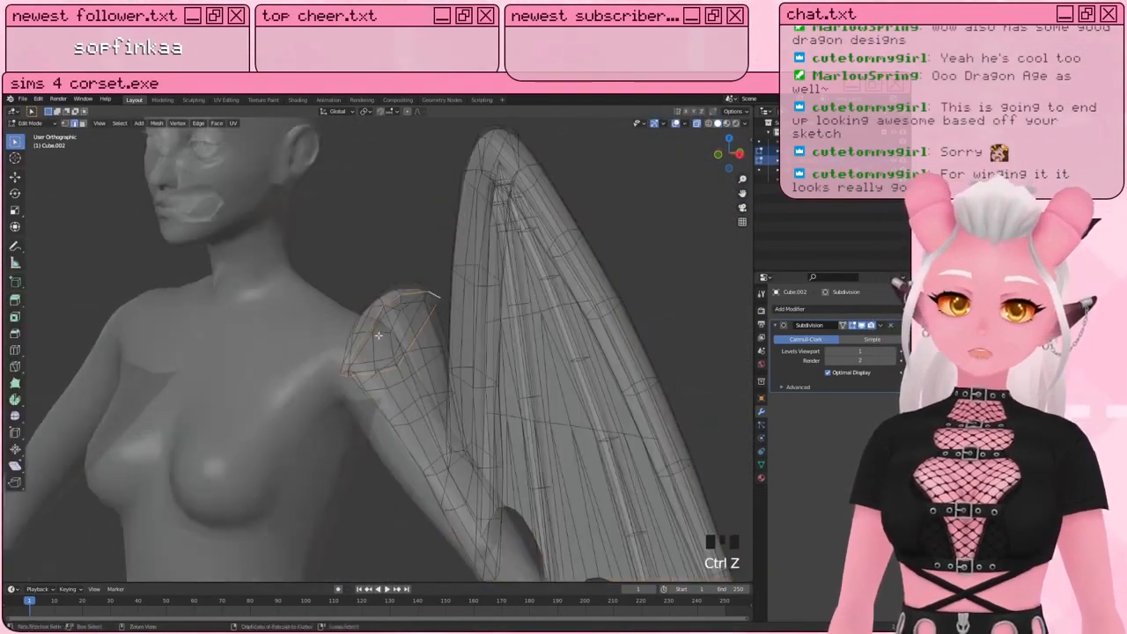
Step: Dissolve two edge loops near the wing arm's shoulder end and return to Object Mode
{"action": "middle_click_drag", "start_coordinate": [378, 336], "coordinate": [400, 315]}
{"action": "scroll", "coordinate": [414, 282], "scroll_direction": "up", "scroll_amount": 3}
{"action": "key", "text": "a"}
{"action": "key", "text": "a"}
{"action": "key", "text": "a"}
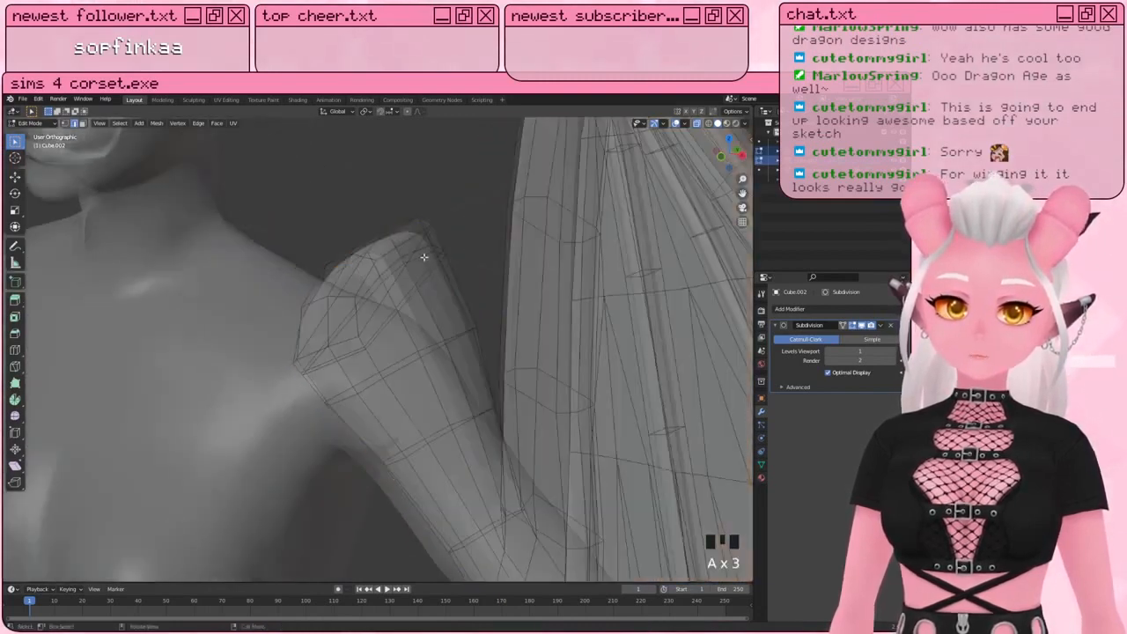
{"action": "left_click", "coordinate": [422, 256], "text": "alt+shift"}
{"action": "key", "text": "Delete"}
{"action": "left_click", "coordinate": [421, 310]}
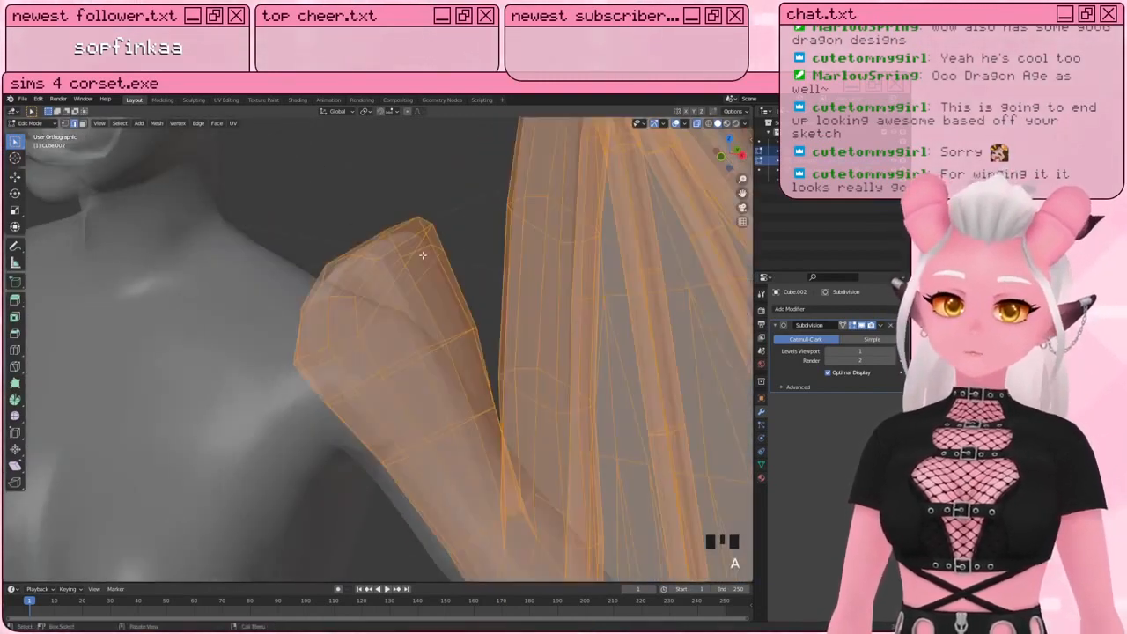
{"action": "left_click", "coordinate": [422, 255], "text": "alt+shift"}
{"action": "key", "text": "Delete"}
{"action": "left_click", "coordinate": [422, 254]}
{"action": "scroll", "coordinate": [416, 246], "scroll_direction": "down", "scroll_amount": 3}
{"action": "key", "text": "Tab"}
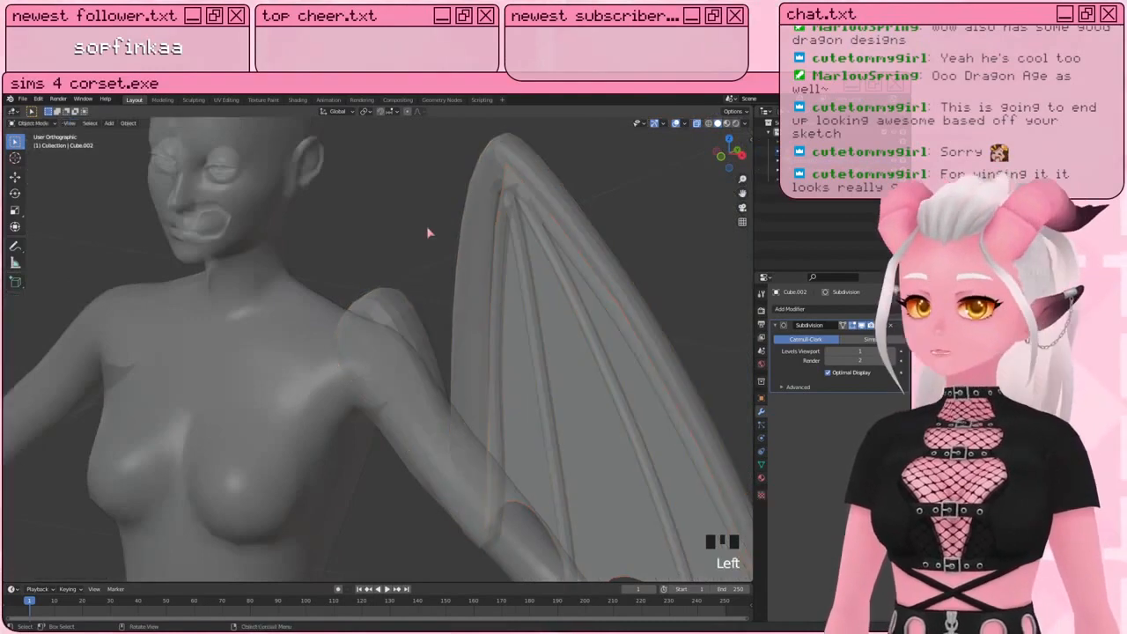
Step: Examine the wing frame and membrane against the body from several angles
{"action": "scroll", "coordinate": [392, 244], "scroll_direction": "down", "scroll_amount": 2}
{"action": "scroll", "coordinate": [386, 275], "scroll_direction": "up", "scroll_amount": 1}
{"action": "scroll", "coordinate": [386, 275], "scroll_direction": "up", "scroll_amount": 1}
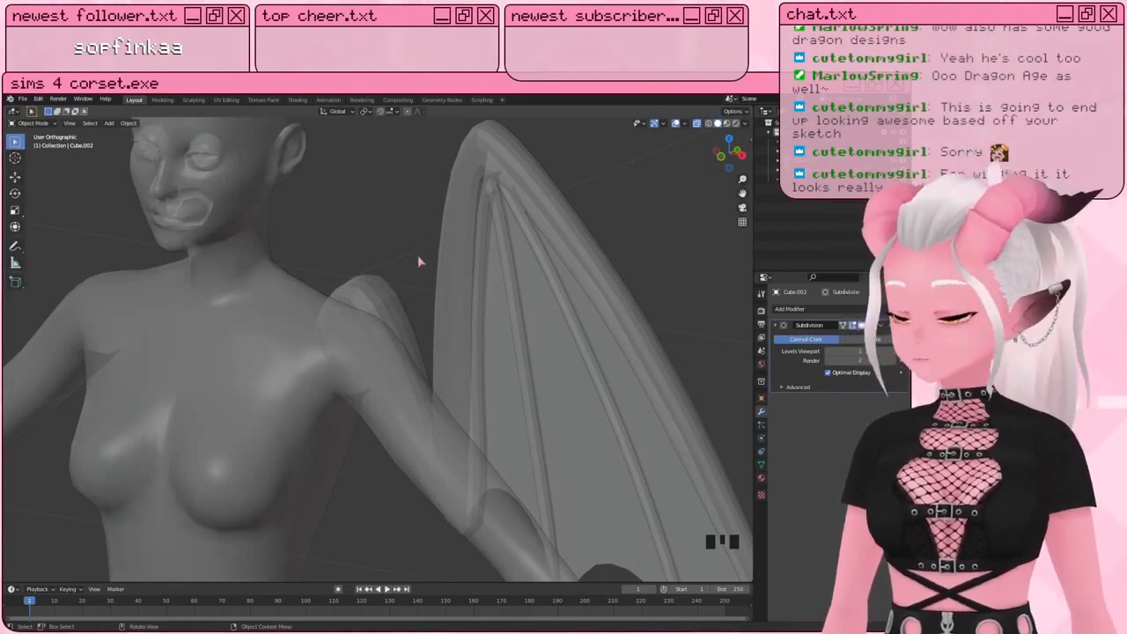
{"action": "scroll", "coordinate": [384, 271], "scroll_direction": "down", "scroll_amount": 4}
{"action": "middle_click_drag", "start_coordinate": [384, 272], "coordinate": [318, 356], "text": "shift"}
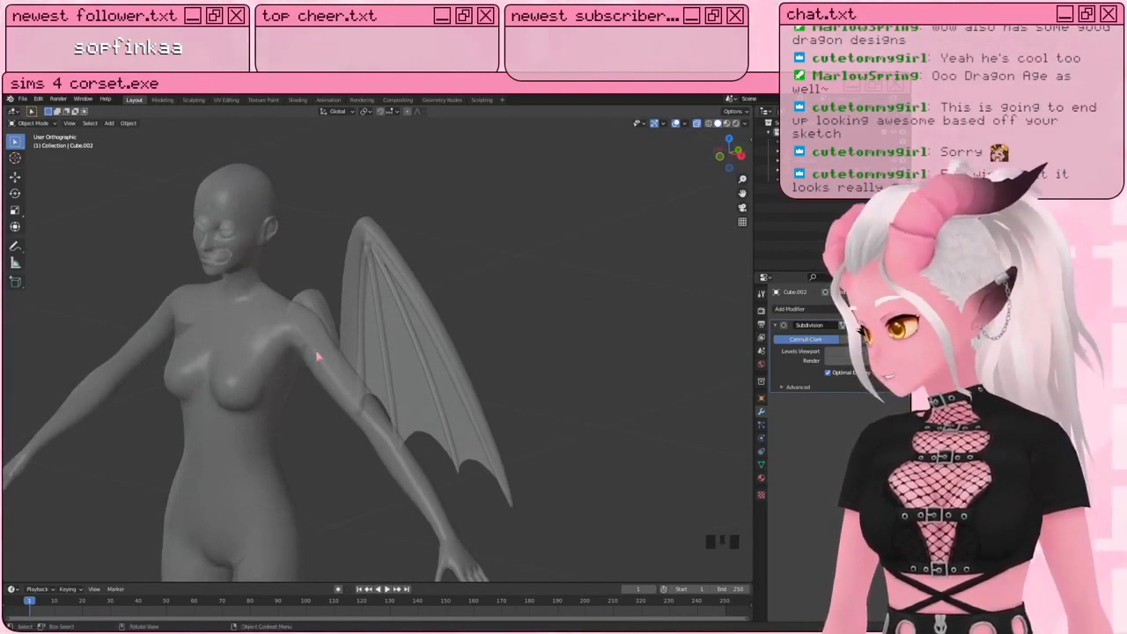
{"action": "left_click", "coordinate": [368, 326]}
{"action": "scroll", "coordinate": [368, 326], "scroll_direction": "up", "scroll_amount": 2}
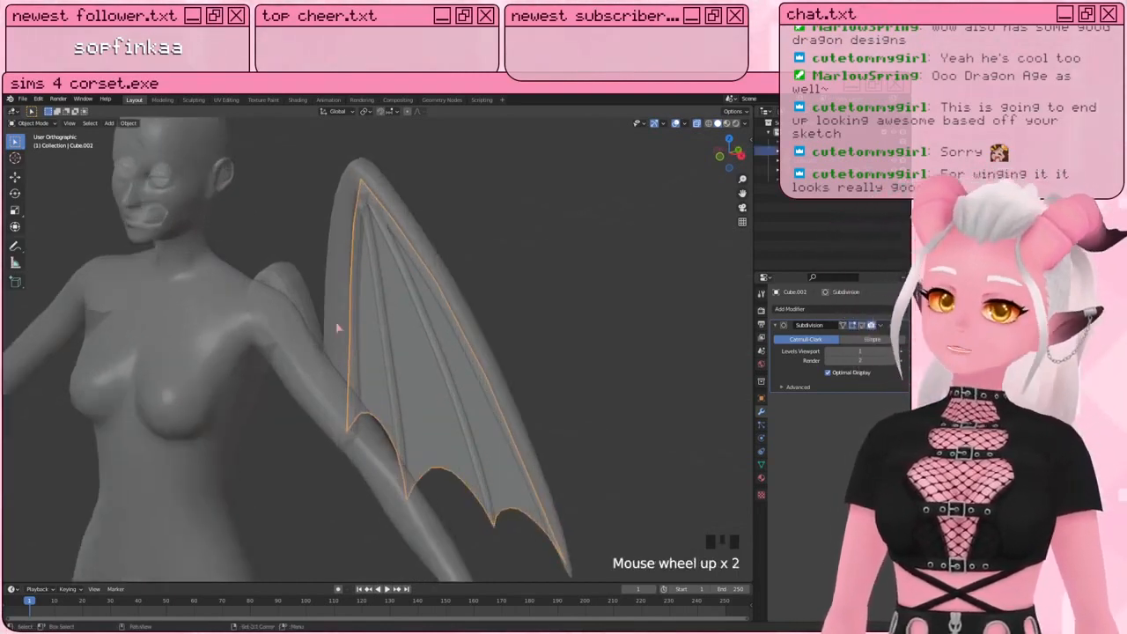
{"action": "middle_click_drag", "start_coordinate": [339, 324], "coordinate": [350, 333], "text": "shift"}
{"action": "scroll", "coordinate": [361, 320], "scroll_direction": "down", "scroll_amount": 2}
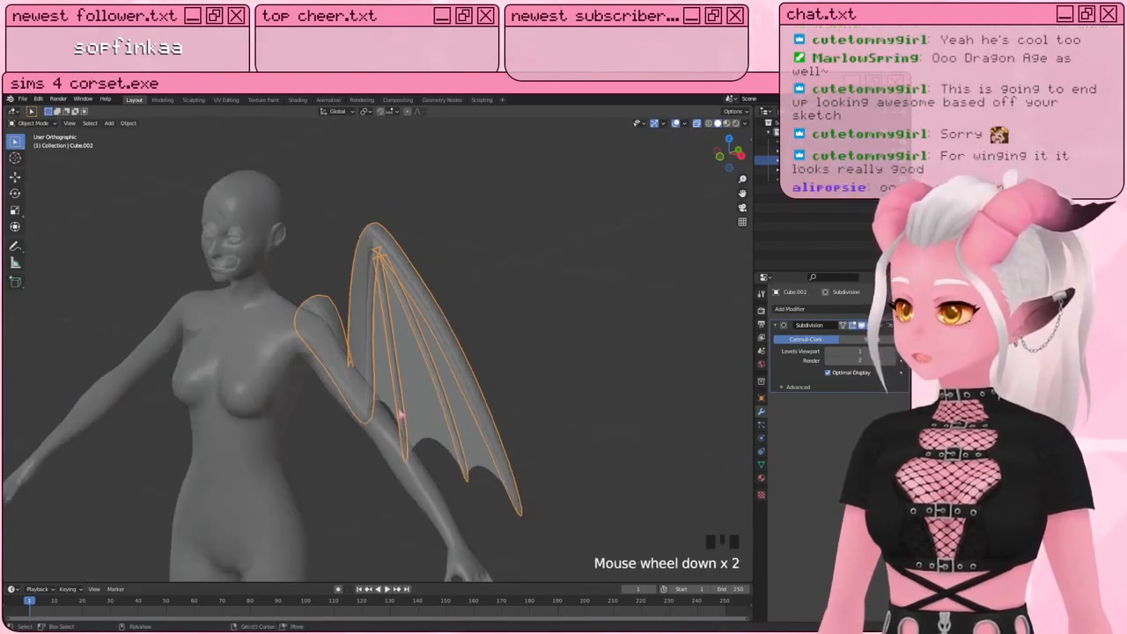
{"action": "middle_click_drag", "start_coordinate": [403, 416], "coordinate": [445, 394], "text": "shift"}
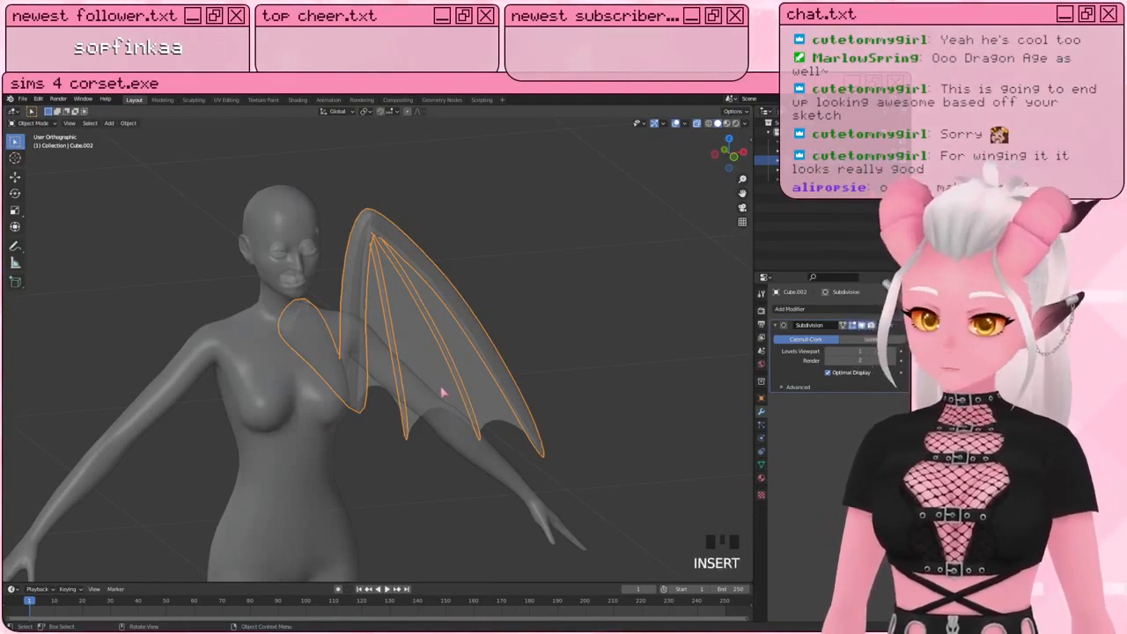
{"action": "middle_click_drag", "start_coordinate": [440, 396], "coordinate": [358, 430]}
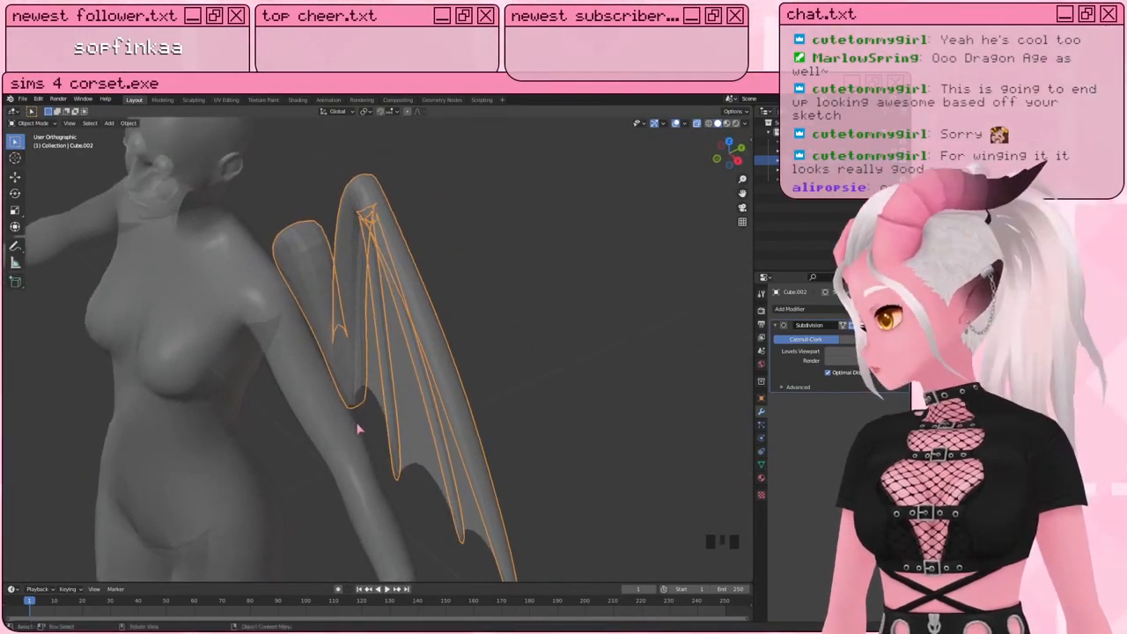
{"action": "middle_click_drag", "start_coordinate": [344, 363], "coordinate": [380, 353], "text": "shift"}
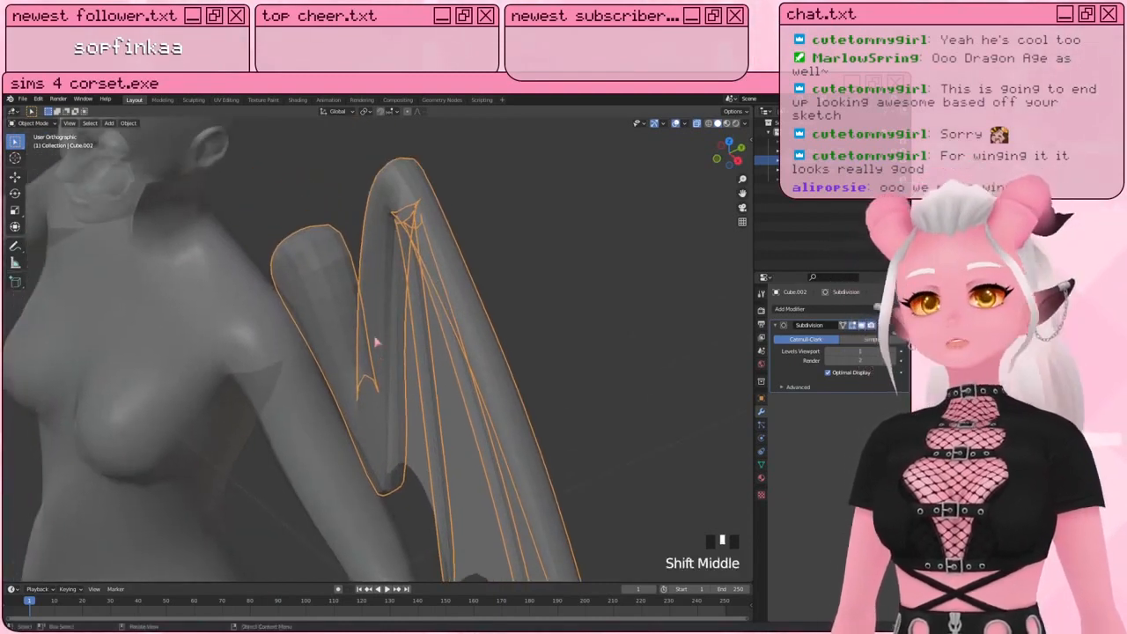
Step: Apply the Subdivision modifier to the wing frame
{"action": "left_click", "coordinate": [336, 281]}
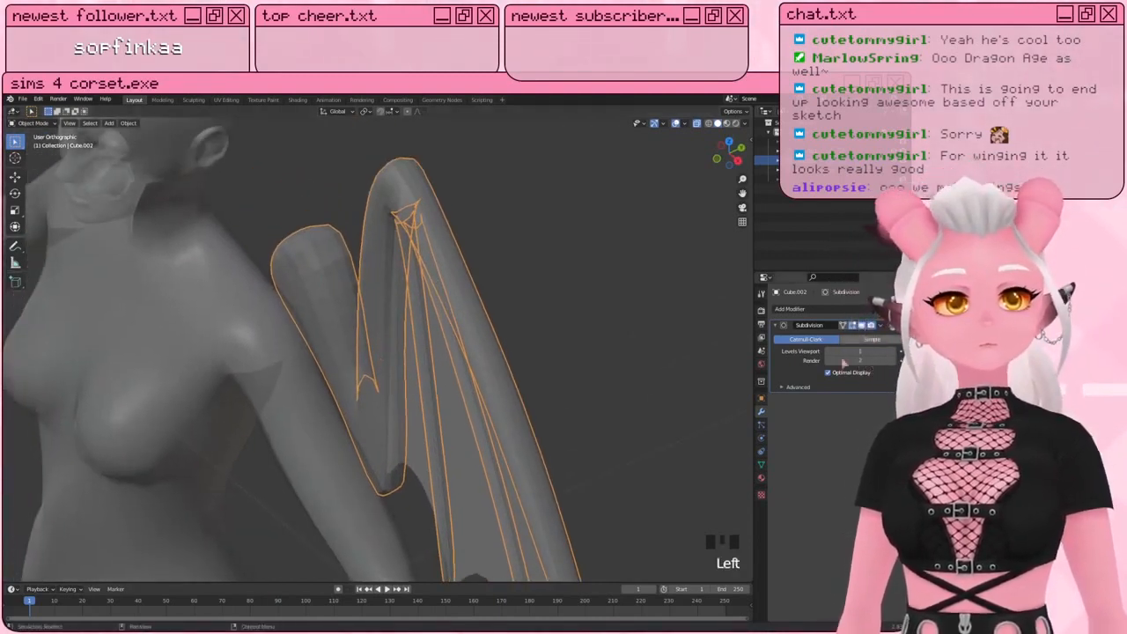
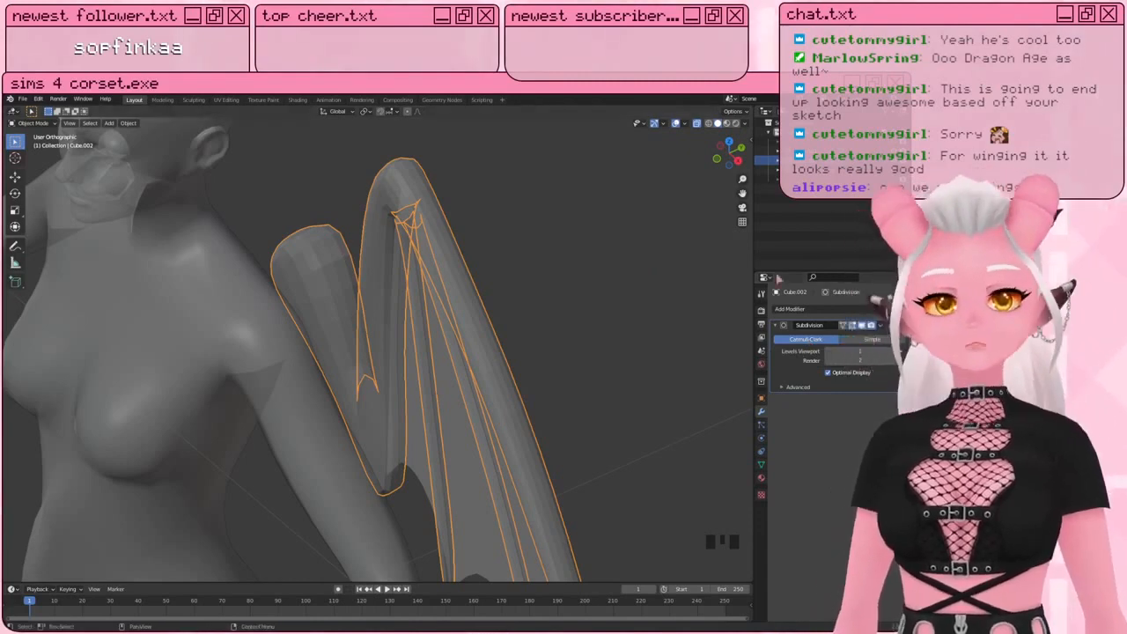
{"action": "middle_click_drag", "start_coordinate": [344, 251], "coordinate": [328, 255]}
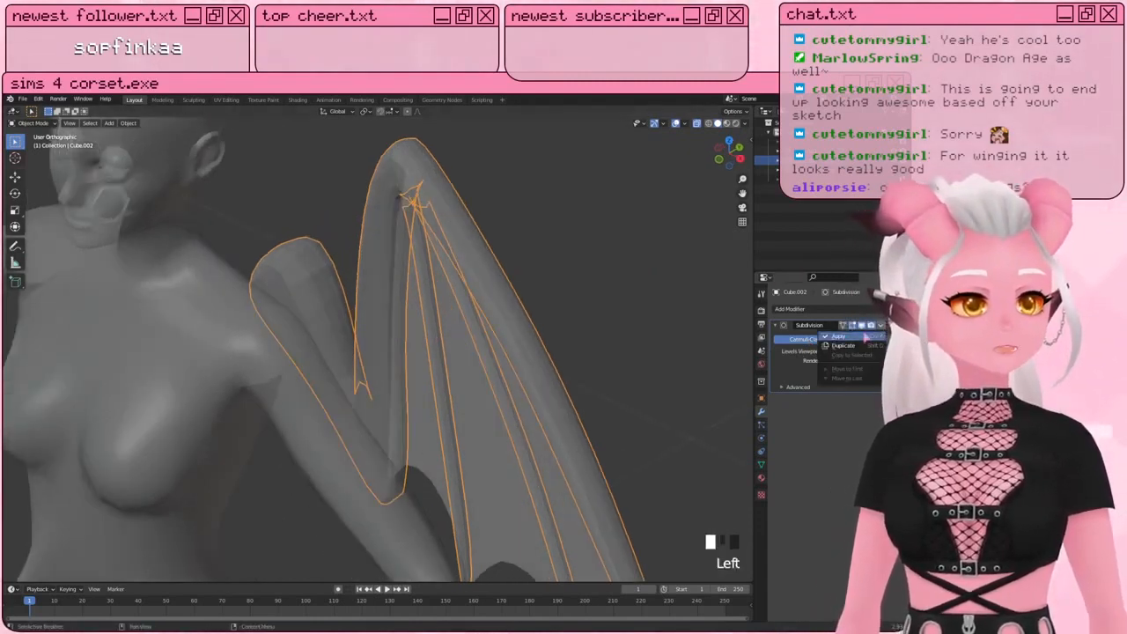
{"action": "left_click", "coordinate": [865, 337]}
Step: Move the vertices in the inner crease between the wing arm and the upright bone slightly downward in front view
{"action": "key", "text": "Tab"}
{"action": "middle_click_drag", "start_coordinate": [318, 196], "coordinate": [367, 241], "text": "shift"}
{"action": "scroll", "coordinate": [408, 392], "scroll_direction": "up", "scroll_amount": 2}
{"action": "middle_click_drag", "start_coordinate": [408, 392], "coordinate": [416, 357]}
{"action": "key", "text": "KP_1"}
{"action": "scroll", "coordinate": [417, 357], "scroll_direction": "down", "scroll_amount": 3}
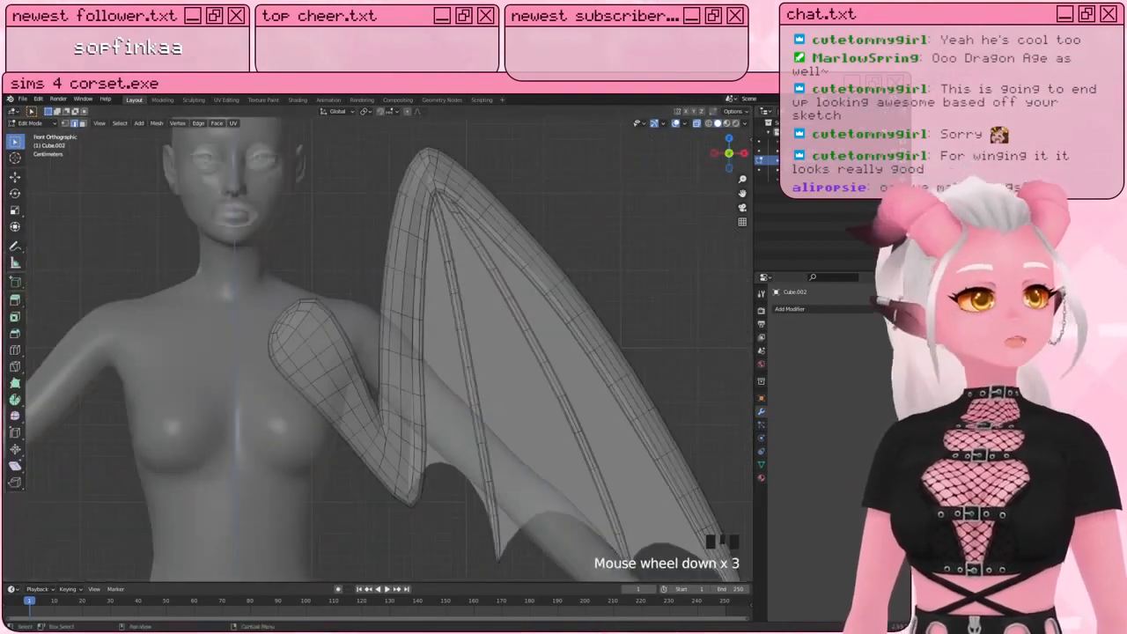
{"action": "scroll", "coordinate": [385, 382], "scroll_direction": "up", "scroll_amount": 2}
{"action": "middle_click_drag", "start_coordinate": [385, 382], "coordinate": [326, 369], "text": "shift"}
{"action": "scroll", "coordinate": [365, 308], "scroll_direction": "down", "scroll_amount": 2}
{"action": "scroll", "coordinate": [269, 294], "scroll_direction": "up", "scroll_amount": 4}
{"action": "key", "text": "1"}
{"action": "key", "text": "c"}
{"action": "left_click", "coordinate": [316, 307]}
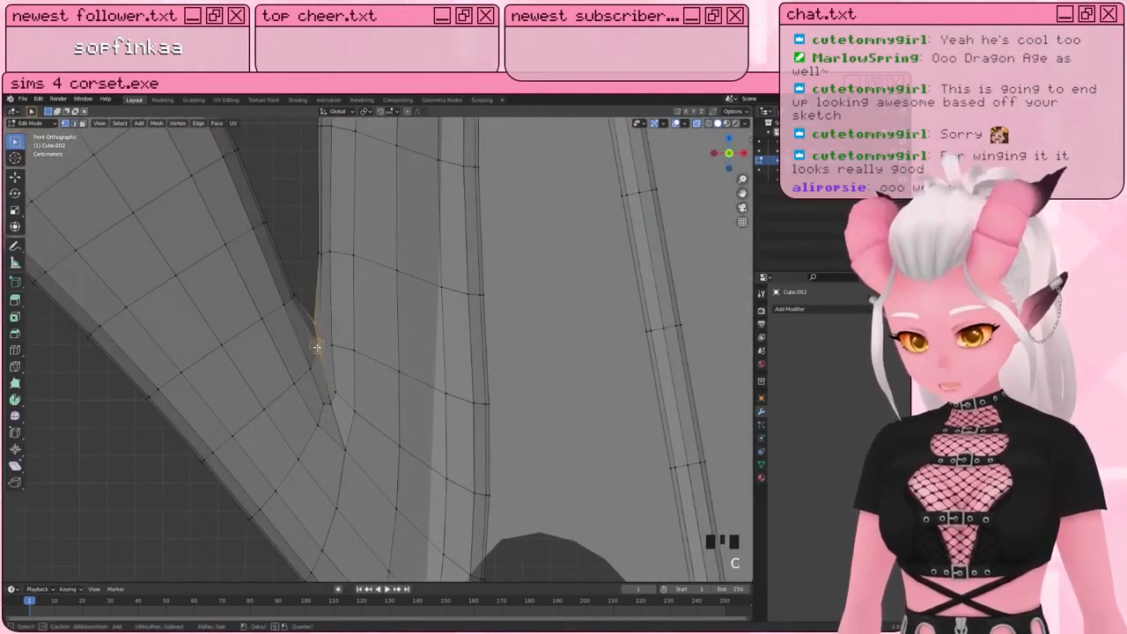
{"action": "key", "text": "g"}
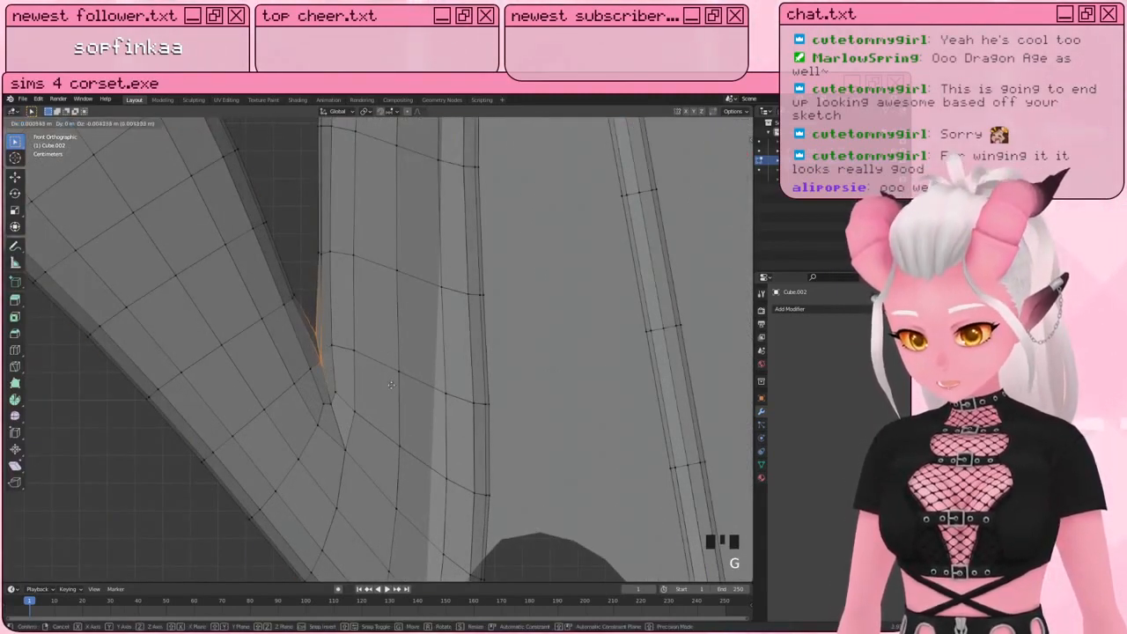
{"action": "left_click", "coordinate": [391, 384]}
{"action": "key", "text": "a"}
{"action": "key", "text": "a"}
{"action": "key", "text": "a"}
{"action": "scroll", "coordinate": [380, 320], "scroll_direction": "down", "scroll_amount": 4}
{"action": "key", "text": "Tab"}
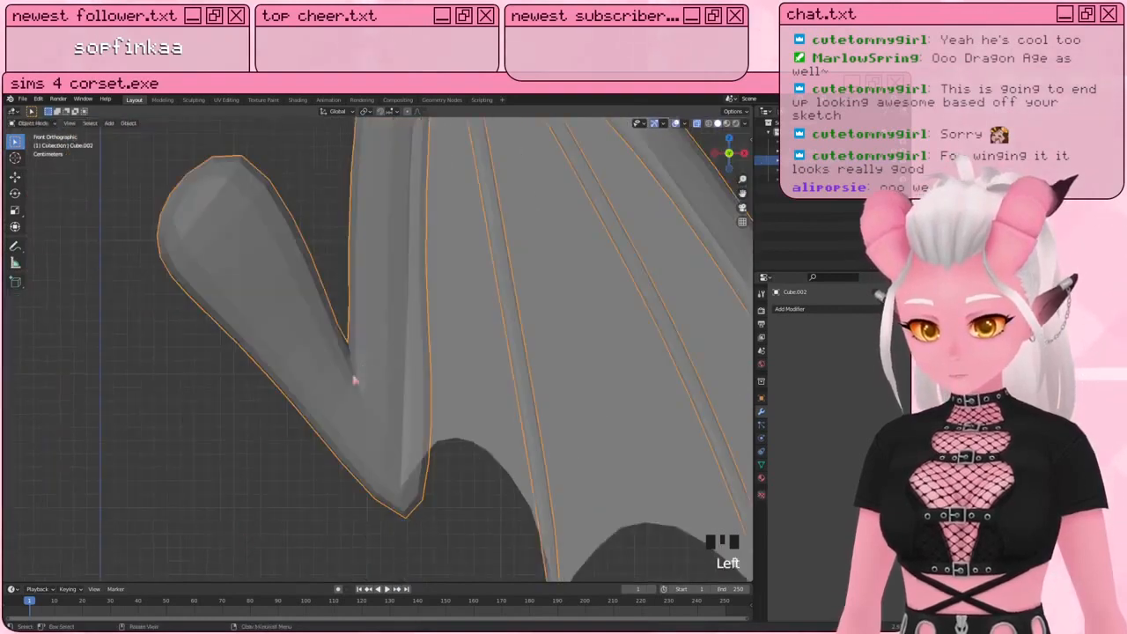
Step: Try dissolving the edge loop at the upper end of a wing rib, and undo it
{"action": "scroll", "coordinate": [420, 295], "scroll_direction": "down", "scroll_amount": 2}
{"action": "middle_click_drag", "start_coordinate": [378, 358], "coordinate": [388, 343], "text": "shift"}
{"action": "scroll", "coordinate": [388, 344], "scroll_direction": "down", "scroll_amount": 1, "text": "shift"}
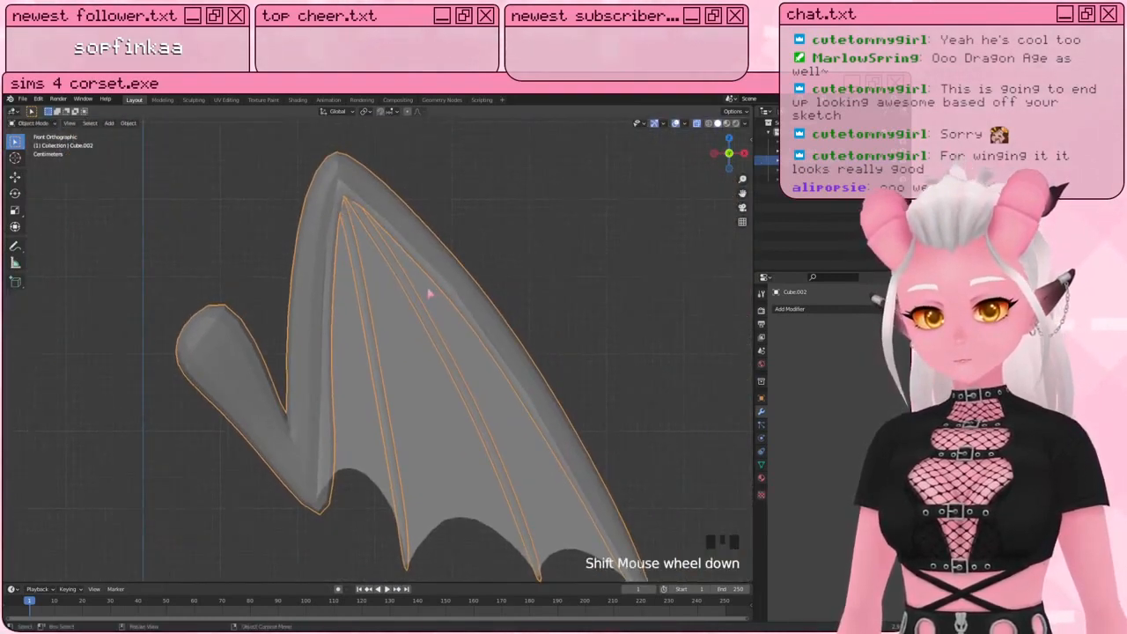
{"action": "middle_click_drag", "start_coordinate": [433, 296], "coordinate": [403, 332]}
{"action": "middle_click_drag", "start_coordinate": [403, 332], "coordinate": [433, 317], "text": "shift"}
{"action": "key", "text": "Tab"}
{"action": "scroll", "coordinate": [388, 264], "scroll_direction": "up", "scroll_amount": 2}
{"action": "scroll", "coordinate": [352, 229], "scroll_direction": "up", "scroll_amount": 1, "text": "shift"}
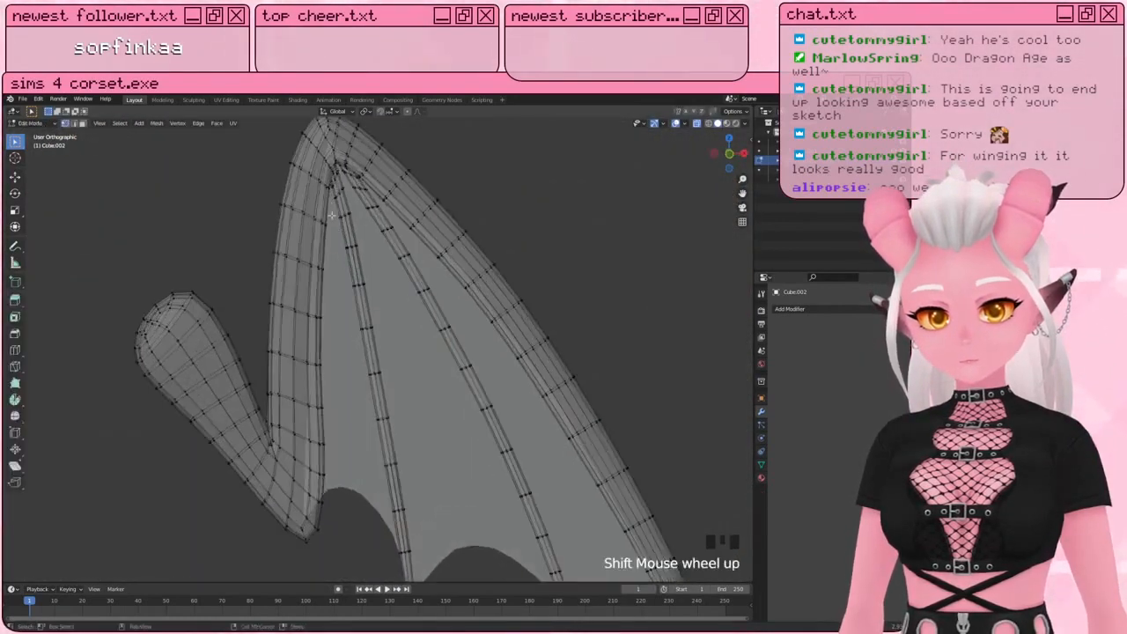
{"action": "middle_click_drag", "start_coordinate": [336, 211], "coordinate": [273, 208], "text": "shift"}
{"action": "scroll", "coordinate": [367, 309], "scroll_direction": "up", "scroll_amount": 6}
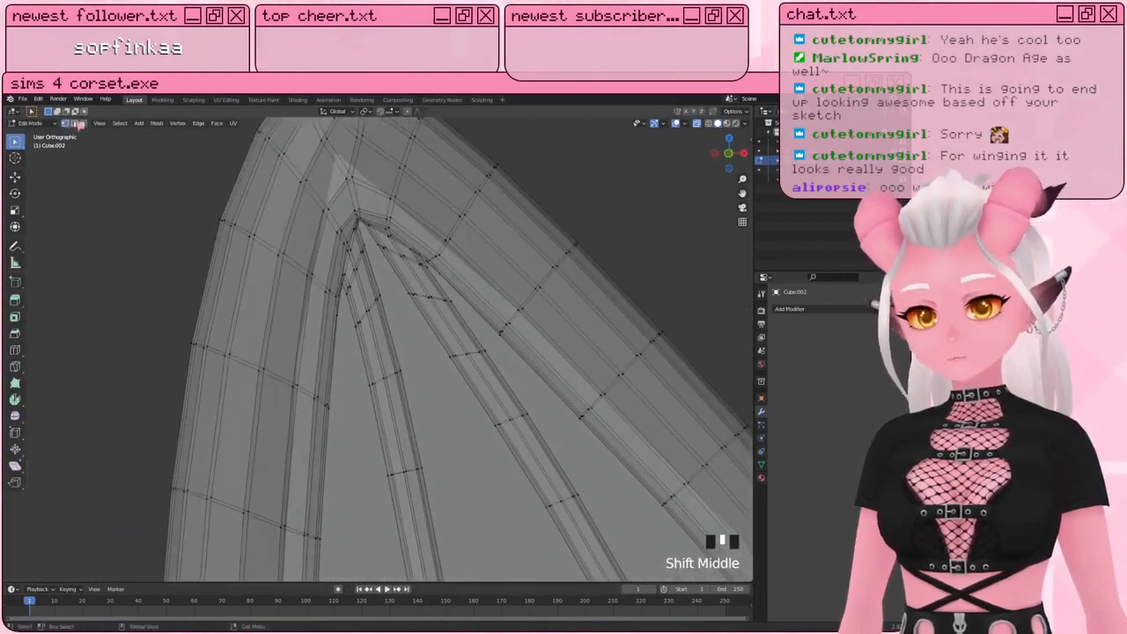
{"action": "key", "text": "a"}
{"action": "key", "text": "a"}
{"action": "scroll", "coordinate": [366, 258], "scroll_direction": "up", "scroll_amount": 2}
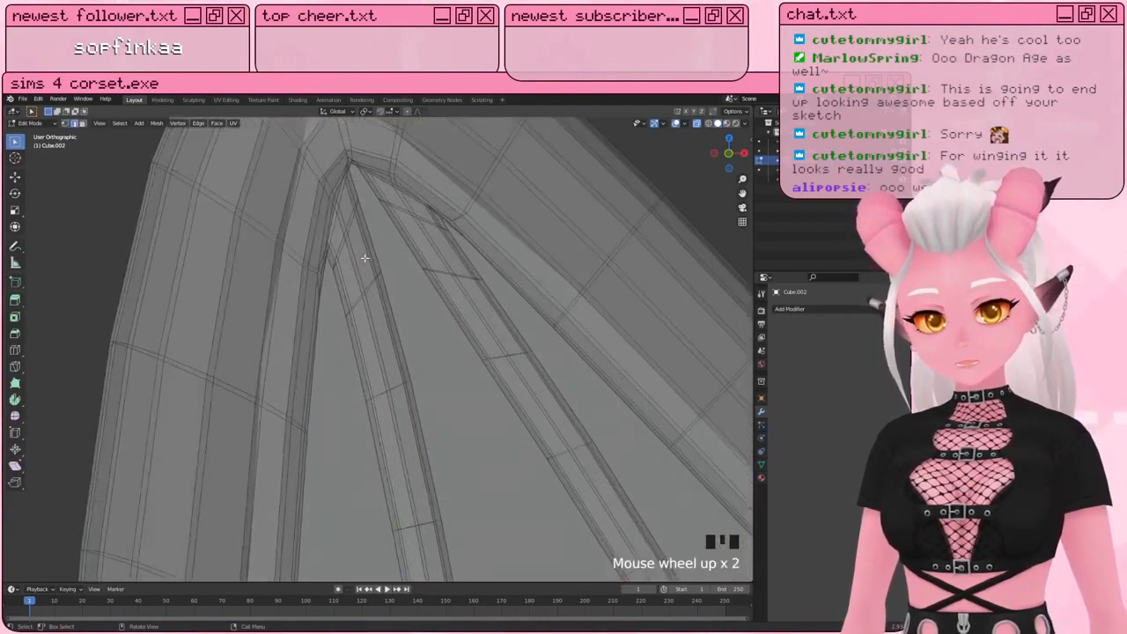
{"action": "left_click", "coordinate": [396, 208], "text": "alt+shift"}
{"action": "key", "text": "Delete"}
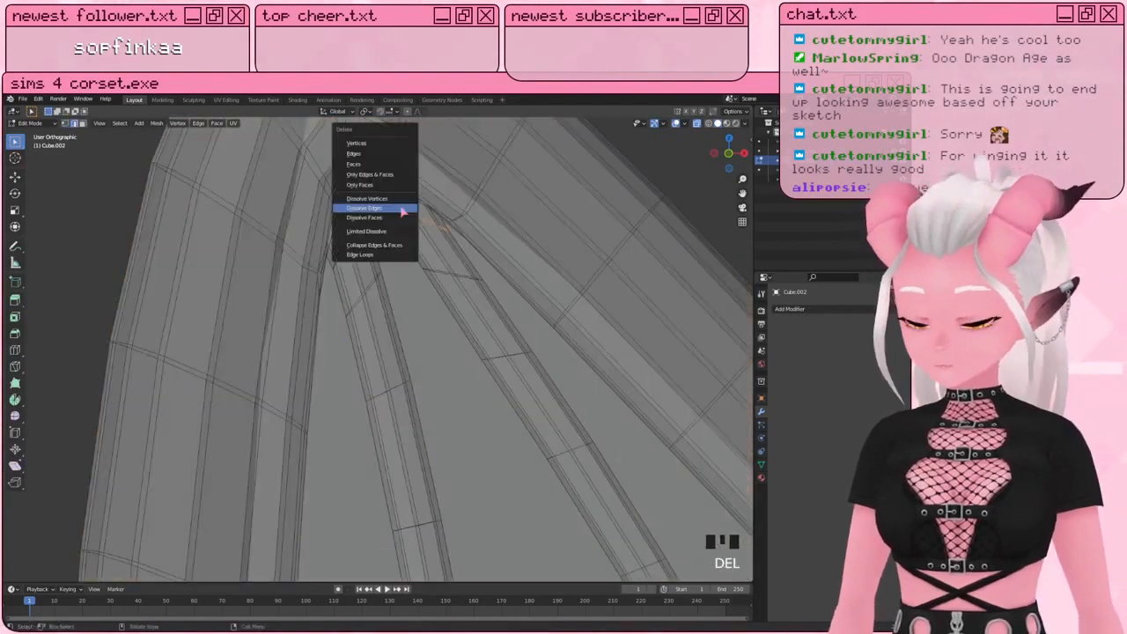
{"action": "left_click", "coordinate": [401, 208]}
{"action": "key", "text": "ctrl+z"}
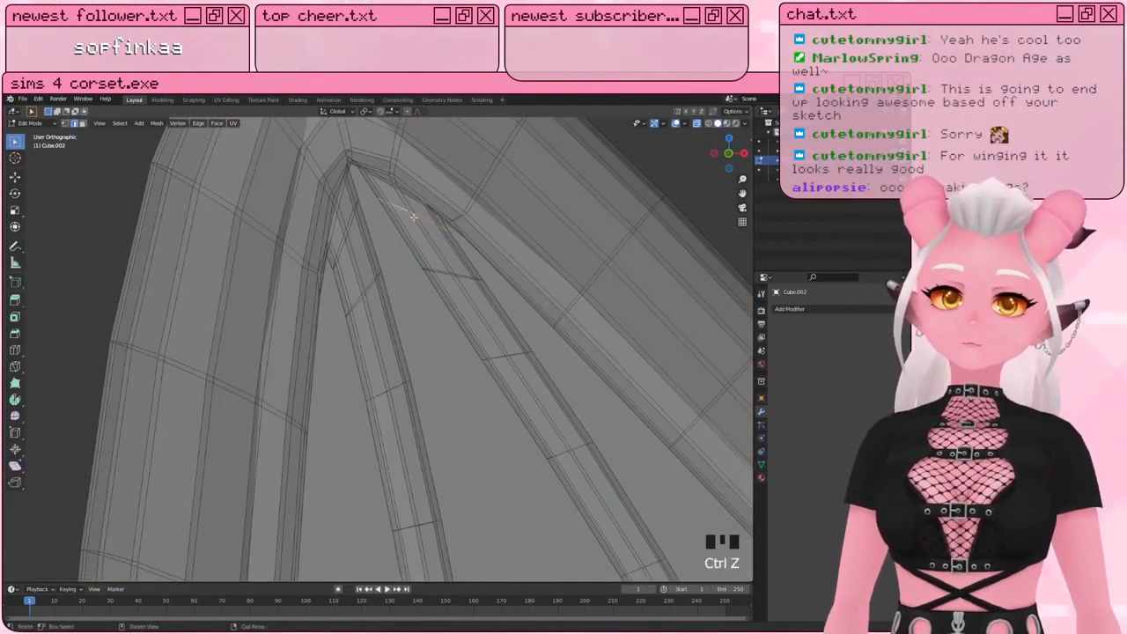
Step: Enlarge the edge loop around the blunt end of the wing's base arm with smooth proportional editing turned on
{"action": "scroll", "coordinate": [401, 208], "scroll_direction": "down", "scroll_amount": 3}
{"action": "middle_click_drag", "start_coordinate": [458, 405], "coordinate": [634, 479], "text": "shift"}
{"action": "scroll", "coordinate": [360, 384], "scroll_direction": "up", "scroll_amount": 3}
{"action": "middle_click_drag", "start_coordinate": [360, 384], "coordinate": [421, 387]}
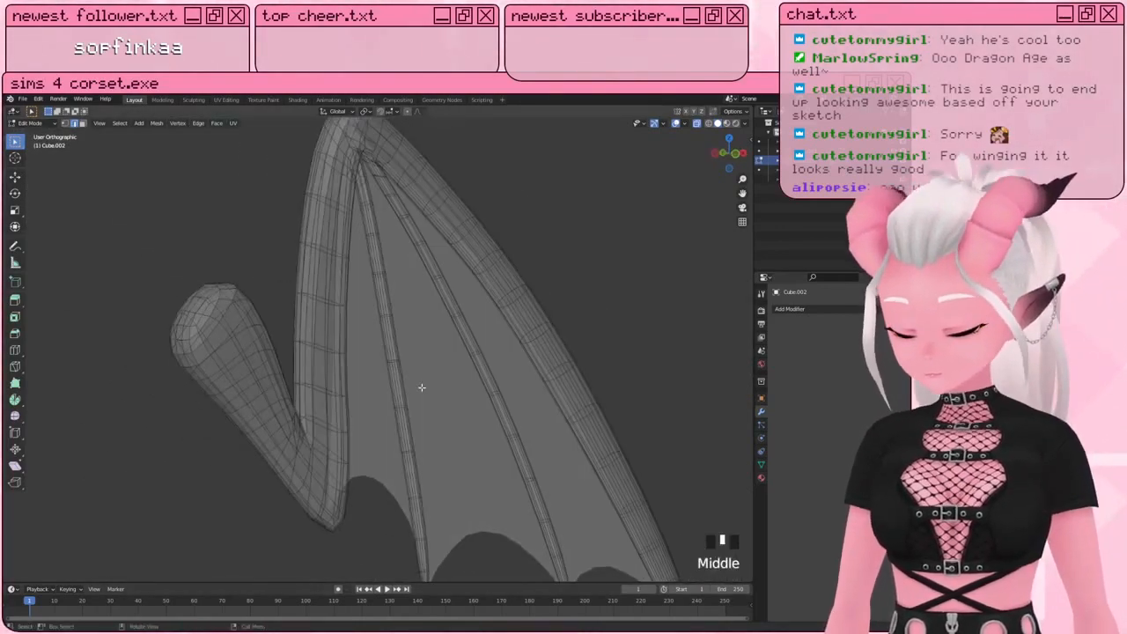
{"action": "key", "text": "KP_1"}
{"action": "key", "text": "a"}
{"action": "key", "text": "a"}
{"action": "middle_click_drag", "start_coordinate": [256, 322], "coordinate": [384, 332], "text": "shift"}
{"action": "middle_click_drag", "start_coordinate": [384, 332], "coordinate": [364, 315]}
{"action": "key", "text": "a"}
{"action": "key", "text": "a"}
{"action": "key", "text": "a"}
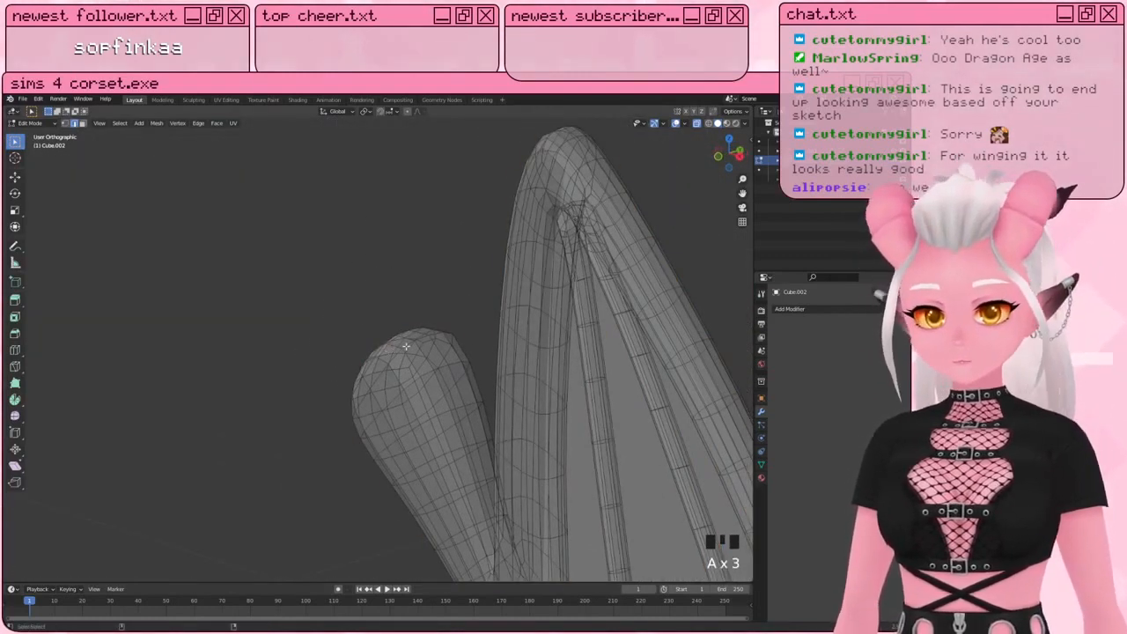
{"action": "middle_click_drag", "start_coordinate": [406, 346], "coordinate": [493, 295]}
{"action": "key", "text": "a"}
{"action": "key", "text": "a"}
{"action": "key", "text": "a"}
{"action": "key", "text": "s"}
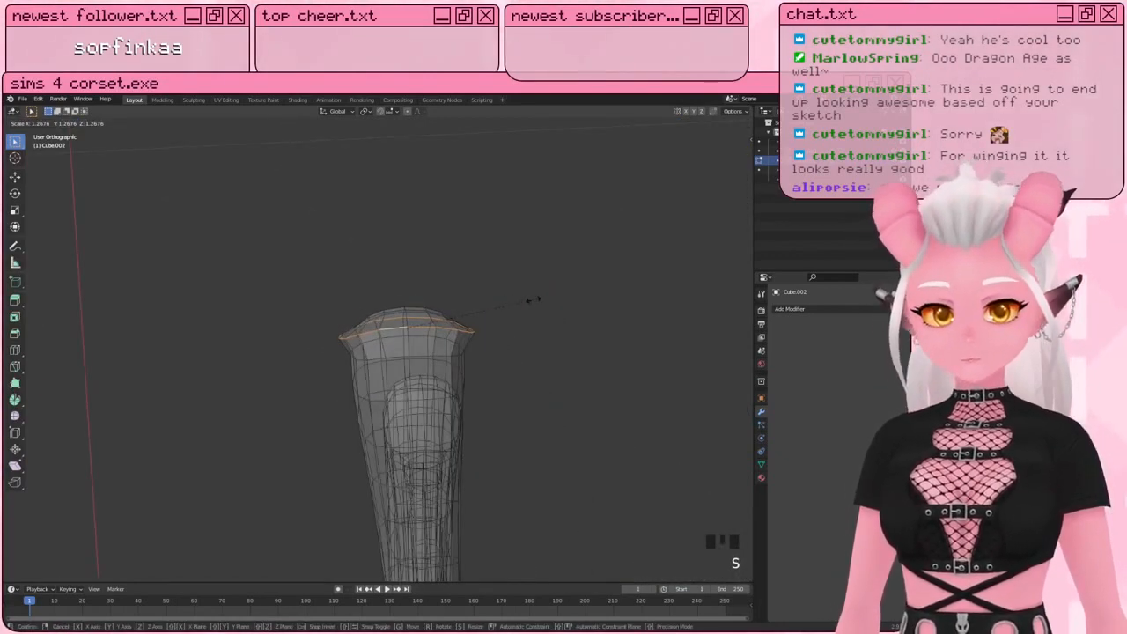
{"action": "key", "text": "o"}
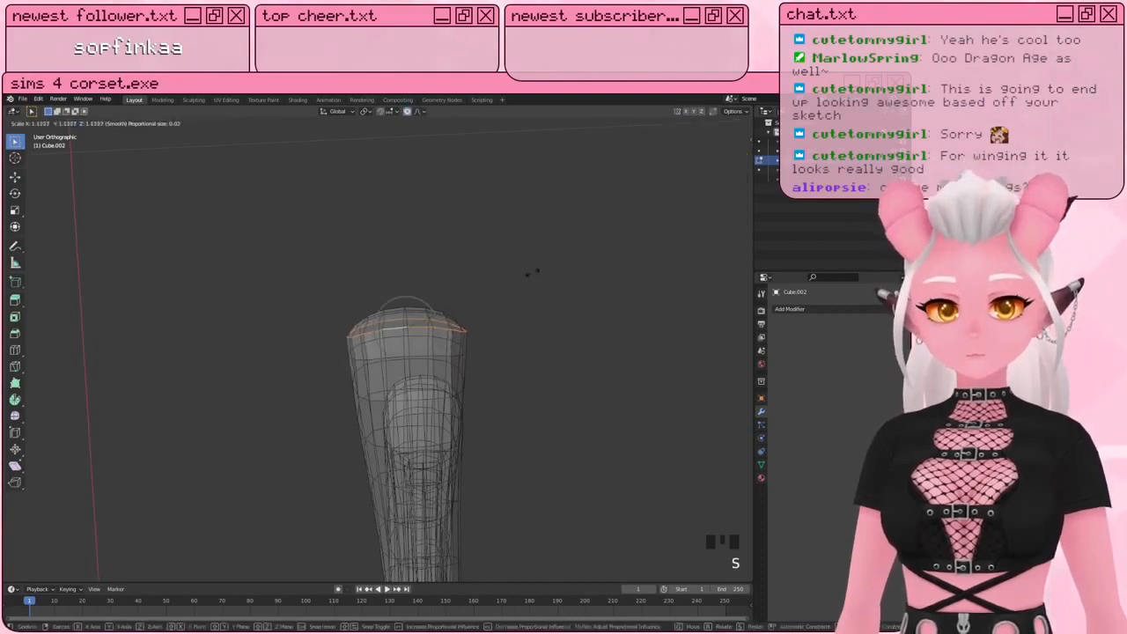
{"action": "left_click", "coordinate": [577, 283]}
Step: In front view, pull the lower corner vertices of the base arm's flared end down and outward
{"action": "middle_click_drag", "start_coordinate": [573, 285], "coordinate": [423, 388]}
{"action": "middle_click_drag", "start_coordinate": [423, 388], "coordinate": [432, 362], "text": "shift"}
{"action": "key", "text": "KP_1"}
{"action": "scroll", "coordinate": [433, 362], "scroll_direction": "up", "scroll_amount": 1}
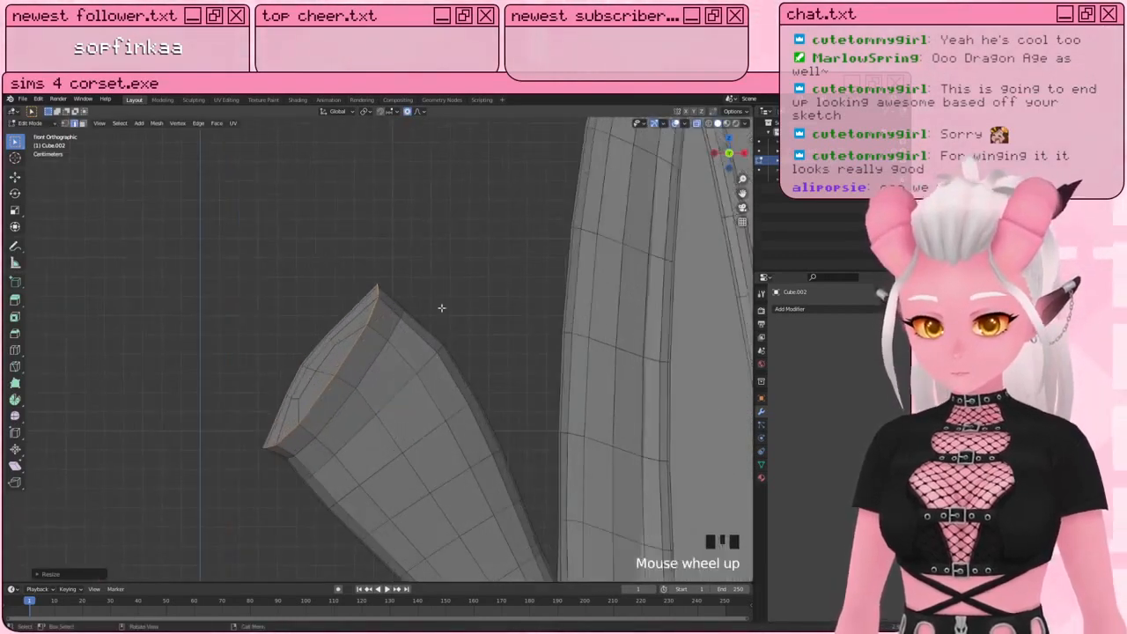
{"action": "left_click", "coordinate": [65, 123]}
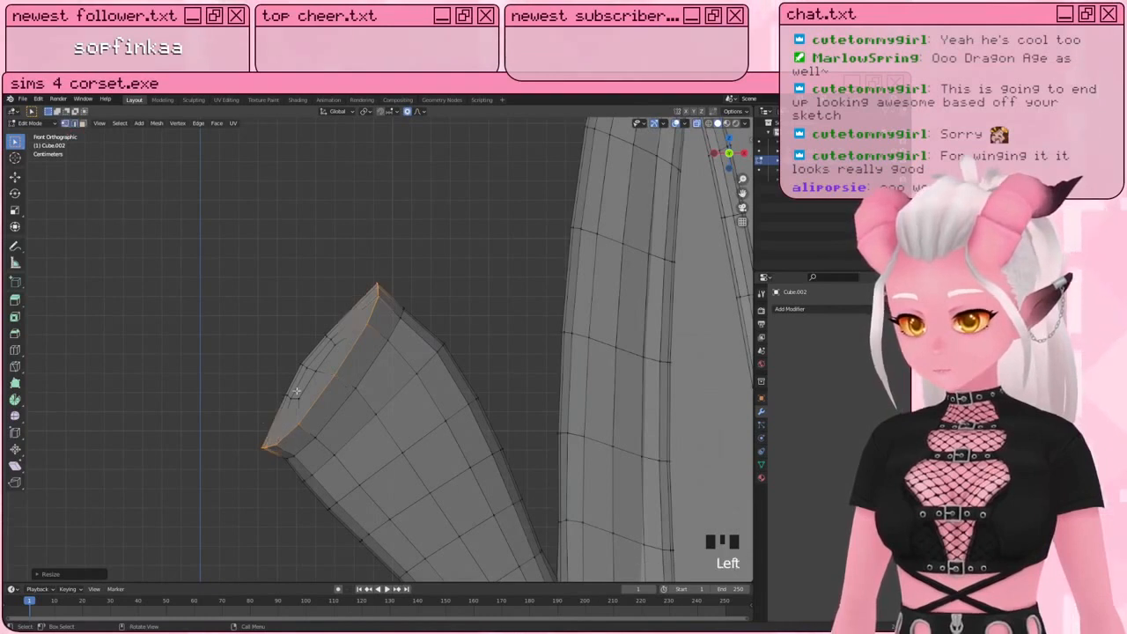
{"action": "middle_click_drag", "start_coordinate": [302, 468], "coordinate": [294, 442], "text": "shift"}
{"action": "key", "text": "alt+a"}
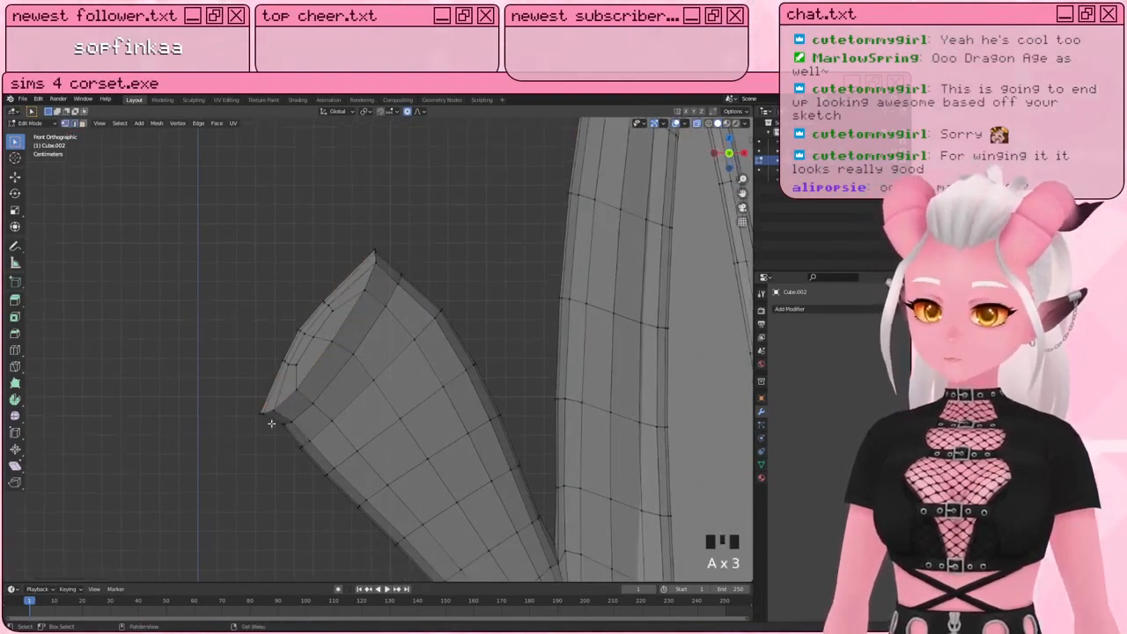
{"action": "key", "text": "c"}
{"action": "left_click", "coordinate": [252, 411]}
{"action": "key", "text": "Escape"}
{"action": "key", "text": "g"}
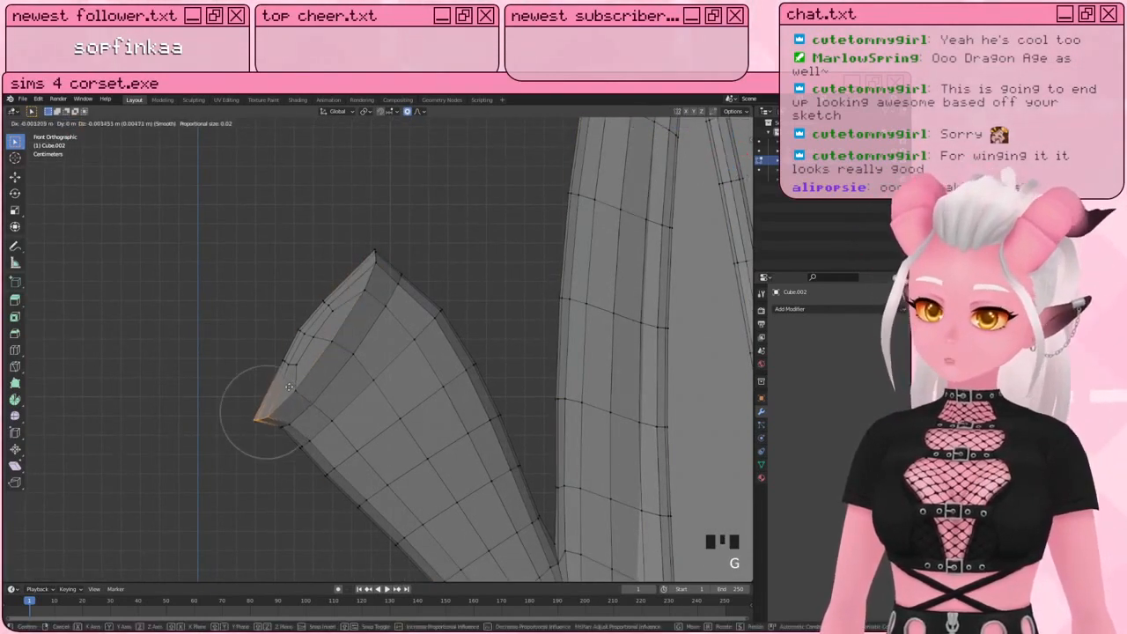
{"action": "scroll", "coordinate": [287, 391], "scroll_direction": "down", "scroll_amount": 1}
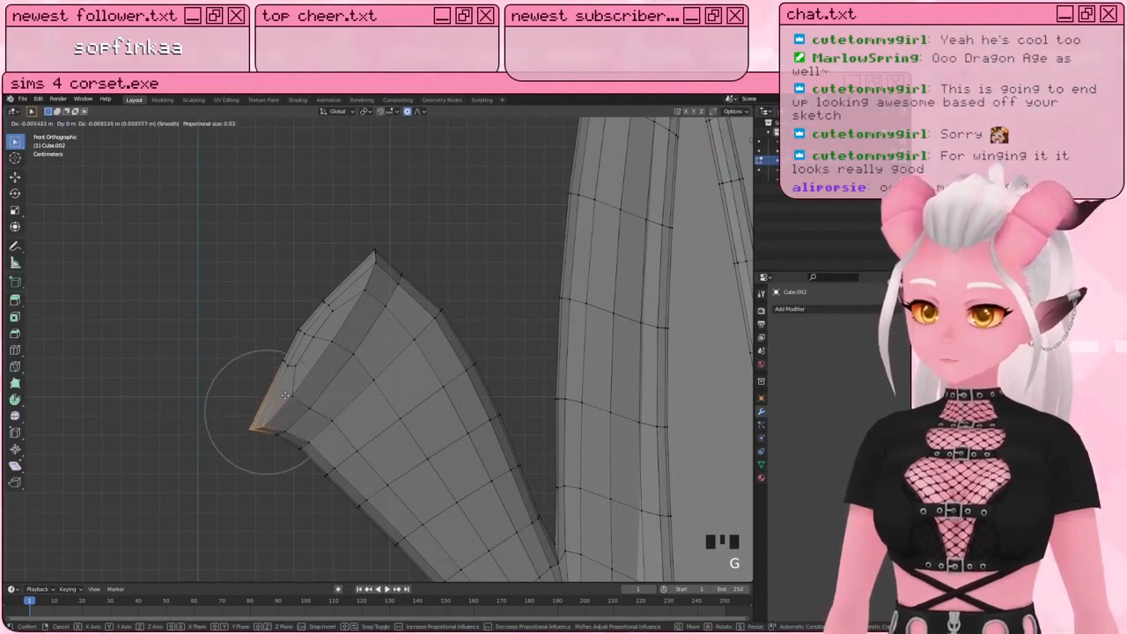
{"action": "left_click", "coordinate": [265, 408]}
{"action": "key", "text": "g"}
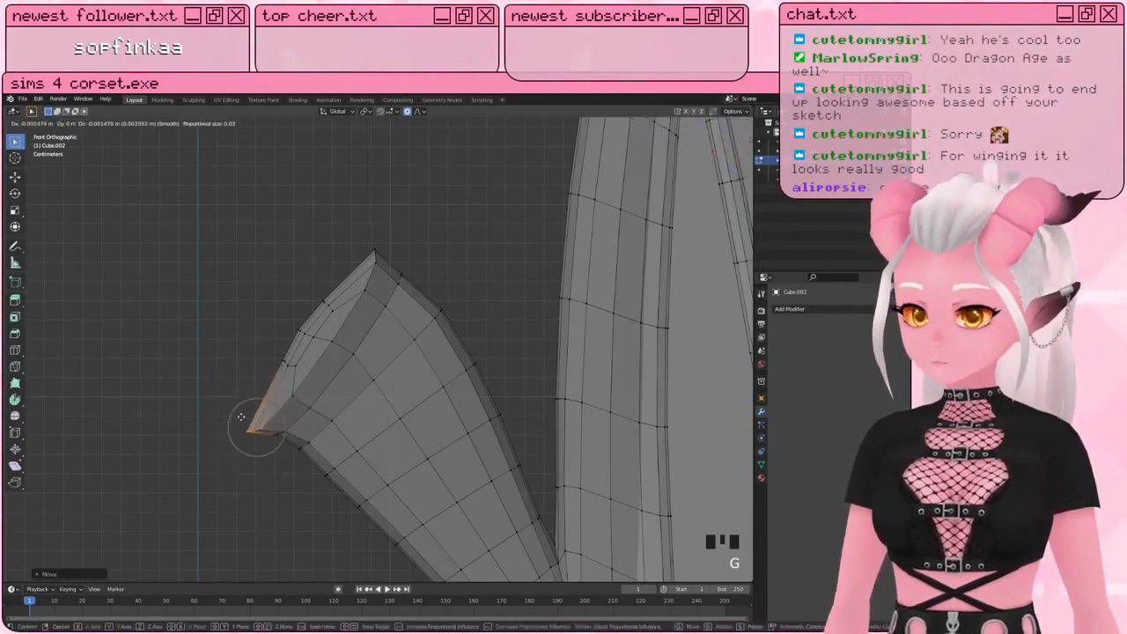
{"action": "left_click", "coordinate": [225, 437]}
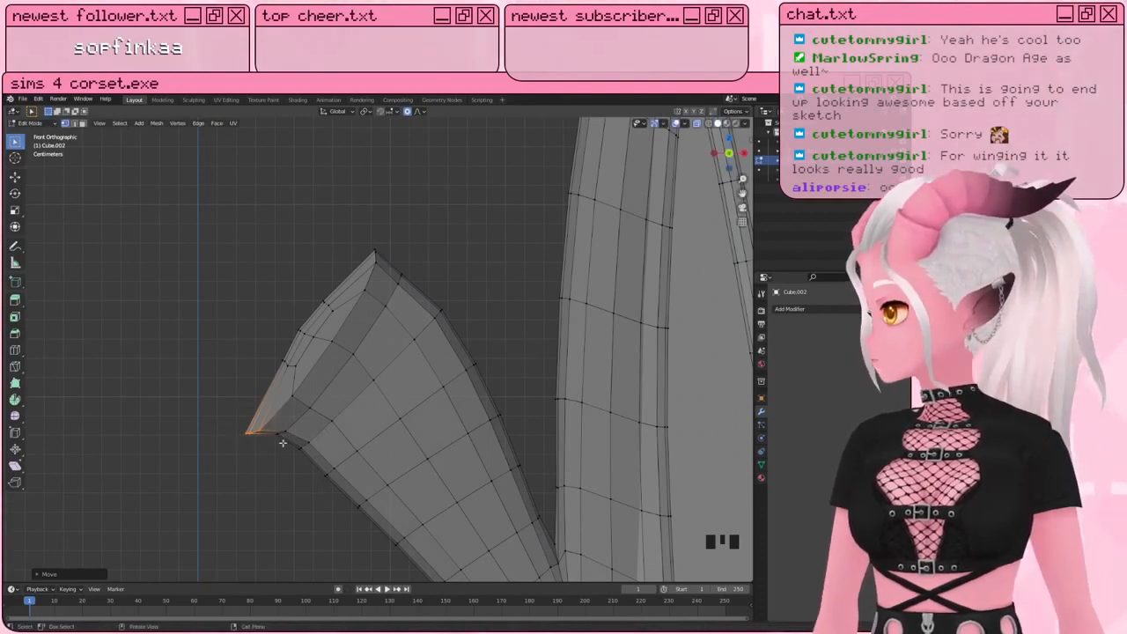
Step: Extend the flared end's lower tip slightly further outward with a larger proportional radius
{"action": "middle_click_drag", "start_coordinate": [230, 444], "coordinate": [217, 401], "text": "shift"}
{"action": "key", "text": "g"}
{"action": "scroll", "coordinate": [265, 387], "scroll_direction": "down", "scroll_amount": 4}
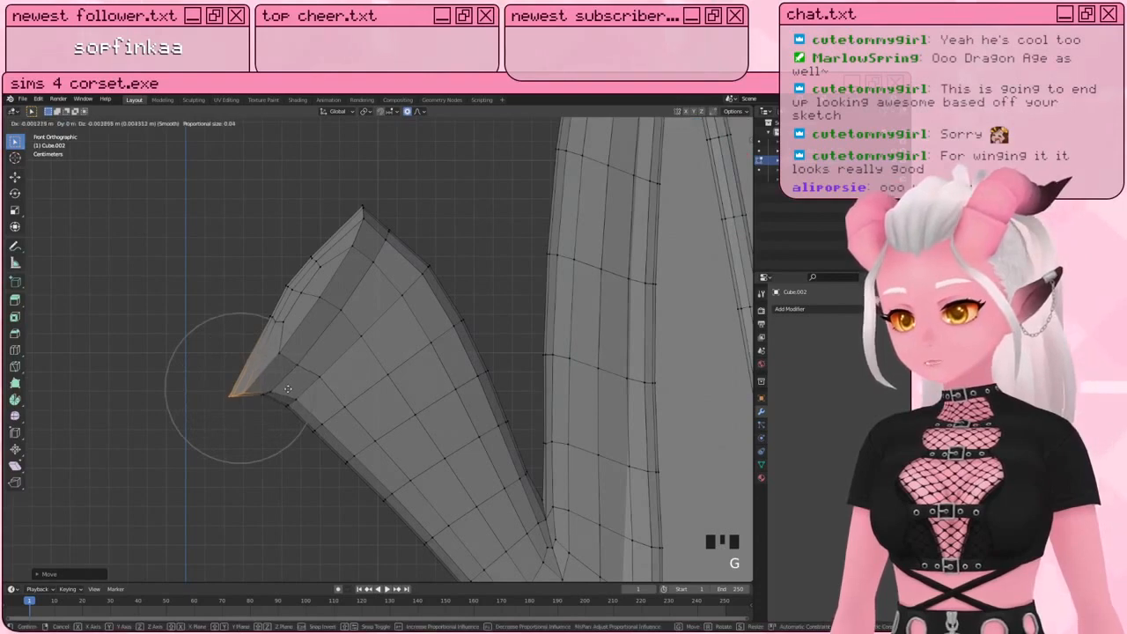
{"action": "left_click", "coordinate": [287, 388]}
Step: Select the upper corner vertices of the flared end and pull them up and outward into a point
{"action": "middle_click_drag", "start_coordinate": [374, 250], "coordinate": [363, 265], "text": "shift"}
{"action": "key", "text": "a"}
{"action": "key", "text": "a"}
{"action": "key", "text": "c"}
{"action": "left_click", "coordinate": [354, 230]}
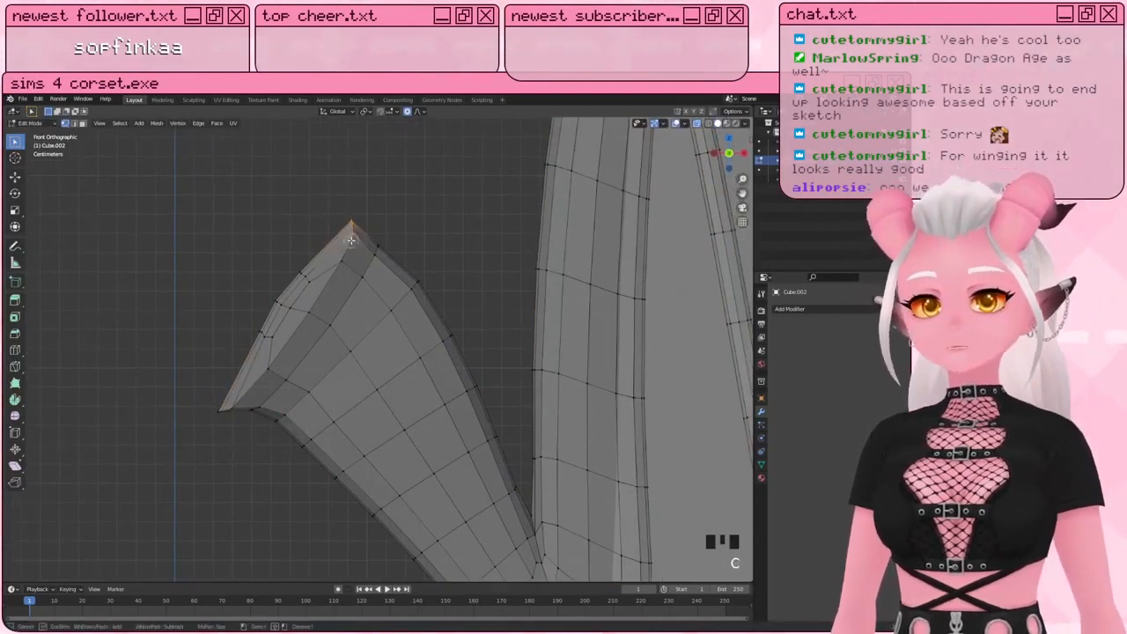
{"action": "right_click", "coordinate": [361, 228]}
{"action": "middle_click_drag", "start_coordinate": [374, 220], "coordinate": [357, 250], "text": "shift"}
{"action": "key", "text": "g"}
{"action": "scroll", "coordinate": [361, 243], "scroll_direction": "down", "scroll_amount": 1}
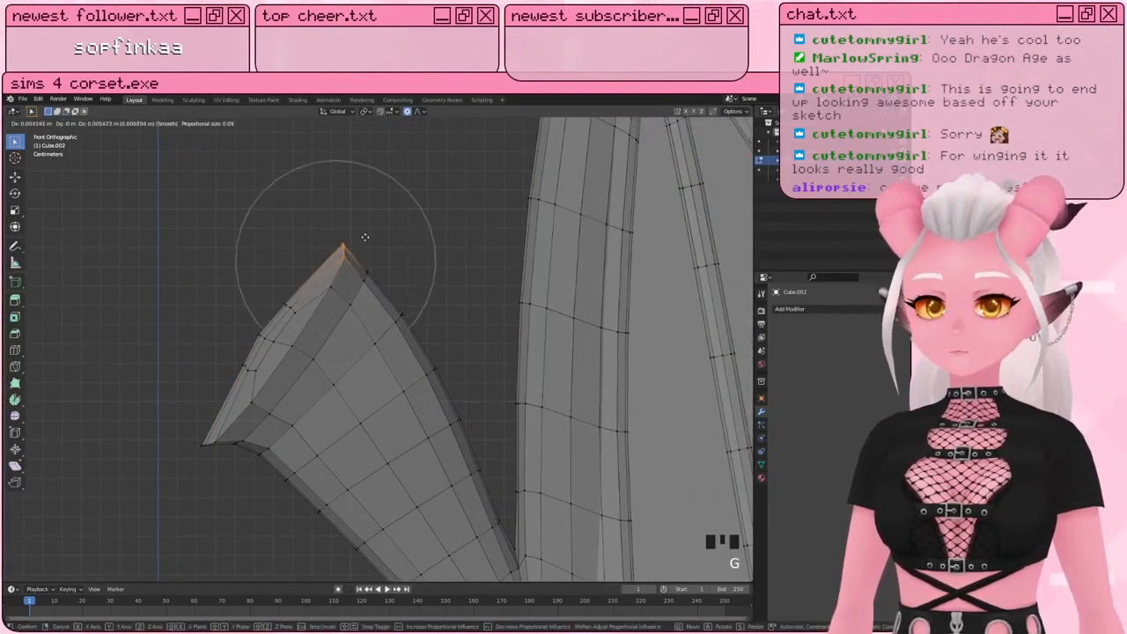
{"action": "left_click", "coordinate": [365, 238]}
{"action": "key", "text": "g"}
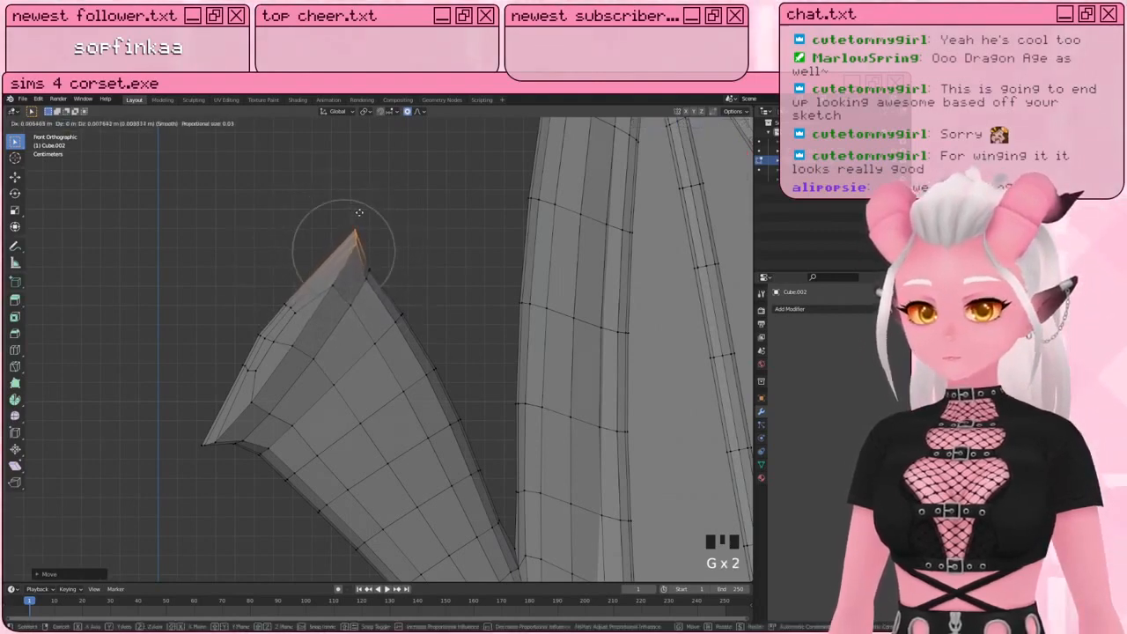
{"action": "left_click", "coordinate": [359, 212]}
Step: Add a loop cut just behind the flared rim of the base arm and scale it down slightly
{"action": "scroll", "coordinate": [360, 212], "scroll_direction": "down", "scroll_amount": 2}
{"action": "middle_click_drag", "start_coordinate": [411, 300], "coordinate": [395, 252], "text": "shift"}
{"action": "scroll", "coordinate": [382, 273], "scroll_direction": "up", "scroll_amount": 2}
{"action": "left_click", "coordinate": [15, 349]}
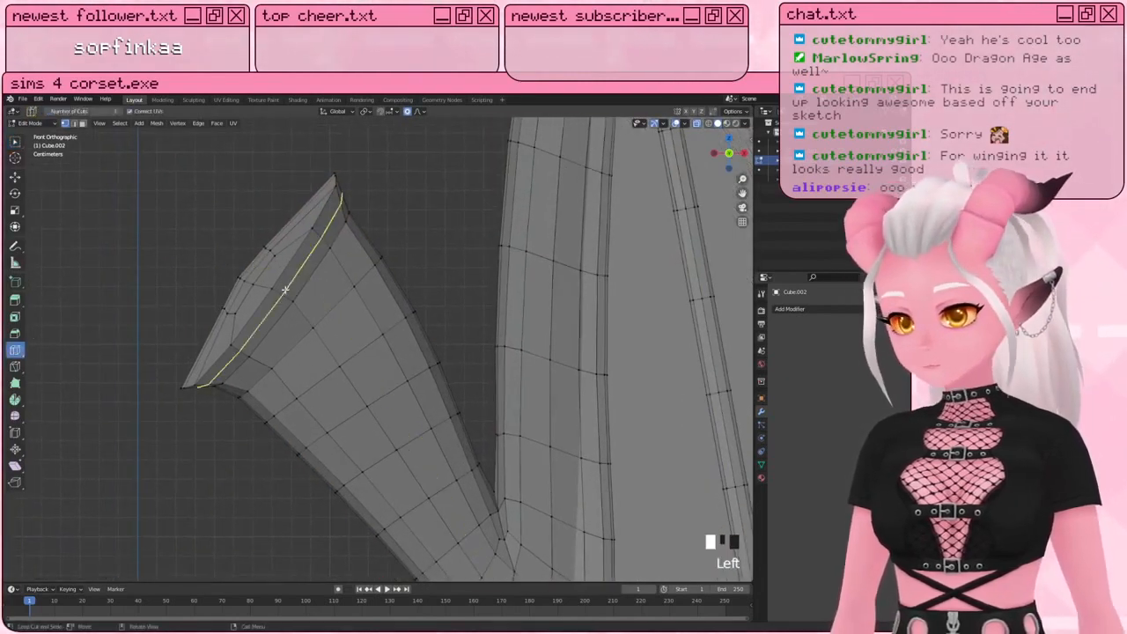
{"action": "left_click", "coordinate": [284, 290]}
{"action": "left_click", "coordinate": [15, 141]}
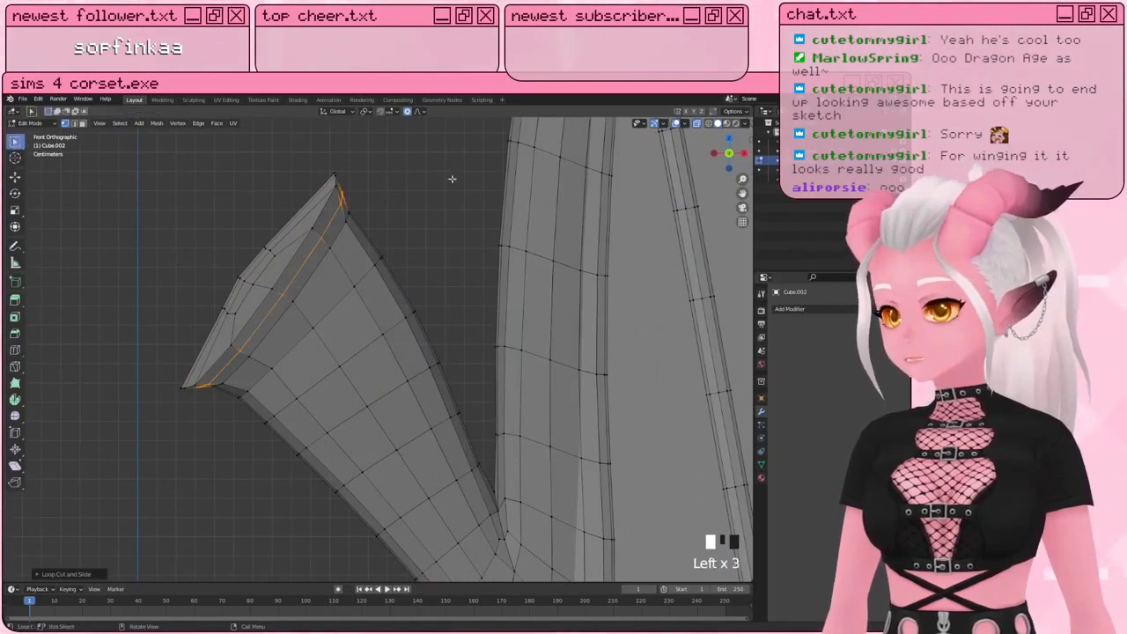
{"action": "key", "text": "s"}
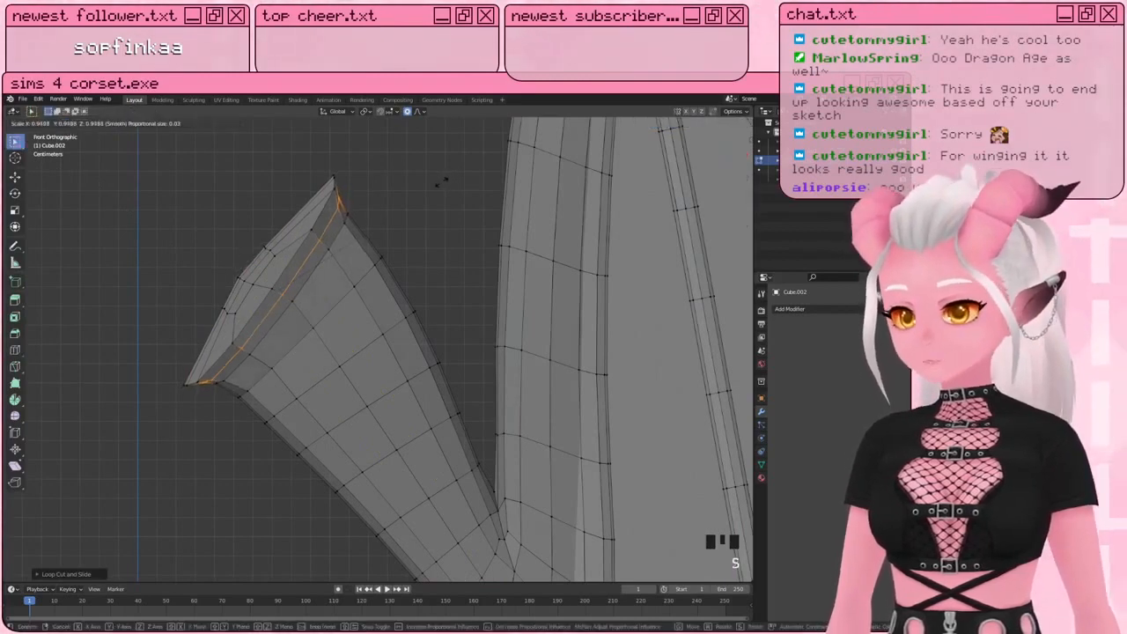
{"action": "left_click", "coordinate": [446, 178]}
Step: Select the outer rim loop of the flared end and scale it up to widen the flare
{"action": "left_click", "coordinate": [335, 185], "text": "alt"}
{"action": "left_click", "coordinate": [336, 182], "text": "alt+shift"}
{"action": "key", "text": "s"}
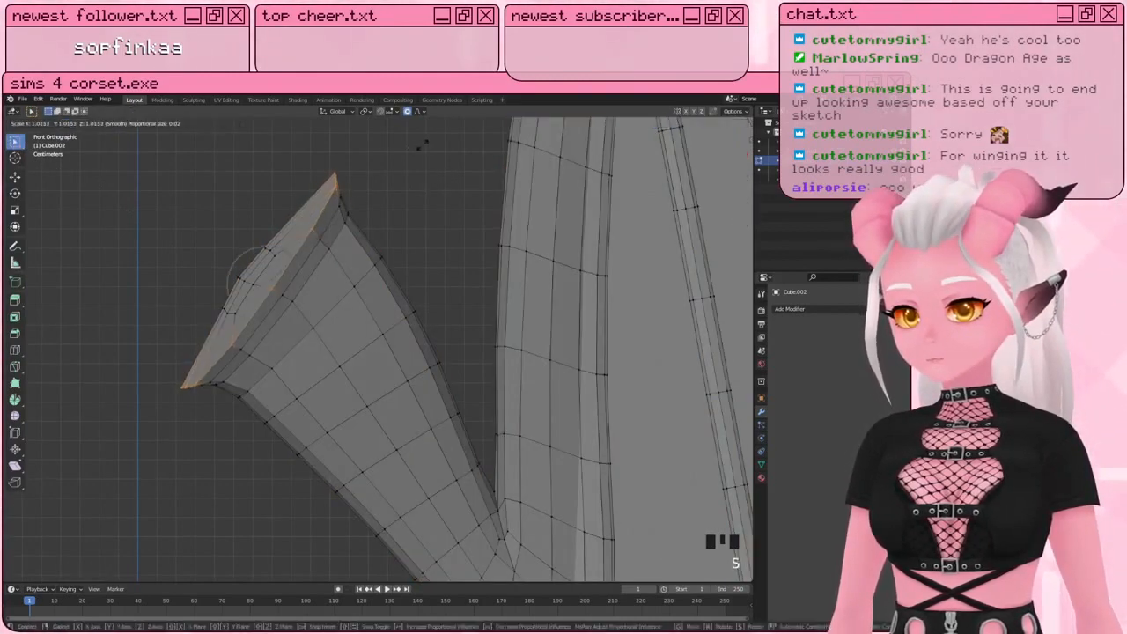
{"action": "left_click", "coordinate": [444, 141]}
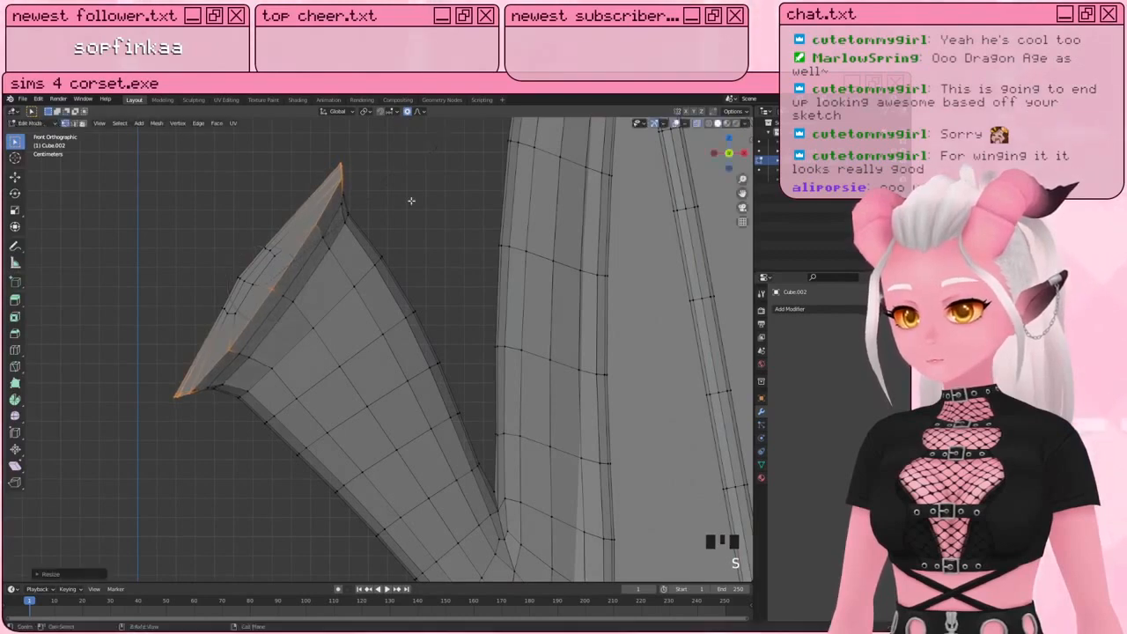
Step: Add another loop cut further down the base arm's neck and scale it to about 0.97
{"action": "scroll", "coordinate": [200, 350], "scroll_direction": "down", "scroll_amount": 2}
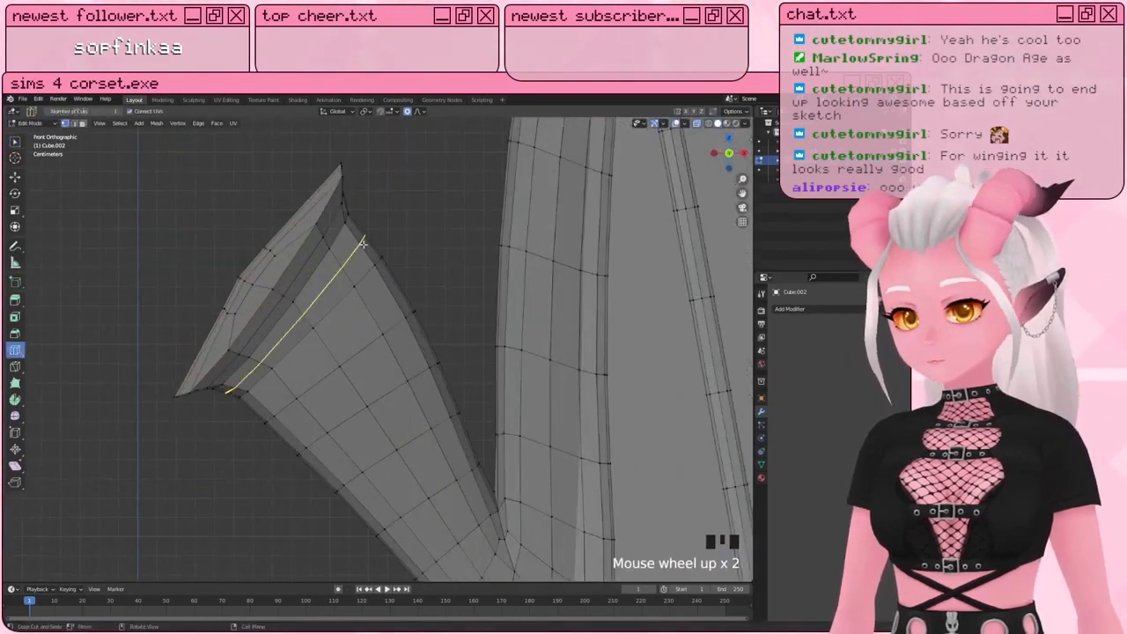
{"action": "left_click", "coordinate": [361, 247]}
{"action": "left_click", "coordinate": [440, 219]}
{"action": "key", "text": "s"}
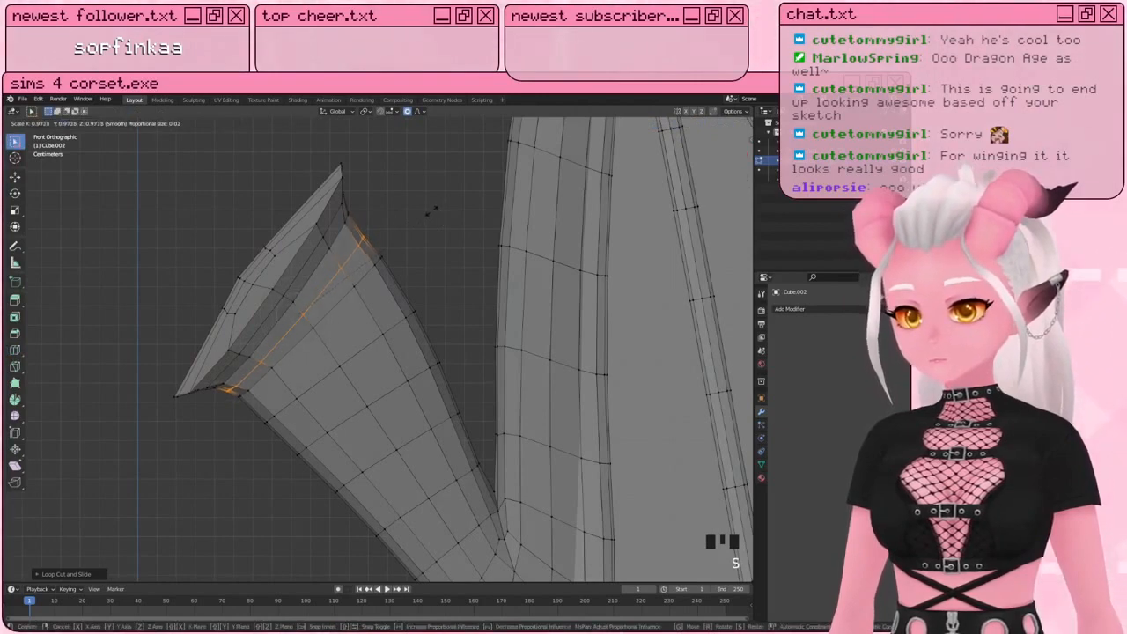
{"action": "left_click", "coordinate": [431, 212]}
Step: Nudge the vertices on the upper edge just behind the new loop to smooth the neck's curve
{"action": "key", "text": "a"}
{"action": "key", "text": "a"}
{"action": "key", "text": "c"}
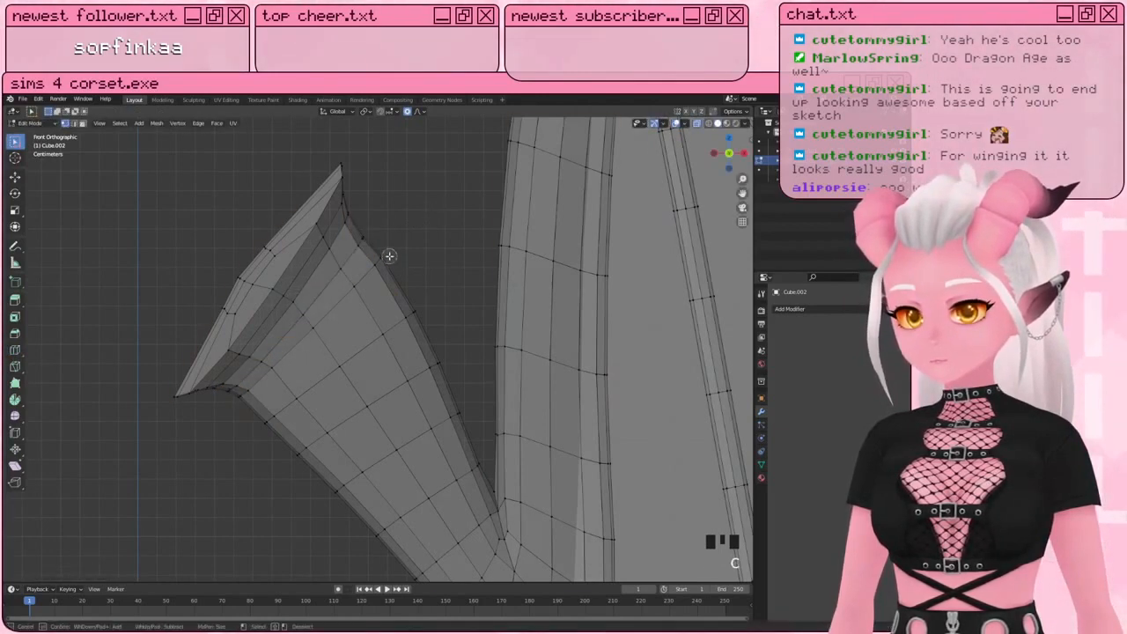
{"action": "right_click", "coordinate": [361, 287]}
{"action": "key", "text": "g"}
{"action": "left_click", "coordinate": [473, 284]}
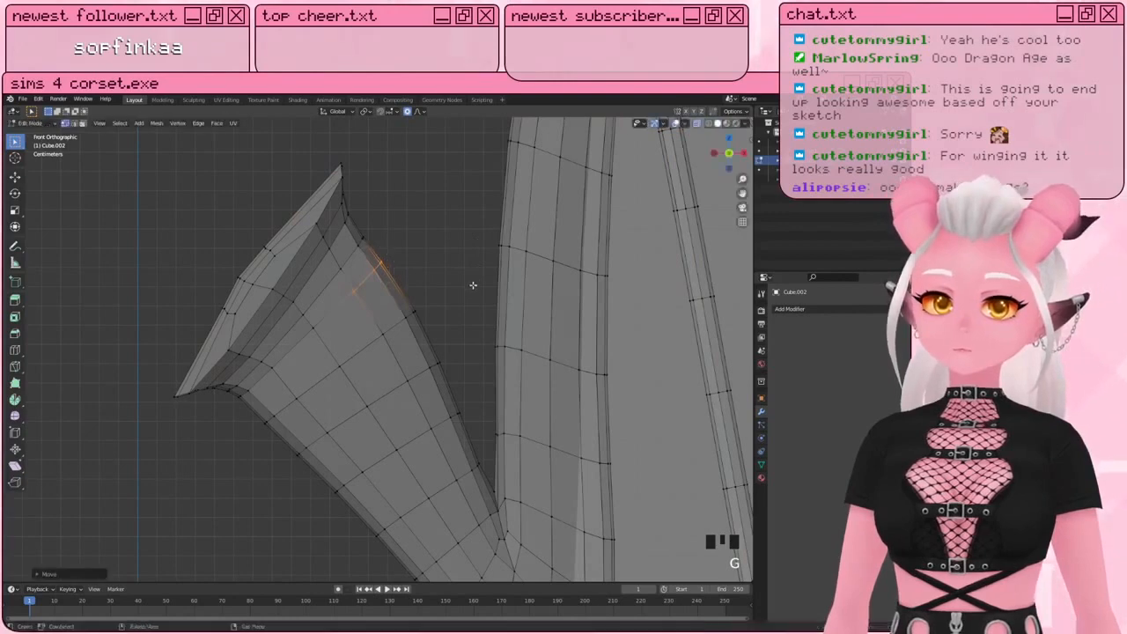
Step: Select the next vertices down the base arm's upper edge and move them slightly to even out the outline
{"action": "key", "text": "Tab"}
{"action": "left_click", "coordinate": [442, 256]}
{"action": "scroll", "coordinate": [440, 256], "scroll_direction": "down", "scroll_amount": 3}
{"action": "left_click", "coordinate": [405, 327]}
{"action": "scroll", "coordinate": [420, 307], "scroll_direction": "up", "scroll_amount": 3}
{"action": "key", "text": "Tab"}
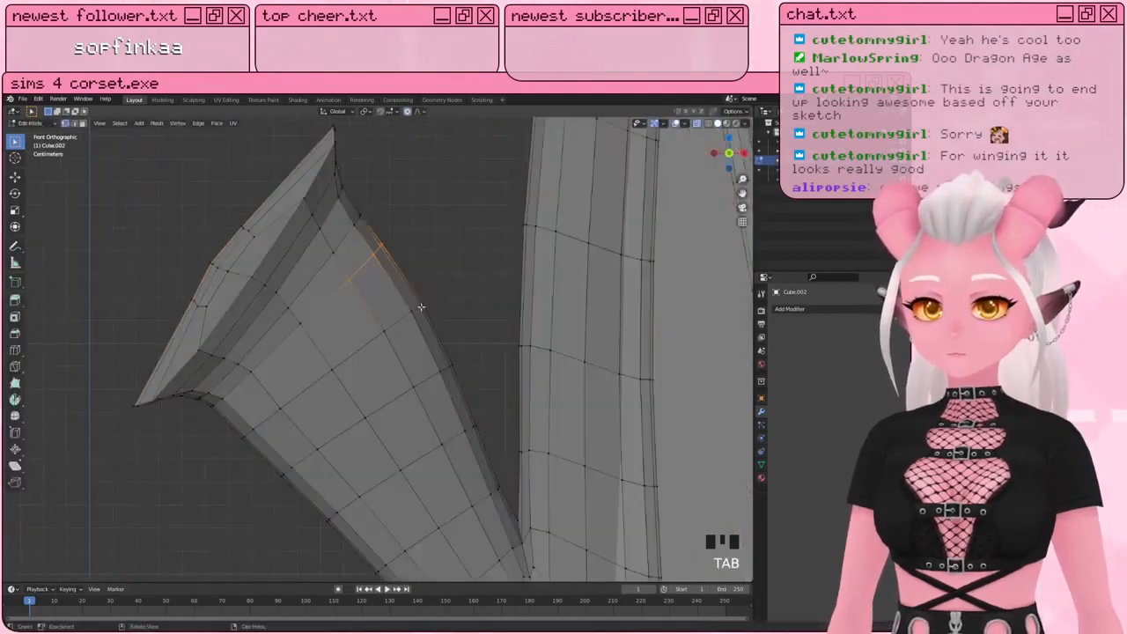
{"action": "key", "text": "a"}
{"action": "left_click", "coordinate": [432, 300]}
{"action": "key", "text": "Escape"}
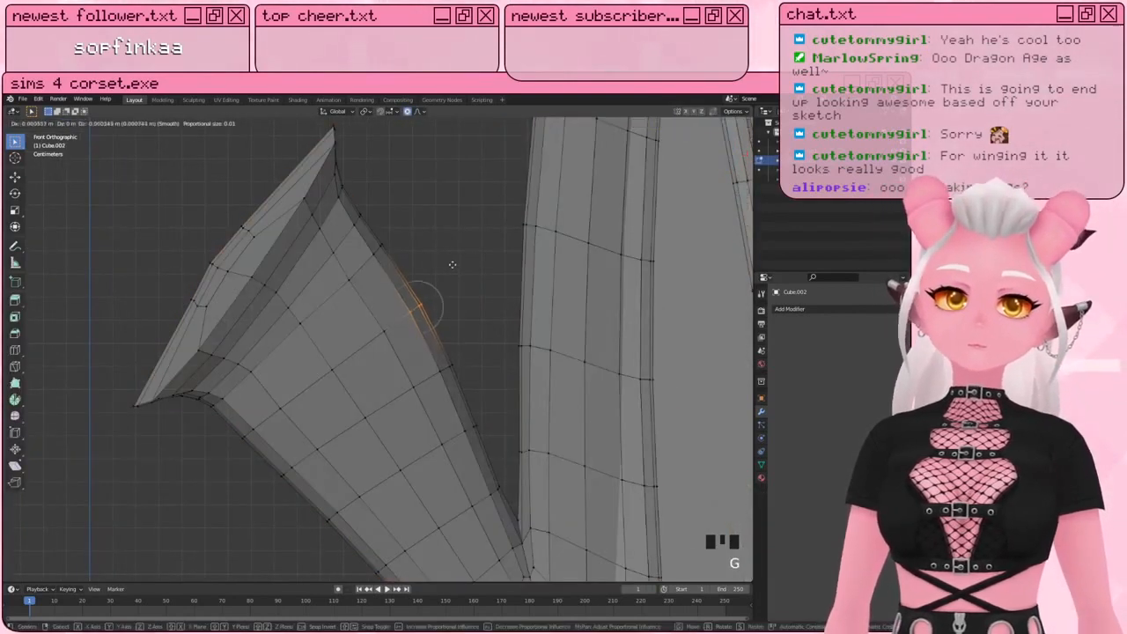
Step: Select the lengthwise edge loop along the side of the base arm and scale it about 1.1 along Y
{"action": "key", "text": "Tab"}
{"action": "scroll", "coordinate": [450, 270], "scroll_direction": "down", "scroll_amount": 3}
{"action": "middle_click_drag", "start_coordinate": [443, 252], "coordinate": [284, 306]}
{"action": "left_click", "coordinate": [364, 297]}
{"action": "scroll", "coordinate": [365, 297], "scroll_direction": "up", "scroll_amount": 2}
{"action": "key", "text": "Tab"}
{"action": "key", "text": "a"}
{"action": "key", "text": "a"}
{"action": "key", "text": "a"}
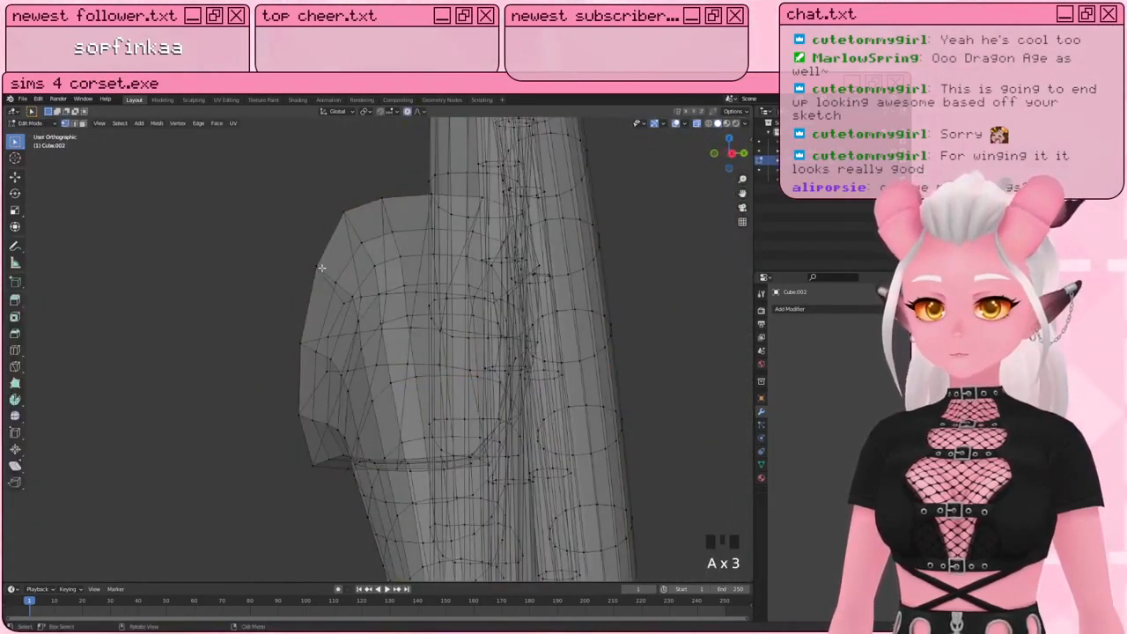
{"action": "left_click", "coordinate": [308, 352], "text": "alt+shift"}
{"action": "middle_click_drag", "start_coordinate": [308, 352], "coordinate": [491, 384]}
{"action": "scroll", "coordinate": [511, 408], "scroll_direction": "down", "scroll_amount": 2}
{"action": "scroll", "coordinate": [511, 407], "scroll_direction": "up", "scroll_amount": 1}
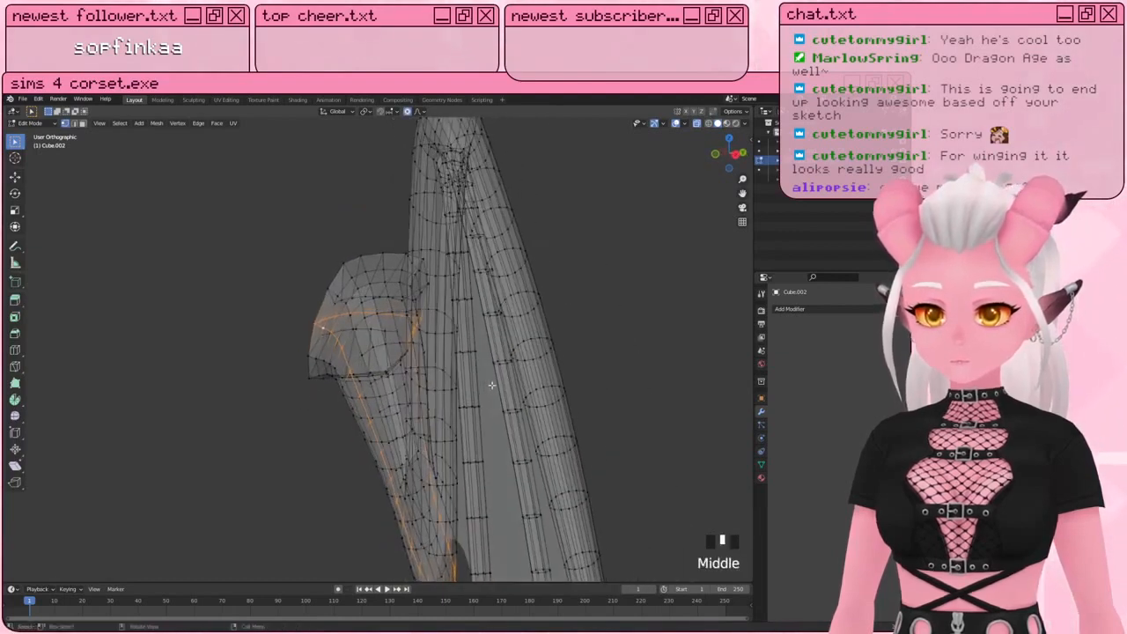
{"action": "key", "text": "s"}
{"action": "key", "text": "y"}
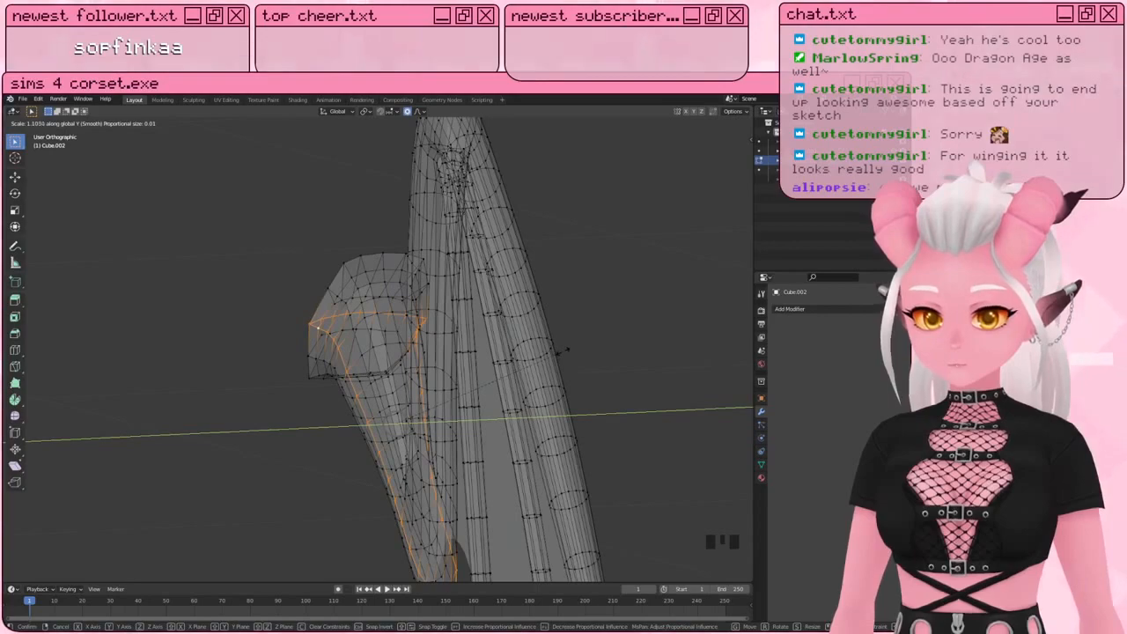
{"action": "left_click", "coordinate": [311, 329]}
Step: Select the rim loop of the flared end and widen it about 1.07 along Y
{"action": "middle_click_drag", "start_coordinate": [309, 332], "coordinate": [387, 330]}
{"action": "key", "text": "a"}
{"action": "key", "text": "a"}
{"action": "key", "text": "a"}
{"action": "left_click", "coordinate": [317, 271], "text": "alt+shift"}
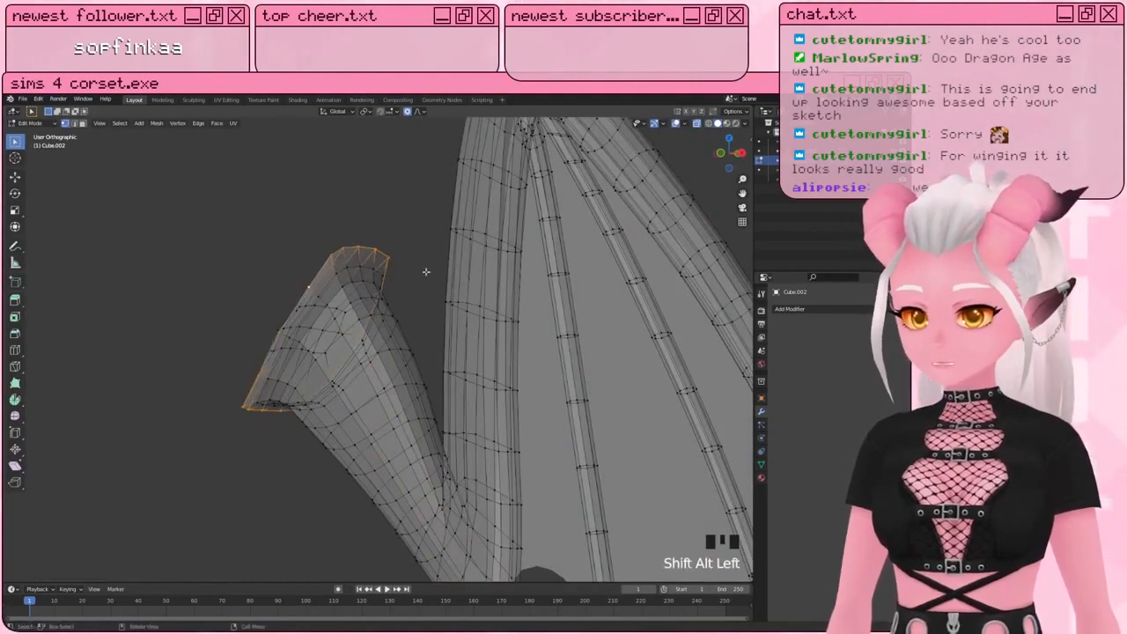
{"action": "middle_click_drag", "start_coordinate": [426, 271], "coordinate": [351, 243]}
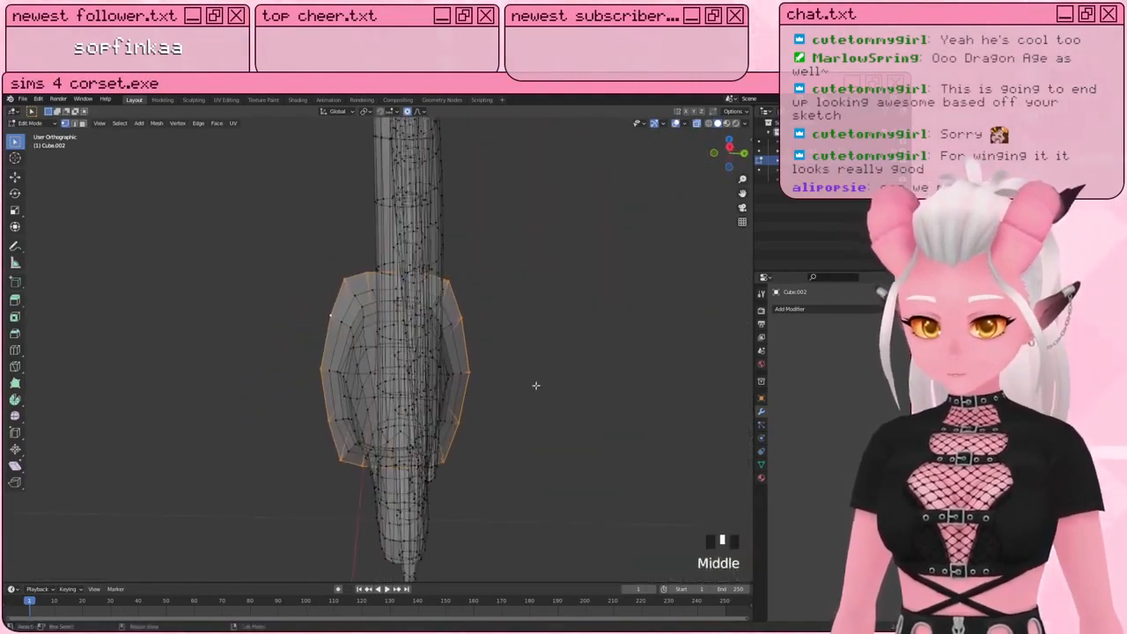
{"action": "key", "text": "s"}
{"action": "key", "text": "y"}
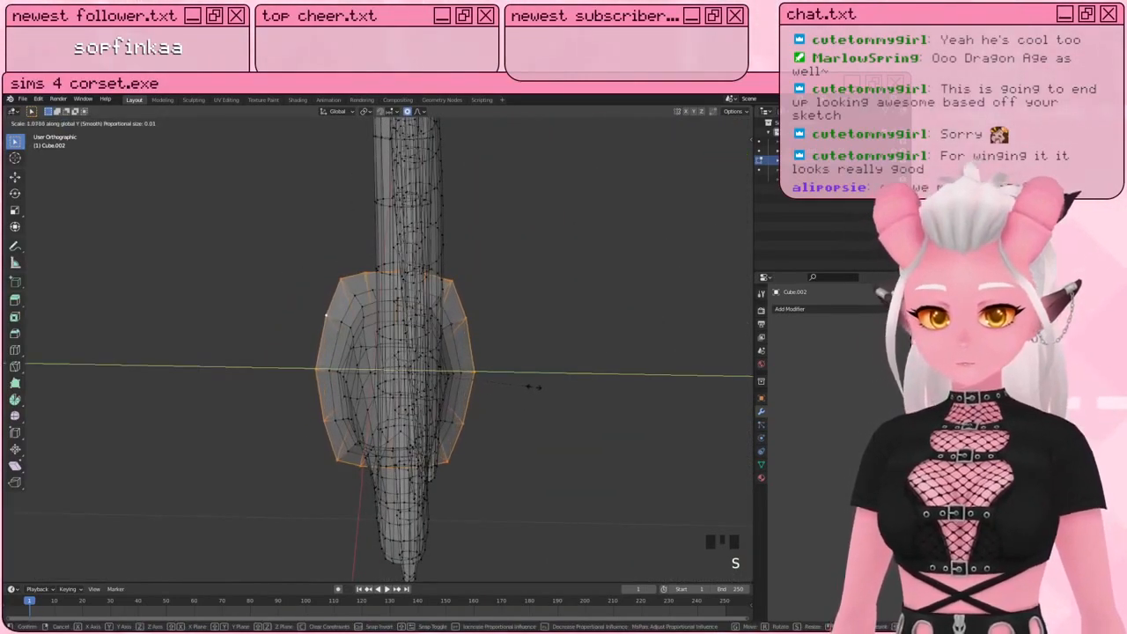
{"action": "left_click", "coordinate": [533, 386]}
Step: Select the three middle vertices on each side of the flared rim and widen them about 1.15 along Y
{"action": "scroll", "coordinate": [408, 309], "scroll_direction": "up", "scroll_amount": 1}
{"action": "left_click", "coordinate": [351, 264], "text": "alt+shift"}
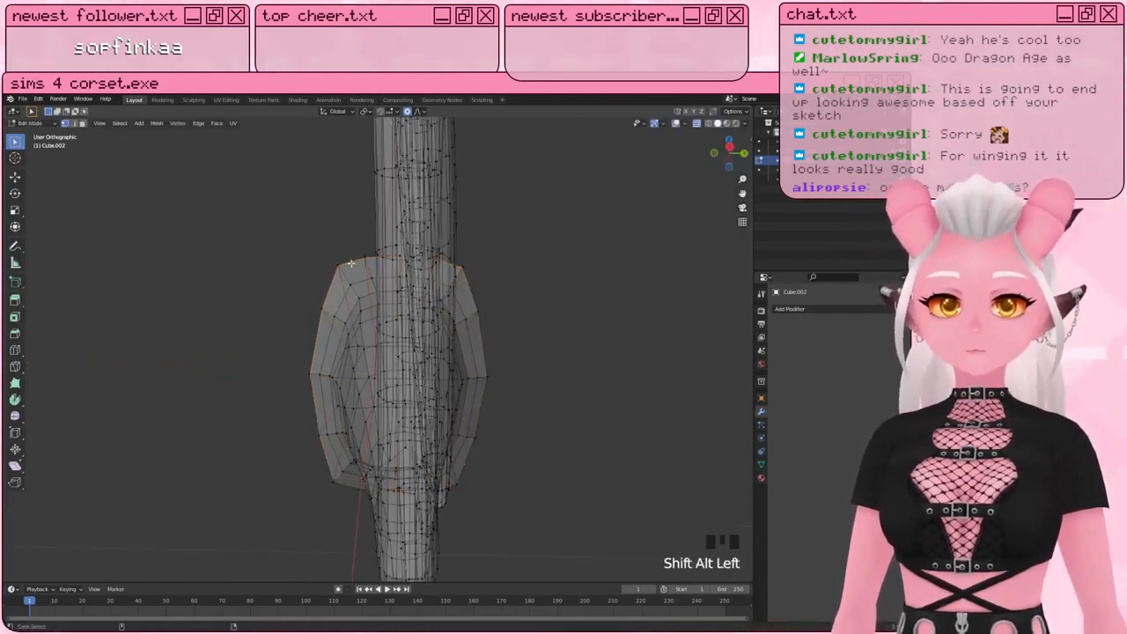
{"action": "left_click", "coordinate": [309, 375], "text": "shift"}
{"action": "left_click", "coordinate": [310, 416], "text": "shift"}
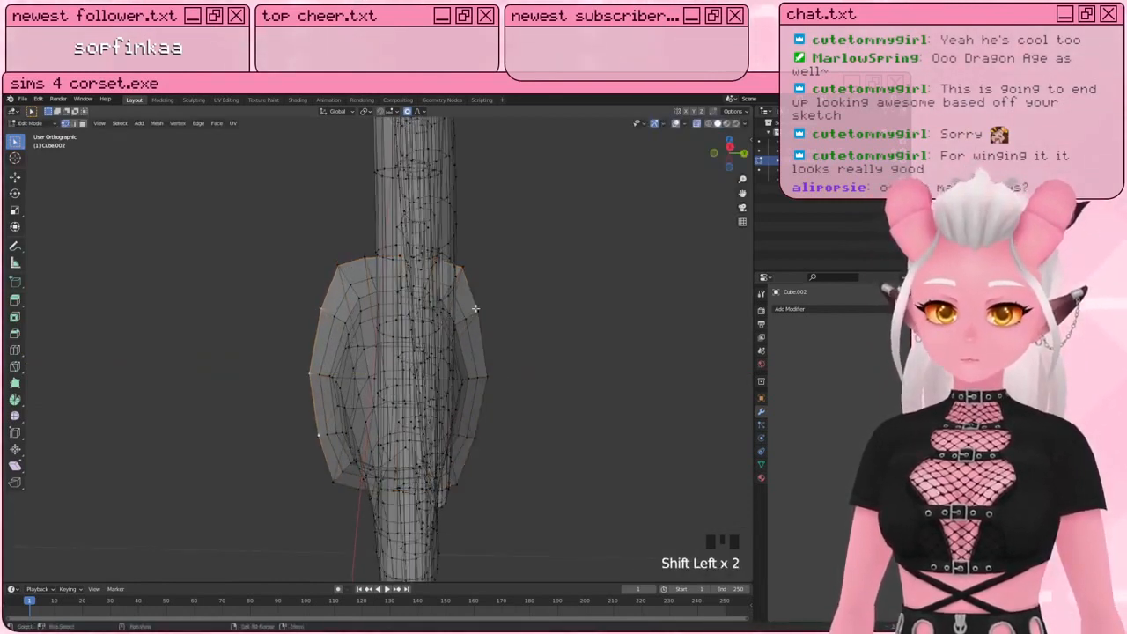
{"action": "left_click", "coordinate": [477, 311], "text": "shift"}
{"action": "left_click", "coordinate": [487, 377], "text": "shift"}
{"action": "left_click", "coordinate": [475, 436], "text": "shift"}
{"action": "key", "text": "s"}
{"action": "key", "text": "y"}
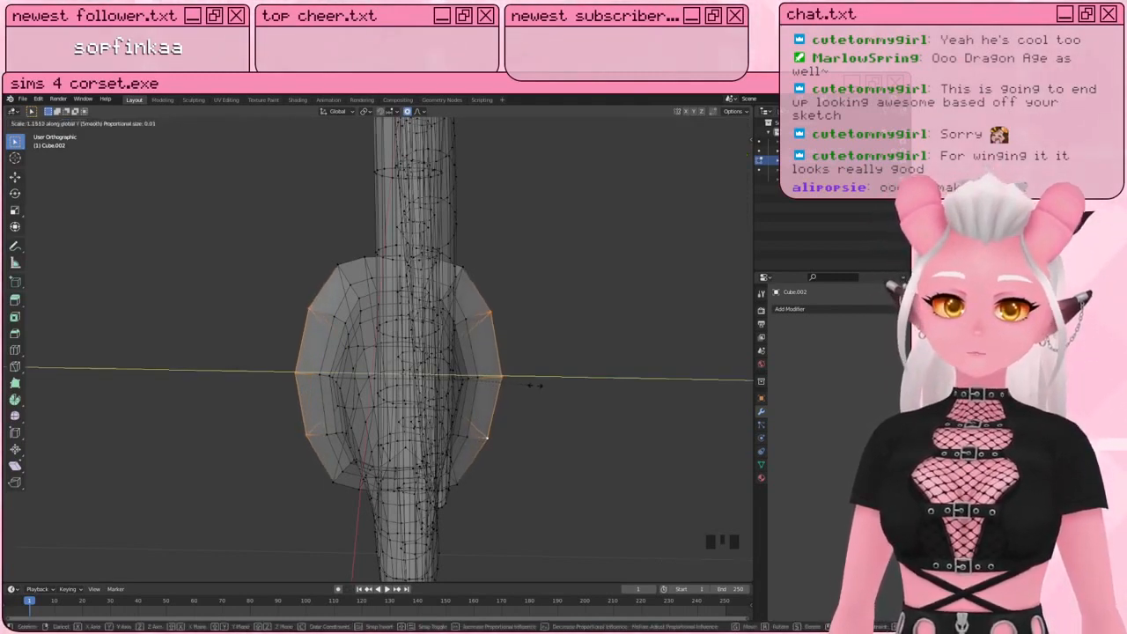
{"action": "left_click", "coordinate": [536, 385]}
Step: Select the matching side vertices on the next ring inside the rim and widen them along Y
{"action": "left_click", "coordinate": [320, 366]}
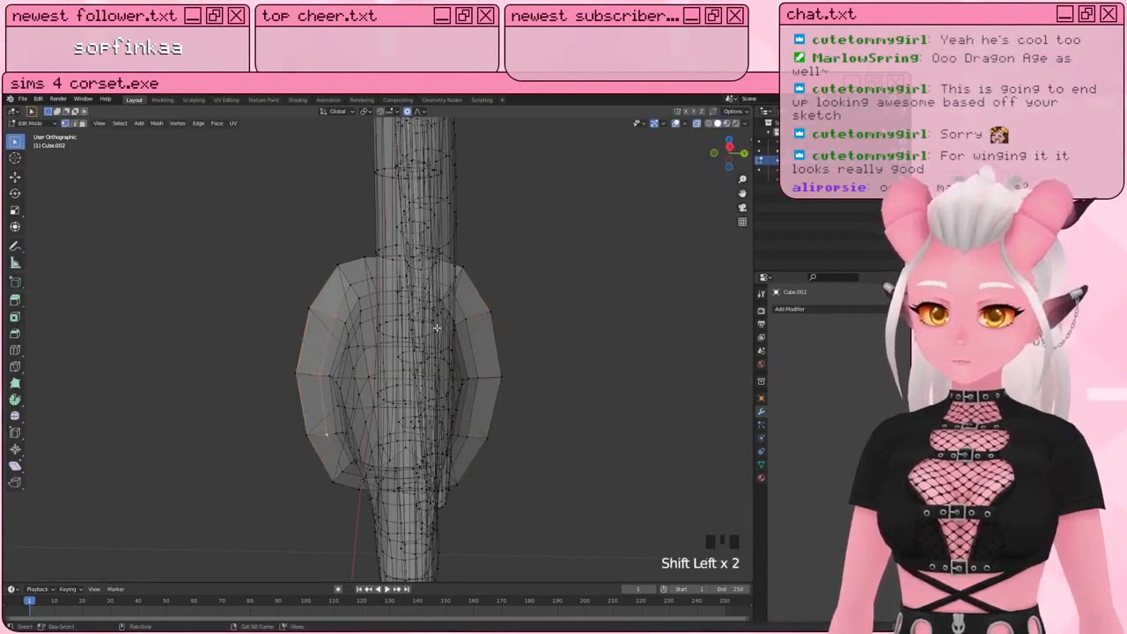
{"action": "key", "text": "s"}
{"action": "key", "text": "y"}
{"action": "left_click", "coordinate": [553, 380]}
Step: Select the side vertices of the following inner ring and widen them about 1.03 along Y
{"action": "left_click", "coordinate": [338, 342]}
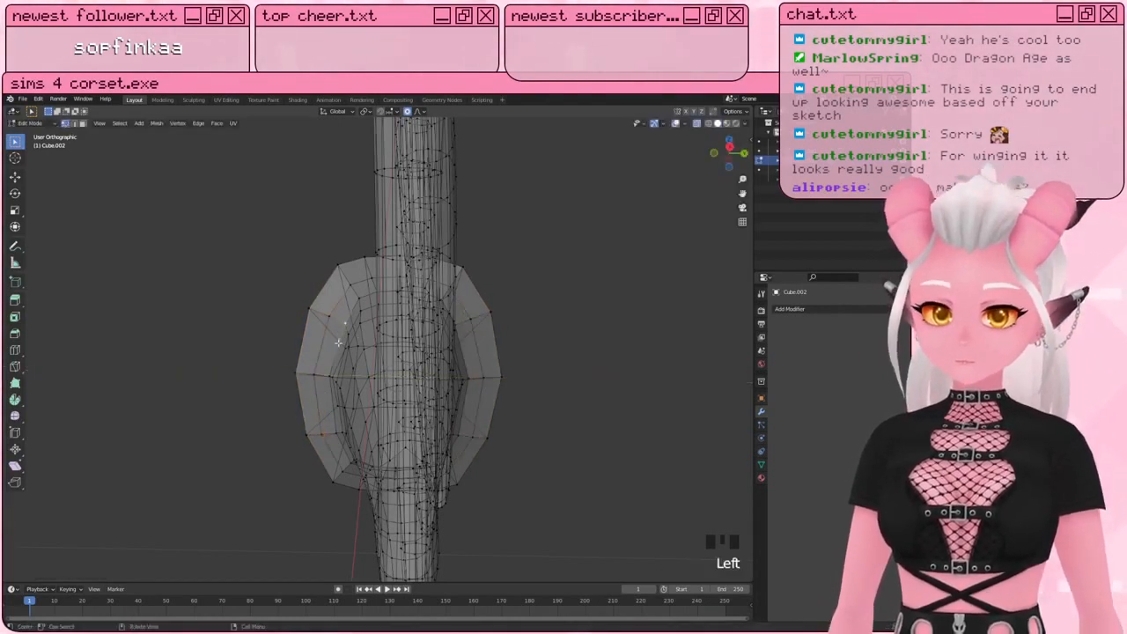
{"action": "middle_click_drag", "start_coordinate": [462, 327], "coordinate": [459, 324]}
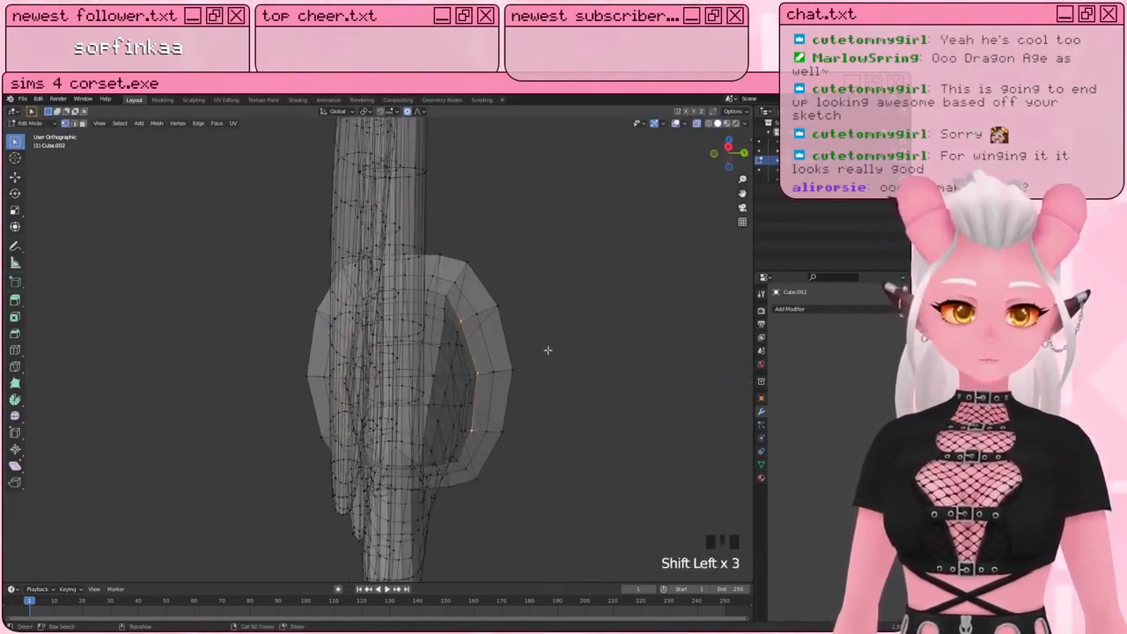
{"action": "key", "text": "s"}
{"action": "key", "text": "y"}
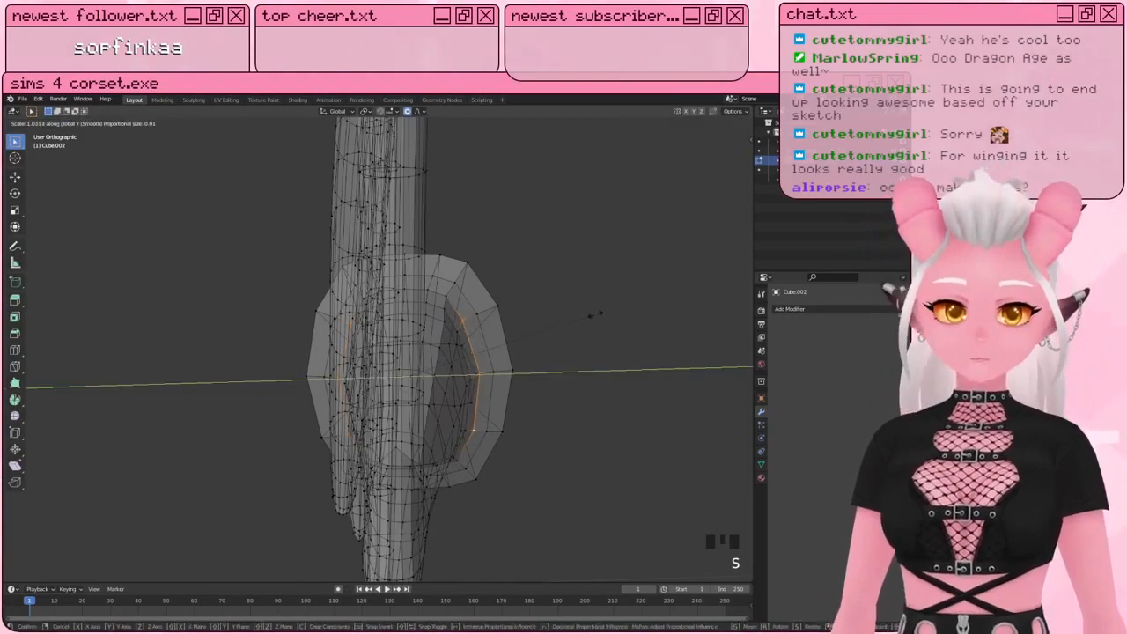
{"action": "left_click", "coordinate": [597, 313]}
Step: Select the three topmost vertices of the flared rim and move them slightly to round its upper edge
{"action": "middle_click_drag", "start_coordinate": [597, 313], "coordinate": [343, 252]}
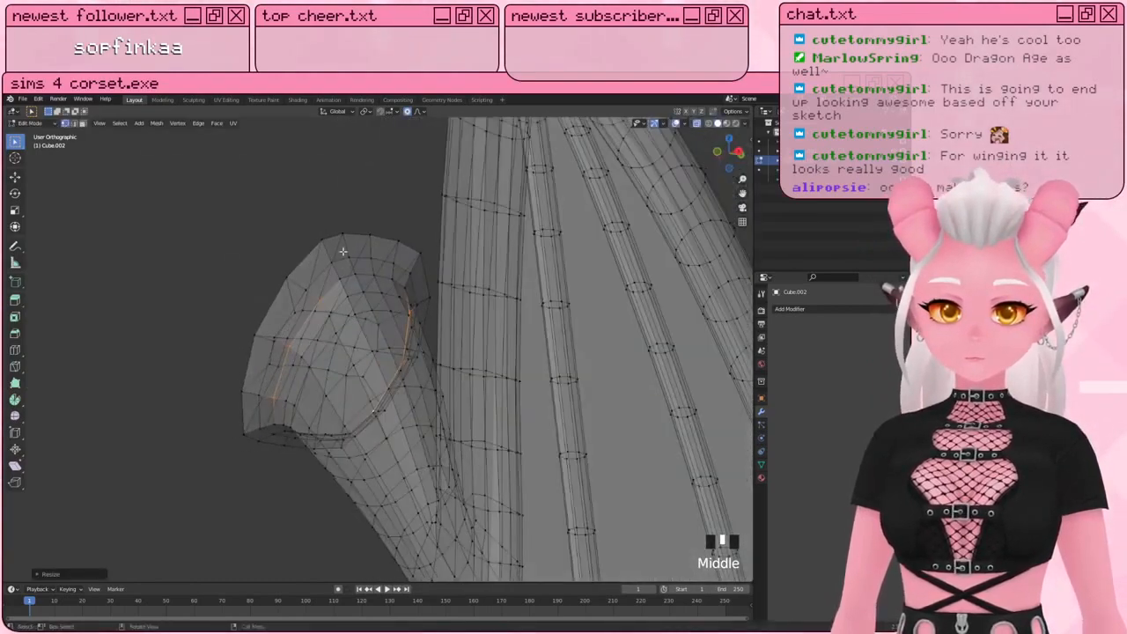
{"action": "left_click", "coordinate": [344, 235]}
{"action": "left_click", "coordinate": [371, 234], "text": "shift"}
{"action": "left_click", "coordinate": [400, 237], "text": "shift"}
{"action": "middle_click_drag", "start_coordinate": [405, 233], "coordinate": [404, 221]}
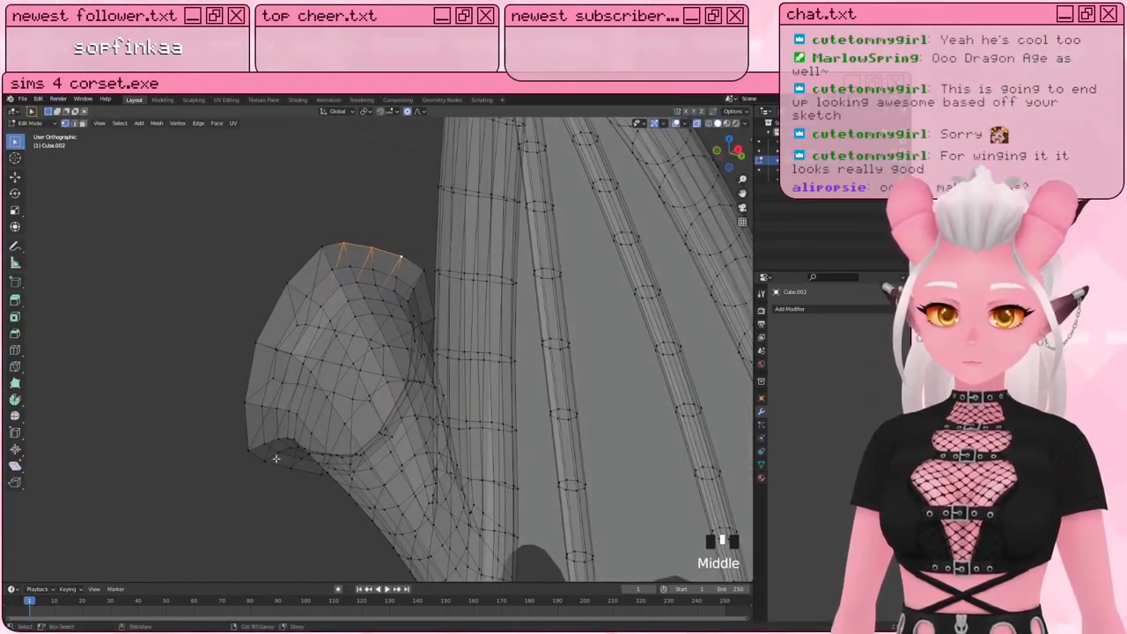
{"action": "middle_click_drag", "start_coordinate": [275, 457], "coordinate": [252, 442]}
{"action": "key", "text": "g"}
{"action": "left_click", "coordinate": [529, 244]}
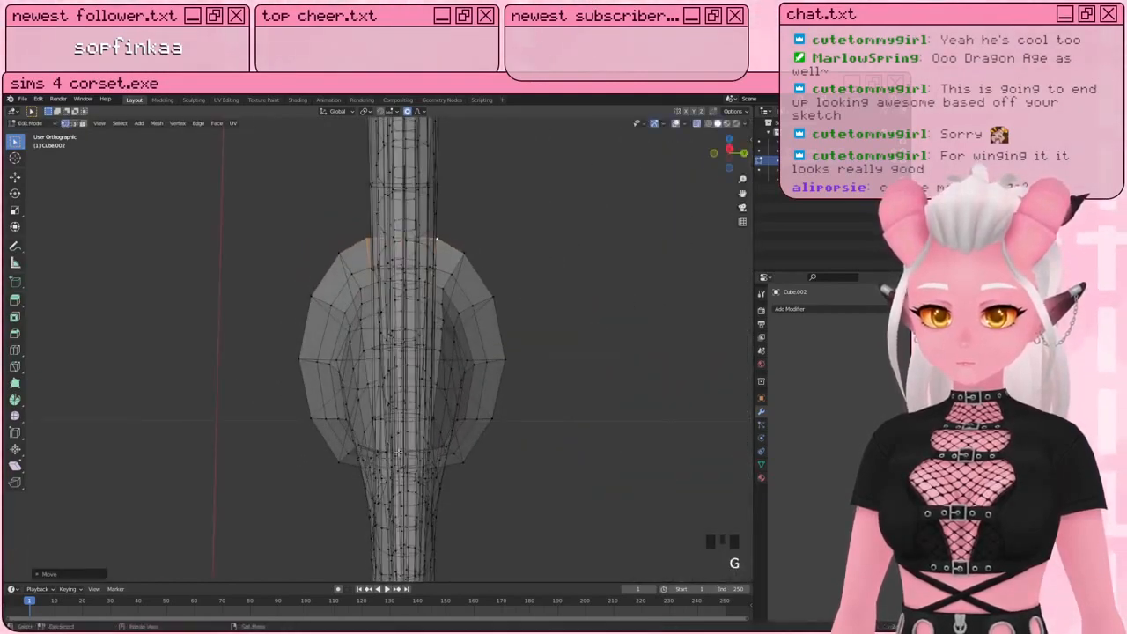
Step: Select the three lowest vertices of the flared rim and move them slightly to round its lower edge
{"action": "middle_click_drag", "start_coordinate": [398, 453], "coordinate": [399, 412]}
{"action": "left_click", "coordinate": [312, 469]}
{"action": "left_click", "coordinate": [356, 467], "text": "shift"}
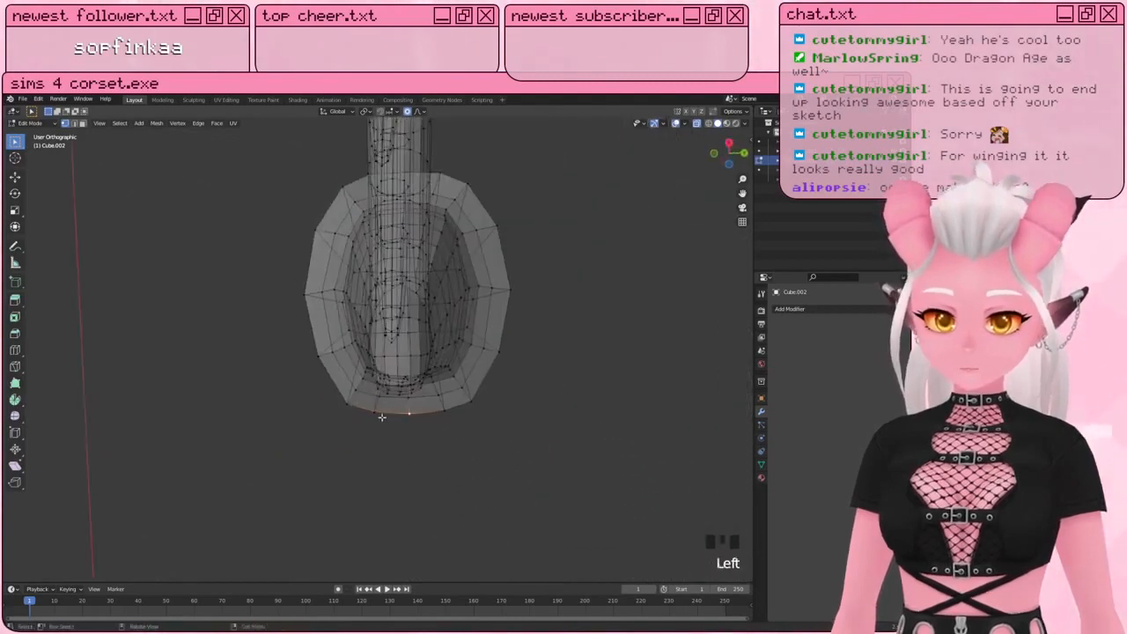
{"action": "middle_click", "coordinate": [528, 367]}
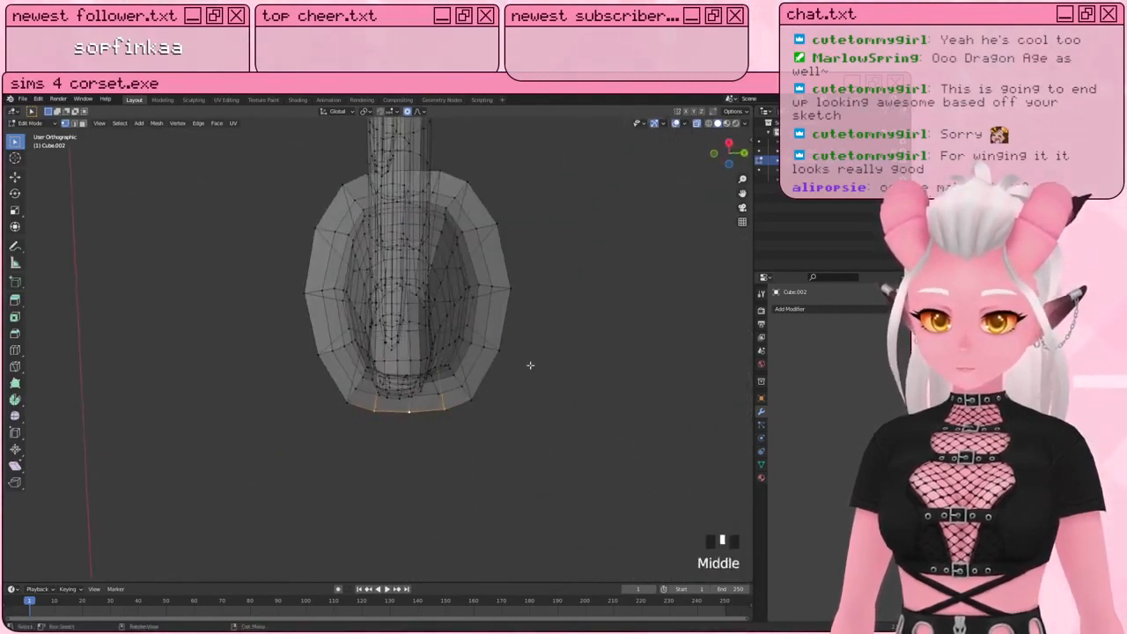
{"action": "key", "text": "g"}
{"action": "left_click", "coordinate": [539, 411]}
{"action": "scroll", "coordinate": [491, 402], "scroll_direction": "down", "scroll_amount": 2}
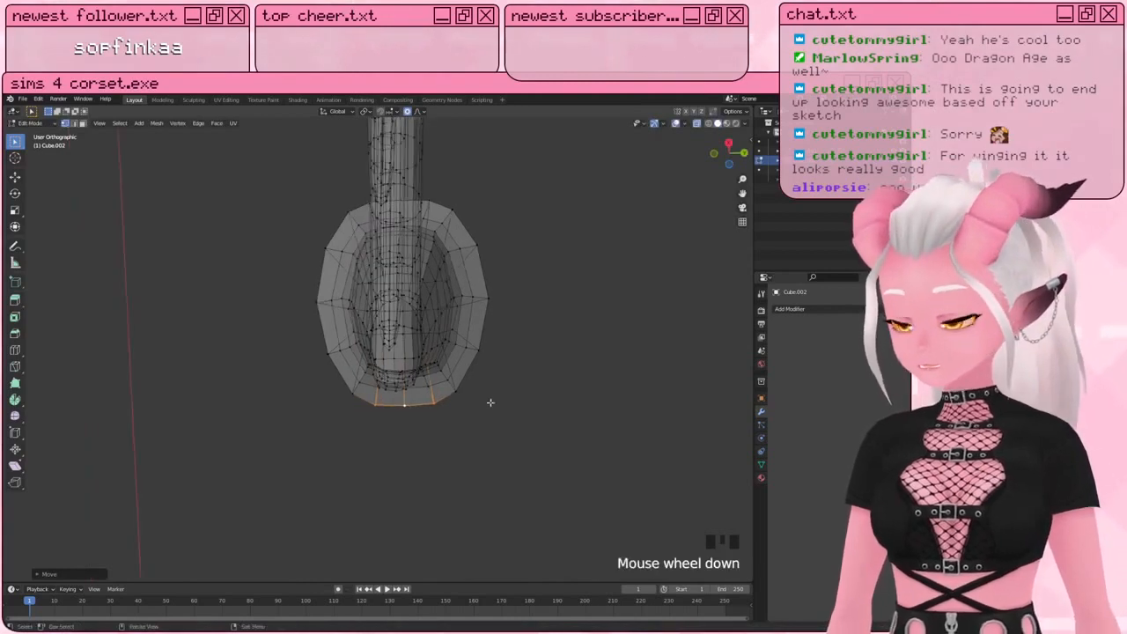
Step: Select the edge loop around the arm behind the flare and narrow it to about 0.92 along Y with proportional editing
{"action": "middle_click_drag", "start_coordinate": [490, 402], "coordinate": [286, 394], "text": "shift"}
{"action": "scroll", "coordinate": [420, 429], "scroll_direction": "down", "scroll_amount": 3}
{"action": "scroll", "coordinate": [415, 387], "scroll_direction": "down", "scroll_amount": 2}
{"action": "scroll", "coordinate": [396, 353], "scroll_direction": "up", "scroll_amount": 2}
{"action": "middle_click_drag", "start_coordinate": [394, 321], "coordinate": [342, 394]}
{"action": "scroll", "coordinate": [342, 394], "scroll_direction": "up", "scroll_amount": 3}
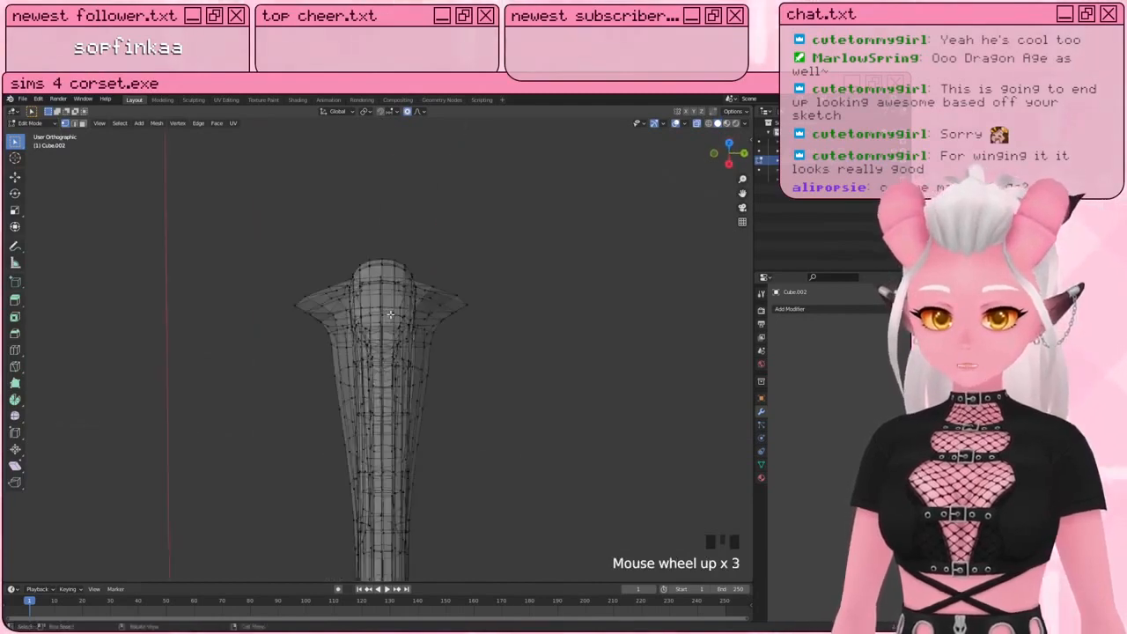
{"action": "key", "text": "a"}
{"action": "key", "text": "a"}
{"action": "key", "text": "a"}
{"action": "key", "text": "s"}
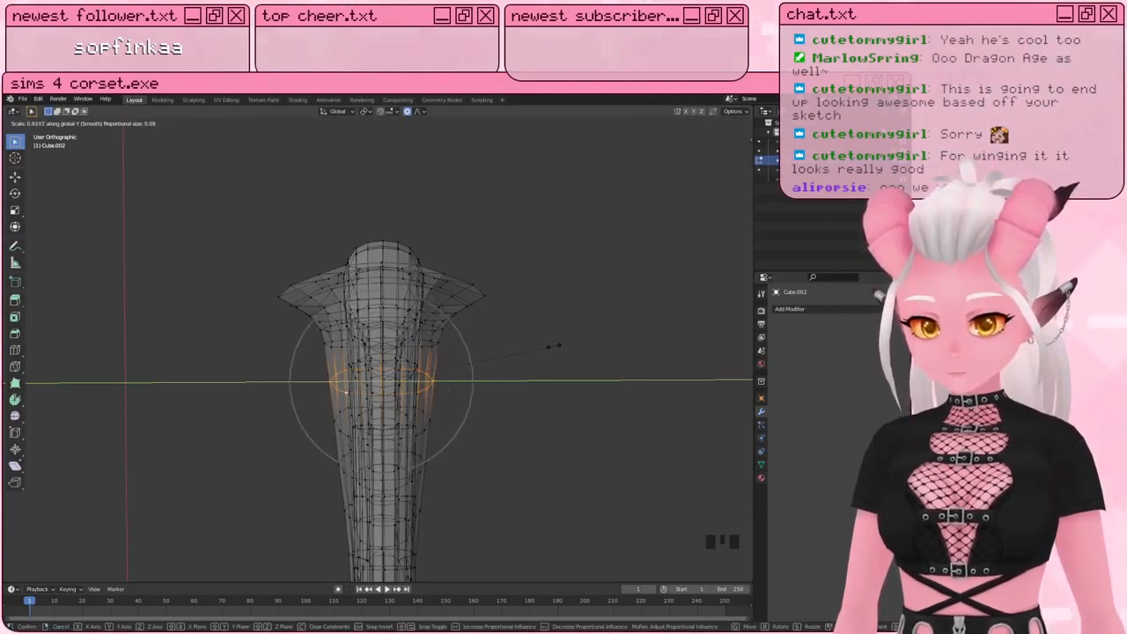
{"action": "left_click", "coordinate": [555, 346]}
Step: Leave mesh editing and examine the whole wing's shape from several angles
{"action": "scroll", "coordinate": [533, 360], "scroll_direction": "down", "scroll_amount": 3}
{"action": "middle_click_drag", "start_coordinate": [431, 420], "coordinate": [470, 397]}
{"action": "key", "text": "a"}
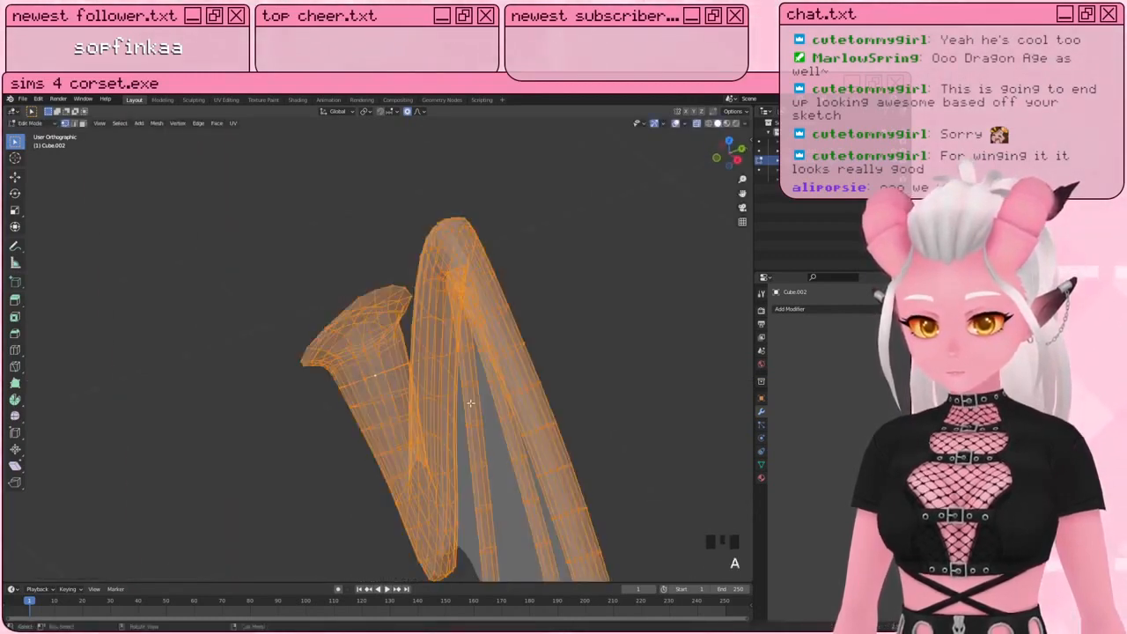
{"action": "key", "text": "a"}
{"action": "middle_click_drag", "start_coordinate": [483, 355], "coordinate": [485, 364], "text": "shift"}
{"action": "key", "text": "Tab"}
{"action": "left_click", "coordinate": [545, 294]}
{"action": "middle_click_drag", "start_coordinate": [511, 305], "coordinate": [577, 305]}
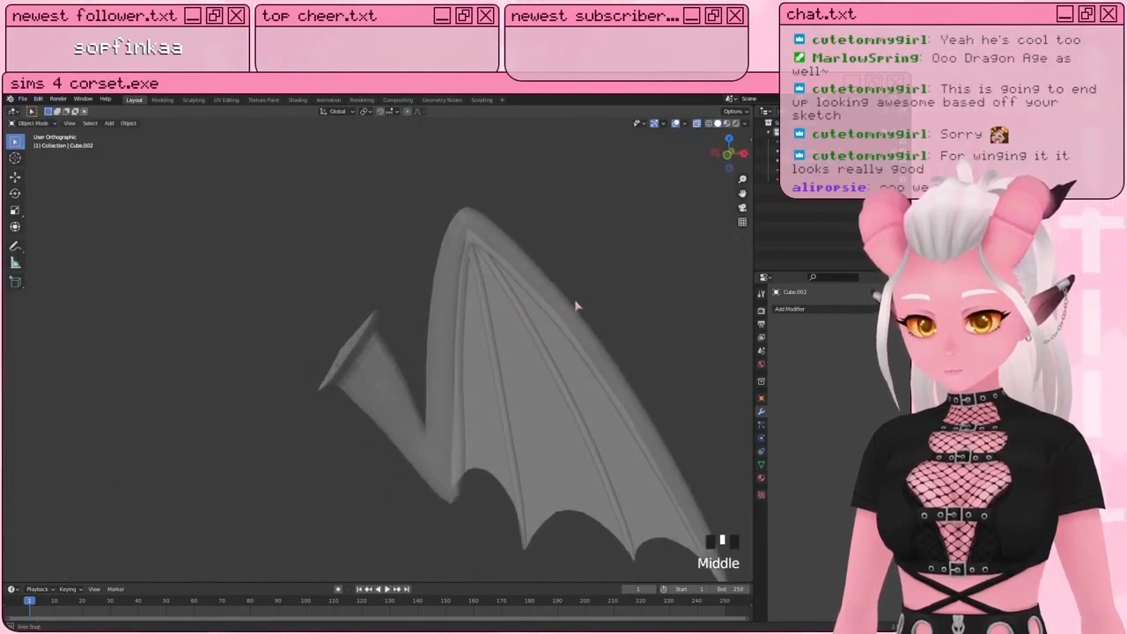
{"action": "scroll", "coordinate": [352, 326], "scroll_direction": "up", "scroll_amount": 3}
{"action": "left_click", "coordinate": [354, 320]}
Step: Select the end cap faces of the flared base in face mode and extrude them outward about 0.008 m
{"action": "scroll", "coordinate": [360, 303], "scroll_direction": "up", "scroll_amount": 1}
{"action": "key", "text": "Tab"}
{"action": "middle_click_drag", "start_coordinate": [329, 299], "coordinate": [352, 296]}
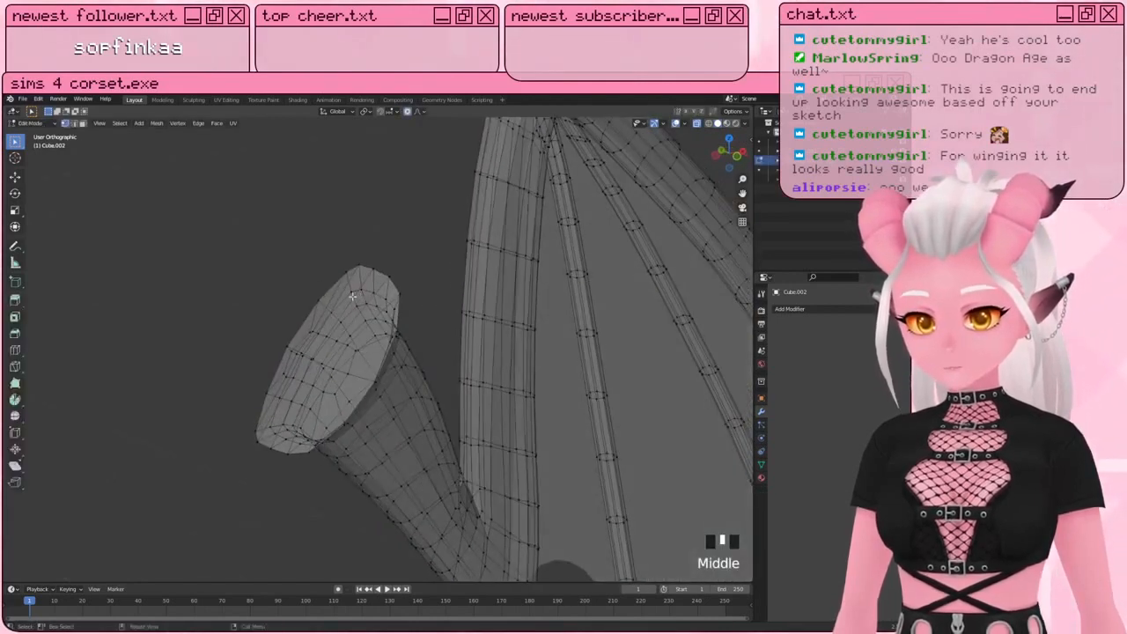
{"action": "middle_click_drag", "start_coordinate": [84, 126], "coordinate": [302, 309]}
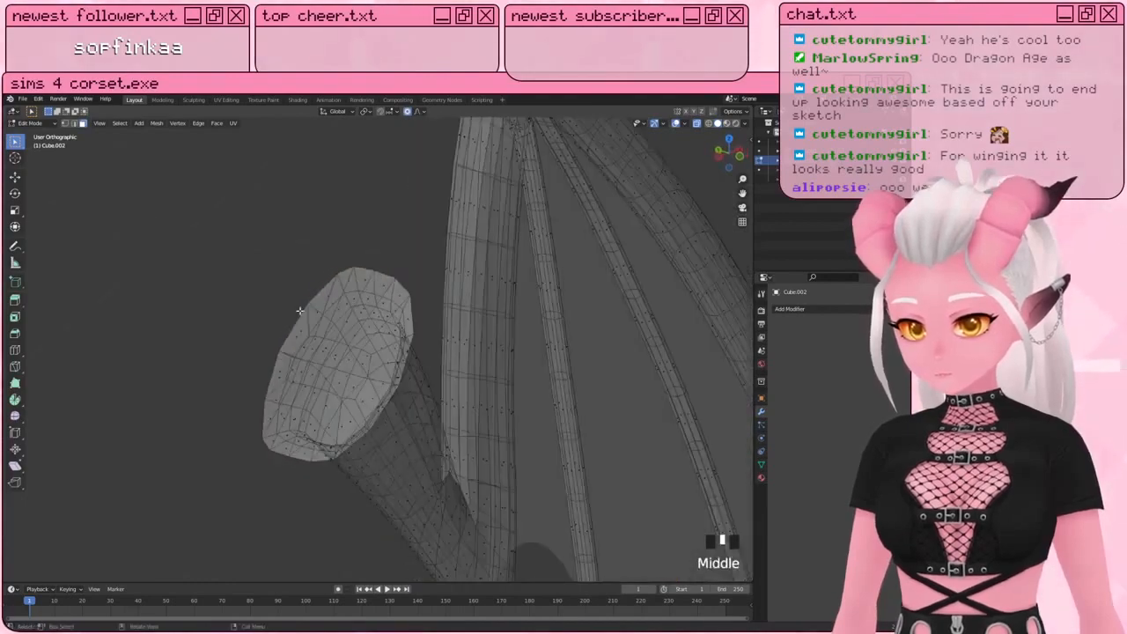
{"action": "key", "text": "KP_3"}
{"action": "scroll", "coordinate": [299, 310], "scroll_direction": "up", "scroll_amount": 3}
{"action": "key", "text": "KP_1"}
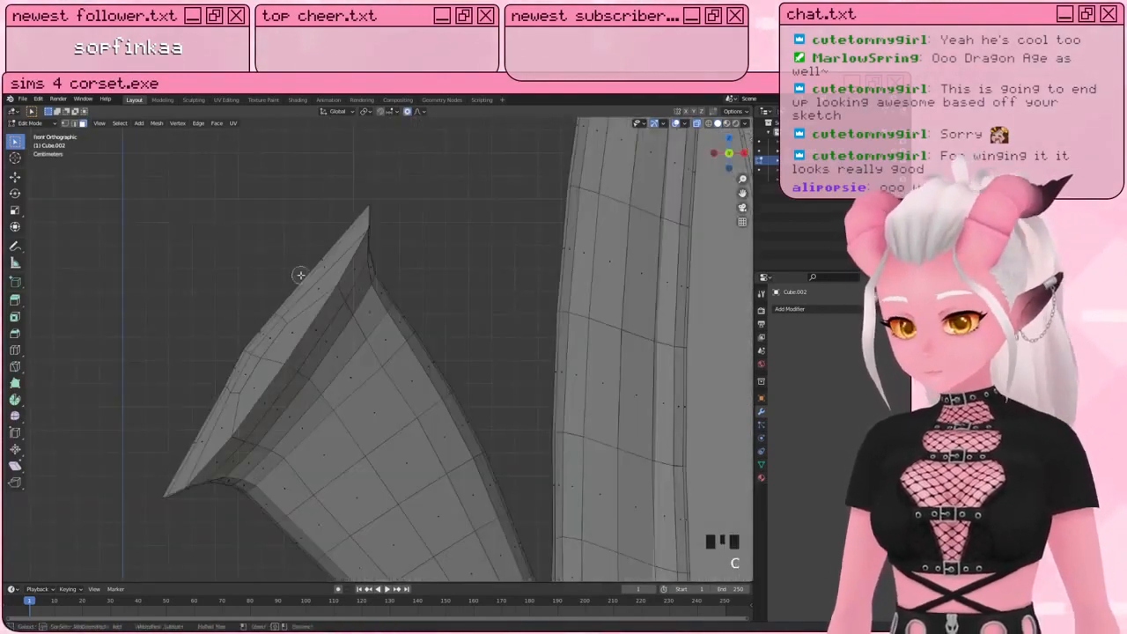
{"action": "key", "text": "c"}
{"action": "mouse_move", "coordinate": [301, 275]}
{"action": "left_mouse_down"}
{"action": "mouse_move", "coordinate": [300, 239]}
{"action": "mouse_move", "coordinate": [226, 323]}
{"action": "mouse_move", "coordinate": [168, 428]}
{"action": "mouse_move", "coordinate": [171, 480]}
{"action": "left_mouse_up"}
{"action": "right_click", "coordinate": [275, 427]}
{"action": "middle_click_drag", "start_coordinate": [276, 427], "coordinate": [280, 421], "text": "shift"}
{"action": "key", "text": "e"}
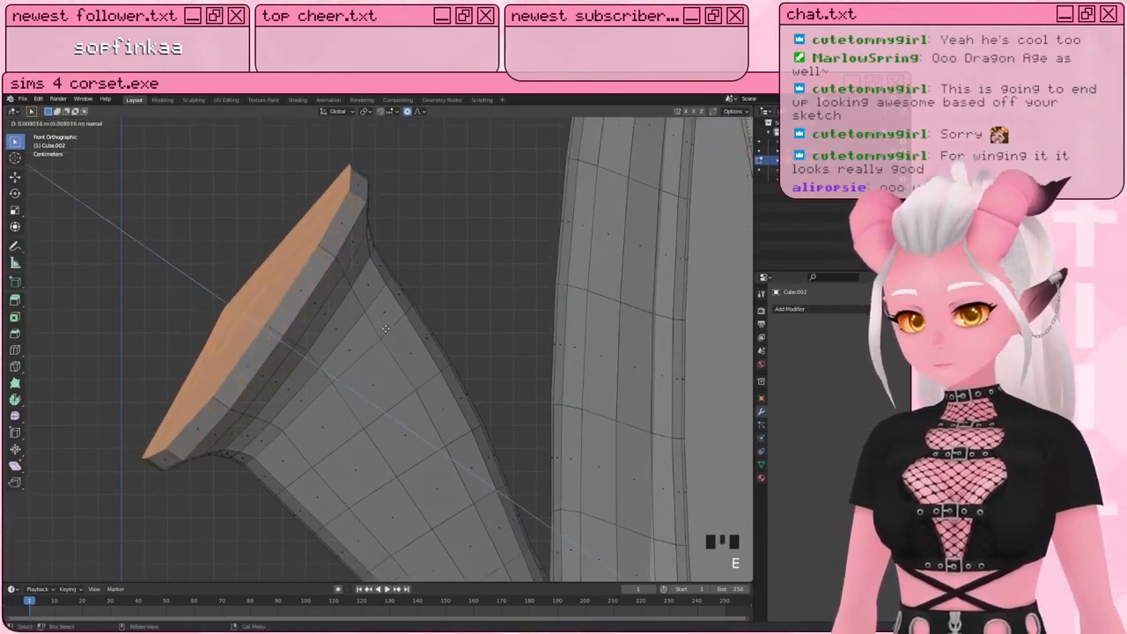
{"action": "left_click", "coordinate": [385, 329]}
Step: Scale the extruded cap faces by about 1.03 and shift them slightly in the front view
{"action": "scroll", "coordinate": [448, 234], "scroll_direction": "down", "scroll_amount": 3}
{"action": "key", "text": "s"}
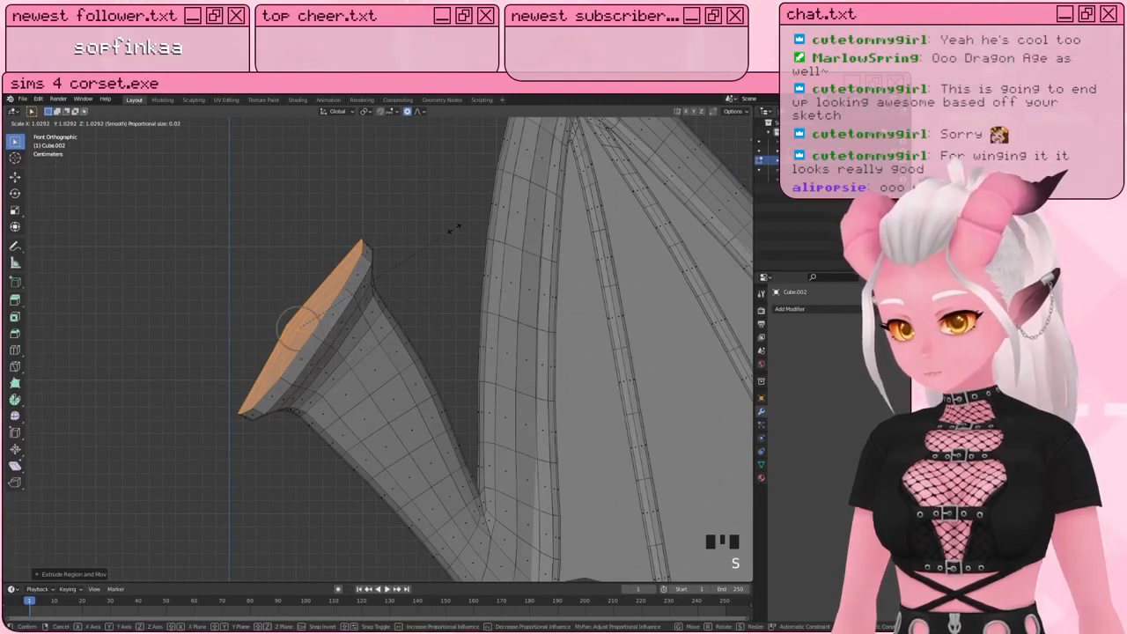
{"action": "left_click", "coordinate": [451, 228]}
{"action": "scroll", "coordinate": [458, 233], "scroll_direction": "up", "scroll_amount": 2}
{"action": "key", "text": "g"}
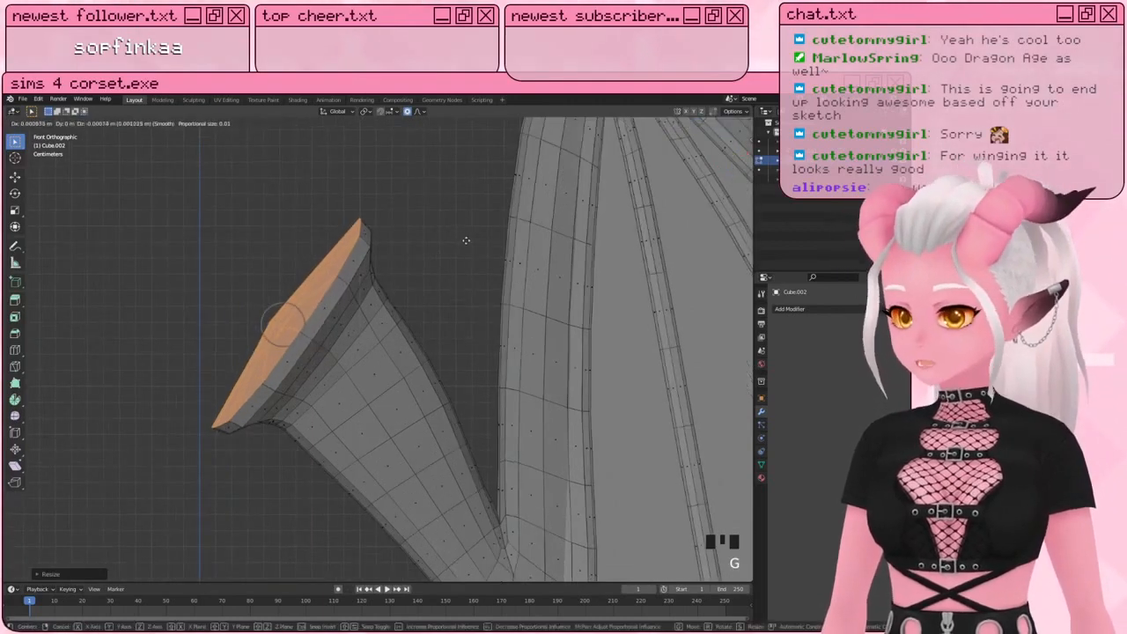
{"action": "left_click", "coordinate": [468, 242]}
Step: Select the crosswise row of vertices just above the cap's centre and move it up to even the spacing
{"action": "mouse_move", "coordinate": [468, 241]}
{"action": "middle_mouse_down"}
{"action": "mouse_move", "coordinate": [269, 355]}
{"action": "mouse_move", "coordinate": [315, 303]}
{"action": "middle_mouse_up"}
{"action": "key", "text": "c"}
{"action": "middle_click_drag", "start_coordinate": [322, 259], "coordinate": [445, 264]}
{"action": "scroll", "coordinate": [471, 295], "scroll_direction": "up", "scroll_amount": 7}
{"action": "mouse_move", "coordinate": [452, 328]}
{"action": "middle_mouse_down"}
{"action": "mouse_move", "coordinate": [438, 367]}
{"action": "mouse_move", "coordinate": [383, 418]}
{"action": "mouse_move", "coordinate": [290, 370]}
{"action": "mouse_move", "coordinate": [297, 319]}
{"action": "mouse_move", "coordinate": [326, 361]}
{"action": "mouse_move", "coordinate": [392, 396]}
{"action": "mouse_move", "coordinate": [363, 414]}
{"action": "mouse_move", "coordinate": [380, 420]}
{"action": "mouse_move", "coordinate": [339, 389]}
{"action": "mouse_move", "coordinate": [233, 245]}
{"action": "mouse_move", "coordinate": [276, 322]}
{"action": "middle_mouse_up"}
{"action": "scroll", "coordinate": [326, 361], "scroll_direction": "up", "scroll_amount": 2}
{"action": "left_click", "coordinate": [65, 125]}
{"action": "key", "text": "c"}
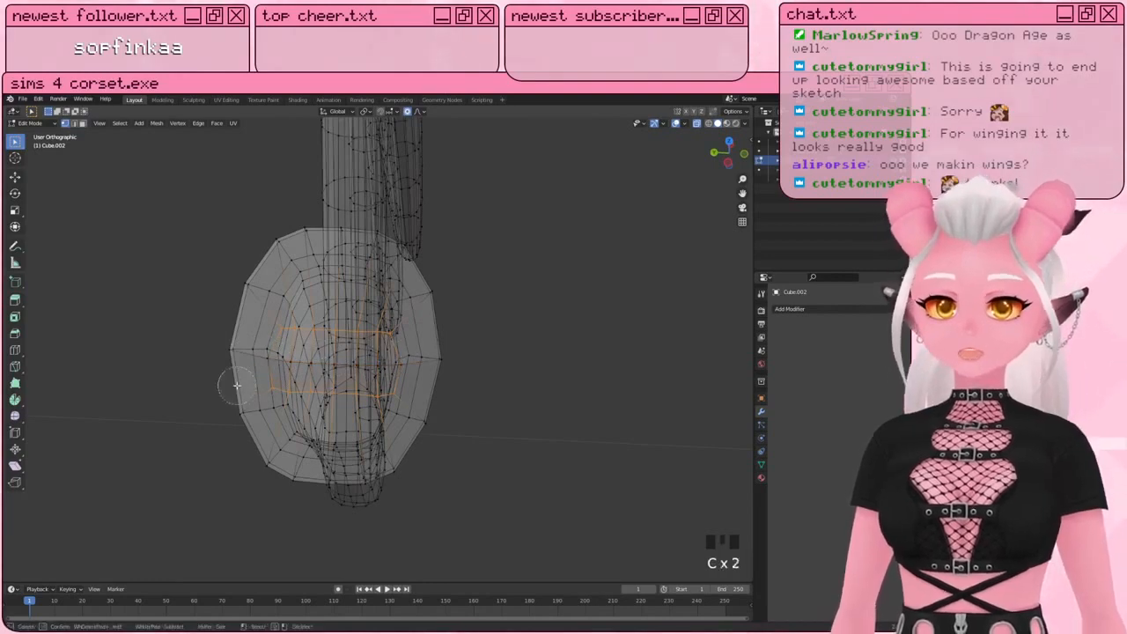
{"action": "middle_click_drag", "start_coordinate": [520, 377], "coordinate": [519, 378]}
{"action": "key", "text": "g"}
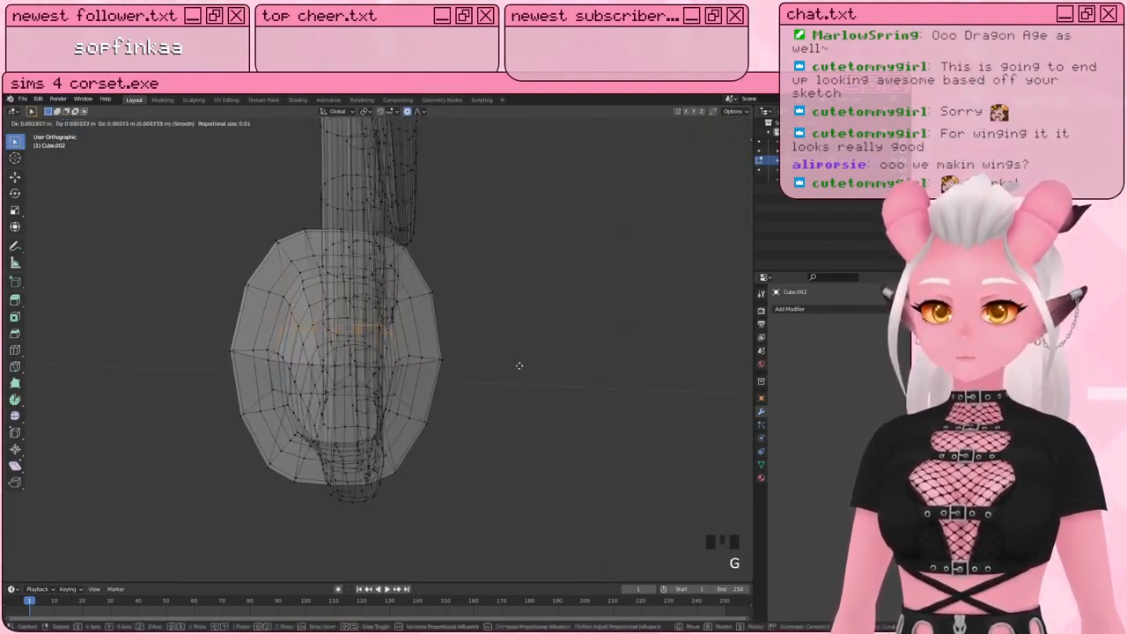
{"action": "left_click", "coordinate": [519, 354]}
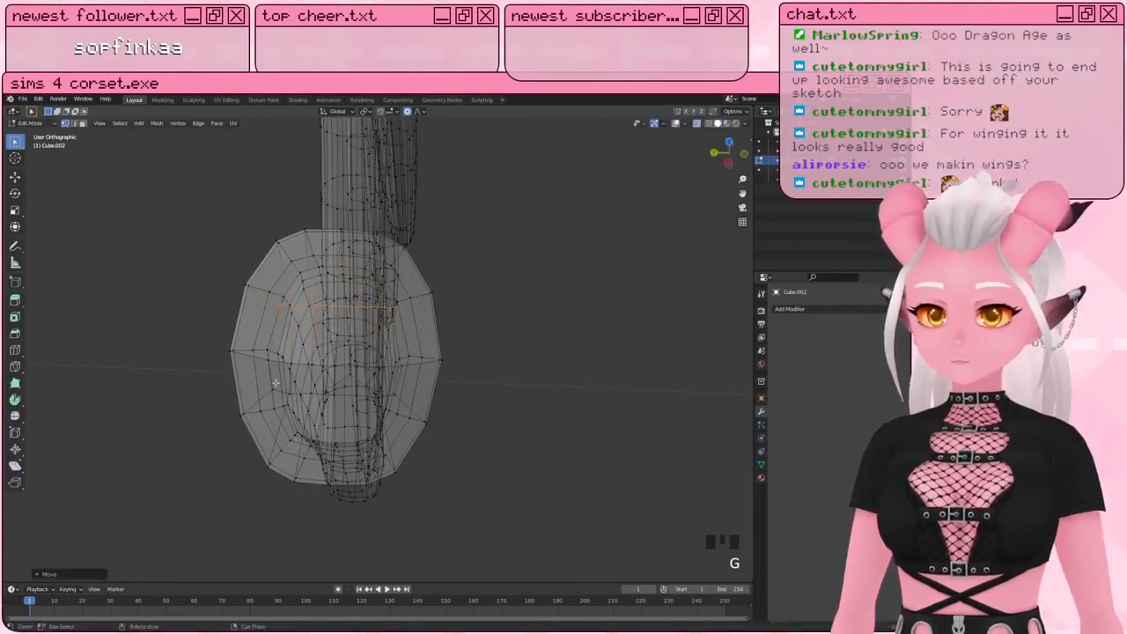
Step: Select the crosswise row of vertices below the cap's centre and move it down to even the spacing
{"action": "key", "text": "a"}
{"action": "key", "text": "a"}
{"action": "key", "text": "a"}
{"action": "left_click", "coordinate": [297, 394], "text": "alt+shift"}
{"action": "key", "text": "a"}
{"action": "key", "text": "a"}
{"action": "key", "text": "a"}
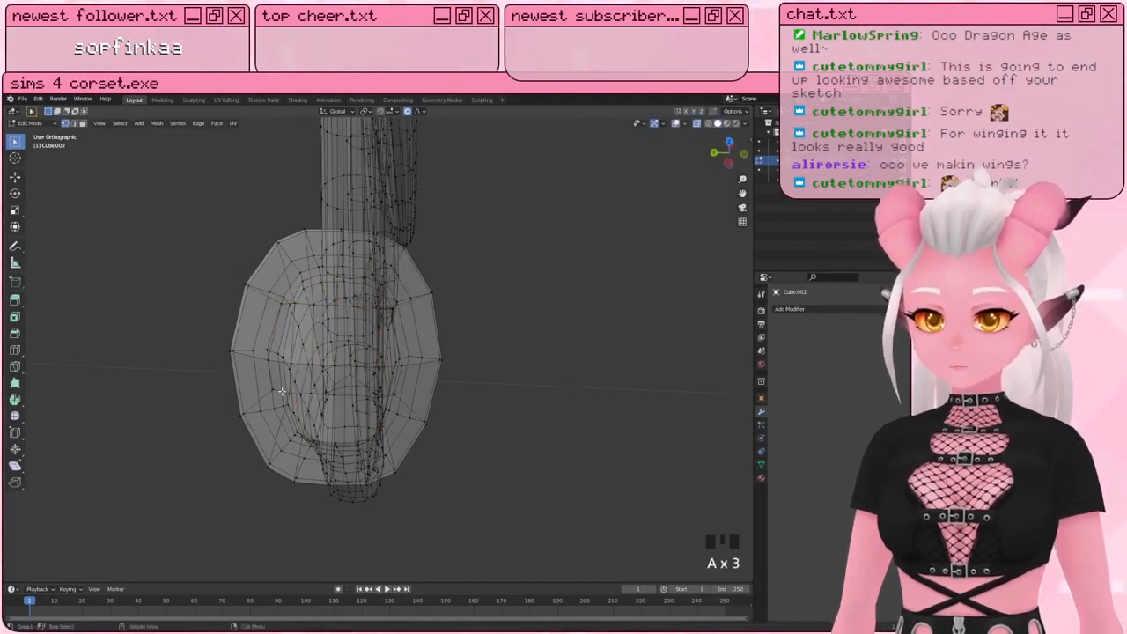
{"action": "left_click", "coordinate": [280, 391], "text": "alt+shift"}
{"action": "key", "text": "c"}
{"action": "key", "text": "g"}
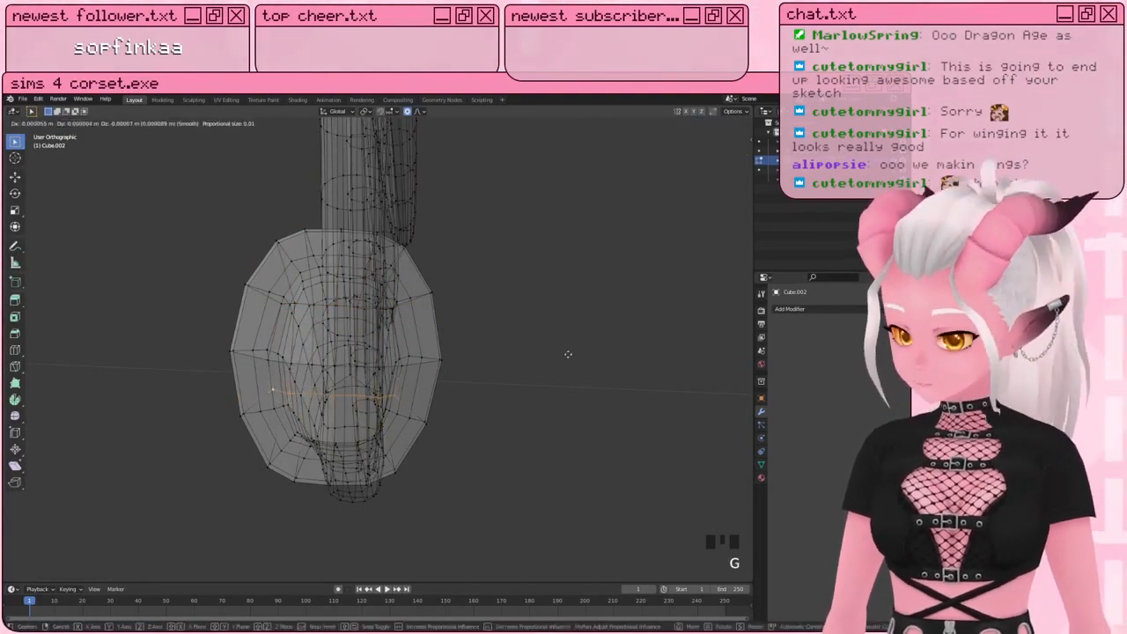
{"action": "left_click", "coordinate": [534, 511]}
Step: Leave mesh editing and examine the reshaped base and the whole wing from the front
{"action": "middle_click_drag", "start_coordinate": [531, 448], "coordinate": [435, 407]}
{"action": "key", "text": "KP_3"}
{"action": "key", "text": "KP_1"}
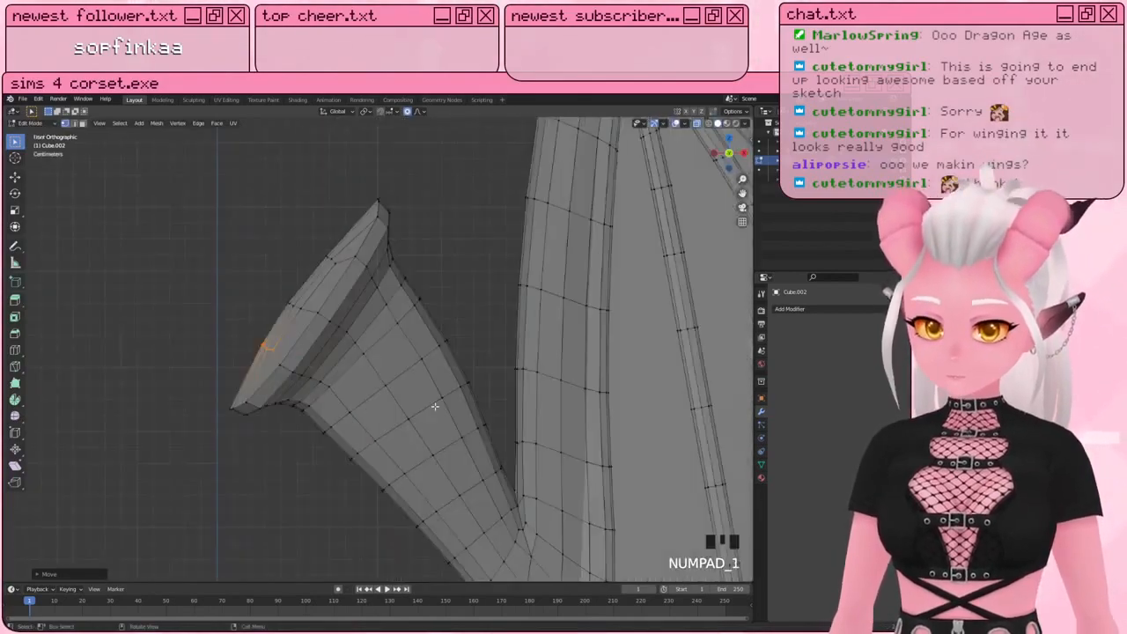
{"action": "scroll", "coordinate": [435, 407], "scroll_direction": "down", "scroll_amount": 6}
{"action": "key", "text": "a"}
{"action": "key", "text": "Tab"}
{"action": "scroll", "coordinate": [502, 327], "scroll_direction": "up", "scroll_amount": 5}
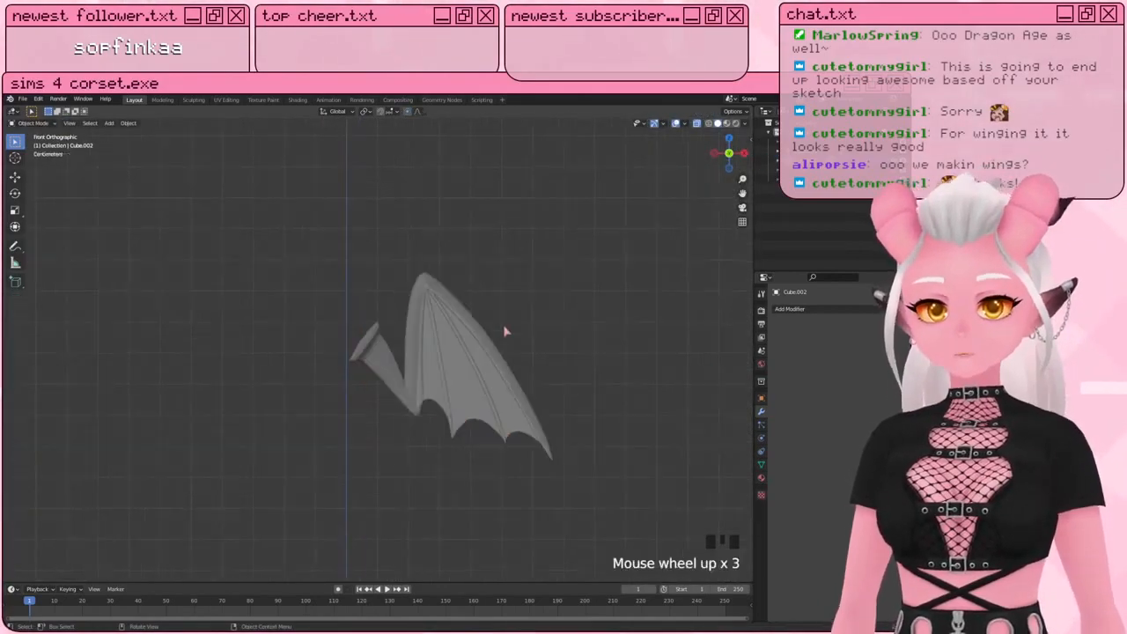
{"action": "middle_click_drag", "start_coordinate": [516, 334], "coordinate": [541, 327]}
{"action": "key", "text": "KP_1"}
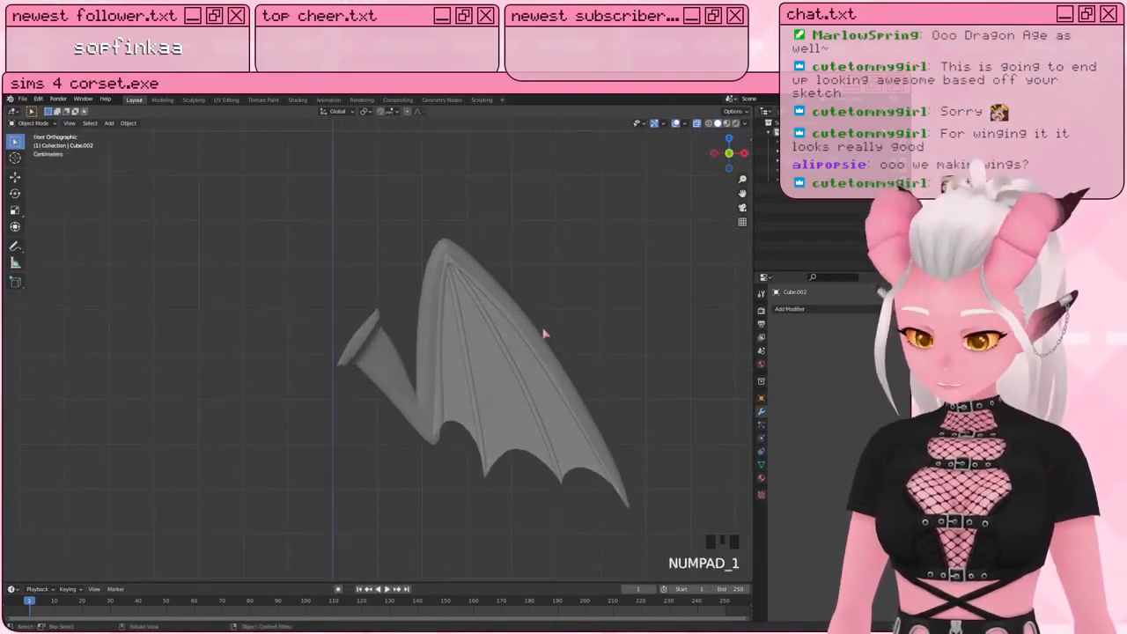
Step: Show the body mesh and reopen the wing for mesh editing in the top view
{"action": "left_click", "coordinate": [901, 179]}
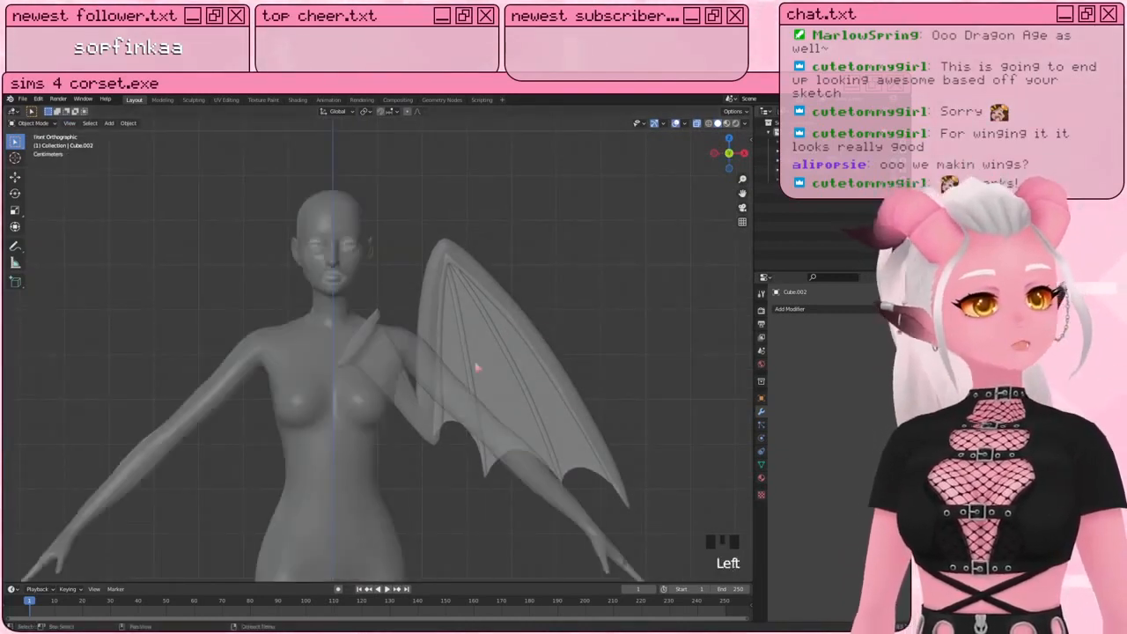
{"action": "left_click", "coordinate": [430, 269]}
{"action": "scroll", "coordinate": [440, 265], "scroll_direction": "up", "scroll_amount": 1}
{"action": "middle_click_drag", "start_coordinate": [454, 255], "coordinate": [435, 264], "text": "shift"}
{"action": "middle_click_drag", "start_coordinate": [434, 265], "coordinate": [412, 346]}
{"action": "key", "text": "KP_7"}
{"action": "key", "text": "Tab"}
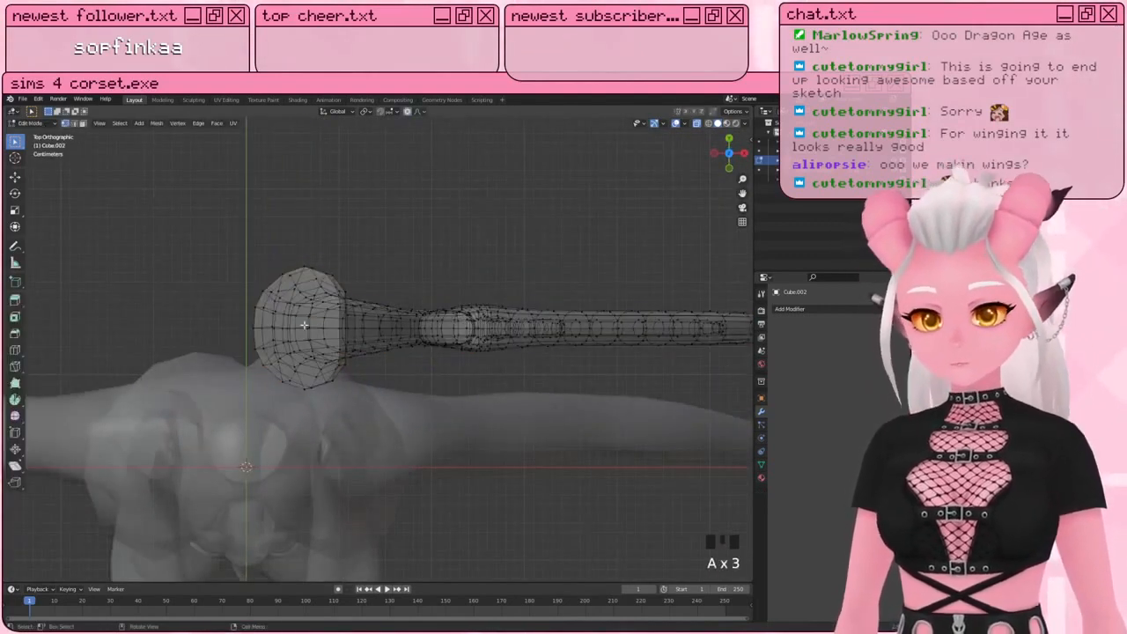
{"action": "middle_click_drag", "start_coordinate": [258, 237], "coordinate": [338, 271]}
{"action": "left_click", "coordinate": [338, 266], "text": "alt+shift"}
{"action": "key", "text": "KP_1"}
{"action": "key", "text": "c"}
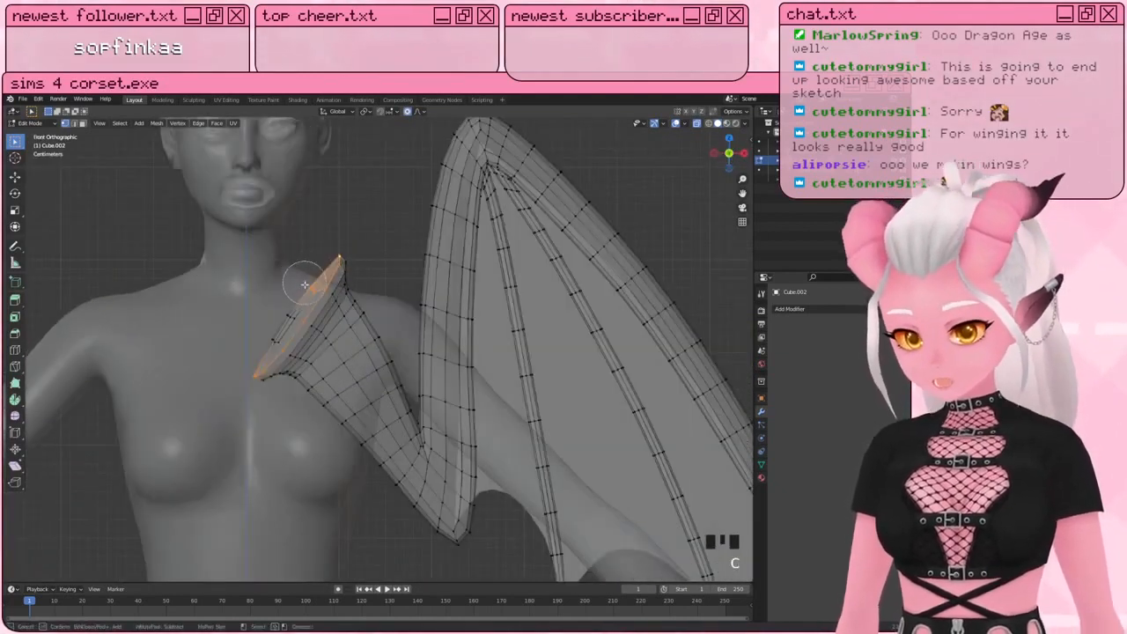
{"action": "mouse_move", "coordinate": [305, 284]}
{"action": "left_mouse_down"}
{"action": "mouse_move", "coordinate": [262, 315]}
{"action": "mouse_move", "coordinate": [262, 328]}
{"action": "left_mouse_up"}
{"action": "key", "text": "KP_7"}
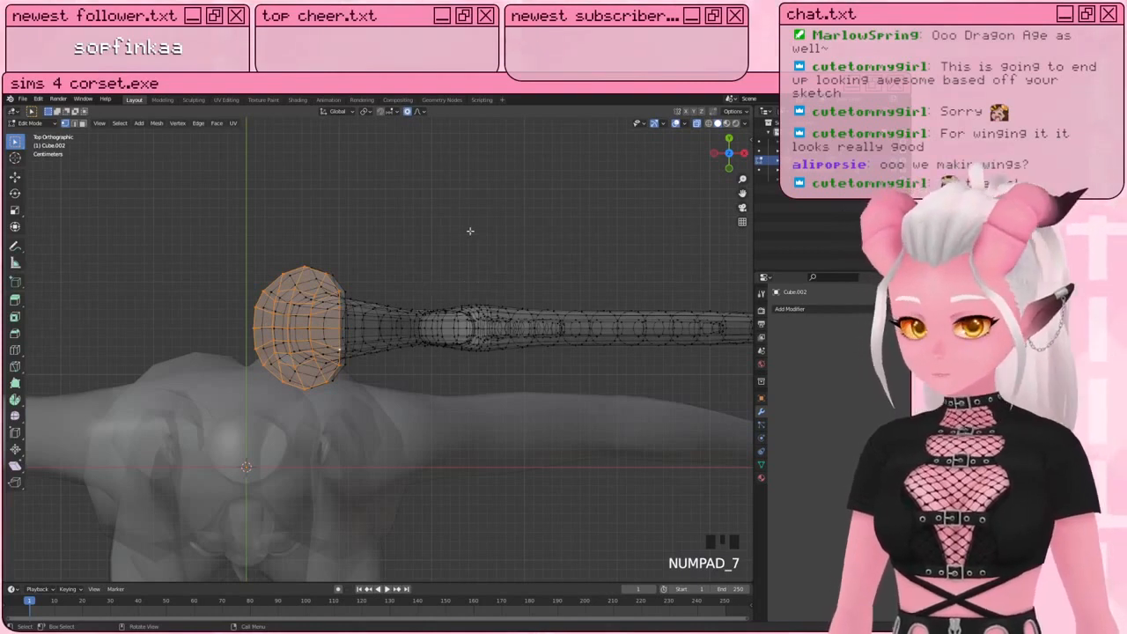
{"action": "key", "text": "r"}
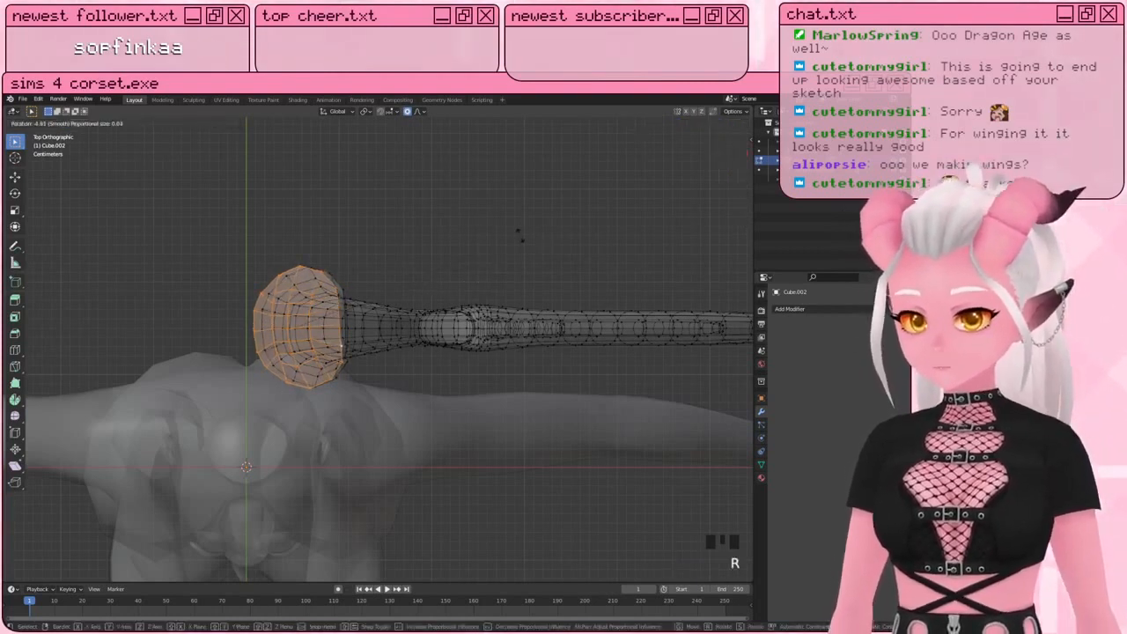
{"action": "scroll", "coordinate": [521, 235], "scroll_direction": "down", "scroll_amount": 16}
{"action": "right_click", "coordinate": [520, 235]}
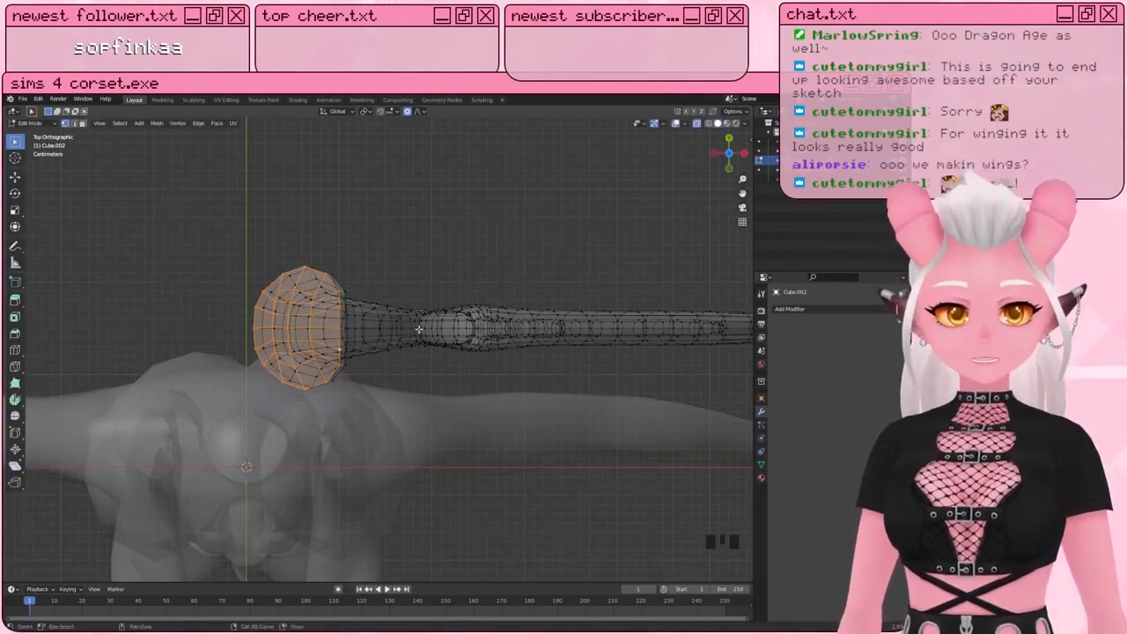
Step: Select two vertices at the lower bend of the wing arm and snap the 3D cursor to the selection
{"action": "mouse_move", "coordinate": [419, 329]}
{"action": "middle_mouse_down"}
{"action": "mouse_move", "coordinate": [461, 405]}
{"action": "mouse_move", "coordinate": [473, 325]}
{"action": "mouse_move", "coordinate": [431, 326]}
{"action": "middle_mouse_up"}
{"action": "left_click", "coordinate": [406, 512]}
{"action": "middle_click_drag", "start_coordinate": [415, 513], "coordinate": [454, 500]}
{"action": "left_click", "coordinate": [444, 498], "text": "shift"}
{"action": "key", "text": "shift+s"}
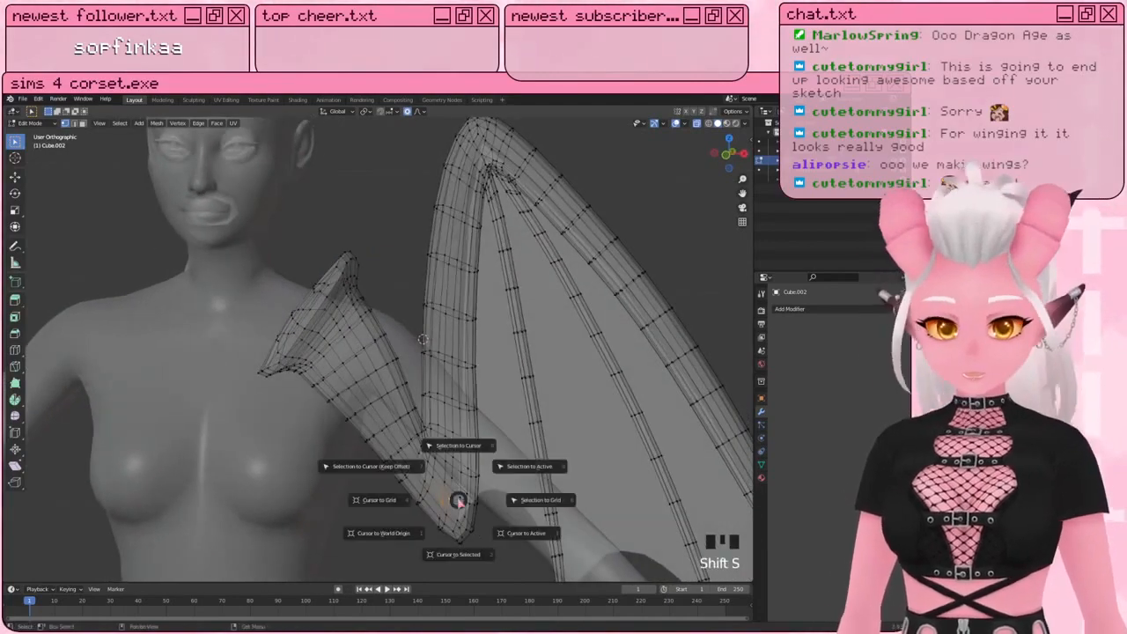
{"action": "left_click", "coordinate": [453, 555]}
{"action": "middle_click_drag", "start_coordinate": [452, 555], "coordinate": [308, 255]}
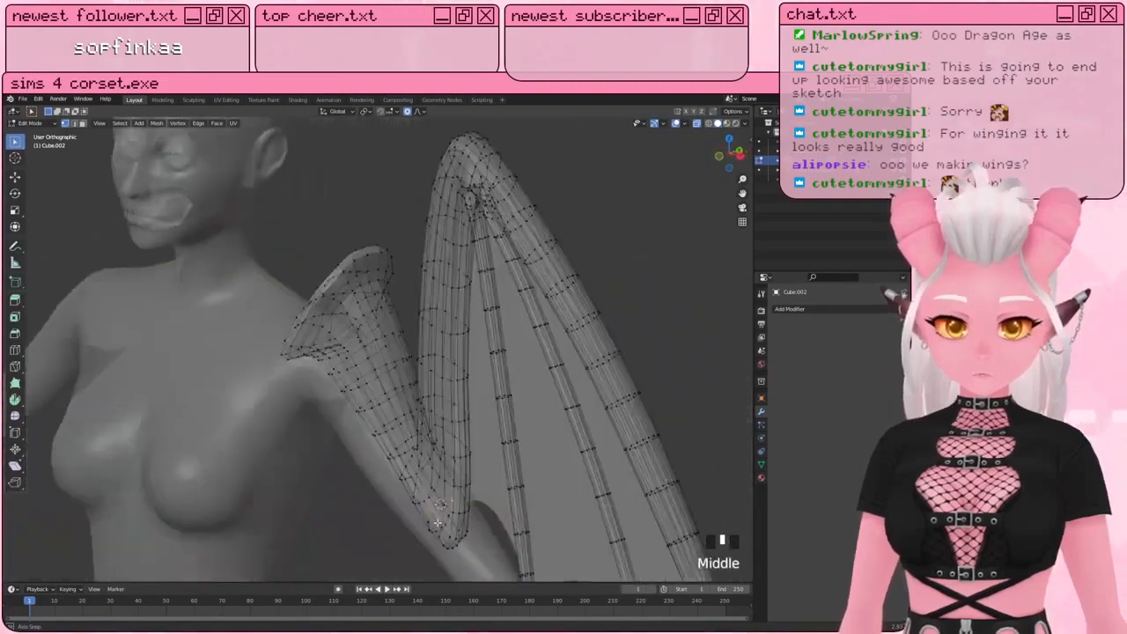
Step: Set the pivot to 3D Cursor and rotate the base's rim loop about 15.5° toward the body in top view with wide smooth proportional falloff
{"action": "key", "text": "a"}
{"action": "key", "text": "a"}
{"action": "key", "text": "a"}
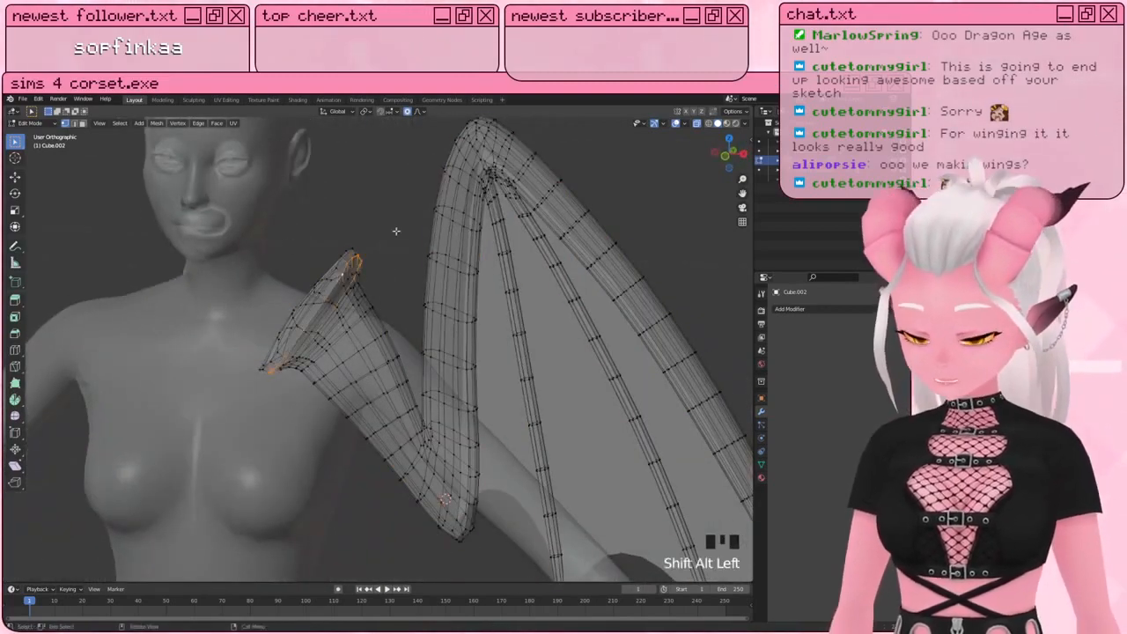
{"action": "key", "text": "KP_7"}
{"action": "left_click", "coordinate": [366, 111]}
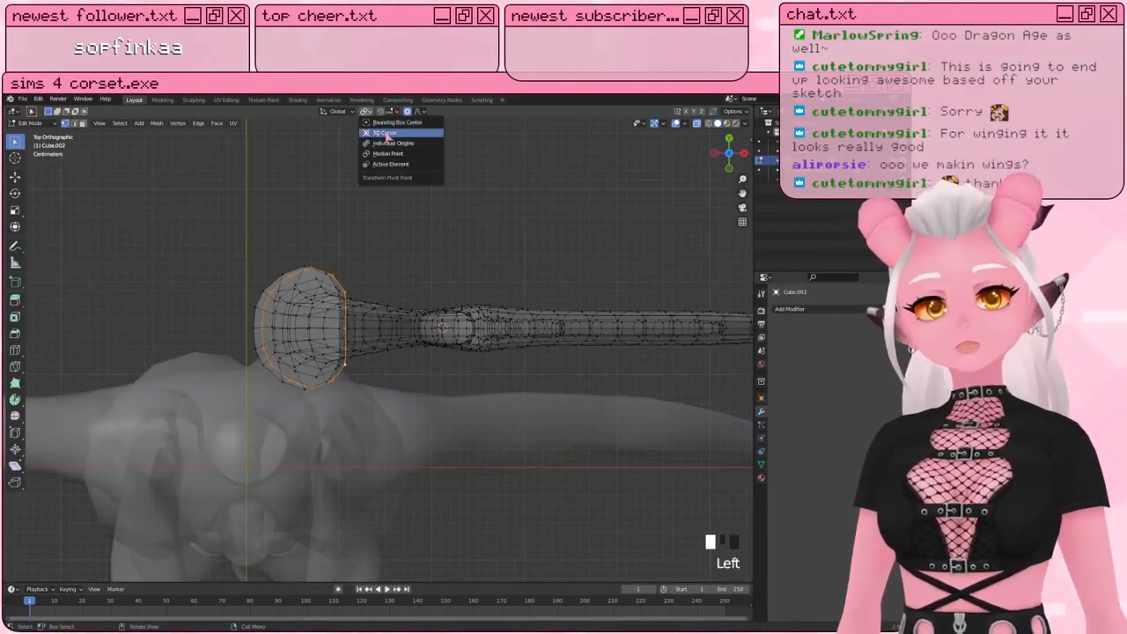
{"action": "left_click", "coordinate": [385, 132]}
{"action": "key", "text": "r"}
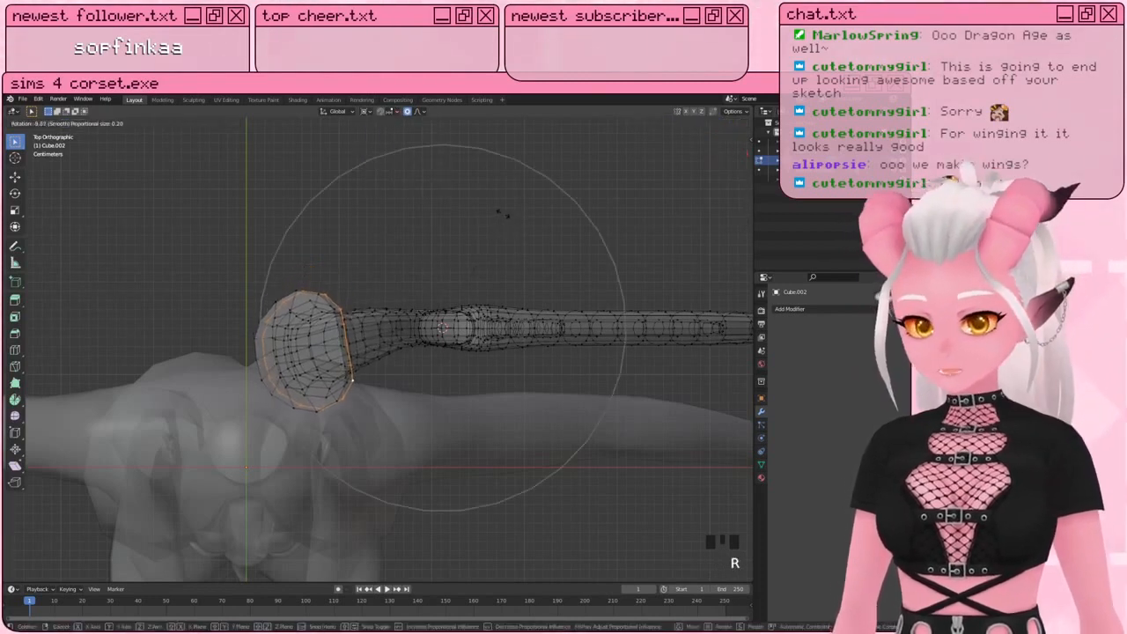
{"action": "scroll", "coordinate": [500, 212], "scroll_direction": "down", "scroll_amount": 2}
{"action": "scroll", "coordinate": [493, 210], "scroll_direction": "down", "scroll_amount": 2}
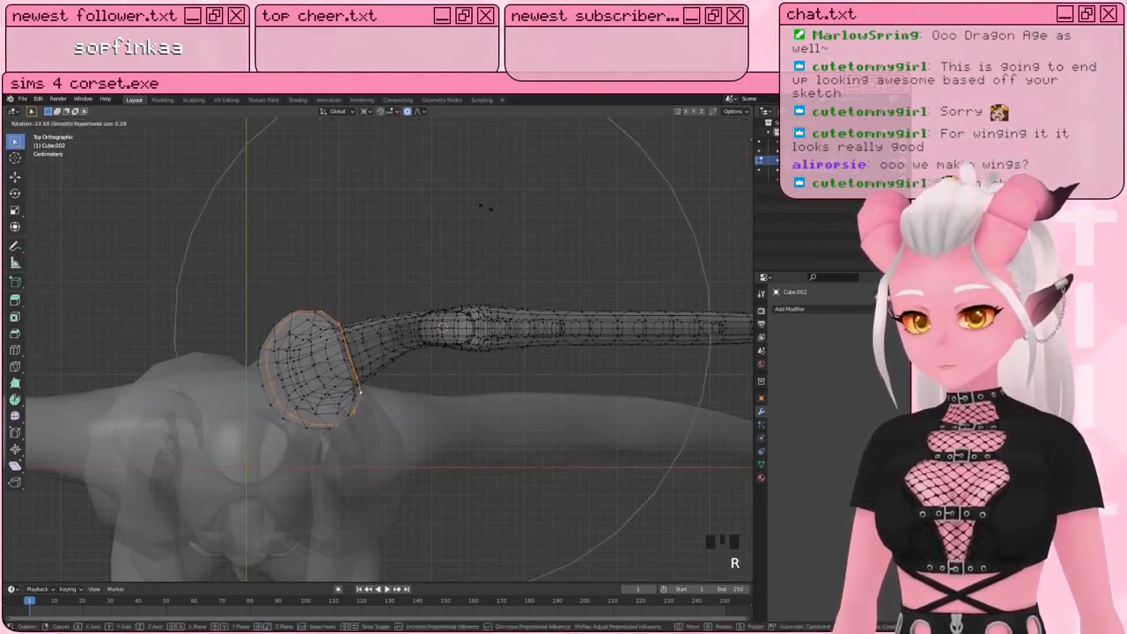
{"action": "scroll", "coordinate": [491, 212], "scroll_direction": "up", "scroll_amount": 1}
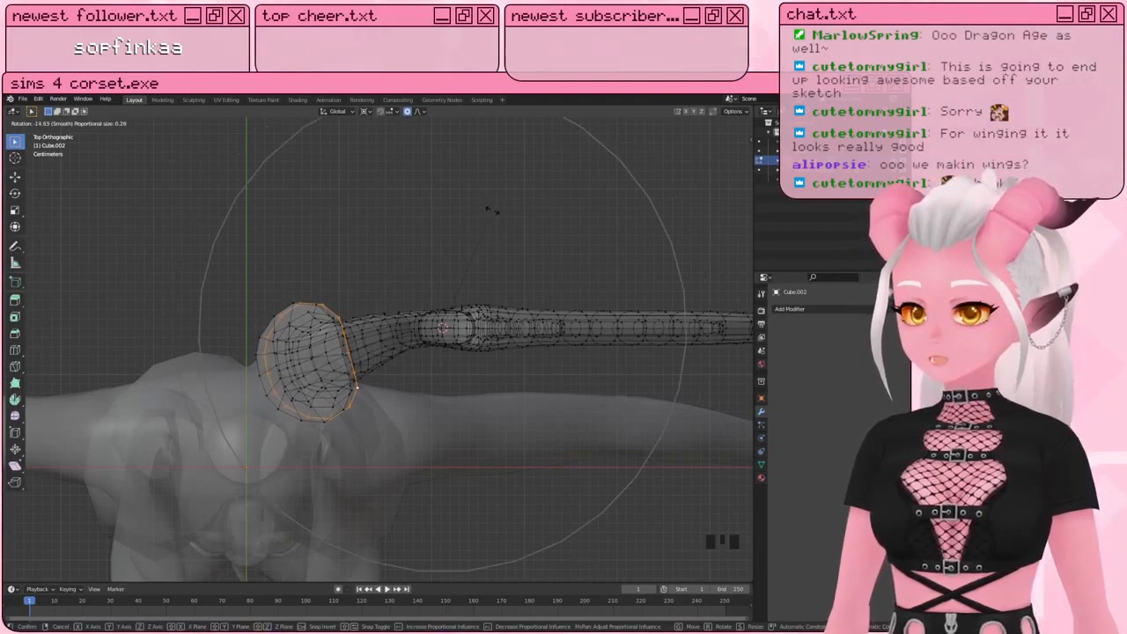
{"action": "scroll", "coordinate": [487, 210], "scroll_direction": "down", "scroll_amount": 5}
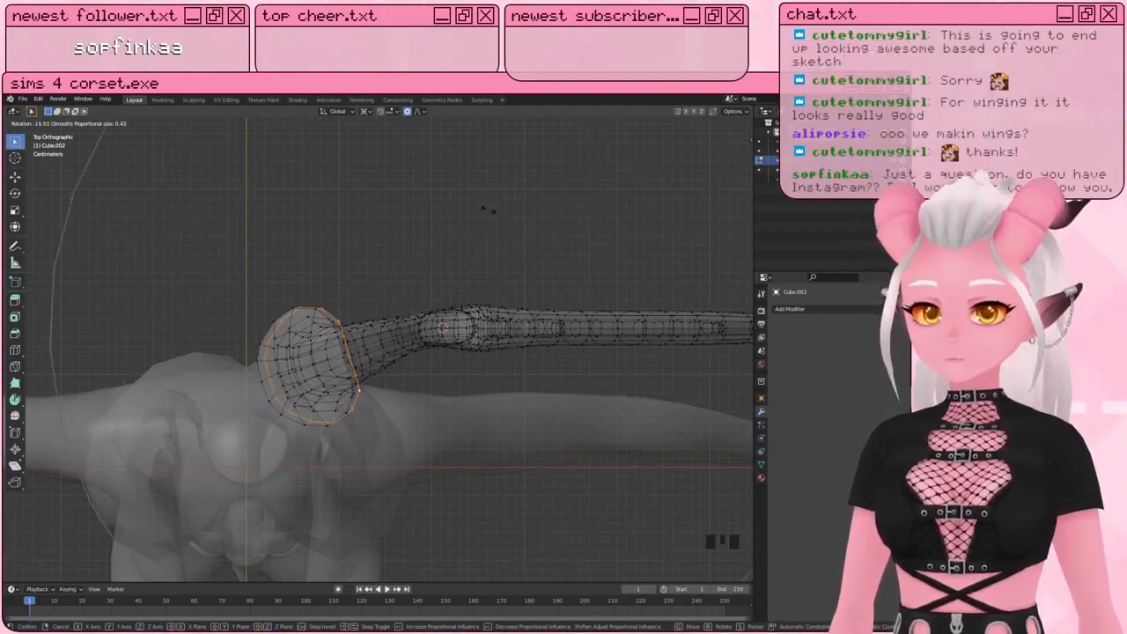
{"action": "left_click", "coordinate": [490, 209]}
Step: Select the arm from the edge loop above the lower bend through the capped base and rotate it about 19° toward the body in top view
{"action": "middle_click_drag", "start_coordinate": [489, 209], "coordinate": [471, 314]}
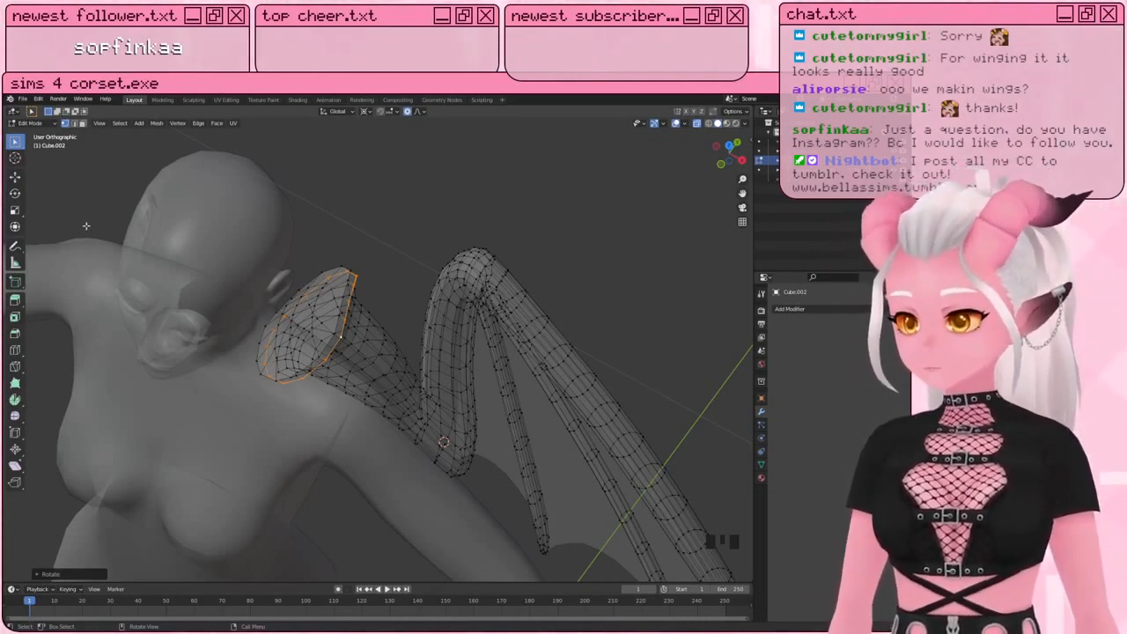
{"action": "scroll", "coordinate": [434, 300], "scroll_direction": "down", "scroll_amount": 5}
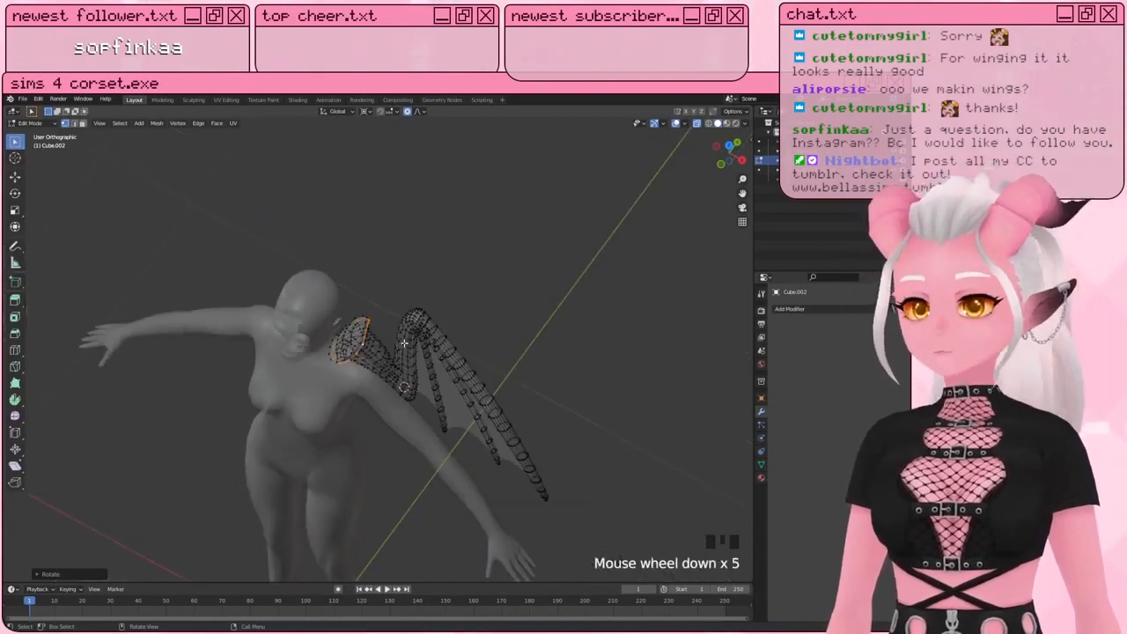
{"action": "middle_click_drag", "start_coordinate": [433, 300], "coordinate": [423, 377]}
{"action": "scroll", "coordinate": [454, 379], "scroll_direction": "up", "scroll_amount": 5}
{"action": "scroll", "coordinate": [424, 350], "scroll_direction": "up", "scroll_amount": 2}
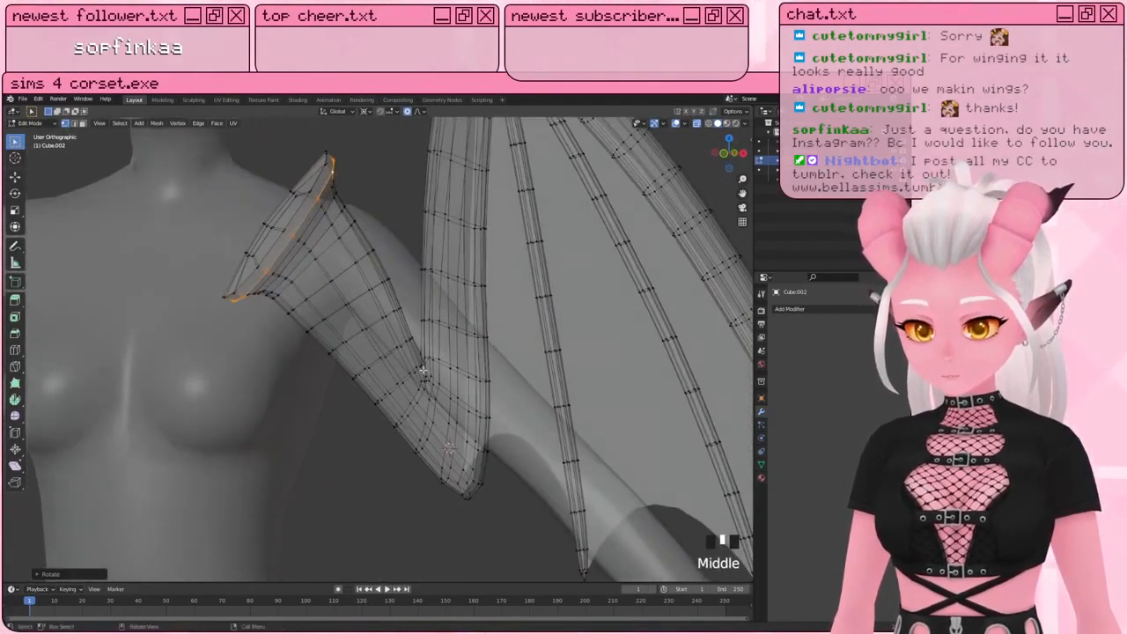
{"action": "key", "text": "alt+a"}
{"action": "left_click", "coordinate": [421, 373], "text": "alt+shift"}
{"action": "key", "text": "KP_1"}
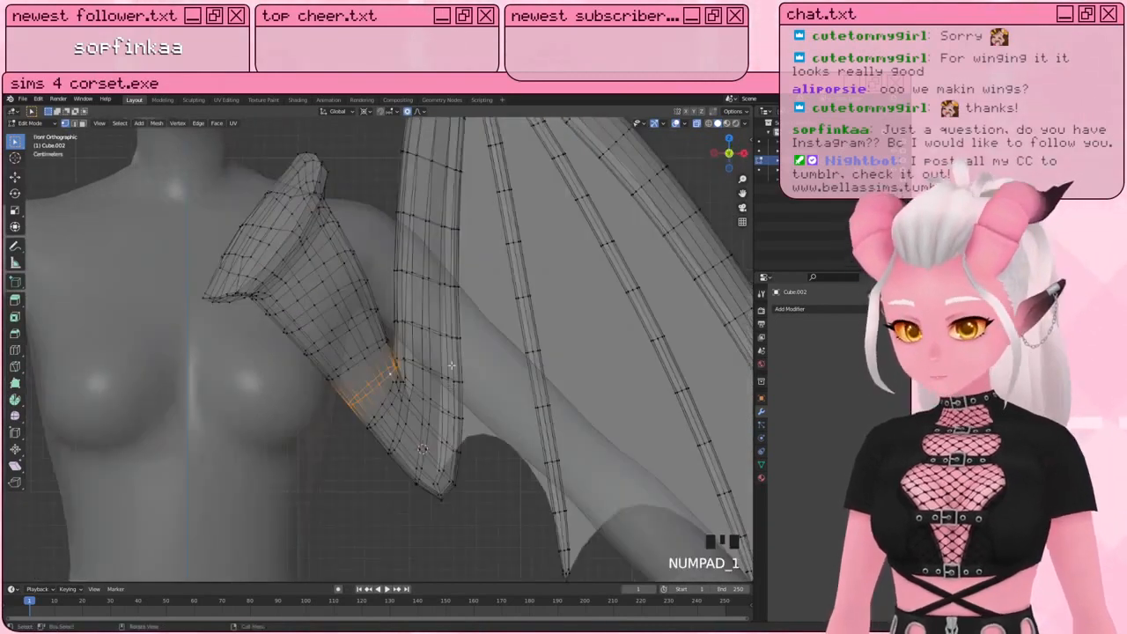
{"action": "key", "text": "c"}
{"action": "mouse_move", "coordinate": [379, 317]}
{"action": "left_mouse_down"}
{"action": "mouse_move", "coordinate": [339, 312]}
{"action": "mouse_move", "coordinate": [317, 352]}
{"action": "mouse_move", "coordinate": [256, 201]}
{"action": "left_mouse_up"}
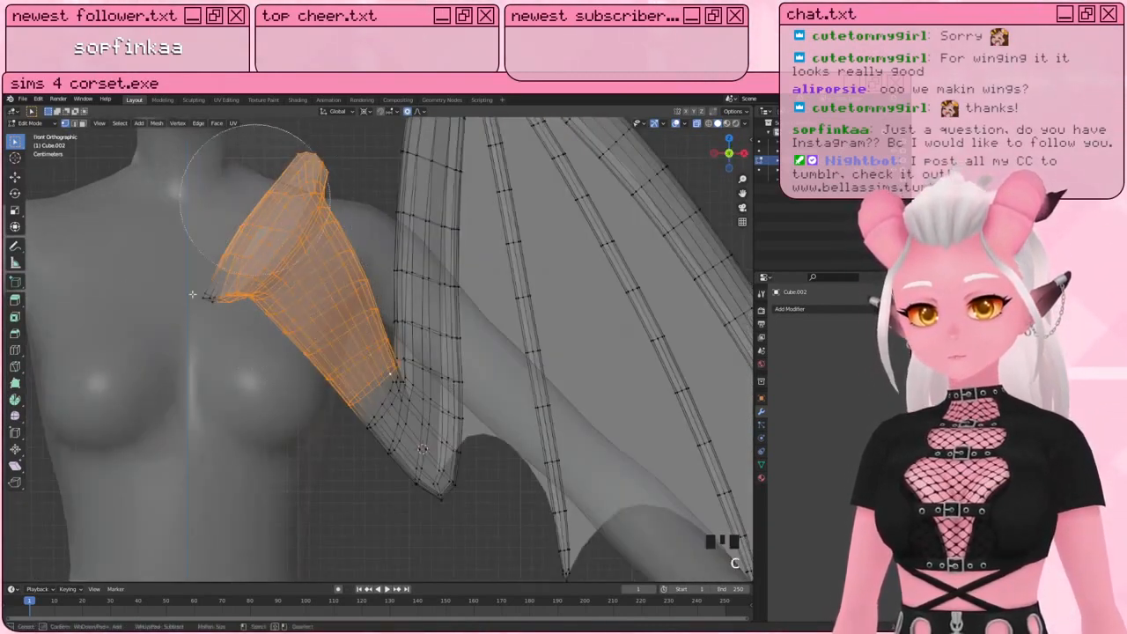
{"action": "right_click", "coordinate": [176, 344]}
{"action": "scroll", "coordinate": [339, 282], "scroll_direction": "down", "scroll_amount": 2}
{"action": "middle_click_drag", "start_coordinate": [352, 278], "coordinate": [355, 285]}
{"action": "key", "text": "KP_7"}
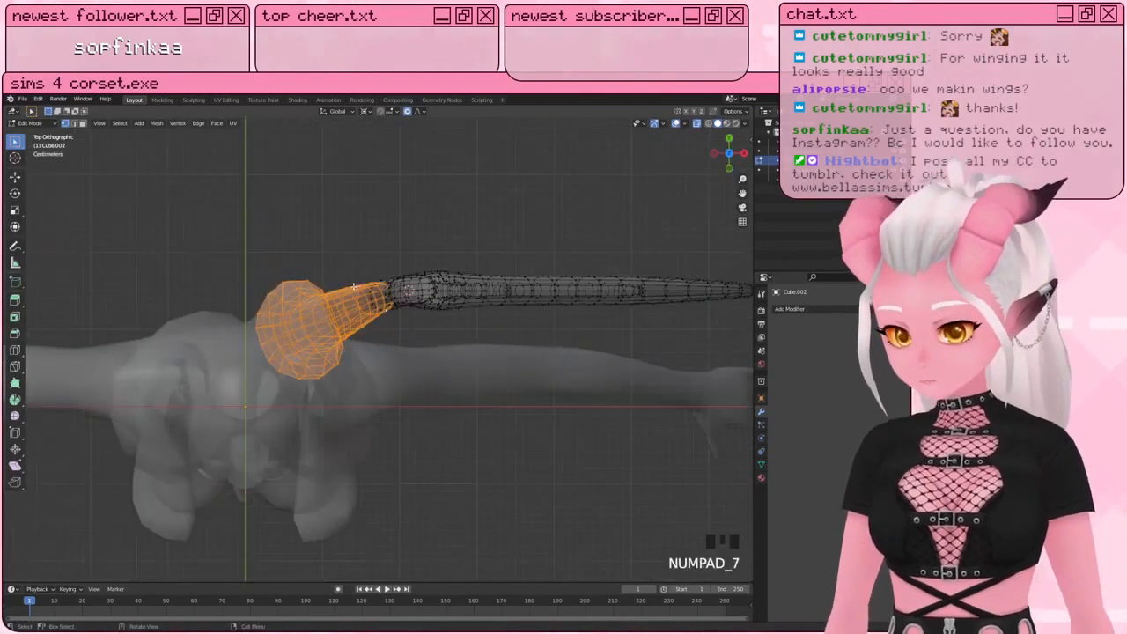
{"action": "key", "text": "r"}
{"action": "scroll", "coordinate": [531, 231], "scroll_direction": "up", "scroll_amount": 3}
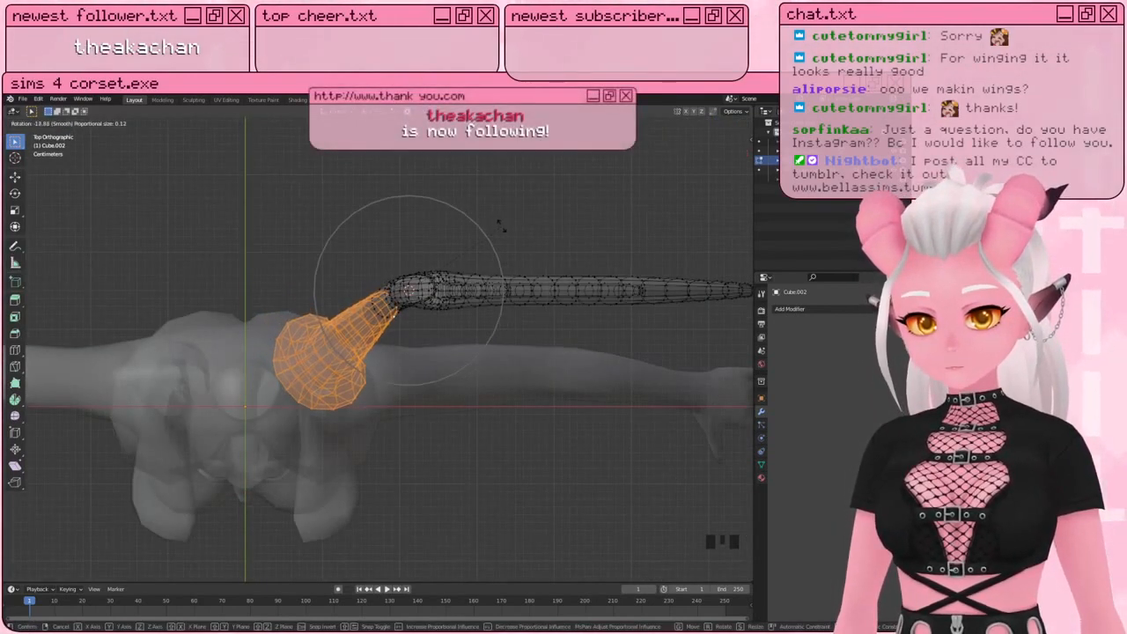
{"action": "left_click", "coordinate": [503, 227]}
Step: Examine how the rotated arm segment and its base sit against the body from several angles and the front
{"action": "middle_click_drag", "start_coordinate": [441, 415], "coordinate": [437, 401], "text": "shift"}
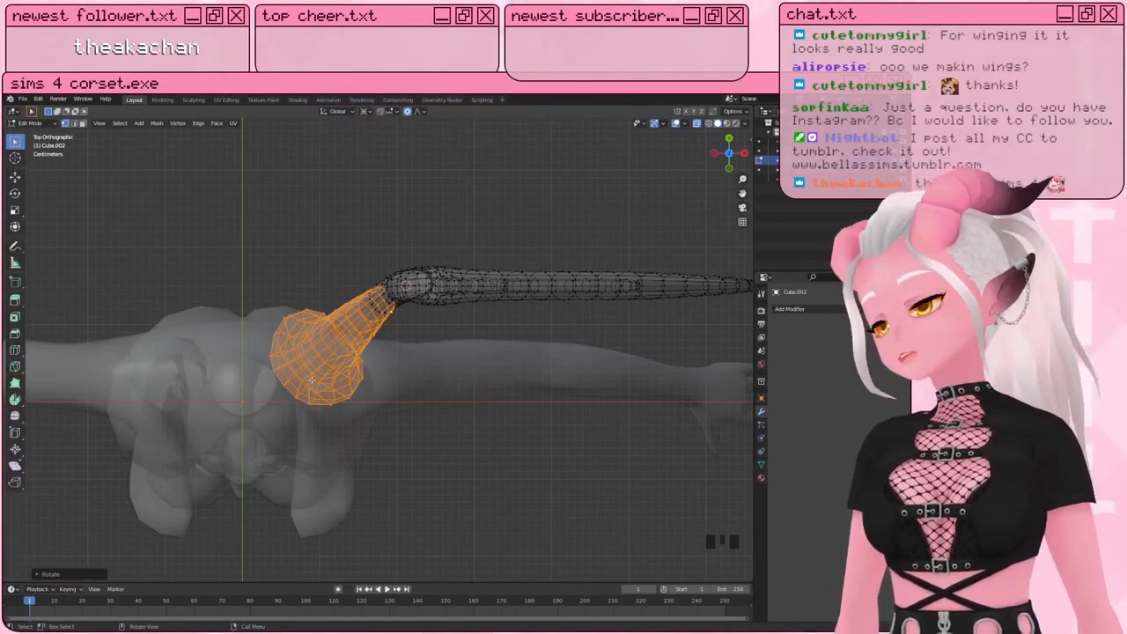
{"action": "middle_click_drag", "start_coordinate": [311, 380], "coordinate": [265, 196]}
{"action": "scroll", "coordinate": [273, 290], "scroll_direction": "down", "scroll_amount": 2}
{"action": "scroll", "coordinate": [264, 243], "scroll_direction": "up", "scroll_amount": 2}
{"action": "key", "text": "KP_7"}
{"action": "scroll", "coordinate": [281, 334], "scroll_direction": "up", "scroll_amount": 5}
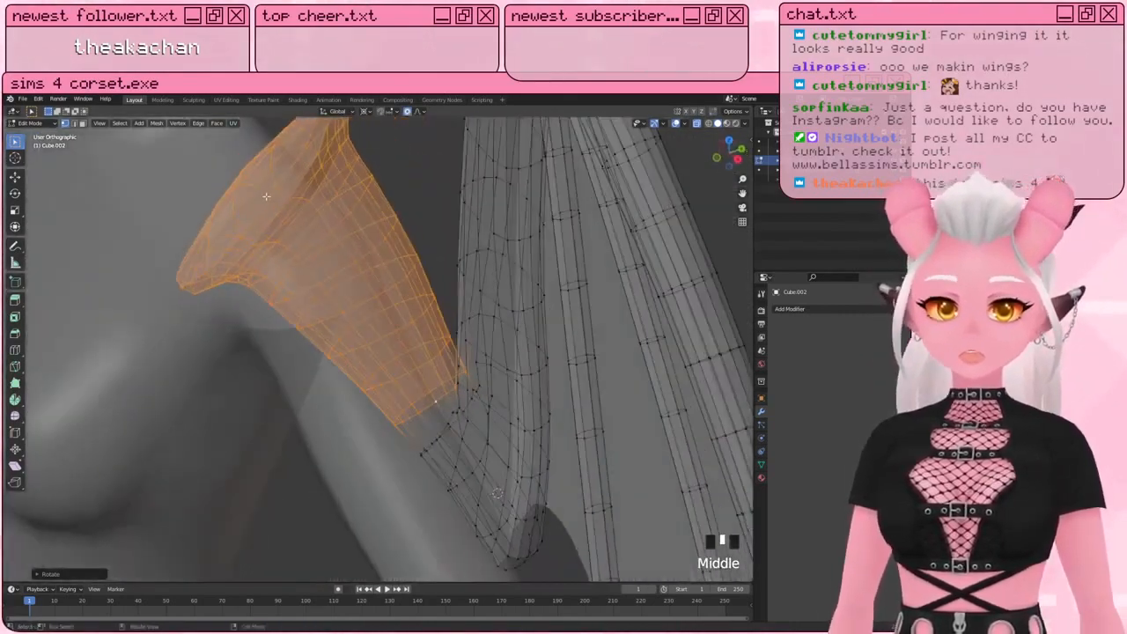
{"action": "key", "text": "KP_1"}
{"action": "key", "text": "c"}
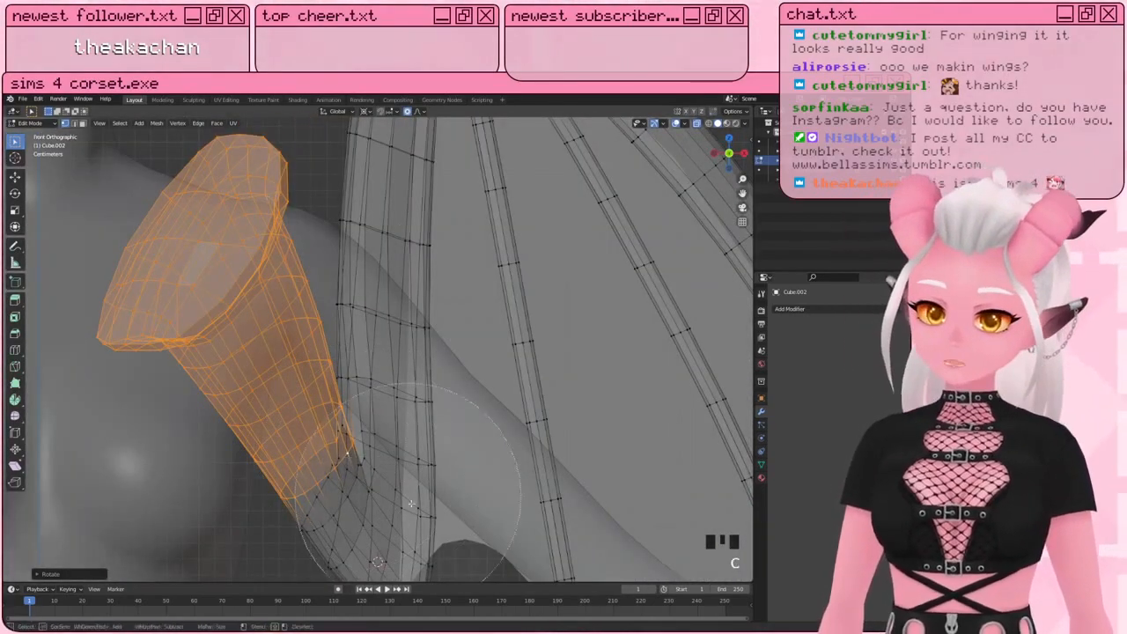
{"action": "key", "text": "Escape"}
Step: Rotate the selected arm segment and base a few more degrees toward the body around the 3D cursor in top view
{"action": "scroll", "coordinate": [262, 284], "scroll_direction": "down", "scroll_amount": 6}
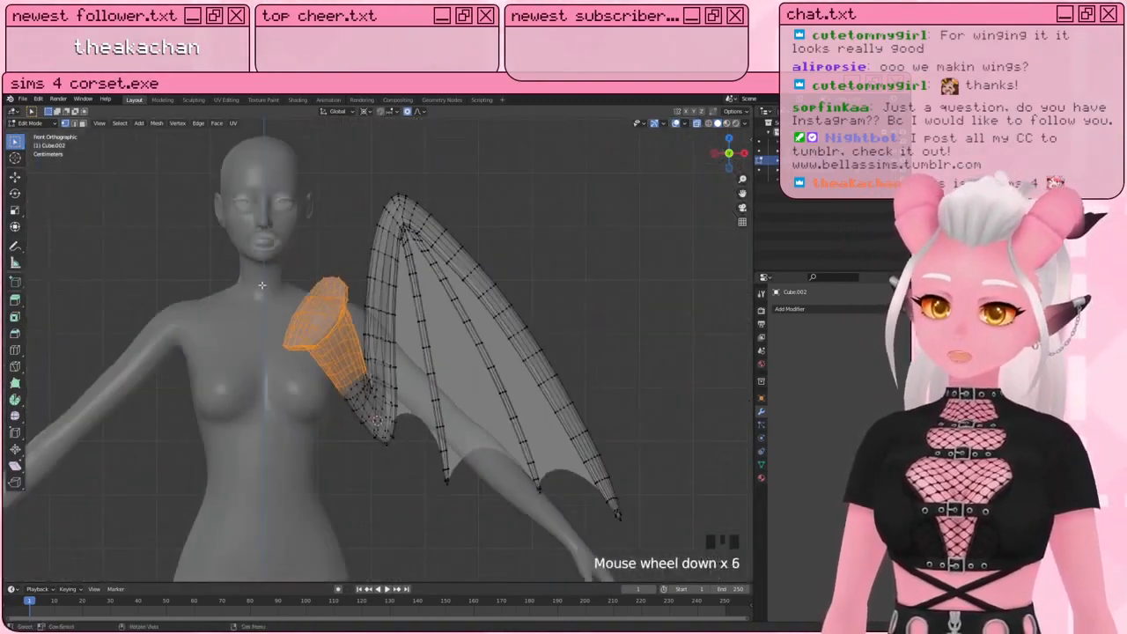
{"action": "middle_click_drag", "start_coordinate": [261, 285], "coordinate": [253, 385]}
{"action": "key", "text": "KP_7"}
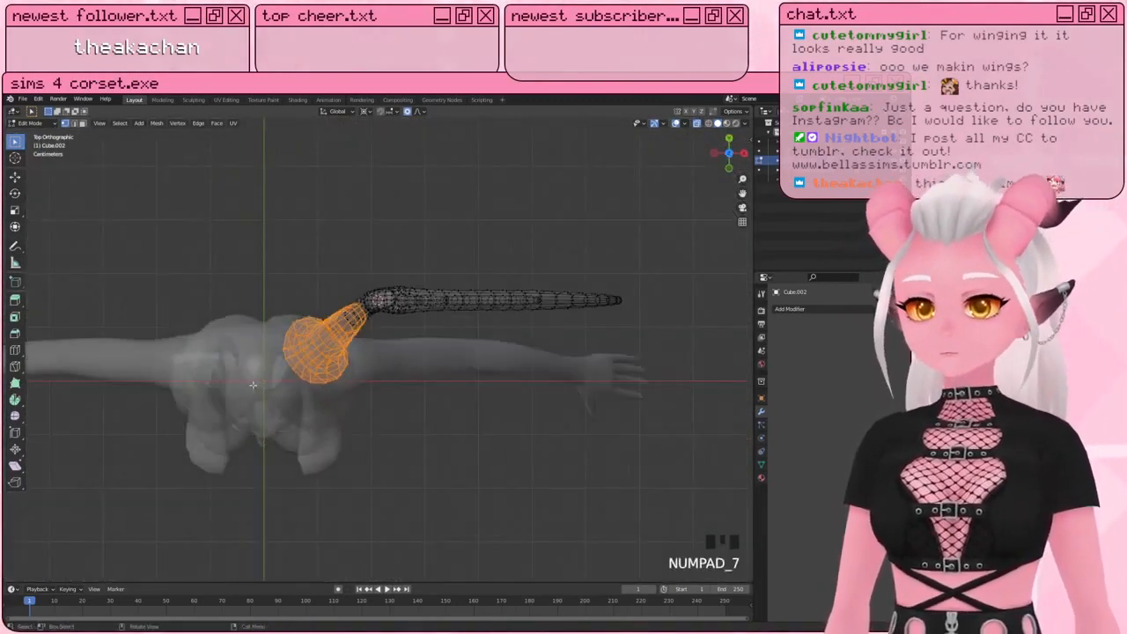
{"action": "scroll", "coordinate": [253, 385], "scroll_direction": "up", "scroll_amount": 5}
{"action": "key", "text": "r"}
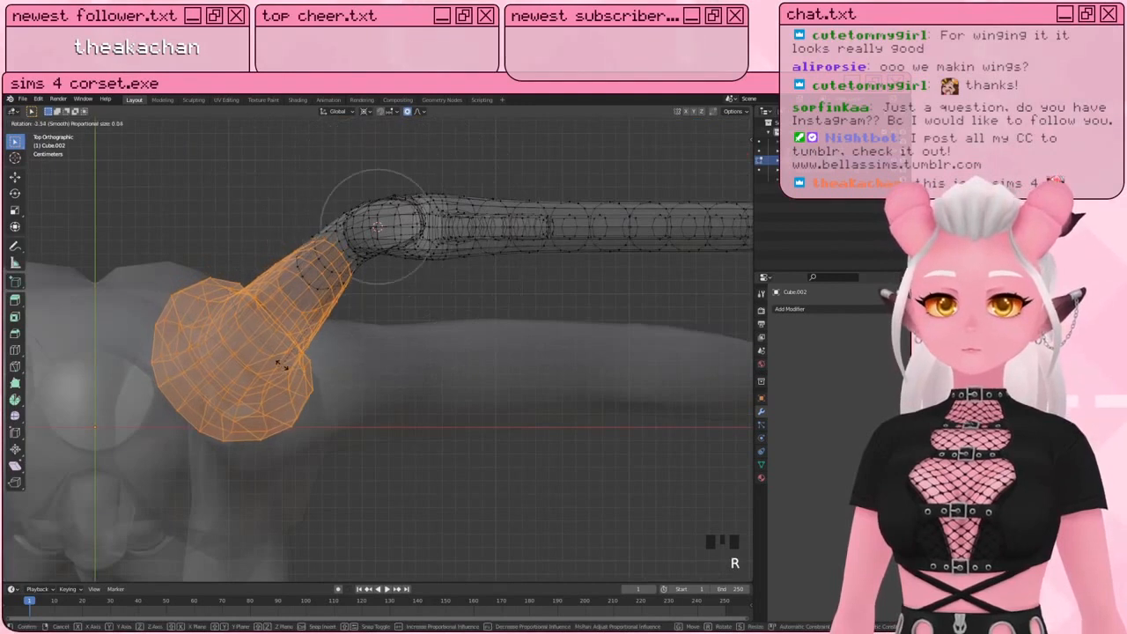
{"action": "left_click", "coordinate": [286, 362]}
Step: Remove the edge loops nearest the bend from the selection and rotate the remaining arm segment and base slightly further toward the body
{"action": "left_click", "coordinate": [338, 248], "text": "alt+shift"}
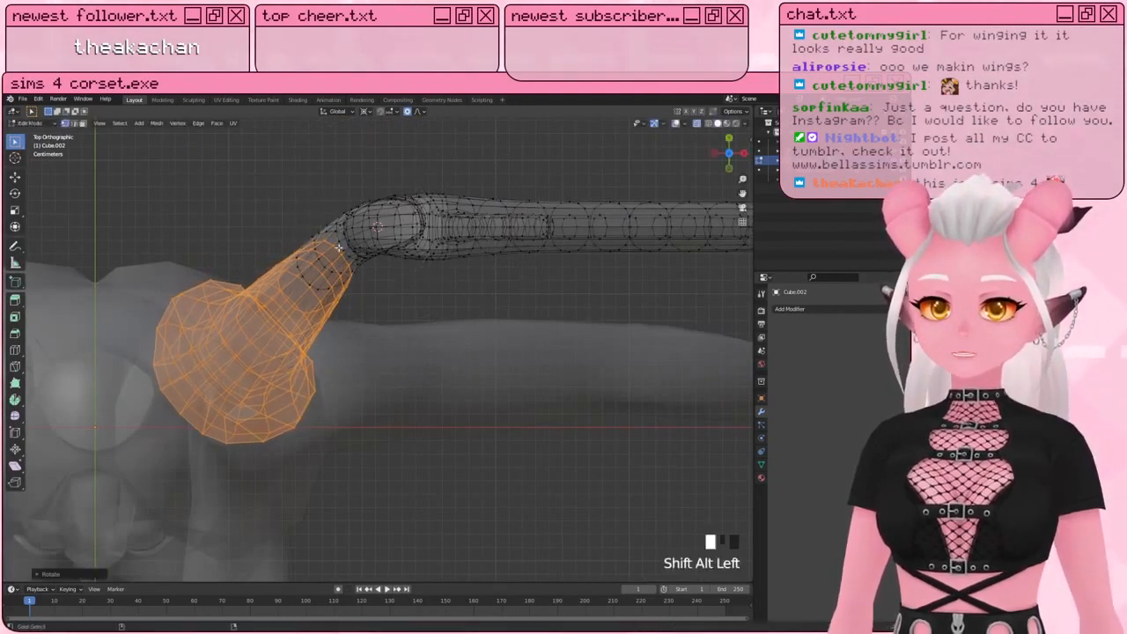
{"action": "key", "text": "ctrl+z"}
{"action": "left_click", "coordinate": [292, 306], "text": "alt+shift"}
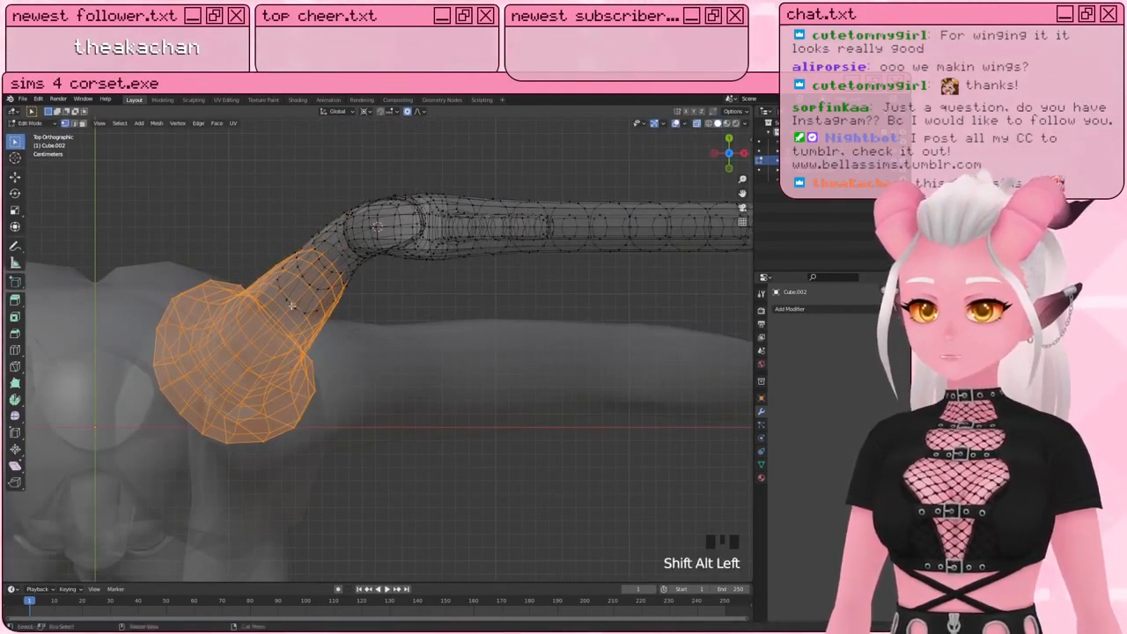
{"action": "key", "text": "r"}
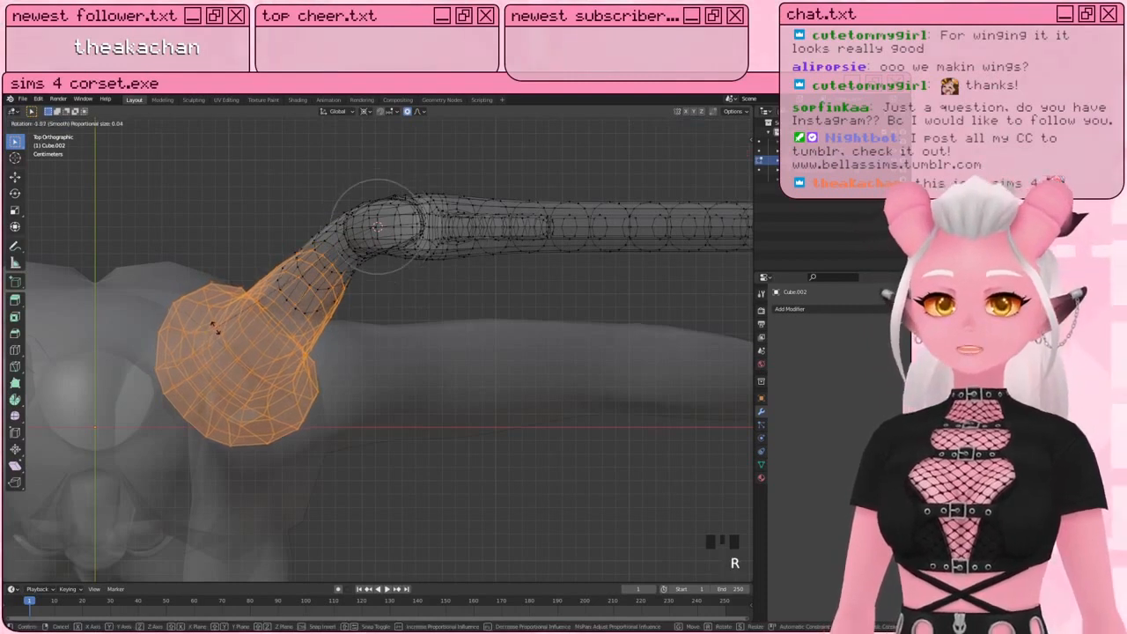
{"action": "left_click", "coordinate": [250, 307]}
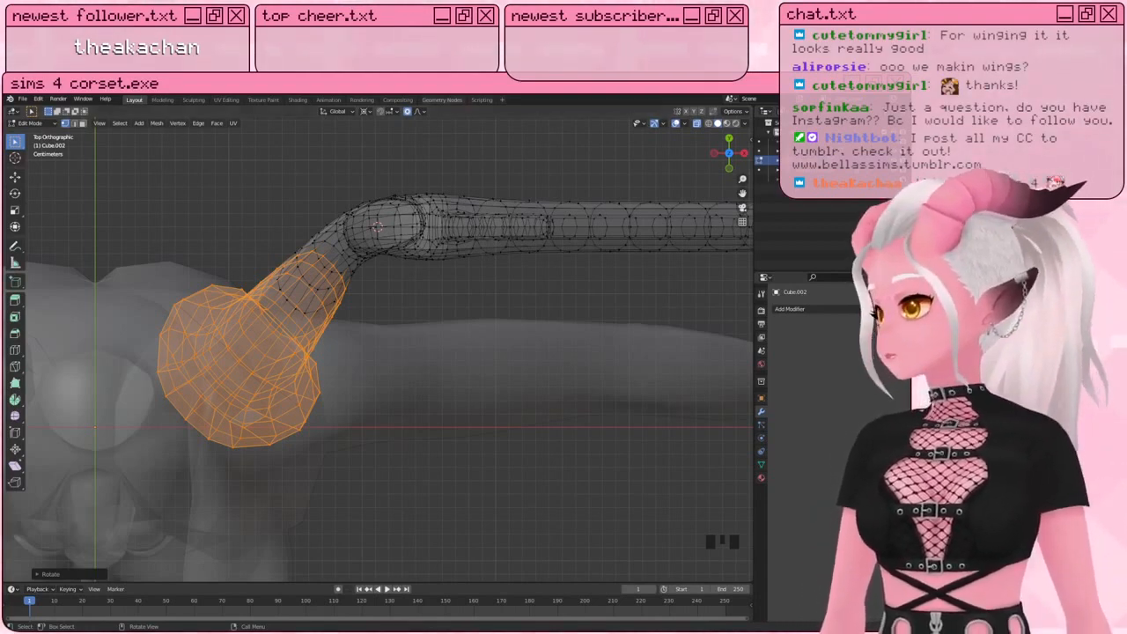
Step: Replace the selection with only the flared, capped end of the arm, starting from the edge loop where the flare begins
{"action": "scroll", "coordinate": [383, 326], "scroll_direction": "up", "scroll_amount": 2}
{"action": "middle_click_drag", "start_coordinate": [382, 327], "coordinate": [245, 203]}
{"action": "scroll", "coordinate": [324, 284], "scroll_direction": "down", "scroll_amount": 4}
{"action": "scroll", "coordinate": [368, 270], "scroll_direction": "up", "scroll_amount": 4}
{"action": "key", "text": "a"}
{"action": "key", "text": "a"}
{"action": "key", "text": "a"}
{"action": "left_click", "coordinate": [354, 190], "text": "alt+shift"}
{"action": "key", "text": "KP_7"}
{"action": "key", "text": "c"}
{"action": "mouse_move", "coordinate": [273, 167]}
{"action": "left_mouse_down"}
{"action": "mouse_move", "coordinate": [202, 216]}
{"action": "mouse_move", "coordinate": [156, 292]}
{"action": "left_mouse_up"}
{"action": "key", "text": "KP_7"}
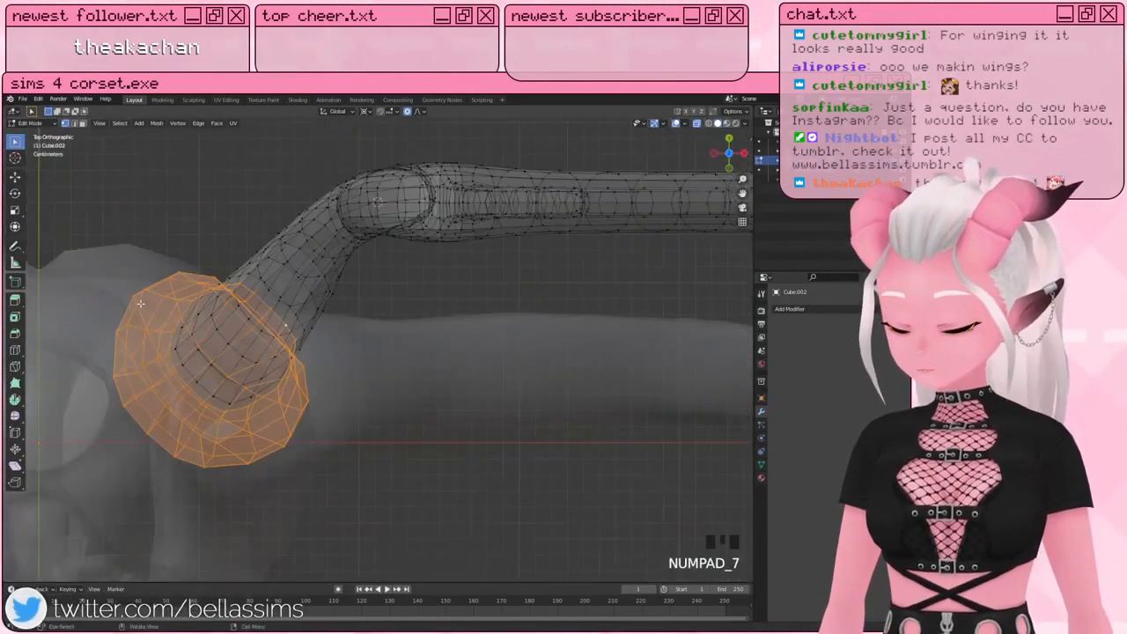
{"action": "key", "text": "r"}
{"action": "scroll", "coordinate": [258, 386], "scroll_direction": "down", "scroll_amount": 4}
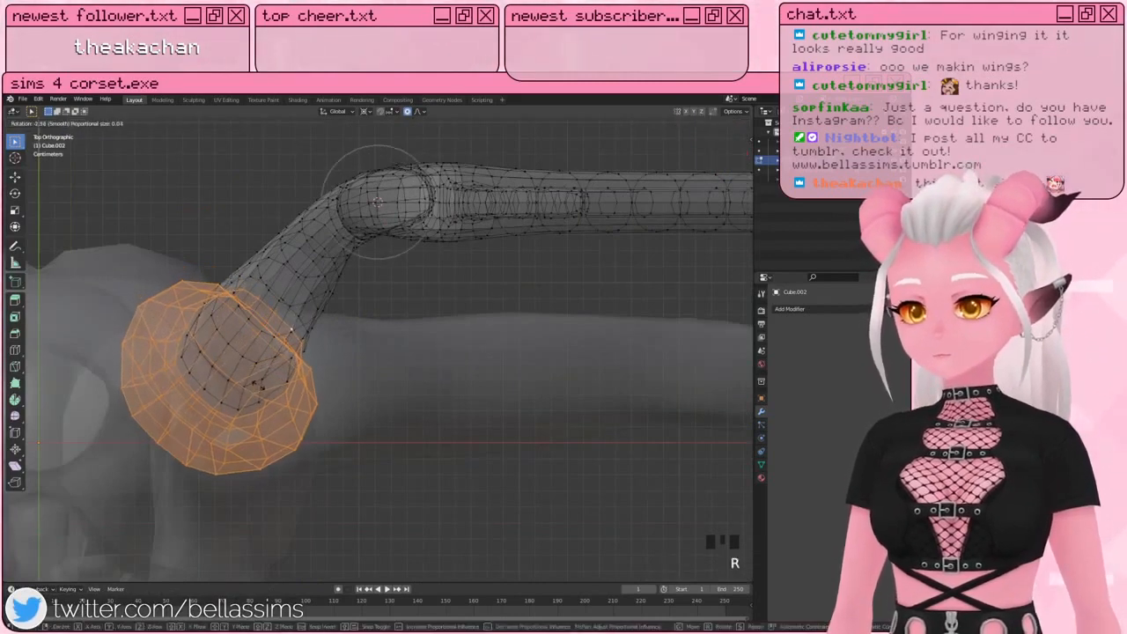
{"action": "right_click", "coordinate": [256, 384]}
Step: Place the 3D cursor midway along the arm's first segment and rotate the flared cap around it toward the body with proportional falloff
{"action": "right_click", "coordinate": [286, 280], "text": "shift"}
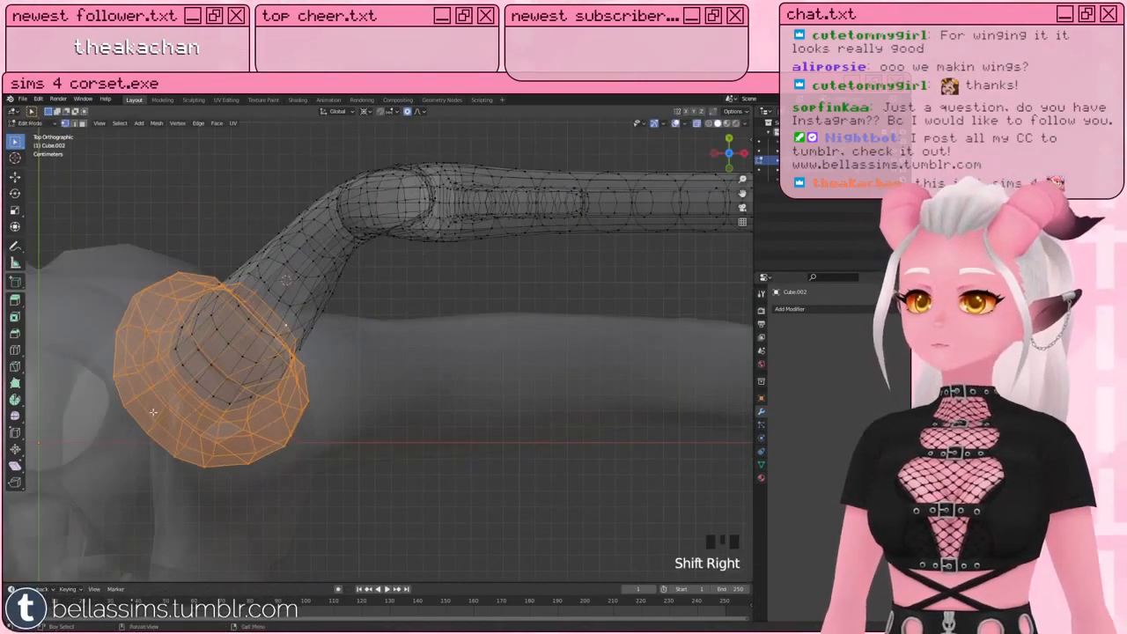
{"action": "key", "text": "r"}
{"action": "scroll", "coordinate": [176, 413], "scroll_direction": "down", "scroll_amount": 4}
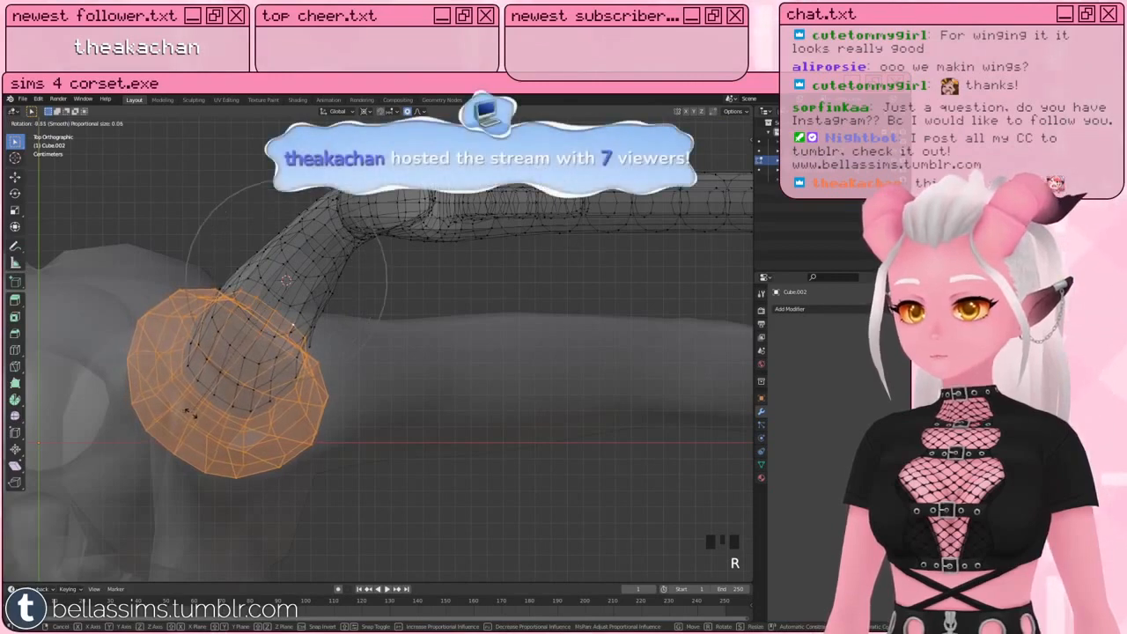
{"action": "left_click", "coordinate": [190, 412]}
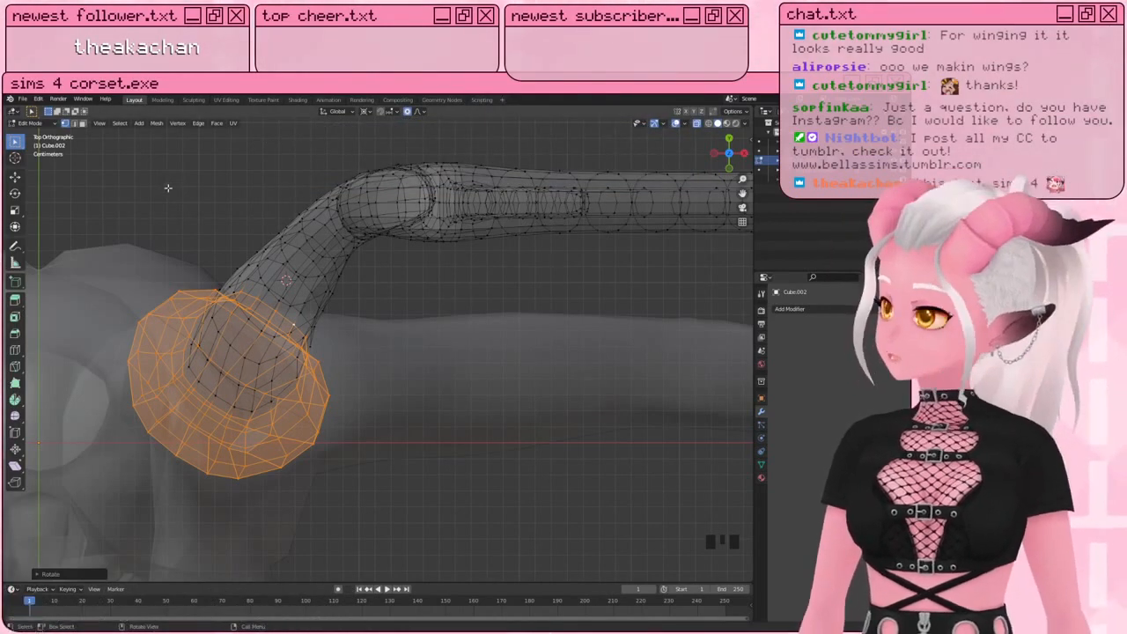
{"action": "middle_click_drag", "start_coordinate": [169, 184], "coordinate": [447, 414], "text": "shift"}
{"action": "scroll", "coordinate": [303, 325], "scroll_direction": "down", "scroll_amount": 4}
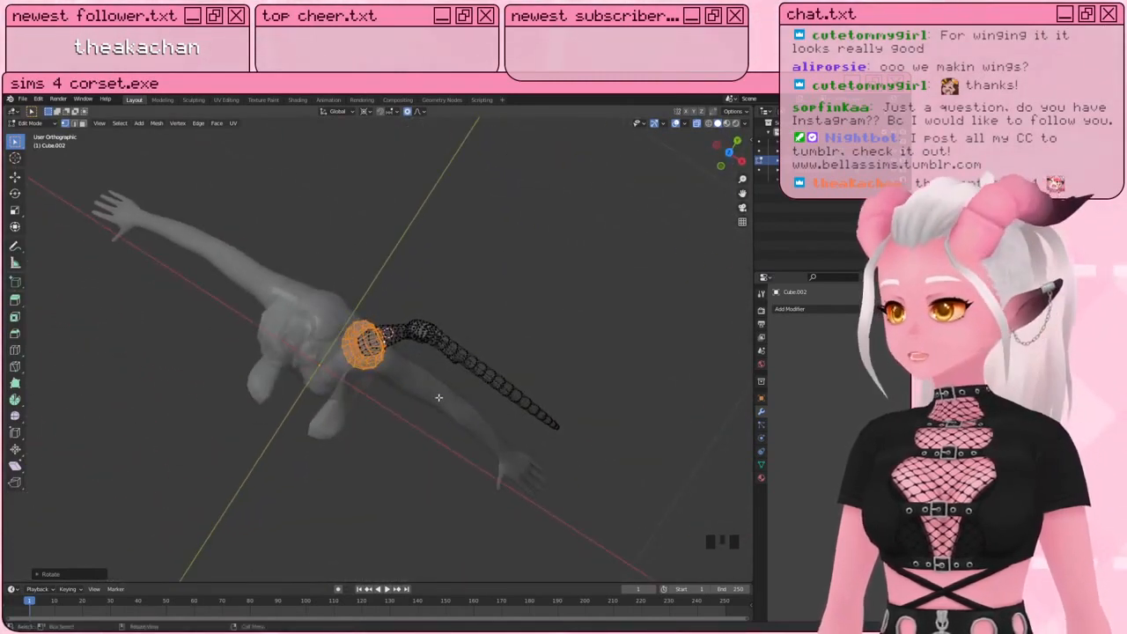
Step: Examine the bent wing and its flared base against the body from above and from the front at an angle
{"action": "key", "text": "a"}
{"action": "key", "text": "KP_7"}
{"action": "scroll", "coordinate": [438, 395], "scroll_direction": "up", "scroll_amount": 5}
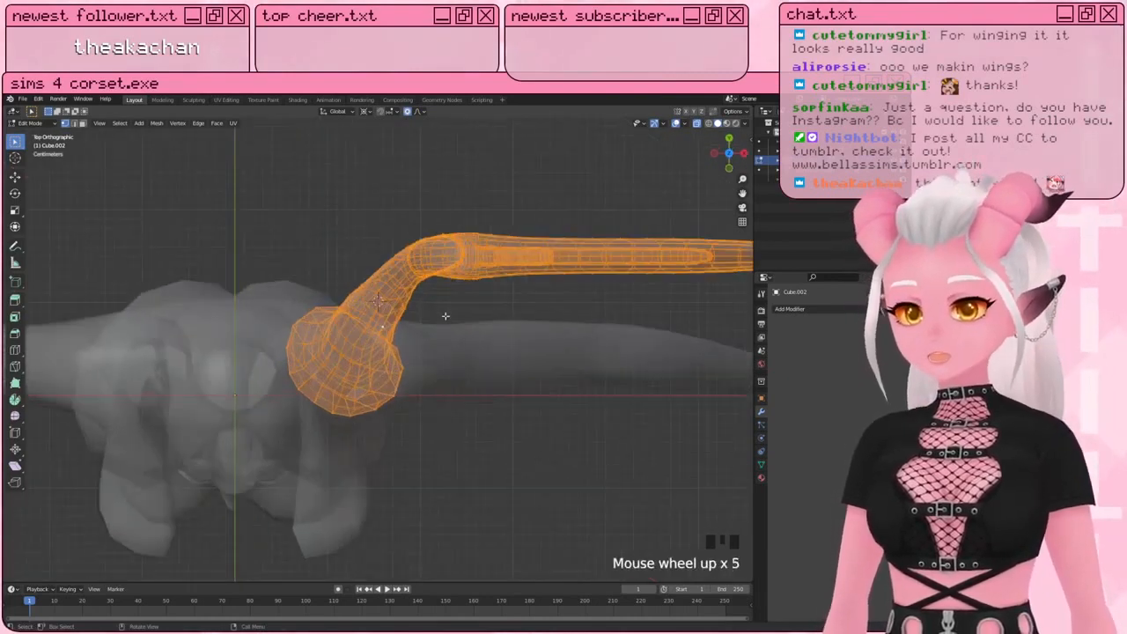
{"action": "middle_click_drag", "start_coordinate": [447, 317], "coordinate": [454, 287], "text": "shift"}
{"action": "scroll", "coordinate": [399, 360], "scroll_direction": "down", "scroll_amount": 1}
{"action": "scroll", "coordinate": [399, 359], "scroll_direction": "down", "scroll_amount": 3}
{"action": "key", "text": "Tab"}
{"action": "scroll", "coordinate": [390, 378], "scroll_direction": "up", "scroll_amount": 3}
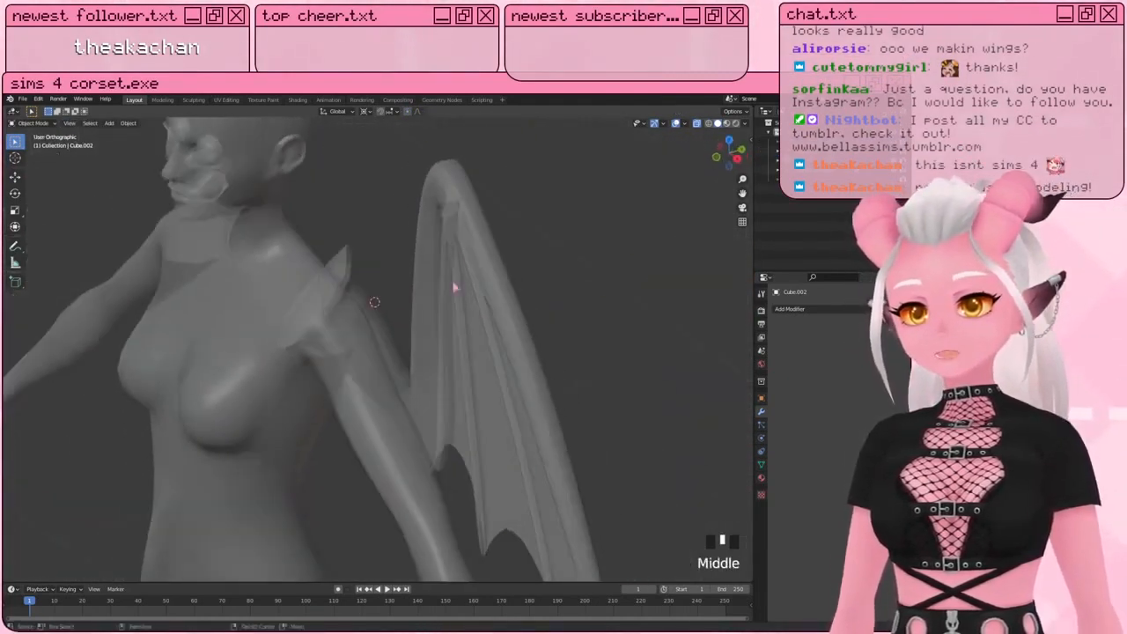
{"action": "middle_click_drag", "start_coordinate": [458, 232], "coordinate": [409, 277], "text": "shift"}
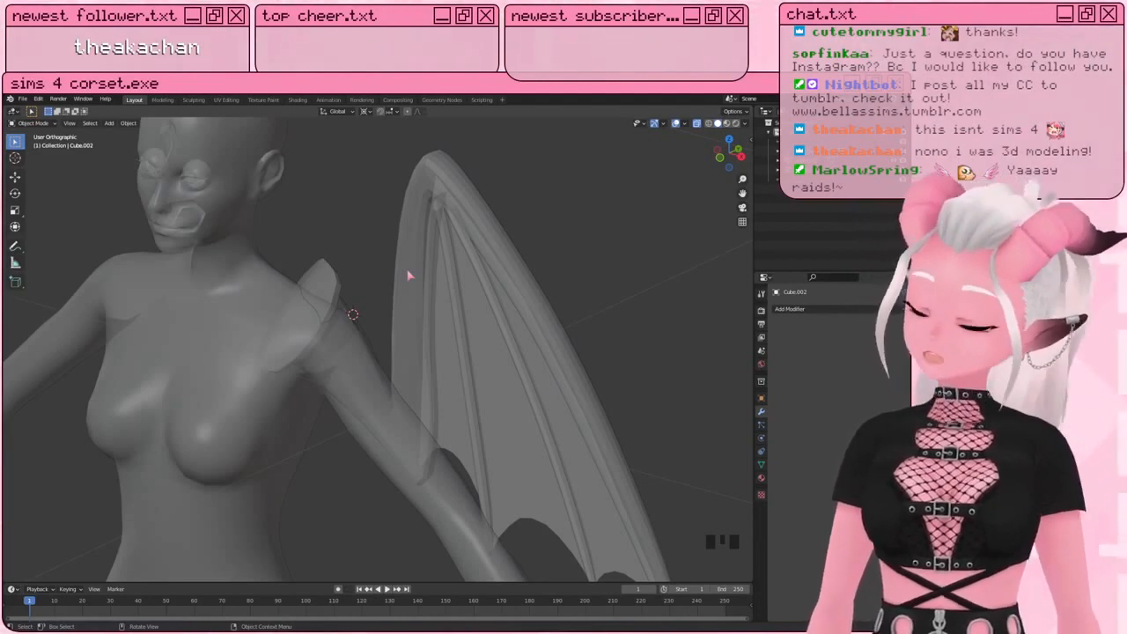
{"action": "scroll", "coordinate": [424, 300], "scroll_direction": "down", "scroll_amount": 2}
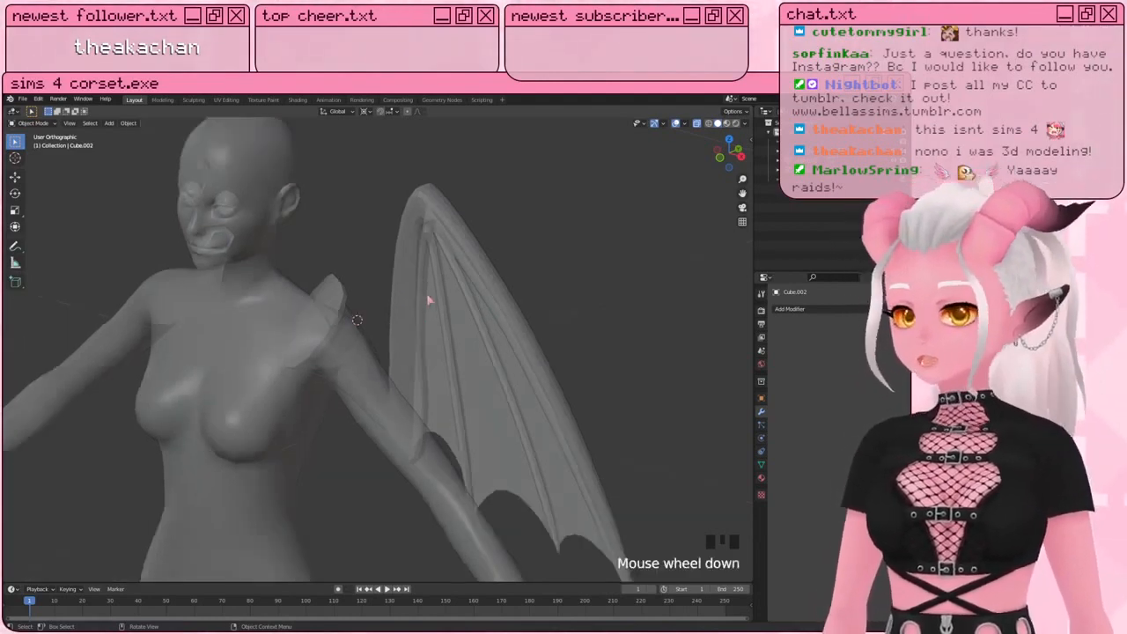
{"action": "middle_click_drag", "start_coordinate": [423, 299], "coordinate": [315, 349], "text": "shift"}
{"action": "scroll", "coordinate": [322, 342], "scroll_direction": "up", "scroll_amount": 2}
{"action": "scroll", "coordinate": [322, 341], "scroll_direction": "down", "scroll_amount": 2}
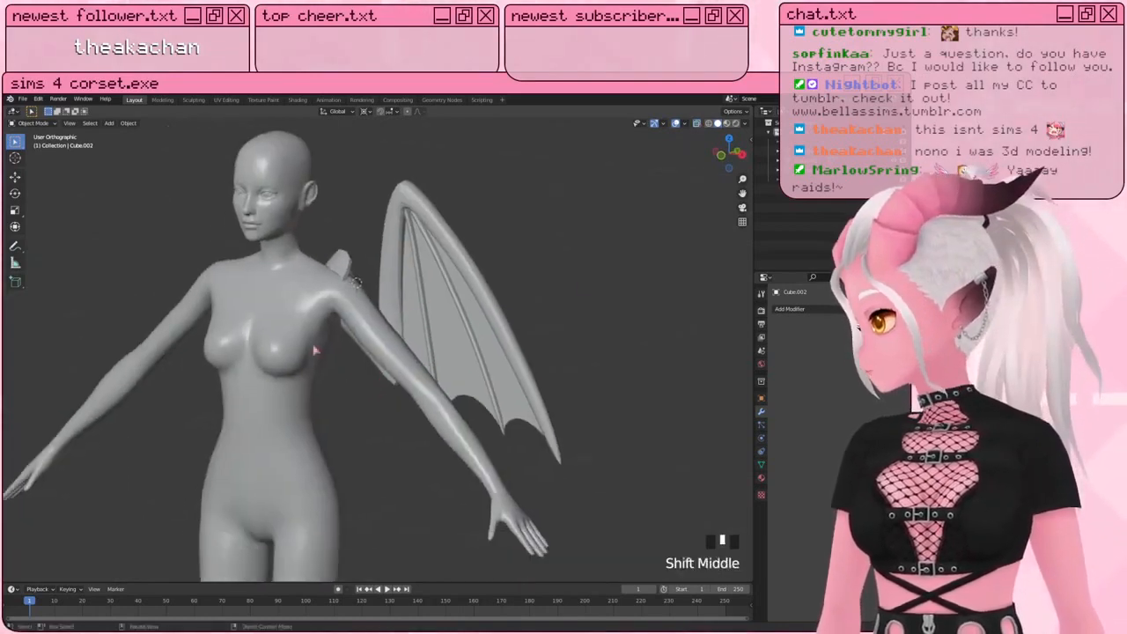
{"action": "left_click", "coordinate": [314, 349]}
{"action": "scroll", "coordinate": [420, 272], "scroll_direction": "down", "scroll_amount": 3}
{"action": "scroll", "coordinate": [211, 352], "scroll_direction": "up", "scroll_amount": 3}
{"action": "middle_click_drag", "start_coordinate": [388, 189], "coordinate": [425, 238], "text": "shift"}
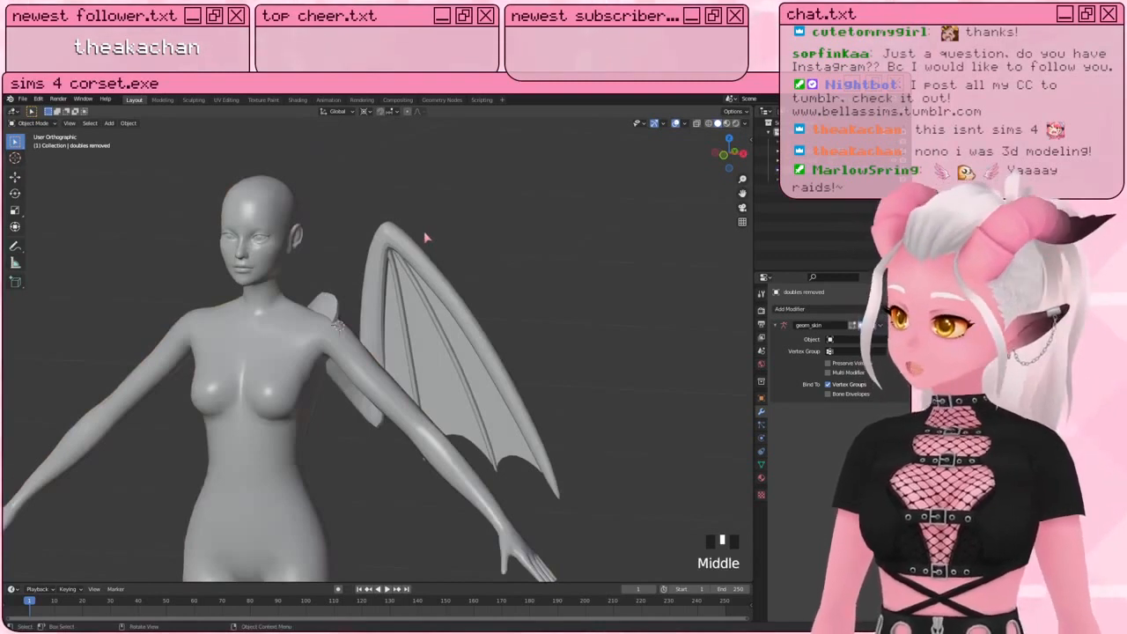
{"action": "scroll", "coordinate": [546, 198], "scroll_direction": "up", "scroll_amount": 2}
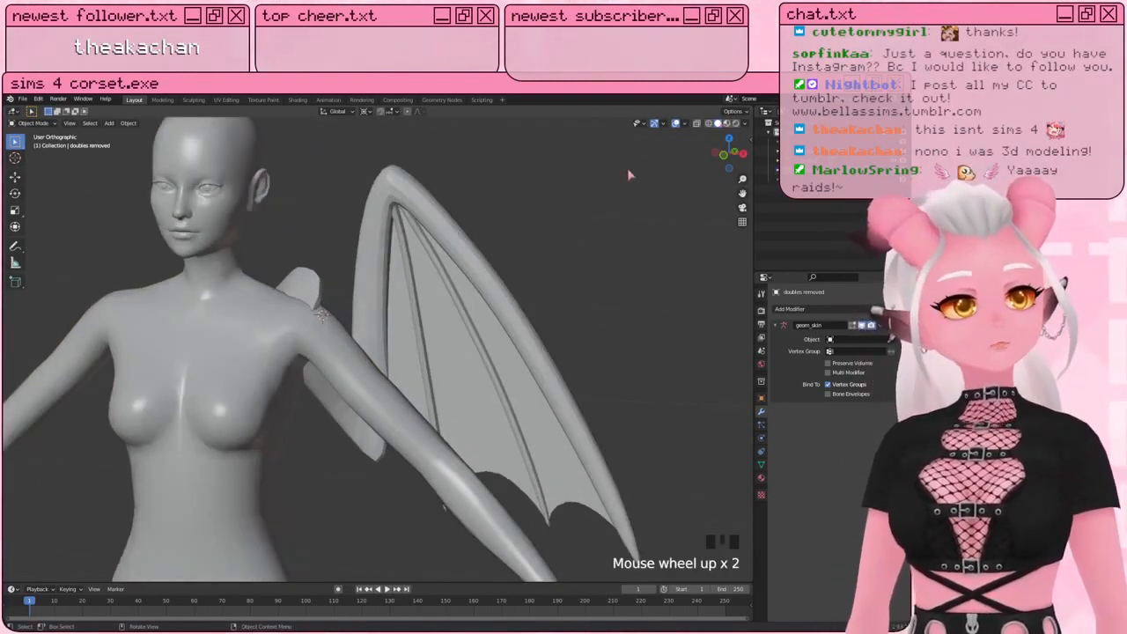
Step: Turn X-ray display back on and check the selection outlines of the wing membrane and frame
{"action": "left_click", "coordinate": [676, 123]}
{"action": "left_click", "coordinate": [417, 259]}
{"action": "middle_click_drag", "start_coordinate": [421, 250], "coordinate": [418, 224], "text": "shift"}
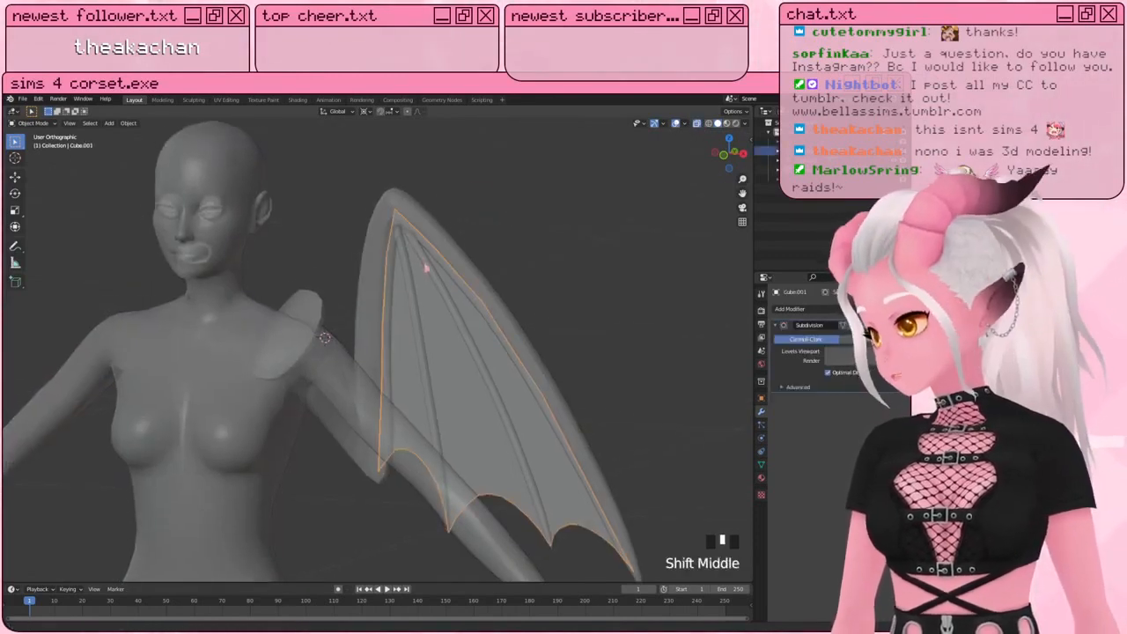
{"action": "scroll", "coordinate": [421, 265], "scroll_direction": "up", "scroll_amount": 2}
{"action": "left_click", "coordinate": [375, 266], "text": "shift"}
{"action": "scroll", "coordinate": [375, 265], "scroll_direction": "down", "scroll_amount": 2}
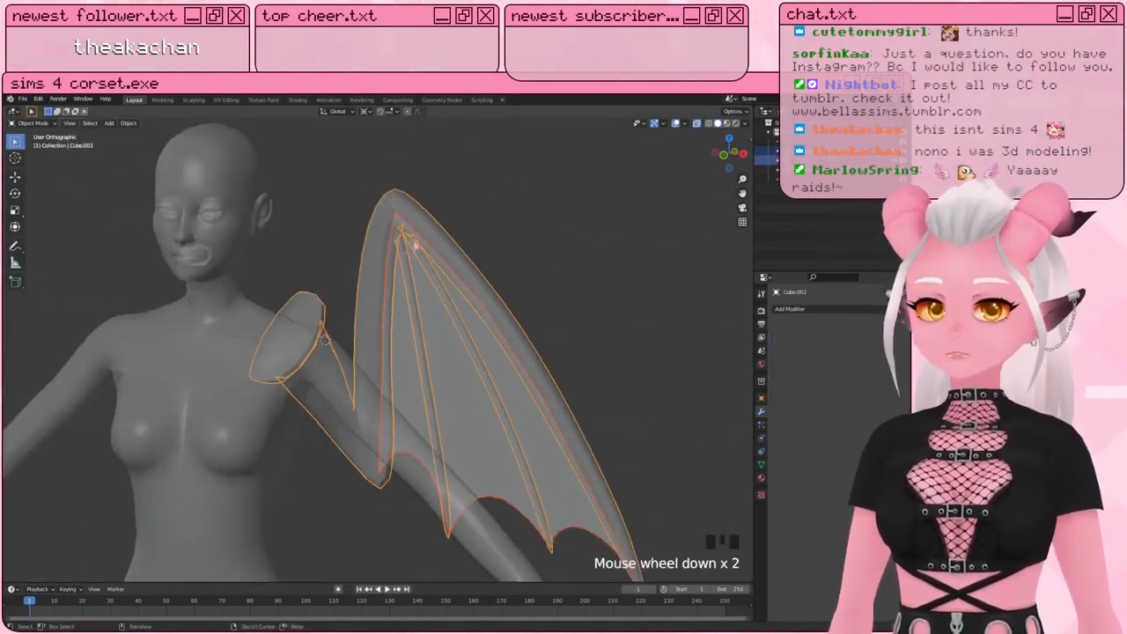
{"action": "left_click", "coordinate": [617, 239]}
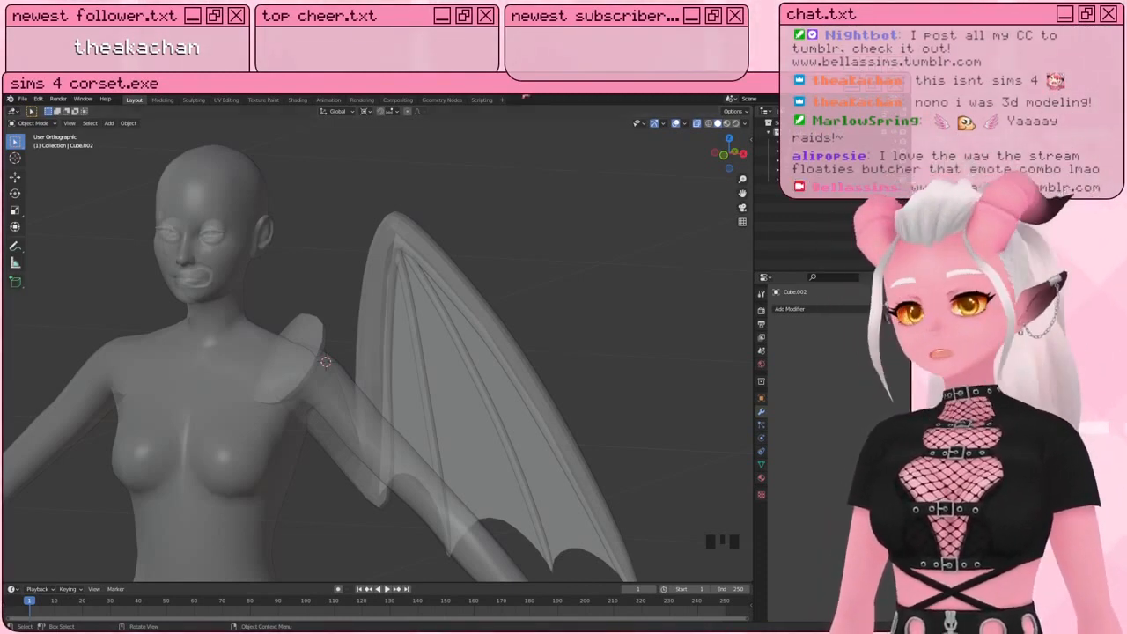
{"action": "left_click", "coordinate": [435, 284]}
{"action": "left_click", "coordinate": [421, 254]}
{"action": "left_click", "coordinate": [442, 268]}
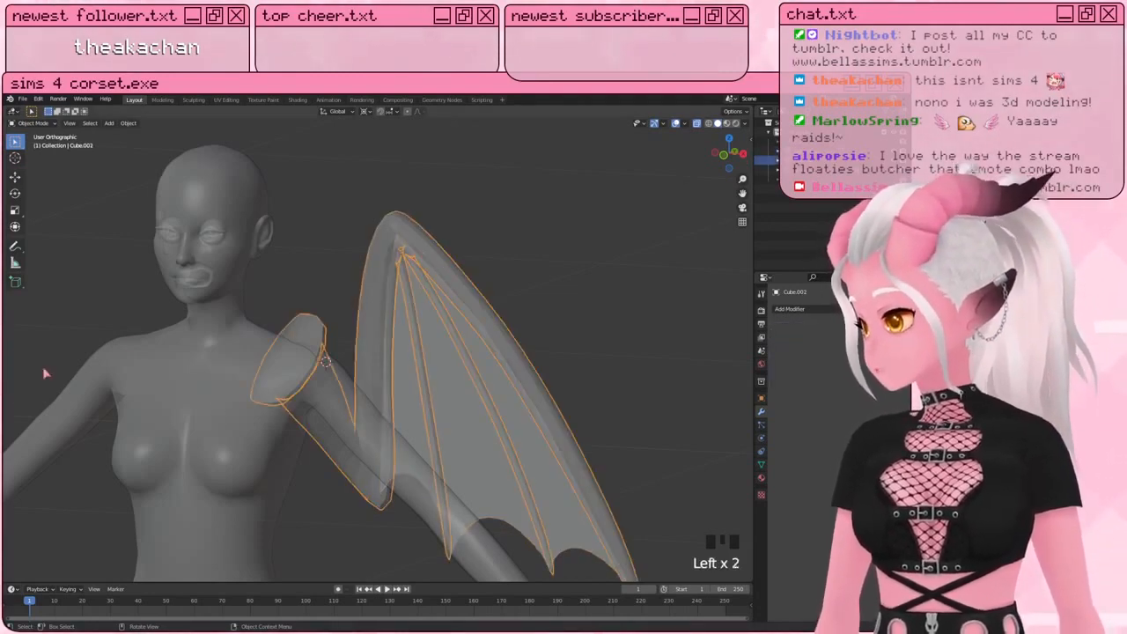
{"action": "middle_click_drag", "start_coordinate": [412, 256], "coordinate": [381, 315], "text": "shift"}
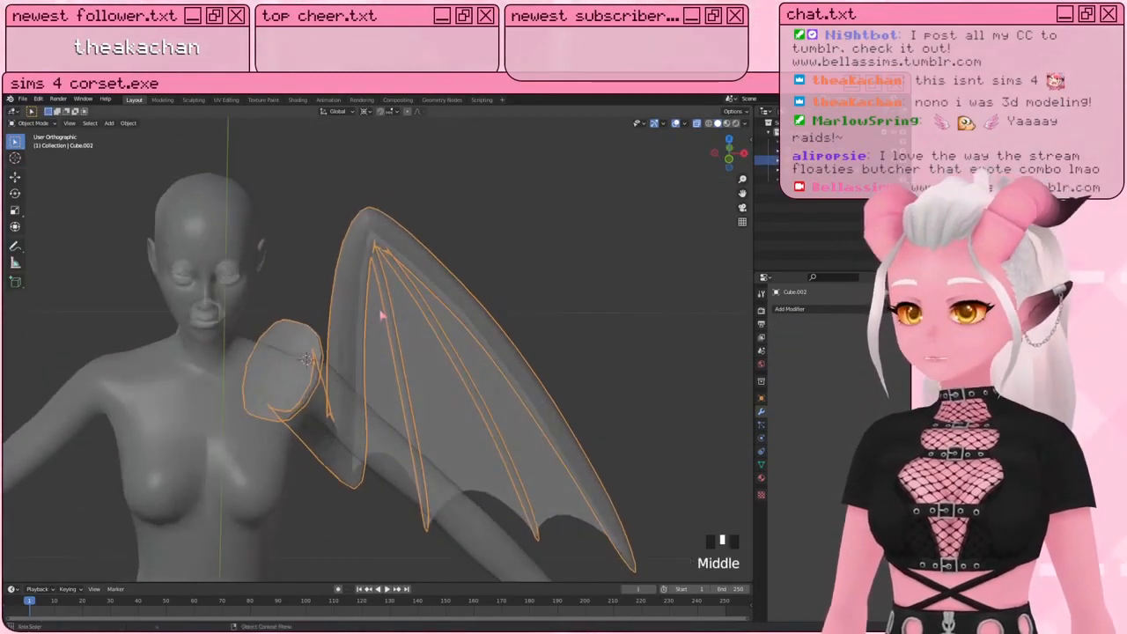
{"action": "key", "text": "KP_7"}
{"action": "key", "text": "Tab"}
{"action": "scroll", "coordinate": [516, 335], "scroll_direction": "up", "scroll_amount": 3}
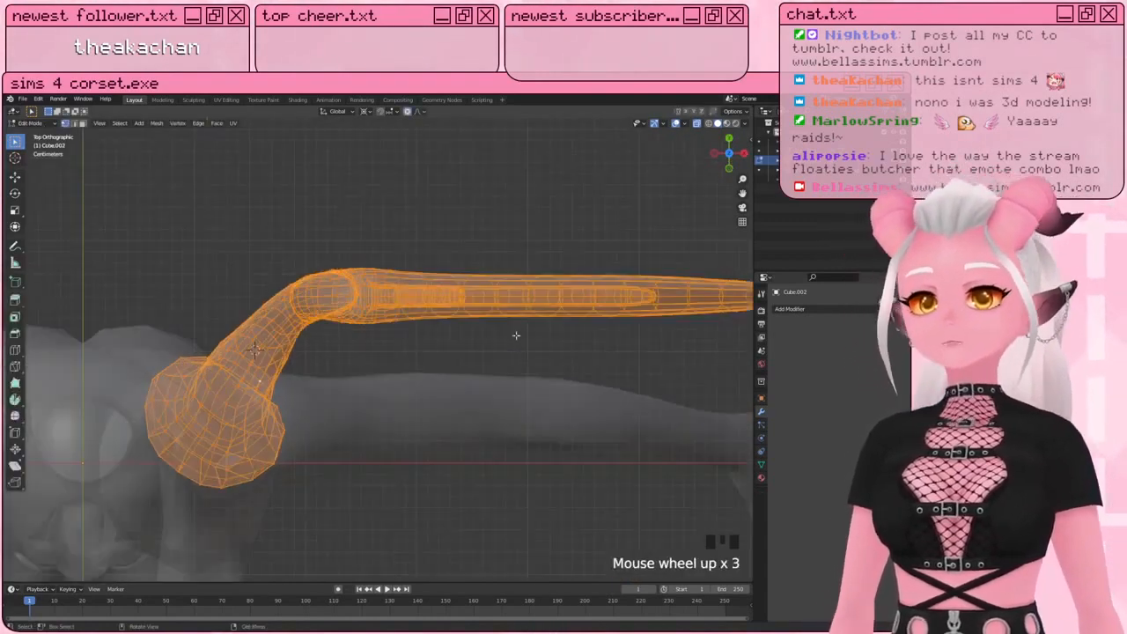
{"action": "middle_click_drag", "start_coordinate": [516, 334], "coordinate": [388, 264], "text": "shift"}
{"action": "scroll", "coordinate": [498, 332], "scroll_direction": "down", "scroll_amount": 2}
{"action": "key", "text": "Tab"}
Step: Open the wing membrane and frame together in Edit Mode and select all of their geometry
{"action": "left_click", "coordinate": [384, 379]}
{"action": "left_click", "coordinate": [442, 283], "text": "shift"}
{"action": "left_click", "coordinate": [442, 320], "text": "shift"}
{"action": "key", "text": "Tab"}
{"action": "key", "text": "KP_7"}
{"action": "key", "text": "a"}
{"action": "key", "text": "a"}
{"action": "key", "text": "a"}
{"action": "key", "text": "a"}
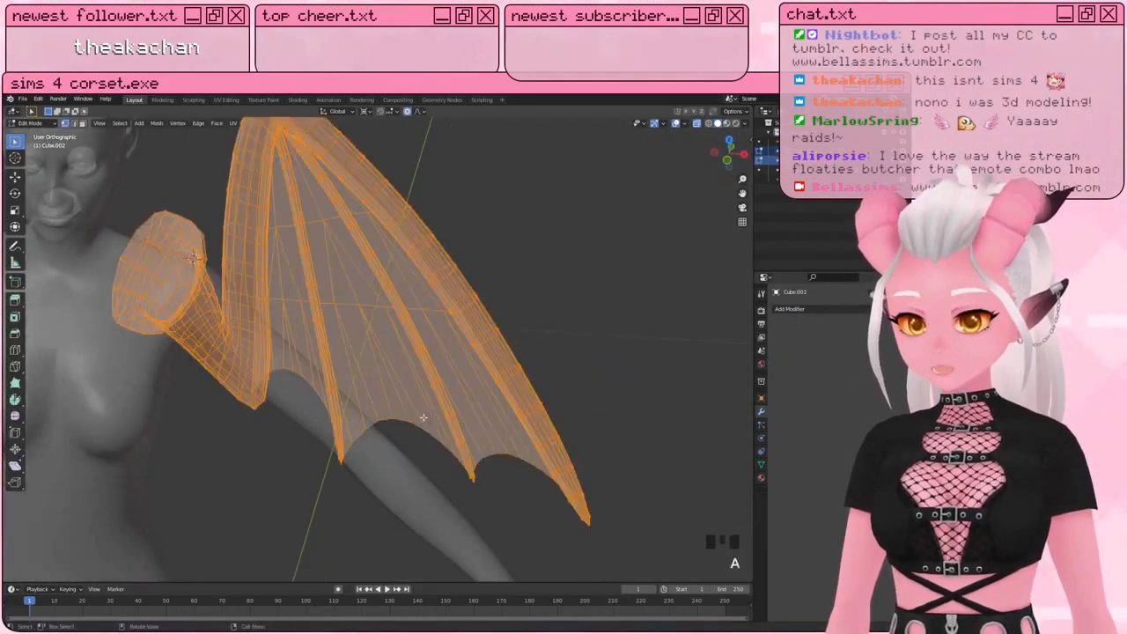
Step: Rotate the whole wing backward around the 3D cursor in top view and move it behind the shoulder
{"action": "key", "text": "KP_7"}
{"action": "middle_click_drag", "start_coordinate": [423, 410], "coordinate": [421, 472], "text": "shift"}
{"action": "key", "text": "r"}
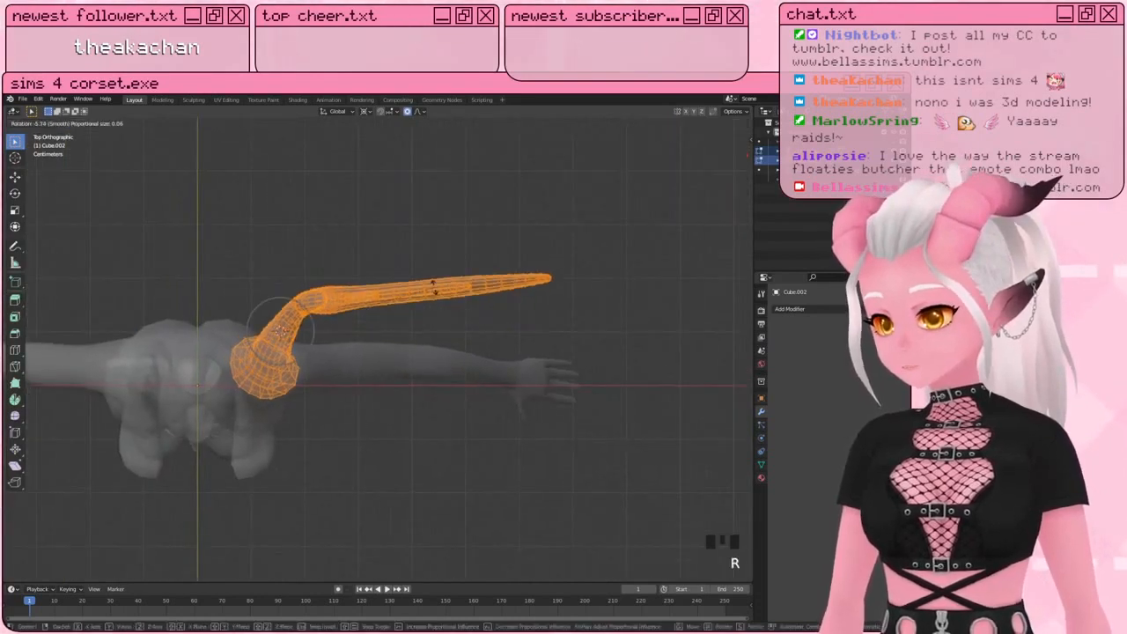
{"action": "left_click", "coordinate": [344, 259]}
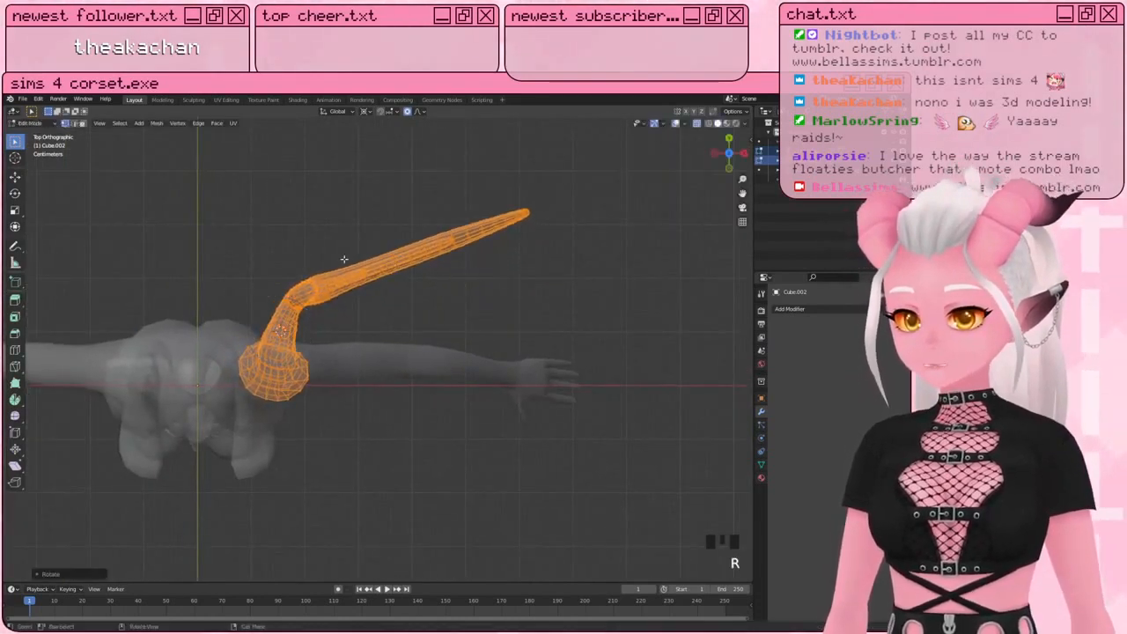
{"action": "key", "text": "g"}
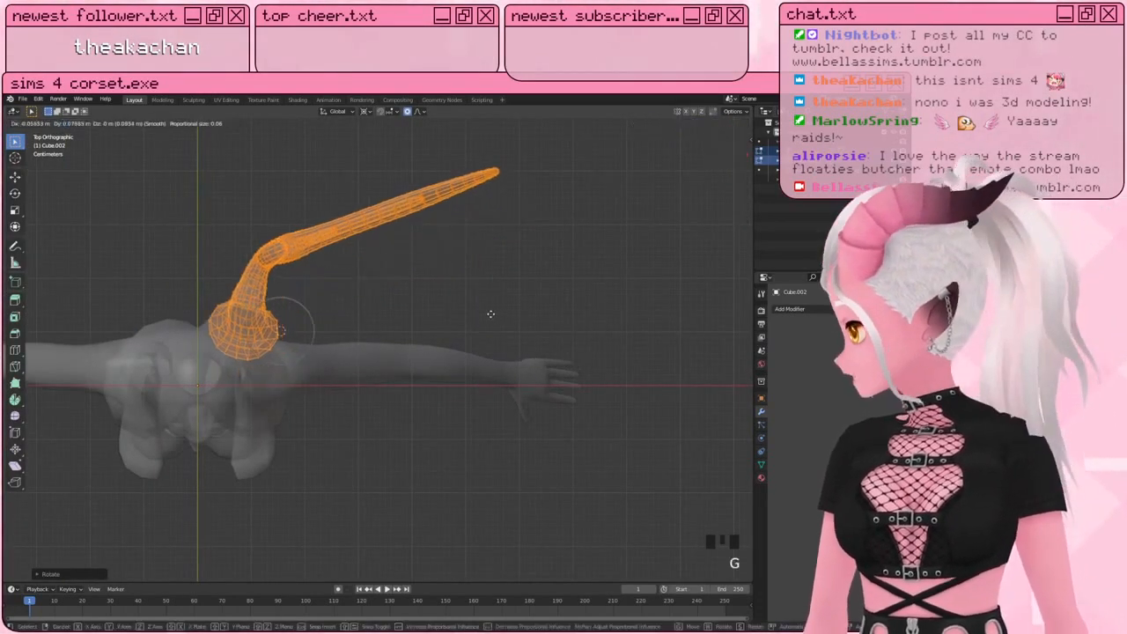
{"action": "left_click", "coordinate": [489, 323]}
Step: Tilt the whole wing backward in the right side view and move it so the base sits against the upper back
{"action": "key", "text": "KP_3"}
{"action": "scroll", "coordinate": [490, 323], "scroll_direction": "up", "scroll_amount": 2}
{"action": "key", "text": "r"}
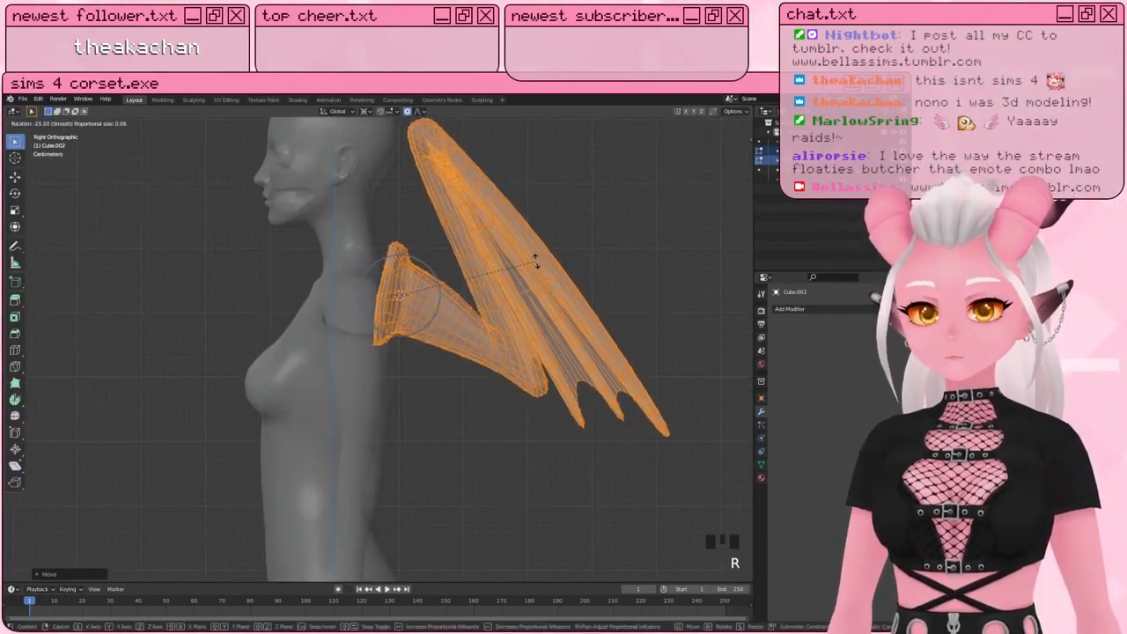
{"action": "left_click", "coordinate": [550, 278]}
{"action": "middle_click_drag", "start_coordinate": [428, 339], "coordinate": [407, 331], "text": "shift"}
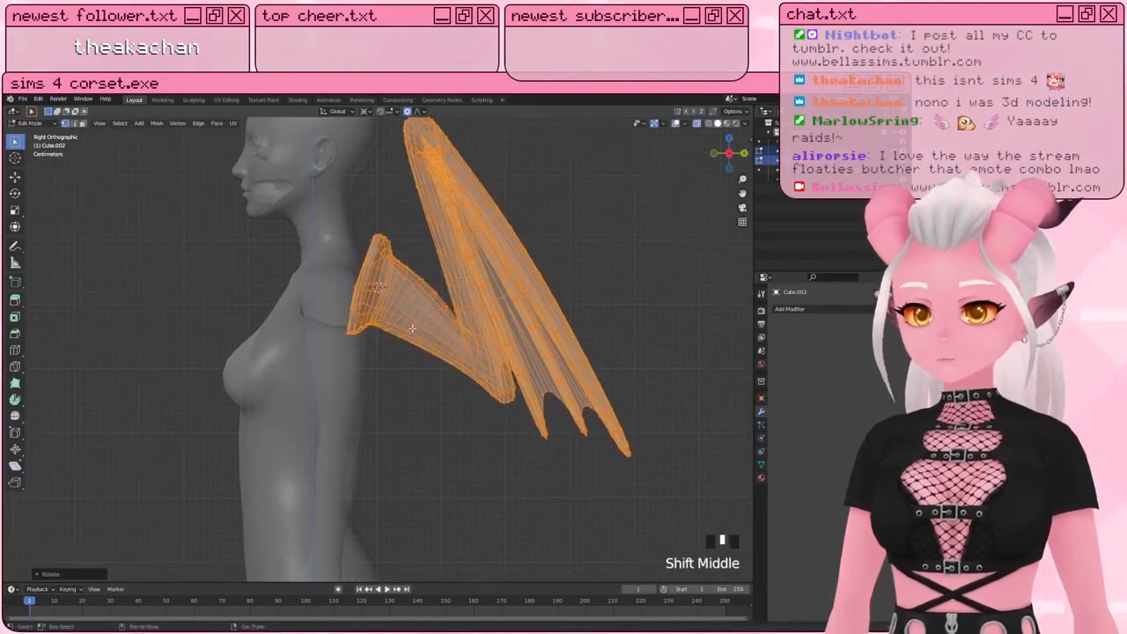
{"action": "key", "text": "g"}
{"action": "left_click", "coordinate": [407, 347]}
Step: Replace the selection with only the flared, capped end of the wing arm using circle select
{"action": "scroll", "coordinate": [401, 325], "scroll_direction": "up", "scroll_amount": 3}
{"action": "middle_click_drag", "start_coordinate": [396, 288], "coordinate": [374, 304], "text": "shift"}
{"action": "middle_click_drag", "start_coordinate": [374, 305], "coordinate": [356, 304], "text": "shift"}
{"action": "key", "text": "alt+a"}
{"action": "key", "text": "c"}
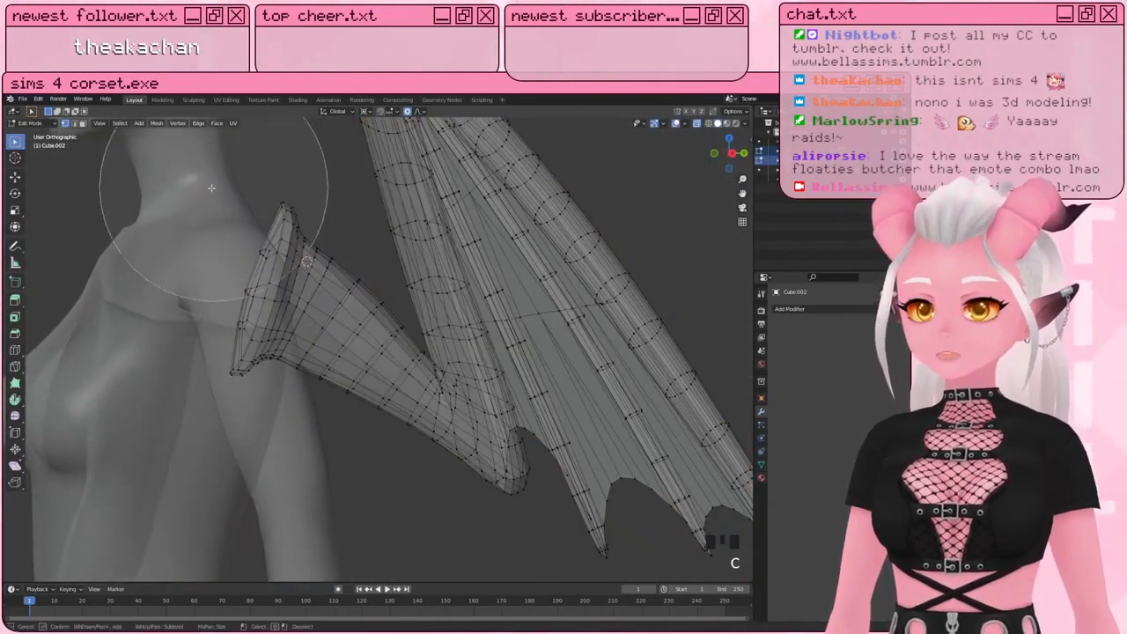
{"action": "mouse_move", "coordinate": [239, 181]}
{"action": "left_mouse_down"}
{"action": "mouse_move", "coordinate": [255, 210]}
{"action": "mouse_move", "coordinate": [210, 328]}
{"action": "left_mouse_up"}
{"action": "middle_click_drag", "start_coordinate": [209, 328], "coordinate": [172, 308], "text": "shift"}
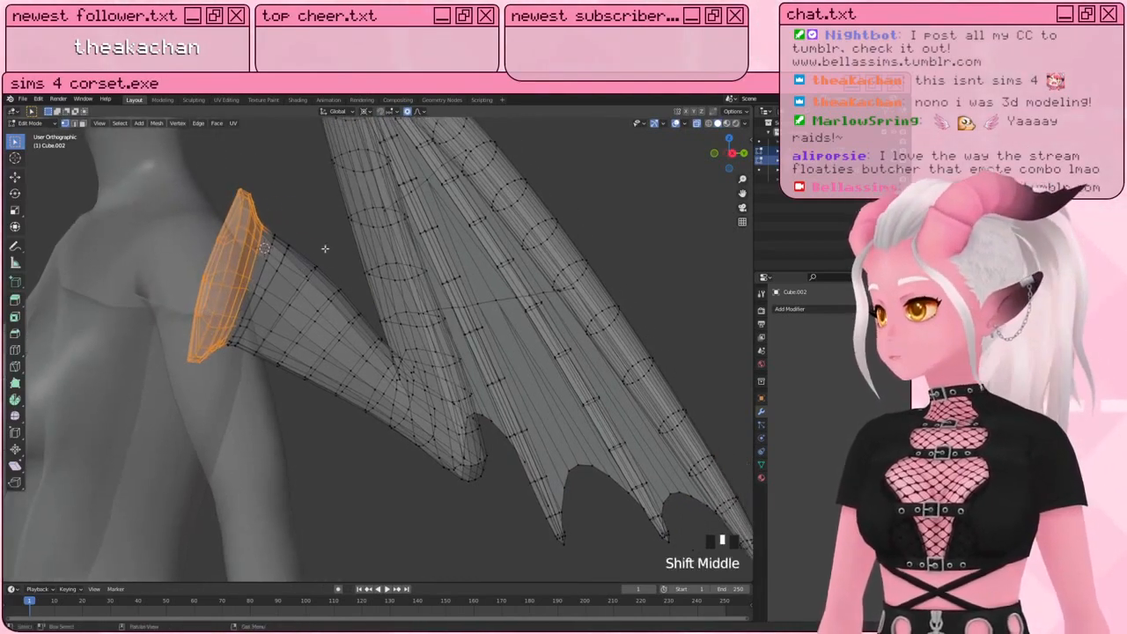
Step: Rotate the flared cap more upright around the 3D cursor with a wider proportional falloff that bends the arm smoothly
{"action": "key", "text": "r"}
{"action": "scroll", "coordinate": [319, 236], "scroll_direction": "down", "scroll_amount": 10}
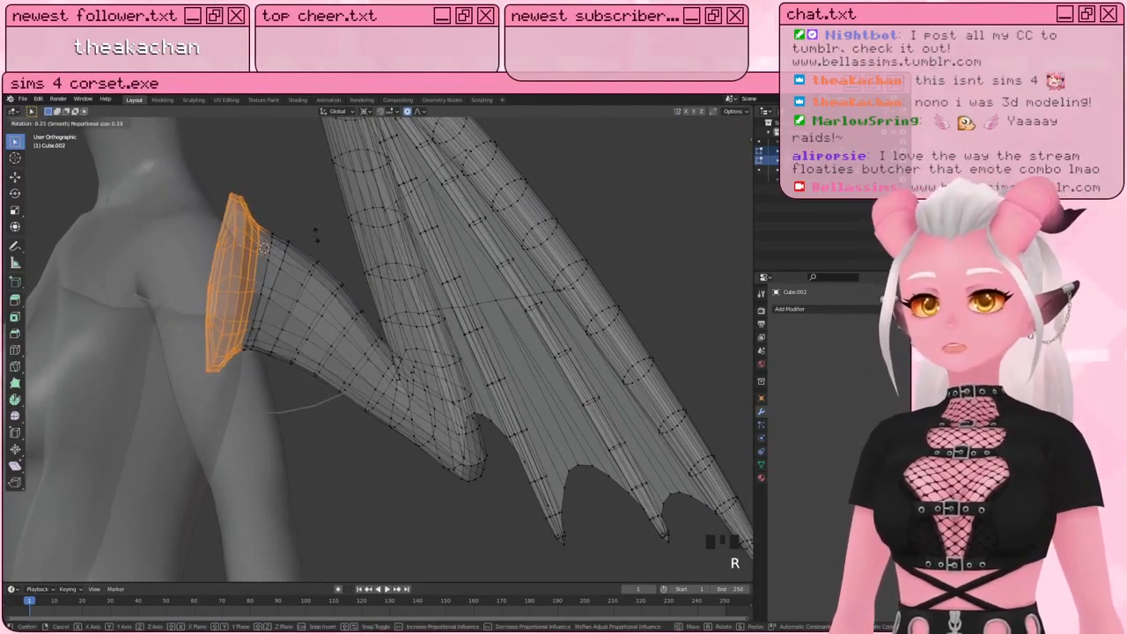
{"action": "scroll", "coordinate": [314, 236], "scroll_direction": "down", "scroll_amount": 3}
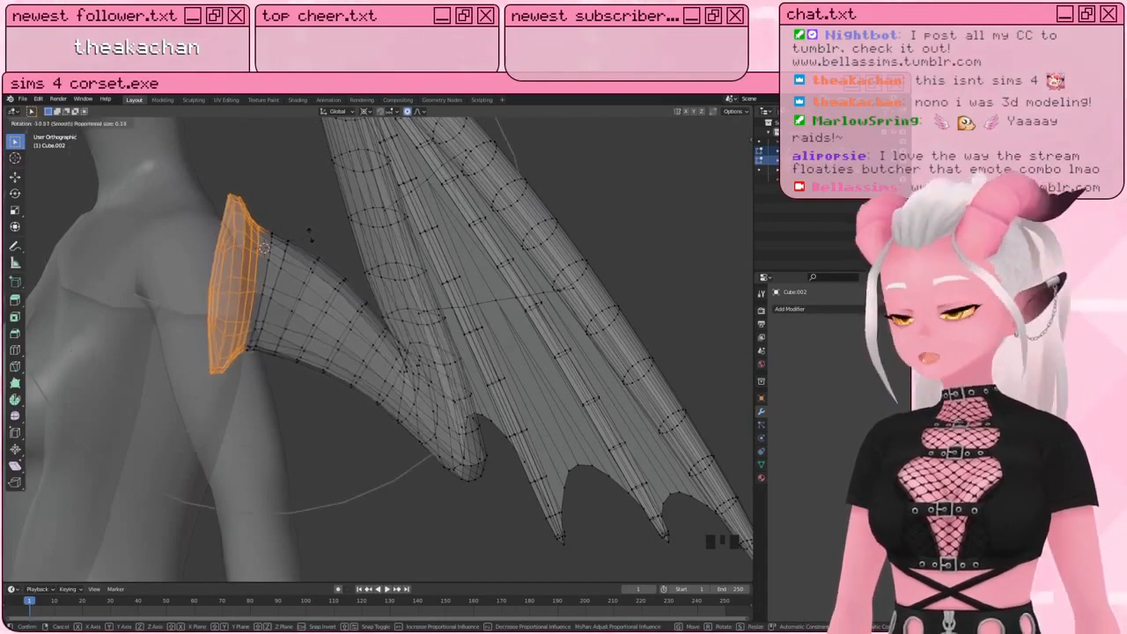
{"action": "left_click", "coordinate": [309, 234]}
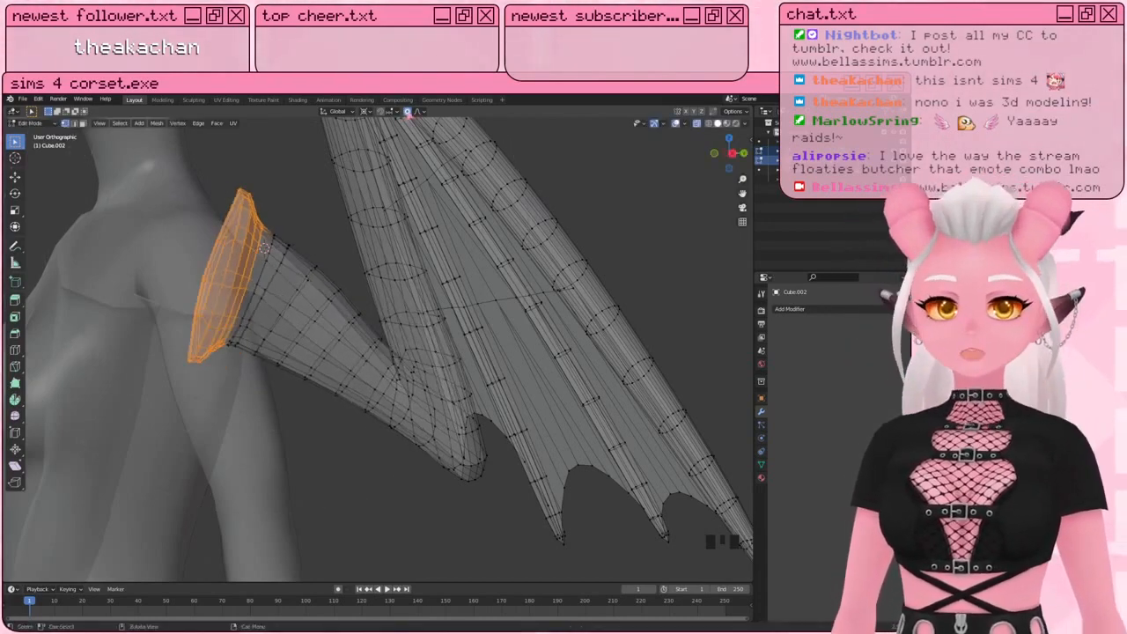
{"action": "left_click", "coordinate": [418, 113]}
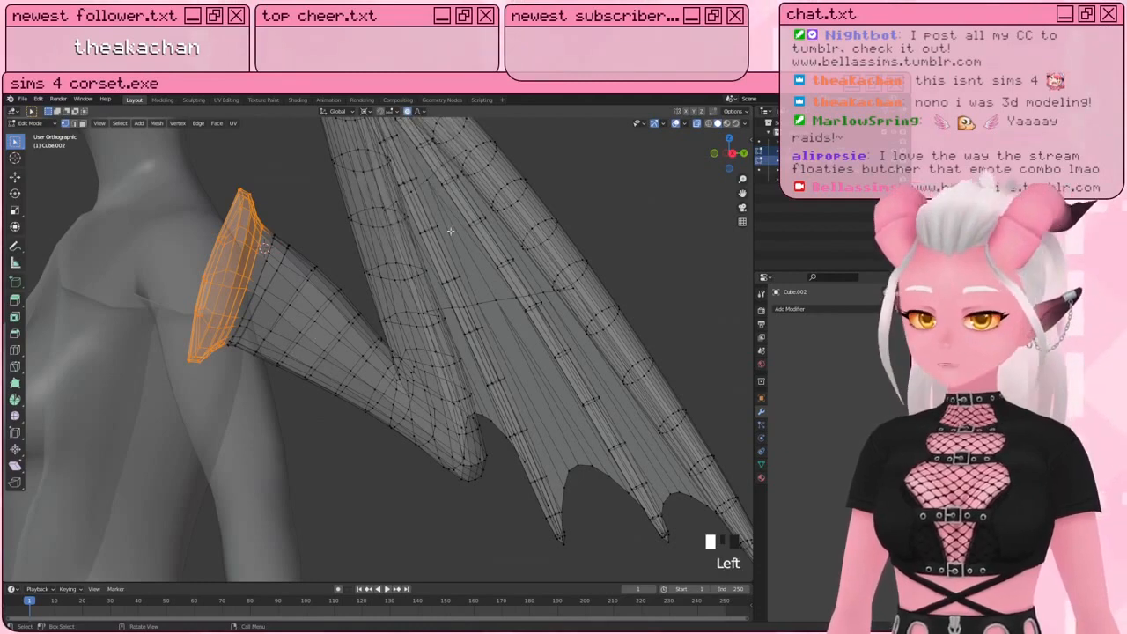
{"action": "key", "text": "r"}
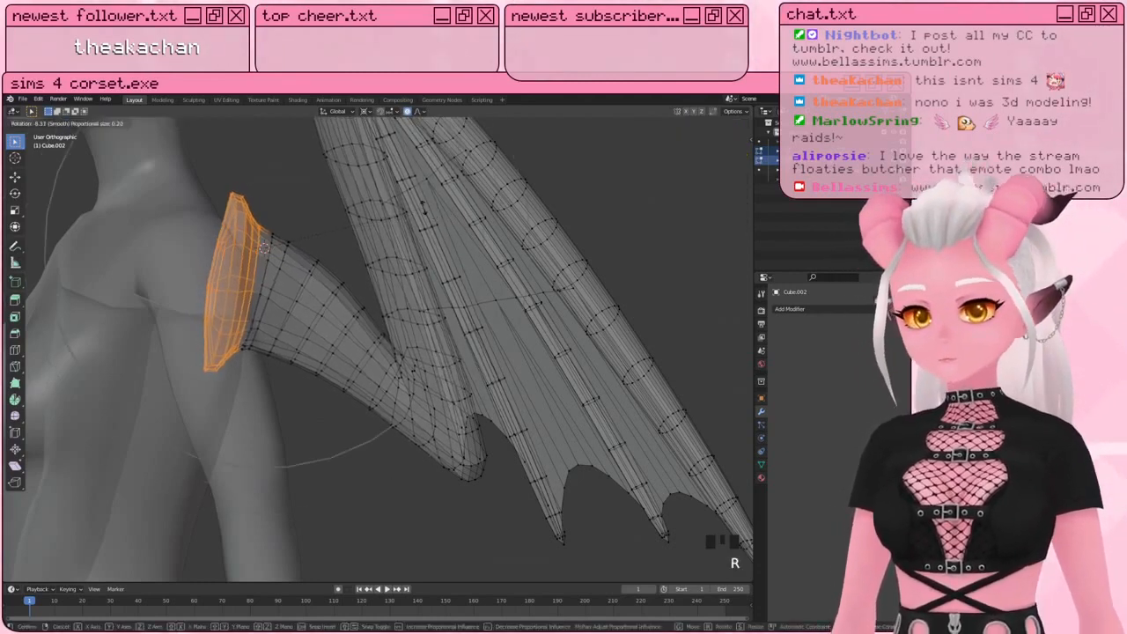
{"action": "left_click", "coordinate": [265, 247]}
Step: Select the whole wing, rotate it in the right side view, and reposition it behind the back
{"action": "middle_click_drag", "start_coordinate": [264, 247], "coordinate": [335, 339]}
{"action": "key", "text": "a"}
{"action": "key", "text": "KP_3"}
{"action": "key", "text": "r"}
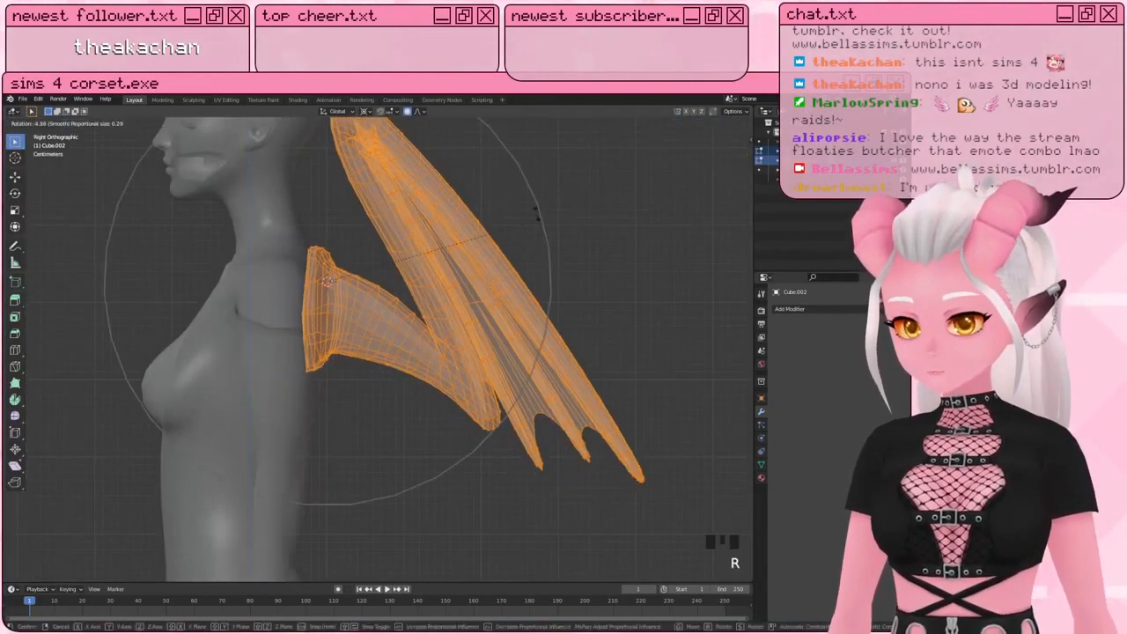
{"action": "left_click", "coordinate": [525, 203]}
{"action": "key", "text": "g"}
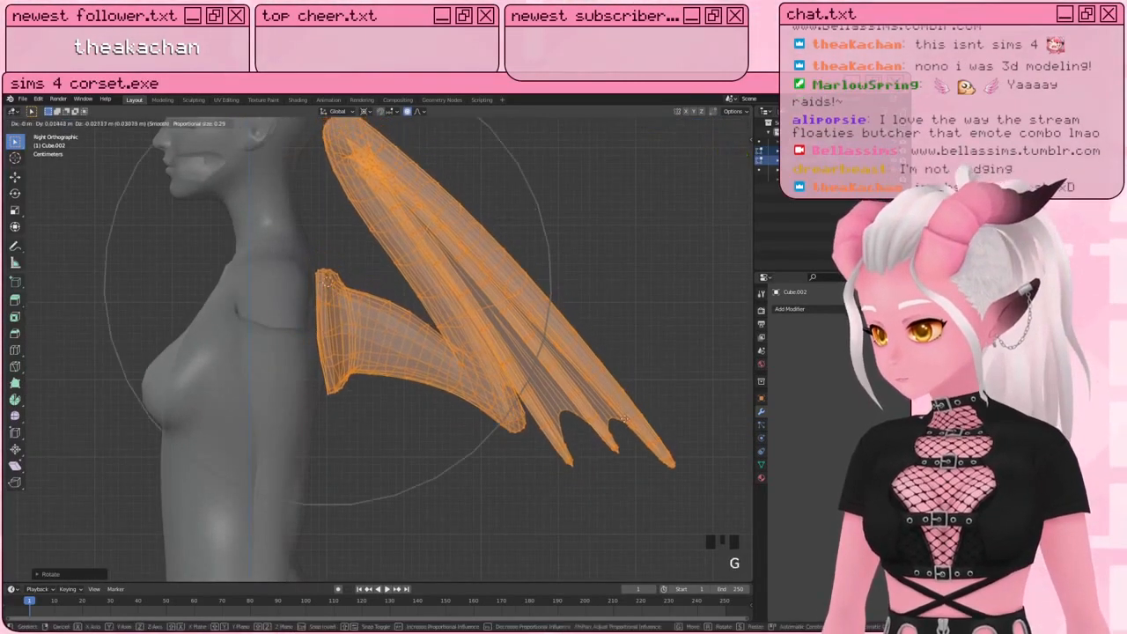
{"action": "left_click", "coordinate": [621, 420]}
Step: Move the whole wing in top view so its flared base meets the shoulder blade
{"action": "middle_click_drag", "start_coordinate": [509, 368], "coordinate": [413, 341], "text": "shift"}
{"action": "key", "text": "KP_7"}
{"action": "key", "text": "g"}
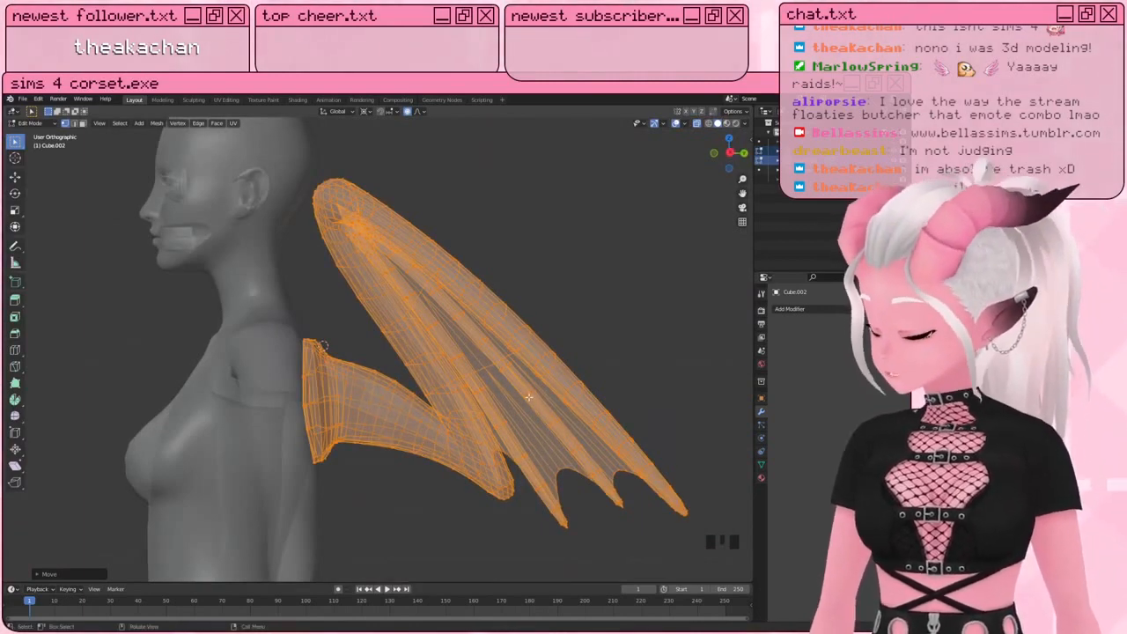
{"action": "middle_click_drag", "start_coordinate": [584, 446], "coordinate": [534, 453], "text": "shift"}
{"action": "middle_click_drag", "start_coordinate": [533, 452], "coordinate": [485, 381], "text": "shift"}
{"action": "key", "text": "s"}
{"action": "right_click", "coordinate": [516, 410]}
Step: Select only the outer edge loop of the flared cap and try scaling it down slightly with proportional falloff
{"action": "scroll", "coordinate": [447, 400], "scroll_direction": "up", "scroll_amount": 2}
{"action": "key", "text": "a"}
{"action": "key", "text": "a"}
{"action": "left_click", "coordinate": [292, 291], "text": "alt+shift"}
{"action": "middle_click_drag", "start_coordinate": [292, 292], "coordinate": [608, 414]}
{"action": "key", "text": "s"}
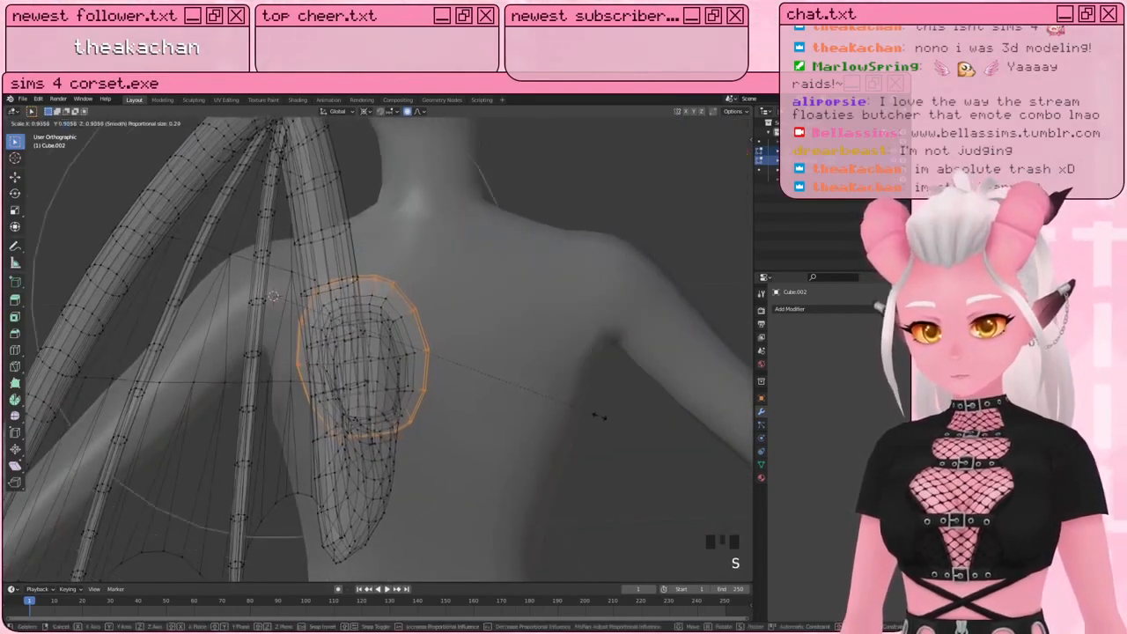
{"action": "left_click", "coordinate": [586, 410]}
Step: Switch proportional editing off and on again and retry shrinking the cap's outer edge loop
{"action": "left_click", "coordinate": [418, 112]}
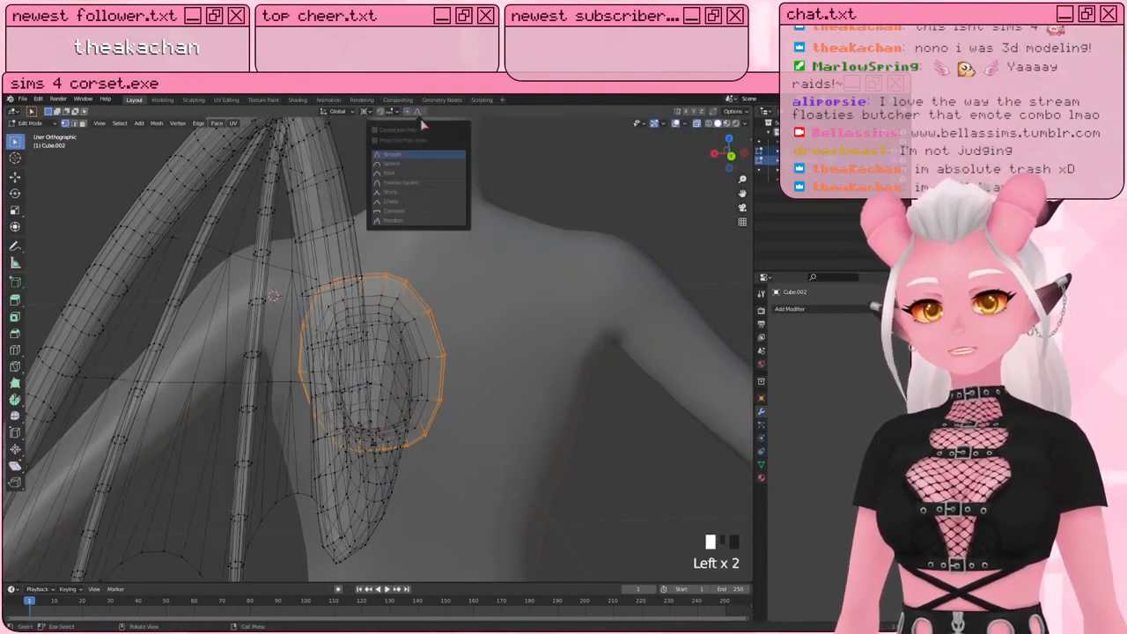
{"action": "left_click", "coordinate": [418, 112]}
{"action": "left_click", "coordinate": [418, 113]}
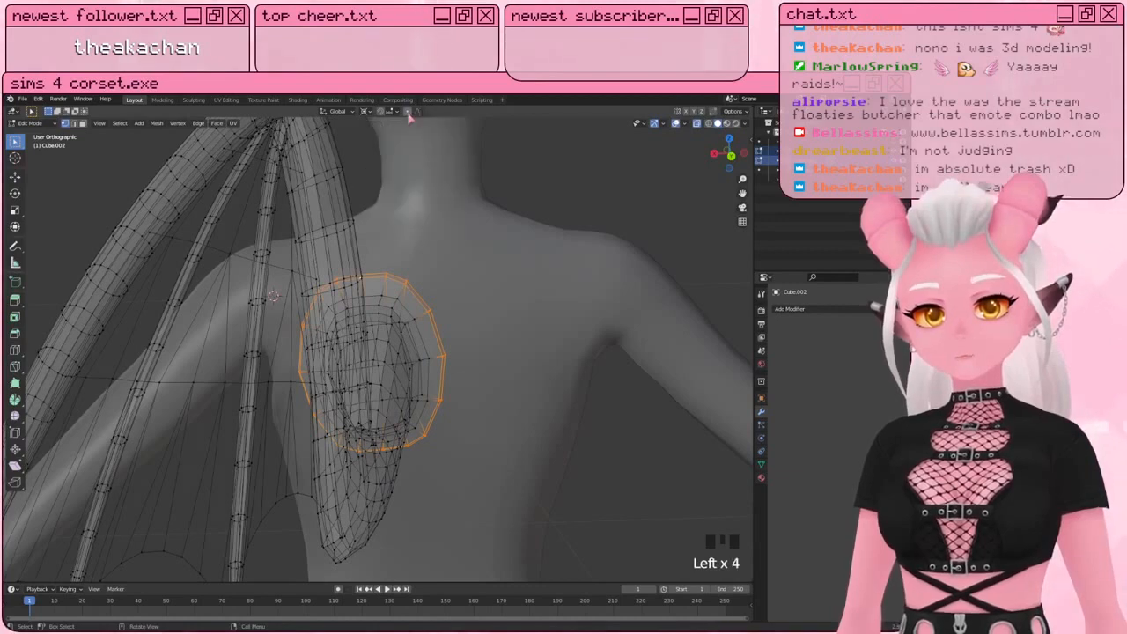
{"action": "left_click", "coordinate": [407, 113]}
{"action": "middle_click_drag", "start_coordinate": [437, 269], "coordinate": [608, 302], "text": "shift"}
{"action": "key", "text": "s"}
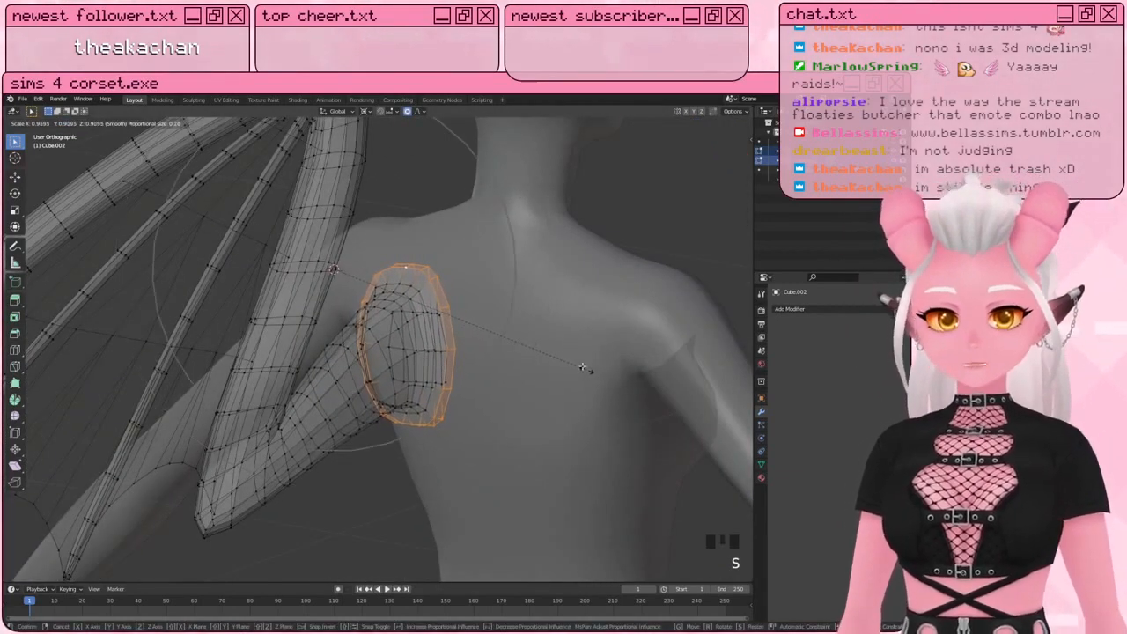
{"action": "right_click", "coordinate": [588, 370]}
Step: Switch the pivot from the 3D cursor to the selection's center and scale the cap's outer edge loop to about 0.83 with proportional falloff
{"action": "left_click", "coordinate": [366, 112]}
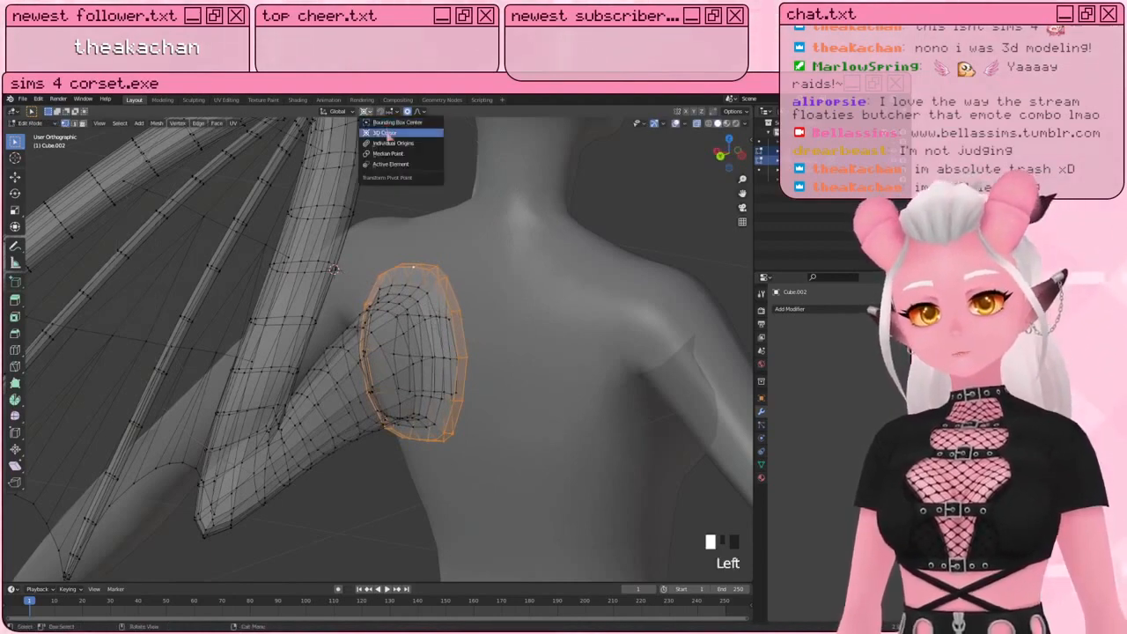
{"action": "left_click", "coordinate": [384, 132]}
{"action": "middle_click_drag", "start_coordinate": [387, 141], "coordinate": [579, 352]}
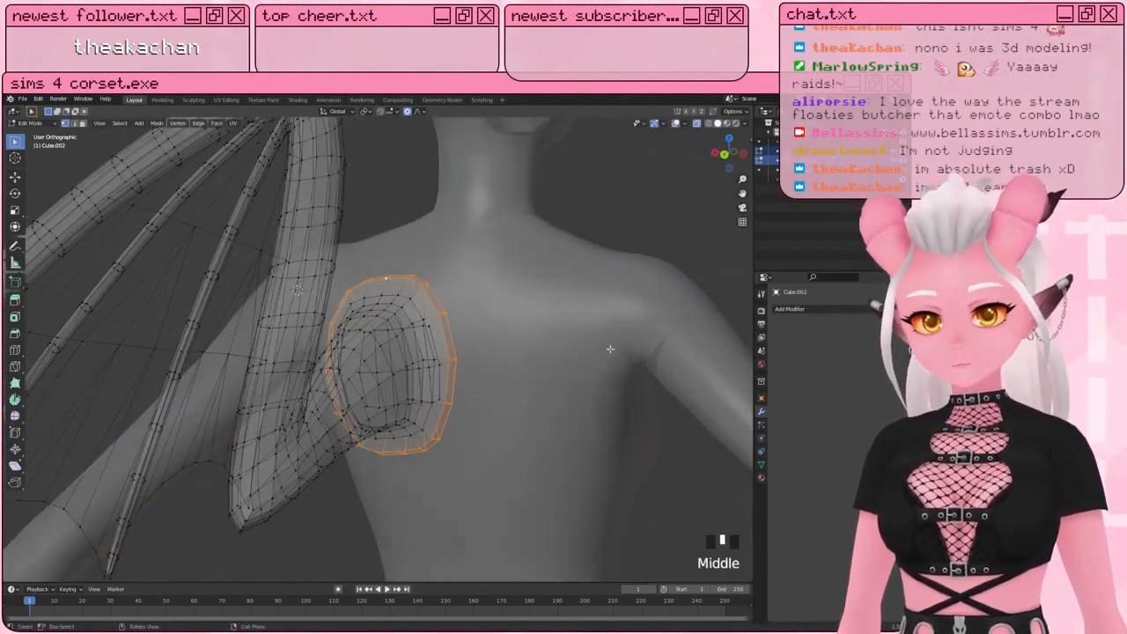
{"action": "key", "text": "s"}
{"action": "scroll", "coordinate": [572, 353], "scroll_direction": "down", "scroll_amount": 3}
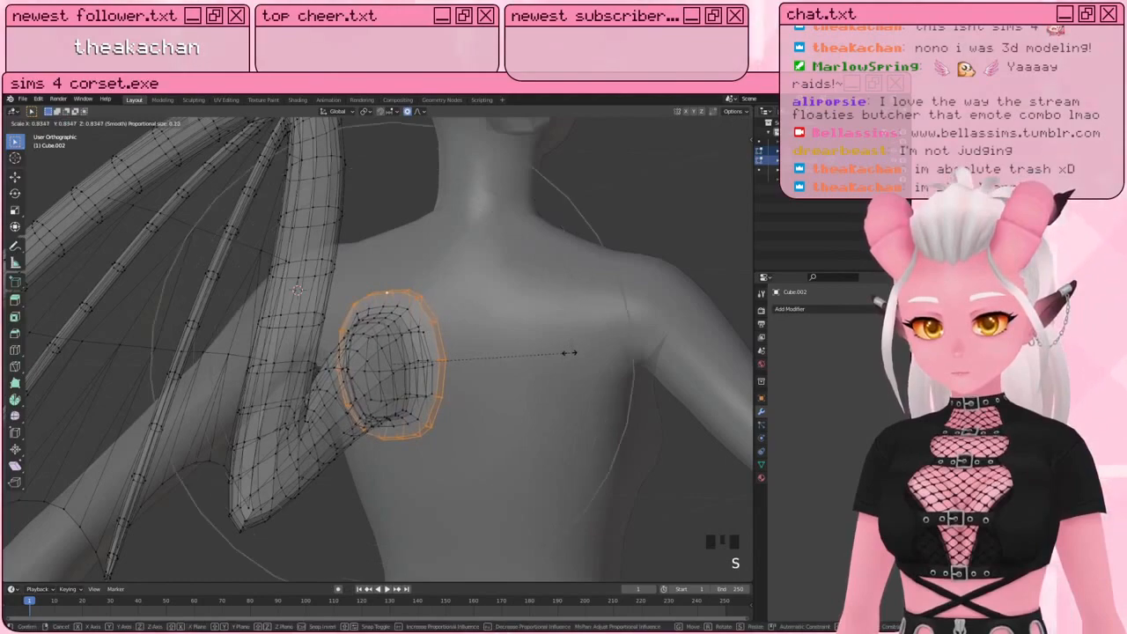
{"action": "left_click", "coordinate": [564, 352]}
{"action": "middle_click_drag", "start_coordinate": [563, 352], "coordinate": [437, 407]}
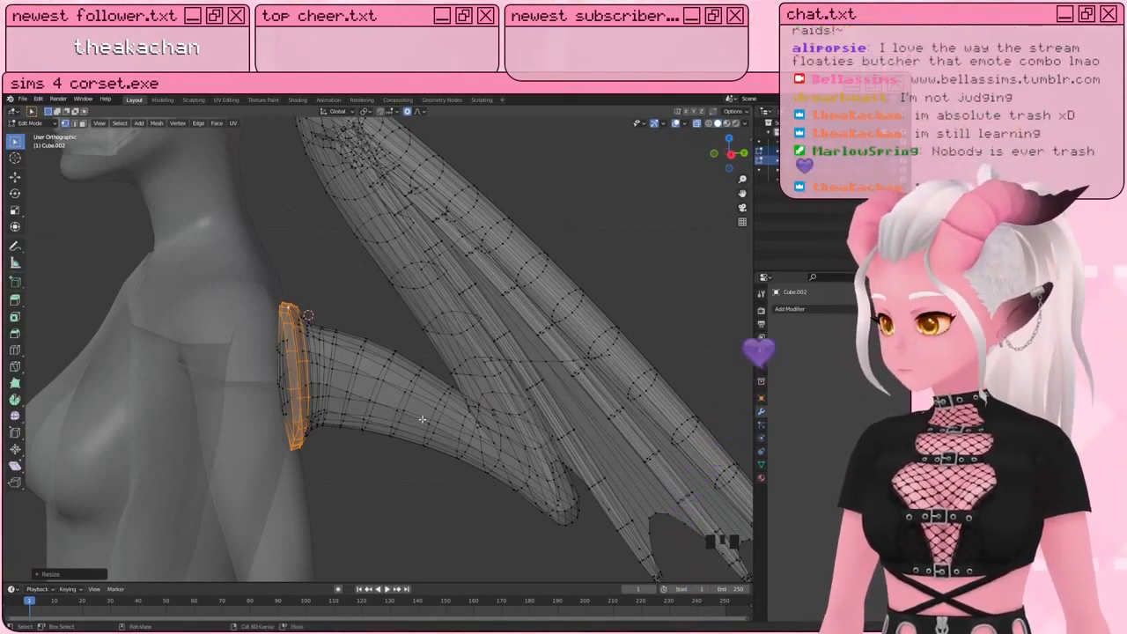
{"action": "middle_click_drag", "start_coordinate": [422, 419], "coordinate": [417, 416], "text": "shift"}
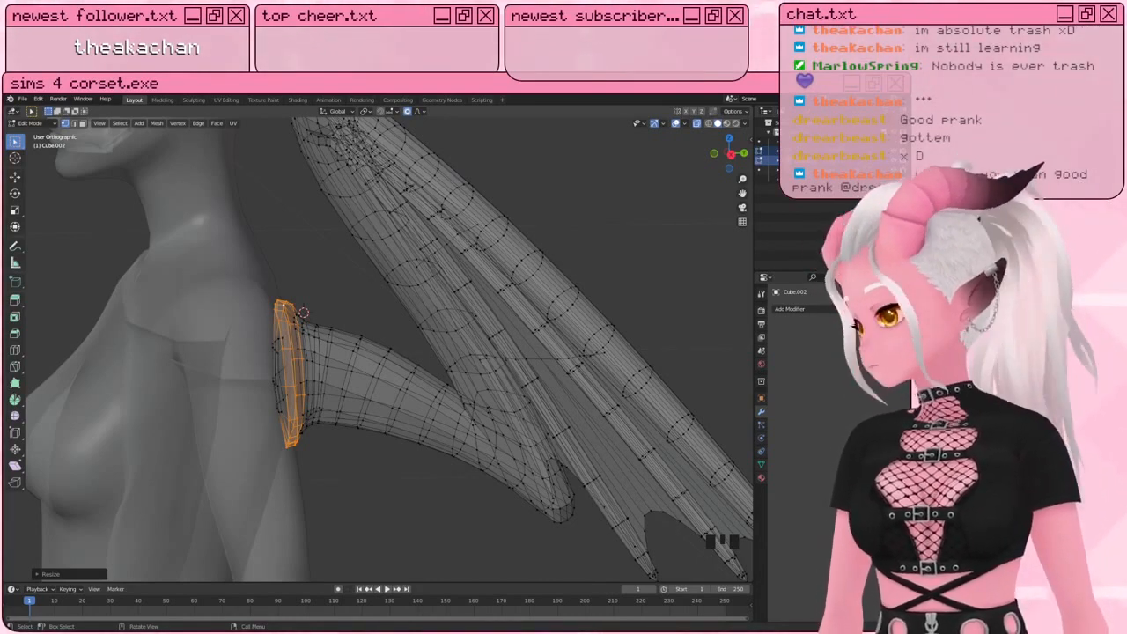
Step: Shrink the cap's outer edge loop again to about 0.85 with a smaller proportional radius
{"action": "middle_click_drag", "start_coordinate": [303, 312], "coordinate": [390, 330]}
{"action": "key", "text": "s"}
{"action": "scroll", "coordinate": [255, 260], "scroll_direction": "up", "scroll_amount": 4}
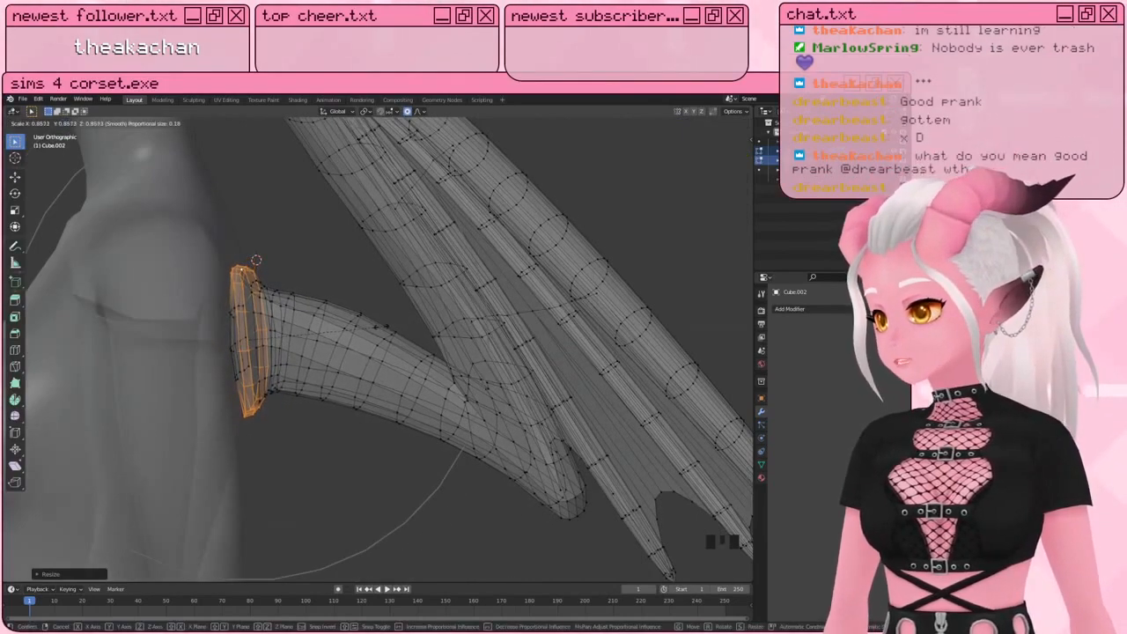
{"action": "left_click", "coordinate": [256, 261]}
{"action": "scroll", "coordinate": [256, 261], "scroll_direction": "down", "scroll_amount": 3}
{"action": "middle_click_drag", "start_coordinate": [255, 261], "coordinate": [381, 326]}
Step: In the right side view, select the outer wing and elbow, leaving the flared base and adjoining arm section unselected
{"action": "key", "text": "a"}
{"action": "key", "text": "KP_3"}
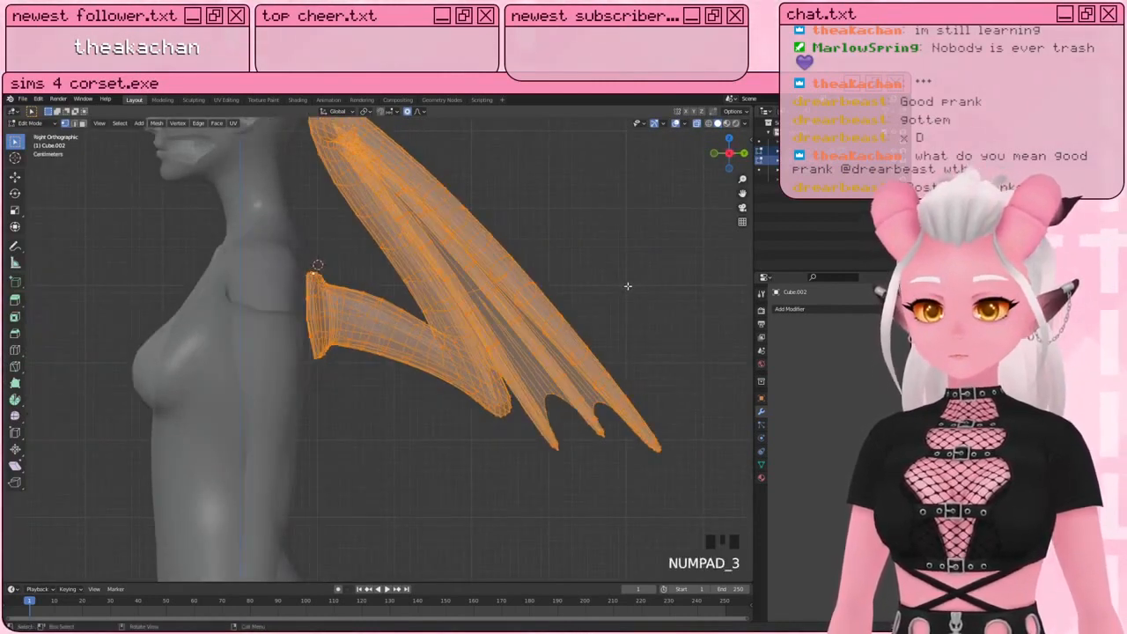
{"action": "middle_click_drag", "start_coordinate": [628, 285], "coordinate": [647, 287], "text": "shift"}
{"action": "scroll", "coordinate": [647, 287], "scroll_direction": "down", "scroll_amount": 2}
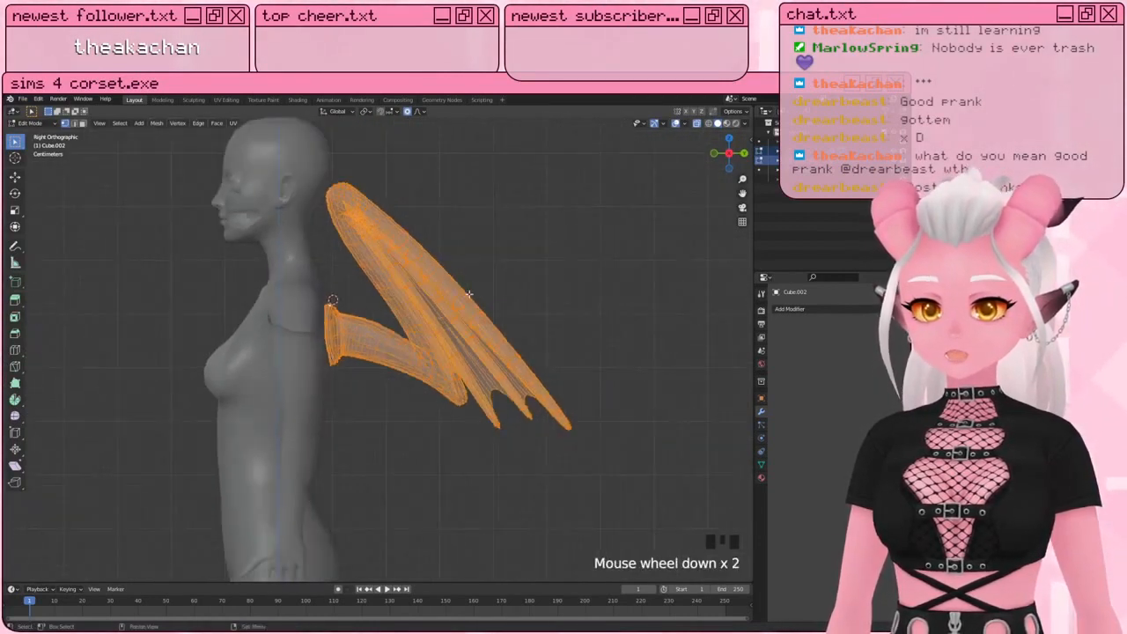
{"action": "key", "text": "a"}
{"action": "key", "text": "a"}
{"action": "key", "text": "a"}
{"action": "key", "text": "c"}
{"action": "mouse_move", "coordinate": [396, 194]}
{"action": "left_mouse_down"}
{"action": "mouse_move", "coordinate": [466, 270]}
{"action": "mouse_move", "coordinate": [480, 304]}
{"action": "mouse_move", "coordinate": [479, 378]}
{"action": "mouse_move", "coordinate": [534, 402]}
{"action": "left_mouse_up"}
{"action": "right_click", "coordinate": [535, 400]}
{"action": "scroll", "coordinate": [616, 317], "scroll_direction": "up", "scroll_amount": 2}
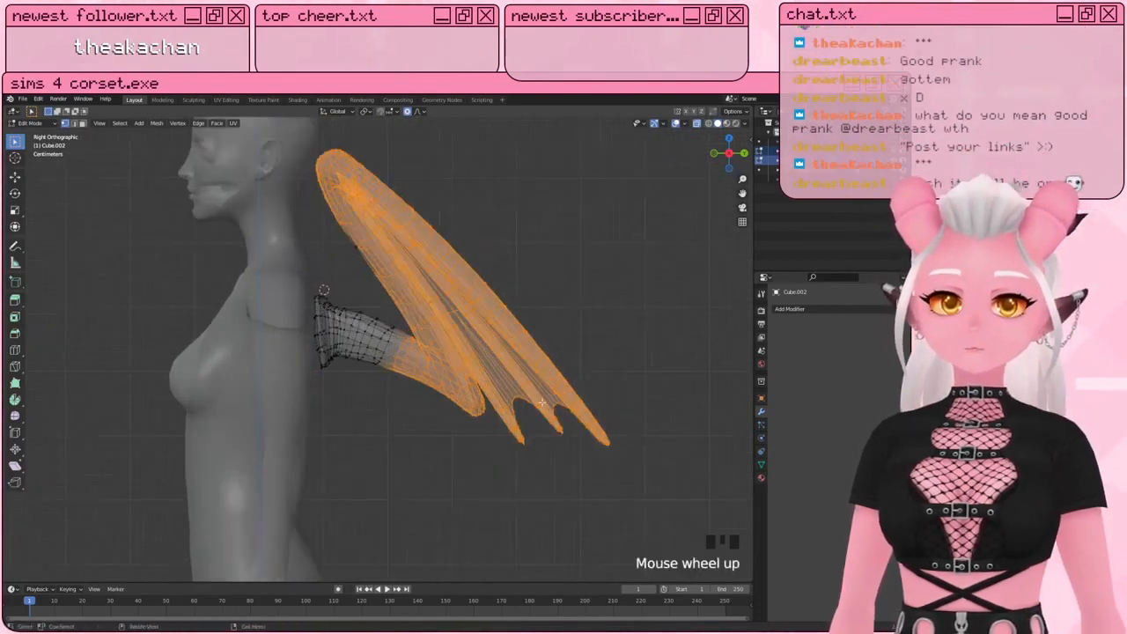
{"action": "middle_click_drag", "start_coordinate": [627, 306], "coordinate": [628, 285], "text": "shift"}
{"action": "key", "text": "r"}
{"action": "scroll", "coordinate": [649, 279], "scroll_direction": "down", "scroll_amount": 1}
{"action": "right_click", "coordinate": [649, 279]}
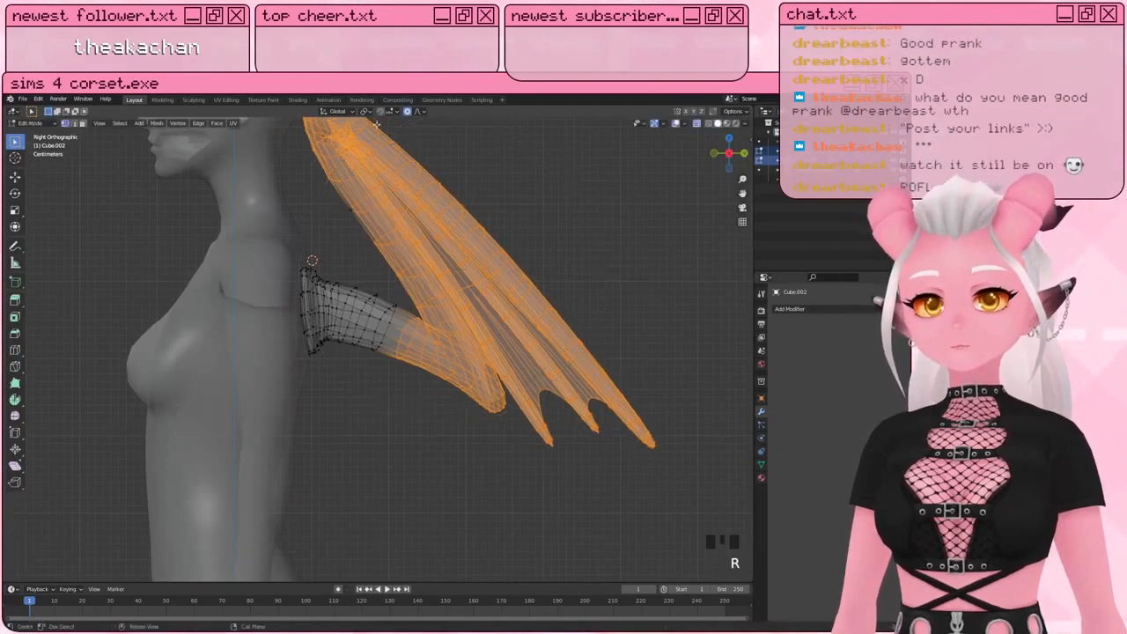
Step: Use the 3D cursor as pivot, place it on the flared cap, and rotate the selected wing downward by about 19° with proportional falloff
{"action": "left_click", "coordinate": [367, 113]}
{"action": "left_click", "coordinate": [385, 132]}
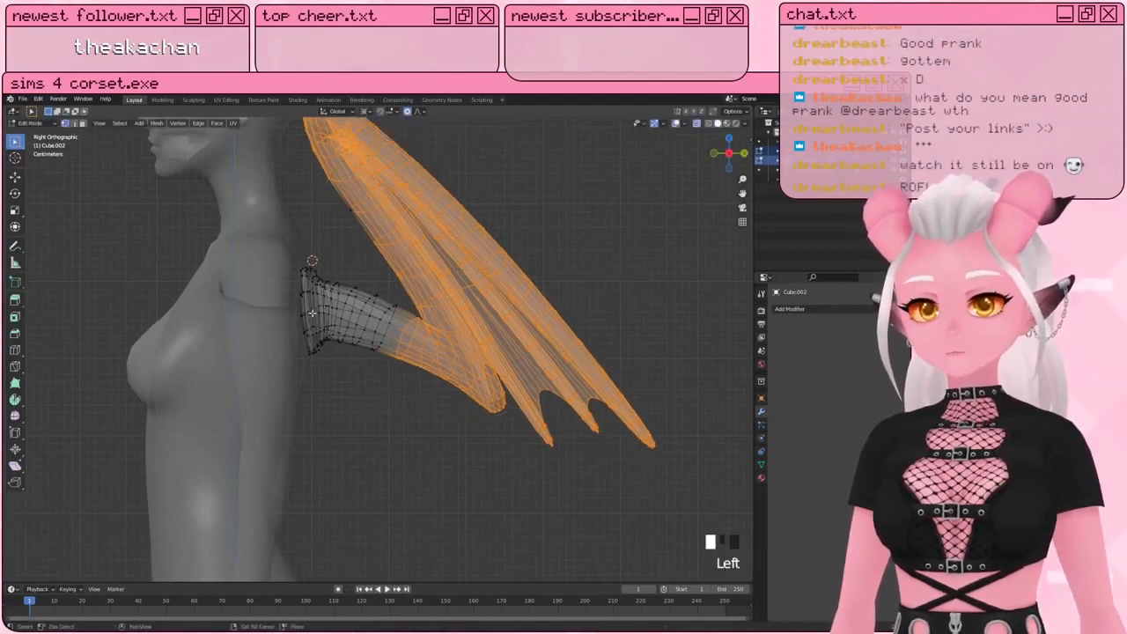
{"action": "right_click", "coordinate": [311, 314], "text": "shift"}
{"action": "middle_click_drag", "start_coordinate": [510, 243], "coordinate": [492, 236], "text": "shift"}
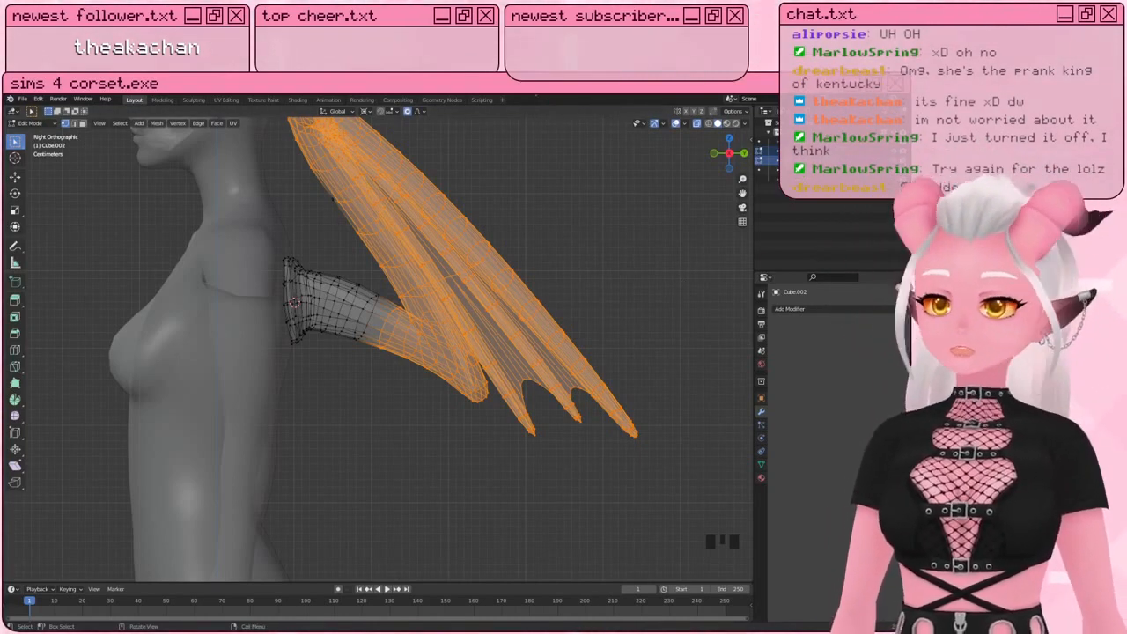
{"action": "key", "text": "r"}
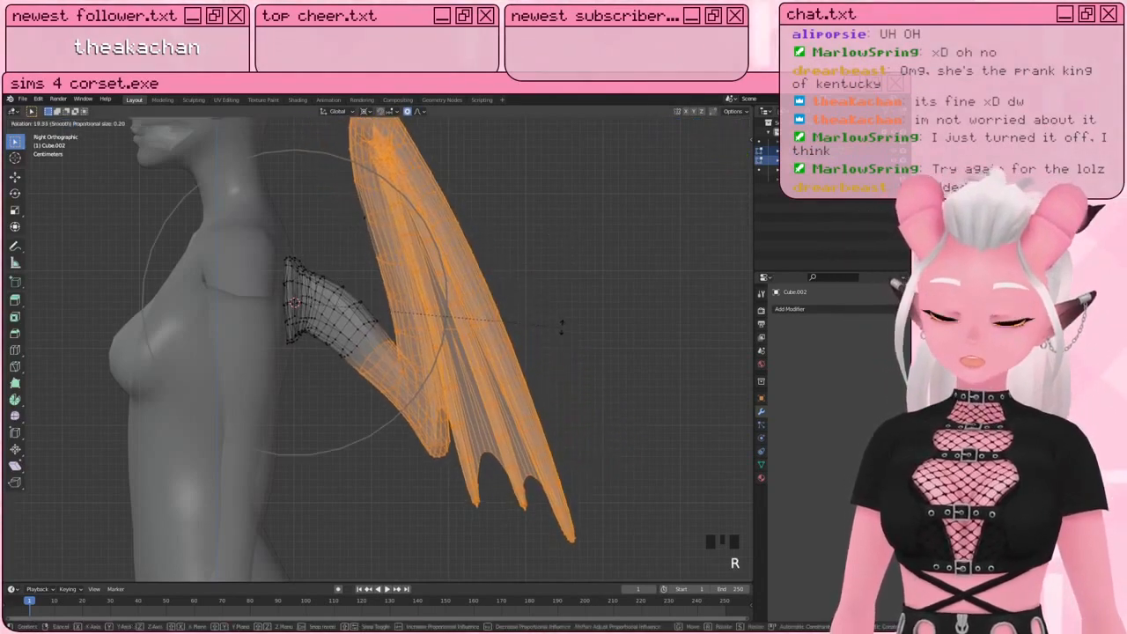
{"action": "left_click", "coordinate": [513, 342]}
{"action": "scroll", "coordinate": [512, 342], "scroll_direction": "up", "scroll_amount": 2}
{"action": "key", "text": "alt+a"}
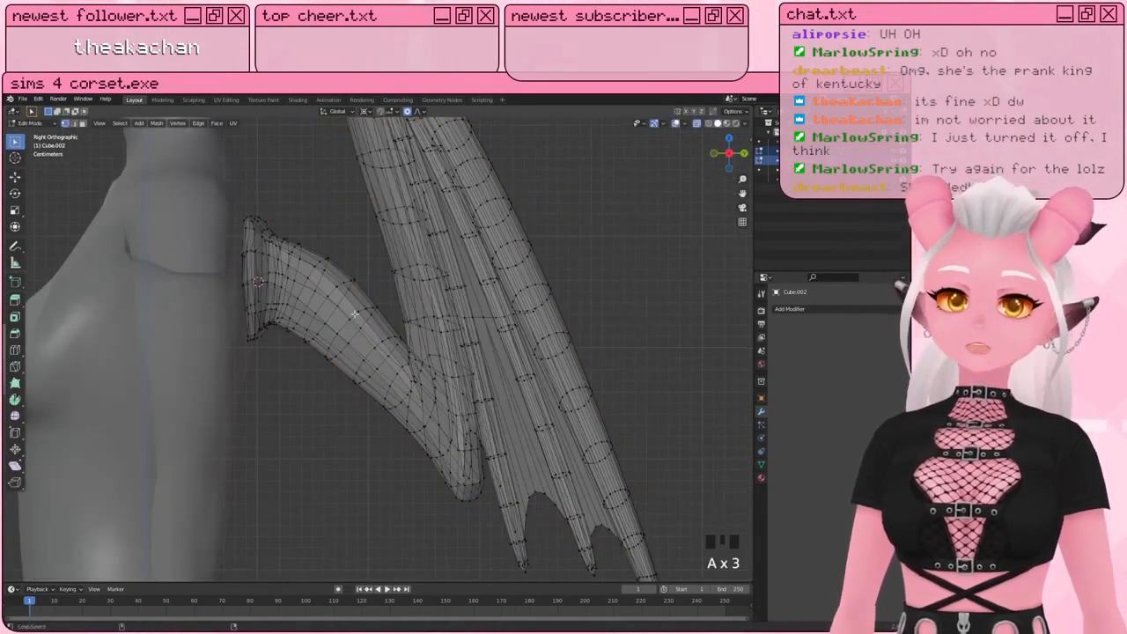
{"action": "left_click", "coordinate": [328, 289], "text": "alt+shift"}
{"action": "left_click", "coordinate": [324, 284], "text": "alt+shift"}
{"action": "left_click", "coordinate": [313, 274], "text": "alt+shift"}
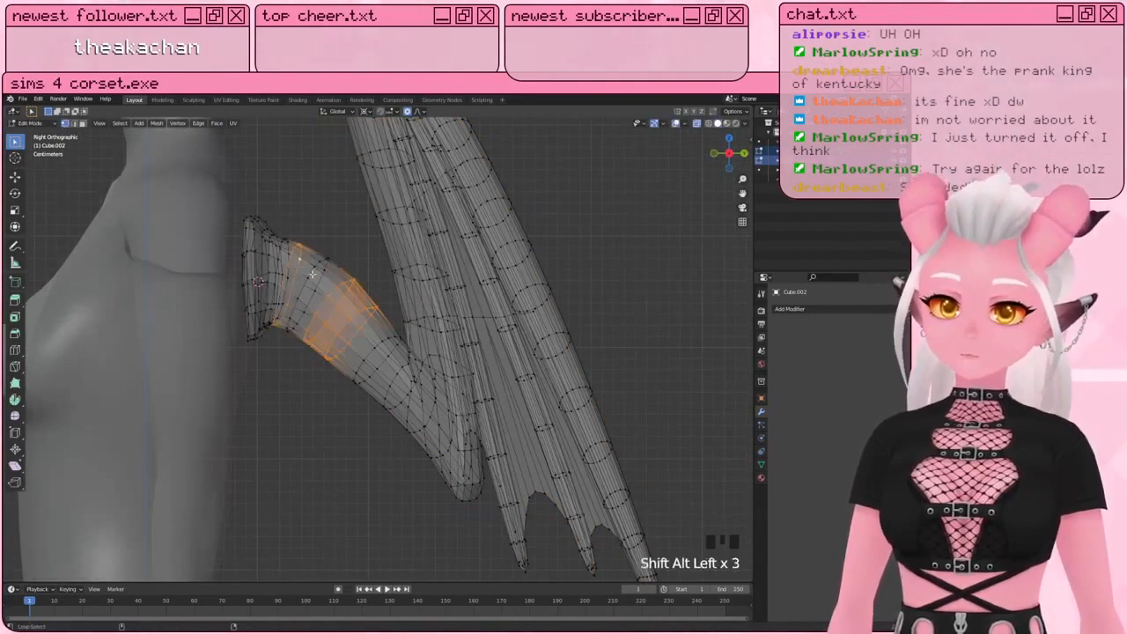
{"action": "key", "text": "ctrl+z"}
{"action": "key", "text": "a"}
{"action": "key", "text": "a"}
Step: Select the flared base end of the arm, tilt it to follow the arm's new angle, and shift it with proportional falloff
{"action": "key", "text": "c"}
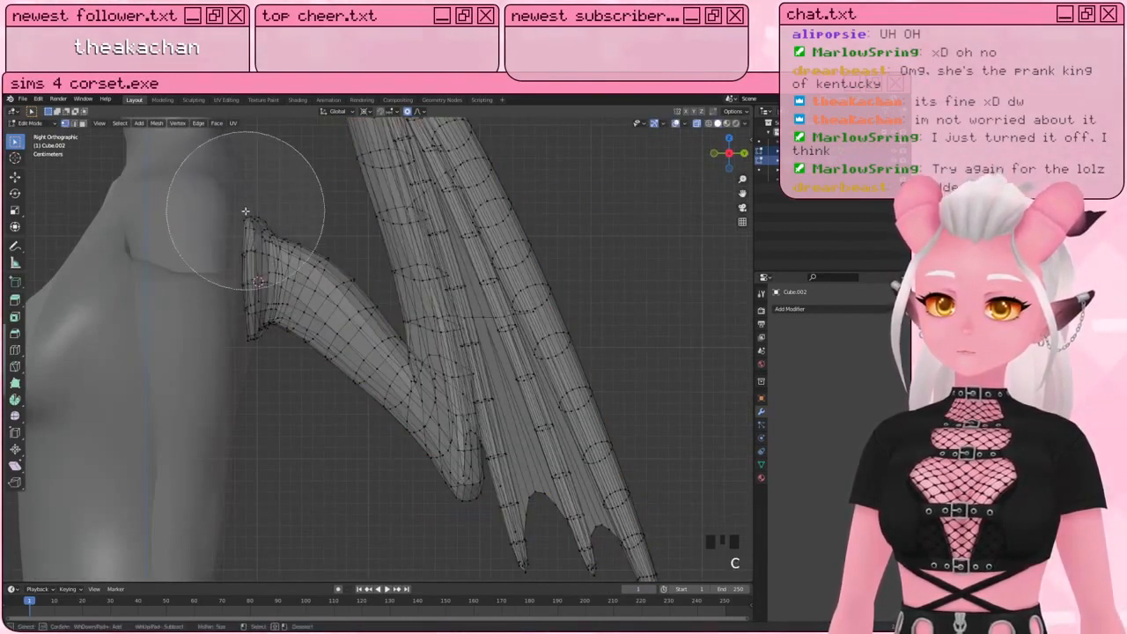
{"action": "mouse_move", "coordinate": [240, 223]}
{"action": "left_mouse_down"}
{"action": "mouse_move", "coordinate": [221, 267]}
{"action": "mouse_move", "coordinate": [231, 286]}
{"action": "left_mouse_up"}
{"action": "right_click", "coordinate": [232, 286]}
{"action": "key", "text": "r"}
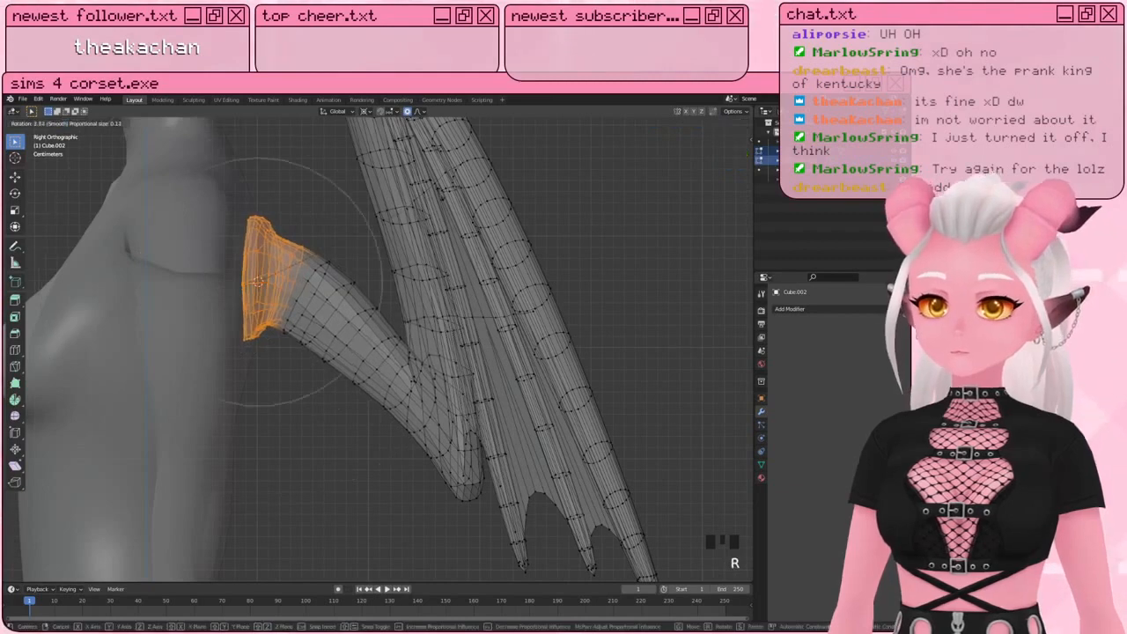
{"action": "left_click", "coordinate": [403, 241]}
{"action": "key", "text": "g"}
{"action": "left_click", "coordinate": [414, 226]}
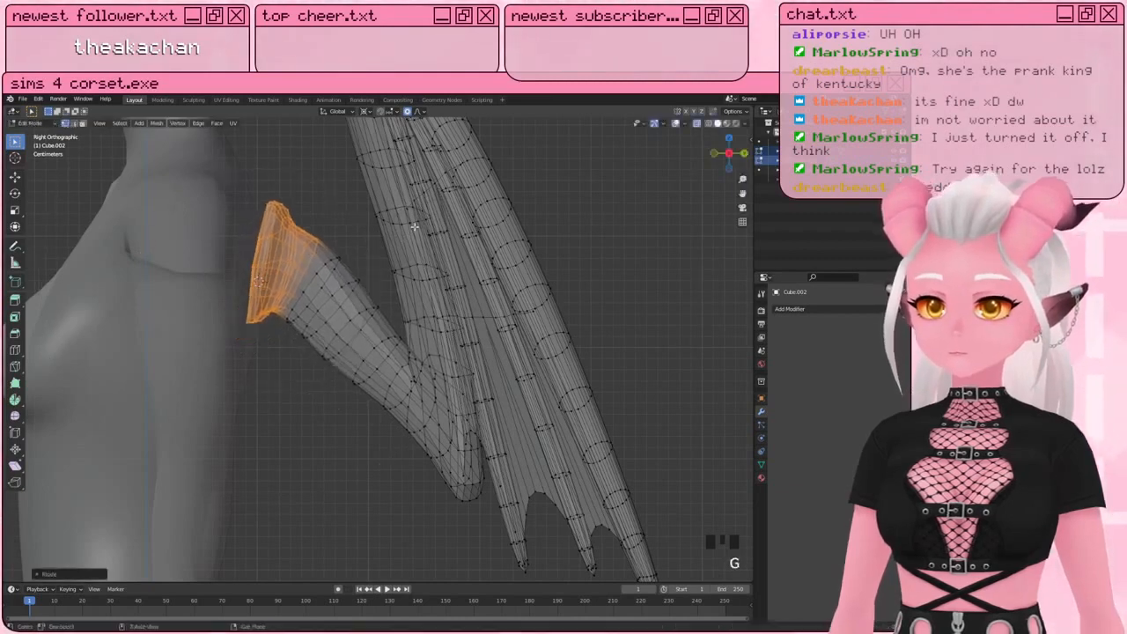
Step: Clear the selection and select only the flared cap at the arm's end in the right side view
{"action": "key", "text": "a"}
{"action": "key", "text": "a"}
{"action": "scroll", "coordinate": [271, 212], "scroll_direction": "up", "scroll_amount": 1}
{"action": "middle_click_drag", "start_coordinate": [268, 211], "coordinate": [270, 225], "text": "shift"}
{"action": "left_click", "coordinate": [277, 222], "text": "alt+shift"}
{"action": "key", "text": "c"}
{"action": "mouse_move", "coordinate": [202, 151]}
{"action": "left_mouse_down"}
{"action": "mouse_move", "coordinate": [252, 213]}
{"action": "mouse_move", "coordinate": [212, 300]}
{"action": "left_mouse_up"}
{"action": "right_click", "coordinate": [210, 305]}
{"action": "mouse_move", "coordinate": [275, 277]}
{"action": "middle_mouse_down"}
{"action": "mouse_move", "coordinate": [253, 271]}
{"action": "mouse_move", "coordinate": [269, 260]}
{"action": "middle_mouse_up"}
{"action": "key", "text": "KP_3"}
Step: Rotate the cap by about 11° until it stands nearly parallel to the back, using a small proportional radius, and adjust its height
{"action": "key", "text": "r"}
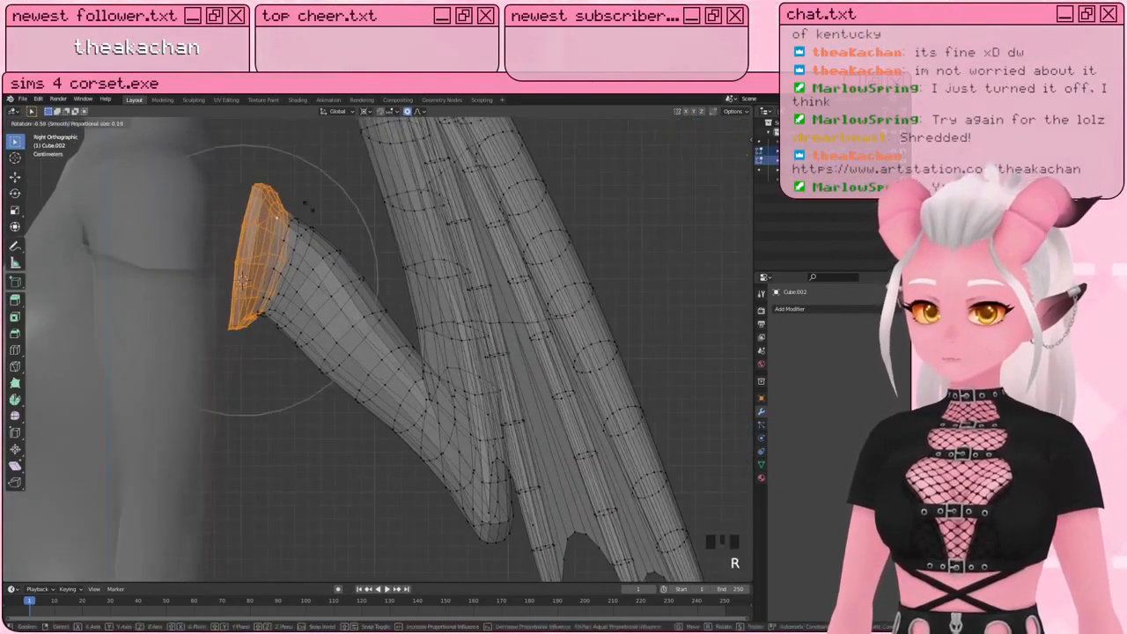
{"action": "scroll", "coordinate": [301, 202], "scroll_direction": "up", "scroll_amount": 15}
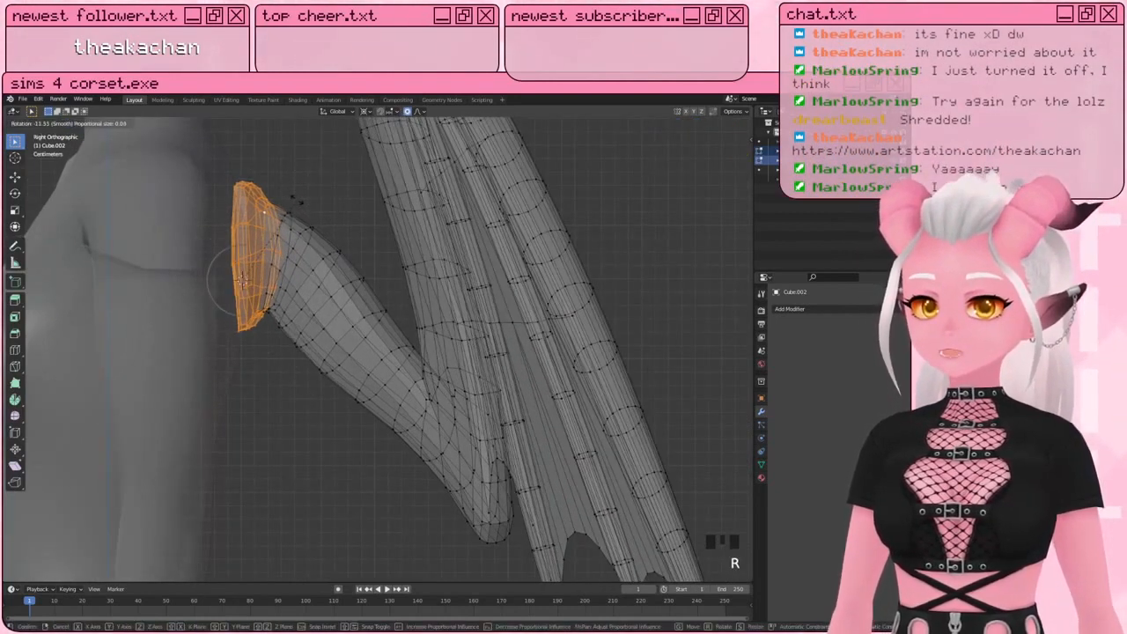
{"action": "left_click", "coordinate": [301, 203]}
{"action": "key", "text": "g"}
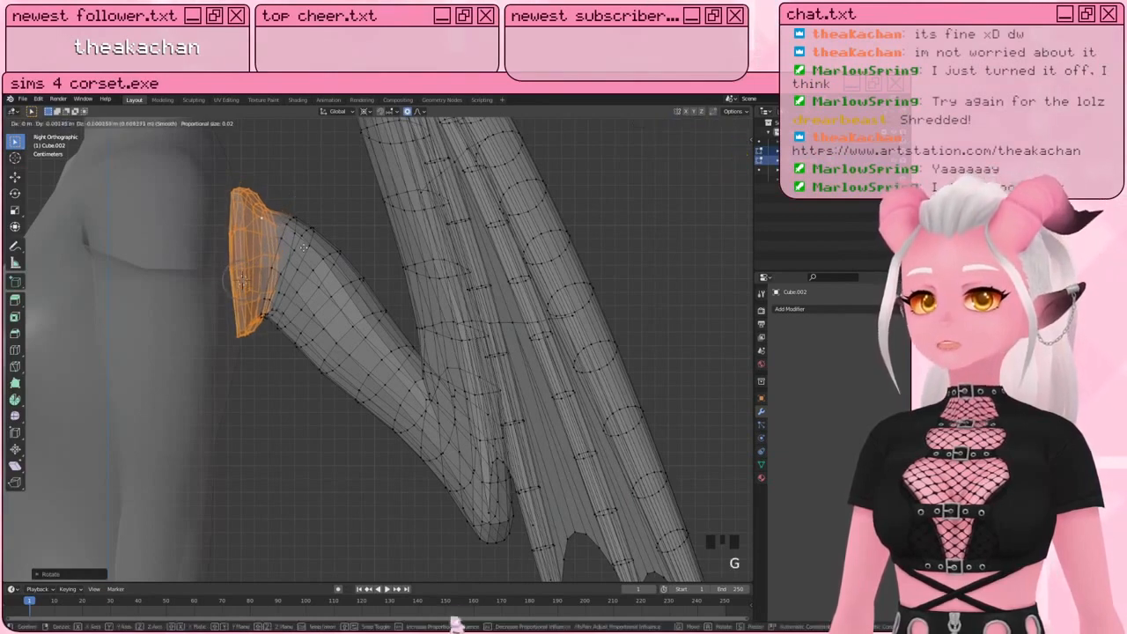
{"action": "left_click", "coordinate": [305, 248]}
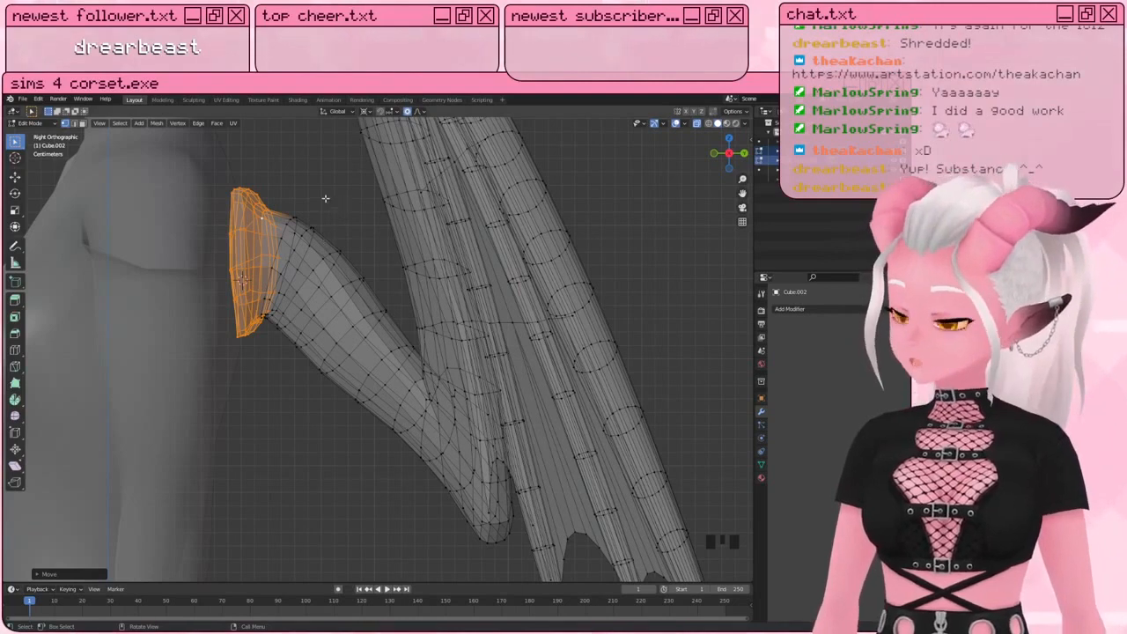
{"action": "key", "text": "g"}
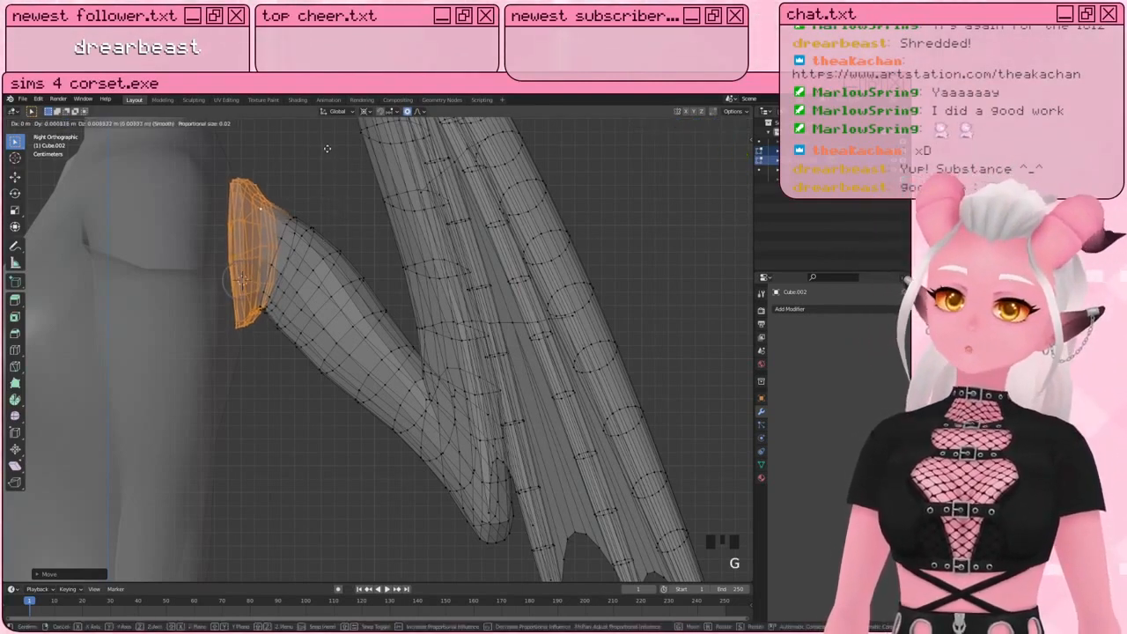
{"action": "left_click", "coordinate": [328, 152]}
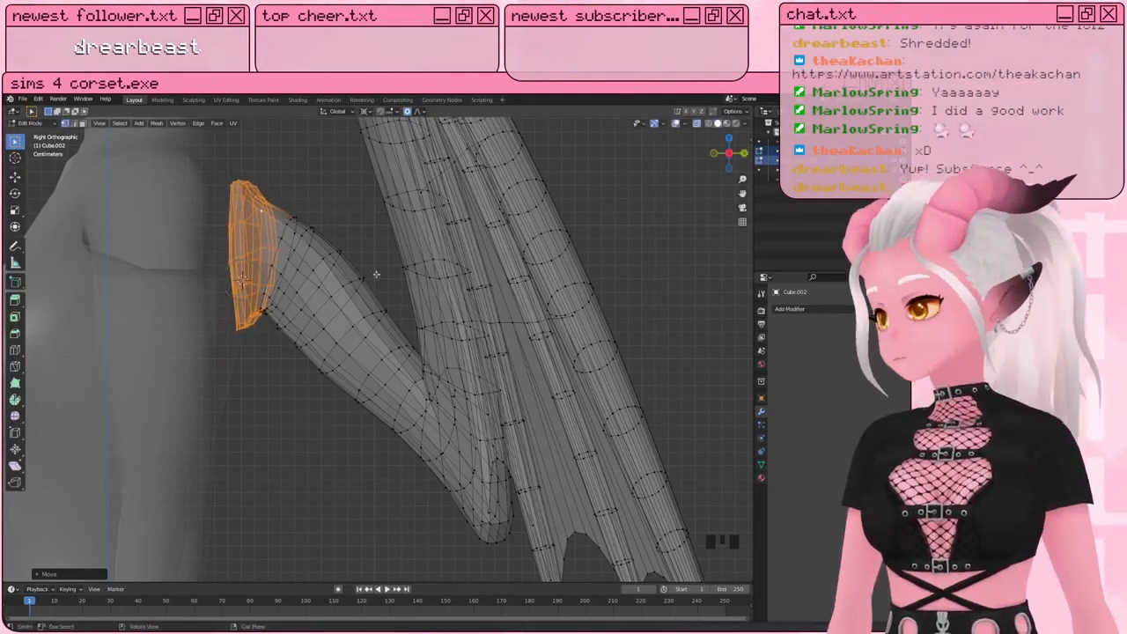
Step: Select the entire wing and rotate it slightly about the 3D cursor in the right side view
{"action": "scroll", "coordinate": [407, 287], "scroll_direction": "down", "scroll_amount": 3}
{"action": "key", "text": "a"}
{"action": "scroll", "coordinate": [408, 287], "scroll_direction": "up", "scroll_amount": 2}
{"action": "key", "text": "r"}
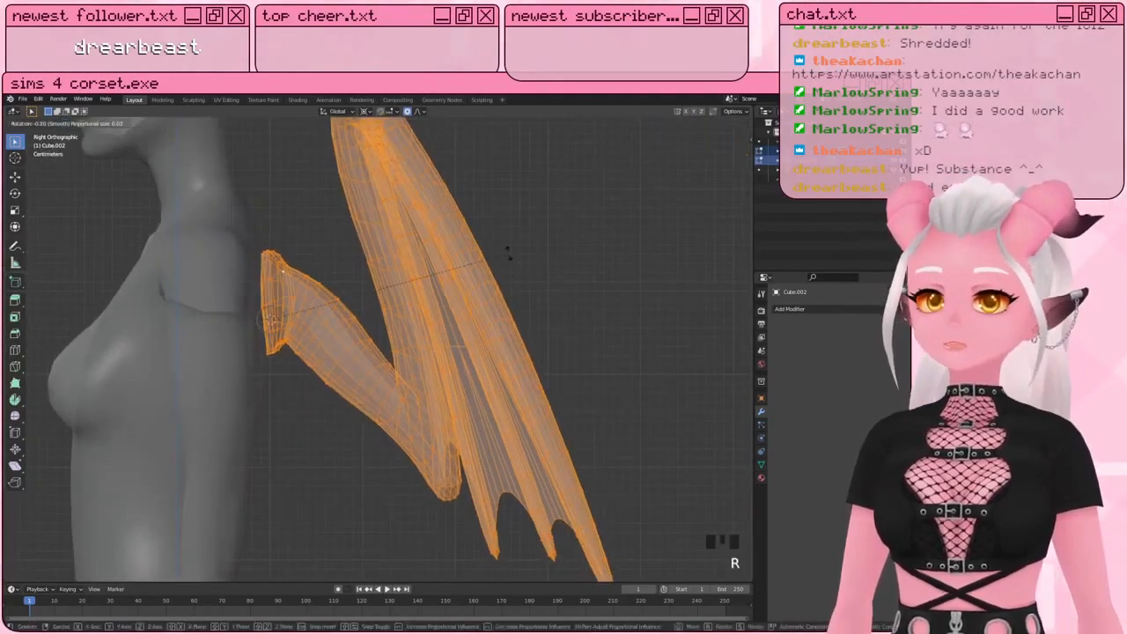
{"action": "left_click", "coordinate": [499, 244]}
Step: Nudge the entire wing slightly sideways so its cap sits behind the shoulder blade
{"action": "middle_click_drag", "start_coordinate": [499, 244], "coordinate": [361, 268]}
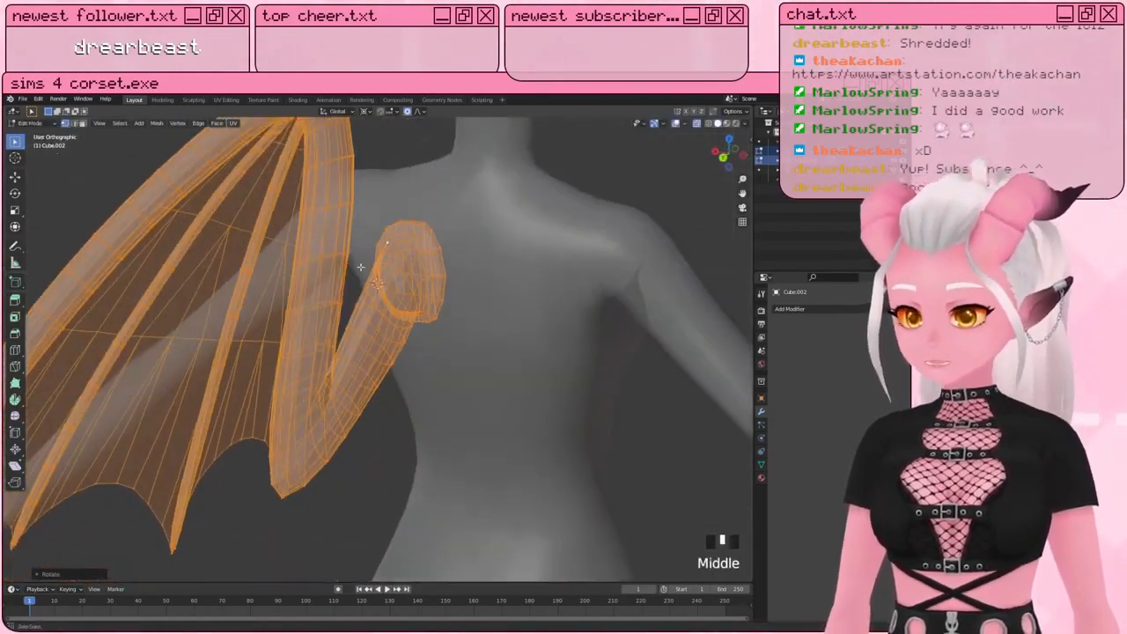
{"action": "middle_click_drag", "start_coordinate": [458, 261], "coordinate": [390, 352], "text": "shift"}
{"action": "key", "text": "g"}
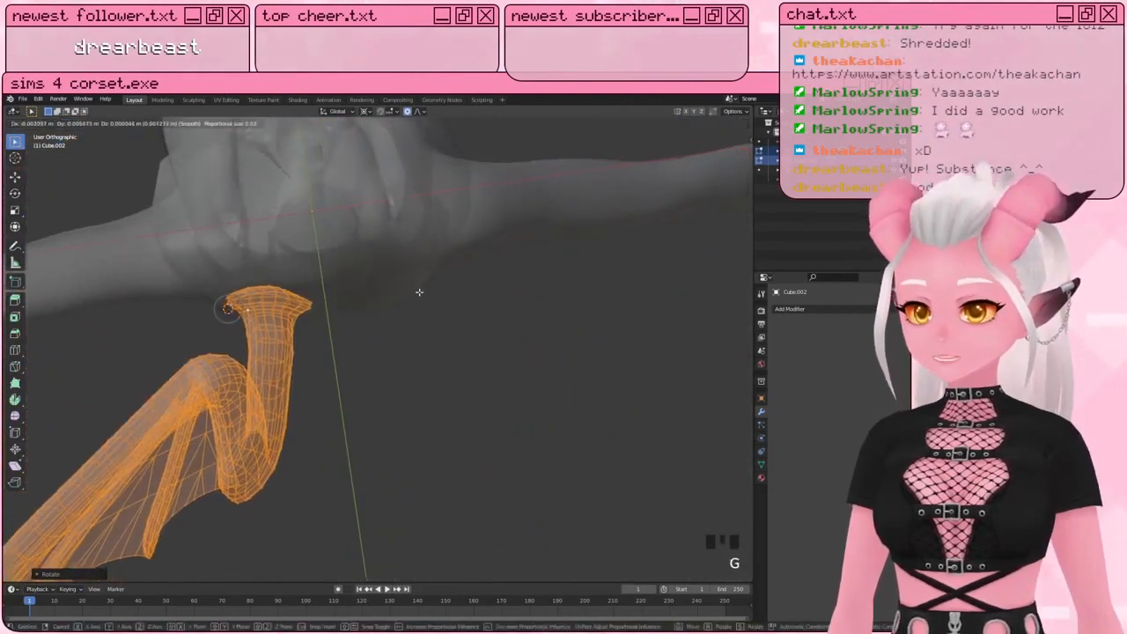
{"action": "left_click", "coordinate": [417, 291]}
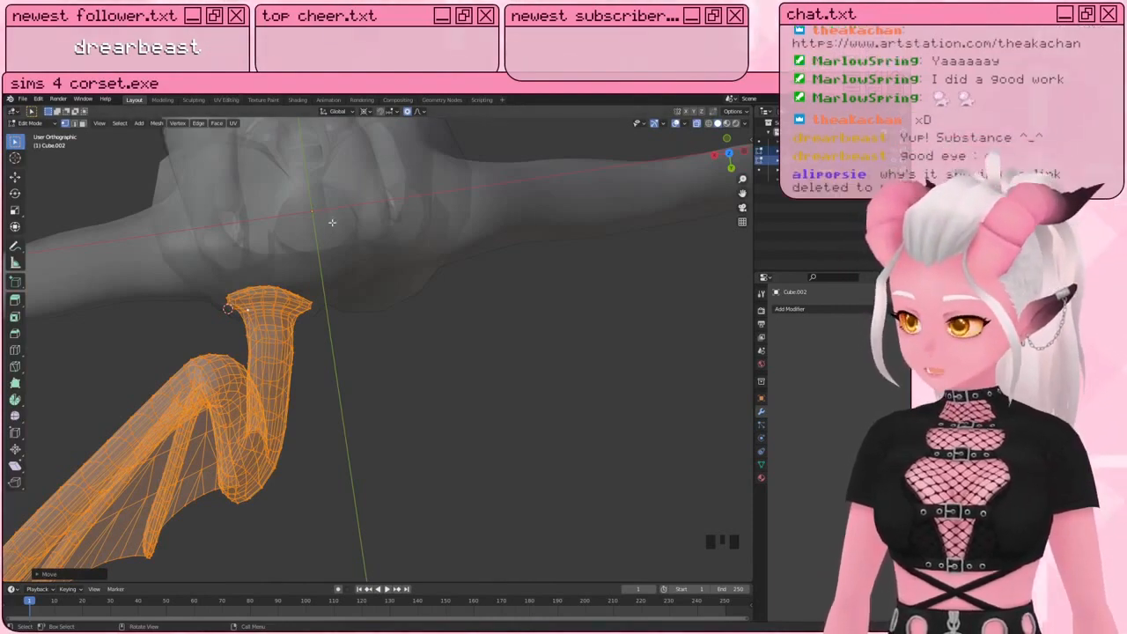
Step: Examine the wing's placement and silhouette against the body from the front
{"action": "key", "text": "KP_1"}
{"action": "middle_click_drag", "start_coordinate": [563, 353], "coordinate": [287, 286], "text": "shift"}
{"action": "scroll", "coordinate": [475, 332], "scroll_direction": "down", "scroll_amount": 3}
{"action": "scroll", "coordinate": [306, 250], "scroll_direction": "up", "scroll_amount": 2}
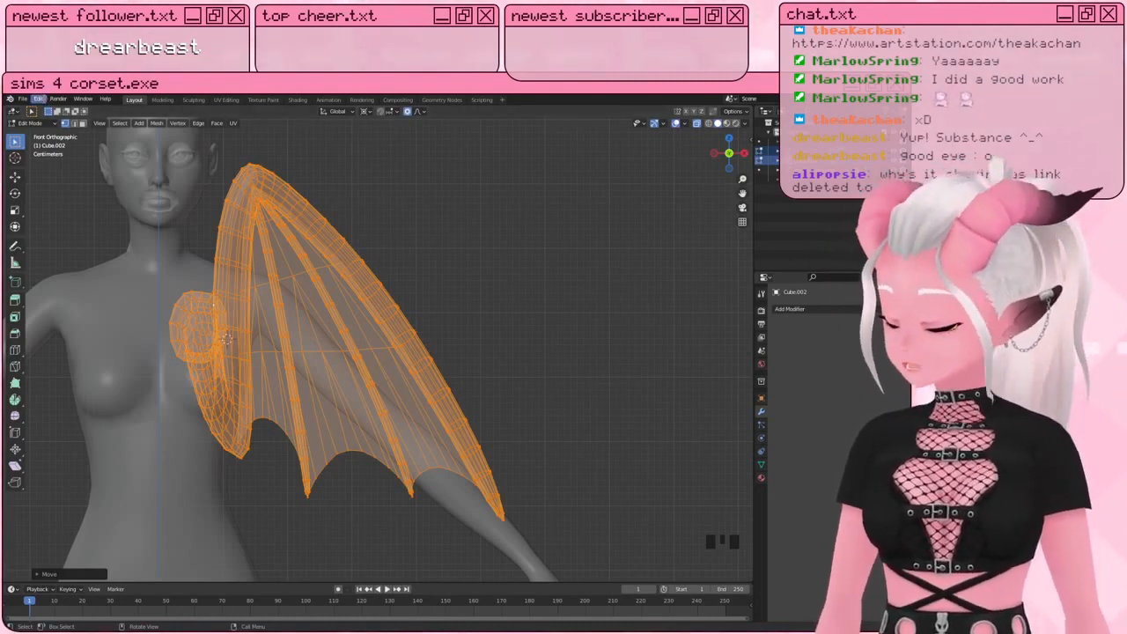
{"action": "middle_click_drag", "start_coordinate": [335, 375], "coordinate": [315, 355], "text": "shift"}
{"action": "scroll", "coordinate": [274, 299], "scroll_direction": "down", "scroll_amount": 2}
{"action": "scroll", "coordinate": [300, 353], "scroll_direction": "up", "scroll_amount": 5}
Step: Place the 3D cursor on the wing's bend as seen from above, and select only the wing's outer tip
{"action": "right_click", "coordinate": [211, 277]}
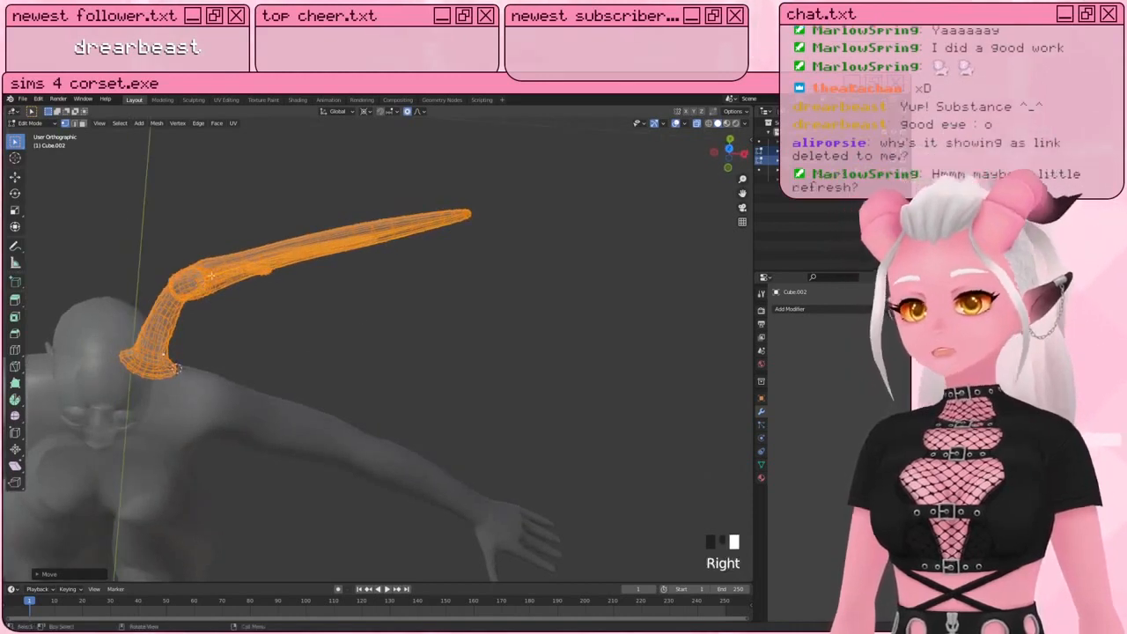
{"action": "right_click", "coordinate": [199, 278], "text": "shift"}
{"action": "key", "text": "a"}
{"action": "key", "text": "a"}
{"action": "key", "text": "c"}
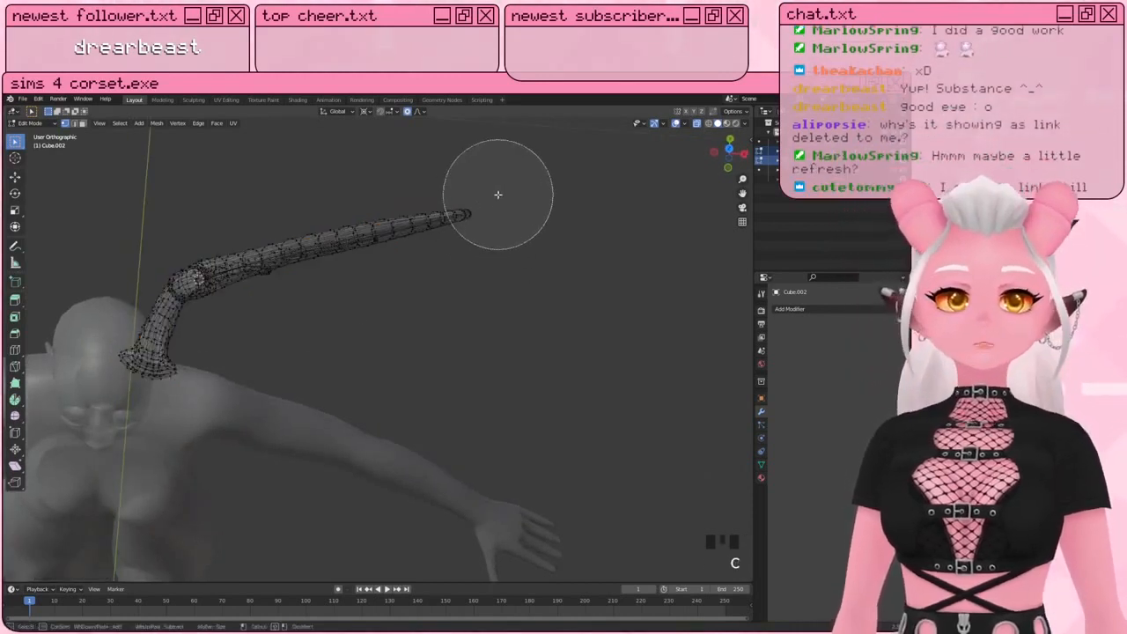
{"action": "left_click_drag", "start_coordinate": [497, 194], "coordinate": [503, 217]}
{"action": "right_click", "coordinate": [501, 221]}
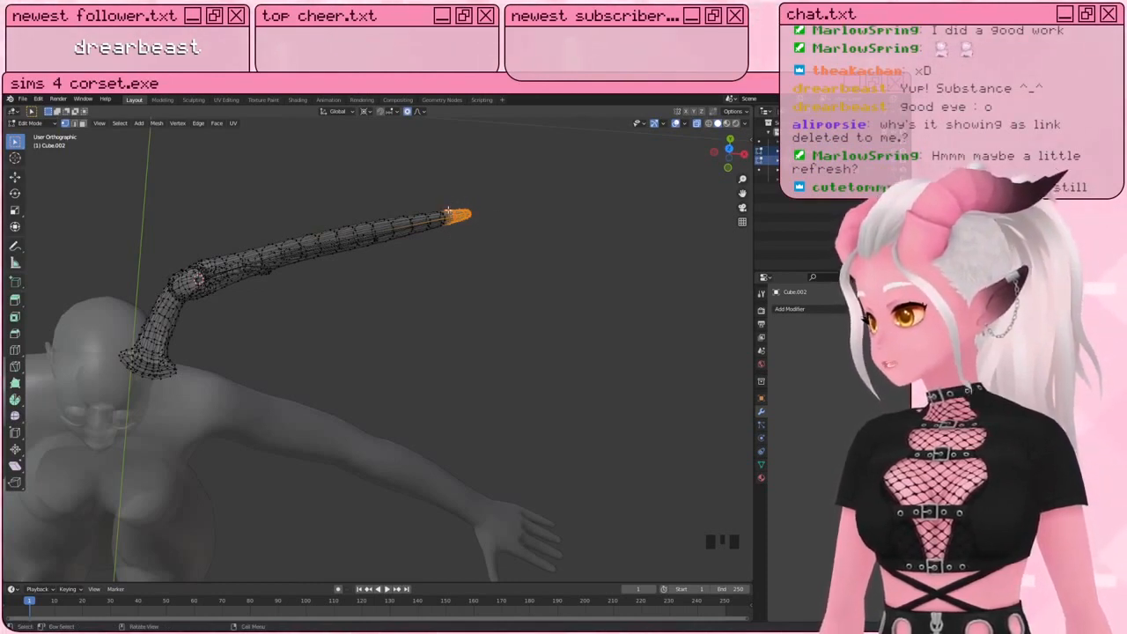
Step: Try rotating the wing tip by about 11° around the bend with a wider proportional radius
{"action": "key", "text": "r"}
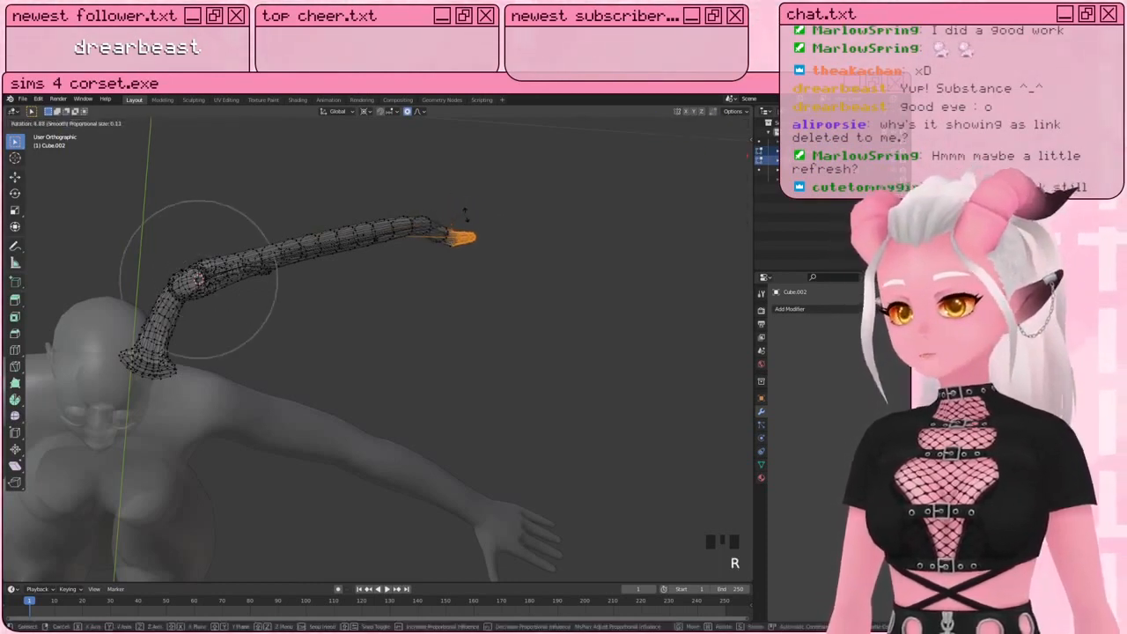
{"action": "scroll", "coordinate": [467, 218], "scroll_direction": "down", "scroll_amount": 8}
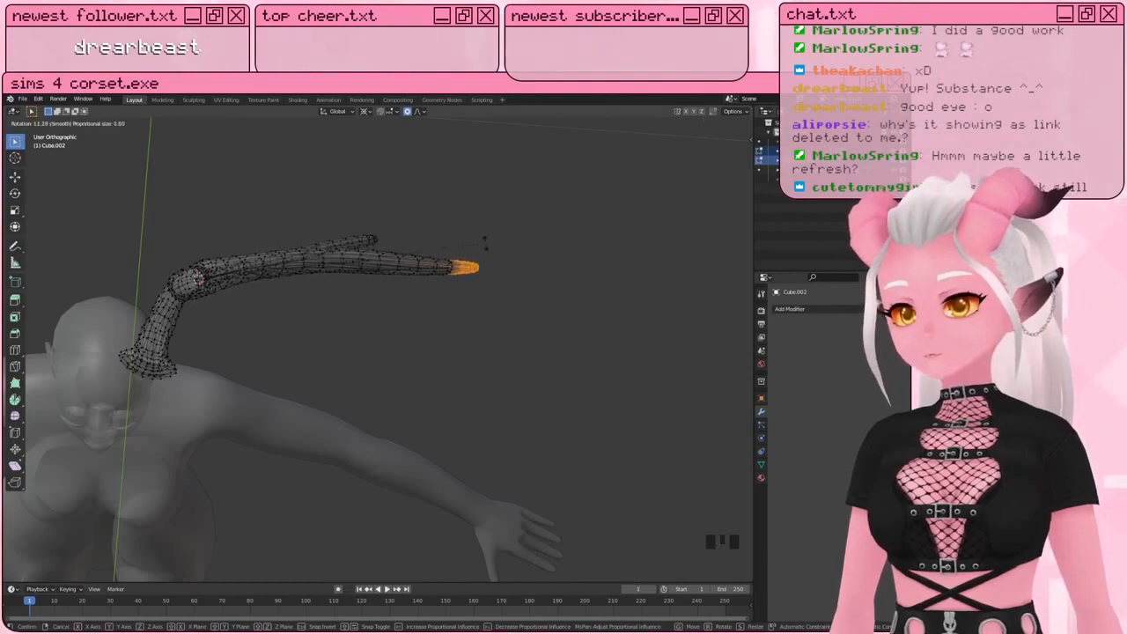
{"action": "left_click", "coordinate": [477, 242]}
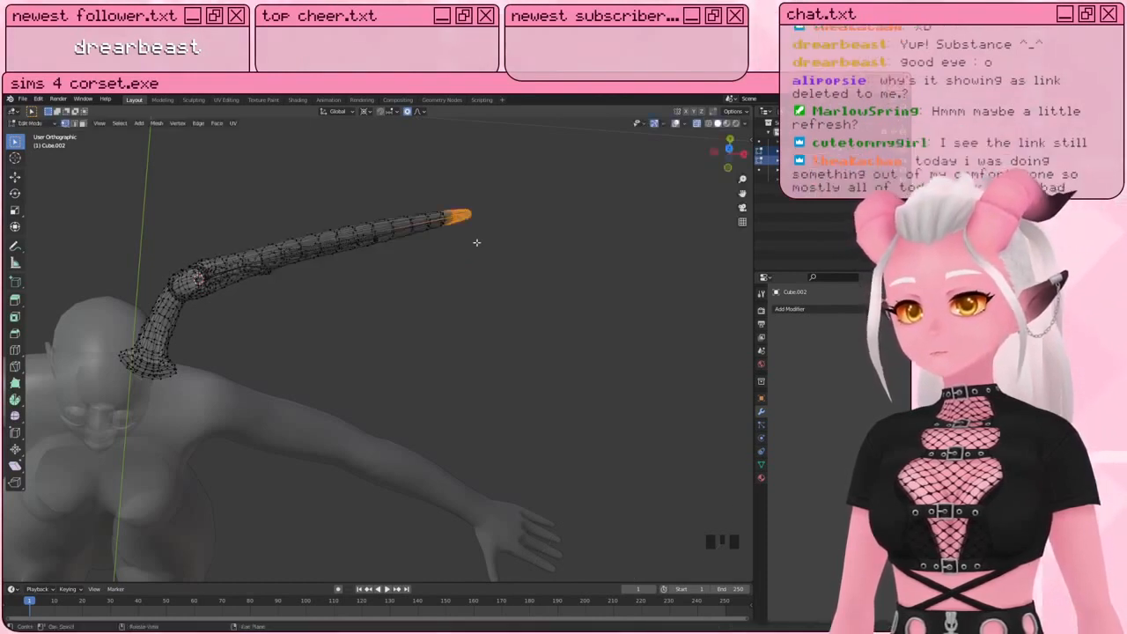
{"action": "left_click", "coordinate": [421, 112]}
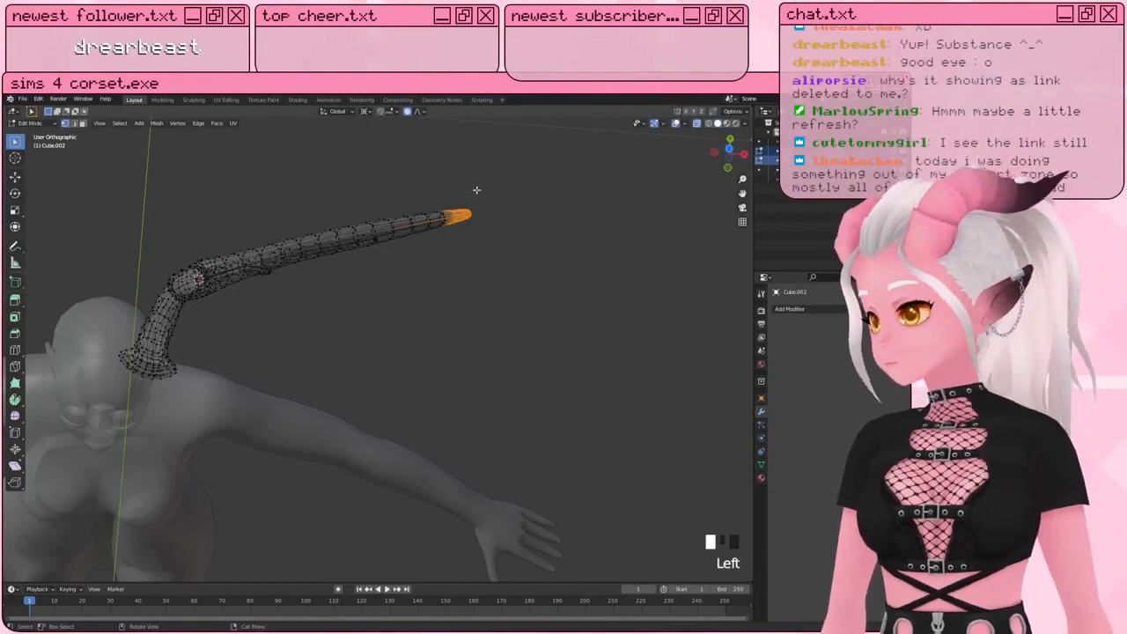
{"action": "key", "text": "r"}
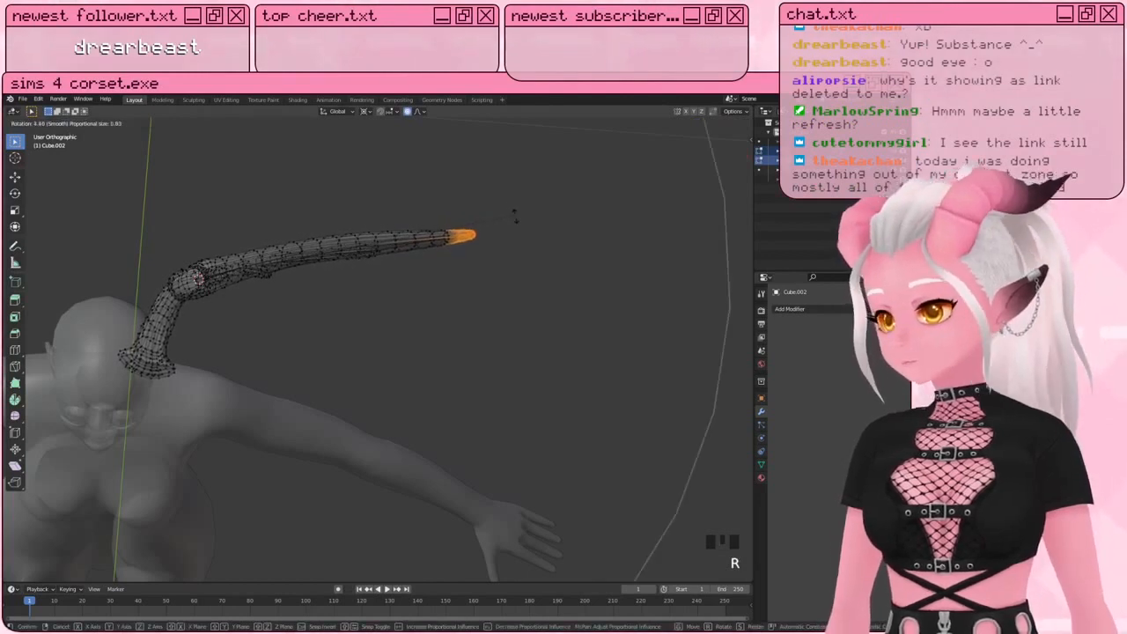
{"action": "scroll", "coordinate": [515, 218], "scroll_direction": "up", "scroll_amount": 2}
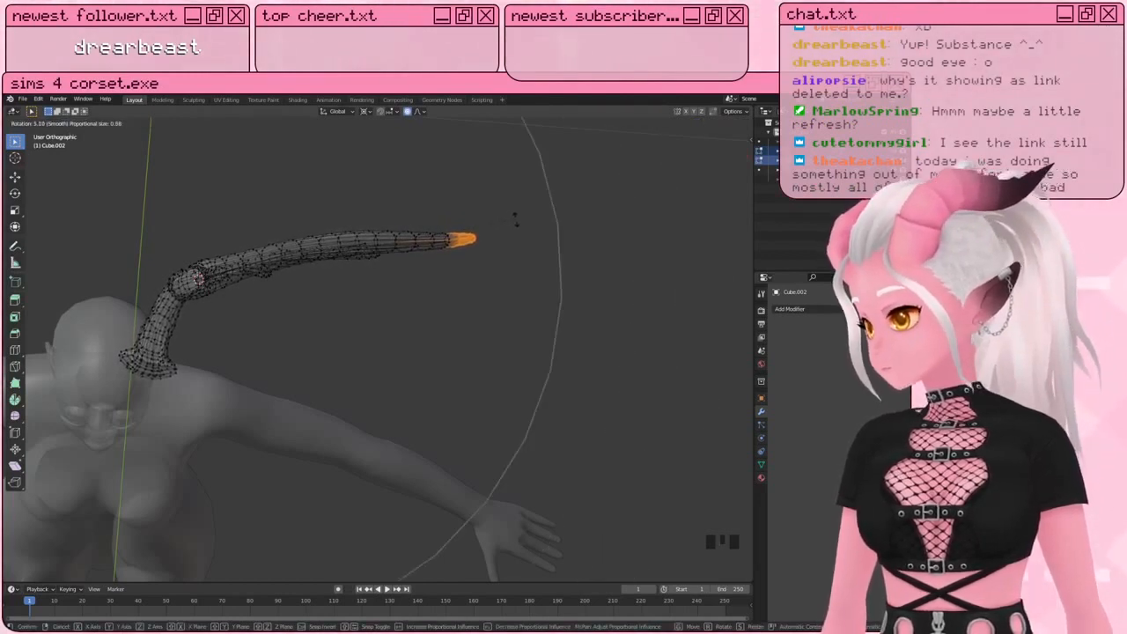
{"action": "right_click", "coordinate": [532, 229]}
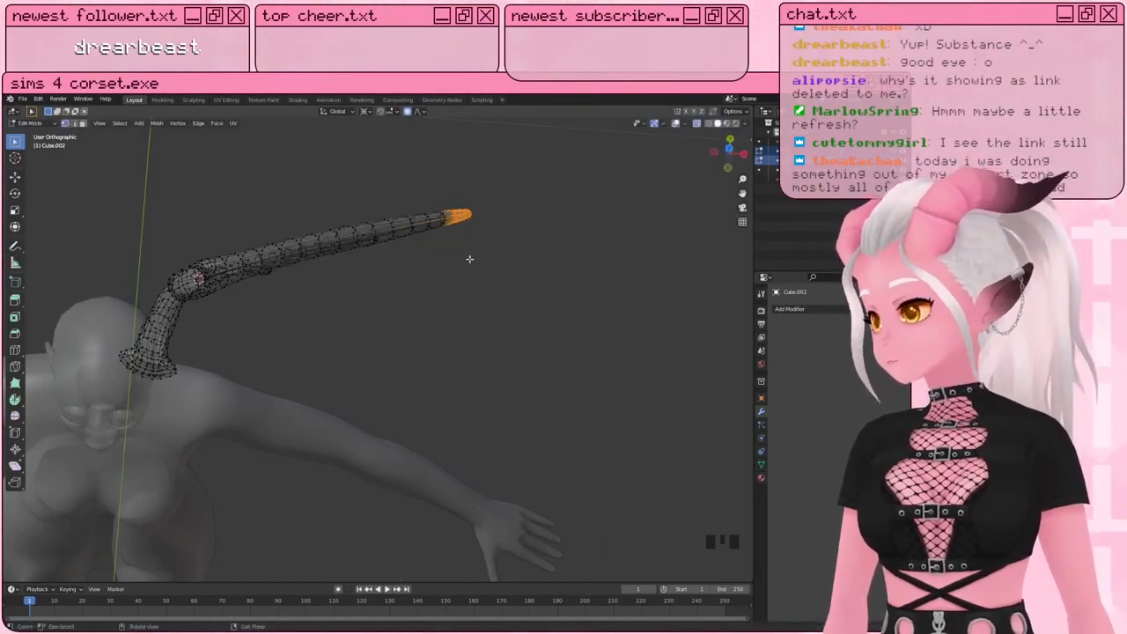
Step: Clear the selection and reselect only the wing's outermost tip from the front
{"action": "middle_click_drag", "start_coordinate": [468, 259], "coordinate": [445, 243]}
{"action": "key", "text": "a"}
{"action": "key", "text": "a"}
{"action": "middle_click_drag", "start_coordinate": [482, 359], "coordinate": [476, 339]}
{"action": "middle_click_drag", "start_coordinate": [476, 339], "coordinate": [482, 413], "text": "shift"}
{"action": "key", "text": "c"}
{"action": "left_click", "coordinate": [495, 453]}
{"action": "right_click", "coordinate": [500, 454]}
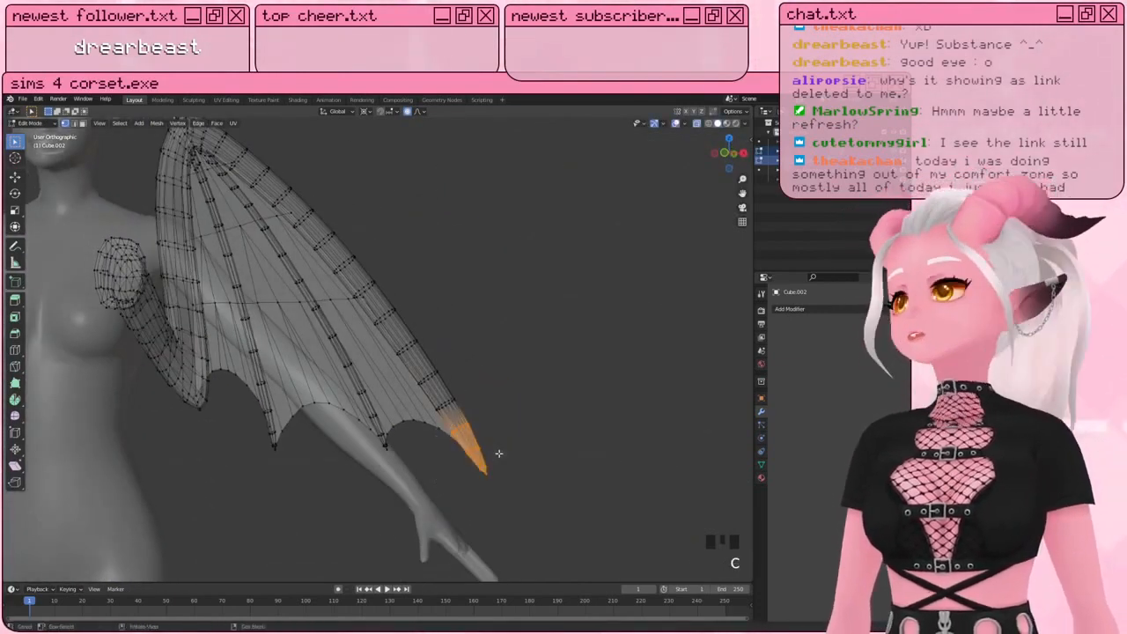
{"action": "key", "text": "KP_7"}
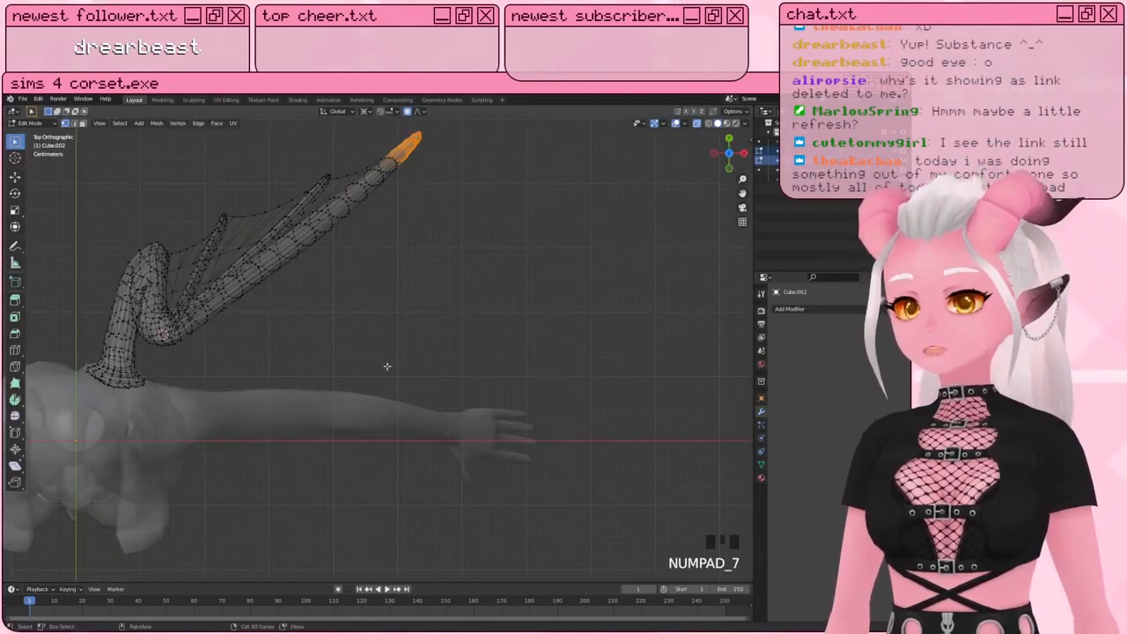
{"action": "middle_click_drag", "start_coordinate": [387, 365], "coordinate": [417, 312], "text": "shift"}
{"action": "key", "text": "r"}
{"action": "scroll", "coordinate": [531, 249], "scroll_direction": "down", "scroll_amount": 2}
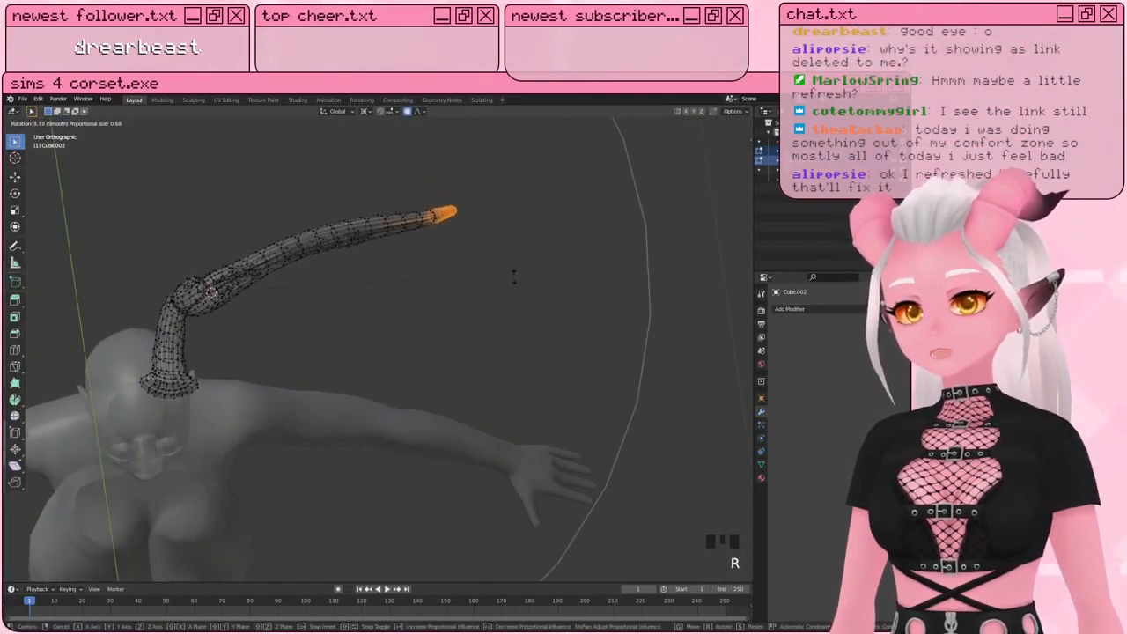
{"action": "scroll", "coordinate": [512, 284], "scroll_direction": "up", "scroll_amount": 3}
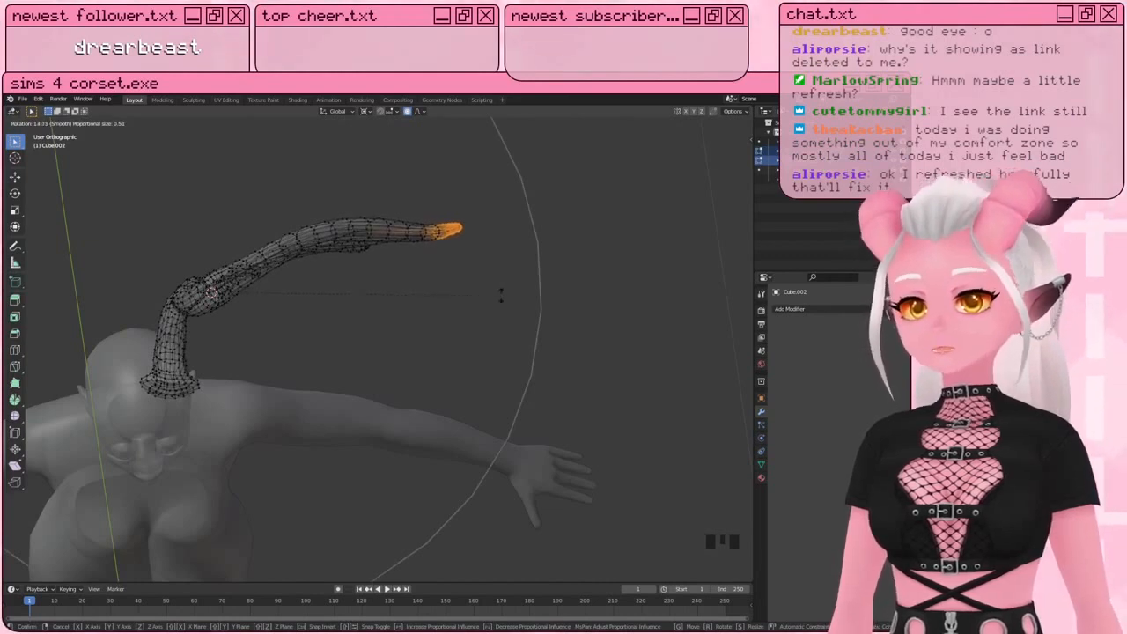
{"action": "left_click", "coordinate": [423, 274]}
Step: Place the 3D cursor midway along the wing's leading edge and try rotating the tip around it
{"action": "right_click", "coordinate": [311, 230], "text": "shift"}
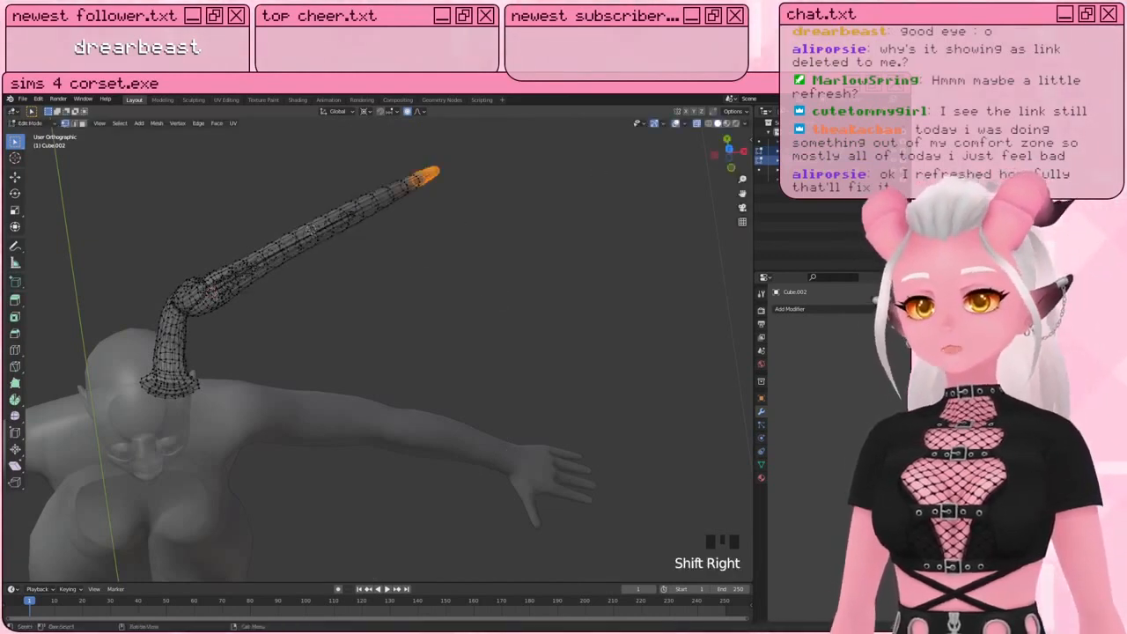
{"action": "key", "text": "r"}
{"action": "scroll", "coordinate": [602, 236], "scroll_direction": "up", "scroll_amount": 1}
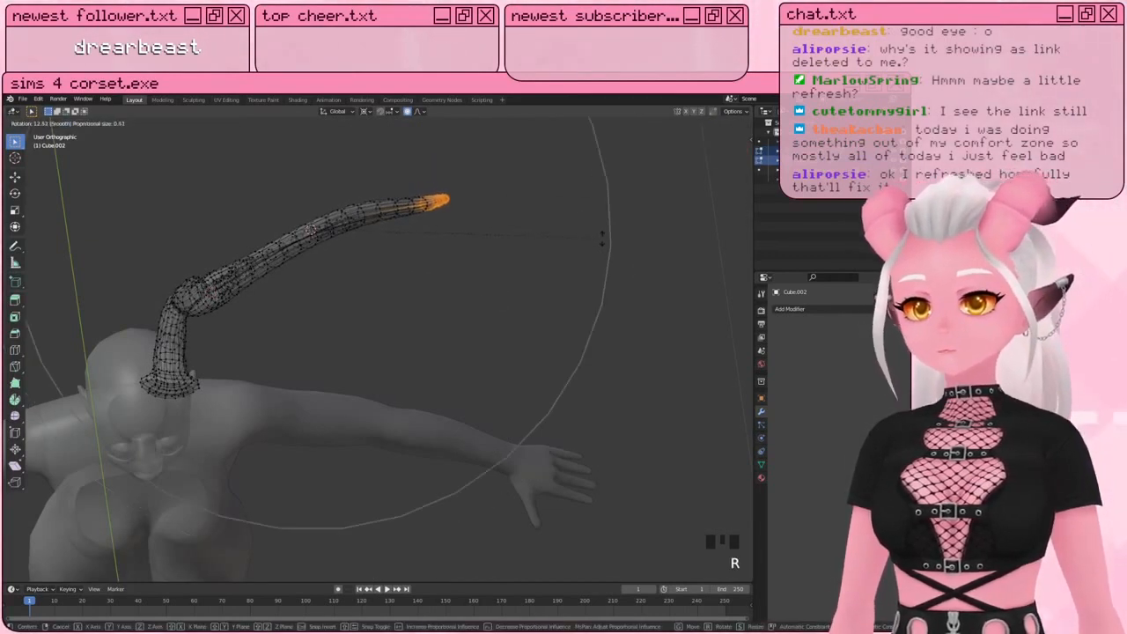
{"action": "right_click", "coordinate": [574, 244]}
{"action": "middle_click_drag", "start_coordinate": [479, 342], "coordinate": [446, 291]}
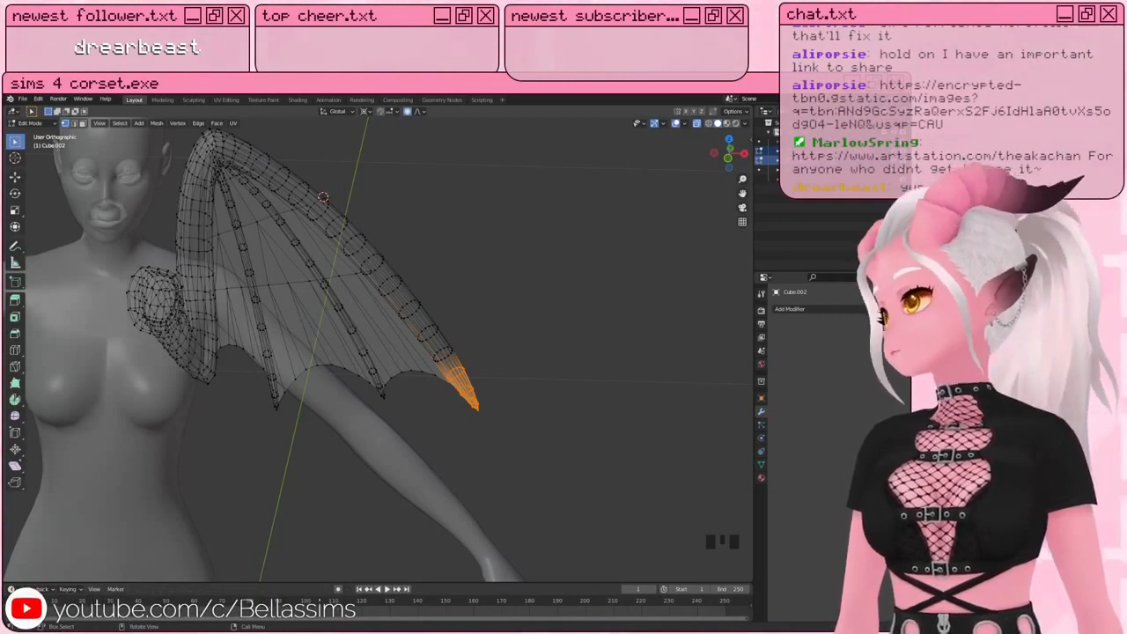
Step: View the shared frog picture in the browser window, and close that window
{"action": "left_click_drag", "start_coordinate": [2, 145], "coordinate": [666, 127]}
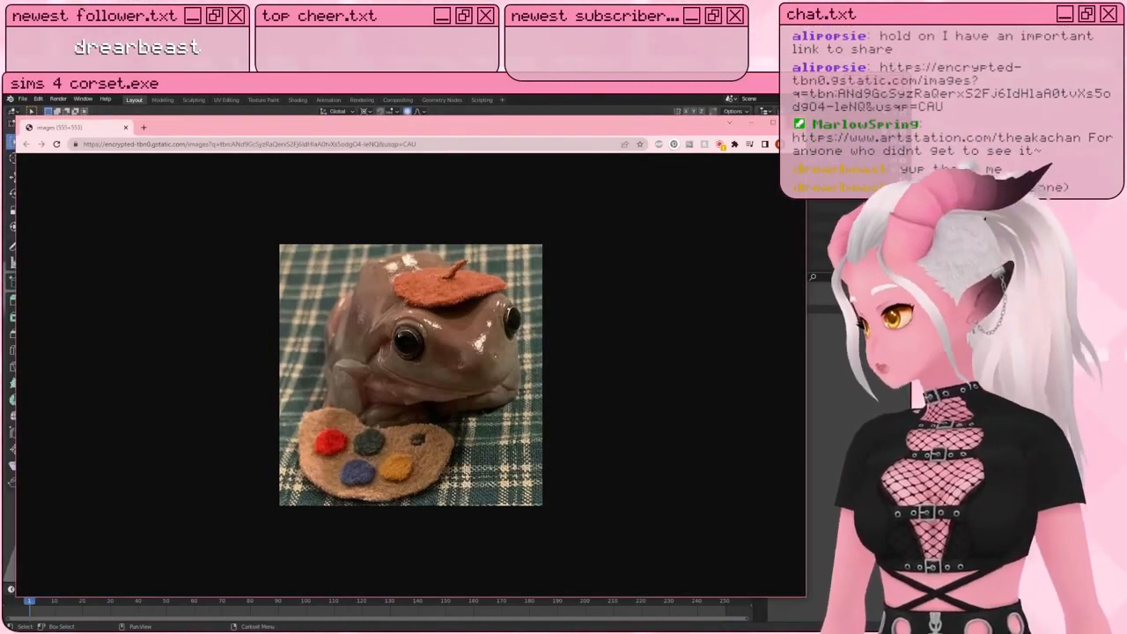
{"action": "left_click", "coordinate": [795, 123]}
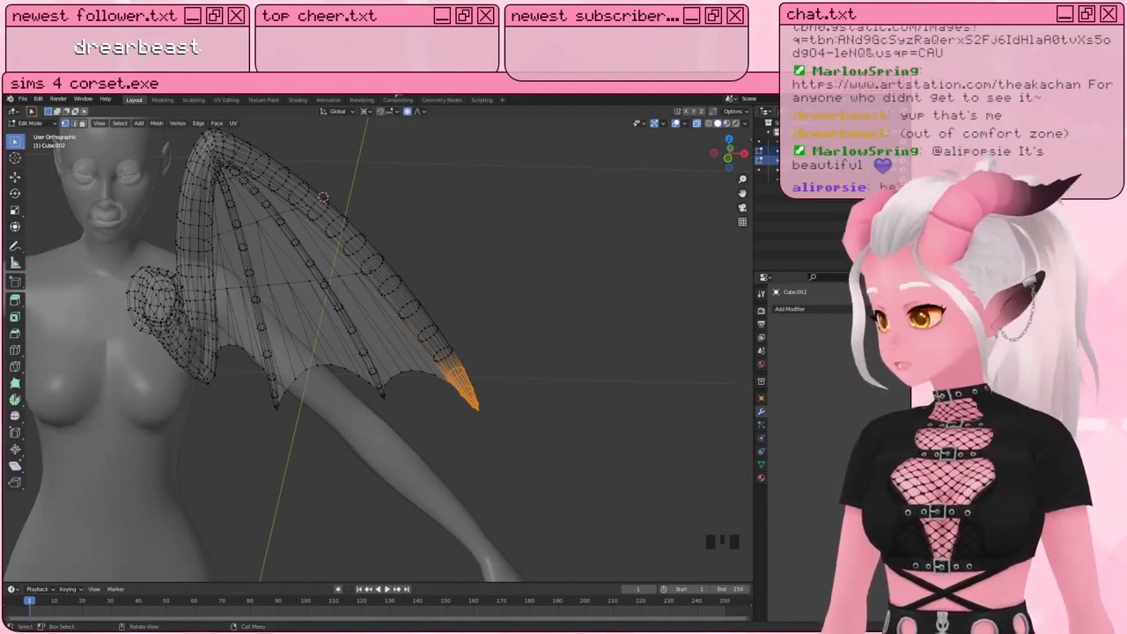
Step: Try bending the wing tip around the mid-wing 3D cursor with a proportional radius of 0.47, and undo the rotation
{"action": "scroll", "coordinate": [437, 325], "scroll_direction": "up", "scroll_amount": 2}
{"action": "middle_click_drag", "start_coordinate": [437, 325], "coordinate": [435, 370], "text": "shift"}
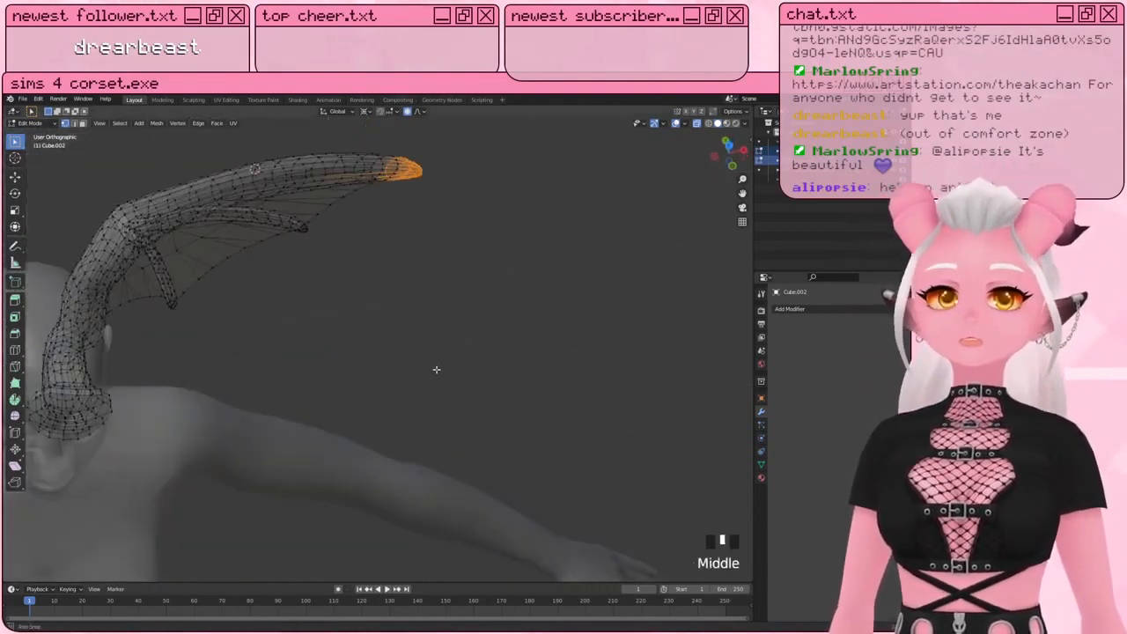
{"action": "scroll", "coordinate": [435, 369], "scroll_direction": "down", "scroll_amount": 2}
{"action": "middle_click_drag", "start_coordinate": [213, 255], "coordinate": [275, 273], "text": "shift"}
{"action": "scroll", "coordinate": [275, 273], "scroll_direction": "up", "scroll_amount": 1}
{"action": "middle_click_drag", "start_coordinate": [395, 253], "coordinate": [378, 247], "text": "shift"}
{"action": "scroll", "coordinate": [378, 246], "scroll_direction": "down", "scroll_amount": 1}
{"action": "key", "text": "r"}
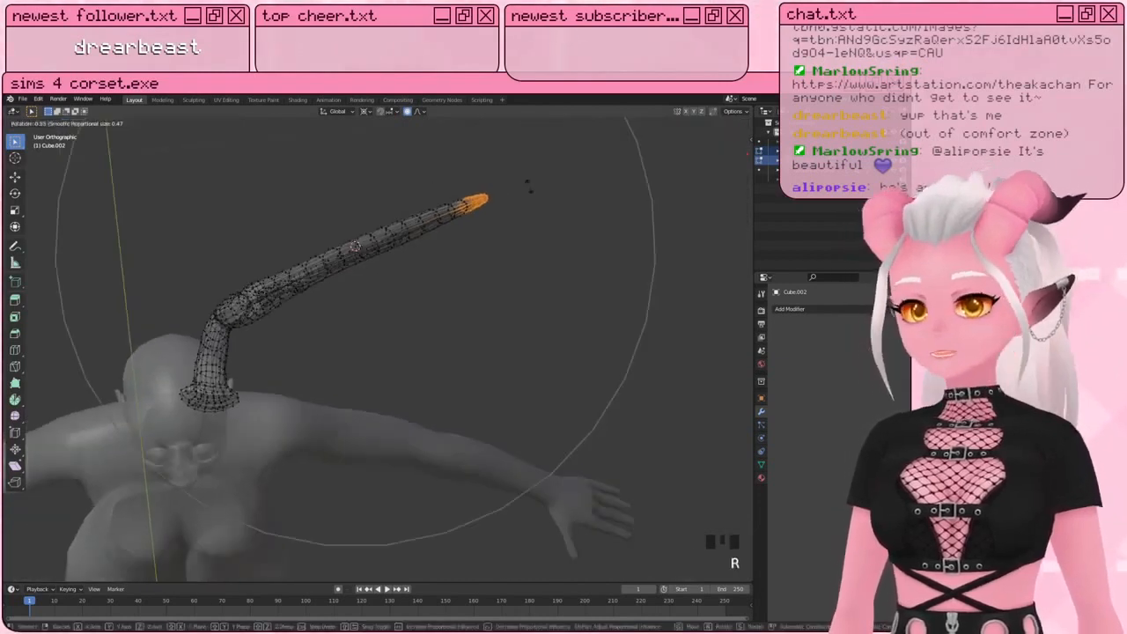
{"action": "scroll", "coordinate": [530, 218], "scroll_direction": "down", "scroll_amount": 1}
{"action": "scroll", "coordinate": [528, 241], "scroll_direction": "up", "scroll_amount": 5}
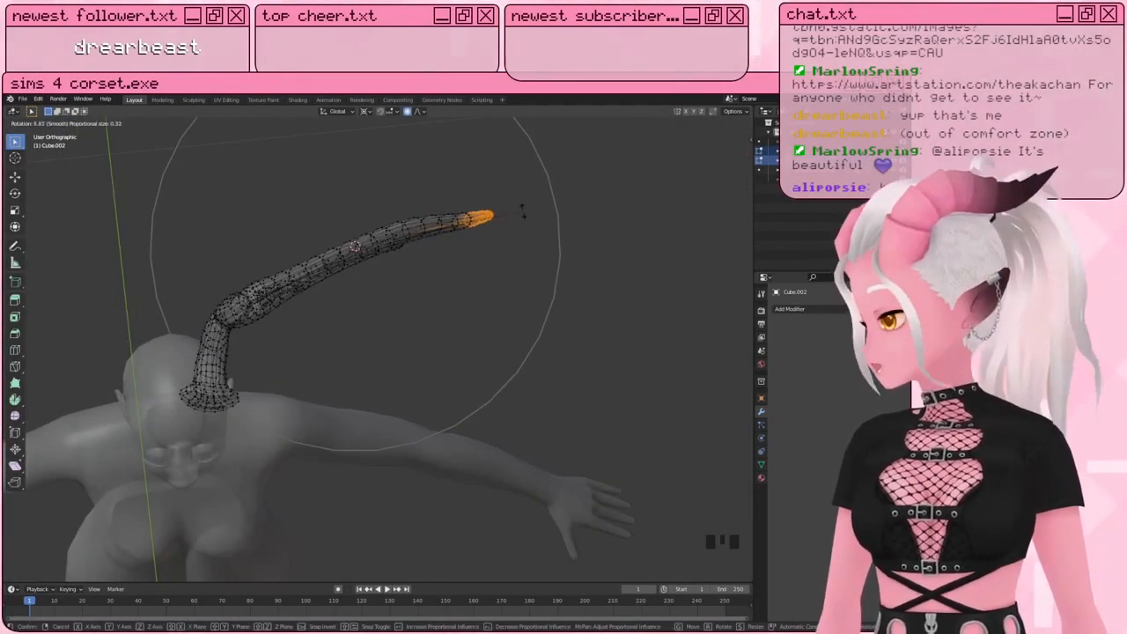
{"action": "scroll", "coordinate": [528, 224], "scroll_direction": "up", "scroll_amount": 4}
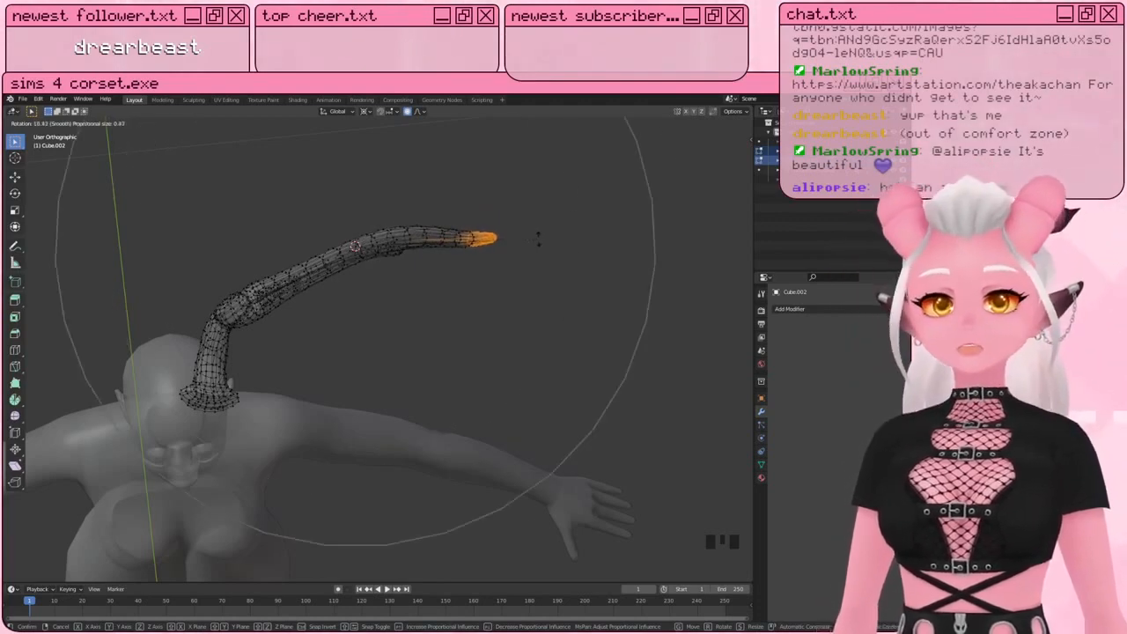
{"action": "left_click", "coordinate": [540, 225]}
{"action": "middle_click_drag", "start_coordinate": [541, 219], "coordinate": [449, 262]}
{"action": "key", "text": "ctrl+z"}
Step: Clear the selection and select the outer half of the wing's leading-edge spar from the front
{"action": "key", "text": "KP_1"}
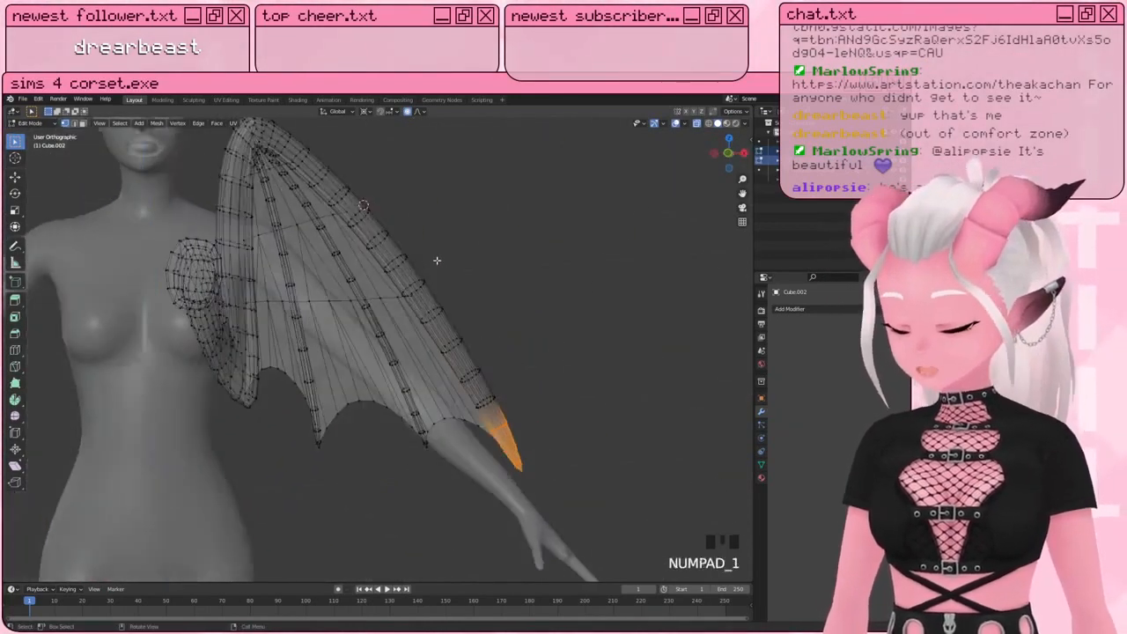
{"action": "key", "text": "a"}
{"action": "key", "text": "alt+a"}
{"action": "key", "text": "c"}
{"action": "mouse_move", "coordinate": [440, 276]}
{"action": "left_mouse_down"}
{"action": "mouse_move", "coordinate": [448, 257]}
{"action": "mouse_move", "coordinate": [457, 308]}
{"action": "mouse_move", "coordinate": [529, 467]}
{"action": "mouse_move", "coordinate": [506, 453]}
{"action": "mouse_move", "coordinate": [516, 447]}
{"action": "left_mouse_up"}
{"action": "right_click", "coordinate": [517, 439]}
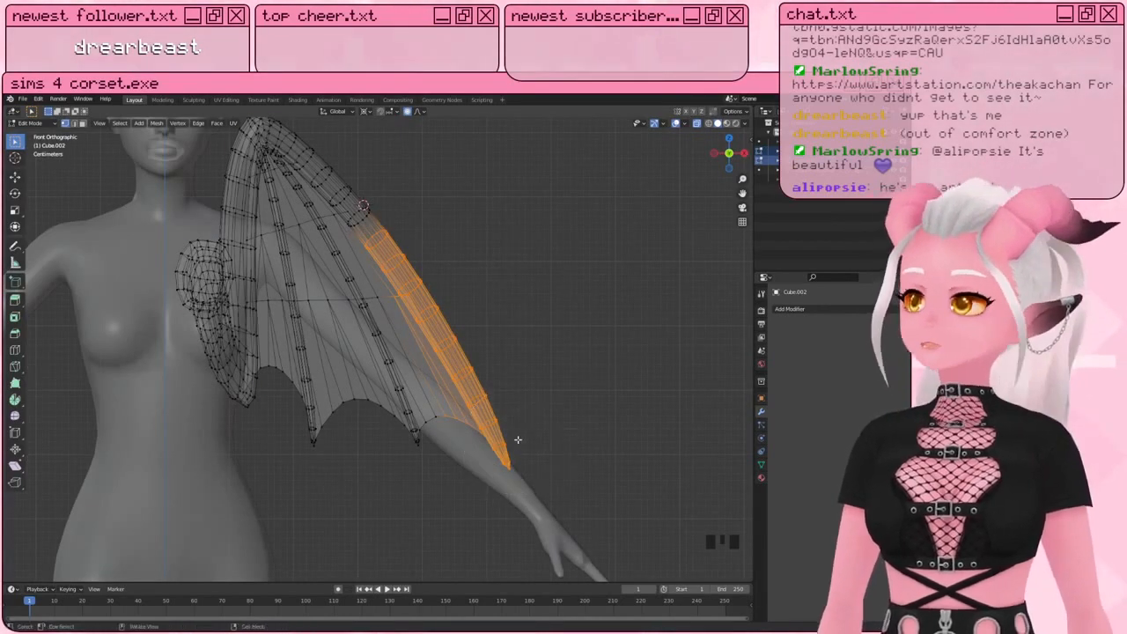
{"action": "mouse_move", "coordinate": [518, 440]}
{"action": "middle_mouse_down", "text": "shift"}
{"action": "mouse_move", "coordinate": [473, 418]}
{"action": "mouse_move", "coordinate": [510, 387]}
{"action": "mouse_move", "coordinate": [526, 397]}
{"action": "mouse_move", "coordinate": [556, 278]}
{"action": "middle_mouse_up", "text": "shift"}
{"action": "key", "text": "c"}
{"action": "right_click", "coordinate": [471, 463]}
{"action": "key", "text": "KP_7"}
{"action": "key", "text": "r"}
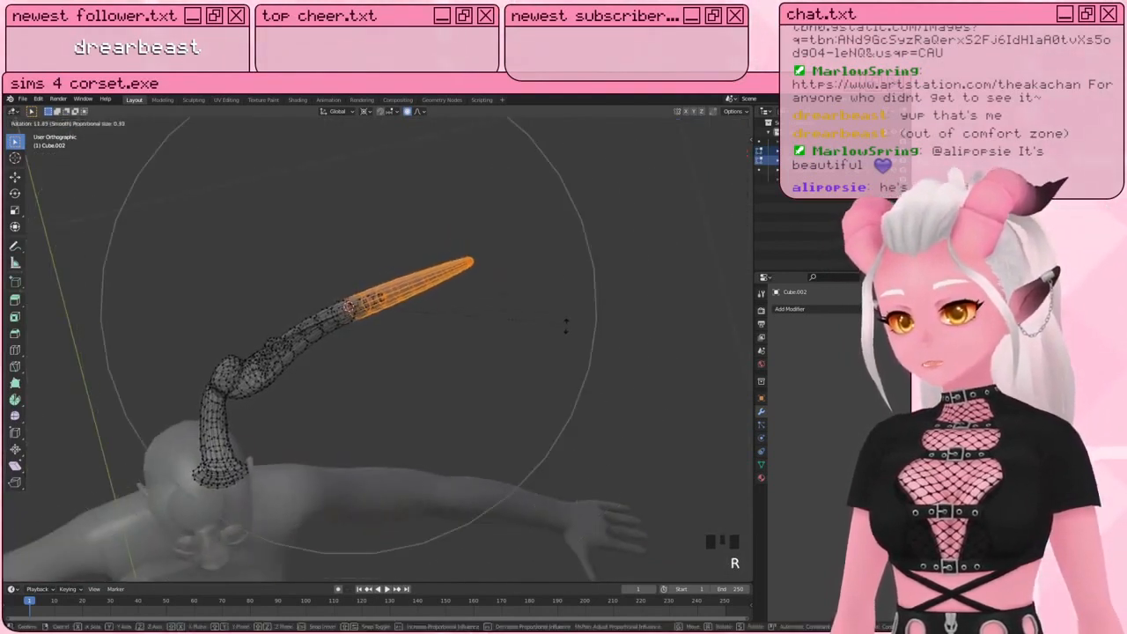
{"action": "scroll", "coordinate": [571, 330], "scroll_direction": "up", "scroll_amount": 10}
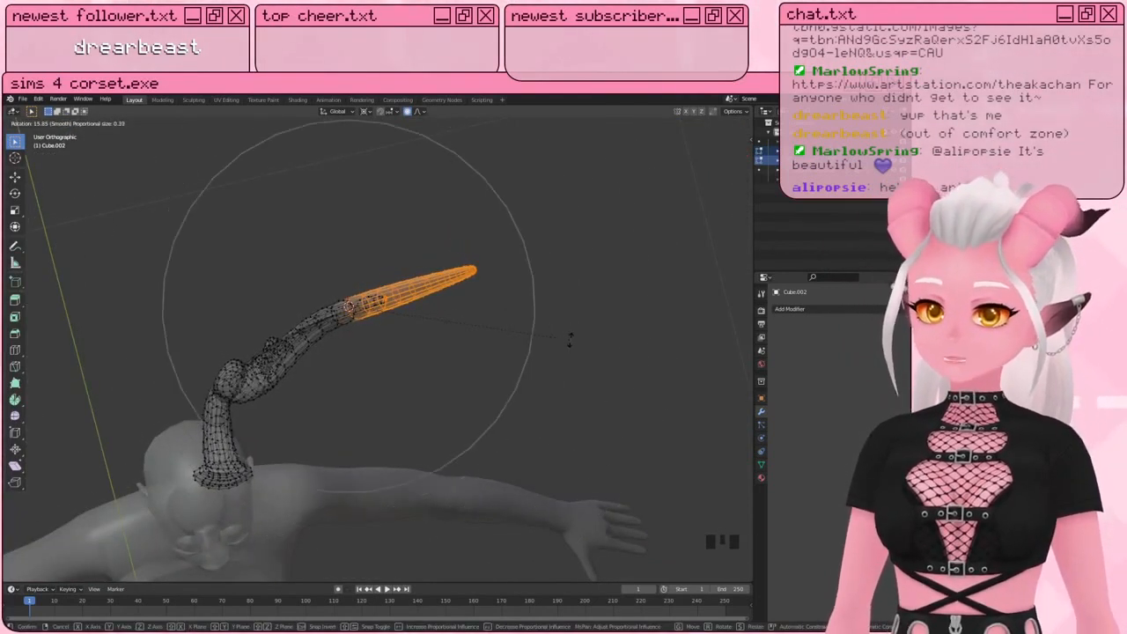
{"action": "scroll", "coordinate": [567, 343], "scroll_direction": "up", "scroll_amount": 1}
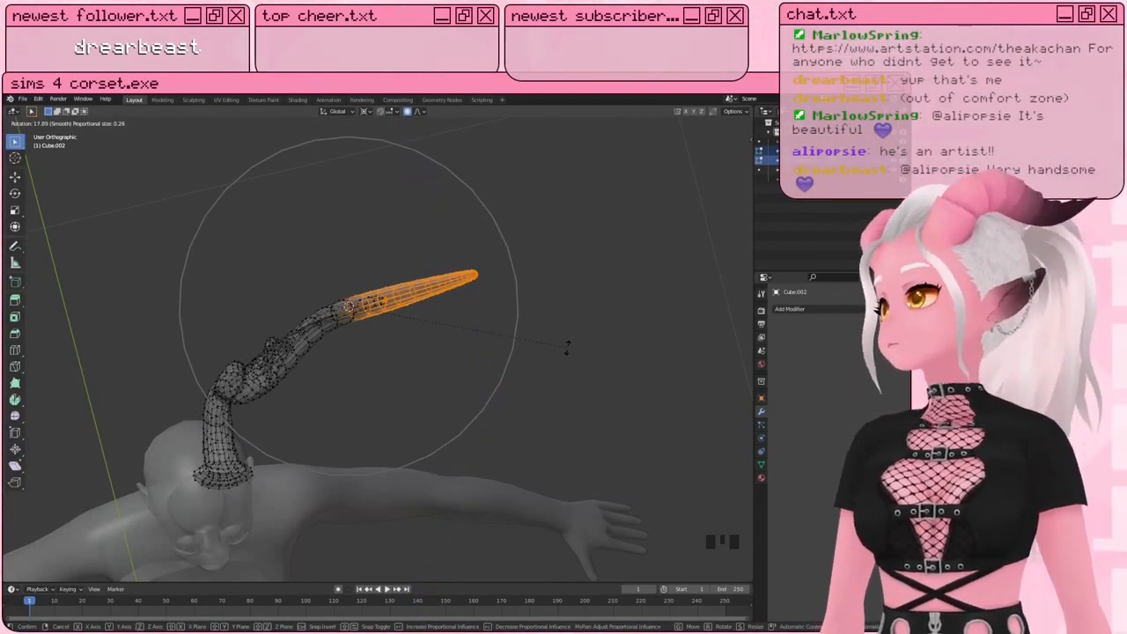
{"action": "scroll", "coordinate": [563, 330], "scroll_direction": "up", "scroll_amount": 5}
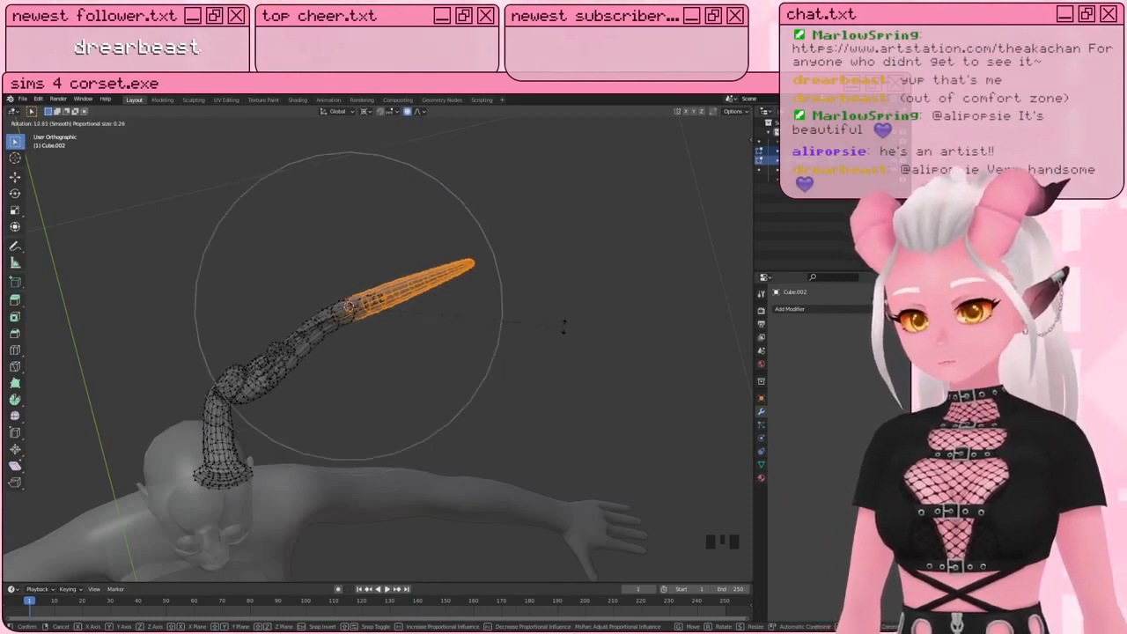
{"action": "left_click", "coordinate": [557, 273]}
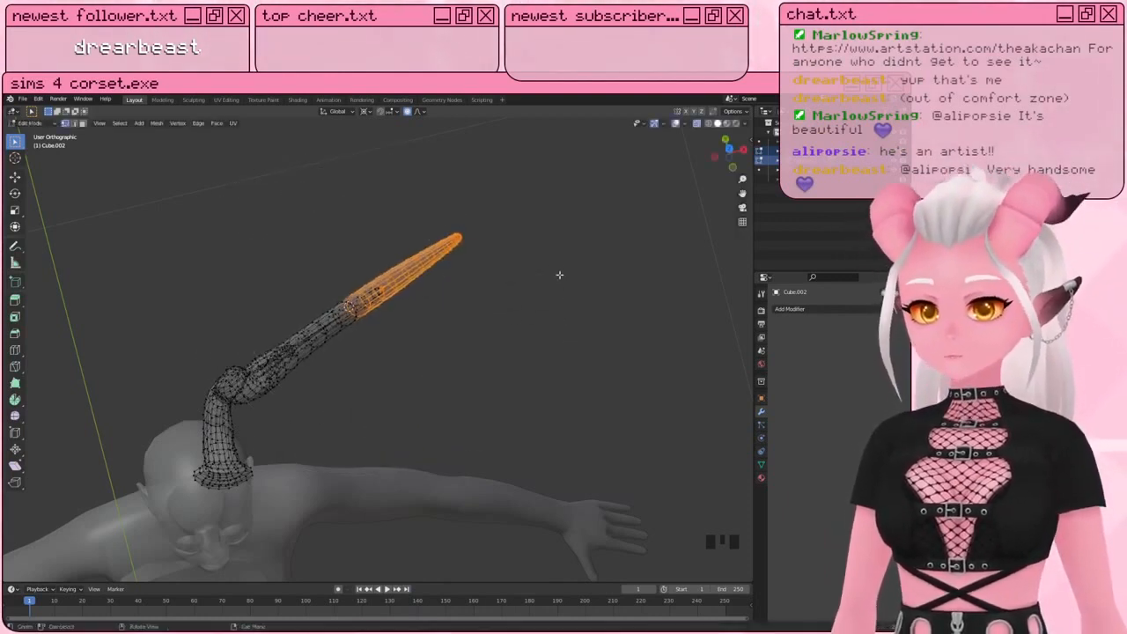
Step: Rotate the outer half of the leading-edge spar by about 8° around the mid-wing cursor with a proportional radius of 0.23
{"action": "key", "text": "r"}
{"action": "scroll", "coordinate": [582, 283], "scroll_direction": "down", "scroll_amount": 1}
{"action": "scroll", "coordinate": [583, 281], "scroll_direction": "down", "scroll_amount": 2}
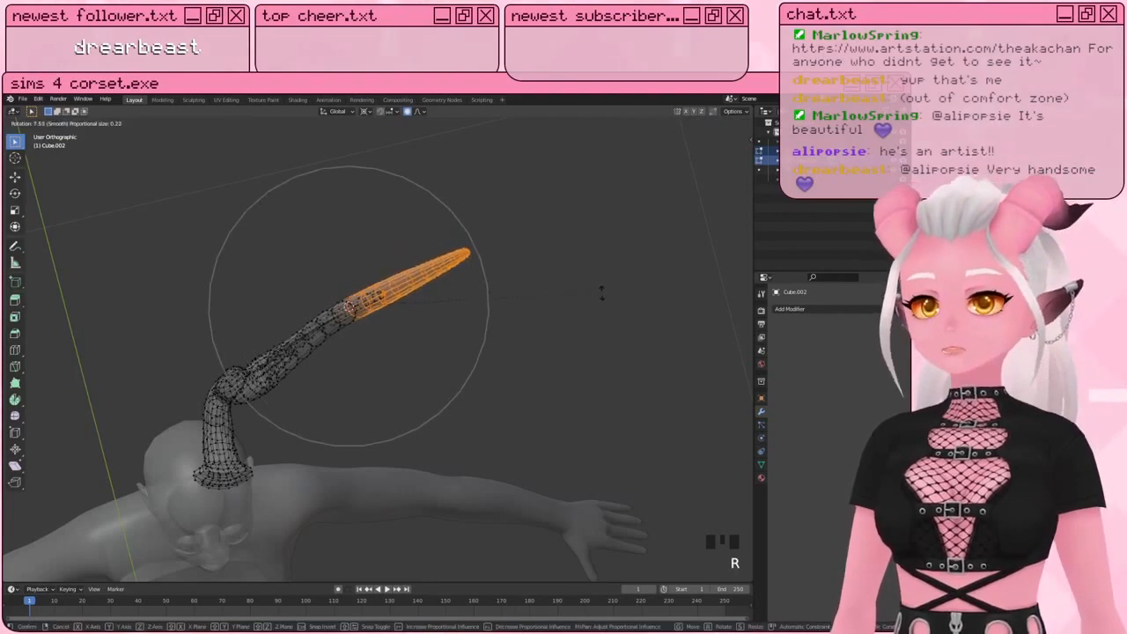
{"action": "left_click", "coordinate": [611, 300]}
Step: Select only the wing's outer tip and rotate it by about 4° as seen from above, with a proportional radius of 0.23
{"action": "middle_click_drag", "start_coordinate": [527, 315], "coordinate": [491, 241]}
{"action": "key", "text": "a"}
{"action": "key", "text": "a"}
{"action": "key", "text": "a"}
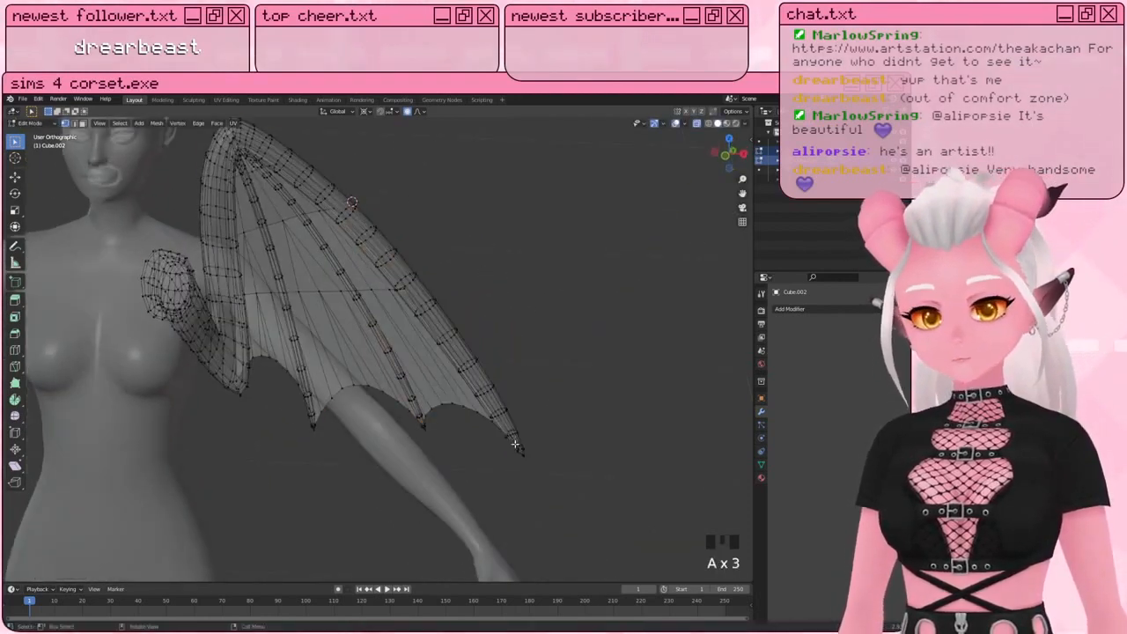
{"action": "key", "text": "c"}
{"action": "left_click", "coordinate": [516, 408]}
{"action": "right_click", "coordinate": [577, 474]}
{"action": "middle_click_drag", "start_coordinate": [579, 475], "coordinate": [475, 367], "text": "shift"}
{"action": "key", "text": "KP_7"}
{"action": "key", "text": "r"}
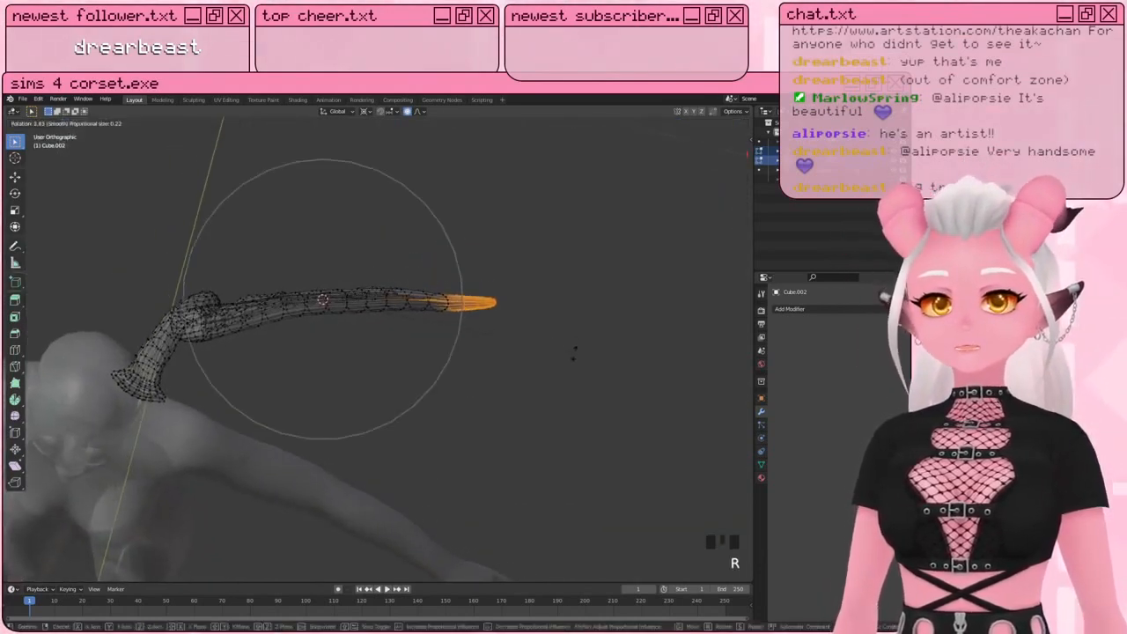
{"action": "left_click", "coordinate": [574, 357]}
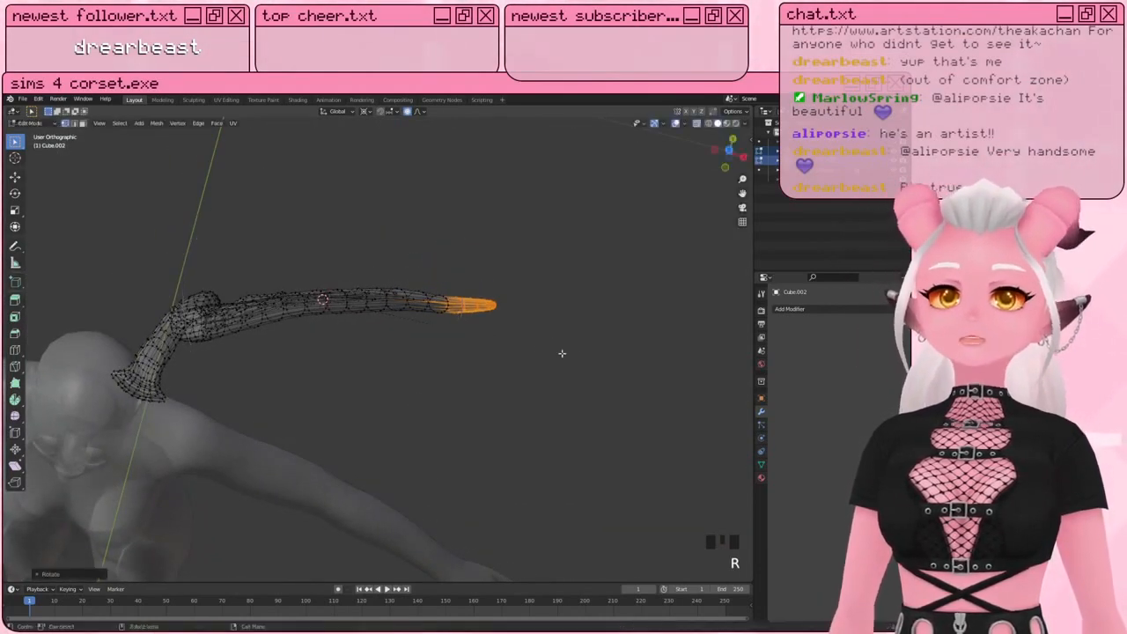
Step: Place the 3D cursor at the base of the selected tip and rotate the tip about 9° with a proportional radius of 0.07
{"action": "middle_click_drag", "start_coordinate": [561, 352], "coordinate": [487, 339], "text": "shift"}
{"action": "right_click", "coordinate": [633, 340]}
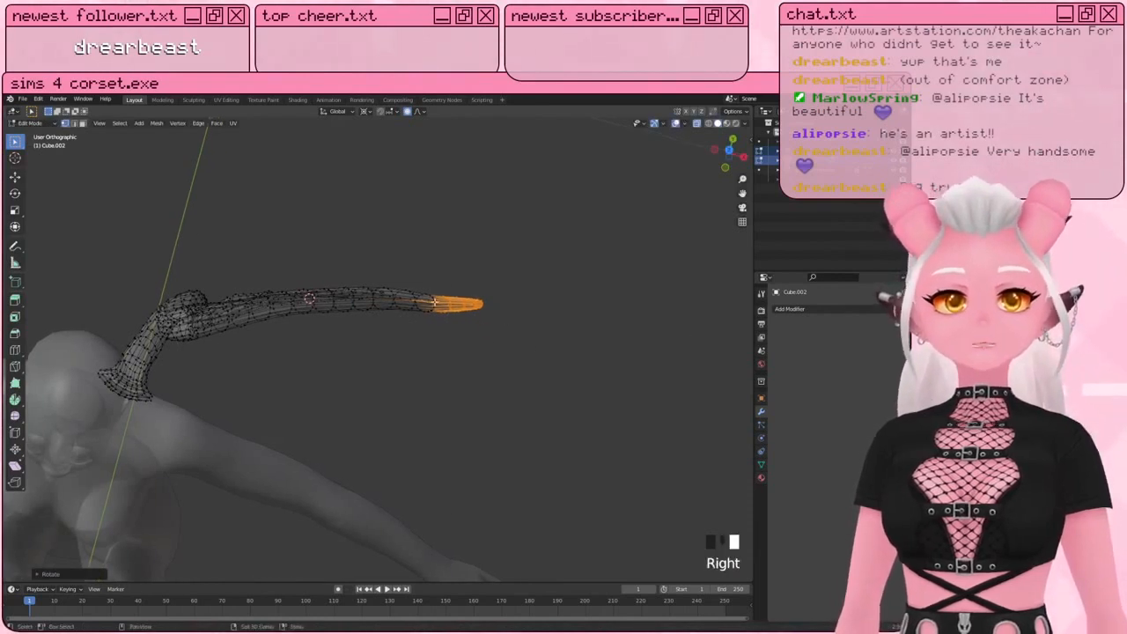
{"action": "right_click", "coordinate": [599, 314], "text": "shift"}
{"action": "key", "text": "r"}
{"action": "scroll", "coordinate": [616, 334], "scroll_direction": "up", "scroll_amount": 4}
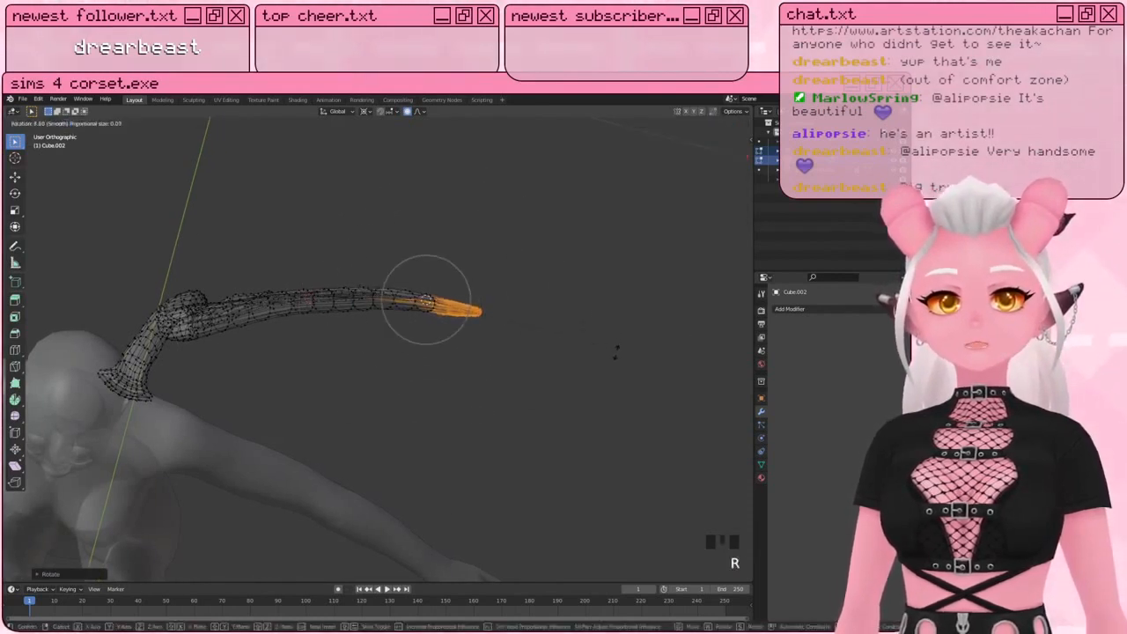
{"action": "left_click", "coordinate": [613, 359]}
Step: Rotate the wing tip by about -4° as seen from the side, with a proportional radius of 0.07
{"action": "middle_click_drag", "start_coordinate": [613, 360], "coordinate": [521, 303], "text": "shift"}
{"action": "key", "text": "r"}
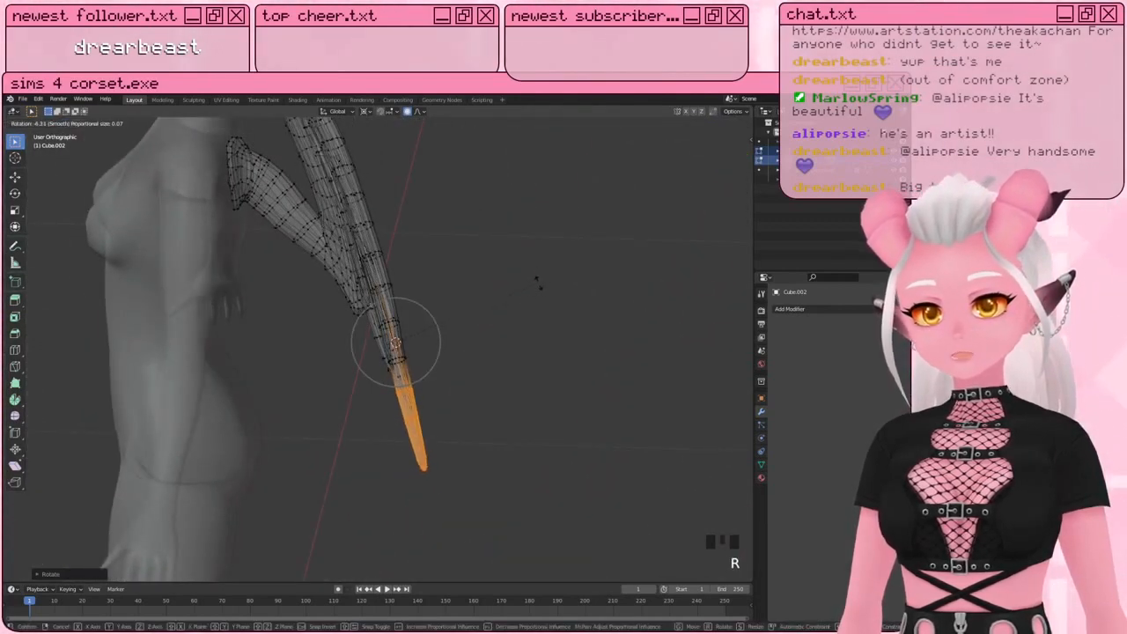
{"action": "left_click", "coordinate": [536, 282]}
{"action": "scroll", "coordinate": [473, 315], "scroll_direction": "down", "scroll_amount": 3}
{"action": "middle_click_drag", "start_coordinate": [423, 341], "coordinate": [426, 530]}
{"action": "left_click", "coordinate": [401, 363]}
Step: Clear the selection and select only the very end of the wing tip
{"action": "scroll", "coordinate": [432, 428], "scroll_direction": "up", "scroll_amount": 2}
{"action": "key", "text": "a"}
{"action": "key", "text": "a"}
{"action": "key", "text": "c"}
{"action": "left_click", "coordinate": [484, 470]}
{"action": "right_click", "coordinate": [490, 471]}
Step: Place the 3D cursor at the wing's upper peak and rotate the wing tip about 5° with a proportional radius of 0.62
{"action": "scroll", "coordinate": [415, 496], "scroll_direction": "down", "scroll_amount": 2}
{"action": "right_click", "coordinate": [307, 130], "text": "shift"}
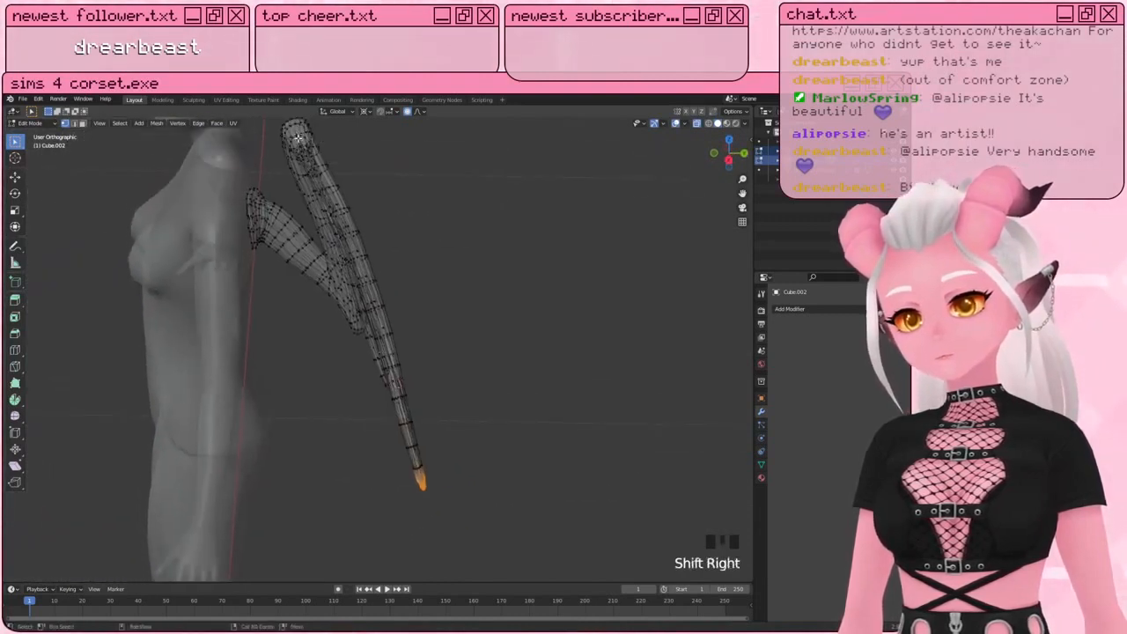
{"action": "key", "text": "r"}
{"action": "scroll", "coordinate": [539, 477], "scroll_direction": "down", "scroll_amount": 15}
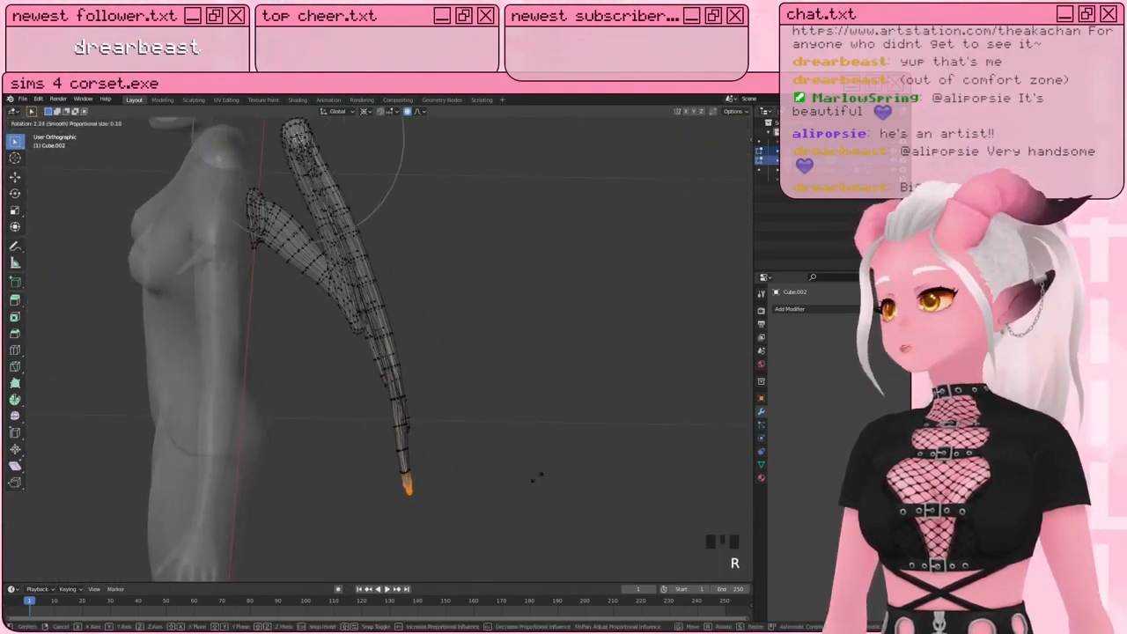
{"action": "scroll", "coordinate": [536, 476], "scroll_direction": "down", "scroll_amount": 8}
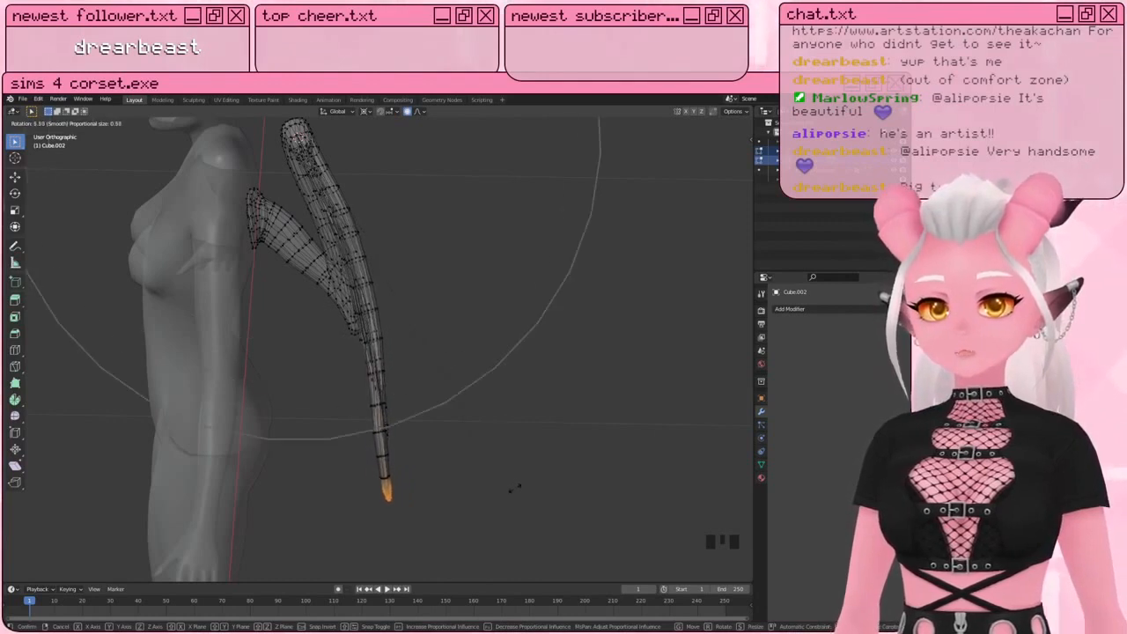
{"action": "scroll", "coordinate": [522, 477], "scroll_direction": "down", "scroll_amount": 3}
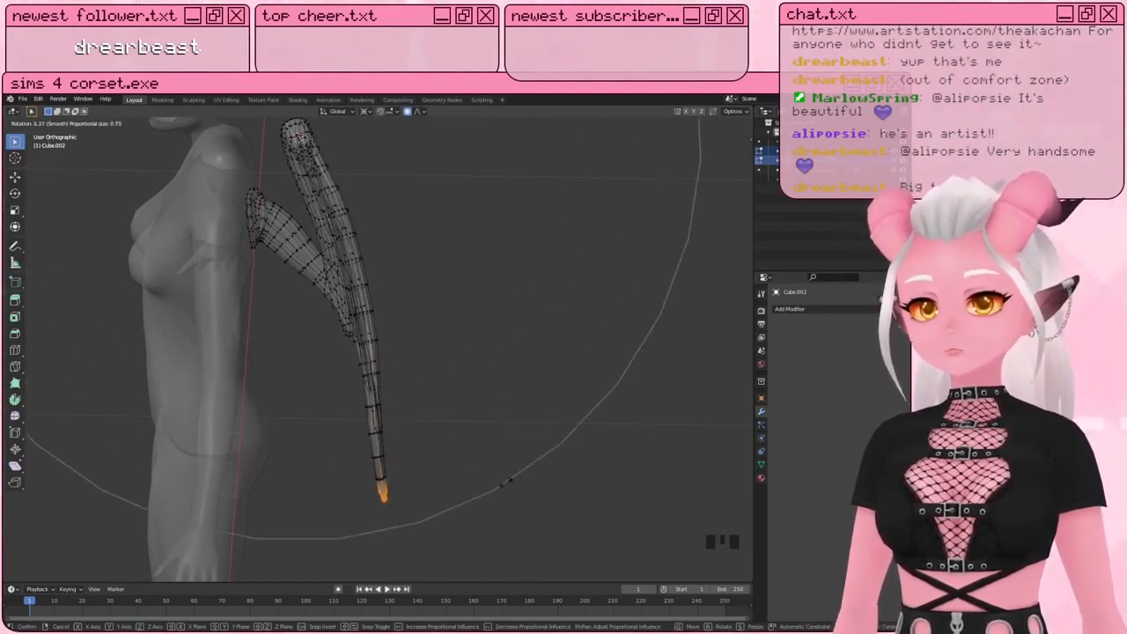
{"action": "scroll", "coordinate": [508, 479], "scroll_direction": "up", "scroll_amount": 2}
{"action": "scroll", "coordinate": [513, 481], "scroll_direction": "down", "scroll_amount": 2}
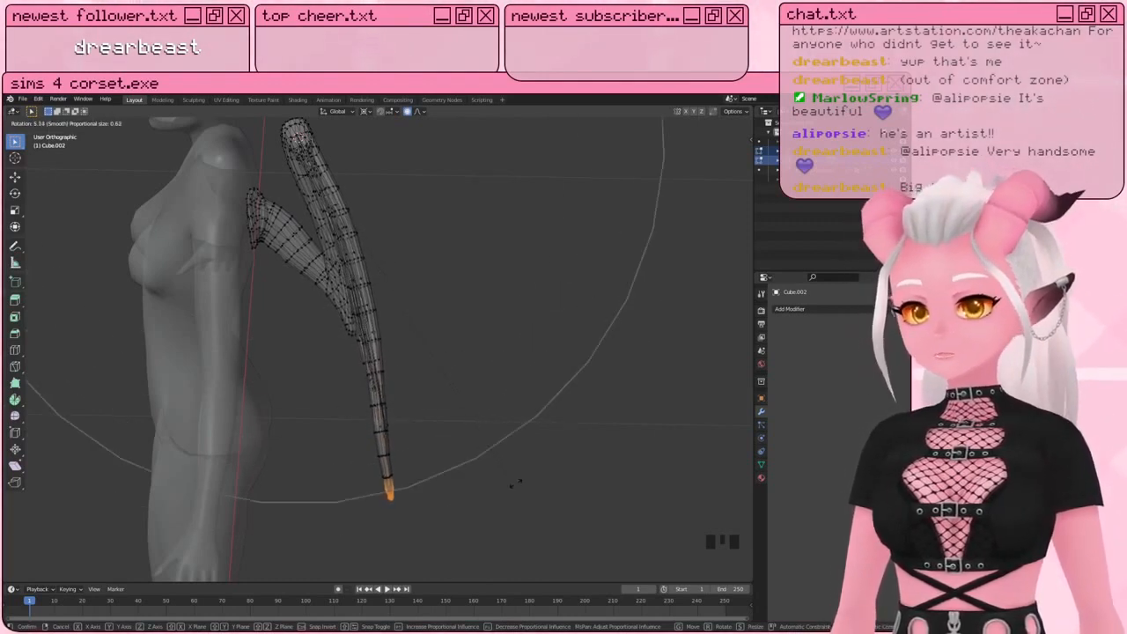
{"action": "middle_click_drag", "start_coordinate": [520, 482], "coordinate": [523, 463], "text": "shift"}
Step: Place the 3D cursor partway down the wing and rotate the tip slightly with a proportional radius of 0.16
{"action": "scroll", "coordinate": [523, 493], "scroll_direction": "up", "scroll_amount": 2}
{"action": "right_click", "coordinate": [543, 493], "text": "shift"}
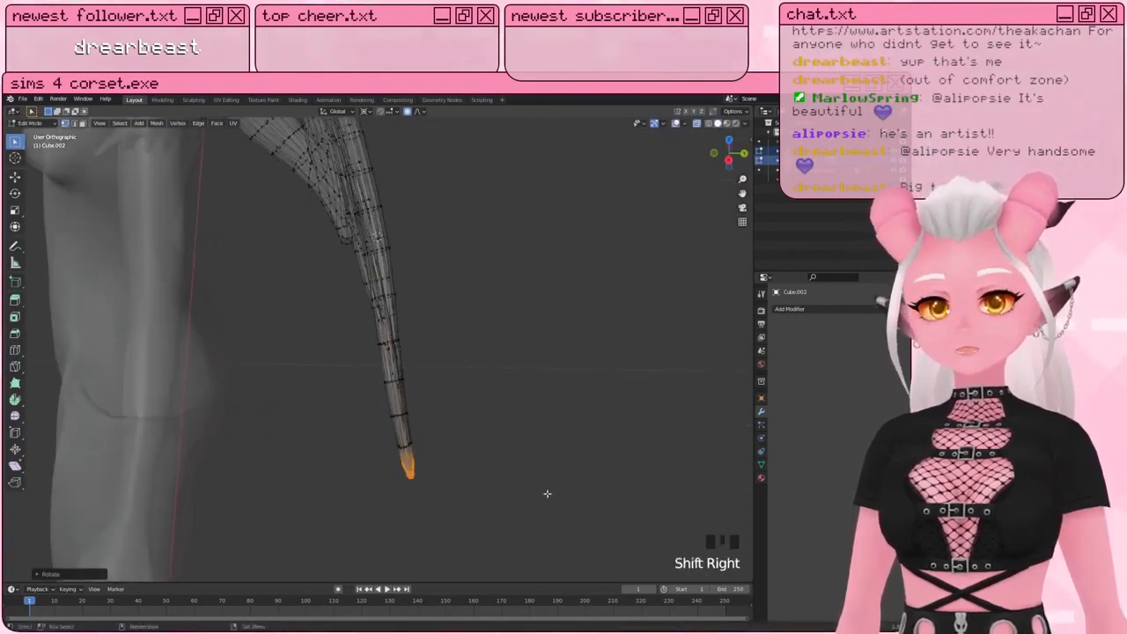
{"action": "key", "text": "r"}
{"action": "scroll", "coordinate": [506, 483], "scroll_direction": "up", "scroll_amount": 4}
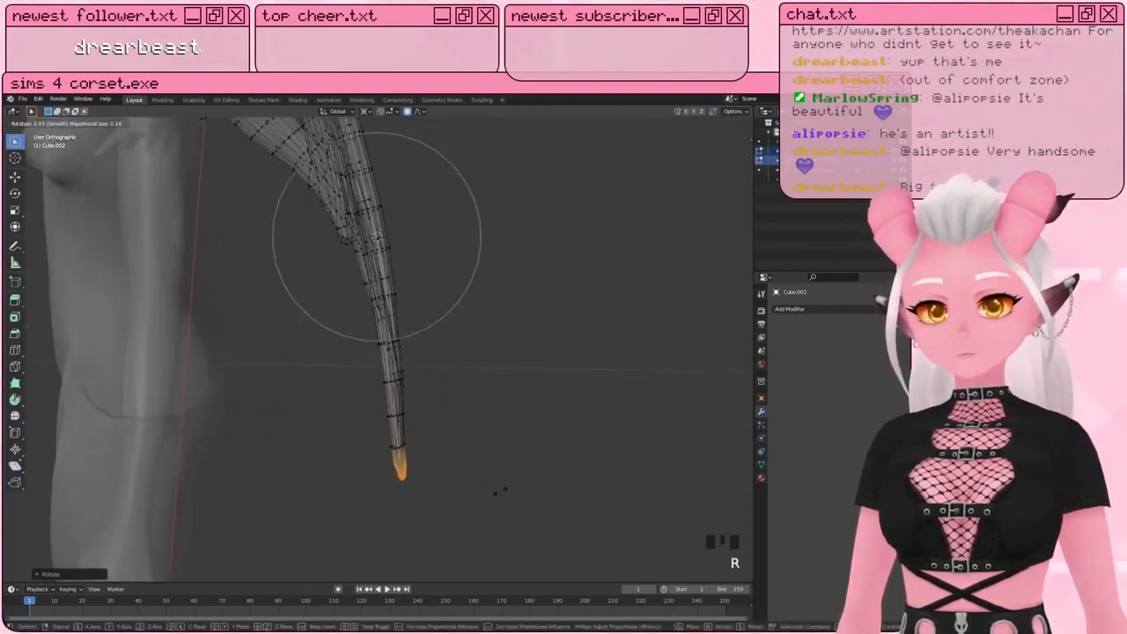
{"action": "left_click", "coordinate": [505, 488]}
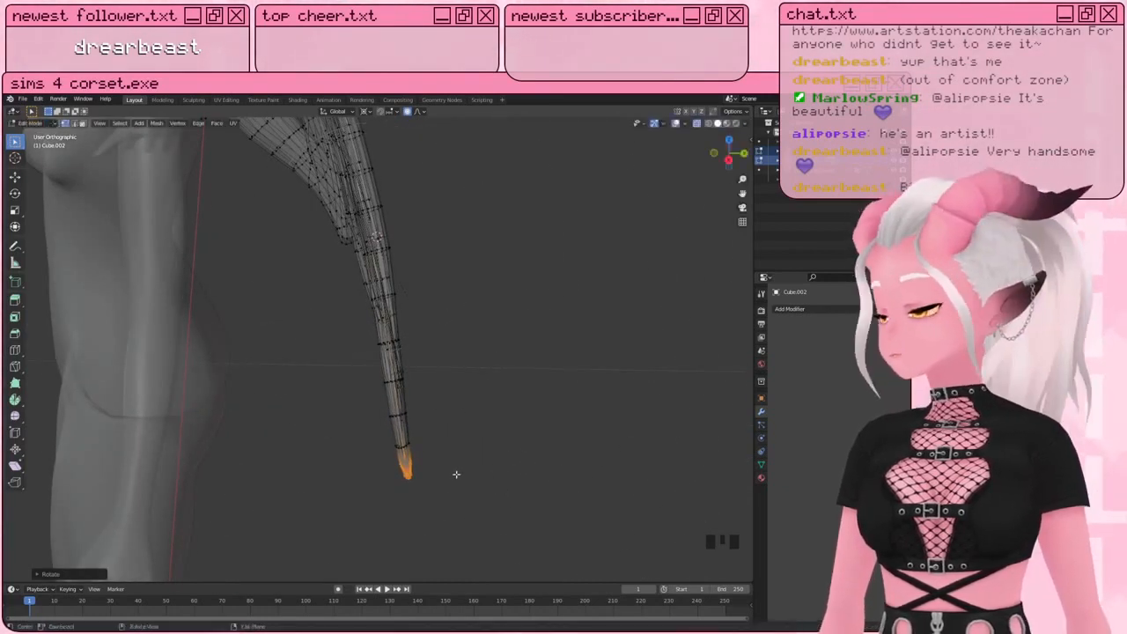
Step: Clear the selection, leave mesh editing and check the wing's curve beside the body
{"action": "key", "text": "a"}
{"action": "key", "text": "a"}
{"action": "scroll", "coordinate": [422, 409], "scroll_direction": "down", "scroll_amount": 2}
{"action": "middle_click_drag", "start_coordinate": [418, 403], "coordinate": [429, 348]}
{"action": "key", "text": "Tab"}
{"action": "scroll", "coordinate": [413, 310], "scroll_direction": "up", "scroll_amount": 2}
{"action": "left_click", "coordinate": [490, 294]}
{"action": "middle_click_drag", "start_coordinate": [542, 304], "coordinate": [496, 337]}
{"action": "middle_click_drag", "start_coordinate": [375, 379], "coordinate": [405, 352], "text": "shift"}
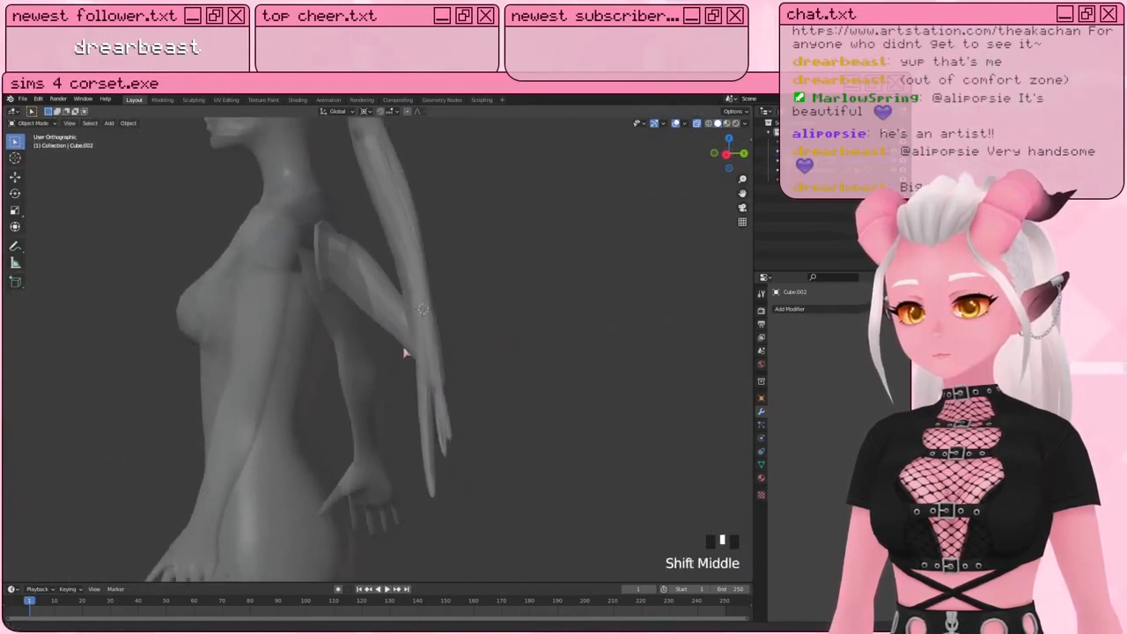
Step: Select the wing membrane together with the wing frame and open both for mesh editing
{"action": "scroll", "coordinate": [414, 339], "scroll_direction": "down", "scroll_amount": 2}
{"action": "left_click", "coordinate": [427, 335]}
{"action": "scroll", "coordinate": [417, 314], "scroll_direction": "up", "scroll_amount": 2}
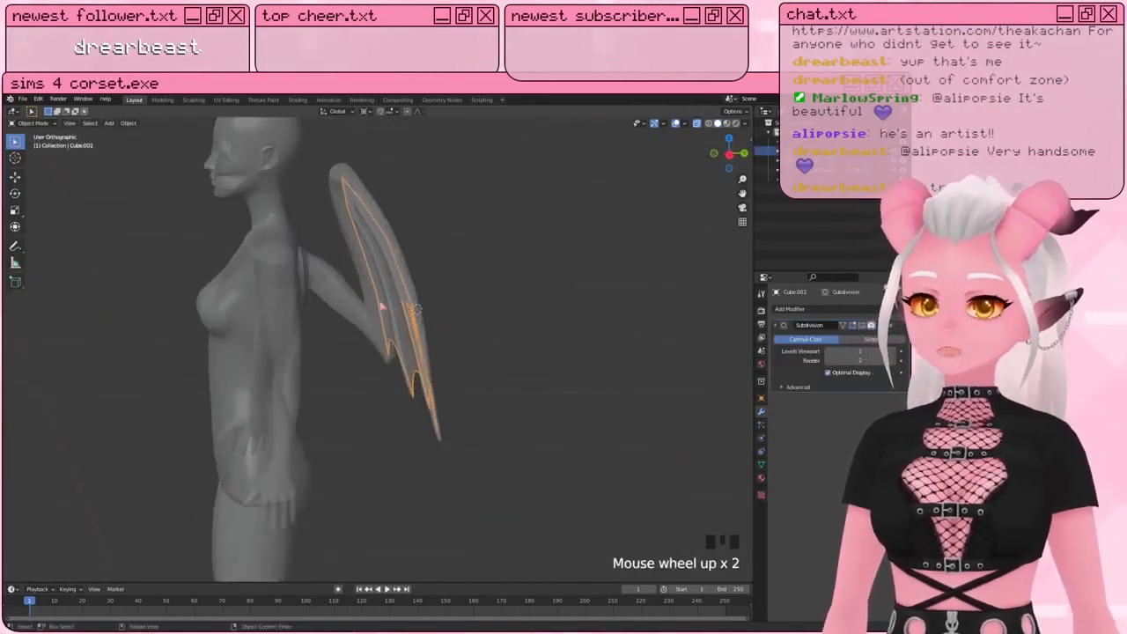
{"action": "key", "text": "Tab"}
{"action": "key", "text": "Tab"}
{"action": "left_click", "coordinate": [387, 330], "text": "shift"}
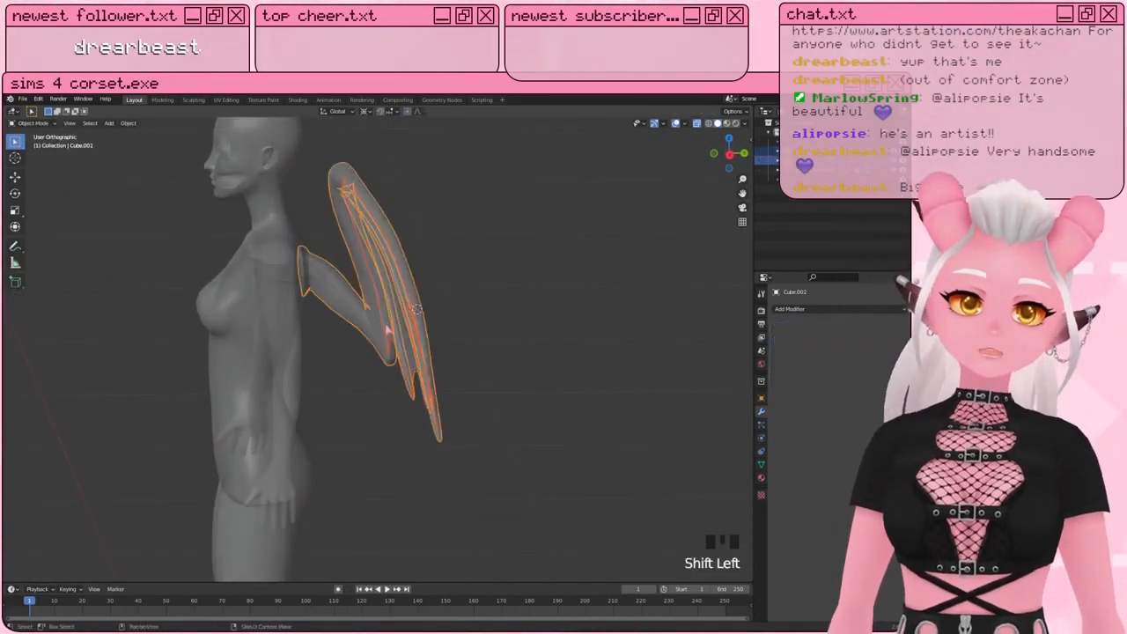
{"action": "key", "text": "Tab"}
Step: Circle-select the whole outer wing with its ribs and membrane, leaving the wing arm unselected
{"action": "middle_click_drag", "start_coordinate": [388, 329], "coordinate": [393, 357]}
{"action": "scroll", "coordinate": [375, 357], "scroll_direction": "up", "scroll_amount": 3}
{"action": "scroll", "coordinate": [372, 359], "scroll_direction": "down", "scroll_amount": 2}
{"action": "key", "text": "c"}
{"action": "left_click_drag", "start_coordinate": [256, 251], "coordinate": [257, 270]}
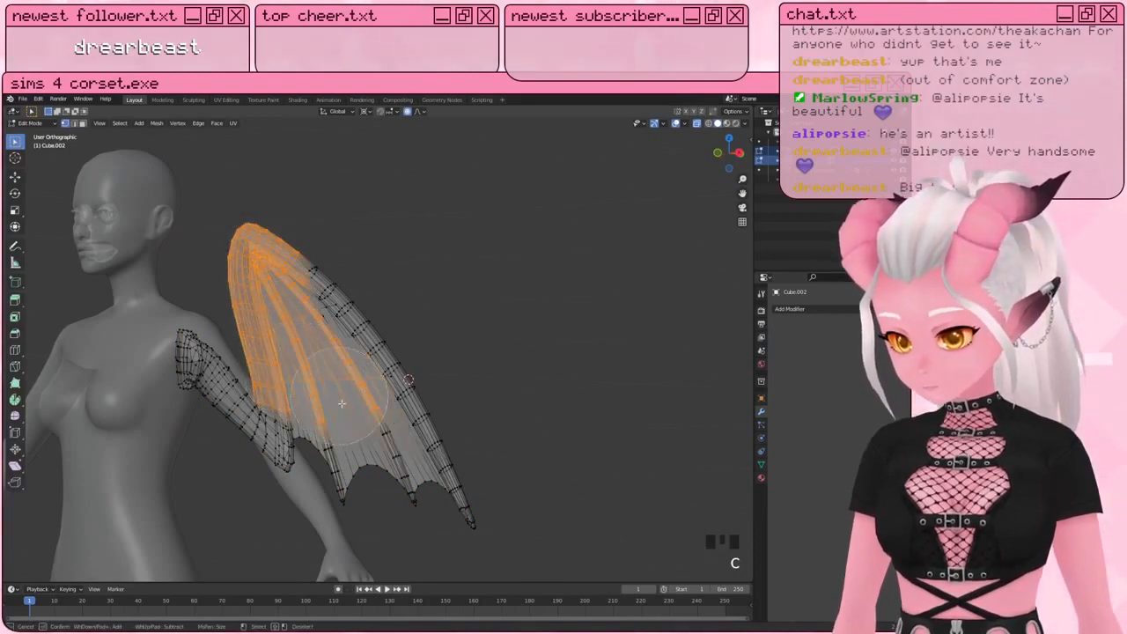
{"action": "mouse_move", "coordinate": [342, 402]}
{"action": "left_mouse_down"}
{"action": "mouse_move", "coordinate": [365, 462]}
{"action": "mouse_move", "coordinate": [440, 471]}
{"action": "mouse_move", "coordinate": [334, 230]}
{"action": "left_mouse_up"}
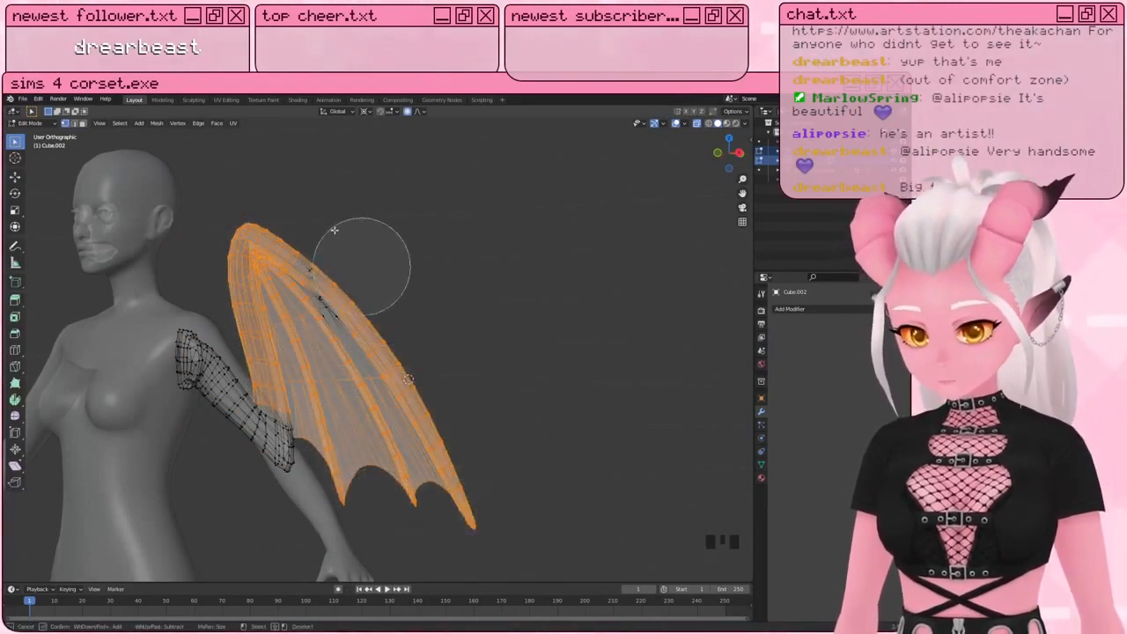
{"action": "right_click", "coordinate": [348, 344]}
Step: Try to rotate the outer wing by about 2° around the base of the wing arm
{"action": "scroll", "coordinate": [425, 318], "scroll_direction": "up", "scroll_amount": 2}
{"action": "middle_click_drag", "start_coordinate": [386, 326], "coordinate": [425, 282]}
{"action": "scroll", "coordinate": [382, 357], "scroll_direction": "down", "scroll_amount": 2}
{"action": "key", "text": "r"}
{"action": "left_click", "coordinate": [521, 253]}
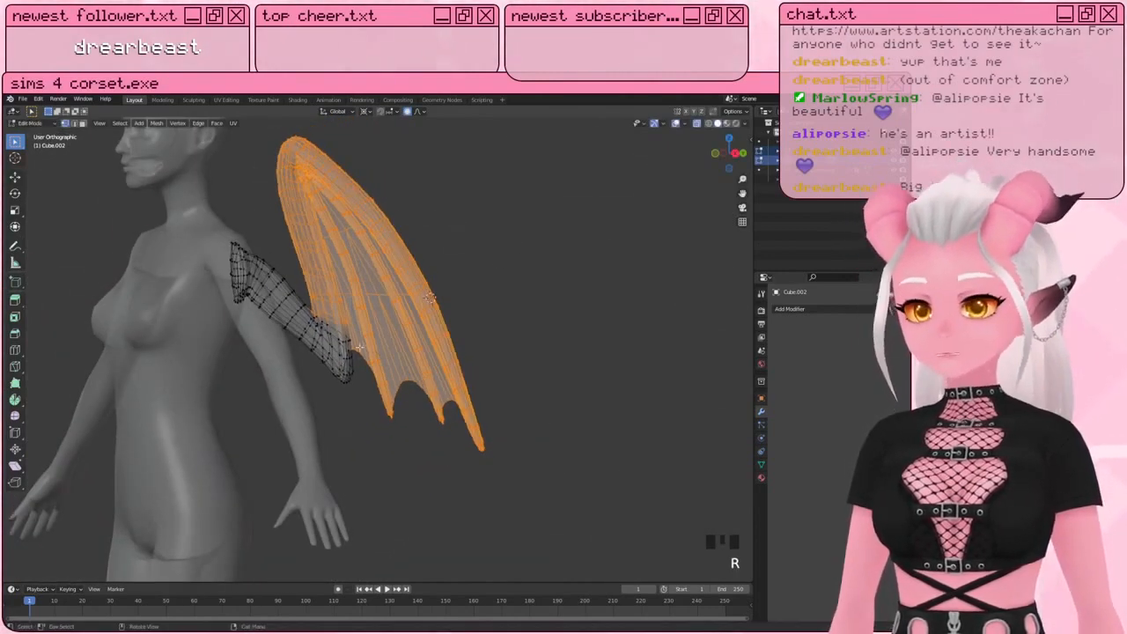
{"action": "key", "text": "r"}
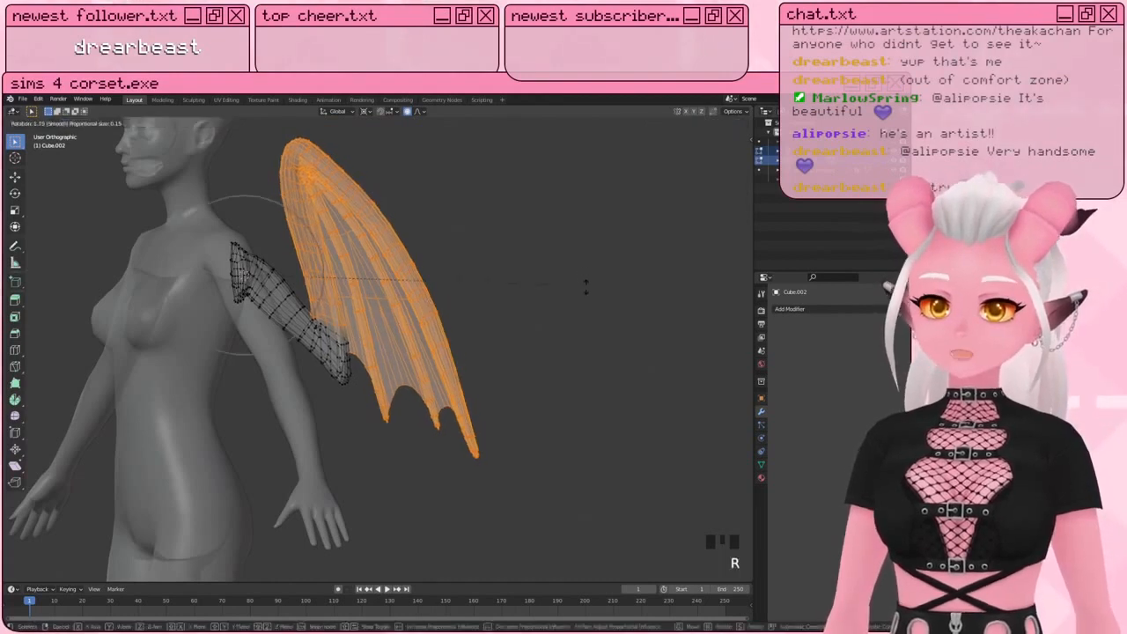
{"action": "left_click", "coordinate": [582, 278]}
Step: Add the wing's elbow to the selection and rotate the outer wing about 9° around the wing base, with a proportional radius of 0.14
{"action": "key", "text": "c"}
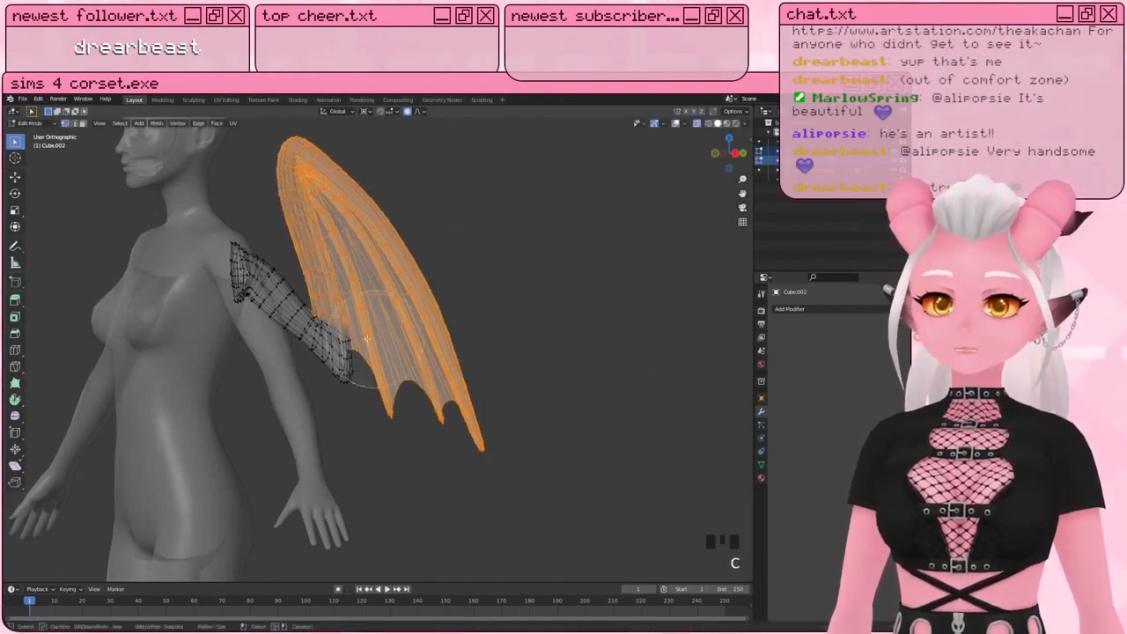
{"action": "key", "text": "r"}
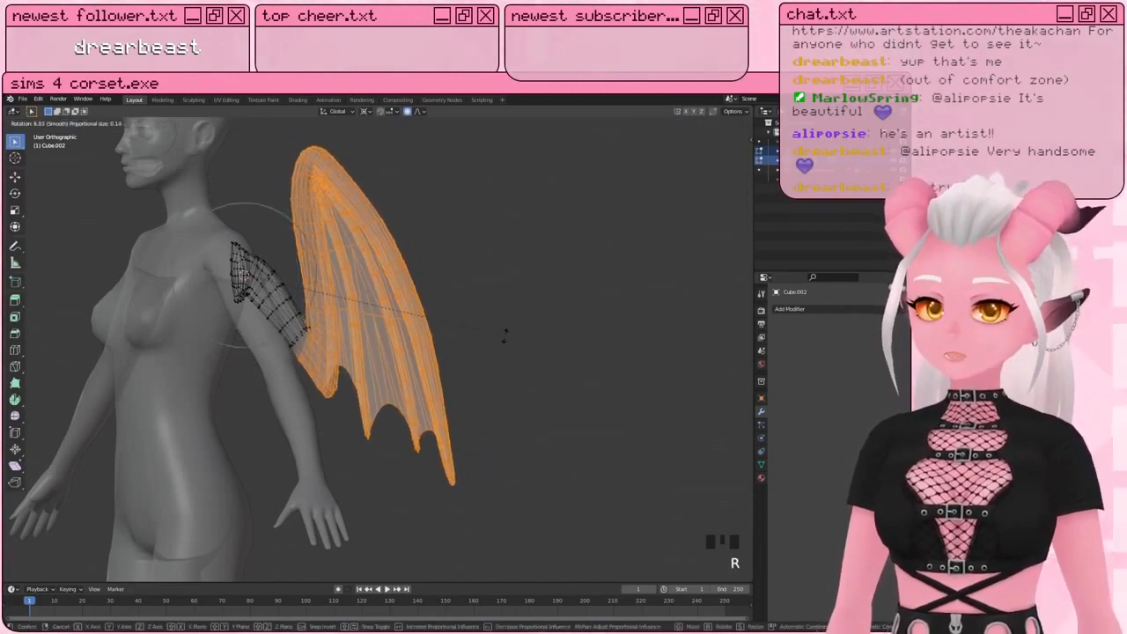
{"action": "left_click", "coordinate": [503, 344]}
Step: Extend the selection further up the wing arm and rotate the selected part of the wing about 11° around the wing base
{"action": "middle_click_drag", "start_coordinate": [503, 344], "coordinate": [176, 273]}
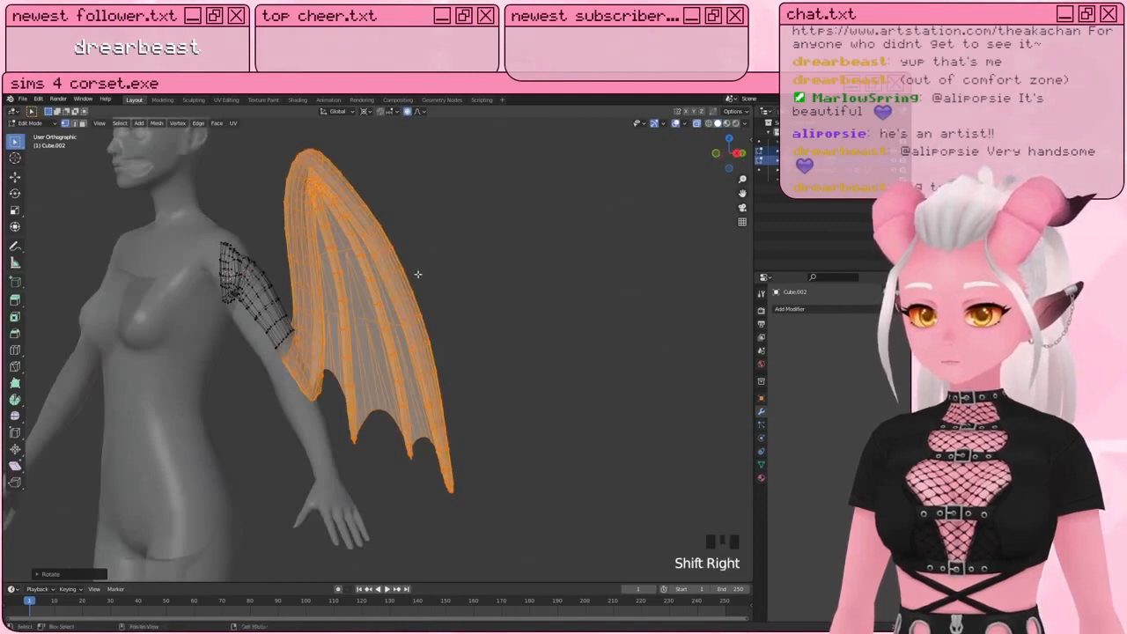
{"action": "key", "text": "r"}
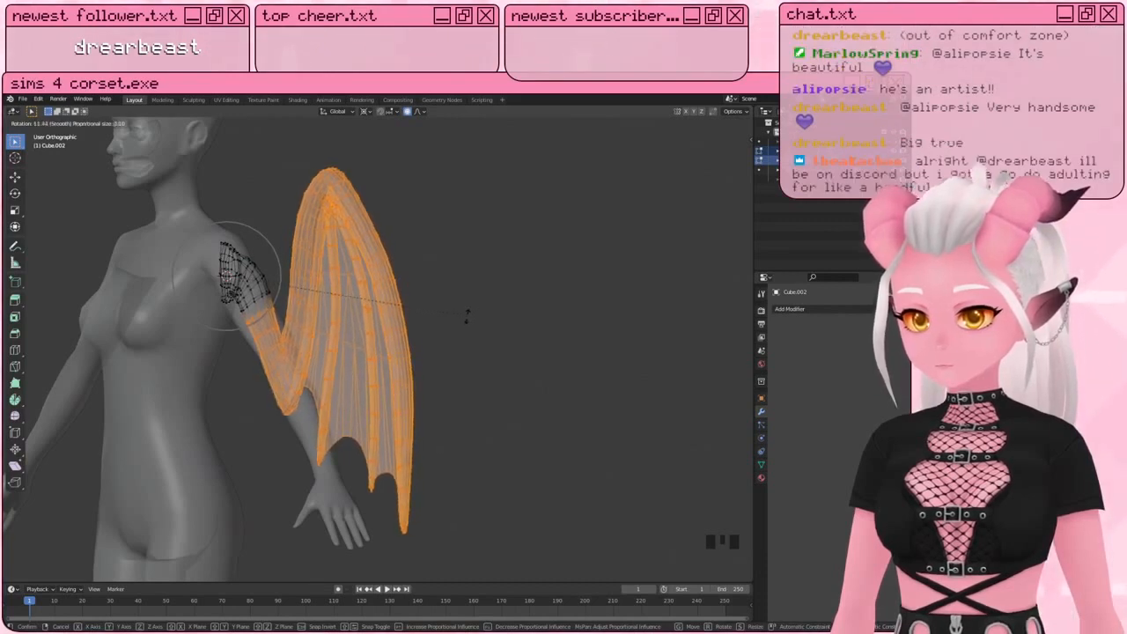
{"action": "left_click", "coordinate": [467, 309]}
Step: Deselect the wing arm down to the elbow, keeping the outer wing selected
{"action": "middle_click_drag", "start_coordinate": [467, 310], "coordinate": [352, 276]}
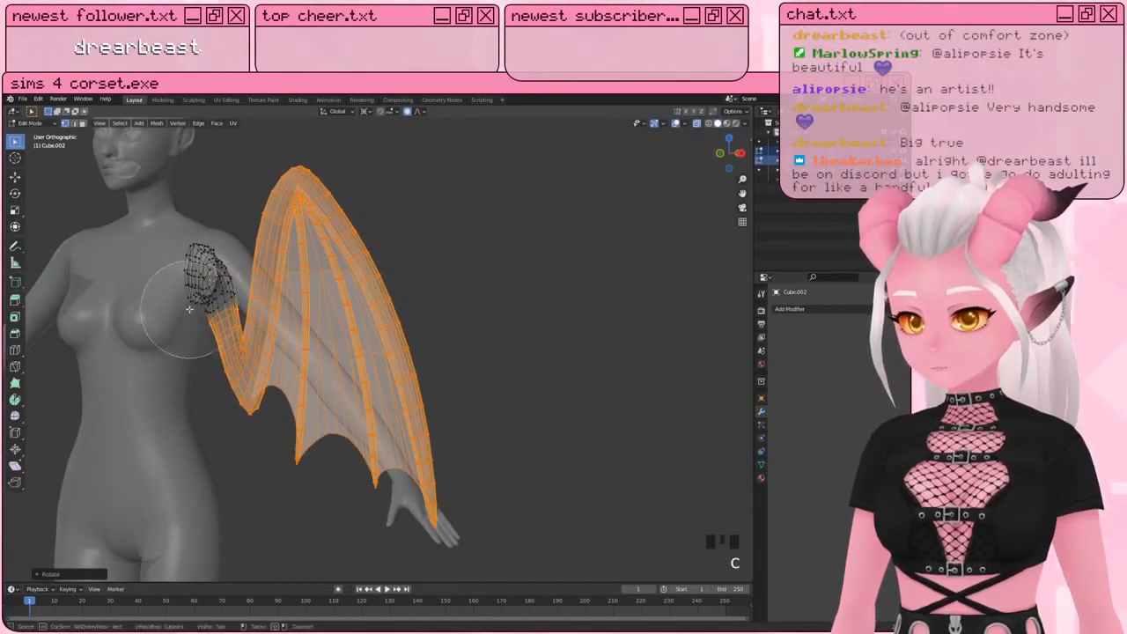
{"action": "scroll", "coordinate": [211, 328], "scroll_direction": "up", "scroll_amount": 2}
{"action": "middle_click_drag", "start_coordinate": [211, 328], "coordinate": [168, 277]}
{"action": "key", "text": "c"}
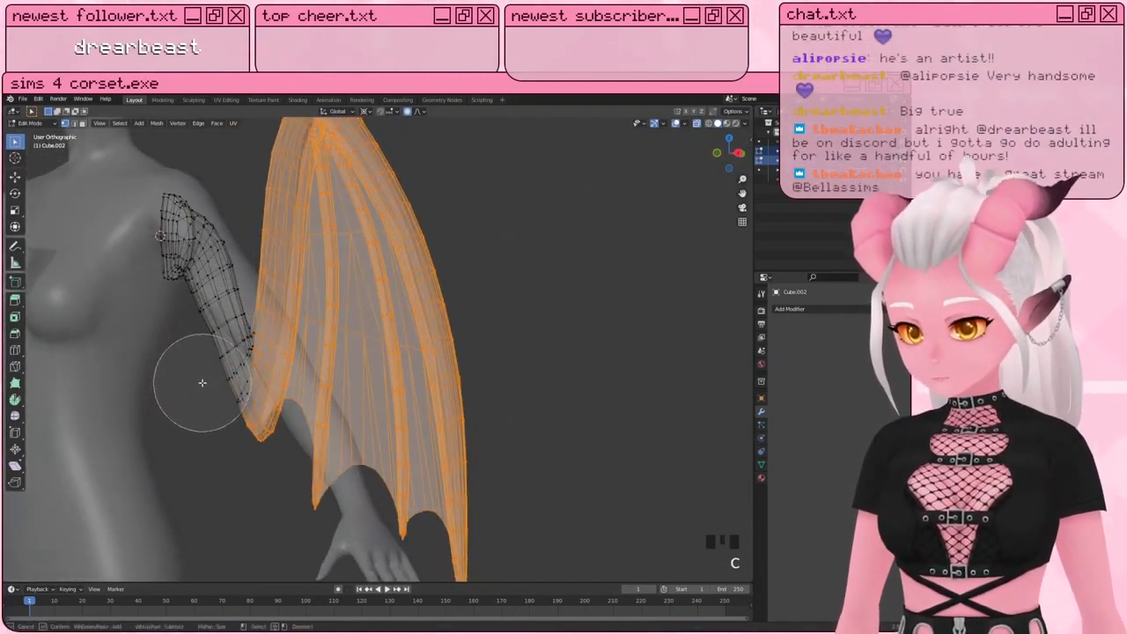
{"action": "key", "text": "Escape"}
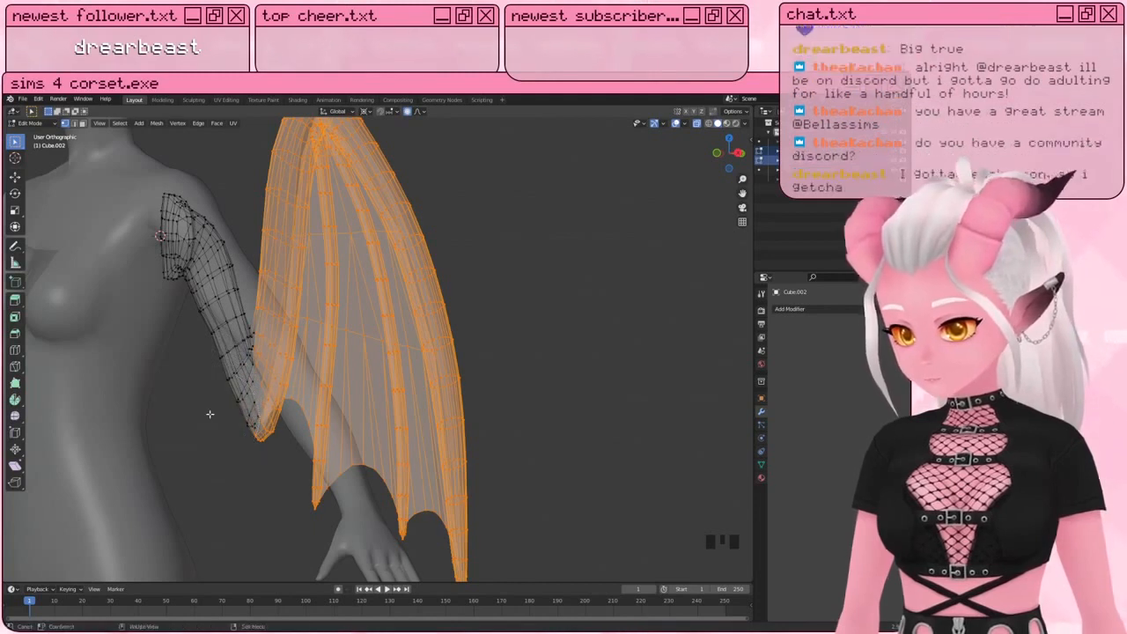
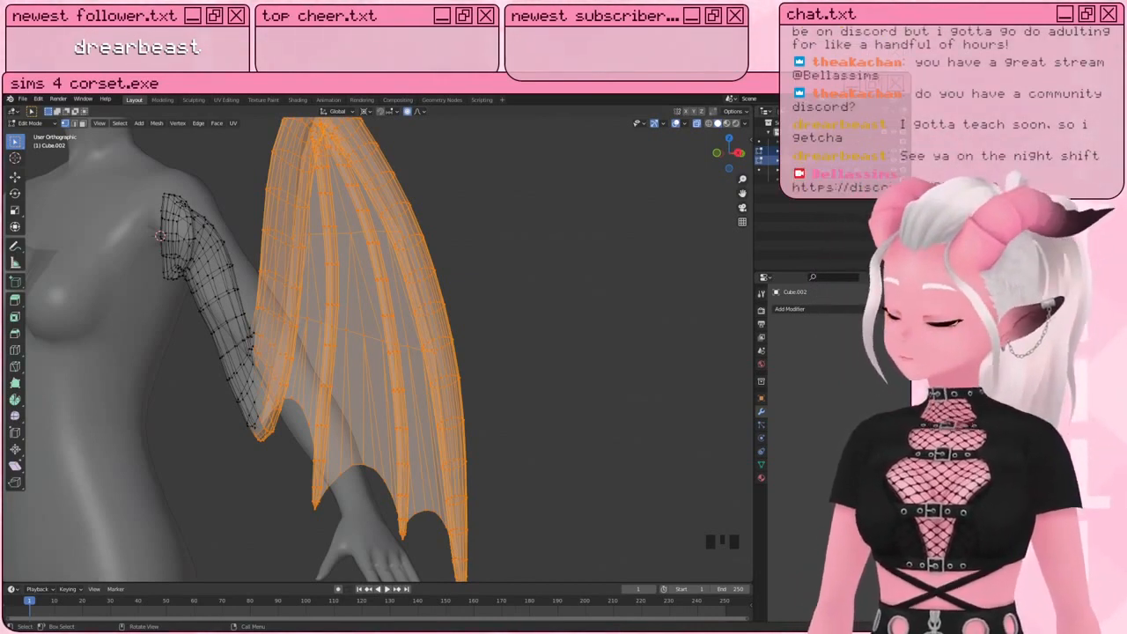
Step: Examine the wing's overall angle and curve from above and from both sides of the body
{"action": "scroll", "coordinate": [299, 306], "scroll_direction": "down", "scroll_amount": 2}
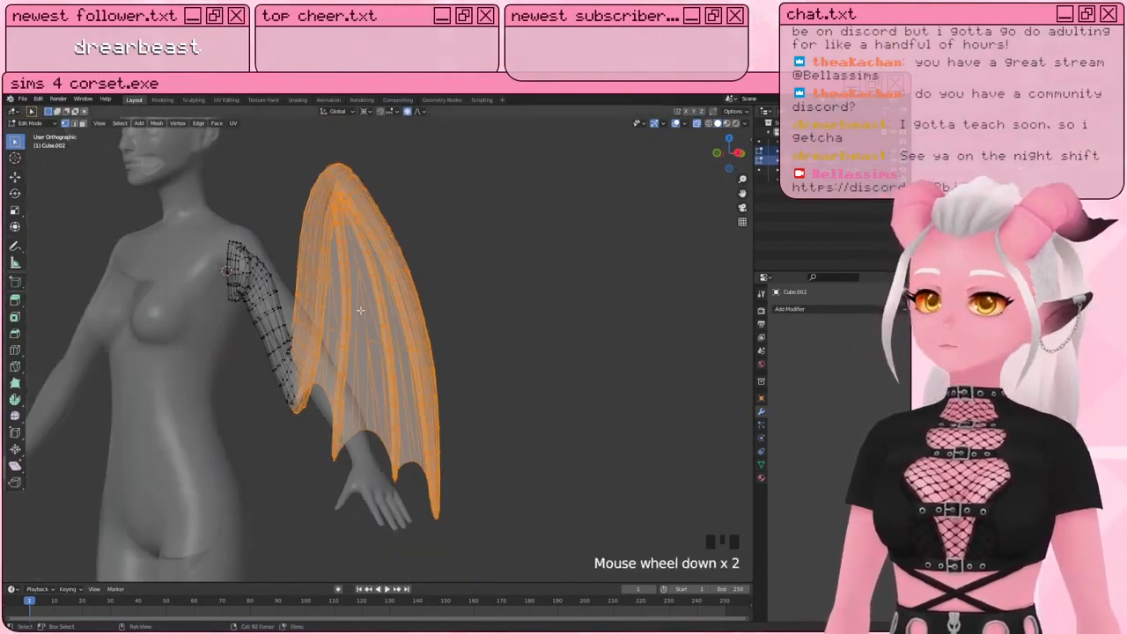
{"action": "middle_click_drag", "start_coordinate": [299, 305], "coordinate": [235, 416]}
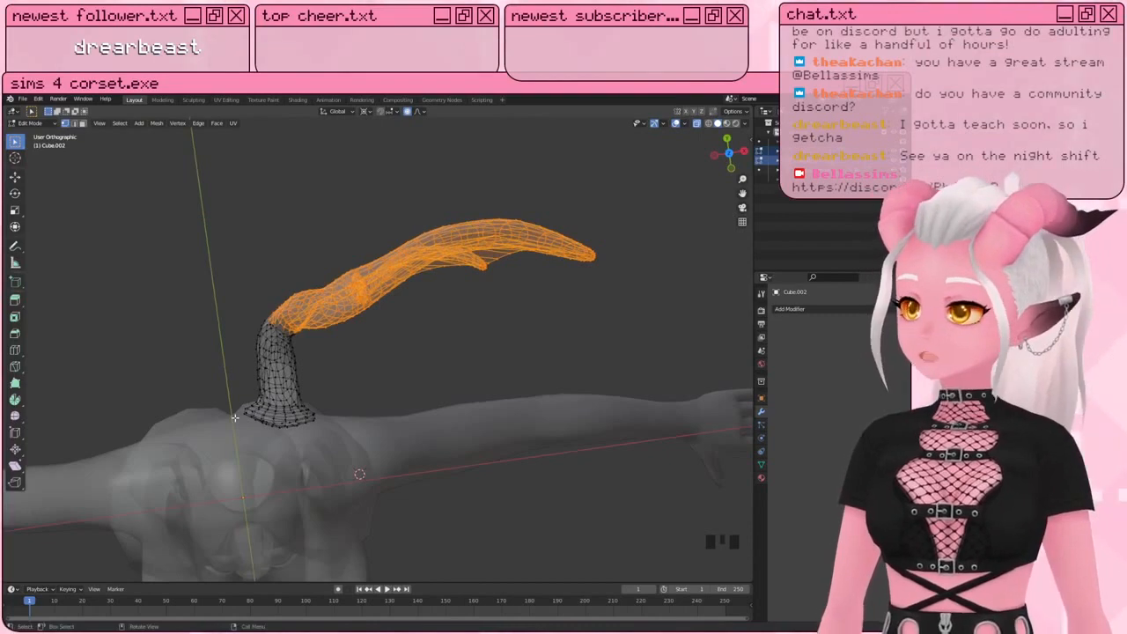
{"action": "middle_click_drag", "start_coordinate": [234, 417], "coordinate": [265, 357], "text": "shift"}
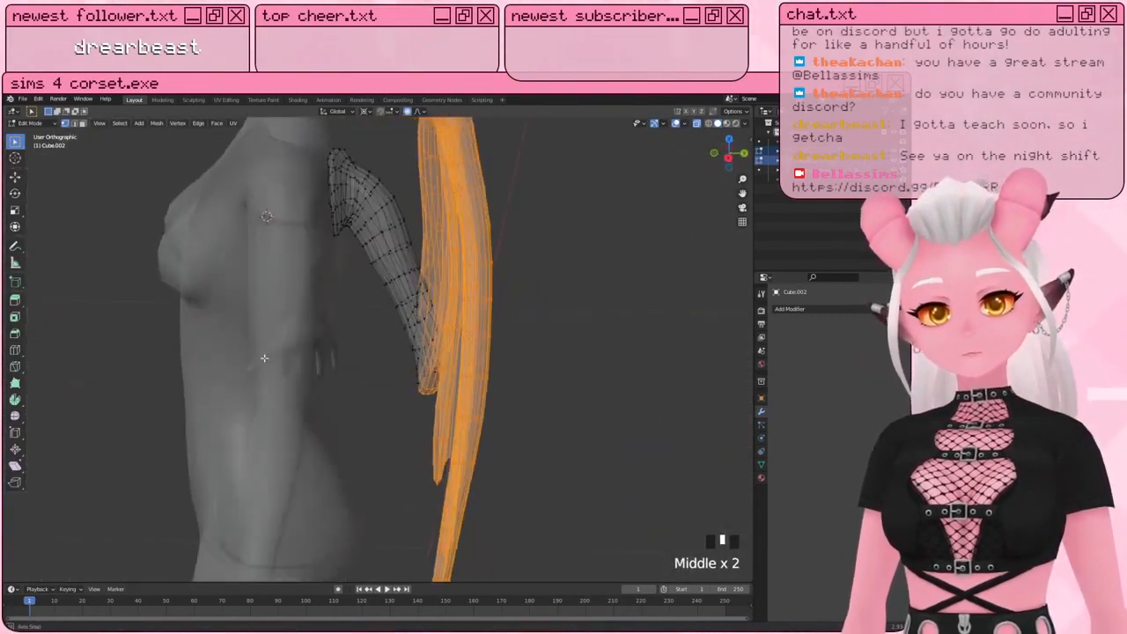
{"action": "scroll", "coordinate": [264, 357], "scroll_direction": "down", "scroll_amount": 8}
{"action": "left_click", "coordinate": [450, 322]}
{"action": "middle_click_drag", "start_coordinate": [450, 322], "coordinate": [225, 301]}
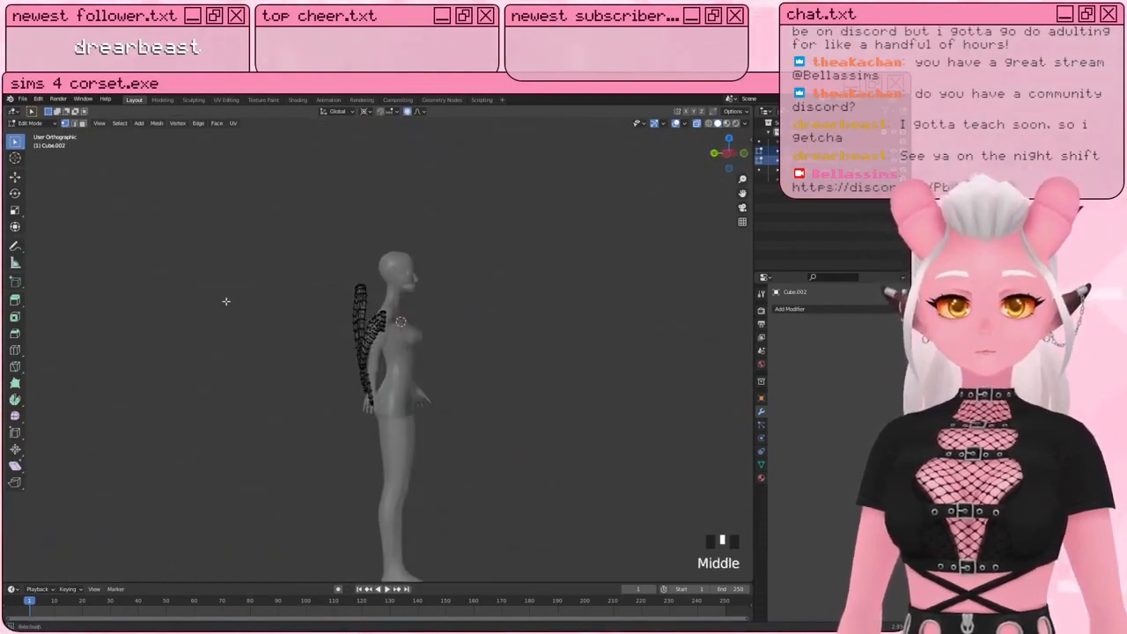
{"action": "scroll", "coordinate": [255, 294], "scroll_direction": "up", "scroll_amount": 6}
{"action": "mouse_move", "coordinate": [379, 193]}
{"action": "middle_mouse_down"}
{"action": "mouse_move", "coordinate": [372, 250]}
{"action": "mouse_move", "coordinate": [387, 256]}
{"action": "middle_mouse_up"}
Step: Clear the selection and circle-select only the wing's upper peak
{"action": "key", "text": "a"}
{"action": "key", "text": "a"}
{"action": "key", "text": "a"}
{"action": "middle_click_drag", "start_coordinate": [458, 265], "coordinate": [480, 268]}
{"action": "key", "text": "c"}
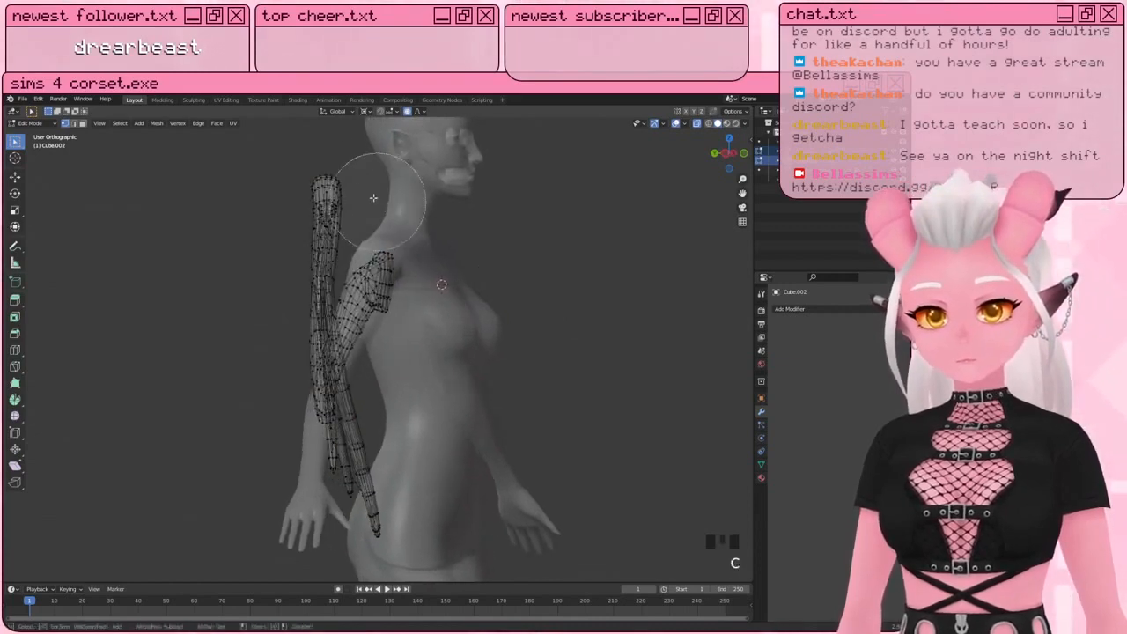
{"action": "scroll", "coordinate": [361, 188], "scroll_direction": "down", "scroll_amount": 2}
{"action": "left_click_drag", "start_coordinate": [325, 158], "coordinate": [330, 173]}
{"action": "right_click", "coordinate": [334, 177]}
{"action": "key", "text": "r"}
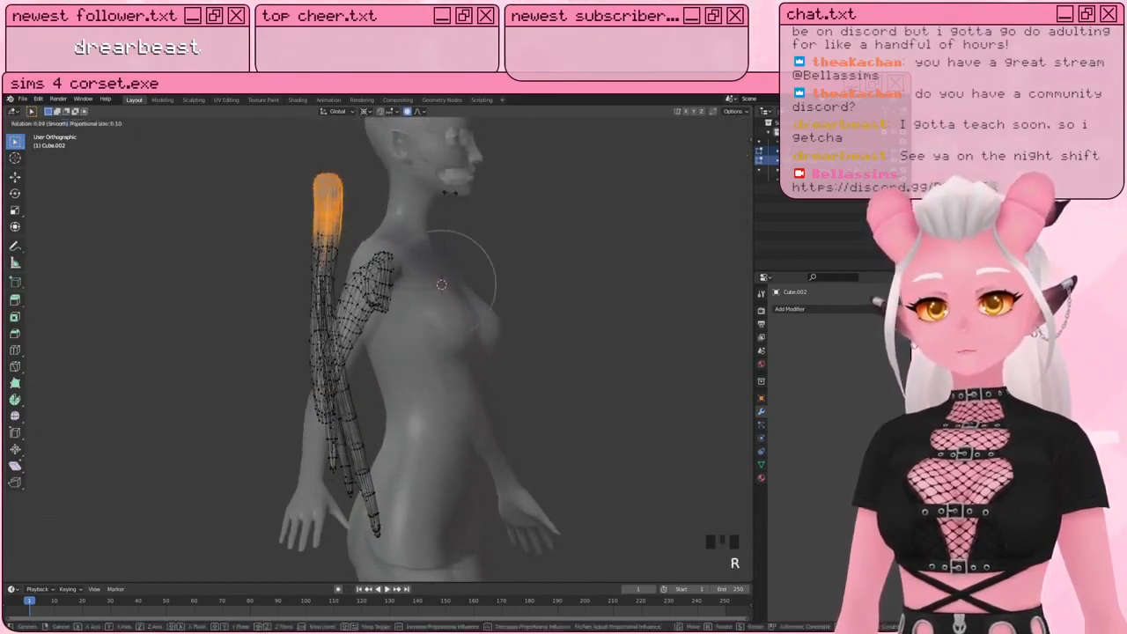
{"action": "scroll", "coordinate": [458, 196], "scroll_direction": "up", "scroll_amount": 2}
{"action": "right_click", "coordinate": [552, 231]}
Step: Add the remaining vertices of the wing's upper peak to the selection from another angle
{"action": "mouse_move", "coordinate": [553, 232]}
{"action": "middle_mouse_down"}
{"action": "mouse_move", "coordinate": [418, 228]}
{"action": "mouse_move", "coordinate": [433, 229]}
{"action": "middle_mouse_up"}
{"action": "key", "text": "c"}
{"action": "left_click_drag", "start_coordinate": [372, 198], "coordinate": [382, 186]}
{"action": "right_click", "coordinate": [382, 187]}
Step: Try to rotate the wing's peak around a 3D cursor placed midway down the wing
{"action": "middle_click_drag", "start_coordinate": [481, 239], "coordinate": [402, 242]}
{"action": "right_click", "coordinate": [424, 385], "text": "shift"}
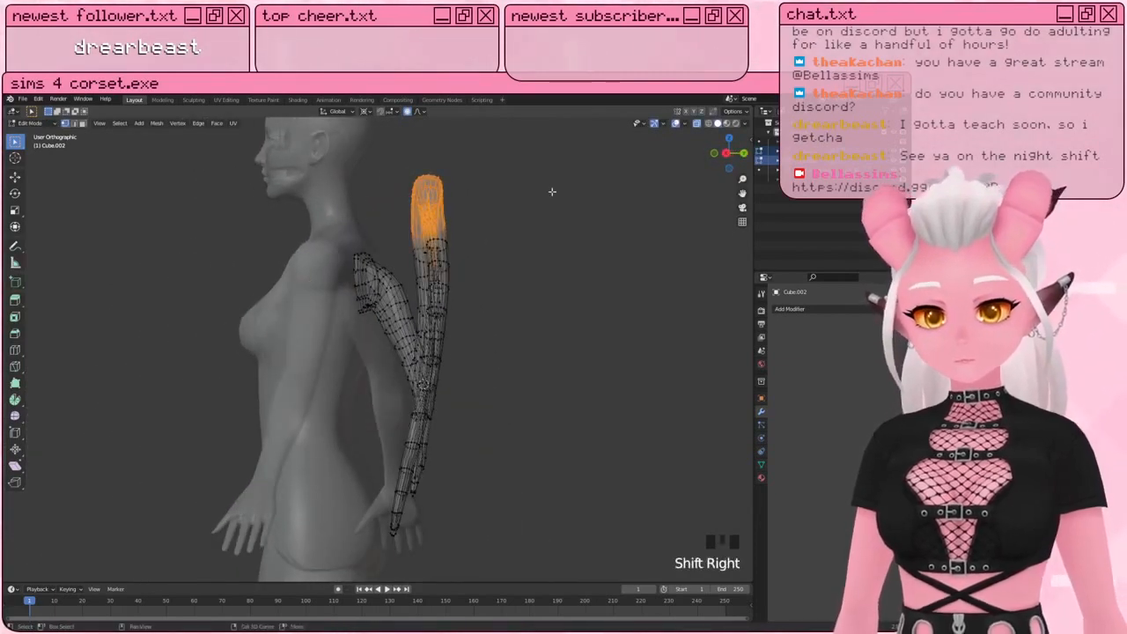
{"action": "key", "text": "r"}
{"action": "left_click", "coordinate": [546, 176]}
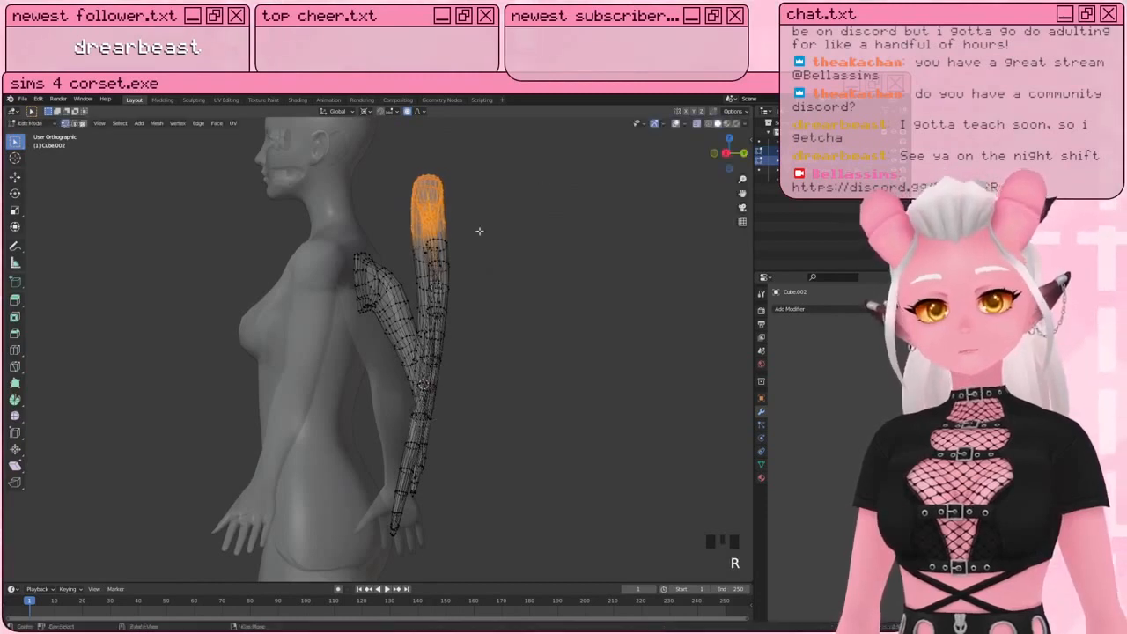
Step: Place the 3D cursor at the base of the selected peak and rotate the peak about -4° with a proportional radius of 0.02
{"action": "middle_click_drag", "start_coordinate": [429, 243], "coordinate": [428, 253]}
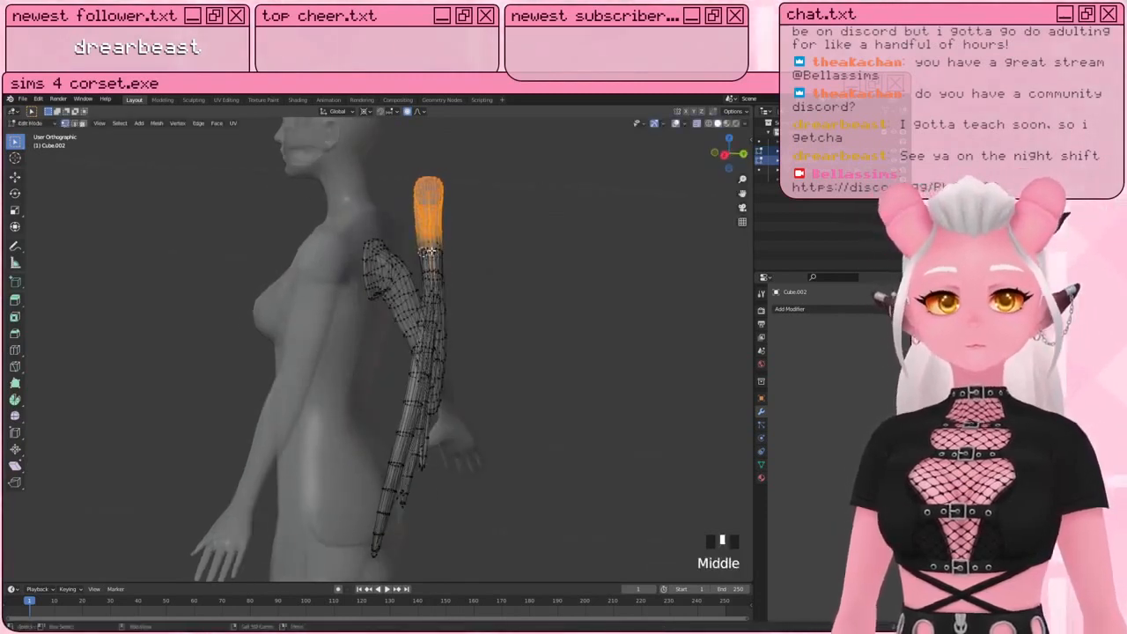
{"action": "key", "text": "r"}
{"action": "key", "text": "r"}
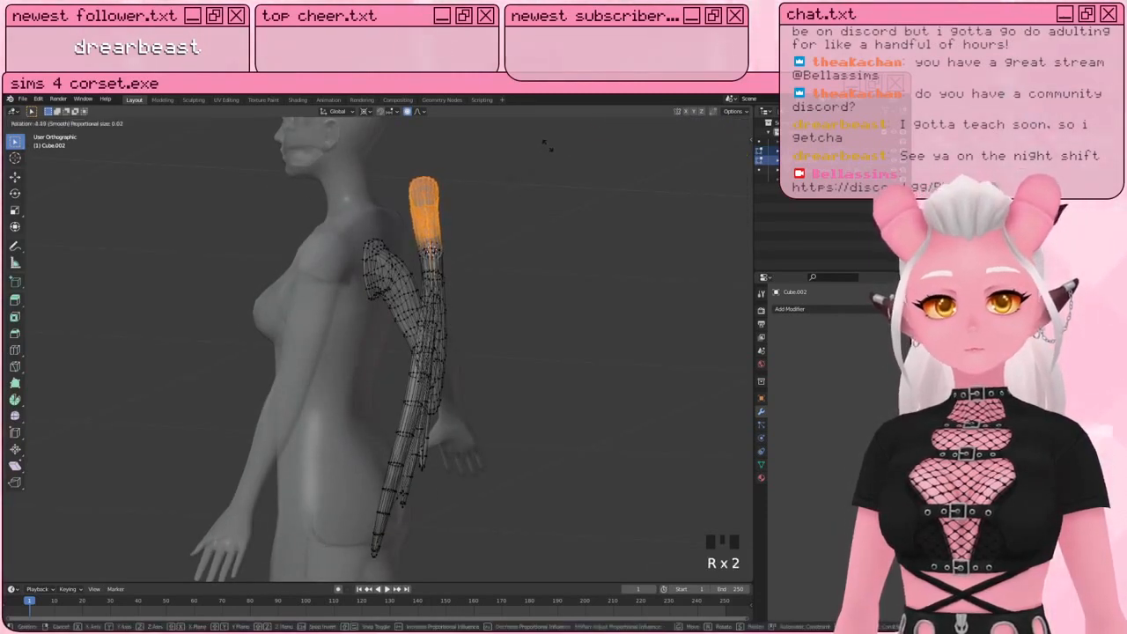
{"action": "left_click", "coordinate": [546, 146]}
Step: Place the 3D cursor at the base of the selected wing peak and rotate the peak slightly toward the body
{"action": "middle_click_drag", "start_coordinate": [287, 226], "coordinate": [459, 278], "text": "shift"}
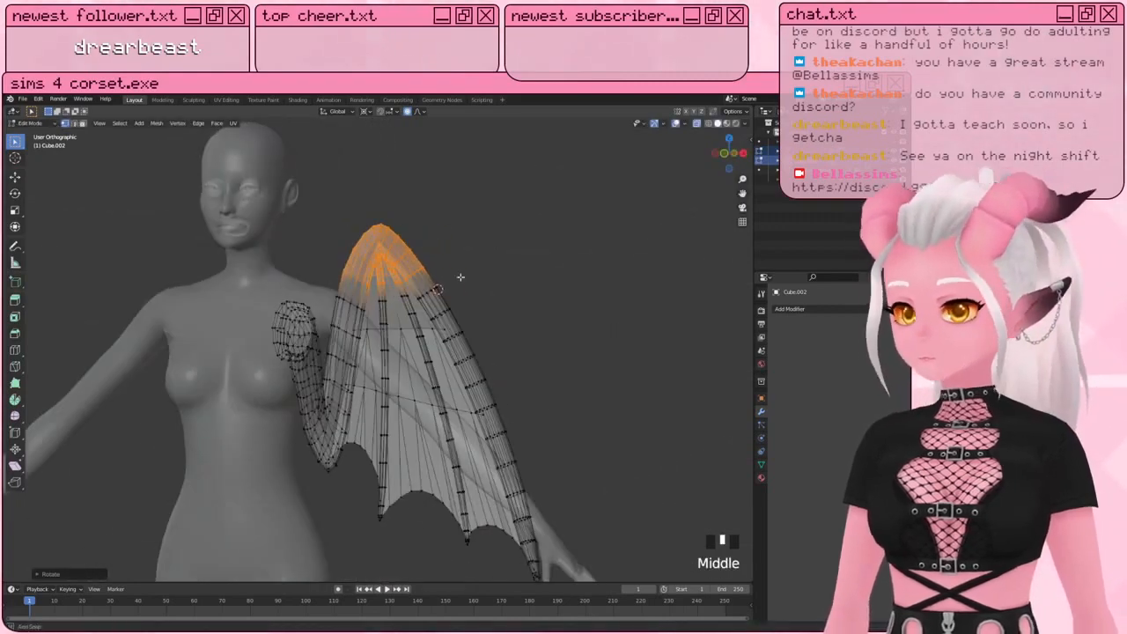
{"action": "key", "text": "KP_1"}
{"action": "scroll", "coordinate": [461, 277], "scroll_direction": "up", "scroll_amount": 3}
{"action": "middle_click_drag", "start_coordinate": [378, 256], "coordinate": [334, 310], "text": "shift"}
{"action": "key", "text": "c"}
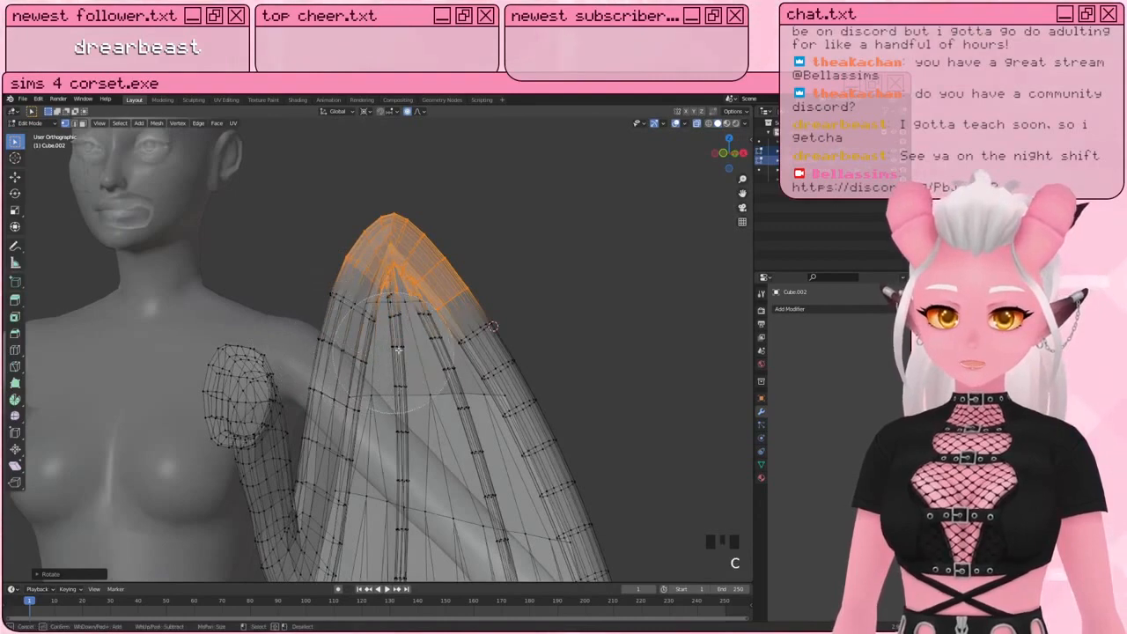
{"action": "right_click", "coordinate": [571, 306]}
{"action": "mouse_move", "coordinate": [573, 305]}
{"action": "middle_mouse_down"}
{"action": "mouse_move", "coordinate": [470, 305]}
{"action": "mouse_move", "coordinate": [464, 325]}
{"action": "middle_mouse_up"}
{"action": "right_click", "coordinate": [473, 305], "text": "shift"}
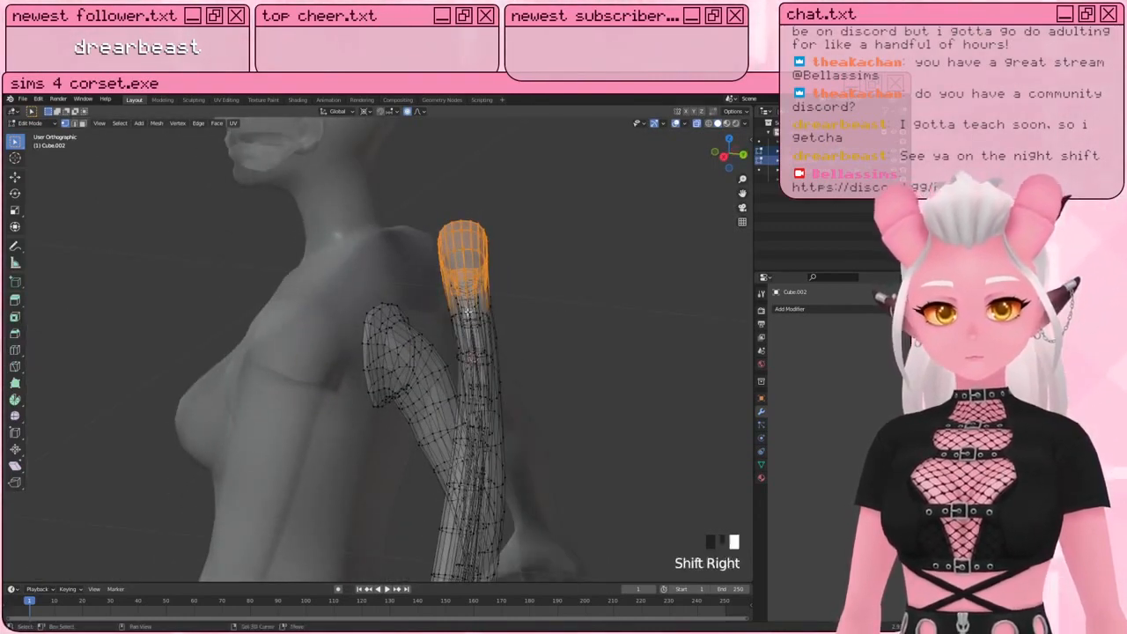
{"action": "key", "text": "r"}
{"action": "left_click", "coordinate": [570, 202]}
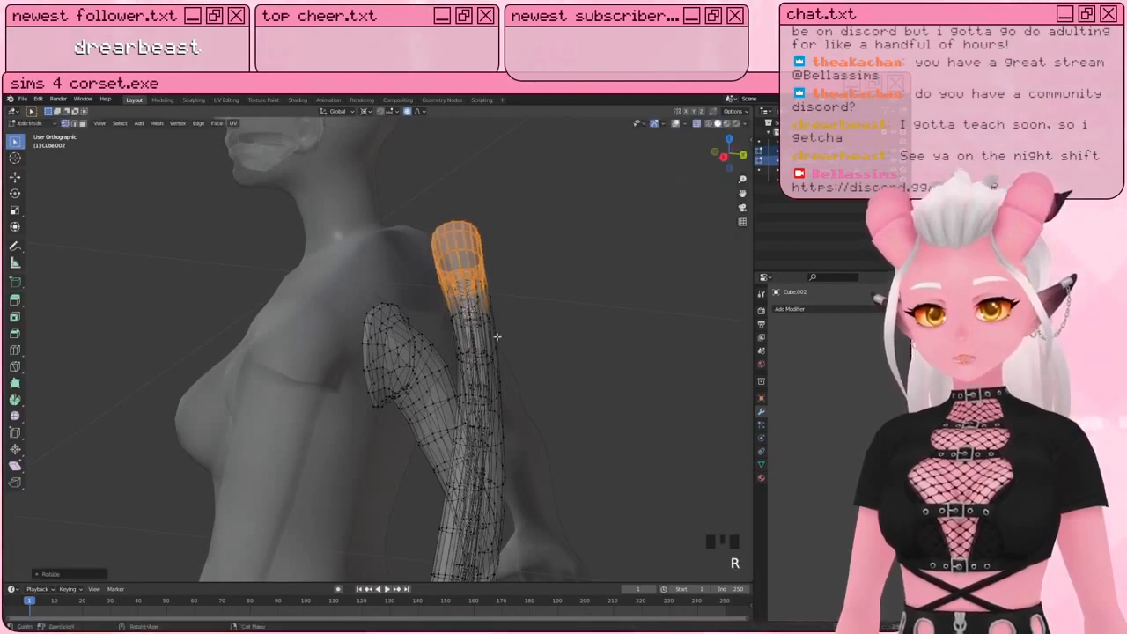
{"action": "scroll", "coordinate": [493, 353], "scroll_direction": "down", "scroll_amount": 4}
{"action": "middle_click_drag", "start_coordinate": [493, 352], "coordinate": [494, 415]}
{"action": "scroll", "coordinate": [457, 292], "scroll_direction": "up", "scroll_amount": 2}
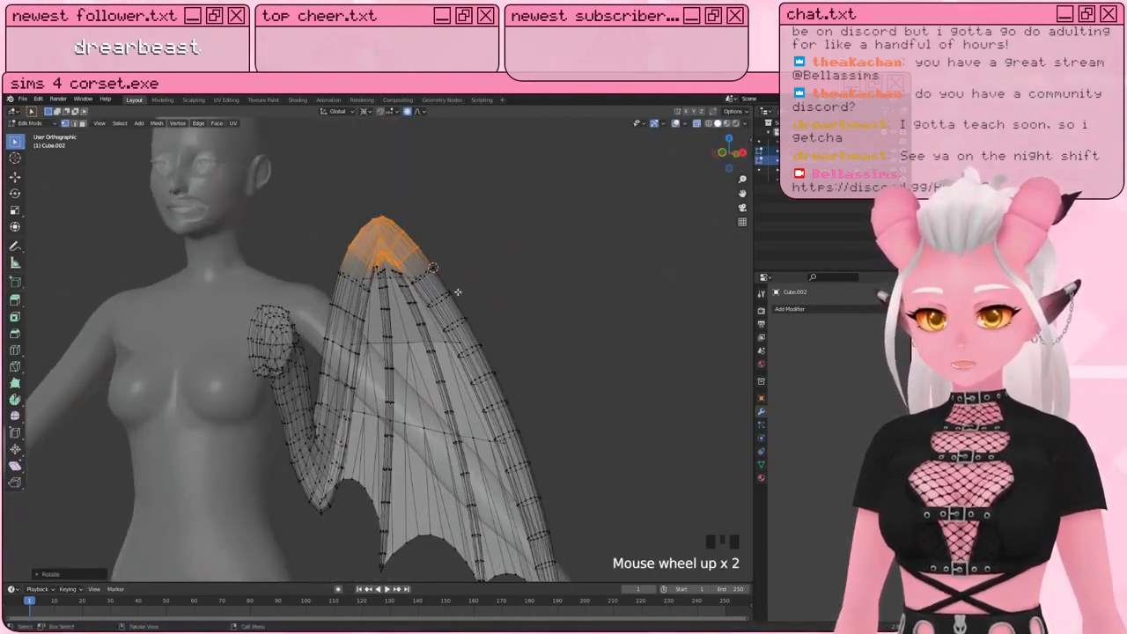
{"action": "middle_click_drag", "start_coordinate": [528, 370], "coordinate": [433, 299]}
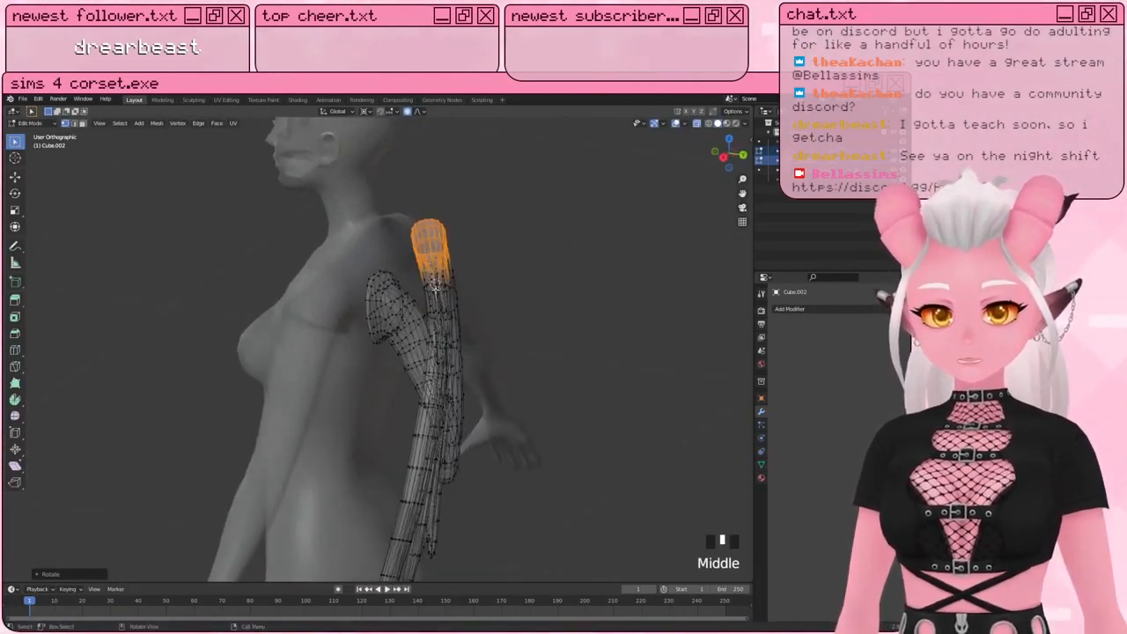
Step: Check the wing's bend in object mode from several angles and reopen the wing's meshes for editing
{"action": "key", "text": "a"}
{"action": "scroll", "coordinate": [480, 331], "scroll_direction": "down", "scroll_amount": 3}
{"action": "key", "text": "Tab"}
{"action": "middle_click_drag", "start_coordinate": [403, 464], "coordinate": [530, 387]}
{"action": "left_click", "coordinate": [541, 371]}
{"action": "middle_click_drag", "start_coordinate": [392, 440], "coordinate": [537, 520]}
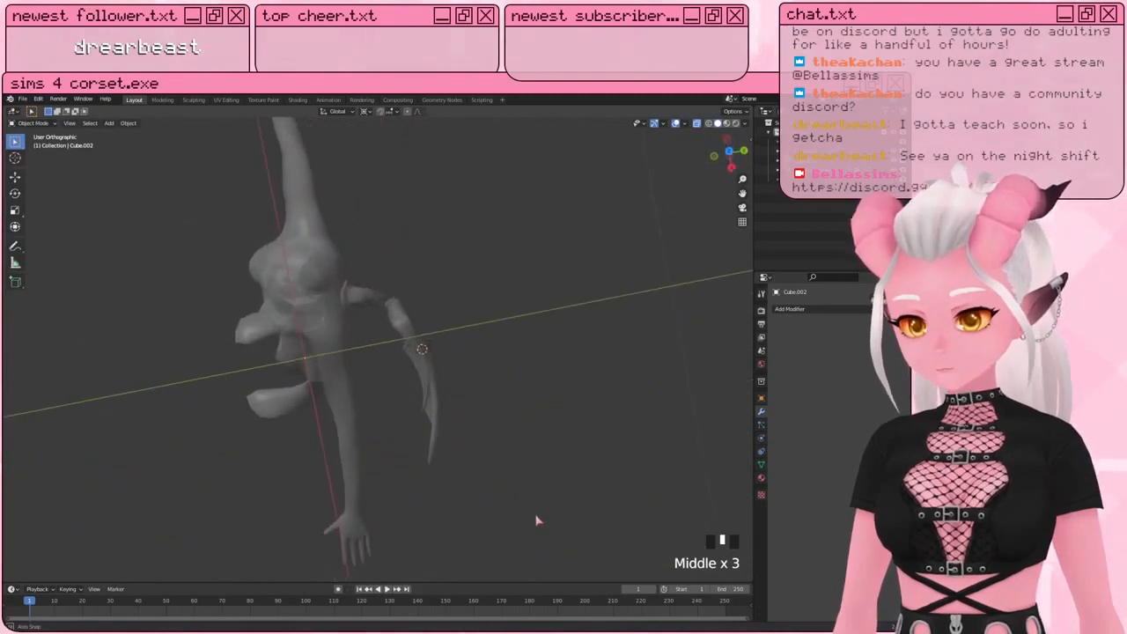
{"action": "left_click", "coordinate": [407, 324]}
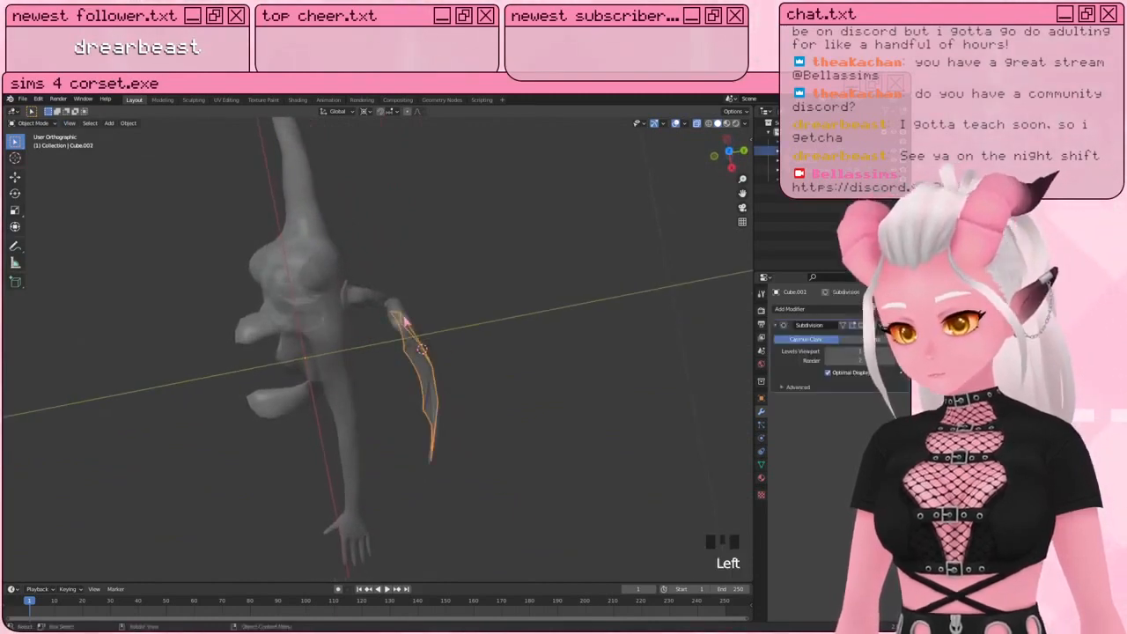
{"action": "key", "text": "Tab"}
Step: Circle-select the outer wing in front view, from the peak down to the finger tips, including the membrane
{"action": "middle_click_drag", "start_coordinate": [413, 334], "coordinate": [458, 282]}
{"action": "key", "text": "KP_1"}
{"action": "key", "text": "c"}
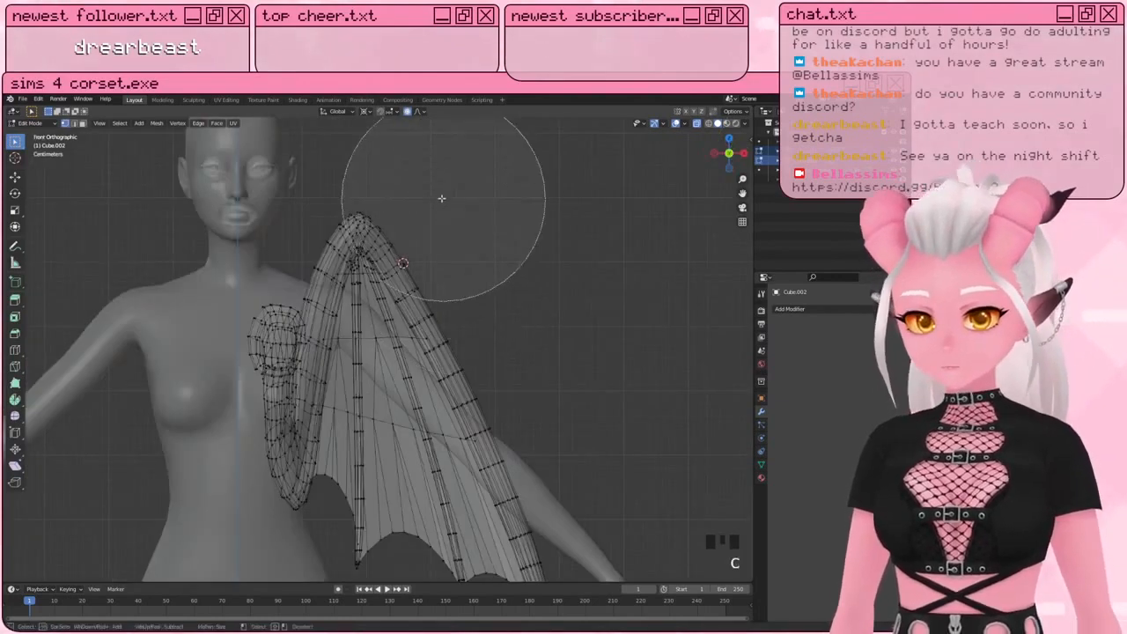
{"action": "mouse_move", "coordinate": [427, 150]}
{"action": "left_mouse_down"}
{"action": "mouse_move", "coordinate": [387, 154]}
{"action": "mouse_move", "coordinate": [449, 234]}
{"action": "mouse_move", "coordinate": [453, 297]}
{"action": "mouse_move", "coordinate": [497, 466]}
{"action": "mouse_move", "coordinate": [519, 528]}
{"action": "mouse_move", "coordinate": [546, 537]}
{"action": "left_mouse_up"}
{"action": "right_click", "coordinate": [609, 493]}
{"action": "middle_click_drag", "start_coordinate": [610, 494], "coordinate": [606, 444], "text": "shift"}
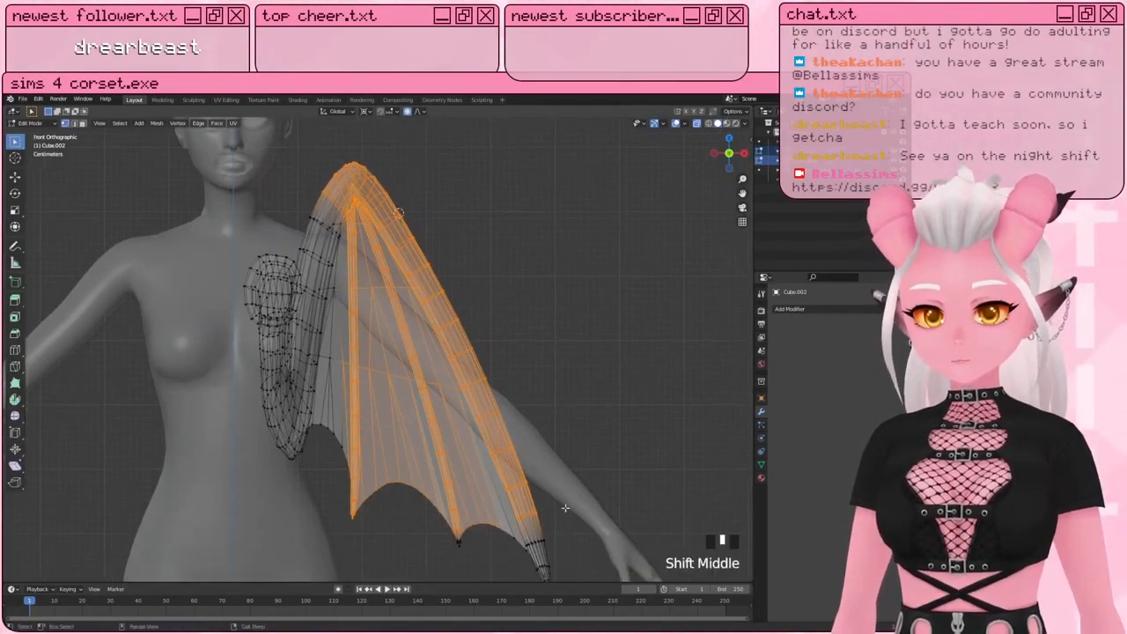
{"action": "key", "text": "c"}
{"action": "left_click_drag", "start_coordinate": [551, 497], "coordinate": [521, 510]}
{"action": "right_click", "coordinate": [524, 512]}
{"action": "scroll", "coordinate": [537, 512], "scroll_direction": "down", "scroll_amount": 2}
{"action": "key", "text": "c"}
{"action": "right_click", "coordinate": [534, 506]}
Step: In top view, place the 3D cursor at the selection's inner end and rotate the outer wing toward the body's arm
{"action": "middle_click_drag", "start_coordinate": [544, 381], "coordinate": [465, 369]}
{"action": "key", "text": "KP_7"}
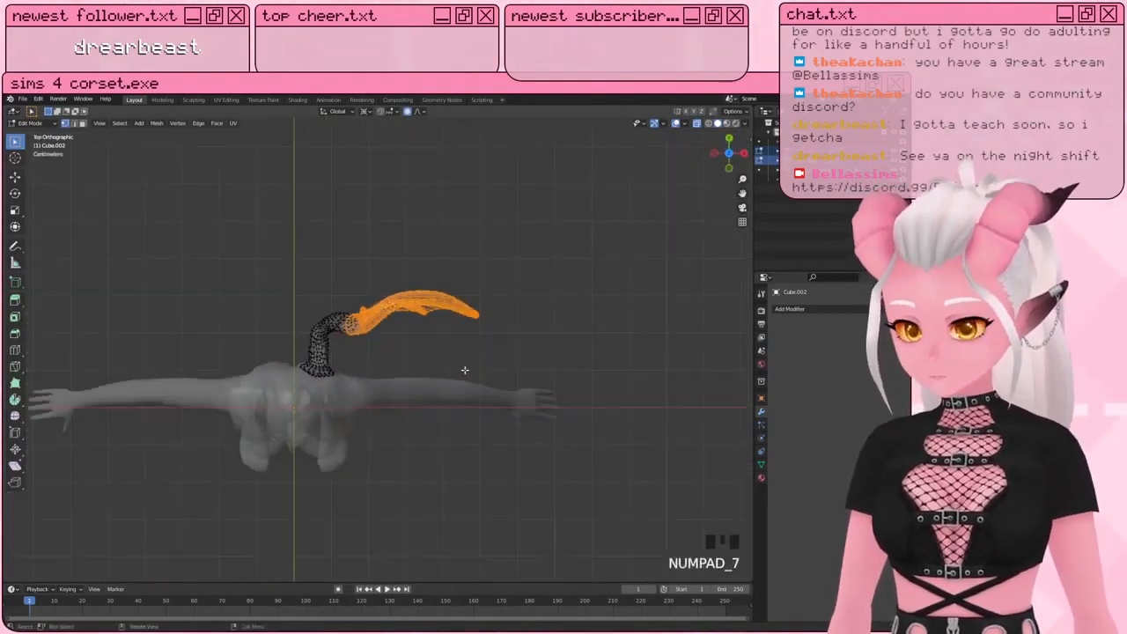
{"action": "scroll", "coordinate": [464, 370], "scroll_direction": "up", "scroll_amount": 5}
{"action": "right_click", "coordinate": [251, 293], "text": "shift"}
{"action": "key", "text": "r"}
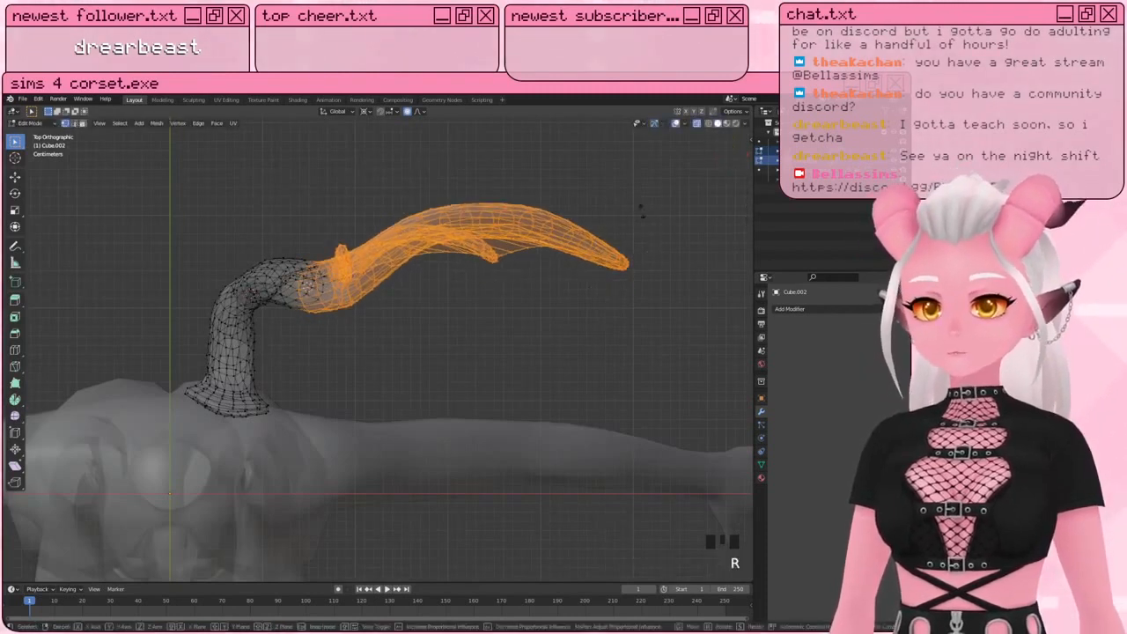
{"action": "left_click", "coordinate": [631, 339]}
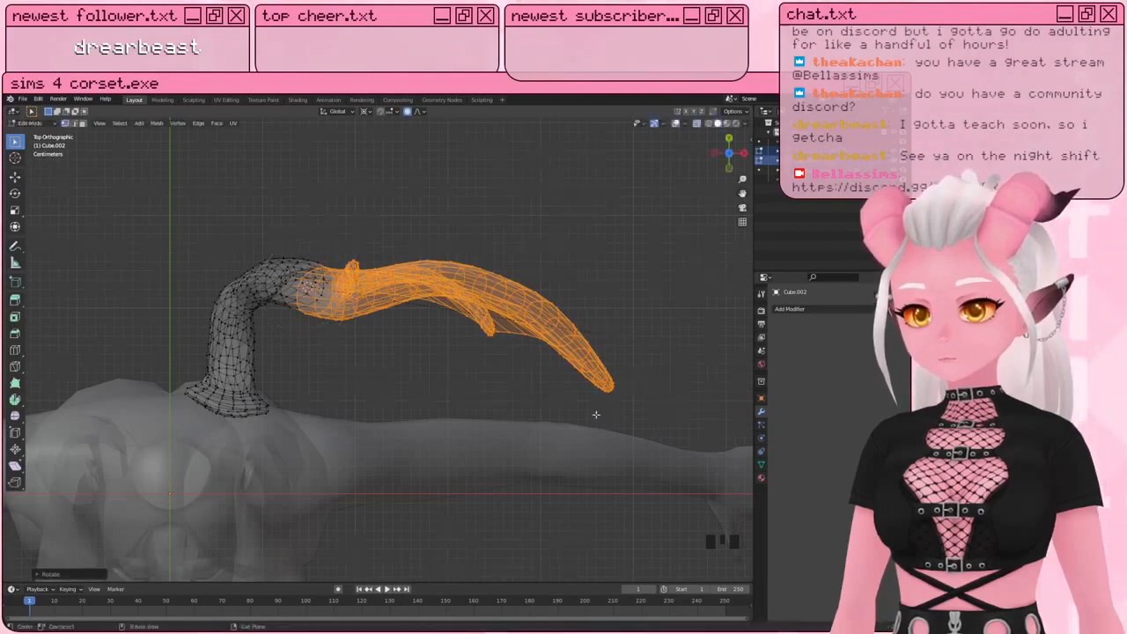
Step: Try to rotate the selected outer wing section from the side and undo it
{"action": "middle_click_drag", "start_coordinate": [631, 340], "coordinate": [515, 256]}
{"action": "scroll", "coordinate": [430, 356], "scroll_direction": "down", "scroll_amount": 5}
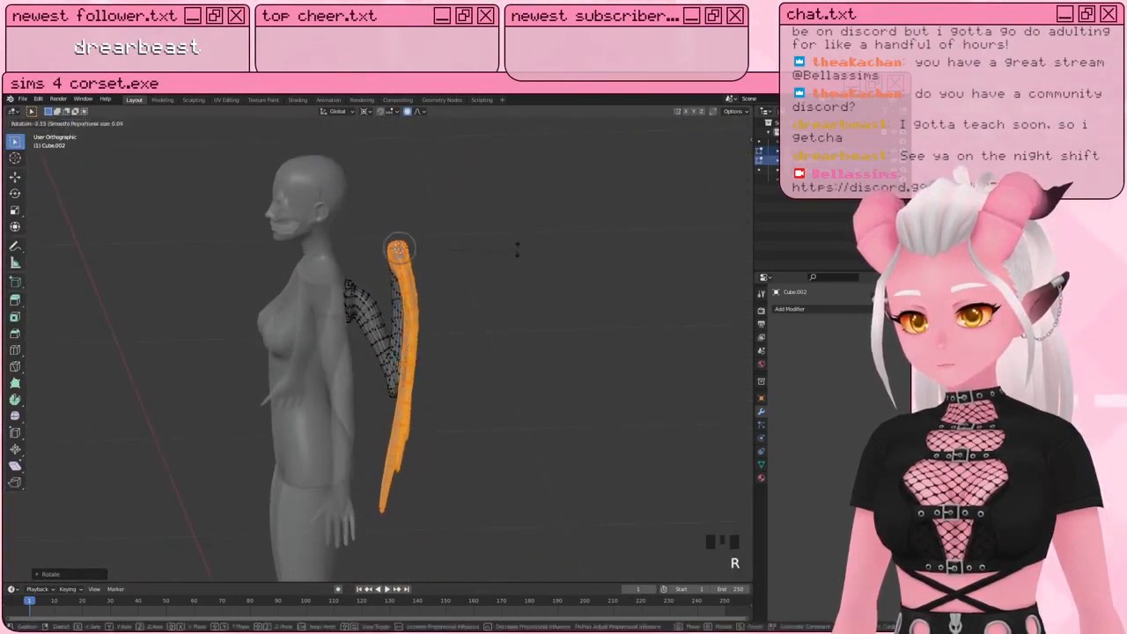
{"action": "mouse_move", "coordinate": [448, 317]}
{"action": "middle_mouse_down"}
{"action": "mouse_move", "coordinate": [482, 321]}
{"action": "mouse_move", "coordinate": [495, 360]}
{"action": "mouse_move", "coordinate": [473, 382]}
{"action": "mouse_move", "coordinate": [447, 317]}
{"action": "middle_mouse_up"}
{"action": "key", "text": "ctrl+z"}
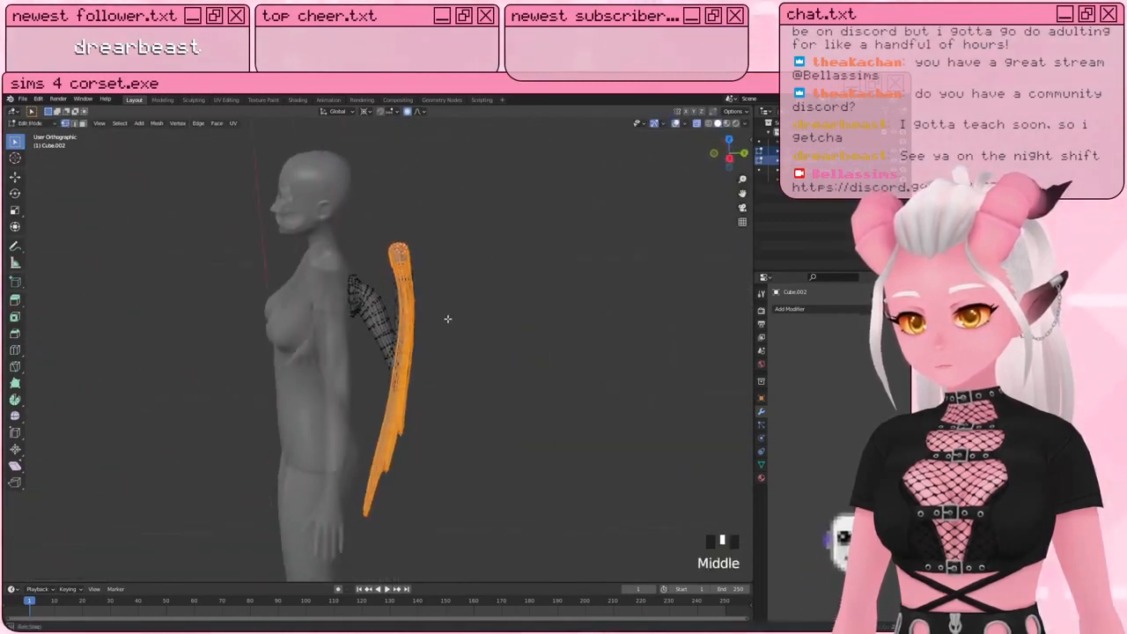
Step: Rotate the outer wing about 3° in side view with an enlarged proportional editing radius
{"action": "key", "text": "r"}
{"action": "scroll", "coordinate": [483, 269], "scroll_direction": "down", "scroll_amount": 4}
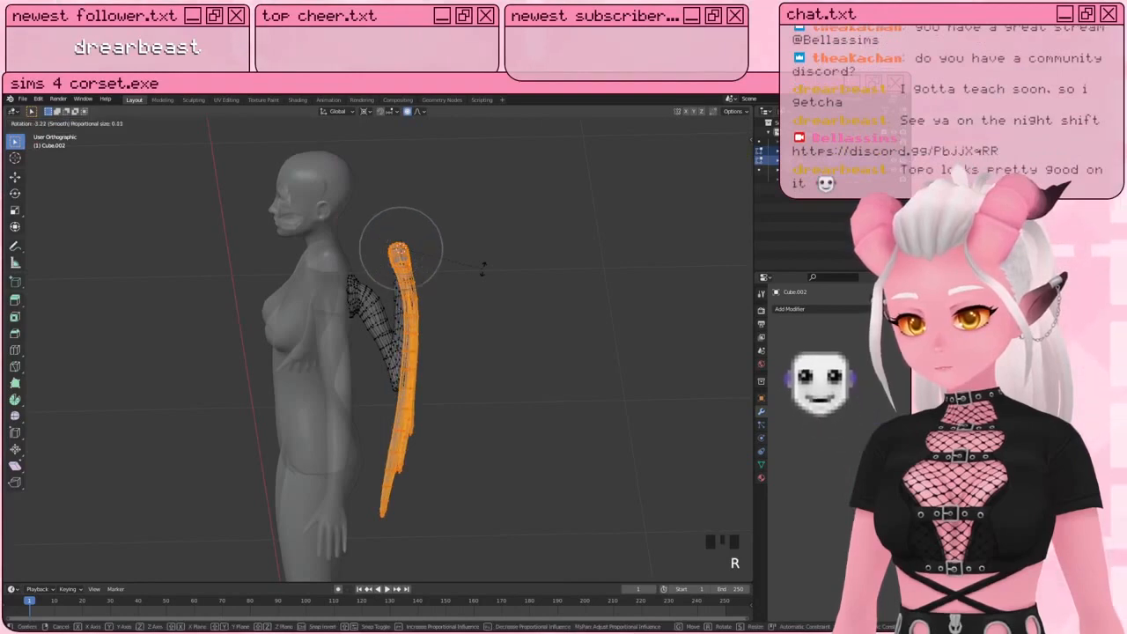
{"action": "left_click", "coordinate": [483, 269]}
{"action": "scroll", "coordinate": [482, 353], "scroll_direction": "down", "scroll_amount": 1}
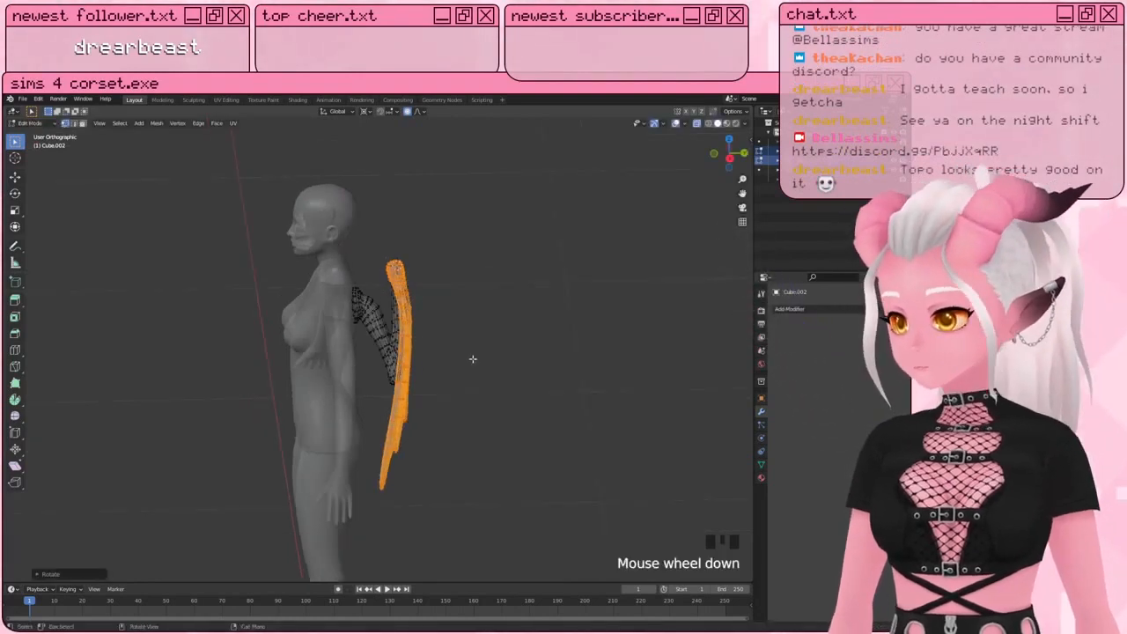
{"action": "scroll", "coordinate": [471, 361], "scroll_direction": "up", "scroll_amount": 3}
{"action": "middle_click_drag", "start_coordinate": [466, 378], "coordinate": [457, 374], "text": "shift"}
{"action": "scroll", "coordinate": [458, 352], "scroll_direction": "down", "scroll_amount": 2}
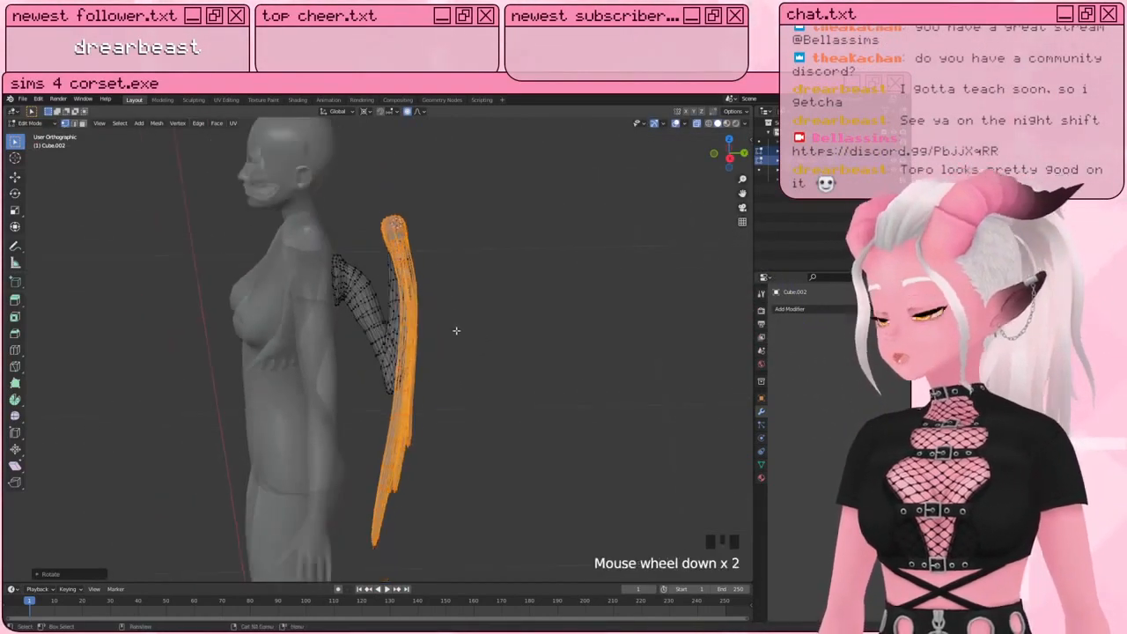
Step: Clear the selection and move a vertex on the underside edge of the wing's upper arm to smooth its outline
{"action": "scroll", "coordinate": [458, 329], "scroll_direction": "up", "scroll_amount": 3}
{"action": "key", "text": "a"}
{"action": "key", "text": "a"}
{"action": "key", "text": "a"}
{"action": "middle_click_drag", "start_coordinate": [487, 217], "coordinate": [370, 347], "text": "shift"}
{"action": "key", "text": "Tab"}
{"action": "key", "text": "Tab"}
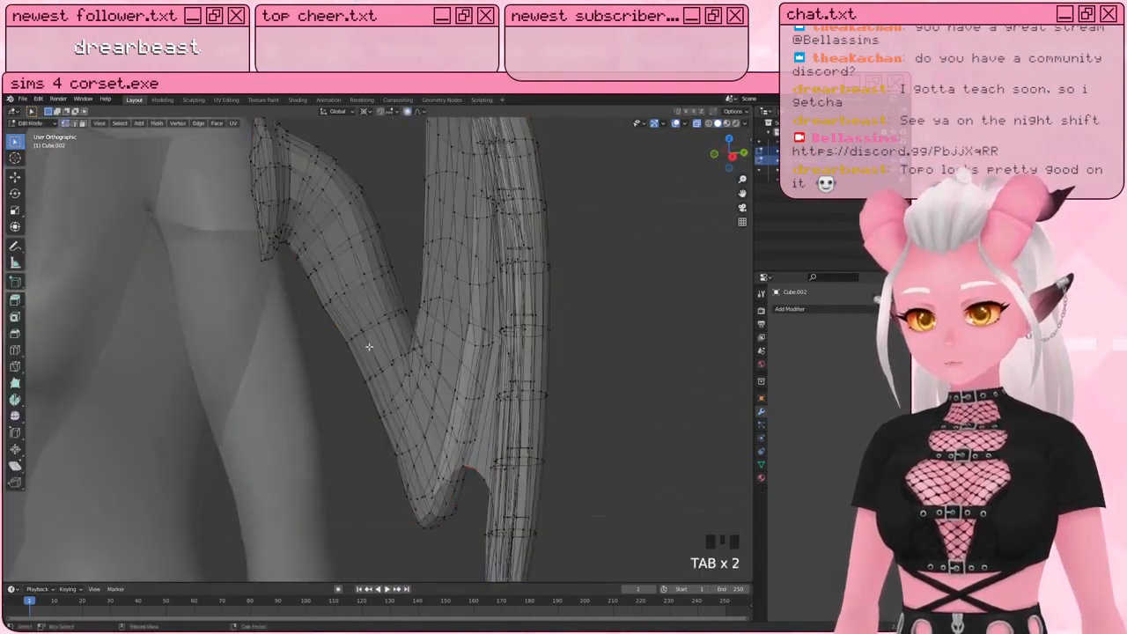
{"action": "scroll", "coordinate": [330, 310], "scroll_direction": "up", "scroll_amount": 2}
{"action": "left_click", "coordinate": [299, 287]}
{"action": "key", "text": "g"}
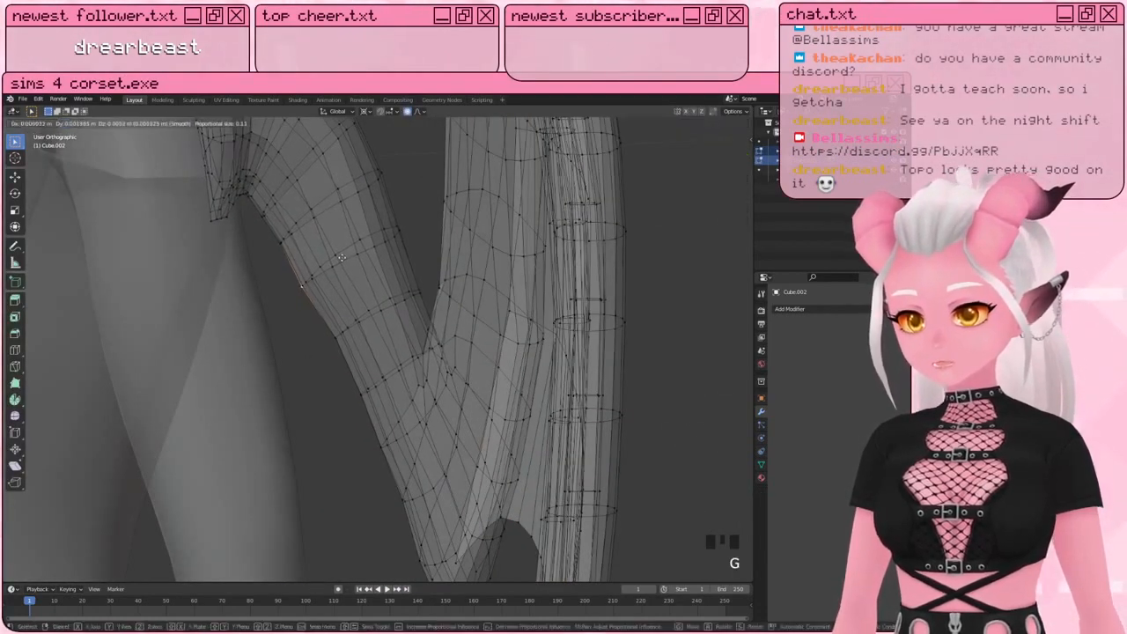
{"action": "left_click", "coordinate": [342, 257]}
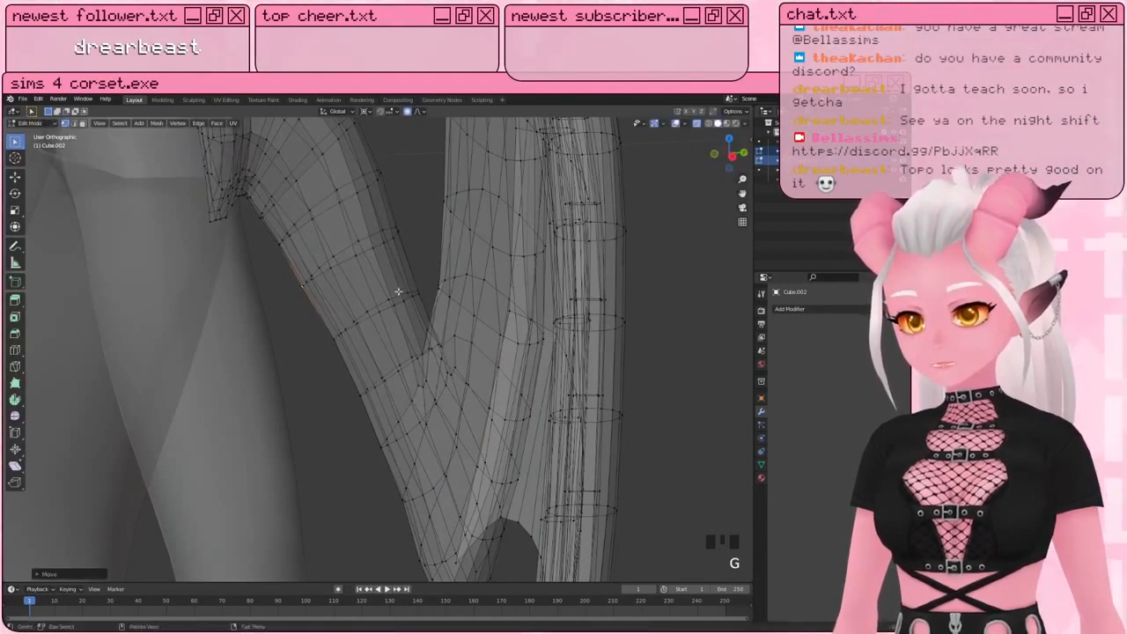
Step: Nudge the next two vertices down the upper arm's underside edge to even out its curve
{"action": "left_click", "coordinate": [410, 241]}
{"action": "key", "text": "g"}
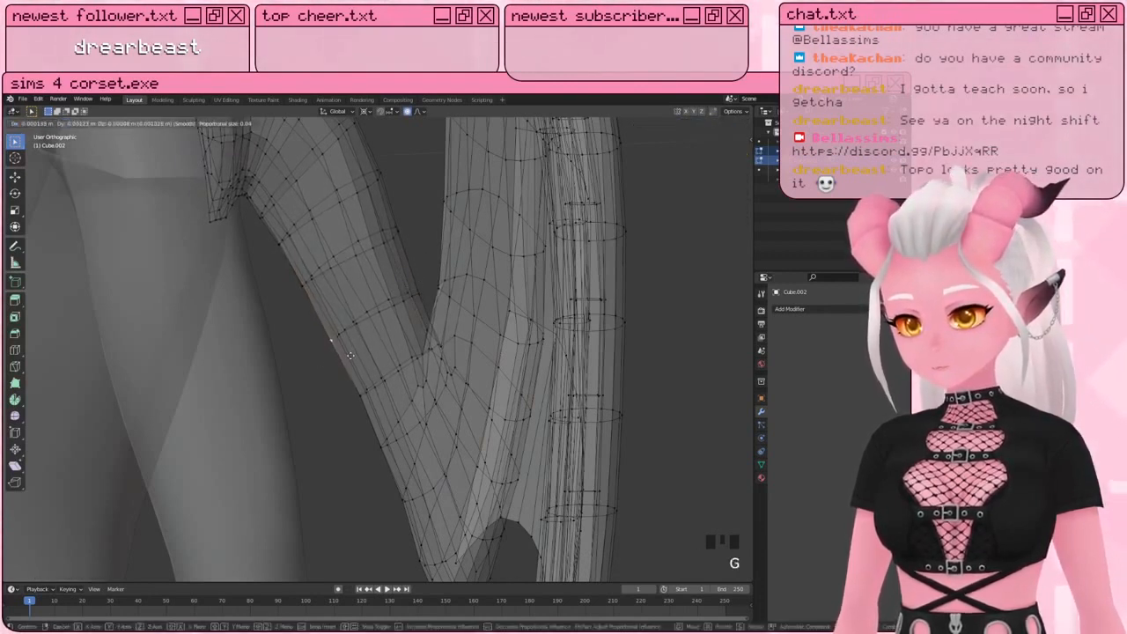
{"action": "left_click", "coordinate": [350, 355]}
{"action": "left_click", "coordinate": [363, 398]}
{"action": "key", "text": "g"}
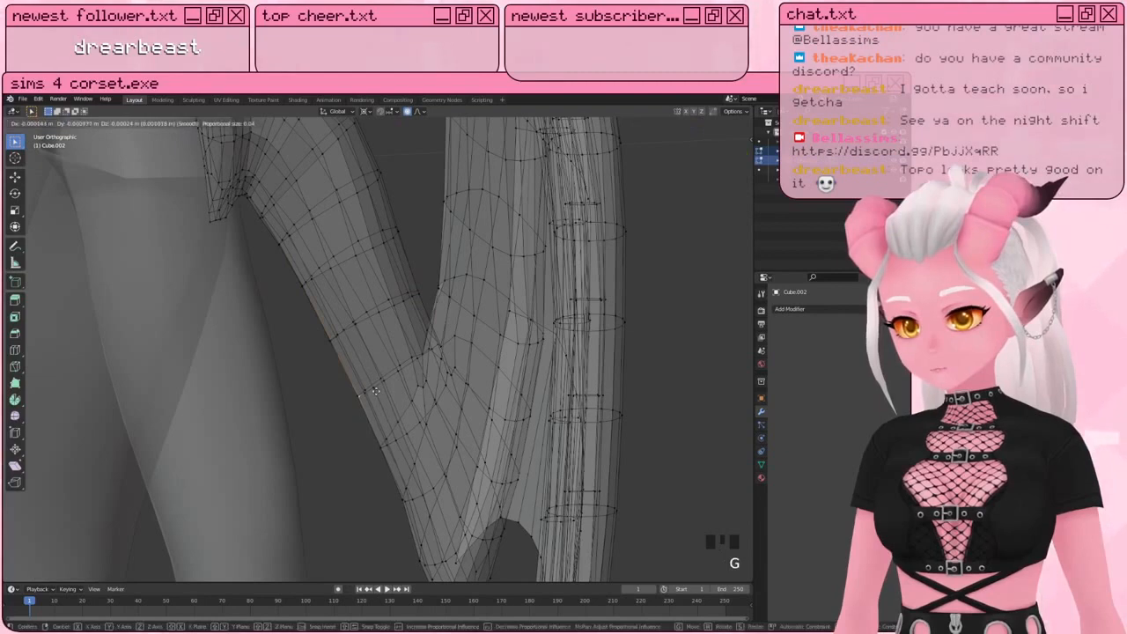
{"action": "left_click", "coordinate": [375, 391]}
Step: Leave edit mode and select the membrane together with the wing frame
{"action": "scroll", "coordinate": [355, 443], "scroll_direction": "down", "scroll_amount": 6}
{"action": "key", "text": "Tab"}
{"action": "scroll", "coordinate": [541, 335], "scroll_direction": "down", "scroll_amount": 2}
{"action": "middle_click_drag", "start_coordinate": [540, 335], "coordinate": [485, 378]}
{"action": "scroll", "coordinate": [486, 378], "scroll_direction": "up", "scroll_amount": 4}
{"action": "left_click", "coordinate": [419, 315]}
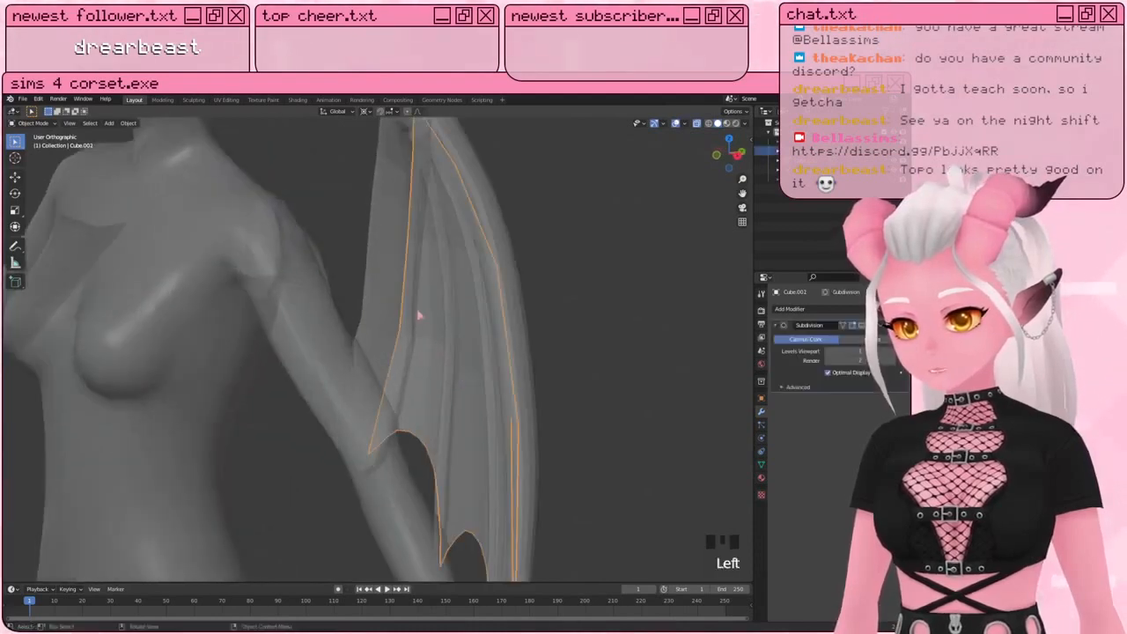
{"action": "left_click", "coordinate": [390, 311], "text": "shift"}
Step: Move the vertex on the wing forearm's inner edge above the elbow fold with a small proportional radius
{"action": "scroll", "coordinate": [388, 327], "scroll_direction": "up", "scroll_amount": 3}
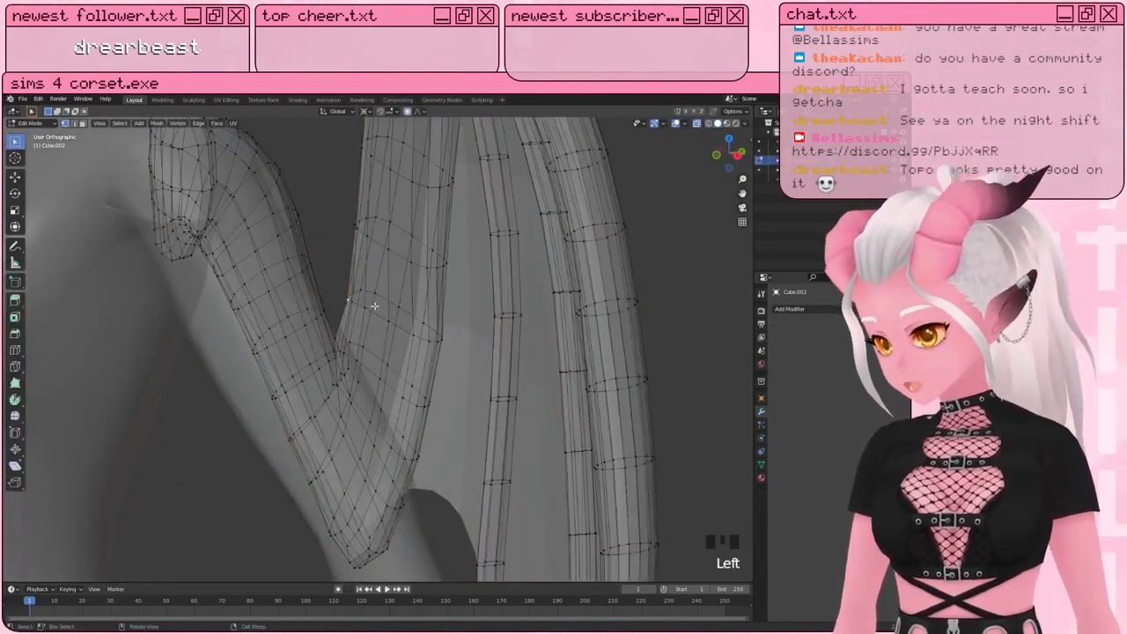
{"action": "middle_click_drag", "start_coordinate": [375, 305], "coordinate": [351, 288]}
{"action": "key", "text": "g"}
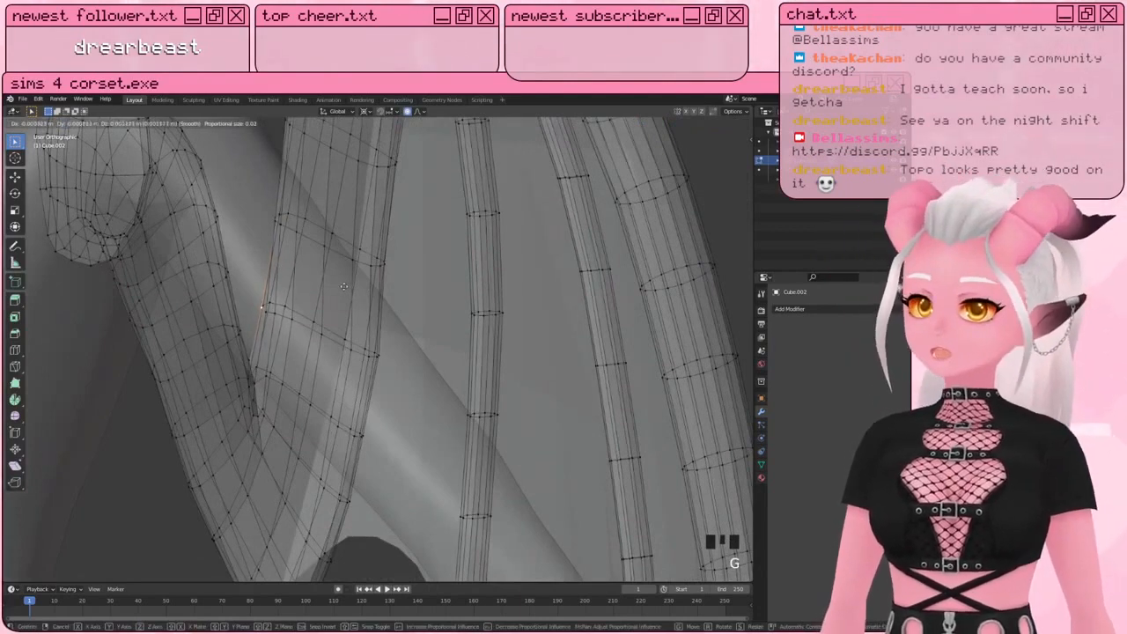
{"action": "left_click", "coordinate": [343, 286]}
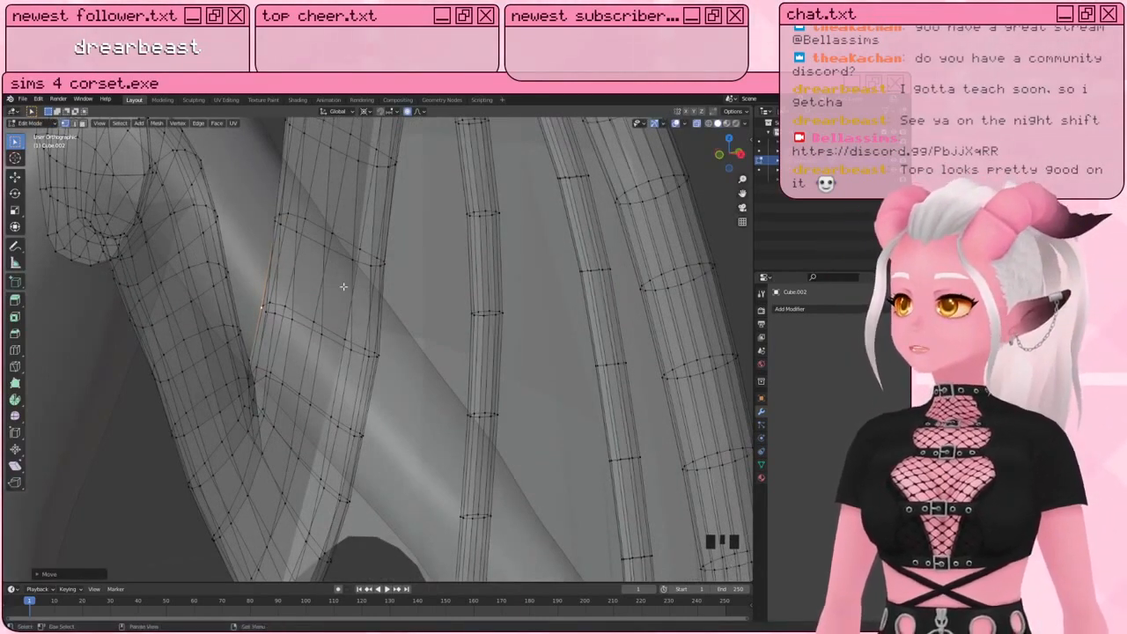
Step: Circle-select the wing frame from the middle of the upper arm outward, leaving the base unselected
{"action": "scroll", "coordinate": [343, 286], "scroll_direction": "down", "scroll_amount": 4}
{"action": "mouse_move", "coordinate": [344, 287]}
{"action": "middle_mouse_down", "text": "shift"}
{"action": "mouse_move", "coordinate": [281, 384]}
{"action": "mouse_move", "coordinate": [301, 298]}
{"action": "mouse_move", "coordinate": [449, 397]}
{"action": "mouse_move", "coordinate": [372, 323]}
{"action": "mouse_move", "coordinate": [440, 283]}
{"action": "mouse_move", "coordinate": [395, 259]}
{"action": "middle_mouse_up", "text": "shift"}
{"action": "scroll", "coordinate": [347, 282], "scroll_direction": "down", "scroll_amount": 1}
{"action": "scroll", "coordinate": [281, 384], "scroll_direction": "down", "scroll_amount": 3}
{"action": "scroll", "coordinate": [450, 397], "scroll_direction": "up", "scroll_amount": 3}
{"action": "key", "text": "c"}
{"action": "mouse_move", "coordinate": [252, 252]}
{"action": "left_mouse_down"}
{"action": "mouse_move", "coordinate": [188, 307]}
{"action": "mouse_move", "coordinate": [195, 450]}
{"action": "left_mouse_up"}
{"action": "scroll", "coordinate": [211, 475], "scroll_direction": "up", "scroll_amount": 3}
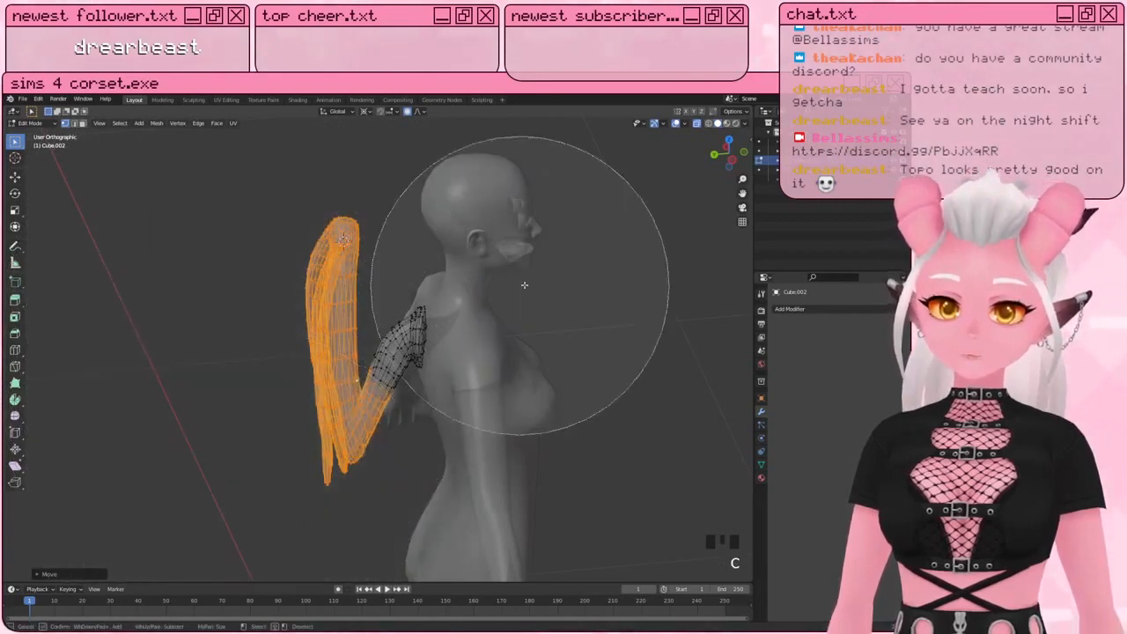
{"action": "scroll", "coordinate": [437, 344], "scroll_direction": "up", "scroll_amount": 4}
{"action": "mouse_move", "coordinate": [437, 344]}
{"action": "middle_mouse_down"}
{"action": "mouse_move", "coordinate": [416, 337]}
{"action": "mouse_move", "coordinate": [436, 368]}
{"action": "mouse_move", "coordinate": [490, 402]}
{"action": "mouse_move", "coordinate": [491, 311]}
{"action": "mouse_move", "coordinate": [480, 306]}
{"action": "middle_mouse_up"}
{"action": "key", "text": "c"}
{"action": "scroll", "coordinate": [396, 349], "scroll_direction": "down", "scroll_amount": 2}
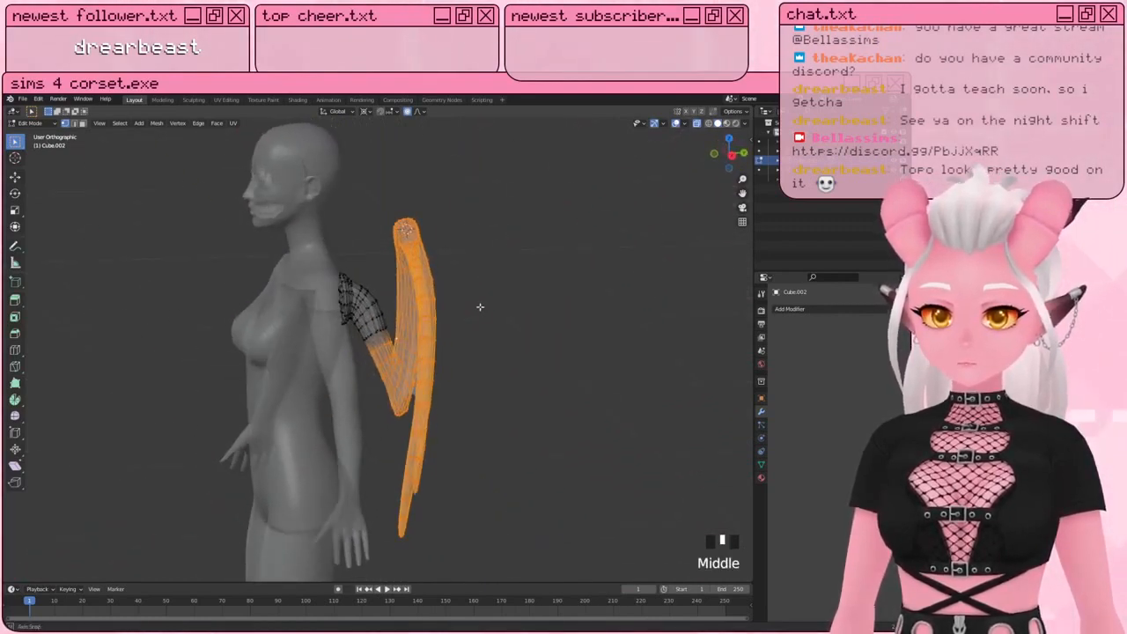
Step: Rotate the selected wing frame slightly toward the body around the 3D cursor placed on the upper arm
{"action": "scroll", "coordinate": [480, 307], "scroll_direction": "up", "scroll_amount": 3}
{"action": "middle_click_drag", "start_coordinate": [403, 383], "coordinate": [385, 295], "text": "shift"}
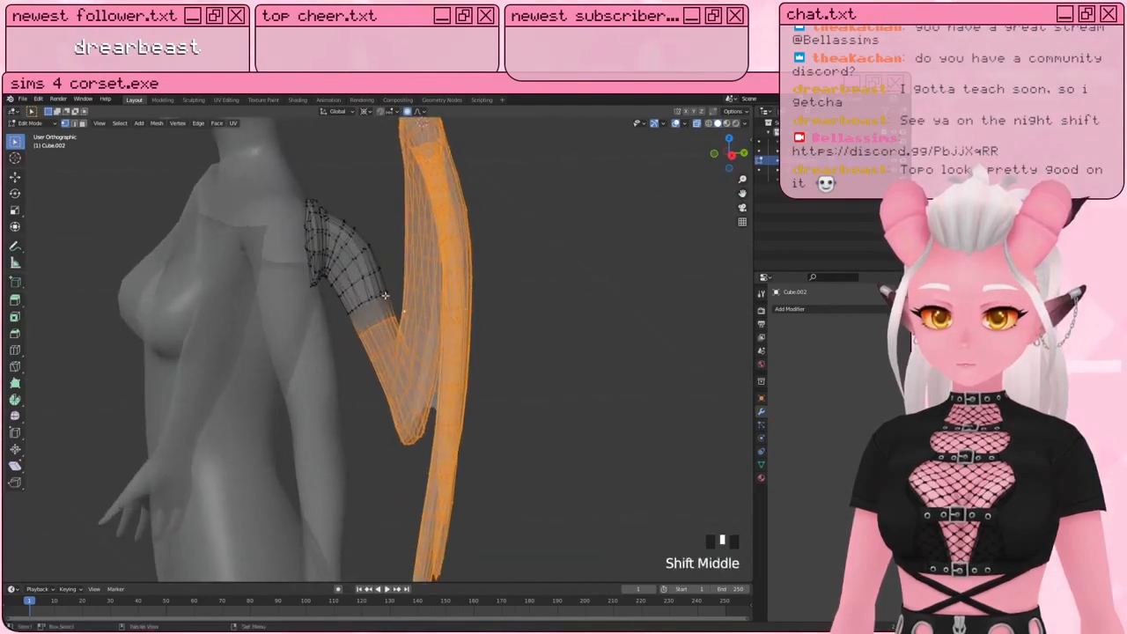
{"action": "key", "text": "r"}
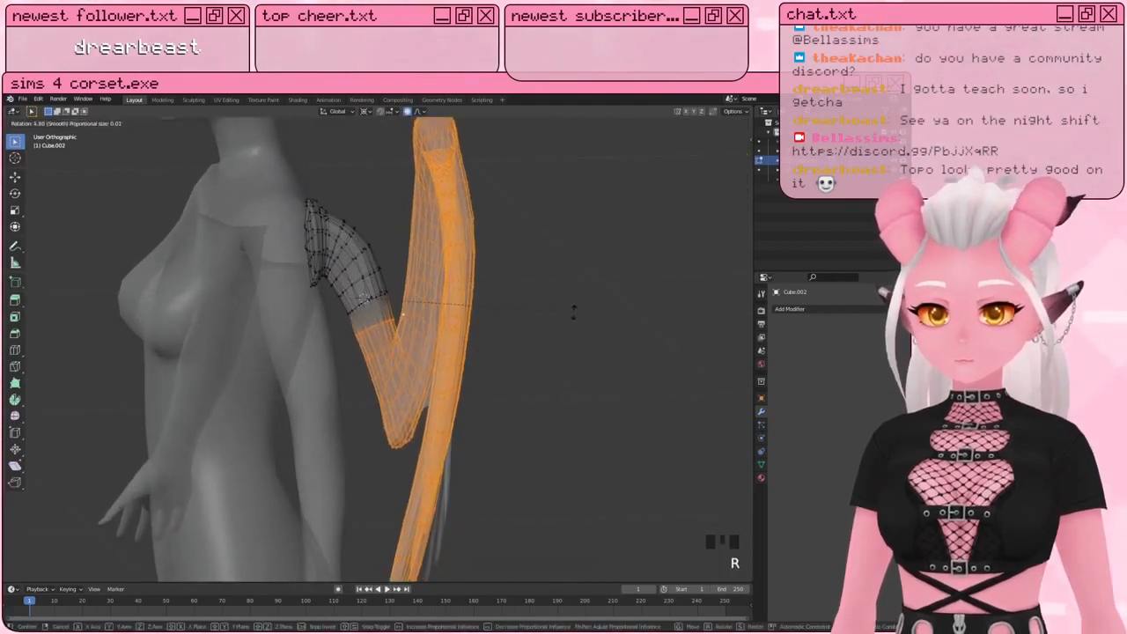
{"action": "left_click", "coordinate": [573, 308]}
{"action": "middle_click_drag", "start_coordinate": [573, 308], "coordinate": [358, 316]}
Step: Add the membrane to the edited meshes, circle-select it along with the wing frame, and clear the selection after checking it
{"action": "key", "text": "Tab"}
{"action": "left_click", "coordinate": [451, 377], "text": "shift"}
{"action": "key", "text": "Tab"}
{"action": "scroll", "coordinate": [401, 358], "scroll_direction": "down", "scroll_amount": 1}
{"action": "key", "text": "c"}
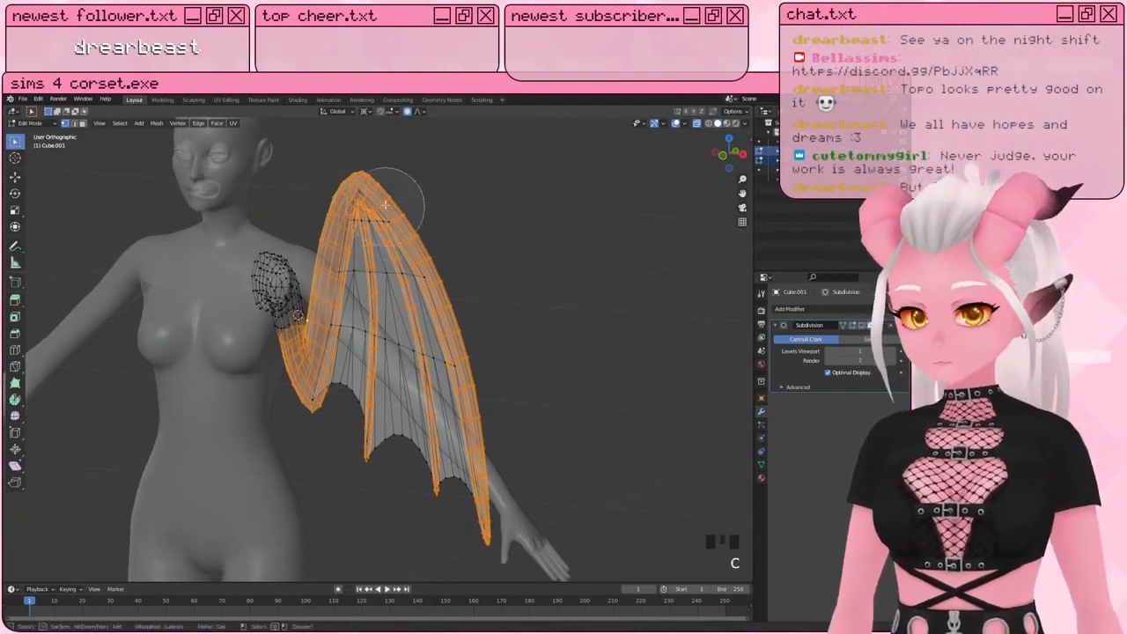
{"action": "mouse_move", "coordinate": [385, 204]}
{"action": "left_mouse_down"}
{"action": "mouse_move", "coordinate": [357, 387]}
{"action": "mouse_move", "coordinate": [370, 458]}
{"action": "mouse_move", "coordinate": [403, 218]}
{"action": "left_mouse_up"}
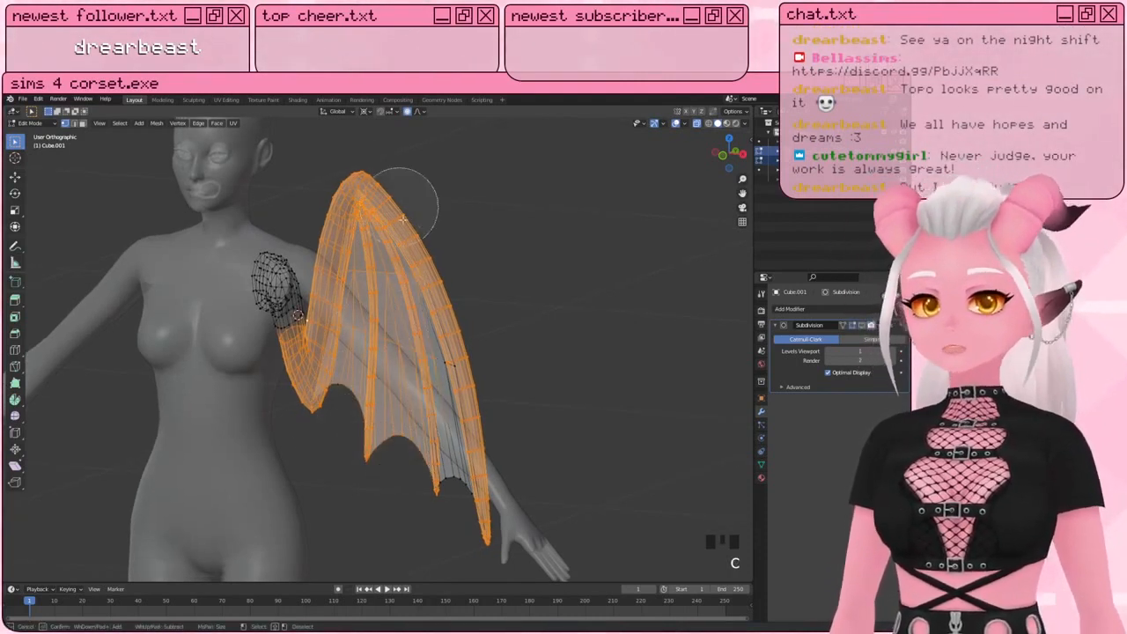
{"action": "right_click", "coordinate": [447, 325]}
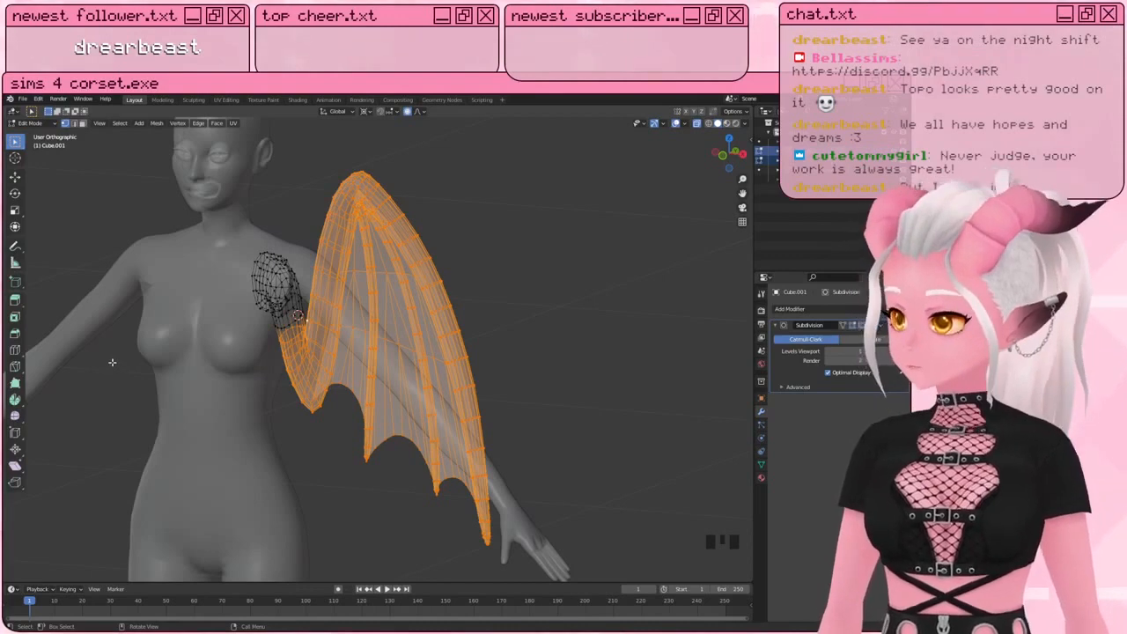
{"action": "middle_click_drag", "start_coordinate": [112, 361], "coordinate": [393, 315]}
{"action": "left_click", "coordinate": [576, 270]}
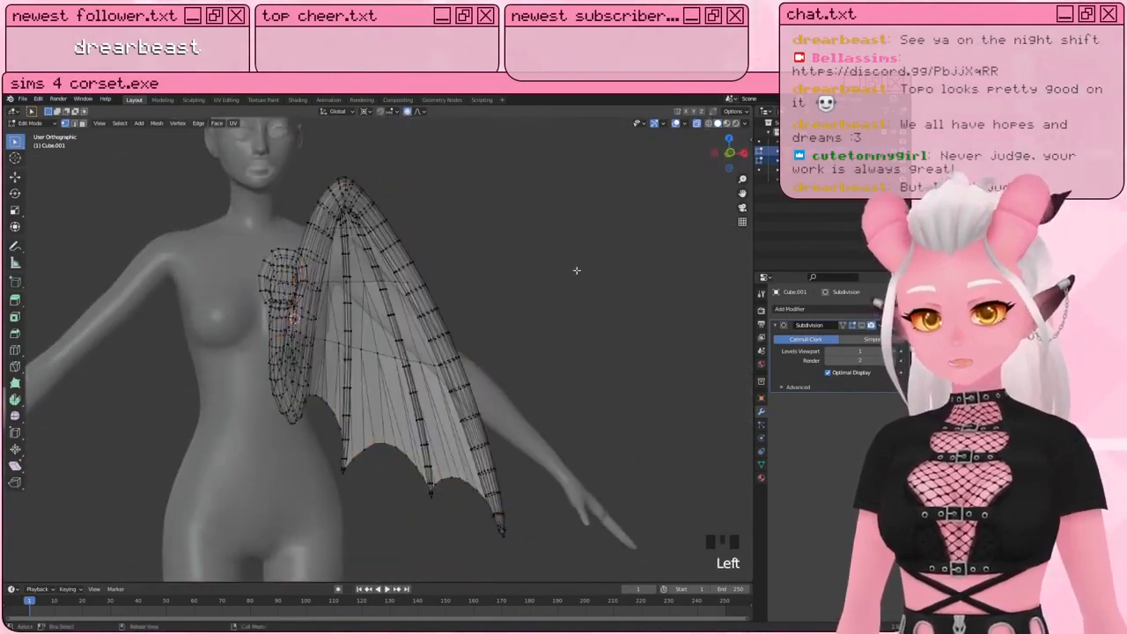
Step: Leave mesh editing and examine the wing's angle and curve relative to the body from the side and from above
{"action": "scroll", "coordinate": [568, 275], "scroll_direction": "down", "scroll_amount": 4}
{"action": "key", "text": "Tab"}
{"action": "left_click", "coordinate": [536, 297]}
{"action": "middle_click_drag", "start_coordinate": [519, 302], "coordinate": [410, 306]}
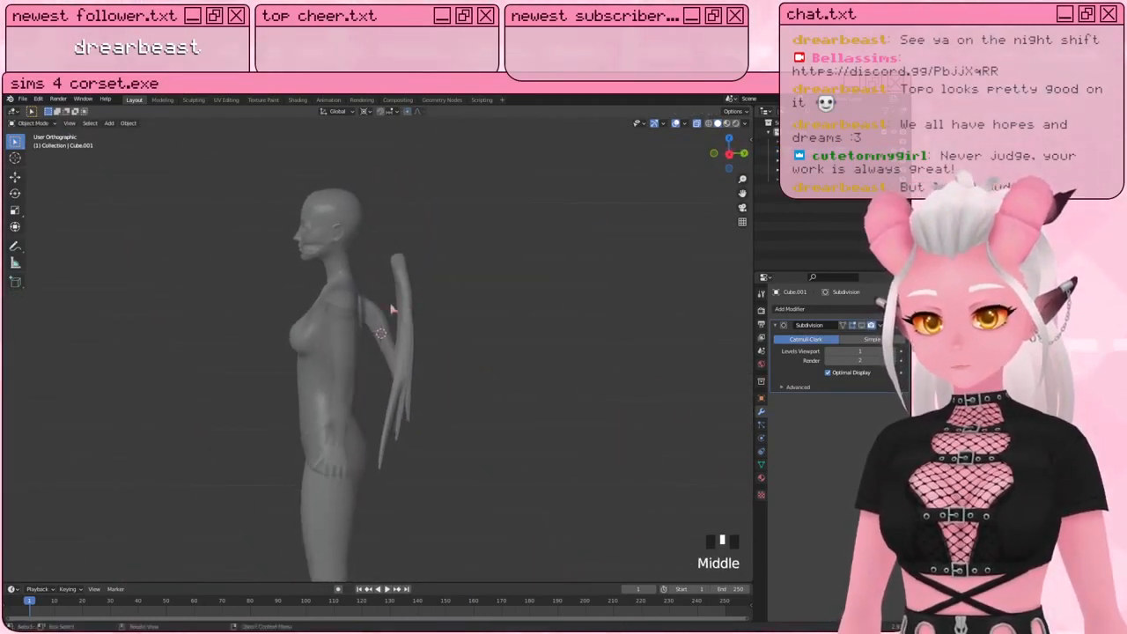
{"action": "scroll", "coordinate": [392, 309], "scroll_direction": "up", "scroll_amount": 2}
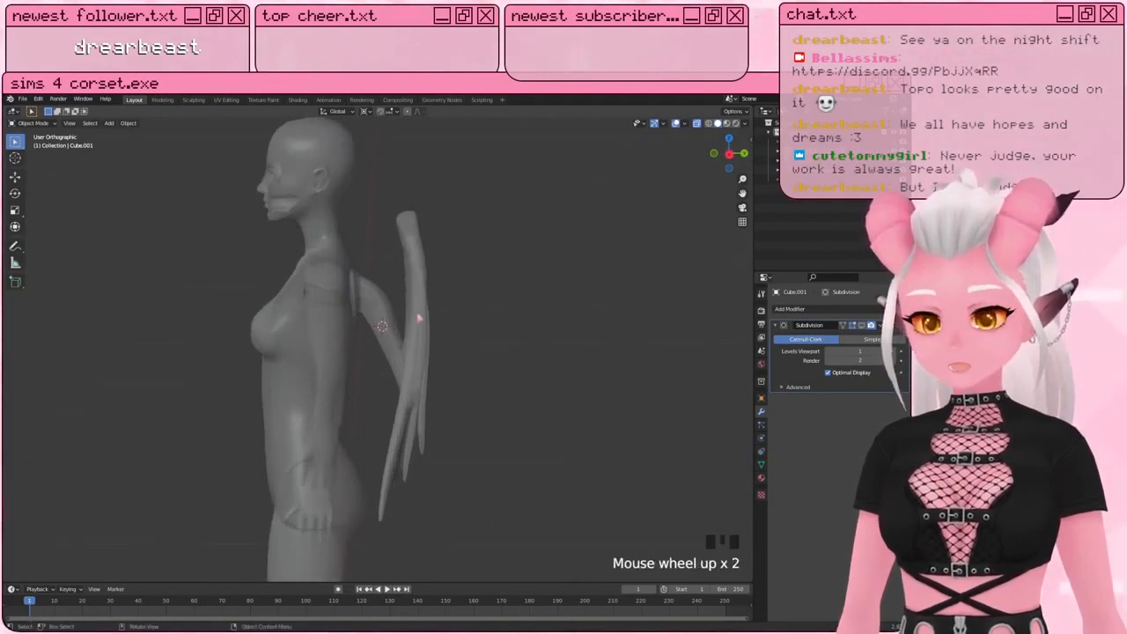
{"action": "middle_click_drag", "start_coordinate": [419, 318], "coordinate": [407, 340], "text": "shift"}
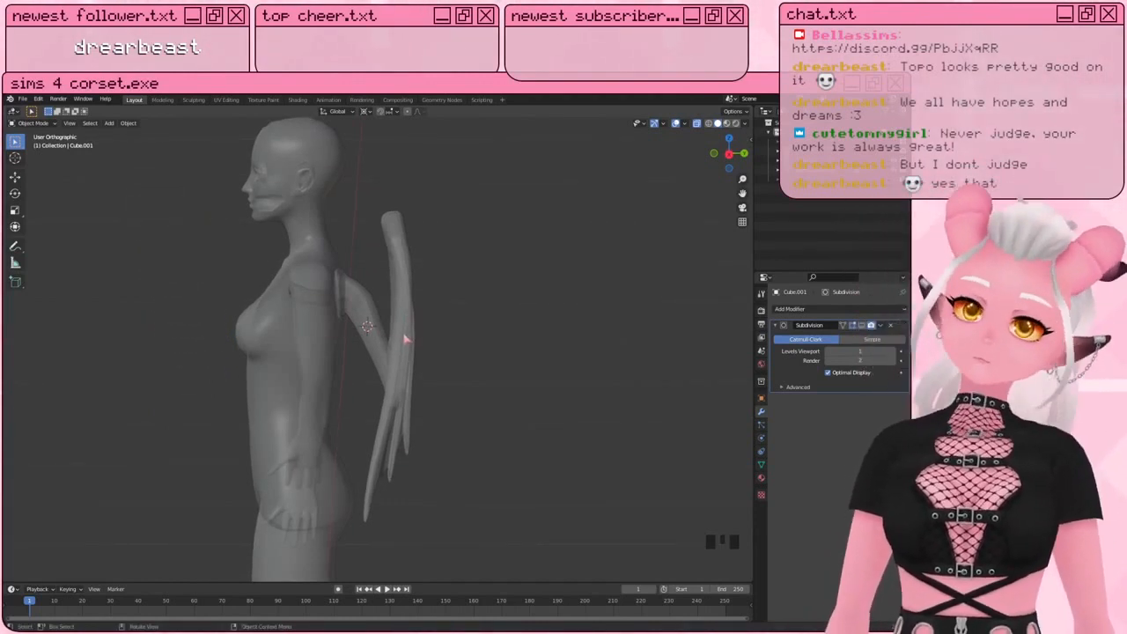
{"action": "middle_click_drag", "start_coordinate": [406, 338], "coordinate": [372, 344]}
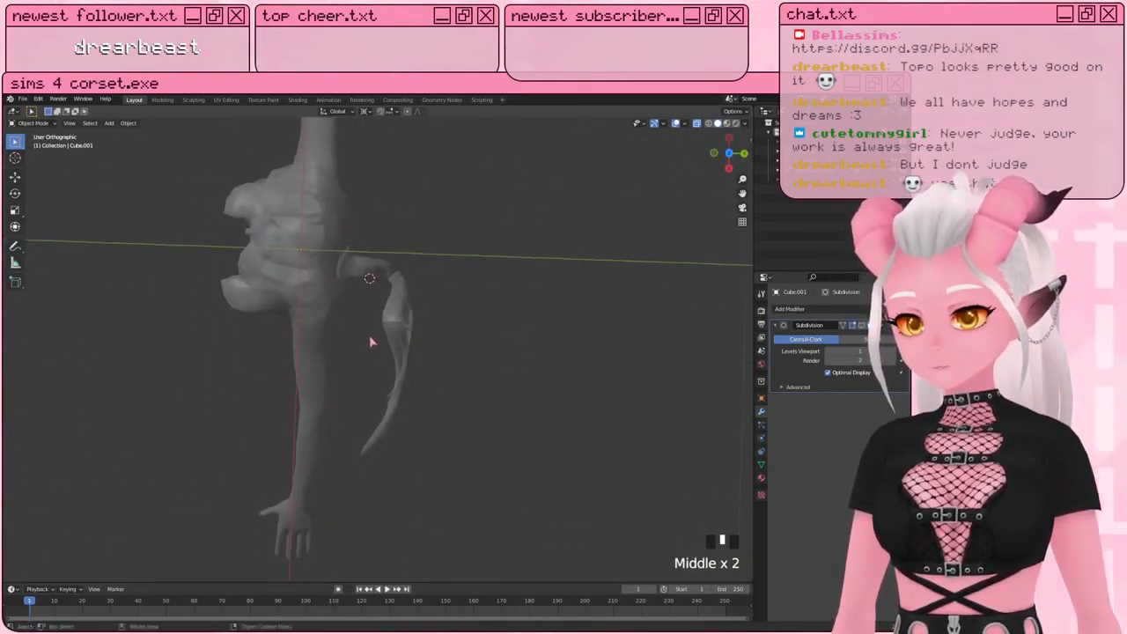
Step: Edit the wing frame mesh alone and circle-select it from the upper arm outward, leaving the base unselected
{"action": "left_click", "coordinate": [383, 286]}
{"action": "scroll", "coordinate": [383, 286], "scroll_direction": "up", "scroll_amount": 3}
{"action": "key", "text": "Tab"}
{"action": "middle_click_drag", "start_coordinate": [387, 273], "coordinate": [375, 254], "text": "shift"}
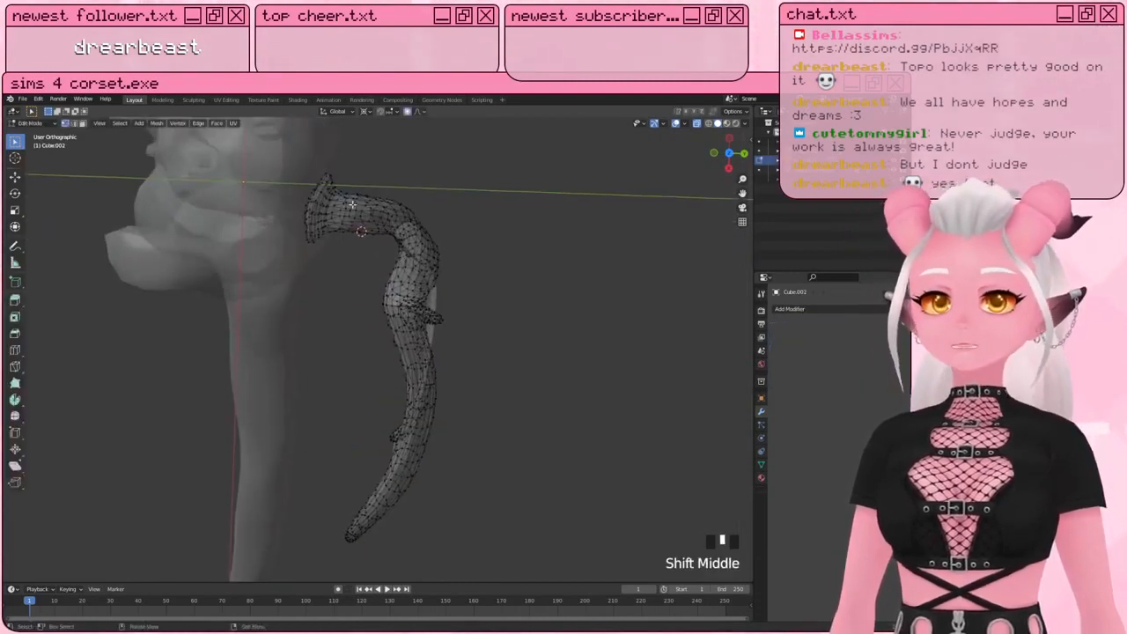
{"action": "middle_click_drag", "start_coordinate": [353, 204], "coordinate": [359, 191]}
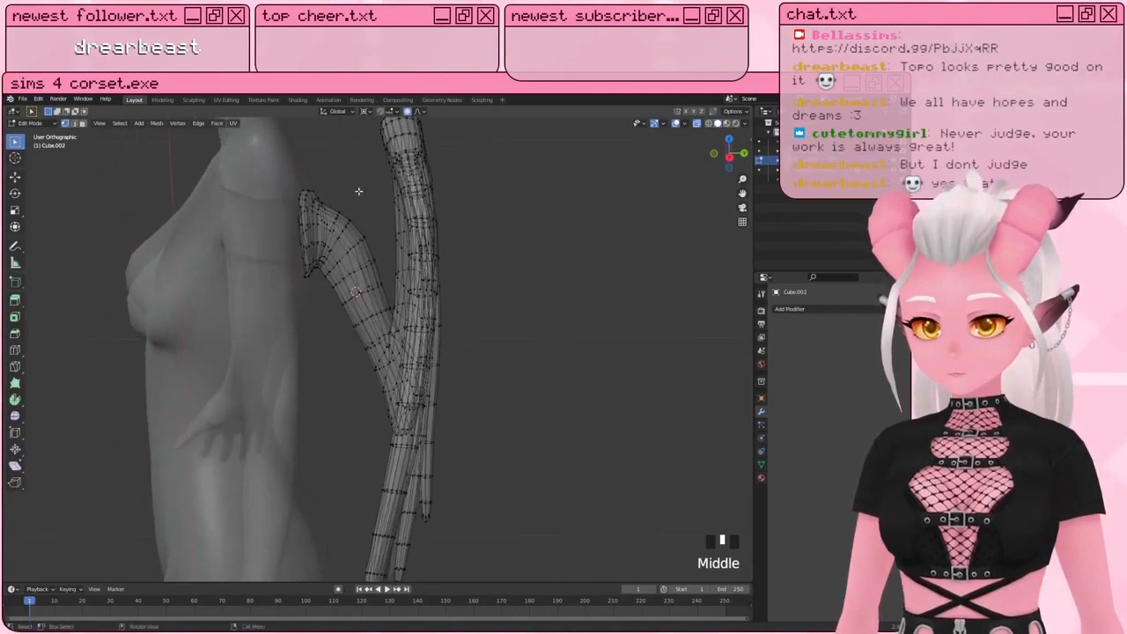
{"action": "scroll", "coordinate": [361, 196], "scroll_direction": "down", "scroll_amount": 2}
{"action": "middle_click_drag", "start_coordinate": [409, 326], "coordinate": [396, 303], "text": "shift"}
{"action": "scroll", "coordinate": [393, 303], "scroll_direction": "down", "scroll_amount": 1}
{"action": "key", "text": "c"}
{"action": "mouse_move", "coordinate": [371, 310]}
{"action": "left_mouse_down"}
{"action": "mouse_move", "coordinate": [398, 414]}
{"action": "mouse_move", "coordinate": [415, 403]}
{"action": "mouse_move", "coordinate": [396, 205]}
{"action": "left_mouse_up"}
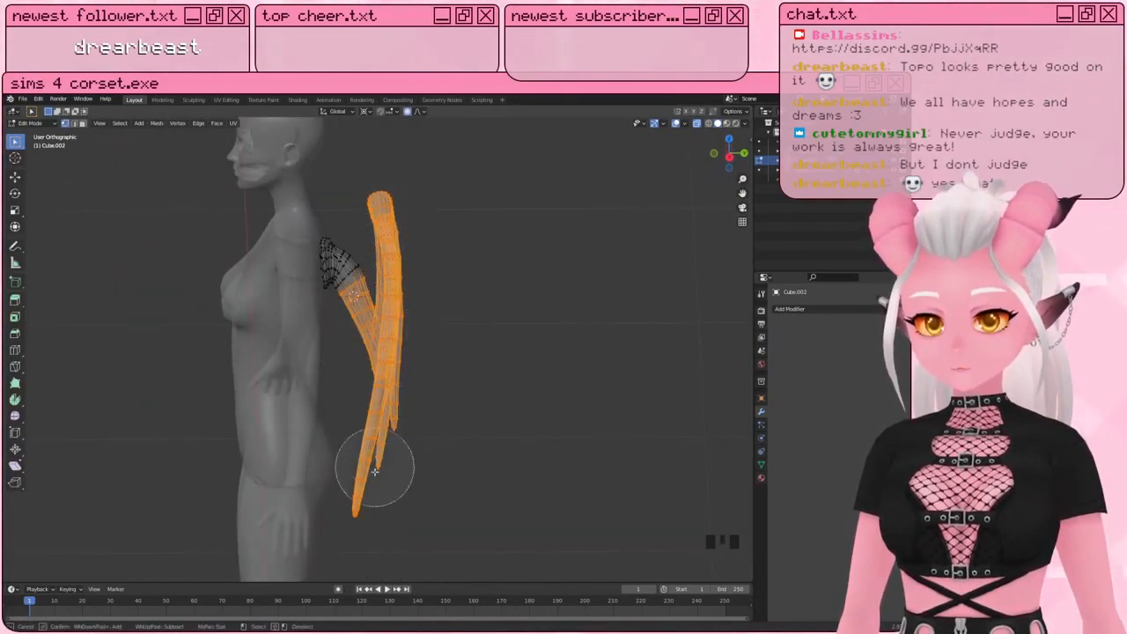
Step: Try to rotate the selected wing frame around the 3D cursor placed at the wing base
{"action": "mouse_move", "coordinate": [420, 335]}
{"action": "middle_mouse_down"}
{"action": "mouse_move", "coordinate": [360, 295]}
{"action": "mouse_move", "coordinate": [287, 286]}
{"action": "mouse_move", "coordinate": [354, 337]}
{"action": "mouse_move", "coordinate": [307, 327]}
{"action": "middle_mouse_up"}
{"action": "scroll", "coordinate": [287, 285], "scroll_direction": "down", "scroll_amount": 2}
{"action": "scroll", "coordinate": [378, 251], "scroll_direction": "up", "scroll_amount": 2}
{"action": "right_click", "coordinate": [389, 238], "text": "shift"}
{"action": "middle_click_drag", "start_coordinate": [389, 236], "coordinate": [528, 298]}
{"action": "key", "text": "r"}
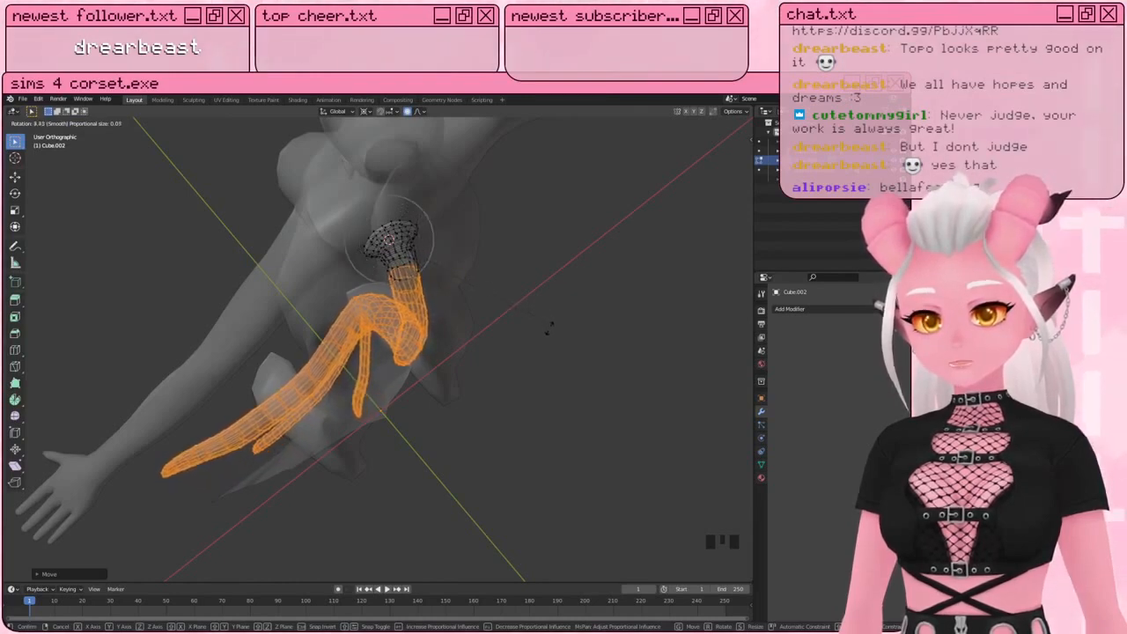
{"action": "left_click", "coordinate": [517, 338]}
Step: Add the membrane to the edited meshes, circle-select it with the wing frame, and return to object mode
{"action": "middle_click_drag", "start_coordinate": [357, 335], "coordinate": [405, 326]}
{"action": "scroll", "coordinate": [473, 267], "scroll_direction": "down", "scroll_amount": 2}
{"action": "scroll", "coordinate": [380, 261], "scroll_direction": "up", "scroll_amount": 3}
{"action": "key", "text": "Tab"}
{"action": "left_click", "coordinate": [430, 380], "text": "shift"}
{"action": "key", "text": "Tab"}
{"action": "scroll", "coordinate": [431, 380], "scroll_direction": "down", "scroll_amount": 2}
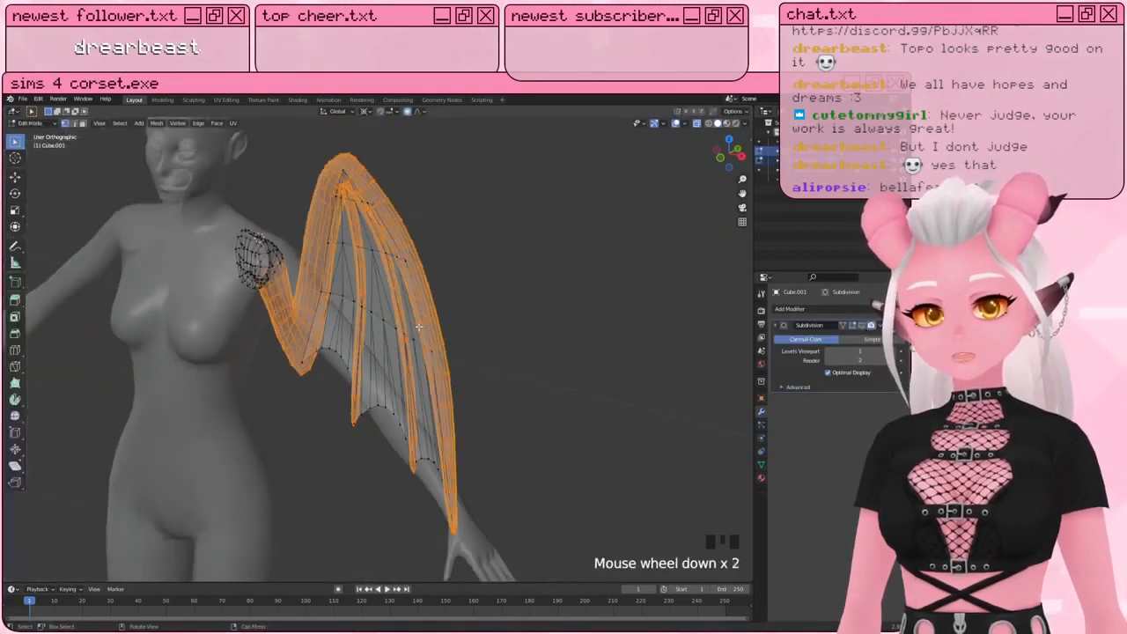
{"action": "key", "text": "c"}
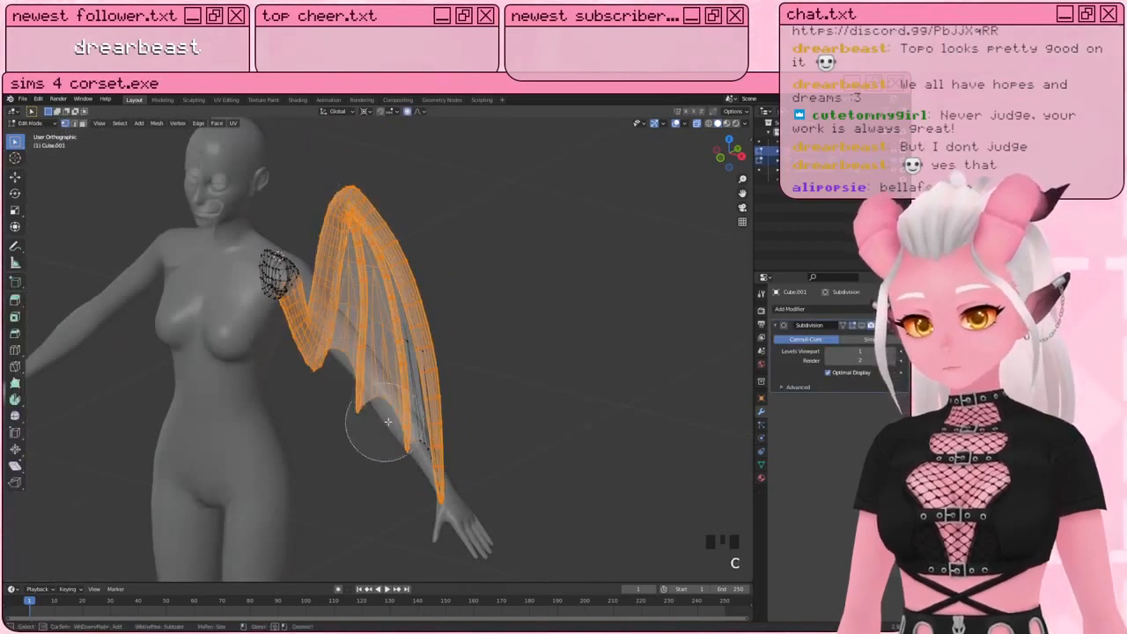
{"action": "key", "text": "Tab"}
{"action": "left_click", "coordinate": [395, 326]}
{"action": "left_click", "coordinate": [382, 222], "text": "shift"}
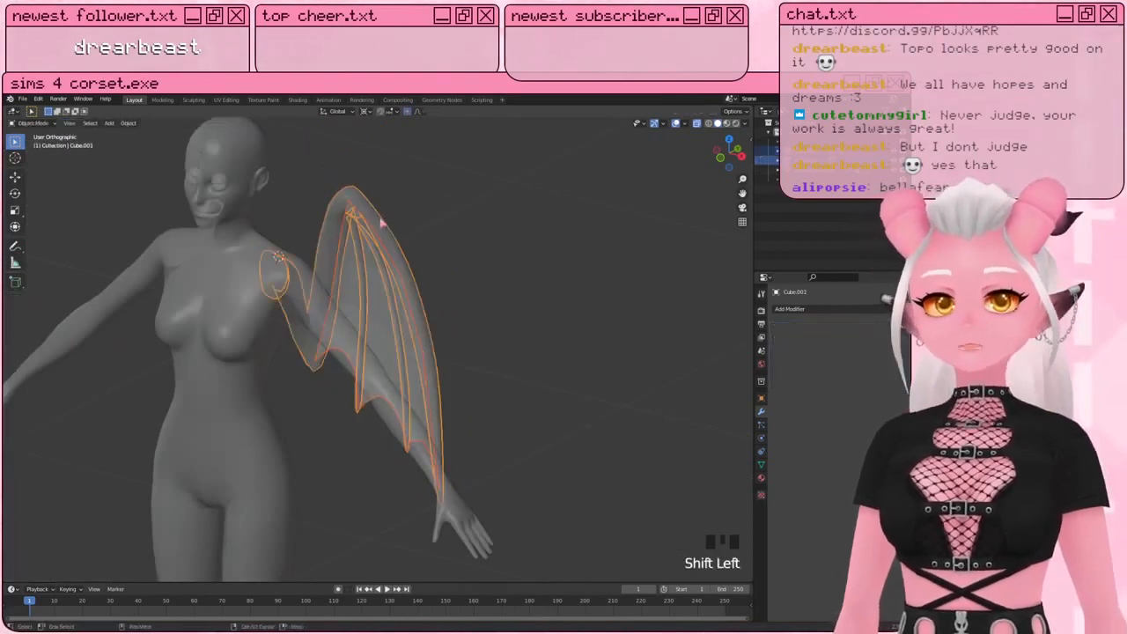
Step: Apply the membrane's Subdivision modifier and join the membrane into the wing frame object
{"action": "left_click", "coordinate": [390, 270]}
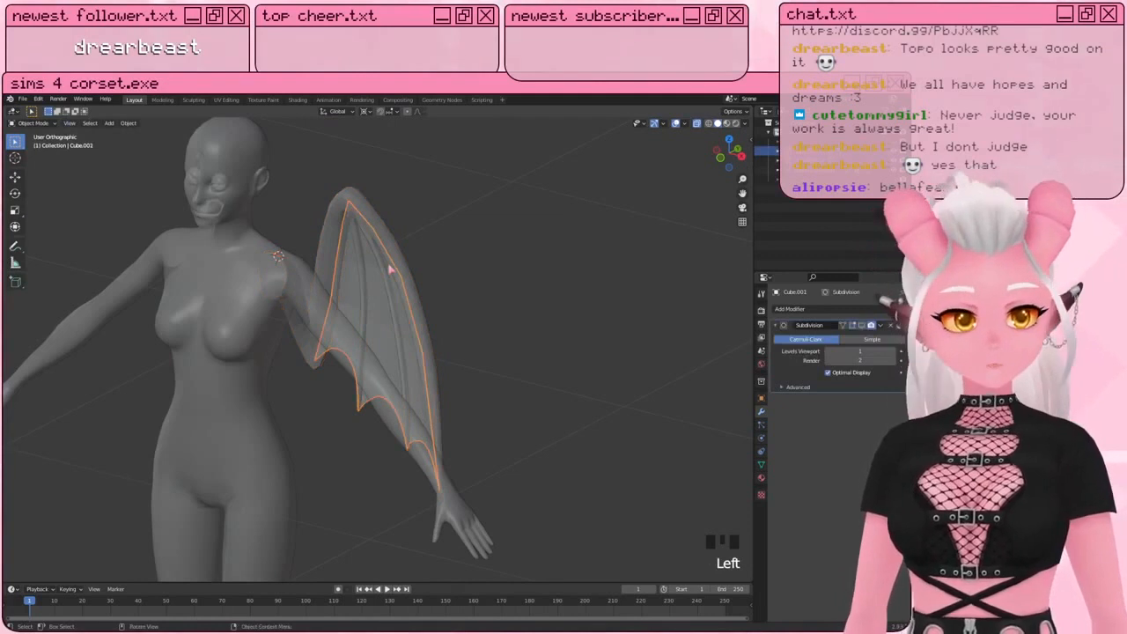
{"action": "scroll", "coordinate": [387, 268], "scroll_direction": "up", "scroll_amount": 3}
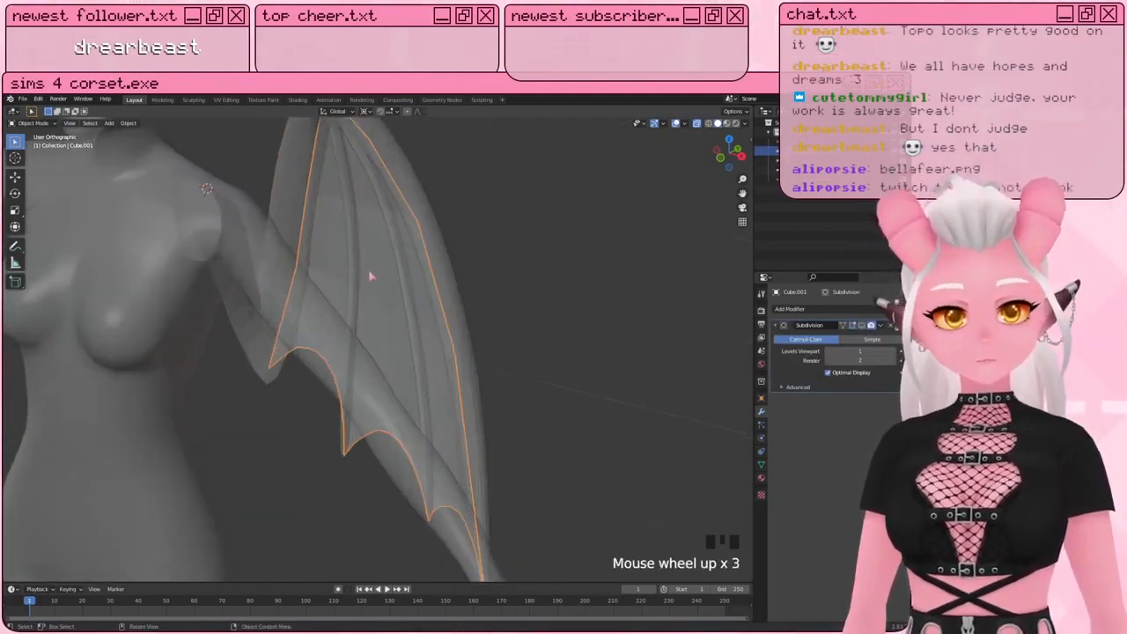
{"action": "key", "text": "Tab"}
{"action": "middle_click_drag", "start_coordinate": [387, 269], "coordinate": [390, 264]}
{"action": "key", "text": "Tab"}
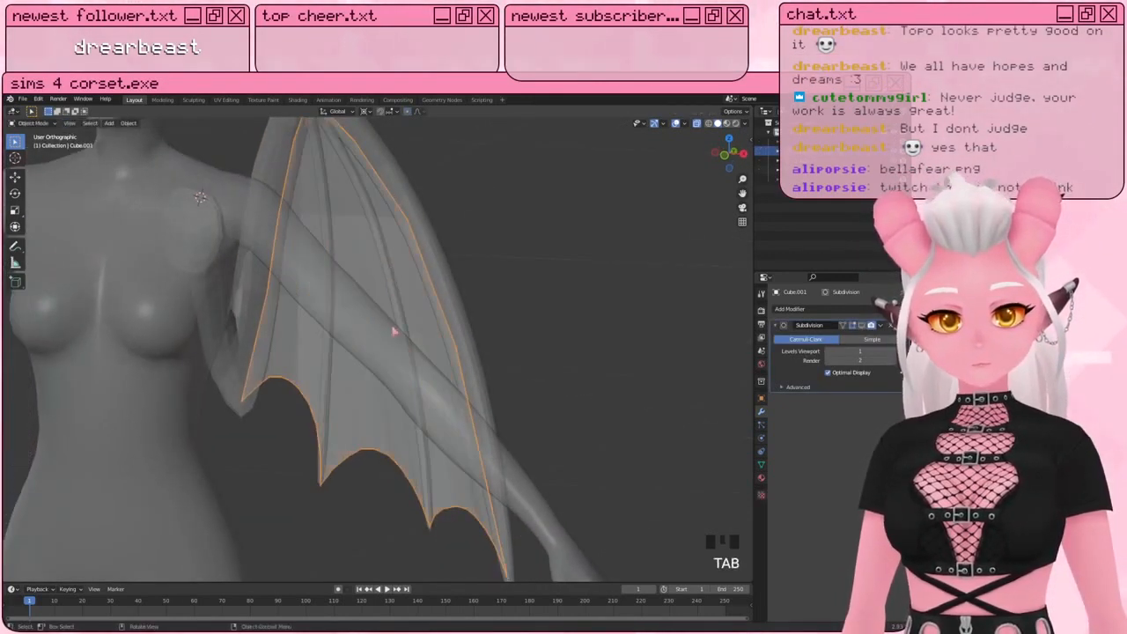
{"action": "middle_click_drag", "start_coordinate": [395, 331], "coordinate": [385, 319], "text": "shift"}
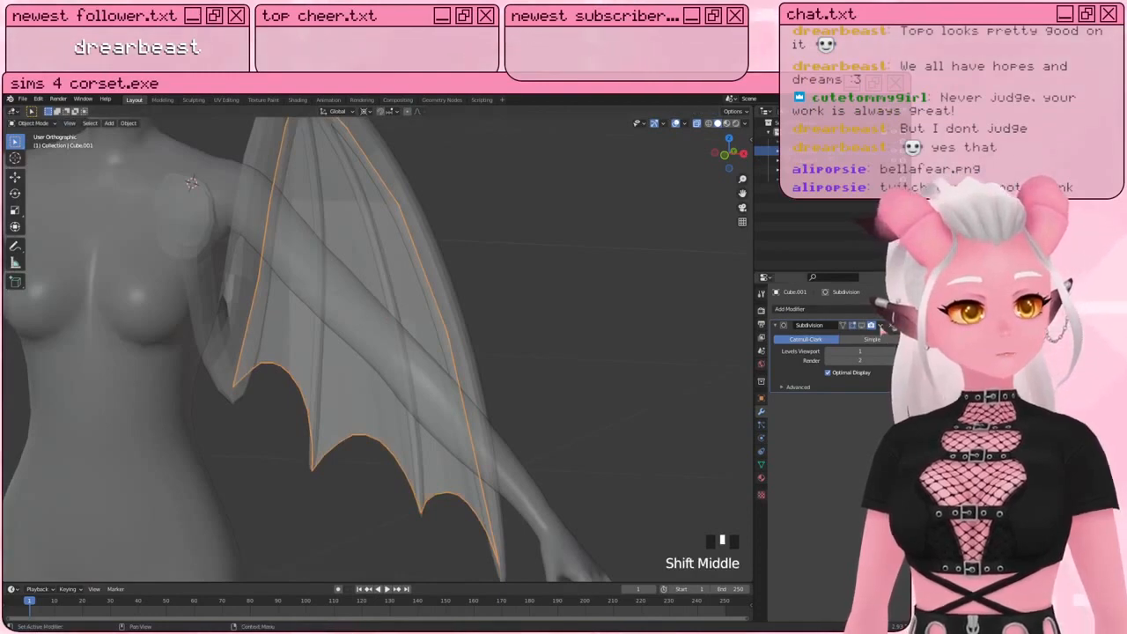
{"action": "left_click", "coordinate": [191, 183]}
{"action": "left_click", "coordinate": [448, 269], "text": "shift"}
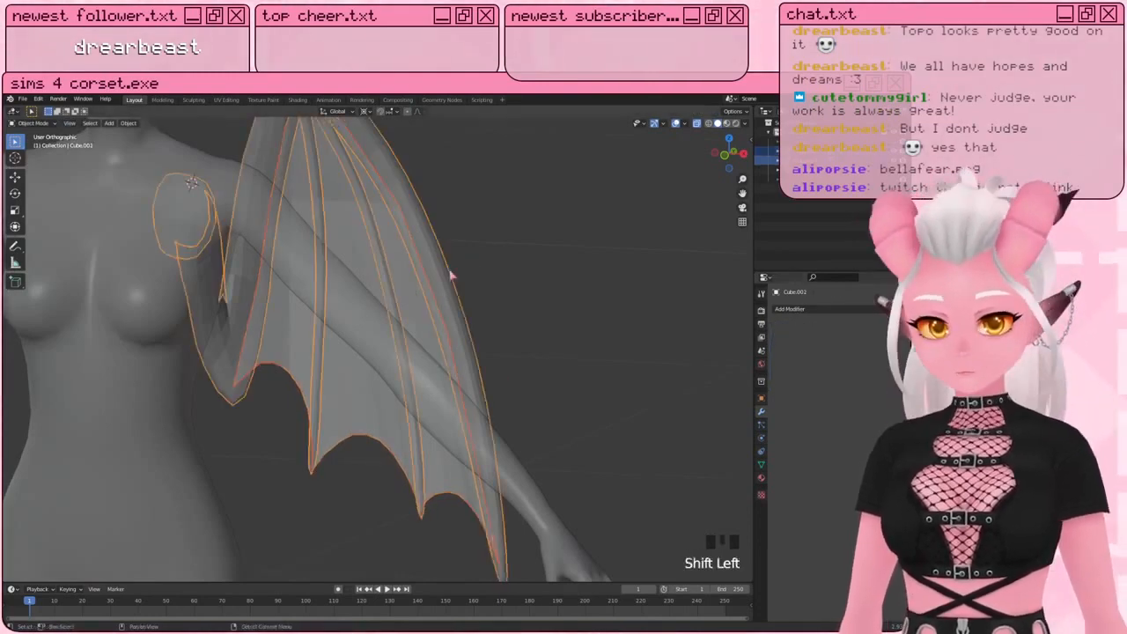
{"action": "scroll", "coordinate": [447, 275], "scroll_direction": "down", "scroll_amount": 2}
{"action": "key", "text": "ctrl+j"}
{"action": "left_click", "coordinate": [404, 235]}
{"action": "key", "text": "Tab"}
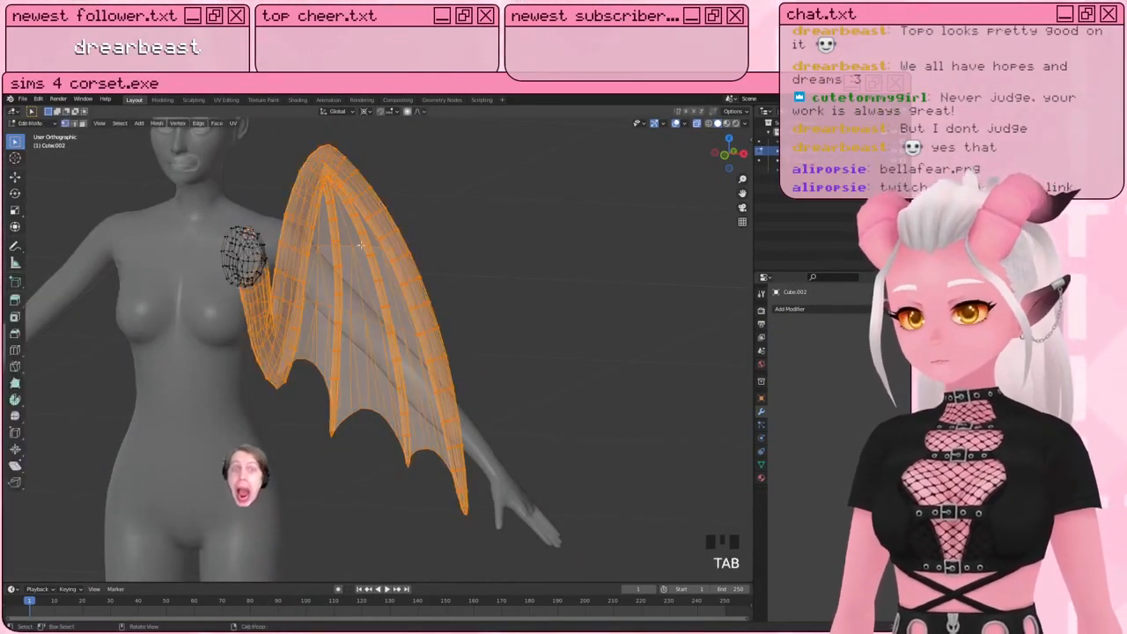
Step: Clear the mesh selection and examine the joined wing against the body from the side and front
{"action": "mouse_move", "coordinate": [385, 238]}
{"action": "middle_mouse_down", "text": "shift"}
{"action": "mouse_move", "coordinate": [386, 254]}
{"action": "mouse_move", "coordinate": [396, 233]}
{"action": "mouse_move", "coordinate": [381, 236]}
{"action": "middle_mouse_up", "text": "shift"}
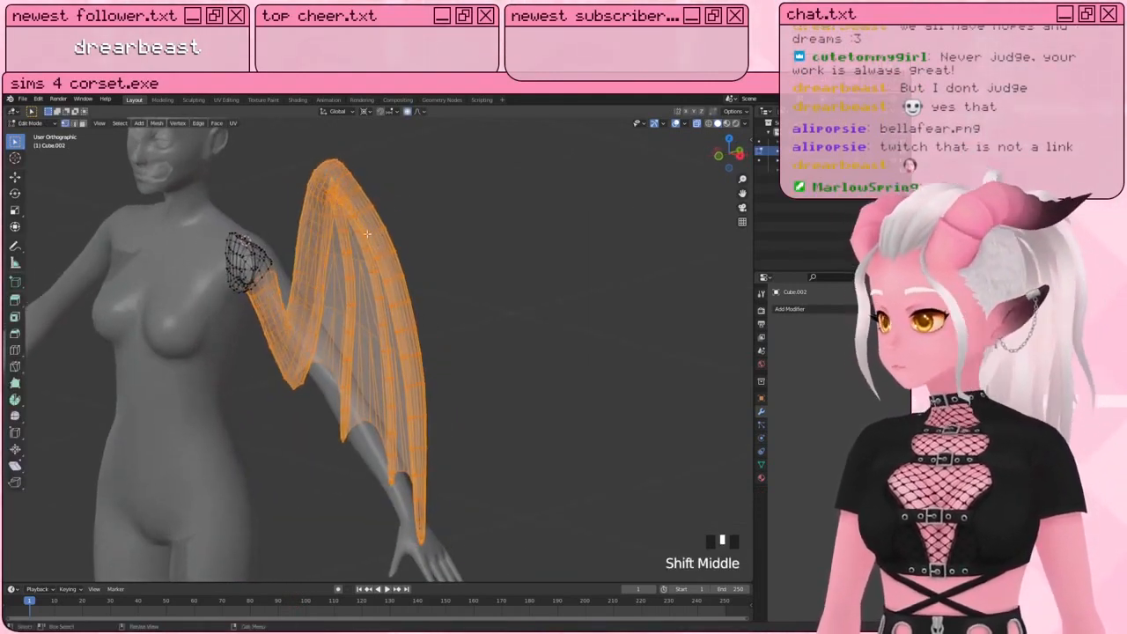
{"action": "middle_click_drag", "start_coordinate": [326, 268], "coordinate": [291, 282]}
{"action": "scroll", "coordinate": [284, 281], "scroll_direction": "down", "scroll_amount": 3}
{"action": "scroll", "coordinate": [293, 304], "scroll_direction": "down", "scroll_amount": 2}
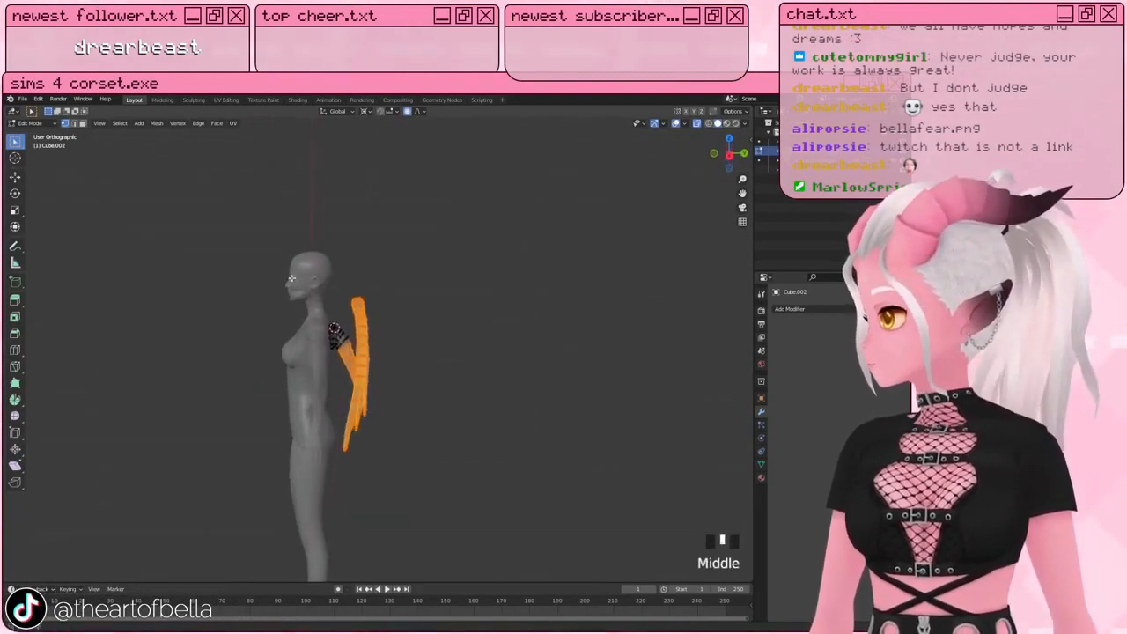
{"action": "key", "text": "a"}
{"action": "key", "text": "a"}
{"action": "key", "text": "a"}
{"action": "middle_click_drag", "start_coordinate": [384, 300], "coordinate": [470, 297], "text": "shift"}
{"action": "scroll", "coordinate": [377, 335], "scroll_direction": "up", "scroll_amount": 2}
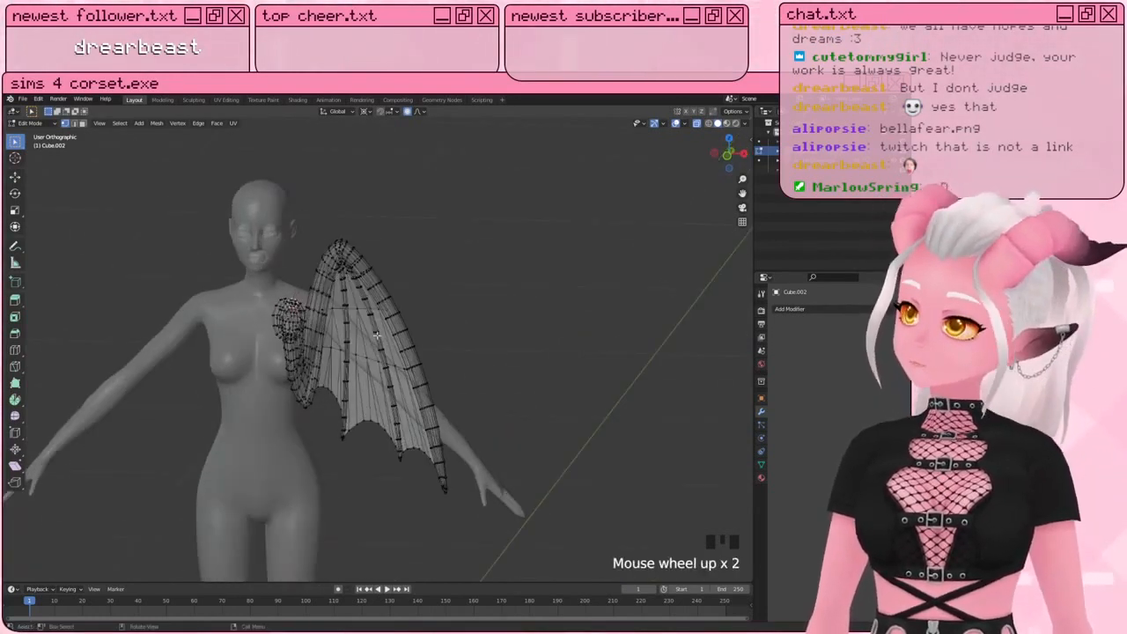
{"action": "middle_click_drag", "start_coordinate": [377, 335], "coordinate": [380, 332], "text": "shift"}
{"action": "key", "text": "a"}
{"action": "key", "text": "a"}
{"action": "key", "text": "a"}
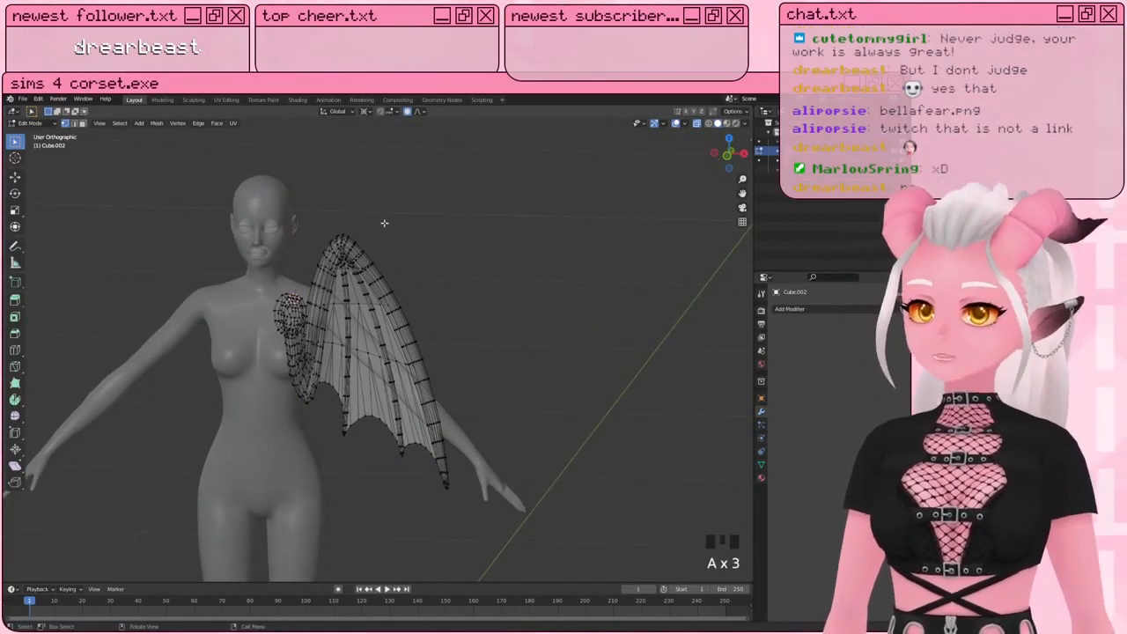
Step: Split a narrow area off the 3D viewport and turn it into a UV Editor
{"action": "left_click_drag", "start_coordinate": [6, 109], "coordinate": [176, 112]}
{"action": "left_click", "coordinate": [13, 112]}
{"action": "left_click", "coordinate": [35, 148]}
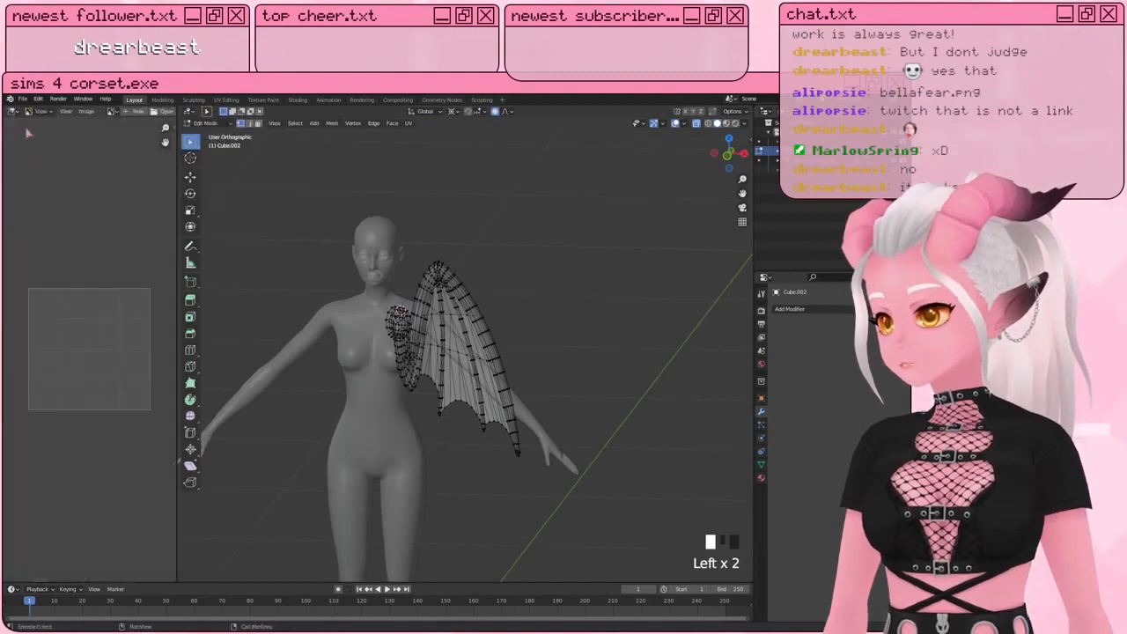
{"action": "left_click", "coordinate": [14, 111]}
{"action": "left_click", "coordinate": [31, 158]}
{"action": "scroll", "coordinate": [79, 122], "scroll_direction": "down", "scroll_amount": 6}
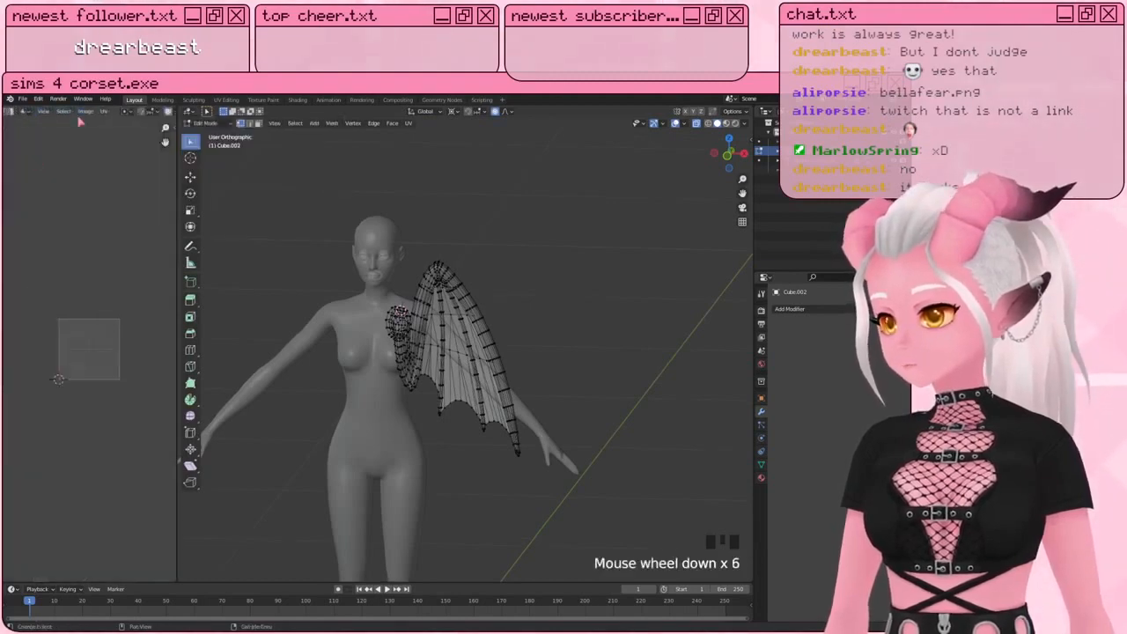
{"action": "scroll", "coordinate": [74, 113], "scroll_direction": "down", "scroll_amount": 5}
Step: Open the Regions 2048.png template from the Resources folder in the UV Editor and fit it in the area
{"action": "left_click", "coordinate": [99, 112]}
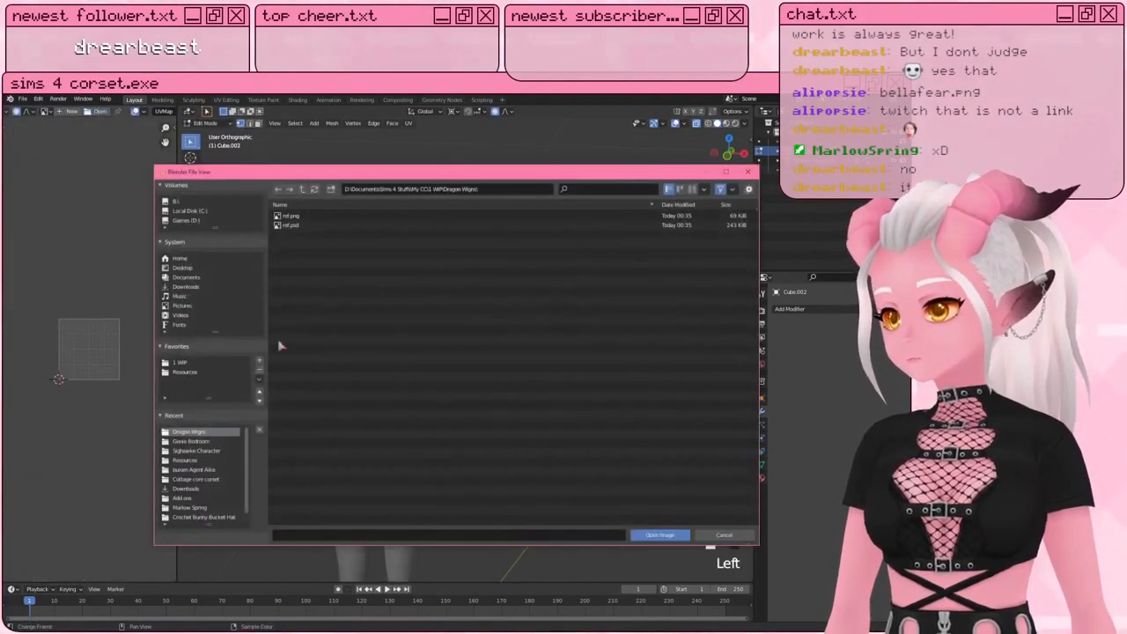
{"action": "left_click", "coordinate": [184, 371]}
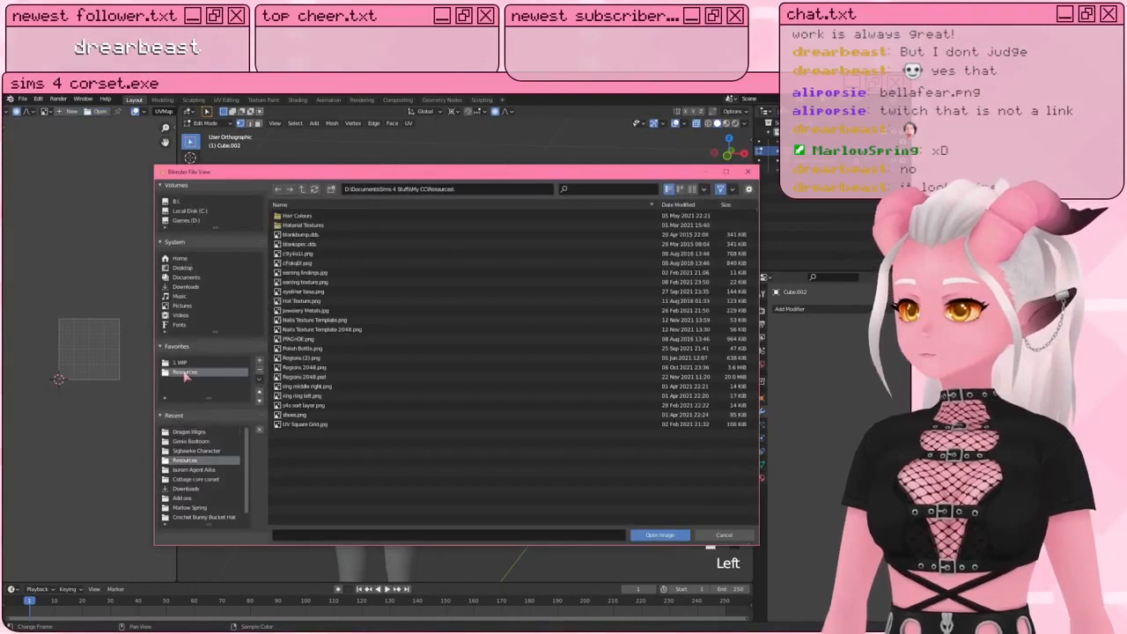
{"action": "left_click", "coordinate": [327, 368]}
{"action": "double_click", "coordinate": [327, 368]}
{"action": "scroll", "coordinate": [99, 333], "scroll_direction": "down", "scroll_amount": 7}
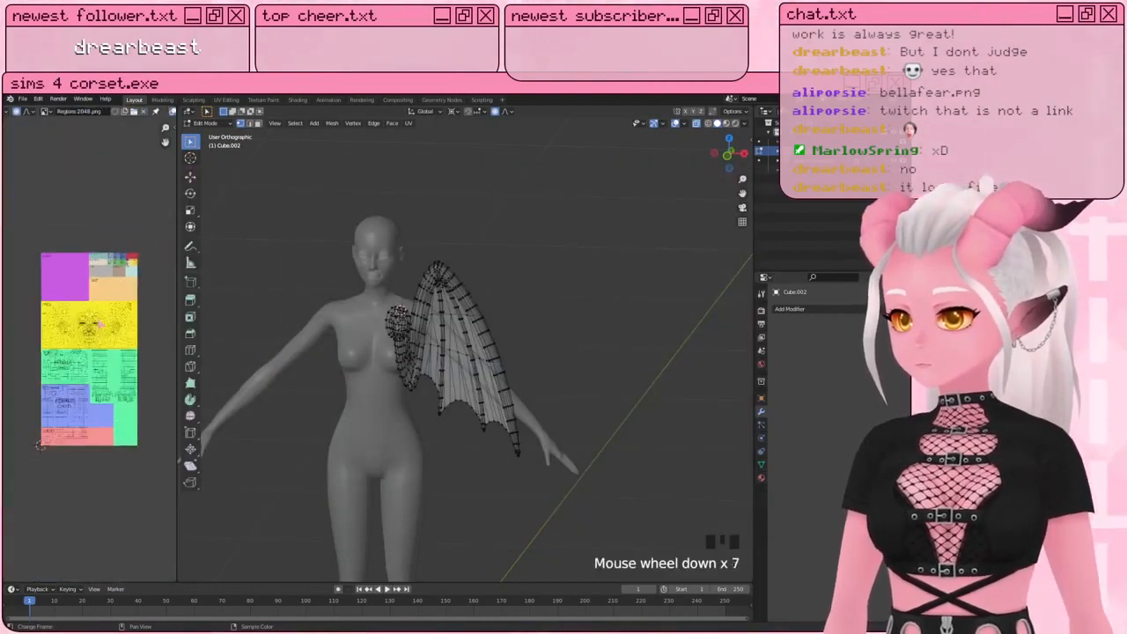
{"action": "scroll", "coordinate": [99, 332], "scroll_direction": "up", "scroll_amount": 2}
{"action": "middle_click_drag", "start_coordinate": [12, 501], "coordinate": [7, 523]}
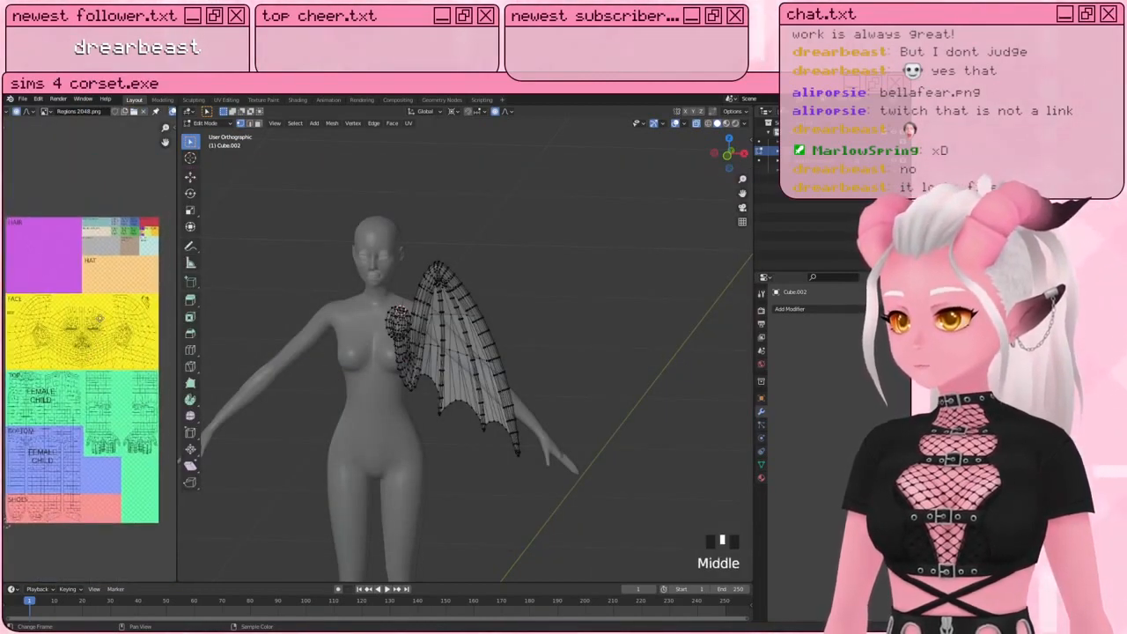
{"action": "middle_click_drag", "start_coordinate": [99, 318], "coordinate": [99, 318]}
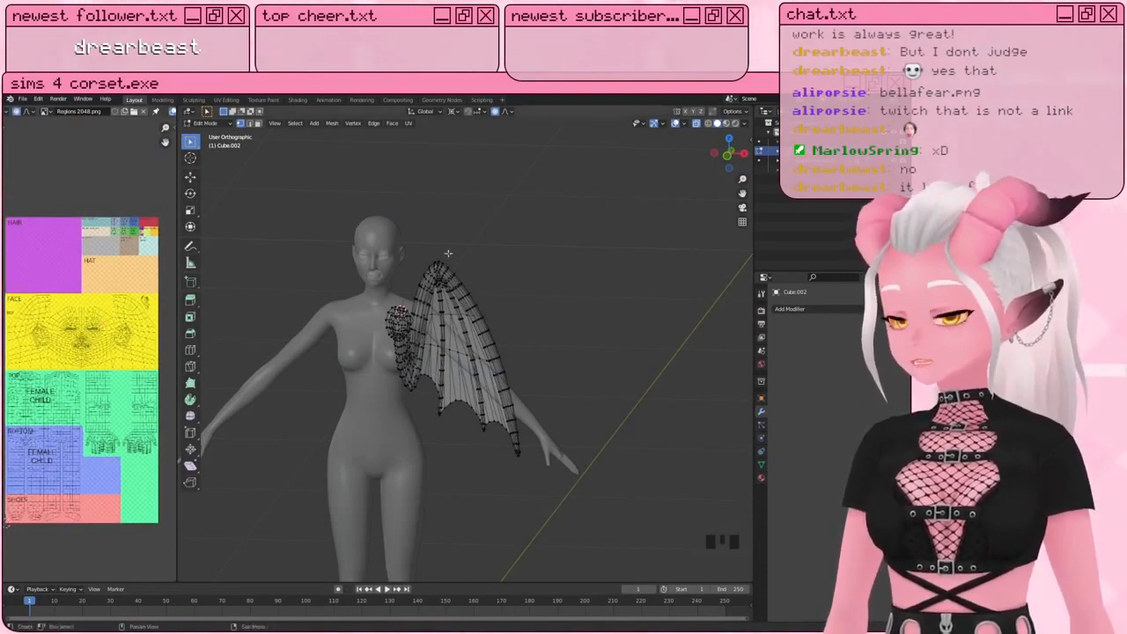
{"action": "middle_click_drag", "start_coordinate": [499, 309], "coordinate": [416, 312]}
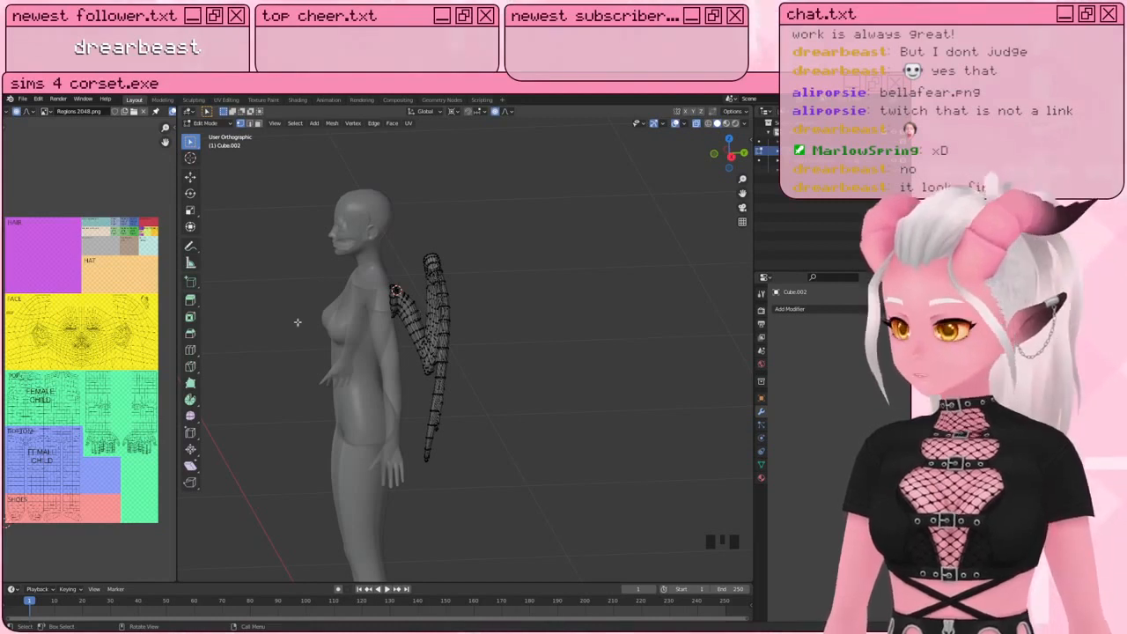
Step: Widen the UV Editor and examine the hat and accessory regions of the texture template
{"action": "middle_click_drag", "start_coordinate": [114, 377], "coordinate": [117, 377]}
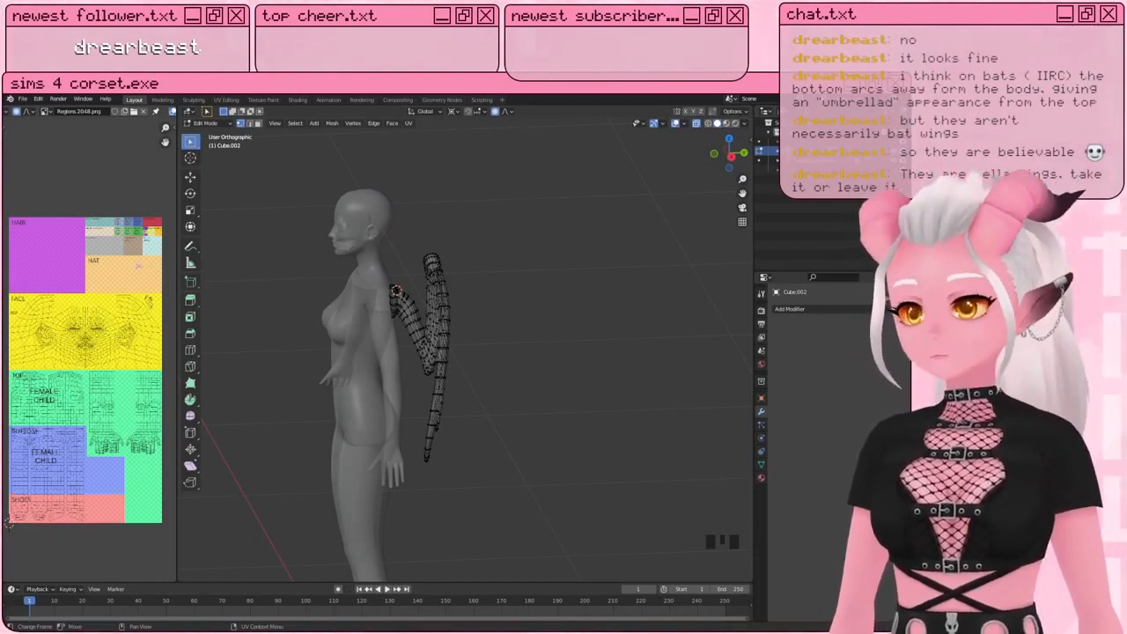
{"action": "left_click_drag", "start_coordinate": [177, 215], "coordinate": [261, 214]}
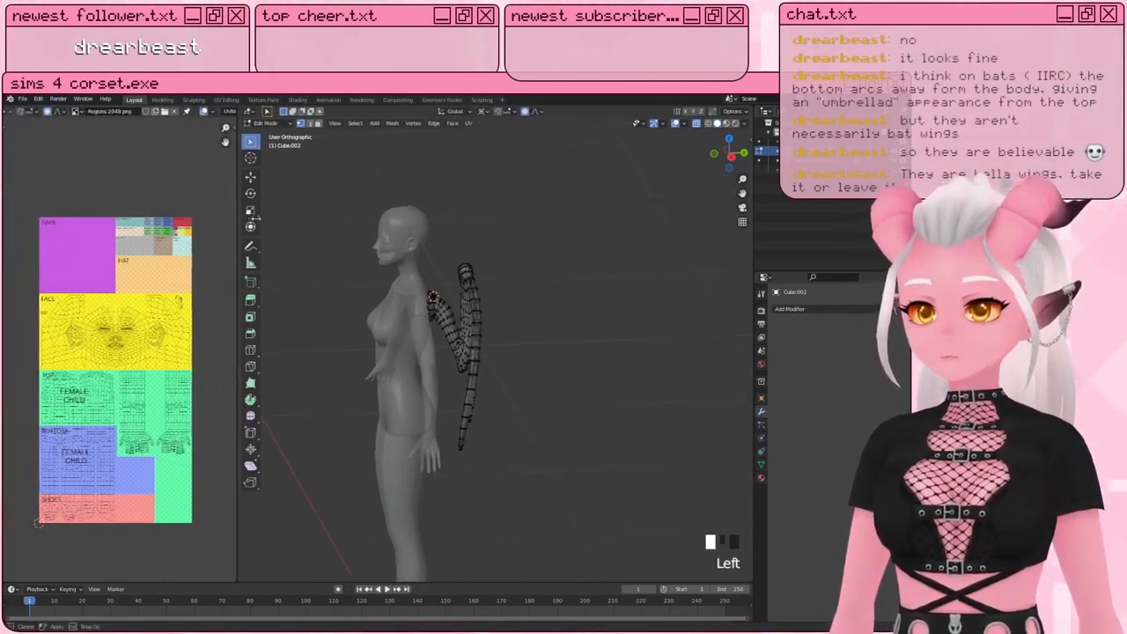
{"action": "scroll", "coordinate": [133, 352], "scroll_direction": "up", "scroll_amount": 1}
{"action": "middle_click_drag", "start_coordinate": [170, 297], "coordinate": [170, 363], "text": "shift"}
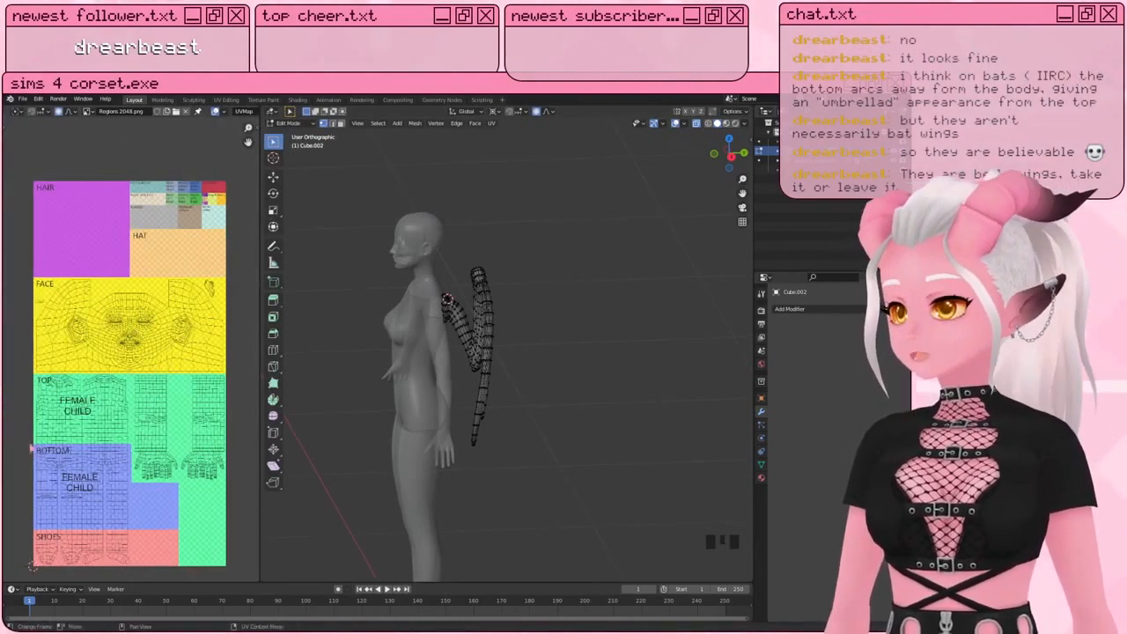
{"action": "scroll", "coordinate": [163, 255], "scroll_direction": "up", "scroll_amount": 1}
{"action": "middle_click_drag", "start_coordinate": [162, 255], "coordinate": [151, 325], "text": "shift"}
{"action": "scroll", "coordinate": [151, 325], "scroll_direction": "up", "scroll_amount": 2}
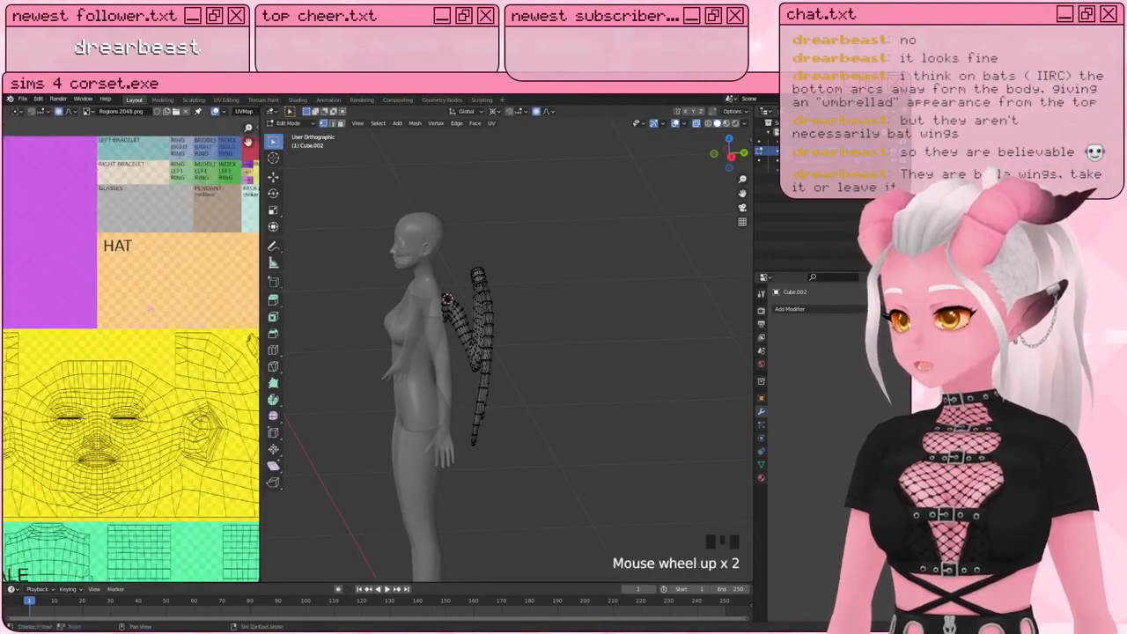
{"action": "middle_click_drag", "start_coordinate": [192, 239], "coordinate": [141, 370], "text": "shift"}
{"action": "scroll", "coordinate": [147, 317], "scroll_direction": "up", "scroll_amount": 2}
{"action": "scroll", "coordinate": [136, 309], "scroll_direction": "down", "scroll_amount": 1}
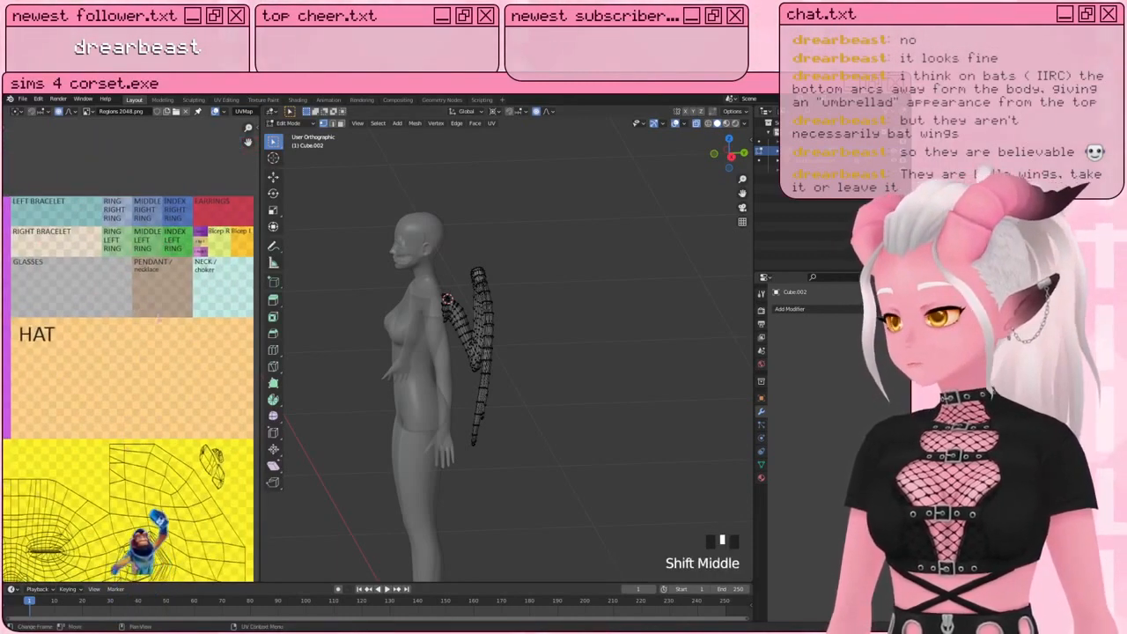
{"action": "scroll", "coordinate": [151, 493], "scroll_direction": "down", "scroll_amount": 5}
{"action": "middle_click_drag", "start_coordinate": [121, 383], "coordinate": [165, 305], "text": "shift"}
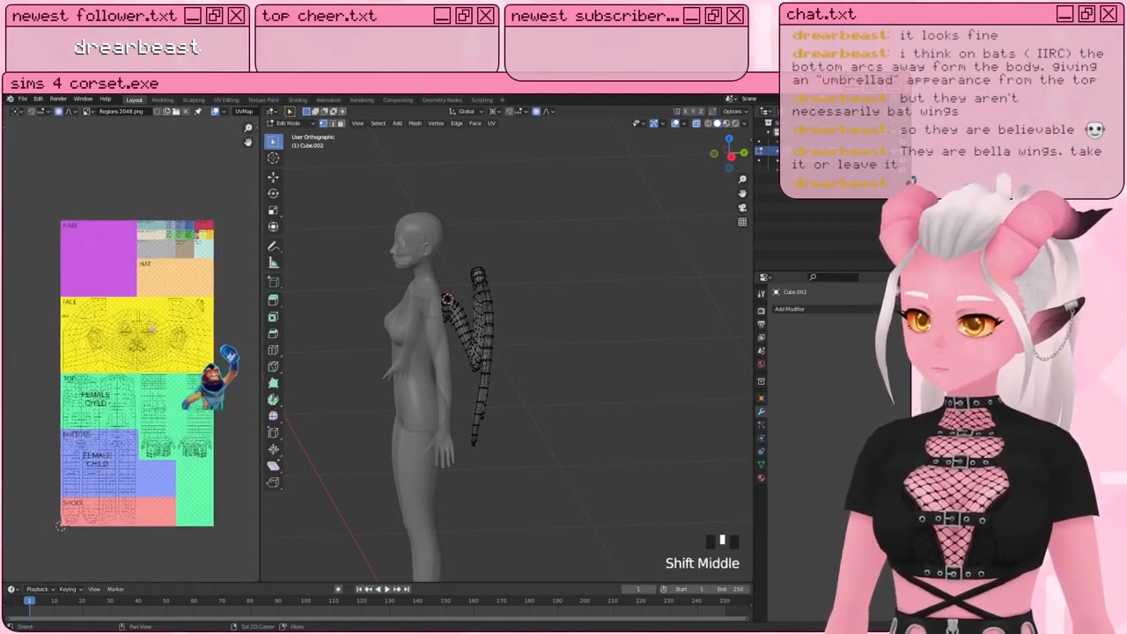
Step: Examine the texture template's body, hat and accessory regions and compare them with the wing's shape from the front
{"action": "scroll", "coordinate": [157, 324], "scroll_direction": "up", "scroll_amount": 2}
{"action": "middle_click_drag", "start_coordinate": [157, 357], "coordinate": [157, 409], "text": "shift"}
{"action": "scroll", "coordinate": [167, 383], "scroll_direction": "up", "scroll_amount": 1}
{"action": "scroll", "coordinate": [529, 402], "scroll_direction": "up", "scroll_amount": 2}
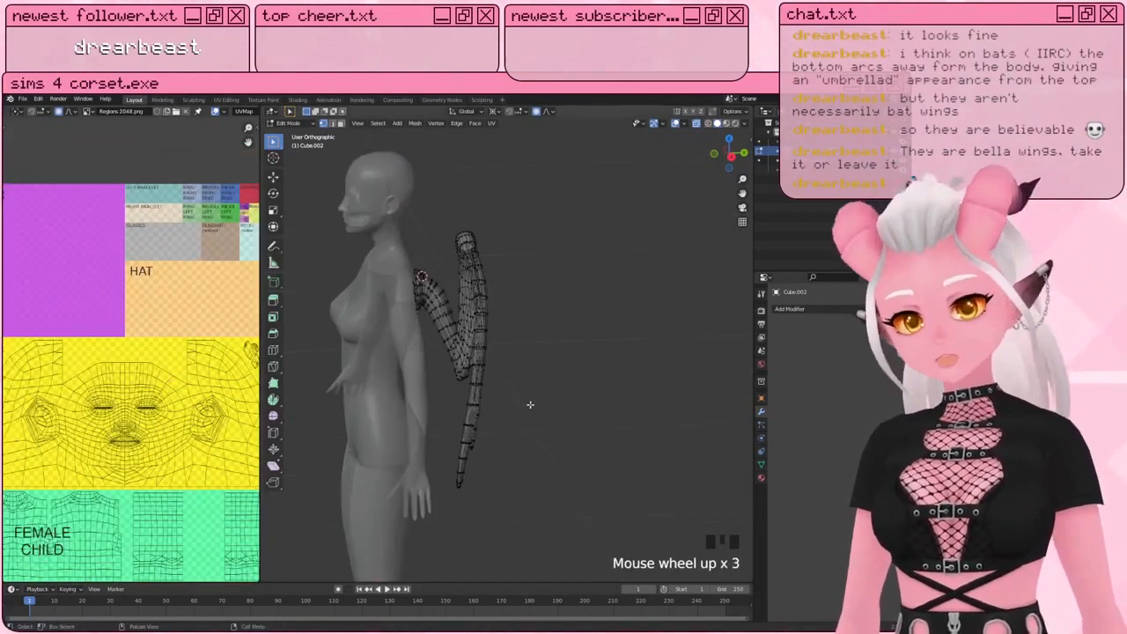
{"action": "middle_click_drag", "start_coordinate": [528, 403], "coordinate": [384, 356]}
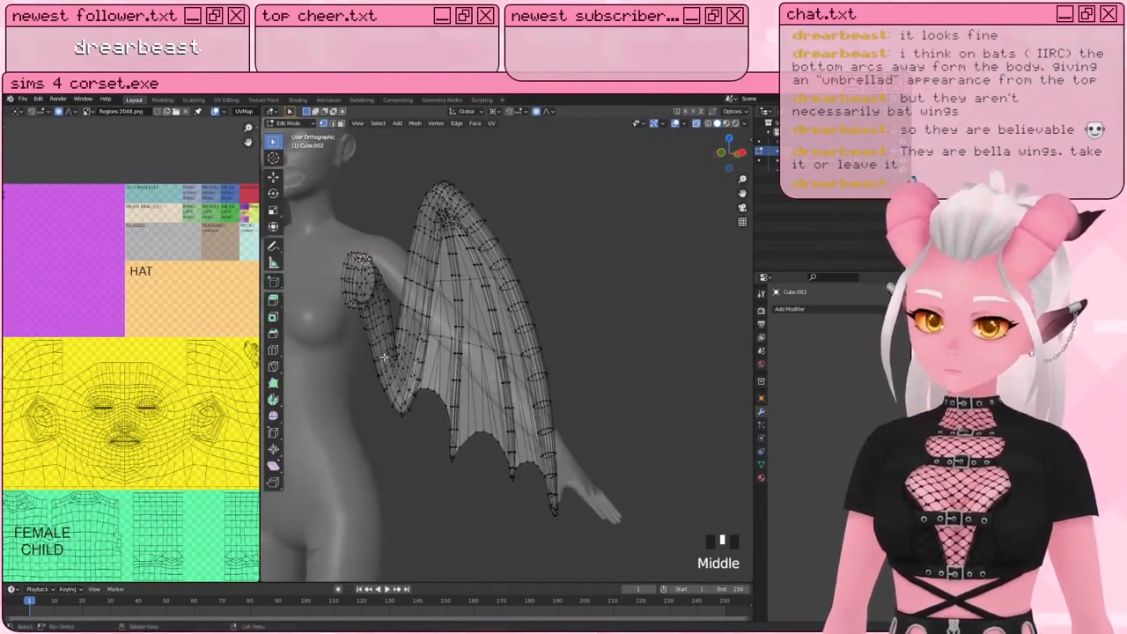
{"action": "middle_click_drag", "start_coordinate": [219, 296], "coordinate": [188, 312], "text": "shift"}
{"action": "scroll", "coordinate": [97, 308], "scroll_direction": "down", "scroll_amount": 1}
{"action": "middle_click_drag", "start_coordinate": [96, 308], "coordinate": [79, 367], "text": "shift"}
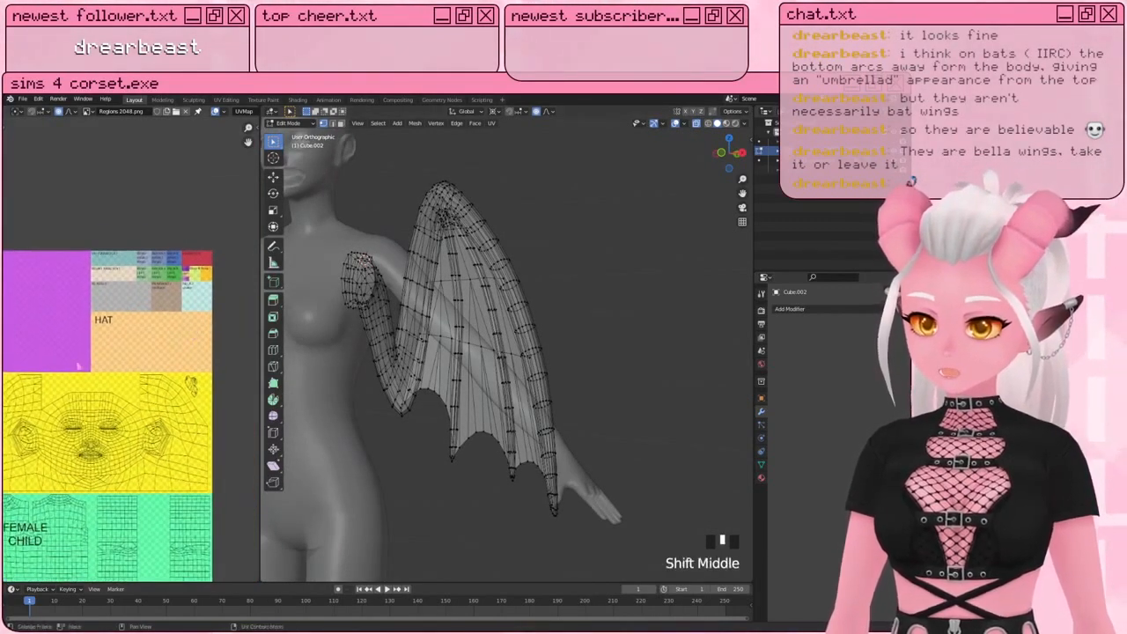
{"action": "scroll", "coordinate": [154, 348], "scroll_direction": "down", "scroll_amount": 2}
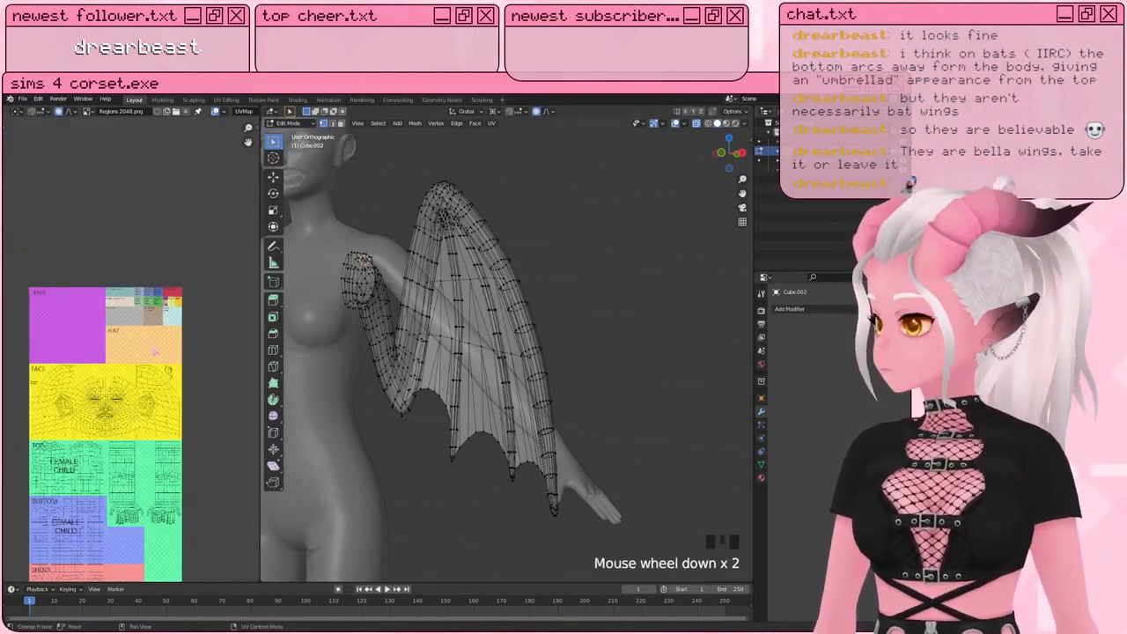
{"action": "scroll", "coordinate": [152, 356], "scroll_direction": "up", "scroll_amount": 2}
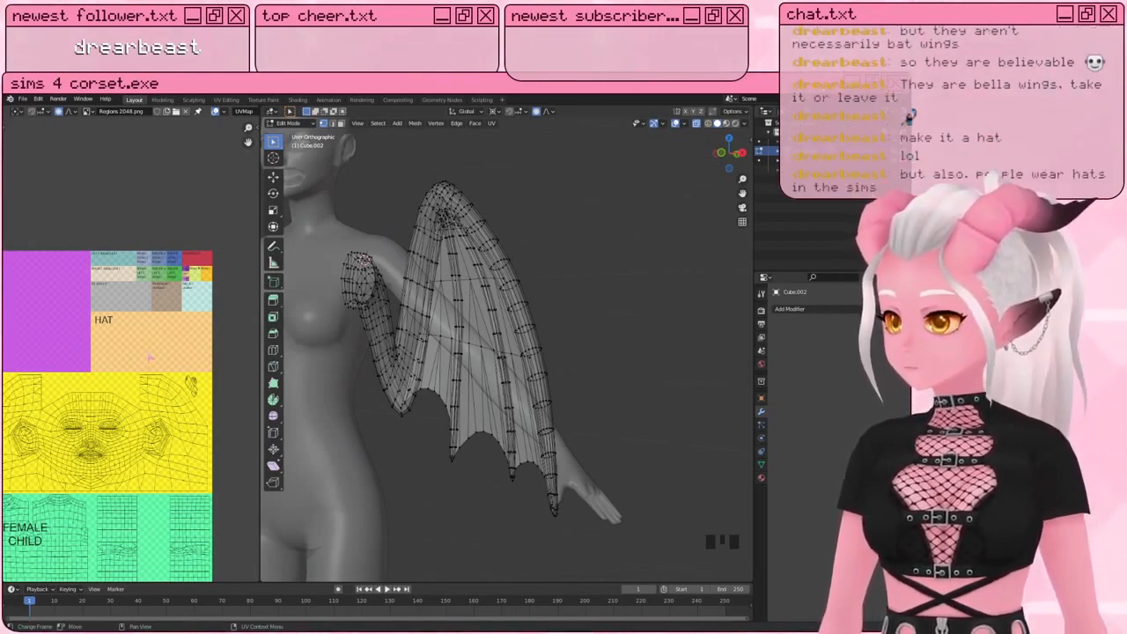
{"action": "scroll", "coordinate": [150, 357], "scroll_direction": "down", "scroll_amount": 1}
{"action": "middle_click_drag", "start_coordinate": [130, 378], "coordinate": [162, 293]}
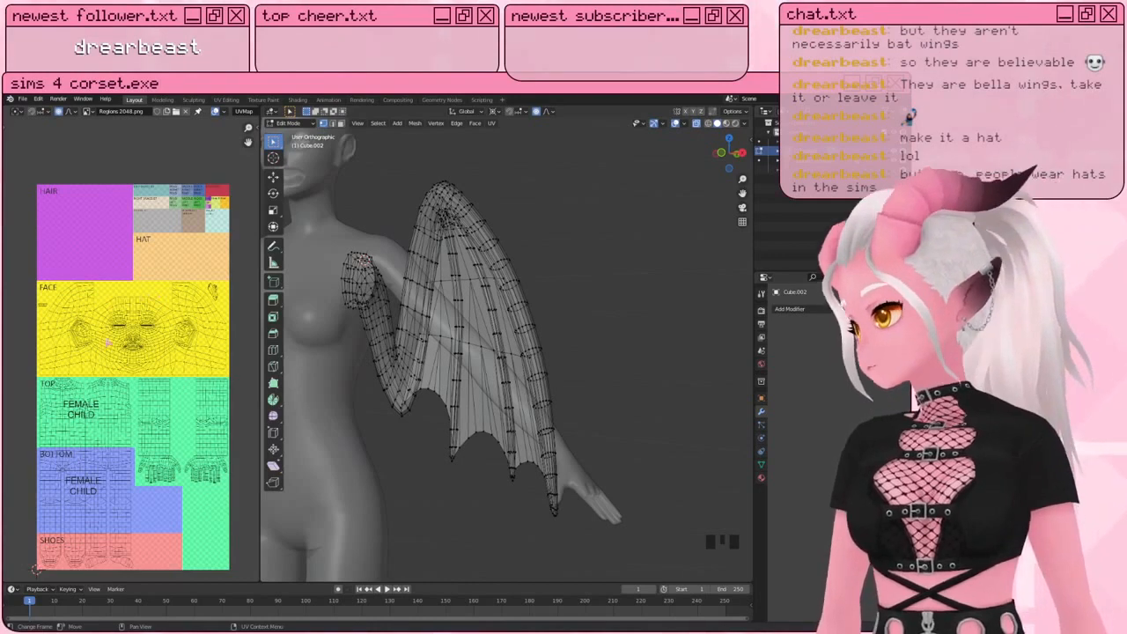
{"action": "middle_click_drag", "start_coordinate": [132, 378], "coordinate": [125, 370]}
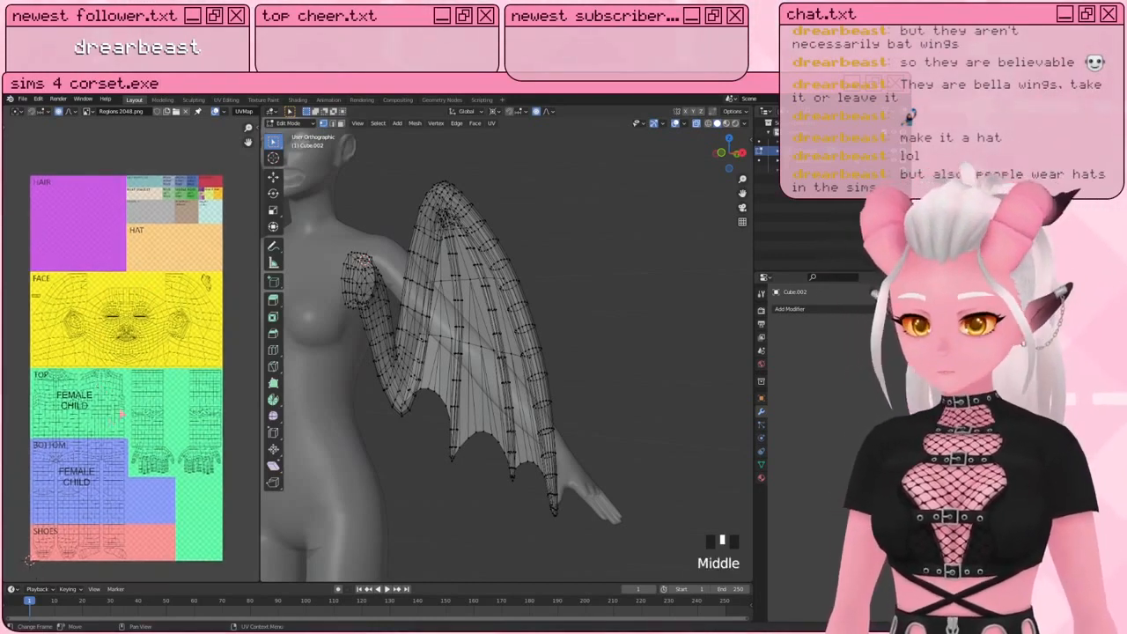
{"action": "scroll", "coordinate": [132, 370], "scroll_direction": "up", "scroll_amount": 3}
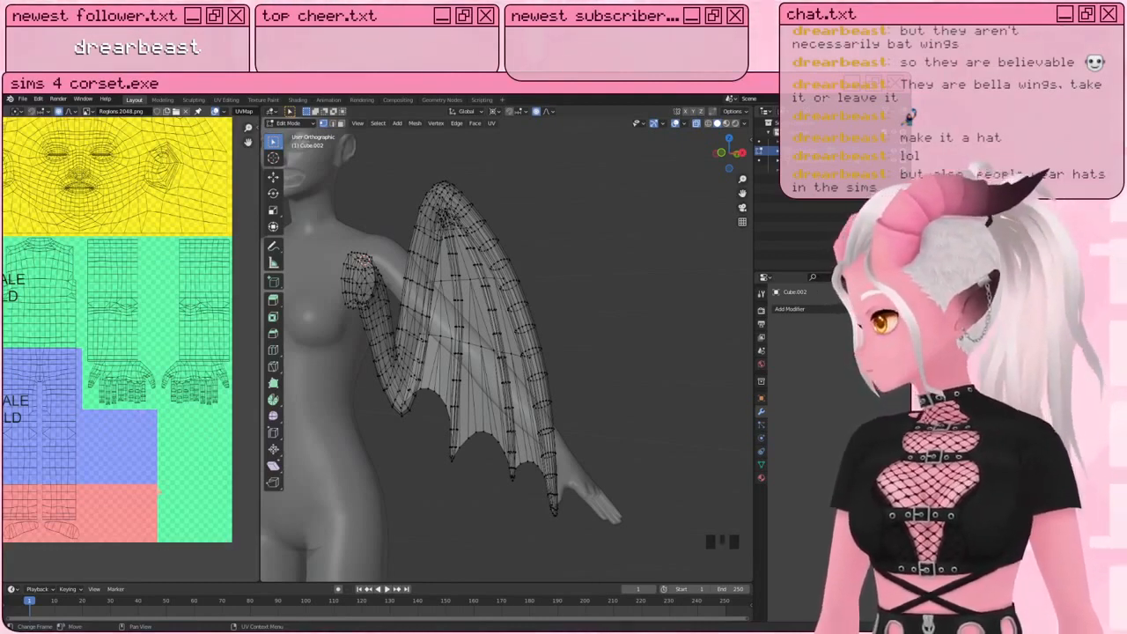
{"action": "middle_click_drag", "start_coordinate": [184, 204], "coordinate": [177, 479]}
{"action": "scroll", "coordinate": [214, 252], "scroll_direction": "up", "scroll_amount": 2}
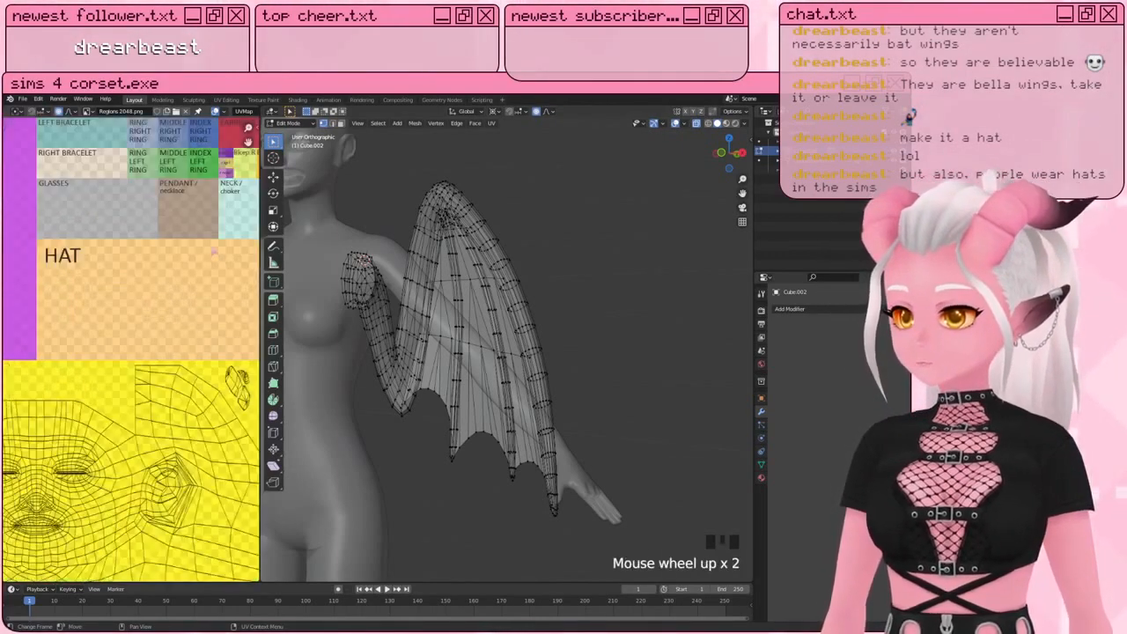
{"action": "middle_click_drag", "start_coordinate": [214, 251], "coordinate": [186, 304]}
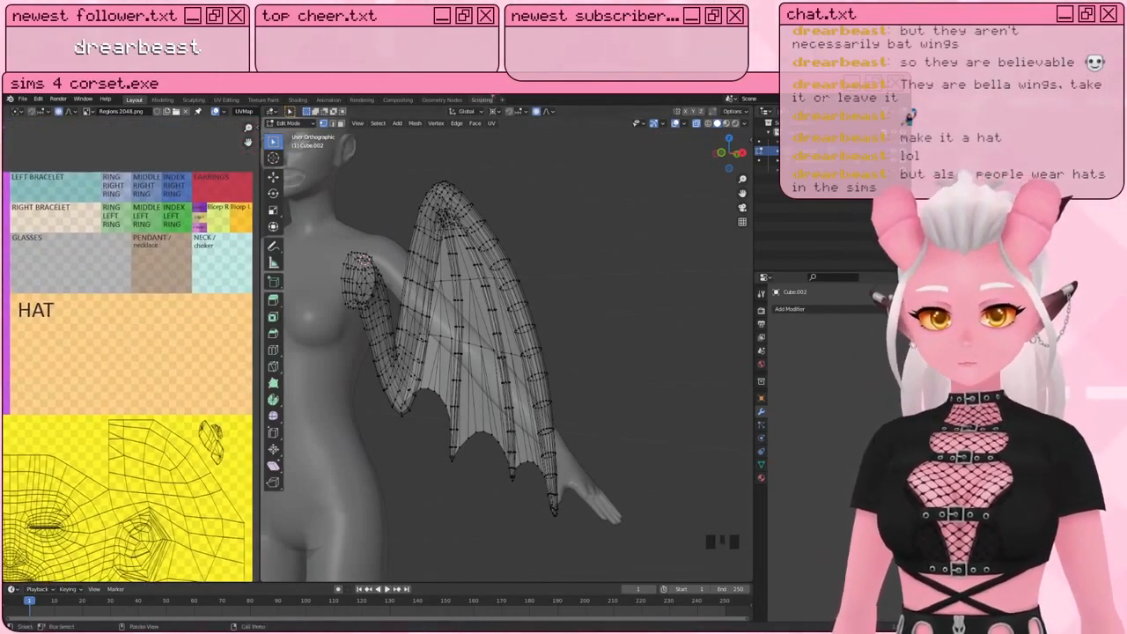
Step: Switch to edge selection and mark the edge loop around the rounded cap at the wing's shoulder end as a seam
{"action": "scroll", "coordinate": [378, 290], "scroll_direction": "up", "scroll_amount": 2}
{"action": "middle_click_drag", "start_coordinate": [353, 304], "coordinate": [392, 280], "text": "shift"}
{"action": "middle_click_drag", "start_coordinate": [392, 280], "coordinate": [343, 301]}
{"action": "scroll", "coordinate": [344, 301], "scroll_direction": "down", "scroll_amount": 3}
{"action": "middle_click_drag", "start_coordinate": [343, 301], "coordinate": [507, 128], "text": "shift"}
{"action": "scroll", "coordinate": [378, 264], "scroll_direction": "up", "scroll_amount": 3}
{"action": "key", "text": "a"}
{"action": "key", "text": "a"}
{"action": "key", "text": "a"}
{"action": "left_click", "coordinate": [333, 128]}
{"action": "key", "text": "a"}
{"action": "key", "text": "a"}
{"action": "left_click", "coordinate": [409, 283], "text": "alt+shift"}
{"action": "scroll", "coordinate": [507, 128], "scroll_direction": "down", "scroll_amount": 2}
{"action": "left_click", "coordinate": [493, 123]}
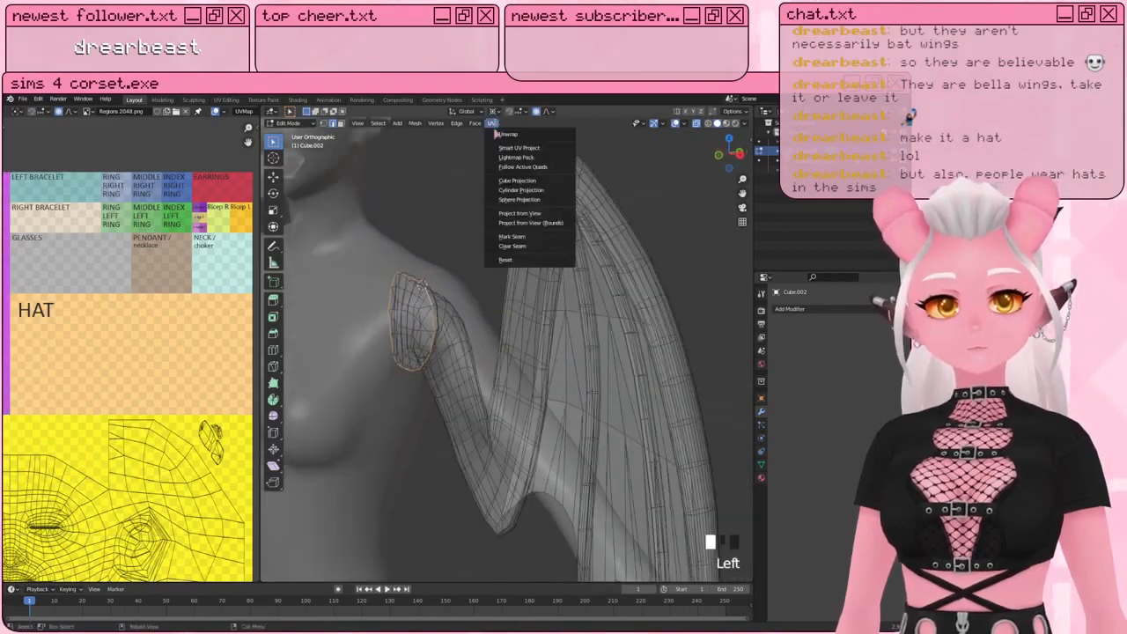
{"action": "left_click", "coordinate": [528, 231]}
Step: Mark the edge loop where the finger bones meet the wing's upper bend as a seam
{"action": "middle_click_drag", "start_coordinate": [529, 230], "coordinate": [493, 167], "text": "shift"}
{"action": "scroll", "coordinate": [548, 264], "scroll_direction": "down", "scroll_amount": 2}
{"action": "middle_click_drag", "start_coordinate": [548, 264], "coordinate": [449, 264]}
{"action": "scroll", "coordinate": [493, 329], "scroll_direction": "up", "scroll_amount": 5}
{"action": "key", "text": "a"}
{"action": "key", "text": "a"}
{"action": "key", "text": "a"}
{"action": "left_click", "coordinate": [460, 264], "text": "alt+shift"}
{"action": "left_click", "coordinate": [492, 123]}
{"action": "left_click", "coordinate": [518, 237]}
Step: Select the linked membrane geometry between the wing bones and hide it, then hide the body object
{"action": "scroll", "coordinate": [519, 238], "scroll_direction": "down", "scroll_amount": 7}
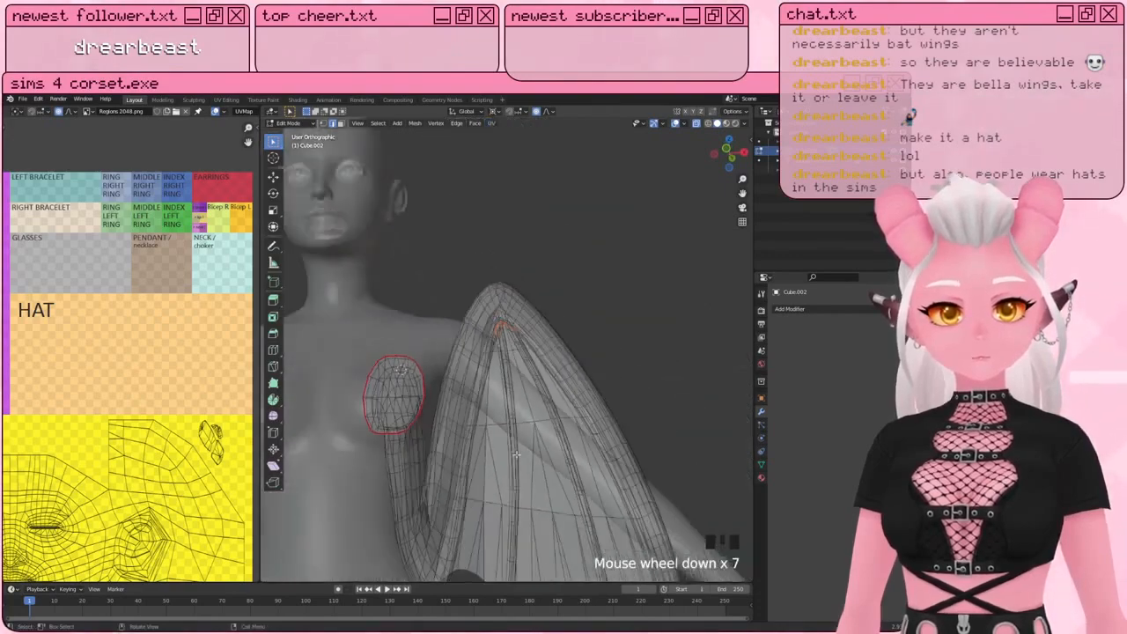
{"action": "middle_click_drag", "start_coordinate": [505, 467], "coordinate": [383, 280], "text": "shift"}
{"action": "middle_click_drag", "start_coordinate": [383, 280], "coordinate": [378, 285]}
{"action": "key", "text": "a"}
{"action": "key", "text": "a"}
{"action": "key", "text": "a"}
{"action": "key", "text": "l"}
{"action": "scroll", "coordinate": [433, 436], "scroll_direction": "down", "scroll_amount": 2}
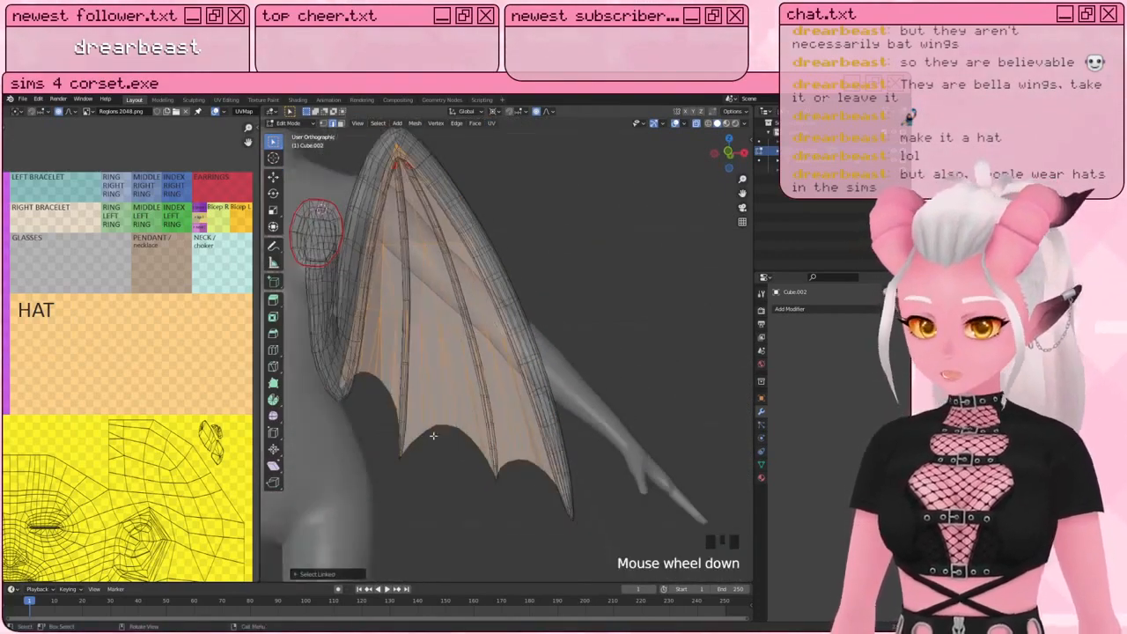
{"action": "middle_click_drag", "start_coordinate": [433, 436], "coordinate": [465, 311], "text": "shift"}
{"action": "key", "text": "h"}
{"action": "scroll", "coordinate": [464, 313], "scroll_direction": "up", "scroll_amount": 2}
{"action": "left_click", "coordinate": [895, 161]}
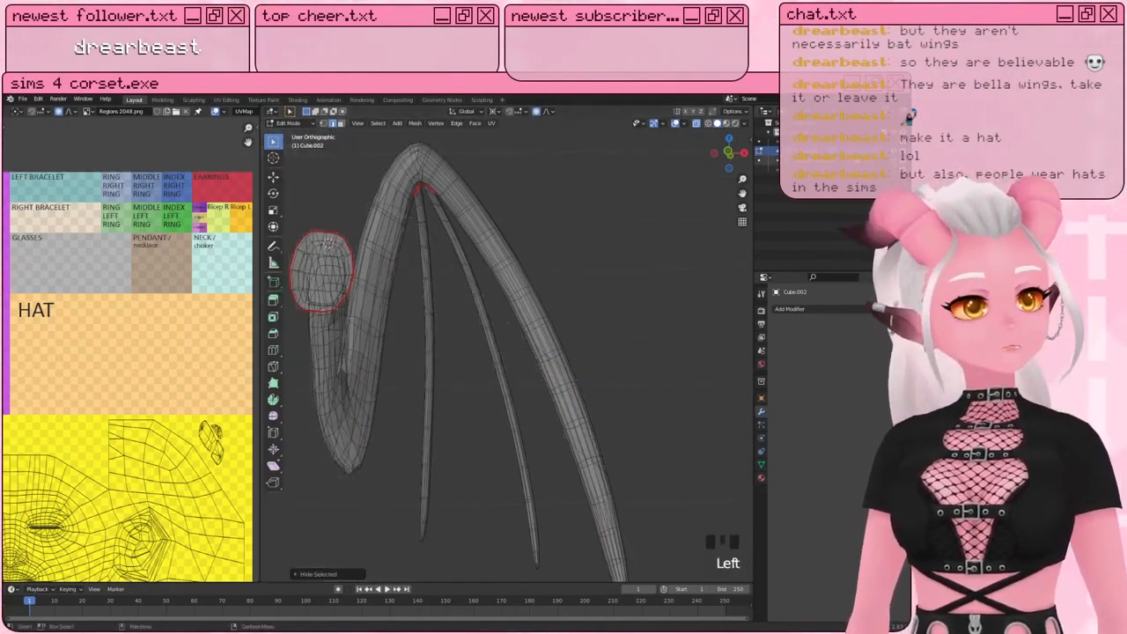
{"action": "scroll", "coordinate": [496, 366], "scroll_direction": "down", "scroll_amount": 3}
{"action": "mouse_move", "coordinate": [496, 367]}
{"action": "middle_mouse_down", "text": "shift"}
{"action": "mouse_move", "coordinate": [526, 365]}
{"action": "mouse_move", "coordinate": [446, 365]}
{"action": "mouse_move", "coordinate": [505, 371]}
{"action": "middle_mouse_up", "text": "shift"}
{"action": "scroll", "coordinate": [488, 368], "scroll_direction": "up", "scroll_amount": 4}
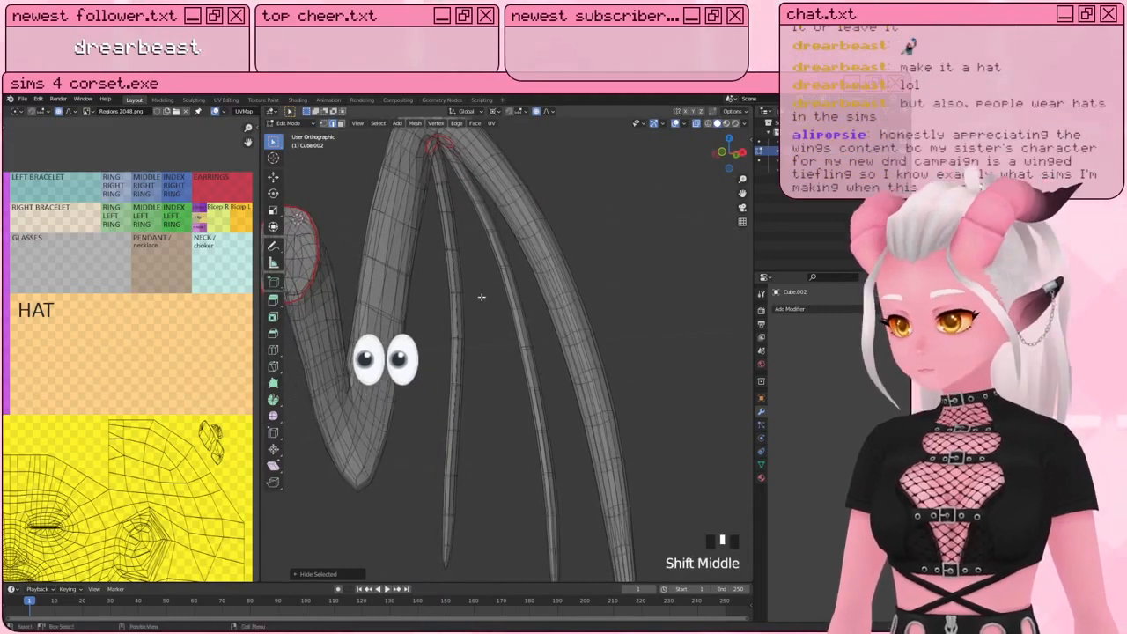
{"action": "middle_click_drag", "start_coordinate": [480, 297], "coordinate": [453, 301]}
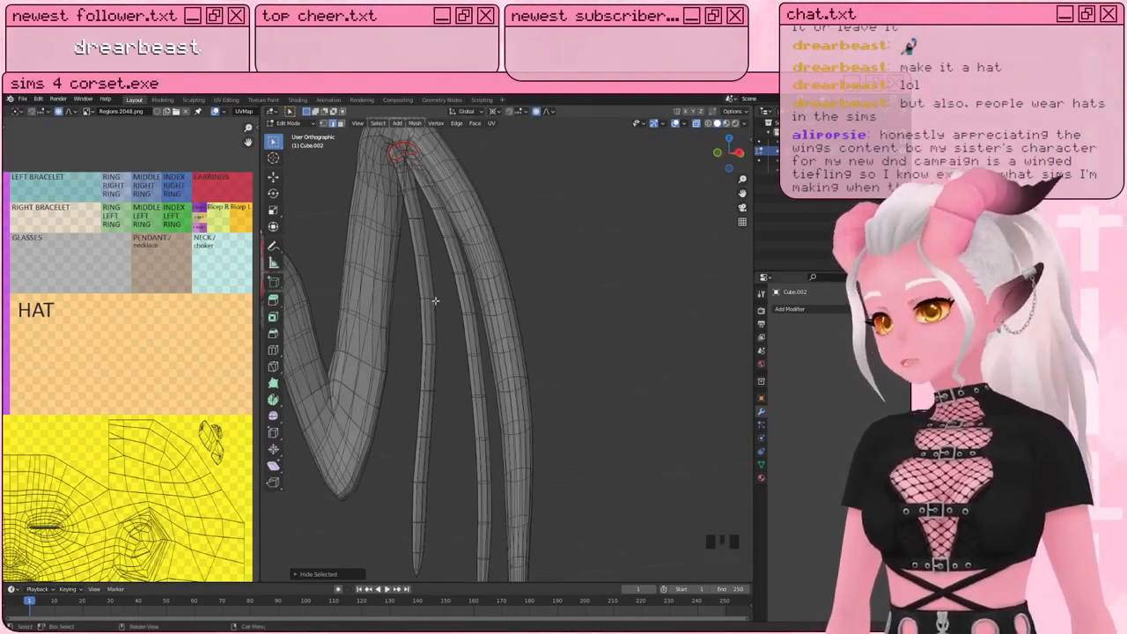
{"action": "mouse_move", "coordinate": [451, 287]}
{"action": "middle_mouse_down", "text": "shift"}
{"action": "mouse_move", "coordinate": [457, 229]}
{"action": "mouse_move", "coordinate": [466, 241]}
{"action": "mouse_move", "coordinate": [442, 306]}
{"action": "middle_mouse_up", "text": "shift"}
{"action": "scroll", "coordinate": [458, 229], "scroll_direction": "up", "scroll_amount": 2}
{"action": "key", "text": "a"}
{"action": "key", "text": "a"}
{"action": "key", "text": "a"}
{"action": "left_click", "coordinate": [440, 220], "text": "alt+shift"}
{"action": "middle_click_drag", "start_coordinate": [442, 306], "coordinate": [412, 306]}
{"action": "key", "text": "a"}
{"action": "key", "text": "a"}
{"action": "left_click", "coordinate": [537, 274], "text": "alt+shift"}
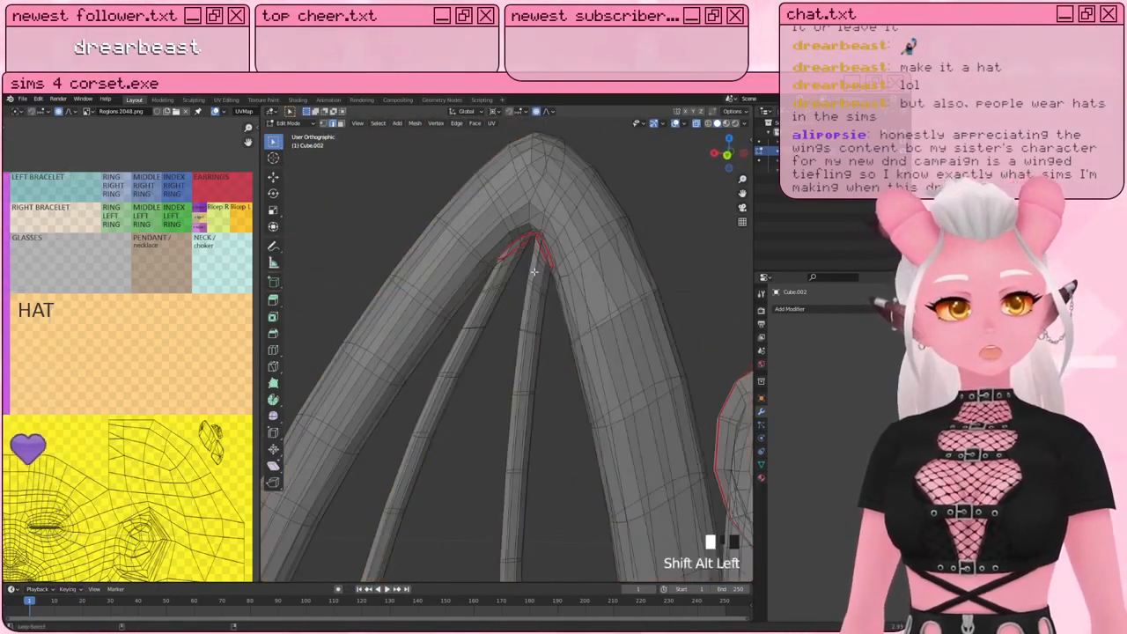
{"action": "middle_click_drag", "start_coordinate": [539, 274], "coordinate": [530, 277]}
{"action": "key", "text": "a"}
{"action": "key", "text": "a"}
{"action": "left_click", "coordinate": [568, 271], "text": "alt+shift"}
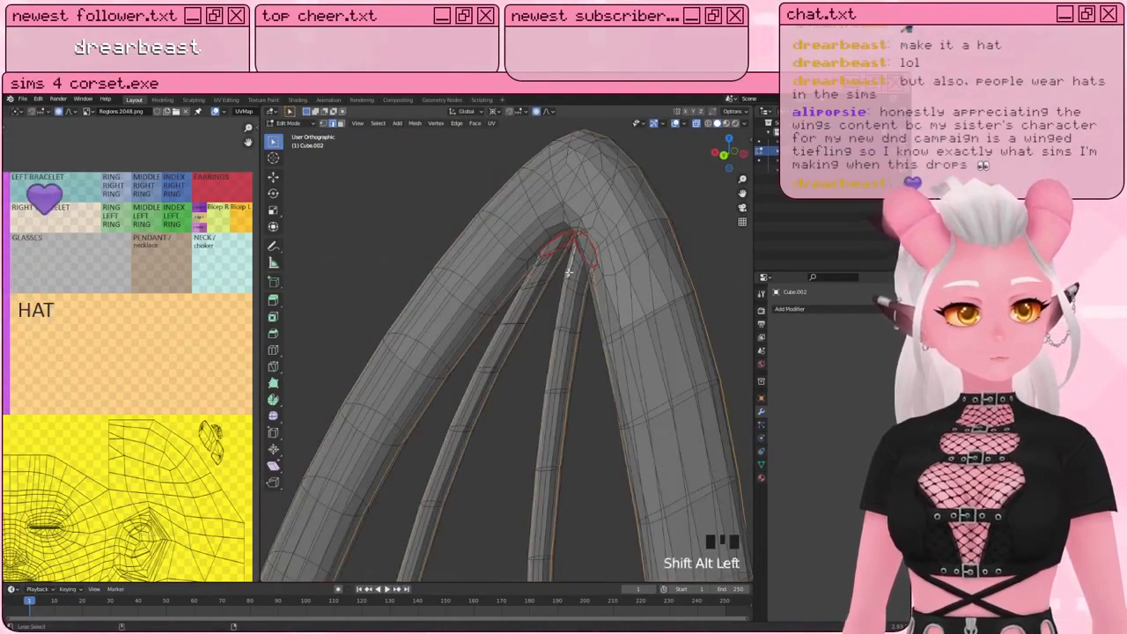
Step: Select one lengthwise edge loop on each of the wing's two thin finger bones
{"action": "key", "text": "a"}
{"action": "key", "text": "a"}
{"action": "left_click", "coordinate": [570, 275], "text": "alt+shift"}
{"action": "middle_click_drag", "start_coordinate": [569, 274], "coordinate": [545, 299]}
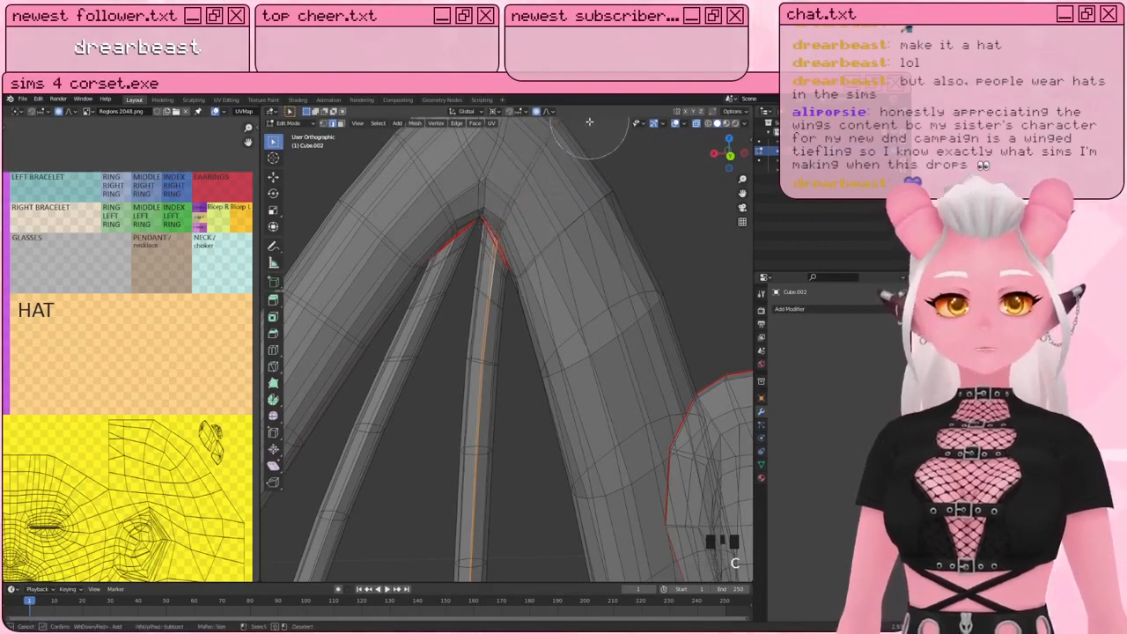
{"action": "scroll", "coordinate": [570, 257], "scroll_direction": "down", "scroll_amount": 1}
{"action": "middle_click_drag", "start_coordinate": [571, 256], "coordinate": [400, 305], "text": "shift"}
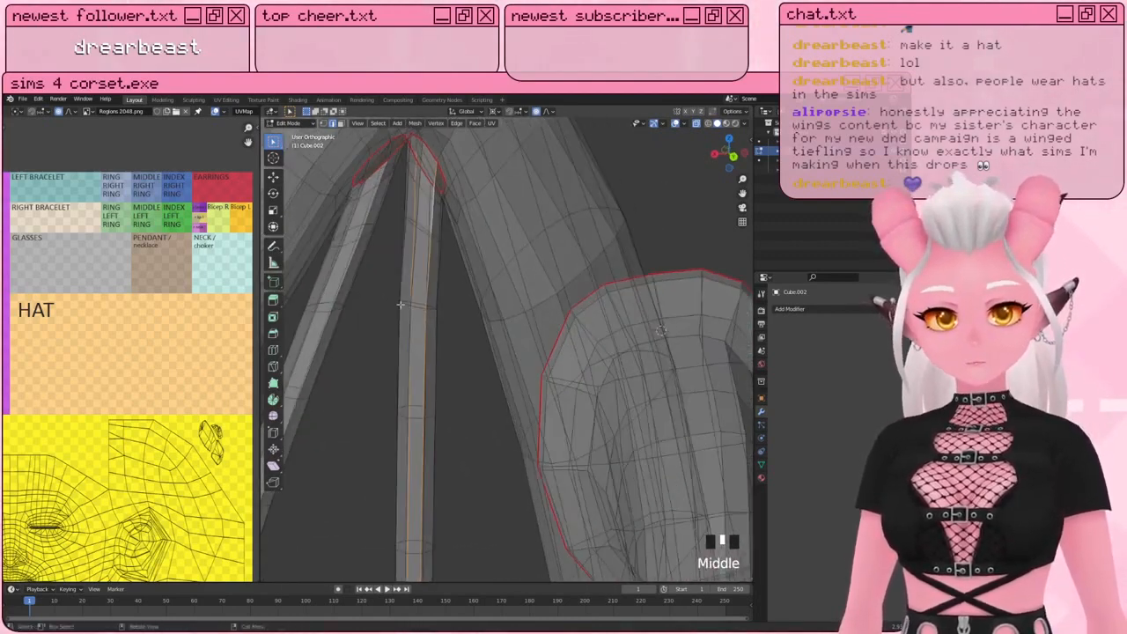
{"action": "left_click", "coordinate": [348, 280], "text": "alt+shift"}
{"action": "scroll", "coordinate": [348, 280], "scroll_direction": "down", "scroll_amount": 2}
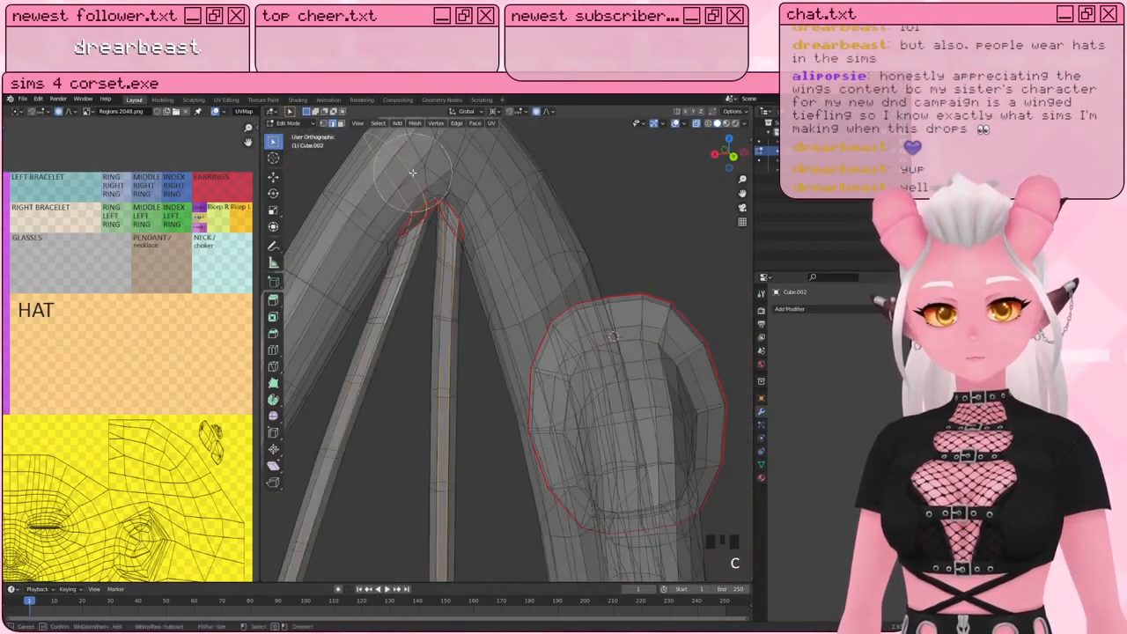
Step: Circle-deselect the stray edges around the upper joint where the thin fingers meet the thick arm
{"action": "key", "text": "c"}
{"action": "middle_click_drag", "start_coordinate": [403, 181], "coordinate": [427, 273]}
{"action": "scroll", "coordinate": [428, 273], "scroll_direction": "down", "scroll_amount": 3}
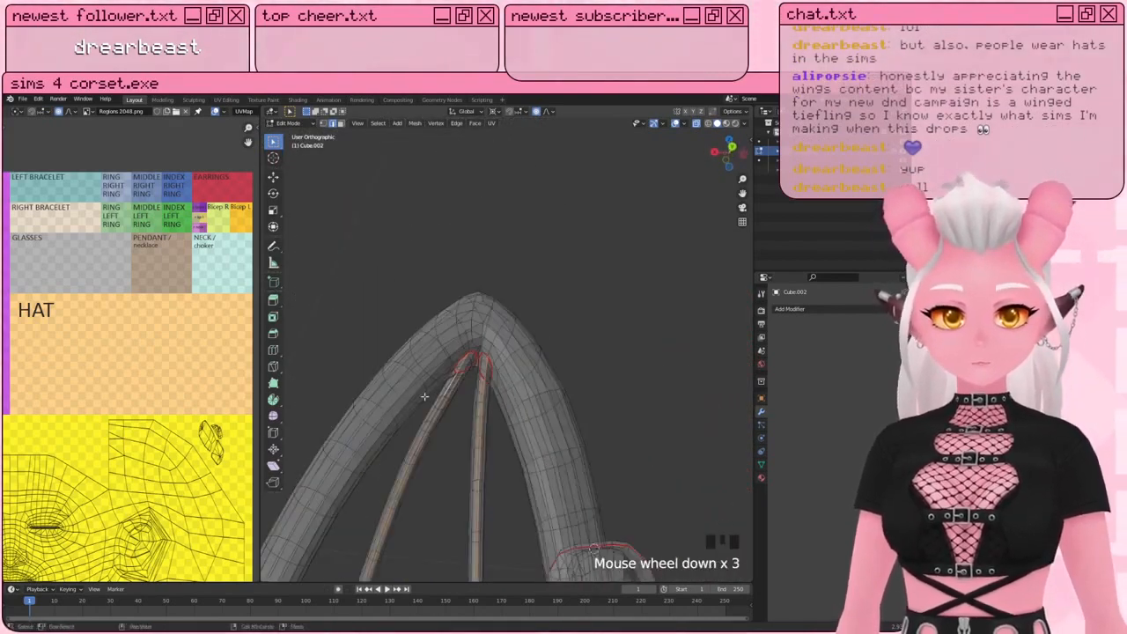
{"action": "mouse_move", "coordinate": [423, 370]}
{"action": "middle_mouse_down", "text": "shift"}
{"action": "mouse_move", "coordinate": [414, 297]}
{"action": "mouse_move", "coordinate": [432, 320]}
{"action": "middle_mouse_up", "text": "shift"}
{"action": "key", "text": "KP_3"}
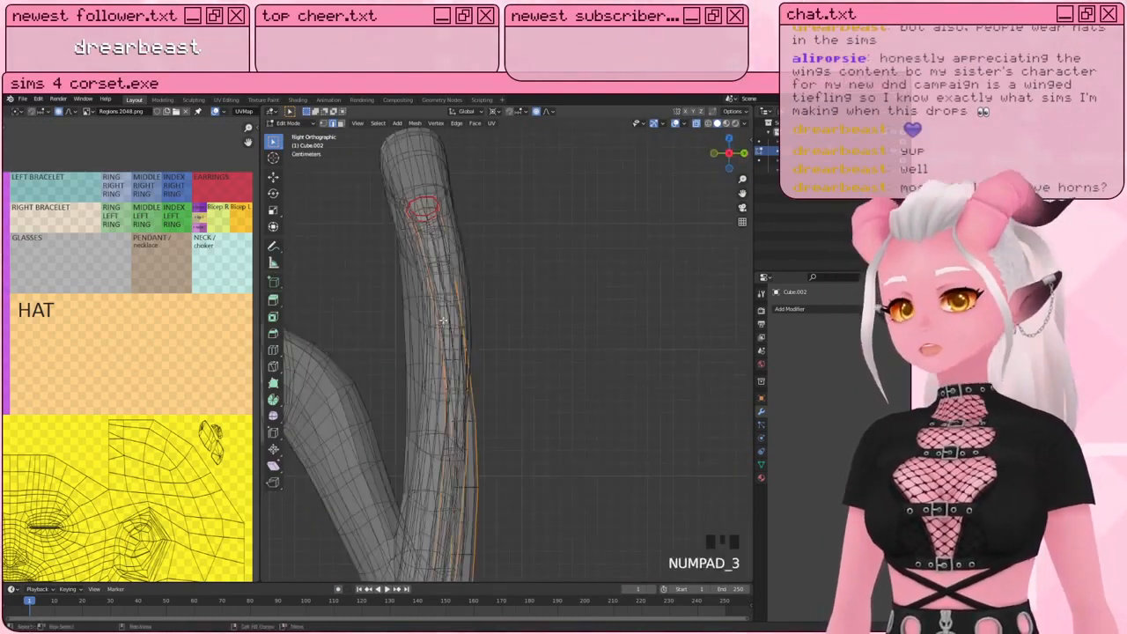
{"action": "key", "text": "c"}
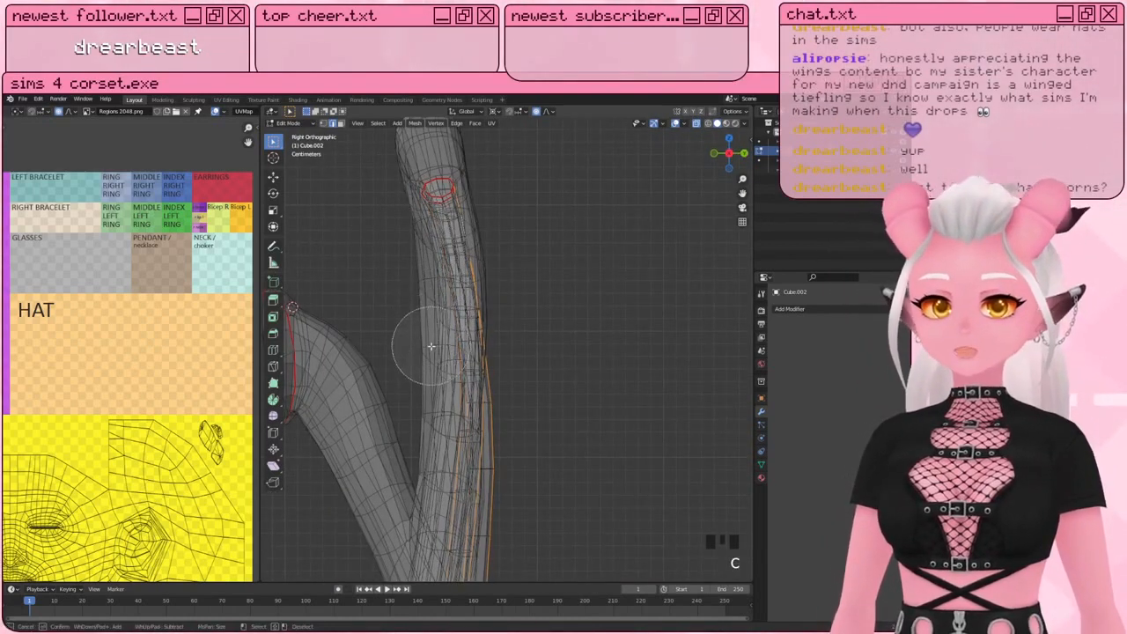
{"action": "key", "text": "Escape"}
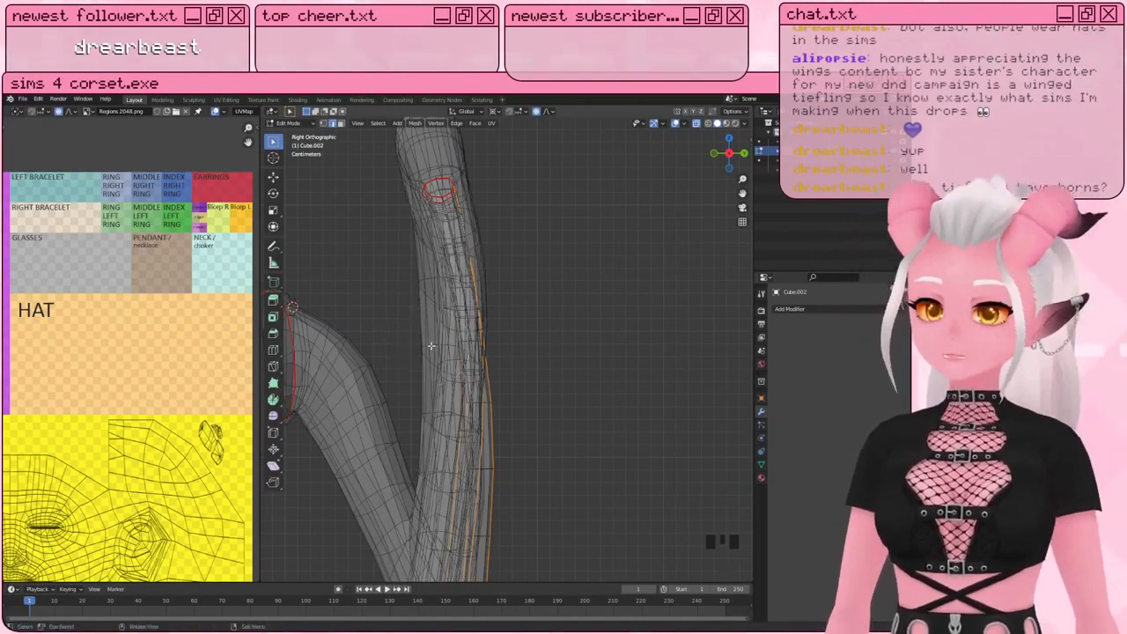
Step: Circle-deselect the surplus edges along one side of the thin fingers, keeping a single lengthwise line on each
{"action": "mouse_move", "coordinate": [431, 346]}
{"action": "middle_mouse_down", "text": "shift"}
{"action": "mouse_move", "coordinate": [423, 234]}
{"action": "mouse_move", "coordinate": [540, 310]}
{"action": "mouse_move", "coordinate": [520, 317]}
{"action": "mouse_move", "coordinate": [564, 316]}
{"action": "middle_mouse_up", "text": "shift"}
{"action": "key", "text": "c"}
{"action": "key", "text": "Escape"}
{"action": "key", "text": "ctrl+z"}
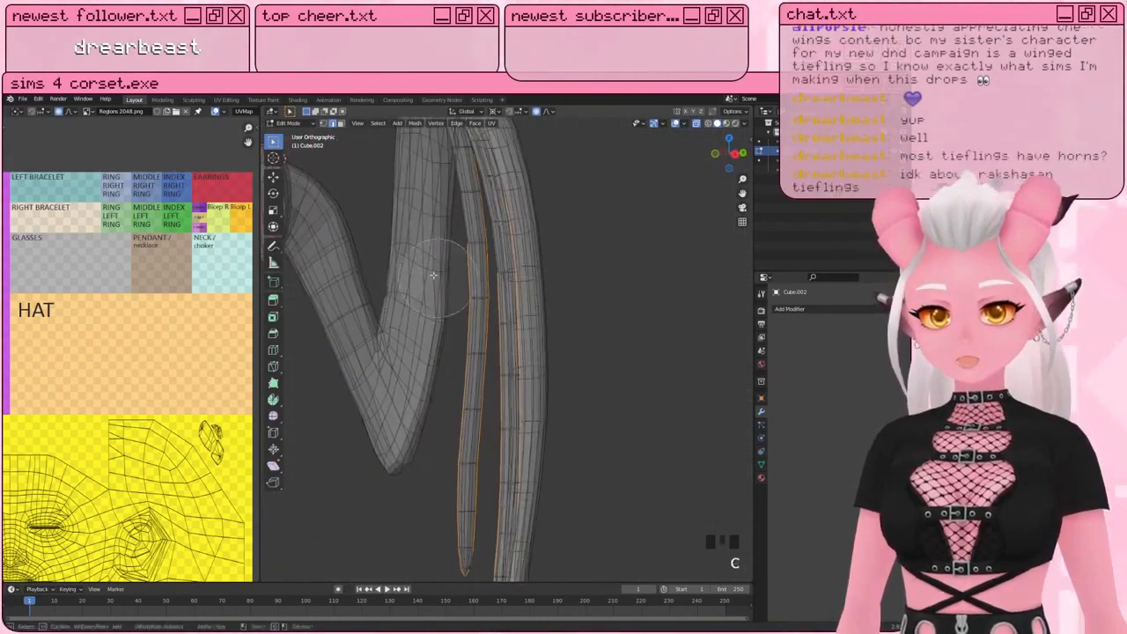
{"action": "key", "text": "c"}
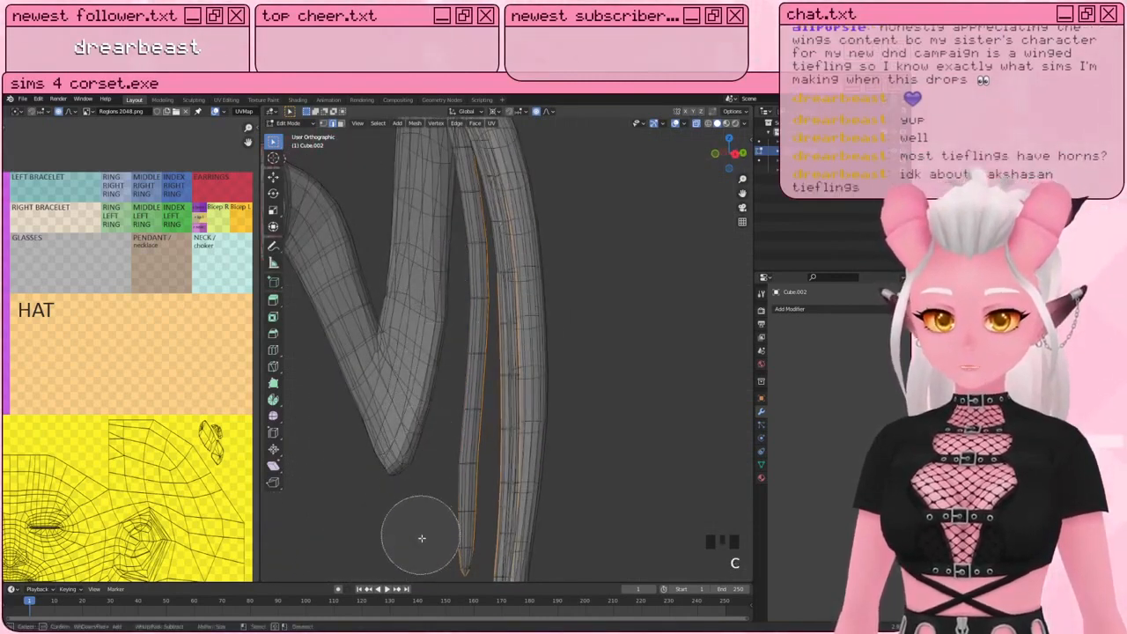
{"action": "key", "text": "Escape"}
Step: Circle-deselect the unwanted edges around the tips of both thin fingers
{"action": "mouse_move", "coordinate": [433, 558]}
{"action": "middle_mouse_down", "text": "shift"}
{"action": "mouse_move", "coordinate": [414, 376]}
{"action": "mouse_move", "coordinate": [556, 352]}
{"action": "mouse_move", "coordinate": [531, 308]}
{"action": "mouse_move", "coordinate": [521, 328]}
{"action": "mouse_move", "coordinate": [402, 252]}
{"action": "middle_mouse_up", "text": "shift"}
{"action": "scroll", "coordinate": [385, 397], "scroll_direction": "up", "scroll_amount": 7}
{"action": "scroll", "coordinate": [560, 348], "scroll_direction": "down", "scroll_amount": 6}
{"action": "scroll", "coordinate": [531, 307], "scroll_direction": "up", "scroll_amount": 2}
{"action": "scroll", "coordinate": [531, 308], "scroll_direction": "down", "scroll_amount": 6}
{"action": "key", "text": "c"}
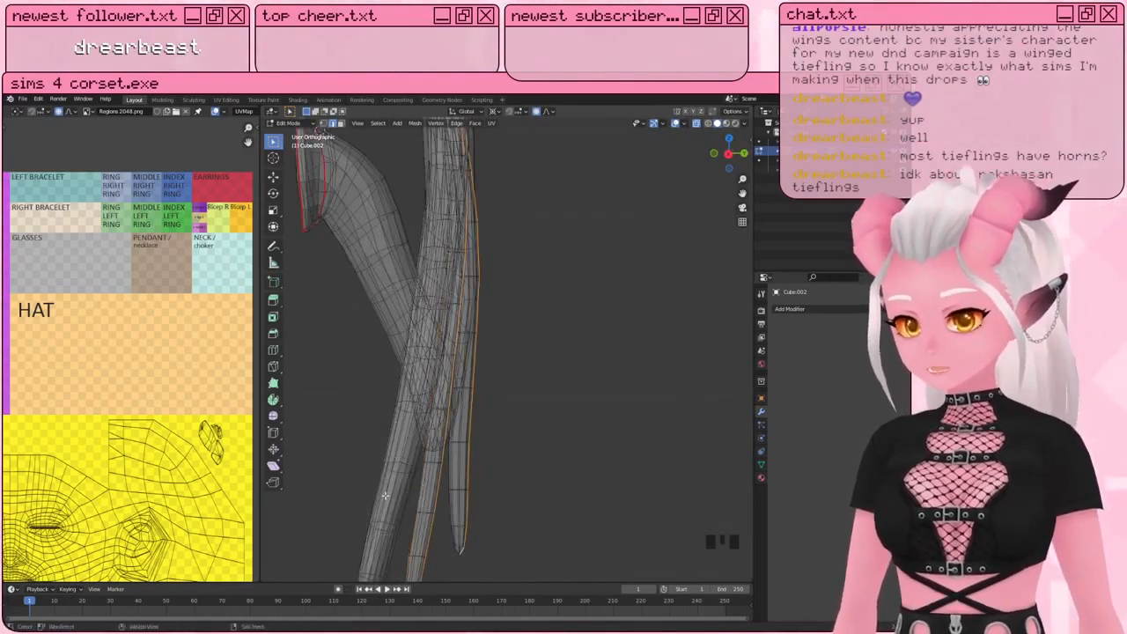
{"action": "middle_click_drag", "start_coordinate": [385, 480], "coordinate": [396, 356], "text": "shift"}
{"action": "scroll", "coordinate": [396, 356], "scroll_direction": "up", "scroll_amount": 5}
{"action": "key", "text": "c"}
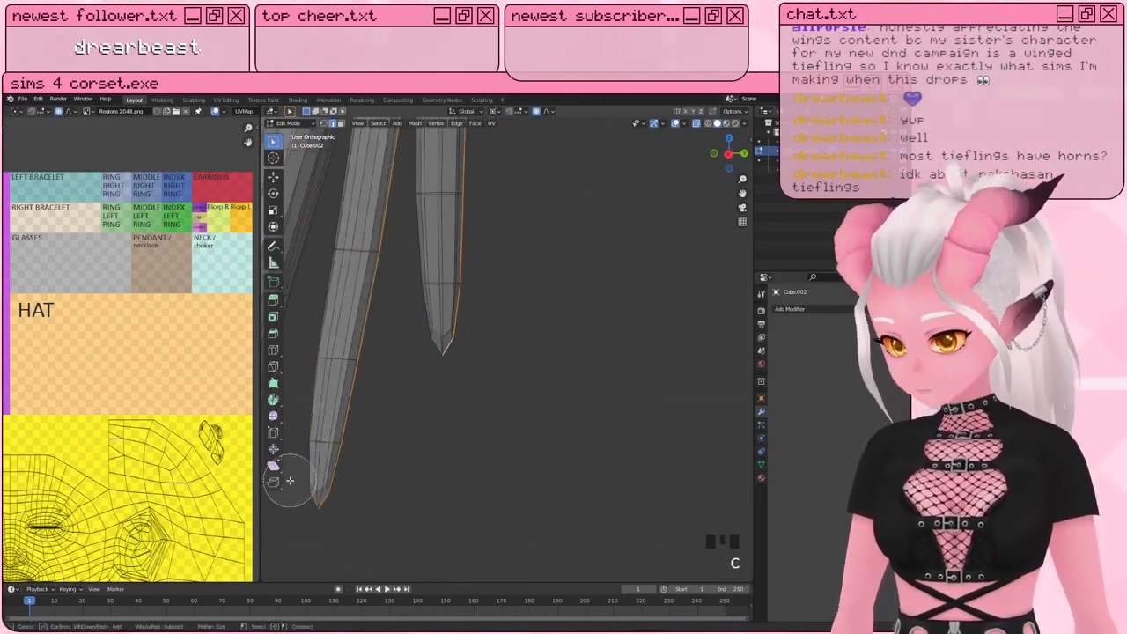
{"action": "key", "text": "Escape"}
Step: Mark the selected lengthwise edges of both thin fingers as UV seams
{"action": "scroll", "coordinate": [352, 410], "scroll_direction": "down", "scroll_amount": 5}
{"action": "mouse_move", "coordinate": [352, 414]}
{"action": "middle_mouse_down", "text": "shift"}
{"action": "mouse_move", "coordinate": [410, 322]}
{"action": "mouse_move", "coordinate": [466, 323]}
{"action": "mouse_move", "coordinate": [396, 367]}
{"action": "mouse_move", "coordinate": [407, 367]}
{"action": "middle_mouse_up", "text": "shift"}
{"action": "scroll", "coordinate": [402, 338], "scroll_direction": "down", "scroll_amount": 2}
{"action": "scroll", "coordinate": [397, 367], "scroll_direction": "up", "scroll_amount": 1}
{"action": "scroll", "coordinate": [414, 341], "scroll_direction": "up", "scroll_amount": 3}
{"action": "scroll", "coordinate": [416, 333], "scroll_direction": "up", "scroll_amount": 3}
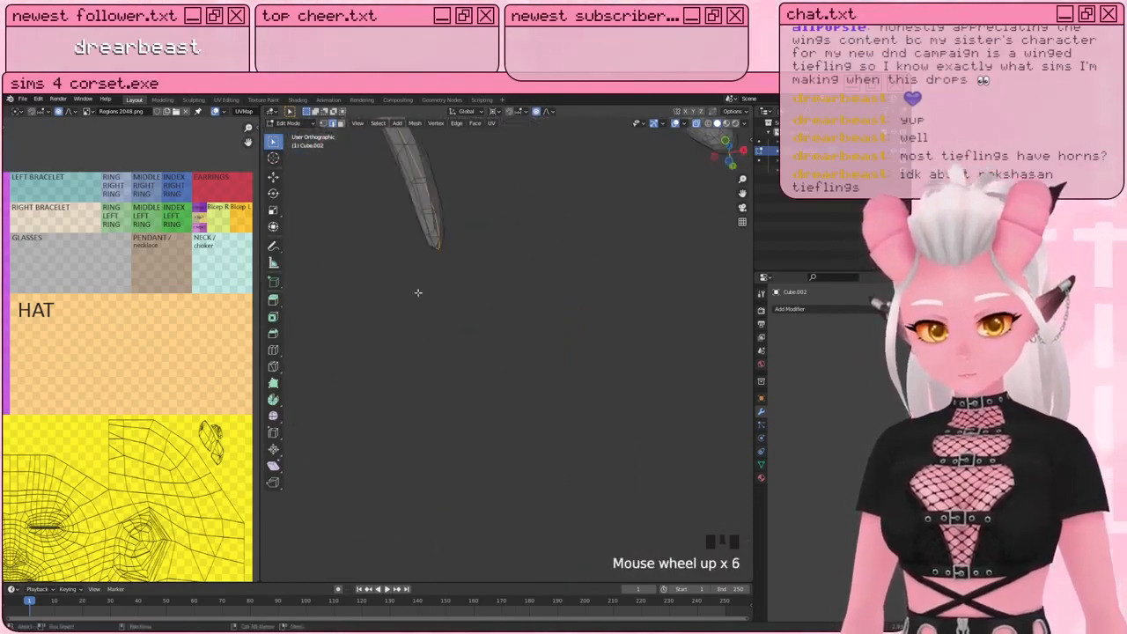
{"action": "scroll", "coordinate": [435, 277], "scroll_direction": "down", "scroll_amount": 6}
{"action": "left_click", "coordinate": [498, 126]}
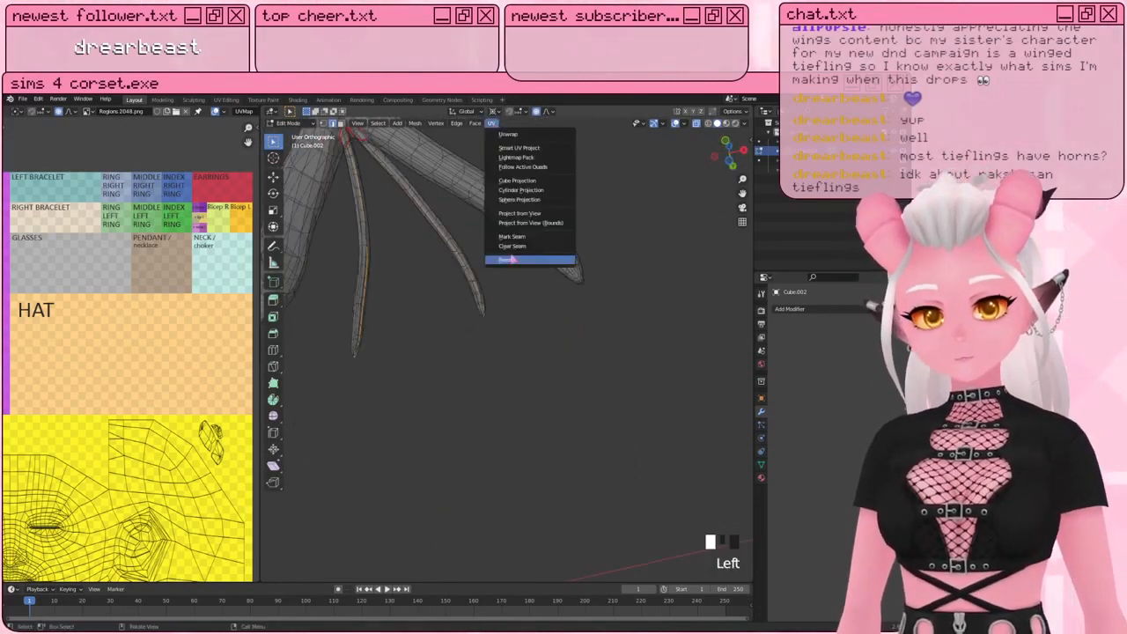
Step: Select the tip edge of the outer thin finger and mark it as a seam
{"action": "scroll", "coordinate": [460, 327], "scroll_direction": "up", "scroll_amount": 8}
{"action": "key", "text": "a"}
{"action": "key", "text": "a"}
{"action": "key", "text": "a"}
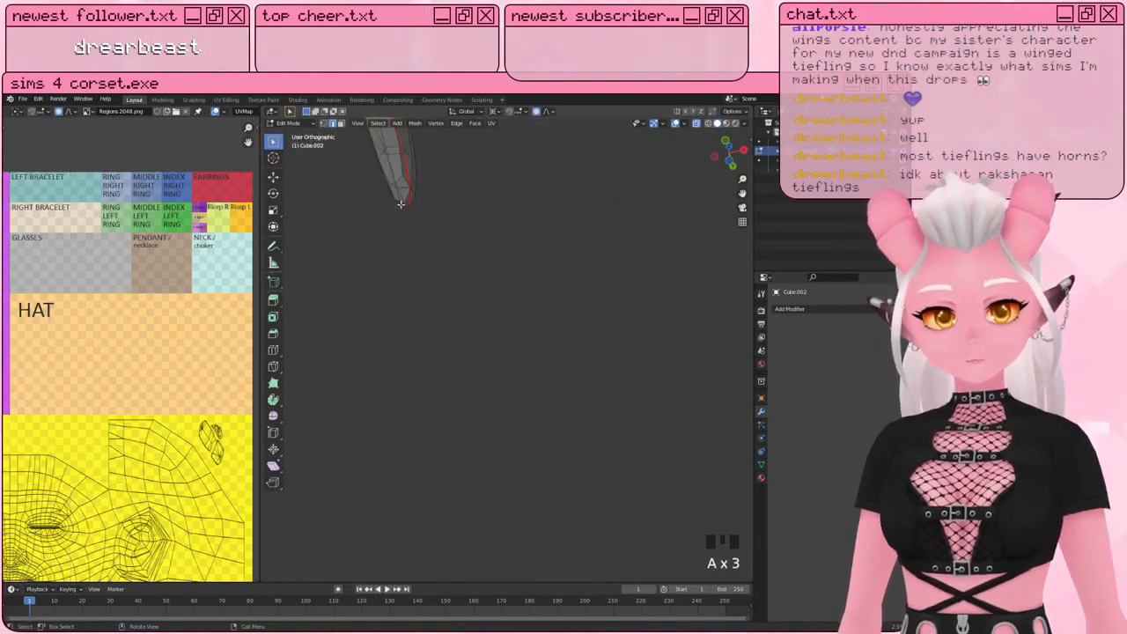
{"action": "left_click", "coordinate": [401, 203]}
{"action": "middle_click_drag", "start_coordinate": [401, 203], "coordinate": [440, 221]}
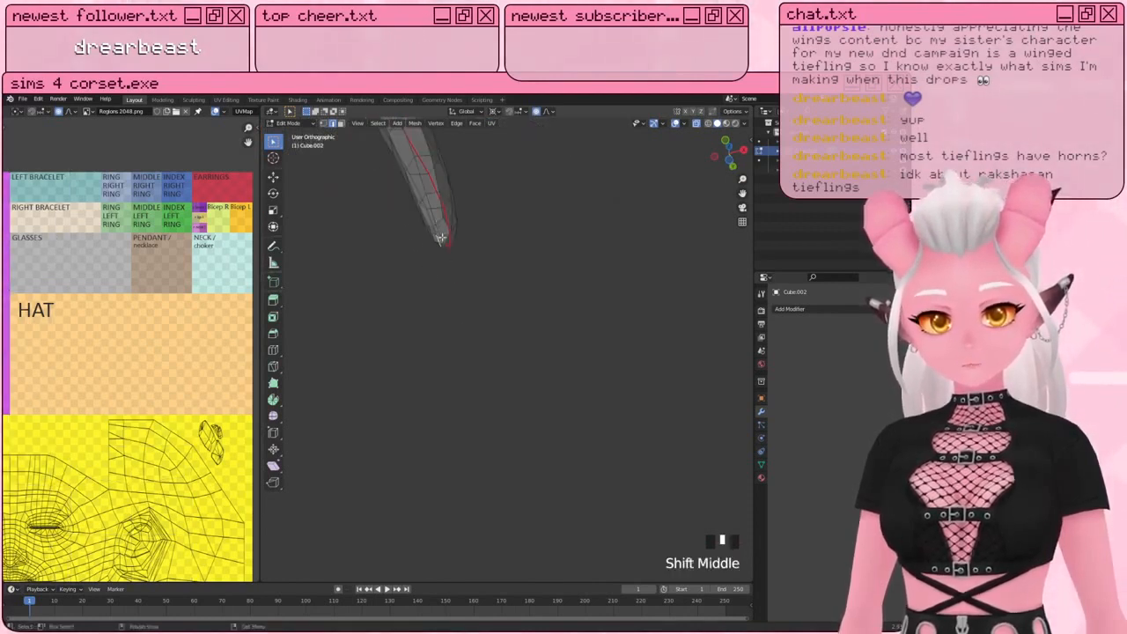
{"action": "left_click", "coordinate": [454, 247]}
{"action": "scroll", "coordinate": [454, 246], "scroll_direction": "down", "scroll_amount": 2}
{"action": "left_click", "coordinate": [491, 123]}
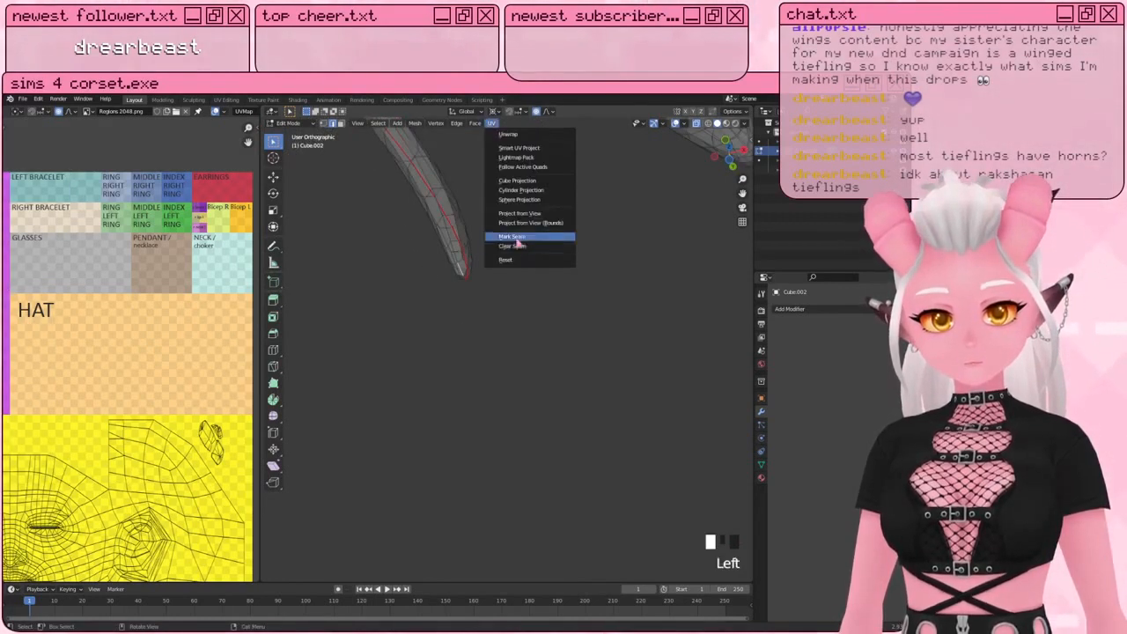
Step: Mark the tip edge of the inner thin finger as a seam and clear the selection
{"action": "scroll", "coordinate": [426, 370], "scroll_direction": "down", "scroll_amount": 3}
{"action": "middle_click_drag", "start_coordinate": [425, 370], "coordinate": [656, 326], "text": "shift"}
{"action": "scroll", "coordinate": [519, 319], "scroll_direction": "up", "scroll_amount": 8}
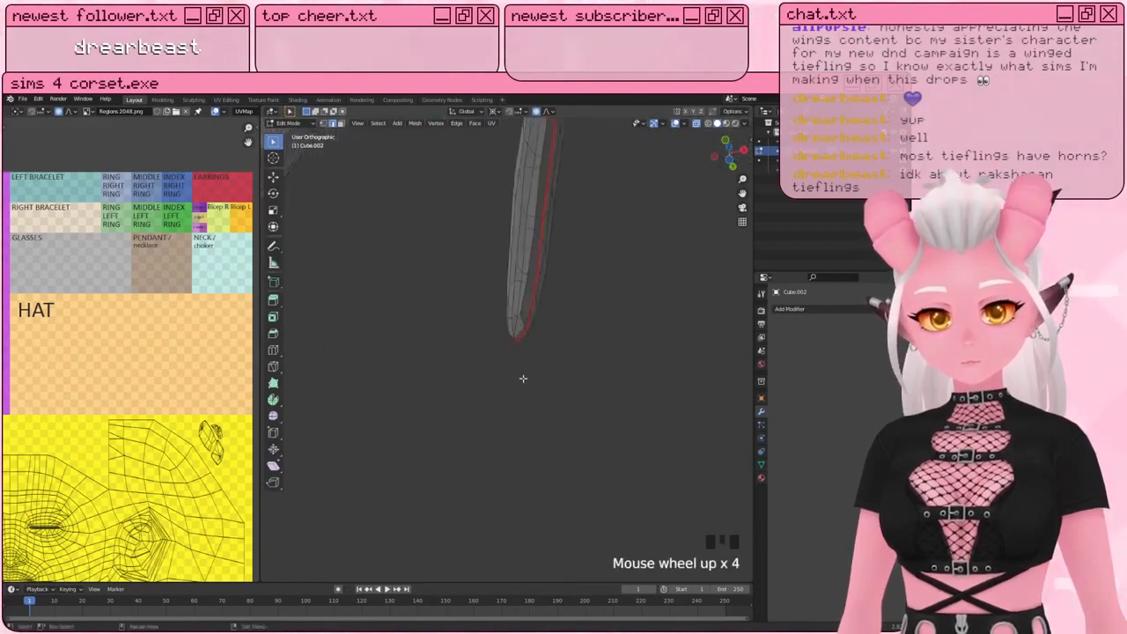
{"action": "left_click", "coordinate": [519, 315]}
{"action": "left_click", "coordinate": [519, 314]}
{"action": "scroll", "coordinate": [540, 251], "scroll_direction": "down", "scroll_amount": 3}
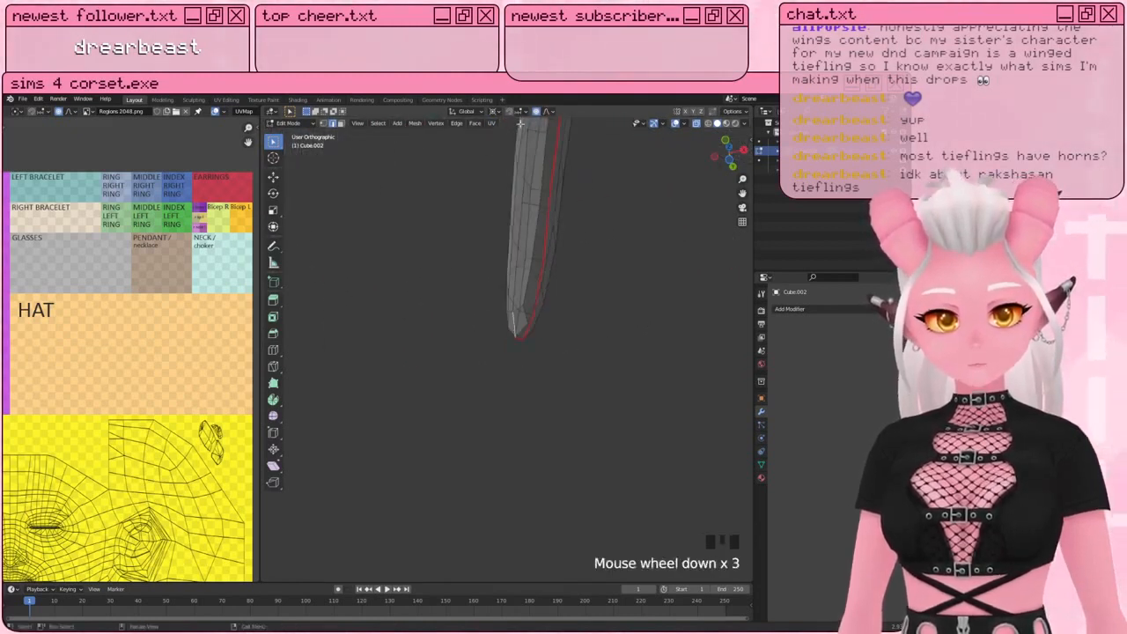
{"action": "left_click", "coordinate": [491, 123]}
{"action": "left_click", "coordinate": [510, 237]}
{"action": "scroll", "coordinate": [510, 238], "scroll_direction": "down", "scroll_amount": 8}
{"action": "scroll", "coordinate": [510, 238], "scroll_direction": "down", "scroll_amount": 3}
{"action": "key", "text": "a"}
{"action": "key", "text": "a"}
{"action": "key", "text": "a"}
{"action": "key", "text": "a"}
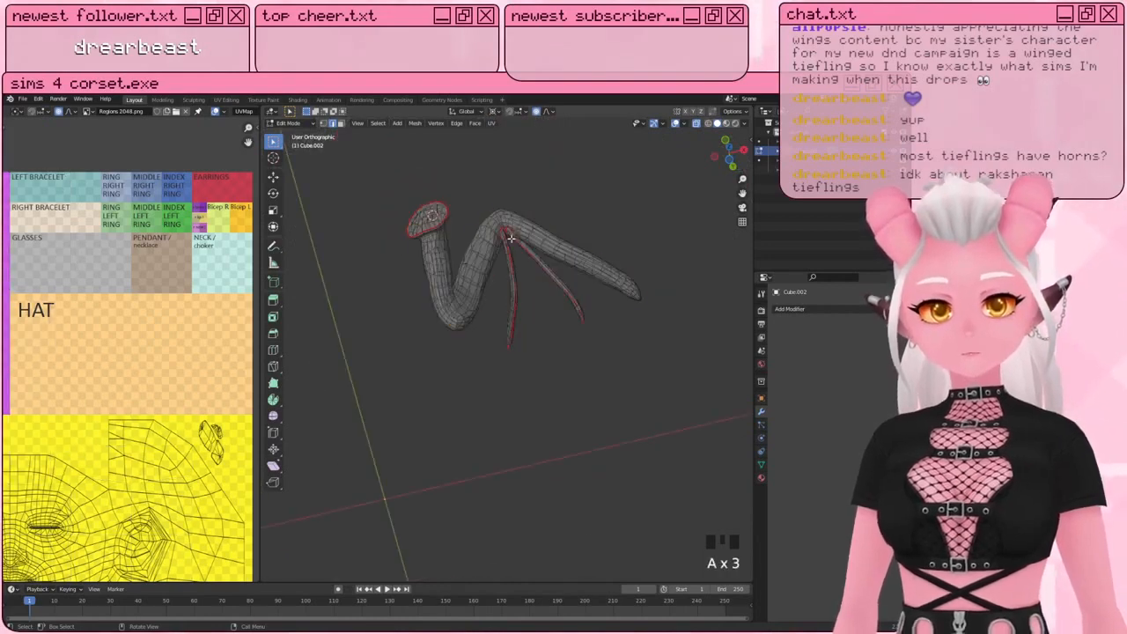
Step: Select each thin finger's linked faces delimited by seam and hide both fingers, working from the front view
{"action": "middle_click_drag", "start_coordinate": [517, 243], "coordinate": [460, 372], "text": "shift"}
{"action": "scroll", "coordinate": [492, 257], "scroll_direction": "up", "scroll_amount": 5}
{"action": "key", "text": "a"}
{"action": "key", "text": "alt+a"}
{"action": "key", "text": "KP_1"}
{"action": "scroll", "coordinate": [464, 363], "scroll_direction": "down", "scroll_amount": 5}
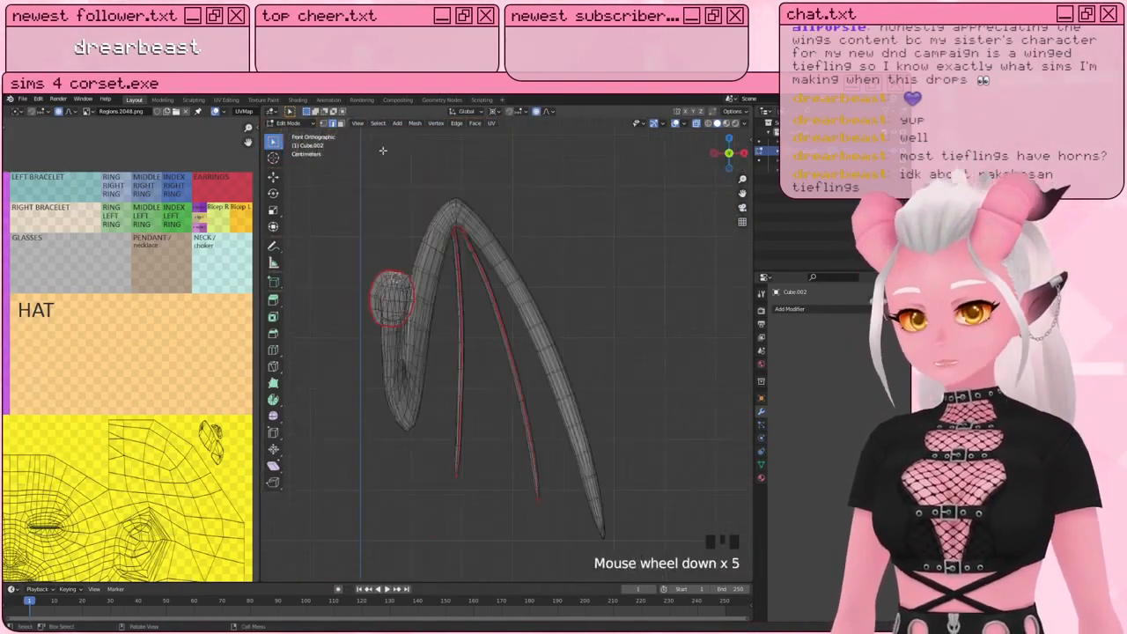
{"action": "scroll", "coordinate": [443, 226], "scroll_direction": "up", "scroll_amount": 2}
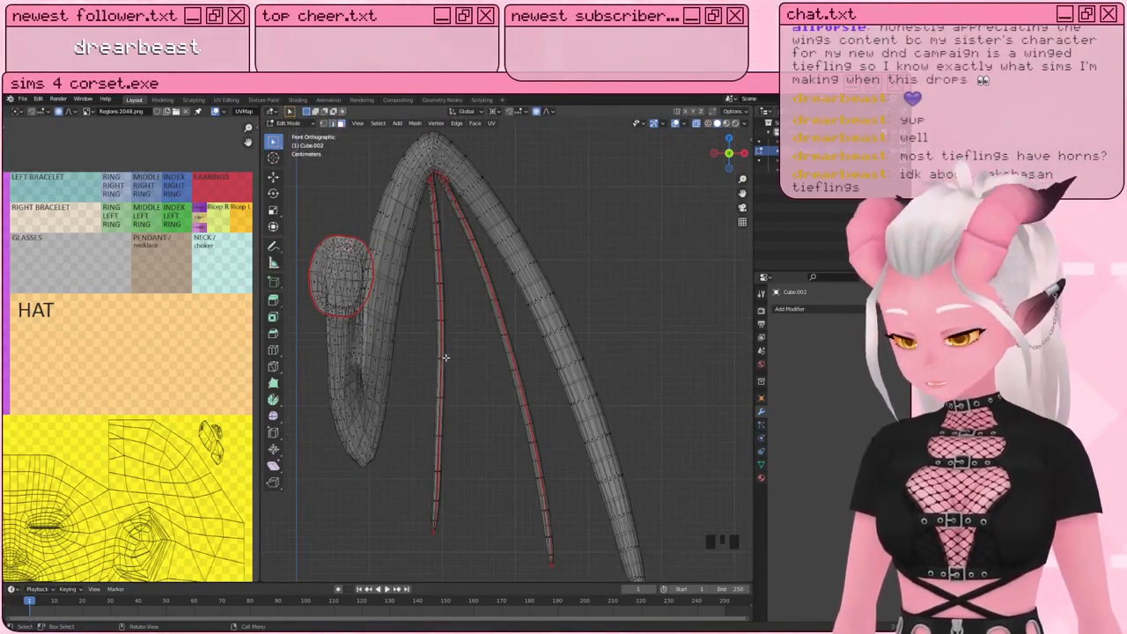
{"action": "key", "text": "ctrl+l"}
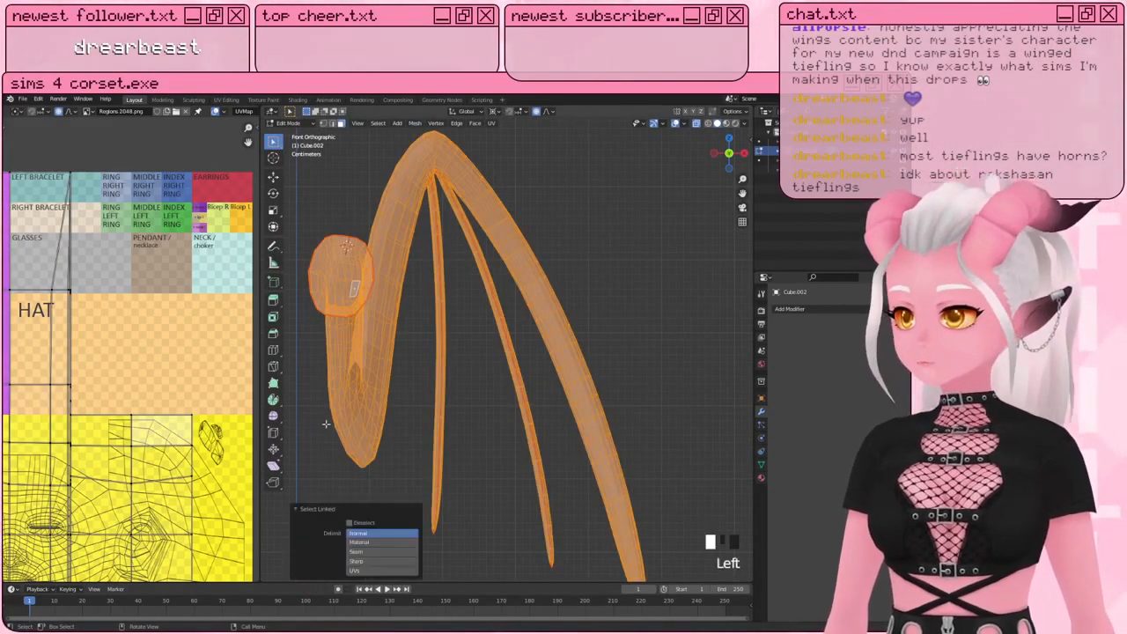
{"action": "left_click", "coordinate": [378, 570]}
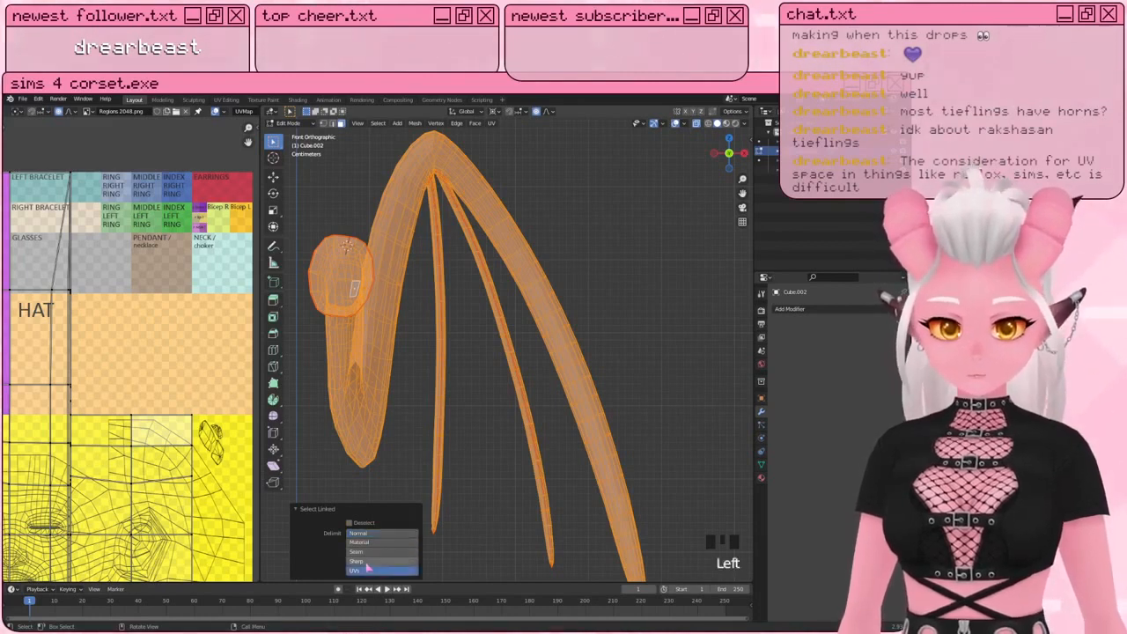
{"action": "left_click", "coordinate": [360, 553]}
{"action": "key", "text": "h"}
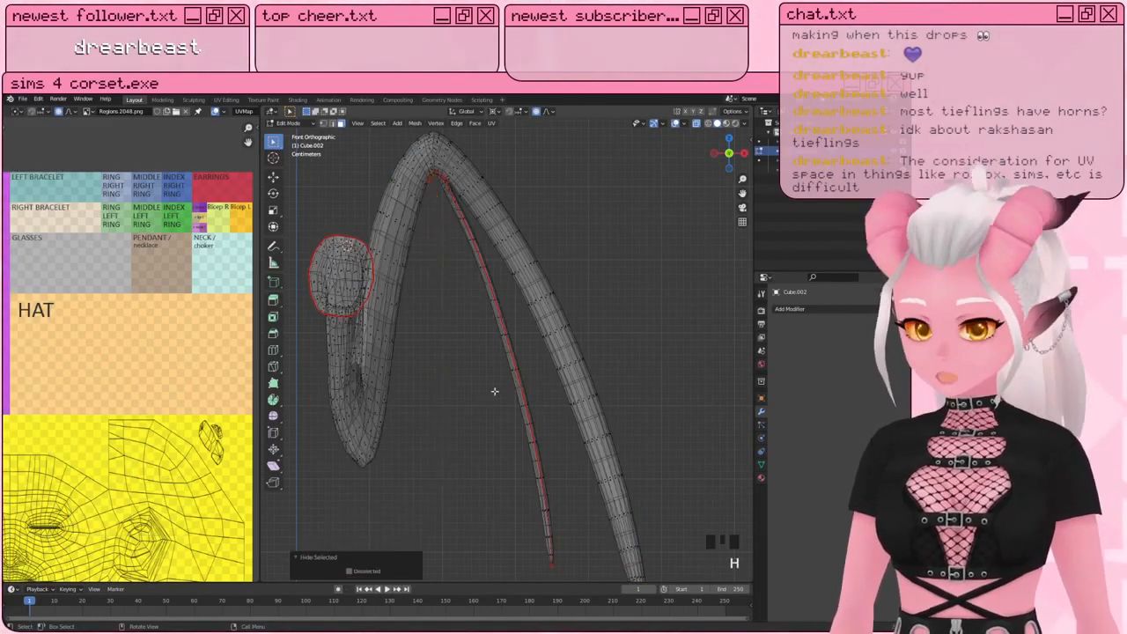
{"action": "key", "text": "l"}
{"action": "key", "text": "h"}
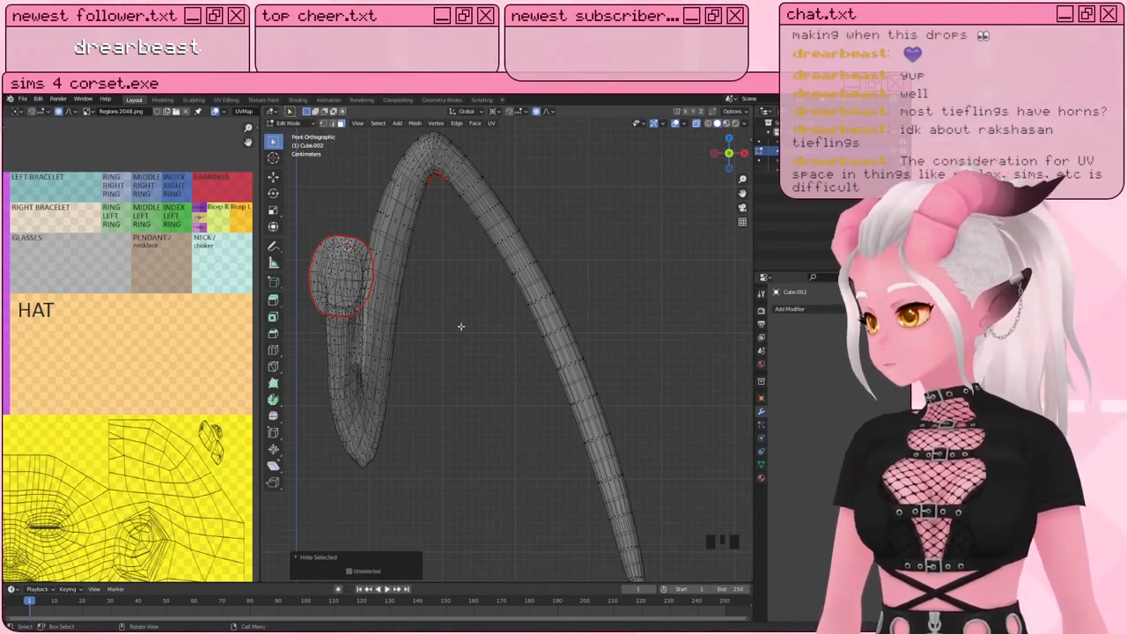
Step: Select a lengthwise edge loop along the underside of the thick wing arm
{"action": "scroll", "coordinate": [445, 211], "scroll_direction": "up", "scroll_amount": 2}
{"action": "middle_click_drag", "start_coordinate": [445, 214], "coordinate": [368, 224], "text": "shift"}
{"action": "left_click", "coordinate": [363, 221]}
{"action": "middle_click_drag", "start_coordinate": [419, 411], "coordinate": [465, 336], "text": "shift"}
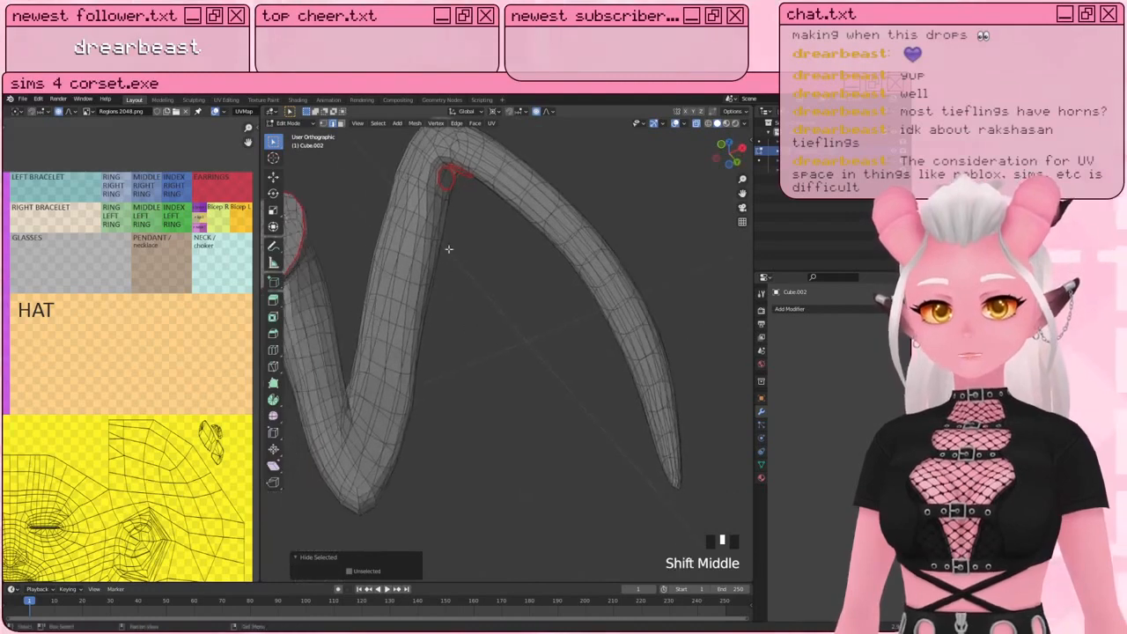
{"action": "key", "text": "a"}
{"action": "key", "text": "a"}
{"action": "key", "text": "a"}
{"action": "left_click", "coordinate": [489, 263], "text": "alt+shift"}
Step: Circle-deselect the unwanted edges around the root and upper section of the thick wing arm
{"action": "scroll", "coordinate": [490, 263], "scroll_direction": "down", "scroll_amount": 2}
{"action": "mouse_move", "coordinate": [490, 264]}
{"action": "middle_mouse_down"}
{"action": "mouse_move", "coordinate": [383, 256]}
{"action": "mouse_move", "coordinate": [354, 296]}
{"action": "mouse_move", "coordinate": [358, 313]}
{"action": "middle_mouse_up"}
{"action": "key", "text": "c"}
{"action": "right_click", "coordinate": [358, 313]}
{"action": "key", "text": "c"}
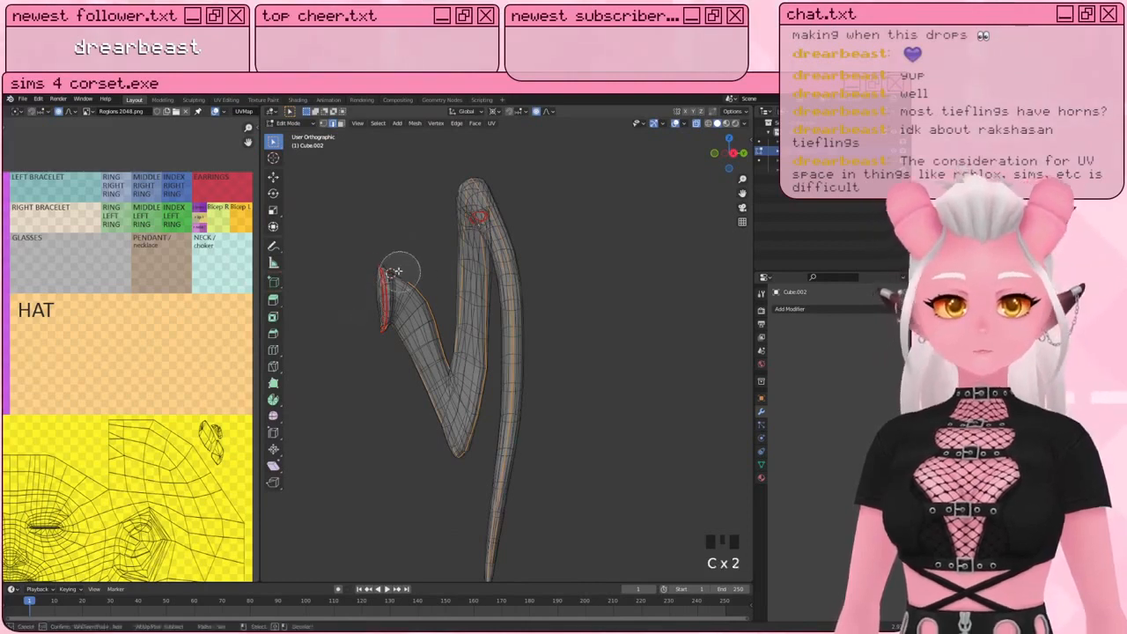
{"action": "middle_click_drag", "start_coordinate": [398, 269], "coordinate": [443, 361]}
{"action": "right_click", "coordinate": [446, 265]}
{"action": "mouse_move", "coordinate": [447, 265]}
{"action": "middle_mouse_down"}
{"action": "mouse_move", "coordinate": [463, 264]}
{"action": "mouse_move", "coordinate": [425, 225]}
{"action": "middle_mouse_up"}
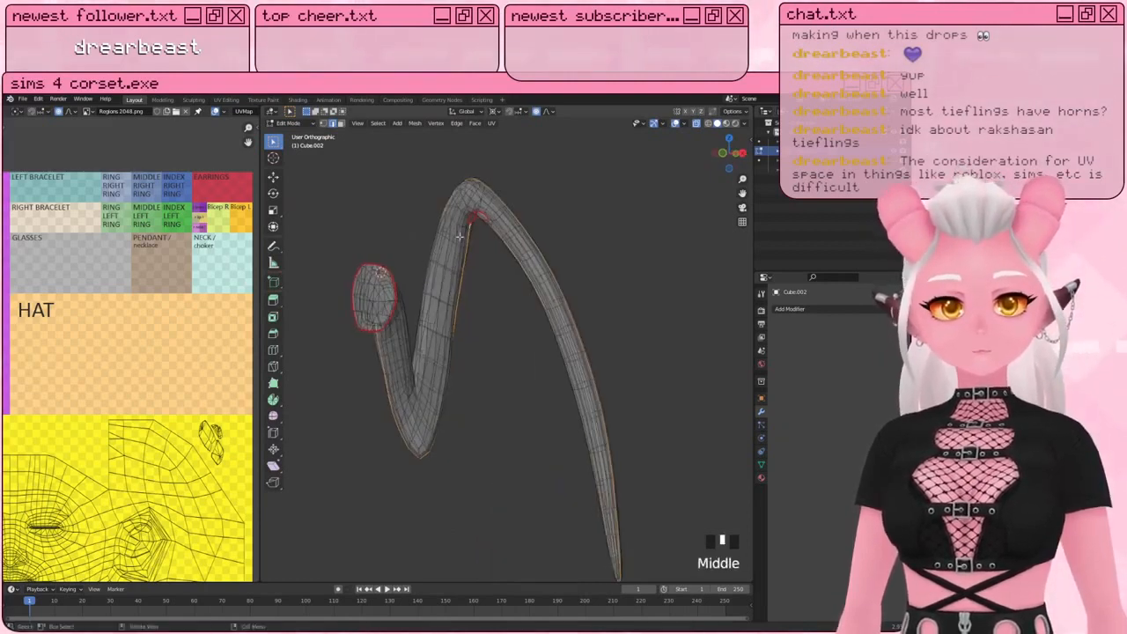
Step: Circle-deselect the unwanted edges near the tip of the thick wing arm and mark the remaining lengthwise loop as a seam
{"action": "key", "text": "c"}
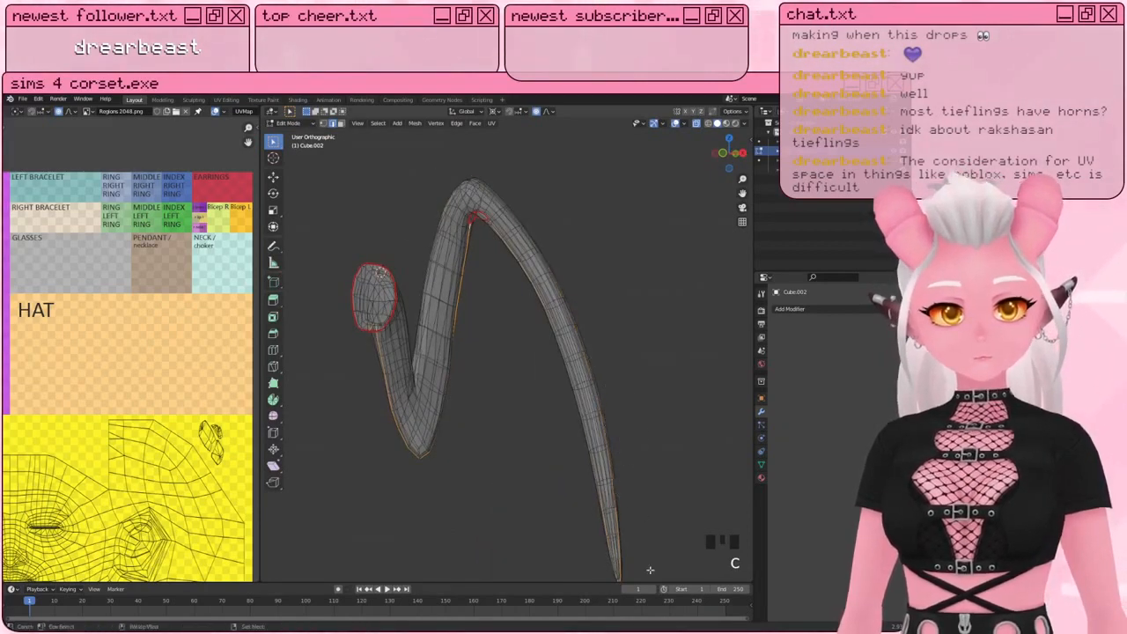
{"action": "scroll", "coordinate": [628, 457], "scroll_direction": "up", "scroll_amount": 2}
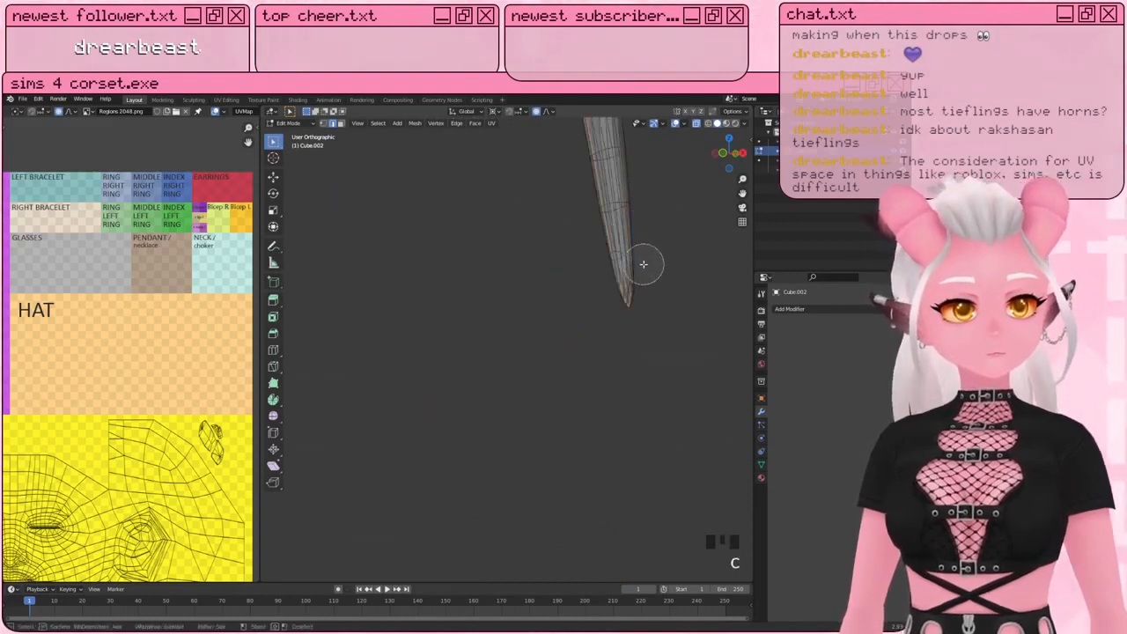
{"action": "scroll", "coordinate": [642, 261], "scroll_direction": "down", "scroll_amount": 4}
{"action": "left_click", "coordinate": [491, 122]}
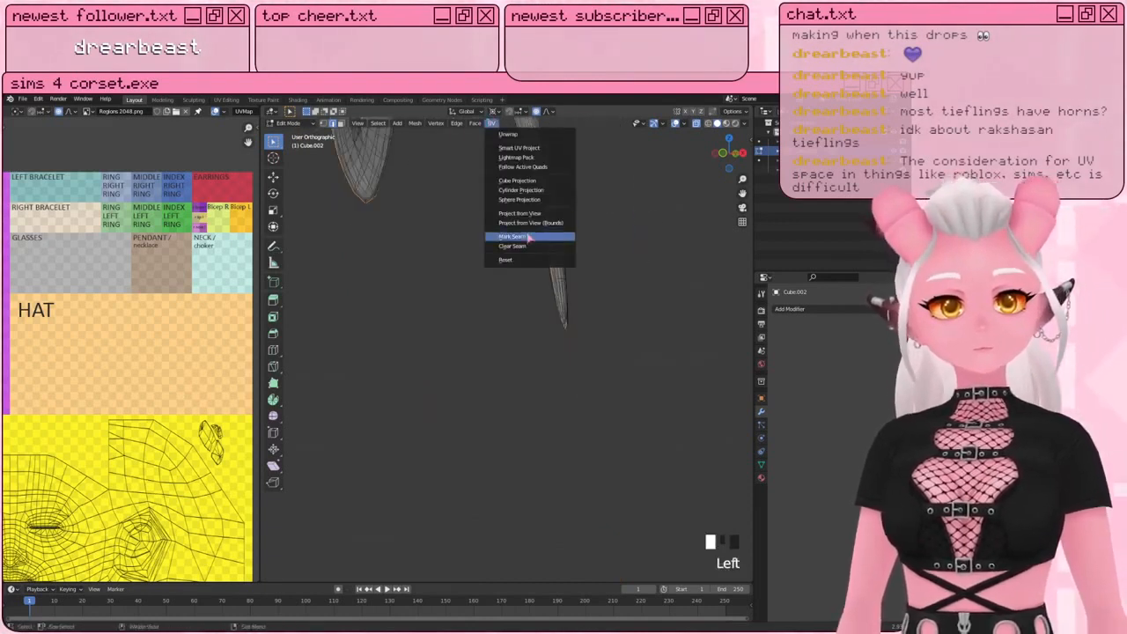
{"action": "left_click", "coordinate": [528, 236]}
Step: Reveal the hidden fingers and wing membrane
{"action": "scroll", "coordinate": [528, 236], "scroll_direction": "down", "scroll_amount": 2}
{"action": "middle_click_drag", "start_coordinate": [528, 236], "coordinate": [496, 350], "text": "shift"}
{"action": "scroll", "coordinate": [506, 404], "scroll_direction": "up", "scroll_amount": 3}
{"action": "scroll", "coordinate": [506, 403], "scroll_direction": "down", "scroll_amount": 3}
{"action": "key", "text": "alt+h"}
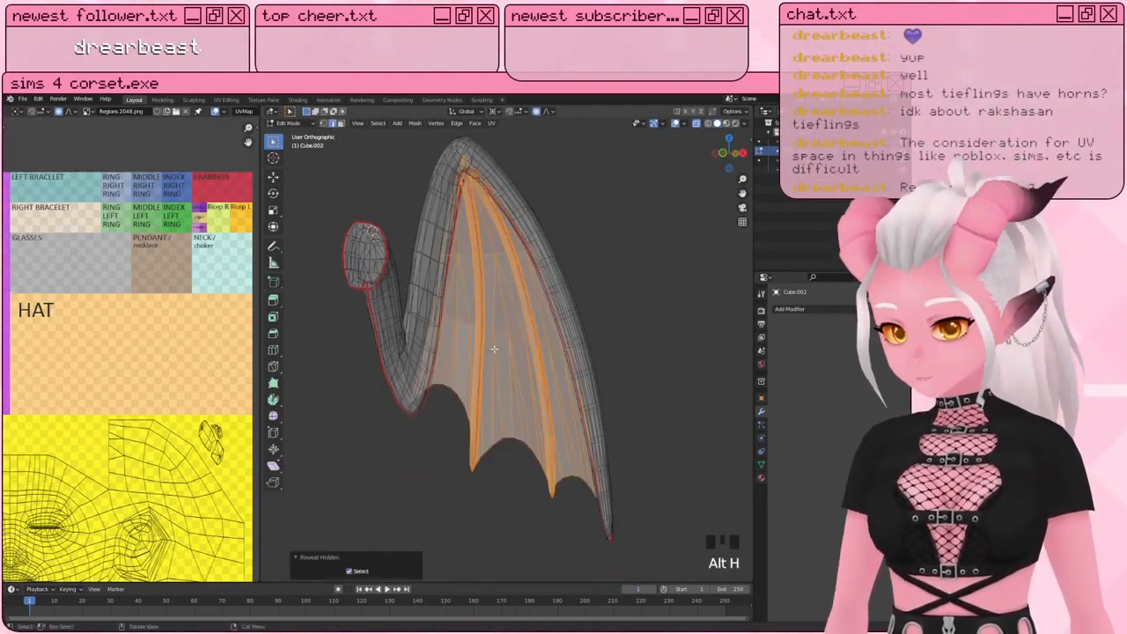
Step: Unwrap the whole wing mesh, check its islands in the UV layout, and clear the selection
{"action": "key", "text": "a"}
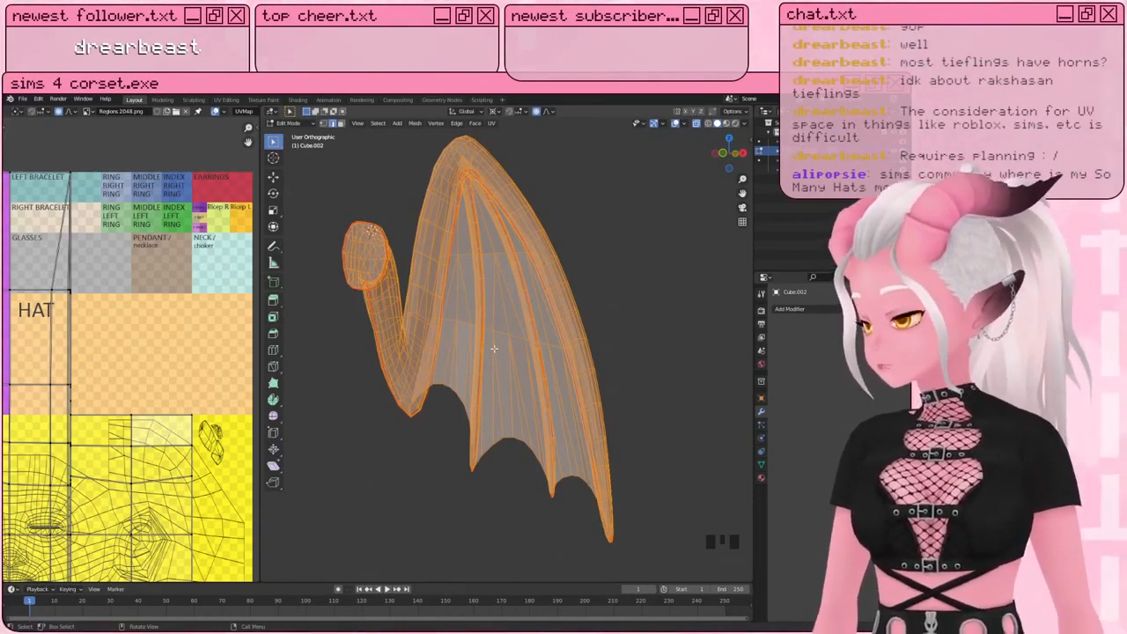
{"action": "scroll", "coordinate": [494, 349], "scroll_direction": "down", "scroll_amount": 3}
{"action": "key", "text": "a"}
{"action": "key", "text": "a"}
{"action": "left_click", "coordinate": [491, 122]}
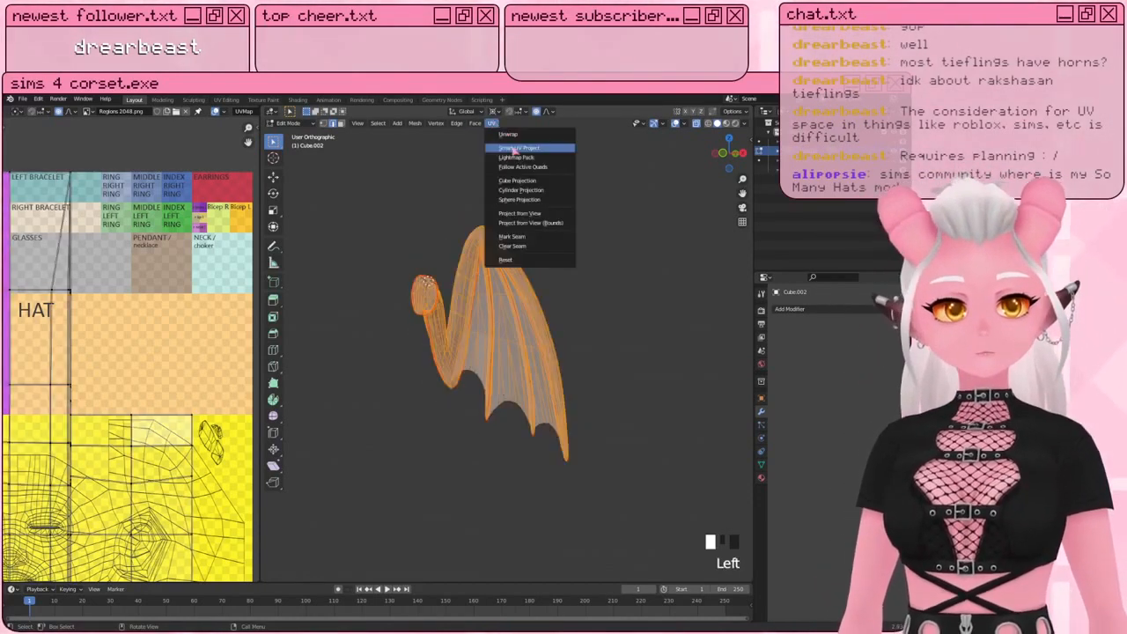
{"action": "left_click", "coordinate": [509, 134]}
{"action": "scroll", "coordinate": [123, 414], "scroll_direction": "down", "scroll_amount": 7}
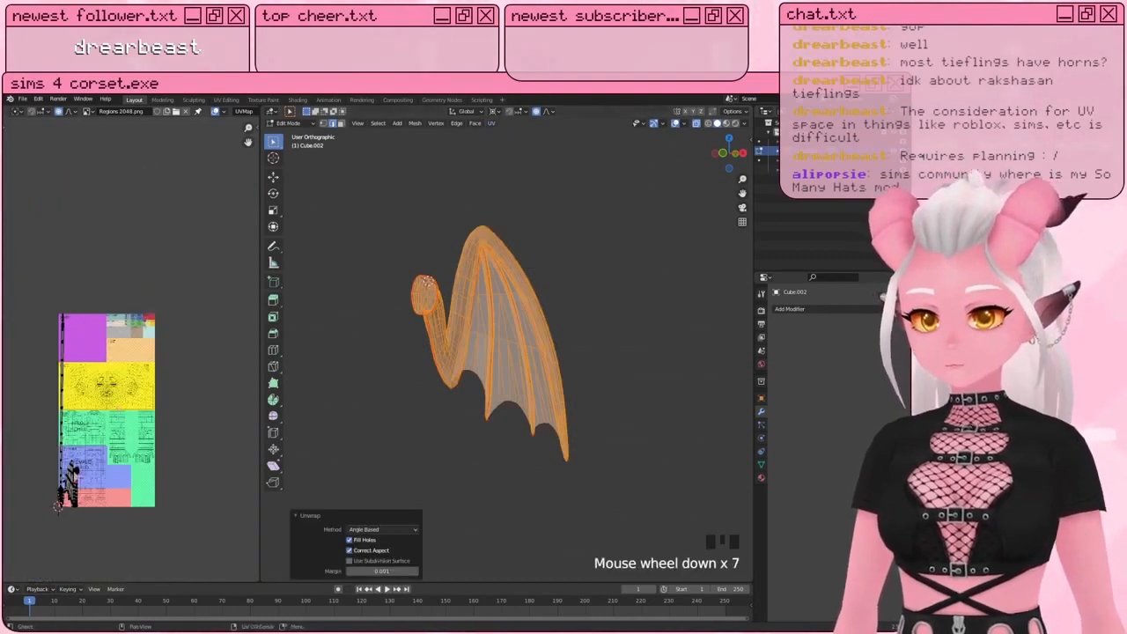
{"action": "scroll", "coordinate": [123, 422], "scroll_direction": "up", "scroll_amount": 2}
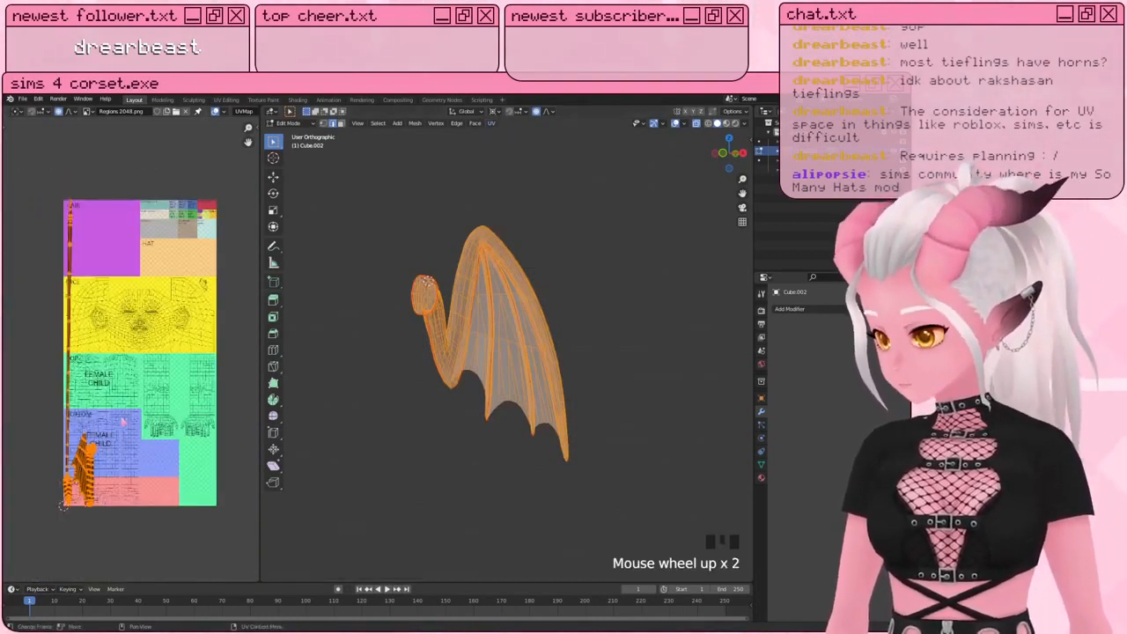
{"action": "scroll", "coordinate": [606, 346], "scroll_direction": "up", "scroll_amount": 3}
{"action": "key", "text": "a"}
{"action": "key", "text": "a"}
{"action": "key", "text": "a"}
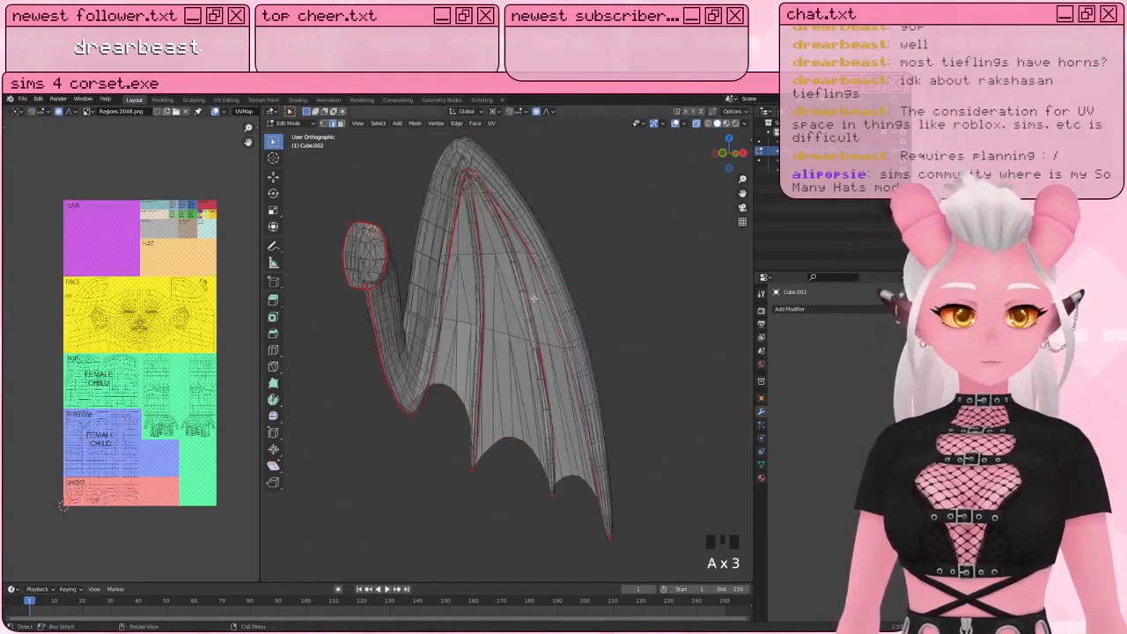
Step: Begin selecting the edge loops that cross the thick wing arm at its bends
{"action": "middle_click_drag", "start_coordinate": [607, 343], "coordinate": [471, 314]}
{"action": "scroll", "coordinate": [393, 437], "scroll_direction": "up", "scroll_amount": 6}
{"action": "scroll", "coordinate": [589, 325], "scroll_direction": "down", "scroll_amount": 3}
{"action": "scroll", "coordinate": [528, 345], "scroll_direction": "down", "scroll_amount": 4}
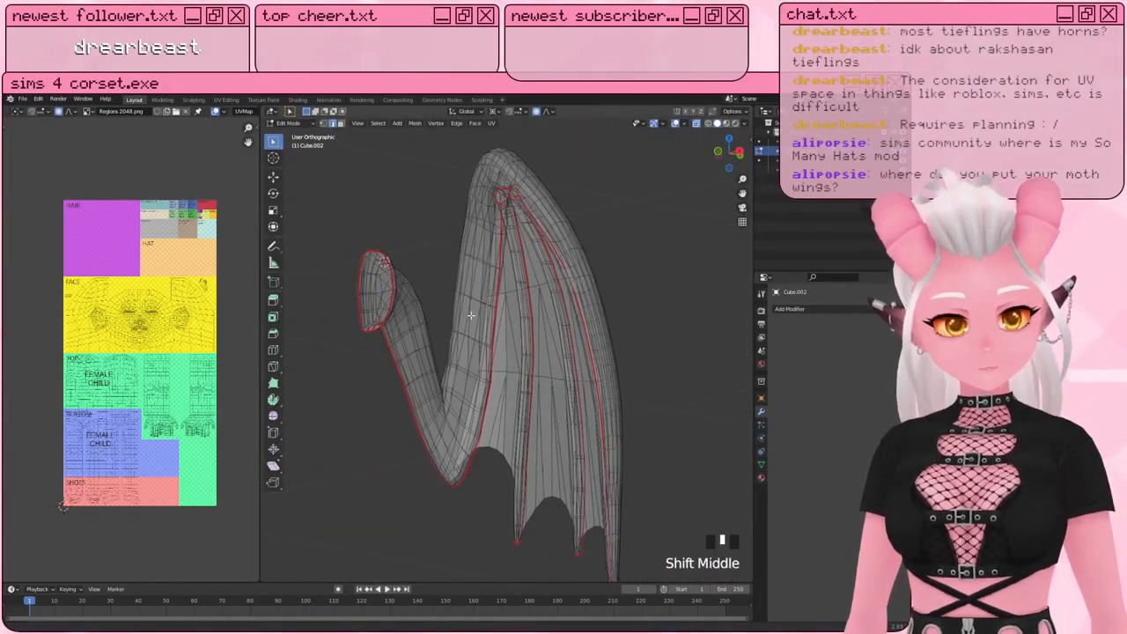
{"action": "scroll", "coordinate": [468, 398], "scroll_direction": "up", "scroll_amount": 3}
{"action": "middle_click_drag", "start_coordinate": [469, 398], "coordinate": [448, 367], "text": "shift"}
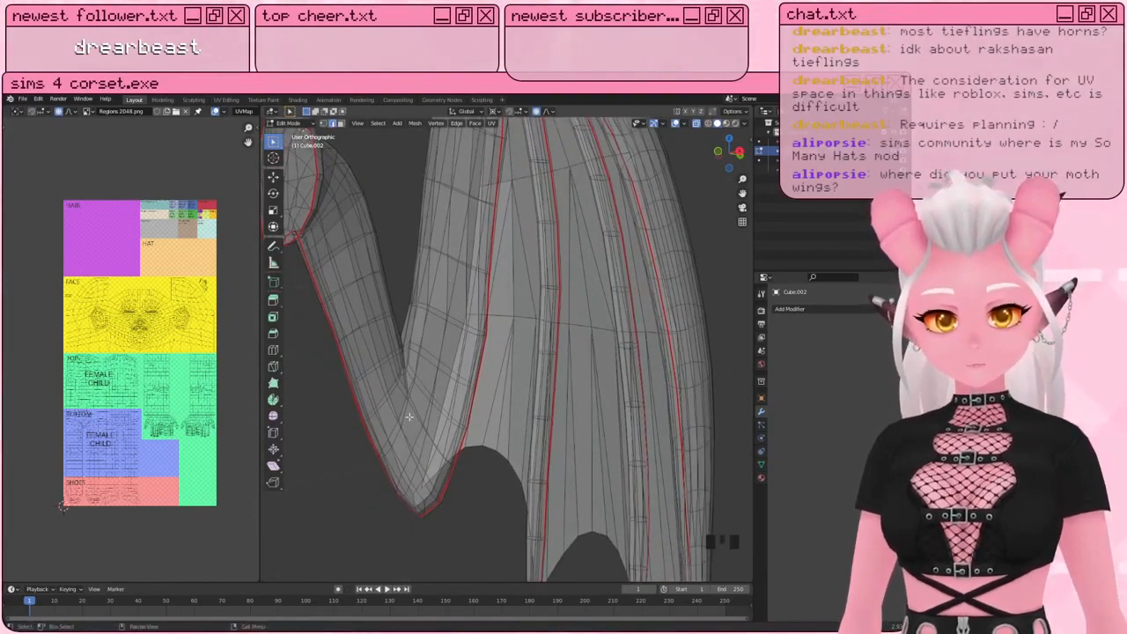
{"action": "middle_click_drag", "start_coordinate": [409, 417], "coordinate": [413, 264], "text": "shift"}
{"action": "scroll", "coordinate": [467, 313], "scroll_direction": "down", "scroll_amount": 2}
{"action": "scroll", "coordinate": [493, 330], "scroll_direction": "up", "scroll_amount": 3}
{"action": "left_click", "coordinate": [512, 295], "text": "alt+shift"}
Step: Add the edges around the arm's upper bend down to the finger bases to the loop selection
{"action": "scroll", "coordinate": [379, 255], "scroll_direction": "up", "scroll_amount": 2}
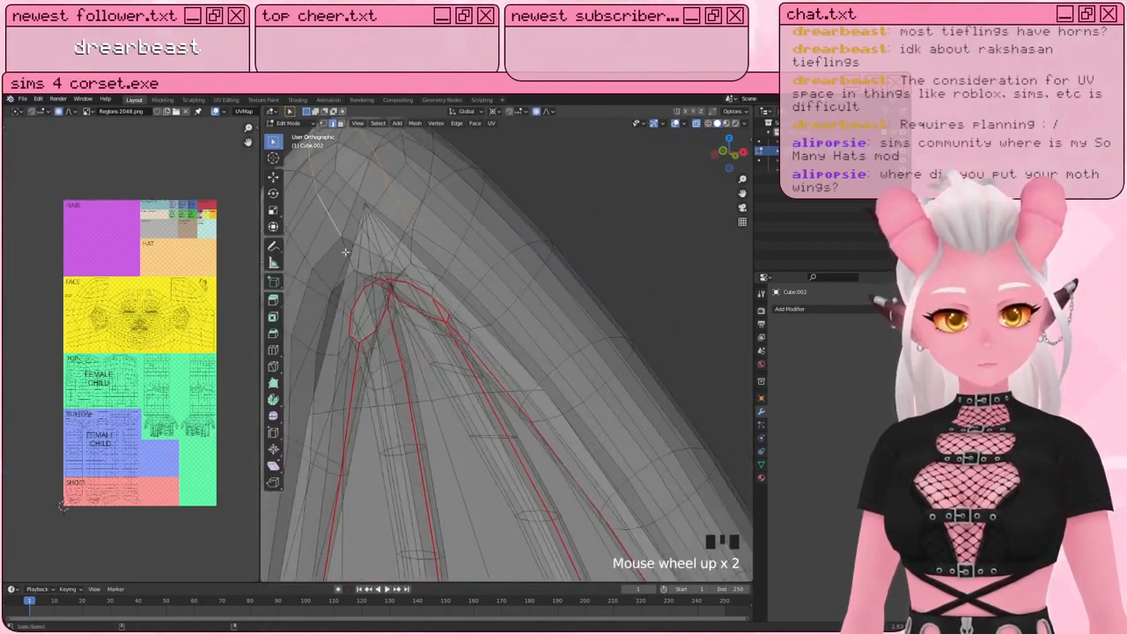
{"action": "left_click", "coordinate": [345, 248], "text": "alt+shift"}
{"action": "left_click", "coordinate": [414, 246], "text": "alt+shift"}
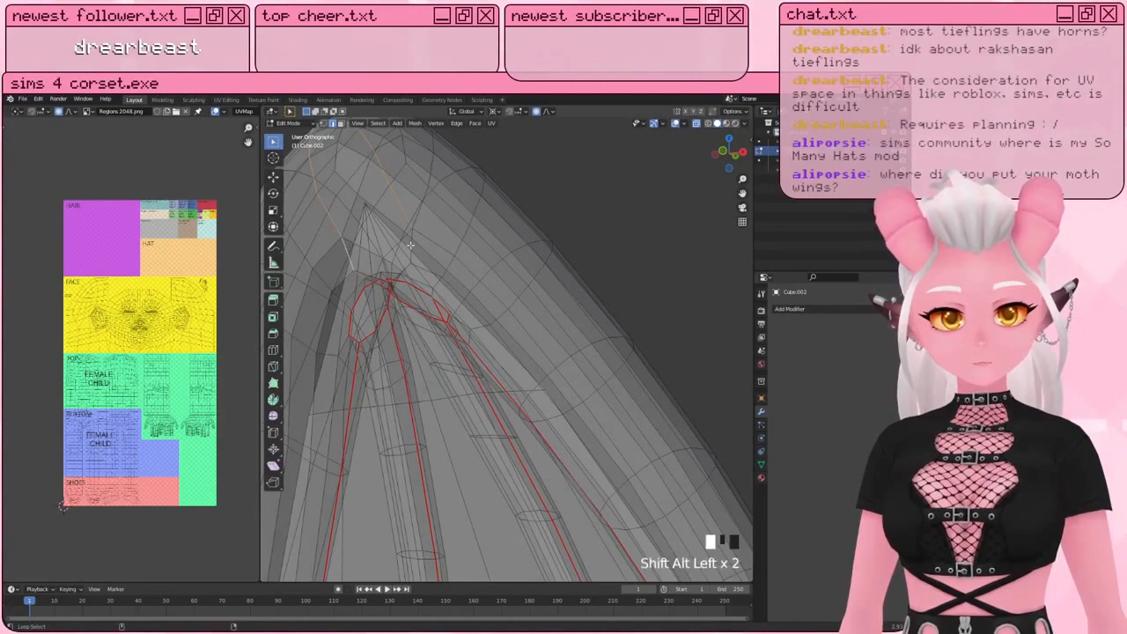
{"action": "left_click", "coordinate": [386, 281], "text": "shift"}
{"action": "middle_click_drag", "start_coordinate": [391, 284], "coordinate": [469, 201]}
{"action": "key", "text": "ctrl+2"}
{"action": "left_click", "coordinate": [467, 209], "text": "alt+shift"}
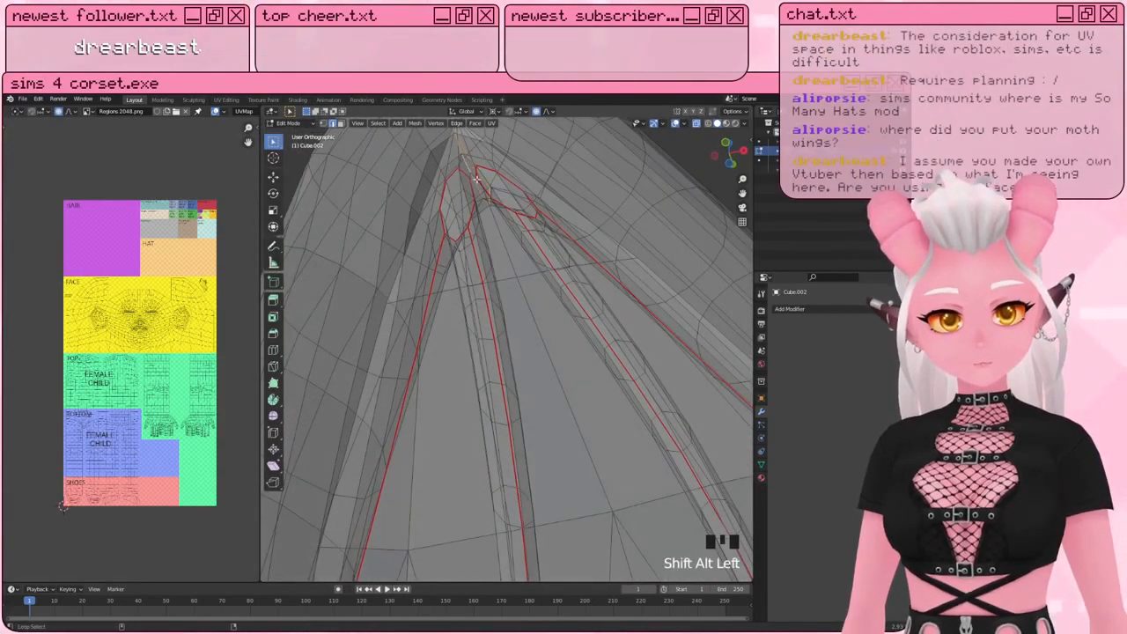
Step: Mark the selected edge loops at the arm's upper and lower bends as seams and clear the selection
{"action": "scroll", "coordinate": [468, 211], "scroll_direction": "down", "scroll_amount": 3}
{"action": "scroll", "coordinate": [468, 211], "scroll_direction": "down", "scroll_amount": 2}
{"action": "left_click", "coordinate": [492, 123]}
{"action": "left_click", "coordinate": [528, 242]}
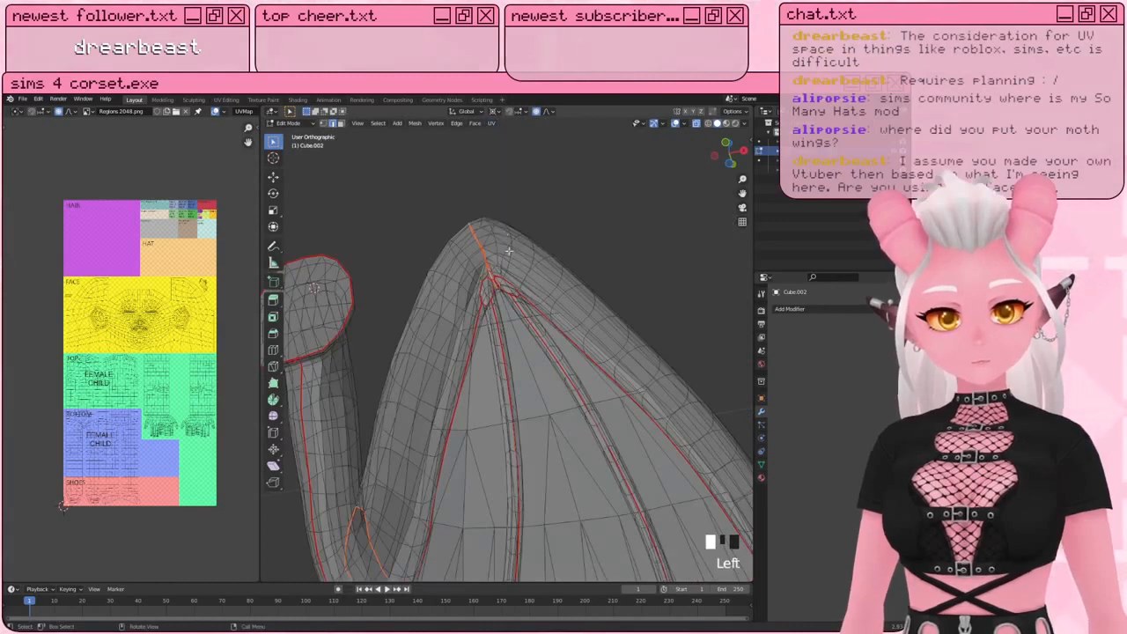
{"action": "scroll", "coordinate": [552, 428], "scroll_direction": "down", "scroll_amount": 4}
{"action": "middle_click_drag", "start_coordinate": [552, 429], "coordinate": [629, 483]}
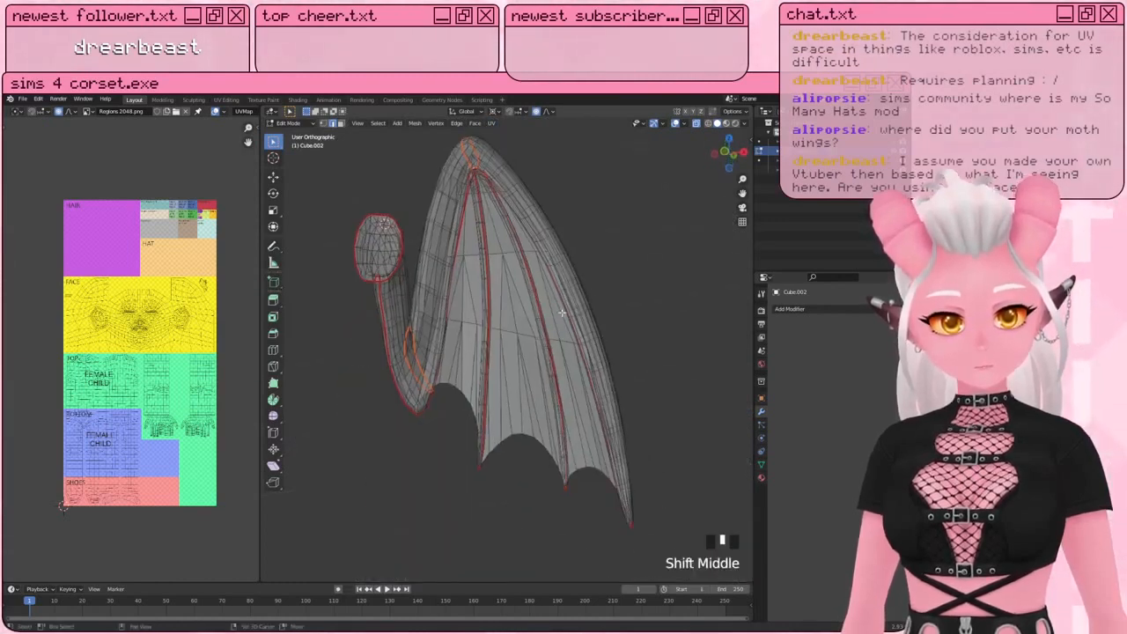
{"action": "key", "text": "a"}
{"action": "key", "text": "a"}
Step: Switch to the front view and widen the UV editor for a larger view of the Sims 4 template
{"action": "scroll", "coordinate": [541, 471], "scroll_direction": "up", "scroll_amount": 3}
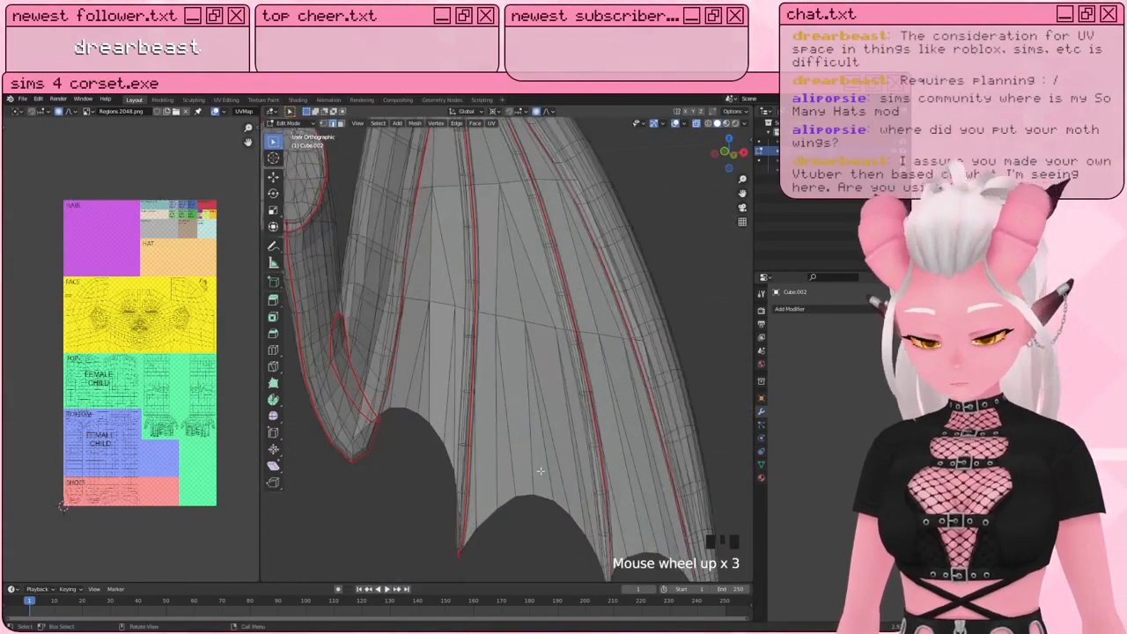
{"action": "key", "text": "KP_1"}
{"action": "scroll", "coordinate": [541, 471], "scroll_direction": "down", "scroll_amount": 3}
{"action": "middle_click_drag", "start_coordinate": [541, 471], "coordinate": [518, 431], "text": "shift"}
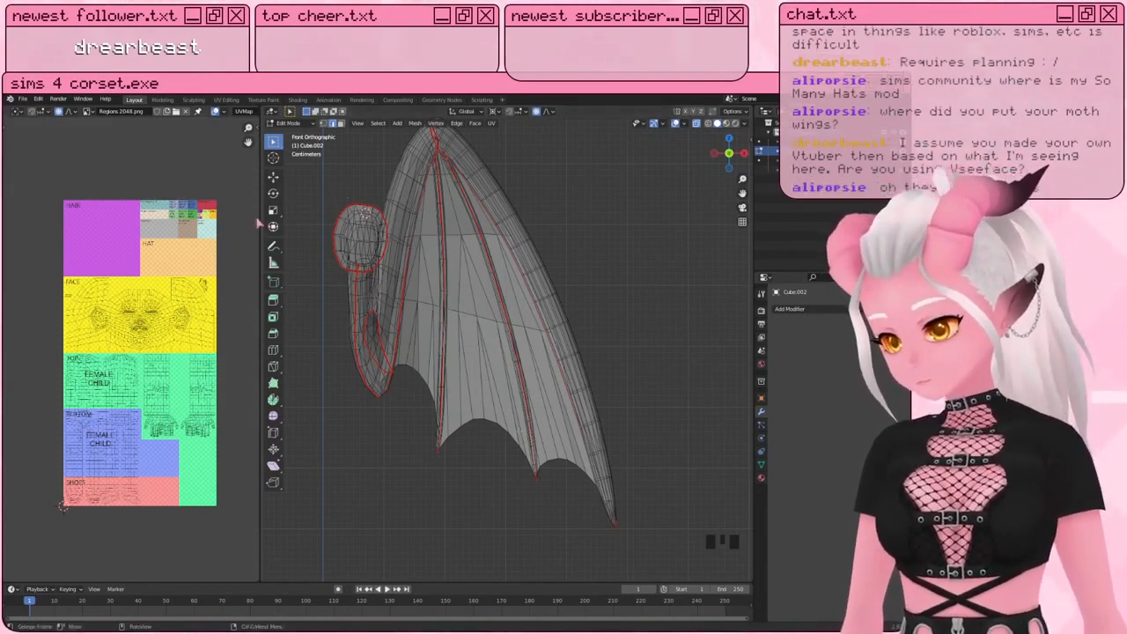
{"action": "left_click_drag", "start_coordinate": [261, 222], "coordinate": [308, 256]}
{"action": "scroll", "coordinate": [184, 290], "scroll_direction": "up", "scroll_amount": 4}
{"action": "middle_click_drag", "start_coordinate": [184, 290], "coordinate": [104, 471], "text": "shift"}
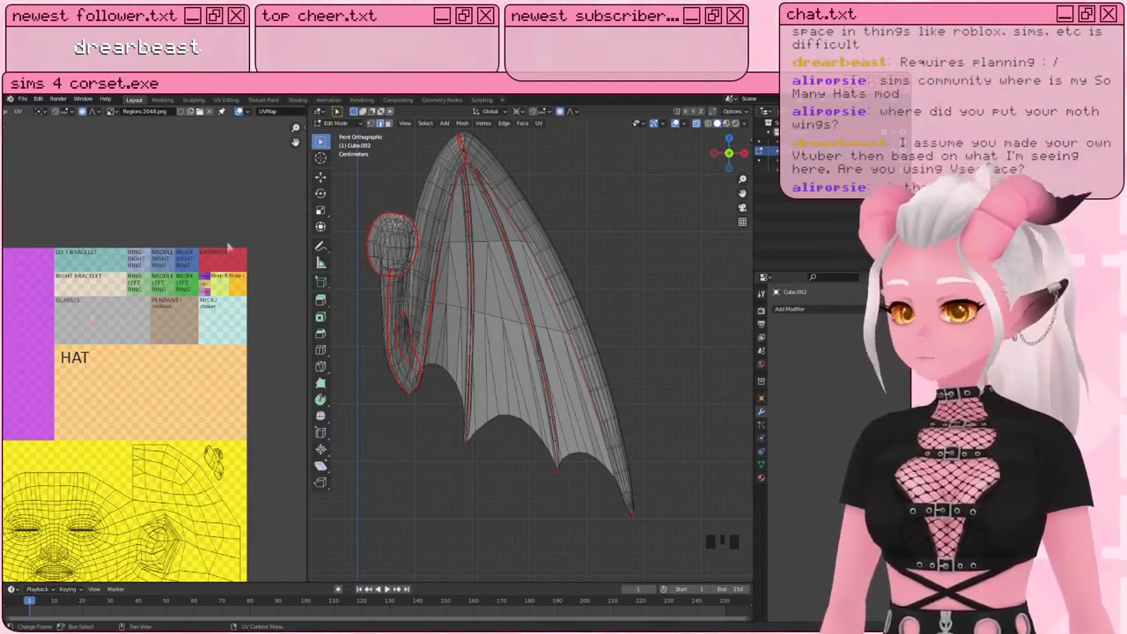
Step: Select the whole wing mesh, unwrap it along the new bend seams, and select all resulting UVs
{"action": "middle_click_drag", "start_coordinate": [441, 295], "coordinate": [497, 250], "text": "shift"}
{"action": "key", "text": "a"}
{"action": "left_click", "coordinate": [540, 124]}
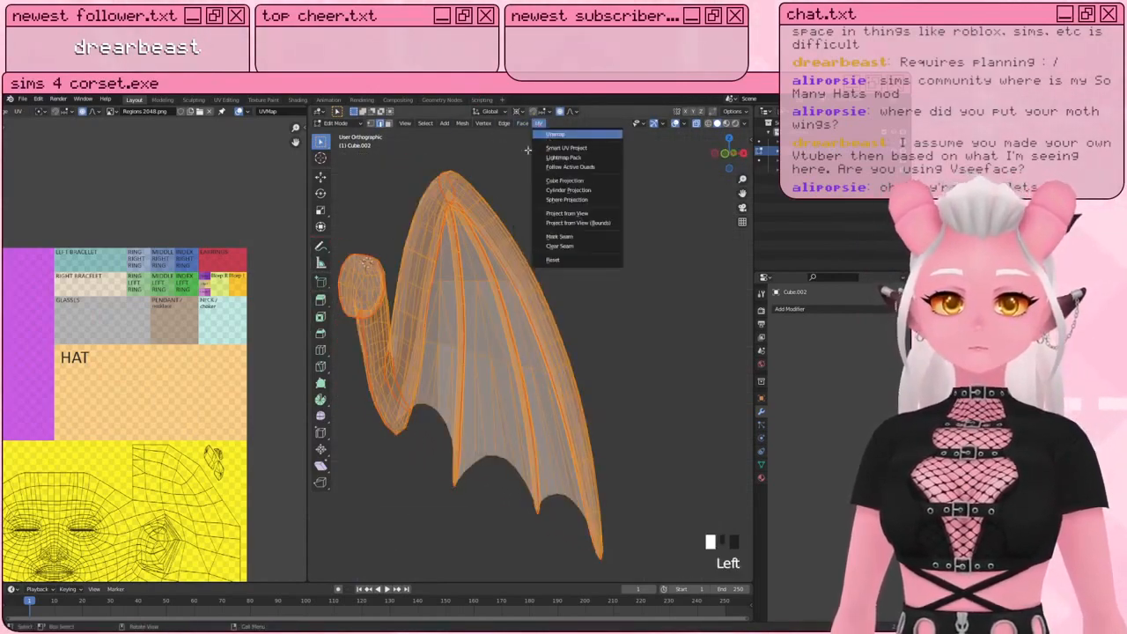
{"action": "left_click", "coordinate": [555, 134]}
{"action": "scroll", "coordinate": [132, 352], "scroll_direction": "down", "scroll_amount": 4}
{"action": "middle_click_drag", "start_coordinate": [176, 335], "coordinate": [232, 326], "text": "shift"}
{"action": "scroll", "coordinate": [225, 312], "scroll_direction": "up", "scroll_amount": 3}
{"action": "middle_click_drag", "start_coordinate": [27, 573], "coordinate": [39, 509], "text": "shift"}
{"action": "key", "text": "a"}
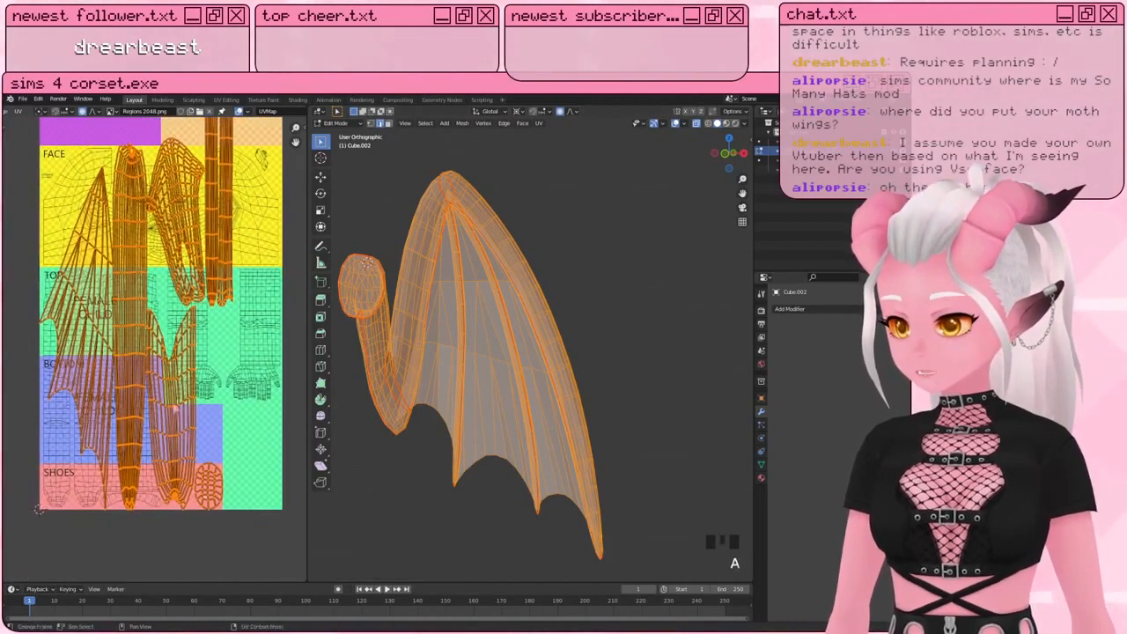
{"action": "scroll", "coordinate": [33, 115], "scroll_direction": "up", "scroll_amount": 2}
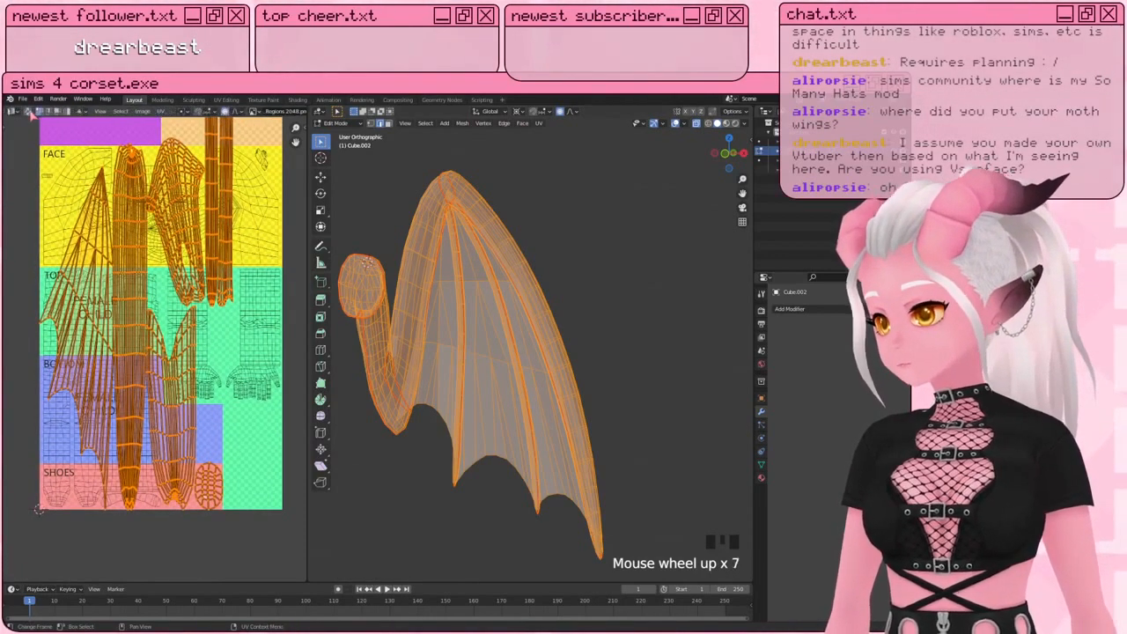
Step: Turn on UV sync selection, pick the island of the arm section between the bends, and hide all other geometry
{"action": "left_click", "coordinate": [31, 114]}
{"action": "key", "text": "l"}
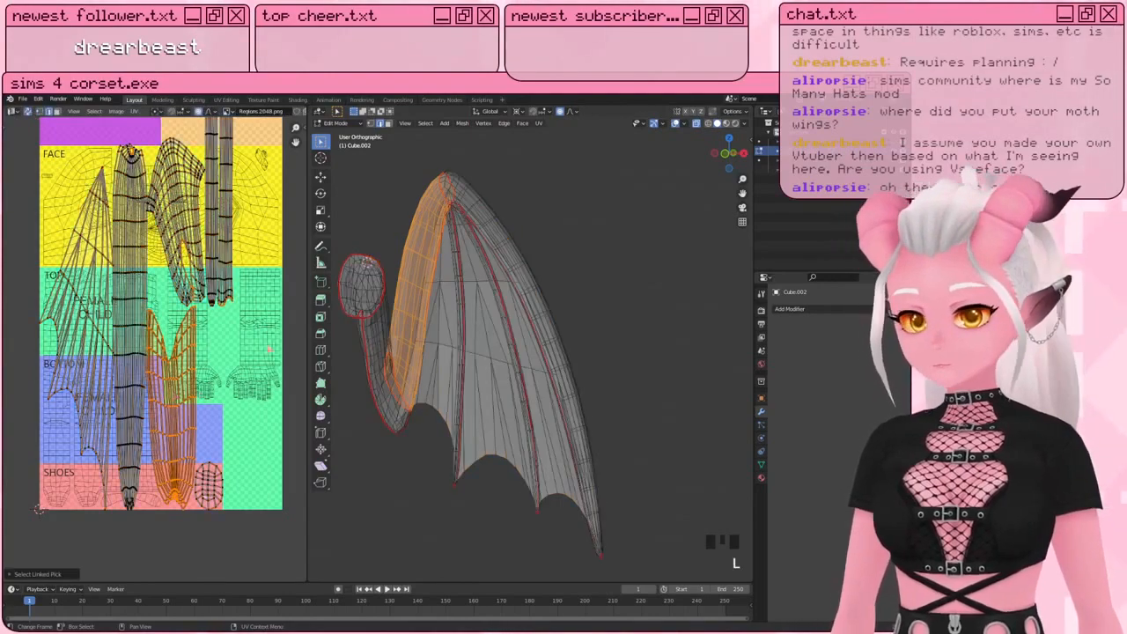
{"action": "scroll", "coordinate": [447, 236], "scroll_direction": "up", "scroll_amount": 2}
{"action": "middle_click_drag", "start_coordinate": [448, 236], "coordinate": [455, 260], "text": "shift"}
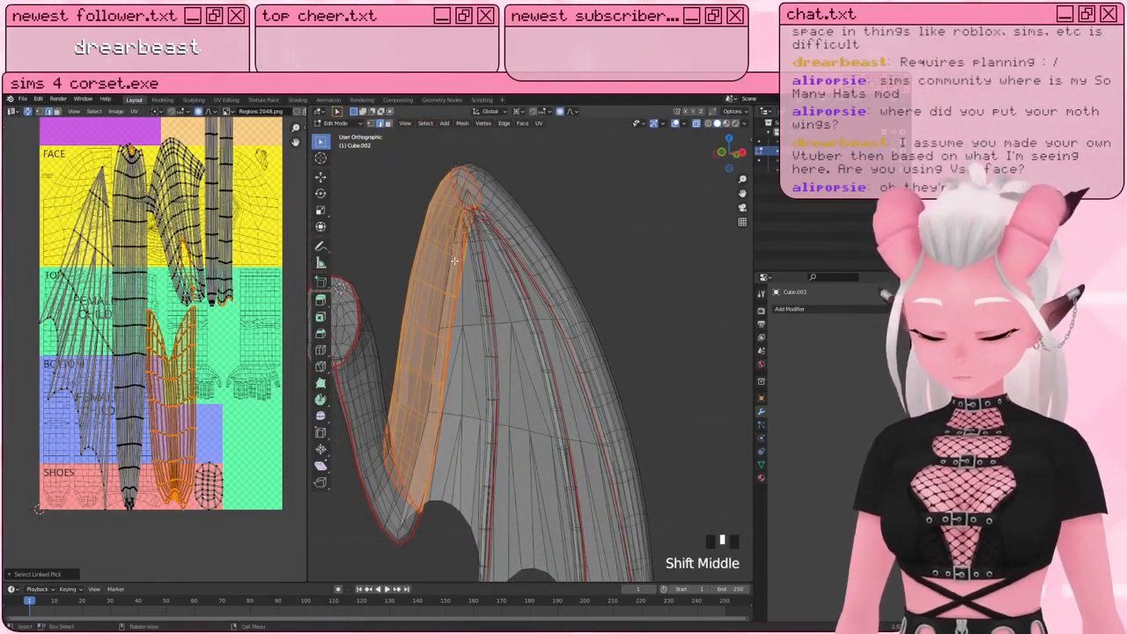
{"action": "key", "text": "ctrl+l"}
{"action": "key", "text": "h"}
Step: Mark the short edge between the round finger opening and the upper bend as a seam, then reveal the hidden geometry
{"action": "scroll", "coordinate": [440, 242], "scroll_direction": "up", "scroll_amount": 2}
{"action": "middle_click_drag", "start_coordinate": [436, 233], "coordinate": [396, 251]}
{"action": "scroll", "coordinate": [381, 236], "scroll_direction": "up", "scroll_amount": 2}
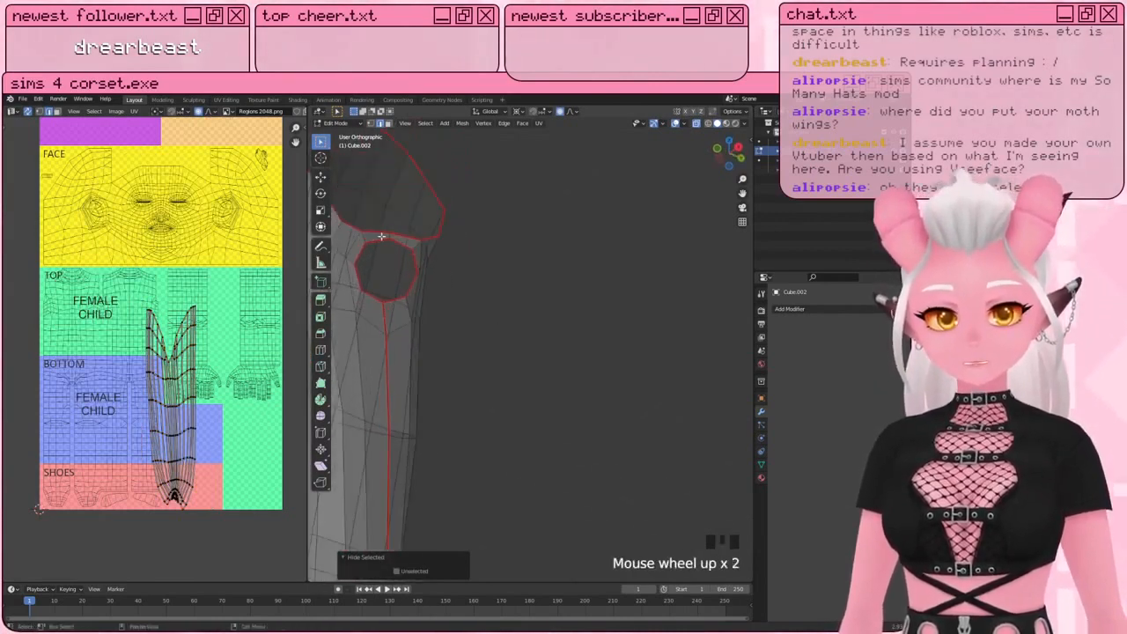
{"action": "left_click", "coordinate": [384, 236]}
{"action": "left_click", "coordinate": [537, 124]}
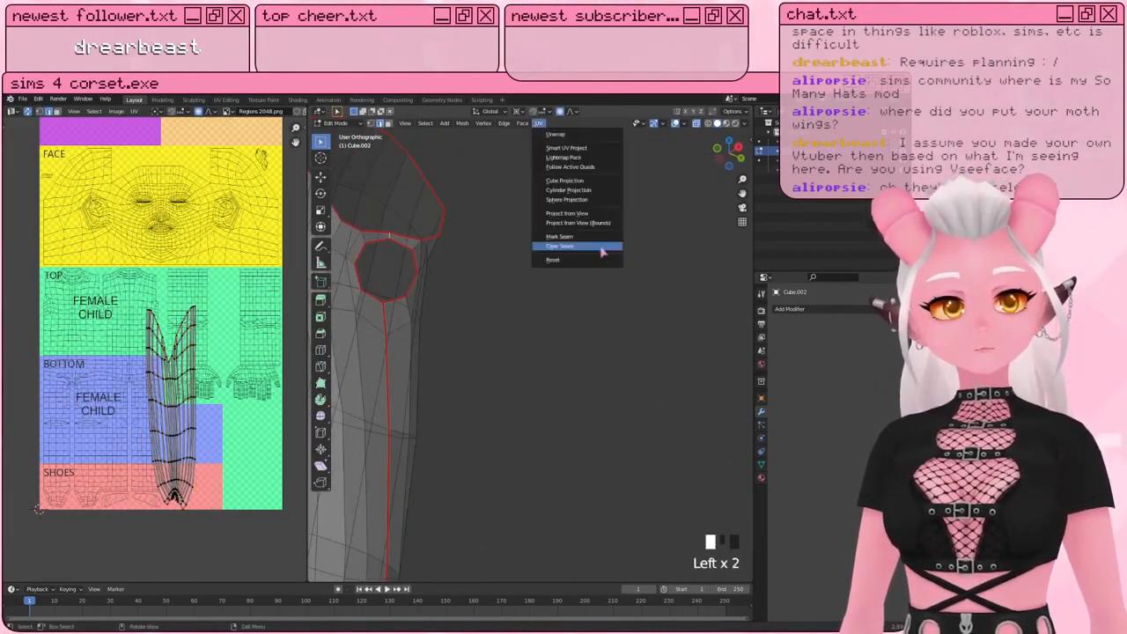
{"action": "left_click", "coordinate": [563, 244]}
{"action": "scroll", "coordinate": [528, 268], "scroll_direction": "down", "scroll_amount": 9}
{"action": "key", "text": "a"}
{"action": "key", "text": "alt+h"}
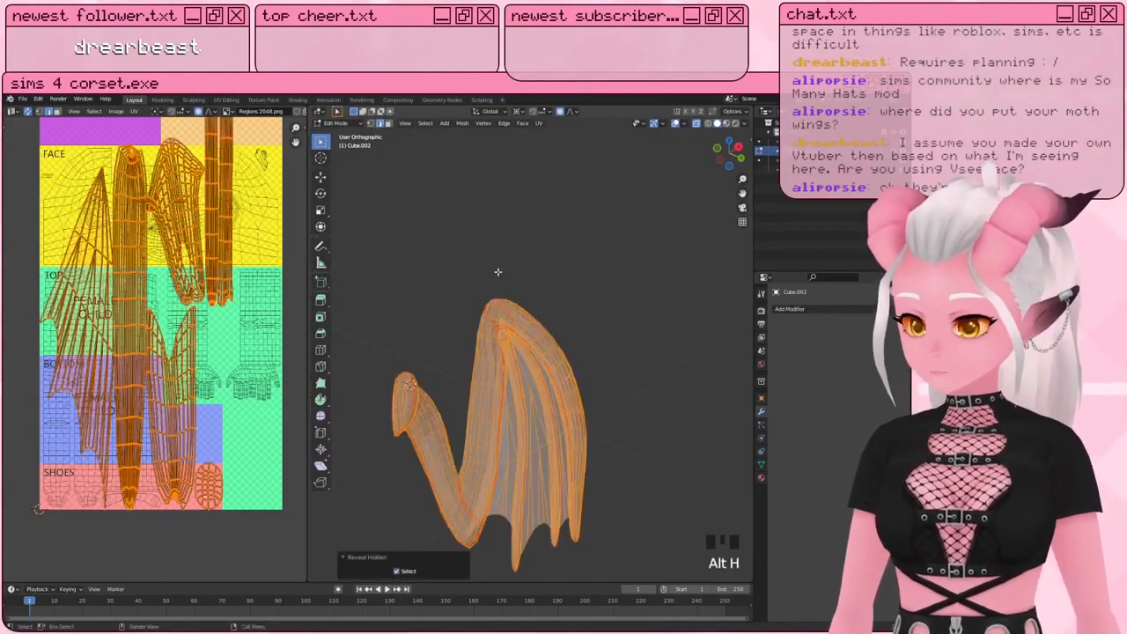
Step: Clear the selection and mark the short connecting edge between the finger-base openings at the upper bend as a seam
{"action": "middle_click_drag", "start_coordinate": [496, 271], "coordinate": [537, 245], "text": "shift"}
{"action": "scroll", "coordinate": [428, 303], "scroll_direction": "up", "scroll_amount": 2}
{"action": "scroll", "coordinate": [537, 287], "scroll_direction": "up", "scroll_amount": 5}
{"action": "middle_click_drag", "start_coordinate": [544, 315], "coordinate": [478, 326], "text": "shift"}
{"action": "key", "text": "a"}
{"action": "key", "text": "alt+a"}
{"action": "scroll", "coordinate": [478, 326], "scroll_direction": "up", "scroll_amount": 4}
{"action": "scroll", "coordinate": [420, 270], "scroll_direction": "up", "scroll_amount": 1}
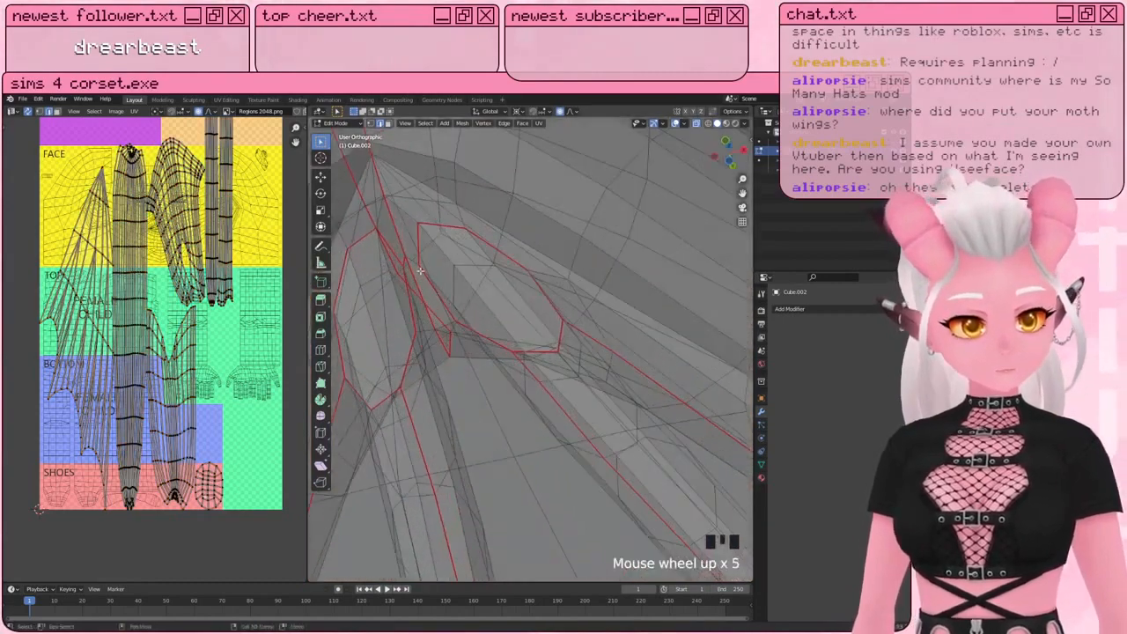
{"action": "left_click", "coordinate": [539, 124]}
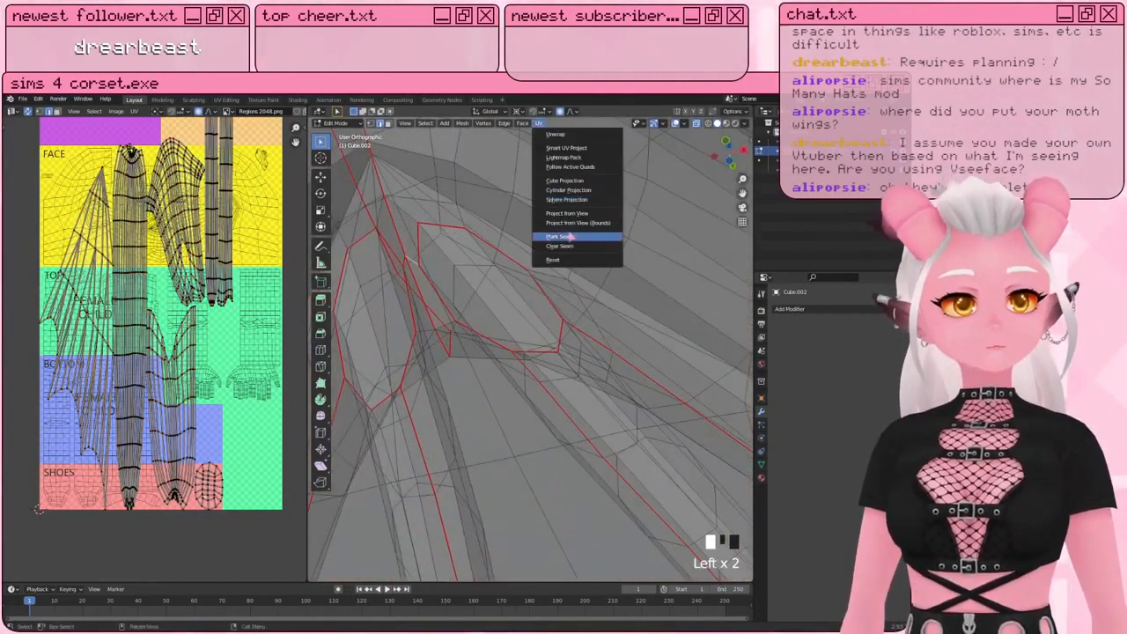
{"action": "scroll", "coordinate": [528, 265], "scroll_direction": "down", "scroll_amount": 15}
Step: Unwrap the whole wing mesh again and scale its UVs to 0.5 along Y
{"action": "middle_click_drag", "start_coordinate": [552, 332], "coordinate": [527, 333]}
{"action": "key", "text": "a"}
{"action": "scroll", "coordinate": [484, 188], "scroll_direction": "up", "scroll_amount": 2}
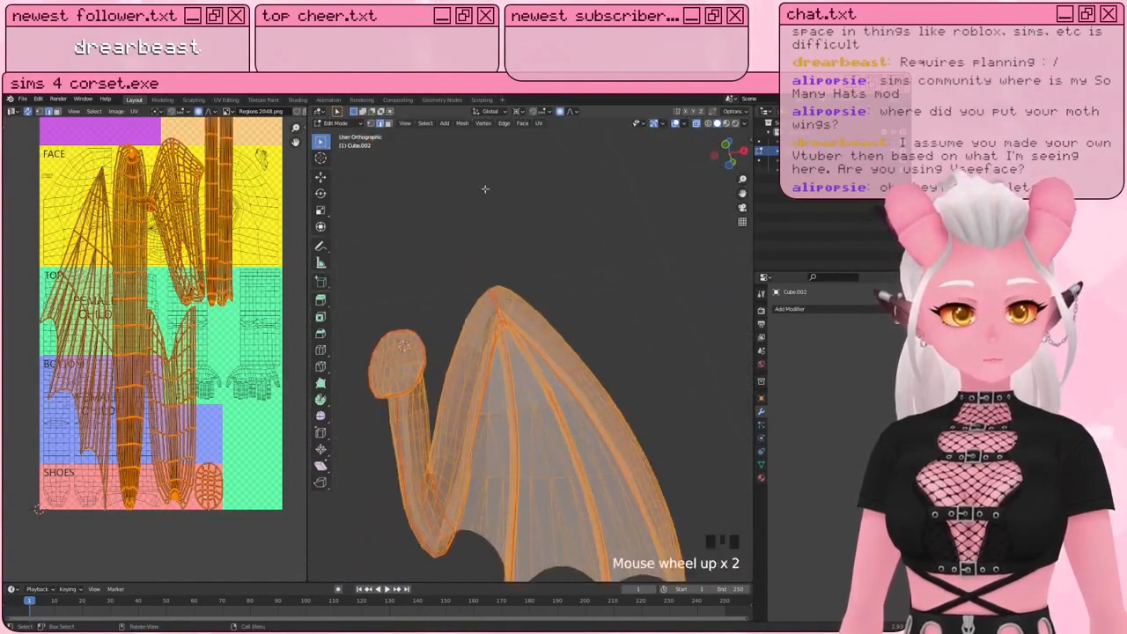
{"action": "left_click", "coordinate": [541, 123]}
{"action": "left_click", "coordinate": [554, 134]}
{"action": "scroll", "coordinate": [181, 295], "scroll_direction": "down", "scroll_amount": 2}
{"action": "middle_click_drag", "start_coordinate": [183, 284], "coordinate": [176, 288], "text": "shift"}
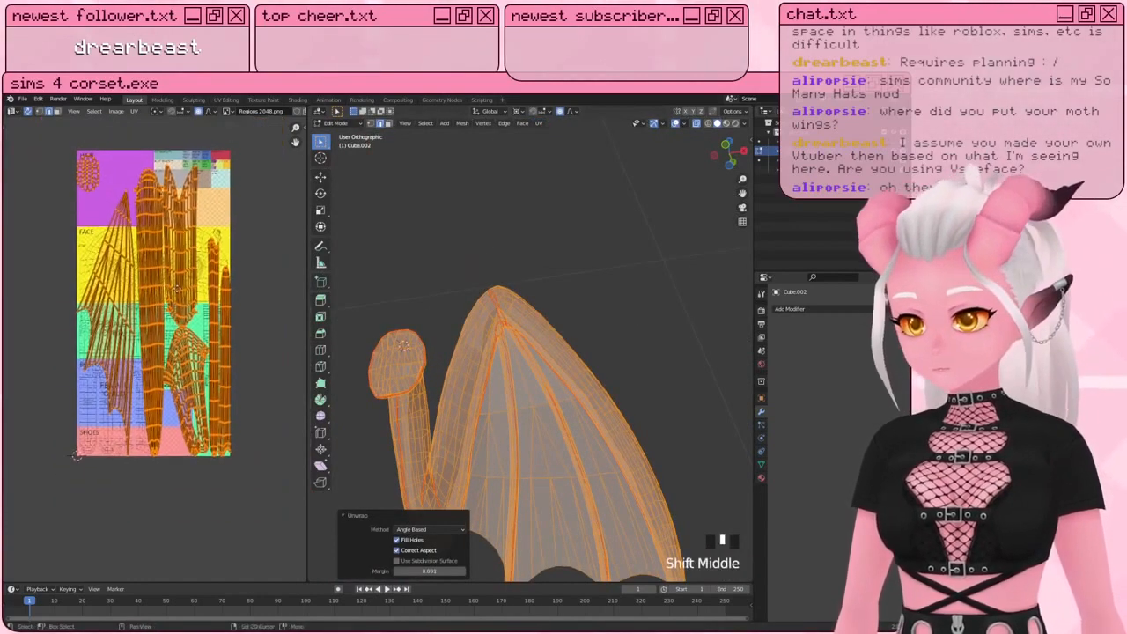
{"action": "type", "text": "sy.5"}
{"action": "key", "text": "Return"}
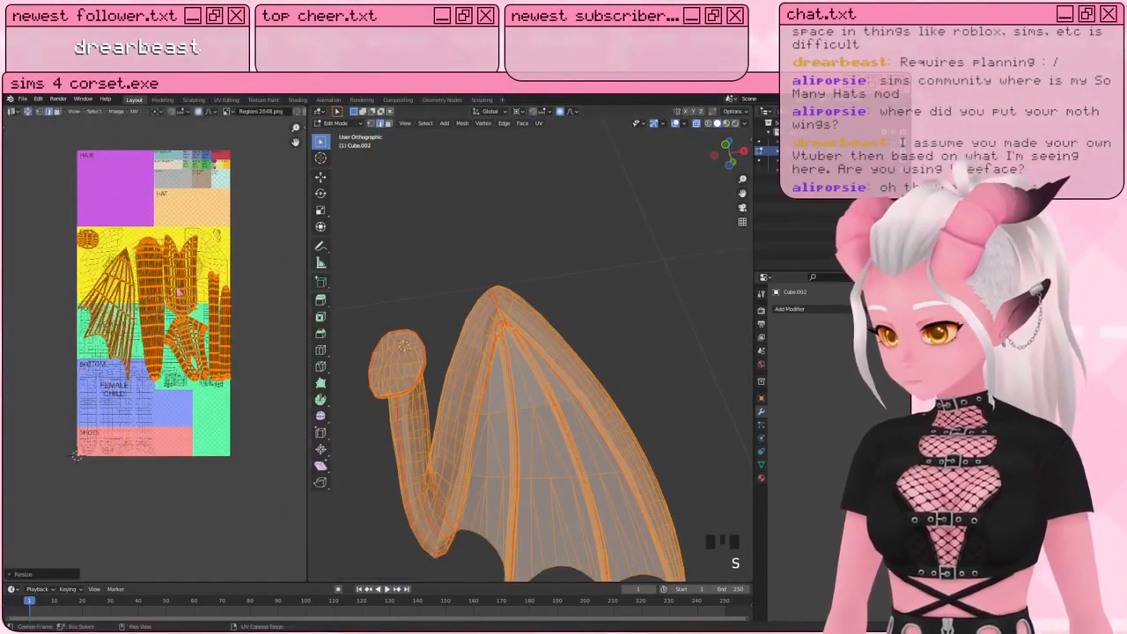
Step: Examine the split end of the arm island in the UV layout and the matching lower bend on the wing mesh
{"action": "scroll", "coordinate": [247, 338], "scroll_direction": "up", "scroll_amount": 3}
{"action": "scroll", "coordinate": [247, 338], "scroll_direction": "up", "scroll_amount": 2}
{"action": "mouse_move", "coordinate": [248, 338]}
{"action": "middle_mouse_down", "text": "shift"}
{"action": "mouse_move", "coordinate": [286, 343]}
{"action": "mouse_move", "coordinate": [241, 328]}
{"action": "middle_mouse_up", "text": "shift"}
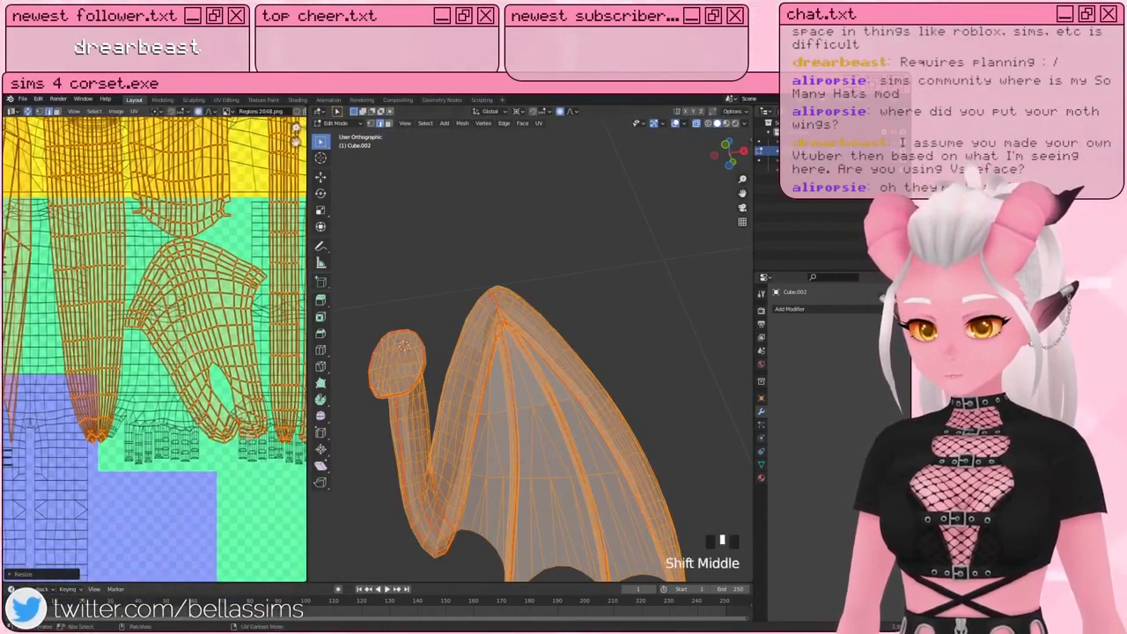
{"action": "left_click", "coordinate": [241, 426]}
{"action": "scroll", "coordinate": [241, 426], "scroll_direction": "up", "scroll_amount": 3}
{"action": "middle_click_drag", "start_coordinate": [241, 426], "coordinate": [217, 423], "text": "shift"}
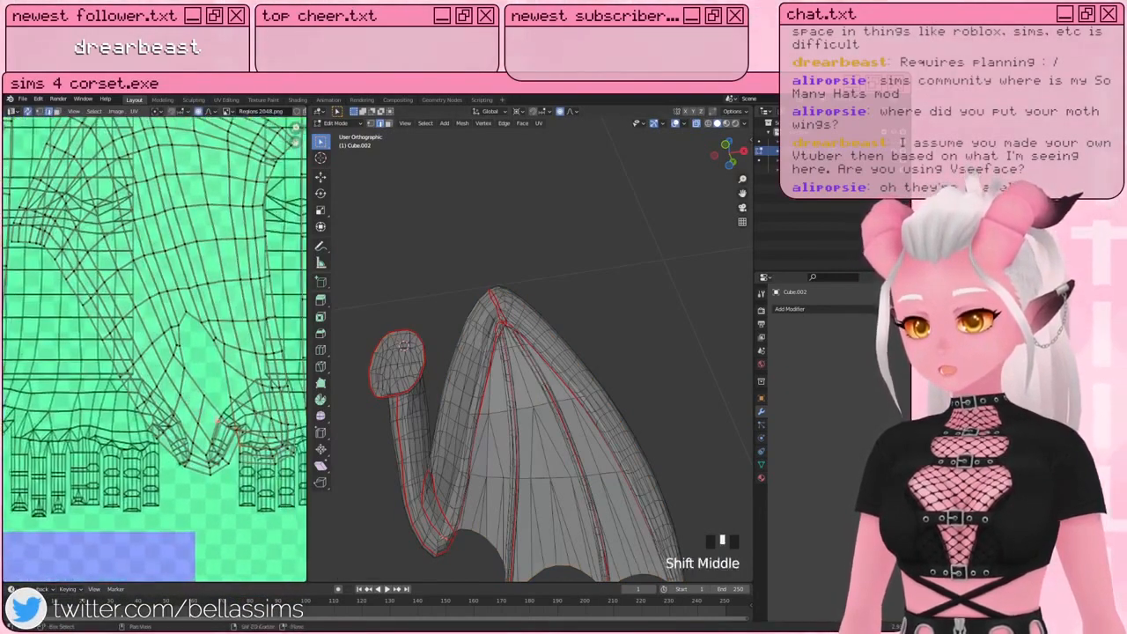
{"action": "left_click", "coordinate": [243, 432]}
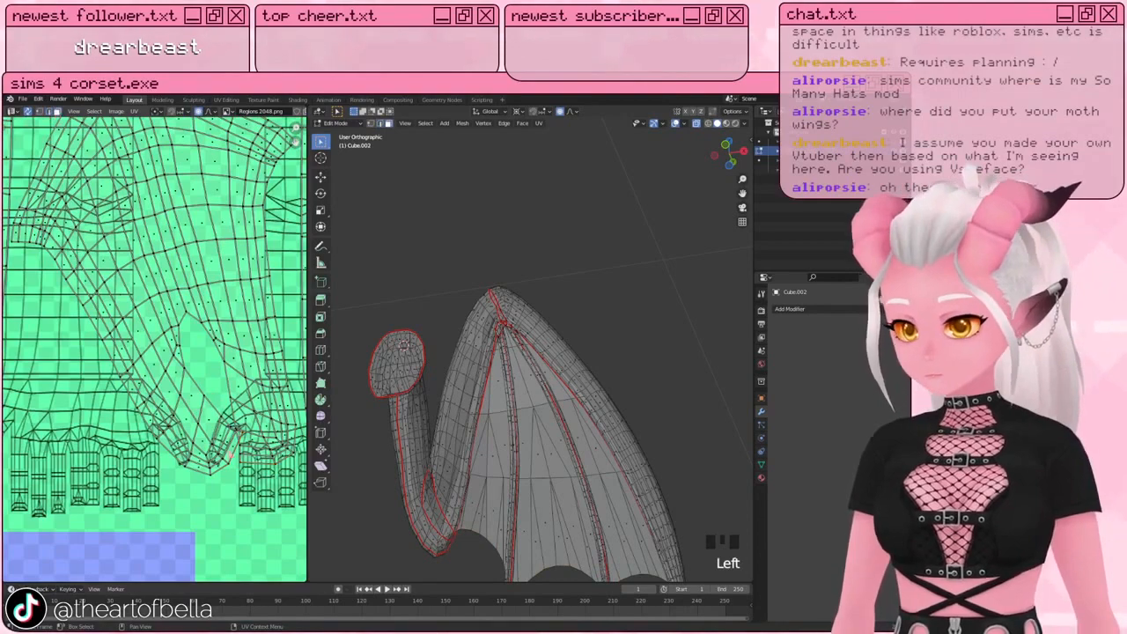
{"action": "middle_click_drag", "start_coordinate": [505, 437], "coordinate": [523, 332], "text": "shift"}
{"action": "scroll", "coordinate": [510, 361], "scroll_direction": "up", "scroll_amount": 4}
{"action": "middle_click_drag", "start_coordinate": [482, 414], "coordinate": [519, 297]}
{"action": "middle_click_drag", "start_coordinate": [519, 297], "coordinate": [406, 283]}
{"action": "scroll", "coordinate": [497, 337], "scroll_direction": "down", "scroll_amount": 1}
{"action": "scroll", "coordinate": [409, 282], "scroll_direction": "down", "scroll_amount": 3}
{"action": "scroll", "coordinate": [213, 379], "scroll_direction": "down", "scroll_amount": 7}
Step: Select the whole wing, scale its UV islands down together, and move them onto the outer half of the FACE region
{"action": "key", "text": "a"}
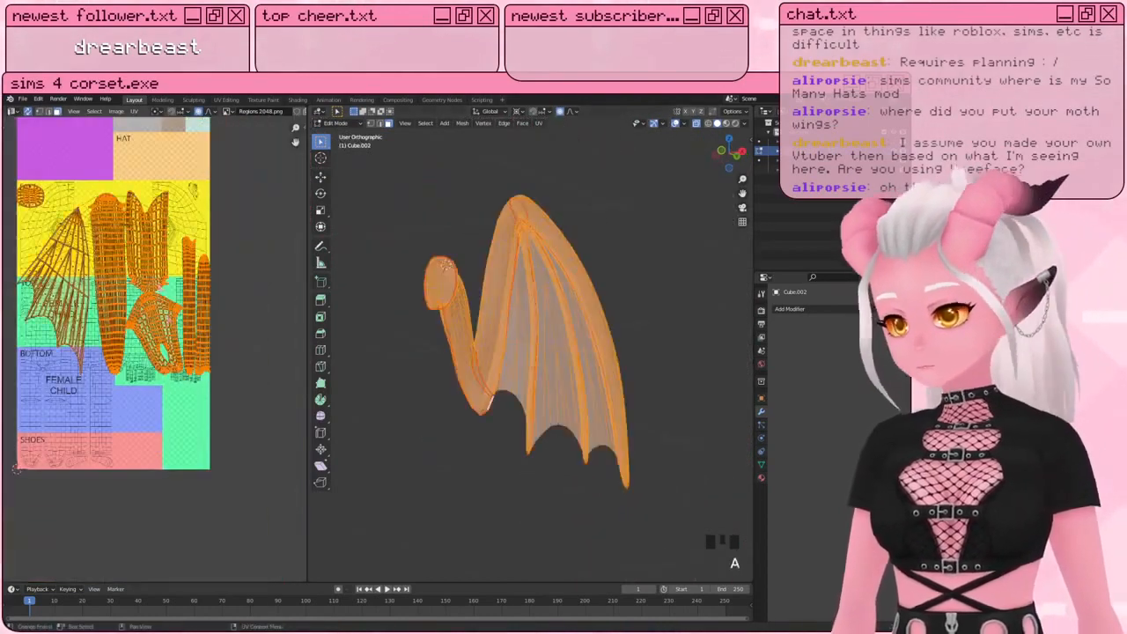
{"action": "middle_click_drag", "start_coordinate": [213, 391], "coordinate": [230, 445], "text": "shift"}
{"action": "key", "text": "s"}
{"action": "left_click", "coordinate": [193, 335]}
{"action": "middle_click_drag", "start_coordinate": [194, 335], "coordinate": [188, 378], "text": "shift"}
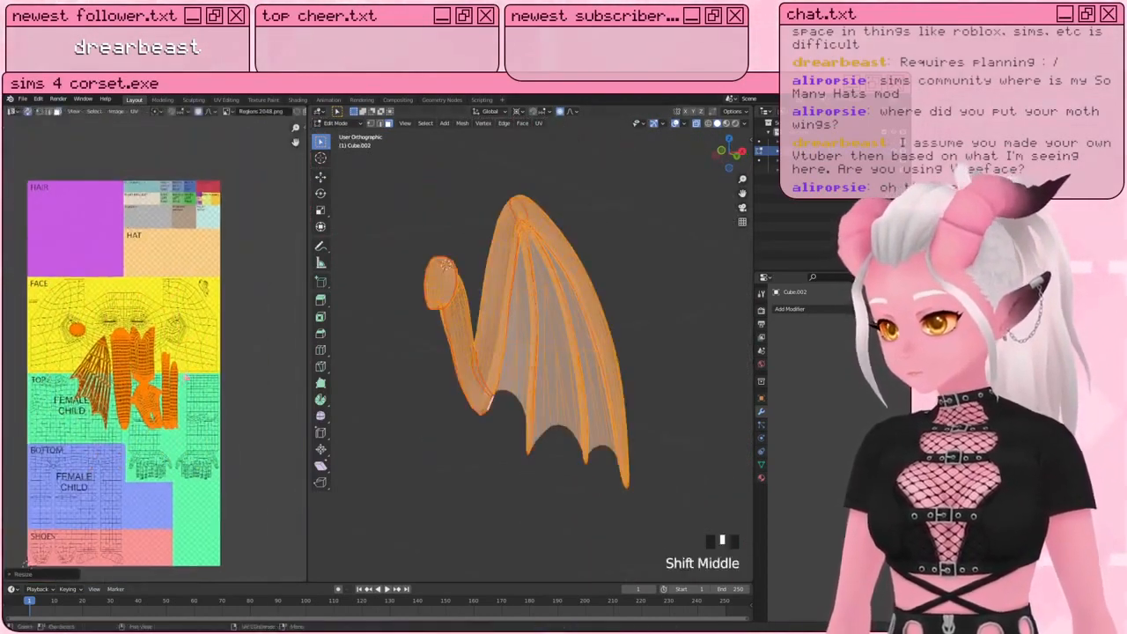
{"action": "key", "text": "g"}
{"action": "left_click", "coordinate": [190, 275]}
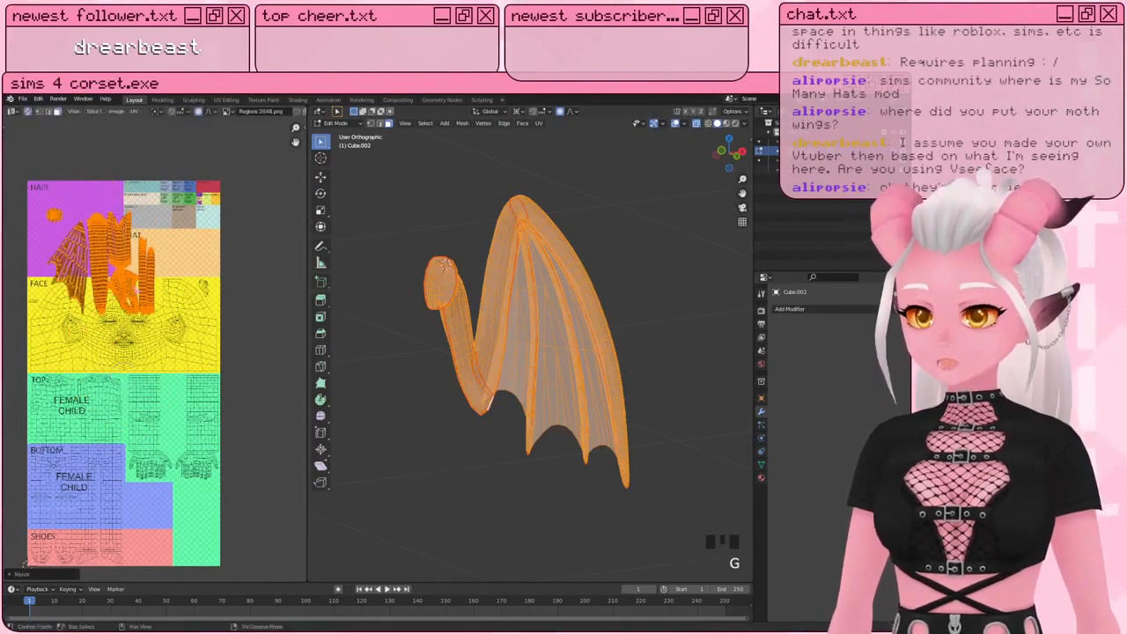
{"action": "scroll", "coordinate": [189, 275], "scroll_direction": "up", "scroll_amount": 2}
{"action": "middle_click_drag", "start_coordinate": [189, 275], "coordinate": [174, 350], "text": "shift"}
{"action": "key", "text": "g"}
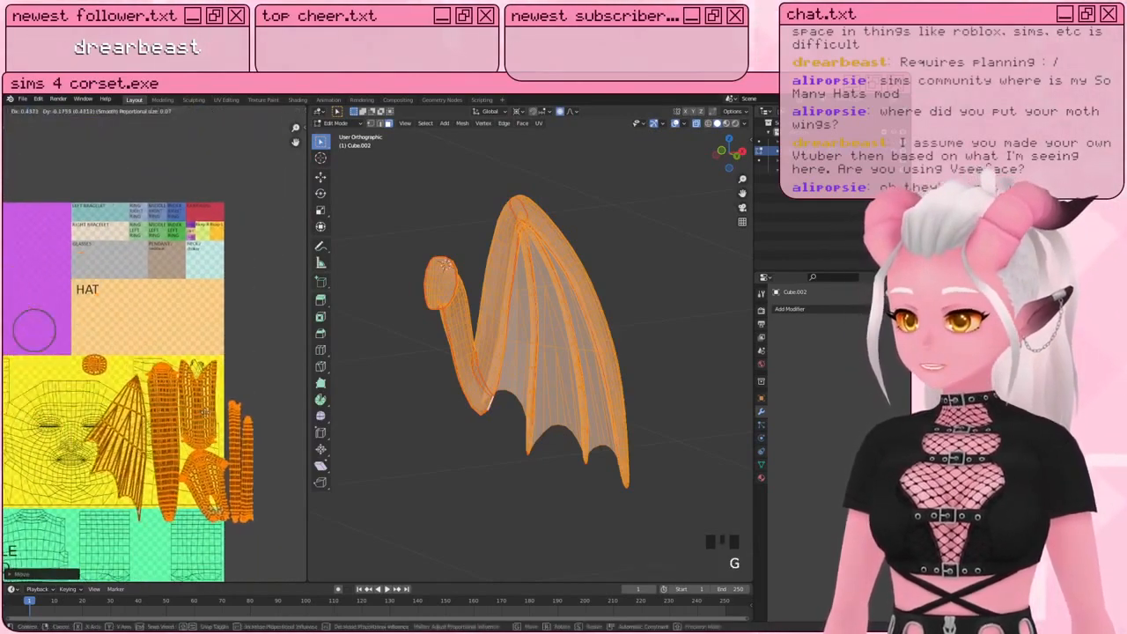
{"action": "left_click", "coordinate": [187, 409]}
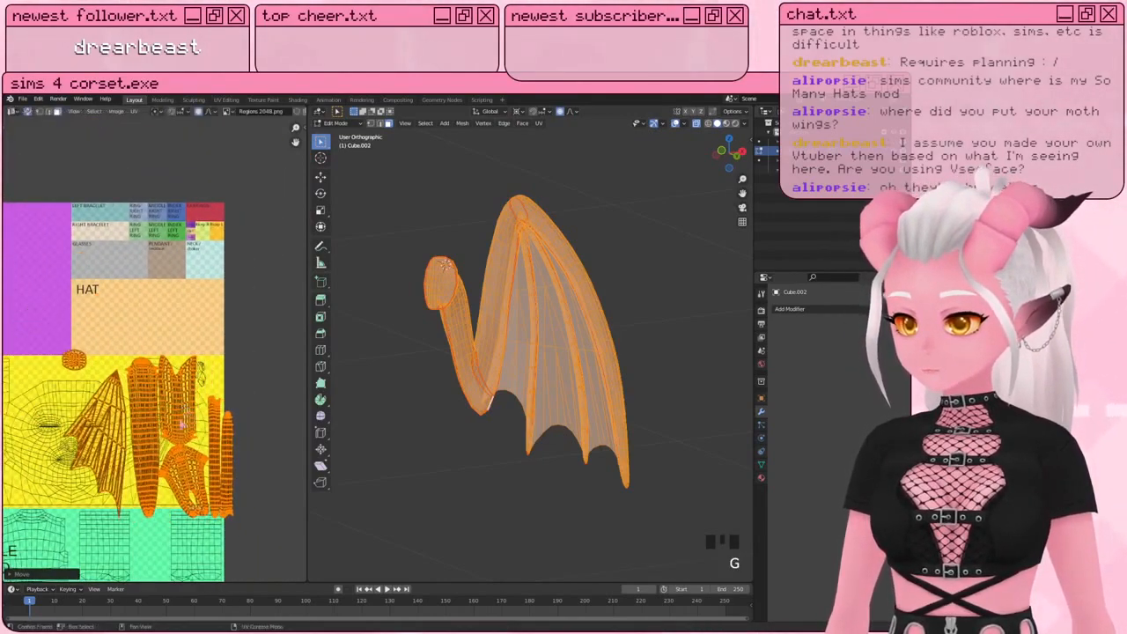
Step: Pick the membrane island, turn off proportional editing, rotate the island until it lies horizontally, and place it in the HAT region
{"action": "scroll", "coordinate": [187, 409], "scroll_direction": "up", "scroll_amount": 1}
{"action": "middle_click_drag", "start_coordinate": [187, 409], "coordinate": [227, 366], "text": "shift"}
{"action": "key", "text": "a"}
{"action": "key", "text": "a"}
{"action": "key", "text": "a"}
{"action": "key", "text": "l"}
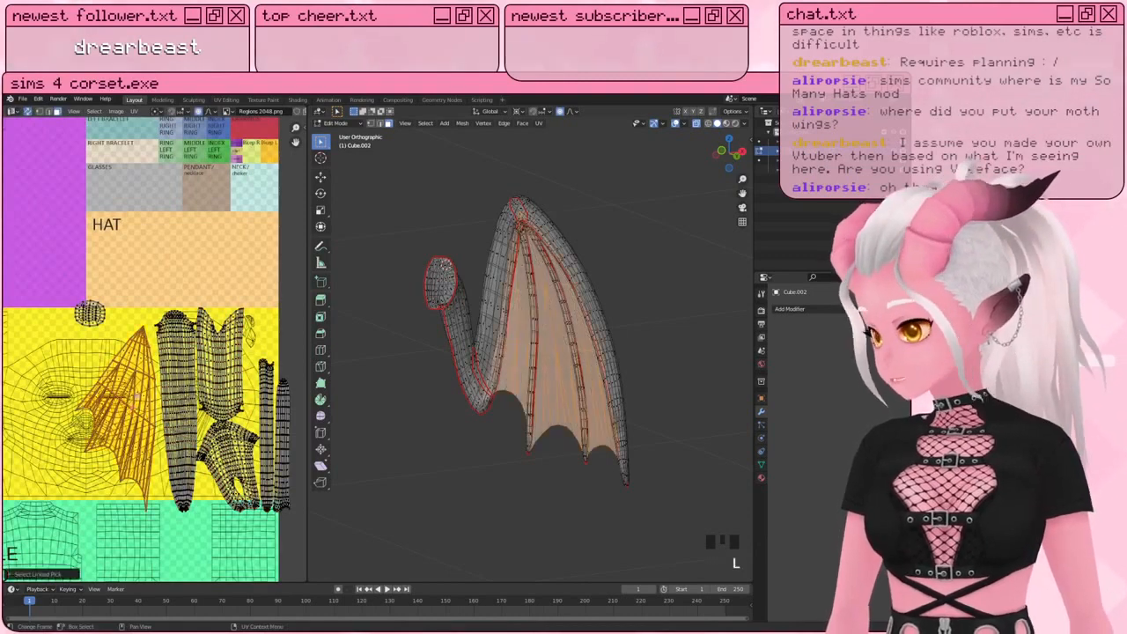
{"action": "key", "text": "r"}
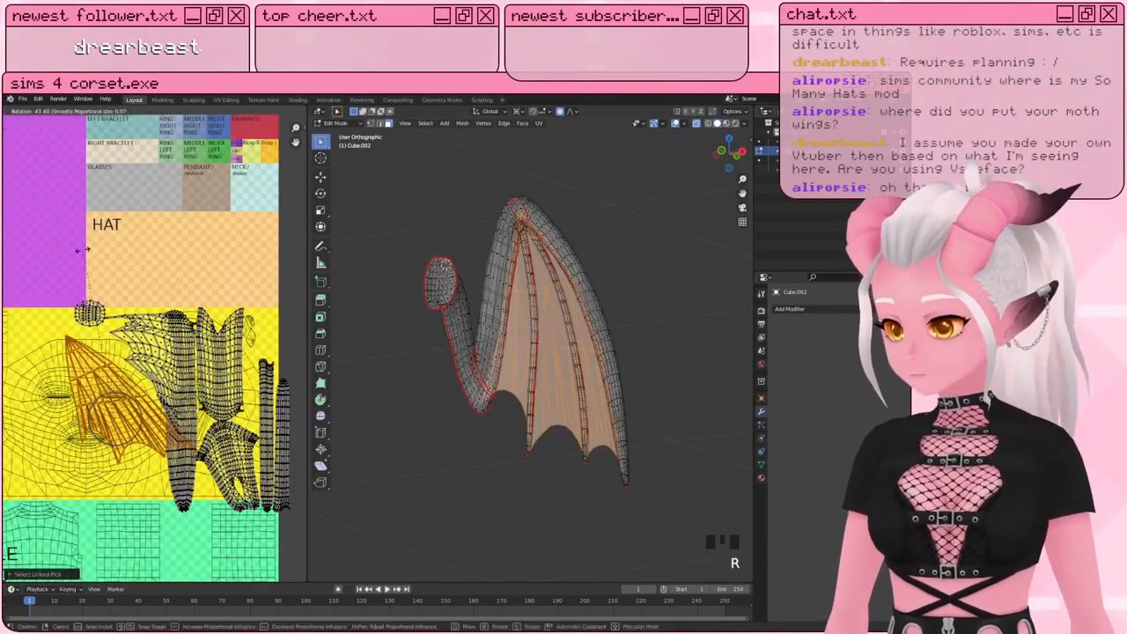
{"action": "right_click", "coordinate": [225, 128]}
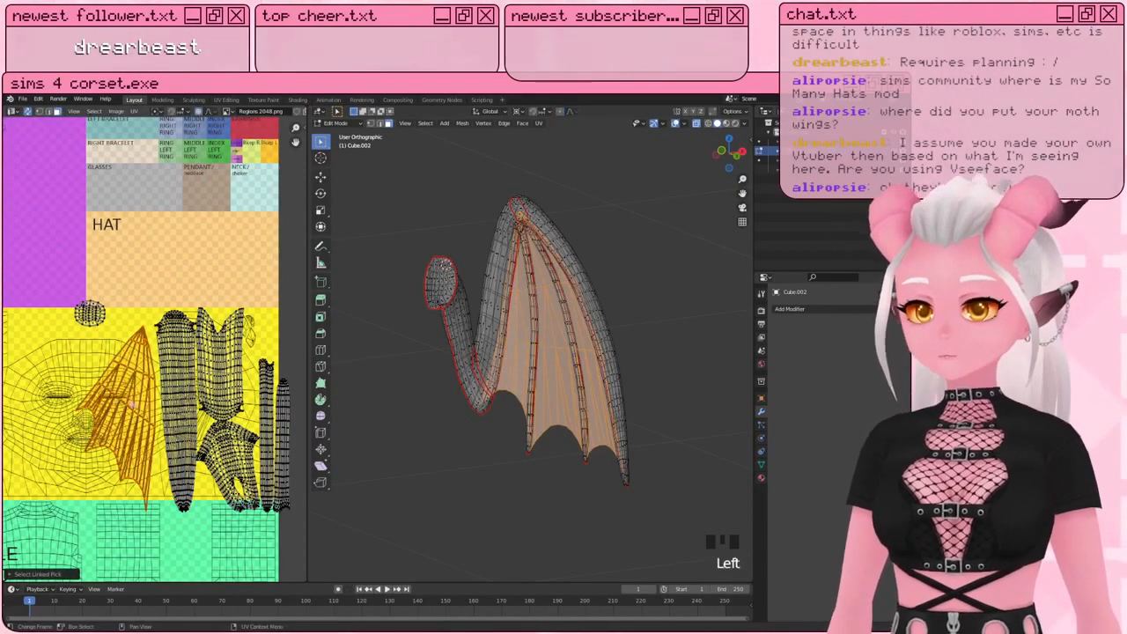
{"action": "key", "text": "r"}
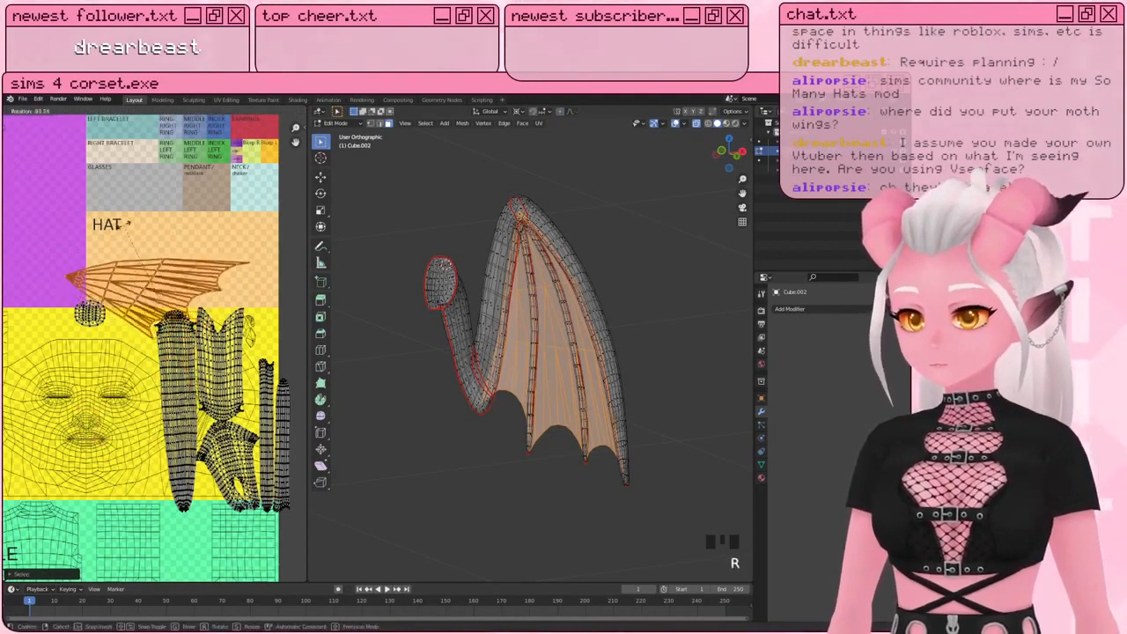
{"action": "left_click", "coordinate": [126, 224]}
{"action": "key", "text": "g"}
{"action": "left_click", "coordinate": [150, 181]}
Step: Scale all UV islands down a little further and move them so the membrane's tip sits at the HAT region's upper-left corner
{"action": "key", "text": "a"}
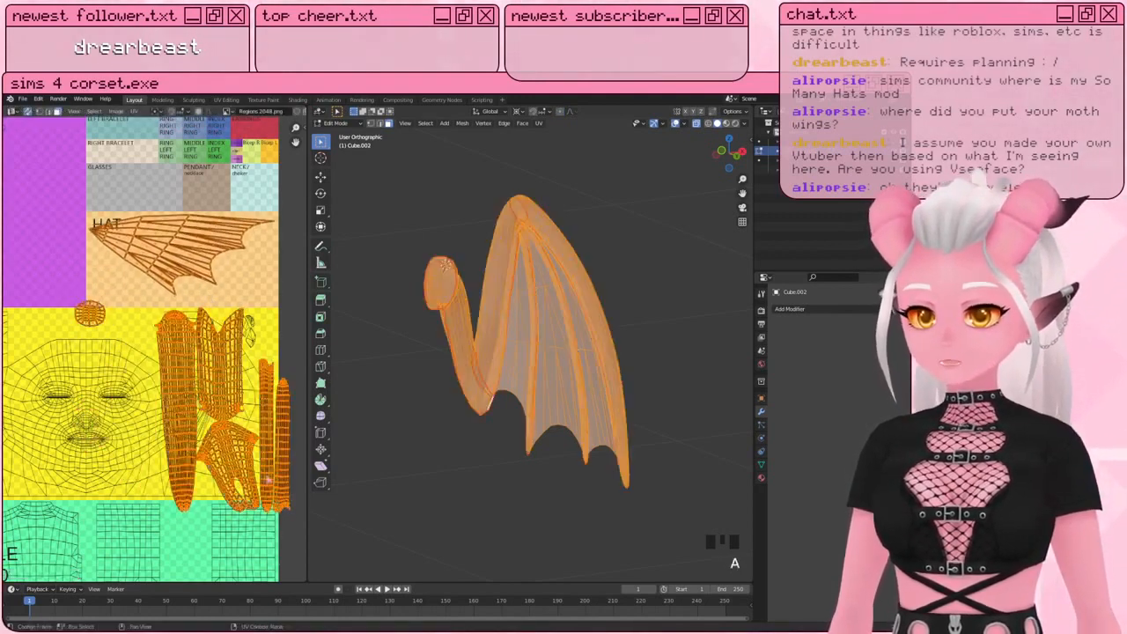
{"action": "key", "text": "s"}
{"action": "left_click", "coordinate": [253, 455]}
{"action": "middle_click_drag", "start_coordinate": [208, 383], "coordinate": [207, 422], "text": "shift"}
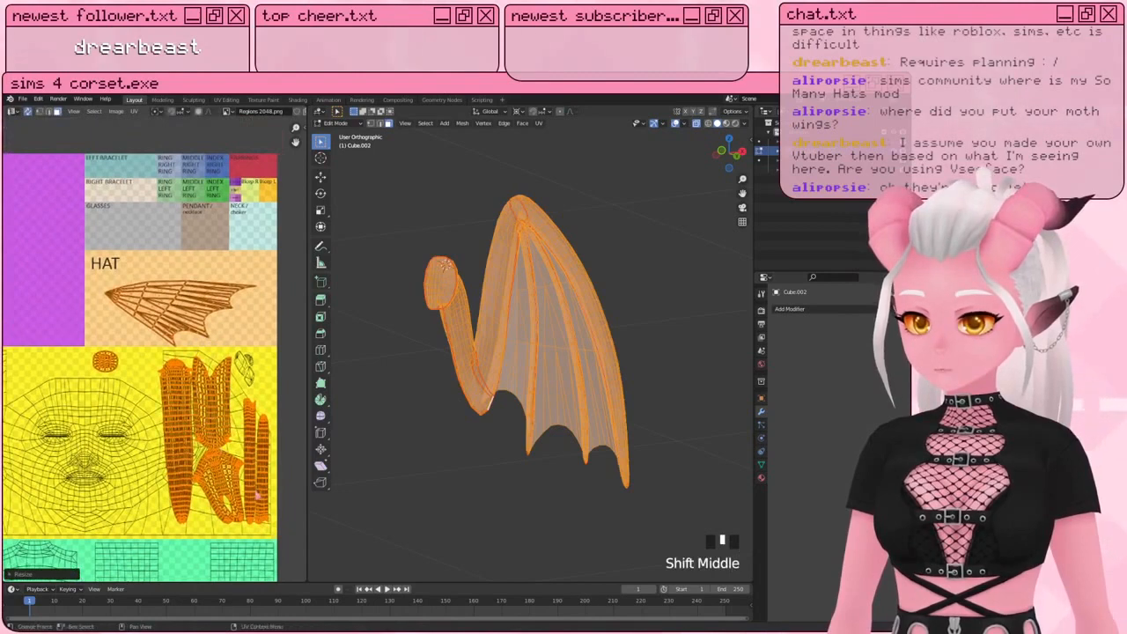
{"action": "key", "text": "s"}
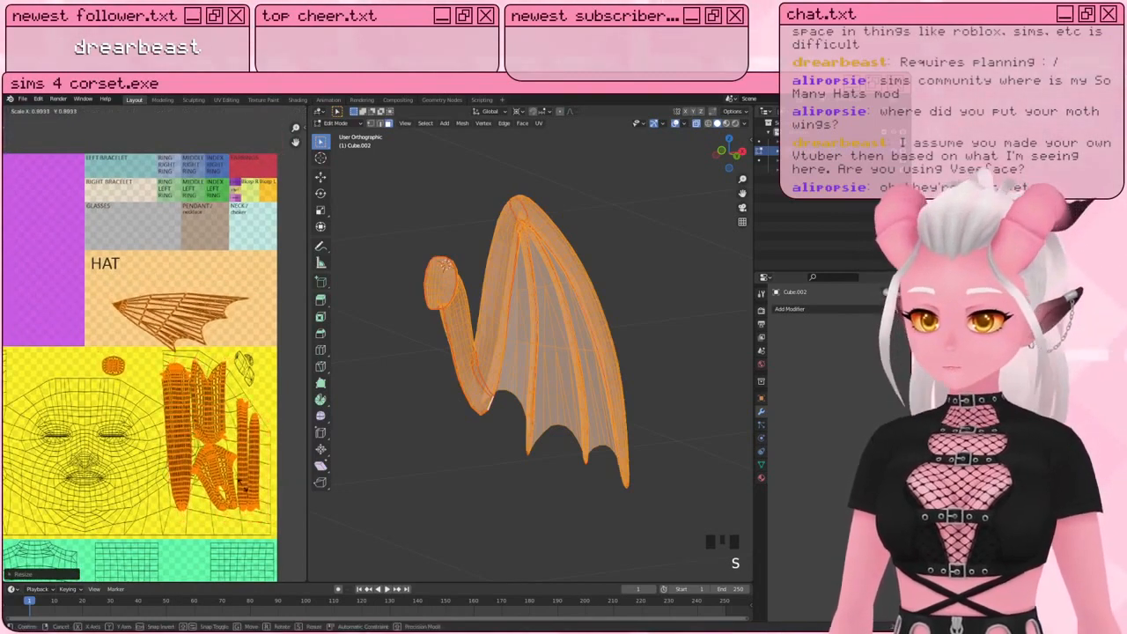
{"action": "key", "text": "g"}
{"action": "left_click", "coordinate": [155, 282]}
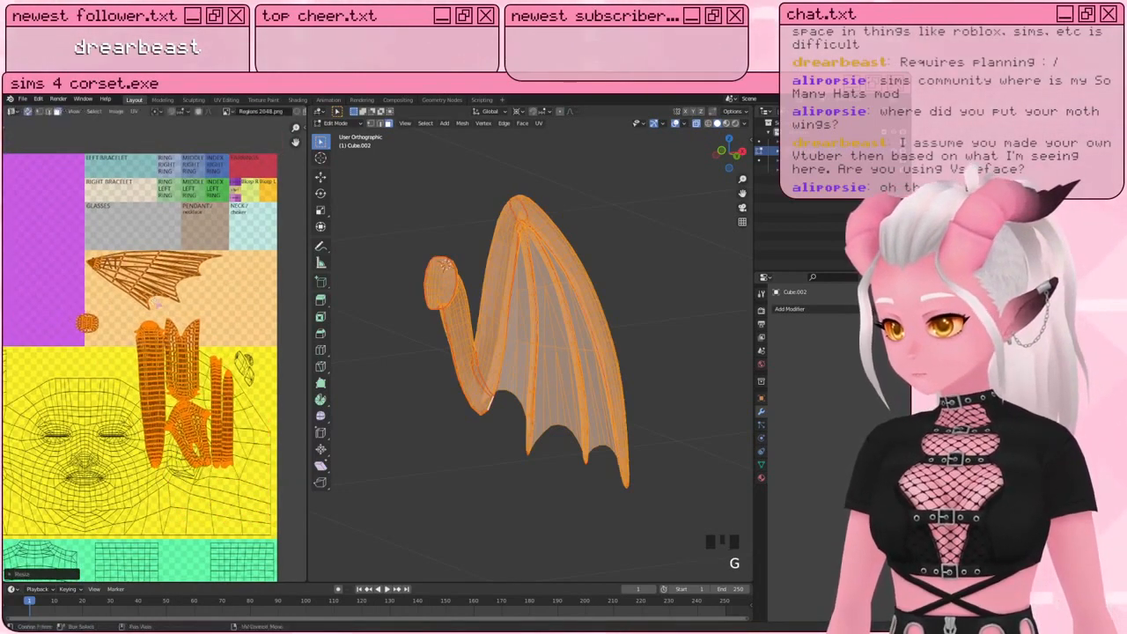
Step: Select only the membrane island, rotate it slightly, and nudge it into the upper-left corner of the HAT region
{"action": "scroll", "coordinate": [182, 276], "scroll_direction": "up", "scroll_amount": 2}
{"action": "middle_click_drag", "start_coordinate": [182, 275], "coordinate": [196, 241], "text": "shift"}
{"action": "key", "text": "a"}
{"action": "key", "text": "a"}
{"action": "key", "text": "a"}
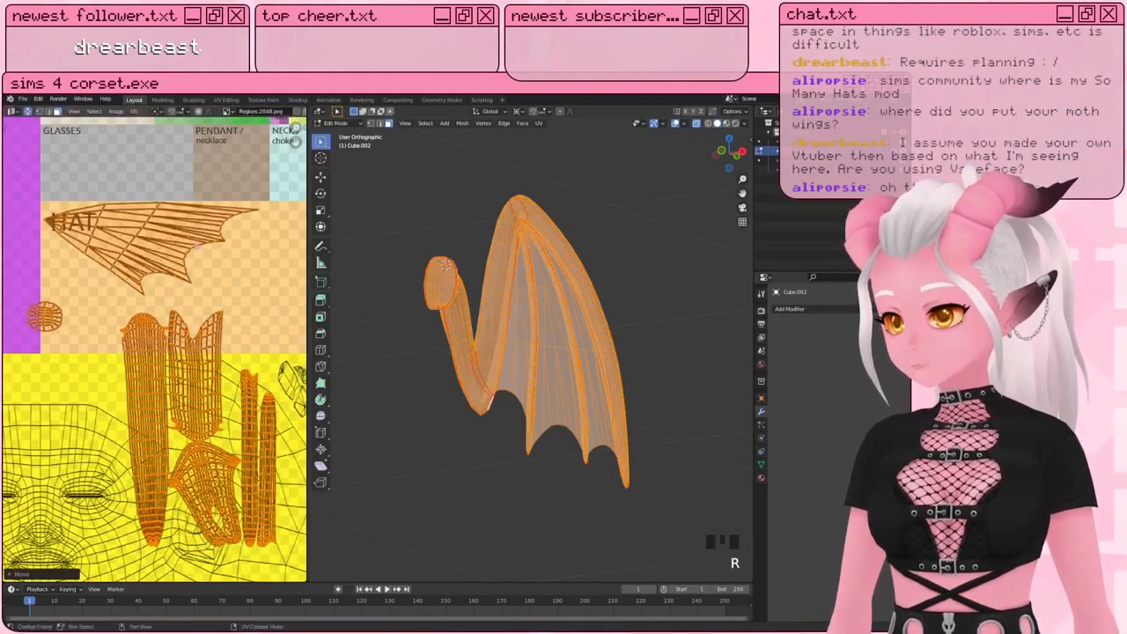
{"action": "key", "text": "l"}
{"action": "middle_click_drag", "start_coordinate": [167, 246], "coordinate": [164, 275], "text": "shift"}
{"action": "key", "text": "r"}
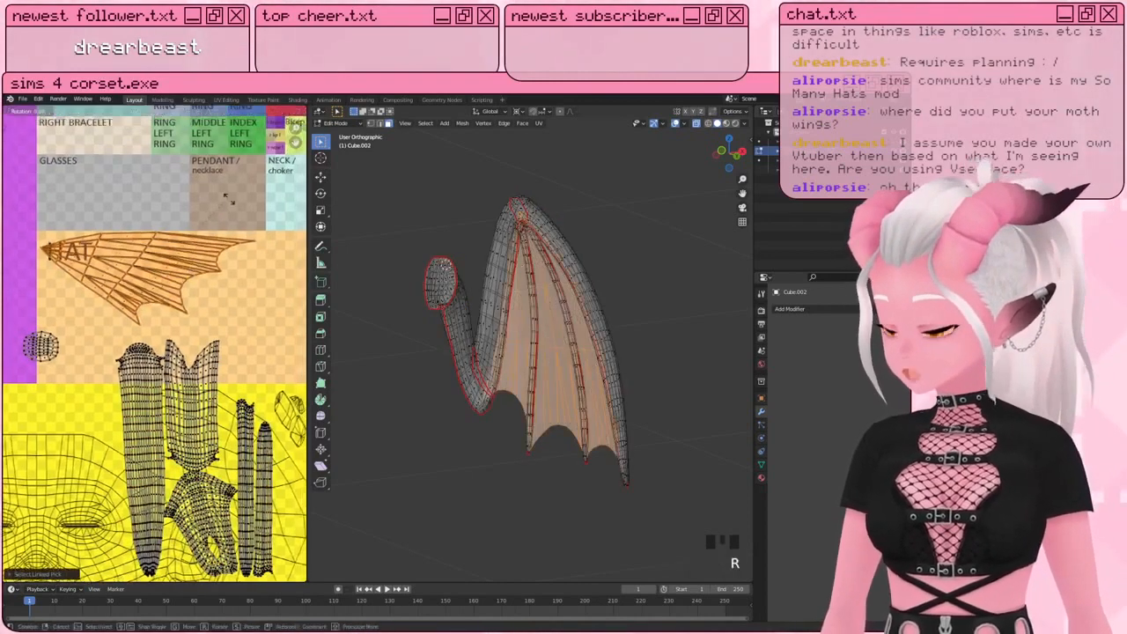
{"action": "left_click", "coordinate": [231, 210]}
{"action": "key", "text": "g"}
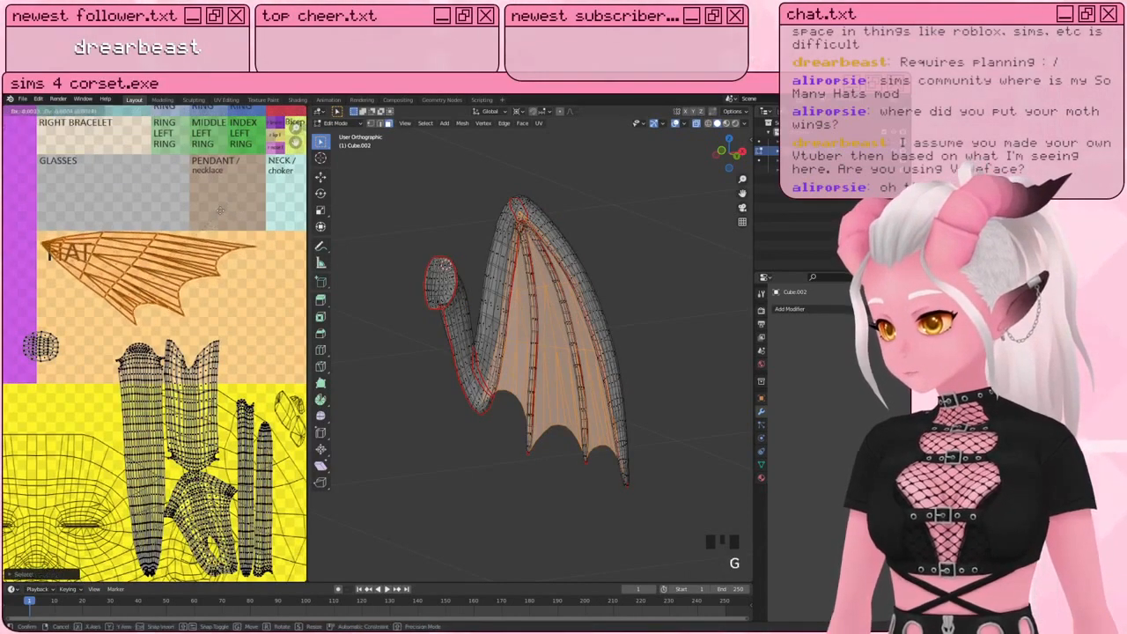
{"action": "left_click", "coordinate": [227, 214]}
Step: Pick the outermost narrow finger island and move it to the right edge of the HAT region
{"action": "middle_click_drag", "start_coordinate": [246, 443], "coordinate": [209, 336], "text": "shift"}
{"action": "scroll", "coordinate": [197, 347], "scroll_direction": "down", "scroll_amount": 2}
{"action": "key", "text": "a"}
{"action": "key", "text": "a"}
{"action": "key", "text": "a"}
{"action": "key", "text": "l"}
{"action": "scroll", "coordinate": [201, 339], "scroll_direction": "up", "scroll_amount": 2}
{"action": "key", "text": "g"}
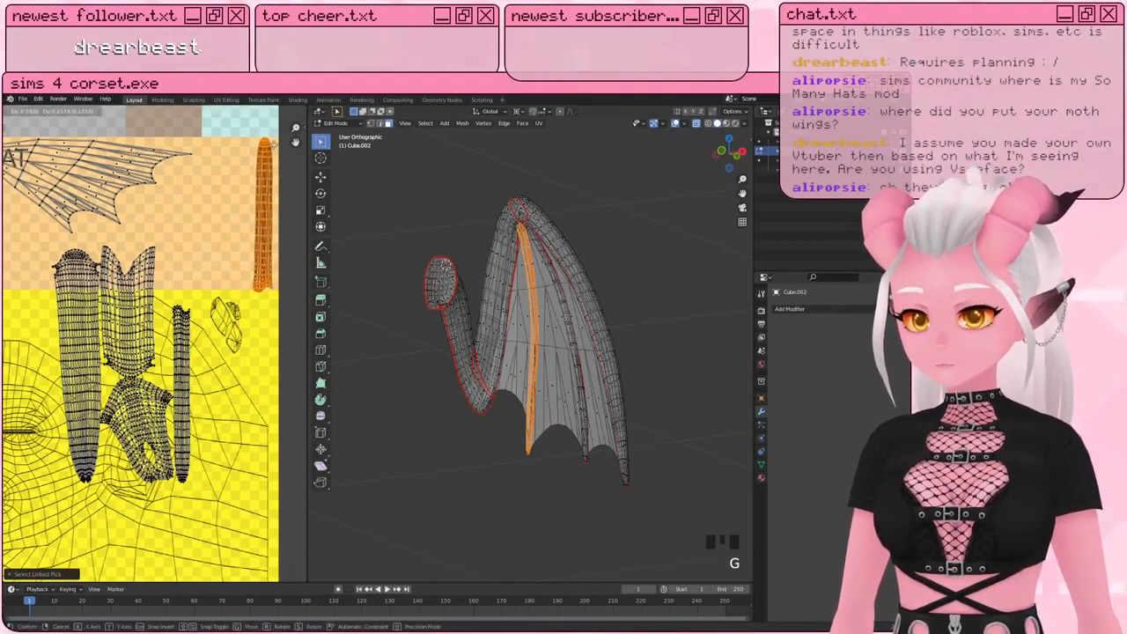
{"action": "left_click", "coordinate": [272, 143]}
Step: Reselect only the moved finger island and fit it within the HAT region's height along its right edge
{"action": "key", "text": "l"}
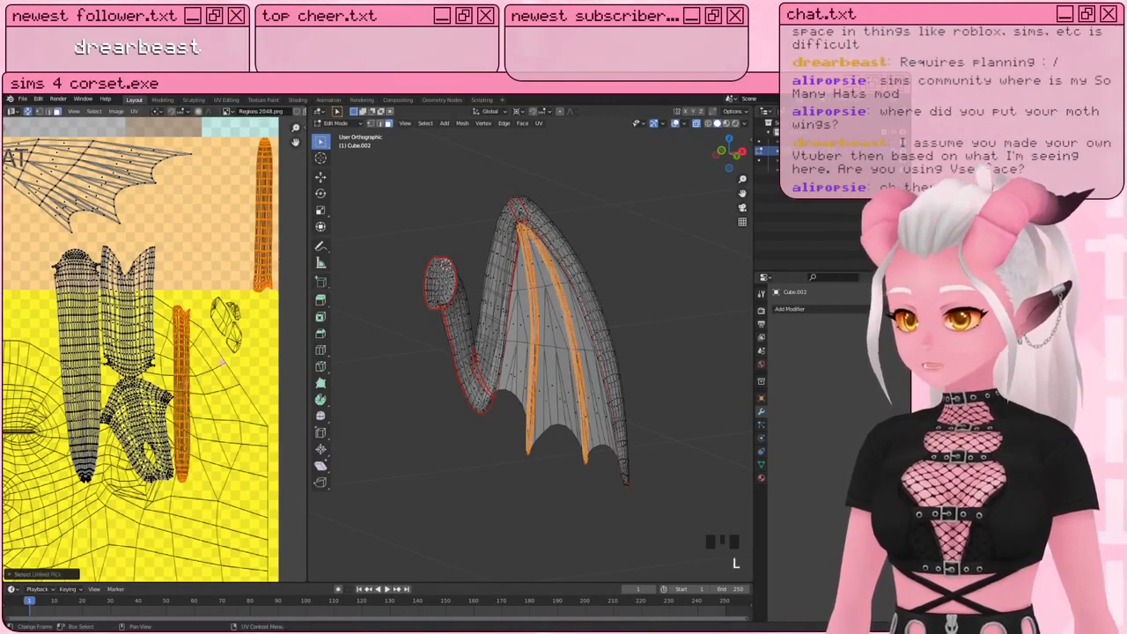
{"action": "key", "text": "alt+a"}
{"action": "scroll", "coordinate": [193, 352], "scroll_direction": "up", "scroll_amount": 2}
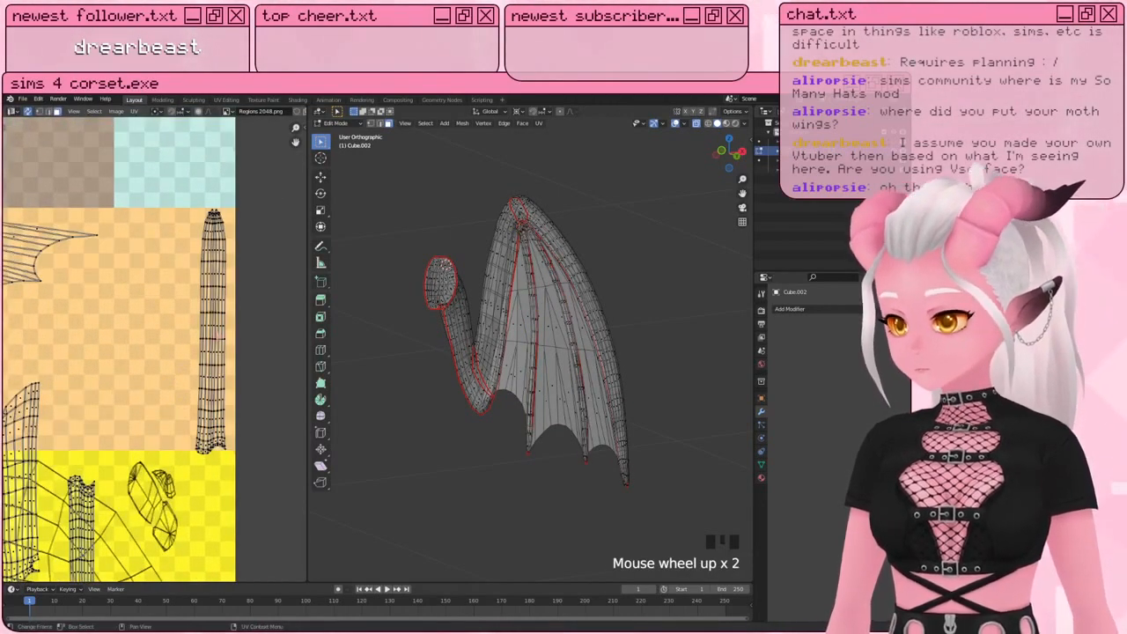
{"action": "key", "text": "l"}
{"action": "key", "text": "g"}
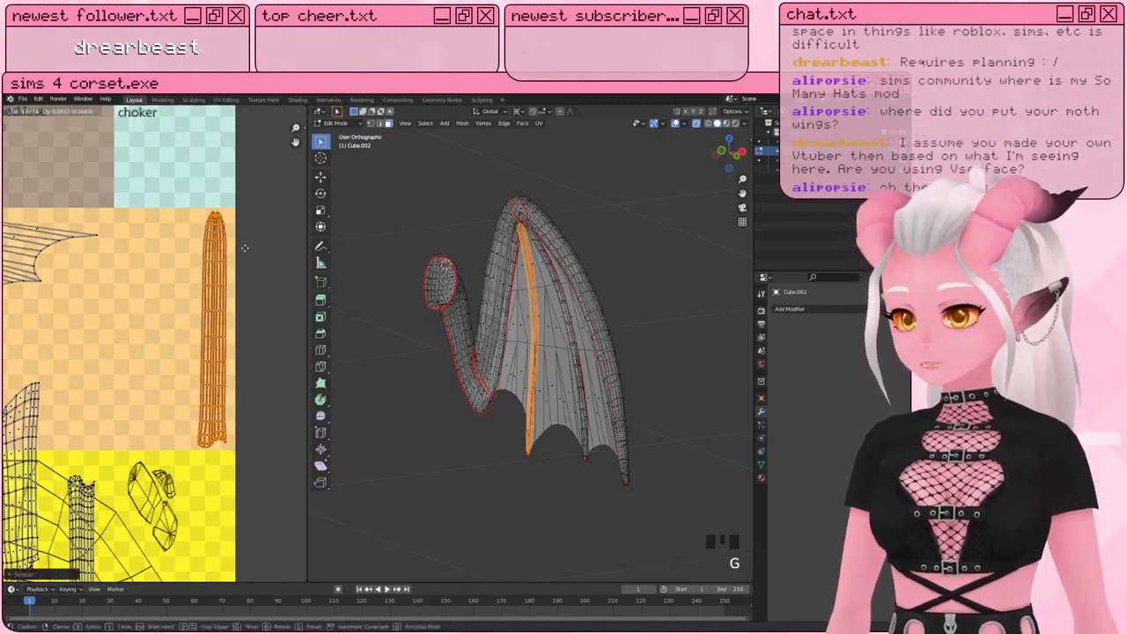
{"action": "left_click", "coordinate": [243, 252]}
{"action": "middle_click_drag", "start_coordinate": [198, 332], "coordinate": [232, 352], "text": "shift"}
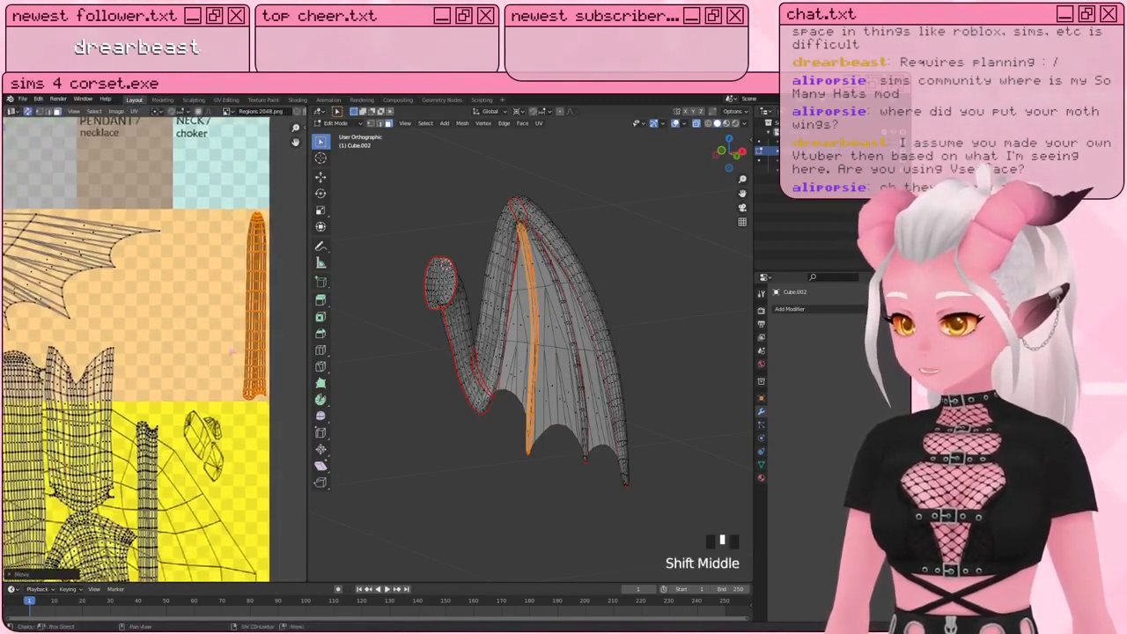
Step: Place the second narrow finger island beside the first one and scale it down to fit the HAT region's height
{"action": "key", "text": "alt+a"}
{"action": "key", "text": "l"}
{"action": "key", "text": "g"}
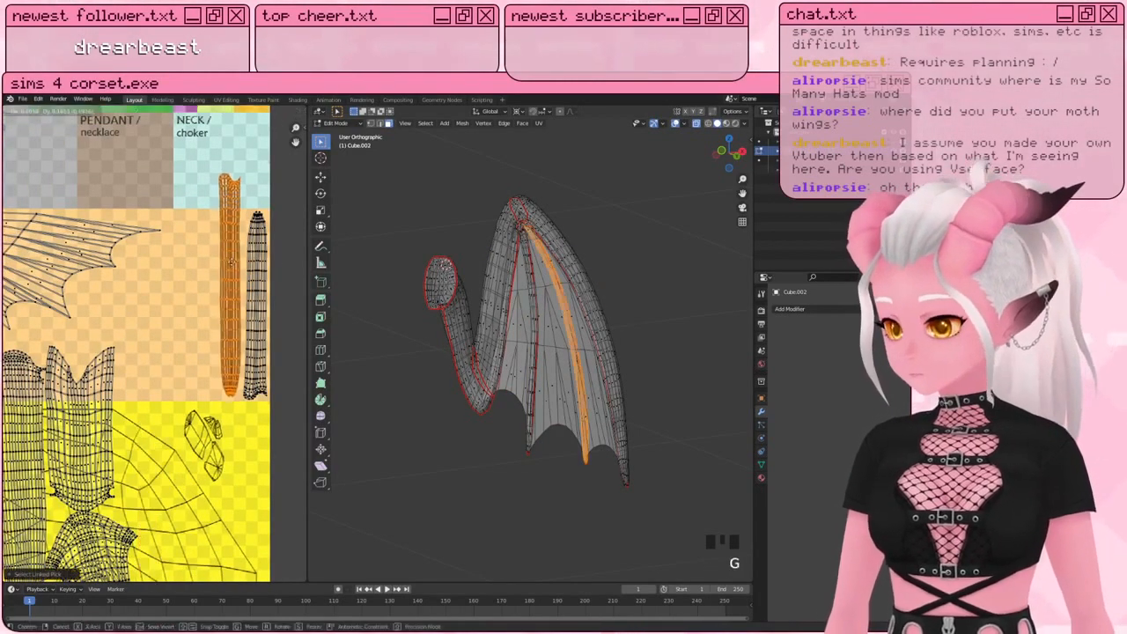
{"action": "left_click", "coordinate": [236, 271]}
{"action": "key", "text": "s"}
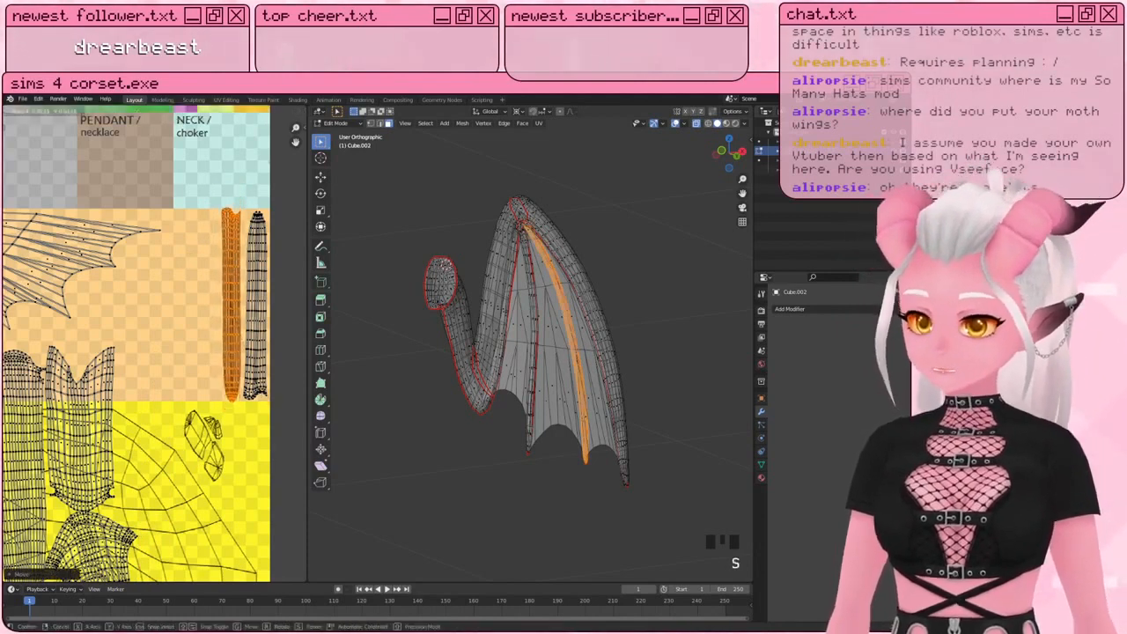
{"action": "left_click", "coordinate": [249, 380]}
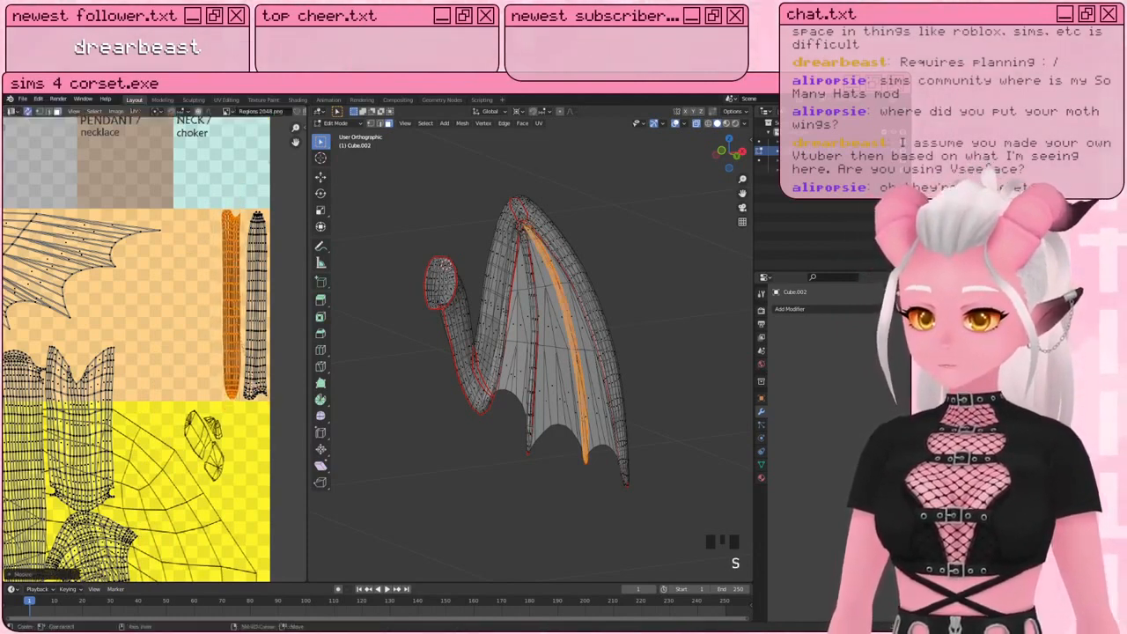
{"action": "key", "text": "h"}
{"action": "key", "text": "ctrl+z"}
{"action": "key", "text": "g"}
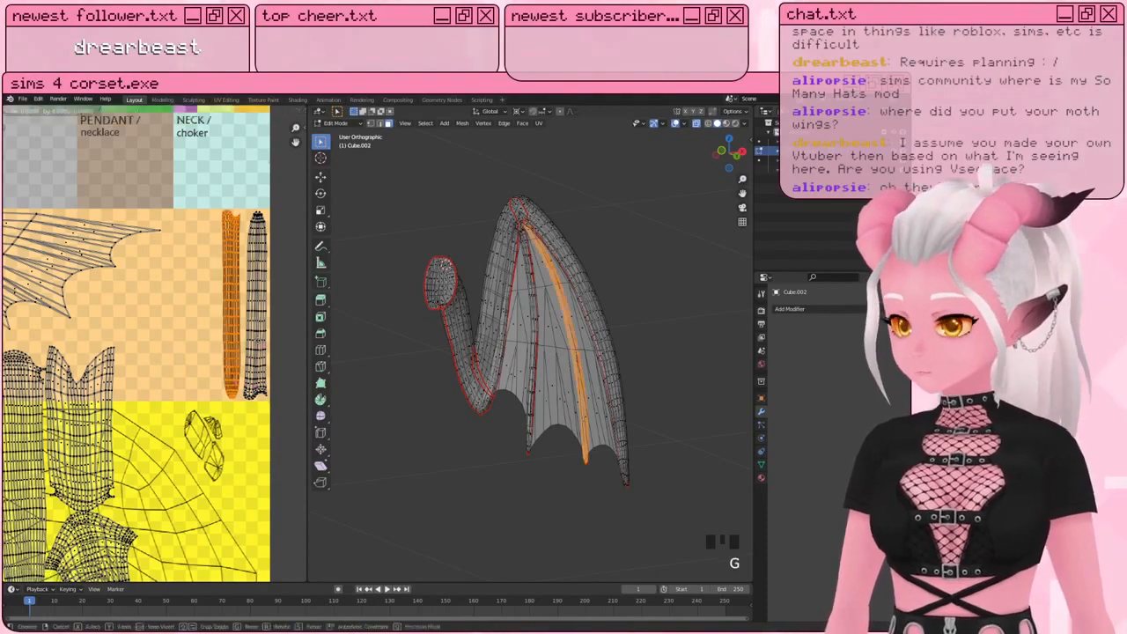
{"action": "left_click", "coordinate": [251, 345]}
Step: Pick the island of the wing's base arm and move it into the lower-right corner of the FACE region
{"action": "scroll", "coordinate": [251, 343], "scroll_direction": "down", "scroll_amount": 1}
{"action": "middle_click_drag", "start_coordinate": [250, 344], "coordinate": [299, 284], "text": "shift"}
{"action": "key", "text": "a"}
{"action": "key", "text": "a"}
{"action": "key", "text": "a"}
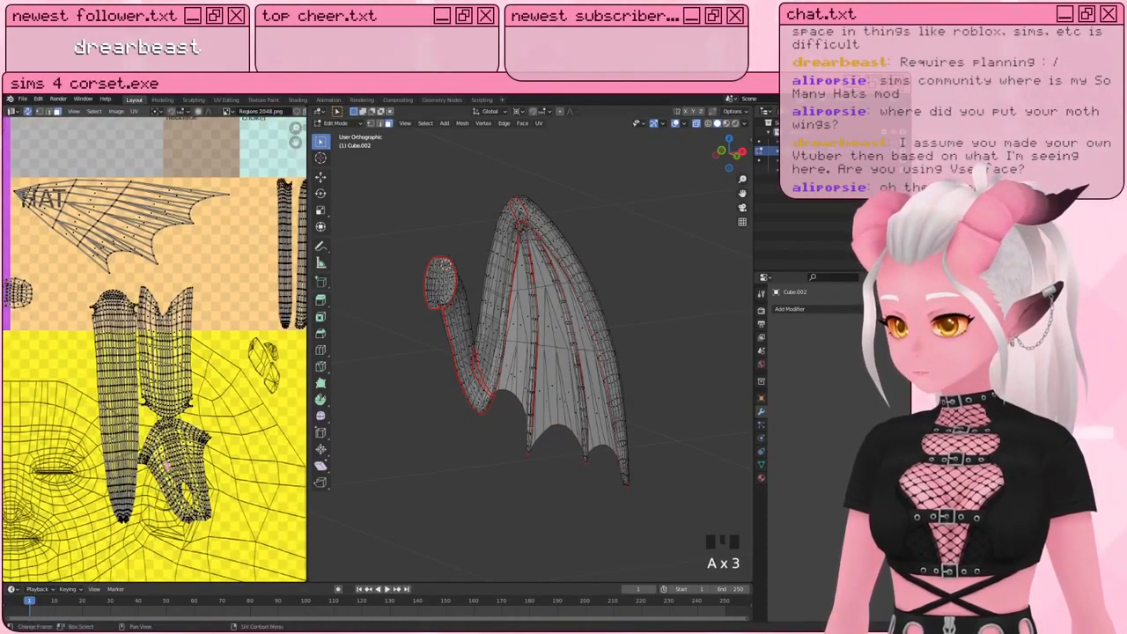
{"action": "middle_click_drag", "start_coordinate": [195, 514], "coordinate": [169, 405], "text": "shift"}
{"action": "key", "text": "l"}
{"action": "key", "text": "g"}
{"action": "left_click", "coordinate": [204, 495]}
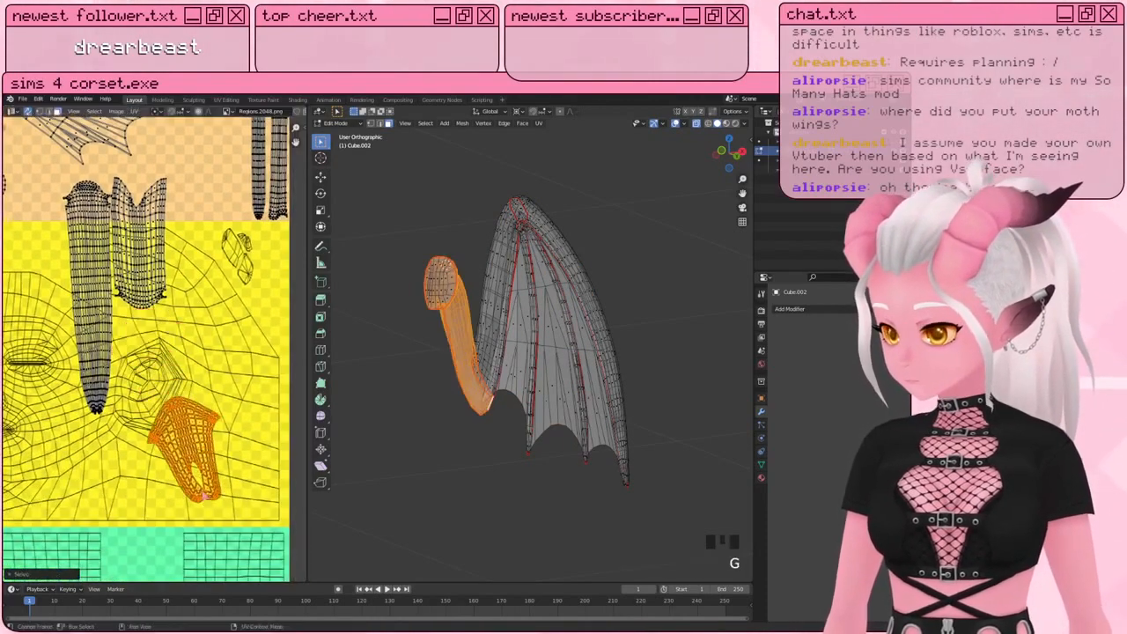
Step: Turn off UV sync selection and select the inner corner of the split end on the base arm island
{"action": "scroll", "coordinate": [166, 342], "scroll_direction": "up", "scroll_amount": 2}
{"action": "middle_click_drag", "start_coordinate": [169, 342], "coordinate": [157, 218], "text": "shift"}
{"action": "left_click", "coordinate": [27, 112]}
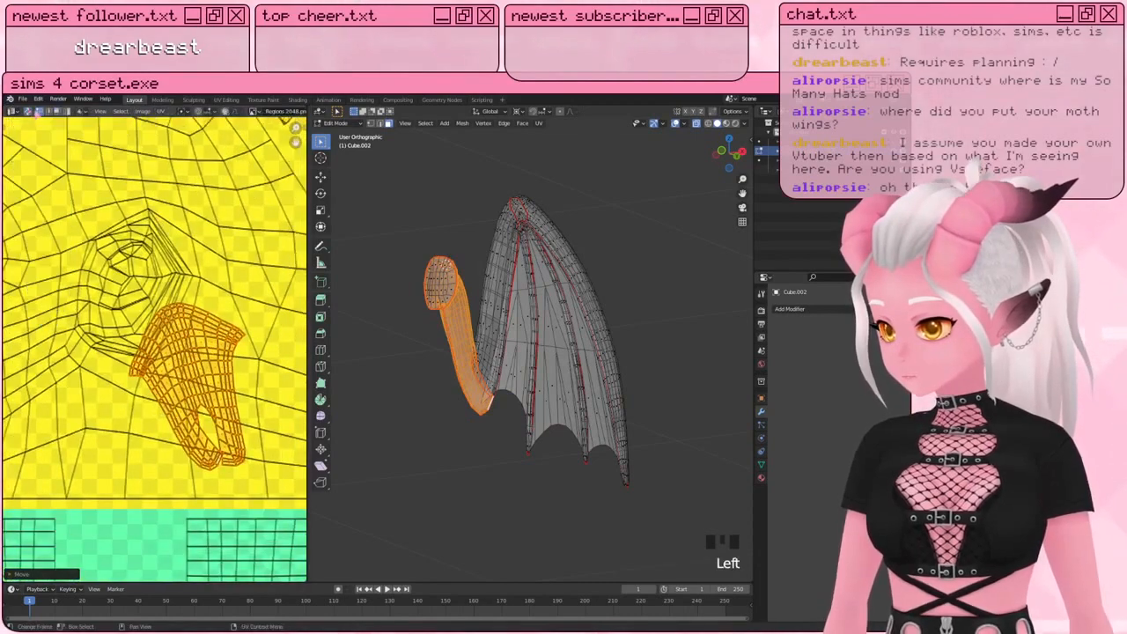
{"action": "scroll", "coordinate": [195, 369], "scroll_direction": "up", "scroll_amount": 3}
{"action": "middle_click_drag", "start_coordinate": [196, 370], "coordinate": [167, 258], "text": "shift"}
{"action": "left_click", "coordinate": [227, 430]}
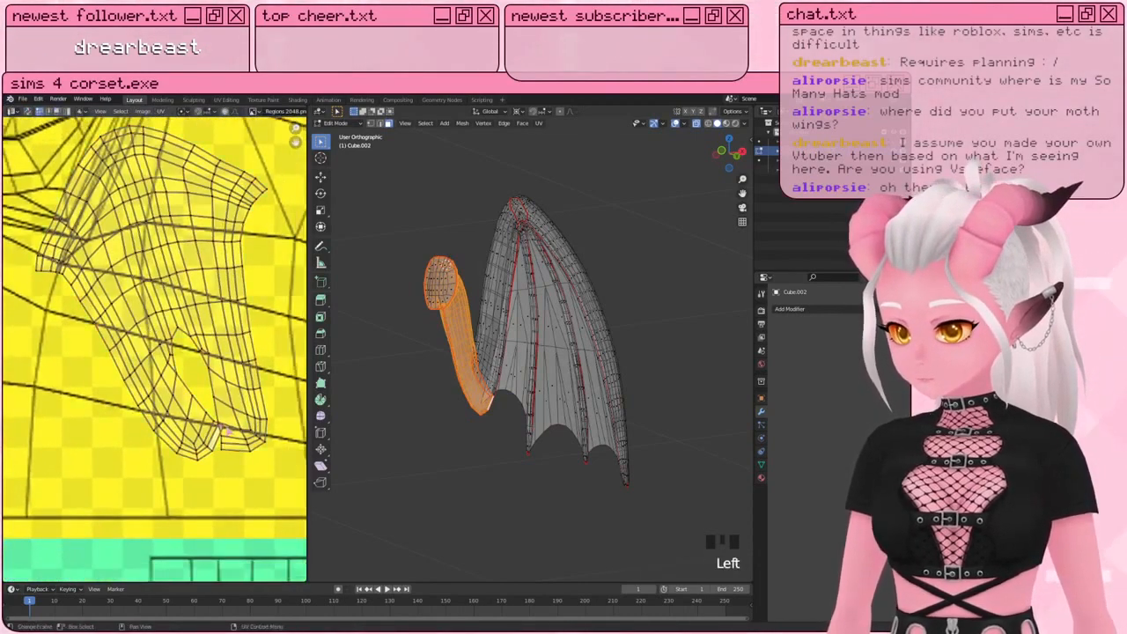
Step: Enable proportional editing with Smooth falloff and move the selected corner away from the opposite side of the split
{"action": "left_click", "coordinate": [226, 112]}
{"action": "left_click", "coordinate": [236, 113]}
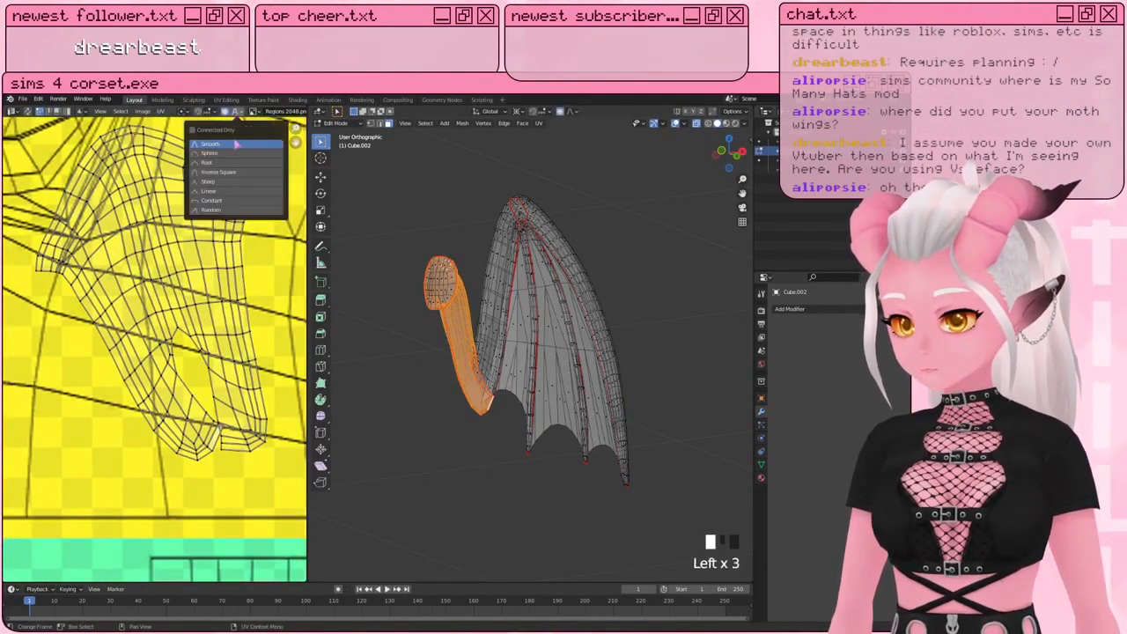
{"action": "key", "text": "g"}
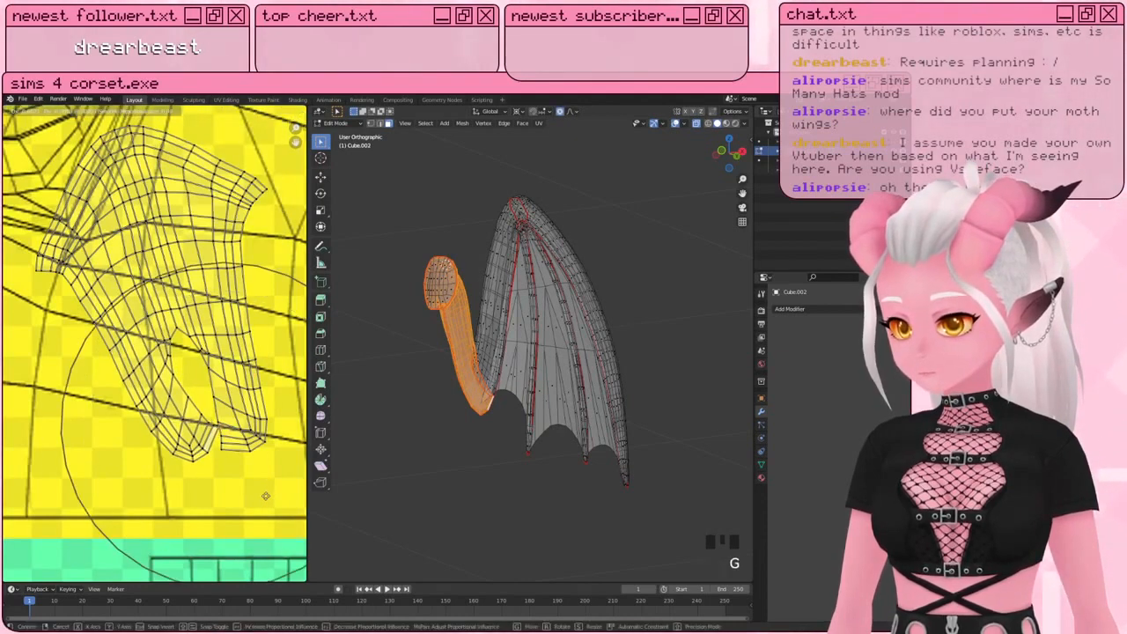
{"action": "left_click", "coordinate": [260, 478]}
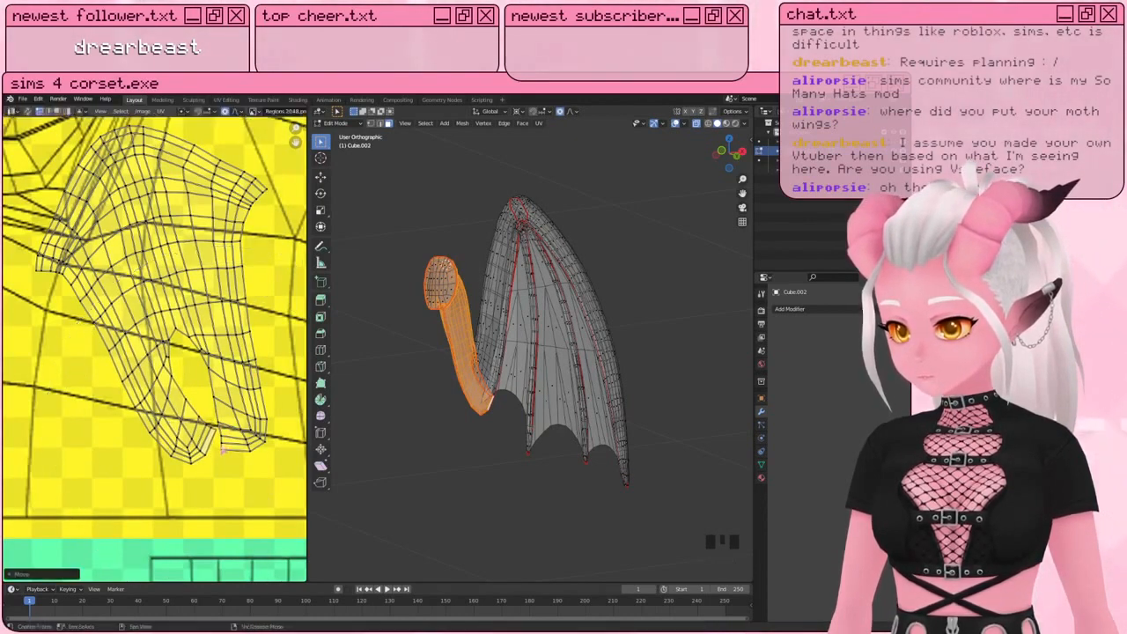
Step: Fine-tune the position of the selected corner on the split end of the base arm island
{"action": "key", "text": "g"}
{"action": "left_click", "coordinate": [230, 445]}
{"action": "scroll", "coordinate": [186, 352], "scroll_direction": "down", "scroll_amount": 5}
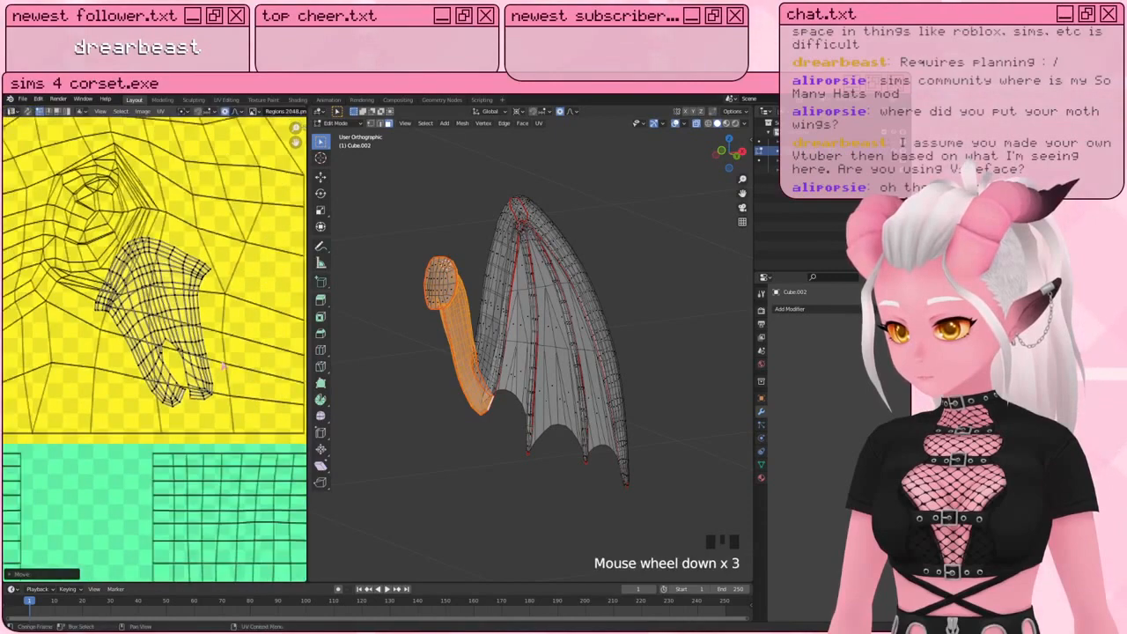
{"action": "middle_click_drag", "start_coordinate": [192, 298], "coordinate": [196, 326], "text": "shift"}
{"action": "scroll", "coordinate": [195, 325], "scroll_direction": "down", "scroll_amount": 3}
Step: Move the round cap island out of the HAT region into the purple region beside it and turn off proportional editing
{"action": "key", "text": "a"}
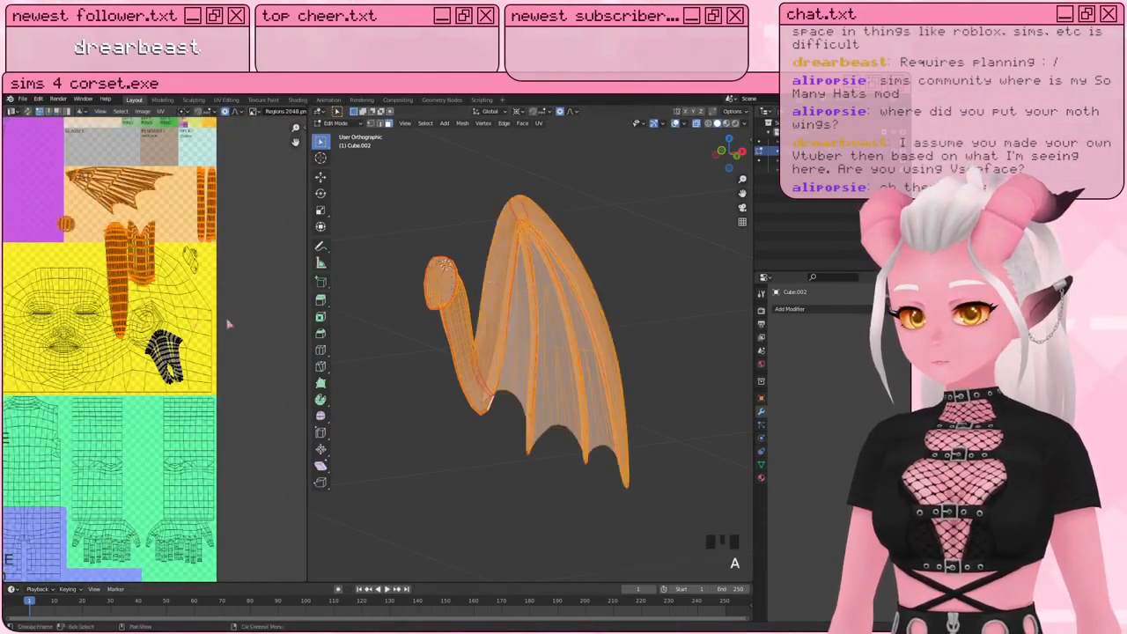
{"action": "middle_click_drag", "start_coordinate": [132, 229], "coordinate": [141, 290], "text": "shift"}
{"action": "scroll", "coordinate": [123, 286], "scroll_direction": "up", "scroll_amount": 2}
{"action": "key", "text": "a"}
{"action": "middle_click_drag", "start_coordinate": [61, 255], "coordinate": [82, 280], "text": "shift"}
{"action": "key", "text": "a"}
{"action": "key", "text": "a"}
{"action": "key", "text": "g"}
{"action": "left_click", "coordinate": [52, 280]}
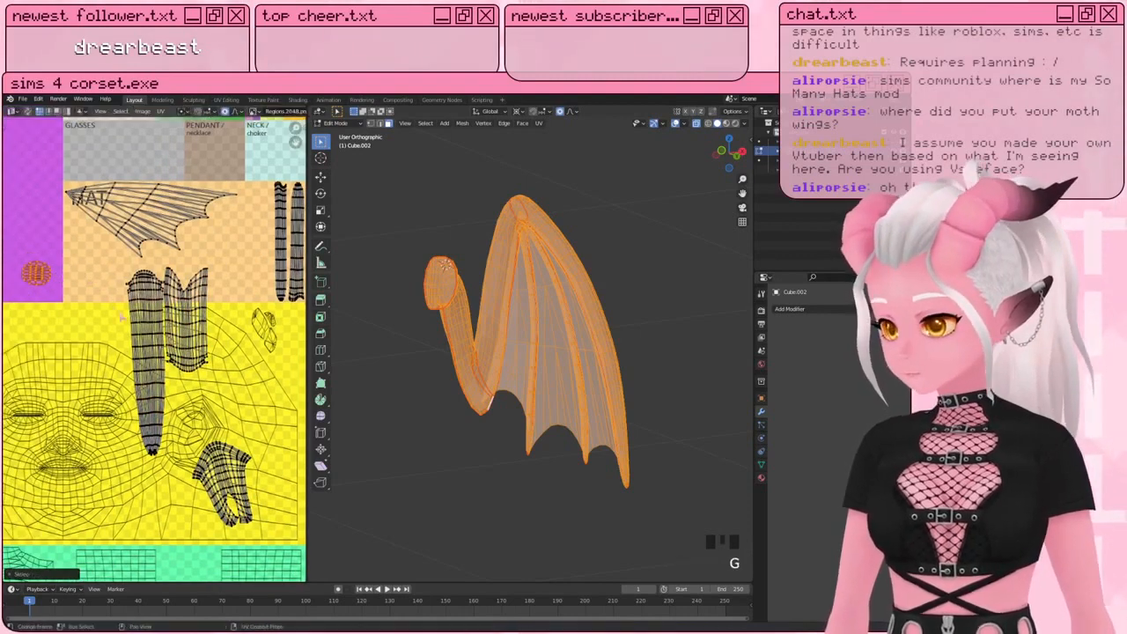
{"action": "key", "text": "a"}
{"action": "key", "text": "a"}
{"action": "key", "text": "a"}
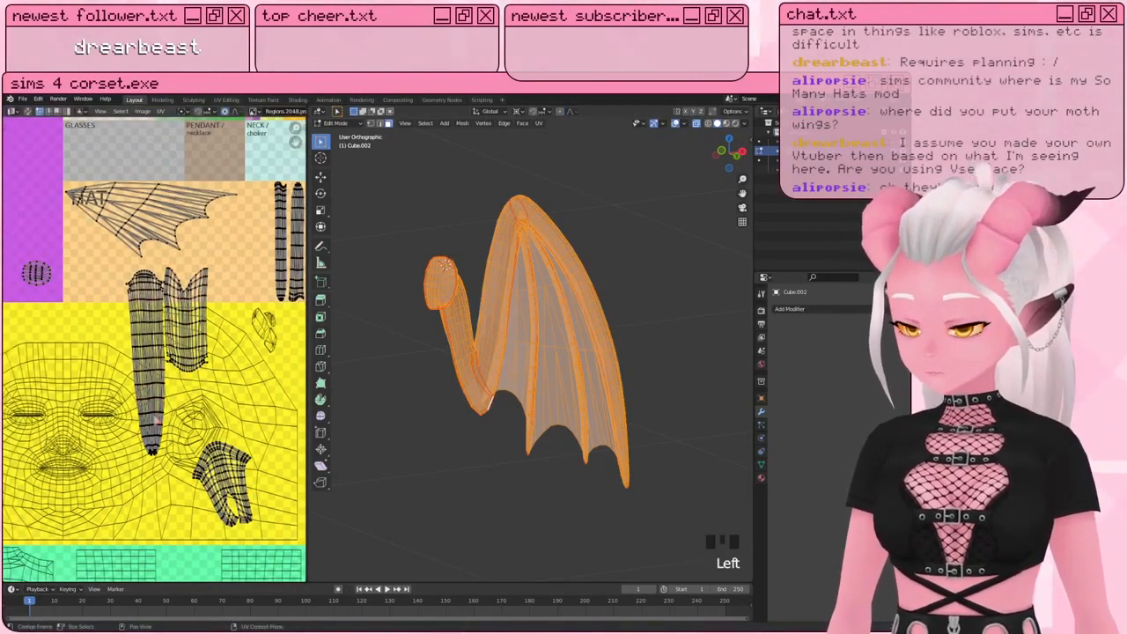
Step: Rotate the long tapered island to lie horizontally and move it along the lower edge of the HAT region
{"action": "left_click", "coordinate": [155, 421]}
{"action": "middle_click_drag", "start_coordinate": [155, 421], "coordinate": [152, 441], "text": "shift"}
{"action": "key", "text": "r"}
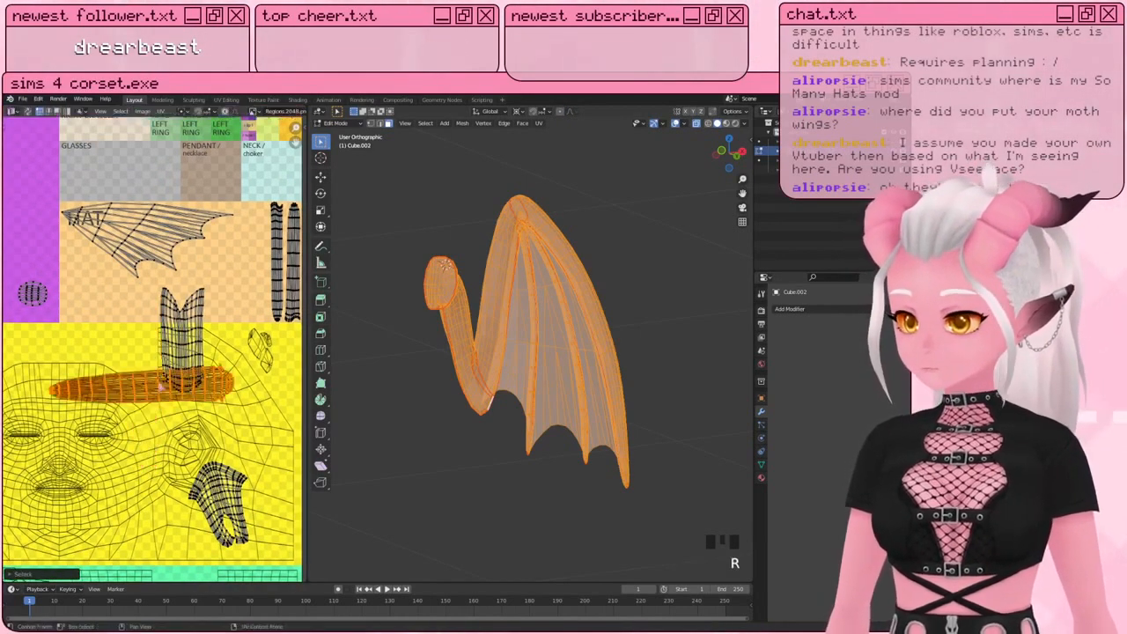
{"action": "key", "text": "g"}
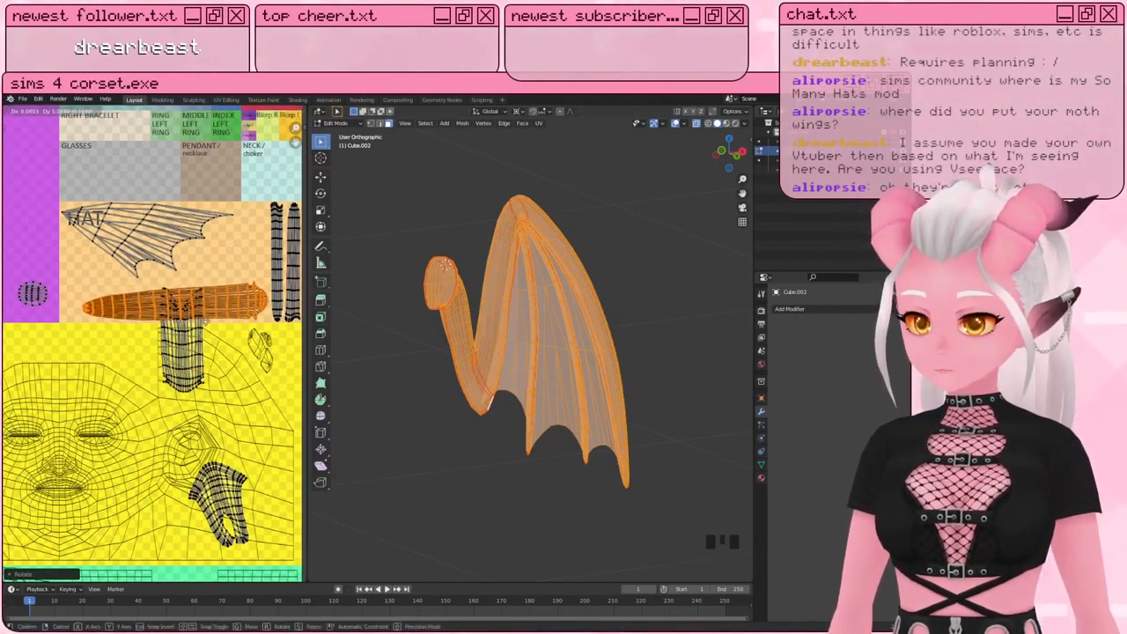
{"action": "left_click", "coordinate": [211, 323]}
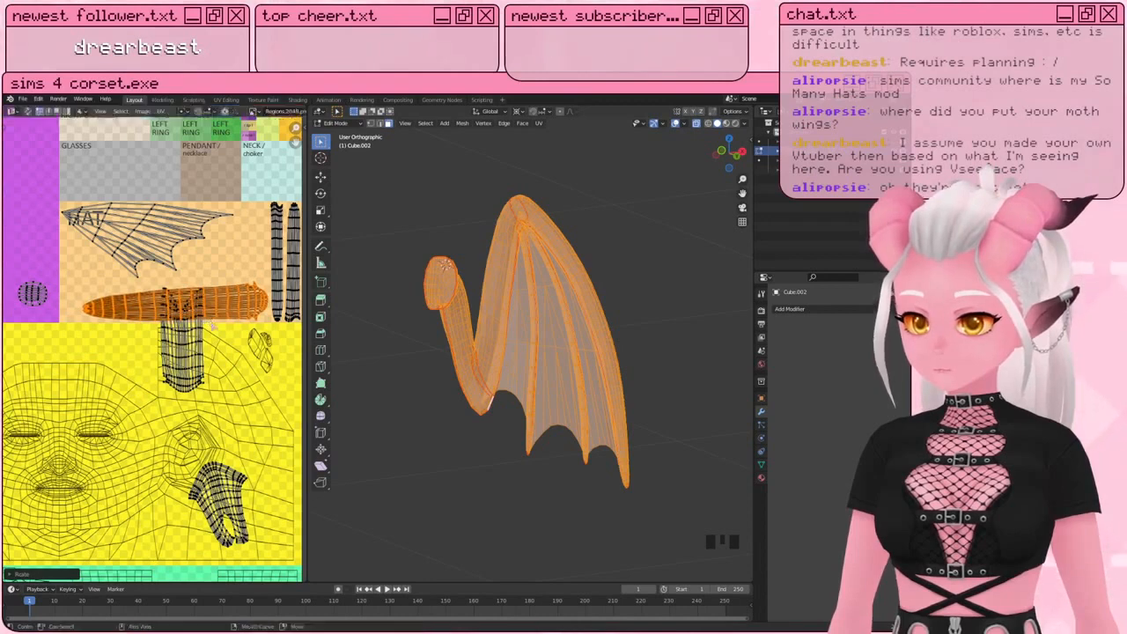
Step: Pick the forked island and move it down in the FACE region, clear of the long tapered island
{"action": "middle_click_drag", "start_coordinate": [188, 373], "coordinate": [176, 339], "text": "shift"}
{"action": "key", "text": "a"}
{"action": "key", "text": "a"}
{"action": "key", "text": "a"}
{"action": "key", "text": "l"}
{"action": "key", "text": "g"}
{"action": "left_click", "coordinate": [152, 439]}
Step: Pick the base arm island and move it into the HAT region between the wing membrane and the narrow finger islands
{"action": "key", "text": "a"}
{"action": "key", "text": "a"}
{"action": "key", "text": "a"}
{"action": "key", "text": "l"}
{"action": "middle_click_drag", "start_coordinate": [239, 395], "coordinate": [240, 441], "text": "shift"}
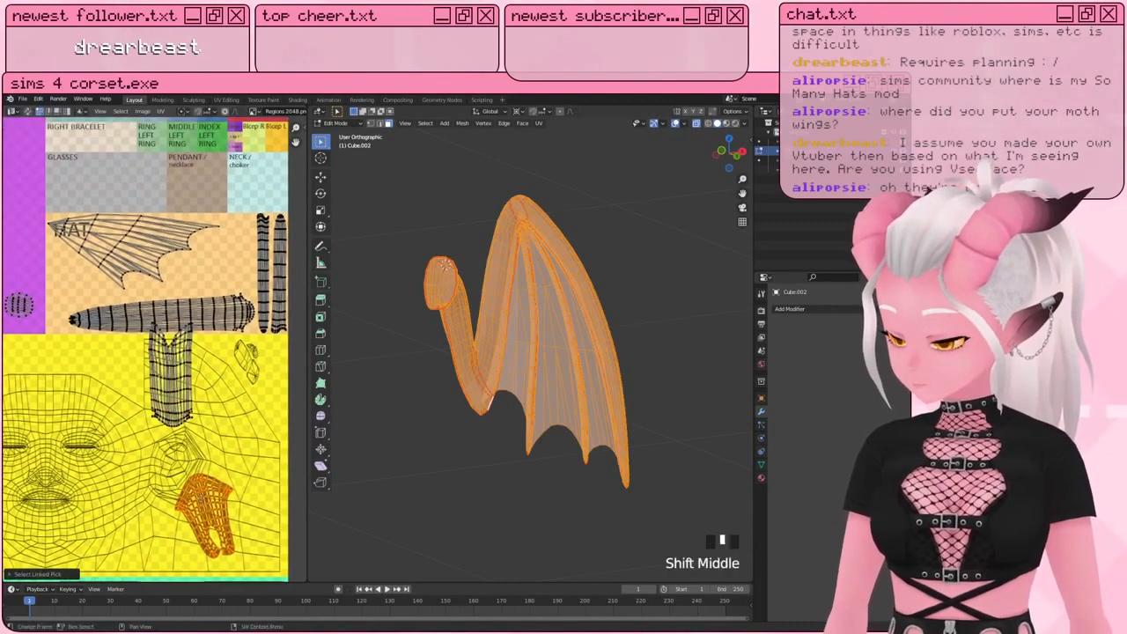
{"action": "key", "text": "g"}
{"action": "left_click", "coordinate": [257, 195]}
Step: Rotate the base arm island so its split end points up, and scale it down to fit beside the narrow finger islands
{"action": "key", "text": "t"}
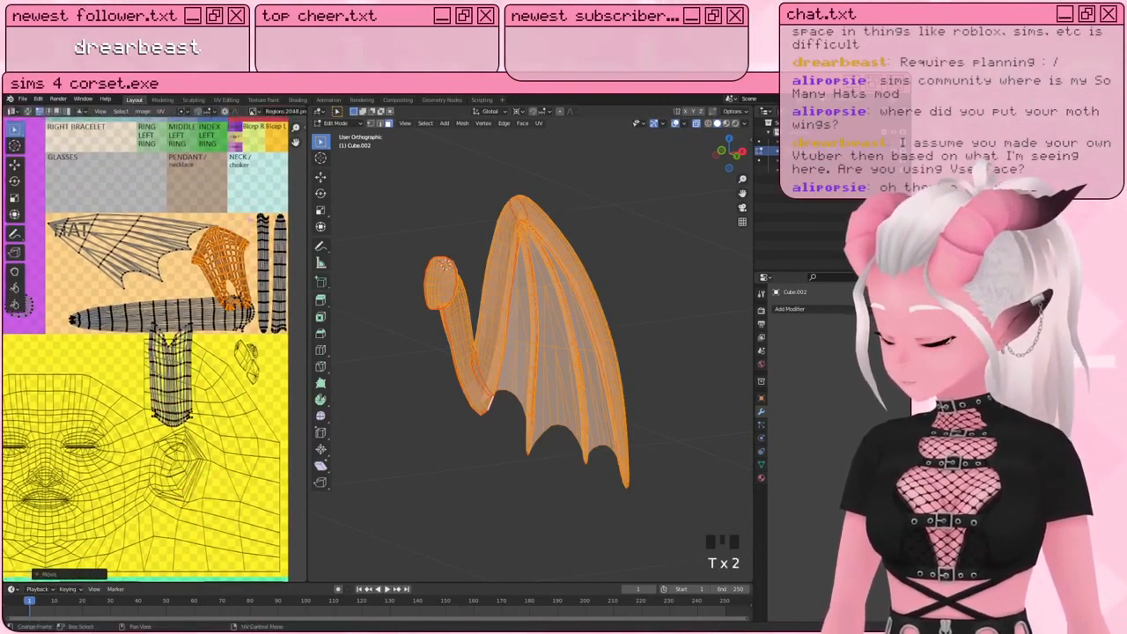
{"action": "key", "text": "r"}
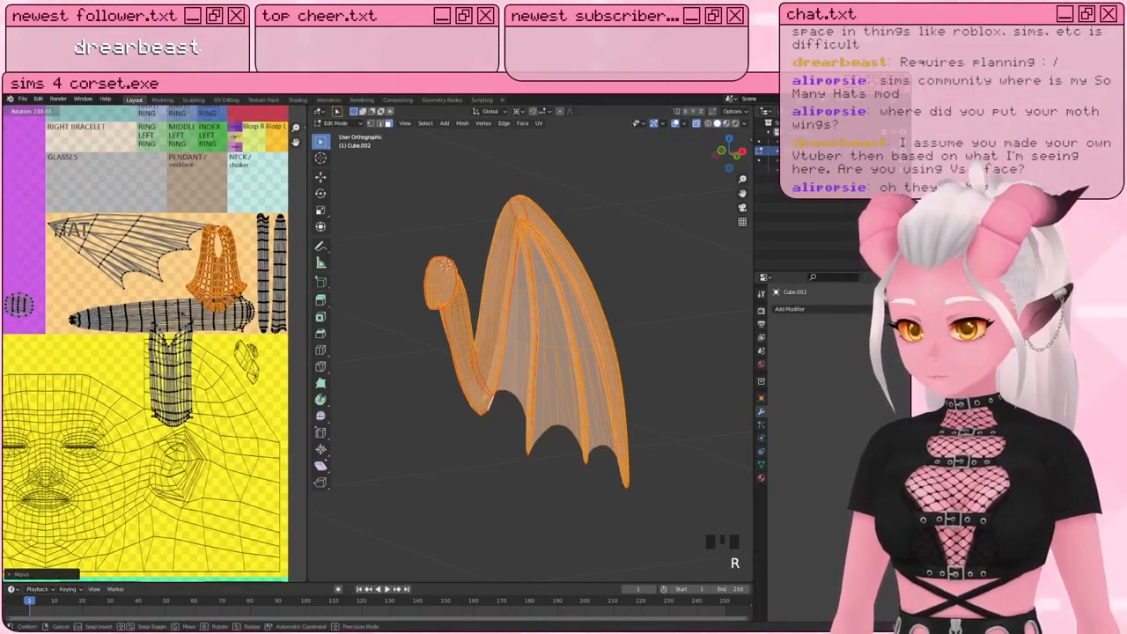
{"action": "left_click", "coordinate": [176, 311]}
{"action": "middle_click_drag", "start_coordinate": [176, 311], "coordinate": [171, 335], "text": "shift"}
{"action": "key", "text": "s"}
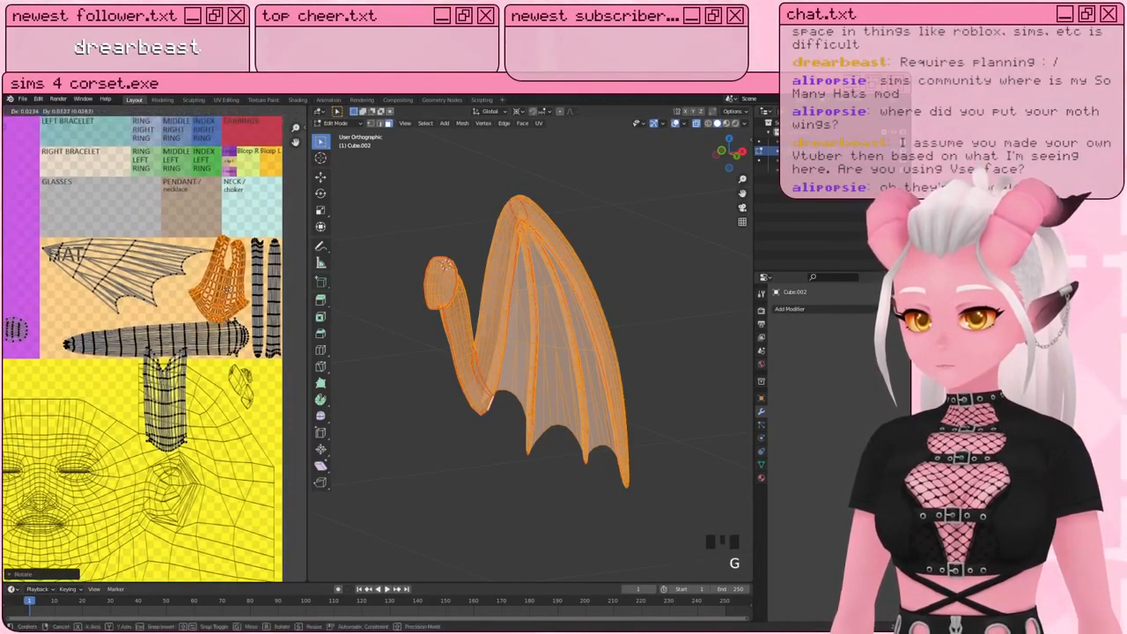
{"action": "key", "text": "Return"}
{"action": "key", "text": "g"}
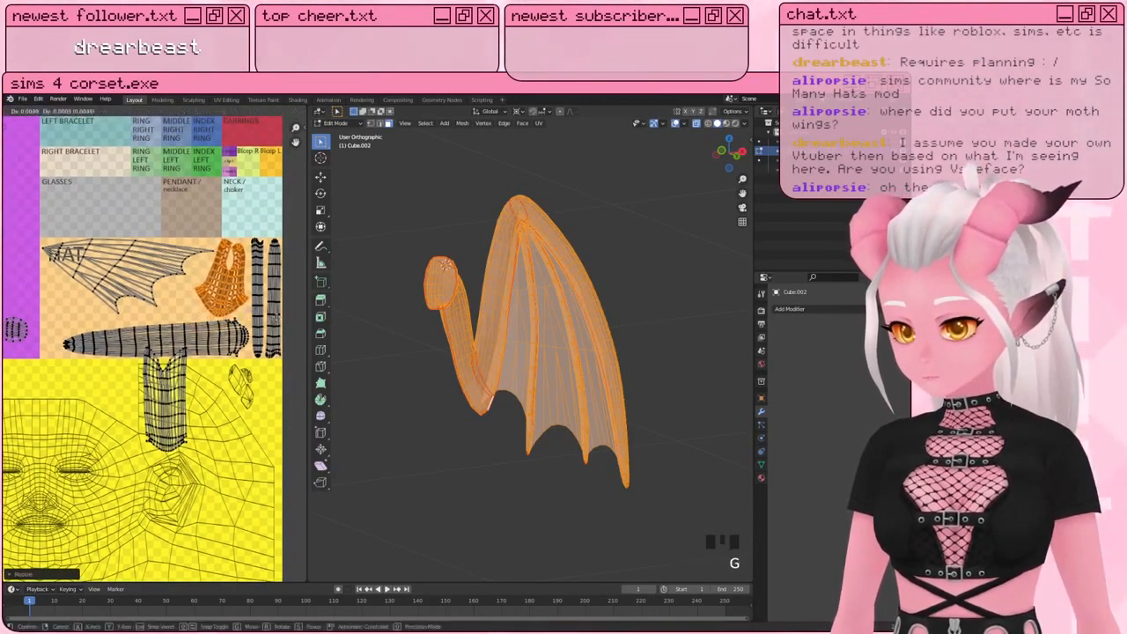
{"action": "left_click", "coordinate": [285, 310]}
Step: Try turning the wing membrane island upside down and placing it just above the long tapered island
{"action": "middle_click_drag", "start_coordinate": [162, 315], "coordinate": [195, 319], "text": "shift"}
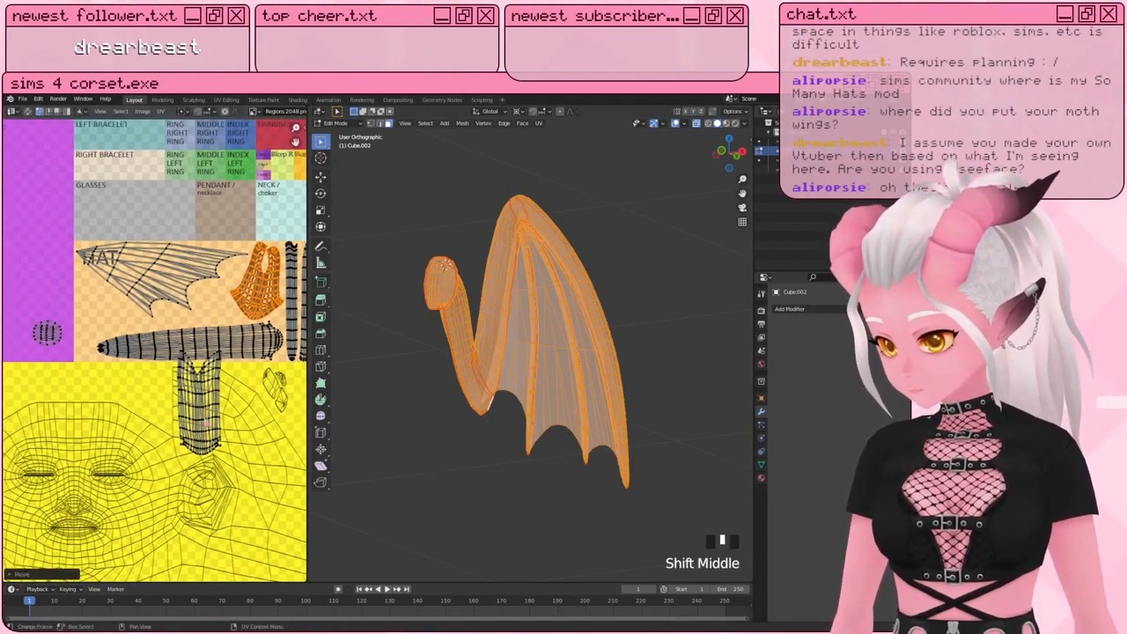
{"action": "key", "text": "a"}
{"action": "key", "text": "a"}
{"action": "key", "text": "a"}
{"action": "key", "text": "l"}
{"action": "key", "text": "r"}
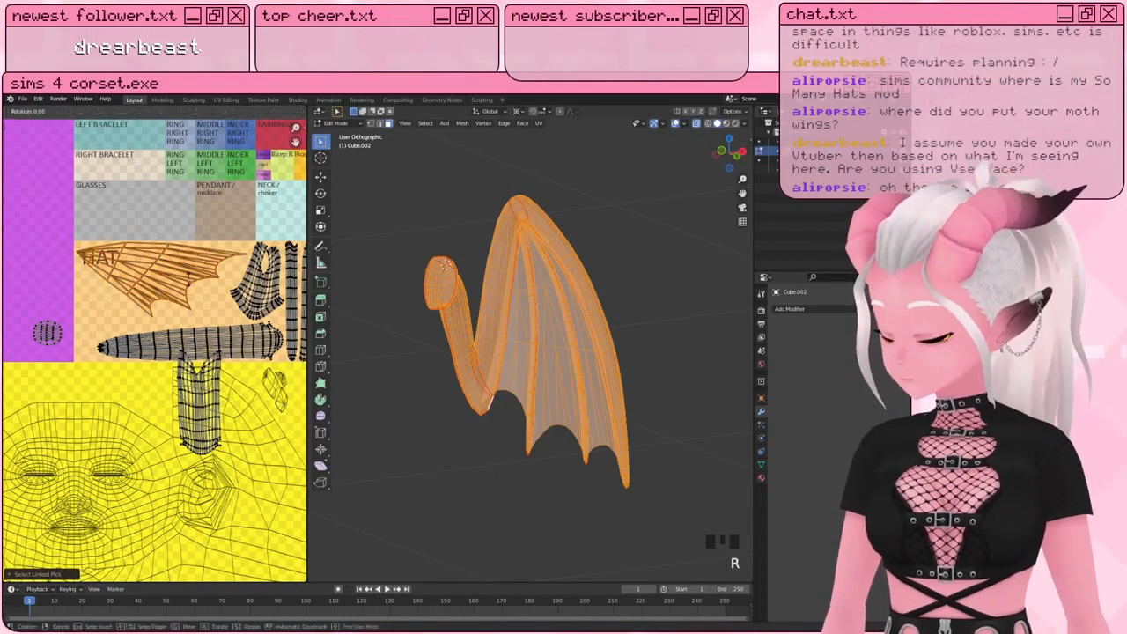
{"action": "left_click", "coordinate": [134, 273]}
{"action": "key", "text": "g"}
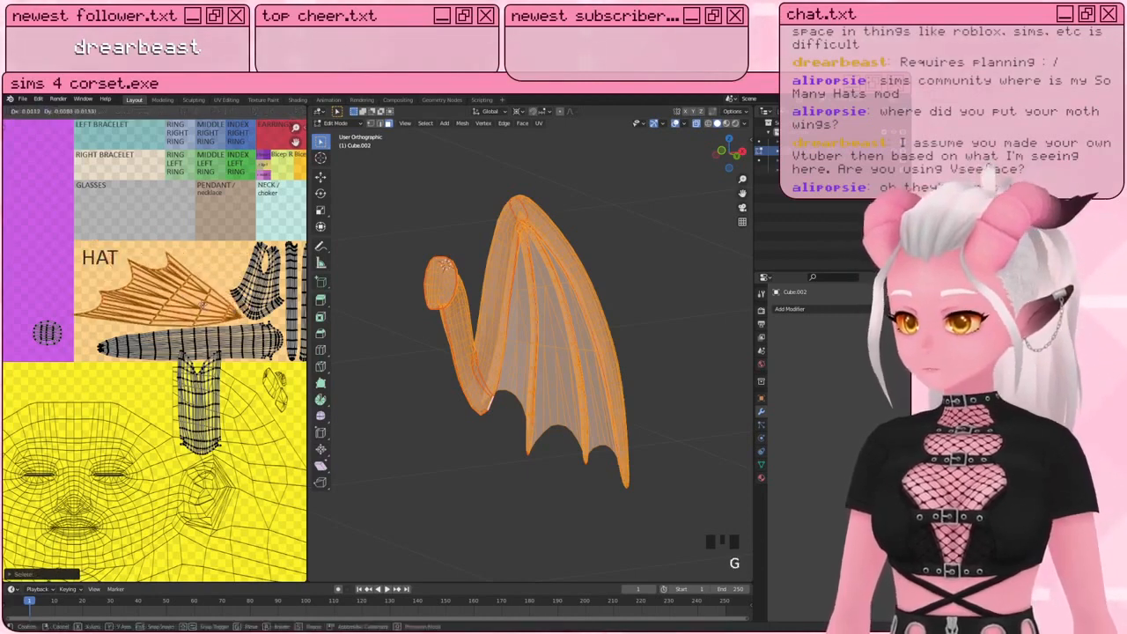
{"action": "left_click", "coordinate": [246, 257]}
Step: Rotate the membrane island slightly and nudge it into the gap beside the base arm island
{"action": "key", "text": "r"}
{"action": "left_click", "coordinate": [227, 249]}
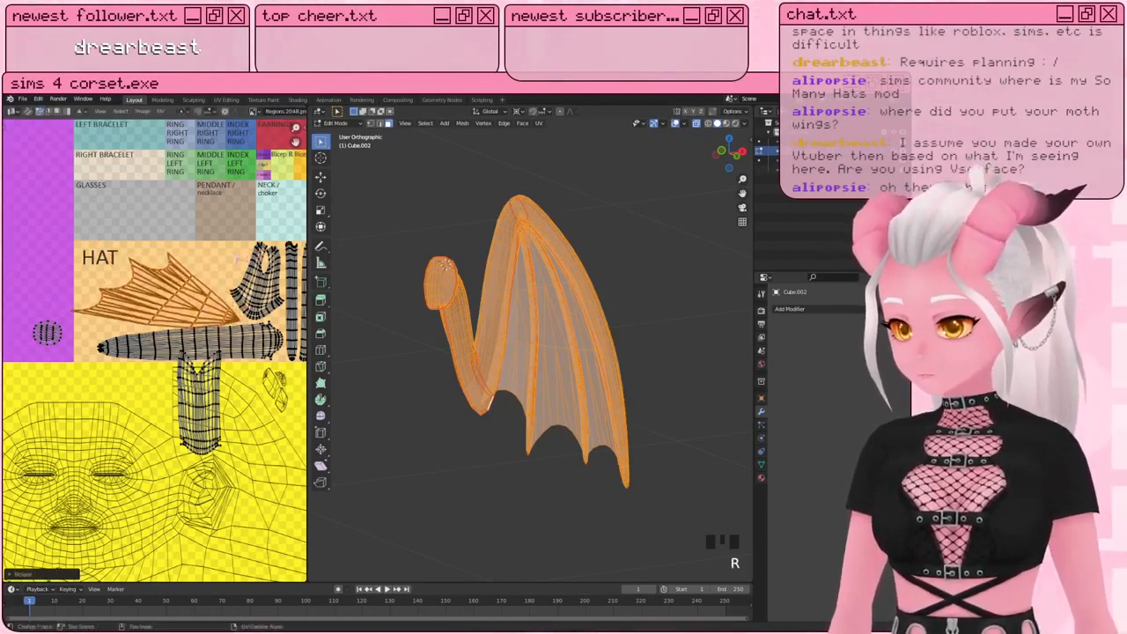
{"action": "key", "text": "g"}
{"action": "left_click", "coordinate": [245, 247]}
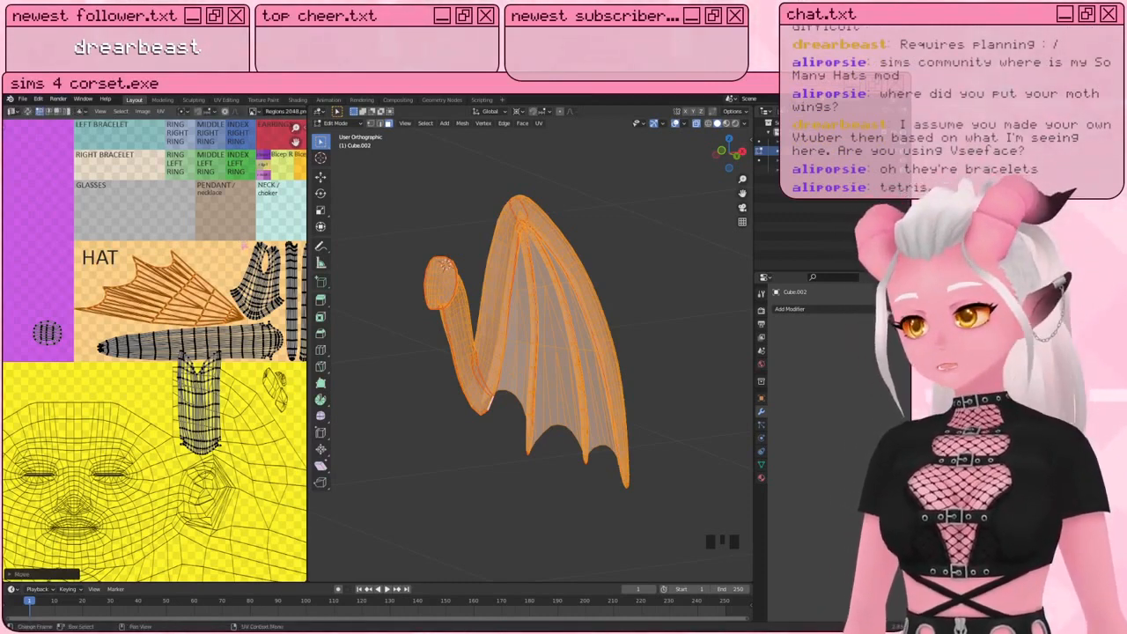
{"action": "middle_click_drag", "start_coordinate": [265, 327], "coordinate": [230, 334], "text": "shift"}
{"action": "middle_click_drag", "start_coordinate": [211, 375], "coordinate": [226, 373], "text": "shift"}
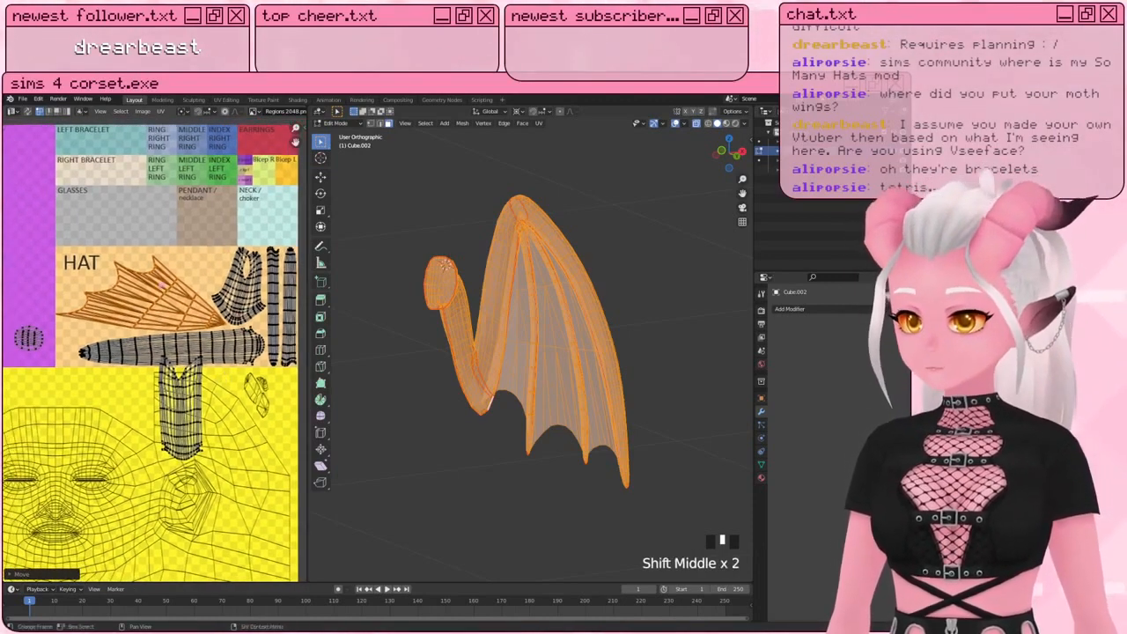
Step: Undo the rotations and moves of the wing membrane island
{"action": "key", "text": "ctrl+z"}
{"action": "key", "text": "ctrl+z"}
{"action": "key", "text": "ctrl+z"}
{"action": "key", "text": "ctrl+z"}
{"action": "key", "text": "ctrl+z"}
{"action": "key", "text": "ctrl+z"}
{"action": "key", "text": "ctrl+z"}
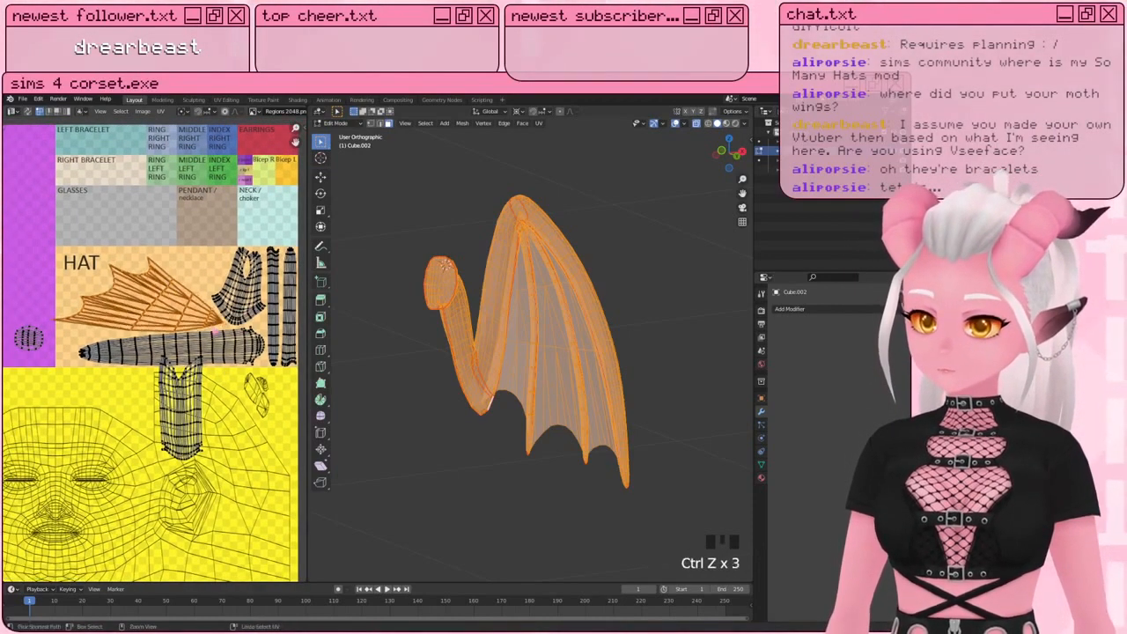
Step: Pick the base arm island and move it out of the HAT region onto the forehead area of the FACE region
{"action": "mouse_move", "coordinate": [229, 314]}
{"action": "middle_mouse_down", "text": "shift"}
{"action": "mouse_move", "coordinate": [239, 331]}
{"action": "mouse_move", "coordinate": [239, 305]}
{"action": "middle_mouse_up", "text": "shift"}
{"action": "key", "text": "a"}
{"action": "key", "text": "a"}
{"action": "key", "text": "a"}
{"action": "key", "text": "l"}
{"action": "left_click", "coordinate": [84, 459]}
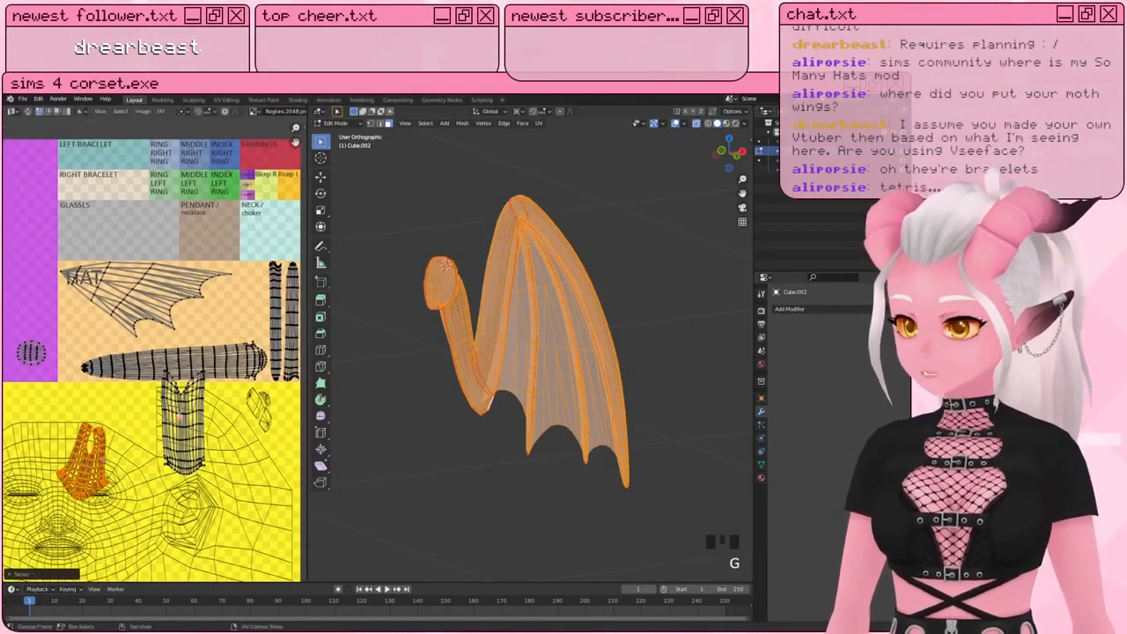
Step: Pick the forked island and move it into the HAT region next to the narrow finger islands
{"action": "key", "text": "a"}
{"action": "key", "text": "a"}
{"action": "key", "text": "a"}
{"action": "key", "text": "l"}
{"action": "middle_click_drag", "start_coordinate": [180, 451], "coordinate": [173, 458], "text": "shift"}
{"action": "key", "text": "g"}
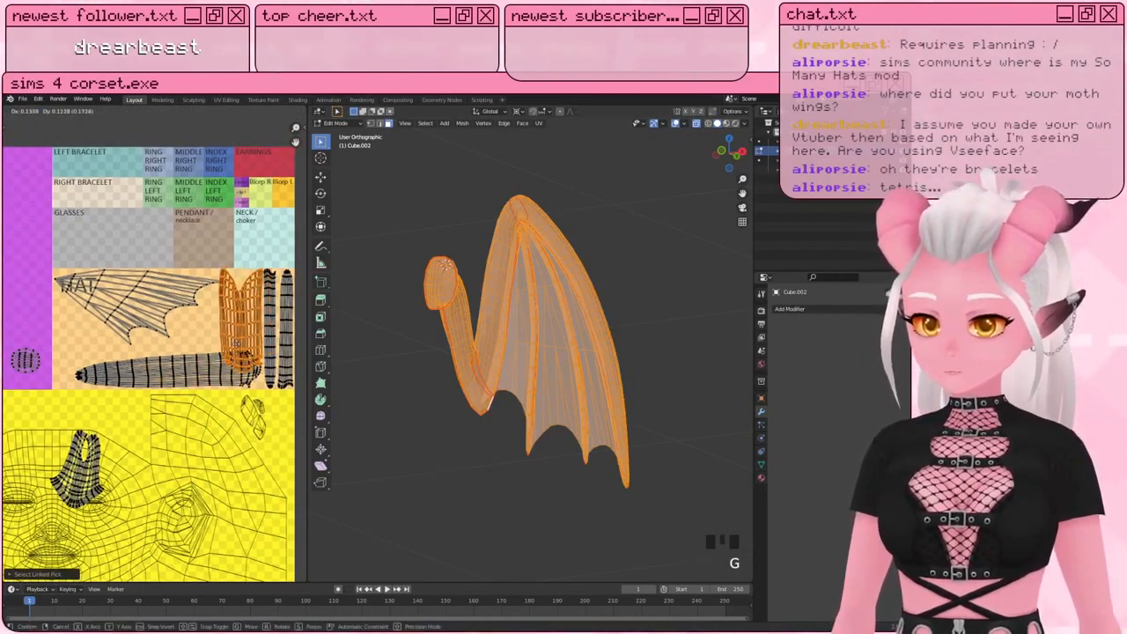
{"action": "left_click", "coordinate": [238, 349]}
Step: Scale the forked island down slightly and nudge it against the narrow finger islands
{"action": "mouse_move", "coordinate": [237, 350]}
{"action": "middle_mouse_down", "text": "shift"}
{"action": "mouse_move", "coordinate": [210, 358]}
{"action": "mouse_move", "coordinate": [228, 365]}
{"action": "middle_mouse_up", "text": "shift"}
{"action": "scroll", "coordinate": [210, 357], "scroll_direction": "up", "scroll_amount": 2}
{"action": "key", "text": "s"}
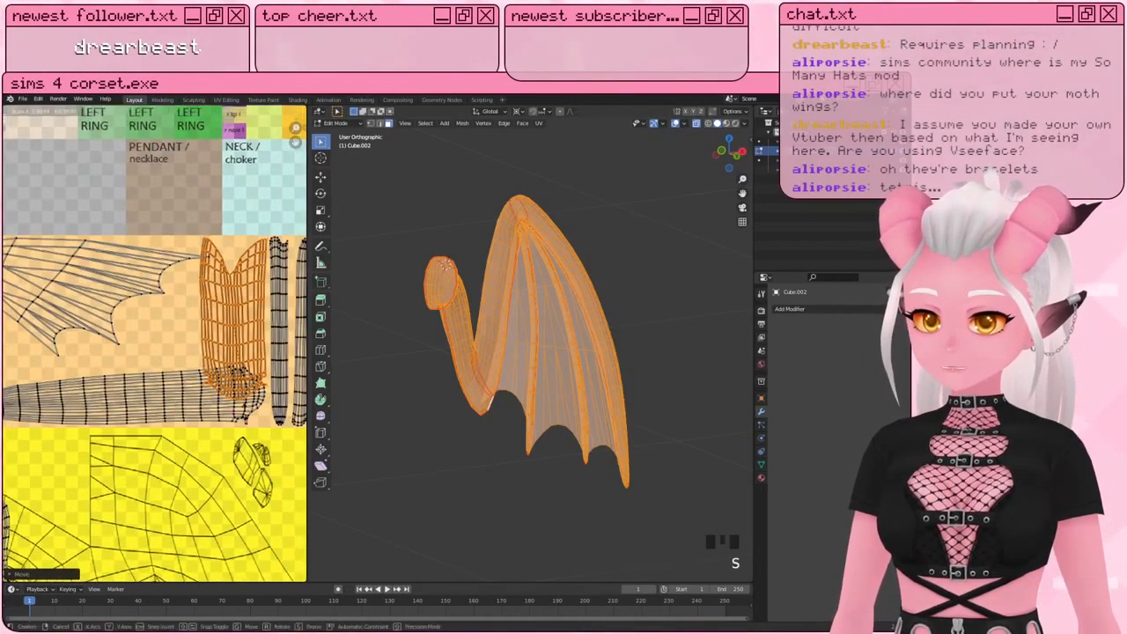
{"action": "left_click", "coordinate": [238, 368]}
{"action": "key", "text": "g"}
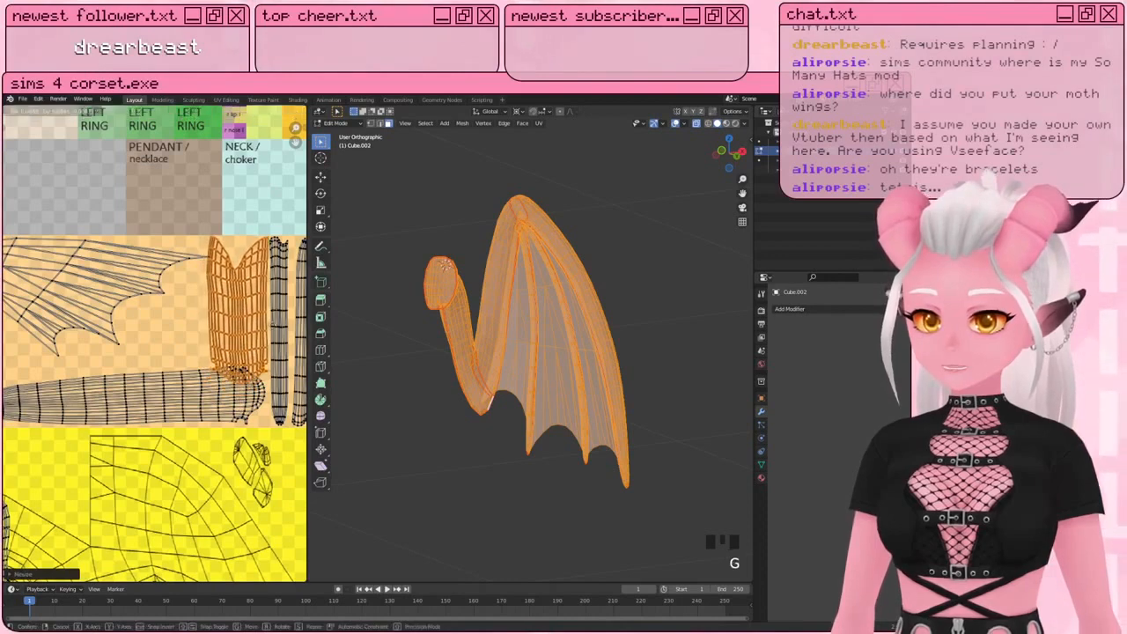
{"action": "left_click", "coordinate": [195, 325]}
Step: Pick the wing membrane island, scale it down slightly and move it into the upper-left corner of the HAT region
{"action": "middle_click_drag", "start_coordinate": [196, 325], "coordinate": [231, 325]}
{"action": "key", "text": "a"}
{"action": "key", "text": "a"}
{"action": "key", "text": "l"}
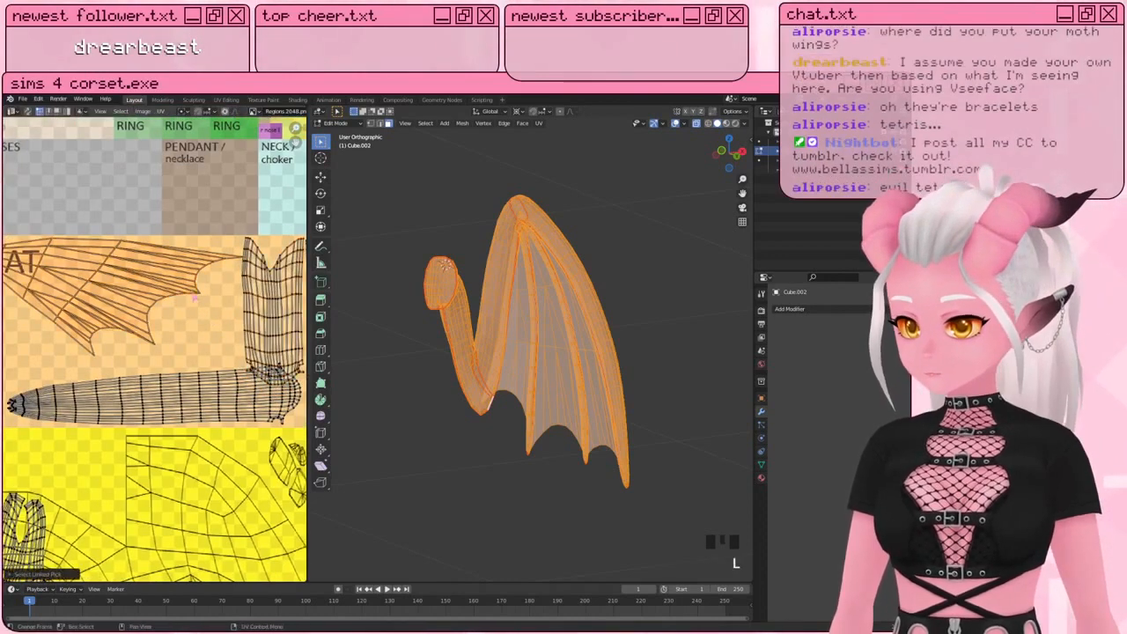
{"action": "scroll", "coordinate": [196, 304], "scroll_direction": "down", "scroll_amount": 1}
{"action": "key", "text": "s"}
{"action": "left_click", "coordinate": [213, 315]}
{"action": "key", "text": "g"}
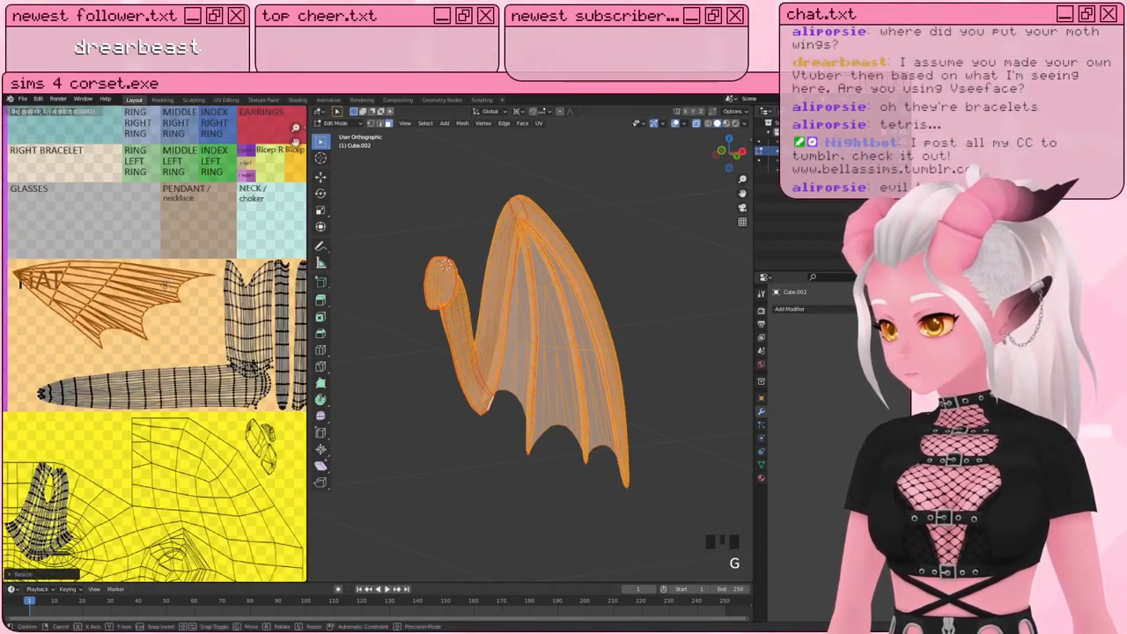
{"action": "left_click", "coordinate": [150, 286]}
Step: Scale the long tapered island down slightly and move it to the left edge of the HAT region, clear of the forked island
{"action": "scroll", "coordinate": [159, 370], "scroll_direction": "down", "scroll_amount": 1}
{"action": "key", "text": "a"}
{"action": "key", "text": "a"}
{"action": "key", "text": "a"}
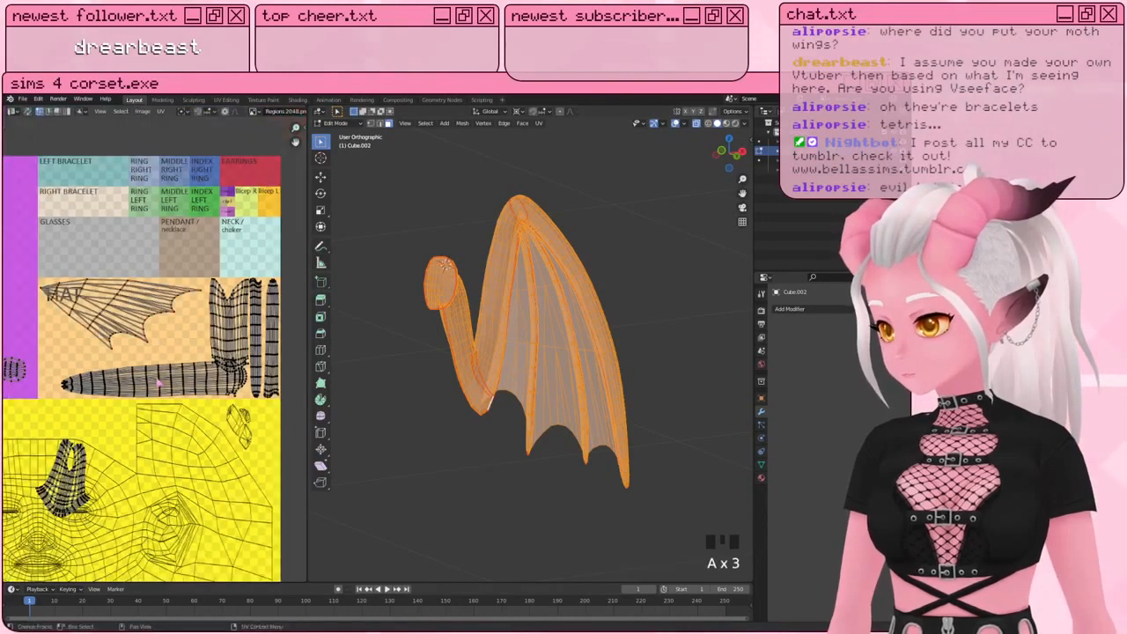
{"action": "key", "text": "l"}
{"action": "scroll", "coordinate": [158, 383], "scroll_direction": "up", "scroll_amount": 1}
{"action": "key", "text": "s"}
{"action": "left_click", "coordinate": [209, 392]}
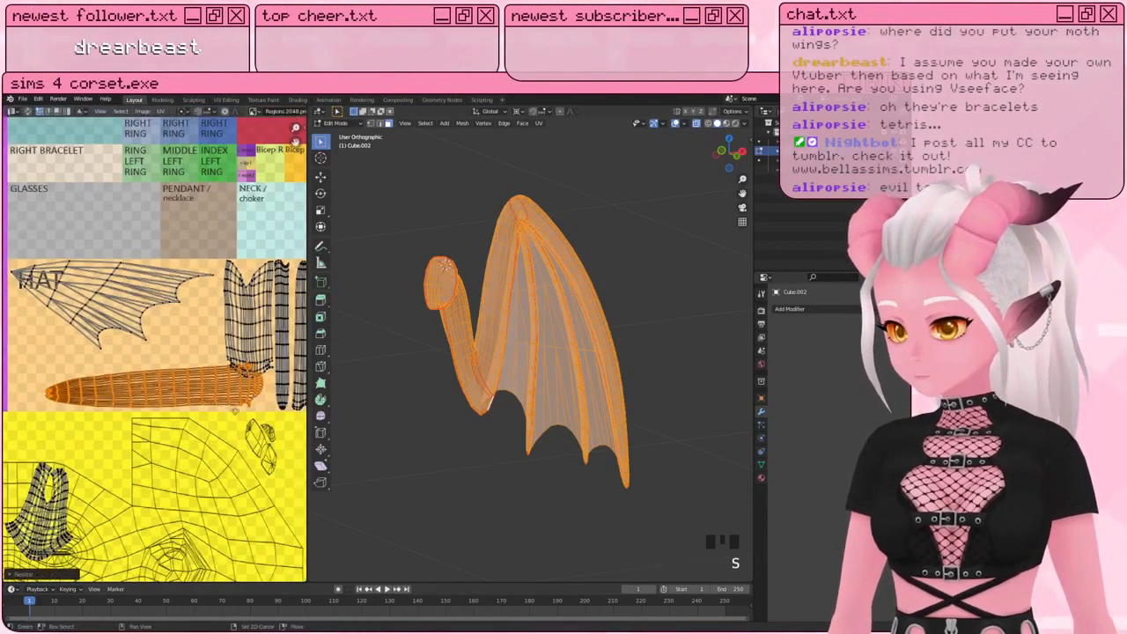
{"action": "middle_click_drag", "start_coordinate": [210, 392], "coordinate": [243, 396]}
{"action": "key", "text": "g"}
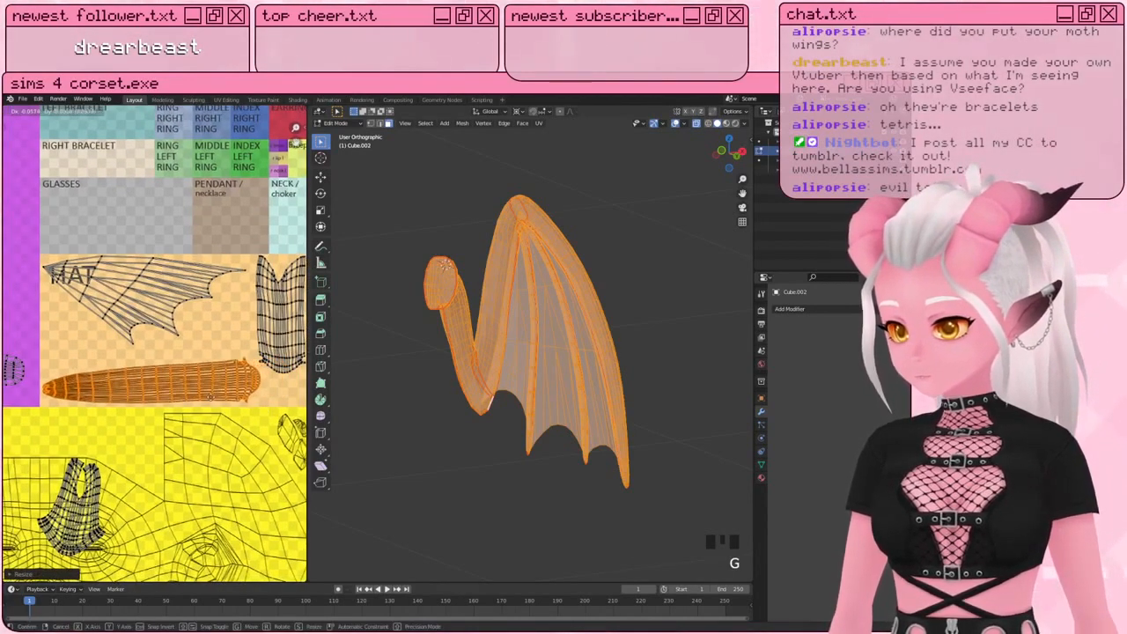
{"action": "left_click", "coordinate": [14, 370]}
Step: Move the round cap island into the gap beneath the forked island in the HAT region and scale it to fit
{"action": "scroll", "coordinate": [35, 352], "scroll_direction": "down", "scroll_amount": 2}
{"action": "middle_click_drag", "start_coordinate": [62, 295], "coordinate": [66, 370], "text": "shift"}
{"action": "key", "text": "a"}
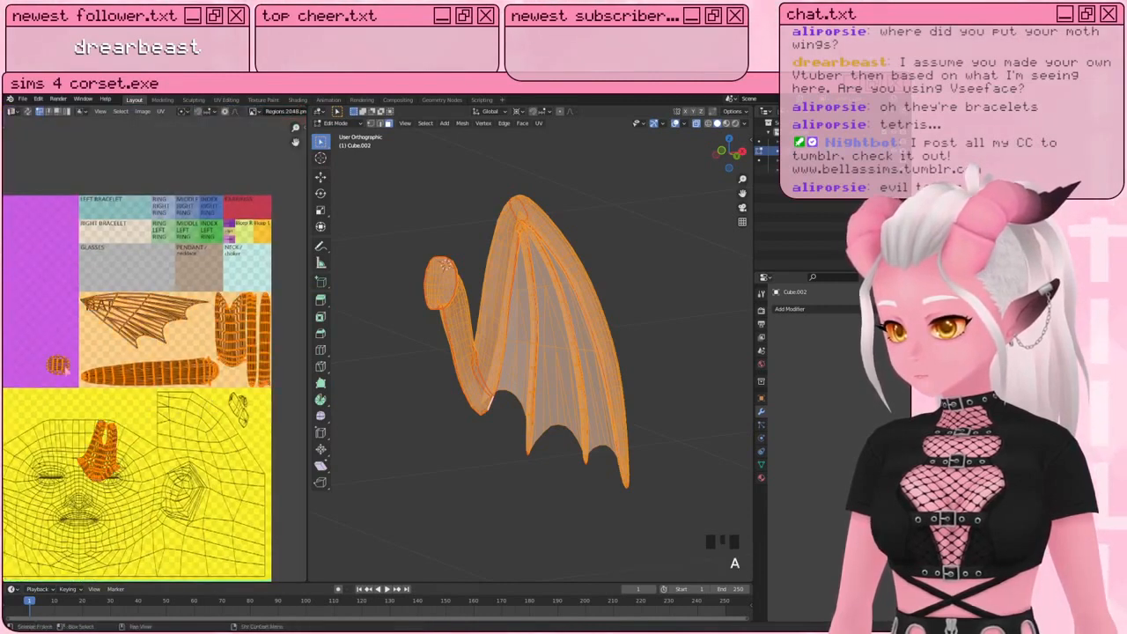
{"action": "key", "text": "alt+a"}
{"action": "key", "text": "l"}
{"action": "key", "text": "g"}
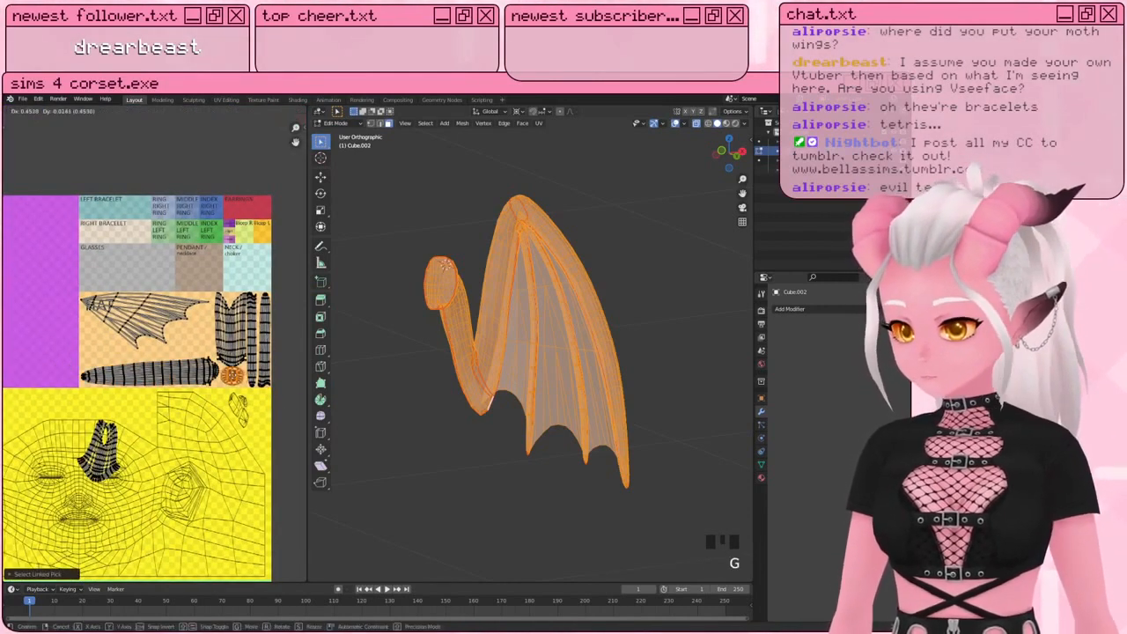
{"action": "left_click", "coordinate": [236, 400]}
{"action": "scroll", "coordinate": [235, 399], "scroll_direction": "up", "scroll_amount": 2}
{"action": "middle_click_drag", "start_coordinate": [236, 400], "coordinate": [238, 403], "text": "shift"}
{"action": "key", "text": "s"}
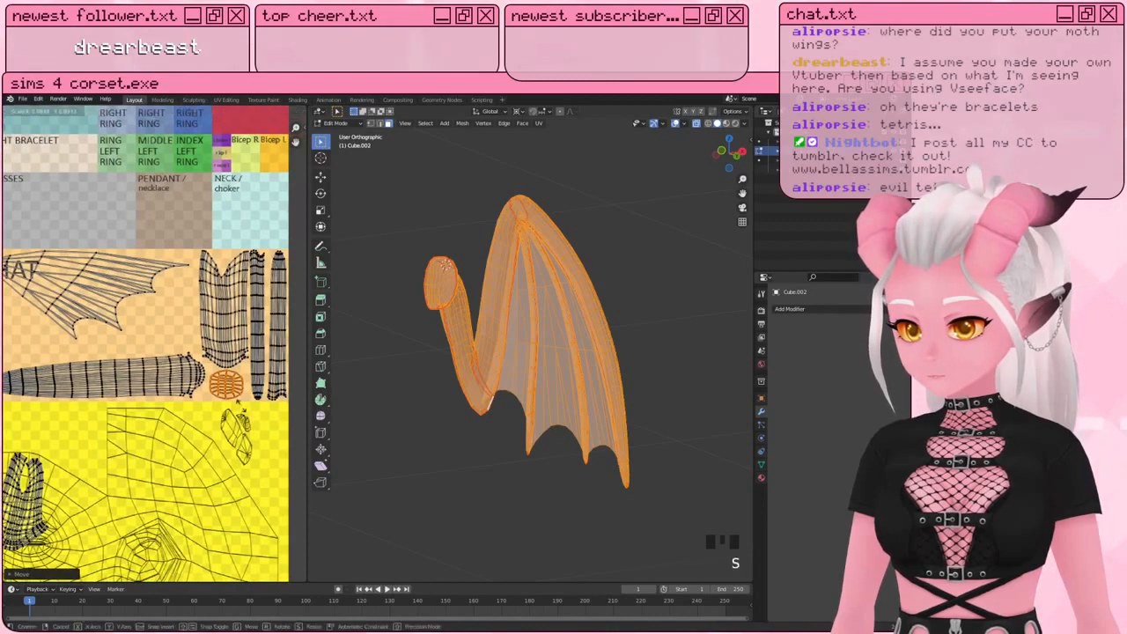
Step: Pick the base arm island and move it into the HAT region's gap between the wing membrane and the forked island
{"action": "middle_click_drag", "start_coordinate": [51, 497], "coordinate": [90, 490], "text": "shift"}
{"action": "key", "text": "a"}
{"action": "key", "text": "a"}
{"action": "key", "text": "a"}
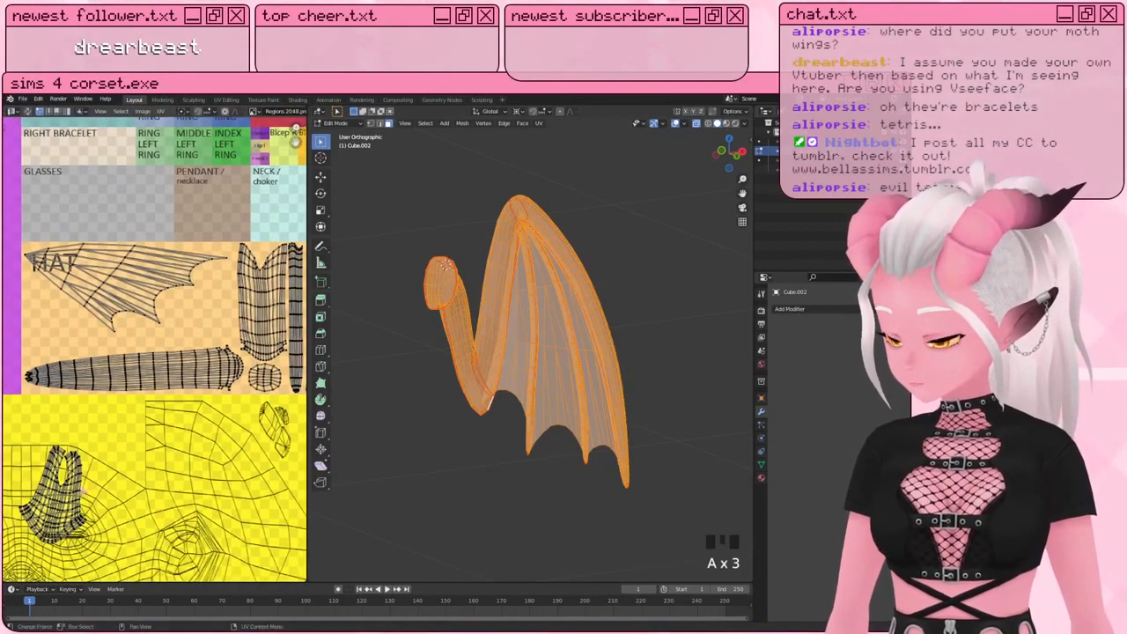
{"action": "key", "text": "l"}
{"action": "middle_click_drag", "start_coordinate": [118, 413], "coordinate": [130, 420], "text": "shift"}
{"action": "middle_click_drag", "start_coordinate": [124, 459], "coordinate": [114, 487], "text": "shift"}
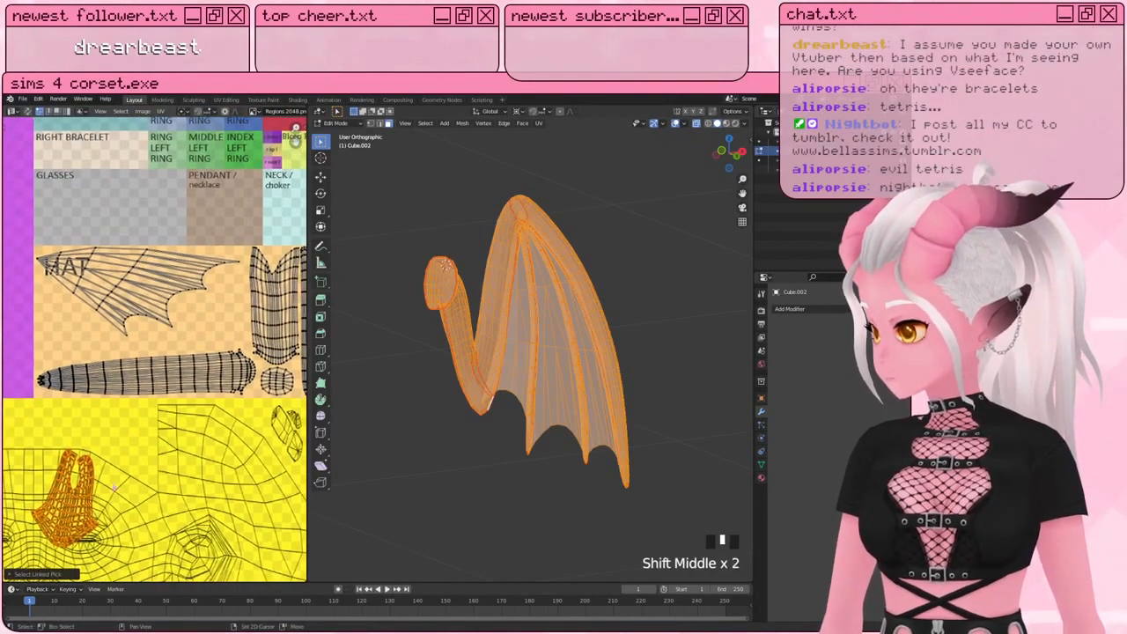
{"action": "key", "text": "g"}
{"action": "left_click", "coordinate": [223, 356]}
{"action": "mouse_move", "coordinate": [191, 389]}
{"action": "middle_mouse_down", "text": "shift"}
{"action": "mouse_move", "coordinate": [171, 412]}
{"action": "mouse_move", "coordinate": [192, 399]}
{"action": "middle_mouse_up", "text": "shift"}
{"action": "scroll", "coordinate": [173, 409], "scroll_direction": "up", "scroll_amount": 2}
{"action": "key", "text": "g"}
{"action": "left_click", "coordinate": [216, 361]}
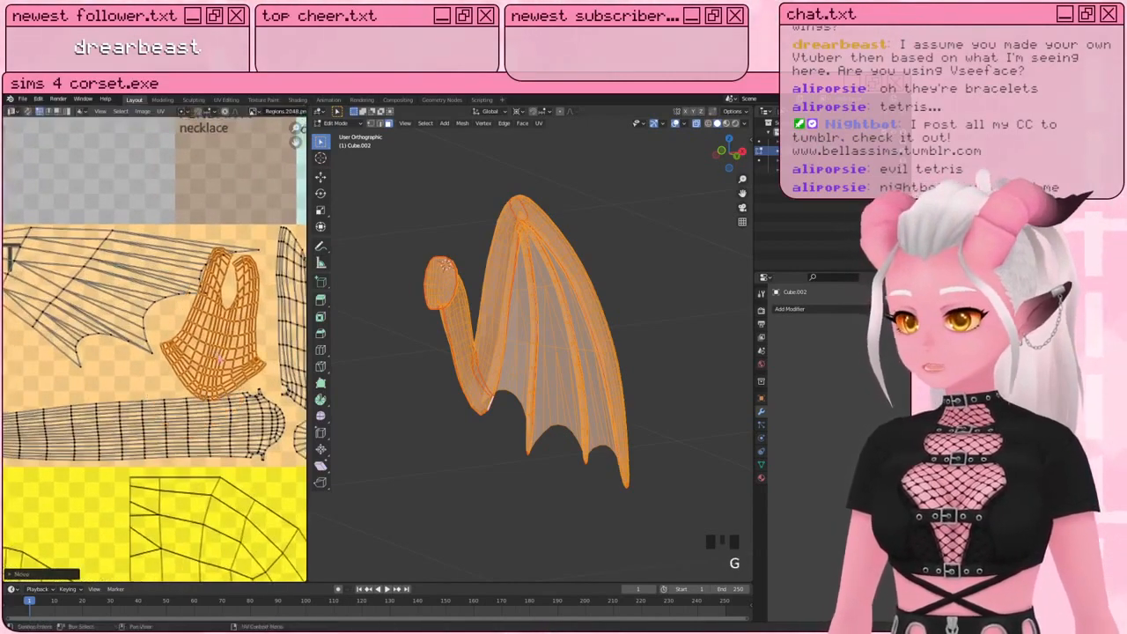
Step: Move the base arm island out of the HAT region into the yellow FACE region below it
{"action": "scroll", "coordinate": [216, 361], "scroll_direction": "down", "scroll_amount": 1}
{"action": "scroll", "coordinate": [216, 361], "scroll_direction": "down", "scroll_amount": 1}
{"action": "middle_click_drag", "start_coordinate": [216, 361], "coordinate": [225, 361], "text": "shift"}
{"action": "key", "text": "g"}
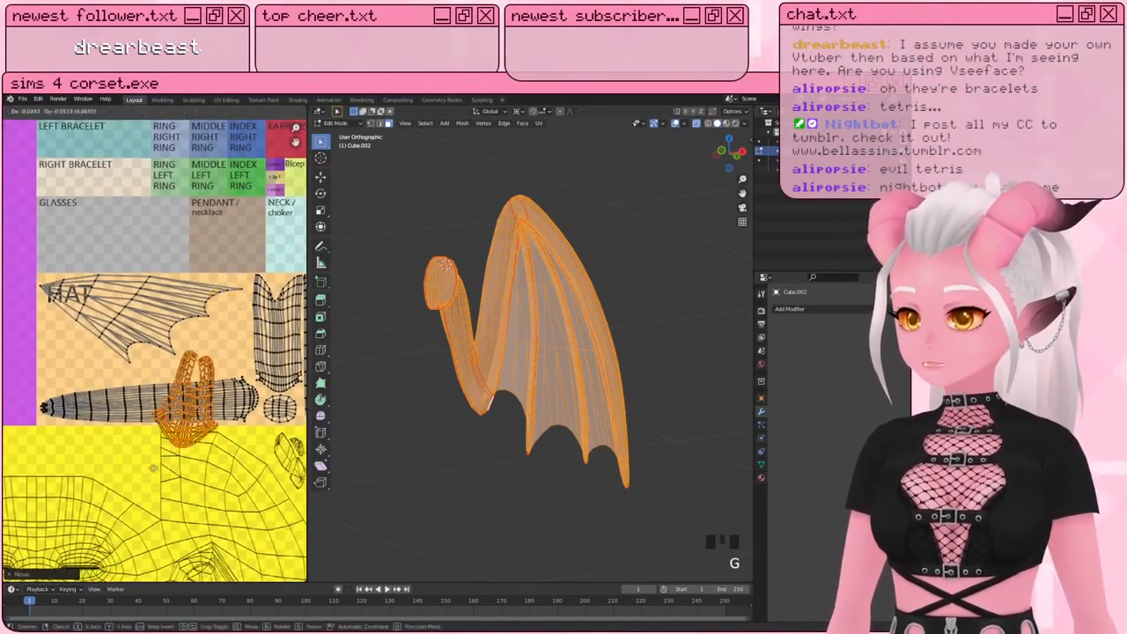
{"action": "left_click", "coordinate": [159, 505]}
Step: Pick the wing membrane island, rotate it so its fan opens upward and place it above the long tapered island
{"action": "key", "text": "a"}
{"action": "key", "text": "a"}
{"action": "key", "text": "a"}
{"action": "key", "text": "l"}
{"action": "key", "text": "r"}
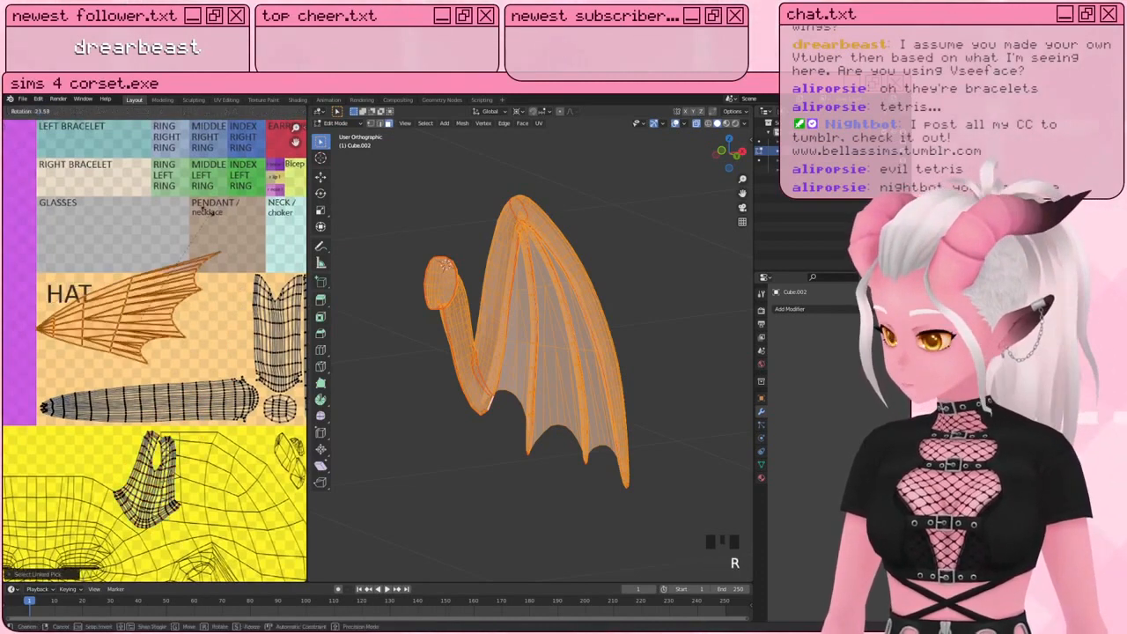
{"action": "left_click", "coordinate": [187, 217]}
{"action": "key", "text": "r"}
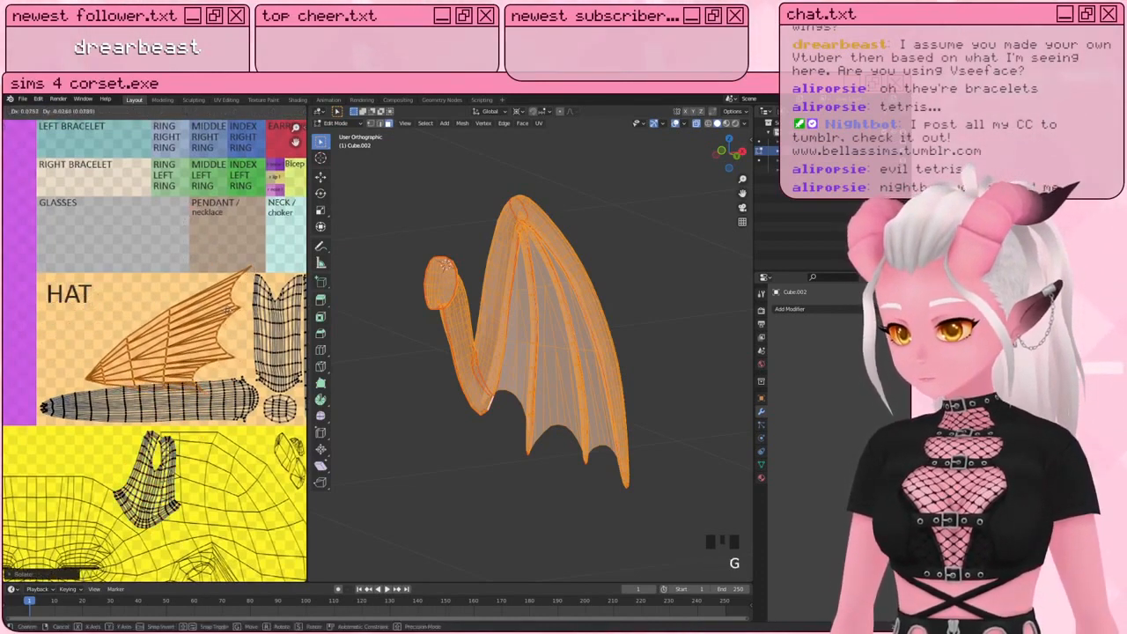
{"action": "left_click", "coordinate": [264, 251]}
{"action": "key", "text": "g"}
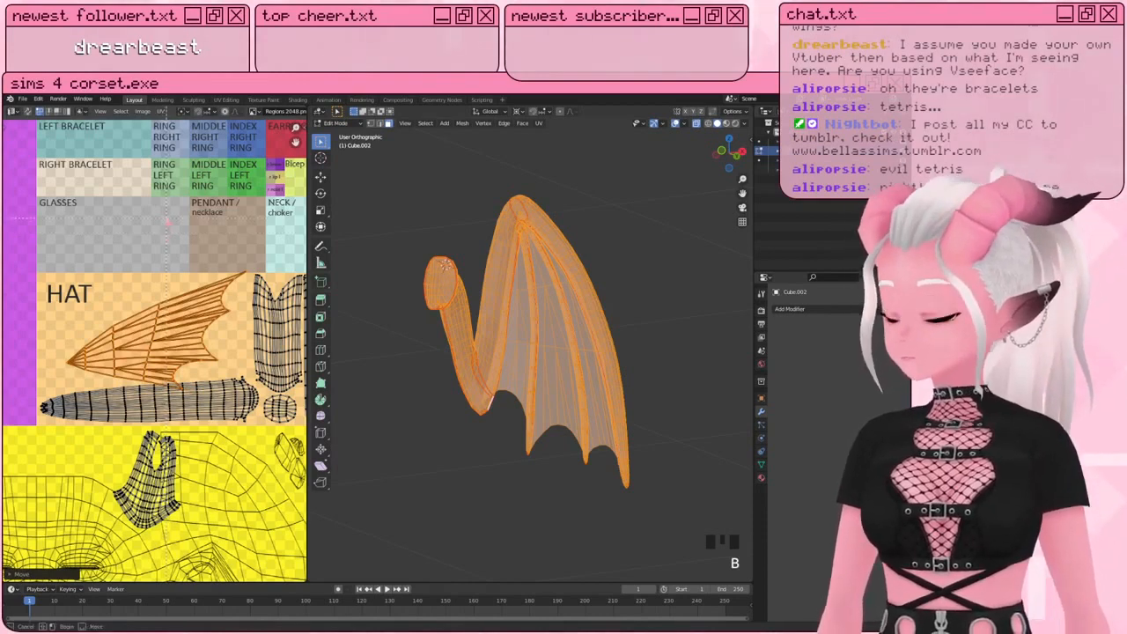
Step: Turn the wing membrane island around so its tip faces the forked island, and set it just above the tapered island
{"action": "middle_click_drag", "start_coordinate": [182, 261], "coordinate": [171, 276], "text": "shift"}
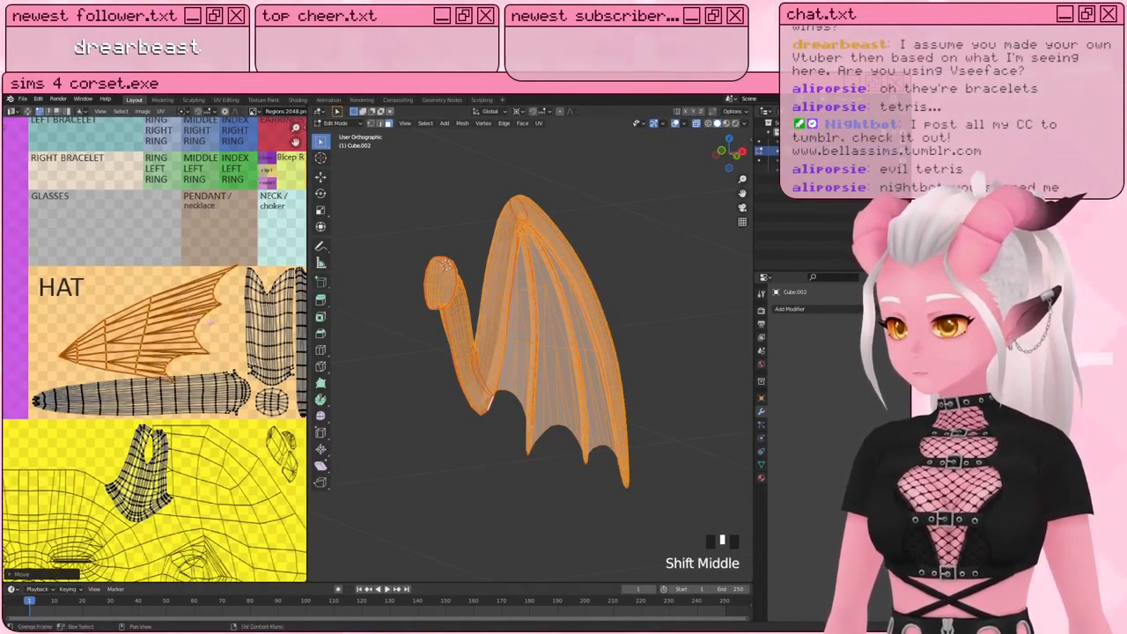
{"action": "key", "text": "r"}
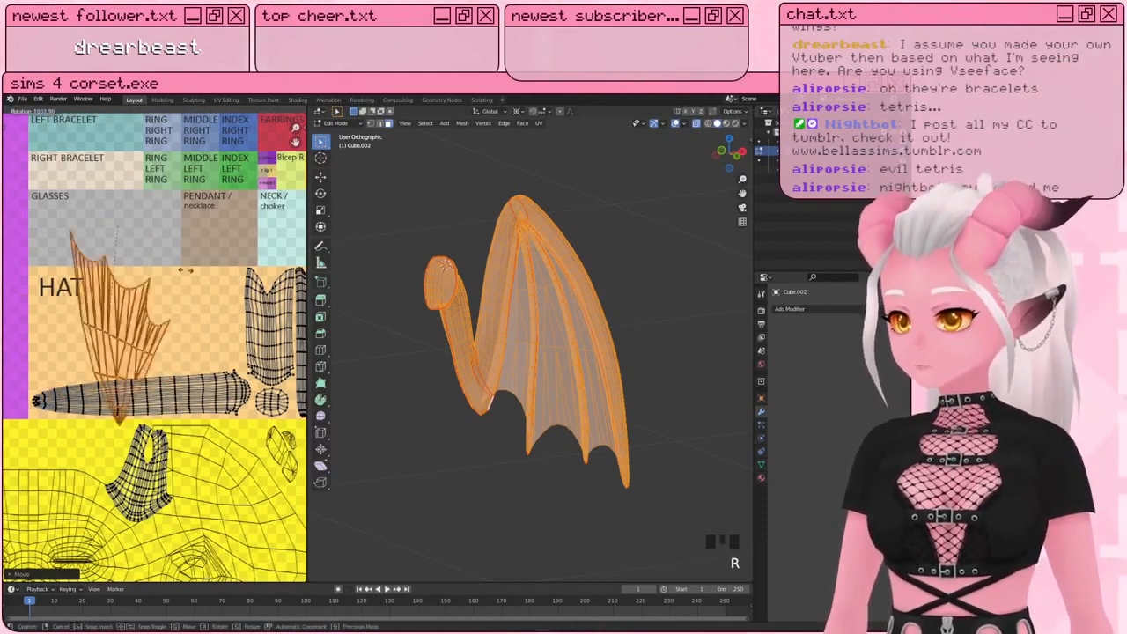
{"action": "right_click", "coordinate": [176, 230]}
{"action": "key", "text": "r"}
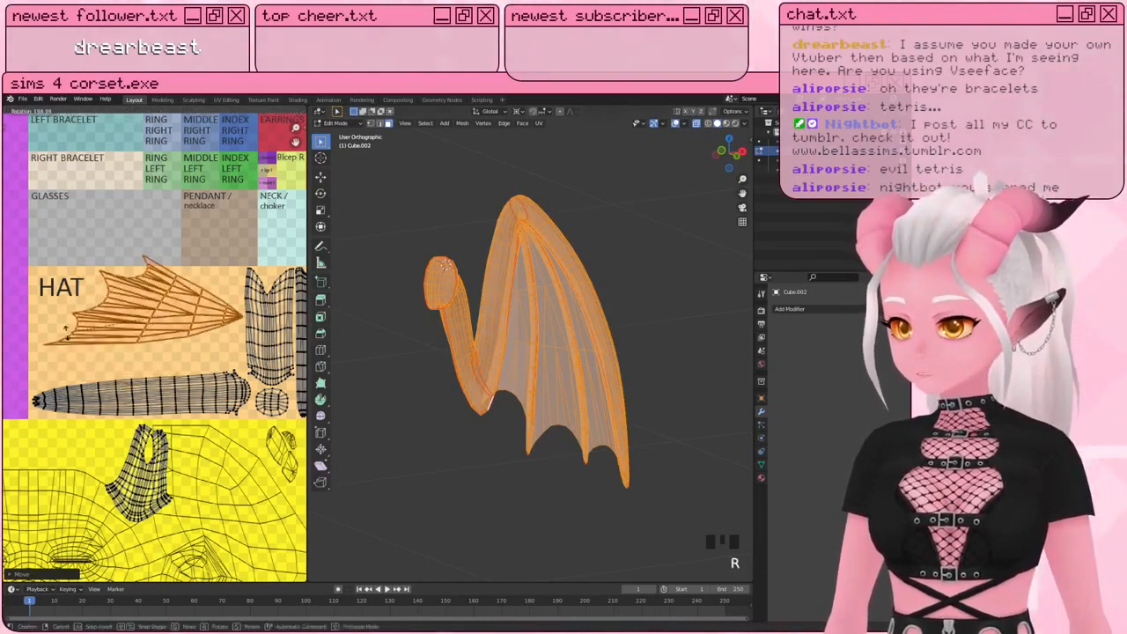
{"action": "key", "text": "g"}
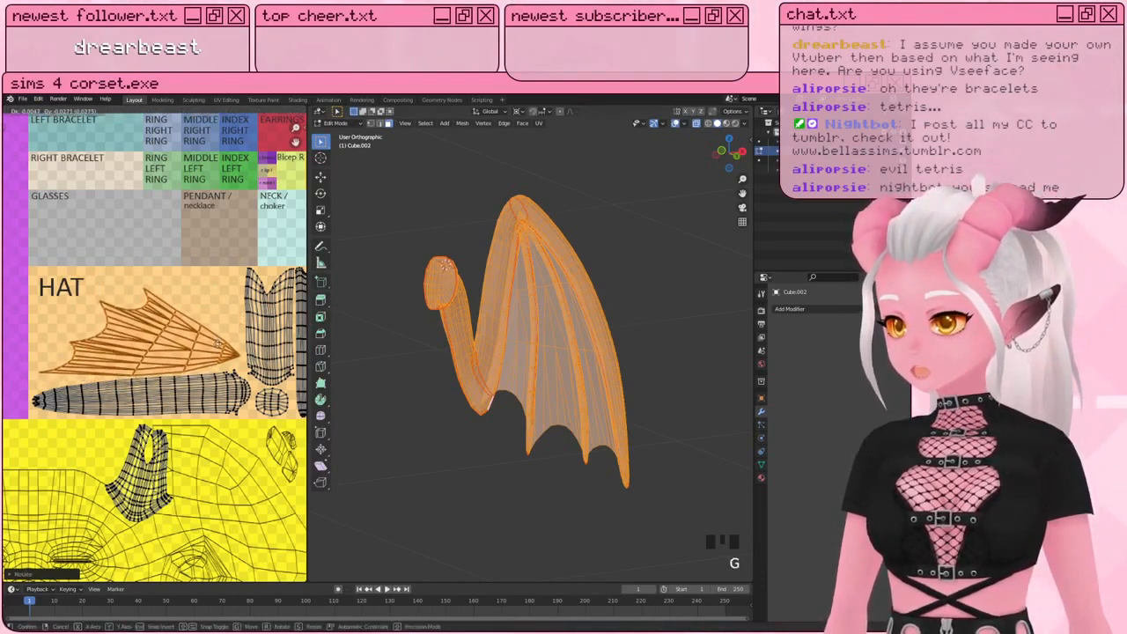
{"action": "left_click", "coordinate": [214, 344]}
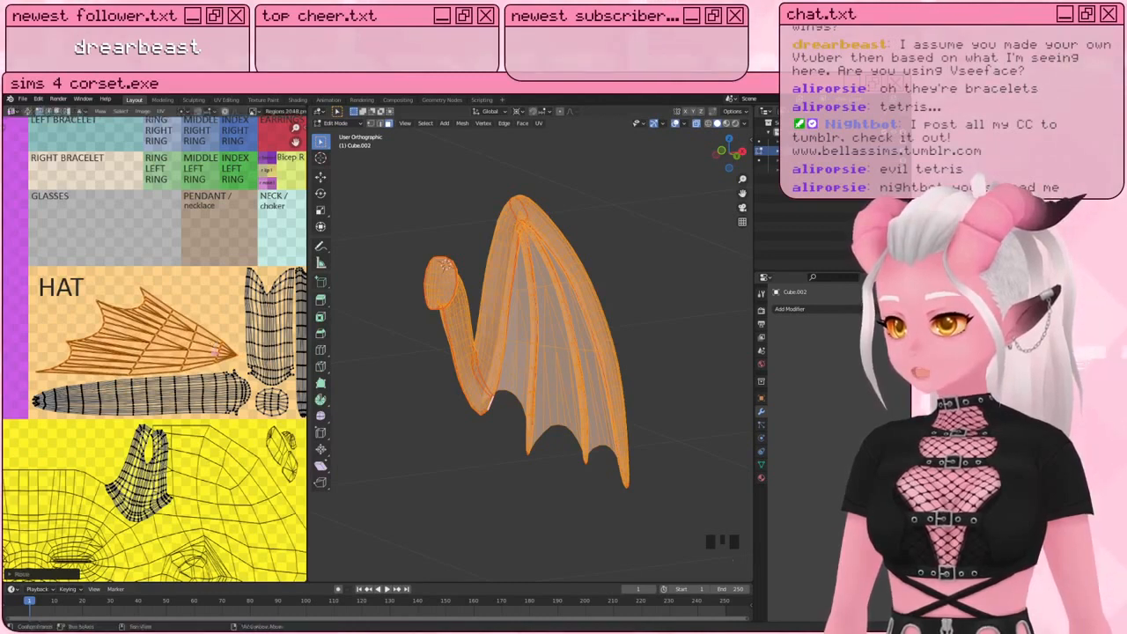
Step: Tilt the wing membrane island further so its tip sits low beside the forked island, leaving a gap above the tapered island
{"action": "key", "text": "a"}
{"action": "key", "text": "a"}
{"action": "key", "text": "a"}
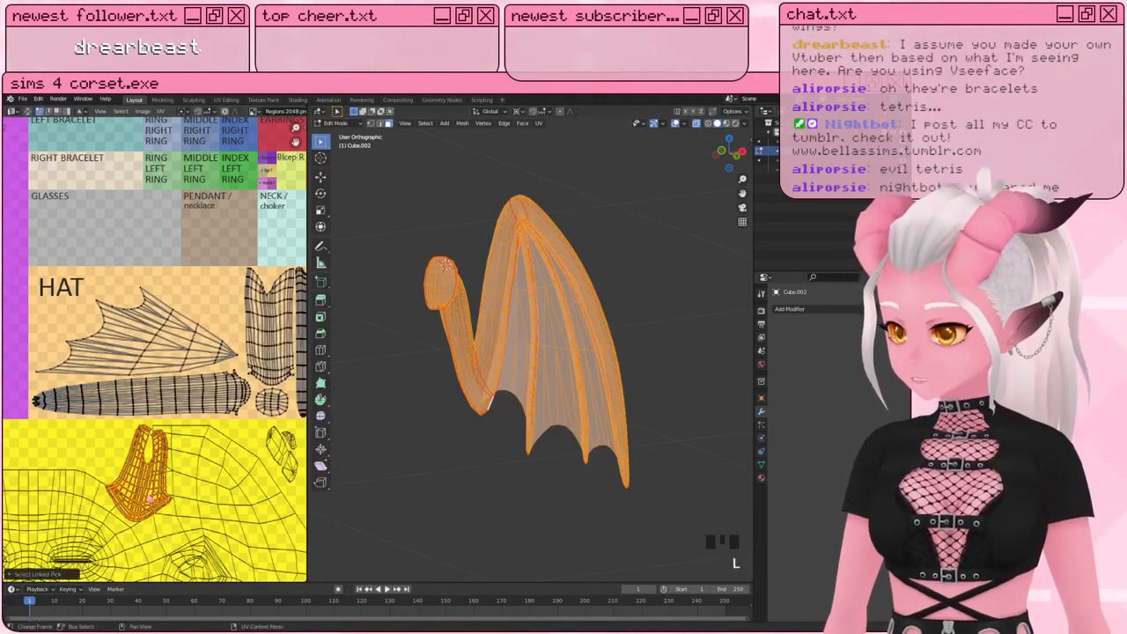
{"action": "key", "text": "a"}
{"action": "key", "text": "g"}
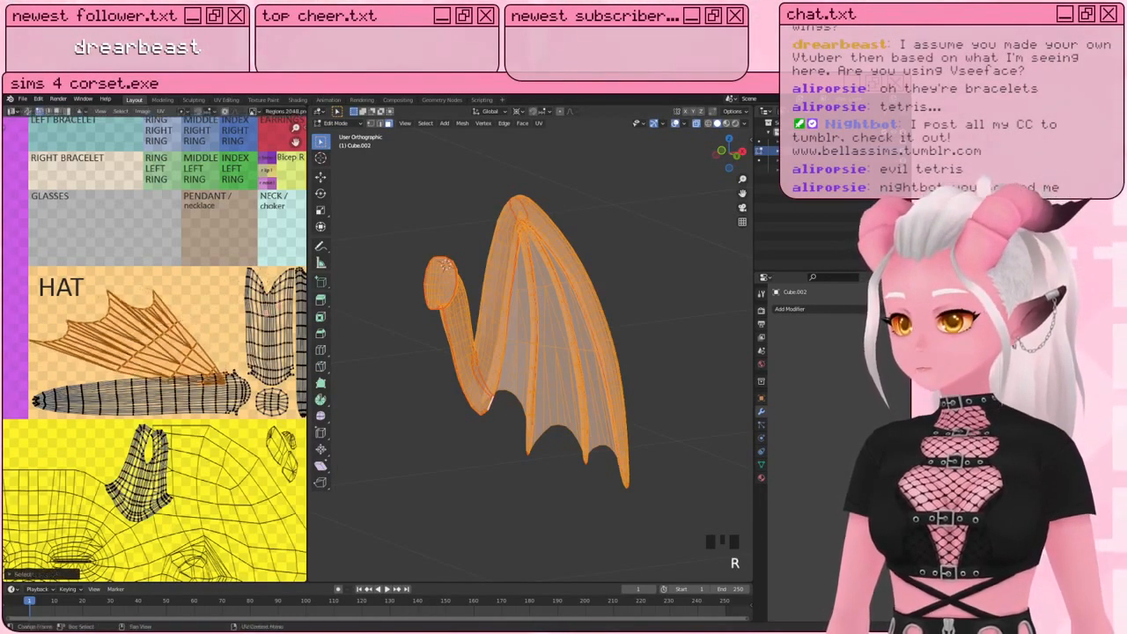
{"action": "key", "text": "r"}
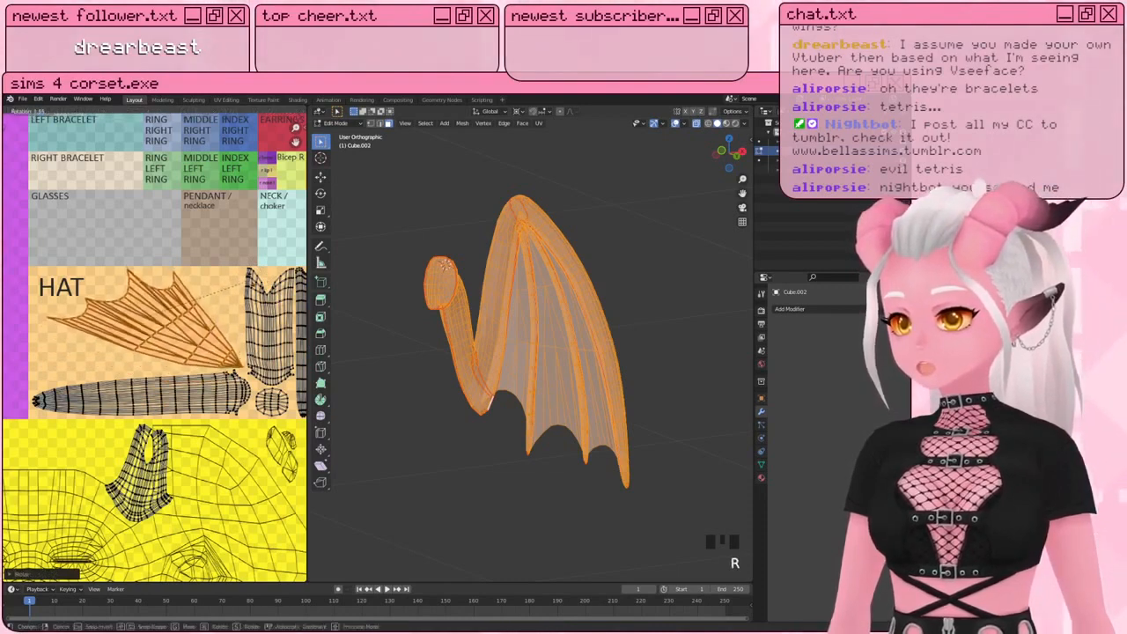
{"action": "key", "text": "g"}
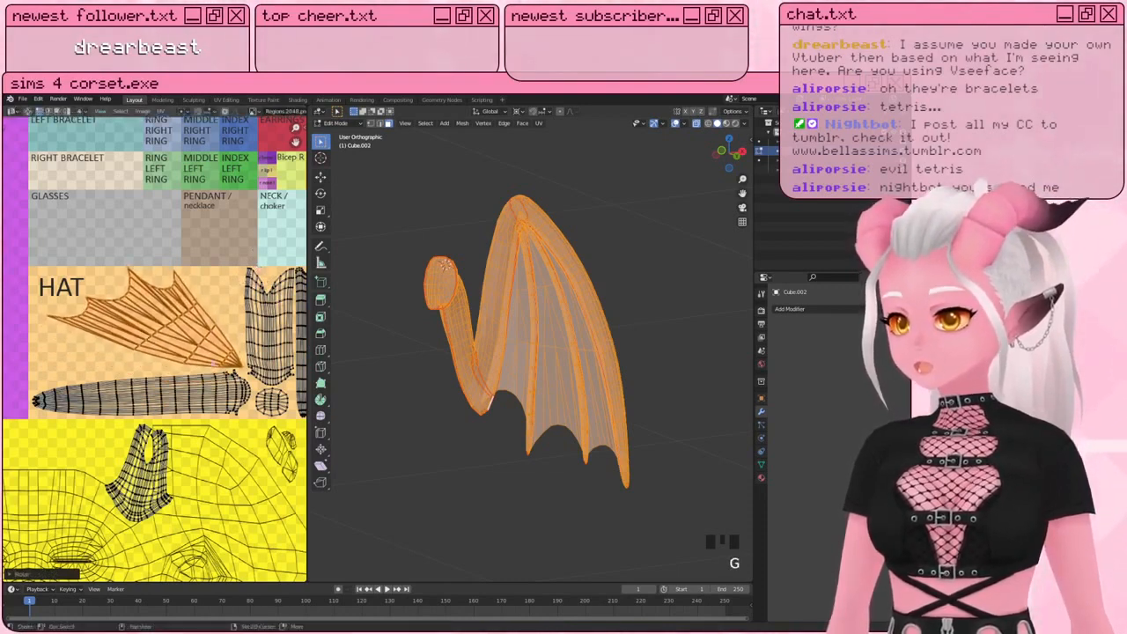
Step: Try the base arm island sideways in the gap between the membrane and tapered islands, and put it back in the FACE region
{"action": "key", "text": "a"}
{"action": "key", "text": "a"}
{"action": "key", "text": "a"}
{"action": "key", "text": "l"}
{"action": "key", "text": "g"}
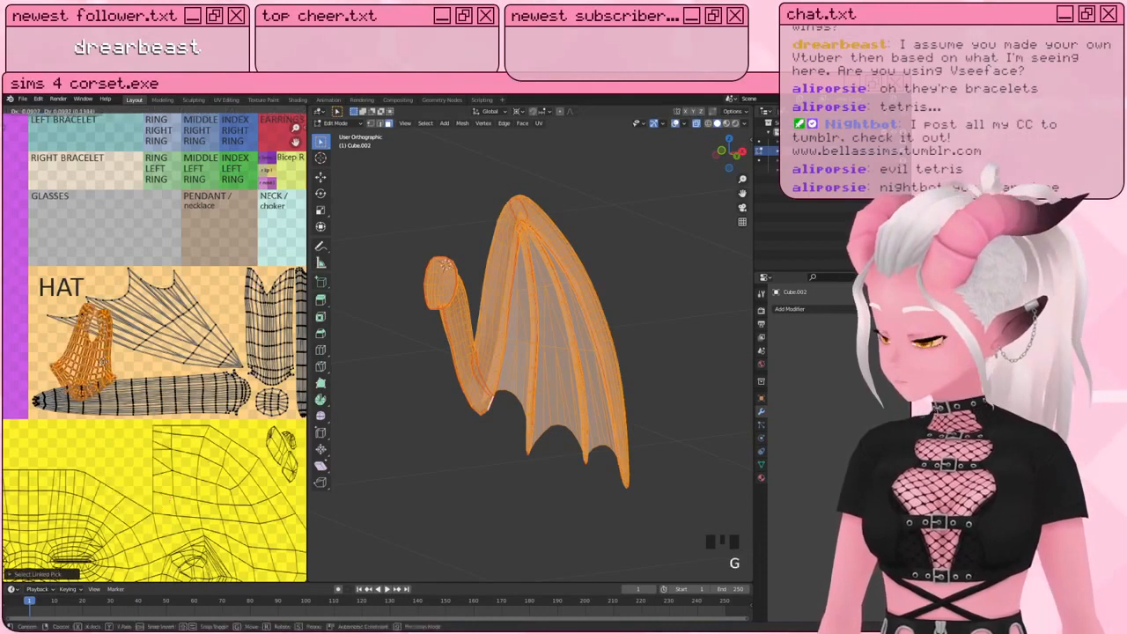
{"action": "left_click", "coordinate": [92, 366]}
{"action": "key", "text": "r"}
{"action": "left_click", "coordinate": [90, 334]}
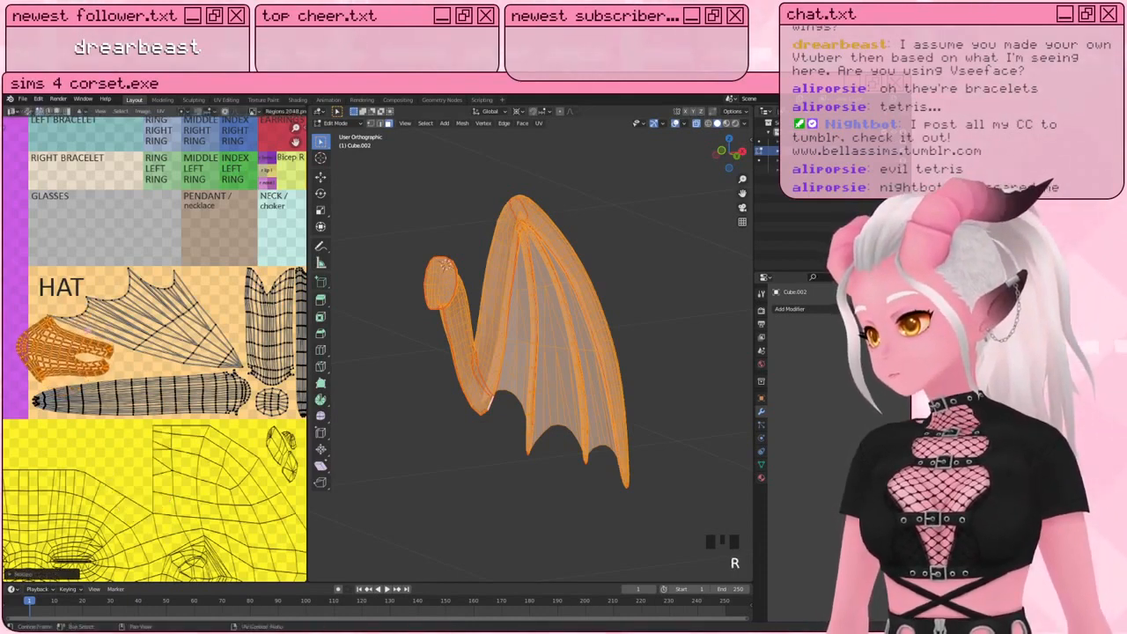
{"action": "key", "text": "g"}
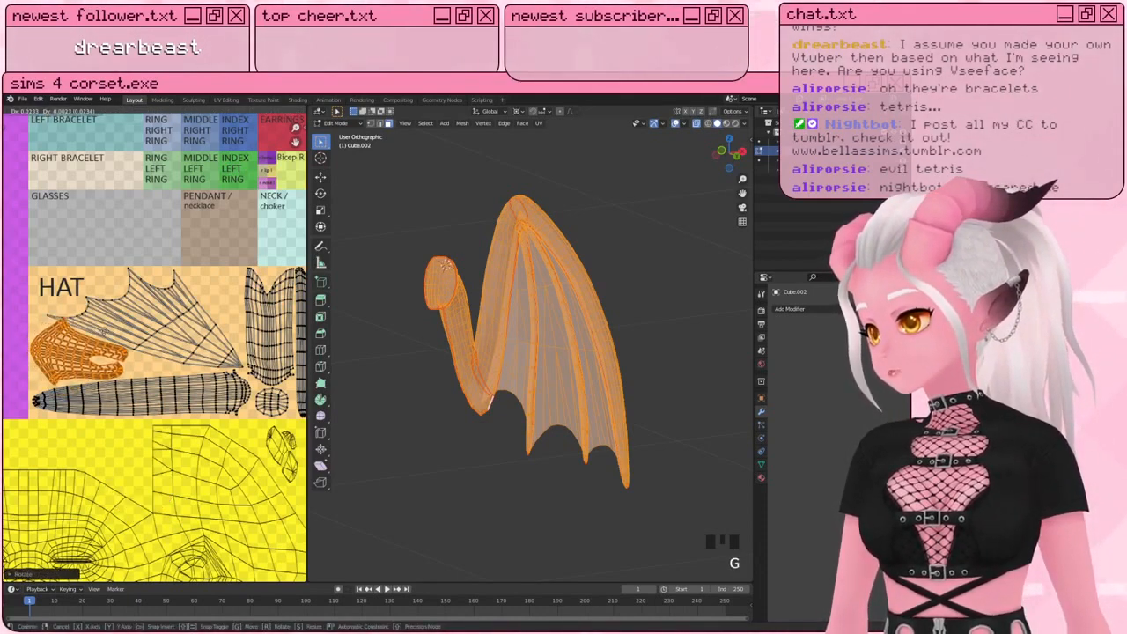
{"action": "left_click", "coordinate": [139, 475]}
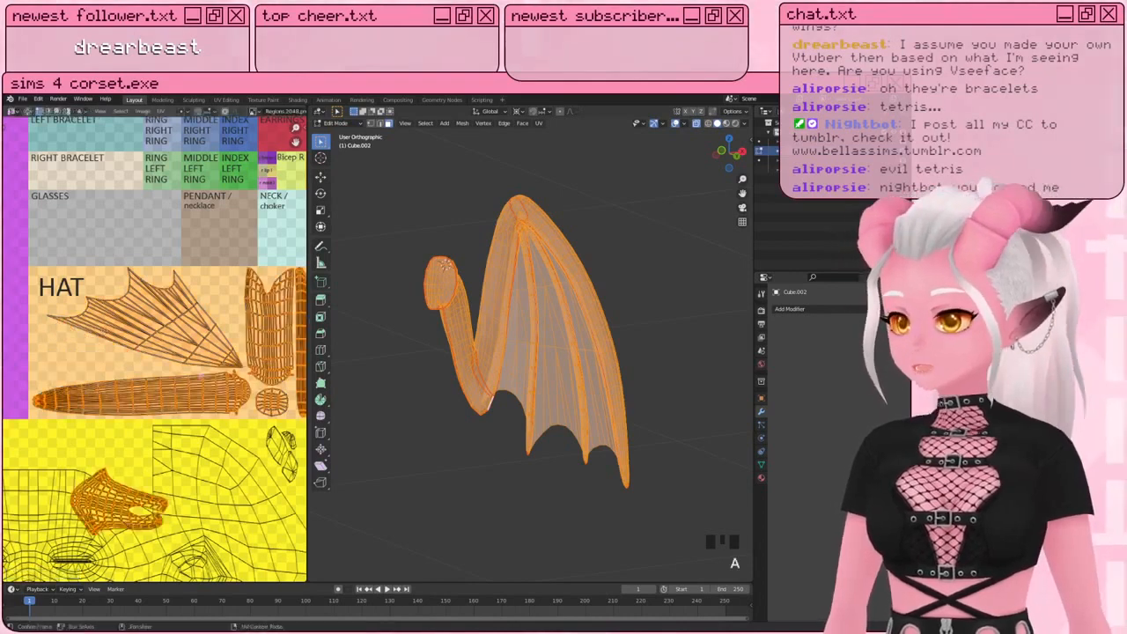
Step: Rotate the wing membrane island back along the HAT region's upper edge and mirror it horizontally so its tip faces the forked island
{"action": "key", "text": "a"}
{"action": "key", "text": "a"}
{"action": "key", "text": "a"}
{"action": "key", "text": "l"}
{"action": "key", "text": "r"}
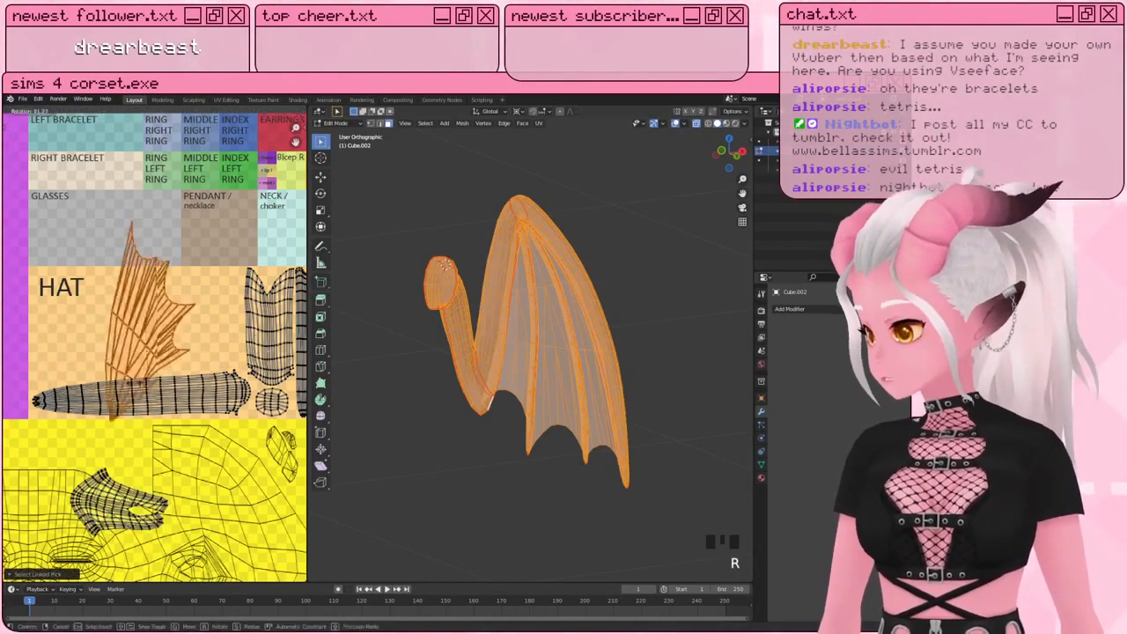
{"action": "left_click", "coordinate": [95, 324]}
{"action": "key", "text": "g"}
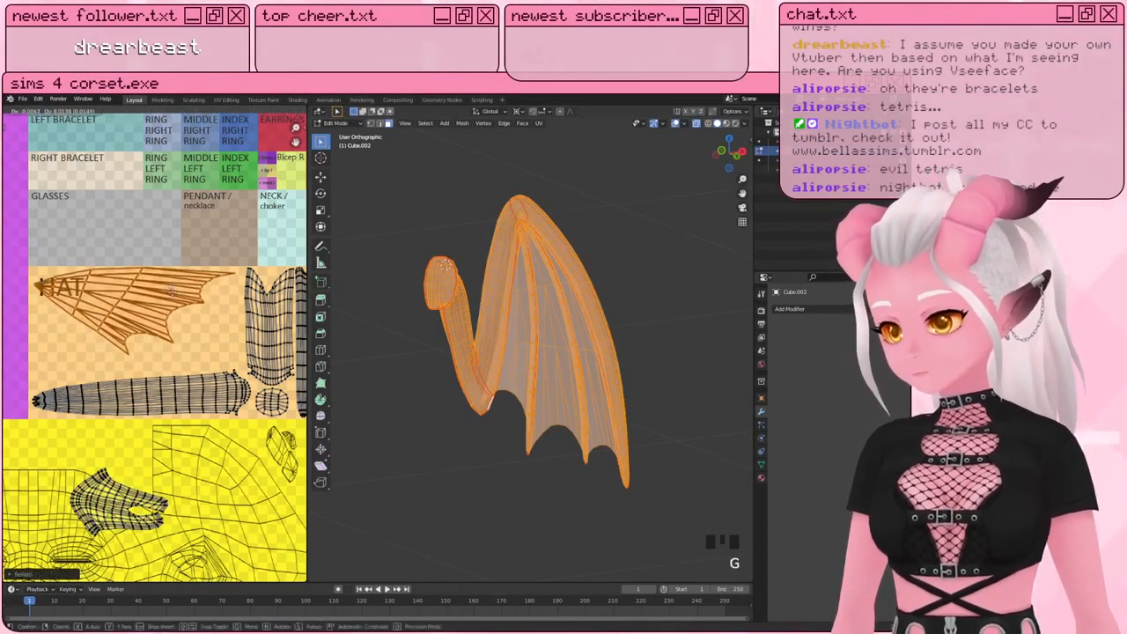
{"action": "left_click", "coordinate": [173, 296]}
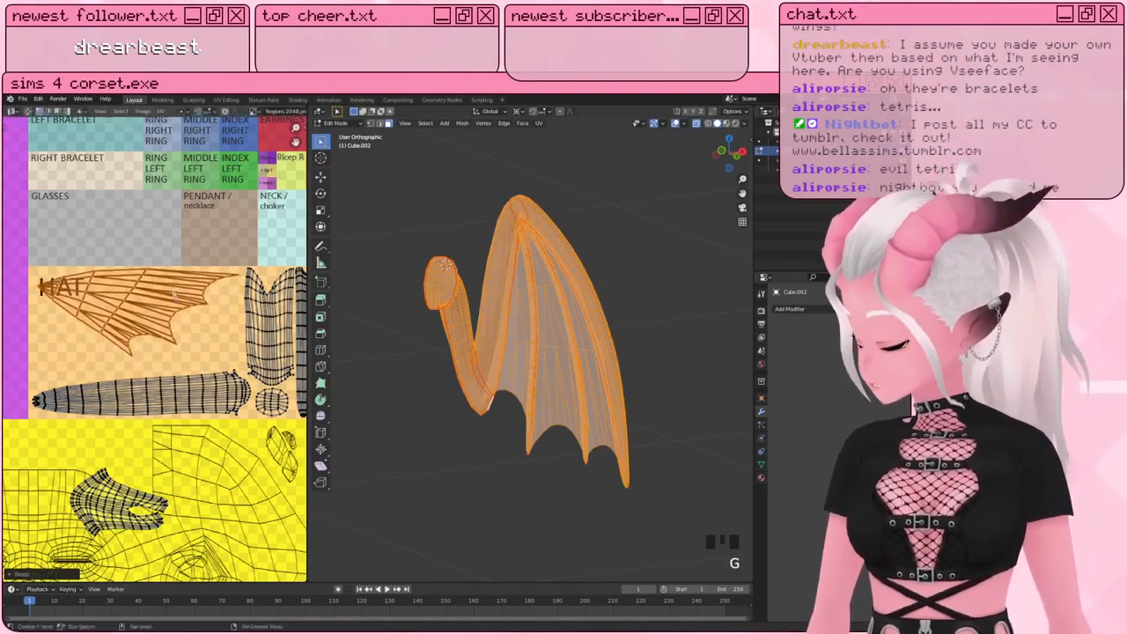
{"action": "key", "text": "s"}
{"action": "left_click", "coordinate": [176, 297]}
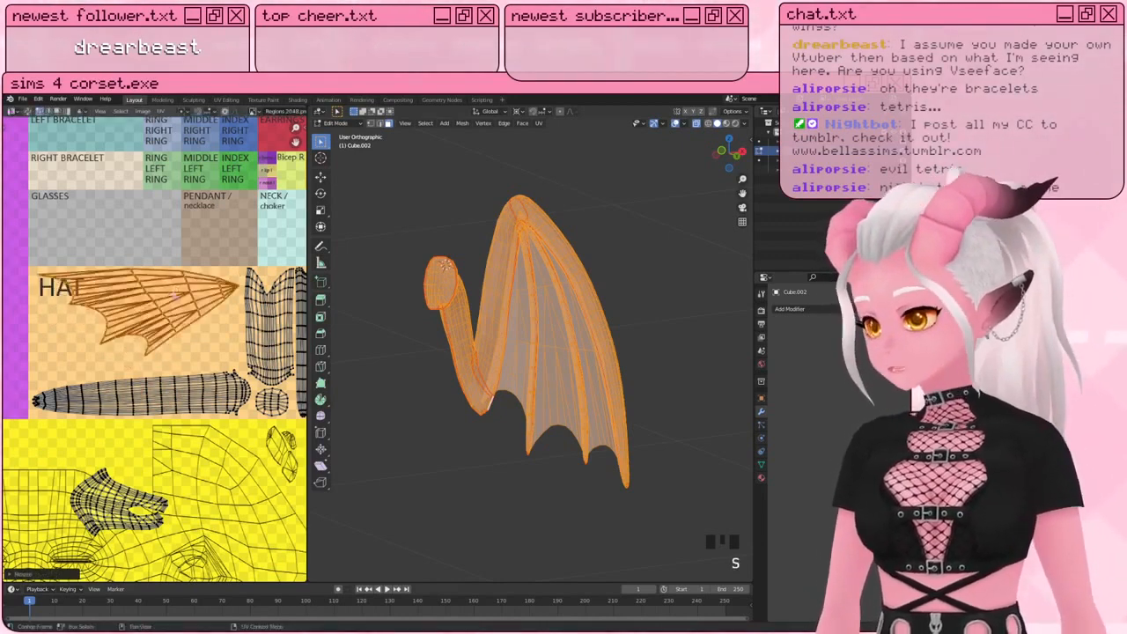
Step: Rotate the mirrored membrane island, scale it down slightly and move it into the HAT region's upper-left corner above the tapered island
{"action": "key", "text": "r"}
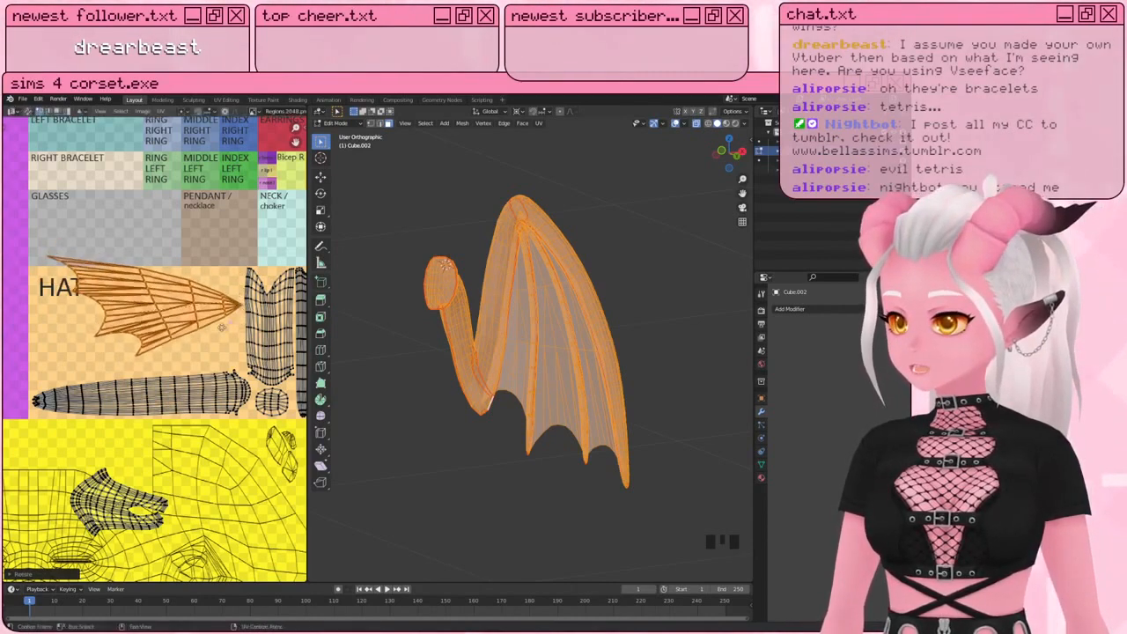
{"action": "key", "text": "r"}
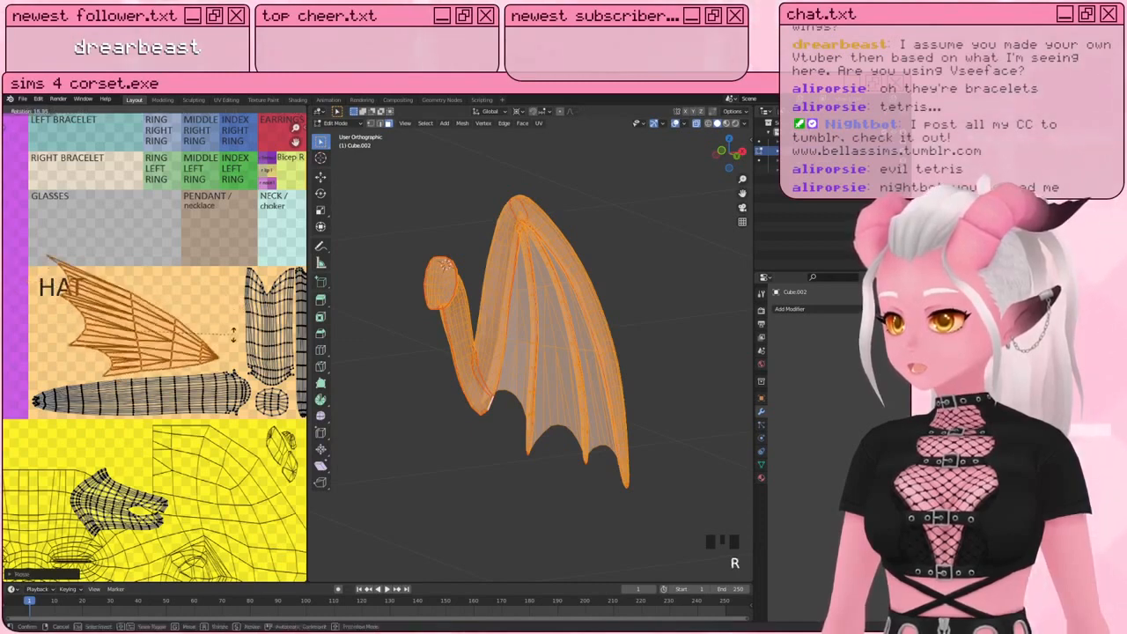
{"action": "key", "text": "s"}
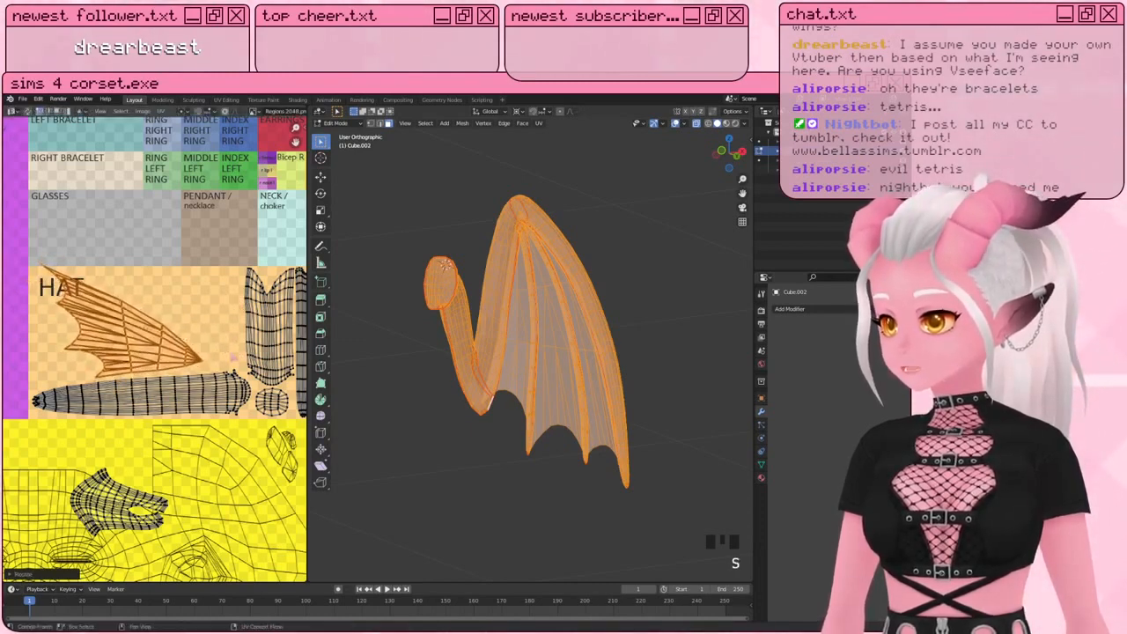
{"action": "key", "text": "g"}
{"action": "key", "text": "r"}
{"action": "key", "text": "g"}
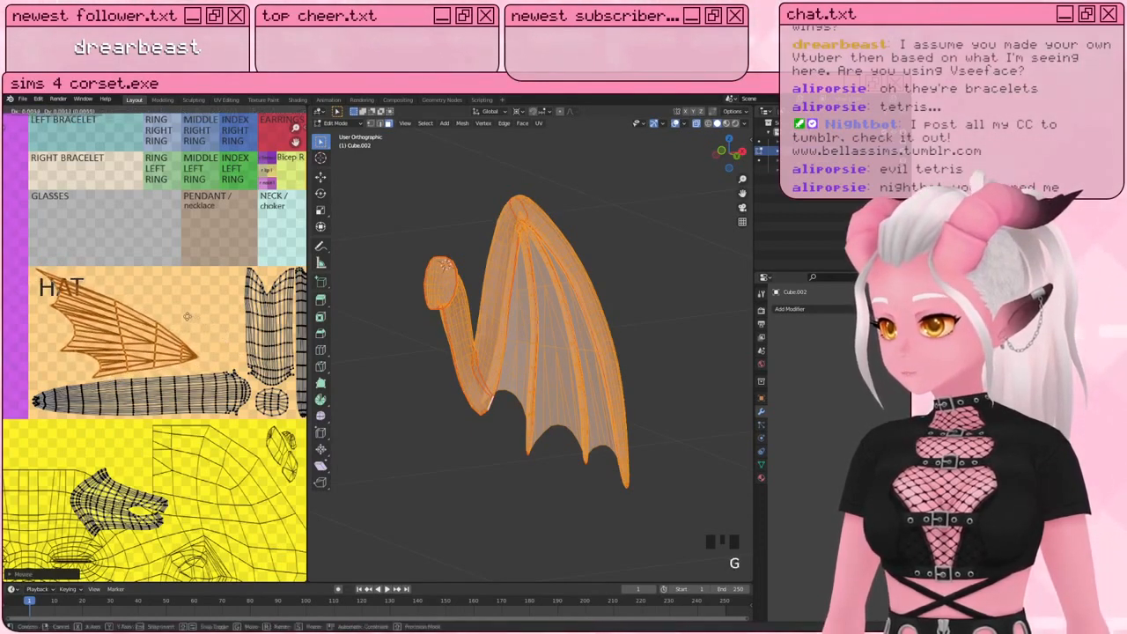
{"action": "left_click", "coordinate": [220, 339]}
Step: Pick the base arm island in the FACE region, move it beside the forked island in HAT and turn it upside down
{"action": "key", "text": "a"}
{"action": "key", "text": "a"}
{"action": "key", "text": "a"}
{"action": "key", "text": "l"}
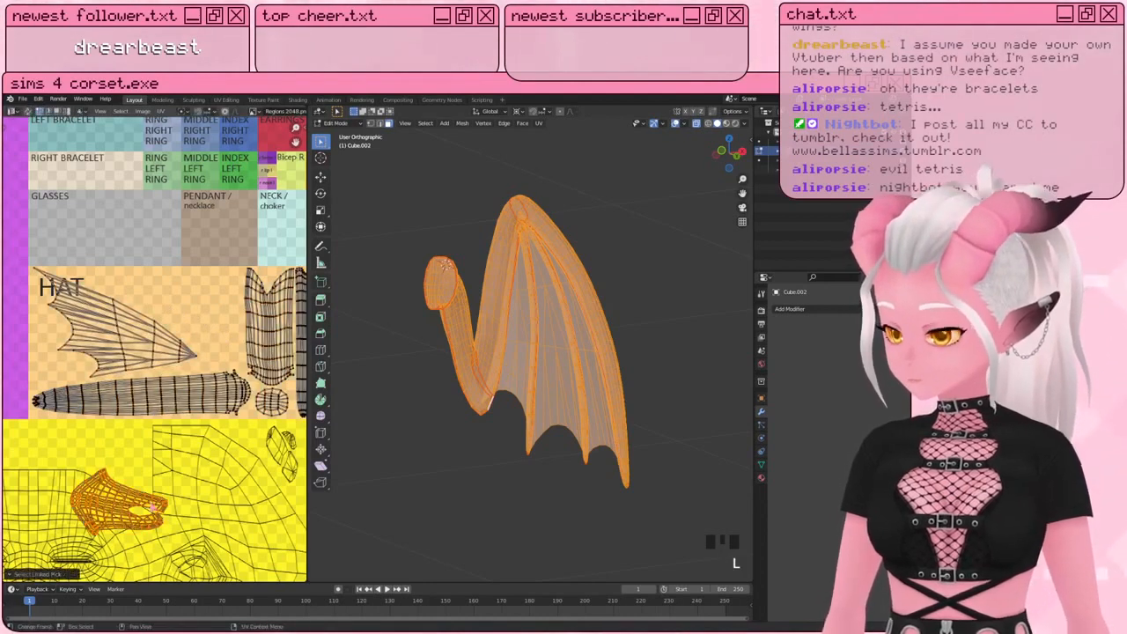
{"action": "key", "text": "g"}
{"action": "left_click", "coordinate": [228, 315]}
{"action": "key", "text": "r"}
{"action": "key", "text": "Return"}
Step: Tilt and nudge the base arm island to fit between the wing membrane and the forked island
{"action": "key", "text": "g"}
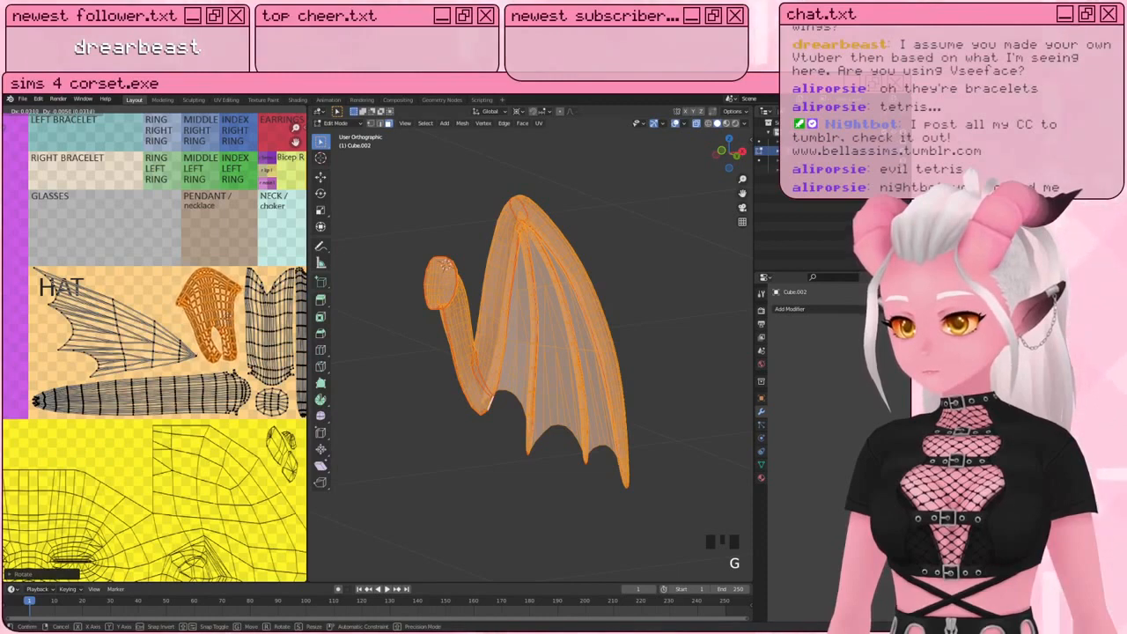
{"action": "left_click", "coordinate": [217, 323]}
{"action": "key", "text": "r"}
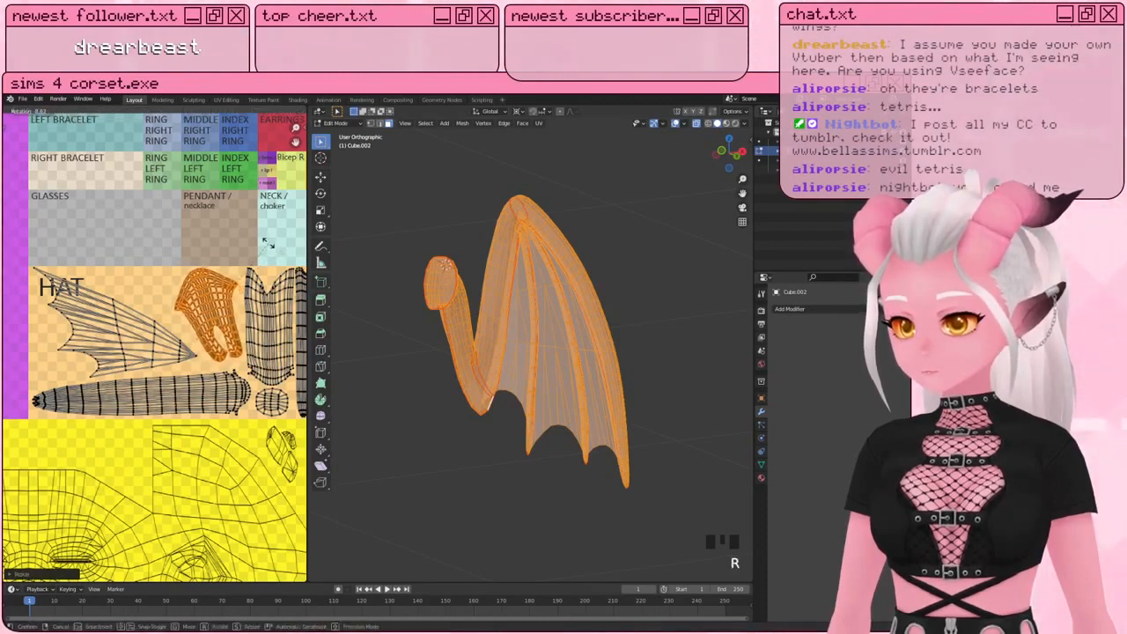
{"action": "left_click", "coordinate": [266, 243]}
{"action": "key", "text": "g"}
{"action": "left_click", "coordinate": [273, 240]}
Step: Pick the wing membrane island and fine-tune its scale, rotation and position so it clears the base arm and tapered islands
{"action": "key", "text": "a"}
{"action": "key", "text": "a"}
{"action": "key", "text": "a"}
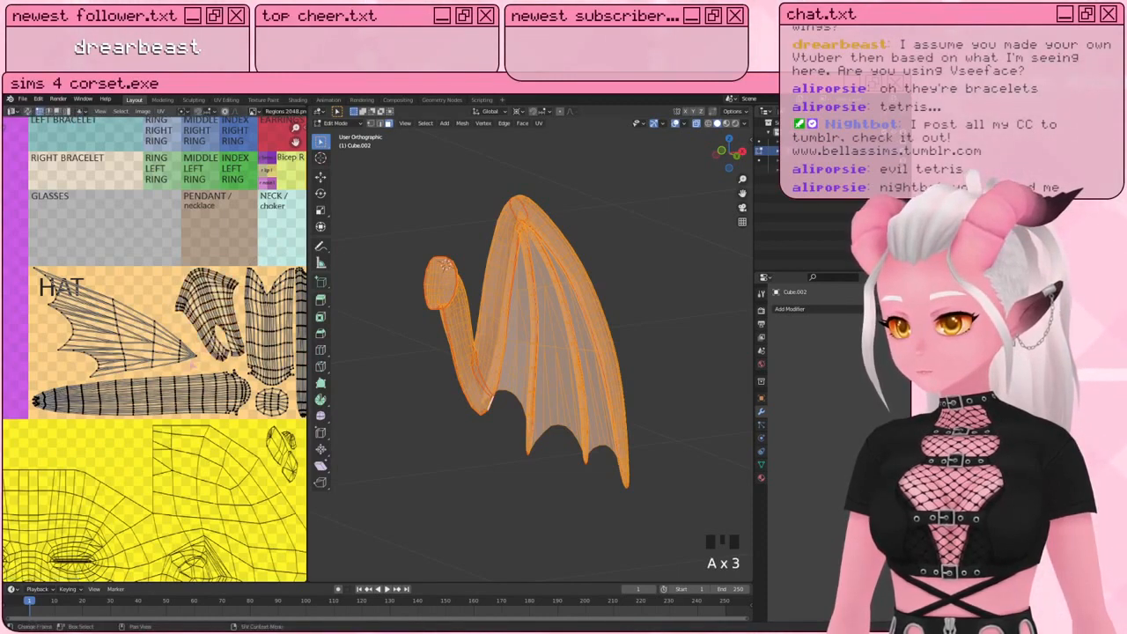
{"action": "key", "text": "l"}
{"action": "key", "text": "s"}
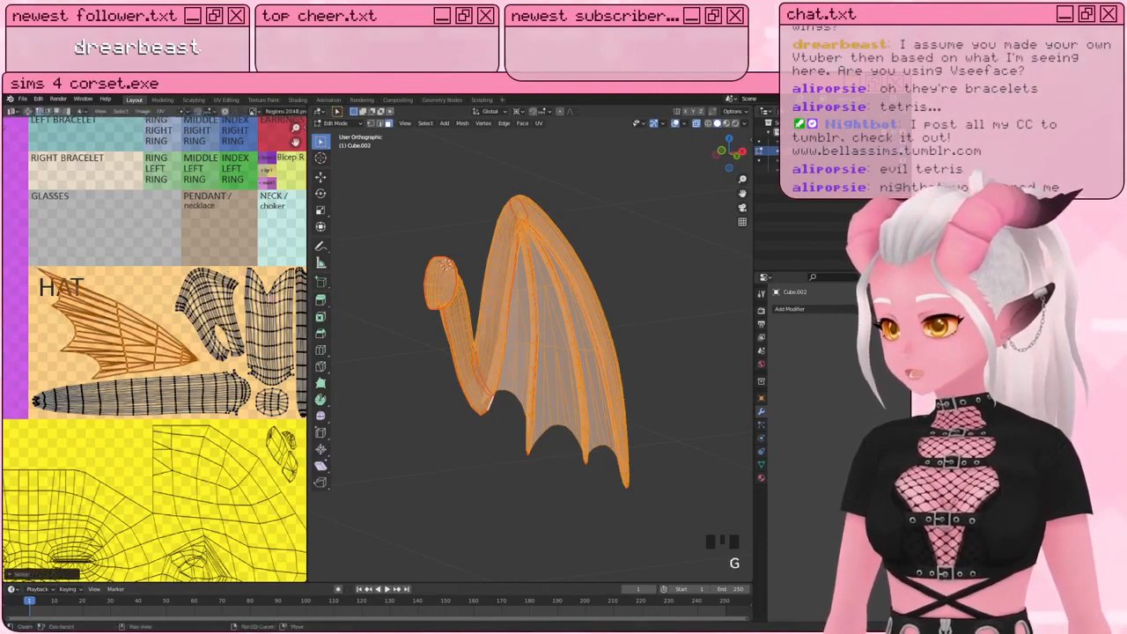
{"action": "left_click", "coordinate": [176, 337]}
{"action": "key", "text": "r"}
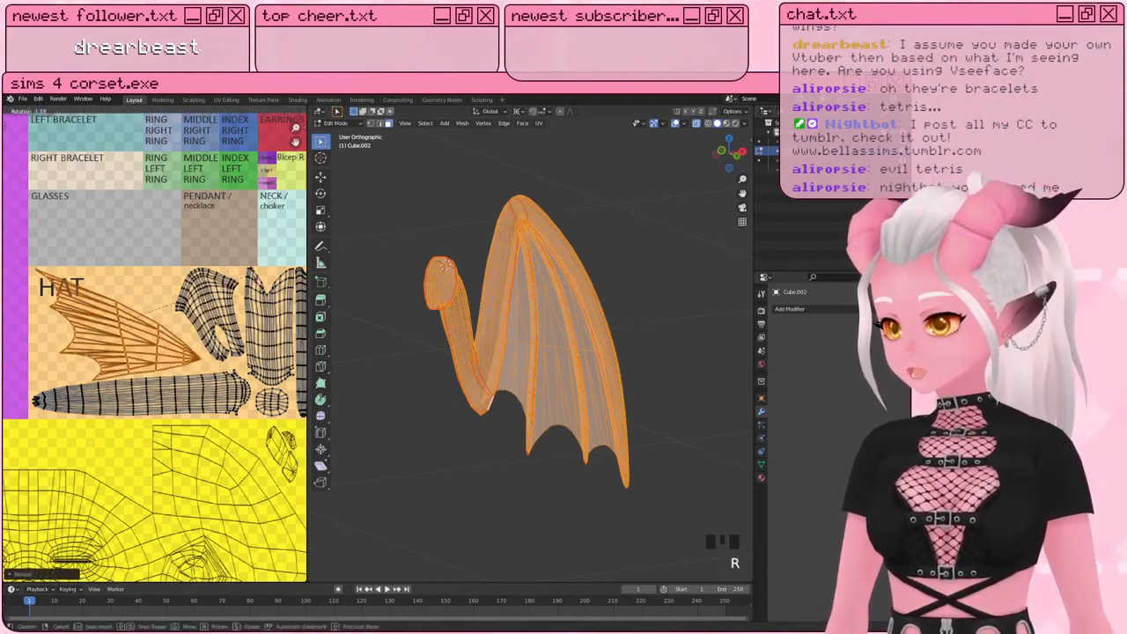
{"action": "left_click", "coordinate": [238, 252]}
{"action": "key", "text": "g"}
{"action": "left_click", "coordinate": [233, 251]}
{"action": "key", "text": "r"}
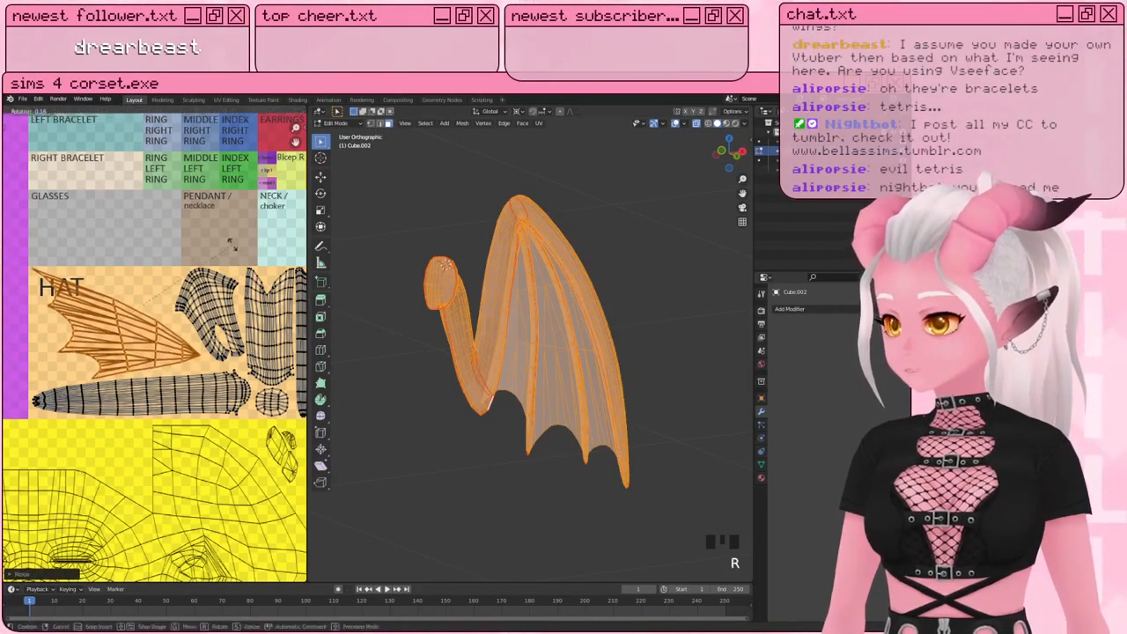
{"action": "left_click", "coordinate": [233, 250]}
{"action": "key", "text": "g"}
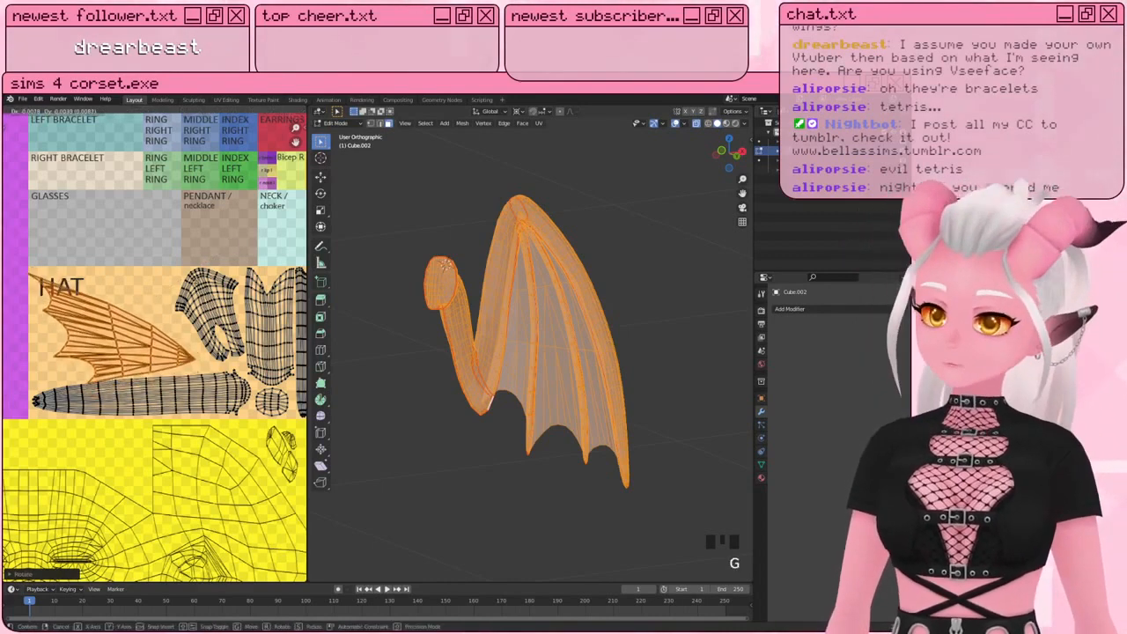
{"action": "right_click", "coordinate": [202, 286]}
Step: Narrow the UV editor to give the 3D viewport more width, keeping the packed HAT region in view
{"action": "scroll", "coordinate": [201, 284], "scroll_direction": "down", "scroll_amount": 3}
{"action": "scroll", "coordinate": [202, 370], "scroll_direction": "up", "scroll_amount": 3}
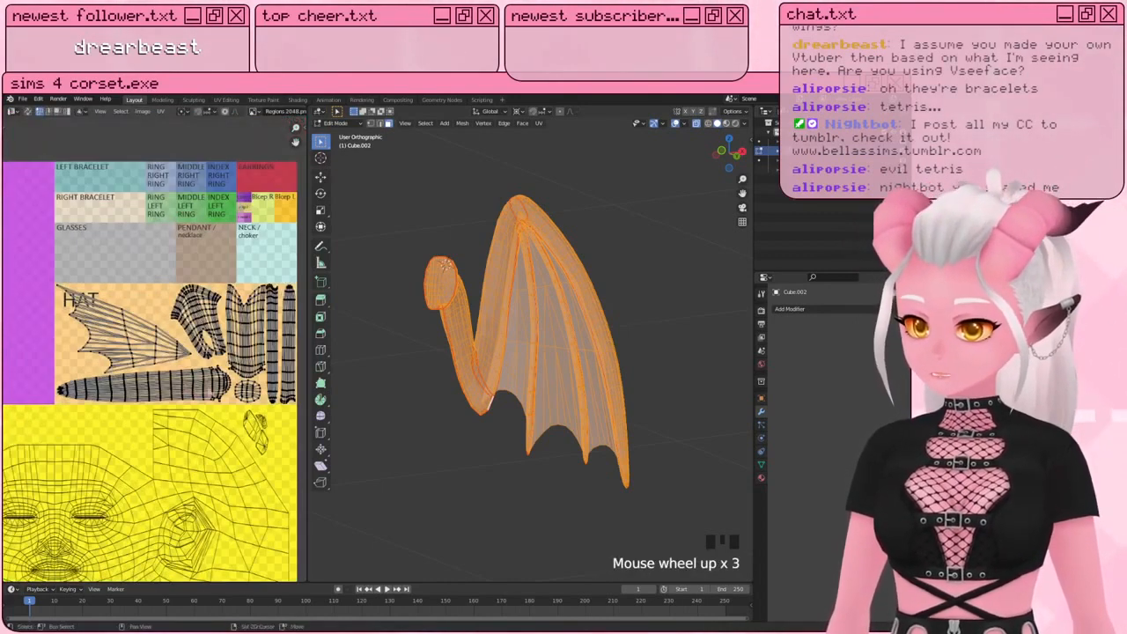
{"action": "middle_click_drag", "start_coordinate": [203, 369], "coordinate": [188, 387], "text": "shift"}
{"action": "left_click_drag", "start_coordinate": [306, 290], "coordinate": [262, 292]}
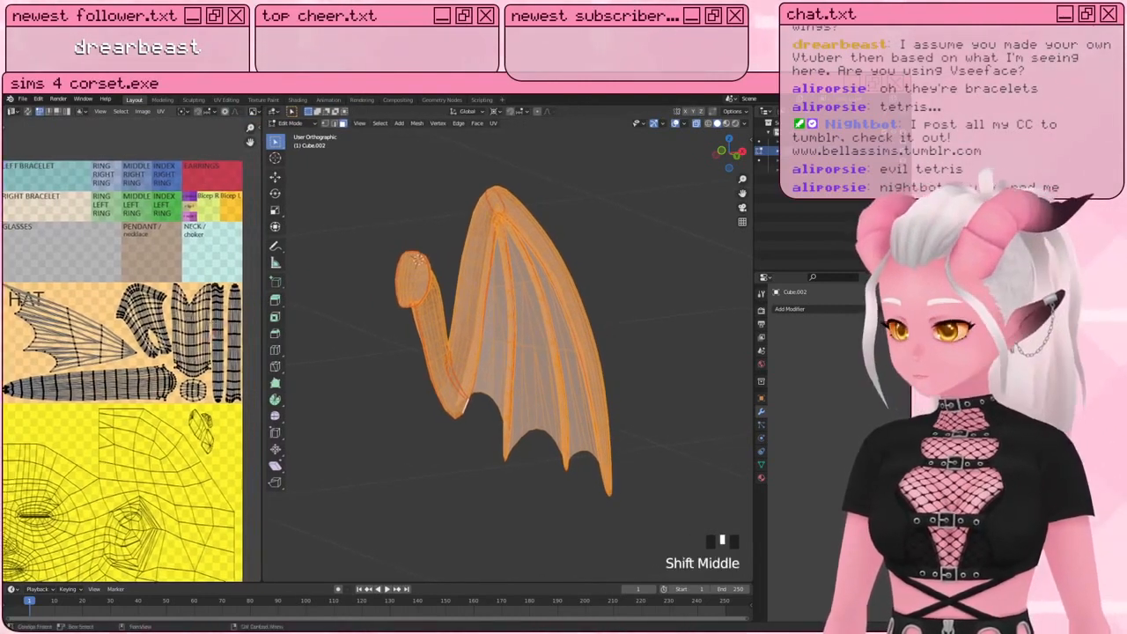
{"action": "scroll", "coordinate": [340, 287], "scroll_direction": "down", "scroll_amount": 2}
{"action": "key", "text": "a"}
{"action": "key", "text": "a"}
{"action": "key", "text": "a"}
{"action": "key", "text": "a"}
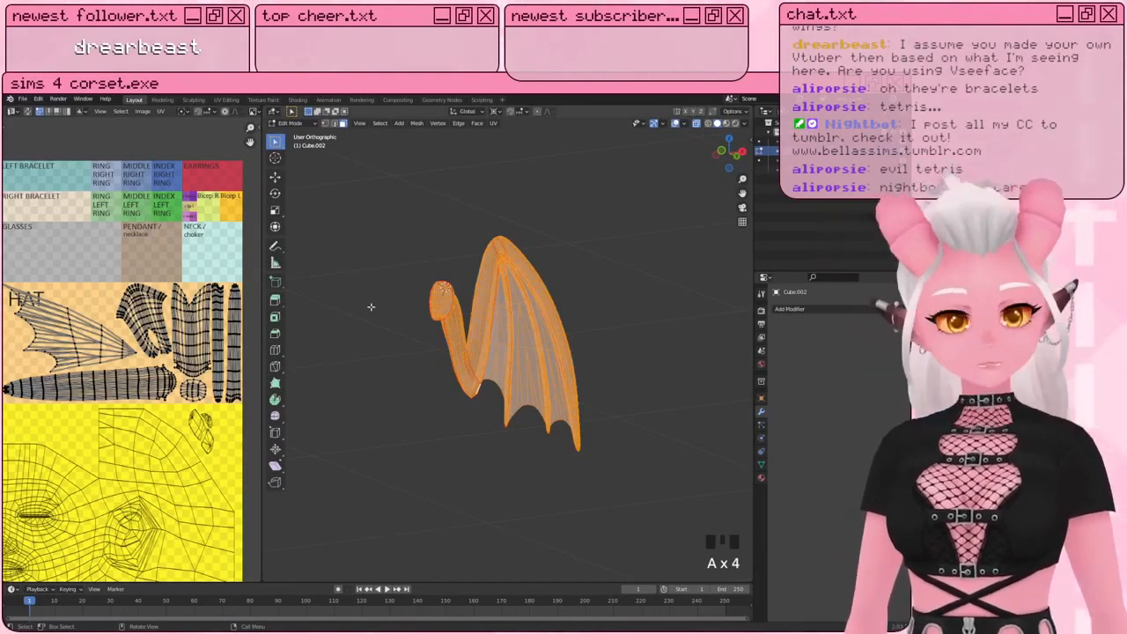
{"action": "scroll", "coordinate": [422, 325], "scroll_direction": "up", "scroll_amount": 2}
{"action": "middle_click_drag", "start_coordinate": [422, 326], "coordinate": [516, 324], "text": "shift"}
{"action": "key", "text": "a"}
Step: Add a Mirror modifier on the X axis to the wing so a second wing forms on the opposite side
{"action": "scroll", "coordinate": [481, 354], "scroll_direction": "down", "scroll_amount": 4}
{"action": "left_click", "coordinate": [790, 309]}
{"action": "left_click", "coordinate": [725, 420]}
{"action": "key", "text": "KP_1"}
{"action": "key", "text": "a"}
{"action": "key", "text": "a"}
{"action": "key", "text": "a"}
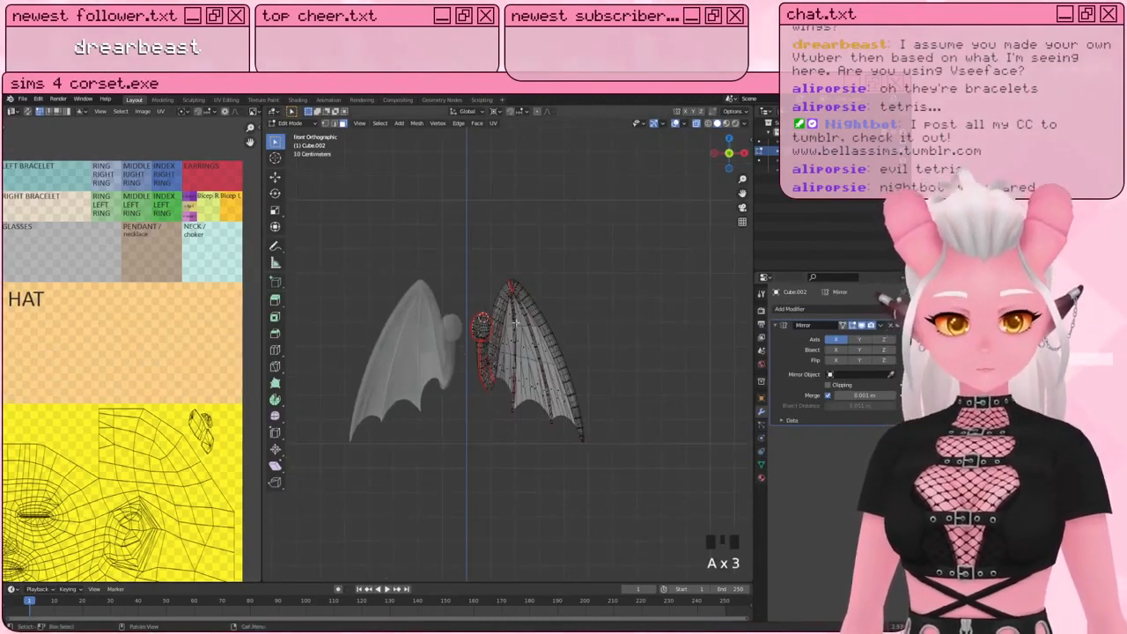
Step: Return to Object Mode and apply smooth shading to the mirrored wings
{"action": "key", "text": "Tab"}
{"action": "left_click", "coordinate": [388, 124]}
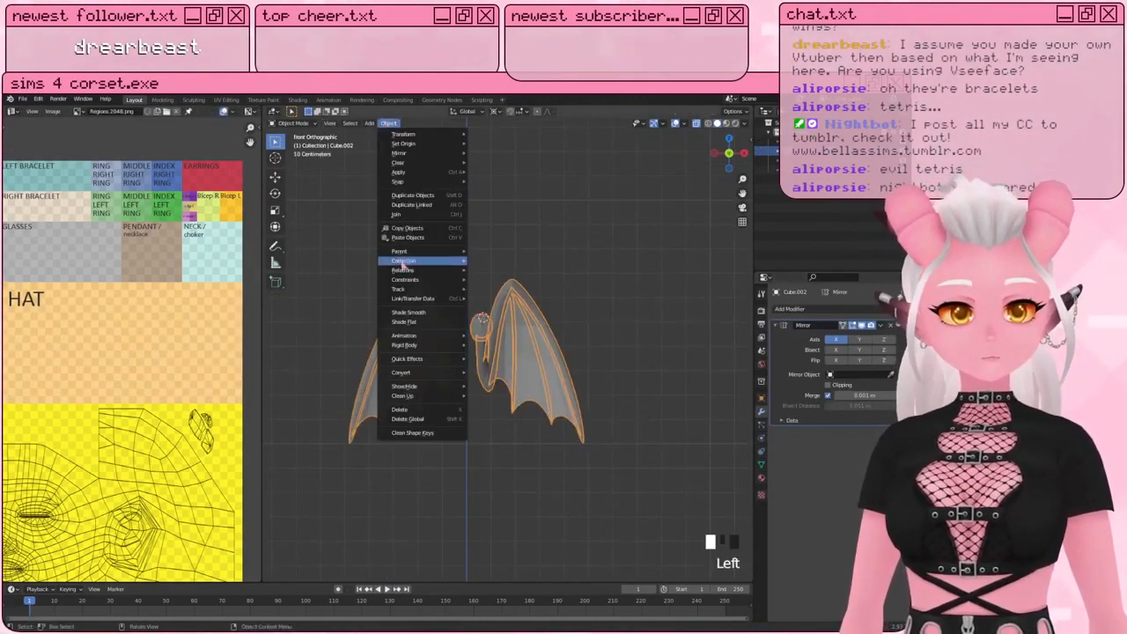
{"action": "left_click", "coordinate": [407, 313]}
{"action": "scroll", "coordinate": [597, 247], "scroll_direction": "up", "scroll_amount": 2}
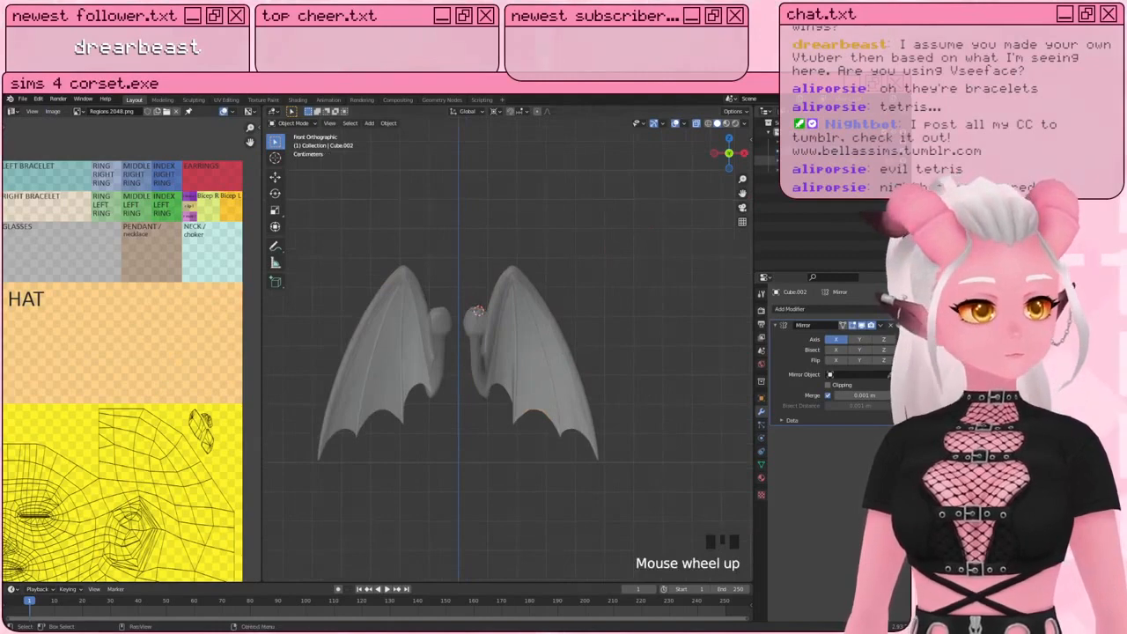
Step: Unhide the body model, turn off X-ray and check the wings' placement on the back from front and side
{"action": "left_click", "coordinate": [888, 150]}
{"action": "scroll", "coordinate": [529, 304], "scroll_direction": "down", "scroll_amount": 2}
{"action": "left_click", "coordinate": [696, 123]}
{"action": "scroll", "coordinate": [652, 289], "scroll_direction": "up", "scroll_amount": 2}
{"action": "left_click", "coordinate": [628, 293]}
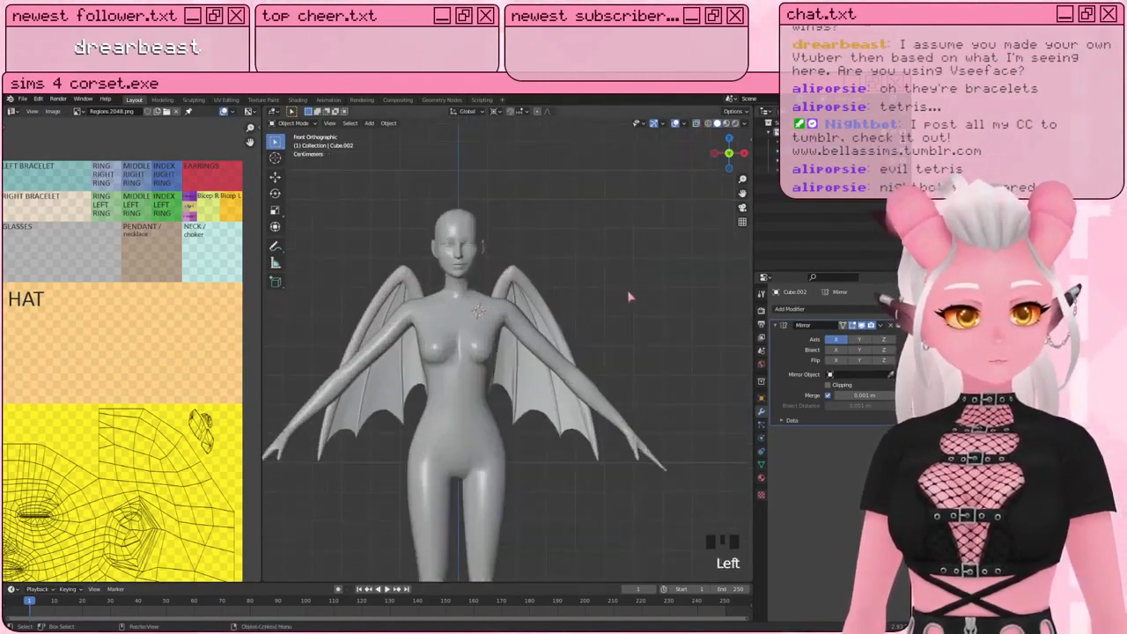
{"action": "middle_click_drag", "start_coordinate": [628, 297], "coordinate": [533, 333], "text": "shift"}
{"action": "scroll", "coordinate": [632, 322], "scroll_direction": "down", "scroll_amount": 4}
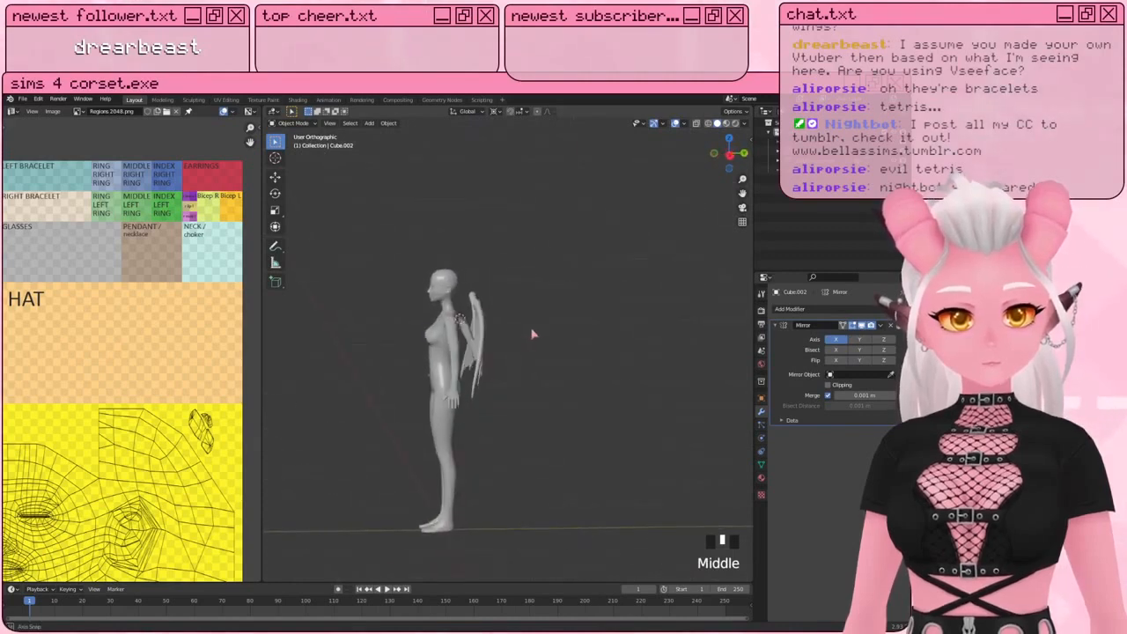
Step: In the wing mesh, use X-ray to select the membrane and finger bones, leaving the base arm unselected
{"action": "scroll", "coordinate": [486, 279], "scroll_direction": "up", "scroll_amount": 4}
{"action": "left_click", "coordinate": [456, 414]}
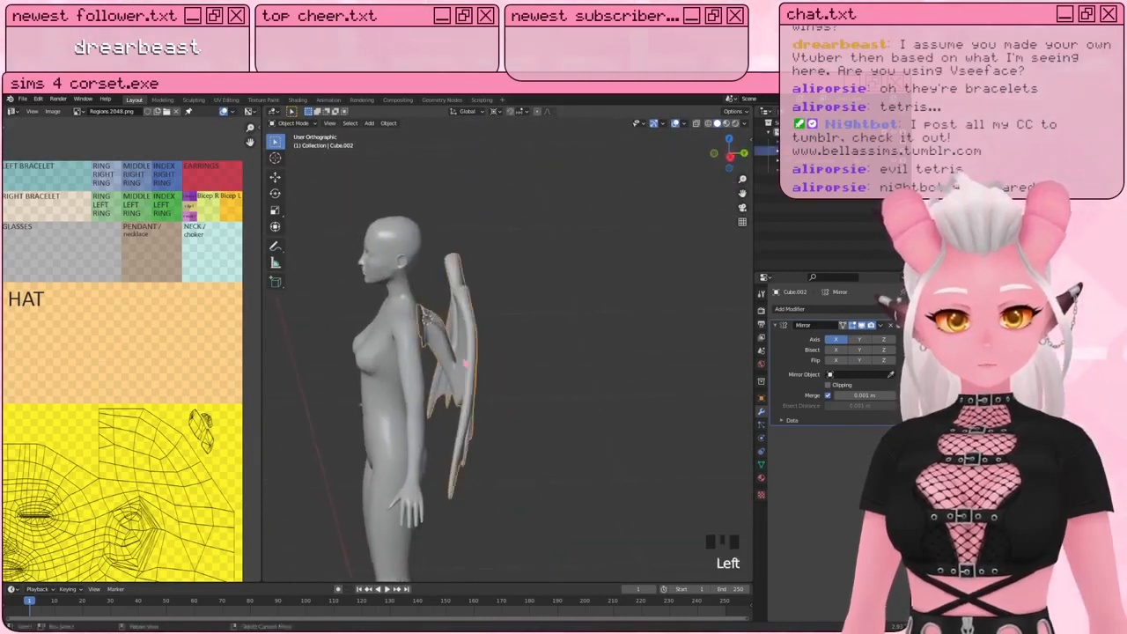
{"action": "key", "text": "Tab"}
{"action": "middle_click_drag", "start_coordinate": [456, 416], "coordinate": [301, 134]}
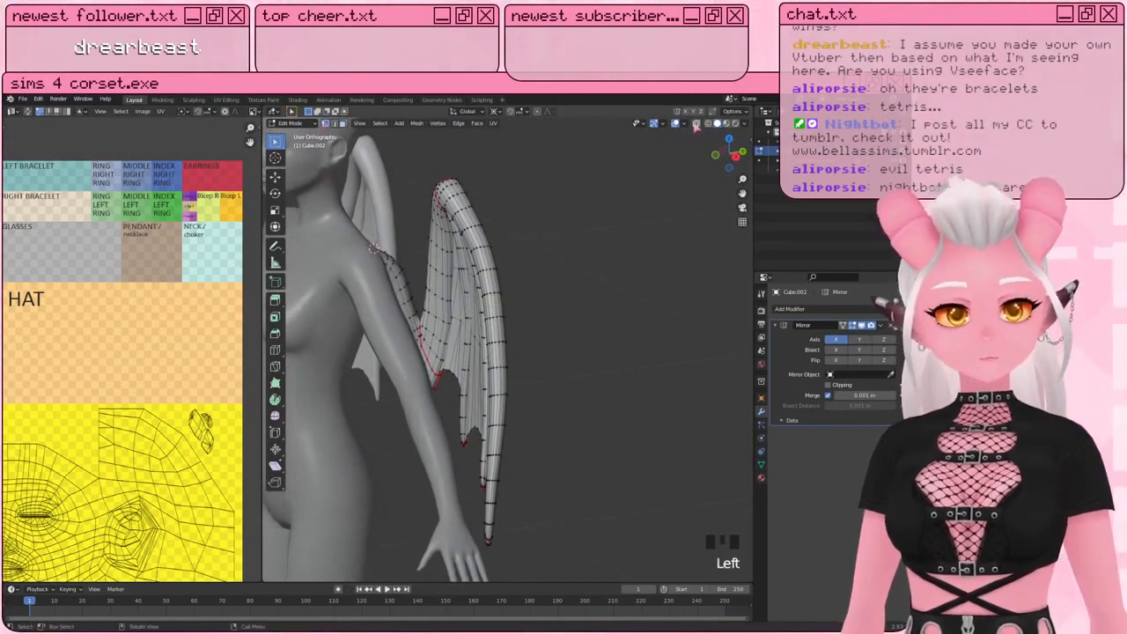
{"action": "middle_click_drag", "start_coordinate": [374, 248], "coordinate": [390, 348]}
{"action": "scroll", "coordinate": [390, 348], "scroll_direction": "up", "scroll_amount": 2}
{"action": "key", "text": "a"}
{"action": "key", "text": "a"}
{"action": "key", "text": "a"}
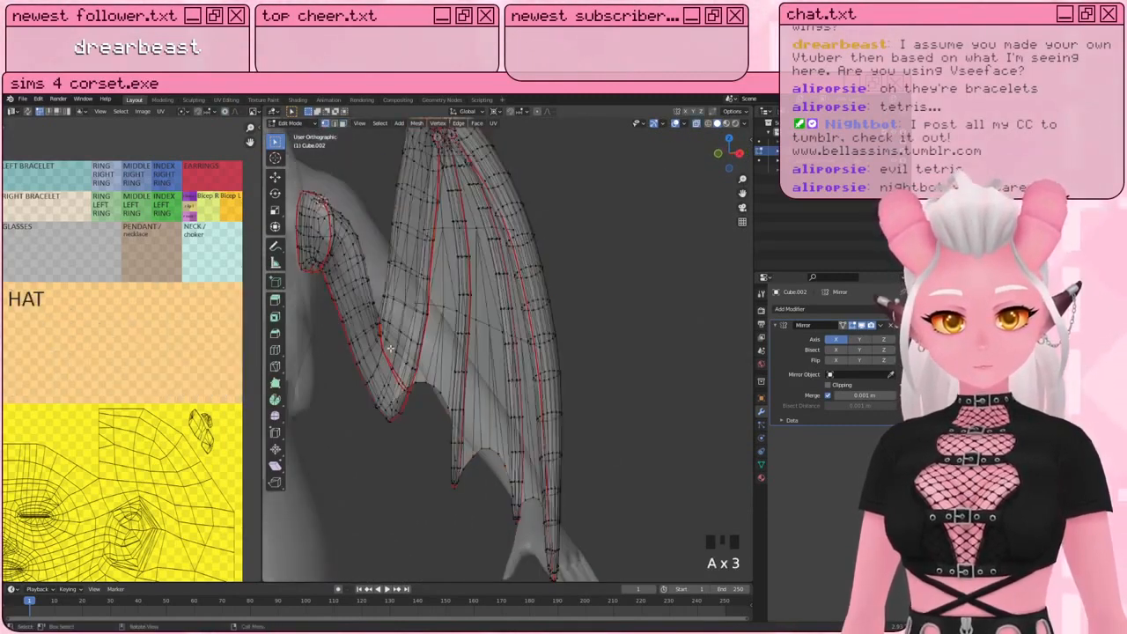
{"action": "mouse_move", "coordinate": [427, 317]}
{"action": "left_mouse_down"}
{"action": "mouse_move", "coordinate": [429, 229]}
{"action": "mouse_move", "coordinate": [473, 221]}
{"action": "mouse_move", "coordinate": [574, 415]}
{"action": "mouse_move", "coordinate": [521, 403]}
{"action": "left_mouse_up"}
{"action": "right_click", "coordinate": [440, 230]}
{"action": "scroll", "coordinate": [451, 231], "scroll_direction": "down", "scroll_amount": 2}
{"action": "key", "text": "c"}
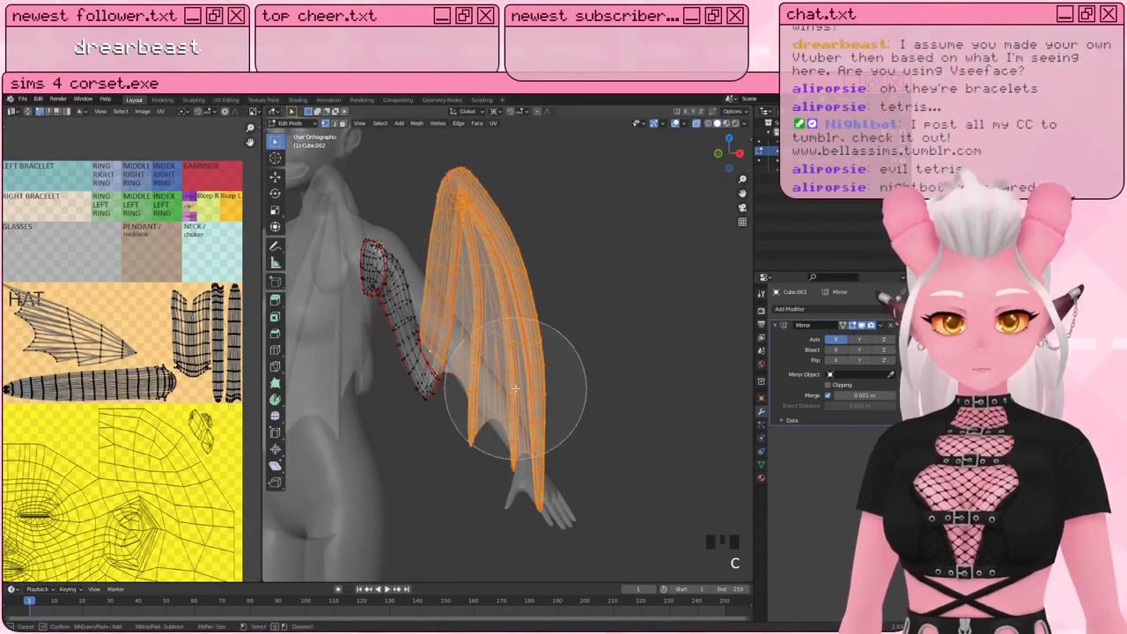
Step: Move the selected wing section about -0.0185 m along Y using smooth, connected-only proportional editing with a size of 0.18
{"action": "mouse_move", "coordinate": [515, 388]}
{"action": "middle_mouse_down"}
{"action": "mouse_move", "coordinate": [416, 356]}
{"action": "mouse_move", "coordinate": [440, 351]}
{"action": "middle_mouse_up"}
{"action": "scroll", "coordinate": [458, 361], "scroll_direction": "down", "scroll_amount": 3}
{"action": "key", "text": "g"}
{"action": "key", "text": "y"}
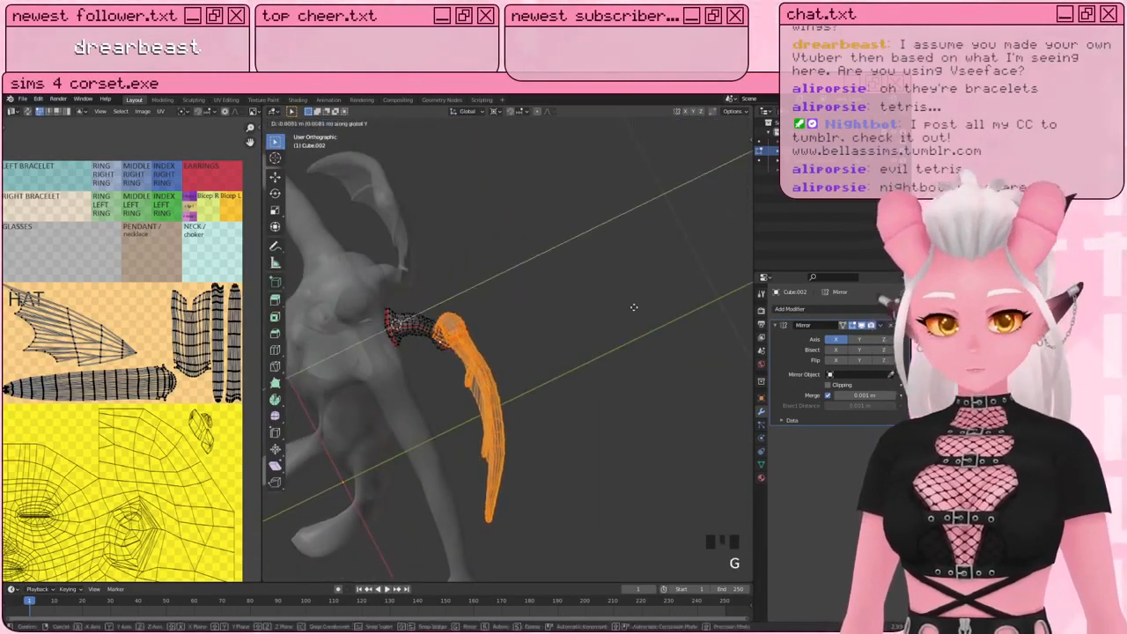
{"action": "left_click", "coordinate": [633, 307]}
{"action": "left_click", "coordinate": [545, 111]}
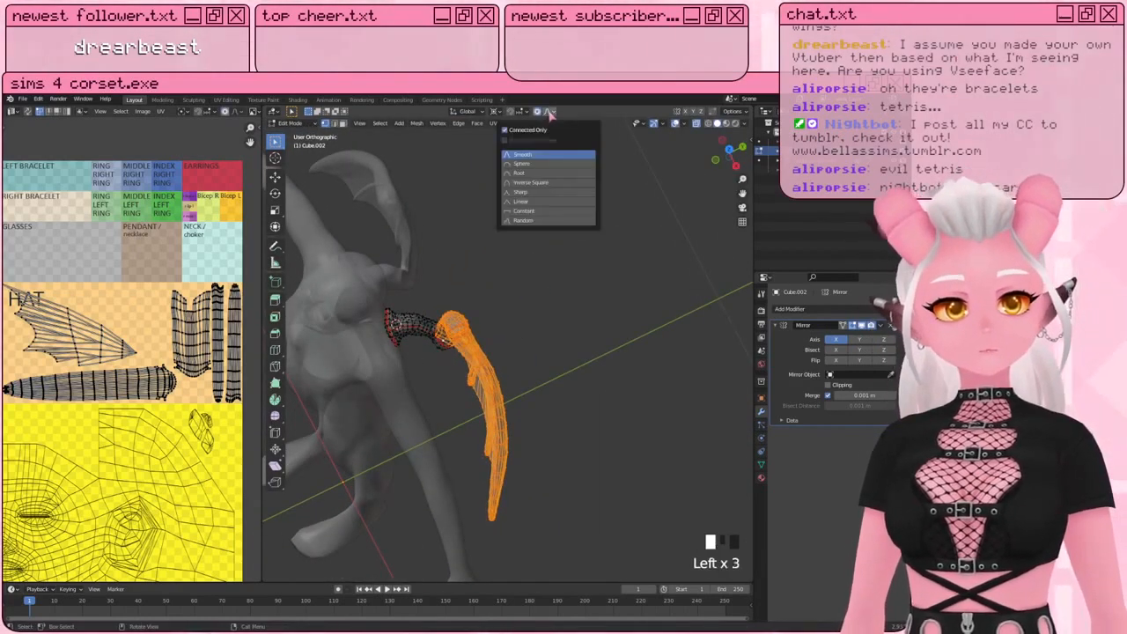
{"action": "key", "text": "g"}
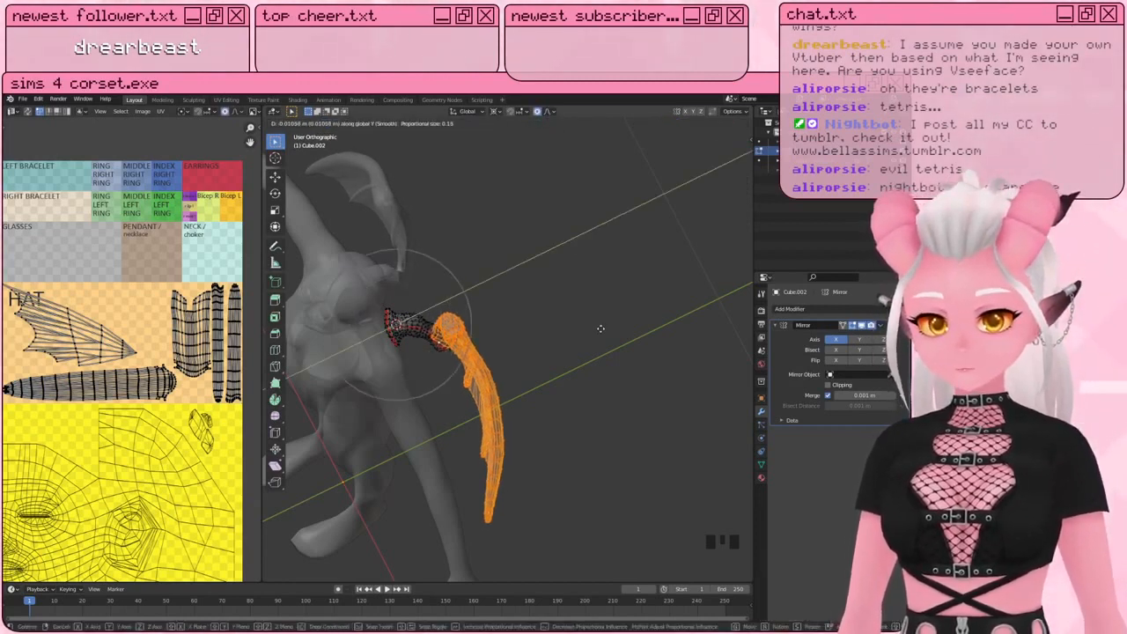
{"action": "left_click", "coordinate": [599, 335]}
Step: Rotate the selected wing section about 4.25° around the elbow in side view with proportional editing
{"action": "middle_click_drag", "start_coordinate": [600, 337], "coordinate": [606, 264]}
{"action": "scroll", "coordinate": [583, 260], "scroll_direction": "up", "scroll_amount": 2}
{"action": "key", "text": "r"}
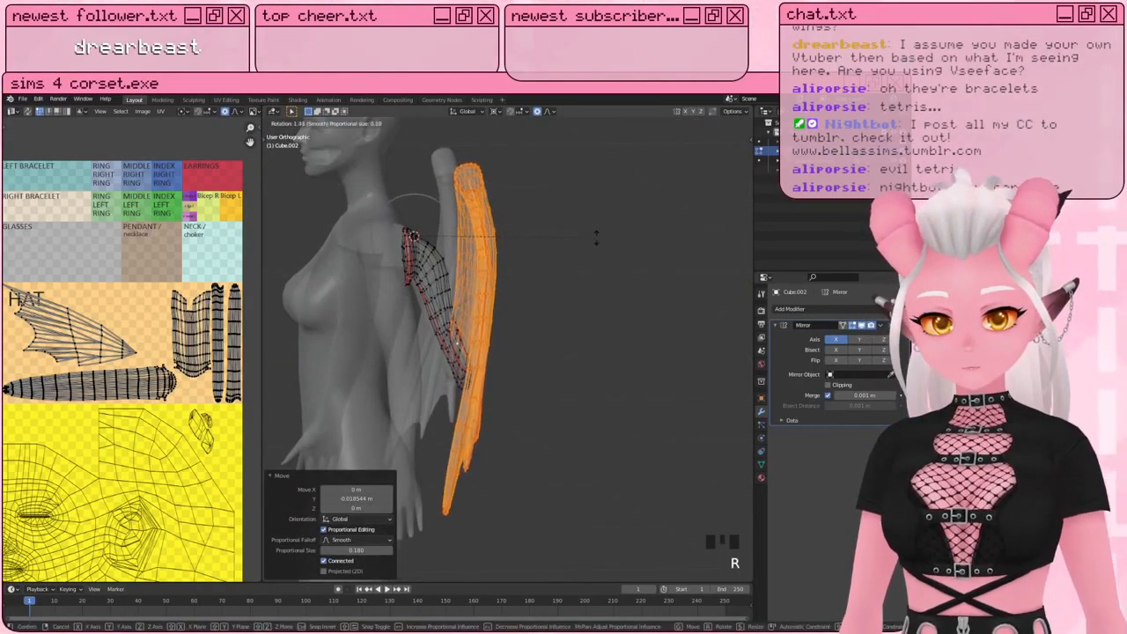
{"action": "right_click", "coordinate": [597, 239]}
{"action": "key", "text": "r"}
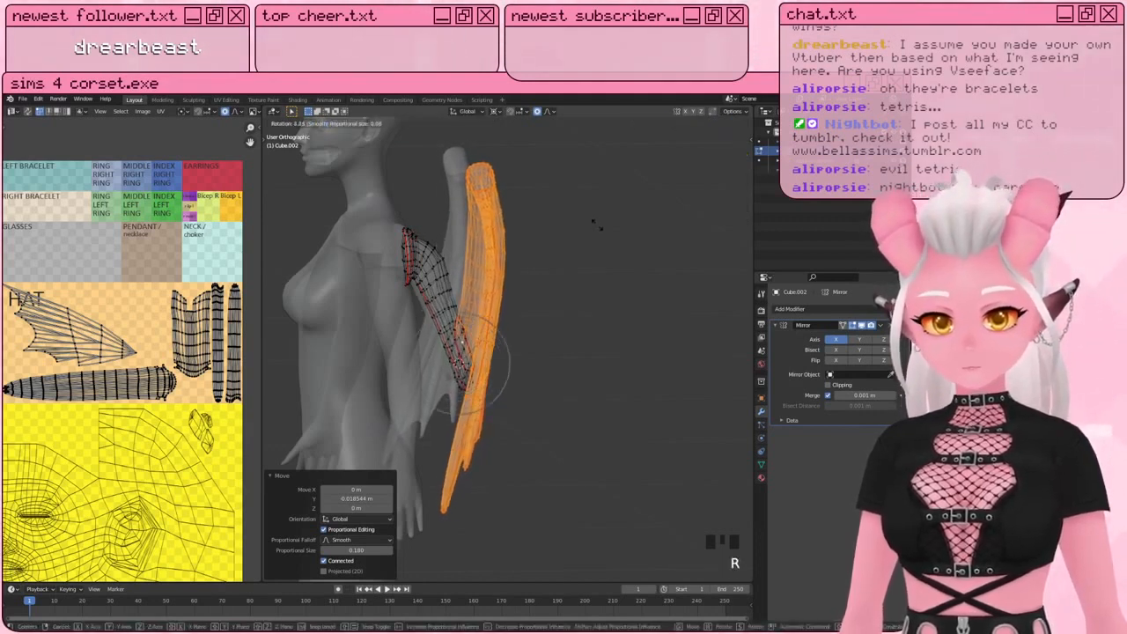
{"action": "left_click", "coordinate": [597, 226]}
Step: Shift the wing section slightly toward the body with a larger proportional radius, then leave Edit Mode and deselect
{"action": "key", "text": "g"}
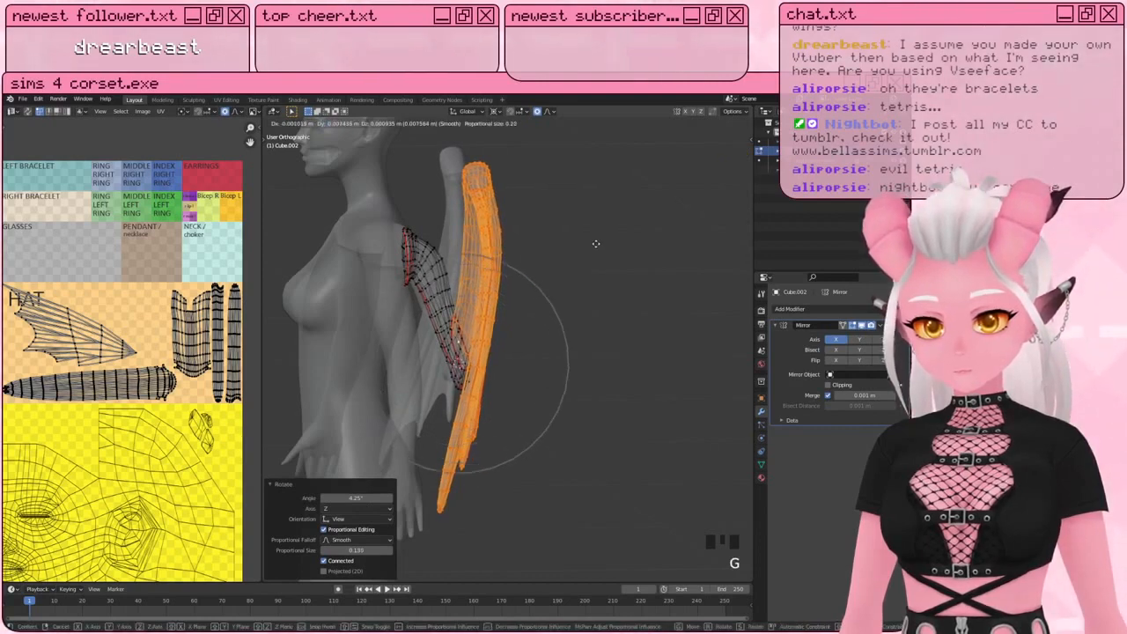
{"action": "scroll", "coordinate": [595, 243], "scroll_direction": "down", "scroll_amount": 4}
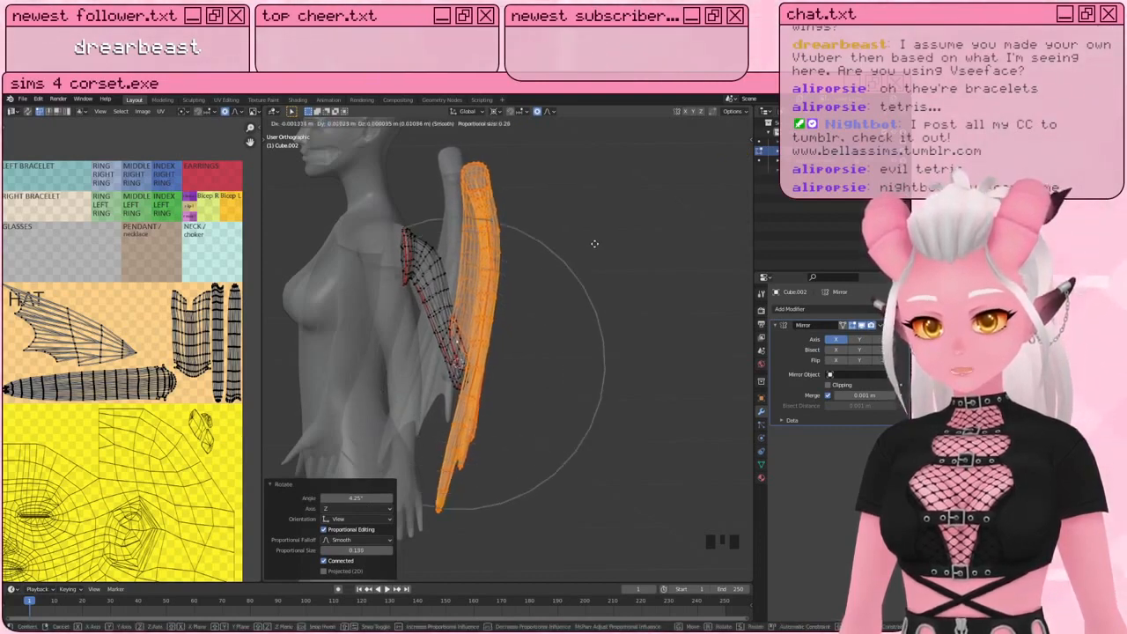
{"action": "left_click", "coordinate": [587, 247]}
{"action": "key", "text": "Tab"}
{"action": "left_click", "coordinate": [564, 281]}
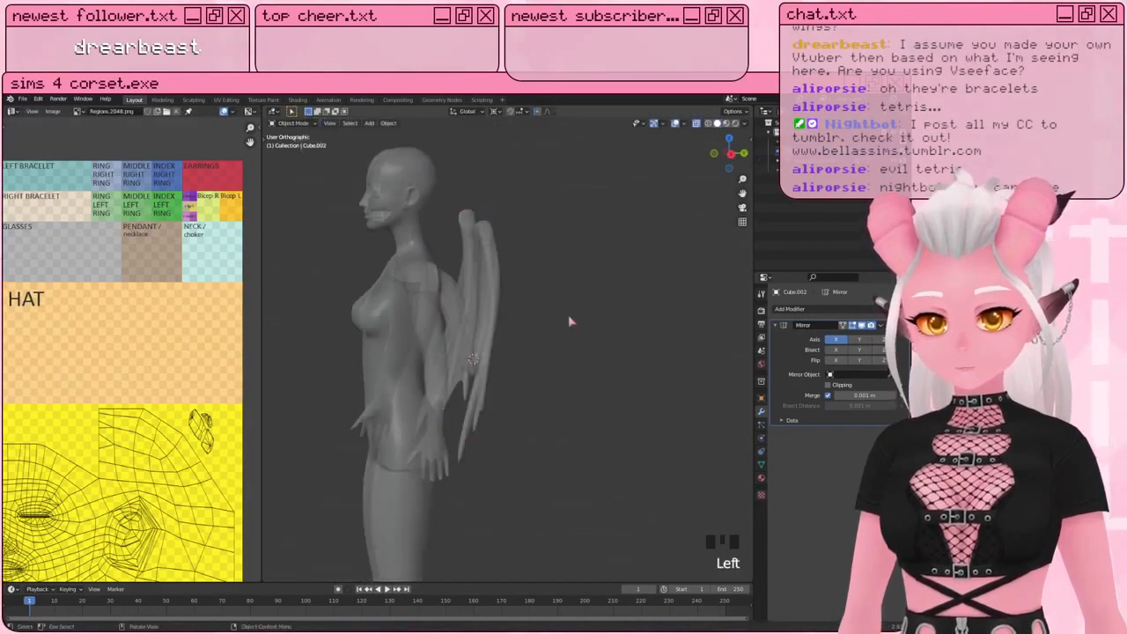
Step: Reopen the wing mesh and circle-select the upper arm bone together with the membrane and fingers, excluding the base arm
{"action": "mouse_move", "coordinate": [564, 282]}
{"action": "middle_mouse_down"}
{"action": "mouse_move", "coordinate": [559, 311]}
{"action": "mouse_move", "coordinate": [529, 318]}
{"action": "mouse_move", "coordinate": [489, 207]}
{"action": "middle_mouse_up"}
{"action": "scroll", "coordinate": [559, 311], "scroll_direction": "down", "scroll_amount": 3}
{"action": "scroll", "coordinate": [529, 319], "scroll_direction": "up", "scroll_amount": 3}
{"action": "left_click", "coordinate": [507, 302]}
{"action": "key", "text": "Tab"}
{"action": "key", "text": "c"}
{"action": "mouse_move", "coordinate": [485, 201]}
{"action": "left_mouse_down"}
{"action": "mouse_move", "coordinate": [515, 198]}
{"action": "mouse_move", "coordinate": [588, 224]}
{"action": "mouse_move", "coordinate": [574, 208]}
{"action": "mouse_move", "coordinate": [536, 407]}
{"action": "mouse_move", "coordinate": [583, 402]}
{"action": "left_mouse_up"}
{"action": "middle_click", "coordinate": [583, 280]}
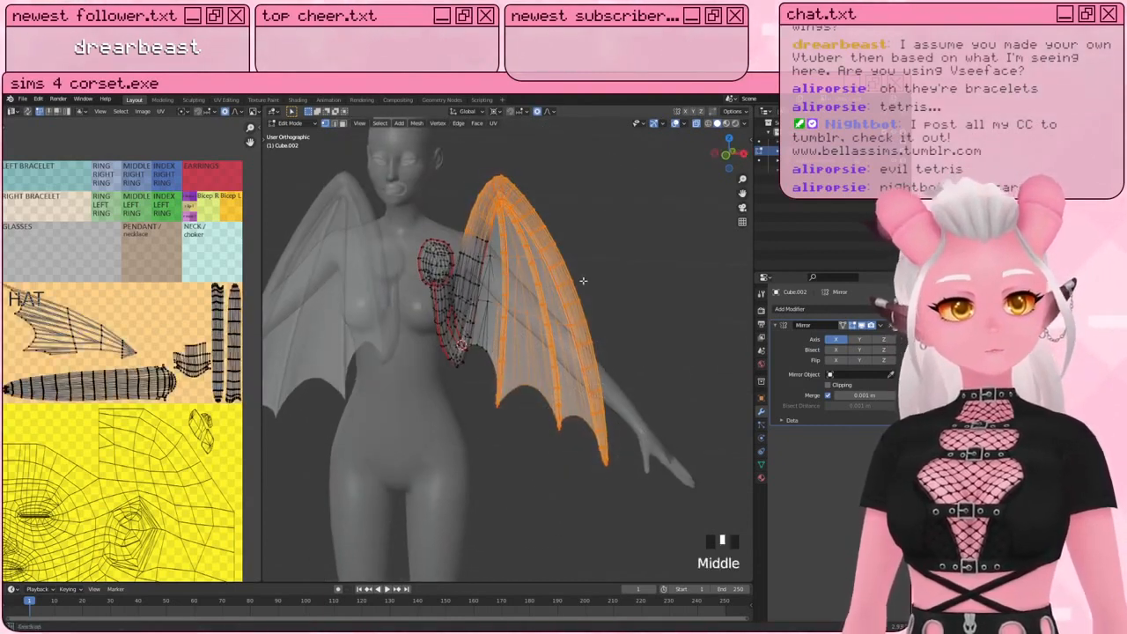
{"action": "key", "text": "c"}
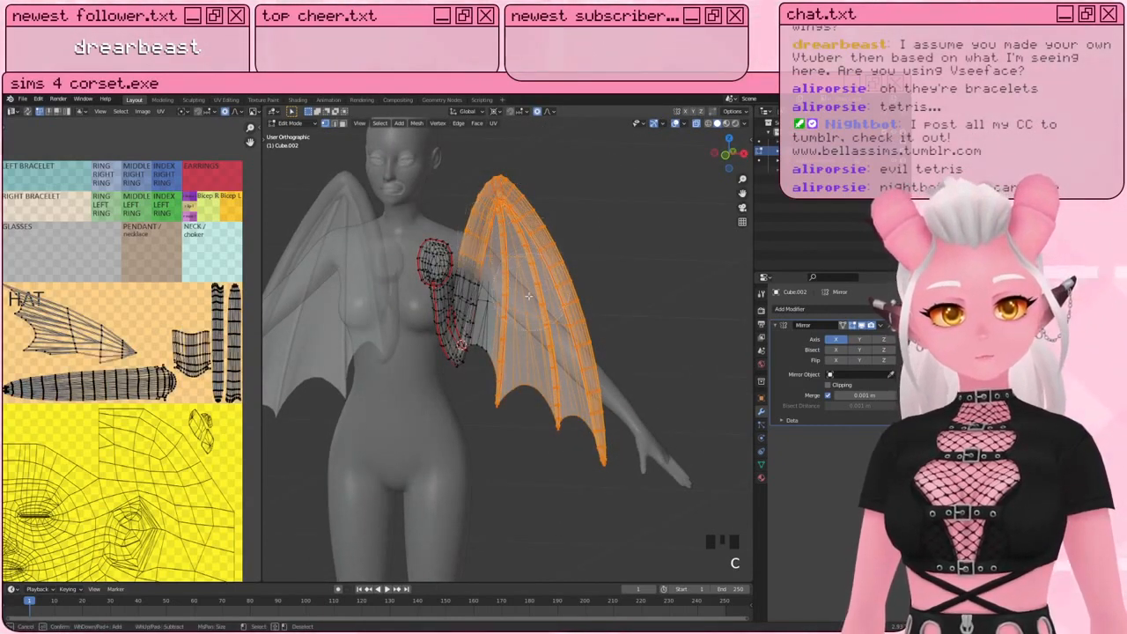
Step: Rotate the selected wing section in side view so its top tilts toward the body, then return to Object Mode
{"action": "middle_click_drag", "start_coordinate": [517, 345], "coordinate": [621, 205]}
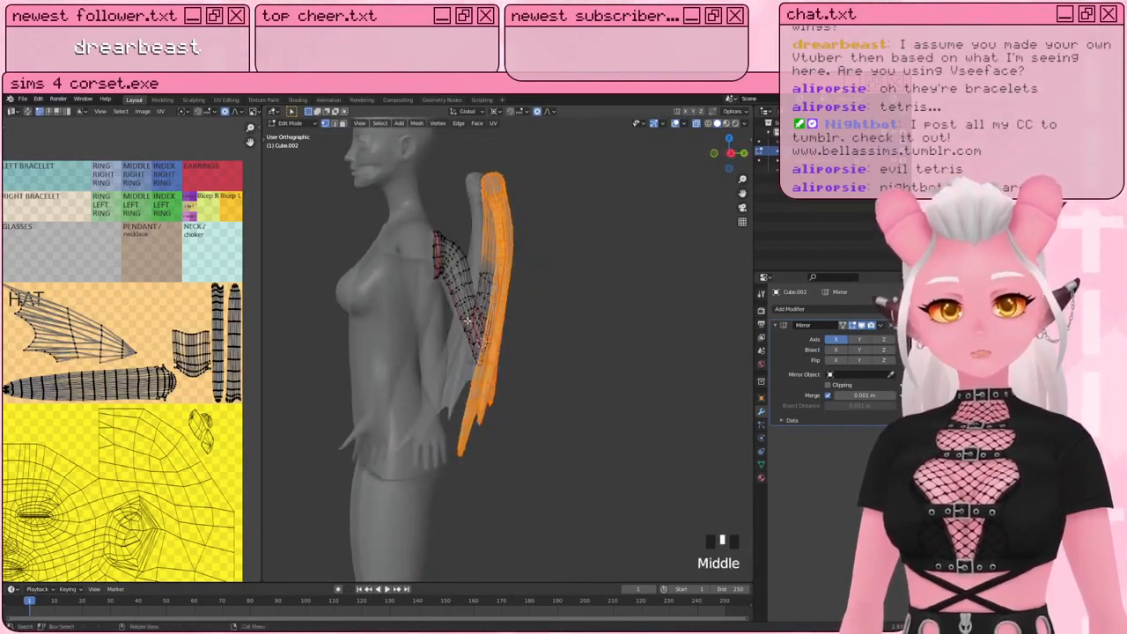
{"action": "key", "text": "r"}
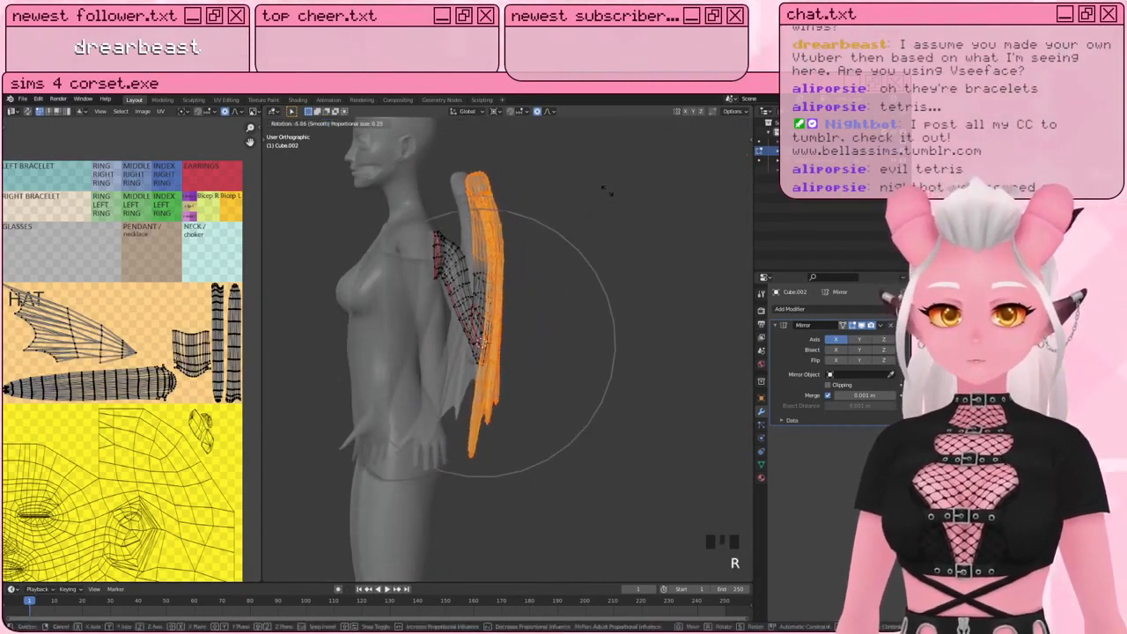
{"action": "left_click", "coordinate": [563, 303]}
{"action": "key", "text": "Tab"}
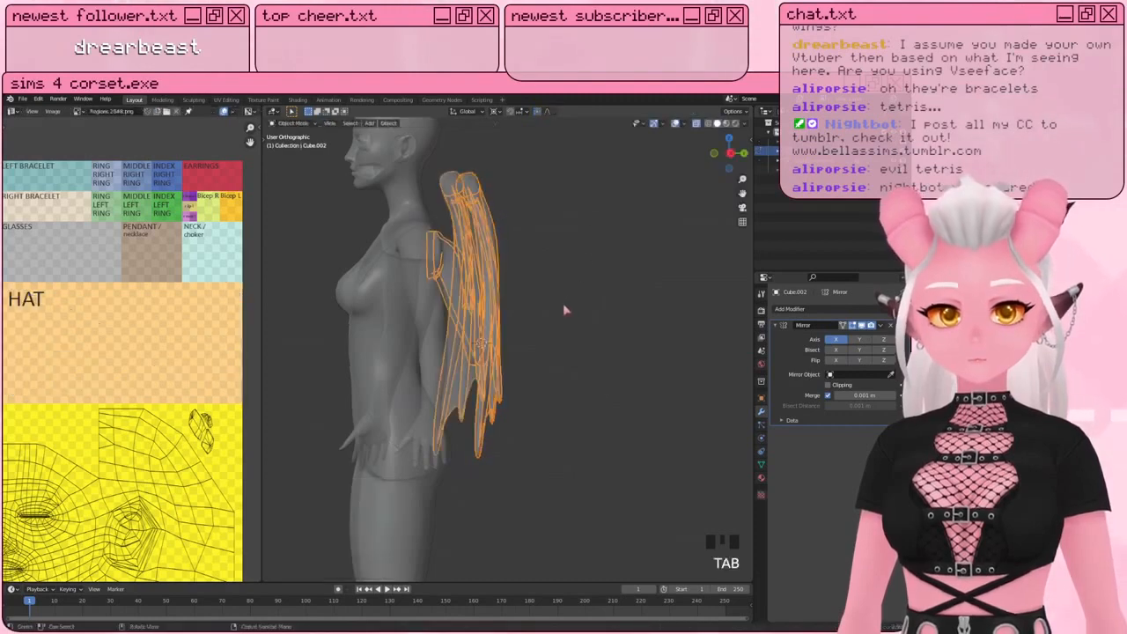
{"action": "scroll", "coordinate": [563, 303], "scroll_direction": "down", "scroll_amount": 2}
{"action": "mouse_move", "coordinate": [563, 303]}
{"action": "middle_mouse_down"}
{"action": "mouse_move", "coordinate": [467, 306]}
{"action": "mouse_move", "coordinate": [570, 315]}
{"action": "middle_mouse_up"}
{"action": "scroll", "coordinate": [487, 344], "scroll_direction": "up", "scroll_amount": 2}
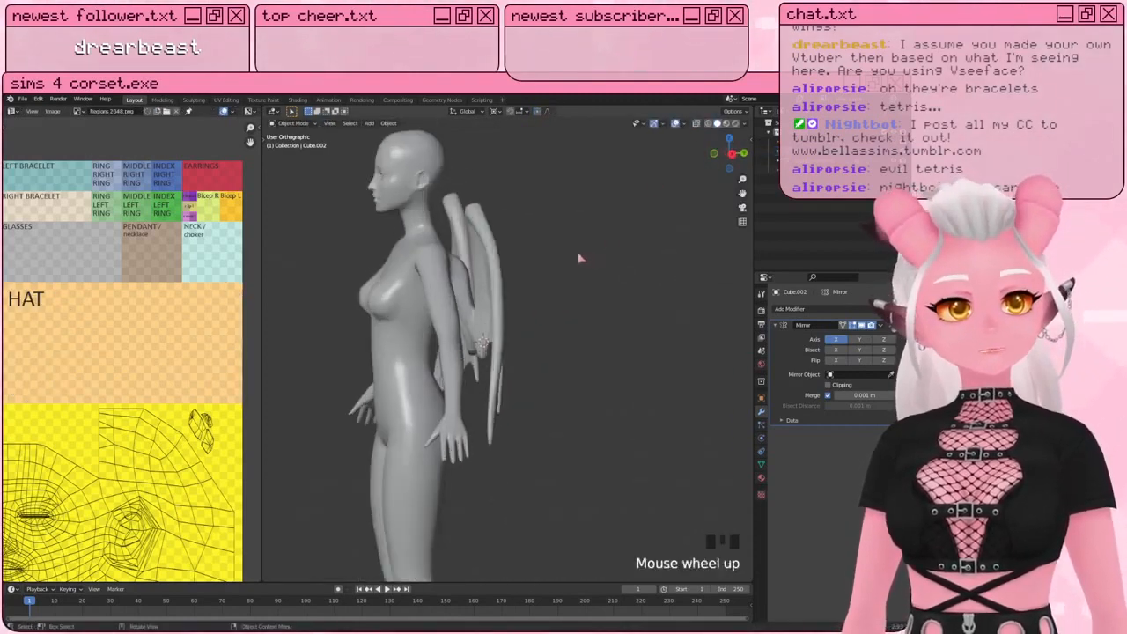
Step: Select the lower vertex on the wing base's body end and move it toward the back with proportional editing
{"action": "middle_click_drag", "start_coordinate": [487, 344], "coordinate": [453, 444]}
{"action": "scroll", "coordinate": [451, 449], "scroll_direction": "up", "scroll_amount": 5}
{"action": "left_click", "coordinate": [451, 449]}
{"action": "key", "text": "Tab"}
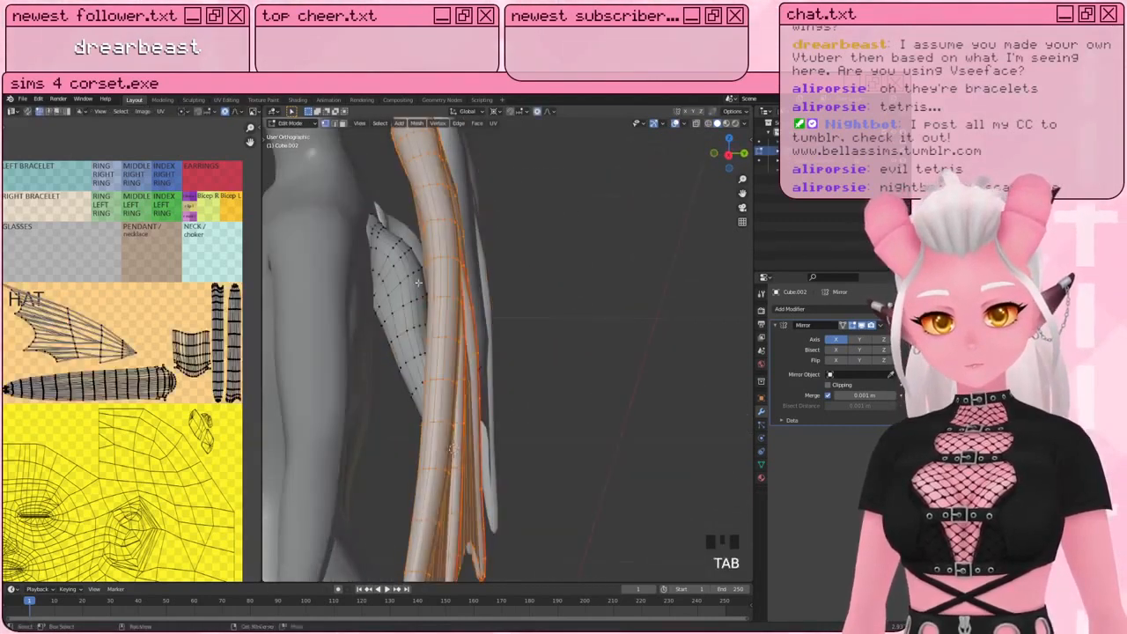
{"action": "scroll", "coordinate": [496, 504], "scroll_direction": "up", "scroll_amount": 2}
{"action": "left_click", "coordinate": [697, 124]}
{"action": "middle_click_drag", "start_coordinate": [400, 283], "coordinate": [367, 291]}
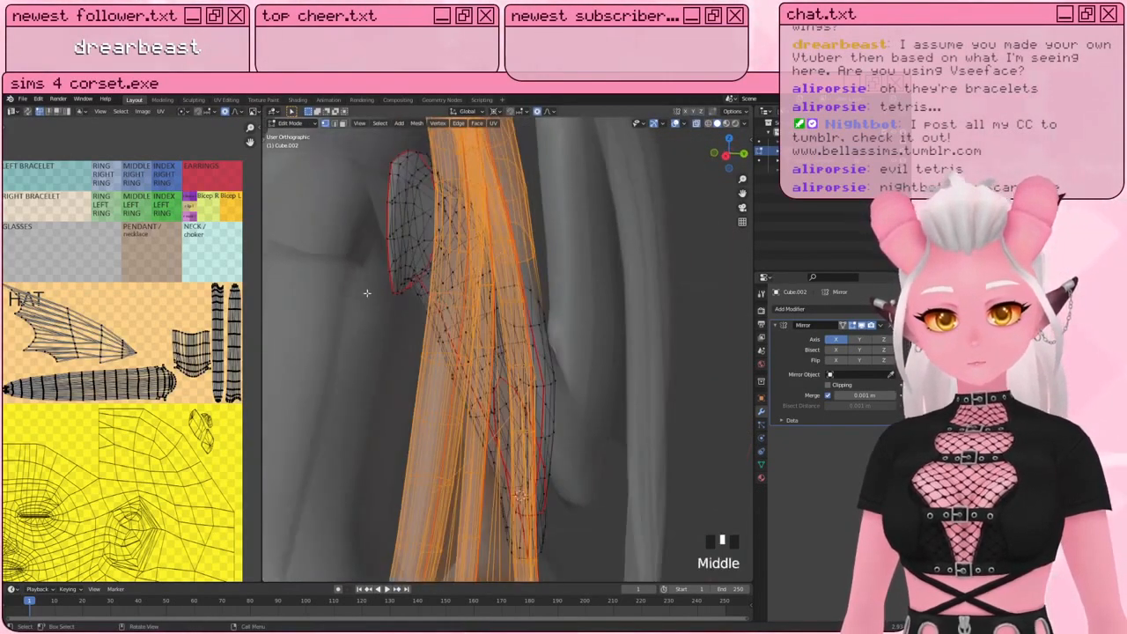
{"action": "left_click", "coordinate": [399, 294]}
{"action": "left_click", "coordinate": [695, 125]}
{"action": "scroll", "coordinate": [430, 330], "scroll_direction": "down", "scroll_amount": 1}
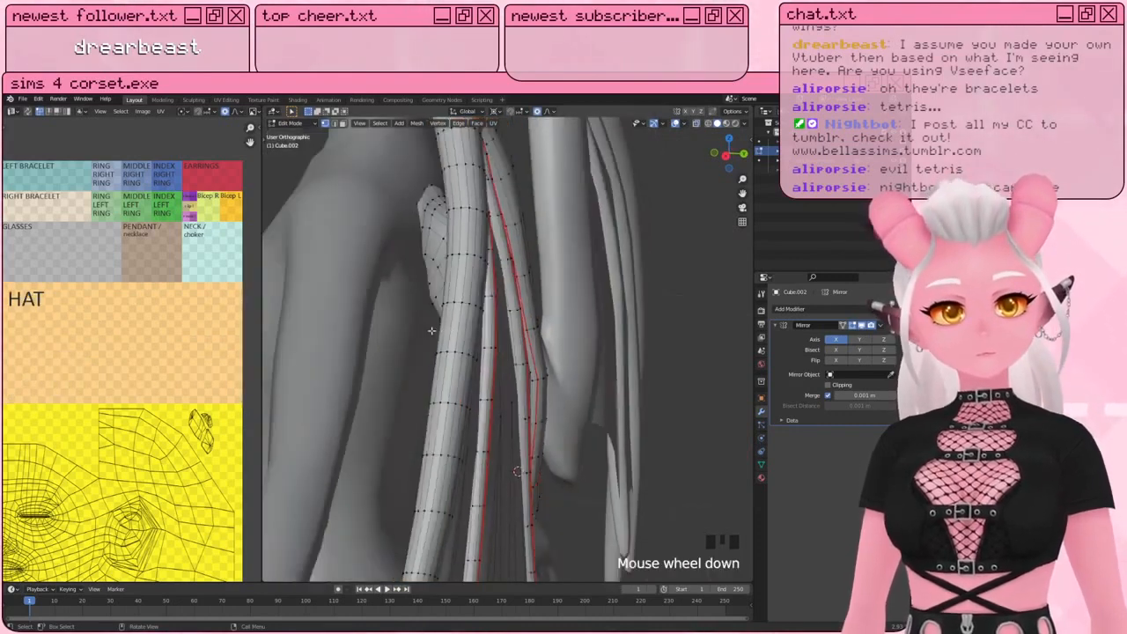
{"action": "middle_click_drag", "start_coordinate": [430, 330], "coordinate": [442, 329]}
{"action": "key", "text": "g"}
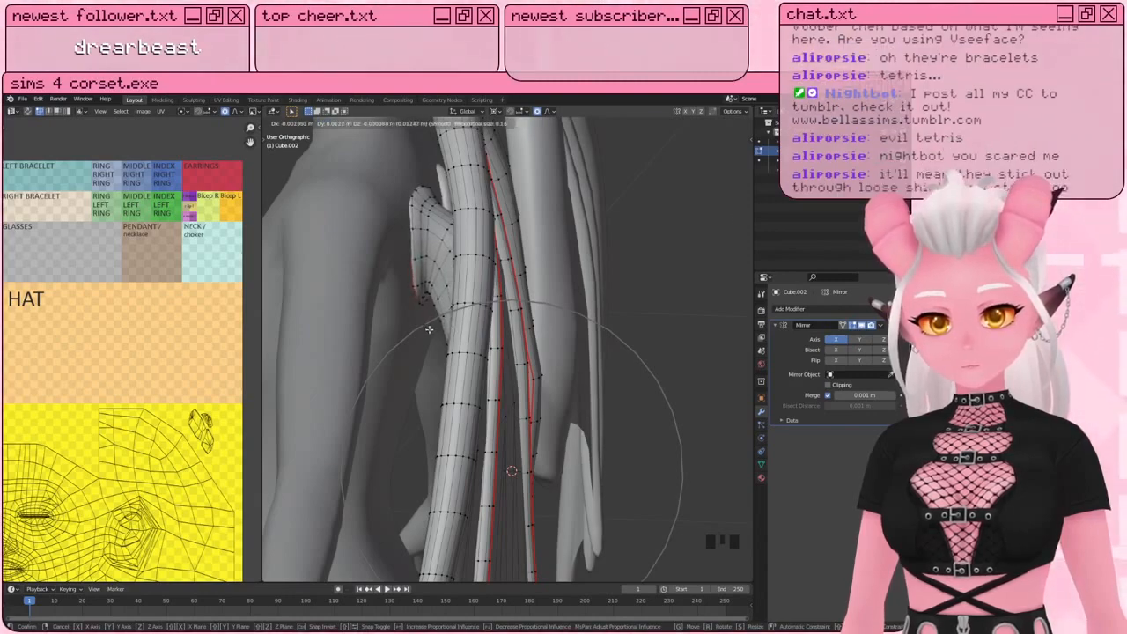
{"action": "left_click", "coordinate": [429, 329]}
Step: Move a vertex on the wing's base end about -0.007 m along Y with proportional editing, then leave Edit Mode
{"action": "middle_click_drag", "start_coordinate": [428, 330], "coordinate": [539, 405], "text": "shift"}
{"action": "left_click", "coordinate": [584, 298]}
{"action": "key", "text": "g"}
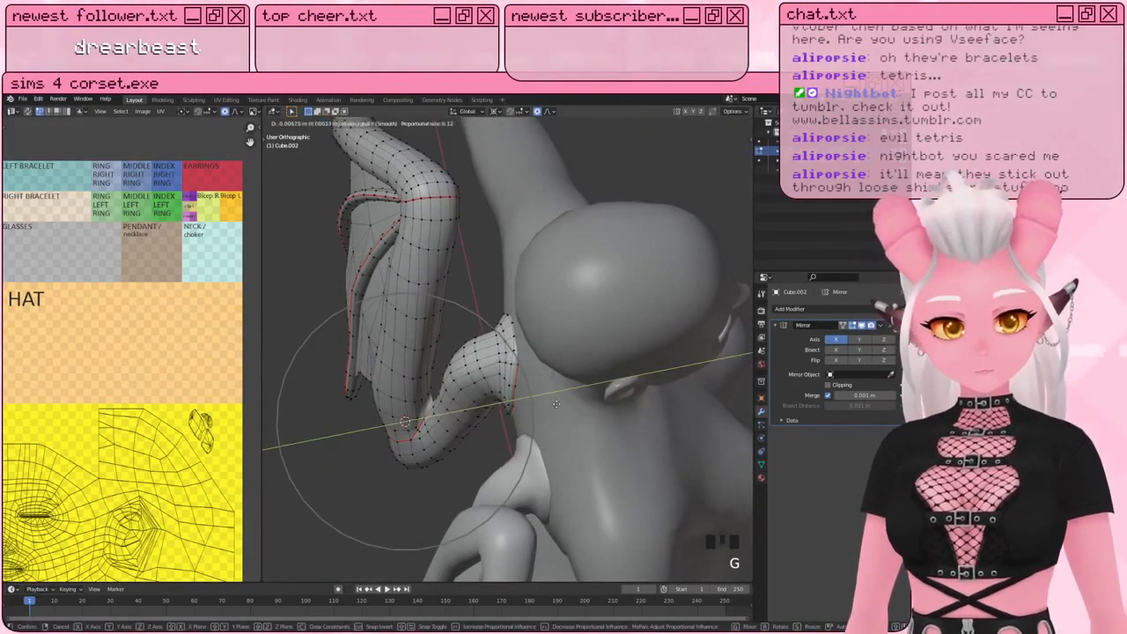
{"action": "left_click", "coordinate": [557, 403]}
{"action": "middle_click_drag", "start_coordinate": [556, 404], "coordinate": [616, 335]}
{"action": "scroll", "coordinate": [607, 332], "scroll_direction": "down", "scroll_amount": 2}
{"action": "key", "text": "Tab"}
Step: Examine how the mirrored wings sit against the body's back from the side and front
{"action": "scroll", "coordinate": [599, 330], "scroll_direction": "up", "scroll_amount": 1}
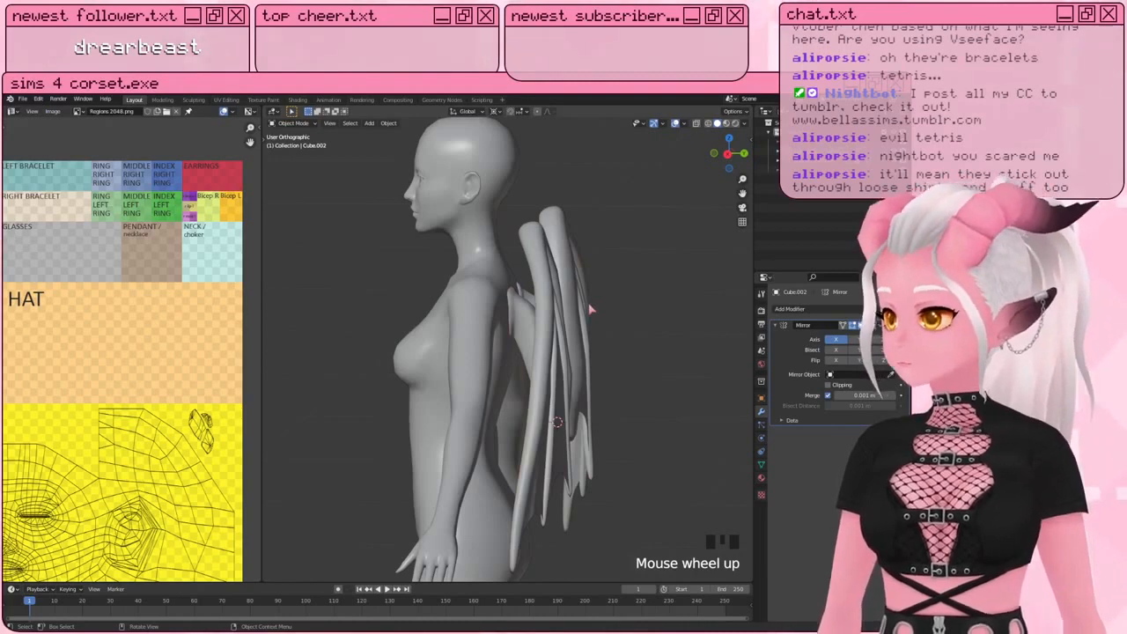
{"action": "scroll", "coordinate": [575, 379], "scroll_direction": "down", "scroll_amount": 1}
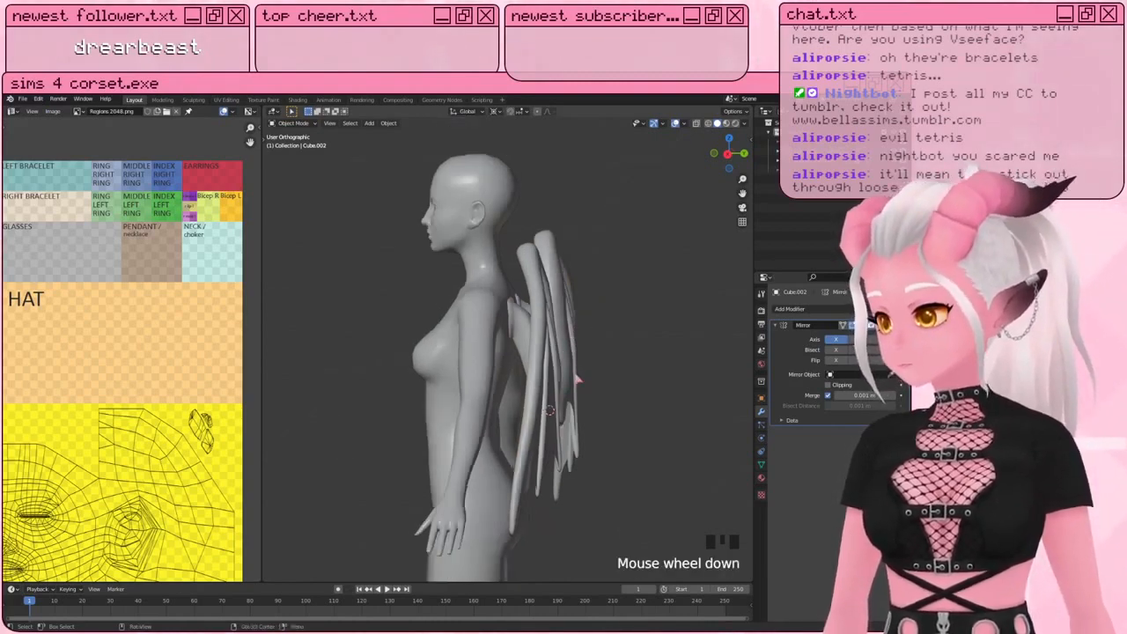
{"action": "scroll", "coordinate": [546, 344], "scroll_direction": "down", "scroll_amount": 1}
{"action": "middle_click_drag", "start_coordinate": [575, 379], "coordinate": [622, 352], "text": "shift"}
{"action": "scroll", "coordinate": [638, 357], "scroll_direction": "down", "scroll_amount": 2}
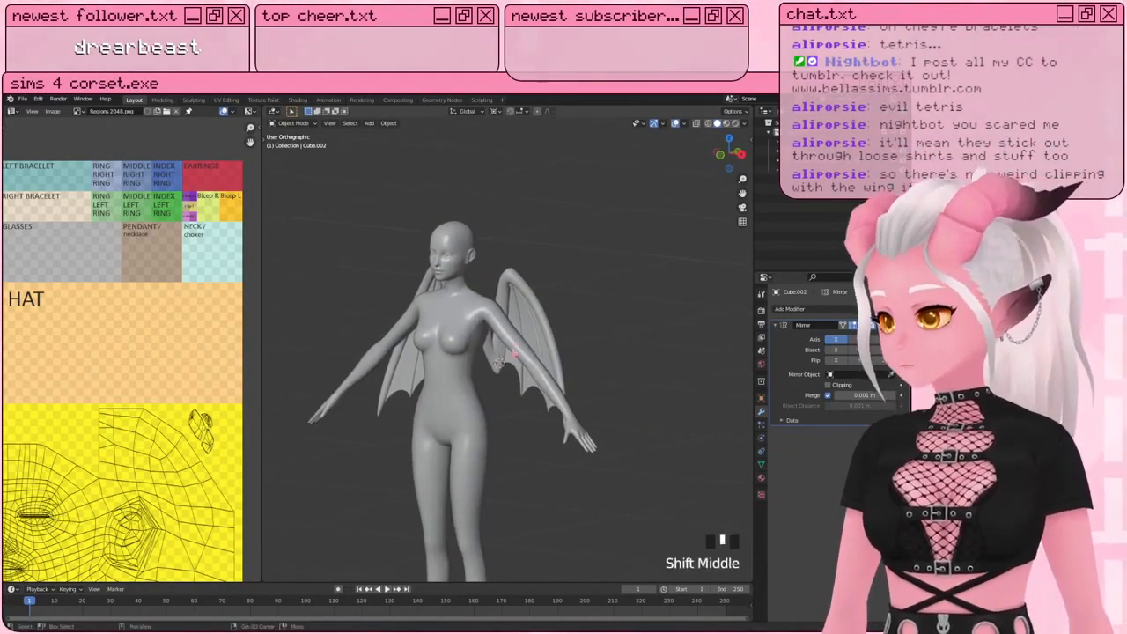
{"action": "mouse_move", "coordinate": [513, 341]}
{"action": "middle_mouse_down", "text": "shift"}
{"action": "mouse_move", "coordinate": [498, 329]}
{"action": "mouse_move", "coordinate": [436, 328]}
{"action": "mouse_move", "coordinate": [520, 325]}
{"action": "middle_mouse_up", "text": "shift"}
{"action": "scroll", "coordinate": [499, 330], "scroll_direction": "up", "scroll_amount": 1}
{"action": "key", "text": "a"}
{"action": "key", "text": "a"}
{"action": "key", "text": "a"}
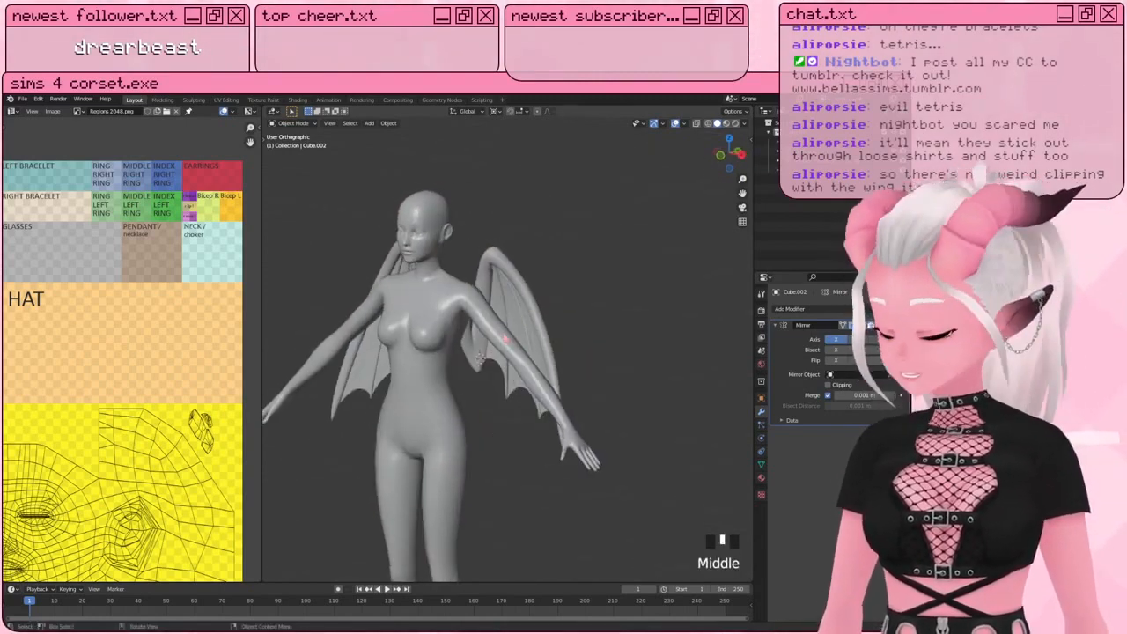
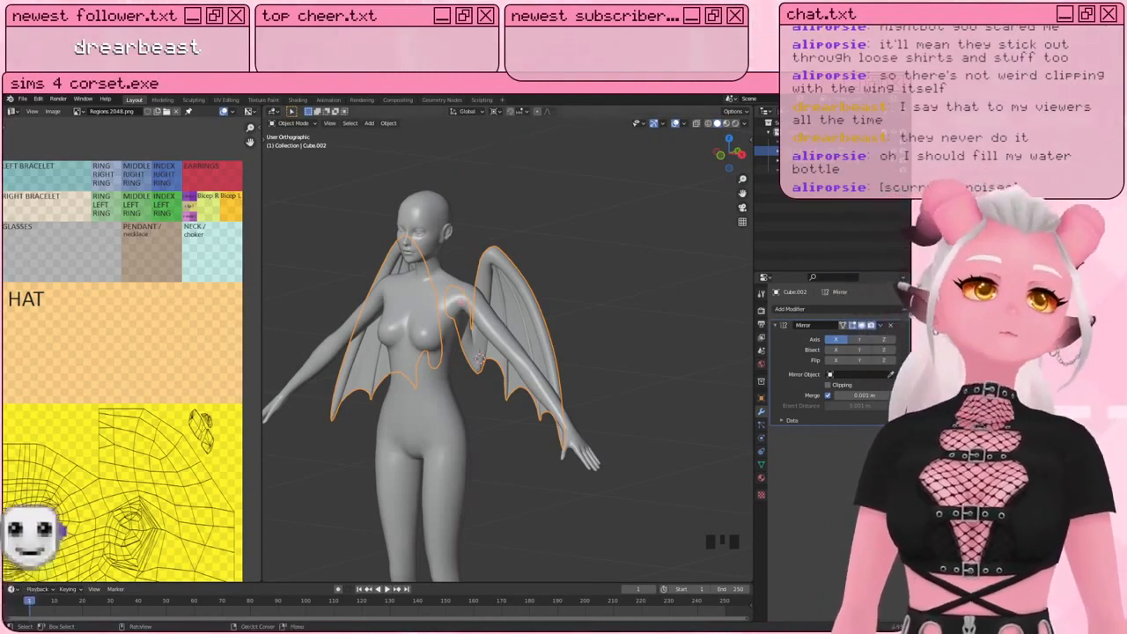
{"action": "middle_click_drag", "start_coordinate": [493, 352], "coordinate": [423, 357], "text": "shift"}
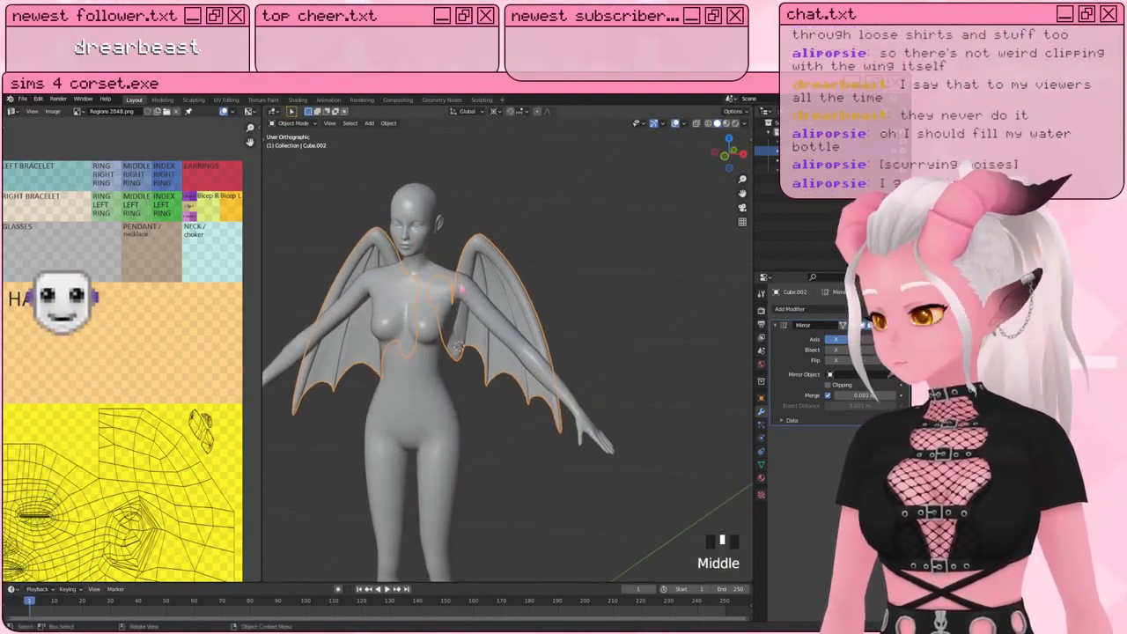
Step: Open the wing mesh in Edit Mode in front view and switch the viewport to Material Preview shading
{"action": "key", "text": "KP_1"}
{"action": "scroll", "coordinate": [458, 287], "scroll_direction": "up", "scroll_amount": 3}
{"action": "middle_click_drag", "start_coordinate": [457, 287], "coordinate": [414, 210], "text": "shift"}
{"action": "left_click", "coordinate": [501, 210]}
{"action": "key", "text": "Tab"}
{"action": "left_click", "coordinate": [726, 124]}
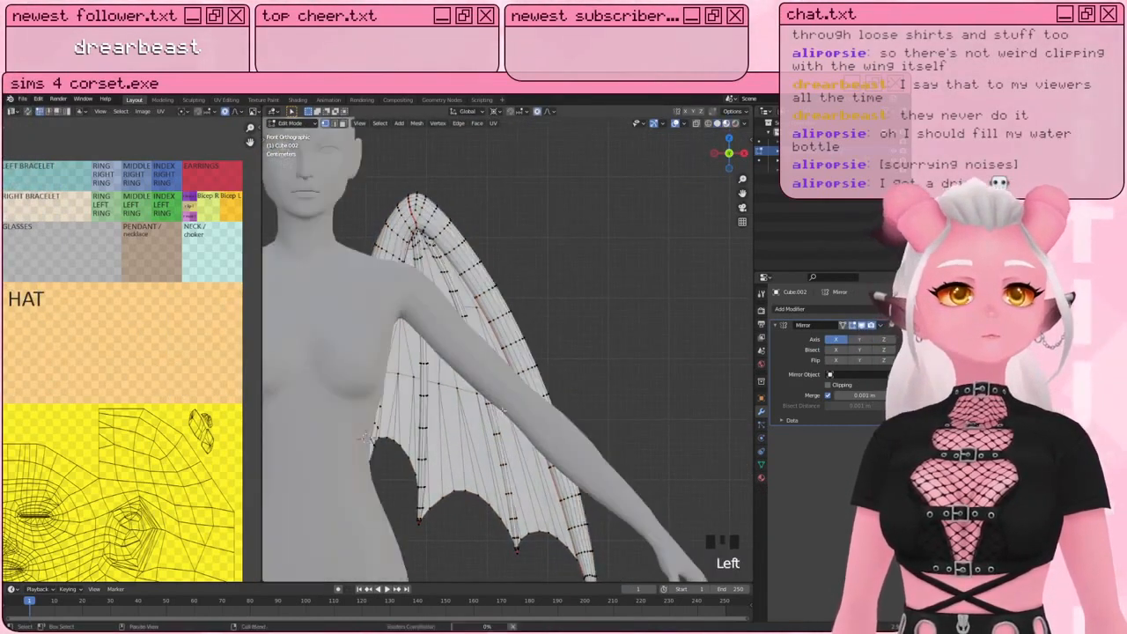
{"action": "scroll", "coordinate": [441, 286], "scroll_direction": "down", "scroll_amount": 3}
{"action": "scroll", "coordinate": [440, 285], "scroll_direction": "up", "scroll_amount": 2}
Step: Return to Object Mode, select the body mesh and unlink its material, Material.001
{"action": "left_click", "coordinate": [287, 125]}
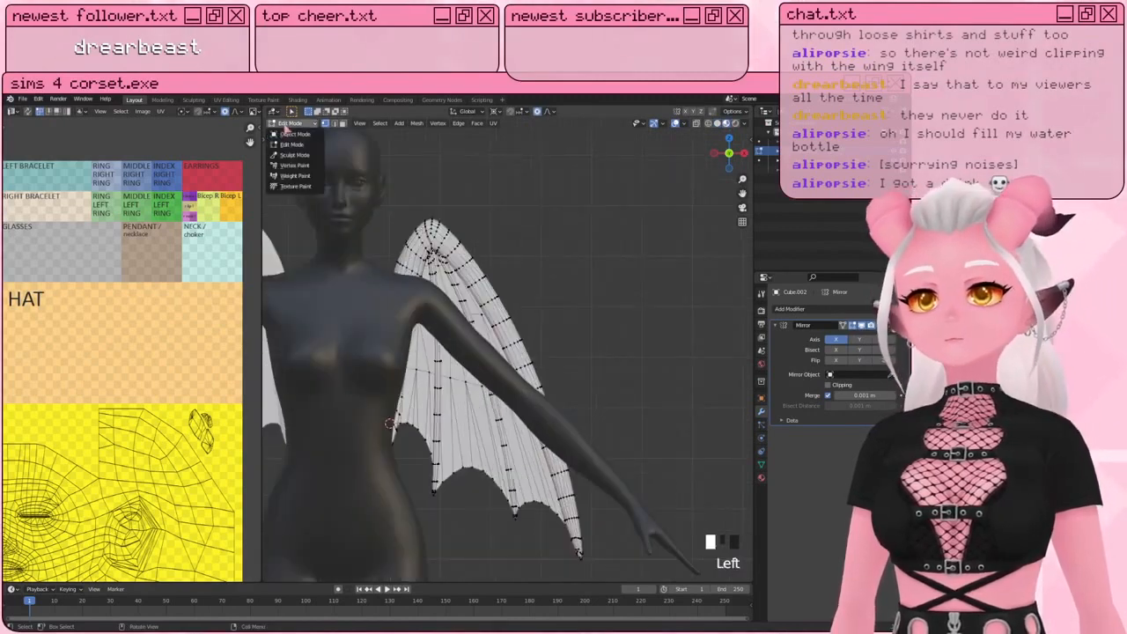
{"action": "left_click", "coordinate": [291, 135]}
{"action": "left_click", "coordinate": [354, 185]}
{"action": "left_click", "coordinate": [762, 479]}
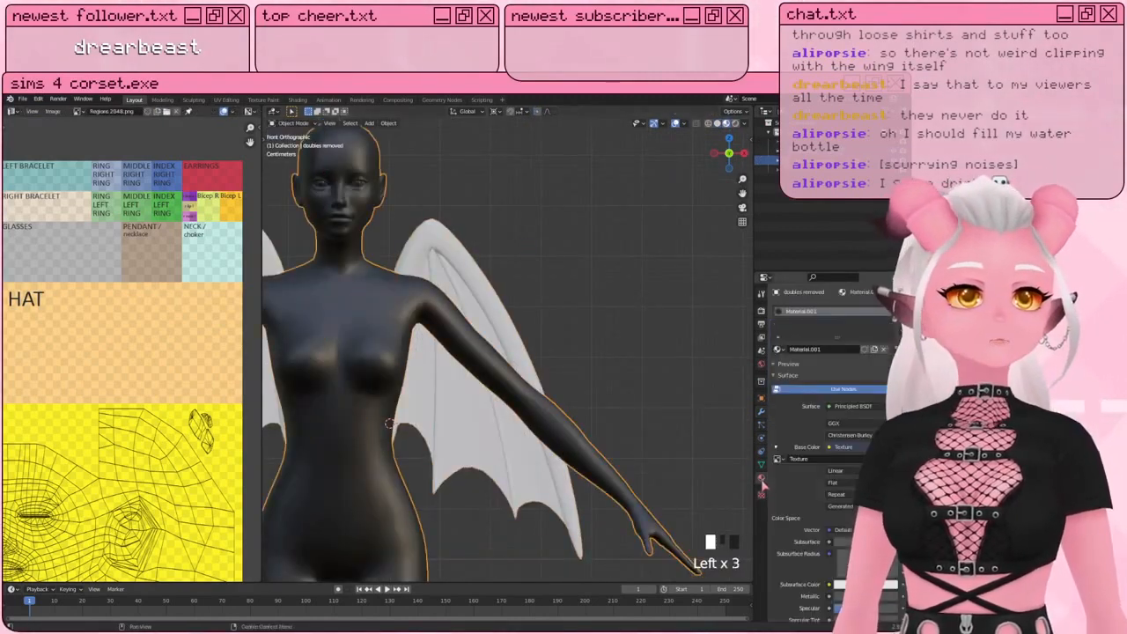
{"action": "left_click", "coordinate": [883, 349]}
{"action": "scroll", "coordinate": [573, 279], "scroll_direction": "up", "scroll_amount": 2}
{"action": "middle_click_drag", "start_coordinate": [536, 225], "coordinate": [591, 272], "text": "shift"}
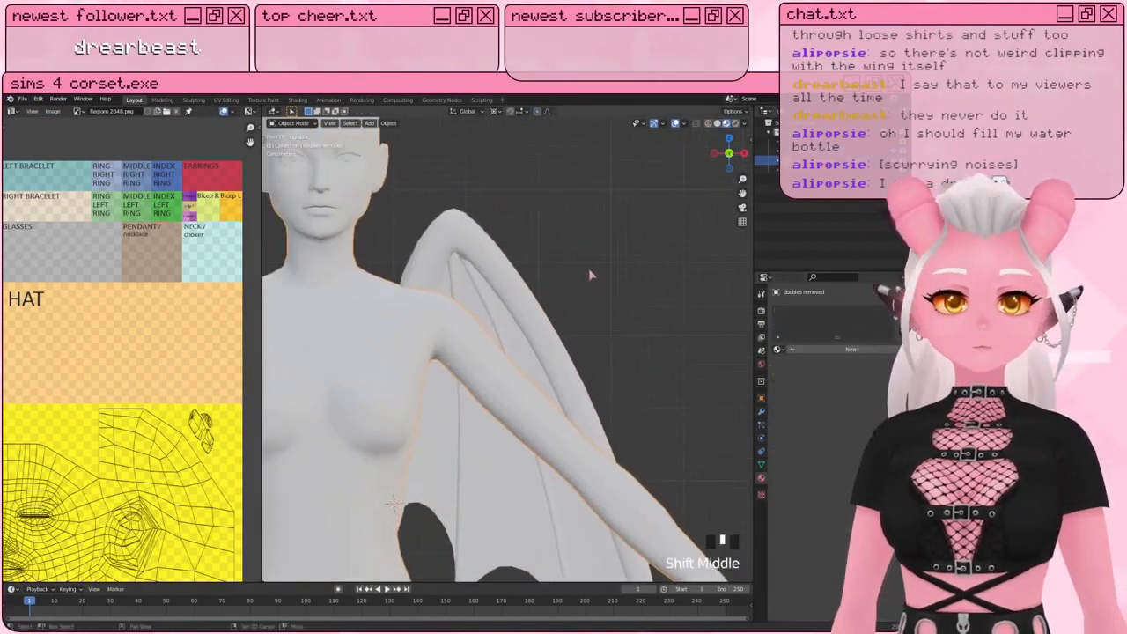
Step: Select the wings, select their entire mesh in Edit Mode and give them a new material
{"action": "left_click", "coordinate": [492, 241]}
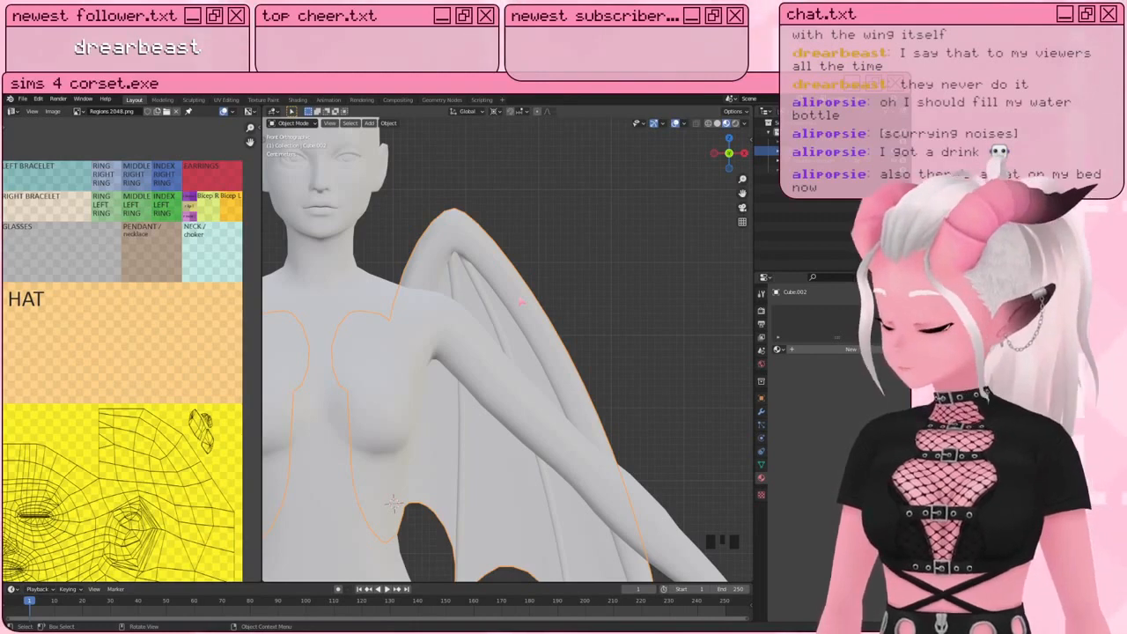
{"action": "middle_click_drag", "start_coordinate": [394, 502], "coordinate": [372, 493], "text": "shift"}
{"action": "key", "text": "Tab"}
{"action": "key", "text": "a"}
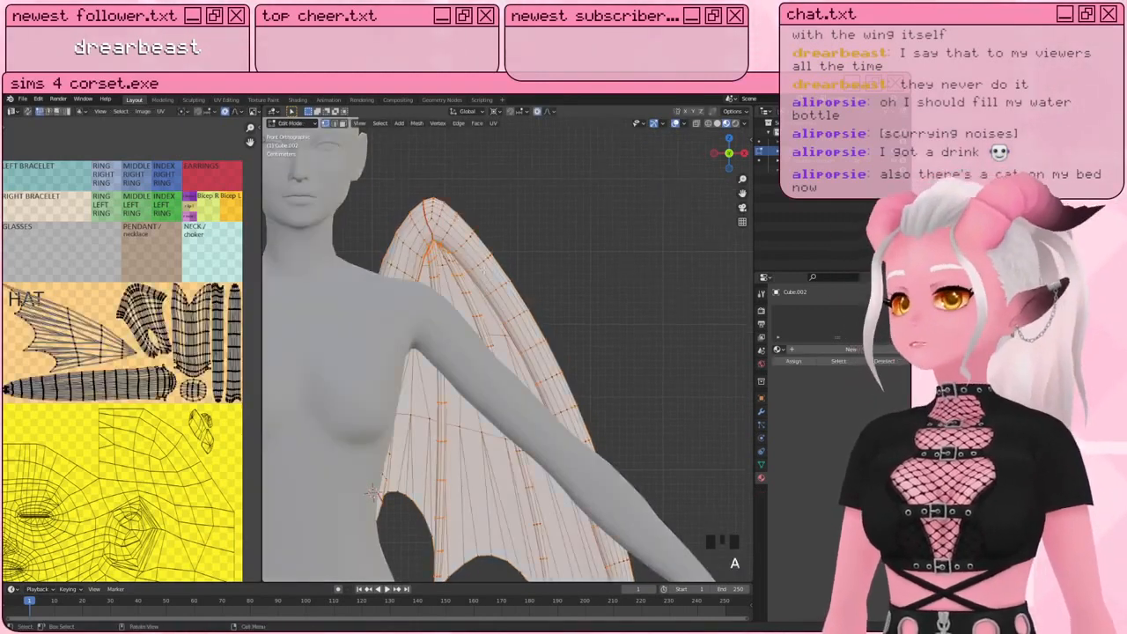
{"action": "key", "text": "a"}
{"action": "middle_click_drag", "start_coordinate": [531, 313], "coordinate": [531, 302], "text": "shift"}
{"action": "key", "text": "a"}
{"action": "middle_click_drag", "start_coordinate": [374, 480], "coordinate": [465, 296], "text": "shift"}
{"action": "scroll", "coordinate": [400, 458], "scroll_direction": "down", "scroll_amount": 2}
{"action": "scroll", "coordinate": [561, 320], "scroll_direction": "up", "scroll_amount": 3}
{"action": "scroll", "coordinate": [493, 335], "scroll_direction": "up", "scroll_amount": 1}
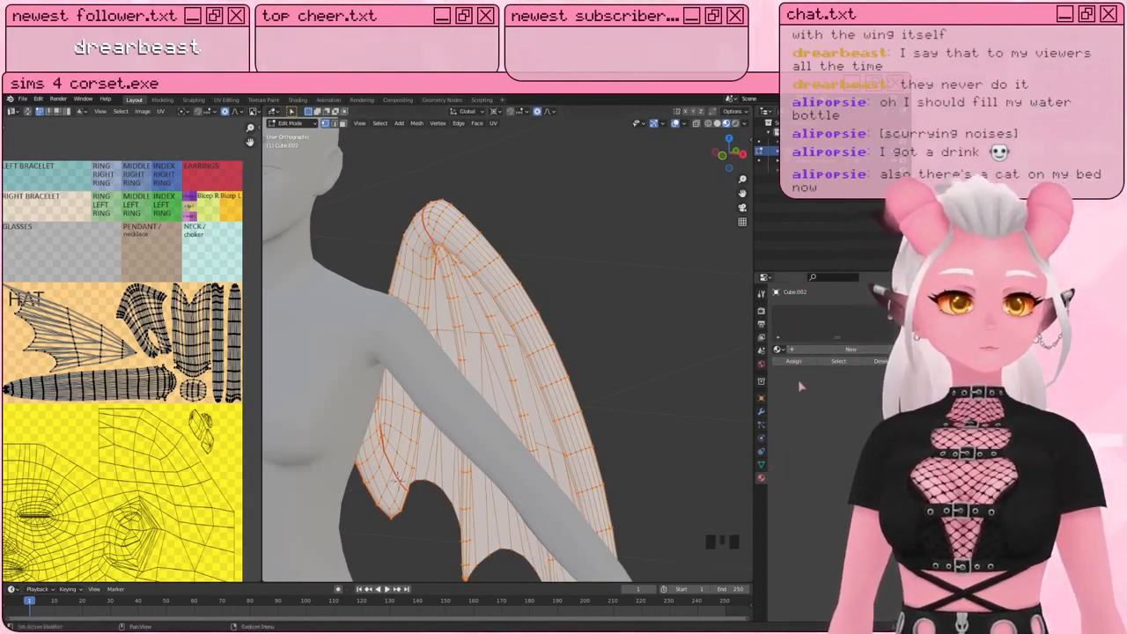
{"action": "left_click", "coordinate": [851, 349]}
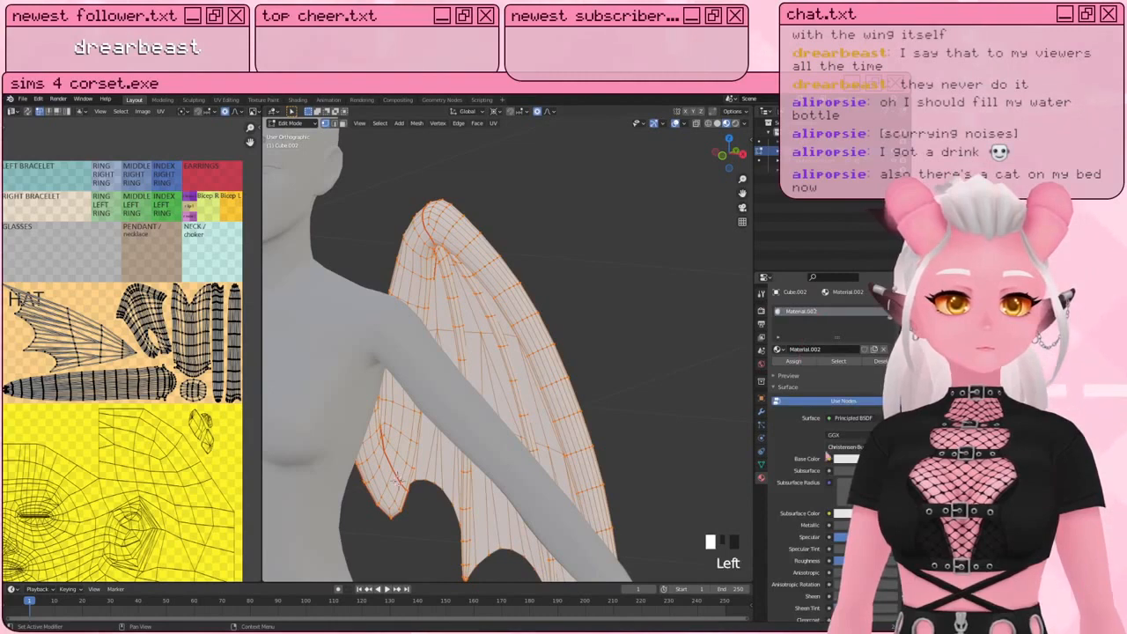
Step: Link the wing material's Base Color to an Image Texture with a new 2048 x 4096 px image named Texture Wings
{"action": "left_click", "coordinate": [828, 460]}
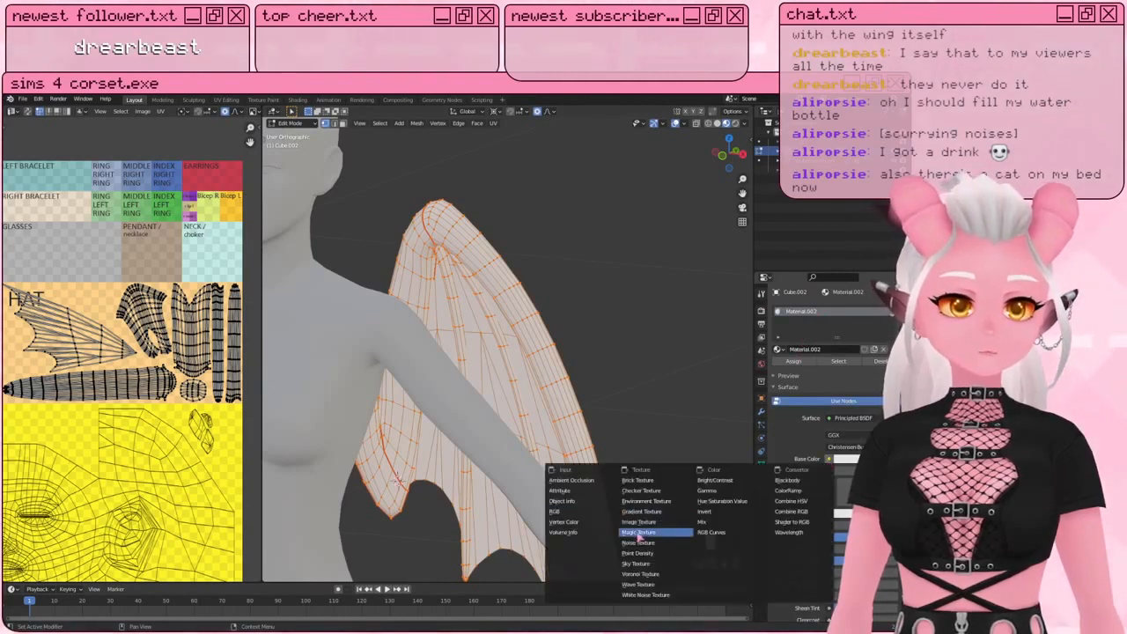
{"action": "left_click", "coordinate": [639, 521]}
{"action": "left_click", "coordinate": [821, 473]}
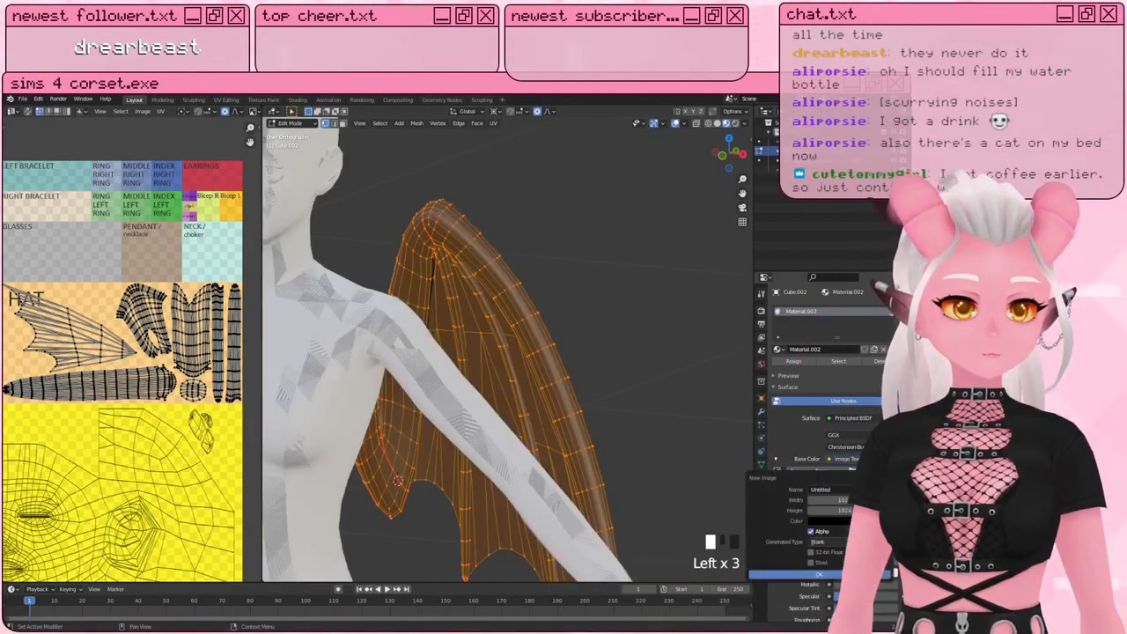
{"action": "key", "text": "Tab"}
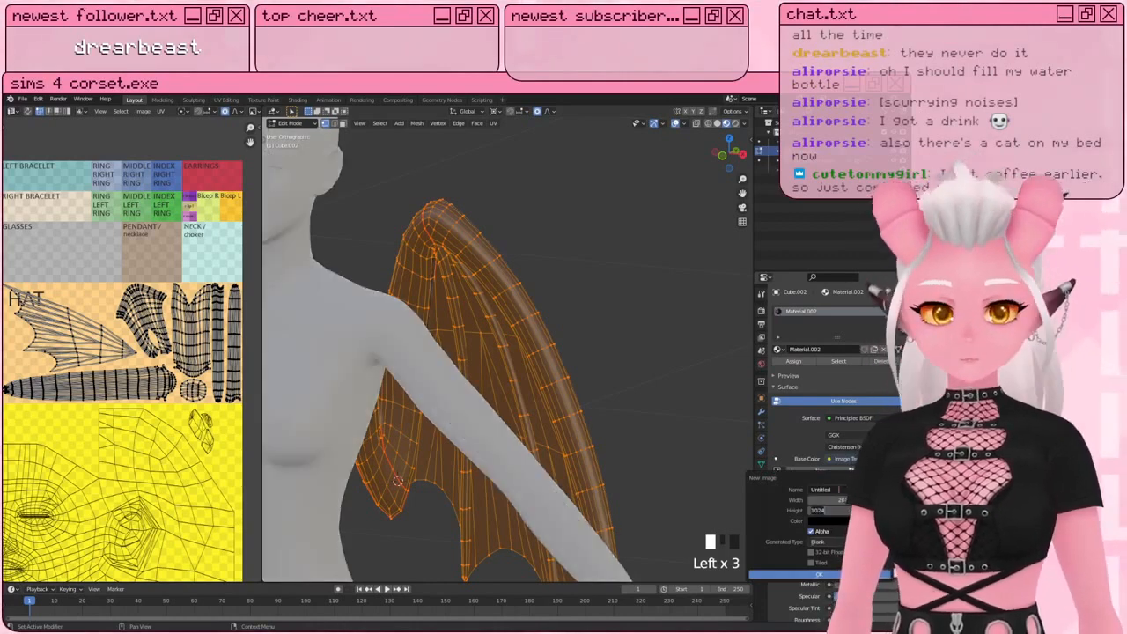
{"action": "type", "text": "4096"}
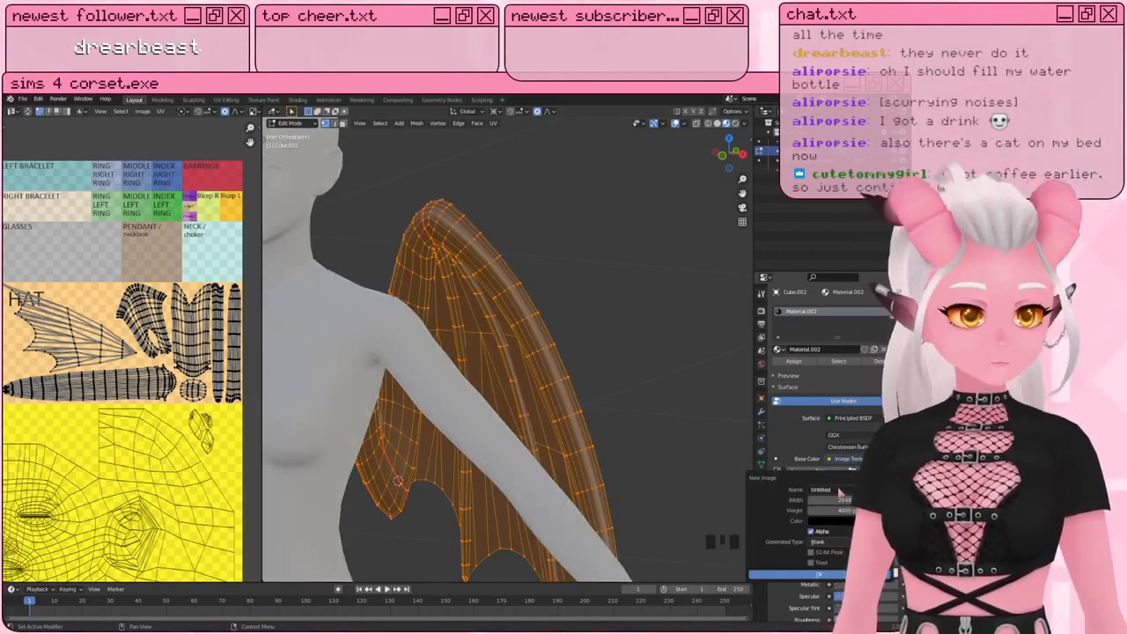
{"action": "left_click", "coordinate": [839, 491]}
{"action": "type", "text": "Texture"}
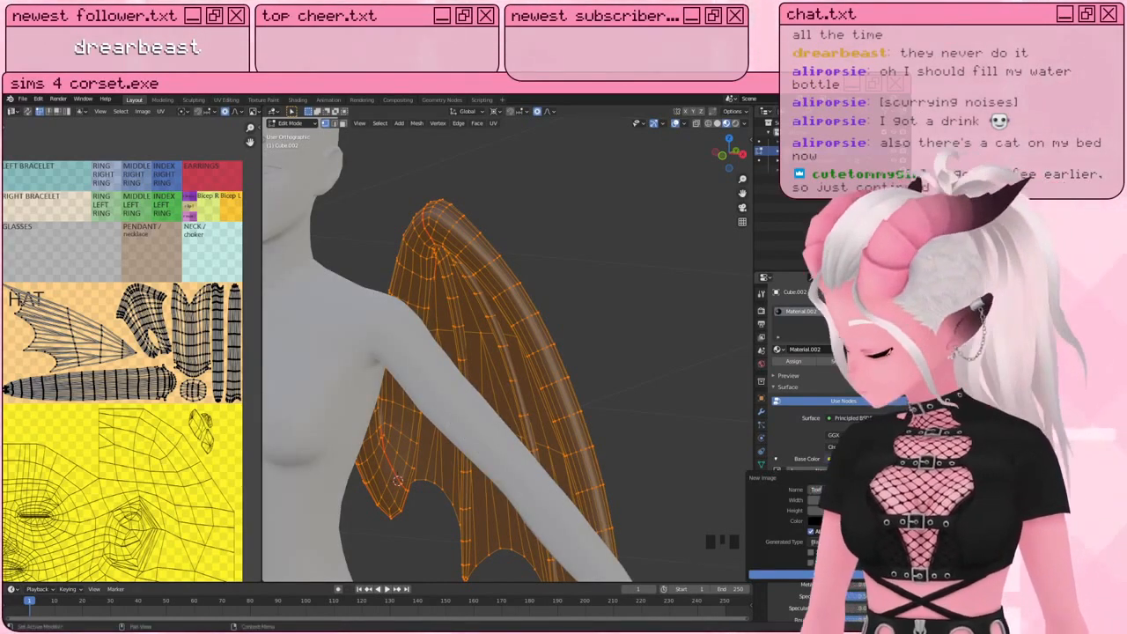
{"action": "type", "text": " Wings"}
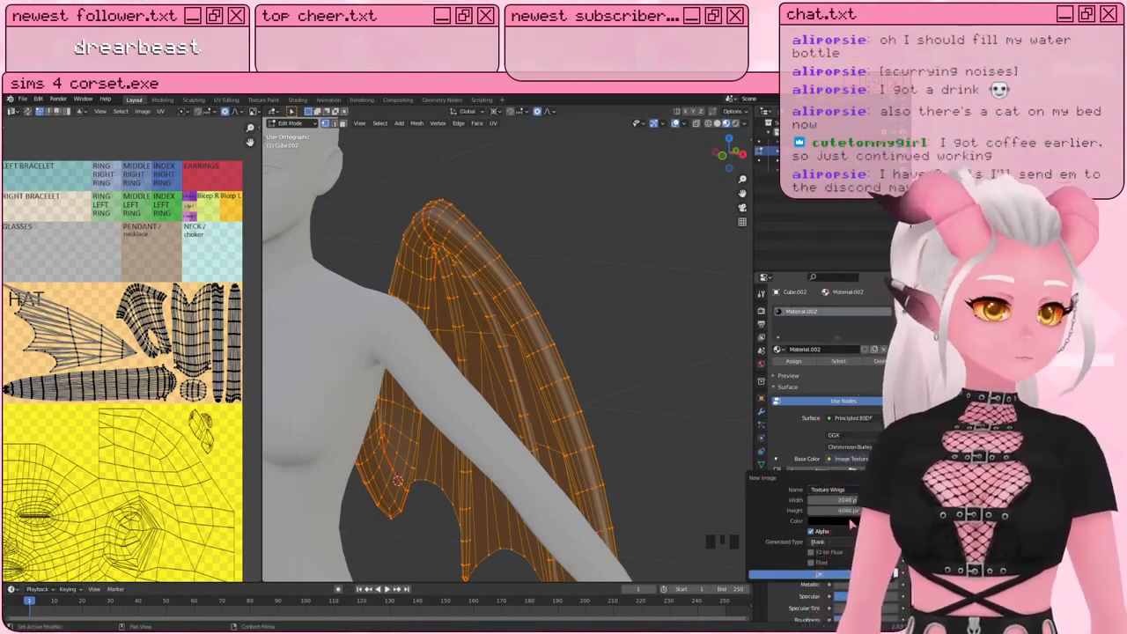
{"action": "left_click", "coordinate": [850, 521]}
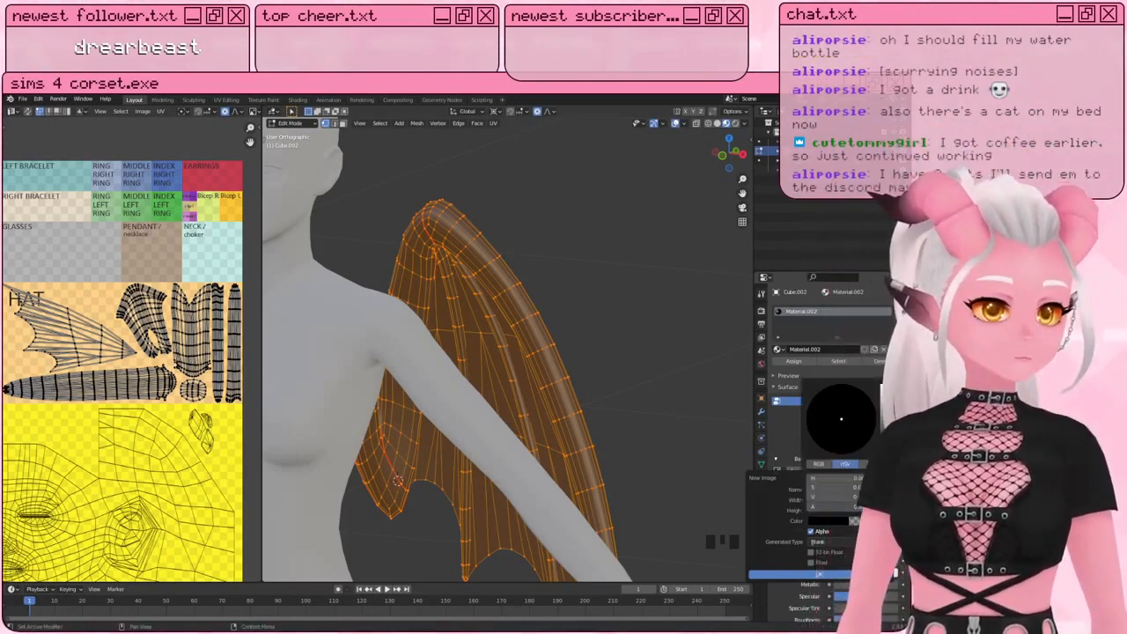
{"action": "left_click", "coordinate": [775, 574]}
Step: Lower the wing material's Specular value nearly to zero
{"action": "scroll", "coordinate": [847, 530], "scroll_direction": "down", "scroll_amount": 2}
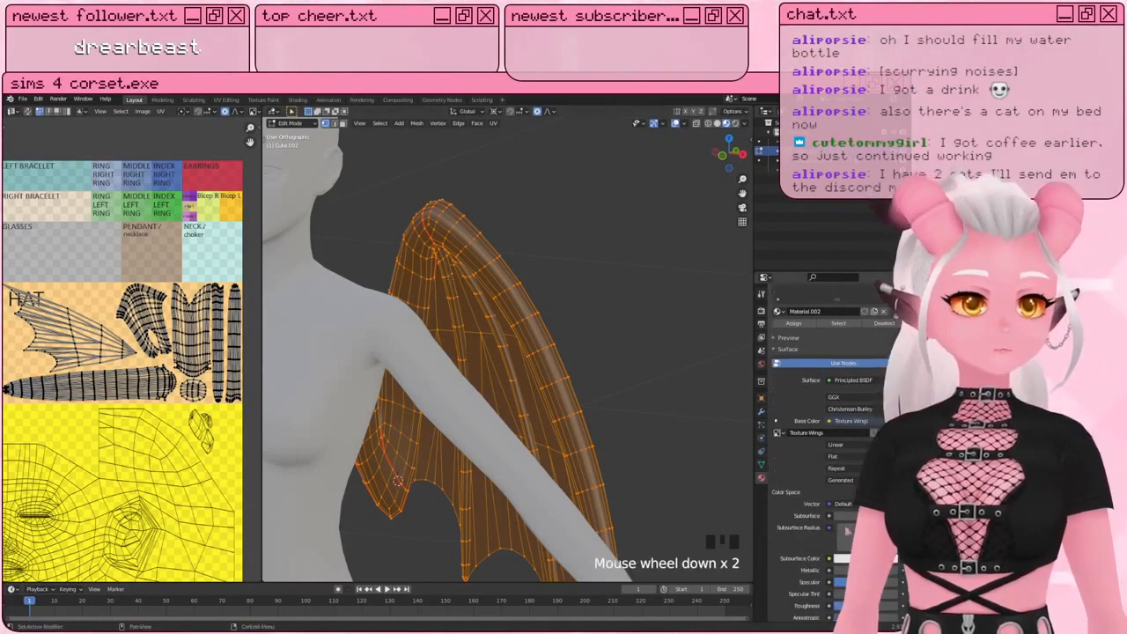
{"action": "scroll", "coordinate": [847, 531], "scroll_direction": "down", "scroll_amount": 3}
{"action": "left_click_drag", "start_coordinate": [867, 526], "coordinate": [840, 526]}
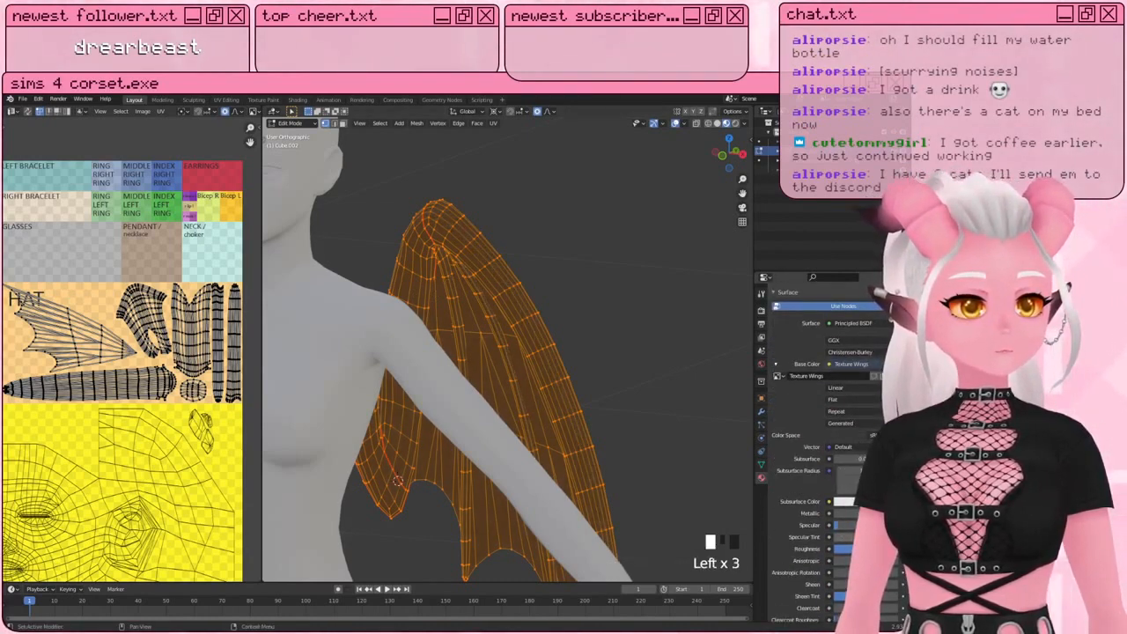
Step: Switch the wings to Texture Paint mode and bring them into view from the side
{"action": "left_click", "coordinate": [290, 122]}
{"action": "left_click", "coordinate": [314, 188]}
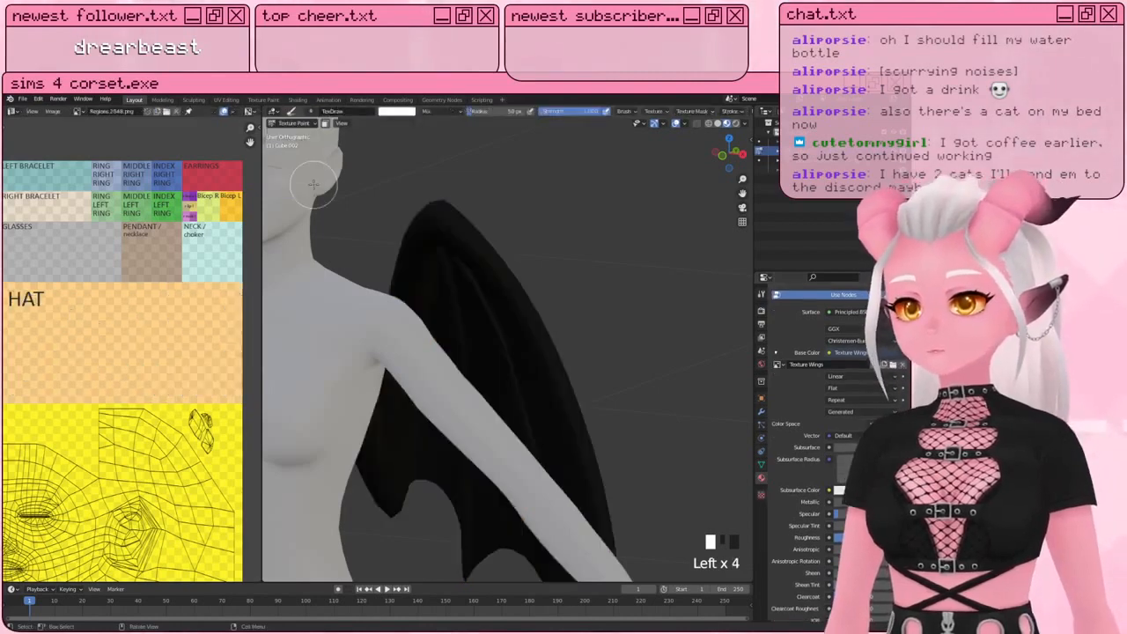
{"action": "middle_click_drag", "start_coordinate": [511, 278], "coordinate": [490, 262], "text": "shift"}
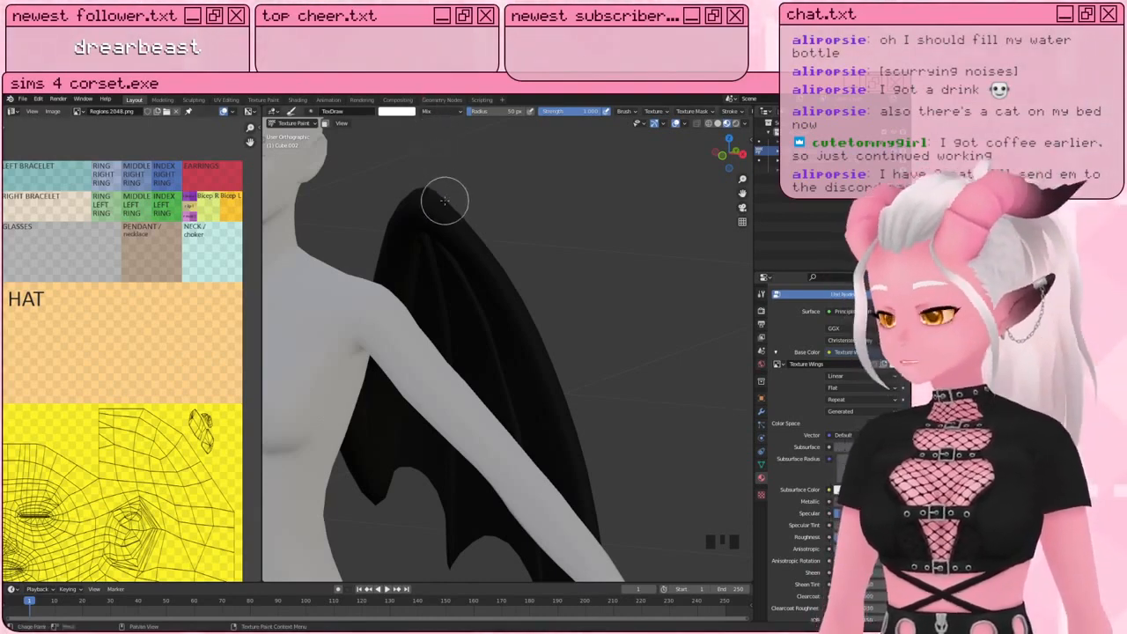
{"action": "scroll", "coordinate": [440, 216], "scroll_direction": "down", "scroll_amount": 1}
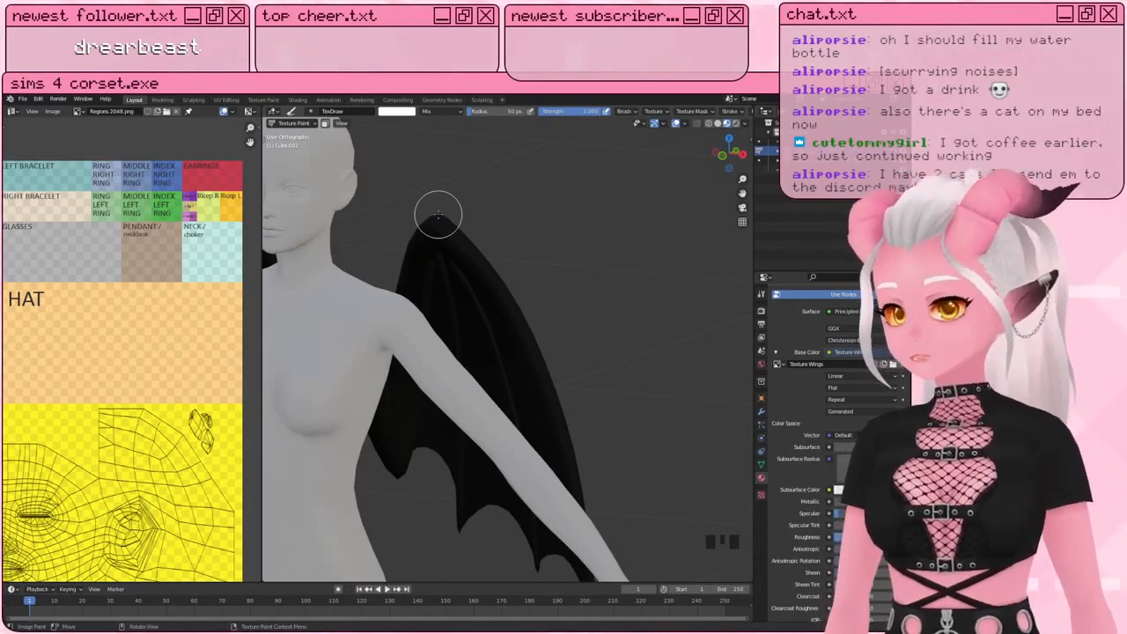
{"action": "mouse_move", "coordinate": [475, 208]}
{"action": "middle_mouse_down"}
{"action": "mouse_move", "coordinate": [292, 221]}
{"action": "mouse_move", "coordinate": [486, 228]}
{"action": "middle_mouse_up"}
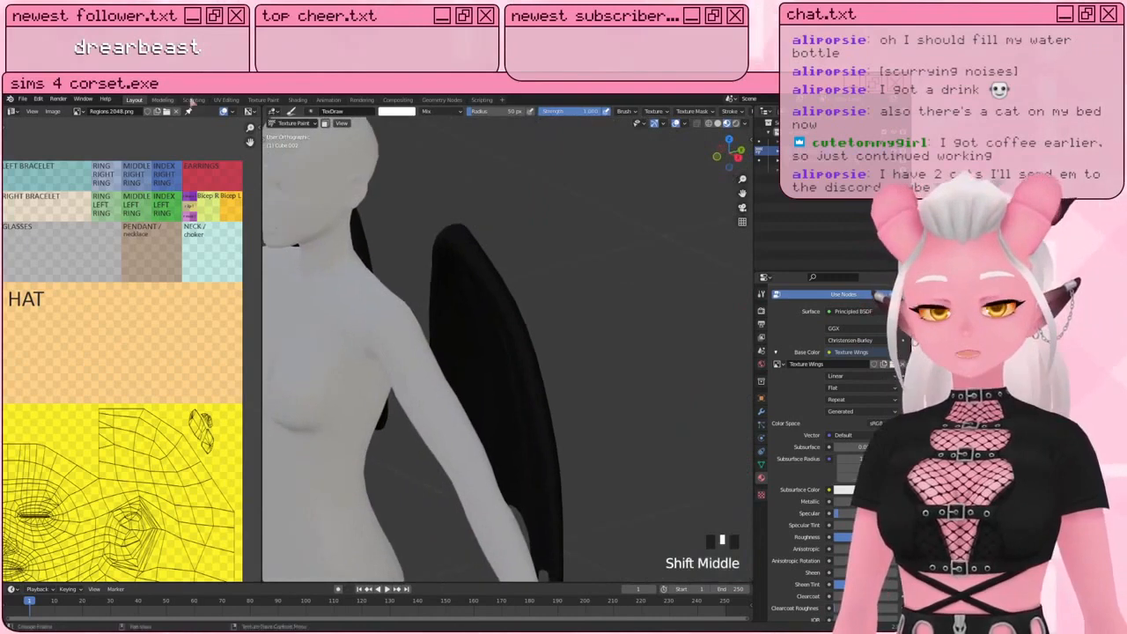
Step: Widen the 3D viewport to reveal the paint tools and display the Texture Wings image in the Image Editor
{"action": "left_click", "coordinate": [273, 145]}
{"action": "left_click_drag", "start_coordinate": [262, 264], "coordinate": [201, 264]}
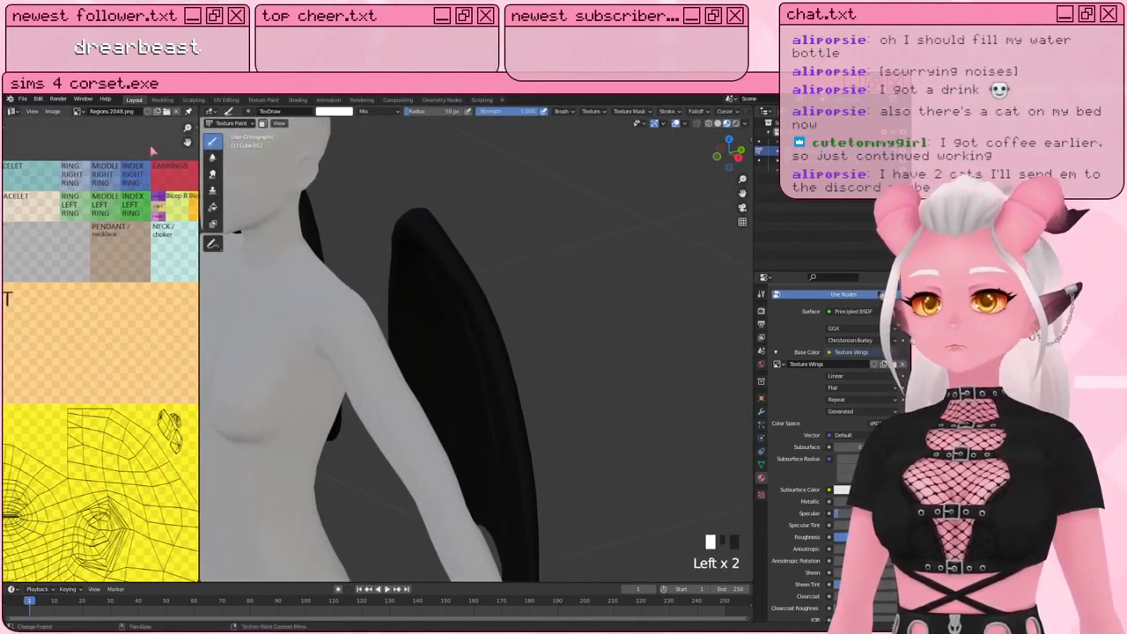
{"action": "left_click", "coordinate": [79, 112]}
{"action": "left_click", "coordinate": [105, 161]}
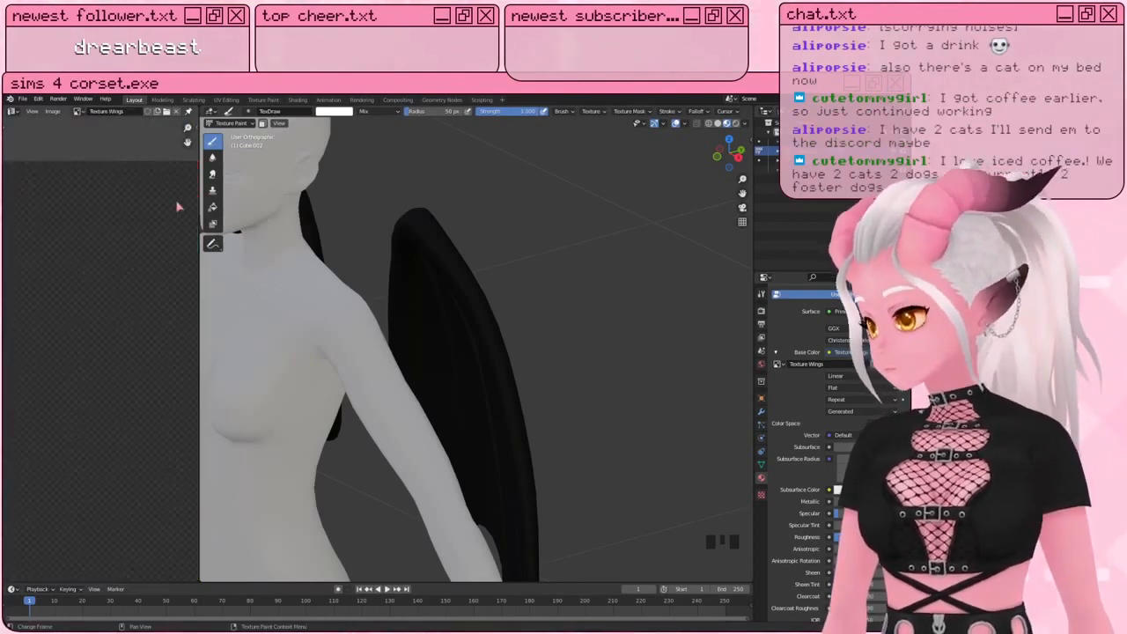
Step: Fill the wings with a reddish-brown base colour using the Fill tool
{"action": "left_click", "coordinate": [213, 208]}
{"action": "middle_click_drag", "start_coordinate": [441, 308], "coordinate": [413, 290], "text": "shift"}
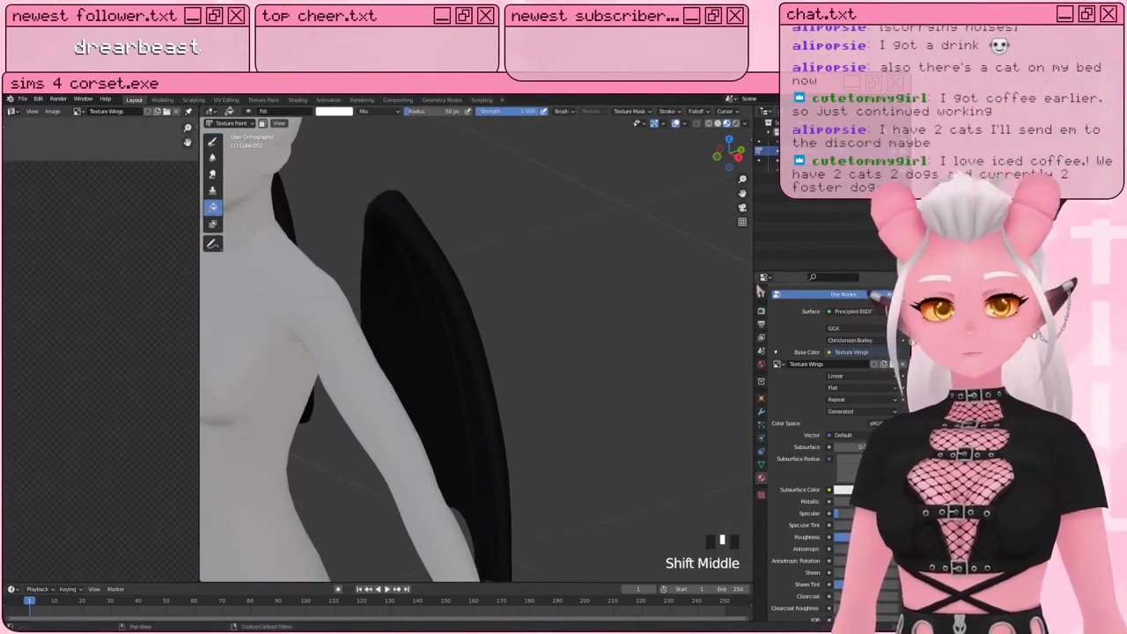
{"action": "left_click", "coordinate": [761, 294]}
{"action": "left_click_drag", "start_coordinate": [835, 478], "coordinate": [833, 489]}
{"action": "left_click_drag", "start_coordinate": [901, 453], "coordinate": [901, 474]}
{"action": "left_click", "coordinate": [484, 374]}
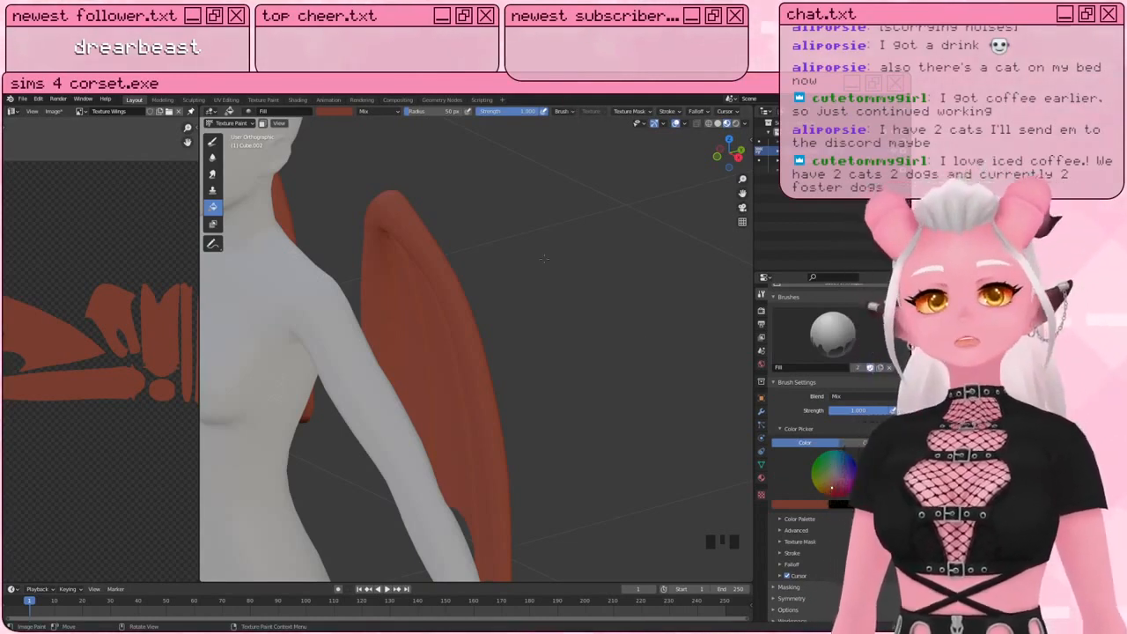
{"action": "middle_click_drag", "start_coordinate": [543, 258], "coordinate": [385, 231]}
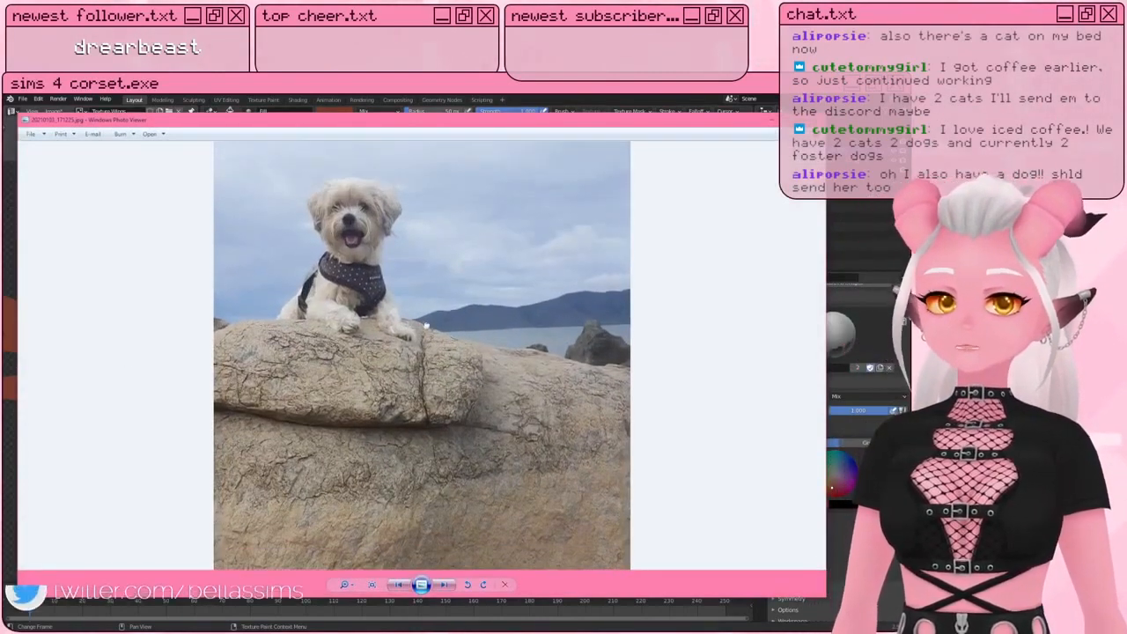
Step: Look through the dog photos in Windows Photo Viewer, then close it and return to Blender
{"action": "left_click_drag", "start_coordinate": [426, 326], "coordinate": [432, 356]}
{"action": "left_click_drag", "start_coordinate": [447, 318], "coordinate": [490, 338]}
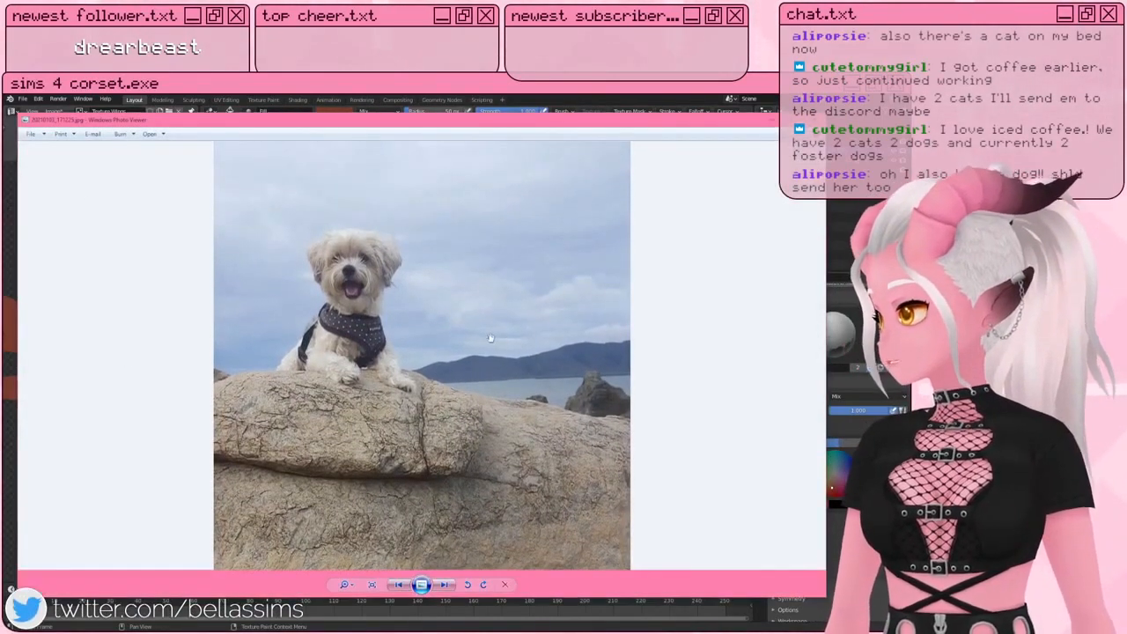
{"action": "scroll", "coordinate": [491, 338], "scroll_direction": "up", "scroll_amount": 1}
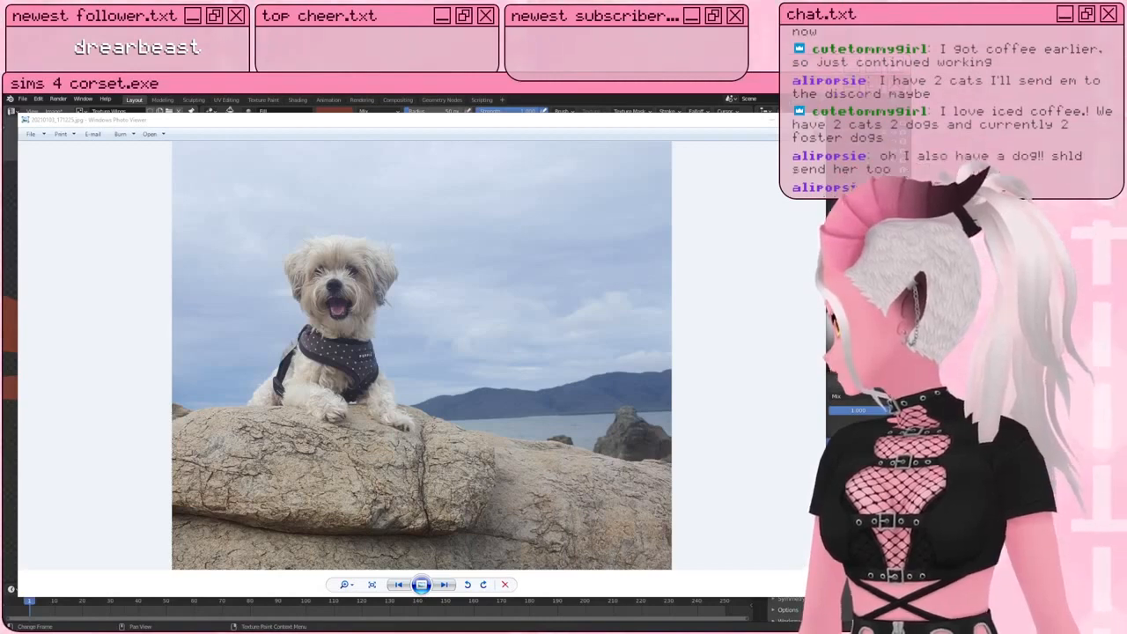
{"action": "key", "text": "Right"}
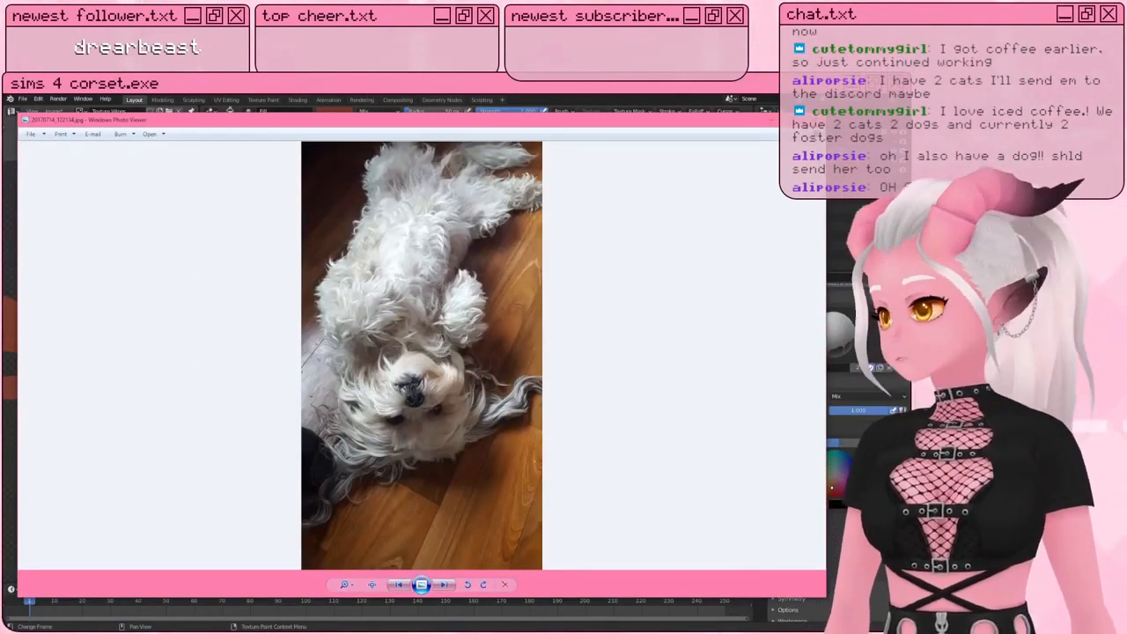
{"action": "left_click", "coordinate": [572, 357]}
{"action": "scroll", "coordinate": [546, 427], "scroll_direction": "up", "scroll_amount": 3}
{"action": "scroll", "coordinate": [543, 428], "scroll_direction": "down", "scroll_amount": 3}
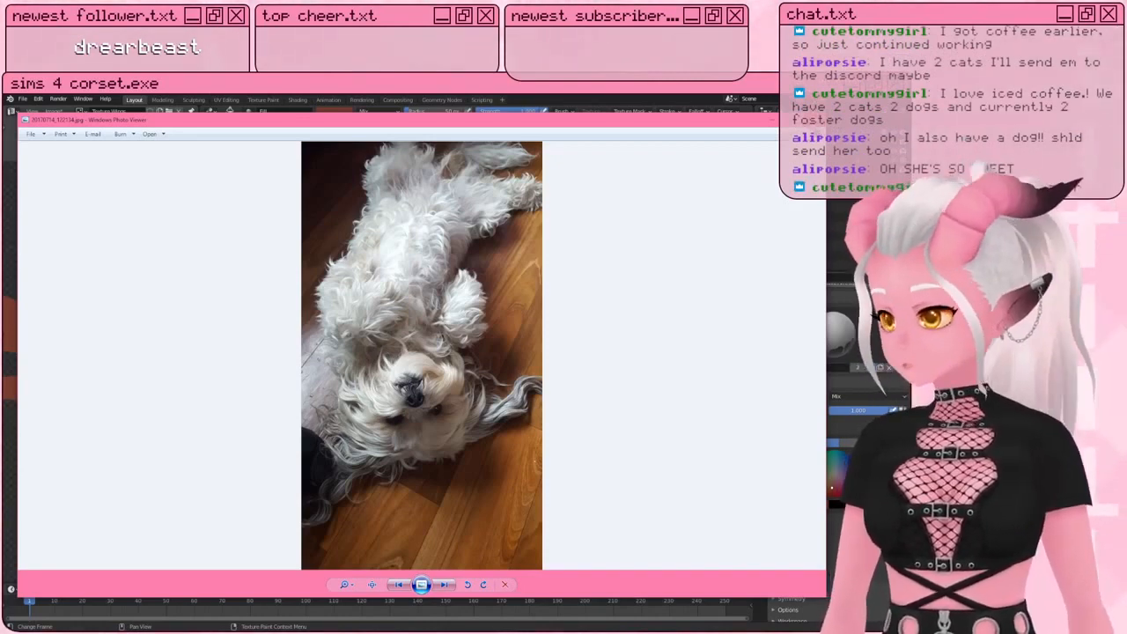
{"action": "key", "text": "Right"}
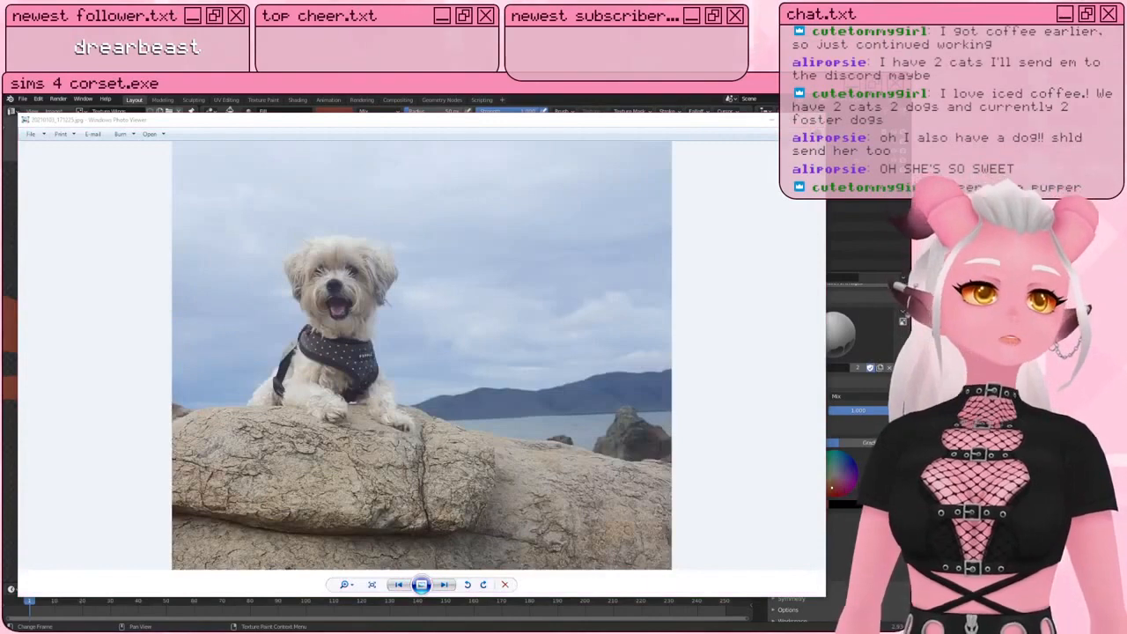
{"action": "key", "text": "alt+F4"}
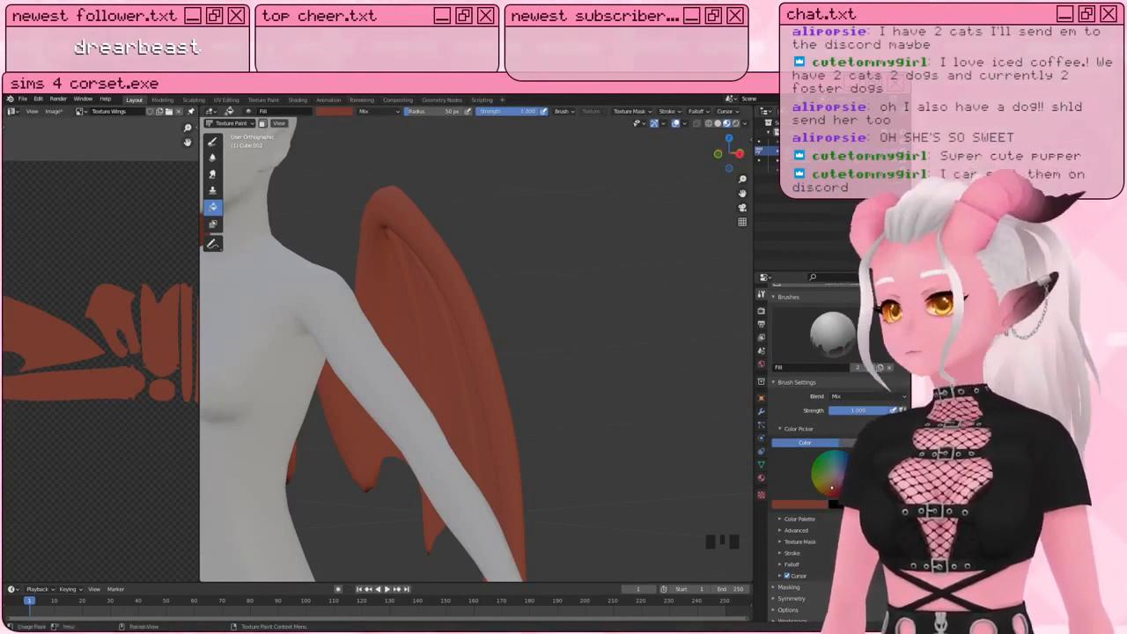
Step: Choose an ochre-brown fill colour and select the linked wing-frame and finger-bone faces, with the delimit option set to Normal
{"action": "left_click_drag", "start_coordinate": [832, 488], "coordinate": [828, 487]}
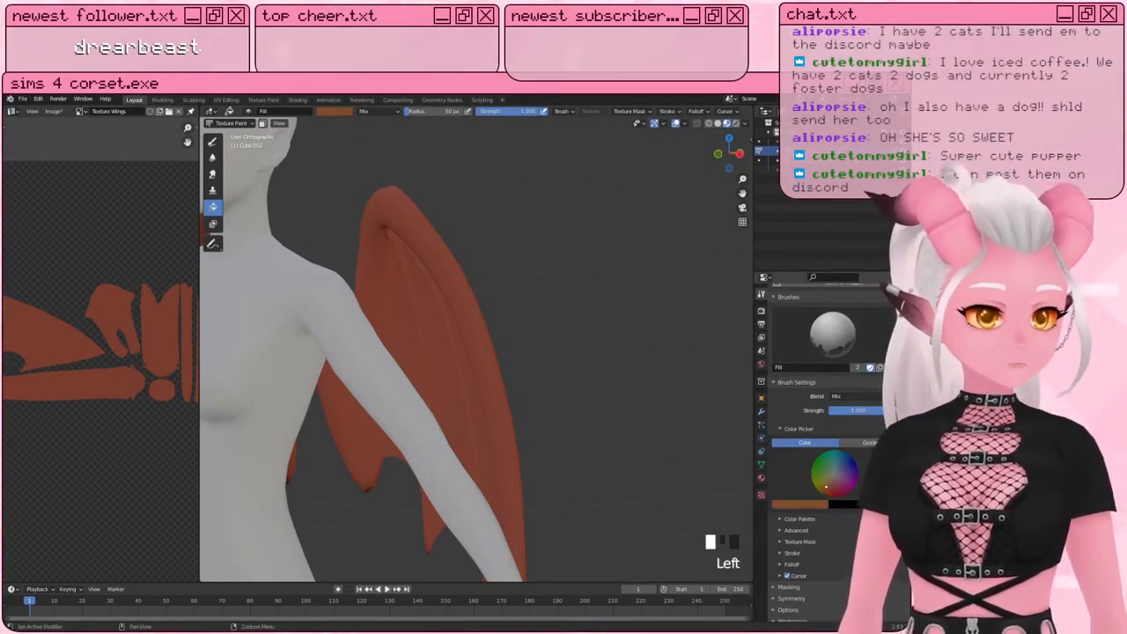
{"action": "key", "text": "Tab"}
{"action": "key", "text": "a"}
{"action": "key", "text": "a"}
{"action": "key", "text": "a"}
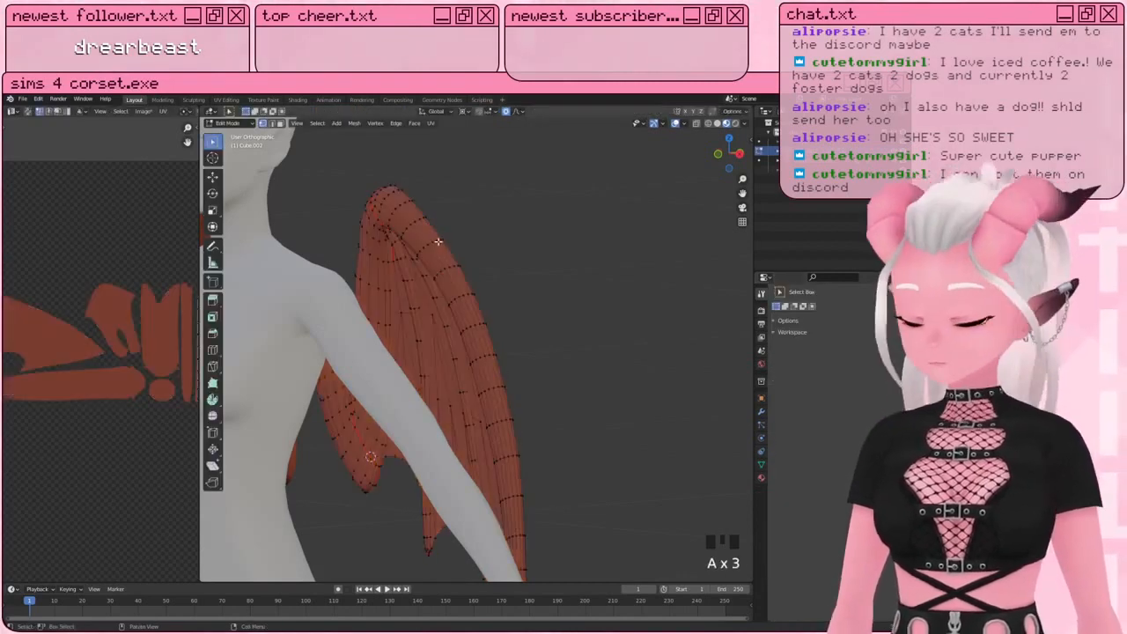
{"action": "key", "text": "l"}
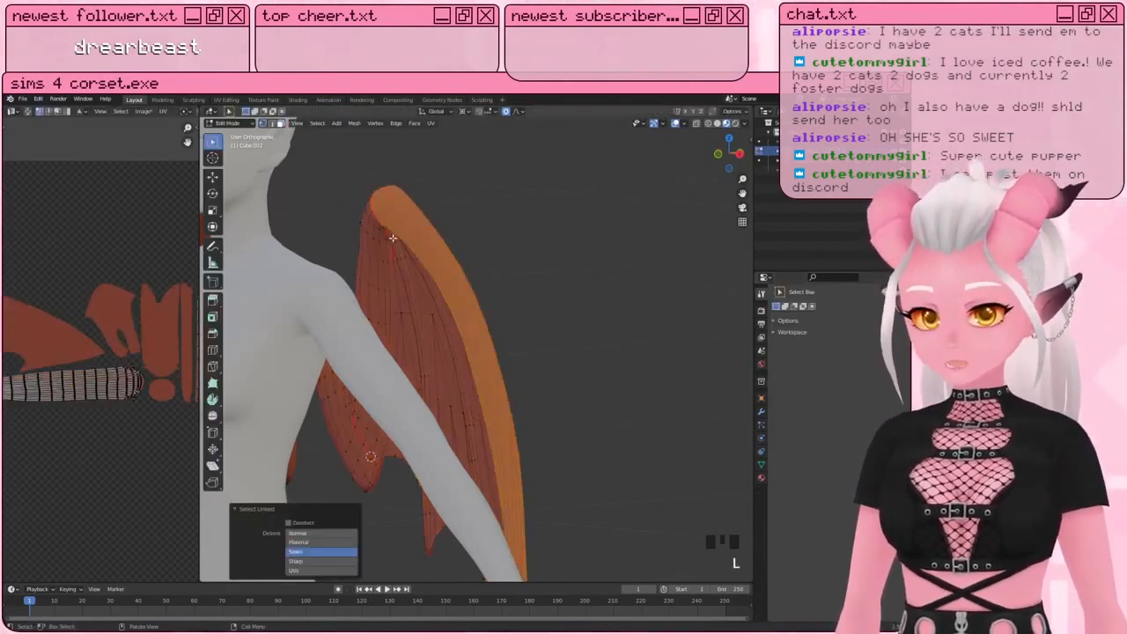
{"action": "left_click", "coordinate": [304, 534]}
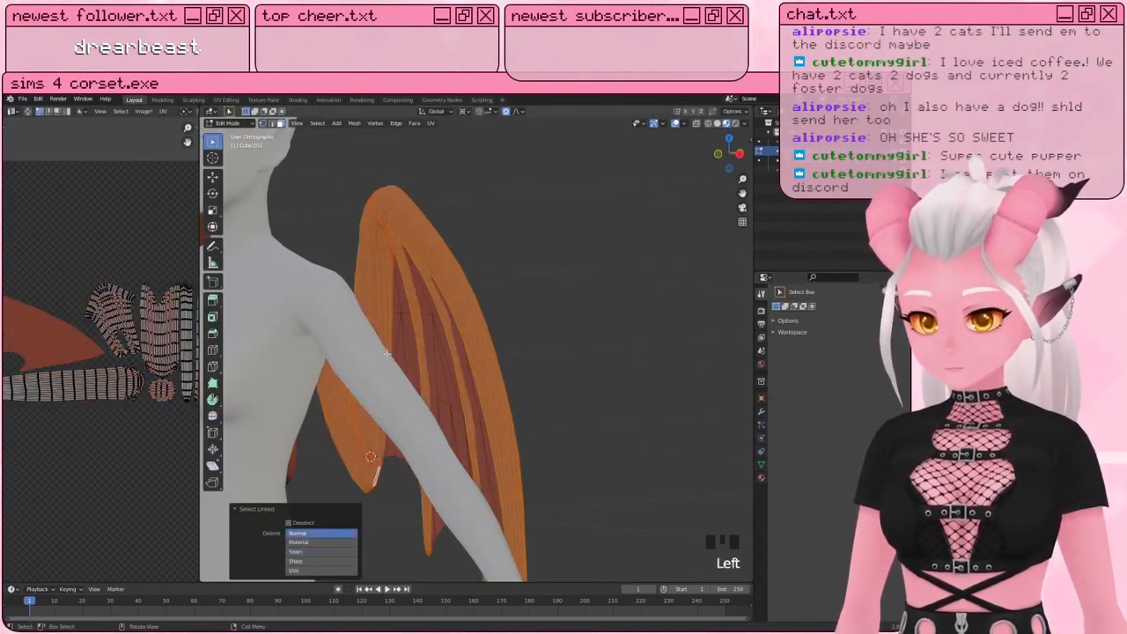
Step: Return to Texture Paint with painting limited to the selected faces and fill the wing frame and bones with the ochre brown
{"action": "key", "text": "Tab"}
{"action": "left_click", "coordinate": [423, 315]}
{"action": "left_click", "coordinate": [554, 316]}
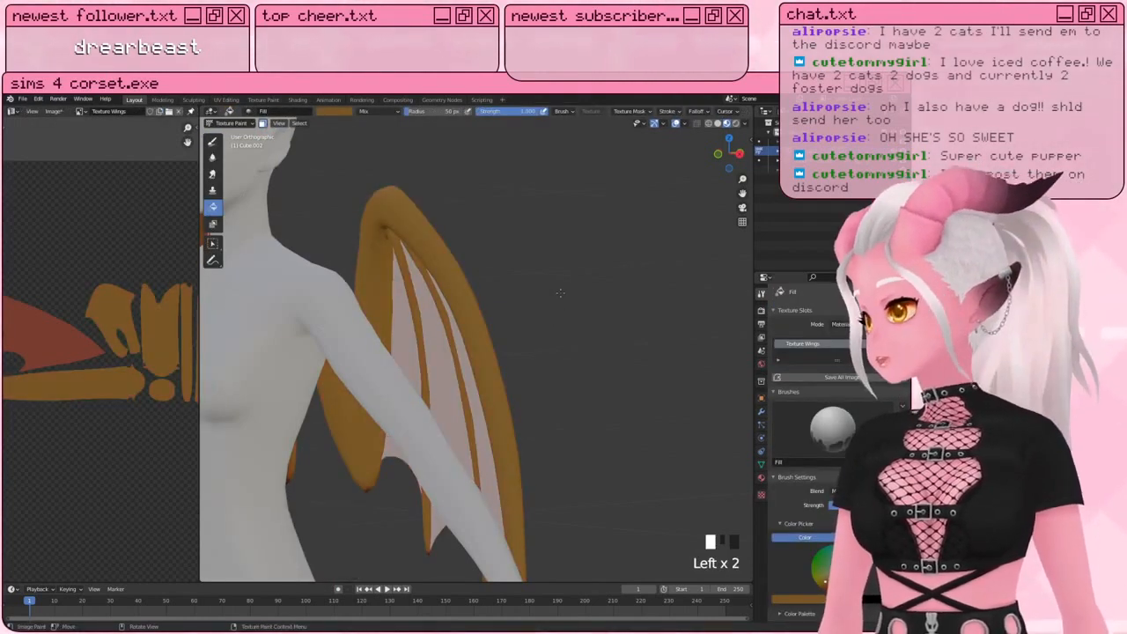
Step: Hide the body mesh and select only the linked membrane faces between the wing bones, seen from the front
{"action": "middle_click_drag", "start_coordinate": [560, 293], "coordinate": [588, 322], "text": "shift"}
{"action": "key", "text": "a"}
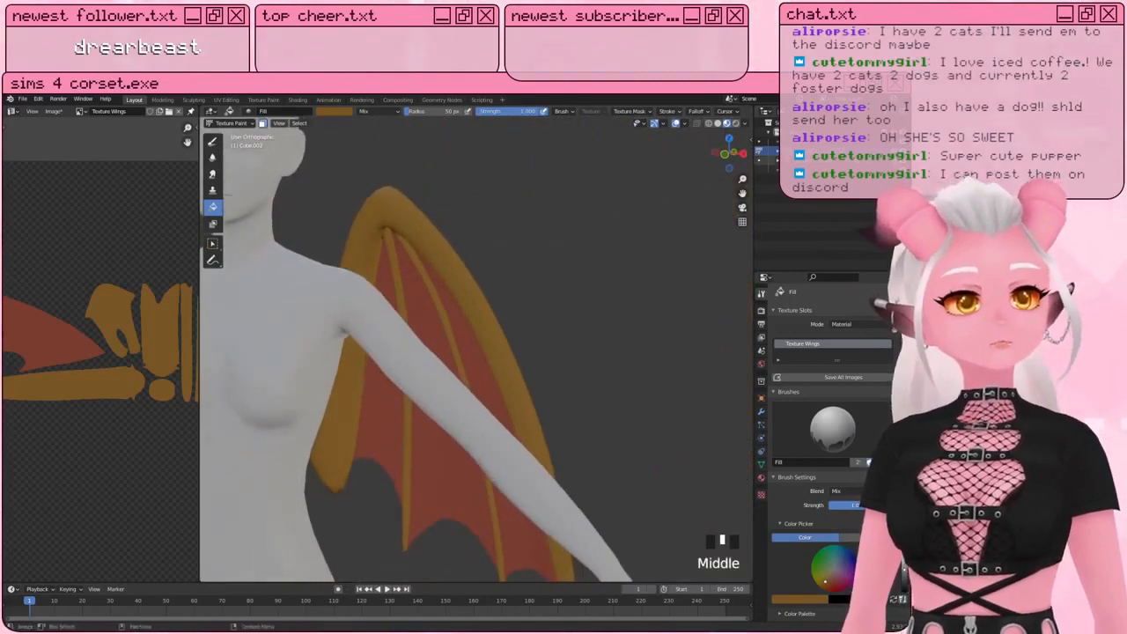
{"action": "left_click", "coordinate": [891, 160]}
{"action": "middle_click_drag", "start_coordinate": [347, 327], "coordinate": [363, 304], "text": "shift"}
{"action": "mouse_move", "coordinate": [363, 304]}
{"action": "middle_mouse_down"}
{"action": "mouse_move", "coordinate": [313, 298]}
{"action": "mouse_move", "coordinate": [378, 297]}
{"action": "mouse_move", "coordinate": [368, 303]}
{"action": "middle_mouse_up"}
{"action": "key", "text": "Tab"}
{"action": "key", "text": "a"}
{"action": "key", "text": "a"}
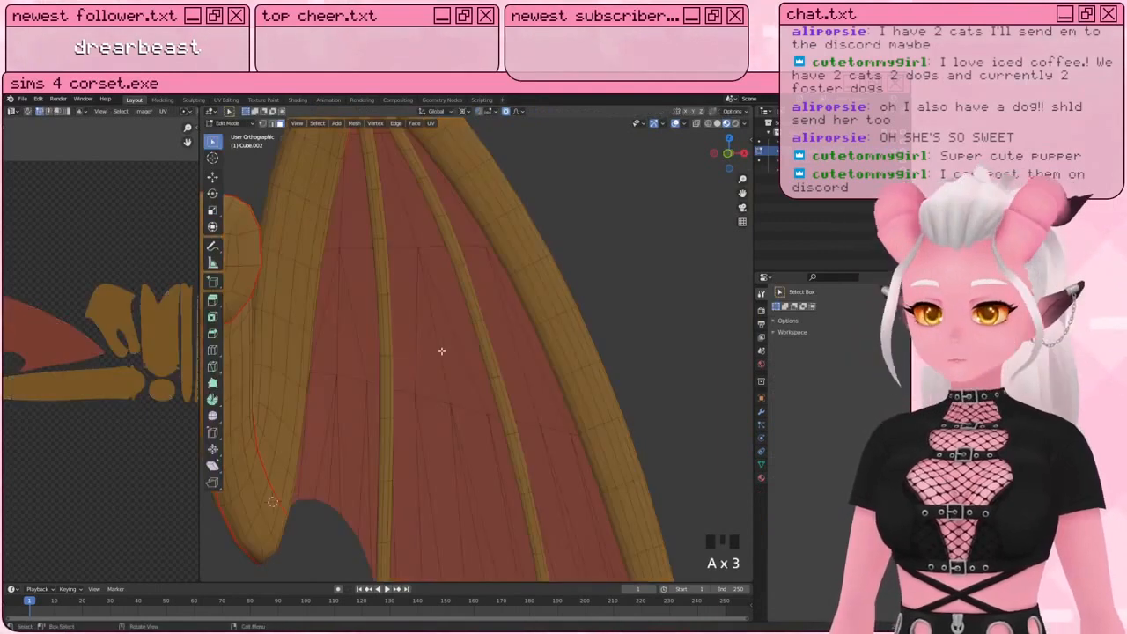
{"action": "key", "text": "l"}
{"action": "mouse_move", "coordinate": [420, 430]}
{"action": "middle_mouse_down", "text": "shift"}
{"action": "mouse_move", "coordinate": [408, 411]}
{"action": "mouse_move", "coordinate": [423, 440]}
{"action": "middle_mouse_up", "text": "shift"}
{"action": "key", "text": "KP_1"}
{"action": "scroll", "coordinate": [405, 408], "scroll_direction": "down", "scroll_amount": 2}
{"action": "scroll", "coordinate": [422, 440], "scroll_direction": "up", "scroll_amount": 2}
Step: Switch back to Texture Paint mode with the Draw brush and sample the membrane's reddish brown from the Texture Wings image
{"action": "left_click", "coordinate": [227, 122]}
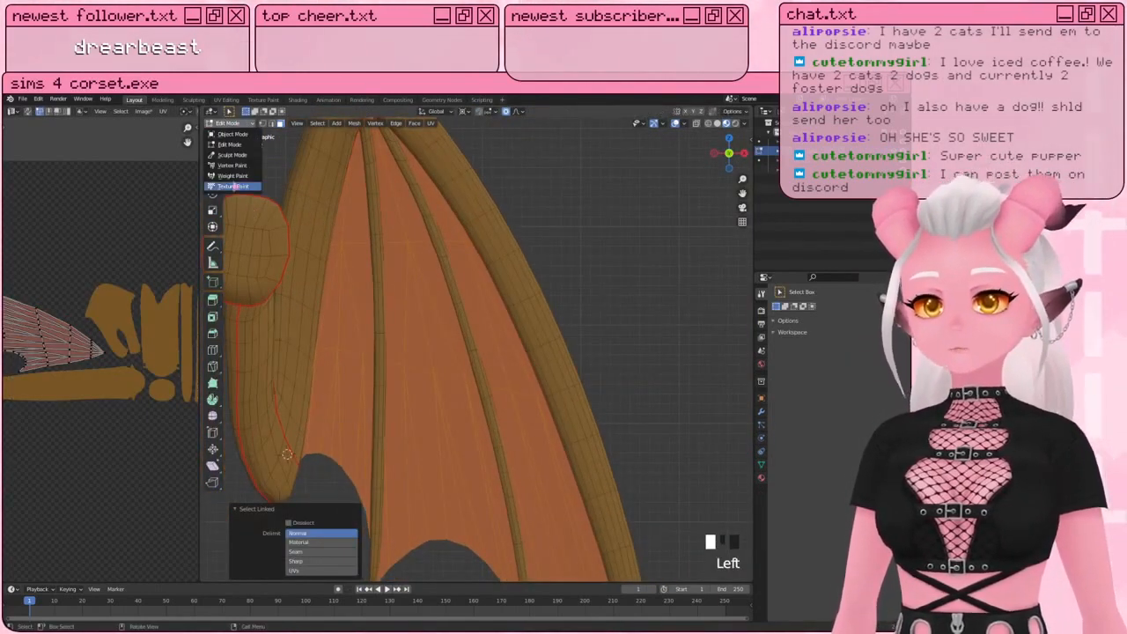
{"action": "left_click", "coordinate": [233, 186]}
{"action": "middle_click_drag", "start_coordinate": [345, 278], "coordinate": [364, 284], "text": "shift"}
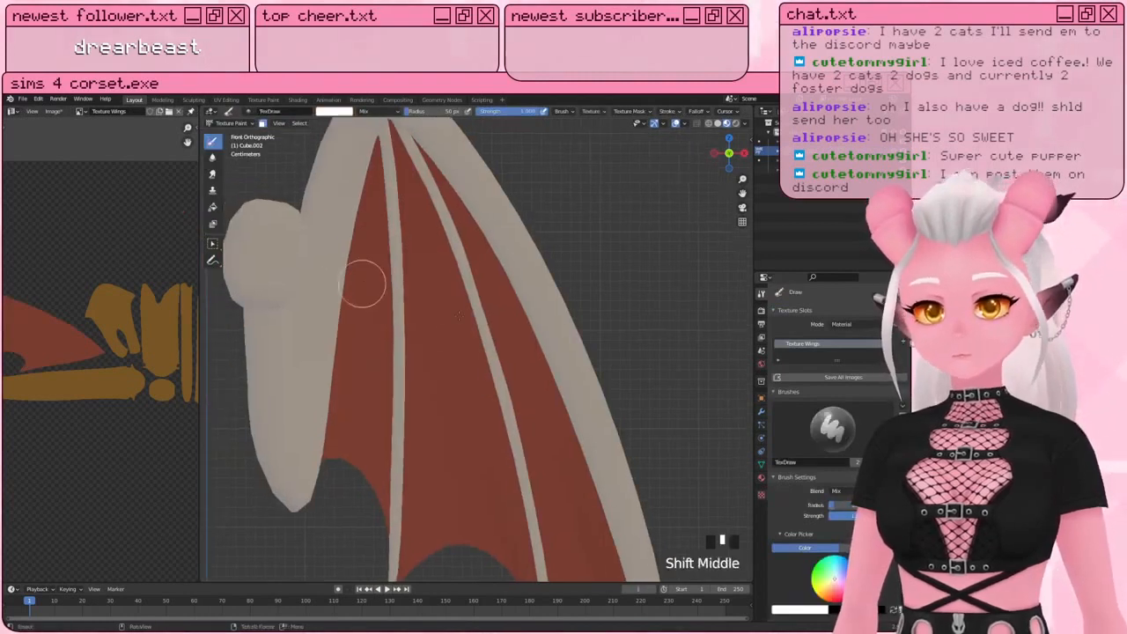
{"action": "left_click", "coordinate": [800, 609]}
{"action": "left_click", "coordinate": [893, 609]}
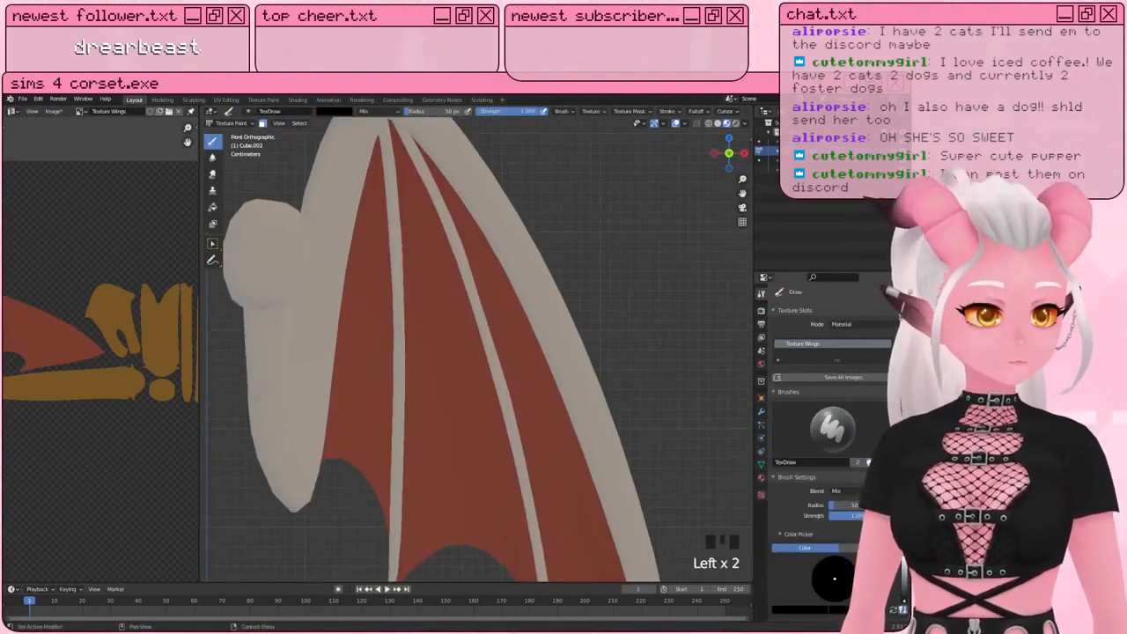
{"action": "left_click", "coordinate": [821, 610]}
{"action": "left_click", "coordinate": [818, 577]}
{"action": "left_click", "coordinate": [63, 330]}
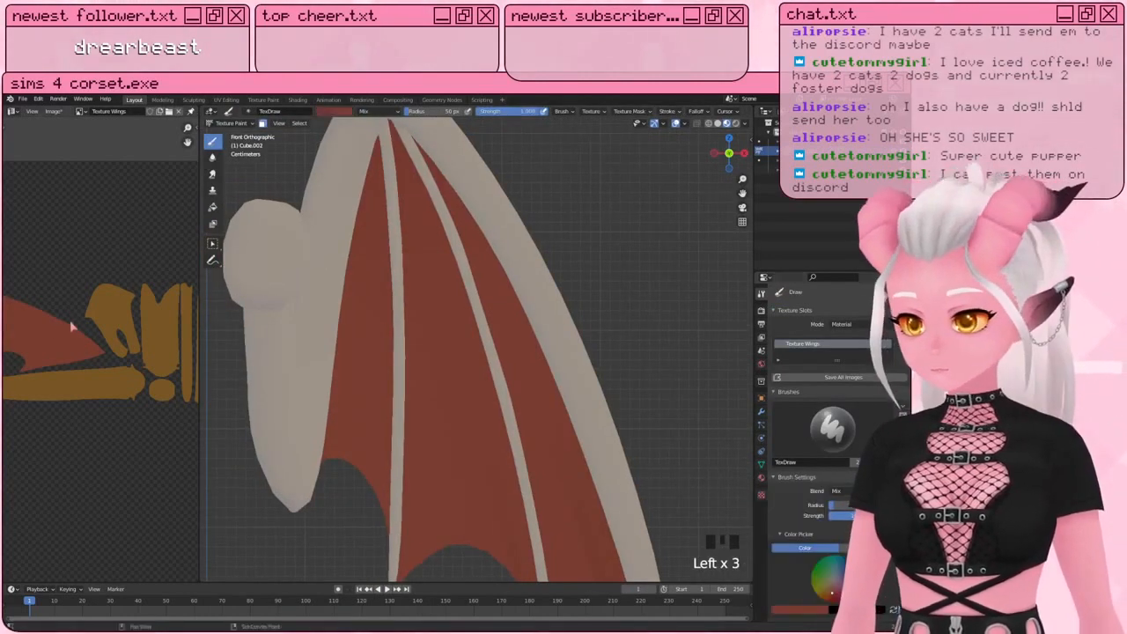
Step: Darken the sampled reddish brown for shading and lower the Draw brush strength to 0.195
{"action": "middle_click_drag", "start_coordinate": [71, 326], "coordinate": [114, 327], "text": "shift"}
{"action": "scroll", "coordinate": [306, 319], "scroll_direction": "up", "scroll_amount": 2}
{"action": "middle_click_drag", "start_coordinate": [307, 319], "coordinate": [329, 347], "text": "shift"}
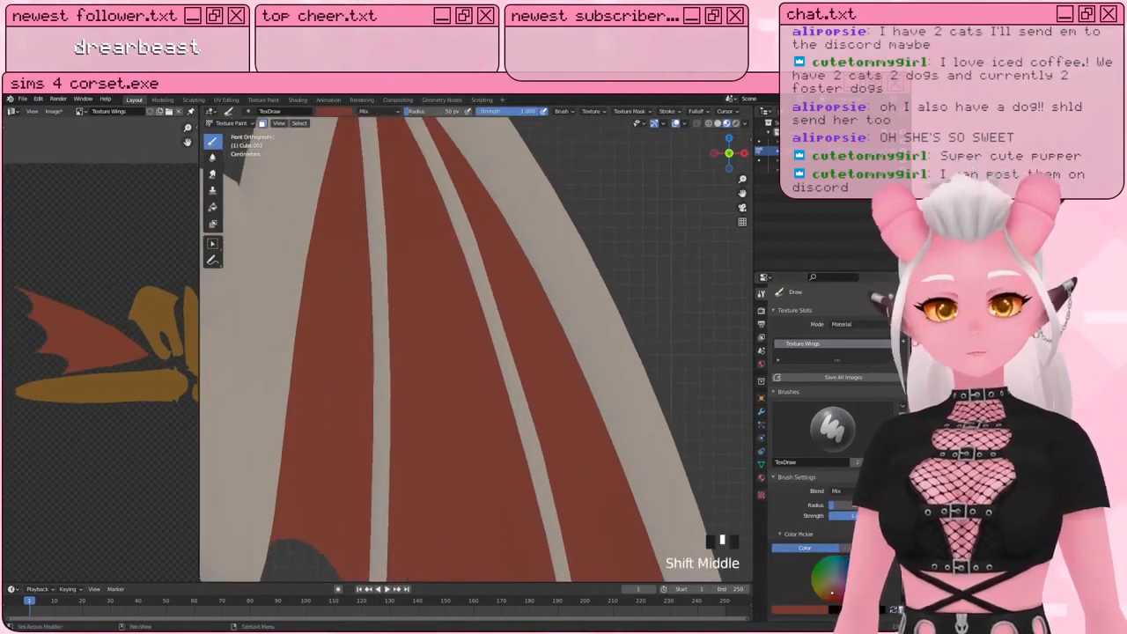
{"action": "left_click_drag", "start_coordinate": [903, 577], "coordinate": [904, 585]}
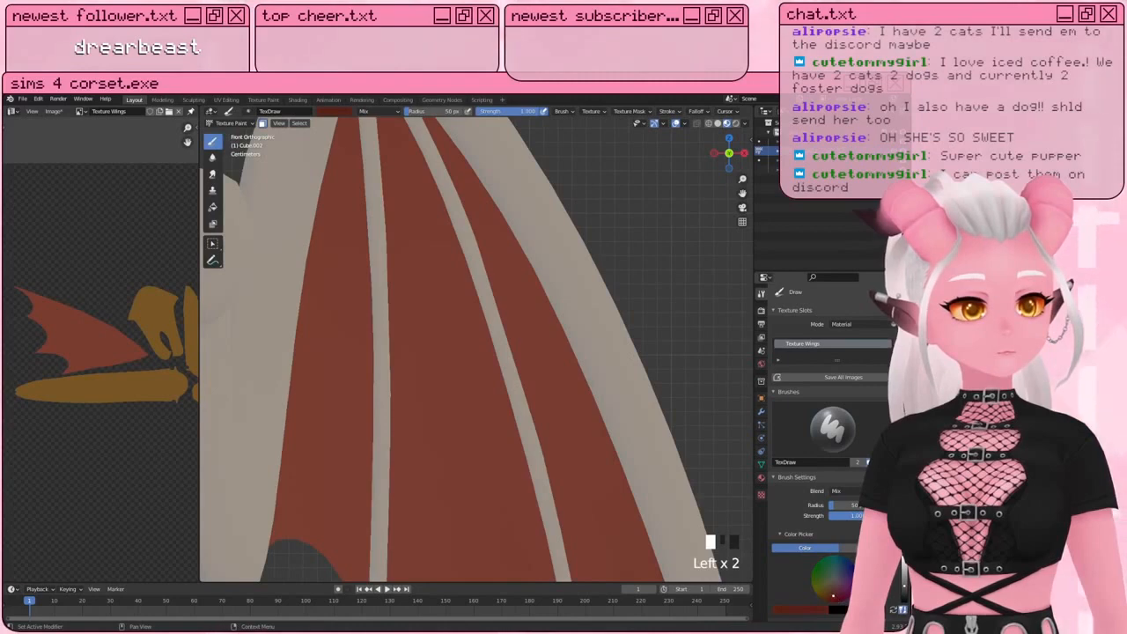
{"action": "left_click_drag", "start_coordinate": [879, 516], "coordinate": [838, 516]}
{"action": "middle_click_drag", "start_coordinate": [352, 252], "coordinate": [343, 278], "text": "shift"}
{"action": "scroll", "coordinate": [379, 259], "scroll_direction": "down", "scroll_amount": 2}
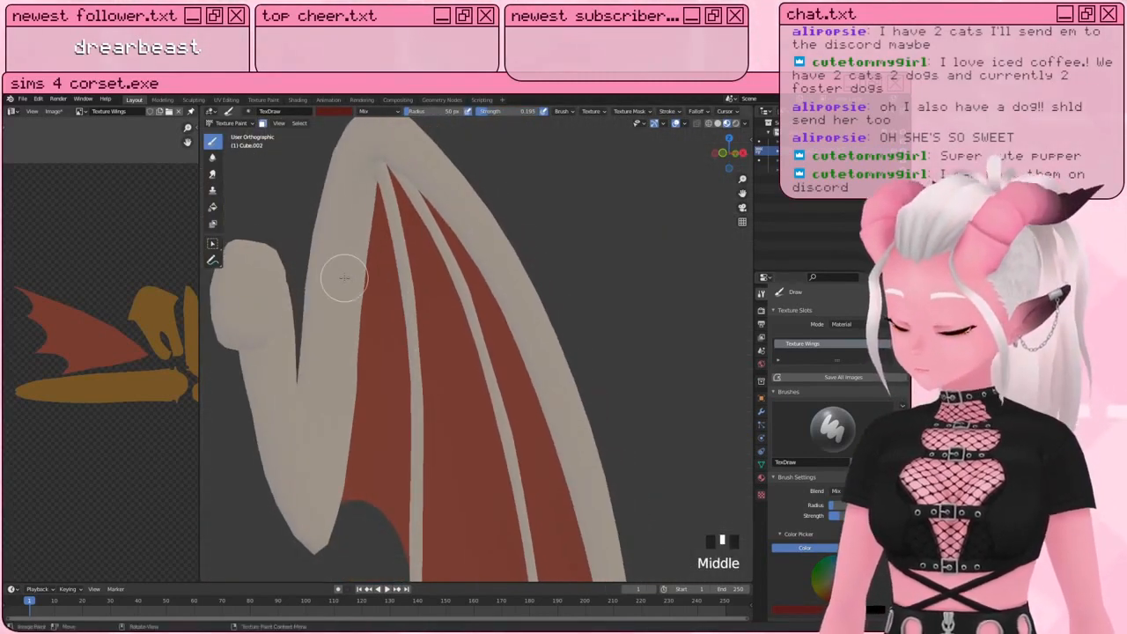
Step: Adjust the brush radius and paint soft dark red shading along the membrane's inner edge, beside the wing arm
{"action": "key", "text": "bracketleft"}
{"action": "key", "text": "bracketleft"}
{"action": "key", "text": "bracketleft"}
{"action": "key", "text": "bracketleft"}
{"action": "key", "text": "bracketleft"}
{"action": "key", "text": "bracketleft"}
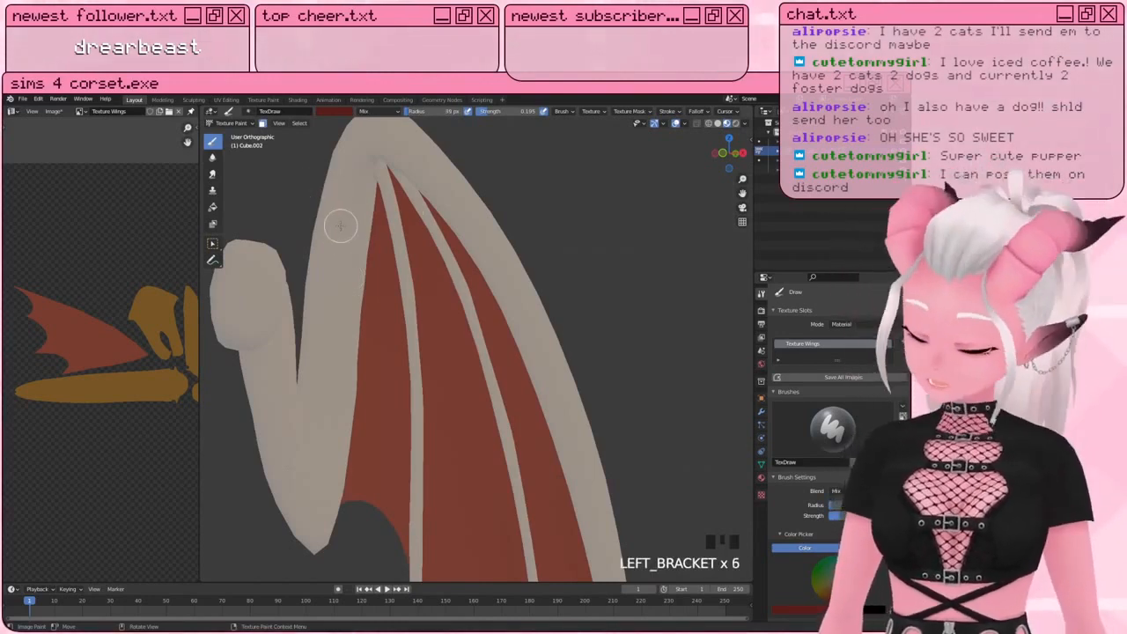
{"action": "middle_click_drag", "start_coordinate": [334, 299], "coordinate": [344, 239]}
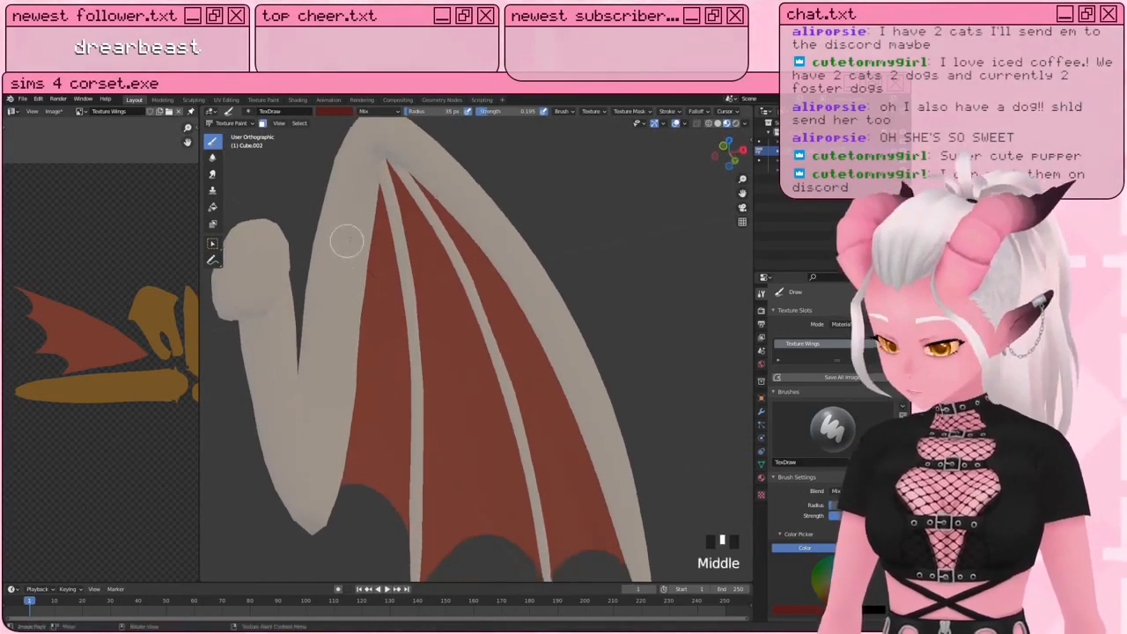
{"action": "key", "text": "bracketright"}
{"action": "key", "text": "bracketright"}
{"action": "key", "text": "bracketright"}
{"action": "key", "text": "bracketright"}
{"action": "key", "text": "bracketright"}
{"action": "left_click", "coordinate": [356, 230]}
{"action": "left_click", "coordinate": [354, 227]}
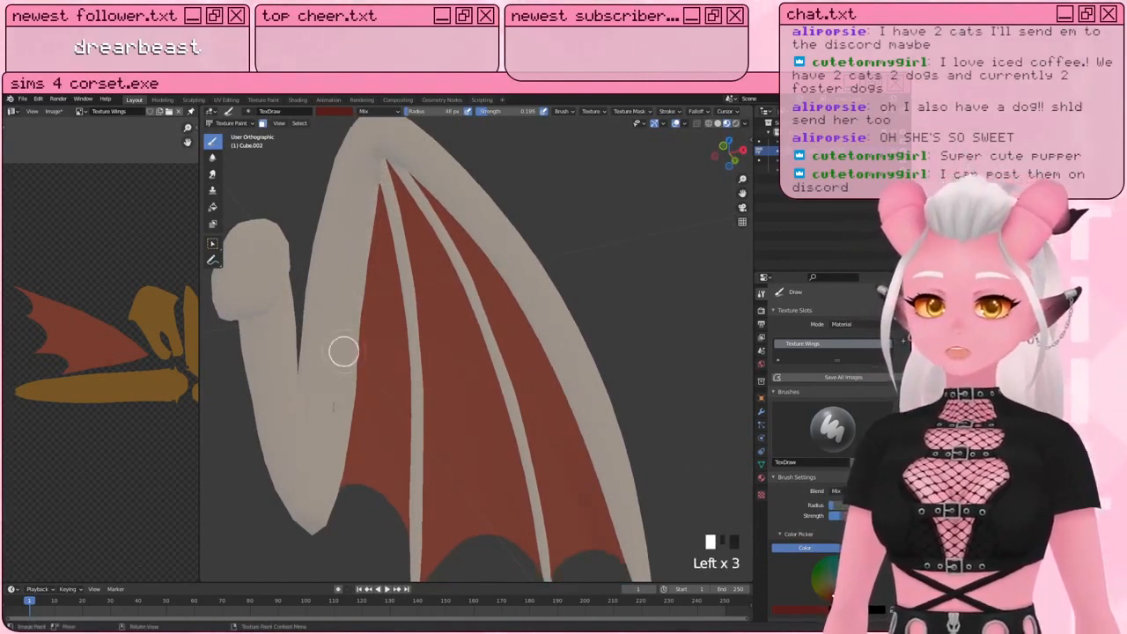
{"action": "left_click", "coordinate": [356, 252]}
{"action": "left_click", "coordinate": [352, 264]}
{"action": "left_click", "coordinate": [334, 459]}
{"action": "left_click", "coordinate": [360, 310]}
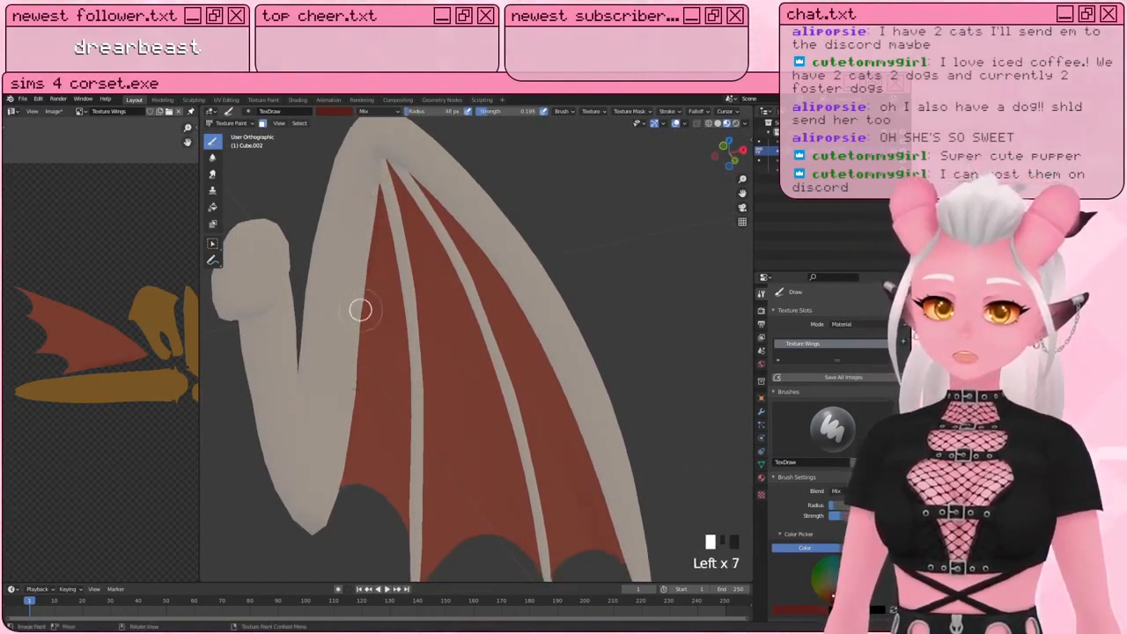
{"action": "left_click", "coordinate": [332, 529]}
{"action": "left_click", "coordinate": [326, 555]}
{"action": "left_click", "coordinate": [336, 431]}
{"action": "left_click", "coordinate": [334, 478]}
Step: Reduce the brush to a much smaller radius and deepen the shadow tightly along the membrane's edge beside the wing arm
{"action": "key", "text": "bracketleft"}
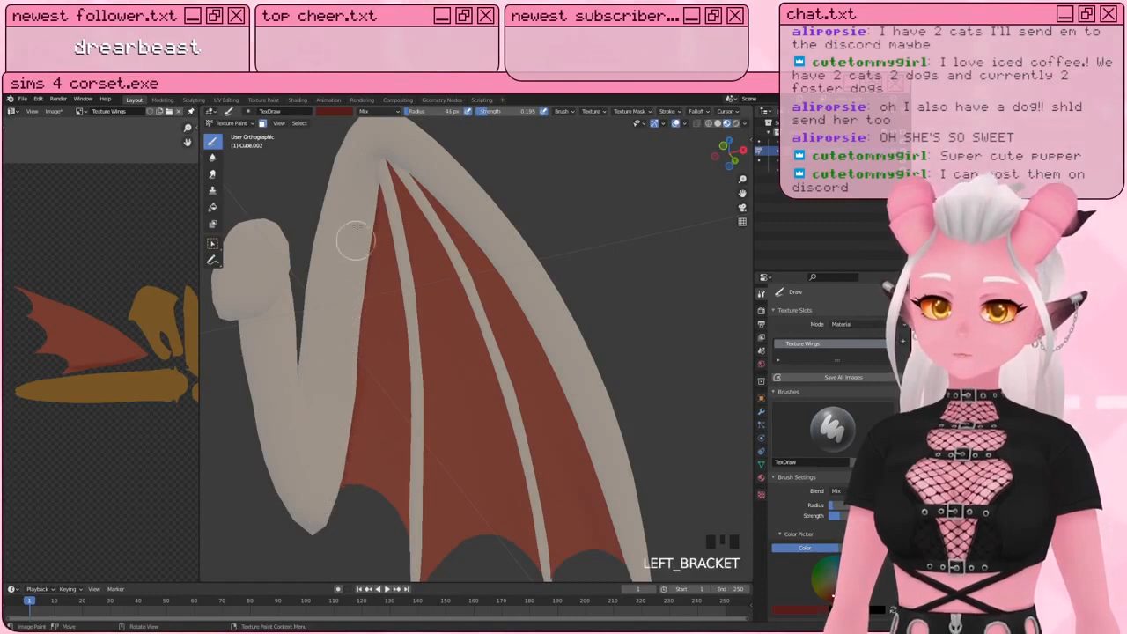
{"action": "key", "text": "bracketleft"}
{"action": "key", "text": "bracketleft"}
{"action": "key", "text": "bracketleft"}
{"action": "key", "text": "bracketleft"}
{"action": "key", "text": "bracketleft"}
{"action": "key", "text": "bracketleft"}
{"action": "key", "text": "bracketleft"}
{"action": "key", "text": "bracketleft"}
{"action": "key", "text": "bracketleft"}
{"action": "key", "text": "bracketleft"}
{"action": "left_click", "coordinate": [376, 190]}
{"action": "left_click", "coordinate": [376, 190]}
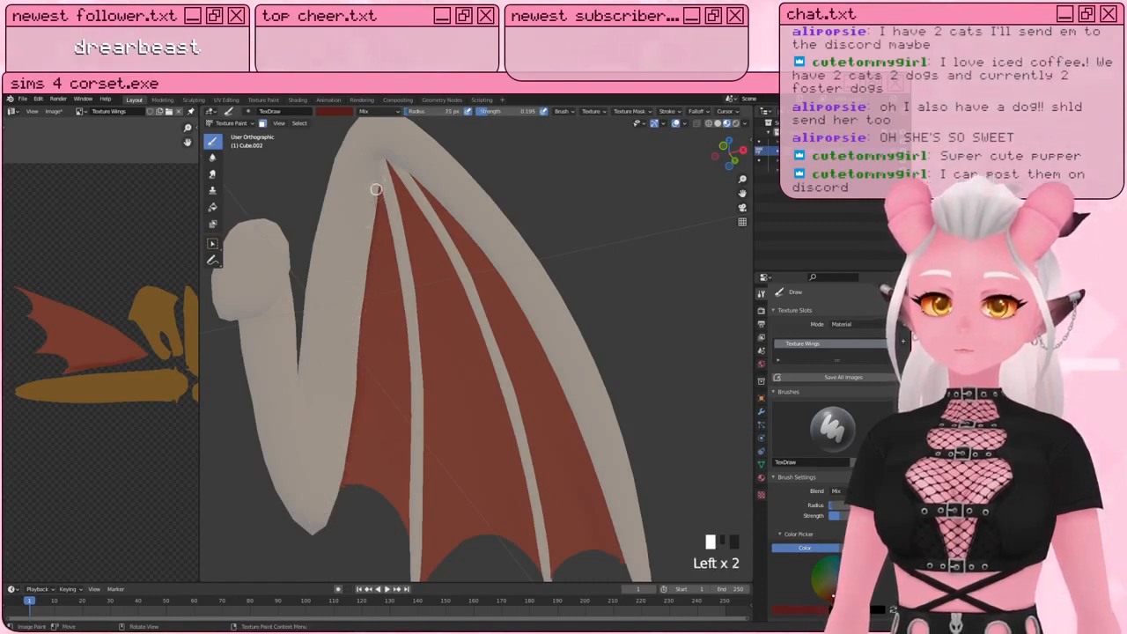
{"action": "left_click", "coordinate": [338, 309]}
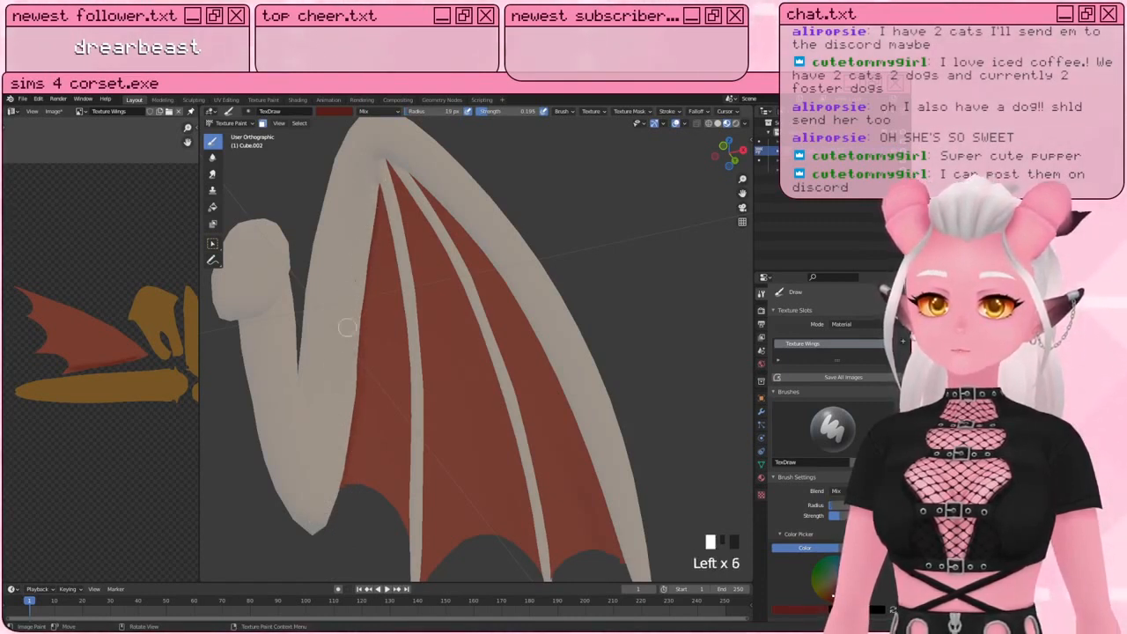
{"action": "left_click", "coordinate": [351, 335]}
{"action": "left_click", "coordinate": [355, 347]}
{"action": "left_click", "coordinate": [355, 347]}
{"action": "left_click", "coordinate": [325, 479]}
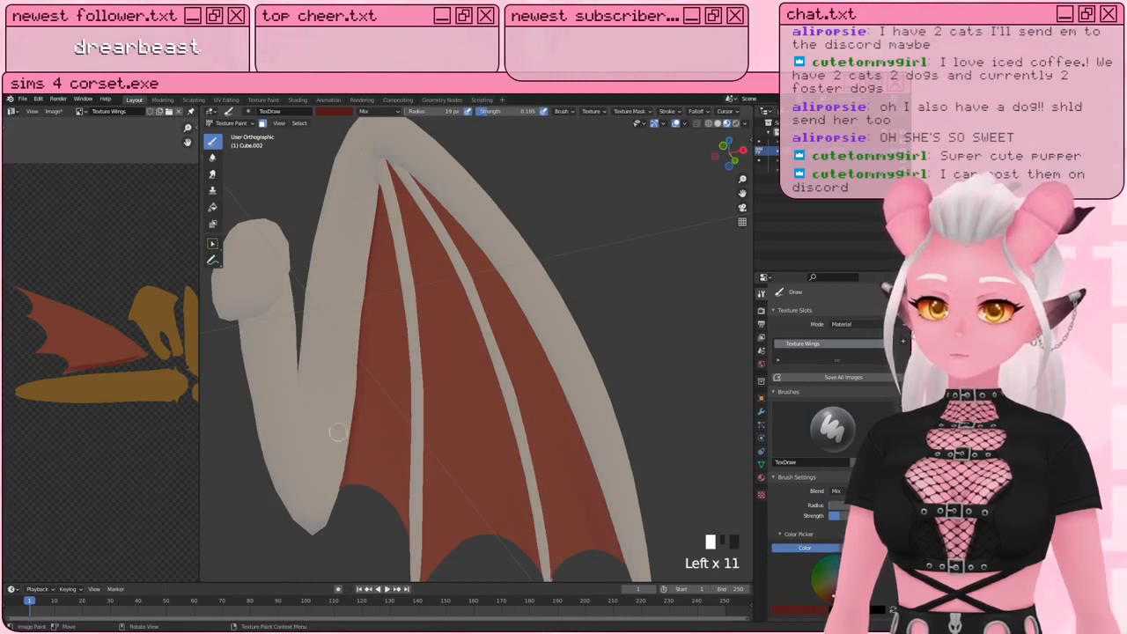
Step: Enlarge the brush and paint broad, soft shading on the membrane along the first finger bone
{"action": "key", "text": "bracketright"}
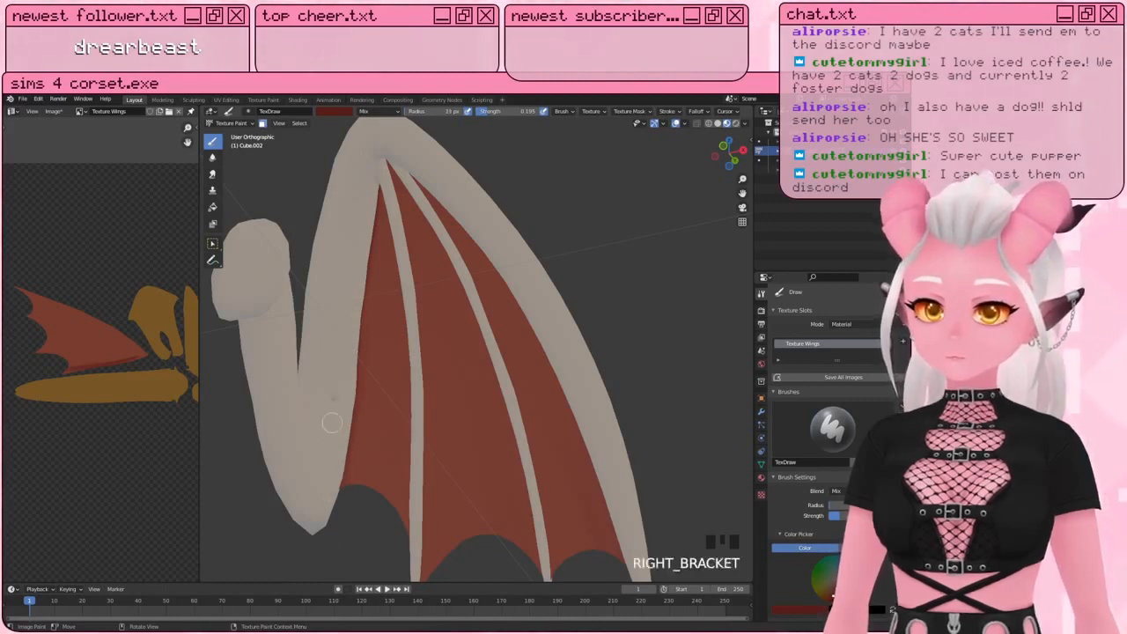
{"action": "key", "text": "bracketright"}
{"action": "key", "text": "bracketright"}
{"action": "left_click", "coordinate": [396, 239]}
{"action": "left_click", "coordinate": [374, 151]}
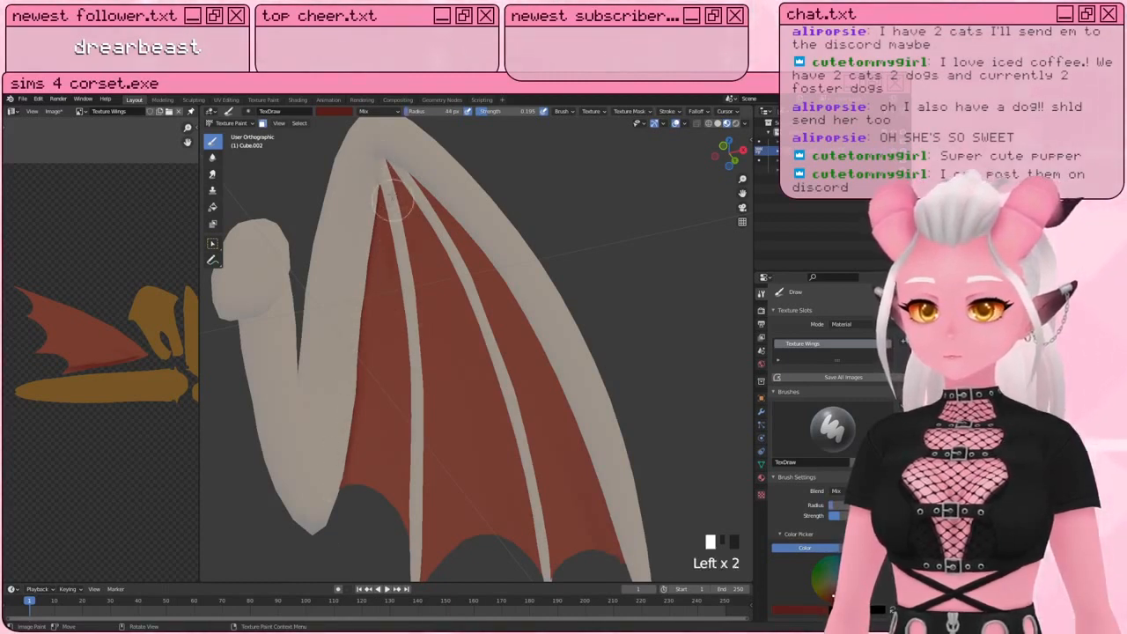
{"action": "left_click", "coordinate": [409, 346]}
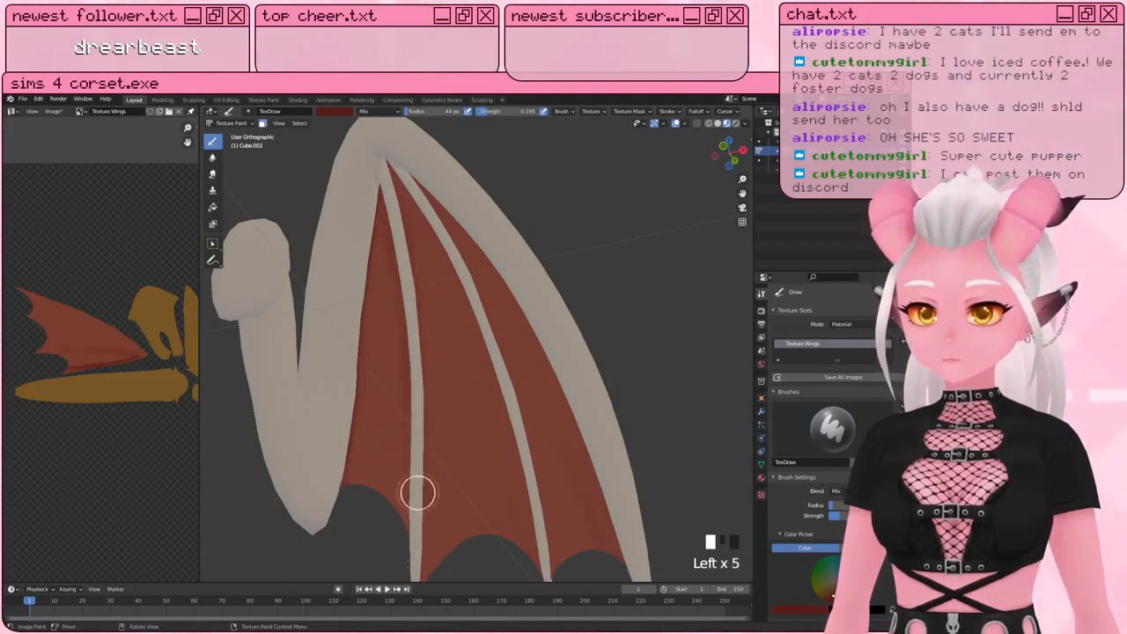
Step: Shrink the brush and darken the narrow strip of the inner membrane panel directly against the first finger bone
{"action": "key", "text": "bracketleft"}
{"action": "key", "text": "bracketleft"}
{"action": "key", "text": "bracketleft"}
{"action": "key", "text": "bracketleft"}
{"action": "left_click", "coordinate": [381, 193]}
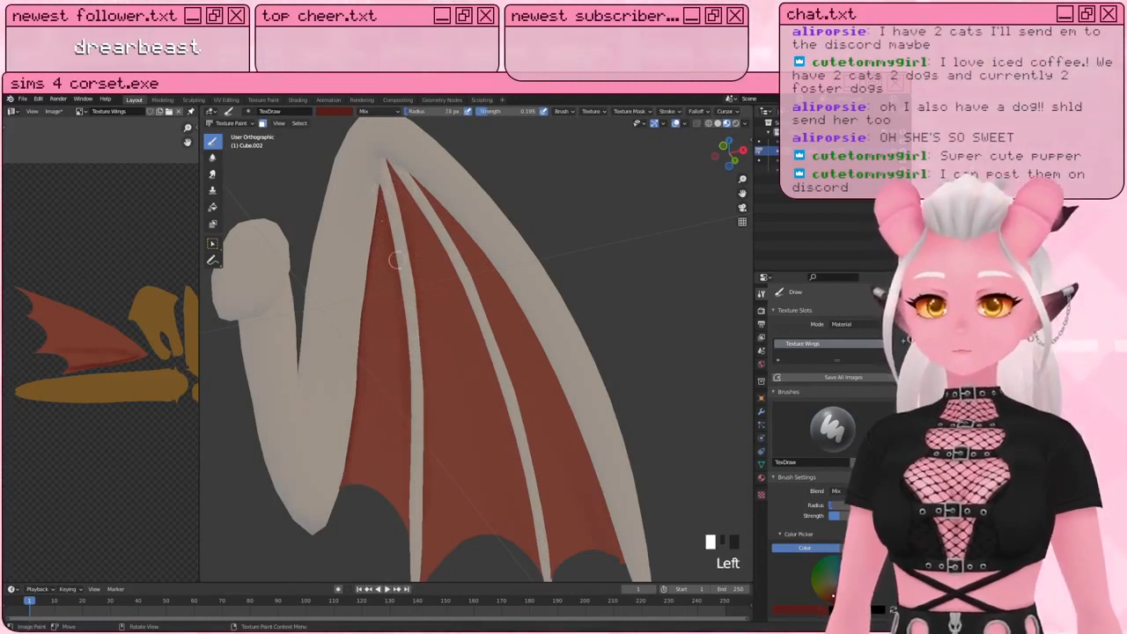
{"action": "left_click", "coordinate": [382, 207]}
{"action": "left_click", "coordinate": [393, 379]}
{"action": "left_click", "coordinate": [394, 380]}
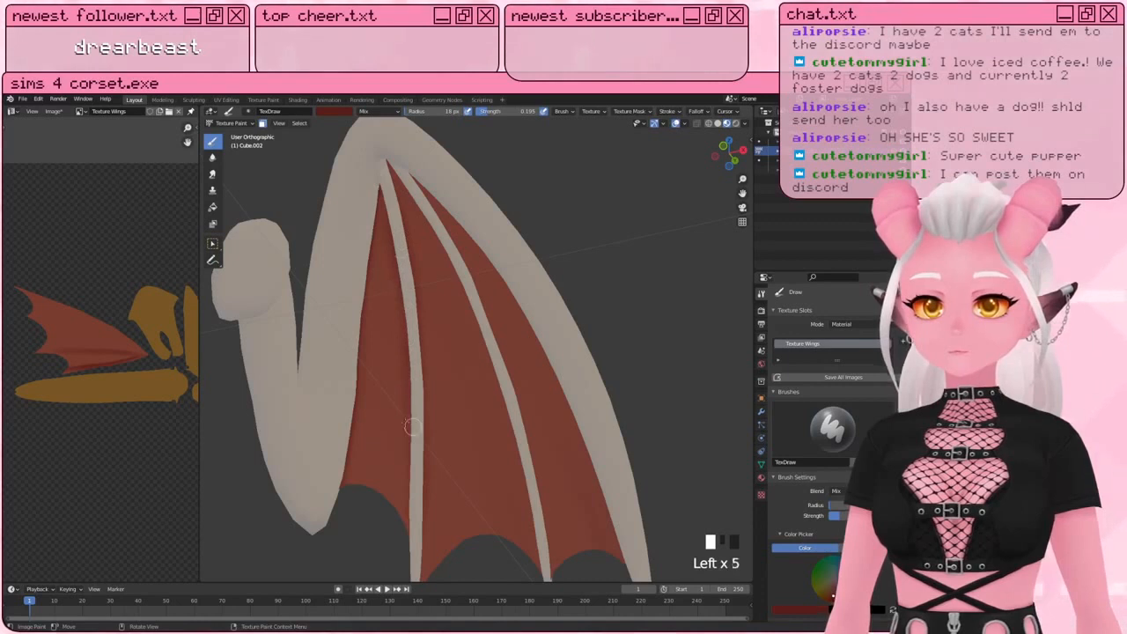
{"action": "left_click", "coordinate": [401, 525]}
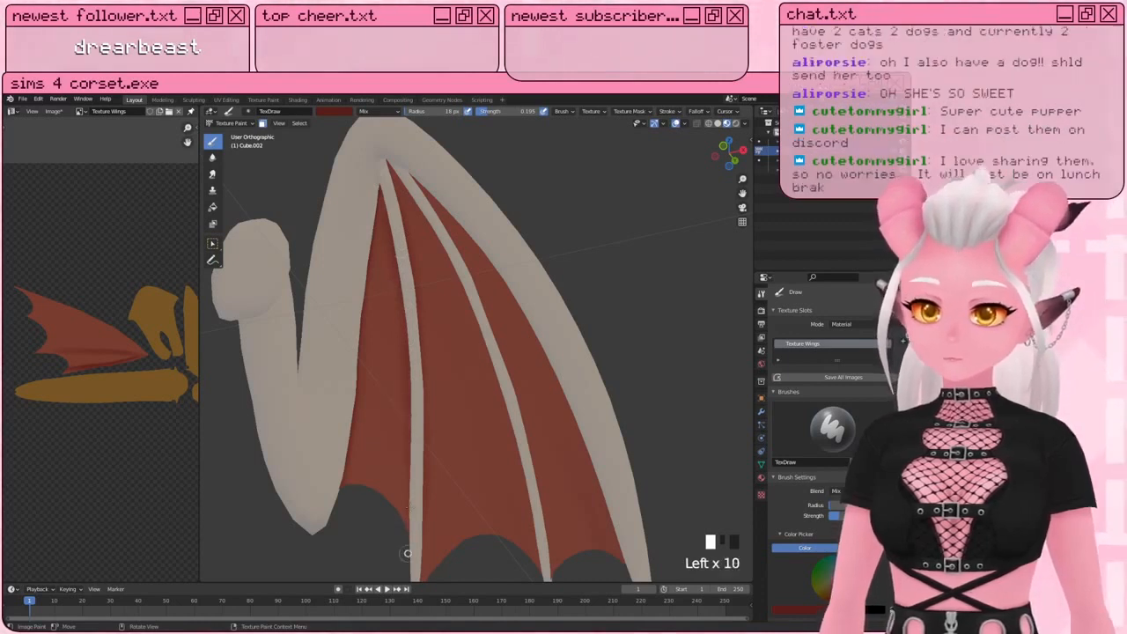
Step: Set a medium brush radius and shade the middle membrane panel along the first finger bone, from the wing joint to its tip
{"action": "middle_click_drag", "start_coordinate": [402, 498], "coordinate": [360, 430], "text": "shift"}
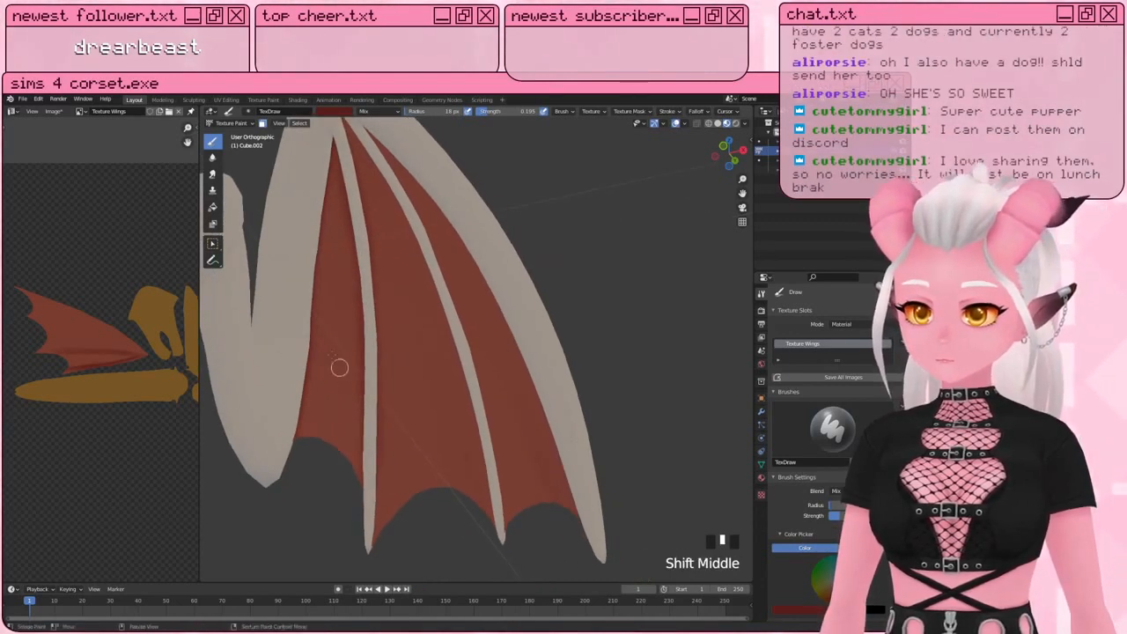
{"action": "key", "text": "bracketright"}
{"action": "key", "text": "bracketright"}
{"action": "key", "text": "bracketright"}
{"action": "key", "text": "bracketright"}
{"action": "key", "text": "bracketright"}
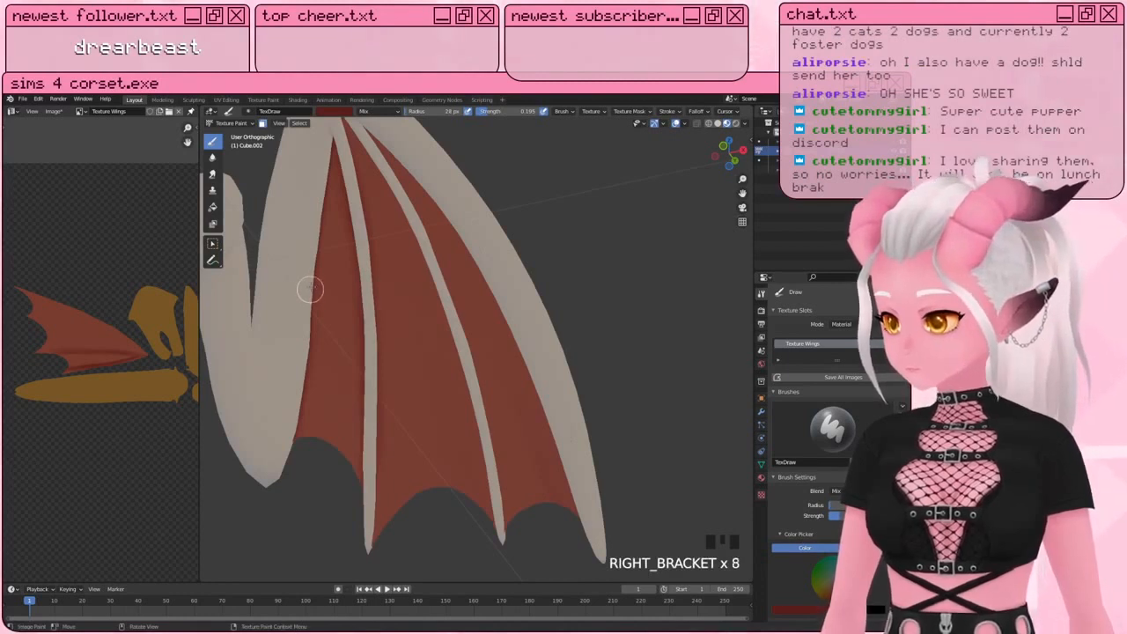
{"action": "middle_click_drag", "start_coordinate": [334, 257], "coordinate": [300, 268], "text": "shift"}
{"action": "left_click", "coordinate": [342, 244]}
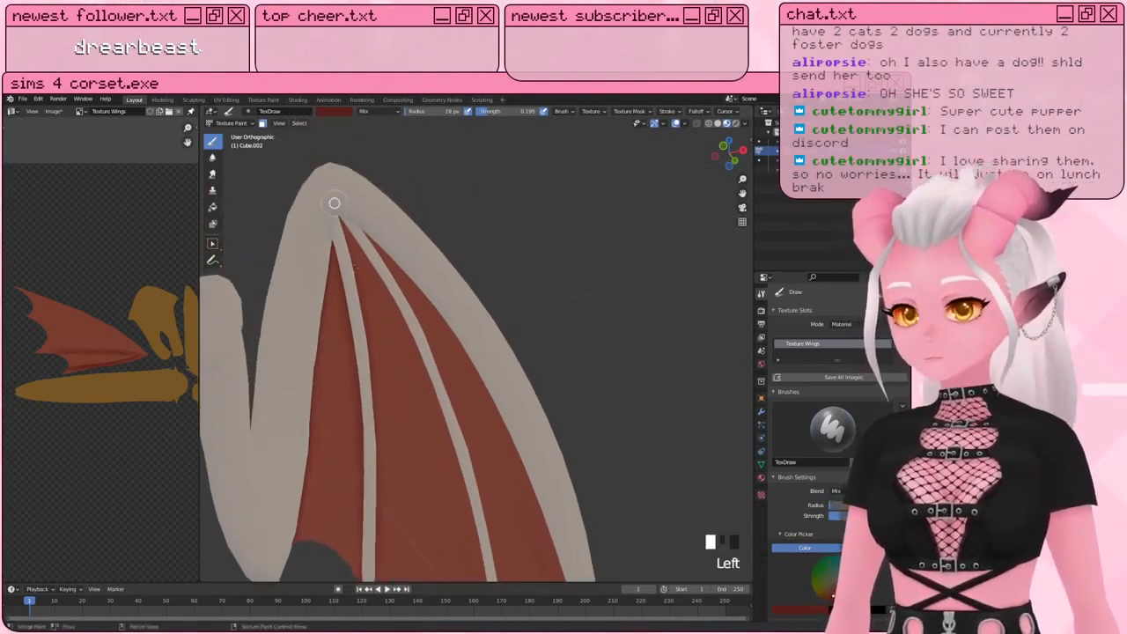
{"action": "left_click", "coordinate": [354, 250]}
{"action": "middle_click_drag", "start_coordinate": [374, 274], "coordinate": [353, 226], "text": "shift"}
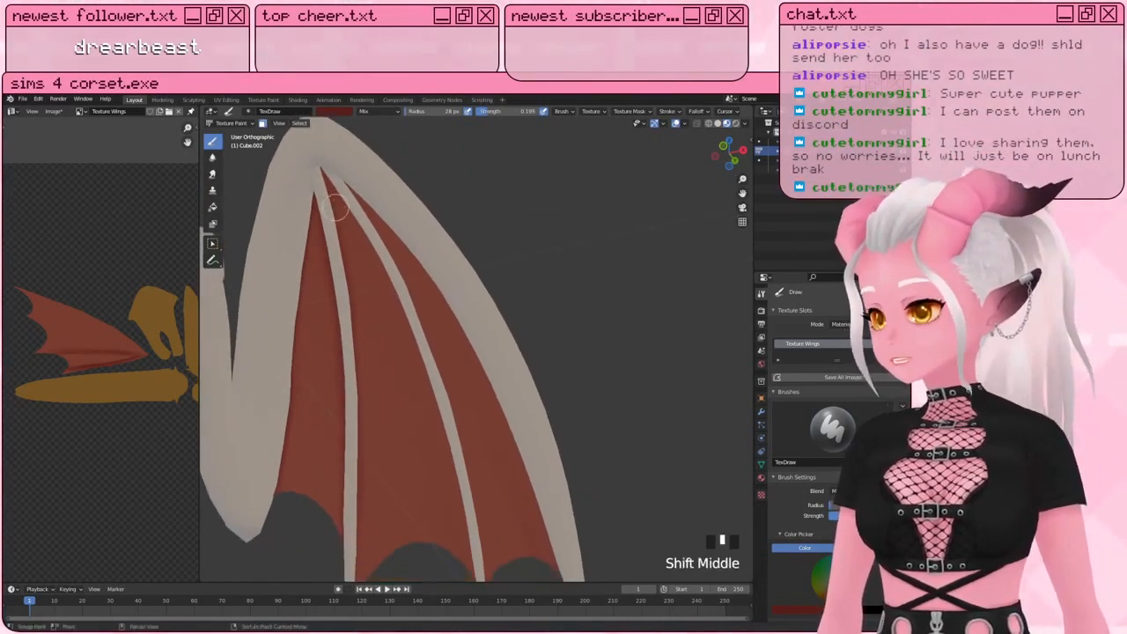
{"action": "left_click_drag", "start_coordinate": [329, 204], "coordinate": [332, 253]}
{"action": "left_click_drag", "start_coordinate": [355, 308], "coordinate": [351, 391]}
{"action": "left_click", "coordinate": [353, 352]}
{"action": "middle_click_drag", "start_coordinate": [340, 498], "coordinate": [340, 440], "text": "shift"}
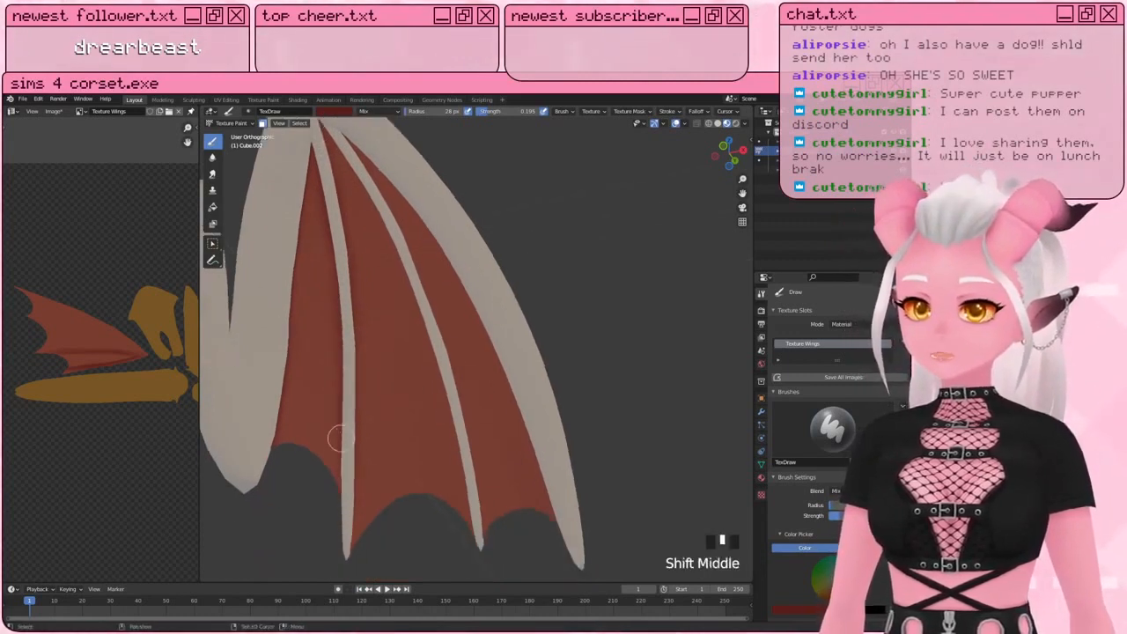
{"action": "left_click", "coordinate": [353, 328]}
{"action": "left_click_drag", "start_coordinate": [348, 405], "coordinate": [352, 454]}
{"action": "left_click_drag", "start_coordinate": [352, 458], "coordinate": [350, 501]}
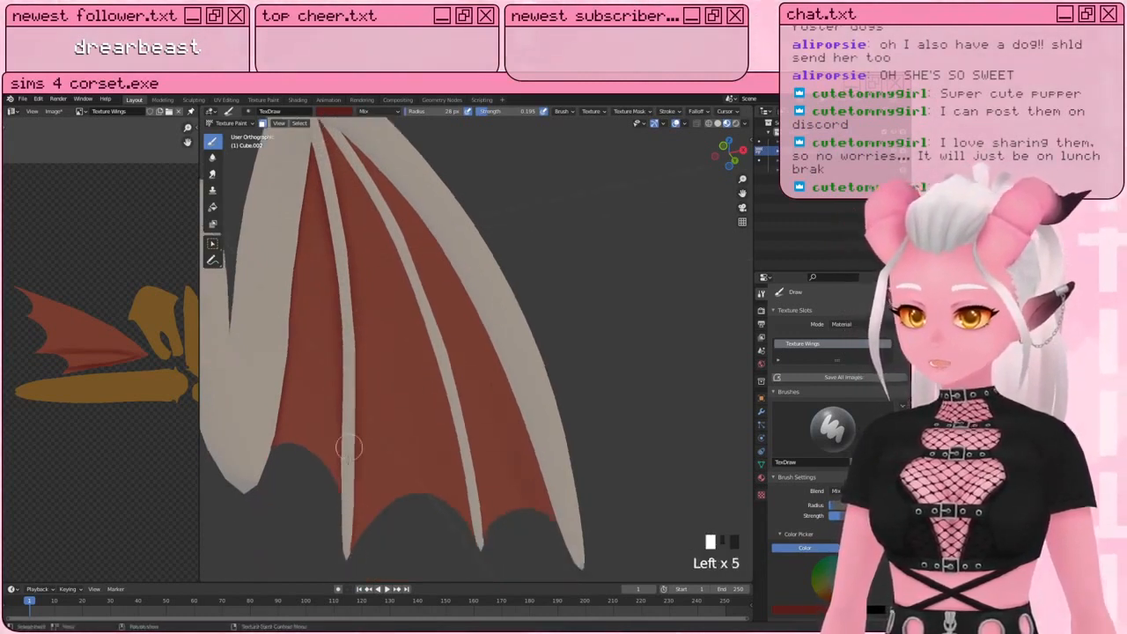
Step: Darken the middle membrane panel along the second finger bone, from the wing joint down towards its tip
{"action": "middle_click_drag", "start_coordinate": [352, 290], "coordinate": [345, 364], "text": "shift"}
{"action": "middle_click_drag", "start_coordinate": [345, 317], "coordinate": [360, 277]}
{"action": "left_click_drag", "start_coordinate": [354, 224], "coordinate": [388, 286]}
{"action": "left_click_drag", "start_coordinate": [324, 181], "coordinate": [398, 312]}
{"action": "left_click_drag", "start_coordinate": [330, 195], "coordinate": [343, 236]}
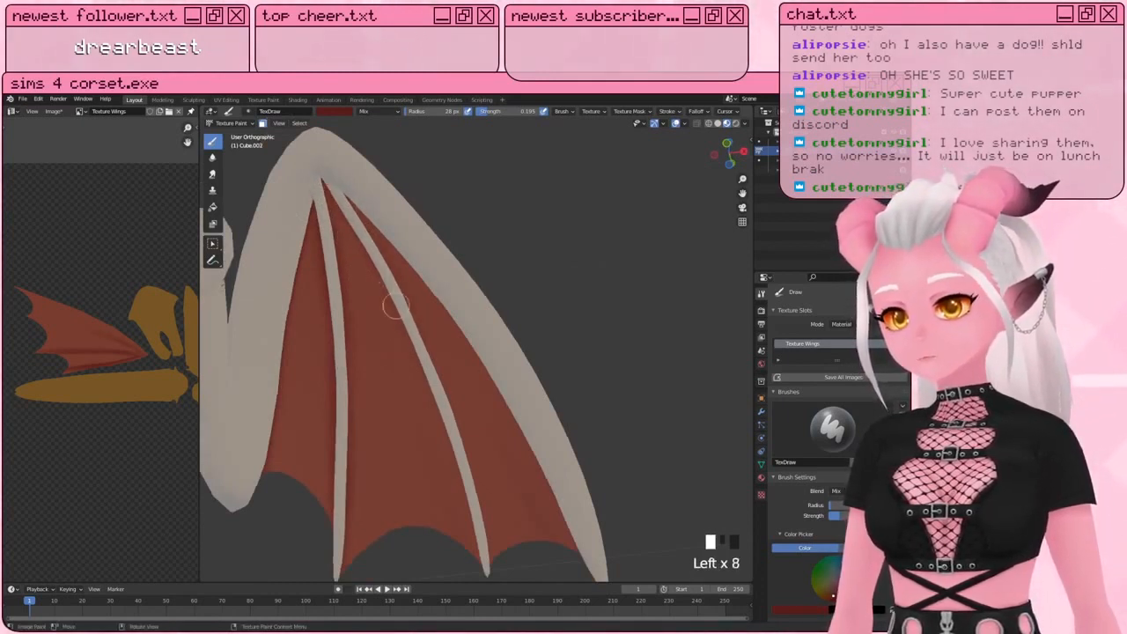
{"action": "left_click_drag", "start_coordinate": [449, 438], "coordinate": [458, 485]}
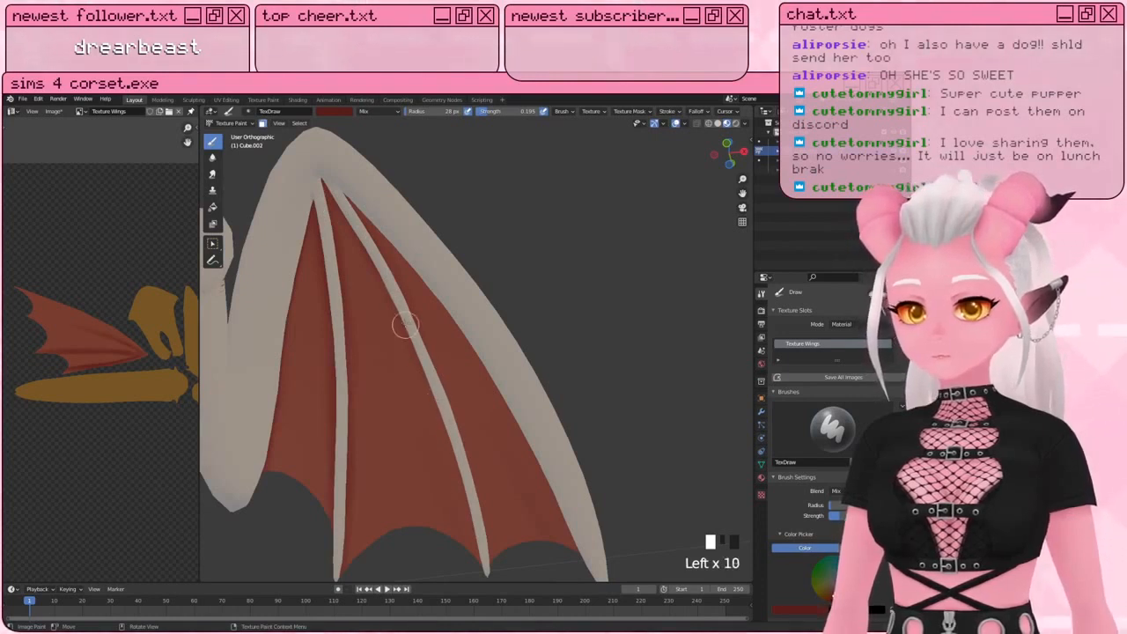
{"action": "left_click_drag", "start_coordinate": [405, 326], "coordinate": [466, 476]}
{"action": "mouse_move", "coordinate": [420, 360]}
{"action": "left_mouse_down"}
{"action": "mouse_move", "coordinate": [483, 573]}
{"action": "mouse_move", "coordinate": [480, 546]}
{"action": "left_mouse_up"}
{"action": "left_click_drag", "start_coordinate": [479, 546], "coordinate": [475, 517]}
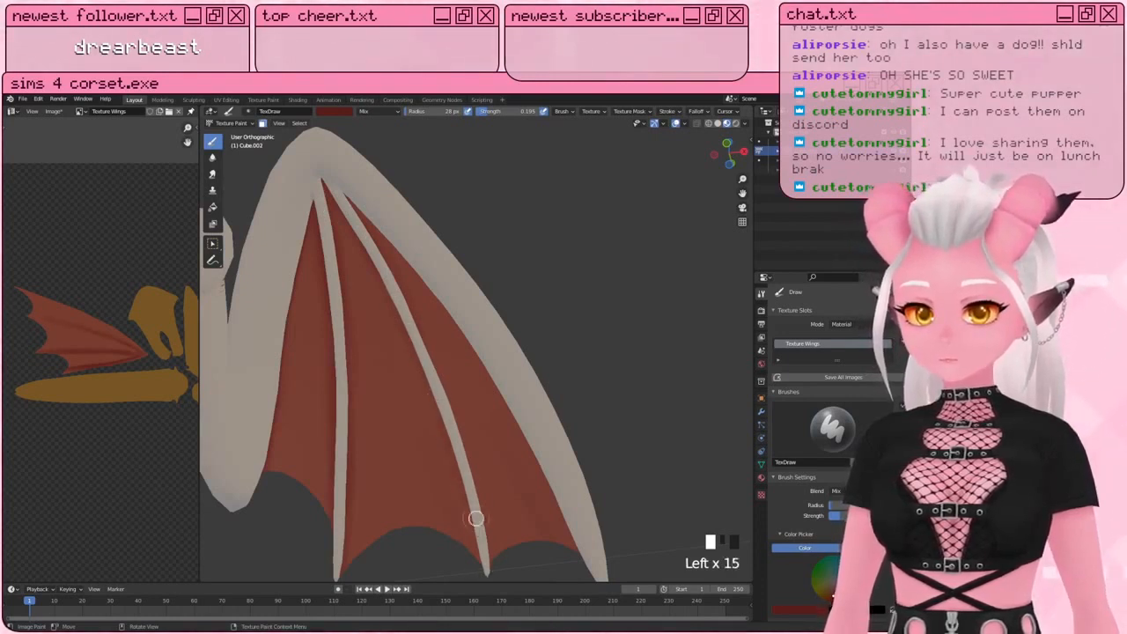
Step: Deepen the shading along the full length of the second finger bone, building it up around the bone's tip
{"action": "middle_click_drag", "start_coordinate": [387, 338], "coordinate": [355, 318], "text": "shift"}
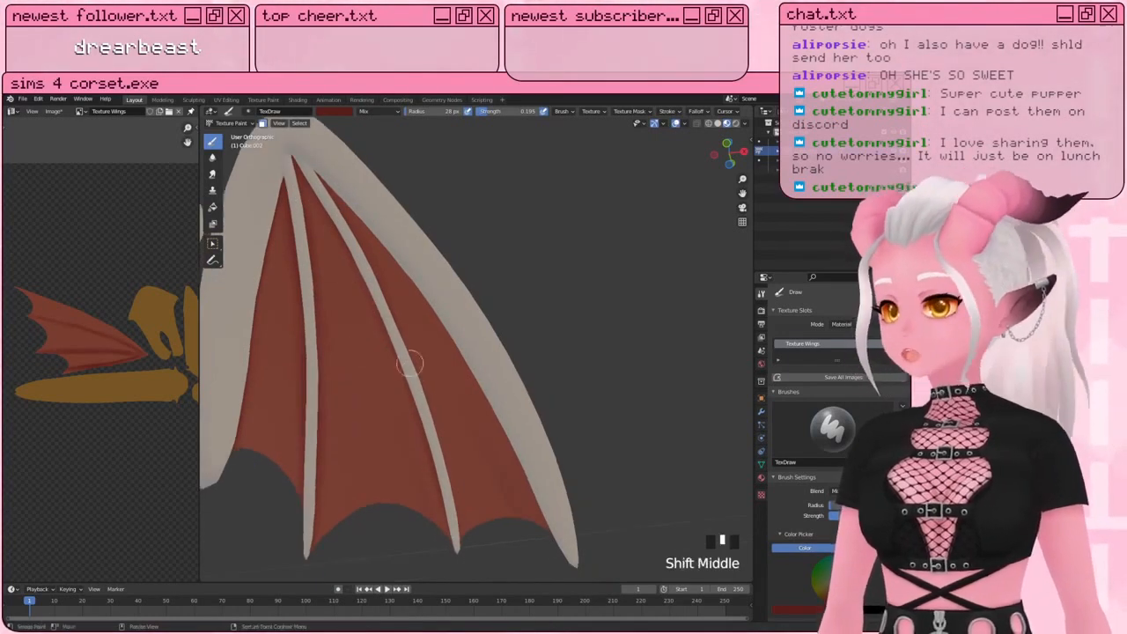
{"action": "mouse_move", "coordinate": [344, 228]}
{"action": "left_mouse_down"}
{"action": "mouse_move", "coordinate": [438, 455]}
{"action": "mouse_move", "coordinate": [404, 381]}
{"action": "mouse_move", "coordinate": [461, 553]}
{"action": "left_mouse_up"}
{"action": "left_click_drag", "start_coordinate": [452, 527], "coordinate": [455, 537]}
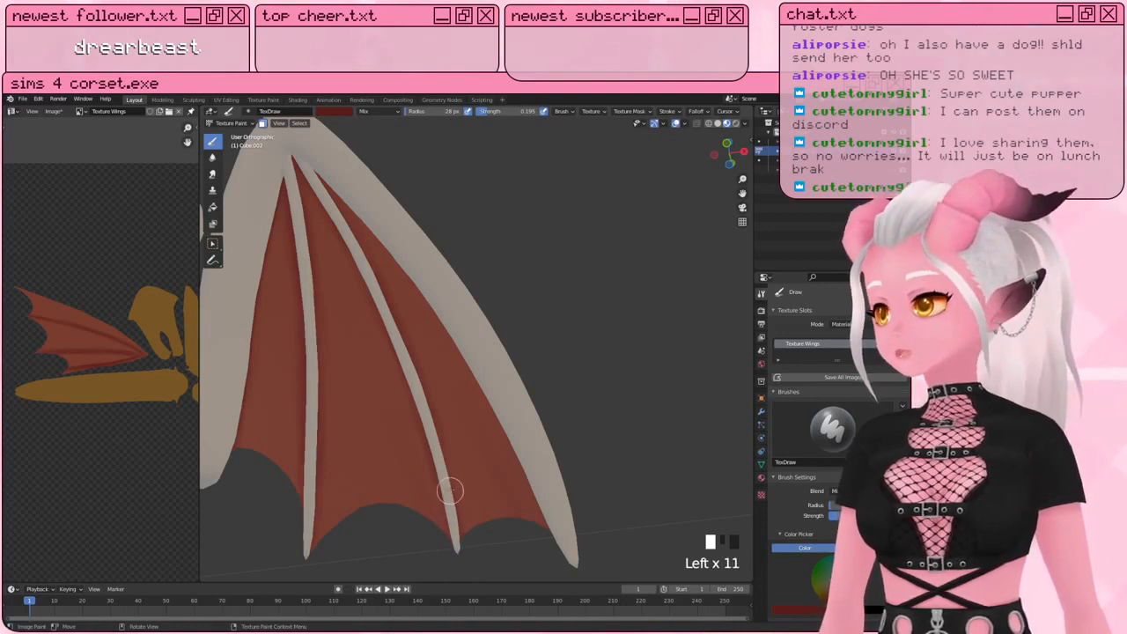
{"action": "middle_click_drag", "start_coordinate": [460, 458], "coordinate": [430, 449], "text": "shift"}
{"action": "left_click", "coordinate": [441, 551]}
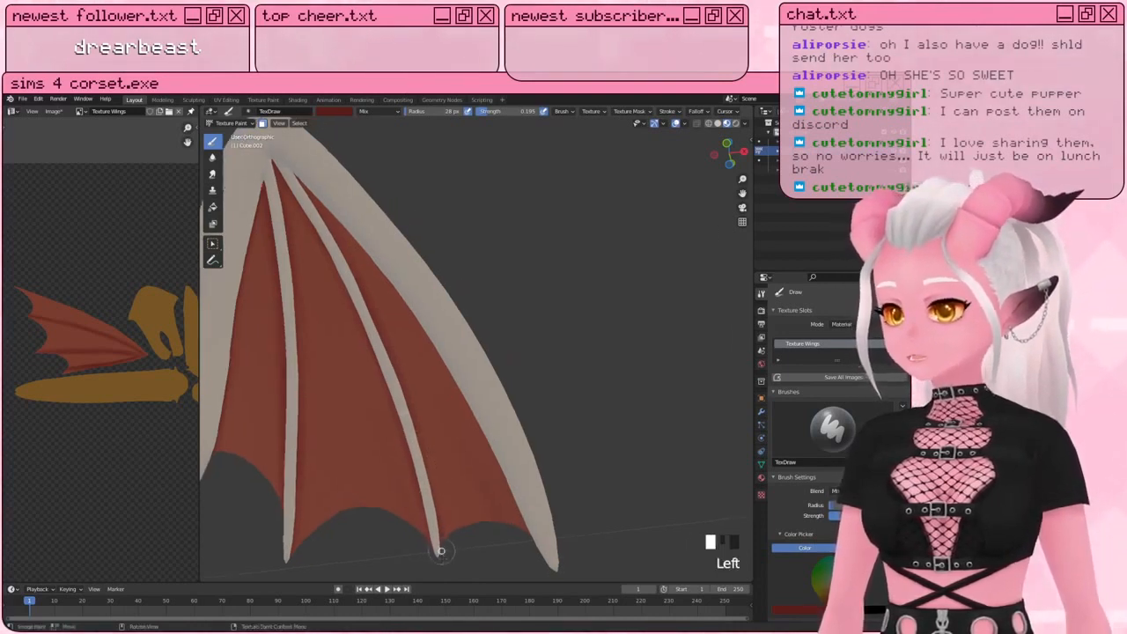
{"action": "left_click_drag", "start_coordinate": [433, 528], "coordinate": [440, 554]}
{"action": "left_click_drag", "start_coordinate": [421, 482], "coordinate": [438, 556]}
{"action": "left_click_drag", "start_coordinate": [431, 531], "coordinate": [438, 556]}
{"action": "left_click_drag", "start_coordinate": [433, 537], "coordinate": [436, 551]}
Step: Shade the upper part of the outer membrane panel where it meets the wing's leading-edge bone
{"action": "mouse_move", "coordinate": [427, 377]}
{"action": "middle_mouse_down", "text": "shift"}
{"action": "mouse_move", "coordinate": [406, 390]}
{"action": "mouse_move", "coordinate": [443, 340]}
{"action": "mouse_move", "coordinate": [400, 425]}
{"action": "middle_mouse_up", "text": "shift"}
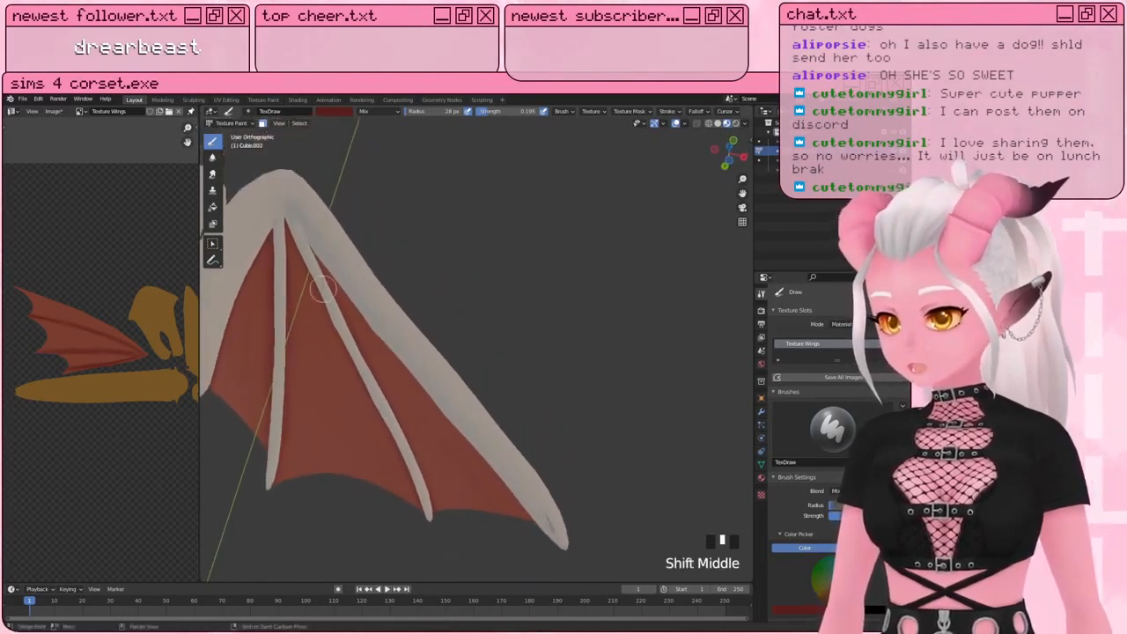
{"action": "left_click", "coordinate": [378, 332]}
{"action": "left_click", "coordinate": [423, 378]}
{"action": "left_click", "coordinate": [440, 396]}
{"action": "left_click", "coordinate": [459, 416]}
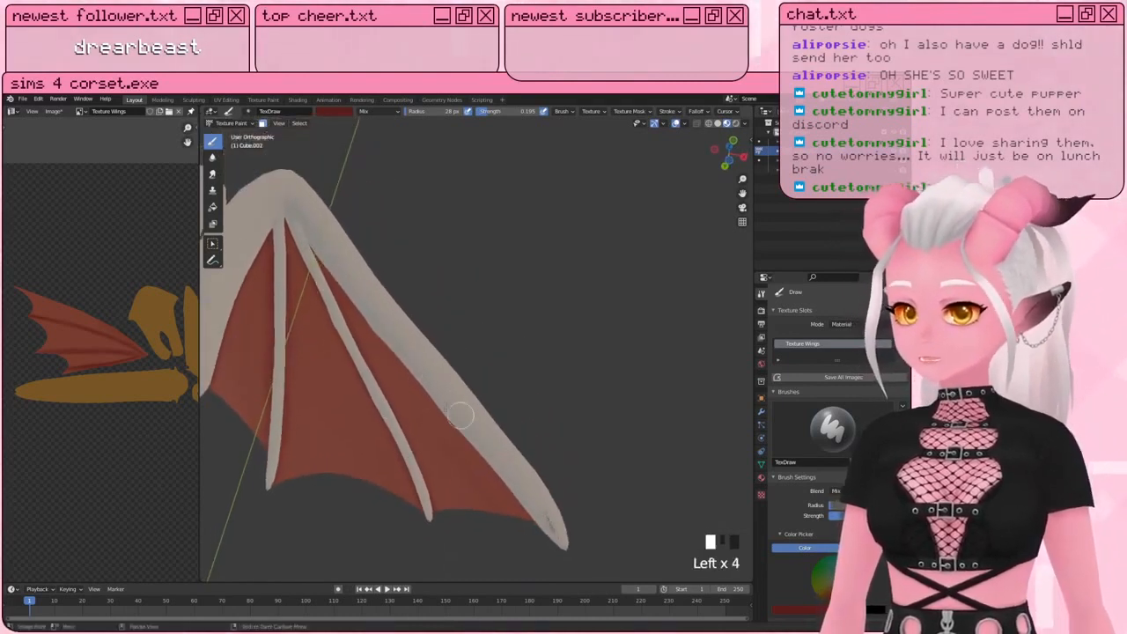
{"action": "middle_click_drag", "start_coordinate": [414, 366], "coordinate": [375, 366]}
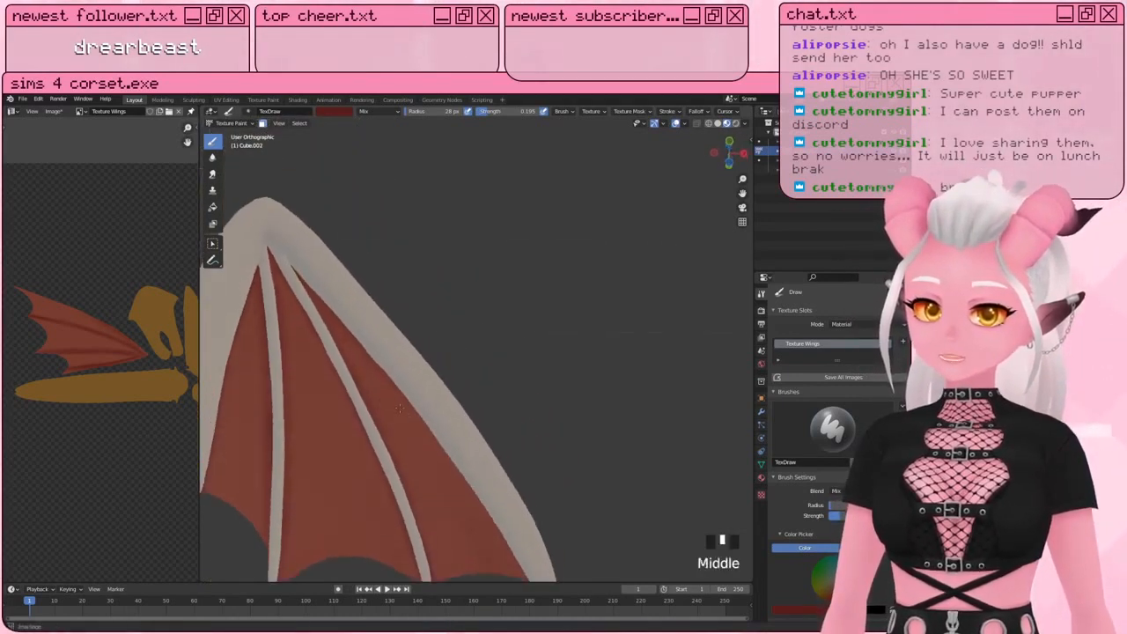
{"action": "left_click", "coordinate": [384, 352]}
{"action": "left_click", "coordinate": [410, 398]}
Step: Continue the dark shading on the outer membrane panel along the leading-edge bone down to the wing tip
{"action": "middle_click_drag", "start_coordinate": [500, 523], "coordinate": [390, 364], "text": "shift"}
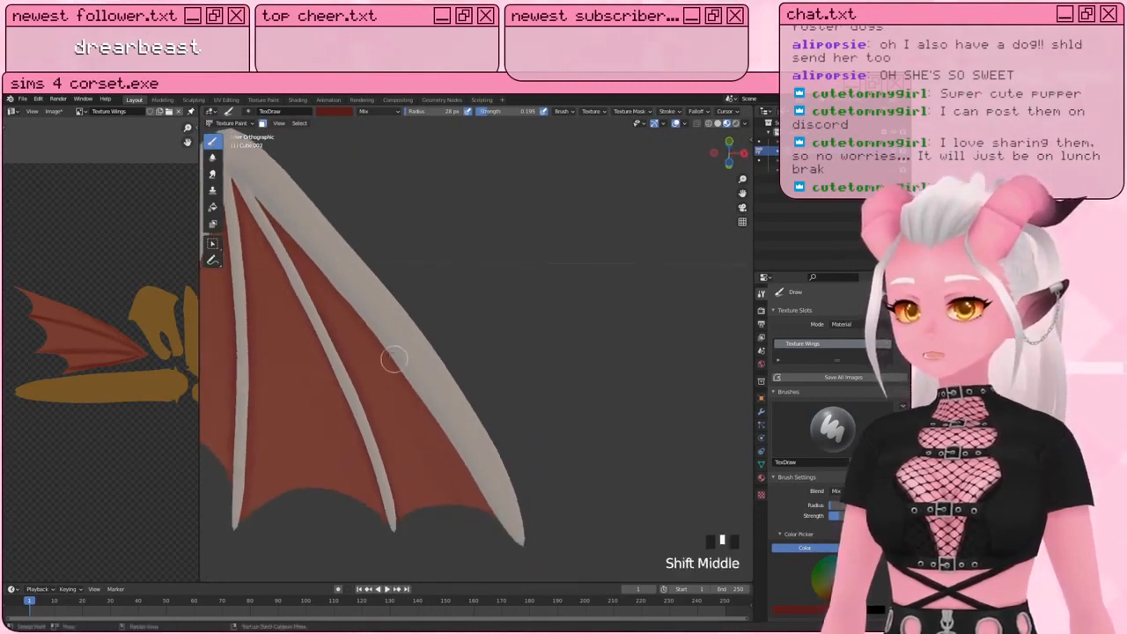
{"action": "left_click", "coordinate": [449, 463]}
{"action": "left_click", "coordinate": [424, 398]}
{"action": "left_click", "coordinate": [478, 490]}
{"action": "left_click", "coordinate": [424, 401]}
{"action": "left_click", "coordinate": [405, 387]}
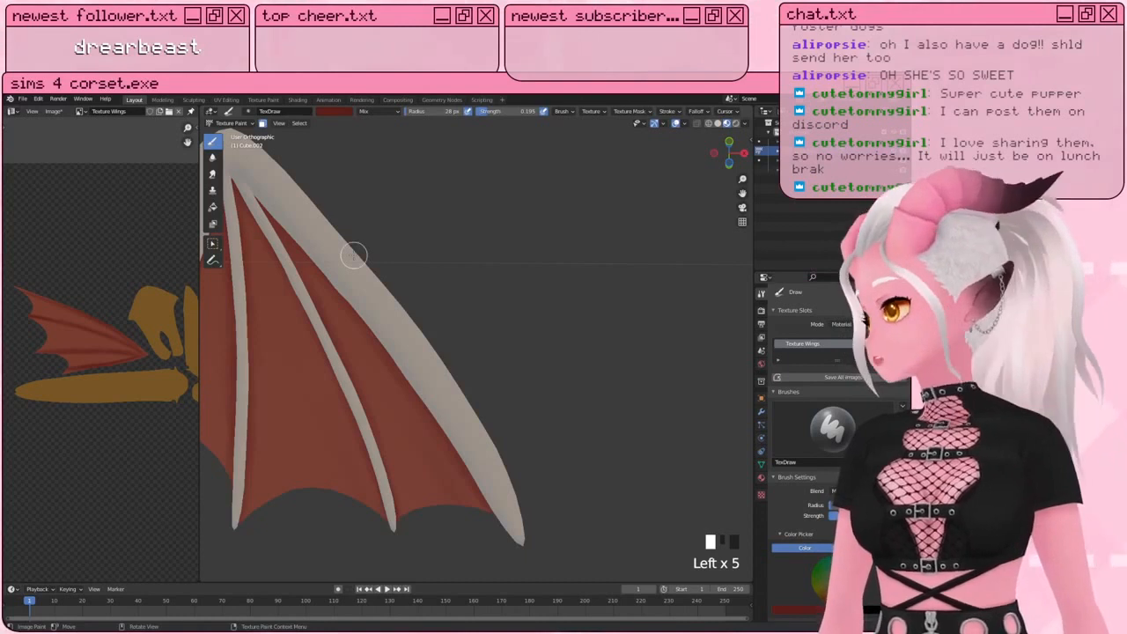
{"action": "left_click", "coordinate": [343, 288]}
{"action": "left_click", "coordinate": [442, 382]}
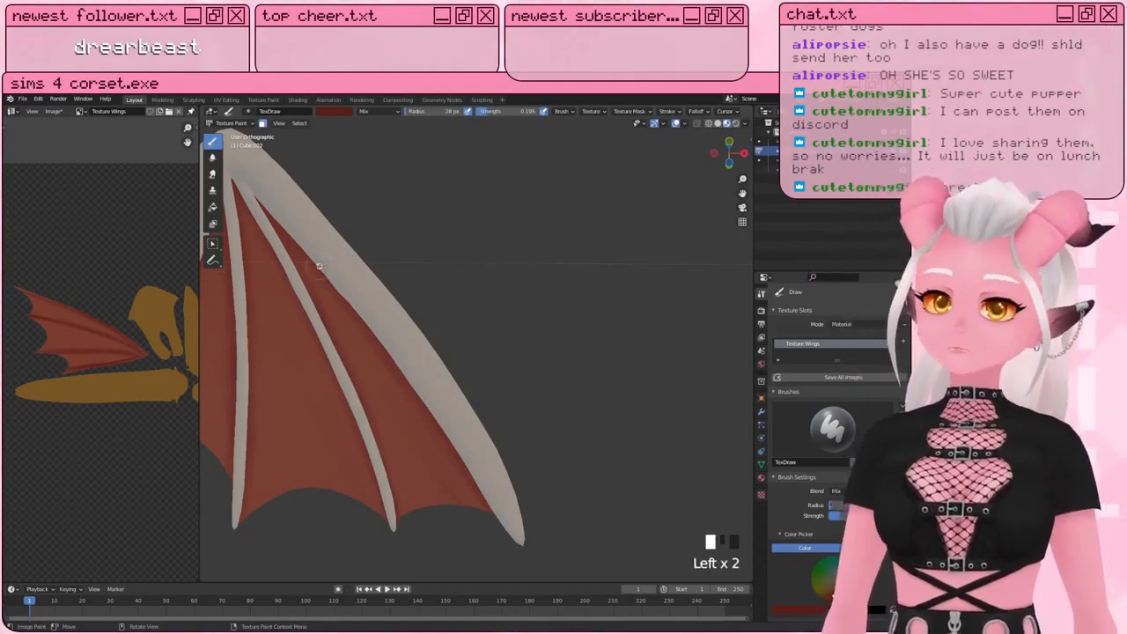
{"action": "left_click", "coordinate": [356, 299]}
{"action": "left_click", "coordinate": [442, 421]}
{"action": "left_click", "coordinate": [405, 389]}
{"action": "left_click", "coordinate": [478, 478]}
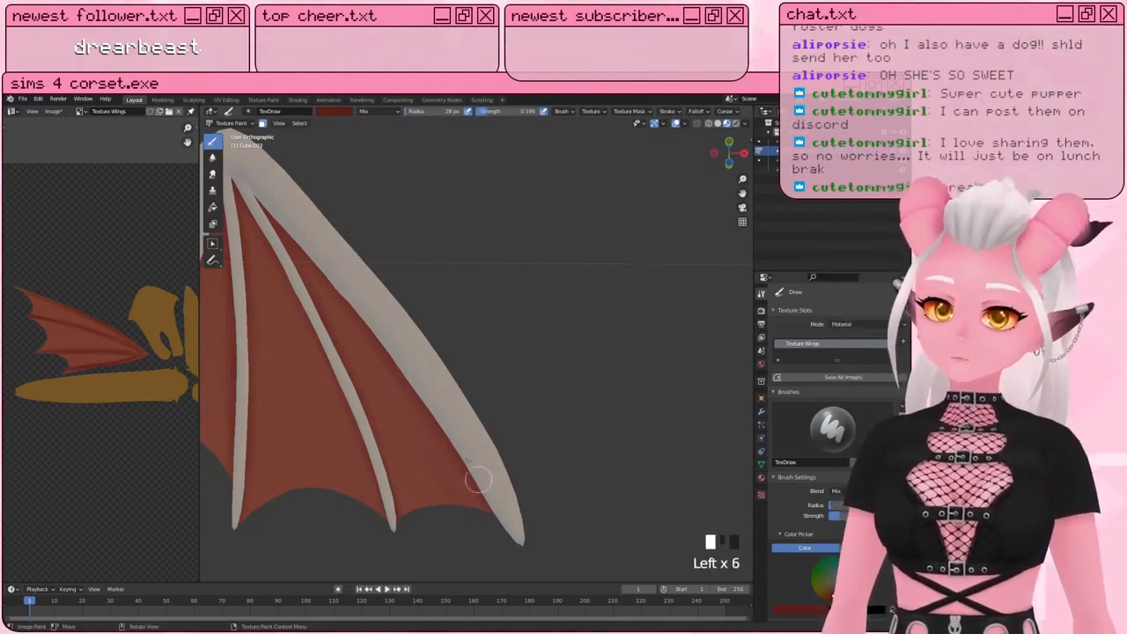
{"action": "left_click", "coordinate": [508, 528]}
Step: Darken the narrow upper ends of the membrane panels where the finger bones meet at the wing joint
{"action": "middle_click_drag", "start_coordinate": [382, 281], "coordinate": [455, 384], "text": "shift"}
{"action": "mouse_move", "coordinate": [322, 294]}
{"action": "left_mouse_down"}
{"action": "mouse_move", "coordinate": [423, 392]}
{"action": "mouse_move", "coordinate": [395, 362]}
{"action": "left_mouse_up"}
{"action": "middle_click_drag", "start_coordinate": [315, 276], "coordinate": [324, 227], "text": "shift"}
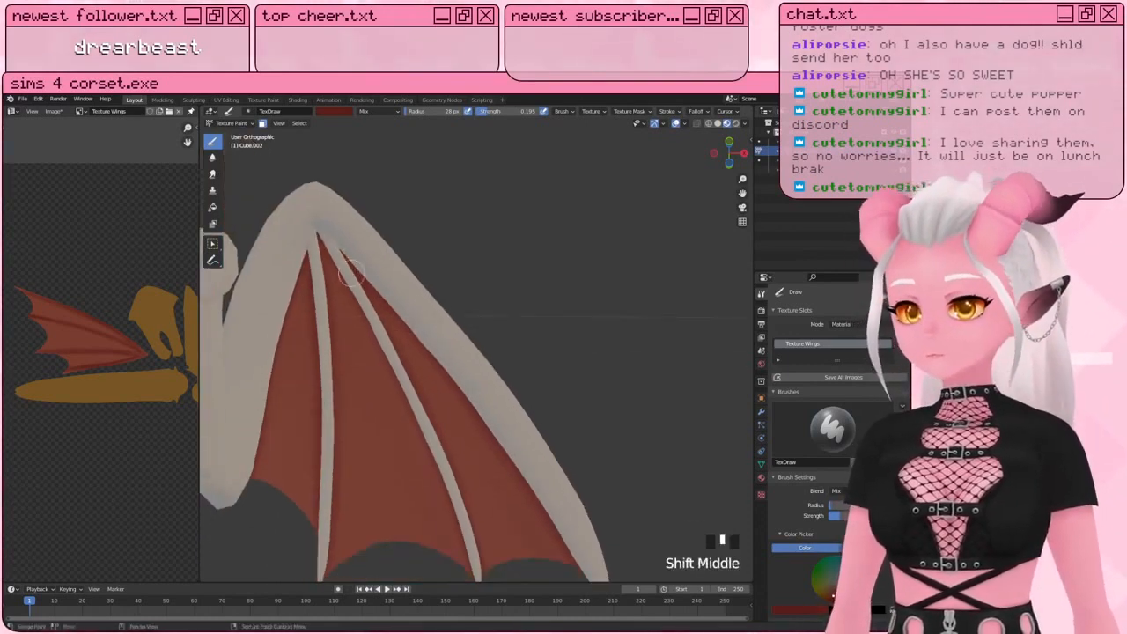
{"action": "mouse_move", "coordinate": [388, 328]}
{"action": "left_mouse_down"}
{"action": "mouse_move", "coordinate": [372, 312]}
{"action": "mouse_move", "coordinate": [426, 341]}
{"action": "left_mouse_up"}
{"action": "left_click", "coordinate": [384, 298]}
{"action": "mouse_move", "coordinate": [338, 245]}
{"action": "left_mouse_down"}
{"action": "mouse_move", "coordinate": [358, 280]}
{"action": "mouse_move", "coordinate": [330, 266]}
{"action": "mouse_move", "coordinate": [330, 318]}
{"action": "mouse_move", "coordinate": [330, 256]}
{"action": "left_mouse_up"}
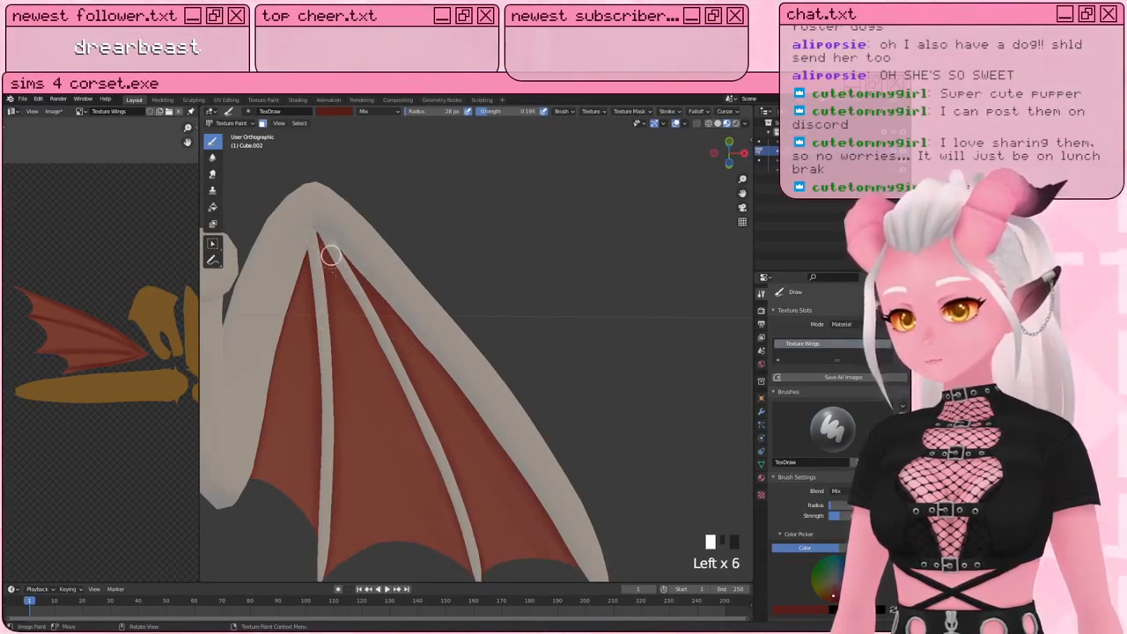
{"action": "left_click", "coordinate": [297, 279]}
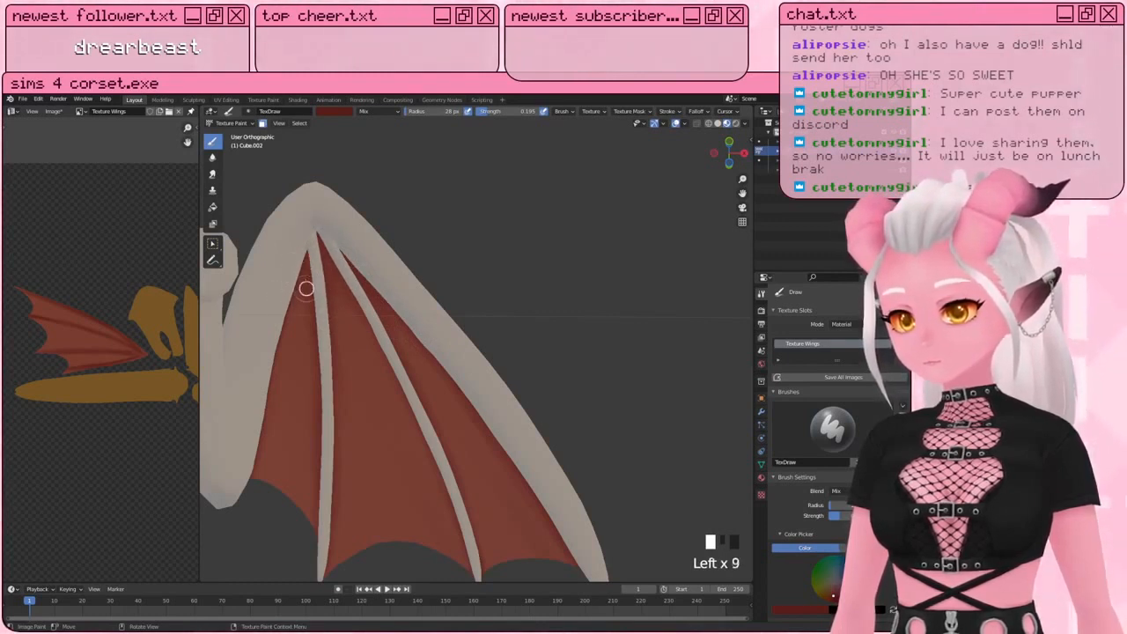
Step: Deepen the shadow on the inner membrane panel along the wing arm with long strokes from the joint downwards
{"action": "middle_click_drag", "start_coordinate": [302, 286], "coordinate": [305, 267], "text": "shift"}
{"action": "left_click_drag", "start_coordinate": [307, 261], "coordinate": [250, 462]}
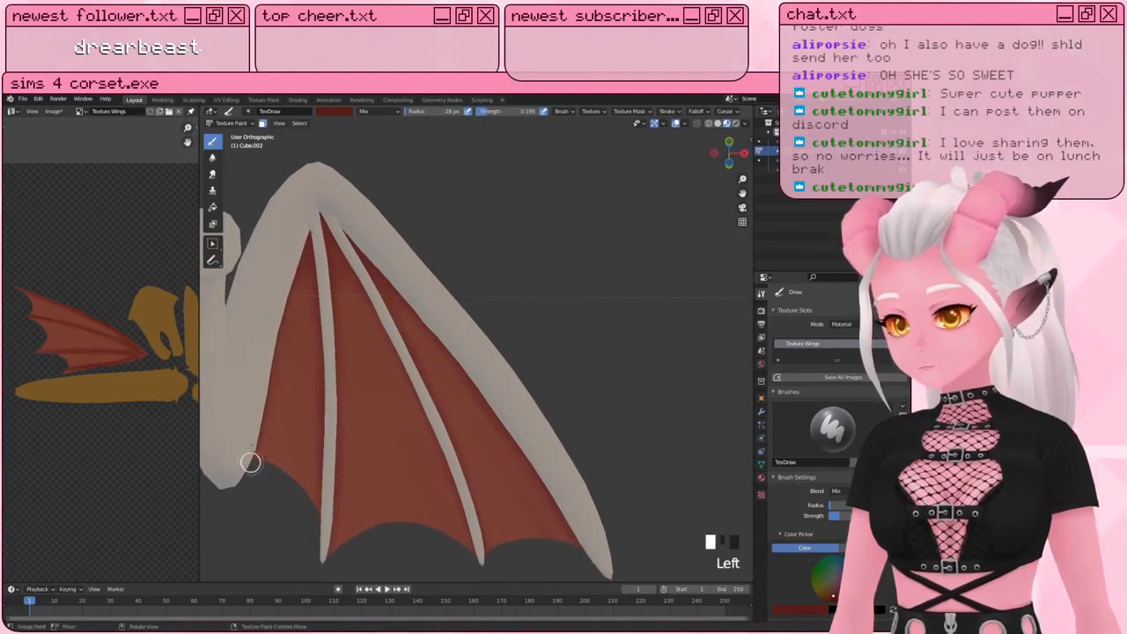
{"action": "mouse_move", "coordinate": [270, 409]}
{"action": "left_mouse_down"}
{"action": "mouse_move", "coordinate": [269, 355]}
{"action": "mouse_move", "coordinate": [309, 212]}
{"action": "left_mouse_up"}
{"action": "left_click_drag", "start_coordinate": [310, 211], "coordinate": [251, 410]}
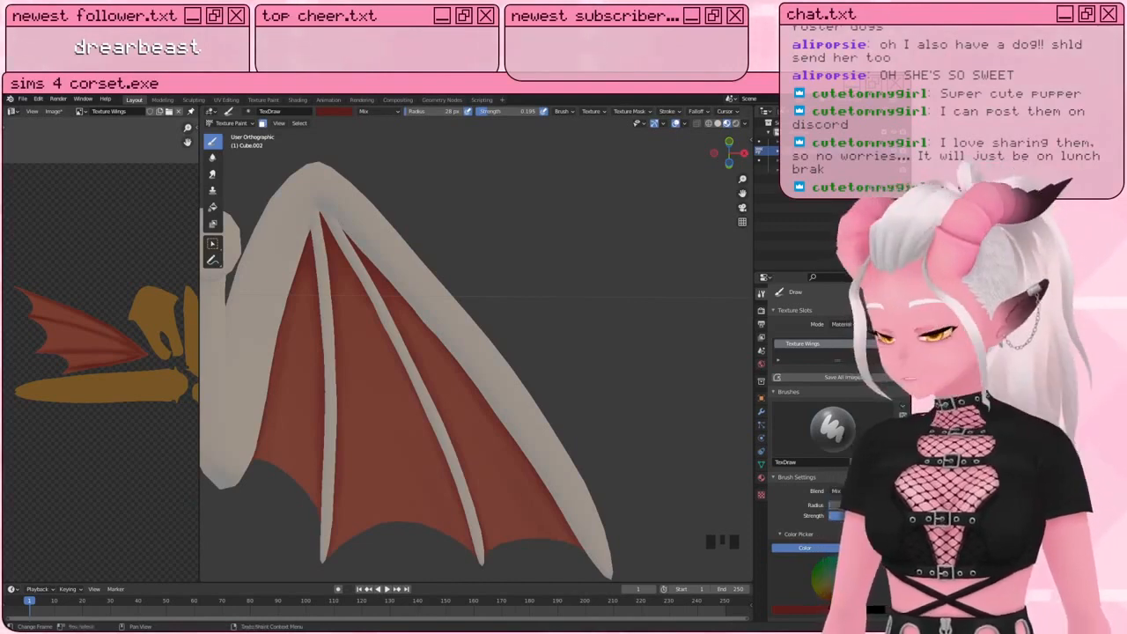
Step: Enlarge the brush to about 112 px and softly darken the scalloped lower edge of all three membrane panels
{"action": "mouse_move", "coordinate": [415, 632]}
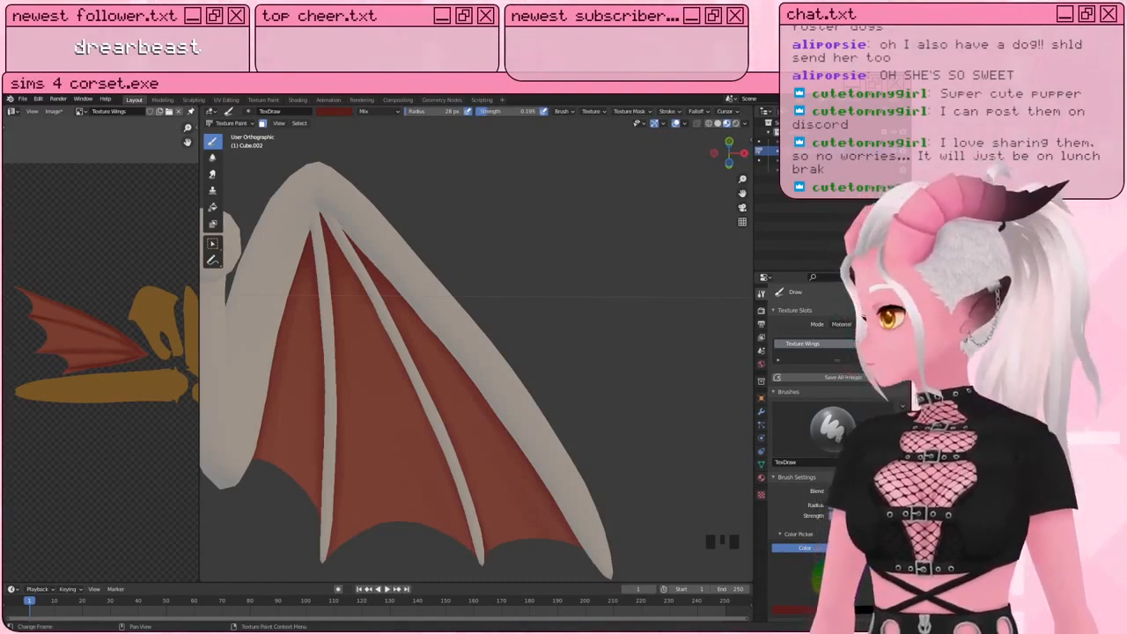
{"action": "scroll", "coordinate": [423, 213], "scroll_direction": "down", "scroll_amount": 3}
{"action": "middle_click_drag", "start_coordinate": [423, 213], "coordinate": [423, 368], "text": "shift"}
{"action": "scroll", "coordinate": [422, 368], "scroll_direction": "up", "scroll_amount": 4}
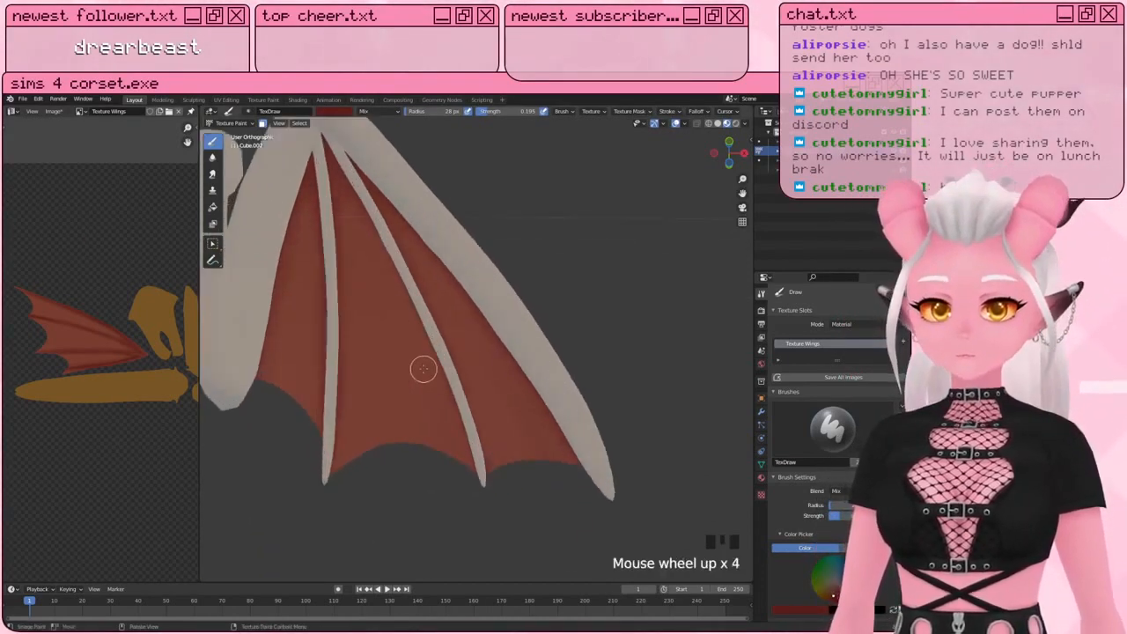
{"action": "key", "text": "bracketright"}
{"action": "key", "text": "bracketright"}
{"action": "key", "text": "bracketright"}
{"action": "key", "text": "bracketright"}
{"action": "key", "text": "bracketright"}
{"action": "key", "text": "bracketright"}
{"action": "key", "text": "bracketright"}
{"action": "key", "text": "bracketright"}
{"action": "key", "text": "bracketright"}
{"action": "key", "text": "bracketright"}
{"action": "key", "text": "bracketright"}
{"action": "key", "text": "bracketright"}
{"action": "key", "text": "bracketright"}
{"action": "key", "text": "bracketright"}
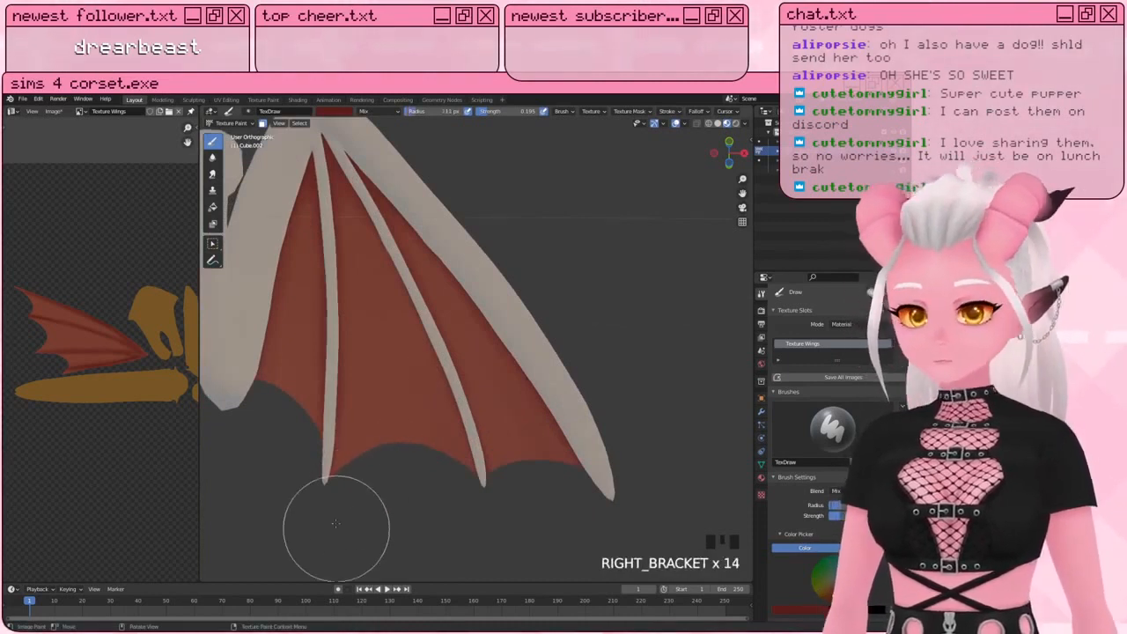
{"action": "left_click", "coordinate": [480, 509]}
{"action": "left_click", "coordinate": [473, 495]}
{"action": "left_click", "coordinate": [417, 461]}
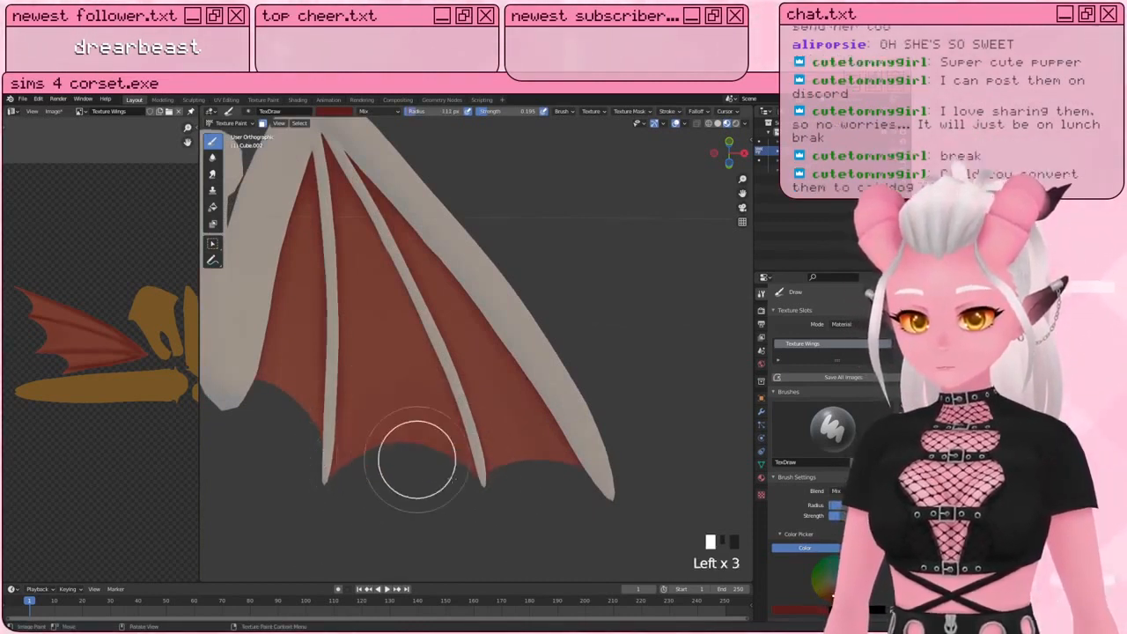
{"action": "left_click", "coordinate": [501, 513]}
{"action": "left_click", "coordinate": [573, 516]}
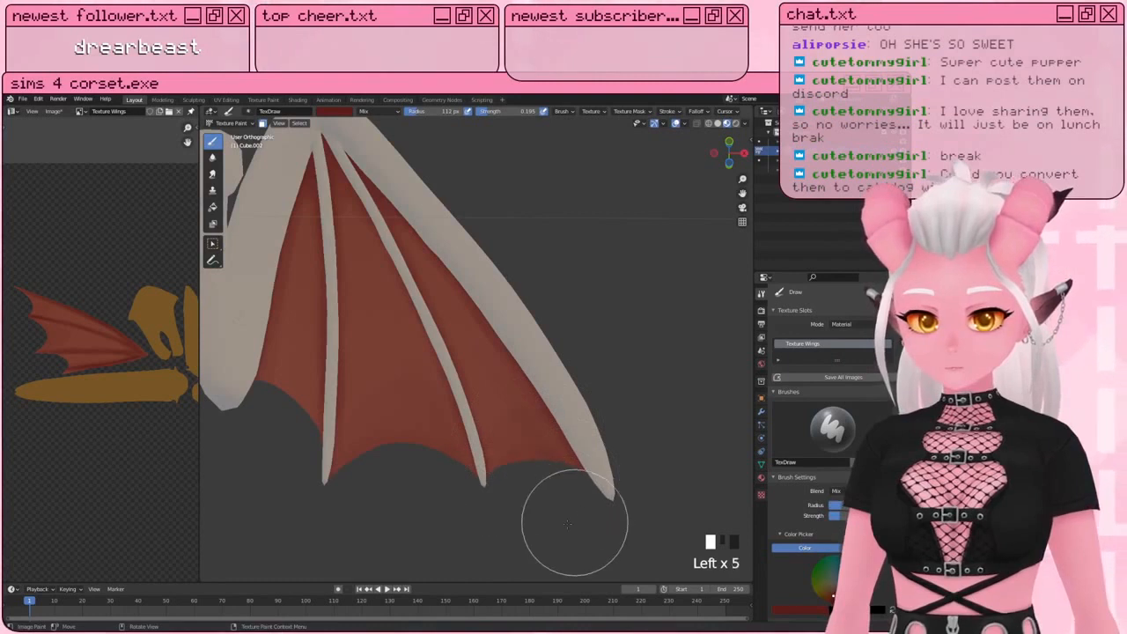
{"action": "left_click", "coordinate": [434, 523]}
{"action": "left_click", "coordinate": [238, 372]}
{"action": "left_click", "coordinate": [238, 382]}
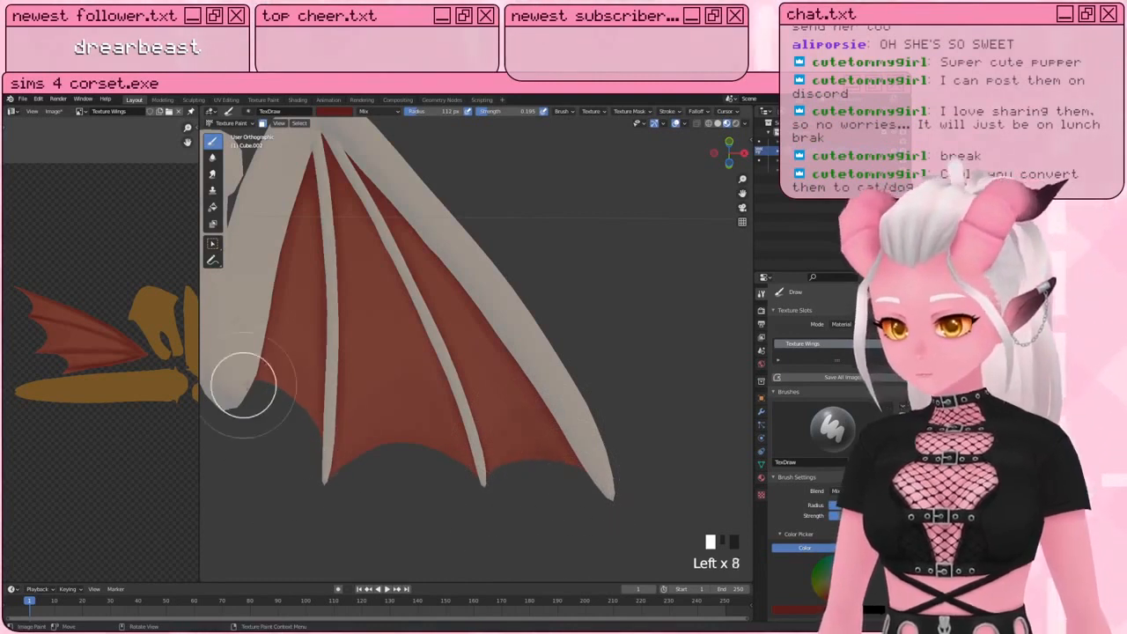
{"action": "left_click", "coordinate": [276, 405]}
Step: Reduce the brush radius to about 22 px and paint thin lengthwise fold lines on the inner membrane panel
{"action": "key", "text": "bracketleft"}
{"action": "key", "text": "bracketleft"}
{"action": "key", "text": "bracketleft"}
{"action": "key", "text": "bracketleft"}
{"action": "key", "text": "bracketleft"}
{"action": "key", "text": "bracketleft"}
{"action": "key", "text": "bracketleft"}
{"action": "key", "text": "bracketleft"}
{"action": "key", "text": "bracketleft"}
{"action": "key", "text": "bracketleft"}
{"action": "key", "text": "bracketleft"}
{"action": "key", "text": "bracketleft"}
{"action": "key", "text": "bracketleft"}
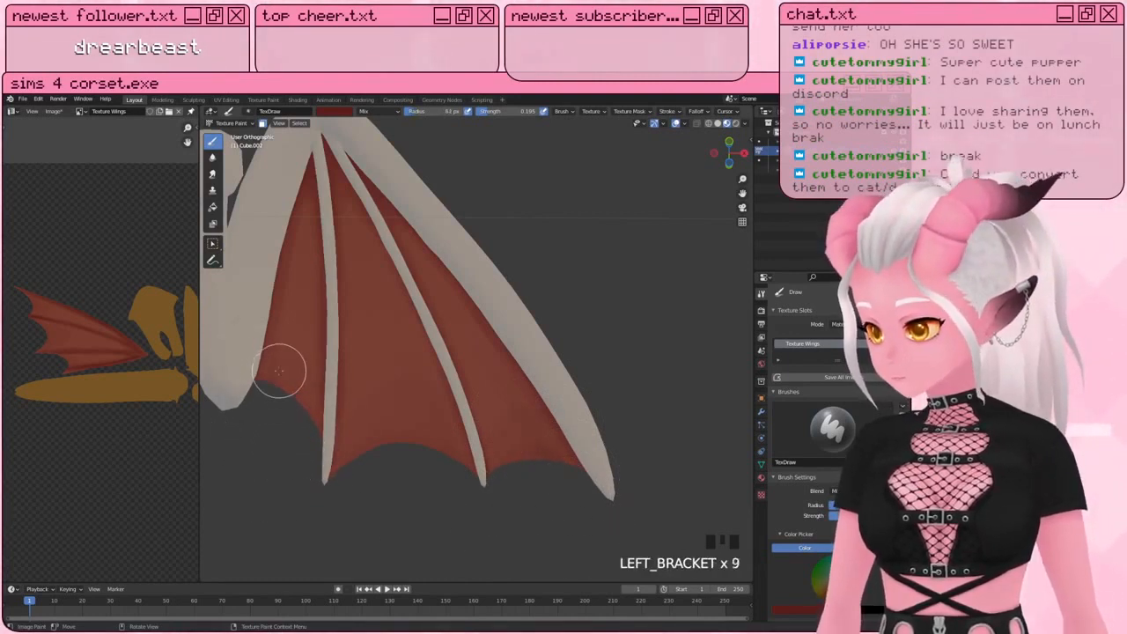
{"action": "key", "text": "bracketleft"}
{"action": "key", "text": "bracketleft"}
{"action": "key", "text": "bracketleft"}
{"action": "key", "text": "bracketleft"}
{"action": "key", "text": "bracketleft"}
{"action": "left_click", "coordinate": [289, 325]}
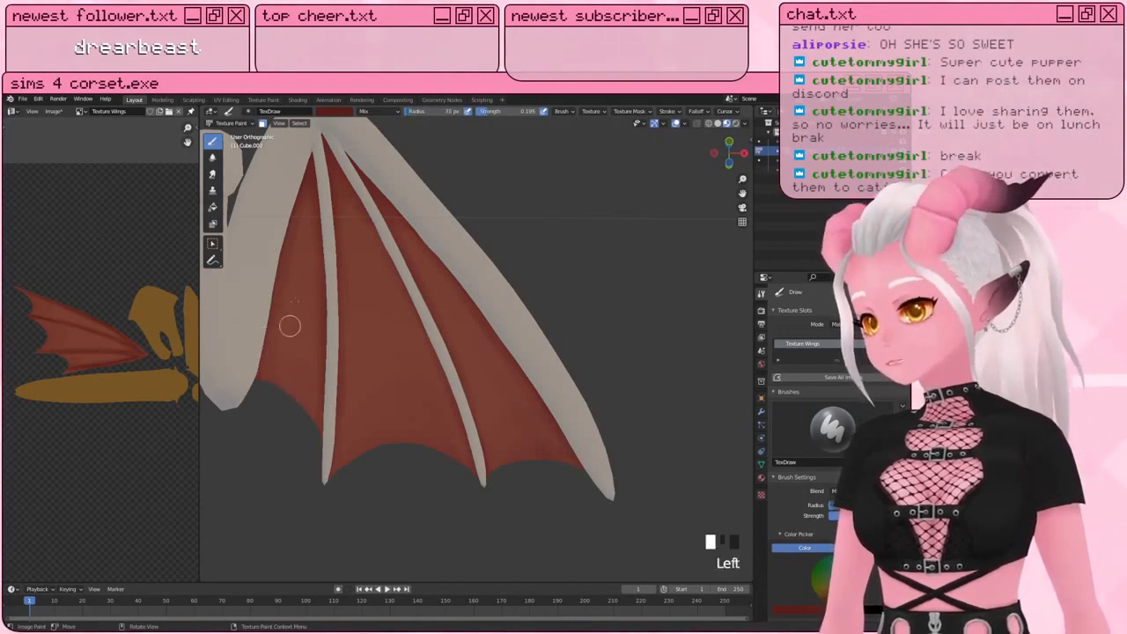
{"action": "left_click", "coordinate": [275, 424]}
{"action": "left_click", "coordinate": [268, 453]}
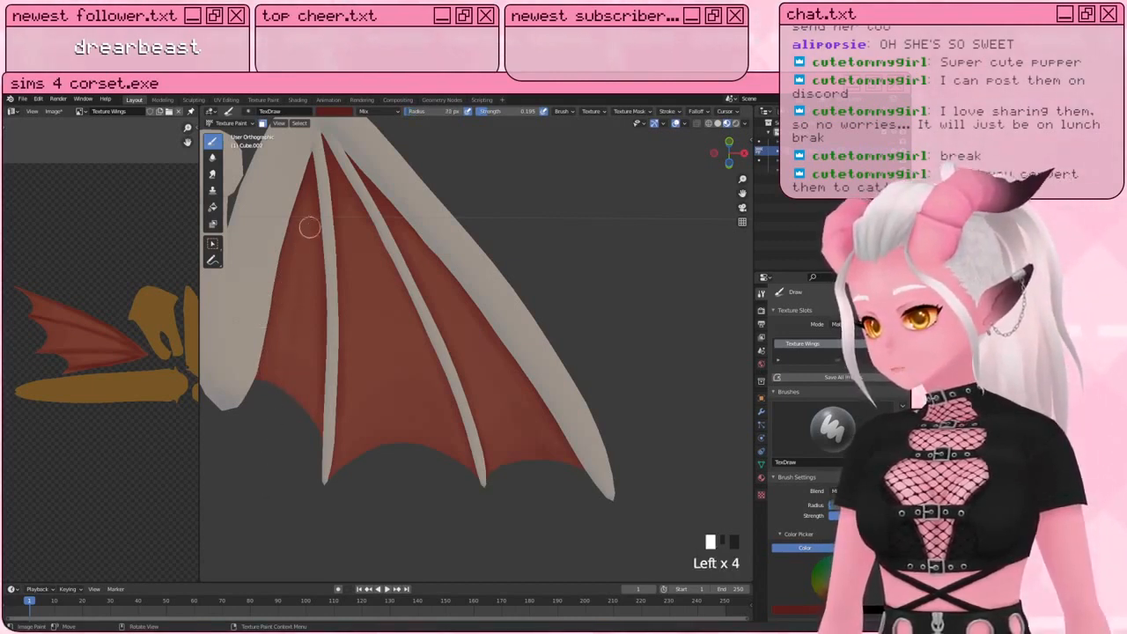
{"action": "left_click", "coordinate": [296, 327]}
{"action": "left_click", "coordinate": [297, 273]}
{"action": "left_click", "coordinate": [290, 385]}
{"action": "left_click", "coordinate": [304, 354]}
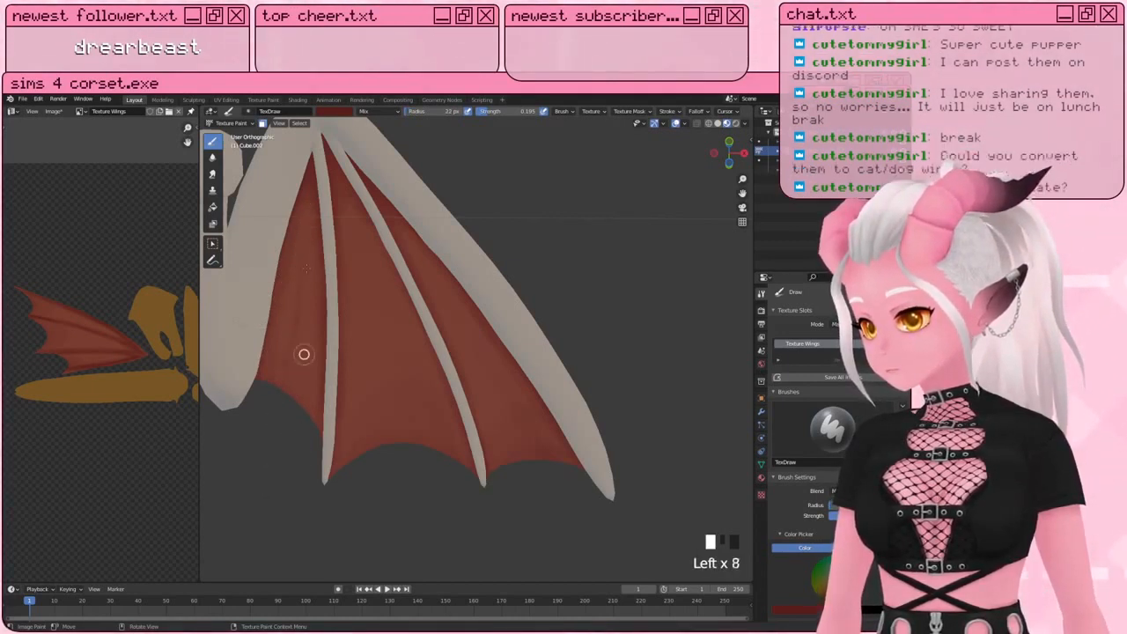
{"action": "left_click", "coordinate": [302, 326]}
Step: Enlarge the brush slightly and paint fold lines on the middle membrane panel beside the first finger bone, undoing the last stroke
{"action": "key", "text": "bracketright"}
{"action": "key", "text": "bracketright"}
{"action": "key", "text": "bracketright"}
{"action": "key", "text": "bracketright"}
{"action": "key", "text": "bracketright"}
{"action": "key", "text": "bracketright"}
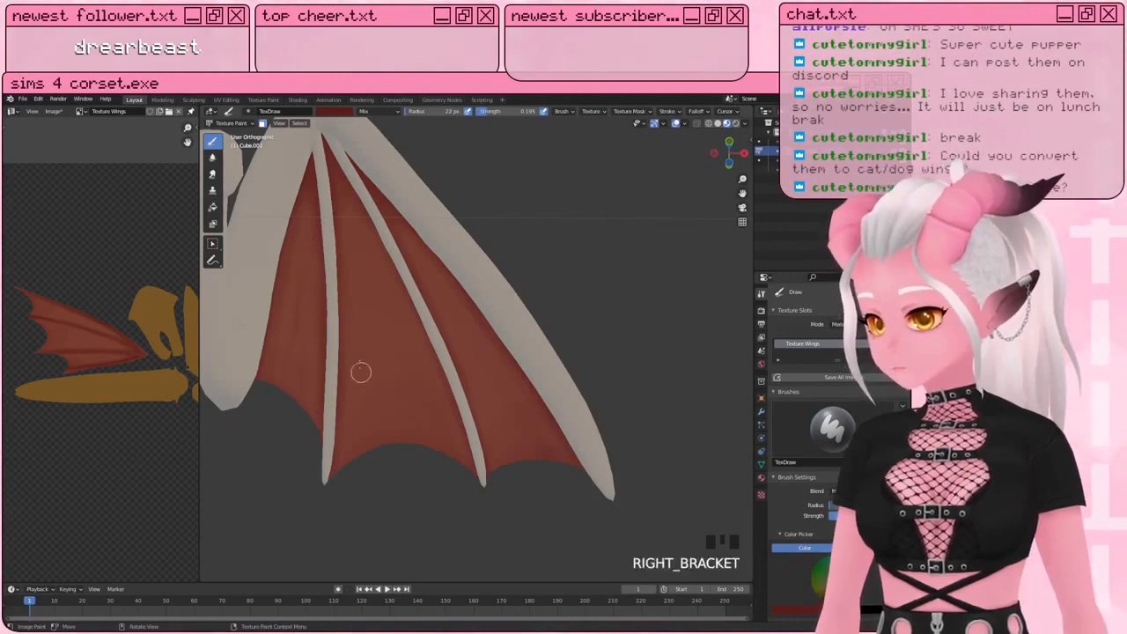
{"action": "left_click", "coordinate": [357, 305]}
{"action": "left_click", "coordinate": [355, 339]}
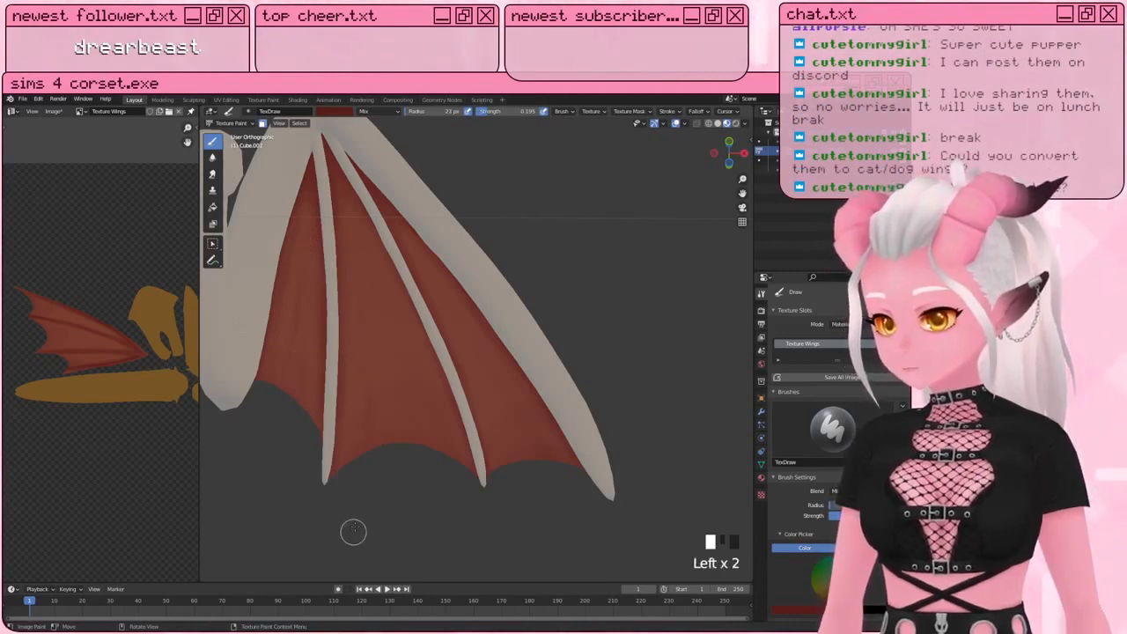
{"action": "left_click", "coordinate": [354, 357]}
{"action": "key", "text": "ctrl+z"}
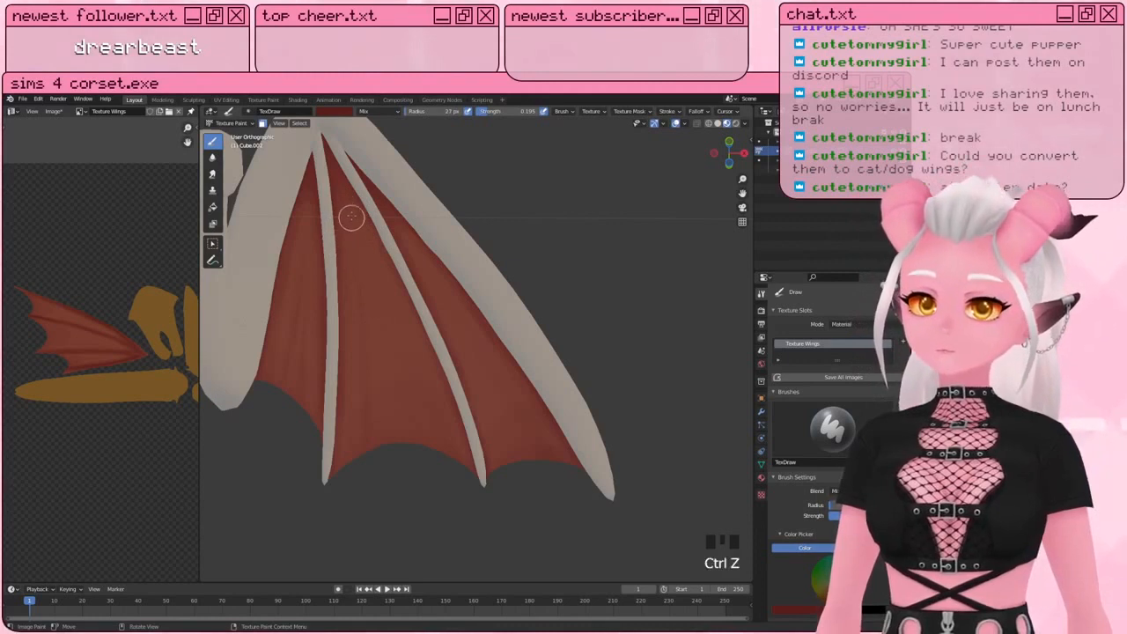
{"action": "left_click", "coordinate": [359, 326]}
{"action": "left_click", "coordinate": [384, 335]}
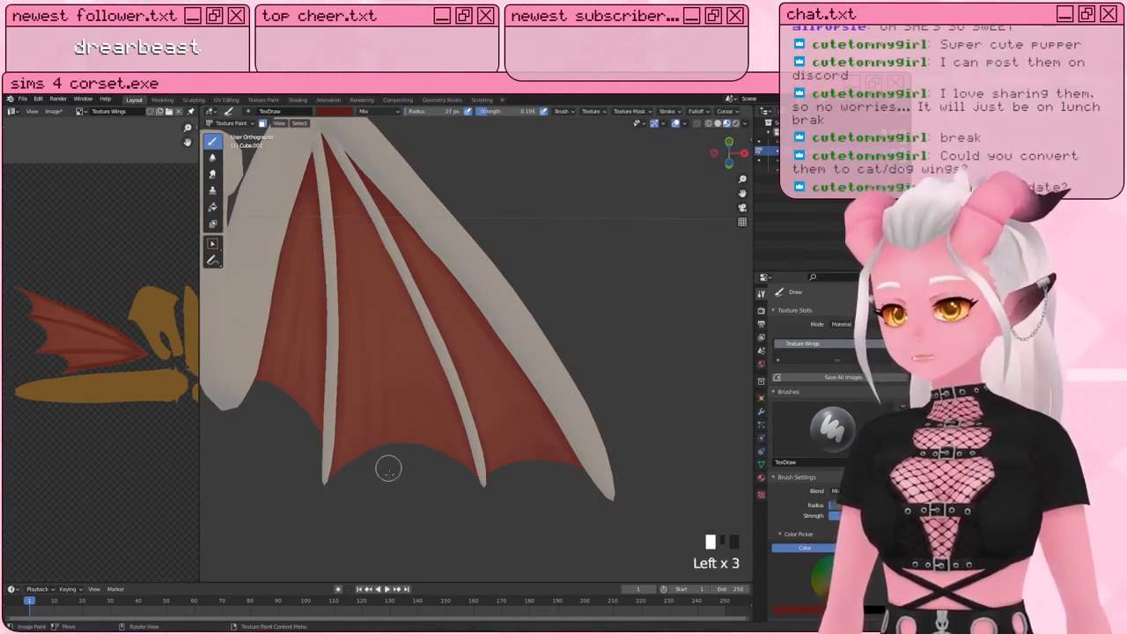
{"action": "key", "text": "ctrl+z"}
{"action": "key", "text": "ctrl+z"}
{"action": "key", "text": "ctrl+z"}
Step: Enlarge the brush radius to 27 px and paint dark lengthwise fold lines down the centre of the middle membrane panel
{"action": "left_click", "coordinate": [388, 385]}
{"action": "left_click", "coordinate": [393, 430]}
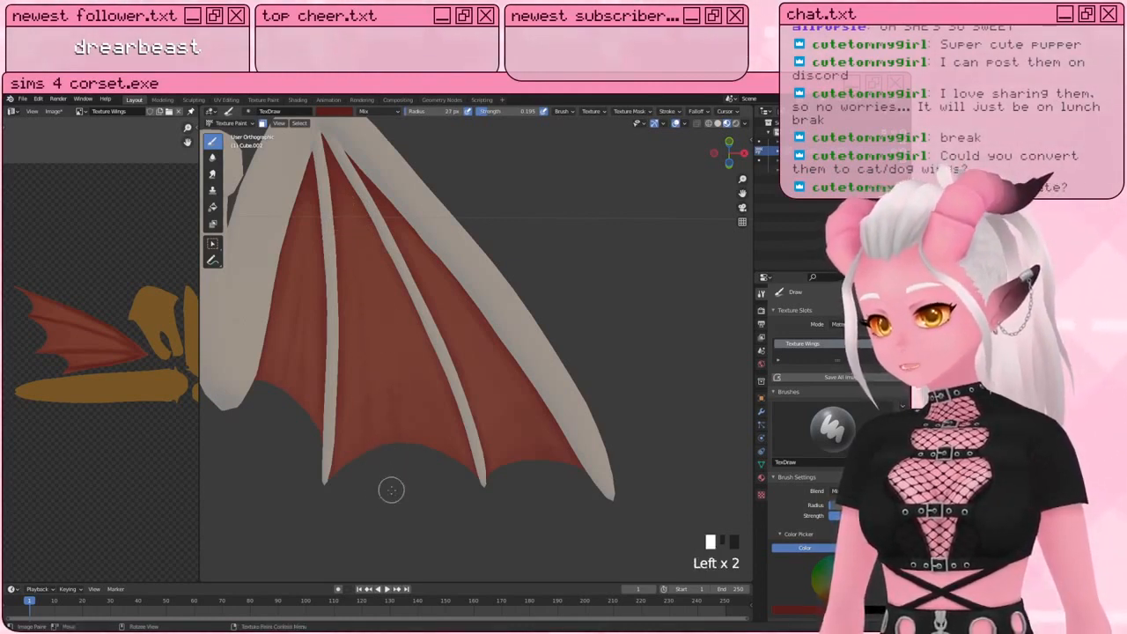
{"action": "left_click", "coordinate": [393, 440]}
{"action": "left_click", "coordinate": [377, 300]}
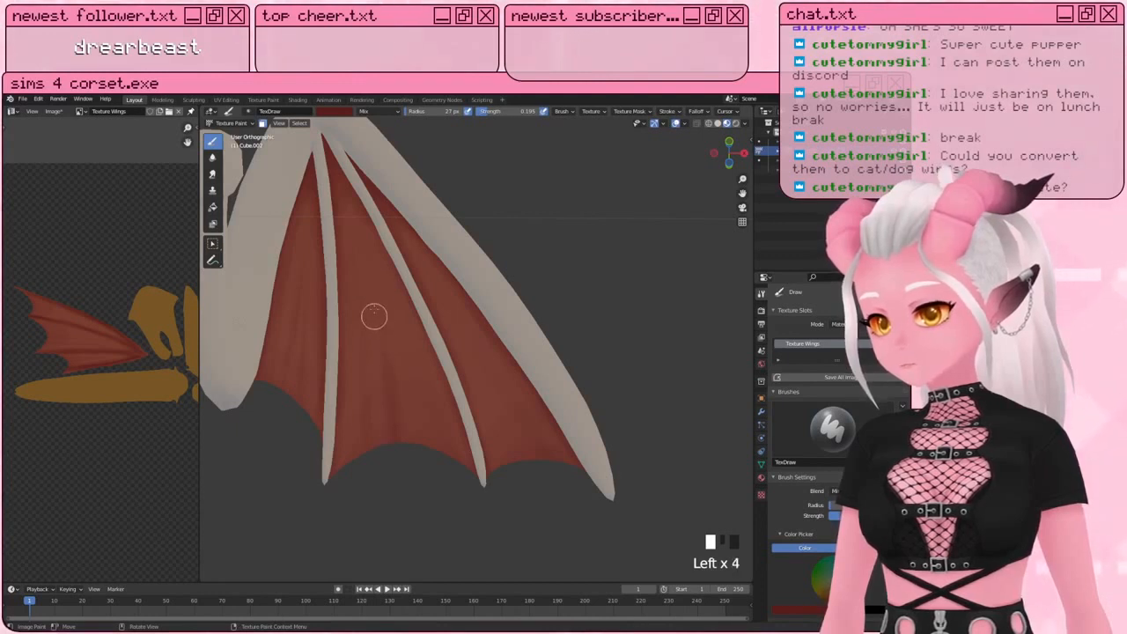
{"action": "left_click", "coordinate": [377, 325]}
{"action": "left_click", "coordinate": [384, 465]}
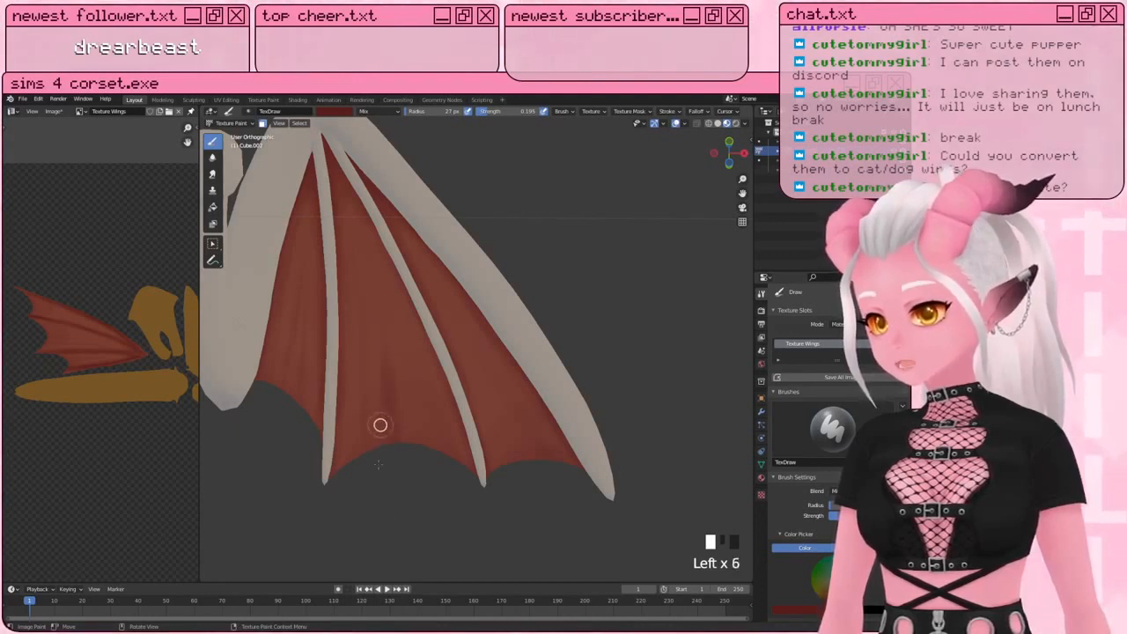
Step: Paint fold lines on the middle membrane panel from the scalloped edge upwards beside the first finger bone
{"action": "left_click", "coordinate": [350, 511]}
{"action": "left_click_drag", "start_coordinate": [349, 512], "coordinate": [364, 405]}
{"action": "left_click", "coordinate": [356, 431]}
{"action": "left_click", "coordinate": [334, 515]}
{"action": "left_click_drag", "start_coordinate": [350, 458], "coordinate": [367, 397]}
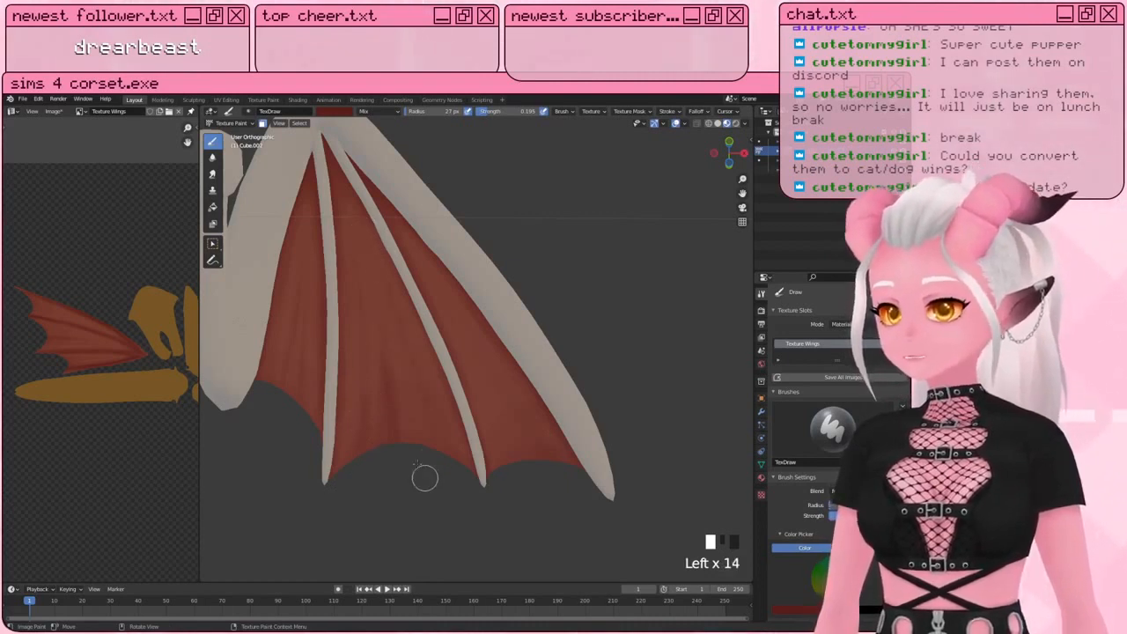
Step: Darken folds on the middle membrane panel beside the second finger bone with repeated strokes from the scalloped edge upwards
{"action": "left_click_drag", "start_coordinate": [448, 487], "coordinate": [411, 358]}
{"action": "left_click", "coordinate": [455, 486]}
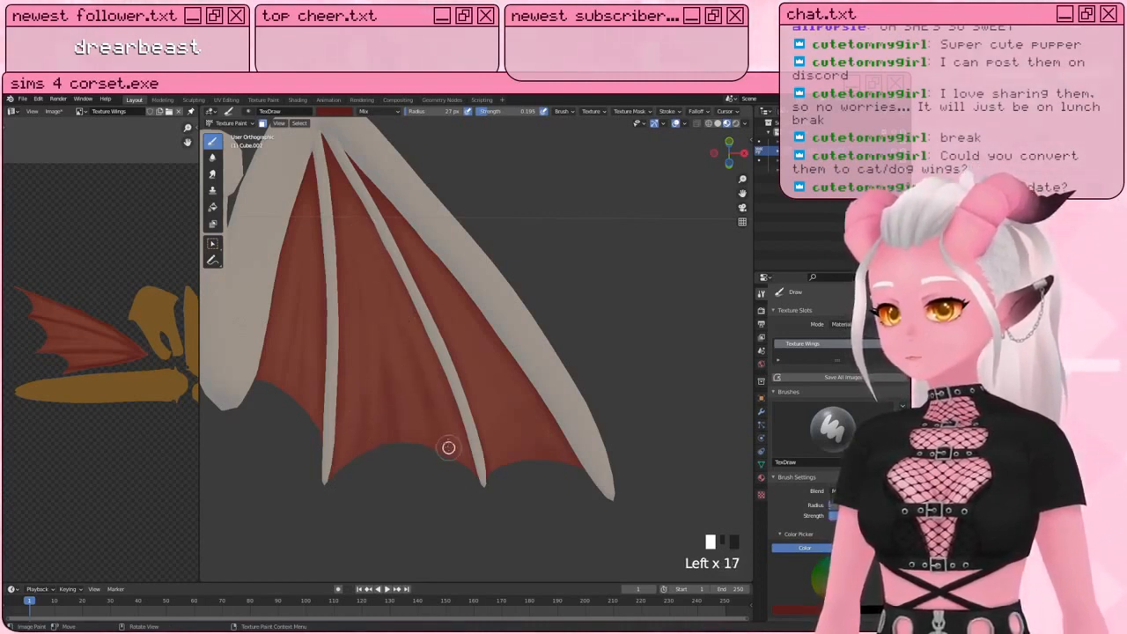
{"action": "left_click", "coordinate": [365, 234]}
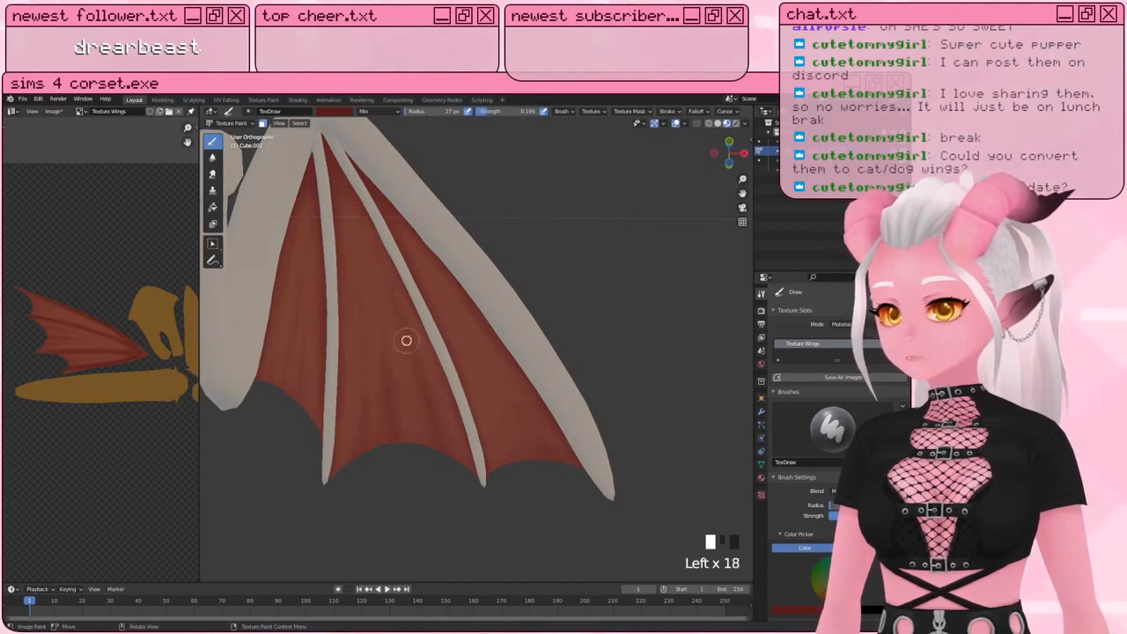
{"action": "left_click_drag", "start_coordinate": [448, 467], "coordinate": [430, 401]}
{"action": "left_click_drag", "start_coordinate": [452, 480], "coordinate": [437, 414]}
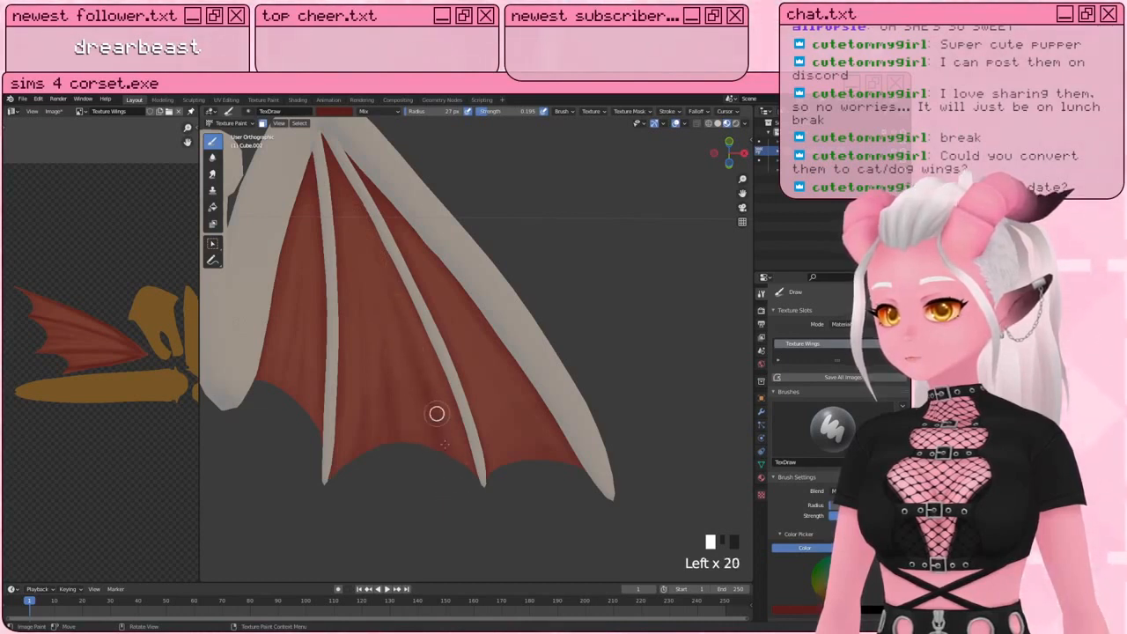
{"action": "left_click_drag", "start_coordinate": [457, 484], "coordinate": [438, 431]}
{"action": "left_click_drag", "start_coordinate": [455, 479], "coordinate": [421, 371]}
{"action": "left_click_drag", "start_coordinate": [454, 493], "coordinate": [429, 412]}
{"action": "mouse_move", "coordinate": [443, 473]}
{"action": "left_mouse_down"}
{"action": "mouse_move", "coordinate": [406, 340]}
{"action": "mouse_move", "coordinate": [420, 372]}
{"action": "mouse_move", "coordinate": [416, 312]}
{"action": "left_mouse_up"}
Step: Paint long dark fold lines along the outer membrane panel from near the joint towards its scalloped edge
{"action": "mouse_move", "coordinate": [422, 306]}
{"action": "middle_mouse_down", "text": "shift"}
{"action": "mouse_move", "coordinate": [402, 307]}
{"action": "mouse_move", "coordinate": [378, 352]}
{"action": "mouse_move", "coordinate": [361, 341]}
{"action": "middle_mouse_up", "text": "shift"}
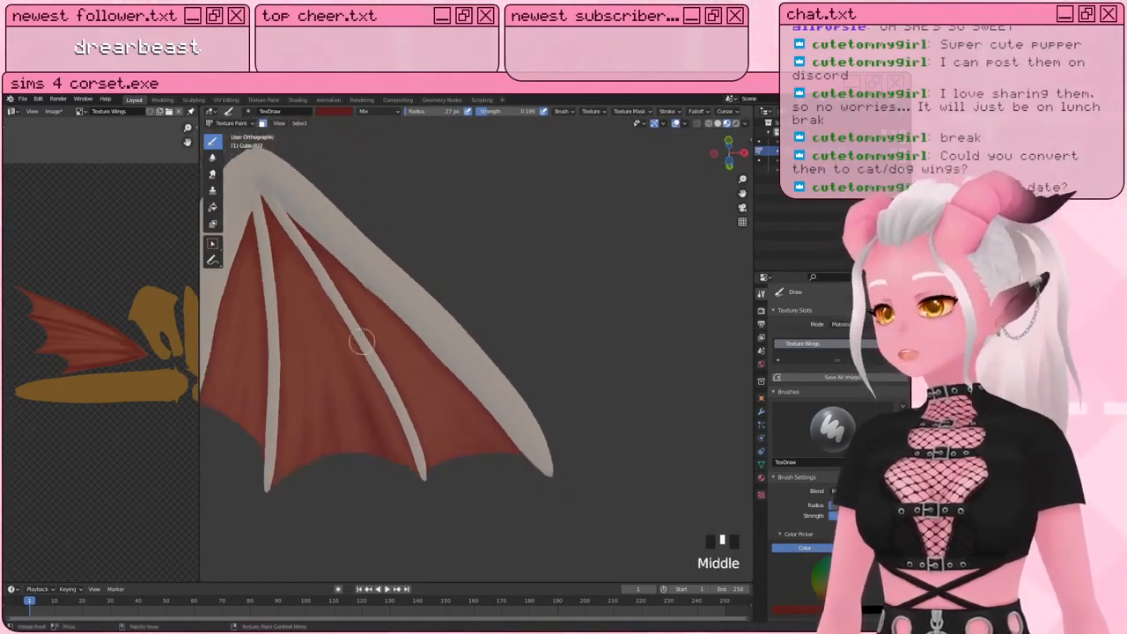
{"action": "left_click_drag", "start_coordinate": [354, 295], "coordinate": [394, 349]}
{"action": "left_click_drag", "start_coordinate": [370, 310], "coordinate": [467, 440]}
{"action": "mouse_move", "coordinate": [394, 338]}
{"action": "left_mouse_down"}
{"action": "mouse_move", "coordinate": [498, 472]}
{"action": "mouse_move", "coordinate": [443, 407]}
{"action": "left_mouse_up"}
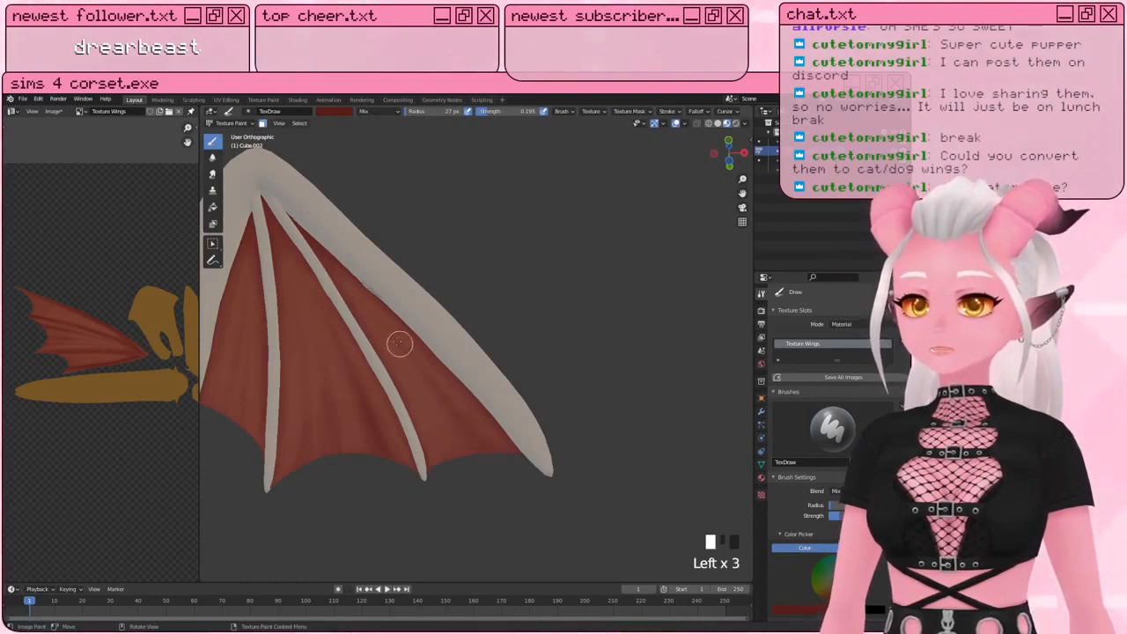
{"action": "left_click_drag", "start_coordinate": [397, 342], "coordinate": [506, 478]}
Step: Add finer fold lines on the outer membrane panel close to the second finger bone, varying the brush radius and finishing at 22 px
{"action": "middle_click_drag", "start_coordinate": [416, 377], "coordinate": [374, 441]}
{"action": "key", "text": "bracketleft"}
{"action": "key", "text": "bracketleft"}
{"action": "key", "text": "bracketleft"}
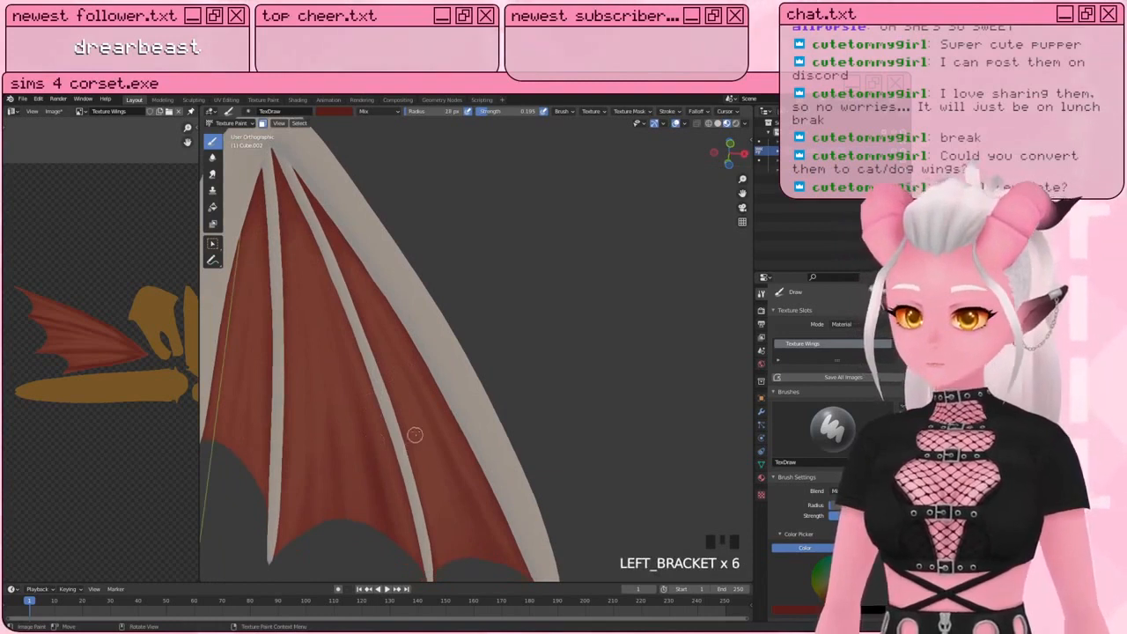
{"action": "left_click_drag", "start_coordinate": [414, 434], "coordinate": [438, 528]}
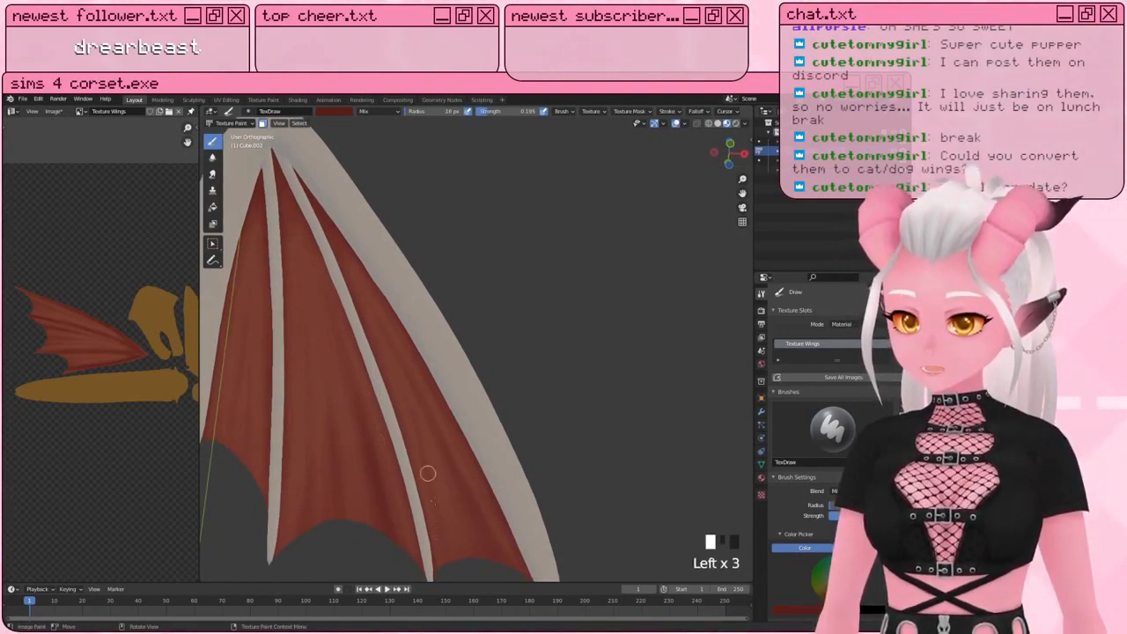
{"action": "key", "text": "bracketright"}
{"action": "key", "text": "bracketright"}
{"action": "key", "text": "bracketright"}
{"action": "left_click_drag", "start_coordinate": [418, 428], "coordinate": [429, 485]}
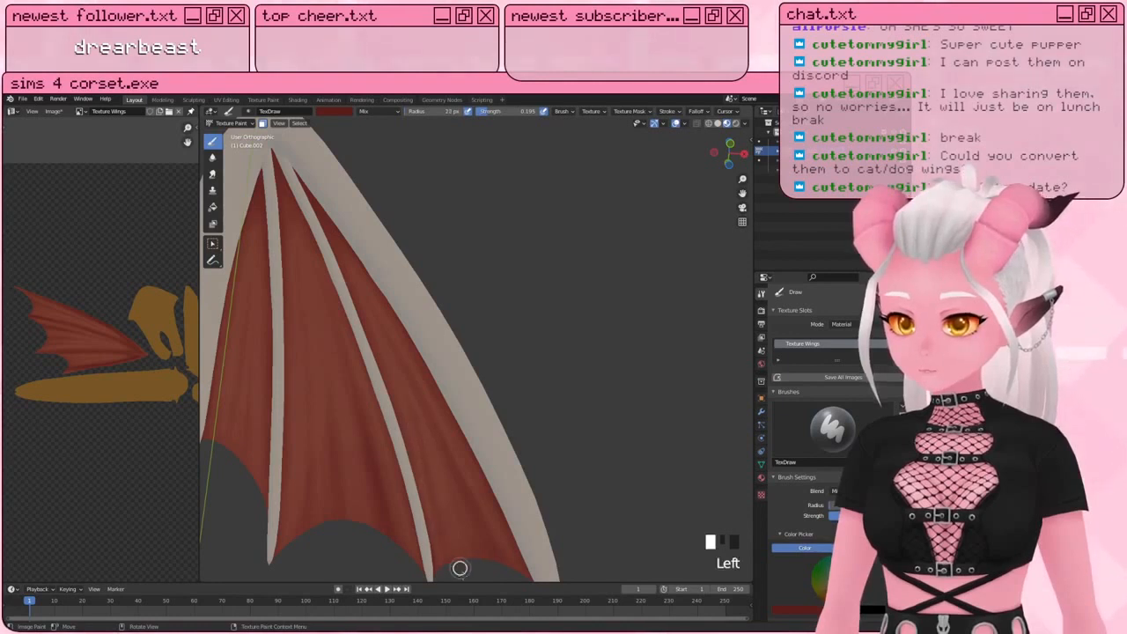
Step: Sample the membrane's reddish-brown from the texture image and brighten it to a lighter salmon red for highlights
{"action": "middle_click_drag", "start_coordinate": [435, 517], "coordinate": [445, 388]}
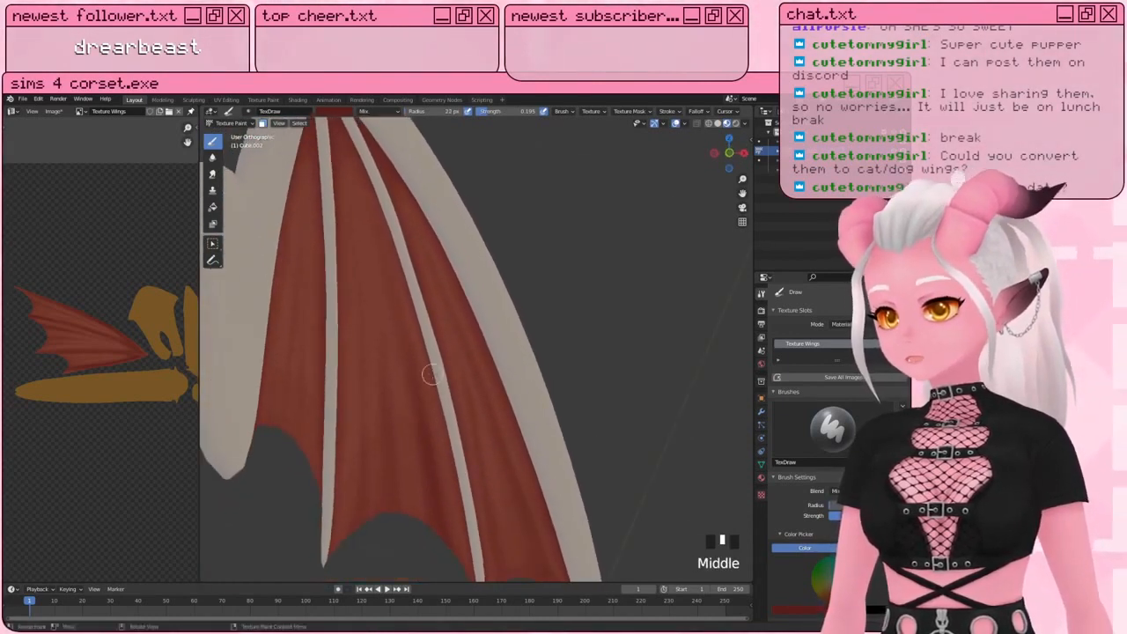
{"action": "left_click", "coordinate": [805, 548]}
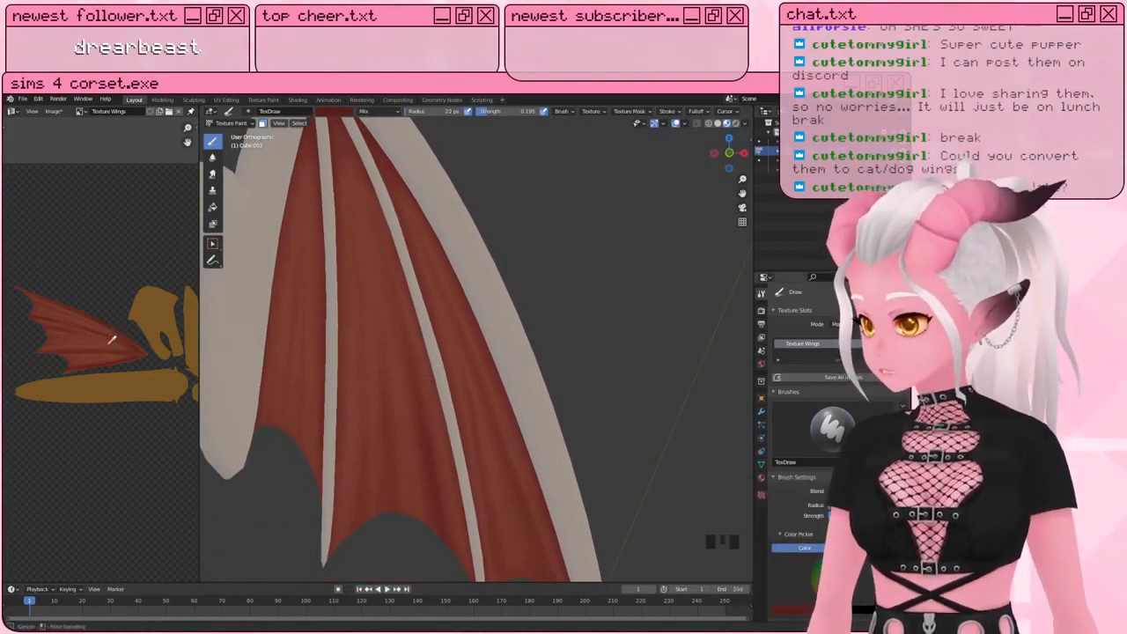
{"action": "left_click", "coordinate": [111, 338]}
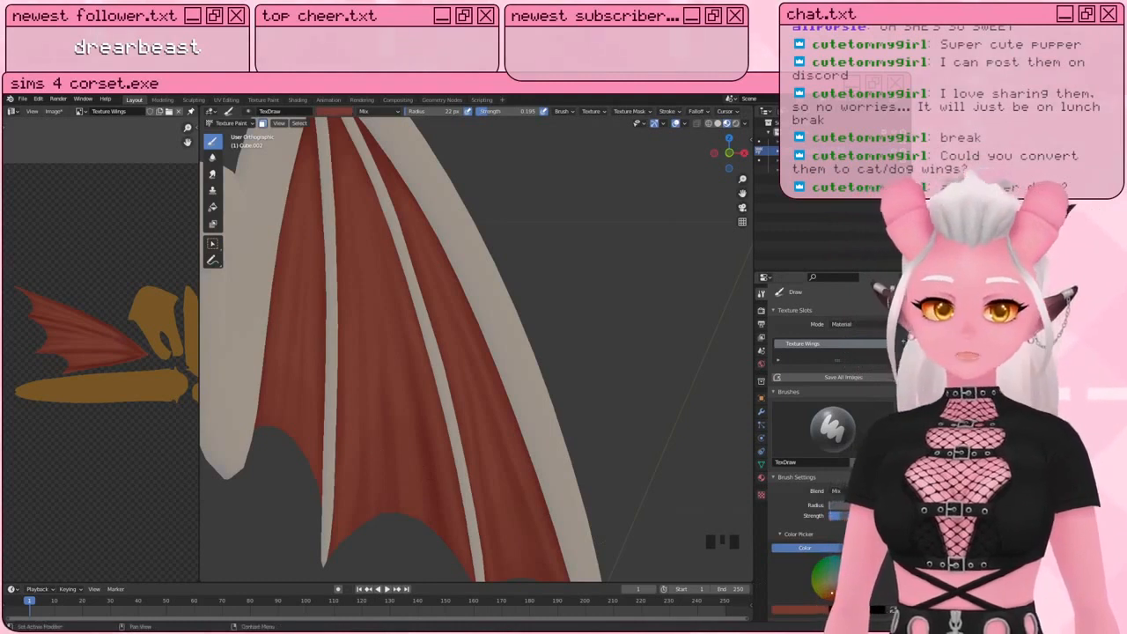
{"action": "left_click_drag", "start_coordinate": [896, 578], "coordinate": [896, 567]}
{"action": "middle_click_drag", "start_coordinate": [362, 385], "coordinate": [369, 409], "text": "shift"}
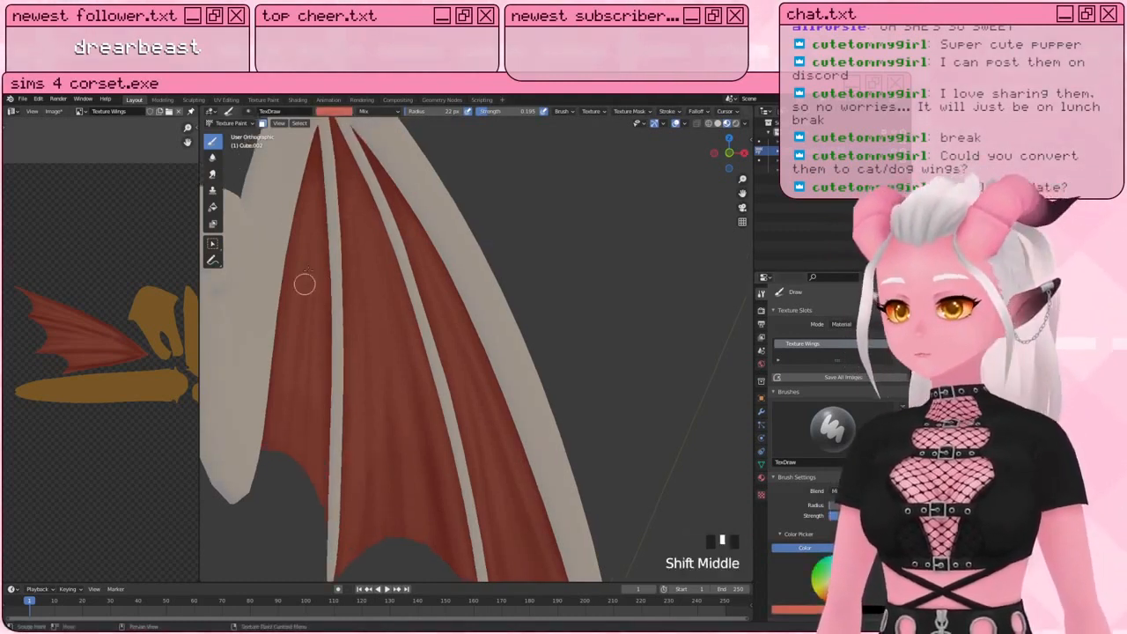
Step: Try salmon highlight strokes on the inner membrane panel and undo them
{"action": "left_click_drag", "start_coordinate": [309, 214], "coordinate": [305, 226]}
{"action": "left_click", "coordinate": [290, 365]}
{"action": "key", "text": "ctrl+z"}
{"action": "key", "text": "ctrl+z"}
{"action": "key", "text": "ctrl+z"}
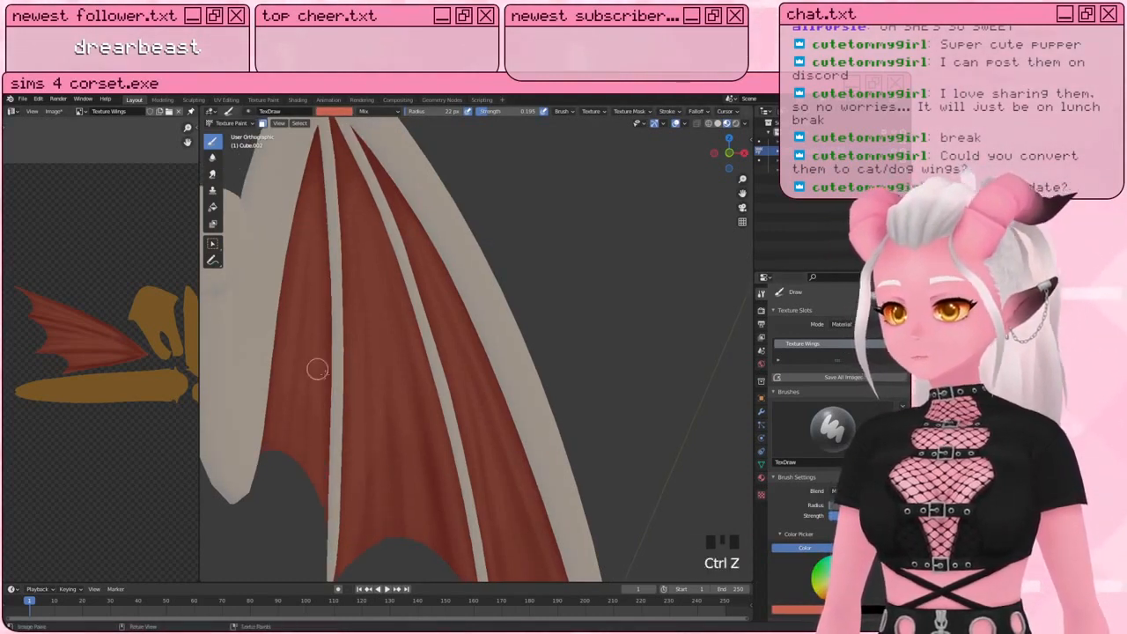
Step: Shift the brush colour through orange and yellow-green to bright green and enlarge the brush radius to 34 px
{"action": "left_click", "coordinate": [828, 596]}
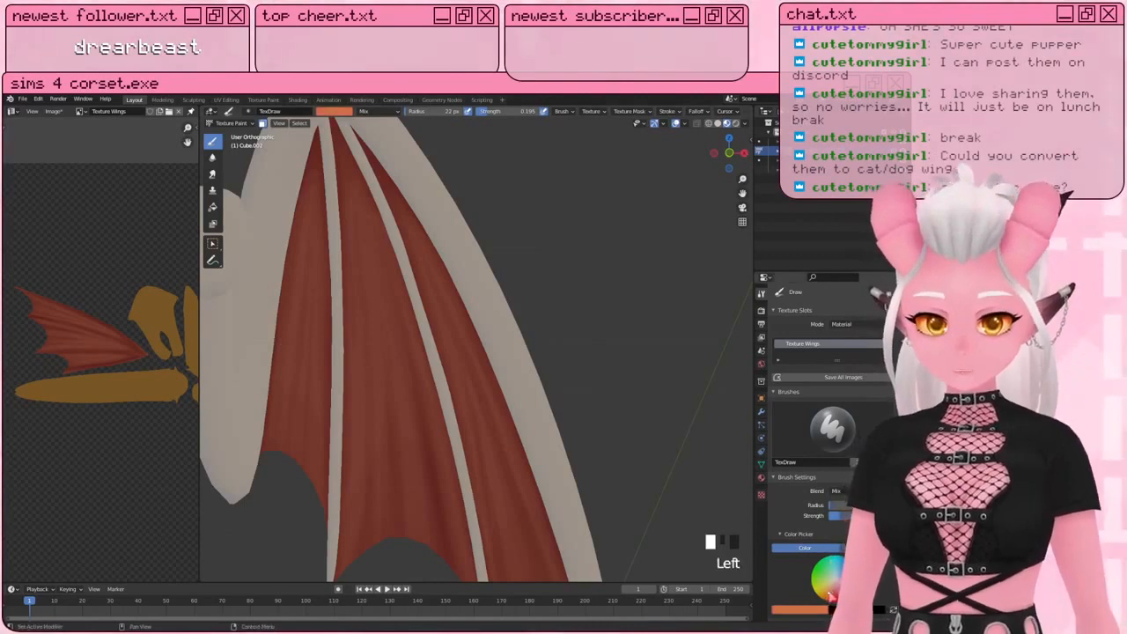
{"action": "left_click", "coordinate": [811, 585]}
{"action": "middle_click_drag", "start_coordinate": [314, 421], "coordinate": [344, 460], "text": "shift"}
{"action": "key", "text": "bracketright"}
{"action": "key", "text": "bracketright"}
{"action": "key", "text": "bracketright"}
{"action": "key", "text": "bracketright"}
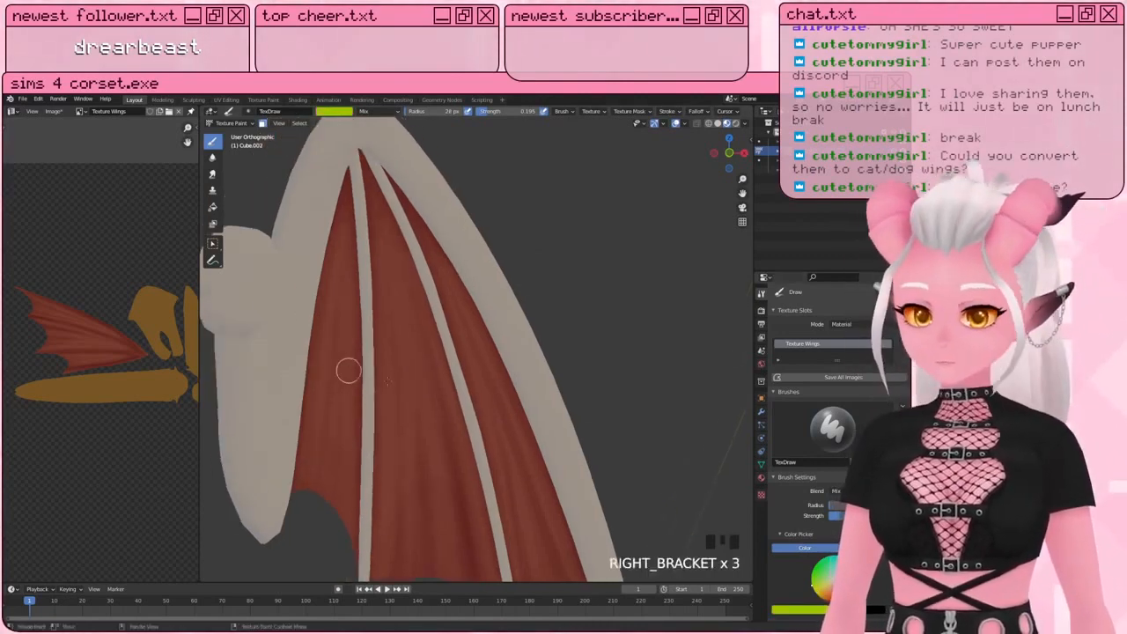
{"action": "left_click", "coordinate": [826, 595]}
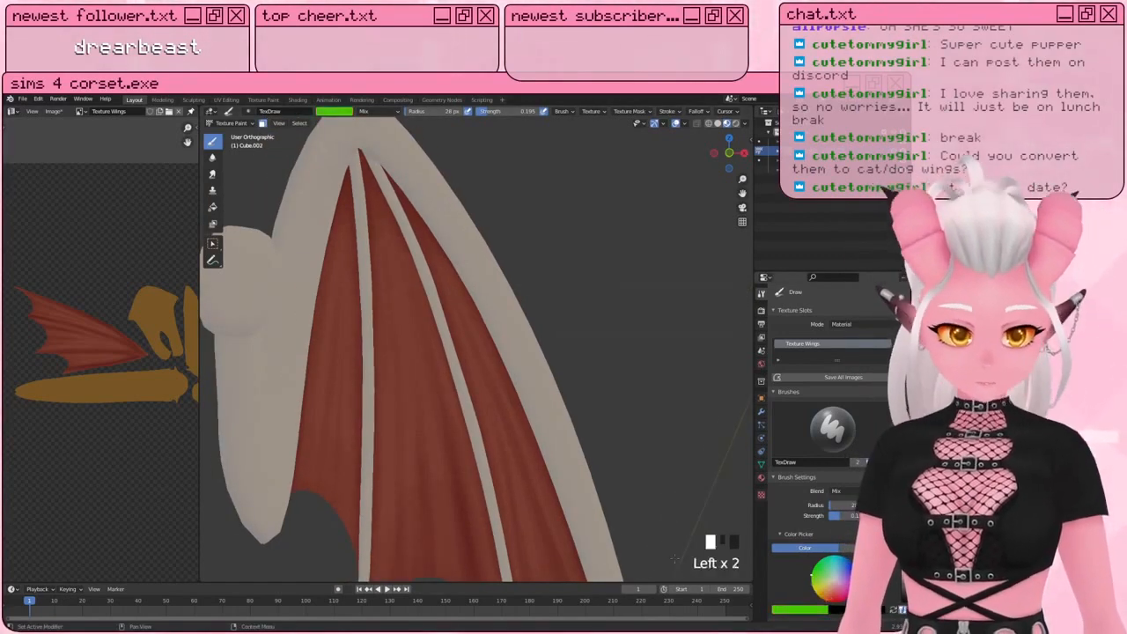
{"action": "key", "text": "bracketright"}
{"action": "key", "text": "bracketright"}
{"action": "key", "text": "bracketright"}
Step: Try tinting the inner membrane panel with green and yellow highlight strokes, undoing the trials
{"action": "left_click", "coordinate": [342, 247]}
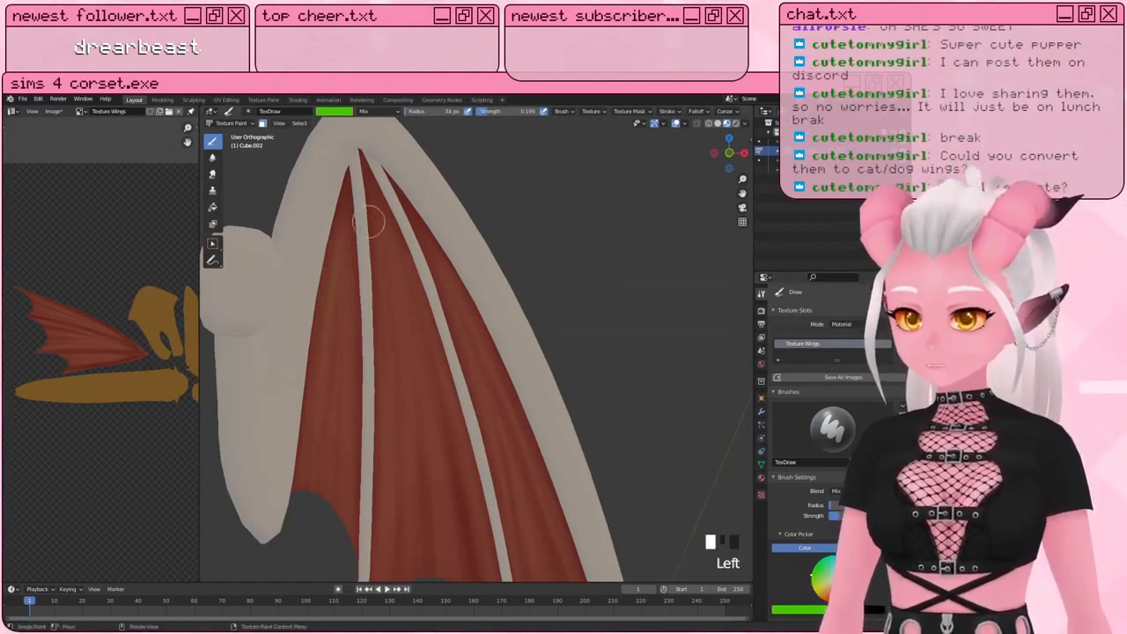
{"action": "key", "text": "ctrl+x"}
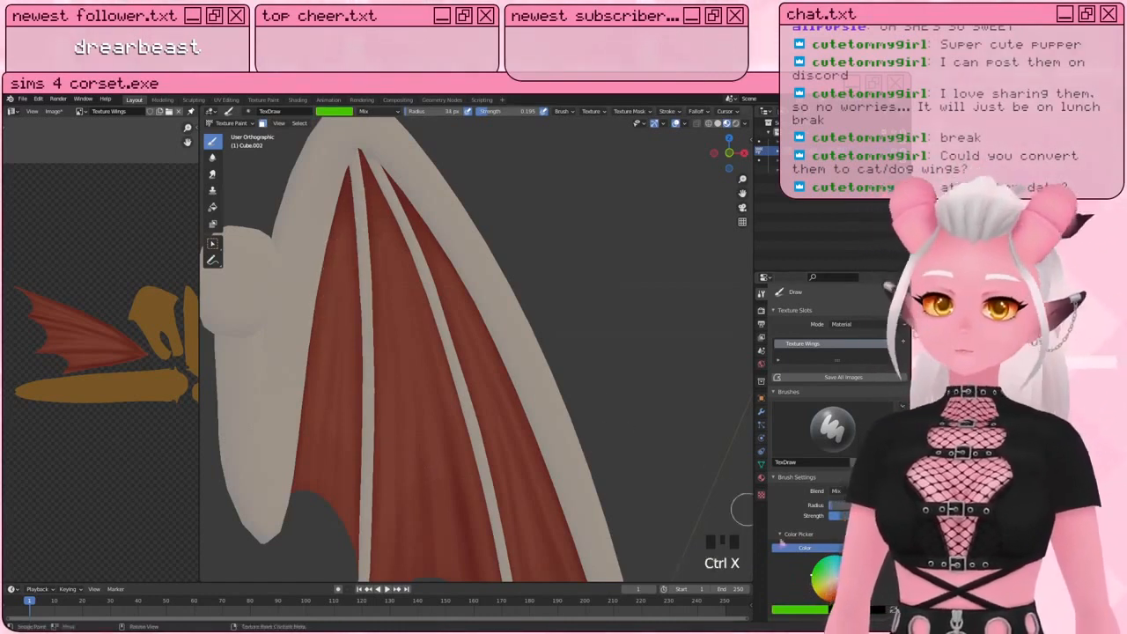
{"action": "left_click", "coordinate": [826, 593]}
{"action": "left_click", "coordinate": [829, 594]}
{"action": "left_click", "coordinate": [830, 597]}
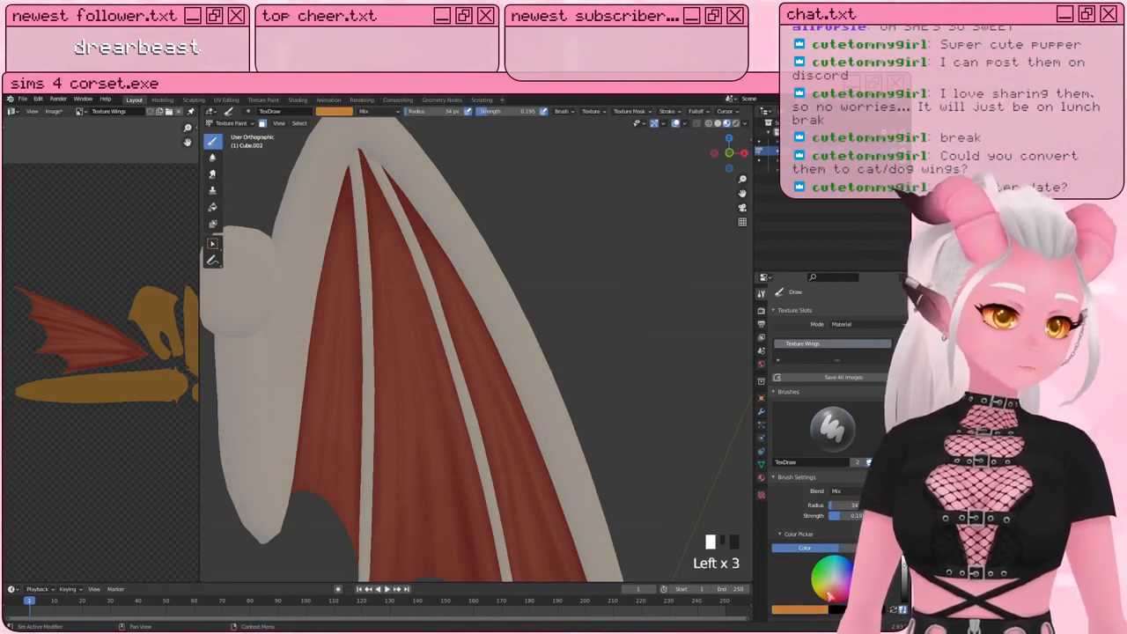
{"action": "left_click", "coordinate": [825, 595]}
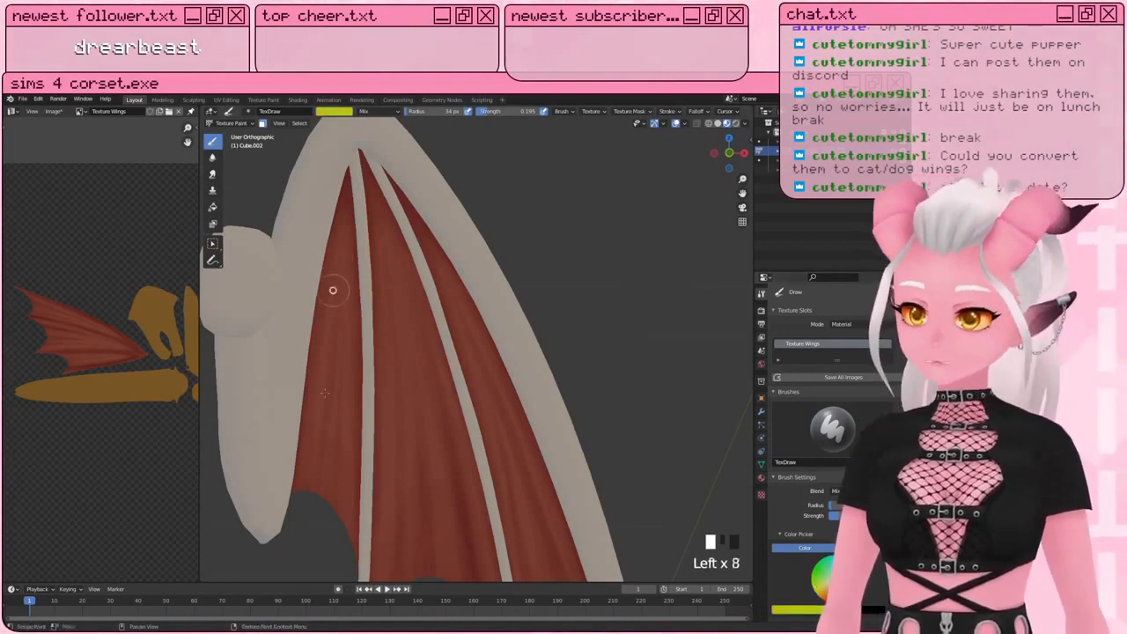
{"action": "key", "text": "ctrl+z"}
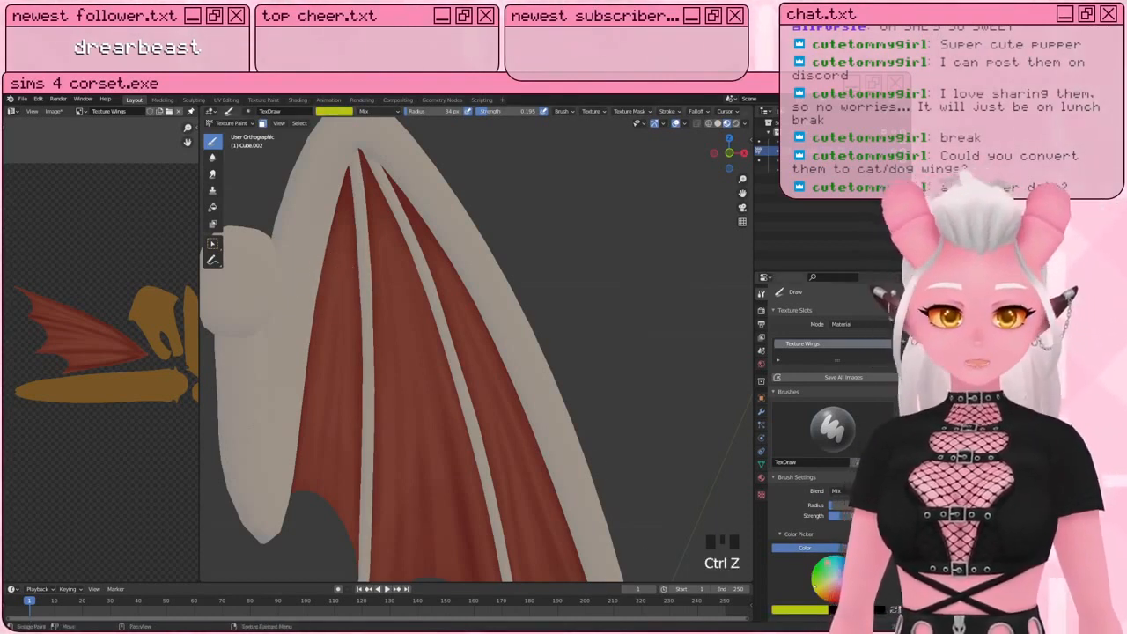
Step: Set the brush to a light ochre-orange and paint lengthwise highlights between the folds of the inner membrane panel
{"action": "left_click", "coordinate": [827, 591]}
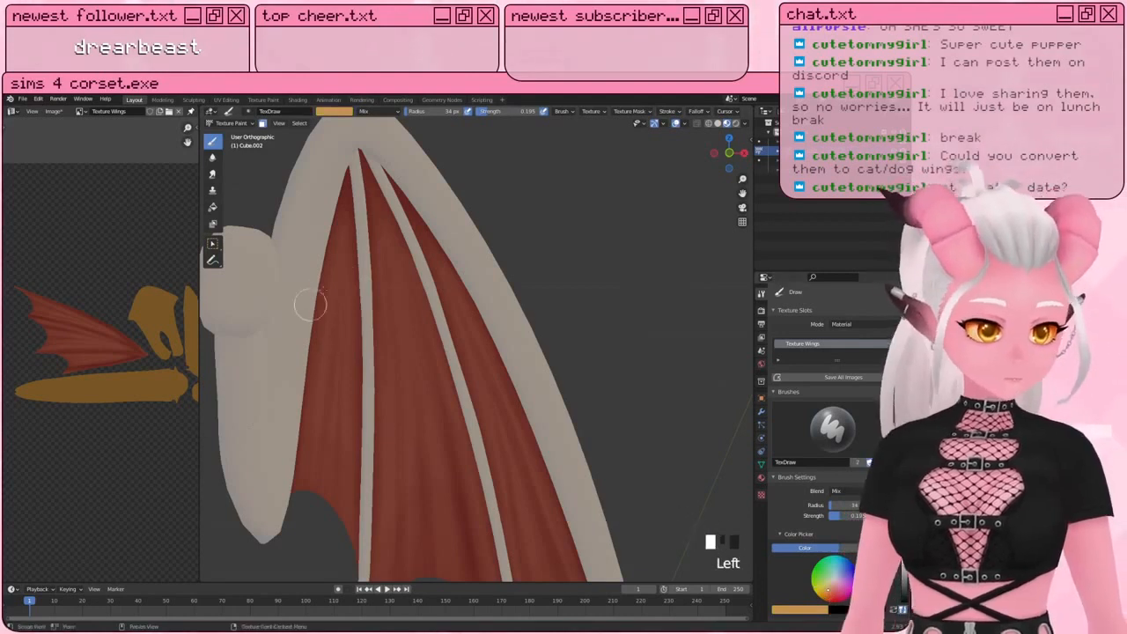
{"action": "left_click", "coordinate": [325, 364]}
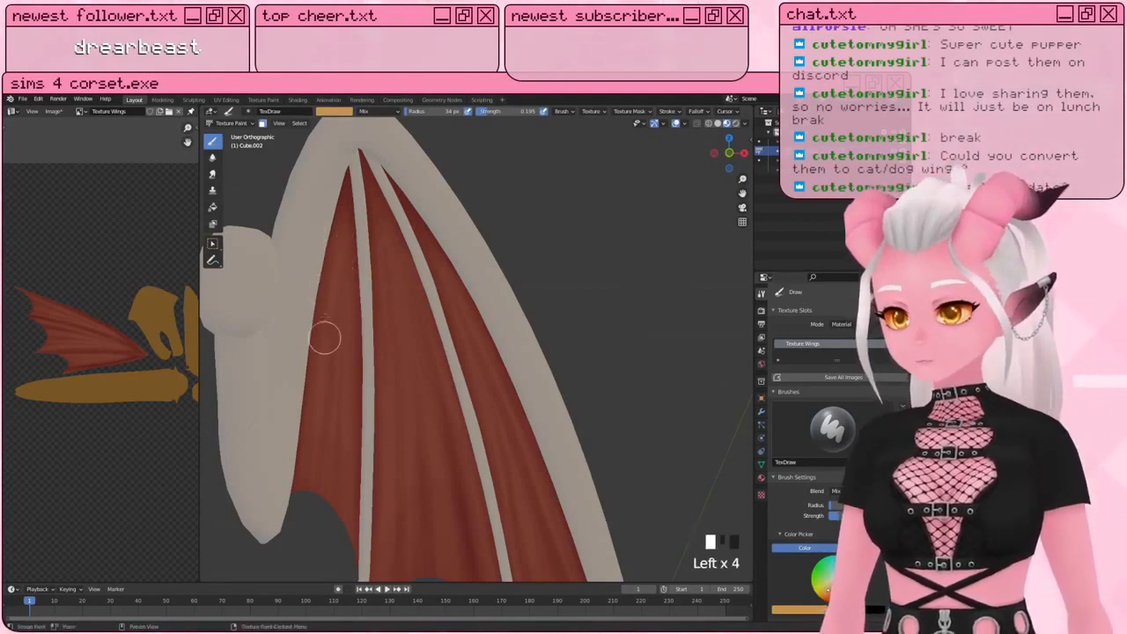
{"action": "left_click_drag", "start_coordinate": [334, 304], "coordinate": [322, 461]}
{"action": "left_click", "coordinate": [335, 363]}
{"action": "mouse_move", "coordinate": [335, 362]}
{"action": "left_mouse_down"}
{"action": "mouse_move", "coordinate": [330, 468]}
{"action": "mouse_move", "coordinate": [344, 261]}
{"action": "mouse_move", "coordinate": [334, 417]}
{"action": "left_mouse_up"}
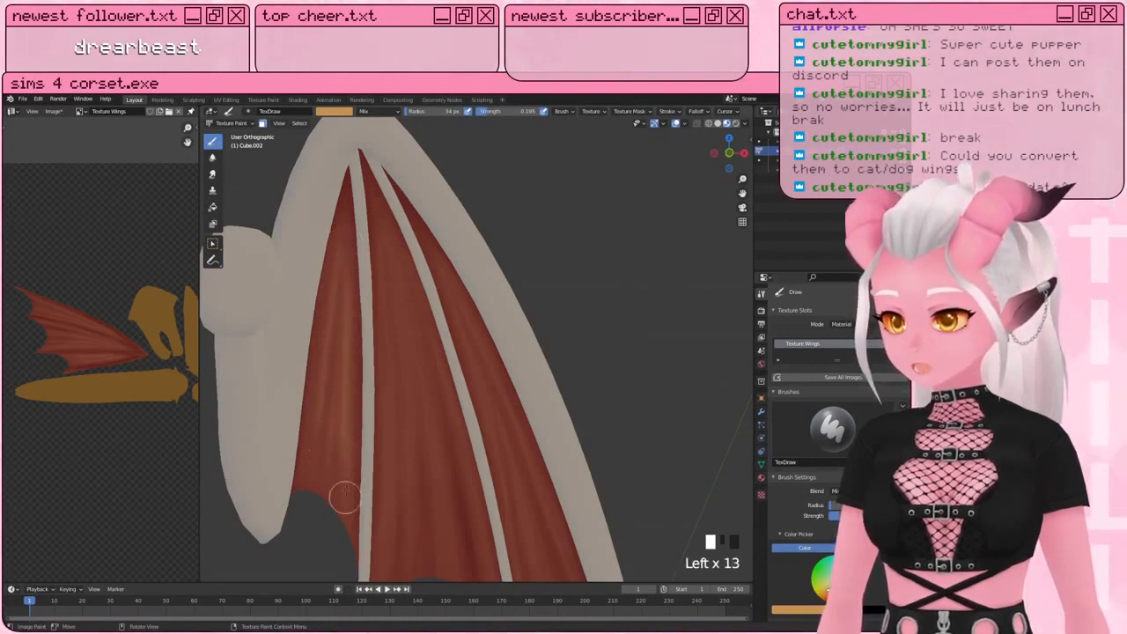
{"action": "mouse_move", "coordinate": [345, 497]}
{"action": "left_mouse_down"}
{"action": "mouse_move", "coordinate": [345, 267]}
{"action": "mouse_move", "coordinate": [330, 435]}
{"action": "mouse_move", "coordinate": [339, 361]}
{"action": "left_mouse_up"}
{"action": "left_click_drag", "start_coordinate": [339, 361], "coordinate": [333, 448]}
{"action": "left_click_drag", "start_coordinate": [335, 378], "coordinate": [330, 451]}
{"action": "left_click_drag", "start_coordinate": [332, 340], "coordinate": [325, 423]}
{"action": "left_click_drag", "start_coordinate": [329, 340], "coordinate": [325, 362]}
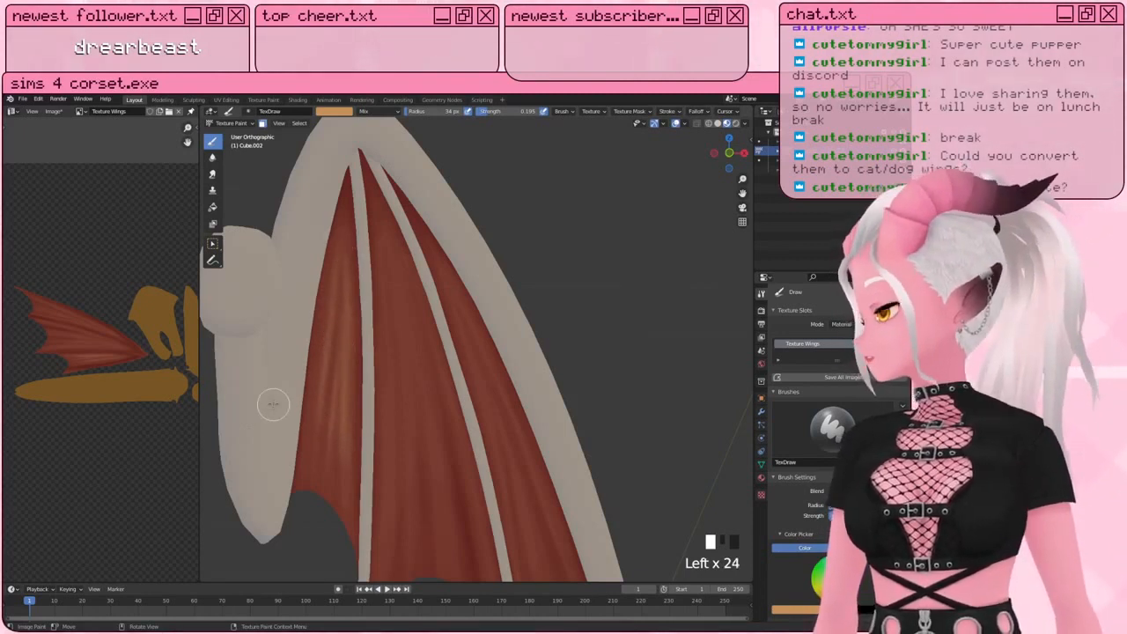
Step: Paint ochre-orange highlights between the folds of the middle membrane panel beside the first finger bone
{"action": "middle_click_drag", "start_coordinate": [348, 454], "coordinate": [339, 414], "text": "shift"}
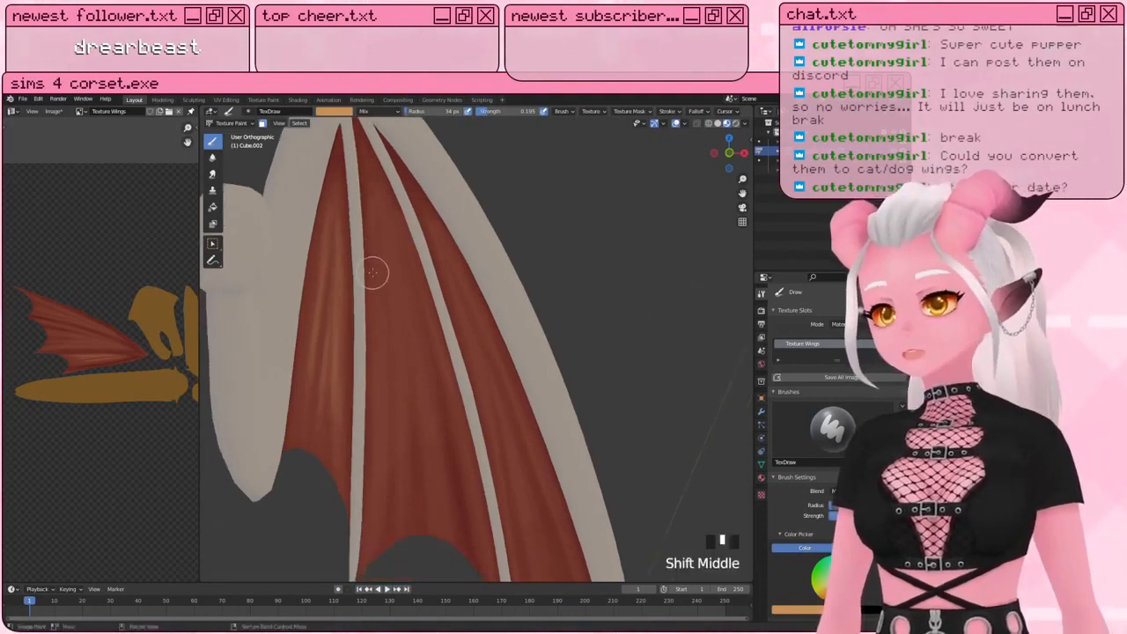
{"action": "left_click", "coordinate": [381, 377]}
{"action": "mouse_move", "coordinate": [378, 245]}
{"action": "left_mouse_down"}
{"action": "mouse_move", "coordinate": [376, 382]}
{"action": "mouse_move", "coordinate": [394, 340]}
{"action": "left_mouse_up"}
{"action": "left_click_drag", "start_coordinate": [388, 239], "coordinate": [393, 370]}
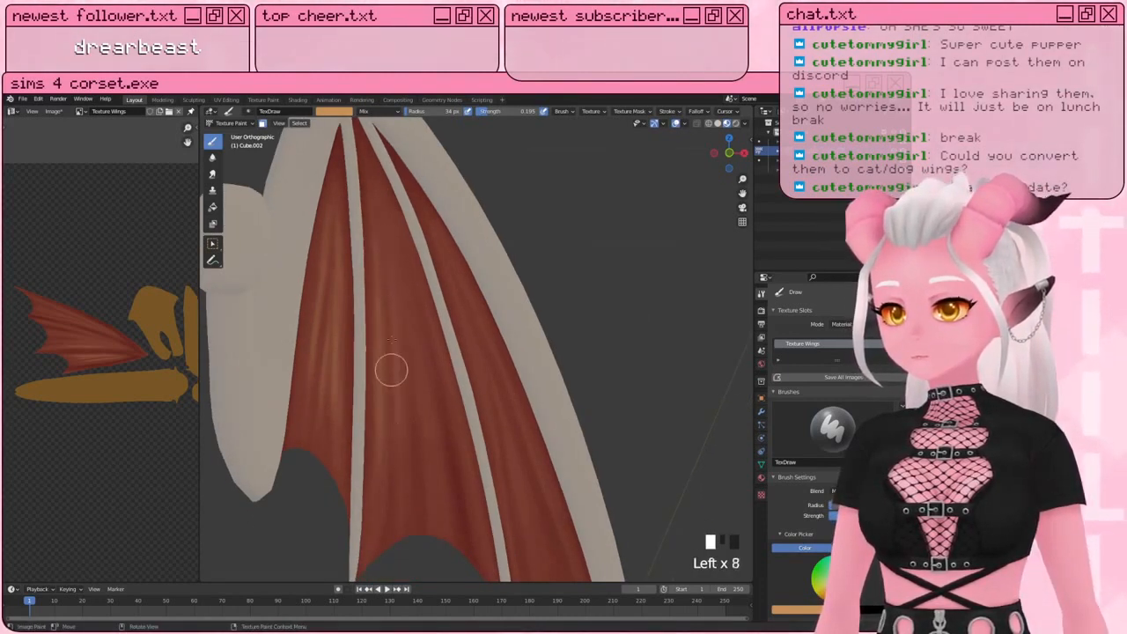
{"action": "left_click_drag", "start_coordinate": [394, 273], "coordinate": [400, 463]}
Step: Extend the ochre-orange highlights across the centre of the middle membrane panel towards the second finger bone
{"action": "left_click", "coordinate": [384, 217]}
{"action": "mouse_move", "coordinate": [384, 218]}
{"action": "left_mouse_down"}
{"action": "mouse_move", "coordinate": [381, 292]}
{"action": "mouse_move", "coordinate": [398, 255]}
{"action": "mouse_move", "coordinate": [430, 420]}
{"action": "left_mouse_up"}
{"action": "left_click_drag", "start_coordinate": [403, 268], "coordinate": [425, 437]}
{"action": "left_click_drag", "start_coordinate": [425, 371], "coordinate": [434, 482]}
{"action": "left_click_drag", "start_coordinate": [409, 322], "coordinate": [424, 438]}
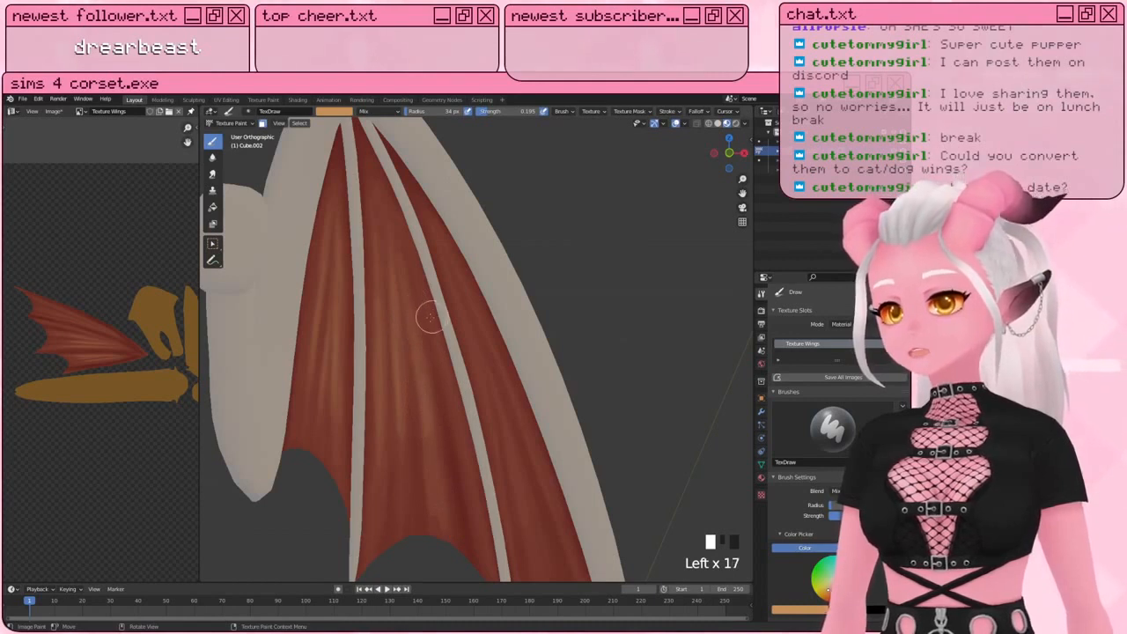
{"action": "left_click_drag", "start_coordinate": [423, 279], "coordinate": [457, 445]}
{"action": "left_click_drag", "start_coordinate": [425, 328], "coordinate": [457, 436]}
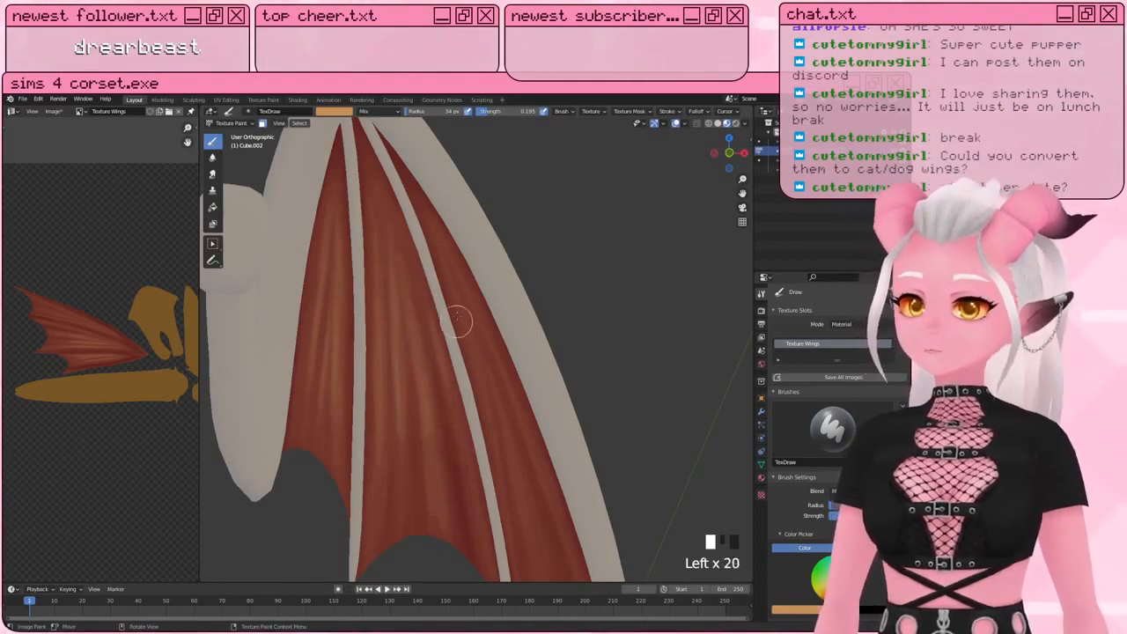
Step: Paint ochre-orange highlights between the folds of the outer membrane panel, from beside the second finger bone down to the scalloped edge
{"action": "left_click_drag", "start_coordinate": [463, 319], "coordinate": [495, 451]}
{"action": "left_click_drag", "start_coordinate": [462, 321], "coordinate": [491, 433]}
{"action": "left_click_drag", "start_coordinate": [442, 239], "coordinate": [469, 337]}
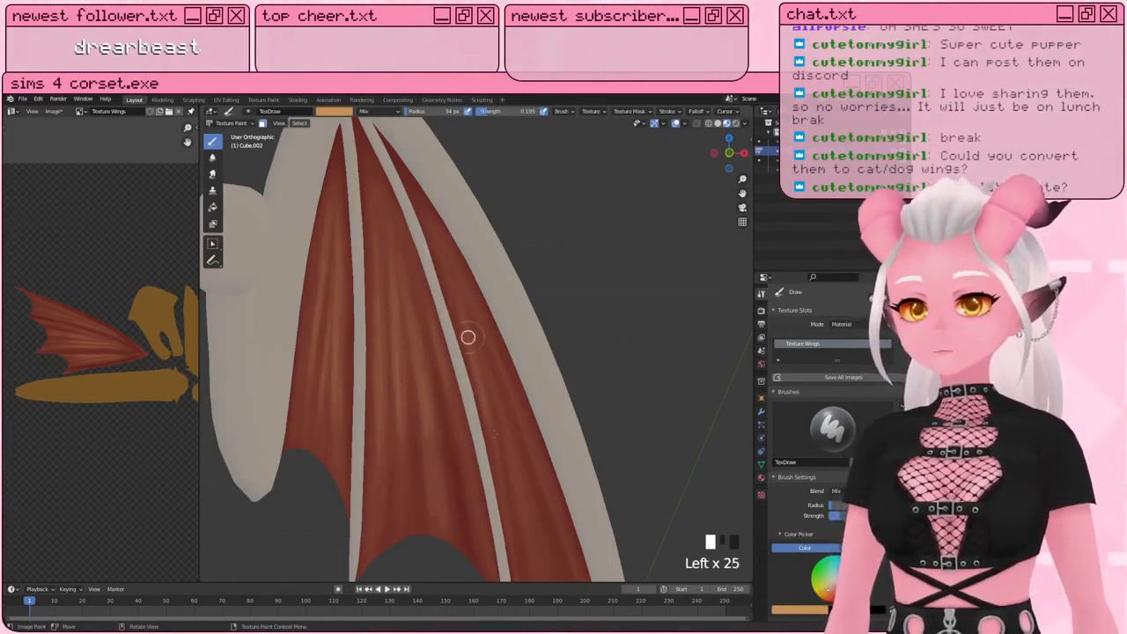
{"action": "left_click_drag", "start_coordinate": [499, 393], "coordinate": [519, 511]}
{"action": "middle_click_drag", "start_coordinate": [505, 489], "coordinate": [476, 437], "text": "shift"}
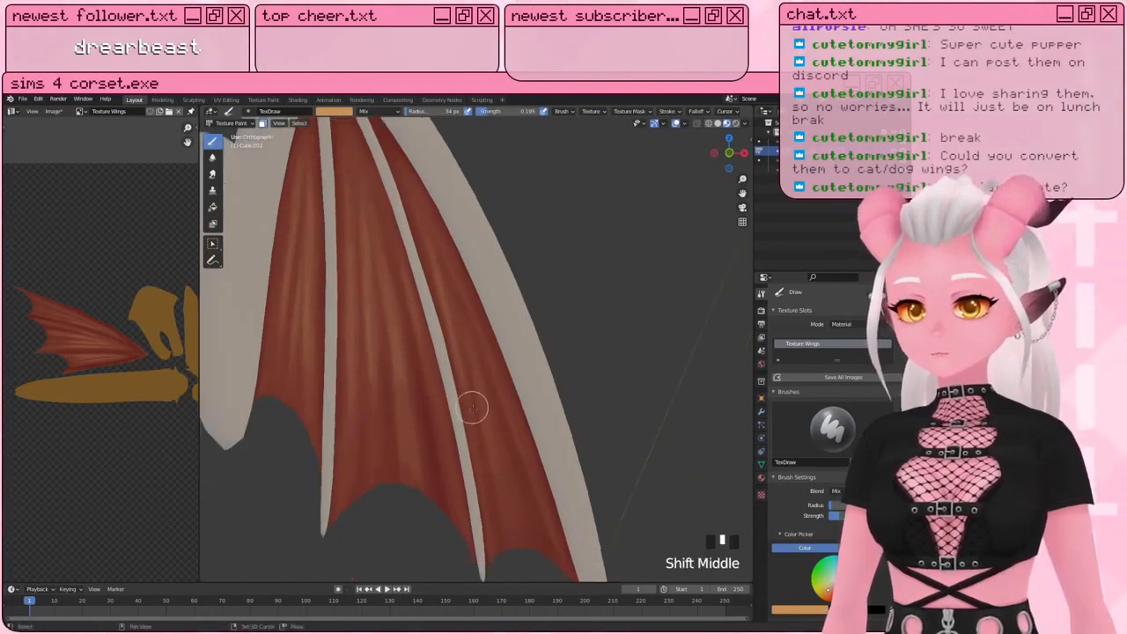
{"action": "left_click_drag", "start_coordinate": [470, 349], "coordinate": [508, 538]}
{"action": "left_click_drag", "start_coordinate": [480, 379], "coordinate": [504, 476]}
{"action": "left_click_drag", "start_coordinate": [493, 412], "coordinate": [523, 538]}
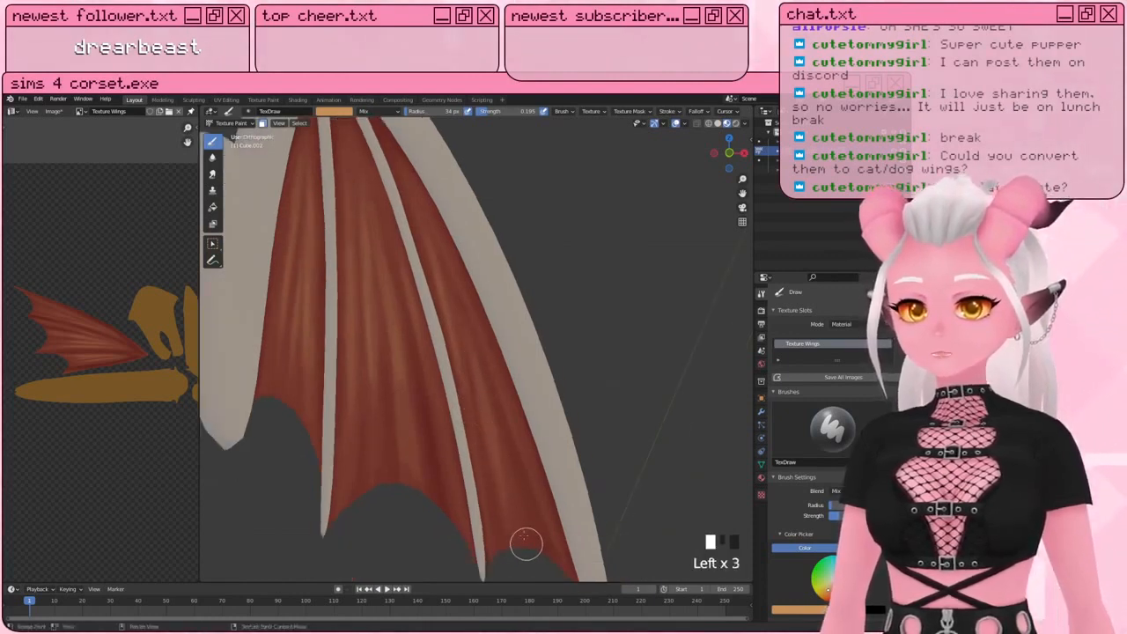
{"action": "left_click_drag", "start_coordinate": [502, 444], "coordinate": [525, 547]}
Step: Extend the ochre-orange highlights along the side of the outer membrane panel nearest the wing's outer frame
{"action": "left_click_drag", "start_coordinate": [468, 284], "coordinate": [471, 289]}
{"action": "left_click_drag", "start_coordinate": [446, 258], "coordinate": [503, 405]}
{"action": "left_click_drag", "start_coordinate": [479, 318], "coordinate": [514, 433]}
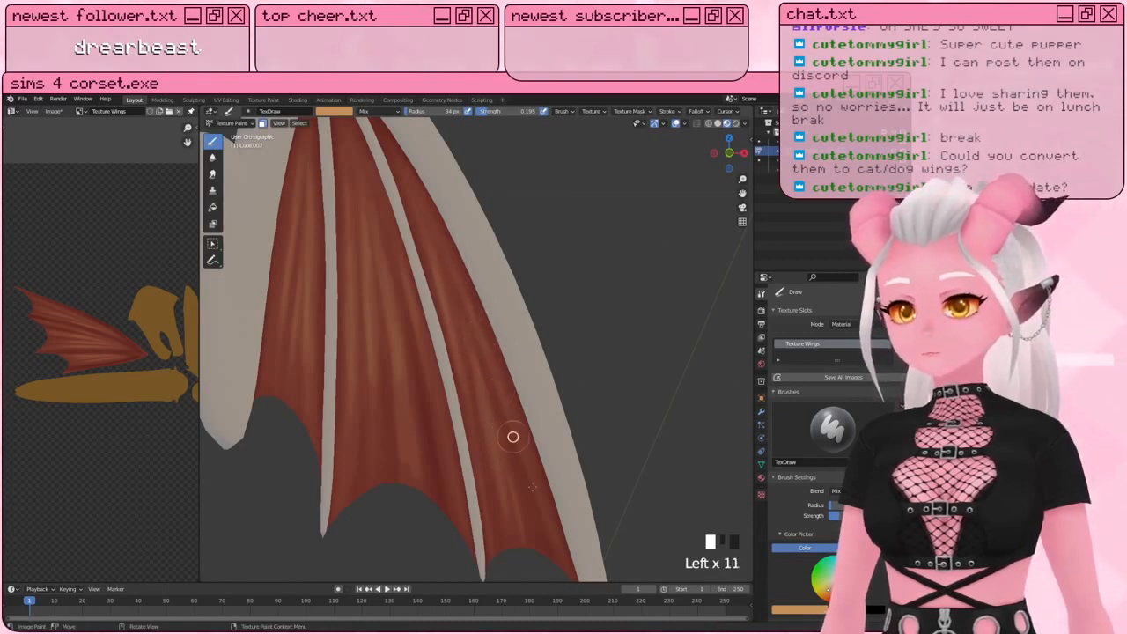
{"action": "left_click_drag", "start_coordinate": [487, 342], "coordinate": [493, 360]}
{"action": "middle_click_drag", "start_coordinate": [454, 352], "coordinate": [478, 419], "text": "shift"}
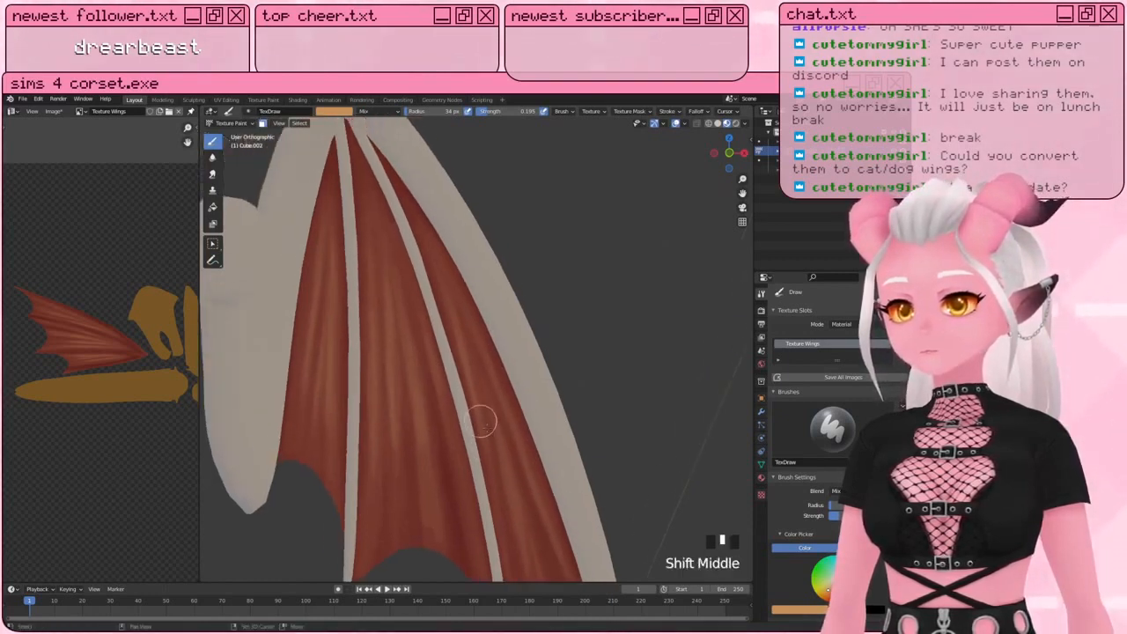
Step: Set the brush to a light yellow with a 14 px radius and paint fine bright highlights along the inner membrane panel's ridges
{"action": "left_click", "coordinate": [828, 587]}
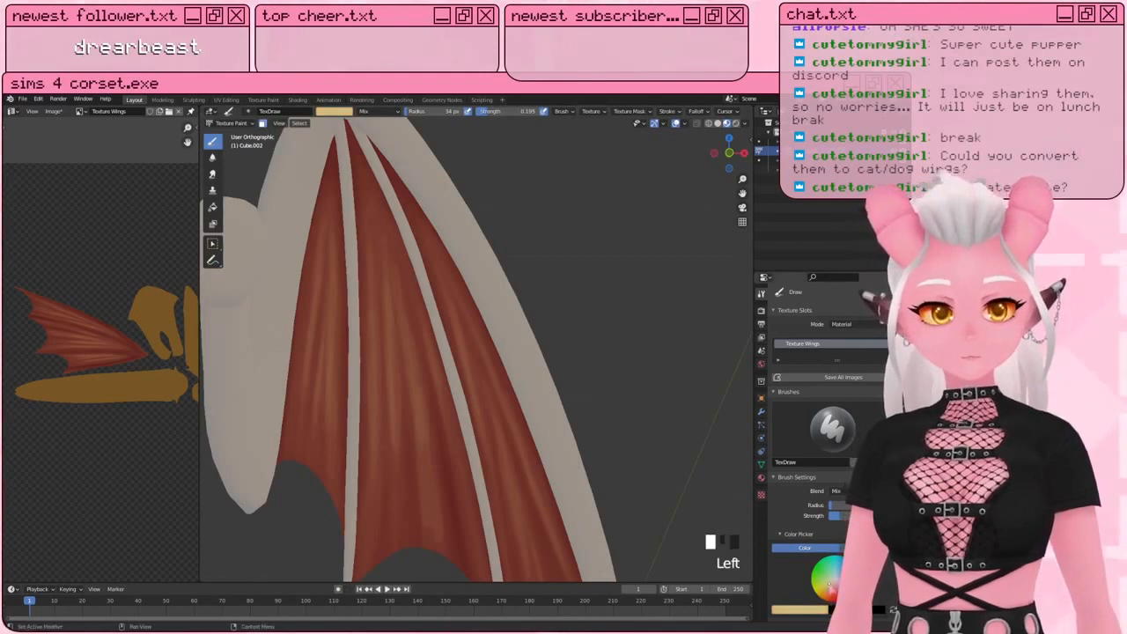
{"action": "left_click", "coordinate": [828, 587]}
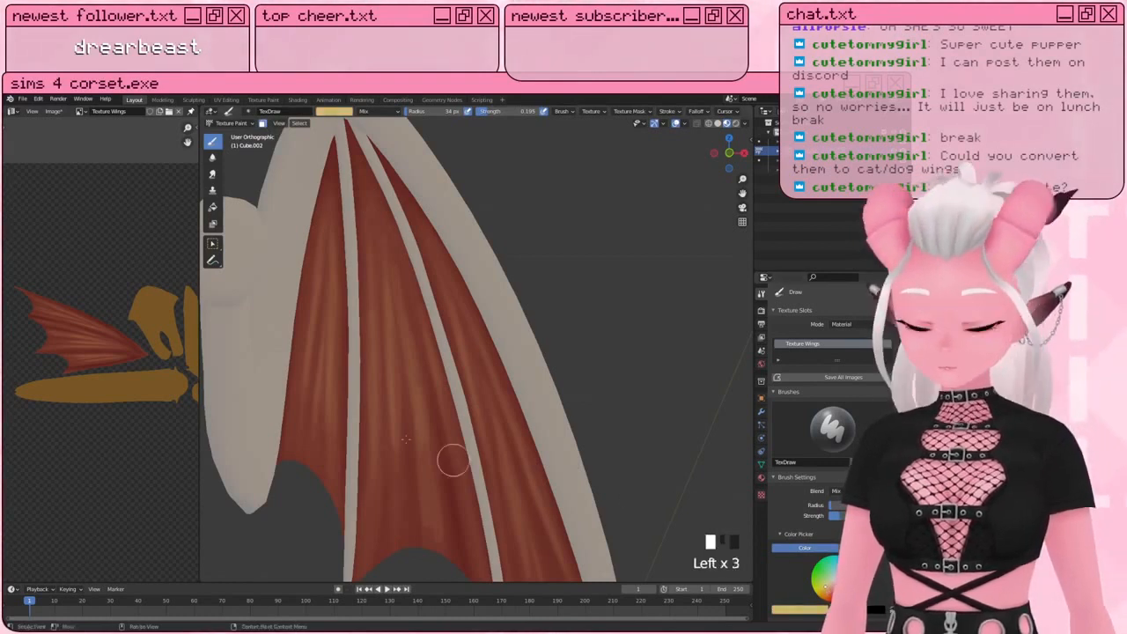
{"action": "key", "text": "bracketleft"}
{"action": "key", "text": "bracketleft"}
{"action": "key", "text": "bracketleft"}
{"action": "key", "text": "bracketleft"}
{"action": "key", "text": "bracketleft"}
{"action": "key", "text": "bracketleft"}
{"action": "key", "text": "bracketleft"}
{"action": "key", "text": "bracketleft"}
{"action": "key", "text": "bracketleft"}
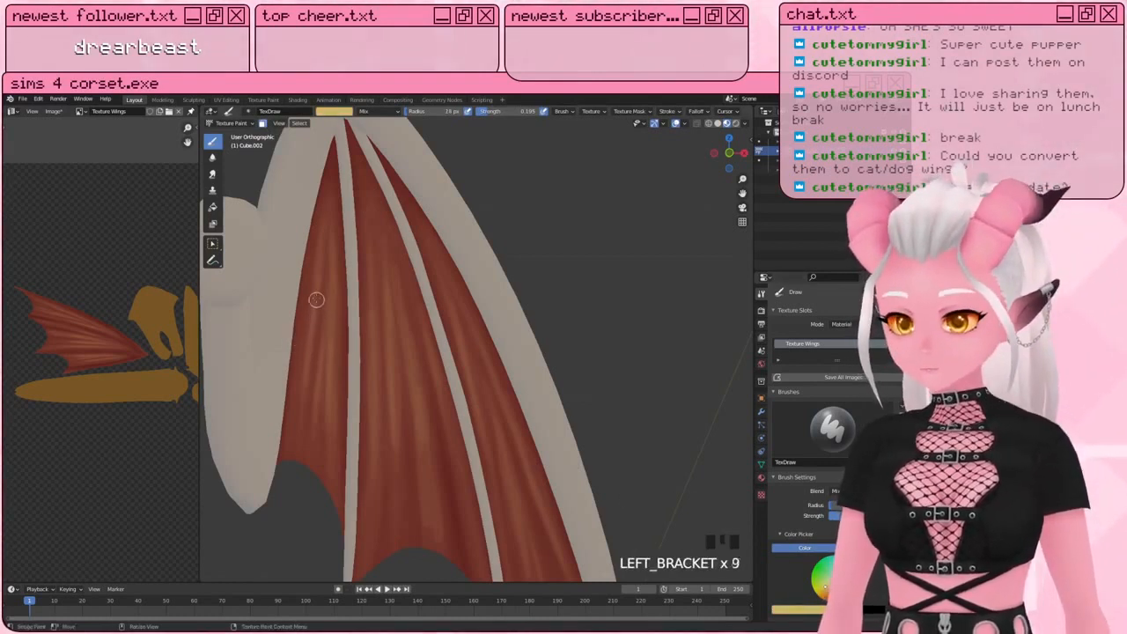
{"action": "left_click", "coordinate": [311, 315]}
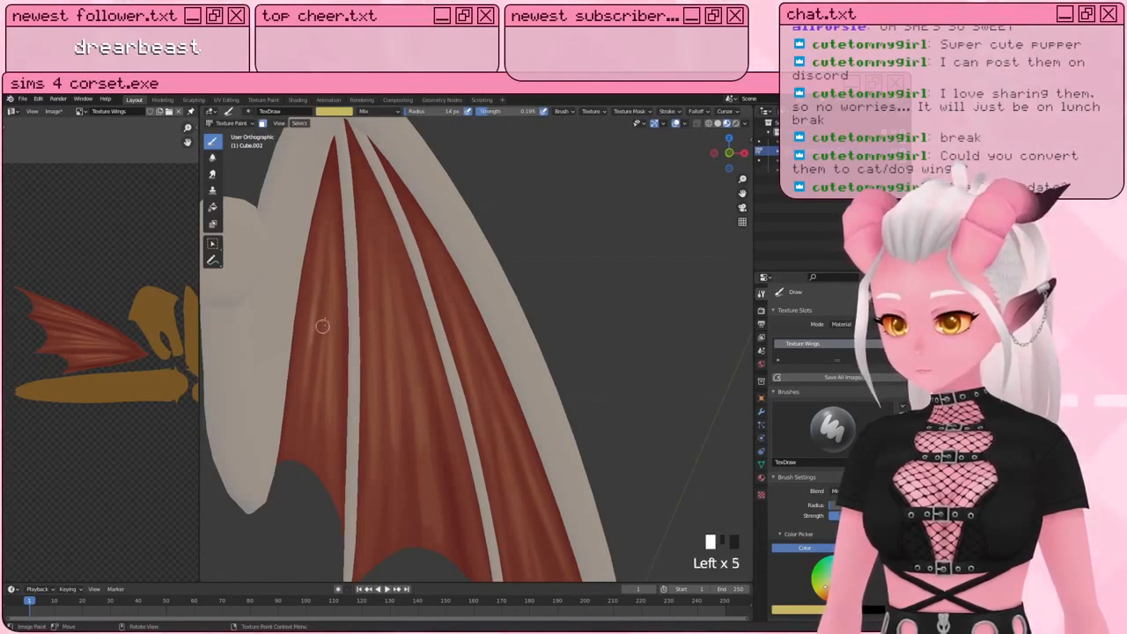
{"action": "left_click", "coordinate": [320, 365]}
{"action": "left_click", "coordinate": [321, 371]}
{"action": "left_click", "coordinate": [322, 377]}
{"action": "left_click", "coordinate": [325, 384]}
{"action": "left_click", "coordinate": [328, 393]}
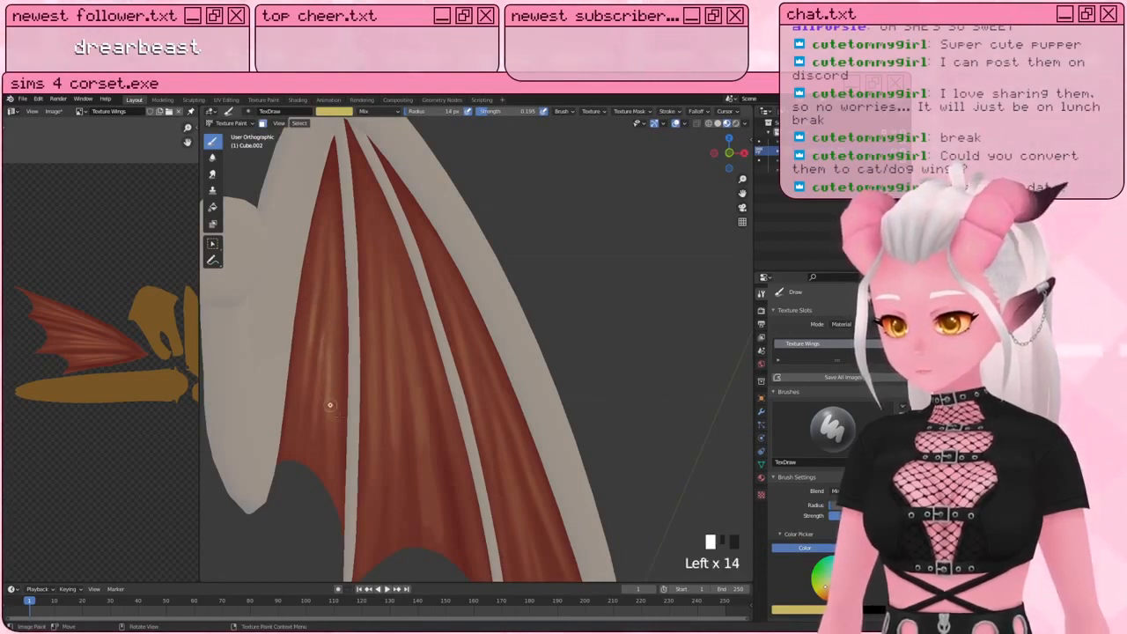
Step: Paint fine light-yellow highlights along the ridges of the middle membrane panel beside the first finger bone
{"action": "left_click", "coordinate": [377, 357]}
{"action": "left_click", "coordinate": [380, 366]}
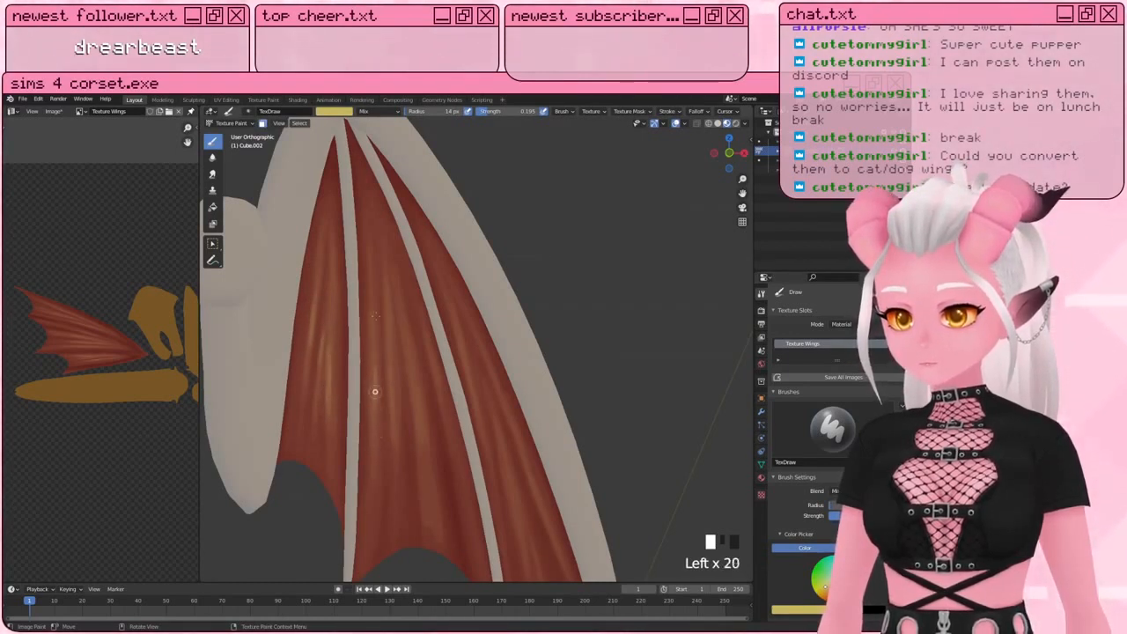
{"action": "left_click", "coordinate": [388, 397]}
{"action": "left_click", "coordinate": [394, 453]}
{"action": "left_click", "coordinate": [396, 479]}
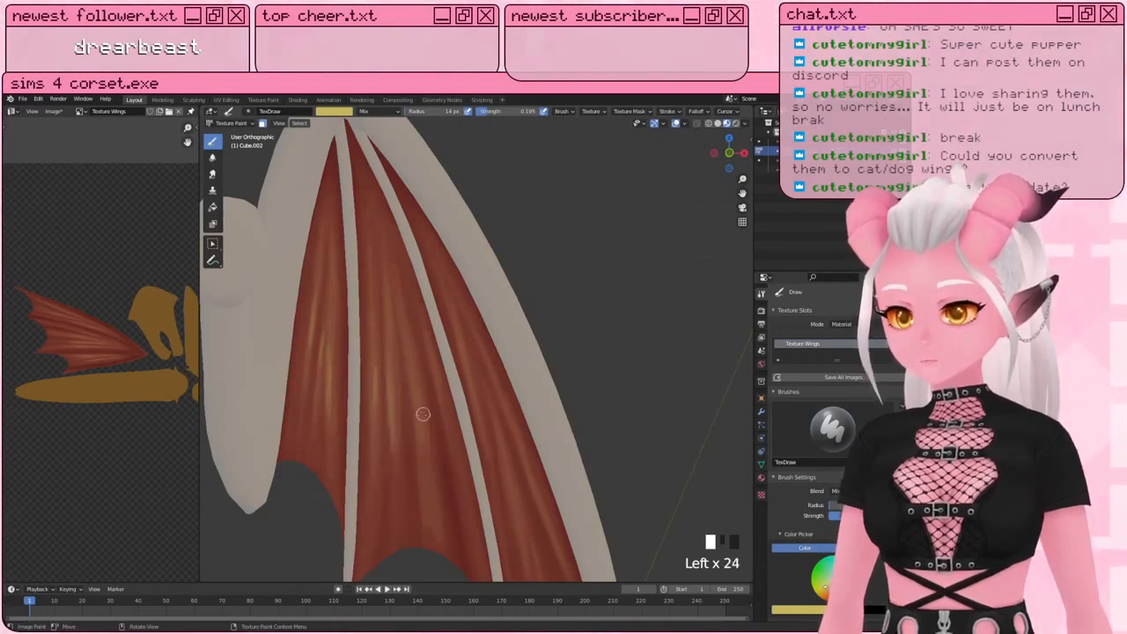
Step: Continue the fine light-yellow highlights across the centre of the middle membrane panel towards the second finger bone
{"action": "left_click", "coordinate": [420, 455]}
{"action": "left_click", "coordinate": [420, 415]}
{"action": "left_click", "coordinate": [426, 412]}
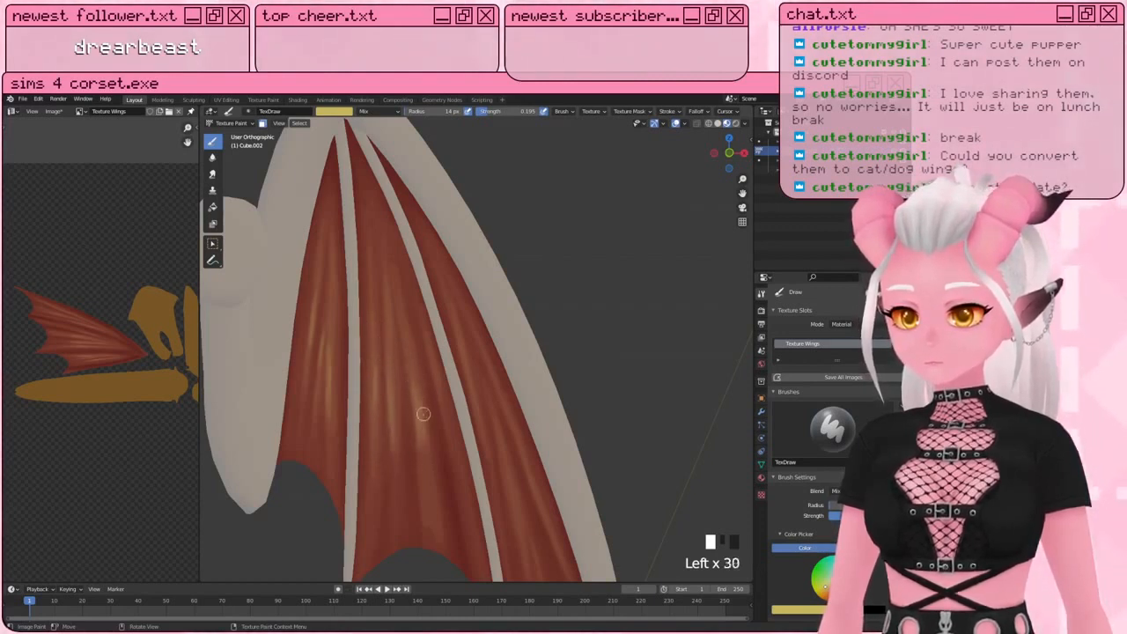
{"action": "left_click", "coordinate": [432, 414]}
{"action": "left_click", "coordinate": [441, 415]}
{"action": "left_click", "coordinate": [443, 423]}
{"action": "left_click", "coordinate": [445, 432]}
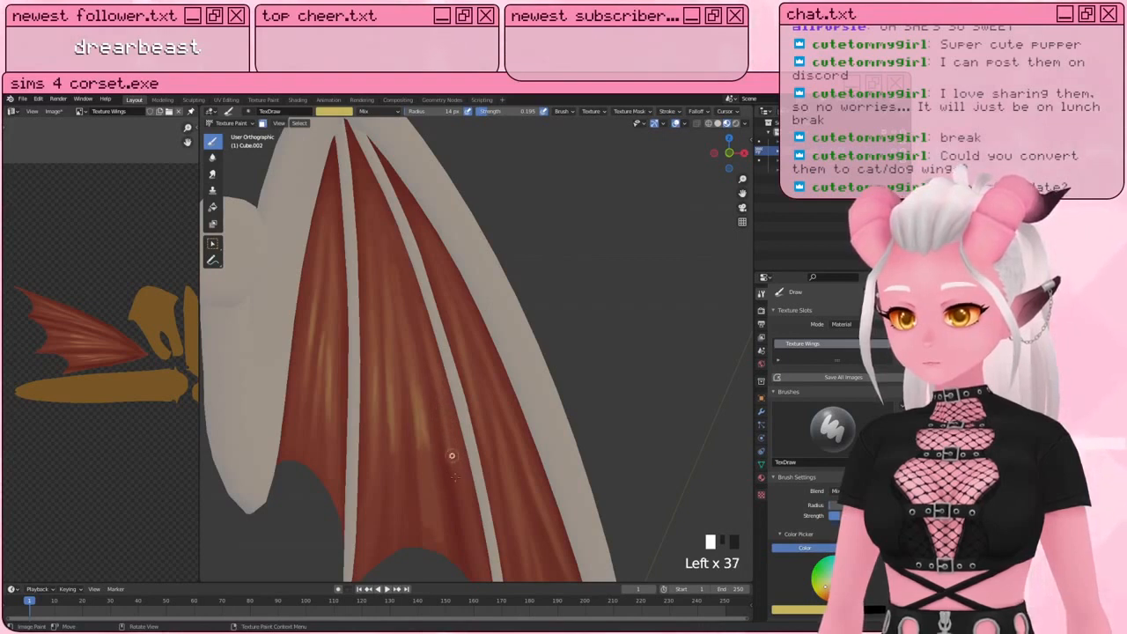
Step: Paint fine light-yellow highlights along the ridges of the outer membrane panel
{"action": "left_click", "coordinate": [524, 465]}
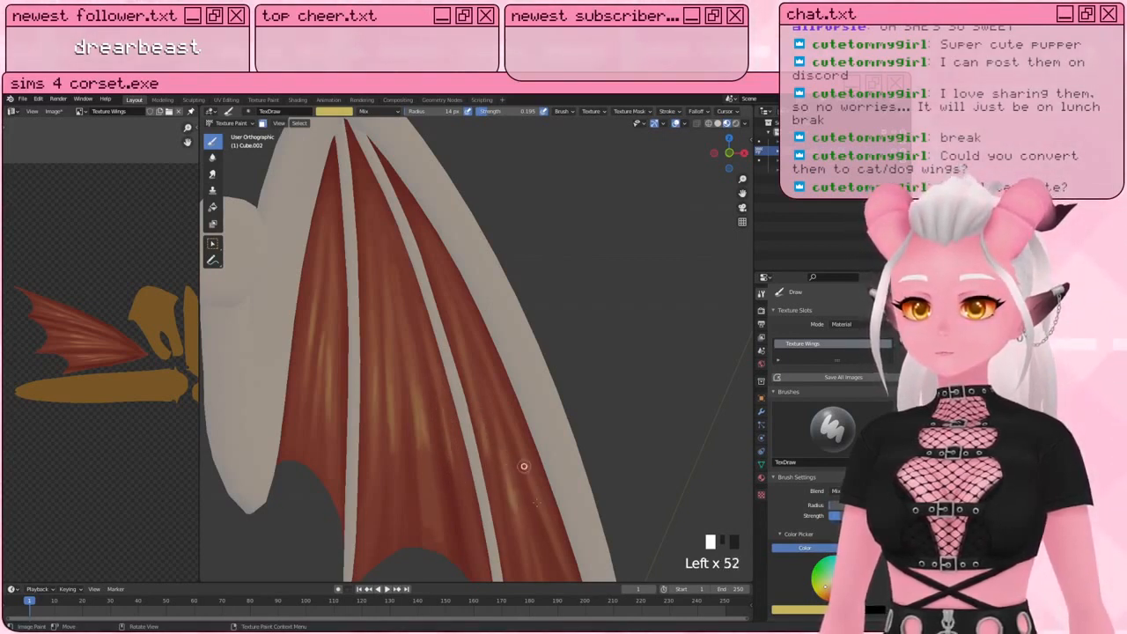
{"action": "left_click", "coordinate": [516, 476]}
Step: Enlarge the brush radius for further painting on the lower part of the membrane
{"action": "scroll", "coordinate": [516, 480], "scroll_direction": "down", "scroll_amount": 11}
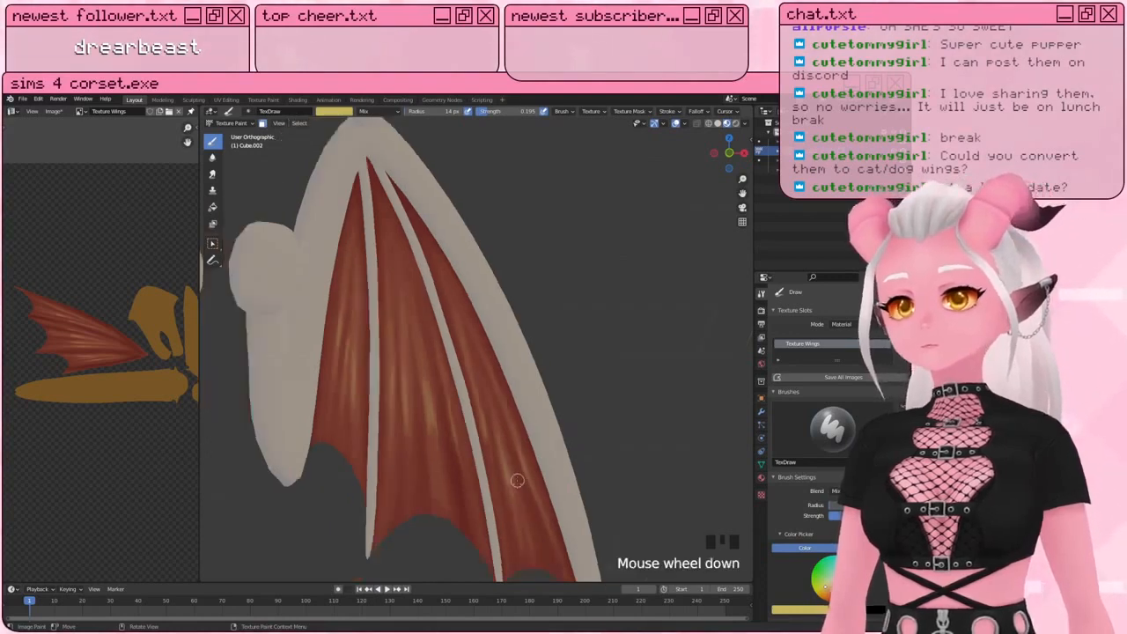
{"action": "mouse_move", "coordinate": [516, 484]}
{"action": "middle_mouse_down", "text": "shift"}
{"action": "mouse_move", "coordinate": [494, 420]}
{"action": "mouse_move", "coordinate": [437, 420]}
{"action": "mouse_move", "coordinate": [453, 403]}
{"action": "middle_mouse_up", "text": "shift"}
{"action": "scroll", "coordinate": [484, 421], "scroll_direction": "up", "scroll_amount": 7}
{"action": "key", "text": "bracketright"}
{"action": "key", "text": "bracketright"}
{"action": "key", "text": "bracketright"}
{"action": "key", "text": "bracketright"}
{"action": "key", "text": "bracketright"}
{"action": "key", "text": "bracketright"}
{"action": "key", "text": "bracketright"}
{"action": "key", "text": "bracketright"}
{"action": "key", "text": "bracketright"}
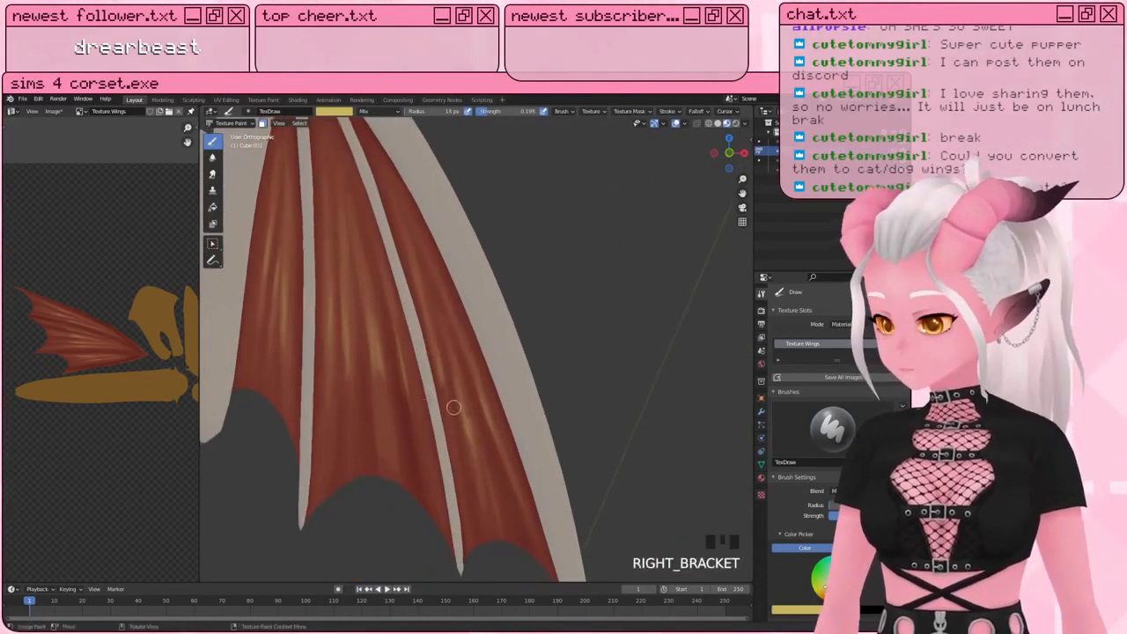
Step: Paint soft yellow highlight strokes down the folds of the middle wing membrane
{"action": "left_click", "coordinate": [382, 451]}
{"action": "left_click", "coordinate": [403, 379]}
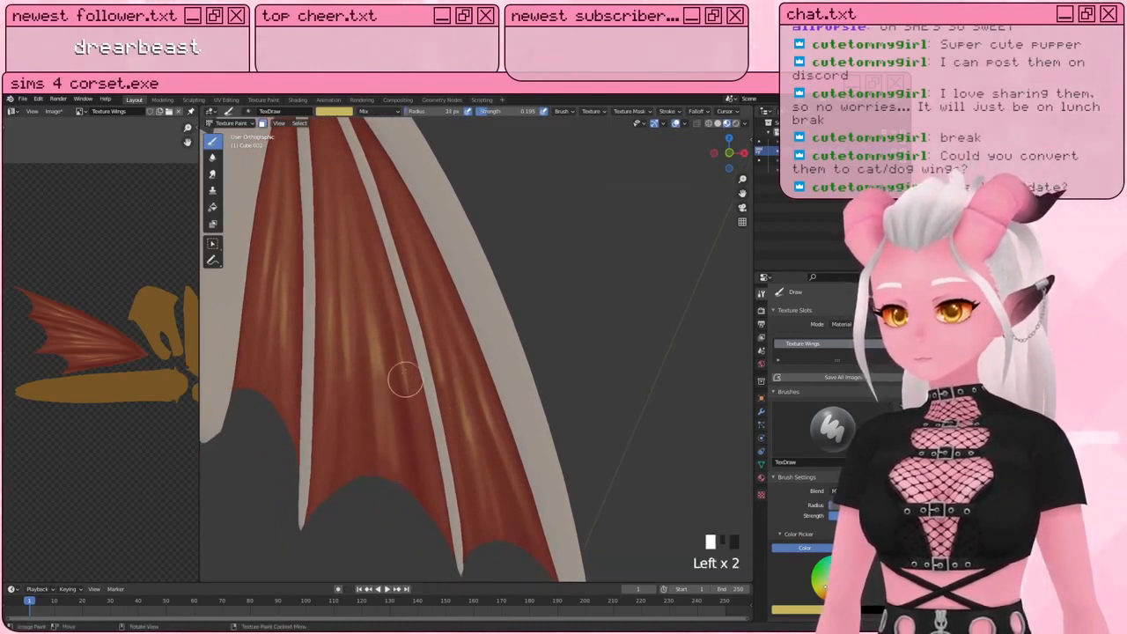
{"action": "left_click", "coordinate": [346, 446]}
Step: Reduce the brush radius to 23 px and paint yellow highlights along the folds of the outer wing membrane
{"action": "key", "text": "bracketleft"}
{"action": "key", "text": "bracketleft"}
{"action": "key", "text": "bracketleft"}
{"action": "key", "text": "bracketleft"}
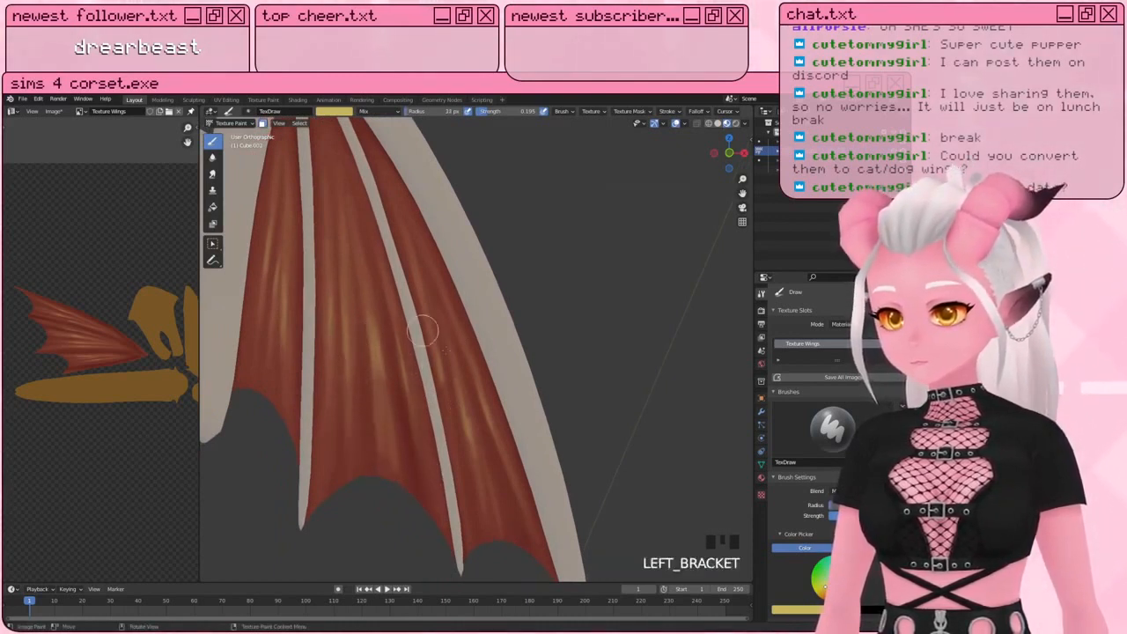
{"action": "left_click", "coordinate": [449, 450]}
{"action": "left_click", "coordinate": [439, 363]}
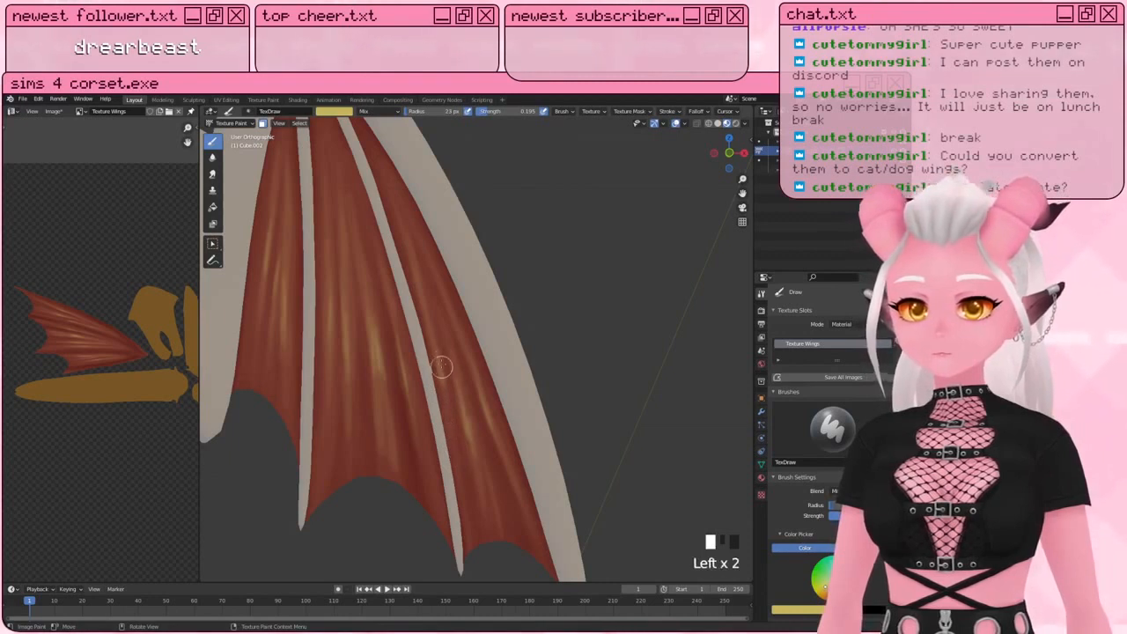
{"action": "left_click", "coordinate": [442, 392]}
{"action": "left_click", "coordinate": [488, 513]}
{"action": "left_click", "coordinate": [461, 400]}
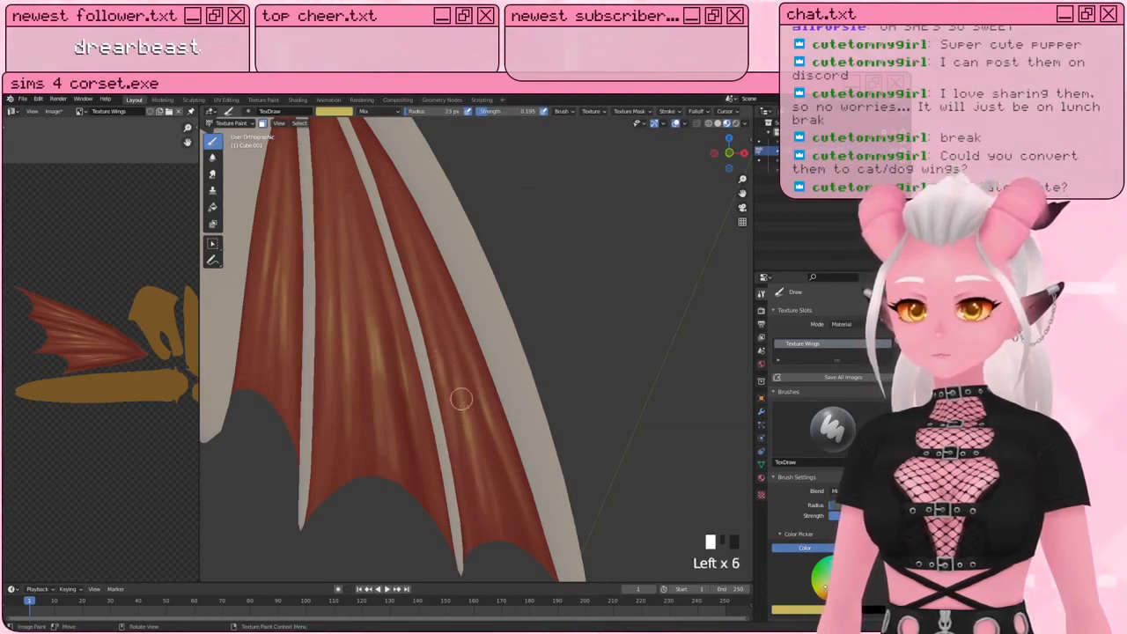
{"action": "left_click", "coordinate": [444, 308]}
Step: Change the brush colour from yellow to a very dark red
{"action": "mouse_move", "coordinate": [437, 314]}
{"action": "middle_mouse_down", "text": "shift"}
{"action": "mouse_move", "coordinate": [487, 430]}
{"action": "mouse_move", "coordinate": [452, 465]}
{"action": "mouse_move", "coordinate": [446, 347]}
{"action": "mouse_move", "coordinate": [431, 340]}
{"action": "middle_mouse_up", "text": "shift"}
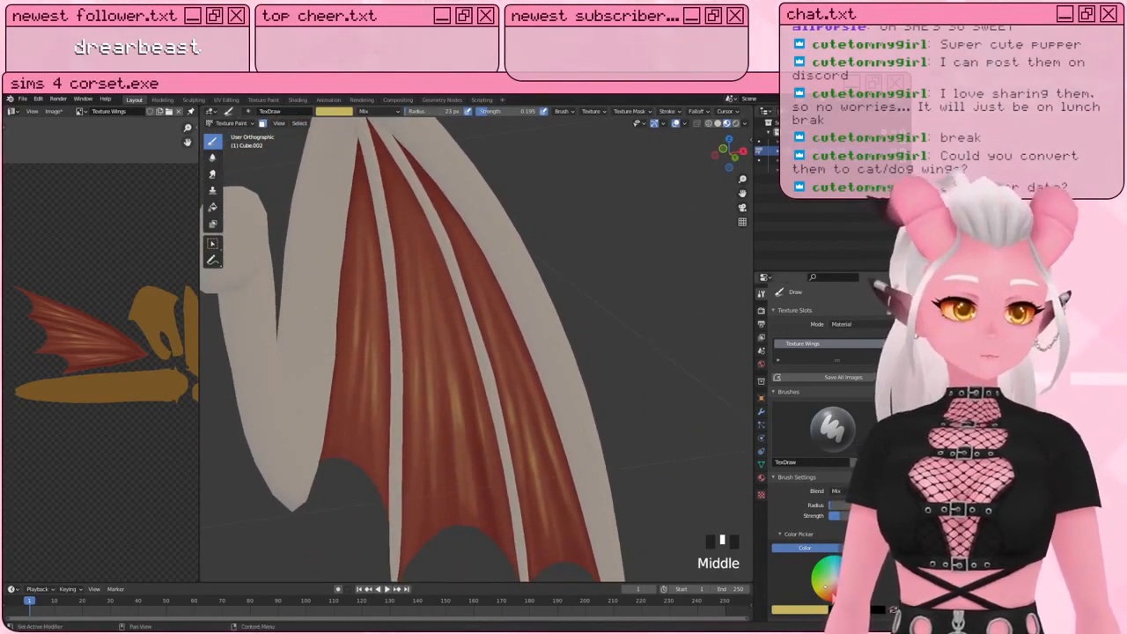
{"action": "left_click", "coordinate": [831, 596]}
{"action": "left_click", "coordinate": [891, 574]}
{"action": "left_click", "coordinate": [892, 584]}
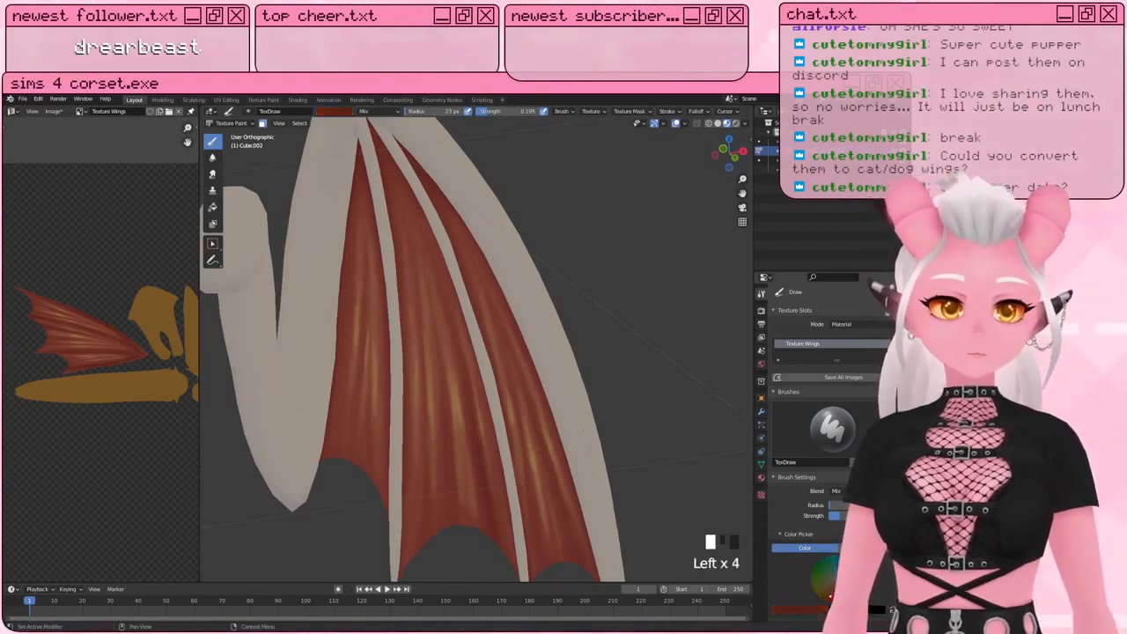
{"action": "left_click", "coordinate": [892, 590]}
{"action": "left_click", "coordinate": [892, 592]}
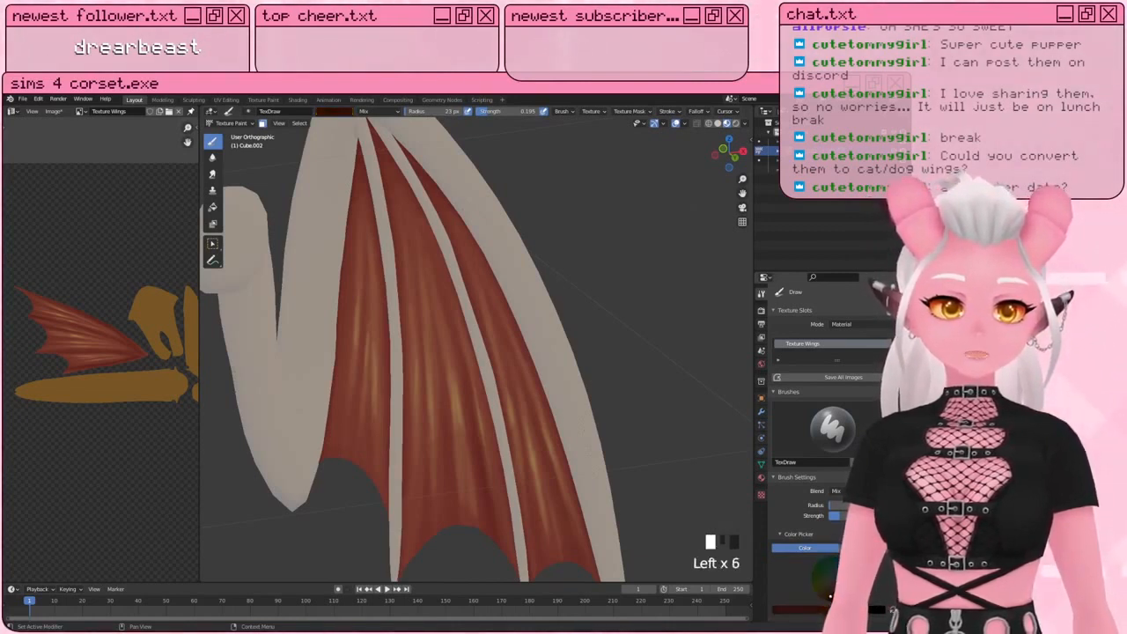
Step: Enlarge the brush considerably and shade the inner membrane dark red along its edge against the wing arm, from upper tip to lower end
{"action": "mouse_move", "coordinate": [357, 380]}
{"action": "middle_mouse_down", "text": "shift"}
{"action": "mouse_move", "coordinate": [339, 402]}
{"action": "mouse_move", "coordinate": [302, 397]}
{"action": "middle_mouse_up", "text": "shift"}
{"action": "key", "text": "bracketright"}
{"action": "key", "text": "bracketright"}
{"action": "key", "text": "bracketright"}
{"action": "key", "text": "bracketright"}
{"action": "key", "text": "bracketright"}
{"action": "key", "text": "bracketright"}
{"action": "key", "text": "bracketright"}
{"action": "key", "text": "bracketright"}
{"action": "key", "text": "bracketright"}
{"action": "key", "text": "bracketright"}
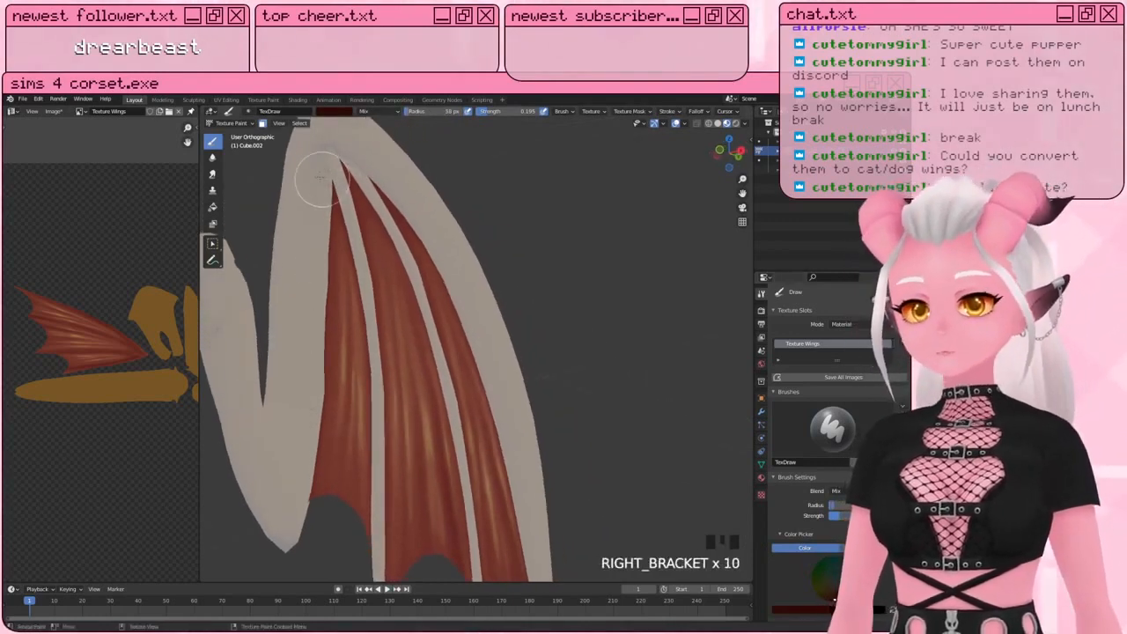
{"action": "left_click", "coordinate": [319, 176]}
{"action": "left_click", "coordinate": [346, 273]}
{"action": "left_click", "coordinate": [330, 178]}
{"action": "left_click", "coordinate": [323, 326]}
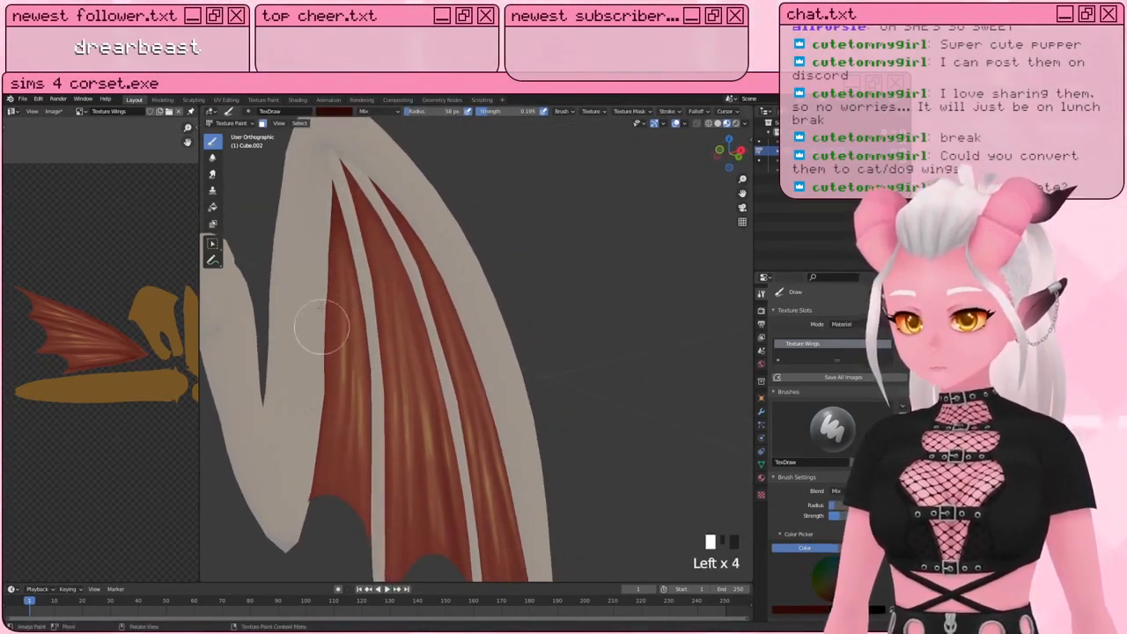
{"action": "left_click", "coordinate": [326, 419]}
{"action": "left_click", "coordinate": [321, 244]}
{"action": "left_click", "coordinate": [302, 550]}
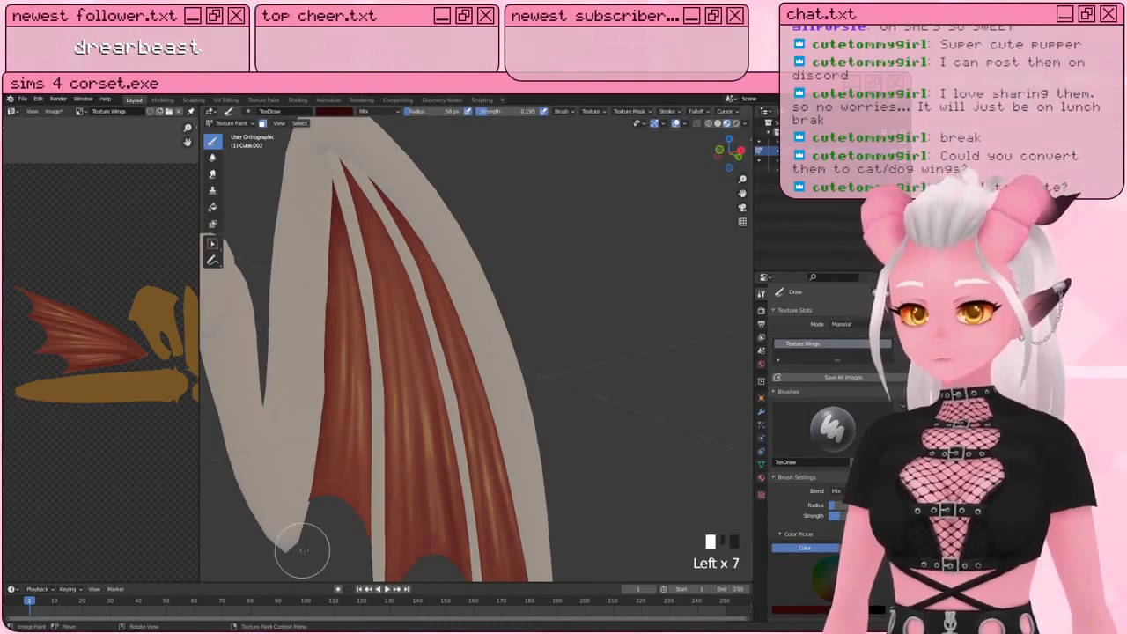
{"action": "left_click", "coordinate": [305, 228]}
Step: Use a slightly smaller brush to shade the inner membrane dark red beside the first strut and along its scalloped lower edge
{"action": "middle_click_drag", "start_coordinate": [301, 167], "coordinate": [355, 231]}
{"action": "key", "text": "bracketleft"}
{"action": "key", "text": "bracketleft"}
{"action": "key", "text": "bracketleft"}
{"action": "left_click", "coordinate": [356, 231]}
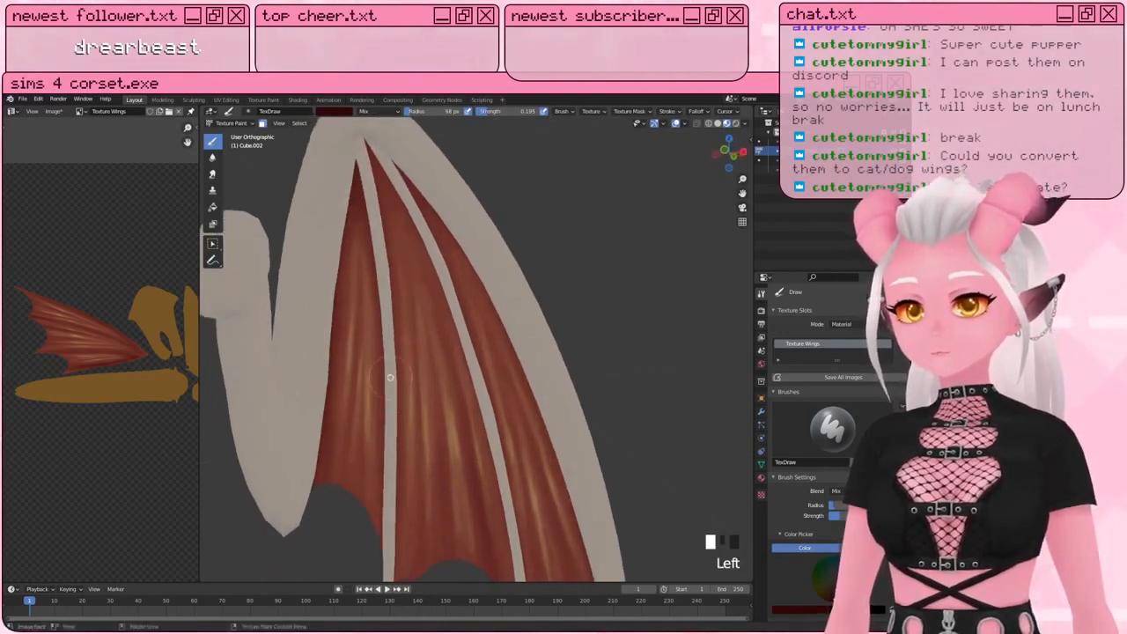
{"action": "left_click", "coordinate": [382, 321]}
{"action": "mouse_move", "coordinate": [362, 401]}
{"action": "middle_mouse_down", "text": "shift"}
{"action": "mouse_move", "coordinate": [368, 413]}
{"action": "mouse_move", "coordinate": [368, 372]}
{"action": "middle_mouse_up", "text": "shift"}
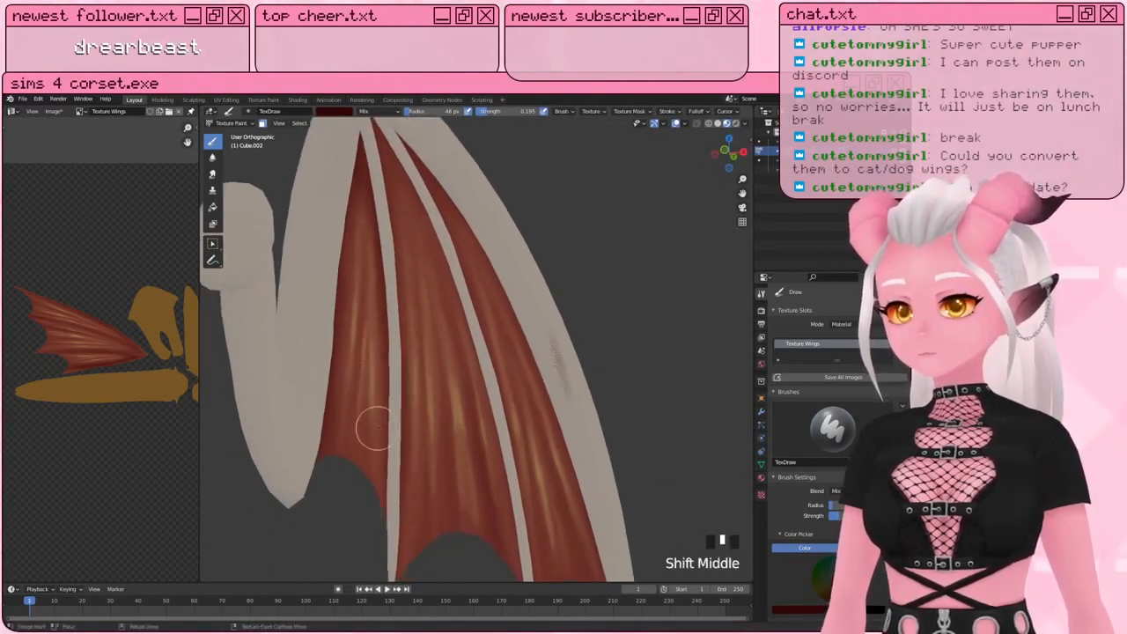
{"action": "mouse_move", "coordinate": [389, 377]}
{"action": "left_mouse_down"}
{"action": "mouse_move", "coordinate": [378, 568]}
{"action": "mouse_move", "coordinate": [397, 341]}
{"action": "left_mouse_up"}
{"action": "left_click_drag", "start_coordinate": [382, 399], "coordinate": [384, 279]}
{"action": "left_click_drag", "start_coordinate": [384, 279], "coordinate": [363, 568]}
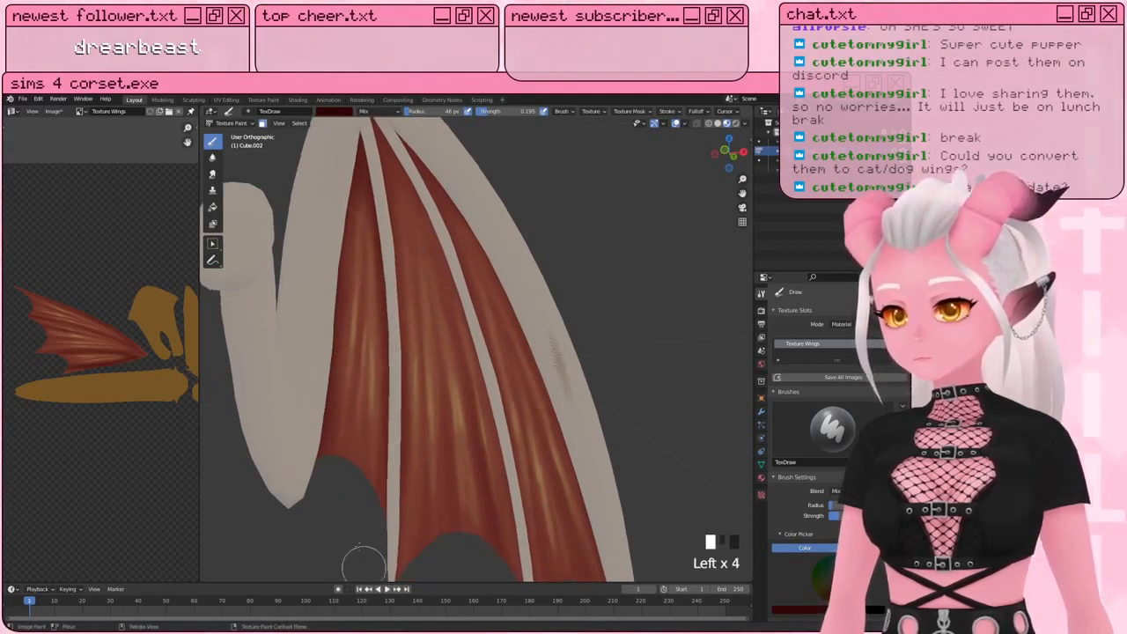
{"action": "mouse_move", "coordinate": [359, 396]}
{"action": "left_mouse_down"}
{"action": "mouse_move", "coordinate": [355, 512]}
{"action": "mouse_move", "coordinate": [353, 379]}
{"action": "left_mouse_up"}
{"action": "left_click_drag", "start_coordinate": [353, 378], "coordinate": [334, 516]}
Step: Darken the lower part of the middle membrane beside the first strut with dark red strokes
{"action": "middle_click_drag", "start_coordinate": [344, 353], "coordinate": [331, 280], "text": "shift"}
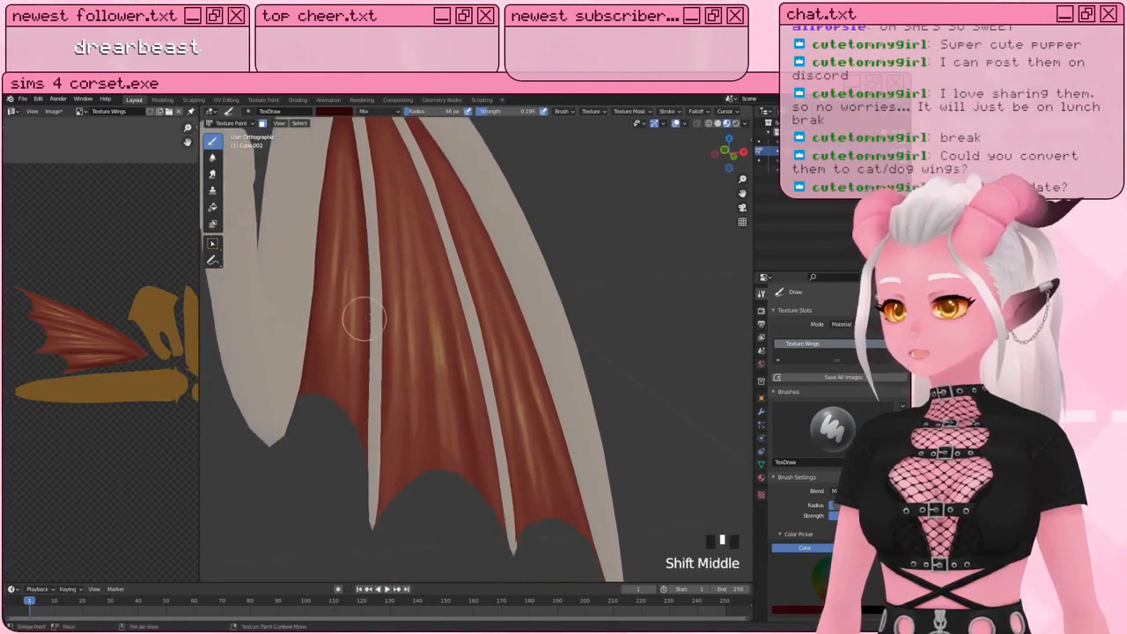
{"action": "mouse_move", "coordinate": [376, 388]}
{"action": "left_mouse_down"}
{"action": "mouse_move", "coordinate": [372, 575]}
{"action": "mouse_move", "coordinate": [395, 422]}
{"action": "left_mouse_up"}
{"action": "mouse_move", "coordinate": [395, 421]}
{"action": "left_mouse_down"}
{"action": "mouse_move", "coordinate": [395, 555]}
{"action": "mouse_move", "coordinate": [401, 376]}
{"action": "left_mouse_up"}
{"action": "mouse_move", "coordinate": [401, 377]}
{"action": "left_mouse_down"}
{"action": "mouse_move", "coordinate": [395, 513]}
{"action": "mouse_move", "coordinate": [405, 382]}
{"action": "mouse_move", "coordinate": [413, 548]}
{"action": "mouse_move", "coordinate": [408, 472]}
{"action": "left_mouse_up"}
Step: Shade the pointed upper end of the middle membrane and continue the dark red shading down along the second strut
{"action": "middle_click_drag", "start_coordinate": [399, 405], "coordinate": [332, 181], "text": "shift"}
{"action": "left_click", "coordinate": [351, 247]}
{"action": "middle_click_drag", "start_coordinate": [351, 246], "coordinate": [382, 226]}
{"action": "left_click", "coordinate": [384, 227]}
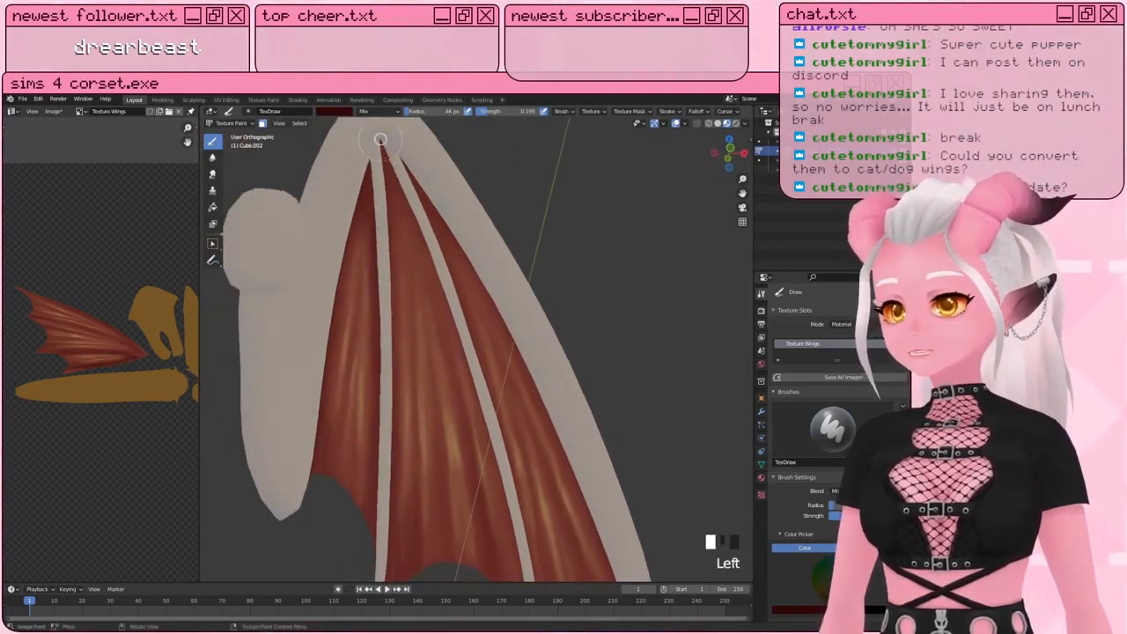
{"action": "left_click", "coordinate": [399, 221]}
{"action": "left_click", "coordinate": [401, 232]}
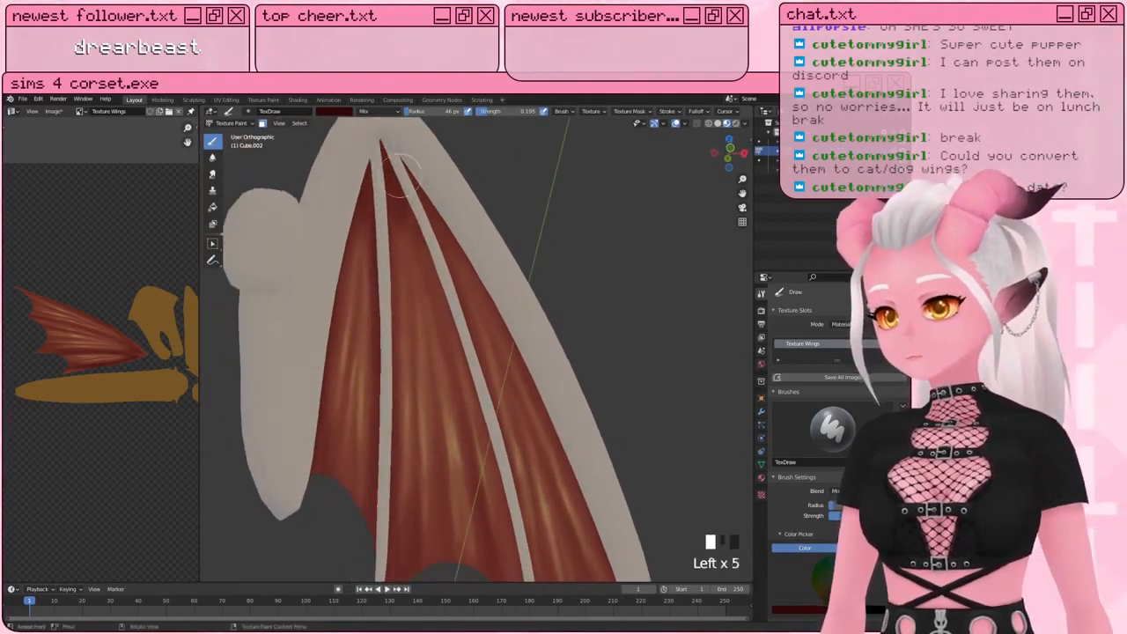
{"action": "left_click", "coordinate": [445, 326]}
{"action": "left_click", "coordinate": [459, 353]}
{"action": "left_click", "coordinate": [475, 397]}
{"action": "left_click", "coordinate": [486, 430]}
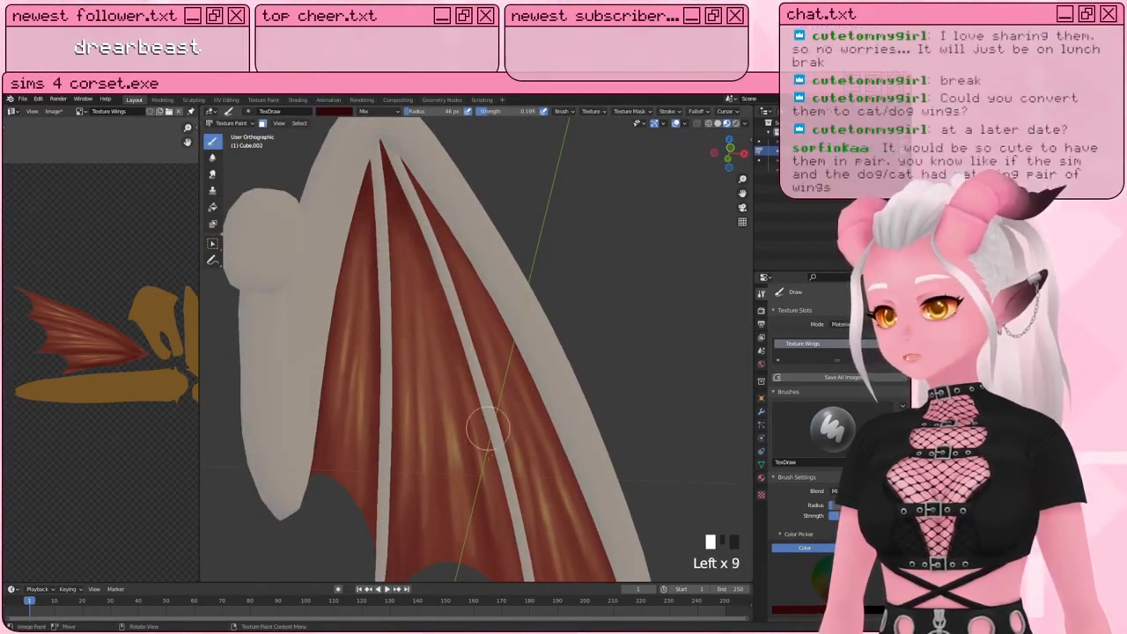
{"action": "left_click", "coordinate": [477, 379]}
{"action": "left_click", "coordinate": [502, 484]}
{"action": "left_click", "coordinate": [496, 480]}
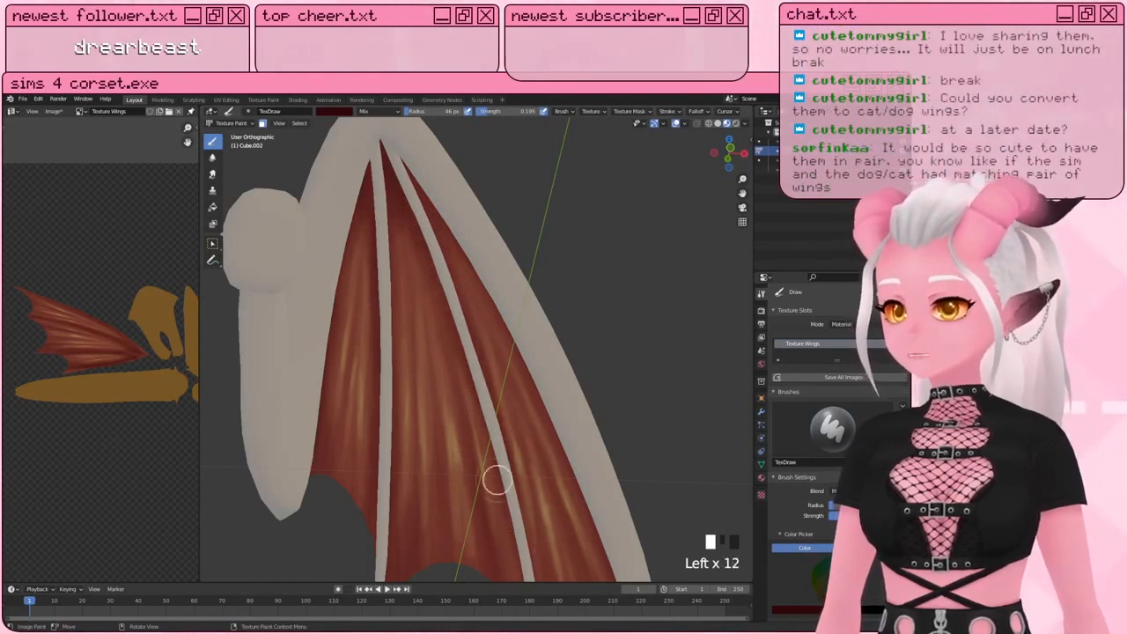
{"action": "left_click", "coordinate": [509, 536]}
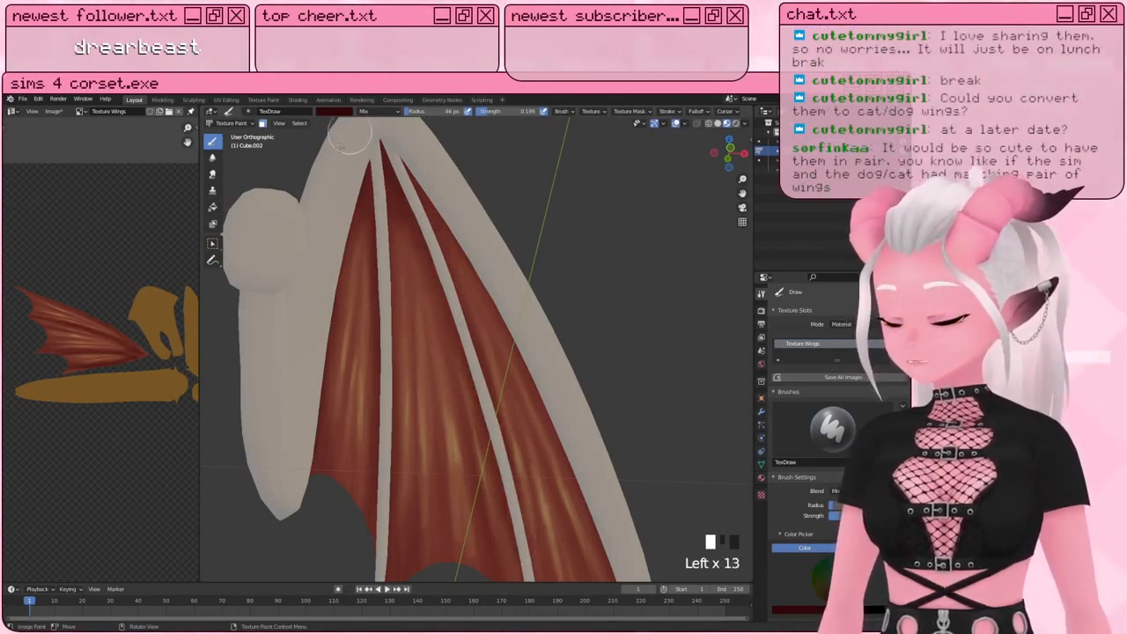
Step: Adjust the brush to a larger radius and deepen the dark red shading along the whole length of the first strut
{"action": "key", "text": "bracketleft"}
{"action": "key", "text": "bracketleft"}
{"action": "key", "text": "bracketleft"}
{"action": "key", "text": "bracketleft"}
{"action": "key", "text": "bracketleft"}
{"action": "key", "text": "bracketleft"}
{"action": "key", "text": "bracketright"}
{"action": "key", "text": "bracketright"}
{"action": "key", "text": "bracketright"}
{"action": "key", "text": "bracketright"}
{"action": "key", "text": "bracketright"}
{"action": "key", "text": "bracketright"}
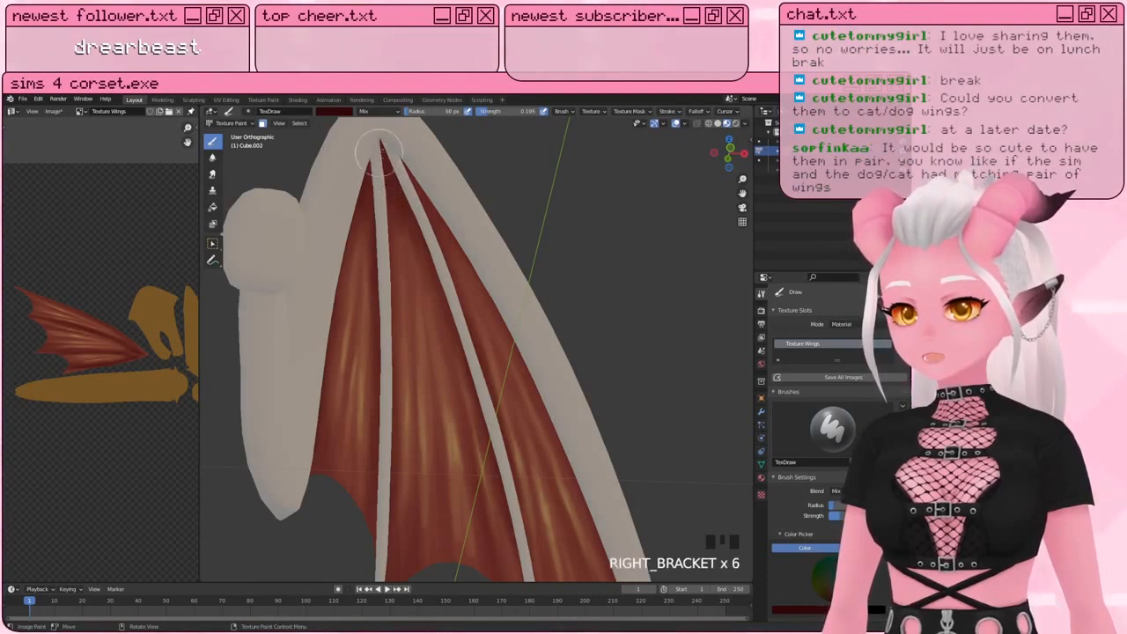
{"action": "left_click", "coordinate": [377, 236]}
{"action": "left_click", "coordinate": [370, 407]}
{"action": "left_click", "coordinate": [370, 480]}
Step: Shrink the brush and paint narrow dark red fold lines fanning down from the upper tip of the middle membrane
{"action": "key", "text": "bracketleft"}
{"action": "key", "text": "bracketleft"}
{"action": "key", "text": "bracketleft"}
{"action": "key", "text": "bracketleft"}
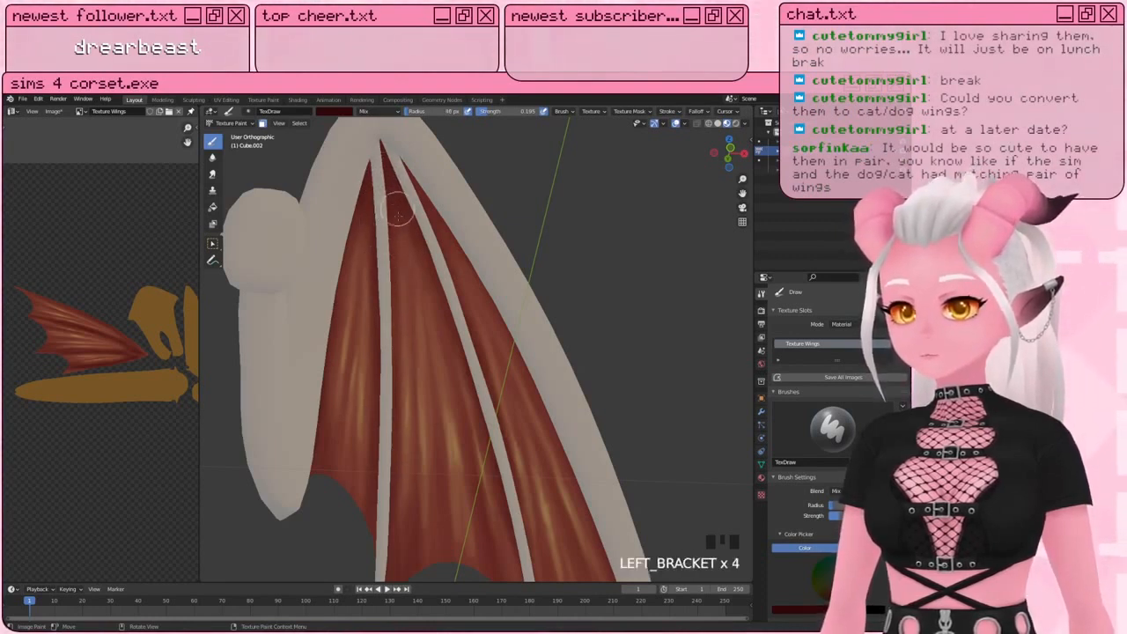
{"action": "left_click", "coordinate": [407, 335]}
{"action": "left_click", "coordinate": [420, 366]}
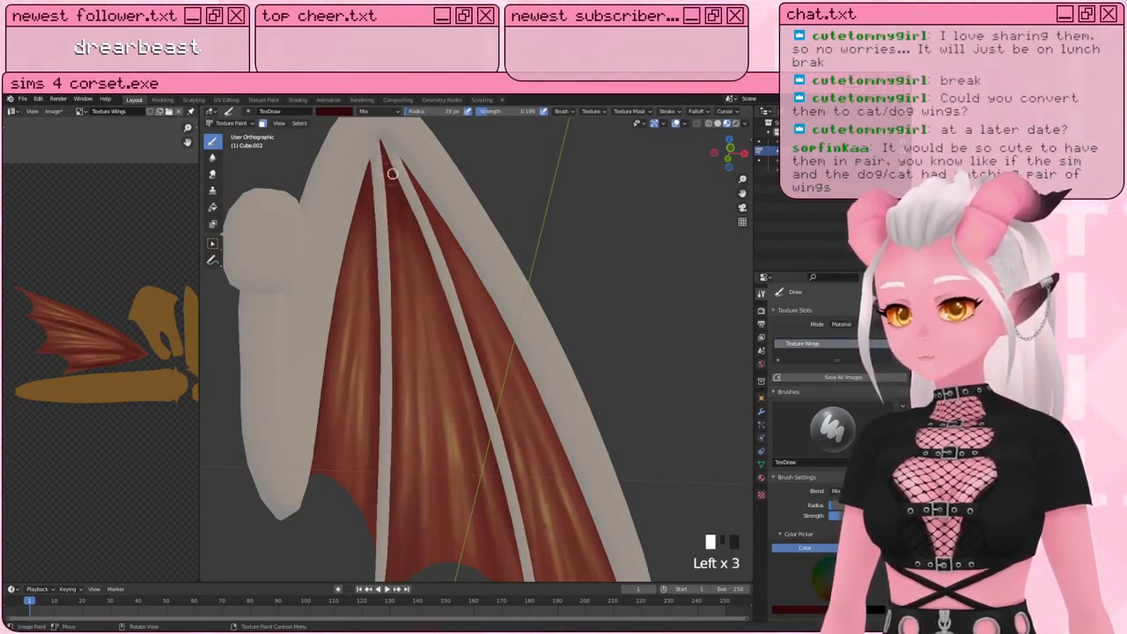
{"action": "left_click", "coordinate": [410, 324]}
{"action": "key", "text": "bracketleft"}
{"action": "left_click", "coordinate": [413, 236]}
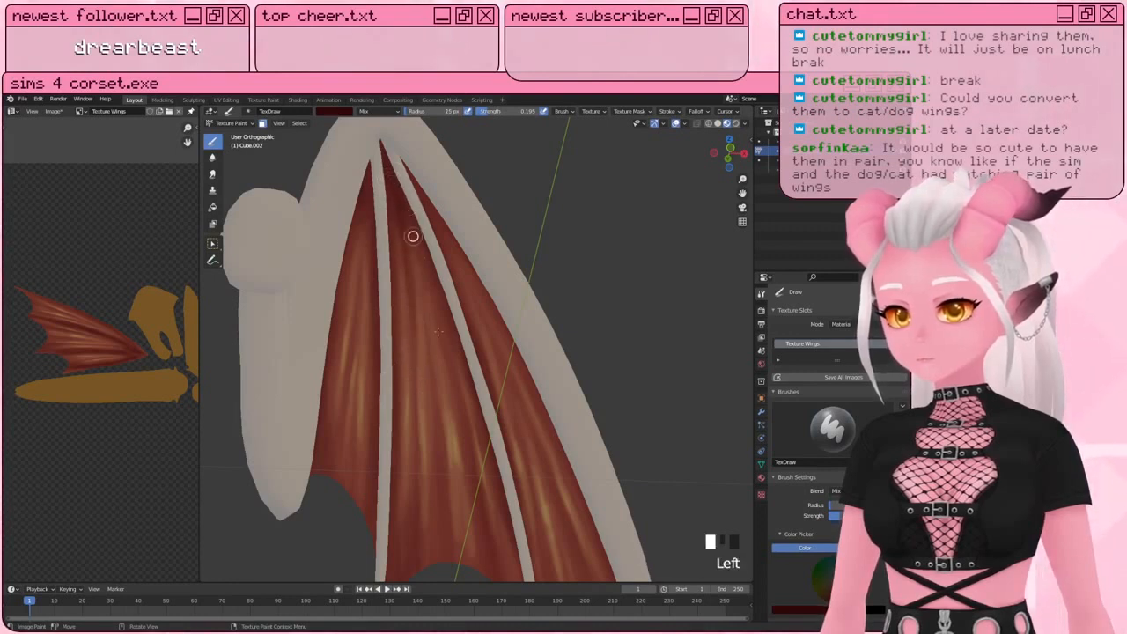
{"action": "left_click", "coordinate": [410, 214]}
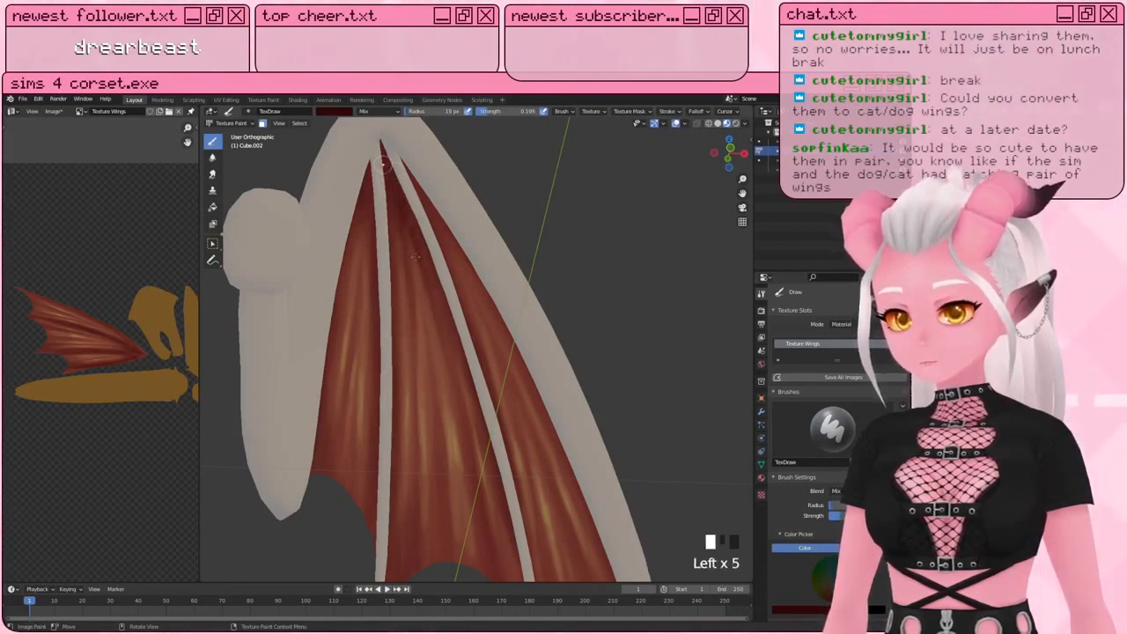
{"action": "left_click", "coordinate": [428, 293]}
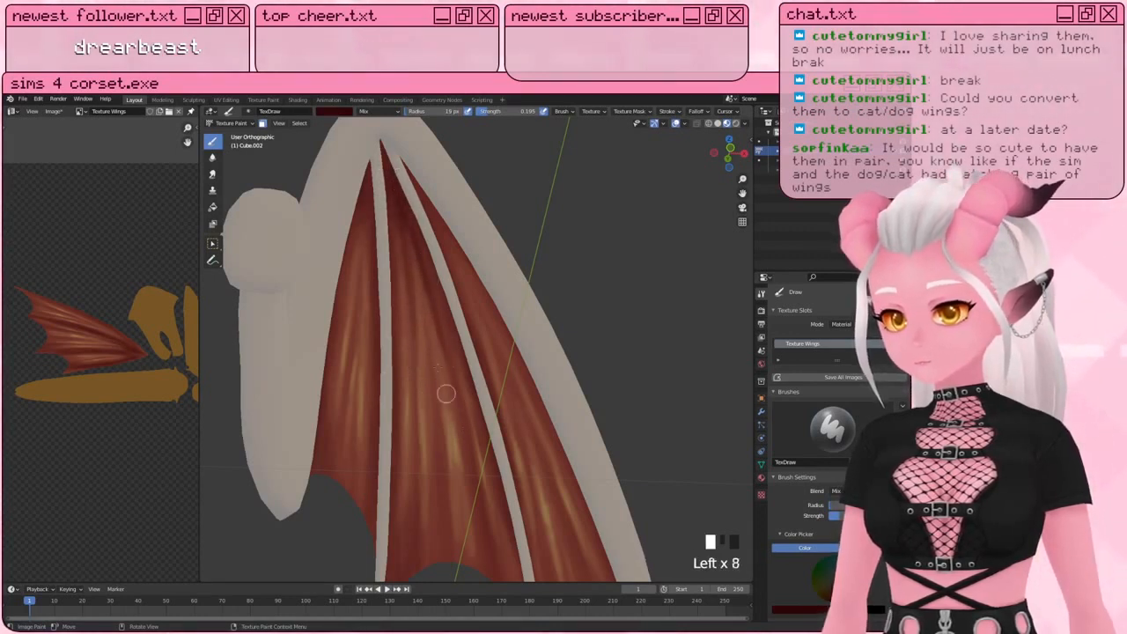
Step: Enlarge the brush slightly and paint dark red fold lines down from the upper tip of the inner membrane
{"action": "key", "text": "bracketright"}
{"action": "left_click", "coordinate": [362, 194]}
{"action": "left_click", "coordinate": [363, 231]}
{"action": "left_click", "coordinate": [360, 308]}
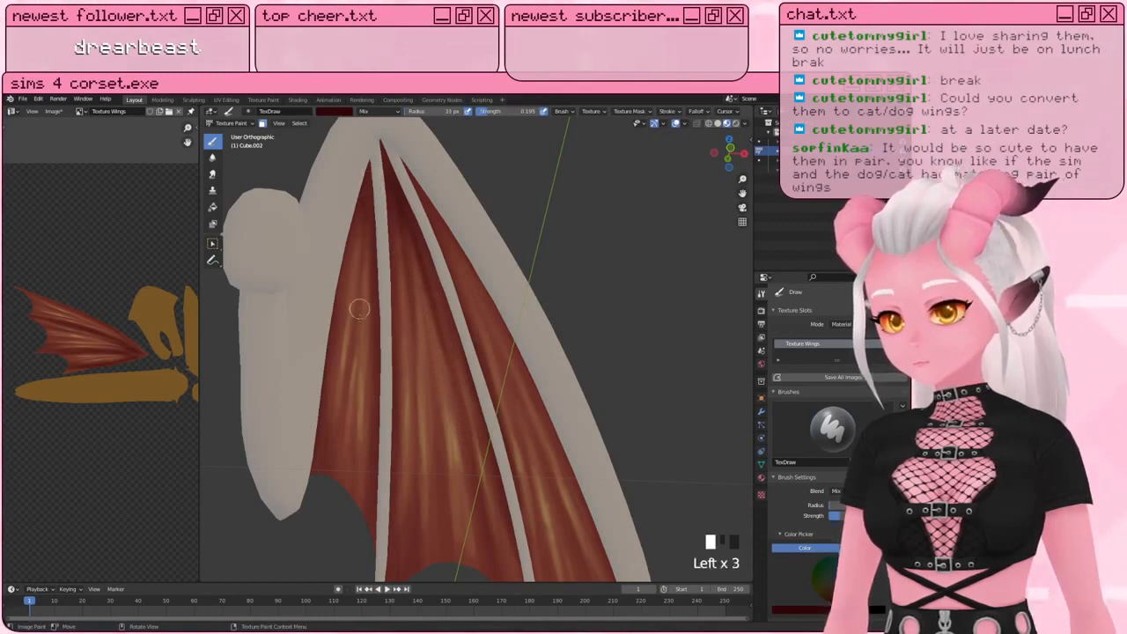
{"action": "left_click", "coordinate": [367, 207]}
{"action": "left_click", "coordinate": [359, 315]}
{"action": "left_click", "coordinate": [361, 226]}
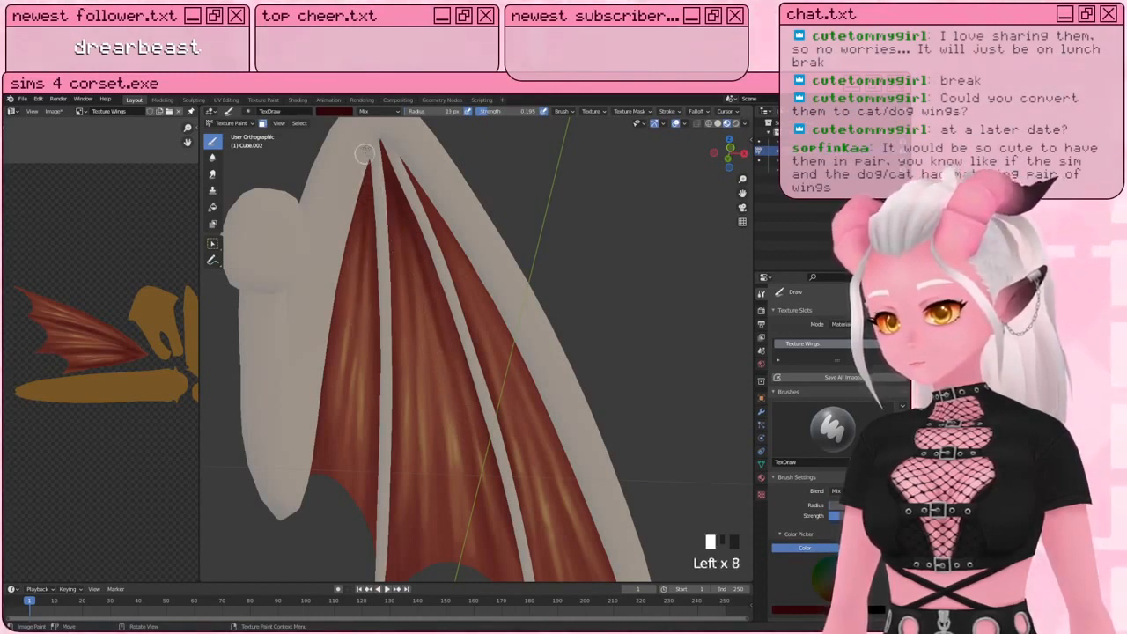
{"action": "left_click", "coordinate": [360, 274]}
{"action": "left_click", "coordinate": [368, 134]}
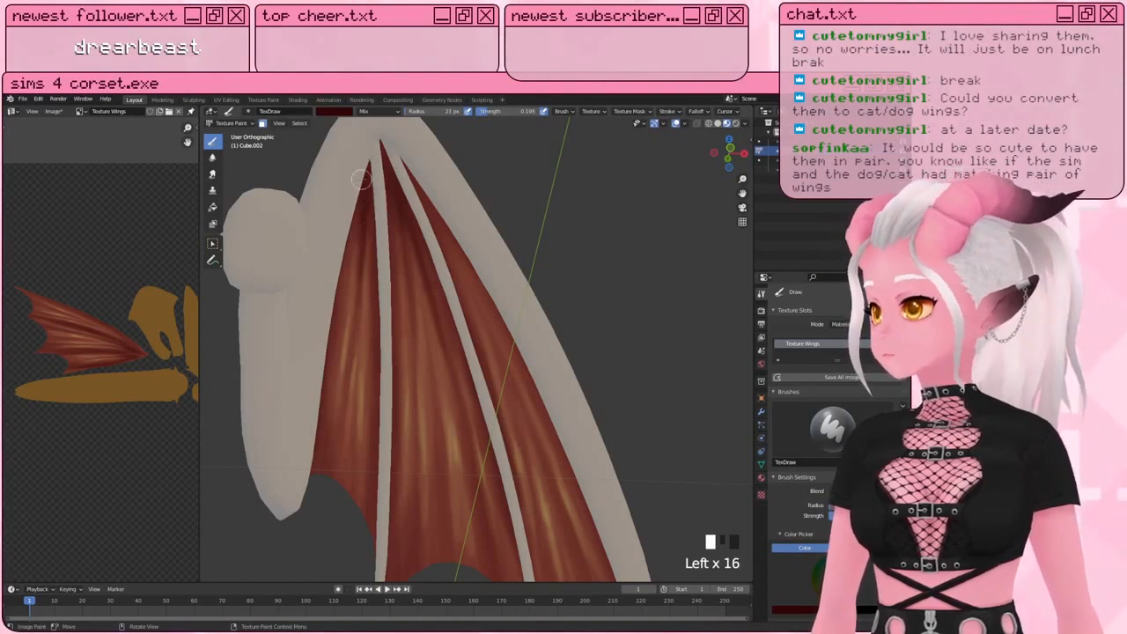
Step: Deepen the dark red at the middle membrane's upper tip and beside the first strut with a 21 px brush
{"action": "middle_click_drag", "start_coordinate": [391, 221], "coordinate": [376, 200], "text": "shift"}
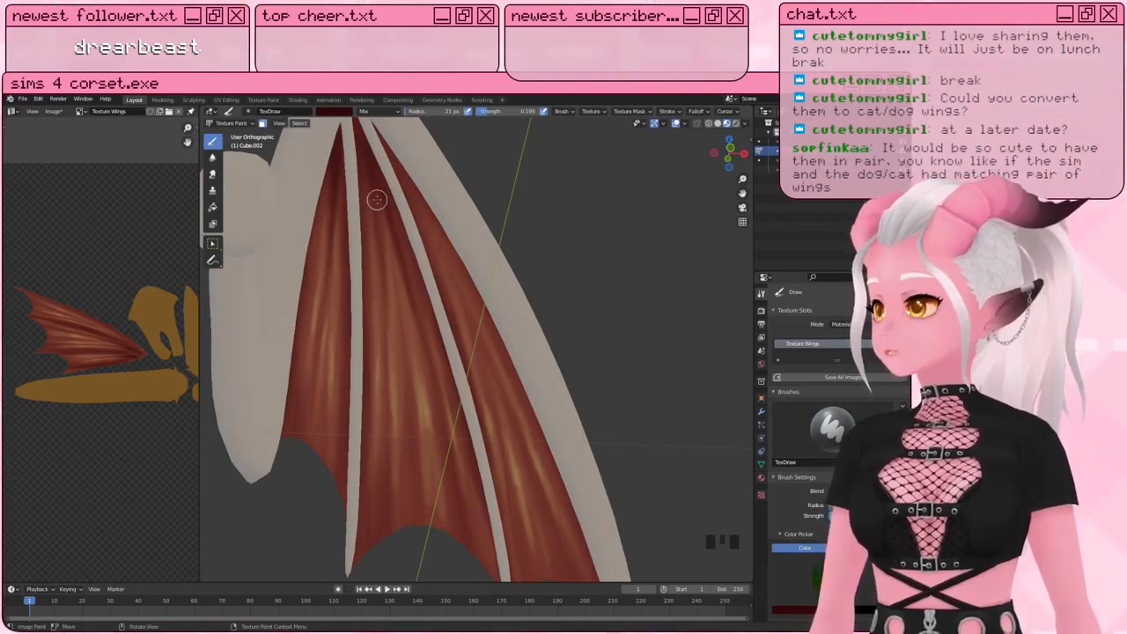
{"action": "middle_click_drag", "start_coordinate": [358, 222], "coordinate": [352, 264], "text": "shift"}
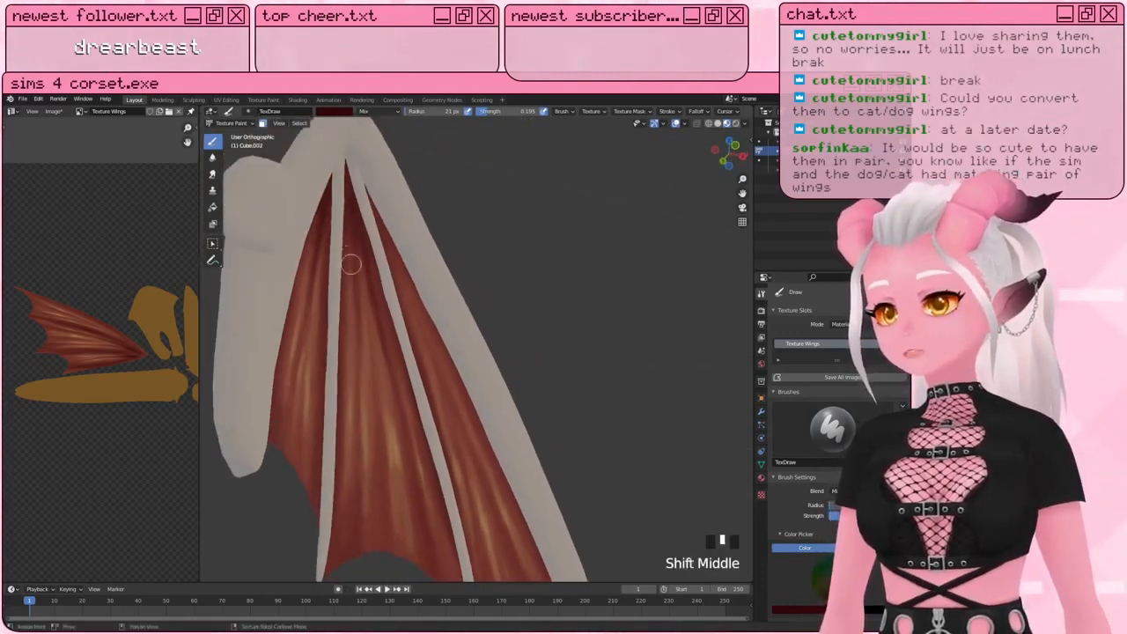
{"action": "left_click", "coordinate": [342, 172]}
{"action": "left_click", "coordinate": [343, 181]}
{"action": "left_click", "coordinate": [339, 268]}
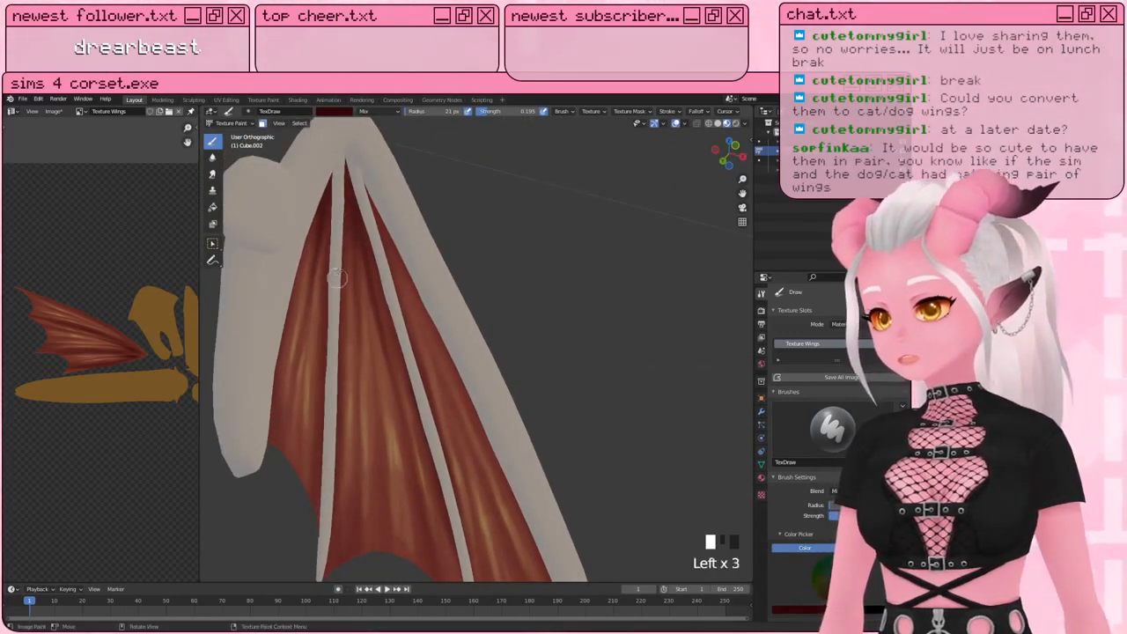
Step: Shade the outer membrane's upper tip, then enlarge the brush to 53 px and darken its edge against the wing's leading edge
{"action": "middle_click_drag", "start_coordinate": [346, 200], "coordinate": [325, 168], "text": "shift"}
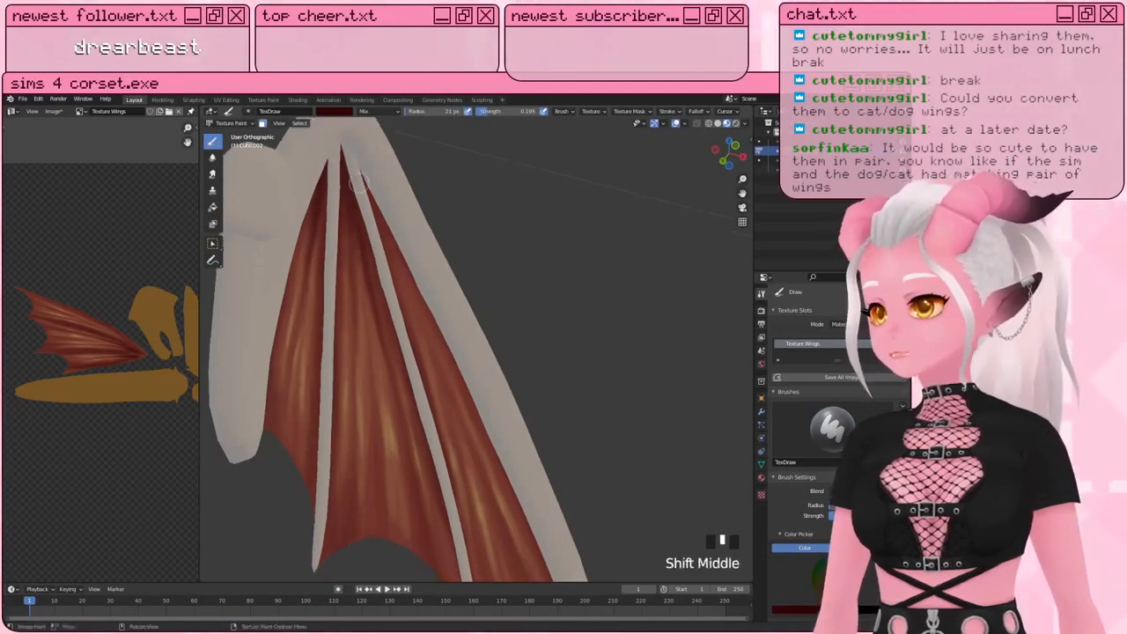
{"action": "left_click", "coordinate": [361, 187]}
{"action": "left_click", "coordinate": [383, 217]}
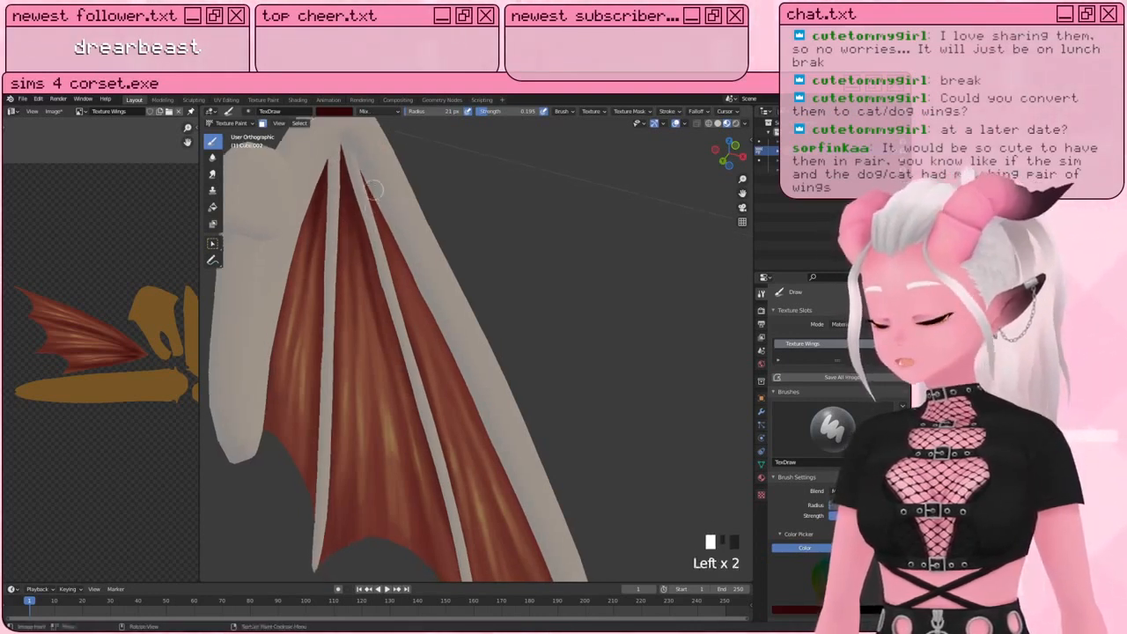
{"action": "key", "text": "bracketright"}
{"action": "key", "text": "bracketright"}
{"action": "key", "text": "bracketright"}
{"action": "key", "text": "bracketright"}
{"action": "key", "text": "bracketright"}
{"action": "key", "text": "bracketright"}
{"action": "key", "text": "bracketright"}
{"action": "key", "text": "bracketright"}
{"action": "key", "text": "bracketright"}
{"action": "key", "text": "bracketright"}
{"action": "left_click", "coordinate": [392, 220]}
{"action": "left_click", "coordinate": [438, 337]}
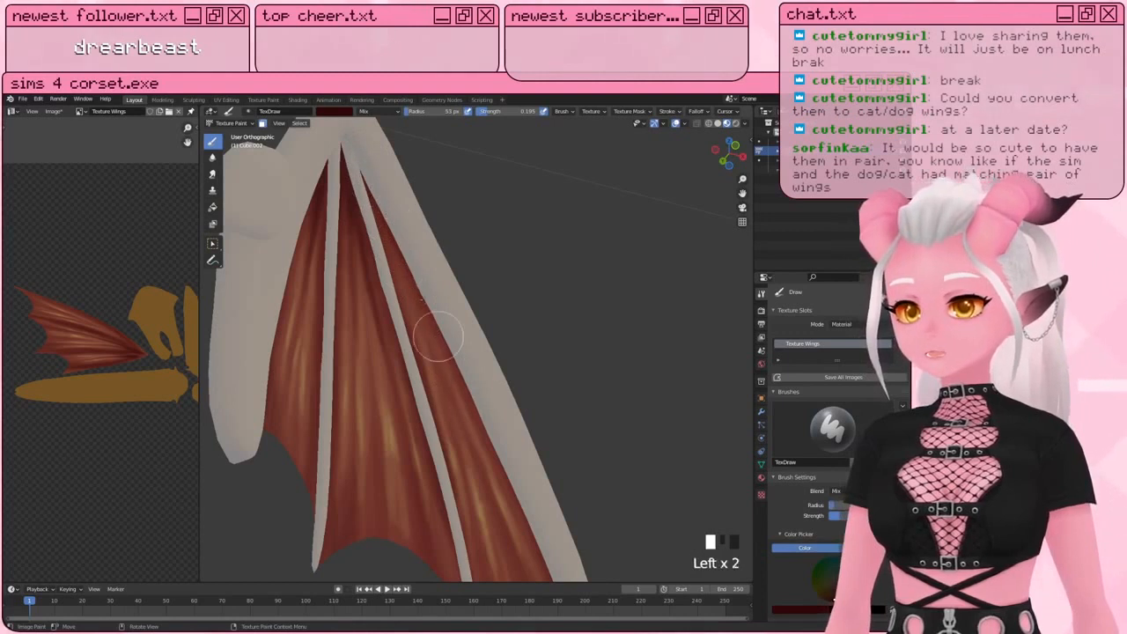
{"action": "left_click", "coordinate": [452, 364]}
{"action": "left_click", "coordinate": [475, 419]}
Step: Shrink the brush to 29 px and paint dark red shading at the outer membrane's upper tip
{"action": "mouse_move", "coordinate": [379, 257]}
{"action": "middle_mouse_down"}
{"action": "mouse_move", "coordinate": [310, 287]}
{"action": "mouse_move", "coordinate": [319, 255]}
{"action": "middle_mouse_up"}
{"action": "key", "text": "bracketleft"}
{"action": "key", "text": "bracketleft"}
{"action": "key", "text": "bracketleft"}
{"action": "left_click", "coordinate": [323, 264]}
{"action": "left_click", "coordinate": [335, 284]}
{"action": "left_click", "coordinate": [335, 264]}
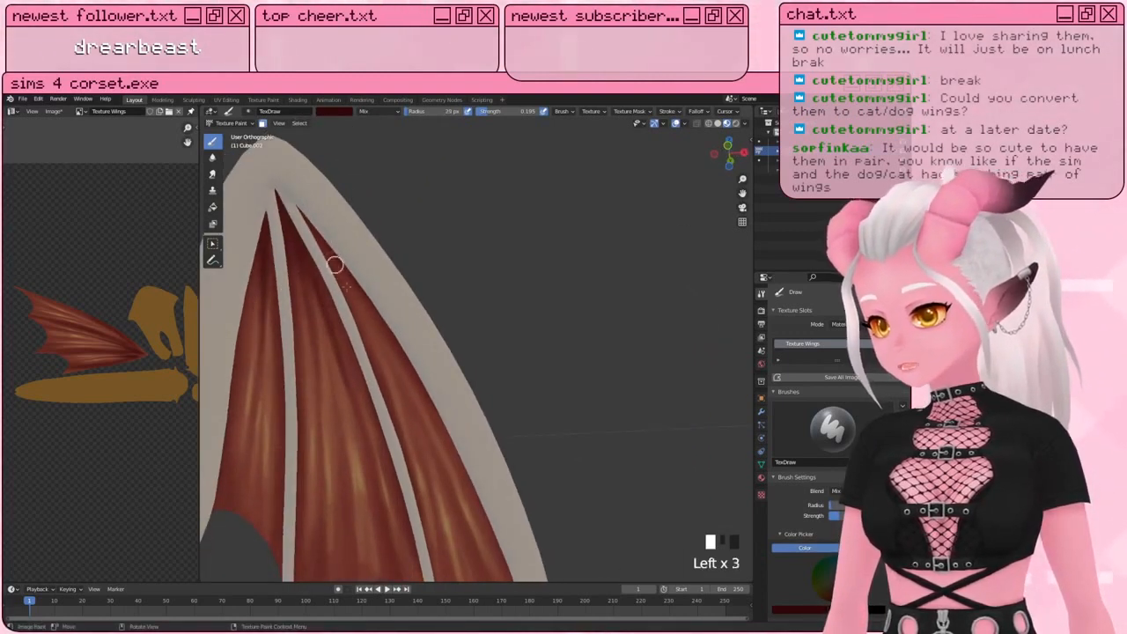
Step: Shrink the brush further and paint narrow dark red fold lines down the outer membrane from its upper tip
{"action": "key", "text": "bracketleft"}
{"action": "key", "text": "bracketleft"}
{"action": "key", "text": "bracketleft"}
{"action": "middle_click_drag", "start_coordinate": [361, 282], "coordinate": [347, 232]}
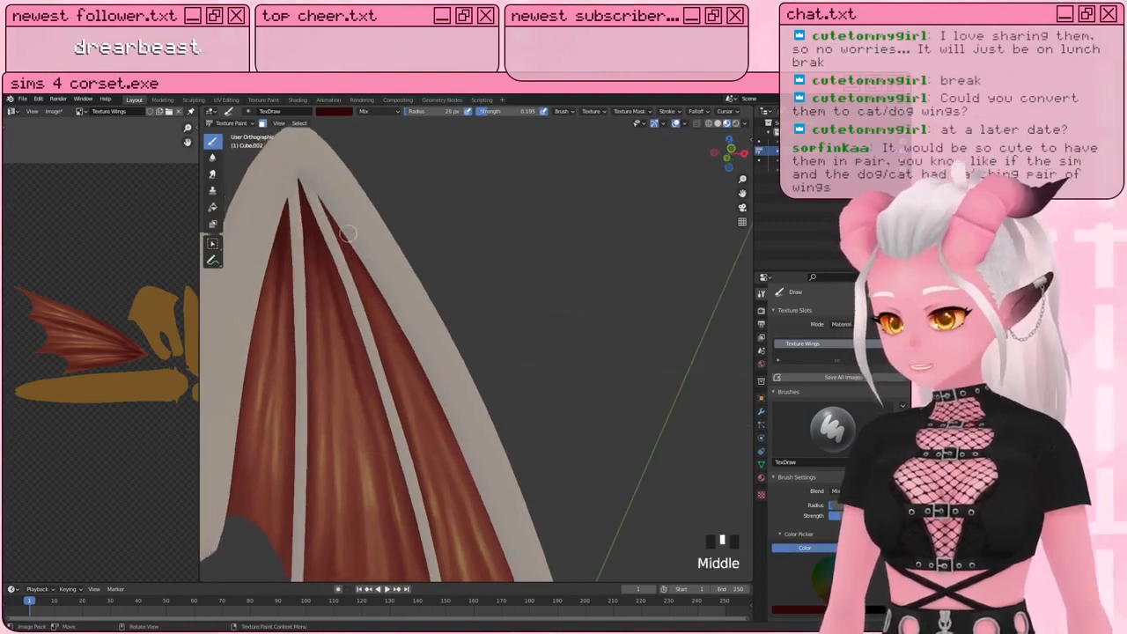
{"action": "left_click", "coordinate": [345, 235]}
{"action": "left_click", "coordinate": [369, 308]}
{"action": "left_click", "coordinate": [370, 291]}
{"action": "left_click", "coordinate": [384, 342]}
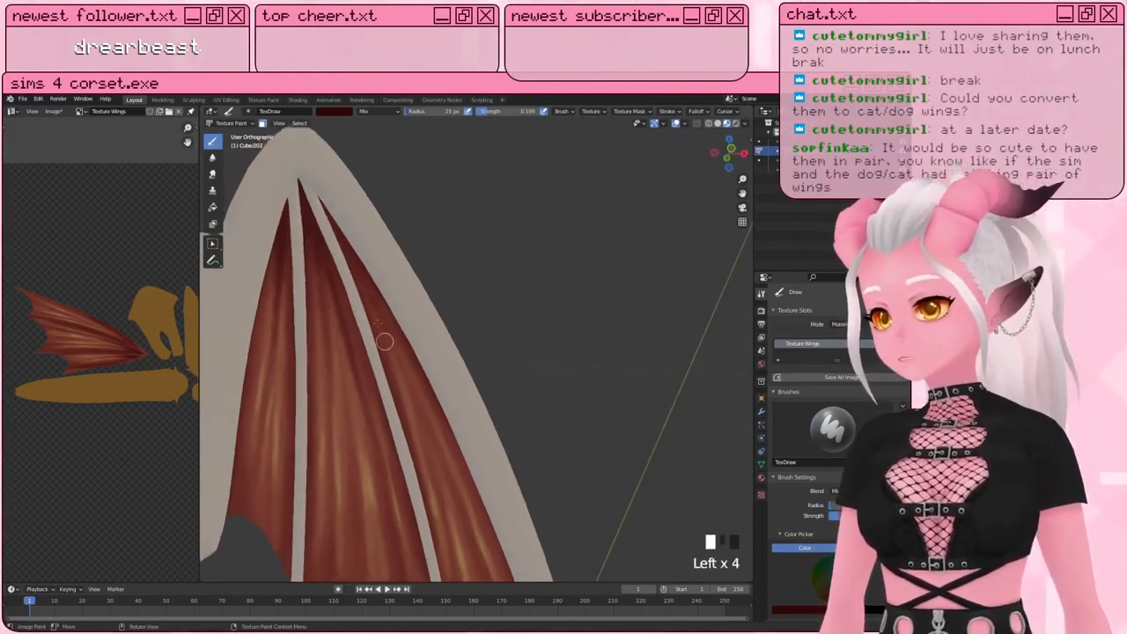
{"action": "left_click", "coordinate": [400, 378]}
{"action": "left_click", "coordinate": [409, 413]}
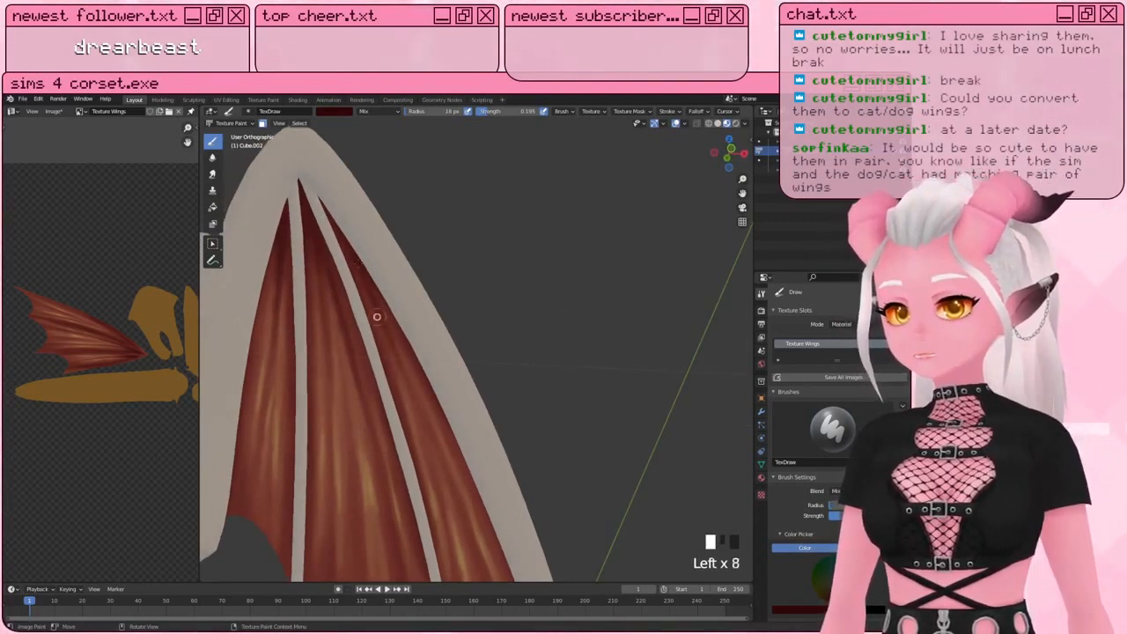
{"action": "left_click_drag", "start_coordinate": [361, 264], "coordinate": [377, 299]}
{"action": "left_click_drag", "start_coordinate": [360, 267], "coordinate": [368, 290]}
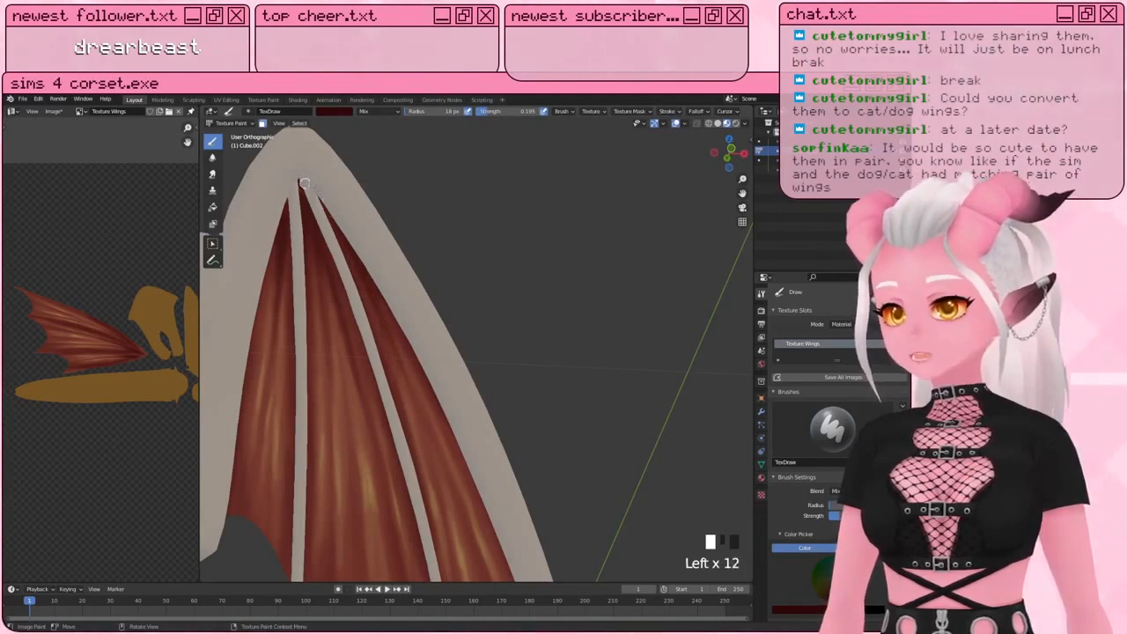
Step: Enlarge the brush and darken the outer membrane's lower part along the wing's leading edge down to its pointed corner
{"action": "middle_click_drag", "start_coordinate": [308, 170], "coordinate": [374, 282], "text": "shift"}
{"action": "key", "text": "bracketright"}
{"action": "key", "text": "bracketright"}
{"action": "key", "text": "bracketright"}
{"action": "key", "text": "bracketright"}
{"action": "key", "text": "bracketright"}
{"action": "key", "text": "bracketright"}
{"action": "key", "text": "bracketright"}
{"action": "key", "text": "bracketright"}
{"action": "key", "text": "bracketright"}
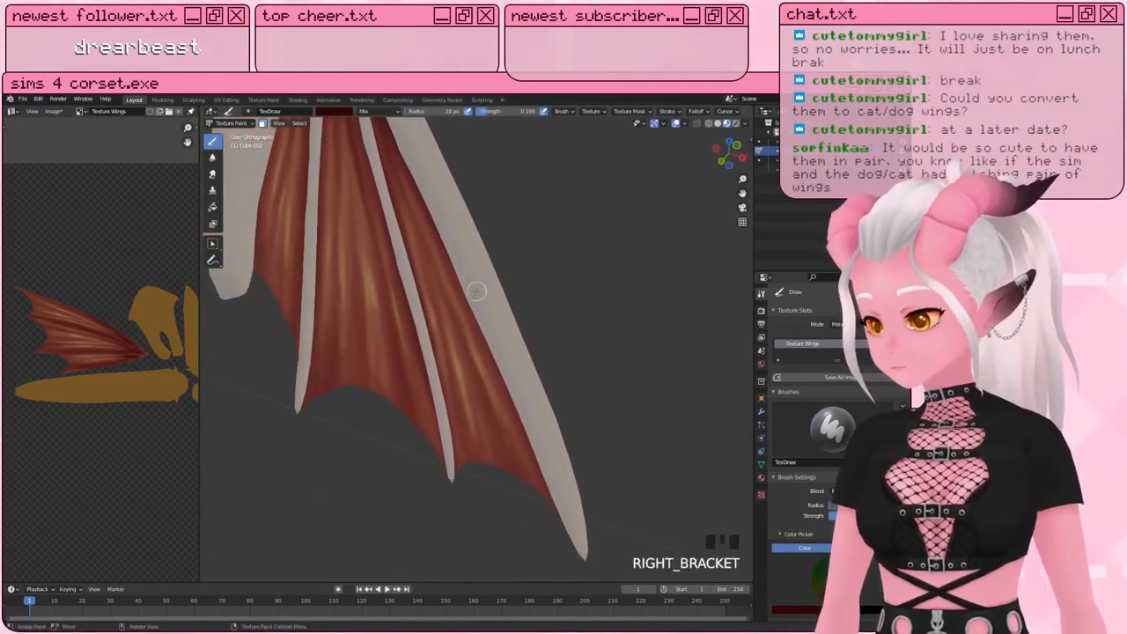
{"action": "left_click", "coordinate": [486, 373]}
{"action": "key", "text": "bracketright"}
{"action": "key", "text": "bracketright"}
{"action": "key", "text": "bracketright"}
{"action": "key", "text": "bracketright"}
{"action": "key", "text": "bracketright"}
{"action": "left_click", "coordinate": [516, 466]}
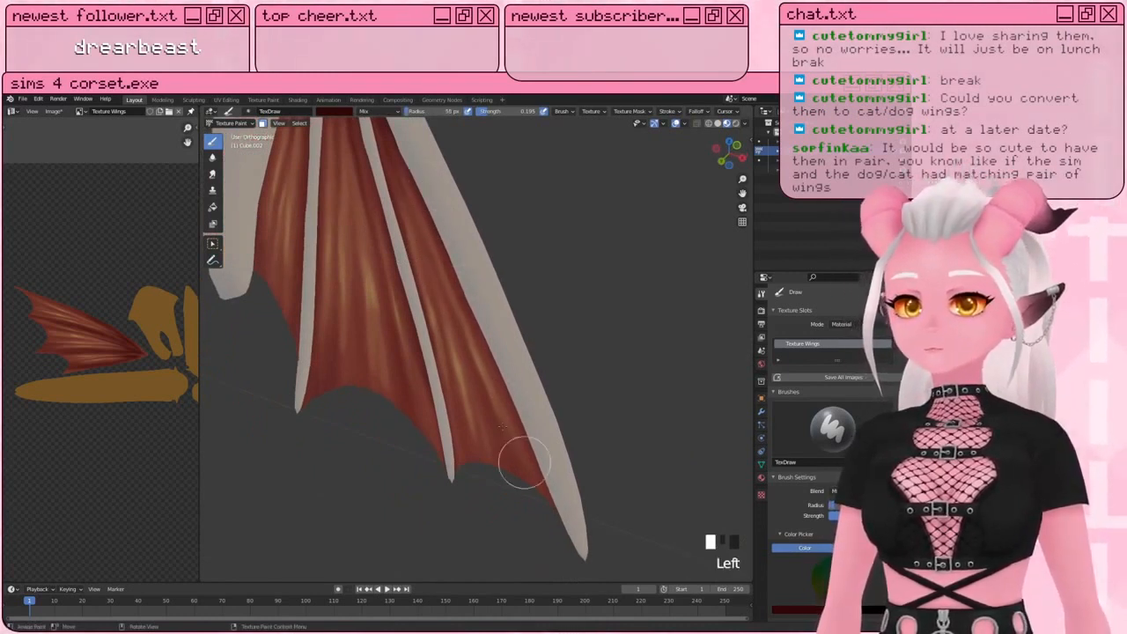
{"action": "left_click", "coordinate": [549, 510]}
{"action": "left_click", "coordinate": [554, 518]}
{"action": "left_click_drag", "start_coordinate": [488, 327], "coordinate": [550, 524]}
{"action": "left_click", "coordinate": [550, 525]}
{"action": "left_click_drag", "start_coordinate": [504, 375], "coordinate": [566, 546]}
{"action": "left_click_drag", "start_coordinate": [499, 326], "coordinate": [562, 526]}
{"action": "key", "text": "bracketleft"}
Step: Shade the middle membrane's lower corner dark red along the strut beside the outer membrane with a 44 px brush
{"action": "middle_click_drag", "start_coordinate": [449, 325], "coordinate": [326, 402]}
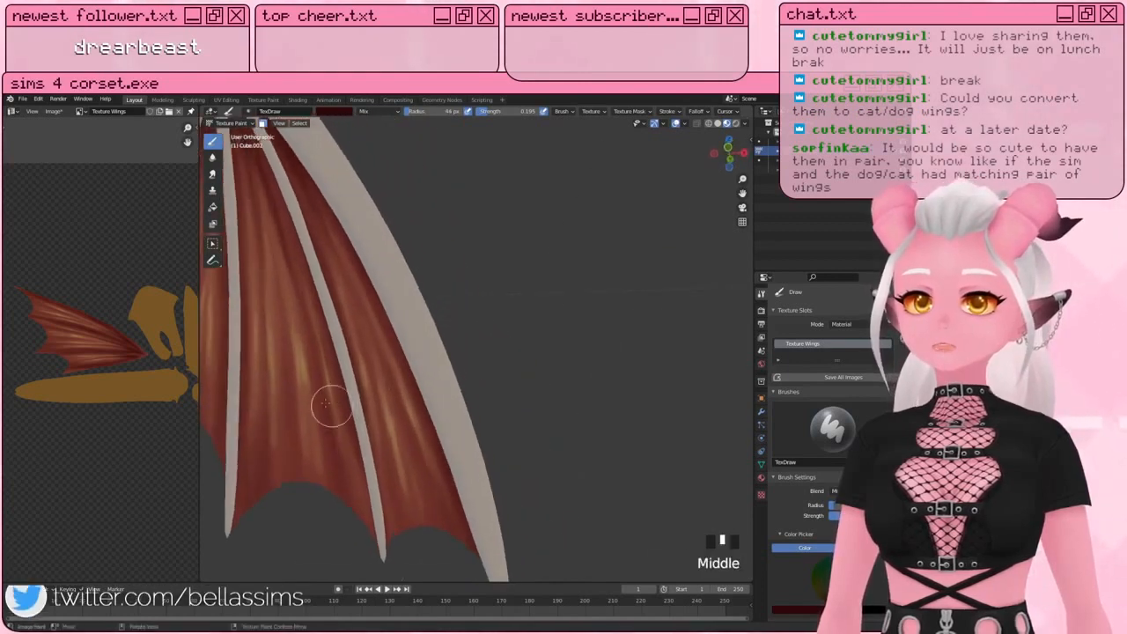
{"action": "left_click", "coordinate": [347, 443]}
{"action": "left_click", "coordinate": [366, 453]}
{"action": "left_click", "coordinate": [367, 454]}
{"action": "left_click_drag", "start_coordinate": [366, 453], "coordinate": [377, 502]}
{"action": "left_click_drag", "start_coordinate": [377, 501], "coordinate": [379, 553]}
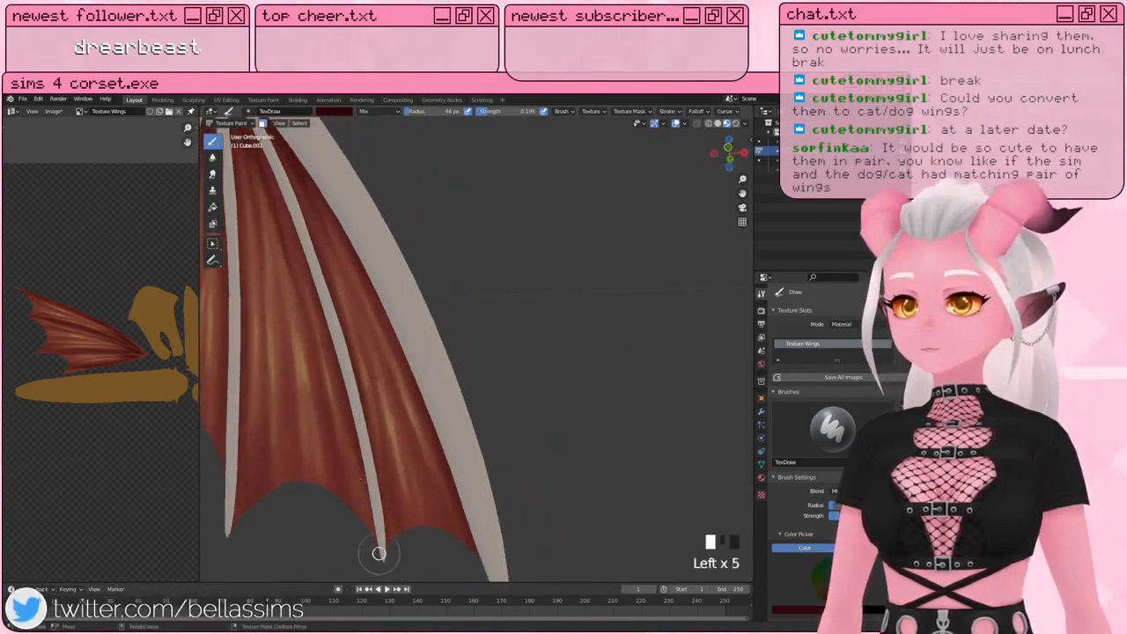
{"action": "left_click_drag", "start_coordinate": [349, 396], "coordinate": [373, 535]}
{"action": "left_click_drag", "start_coordinate": [357, 441], "coordinate": [370, 502]}
{"action": "left_click", "coordinate": [352, 400]}
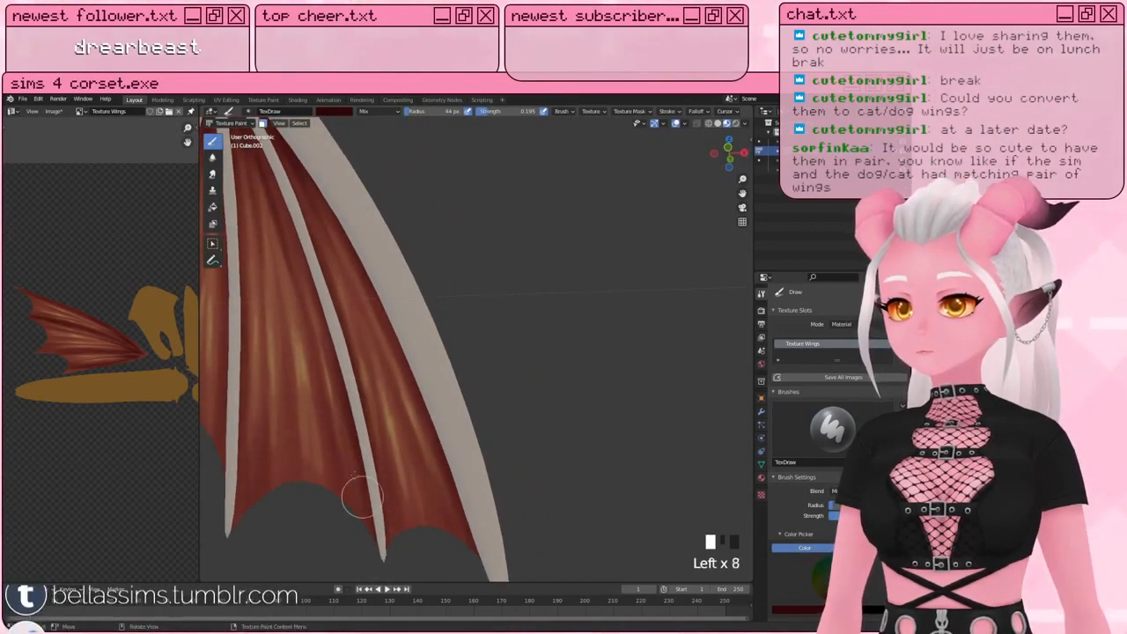
Step: Darken the lower corners of the inner and middle membranes on both sides of the strut between them
{"action": "middle_click_drag", "start_coordinate": [307, 358], "coordinate": [428, 395], "text": "shift"}
{"action": "left_click", "coordinate": [330, 544]}
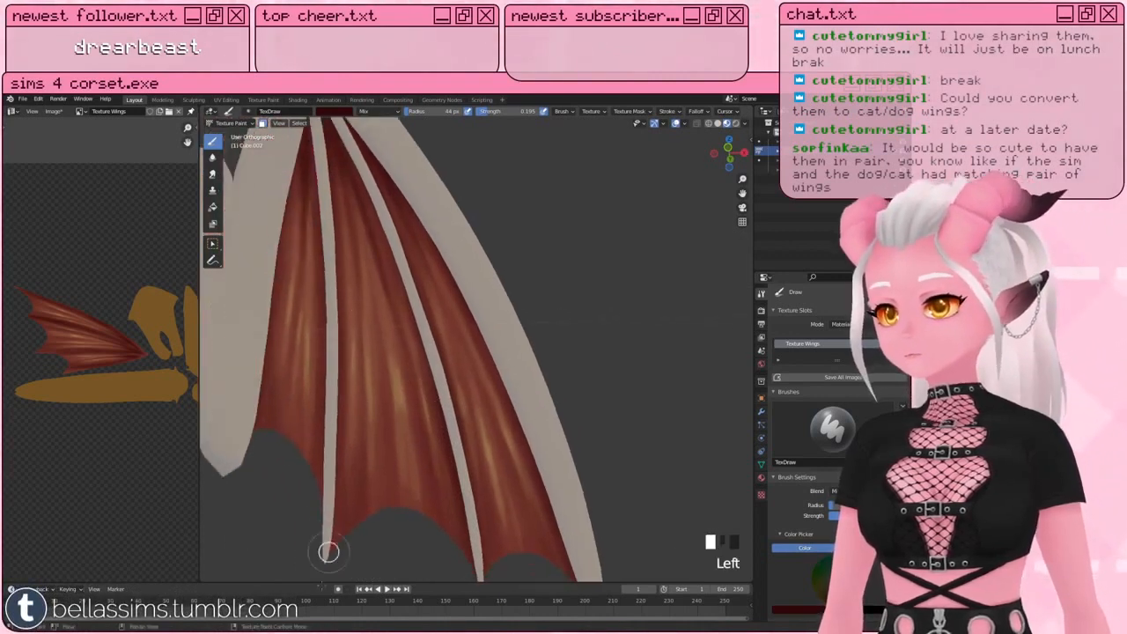
{"action": "left_click", "coordinate": [323, 335]}
{"action": "left_click", "coordinate": [335, 549]}
{"action": "left_click", "coordinate": [353, 497]}
{"action": "left_click_drag", "start_coordinate": [349, 480], "coordinate": [350, 528]}
{"action": "left_click_drag", "start_coordinate": [304, 440], "coordinate": [308, 511]}
{"action": "left_click_drag", "start_coordinate": [296, 467], "coordinate": [294, 558]}
Step: Switch the wing mesh to Edit Mode and deselect the membrane faces
{"action": "scroll", "coordinate": [422, 449], "scroll_direction": "down", "scroll_amount": 3}
{"action": "middle_click_drag", "start_coordinate": [423, 450], "coordinate": [405, 391]}
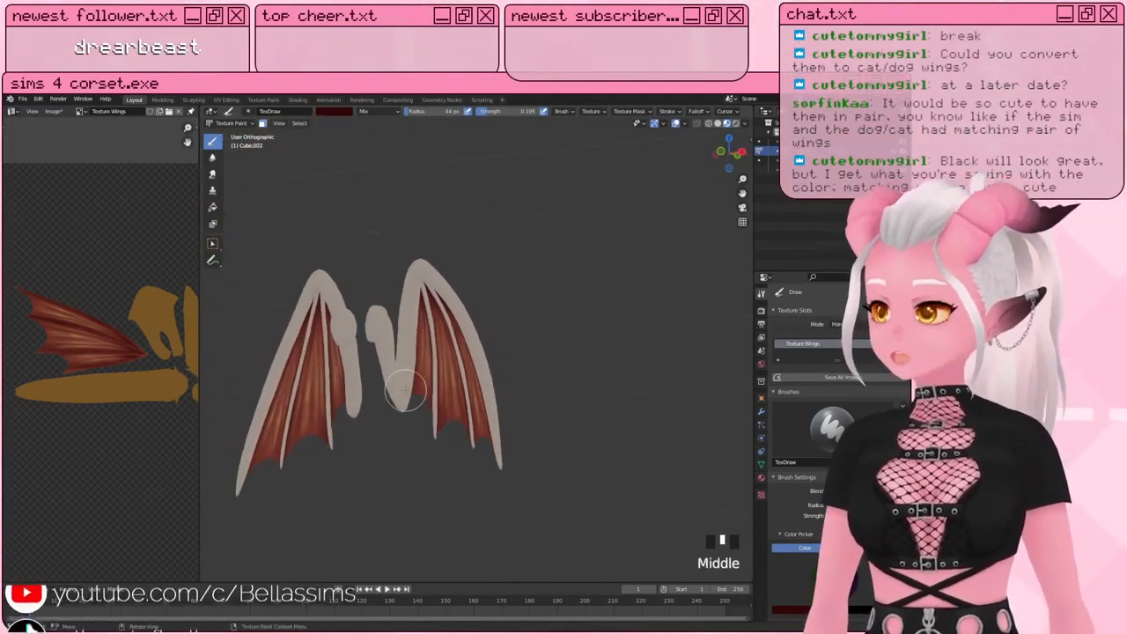
{"action": "scroll", "coordinate": [450, 308], "scroll_direction": "up", "scroll_amount": 4}
{"action": "middle_click_drag", "start_coordinate": [445, 423], "coordinate": [484, 418], "text": "shift"}
{"action": "key", "text": "Tab"}
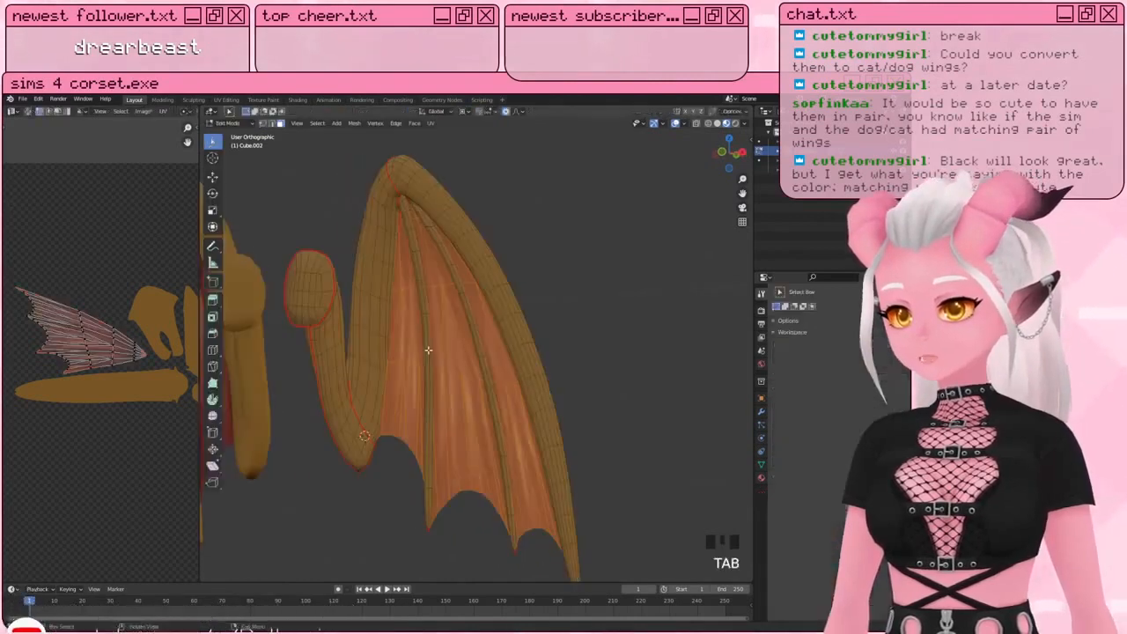
{"action": "key", "text": "a"}
{"action": "key", "text": "a"}
{"action": "key", "text": "a"}
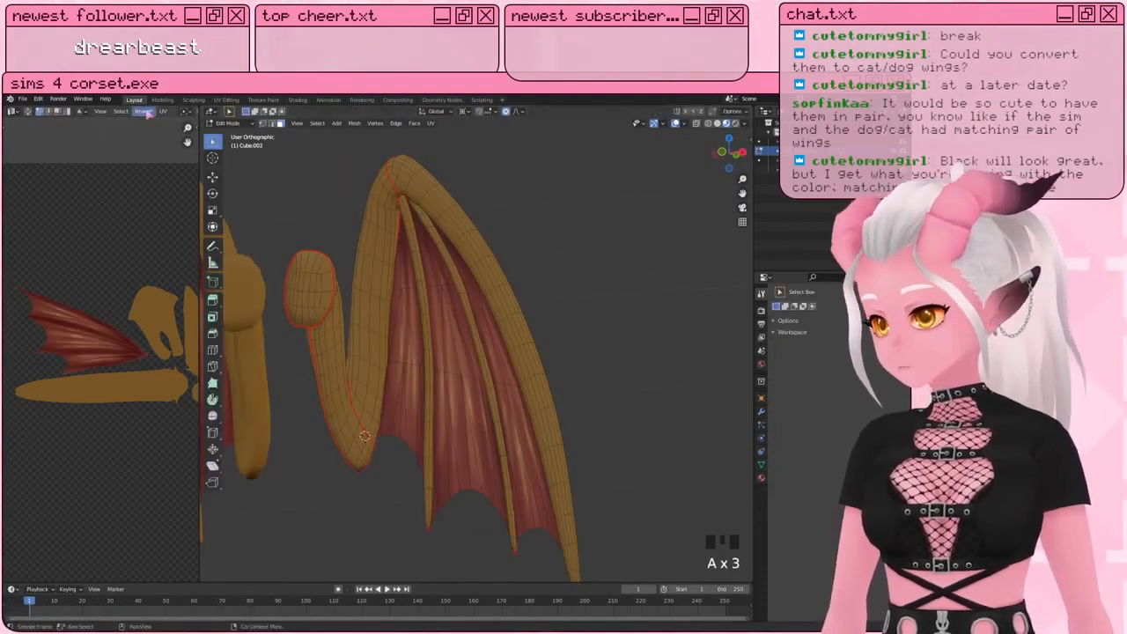
Step: Save the painted texture as Texture Wings.png in the Dragon Wigns folder
{"action": "left_click", "coordinate": [143, 113]}
{"action": "left_click", "coordinate": [167, 204]}
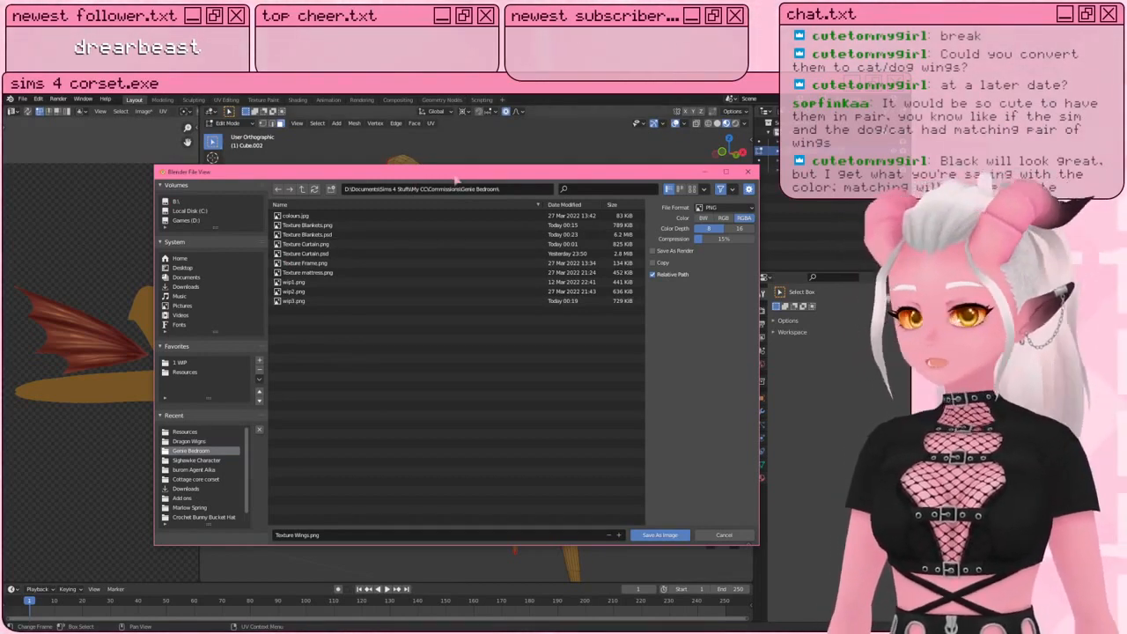
{"action": "left_click_drag", "start_coordinate": [456, 174], "coordinate": [401, 555]}
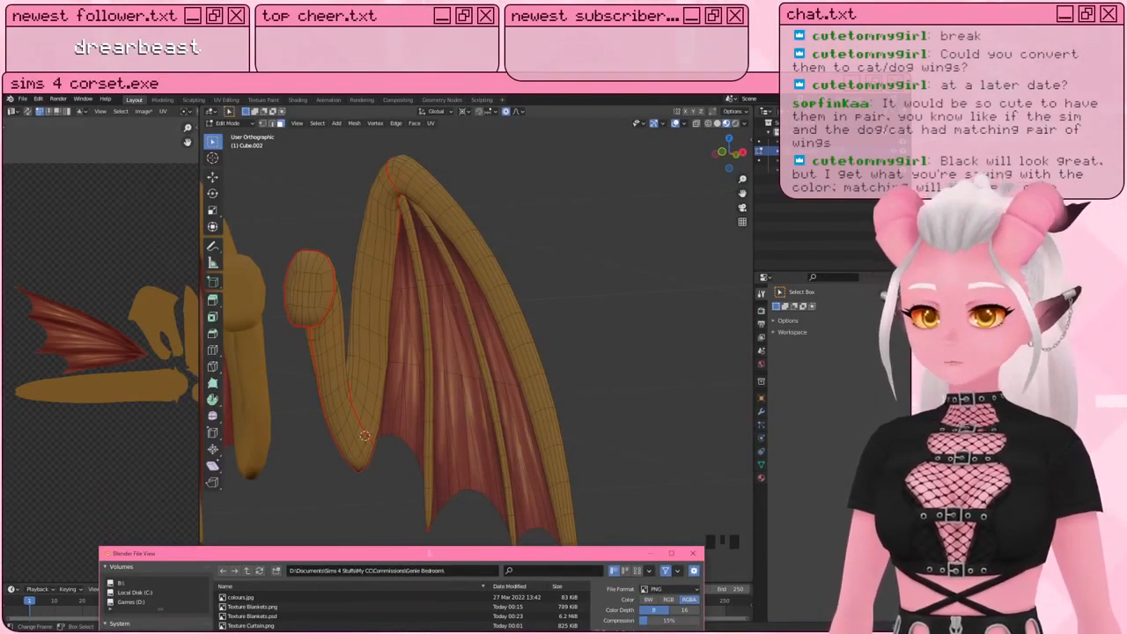
{"action": "left_click_drag", "start_coordinate": [429, 553], "coordinate": [430, 229]}
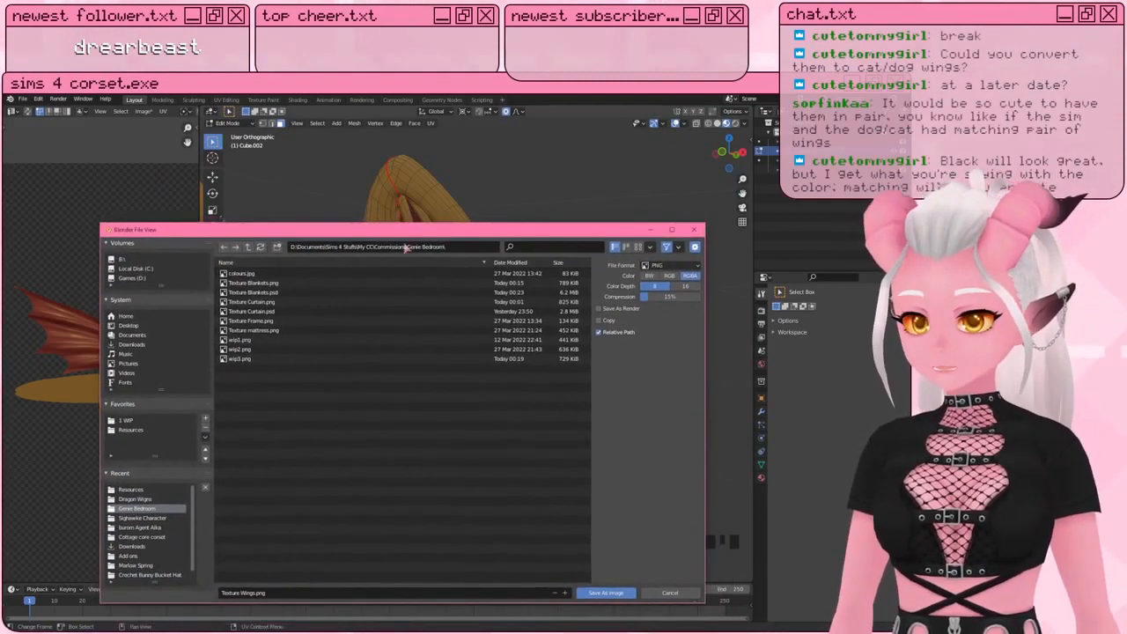
{"action": "left_click", "coordinate": [126, 420]}
{"action": "left_click", "coordinate": [134, 499]}
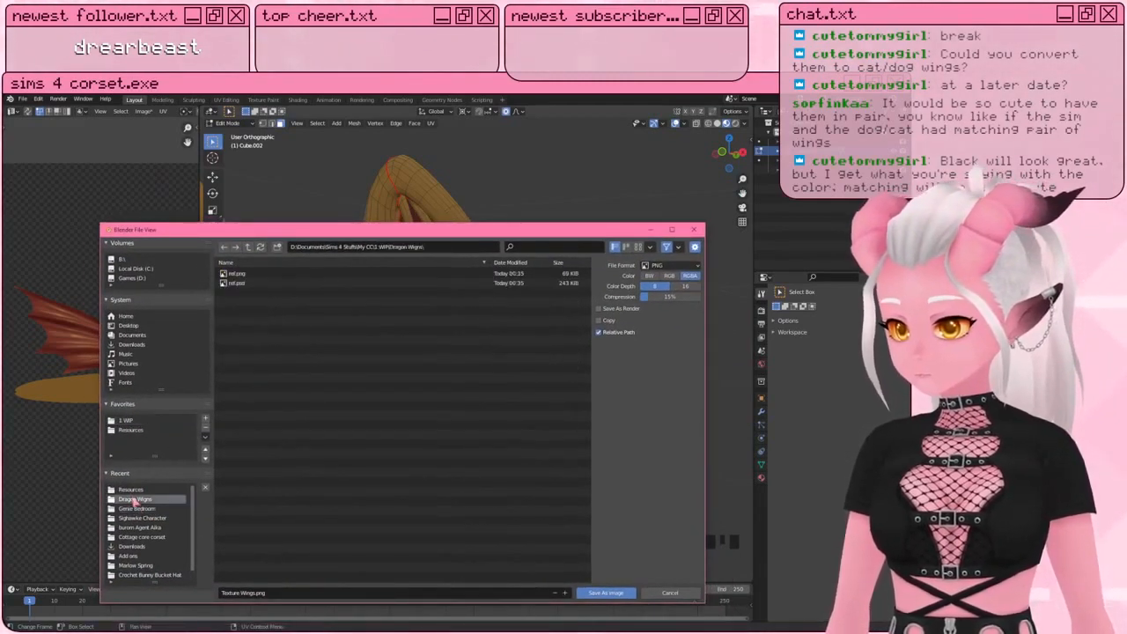
{"action": "left_click", "coordinate": [299, 593]}
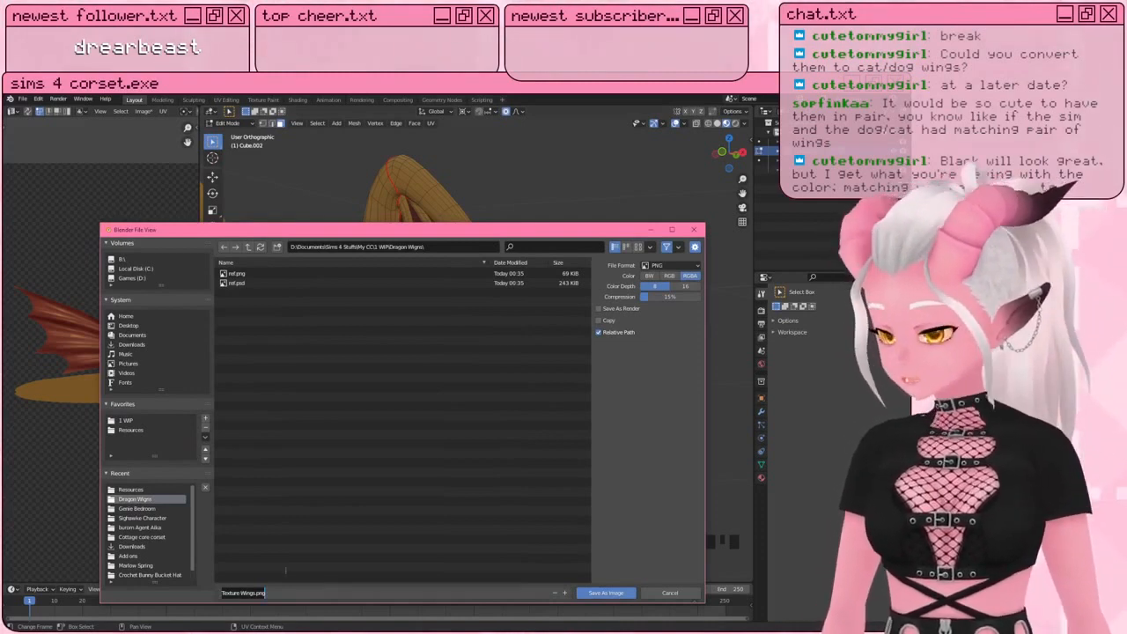
{"action": "left_click_drag", "start_coordinate": [274, 230], "coordinate": [257, 219]}
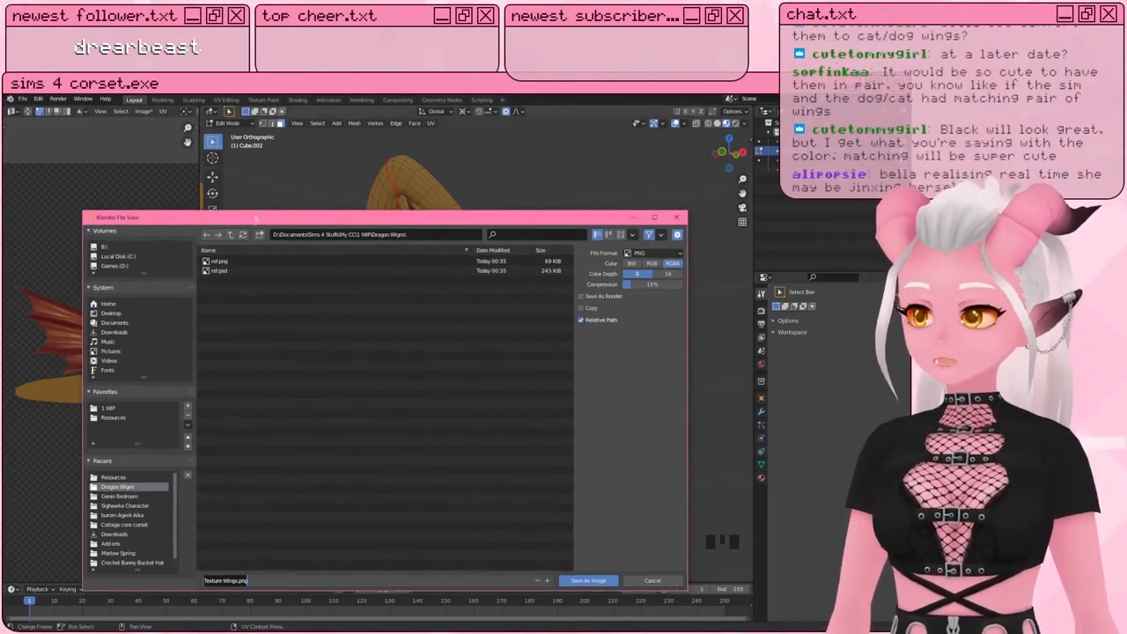
{"action": "key", "text": "Return"}
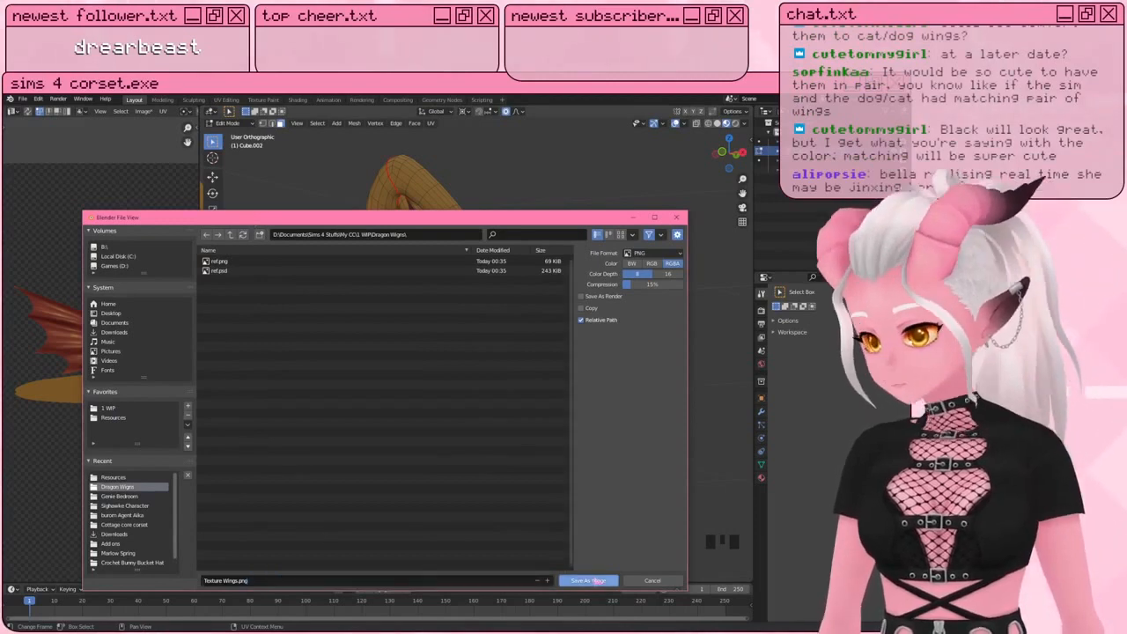
Step: Select the linked faces of the wing's bone frame and return to Texture Paint mode
{"action": "middle_click_drag", "start_coordinate": [413, 294], "coordinate": [440, 309], "text": "shift"}
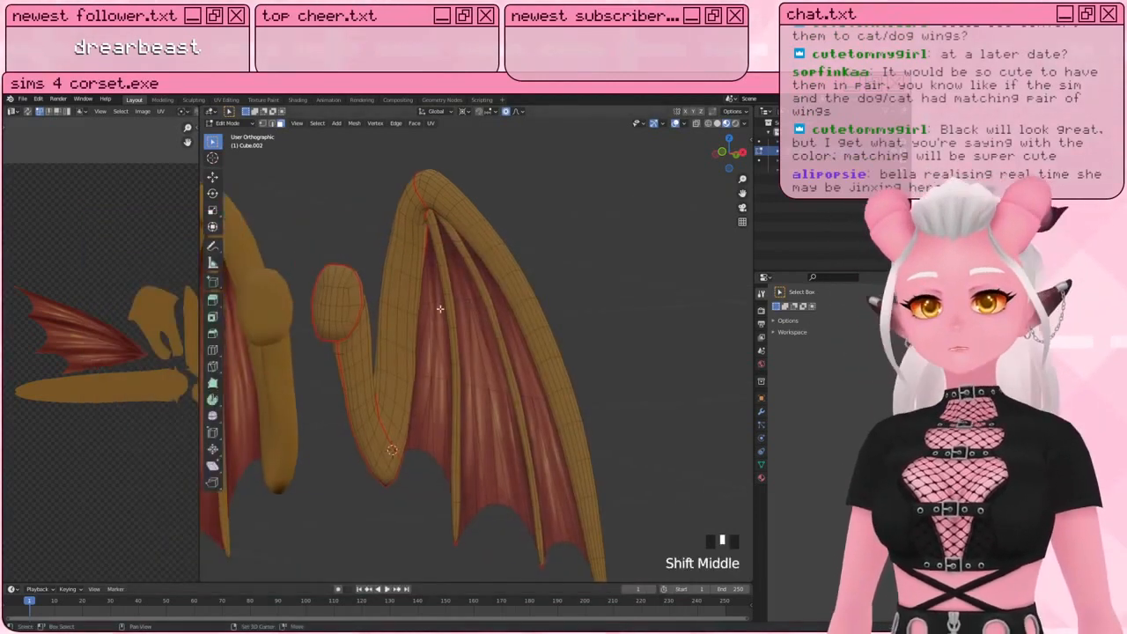
{"action": "scroll", "coordinate": [387, 317], "scroll_direction": "up", "scroll_amount": 2}
{"action": "key", "text": "a"}
{"action": "key", "text": "a"}
{"action": "key", "text": "a"}
{"action": "key", "text": "l"}
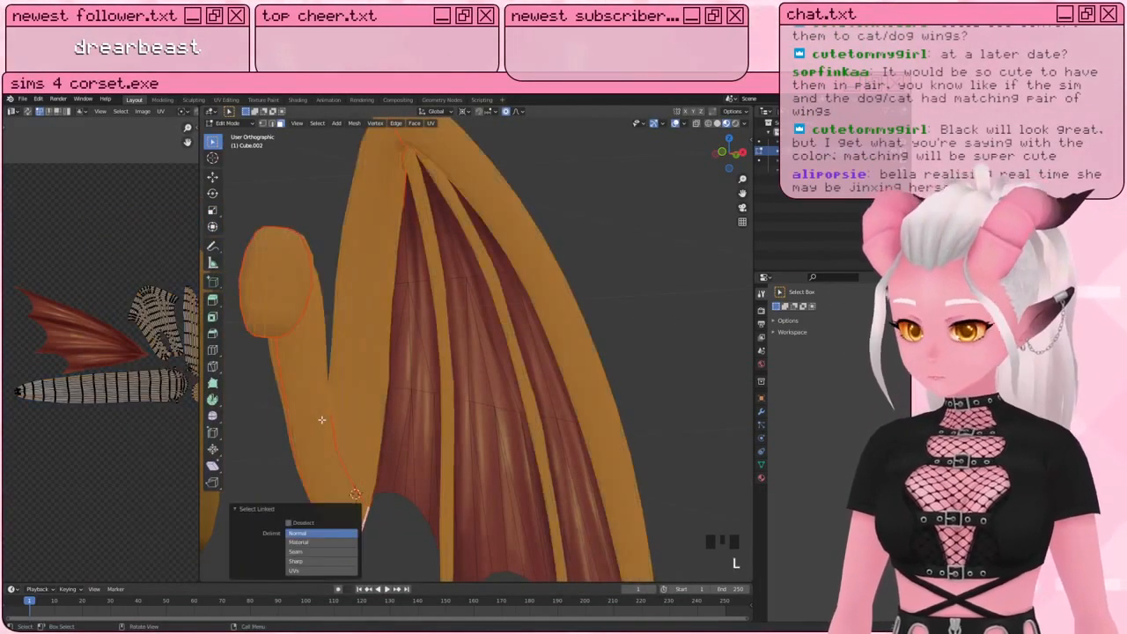
{"action": "left_click", "coordinate": [226, 123]}
{"action": "left_click", "coordinate": [232, 187]}
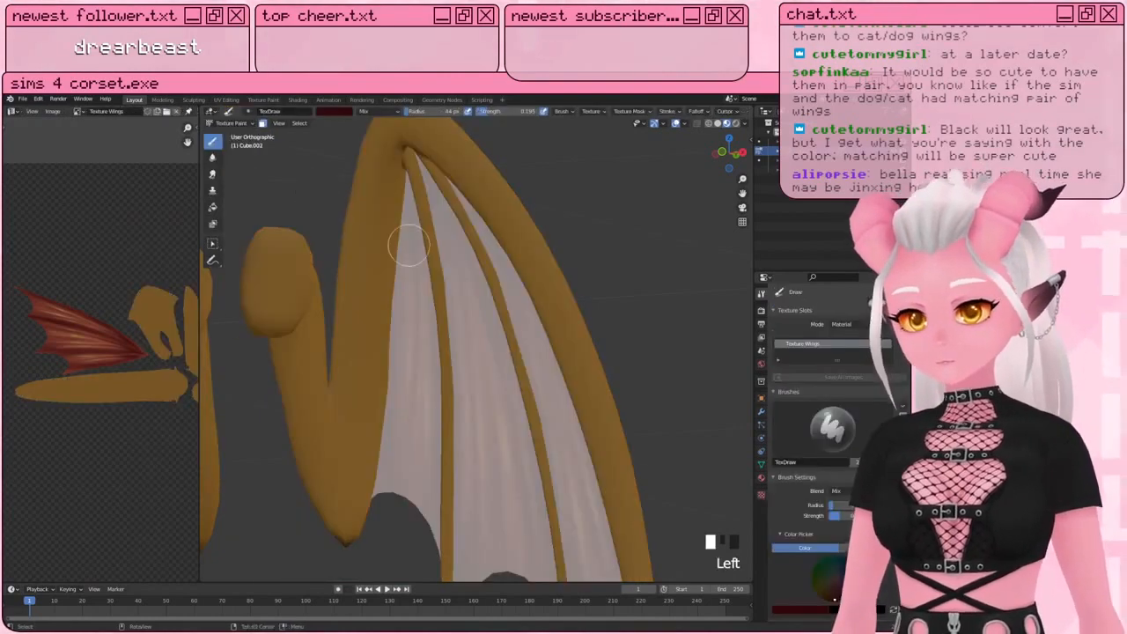
Step: Sample the bone frame's golden brown from the texture image as the brush colour
{"action": "middle_click_drag", "start_coordinate": [457, 352], "coordinate": [529, 361]}
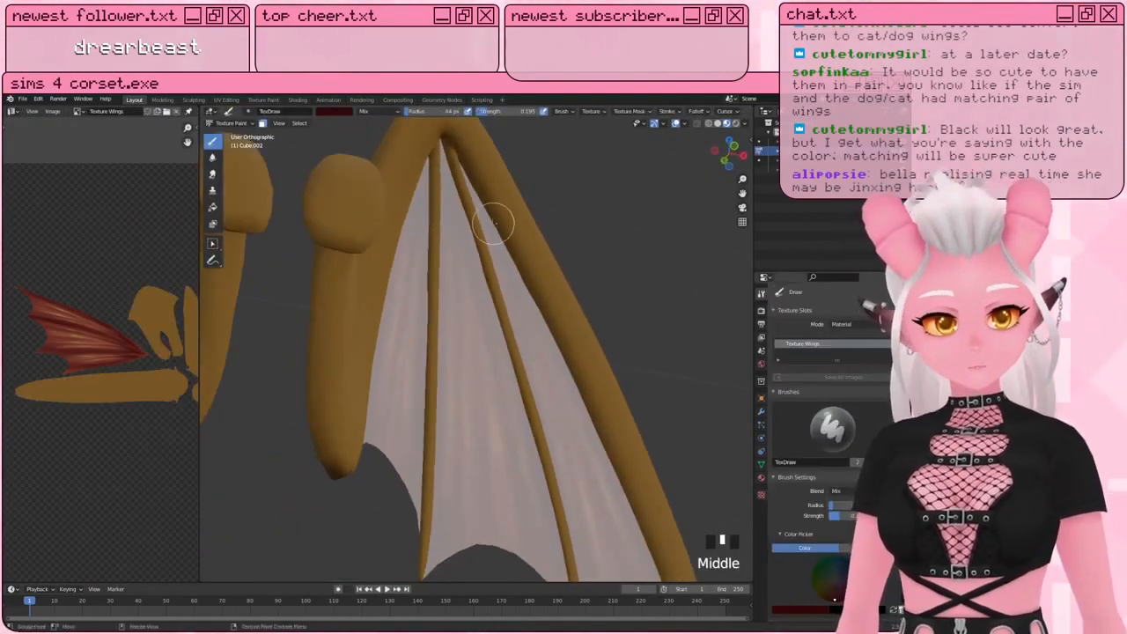
{"action": "left_click", "coordinate": [798, 608]}
{"action": "left_click", "coordinate": [798, 608]}
{"action": "left_click", "coordinate": [834, 571]}
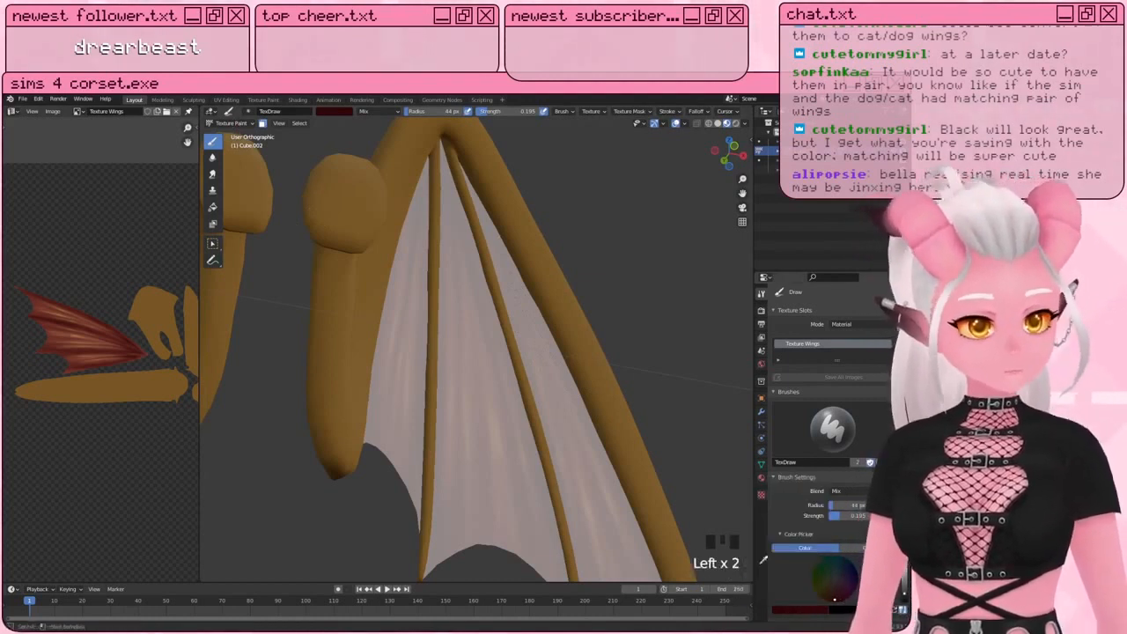
{"action": "left_click", "coordinate": [153, 327]}
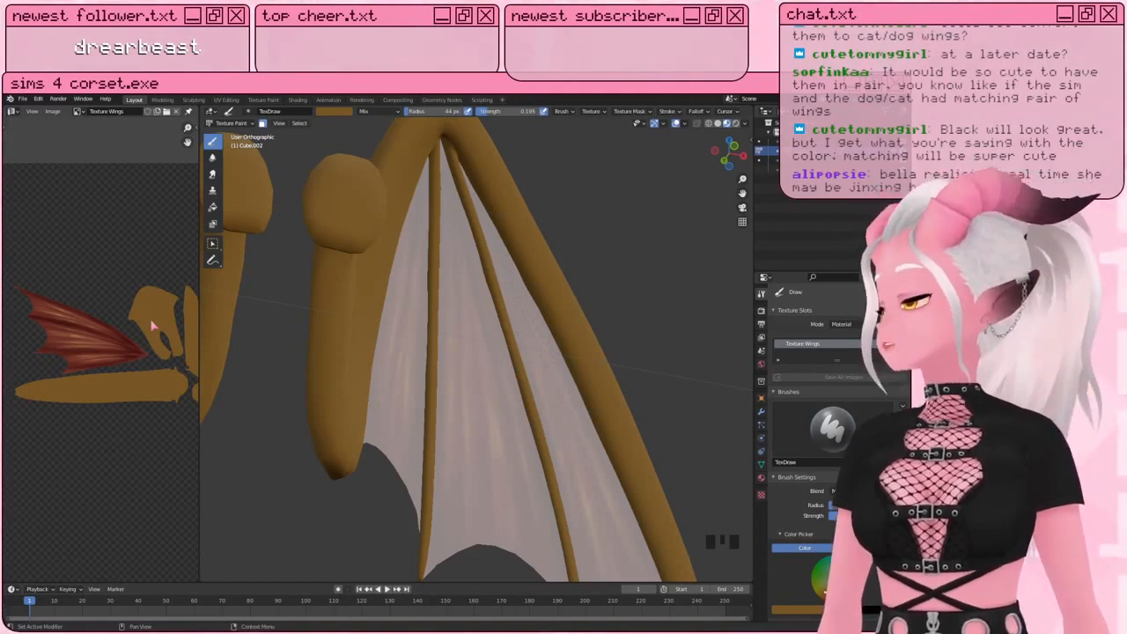
Step: Shrink the brush to 18 px and dab golden brown onto the joint where the struts meet the wing arm
{"action": "mouse_move", "coordinate": [491, 285]}
{"action": "middle_mouse_down"}
{"action": "mouse_move", "coordinate": [381, 301]}
{"action": "mouse_move", "coordinate": [367, 247]}
{"action": "middle_mouse_up"}
{"action": "key", "text": "bracketleft"}
{"action": "key", "text": "bracketleft"}
{"action": "key", "text": "bracketleft"}
{"action": "key", "text": "bracketleft"}
{"action": "key", "text": "bracketleft"}
{"action": "key", "text": "bracketleft"}
{"action": "key", "text": "bracketleft"}
{"action": "key", "text": "bracketleft"}
{"action": "key", "text": "bracketleft"}
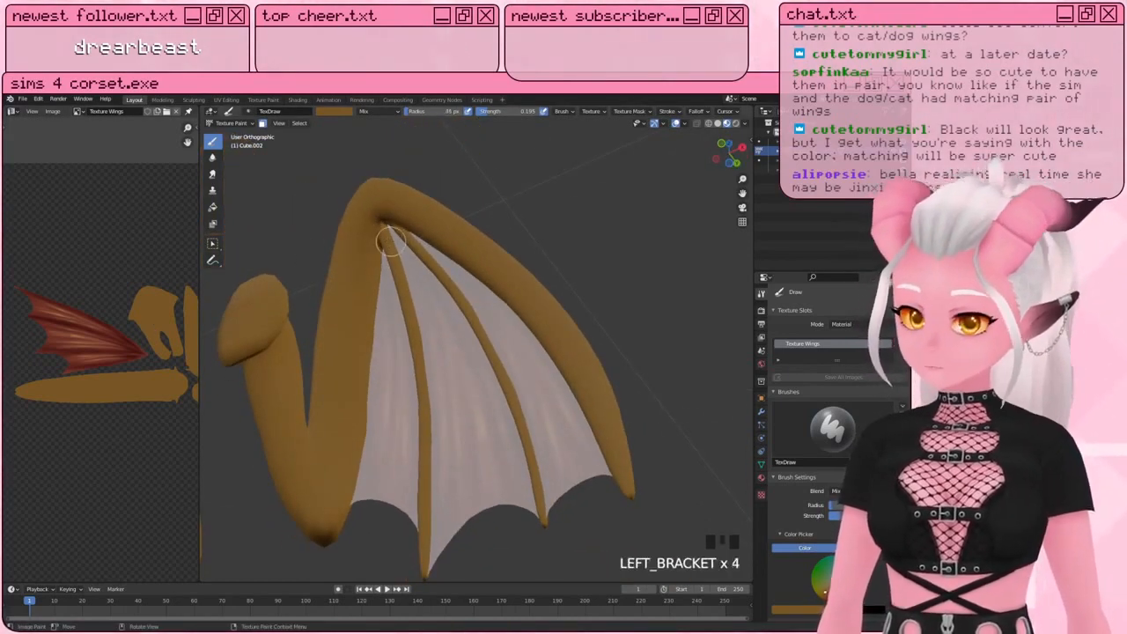
{"action": "left_click", "coordinate": [381, 230]}
{"action": "left_click", "coordinate": [378, 233]}
{"action": "left_click", "coordinate": [379, 236]}
{"action": "left_click", "coordinate": [385, 223]}
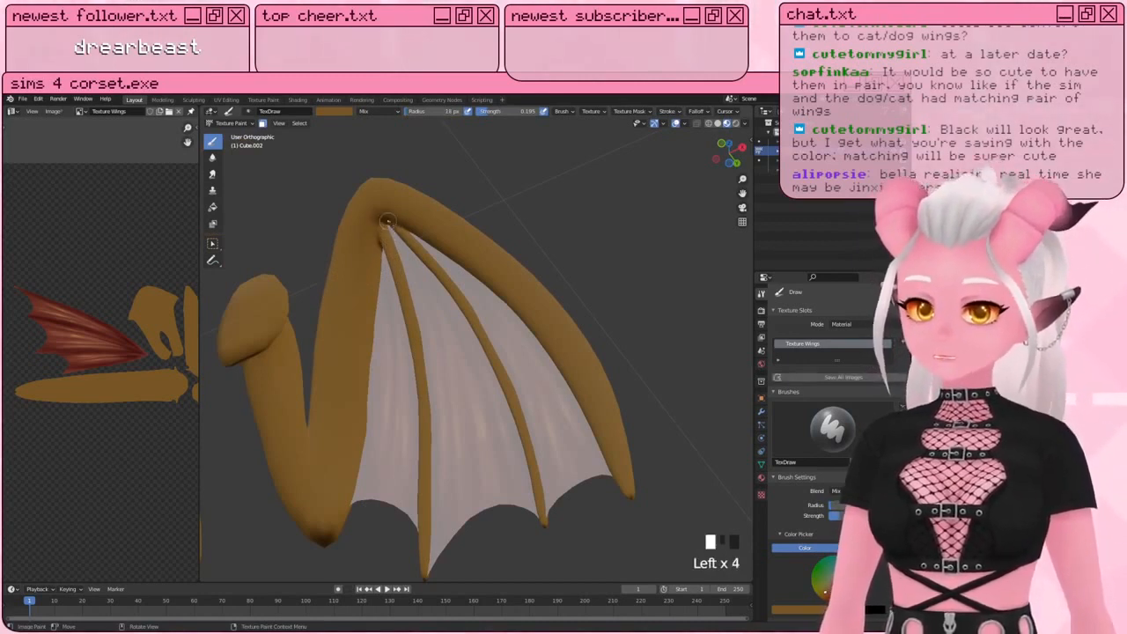
Step: Change the brush colour to dark reddish brown and shade the joint at the top of the struts
{"action": "left_click", "coordinate": [831, 599]}
{"action": "left_click", "coordinate": [814, 598]}
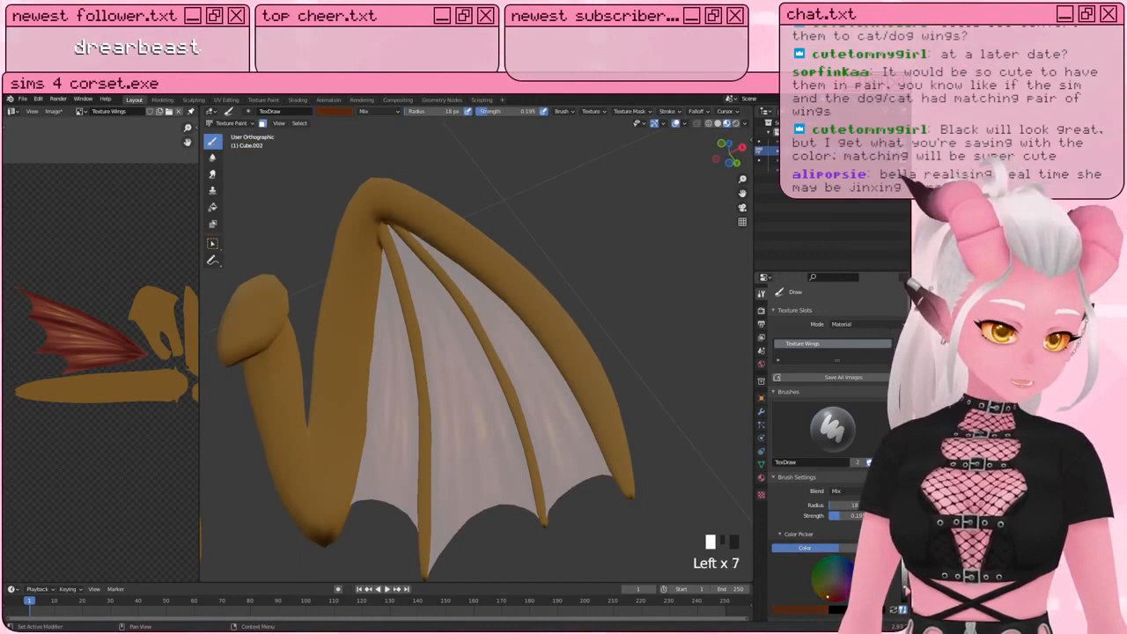
{"action": "triple_click", "coordinate": [826, 597]}
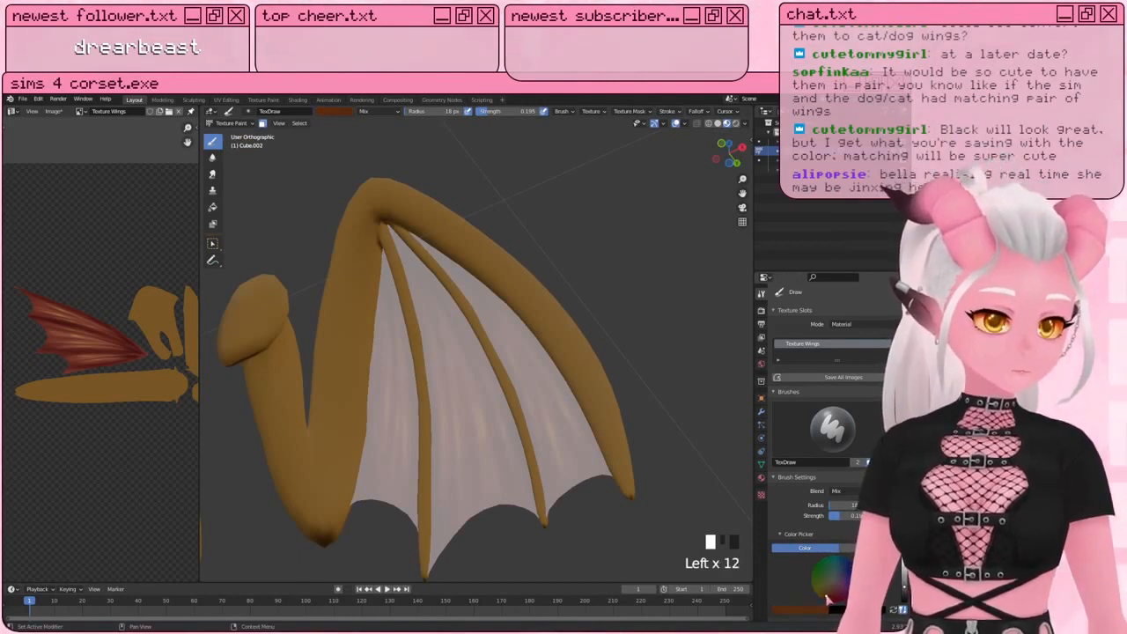
{"action": "middle_click_drag", "start_coordinate": [383, 257], "coordinate": [373, 231]}
{"action": "double_click", "coordinate": [377, 229]}
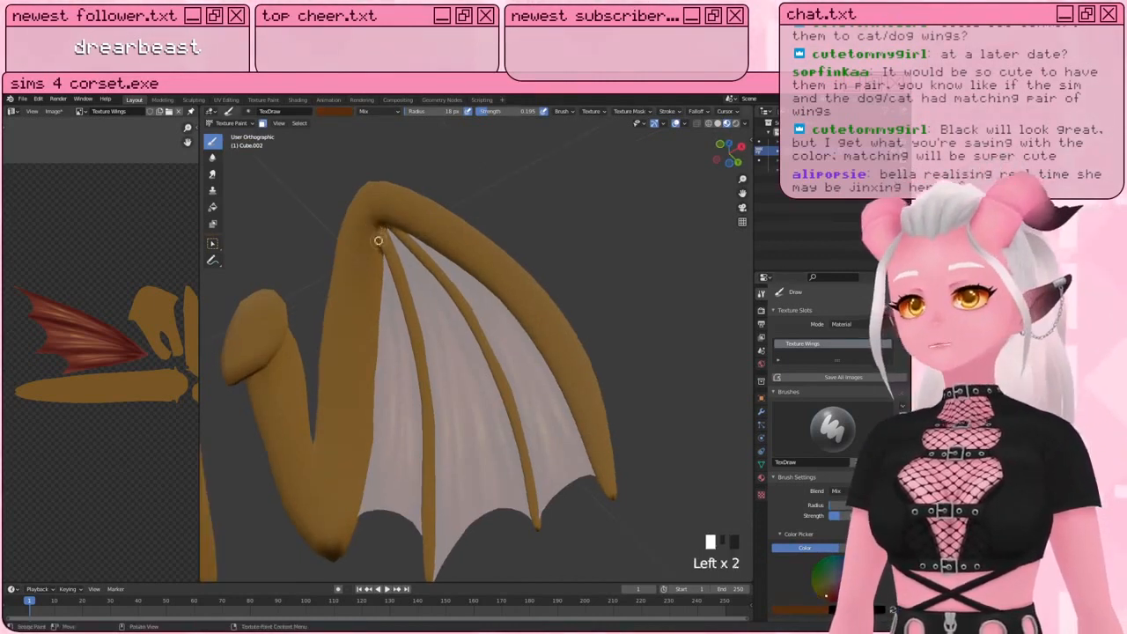
{"action": "double_click", "coordinate": [381, 225]}
{"action": "left_click", "coordinate": [378, 263]}
Step: Enlarge the brush and shade the wing arm's edge beside the inner membrane dark brown, from the joint downward
{"action": "key", "text": "bracketright"}
{"action": "key", "text": "bracketright"}
{"action": "key", "text": "bracketright"}
{"action": "key", "text": "bracketright"}
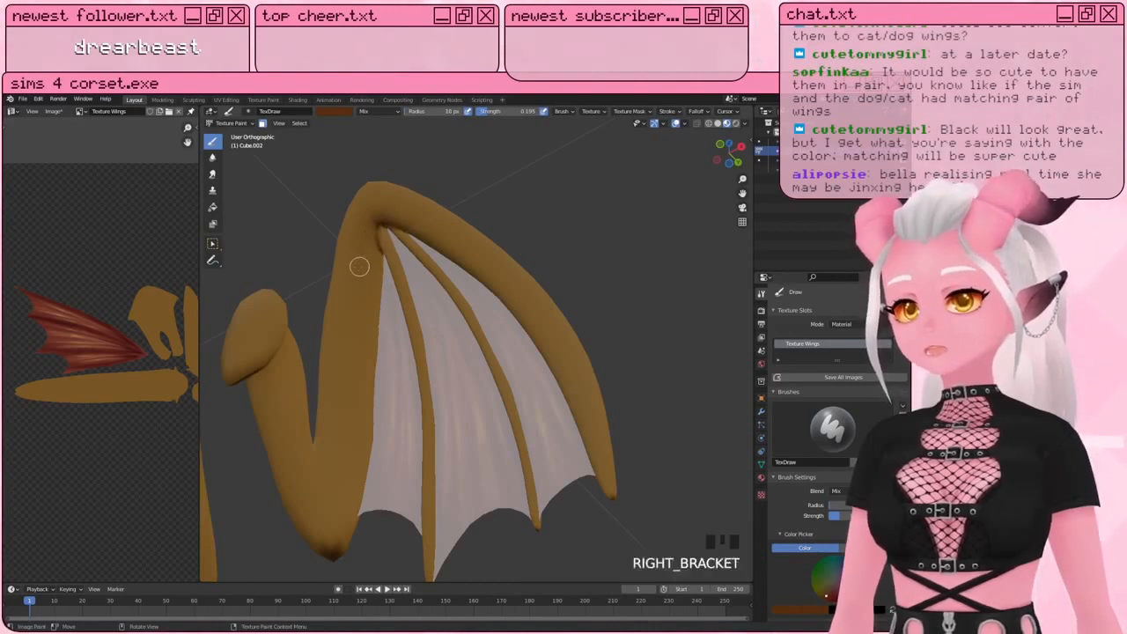
{"action": "left_click", "coordinate": [376, 263]}
{"action": "left_click", "coordinate": [377, 356]}
{"action": "left_click", "coordinate": [374, 356]}
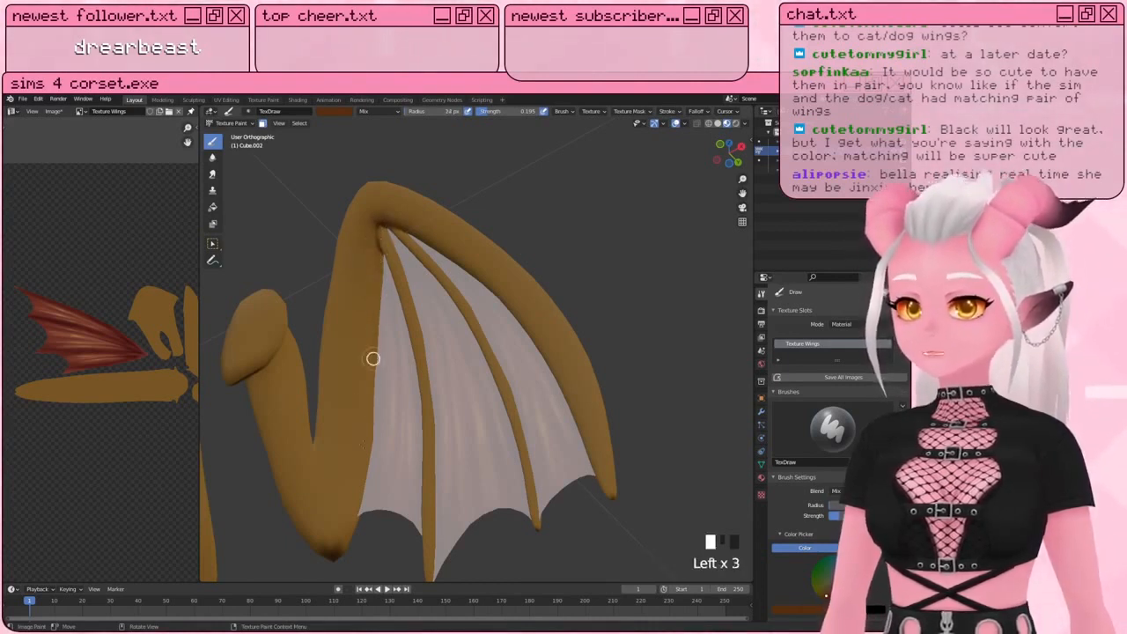
{"action": "key", "text": "bracketright"}
{"action": "key", "text": "bracketright"}
{"action": "key", "text": "bracketright"}
{"action": "key", "text": "bracketright"}
{"action": "key", "text": "bracketright"}
{"action": "key", "text": "bracketright"}
{"action": "left_click", "coordinate": [372, 236]}
{"action": "left_click", "coordinate": [373, 352]}
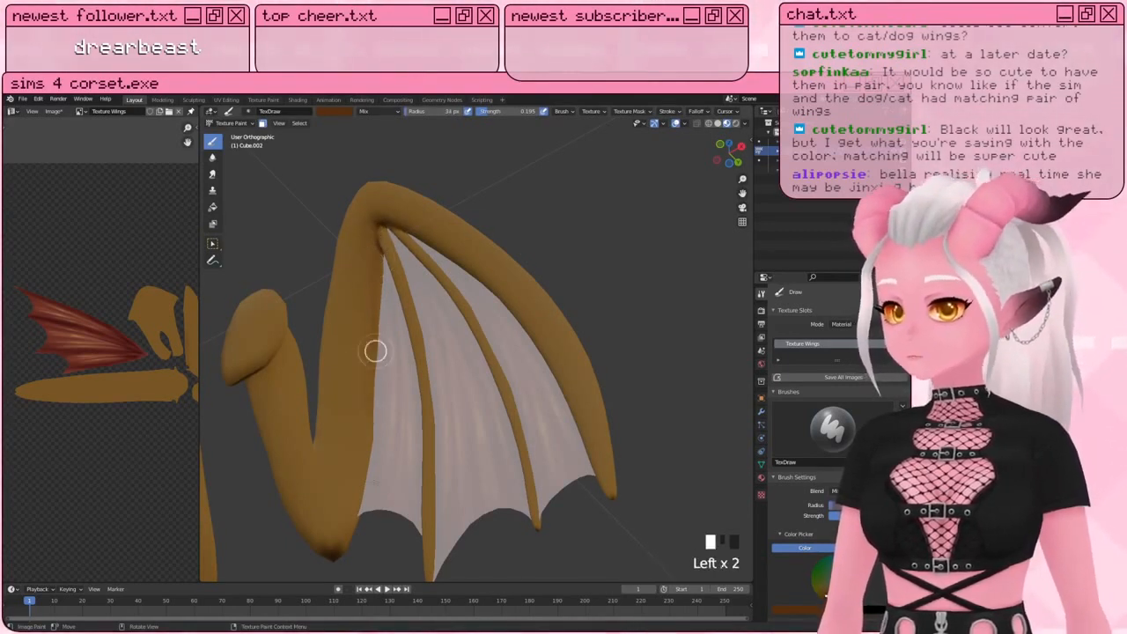
Step: Darken the wing arm's edge beside the inner membrane with dark brown on both the front and back of the wing
{"action": "left_click", "coordinate": [378, 416]}
{"action": "left_click", "coordinate": [382, 352]}
{"action": "mouse_move", "coordinate": [335, 382]}
{"action": "middle_mouse_down", "text": "shift"}
{"action": "mouse_move", "coordinate": [340, 322]}
{"action": "mouse_move", "coordinate": [241, 334]}
{"action": "mouse_move", "coordinate": [232, 370]}
{"action": "middle_mouse_up", "text": "shift"}
{"action": "middle_click_drag", "start_coordinate": [438, 338], "coordinate": [396, 351]}
{"action": "left_click_drag", "start_coordinate": [476, 204], "coordinate": [487, 223]}
{"action": "mouse_move", "coordinate": [487, 224]}
{"action": "left_mouse_down"}
{"action": "mouse_move", "coordinate": [505, 309]}
{"action": "mouse_move", "coordinate": [493, 255]}
{"action": "left_mouse_up"}
{"action": "left_click_drag", "start_coordinate": [480, 220], "coordinate": [508, 296]}
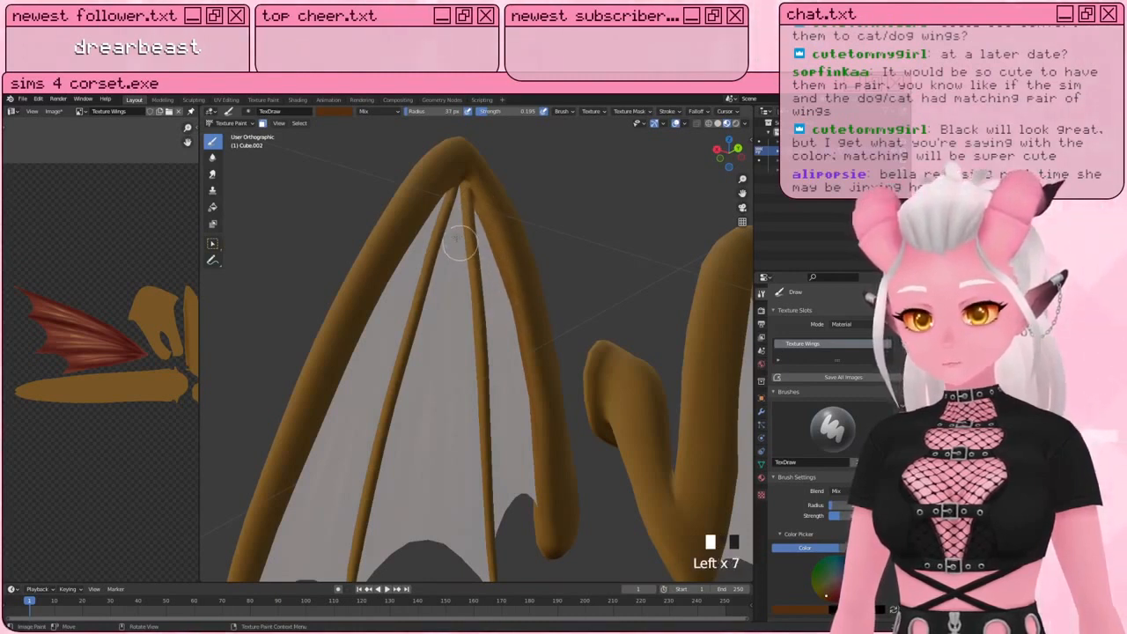
{"action": "mouse_move", "coordinate": [282, 370]}
{"action": "middle_mouse_down", "text": "shift"}
{"action": "mouse_move", "coordinate": [297, 289]}
{"action": "mouse_move", "coordinate": [470, 377]}
{"action": "mouse_move", "coordinate": [409, 319]}
{"action": "mouse_move", "coordinate": [397, 367]}
{"action": "mouse_move", "coordinate": [378, 332]}
{"action": "middle_mouse_up", "text": "shift"}
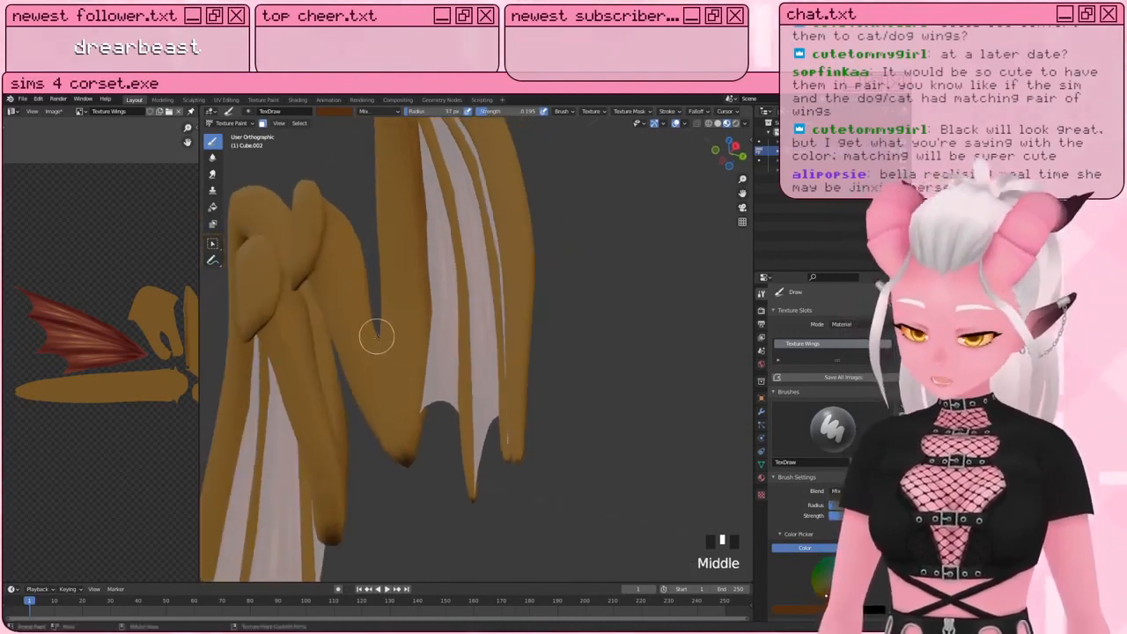
Step: Shrink the brush to 18 px and shade the wing arm's lower edge dark brown where the inner membrane ends
{"action": "key", "text": "bracketleft"}
{"action": "key", "text": "bracketleft"}
{"action": "key", "text": "bracketleft"}
{"action": "key", "text": "bracketleft"}
{"action": "key", "text": "bracketleft"}
{"action": "key", "text": "bracketleft"}
{"action": "left_click", "coordinate": [415, 405]}
{"action": "left_click", "coordinate": [419, 399]}
{"action": "left_click", "coordinate": [422, 394]}
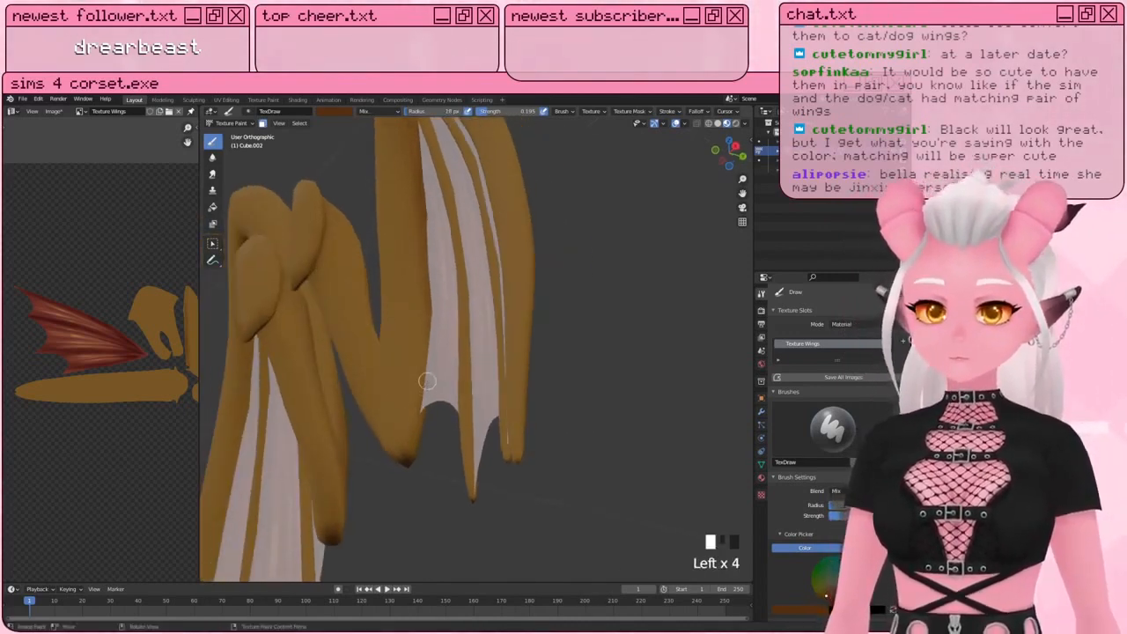
{"action": "left_click", "coordinate": [423, 398]}
{"action": "left_click", "coordinate": [425, 393]}
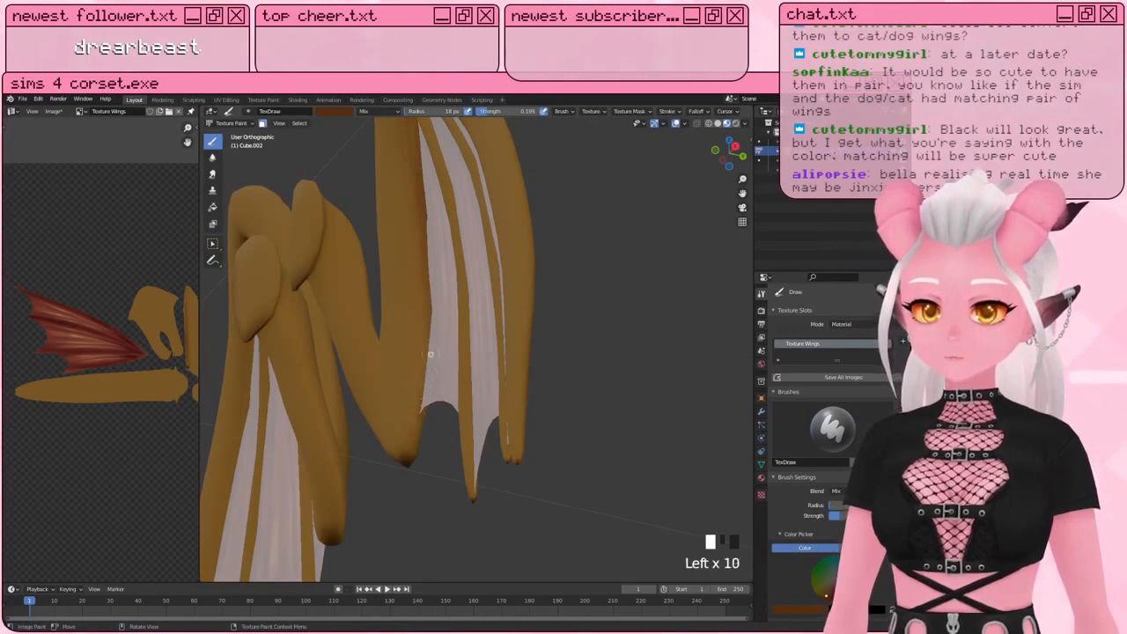
{"action": "left_click", "coordinate": [418, 404]}
{"action": "left_click", "coordinate": [419, 402]}
{"action": "left_click", "coordinate": [420, 399]}
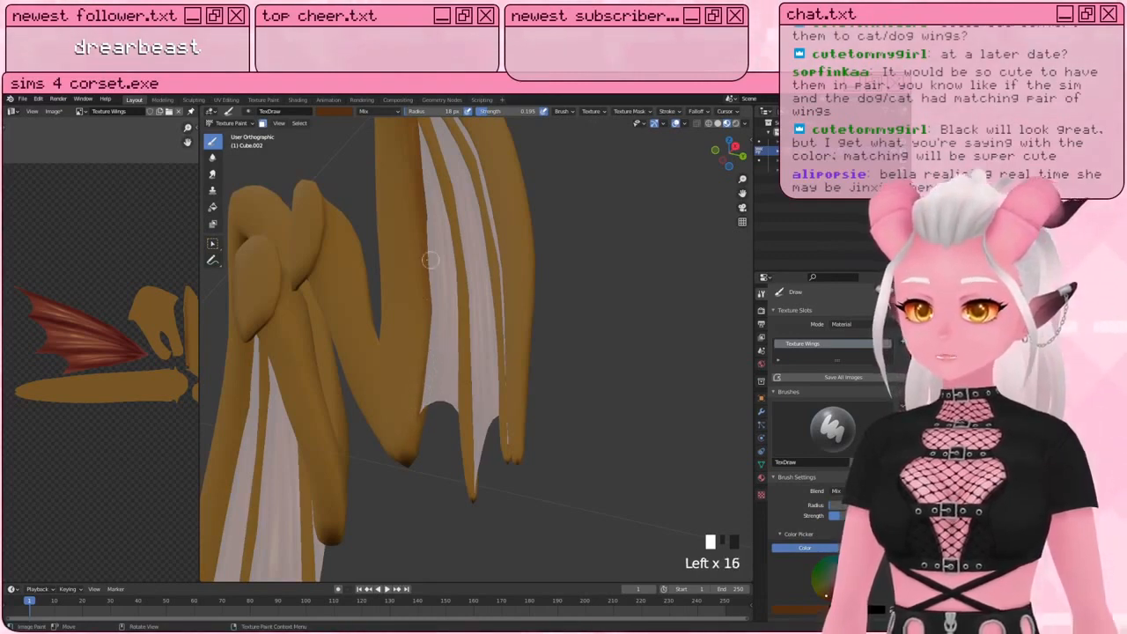
Step: Shade the lower part of the arm's membrane-side edge dark brown on the opposite face of the wing
{"action": "mouse_move", "coordinate": [420, 399]}
{"action": "middle_mouse_down"}
{"action": "mouse_move", "coordinate": [414, 370]}
{"action": "mouse_move", "coordinate": [498, 354]}
{"action": "middle_mouse_up"}
{"action": "left_click_drag", "start_coordinate": [499, 355], "coordinate": [494, 414]}
{"action": "left_click", "coordinate": [498, 363]}
{"action": "left_click", "coordinate": [496, 358]}
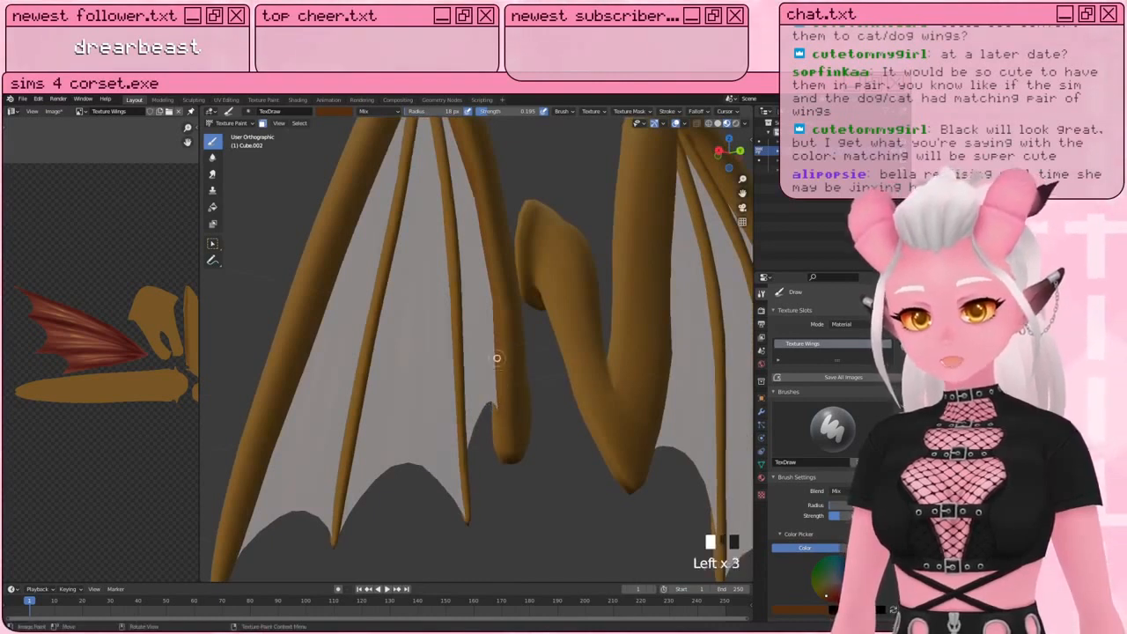
{"action": "left_click_drag", "start_coordinate": [495, 354], "coordinate": [498, 400]}
{"action": "mouse_move", "coordinate": [498, 392]}
{"action": "left_mouse_down"}
{"action": "mouse_move", "coordinate": [496, 408]}
{"action": "mouse_move", "coordinate": [490, 294]}
{"action": "mouse_move", "coordinate": [494, 390]}
{"action": "left_mouse_up"}
{"action": "left_click_drag", "start_coordinate": [493, 390], "coordinate": [482, 236]}
Step: Enlarge the brush and blend dark brown down the arm's membrane-side edge, starting near the strut joint
{"action": "key", "text": "bracketright"}
{"action": "key", "text": "bracketright"}
{"action": "key", "text": "bracketright"}
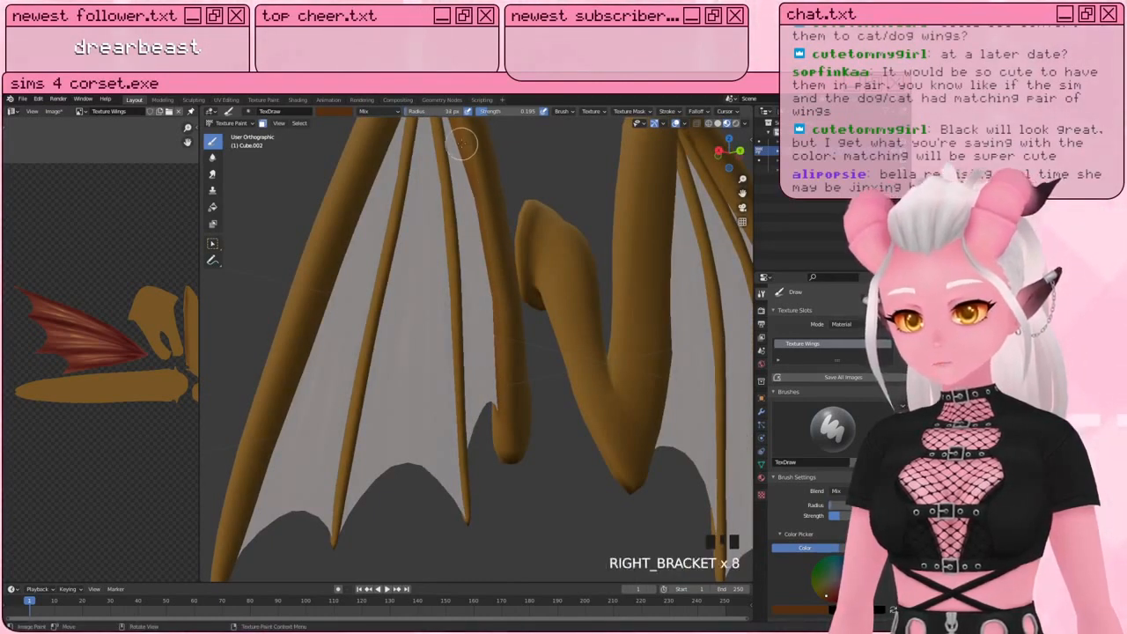
{"action": "left_click_drag", "start_coordinate": [463, 148], "coordinate": [487, 249]}
{"action": "left_click_drag", "start_coordinate": [476, 186], "coordinate": [491, 360]}
{"action": "mouse_move", "coordinate": [482, 253]}
{"action": "left_mouse_down"}
{"action": "mouse_move", "coordinate": [504, 357]}
{"action": "mouse_move", "coordinate": [486, 327]}
{"action": "left_mouse_up"}
Step: Shrink the brush to 19 px and shade the upper half of the inner strut's edge dark brown from the joint
{"action": "key", "text": "bracketleft"}
{"action": "mouse_move", "coordinate": [485, 327]}
{"action": "middle_mouse_down"}
{"action": "mouse_move", "coordinate": [505, 290]}
{"action": "mouse_move", "coordinate": [418, 309]}
{"action": "mouse_move", "coordinate": [378, 277]}
{"action": "mouse_move", "coordinate": [414, 291]}
{"action": "mouse_move", "coordinate": [440, 239]}
{"action": "middle_mouse_up"}
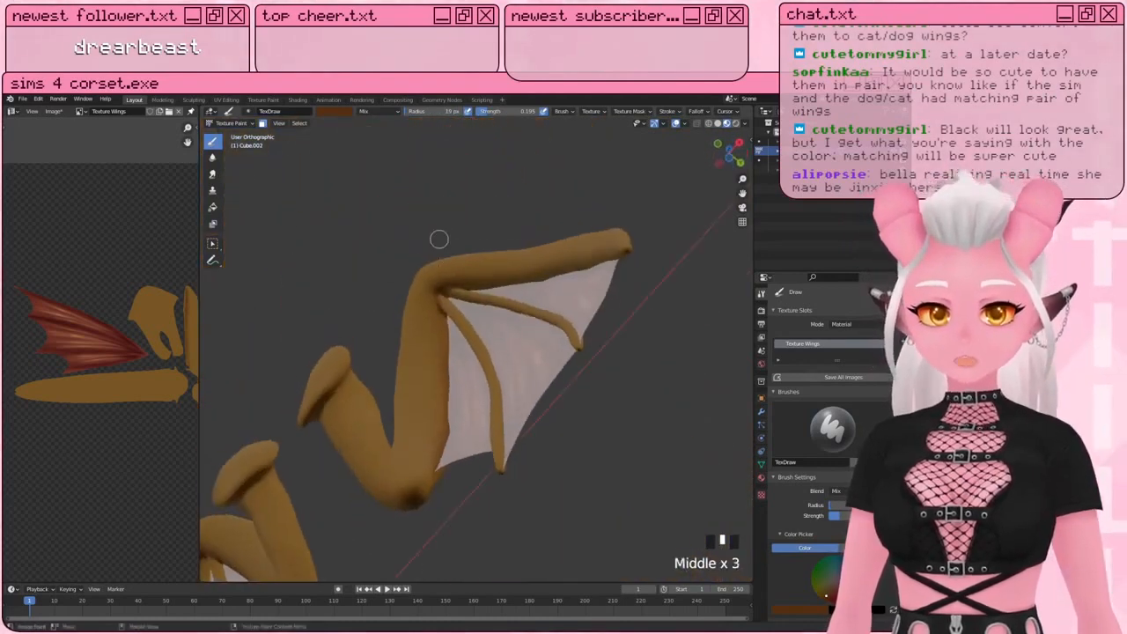
{"action": "left_click", "coordinate": [440, 309]}
{"action": "left_click", "coordinate": [441, 314]}
{"action": "mouse_move", "coordinate": [440, 314]}
{"action": "middle_mouse_down"}
{"action": "mouse_move", "coordinate": [440, 326]}
{"action": "mouse_move", "coordinate": [425, 231]}
{"action": "mouse_move", "coordinate": [456, 246]}
{"action": "mouse_move", "coordinate": [460, 311]}
{"action": "middle_mouse_up"}
{"action": "left_click", "coordinate": [441, 331]}
{"action": "left_click", "coordinate": [442, 339]}
{"action": "left_click", "coordinate": [458, 280]}
{"action": "left_click", "coordinate": [456, 319]}
{"action": "left_click", "coordinate": [454, 343]}
{"action": "left_click", "coordinate": [454, 344]}
{"action": "left_click", "coordinate": [451, 342]}
{"action": "left_click", "coordinate": [450, 341]}
{"action": "left_click", "coordinate": [467, 273]}
{"action": "left_click", "coordinate": [456, 319]}
{"action": "left_click", "coordinate": [445, 364]}
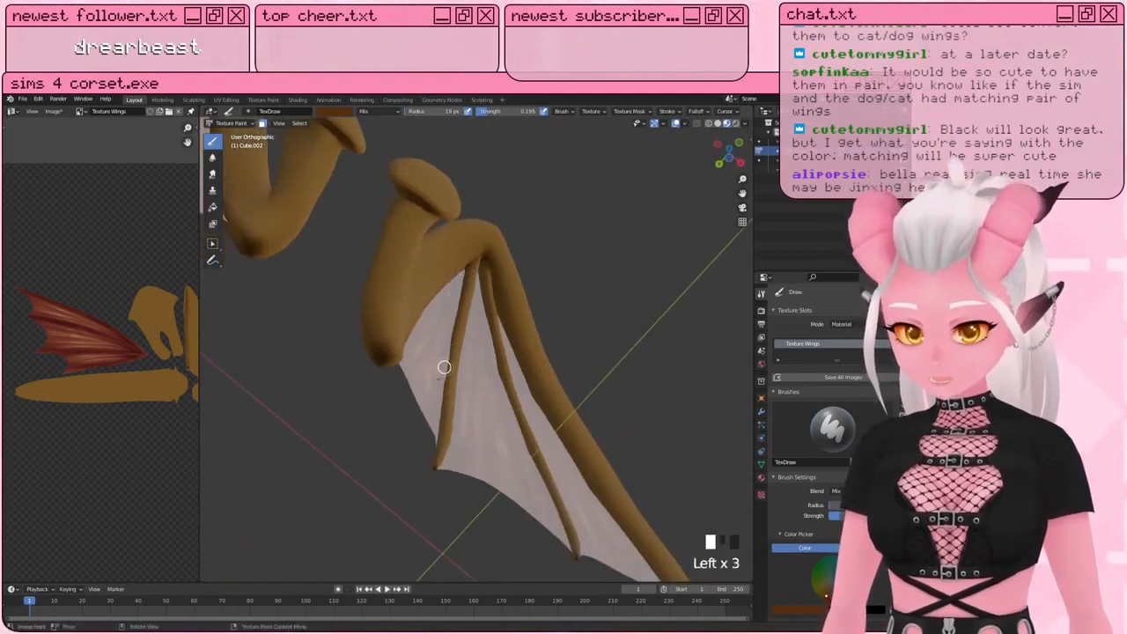
Step: Continue the dark brown shading along the inner strut's edge down to its tip
{"action": "left_click", "coordinate": [442, 326]}
{"action": "left_click", "coordinate": [435, 335]}
{"action": "left_click", "coordinate": [449, 349]}
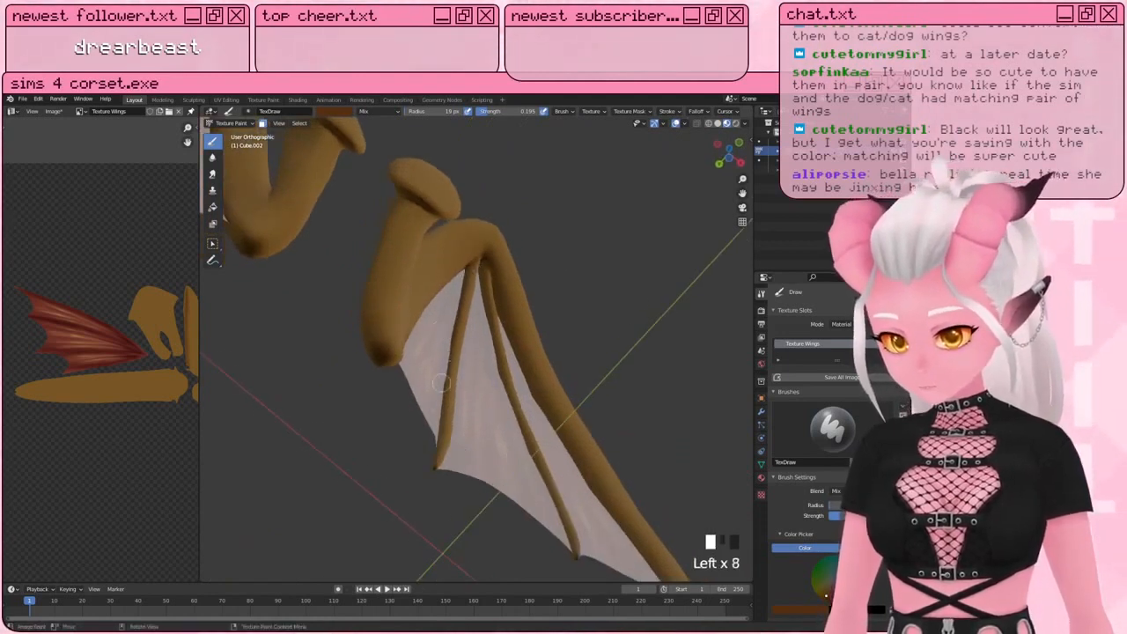
{"action": "left_click", "coordinate": [445, 374]}
{"action": "left_click", "coordinate": [444, 385]}
{"action": "left_click", "coordinate": [439, 425]}
{"action": "left_click", "coordinate": [439, 432]}
{"action": "left_click", "coordinate": [440, 421]}
{"action": "left_click", "coordinate": [441, 418]}
{"action": "left_click", "coordinate": [438, 444]}
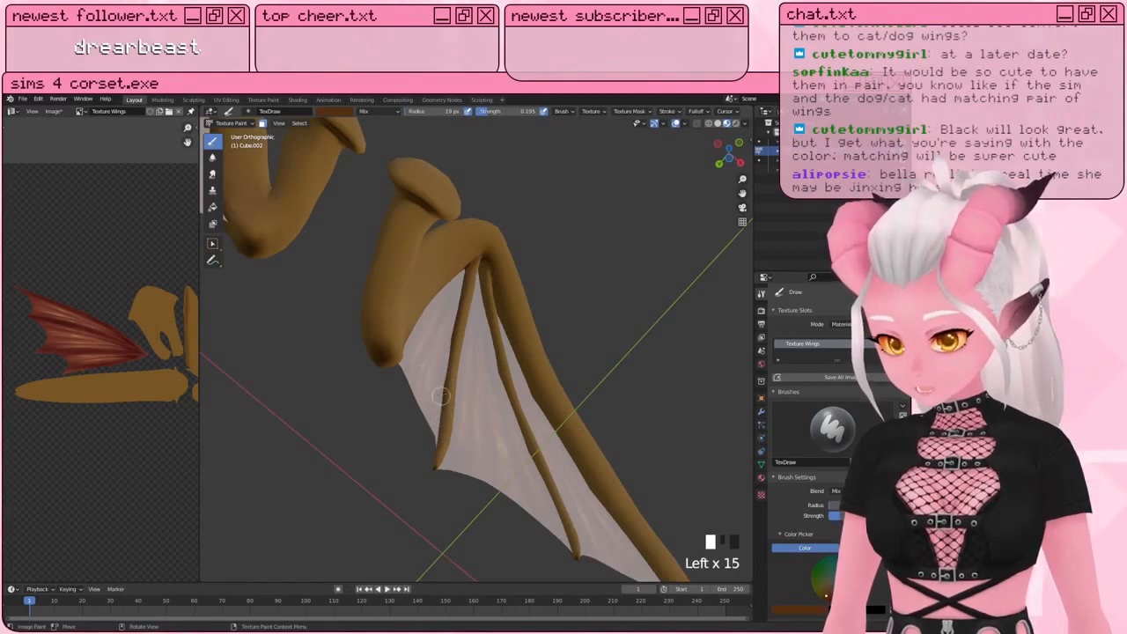
{"action": "left_click", "coordinate": [436, 449]}
{"action": "left_click", "coordinate": [435, 453]}
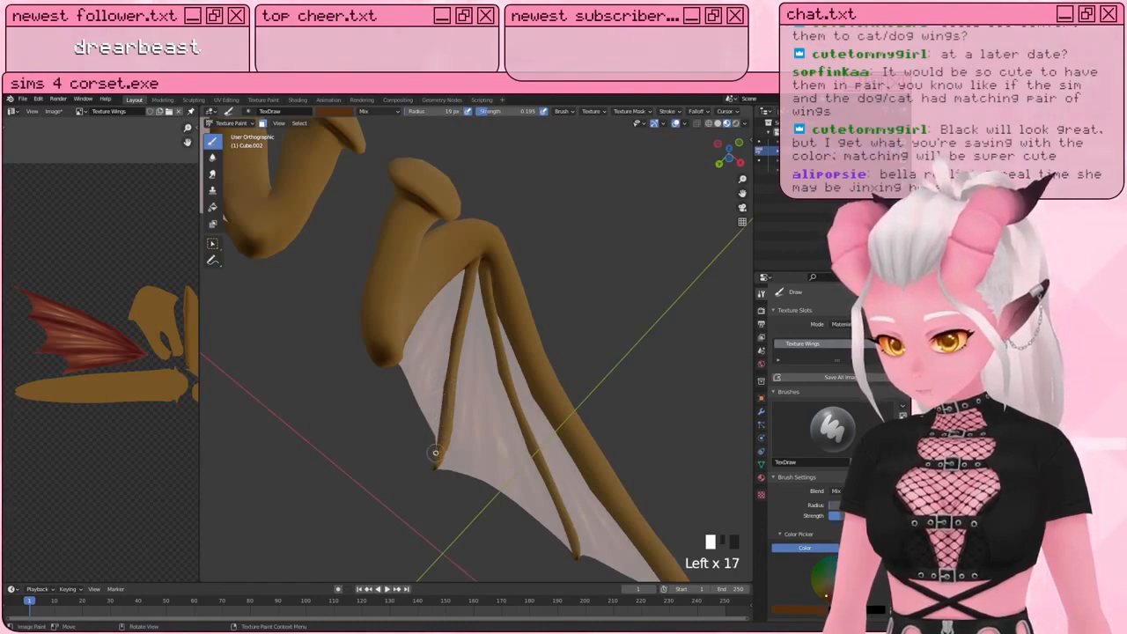
Step: Shade the inner strut's opposite edge dark brown along its length on the wing's other face
{"action": "middle_click_drag", "start_coordinate": [453, 315], "coordinate": [466, 264]}
{"action": "left_click", "coordinate": [467, 300]}
{"action": "mouse_move", "coordinate": [466, 304]}
{"action": "middle_mouse_down"}
{"action": "mouse_move", "coordinate": [479, 377]}
{"action": "mouse_move", "coordinate": [471, 361]}
{"action": "middle_mouse_up"}
{"action": "middle_click_drag", "start_coordinate": [471, 361], "coordinate": [459, 340]}
{"action": "middle_click_drag", "start_coordinate": [475, 260], "coordinate": [503, 249]}
{"action": "left_click_drag", "start_coordinate": [505, 244], "coordinate": [478, 364]}
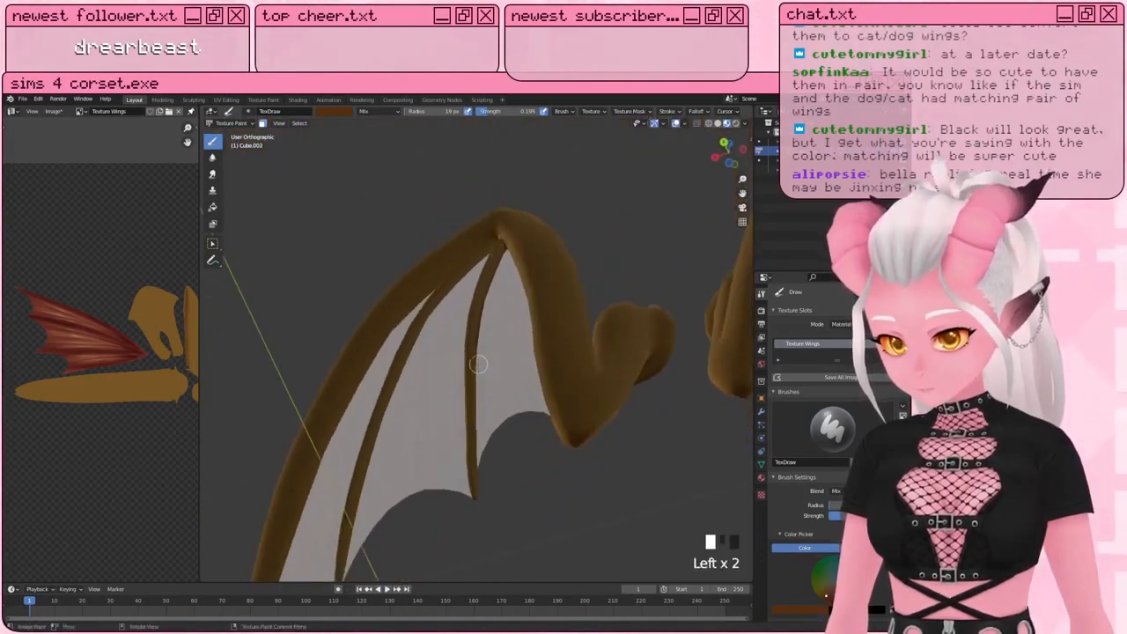
{"action": "left_click_drag", "start_coordinate": [483, 304], "coordinate": [482, 396]}
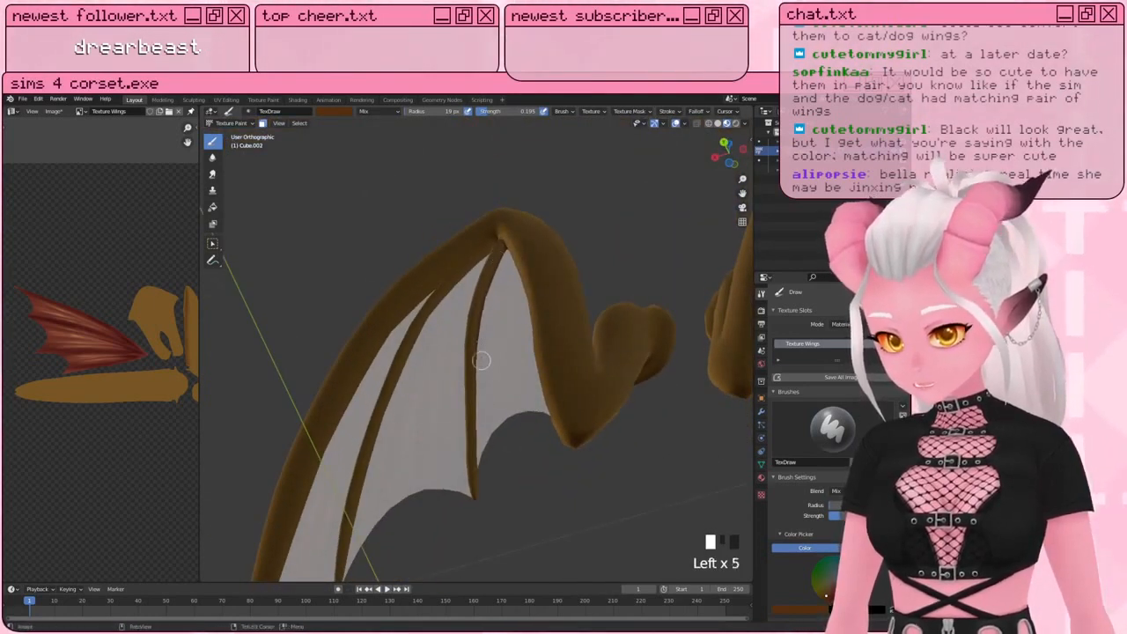
{"action": "middle_click_drag", "start_coordinate": [481, 362], "coordinate": [482, 314], "text": "shift"}
{"action": "left_click_drag", "start_coordinate": [482, 254], "coordinate": [479, 341]}
{"action": "middle_click_drag", "start_coordinate": [479, 341], "coordinate": [460, 305]}
{"action": "left_click_drag", "start_coordinate": [460, 305], "coordinate": [458, 383]}
{"action": "left_click_drag", "start_coordinate": [458, 383], "coordinate": [458, 425]}
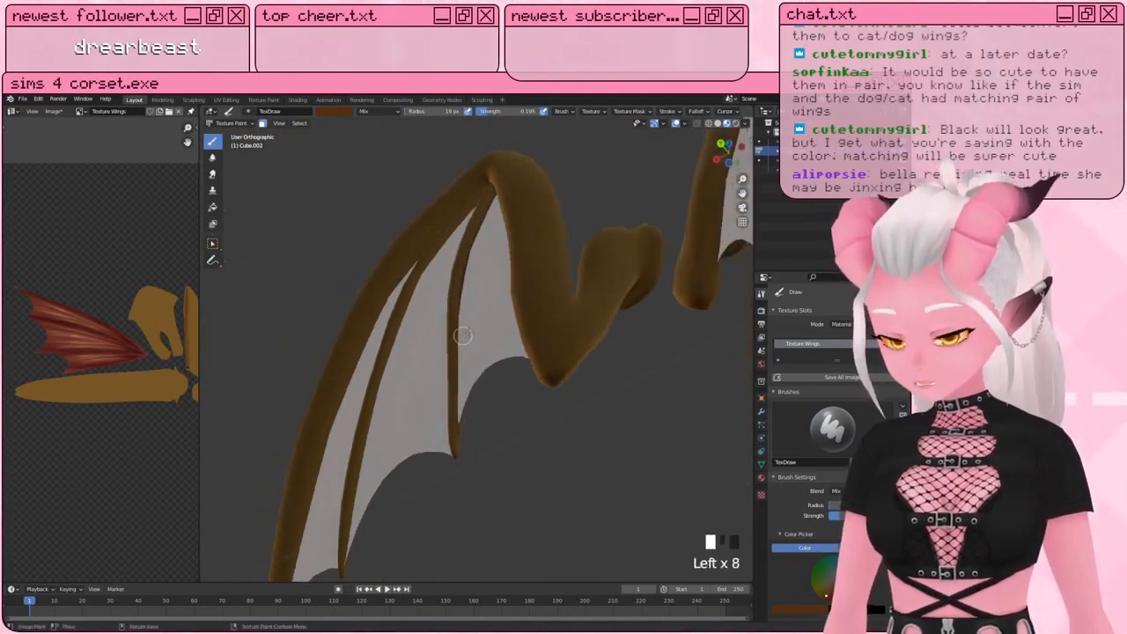
Step: Deepen the dark brown shading in the joint where the two struts branch from the wing arm
{"action": "middle_click_drag", "start_coordinate": [462, 335], "coordinate": [283, 189]}
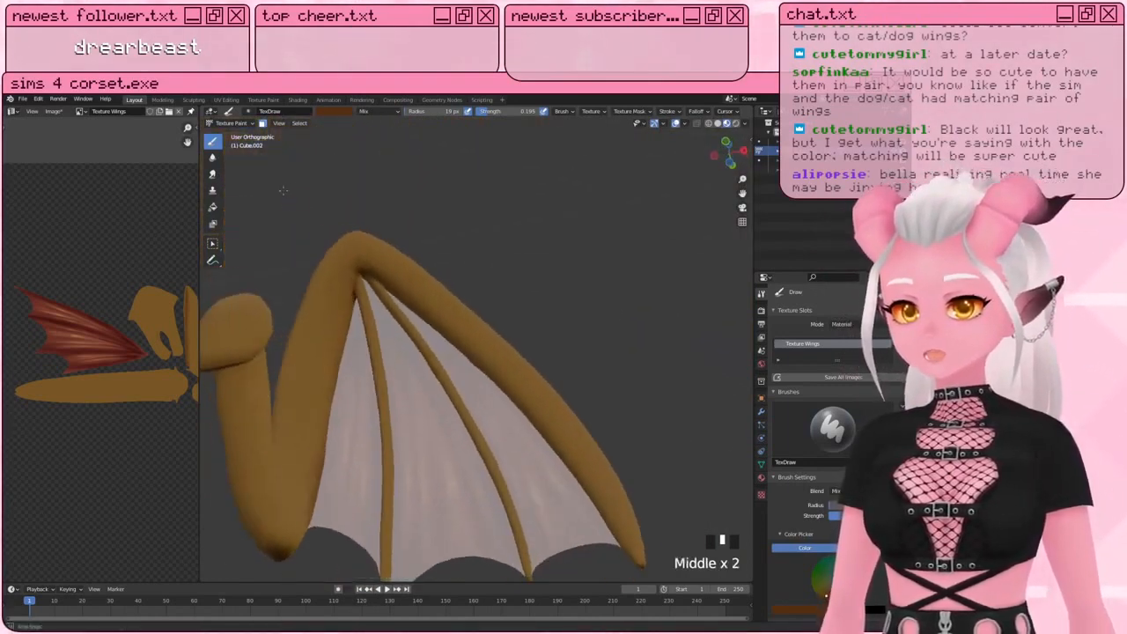
{"action": "left_click", "coordinate": [362, 274]}
{"action": "left_click", "coordinate": [362, 274]}
{"action": "left_click", "coordinate": [362, 274]}
{"action": "middle_click_drag", "start_coordinate": [382, 314], "coordinate": [355, 278]}
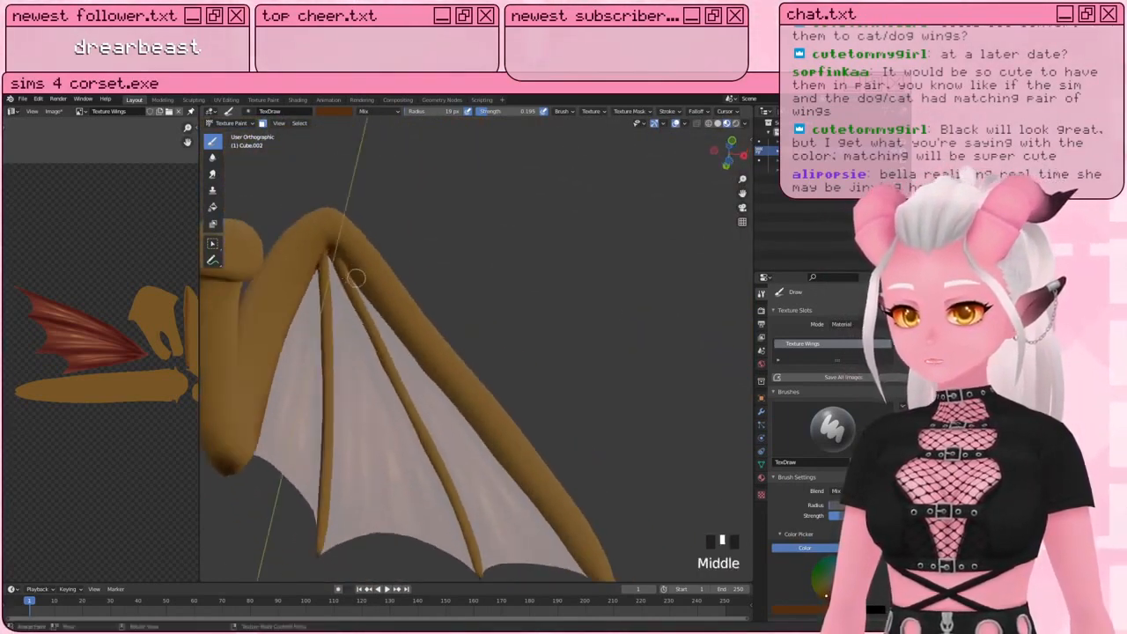
{"action": "left_click", "coordinate": [333, 262]}
{"action": "left_click", "coordinate": [330, 257]}
{"action": "left_click", "coordinate": [335, 266]}
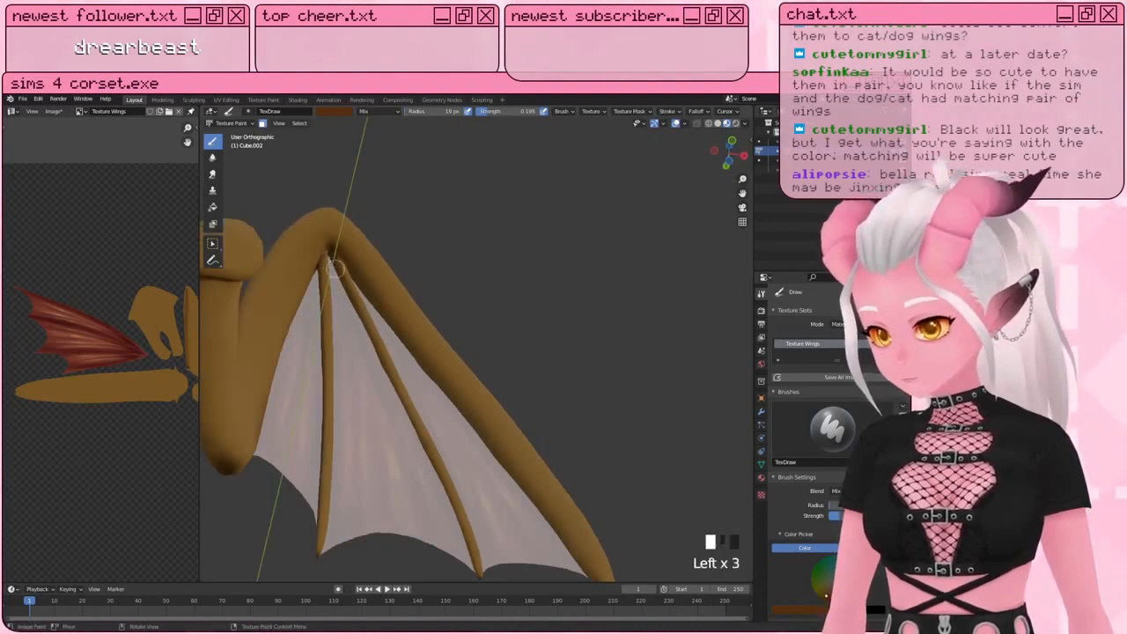
{"action": "left_click", "coordinate": [331, 259]}
{"action": "left_click", "coordinate": [332, 260]}
Step: Shade the upper half of the outer strut's inward-facing edge dark brown
{"action": "left_click", "coordinate": [362, 333]}
{"action": "left_click", "coordinate": [371, 355]}
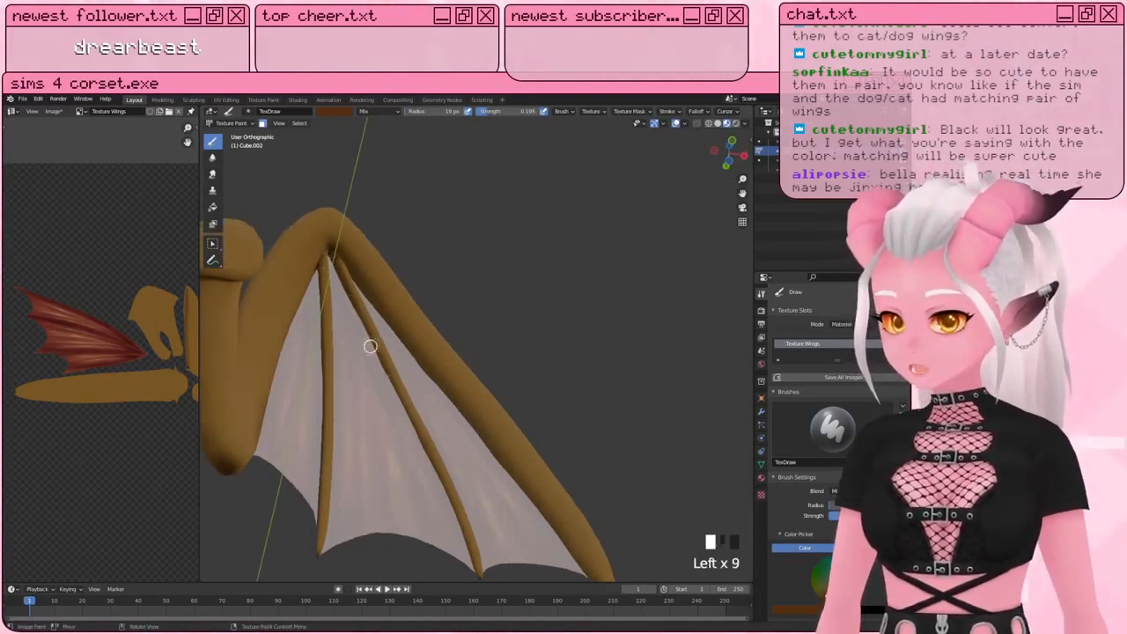
{"action": "left_click", "coordinate": [357, 312]}
{"action": "left_click", "coordinate": [367, 333]}
{"action": "left_click", "coordinate": [380, 361]}
{"action": "middle_click_drag", "start_coordinate": [380, 360], "coordinate": [351, 262]}
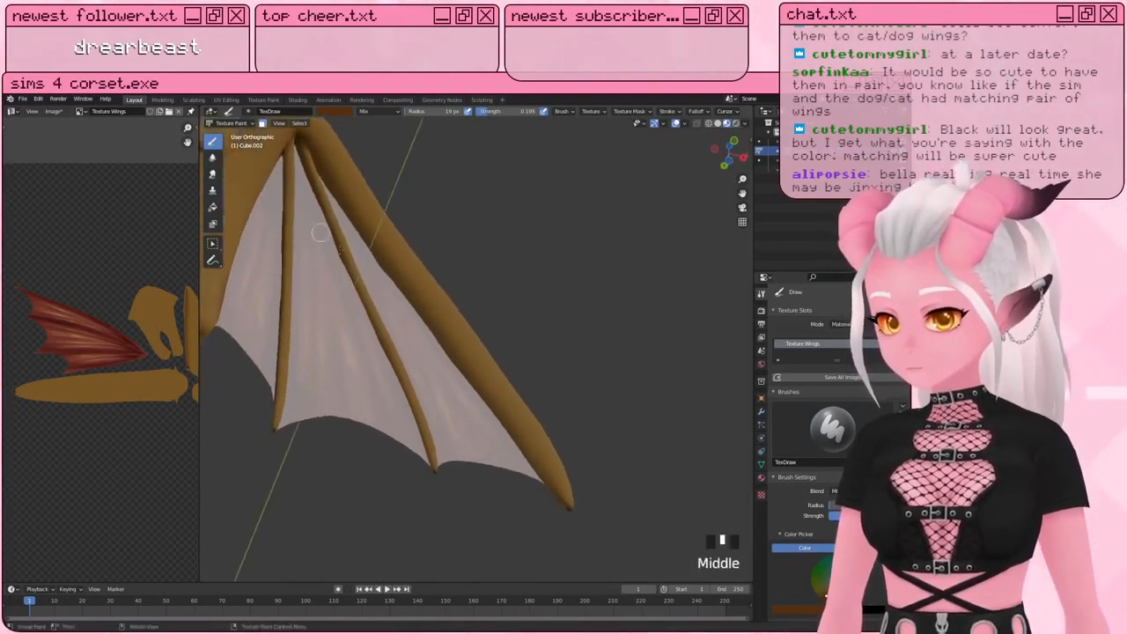
{"action": "left_click", "coordinate": [337, 249]}
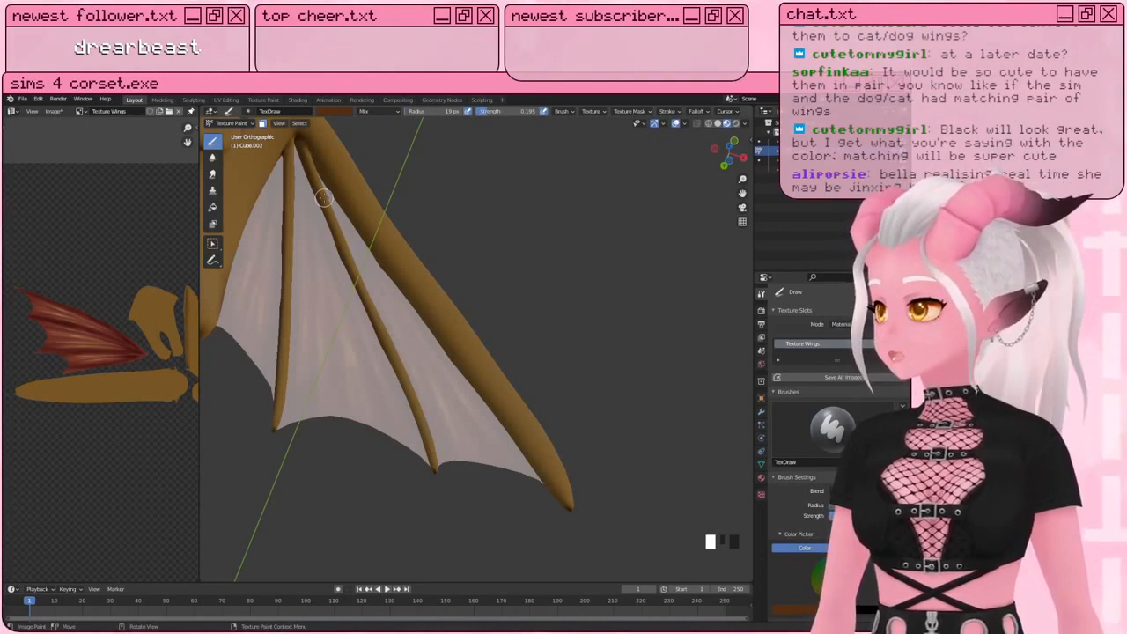
Step: Extend the outer strut's dark brown edge shading along its lower half to the tip
{"action": "middle_click_drag", "start_coordinate": [324, 198], "coordinate": [365, 323], "text": "shift"}
{"action": "left_click", "coordinate": [393, 321]}
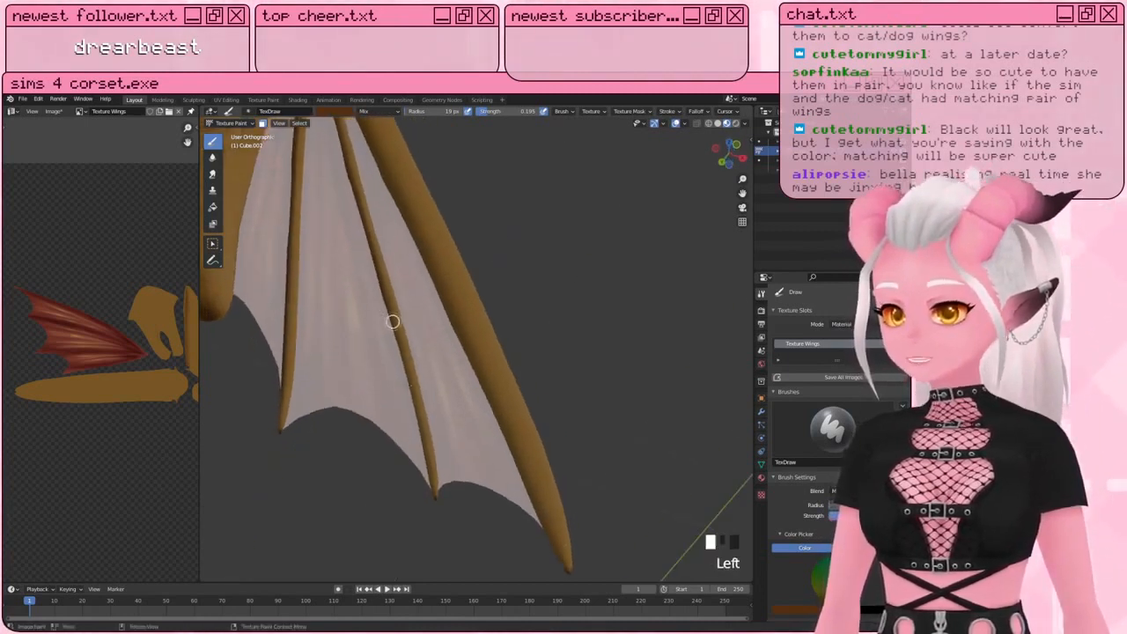
{"action": "left_click", "coordinate": [407, 406]}
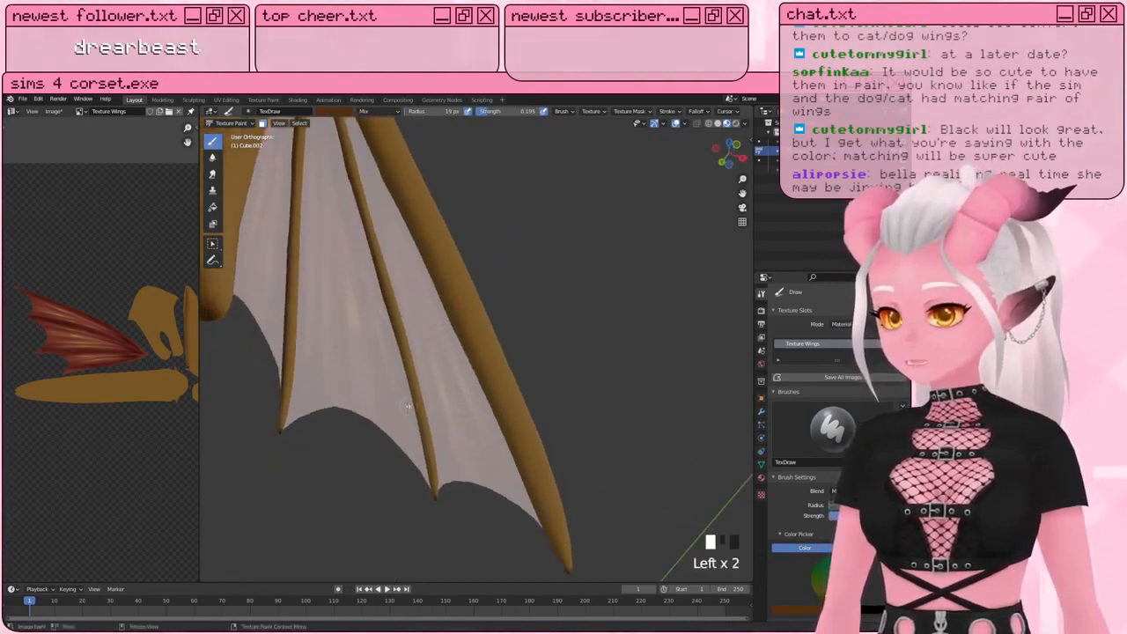
{"action": "left_click", "coordinate": [424, 450]}
{"action": "left_click", "coordinate": [424, 450]}
{"action": "left_click", "coordinate": [424, 449]}
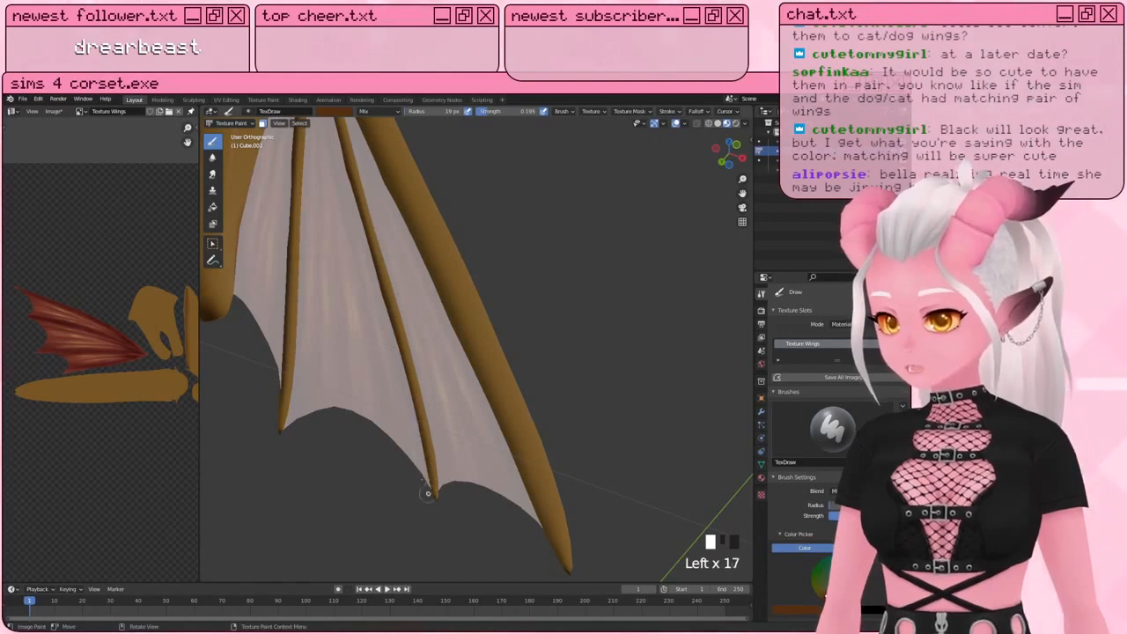
{"action": "left_click", "coordinate": [420, 449]}
{"action": "left_click", "coordinate": [419, 443]}
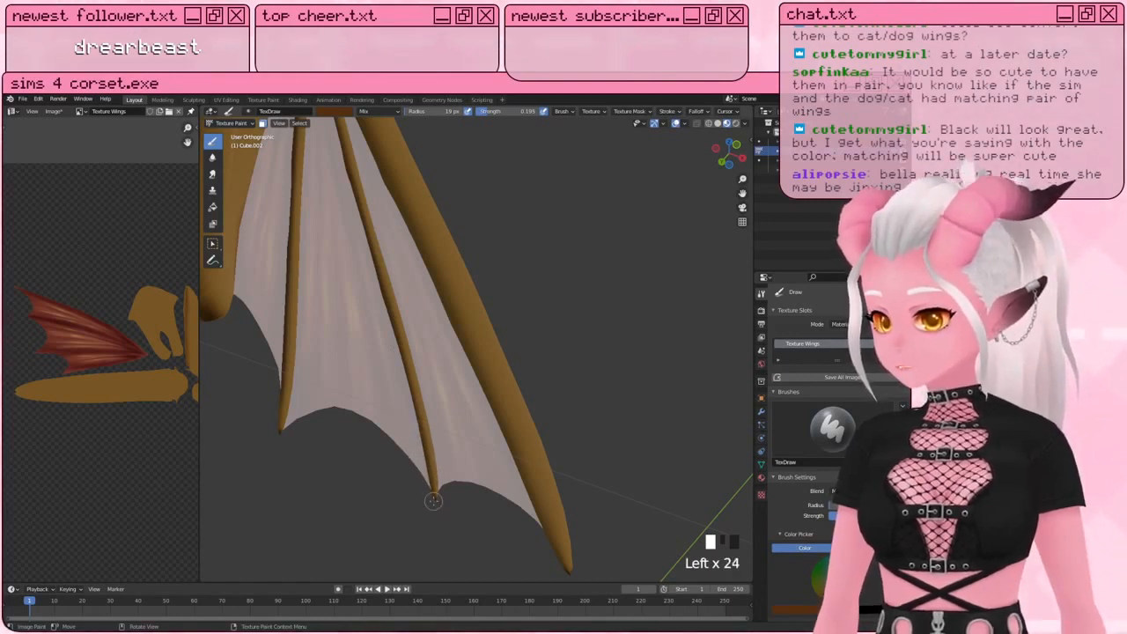
Step: Shade the outer strut dark brown from the joint toward its tip on the wing's other face
{"action": "middle_click_drag", "start_coordinate": [384, 298], "coordinate": [431, 220], "text": "shift"}
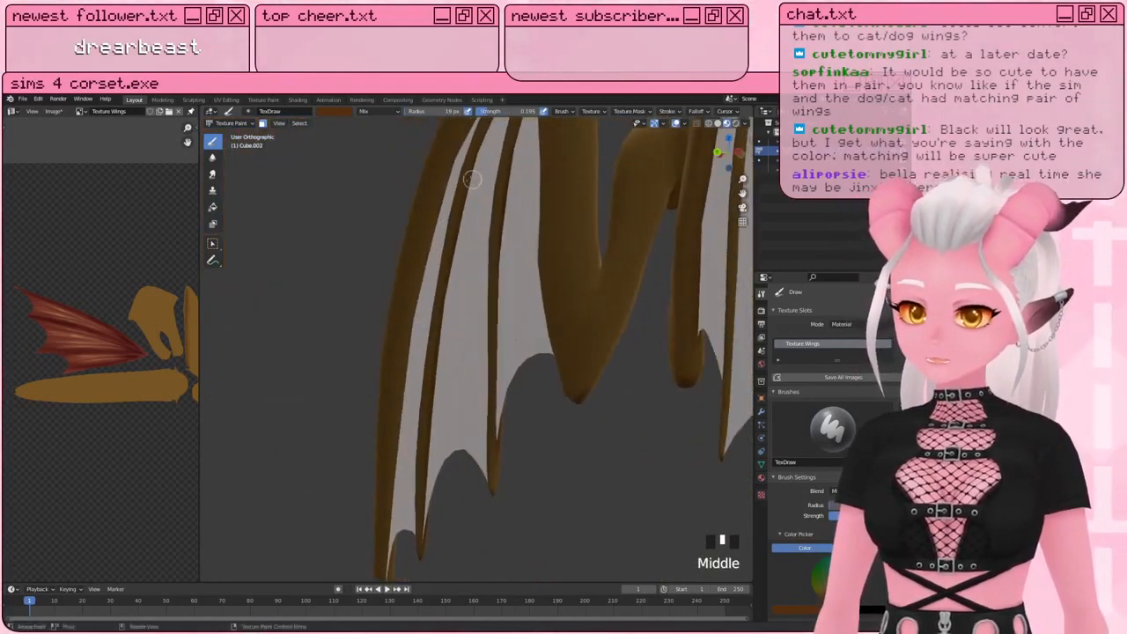
{"action": "middle_click_drag", "start_coordinate": [472, 179], "coordinate": [535, 154], "text": "shift"}
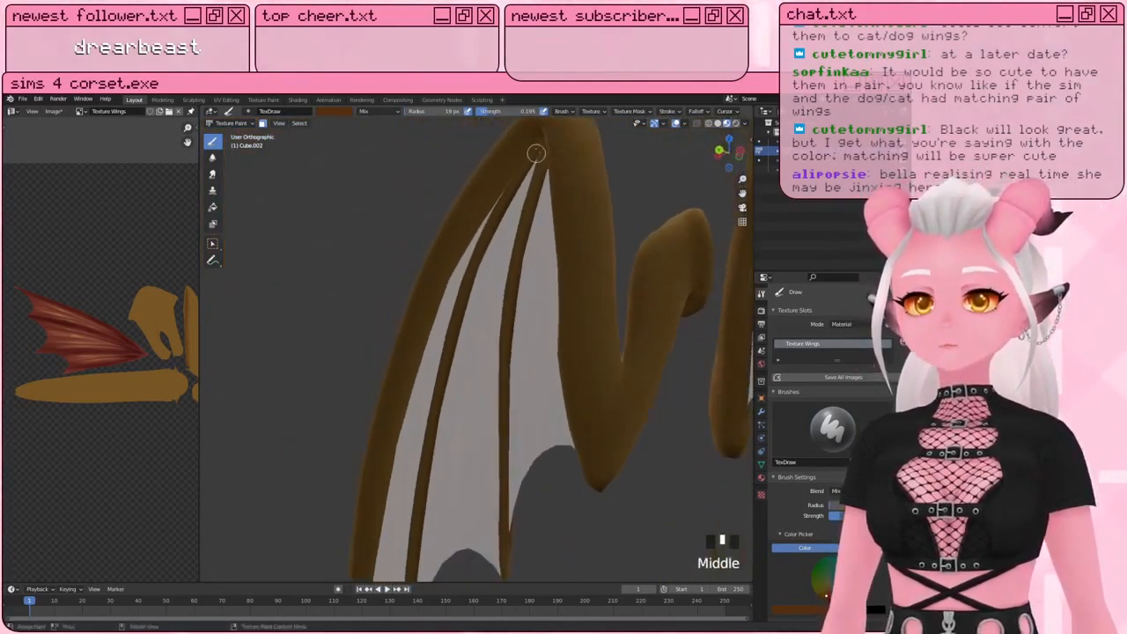
{"action": "mouse_move", "coordinate": [536, 153]}
{"action": "left_mouse_down"}
{"action": "mouse_move", "coordinate": [499, 209]}
{"action": "mouse_move", "coordinate": [467, 299]}
{"action": "left_mouse_up"}
{"action": "middle_click_drag", "start_coordinate": [466, 303], "coordinate": [493, 189], "text": "shift"}
{"action": "left_click_drag", "start_coordinate": [480, 236], "coordinate": [453, 410]}
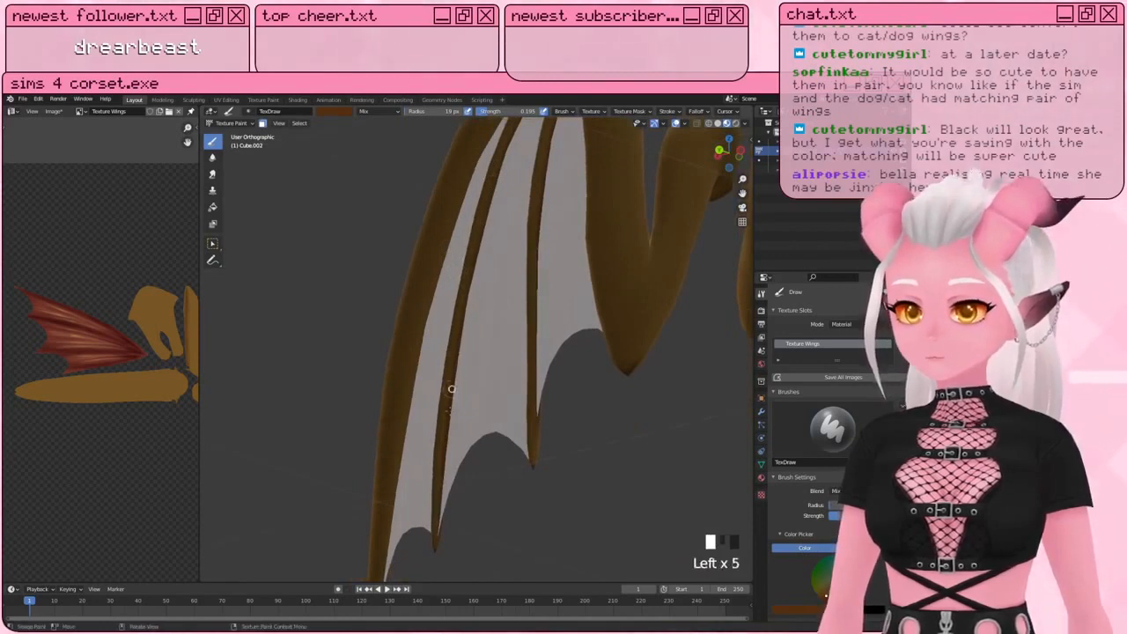
{"action": "middle_click_drag", "start_coordinate": [455, 389], "coordinate": [515, 384]}
Step: Shade the upper part of the outer strut's edge facing the outermost membrane dark brown, starting at the joint
{"action": "middle_click_drag", "start_coordinate": [335, 299], "coordinate": [368, 374], "text": "shift"}
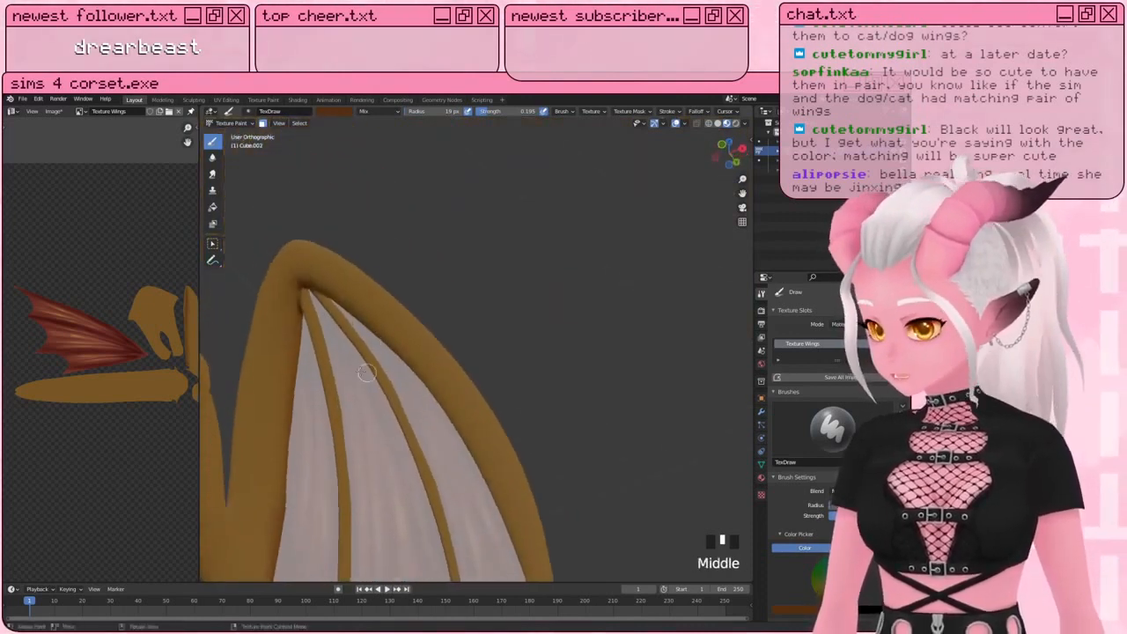
{"action": "left_click", "coordinate": [322, 296]}
{"action": "left_click", "coordinate": [327, 302]}
{"action": "left_click", "coordinate": [350, 319]}
{"action": "left_click", "coordinate": [401, 394]}
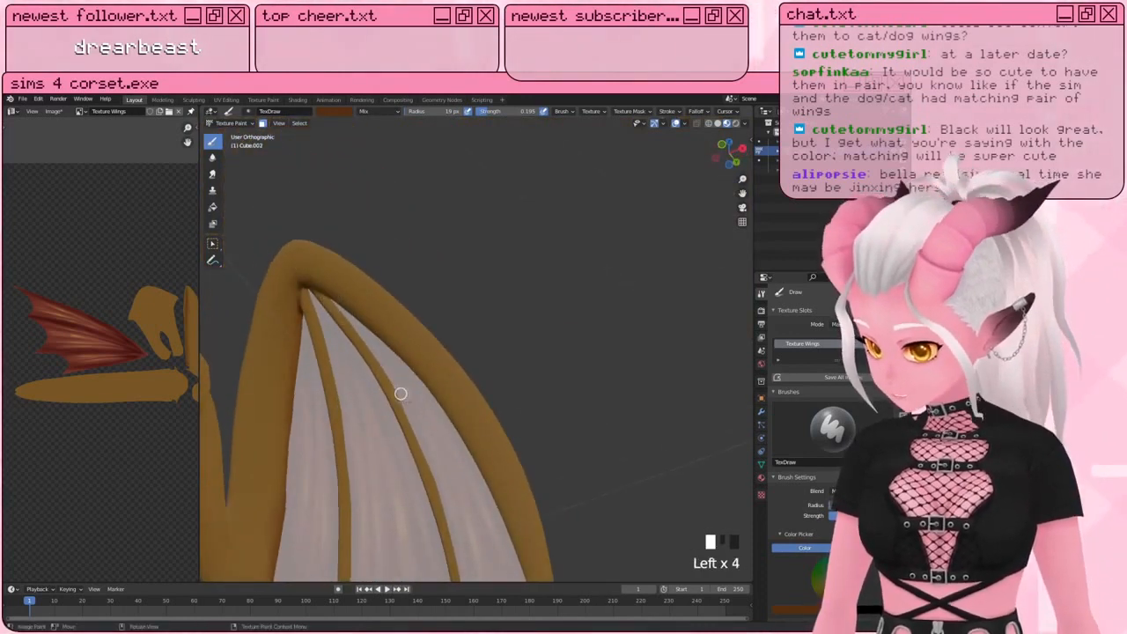
{"action": "left_click", "coordinate": [396, 387]}
{"action": "left_click", "coordinate": [381, 356]}
{"action": "middle_click_drag", "start_coordinate": [381, 356], "coordinate": [339, 274], "text": "shift"}
{"action": "left_click", "coordinate": [341, 277]}
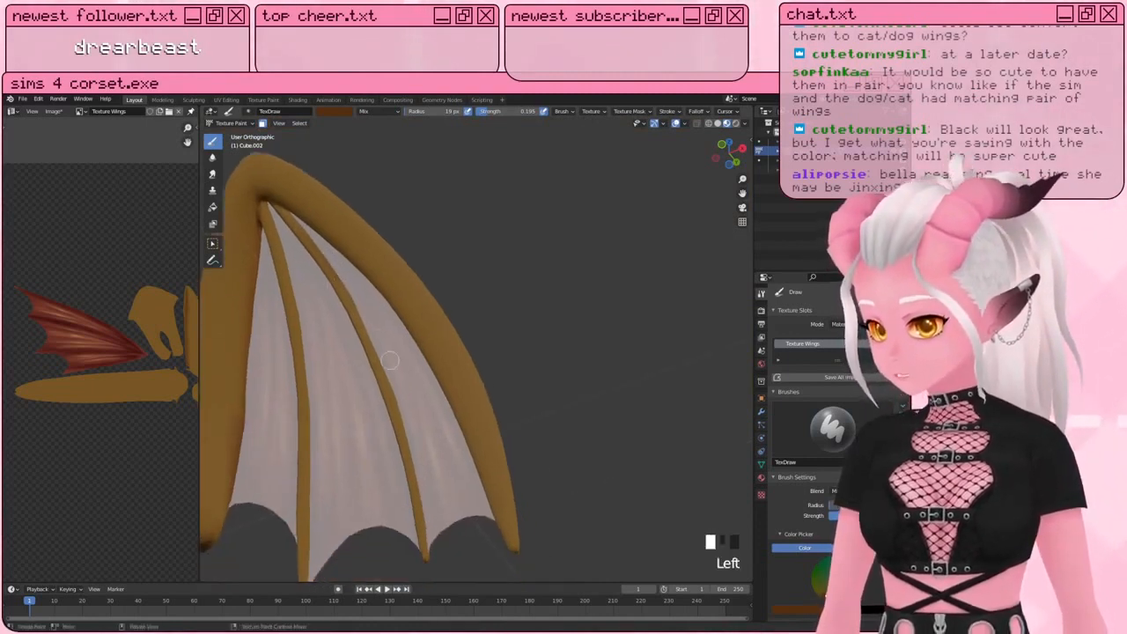
{"action": "left_click", "coordinate": [338, 273]}
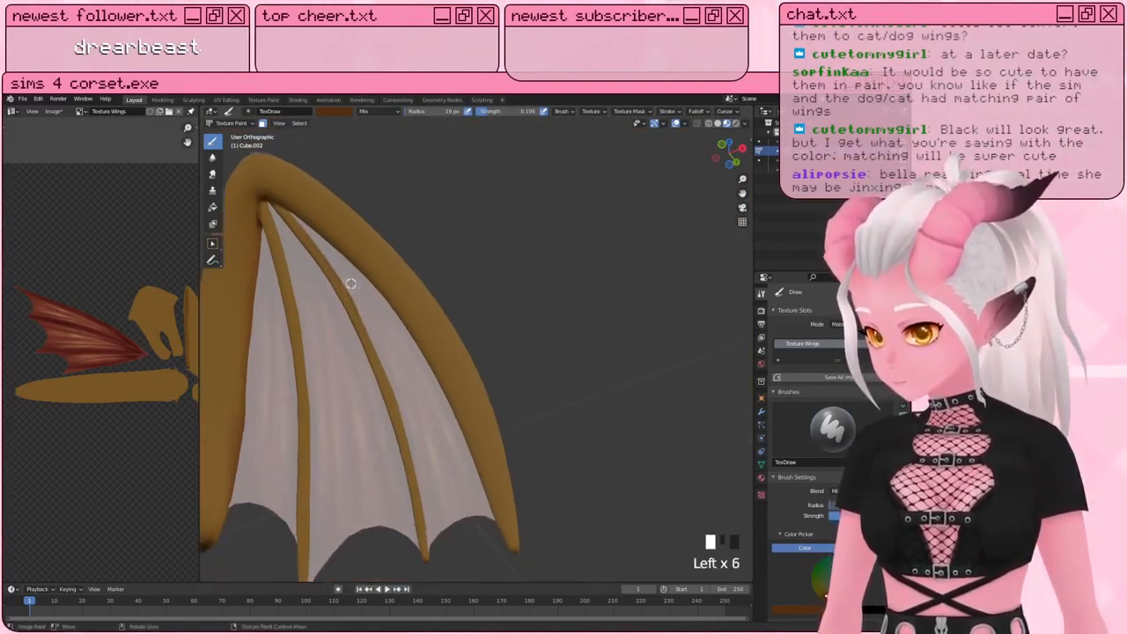
Step: Darken the outer strut's lower edge beside the outermost membrane with short dark brown strokes
{"action": "left_click", "coordinate": [401, 411]}
{"action": "left_click", "coordinate": [402, 411]}
{"action": "left_click", "coordinate": [404, 409]}
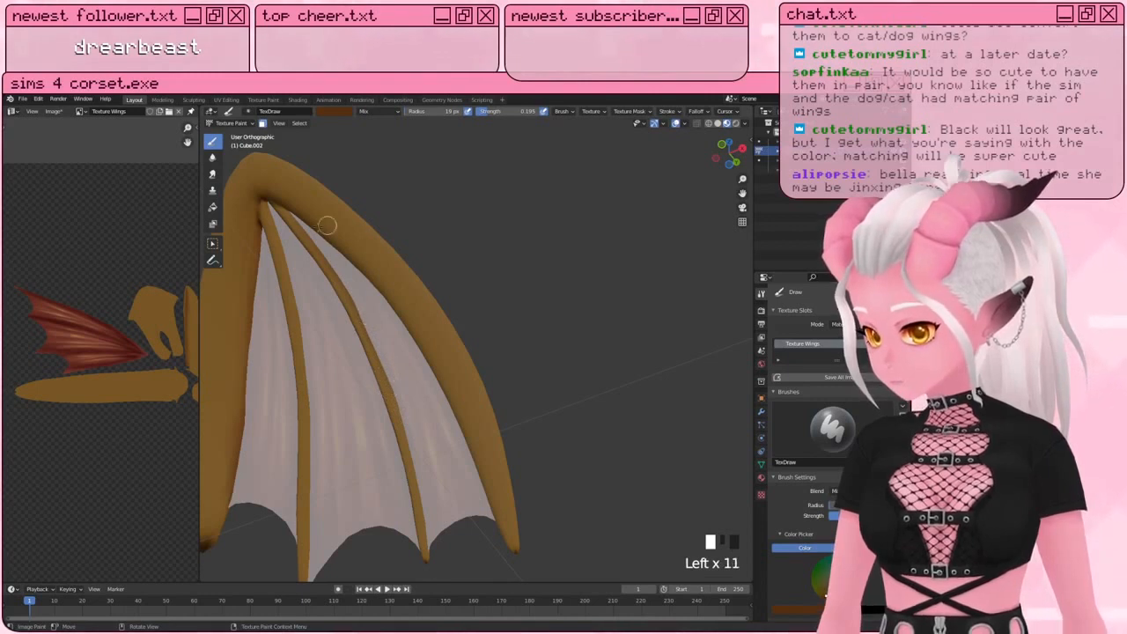
{"action": "left_click", "coordinate": [411, 447]}
{"action": "left_click", "coordinate": [413, 449]}
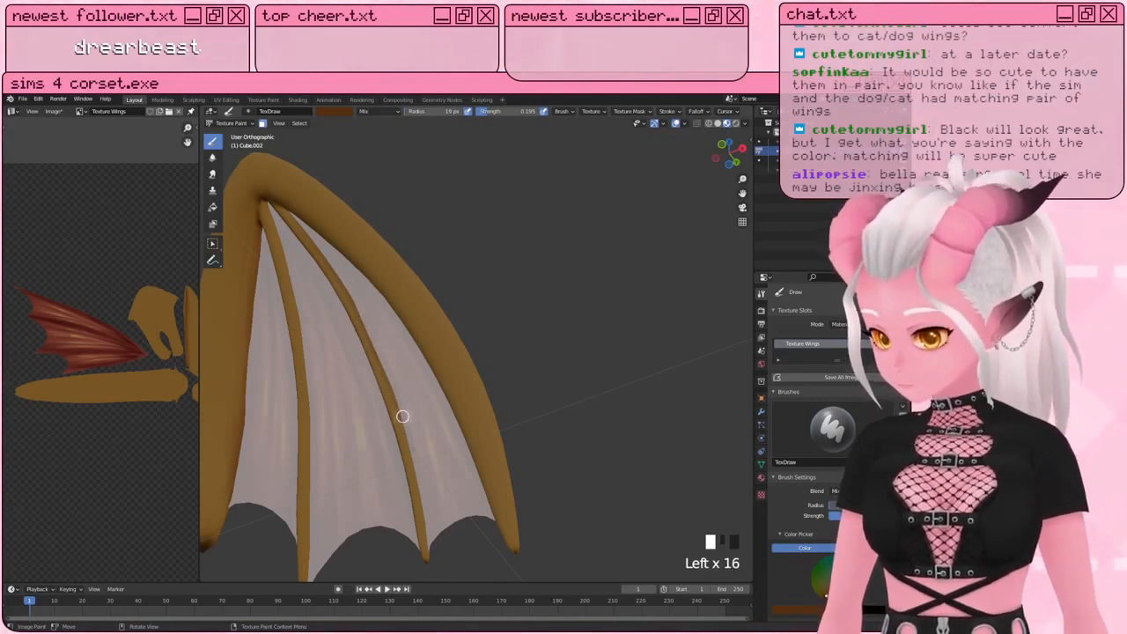
{"action": "left_click", "coordinate": [405, 422]}
{"action": "left_click", "coordinate": [411, 428]}
{"action": "left_click", "coordinate": [405, 410]}
{"action": "left_click", "coordinate": [398, 394]}
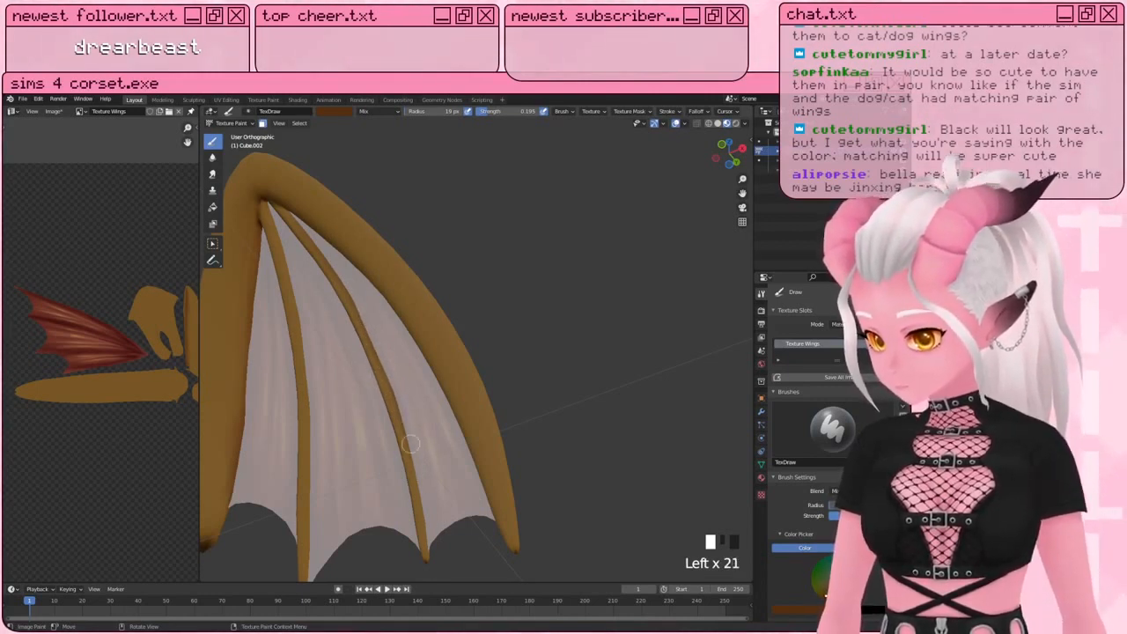
Step: Continue the dark brown shading down the outer strut's edge beside the outermost membrane with short strokes toward its lower end
{"action": "left_click", "coordinate": [410, 446]}
{"action": "left_click", "coordinate": [411, 447]}
{"action": "left_click", "coordinate": [412, 449]}
{"action": "left_click", "coordinate": [412, 451]}
{"action": "left_click", "coordinate": [412, 454]}
{"action": "left_click", "coordinate": [414, 458]}
{"action": "left_click", "coordinate": [416, 463]}
{"action": "double_click", "coordinate": [416, 467]}
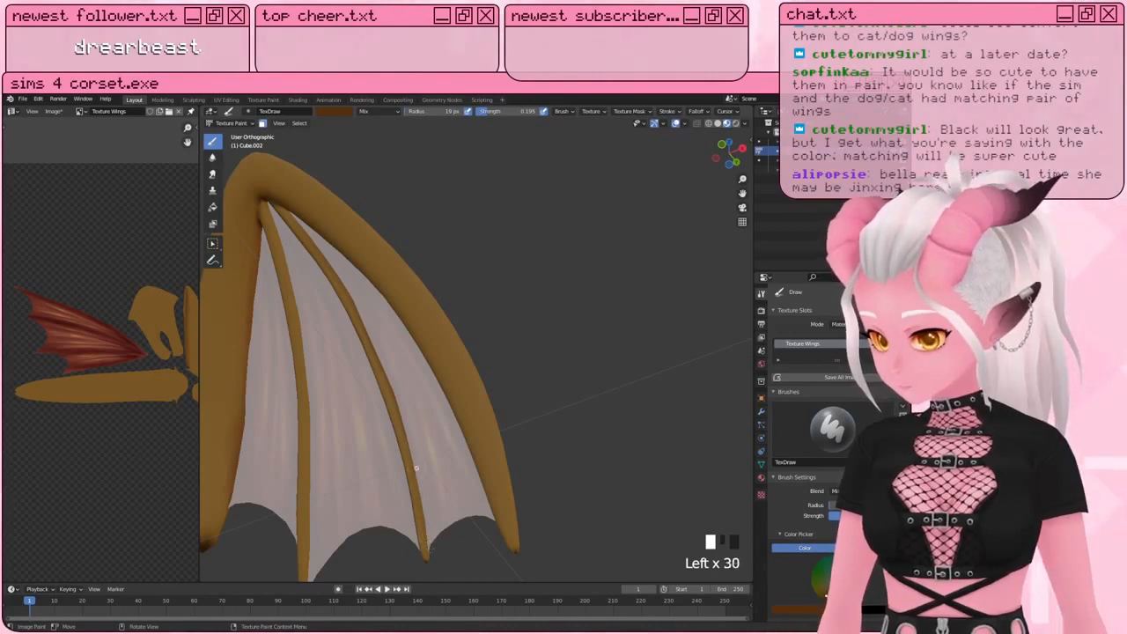
Step: On the wing's other face, shade the leading-edge bone's inner edge dark brown from the joint down along the outermost membrane
{"action": "middle_click_drag", "start_coordinate": [420, 429], "coordinate": [418, 367]}
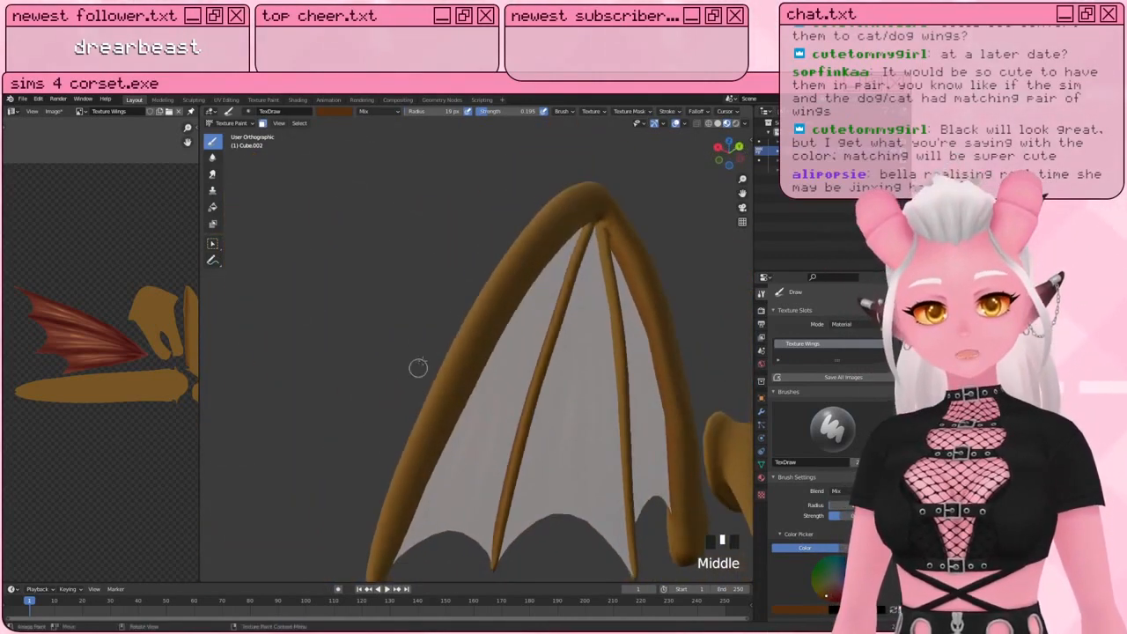
{"action": "left_click", "coordinate": [582, 229]}
{"action": "left_click", "coordinate": [579, 240]}
{"action": "double_click", "coordinate": [580, 234]}
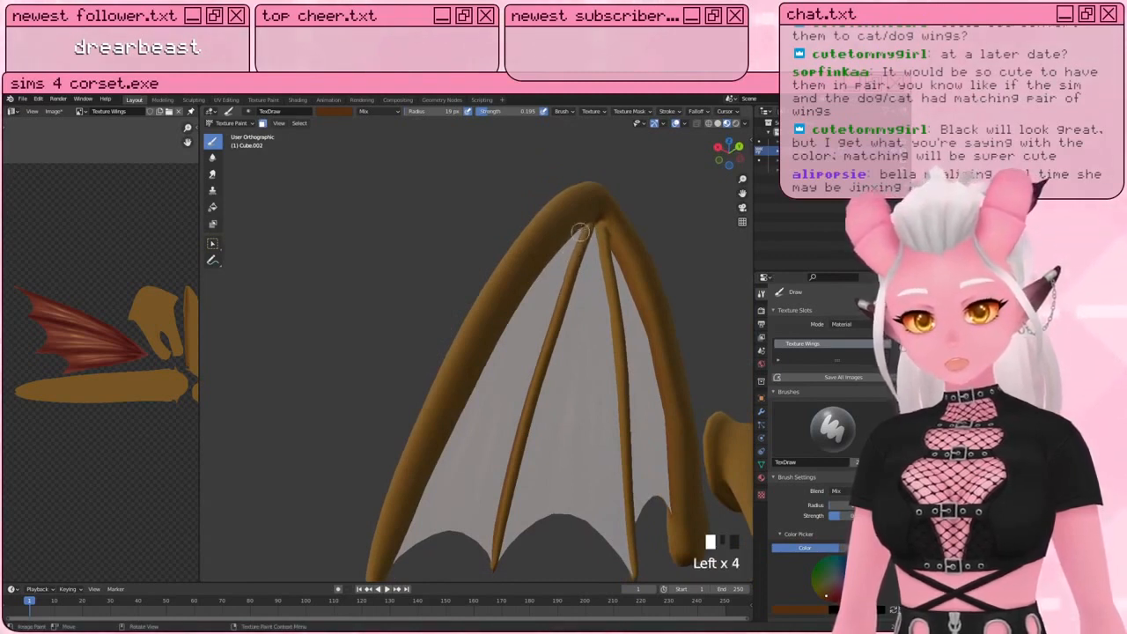
{"action": "middle_click_drag", "start_coordinate": [563, 273], "coordinate": [435, 331]}
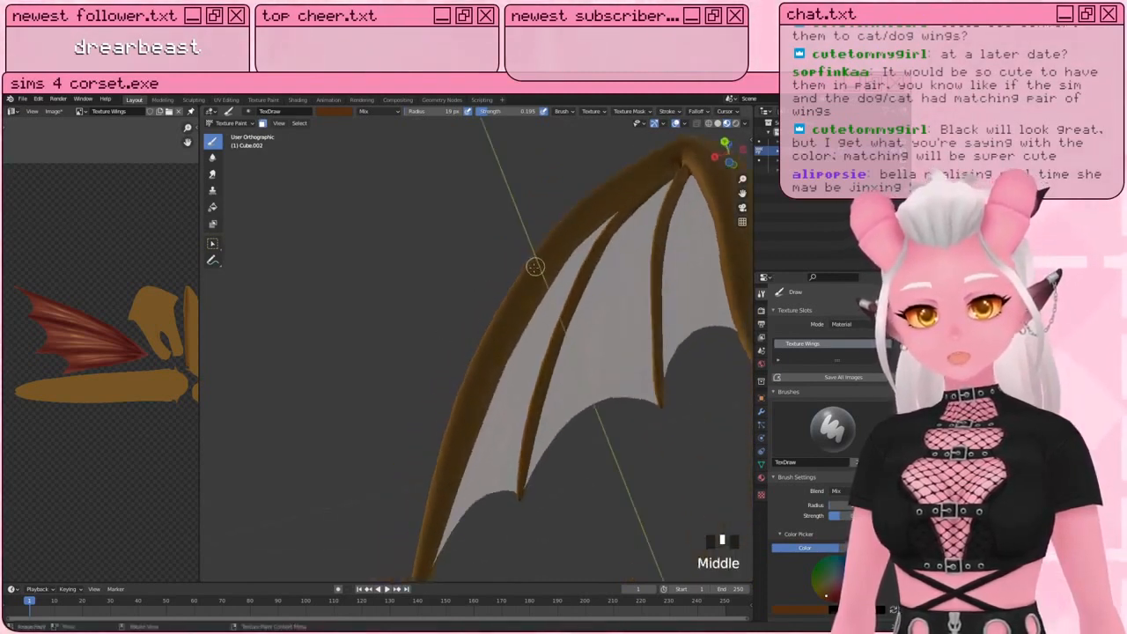
{"action": "mouse_move", "coordinate": [596, 224]}
{"action": "left_mouse_down"}
{"action": "mouse_move", "coordinate": [538, 321]}
{"action": "mouse_move", "coordinate": [599, 226]}
{"action": "left_mouse_up"}
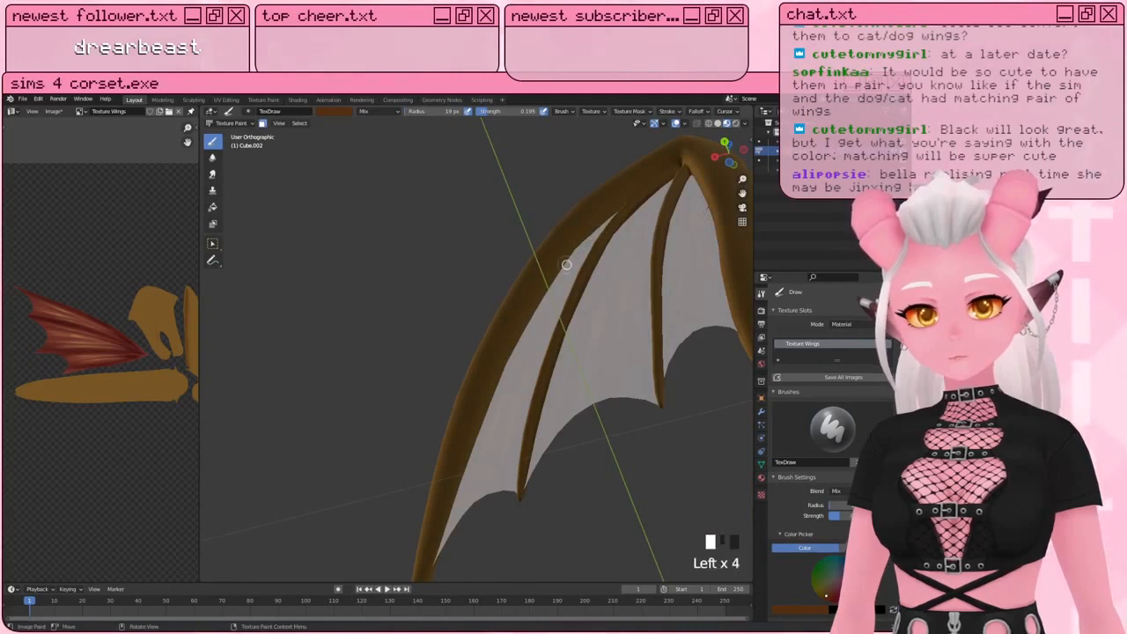
{"action": "left_click", "coordinate": [571, 253]}
{"action": "left_click", "coordinate": [544, 295]}
{"action": "left_click", "coordinate": [538, 304]}
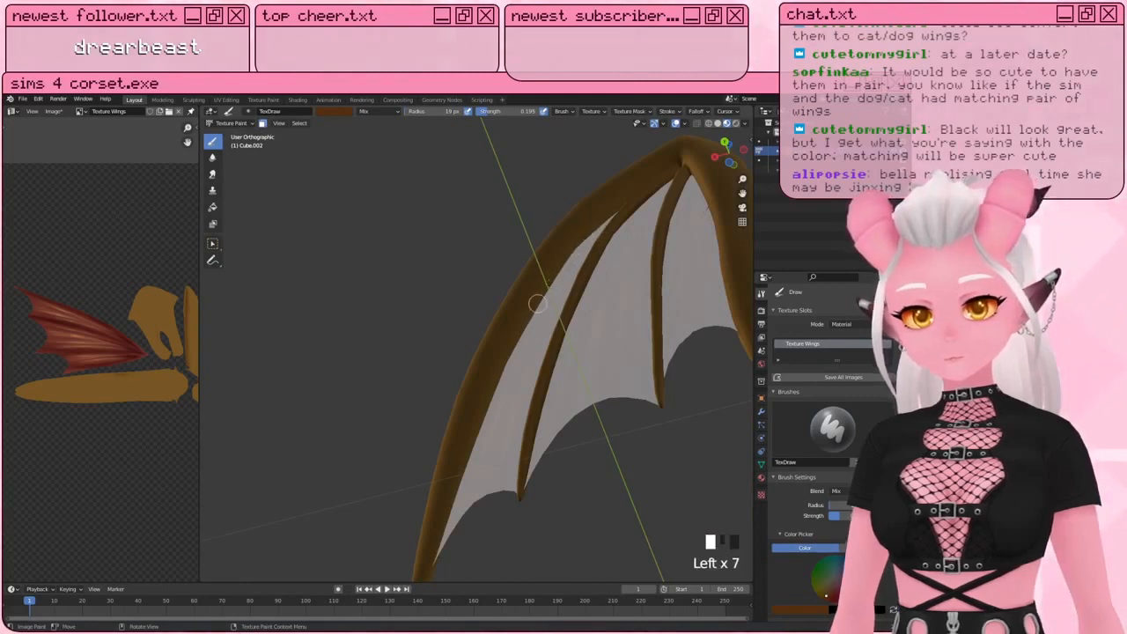
{"action": "left_click_drag", "start_coordinate": [560, 264], "coordinate": [479, 387]}
Step: Return to the lighter wing face and shade the leading-edge bone's inner edge near the joint dark brown with a 25 px brush
{"action": "mouse_move", "coordinate": [478, 388]}
{"action": "middle_mouse_down", "text": "shift"}
{"action": "mouse_move", "coordinate": [490, 295]}
{"action": "mouse_move", "coordinate": [396, 361]}
{"action": "middle_mouse_up", "text": "shift"}
{"action": "mouse_move", "coordinate": [528, 327]}
{"action": "middle_mouse_down"}
{"action": "mouse_move", "coordinate": [441, 336]}
{"action": "mouse_move", "coordinate": [413, 356]}
{"action": "mouse_move", "coordinate": [445, 410]}
{"action": "middle_mouse_up"}
{"action": "middle_click_drag", "start_coordinate": [445, 409], "coordinate": [426, 361]}
{"action": "mouse_move", "coordinate": [427, 361]}
{"action": "middle_mouse_down", "text": "shift"}
{"action": "mouse_move", "coordinate": [475, 355]}
{"action": "mouse_move", "coordinate": [482, 326]}
{"action": "middle_mouse_up", "text": "shift"}
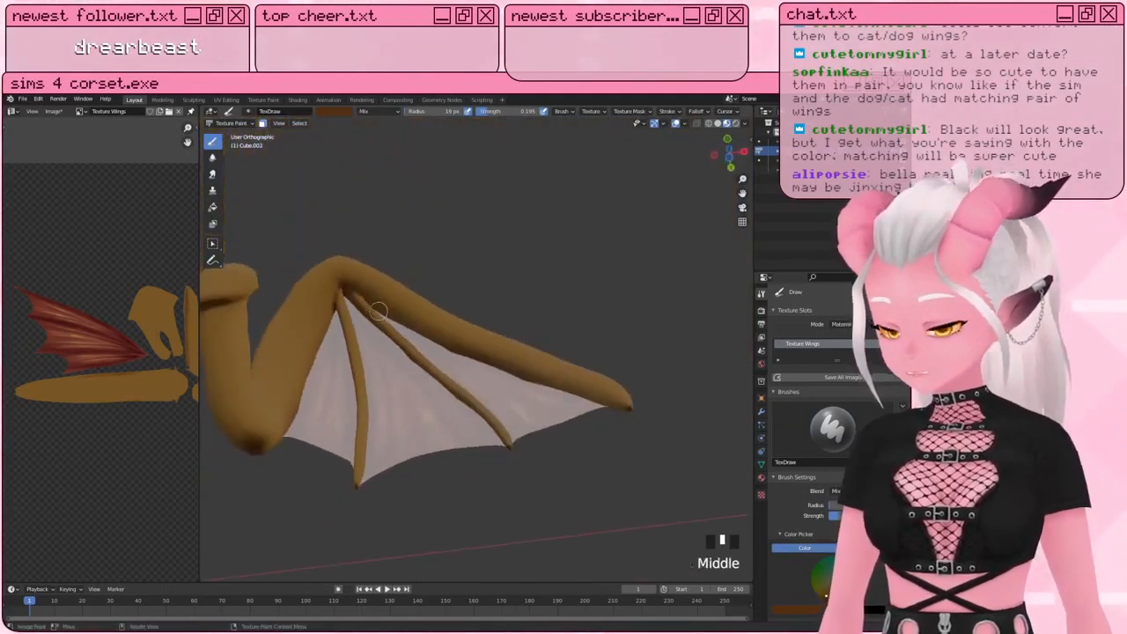
{"action": "key", "text": "bracketright"}
{"action": "key", "text": "bracketright"}
{"action": "key", "text": "bracketright"}
{"action": "key", "text": "bracketright"}
{"action": "middle_click_drag", "start_coordinate": [387, 312], "coordinate": [384, 284]}
{"action": "left_click", "coordinate": [379, 283]}
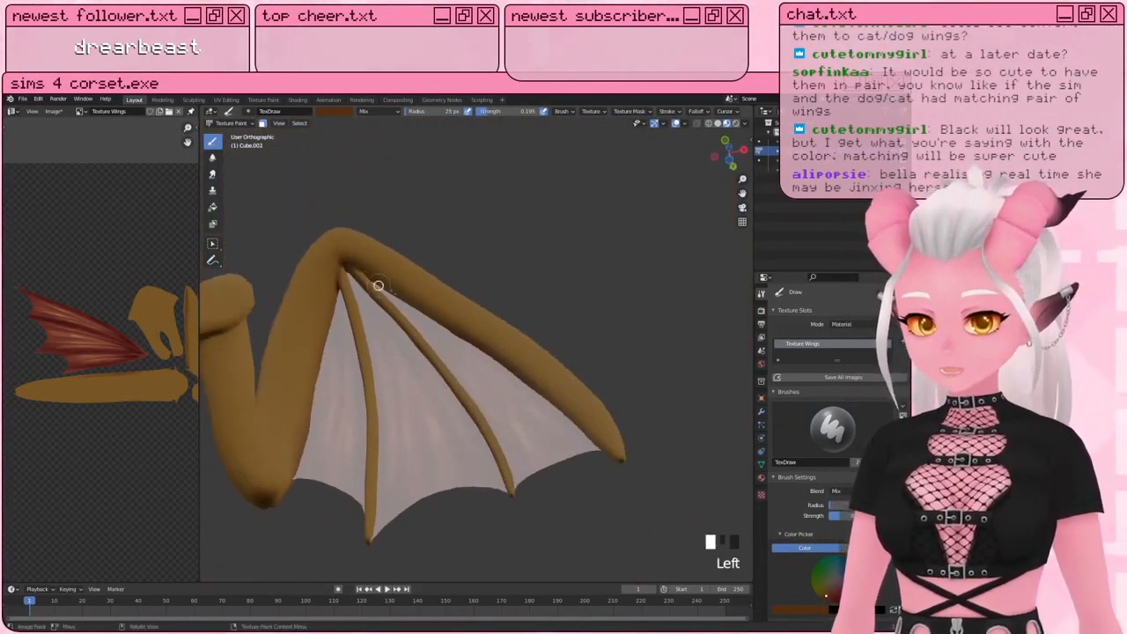
{"action": "left_click", "coordinate": [375, 279]}
{"action": "left_click", "coordinate": [375, 281]}
{"action": "left_click", "coordinate": [377, 284]}
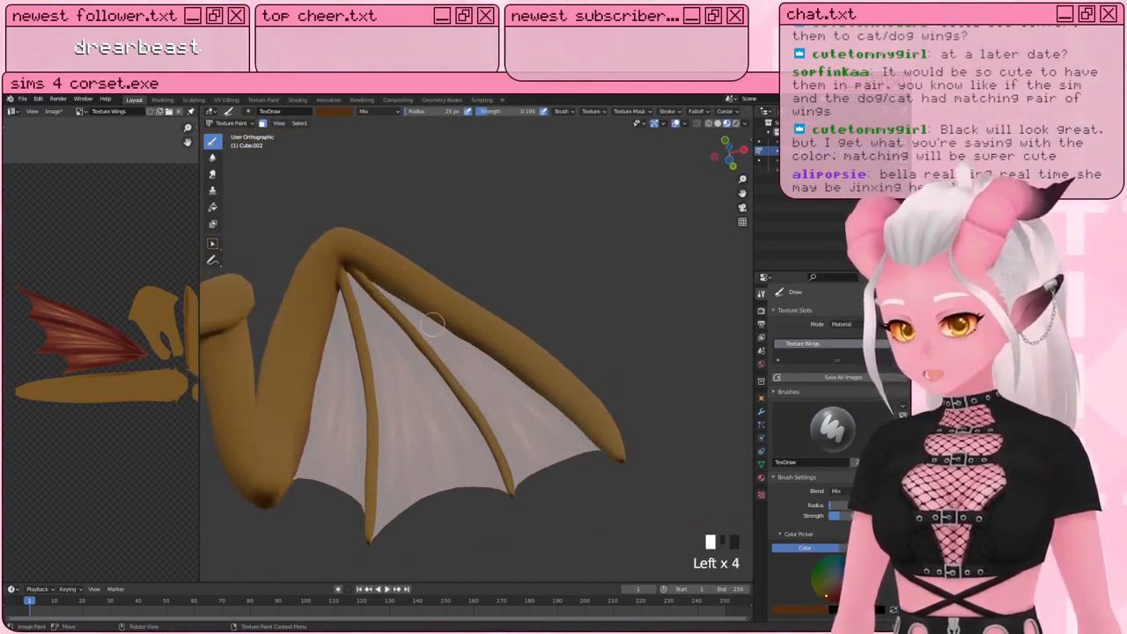
{"action": "left_click", "coordinate": [388, 288]}
{"action": "left_click", "coordinate": [391, 290]}
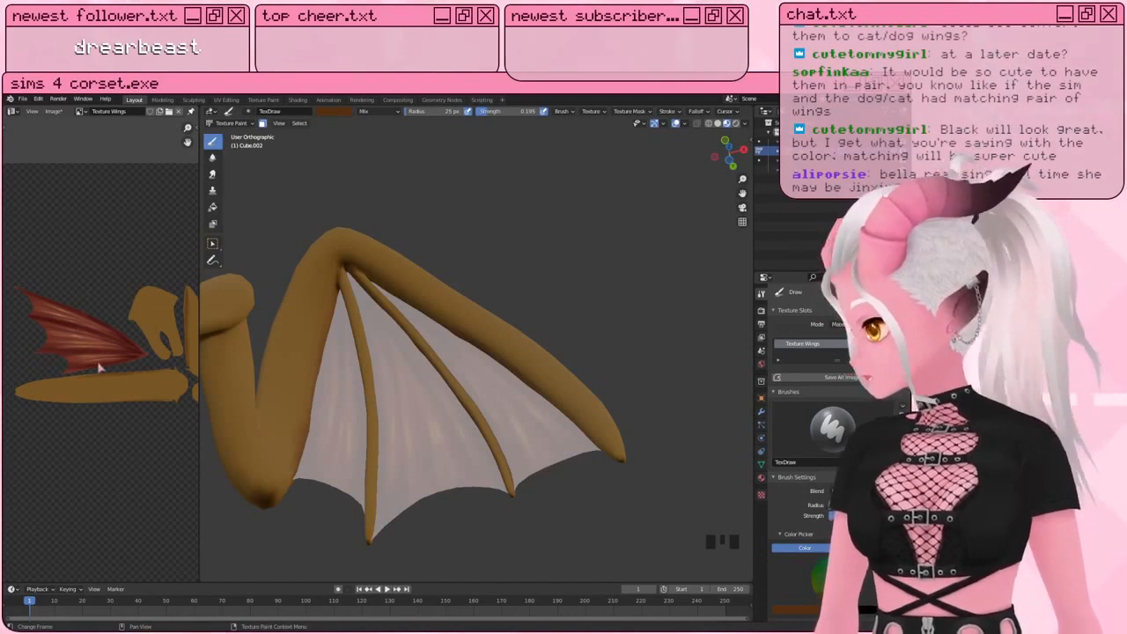
Step: Extend the 25 px dark brown strokes along the upper half of the leading-edge bone where it meets the outermost membrane
{"action": "left_click", "coordinate": [432, 320]}
{"action": "left_click", "coordinate": [450, 329]}
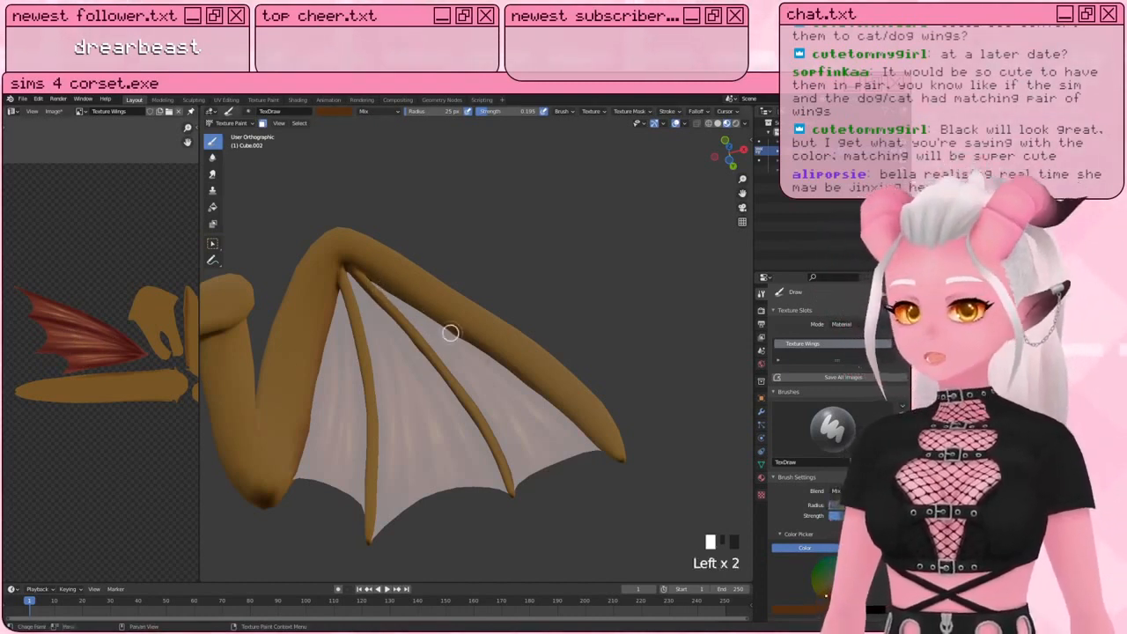
{"action": "left_click", "coordinate": [377, 281]}
{"action": "left_click", "coordinate": [405, 298]}
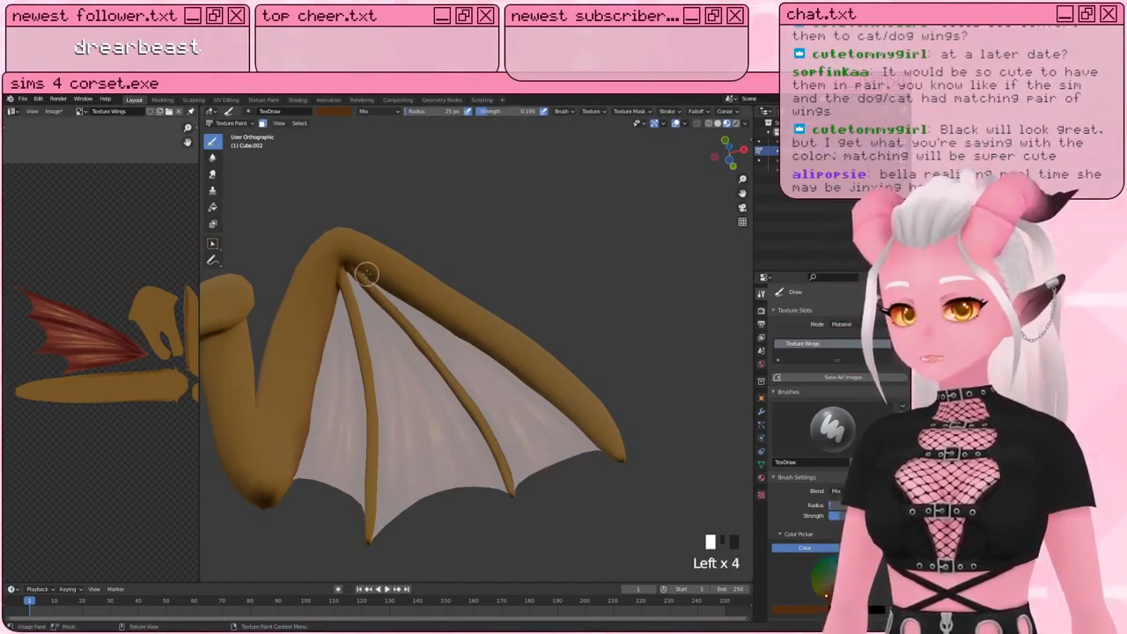
{"action": "left_click", "coordinate": [409, 302]}
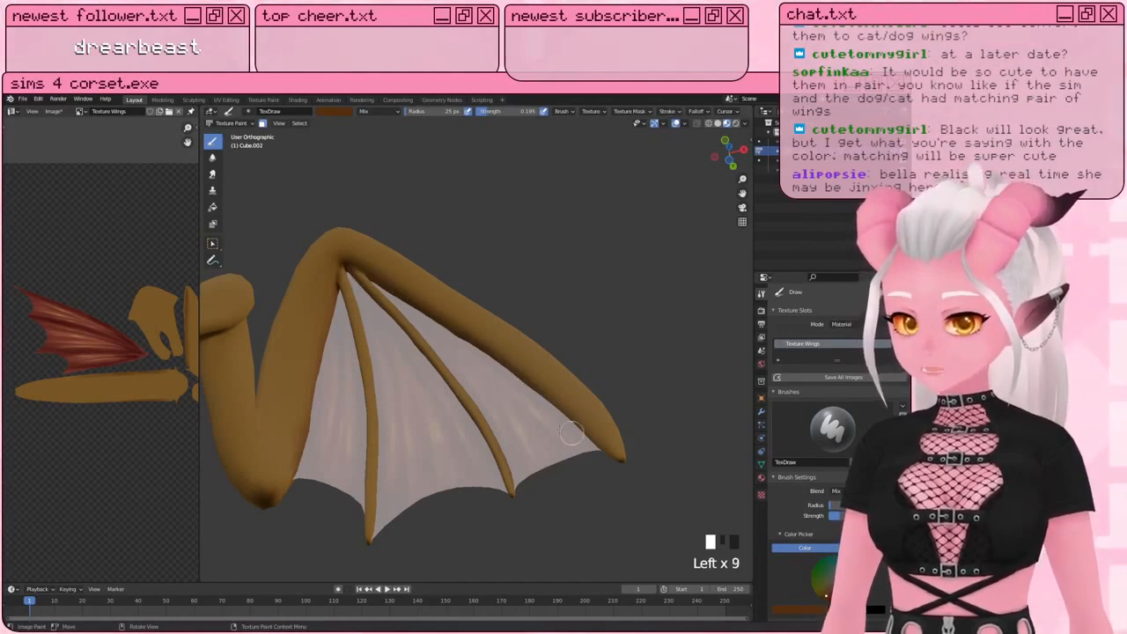
Step: Shade the lower half of the leading-edge bone's inner edge dark brown down to its tip
{"action": "left_click", "coordinate": [469, 334]}
{"action": "left_click", "coordinate": [602, 452]}
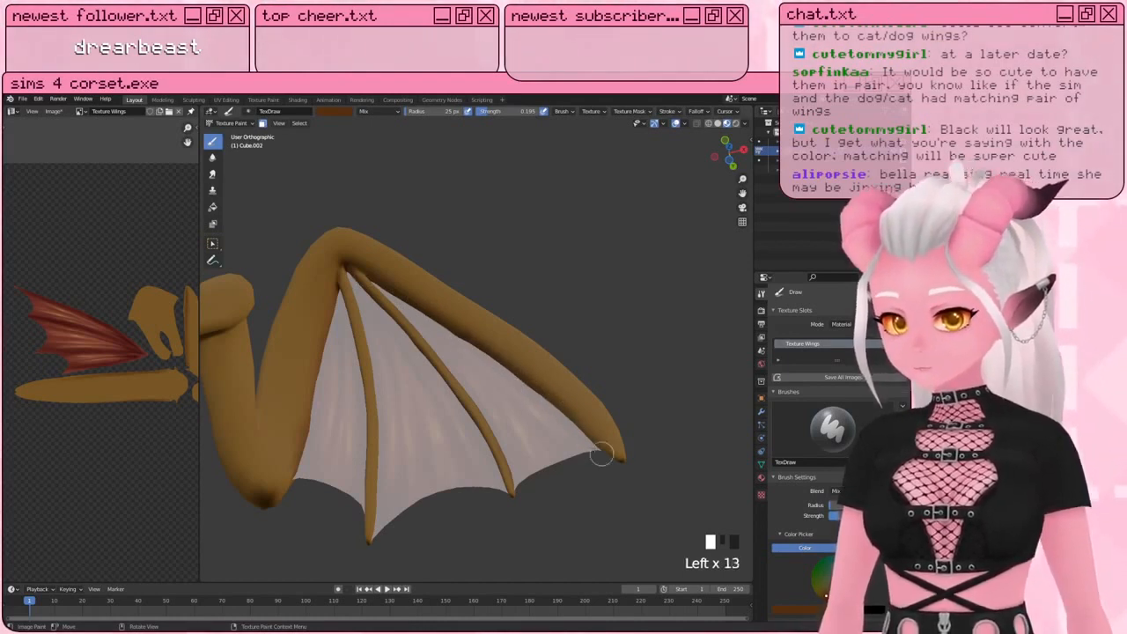
{"action": "left_click", "coordinate": [608, 463]}
{"action": "left_click", "coordinate": [610, 464]}
{"action": "left_click", "coordinate": [602, 454]}
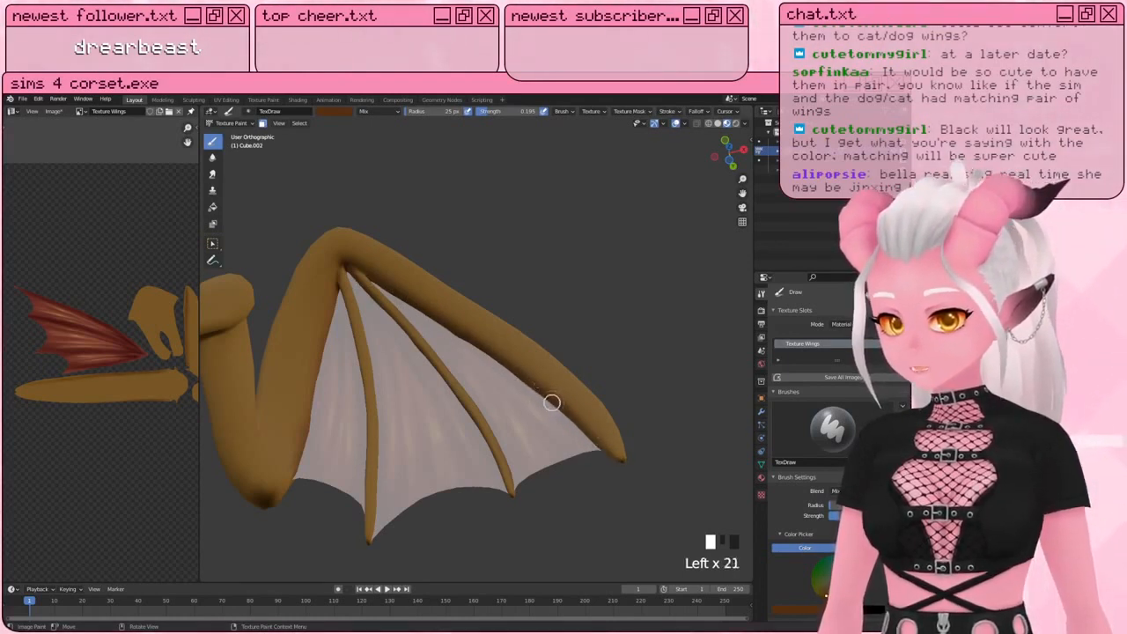
Step: Refine the dark brown line between the leading-edge bone and the outermost membrane with an 11 px brush, working outward from the joint
{"action": "left_click", "coordinate": [387, 297]}
{"action": "key", "text": "bracketleft"}
{"action": "key", "text": "bracketleft"}
{"action": "middle_click_drag", "start_coordinate": [378, 283], "coordinate": [374, 287]}
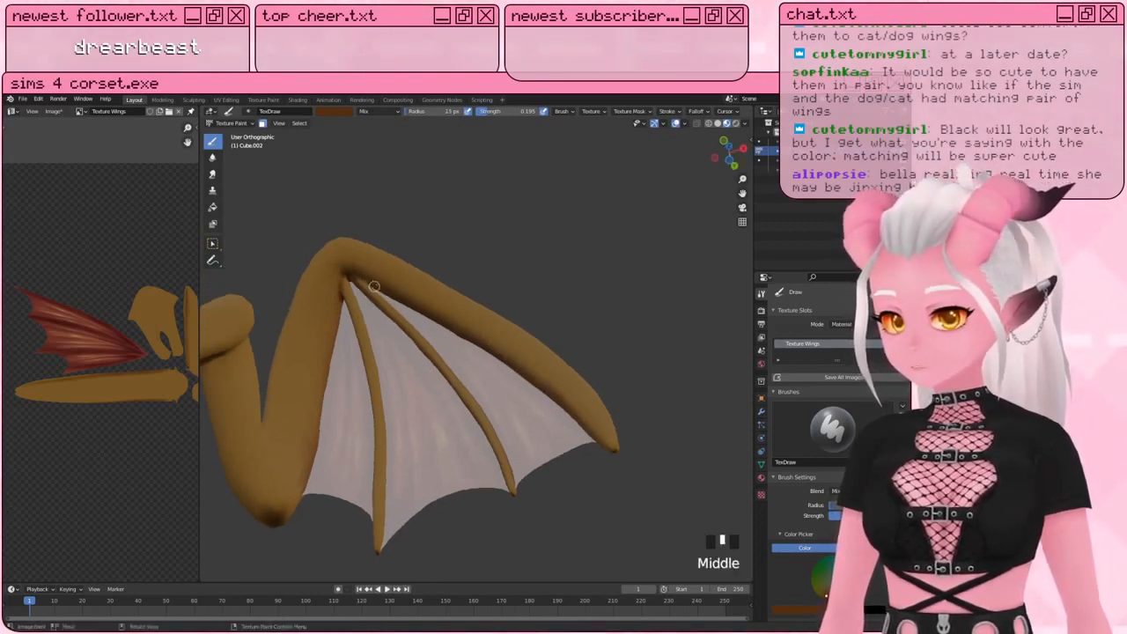
{"action": "left_click", "coordinate": [373, 286]}
{"action": "left_click", "coordinate": [379, 290]}
{"action": "left_click", "coordinate": [384, 296]}
{"action": "left_click", "coordinate": [405, 313]}
{"action": "left_click", "coordinate": [425, 328]}
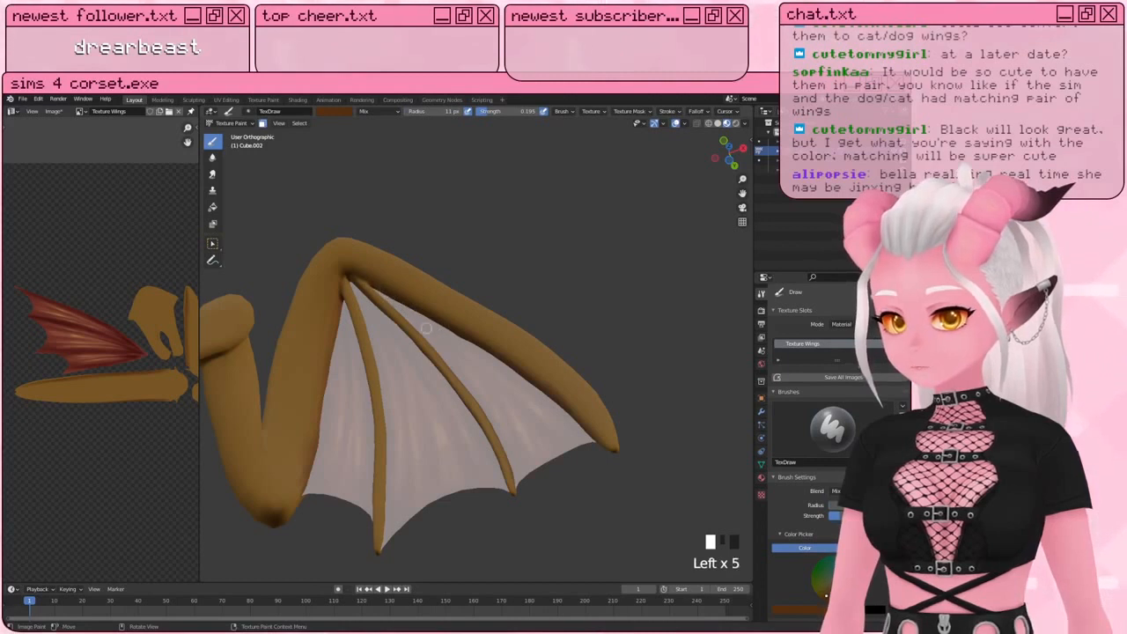
{"action": "left_click", "coordinate": [434, 324]}
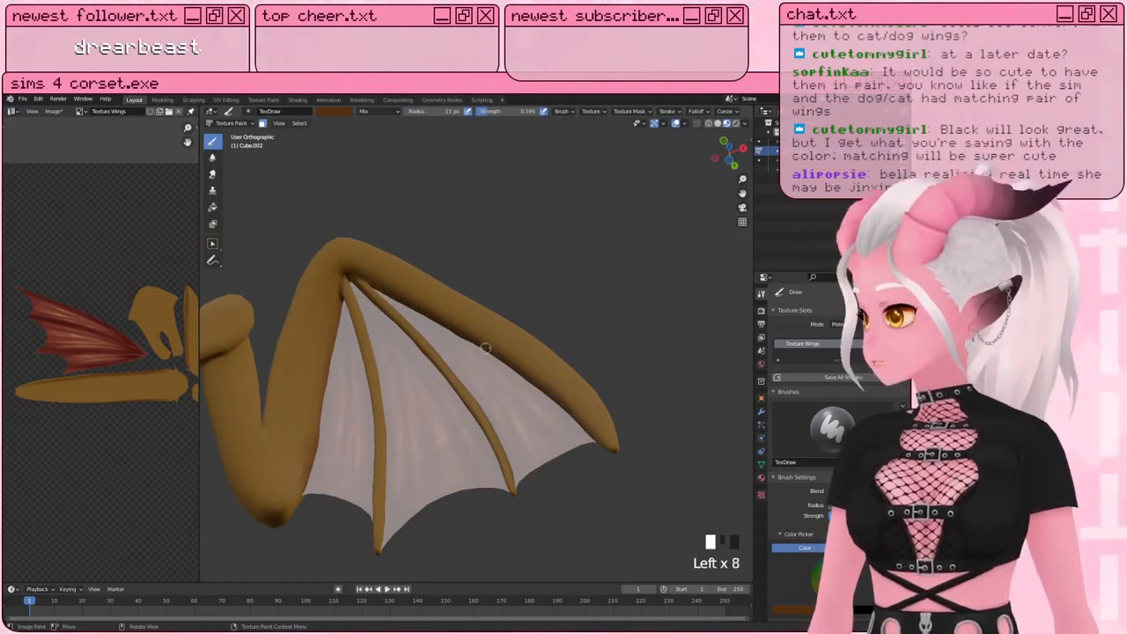
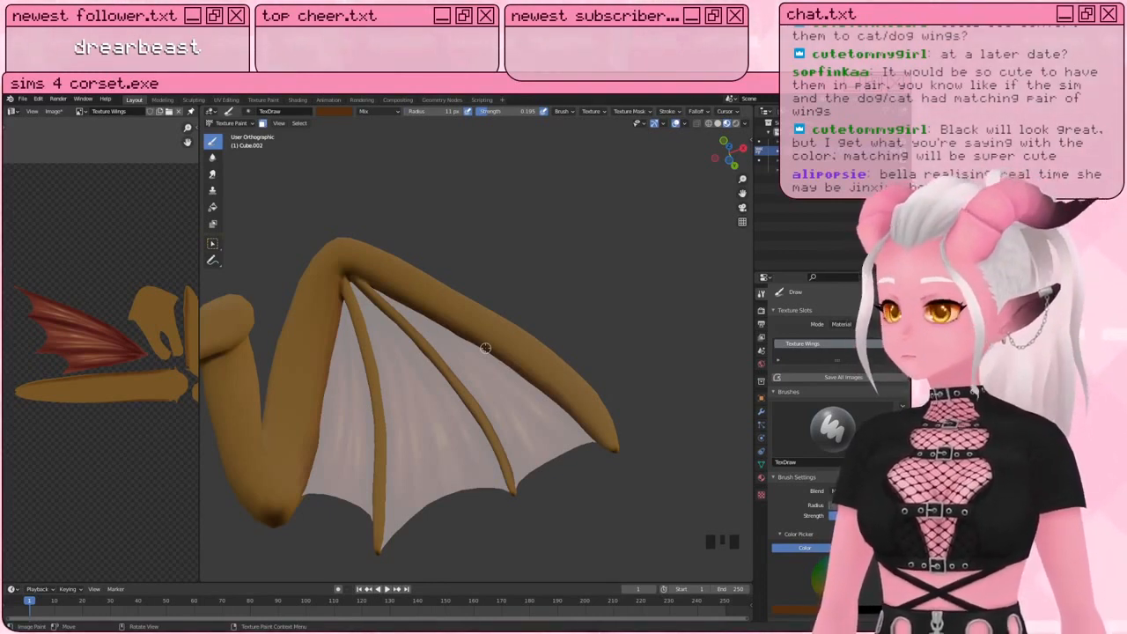
Step: Darken the joint where the struts meet the leading-edge bone with small dark brown strokes
{"action": "left_click", "coordinate": [354, 275]}
{"action": "left_click", "coordinate": [354, 276]}
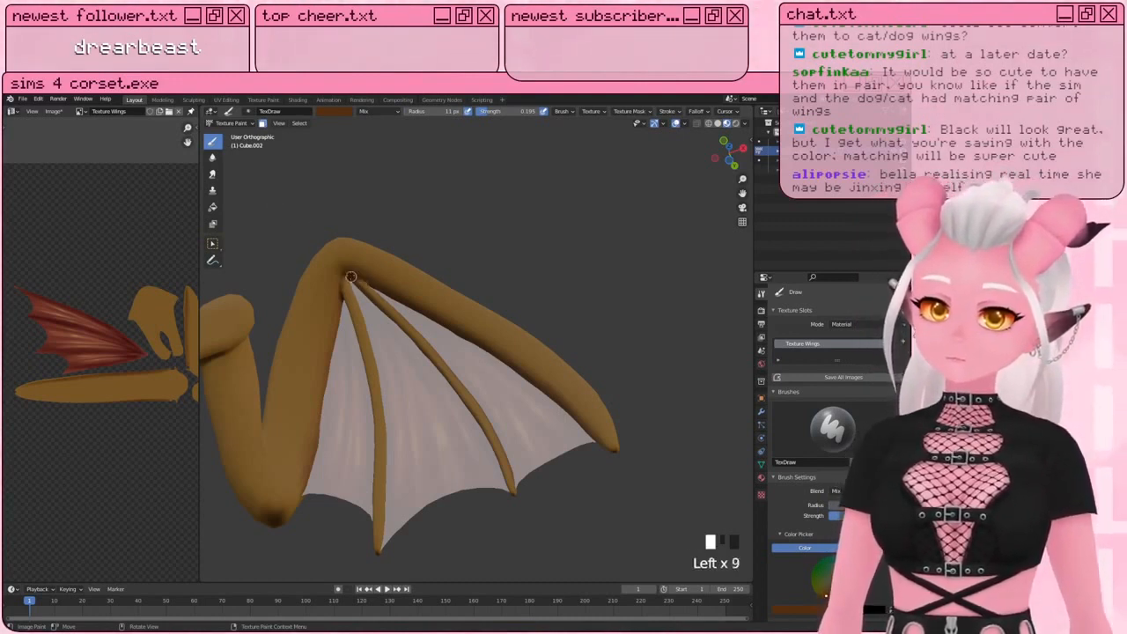
{"action": "left_click", "coordinate": [350, 277]}
{"action": "left_click", "coordinate": [362, 284]}
{"action": "left_click", "coordinate": [377, 291]}
Step: From the shadowed wing face, shade the middle of the leading-edge bone's inner edge dark brown beside the narrow outermost membrane
{"action": "middle_click_drag", "start_coordinate": [368, 297], "coordinate": [373, 254]}
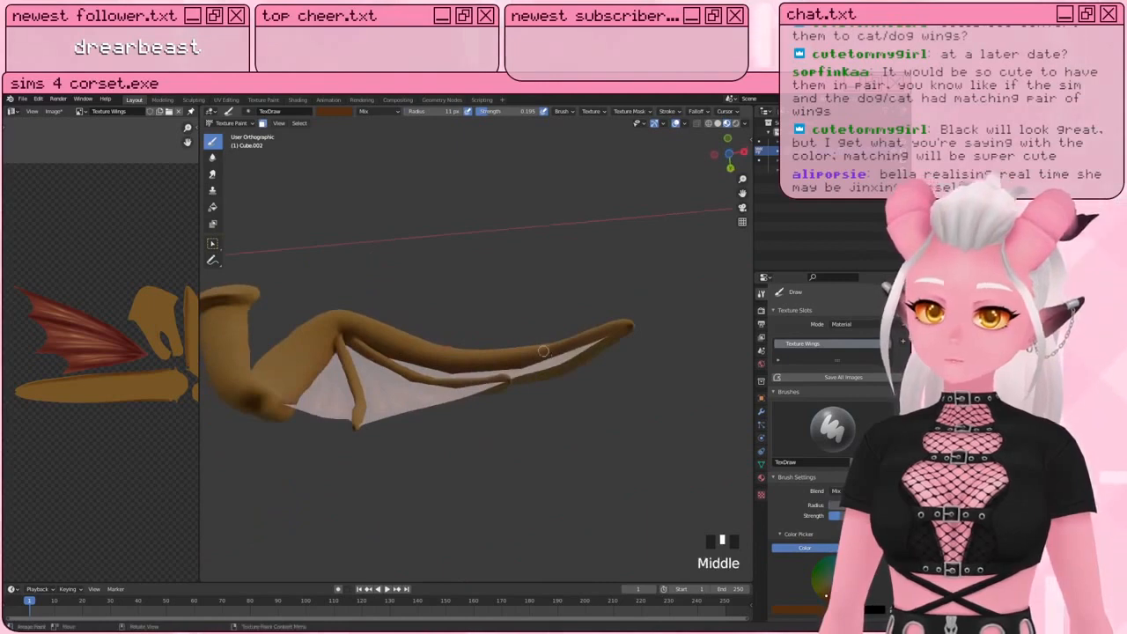
{"action": "middle_click_drag", "start_coordinate": [545, 353], "coordinate": [552, 415]}
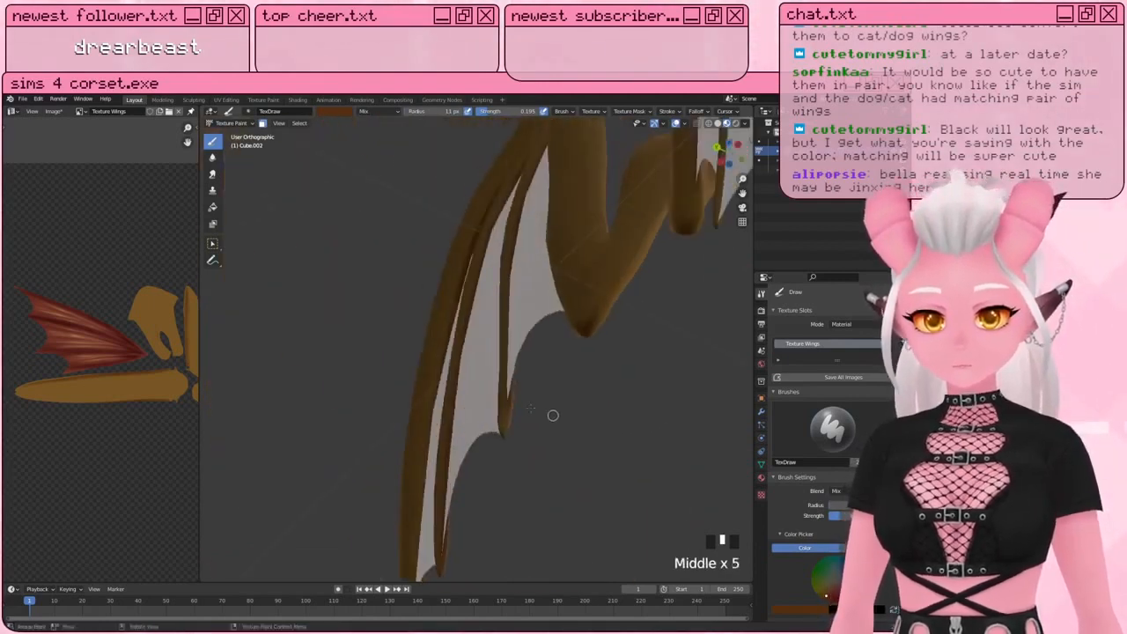
{"action": "middle_click_drag", "start_coordinate": [424, 418], "coordinate": [481, 318], "text": "shift"}
{"action": "left_click_drag", "start_coordinate": [485, 290], "coordinate": [479, 319]}
{"action": "left_click", "coordinate": [478, 326]}
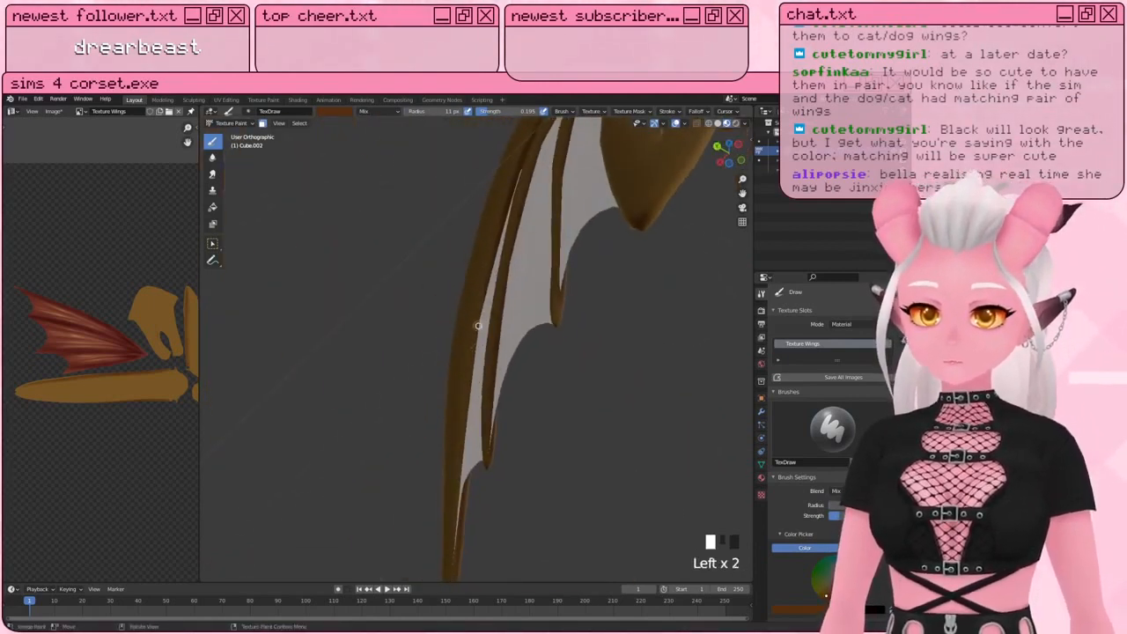
{"action": "left_click", "coordinate": [473, 386]}
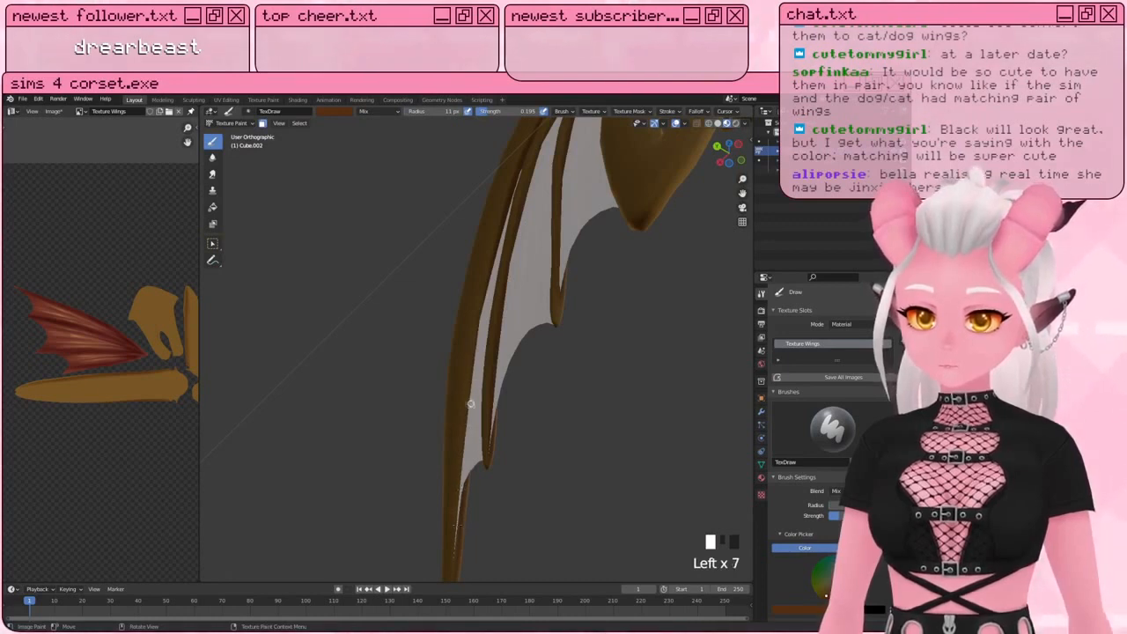
Step: Enlarge the brush to about 20 px and shade the leading-edge bone's lower half dark brown along the membrane
{"action": "mouse_move", "coordinate": [465, 395]}
{"action": "middle_mouse_down", "text": "shift"}
{"action": "mouse_move", "coordinate": [450, 372]}
{"action": "mouse_move", "coordinate": [453, 345]}
{"action": "middle_mouse_up", "text": "shift"}
{"action": "key", "text": "bracketright"}
{"action": "key", "text": "bracketright"}
{"action": "key", "text": "bracketright"}
{"action": "key", "text": "bracketright"}
{"action": "key", "text": "bracketright"}
{"action": "key", "text": "bracketright"}
{"action": "key", "text": "bracketright"}
{"action": "key", "text": "bracketright"}
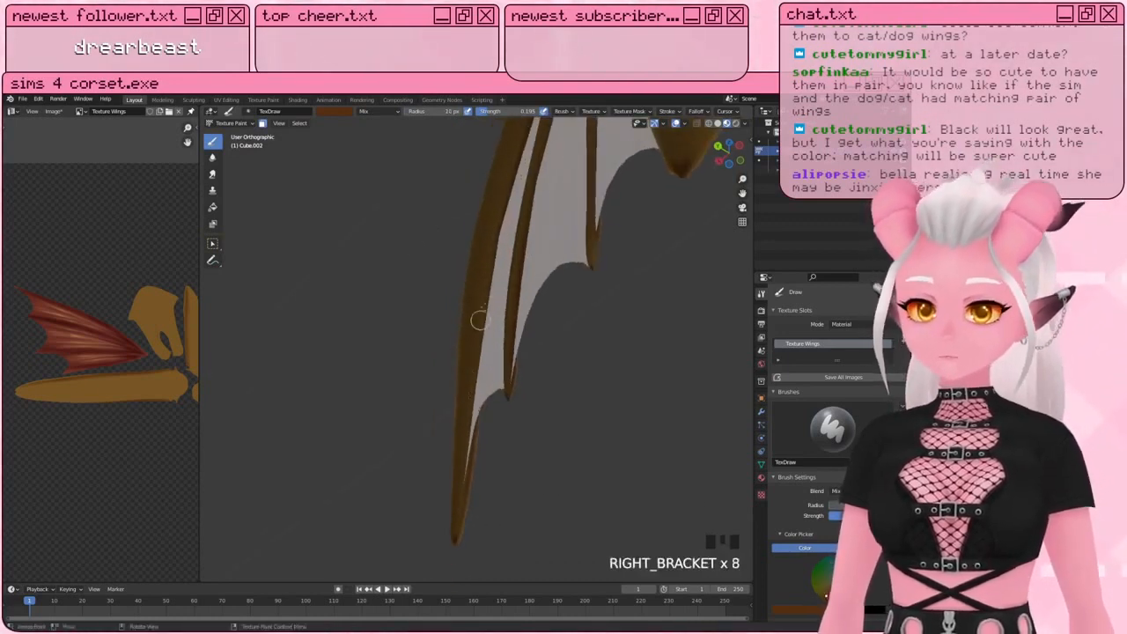
{"action": "left_click", "coordinate": [480, 310]}
{"action": "left_click", "coordinate": [461, 446]}
{"action": "left_click", "coordinate": [471, 397]}
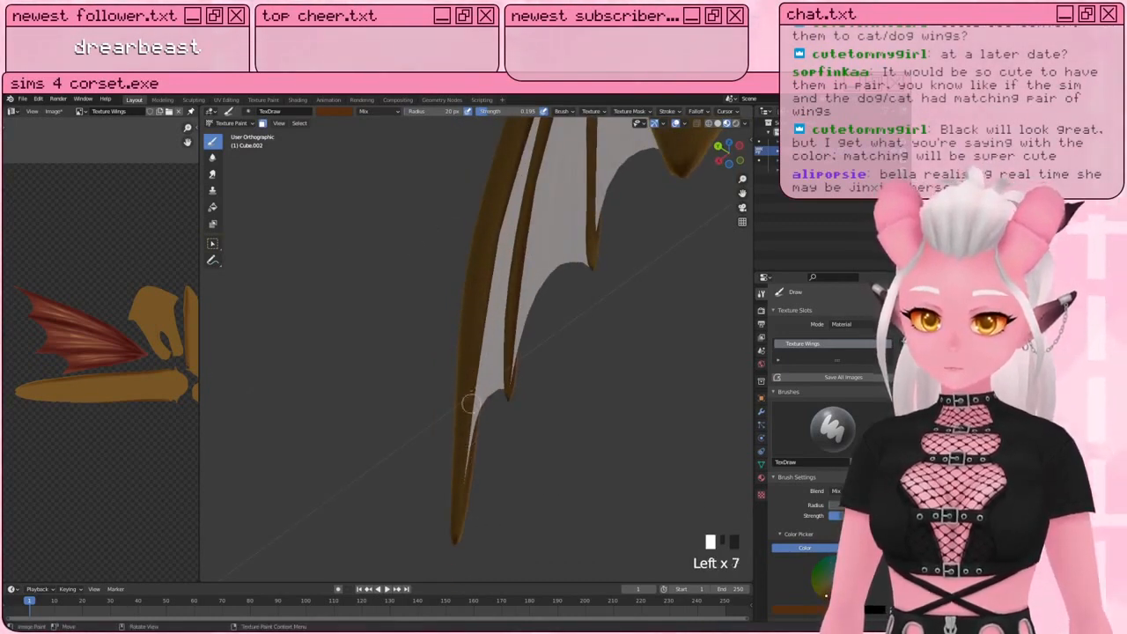
Step: Darken the leading-edge bone's tip with short dark brown strokes around the end of the outermost membrane
{"action": "left_click", "coordinate": [469, 414]}
{"action": "left_click", "coordinate": [464, 443]}
{"action": "left_click", "coordinate": [464, 441]}
{"action": "left_click", "coordinate": [465, 441]}
{"action": "left_click", "coordinate": [465, 445]}
{"action": "left_click", "coordinate": [465, 448]}
{"action": "left_click", "coordinate": [466, 454]}
{"action": "left_click", "coordinate": [467, 459]}
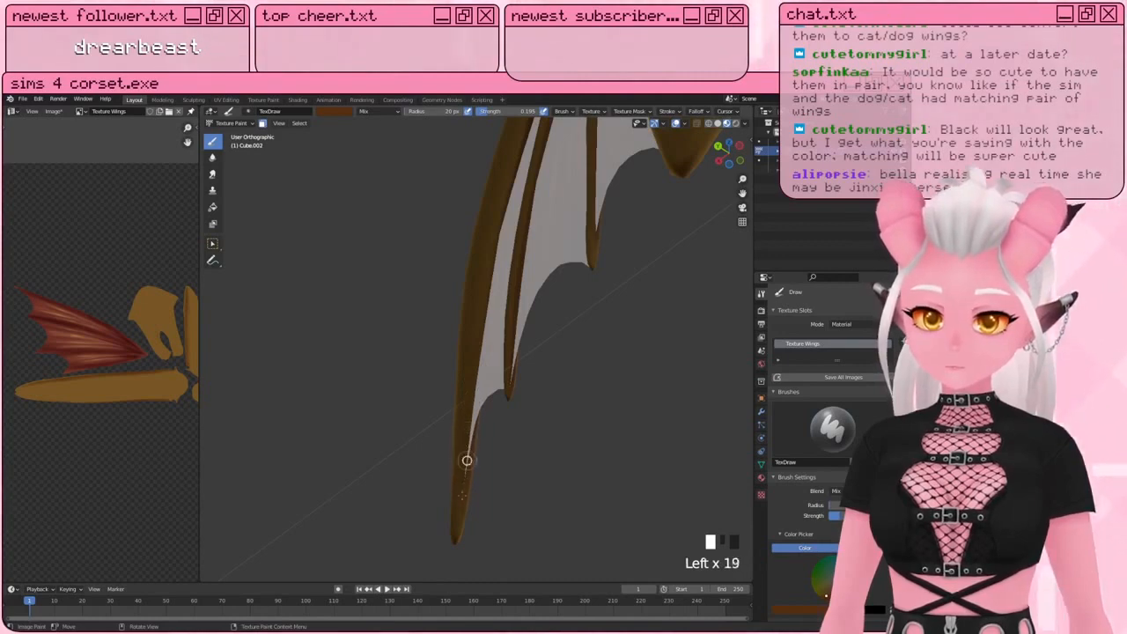
{"action": "left_click", "coordinate": [468, 460]}
{"action": "left_click", "coordinate": [470, 458]}
Step: Shade the inner crease of the arm's lower bend dark brown, working down from the fork toward the elbow point
{"action": "mouse_move", "coordinate": [489, 327]}
{"action": "middle_mouse_down"}
{"action": "mouse_move", "coordinate": [339, 377]}
{"action": "mouse_move", "coordinate": [331, 356]}
{"action": "mouse_move", "coordinate": [391, 388]}
{"action": "mouse_move", "coordinate": [370, 417]}
{"action": "mouse_move", "coordinate": [423, 347]}
{"action": "mouse_move", "coordinate": [418, 395]}
{"action": "middle_mouse_up"}
{"action": "scroll", "coordinate": [313, 411], "scroll_direction": "down", "scroll_amount": 4}
{"action": "scroll", "coordinate": [351, 378], "scroll_direction": "up", "scroll_amount": 2}
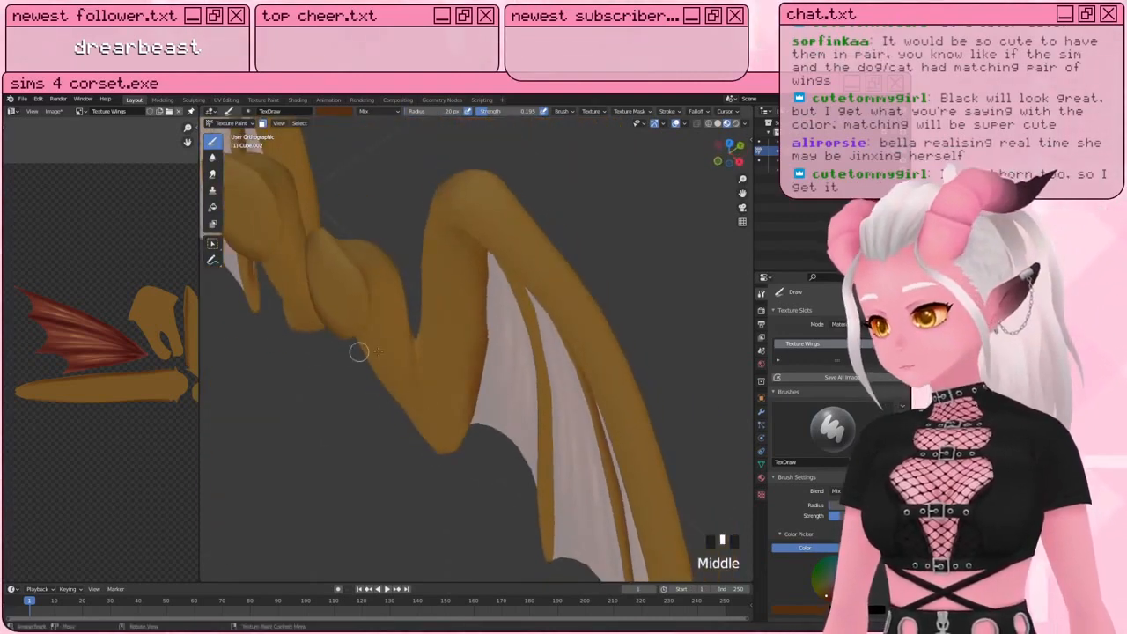
{"action": "left_click_drag", "start_coordinate": [416, 368], "coordinate": [415, 360]}
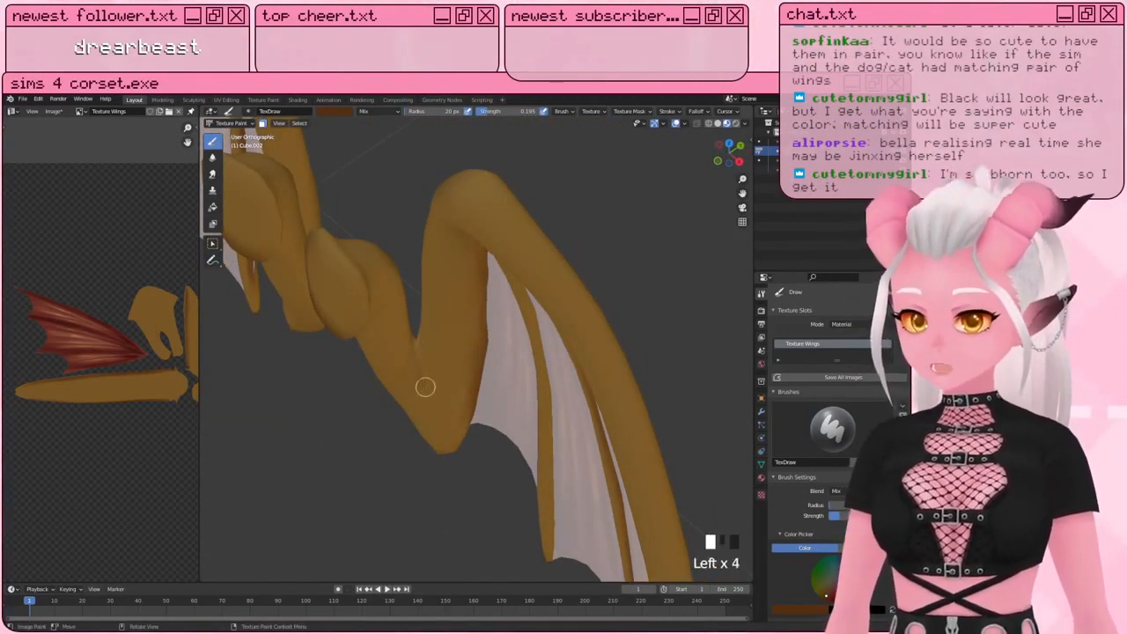
{"action": "middle_click_drag", "start_coordinate": [414, 326], "coordinate": [408, 396]}
{"action": "left_click", "coordinate": [428, 390]}
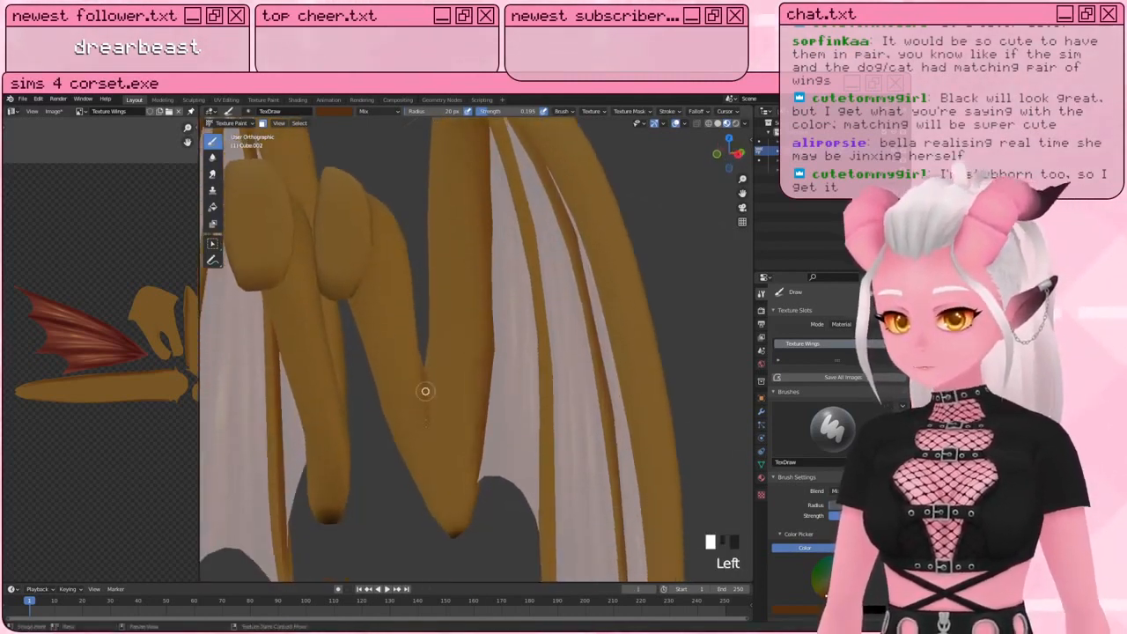
{"action": "left_click", "coordinate": [428, 433]}
{"action": "left_click", "coordinate": [440, 461]}
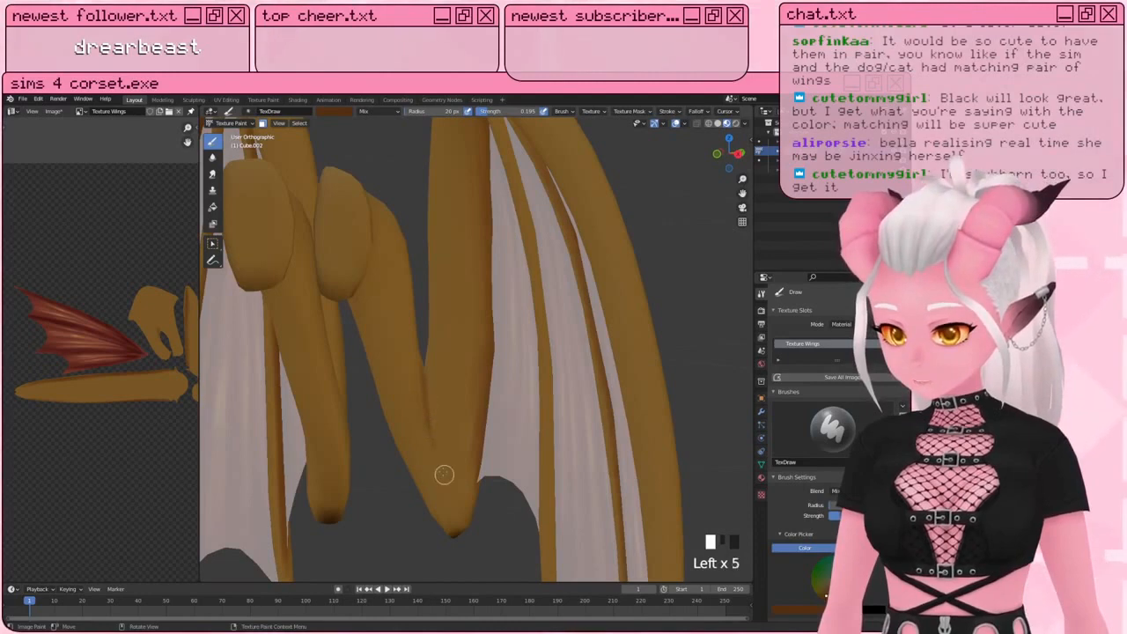
Step: Shade the same elbow crease dark brown on the arm's opposite face, from the fork downward
{"action": "middle_click_drag", "start_coordinate": [423, 351], "coordinate": [317, 376], "text": "shift"}
{"action": "middle_click_drag", "start_coordinate": [436, 402], "coordinate": [481, 440]}
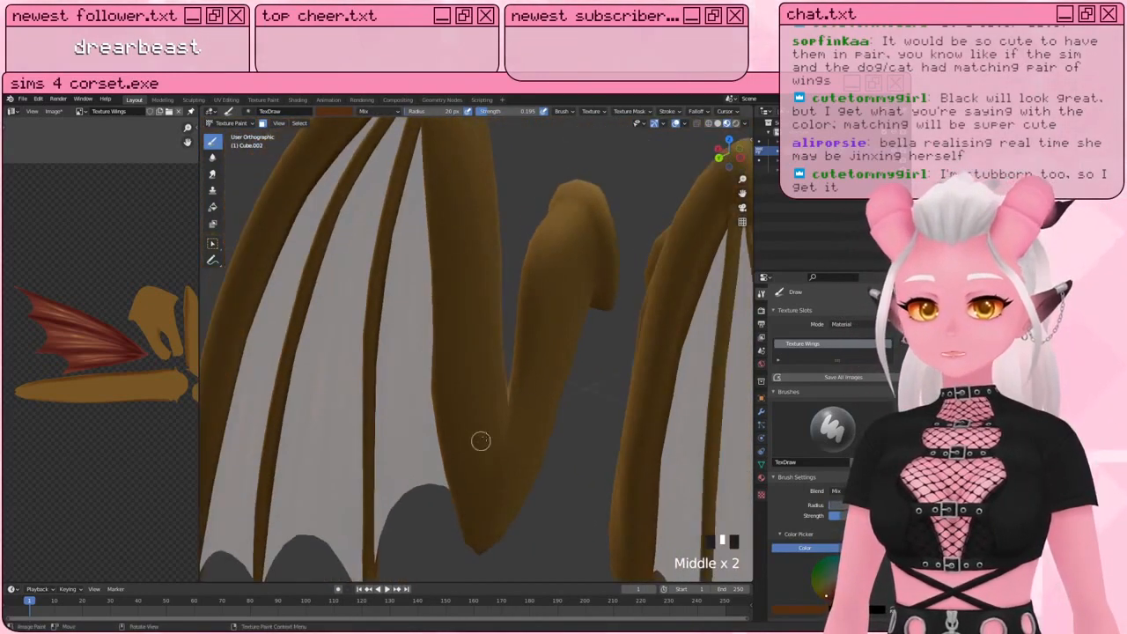
{"action": "left_click_drag", "start_coordinate": [509, 400], "coordinate": [495, 478]}
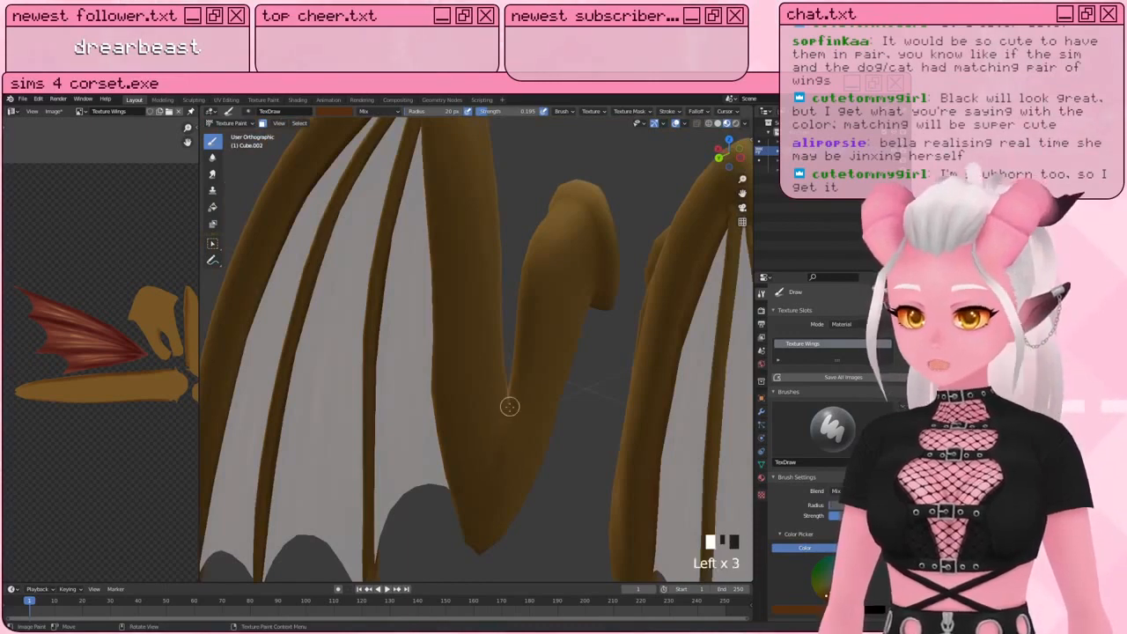
Step: Extend the elbow crease shading across the bend with short dark brown strokes, working from a steeper angle
{"action": "middle_click_drag", "start_coordinate": [481, 497], "coordinate": [463, 468]}
{"action": "left_click", "coordinate": [489, 375]}
{"action": "left_click", "coordinate": [484, 379]}
{"action": "left_click", "coordinate": [481, 383]}
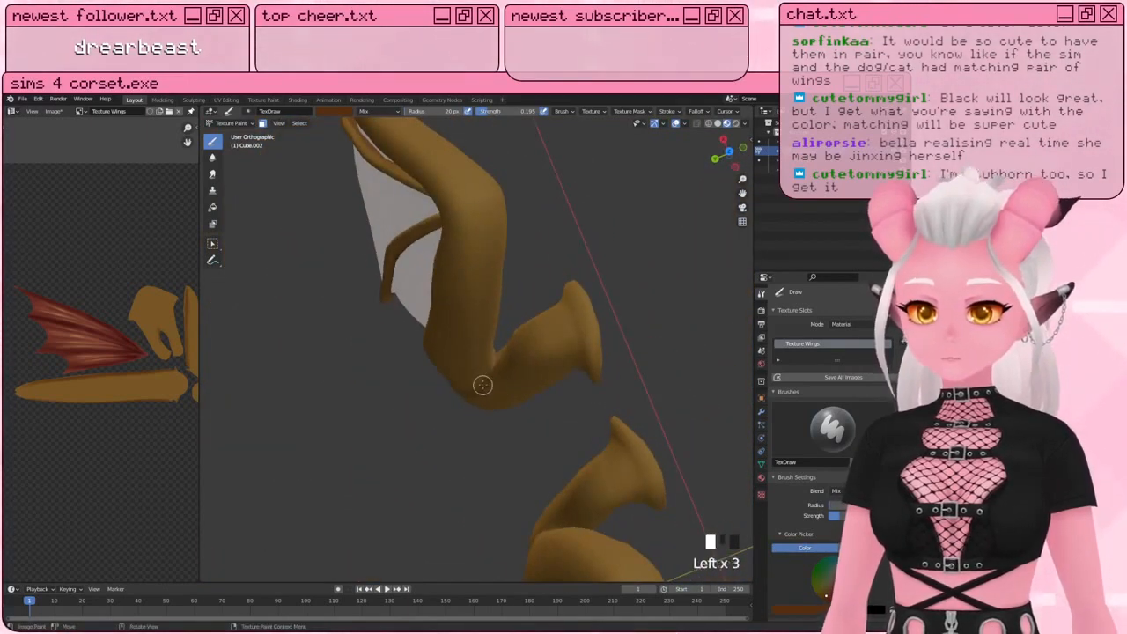
{"action": "left_click", "coordinate": [479, 384]}
{"action": "left_click", "coordinate": [476, 383]}
{"action": "left_click", "coordinate": [474, 385]}
{"action": "left_click", "coordinate": [471, 389]}
{"action": "mouse_move", "coordinate": [470, 390]}
{"action": "middle_mouse_down"}
{"action": "mouse_move", "coordinate": [472, 361]}
{"action": "mouse_move", "coordinate": [427, 311]}
{"action": "mouse_move", "coordinate": [396, 387]}
{"action": "mouse_move", "coordinate": [348, 274]}
{"action": "mouse_move", "coordinate": [422, 284]}
{"action": "middle_mouse_up"}
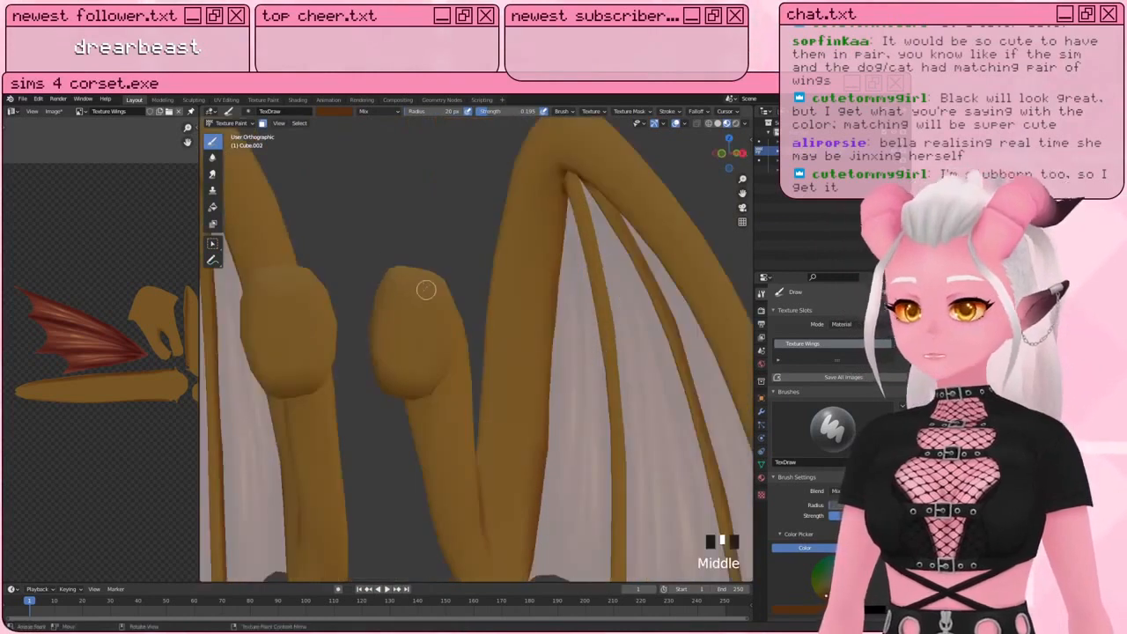
Step: Shade the outer and lower rim of the arm's rounded base end dark brown with short strokes following its edge
{"action": "left_click", "coordinate": [428, 322]}
{"action": "left_click", "coordinate": [435, 333]}
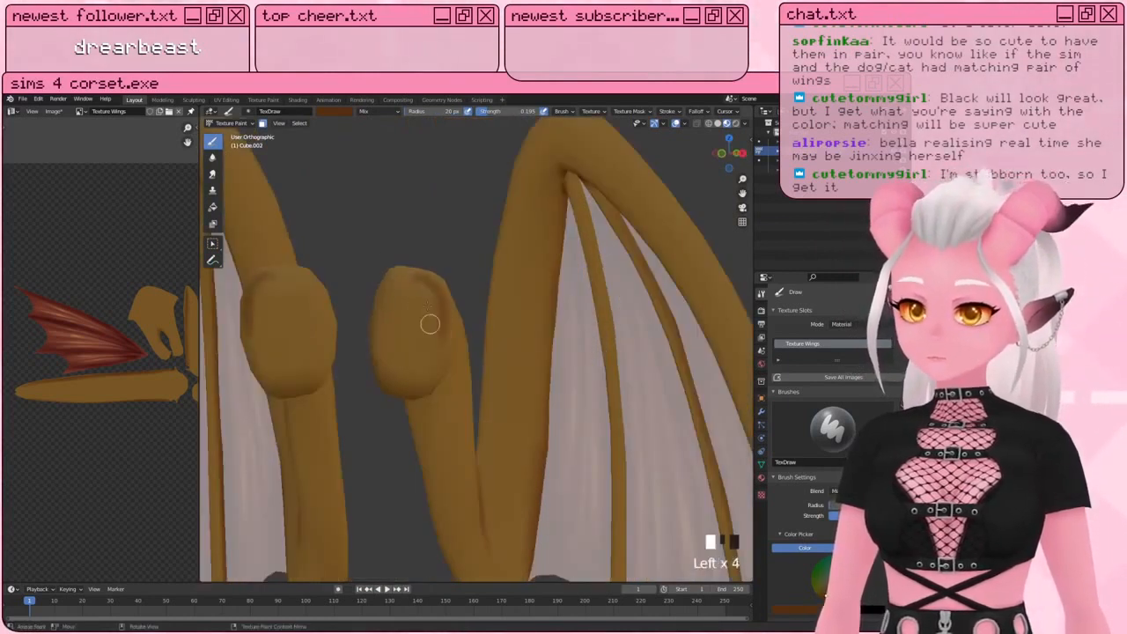
{"action": "middle_click_drag", "start_coordinate": [438, 372], "coordinate": [435, 302]}
{"action": "left_click", "coordinate": [443, 317]}
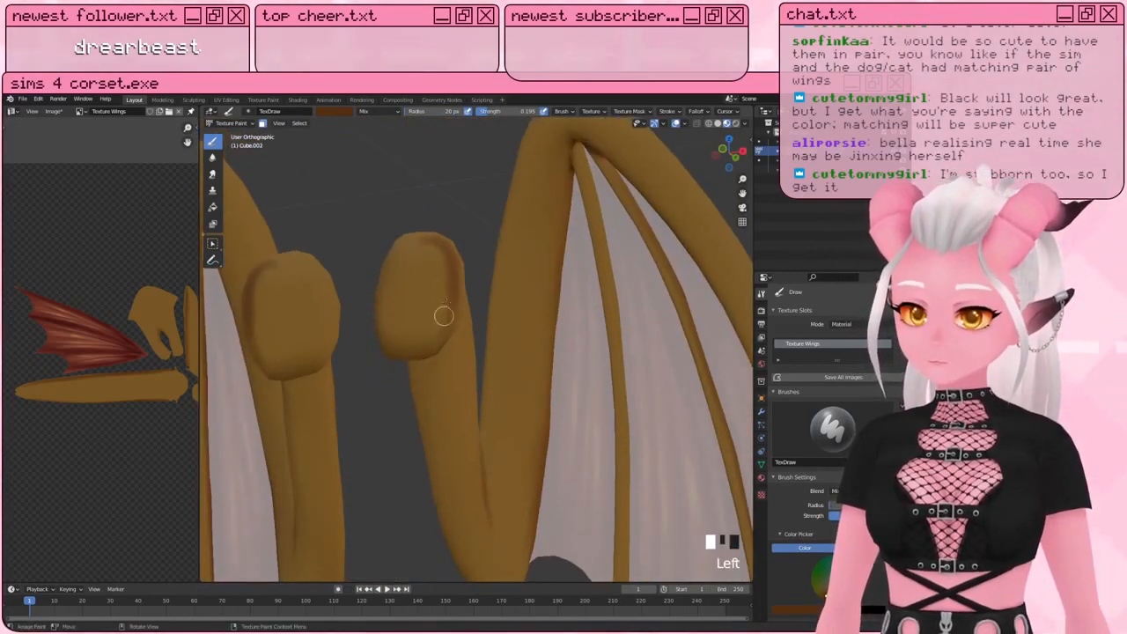
{"action": "left_click", "coordinate": [439, 326]}
{"action": "left_click", "coordinate": [440, 332]}
{"action": "left_click", "coordinate": [438, 336]}
{"action": "left_click", "coordinate": [432, 345]}
{"action": "left_click", "coordinate": [414, 350]}
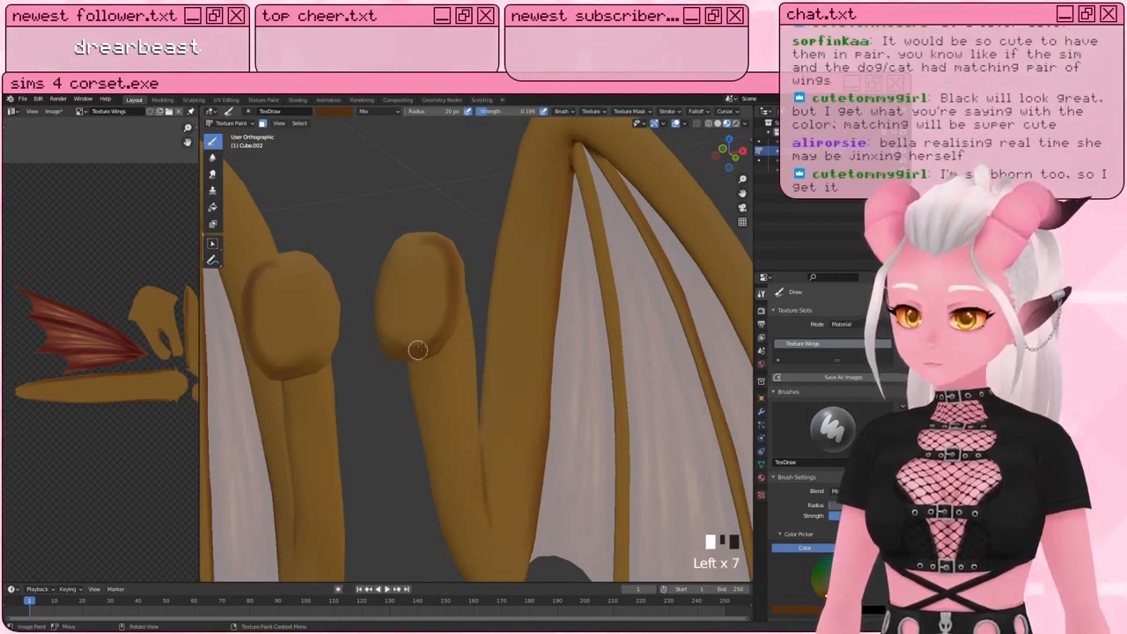
{"action": "left_click", "coordinate": [413, 350]}
{"action": "left_click", "coordinate": [411, 350]}
{"action": "left_click", "coordinate": [387, 316]}
Step: Complete the dark brown outline around the inner and upper rim of the arm's base end
{"action": "middle_click_drag", "start_coordinate": [388, 316], "coordinate": [413, 237]}
{"action": "left_click", "coordinate": [441, 269]}
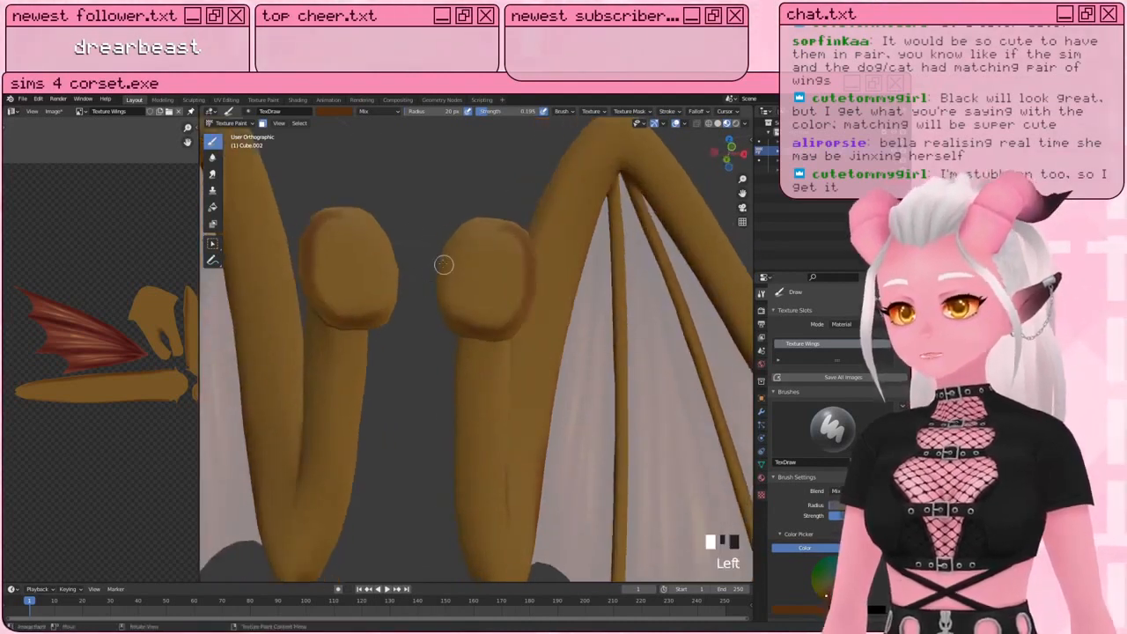
{"action": "left_click", "coordinate": [458, 246]}
{"action": "left_click", "coordinate": [456, 250]}
{"action": "left_click", "coordinate": [454, 254]}
{"action": "left_click", "coordinate": [477, 250]}
{"action": "left_click", "coordinate": [473, 252]}
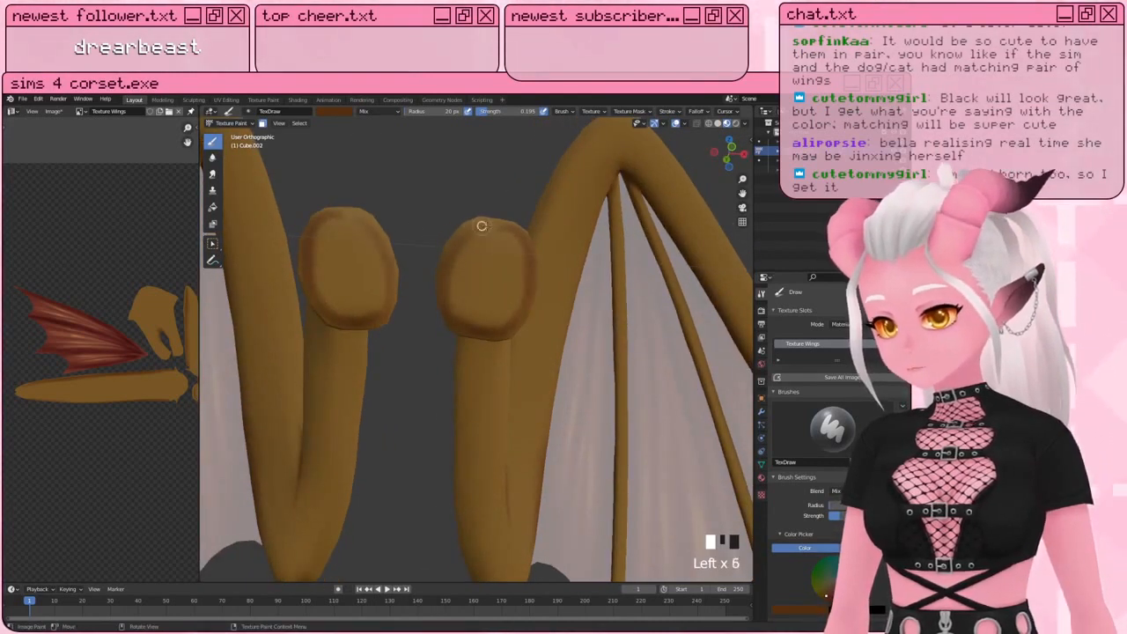
{"action": "left_click", "coordinate": [451, 262]}
{"action": "left_click", "coordinate": [480, 225]}
{"action": "left_click", "coordinate": [477, 228]}
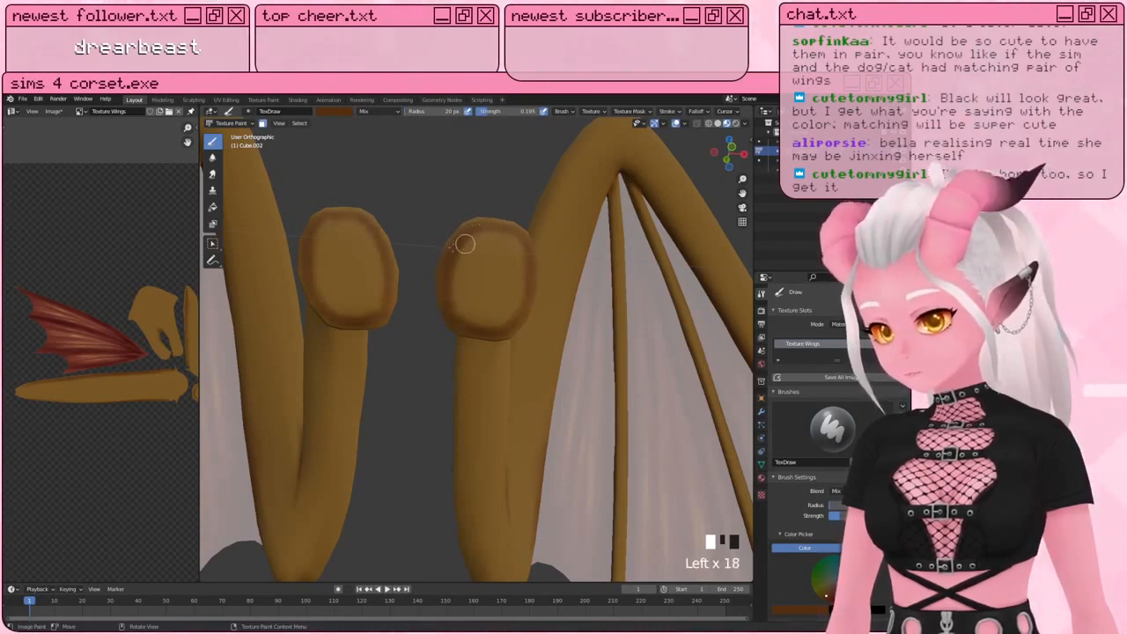
Step: Darken the crease behind the base end's flared collar, where the collar meets the upper arm
{"action": "mouse_move", "coordinate": [465, 244]}
{"action": "middle_mouse_down"}
{"action": "mouse_move", "coordinate": [365, 273]}
{"action": "mouse_move", "coordinate": [380, 303]}
{"action": "mouse_move", "coordinate": [317, 365]}
{"action": "mouse_move", "coordinate": [376, 268]}
{"action": "middle_mouse_up"}
{"action": "left_click", "coordinate": [364, 274]}
{"action": "left_click", "coordinate": [367, 271]}
{"action": "left_click", "coordinate": [368, 270]}
{"action": "left_click", "coordinate": [467, 242]}
{"action": "left_click", "coordinate": [521, 252]}
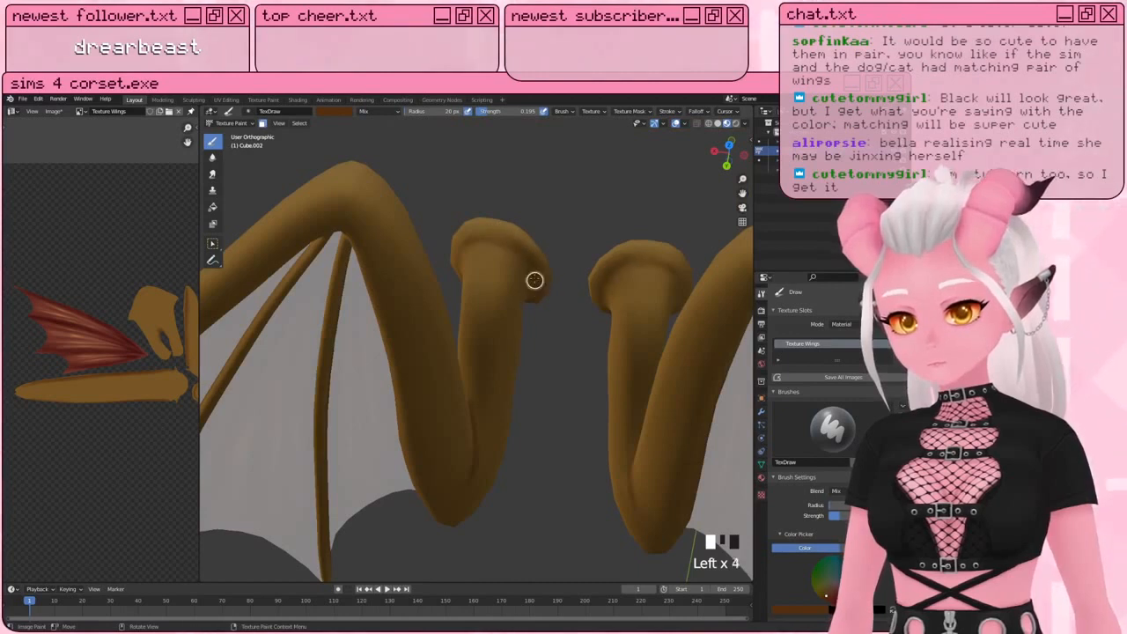
{"action": "left_click", "coordinate": [472, 239]}
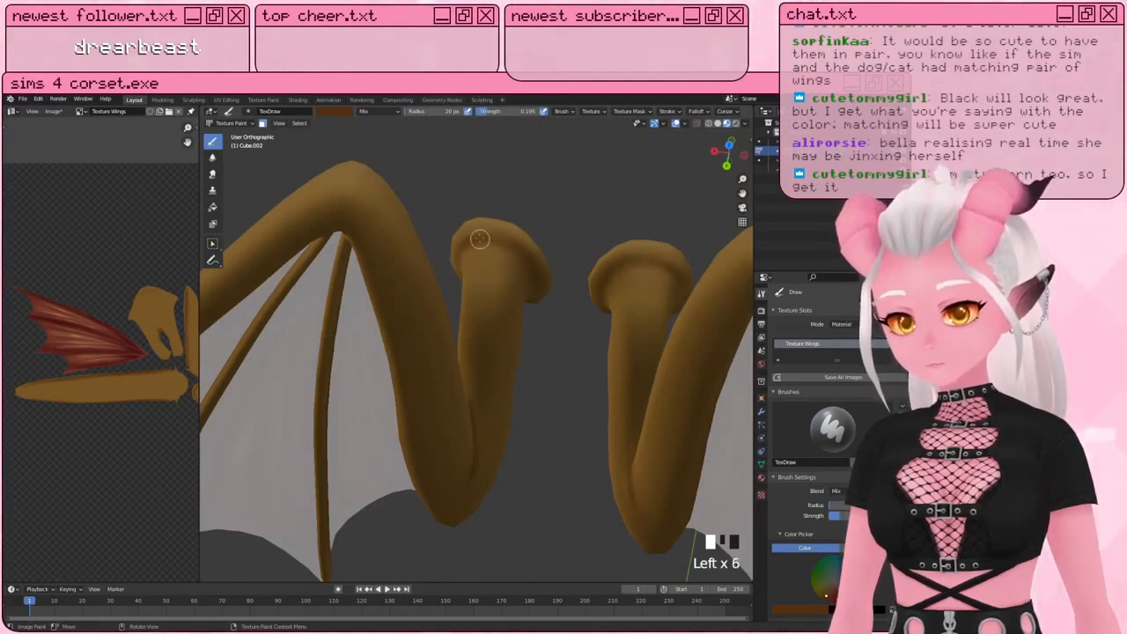
{"action": "middle_click_drag", "start_coordinate": [479, 239], "coordinate": [538, 292]}
{"action": "left_click", "coordinate": [548, 295]}
{"action": "left_click", "coordinate": [560, 328]}
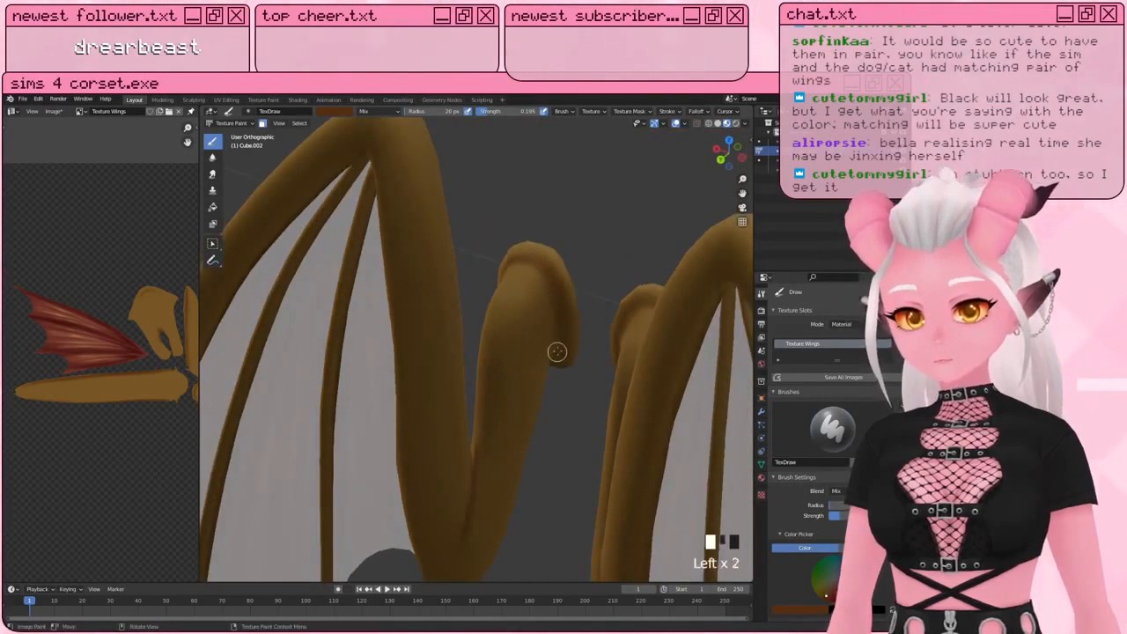
Step: Extend the dark brown collar shading around the side and underside of the arm's base end
{"action": "middle_click_drag", "start_coordinate": [538, 335], "coordinate": [441, 283]}
{"action": "left_click", "coordinate": [422, 302]}
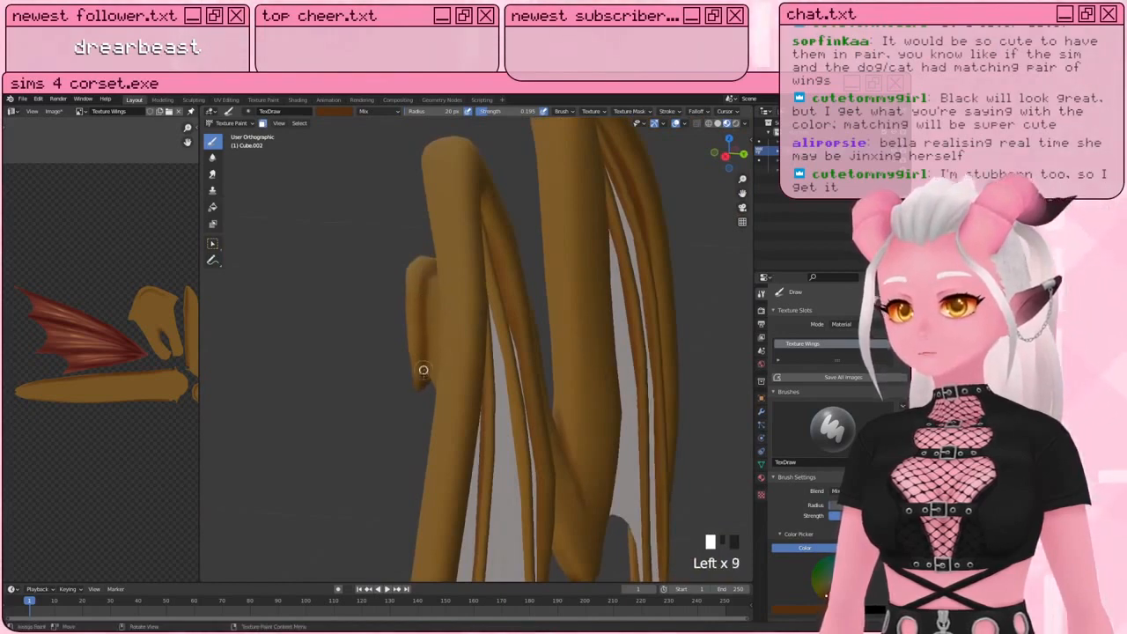
{"action": "middle_click_drag", "start_coordinate": [414, 322], "coordinate": [380, 271]}
{"action": "left_click", "coordinate": [515, 407]}
{"action": "left_click_drag", "start_coordinate": [516, 406], "coordinate": [559, 396]}
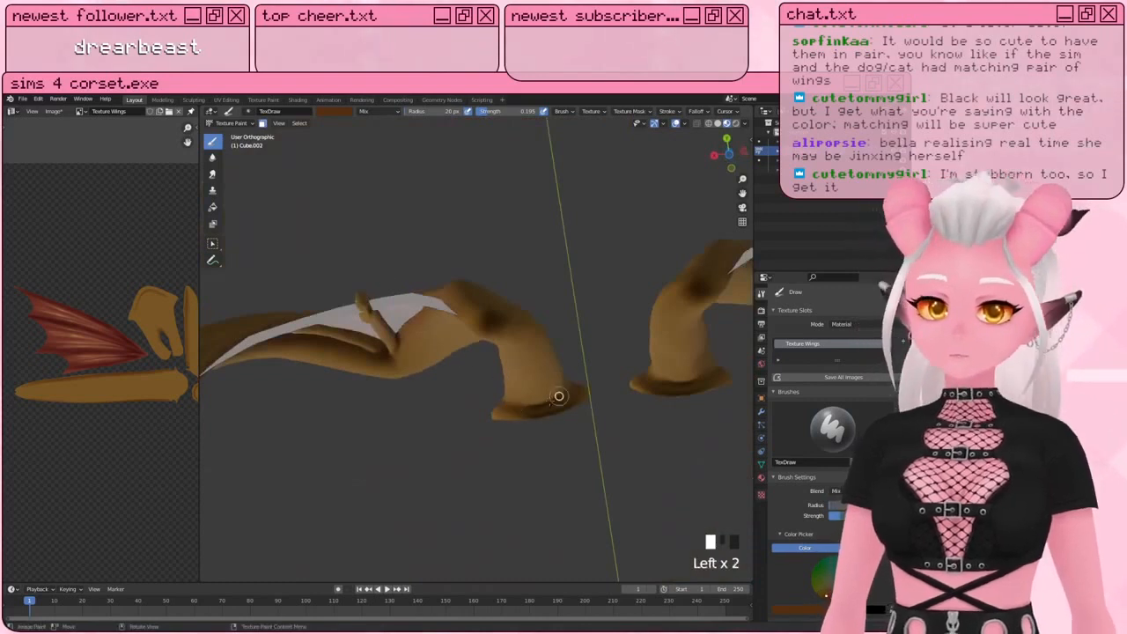
{"action": "left_click", "coordinate": [542, 406]}
{"action": "mouse_move", "coordinate": [544, 403]}
{"action": "middle_mouse_down"}
{"action": "mouse_move", "coordinate": [525, 420]}
{"action": "mouse_move", "coordinate": [569, 382]}
{"action": "mouse_move", "coordinate": [479, 394]}
{"action": "middle_mouse_up"}
{"action": "left_click", "coordinate": [584, 344]}
{"action": "left_click", "coordinate": [584, 332]}
{"action": "left_click", "coordinate": [583, 320]}
Step: Touch up the side edge of the base collar with short dark brown strokes from a side angle
{"action": "middle_click_drag", "start_coordinate": [427, 299], "coordinate": [489, 255]}
{"action": "left_click", "coordinate": [530, 286]}
{"action": "left_click", "coordinate": [532, 268]}
{"action": "left_click", "coordinate": [531, 252]}
{"action": "middle_click_drag", "start_coordinate": [533, 299], "coordinate": [509, 314]}
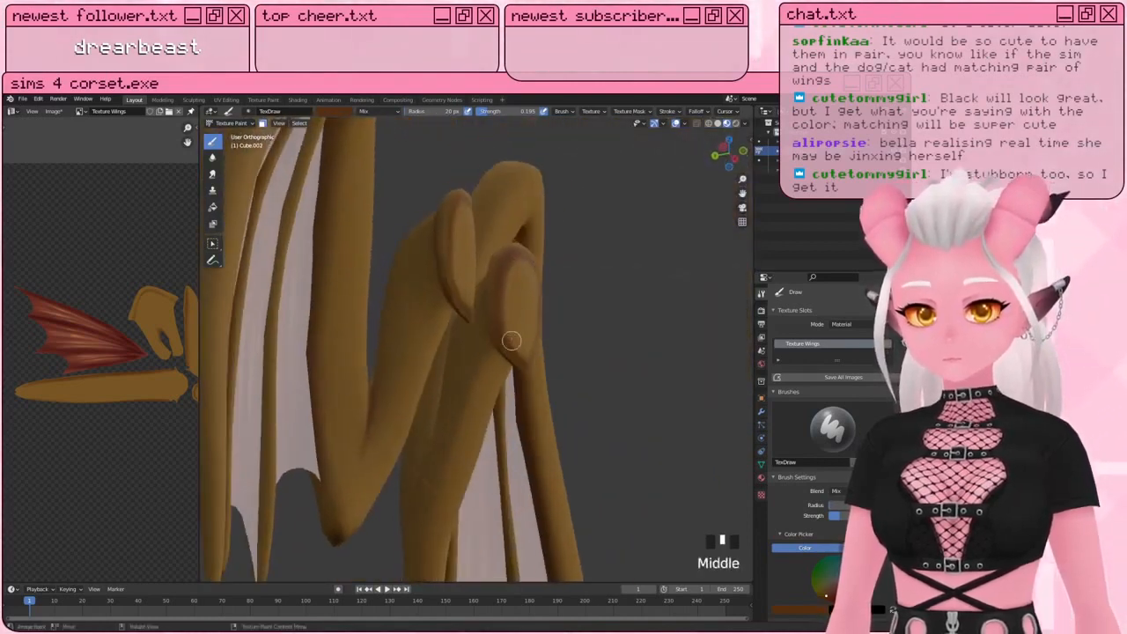
{"action": "left_click", "coordinate": [493, 302]}
Step: Deepen the dark brown rim on the face of the base end, along its upper and outer edges
{"action": "middle_click_drag", "start_coordinate": [517, 261], "coordinate": [379, 321]}
{"action": "left_click", "coordinate": [368, 327]}
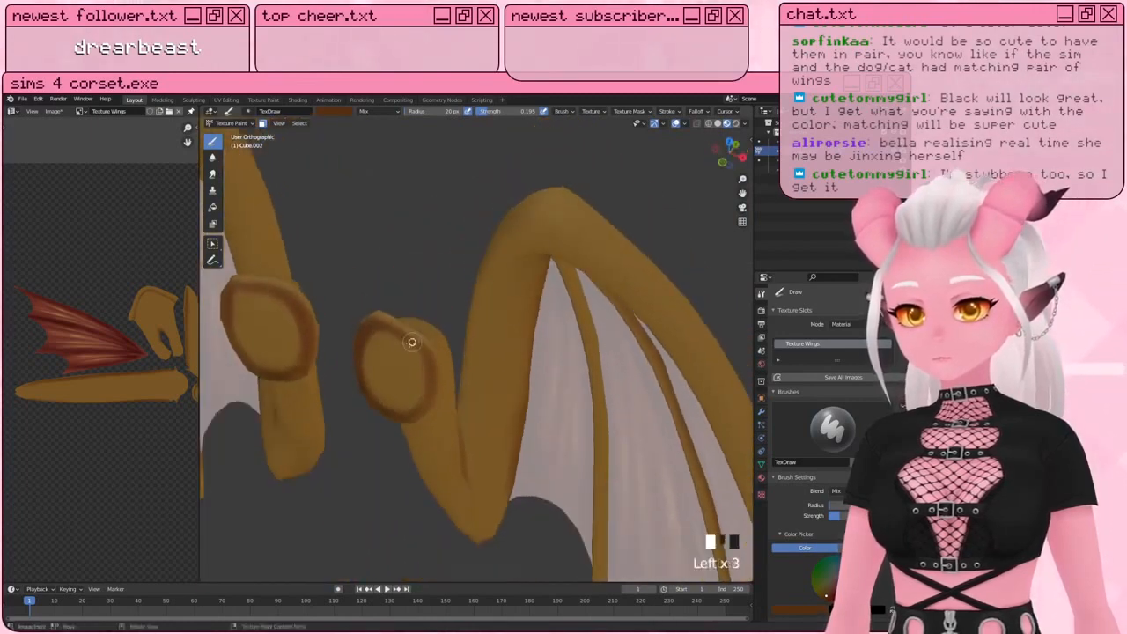
{"action": "left_click", "coordinate": [407, 336]}
{"action": "left_click", "coordinate": [413, 335]}
{"action": "middle_click_drag", "start_coordinate": [433, 370], "coordinate": [373, 314]}
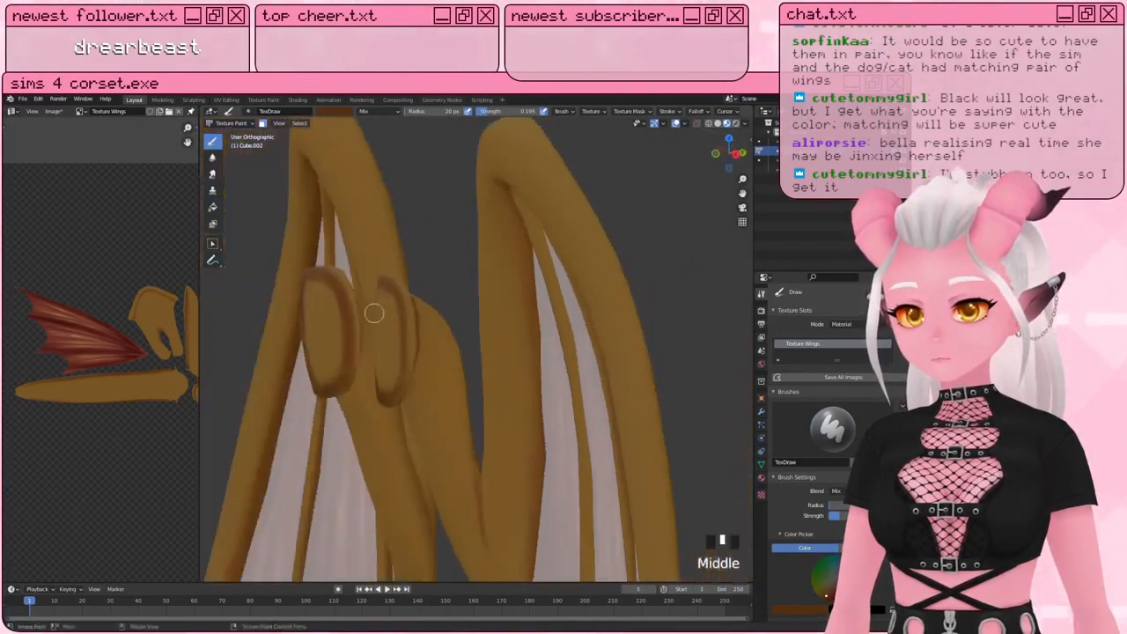
{"action": "left_click", "coordinate": [395, 296]}
{"action": "left_click", "coordinate": [397, 297]}
{"action": "left_click", "coordinate": [398, 296]}
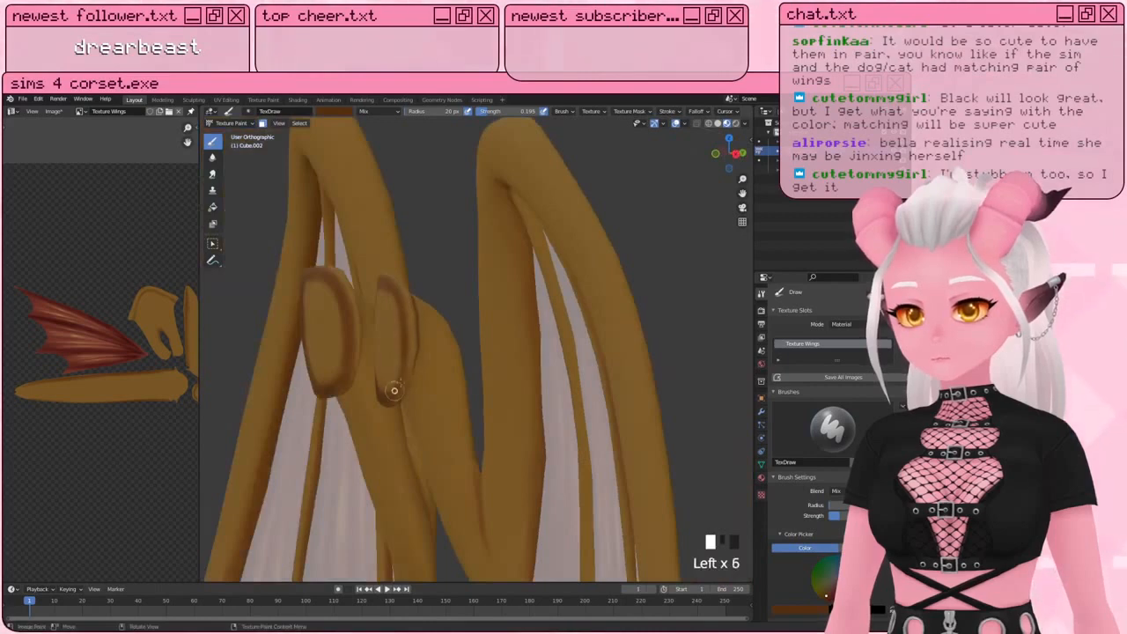
Step: Shade the upper half of the innermost wing strut dark brown along its membrane edge
{"action": "mouse_move", "coordinate": [395, 373]}
{"action": "middle_mouse_down"}
{"action": "mouse_move", "coordinate": [453, 219]}
{"action": "mouse_move", "coordinate": [338, 237]}
{"action": "mouse_move", "coordinate": [543, 227]}
{"action": "mouse_move", "coordinate": [420, 410]}
{"action": "mouse_move", "coordinate": [460, 240]}
{"action": "middle_mouse_up"}
{"action": "left_click", "coordinate": [468, 234]}
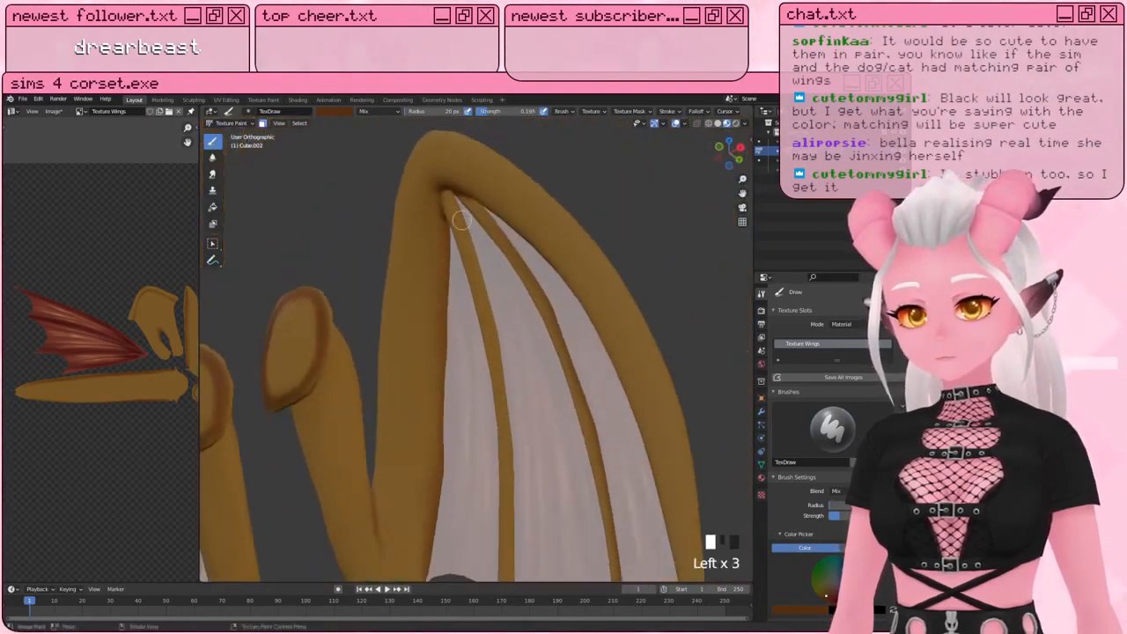
{"action": "left_click_drag", "start_coordinate": [510, 354], "coordinate": [472, 278]}
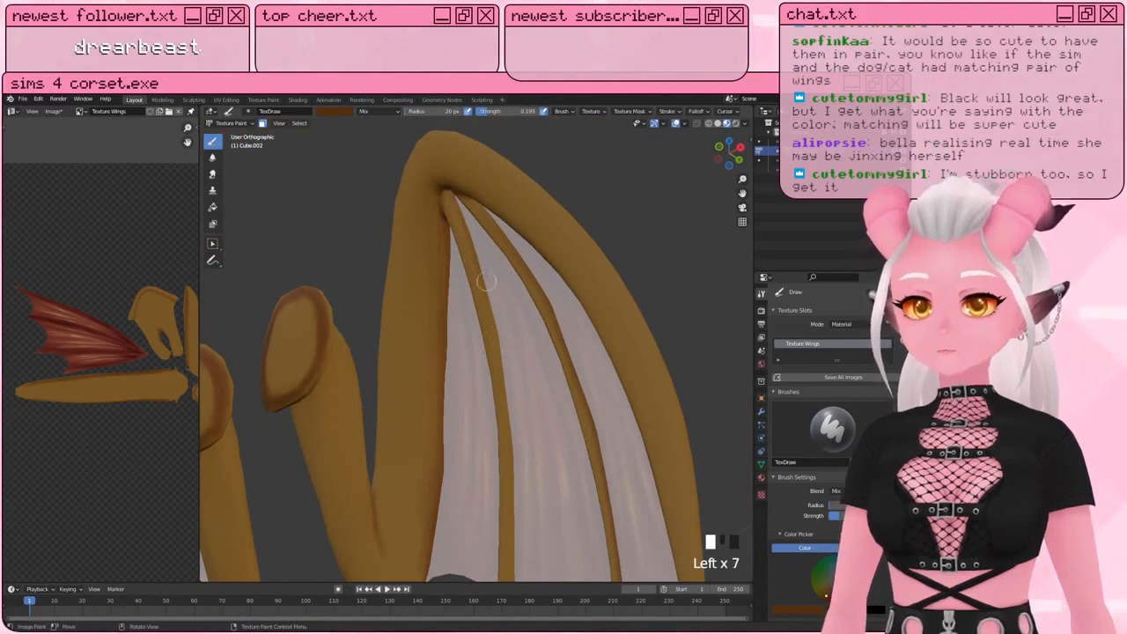
{"action": "left_click", "coordinate": [515, 410]}
{"action": "left_click", "coordinate": [513, 440]}
{"action": "left_click", "coordinate": [513, 481]}
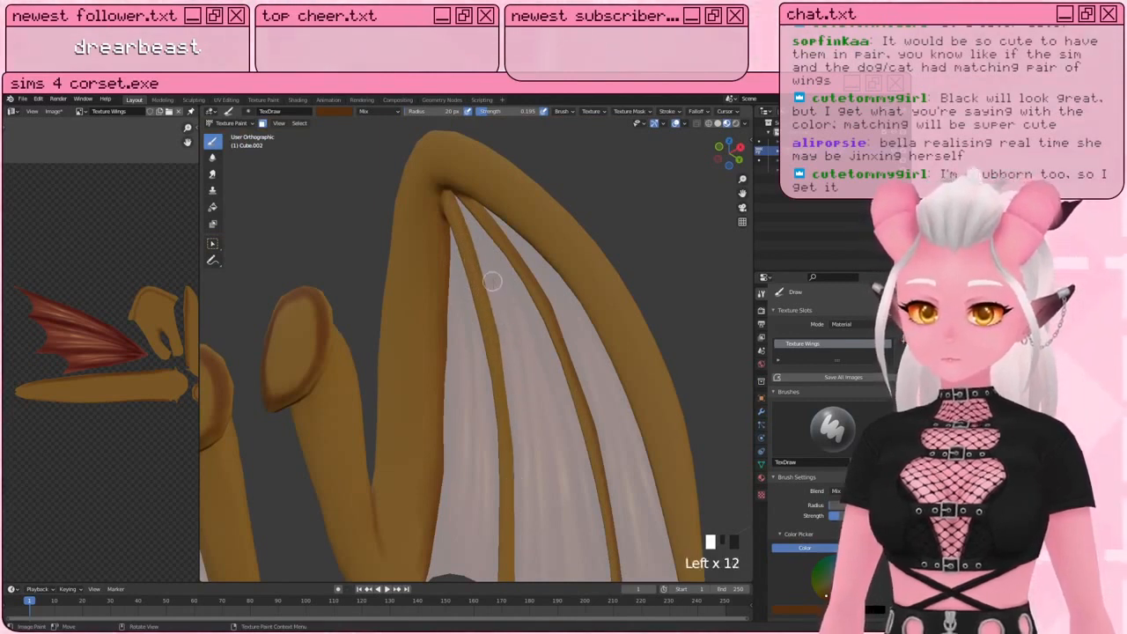
Step: Continue the dark brown edge shading down the innermost strut's lower half to its pointed tip
{"action": "middle_click_drag", "start_coordinate": [493, 280], "coordinate": [486, 176], "text": "shift"}
{"action": "left_click", "coordinate": [494, 353]}
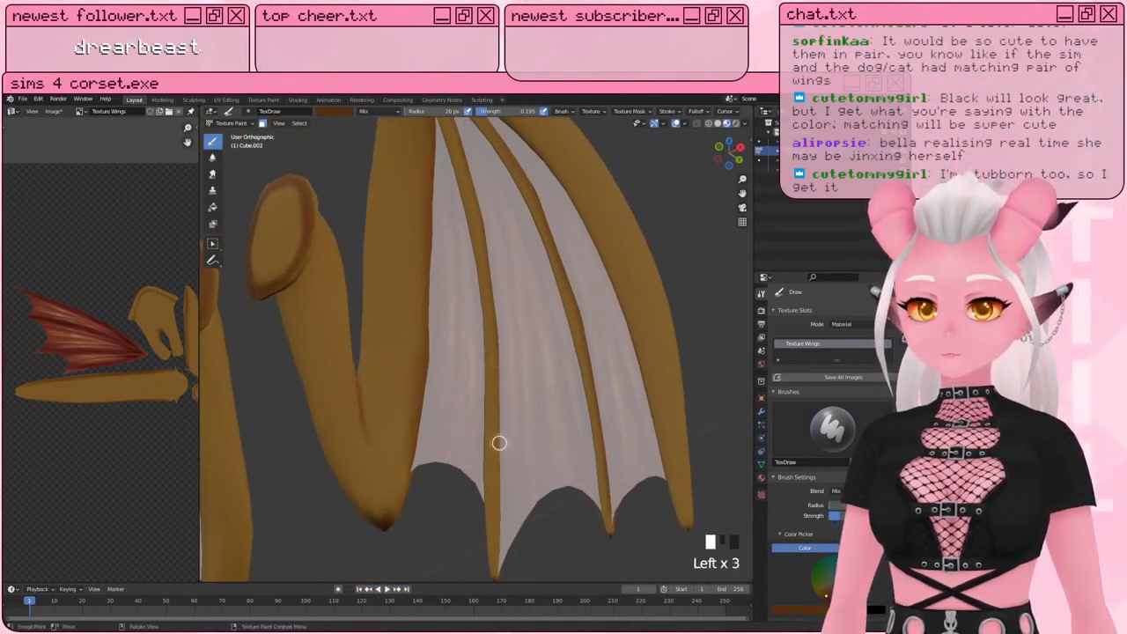
{"action": "left_click", "coordinate": [499, 378]}
{"action": "mouse_move", "coordinate": [498, 378]}
{"action": "middle_mouse_down", "text": "shift"}
{"action": "mouse_move", "coordinate": [440, 383]}
{"action": "mouse_move", "coordinate": [466, 346]}
{"action": "middle_mouse_up", "text": "shift"}
{"action": "left_click", "coordinate": [456, 368]}
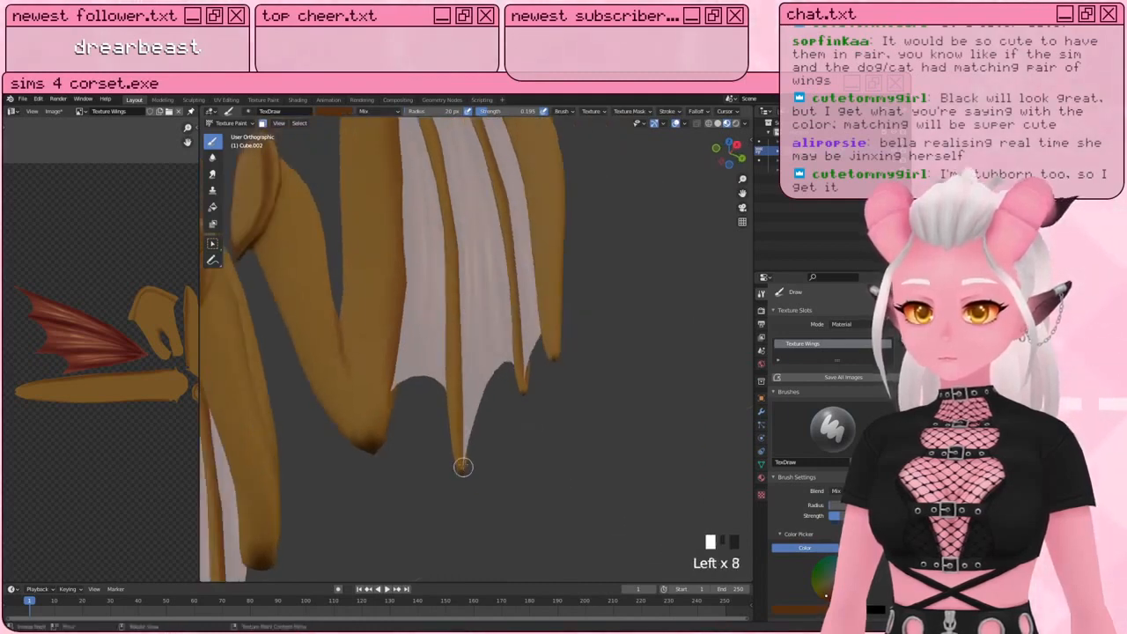
Step: Enlarge the brush radius to 67 px and shade the underside of the arm near the elbow with broad dark brown strokes
{"action": "mouse_move", "coordinate": [470, 344]}
{"action": "middle_mouse_down"}
{"action": "mouse_move", "coordinate": [387, 458]}
{"action": "mouse_move", "coordinate": [399, 409]}
{"action": "mouse_move", "coordinate": [531, 395]}
{"action": "middle_mouse_up"}
{"action": "mouse_move", "coordinate": [423, 433]}
{"action": "middle_mouse_down", "text": "shift"}
{"action": "mouse_move", "coordinate": [458, 337]}
{"action": "mouse_move", "coordinate": [438, 293]}
{"action": "middle_mouse_up", "text": "shift"}
{"action": "key", "text": "bracketright"}
{"action": "key", "text": "bracketright"}
{"action": "middle_click_drag", "start_coordinate": [352, 315], "coordinate": [347, 231]}
{"action": "key", "text": "bracketright"}
{"action": "key", "text": "bracketright"}
{"action": "key", "text": "bracketright"}
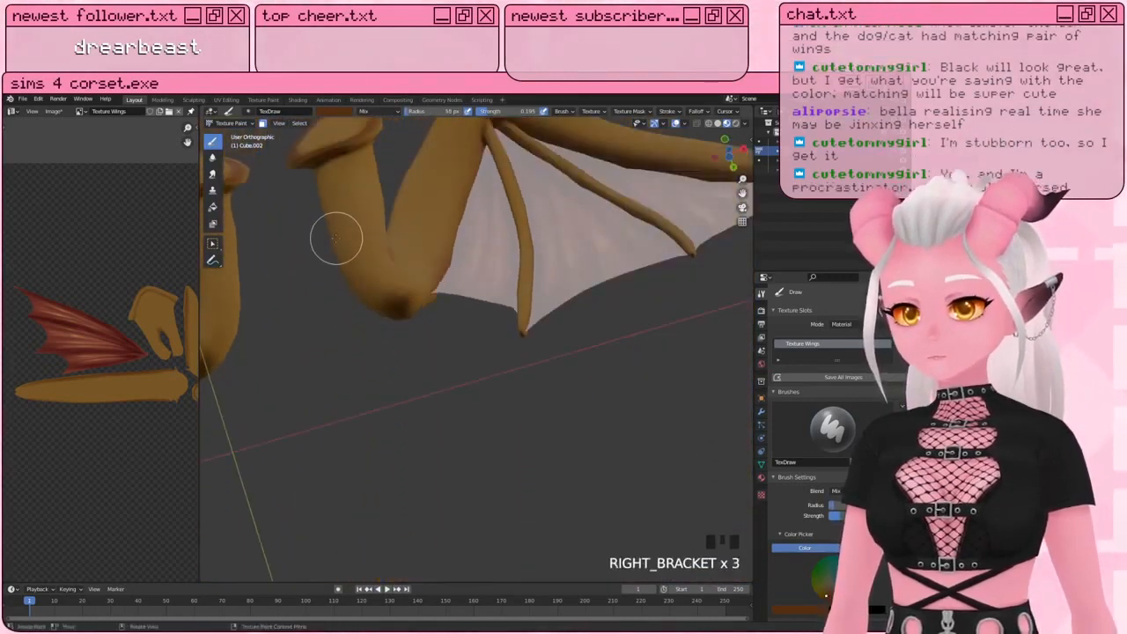
{"action": "left_click", "coordinate": [352, 285]}
{"action": "middle_click_drag", "start_coordinate": [436, 264], "coordinate": [453, 194]}
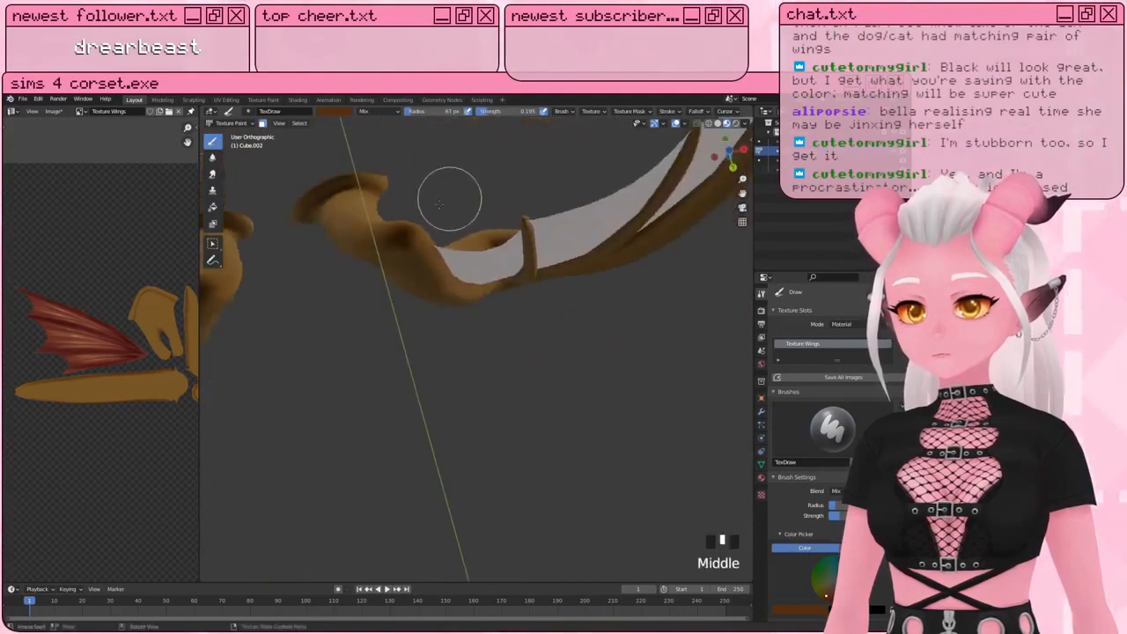
{"action": "left_click", "coordinate": [368, 248]}
{"action": "left_click_drag", "start_coordinate": [369, 247], "coordinate": [325, 228]}
Step: Extend the broad dark brown shading along the underside of the arm, from the elbow up toward the base collar
{"action": "middle_click_drag", "start_coordinate": [352, 251], "coordinate": [290, 281]}
{"action": "mouse_move", "coordinate": [502, 304]}
{"action": "middle_mouse_down"}
{"action": "mouse_move", "coordinate": [467, 353]}
{"action": "mouse_move", "coordinate": [402, 374]}
{"action": "mouse_move", "coordinate": [516, 484]}
{"action": "mouse_move", "coordinate": [519, 508]}
{"action": "middle_mouse_up"}
{"action": "left_click", "coordinate": [528, 510]}
{"action": "mouse_move", "coordinate": [563, 505]}
{"action": "left_mouse_down"}
{"action": "mouse_move", "coordinate": [644, 424]}
{"action": "mouse_move", "coordinate": [549, 506]}
{"action": "mouse_move", "coordinate": [518, 357]}
{"action": "left_mouse_up"}
{"action": "mouse_move", "coordinate": [518, 356]}
{"action": "middle_mouse_down"}
{"action": "mouse_move", "coordinate": [476, 369]}
{"action": "mouse_move", "coordinate": [422, 352]}
{"action": "mouse_move", "coordinate": [332, 238]}
{"action": "mouse_move", "coordinate": [281, 227]}
{"action": "middle_mouse_up"}
{"action": "left_click", "coordinate": [282, 231]}
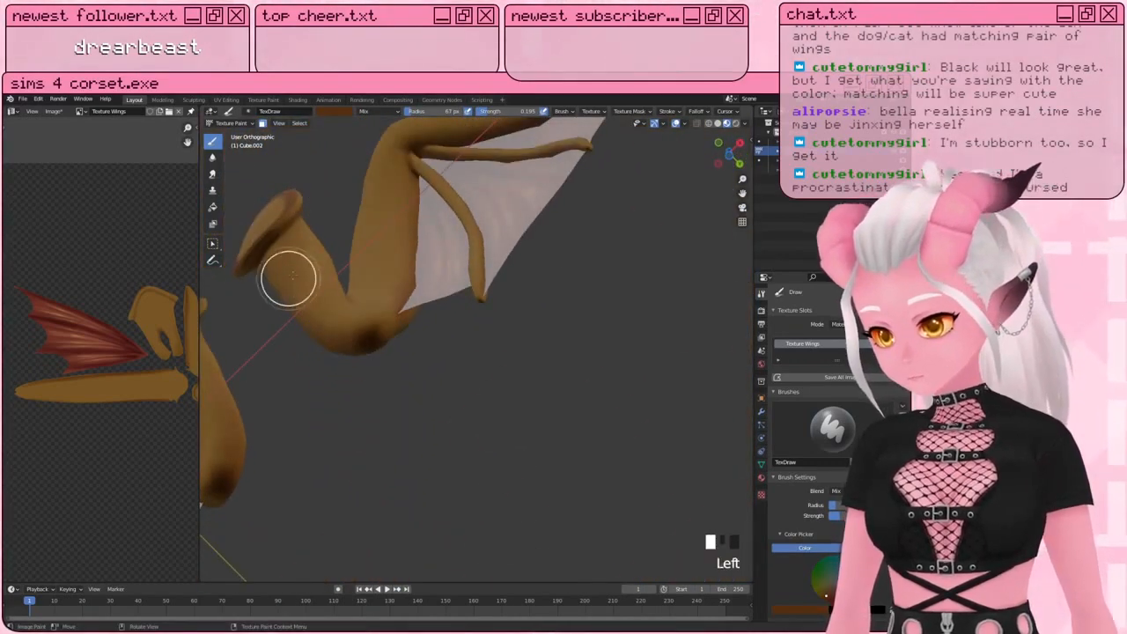
{"action": "mouse_move", "coordinate": [281, 270]}
{"action": "left_mouse_down"}
{"action": "mouse_move", "coordinate": [283, 226]}
{"action": "mouse_move", "coordinate": [273, 279]}
{"action": "mouse_move", "coordinate": [282, 242]}
{"action": "mouse_move", "coordinate": [264, 250]}
{"action": "left_mouse_up"}
{"action": "left_click_drag", "start_coordinate": [265, 251], "coordinate": [251, 261]}
Step: Change the brush colour from dark brown to a light golden tan for highlighting the bones
{"action": "mouse_move", "coordinate": [251, 261]}
{"action": "middle_mouse_down"}
{"action": "mouse_move", "coordinate": [314, 319]}
{"action": "mouse_move", "coordinate": [314, 373]}
{"action": "middle_mouse_up"}
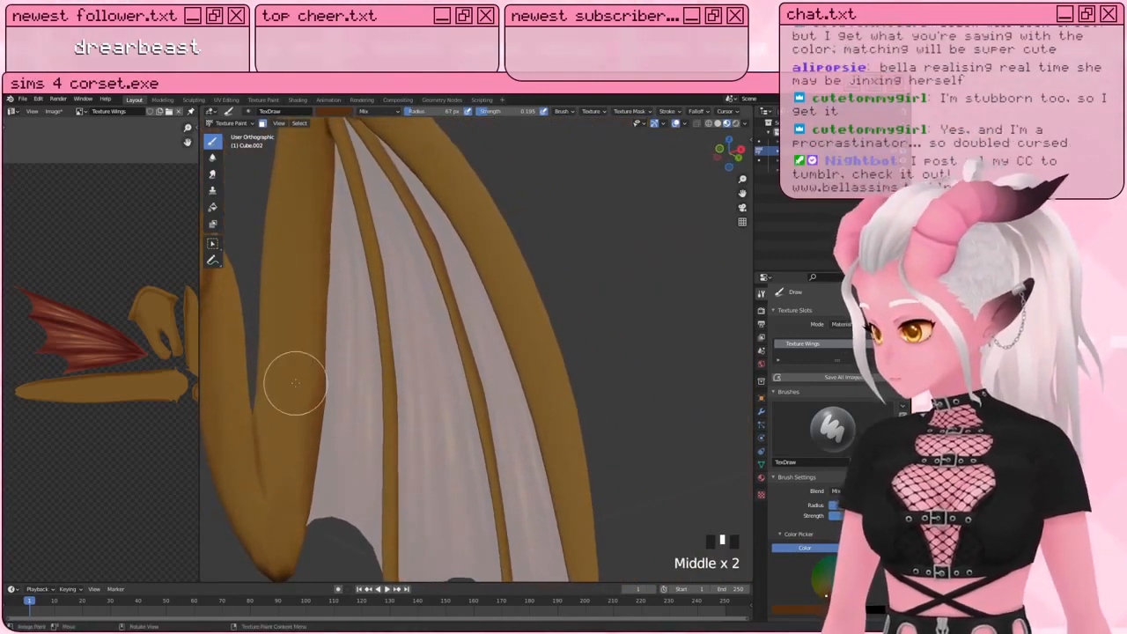
{"action": "scroll", "coordinate": [293, 388], "scroll_direction": "down", "scroll_amount": 2}
{"action": "middle_click_drag", "start_coordinate": [302, 360], "coordinate": [418, 268], "text": "shift"}
{"action": "scroll", "coordinate": [339, 269], "scroll_direction": "up", "scroll_amount": 2}
{"action": "scroll", "coordinate": [420, 267], "scroll_direction": "up", "scroll_amount": 2}
{"action": "scroll", "coordinate": [402, 286], "scroll_direction": "down", "scroll_amount": 1}
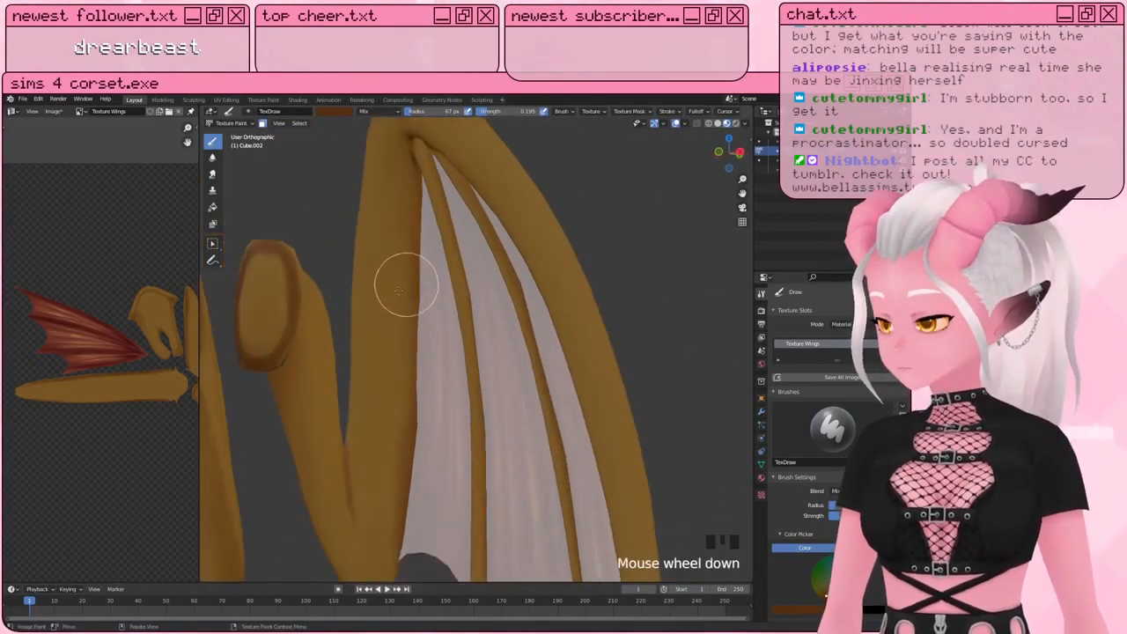
{"action": "scroll", "coordinate": [388, 299], "scroll_direction": "down", "scroll_amount": 1}
{"action": "middle_click_drag", "start_coordinate": [369, 314], "coordinate": [390, 267], "text": "shift"}
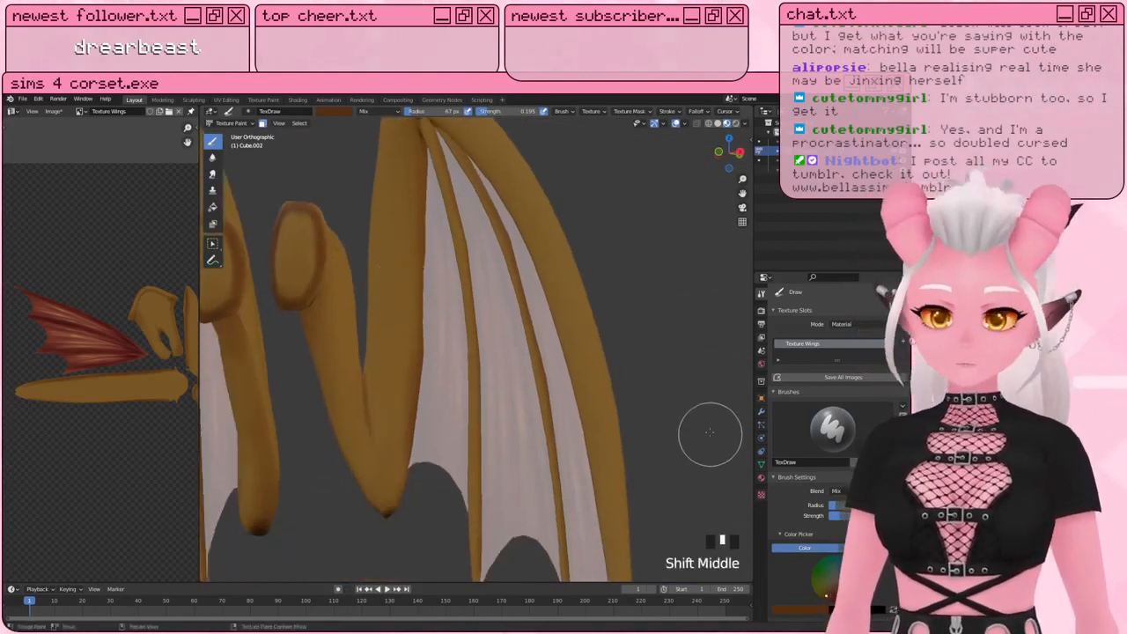
{"action": "left_click", "coordinate": [892, 610]}
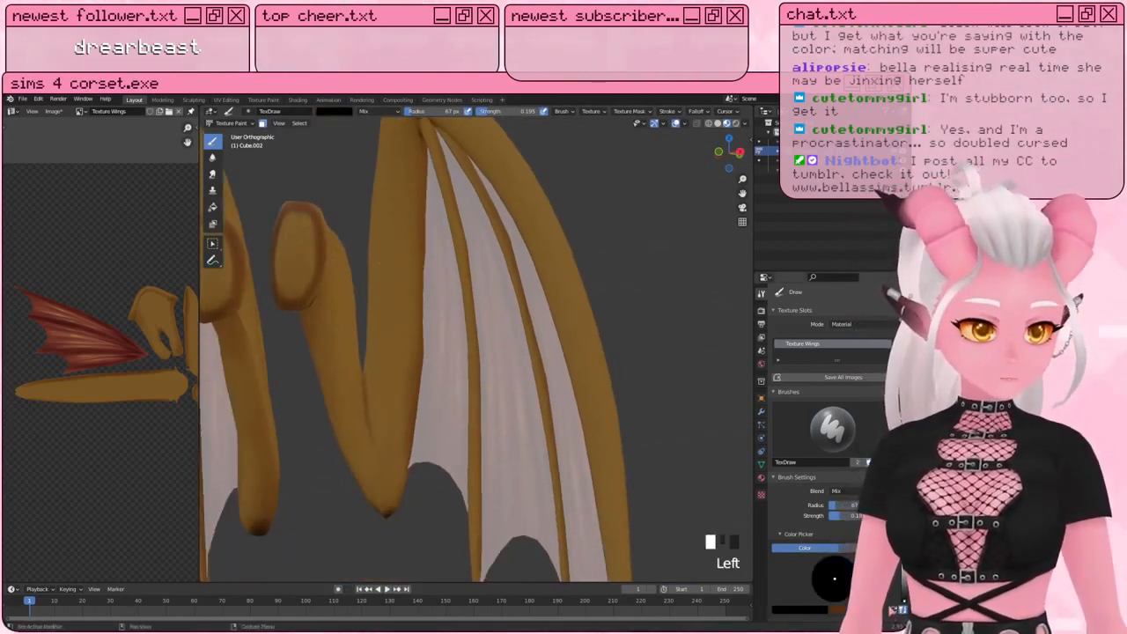
{"action": "left_click", "coordinate": [892, 610]}
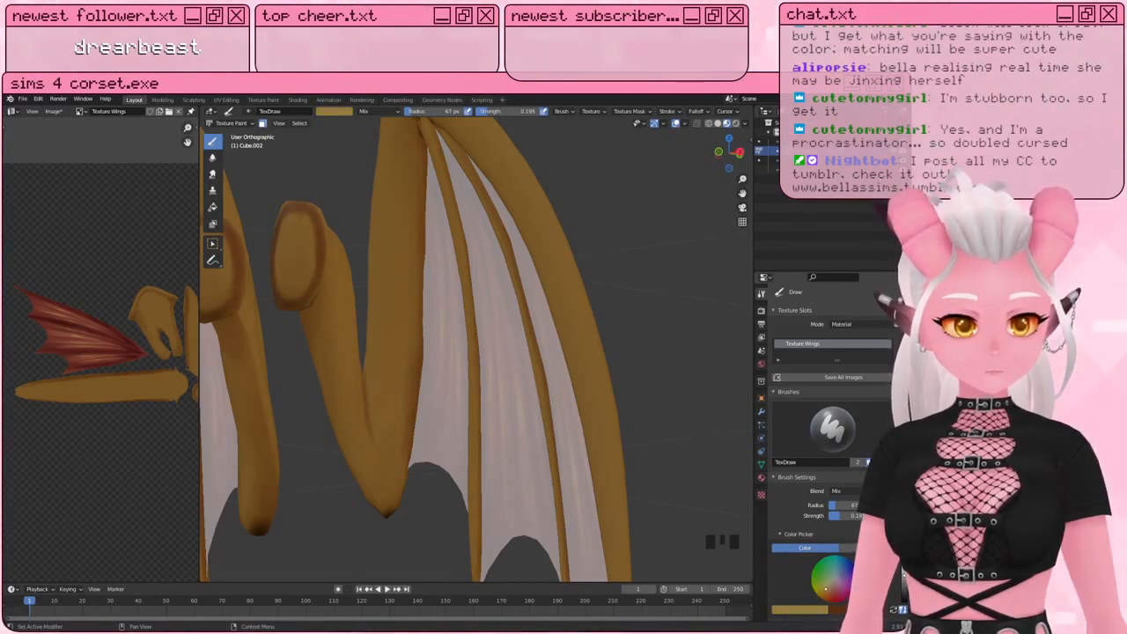
Step: Shrink the brush and highlight the top ridge of the base collar with short golden tan strokes
{"action": "mouse_move", "coordinate": [320, 340]}
{"action": "middle_mouse_down"}
{"action": "mouse_move", "coordinate": [264, 403]}
{"action": "mouse_move", "coordinate": [497, 368]}
{"action": "mouse_move", "coordinate": [495, 322]}
{"action": "mouse_move", "coordinate": [483, 390]}
{"action": "middle_mouse_up"}
{"action": "key", "text": "bracketleft"}
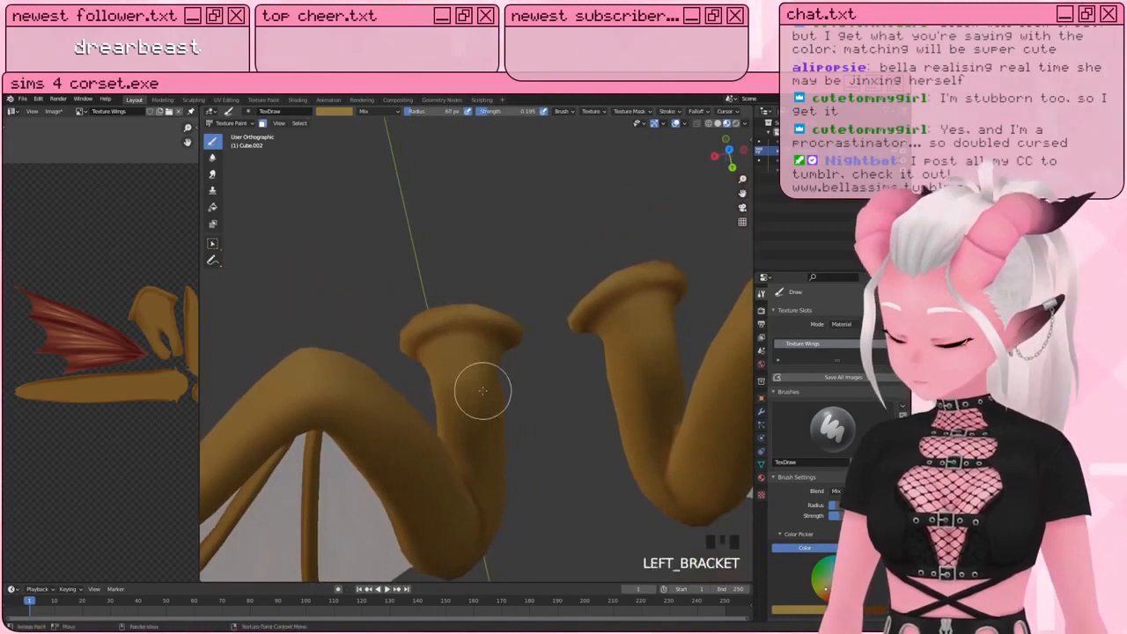
{"action": "key", "text": "bracketleft"}
{"action": "middle_click_drag", "start_coordinate": [411, 332], "coordinate": [410, 340]}
{"action": "left_click", "coordinate": [414, 340]}
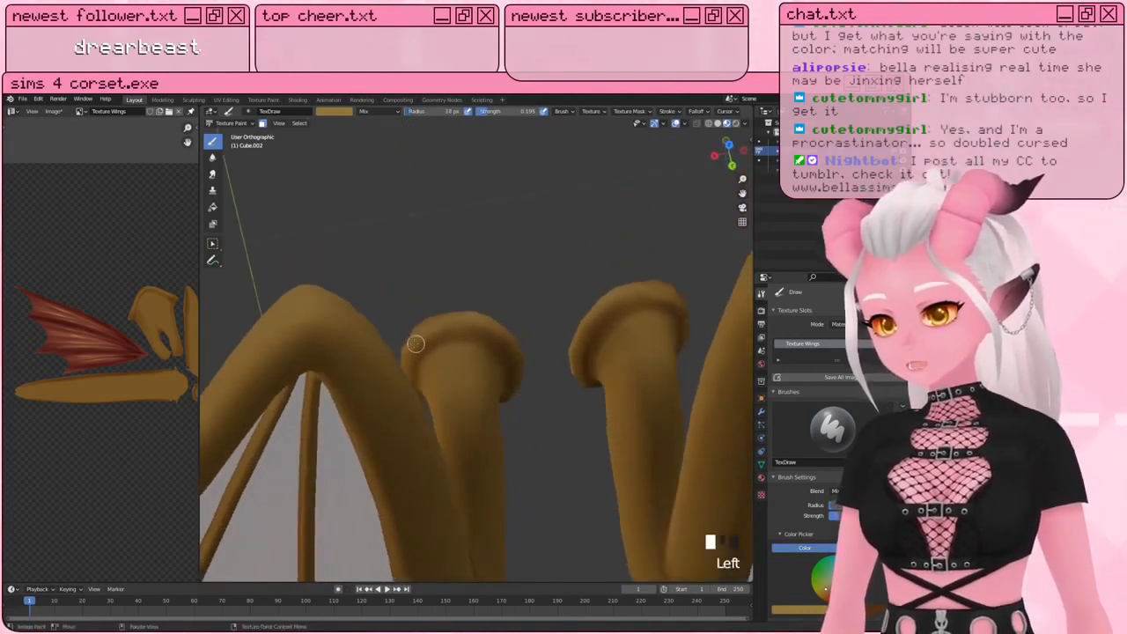
{"action": "left_click", "coordinate": [417, 342]}
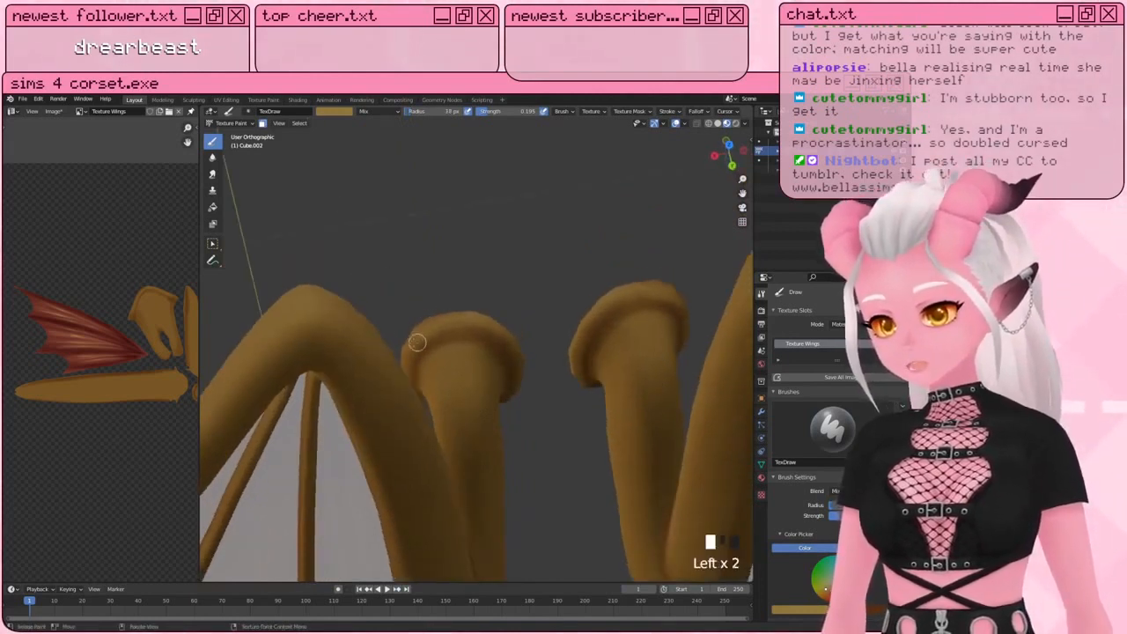
{"action": "left_click", "coordinate": [458, 319]}
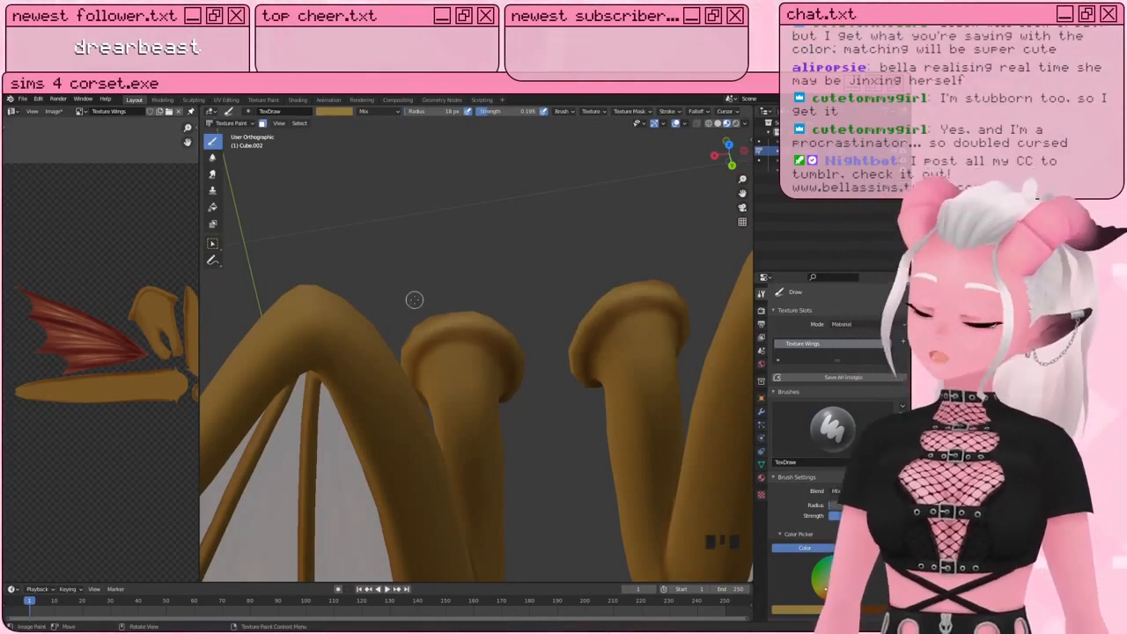
Step: Highlight the raised ridge down one side of the wing's base collar with short golden tan strokes
{"action": "middle_click_drag", "start_coordinate": [420, 359], "coordinate": [482, 361]}
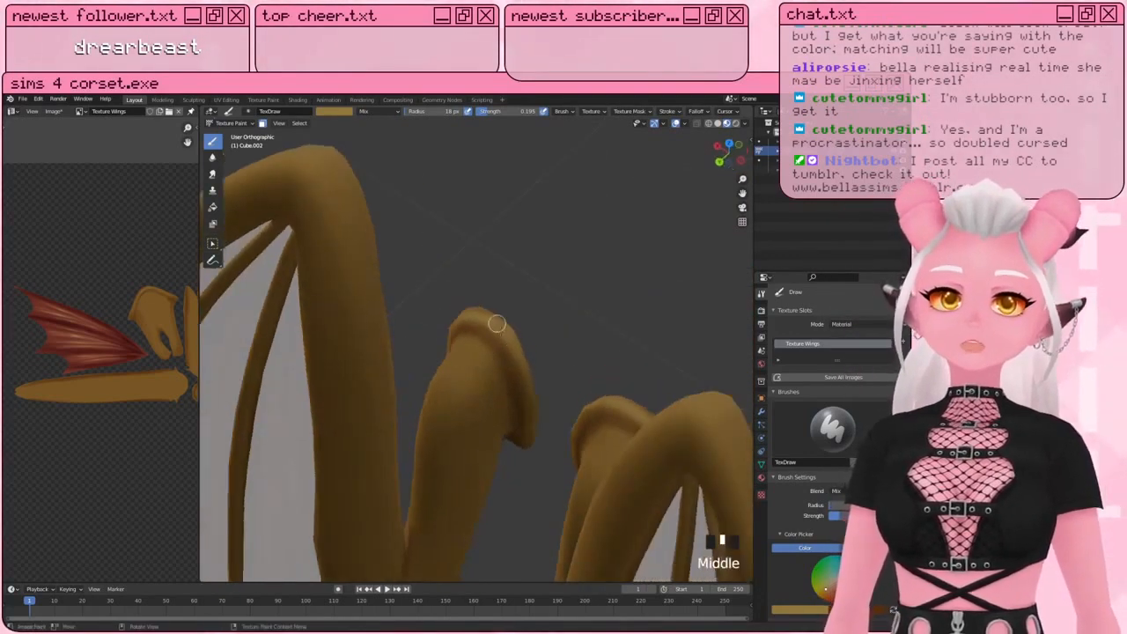
{"action": "left_click_drag", "start_coordinate": [497, 325], "coordinate": [519, 358]}
{"action": "left_click_drag", "start_coordinate": [523, 368], "coordinate": [526, 382]}
{"action": "left_click_drag", "start_coordinate": [499, 332], "coordinate": [526, 395]}
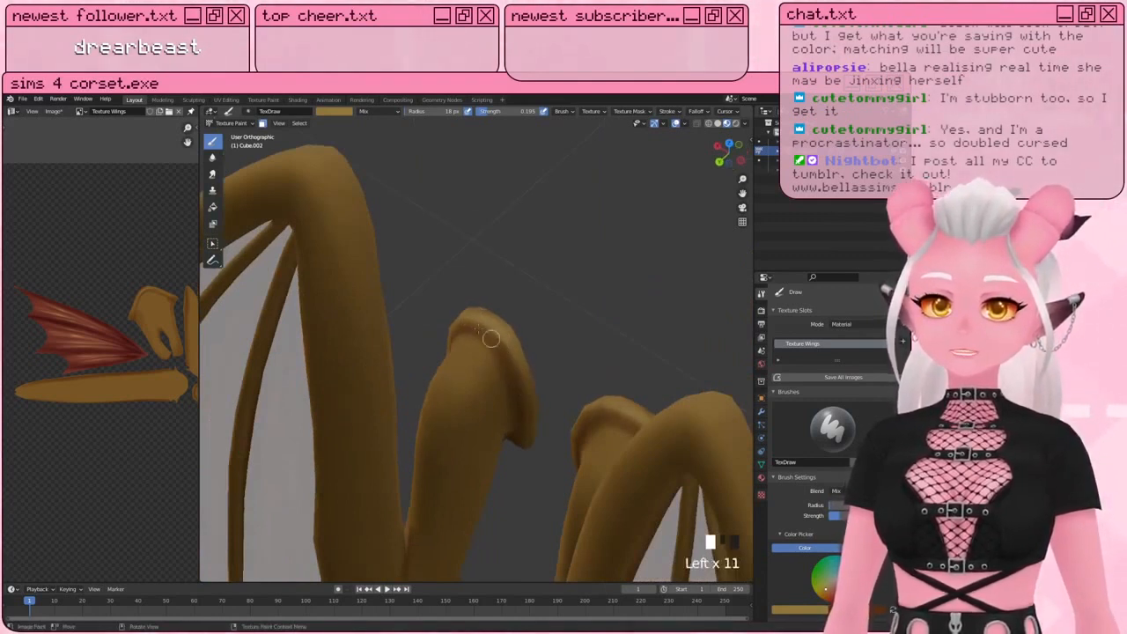
Step: Continue the golden tan highlight along the opposite side edge of the base collar
{"action": "middle_click_drag", "start_coordinate": [469, 316], "coordinate": [435, 351]}
{"action": "left_click", "coordinate": [435, 352]}
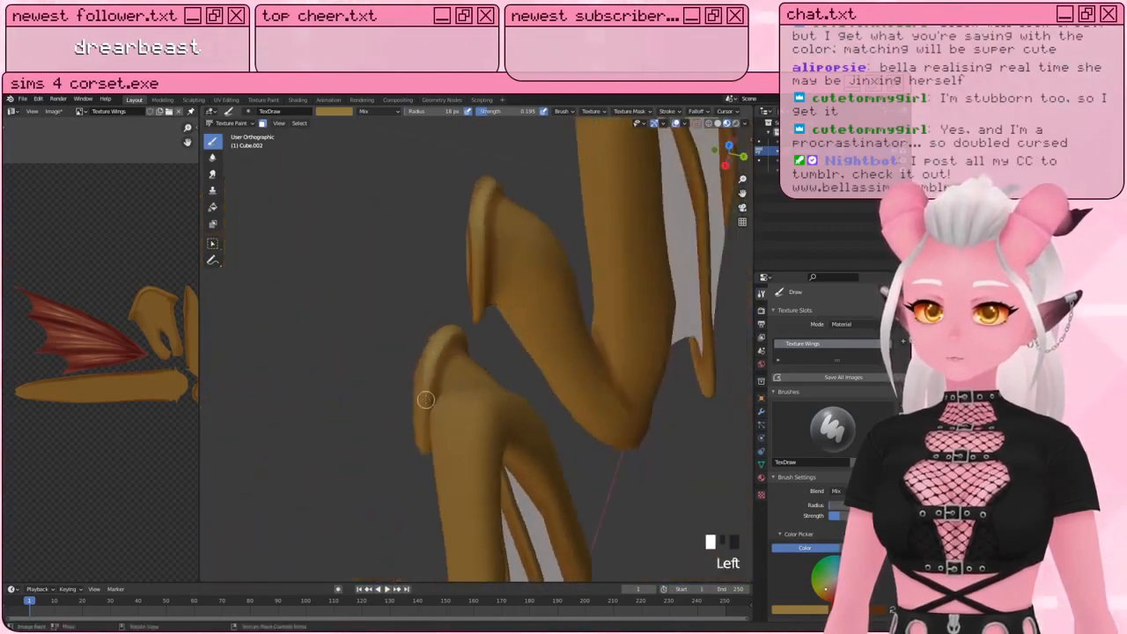
{"action": "left_click", "coordinate": [426, 398]}
{"action": "left_click", "coordinate": [424, 407]}
{"action": "middle_click_drag", "start_coordinate": [424, 410], "coordinate": [427, 369]}
{"action": "left_click", "coordinate": [427, 418]}
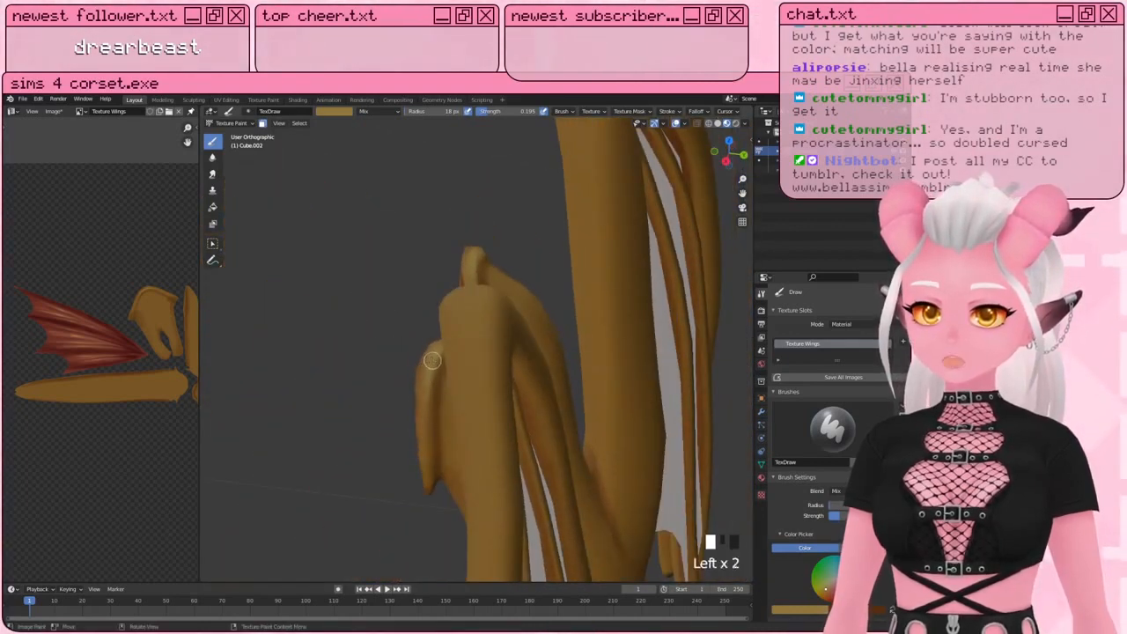
Step: Touch up the top rim of the base collar with a few more golden tan dabs
{"action": "middle_click_drag", "start_coordinate": [425, 466], "coordinate": [326, 344]}
{"action": "left_click", "coordinate": [512, 357]}
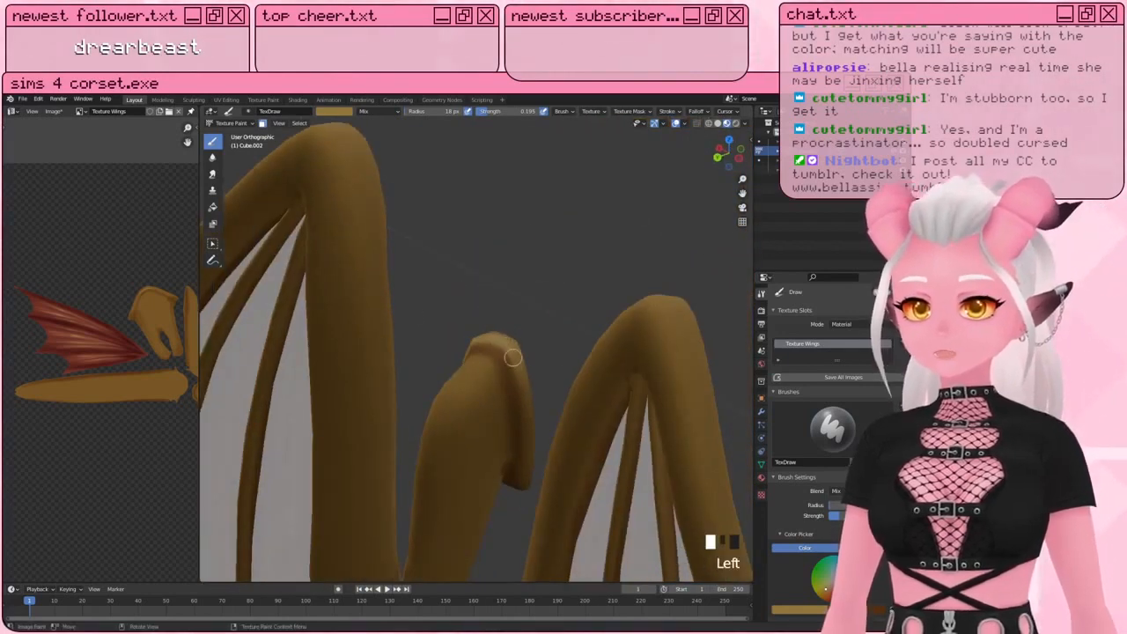
{"action": "middle_click_drag", "start_coordinate": [499, 343], "coordinate": [420, 291]}
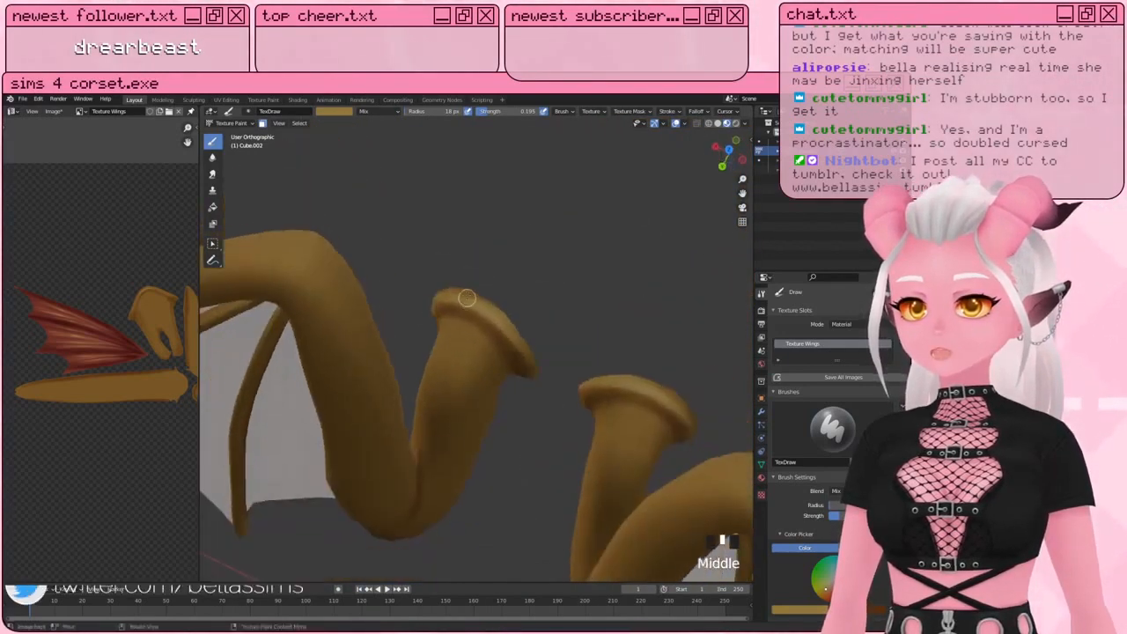
{"action": "left_click", "coordinate": [420, 290]}
{"action": "left_click", "coordinate": [420, 291]}
{"action": "mouse_move", "coordinate": [467, 347]}
{"action": "middle_mouse_down"}
{"action": "mouse_move", "coordinate": [508, 287]}
{"action": "mouse_move", "coordinate": [513, 309]}
{"action": "mouse_move", "coordinate": [470, 339]}
{"action": "mouse_move", "coordinate": [449, 332]}
{"action": "mouse_move", "coordinate": [555, 395]}
{"action": "middle_mouse_up"}
Step: Swap to the dark brown secondary colour and turn it into a pale cream for brighter highlights
{"action": "left_click", "coordinate": [894, 610]}
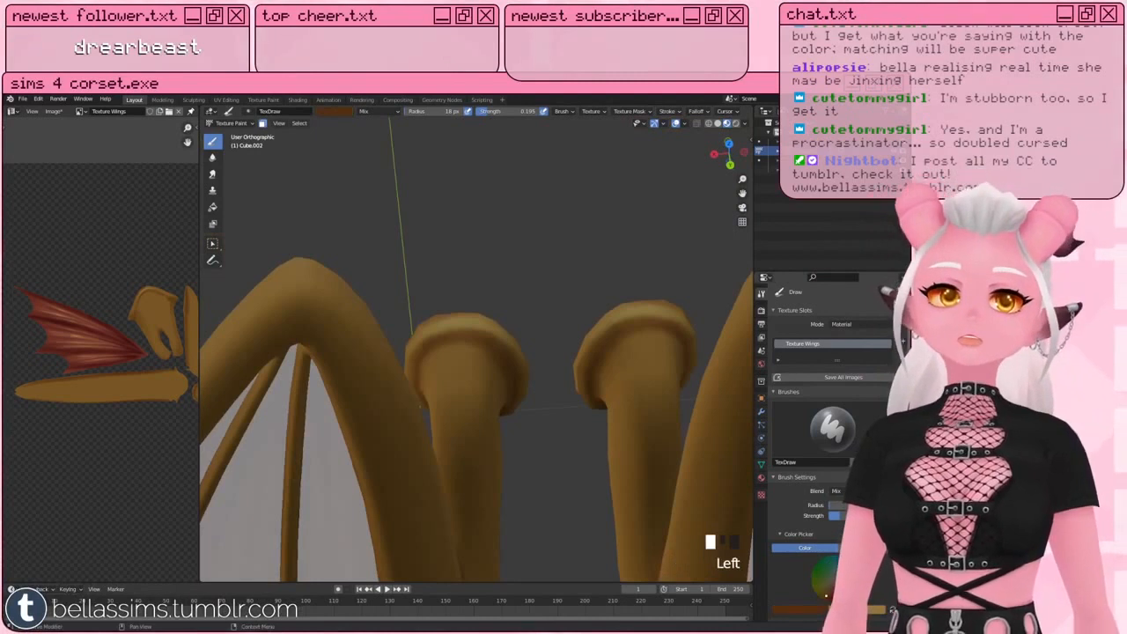
{"action": "mouse_move", "coordinate": [865, 592]}
{"action": "left_mouse_down"}
{"action": "mouse_move", "coordinate": [865, 602]}
{"action": "mouse_move", "coordinate": [865, 560]}
{"action": "left_mouse_up"}
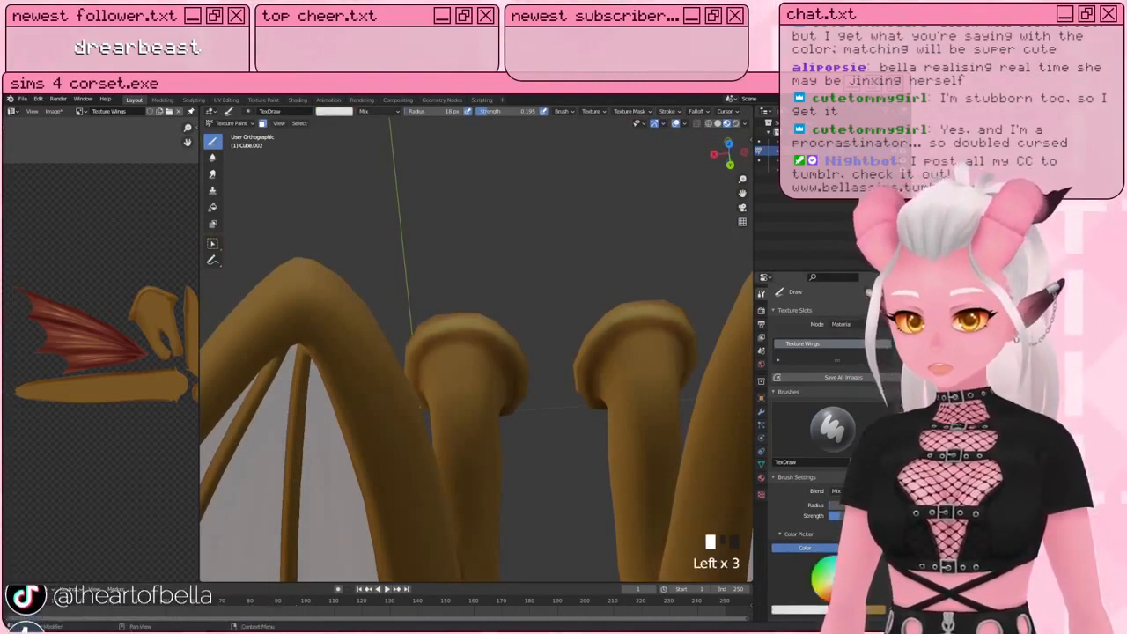
{"action": "left_click", "coordinate": [831, 581]}
{"action": "left_click", "coordinate": [831, 582]}
{"action": "left_click", "coordinate": [831, 582]}
{"action": "left_click", "coordinate": [831, 582]}
Step: Try short pale cream highlights along the top rim of the base collar and undo the last four strokes
{"action": "middle_click_drag", "start_coordinate": [533, 415], "coordinate": [422, 330]}
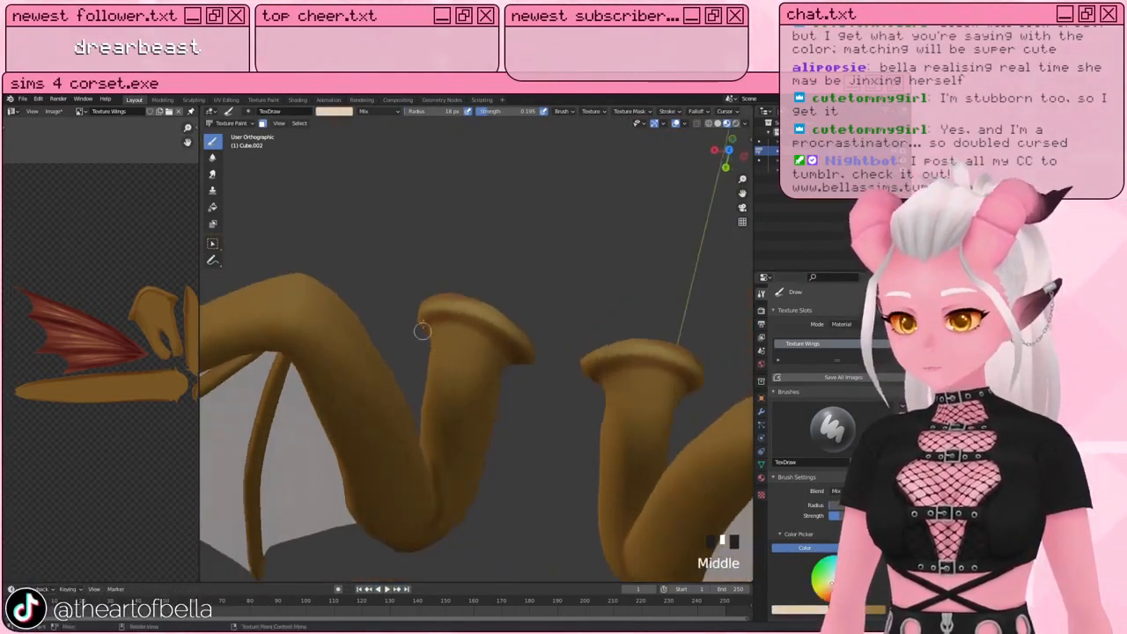
{"action": "left_click_drag", "start_coordinate": [439, 302], "coordinate": [451, 304]}
{"action": "left_click_drag", "start_coordinate": [450, 304], "coordinate": [464, 307]}
{"action": "left_click_drag", "start_coordinate": [464, 307], "coordinate": [477, 313]}
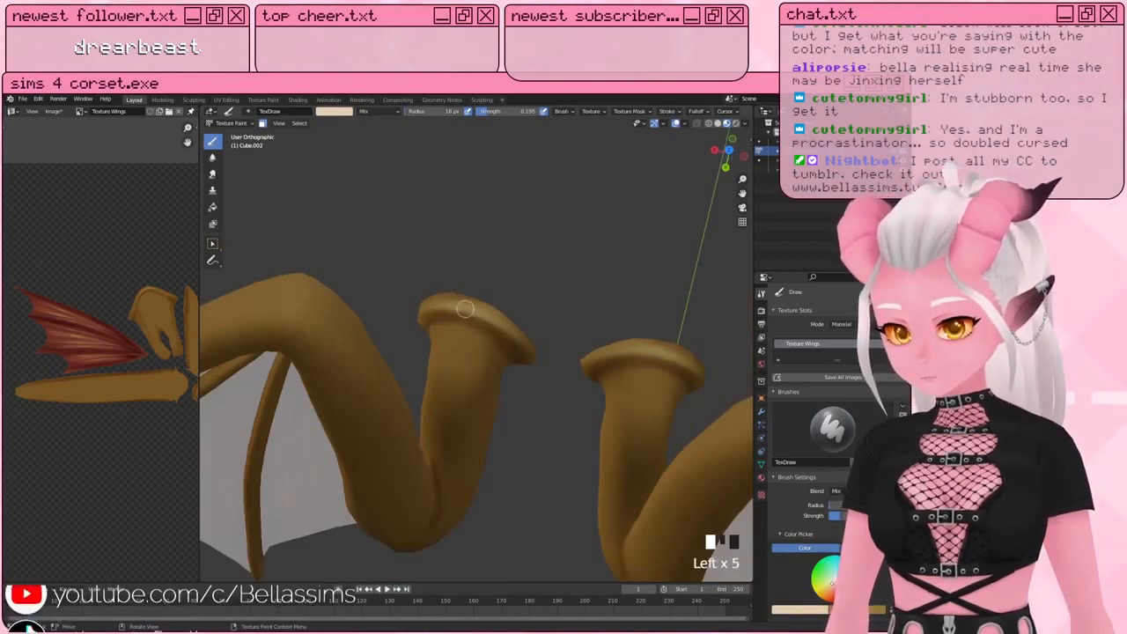
{"action": "middle_click_drag", "start_coordinate": [437, 307], "coordinate": [493, 224]}
{"action": "key", "text": "ctrl+z"}
{"action": "key", "text": "ctrl+z"}
{"action": "key", "text": "ctrl+z"}
{"action": "key", "text": "ctrl+z"}
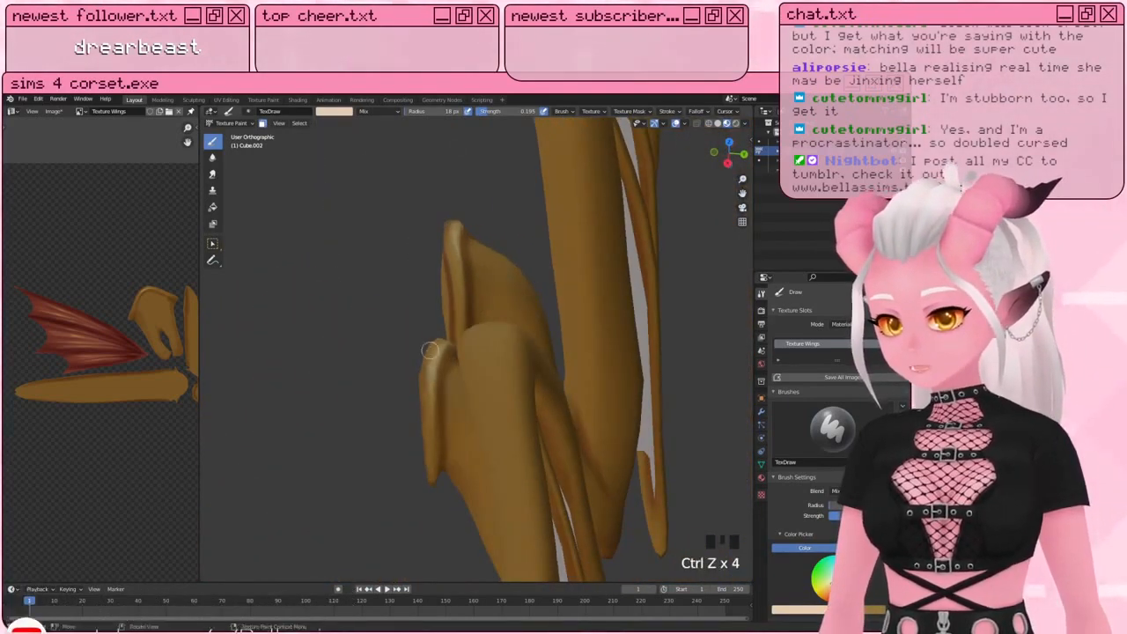
Step: Paint a thin pale cream highlight down the side edge of the base collar's ridge
{"action": "left_click", "coordinate": [434, 361]}
{"action": "left_click", "coordinate": [431, 370]}
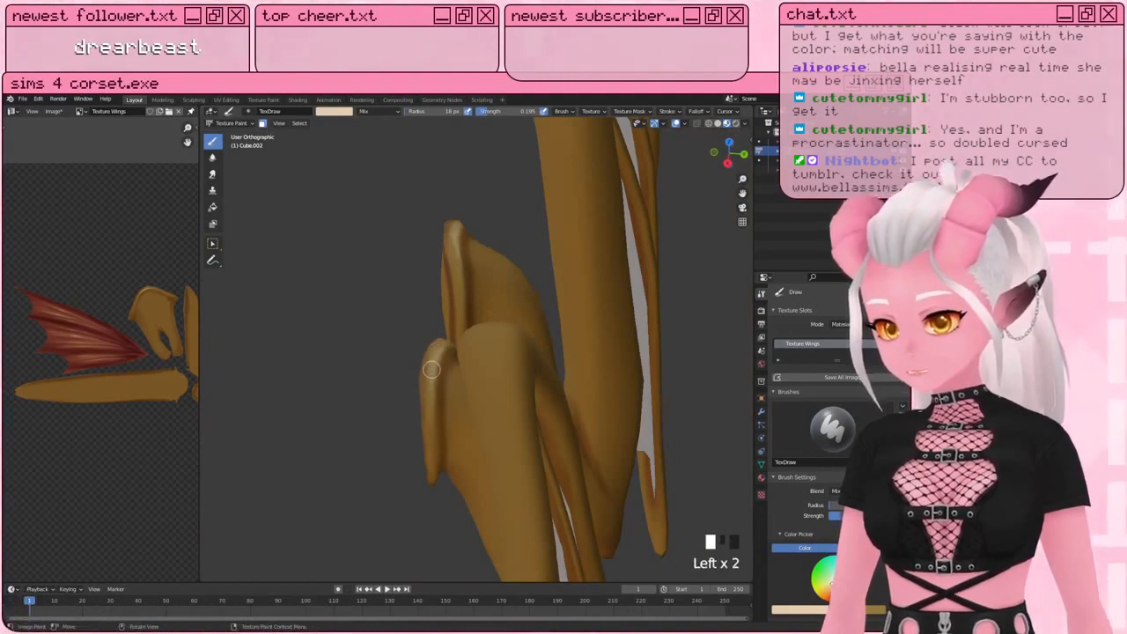
{"action": "left_click_drag", "start_coordinate": [428, 388], "coordinate": [432, 457]}
{"action": "middle_click_drag", "start_coordinate": [430, 416], "coordinate": [423, 345], "text": "shift"}
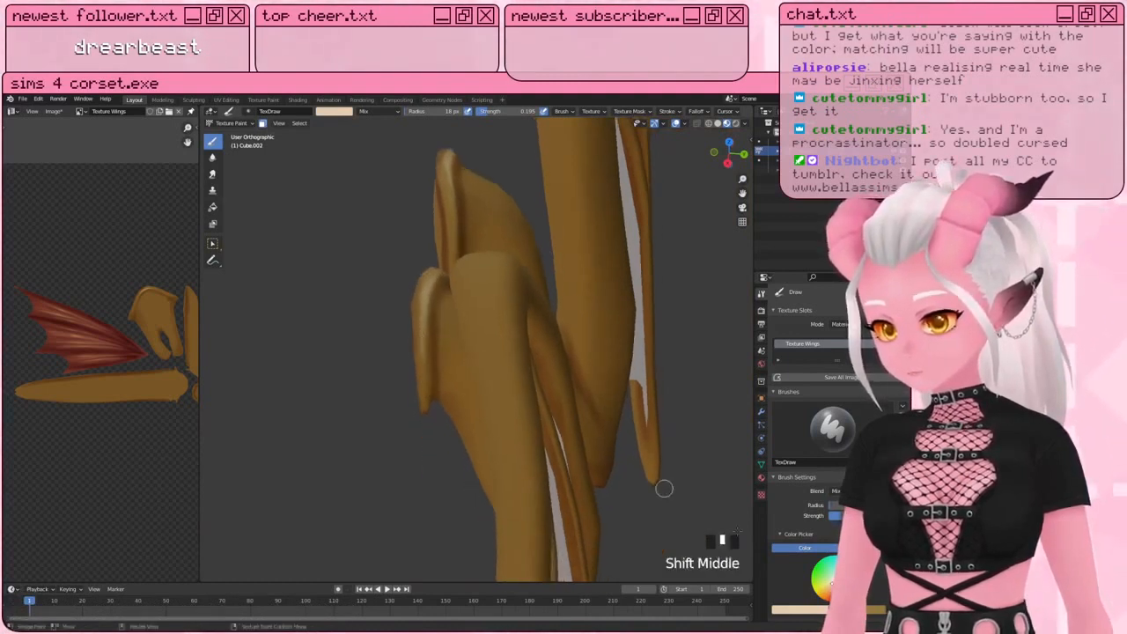
Step: Swap the brush back to golden tan and highlight the upper half of the strut closest to the arm
{"action": "left_click", "coordinate": [893, 609]}
{"action": "middle_click_drag", "start_coordinate": [379, 412], "coordinate": [415, 327]}
{"action": "left_click_drag", "start_coordinate": [508, 226], "coordinate": [514, 272]}
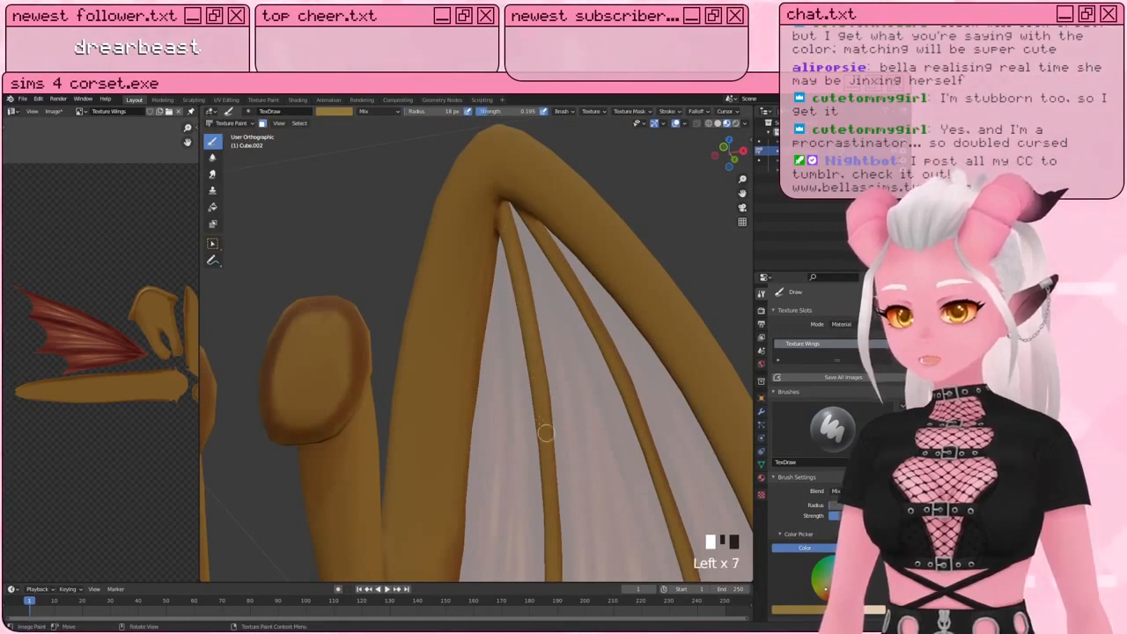
{"action": "middle_click_drag", "start_coordinate": [546, 432], "coordinate": [516, 294], "text": "shift"}
{"action": "left_click_drag", "start_coordinate": [511, 262], "coordinate": [511, 314]}
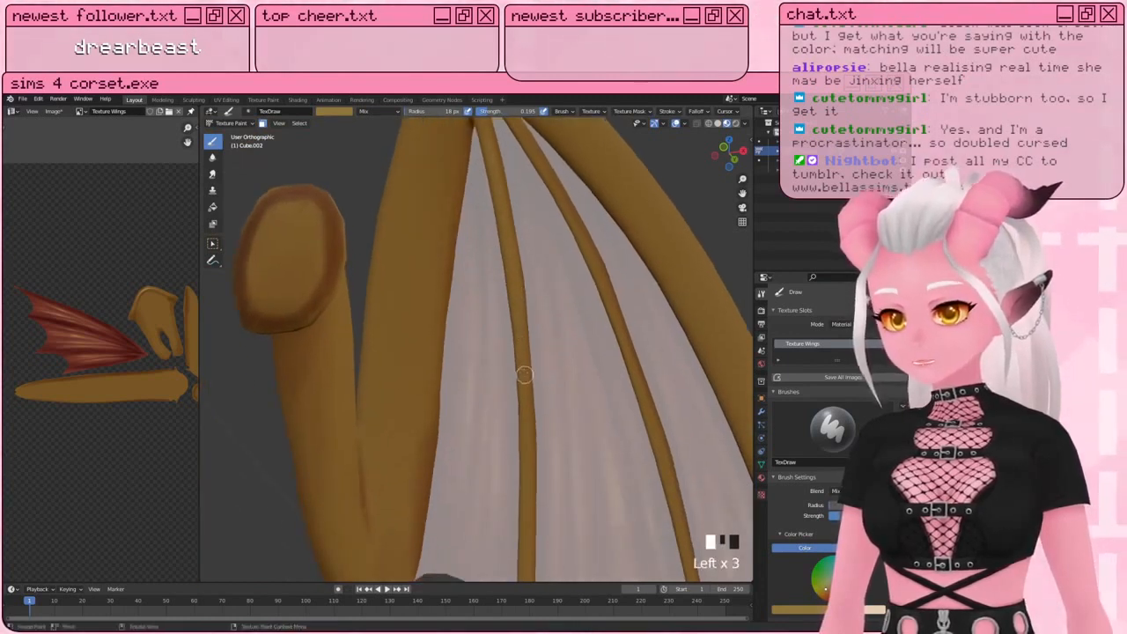
{"action": "left_click_drag", "start_coordinate": [525, 406], "coordinate": [524, 471]}
{"action": "middle_click_drag", "start_coordinate": [527, 440], "coordinate": [520, 380], "text": "shift"}
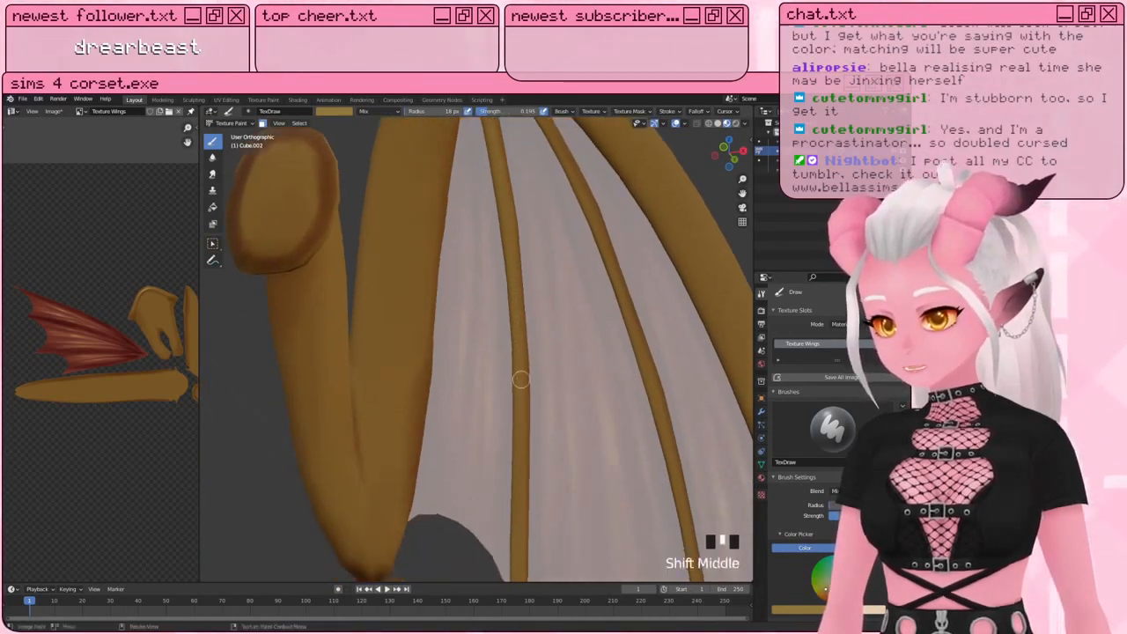
Step: Extend the golden tan highlight down the lower half of the strut closest to the arm, toward its tip
{"action": "left_click_drag", "start_coordinate": [520, 387], "coordinate": [519, 440]}
{"action": "left_click_drag", "start_coordinate": [519, 423], "coordinate": [519, 472]}
{"action": "left_click_drag", "start_coordinate": [520, 436], "coordinate": [519, 473]}
{"action": "left_click", "coordinate": [517, 375]}
{"action": "middle_click_drag", "start_coordinate": [519, 472], "coordinate": [516, 339], "text": "shift"}
{"action": "left_click_drag", "start_coordinate": [516, 339], "coordinate": [515, 451]}
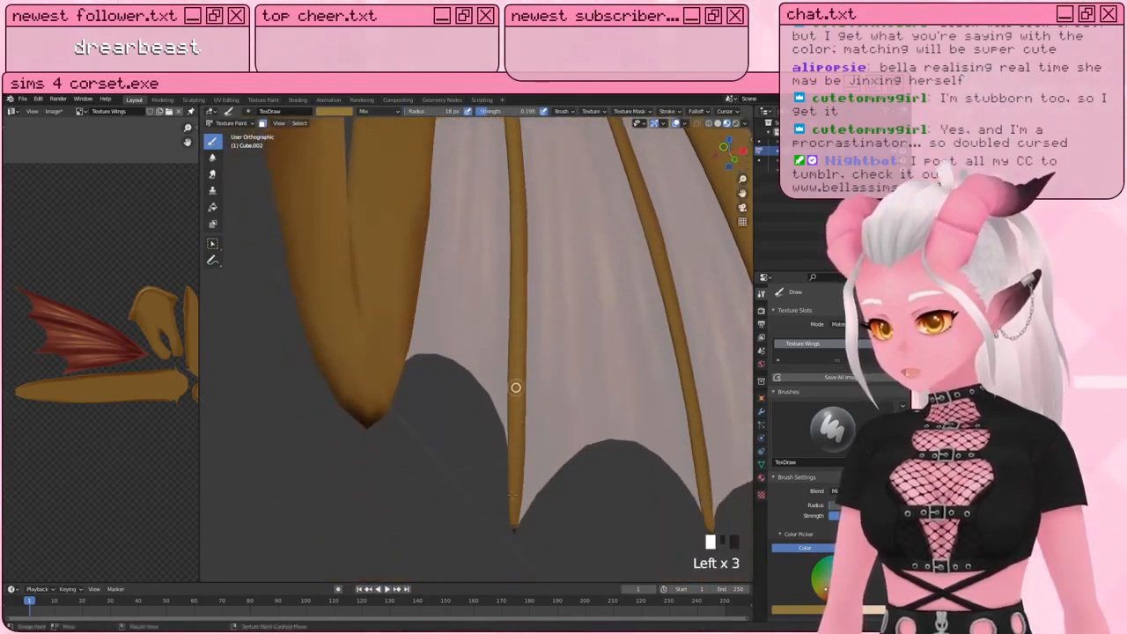
Step: Highlight the upper part of the second wing strut with golden tan strokes
{"action": "middle_click_drag", "start_coordinate": [518, 308], "coordinate": [381, 397], "text": "shift"}
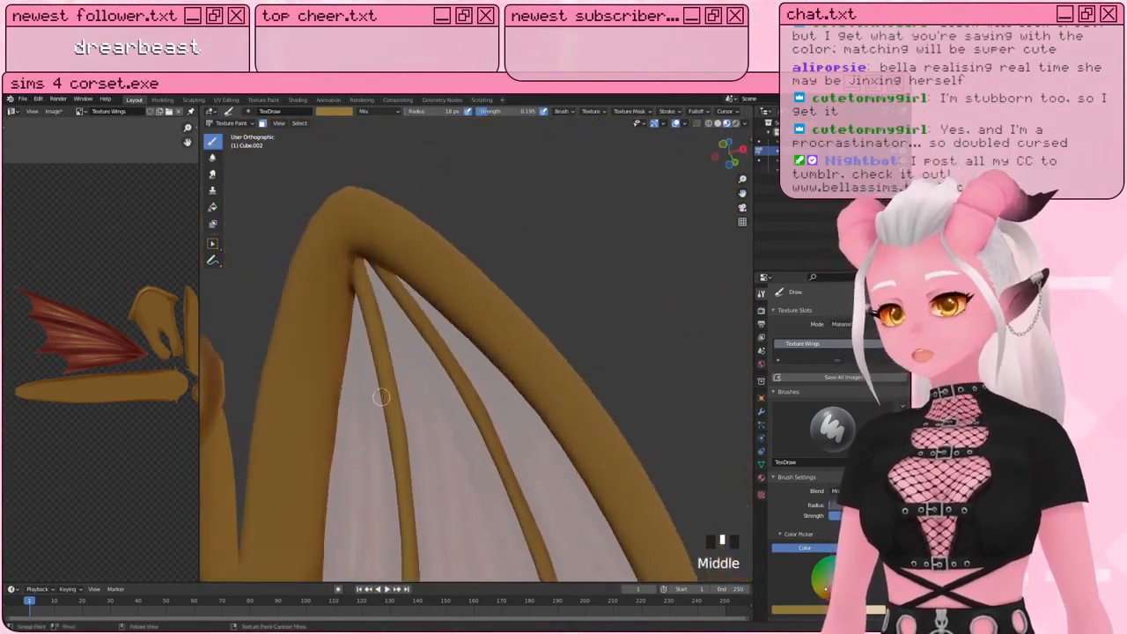
{"action": "mouse_move", "coordinate": [402, 312]}
{"action": "left_mouse_down"}
{"action": "mouse_move", "coordinate": [420, 314]}
{"action": "mouse_move", "coordinate": [445, 364]}
{"action": "left_mouse_up"}
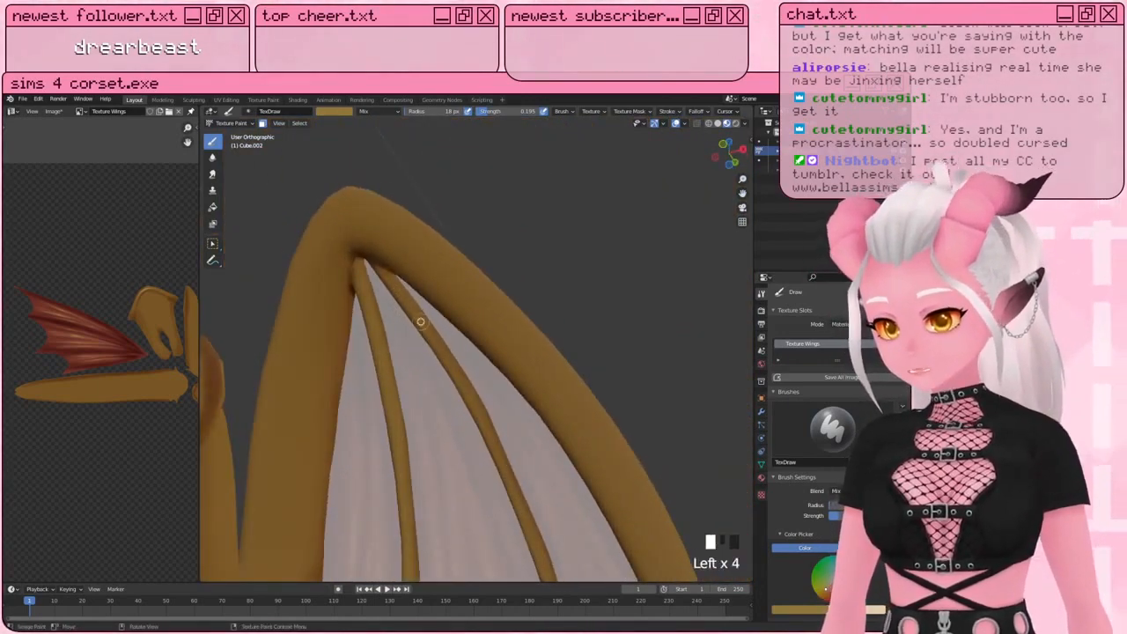
{"action": "left_click", "coordinate": [456, 385]}
{"action": "middle_click_drag", "start_coordinate": [455, 385], "coordinate": [451, 310], "text": "shift"}
{"action": "left_click_drag", "start_coordinate": [457, 288], "coordinate": [465, 304]}
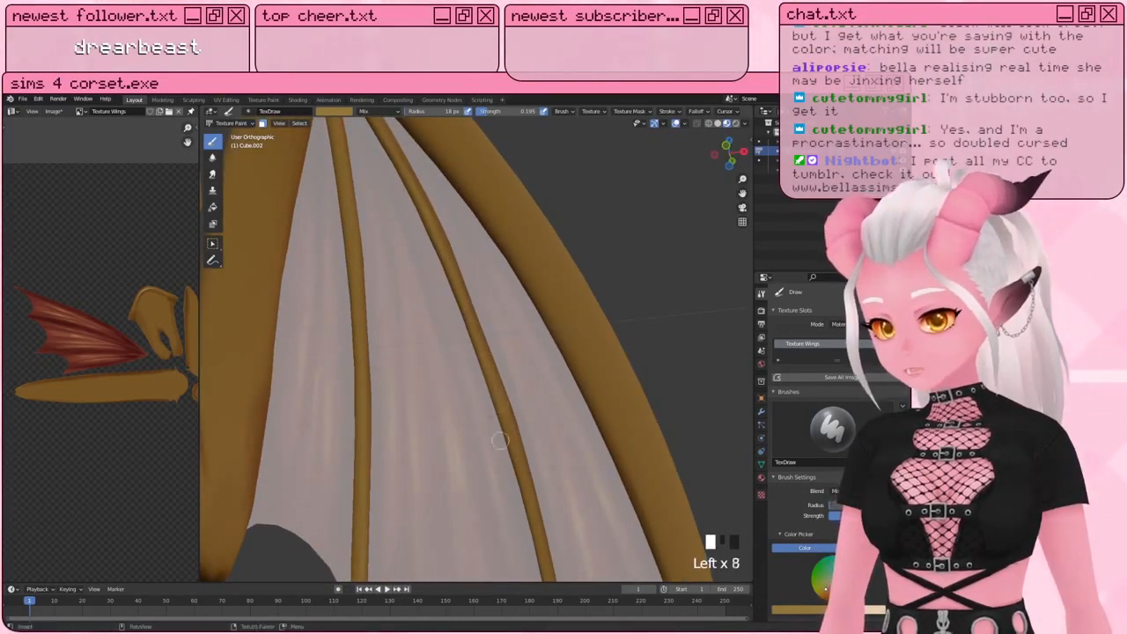
Step: Carry the golden tan highlight down the lower part of the second wing strut
{"action": "middle_click_drag", "start_coordinate": [500, 440], "coordinate": [470, 295], "text": "shift"}
{"action": "left_click", "coordinate": [470, 295]}
{"action": "left_click", "coordinate": [470, 296]}
{"action": "left_click", "coordinate": [470, 296]}
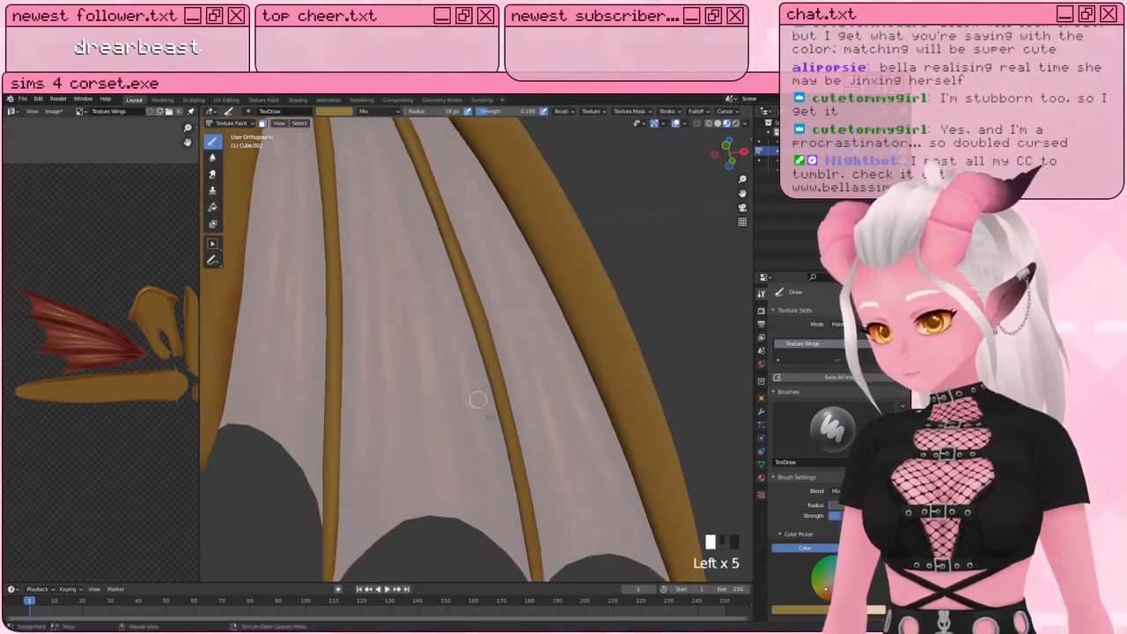
{"action": "left_click", "coordinate": [504, 405]}
{"action": "left_click", "coordinate": [504, 404]}
Step: Swap the brush to pale cream and dab brighter highlights along the upper parts of both wing struts
{"action": "middle_click_drag", "start_coordinate": [504, 404], "coordinate": [475, 411], "text": "shift"}
{"action": "left_click", "coordinate": [487, 388]}
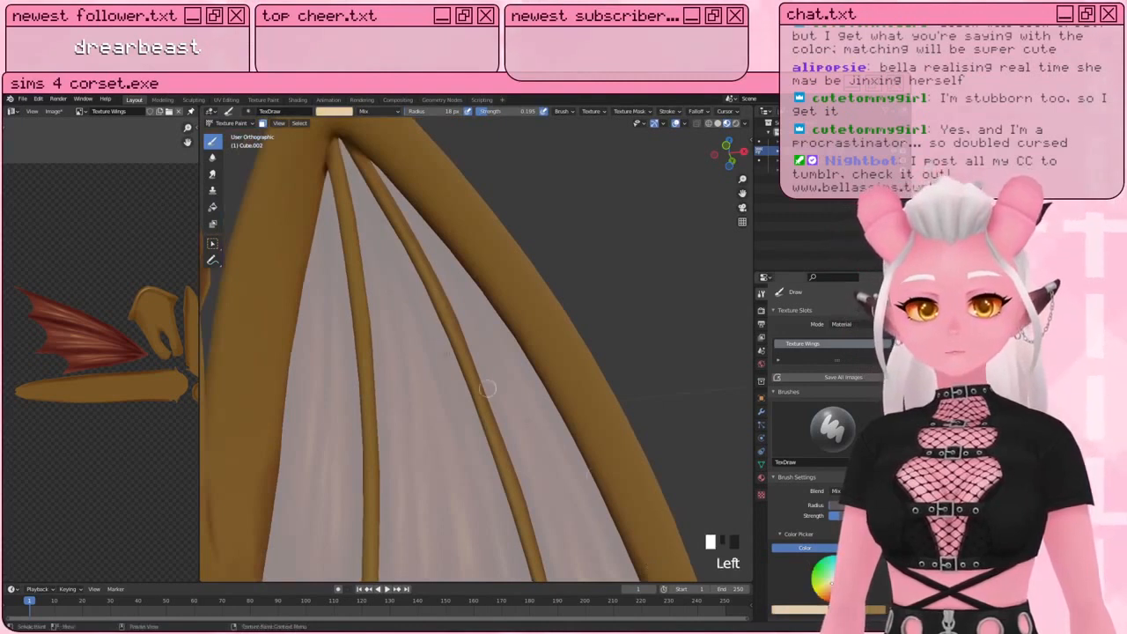
{"action": "left_click", "coordinate": [350, 265]}
{"action": "left_click", "coordinate": [355, 313]}
{"action": "left_click", "coordinate": [353, 274]}
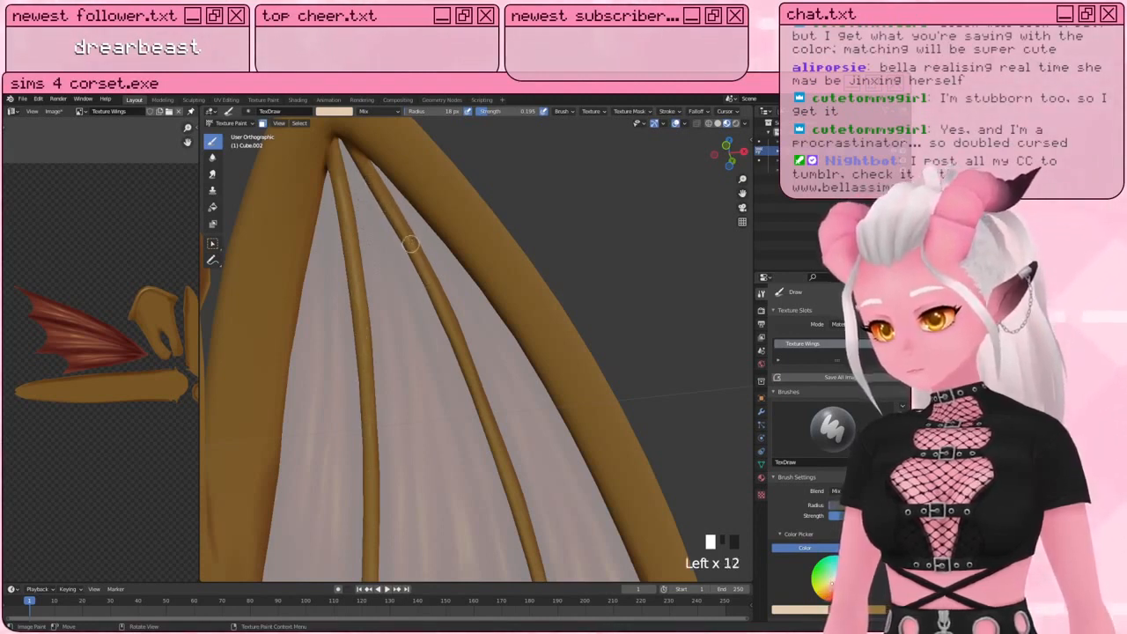
{"action": "left_click", "coordinate": [466, 362]}
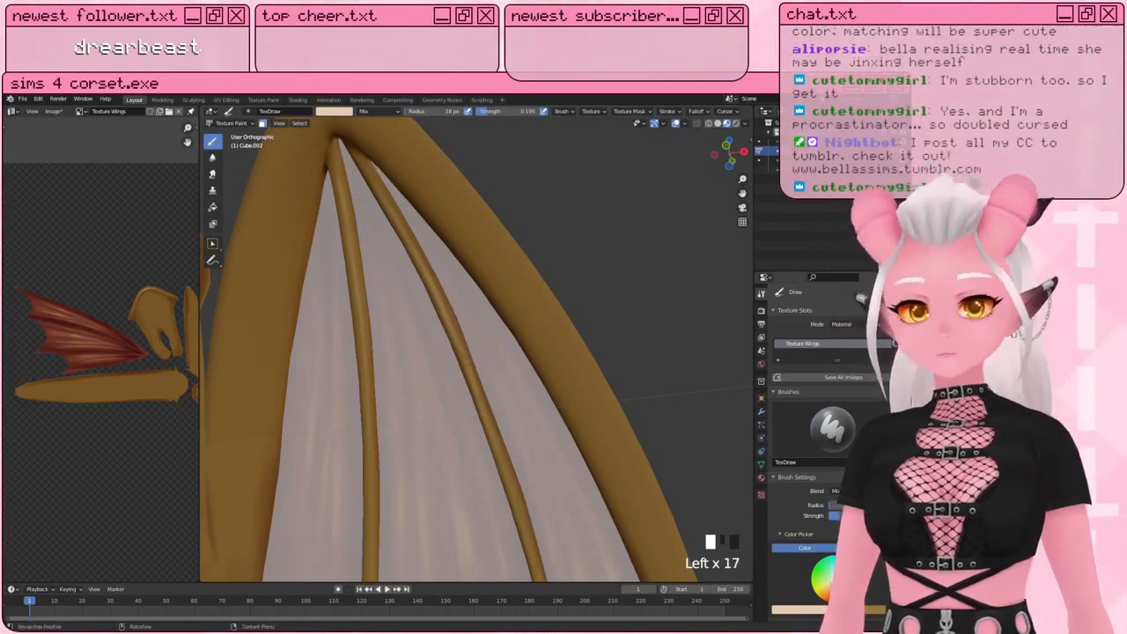
Step: Swap back to golden tan and highlight the outer strut on the reverse side of the wing
{"action": "left_click", "coordinate": [648, 440]}
{"action": "mouse_move", "coordinate": [648, 440]}
{"action": "middle_mouse_down", "text": "shift"}
{"action": "mouse_move", "coordinate": [385, 329]}
{"action": "mouse_move", "coordinate": [414, 308]}
{"action": "mouse_move", "coordinate": [387, 290]}
{"action": "mouse_move", "coordinate": [461, 257]}
{"action": "mouse_move", "coordinate": [447, 293]}
{"action": "mouse_move", "coordinate": [396, 291]}
{"action": "mouse_move", "coordinate": [458, 304]}
{"action": "mouse_move", "coordinate": [427, 299]}
{"action": "mouse_move", "coordinate": [445, 314]}
{"action": "mouse_move", "coordinate": [450, 234]}
{"action": "mouse_move", "coordinate": [432, 229]}
{"action": "mouse_move", "coordinate": [440, 242]}
{"action": "mouse_move", "coordinate": [442, 207]}
{"action": "mouse_move", "coordinate": [404, 248]}
{"action": "middle_mouse_up", "text": "shift"}
{"action": "left_click", "coordinate": [442, 203]}
{"action": "left_click", "coordinate": [424, 251]}
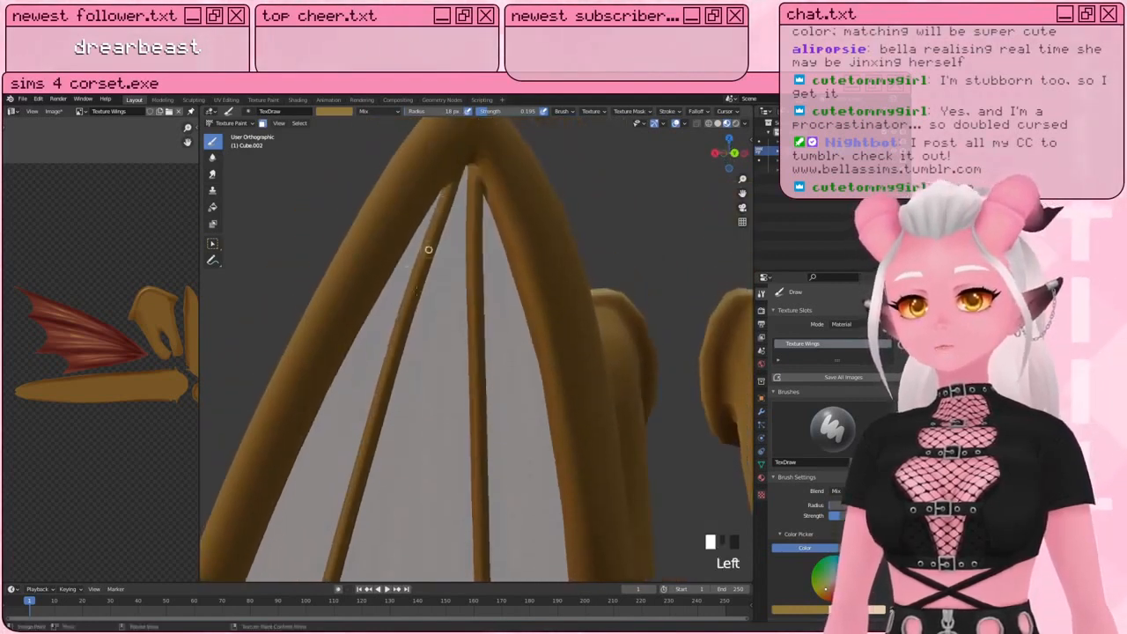
{"action": "left_click", "coordinate": [409, 305]}
{"action": "middle_click_drag", "start_coordinate": [391, 371], "coordinate": [378, 296]}
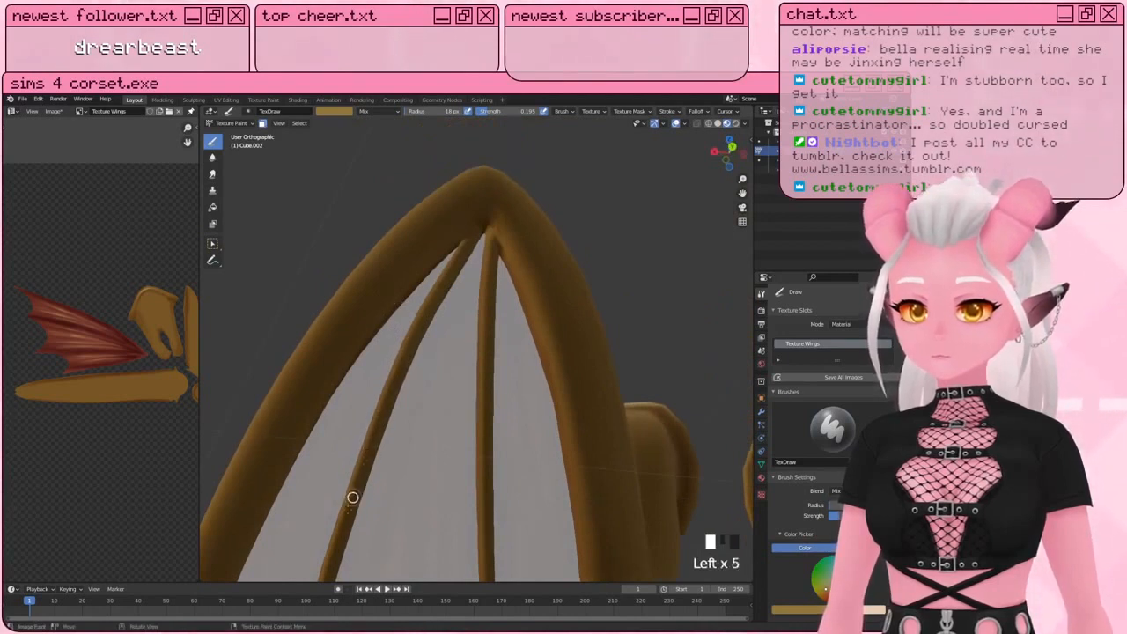
Step: Highlight the inner strut on the reverse side of the wing with golden tan
{"action": "left_click", "coordinate": [484, 381]}
{"action": "middle_click_drag", "start_coordinate": [461, 365], "coordinate": [445, 244], "text": "shift"}
{"action": "left_click", "coordinate": [470, 252]}
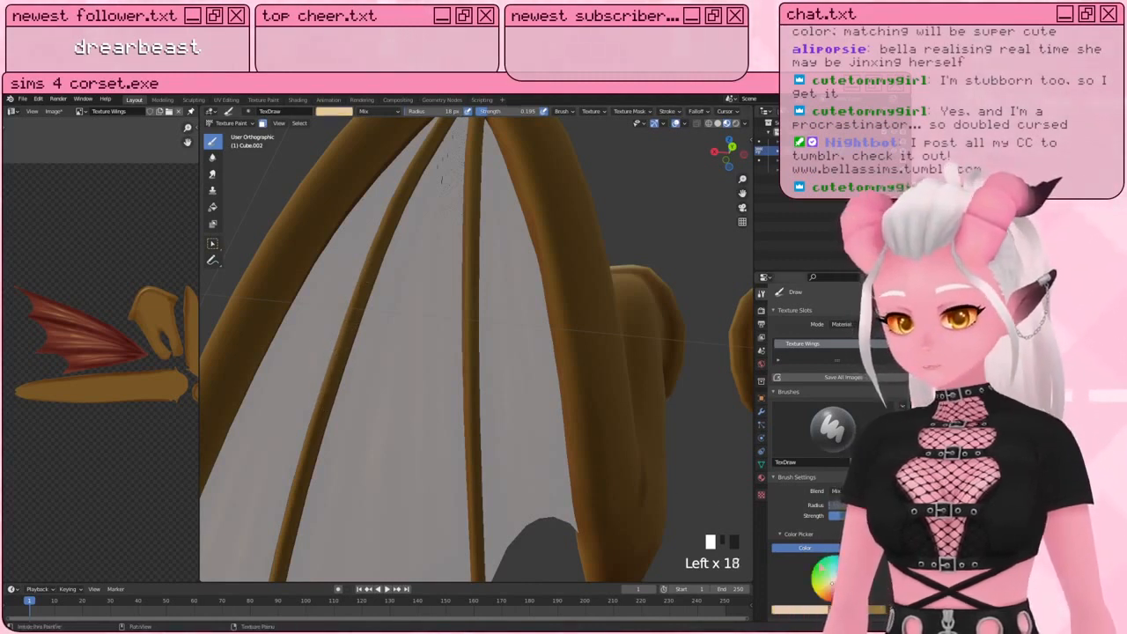
Step: Dab pale cream highlights down the top of the inner strut on the wing's reverse side
{"action": "middle_click_drag", "start_coordinate": [443, 173], "coordinate": [430, 217], "text": "shift"}
{"action": "left_click", "coordinate": [468, 179]}
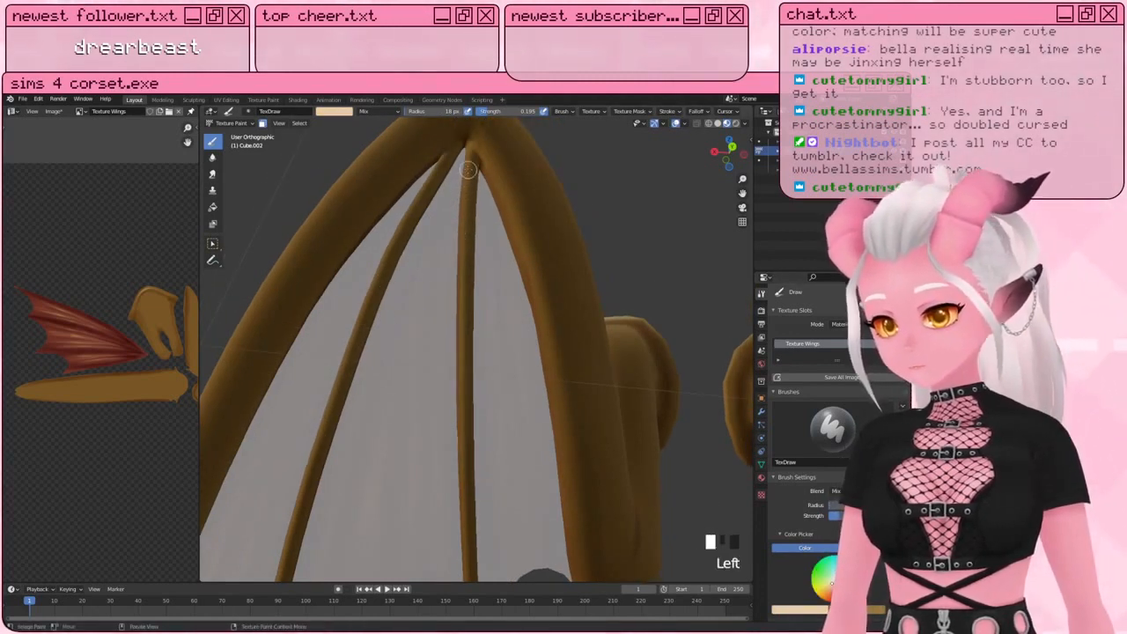
{"action": "left_click", "coordinate": [469, 192]}
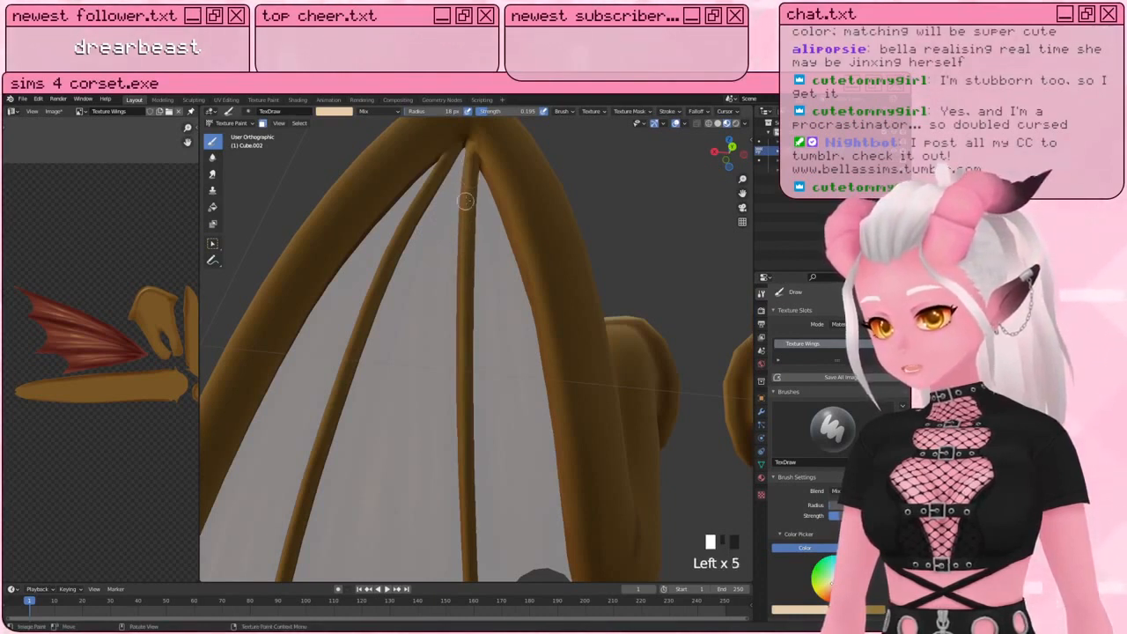
{"action": "left_click", "coordinate": [466, 207]}
{"action": "left_click", "coordinate": [463, 234]}
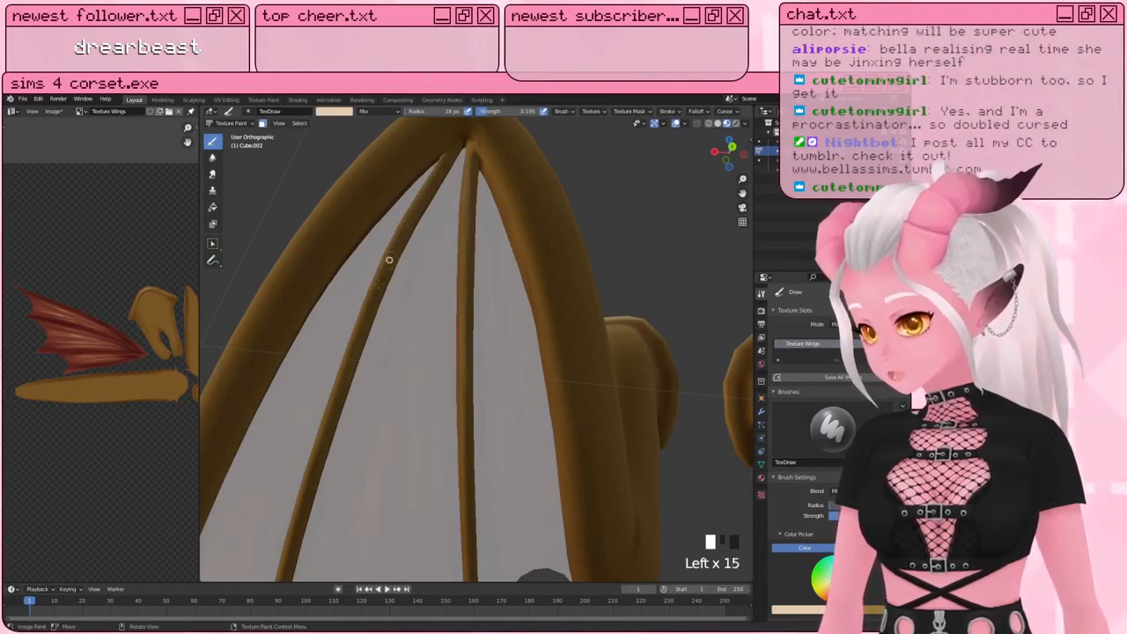
Step: Dab pale cream highlights along the curved outer strut on the wing's reverse side
{"action": "left_click", "coordinate": [385, 260]}
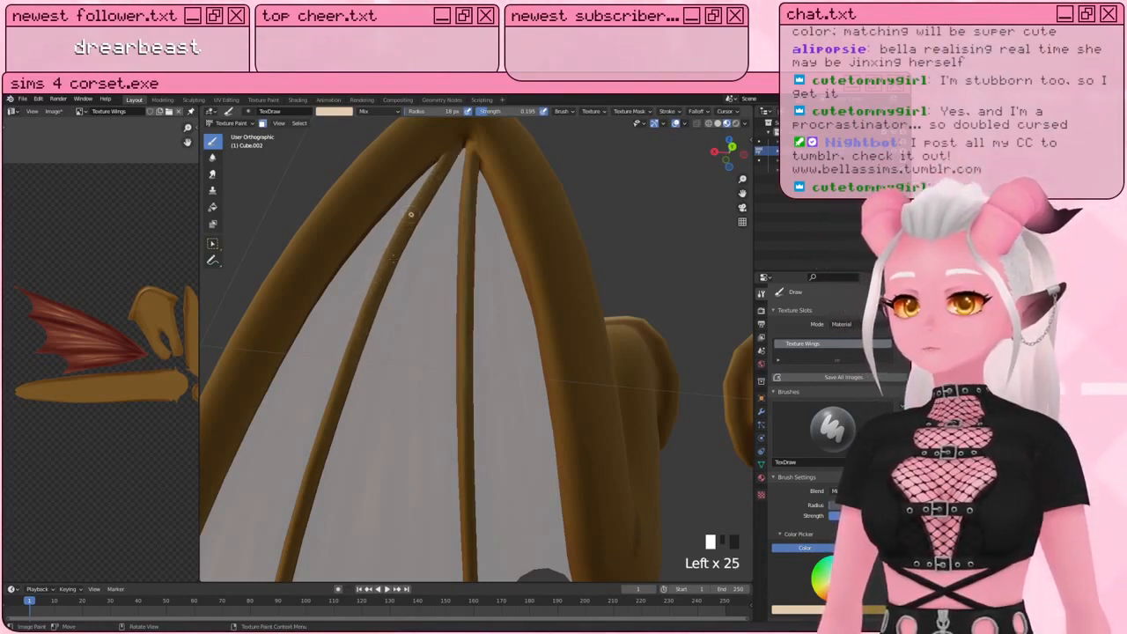
{"action": "middle_click_drag", "start_coordinate": [385, 282], "coordinate": [381, 250], "text": "shift"}
{"action": "left_click", "coordinate": [367, 290]}
{"action": "left_click", "coordinate": [363, 304]}
{"action": "left_click", "coordinate": [363, 305]}
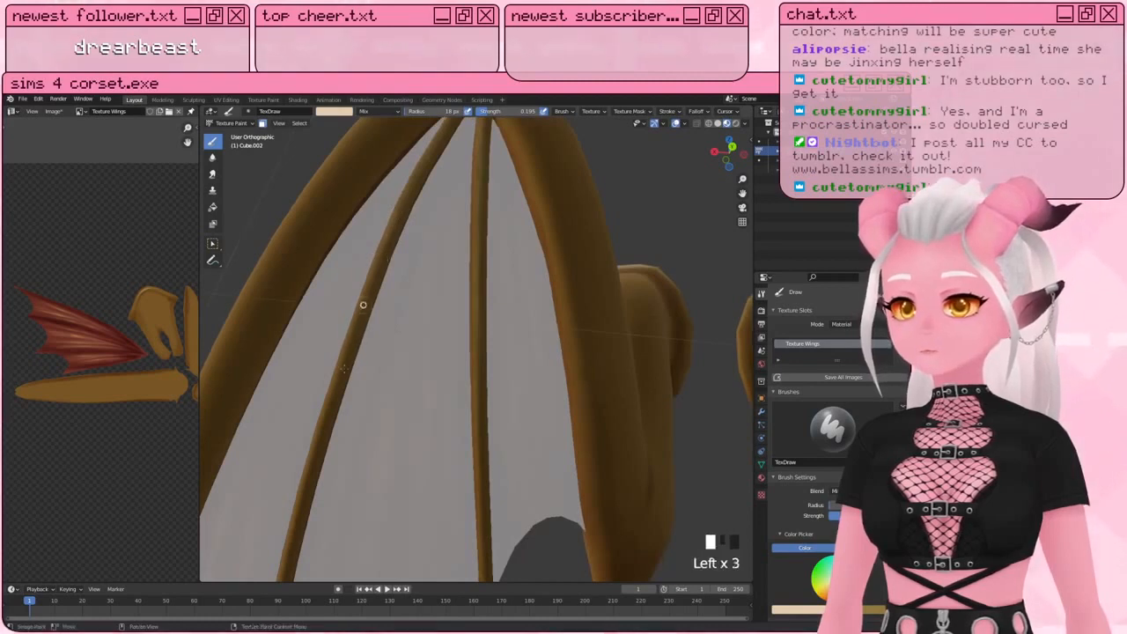
Step: Swap back to golden tan, enlarge the brush to 45 px and highlight the arm below the collar on the wing's reverse side
{"action": "left_click", "coordinate": [894, 610]}
{"action": "mouse_move", "coordinate": [548, 379]}
{"action": "middle_mouse_down", "text": "shift"}
{"action": "mouse_move", "coordinate": [526, 472]}
{"action": "mouse_move", "coordinate": [423, 480]}
{"action": "mouse_move", "coordinate": [416, 445]}
{"action": "mouse_move", "coordinate": [433, 377]}
{"action": "middle_mouse_up", "text": "shift"}
{"action": "key", "text": "bracketright"}
{"action": "key", "text": "bracketright"}
{"action": "key", "text": "bracketright"}
{"action": "key", "text": "bracketright"}
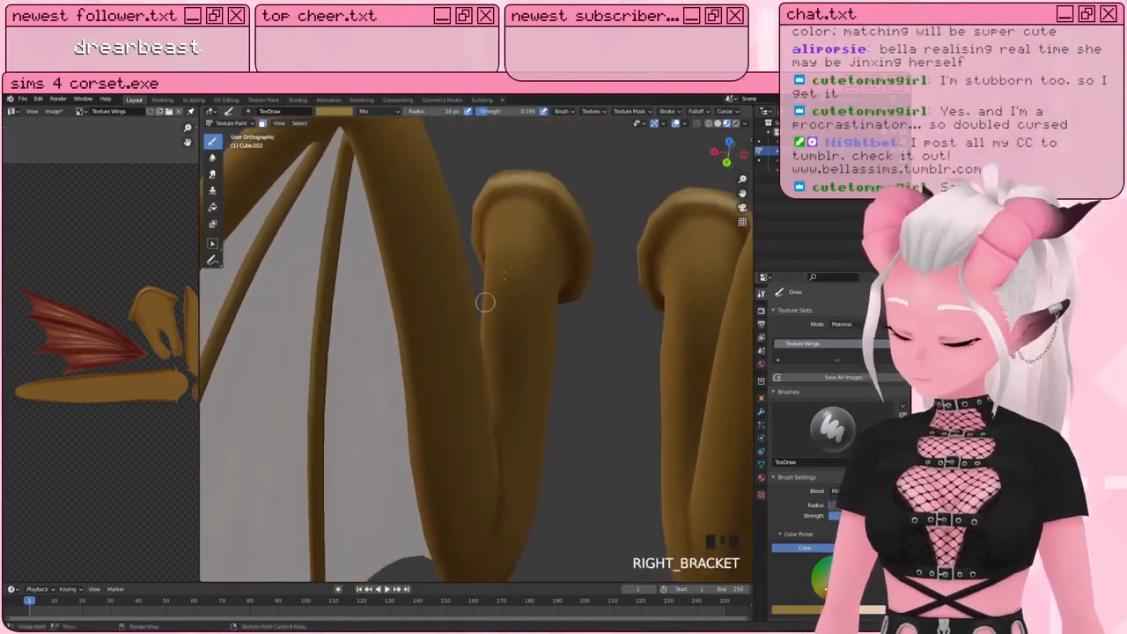
{"action": "middle_click_drag", "start_coordinate": [534, 264], "coordinate": [511, 239]}
{"action": "left_click", "coordinate": [531, 250]}
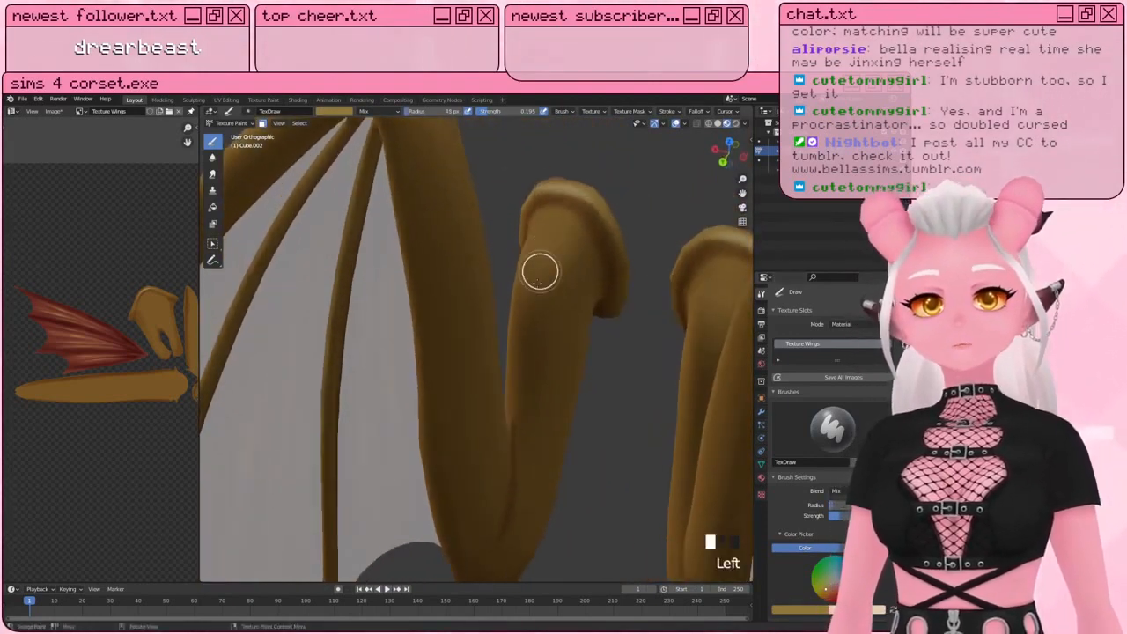
Step: Extend the golden tan highlight around the side and top of the arm just below the collar
{"action": "mouse_move", "coordinate": [531, 252]}
{"action": "middle_mouse_down"}
{"action": "mouse_move", "coordinate": [596, 248]}
{"action": "mouse_move", "coordinate": [472, 281]}
{"action": "middle_mouse_up"}
{"action": "left_click", "coordinate": [356, 364]}
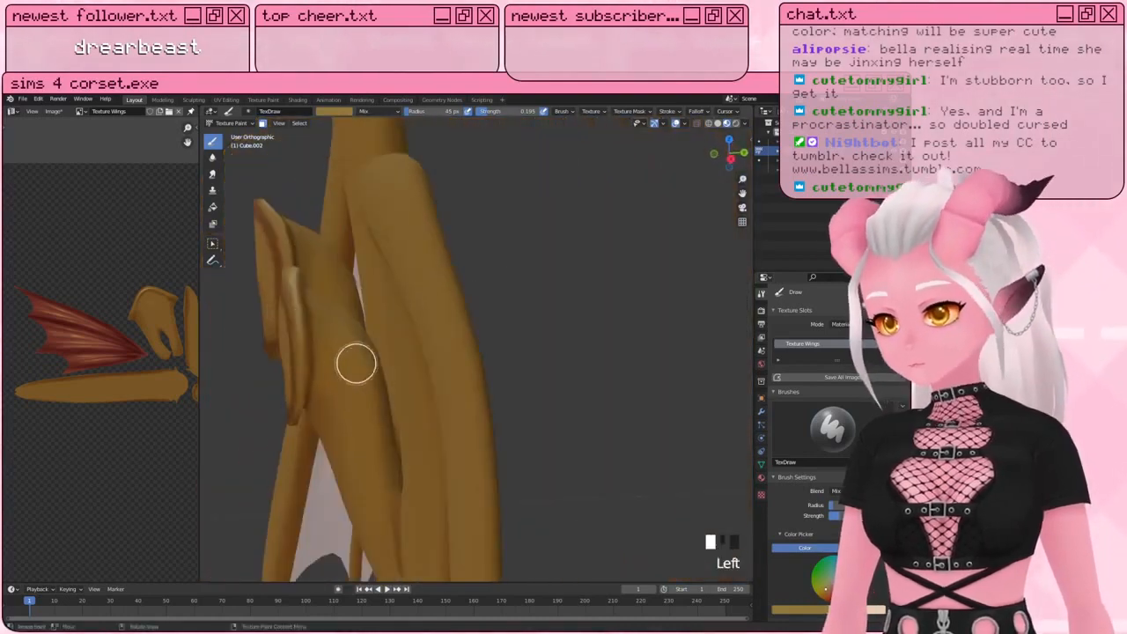
{"action": "middle_click_drag", "start_coordinate": [334, 390], "coordinate": [314, 488]}
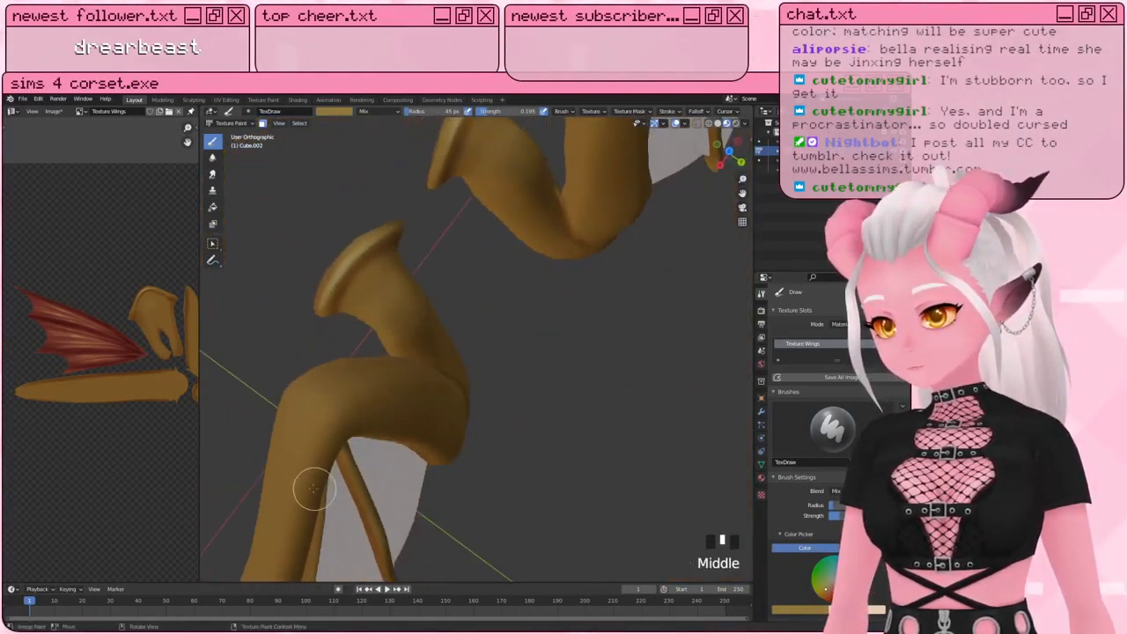
{"action": "left_click", "coordinate": [373, 292]}
{"action": "middle_click_drag", "start_coordinate": [390, 302], "coordinate": [423, 284]}
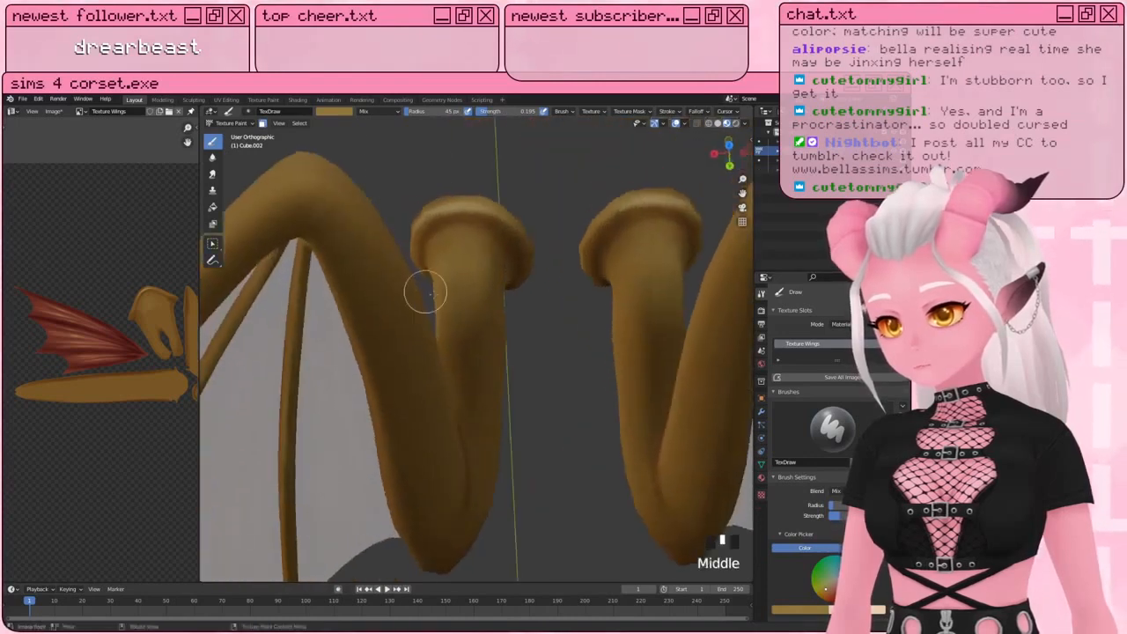
{"action": "left_click", "coordinate": [450, 277]}
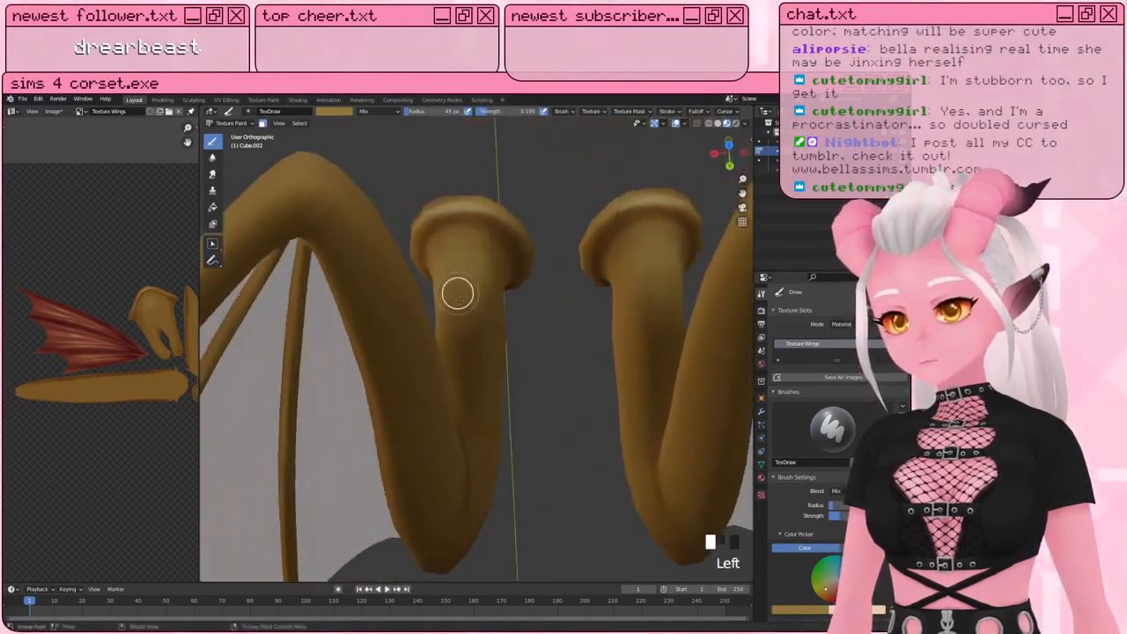
Step: Swap to pale cream and dab highlights on the arm just below the collar, undoing and repainting the last stroke
{"action": "left_click", "coordinate": [511, 364]}
{"action": "middle_click_drag", "start_coordinate": [511, 365], "coordinate": [431, 254]}
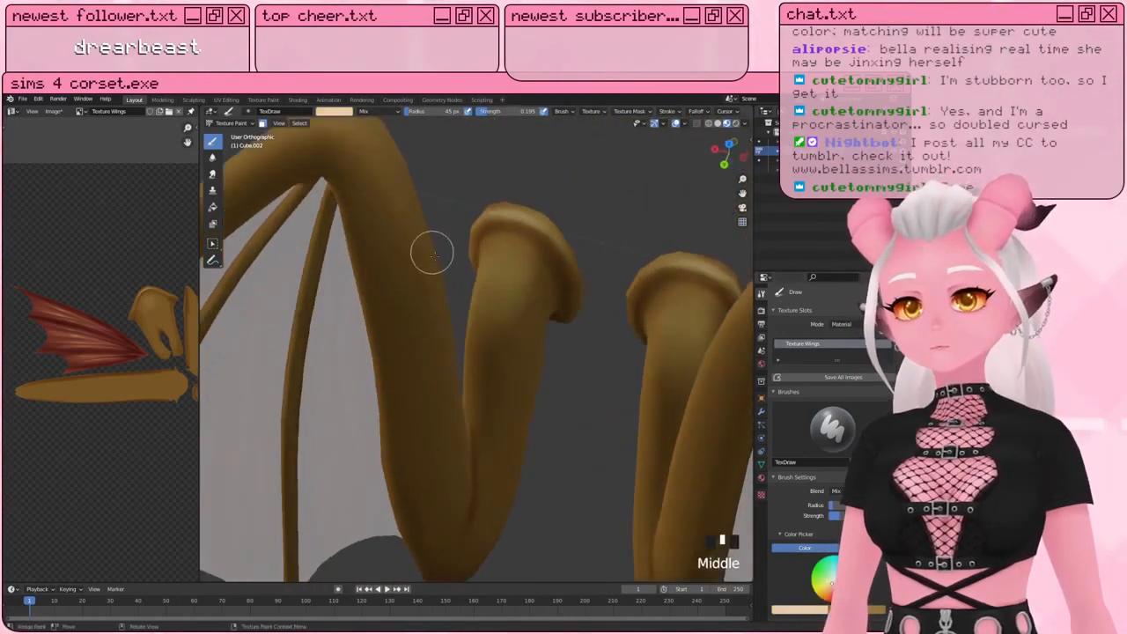
{"action": "left_click_drag", "start_coordinate": [487, 271], "coordinate": [514, 286]}
{"action": "left_click_drag", "start_coordinate": [519, 280], "coordinate": [528, 301]}
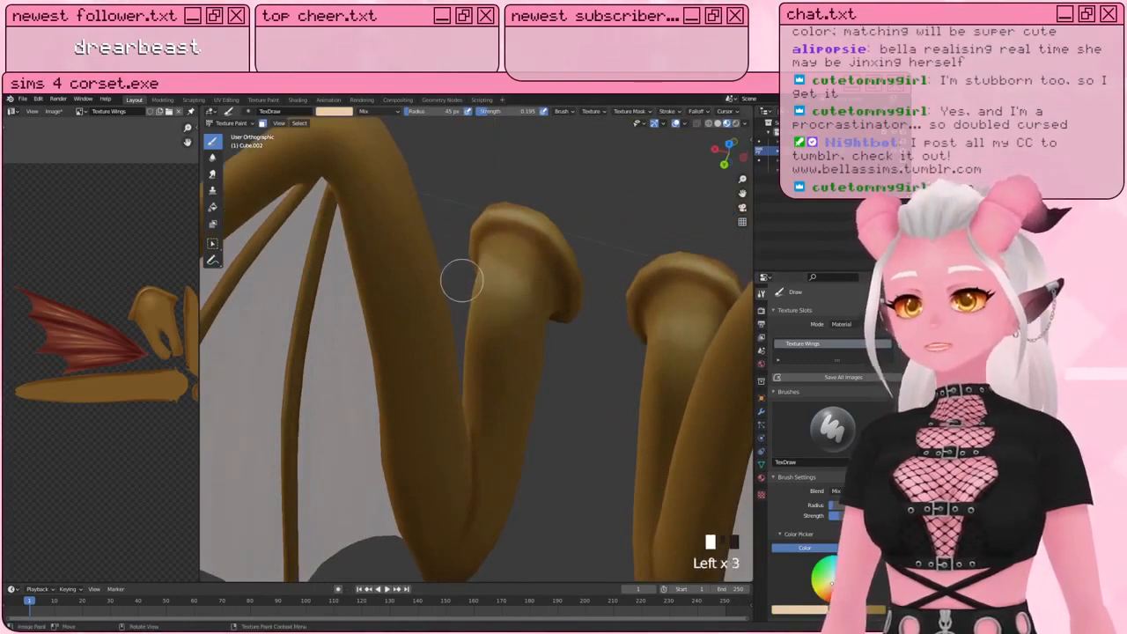
{"action": "mouse_move", "coordinate": [462, 280]}
{"action": "middle_mouse_down"}
{"action": "mouse_move", "coordinate": [445, 264]}
{"action": "mouse_move", "coordinate": [460, 274]}
{"action": "middle_mouse_up"}
{"action": "middle_click_drag", "start_coordinate": [410, 345], "coordinate": [382, 311]}
{"action": "key", "text": "ctrl+z"}
{"action": "left_click", "coordinate": [460, 308]}
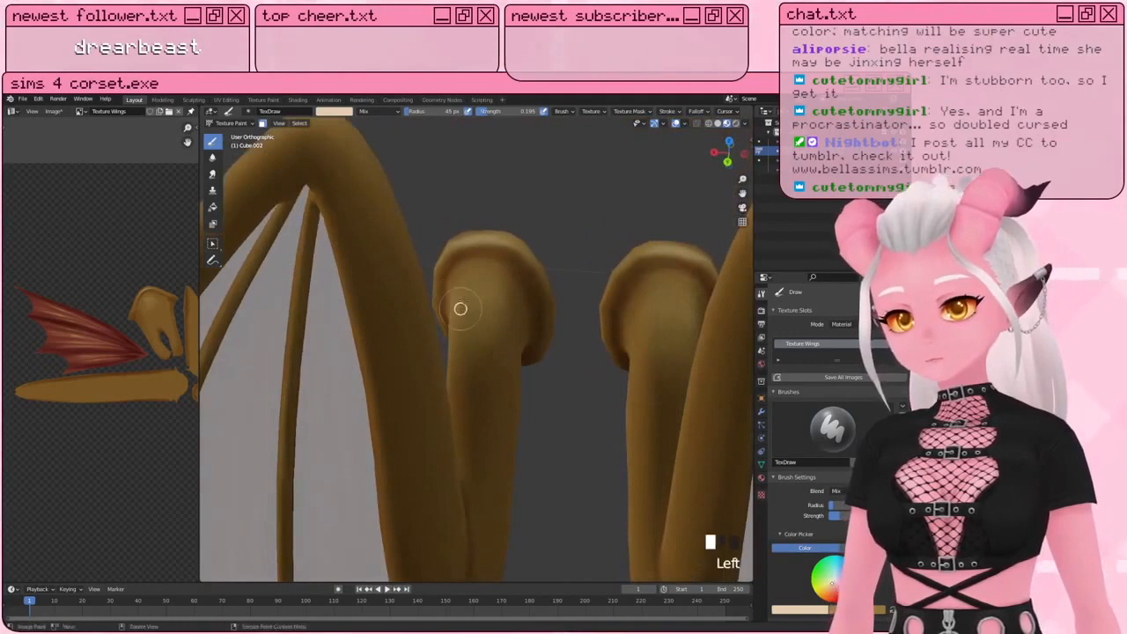
{"action": "mouse_move", "coordinate": [460, 309]}
{"action": "left_mouse_down"}
{"action": "mouse_move", "coordinate": [485, 287]}
{"action": "mouse_move", "coordinate": [509, 379]}
{"action": "left_mouse_up"}
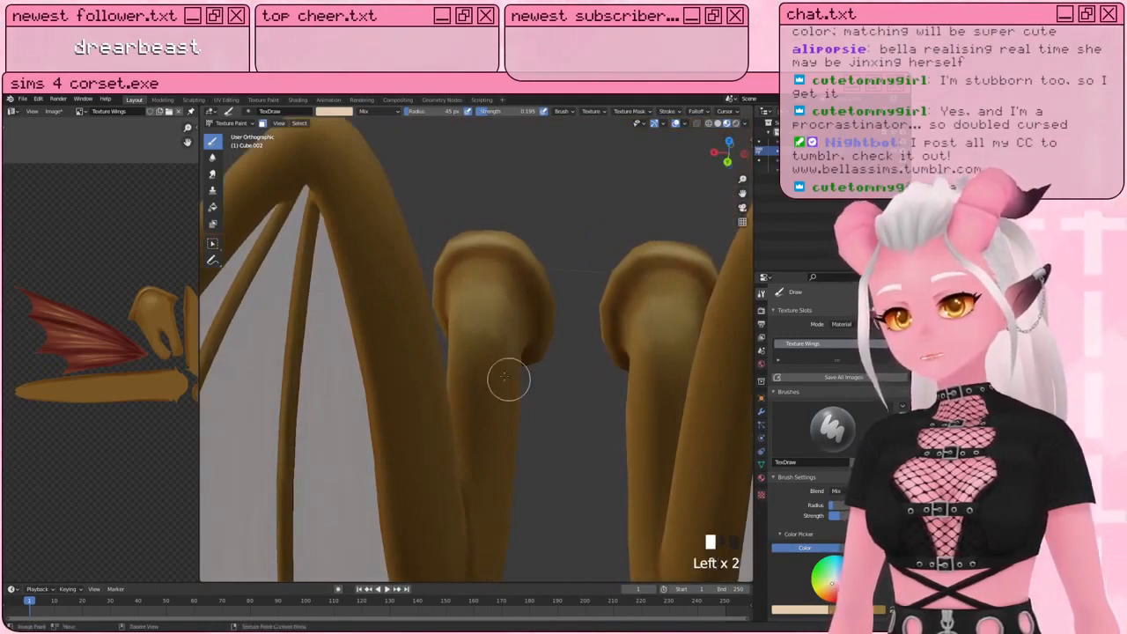
Step: Dab pale cream highlights on the side of the arm behind the collar
{"action": "middle_click_drag", "start_coordinate": [509, 379], "coordinate": [470, 349]}
{"action": "left_click", "coordinate": [366, 389]}
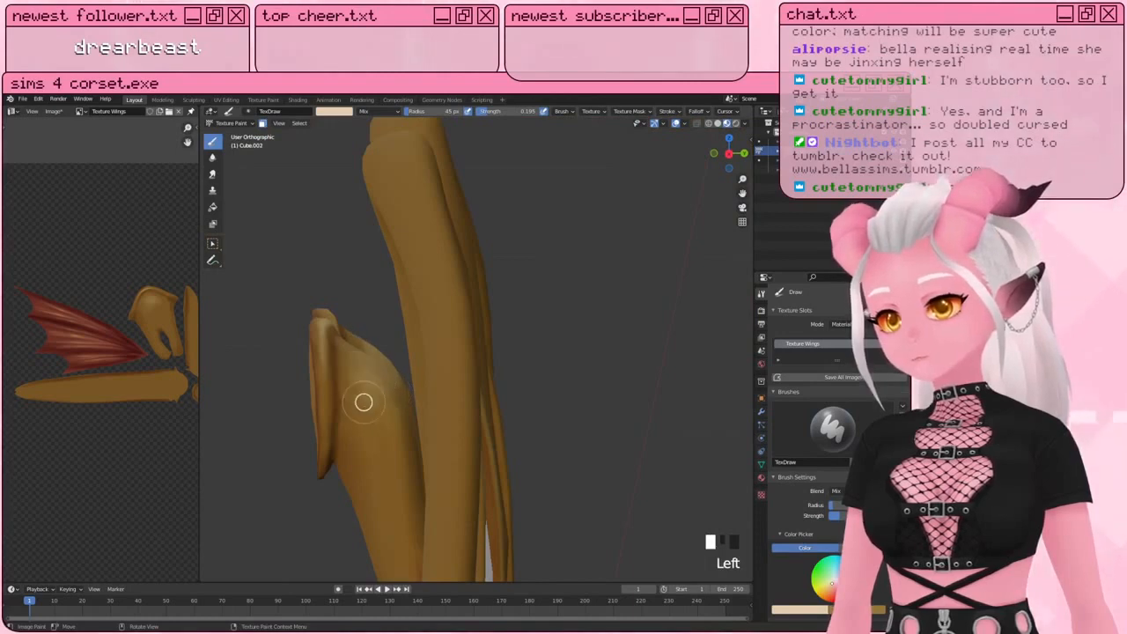
{"action": "left_click_drag", "start_coordinate": [363, 403], "coordinate": [379, 422]}
{"action": "mouse_move", "coordinate": [381, 424]}
{"action": "middle_mouse_down", "text": "shift"}
{"action": "mouse_move", "coordinate": [396, 299]}
{"action": "mouse_move", "coordinate": [455, 237]}
{"action": "mouse_move", "coordinate": [426, 257]}
{"action": "middle_mouse_up", "text": "shift"}
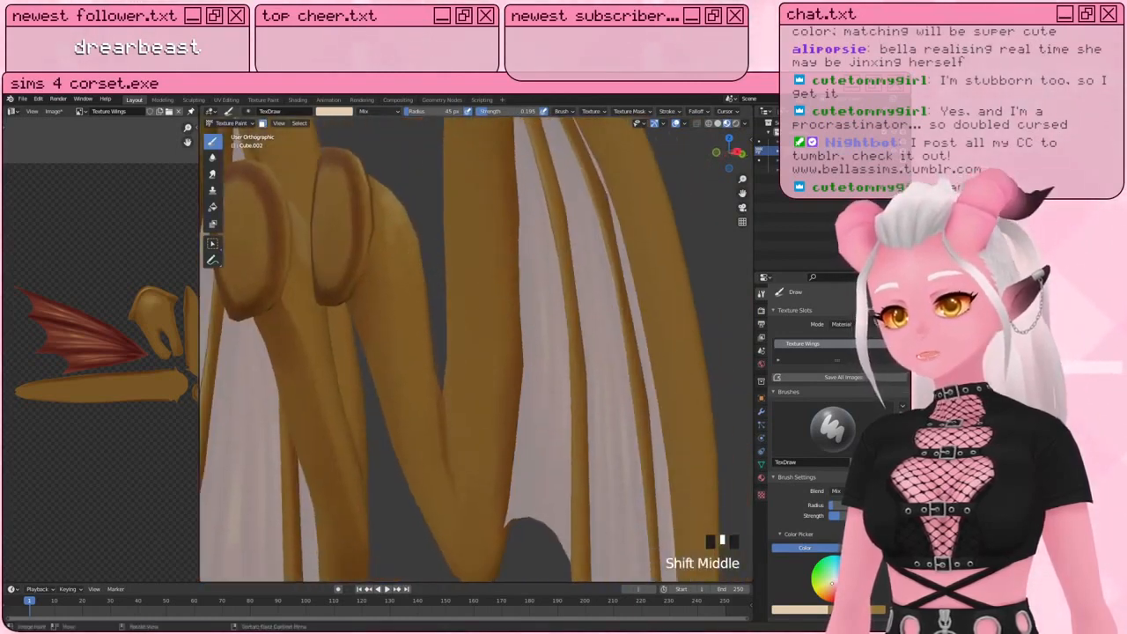
Step: Swap back to golden tan and highlight the arm from below the collar down toward the elbow
{"action": "left_click", "coordinate": [895, 609]}
{"action": "middle_click_drag", "start_coordinate": [513, 467], "coordinate": [461, 489]}
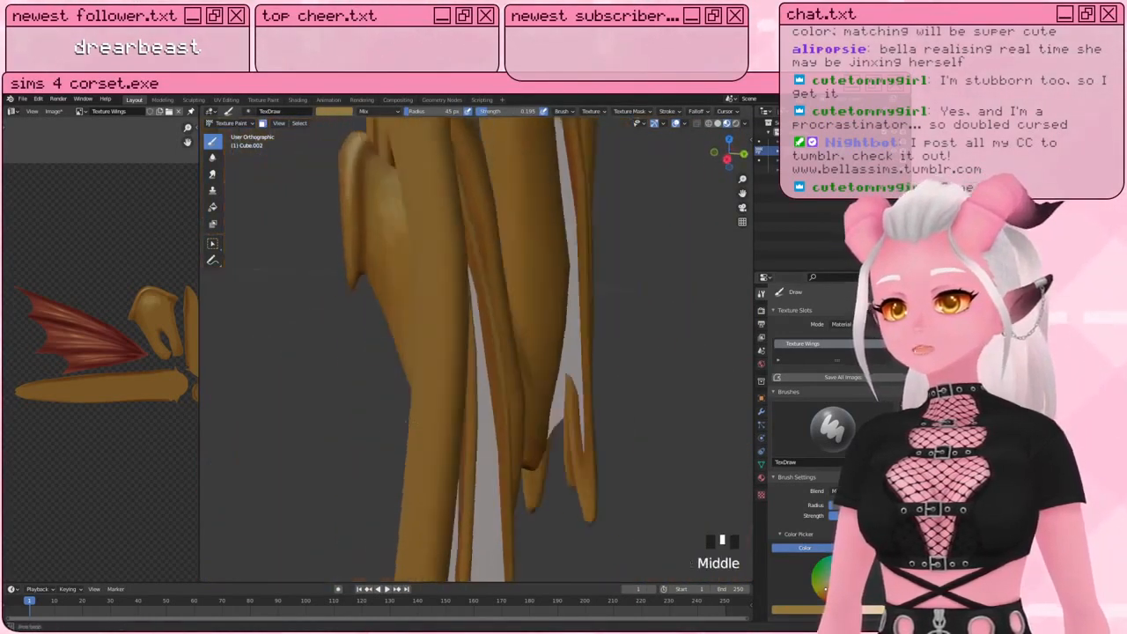
{"action": "middle_click_drag", "start_coordinate": [406, 422], "coordinate": [415, 393]}
{"action": "left_click_drag", "start_coordinate": [409, 221], "coordinate": [421, 336]}
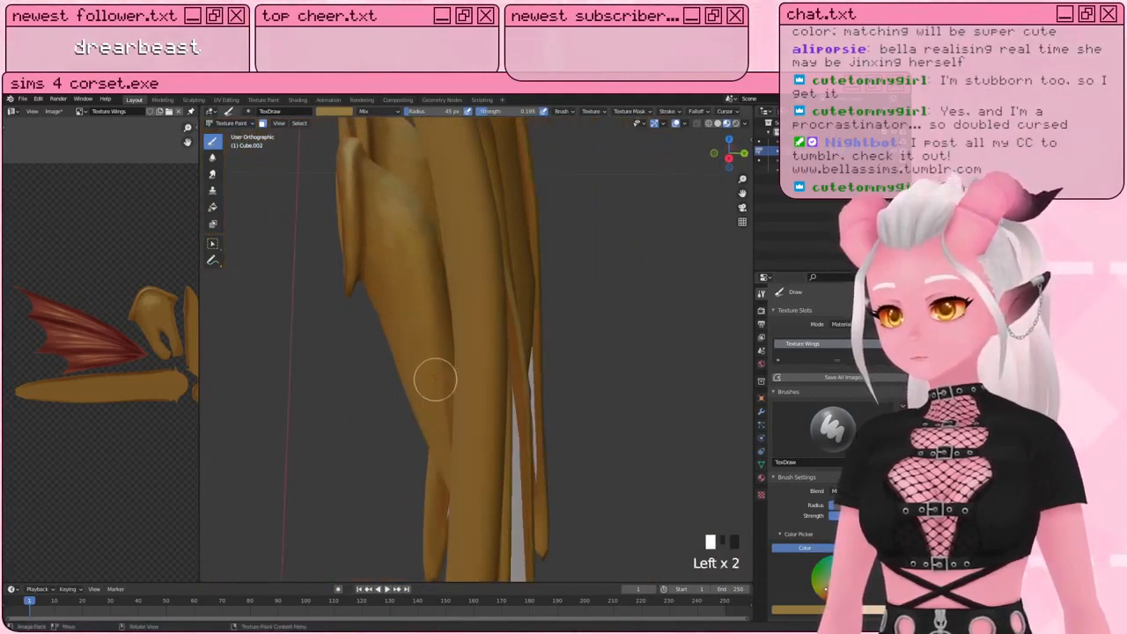
{"action": "middle_click_drag", "start_coordinate": [406, 325], "coordinate": [361, 310]}
{"action": "middle_click_drag", "start_coordinate": [471, 304], "coordinate": [414, 290]}
{"action": "mouse_move", "coordinate": [533, 218]}
{"action": "left_mouse_down"}
{"action": "mouse_move", "coordinate": [506, 247]}
{"action": "mouse_move", "coordinate": [546, 244]}
{"action": "mouse_move", "coordinate": [498, 443]}
{"action": "left_mouse_up"}
{"action": "middle_click_drag", "start_coordinate": [498, 443], "coordinate": [510, 334]}
{"action": "left_click", "coordinate": [499, 467]}
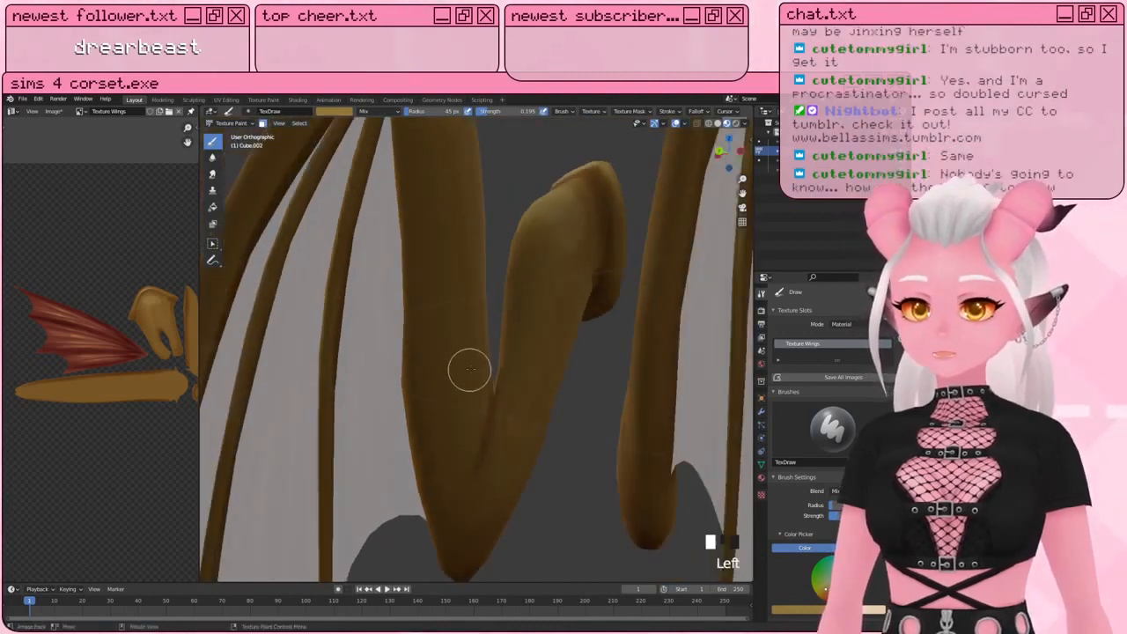
Step: Brush golden tan along the thick bone above the elbow on the wing's reverse side
{"action": "left_click_drag", "start_coordinate": [471, 372], "coordinate": [457, 461]}
{"action": "mouse_move", "coordinate": [478, 321]}
{"action": "left_mouse_down"}
{"action": "mouse_move", "coordinate": [461, 456]}
{"action": "mouse_move", "coordinate": [474, 313]}
{"action": "left_mouse_up"}
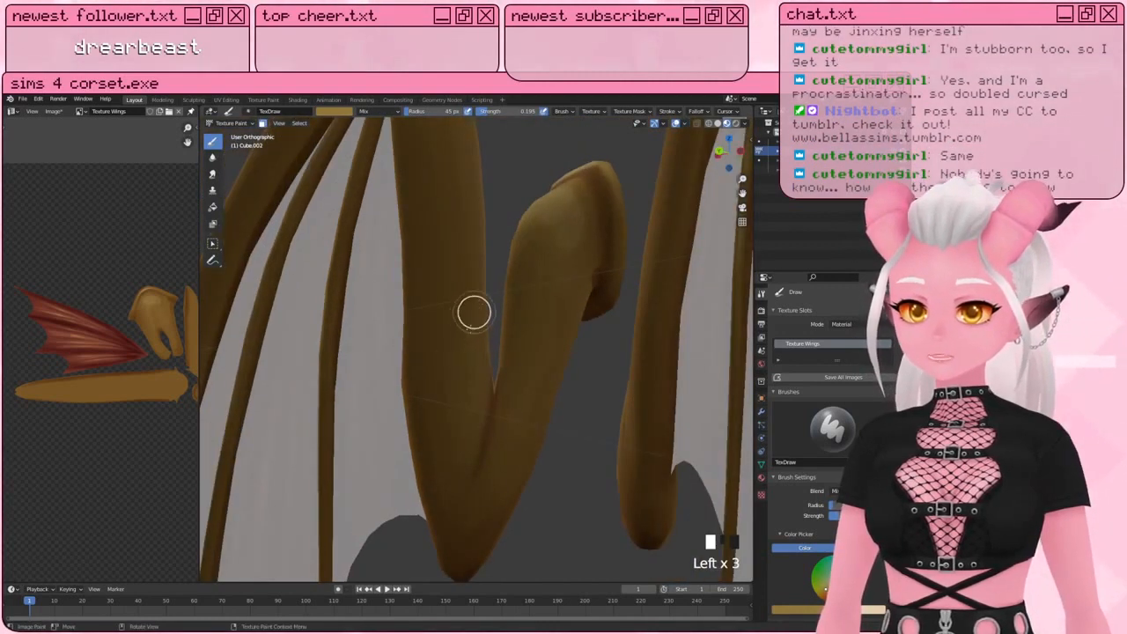
{"action": "middle_click_drag", "start_coordinate": [470, 243], "coordinate": [380, 227], "text": "shift"}
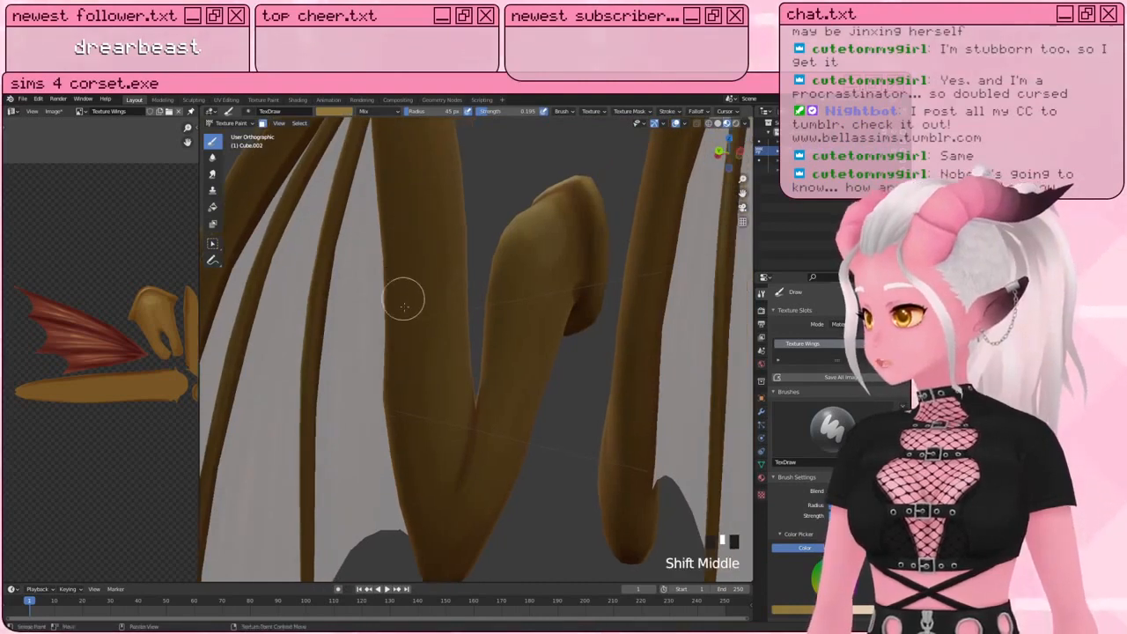
{"action": "mouse_move", "coordinate": [404, 300]}
{"action": "middle_mouse_down"}
{"action": "mouse_move", "coordinate": [432, 342]}
{"action": "mouse_move", "coordinate": [465, 285]}
{"action": "middle_mouse_up"}
{"action": "left_click", "coordinate": [452, 290]}
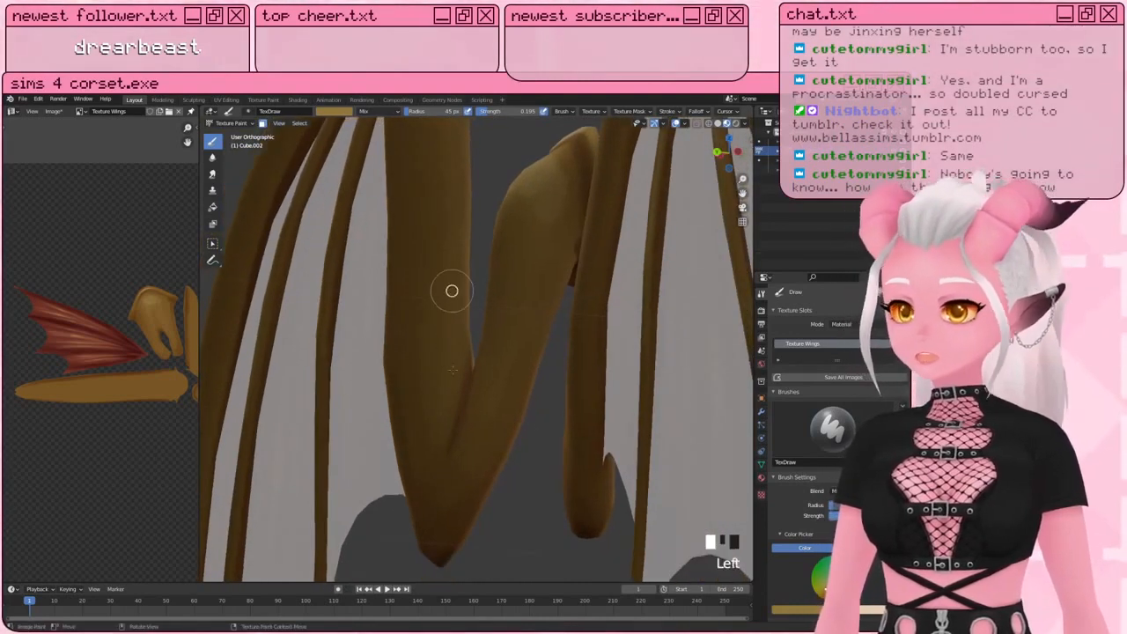
{"action": "mouse_move", "coordinate": [438, 440]}
{"action": "left_mouse_down"}
{"action": "mouse_move", "coordinate": [433, 310]}
{"action": "mouse_move", "coordinate": [453, 171]}
{"action": "mouse_move", "coordinate": [451, 259]}
{"action": "left_mouse_up"}
Step: Highlight the thick bone rising from the elbow on the wing's front side with golden tan
{"action": "mouse_move", "coordinate": [451, 259]}
{"action": "middle_mouse_down"}
{"action": "mouse_move", "coordinate": [489, 253]}
{"action": "mouse_move", "coordinate": [538, 171]}
{"action": "mouse_move", "coordinate": [435, 346]}
{"action": "middle_mouse_up"}
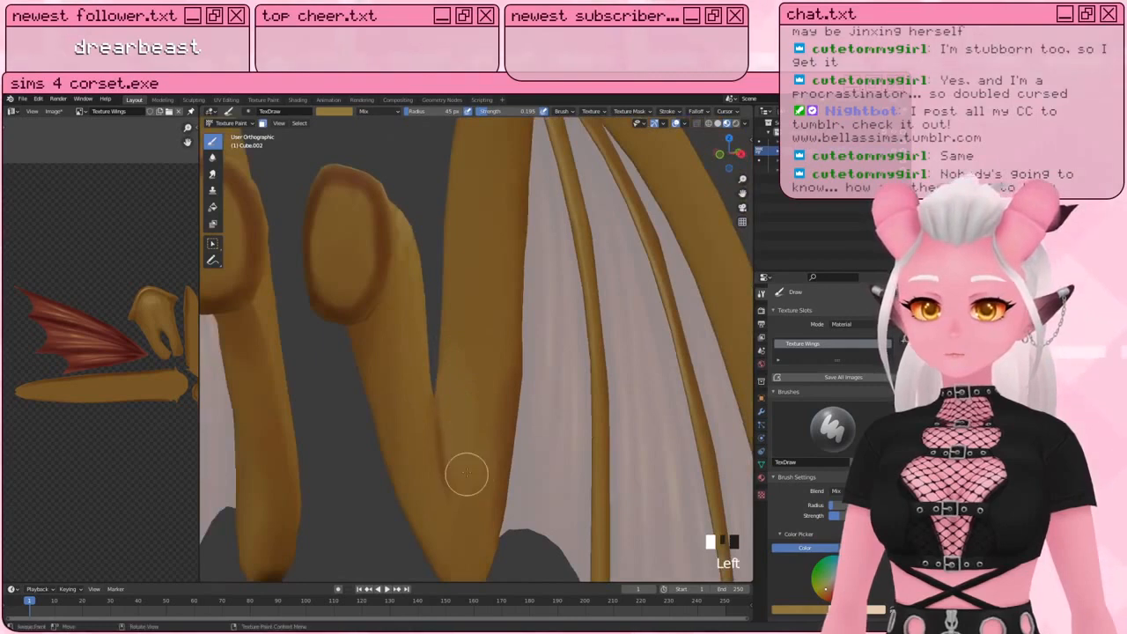
{"action": "middle_click_drag", "start_coordinate": [466, 470], "coordinate": [479, 455]}
{"action": "left_click_drag", "start_coordinate": [455, 321], "coordinate": [452, 301]}
{"action": "middle_click_drag", "start_coordinate": [453, 301], "coordinate": [458, 362]}
{"action": "mouse_move", "coordinate": [448, 366]}
{"action": "left_mouse_down"}
{"action": "mouse_move", "coordinate": [476, 266]}
{"action": "mouse_move", "coordinate": [457, 273]}
{"action": "left_mouse_up"}
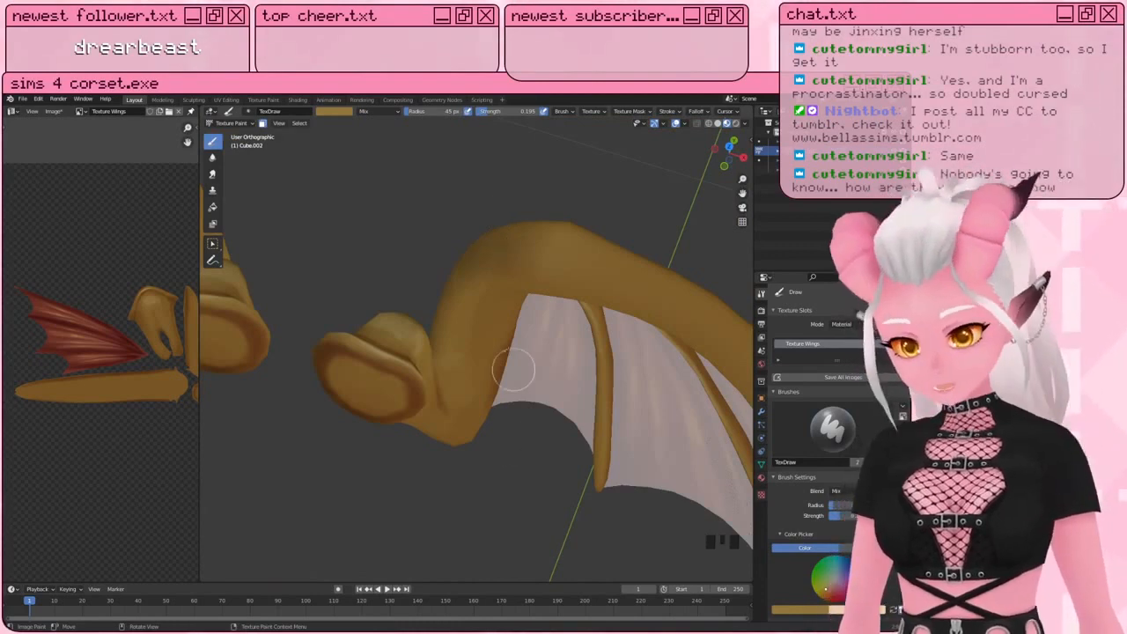
{"action": "middle_click_drag", "start_coordinate": [488, 225], "coordinate": [363, 324]}
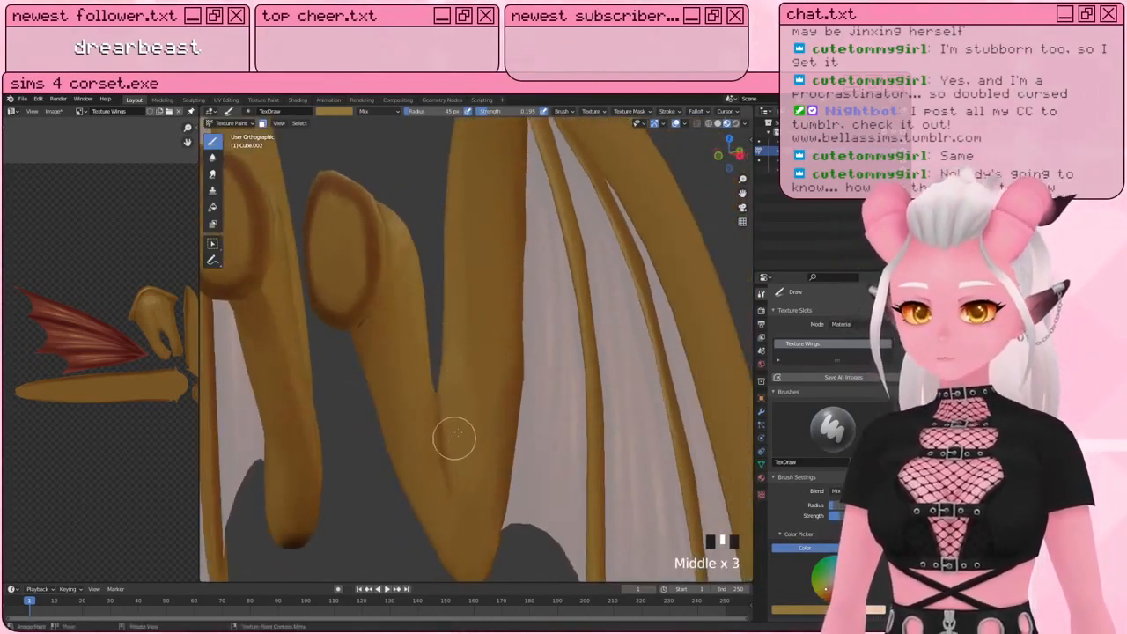
{"action": "mouse_move", "coordinate": [454, 437]}
{"action": "left_mouse_down"}
{"action": "mouse_move", "coordinate": [467, 491]}
{"action": "mouse_move", "coordinate": [469, 380]}
{"action": "left_mouse_up"}
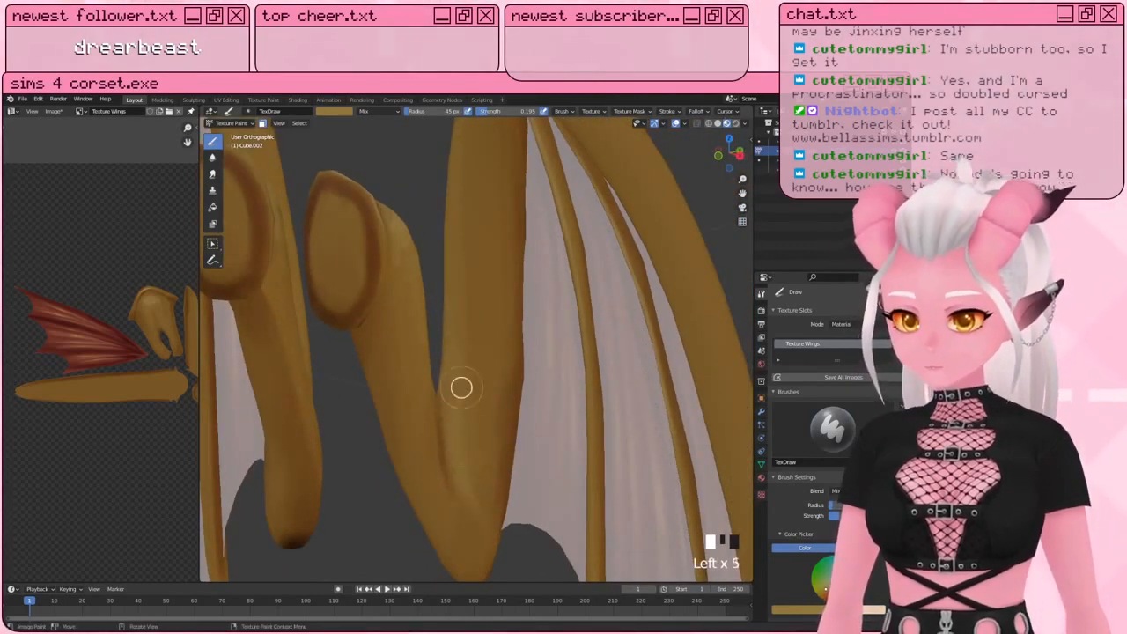
{"action": "left_click_drag", "start_coordinate": [461, 360], "coordinate": [448, 179]}
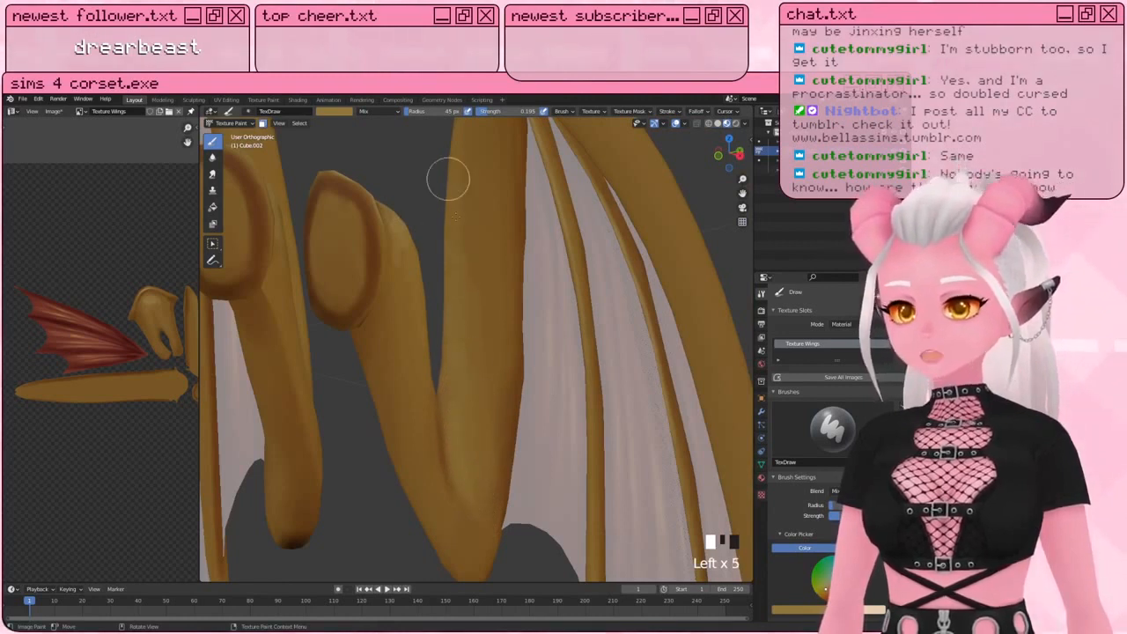
Step: Brush pale cream highlights along the inner edge of the thick bone just above the elbow
{"action": "middle_click_drag", "start_coordinate": [450, 374], "coordinate": [444, 334], "text": "shift"}
{"action": "middle_click_drag", "start_coordinate": [444, 343], "coordinate": [441, 330], "text": "shift"}
{"action": "mouse_move", "coordinate": [446, 310]}
{"action": "left_mouse_down"}
{"action": "mouse_move", "coordinate": [443, 408]}
{"action": "mouse_move", "coordinate": [442, 303]}
{"action": "left_mouse_up"}
{"action": "left_click_drag", "start_coordinate": [442, 304], "coordinate": [451, 405]}
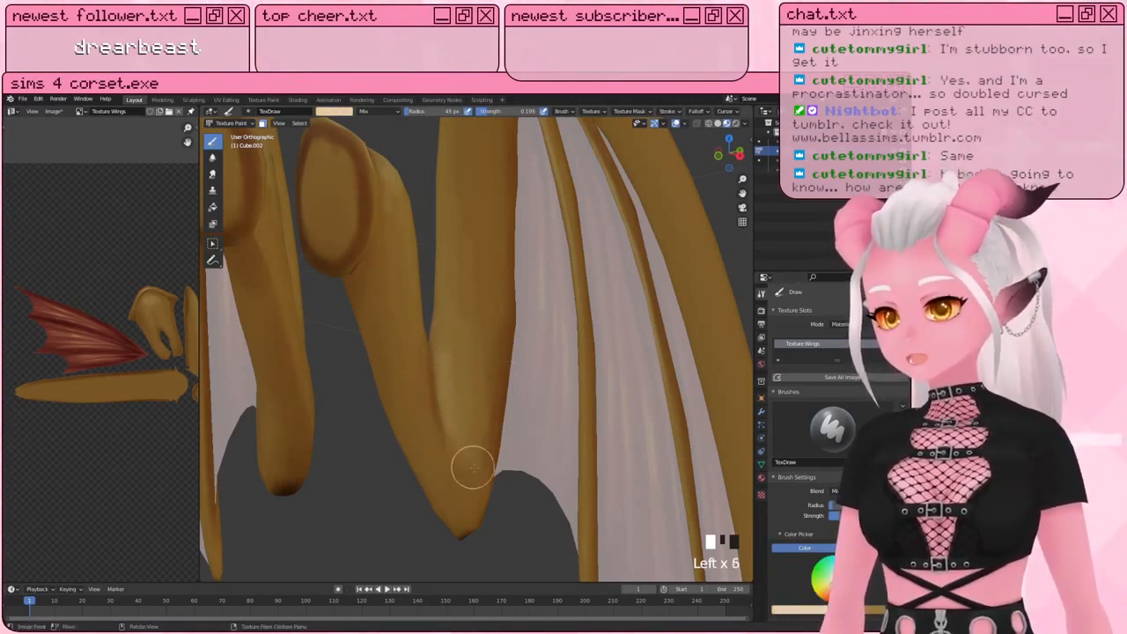
Step: Highlight the upper bend of the wing frame with golden tan from the front, top and side
{"action": "middle_click_drag", "start_coordinate": [529, 411], "coordinate": [454, 286], "text": "shift"}
{"action": "mouse_move", "coordinate": [501, 284]}
{"action": "left_mouse_down"}
{"action": "mouse_move", "coordinate": [491, 281]}
{"action": "mouse_move", "coordinate": [485, 314]}
{"action": "mouse_move", "coordinate": [438, 306]}
{"action": "mouse_move", "coordinate": [540, 291]}
{"action": "mouse_move", "coordinate": [454, 290]}
{"action": "left_mouse_up"}
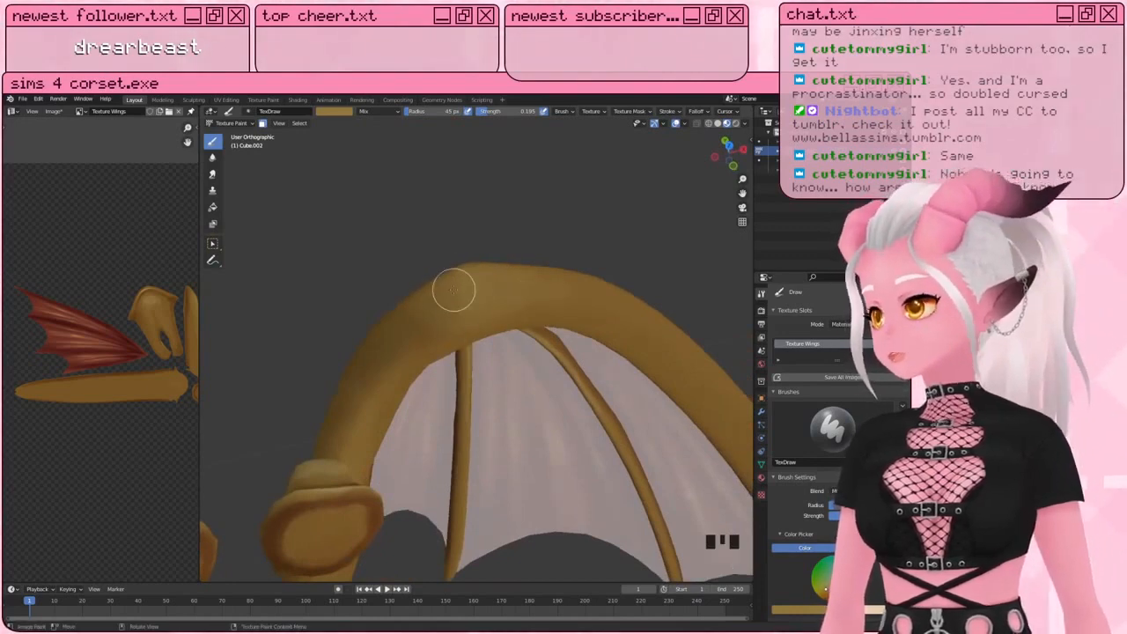
{"action": "mouse_move", "coordinate": [361, 317]}
{"action": "middle_mouse_down"}
{"action": "mouse_move", "coordinate": [398, 317]}
{"action": "mouse_move", "coordinate": [366, 335]}
{"action": "middle_mouse_up"}
{"action": "mouse_move", "coordinate": [366, 335]}
{"action": "left_mouse_down"}
{"action": "mouse_move", "coordinate": [402, 306]}
{"action": "mouse_move", "coordinate": [357, 289]}
{"action": "left_mouse_up"}
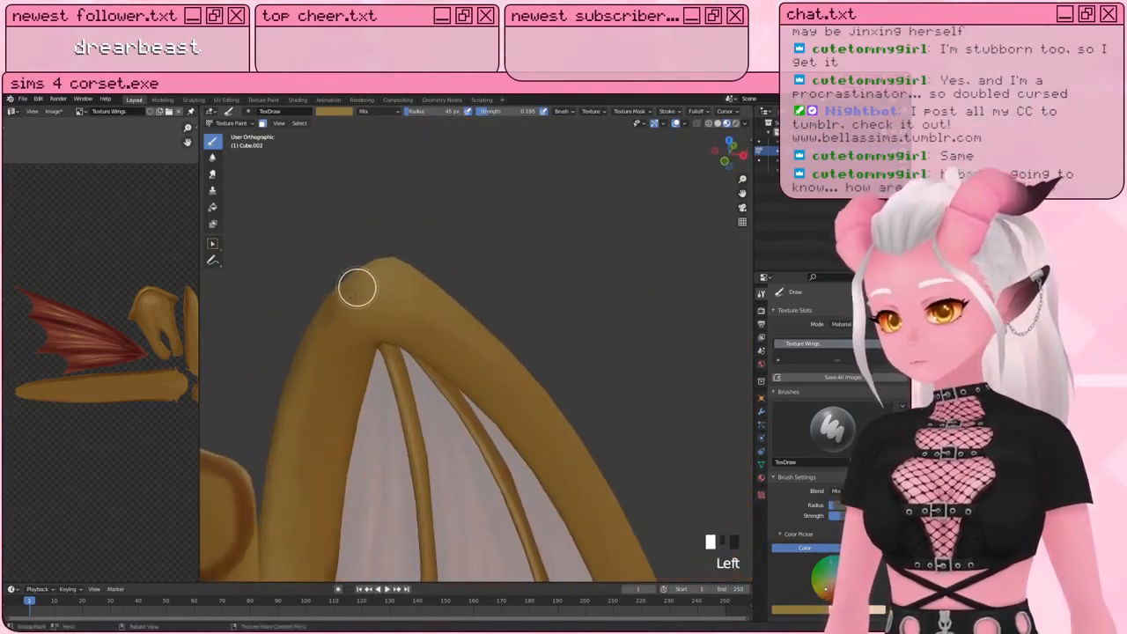
{"action": "middle_click_drag", "start_coordinate": [392, 302], "coordinate": [400, 355]}
{"action": "left_click_drag", "start_coordinate": [400, 355], "coordinate": [418, 455]}
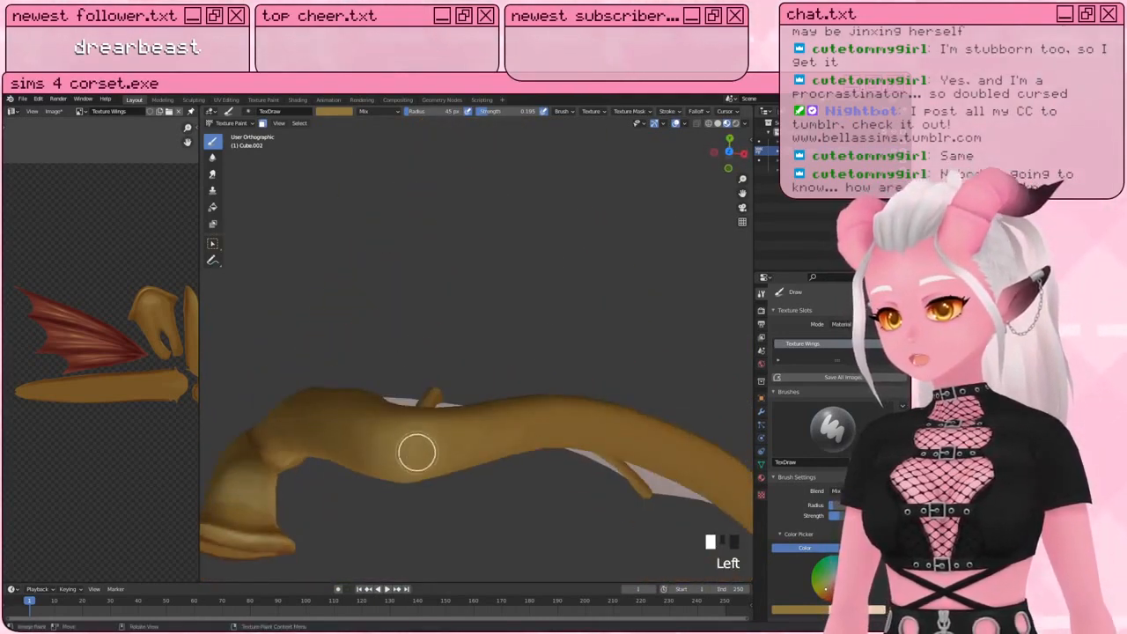
{"action": "mouse_move", "coordinate": [417, 455]}
{"action": "middle_mouse_down"}
{"action": "mouse_move", "coordinate": [409, 343]}
{"action": "mouse_move", "coordinate": [478, 252]}
{"action": "middle_mouse_up"}
{"action": "left_click_drag", "start_coordinate": [478, 252], "coordinate": [463, 272]}
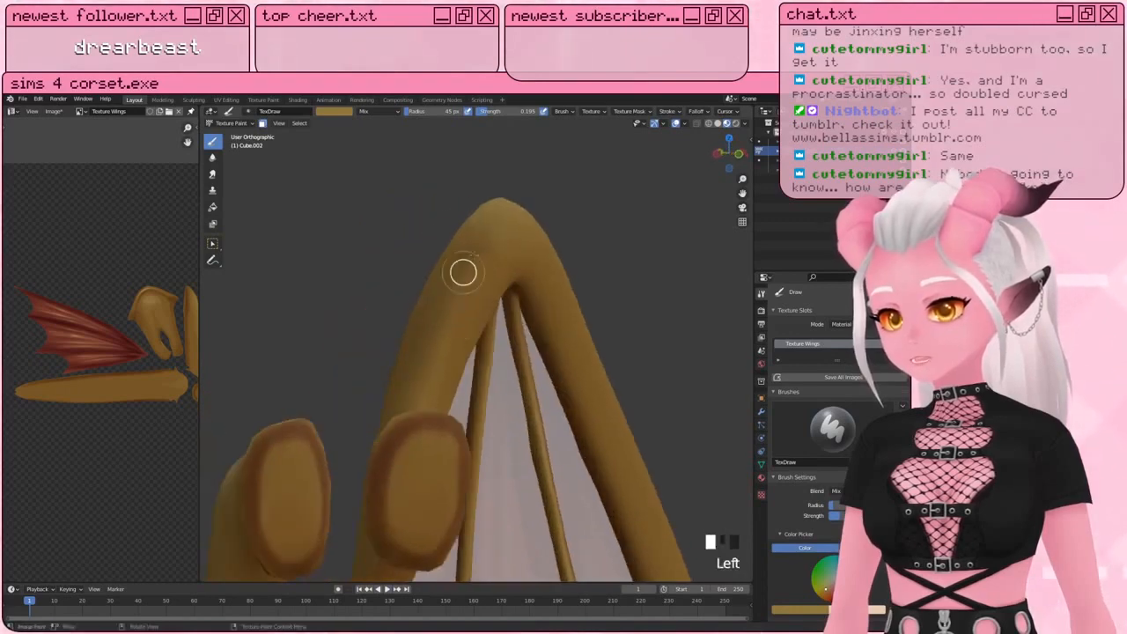
Step: Brush golden tan from the peak of the wing frame down the start of the outer bone
{"action": "mouse_move", "coordinate": [479, 257]}
{"action": "middle_mouse_down"}
{"action": "mouse_move", "coordinate": [352, 262]}
{"action": "mouse_move", "coordinate": [399, 257]}
{"action": "middle_mouse_up"}
{"action": "scroll", "coordinate": [399, 257], "scroll_direction": "down", "scroll_amount": 3}
{"action": "middle_click_drag", "start_coordinate": [390, 295], "coordinate": [422, 282]}
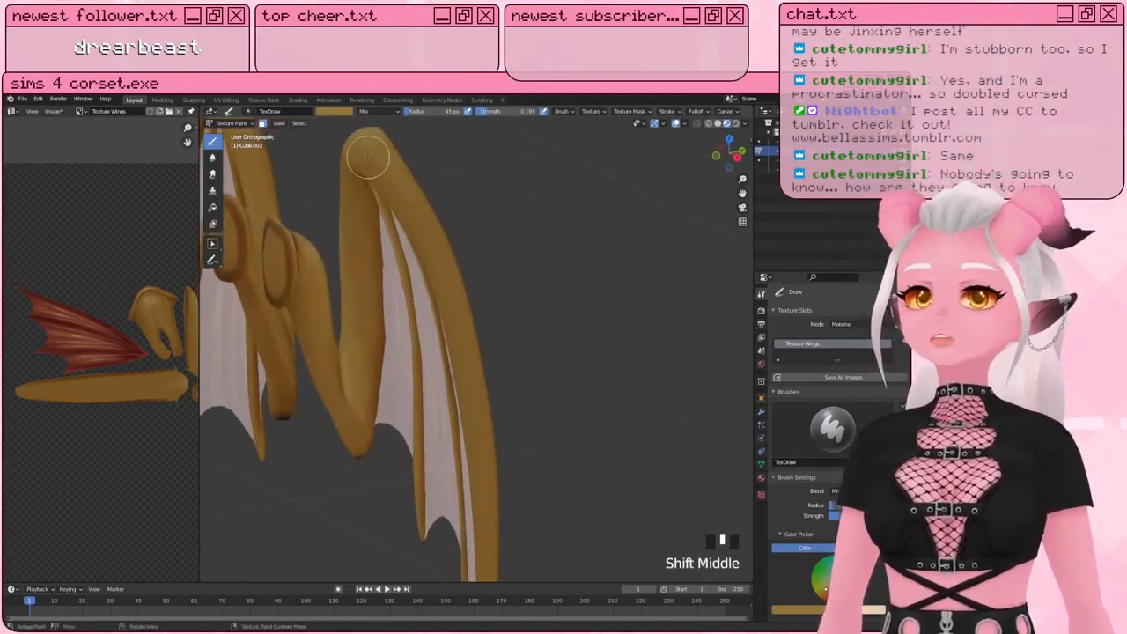
{"action": "left_click_drag", "start_coordinate": [368, 156], "coordinate": [377, 152]}
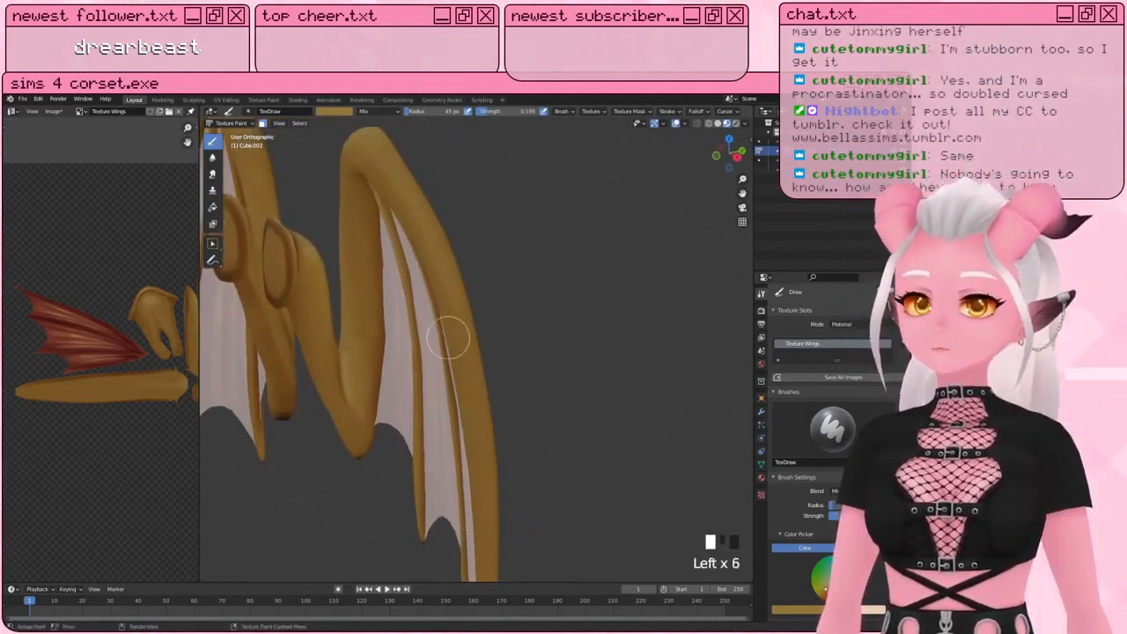
{"action": "middle_click_drag", "start_coordinate": [448, 335], "coordinate": [428, 226], "text": "shift"}
{"action": "left_click_drag", "start_coordinate": [437, 232], "coordinate": [434, 227]}
{"action": "middle_click_drag", "start_coordinate": [456, 404], "coordinate": [450, 366], "text": "shift"}
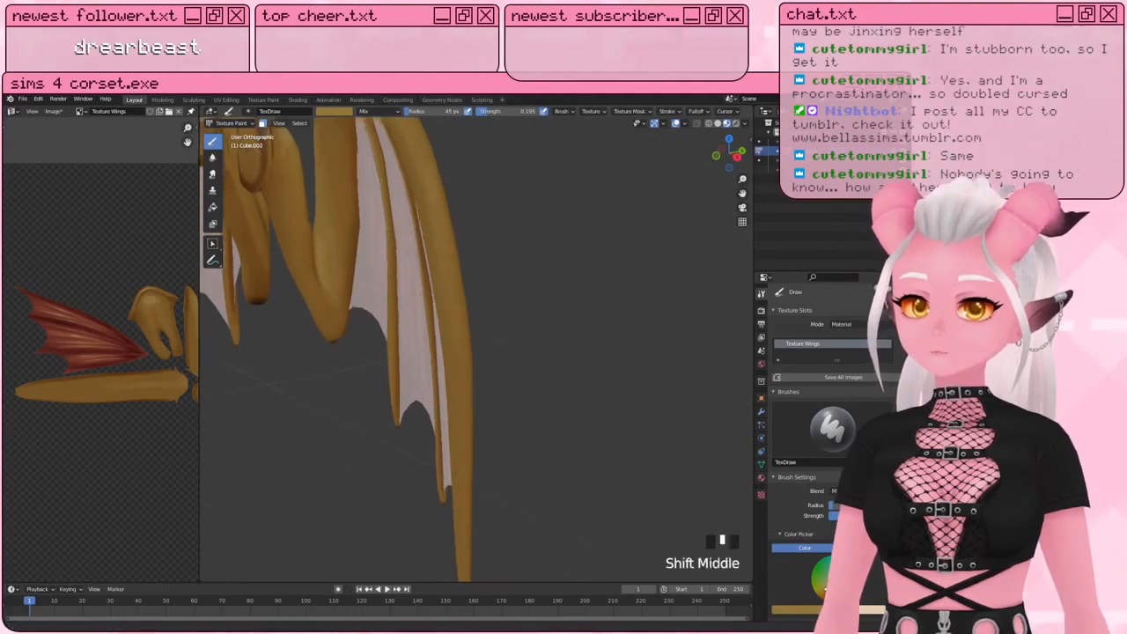
Step: Highlight the middle stretch of the curved outer bone on the wing's front side with golden tan
{"action": "mouse_move", "coordinate": [437, 295]}
{"action": "middle_mouse_down"}
{"action": "mouse_move", "coordinate": [445, 259]}
{"action": "mouse_move", "coordinate": [429, 301]}
{"action": "middle_mouse_up"}
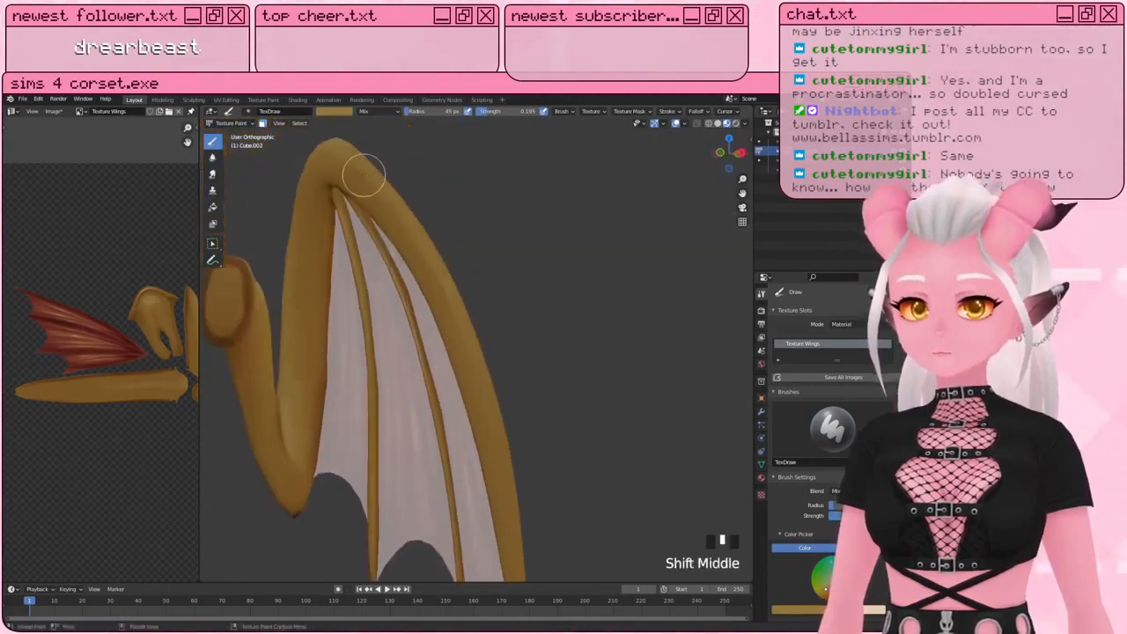
{"action": "left_click", "coordinate": [397, 209]}
{"action": "left_click_drag", "start_coordinate": [466, 354], "coordinate": [487, 427]}
{"action": "middle_click_drag", "start_coordinate": [430, 322], "coordinate": [409, 224], "text": "shift"}
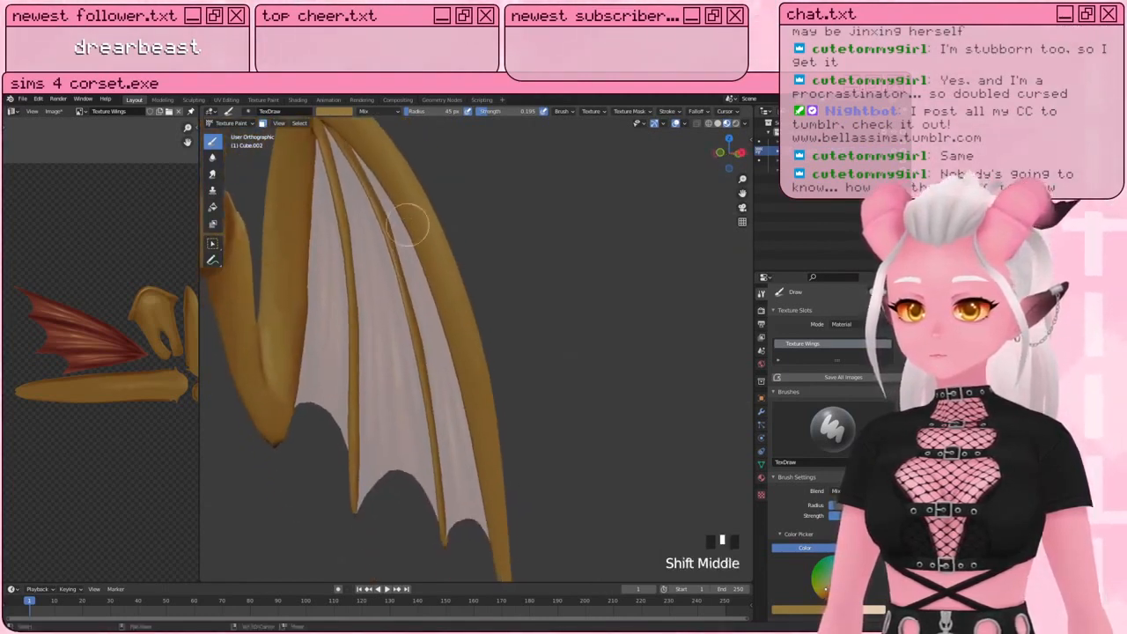
{"action": "left_click_drag", "start_coordinate": [437, 247], "coordinate": [446, 273]}
{"action": "left_click_drag", "start_coordinate": [461, 345], "coordinate": [492, 431]}
Step: Dab golden tan highlights on the lower stretch of the outer bone toward its tip
{"action": "middle_click_drag", "start_coordinate": [471, 398], "coordinate": [447, 321], "text": "shift"}
{"action": "middle_click_drag", "start_coordinate": [446, 320], "coordinate": [431, 274]}
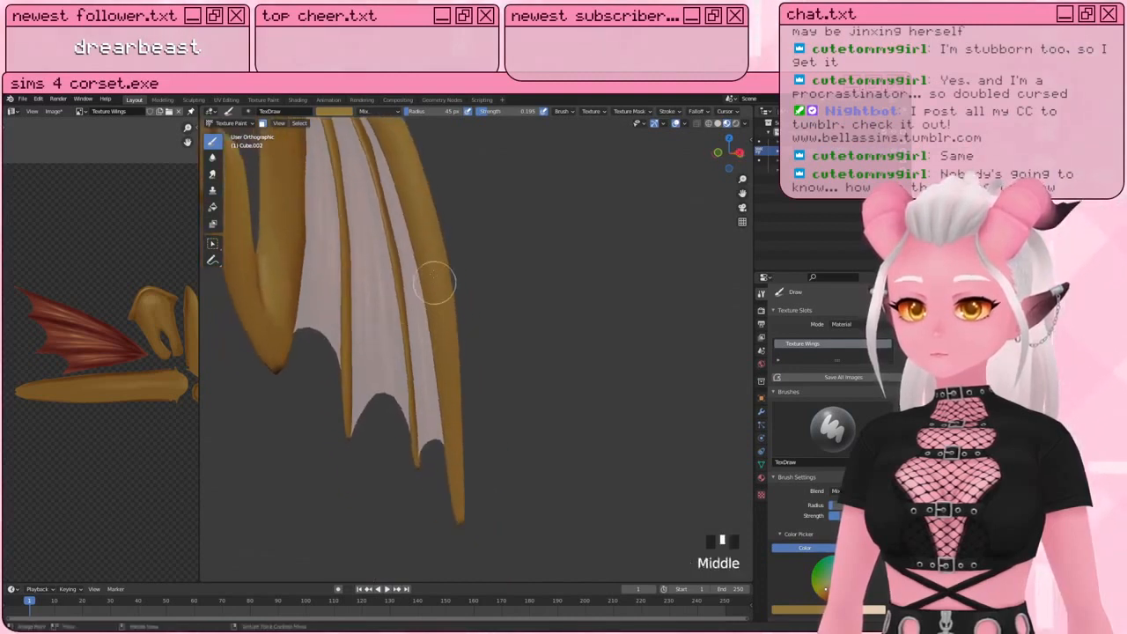
{"action": "left_click", "coordinate": [432, 275]}
{"action": "left_click", "coordinate": [437, 275]}
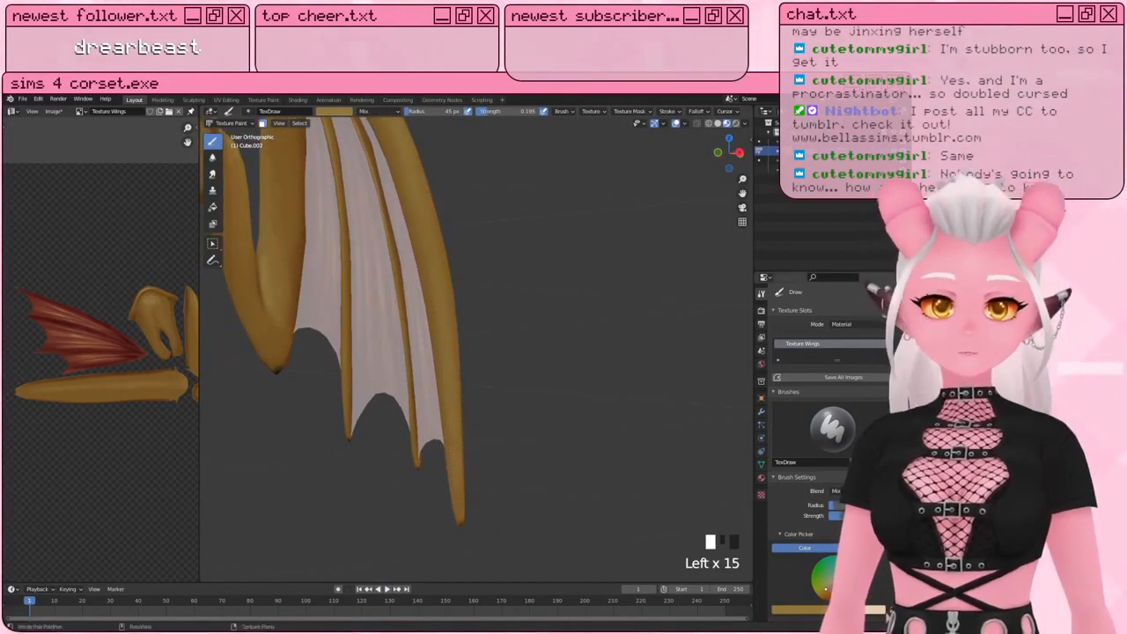
Step: Enlarge the brush and dab pale cream highlights along the upper stretch of the outer bone on the wing's front side
{"action": "middle_click_drag", "start_coordinate": [546, 345], "coordinate": [484, 378], "text": "shift"}
{"action": "left_click", "coordinate": [393, 196]}
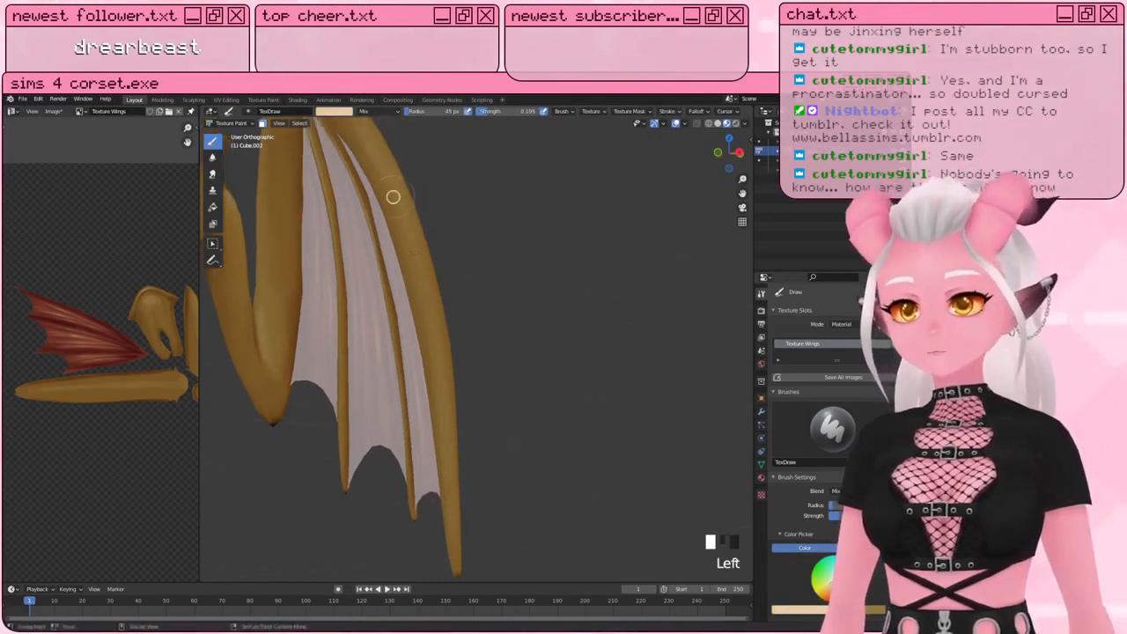
{"action": "middle_click_drag", "start_coordinate": [394, 236], "coordinate": [409, 280], "text": "shift"}
{"action": "key", "text": "ctrl+z"}
{"action": "middle_click_drag", "start_coordinate": [352, 171], "coordinate": [363, 186], "text": "shift"}
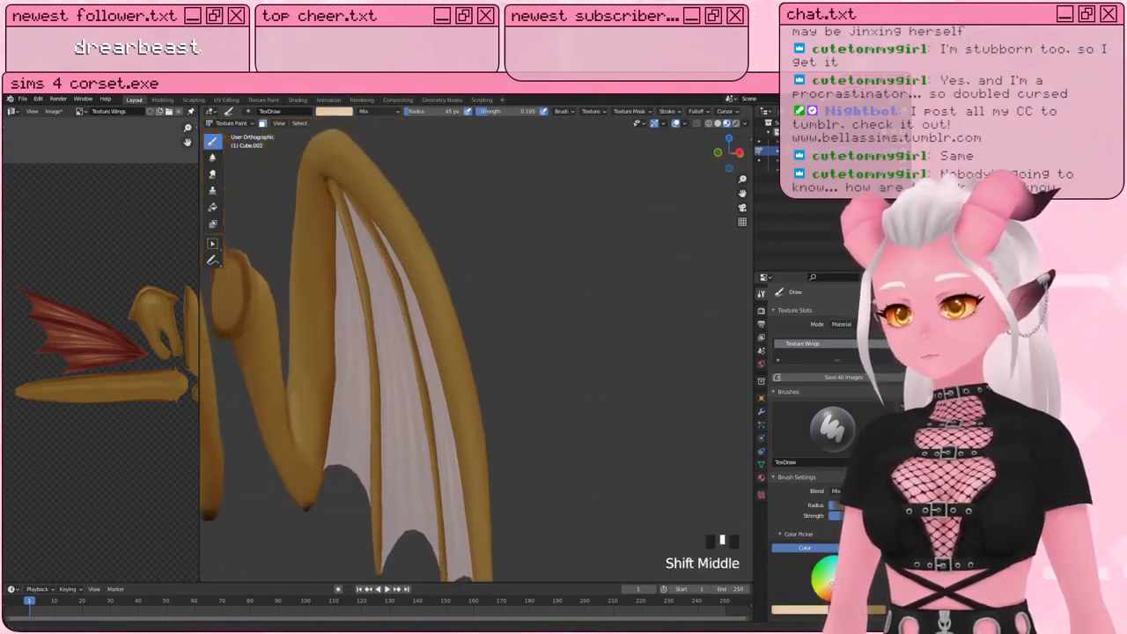
{"action": "key", "text": "bracketright"}
{"action": "key", "text": "bracketright"}
{"action": "key", "text": "bracketright"}
{"action": "key", "text": "bracketright"}
{"action": "left_click", "coordinate": [380, 194]}
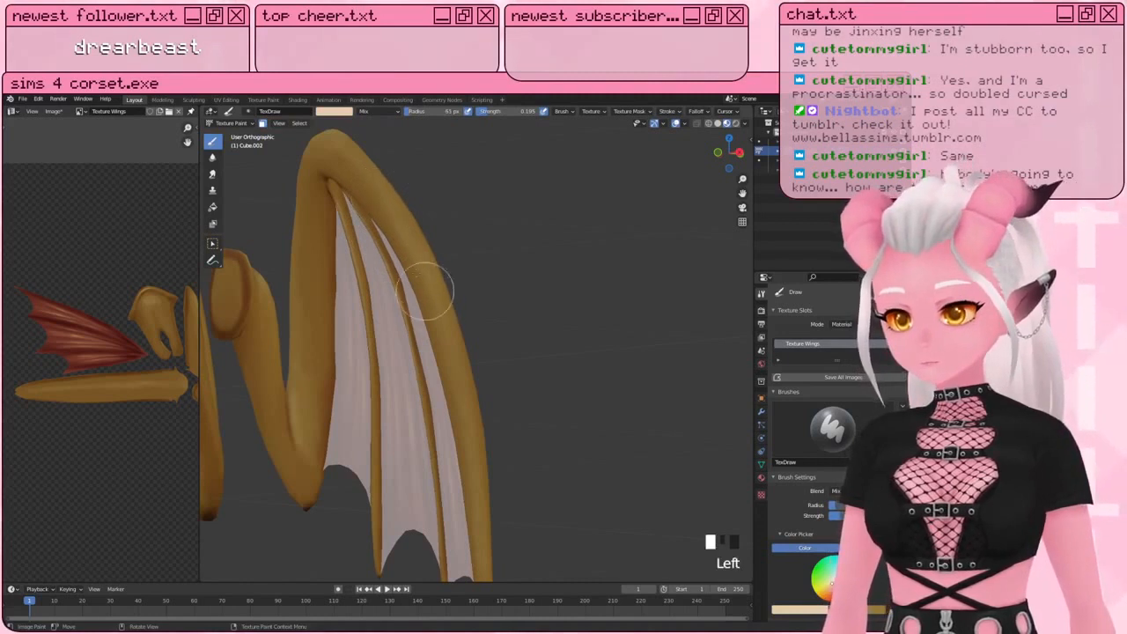
{"action": "left_click", "coordinate": [446, 337]}
{"action": "left_click", "coordinate": [451, 341]}
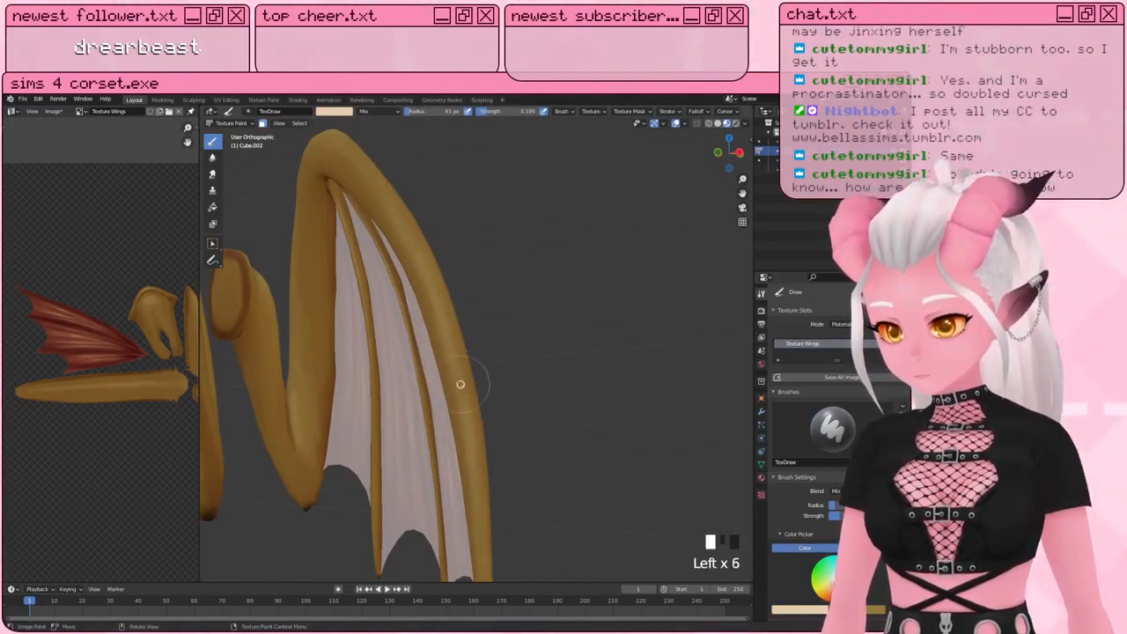
Step: Brush pale cream highlights over the peak of the wing frame from the front and from above
{"action": "middle_click_drag", "start_coordinate": [391, 214], "coordinate": [431, 290], "text": "shift"}
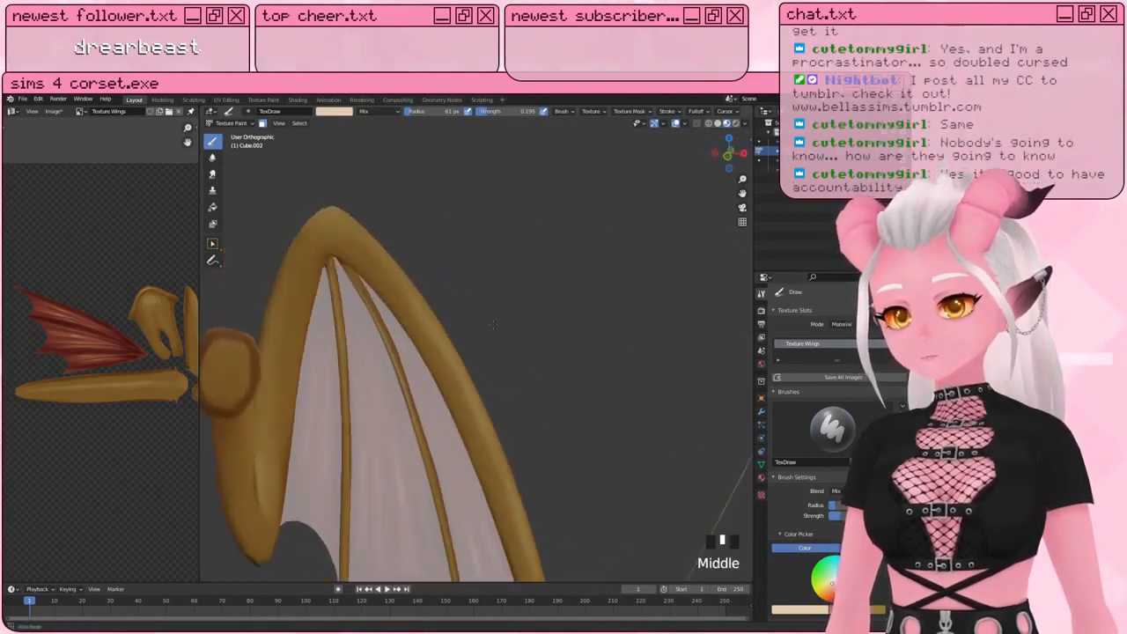
{"action": "left_click", "coordinate": [343, 216]}
{"action": "middle_click_drag", "start_coordinate": [344, 215], "coordinate": [340, 290]}
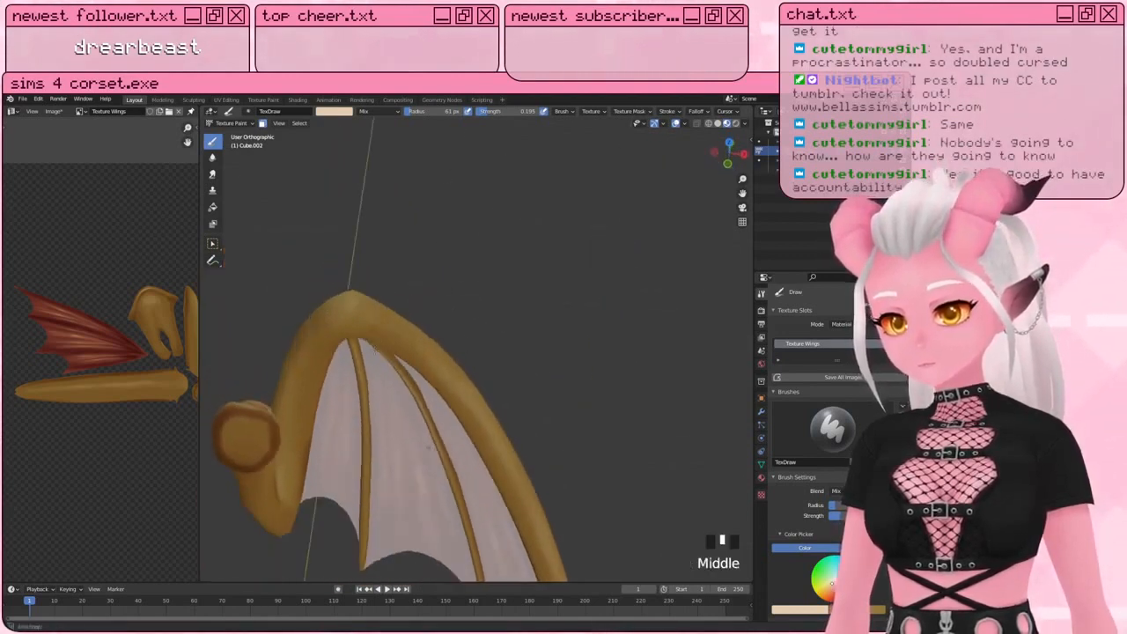
{"action": "left_click", "coordinate": [340, 297]}
{"action": "left_click", "coordinate": [353, 291]}
{"action": "left_click", "coordinate": [361, 295]}
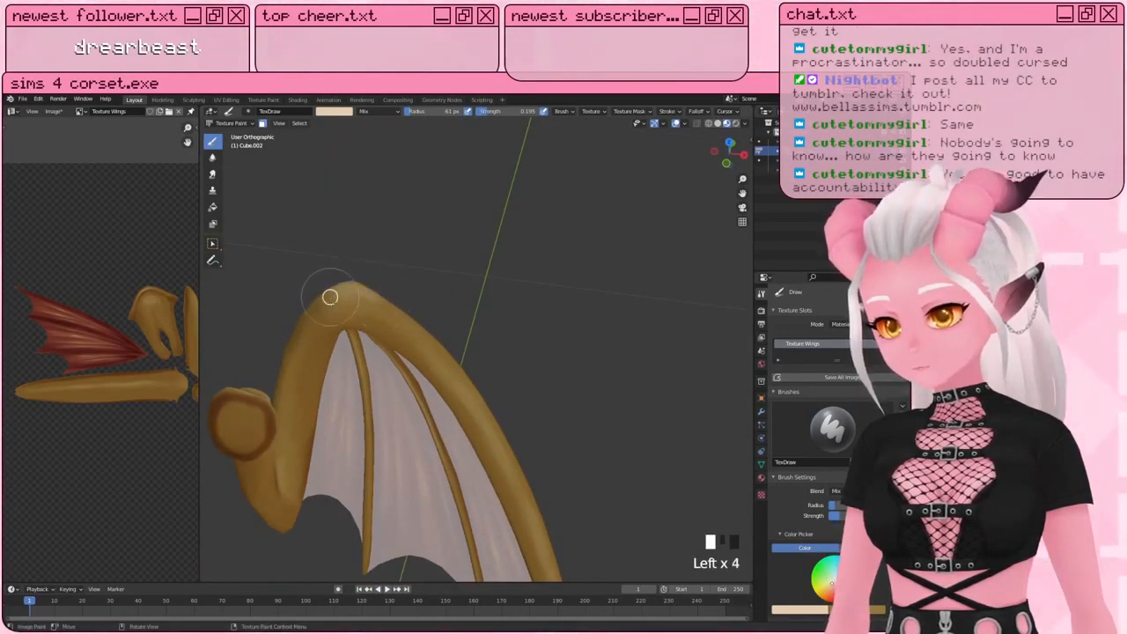
{"action": "left_click", "coordinate": [343, 294]}
{"action": "mouse_move", "coordinate": [372, 296]}
{"action": "middle_mouse_down"}
{"action": "mouse_move", "coordinate": [406, 244]}
{"action": "mouse_move", "coordinate": [594, 256]}
{"action": "mouse_move", "coordinate": [493, 264]}
{"action": "mouse_move", "coordinate": [388, 250]}
{"action": "middle_mouse_up"}
Step: Swap back to golden tan and brush it down the upper and middle outer bone from behind the wing
{"action": "left_click", "coordinate": [599, 263]}
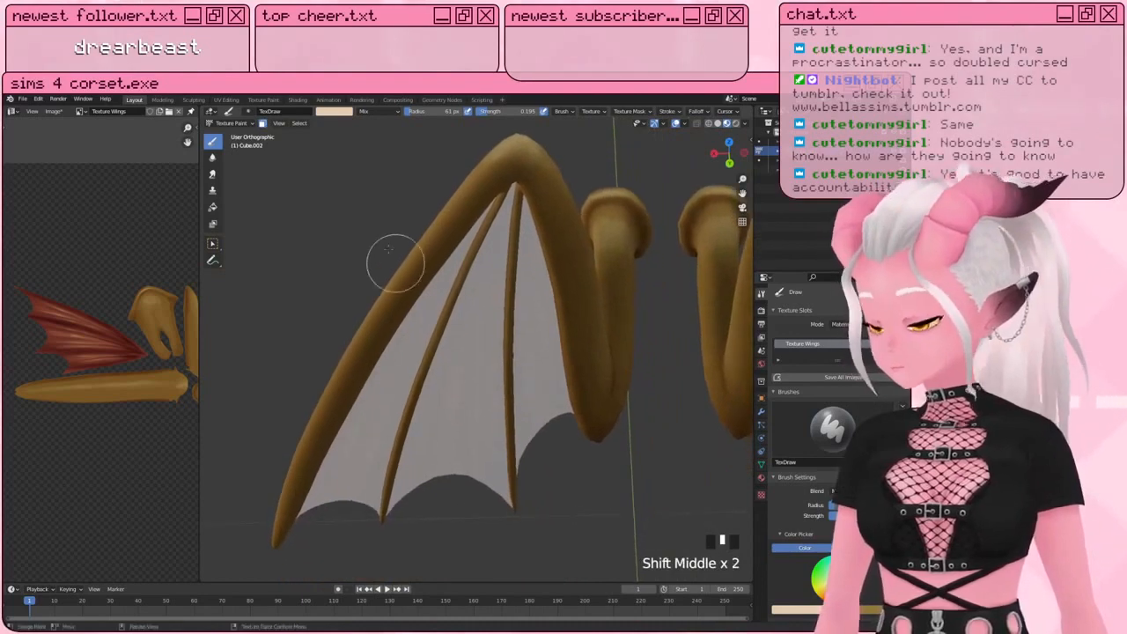
{"action": "left_click", "coordinate": [891, 609]}
{"action": "mouse_move", "coordinate": [335, 351]}
{"action": "middle_mouse_down", "text": "shift"}
{"action": "mouse_move", "coordinate": [345, 381]}
{"action": "mouse_move", "coordinate": [268, 354]}
{"action": "middle_mouse_up", "text": "shift"}
{"action": "mouse_move", "coordinate": [602, 269]}
{"action": "left_mouse_down"}
{"action": "mouse_move", "coordinate": [602, 392]}
{"action": "mouse_move", "coordinate": [607, 293]}
{"action": "left_mouse_up"}
{"action": "mouse_move", "coordinate": [607, 294]}
{"action": "left_mouse_down"}
{"action": "mouse_move", "coordinate": [610, 384]}
{"action": "mouse_move", "coordinate": [606, 323]}
{"action": "left_mouse_up"}
{"action": "mouse_move", "coordinate": [478, 298]}
{"action": "middle_mouse_down"}
{"action": "mouse_move", "coordinate": [415, 339]}
{"action": "mouse_move", "coordinate": [462, 343]}
{"action": "mouse_move", "coordinate": [460, 324]}
{"action": "middle_mouse_up"}
{"action": "left_click_drag", "start_coordinate": [386, 167], "coordinate": [372, 312]}
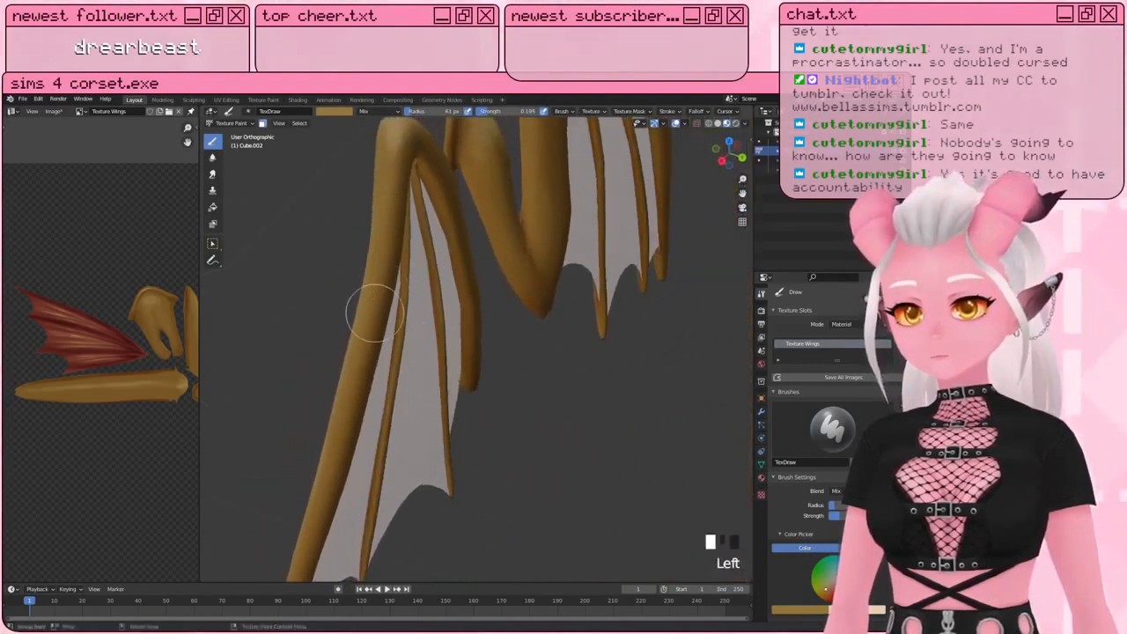
{"action": "left_click_drag", "start_coordinate": [386, 202], "coordinate": [358, 373]}
{"action": "middle_click_drag", "start_coordinate": [328, 352], "coordinate": [348, 270], "text": "shift"}
{"action": "left_click_drag", "start_coordinate": [344, 262], "coordinate": [315, 428]}
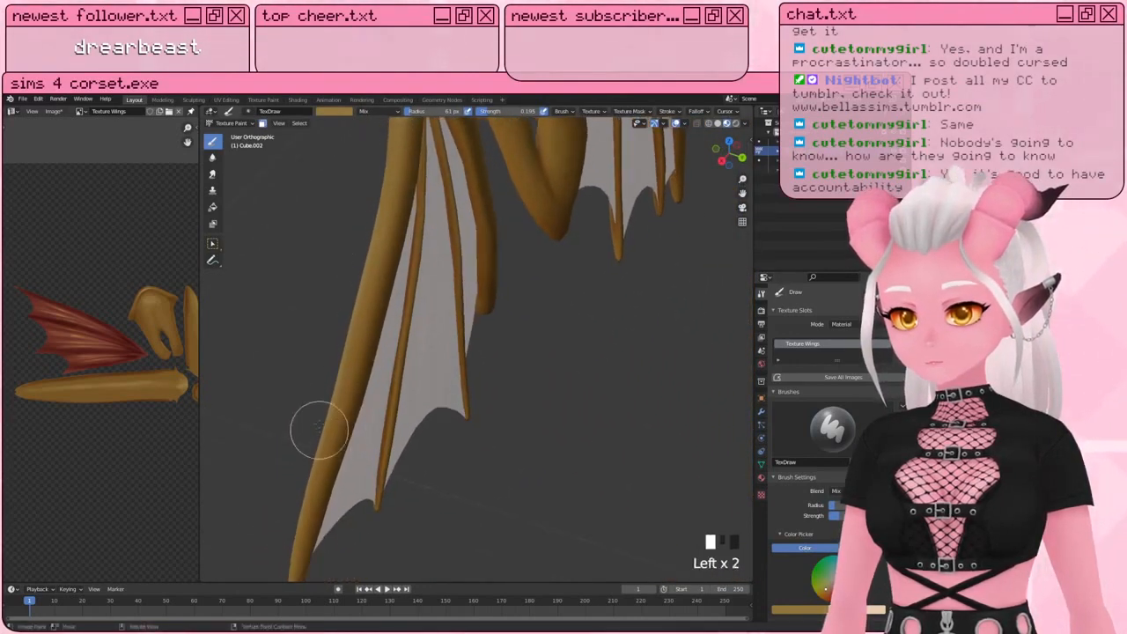
Step: Reduce the brush radius to 34 px and stroke golden tan down the lower outer bone to its tip from behind
{"action": "middle_click_drag", "start_coordinate": [315, 428], "coordinate": [277, 327]}
{"action": "mouse_move", "coordinate": [312, 400]}
{"action": "middle_mouse_down"}
{"action": "mouse_move", "coordinate": [301, 390]}
{"action": "mouse_move", "coordinate": [340, 383]}
{"action": "middle_mouse_up"}
{"action": "key", "text": "bracketleft"}
{"action": "key", "text": "bracketleft"}
{"action": "key", "text": "bracketleft"}
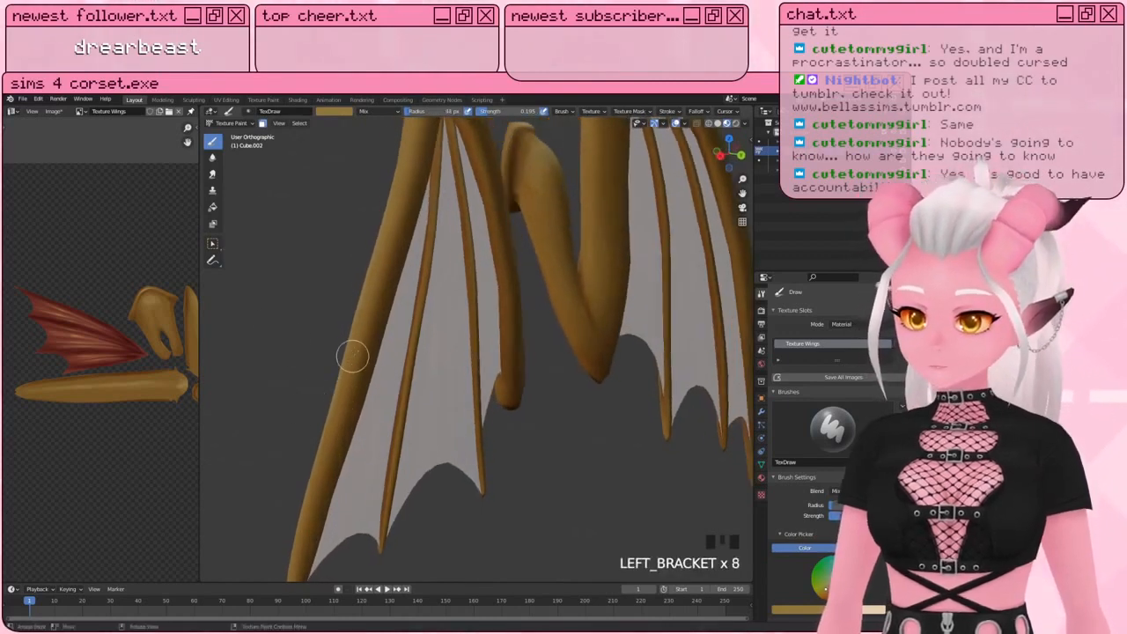
{"action": "left_click_drag", "start_coordinate": [353, 356], "coordinate": [333, 416]}
{"action": "left_click_drag", "start_coordinate": [343, 378], "coordinate": [324, 449]}
{"action": "middle_click_drag", "start_coordinate": [319, 476], "coordinate": [336, 393], "text": "shift"}
{"action": "left_click_drag", "start_coordinate": [335, 398], "coordinate": [302, 515]}
{"action": "left_click_drag", "start_coordinate": [331, 392], "coordinate": [328, 406]}
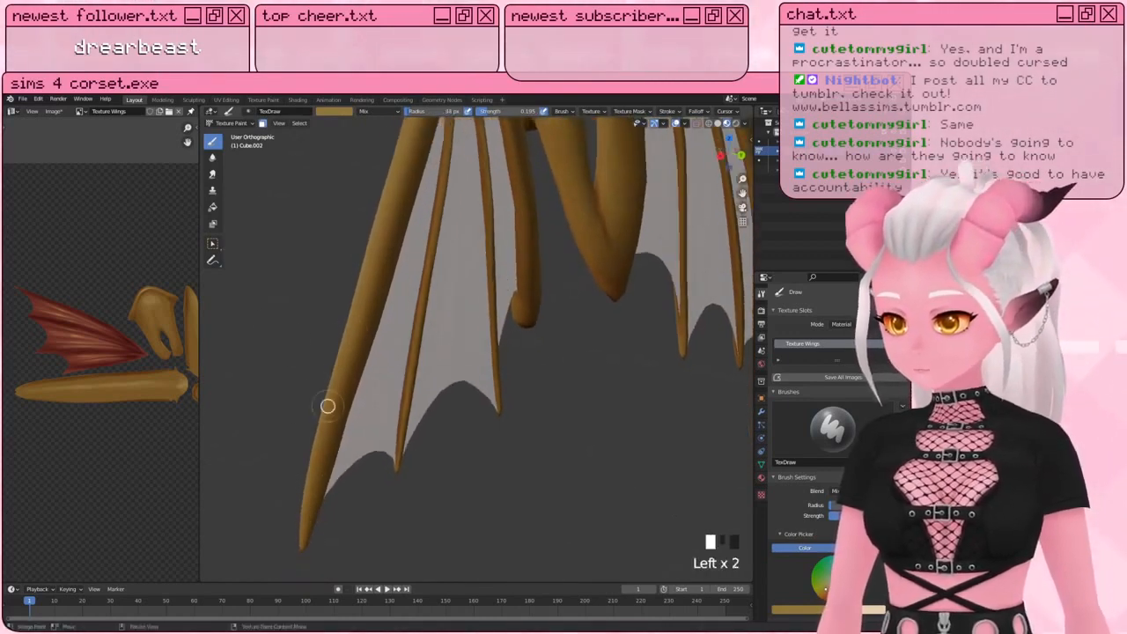
Step: Fill the flat end cap of the wing's base with a darkened brown sampled from the texture, at brush strength 0.641
{"action": "middle_click_drag", "start_coordinate": [359, 283], "coordinate": [440, 416], "text": "shift"}
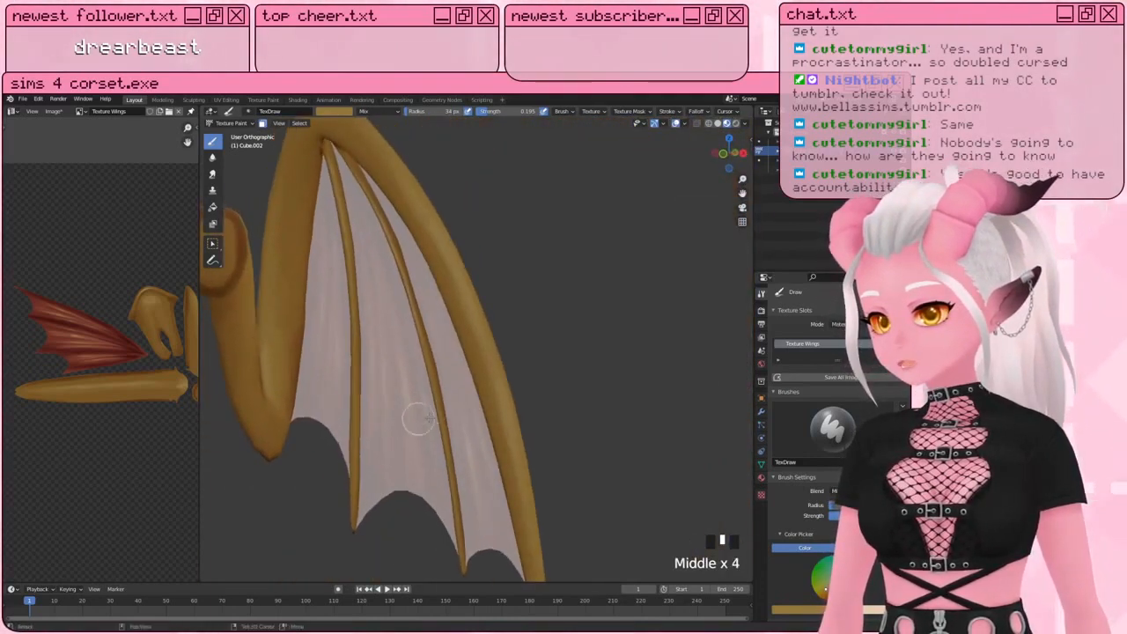
{"action": "middle_click_drag", "start_coordinate": [506, 400], "coordinate": [496, 397], "text": "shift"}
{"action": "middle_click_drag", "start_coordinate": [495, 397], "coordinate": [486, 394], "text": "shift"}
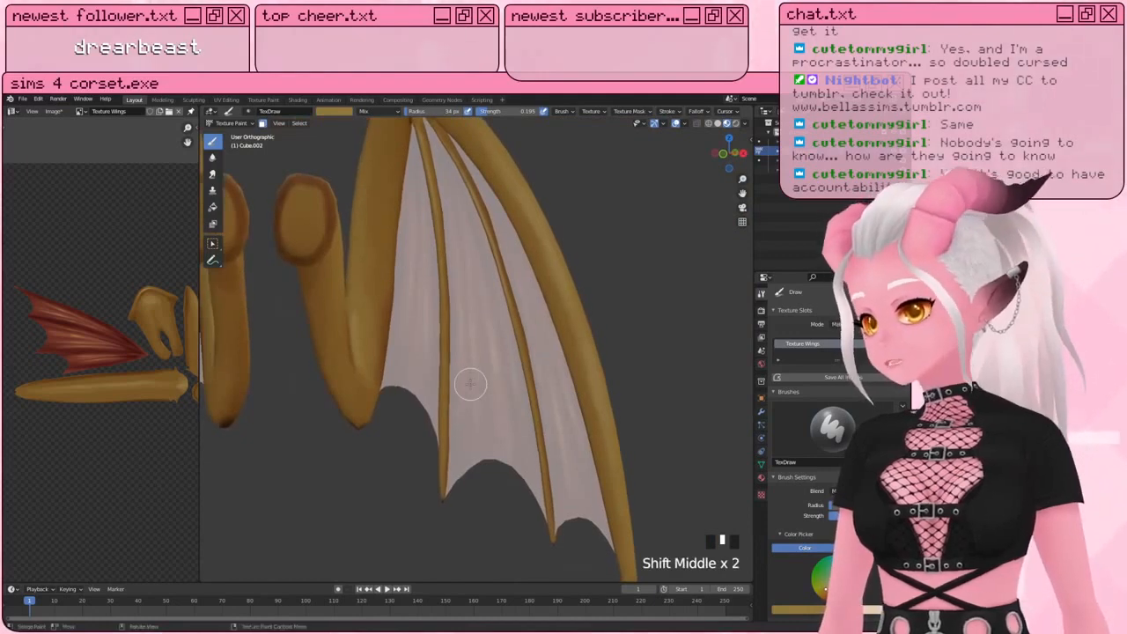
{"action": "scroll", "coordinate": [470, 384], "scroll_direction": "down", "scroll_amount": 1}
{"action": "middle_click_drag", "start_coordinate": [291, 308], "coordinate": [362, 352], "text": "shift"}
{"action": "scroll", "coordinate": [298, 338], "scroll_direction": "up", "scroll_amount": 3}
{"action": "middle_click_drag", "start_coordinate": [339, 256], "coordinate": [395, 322], "text": "shift"}
{"action": "scroll", "coordinate": [216, 355], "scroll_direction": "up", "scroll_amount": 3}
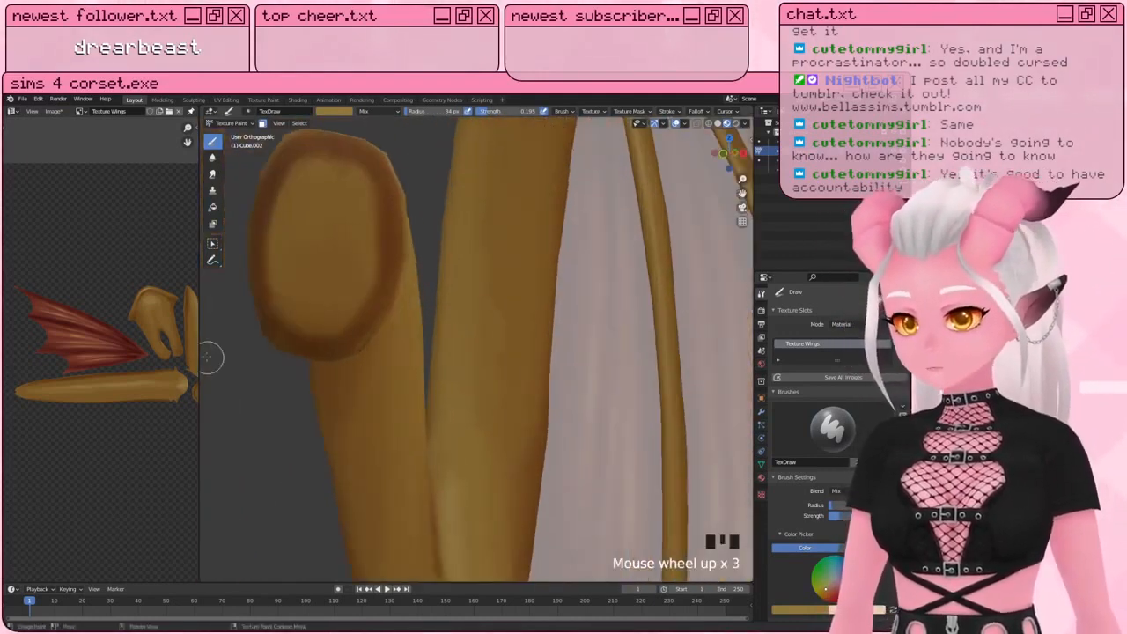
{"action": "scroll", "coordinate": [176, 357], "scroll_direction": "up", "scroll_amount": 3}
{"action": "middle_click_drag", "start_coordinate": [176, 356], "coordinate": [90, 298], "text": "shift"}
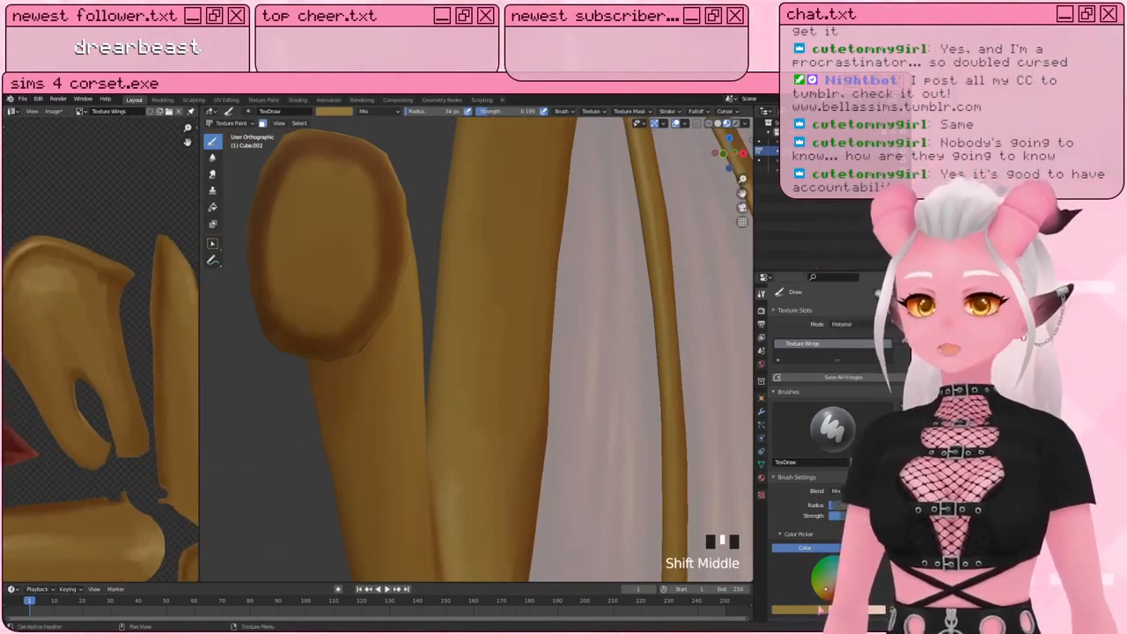
{"action": "left_click", "coordinate": [795, 609]}
{"action": "left_click", "coordinate": [820, 576]}
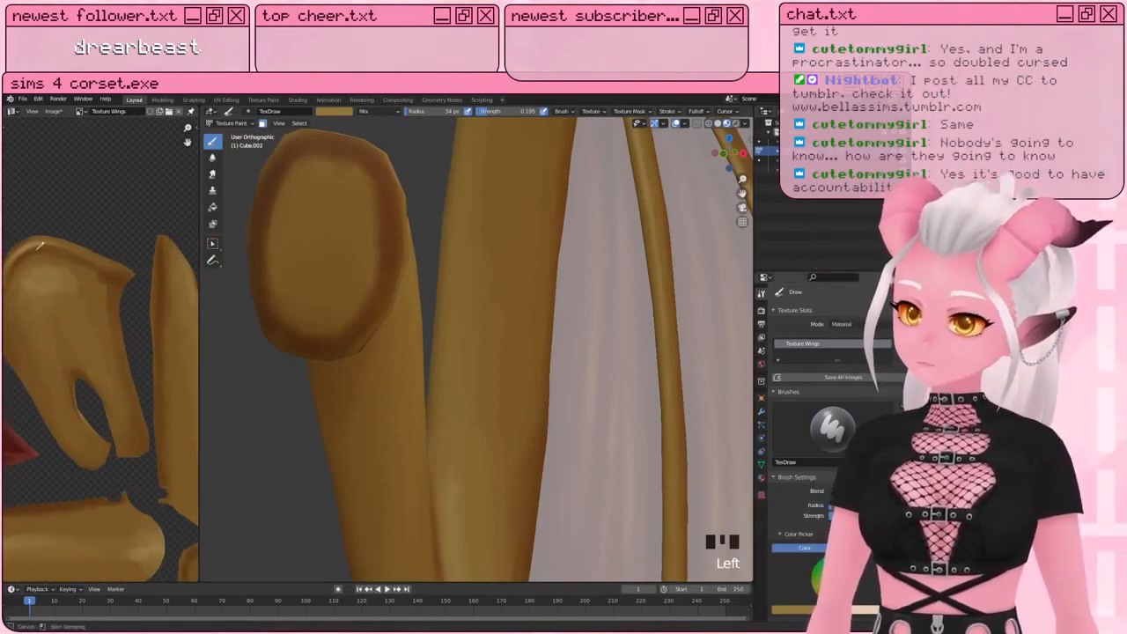
{"action": "left_click", "coordinate": [24, 256]}
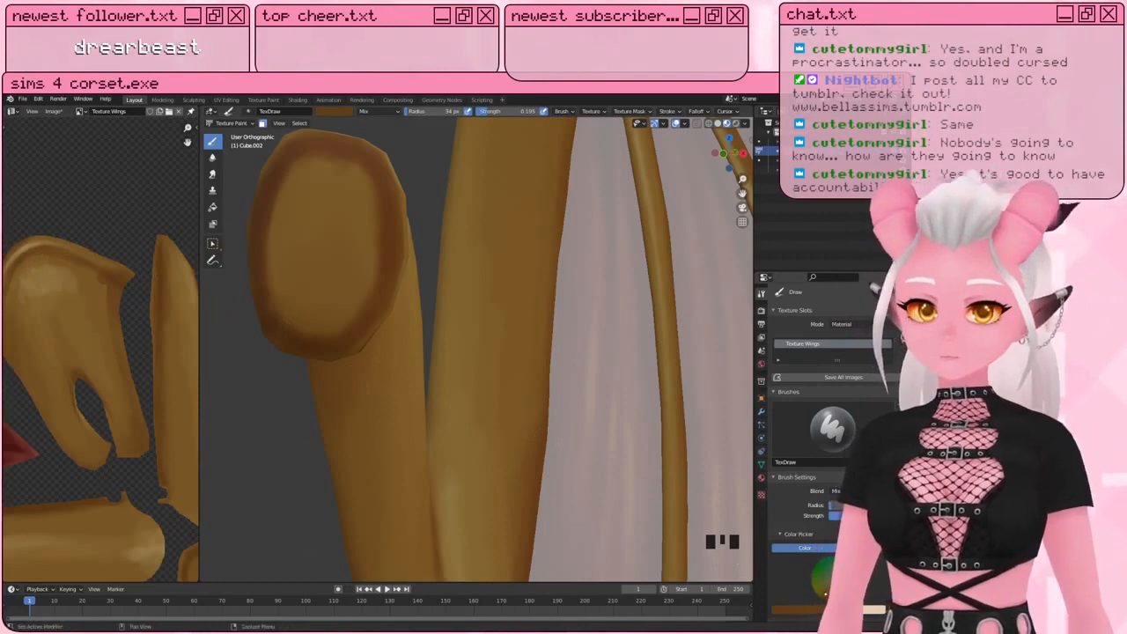
{"action": "left_click", "coordinate": [825, 595]}
{"action": "left_click", "coordinate": [678, 495]}
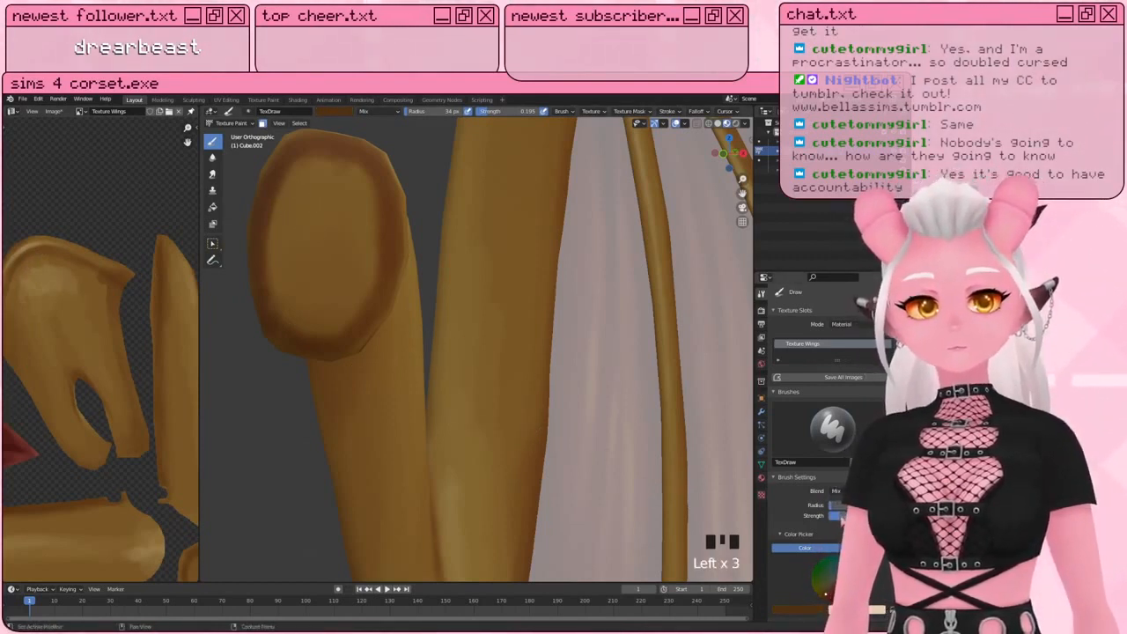
{"action": "mouse_move", "coordinate": [285, 188]}
{"action": "left_mouse_down"}
{"action": "mouse_move", "coordinate": [285, 291]}
{"action": "mouse_move", "coordinate": [290, 270]}
{"action": "mouse_move", "coordinate": [307, 272]}
{"action": "mouse_move", "coordinate": [293, 317]}
{"action": "mouse_move", "coordinate": [349, 290]}
{"action": "mouse_move", "coordinate": [357, 262]}
{"action": "mouse_move", "coordinate": [344, 314]}
{"action": "mouse_move", "coordinate": [308, 259]}
{"action": "mouse_move", "coordinate": [347, 174]}
{"action": "mouse_move", "coordinate": [368, 182]}
{"action": "left_mouse_up"}
{"action": "mouse_move", "coordinate": [309, 224]}
{"action": "left_mouse_down"}
{"action": "mouse_move", "coordinate": [327, 170]}
{"action": "mouse_move", "coordinate": [310, 171]}
{"action": "mouse_move", "coordinate": [276, 223]}
{"action": "mouse_move", "coordinate": [285, 299]}
{"action": "mouse_move", "coordinate": [327, 305]}
{"action": "mouse_move", "coordinate": [355, 259]}
{"action": "mouse_move", "coordinate": [375, 260]}
{"action": "left_mouse_up"}
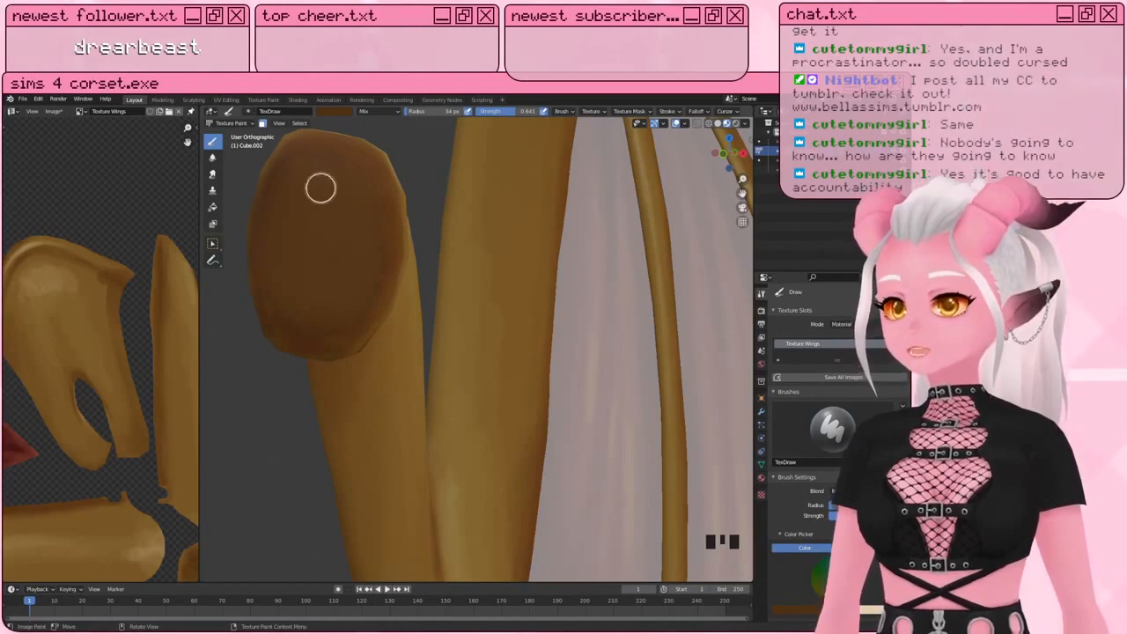
Step: Switch the wings from Texture Paint to Object Mode and check the whole pair from the front
{"action": "scroll", "coordinate": [315, 269], "scroll_direction": "down", "scroll_amount": 8}
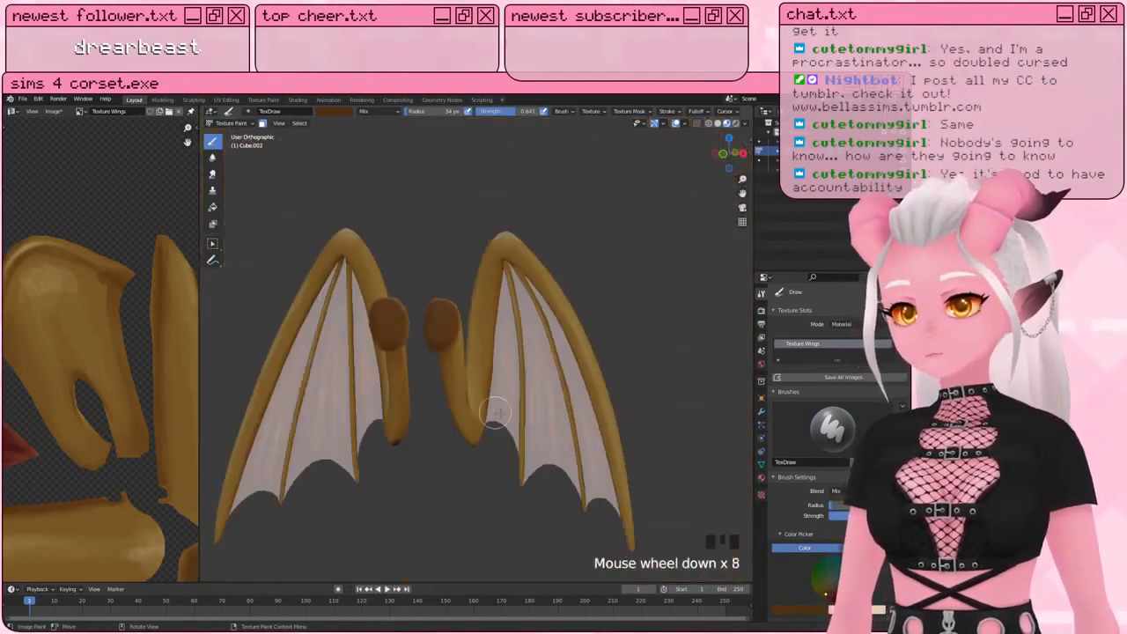
{"action": "scroll", "coordinate": [456, 411], "scroll_direction": "down", "scroll_amount": 2}
{"action": "middle_click_drag", "start_coordinate": [455, 410], "coordinate": [325, 421]}
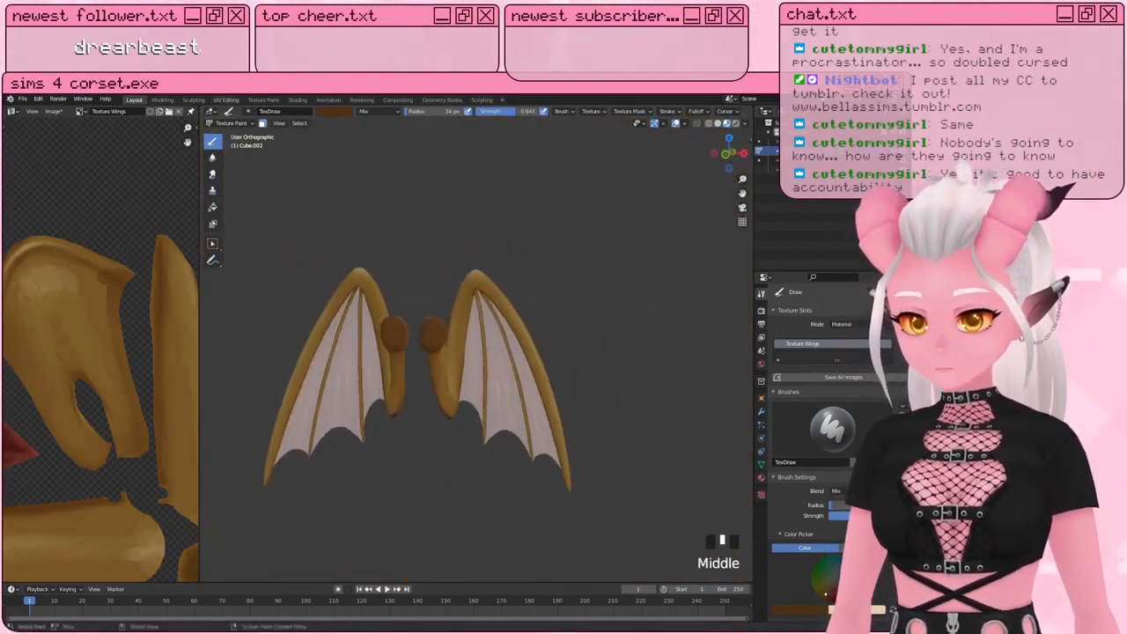
{"action": "left_click", "coordinate": [229, 125]}
{"action": "left_click", "coordinate": [238, 134]}
{"action": "scroll", "coordinate": [521, 384], "scroll_direction": "up", "scroll_amount": 1}
{"action": "middle_click_drag", "start_coordinate": [524, 387], "coordinate": [497, 374], "text": "shift"}
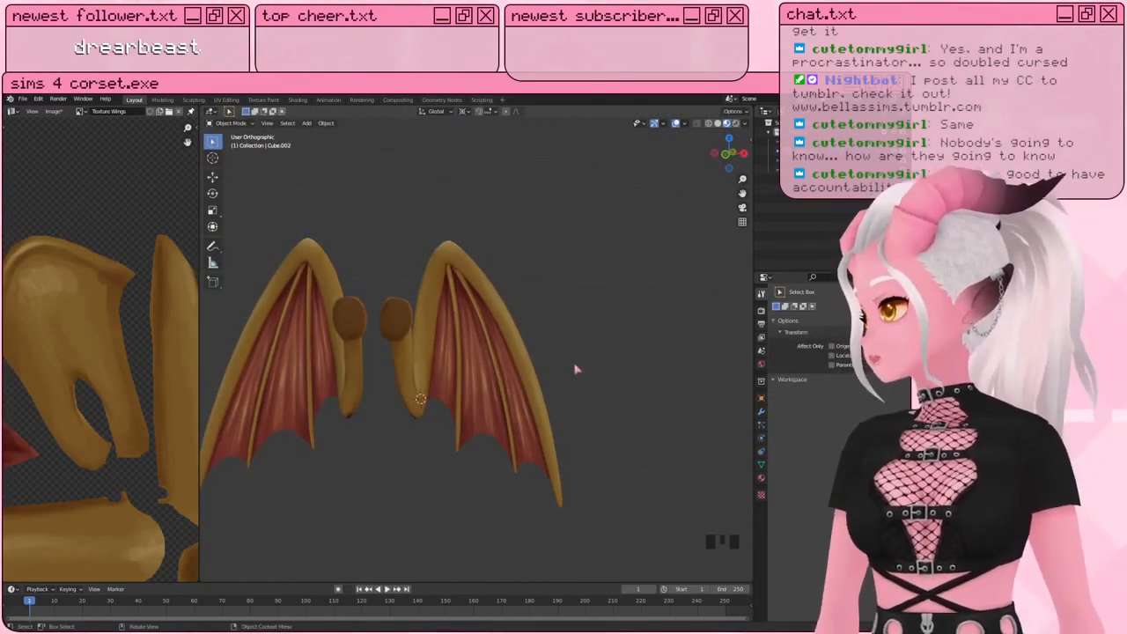
{"action": "scroll", "coordinate": [615, 380], "scroll_direction": "down", "scroll_amount": 1}
{"action": "middle_click_drag", "start_coordinate": [615, 380], "coordinate": [599, 374], "text": "shift"}
{"action": "scroll", "coordinate": [68, 328], "scroll_direction": "down", "scroll_amount": 2}
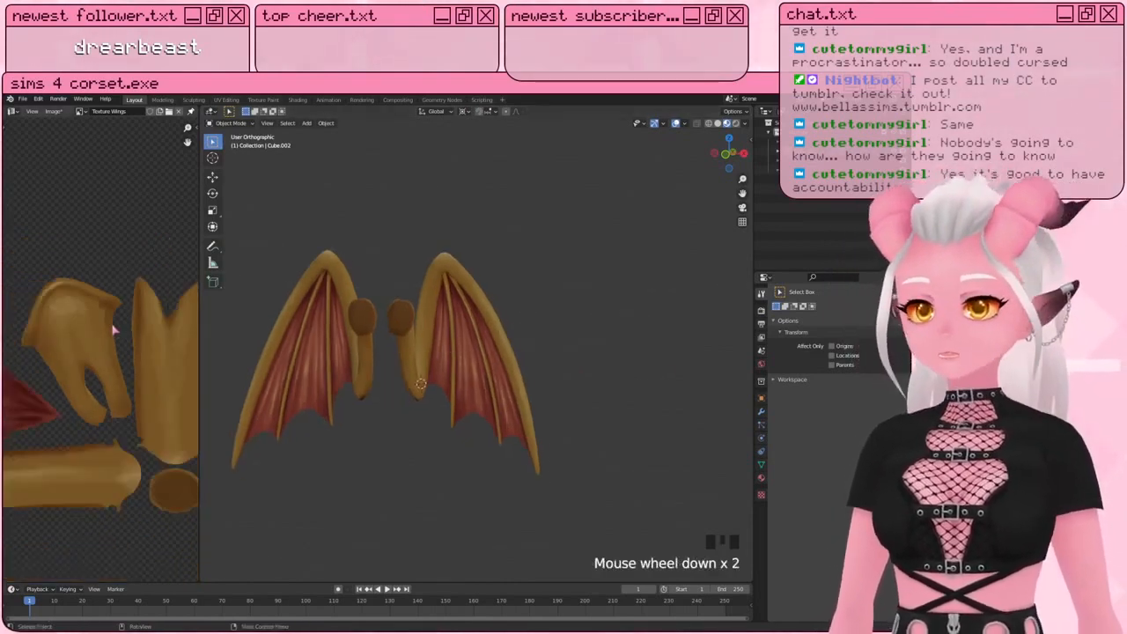
Step: Save the painted Texture Wings image over its existing file
{"action": "middle_click_drag", "start_coordinate": [67, 327], "coordinate": [145, 304], "text": "shift"}
{"action": "scroll", "coordinate": [139, 311], "scroll_direction": "down", "scroll_amount": 2}
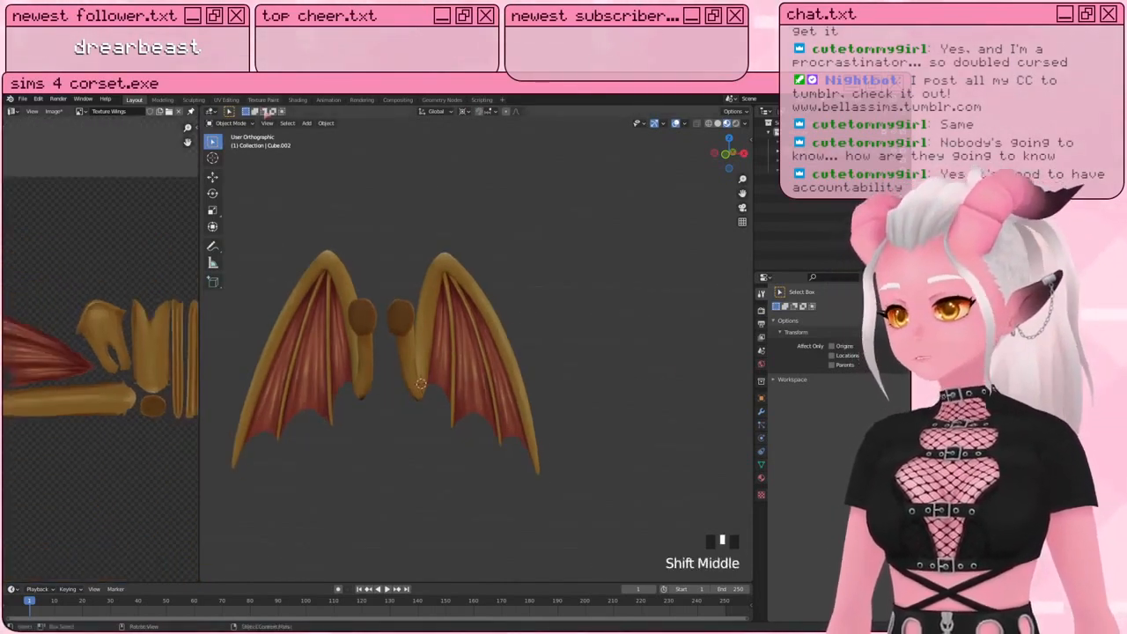
{"action": "left_click", "coordinate": [54, 112]}
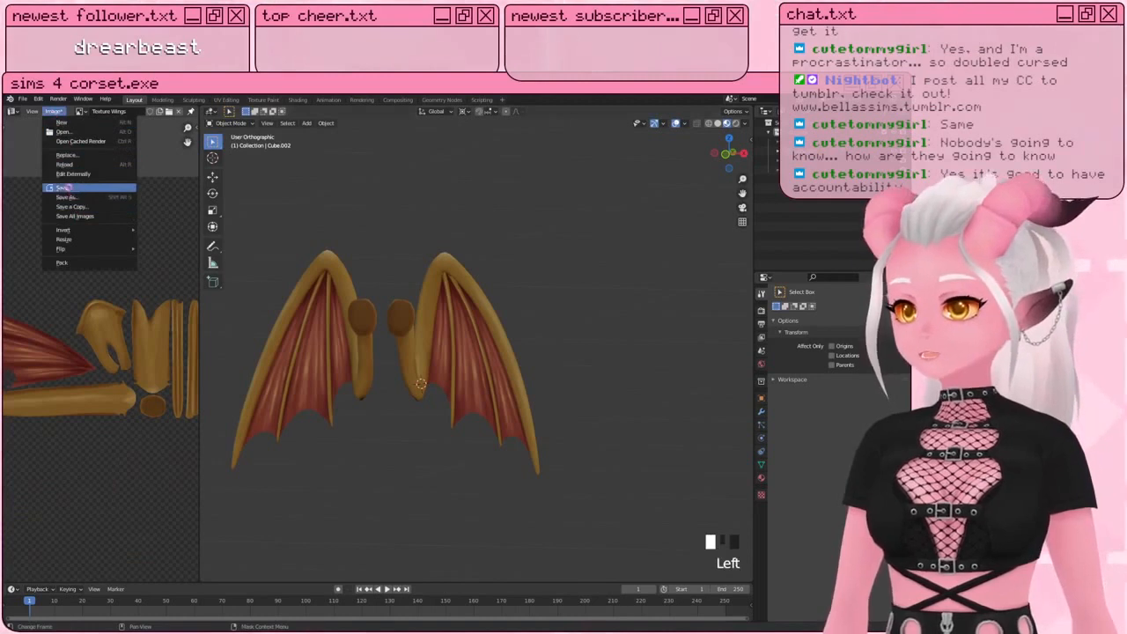
{"action": "left_click", "coordinate": [69, 191]}
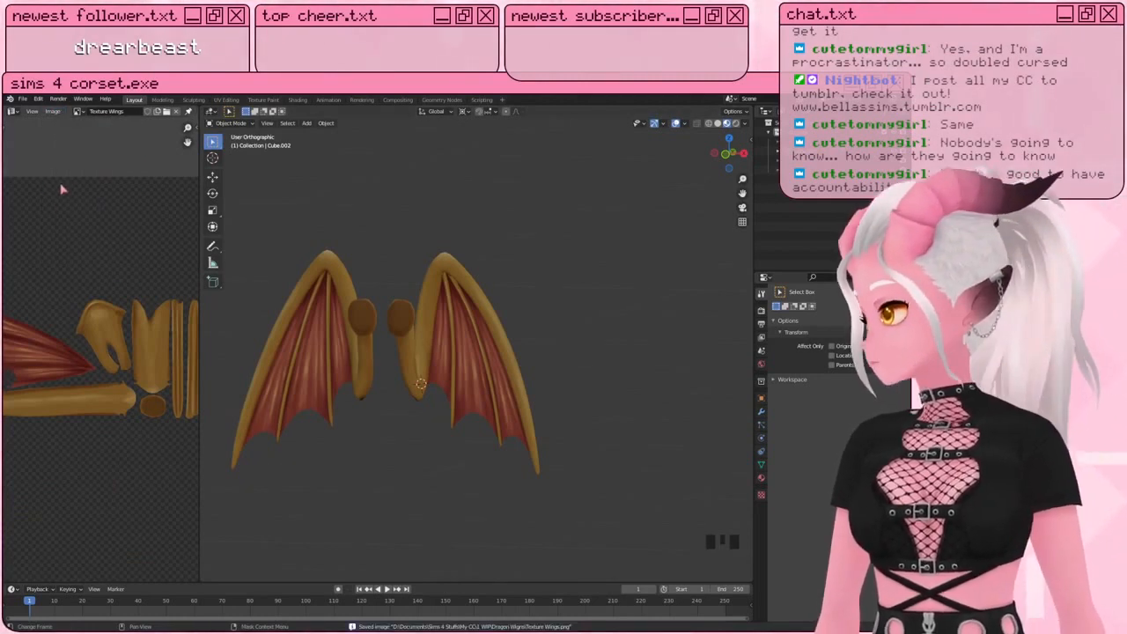
Step: Switch to Photoshop and open Texture Wings.png from the Dragon Wigns folder, framing the painted bone pieces
{"action": "left_click", "coordinate": [550, 632]}
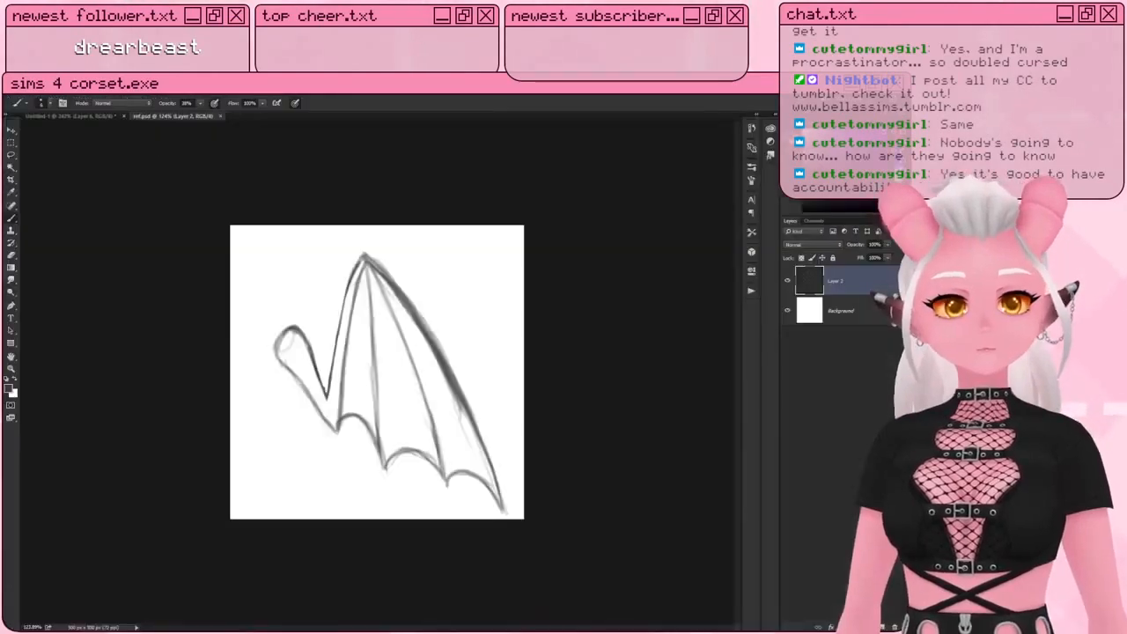
{"action": "left_click", "coordinate": [31, 98]}
{"action": "left_click", "coordinate": [55, 134]}
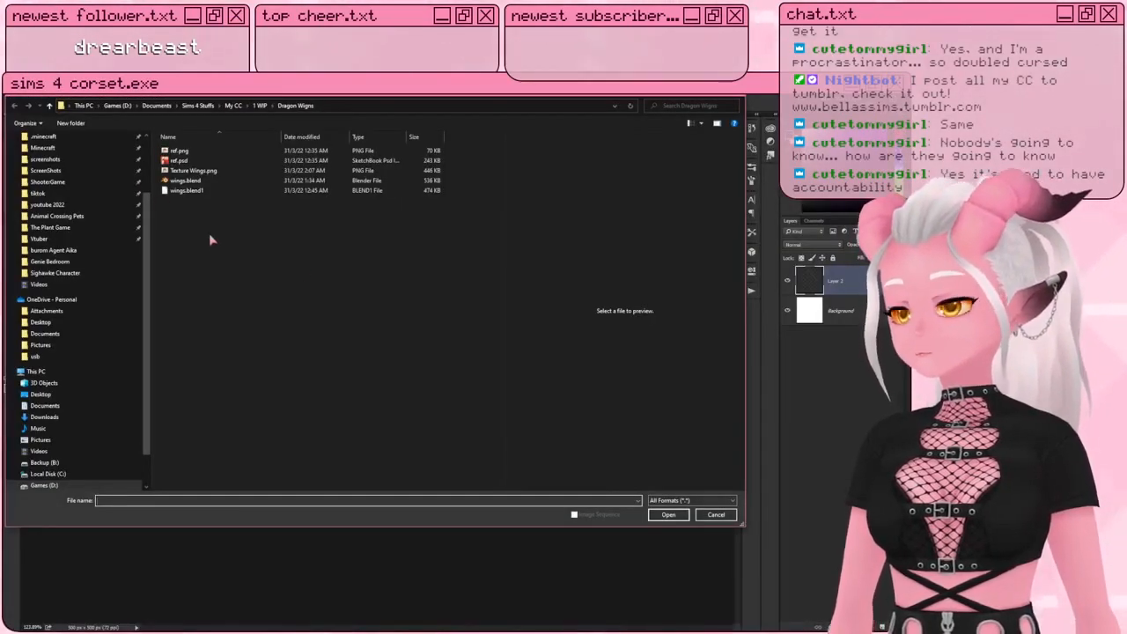
{"action": "double_click", "coordinate": [192, 171]}
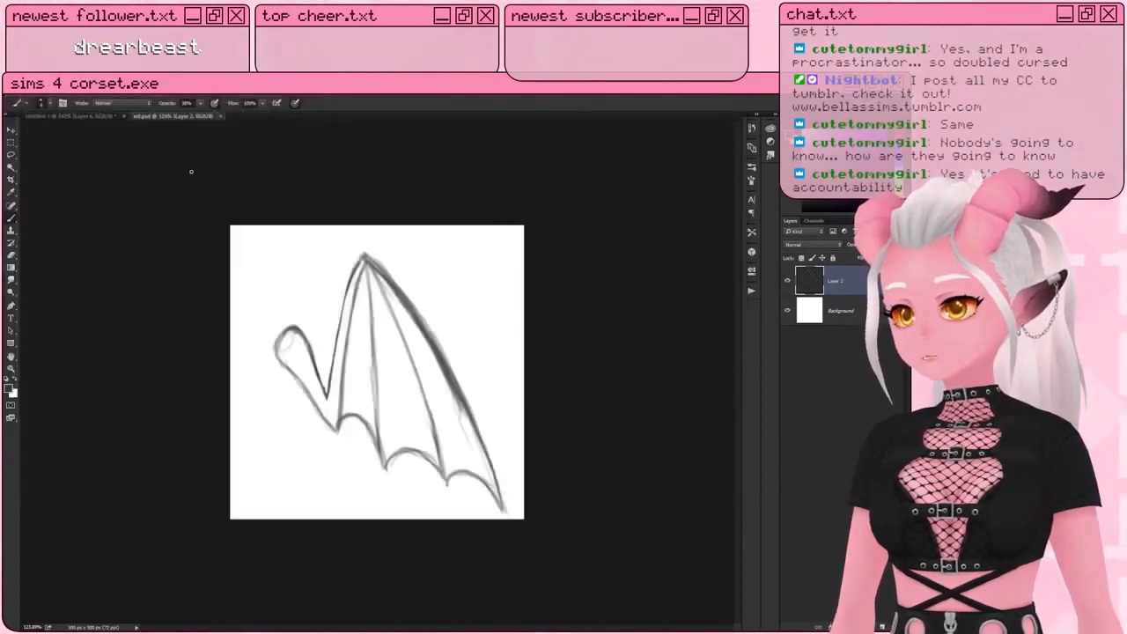
{"action": "scroll", "coordinate": [407, 251], "scroll_direction": "up", "scroll_amount": 5, "text": "alt"}
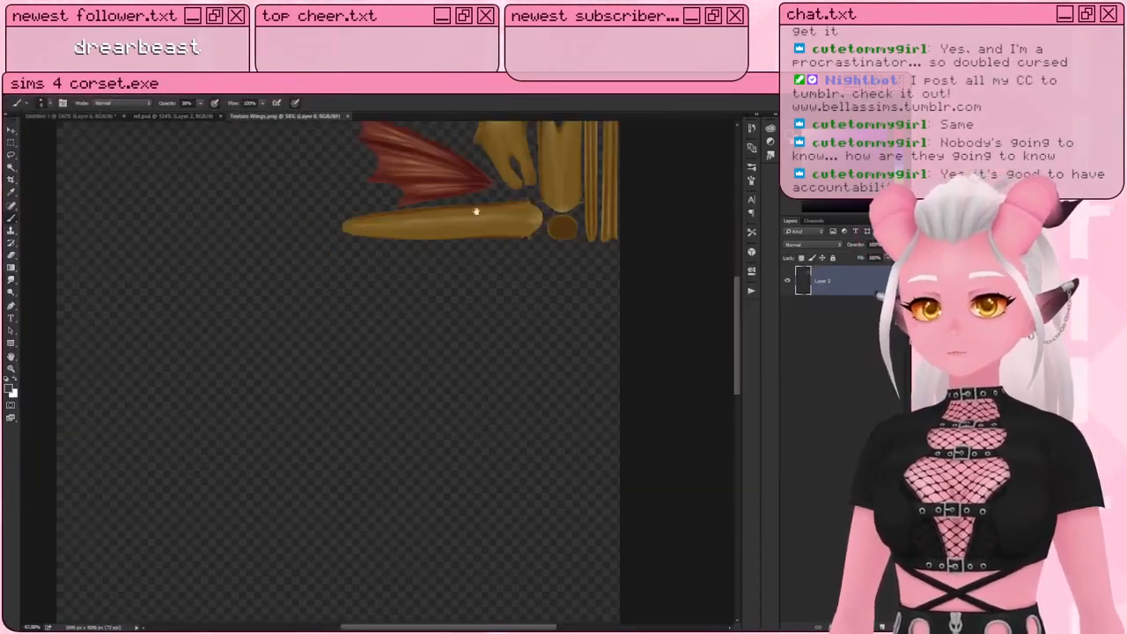
{"action": "left_click_drag", "start_coordinate": [480, 206], "coordinate": [311, 417]}
{"action": "scroll", "coordinate": [390, 340], "scroll_direction": "up", "scroll_amount": 5, "text": "alt"}
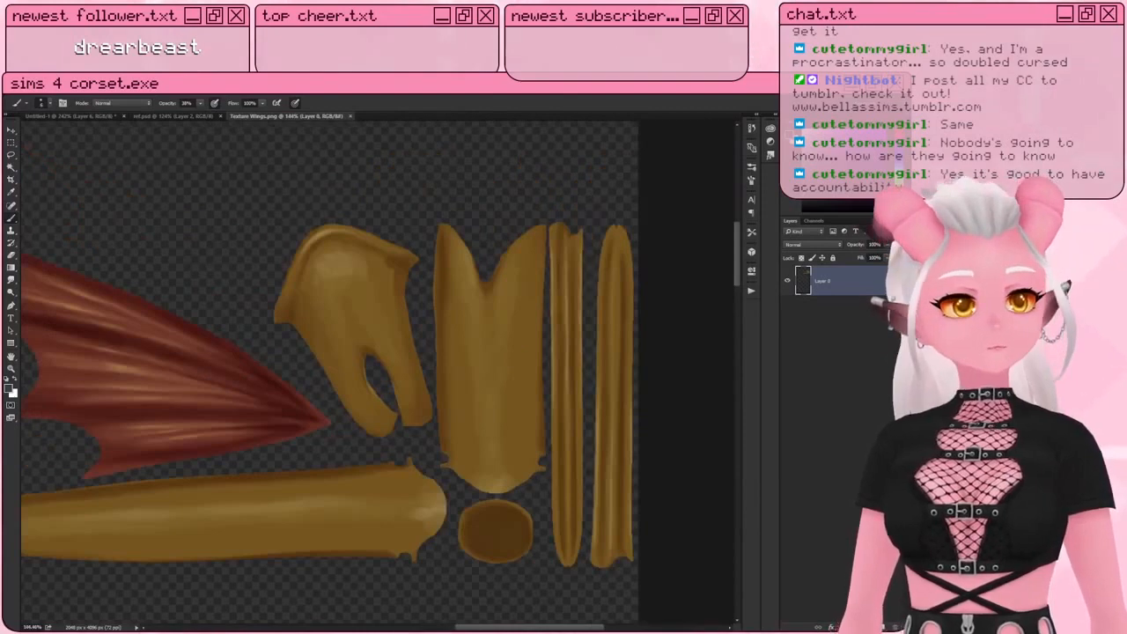
Step: Clip the new empty layer to the wing texture layer and activate the Smudge tool
{"action": "left_click", "coordinate": [849, 294], "text": "alt"}
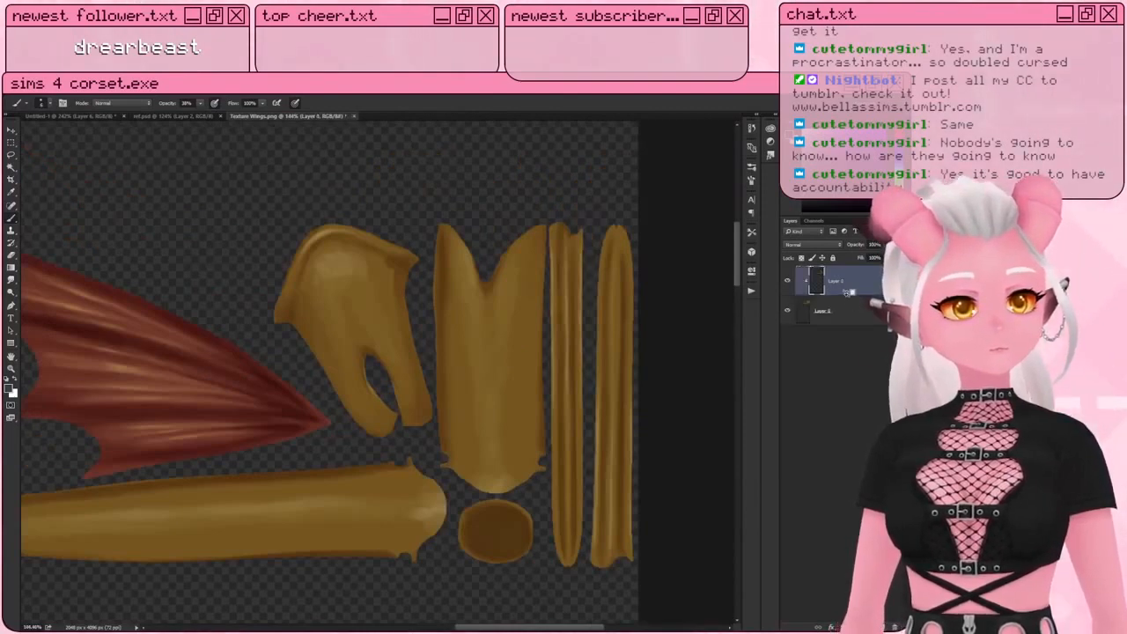
{"action": "scroll", "coordinate": [509, 286], "scroll_direction": "up", "scroll_amount": 3, "text": "alt"}
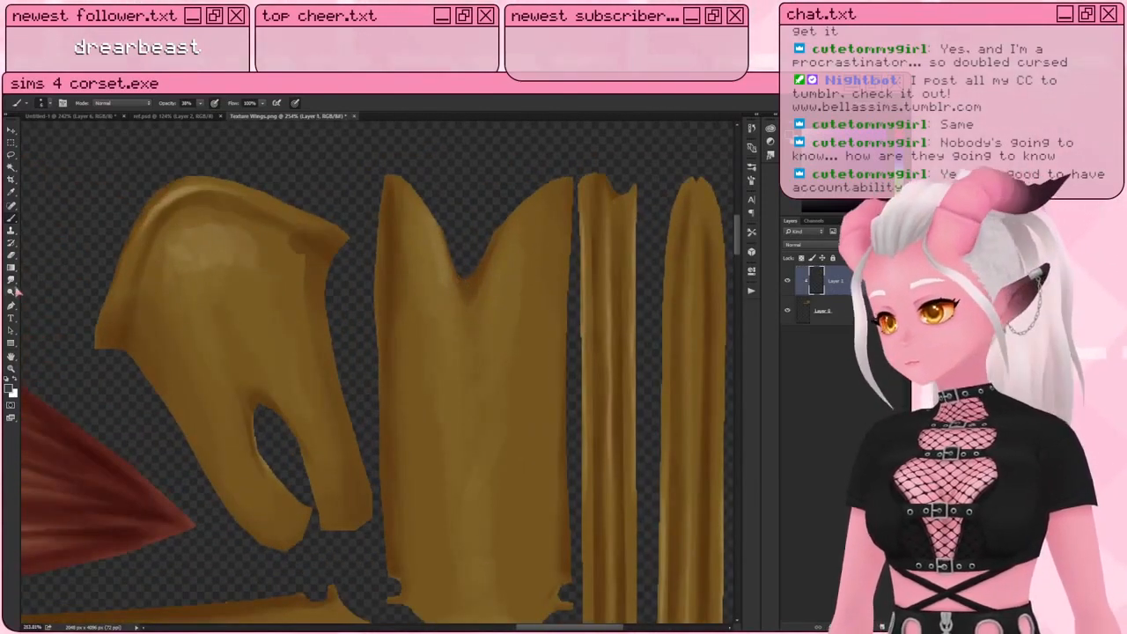
{"action": "left_click", "coordinate": [13, 283]}
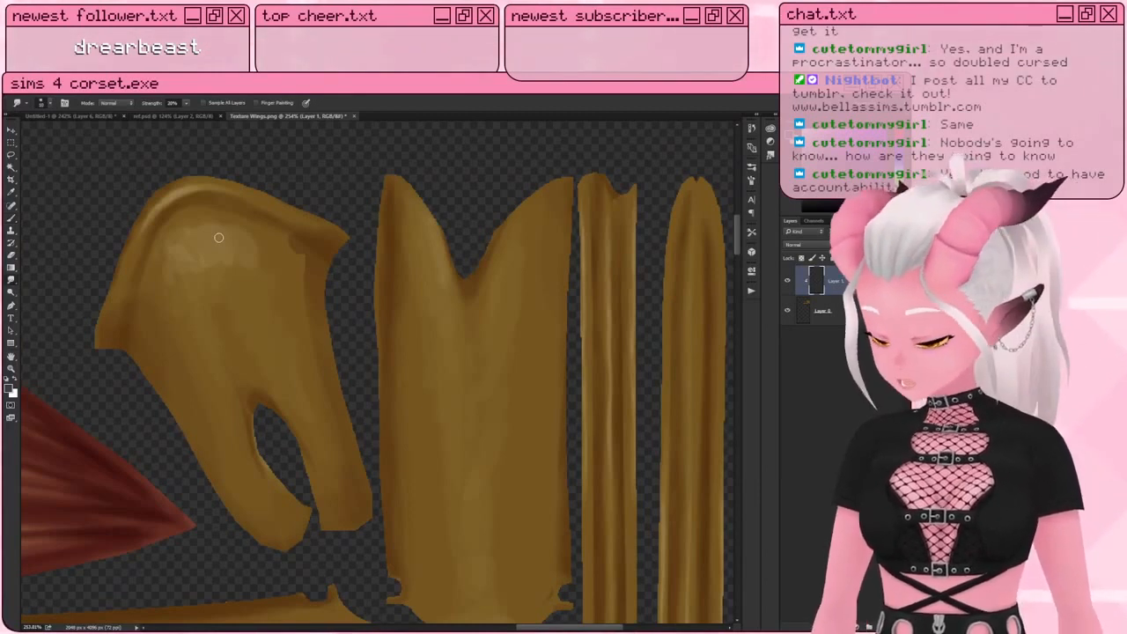
Step: Smooth the painted highlights on the hooked bone piece with a larger Smudge brush at 20% strength, sampling all layers
{"action": "key", "text": "bracketright"}
{"action": "key", "text": "bracketright"}
{"action": "key", "text": "bracketright"}
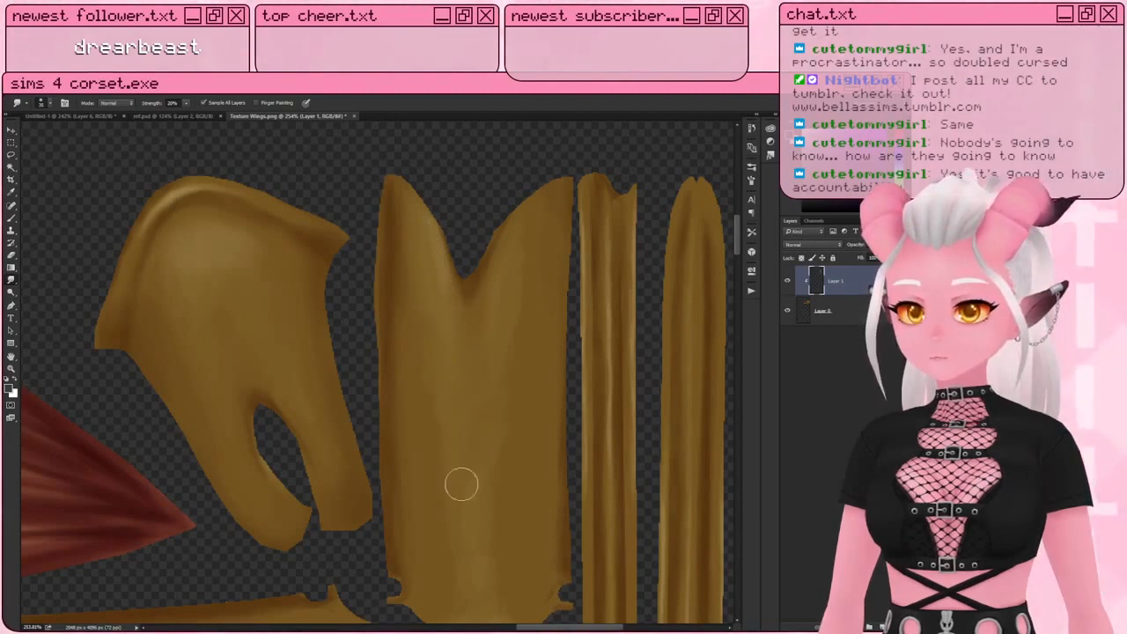
Step: Blend the shading across the body and forked upper edges of the V-notched bone piece, adjusting the Smudge brush size
{"action": "key", "text": "bracketright"}
{"action": "key", "text": "bracketright"}
{"action": "key", "text": "bracketright"}
{"action": "key", "text": "bracketright"}
{"action": "key", "text": "bracketright"}
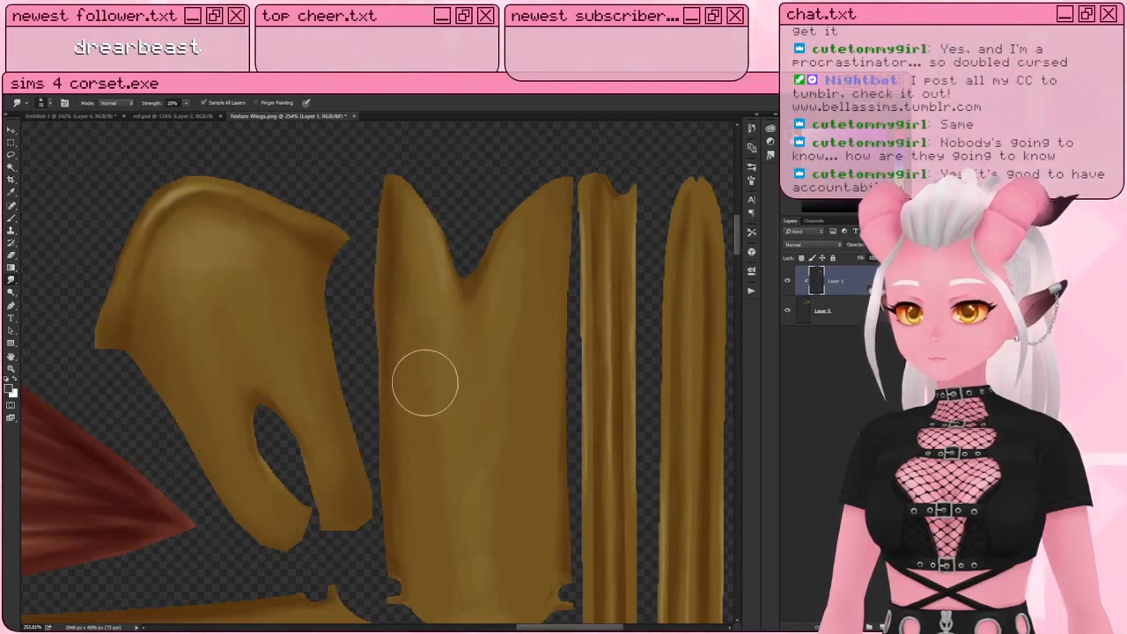
{"action": "key", "text": "bracketleft"}
{"action": "key", "text": "bracketleft"}
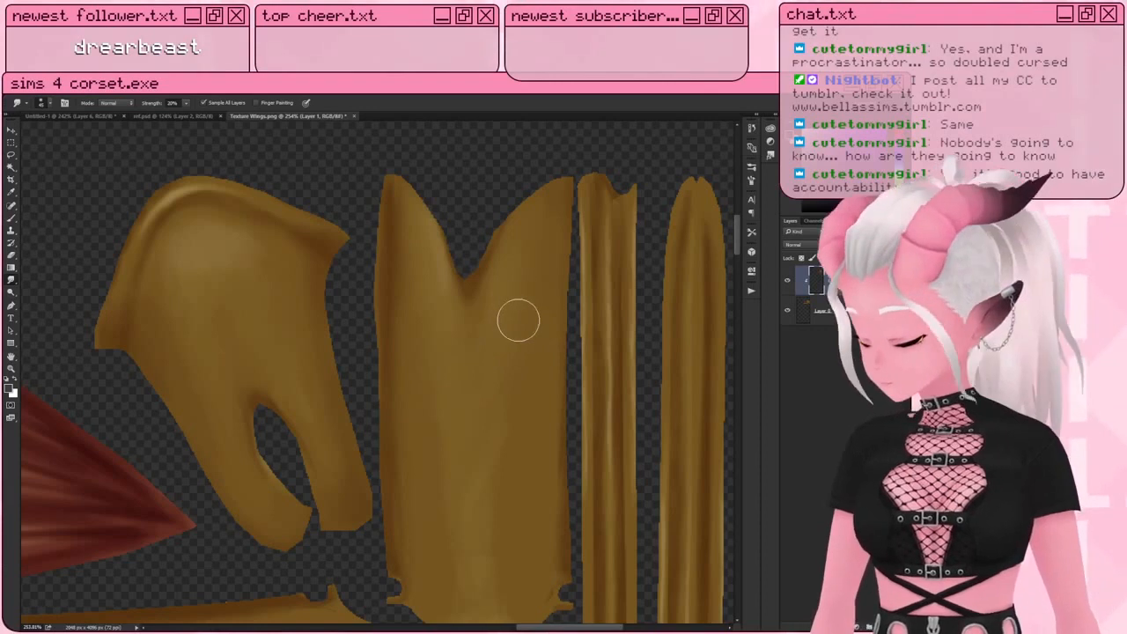
{"action": "left_click_drag", "start_coordinate": [519, 319], "coordinate": [493, 291]}
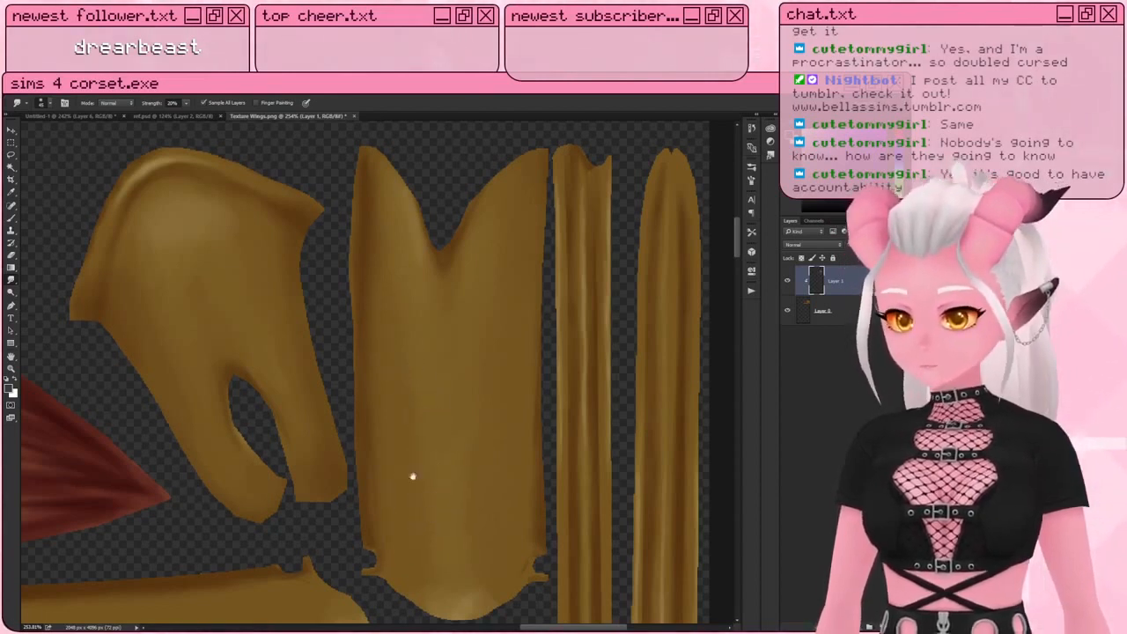
Step: Smudge the lower half of the V-notched bone piece to soften the highlight at its rounded end
{"action": "left_click_drag", "start_coordinate": [413, 476], "coordinate": [381, 424]}
{"action": "key", "text": "bracketright"}
{"action": "key", "text": "bracketright"}
{"action": "key", "text": "bracketright"}
{"action": "key", "text": "bracketright"}
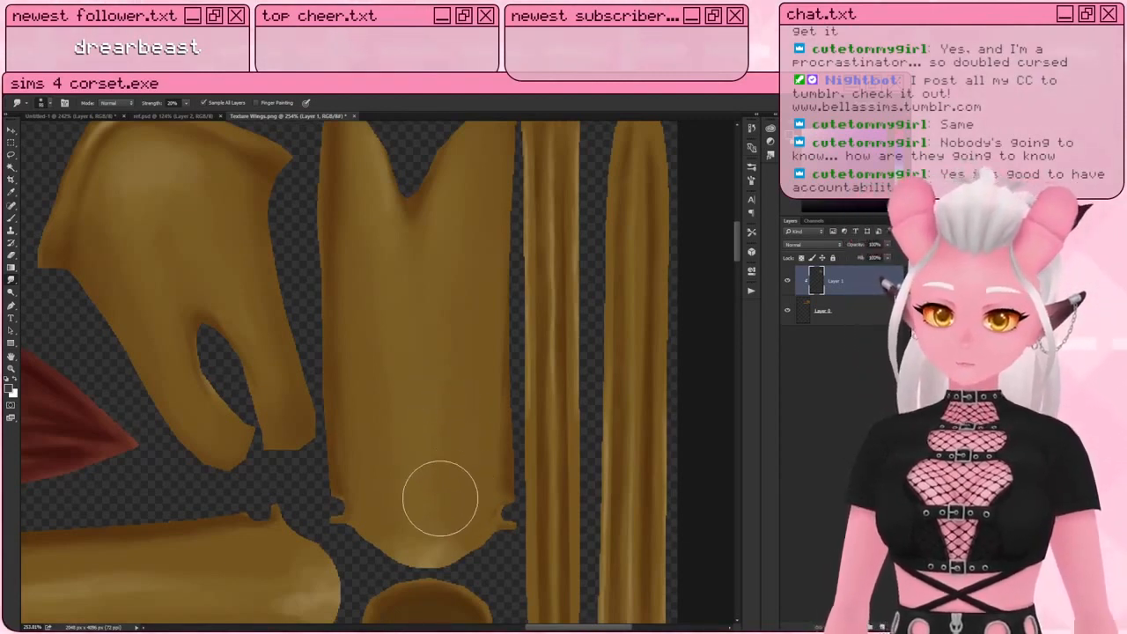
{"action": "key", "text": "bracketleft"}
{"action": "key", "text": "bracketleft"}
{"action": "key", "text": "bracketleft"}
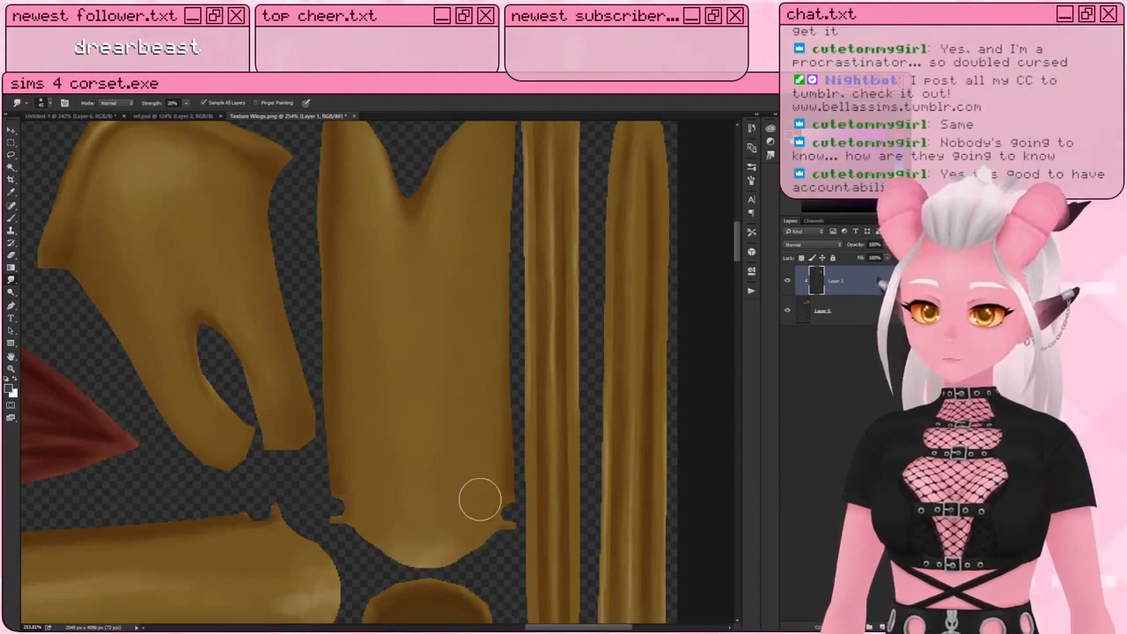
Step: Smudge the long streaks and lower ends of the two narrow vertical bone strips with a smaller brush
{"action": "mouse_move", "coordinate": [479, 495]}
{"action": "left_mouse_down"}
{"action": "mouse_move", "coordinate": [390, 495]}
{"action": "mouse_move", "coordinate": [351, 551]}
{"action": "left_mouse_up"}
{"action": "left_click_drag", "start_coordinate": [409, 404], "coordinate": [355, 470]}
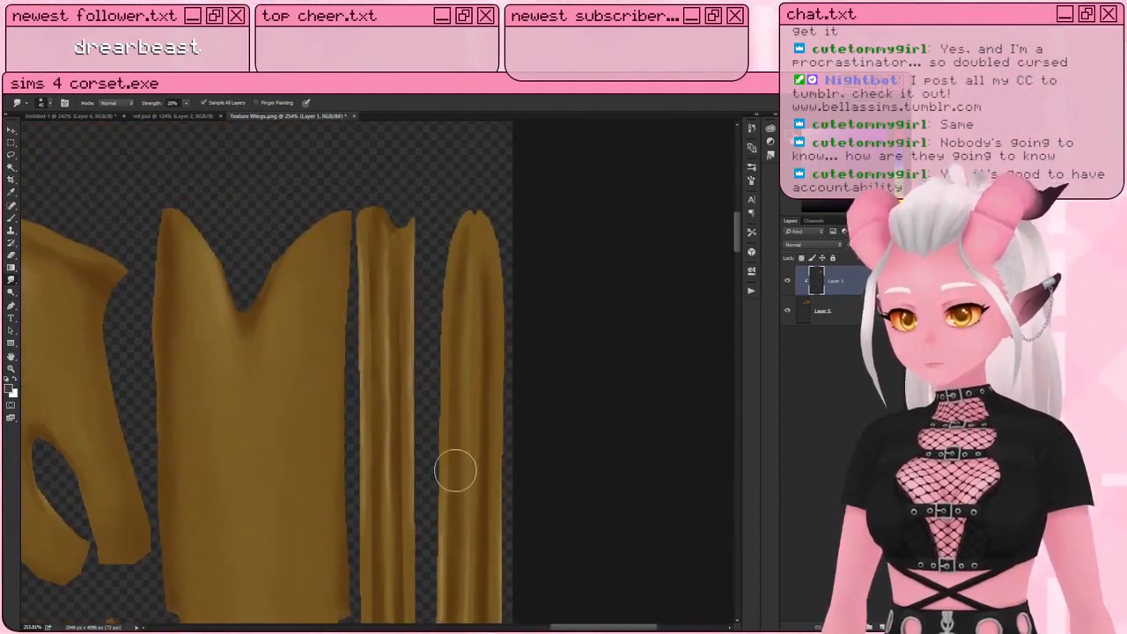
{"action": "left_click_drag", "start_coordinate": [456, 465], "coordinate": [440, 391]}
{"action": "left_click_drag", "start_coordinate": [457, 529], "coordinate": [440, 337]}
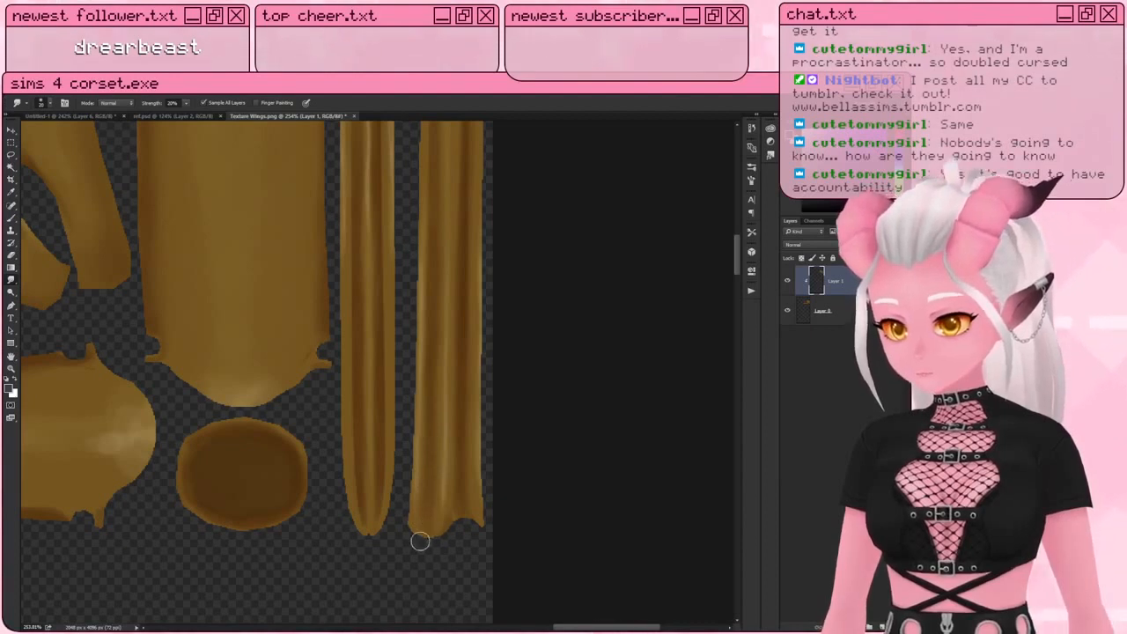
{"action": "left_click_drag", "start_coordinate": [420, 362], "coordinate": [397, 434]}
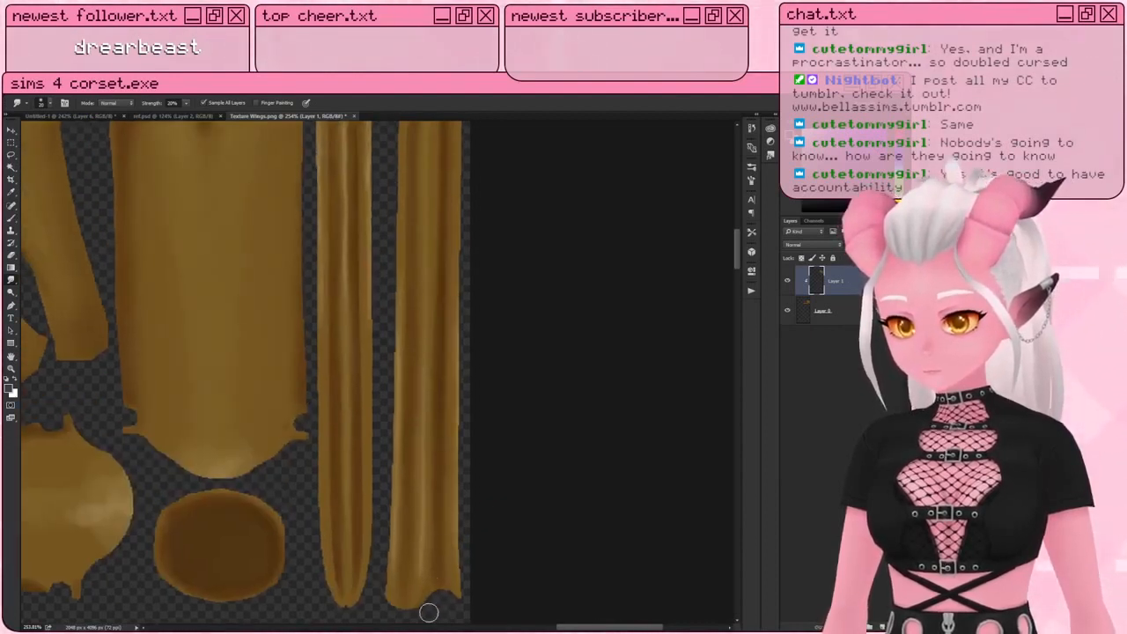
{"action": "scroll", "coordinate": [403, 483], "scroll_direction": "up", "scroll_amount": 5}
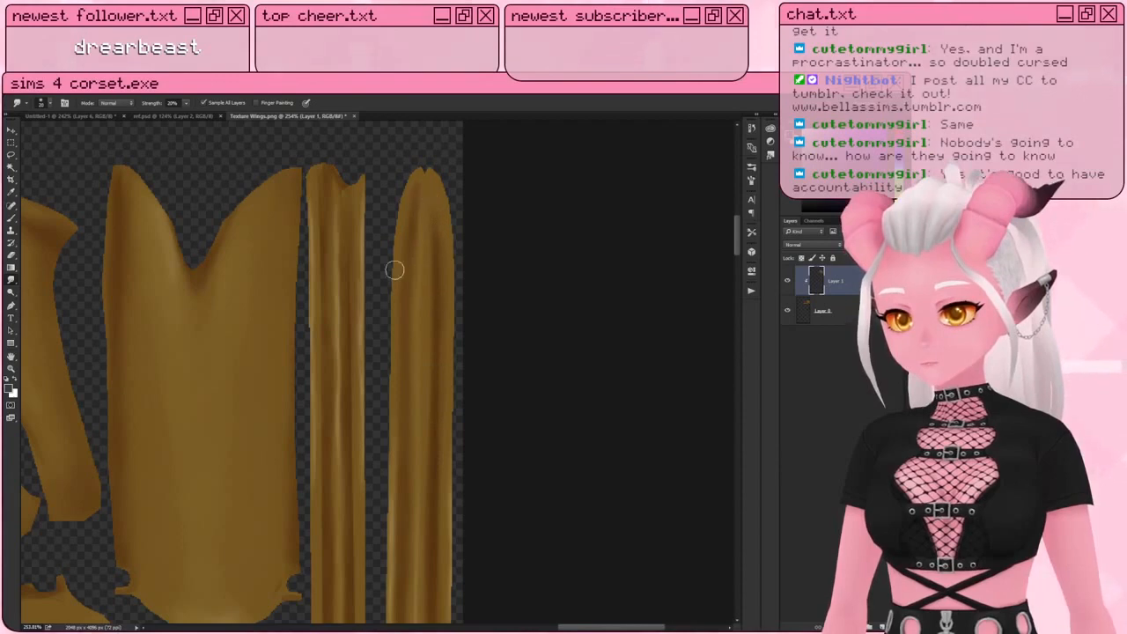
Step: Blend the long horizontal bone's central highlight, dark edges and rounded end with the Smudge tool
{"action": "left_click_drag", "start_coordinate": [380, 294], "coordinate": [415, 228]}
{"action": "left_click_drag", "start_coordinate": [208, 378], "coordinate": [668, 384]}
{"action": "left_click_drag", "start_coordinate": [407, 378], "coordinate": [464, 375]}
{"action": "scroll", "coordinate": [465, 356], "scroll_direction": "down", "scroll_amount": 2, "text": "alt"}
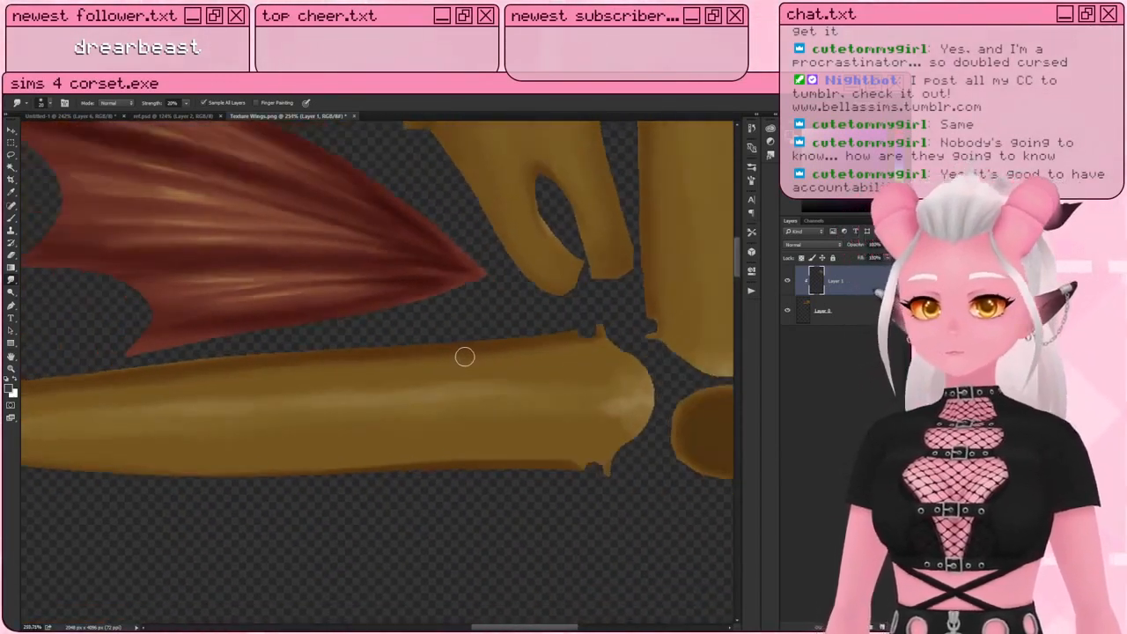
{"action": "key", "text": "bracketright"}
{"action": "key", "text": "bracketright"}
{"action": "key", "text": "bracketright"}
{"action": "key", "text": "bracketright"}
{"action": "key", "text": "bracketright"}
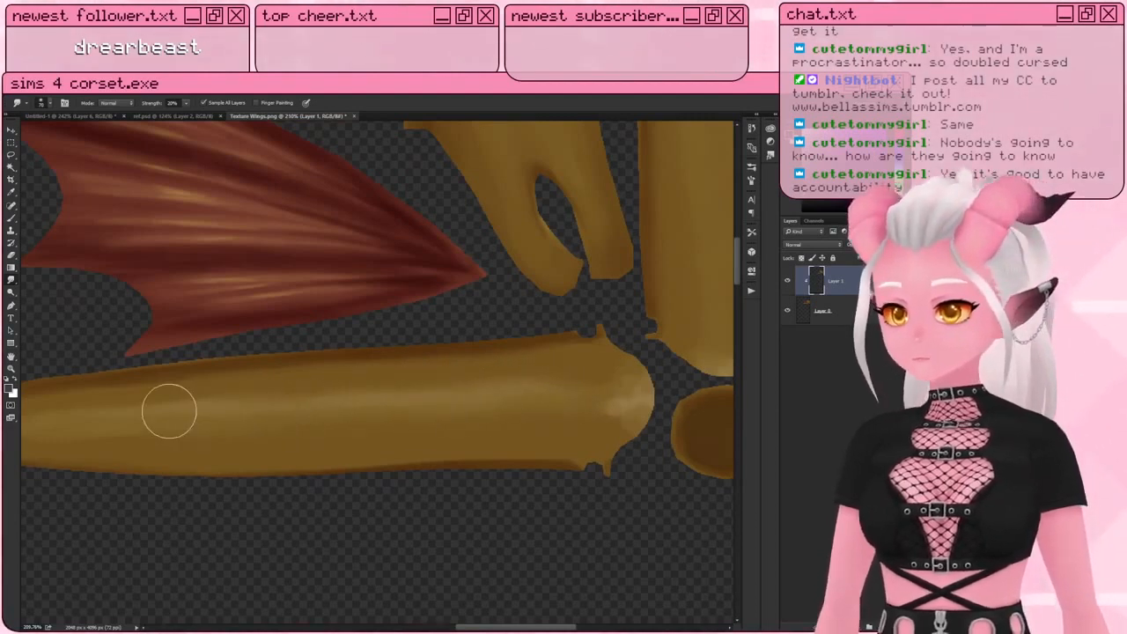
{"action": "left_click_drag", "start_coordinate": [151, 415], "coordinate": [258, 412]}
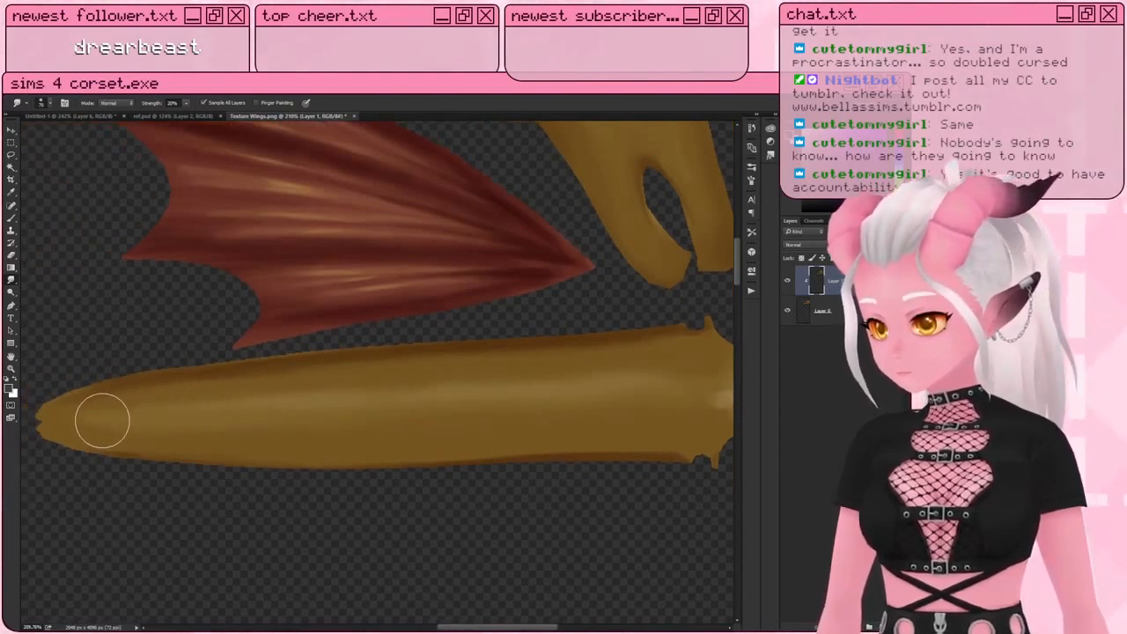
{"action": "left_click_drag", "start_coordinate": [132, 395], "coordinate": [161, 388]}
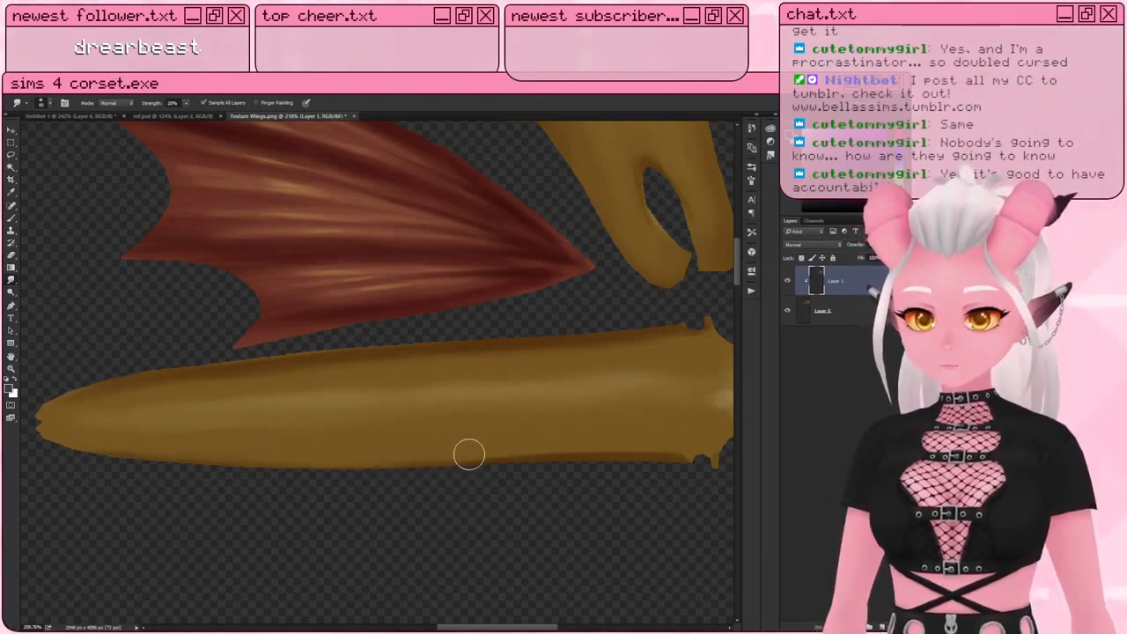
{"action": "left_click_drag", "start_coordinate": [554, 455], "coordinate": [438, 443]}
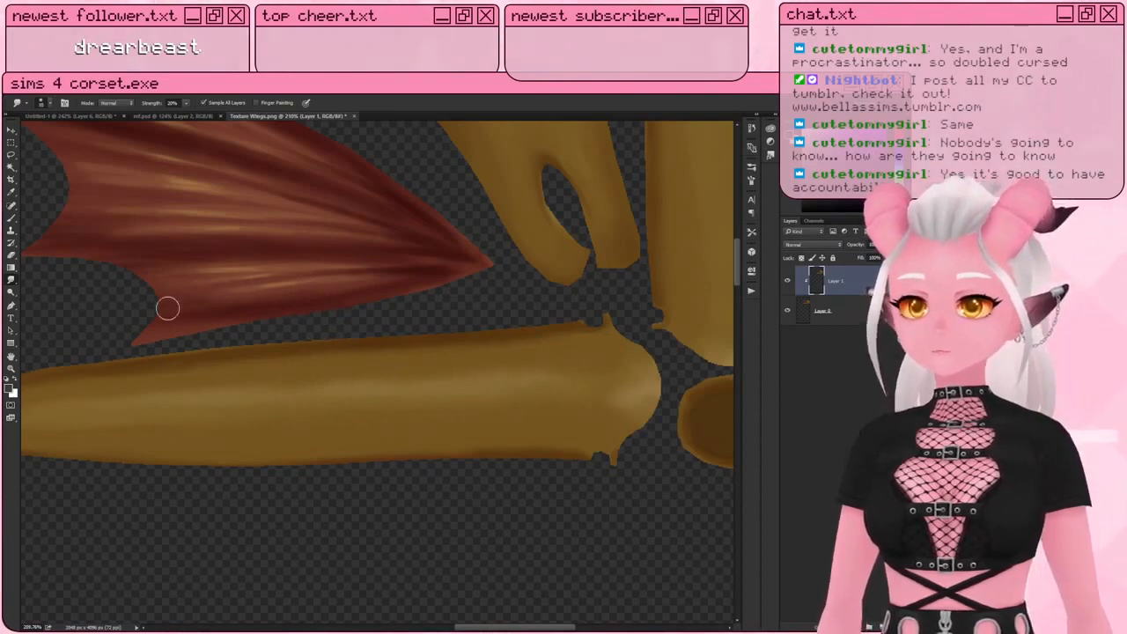
Step: Soften the light and dark streaks on the red wing membrane with the Smudge tool
{"action": "mouse_move", "coordinate": [184, 280]}
{"action": "left_mouse_down"}
{"action": "mouse_move", "coordinate": [349, 348]}
{"action": "mouse_move", "coordinate": [384, 392]}
{"action": "left_mouse_up"}
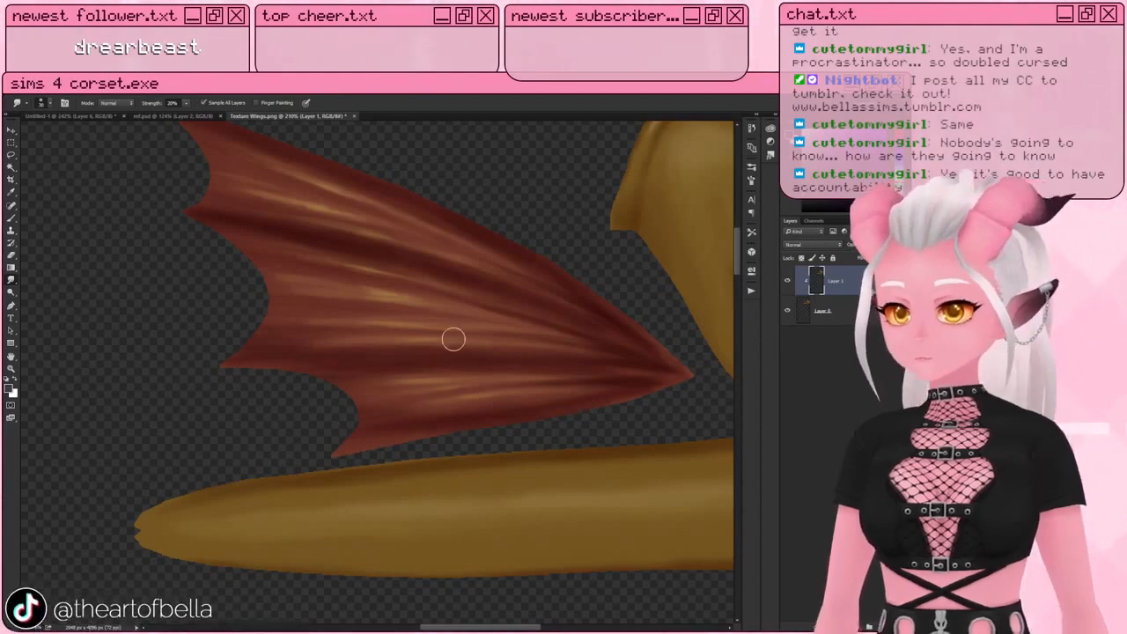
{"action": "left_click_drag", "start_coordinate": [481, 366], "coordinate": [327, 401]}
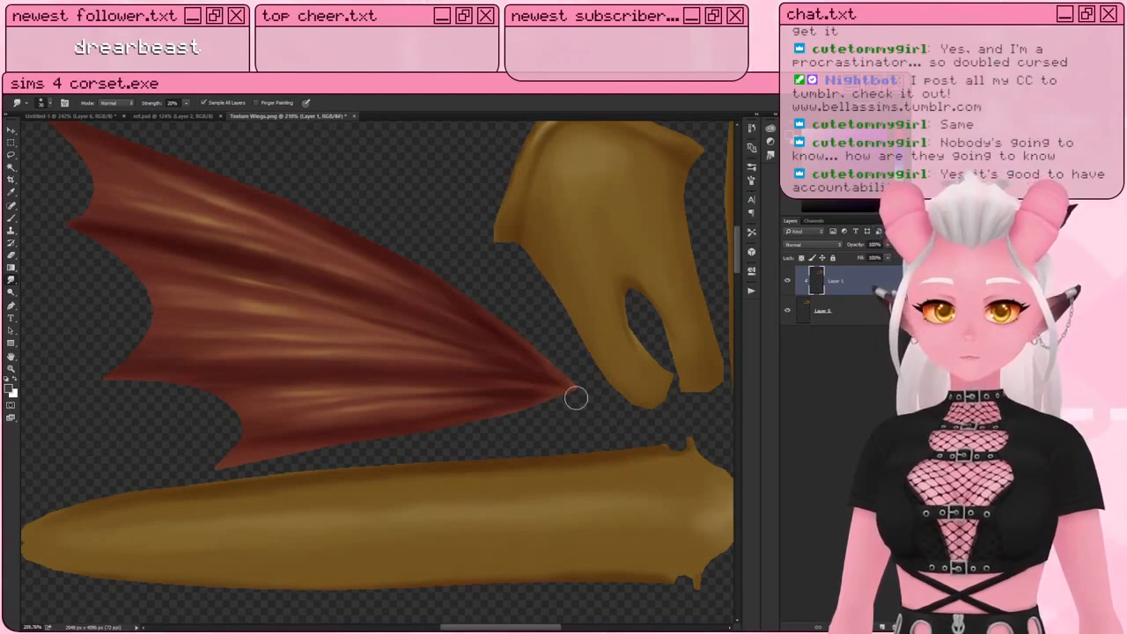
{"action": "scroll", "coordinate": [558, 378], "scroll_direction": "down", "scroll_amount": 5, "text": "alt"}
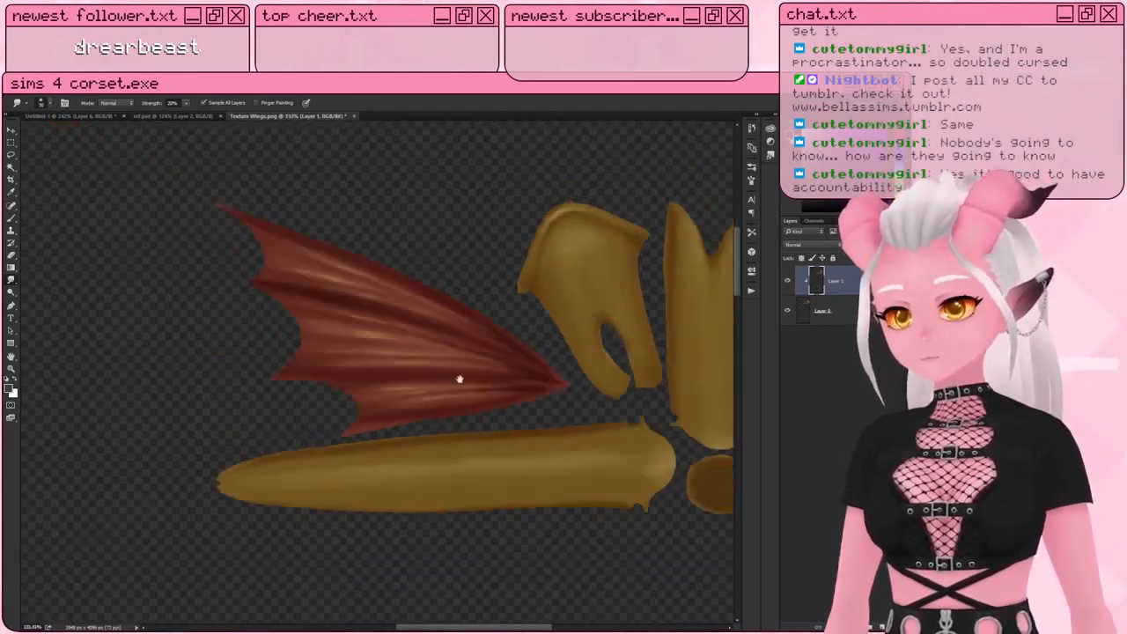
{"action": "scroll", "coordinate": [440, 373], "scroll_direction": "up", "scroll_amount": 2, "text": "alt"}
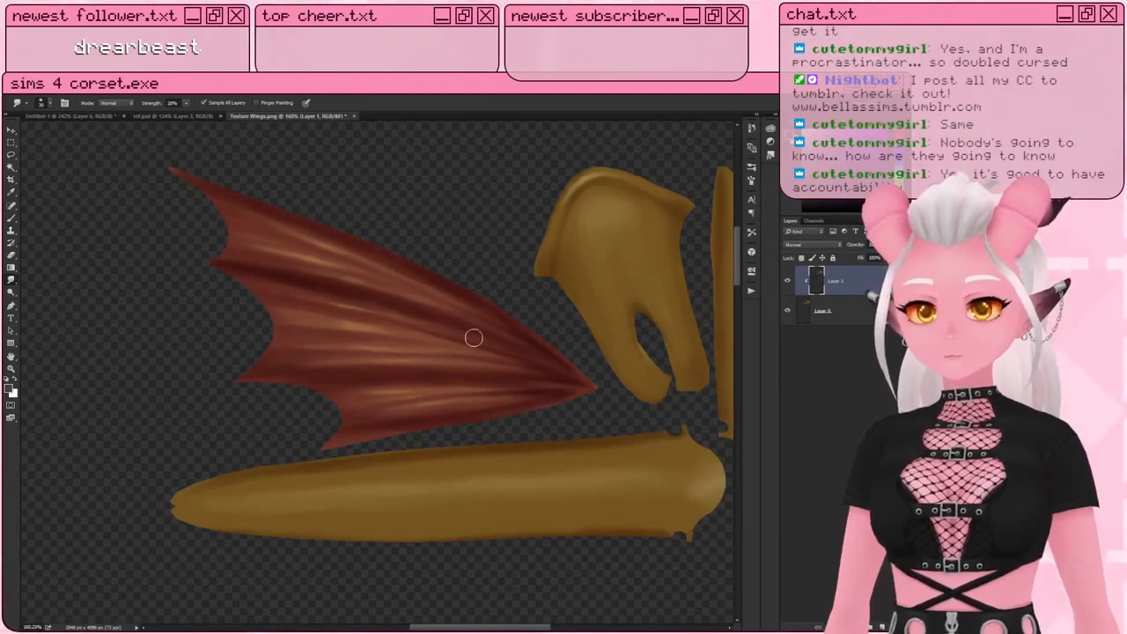
Step: Touch up the streaks along the narrower vertical bone strip down to its pointed end with the Smudge tool
{"action": "left_click_drag", "start_coordinate": [381, 403], "coordinate": [114, 417]}
{"action": "left_click_drag", "start_coordinate": [268, 352], "coordinate": [173, 206]}
{"action": "left_click_drag", "start_coordinate": [261, 281], "coordinate": [158, 434]}
{"action": "scroll", "coordinate": [405, 380], "scroll_direction": "up", "scroll_amount": 2, "text": "alt"}
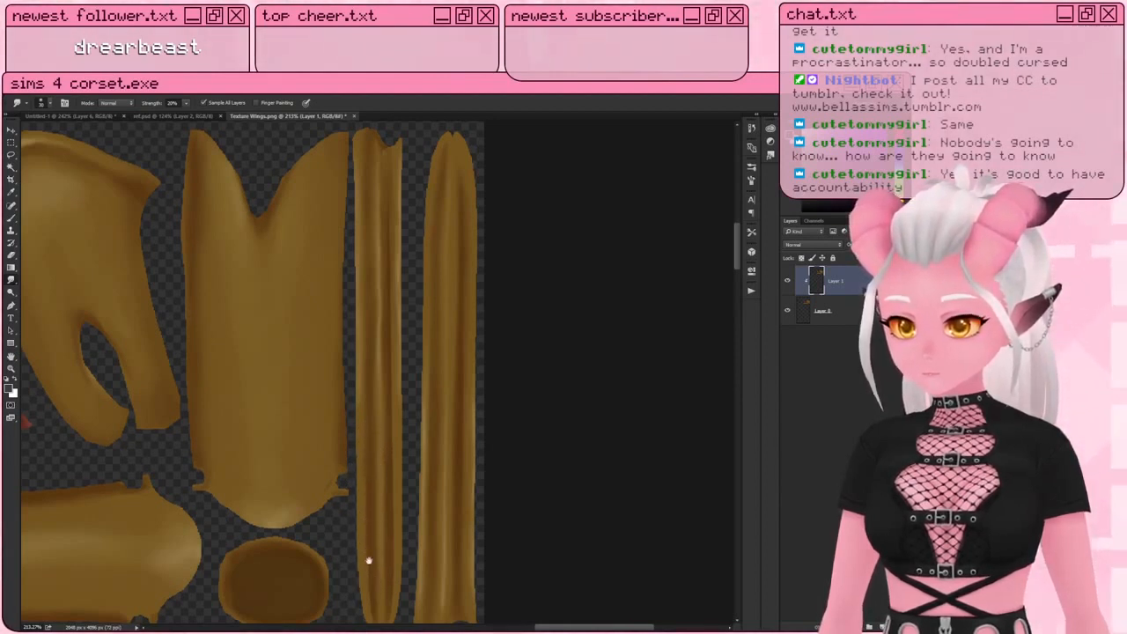
{"action": "left_click_drag", "start_coordinate": [369, 561], "coordinate": [363, 508]}
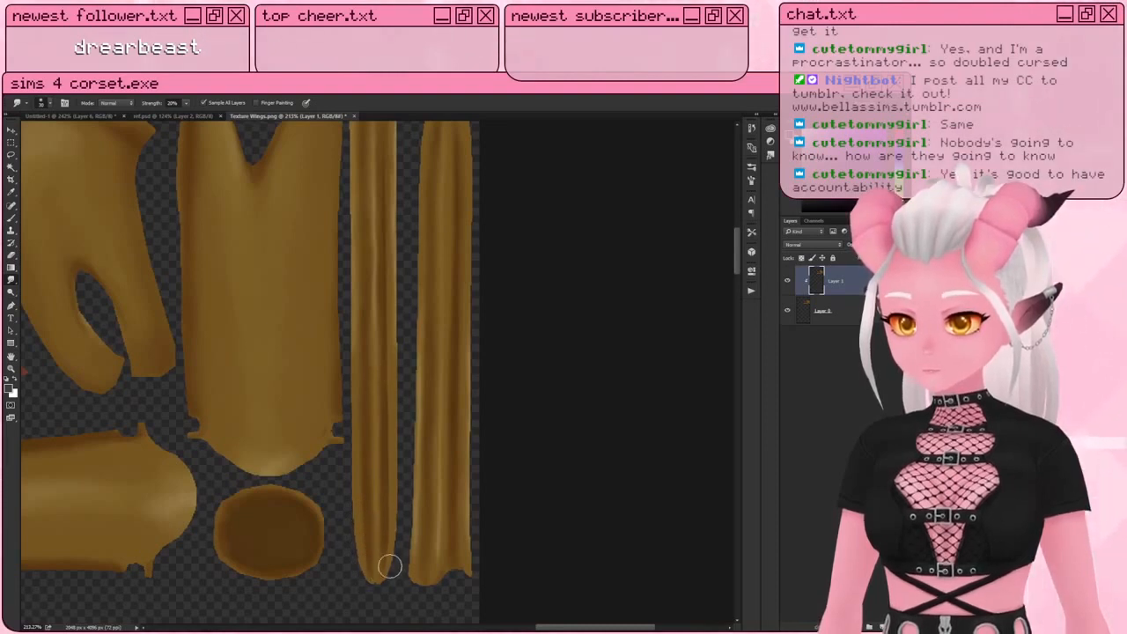
{"action": "scroll", "coordinate": [382, 516], "scroll_direction": "up", "scroll_amount": 5}
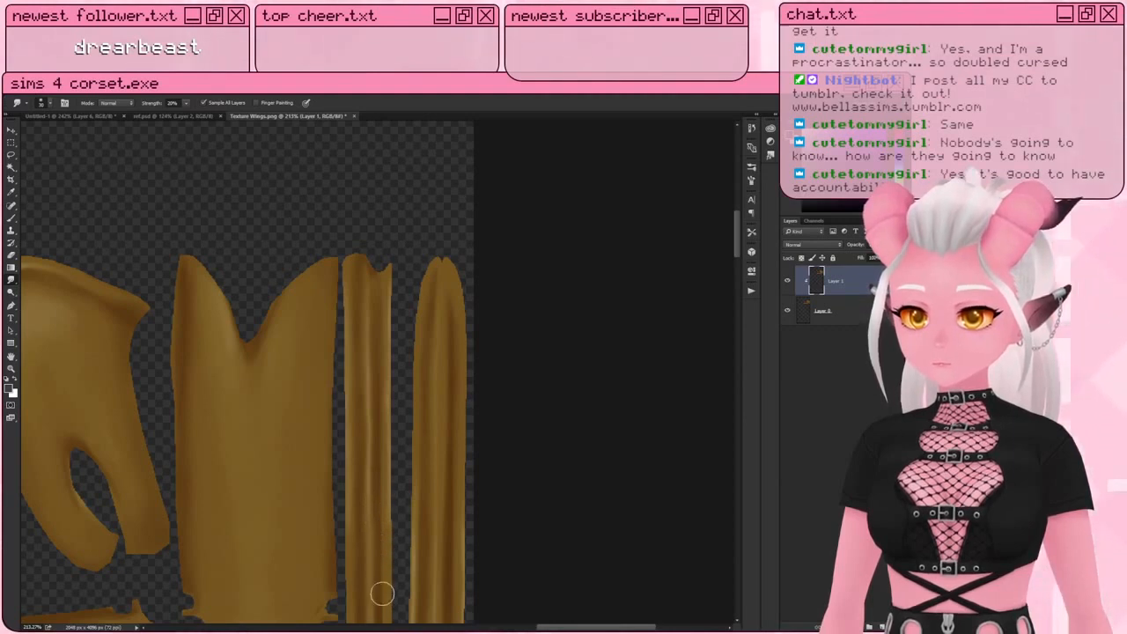
{"action": "scroll", "coordinate": [380, 457], "scroll_direction": "down", "scroll_amount": 3}
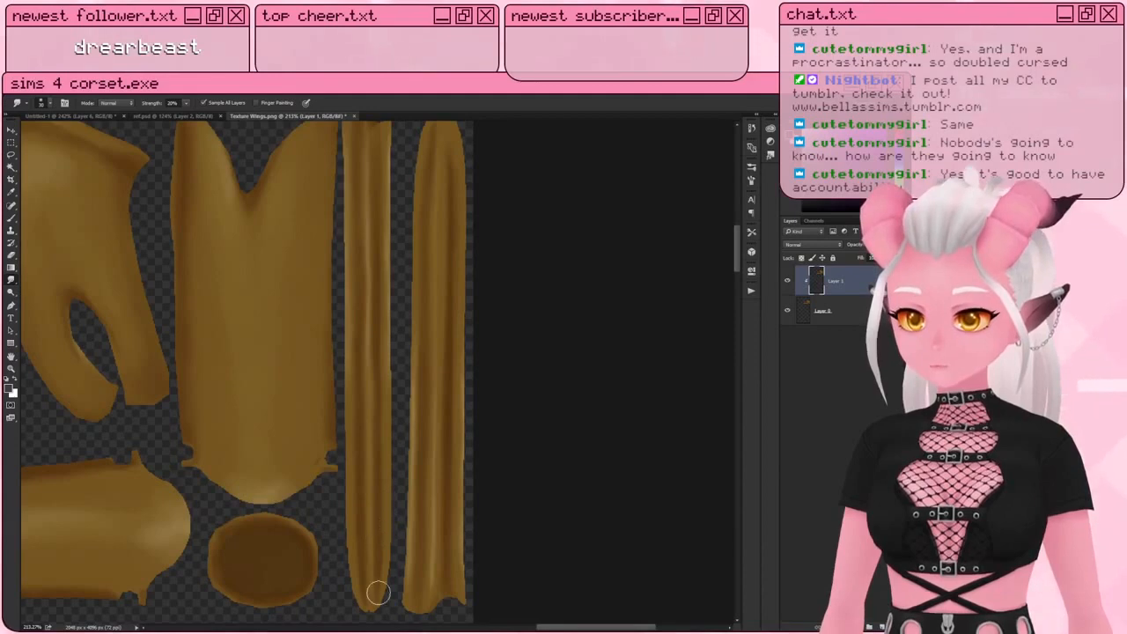
Step: Place the Regions 2048 template from the My CC Resources folder as an embedded layer over the whole canvas
{"action": "scroll", "coordinate": [373, 397], "scroll_direction": "down", "scroll_amount": 5, "text": "alt"}
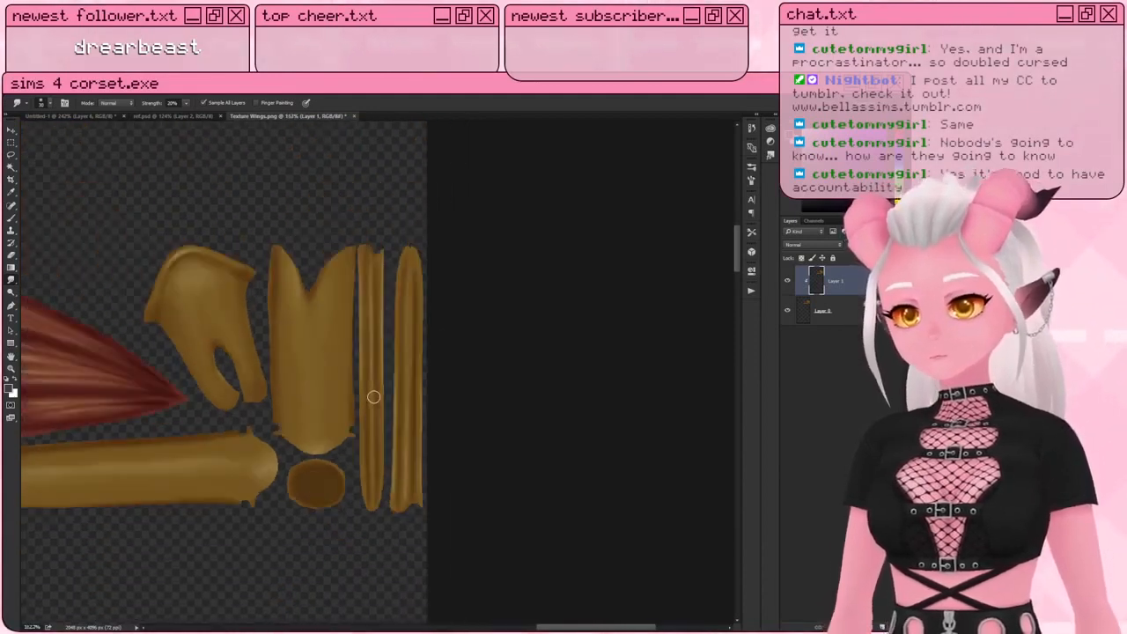
{"action": "scroll", "coordinate": [318, 384], "scroll_direction": "up", "scroll_amount": 3, "text": "alt"}
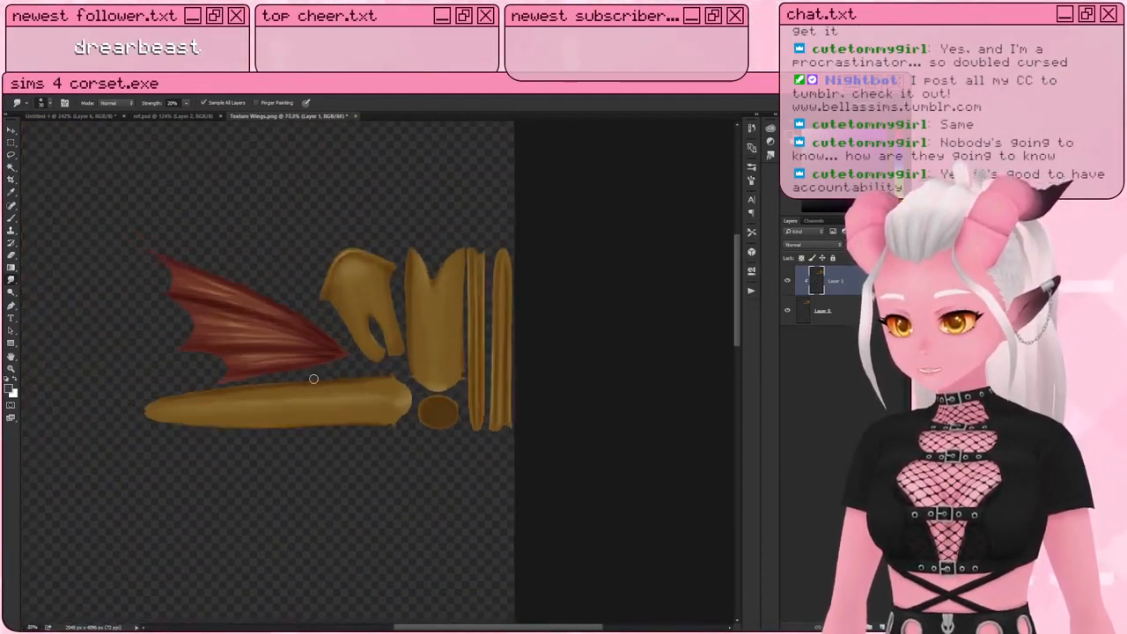
{"action": "scroll", "coordinate": [291, 369], "scroll_direction": "down", "scroll_amount": 4, "text": "alt"}
{"action": "scroll", "coordinate": [289, 368], "scroll_direction": "down", "scroll_amount": 2, "text": "alt"}
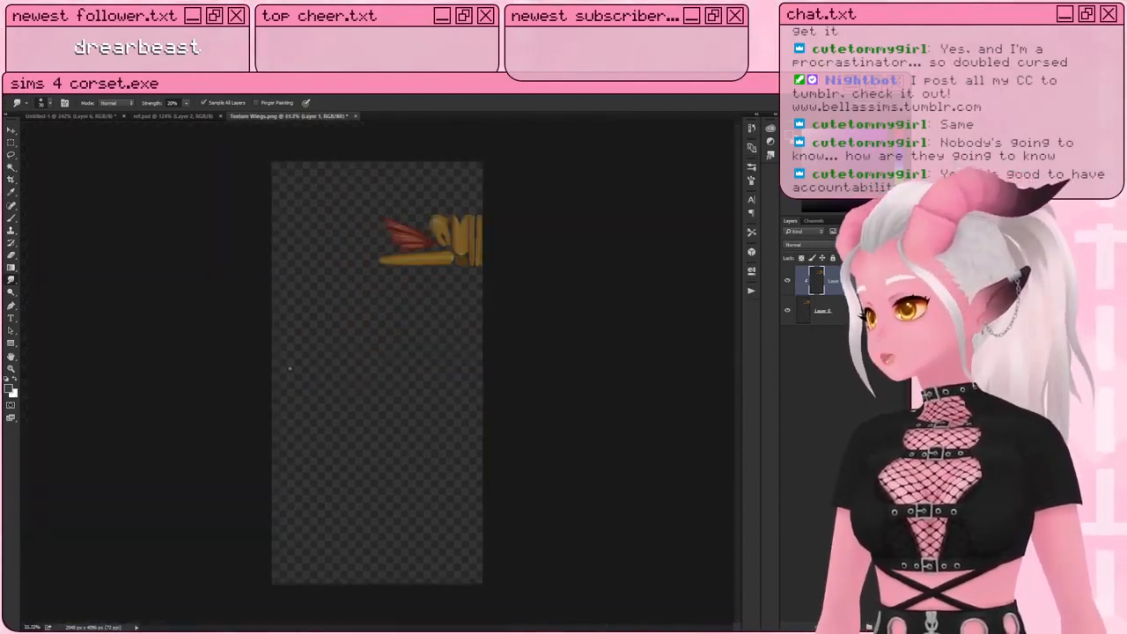
{"action": "left_click", "coordinate": [28, 86]}
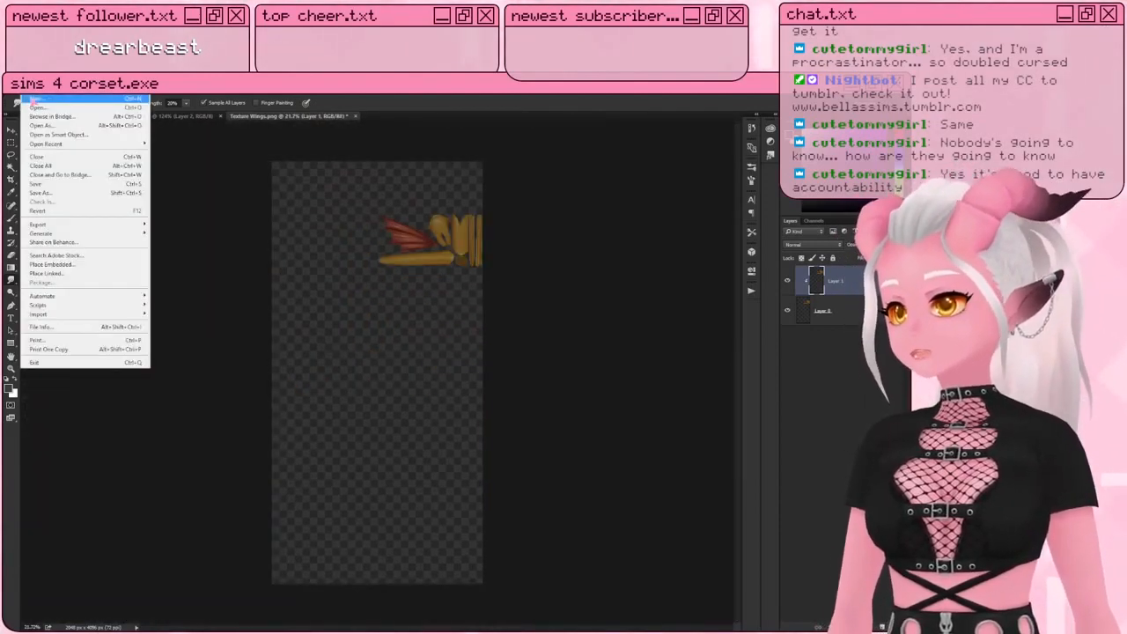
{"action": "left_click", "coordinate": [68, 265]}
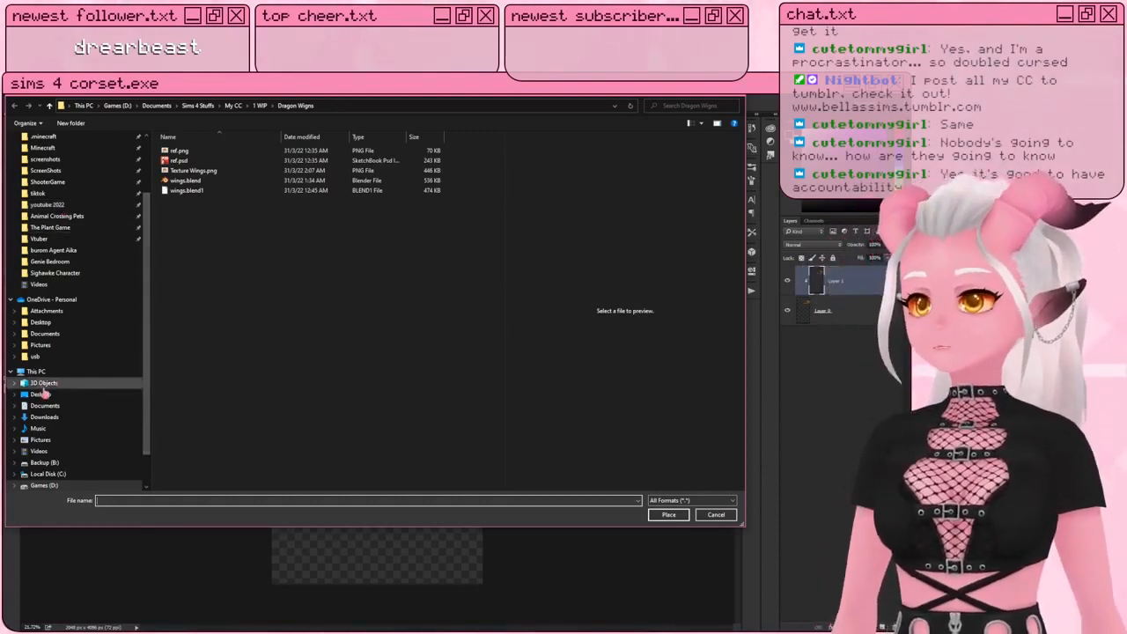
{"action": "scroll", "coordinate": [42, 392], "scroll_direction": "up", "scroll_amount": 2}
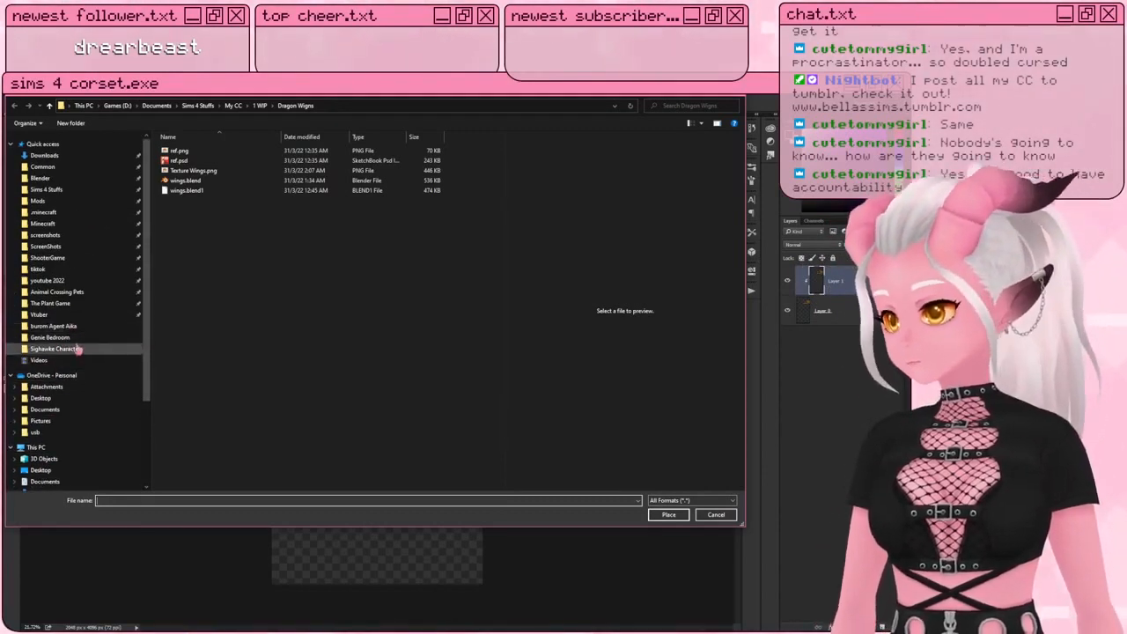
{"action": "left_click", "coordinate": [56, 192]}
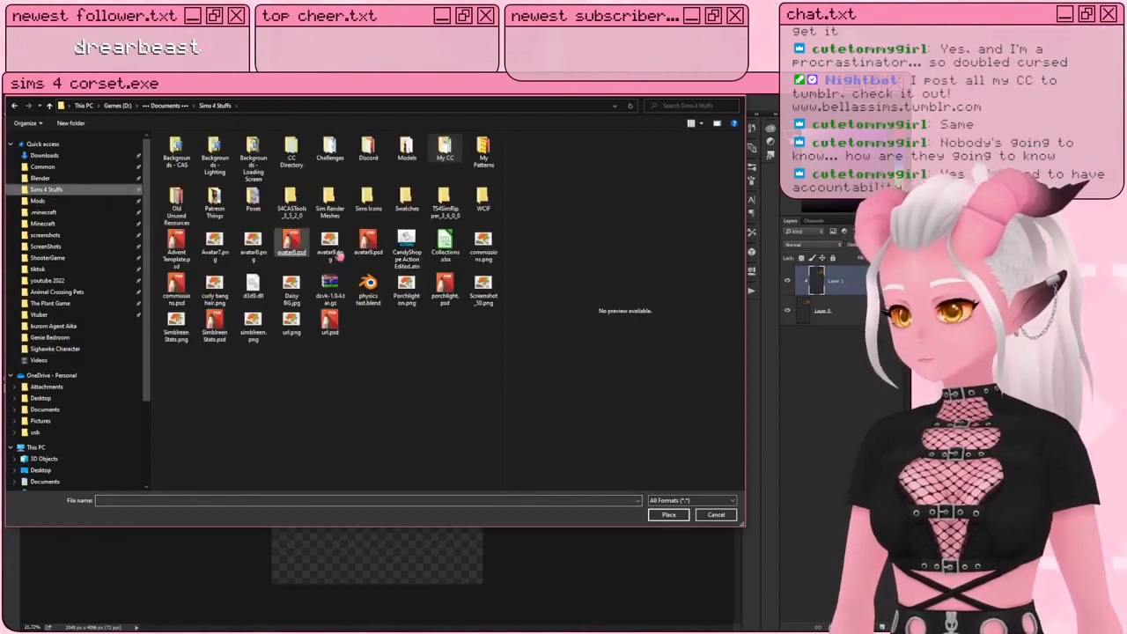
{"action": "double_click", "coordinate": [447, 153]}
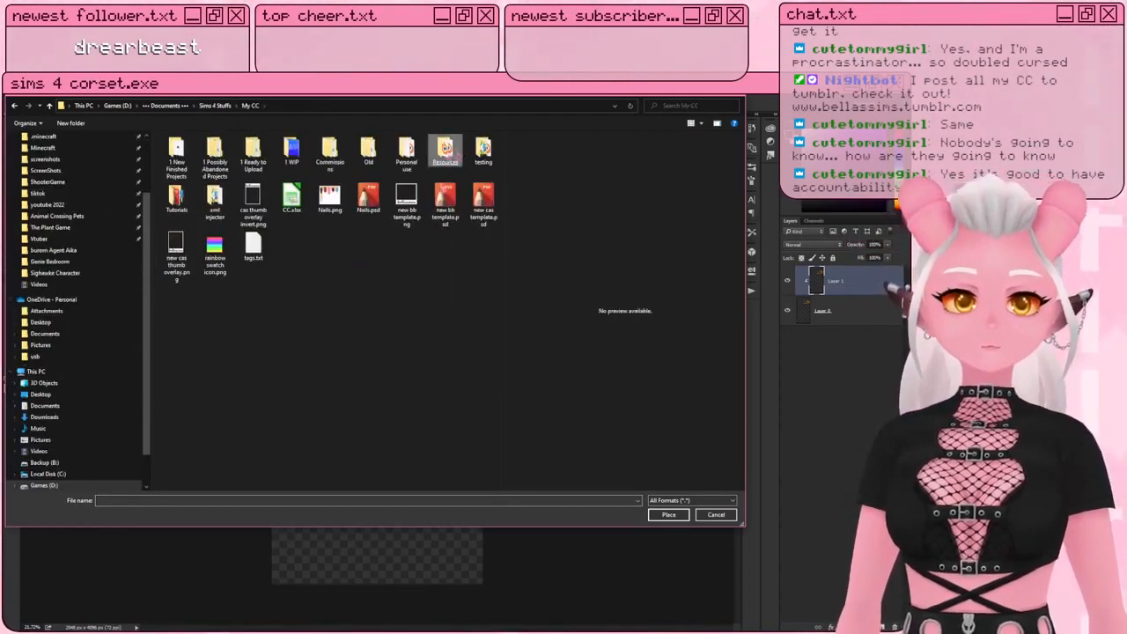
{"action": "scroll", "coordinate": [292, 247], "scroll_direction": "down", "scroll_amount": 10}
{"action": "left_click", "coordinate": [292, 262]}
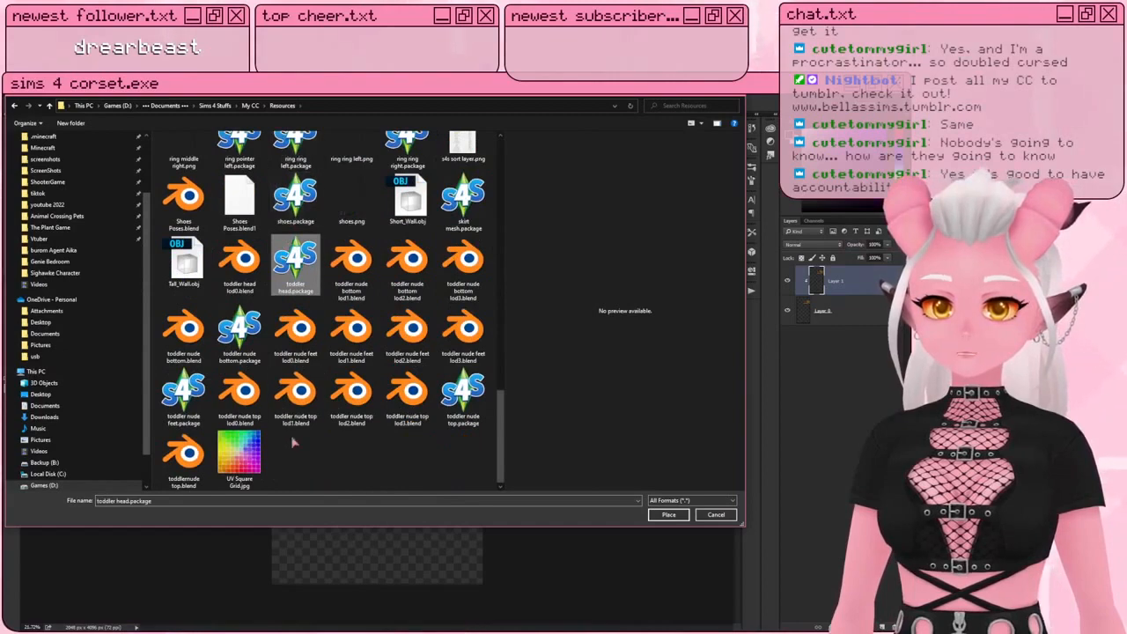
{"action": "scroll", "coordinate": [348, 414], "scroll_direction": "up", "scroll_amount": 5}
{"action": "double_click", "coordinate": [336, 425]}
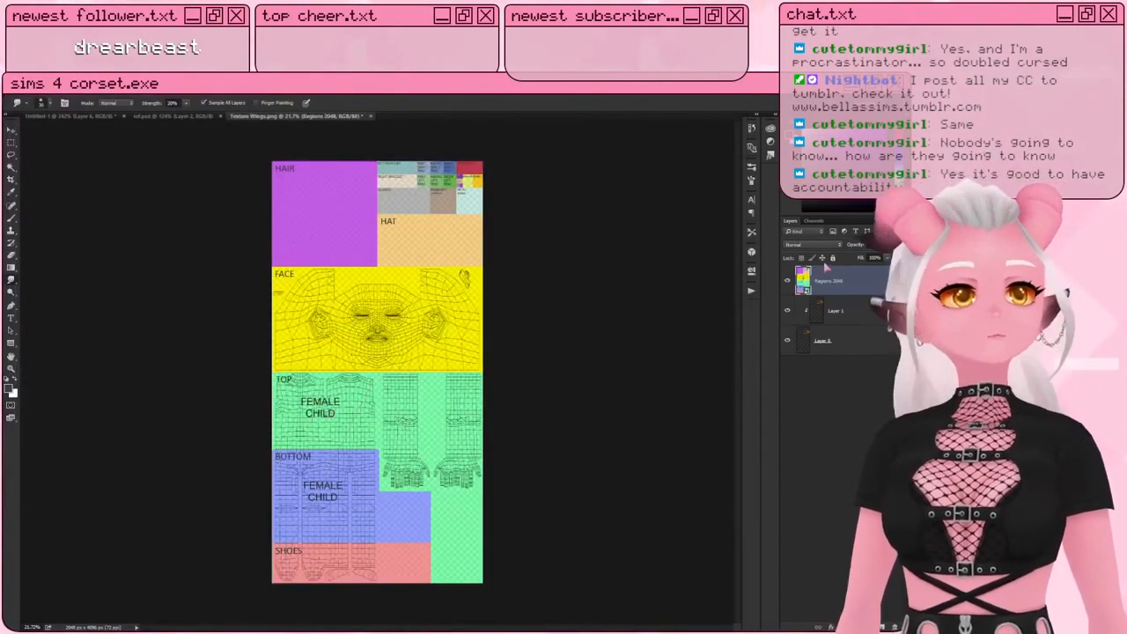
Step: Move the Regions 2048 layer beneath both wing layers, frame its Hat region and activate the Rectangular Marquee tool
{"action": "left_click_drag", "start_coordinate": [844, 286], "coordinate": [855, 349]}
{"action": "scroll", "coordinate": [563, 286], "scroll_direction": "up", "scroll_amount": 10, "text": "alt"}
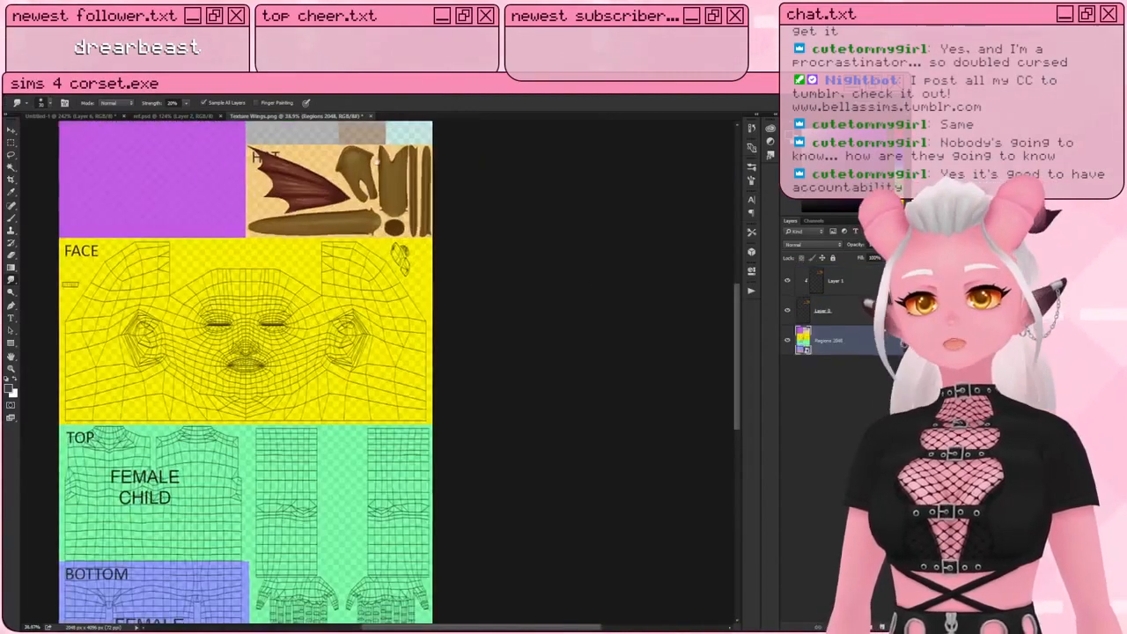
{"action": "scroll", "coordinate": [378, 215], "scroll_direction": "up", "scroll_amount": 4, "text": "alt"}
{"action": "left_click", "coordinate": [12, 144]}
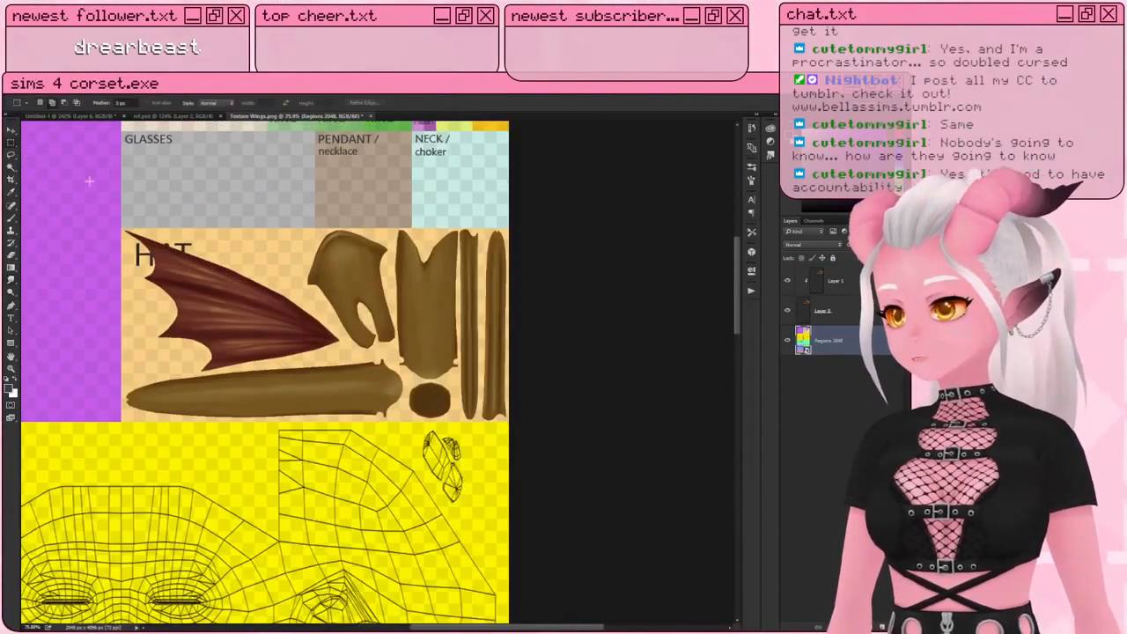
Step: Select the whole Hat region and fill it on a new layer beneath the wing layers with brown sampled from the bone pieces
{"action": "scroll", "coordinate": [133, 211], "scroll_direction": "up", "scroll_amount": 3, "text": "alt"}
{"action": "left_click_drag", "start_coordinate": [579, 237], "coordinate": [51, 451]}
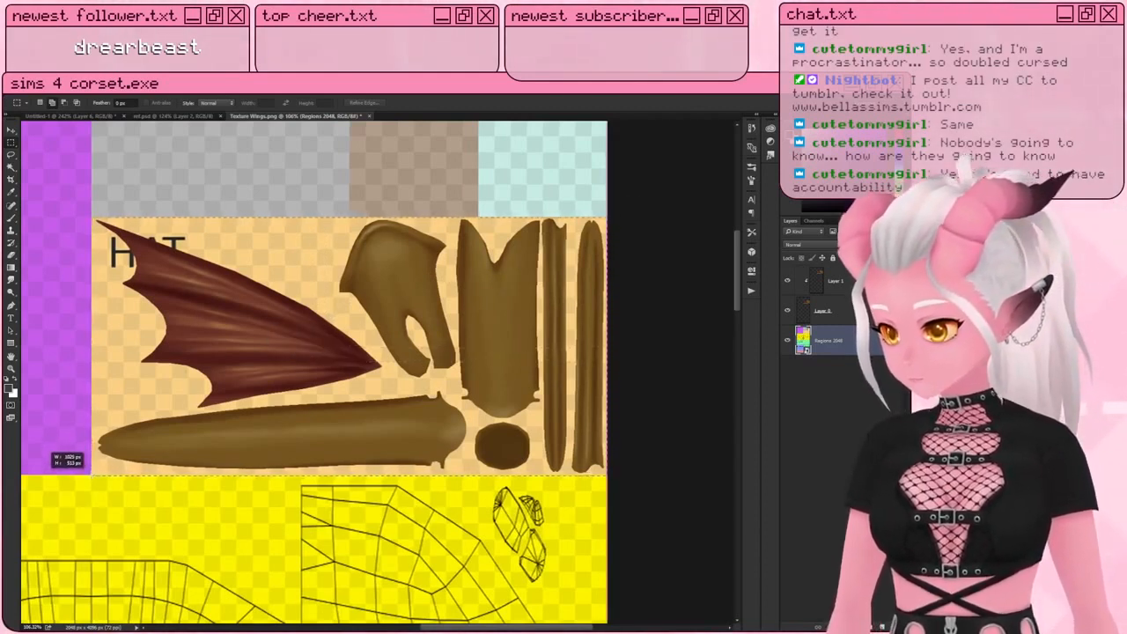
{"action": "left_click_drag", "start_coordinate": [51, 451], "coordinate": [50, 452]}
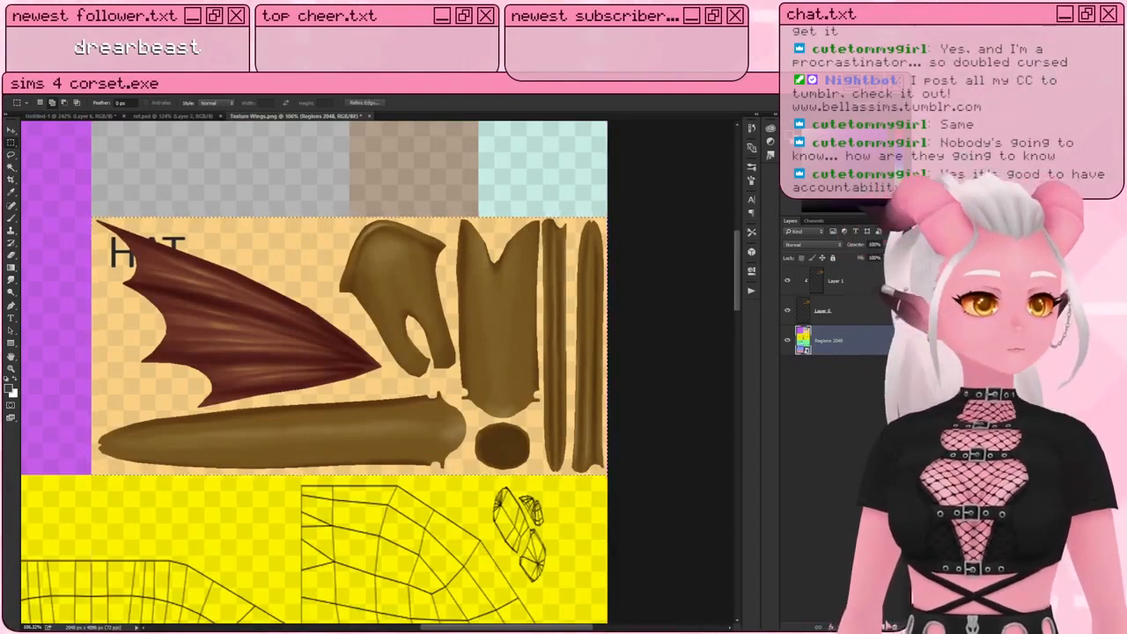
{"action": "left_click", "coordinate": [882, 627]}
{"action": "left_click", "coordinate": [12, 217]}
{"action": "left_click_drag", "start_coordinate": [402, 262], "coordinate": [418, 276], "text": "alt"}
{"action": "key", "text": "alt+BackSpace"}
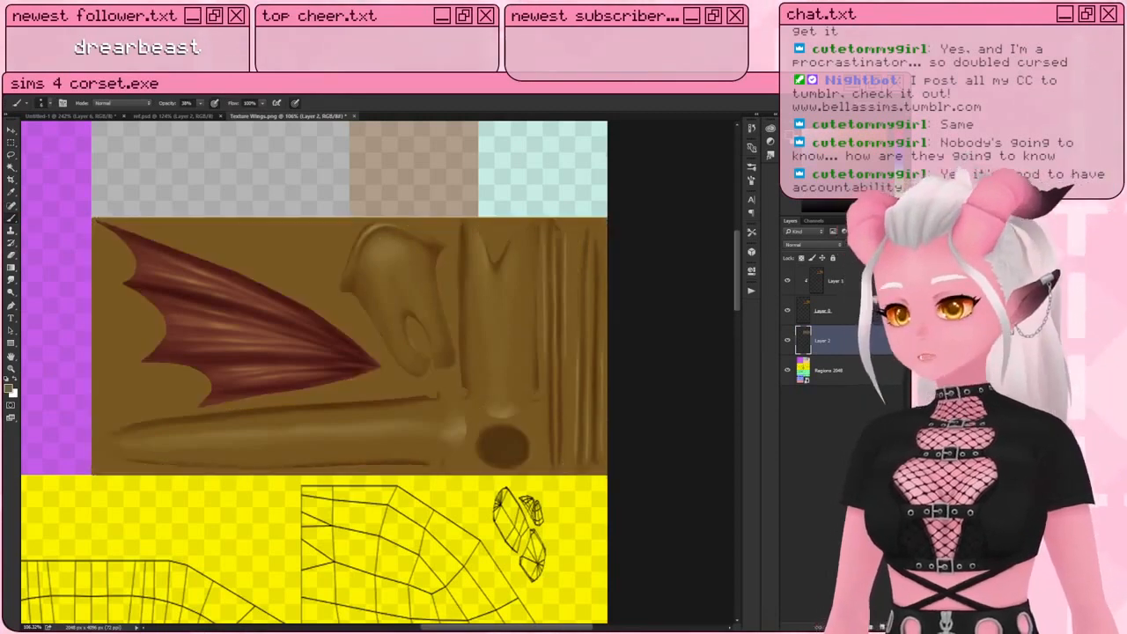
Step: Delete the Regions 2048 template layer from the wing texture document
{"action": "left_click", "coordinate": [12, 130]}
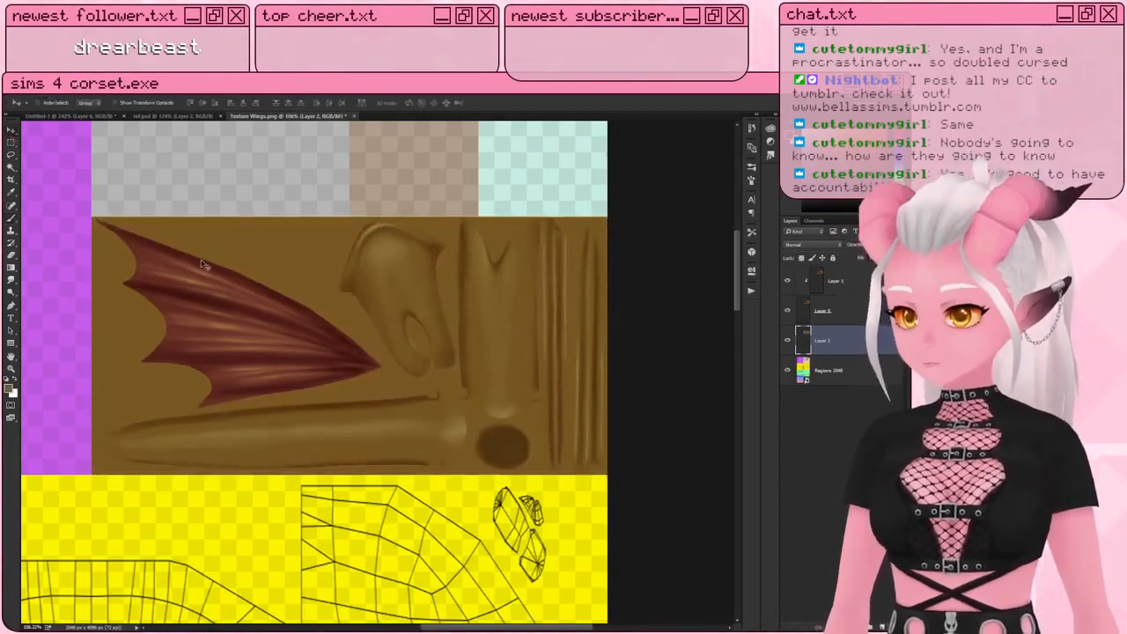
{"action": "left_click", "coordinate": [835, 371]}
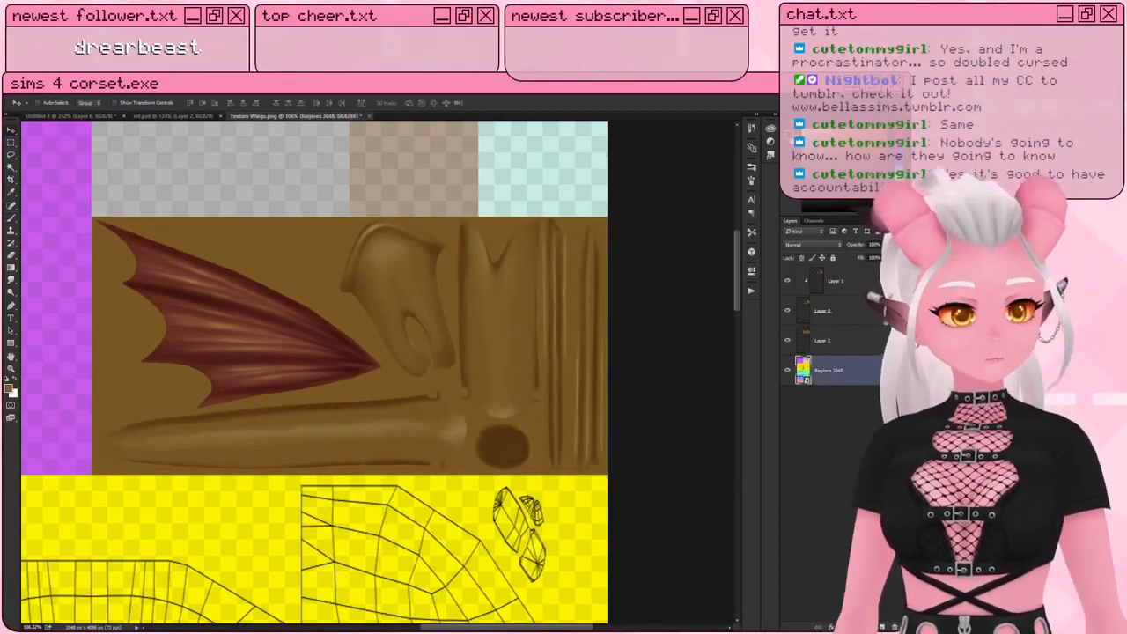
{"action": "key", "text": "Delete"}
{"action": "key", "text": "ctrl+plus"}
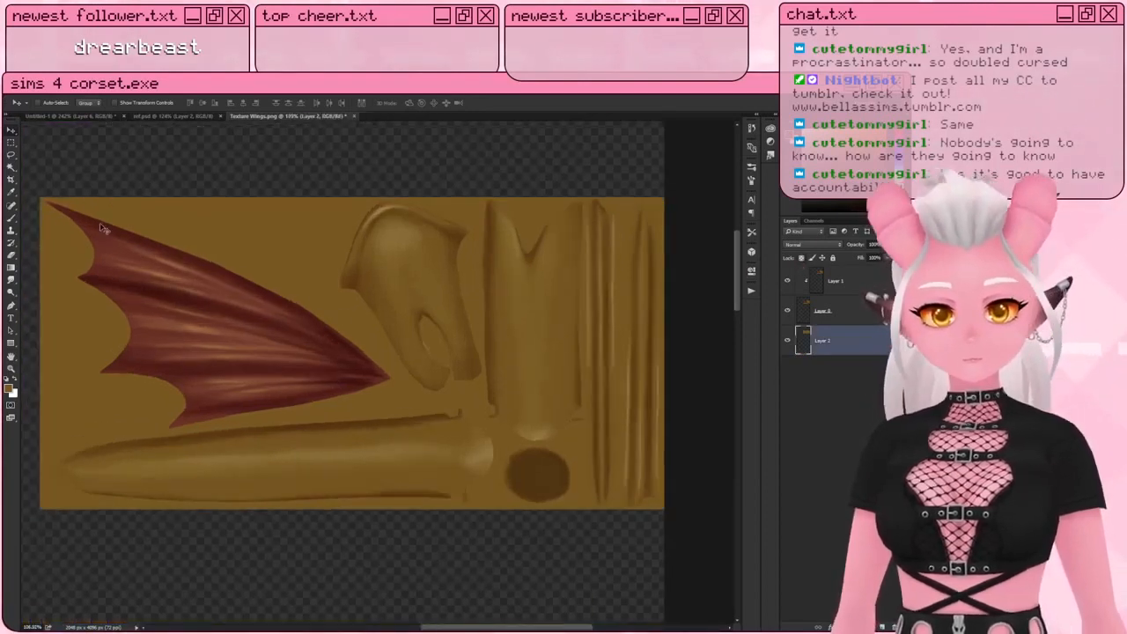
Step: Outline the red wing membrane with the Polygonal Lasso tool, leaving a margin around it and keeping clear of the neighbouring bone pieces
{"action": "left_click", "coordinate": [11, 144]}
{"action": "left_click", "coordinate": [11, 154]}
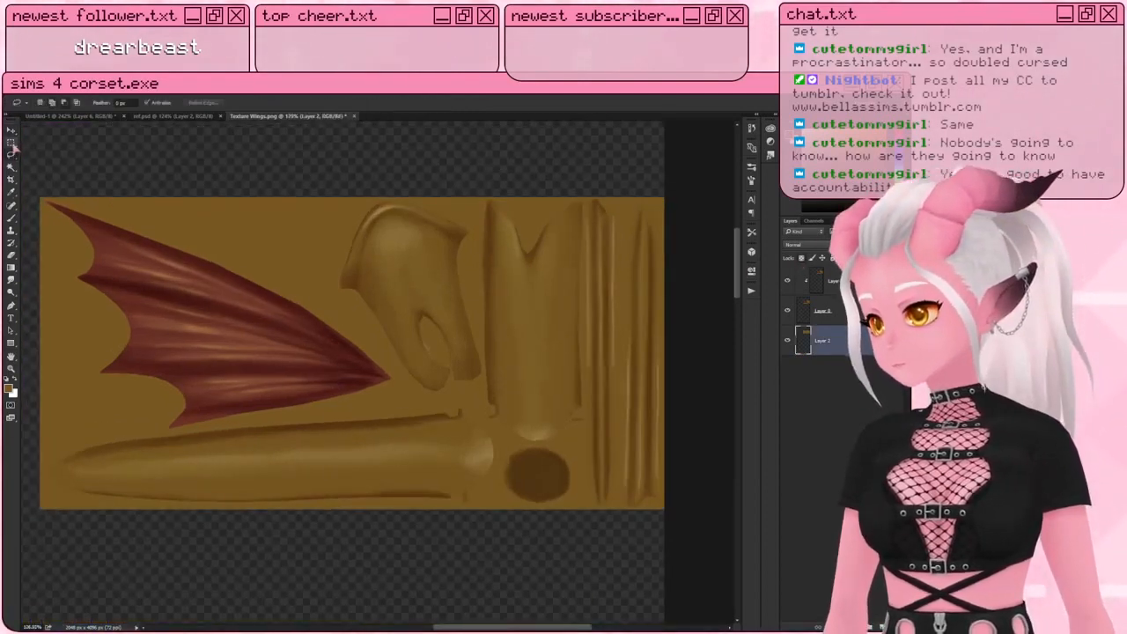
{"action": "left_click", "coordinate": [11, 143]}
{"action": "right_click", "coordinate": [11, 155]}
{"action": "left_click", "coordinate": [35, 163]}
{"action": "left_click", "coordinate": [44, 175]}
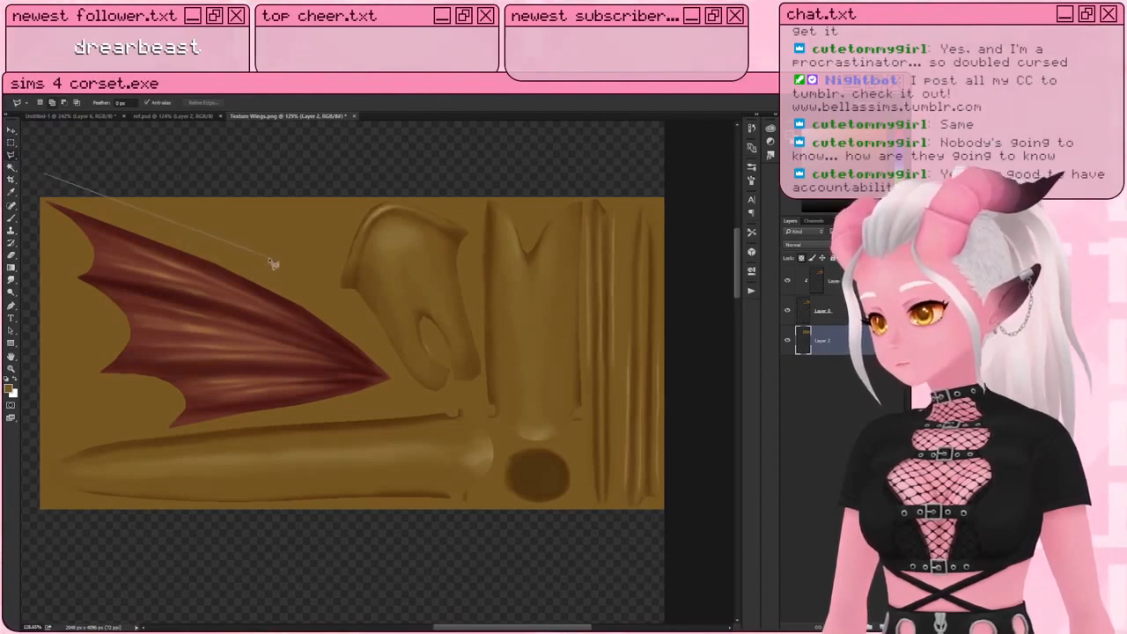
{"action": "left_click", "coordinate": [406, 384]}
{"action": "left_click", "coordinate": [400, 407]}
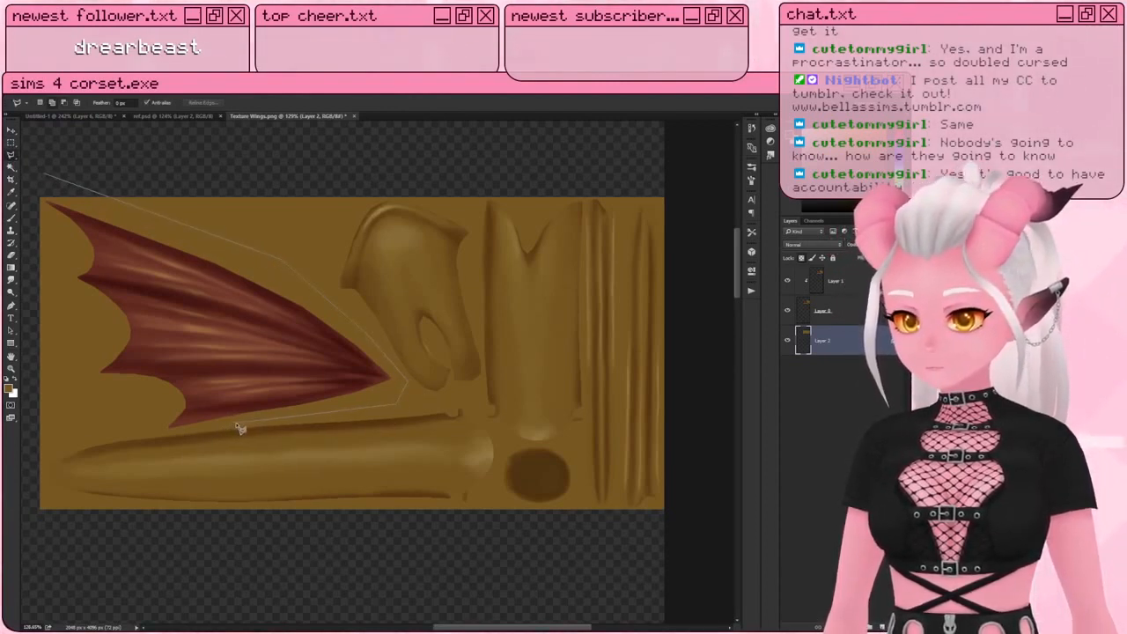
{"action": "double_click", "coordinate": [34, 430]}
Step: Fill the outlined area on the brown background layer with dark red sampled from the membrane, and deselect it
{"action": "left_click", "coordinate": [10, 206]}
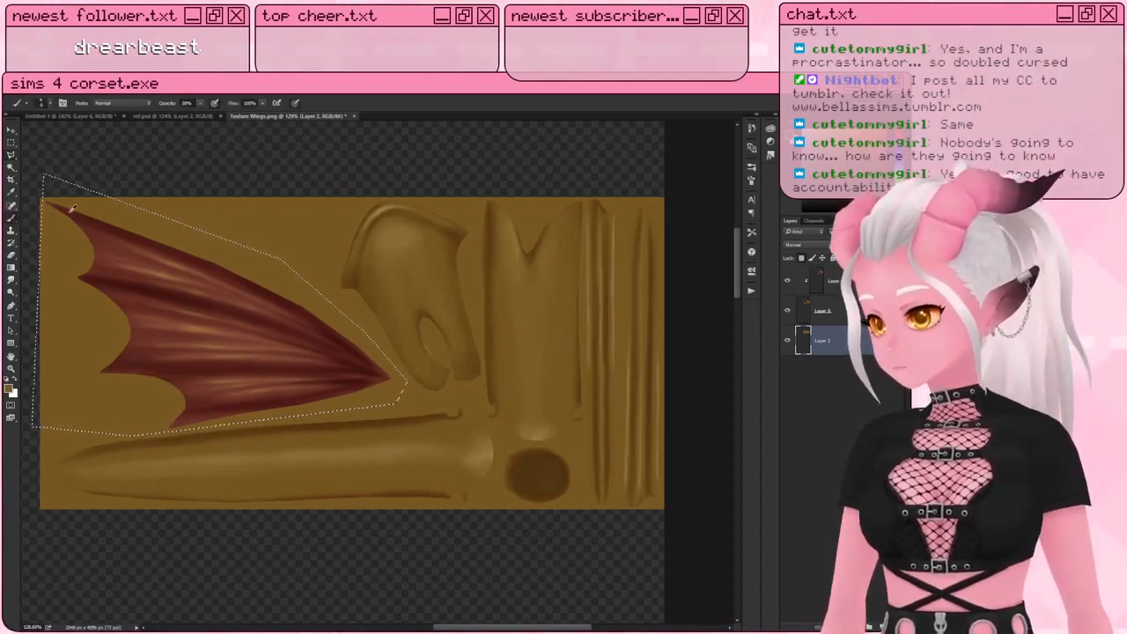
{"action": "left_click_drag", "start_coordinate": [74, 215], "coordinate": [94, 235], "text": "alt"}
{"action": "key", "text": "alt+BackSpace"}
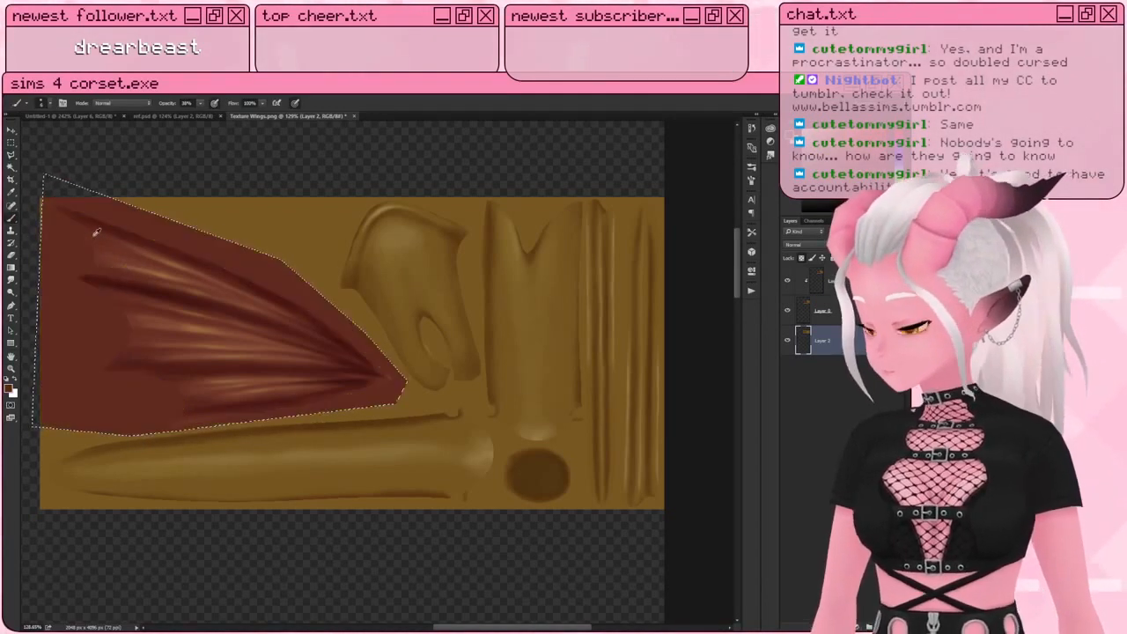
{"action": "key", "text": "ctrl+d"}
{"action": "scroll", "coordinate": [206, 240], "scroll_direction": "down", "scroll_amount": 3, "text": "alt"}
{"action": "left_click_drag", "start_coordinate": [374, 340], "coordinate": [382, 362]}
{"action": "scroll", "coordinate": [368, 349], "scroll_direction": "up", "scroll_amount": 1, "text": "alt"}
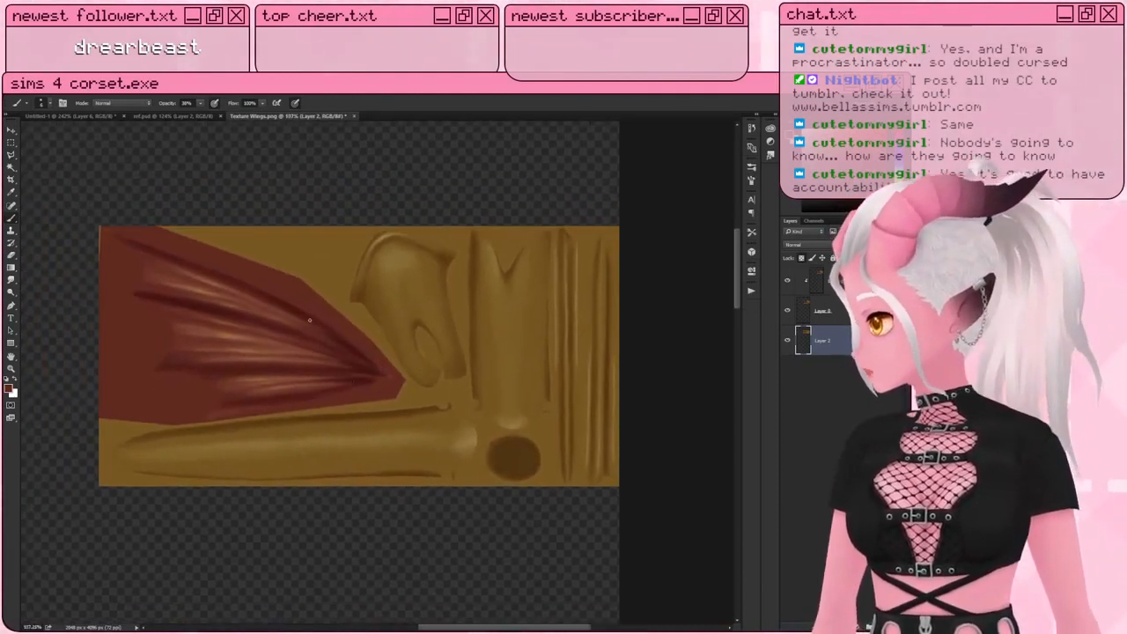
{"action": "scroll", "coordinate": [380, 395], "scroll_direction": "up", "scroll_amount": 2, "text": "alt"}
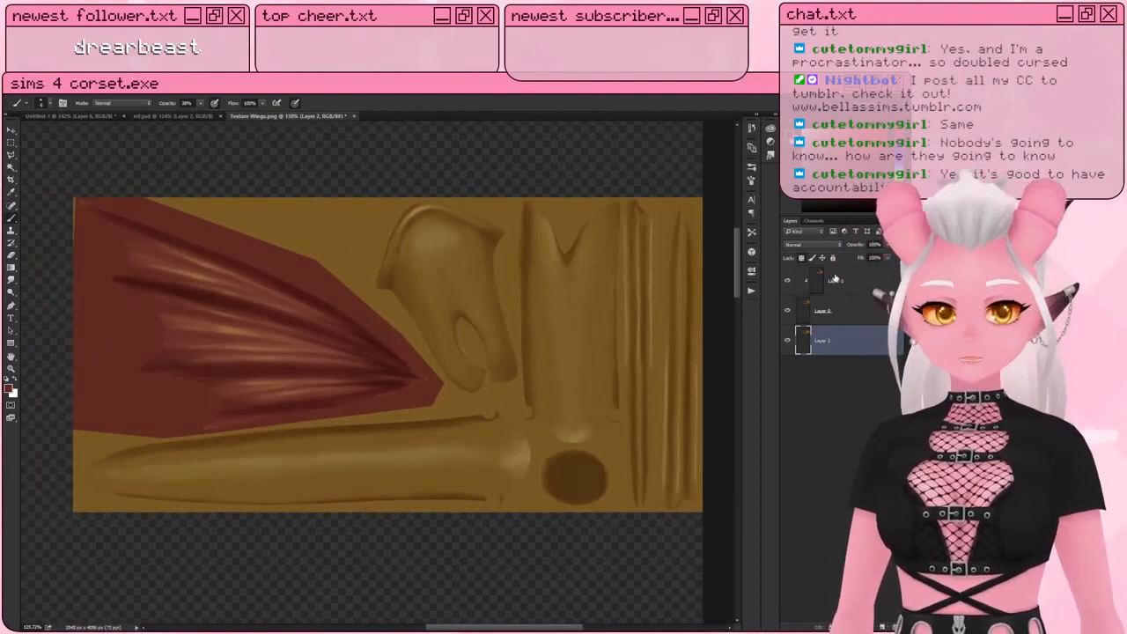
{"action": "left_click_drag", "start_coordinate": [541, 407], "coordinate": [511, 406]}
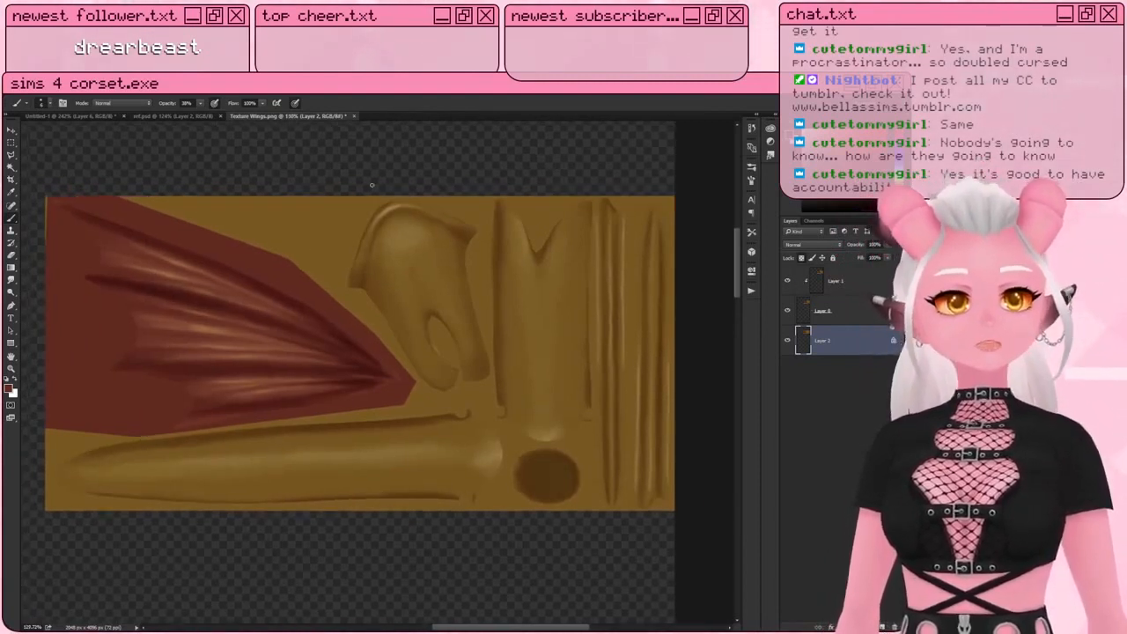
Step: Add a Hue/Saturation adjustment layer above Layer 1 and shift its hue to +12
{"action": "left_click", "coordinate": [835, 280]}
{"action": "left_click", "coordinate": [857, 627]}
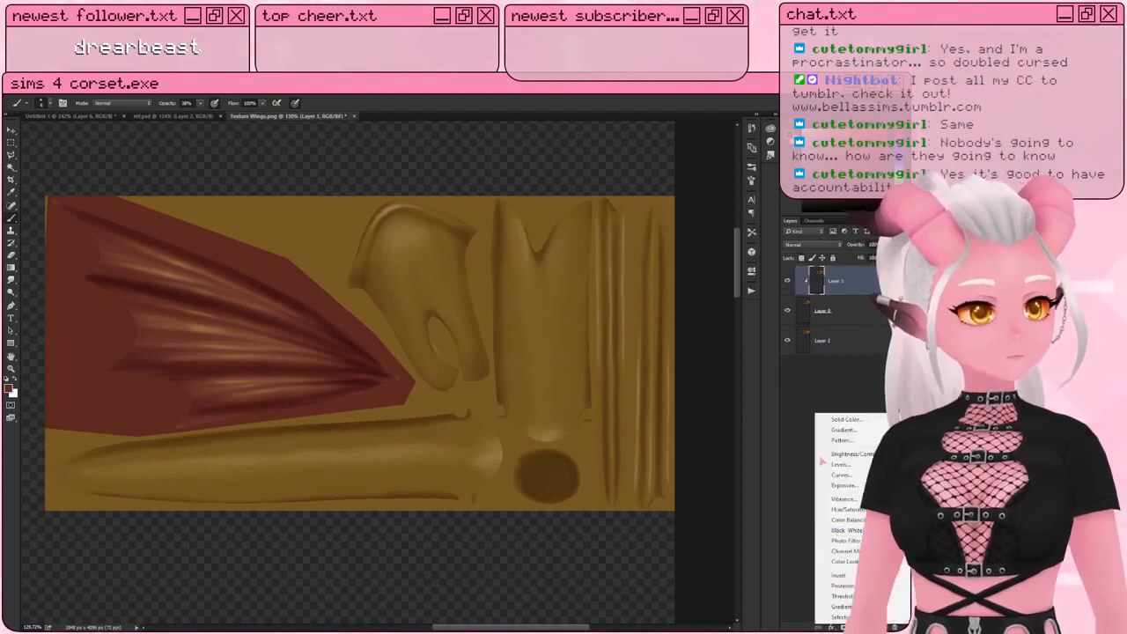
{"action": "left_click", "coordinate": [830, 511]}
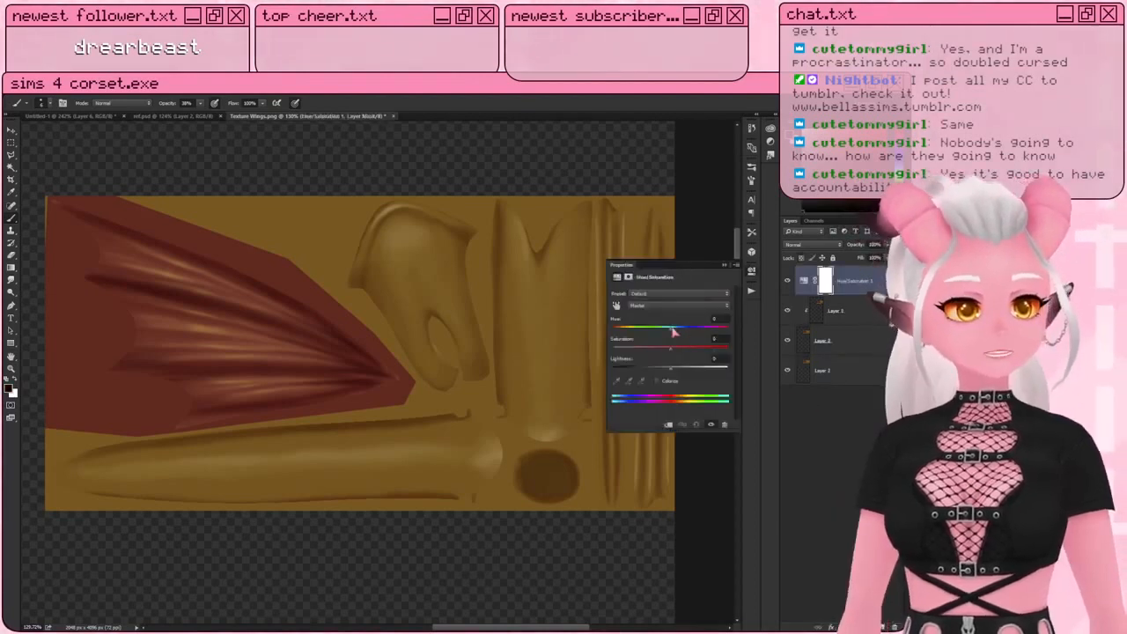
{"action": "left_click_drag", "start_coordinate": [671, 331], "coordinate": [680, 331]}
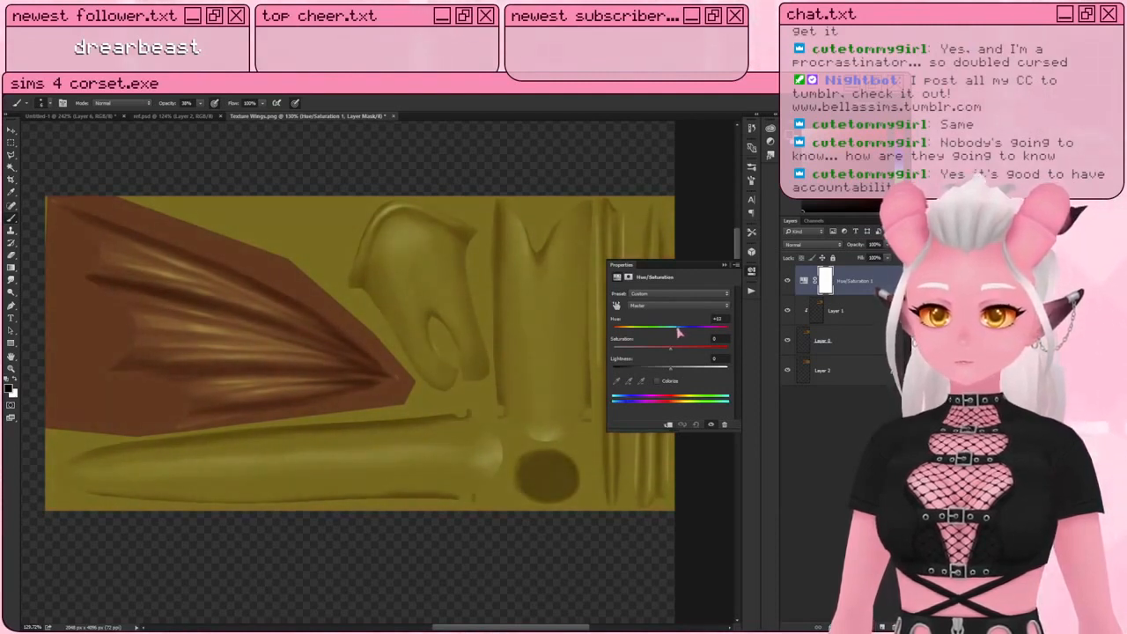
{"action": "left_click", "coordinate": [724, 266]}
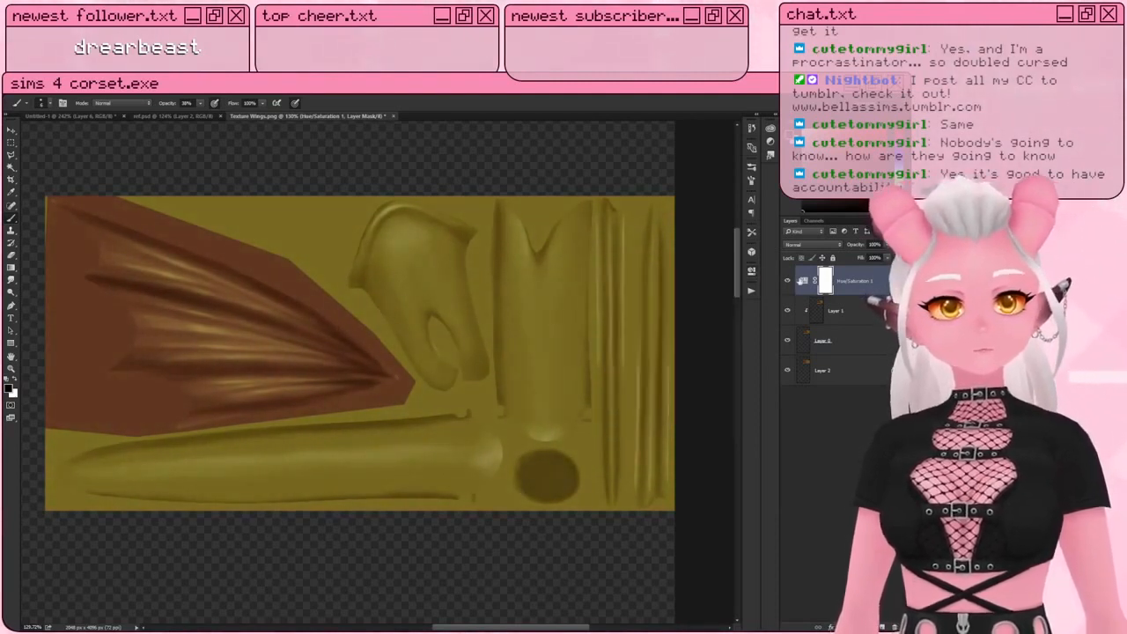
Step: Invert the Hue/Saturation mask and fill the red membrane area white in it, so that the hue shift affects only the membrane
{"action": "key", "text": "ctrl+i"}
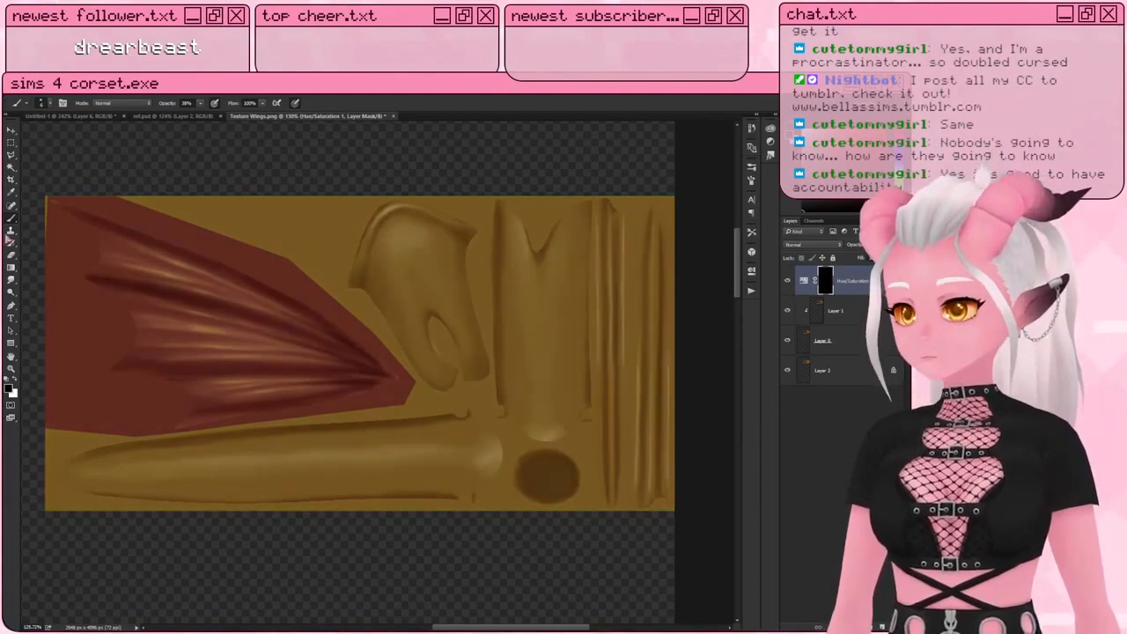
{"action": "left_click", "coordinate": [11, 167]}
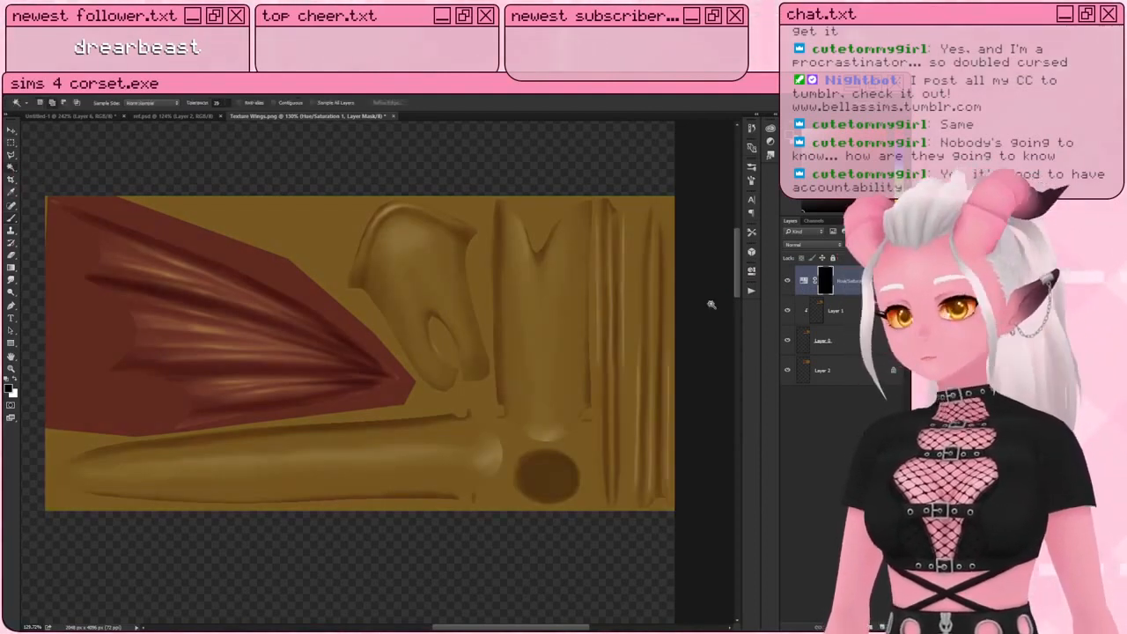
{"action": "left_click", "coordinate": [294, 325]}
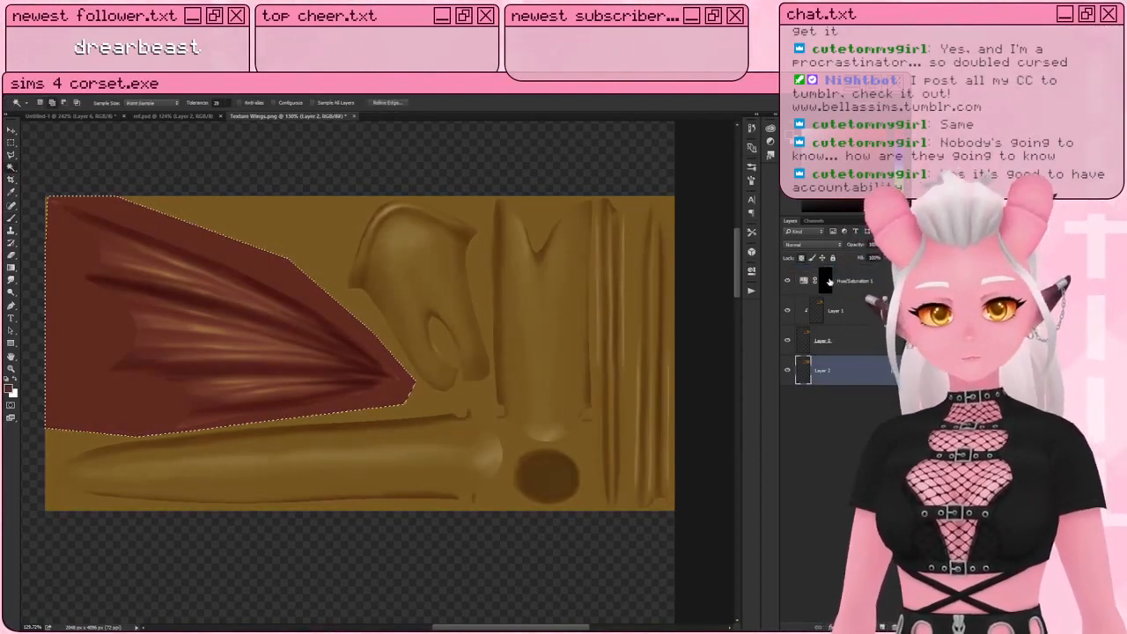
{"action": "key", "text": "ctrl+BackSpace"}
{"action": "key", "text": "ctrl+d"}
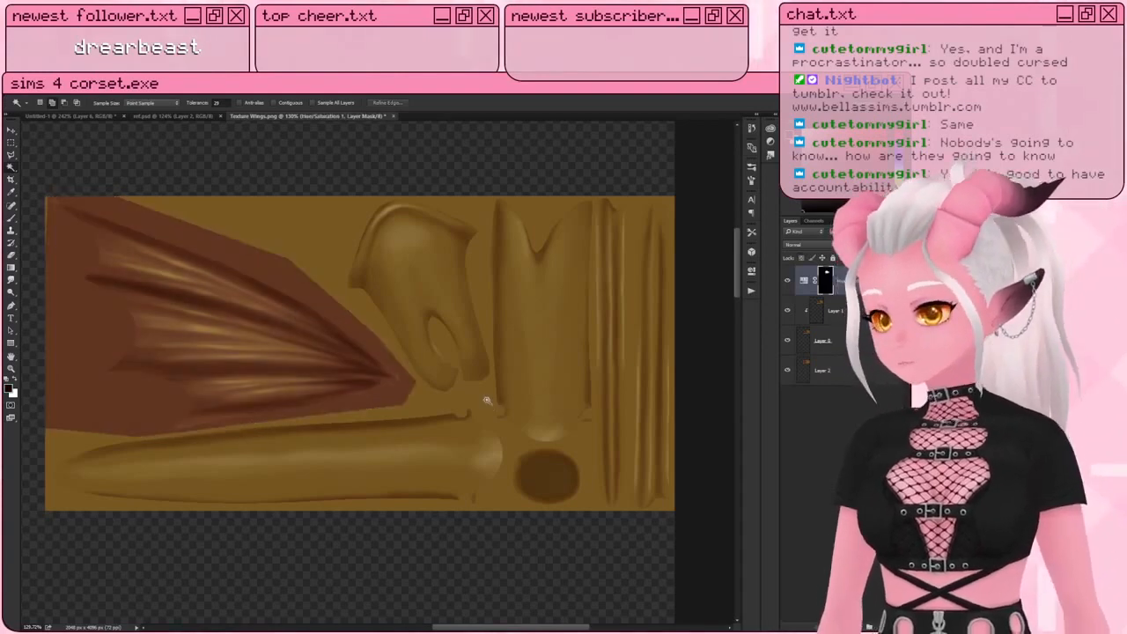
{"action": "left_click_drag", "start_coordinate": [488, 404], "coordinate": [470, 414], "text": "ctrl"}
Step: Save the layered document as Texture Wings.psd in the Dragon Wigns folder
{"action": "left_click", "coordinate": [26, 89]}
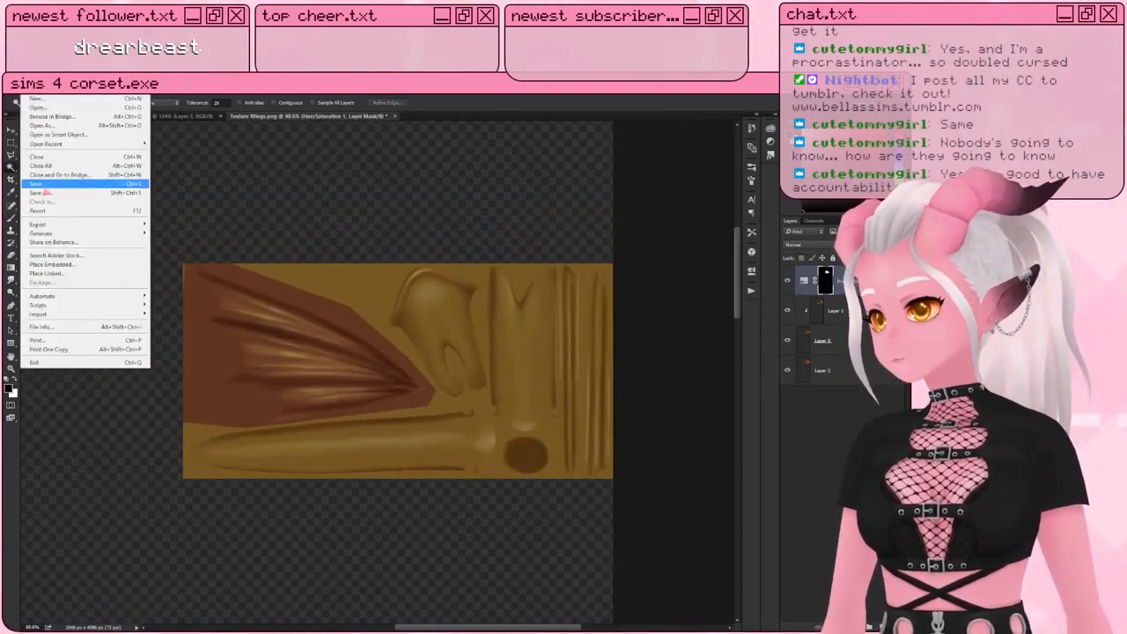
{"action": "left_click", "coordinate": [44, 186]}
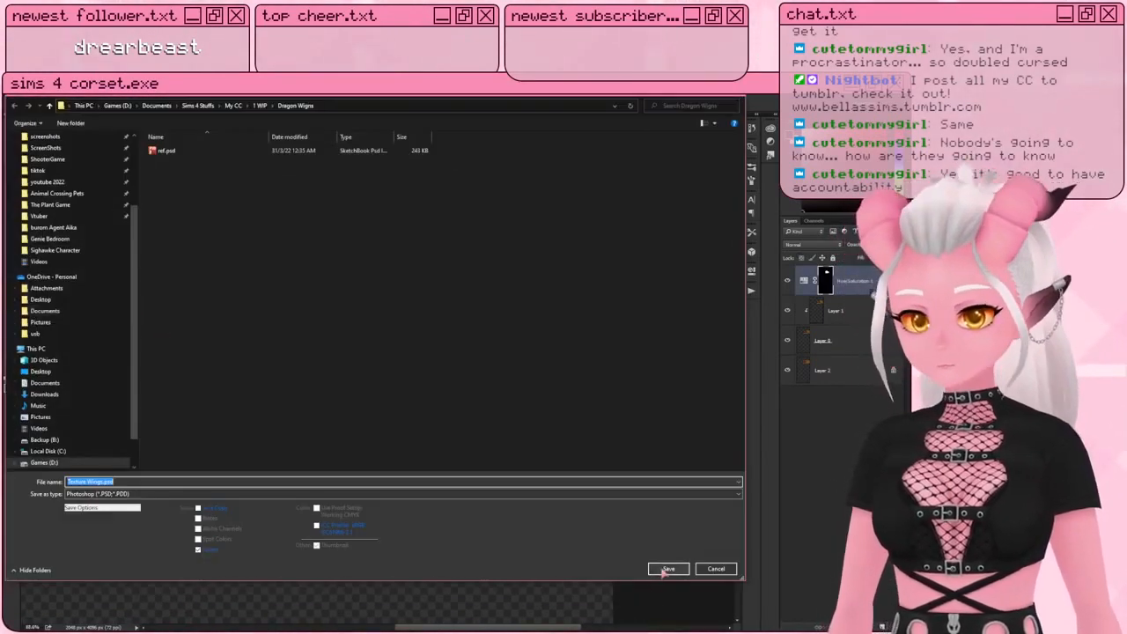
{"action": "left_click", "coordinate": [656, 560]}
Step: Save a PNG copy as Texture Wings.png in the same folder, replacing the existing file and accepting the PNG options
{"action": "left_click", "coordinate": [26, 89]}
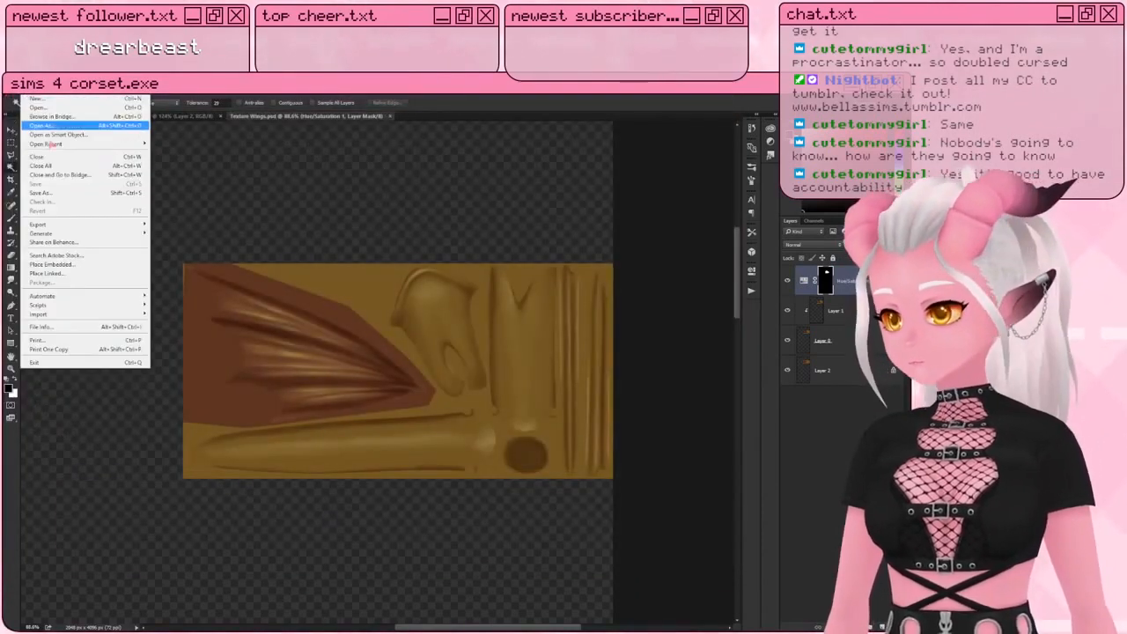
{"action": "left_click", "coordinate": [58, 192]}
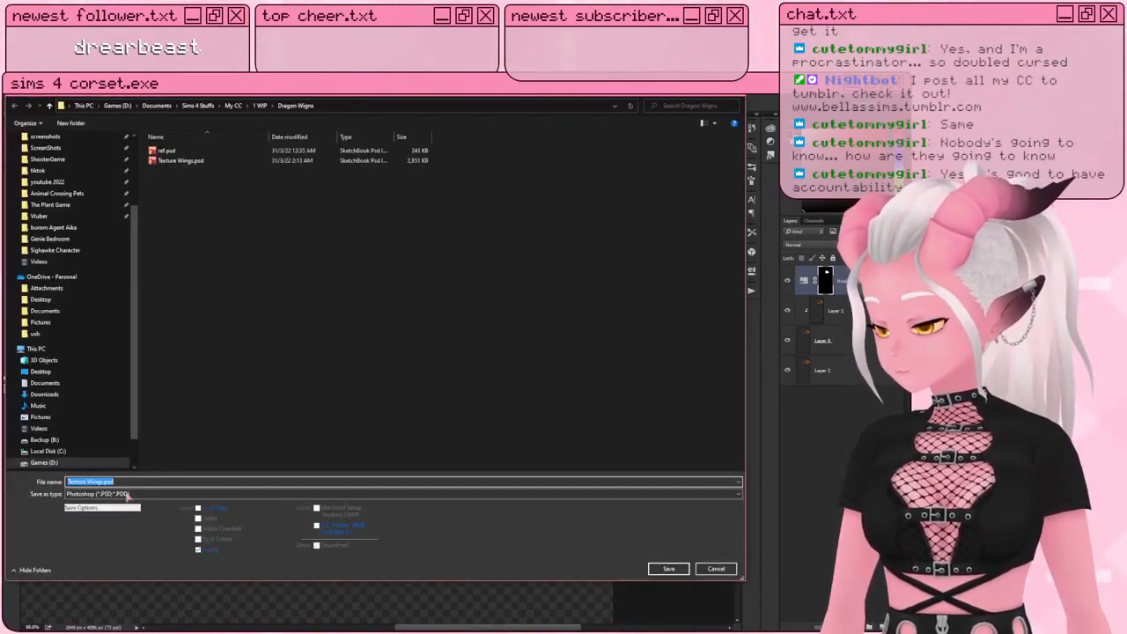
{"action": "left_click", "coordinate": [102, 493]}
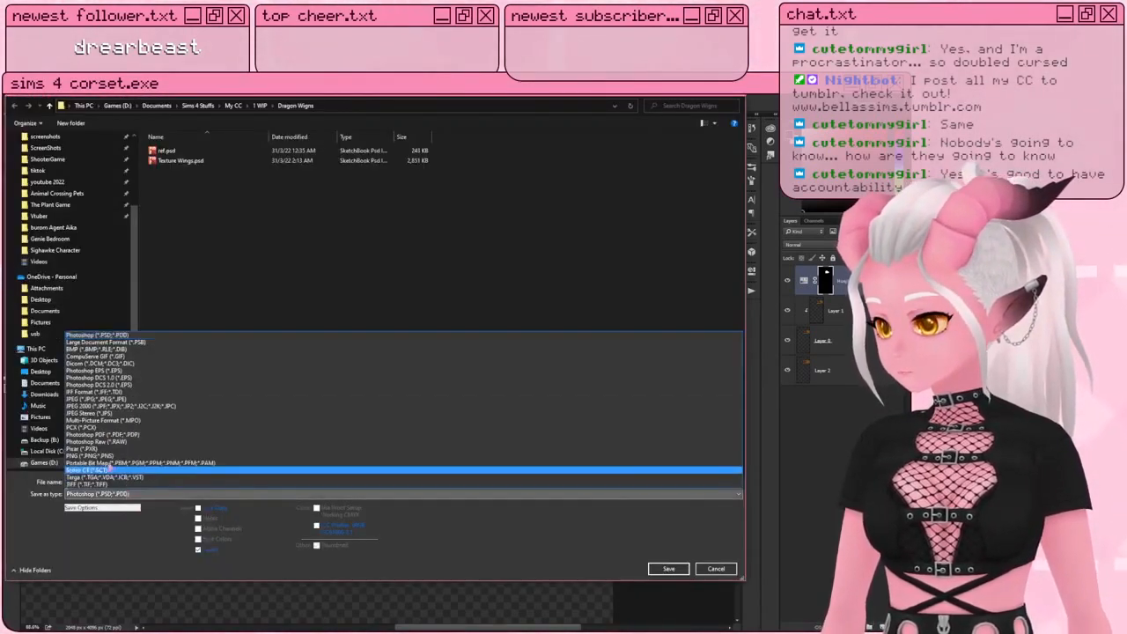
{"action": "left_click", "coordinate": [92, 456]}
{"action": "left_click", "coordinate": [650, 570]}
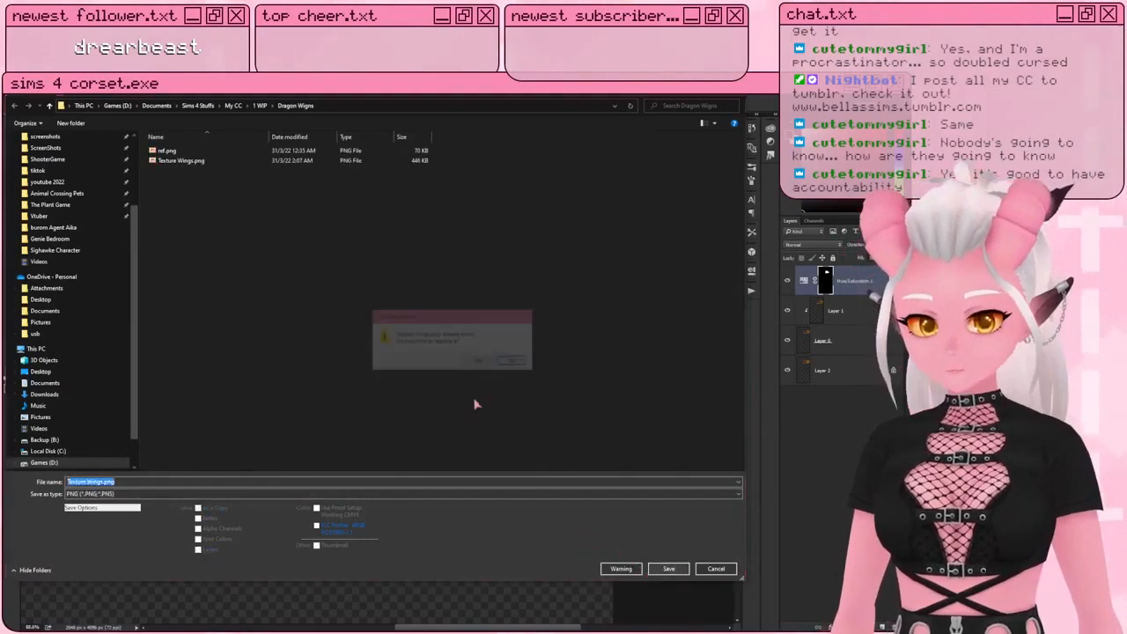
{"action": "left_click", "coordinate": [483, 369]}
{"action": "left_click", "coordinate": [487, 259]}
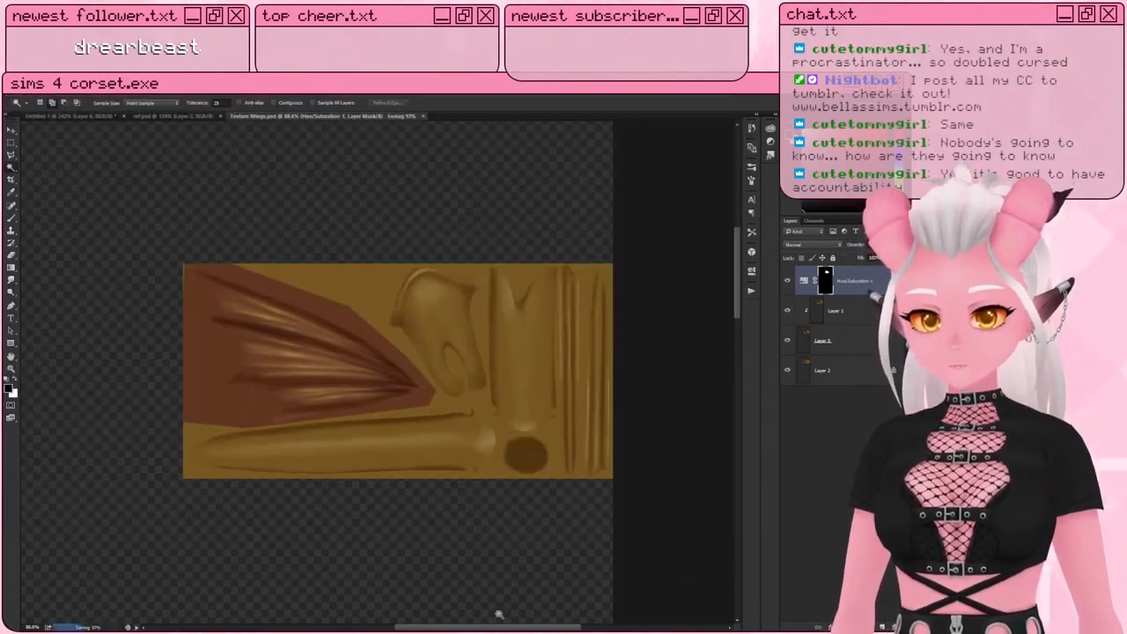
Step: Switch to Blender and hide the body mesh to inspect both wings on their own
{"action": "key", "text": "alt+Tab"}
{"action": "scroll", "coordinate": [300, 265], "scroll_direction": "up", "scroll_amount": 1}
{"action": "middle_click_drag", "start_coordinate": [453, 278], "coordinate": [426, 278]}
{"action": "left_click", "coordinate": [894, 160]}
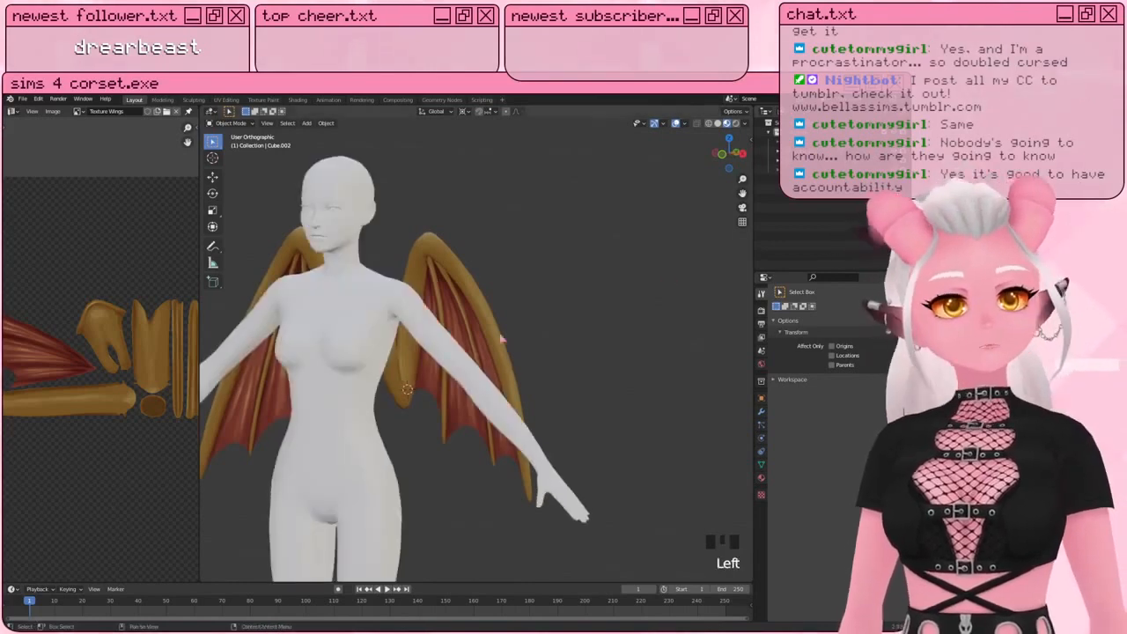
{"action": "mouse_move", "coordinate": [501, 336]}
{"action": "middle_mouse_down"}
{"action": "mouse_move", "coordinate": [419, 338]}
{"action": "mouse_move", "coordinate": [511, 335]}
{"action": "mouse_move", "coordinate": [529, 316]}
{"action": "mouse_move", "coordinate": [503, 330]}
{"action": "middle_mouse_up"}
{"action": "left_click", "coordinate": [895, 160]}
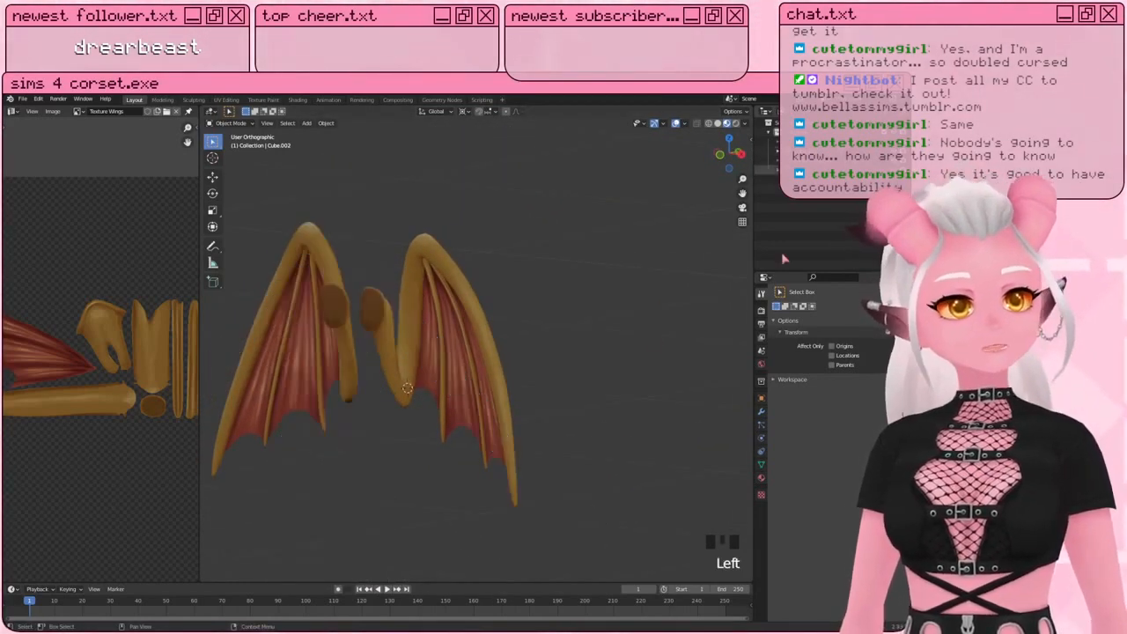
{"action": "scroll", "coordinate": [301, 238], "scroll_direction": "up", "scroll_amount": 1}
{"action": "middle_click_drag", "start_coordinate": [396, 271], "coordinate": [496, 238], "text": "shift"}
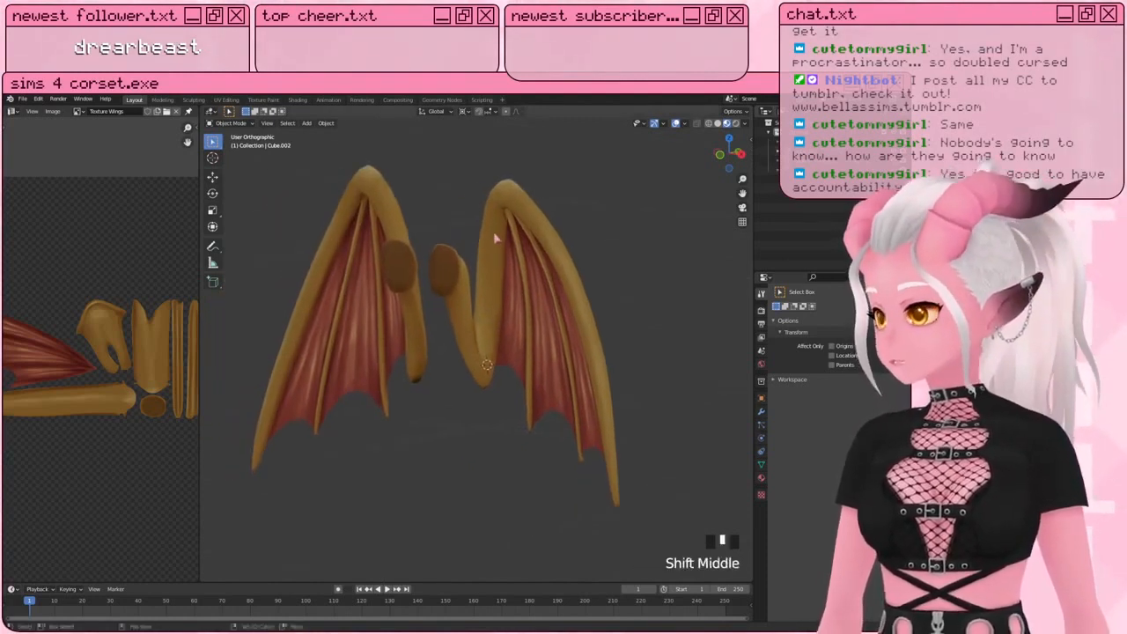
Step: Reload the Texture Wings image and show the body mesh again to view the updated wings on it
{"action": "left_click", "coordinate": [53, 112]}
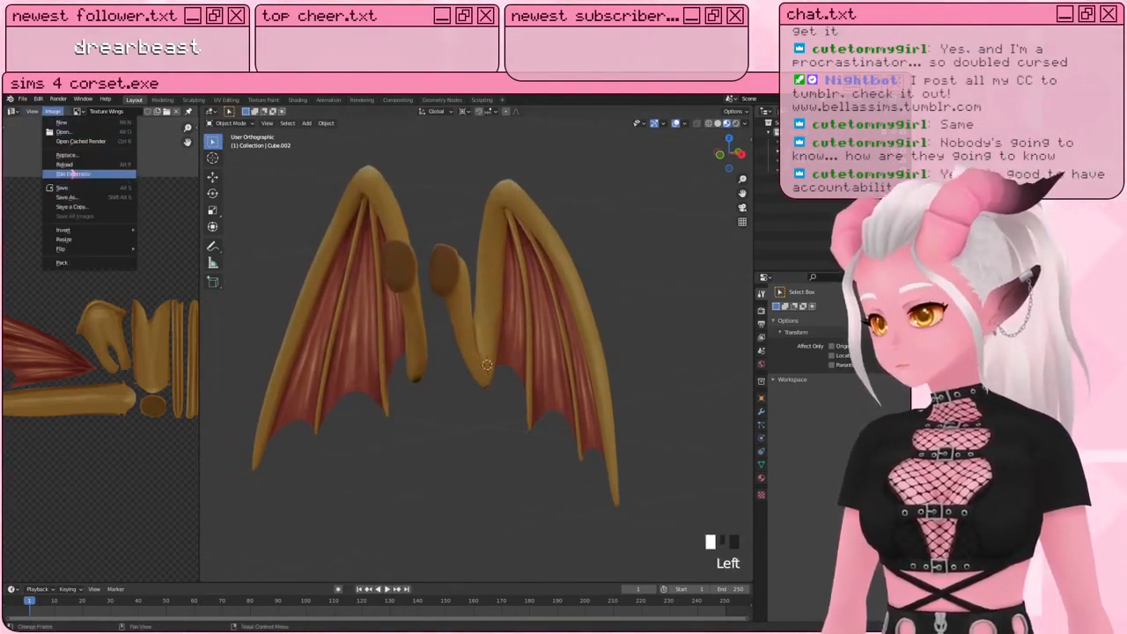
{"action": "left_click", "coordinate": [64, 165]}
{"action": "middle_click_drag", "start_coordinate": [445, 424], "coordinate": [460, 403], "text": "shift"}
{"action": "left_click", "coordinate": [892, 151]}
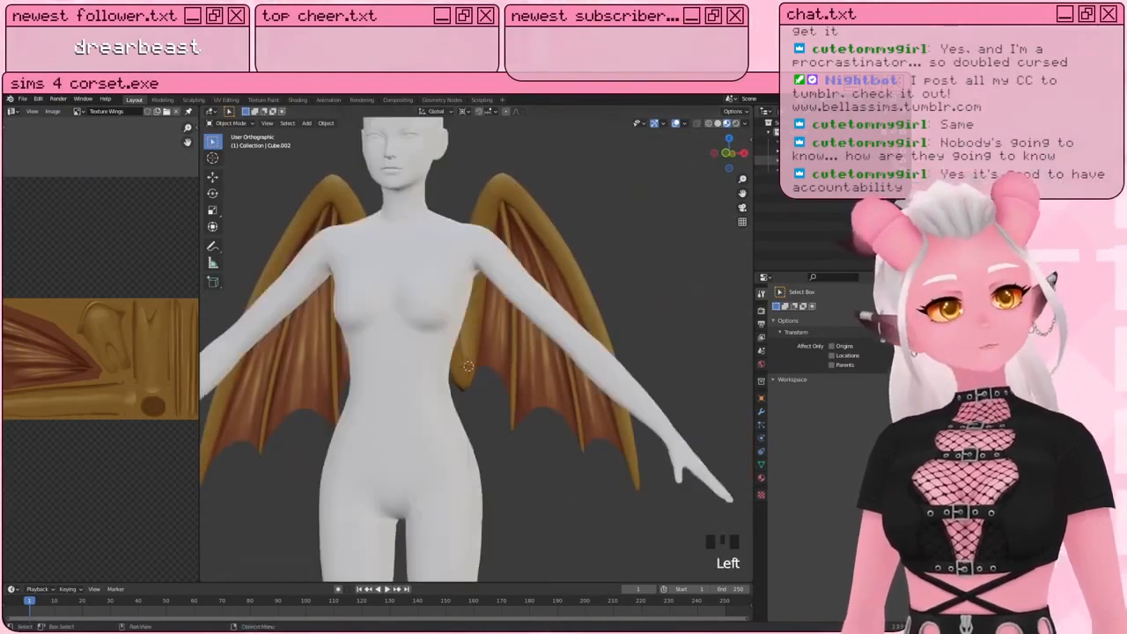
{"action": "scroll", "coordinate": [663, 279], "scroll_direction": "down", "scroll_amount": 2}
{"action": "middle_click_drag", "start_coordinate": [663, 279], "coordinate": [635, 294], "text": "shift"}
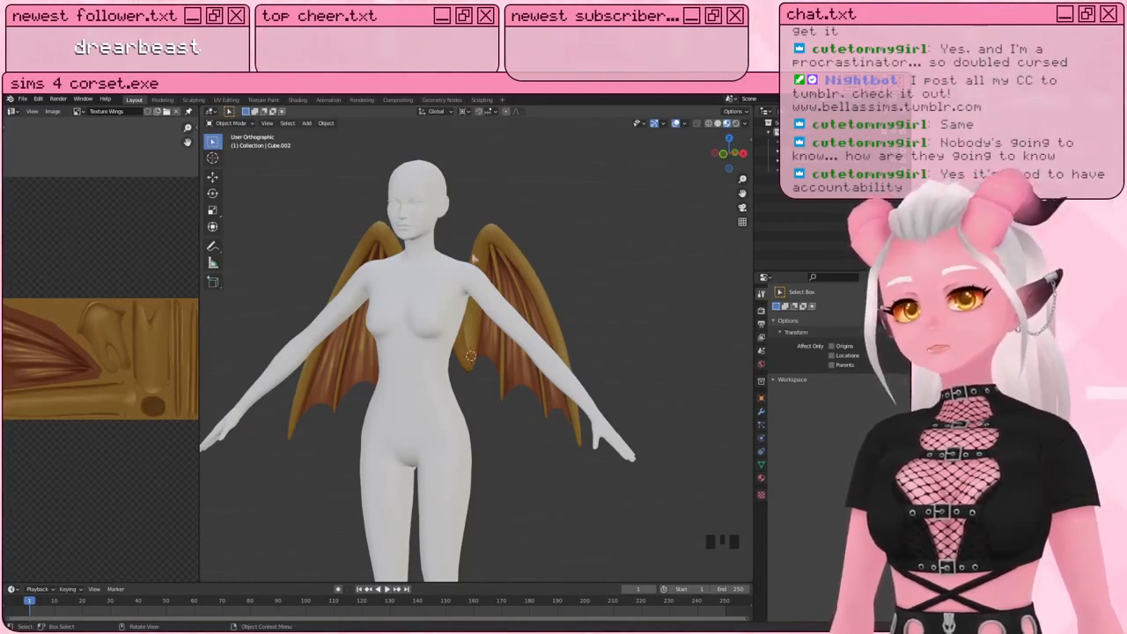
Step: Save the wings.blend scene containing the body and the textured wings
{"action": "middle_click_drag", "start_coordinate": [472, 333], "coordinate": [448, 339]}
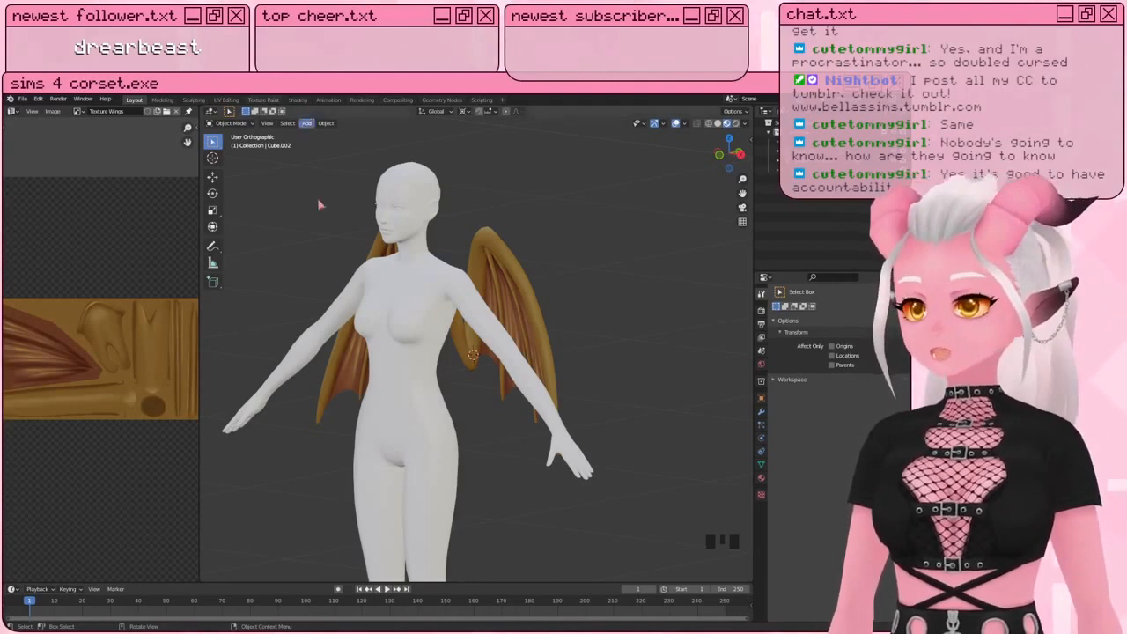
{"action": "key", "text": "ctrl+s"}
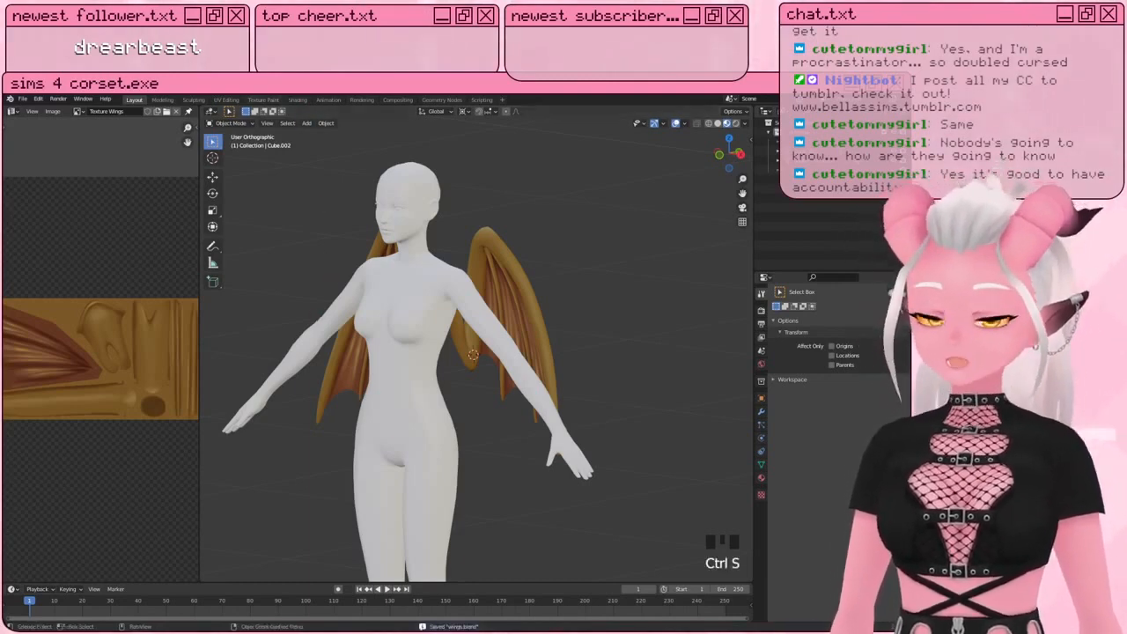
Step: Switch to Photoshop and quit it, discarding the unsaved changes to the Untitled-1 document
{"action": "key", "text": "alt+Tab"}
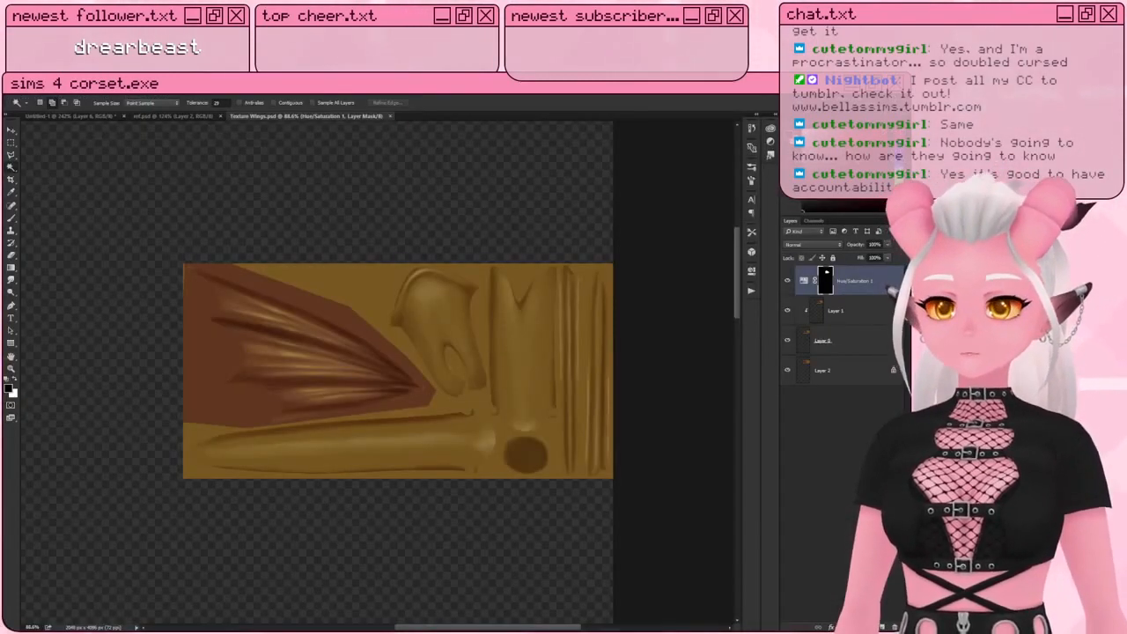
{"action": "key", "text": "ctrl+q"}
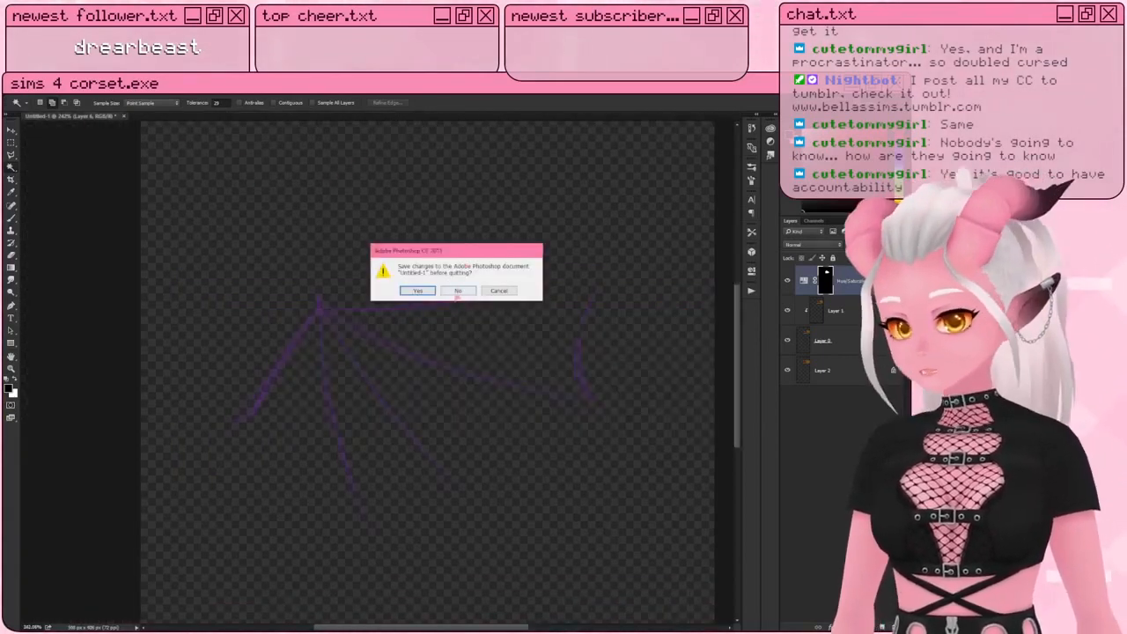
{"action": "left_click", "coordinate": [457, 291]}
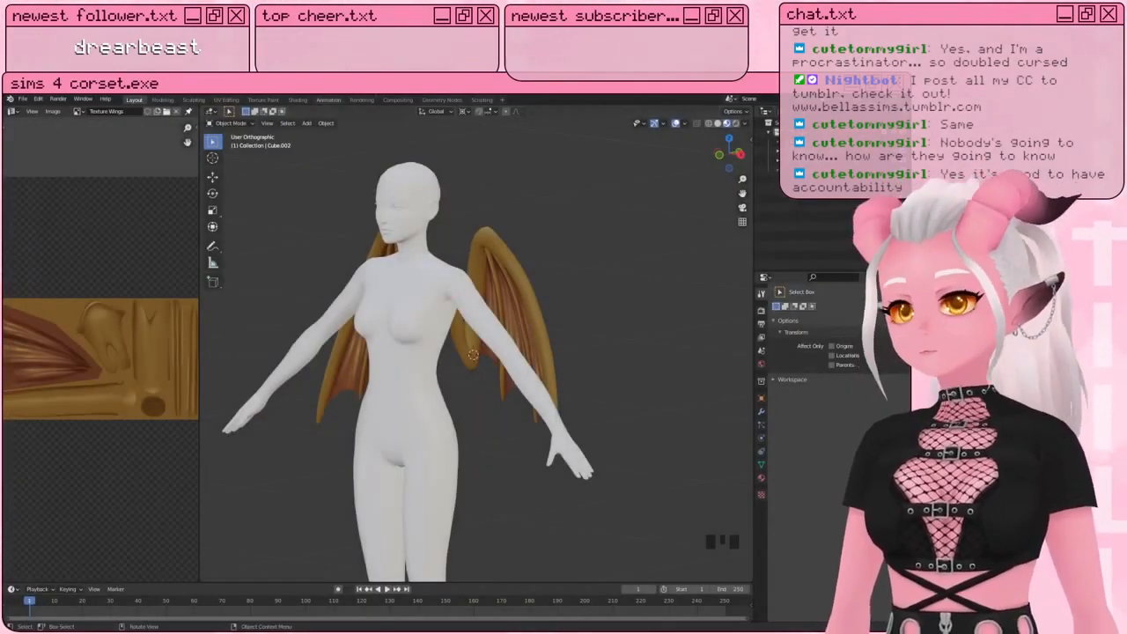
{"action": "middle_click_drag", "start_coordinate": [584, 331], "coordinate": [609, 319]}
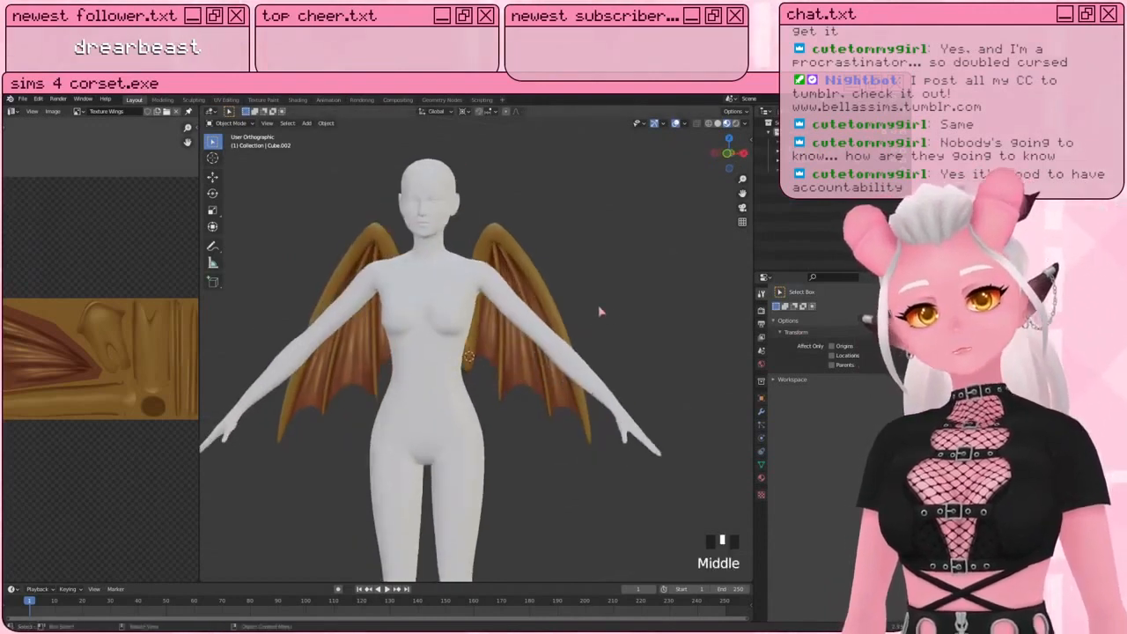
{"action": "scroll", "coordinate": [600, 313], "scroll_direction": "down", "scroll_amount": 1}
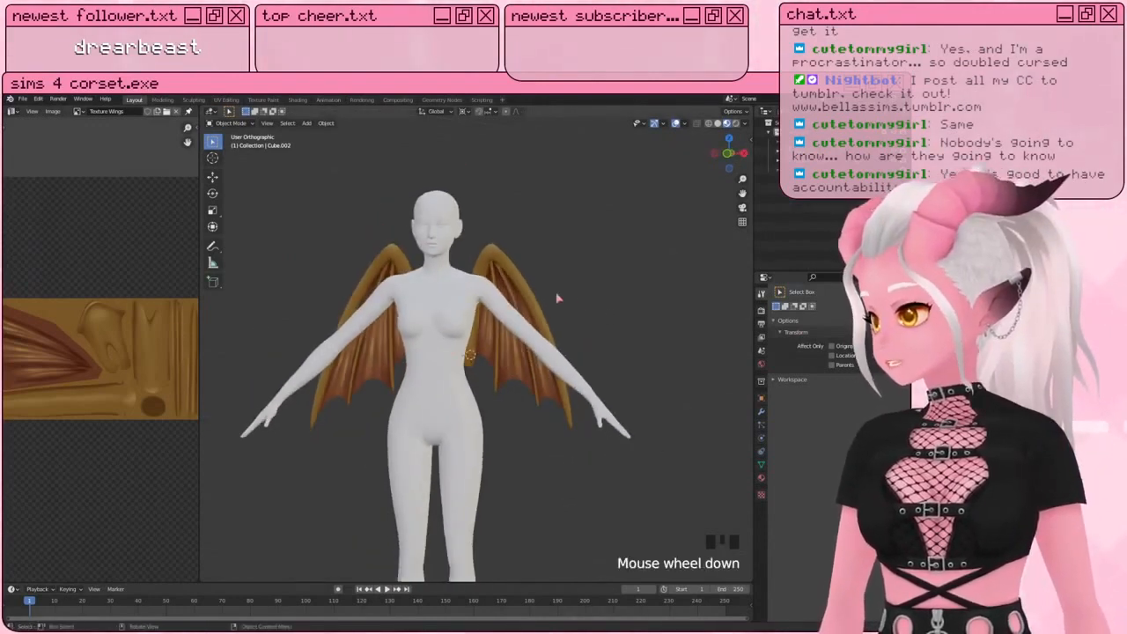
{"action": "middle_click_drag", "start_coordinate": [607, 291], "coordinate": [606, 288]}
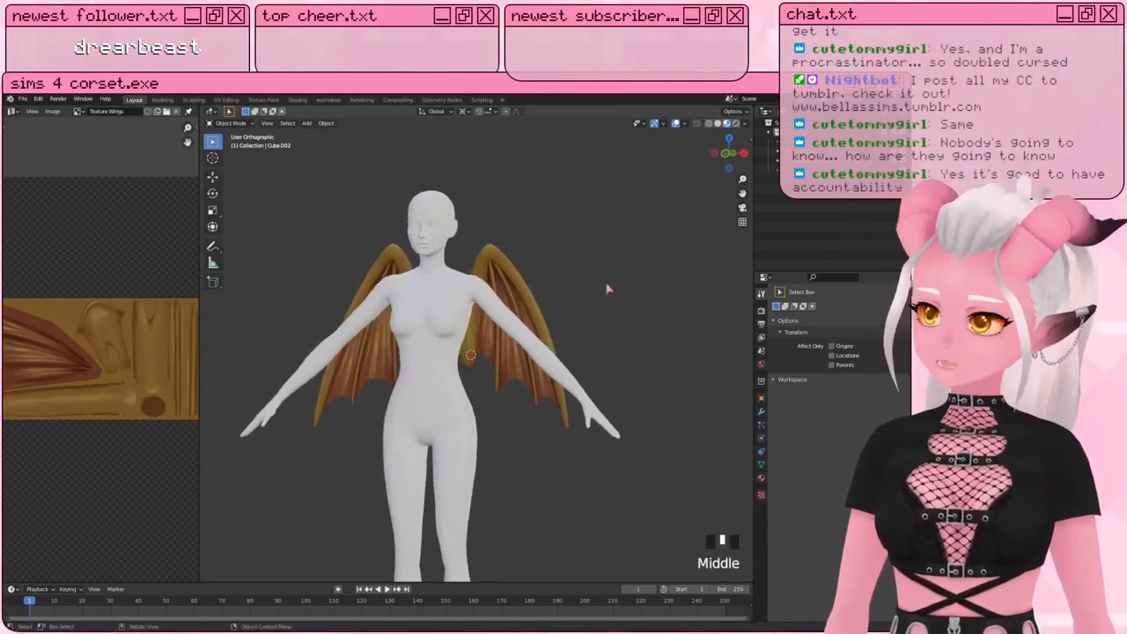